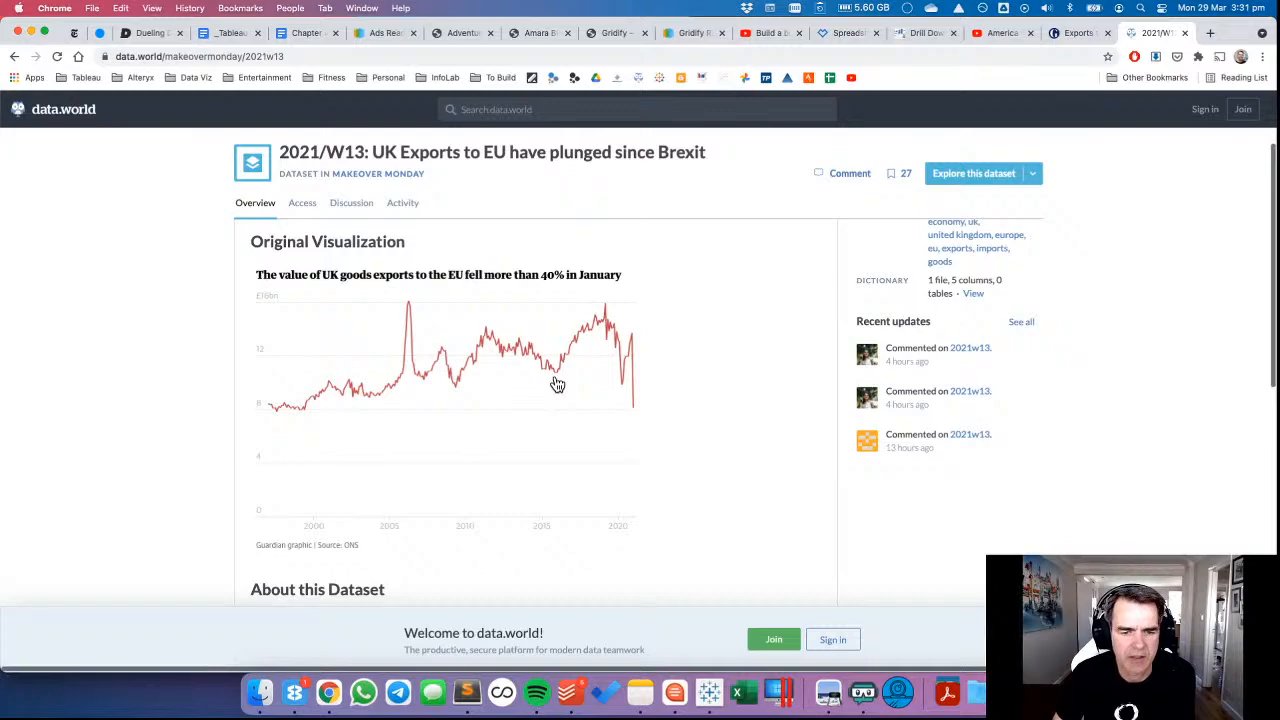
Switch from the data.world page to Tableau and view the underlying rows of the UK Exports to the EU data.
{"action": "scroll", "coordinate": [557, 385], "scroll_direction": "down", "scroll_amount": 15}
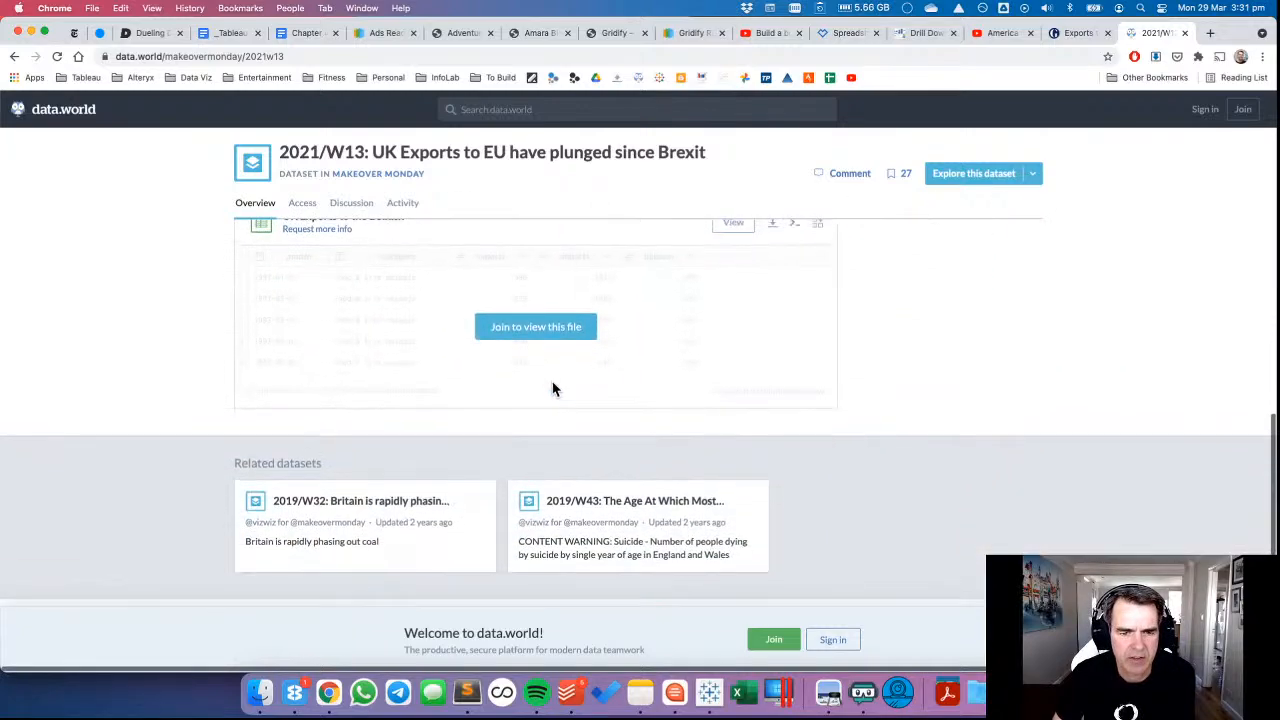
{"action": "left_click", "coordinate": [709, 692]}
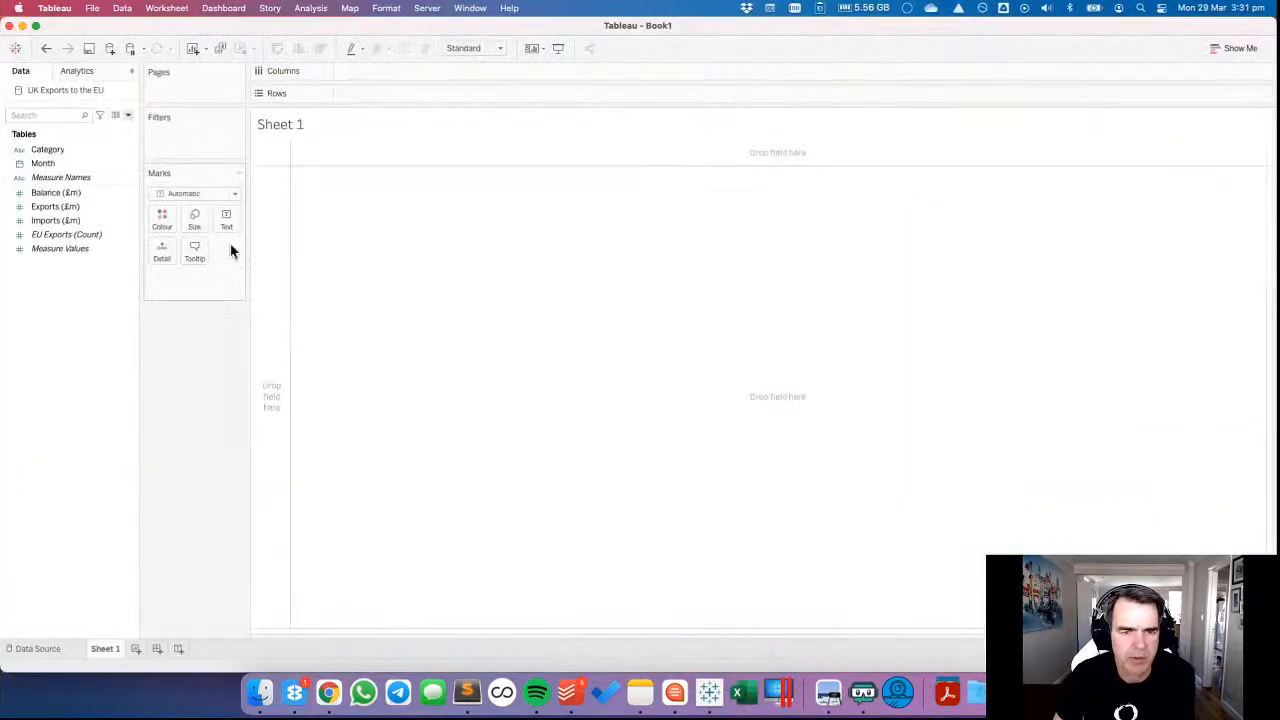
{"action": "left_click", "coordinate": [117, 117]}
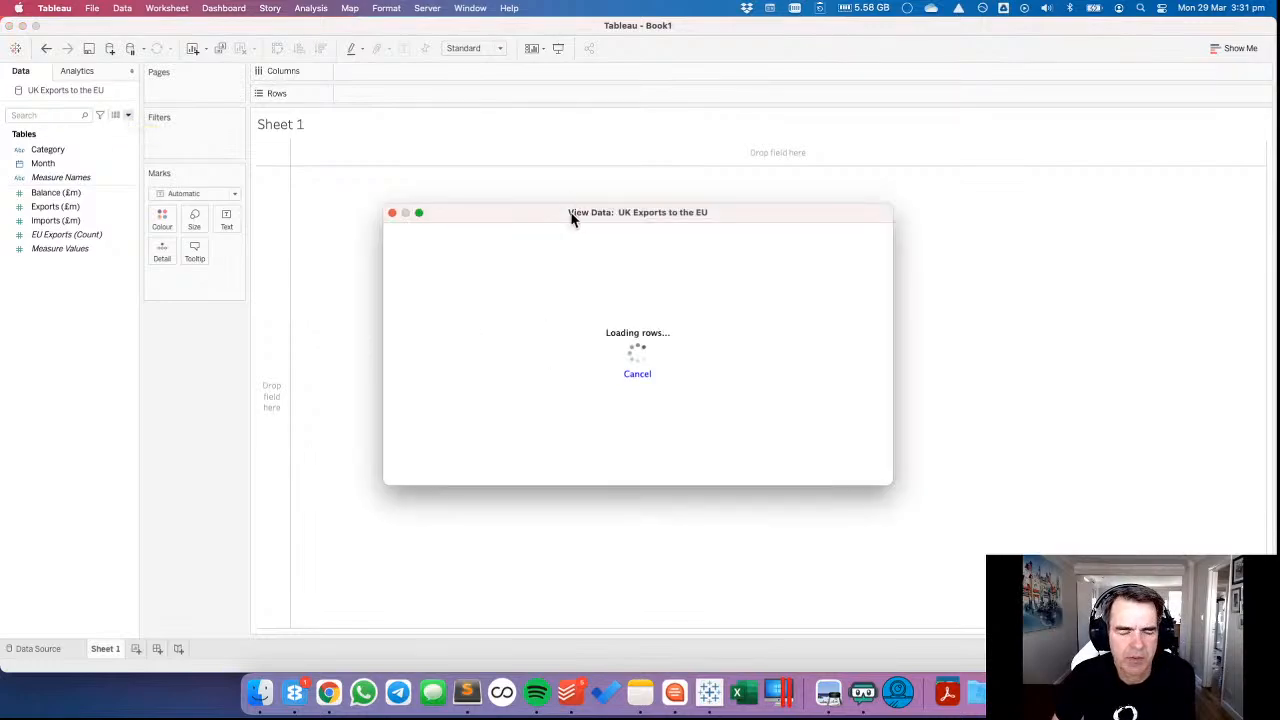
{"action": "left_click_drag", "start_coordinate": [888, 488], "coordinate": [985, 573]}
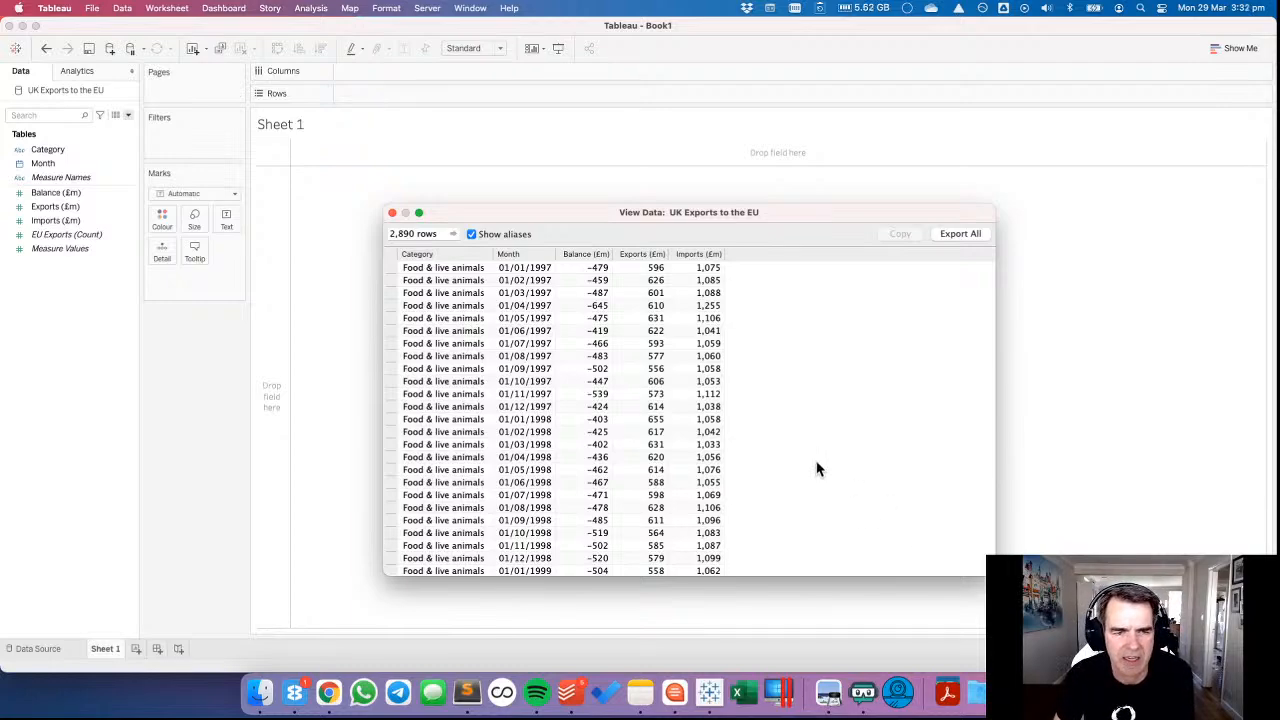
{"action": "left_click", "coordinate": [393, 214]}
Build a line chart of summed Exports (£m) on rows against continuous Month (month and year) on columns.
{"action": "left_click_drag", "start_coordinate": [62, 165], "coordinate": [403, 71]}
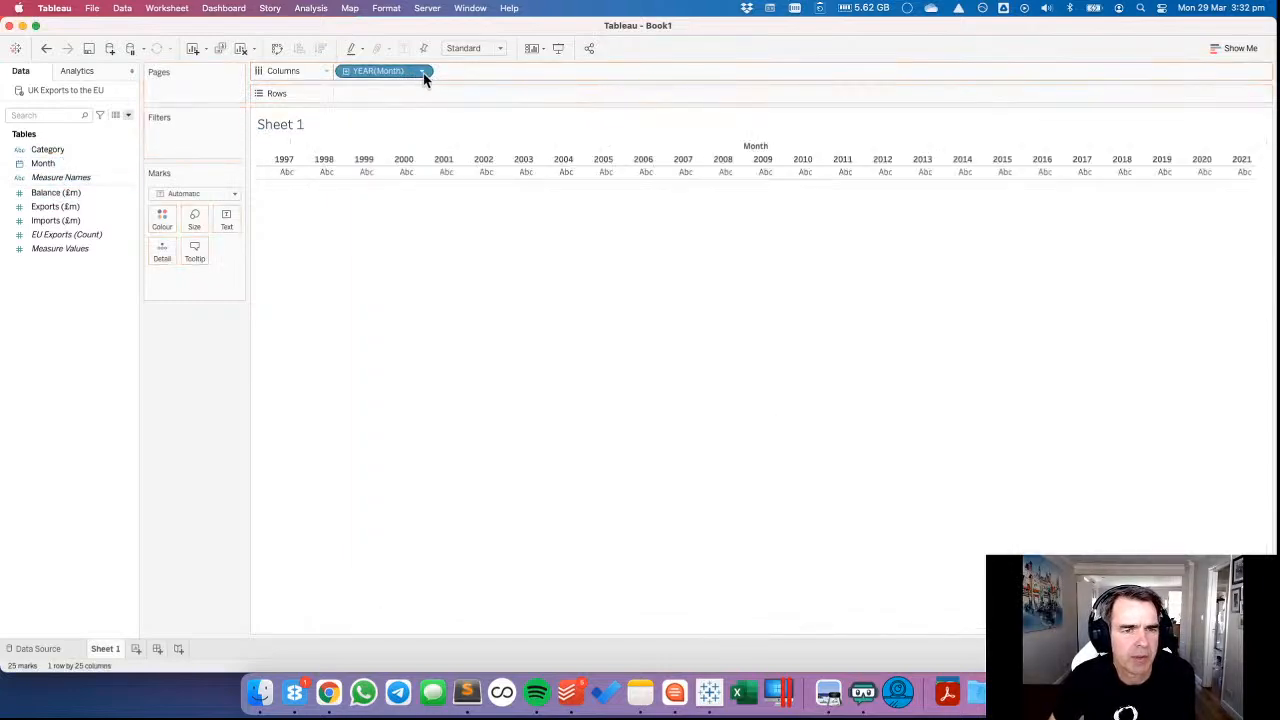
{"action": "left_click_drag", "start_coordinate": [54, 217], "coordinate": [487, 96]}
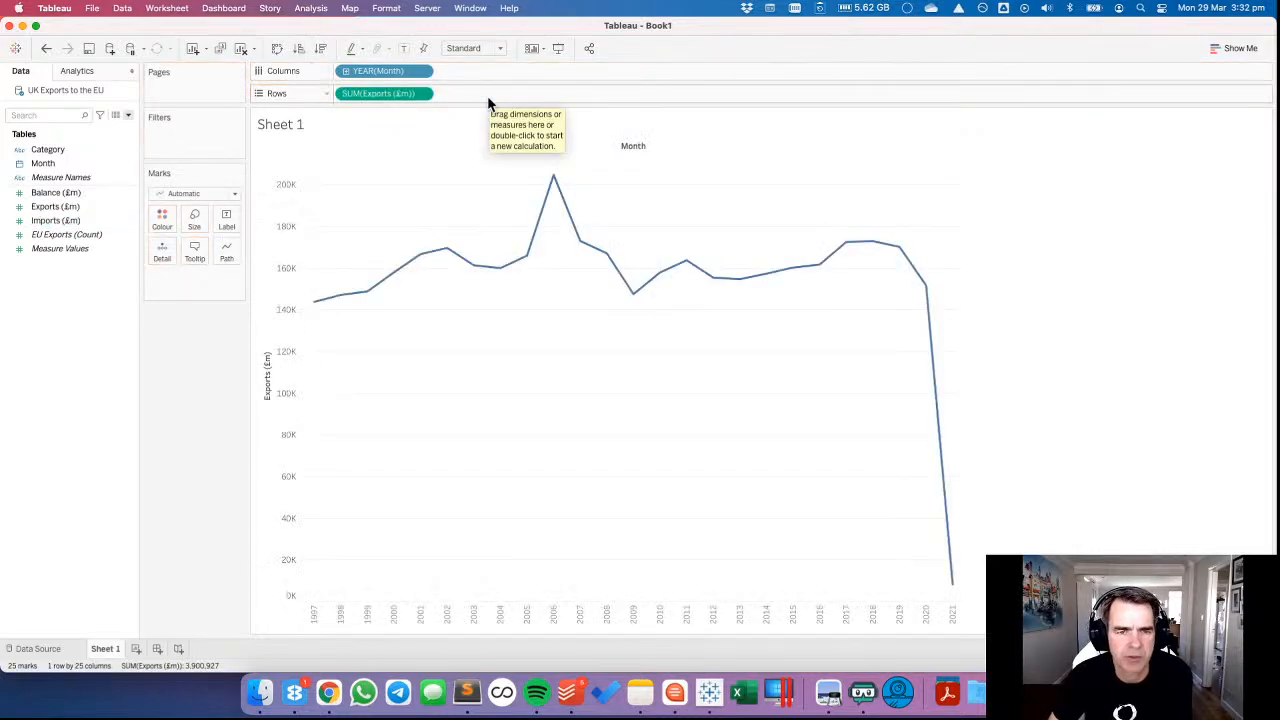
{"action": "mouse_move", "coordinate": [956, 594]}
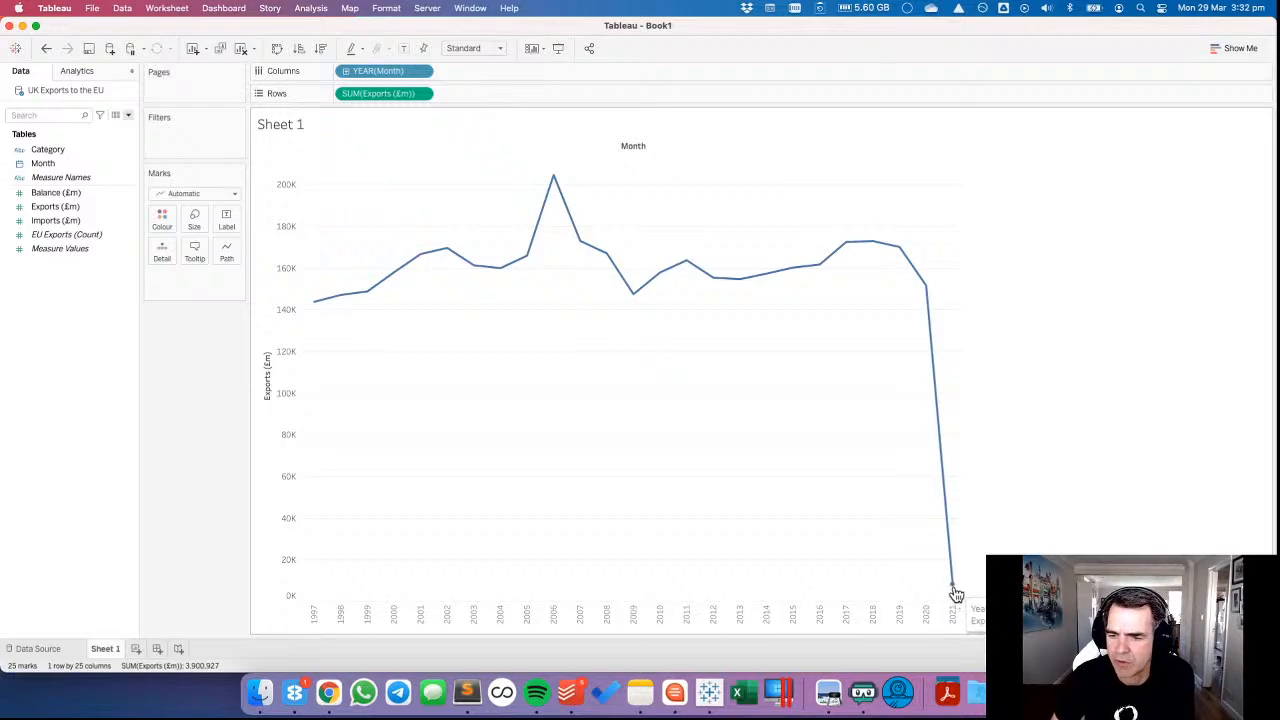
{"action": "left_click", "coordinate": [421, 71]}
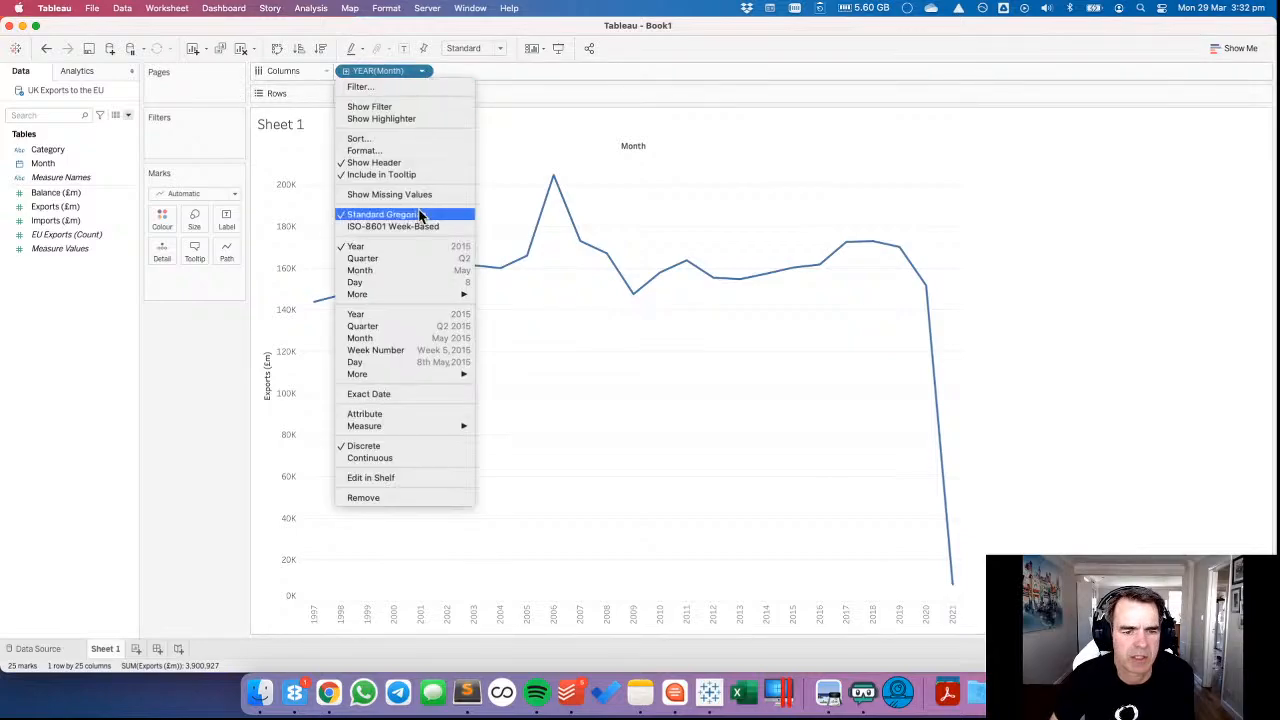
{"action": "left_click", "coordinate": [402, 339]}
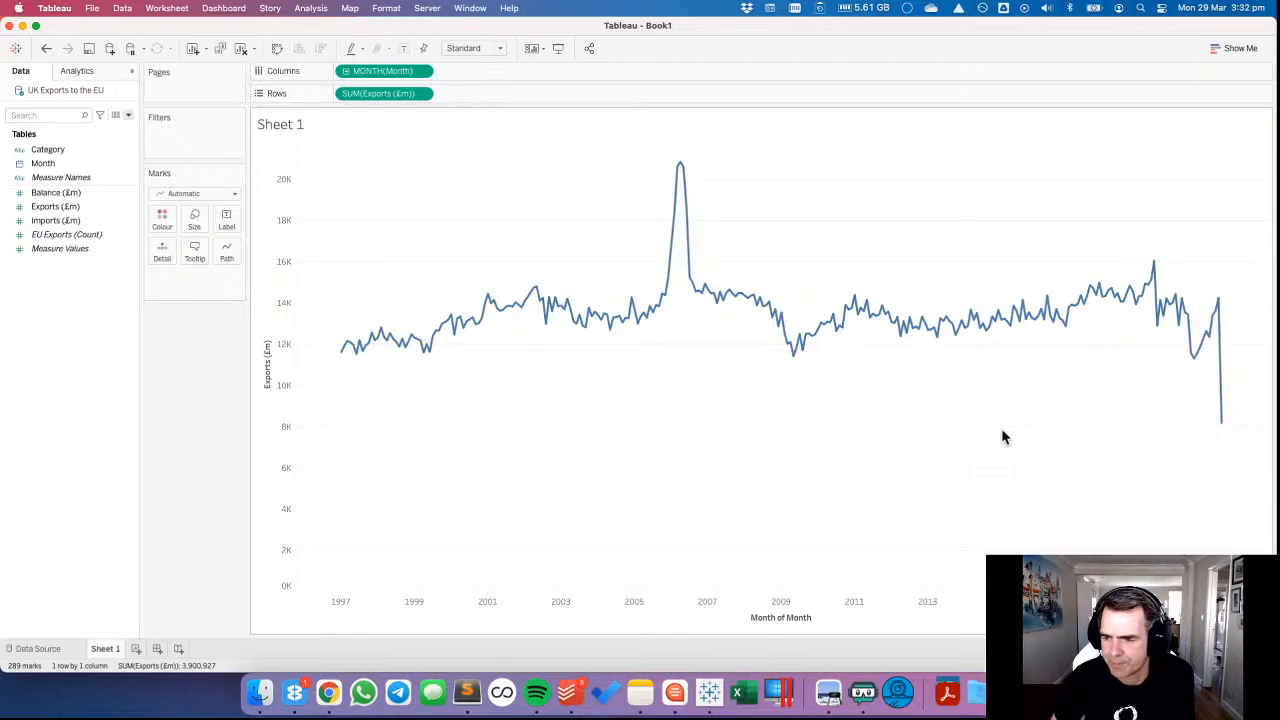
Inspect the last point of the line and compare the chart with the original visualization on data.world, returning to Tableau.
{"action": "mouse_move", "coordinate": [1222, 428]}
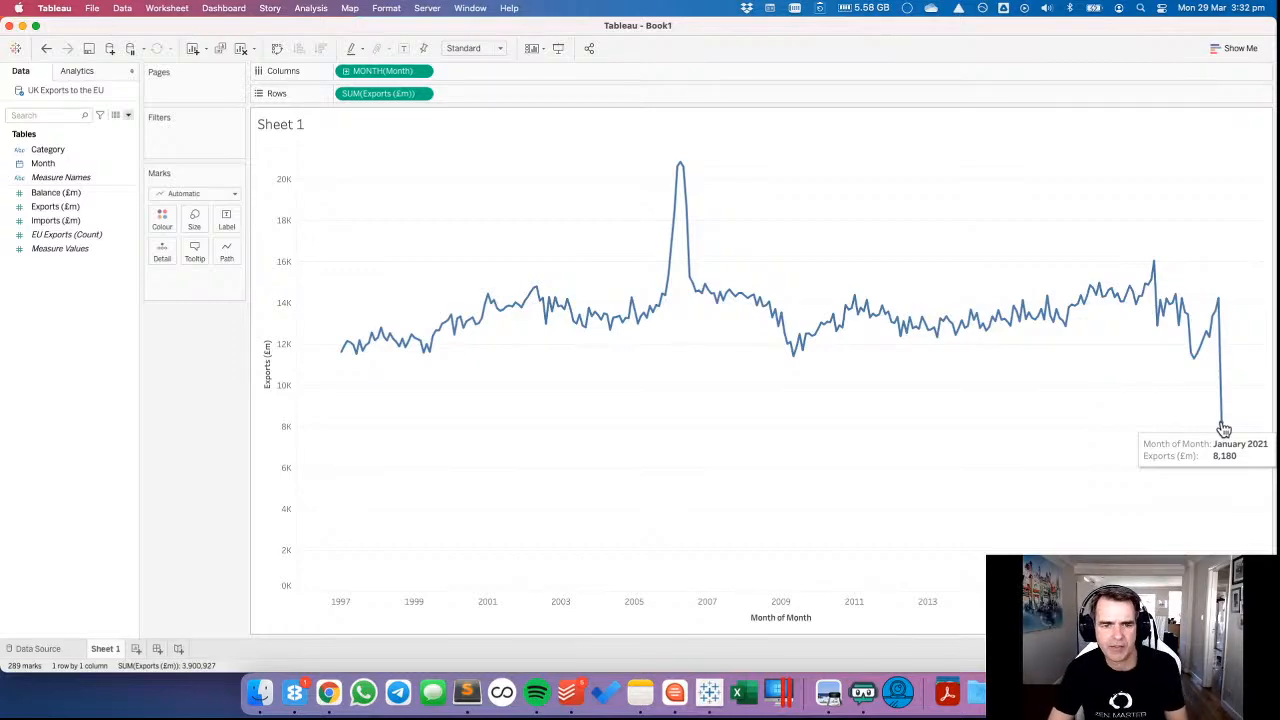
{"action": "key", "text": "super+Tab"}
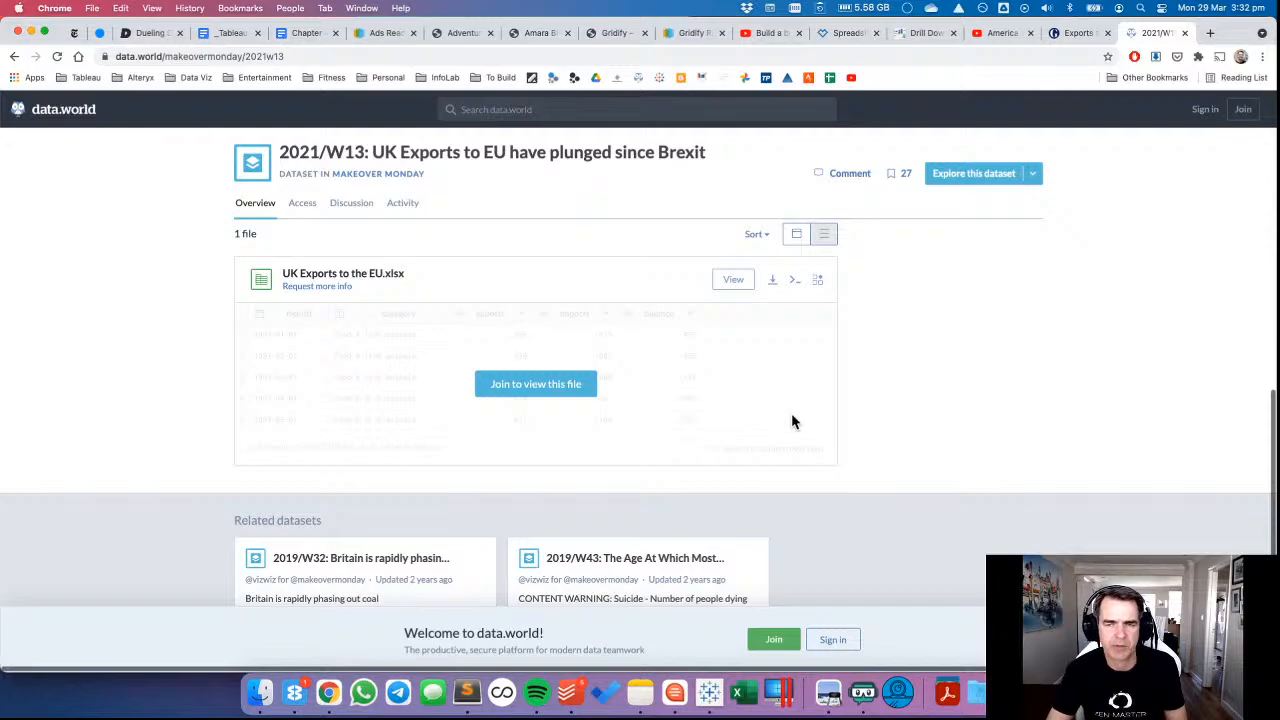
{"action": "scroll", "coordinate": [791, 420], "scroll_direction": "up", "scroll_amount": 10}
{"action": "scroll", "coordinate": [850, 423], "scroll_direction": "down", "scroll_amount": 3}
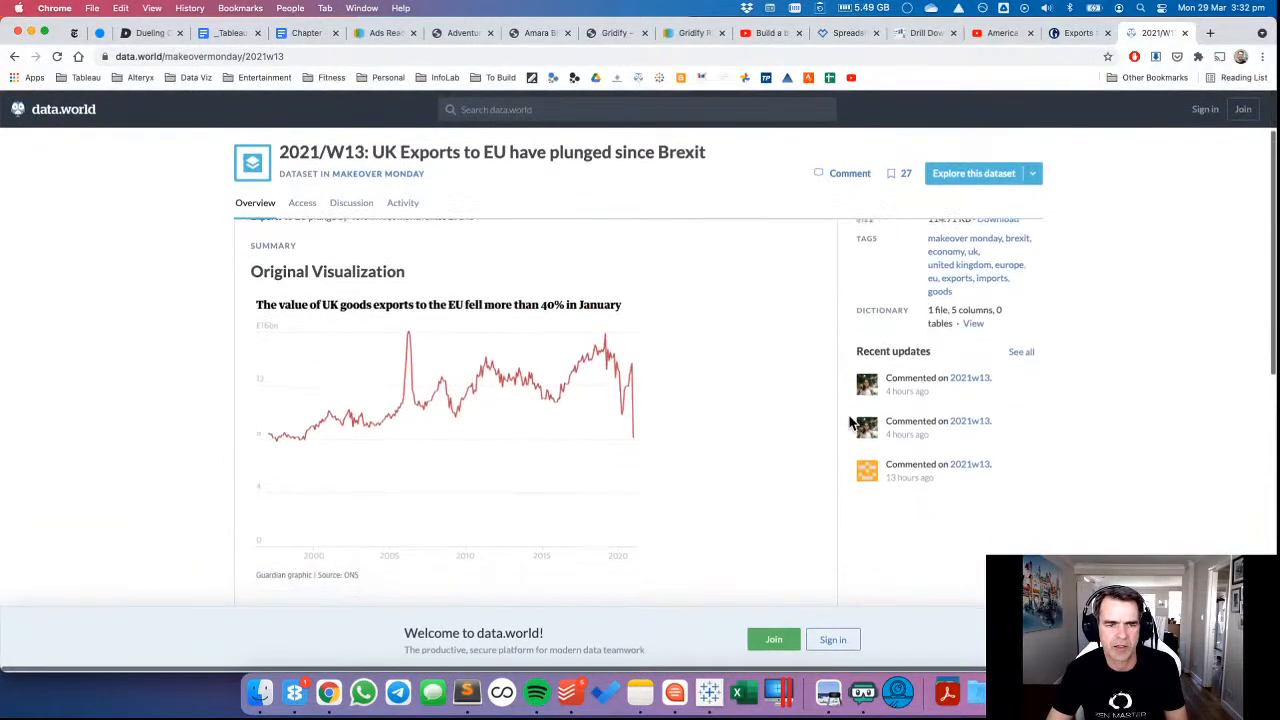
{"action": "key", "text": "super+Tab"}
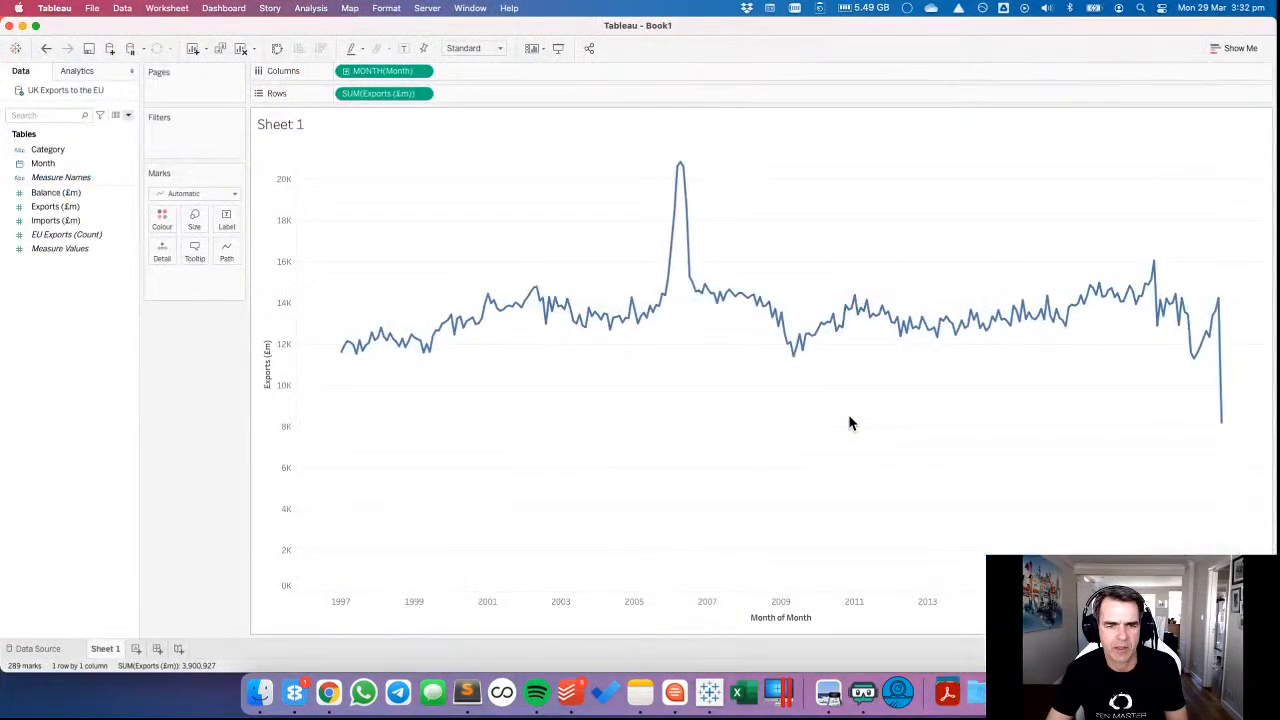
{"action": "key", "text": "super+Tab"}
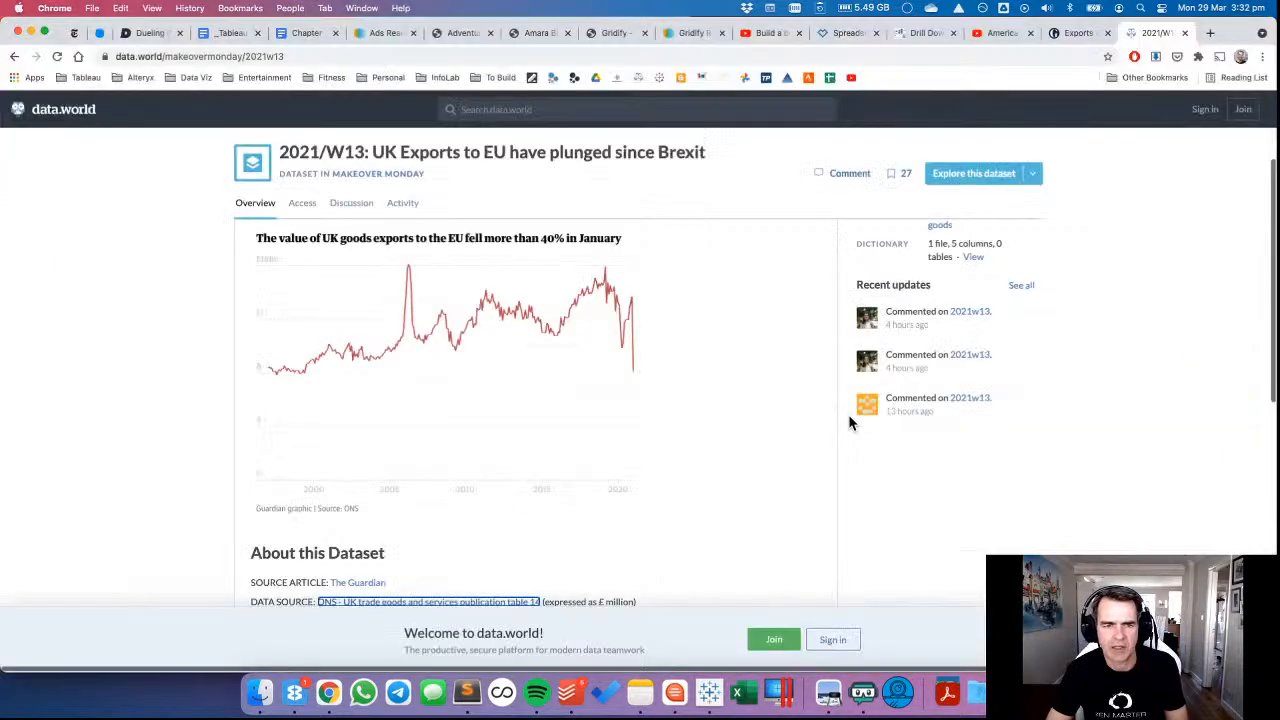
{"action": "key", "text": "super+Tab"}
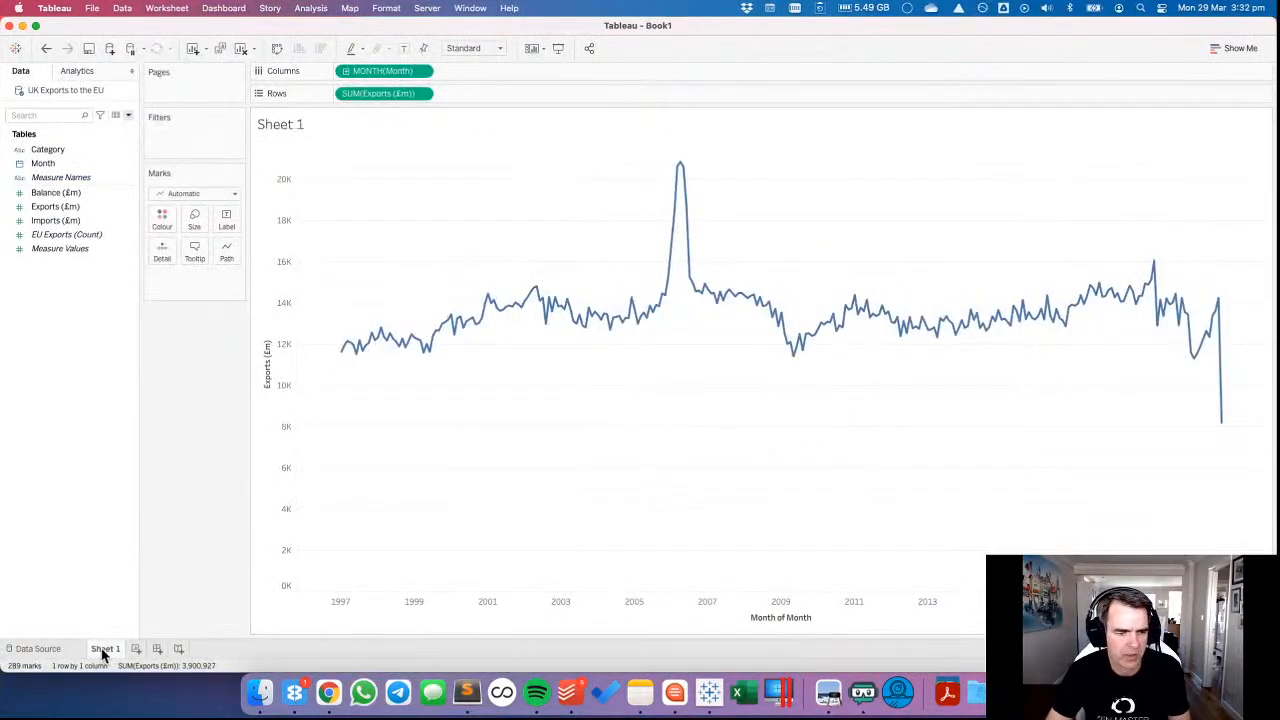
Rename the Sheet 1 worksheet as Guardian Version.
{"action": "double_click", "coordinate": [100, 648]}
{"action": "type", "text": "Guradian"}
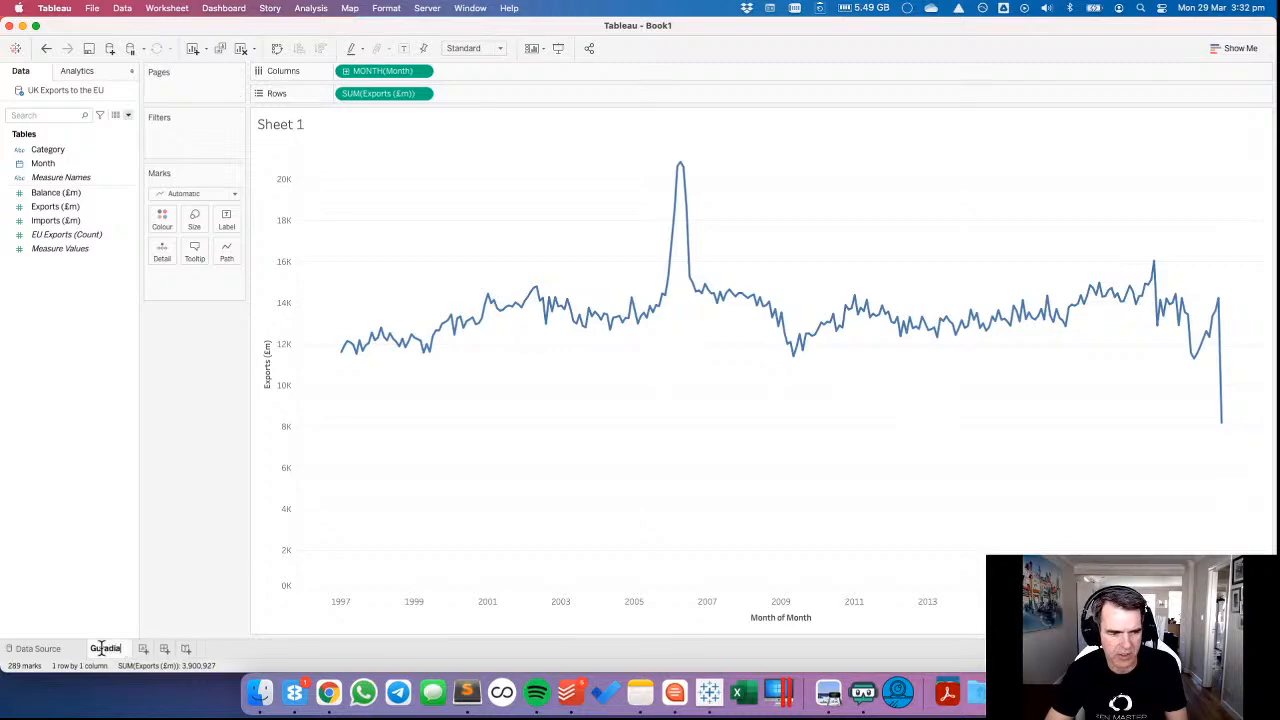
{"action": "key", "text": "BackSpace"}
{"action": "key", "text": "BackSpace"}
{"action": "key", "text": "BackSpace"}
{"action": "key", "text": "BackSpace"}
{"action": "type", "text": "ar"}
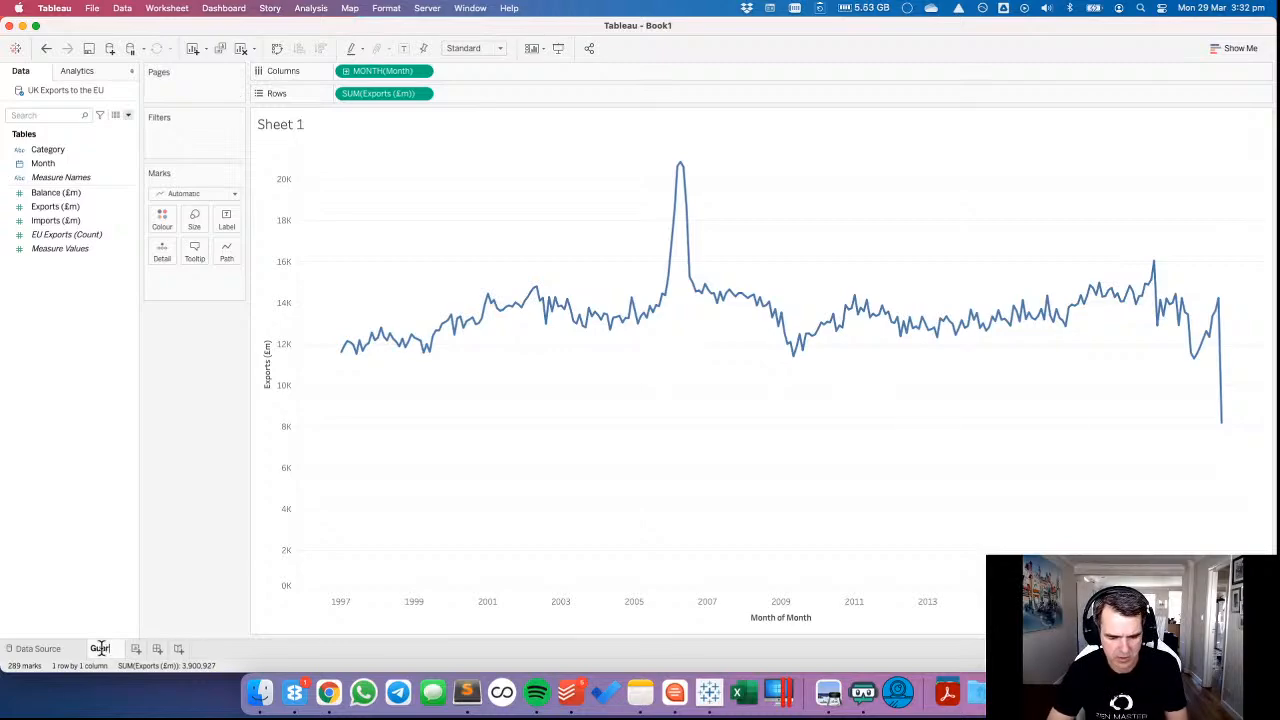
{"action": "type", "text": "dian Version"}
{"action": "key", "text": "Return"}
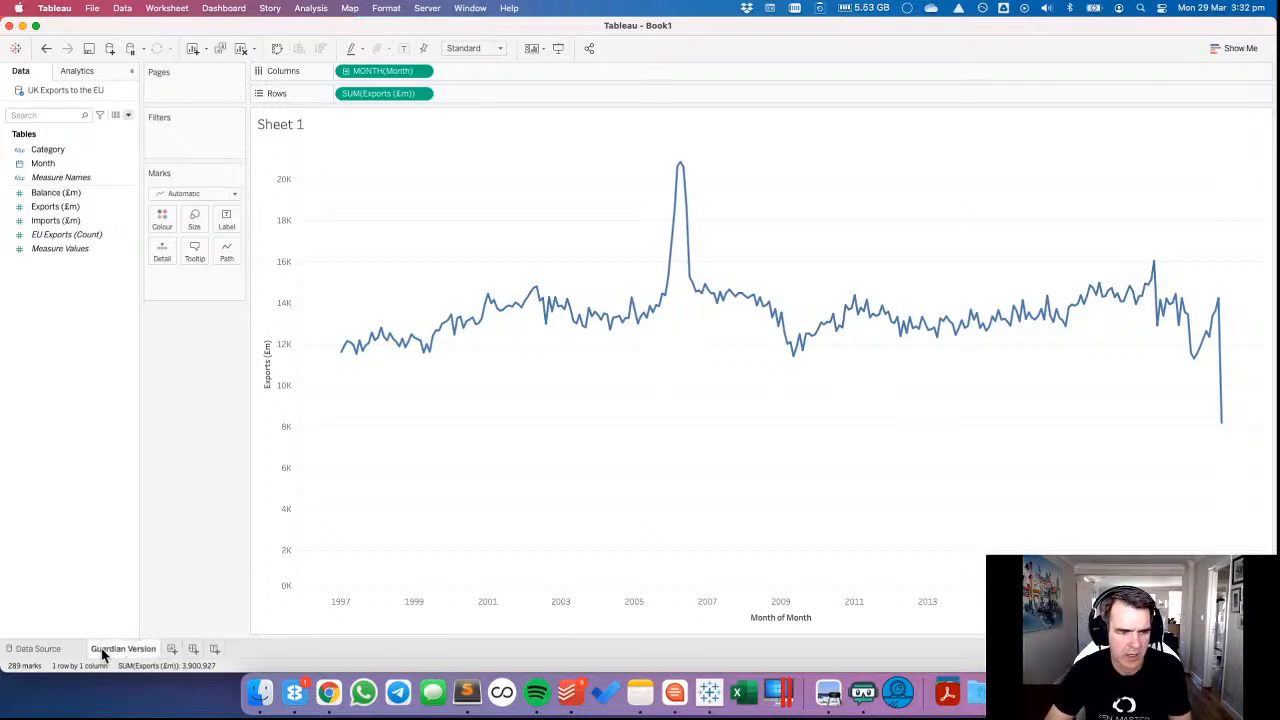
Colour the exports line red and make it thinner.
{"action": "left_click", "coordinate": [171, 227]}
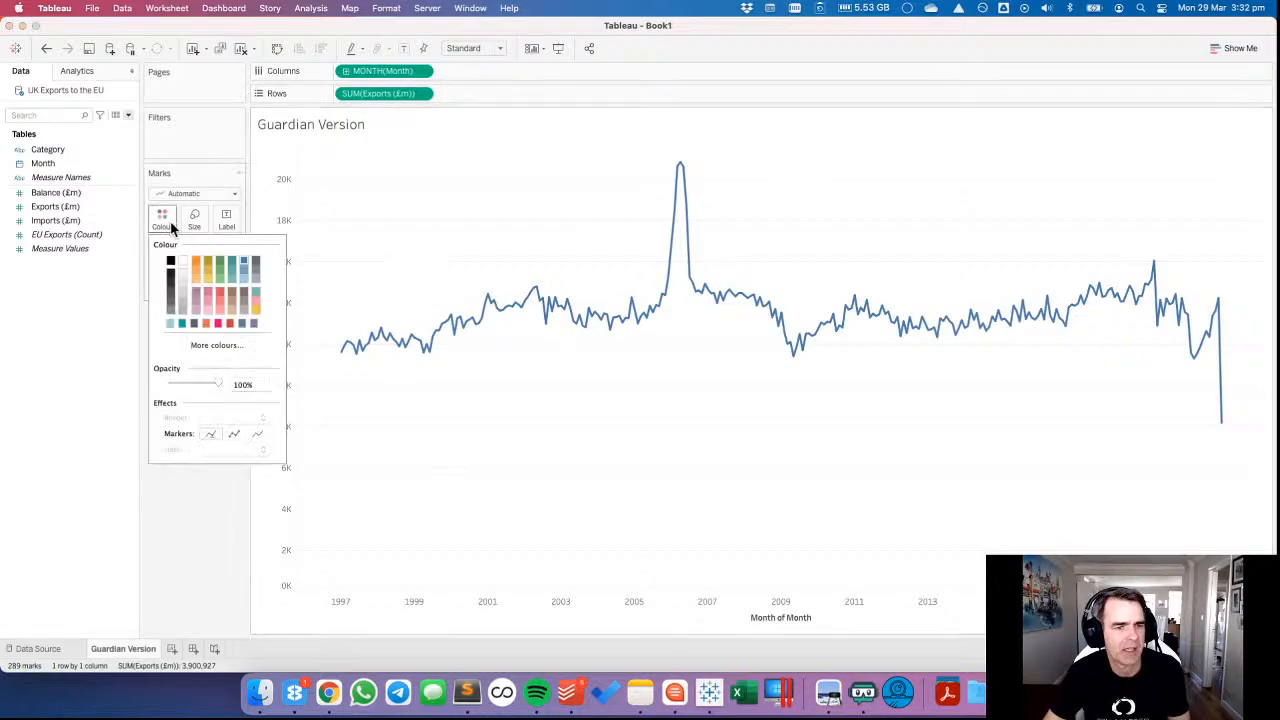
{"action": "left_click", "coordinate": [230, 323]}
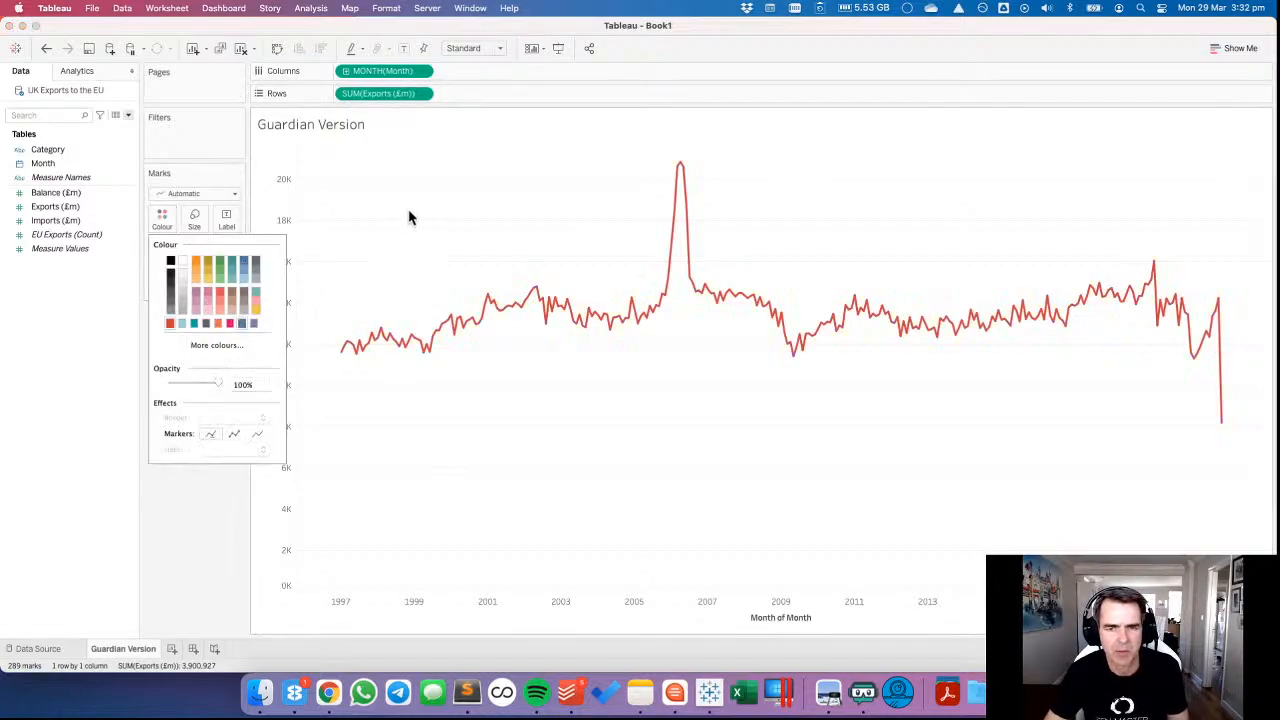
{"action": "left_click", "coordinate": [165, 218]}
{"action": "left_click", "coordinate": [195, 222]}
{"action": "left_click_drag", "start_coordinate": [219, 251], "coordinate": [203, 250]}
{"action": "left_click", "coordinate": [369, 237]}
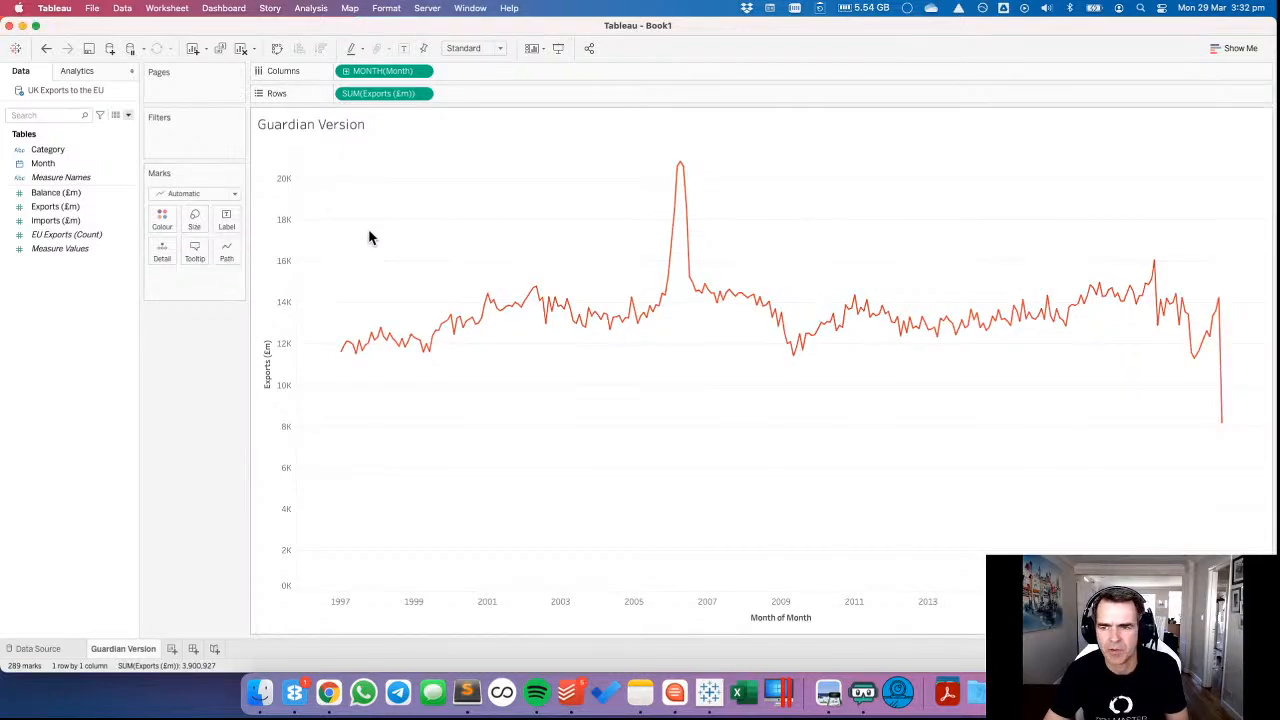
Compare the value axis of the original chart on data.world with the Tableau chart, returning to Tableau.
{"action": "key", "text": "super+Tab"}
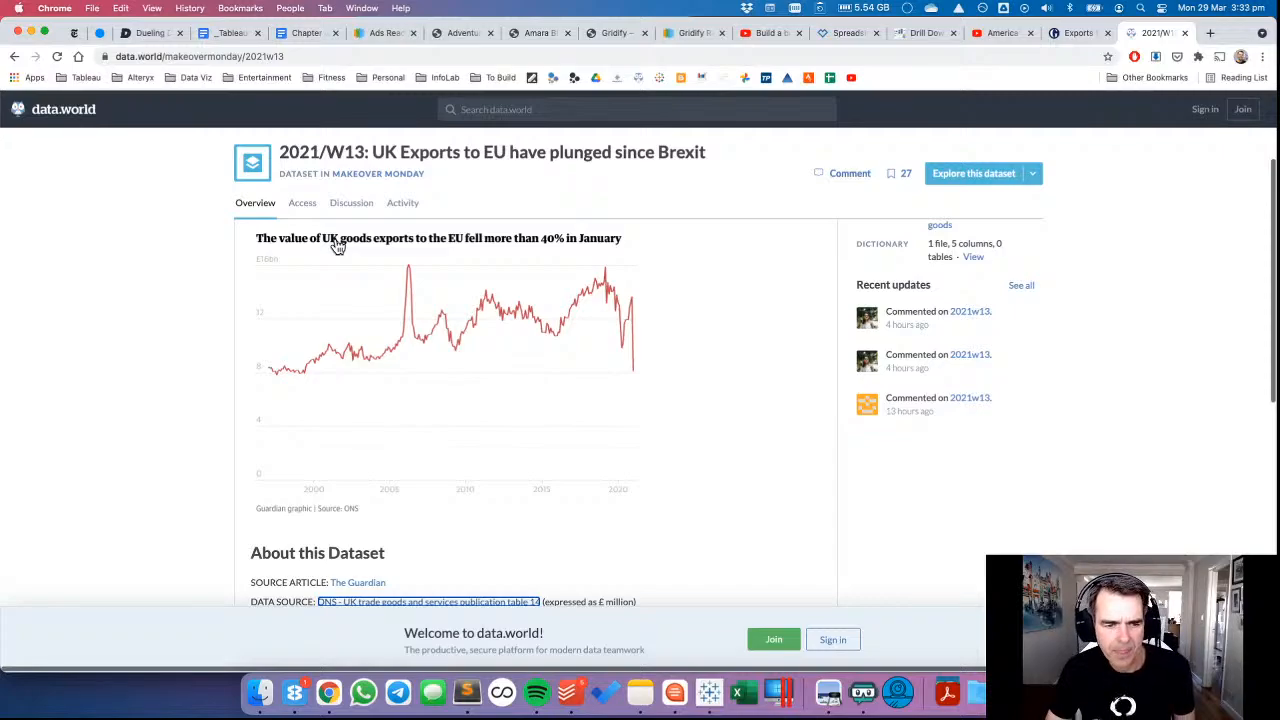
{"action": "key", "text": "super+Tab"}
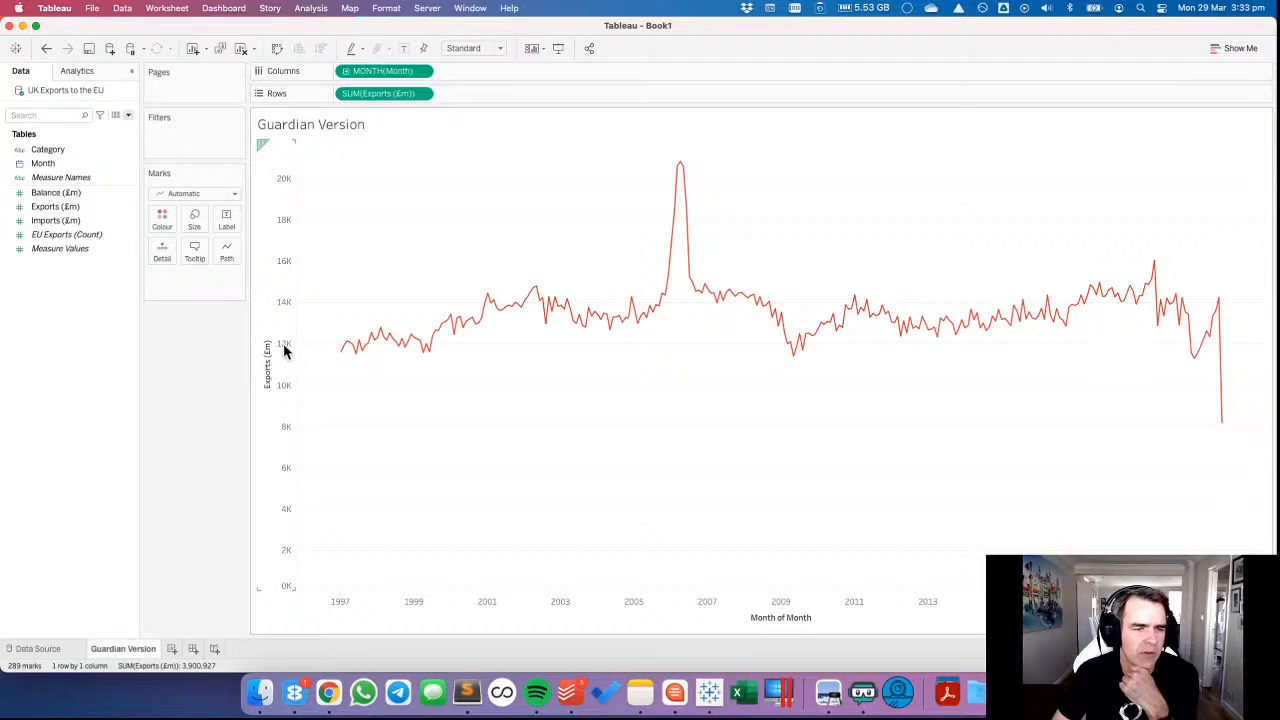
{"action": "key", "text": "super+Tab"}
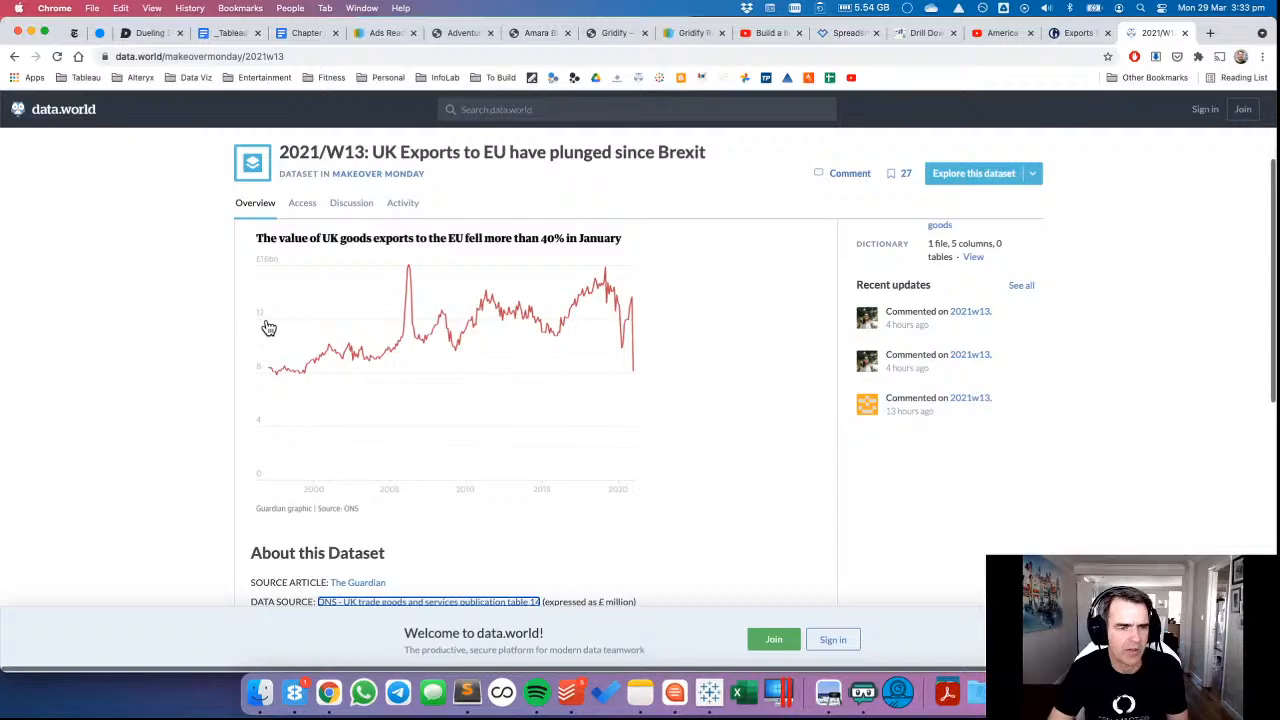
{"action": "key", "text": "super+Tab"}
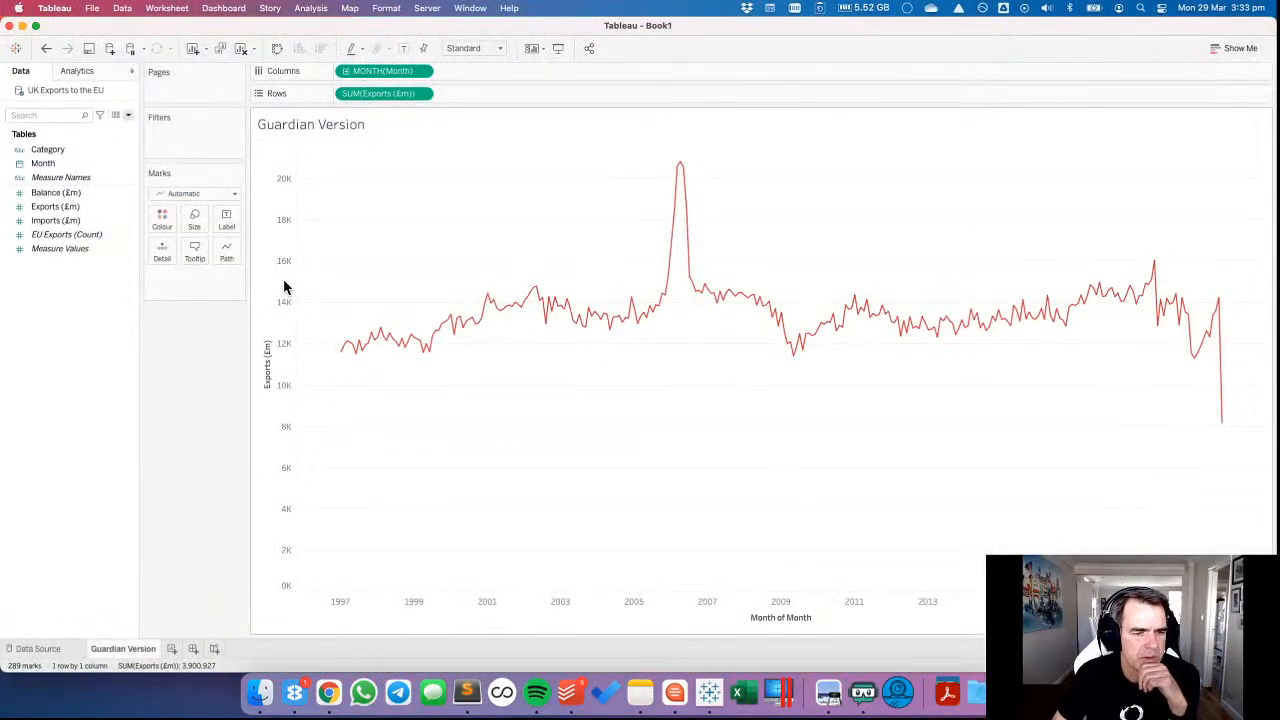
Create a calculated field named EXPORTS with the formula [Exports (£m)]*1000000.
{"action": "right_click", "coordinate": [64, 287]}
{"action": "left_click", "coordinate": [72, 289]}
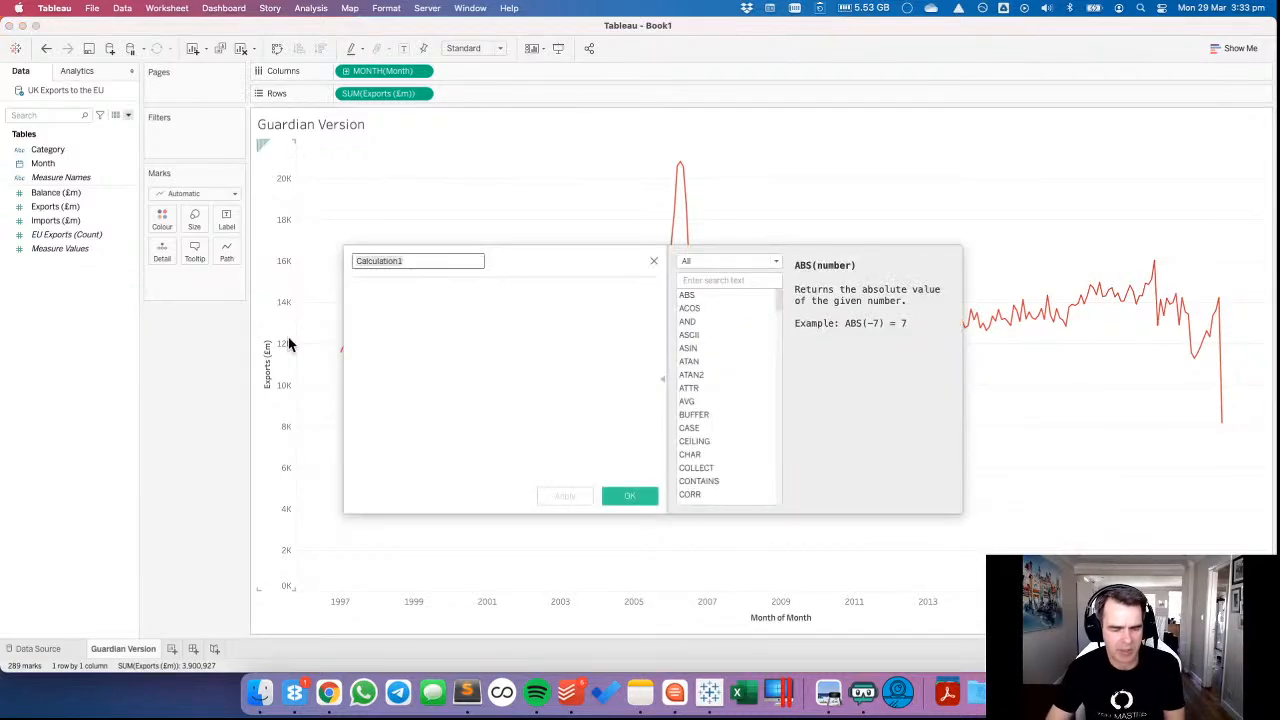
{"action": "type", "text": "EXPORTS"}
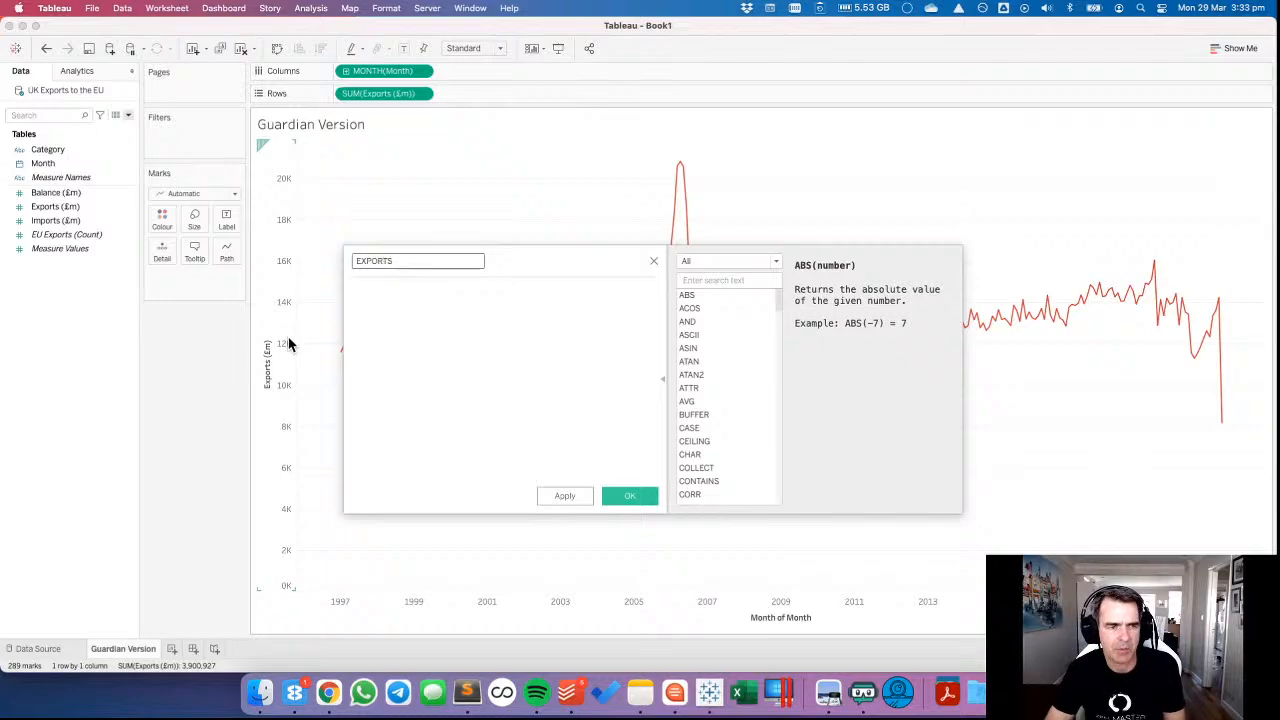
{"action": "key", "text": "Tab"}
{"action": "type", "text": "EX"}
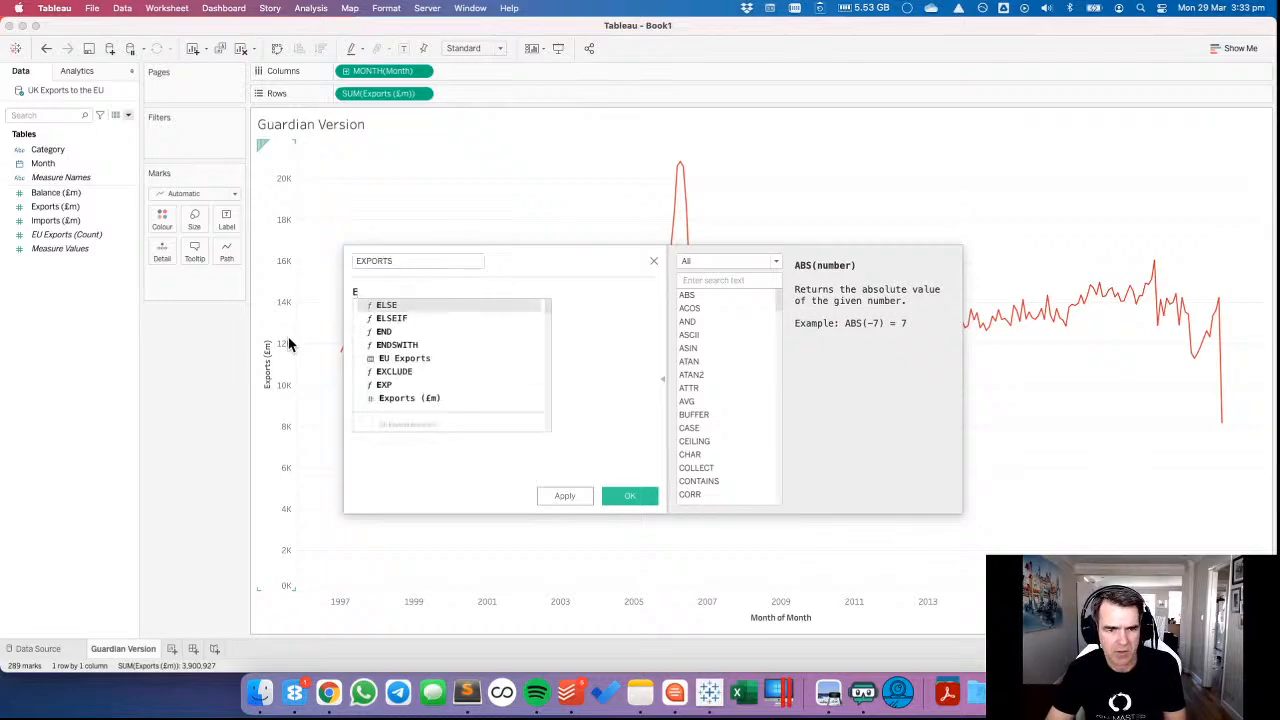
{"action": "key", "text": "Down"}
{"action": "key", "text": "Down"}
{"action": "key", "text": "Return"}
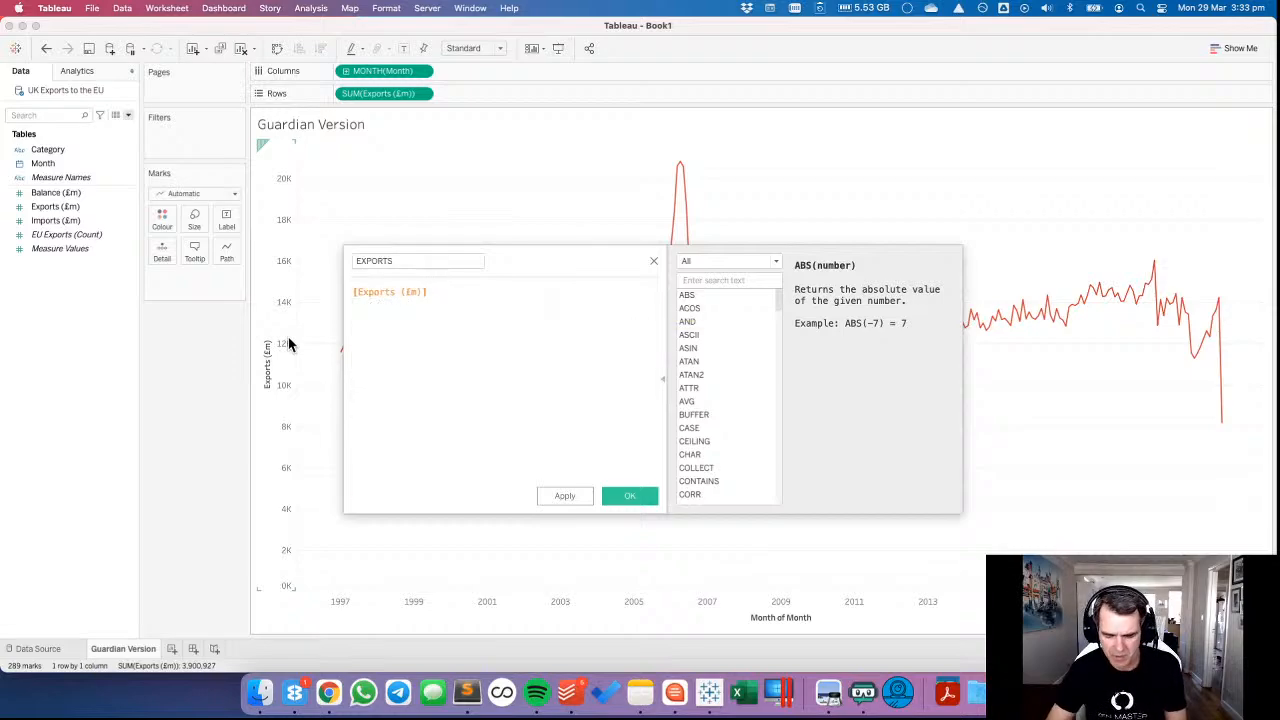
{"action": "type", "text": "*1"}
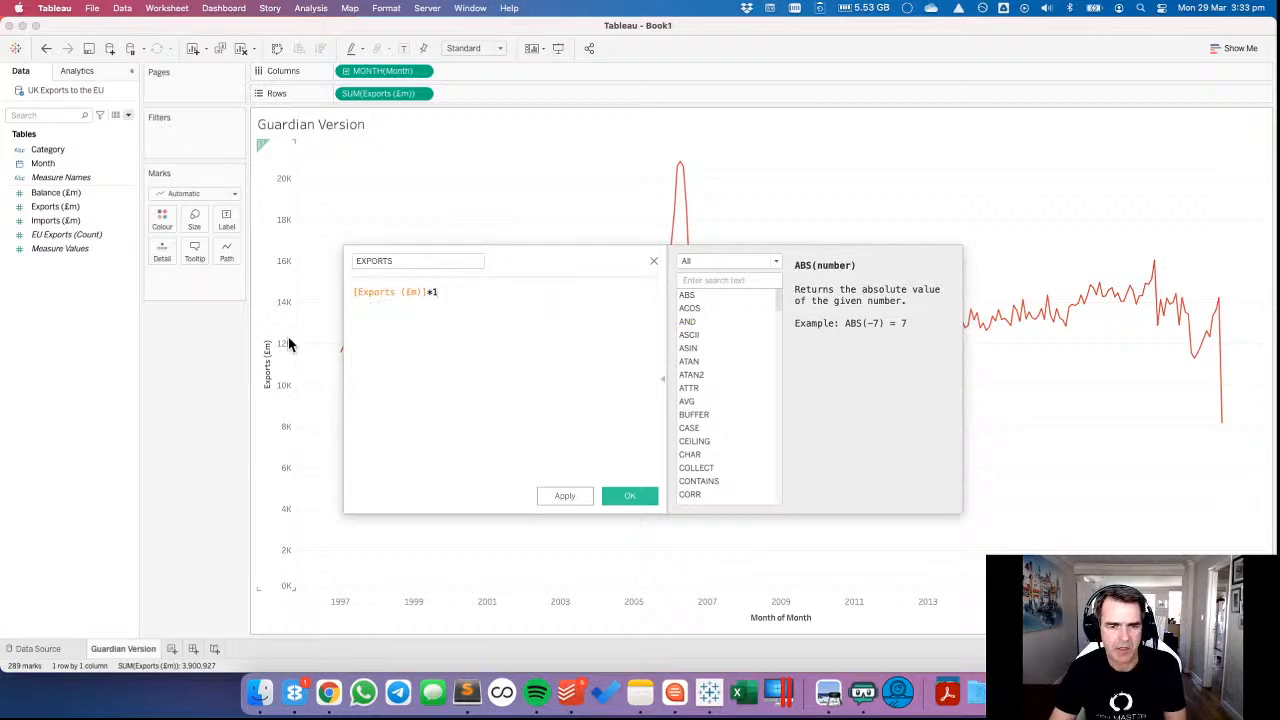
{"action": "type", "text": "000000"}
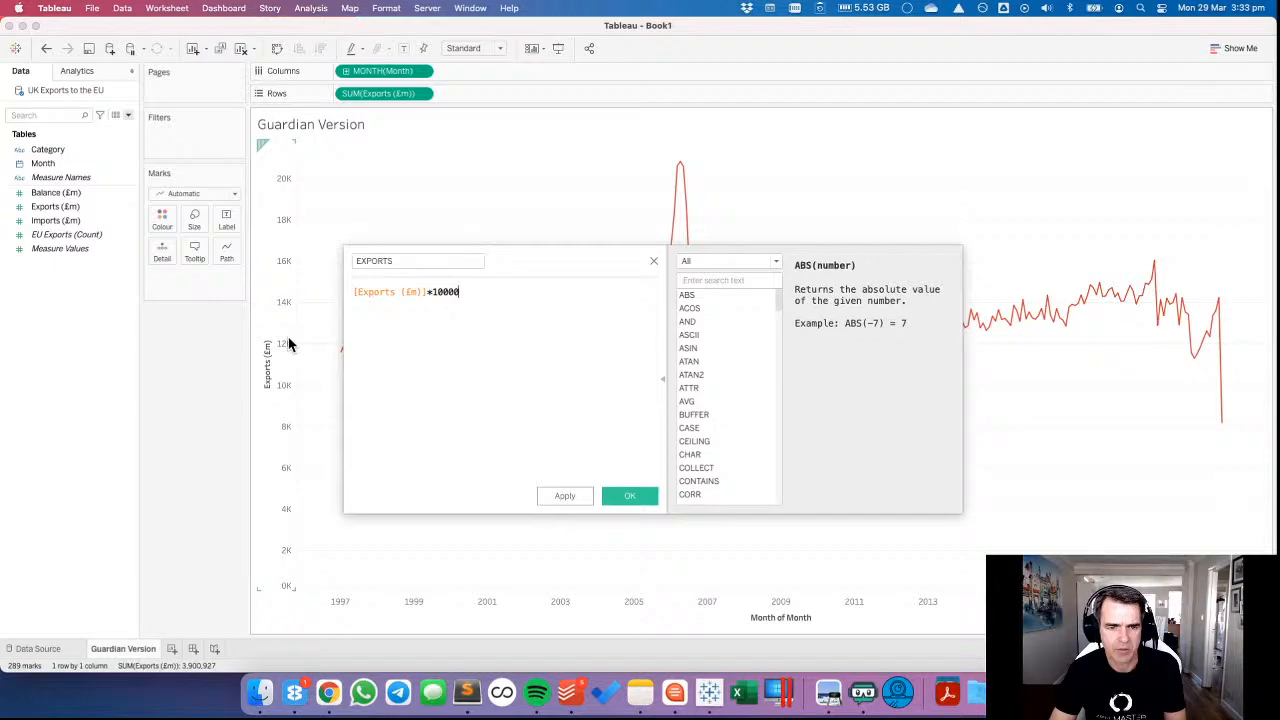
{"action": "left_click", "coordinate": [651, 503]}
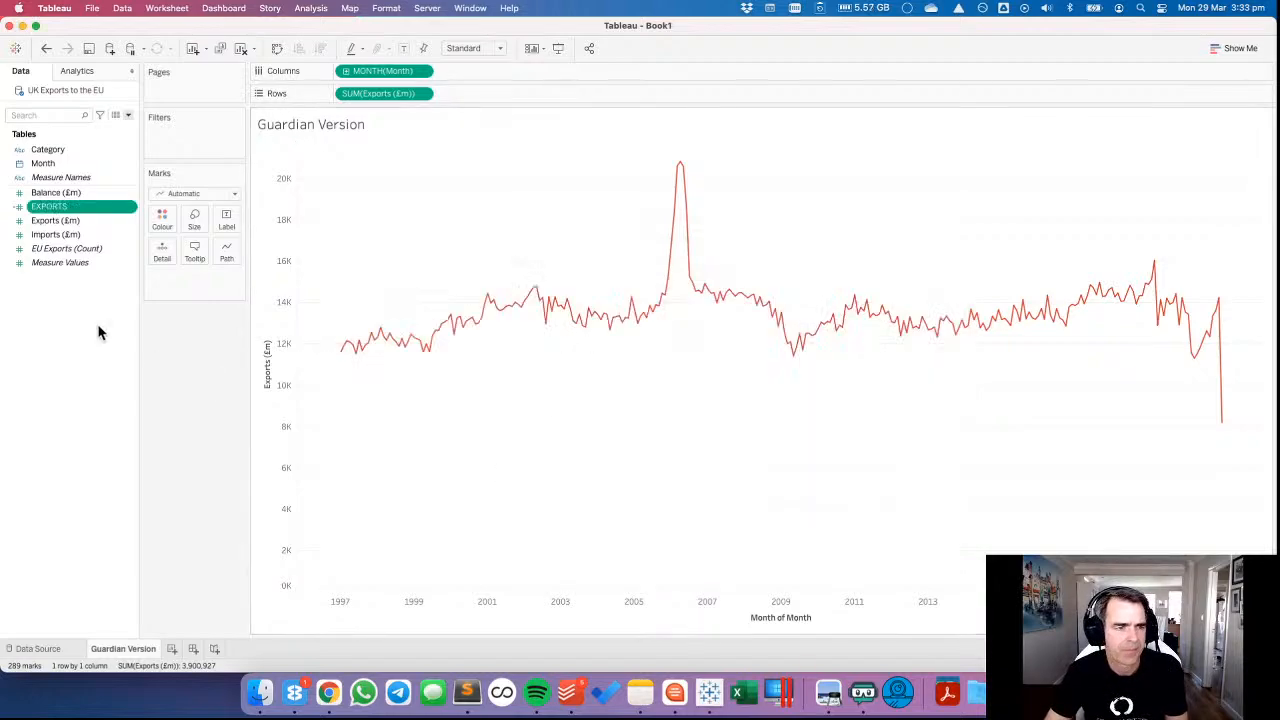
Set the EXPORTS default number format to custom with one decimal in billions, and plot EXPORTS on Rows in place of Exports (£m).
{"action": "right_click", "coordinate": [83, 206]}
{"action": "mouse_move", "coordinate": [155, 417]}
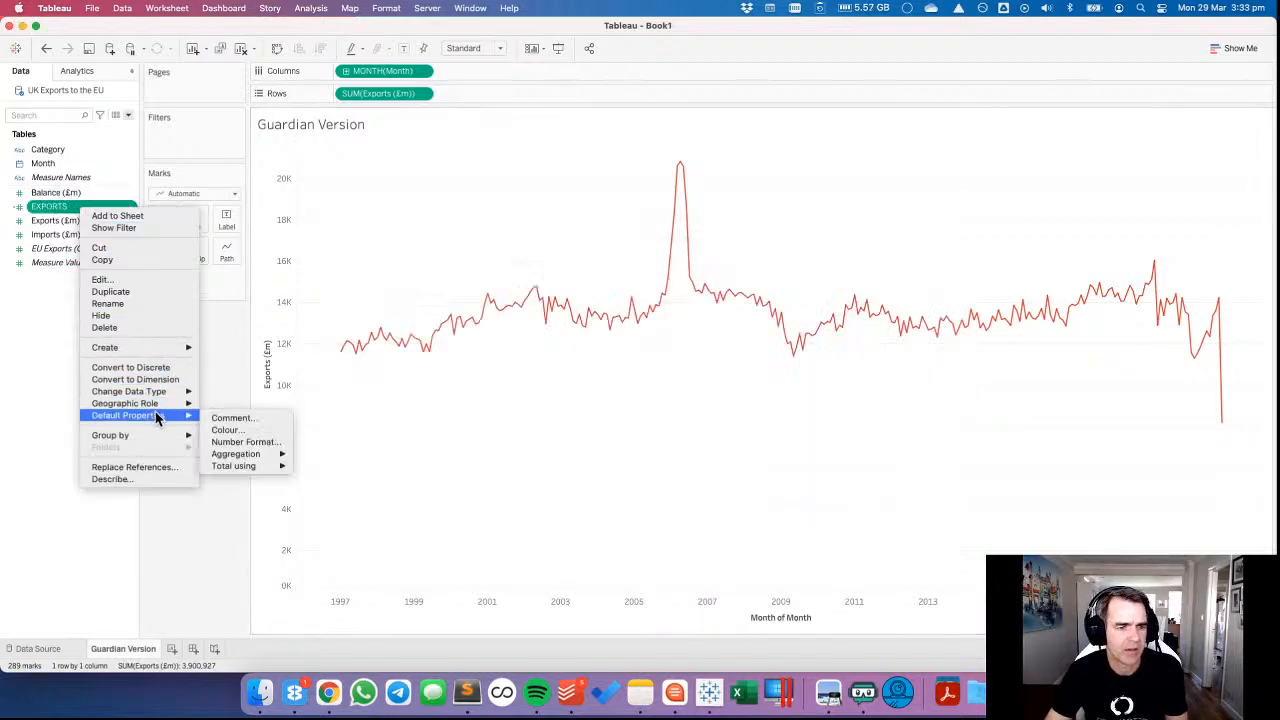
{"action": "left_click", "coordinate": [258, 442]}
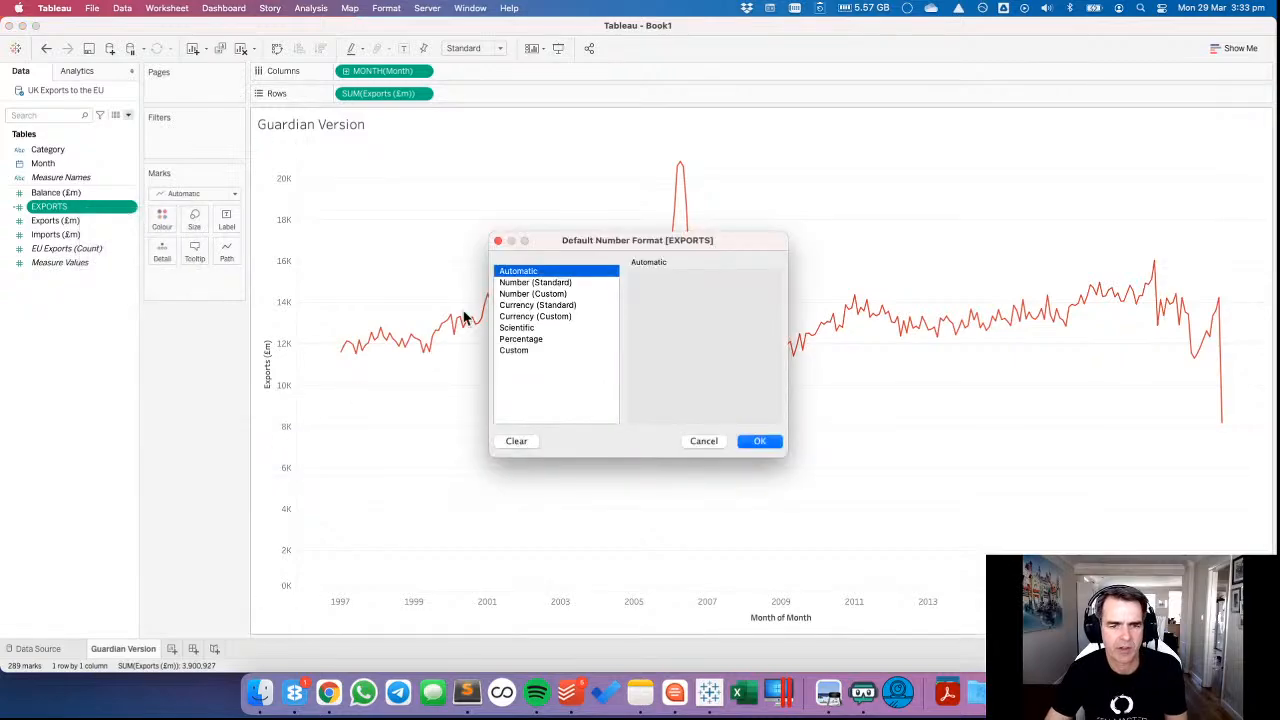
{"action": "left_click", "coordinate": [541, 294]}
{"action": "left_click", "coordinate": [671, 297]}
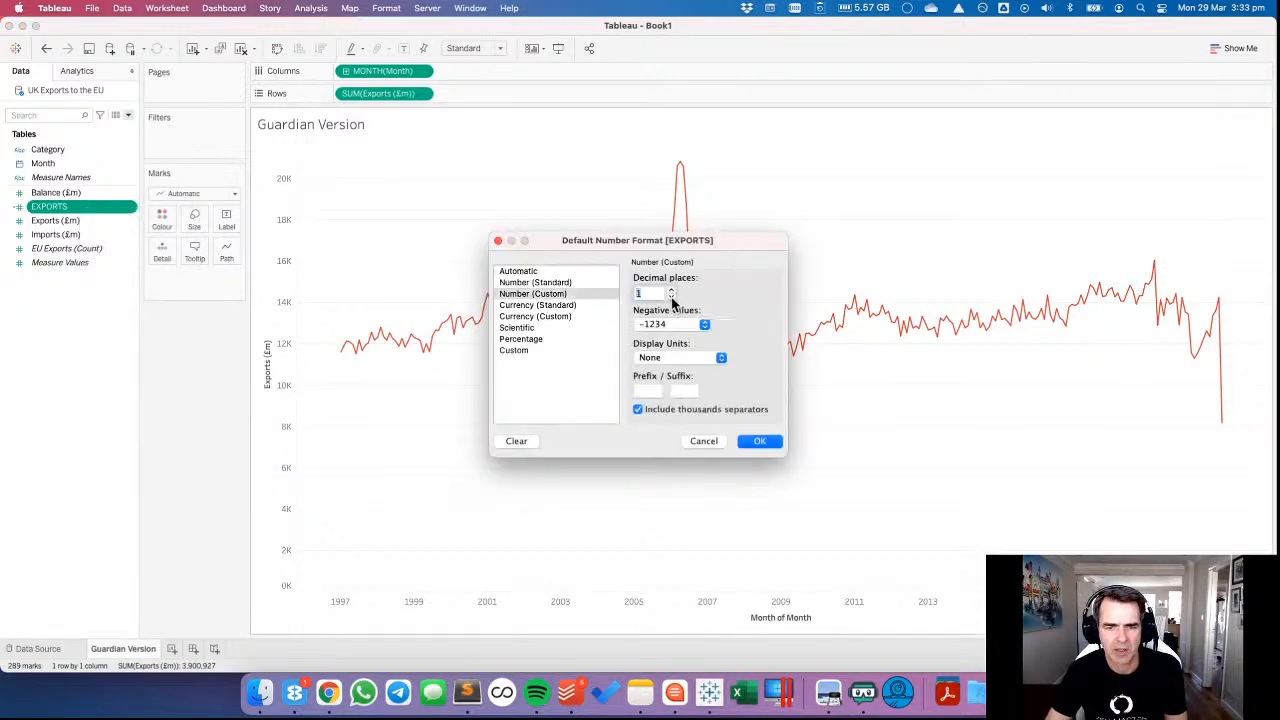
{"action": "left_click", "coordinate": [666, 358]}
{"action": "left_click", "coordinate": [660, 395]}
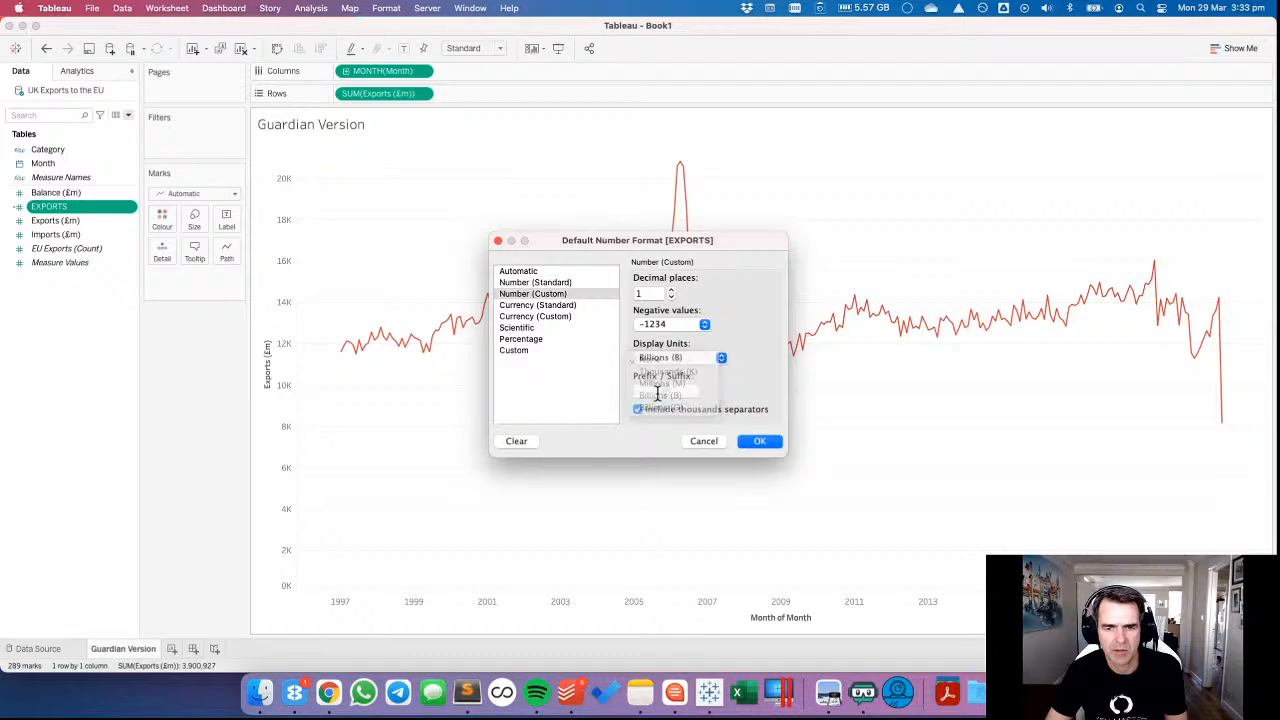
{"action": "left_click", "coordinate": [762, 441]}
{"action": "left_click_drag", "start_coordinate": [58, 206], "coordinate": [369, 93]}
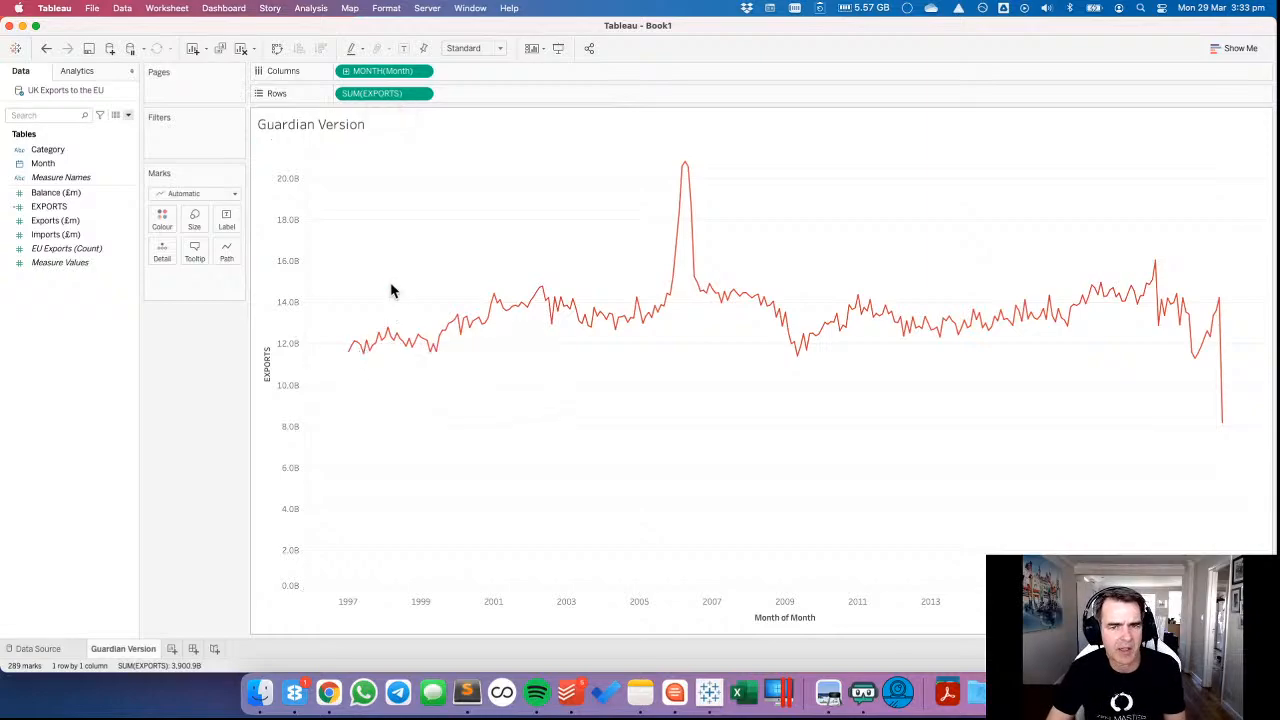
Compare the peak in the original chart on data.world in Chrome with the one in the Tableau chart.
{"action": "key", "text": "super+Tab"}
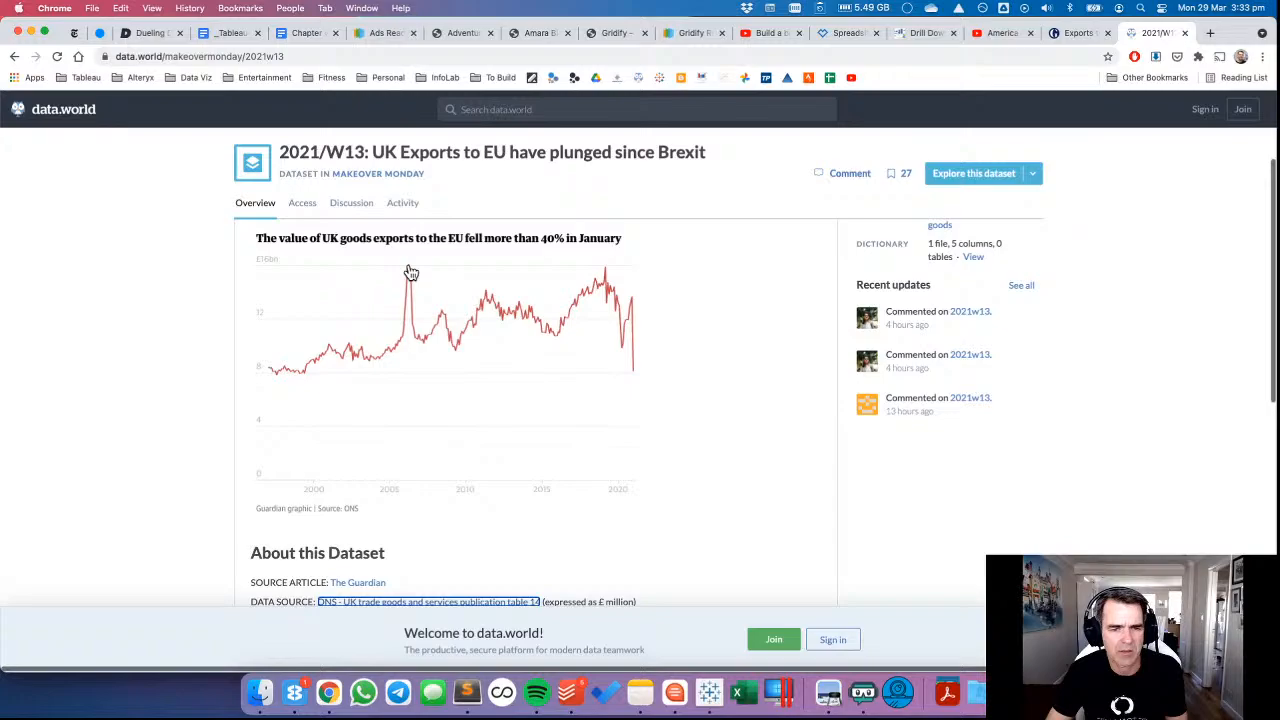
{"action": "key", "text": "super+Tab"}
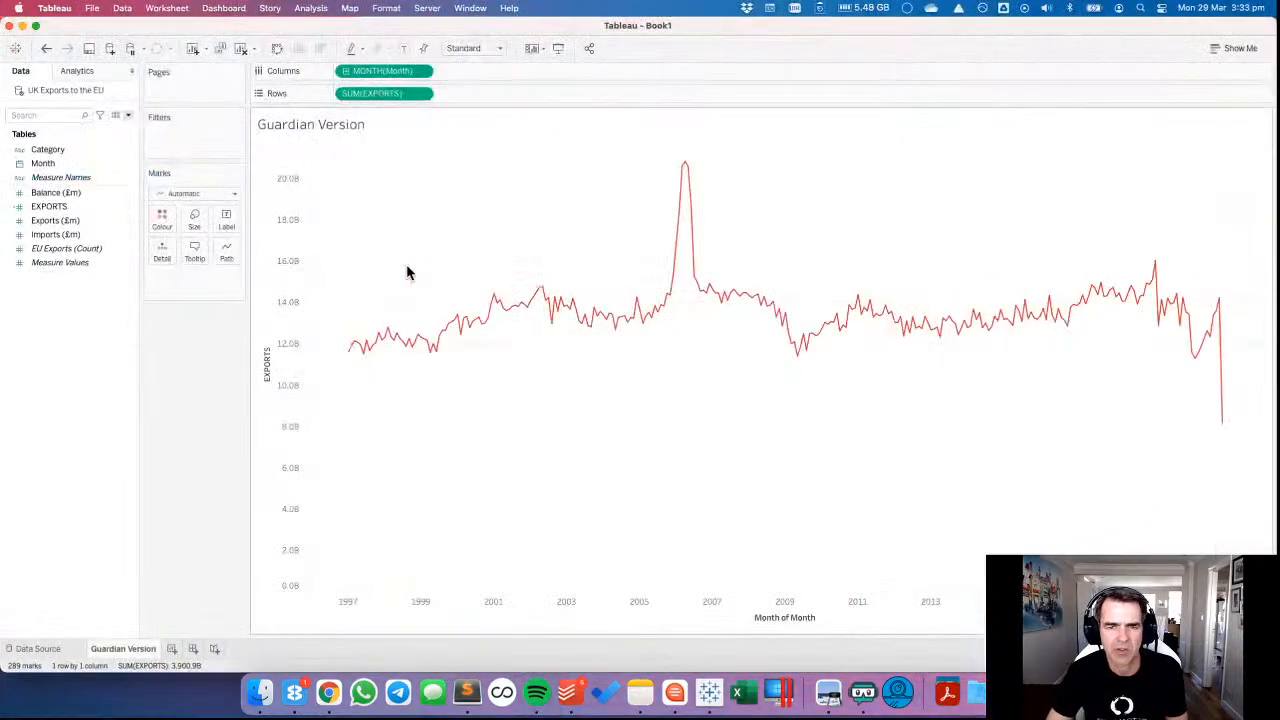
{"action": "mouse_move", "coordinate": [686, 167]}
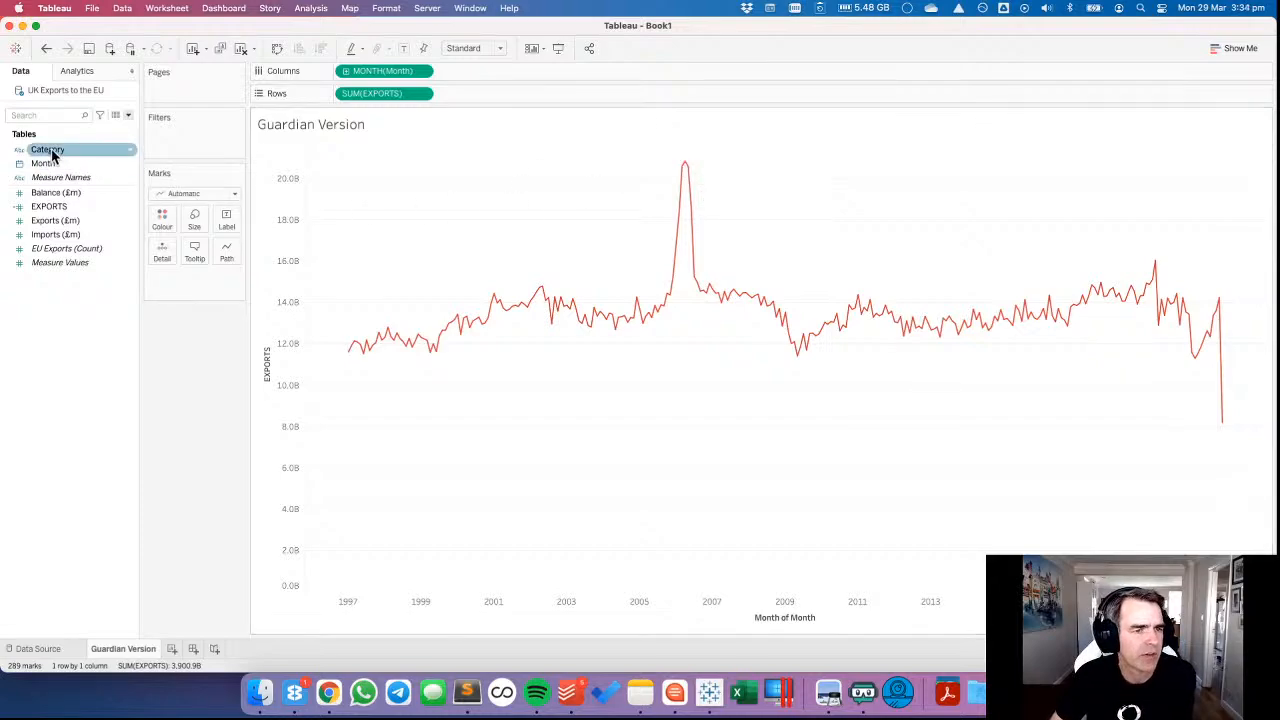
Review the Category values available for filtering and check the original chart in the Guardian article in Chrome, returning to Tableau.
{"action": "left_click_drag", "start_coordinate": [51, 148], "coordinate": [519, 275]}
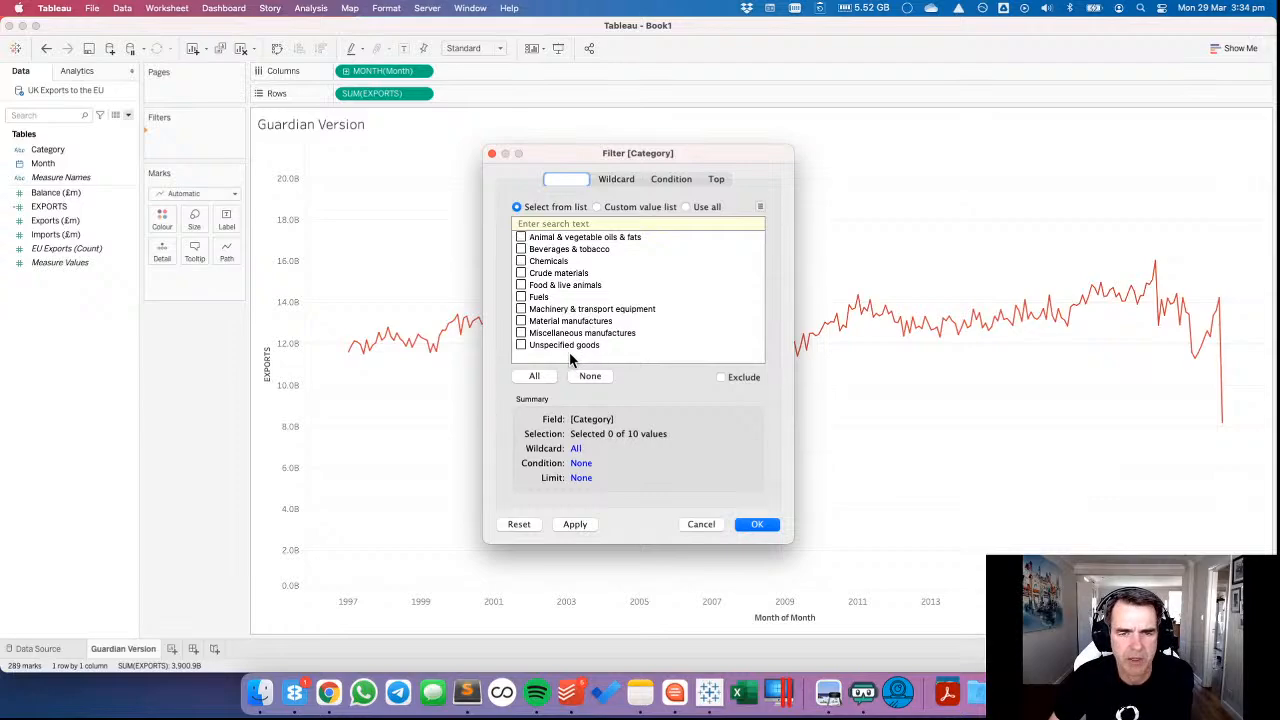
{"action": "left_click", "coordinate": [700, 524]}
{"action": "key", "text": "super+Tab"}
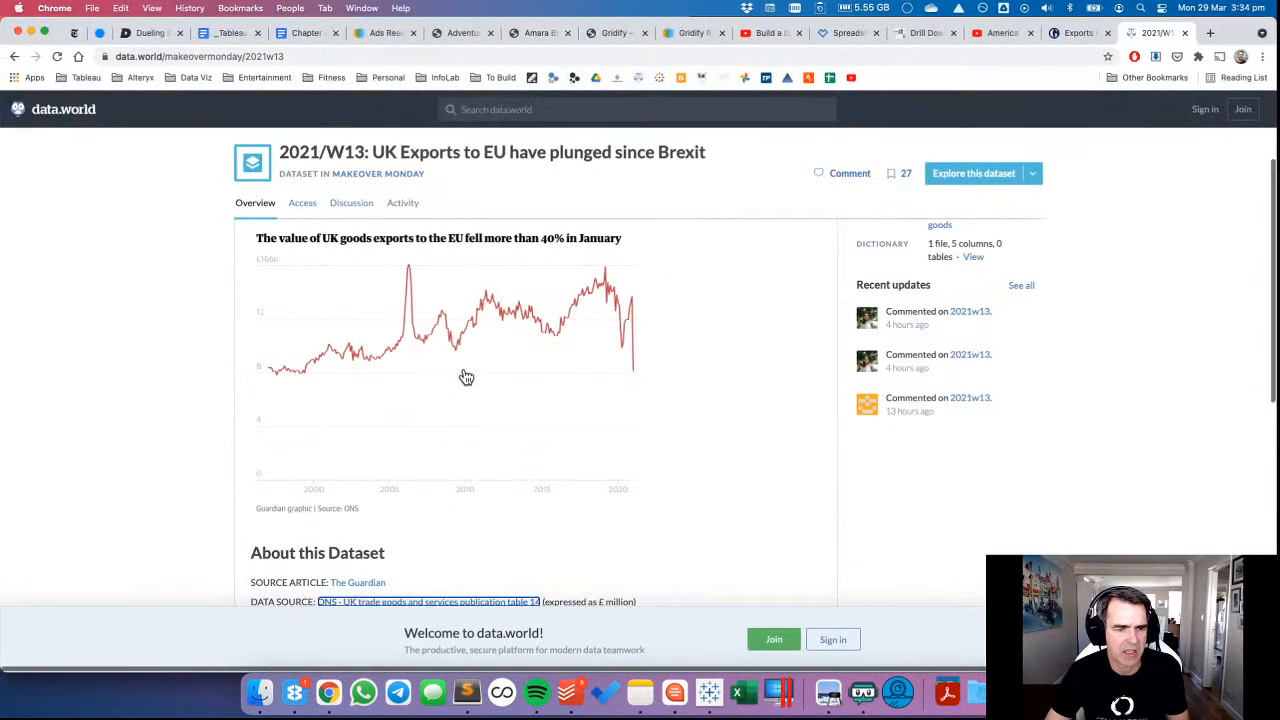
{"action": "left_click", "coordinate": [1073, 34]}
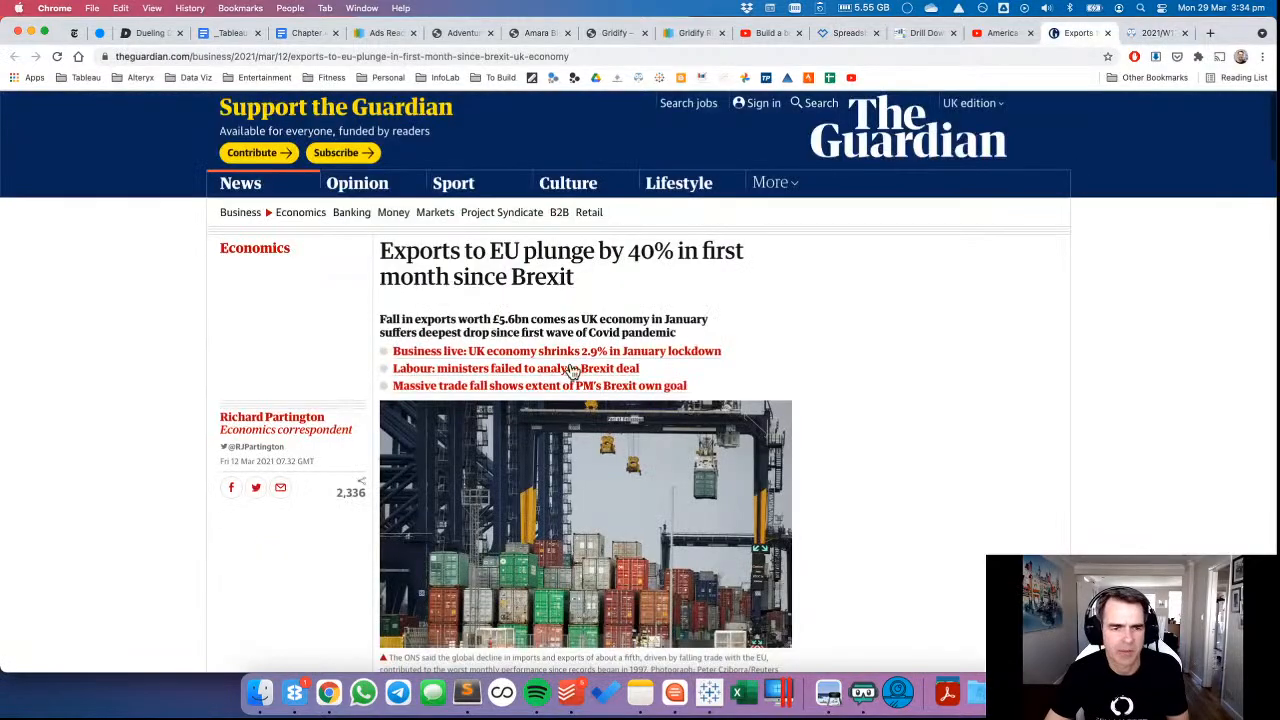
{"action": "scroll", "coordinate": [574, 370], "scroll_direction": "down", "scroll_amount": 10}
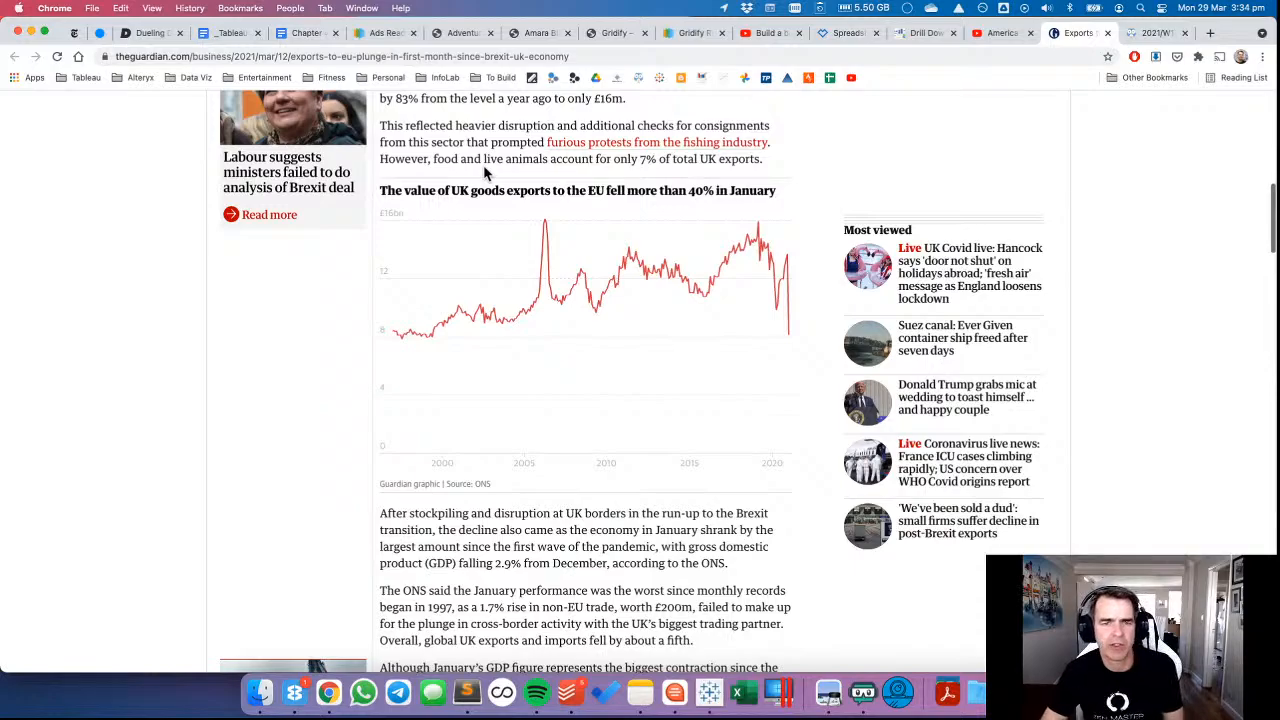
{"action": "key", "text": "super+Tab"}
Try excluding Food & live animals from the exports chart with a Category filter.
{"action": "left_click_drag", "start_coordinate": [101, 153], "coordinate": [419, 217]}
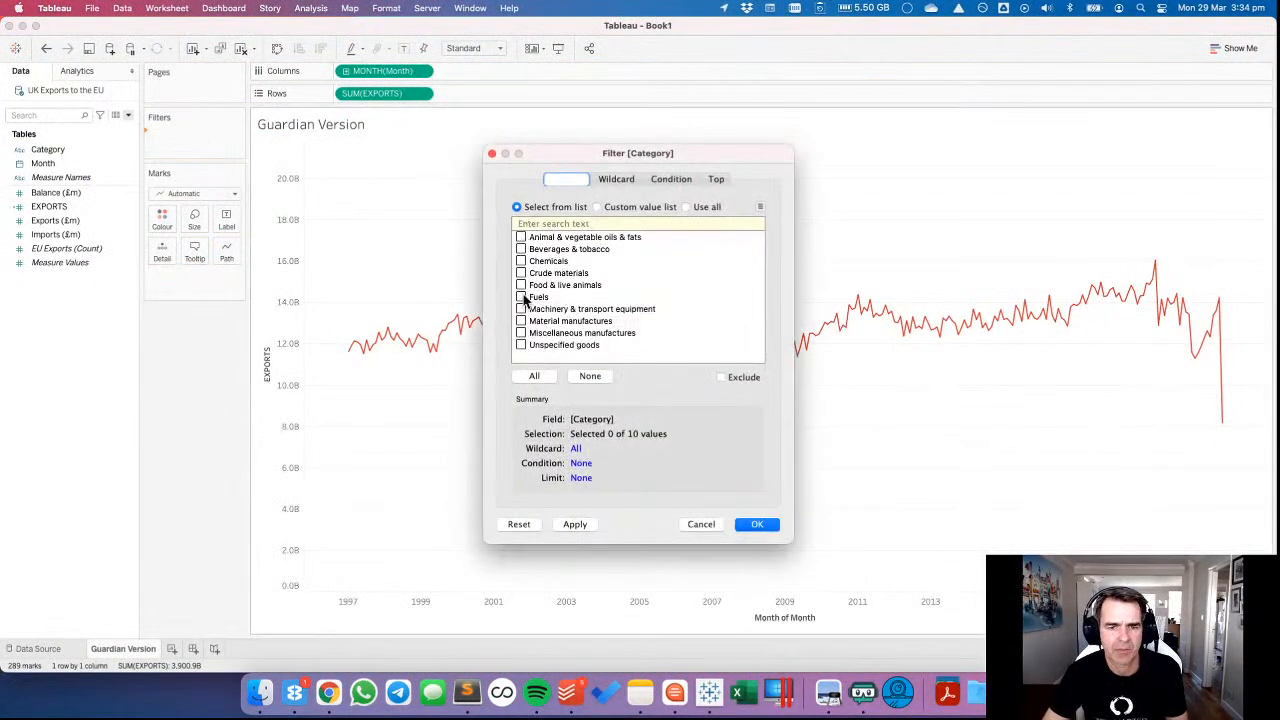
{"action": "left_click", "coordinate": [521, 286]}
{"action": "left_click", "coordinate": [750, 379]}
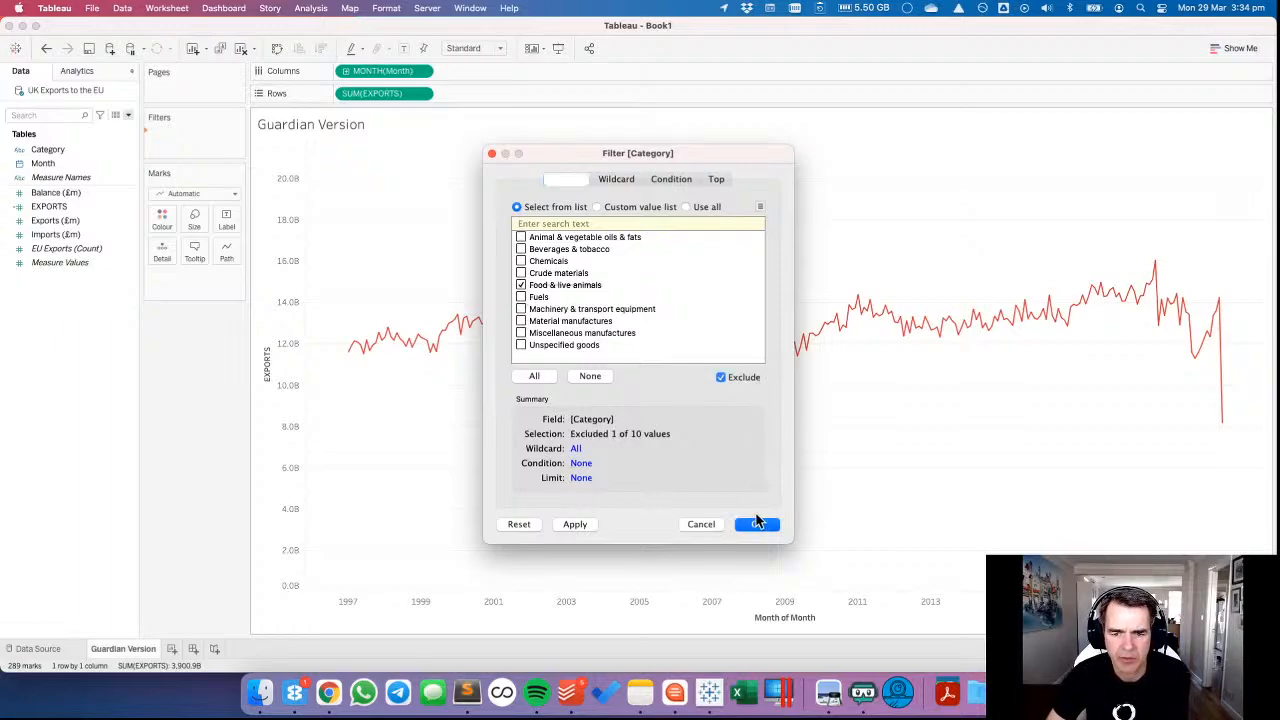
{"action": "left_click", "coordinate": [756, 524]}
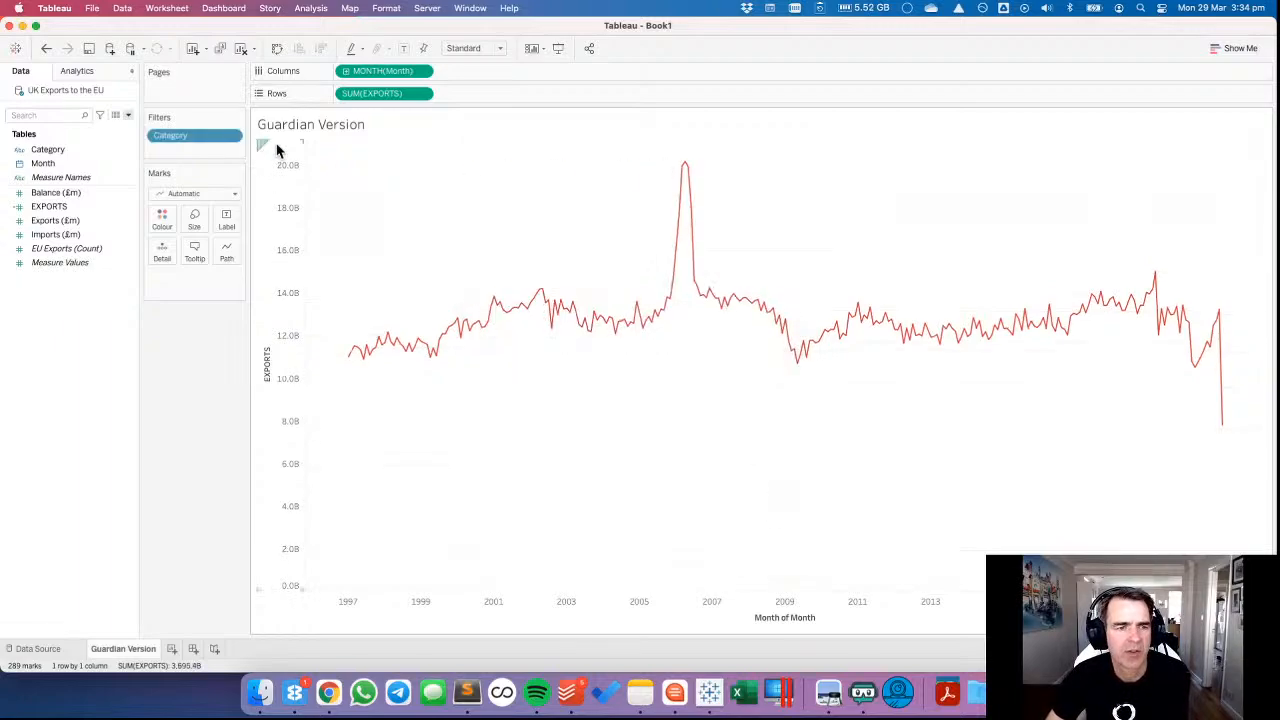
{"action": "left_click", "coordinate": [45, 48]}
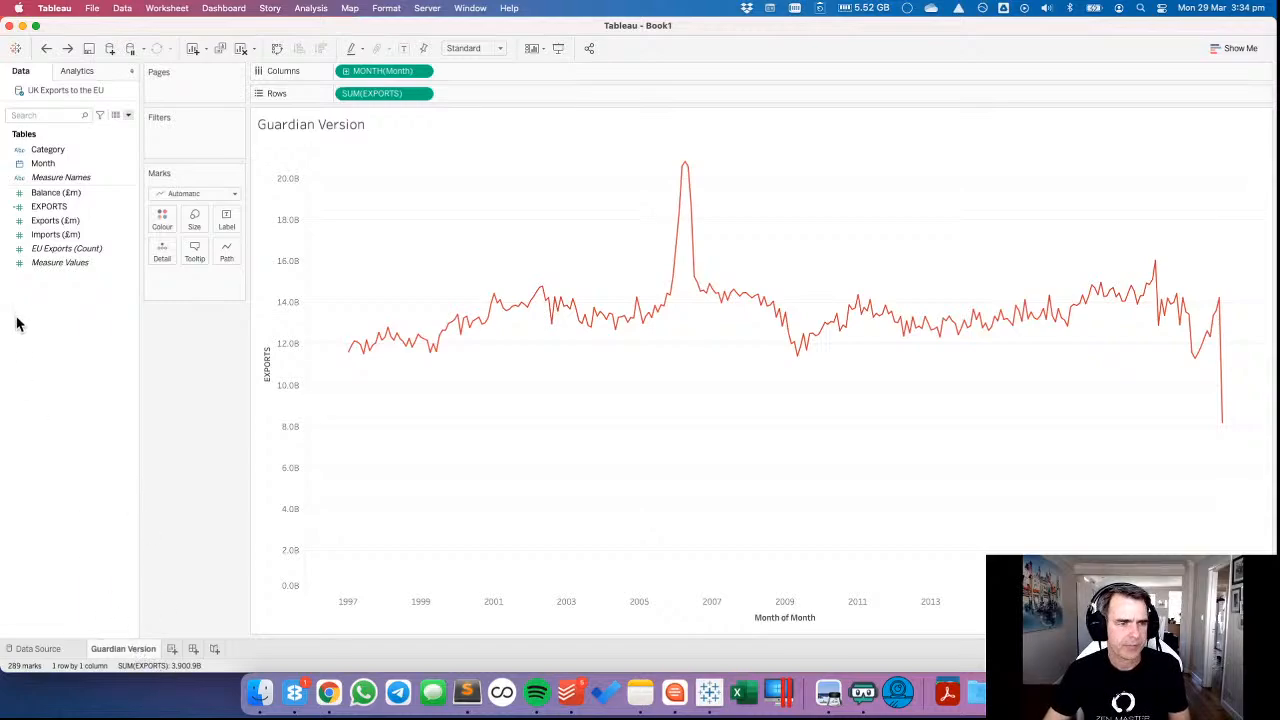
Duplicate the EXPORTS calculated field and edit the copy into IMPORTS with the formula [Imports (£m)]*1000000.
{"action": "right_click", "coordinate": [57, 299]}
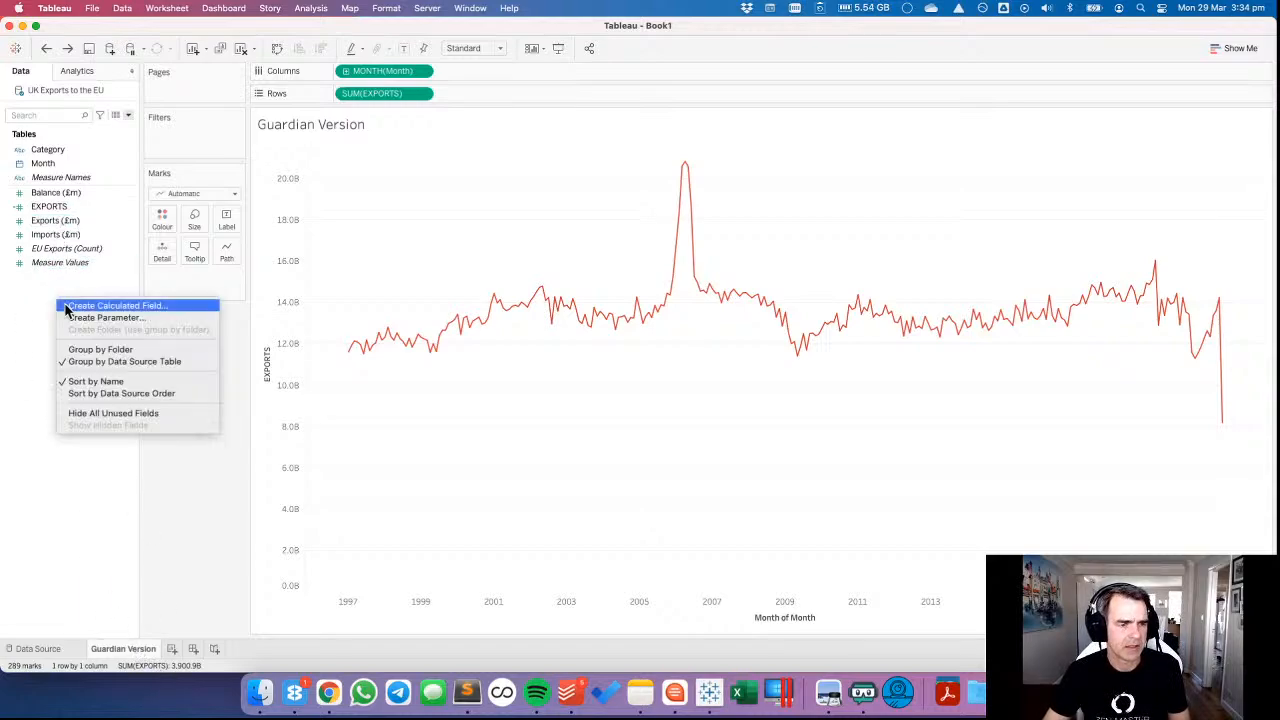
{"action": "right_click", "coordinate": [60, 206]}
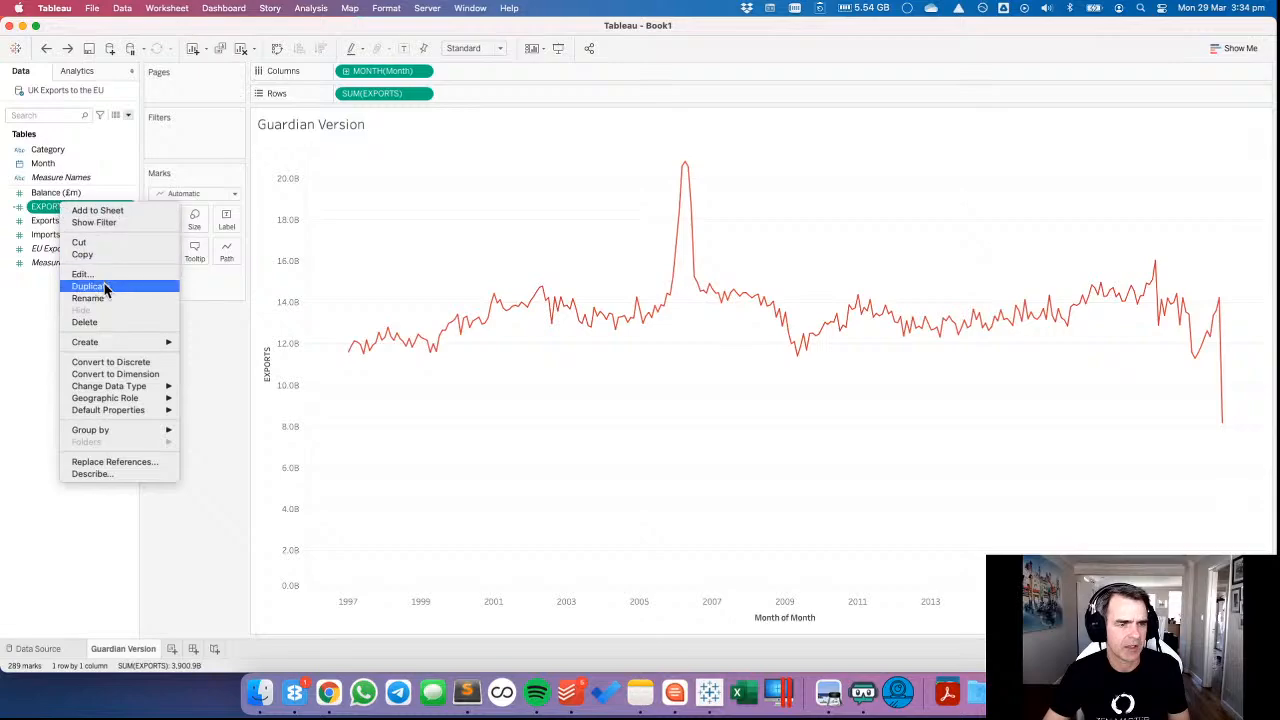
{"action": "left_click", "coordinate": [104, 285]}
{"action": "right_click", "coordinate": [55, 234]}
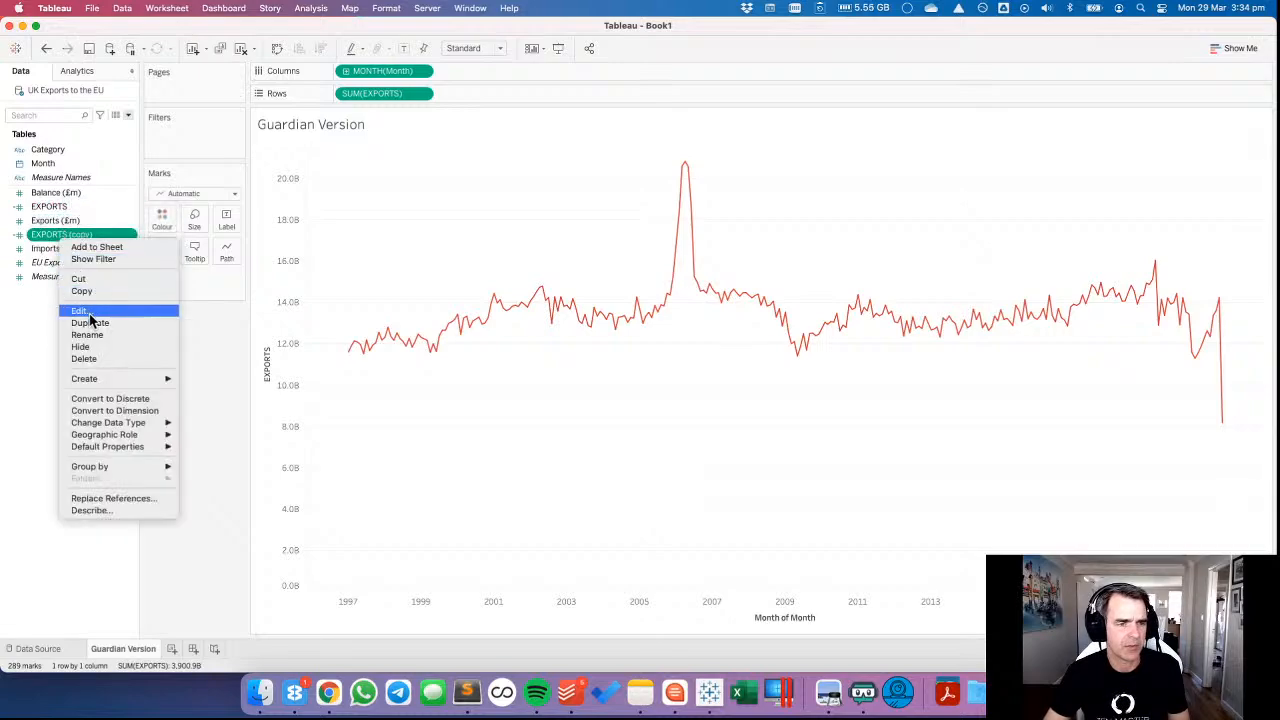
{"action": "left_click", "coordinate": [84, 318]}
{"action": "left_click_drag", "start_coordinate": [448, 261], "coordinate": [289, 266]}
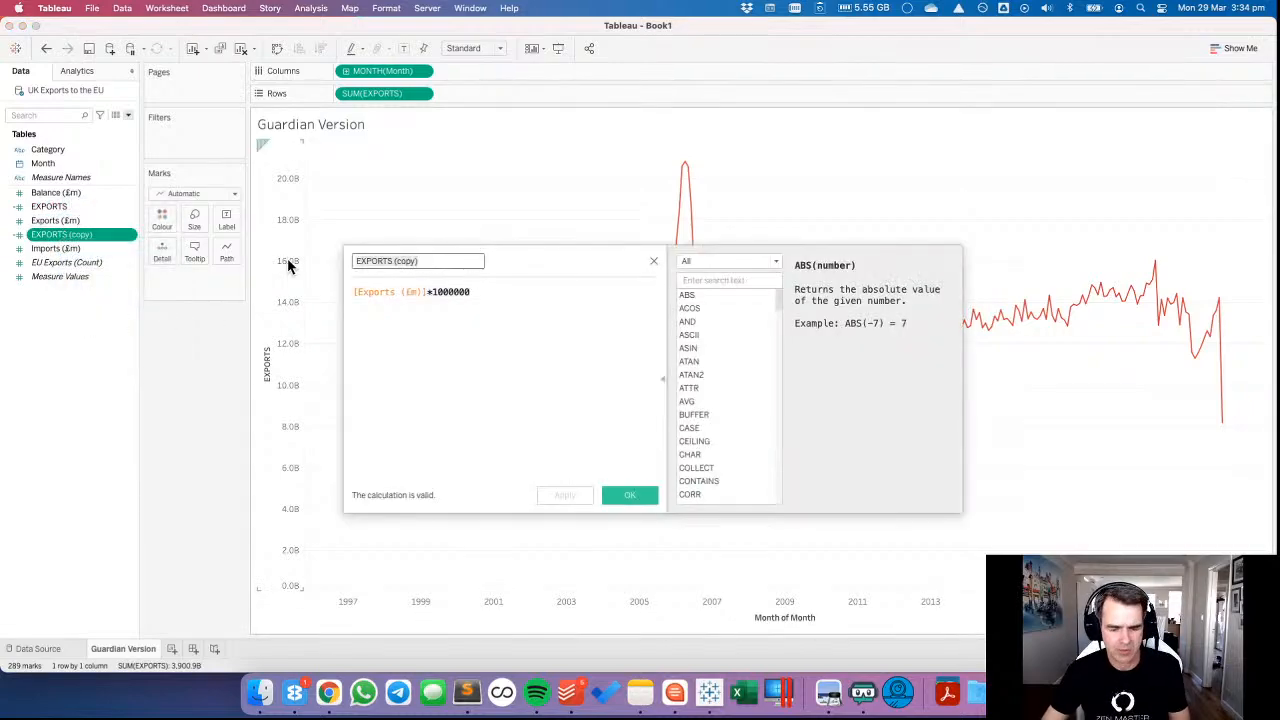
{"action": "type", "text": "IMPORTS"}
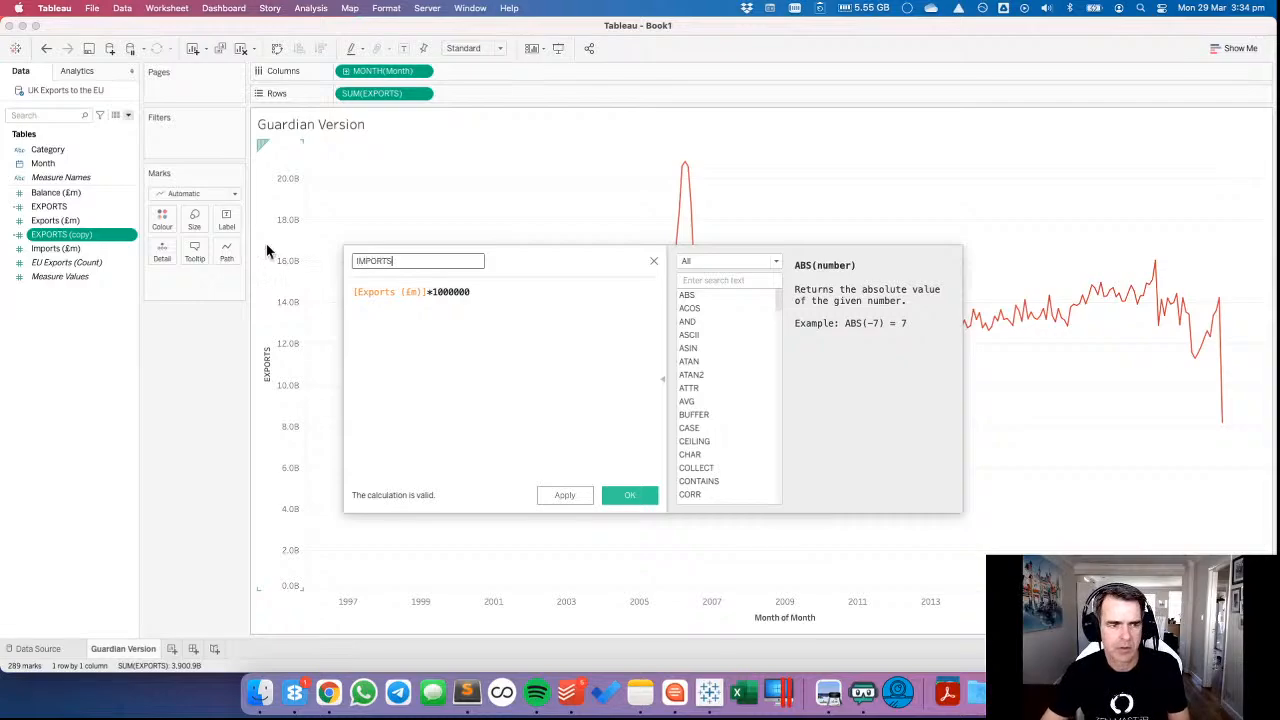
{"action": "left_click_drag", "start_coordinate": [55, 248], "coordinate": [449, 344]}
{"action": "left_click", "coordinate": [609, 493]}
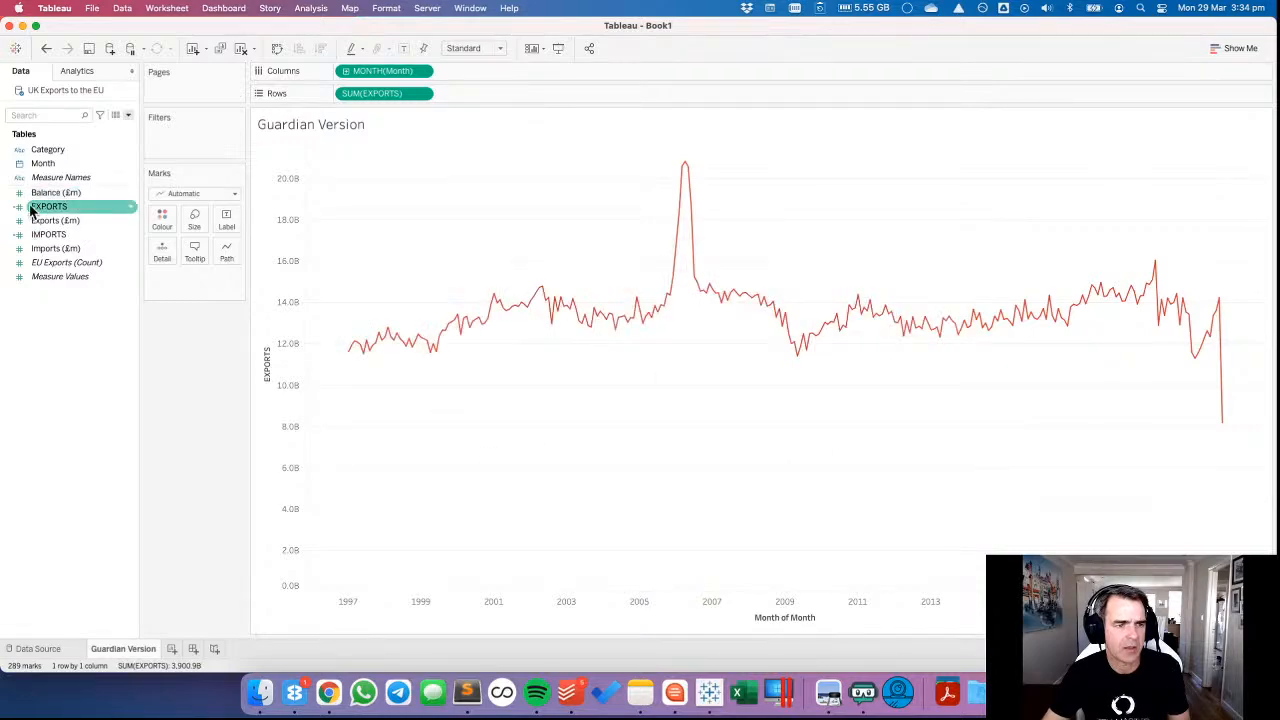
Duplicate the IMPORTS calculated field.
{"action": "right_click", "coordinate": [42, 234]}
{"action": "left_click", "coordinate": [90, 316]}
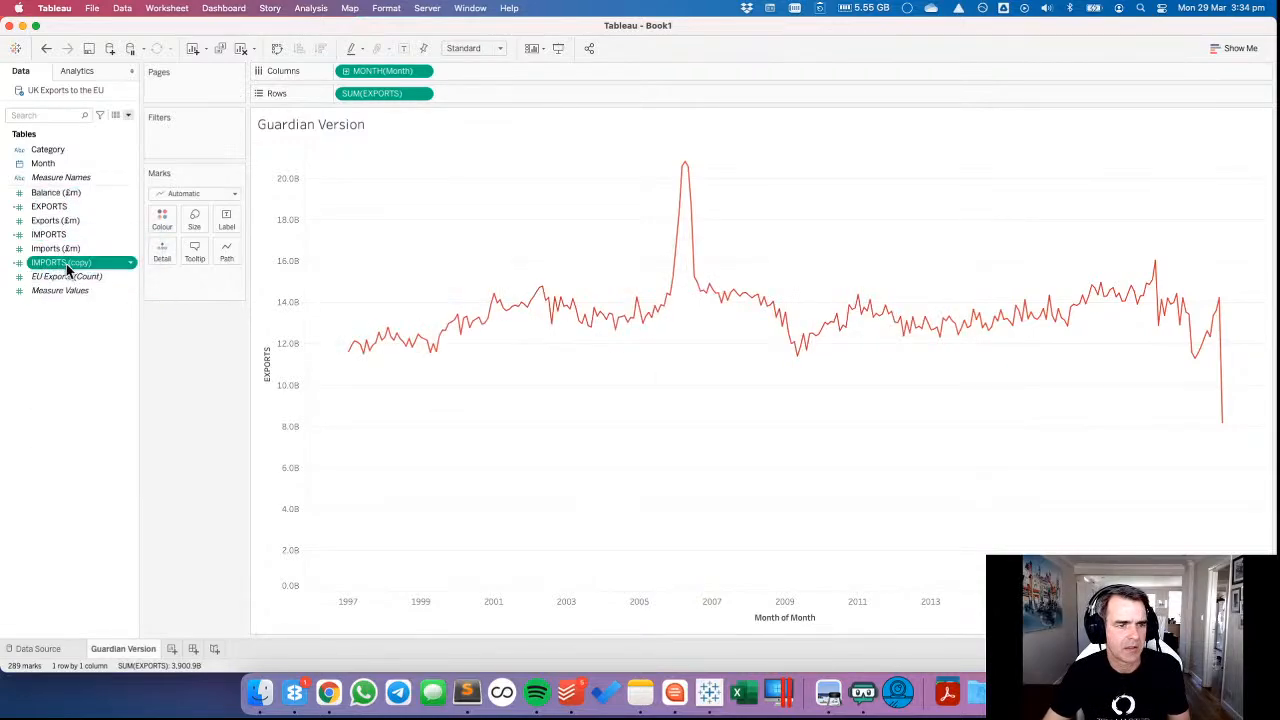
Try renaming the IMPORTS copy as BALANCE and basing its formula on Balance (£m) instead of Imports (£m).
{"action": "right_click", "coordinate": [66, 263]}
{"action": "left_click", "coordinate": [86, 334]}
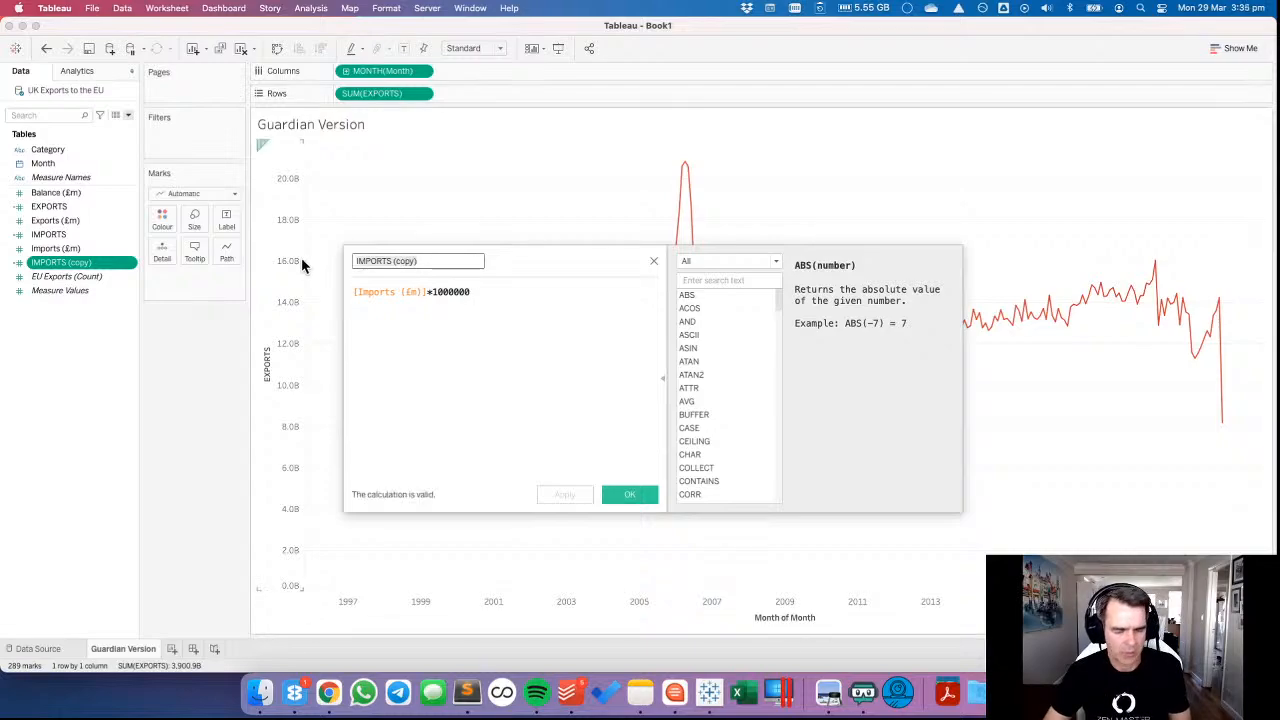
{"action": "type", "text": "BALANCE"}
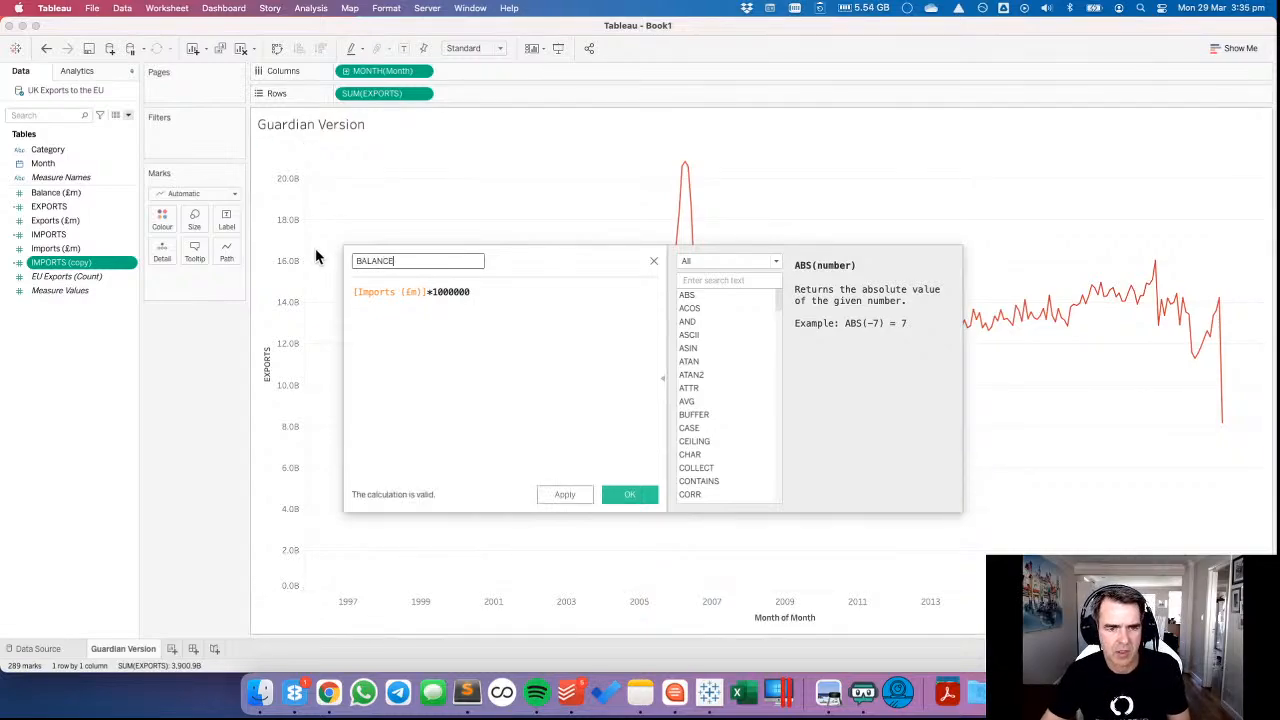
{"action": "left_click_drag", "start_coordinate": [70, 193], "coordinate": [406, 316]}
{"action": "left_click", "coordinate": [629, 498]}
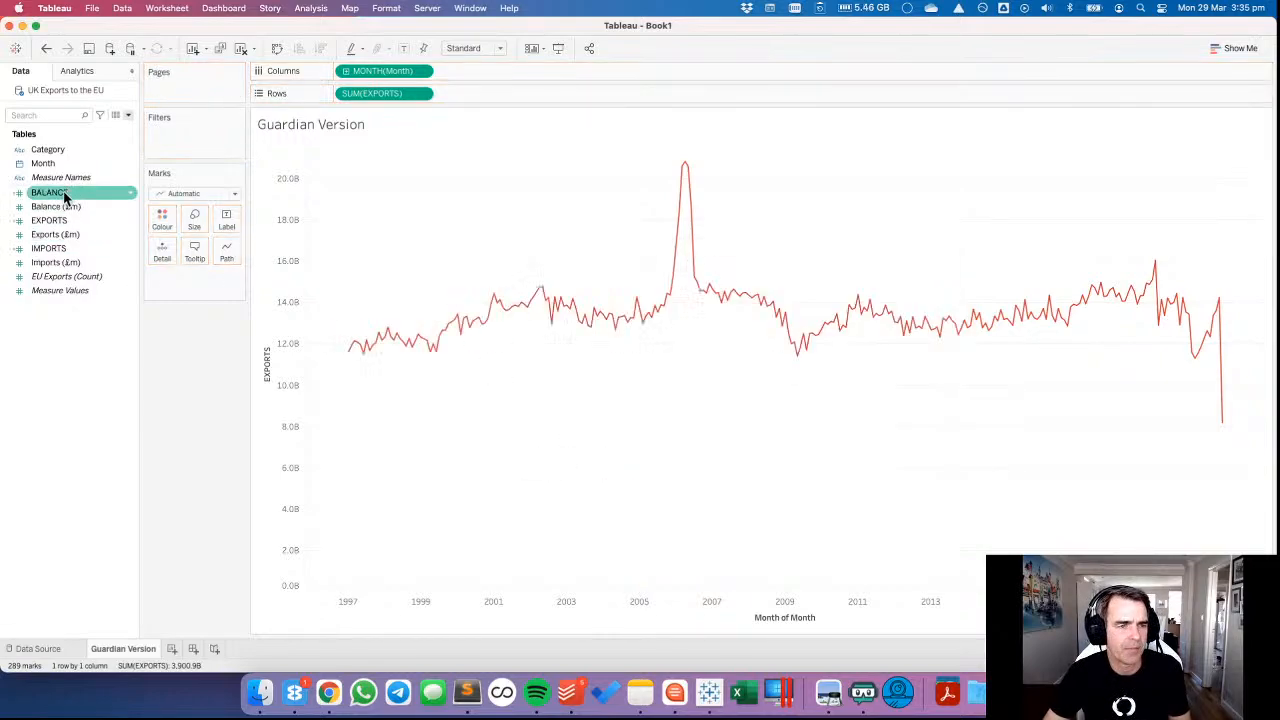
{"action": "left_click", "coordinate": [46, 48]}
Try plotting Balance (£m) on Rows in place of EXPORTS.
{"action": "left_click_drag", "start_coordinate": [50, 192], "coordinate": [383, 94]}
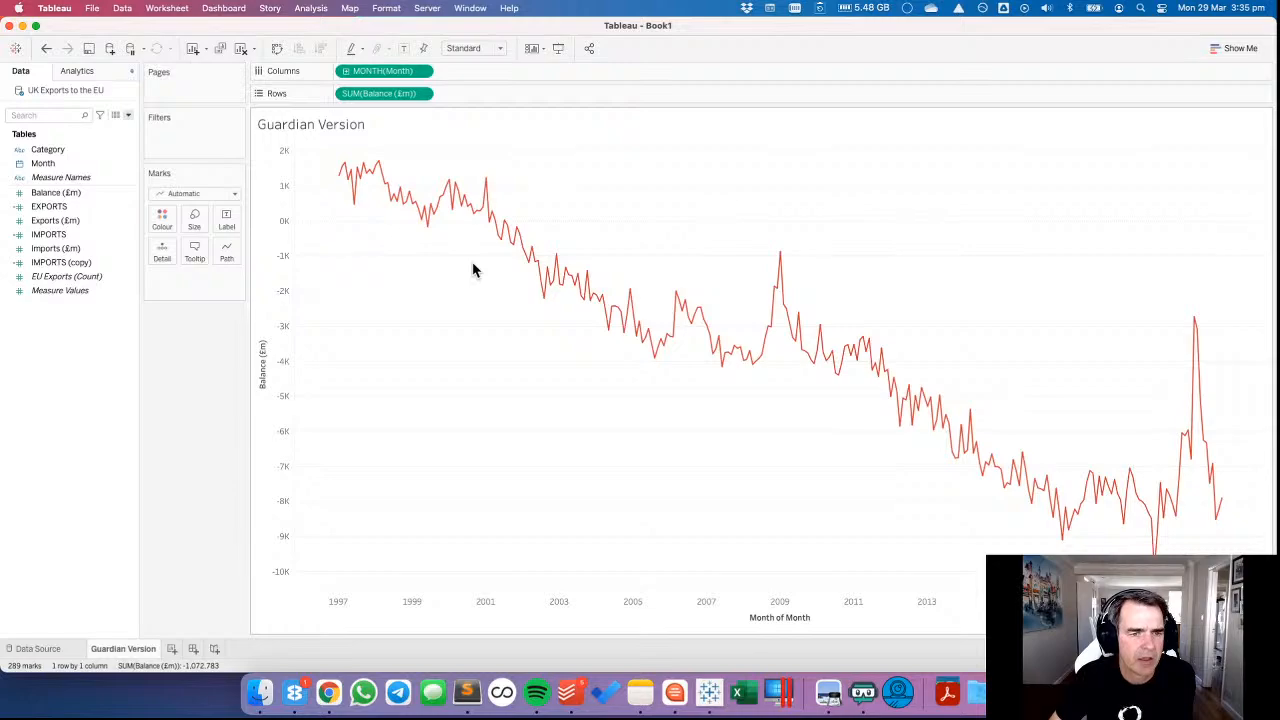
{"action": "right_click", "coordinate": [56, 194]}
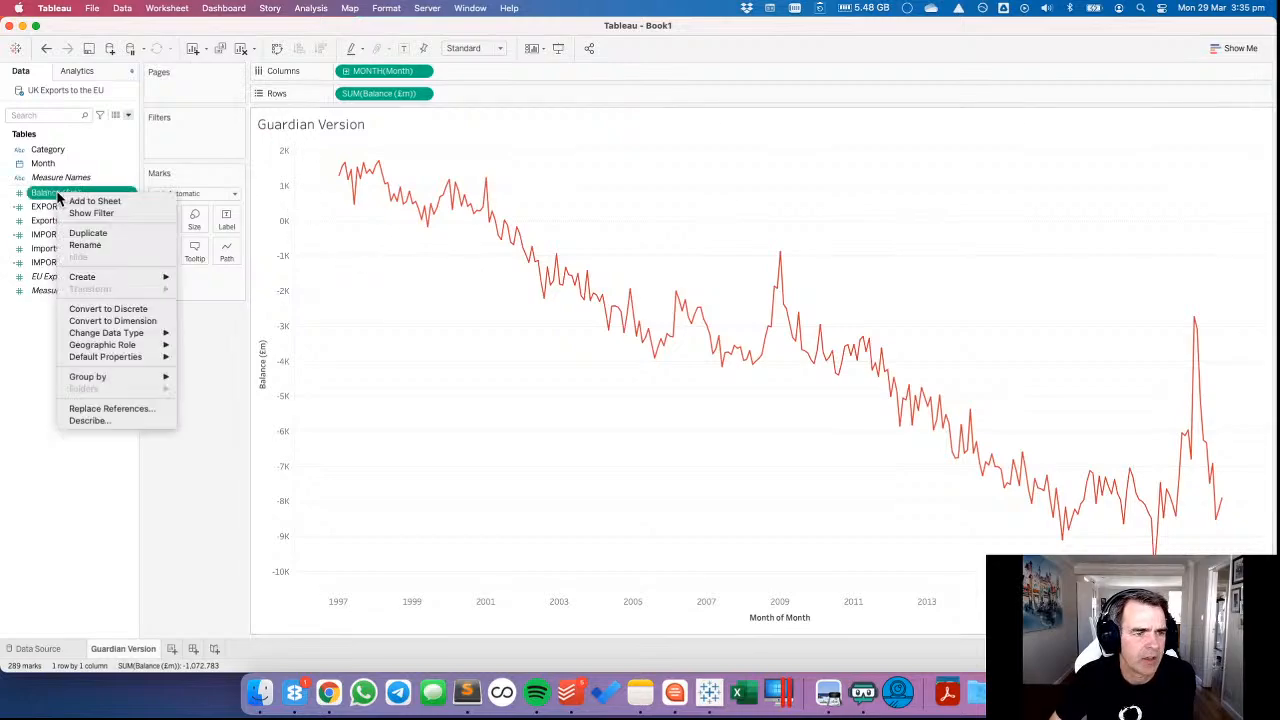
{"action": "mouse_move", "coordinate": [144, 357]}
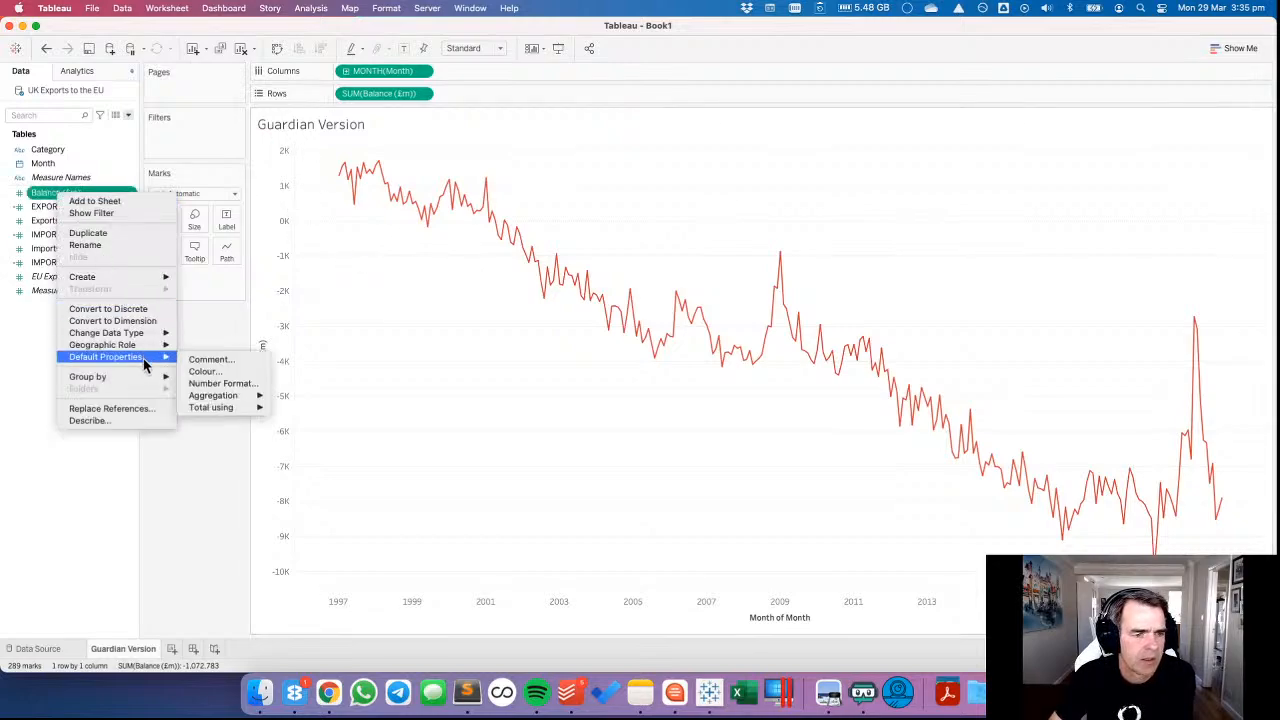
{"action": "left_click", "coordinate": [12, 391]}
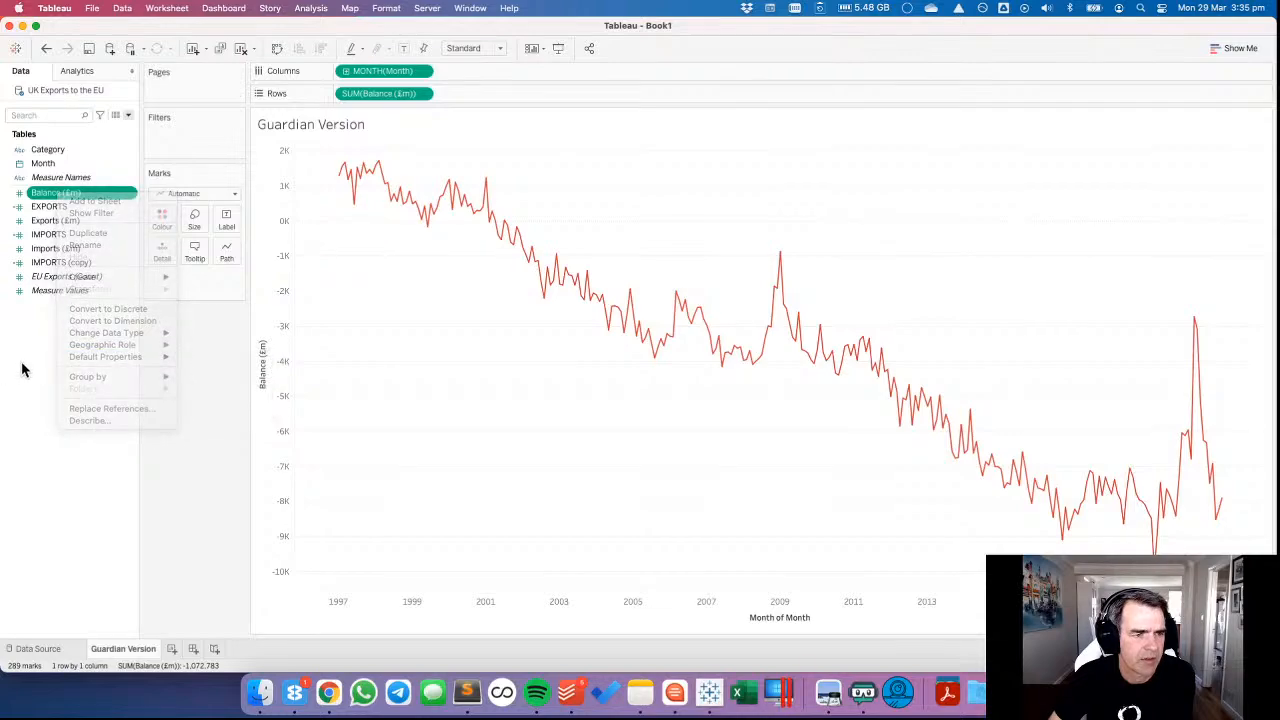
{"action": "left_click", "coordinate": [47, 48]}
{"action": "left_click", "coordinate": [47, 48]}
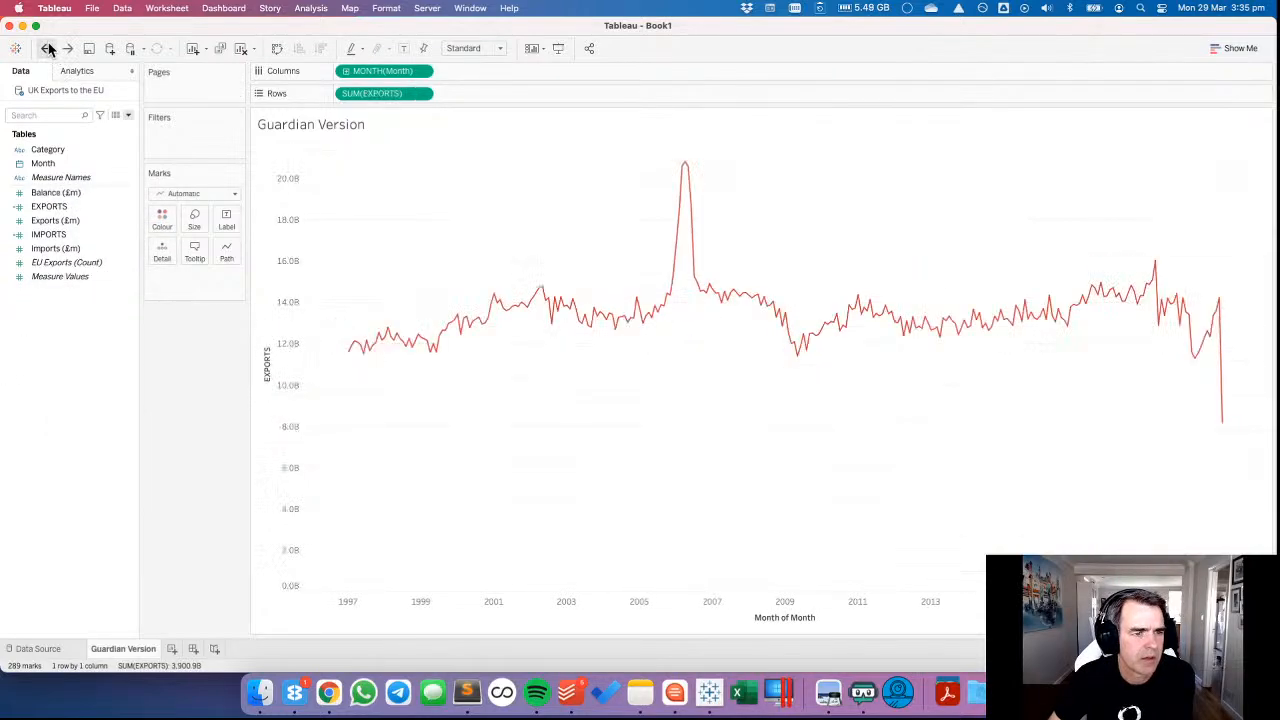
{"action": "left_click", "coordinate": [68, 50]}
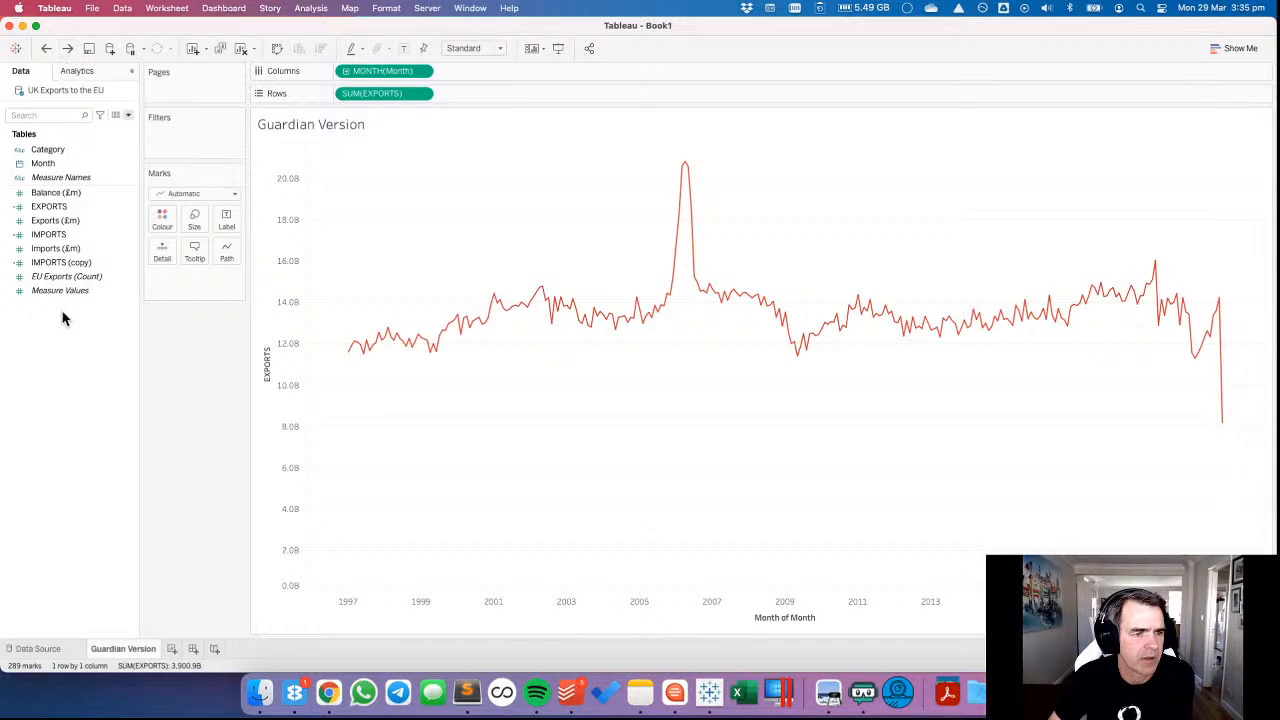
Edit the IMPORTS (copy) calculated field into BALANCE with the formula [Balance (£m)]*1000000.
{"action": "right_click", "coordinate": [62, 263]}
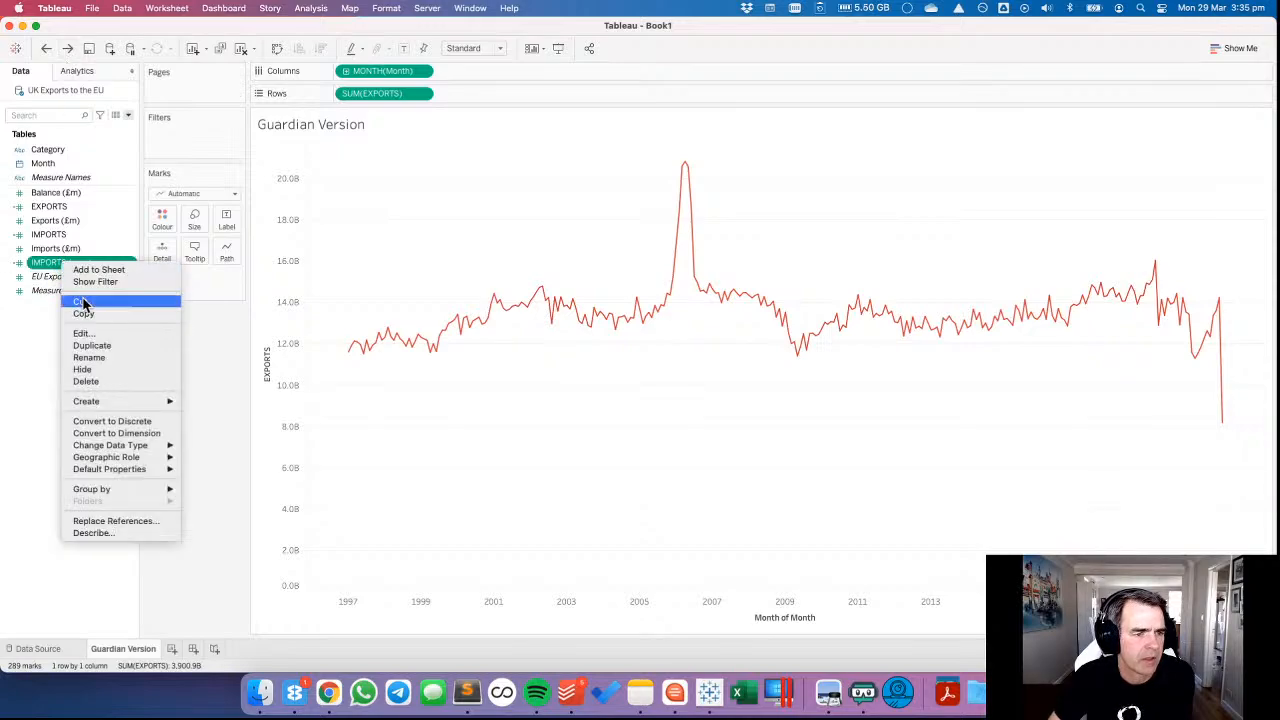
{"action": "left_click", "coordinate": [82, 333]}
{"action": "left_click", "coordinate": [417, 260]}
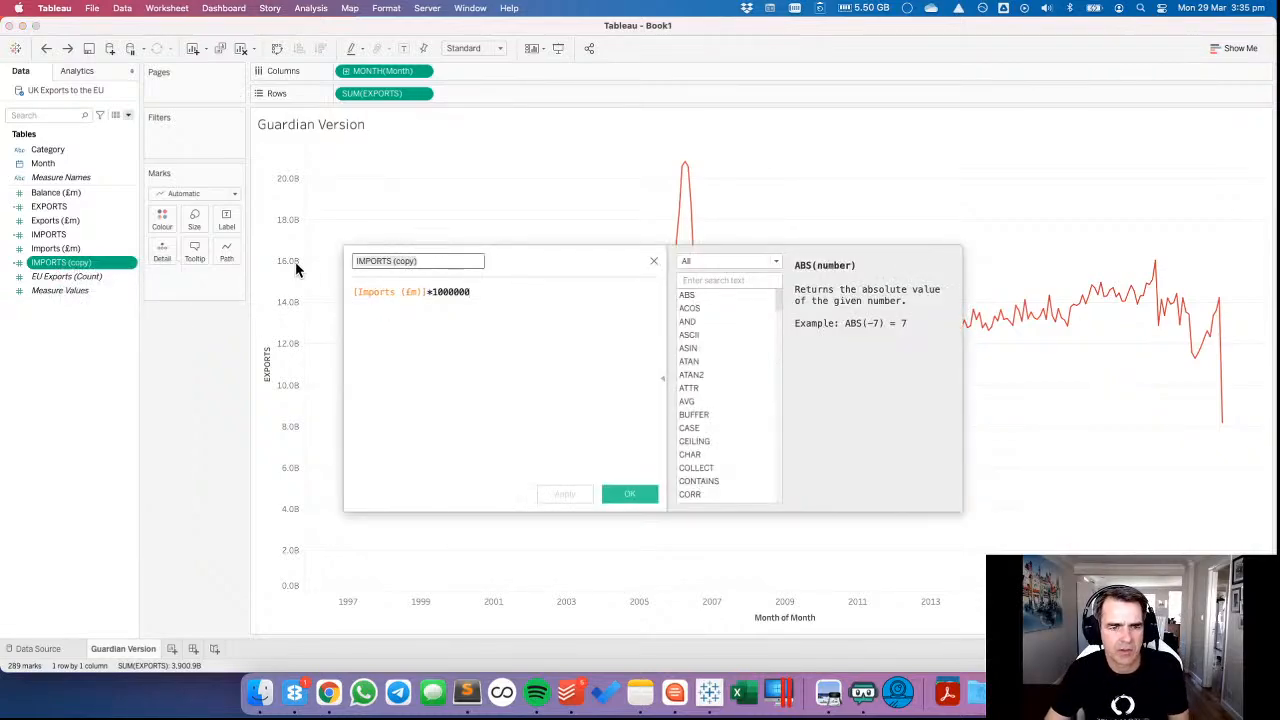
{"action": "key", "text": "super+a"}
{"action": "type", "text": "B"}
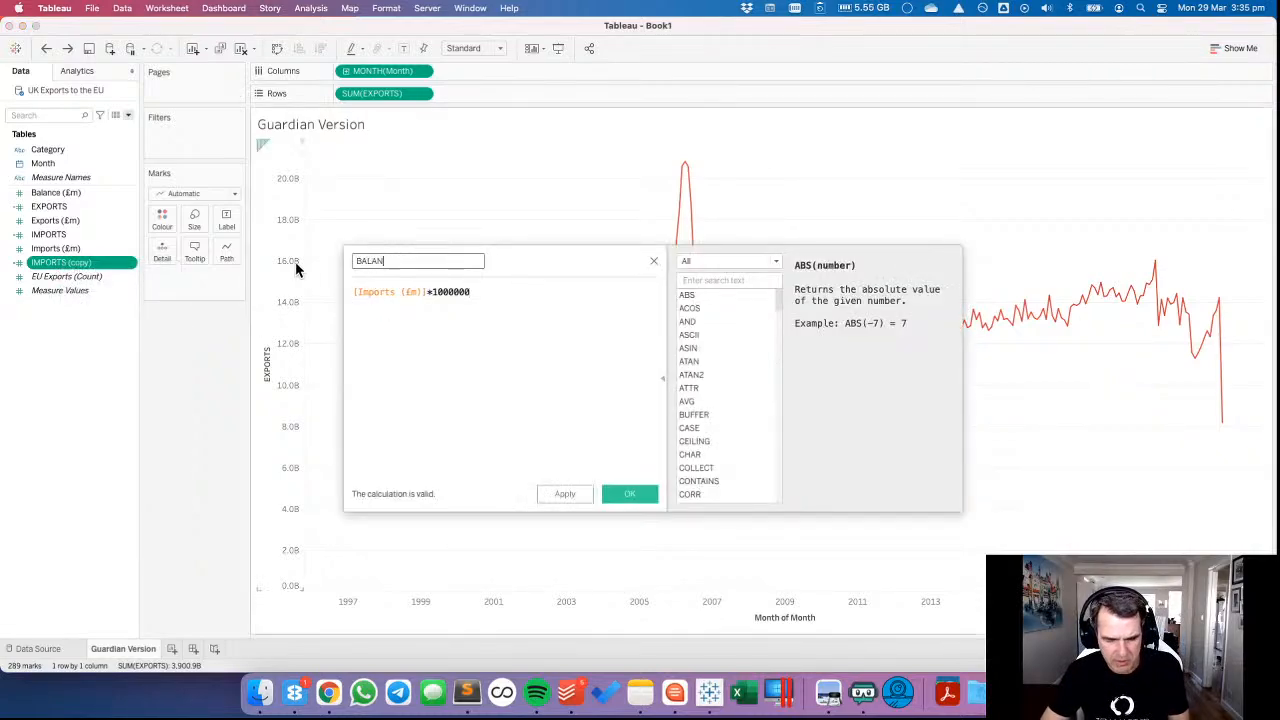
{"action": "type", "text": "ALANCE"}
{"action": "left_click_drag", "start_coordinate": [55, 192], "coordinate": [383, 311]}
{"action": "left_click", "coordinate": [629, 497]}
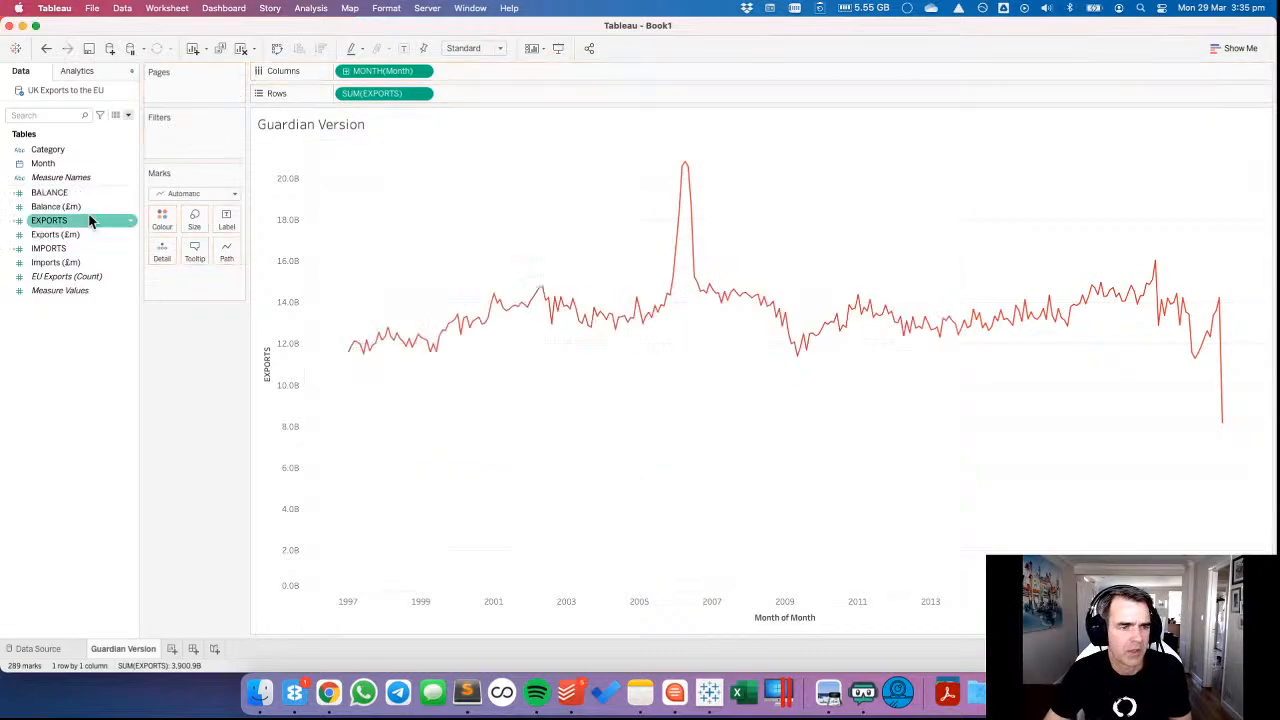
Try plotting BALANCE on Rows in place of EXPORTS, and undo the replacement.
{"action": "left_click_drag", "start_coordinate": [100, 192], "coordinate": [372, 95]}
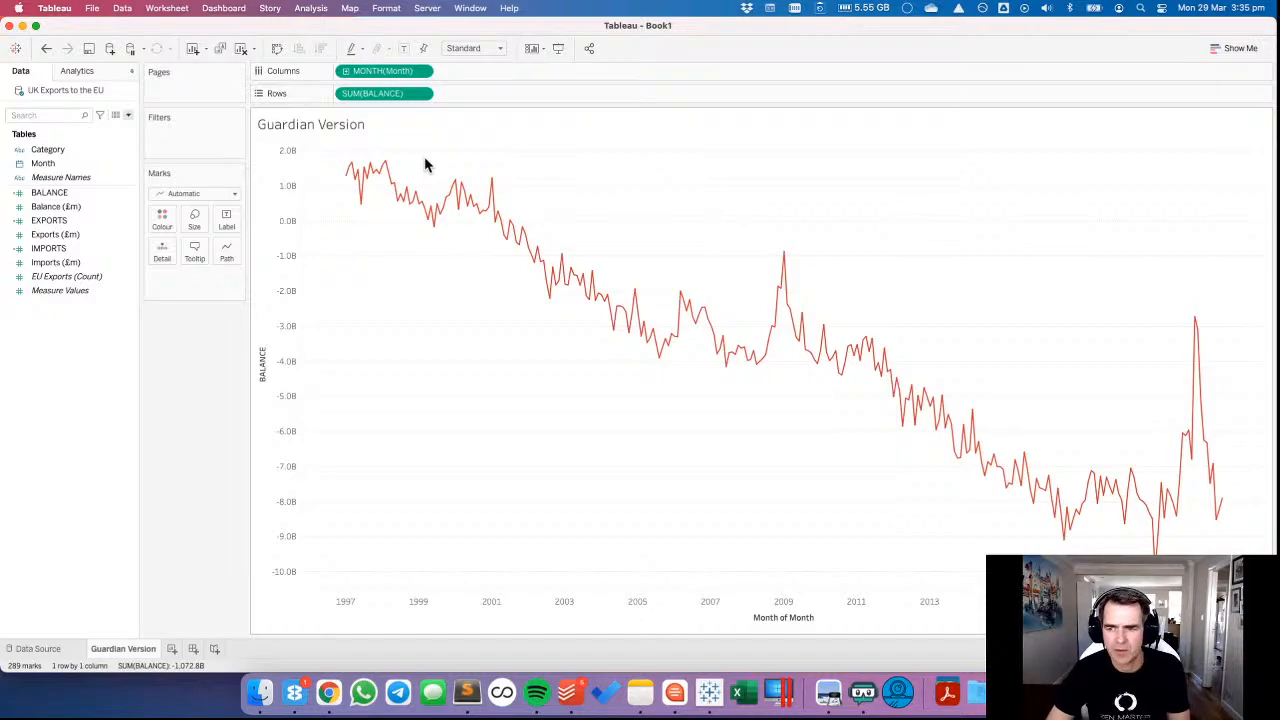
{"action": "left_click", "coordinate": [46, 48]}
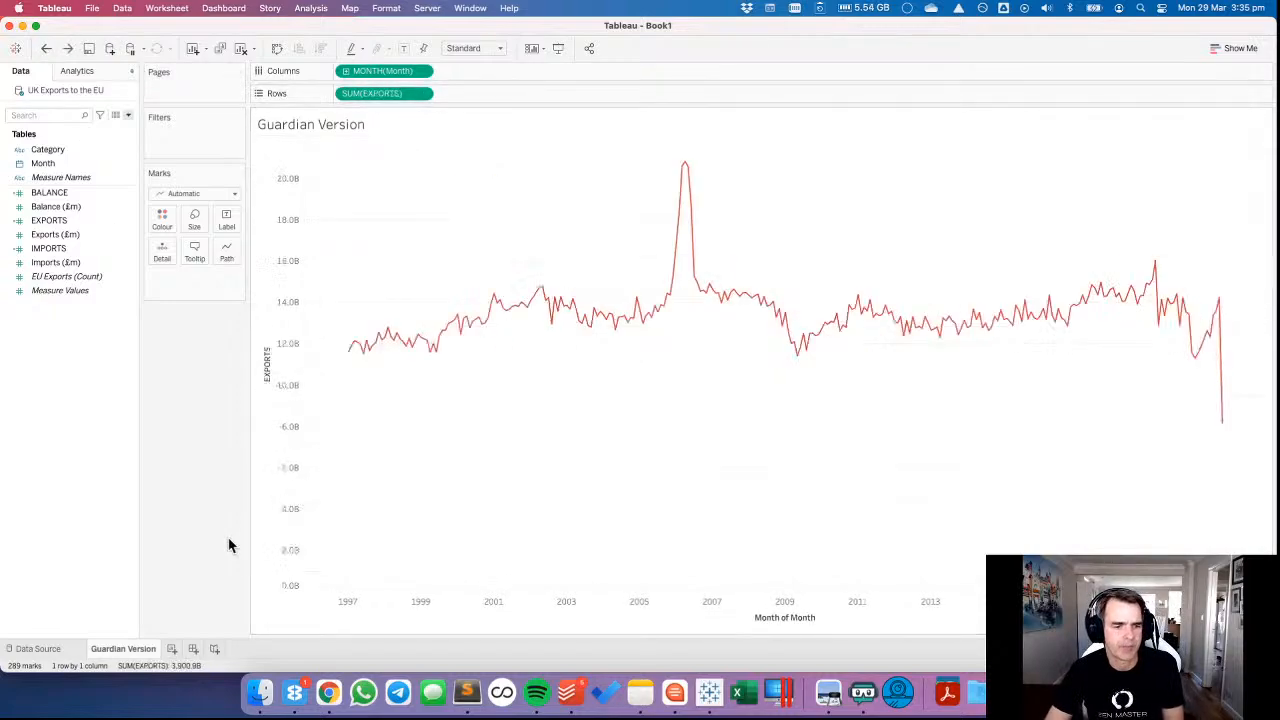
Duplicate the Guardian Version sheet and add IMPORTS to the EXPORTS axis in the copy, so both measures share one axis.
{"action": "right_click", "coordinate": [130, 655]}
{"action": "left_click", "coordinate": [177, 531]}
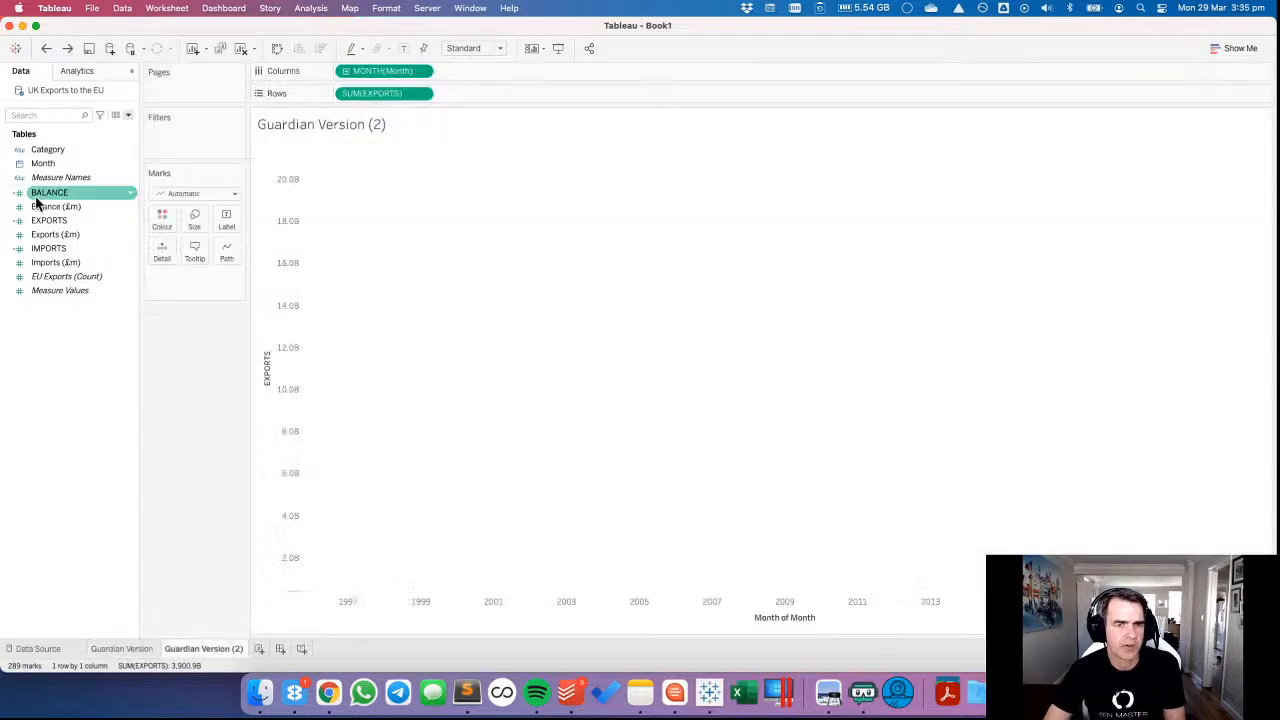
{"action": "mouse_move", "coordinate": [48, 248]}
{"action": "left_mouse_down"}
{"action": "mouse_move", "coordinate": [300, 285]}
{"action": "mouse_move", "coordinate": [284, 291]}
{"action": "left_mouse_up"}
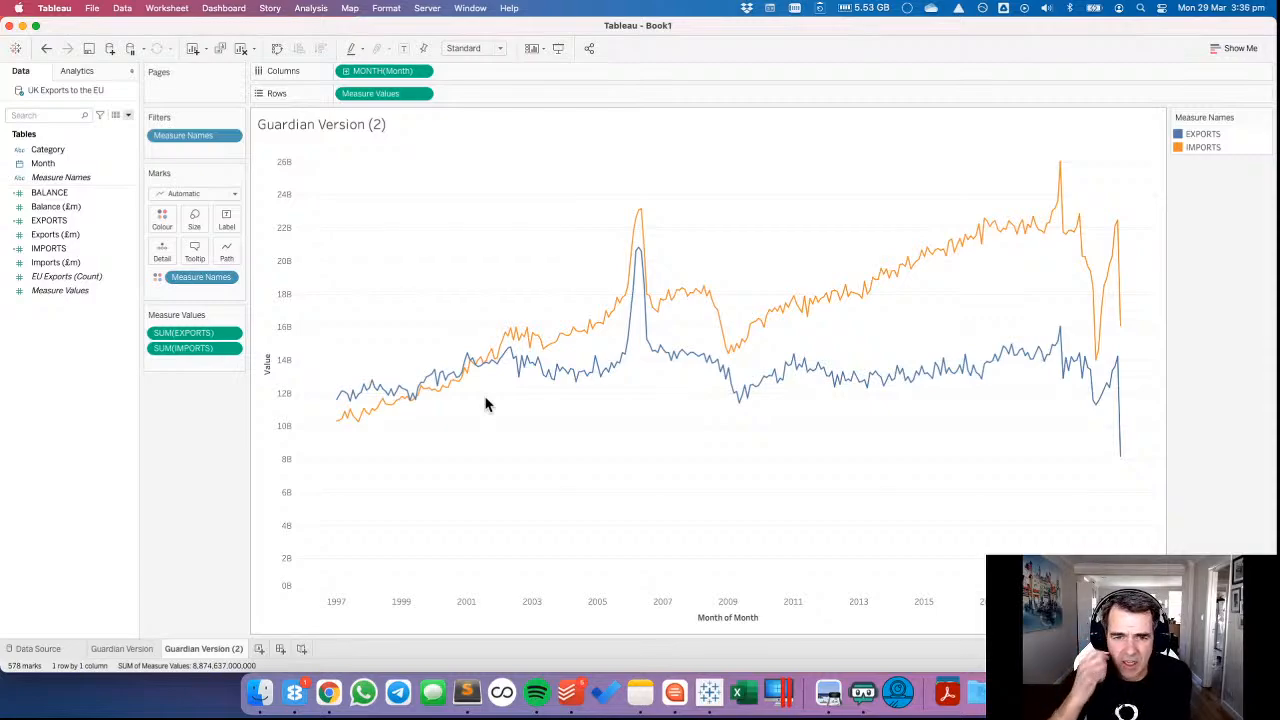
Switch to Chrome and search vizwiz.com for "shading between lines" in a new browser tab.
{"action": "left_click", "coordinate": [329, 693]}
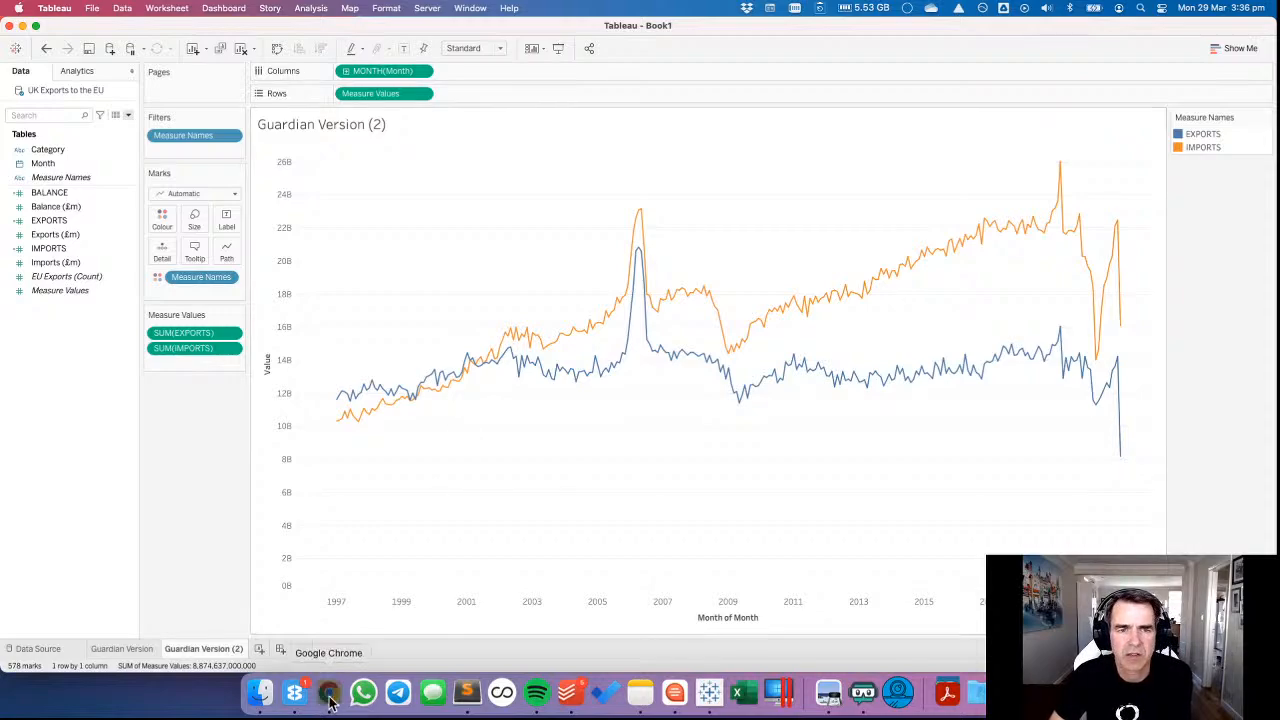
{"action": "left_click", "coordinate": [1210, 34]}
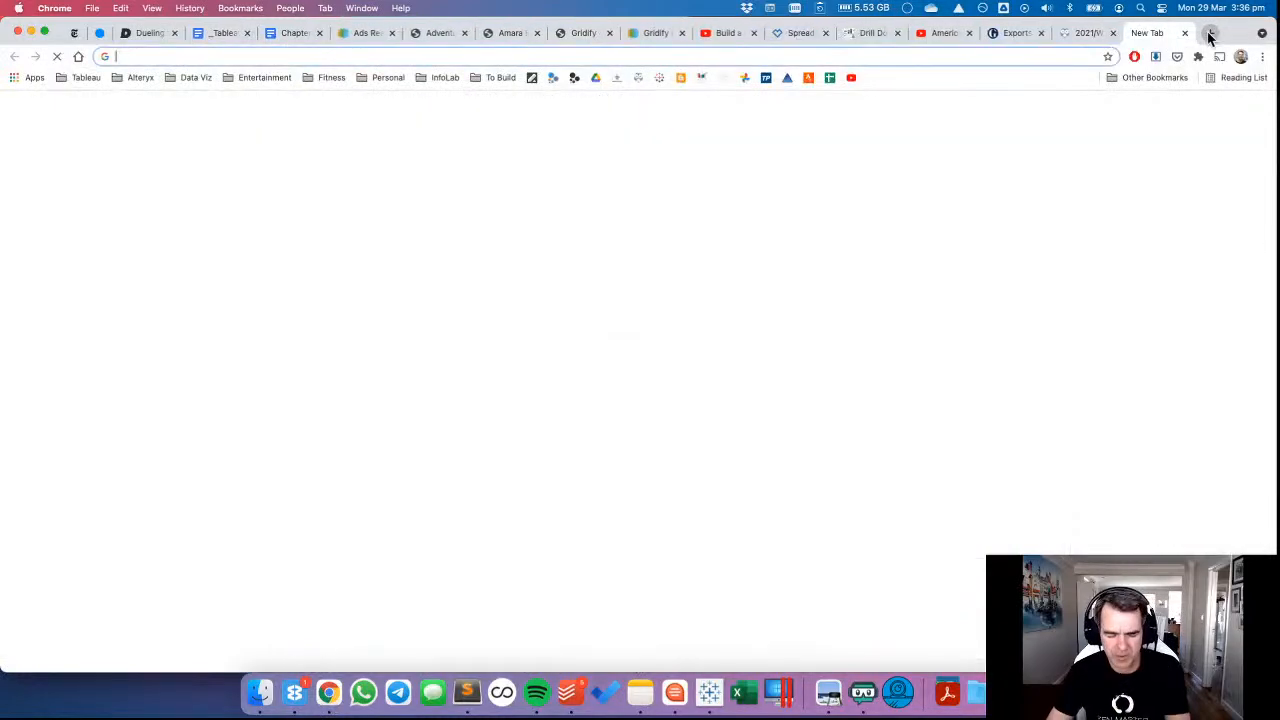
{"action": "type", "text": "viz"}
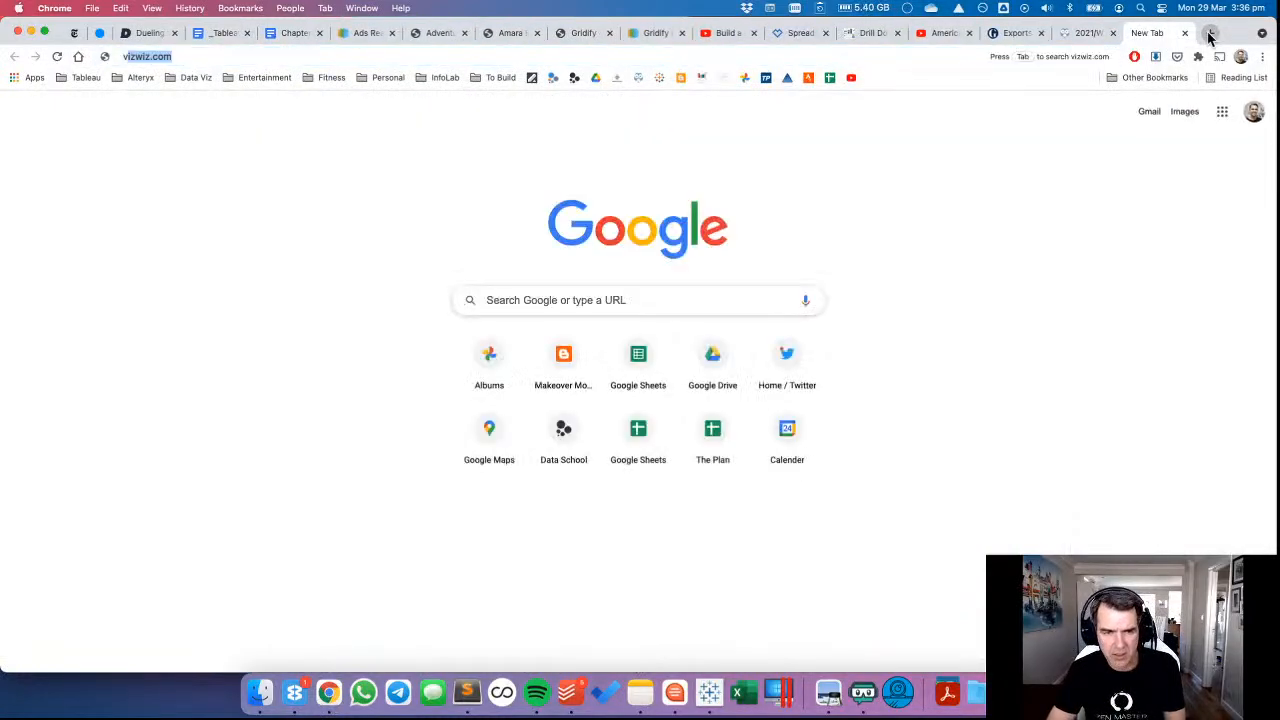
{"action": "key", "text": "Tab"}
{"action": "type", "text": "shadi"}
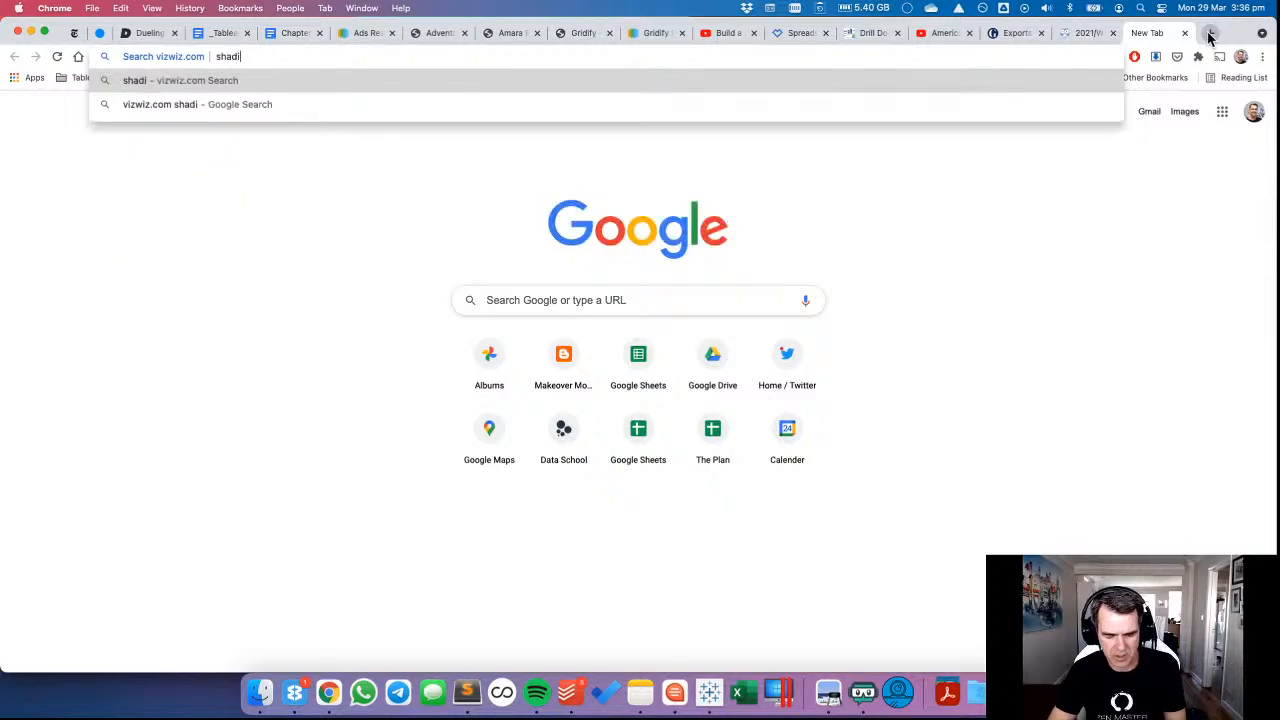
{"action": "type", "text": "ng between lines"}
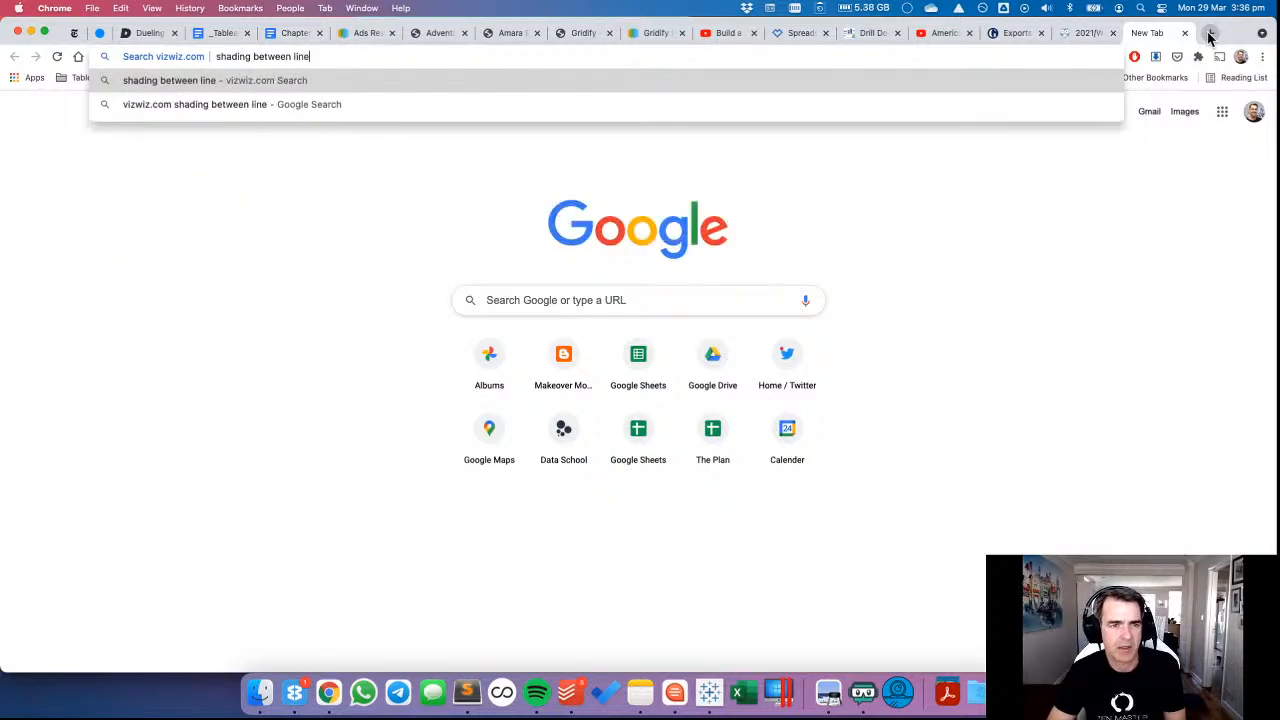
{"action": "key", "text": "Return"}
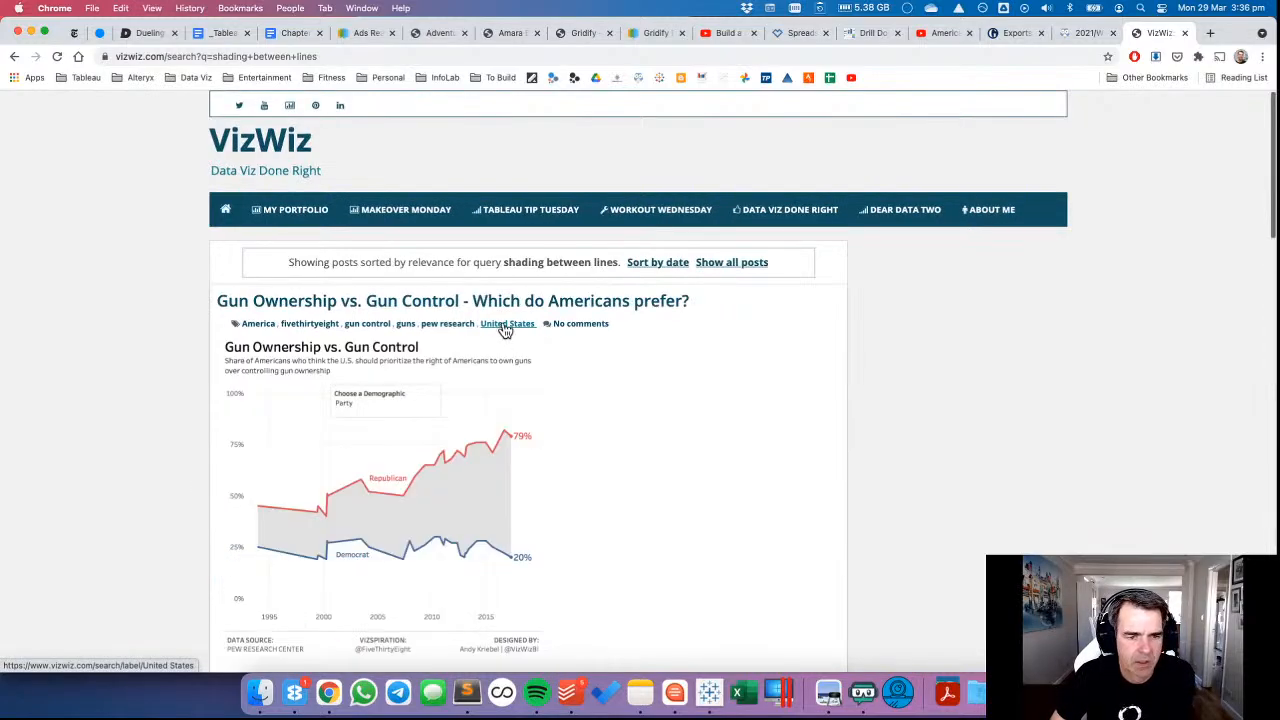
Look through the VizWiz search results for a post that explains shading between two lines.
{"action": "scroll", "coordinate": [637, 365], "scroll_direction": "down", "scroll_amount": 4}
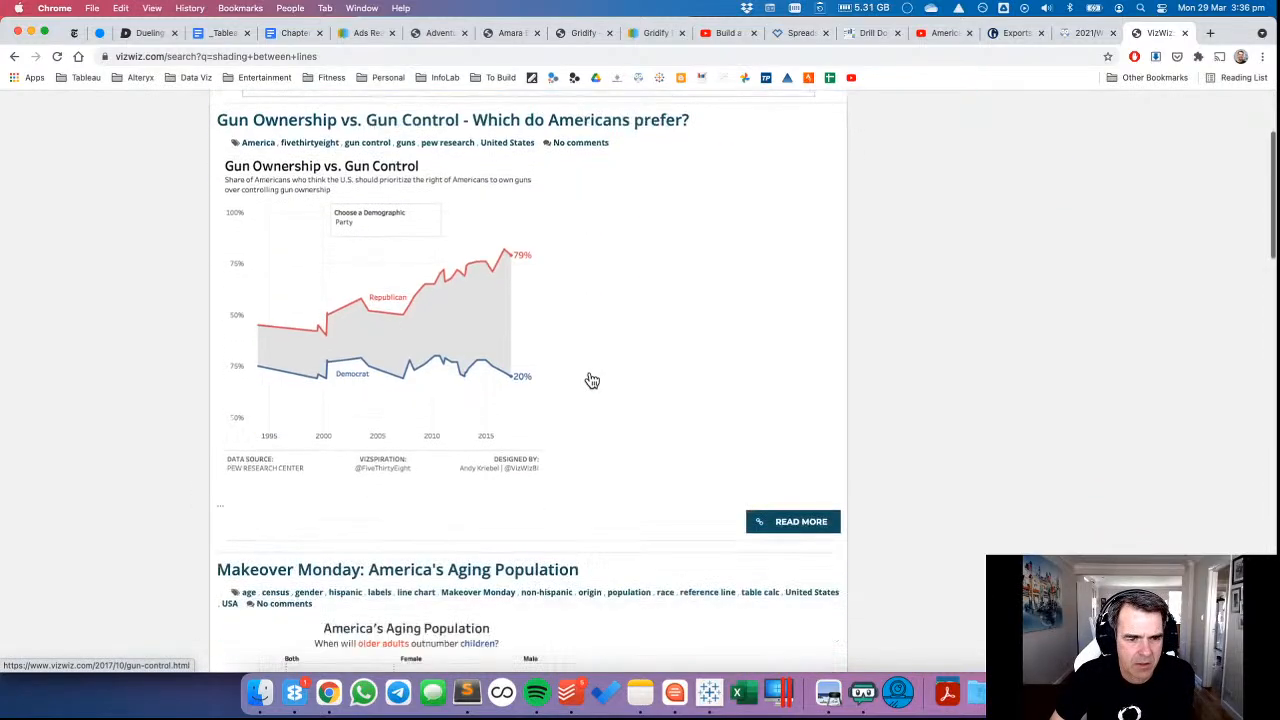
{"action": "scroll", "coordinate": [592, 380], "scroll_direction": "down", "scroll_amount": 5}
{"action": "scroll", "coordinate": [592, 379], "scroll_direction": "down", "scroll_amount": 10}
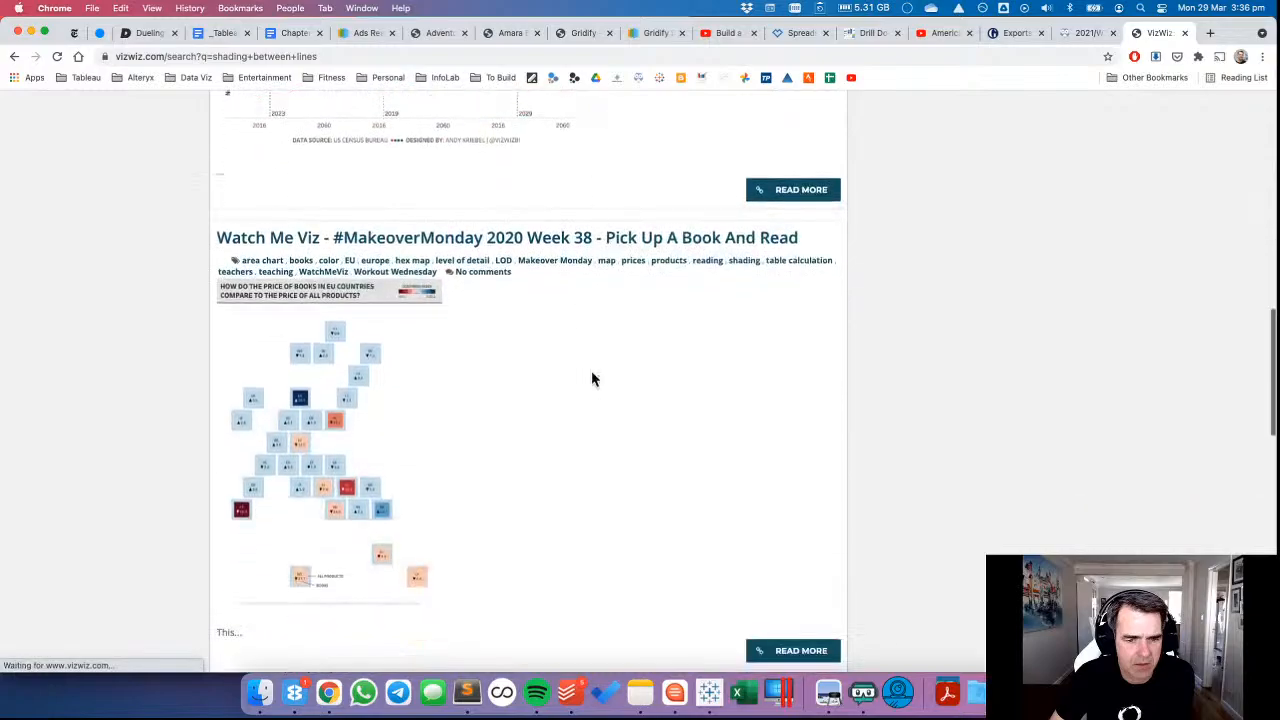
{"action": "scroll", "coordinate": [592, 379], "scroll_direction": "down", "scroll_amount": 5}
{"action": "scroll", "coordinate": [594, 380], "scroll_direction": "down", "scroll_amount": 1}
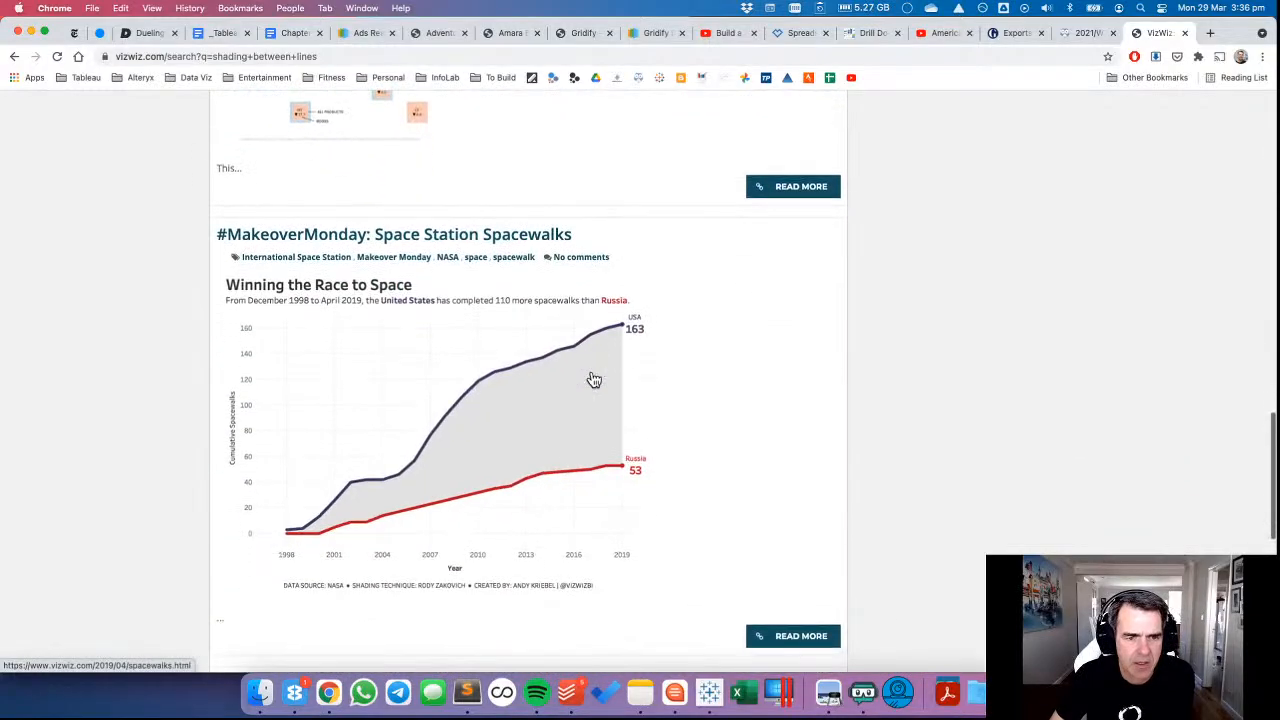
{"action": "scroll", "coordinate": [626, 391], "scroll_direction": "down", "scroll_amount": 8}
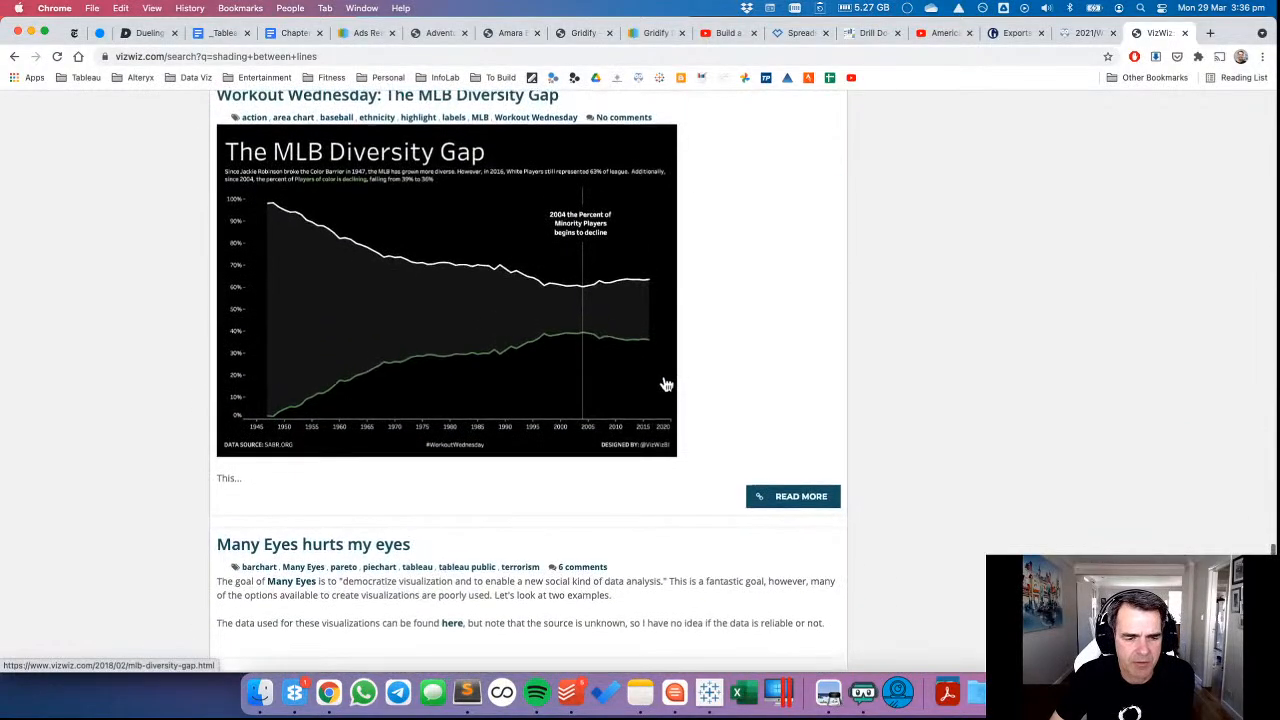
{"action": "scroll", "coordinate": [666, 384], "scroll_direction": "up", "scroll_amount": 20}
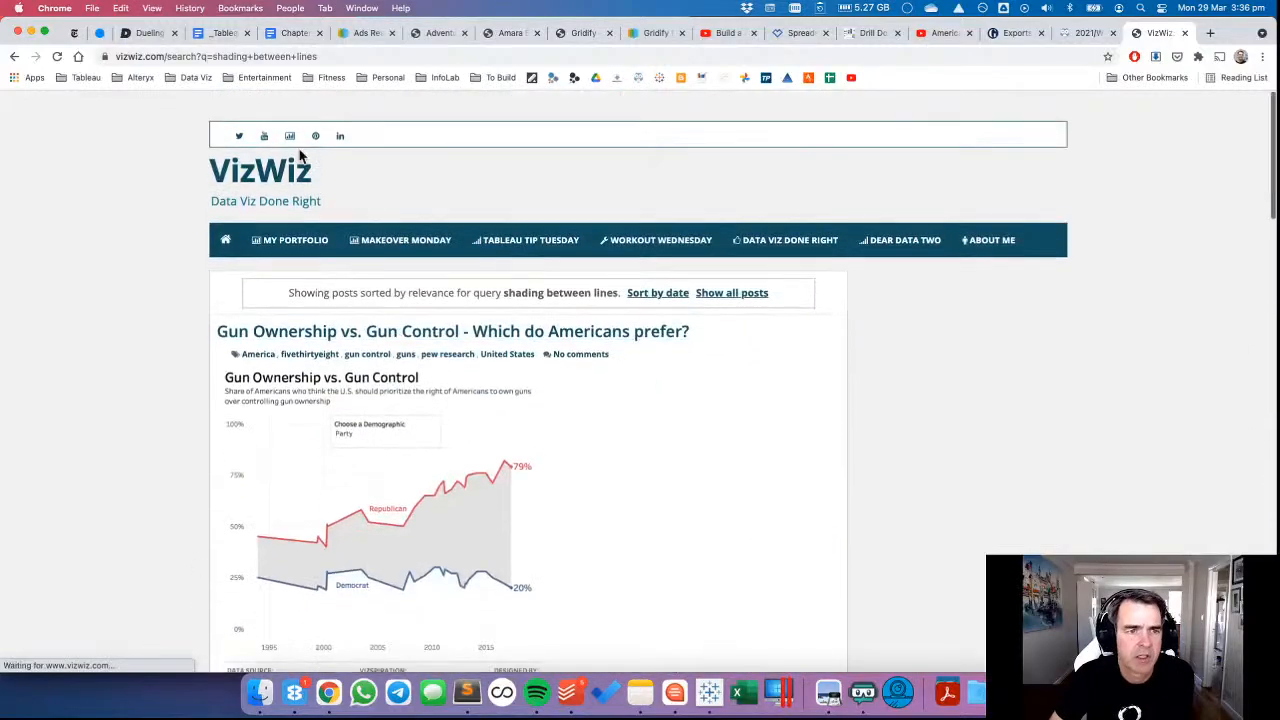
Leave the VizWiz results and search Google for "shading between lines tableau".
{"action": "left_click", "coordinate": [14, 56]}
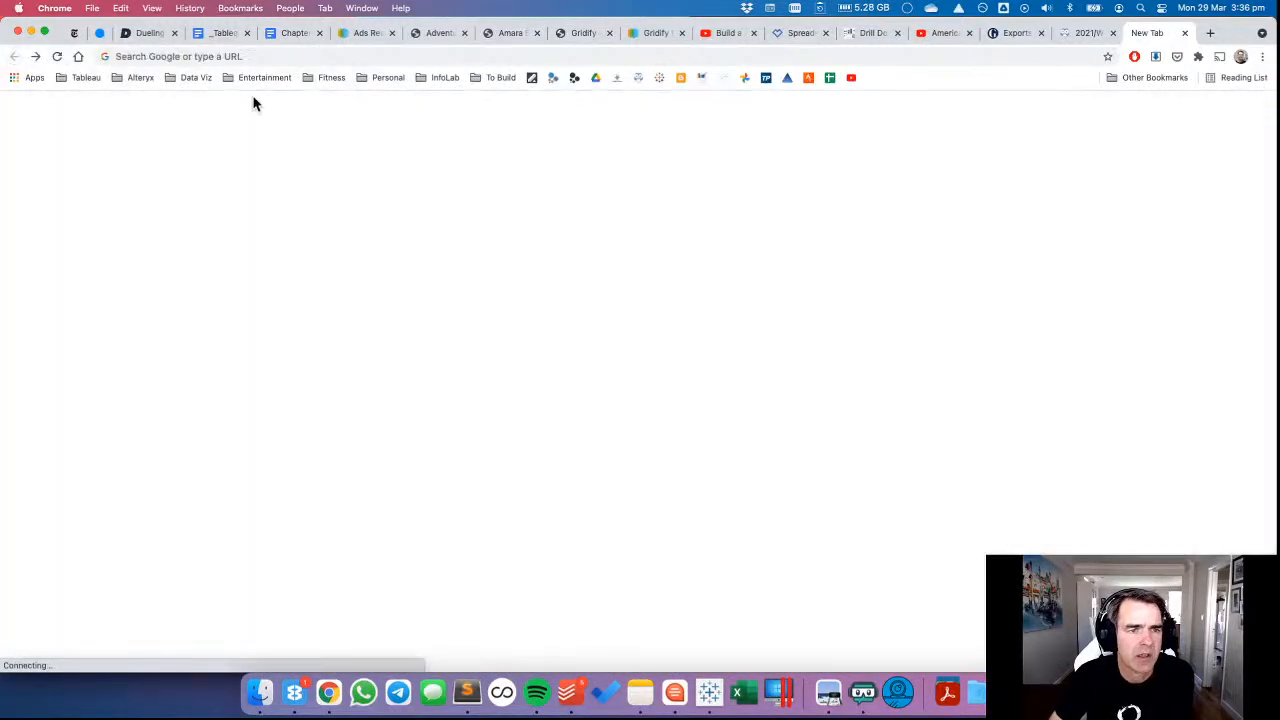
{"action": "left_click", "coordinate": [191, 56]}
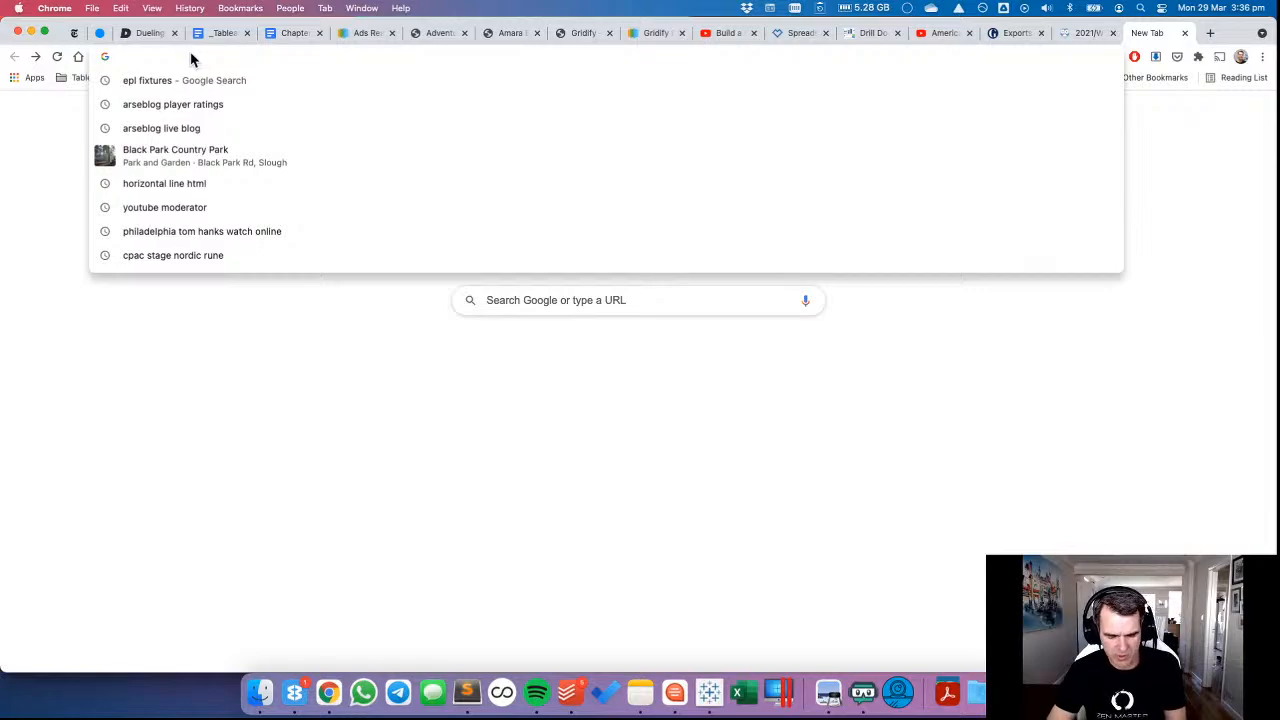
{"action": "type", "text": "shading between"}
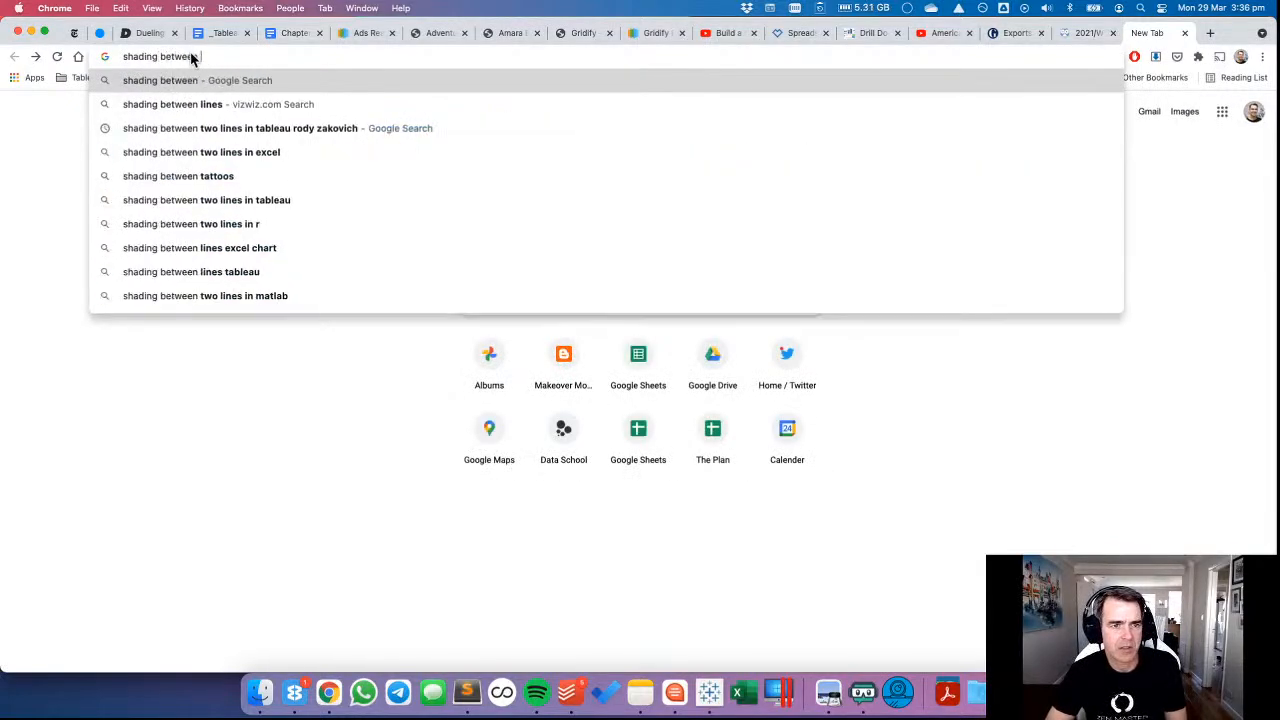
{"action": "type", "text": " lines tableau"}
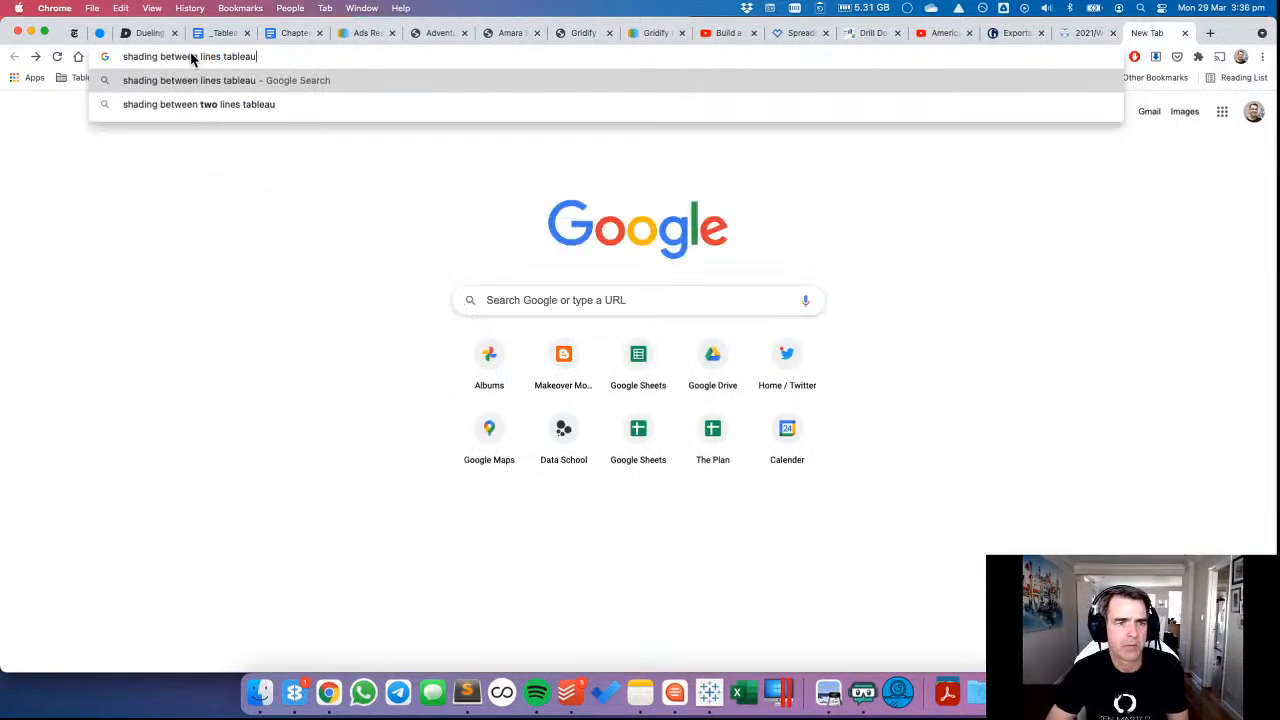
{"action": "key", "text": "Return"}
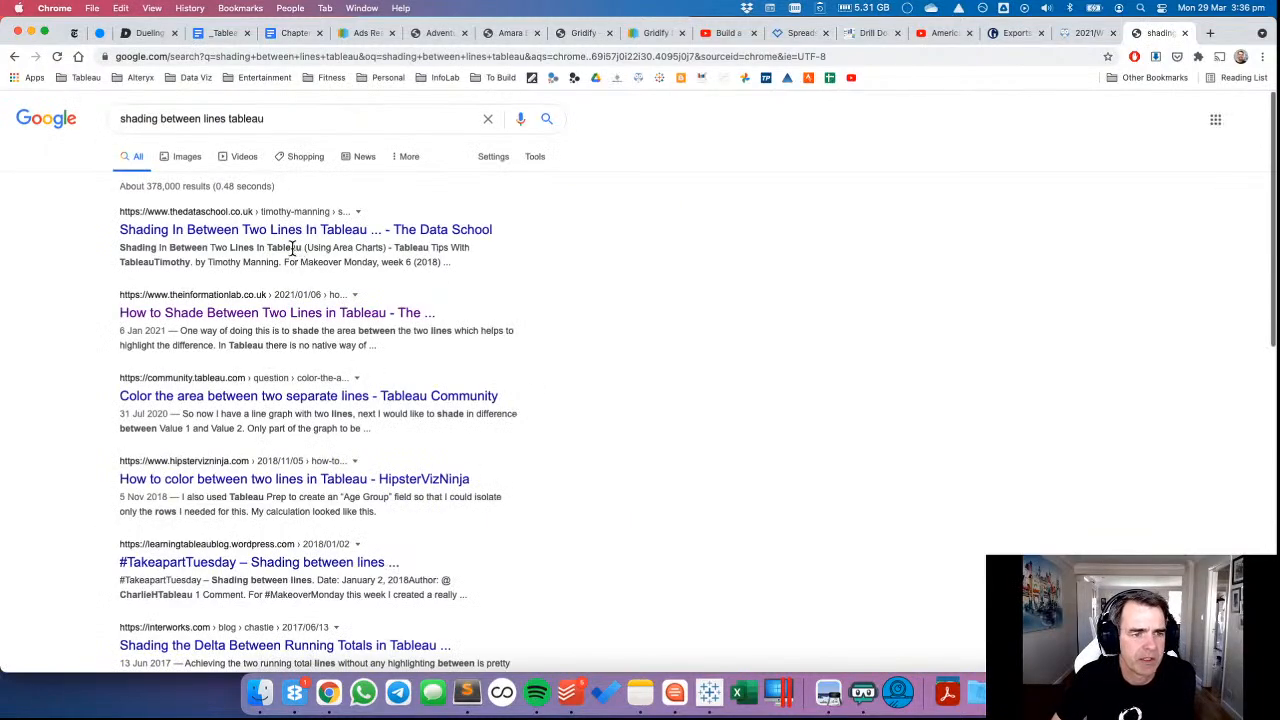
Open The Data School article on shading in between two lines with area charts and read through to its first instruction.
{"action": "left_click", "coordinate": [242, 231]}
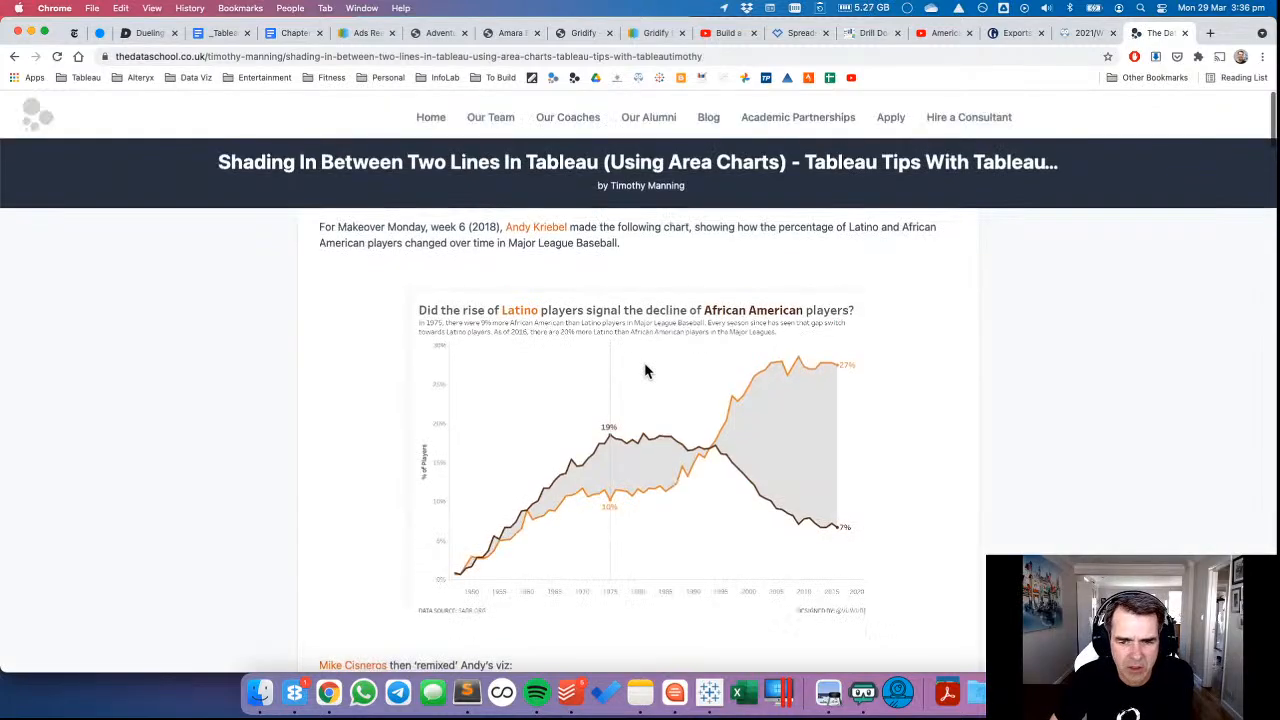
{"action": "scroll", "coordinate": [645, 370], "scroll_direction": "down", "scroll_amount": 5}
{"action": "scroll", "coordinate": [644, 371], "scroll_direction": "down", "scroll_amount": 2}
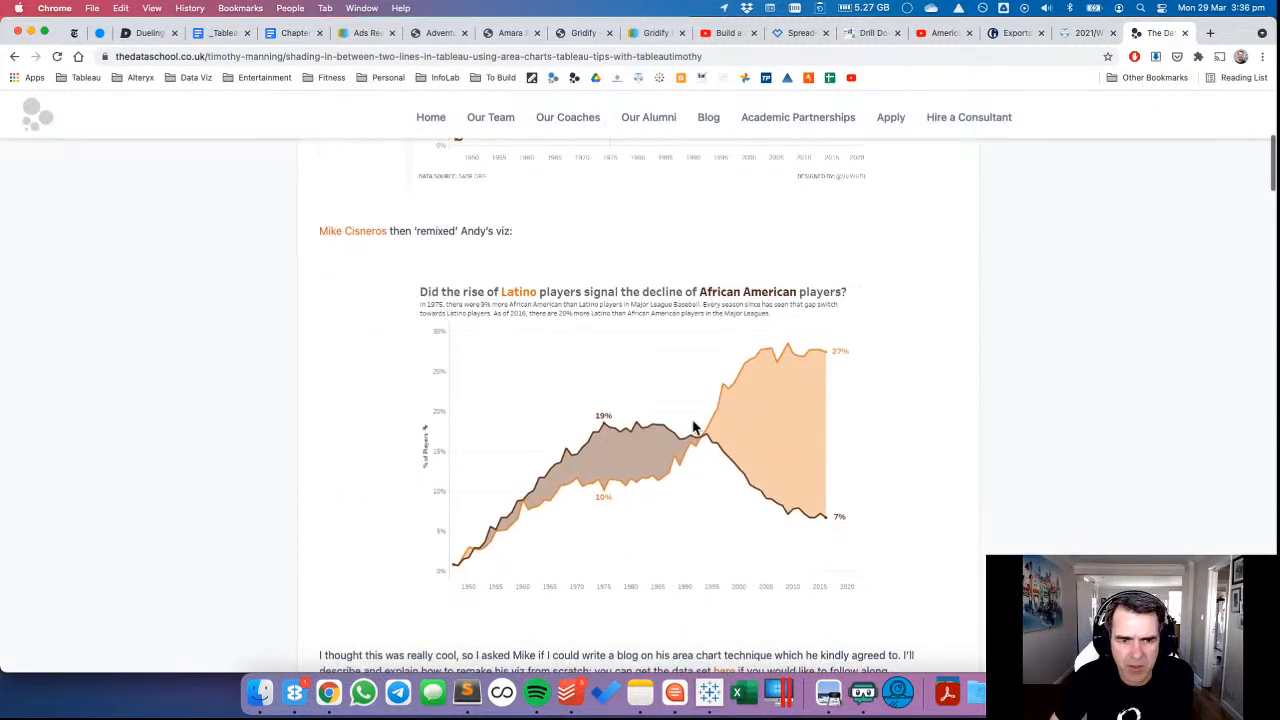
{"action": "scroll", "coordinate": [686, 418], "scroll_direction": "down", "scroll_amount": 4}
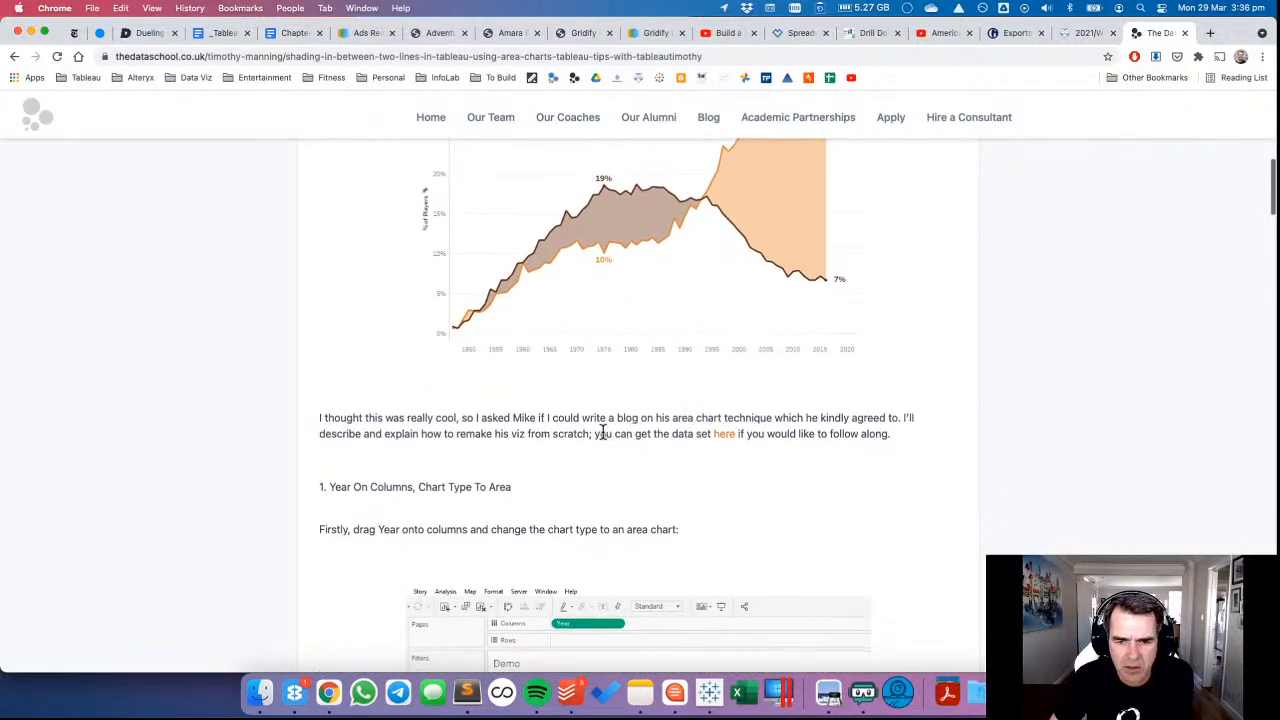
{"action": "scroll", "coordinate": [608, 430], "scroll_direction": "down", "scroll_amount": 5}
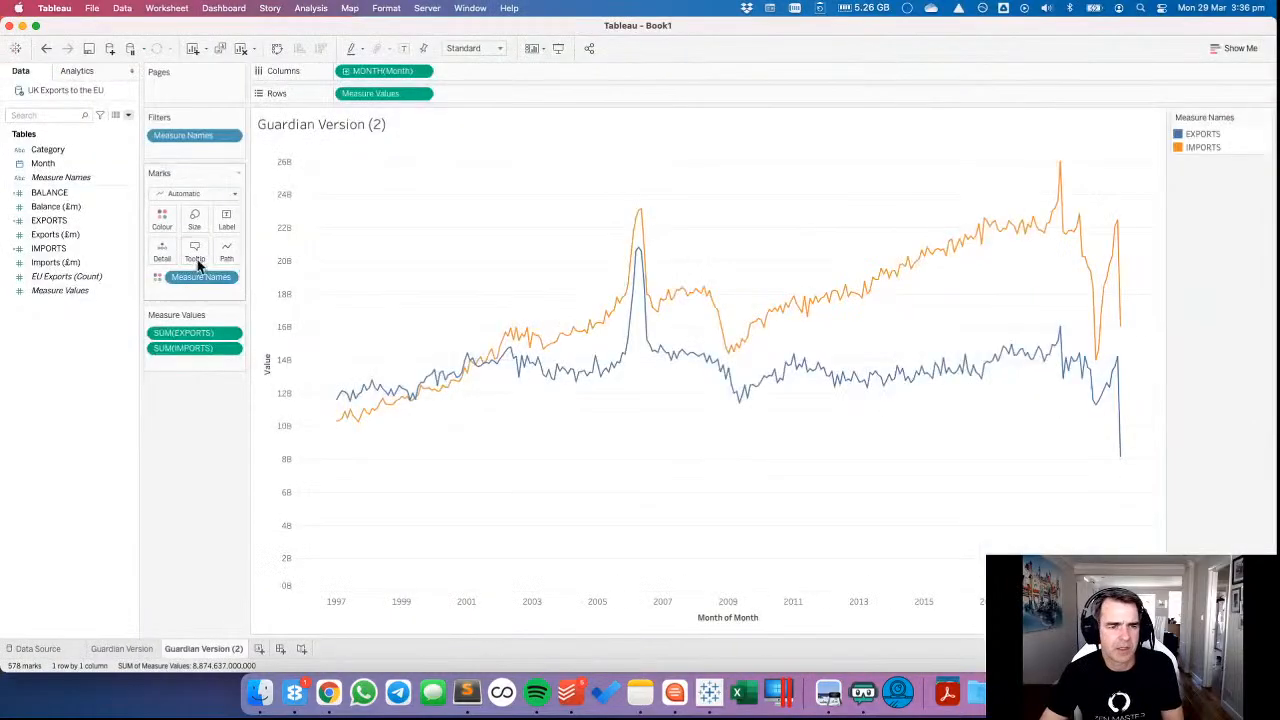
Switch to Tableau and try changing the mark type on Guardian Version (2) to Area.
{"action": "left_click", "coordinate": [177, 194]}
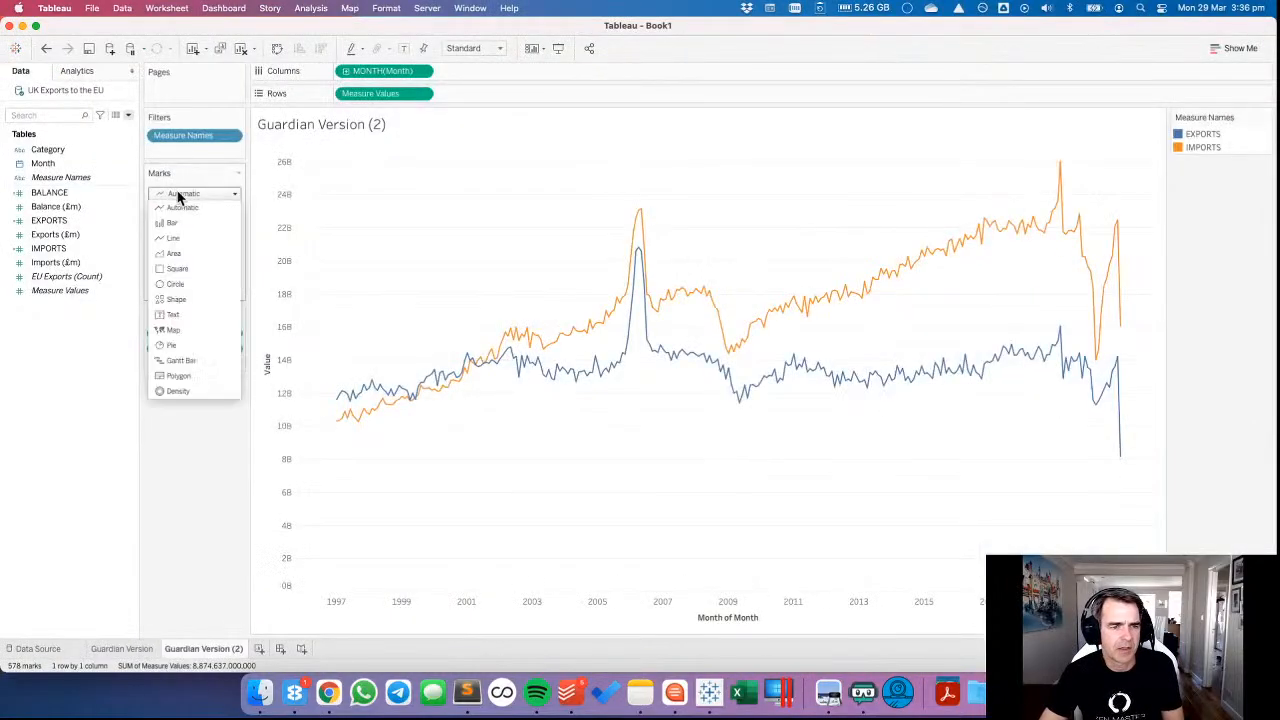
{"action": "left_click", "coordinate": [176, 255]}
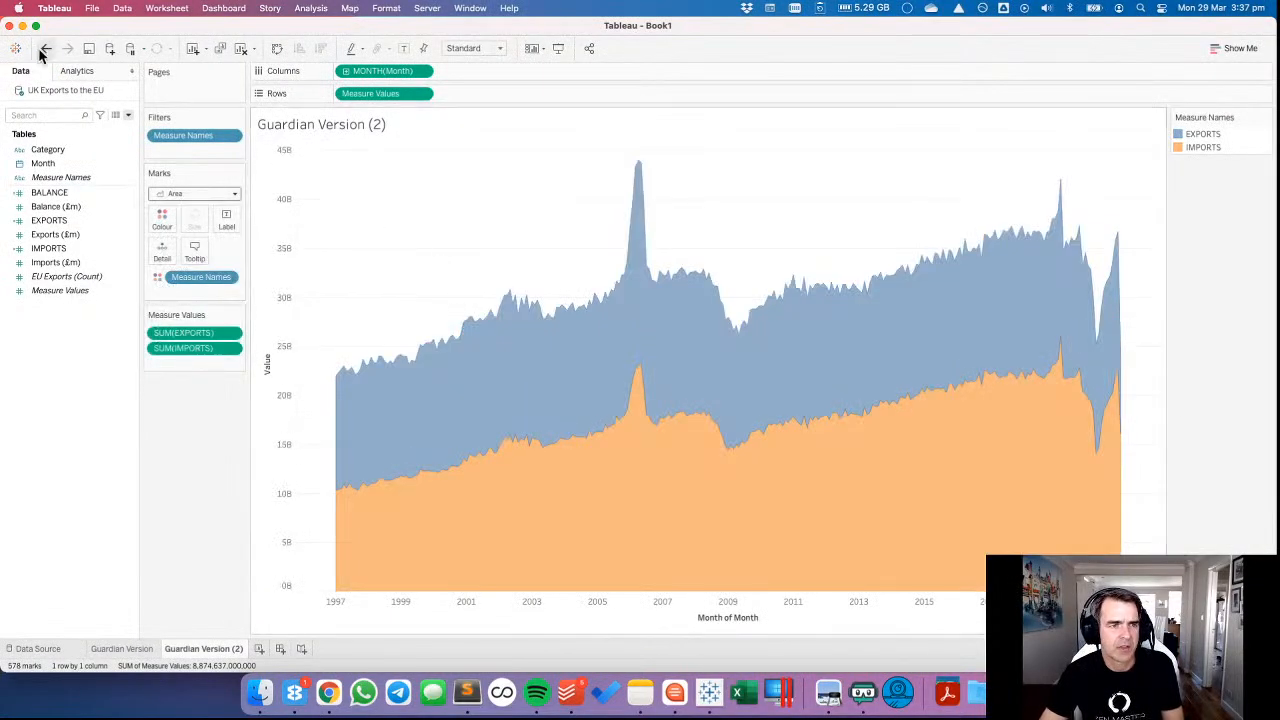
Duplicate the Guardian Version (2) sheet and change the copy's mark type to Area.
{"action": "right_click", "coordinate": [209, 652]}
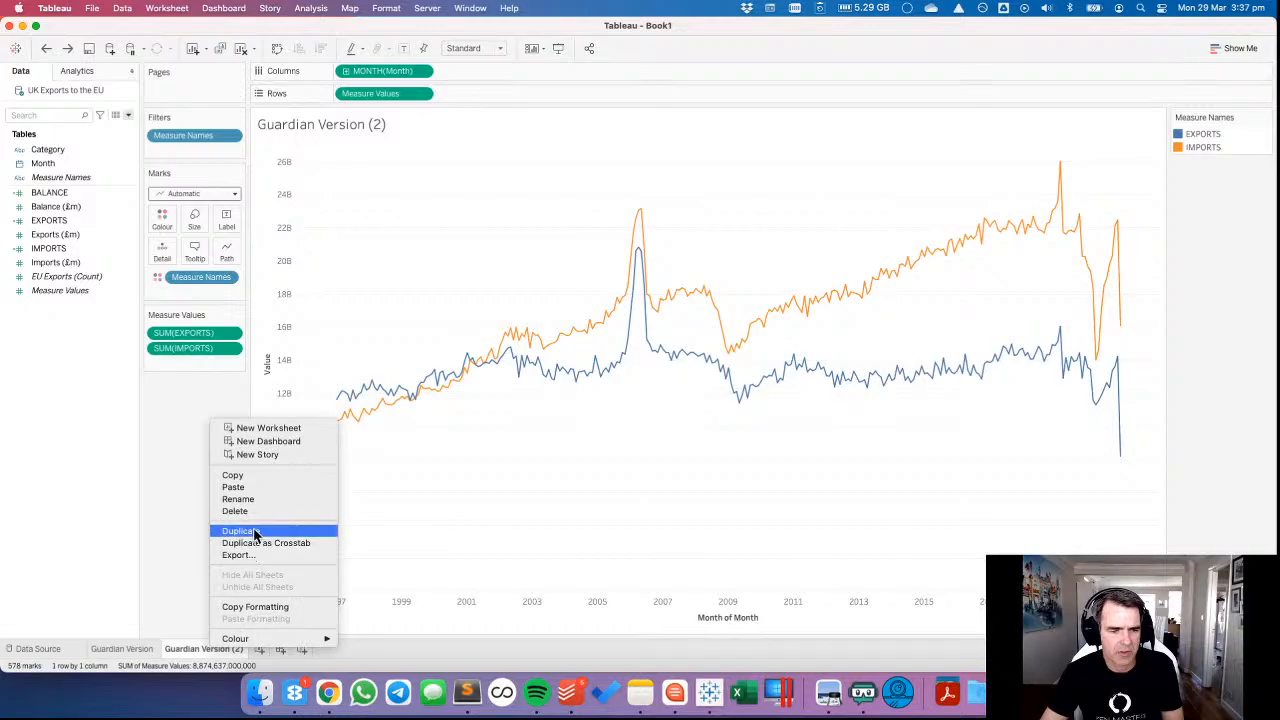
{"action": "left_click", "coordinate": [254, 531]}
{"action": "left_click", "coordinate": [177, 194]}
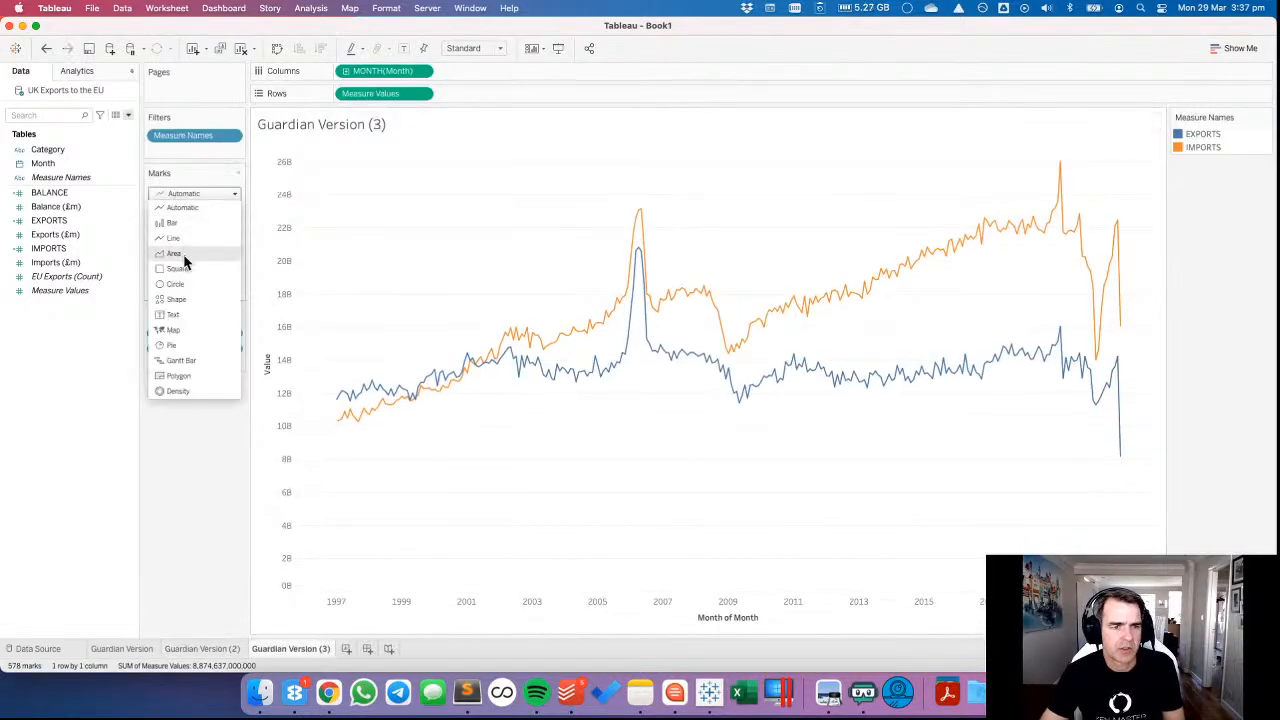
{"action": "left_click", "coordinate": [212, 272]}
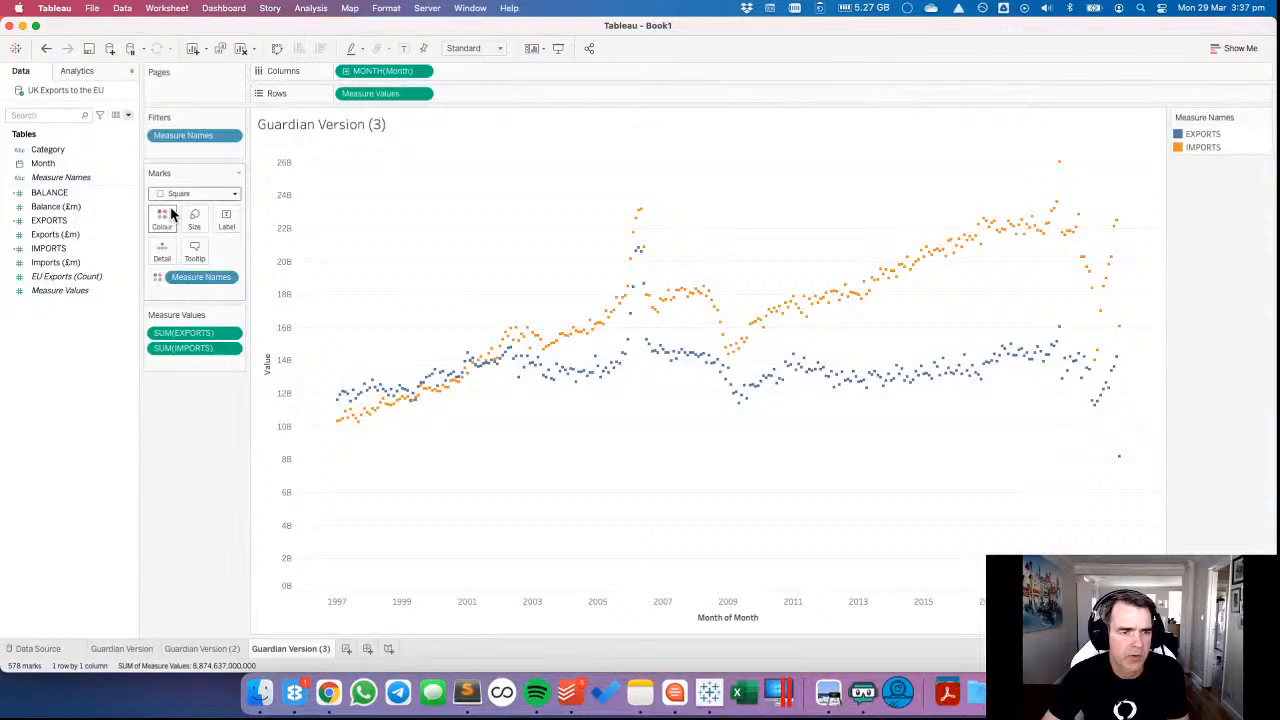
{"action": "left_click", "coordinate": [177, 194]}
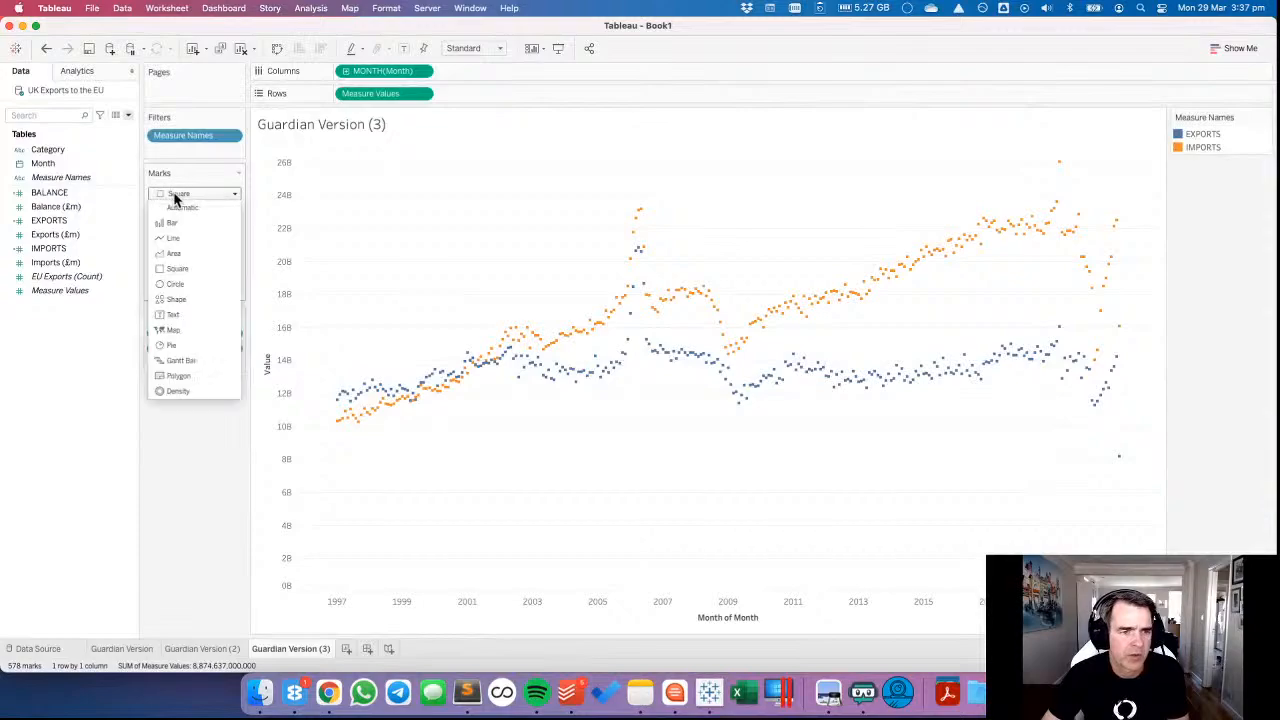
{"action": "left_click", "coordinate": [173, 256]}
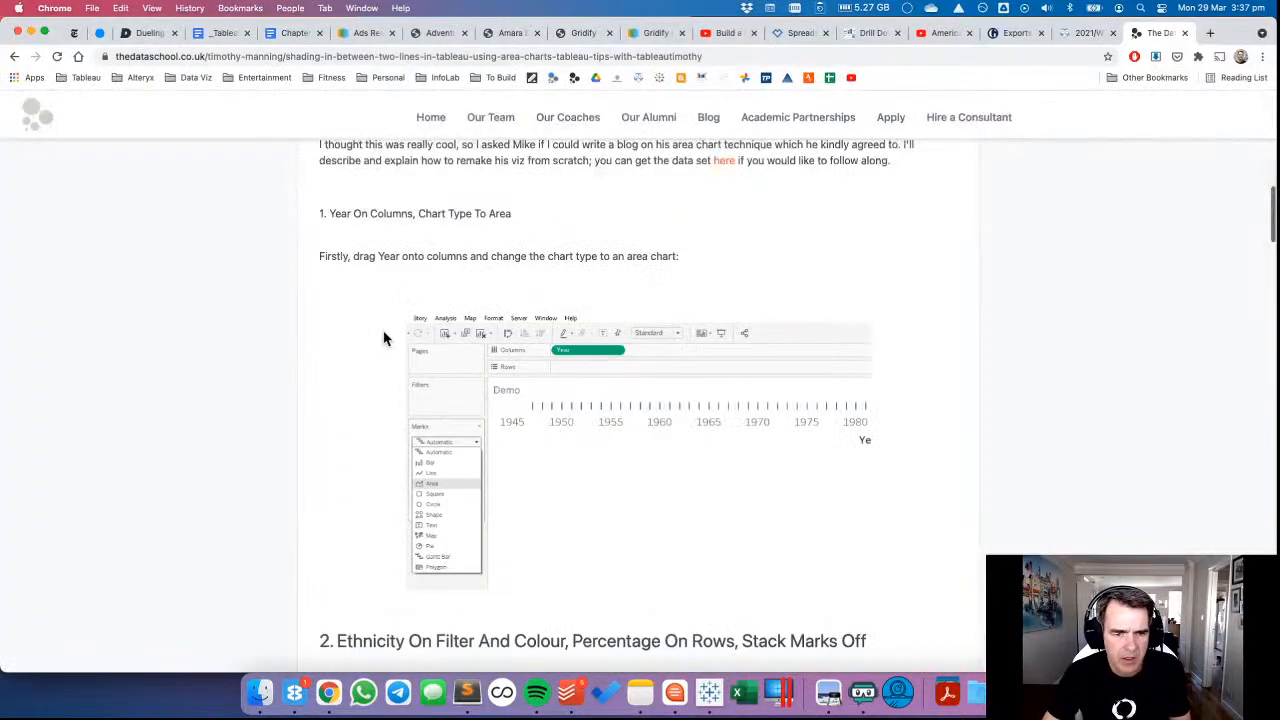
Read the article's section on filters, colours and stacking, switch to Tableau and turn Stack Marks off for the Guardian Version (3) area chart.
{"action": "scroll", "coordinate": [376, 349], "scroll_direction": "down", "scroll_amount": 8}
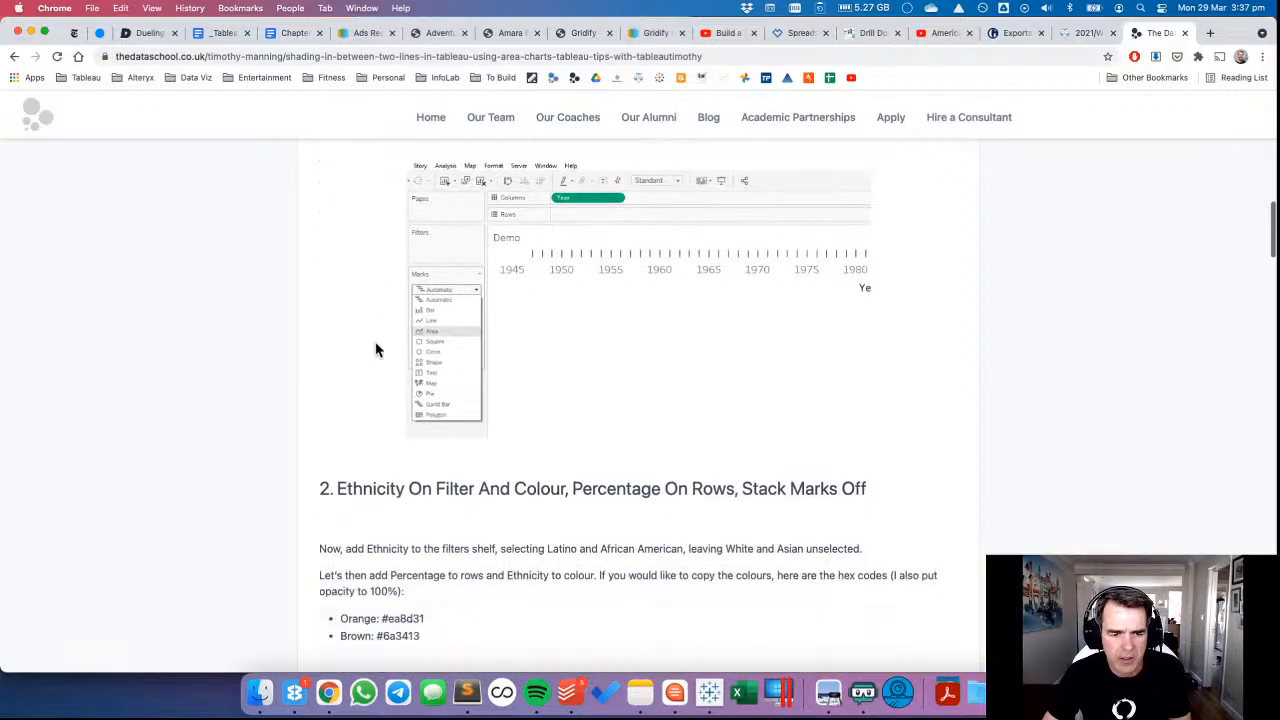
{"action": "scroll", "coordinate": [376, 349], "scroll_direction": "down", "scroll_amount": 1}
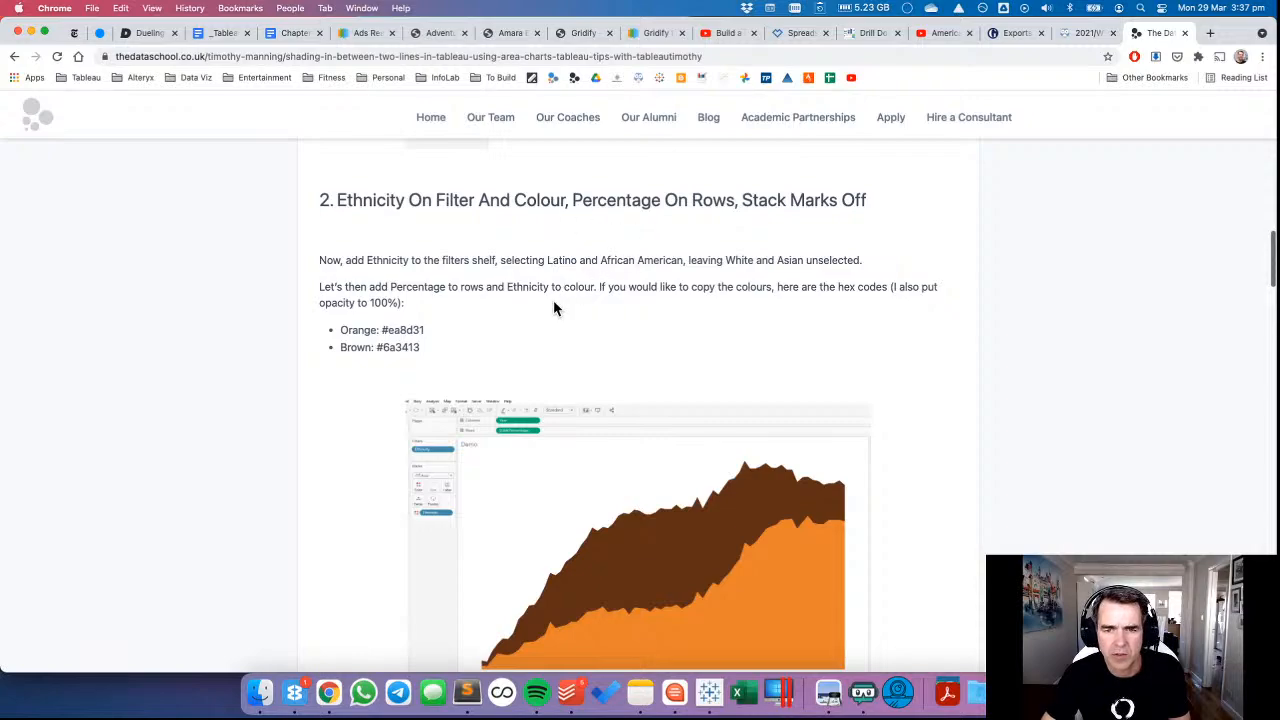
{"action": "scroll", "coordinate": [553, 300], "scroll_direction": "down", "scroll_amount": 2}
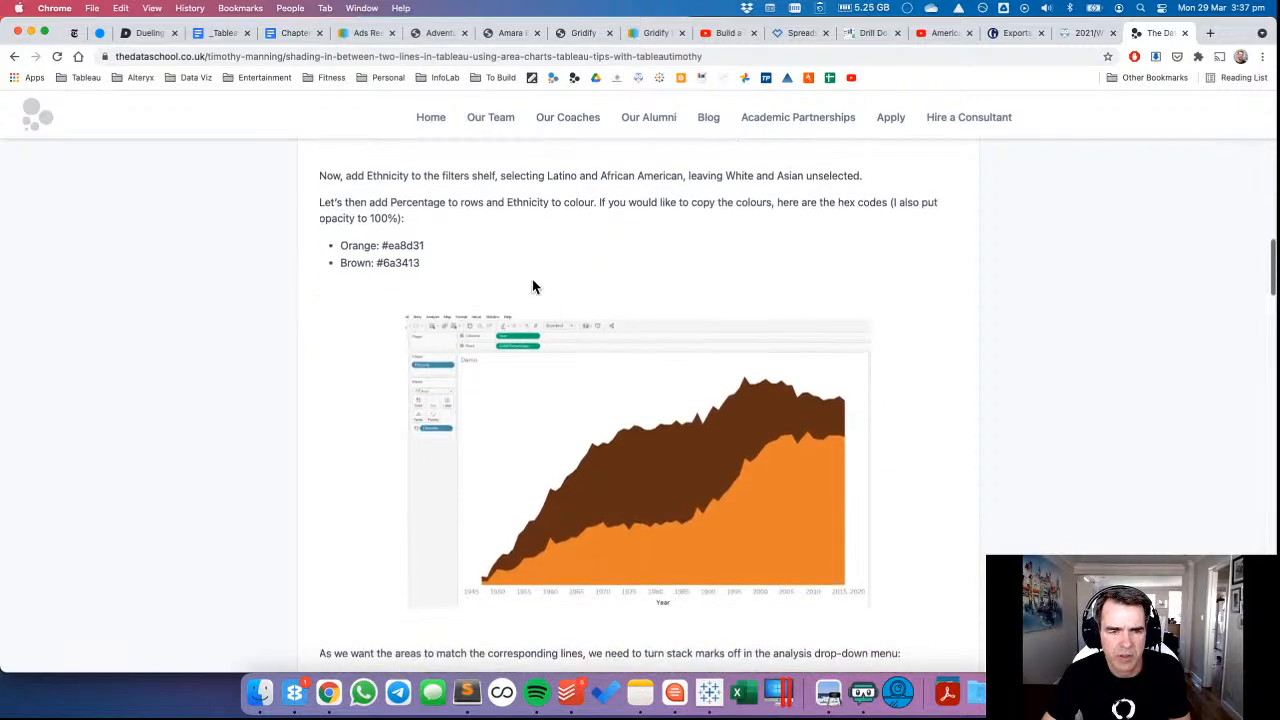
{"action": "key", "text": "super+Tab"}
{"action": "left_click", "coordinate": [310, 8]}
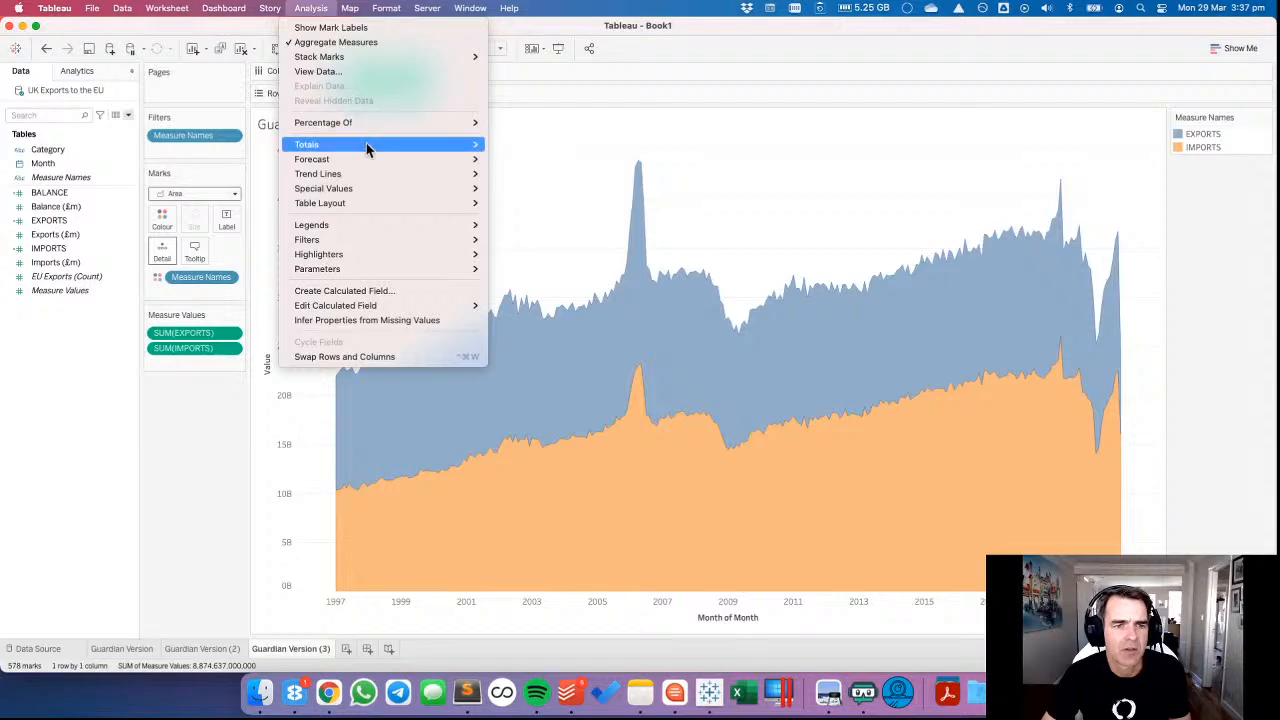
{"action": "mouse_move", "coordinate": [376, 166]}
{"action": "mouse_move", "coordinate": [405, 56]}
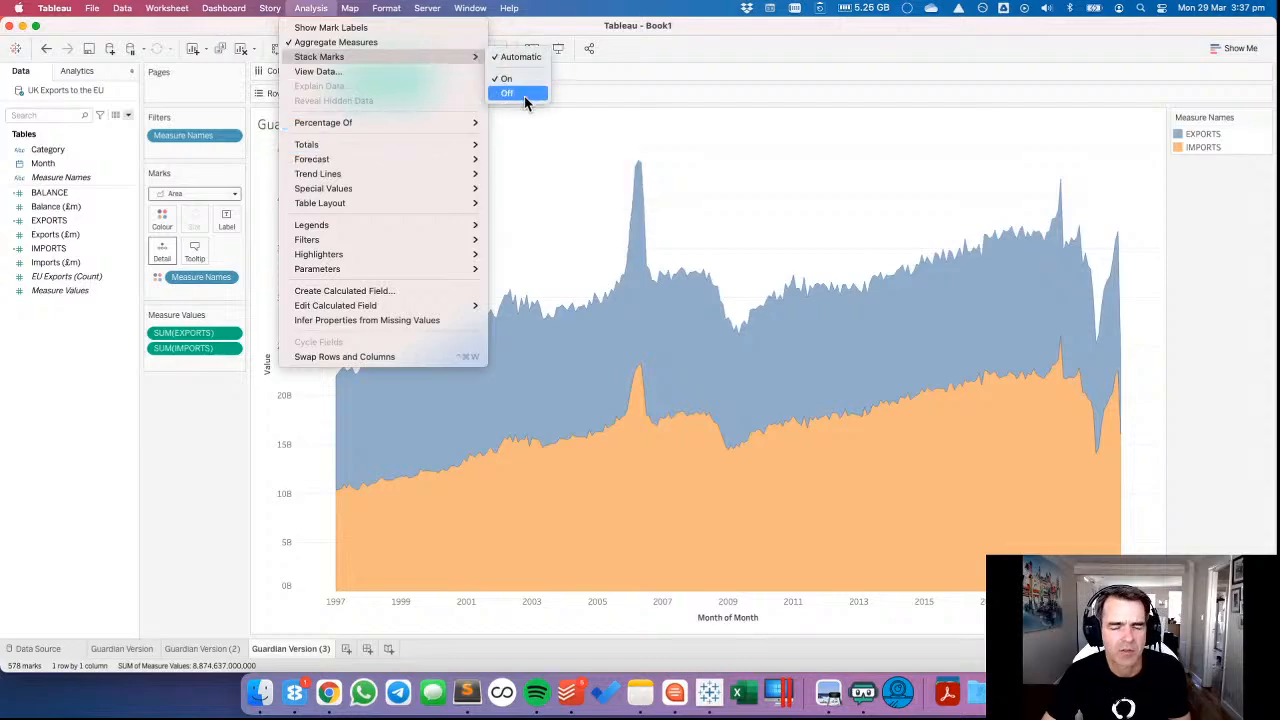
{"action": "left_click", "coordinate": [524, 96]}
Return to the article in Chrome and read on to section 3, covering the EXCLUDE calculation for the minimum percentage per year.
{"action": "key", "text": "super+Tab"}
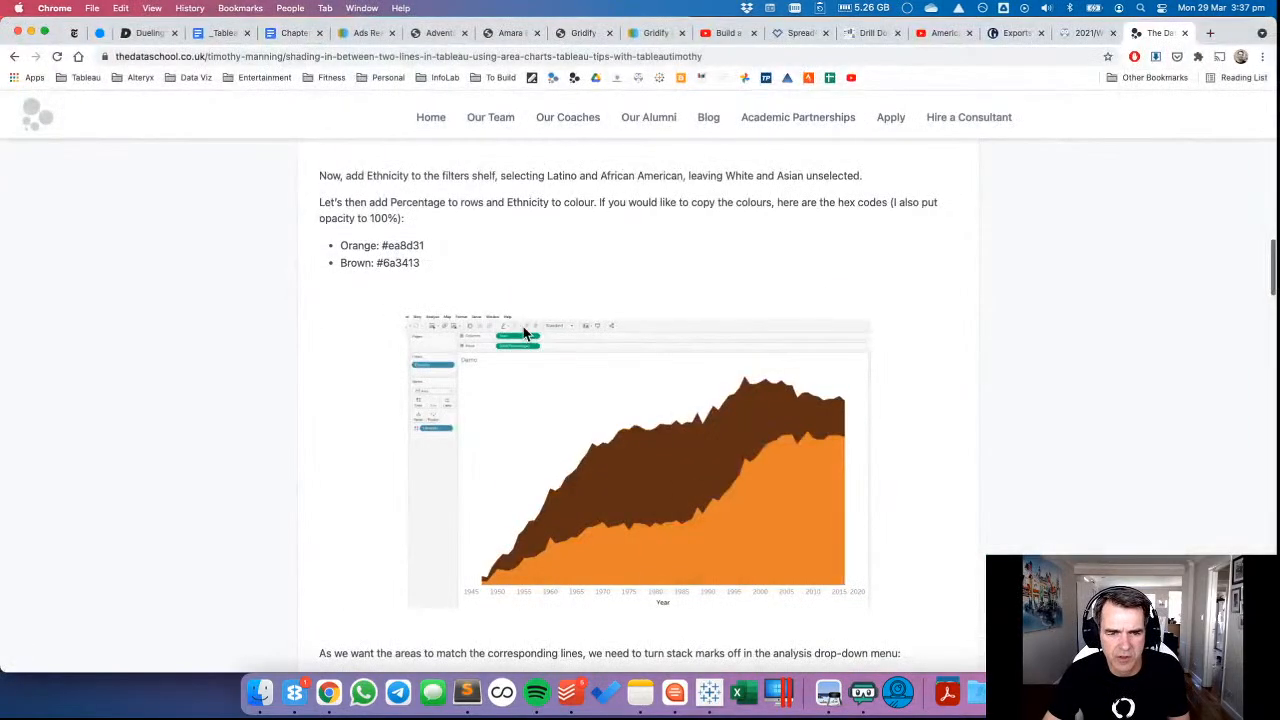
{"action": "scroll", "coordinate": [523, 330], "scroll_direction": "down", "scroll_amount": 9}
{"action": "scroll", "coordinate": [500, 320], "scroll_direction": "down", "scroll_amount": 1}
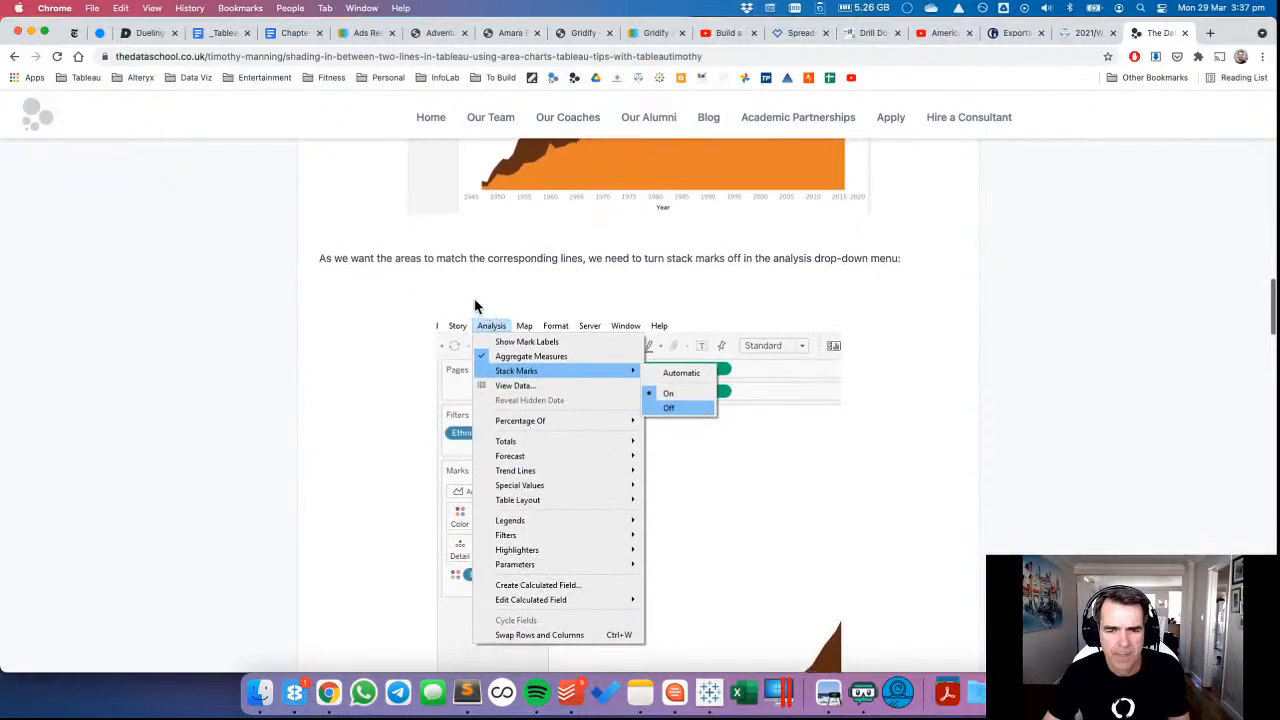
{"action": "scroll", "coordinate": [474, 298], "scroll_direction": "down", "scroll_amount": 10}
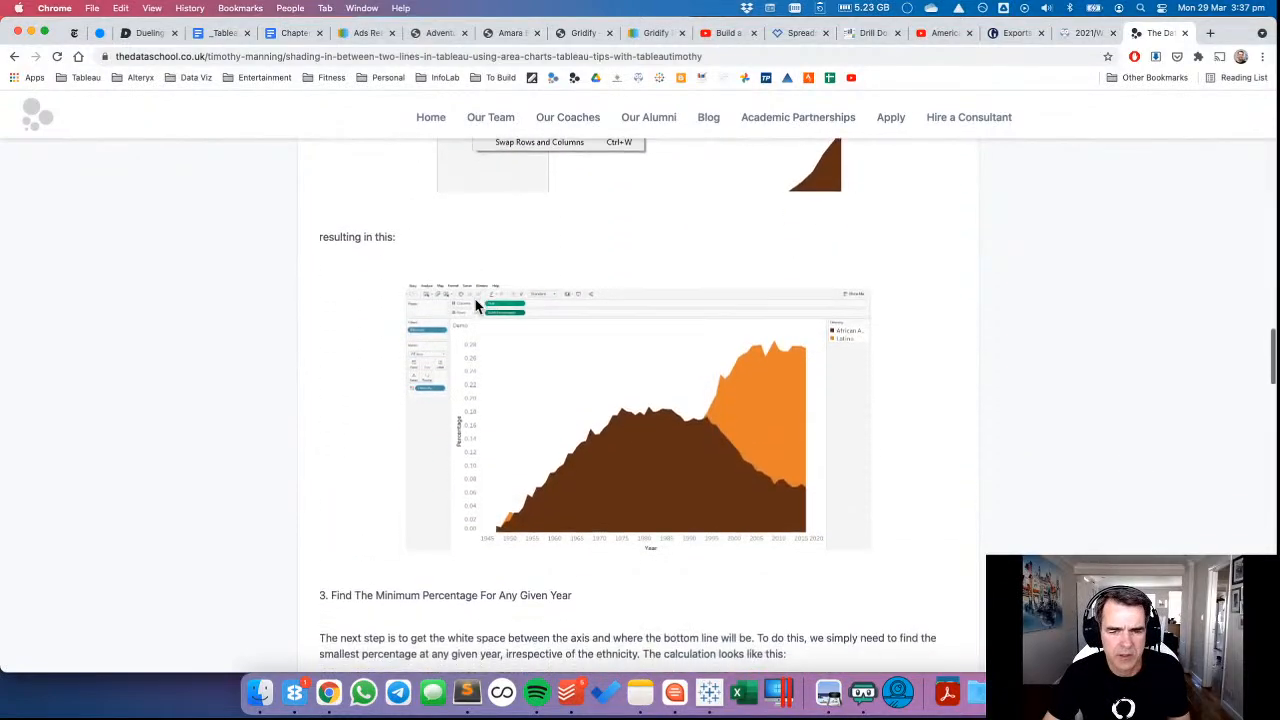
{"action": "scroll", "coordinate": [476, 306], "scroll_direction": "down", "scroll_amount": 5}
{"action": "scroll", "coordinate": [475, 307], "scroll_direction": "down", "scroll_amount": 2}
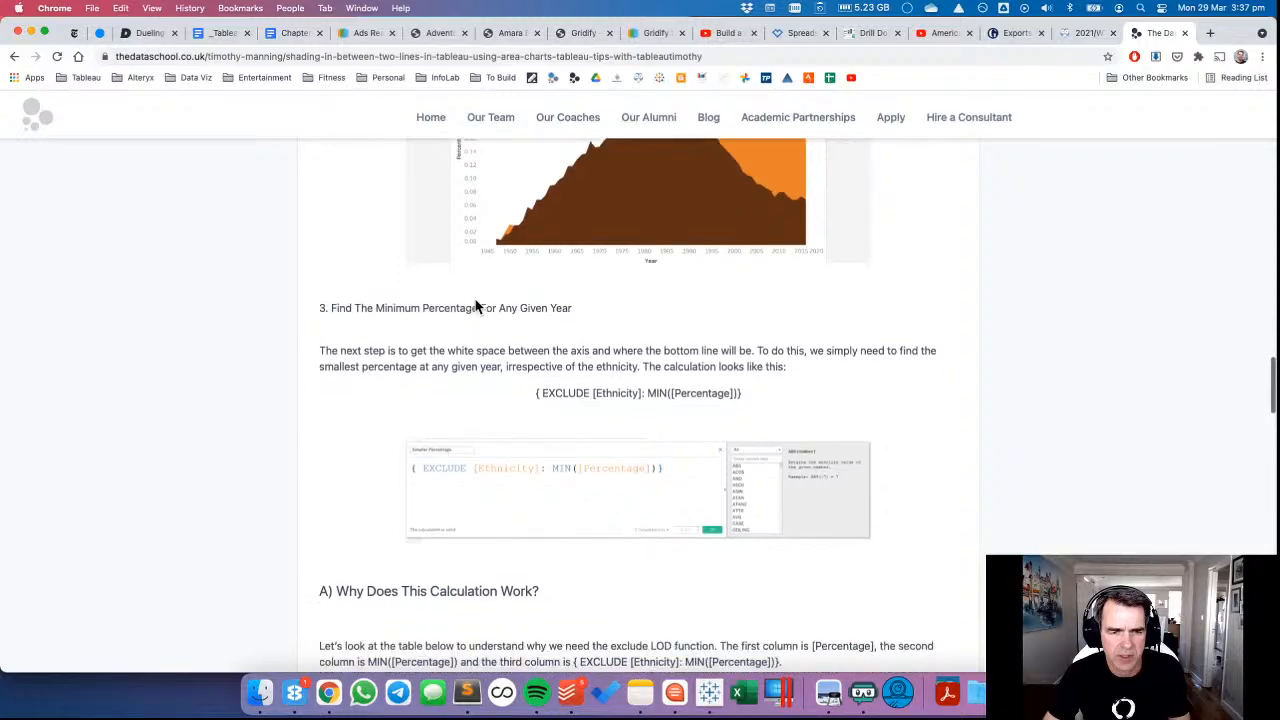
Switch to Tableau and create a calculated field named Min Value per Month.
{"action": "key", "text": "super+Tab"}
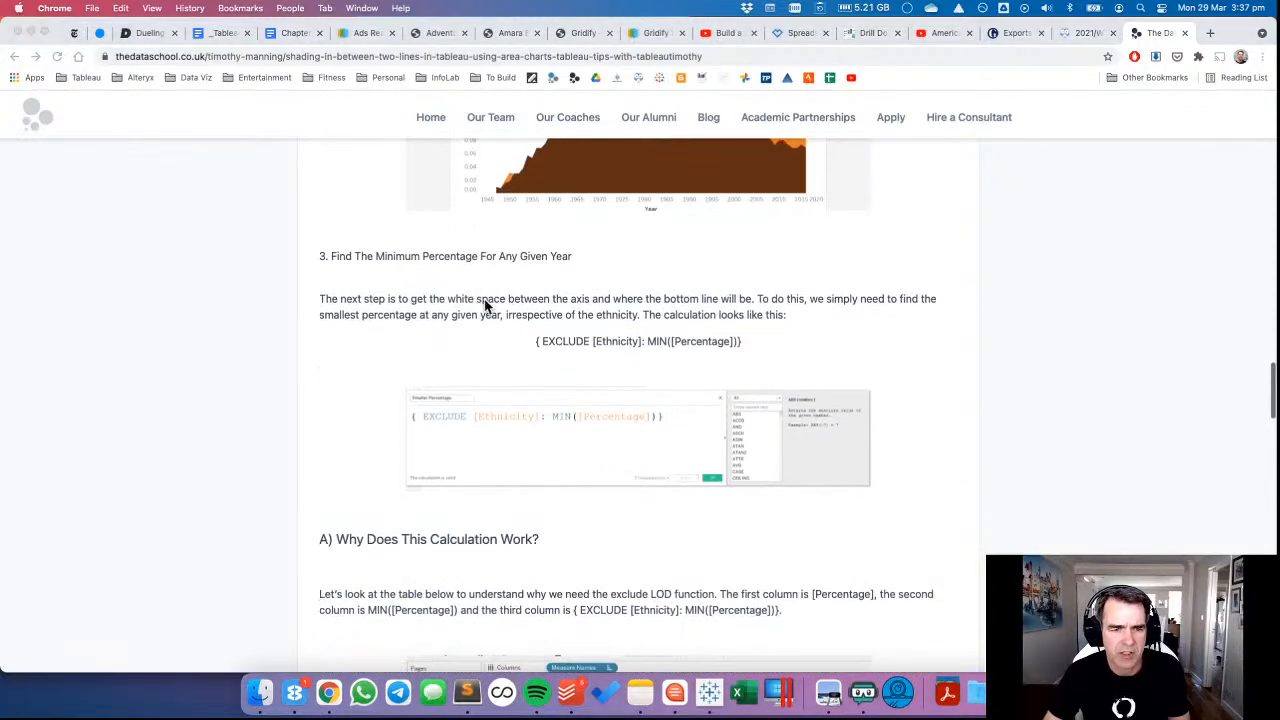
{"action": "right_click", "coordinate": [45, 408]}
{"action": "left_click", "coordinate": [73, 415]}
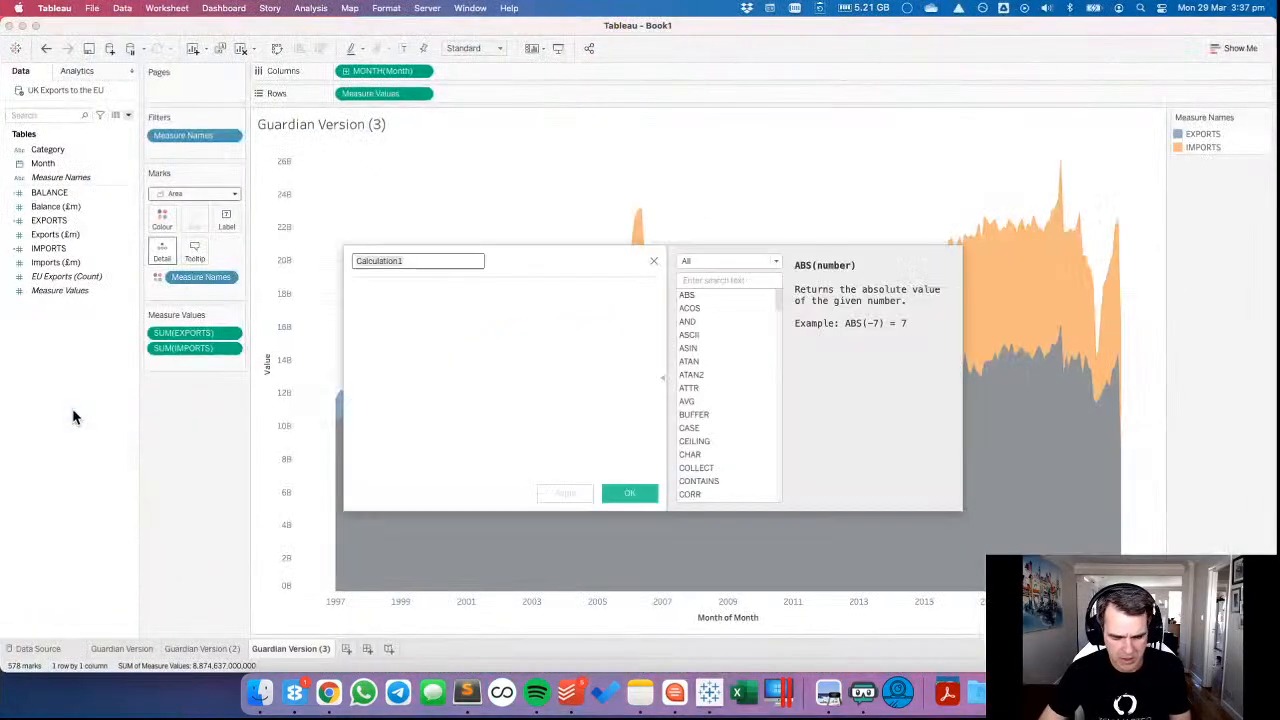
{"action": "type", "text": "Min Value per Year"}
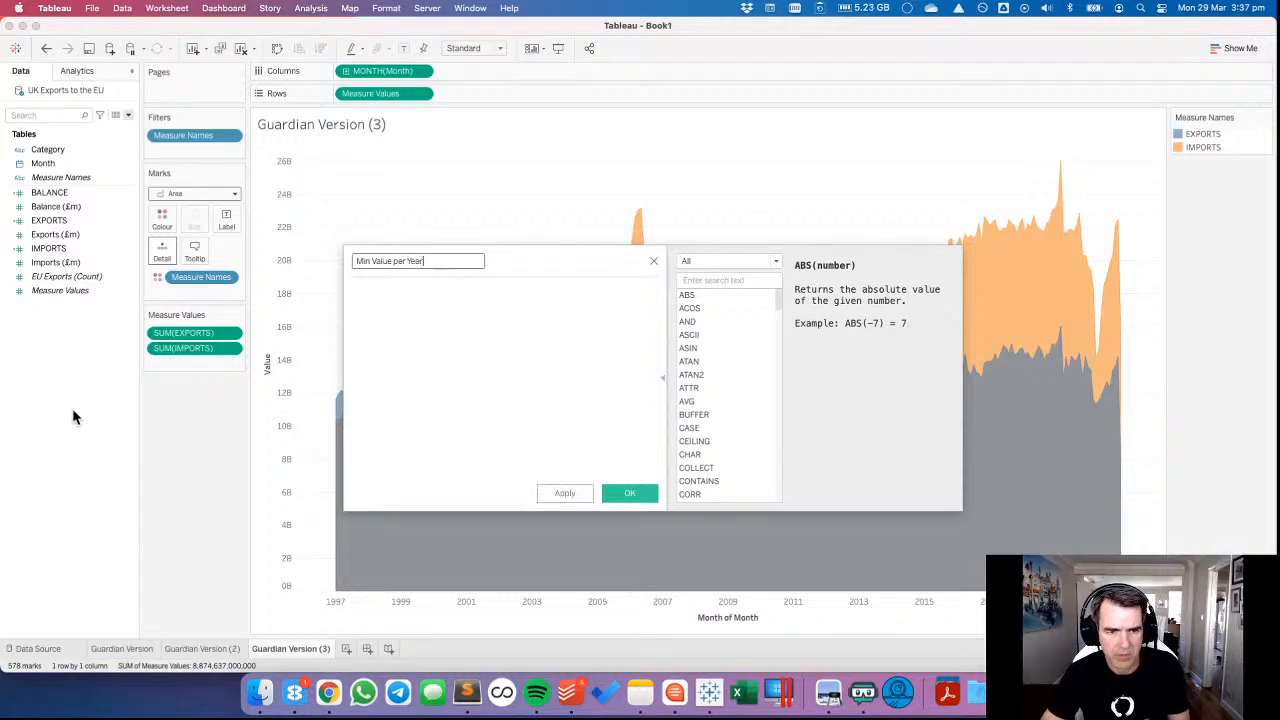
{"action": "key", "text": "Tab"}
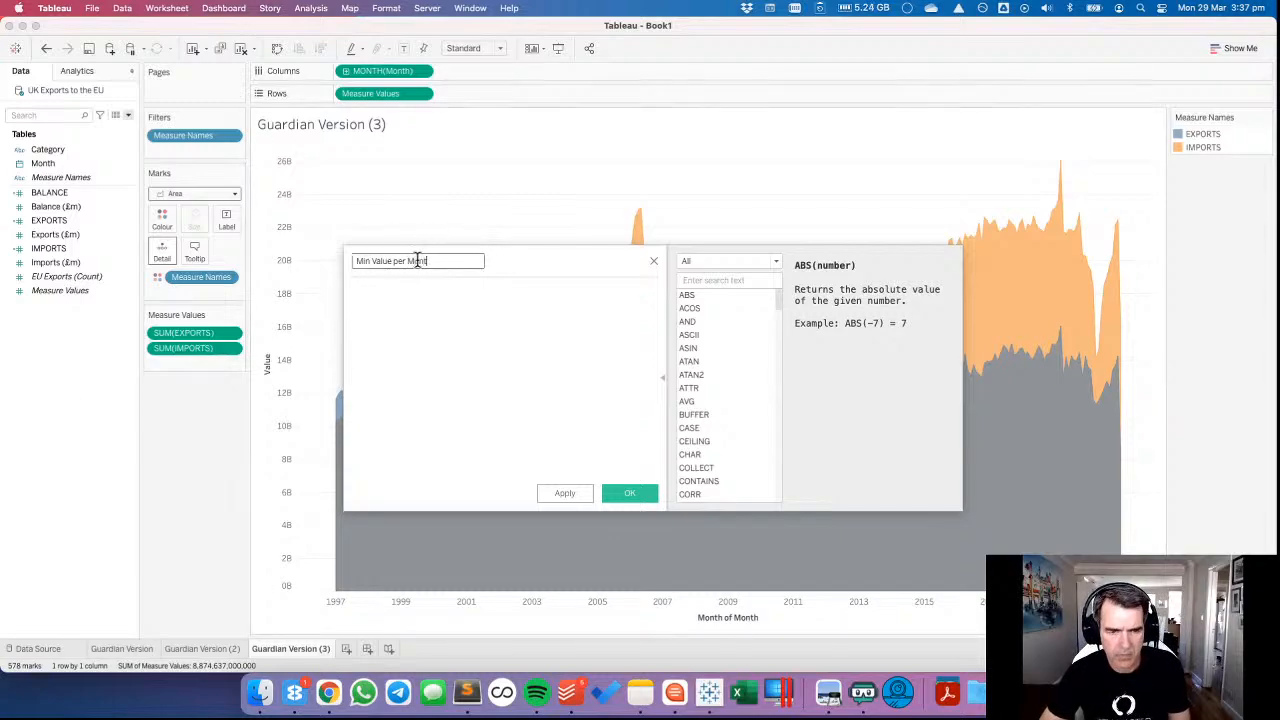
Begin the formula with a FIXED expression on the sheet's monthly date: { FIXED DATETRUNC('month', [Month]).
{"action": "type", "text": "fiz"}
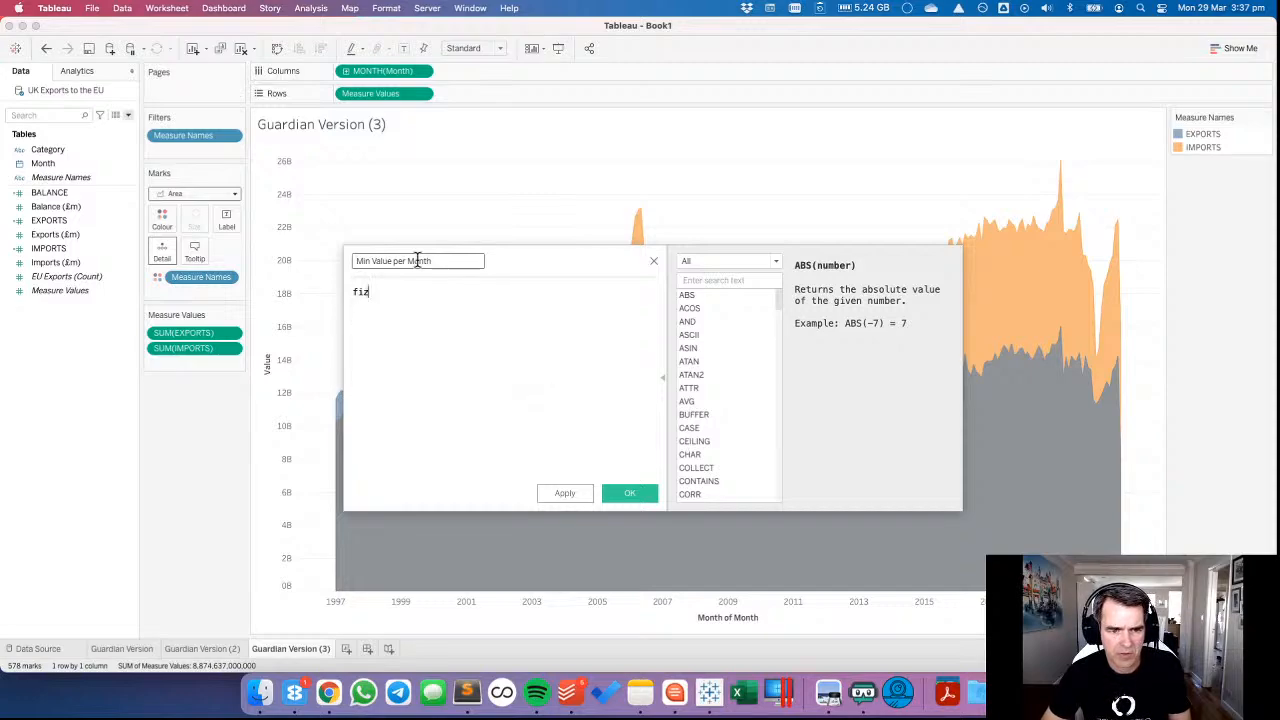
{"action": "key", "text": "BackSpace"}
{"action": "type", "text": "x"}
{"action": "key", "text": "Return"}
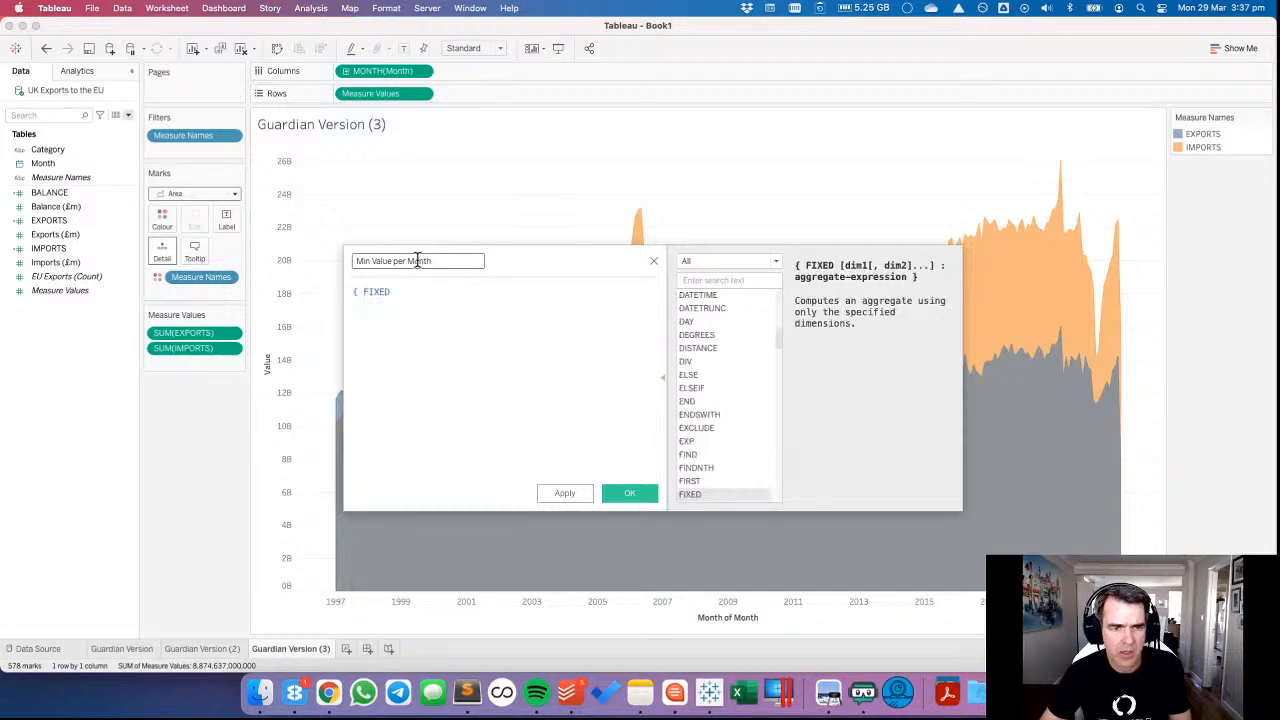
{"action": "left_click_drag", "start_coordinate": [382, 71], "coordinate": [440, 305]}
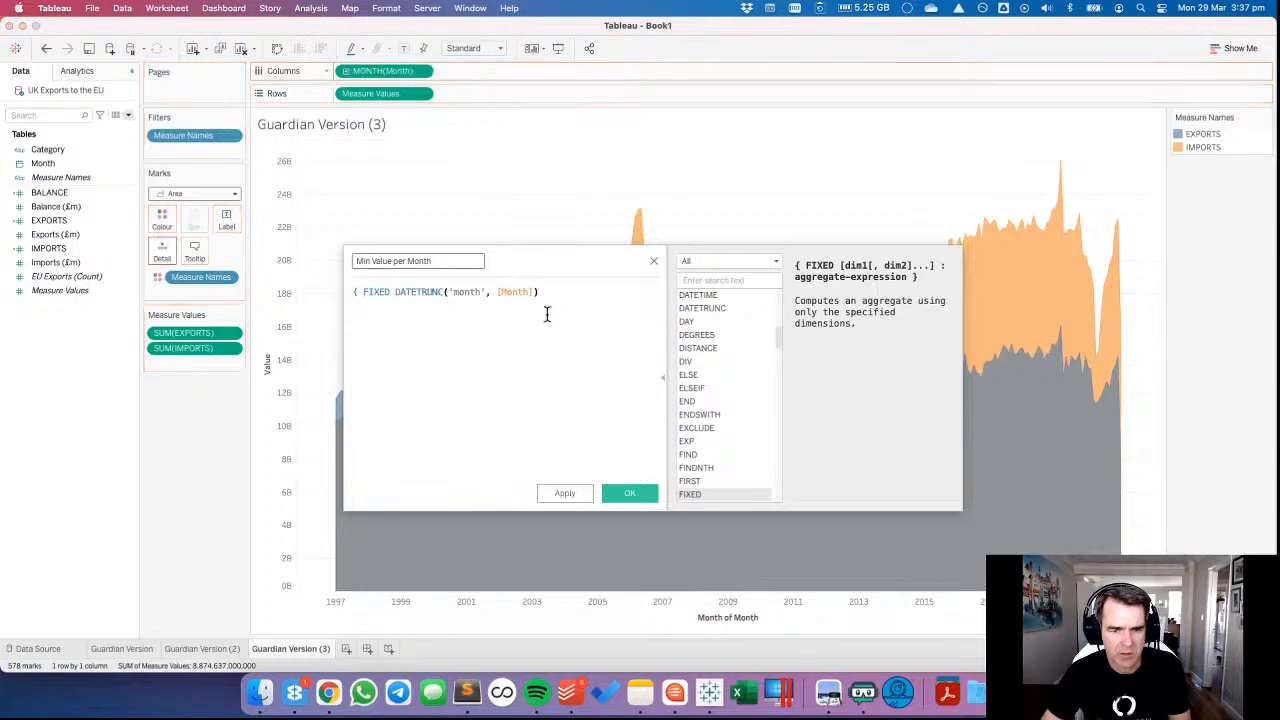
Complete the FIXED expression with the aggregate : MIN([EXPORTS]) and its closing brace.
{"action": "type", "text": ": MIN("}
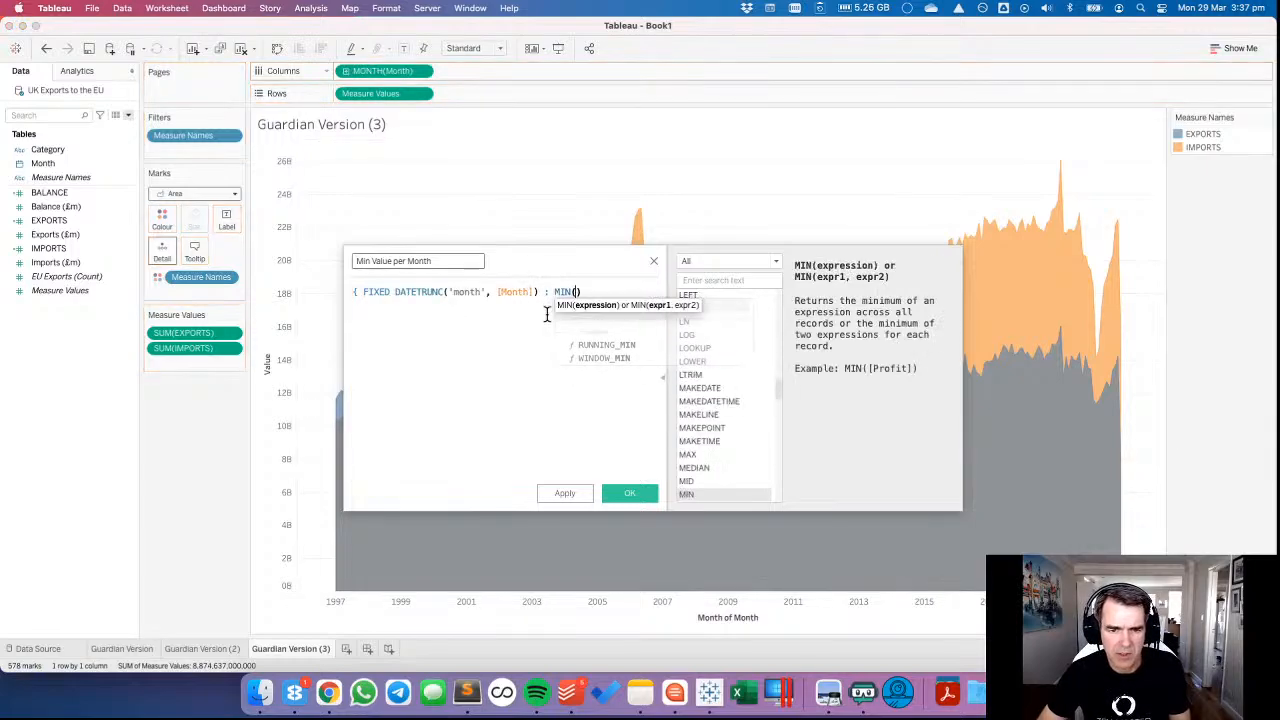
{"action": "key", "text": "super+Tab"}
{"action": "key", "text": "ctrl+Right"}
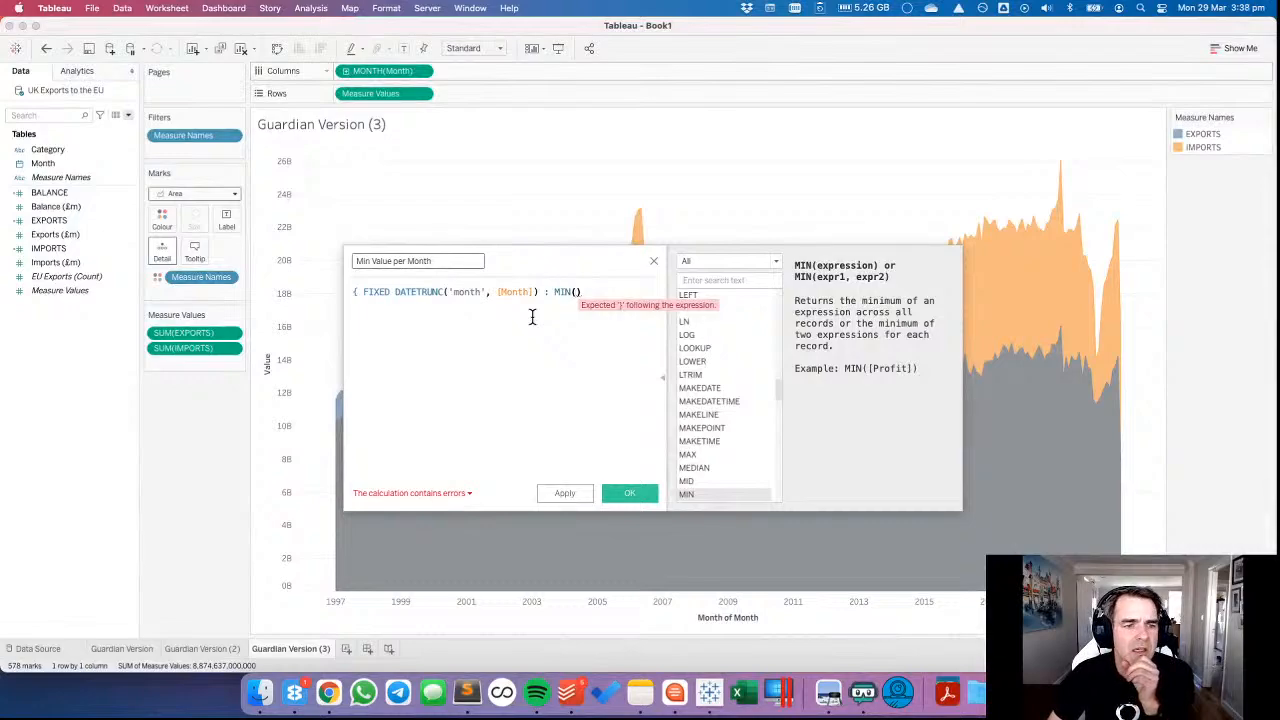
{"action": "type", "text": "[EXPORTS]"}
{"action": "key", "text": "Return"}
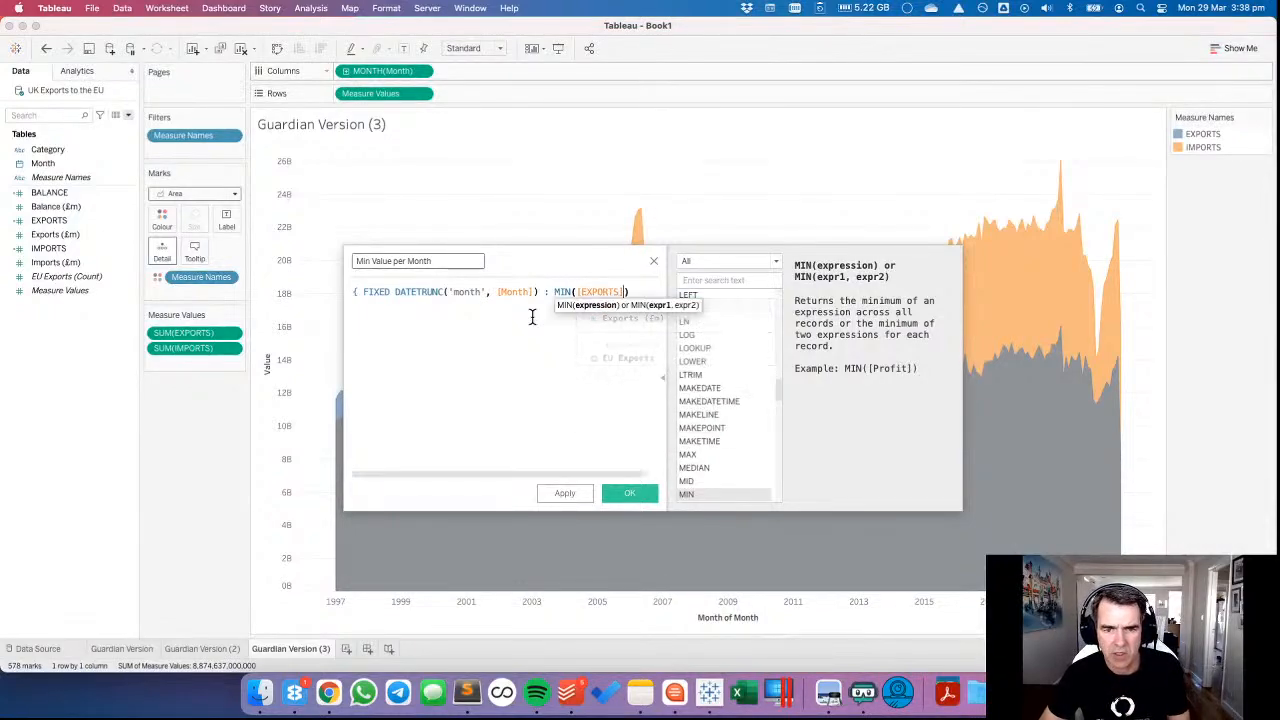
{"action": "key", "text": "Right"}
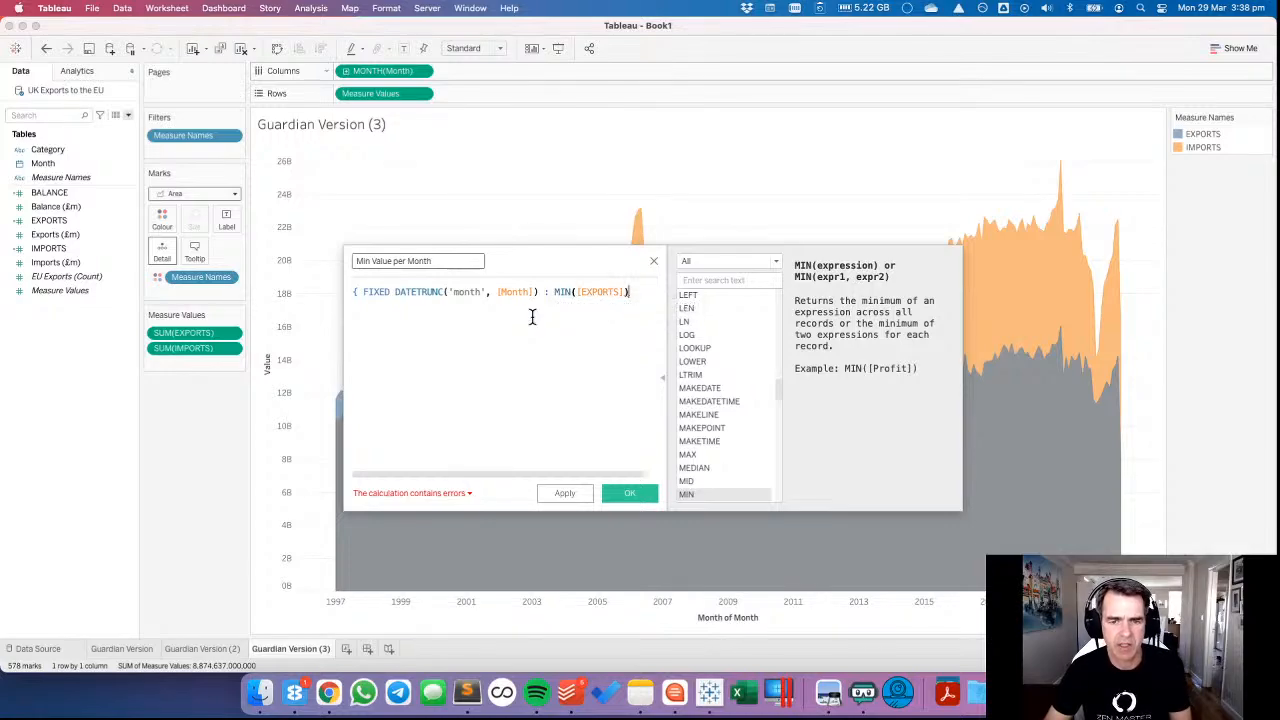
{"action": "key", "text": "Right"}
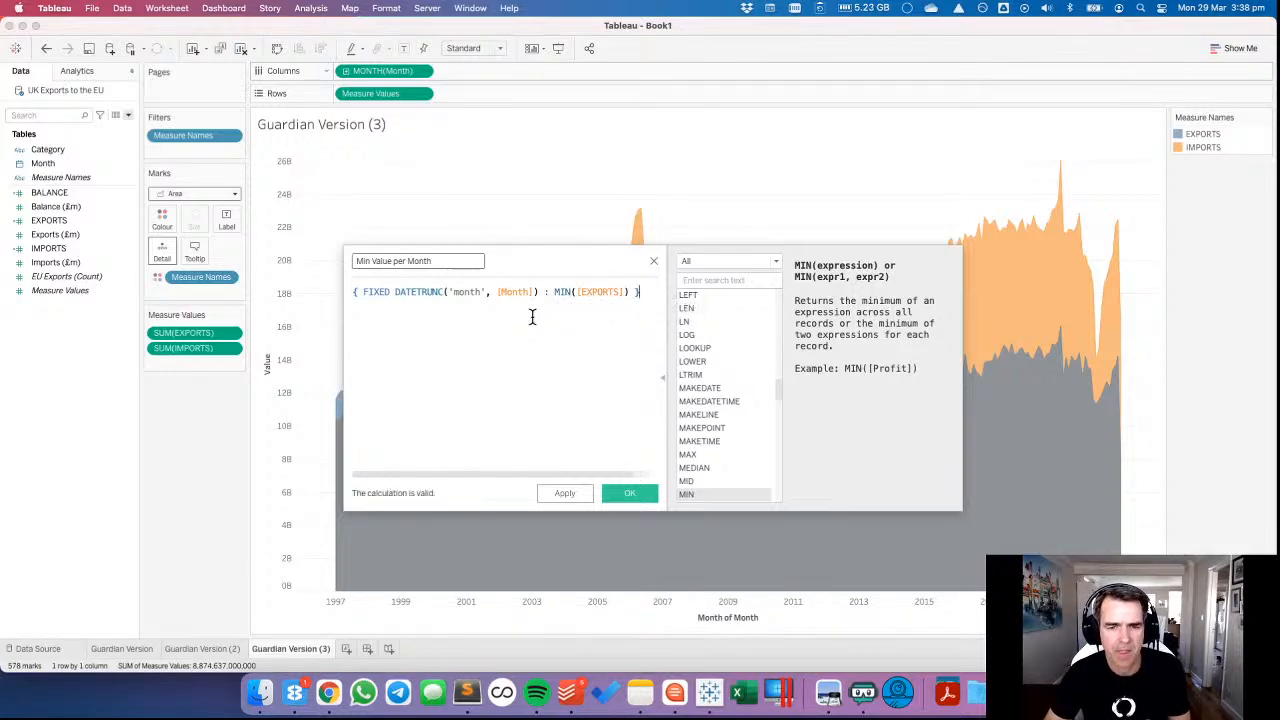
Copy the whole MIN([EXPORTS]) expression and paste a duplicate below it in the formula.
{"action": "key", "text": "Return"}
{"action": "key", "text": "super+a"}
{"action": "key", "text": "super+c"}
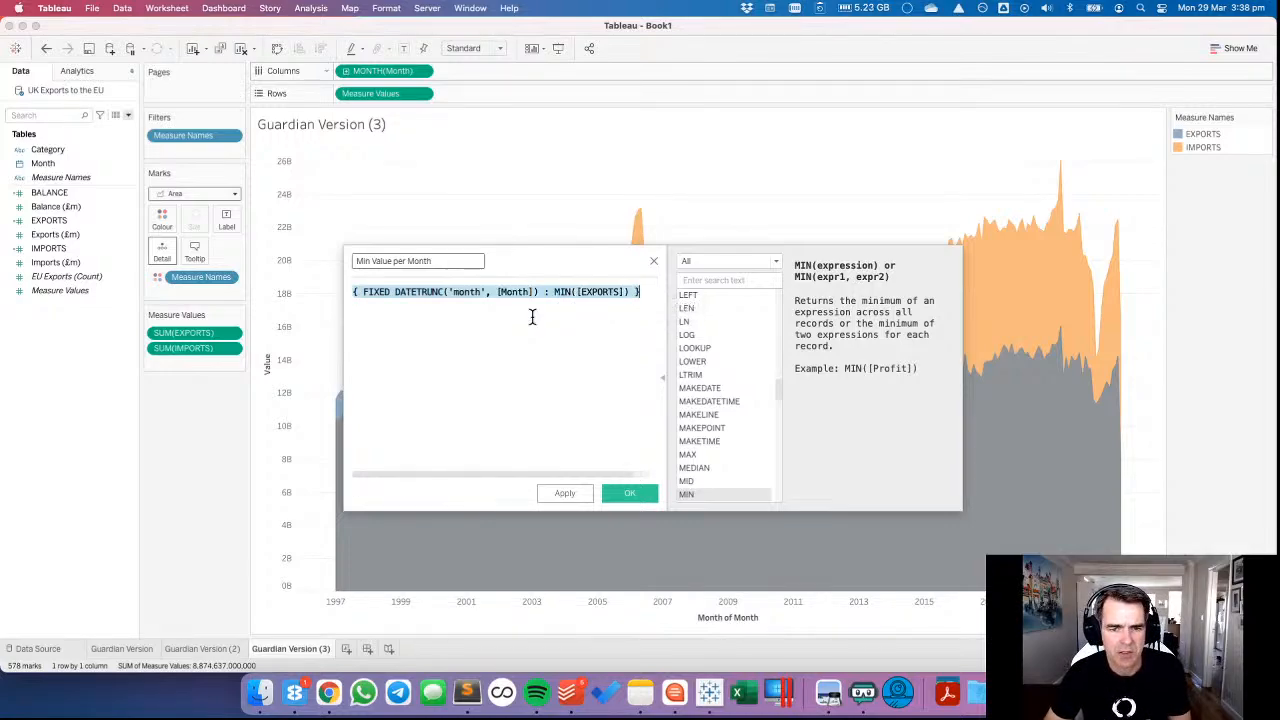
{"action": "key", "text": "Right"}
{"action": "key", "text": "Return"}
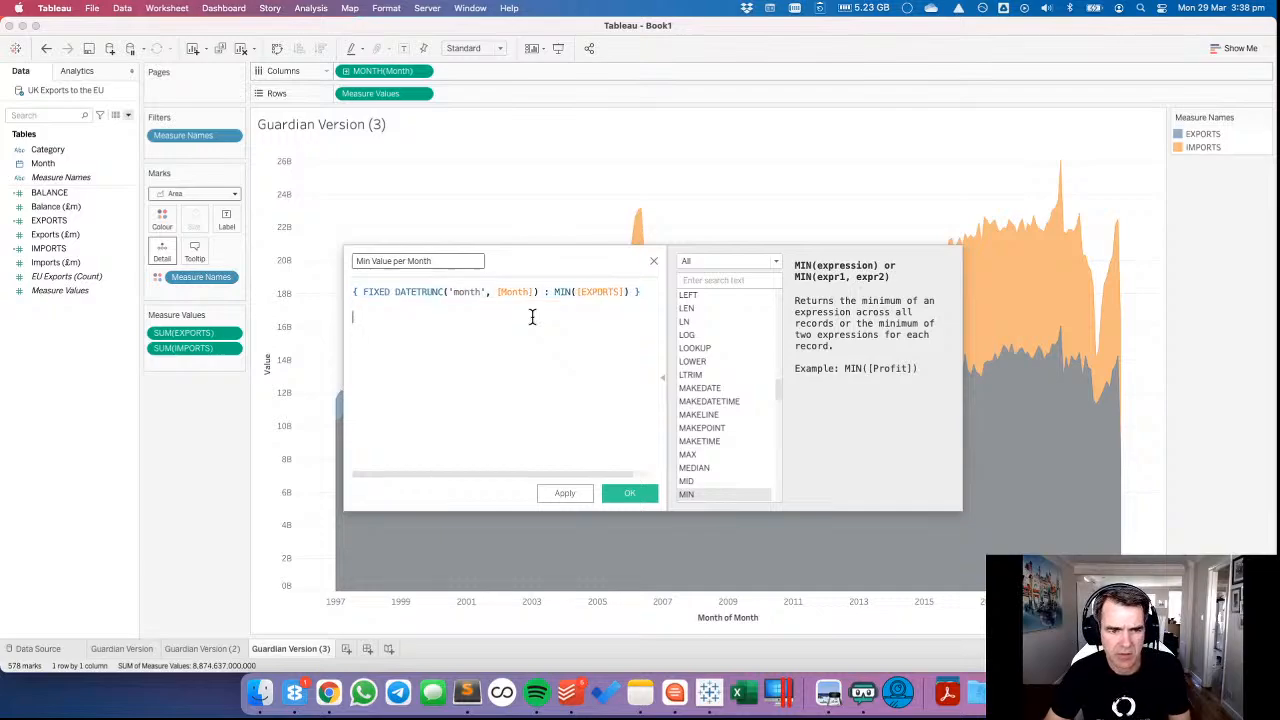
{"action": "key", "text": "super+v"}
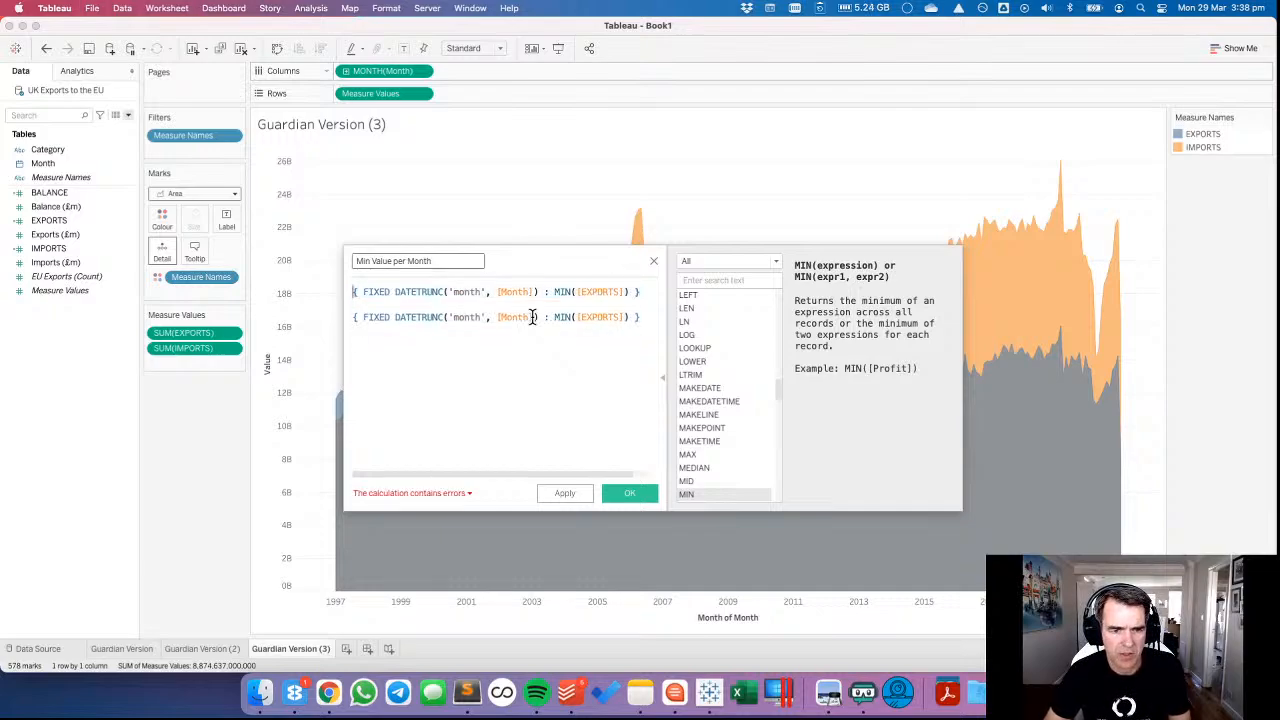
Turn the two expressions into an IF comparison using >, with MIN([IMPORTS]) in the second, and add THEN on a new line.
{"action": "key", "text": "Return"}
{"action": "type", "text": "IF "}
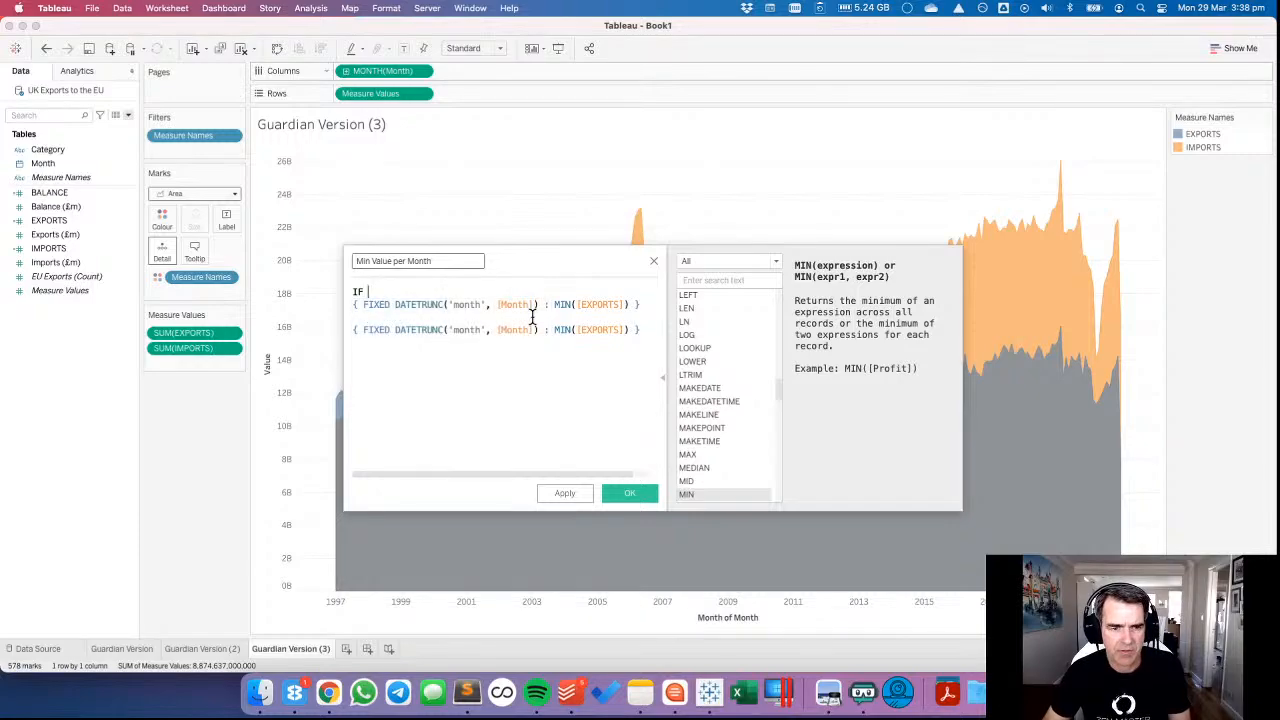
{"action": "type", "text": ">"}
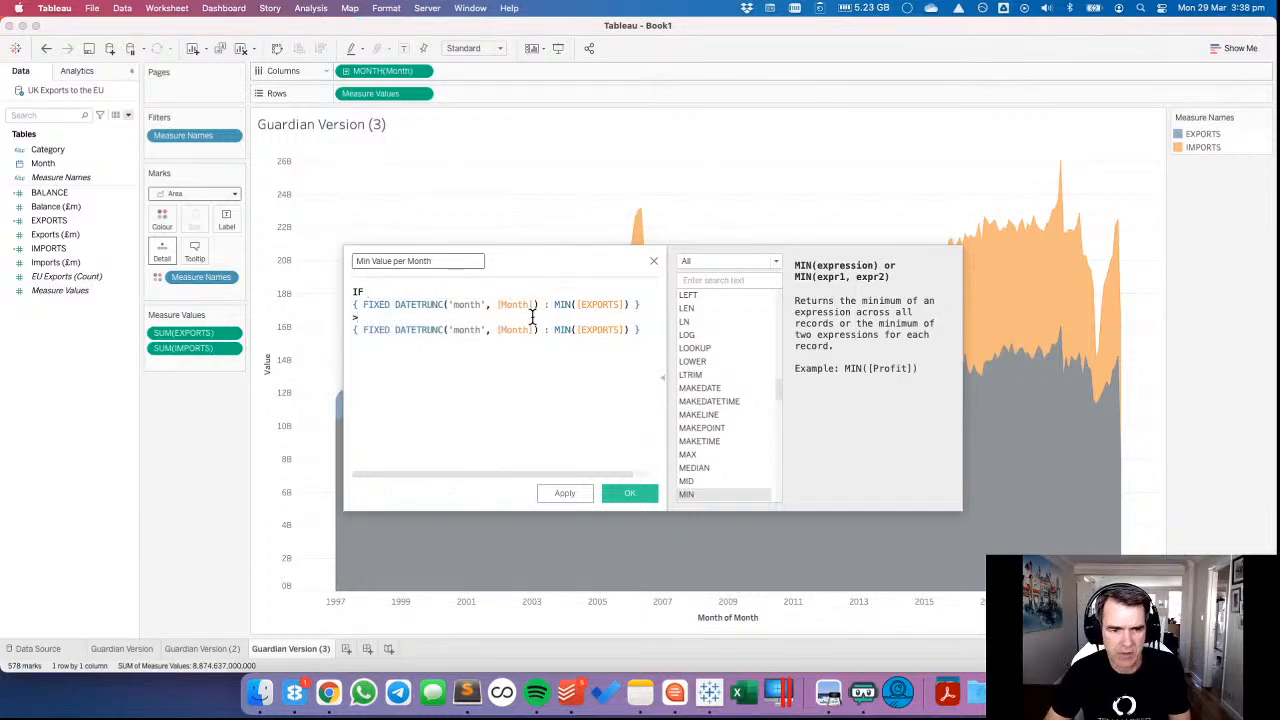
{"action": "double_click", "coordinate": [600, 330]}
{"action": "type", "text": "import"}
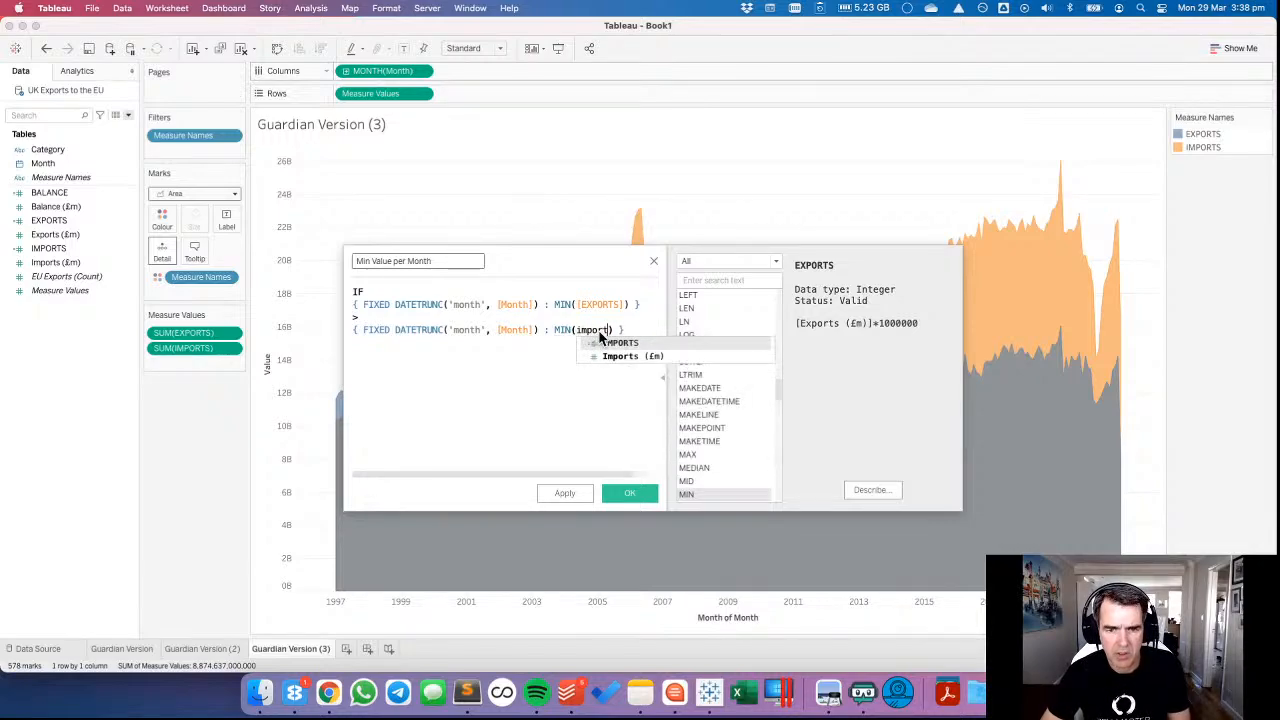
{"action": "key", "text": "Return"}
{"action": "left_click", "coordinate": [645, 332]}
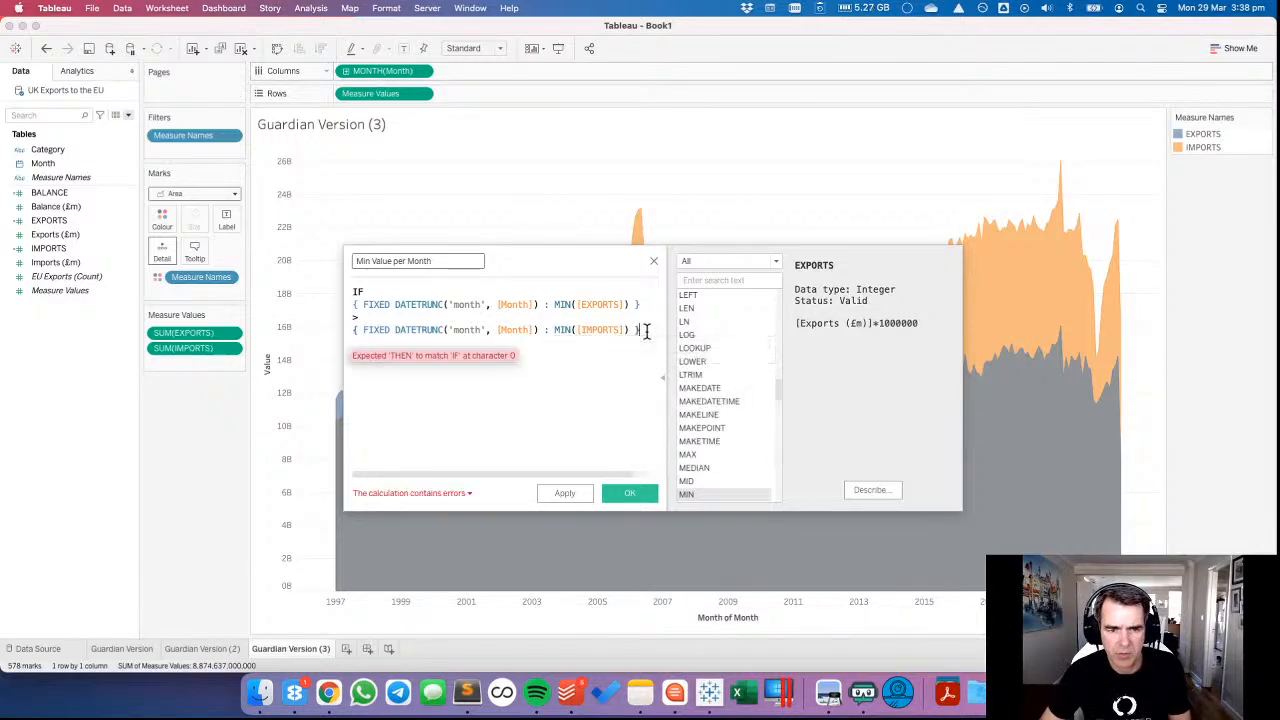
{"action": "key", "text": "Return"}
{"action": "type", "text": "THEN"}
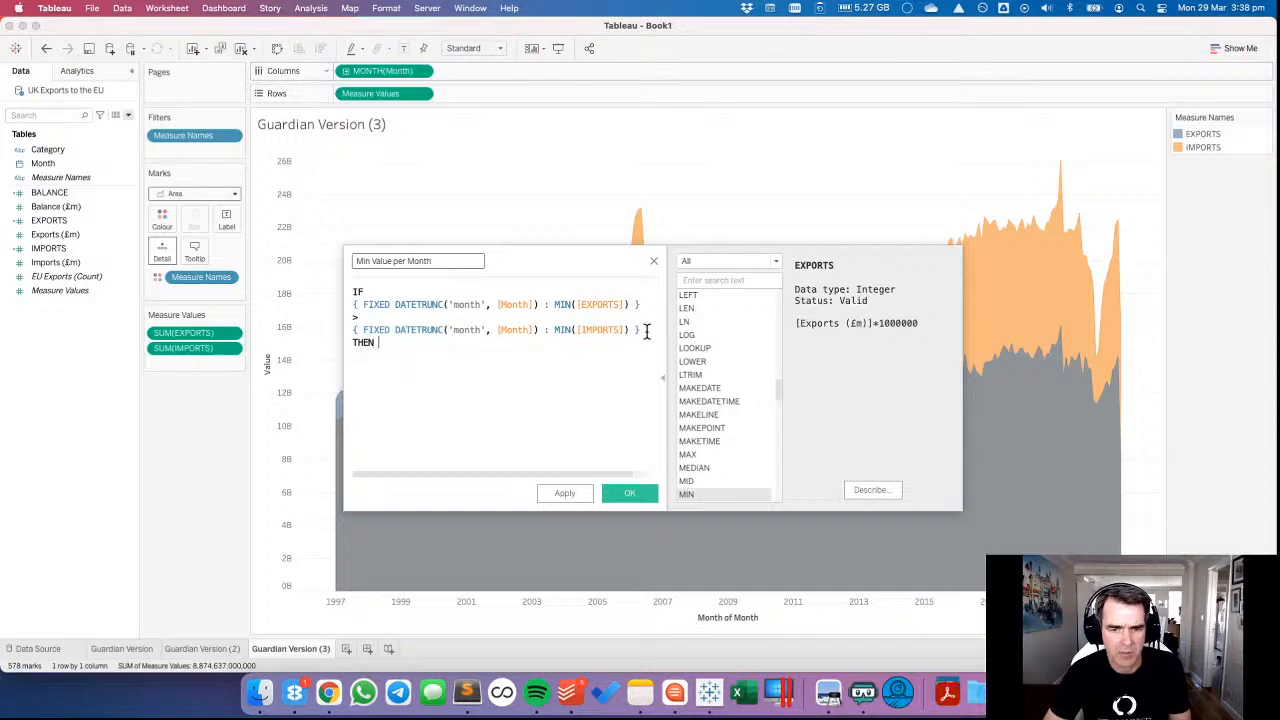
{"action": "key", "text": "super+v"}
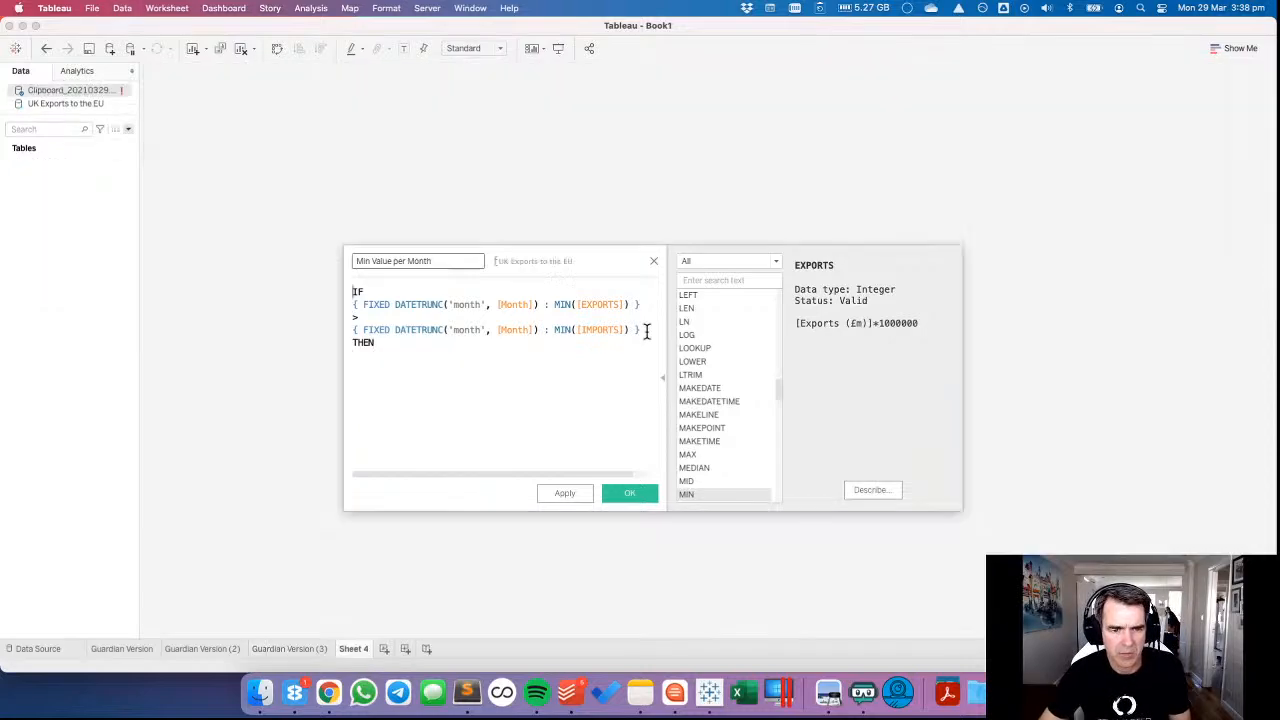
{"action": "left_click", "coordinate": [645, 390]}
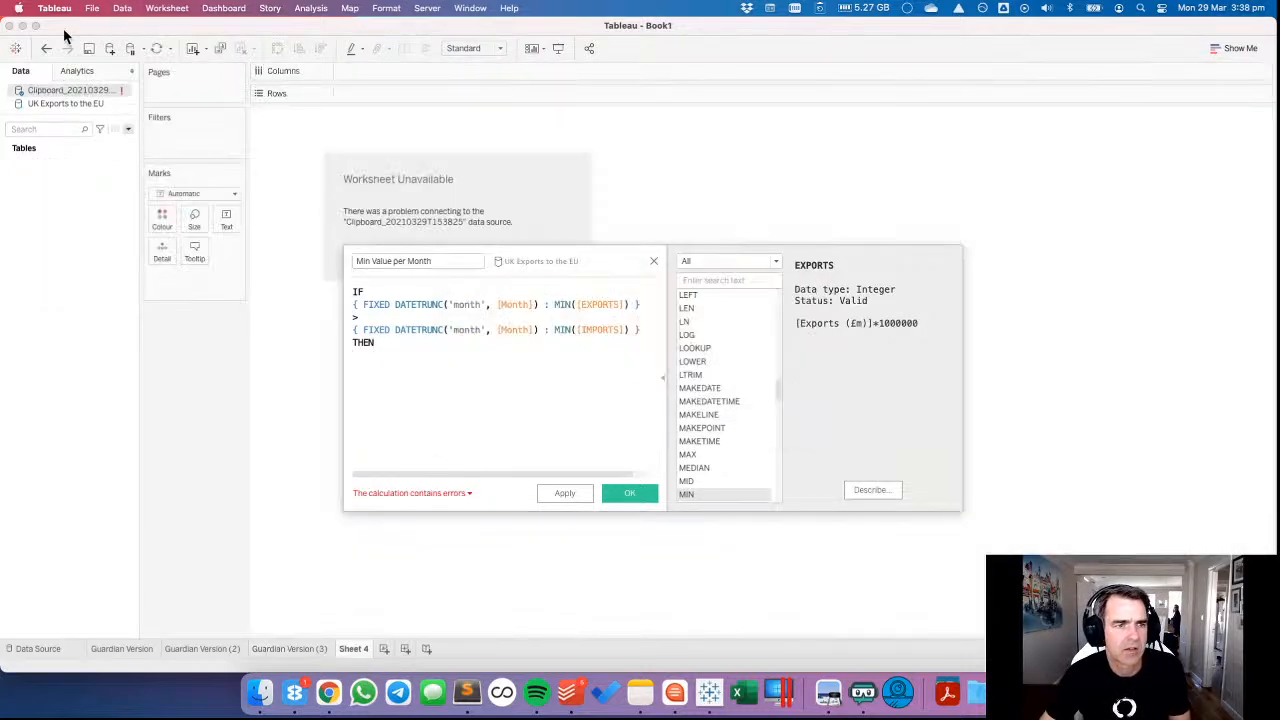
{"action": "left_click", "coordinate": [46, 48]}
Paste the FIXED expression below THEN and change its measure so it reads { FIXED DATETRUNC('month', [Month]) : MIN([IMPORTS]) }.
{"action": "left_click", "coordinate": [398, 358]}
{"action": "key", "text": "super+v"}
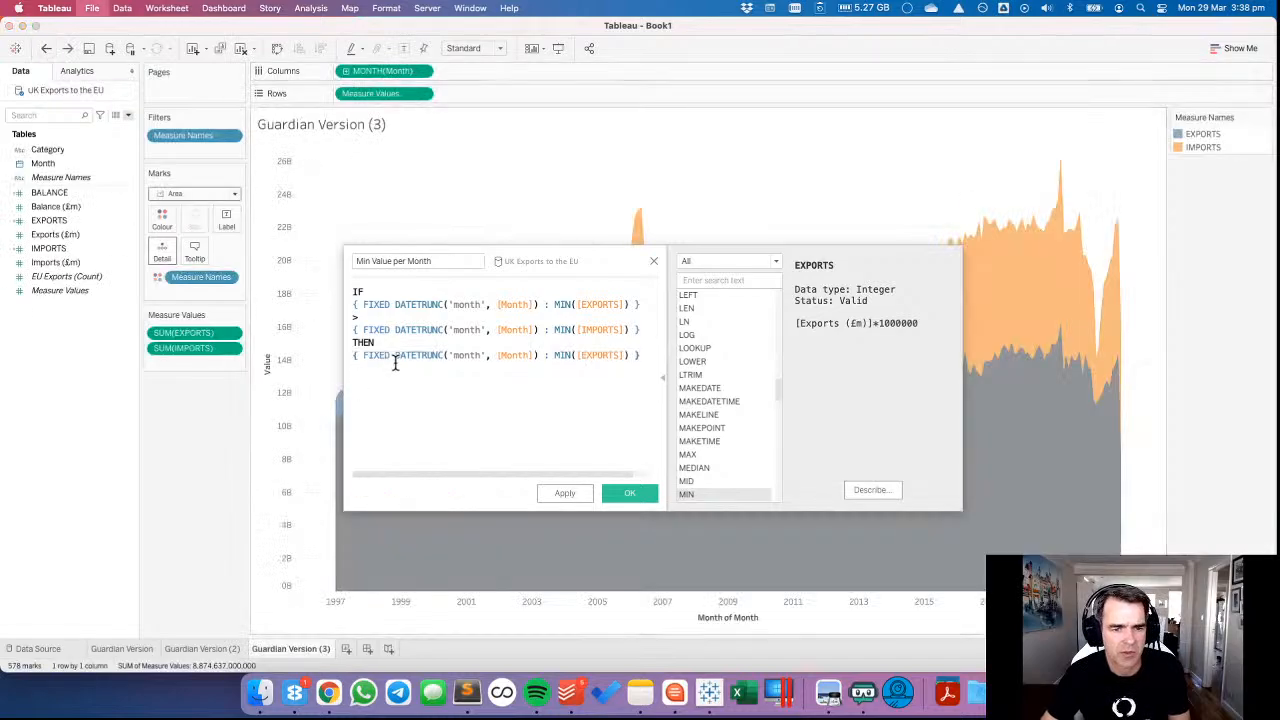
{"action": "double_click", "coordinate": [596, 355]}
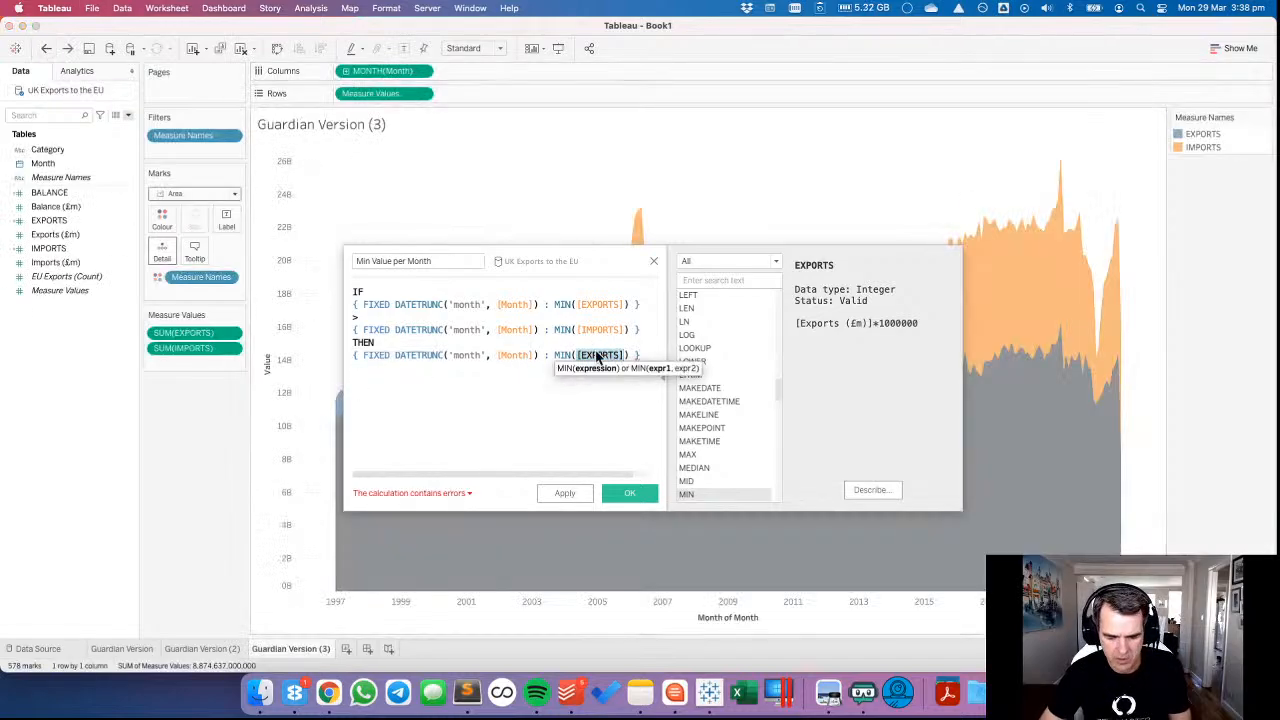
{"action": "type", "text": "mp"}
{"action": "key", "text": "BackSpace"}
{"action": "key", "text": "BackSpace"}
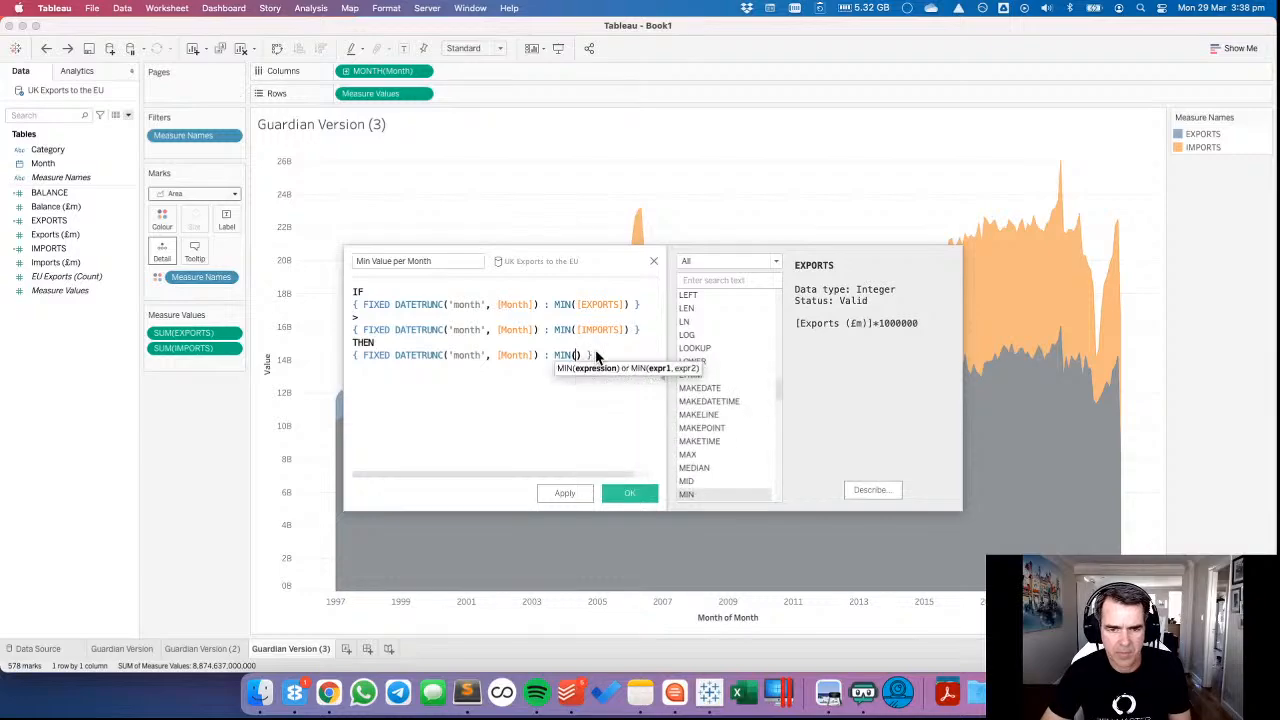
{"action": "type", "text": "imp"}
{"action": "left_click", "coordinate": [618, 368]}
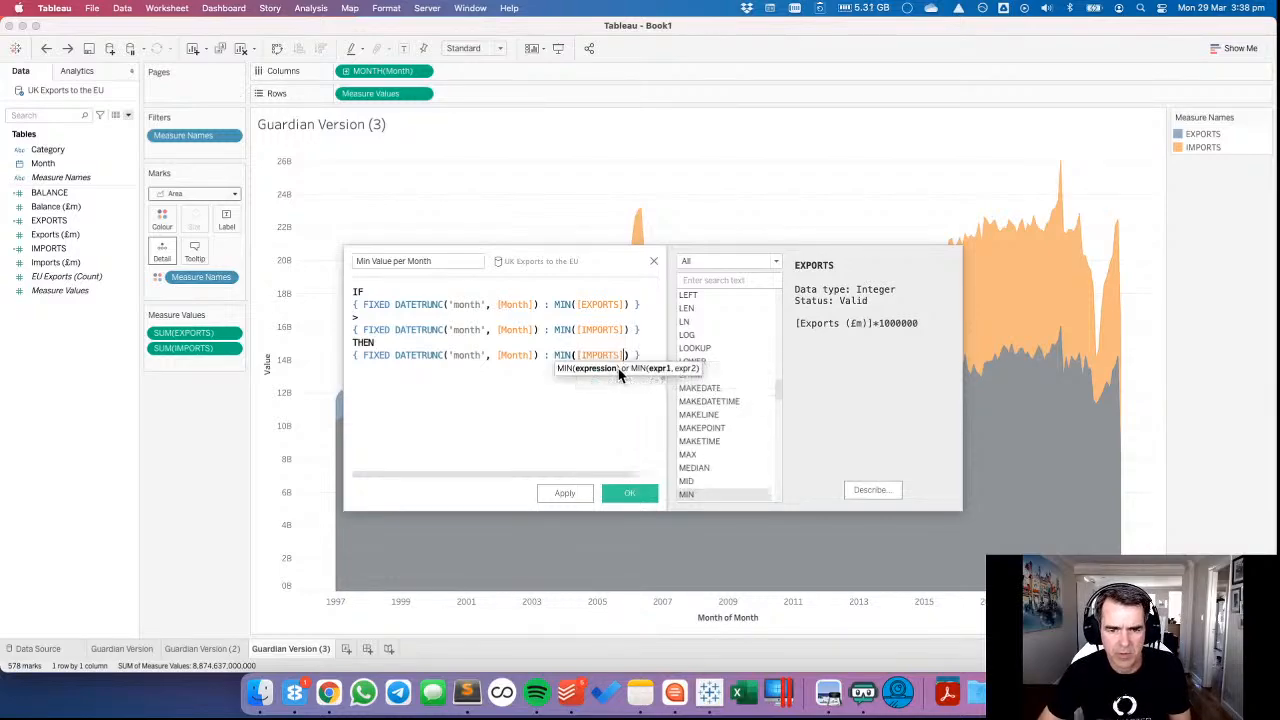
Finish the IF formula with an ELSE branch of { FIXED DATETRUNC('month', [Month]) : MIN([EXPORTS]) } and END, and save the calculation.
{"action": "key", "text": "Return"}
{"action": "type", "text": "ELSE"}
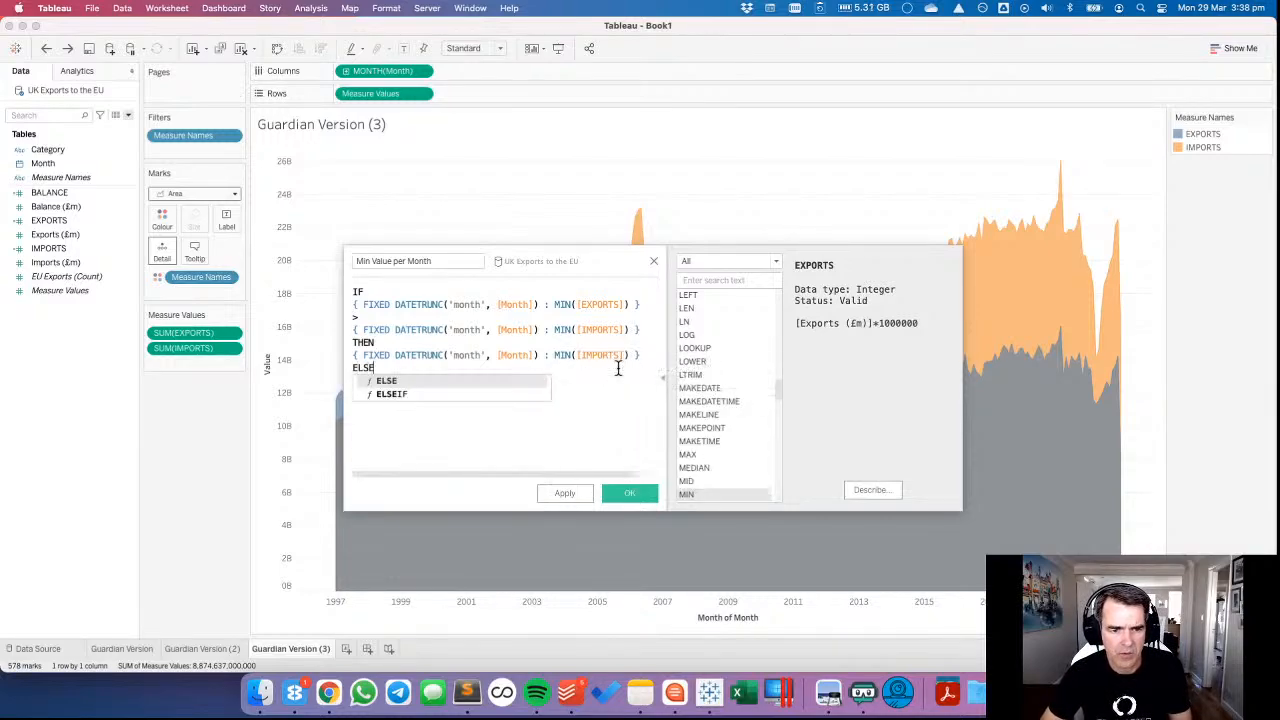
{"action": "key", "text": "super+v"}
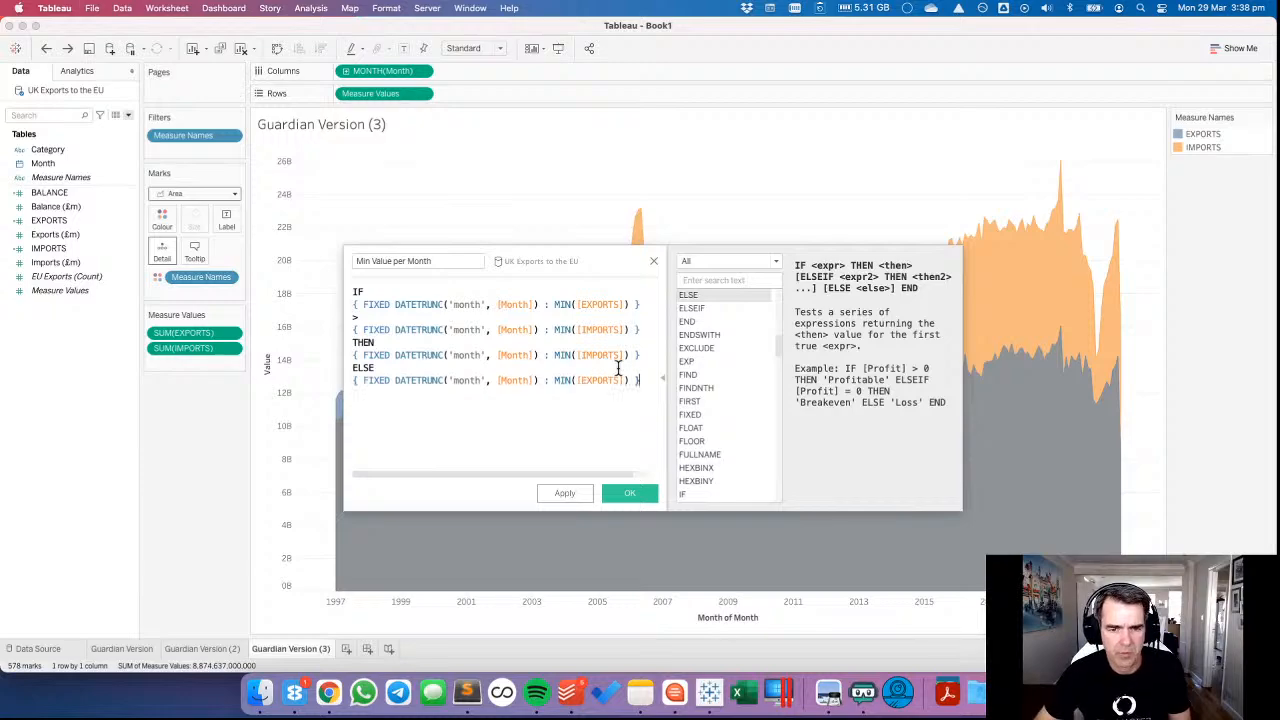
{"action": "type", "text": "END"}
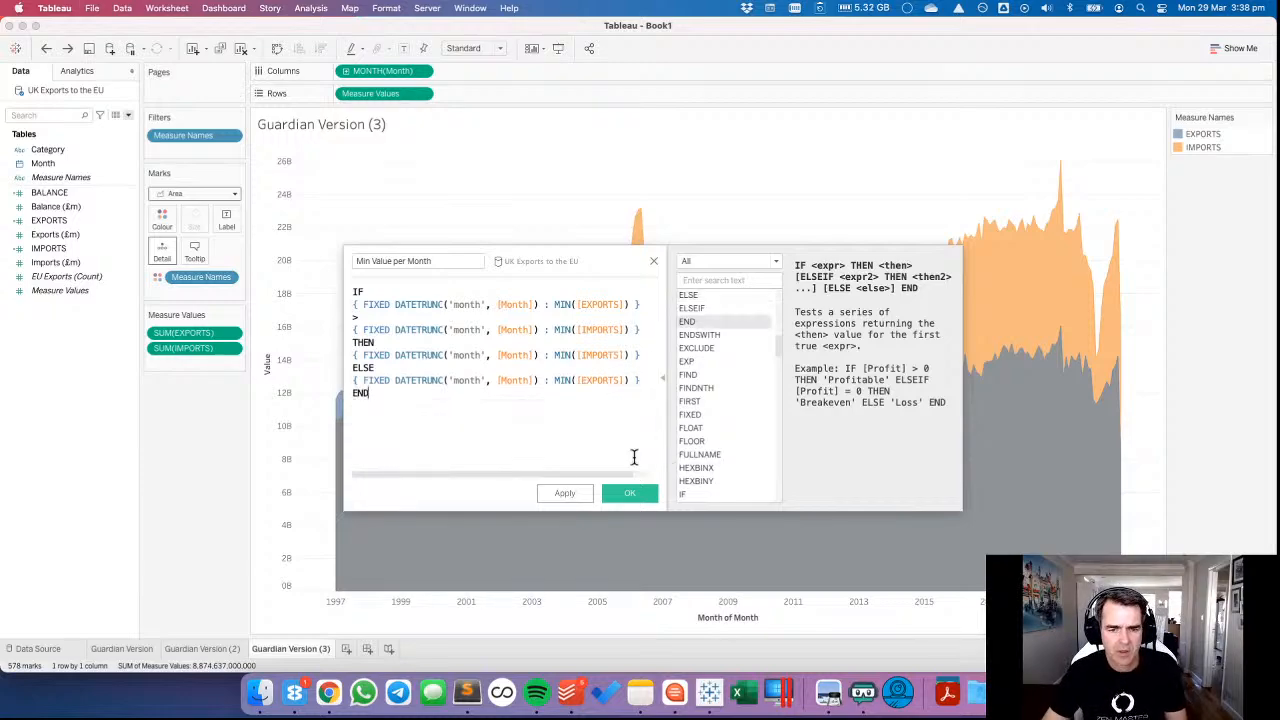
{"action": "left_click", "coordinate": [630, 494]}
Switch to the Data School article in Chrome and read how its minimum calculation works and how the combined axis is created.
{"action": "key", "text": "super+Tab"}
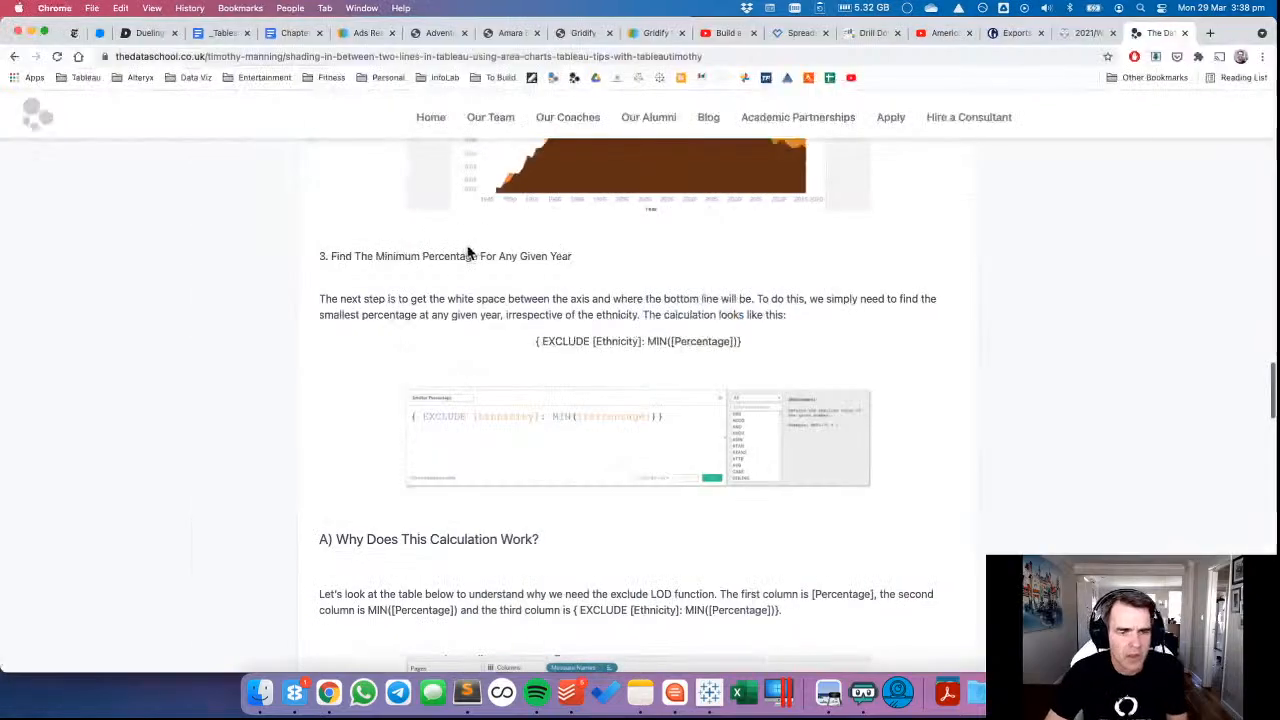
{"action": "scroll", "coordinate": [462, 406], "scroll_direction": "down", "scroll_amount": 2}
{"action": "scroll", "coordinate": [462, 402], "scroll_direction": "down", "scroll_amount": 12}
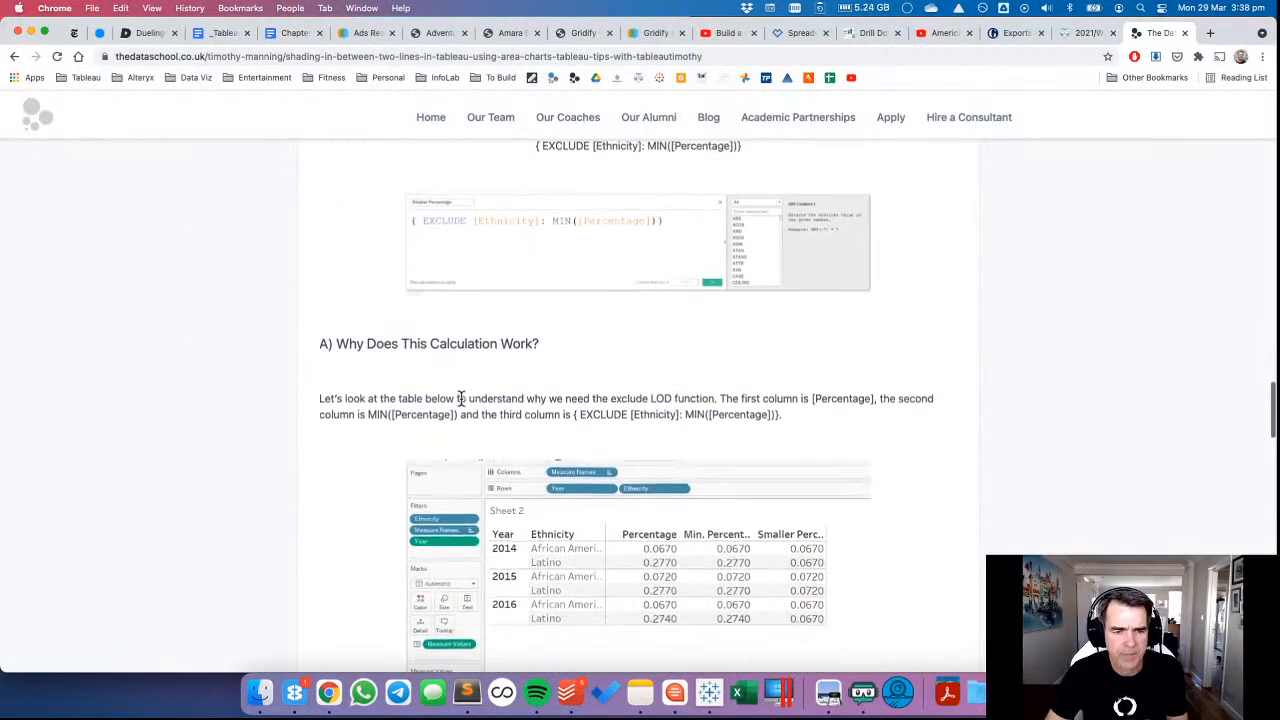
{"action": "scroll", "coordinate": [465, 400], "scroll_direction": "down", "scroll_amount": 1}
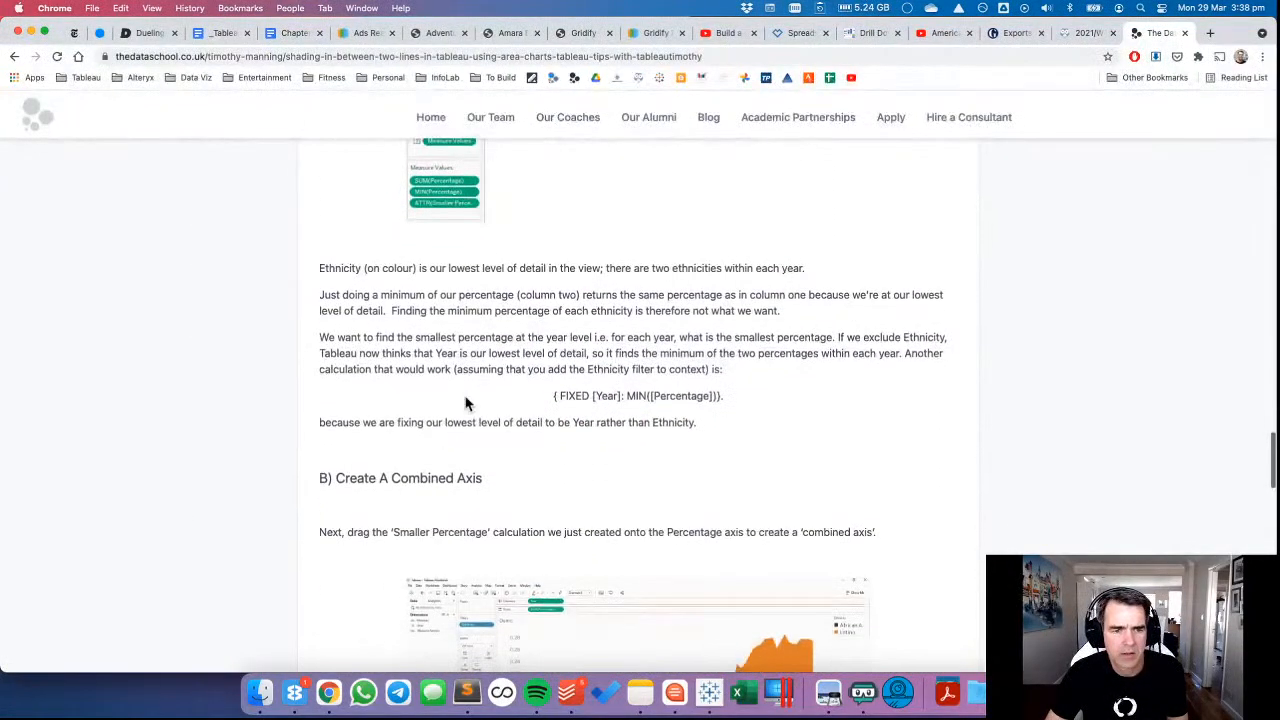
{"action": "scroll", "coordinate": [465, 402], "scroll_direction": "down", "scroll_amount": 2}
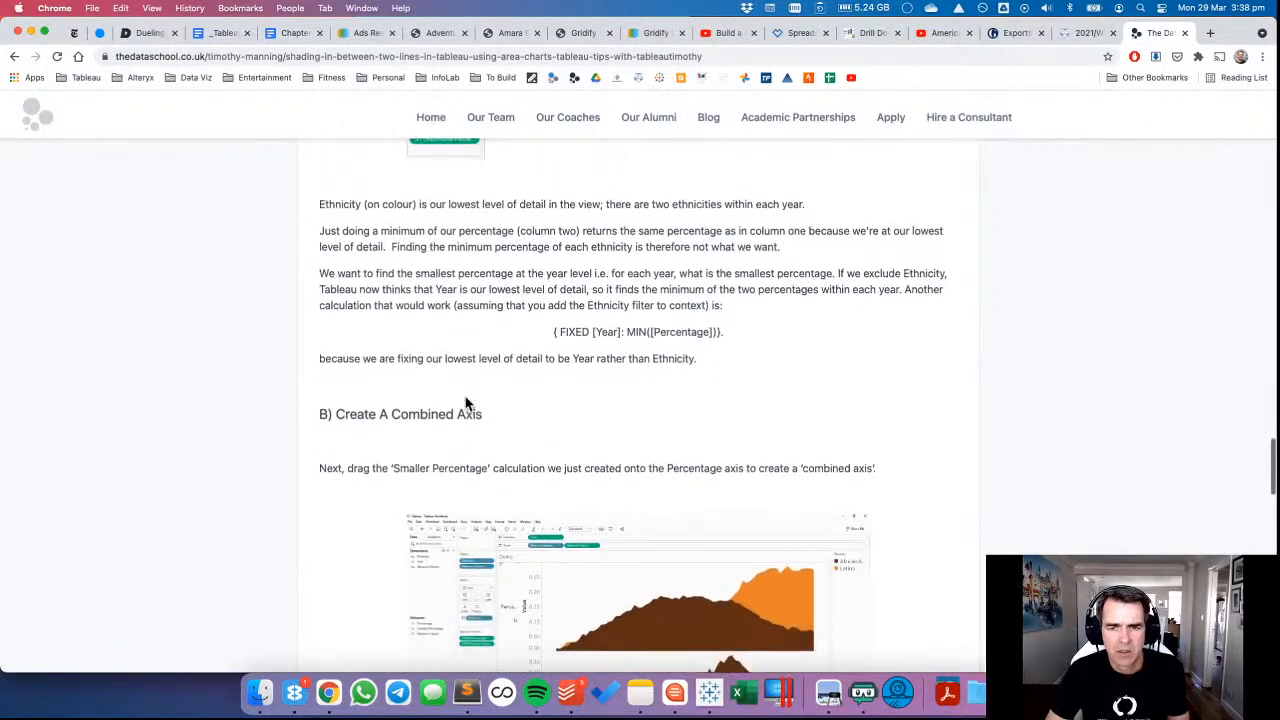
{"action": "scroll", "coordinate": [465, 402], "scroll_direction": "down", "scroll_amount": 5}
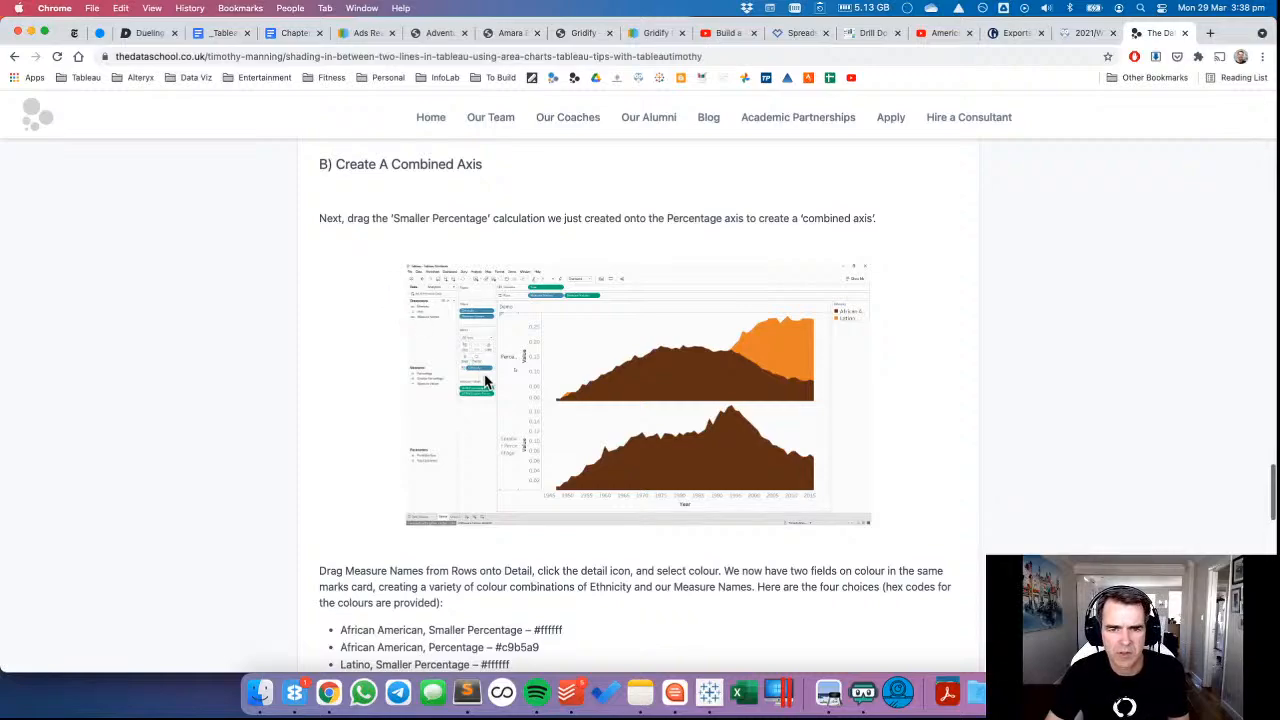
{"action": "key", "text": "ctrl+Right"}
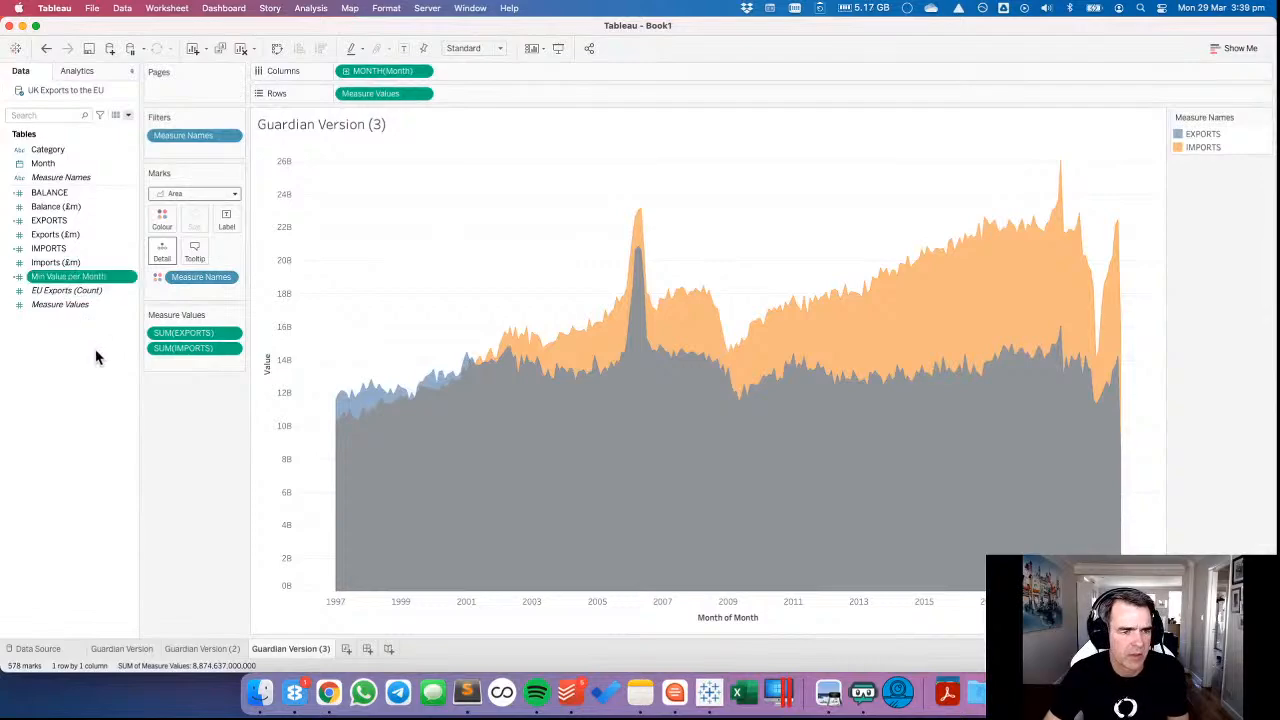
Review the article's guidance on colouring Measure Names, overlaying lines with a dual axis, and building the combined axis.
{"action": "key", "text": "ctrl+Left"}
{"action": "scroll", "coordinate": [295, 376], "scroll_direction": "down", "scroll_amount": 5}
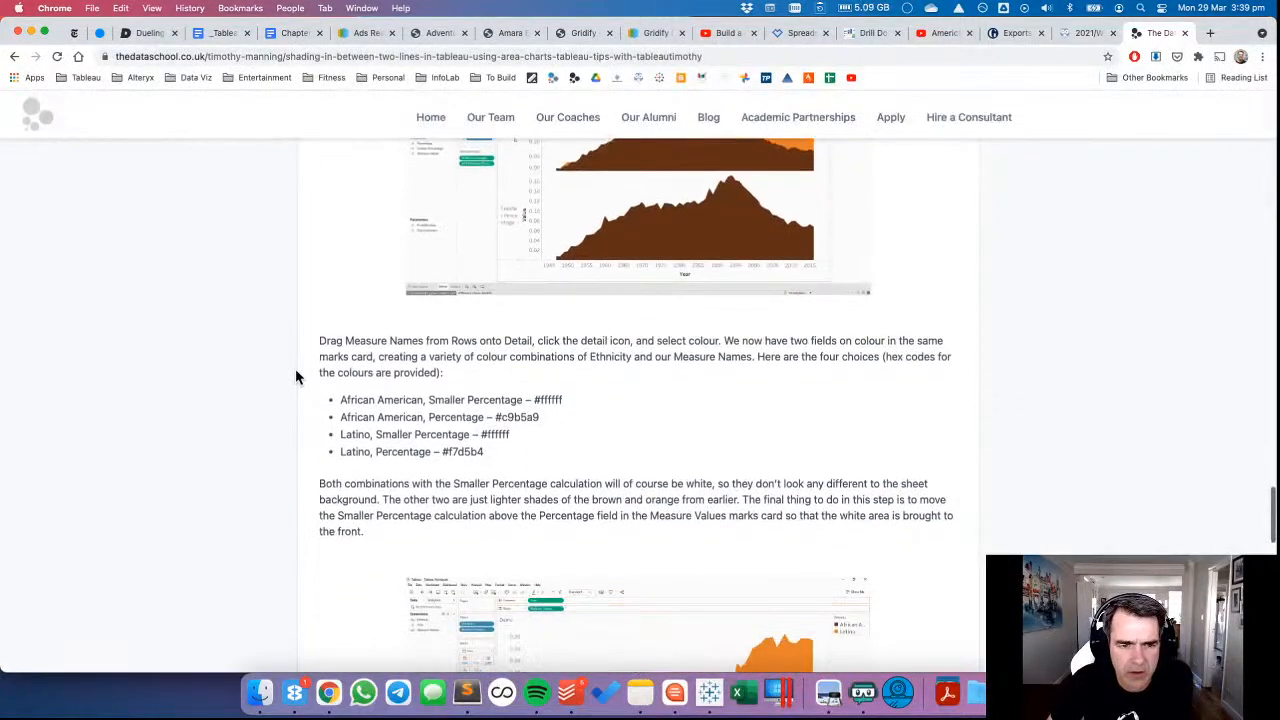
{"action": "scroll", "coordinate": [295, 376], "scroll_direction": "down", "scroll_amount": 5}
{"action": "scroll", "coordinate": [295, 376], "scroll_direction": "down", "scroll_amount": 6}
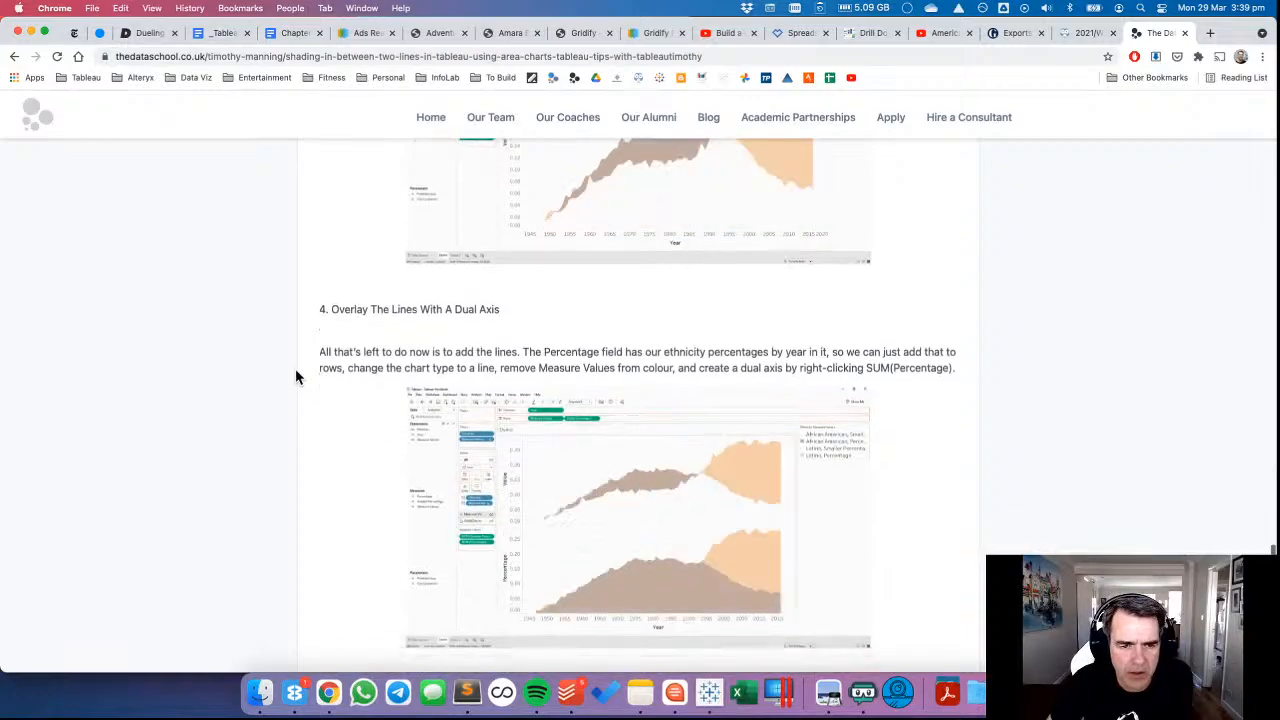
{"action": "scroll", "coordinate": [295, 376], "scroll_direction": "down", "scroll_amount": 3}
{"action": "scroll", "coordinate": [295, 377], "scroll_direction": "down", "scroll_amount": 4}
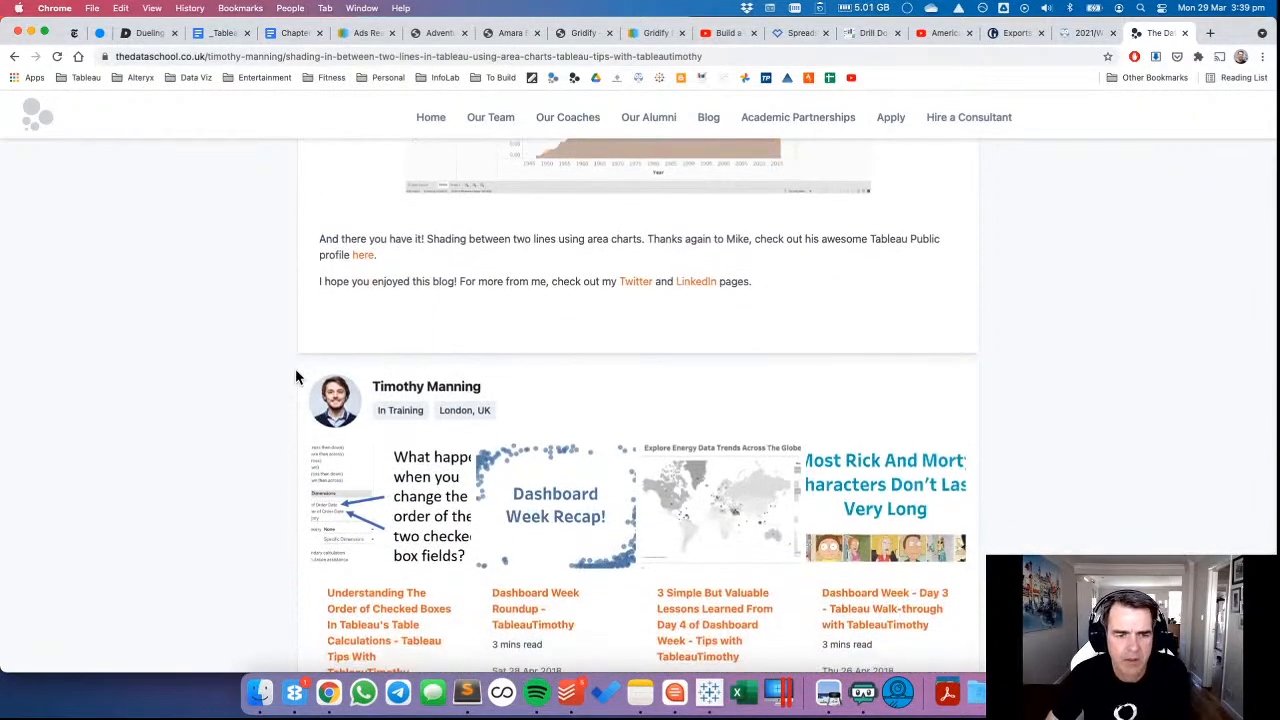
{"action": "scroll", "coordinate": [295, 377], "scroll_direction": "up", "scroll_amount": 11}
{"action": "scroll", "coordinate": [295, 376], "scroll_direction": "up", "scroll_amount": 7}
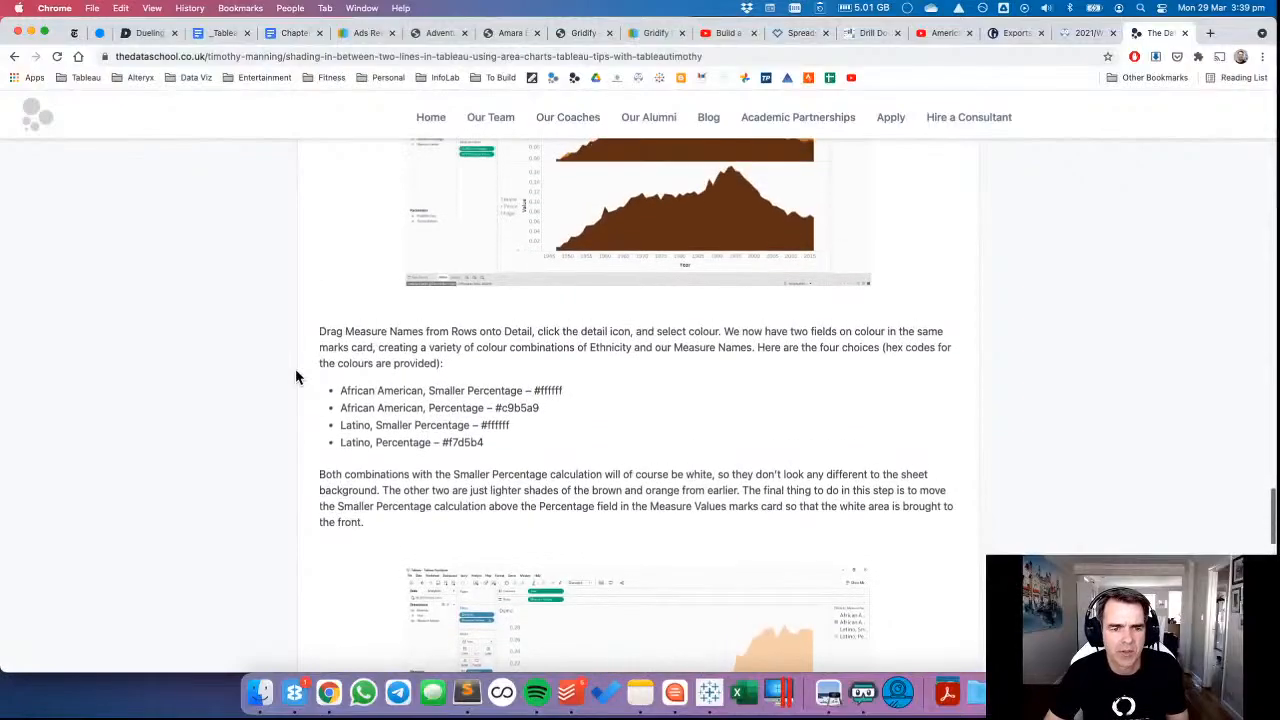
{"action": "scroll", "coordinate": [296, 377], "scroll_direction": "up", "scroll_amount": 5}
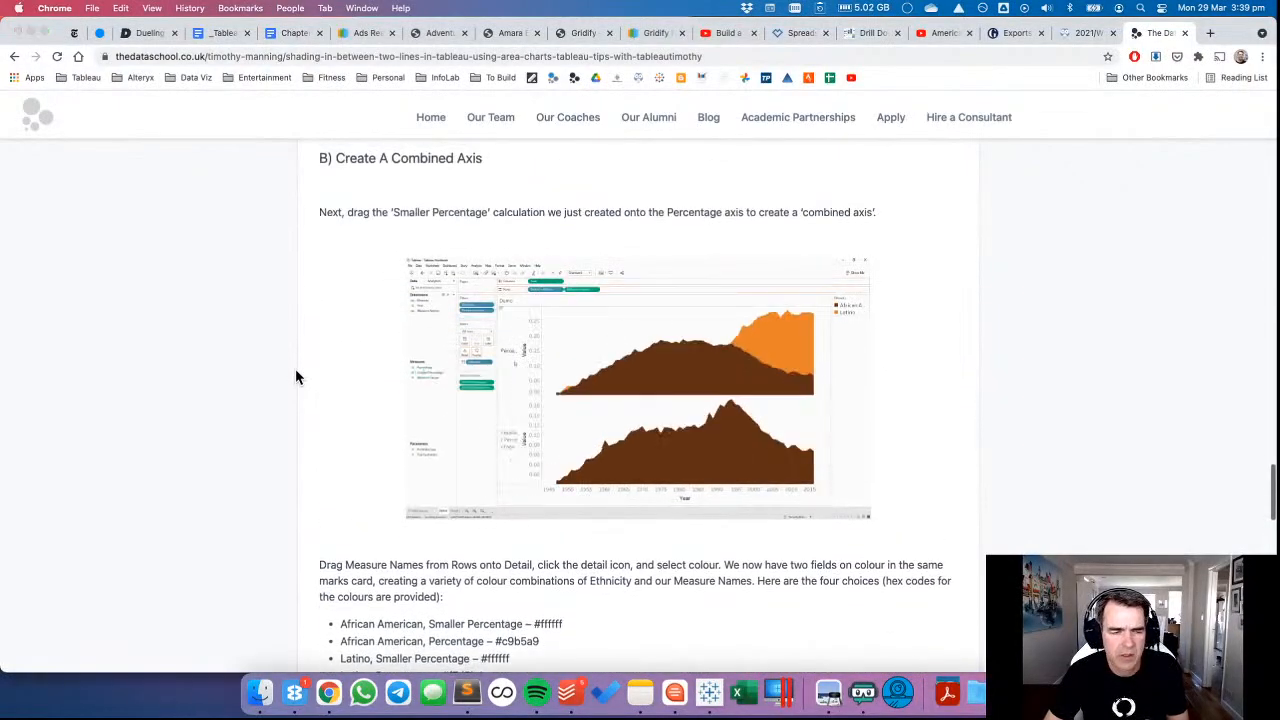
{"action": "key", "text": "super+Tab"}
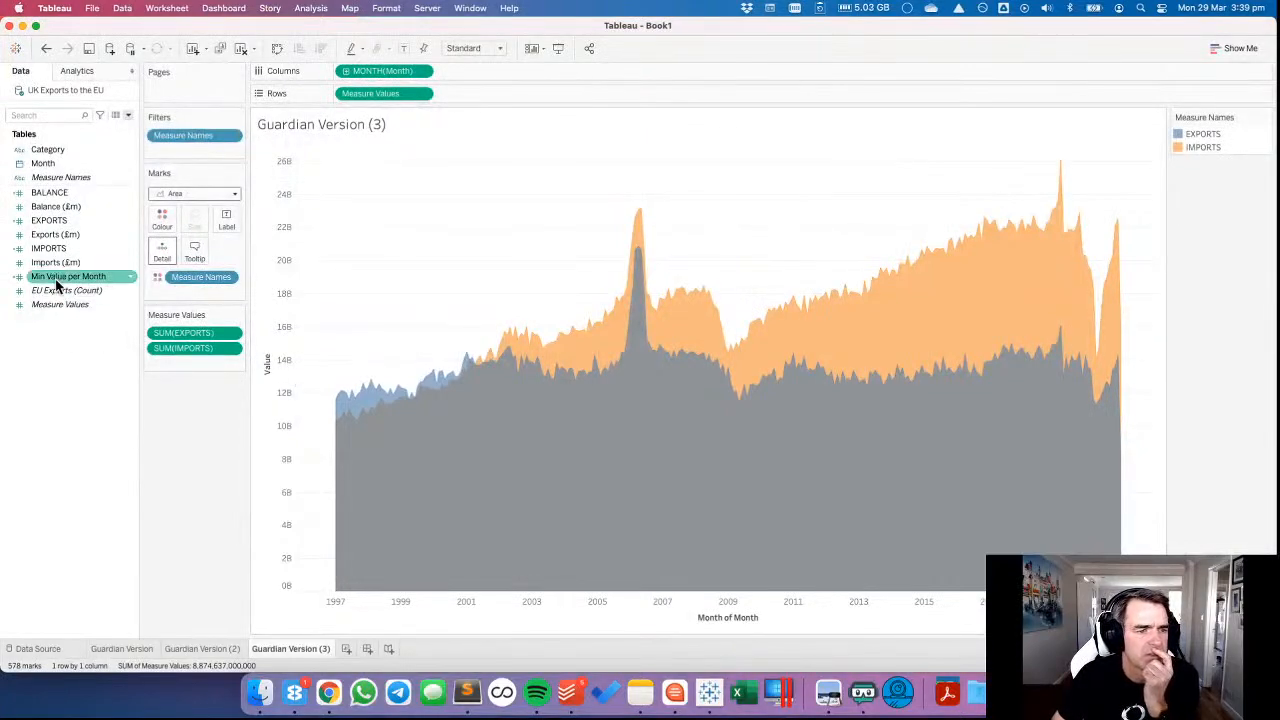
Try placing Min Value per Month over Measure Values on Rows and undo the replacement.
{"action": "left_click_drag", "start_coordinate": [57, 285], "coordinate": [395, 94]}
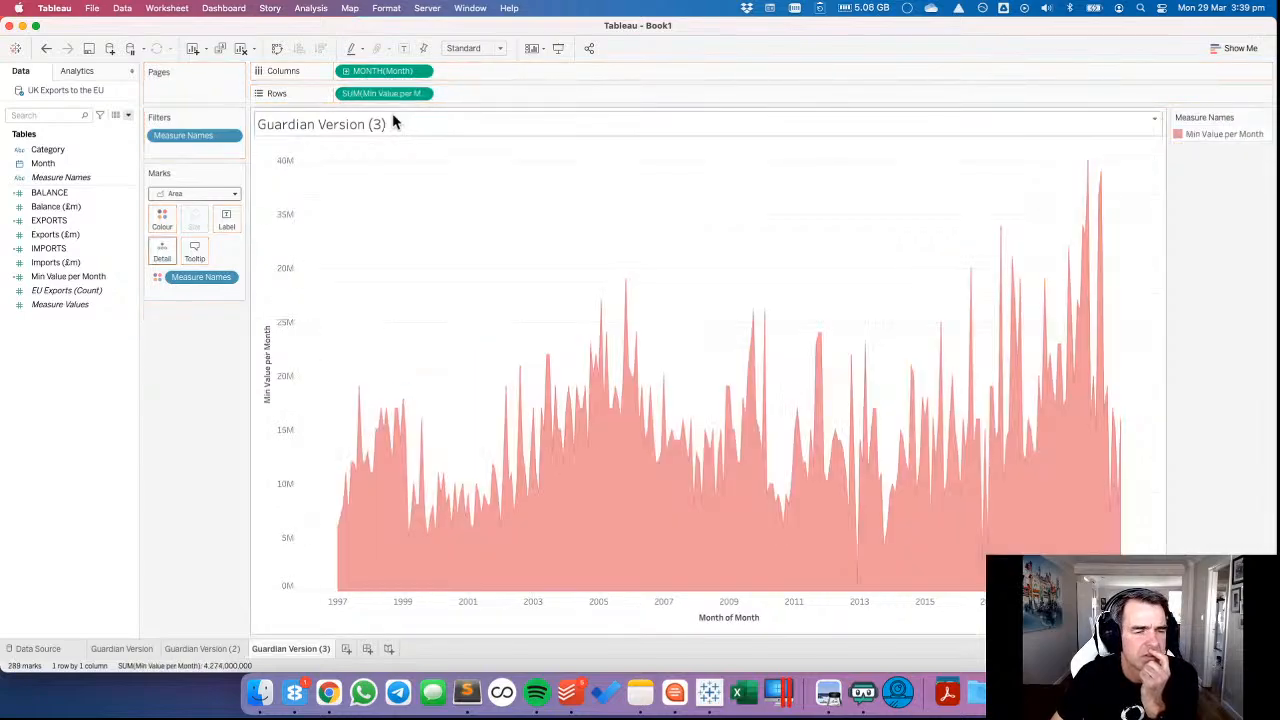
{"action": "left_click", "coordinate": [45, 48]}
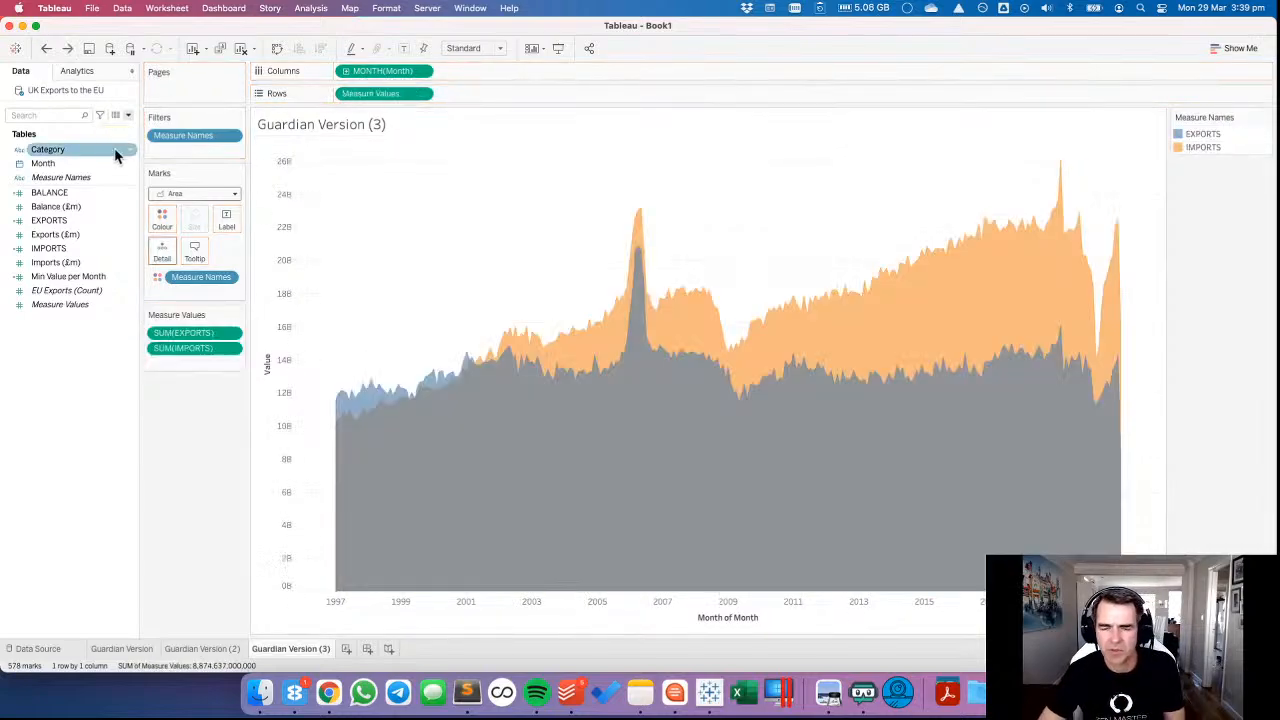
Recheck the article's combined-axis example and add Min Value per Month to Rows beside Measure Values in Guardian Version (3).
{"action": "right_click", "coordinate": [278, 648]}
{"action": "left_click", "coordinate": [207, 654]}
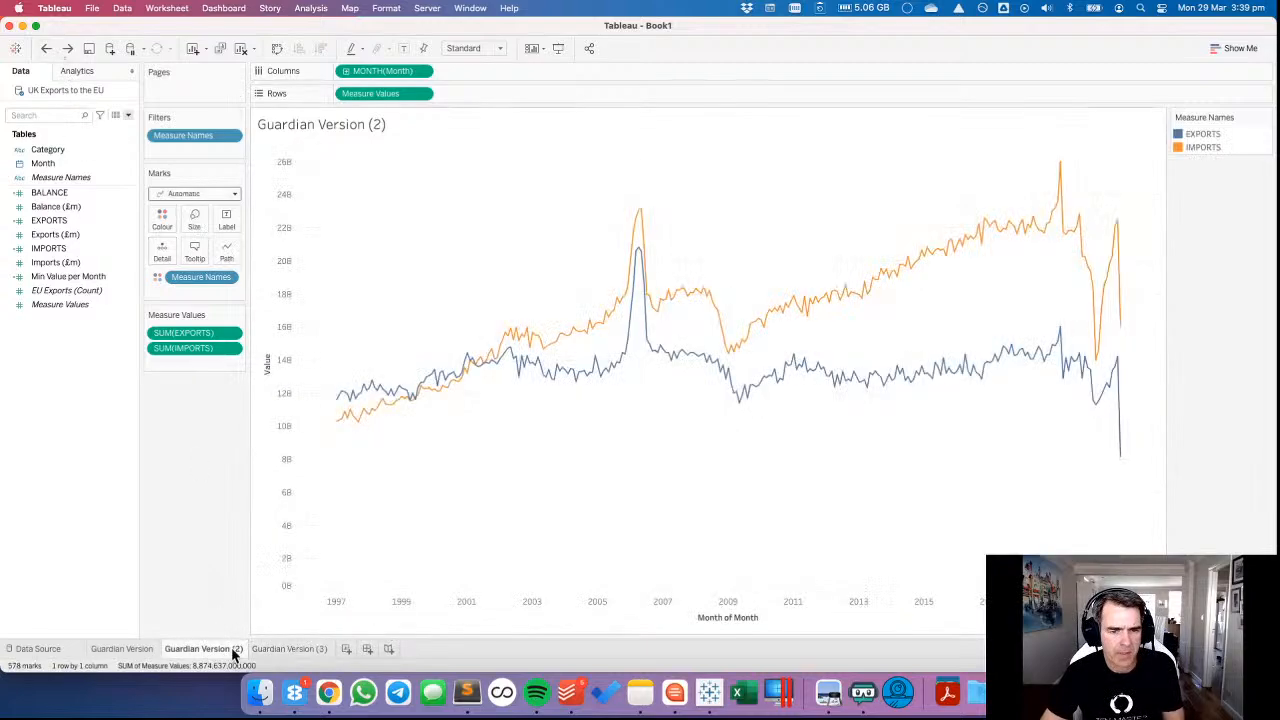
{"action": "left_click", "coordinate": [270, 648]}
{"action": "key", "text": "super+Tab"}
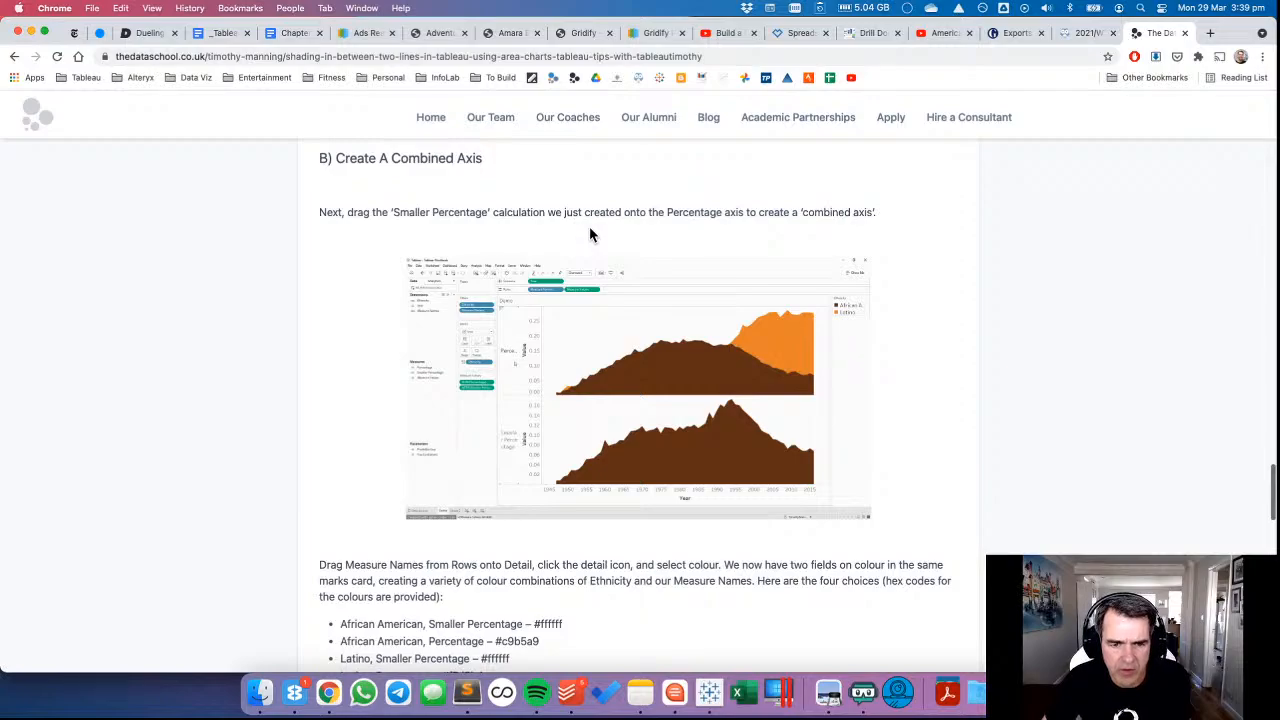
{"action": "key", "text": "super+Tab"}
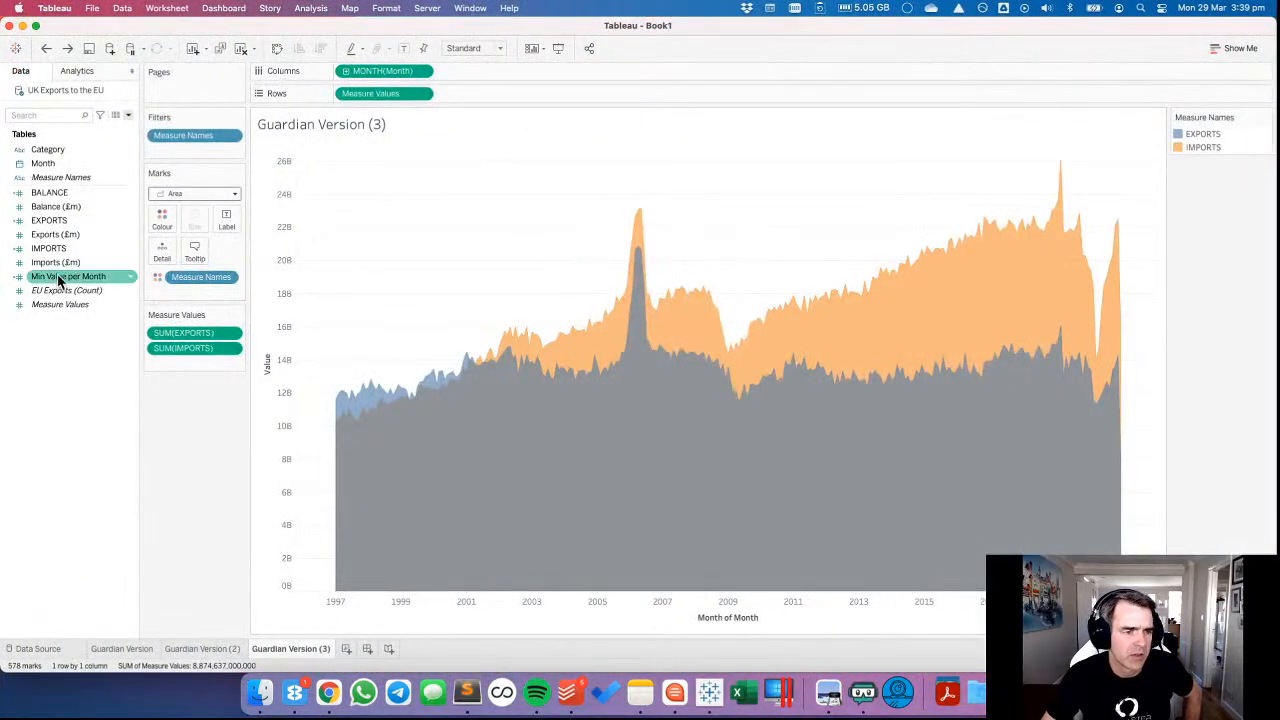
{"action": "left_click_drag", "start_coordinate": [65, 276], "coordinate": [476, 99]}
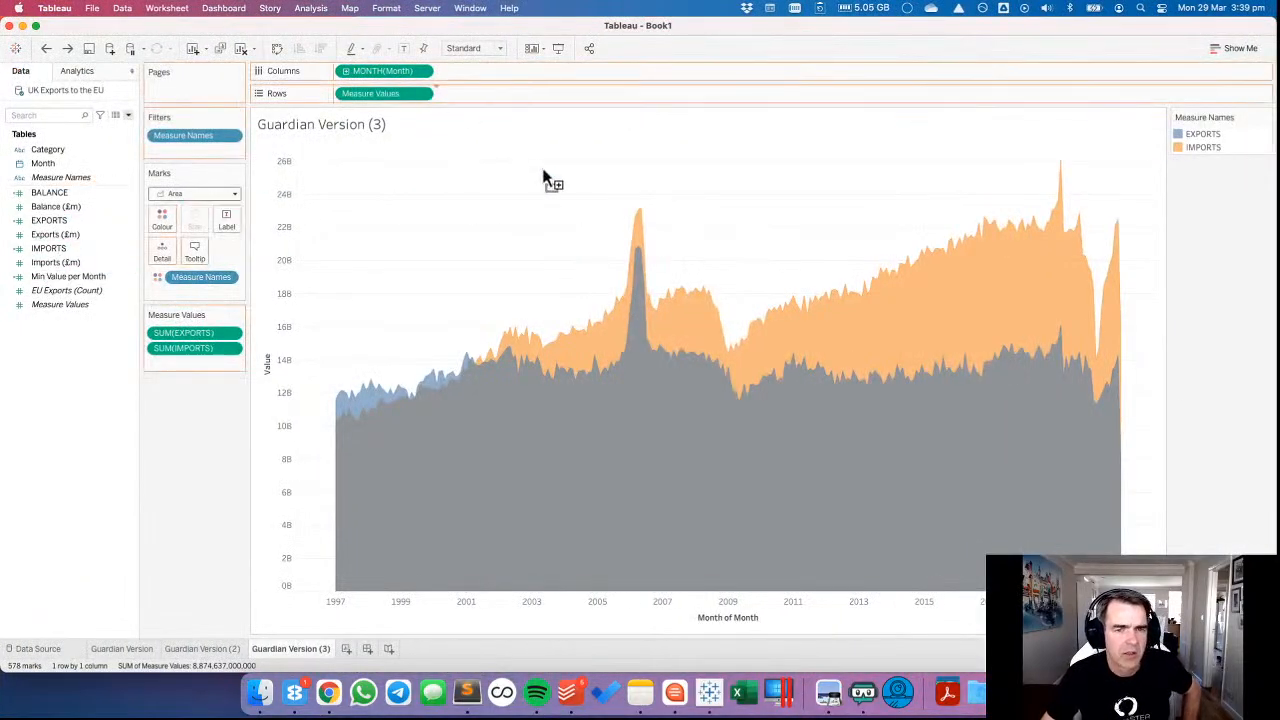
{"action": "right_click", "coordinate": [75, 426]}
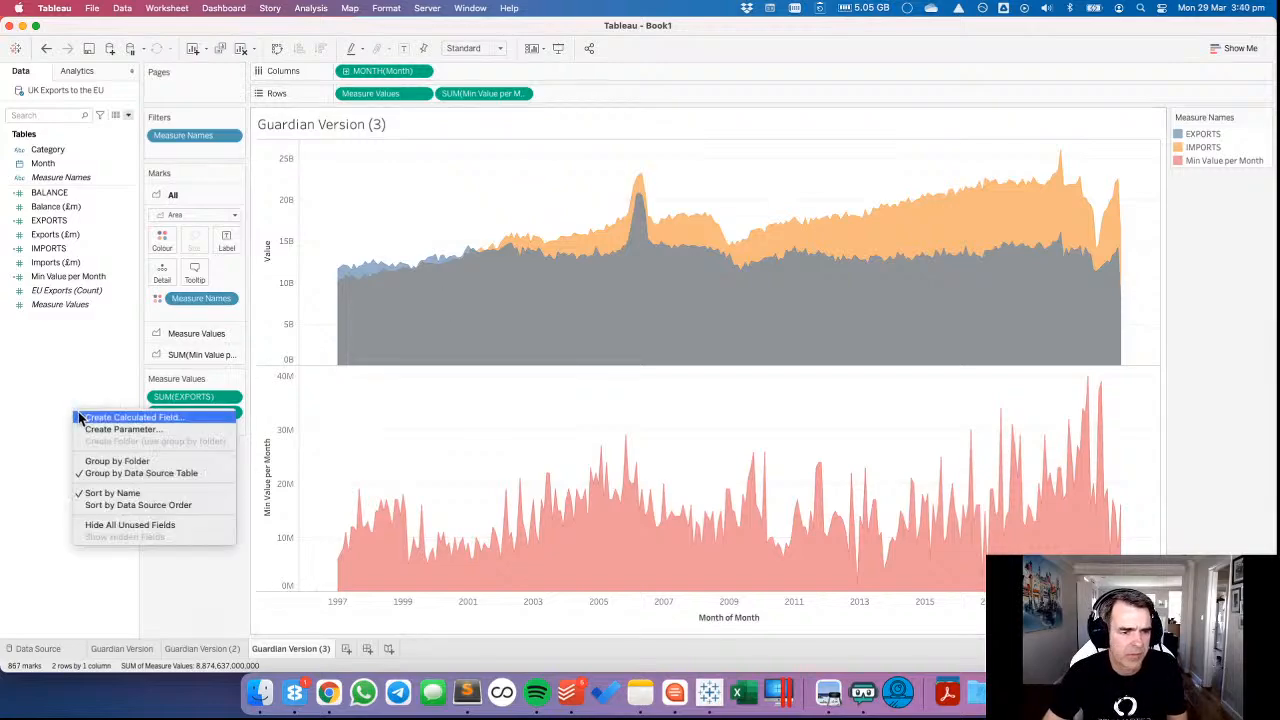
{"action": "left_click", "coordinate": [98, 420]}
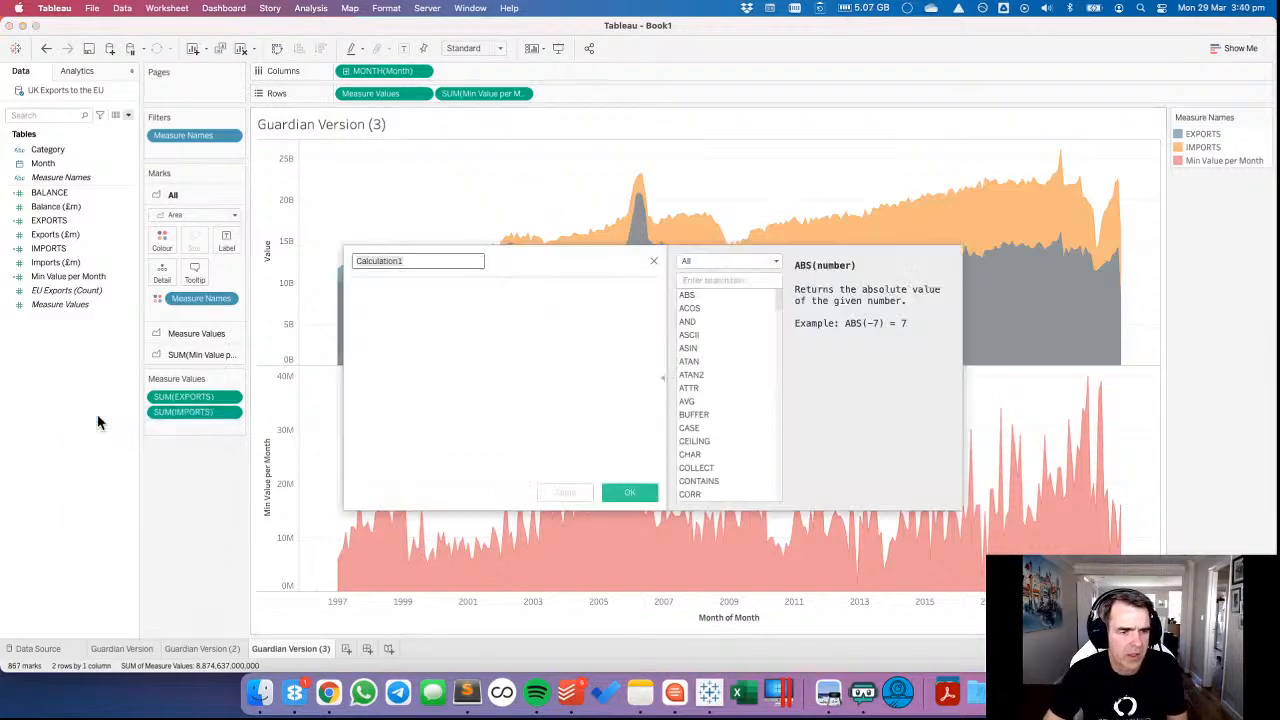
{"action": "left_click", "coordinate": [654, 262]}
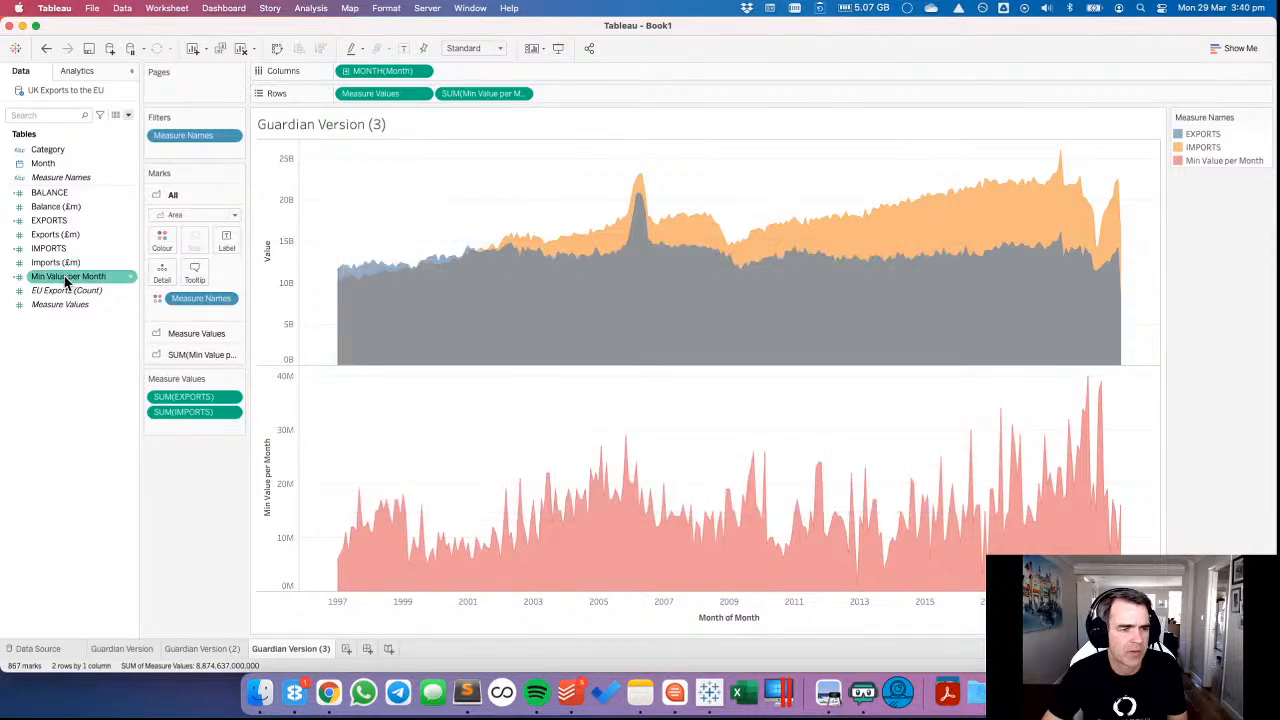
Duplicate the Min Value per Month field and open the copy's formula for editing.
{"action": "right_click", "coordinate": [66, 277]}
{"action": "left_click", "coordinate": [95, 361]}
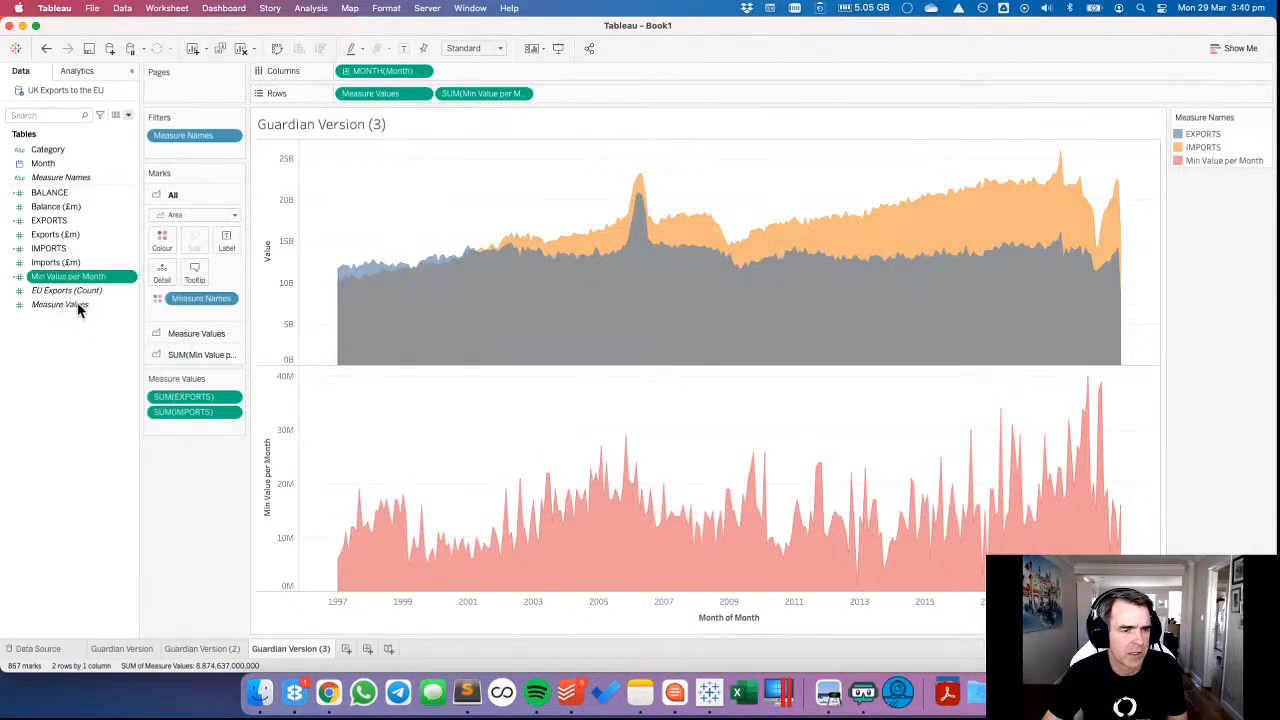
{"action": "left_click", "coordinate": [71, 291]}
{"action": "right_click", "coordinate": [69, 291]}
{"action": "left_click", "coordinate": [89, 366]}
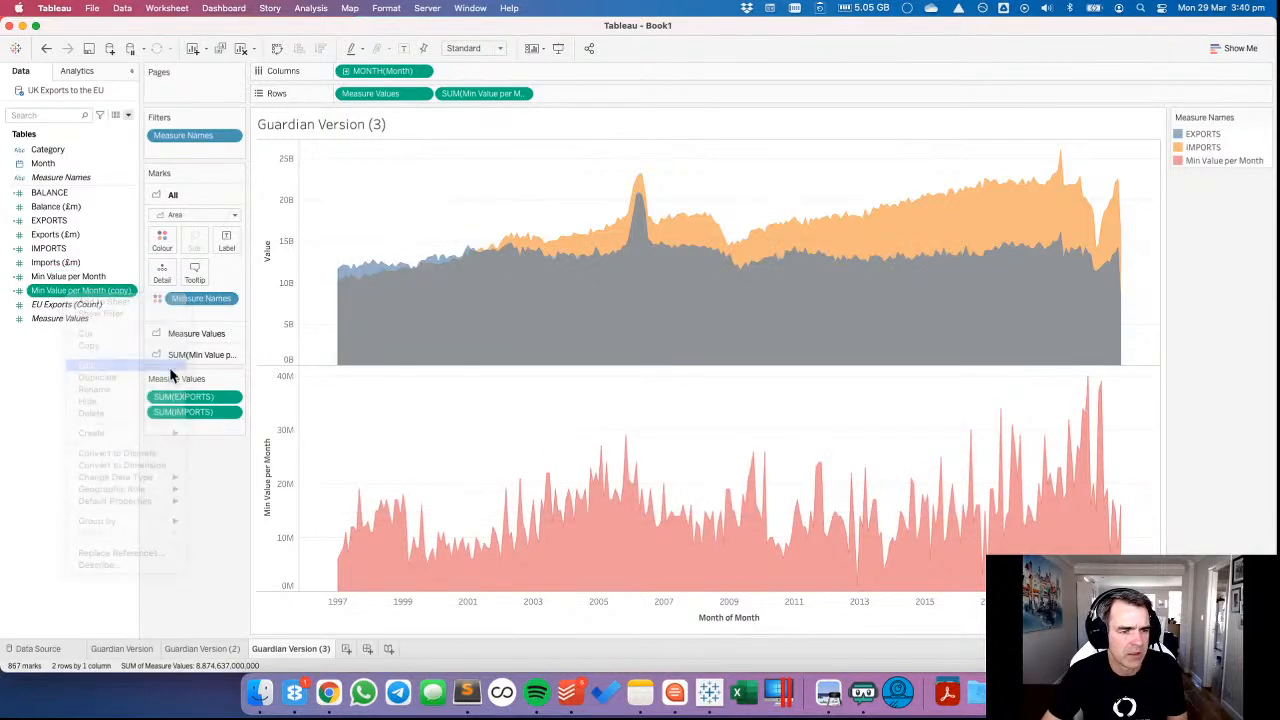
{"action": "double_click", "coordinate": [366, 261]}
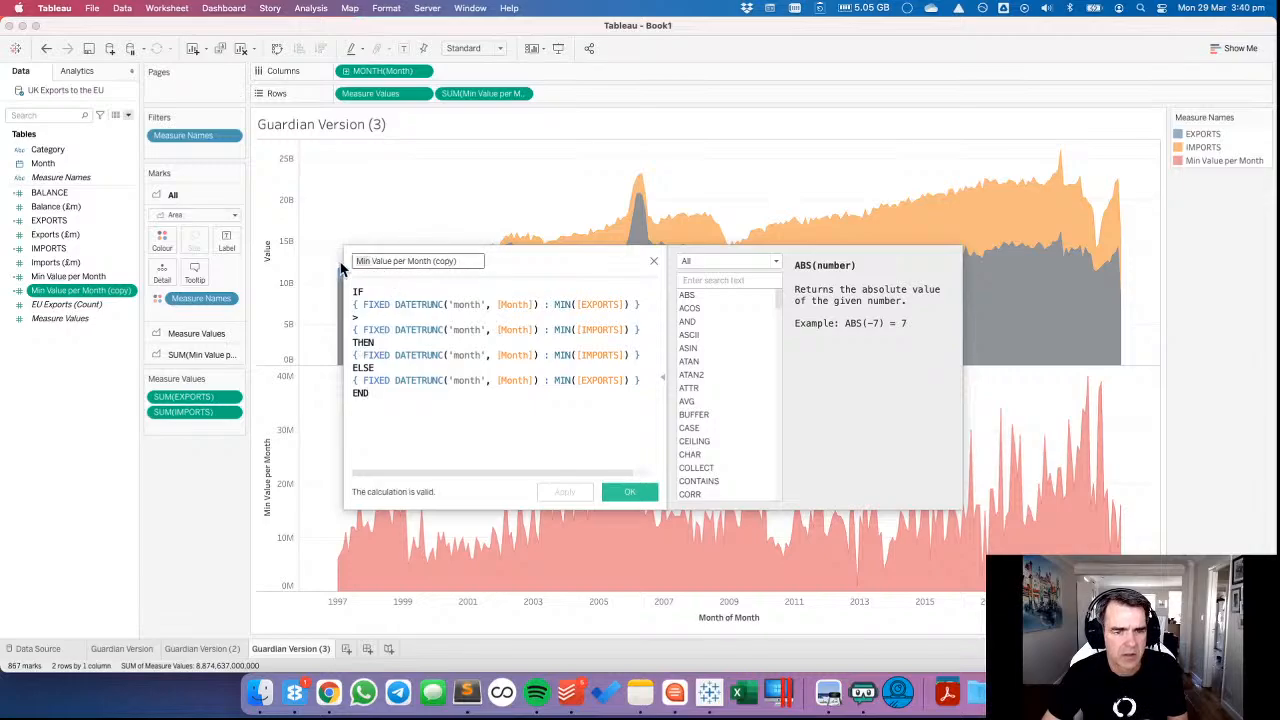
{"action": "type", "text": "Max"}
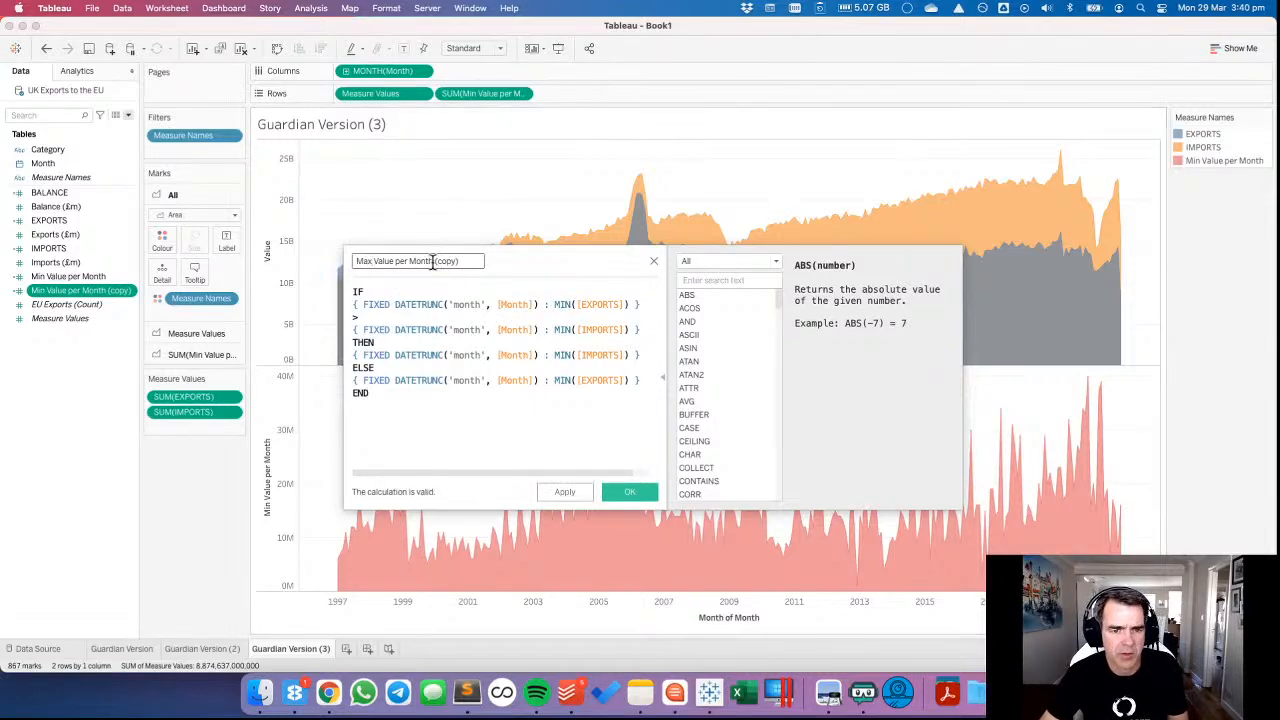
{"action": "key", "text": "BackSpace"}
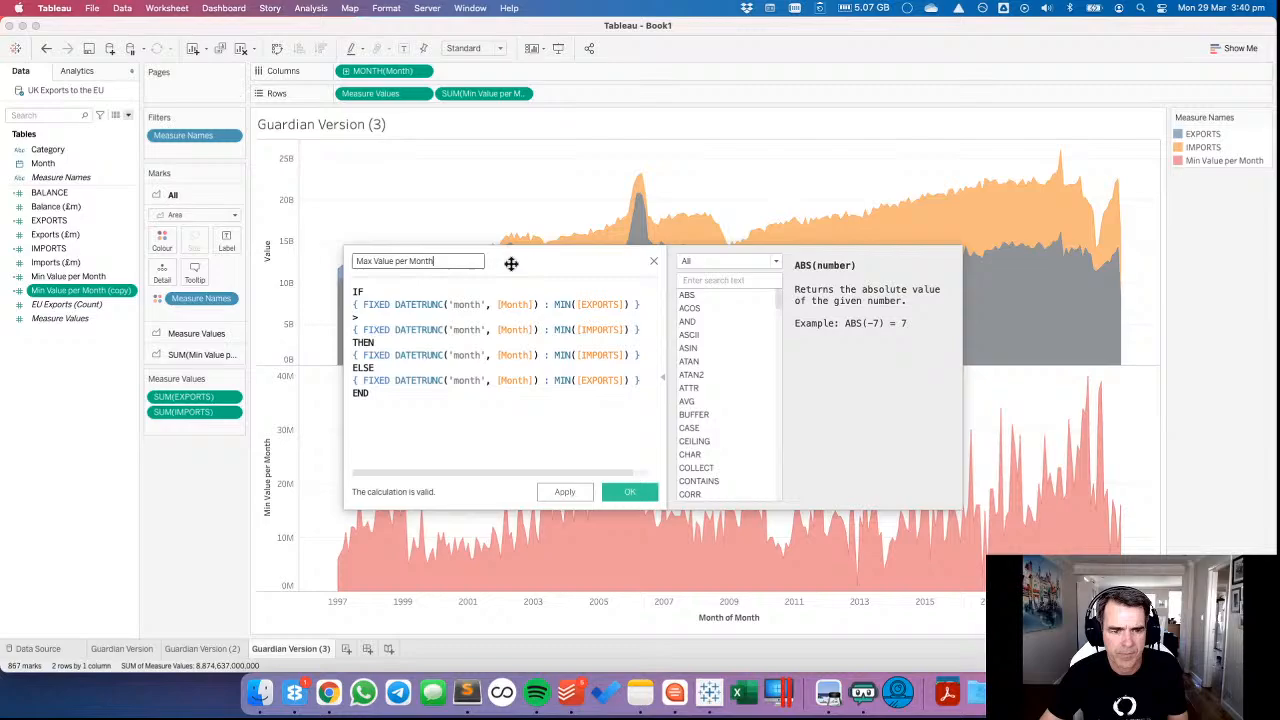
{"action": "double_click", "coordinate": [562, 305]}
{"action": "type", "text": "MAX"}
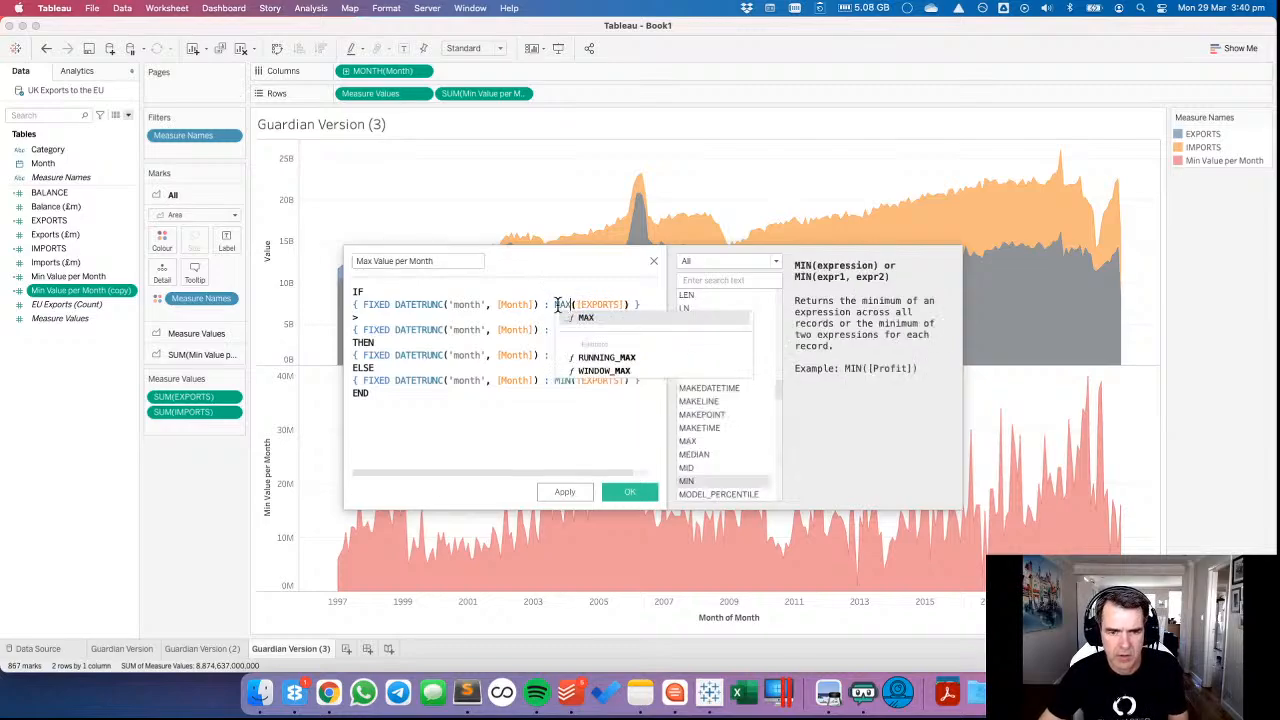
{"action": "double_click", "coordinate": [563, 305]}
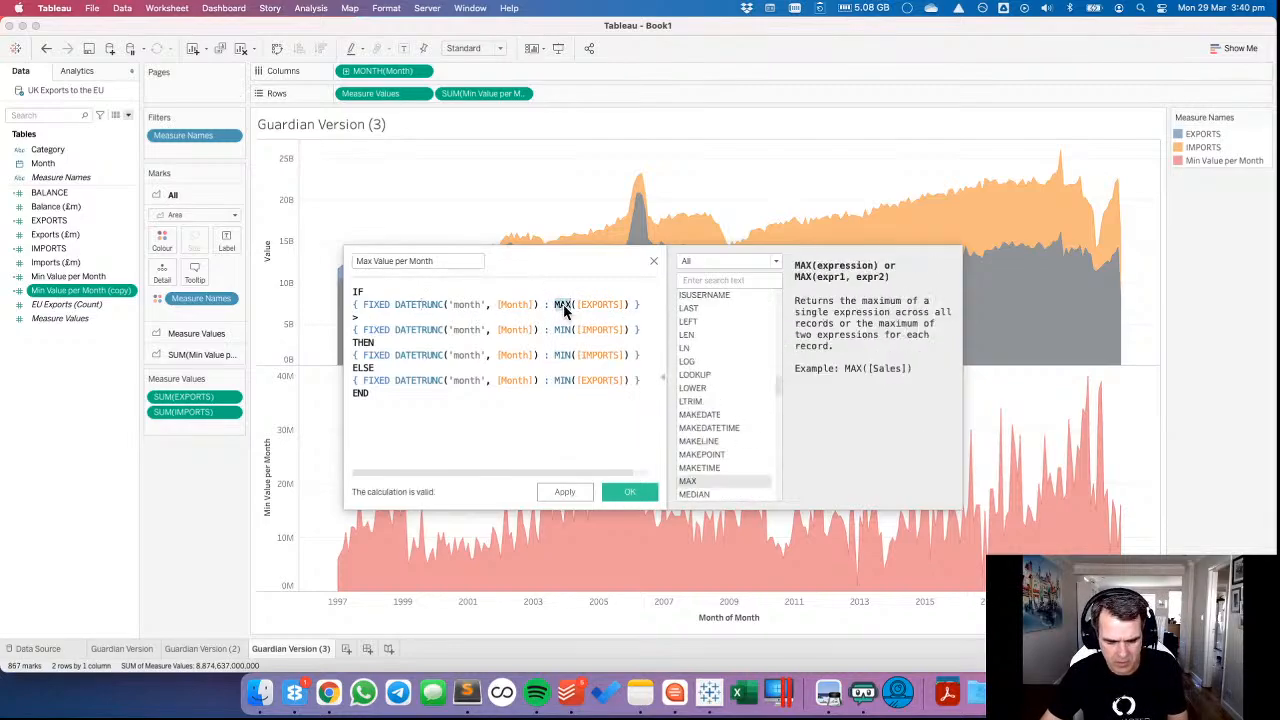
{"action": "left_click", "coordinate": [566, 330]}
{"action": "key", "text": "super+v"}
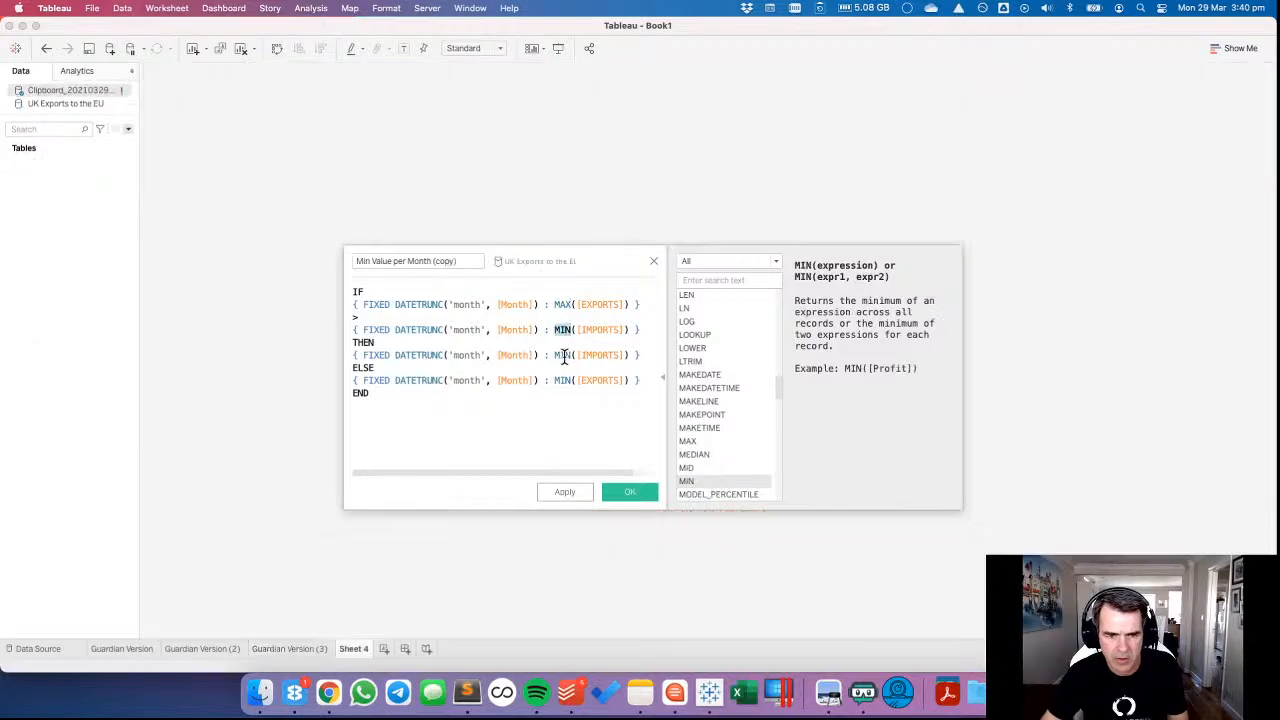
{"action": "left_click", "coordinate": [646, 391]}
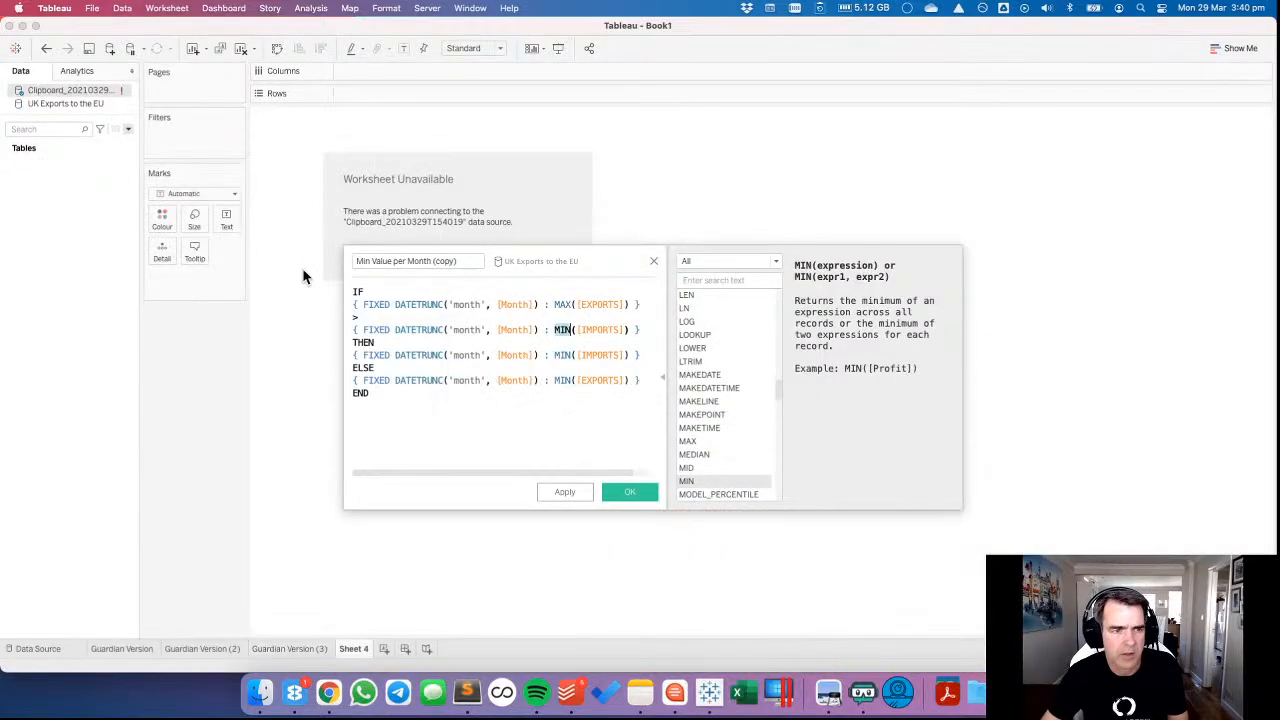
{"action": "left_click", "coordinate": [46, 48]}
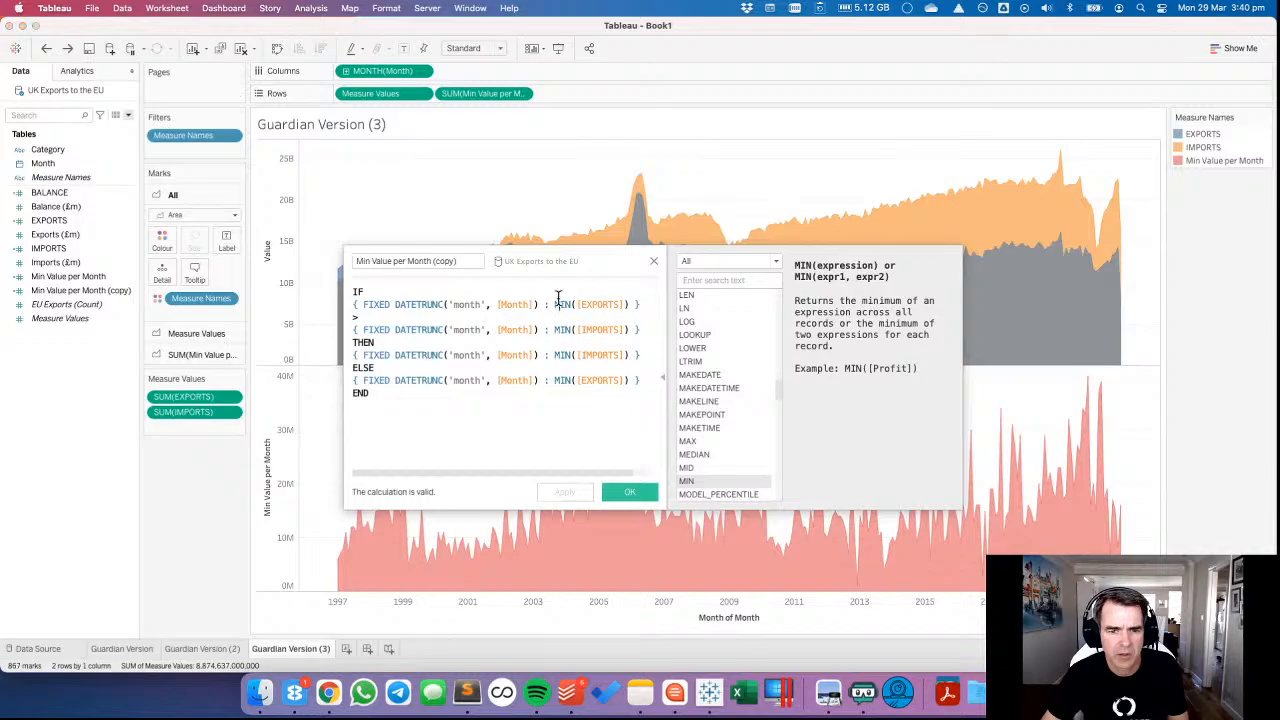
{"action": "double_click", "coordinate": [563, 304]}
{"action": "type", "text": "MAX"}
{"action": "left_click", "coordinate": [571, 331]}
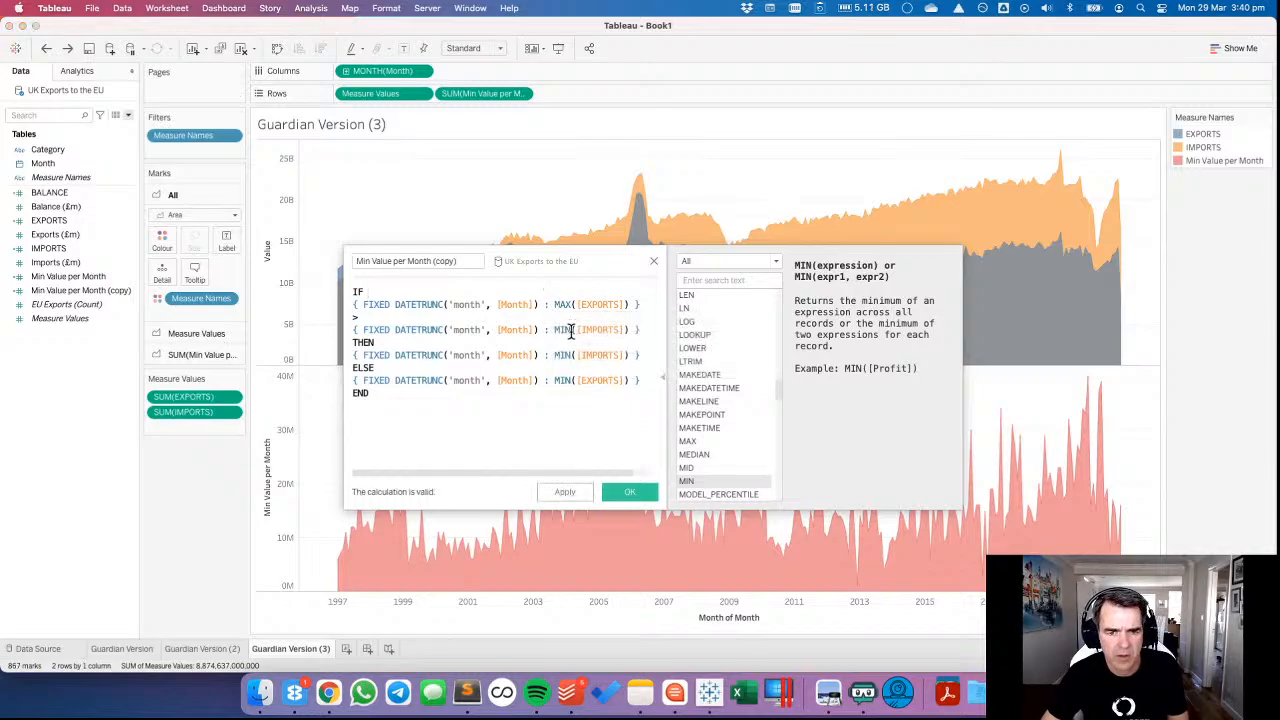
{"action": "double_click", "coordinate": [563, 330]}
{"action": "type", "text": "MAX"}
{"action": "left_click", "coordinate": [557, 331]}
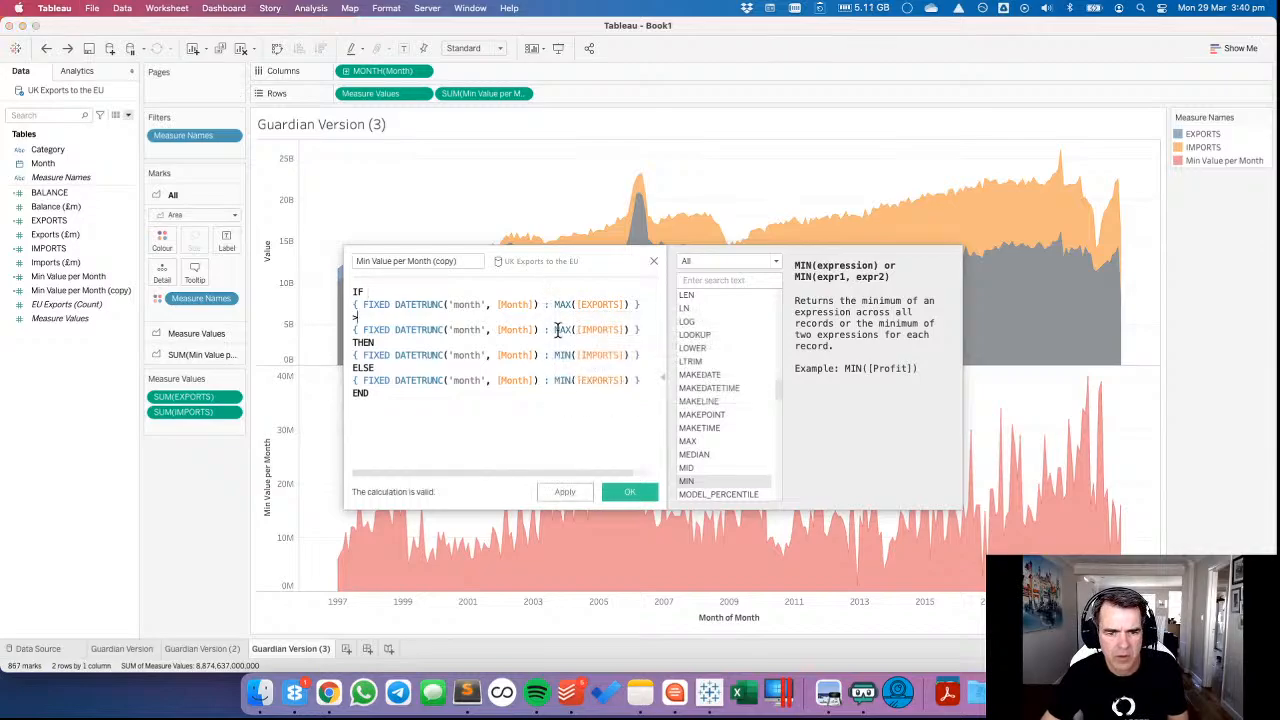
{"action": "key", "text": "super+v"}
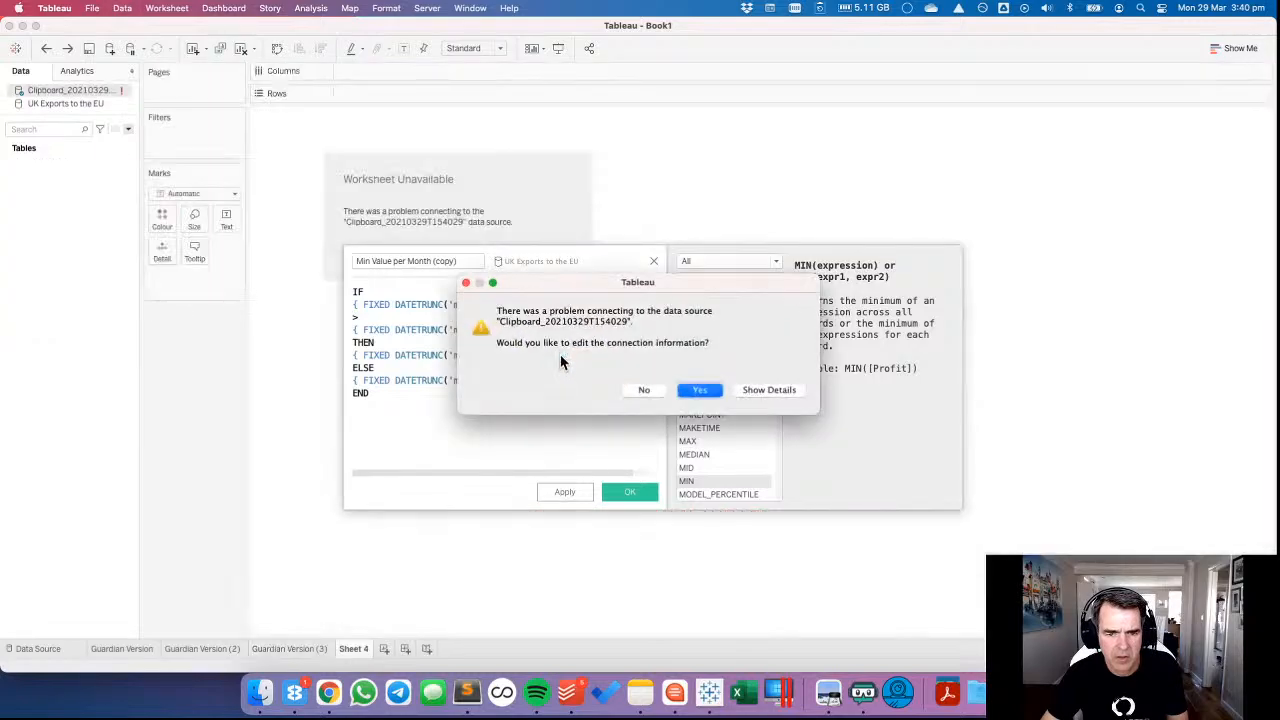
{"action": "left_click", "coordinate": [640, 390]}
{"action": "double_click", "coordinate": [562, 356]}
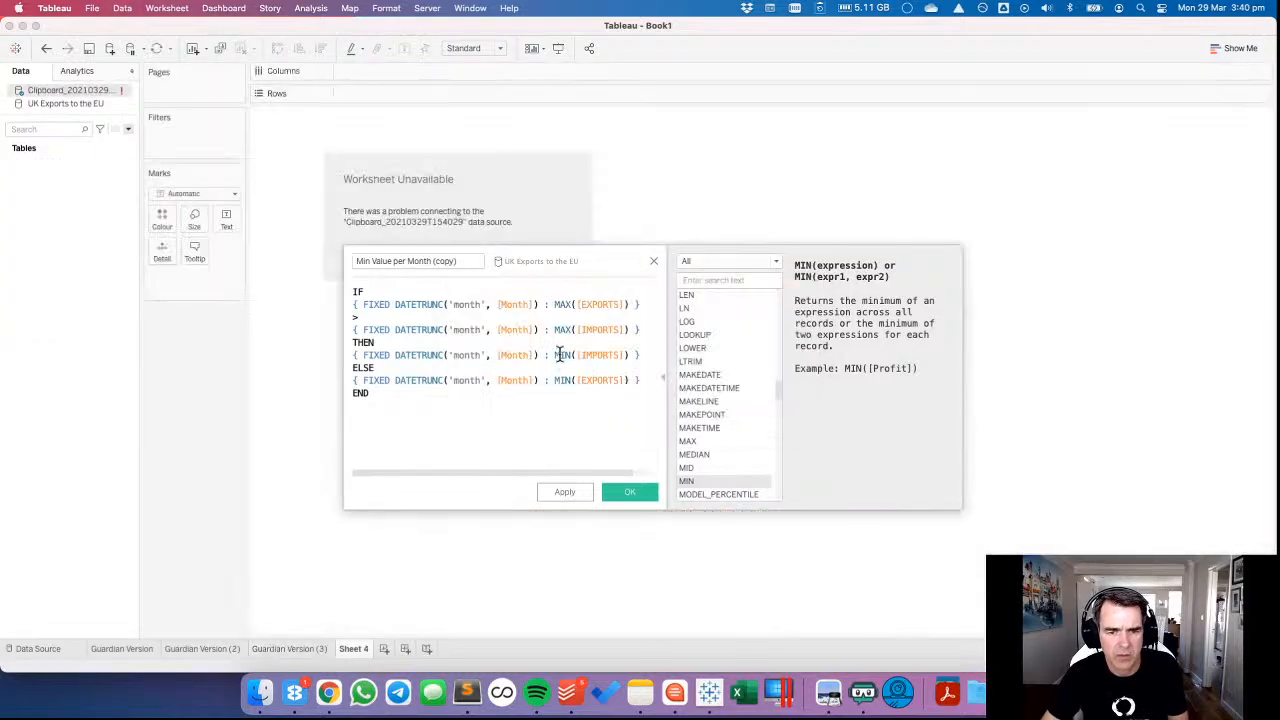
{"action": "left_click", "coordinate": [45, 48]}
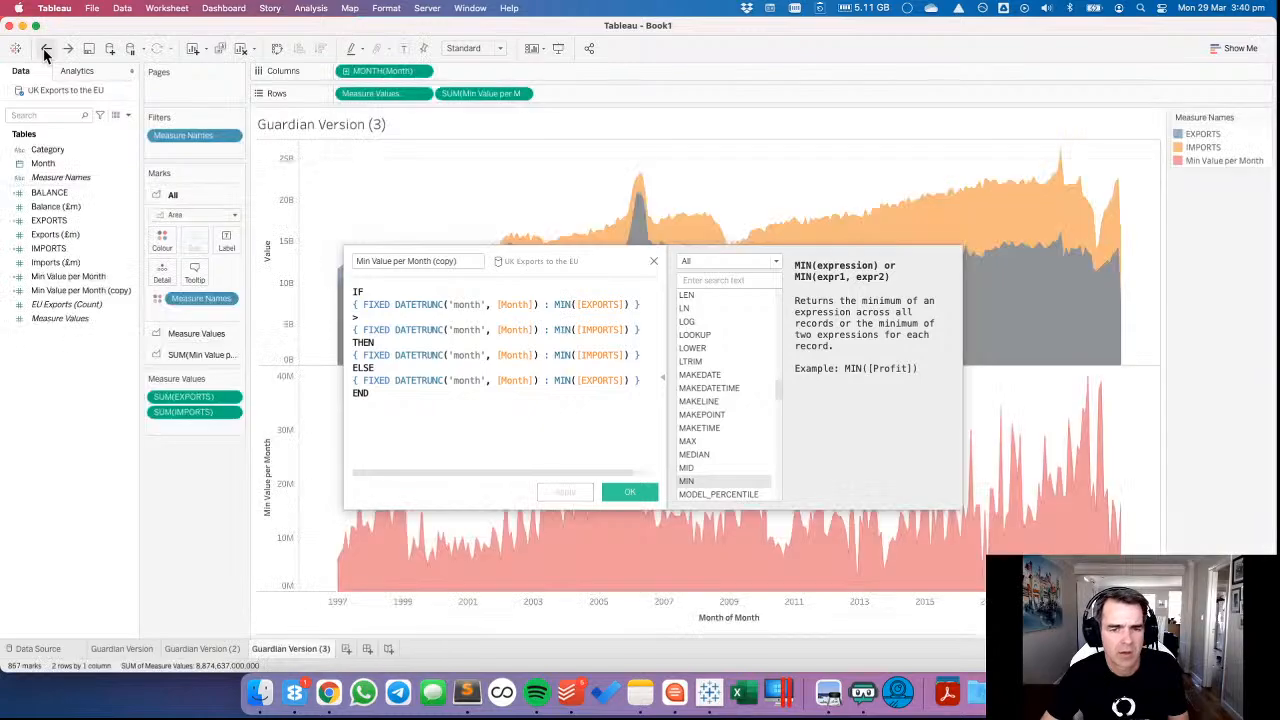
Change MIN to MAX for both EXPORTS and IMPORTS in the IF comparison of the copied calculation.
{"action": "double_click", "coordinate": [569, 306]}
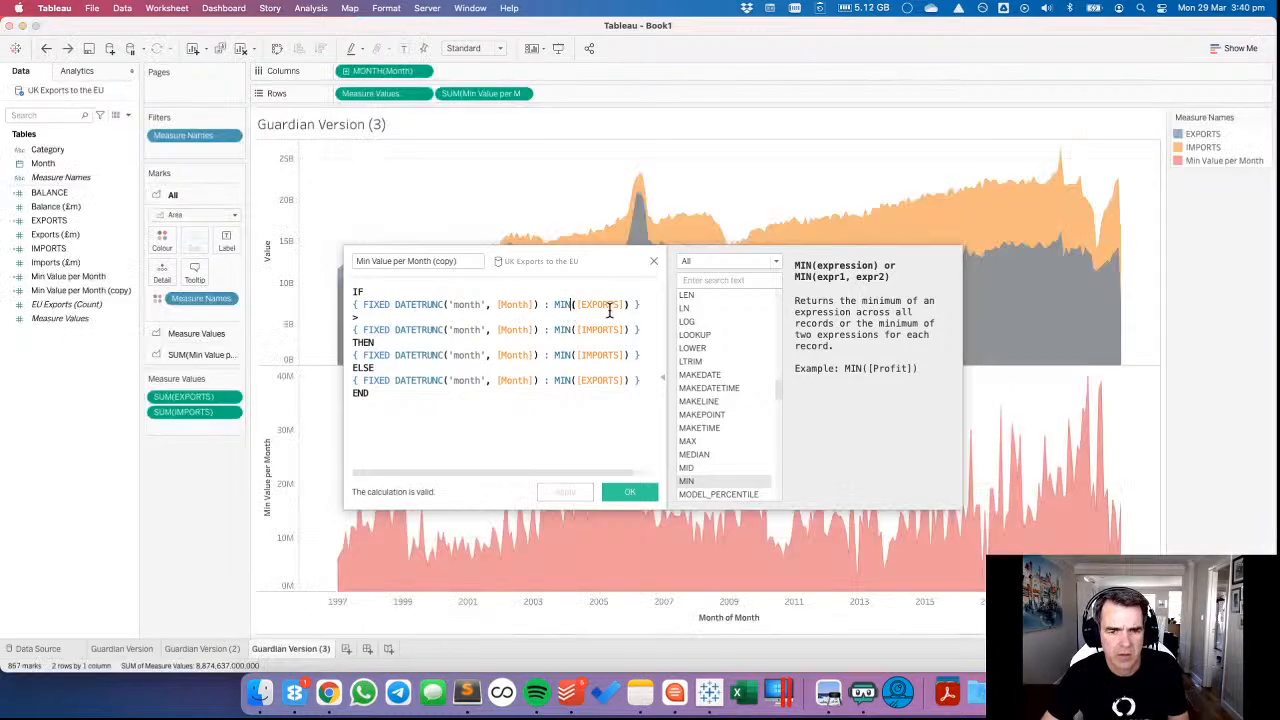
{"action": "type", "text": "MAMX"}
{"action": "key", "text": "BackSpace"}
{"action": "key", "text": "BackSpace"}
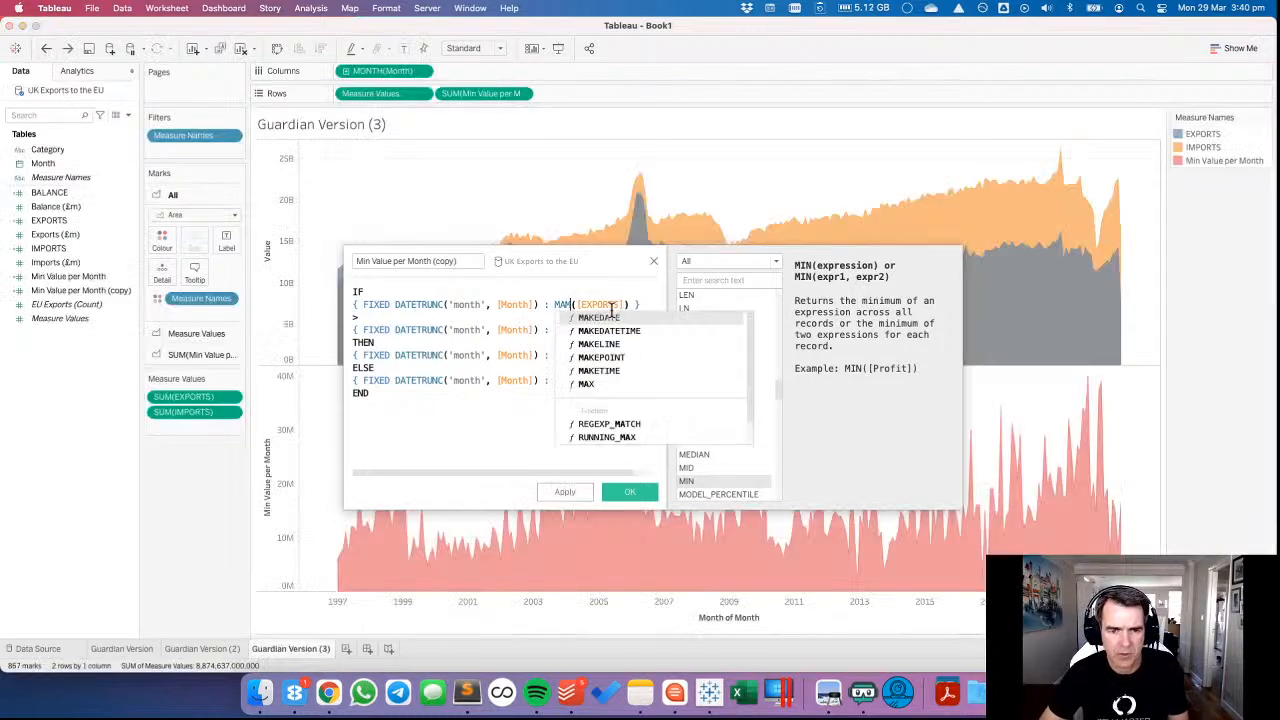
{"action": "type", "text": "X"}
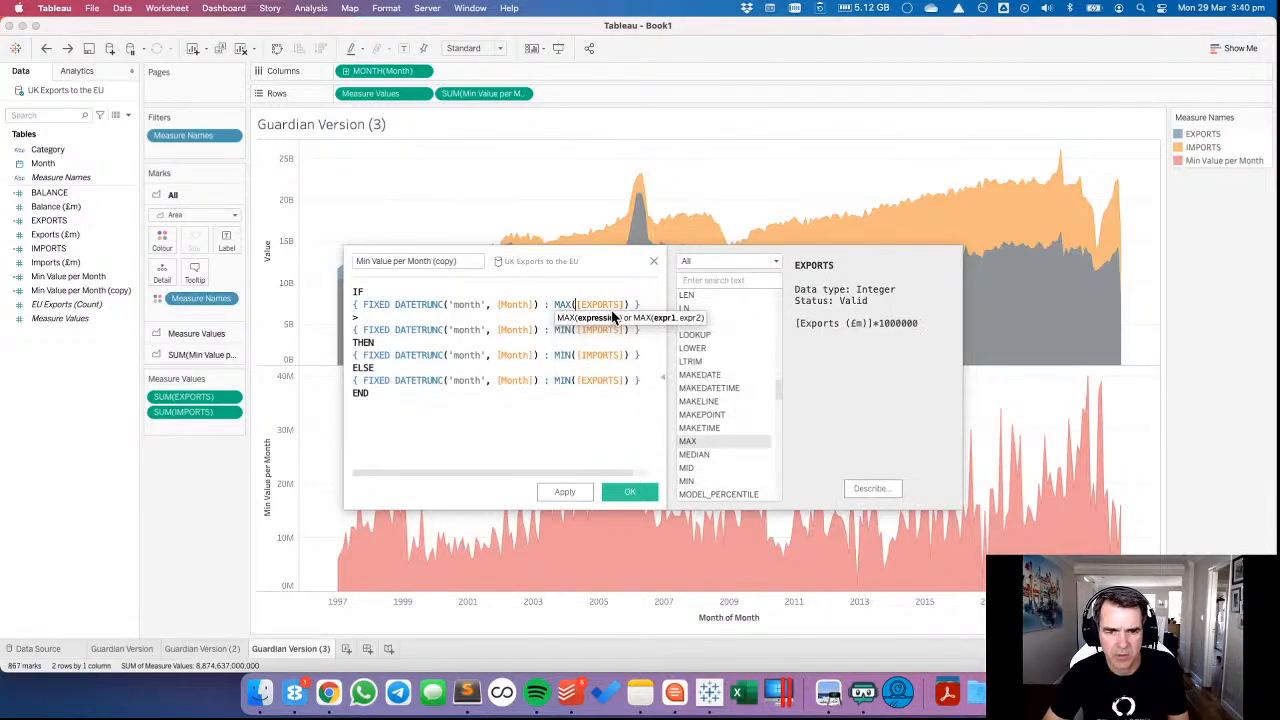
{"action": "key", "text": "Down"}
{"action": "key", "text": "BackSpace"}
{"action": "key", "text": "BackSpace"}
{"action": "type", "text": "AX"}
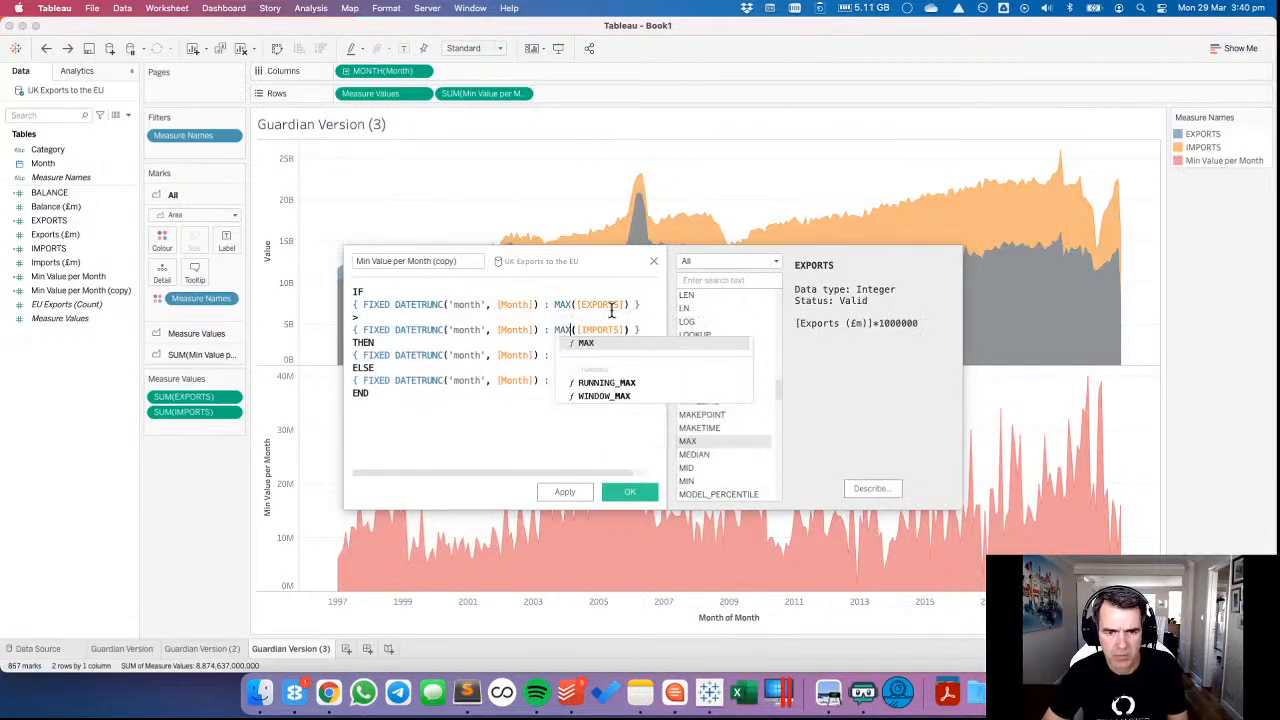
Change MIN to MAX in the THEN and ELSE expressions of the copied calculation.
{"action": "key", "text": "Down"}
{"action": "key", "text": "BackSpace"}
{"action": "key", "text": "BackSpace"}
{"action": "type", "text": "AX"}
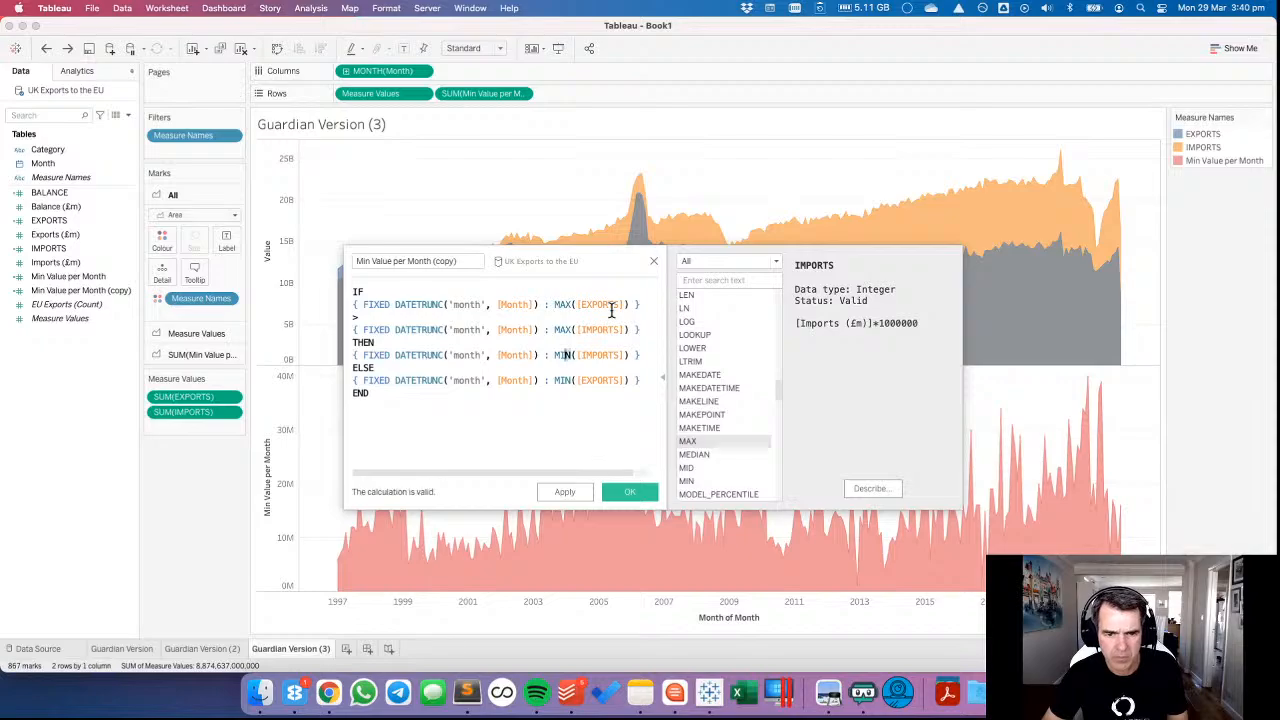
{"action": "key", "text": "Down"}
{"action": "key", "text": "BackSpace"}
{"action": "key", "text": "BackSpace"}
{"action": "type", "text": "AX"}
{"action": "key", "text": "Right"}
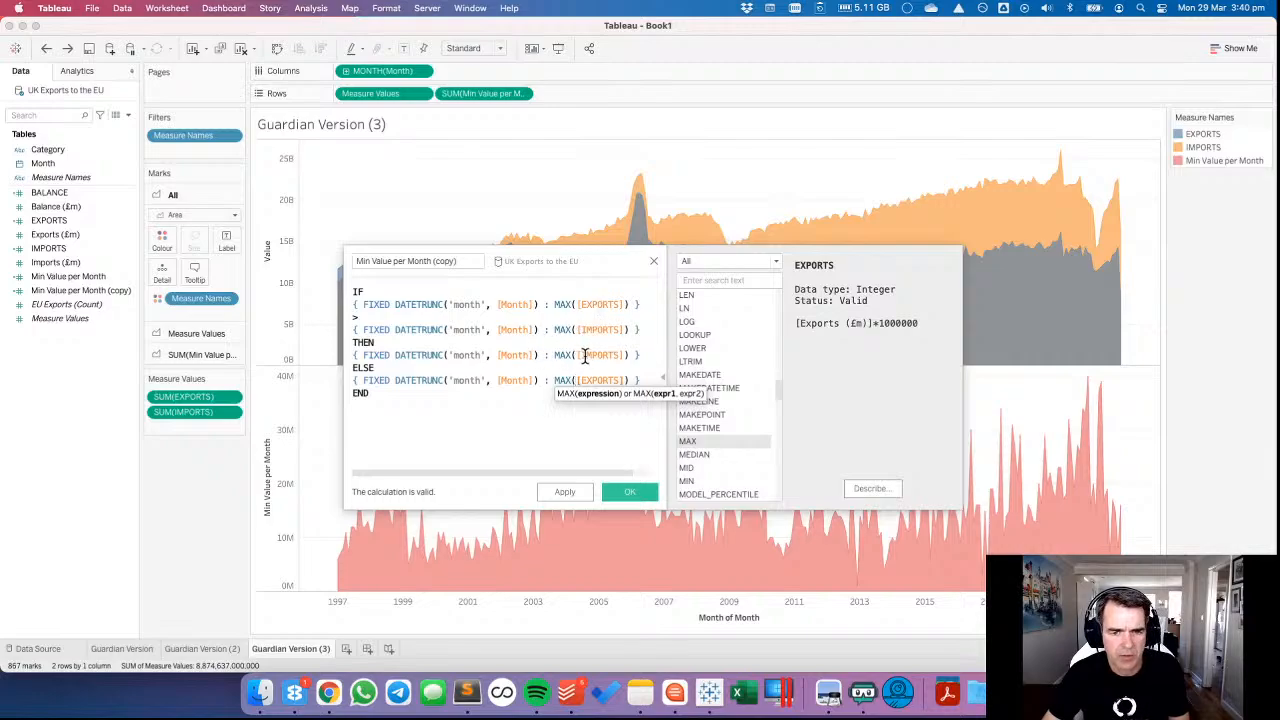
Swap the result fields so THEN returns the maximum of EXPORTS and ELSE returns the maximum of IMPORTS.
{"action": "double_click", "coordinate": [588, 356]}
{"action": "type", "text": "[EXPORTS]"}
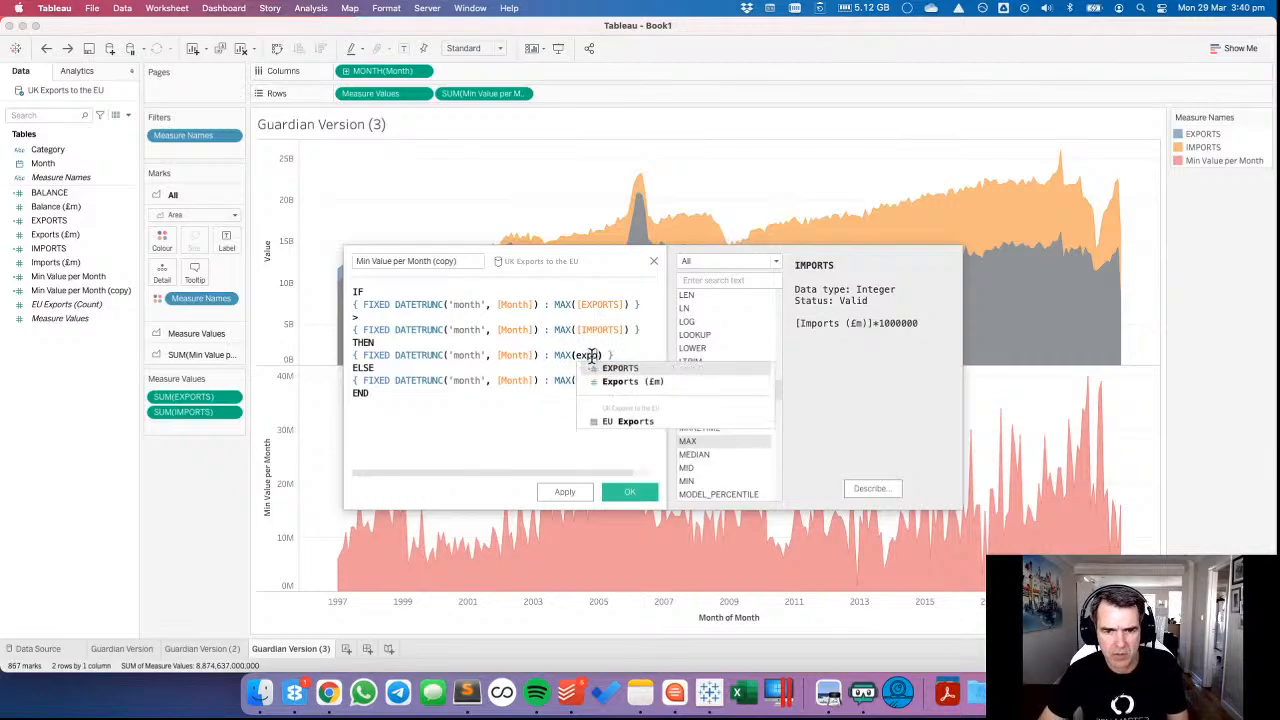
{"action": "double_click", "coordinate": [590, 381]}
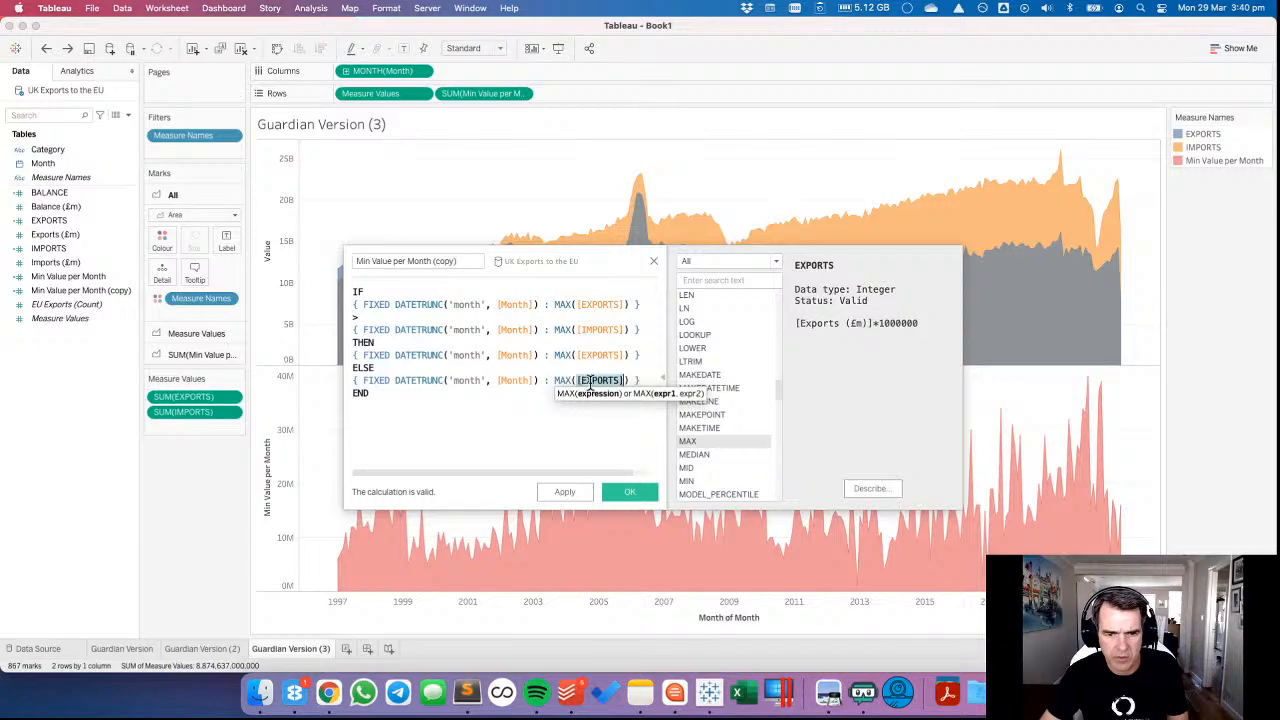
{"action": "type", "text": "Import"}
{"action": "left_click", "coordinate": [588, 392]}
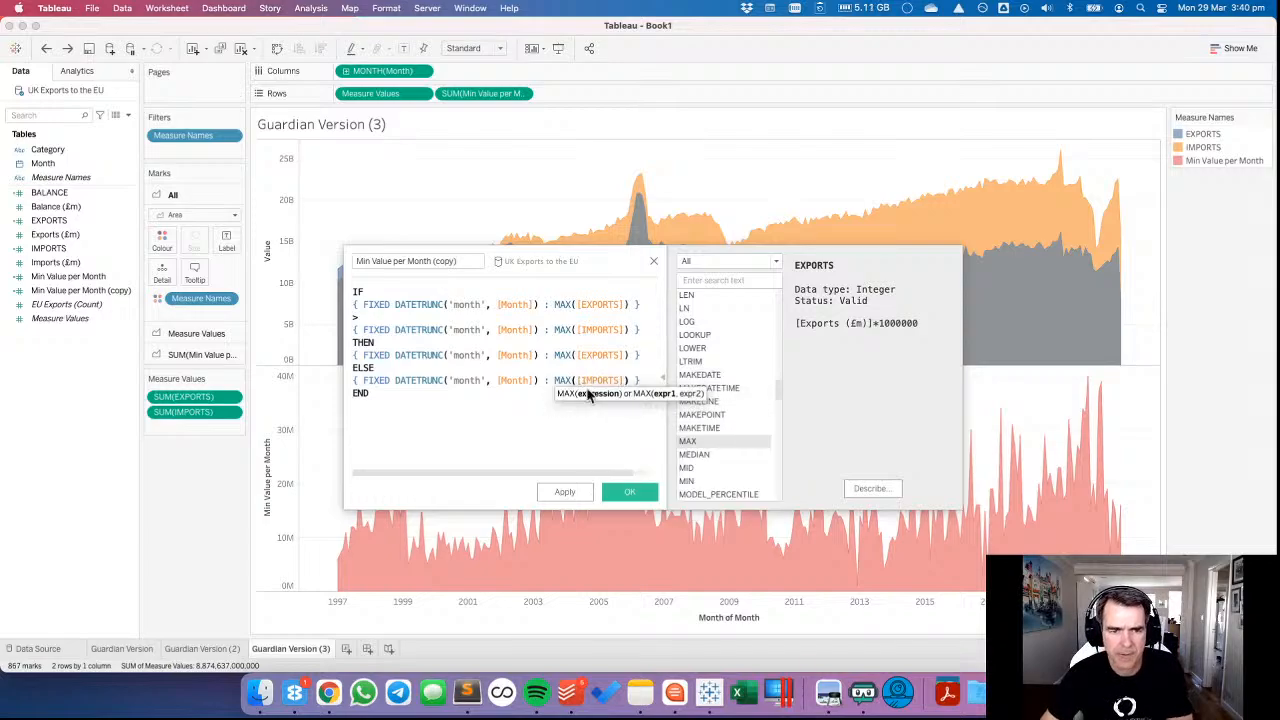
Rename the copied calculation as Max Value per Month and save it.
{"action": "left_click", "coordinate": [466, 261]}
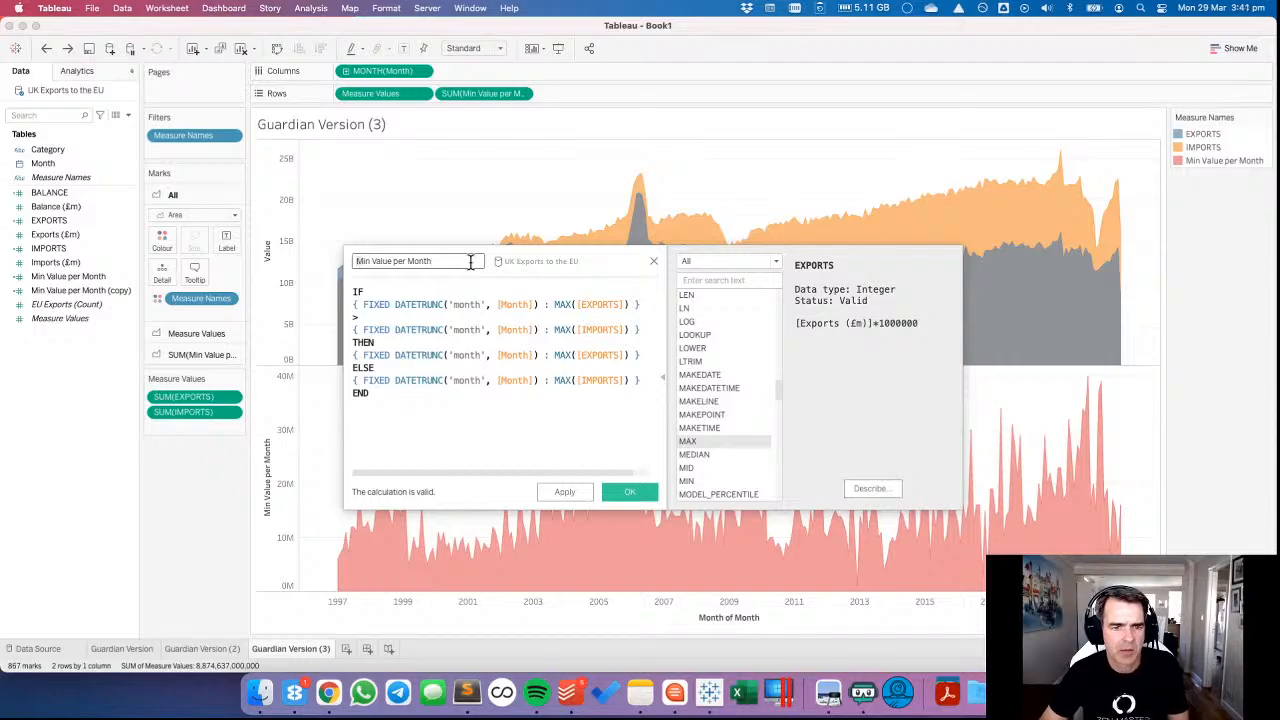
{"action": "double_click", "coordinate": [363, 261]}
{"action": "type", "text": "Max"}
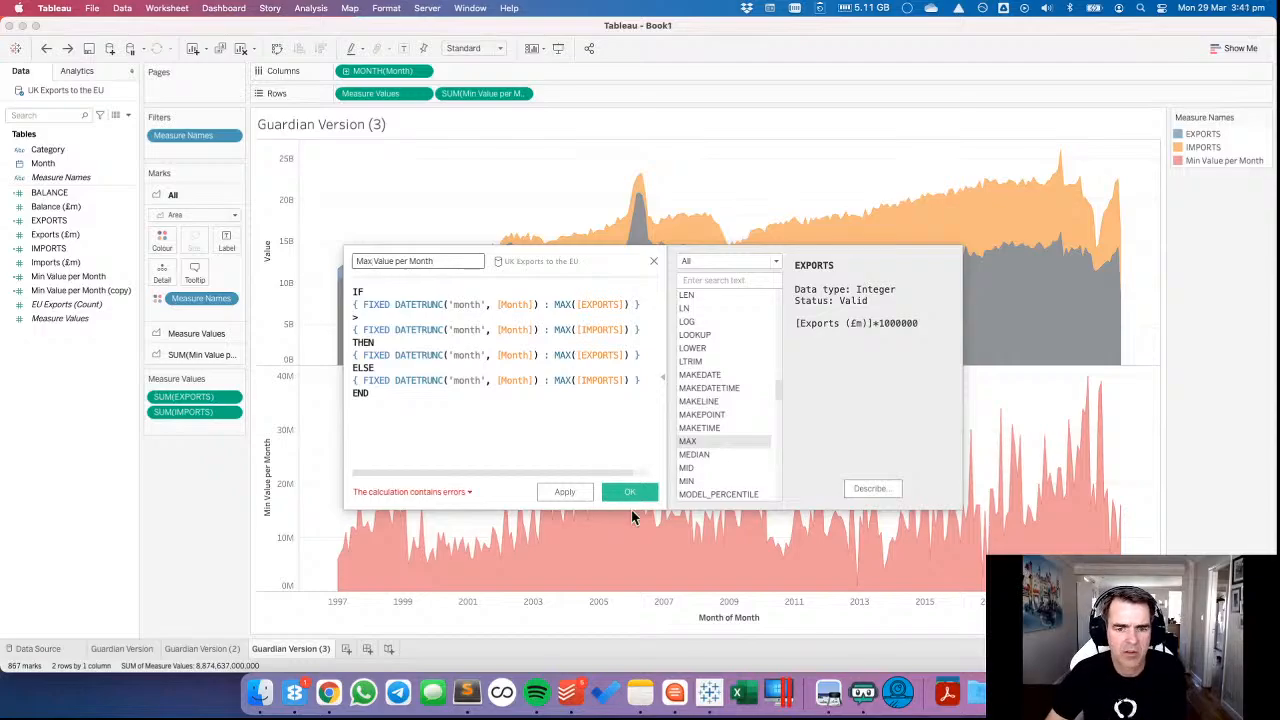
{"action": "left_click", "coordinate": [629, 491]}
Clear the Rows measures and Measure Names colouring, and combine Min Value per Month and Max Value per Month on one axis.
{"action": "left_click_drag", "start_coordinate": [491, 94], "coordinate": [98, 373]}
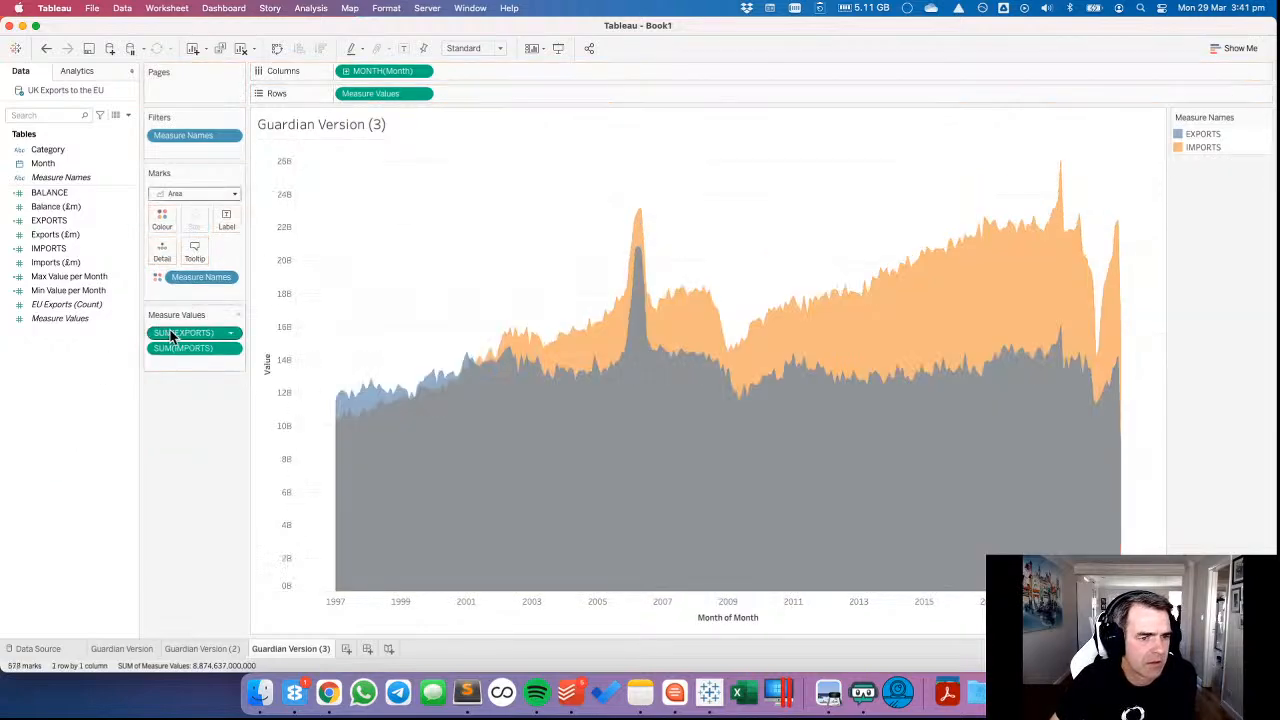
{"action": "left_click_drag", "start_coordinate": [186, 277], "coordinate": [110, 379]}
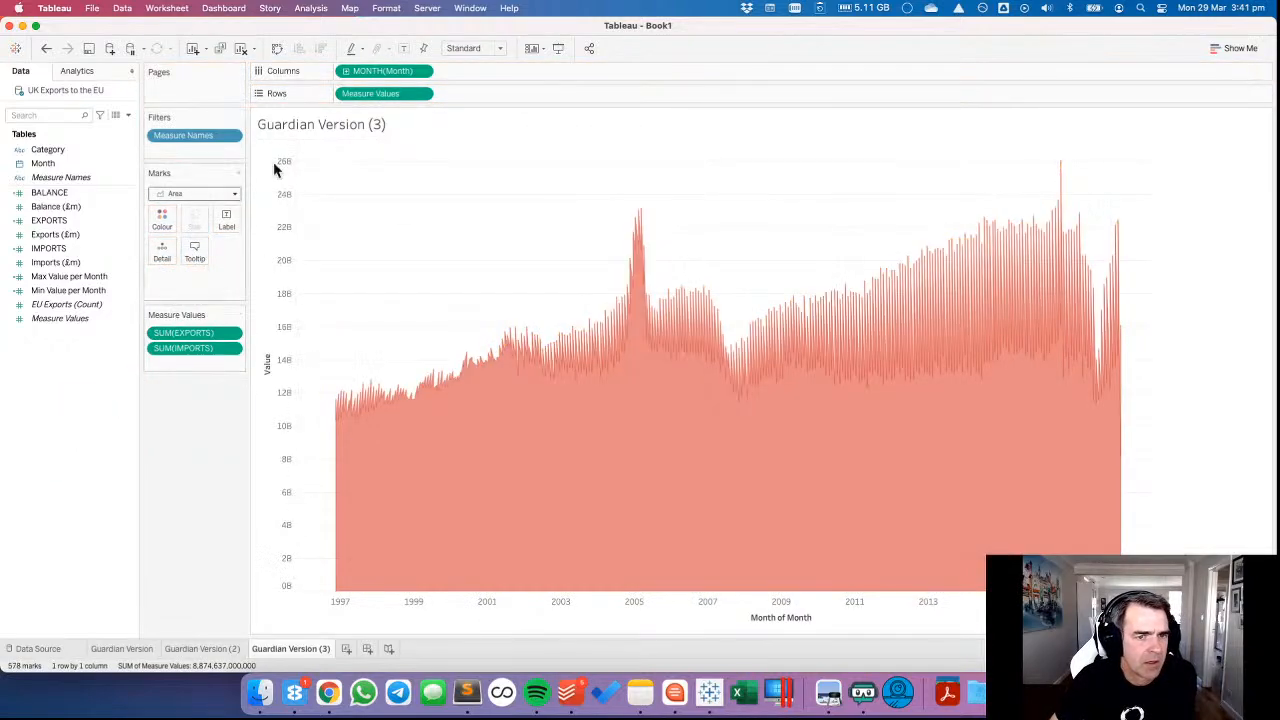
{"action": "left_click_drag", "start_coordinate": [385, 93], "coordinate": [62, 394]}
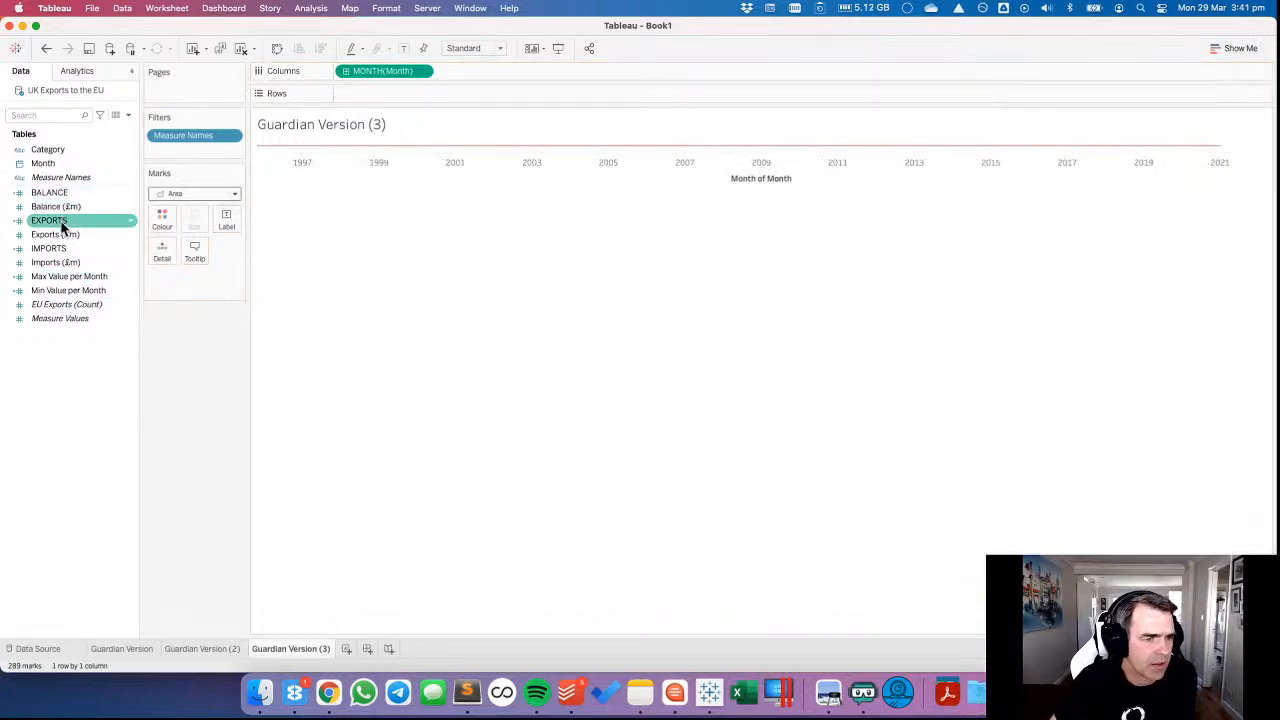
{"action": "left_click_drag", "start_coordinate": [60, 278], "coordinate": [367, 95]}
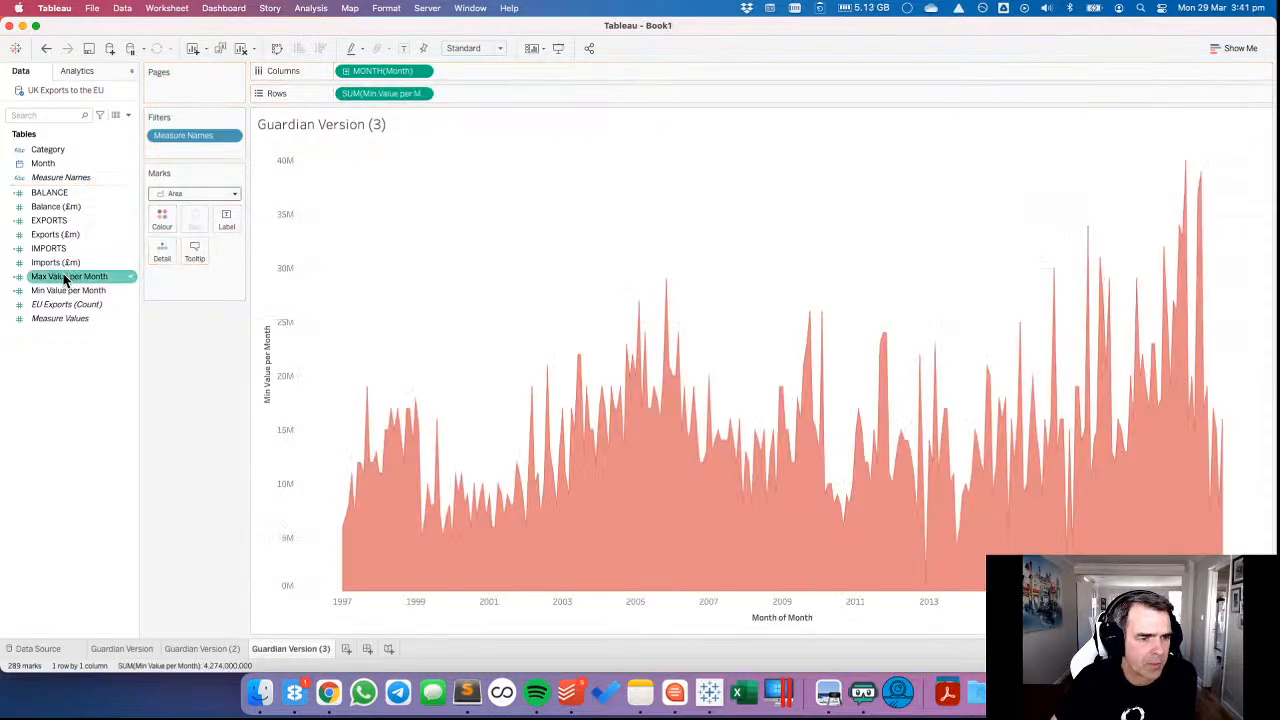
{"action": "left_click_drag", "start_coordinate": [65, 280], "coordinate": [286, 277]}
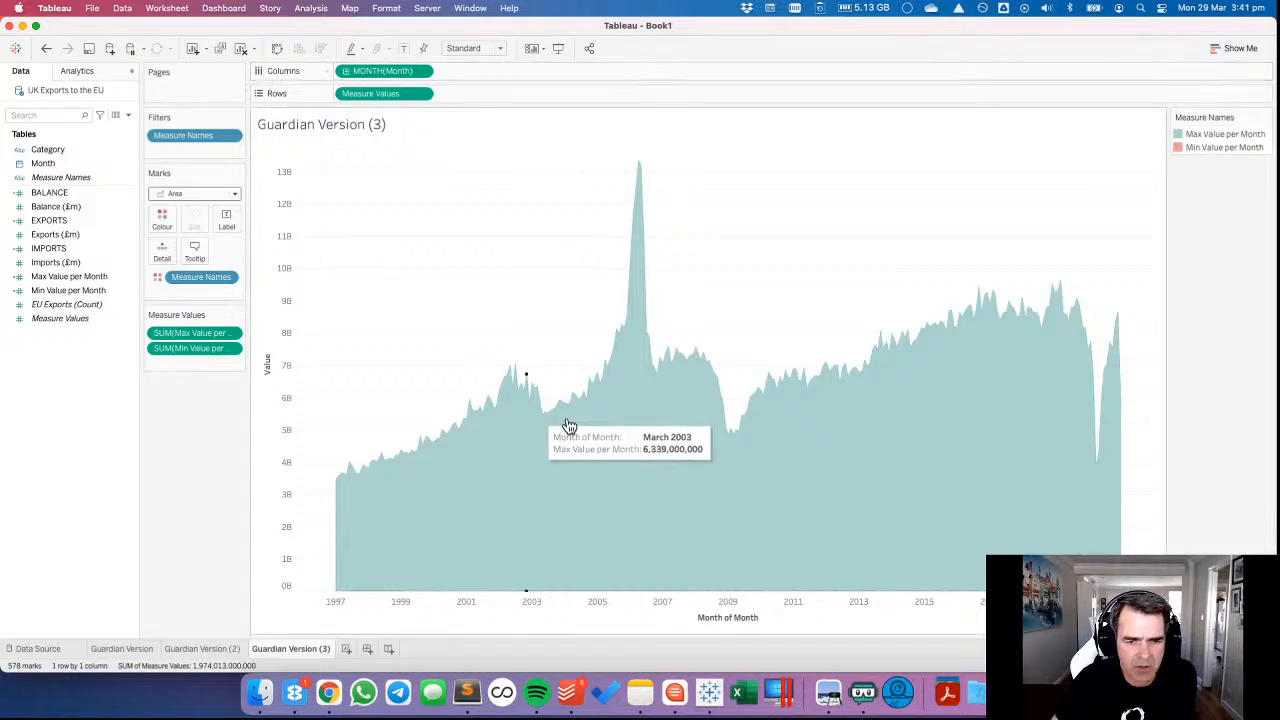
Review the Max Value per Month and Min Value per Month formulas without changing them.
{"action": "right_click", "coordinate": [73, 287]}
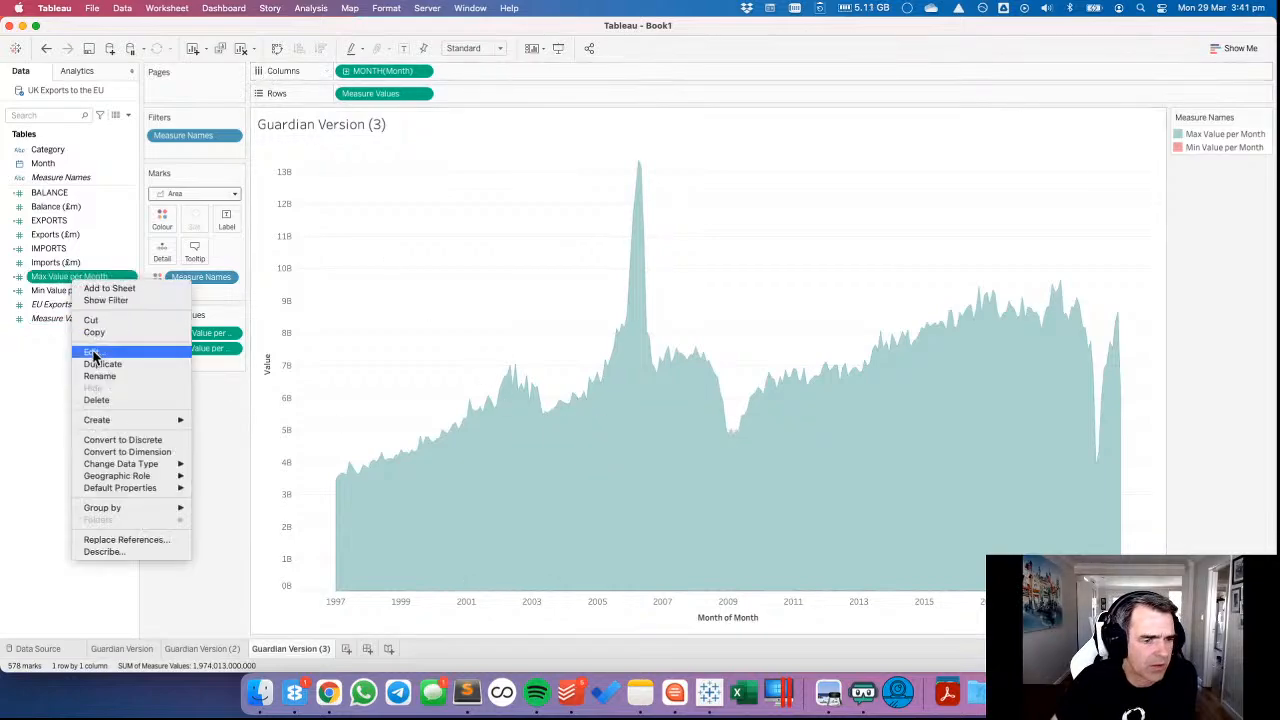
{"action": "left_click", "coordinate": [95, 352]}
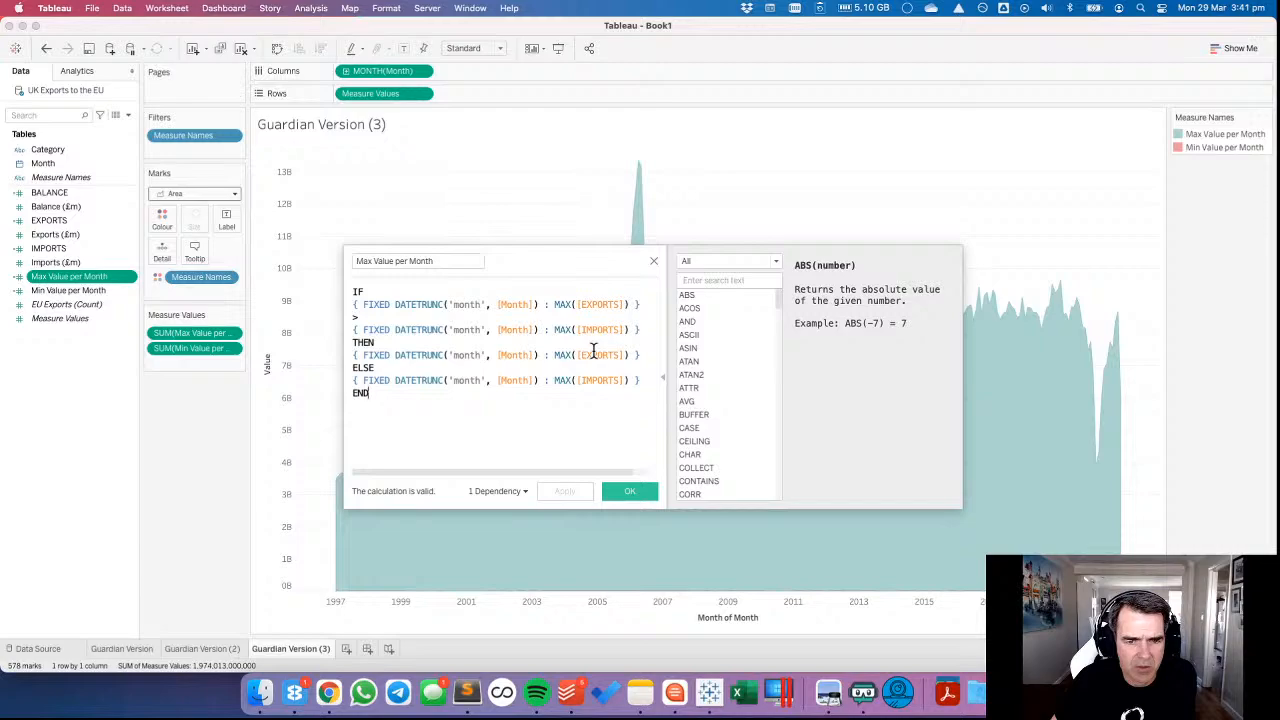
{"action": "left_click", "coordinate": [624, 495]}
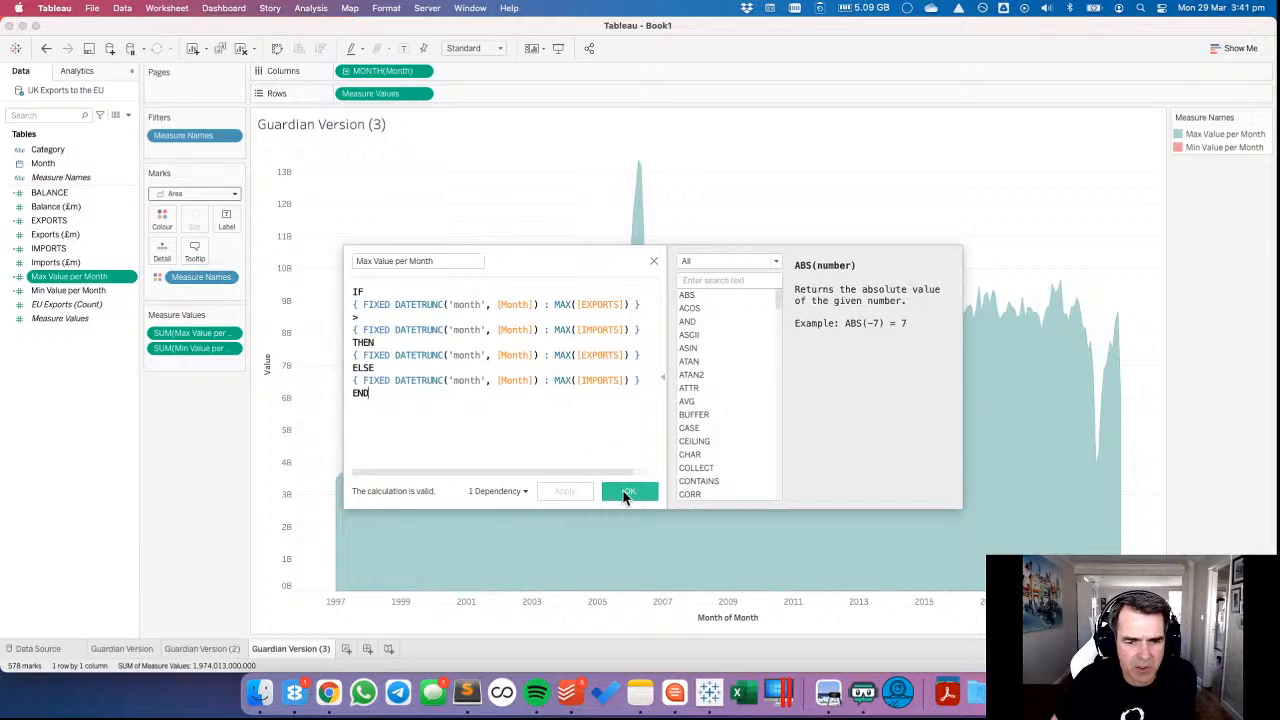
{"action": "right_click", "coordinate": [96, 292]}
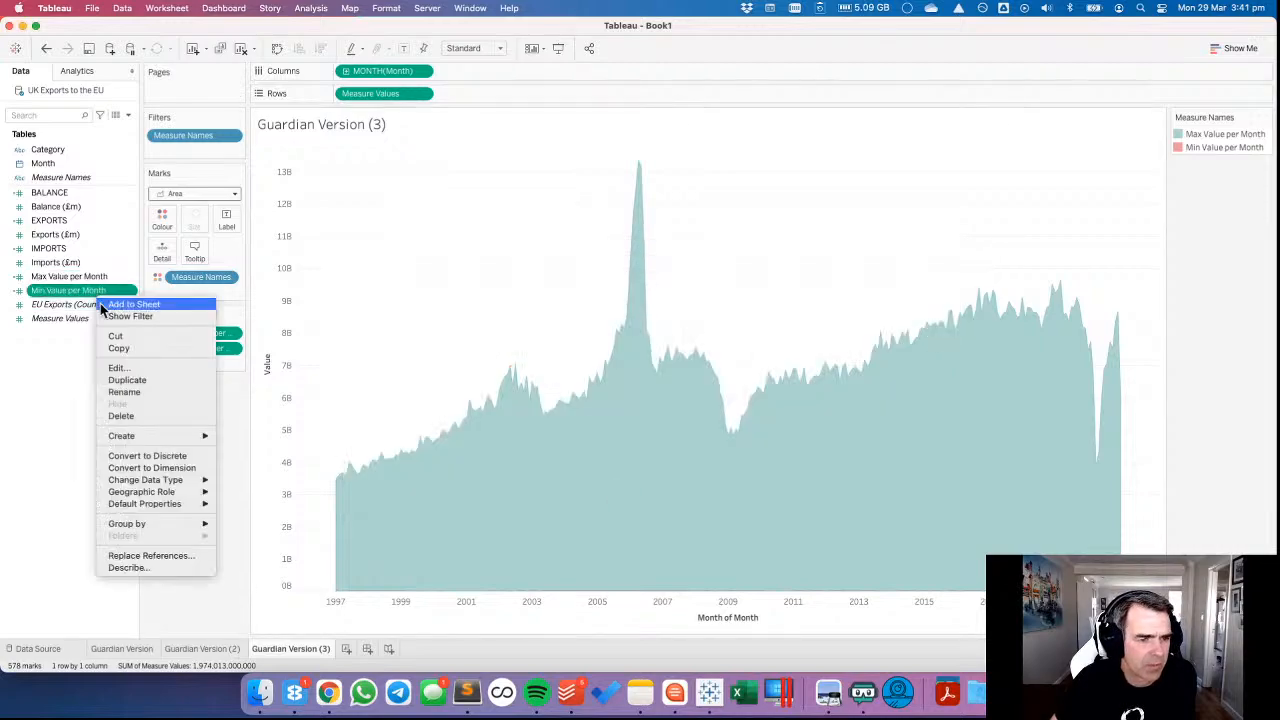
{"action": "left_click", "coordinate": [135, 367]}
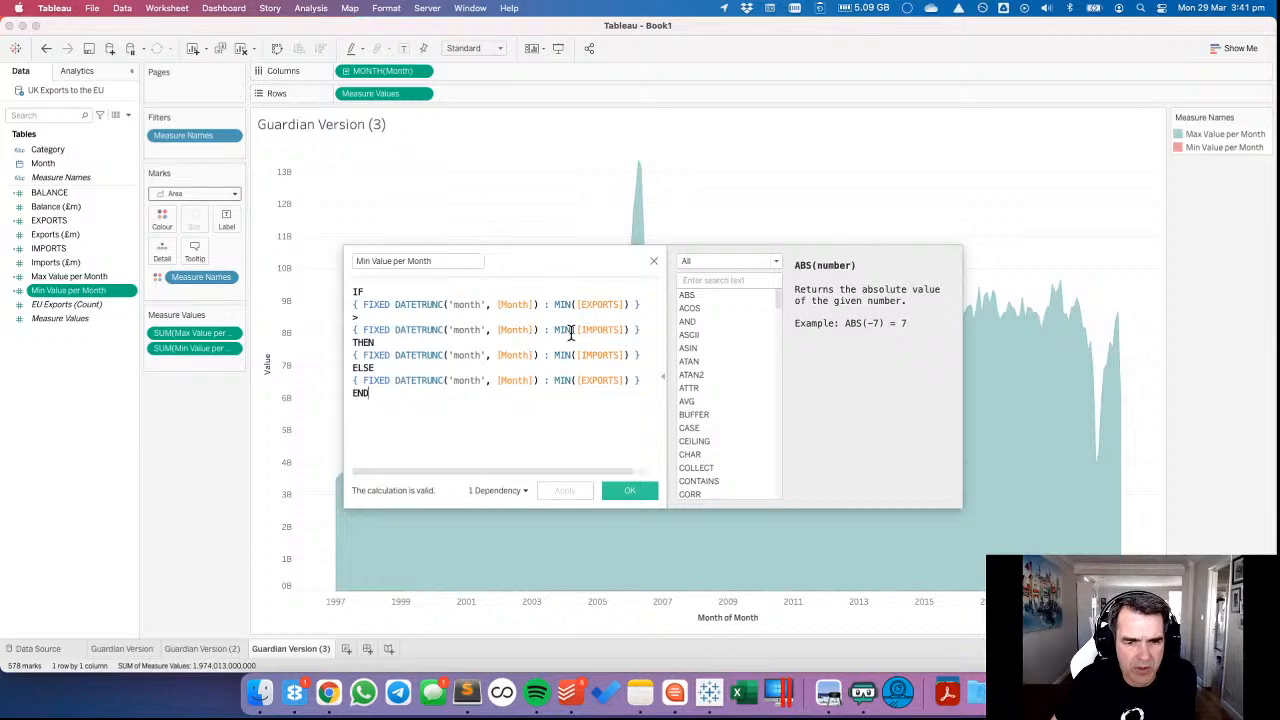
{"action": "left_click", "coordinate": [627, 490]}
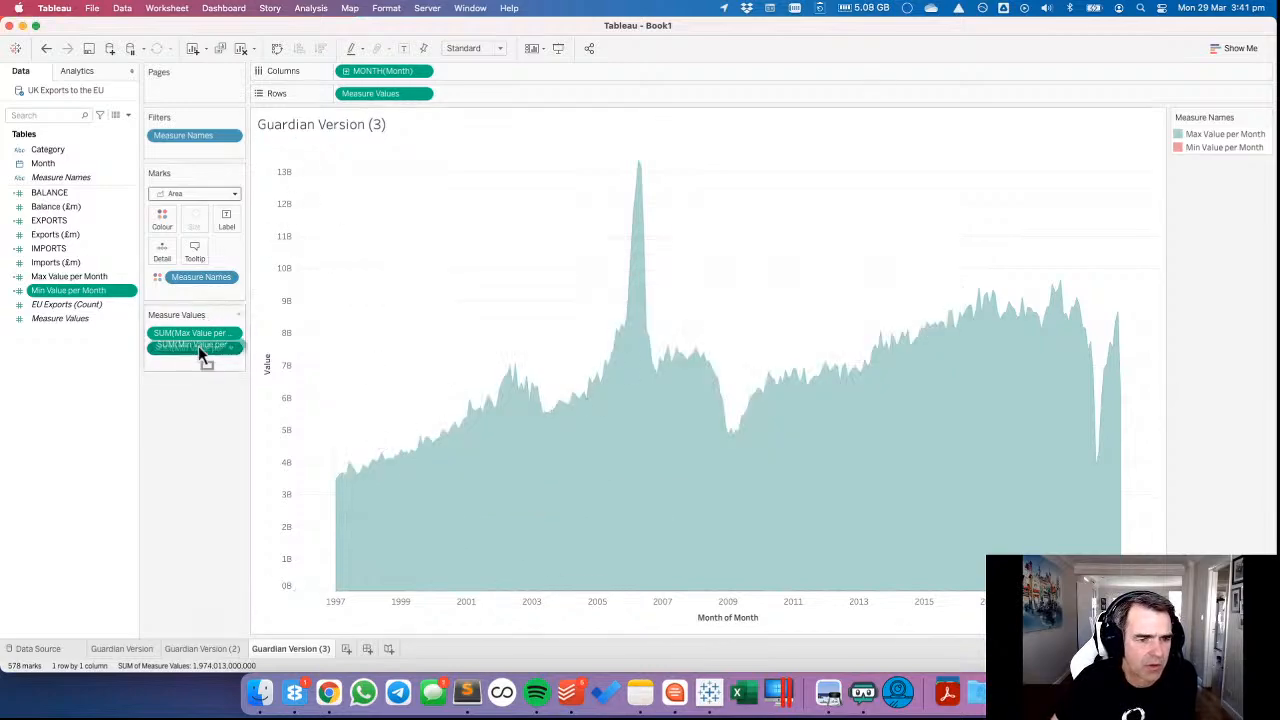
Try Min Value per Month as a separate Rows measure, undo it, and move Measure Names from colour to Rows.
{"action": "left_click_drag", "start_coordinate": [198, 345], "coordinate": [529, 89]}
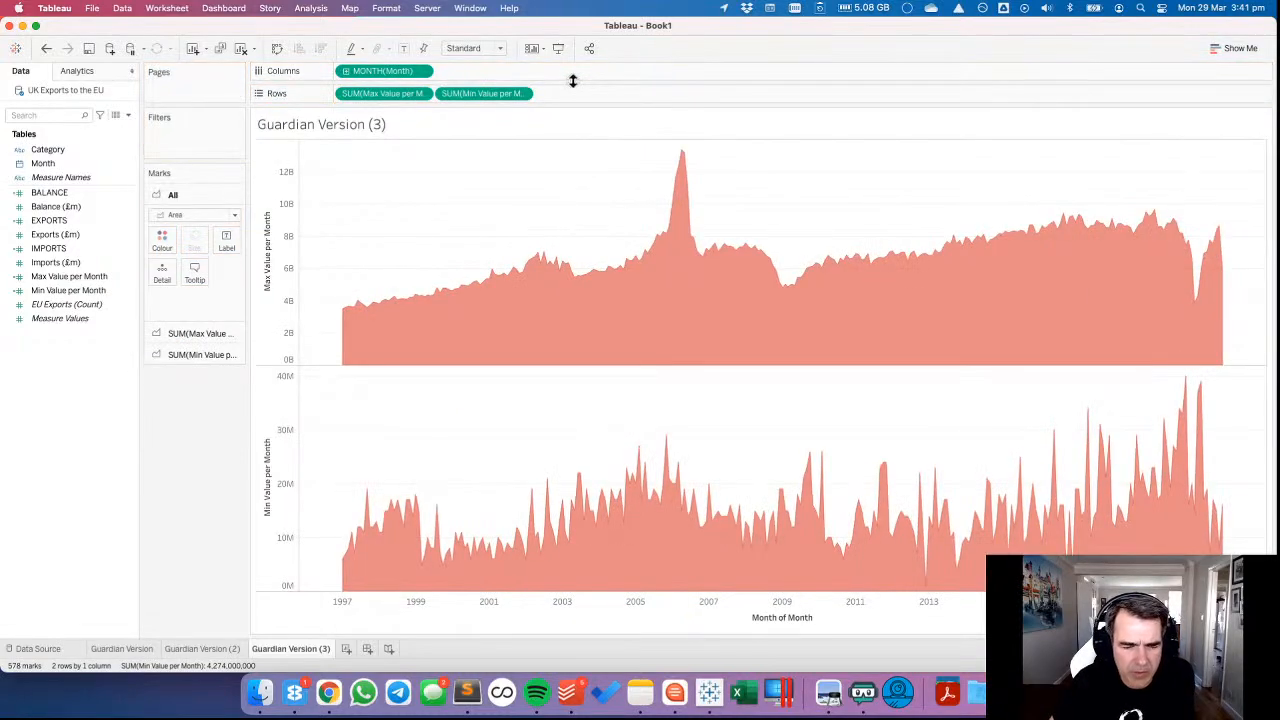
{"action": "left_click", "coordinate": [46, 48]}
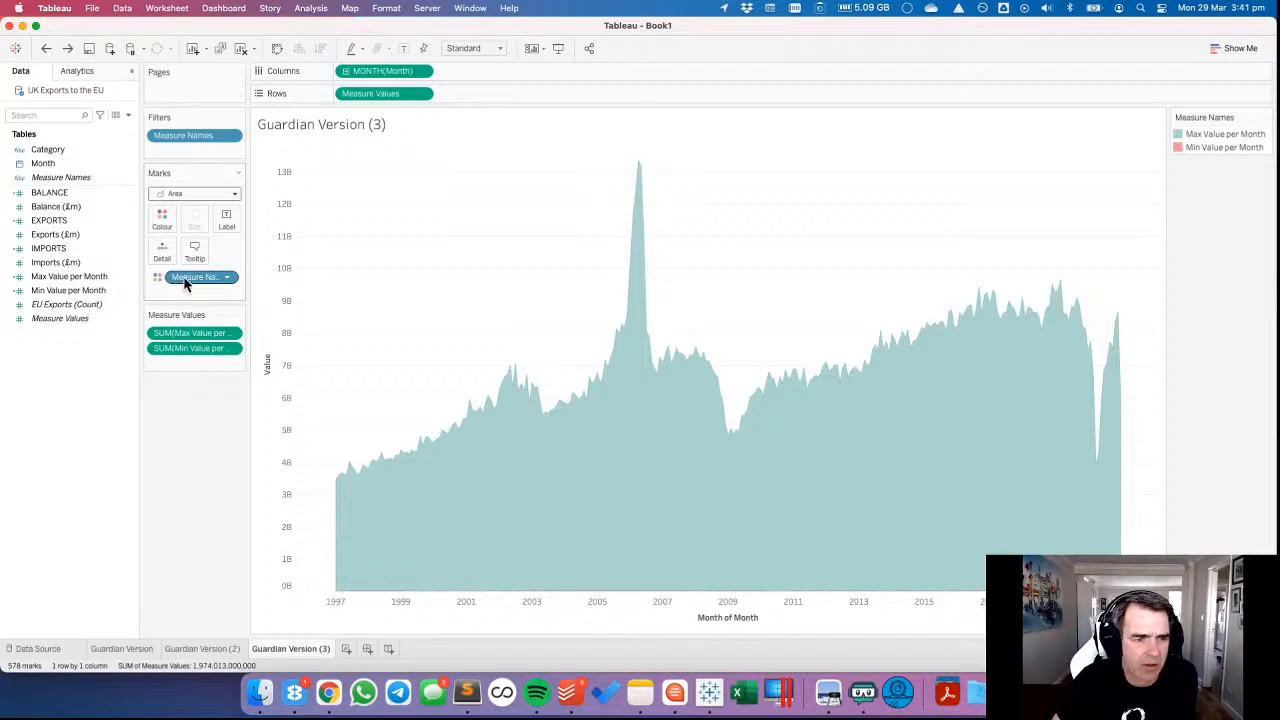
{"action": "left_click_drag", "start_coordinate": [184, 283], "coordinate": [345, 98]}
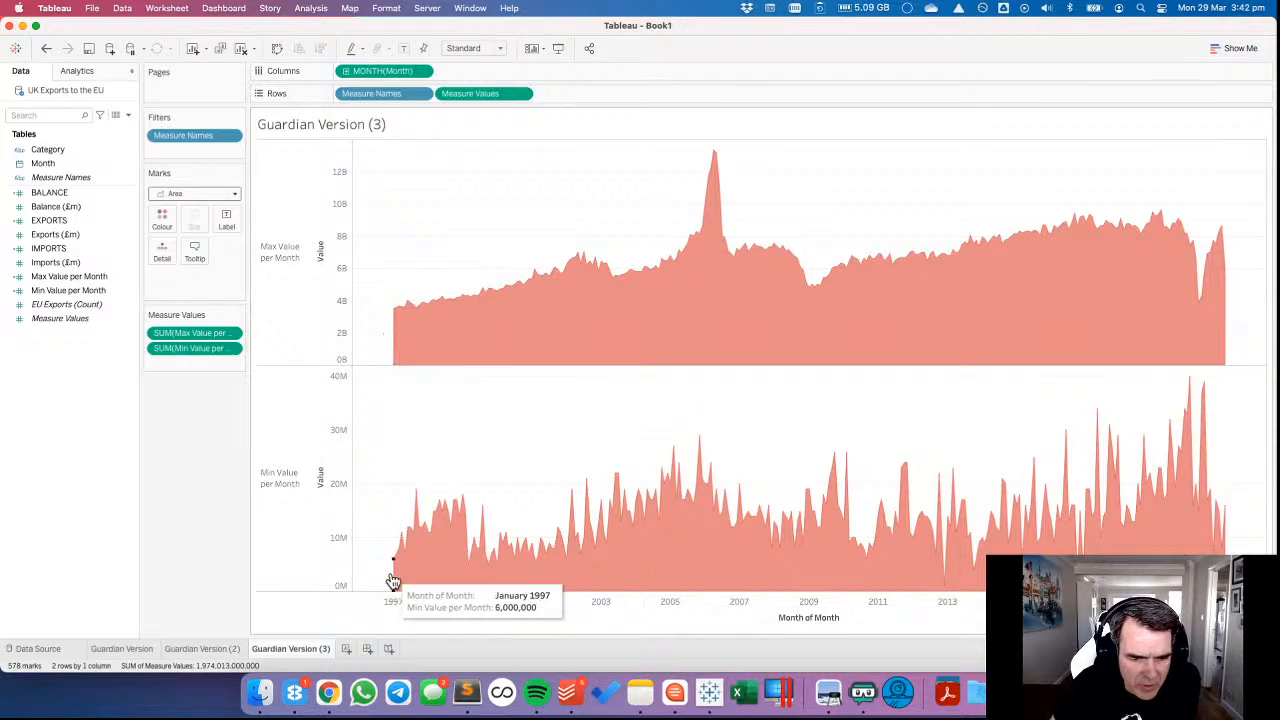
Check the export and import lines in Guardian Version (2) and return to Guardian Version (3).
{"action": "left_click", "coordinate": [203, 648]}
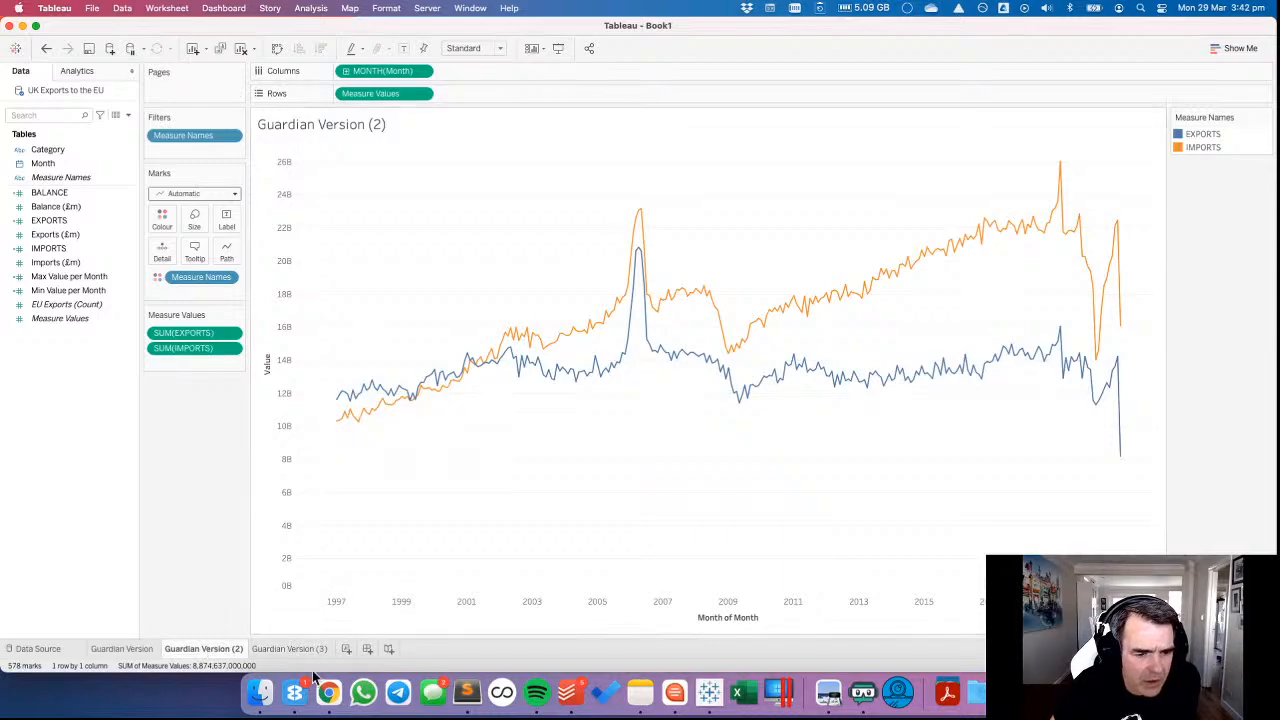
{"action": "left_click", "coordinate": [284, 648]}
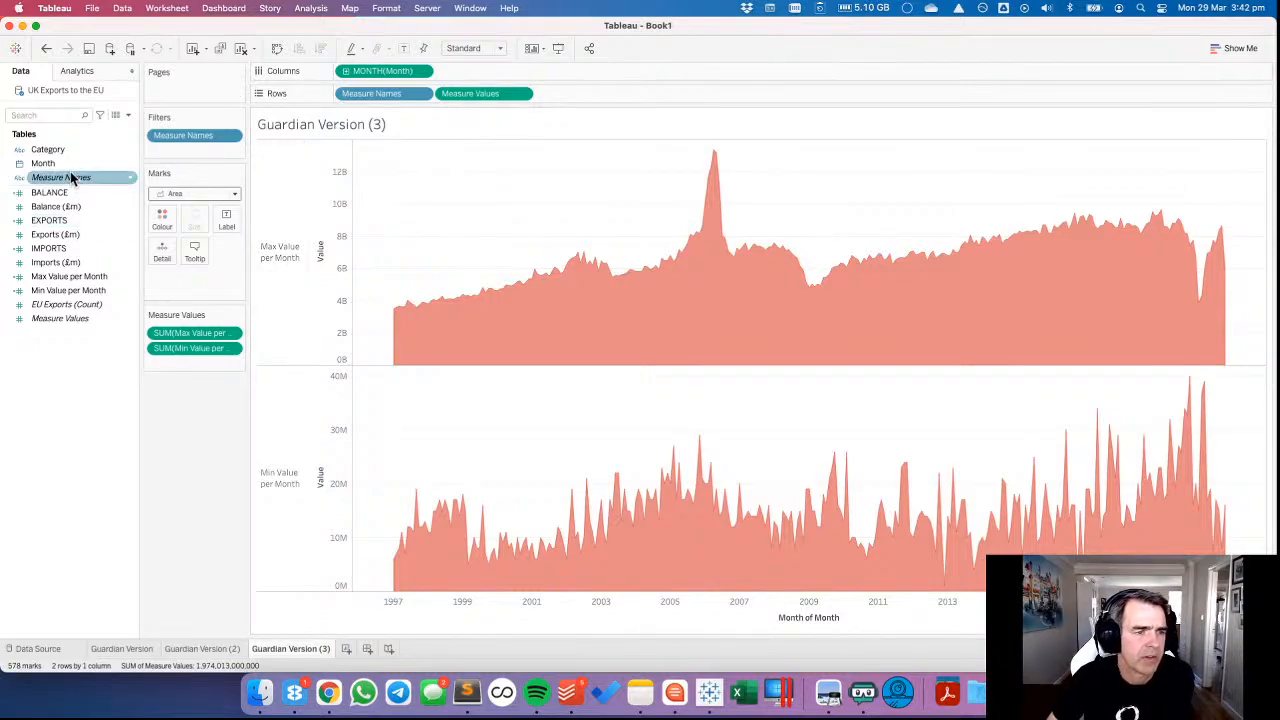
{"action": "left_click", "coordinate": [64, 250]}
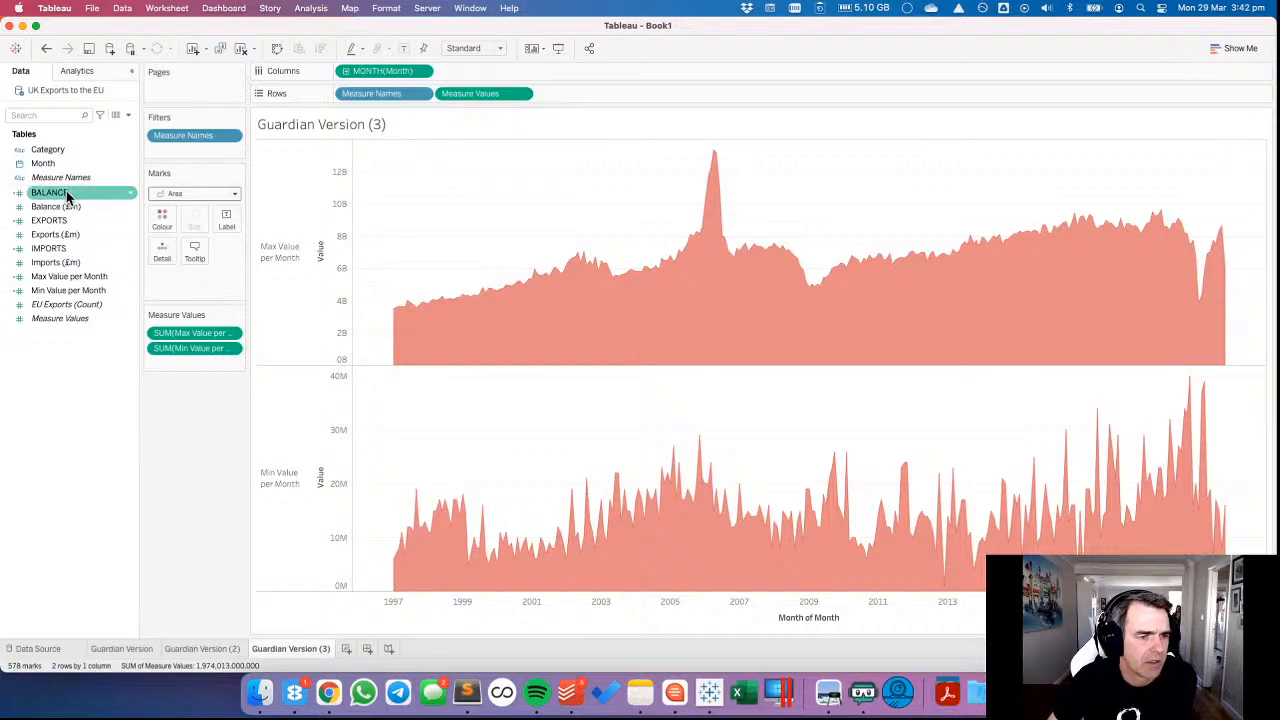
Review the Max Value per Month formula and close it without saving any changes.
{"action": "right_click", "coordinate": [74, 280]}
{"action": "left_click", "coordinate": [95, 346]}
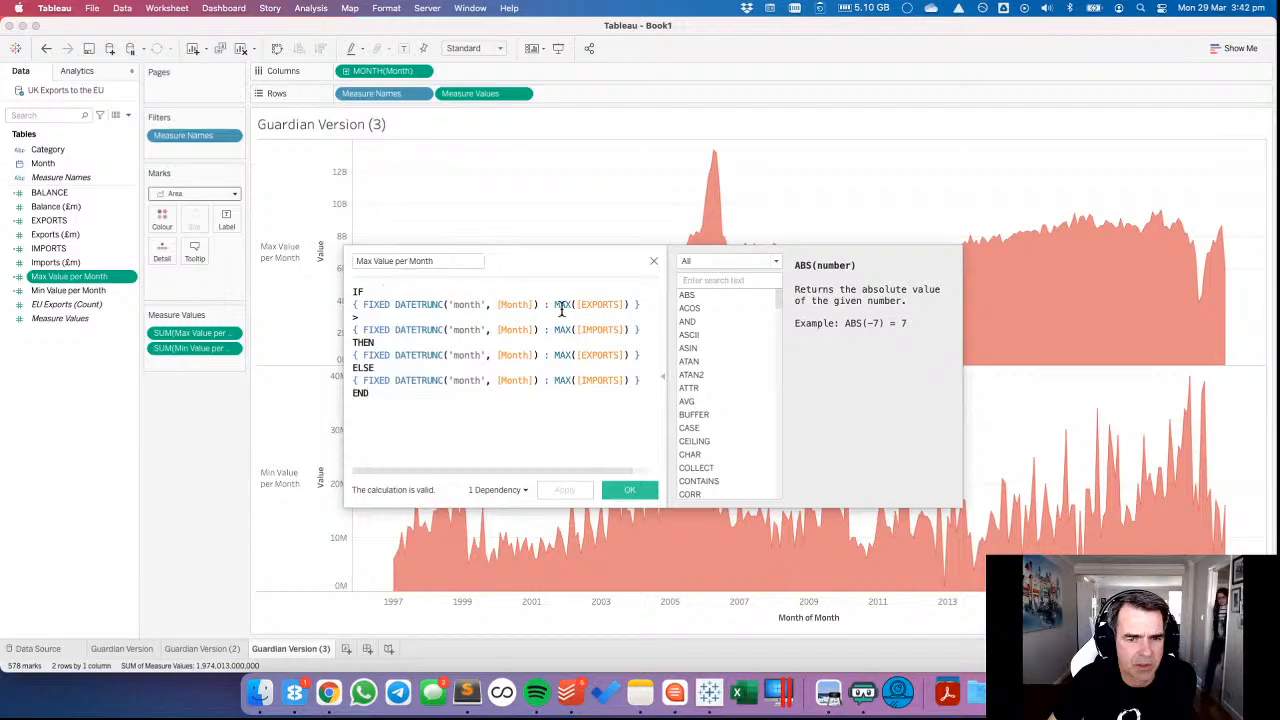
{"action": "left_click", "coordinate": [578, 305]}
{"action": "left_click_drag", "start_coordinate": [554, 304], "coordinate": [630, 304]}
{"action": "key", "text": "super+z"}
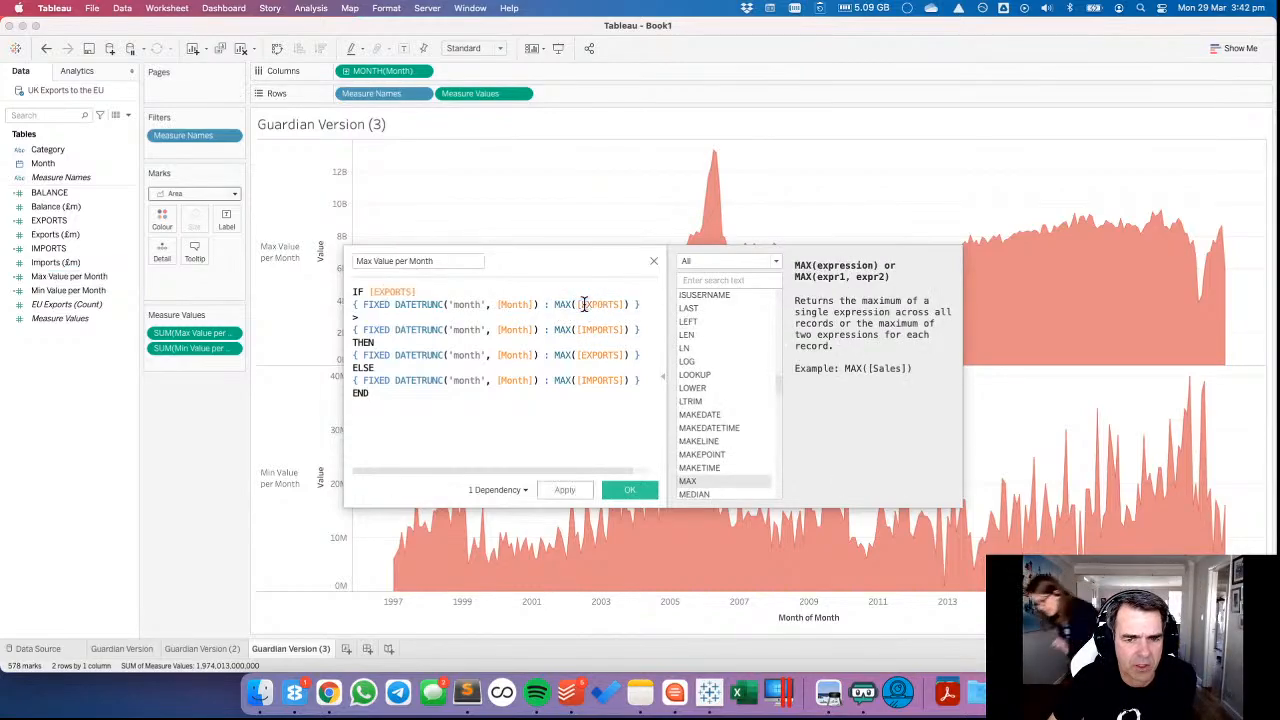
{"action": "left_click", "coordinate": [674, 261]}
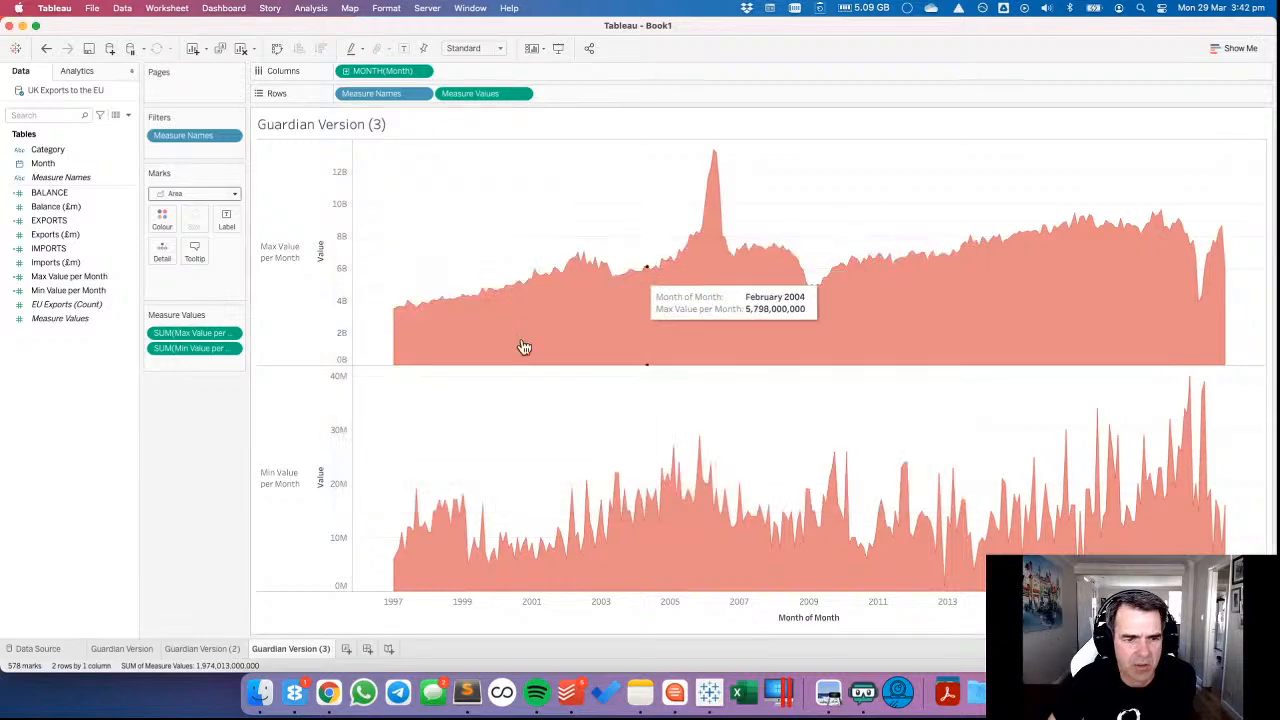
Delete the Guardian Version (3) worksheet and add a new blank worksheet.
{"action": "right_click", "coordinate": [290, 648]}
{"action": "left_click", "coordinate": [329, 509]}
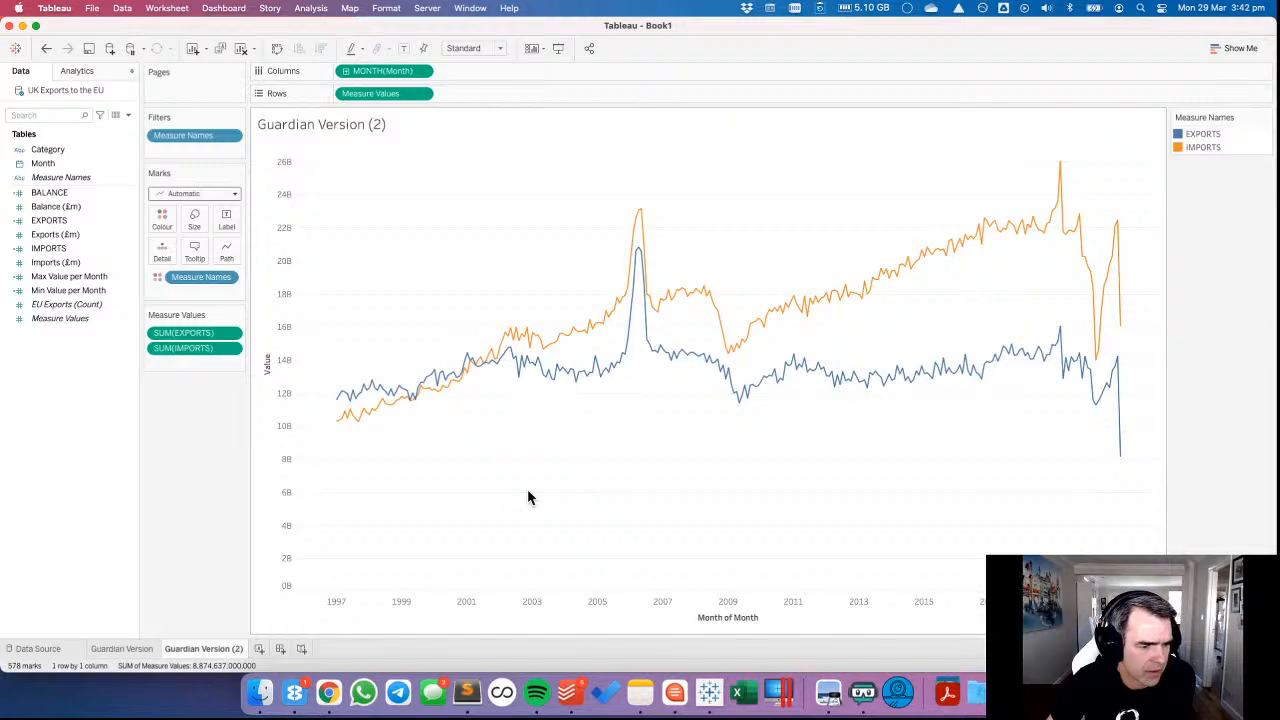
{"action": "left_click", "coordinate": [258, 650]}
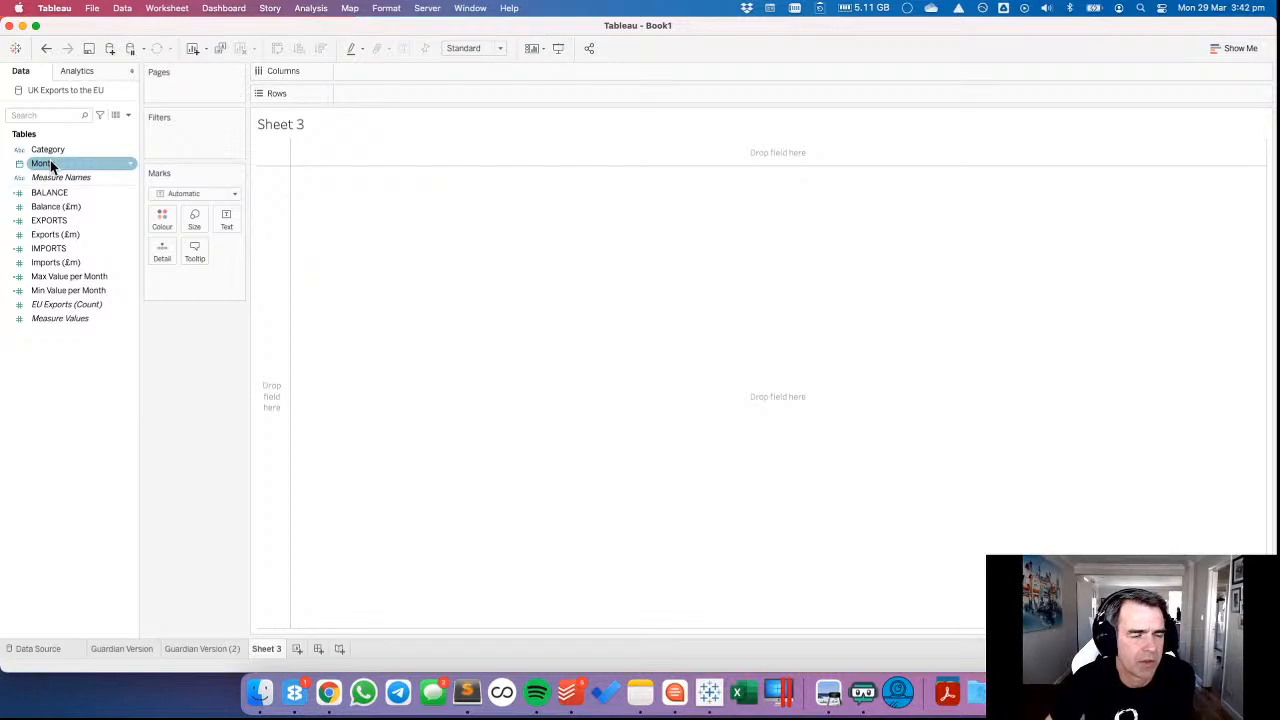
Put Month on Columns as a continuous month and Category on Rows.
{"action": "left_click_drag", "start_coordinate": [50, 163], "coordinate": [359, 93]}
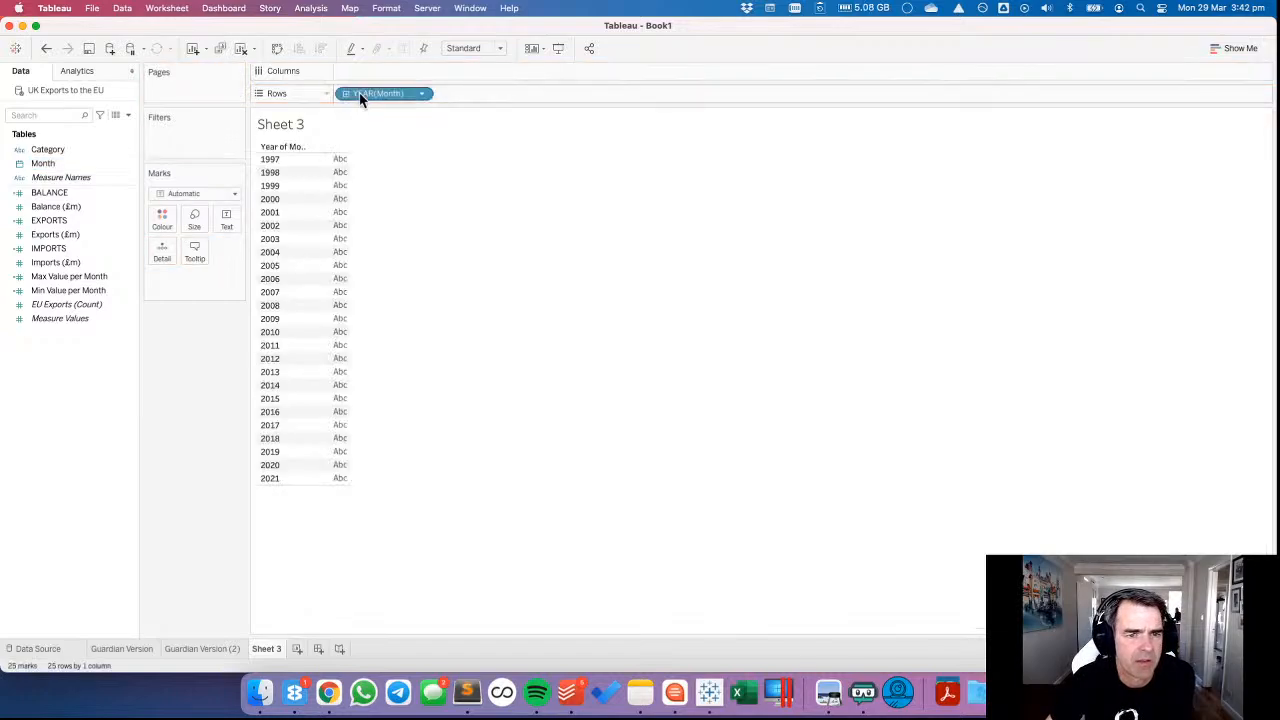
{"action": "left_click", "coordinate": [423, 95]}
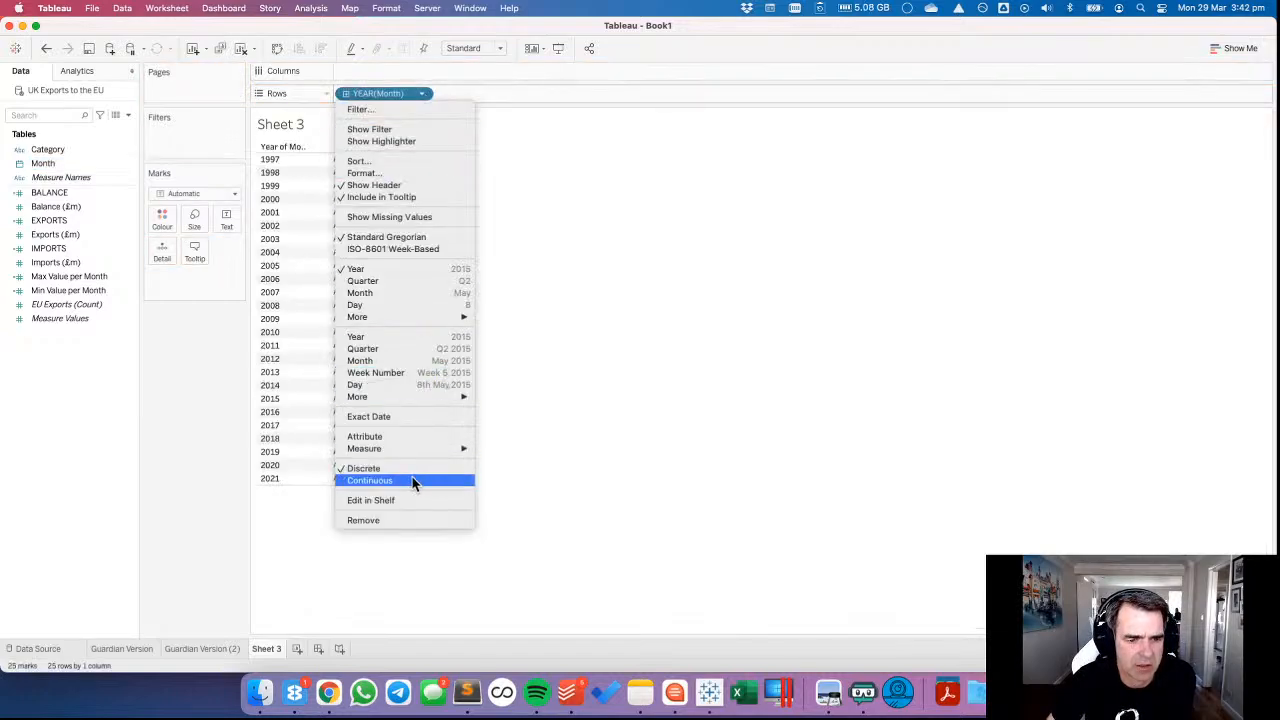
{"action": "left_click", "coordinate": [410, 361]}
{"action": "left_click_drag", "start_coordinate": [390, 100], "coordinate": [385, 71]}
{"action": "left_click_drag", "start_coordinate": [46, 149], "coordinate": [462, 100]}
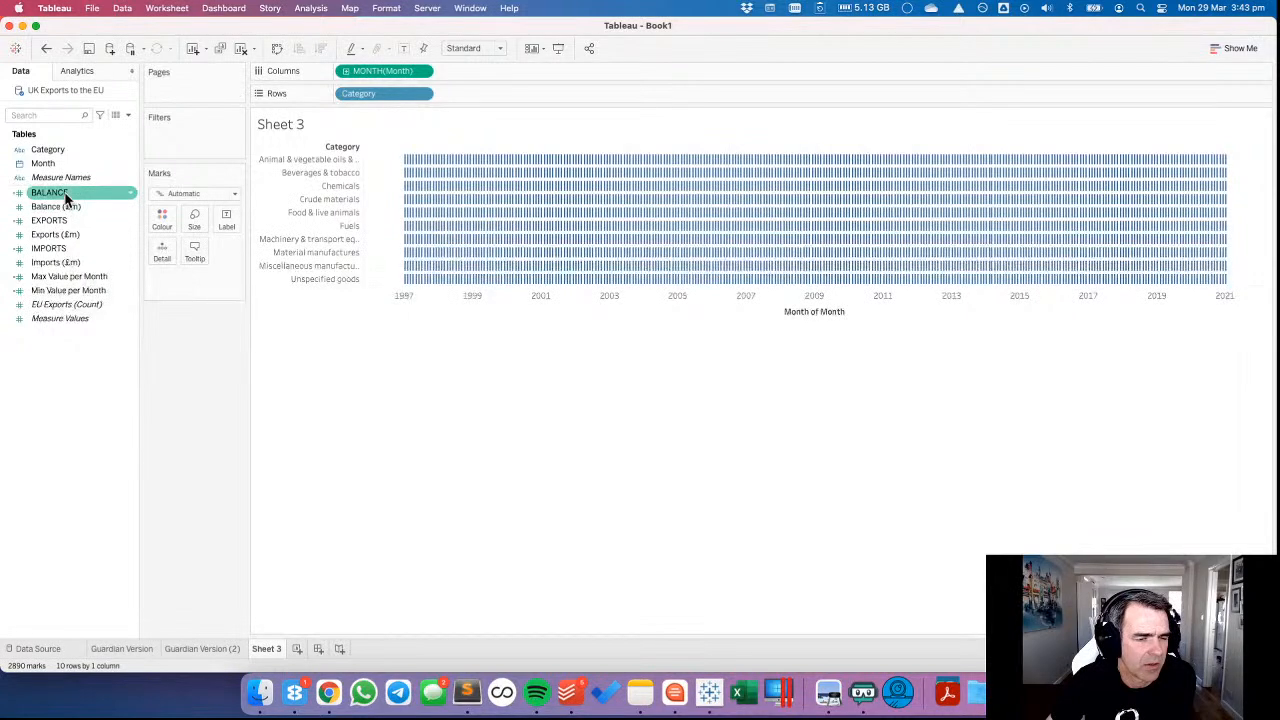
Plot EXPORTS and IMPORTS on a shared axis for each category, using independent axis ranges that exclude zero.
{"action": "left_click_drag", "start_coordinate": [60, 221], "coordinate": [468, 97]}
{"action": "left_click_drag", "start_coordinate": [45, 248], "coordinate": [330, 198]}
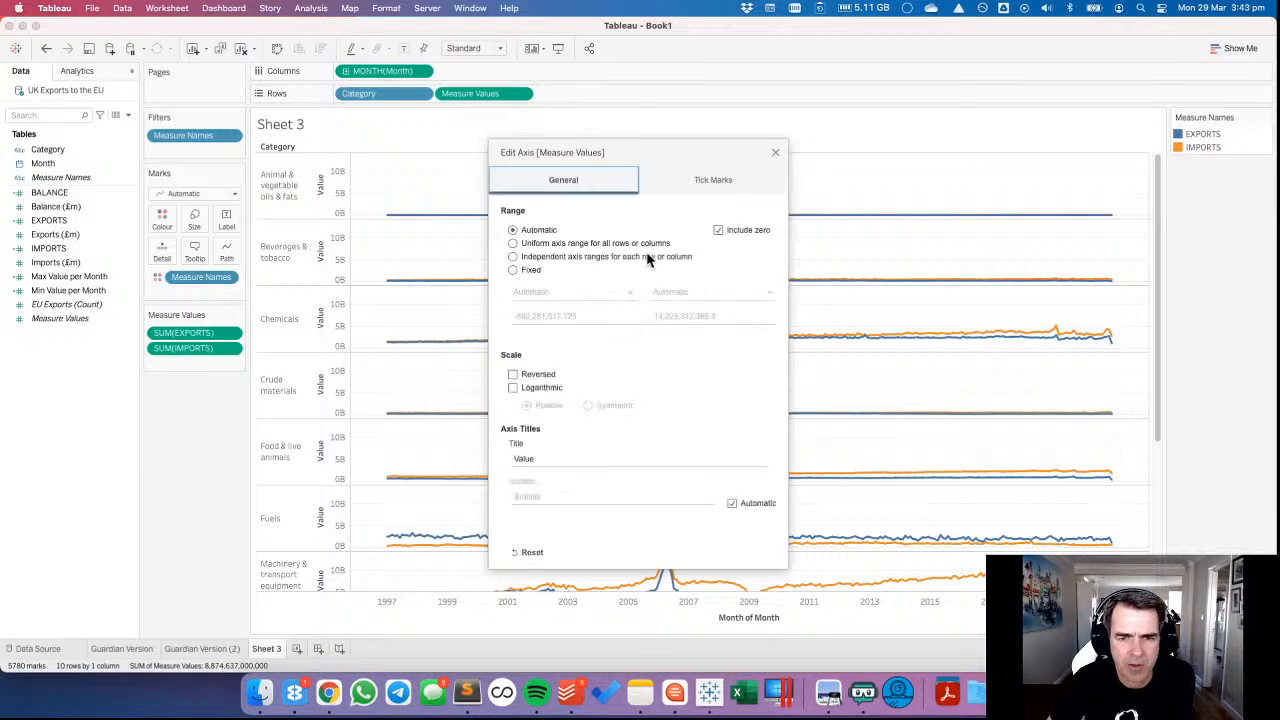
{"action": "left_click", "coordinate": [727, 230]}
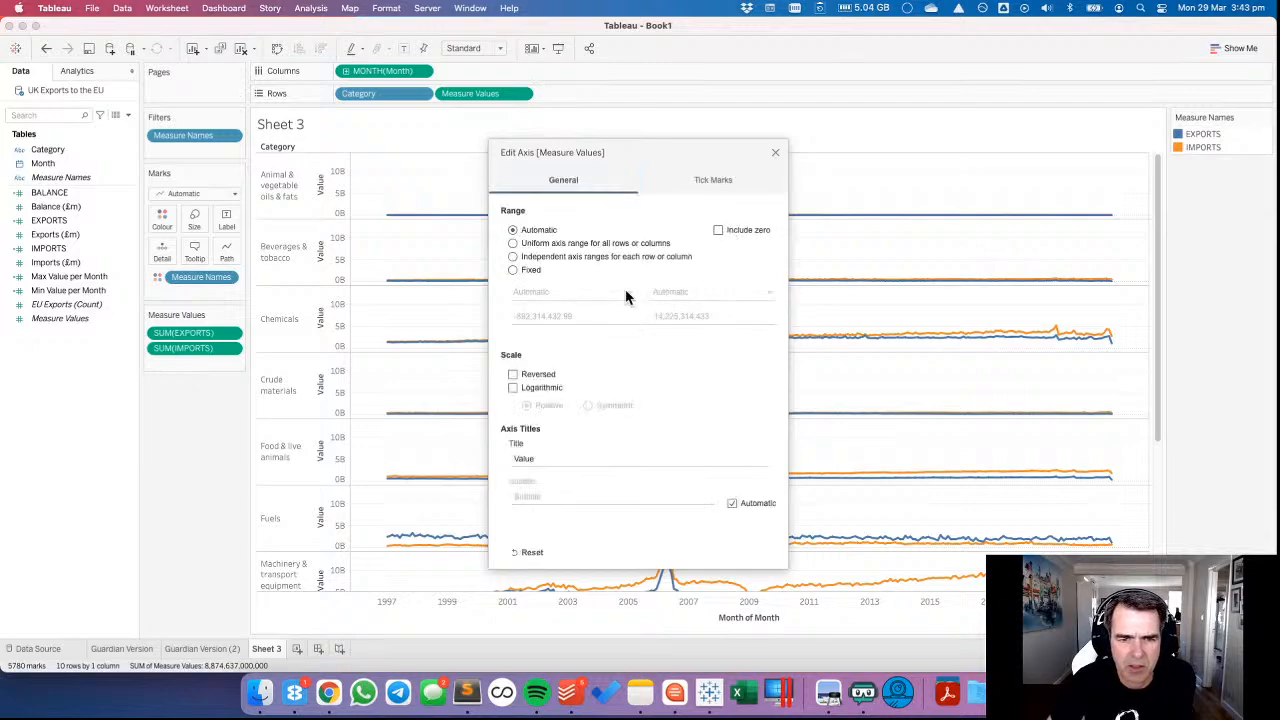
{"action": "left_click", "coordinate": [558, 257]}
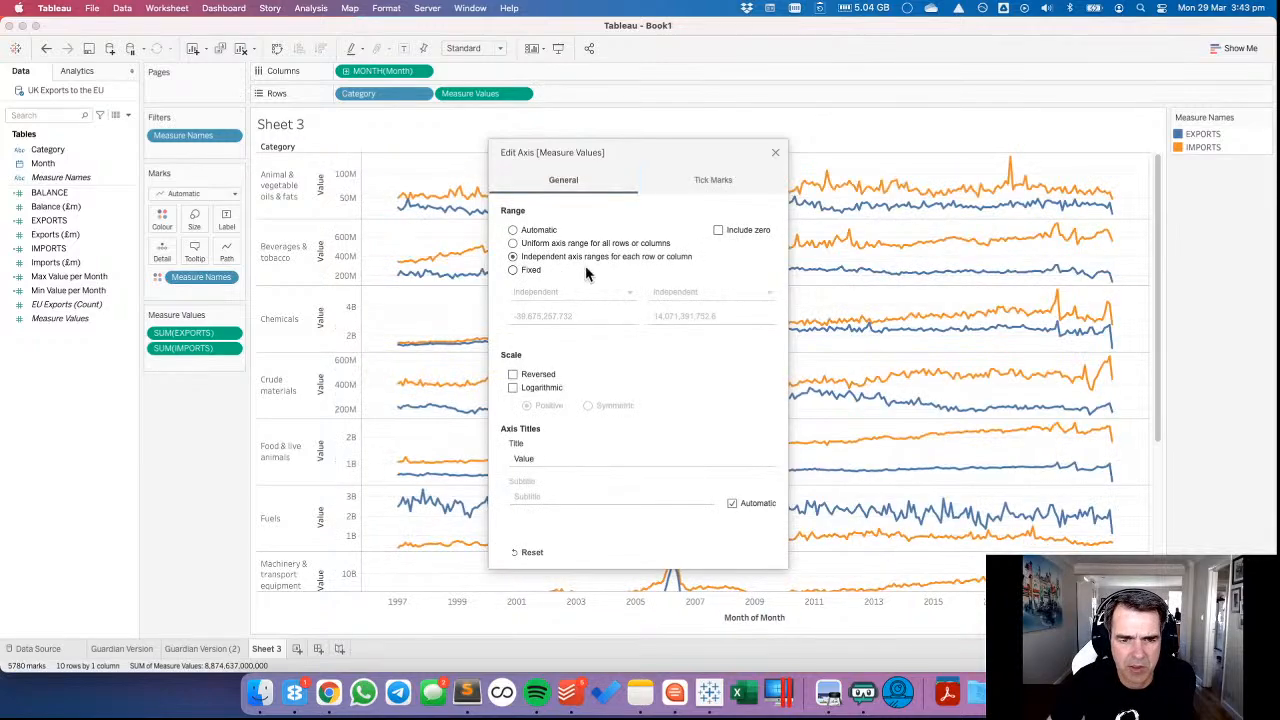
{"action": "left_click", "coordinate": [776, 155]}
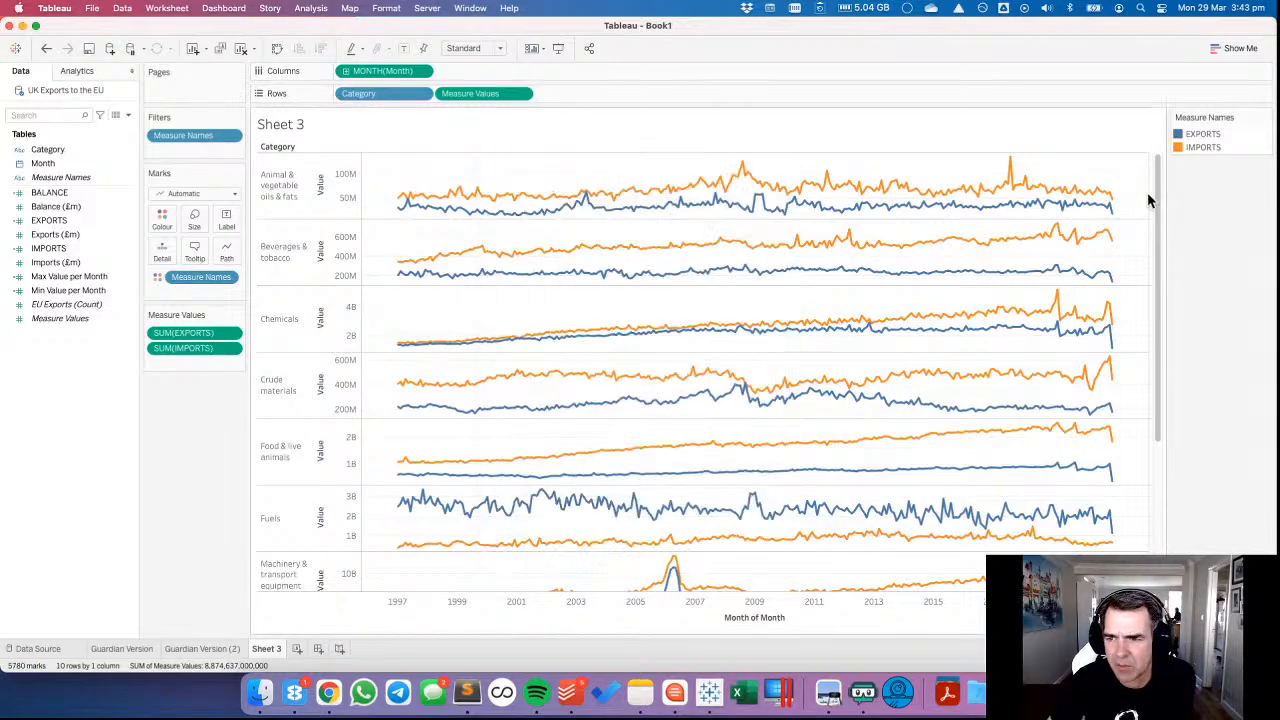
Narrow the Sheet 3 chart to less than half its width and look through the trends of all categories.
{"action": "left_click_drag", "start_coordinate": [1147, 193], "coordinate": [538, 186]}
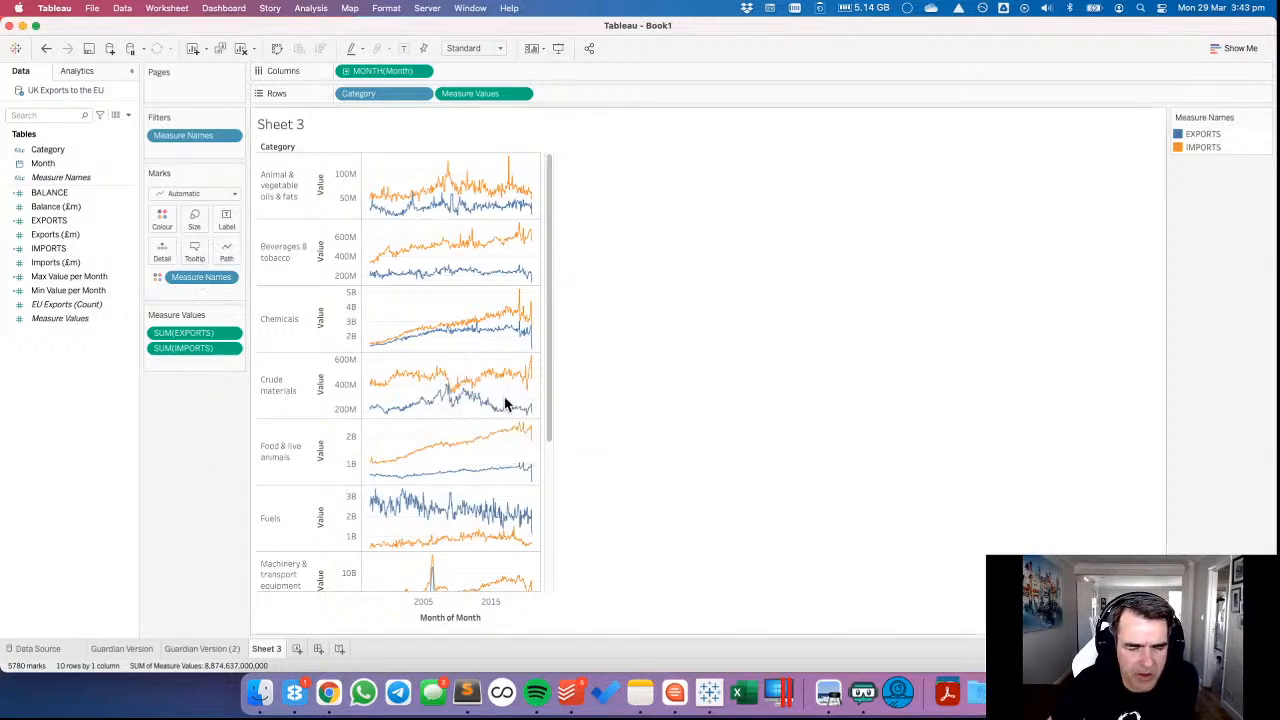
{"action": "left_click_drag", "start_coordinate": [549, 387], "coordinate": [548, 545]}
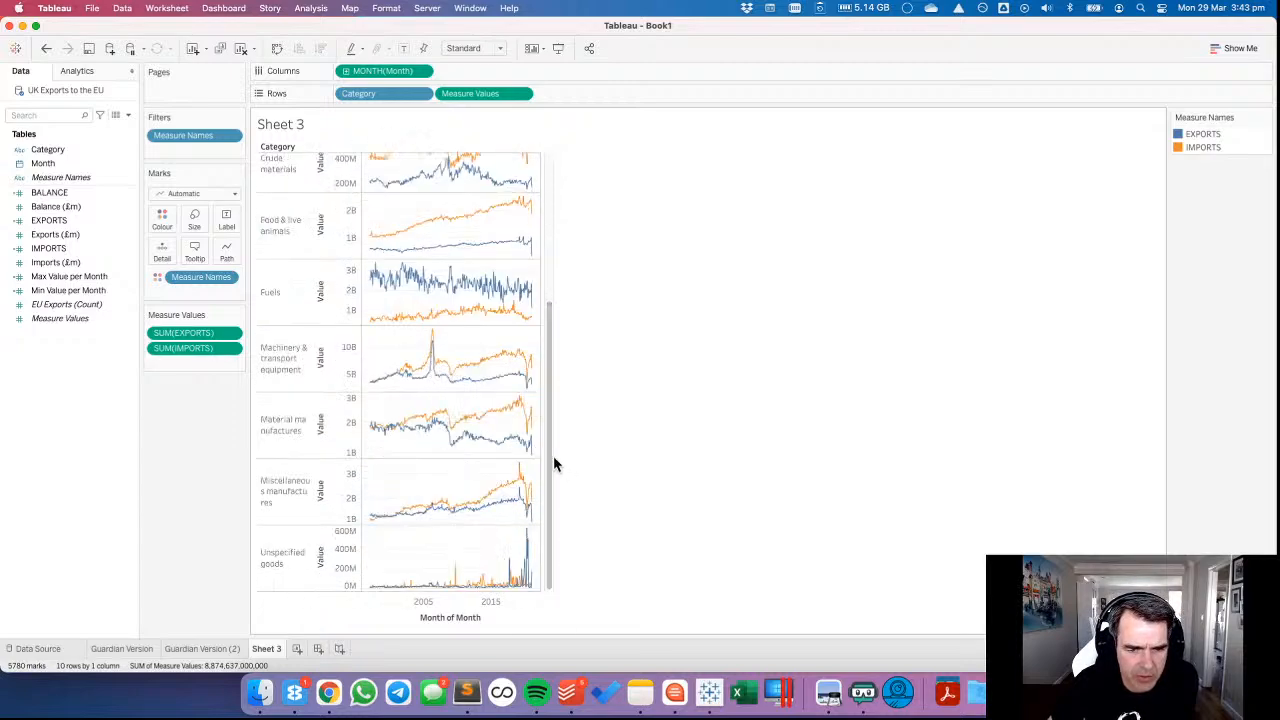
{"action": "left_click_drag", "start_coordinate": [548, 460], "coordinate": [547, 503]}
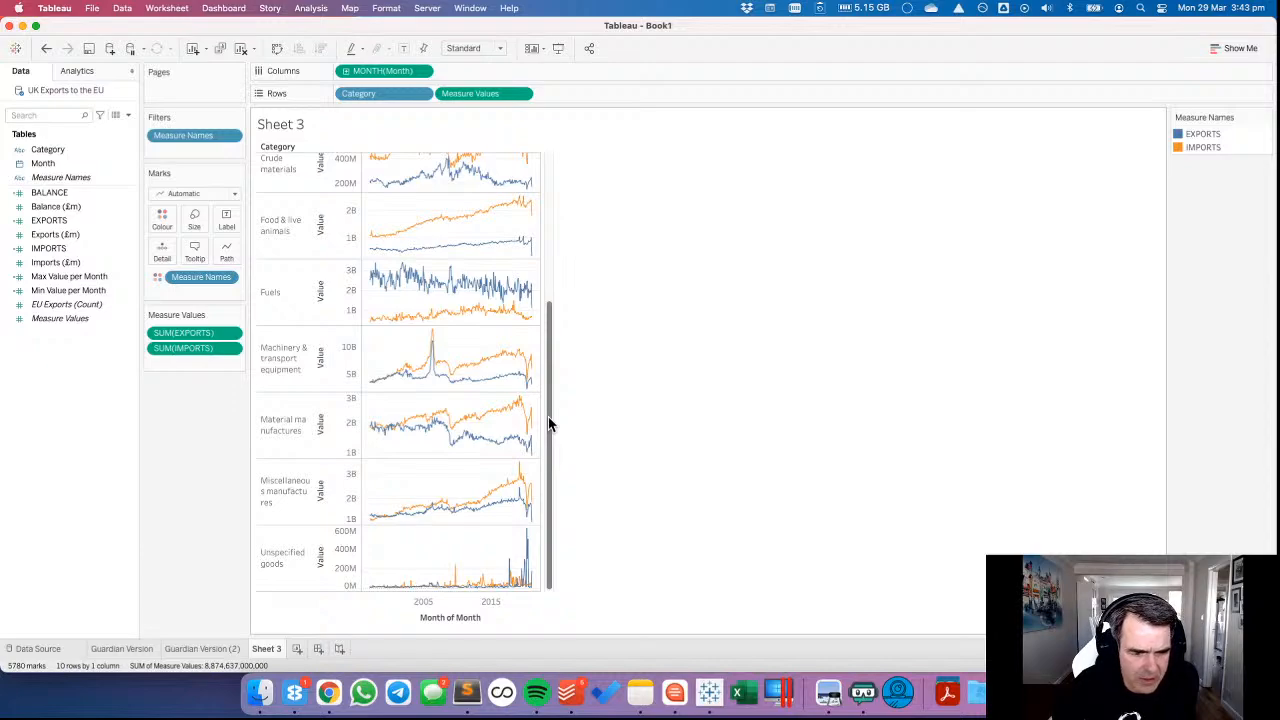
{"action": "left_click_drag", "start_coordinate": [549, 424], "coordinate": [571, 194]}
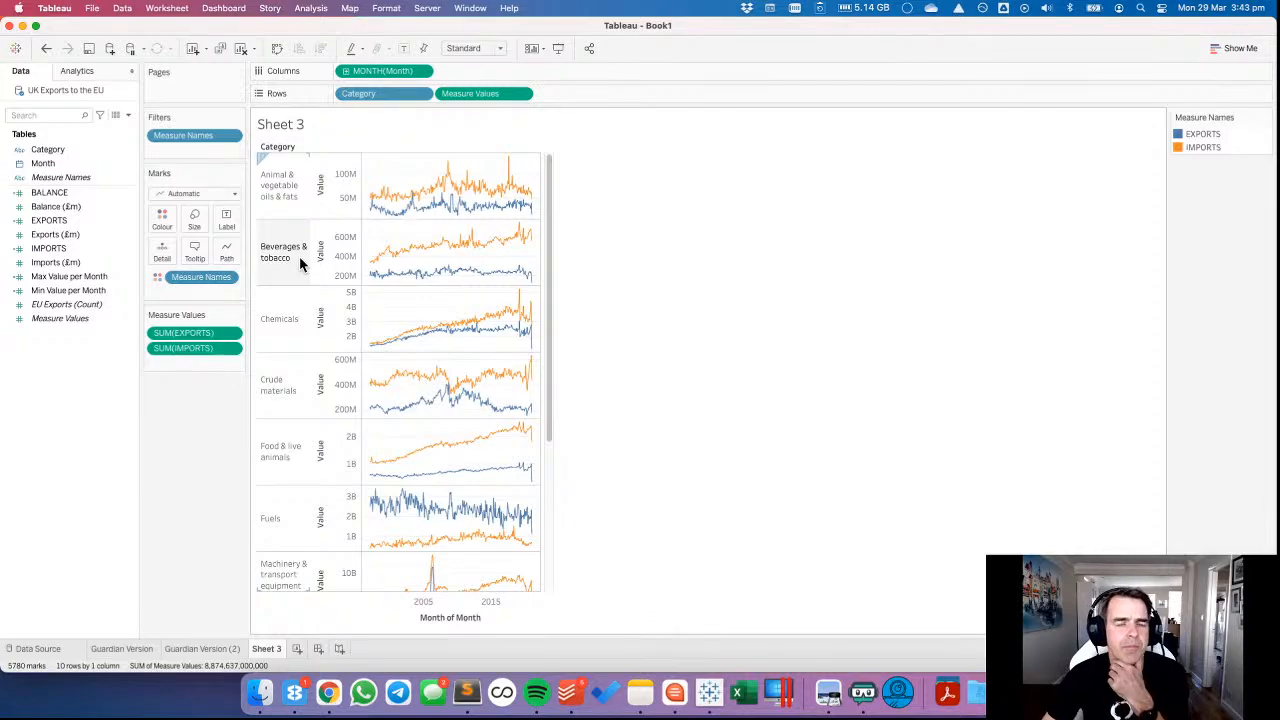
Duplicate Sheet 3 and replace the combined measures on the copy's Rows with BALANCE.
{"action": "right_click", "coordinate": [272, 651]}
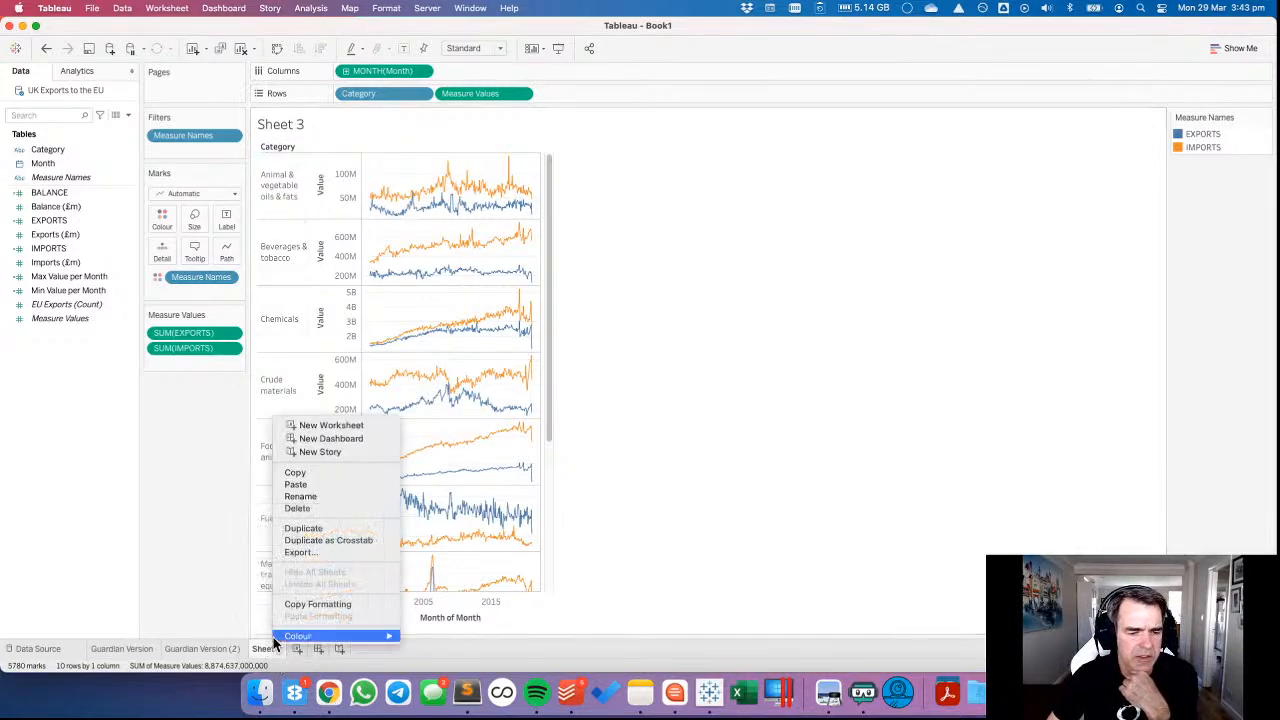
{"action": "left_click", "coordinate": [300, 529]}
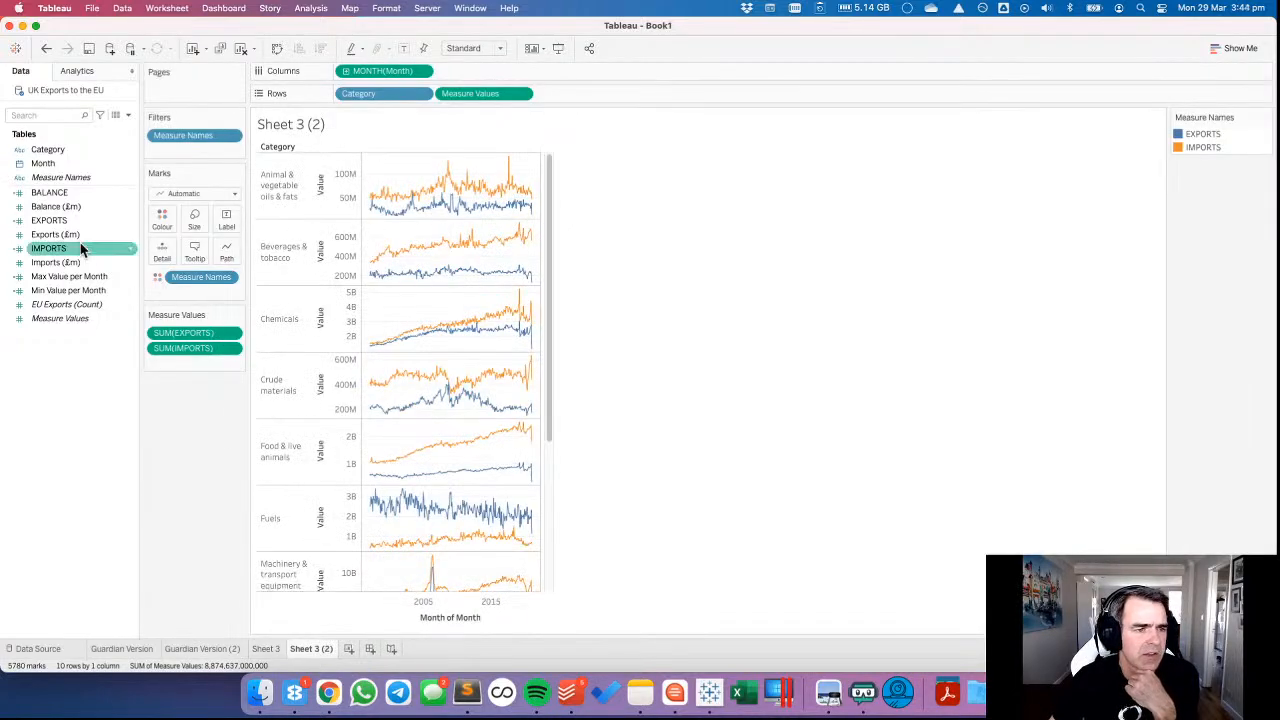
{"action": "left_click_drag", "start_coordinate": [55, 193], "coordinate": [482, 100]}
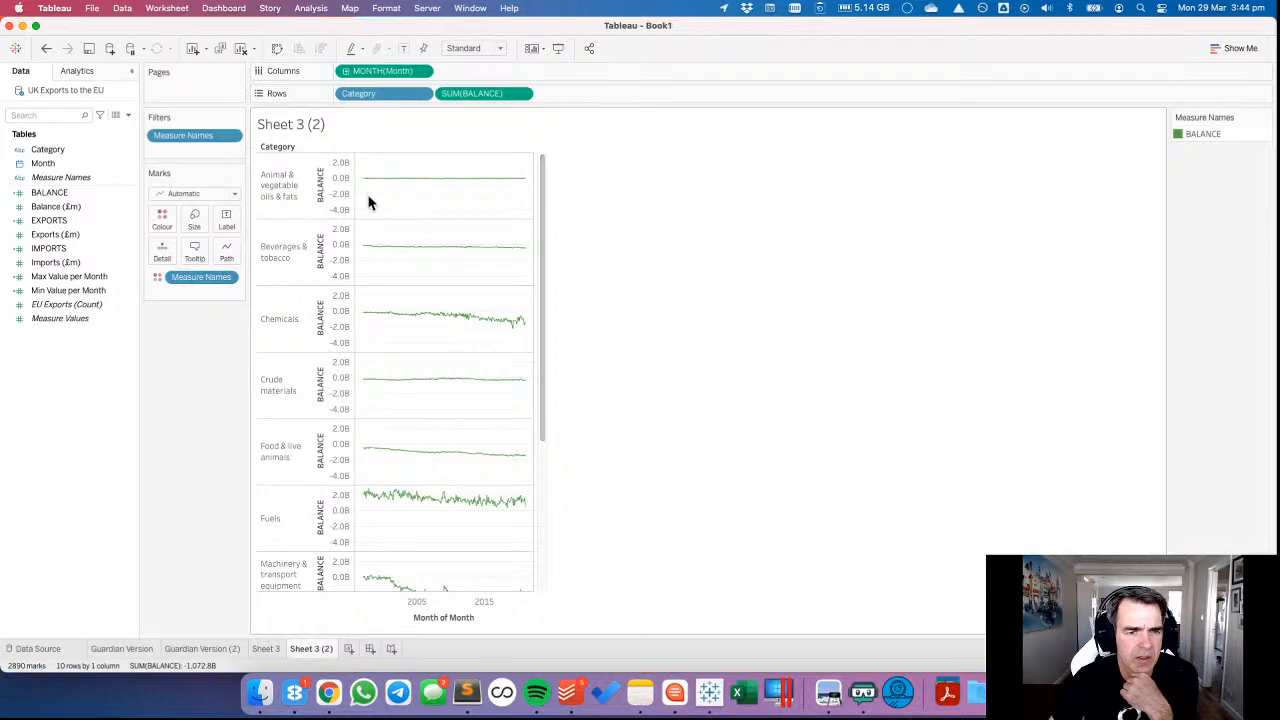
Give the BALANCE axis independent ranges for each category and remove Measure Names from colour.
{"action": "double_click", "coordinate": [335, 197]}
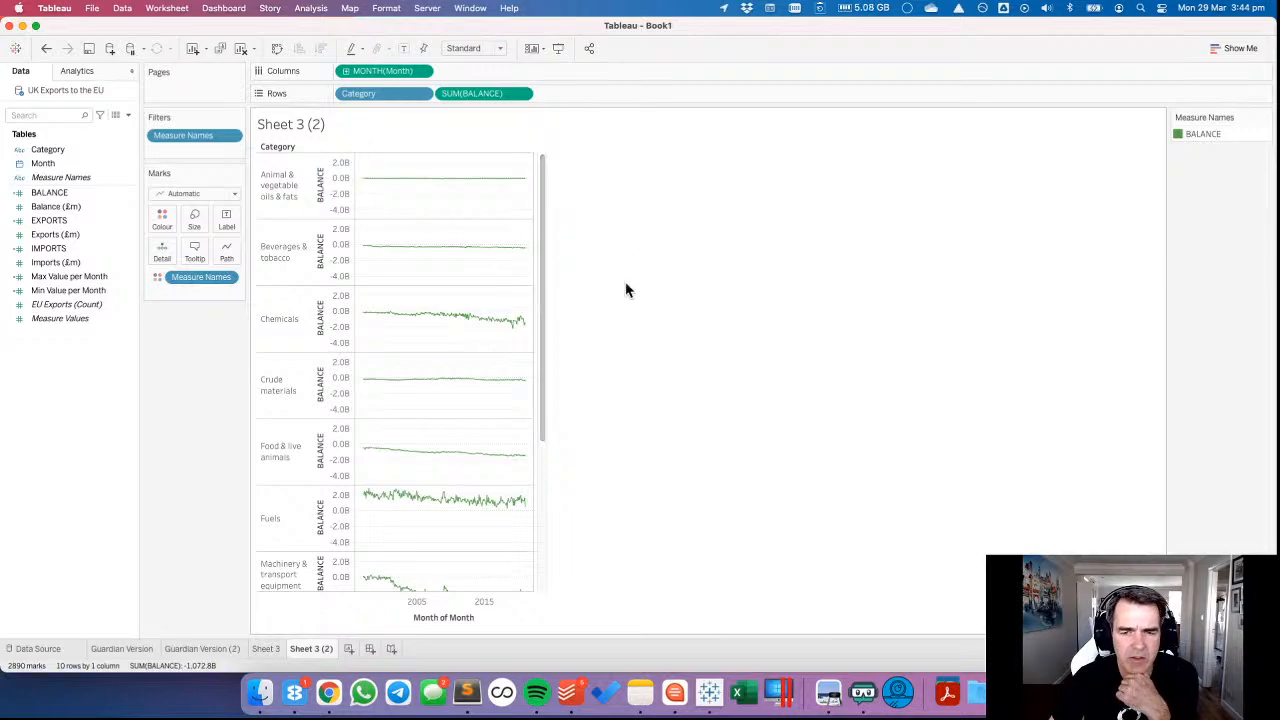
{"action": "left_click", "coordinate": [555, 254]}
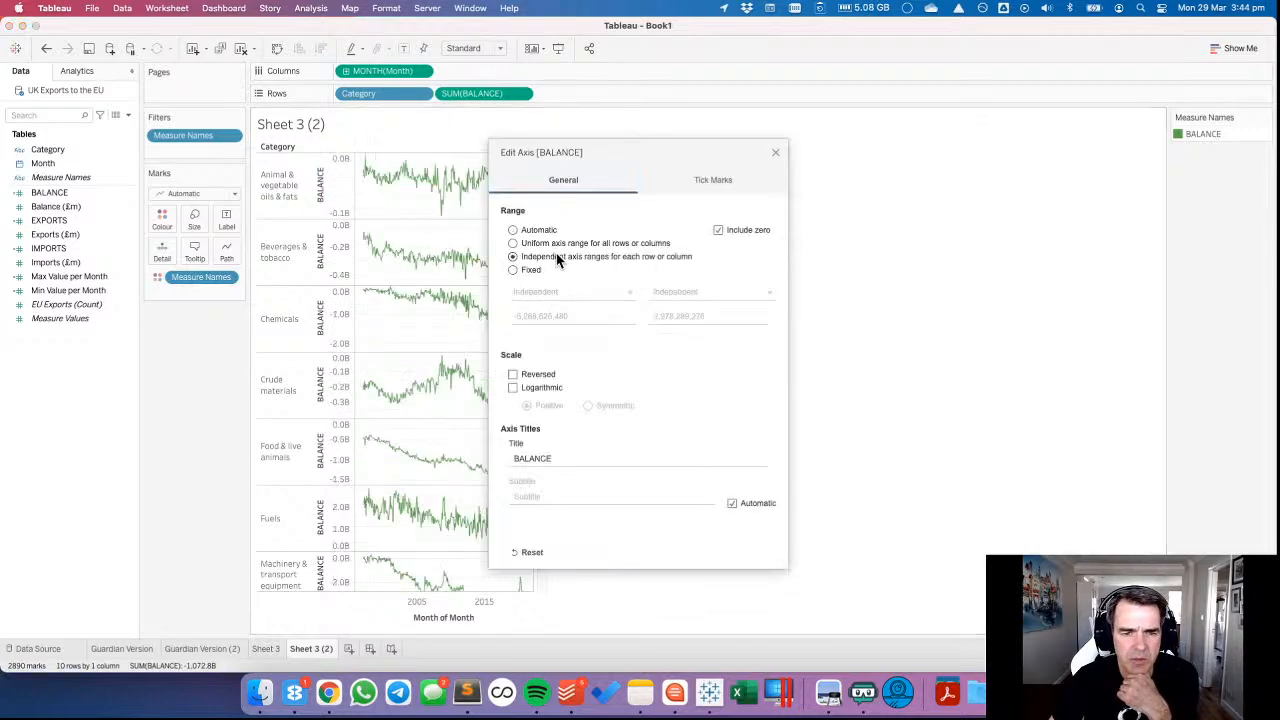
{"action": "left_click", "coordinate": [775, 152]}
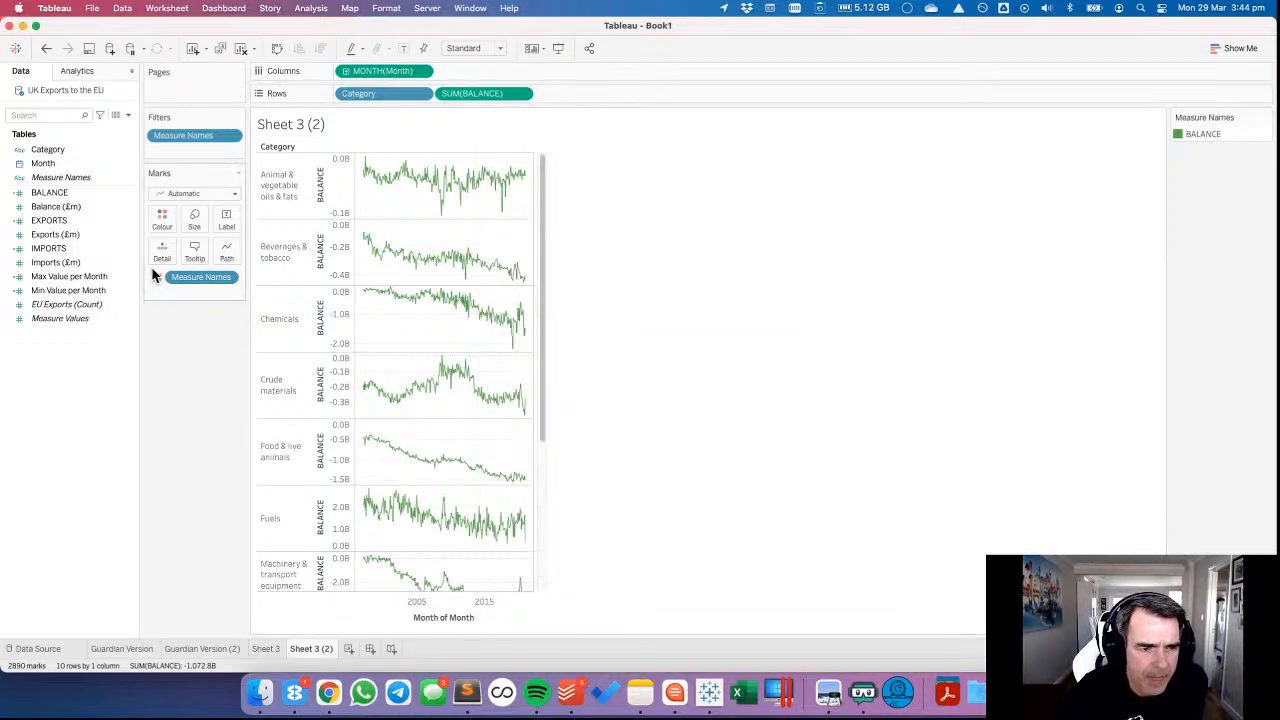
{"action": "left_click_drag", "start_coordinate": [157, 277], "coordinate": [216, 370]}
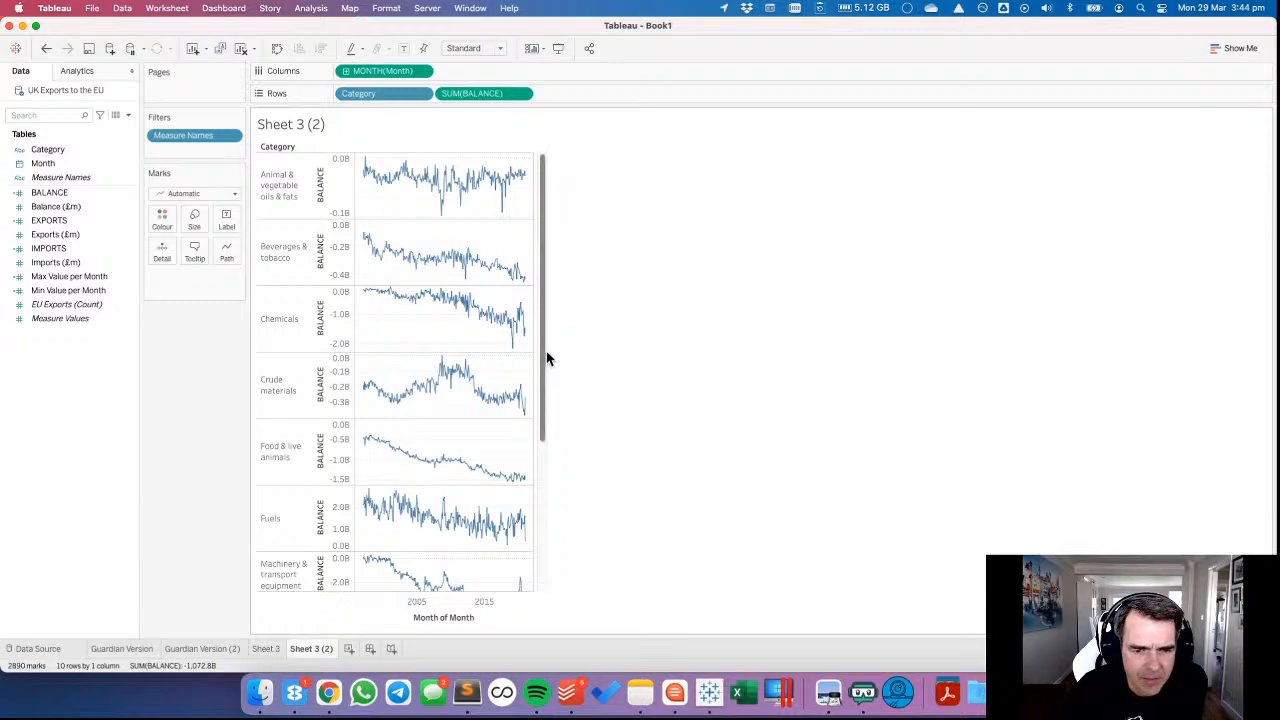
{"action": "left_click_drag", "start_coordinate": [546, 357], "coordinate": [526, 180]}
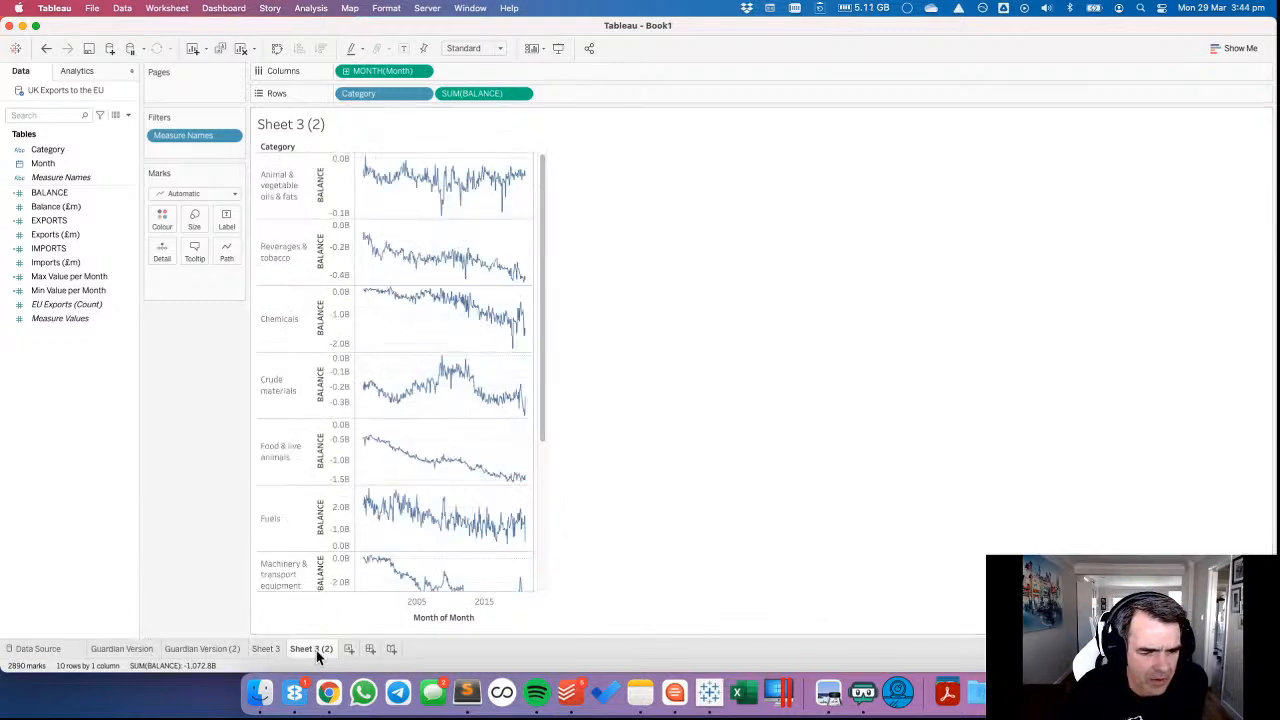
Duplicate the Guardian Version worksheet and add a second copy of SUM(EXPORTS) to the duplicate's Rows.
{"action": "left_click", "coordinate": [123, 650]}
{"action": "right_click", "coordinate": [123, 650]}
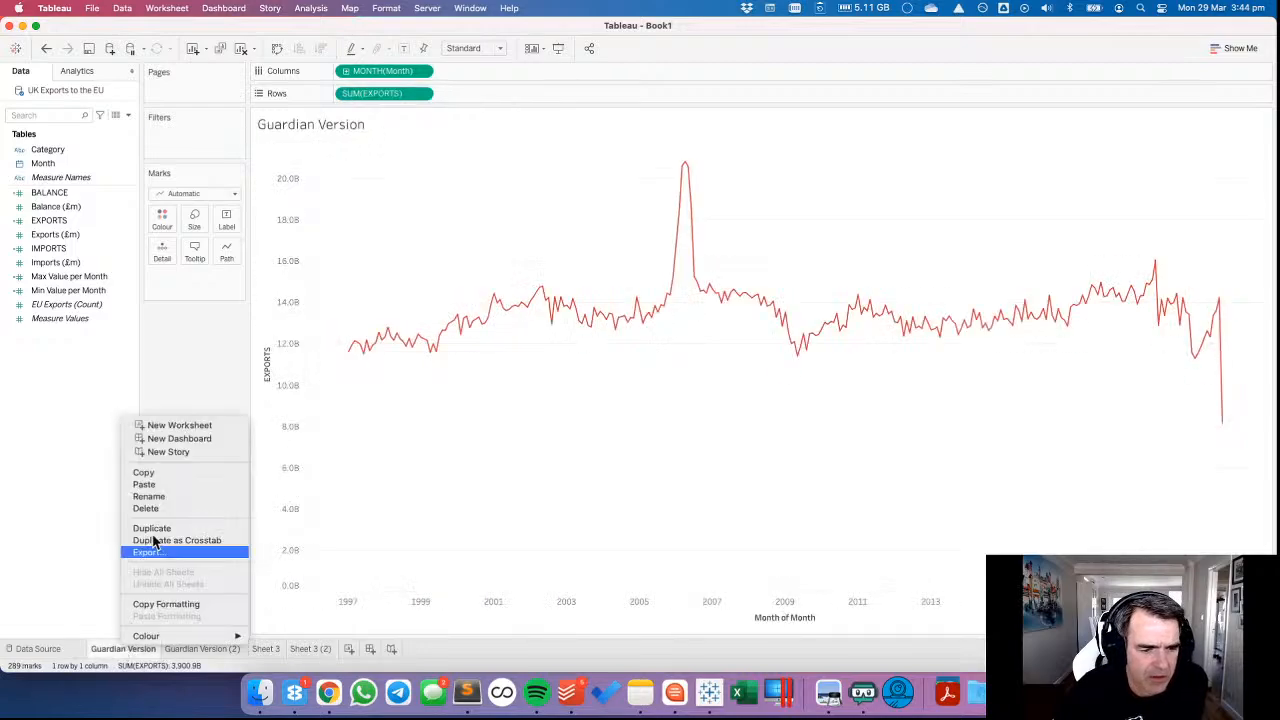
{"action": "left_click", "coordinate": [243, 315]}
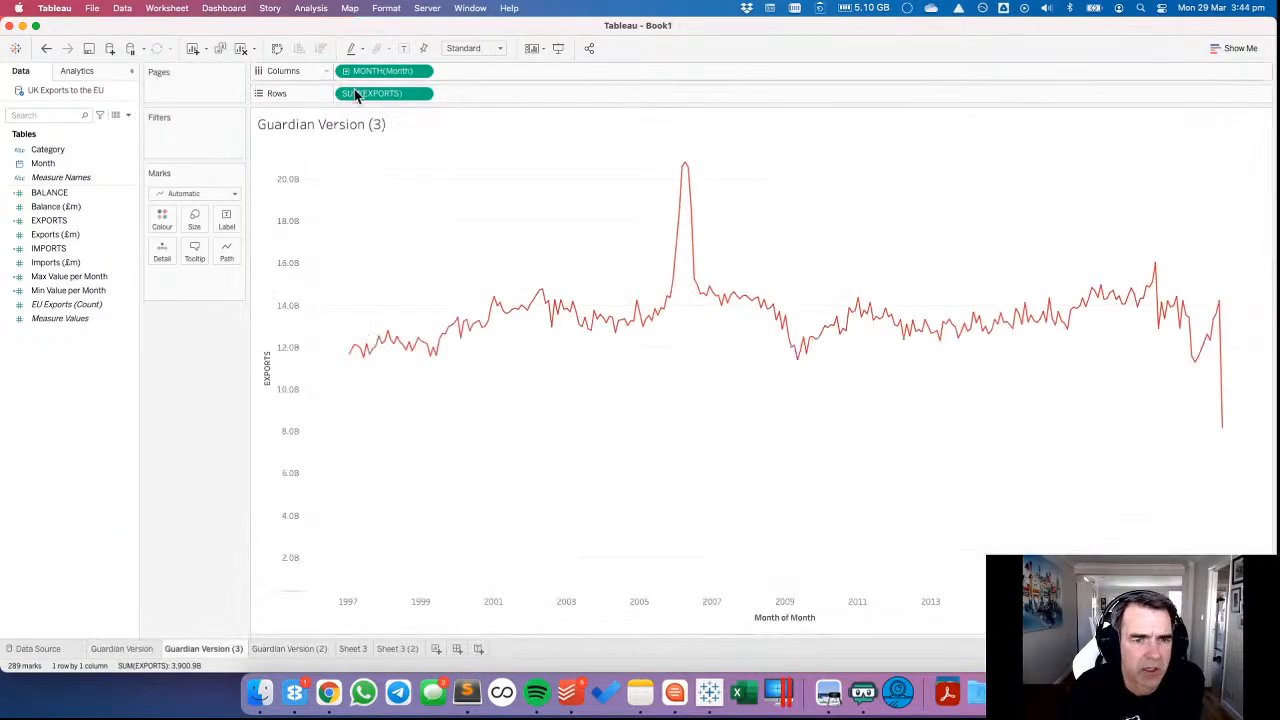
{"action": "left_click_drag", "start_coordinate": [369, 92], "coordinate": [471, 94]}
Turn the second EXPORTS measure into a moving average table calculation over the previous 5 values plus the current value.
{"action": "left_click", "coordinate": [520, 94]}
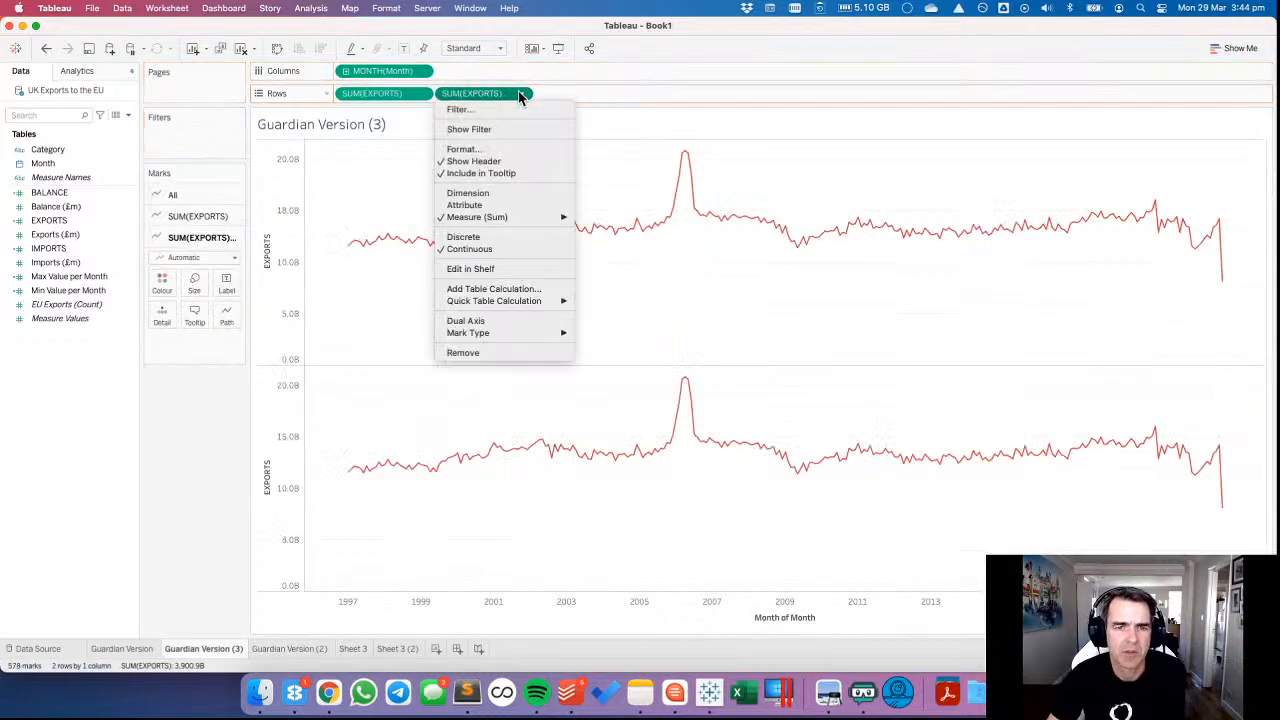
{"action": "left_click", "coordinate": [527, 289]}
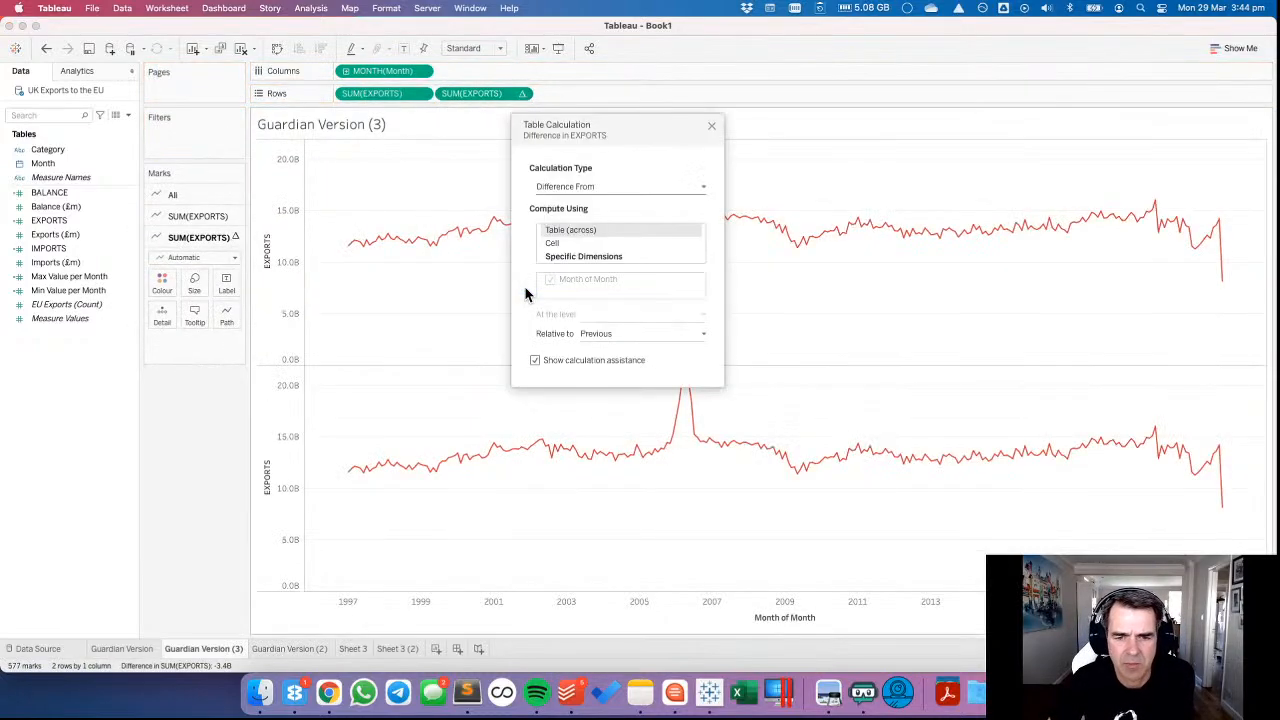
{"action": "left_click", "coordinate": [563, 191]}
{"action": "left_click", "coordinate": [560, 277]}
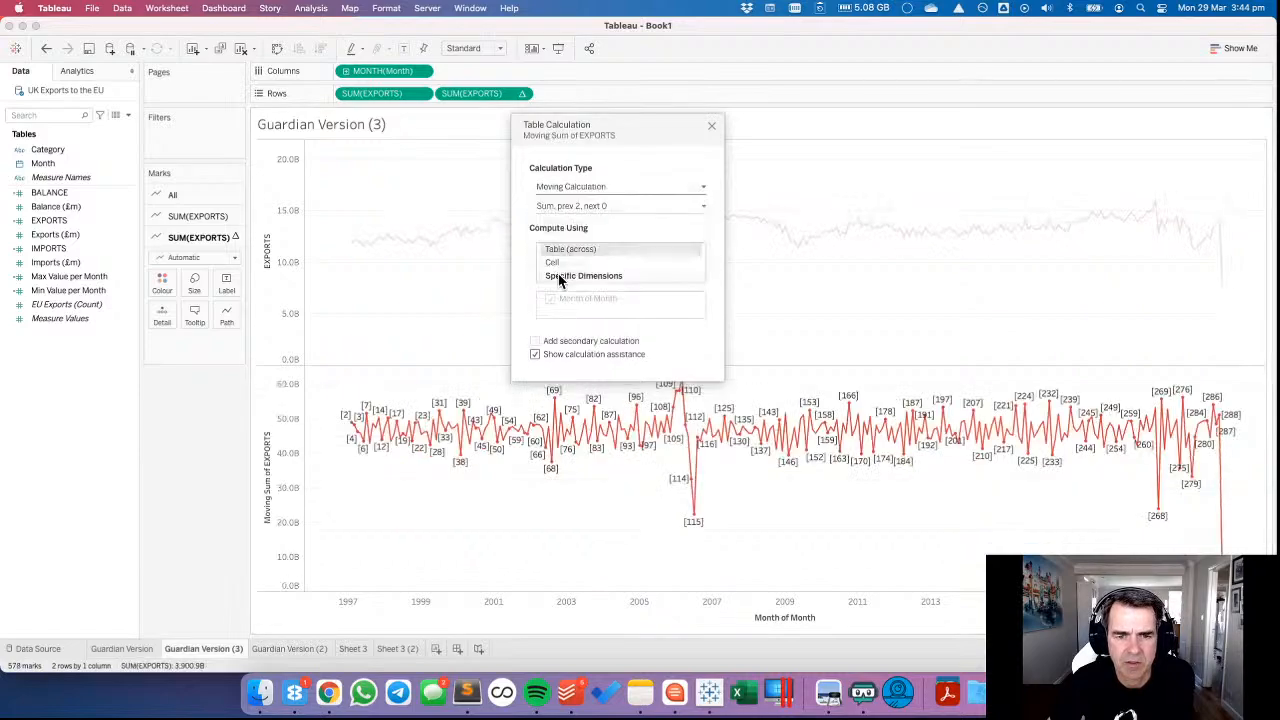
{"action": "left_click", "coordinate": [560, 208]}
{"action": "left_click", "coordinate": [556, 243]}
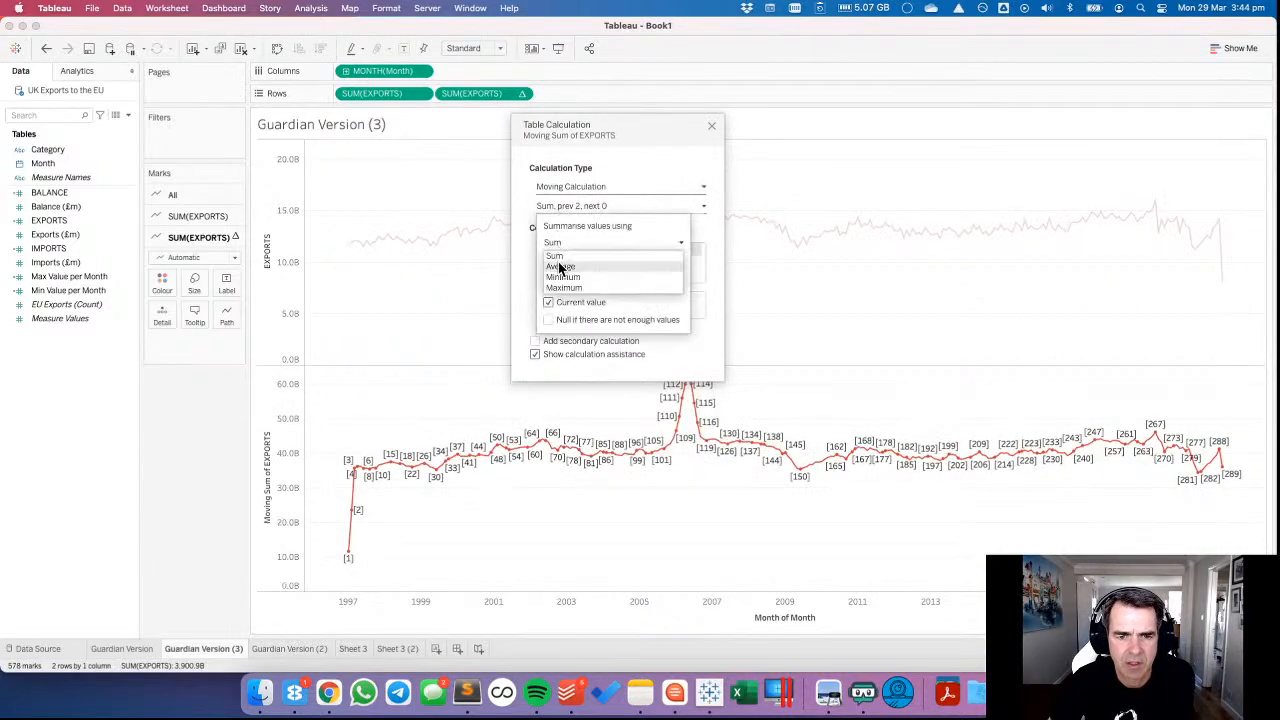
{"action": "left_click", "coordinate": [560, 267]}
{"action": "left_click", "coordinate": [678, 261]}
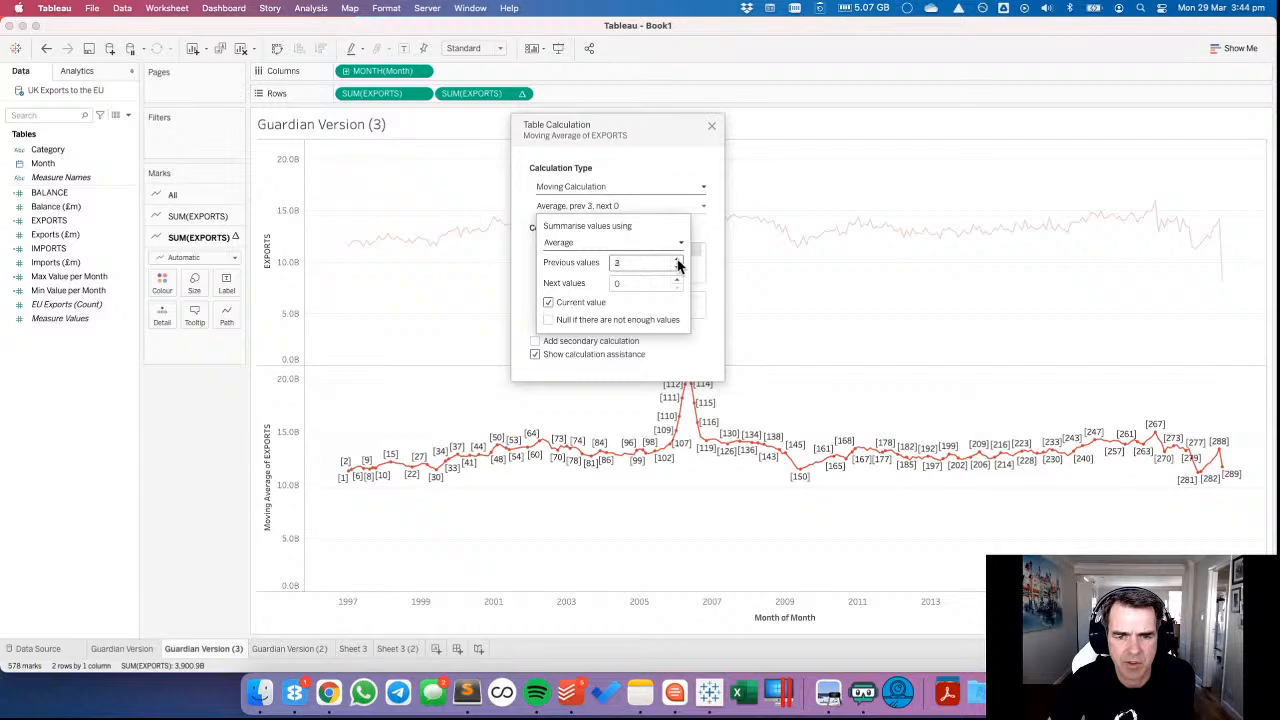
{"action": "left_click", "coordinate": [678, 261]}
{"action": "left_click", "coordinate": [678, 261]}
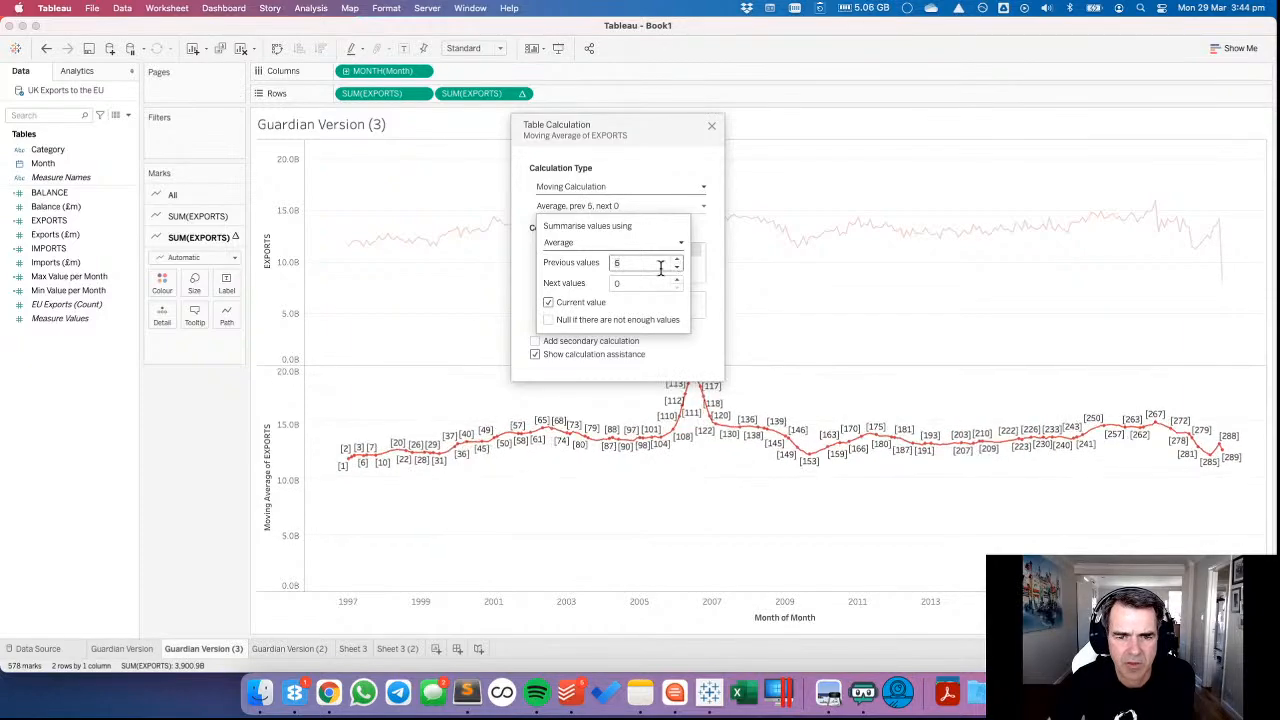
{"action": "left_click", "coordinate": [712, 127]}
{"action": "left_click", "coordinate": [712, 127]}
Combine EXPORTS and its moving average on one axis and colour the lines by Measure Names.
{"action": "left_click_drag", "start_coordinate": [489, 98], "coordinate": [308, 232]}
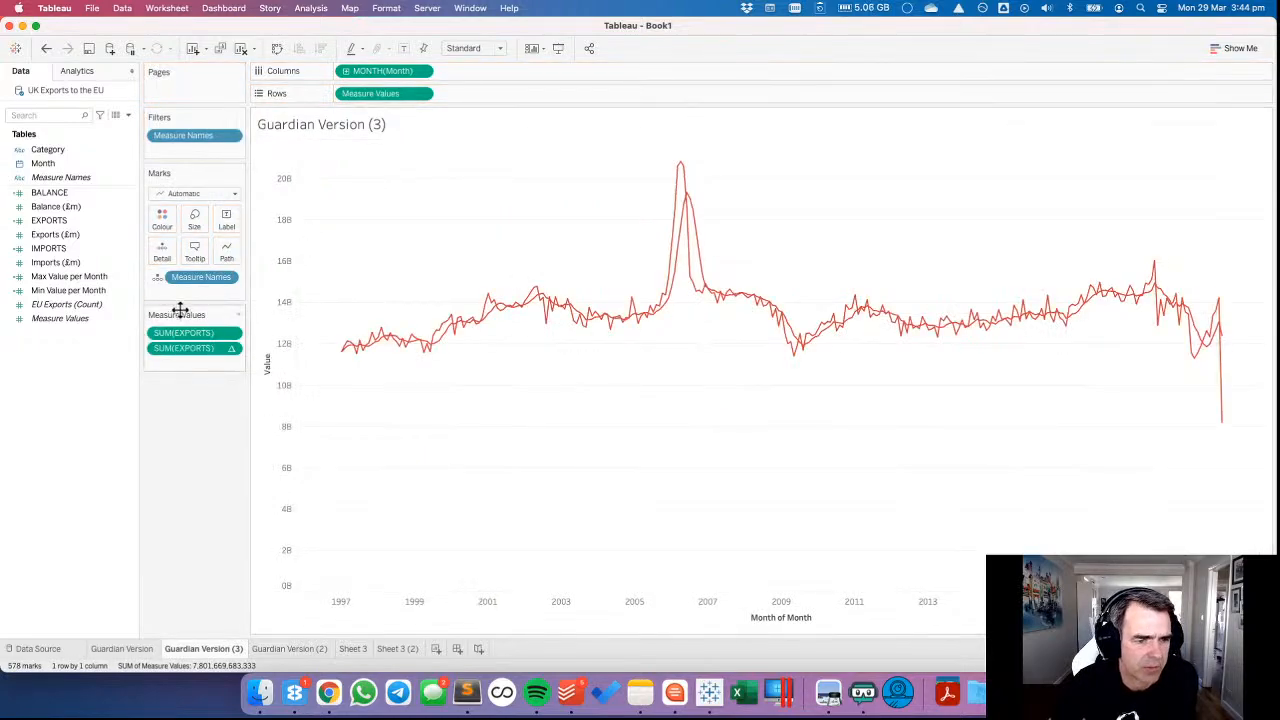
{"action": "left_click", "coordinate": [158, 281]}
{"action": "left_click", "coordinate": [176, 293]}
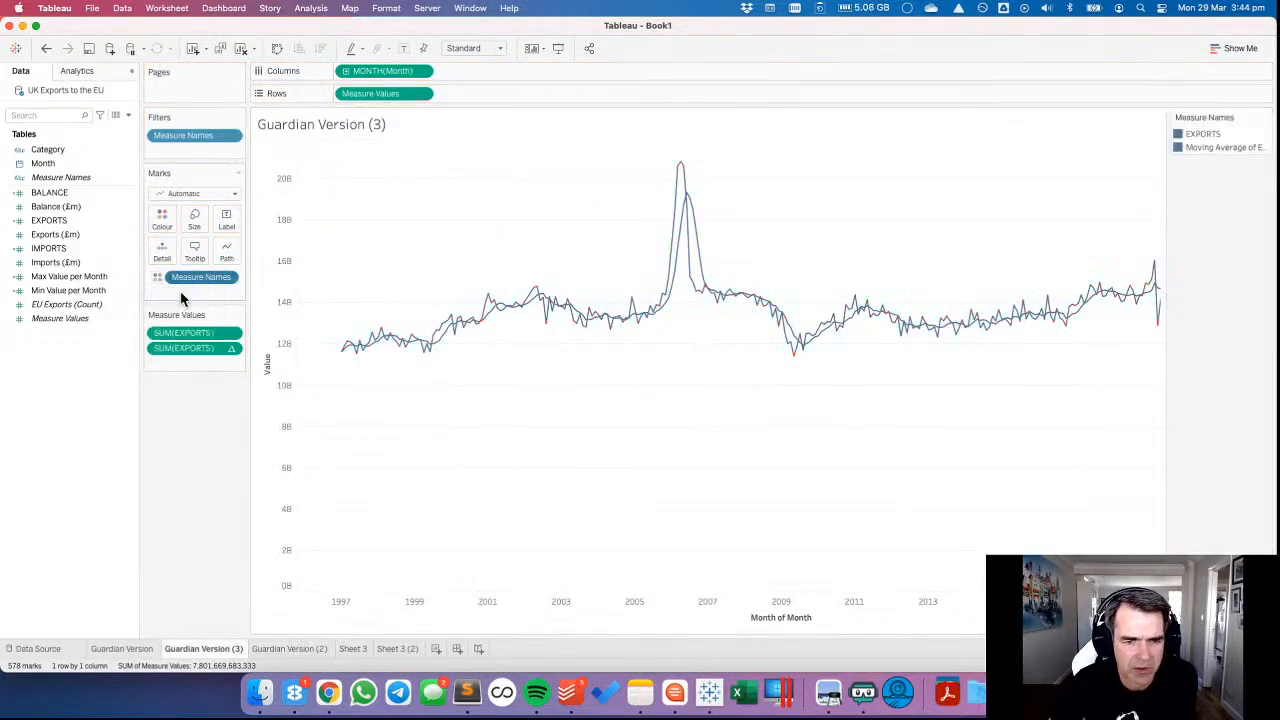
Colour the EXPORTS line red and its moving average line black, using the White to Black palette for the black.
{"action": "double_click", "coordinate": [1228, 140]}
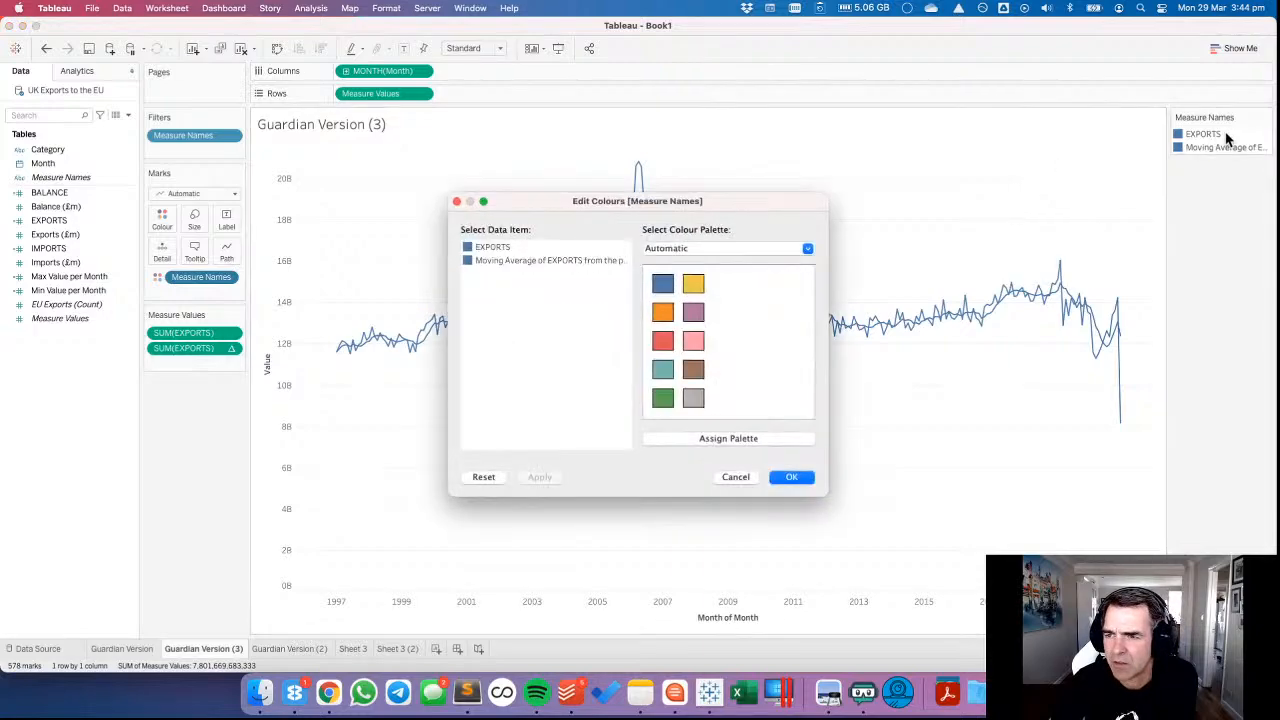
{"action": "left_click", "coordinate": [468, 248]}
{"action": "left_click", "coordinate": [662, 341]}
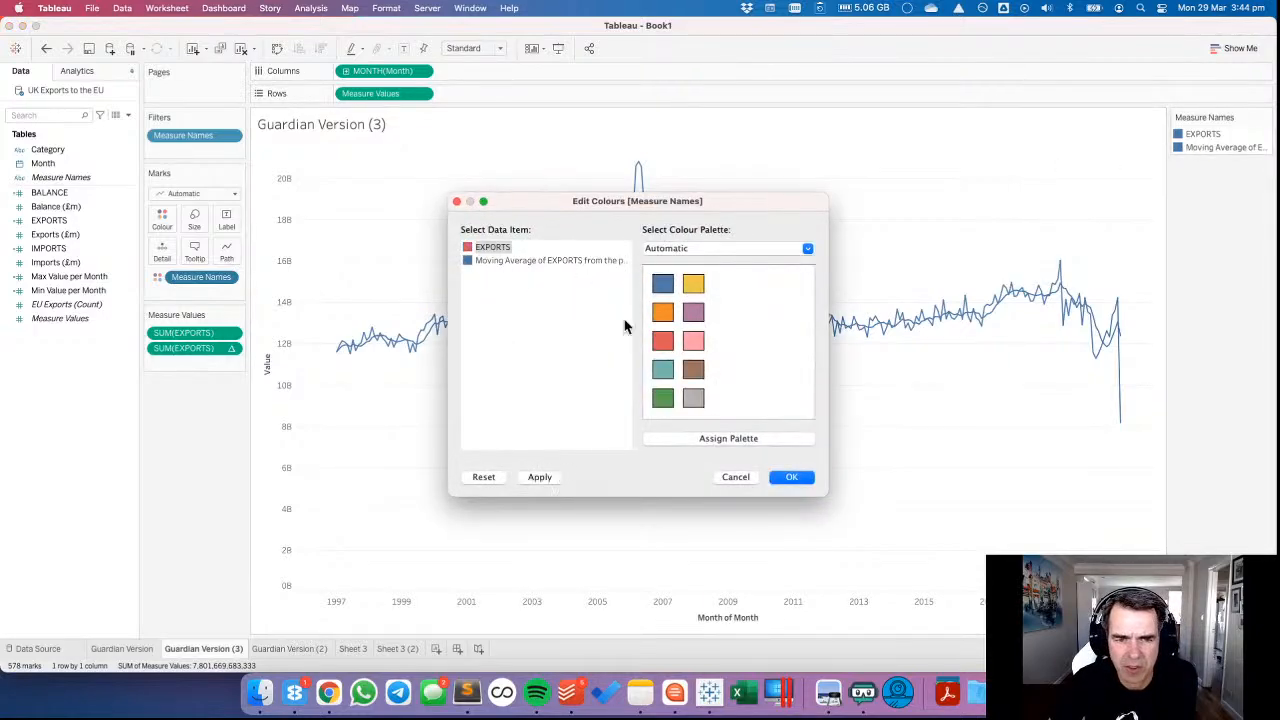
{"action": "left_click", "coordinate": [694, 250]}
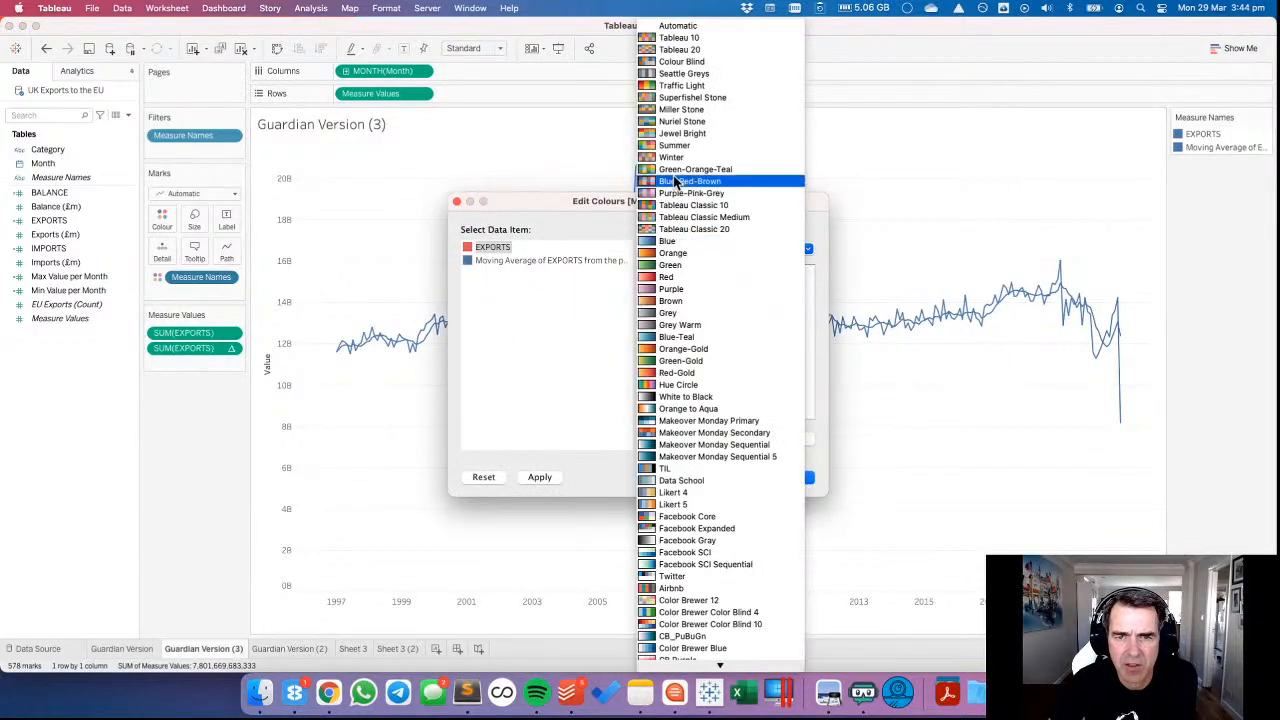
{"action": "left_click", "coordinate": [680, 85]}
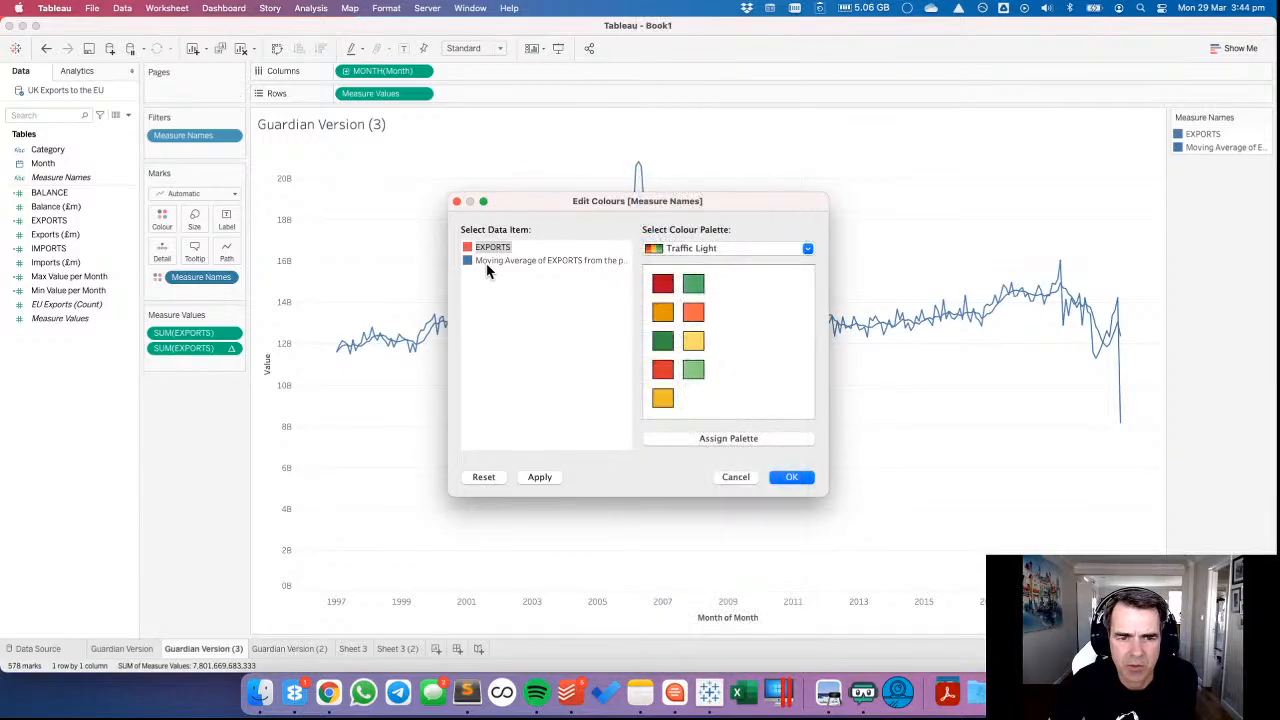
{"action": "left_click", "coordinate": [694, 252]}
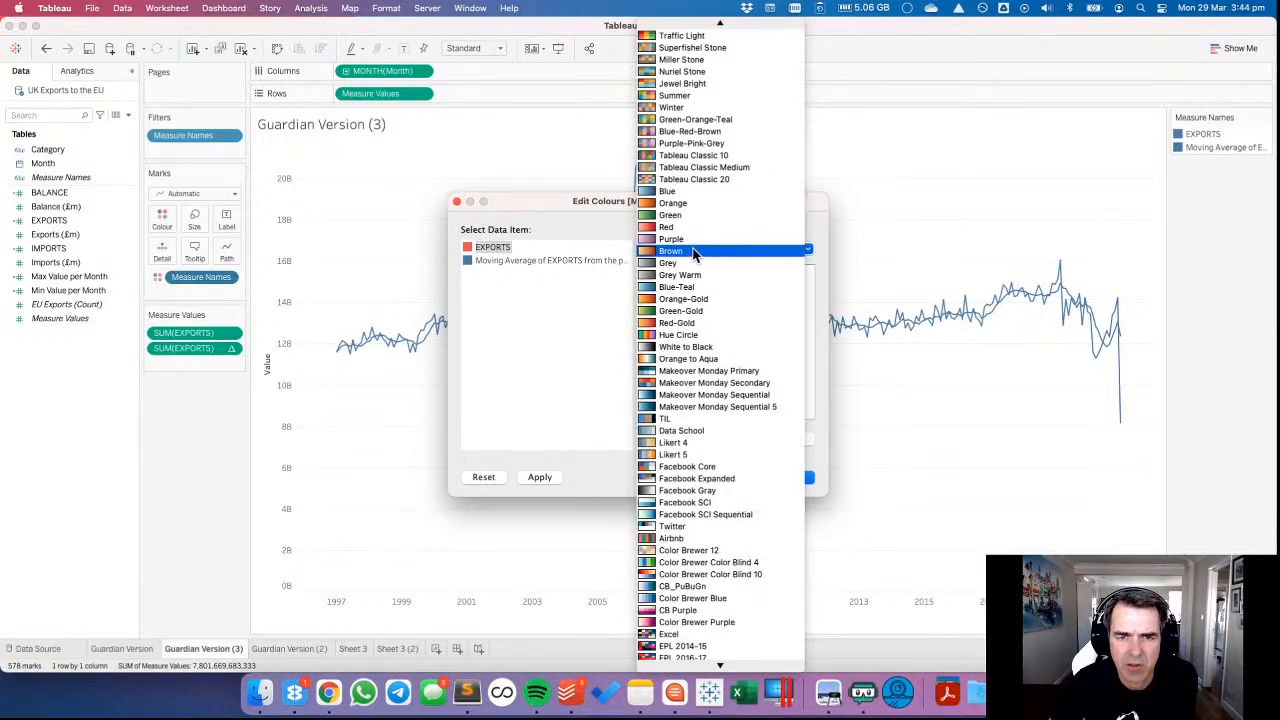
{"action": "left_click", "coordinate": [687, 350]}
{"action": "left_click", "coordinate": [540, 260]}
{"action": "left_click", "coordinate": [754, 398]}
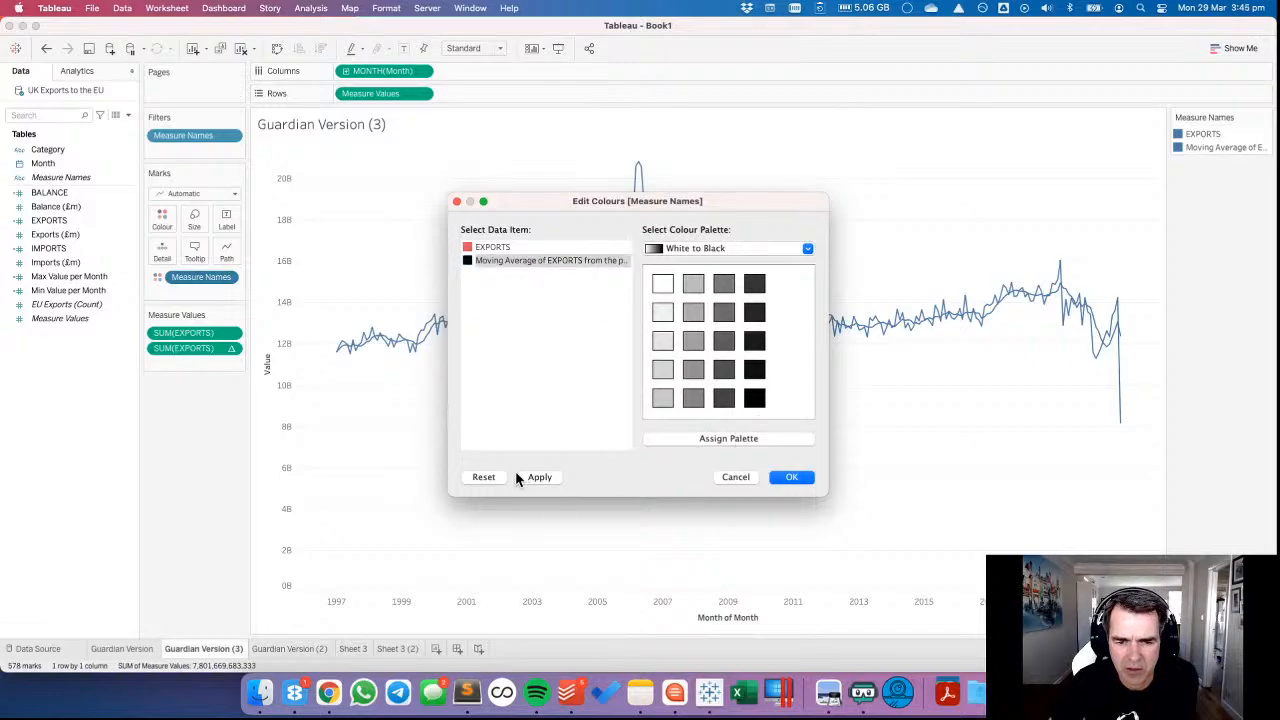
{"action": "left_click", "coordinate": [536, 477]}
{"action": "left_click", "coordinate": [791, 477]}
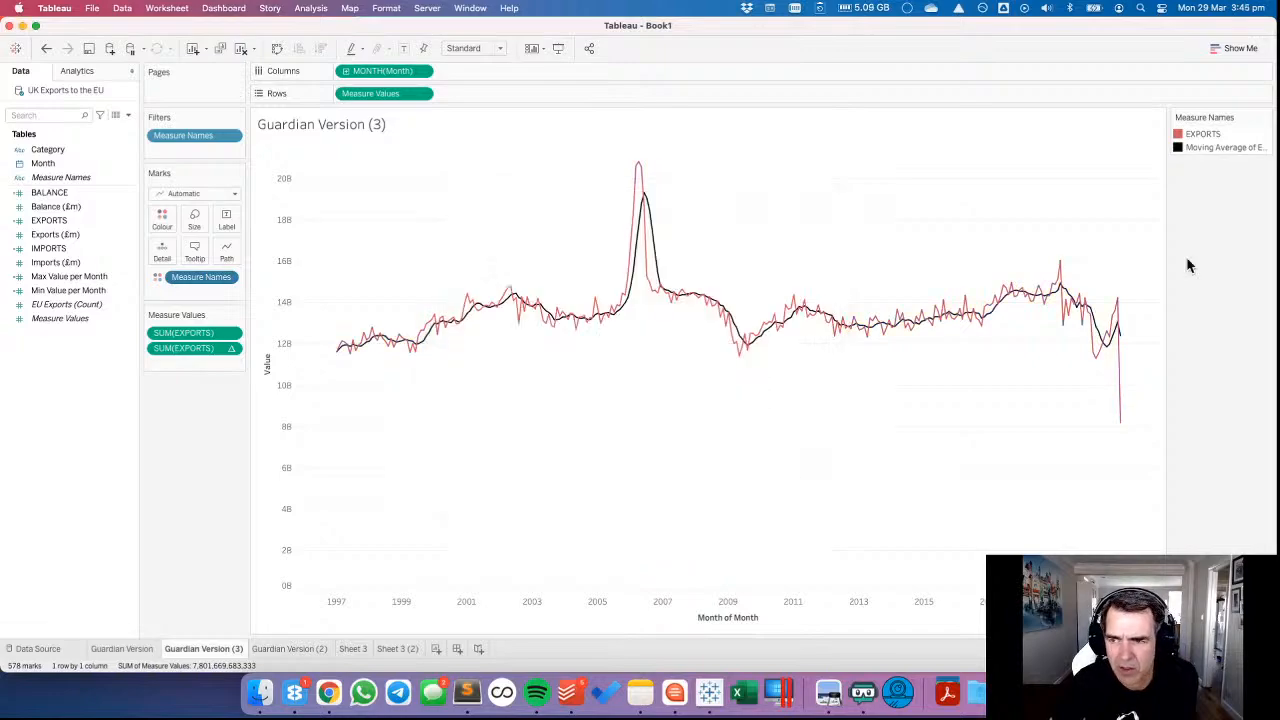
Reorder the Measure Names legend so the moving average comes before EXPORTS, and inspect the moving average's 2006 peak.
{"action": "left_click_drag", "start_coordinate": [1222, 147], "coordinate": [1222, 134]}
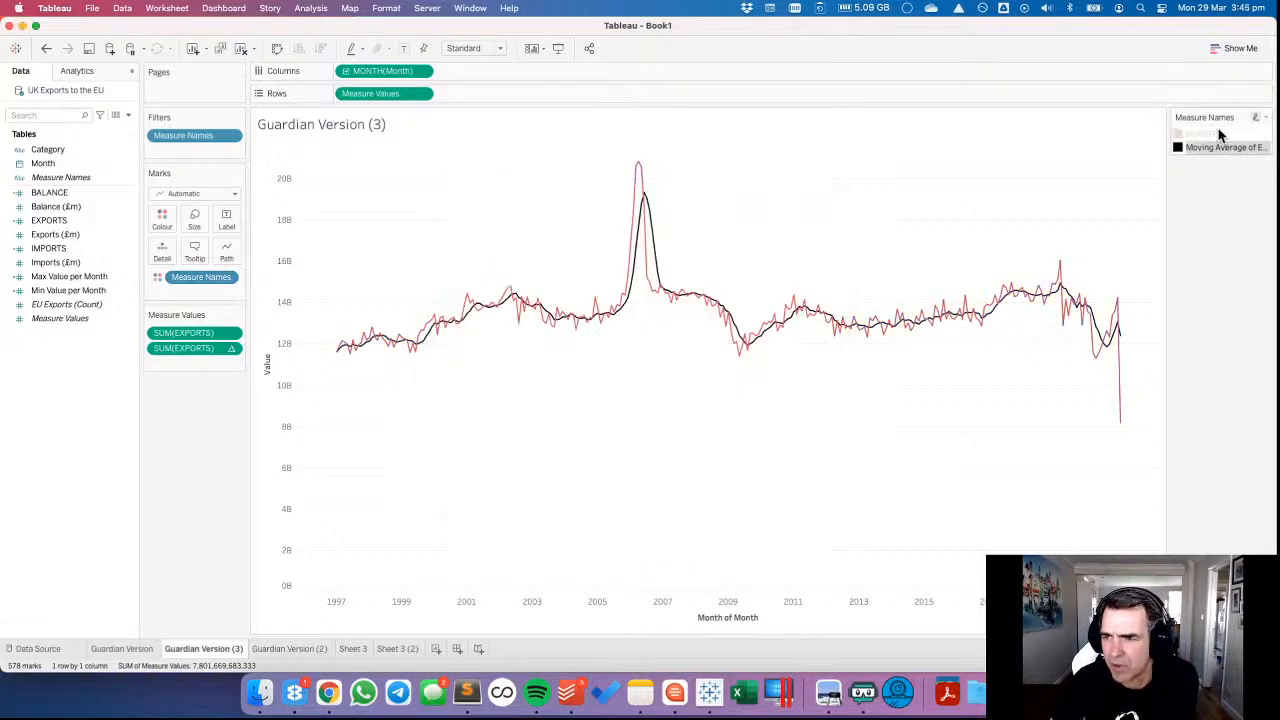
{"action": "left_click", "coordinate": [955, 209]}
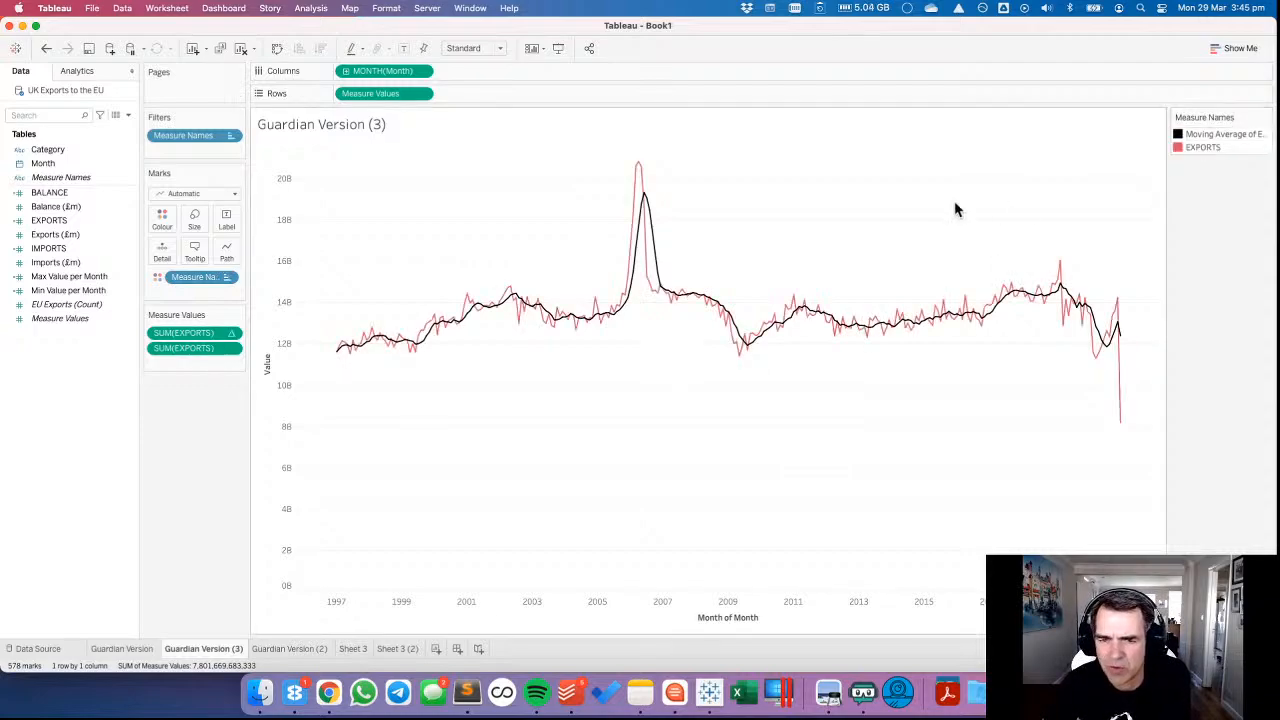
{"action": "mouse_move", "coordinate": [646, 200]}
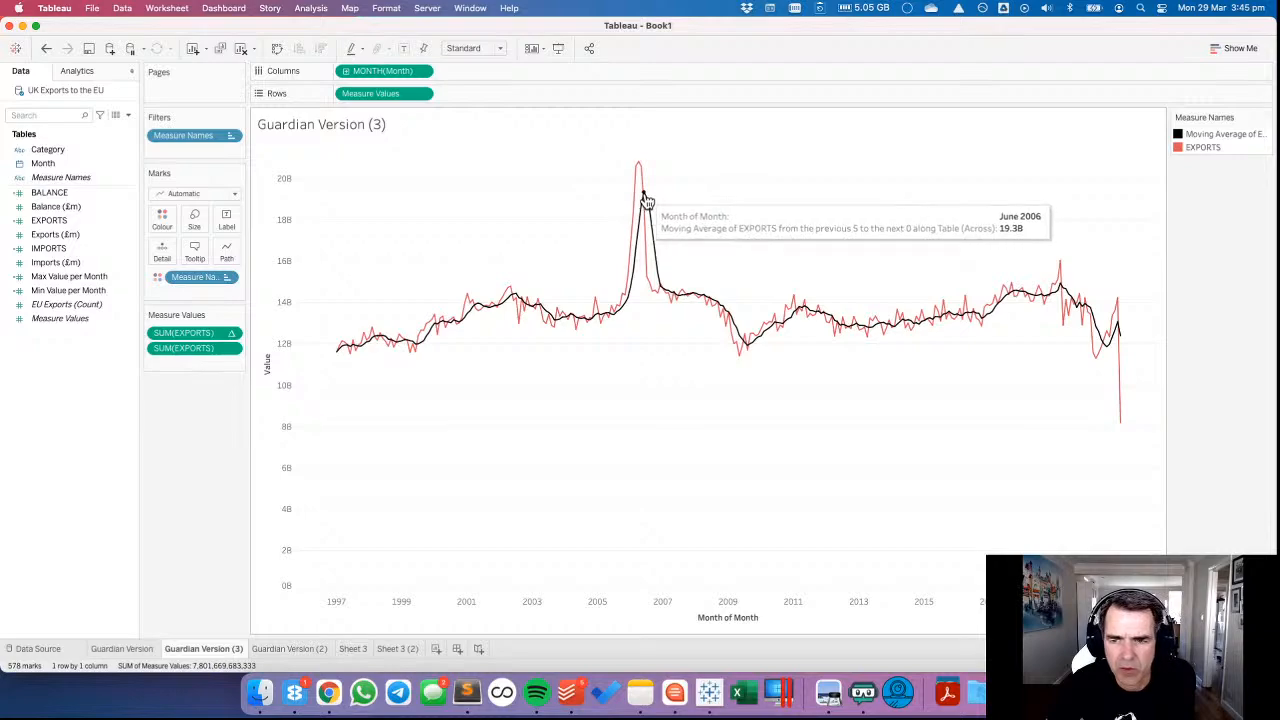
{"action": "mouse_move", "coordinate": [649, 293]}
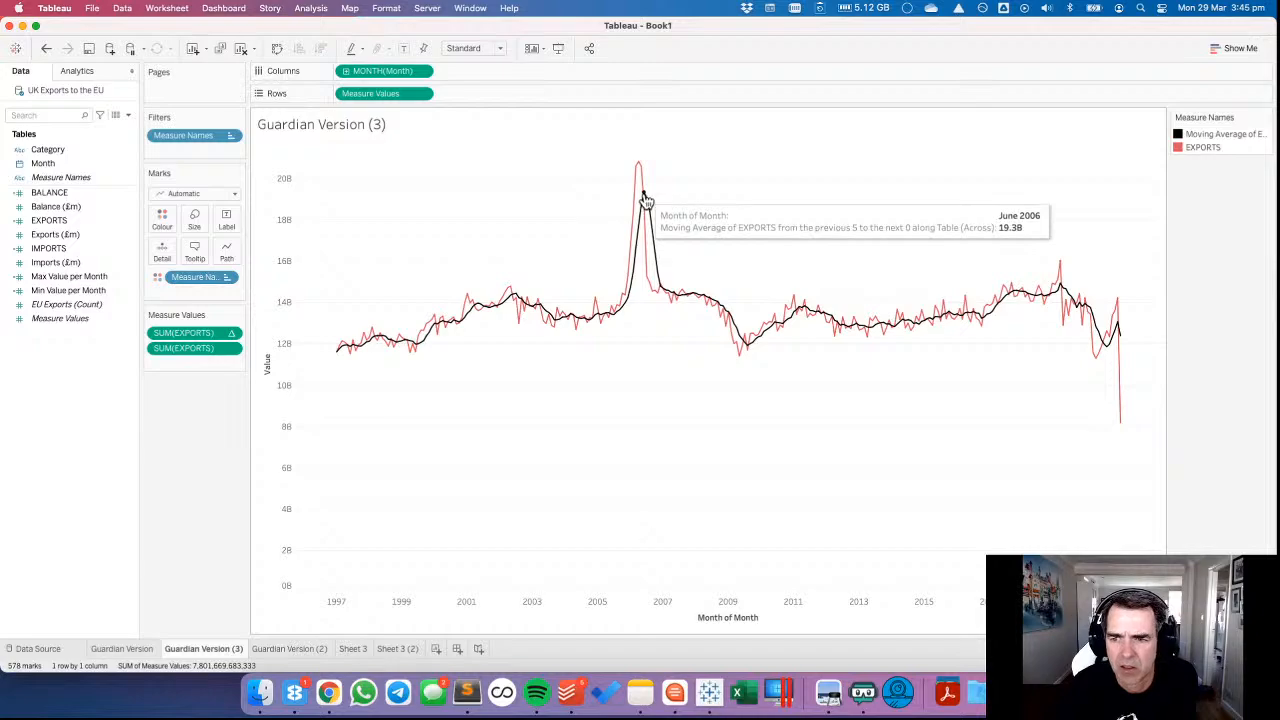
{"action": "left_click", "coordinate": [408, 650]}
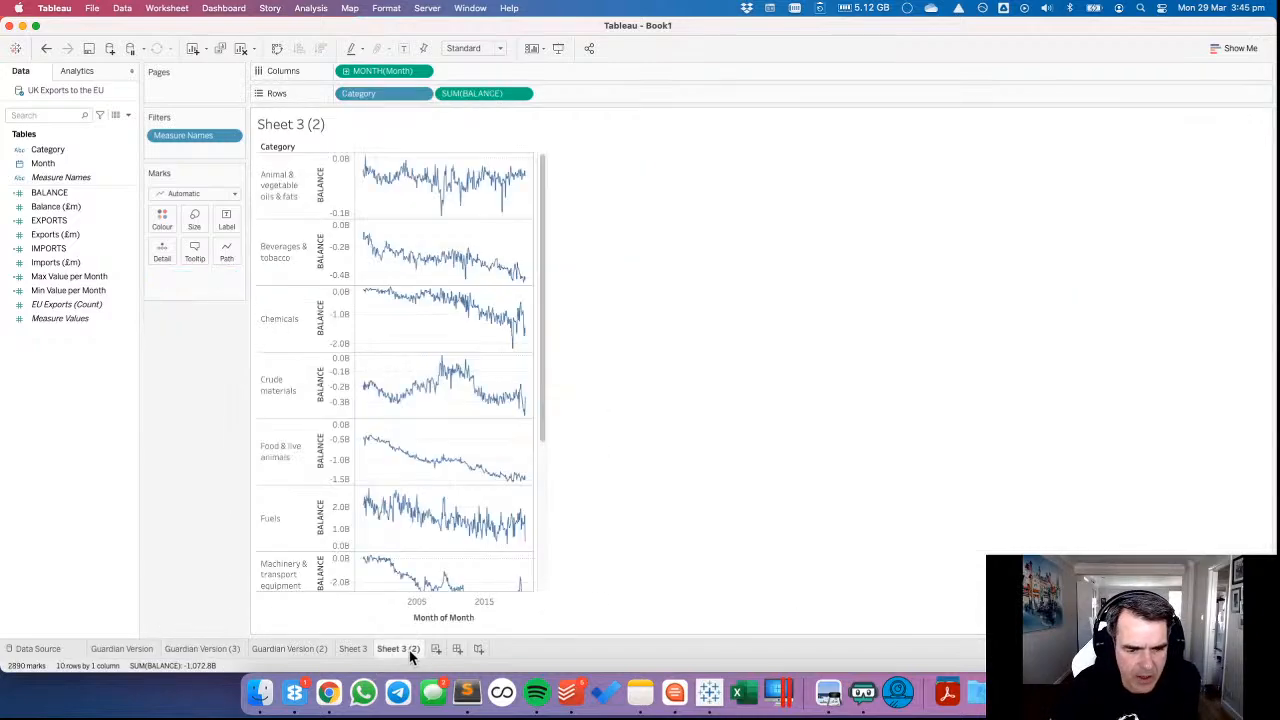
{"action": "left_click", "coordinate": [353, 648]}
{"action": "left_click", "coordinate": [306, 648]}
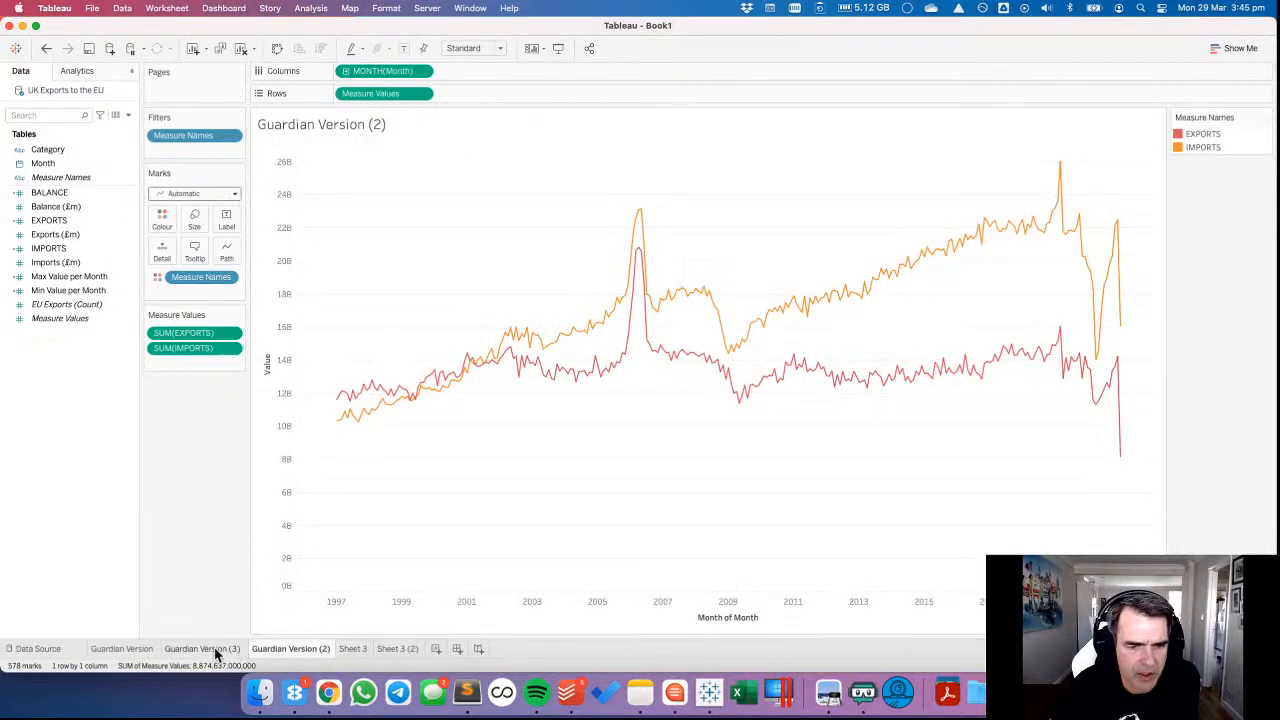
{"action": "left_click", "coordinate": [406, 649]}
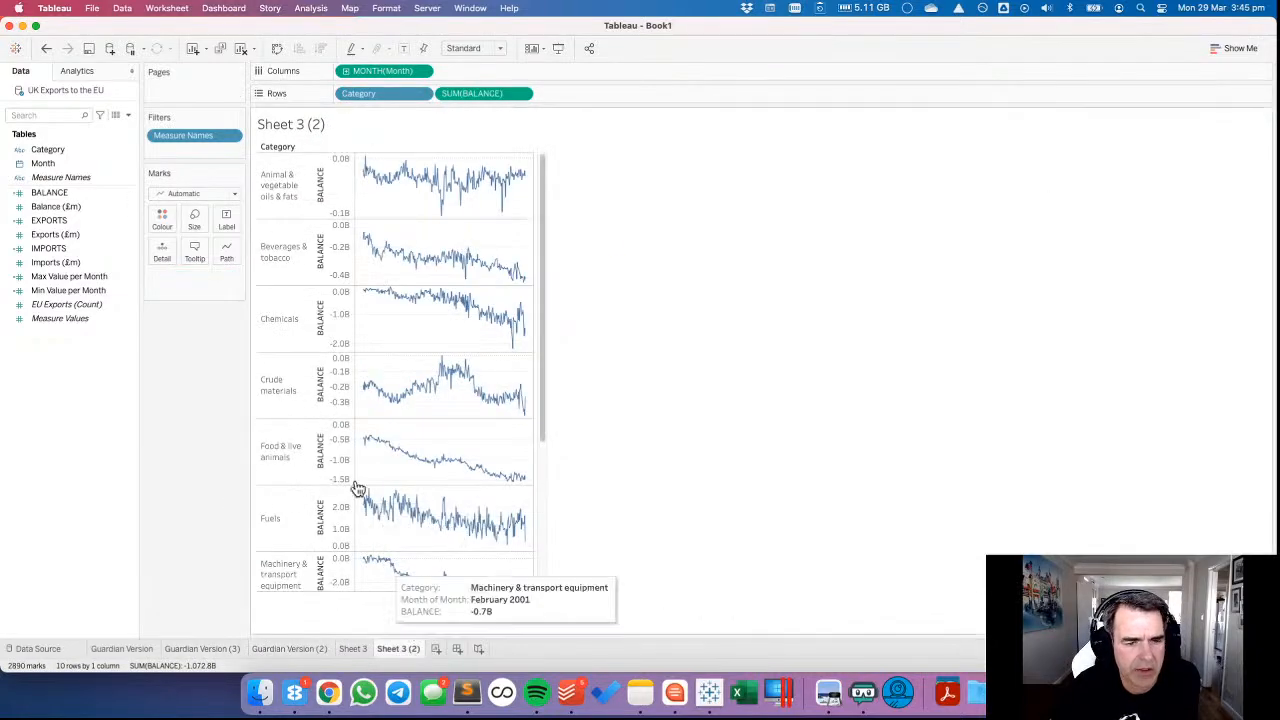
Create a new worksheet with the years of Month in Columns and the quarters of Month in Rows.
{"action": "left_click", "coordinate": [434, 648]}
{"action": "left_click_drag", "start_coordinate": [42, 163], "coordinate": [388, 82]}
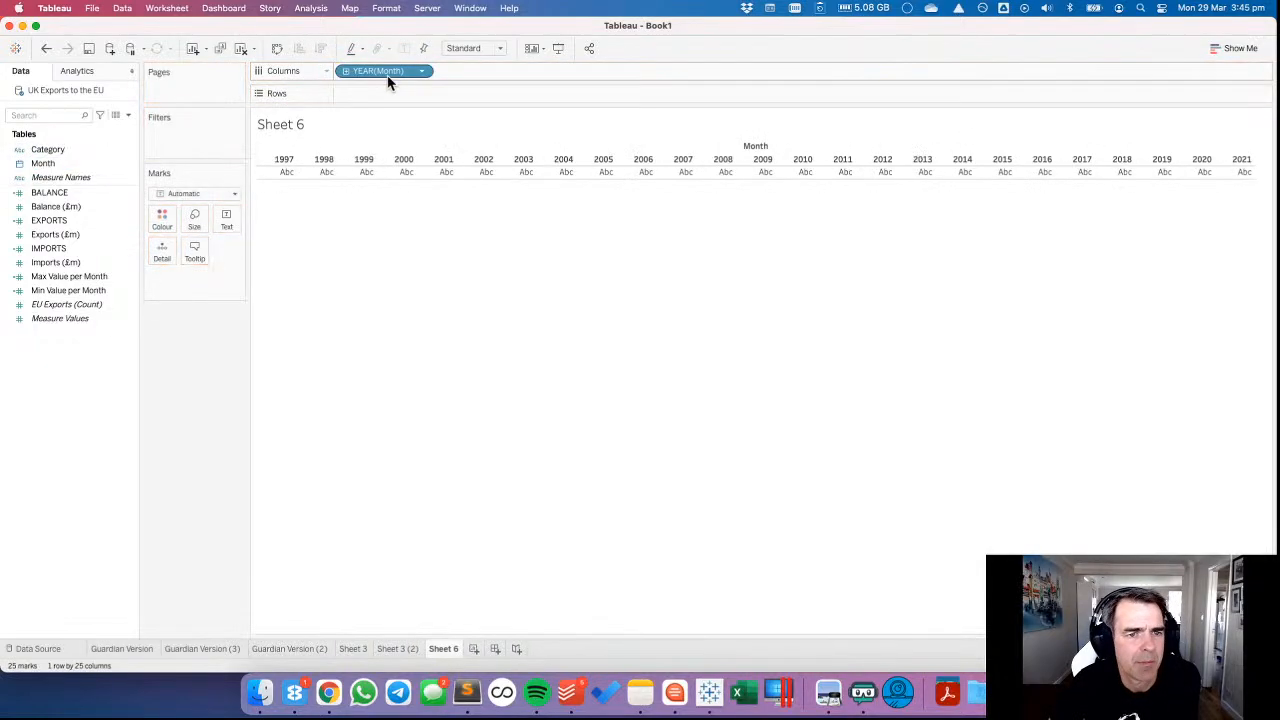
{"action": "left_click", "coordinate": [346, 72]}
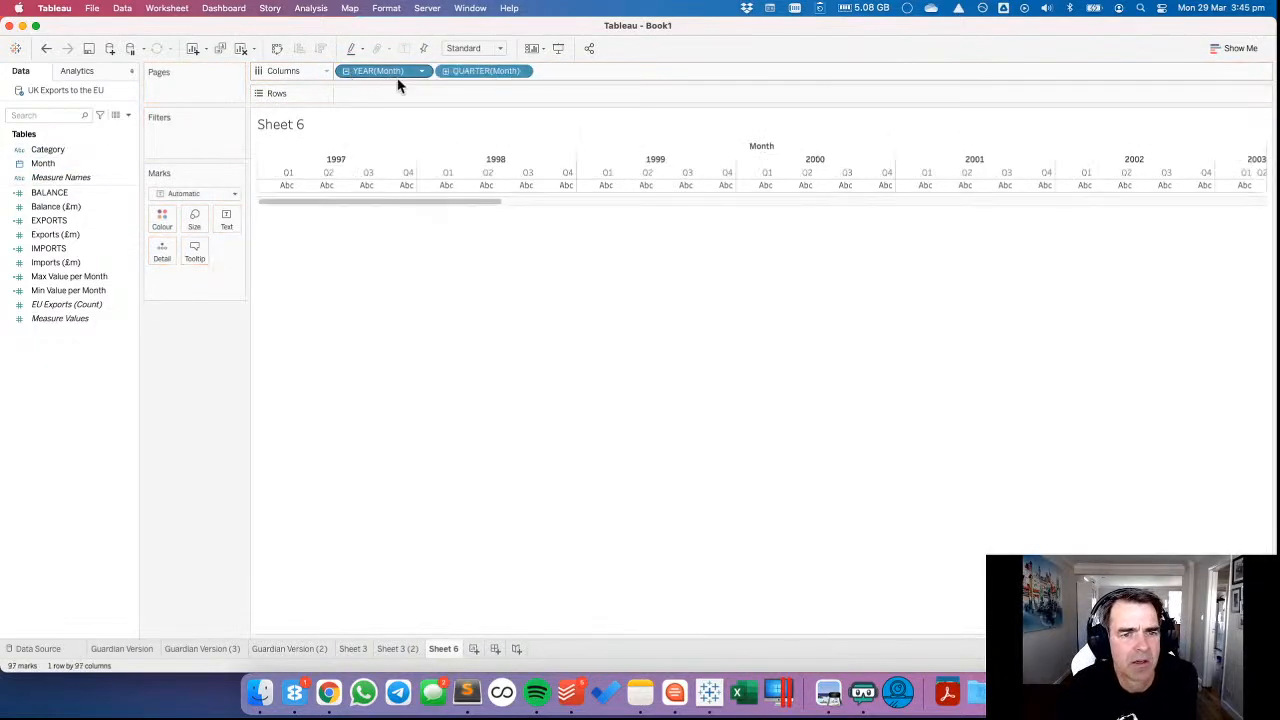
{"action": "left_click_drag", "start_coordinate": [470, 72], "coordinate": [463, 95]}
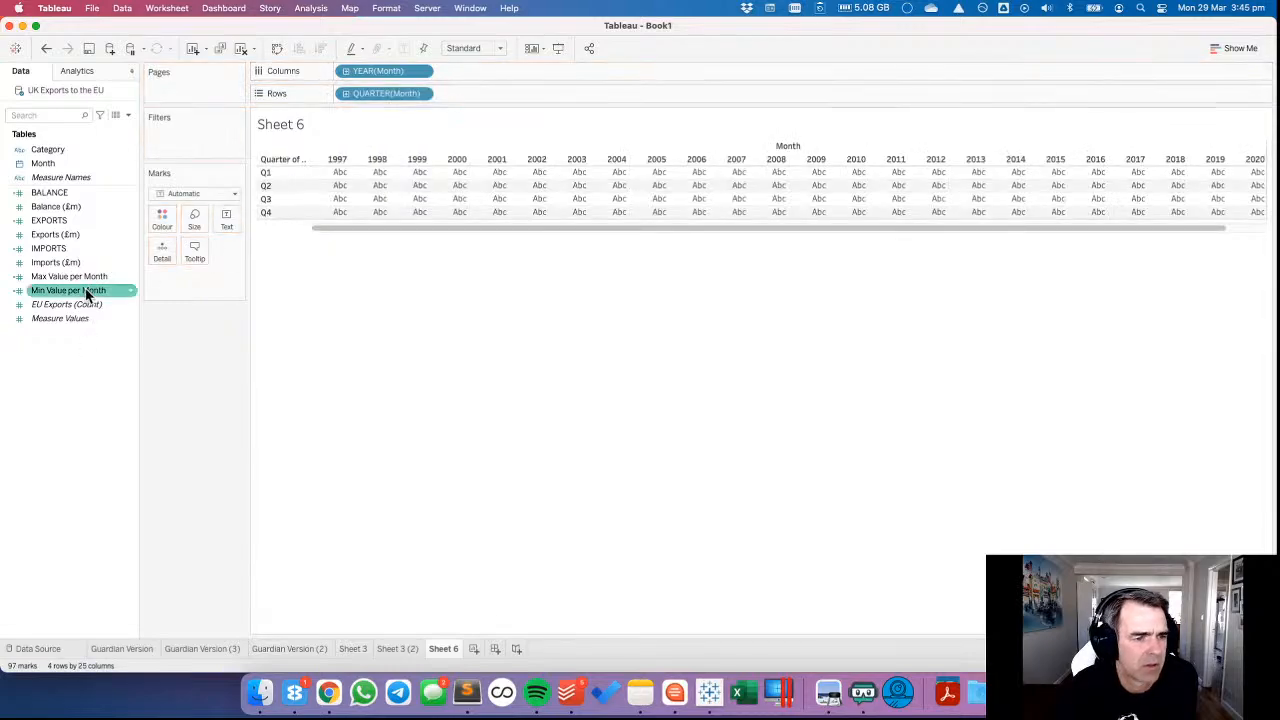
Colour the year-by-quarter table by SUM(EXPORTS) and fit the view to the full width.
{"action": "left_click_drag", "start_coordinate": [50, 226], "coordinate": [163, 222]}
{"action": "left_click", "coordinate": [500, 50]}
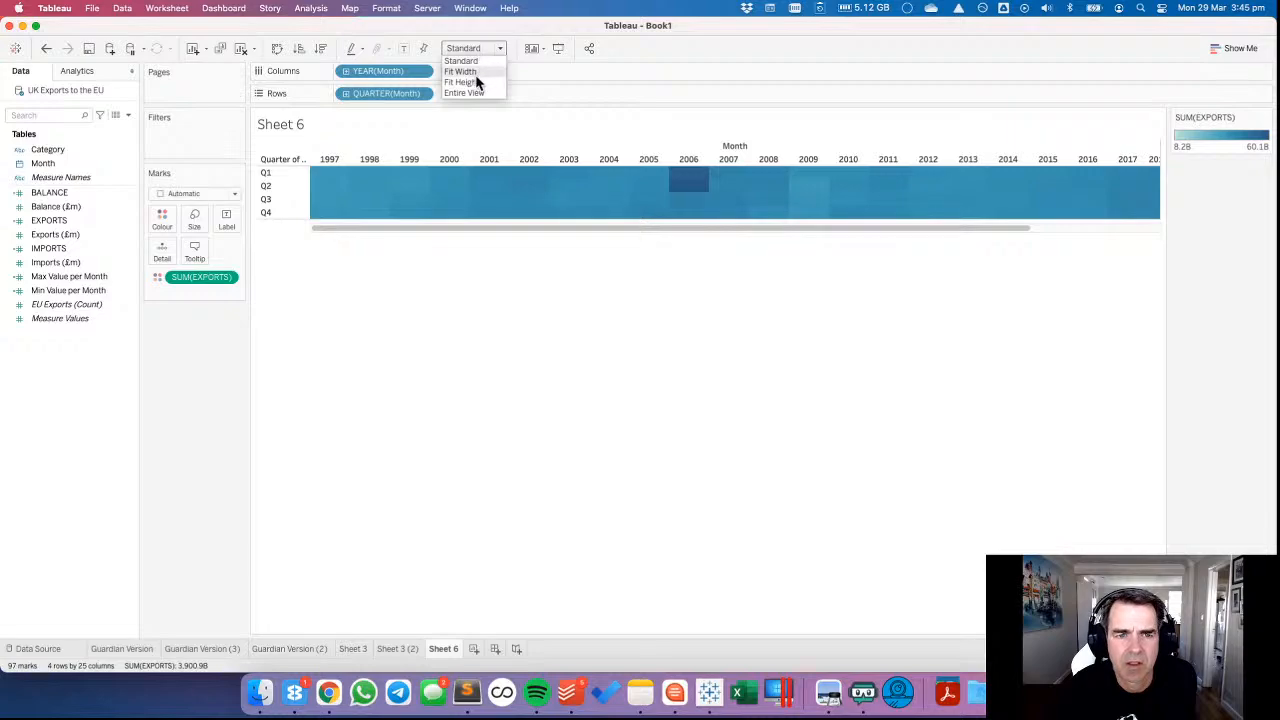
{"action": "left_click", "coordinate": [478, 74]}
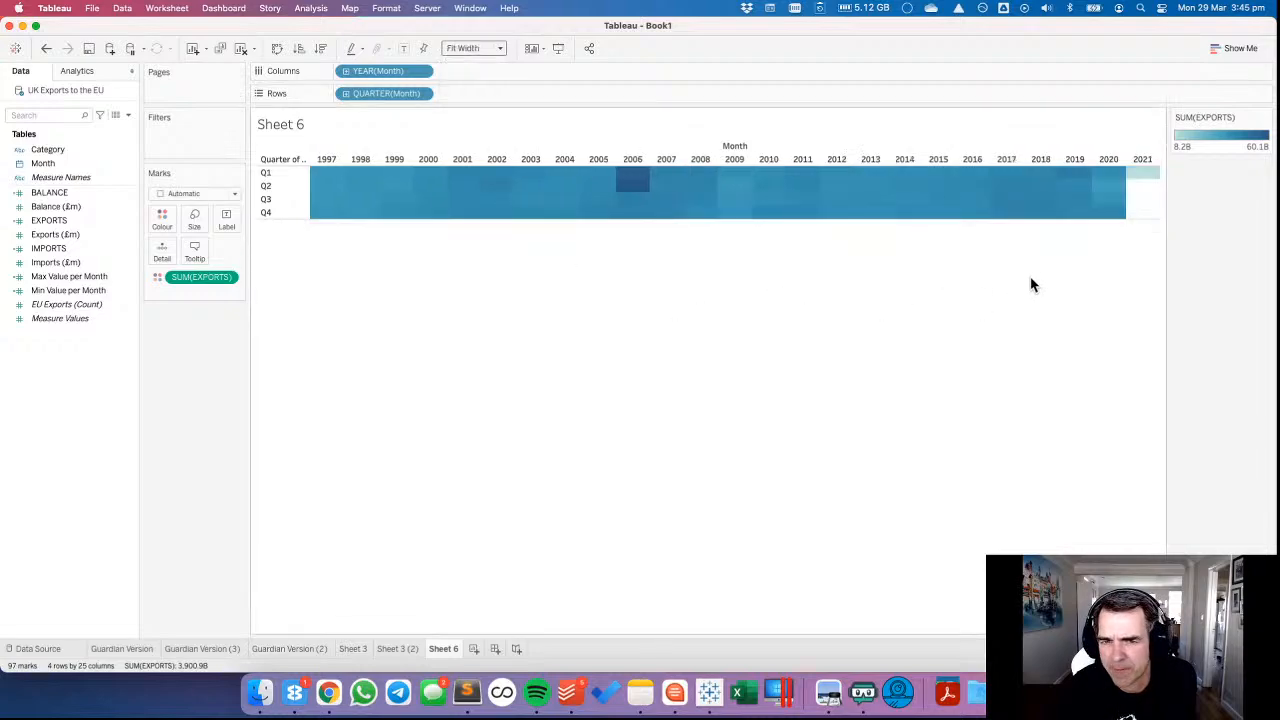
Give the heatmap cells a white border and replace the quarters in Rows with months.
{"action": "left_click", "coordinate": [163, 218]}
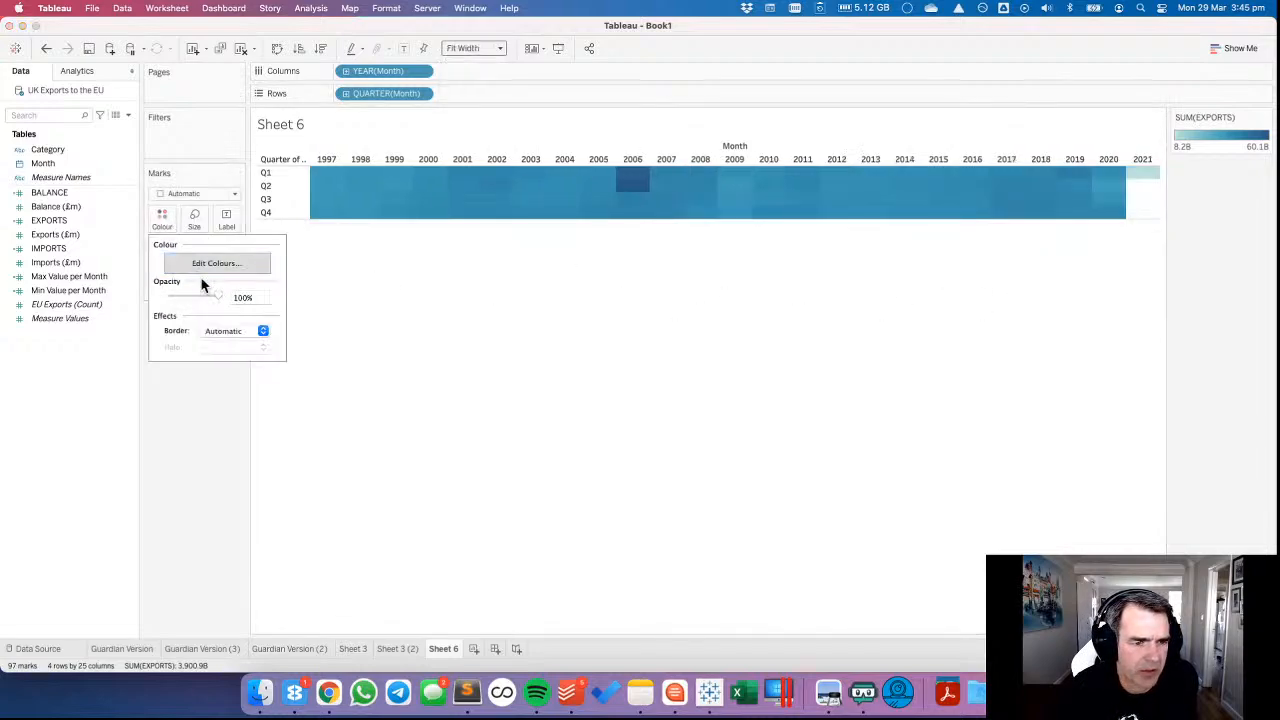
{"action": "left_click", "coordinate": [234, 331]}
{"action": "left_click", "coordinate": [221, 392]}
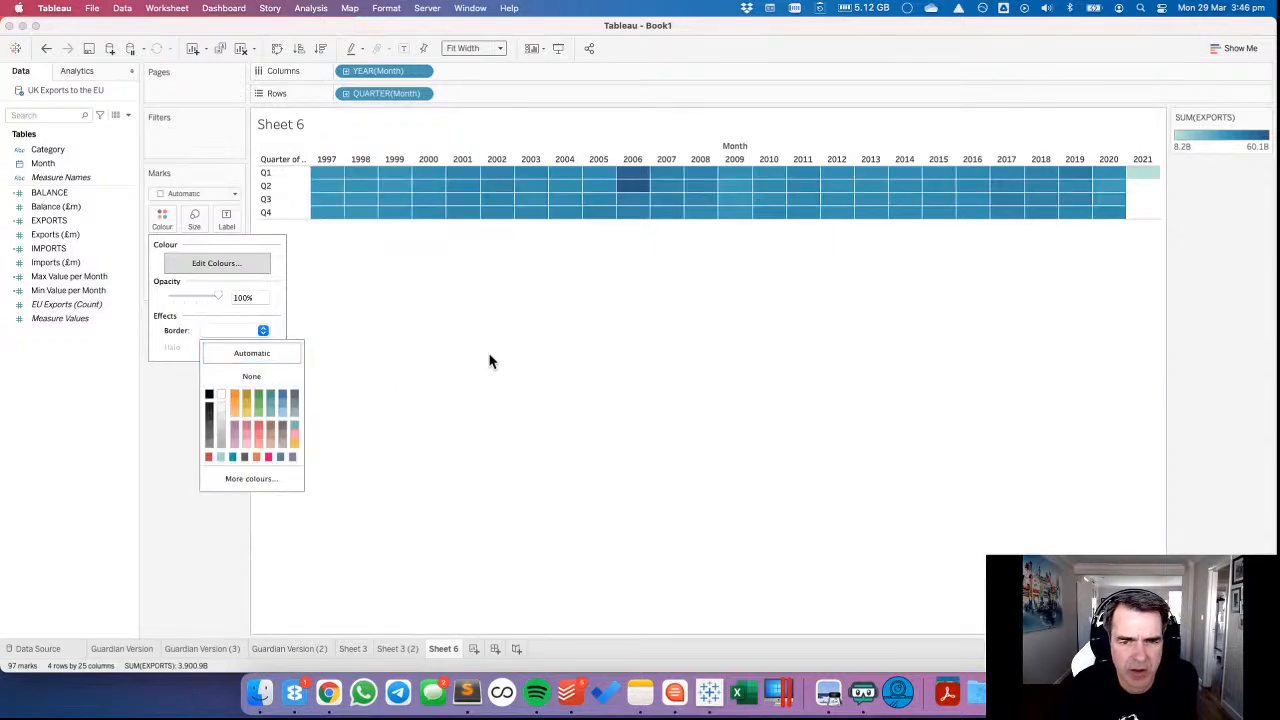
{"action": "left_click", "coordinate": [489, 355]}
{"action": "left_click", "coordinate": [163, 218]}
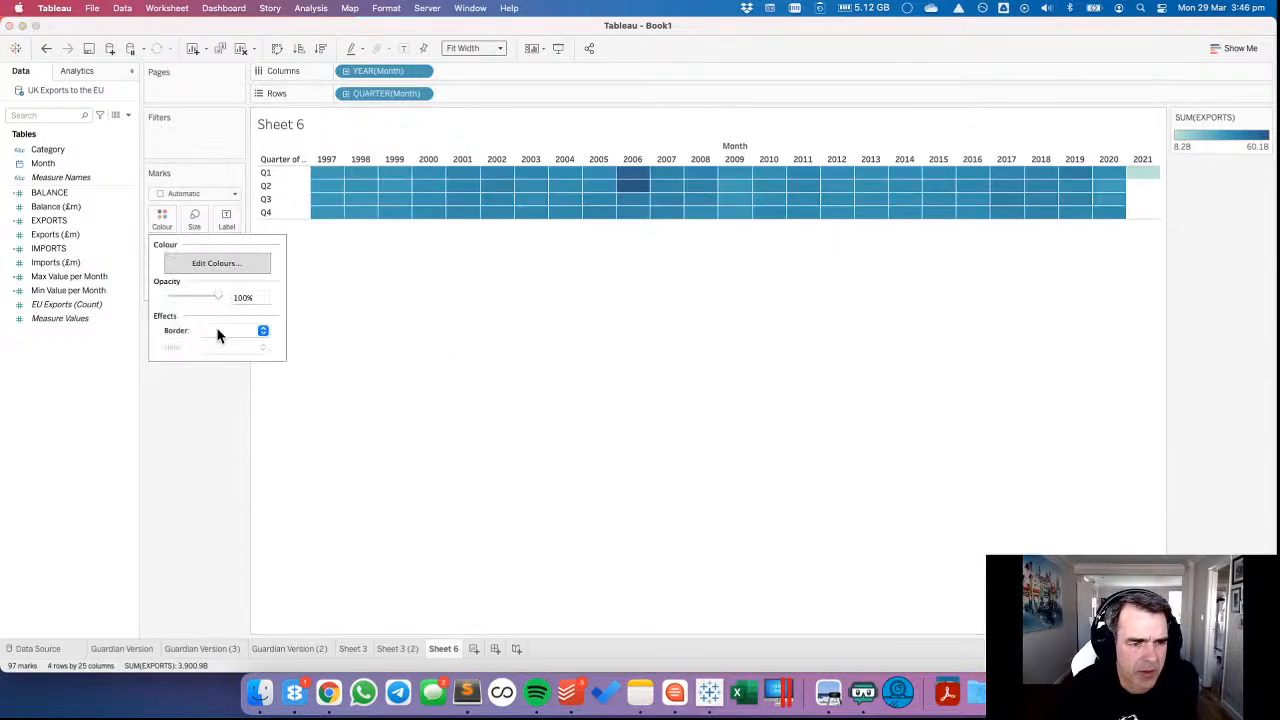
{"action": "left_click", "coordinate": [262, 330]}
{"action": "left_click", "coordinate": [515, 390]}
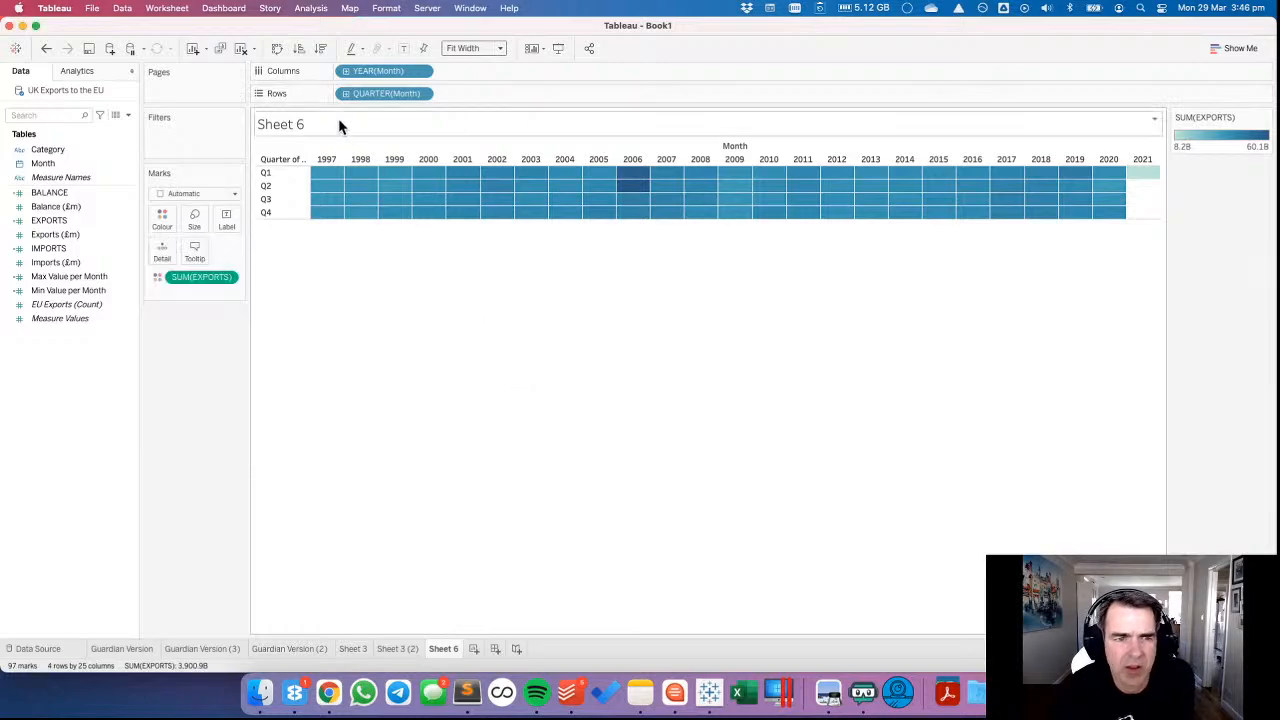
{"action": "left_click", "coordinate": [345, 93]}
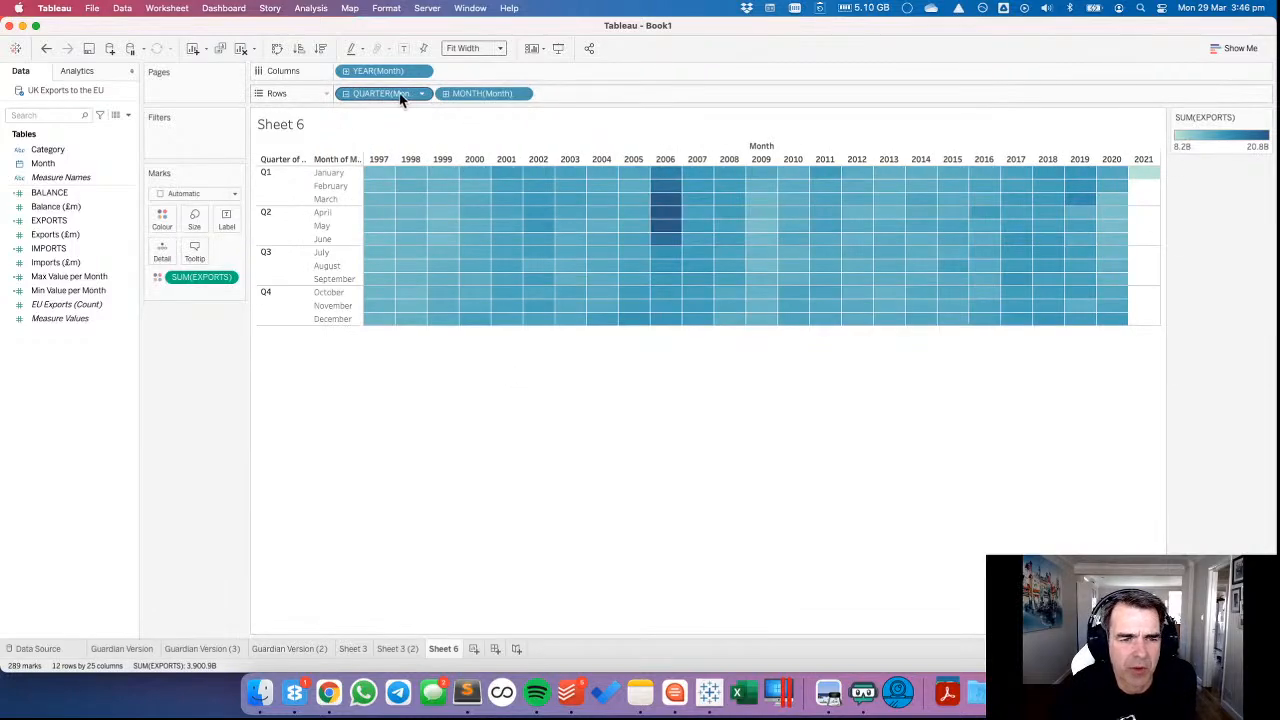
{"action": "left_click_drag", "start_coordinate": [398, 95], "coordinate": [366, 24]}
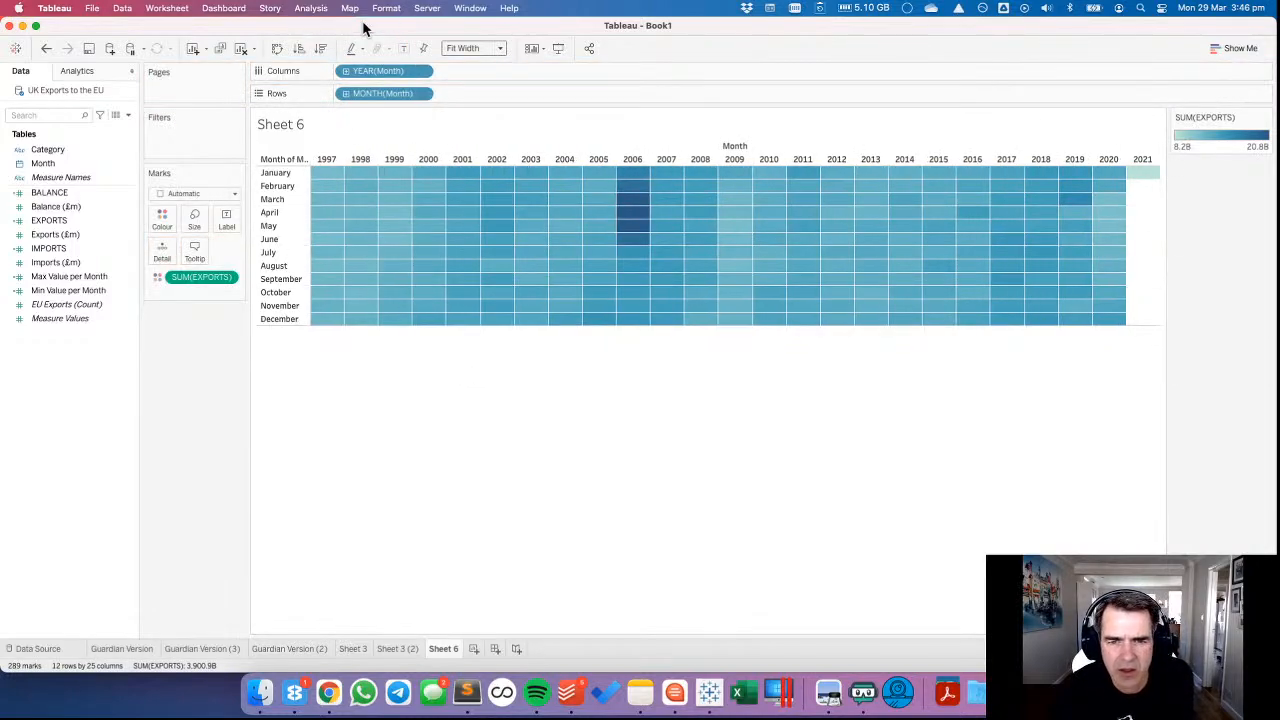
Try the Sunrise-Sunset Diverging palette and a quarterly column breakdown on the heatmap, reverting both.
{"action": "double_click", "coordinate": [1222, 154]}
{"action": "left_click", "coordinate": [605, 273]}
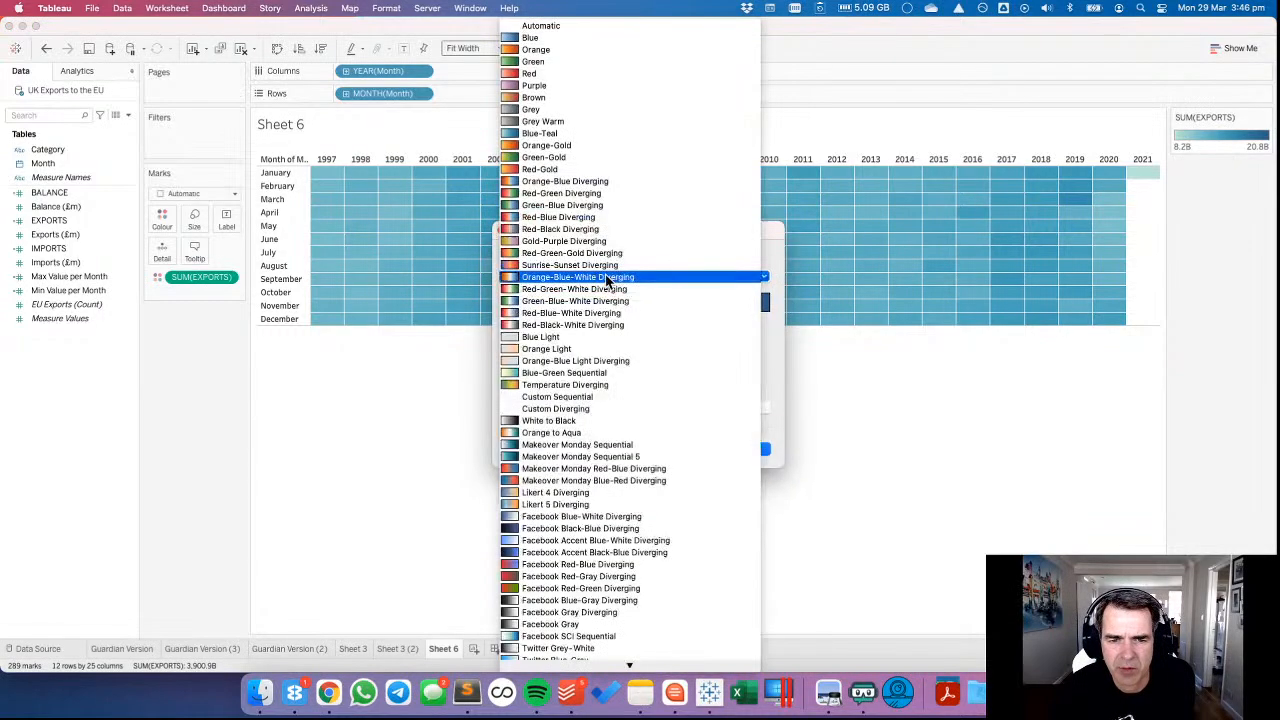
{"action": "left_click", "coordinate": [597, 265]}
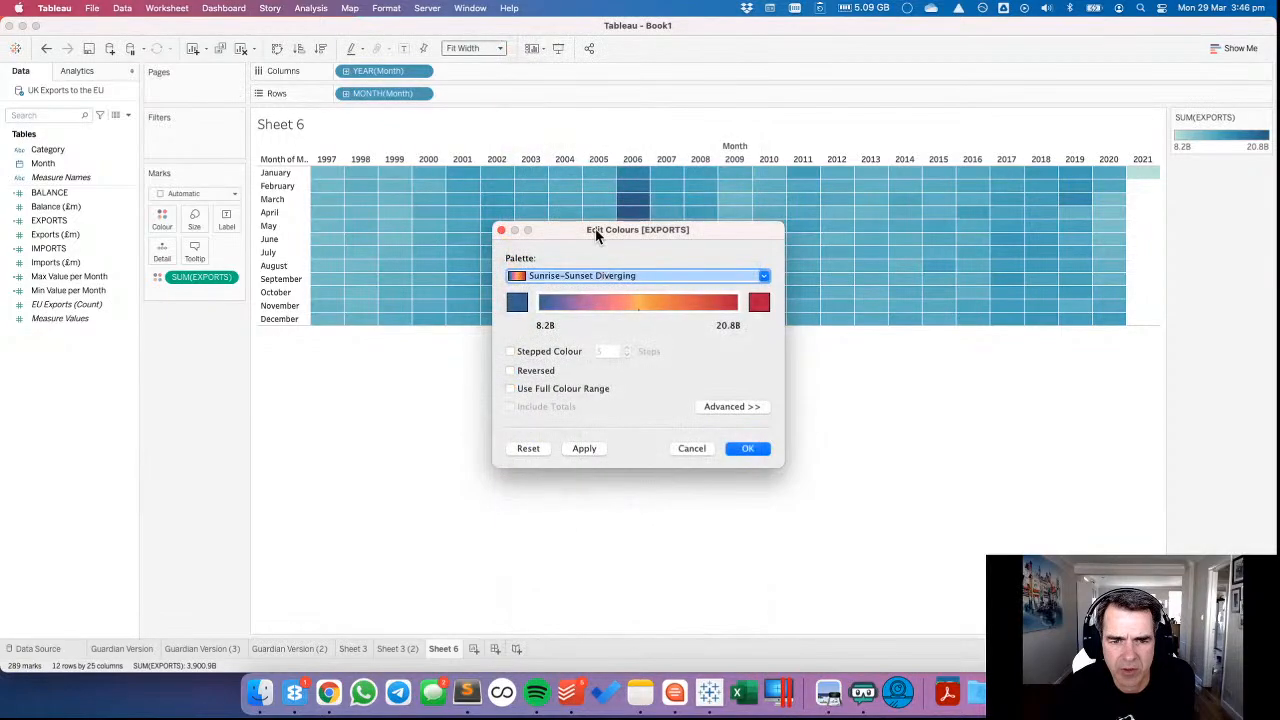
{"action": "left_click_drag", "start_coordinate": [595, 228], "coordinate": [260, 195]}
{"action": "left_click", "coordinate": [245, 416]}
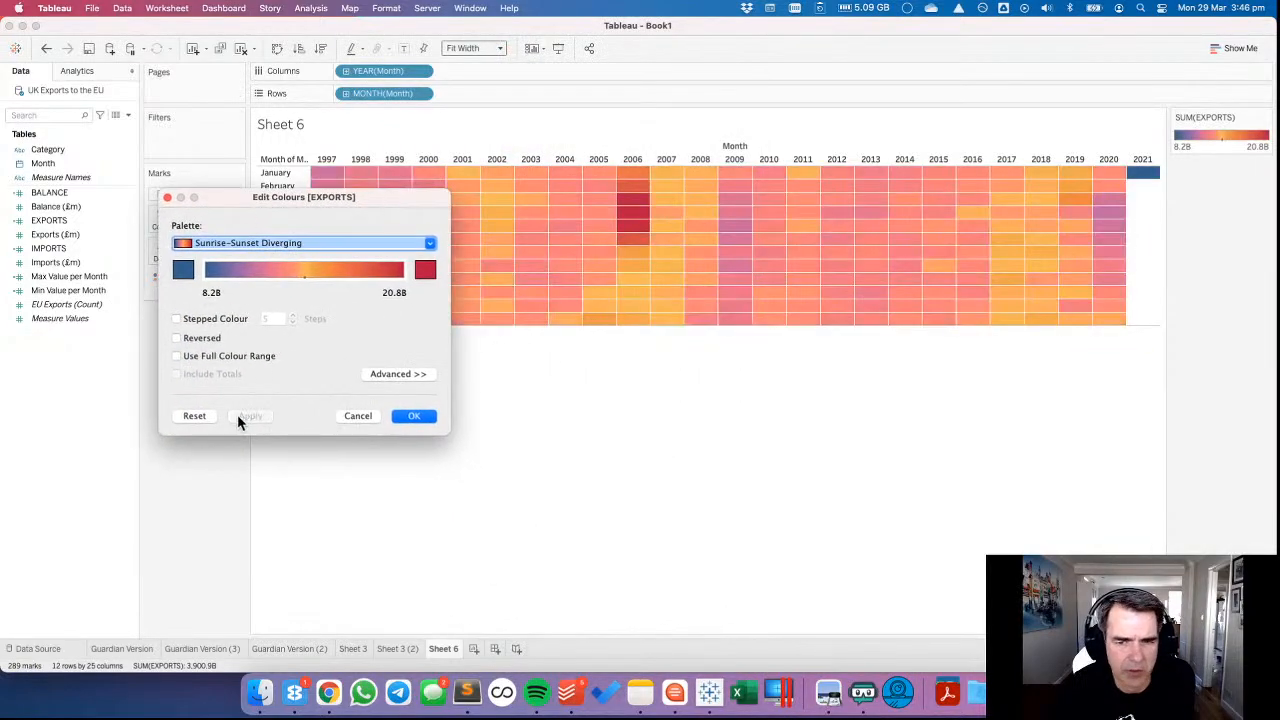
{"action": "left_click", "coordinate": [358, 415]}
{"action": "left_click", "coordinate": [46, 48]}
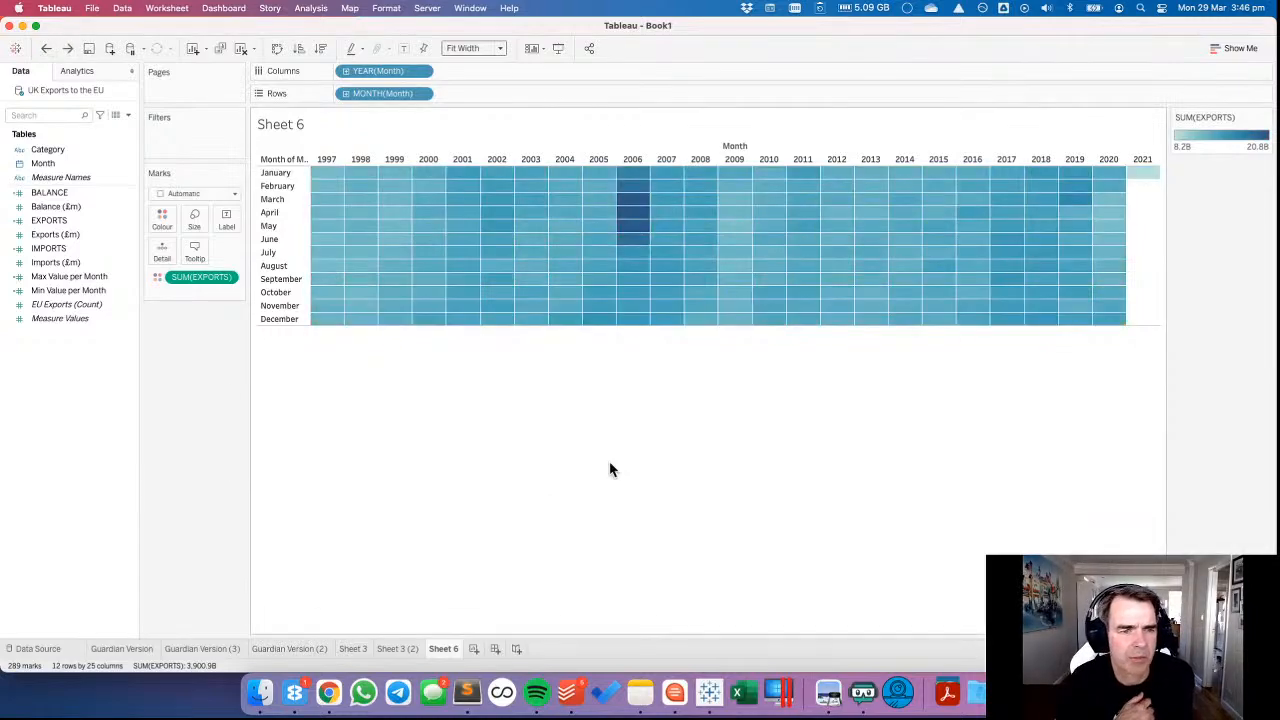
{"action": "left_click", "coordinate": [345, 71]}
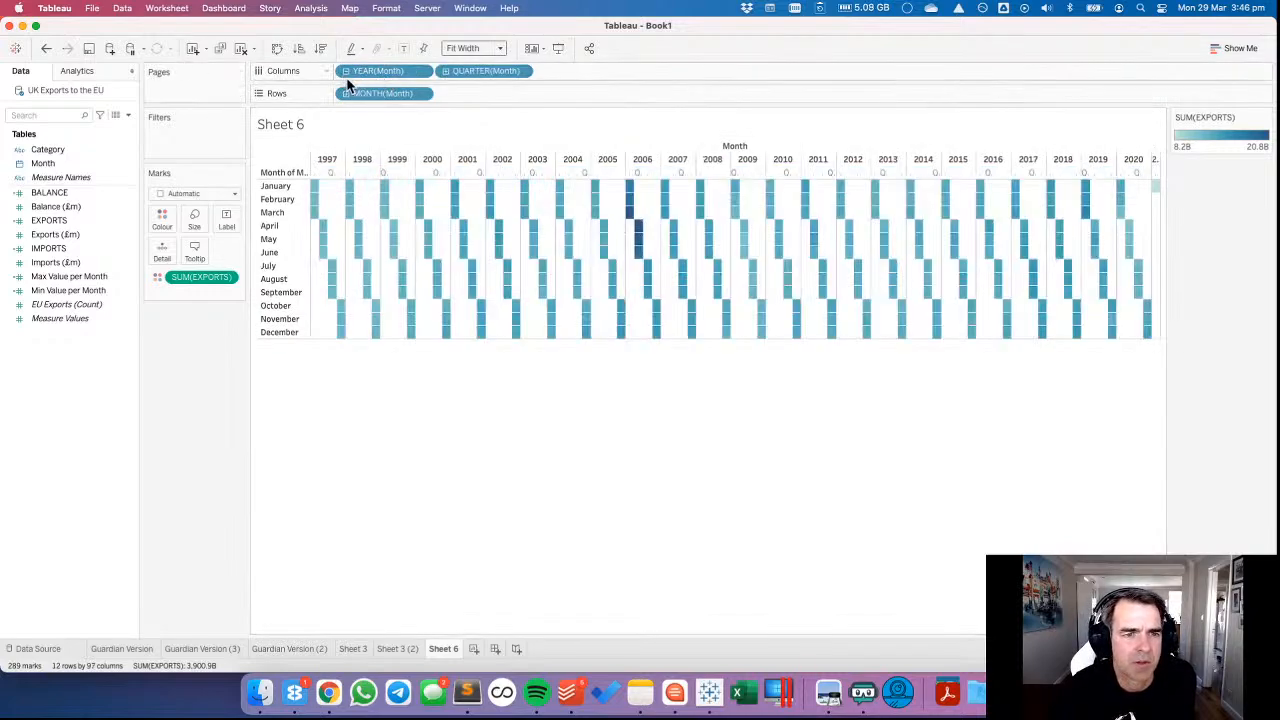
{"action": "left_click", "coordinate": [345, 71]}
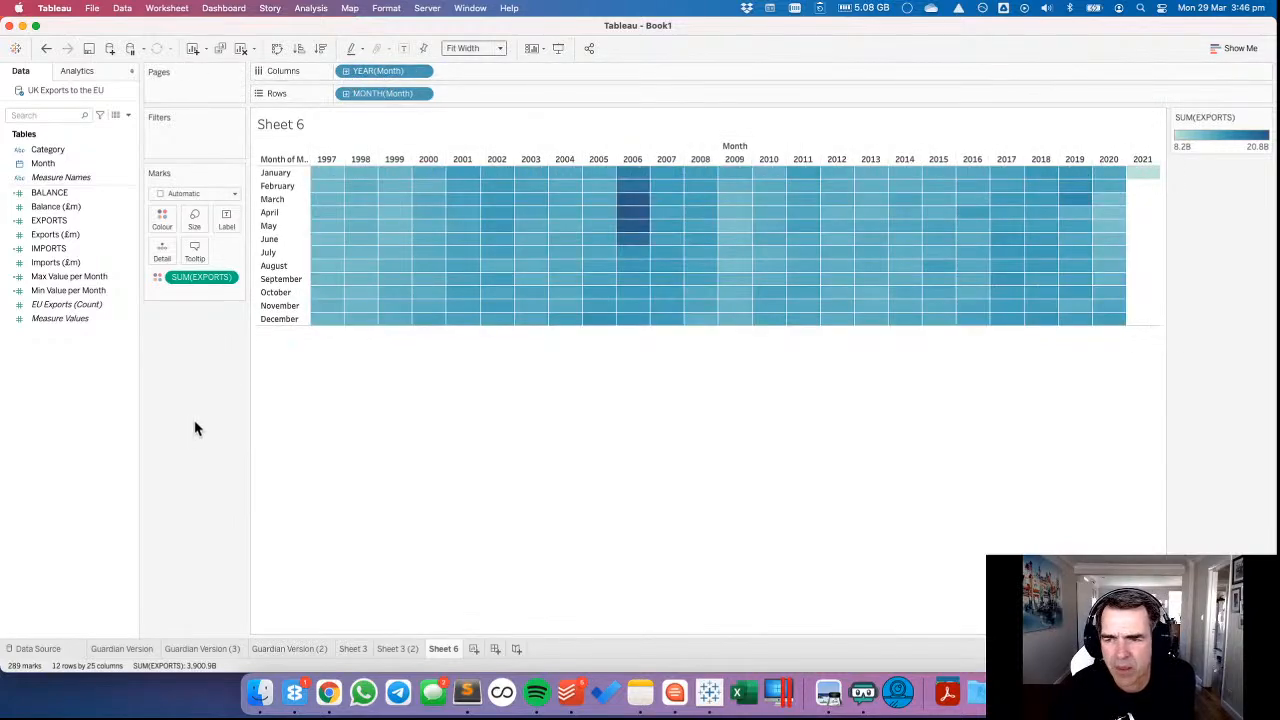
Rename the heatmap worksheet as Heatmap.
{"action": "double_click", "coordinate": [455, 650]}
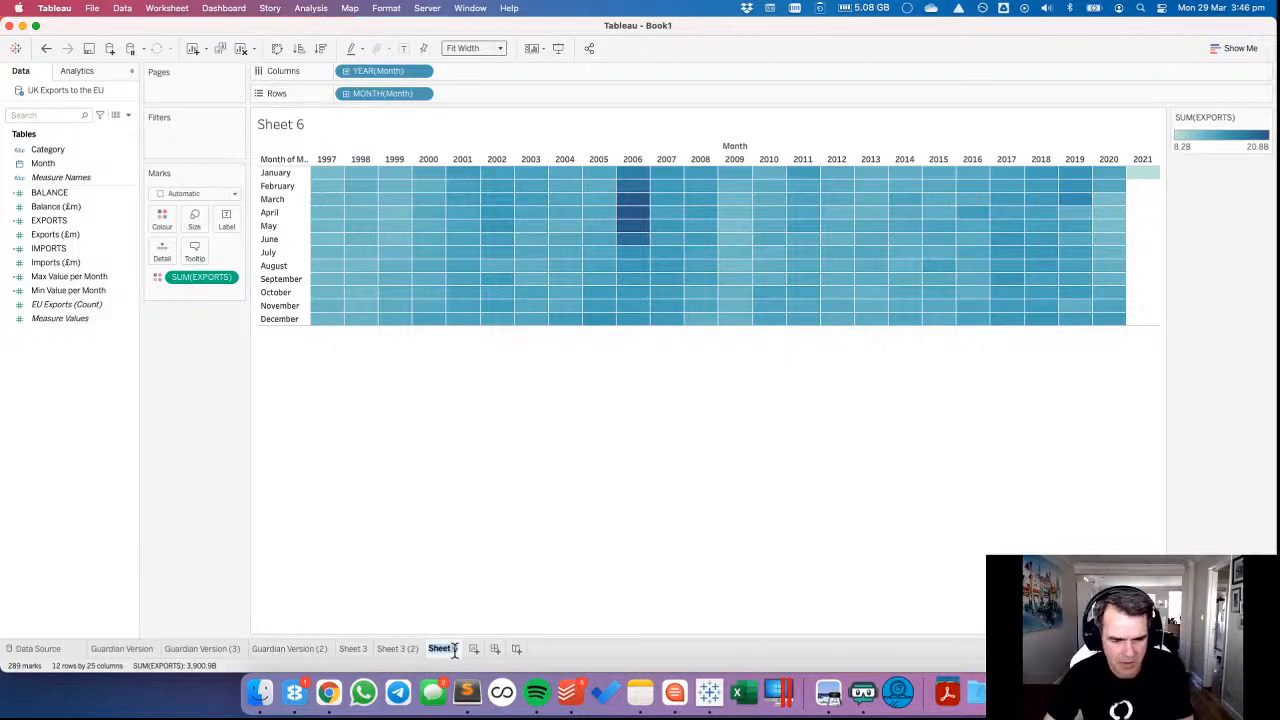
{"action": "type", "text": "He"}
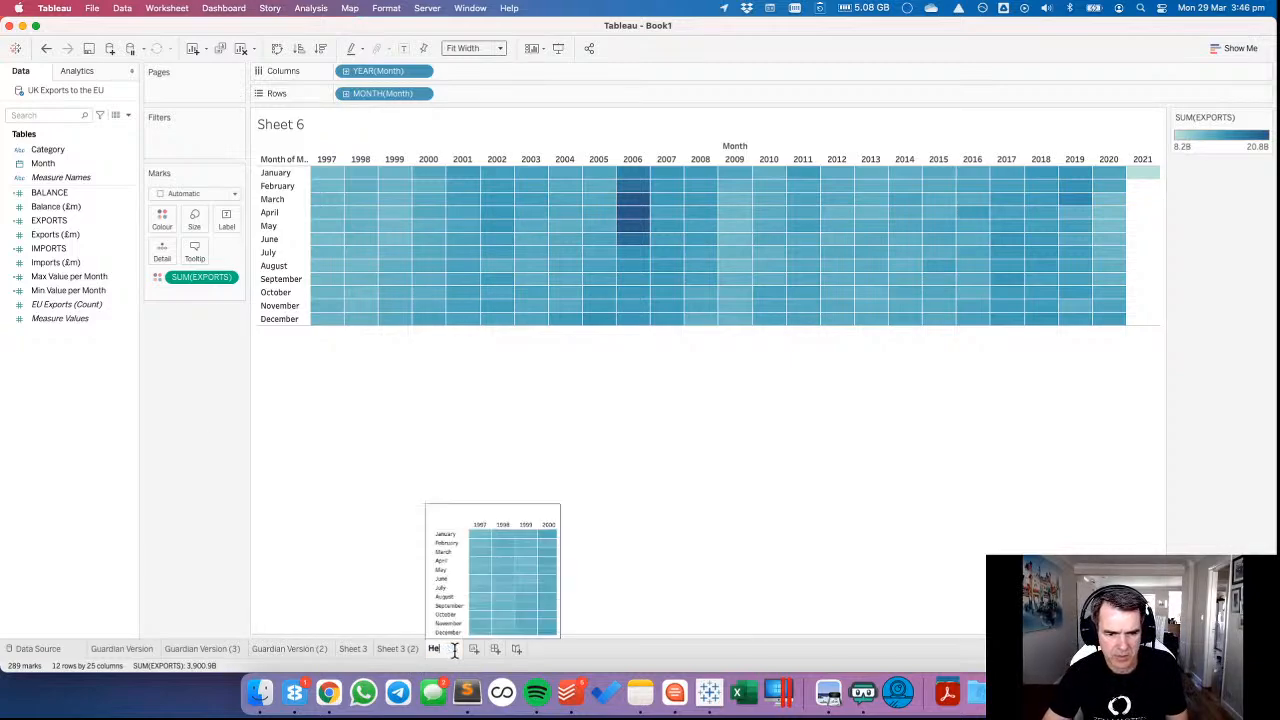
{"action": "type", "text": "ttmap"}
{"action": "key", "text": "Return"}
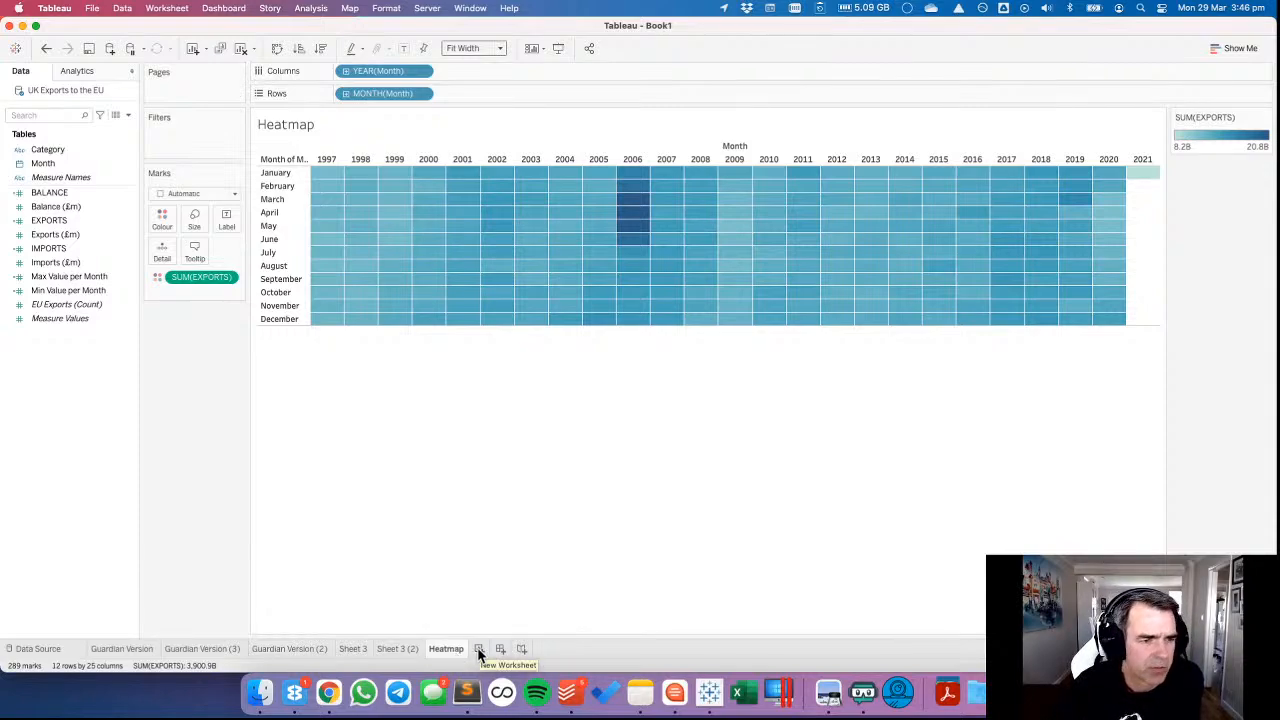
Plot SUM(BALANCE) by continuous MONTH(Month) on a new worksheet, with one coloured line per Category.
{"action": "left_click", "coordinate": [478, 648]}
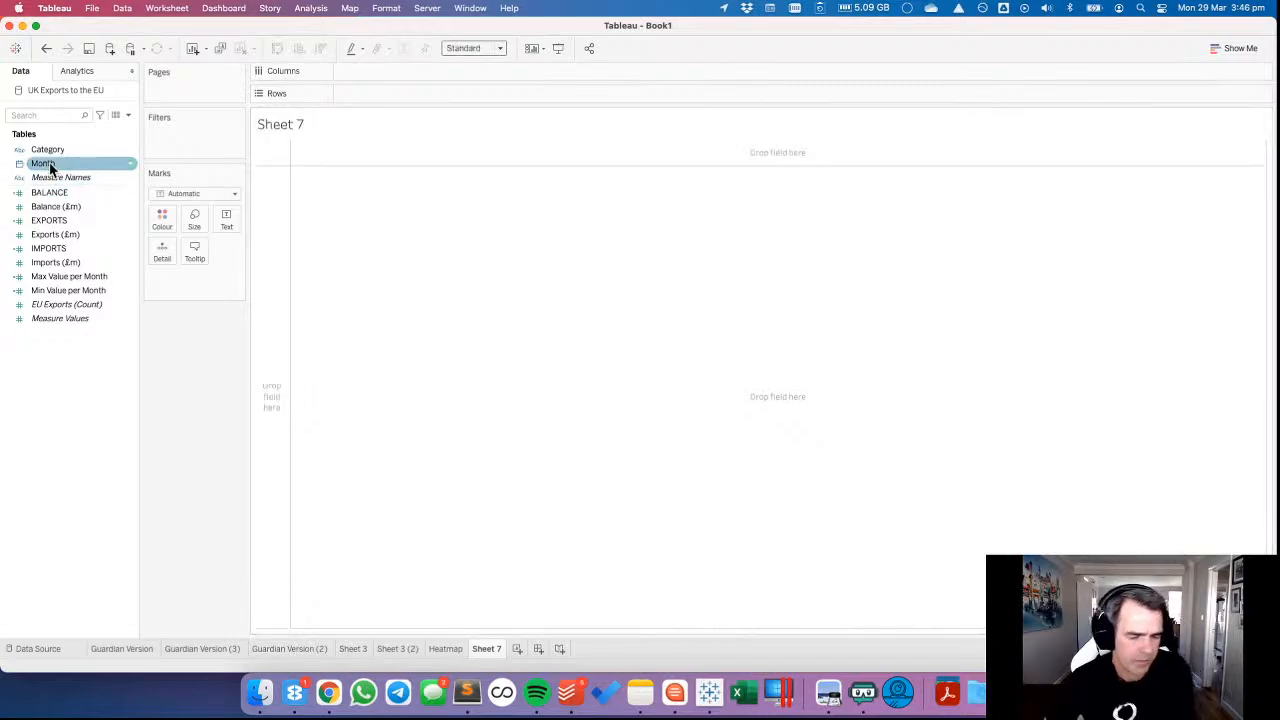
{"action": "left_click_drag", "start_coordinate": [50, 168], "coordinate": [380, 82]}
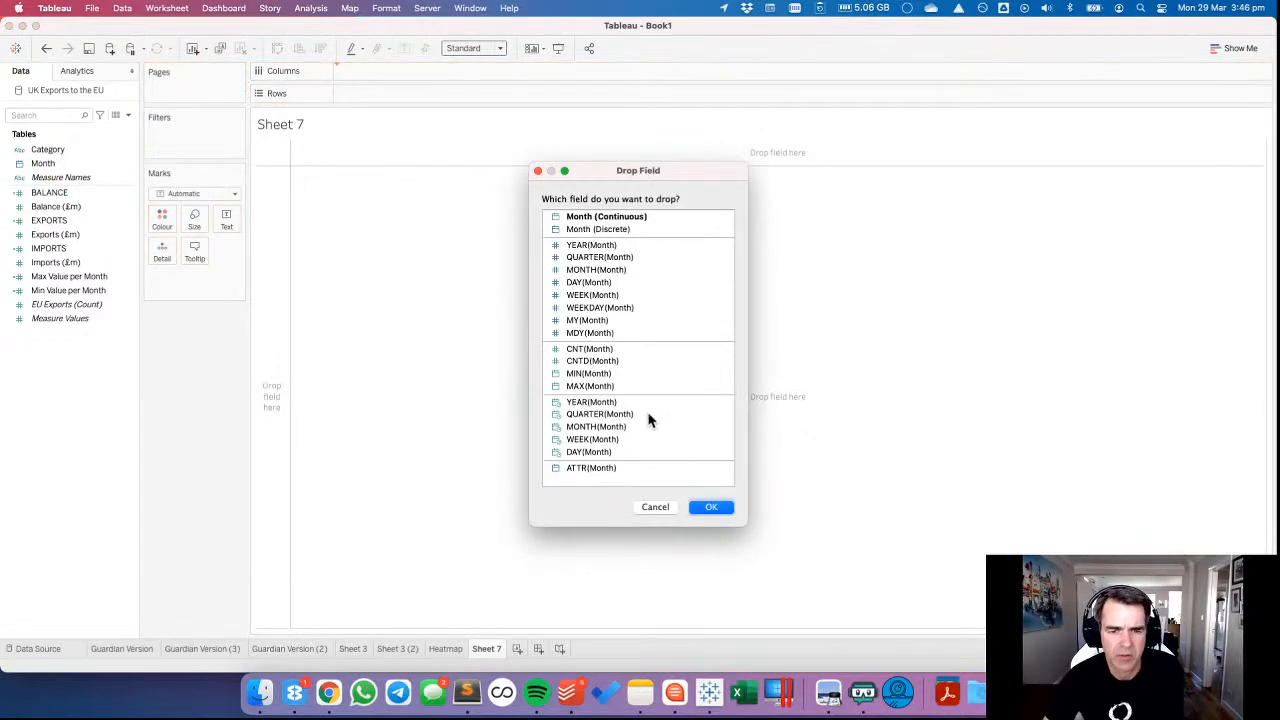
{"action": "left_click", "coordinate": [592, 426]}
{"action": "left_click", "coordinate": [710, 507]}
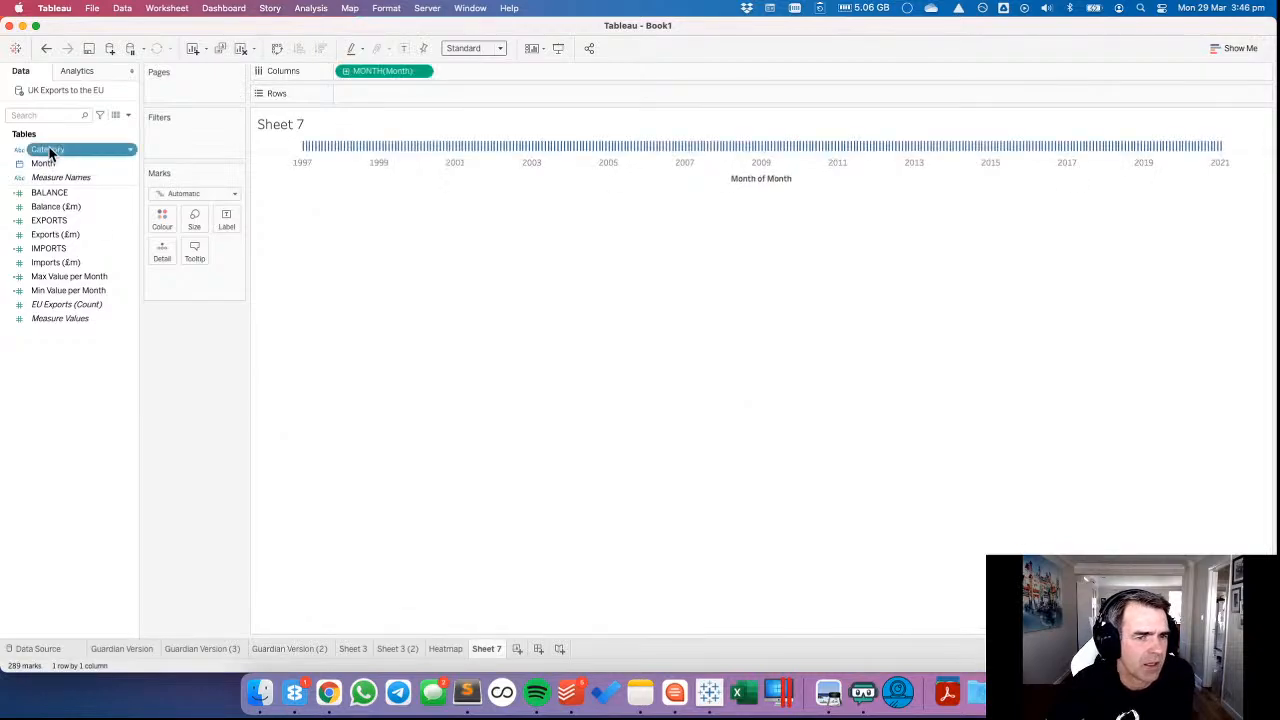
{"action": "left_click_drag", "start_coordinate": [48, 151], "coordinate": [162, 218]}
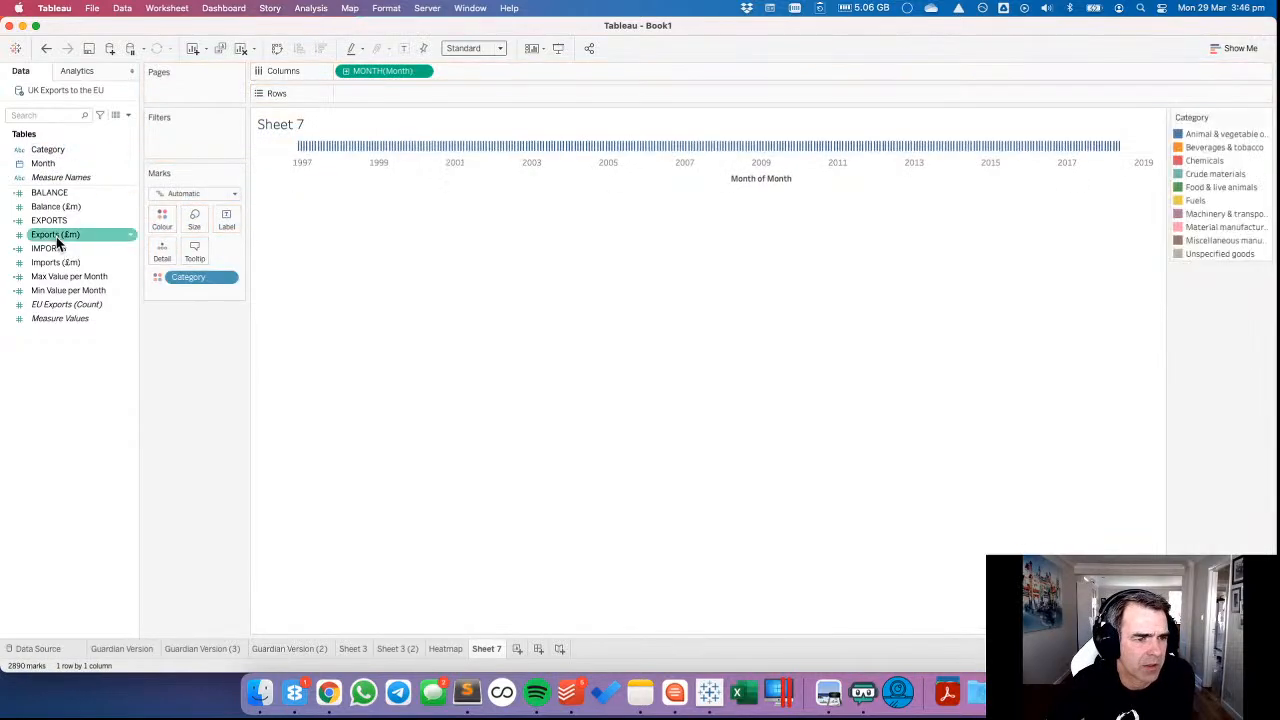
{"action": "mouse_move", "coordinate": [53, 196]}
{"action": "left_mouse_down"}
{"action": "mouse_move", "coordinate": [314, 94]}
{"action": "mouse_move", "coordinate": [356, 92]}
{"action": "left_mouse_up"}
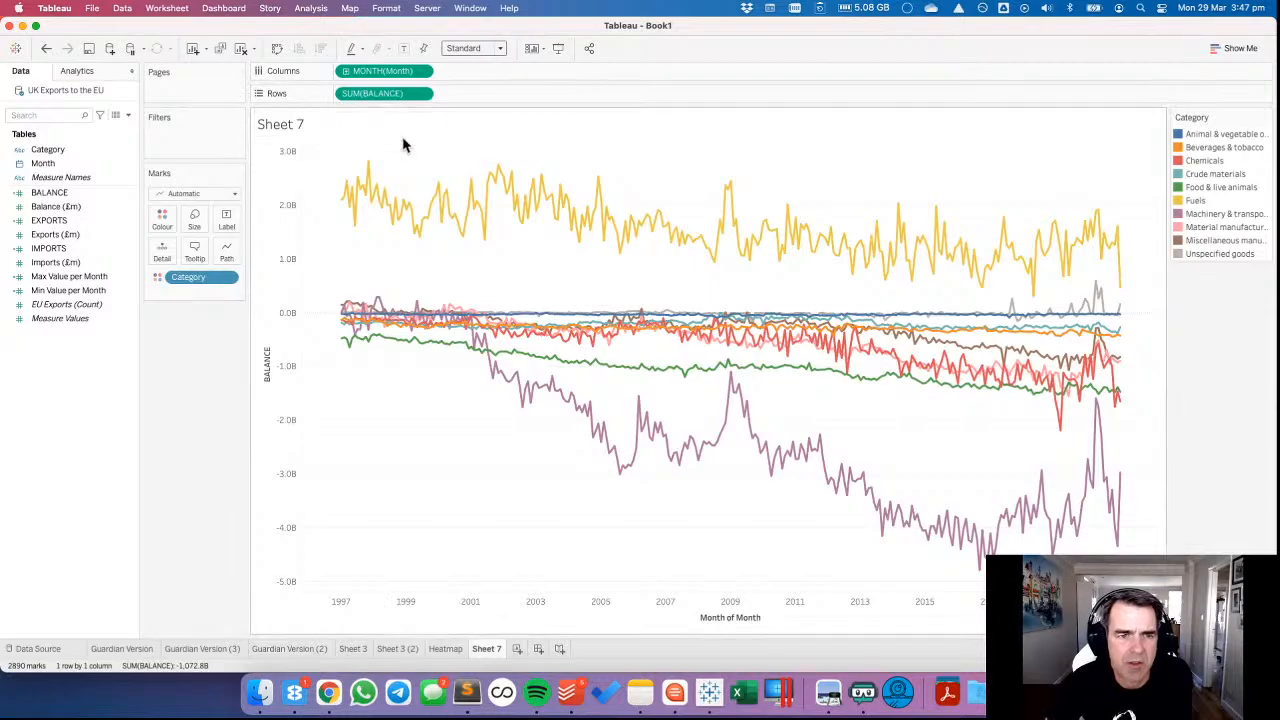
Open the quick table calculation choices for SUM(BALANCE) in Rows.
{"action": "left_click", "coordinate": [424, 95]}
{"action": "mouse_move", "coordinate": [424, 302]}
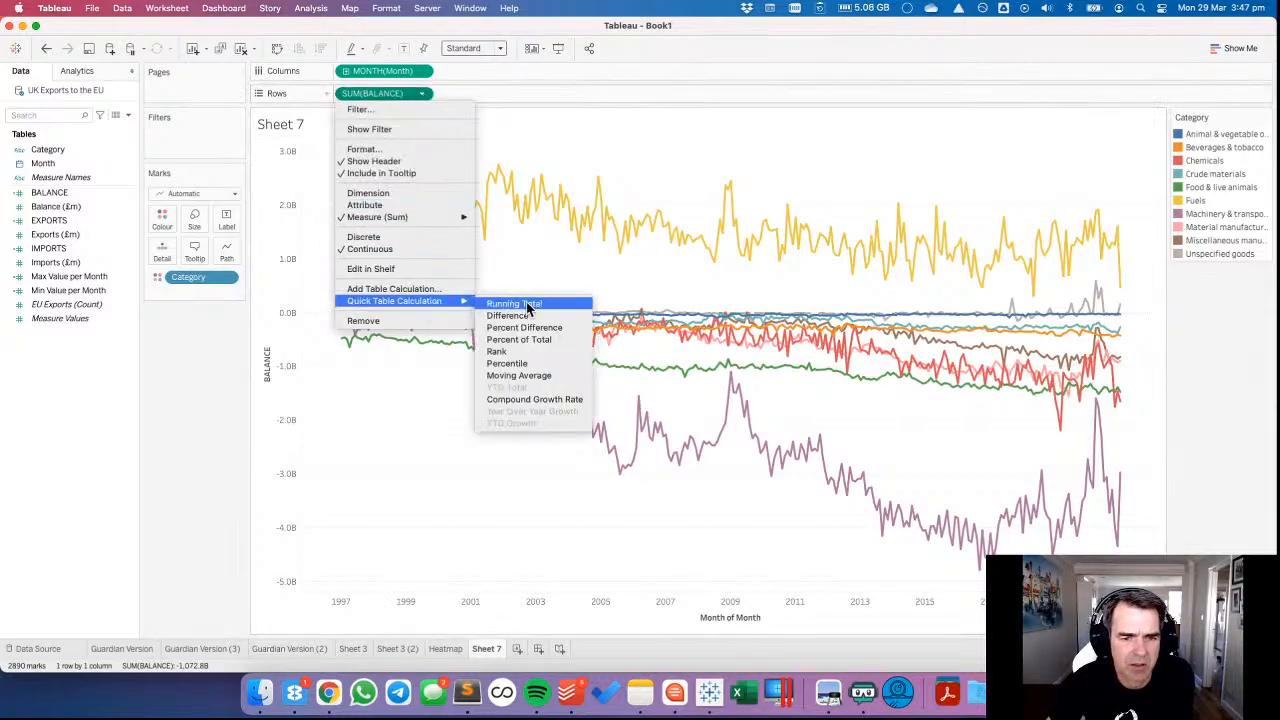
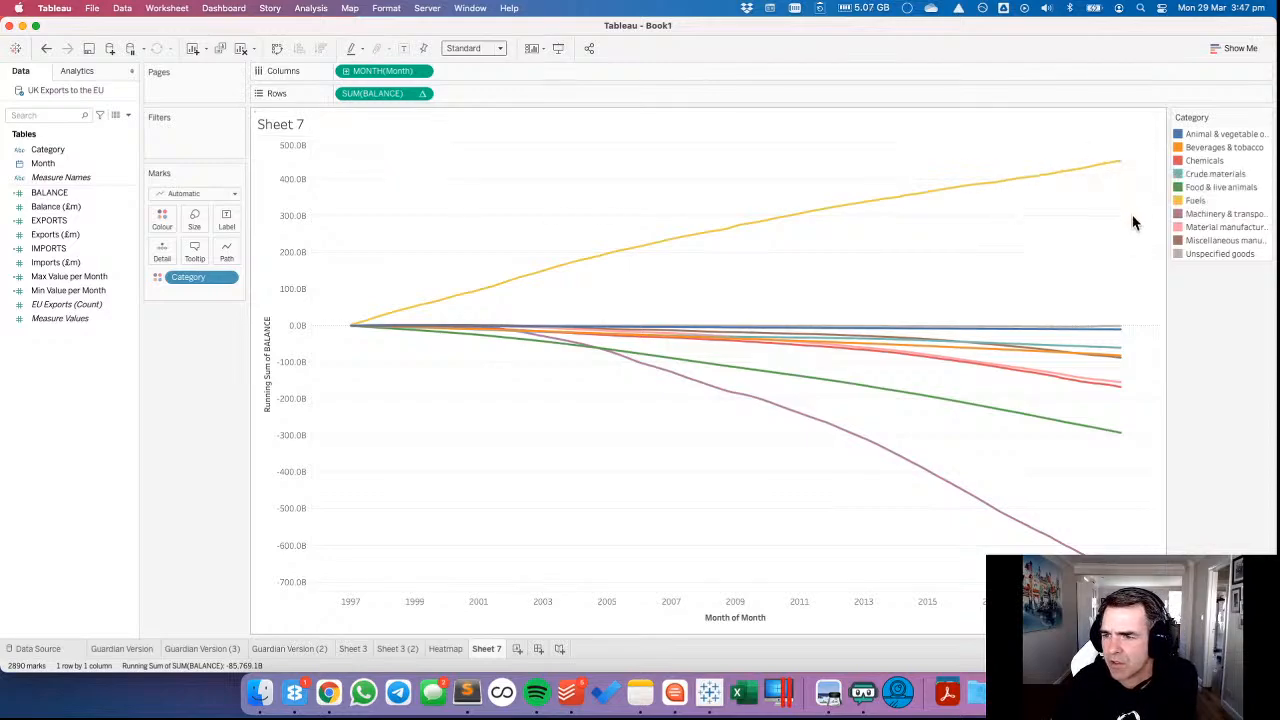
Add SUM(IMPORTS) to Rows beside SUM(BALANCE) and apply a Running Total quick table calculation to it.
{"action": "mouse_move", "coordinate": [1123, 167]}
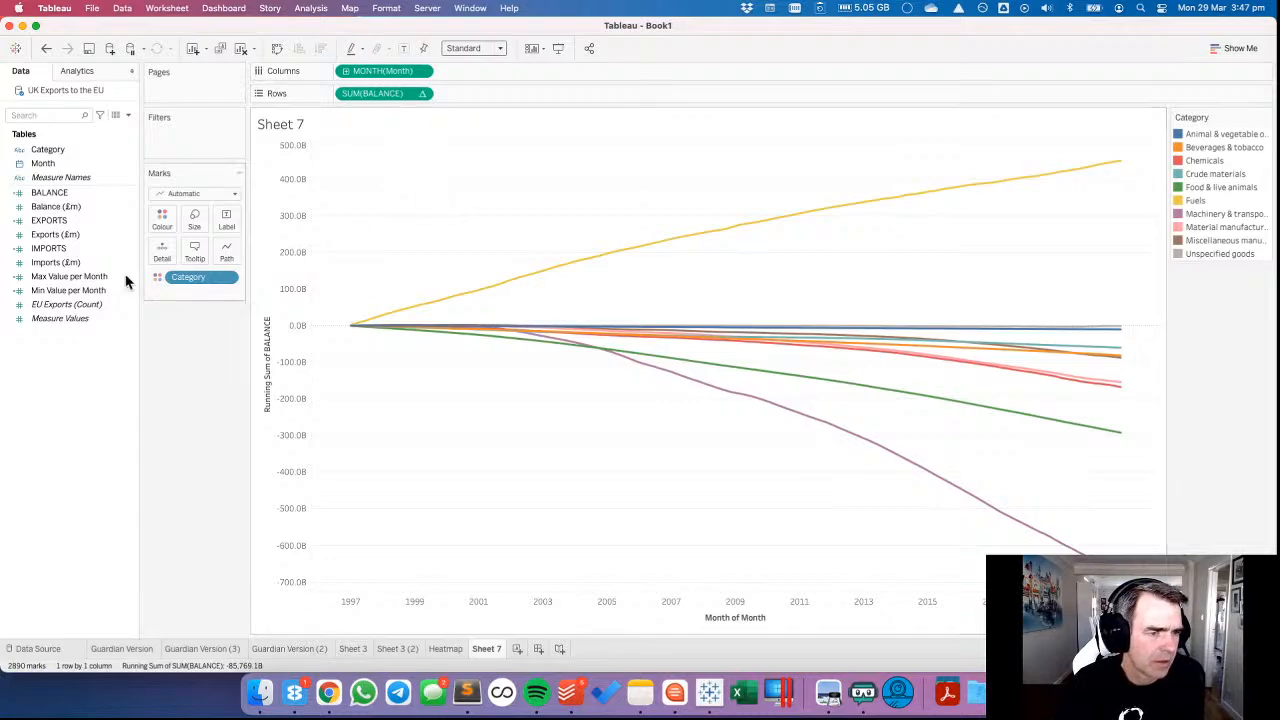
{"action": "left_click", "coordinate": [44, 221]}
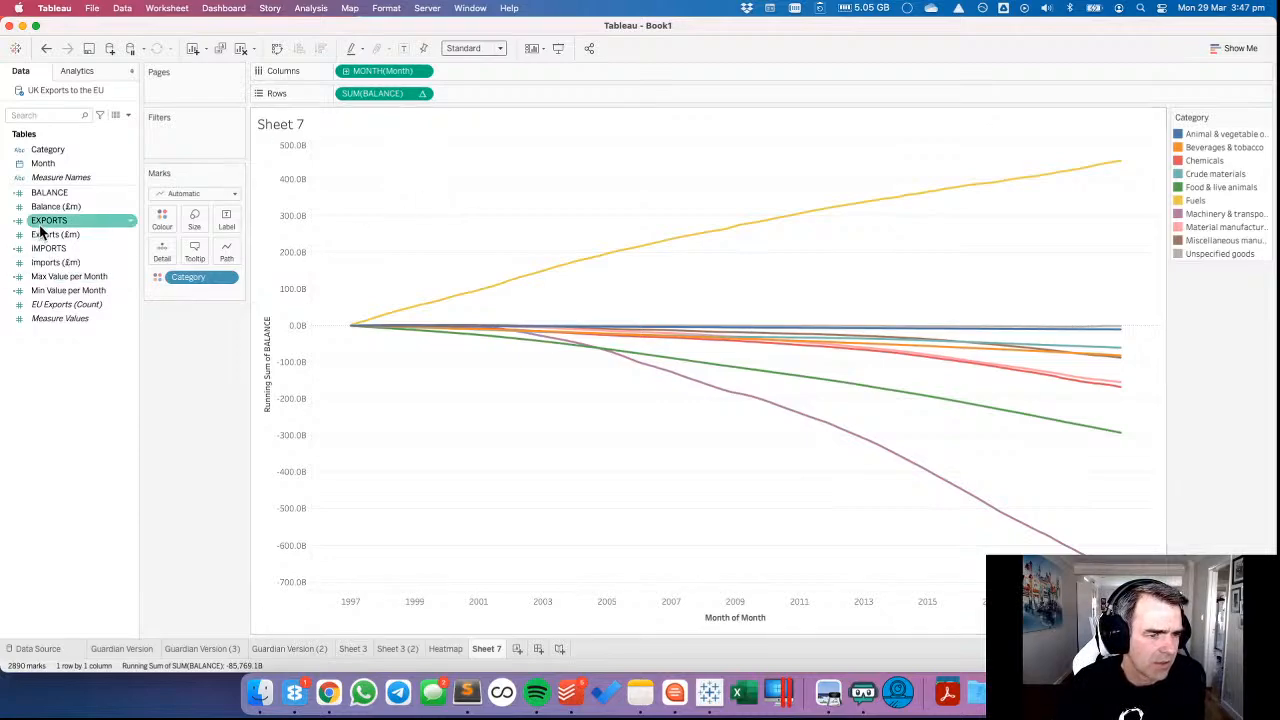
{"action": "left_click_drag", "start_coordinate": [45, 248], "coordinate": [540, 100]}
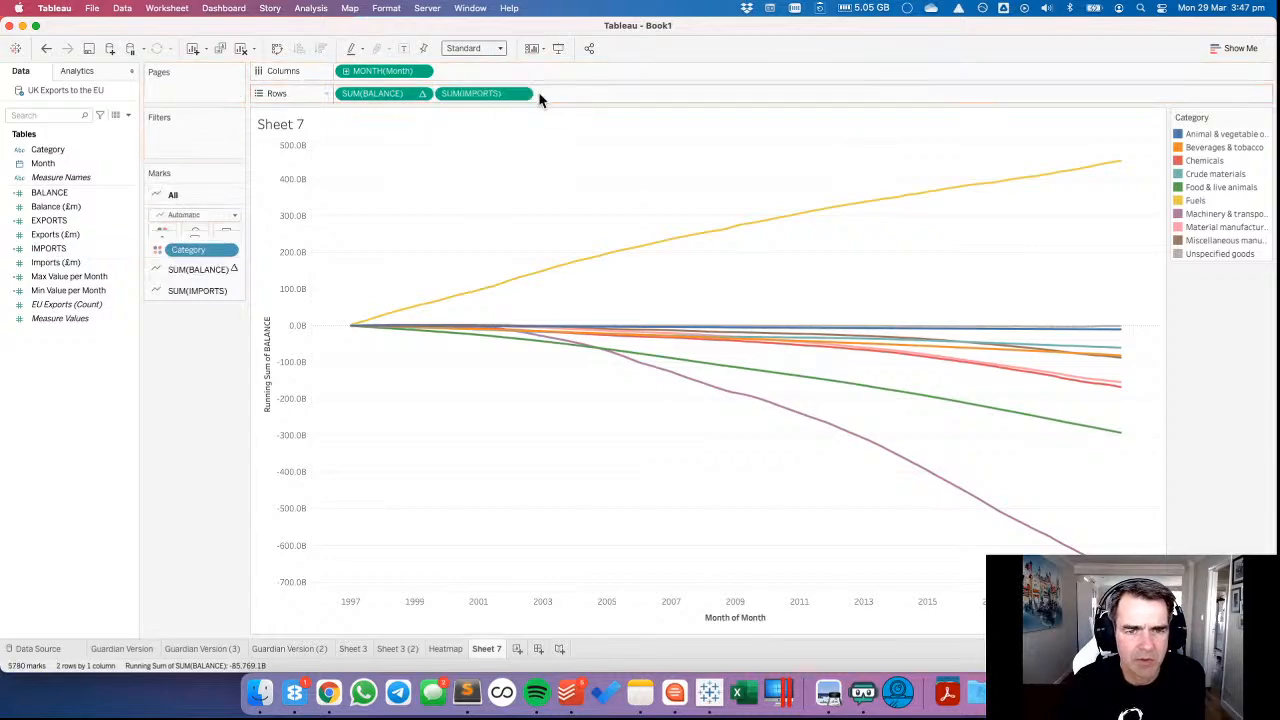
{"action": "left_click", "coordinate": [521, 93]}
{"action": "mouse_move", "coordinate": [543, 297]}
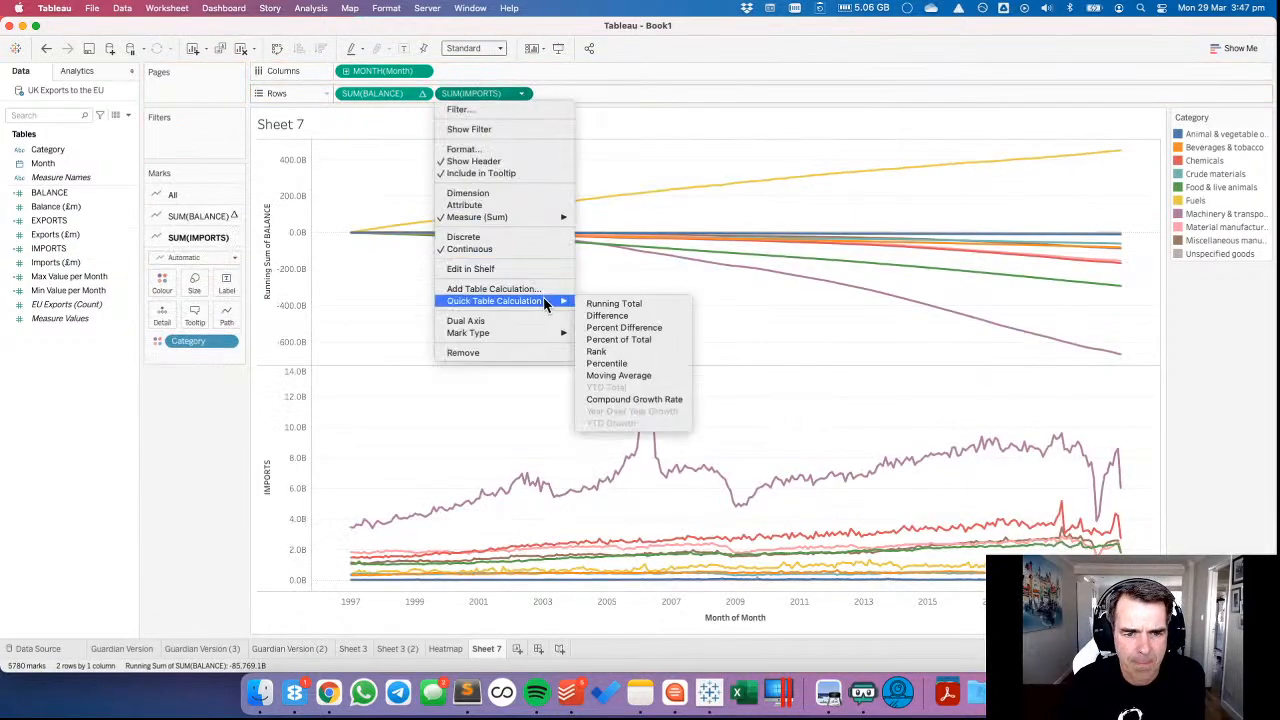
{"action": "left_click", "coordinate": [607, 304]}
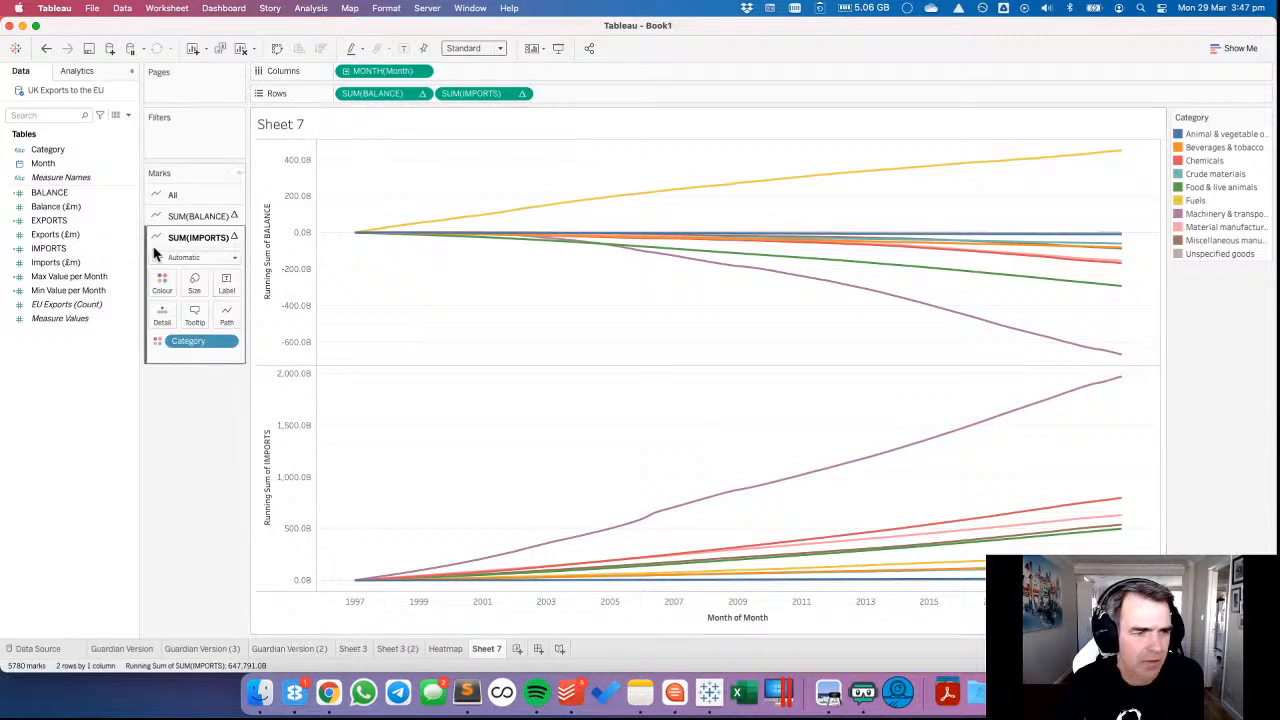
Add SUM(EXPORTS) to Rows, try a Running Total calculation on it and undo that calculation.
{"action": "left_click_drag", "start_coordinate": [56, 227], "coordinate": [600, 100]}
{"action": "left_click", "coordinate": [621, 93]}
{"action": "mouse_move", "coordinate": [622, 300]}
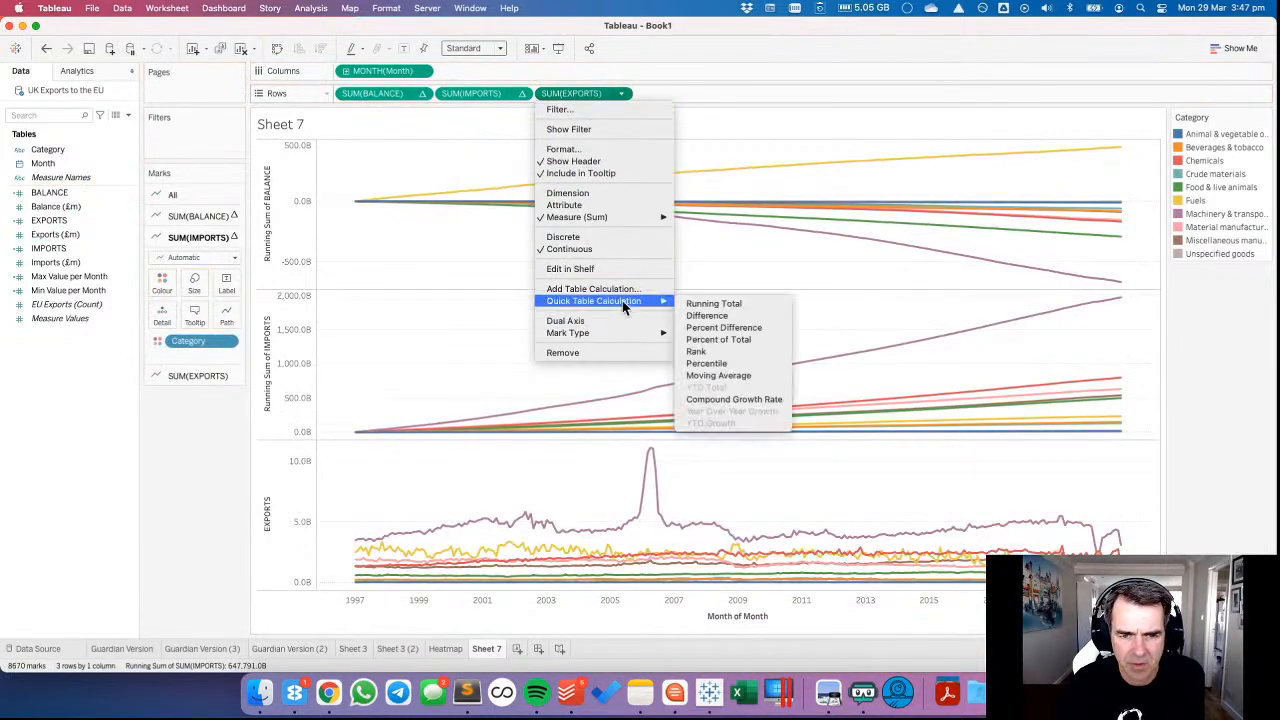
{"action": "left_click", "coordinate": [726, 303]}
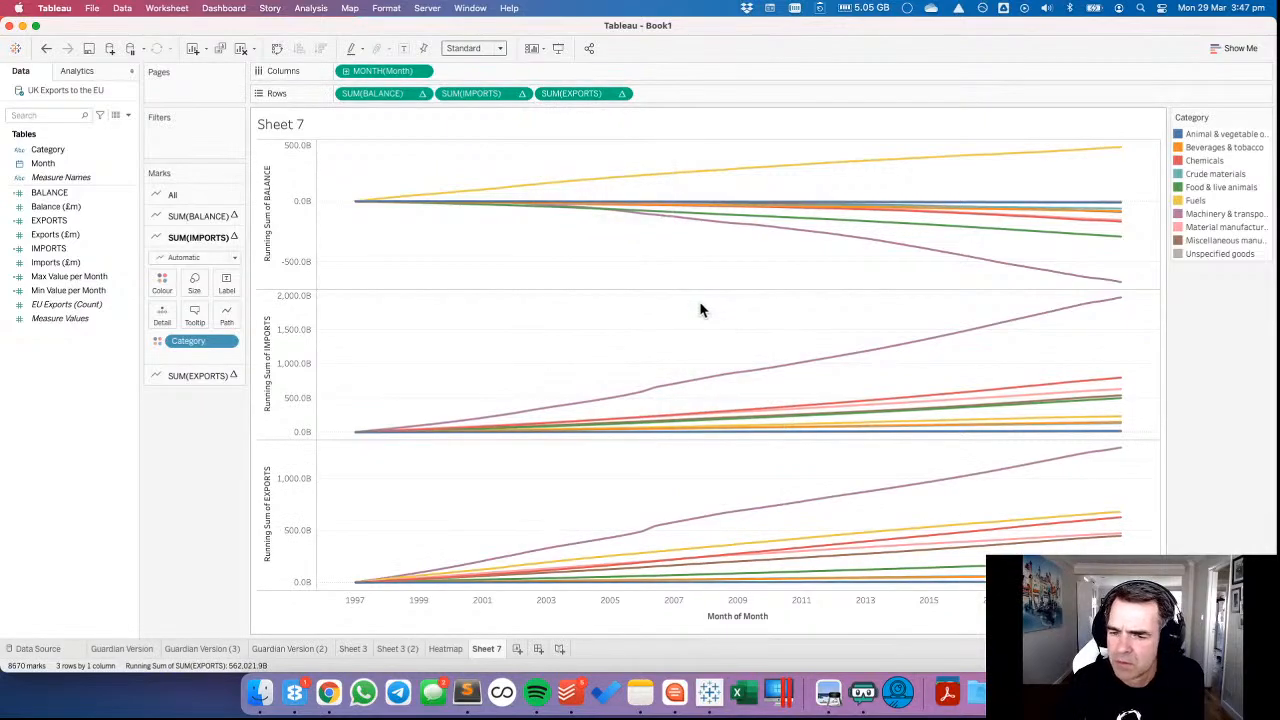
{"action": "left_click", "coordinate": [46, 48]}
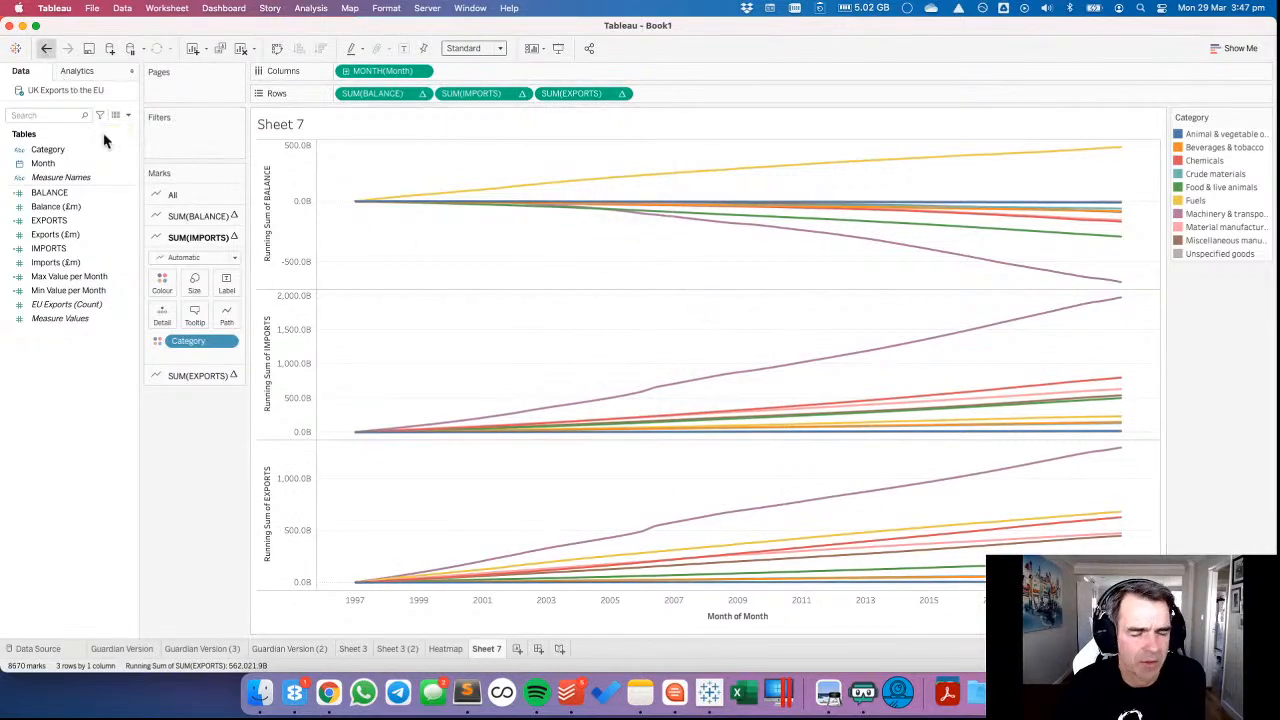
Inspect the Machinery & transport equipment peak in the EXPORTS chart, then clear the selection.
{"action": "mouse_move", "coordinate": [652, 456]}
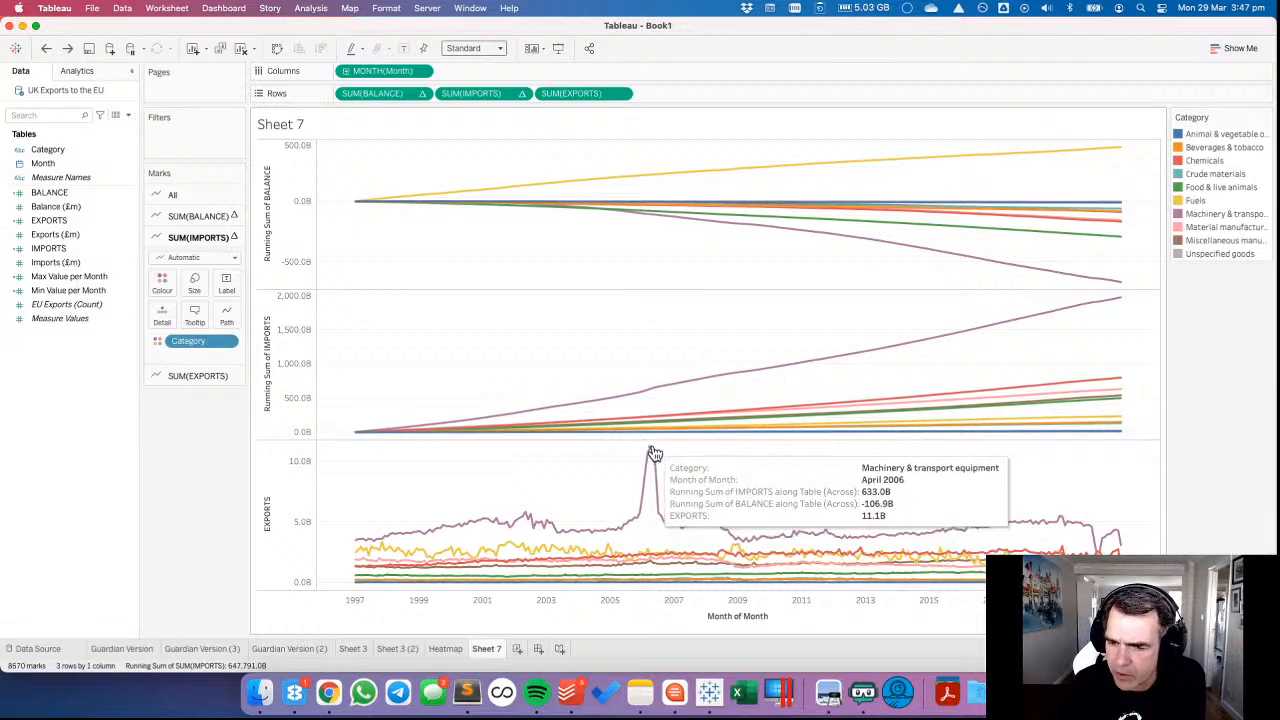
{"action": "left_click", "coordinate": [651, 450]}
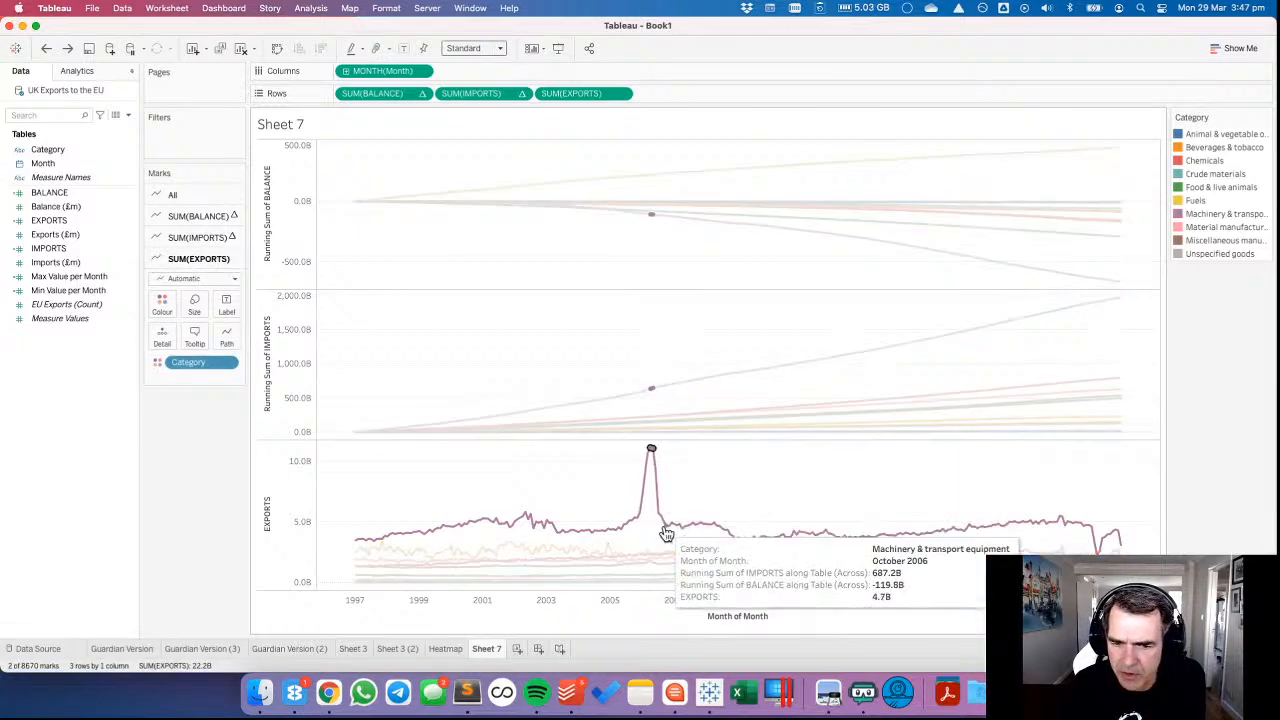
{"action": "left_click", "coordinate": [605, 468]}
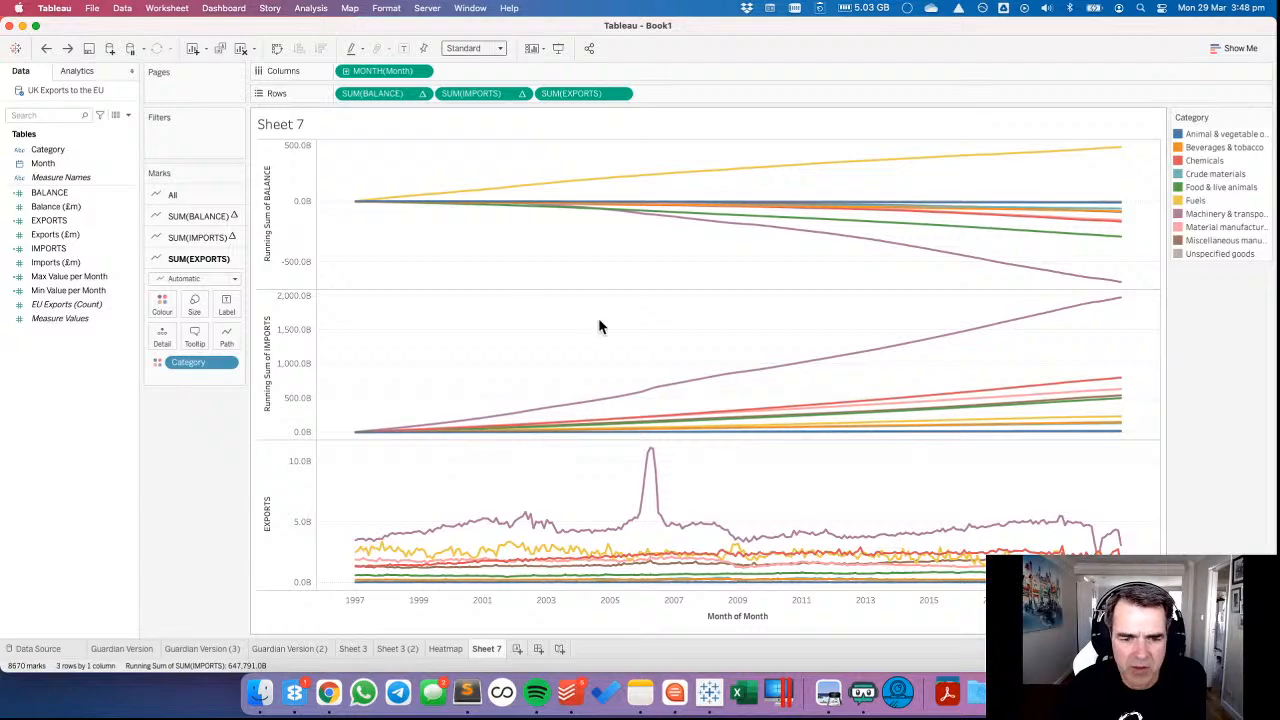
On a new worksheet, create a custom date from the Month field named MONTH, with Months detail as a date value.
{"action": "left_click", "coordinate": [517, 650]}
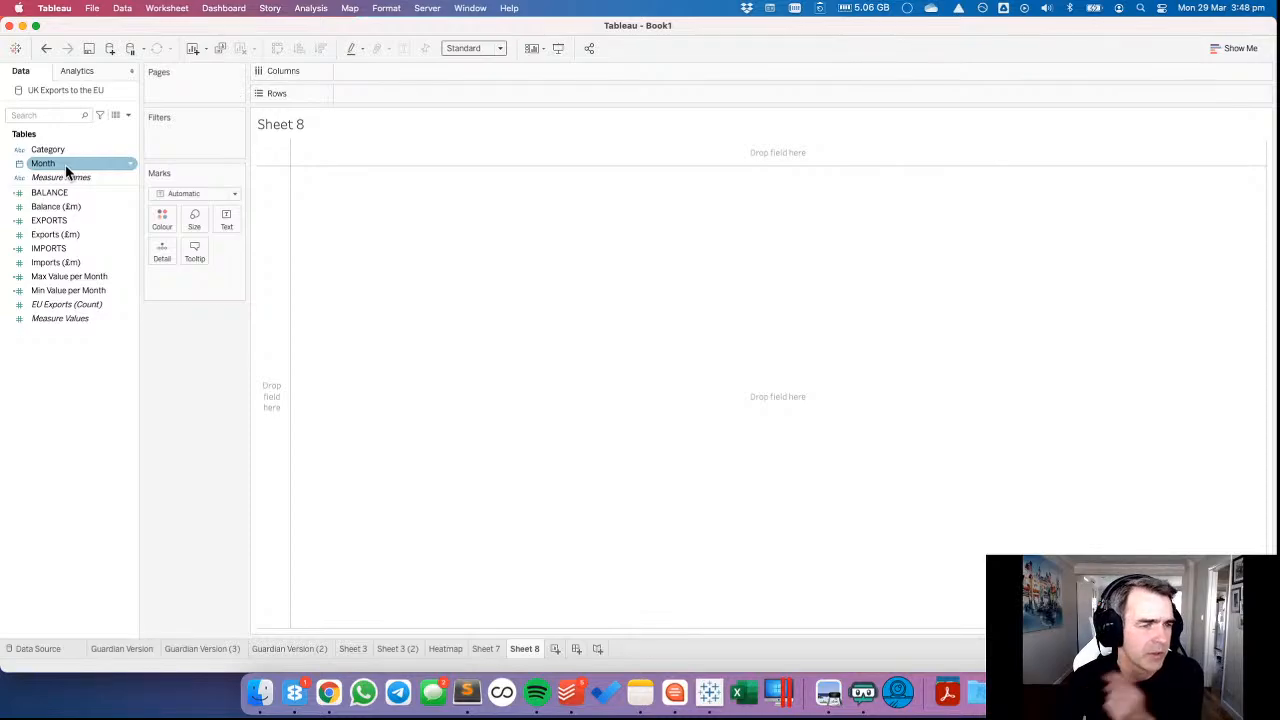
{"action": "left_click", "coordinate": [58, 249]}
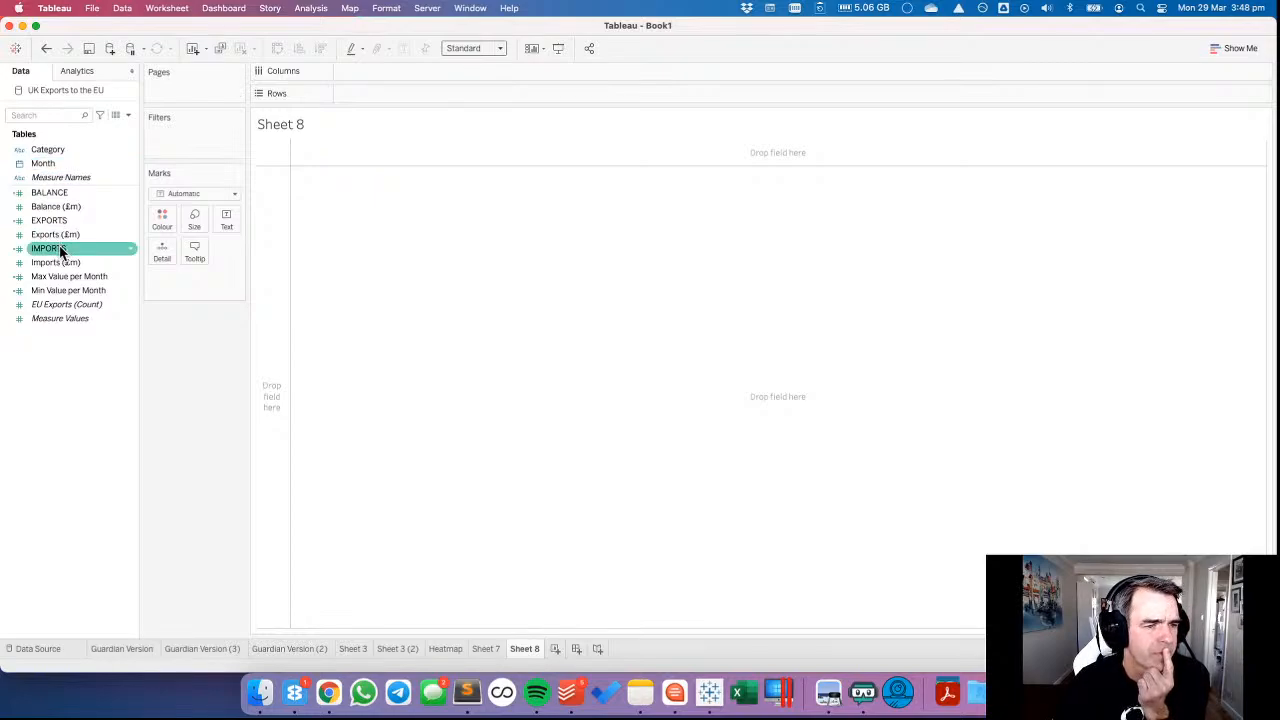
{"action": "left_click", "coordinate": [52, 165]}
{"action": "right_click", "coordinate": [52, 165]}
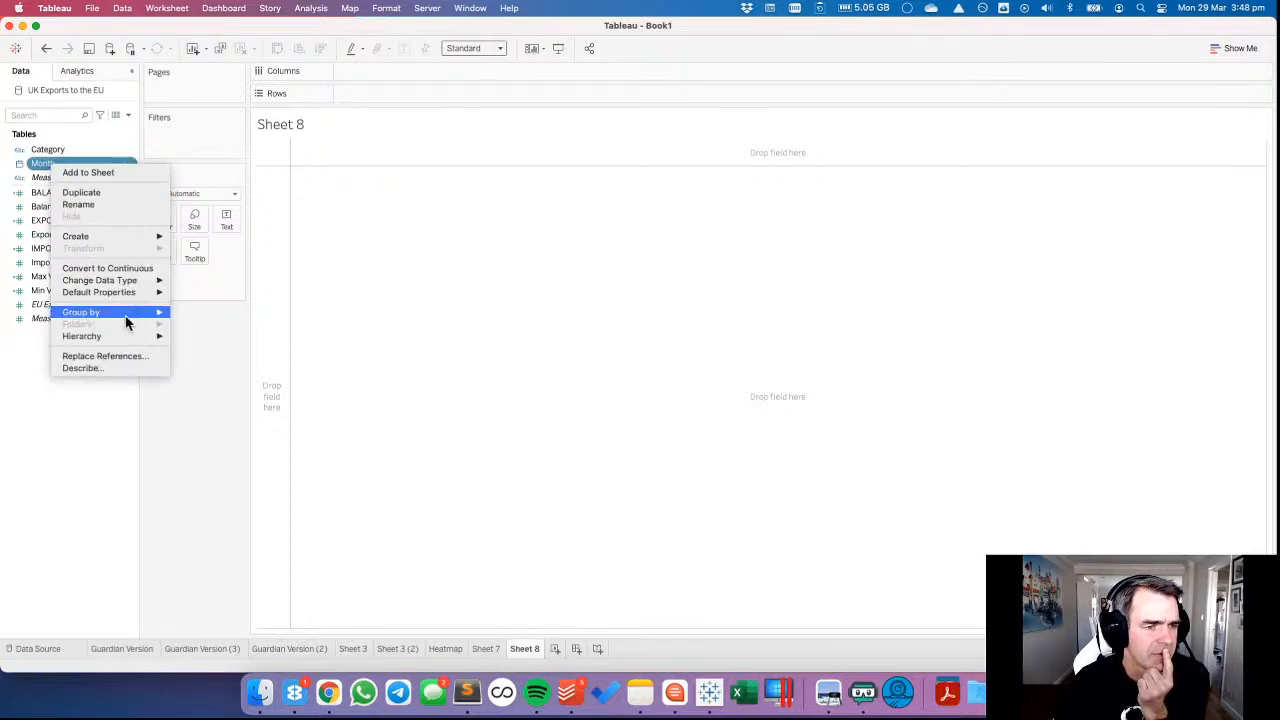
{"action": "mouse_move", "coordinate": [134, 292]}
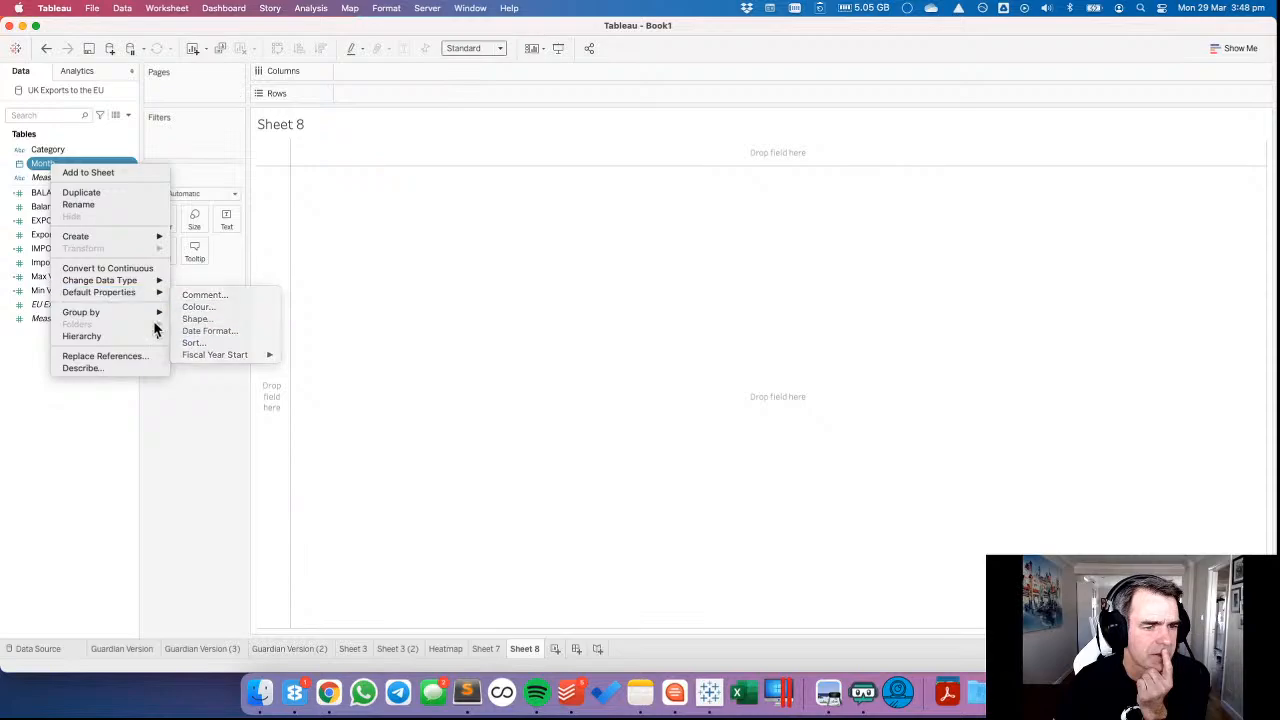
{"action": "mouse_move", "coordinate": [108, 236]}
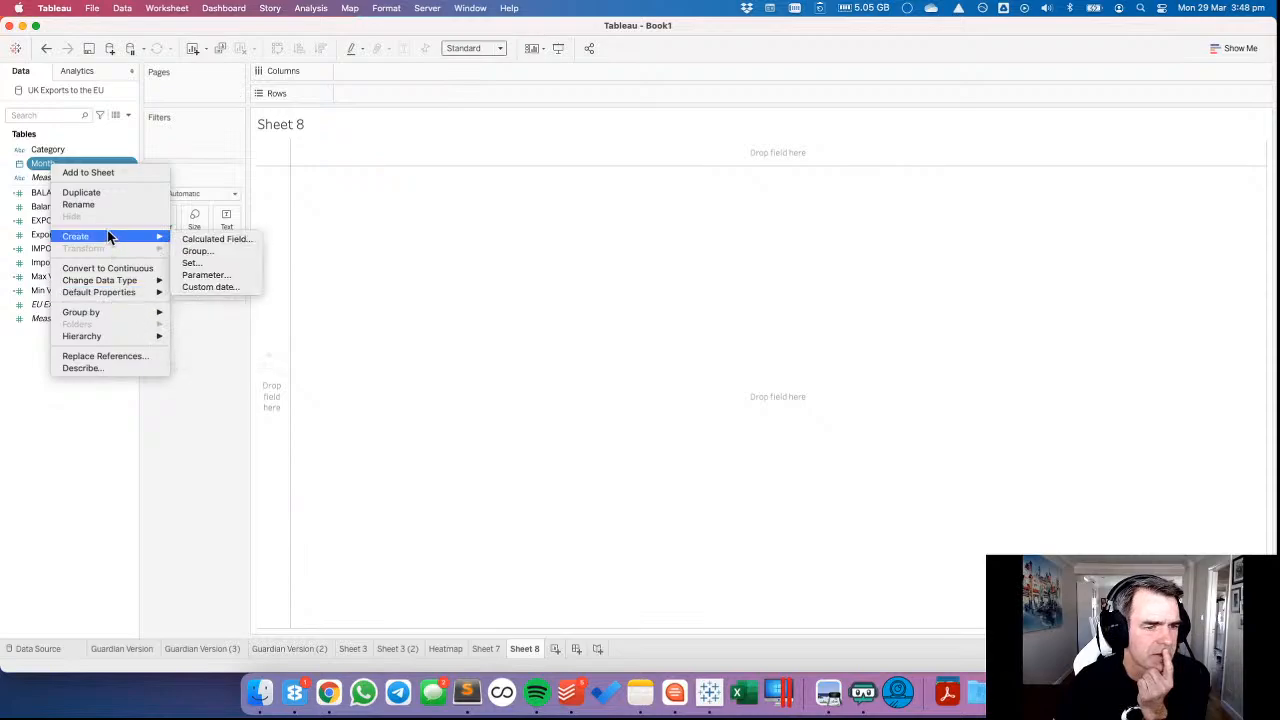
{"action": "left_click", "coordinate": [212, 287]}
{"action": "left_click_drag", "start_coordinate": [647, 316], "coordinate": [500, 314]}
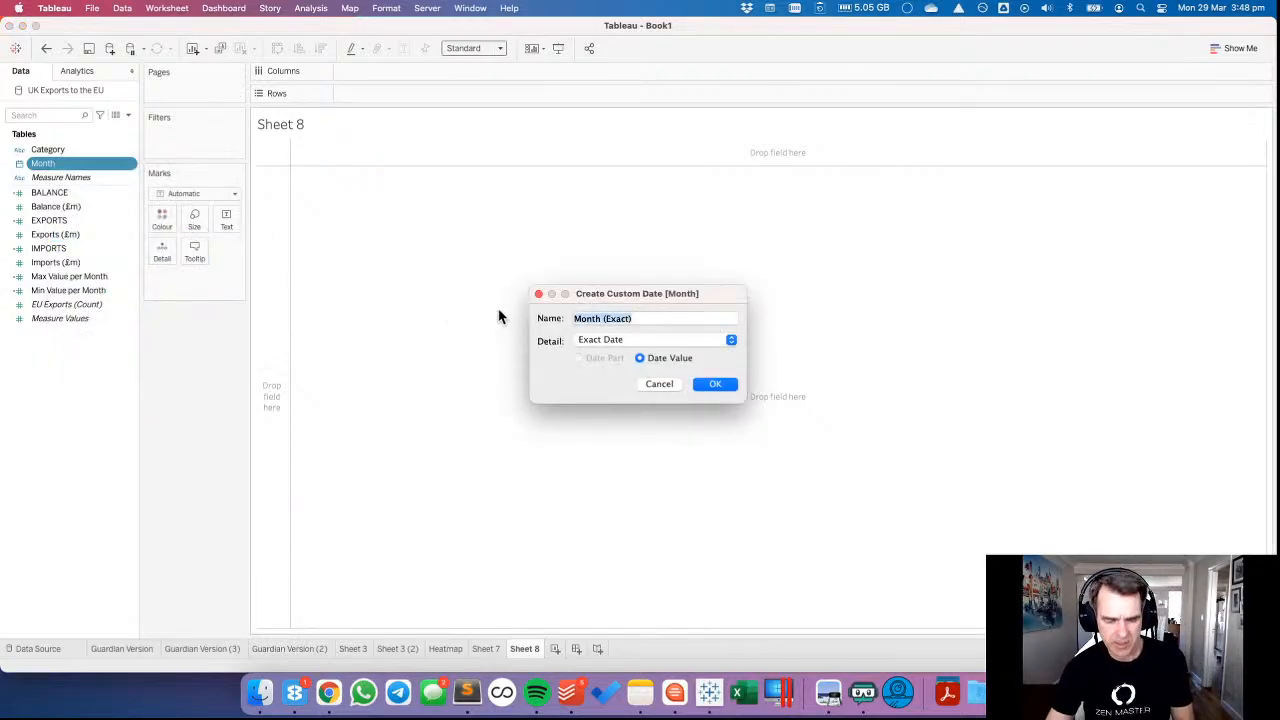
{"action": "type", "text": "MONTH"}
{"action": "left_click", "coordinate": [585, 340]}
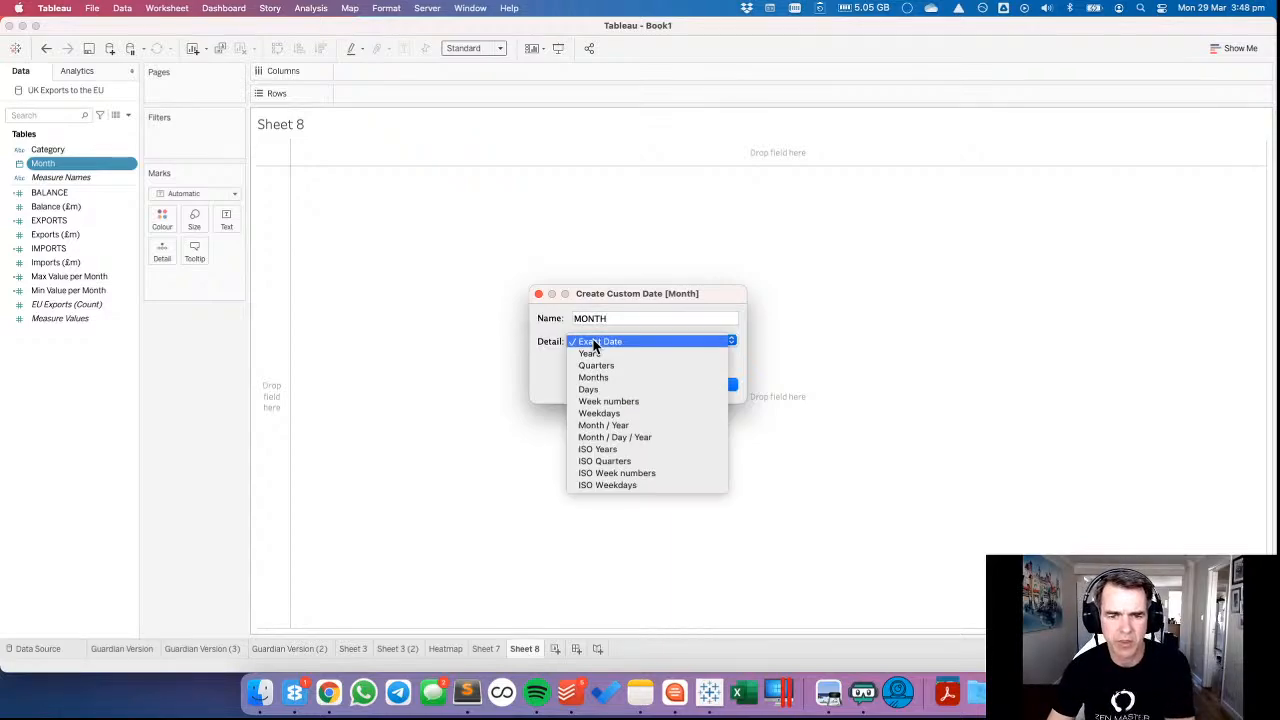
{"action": "left_click", "coordinate": [600, 377]}
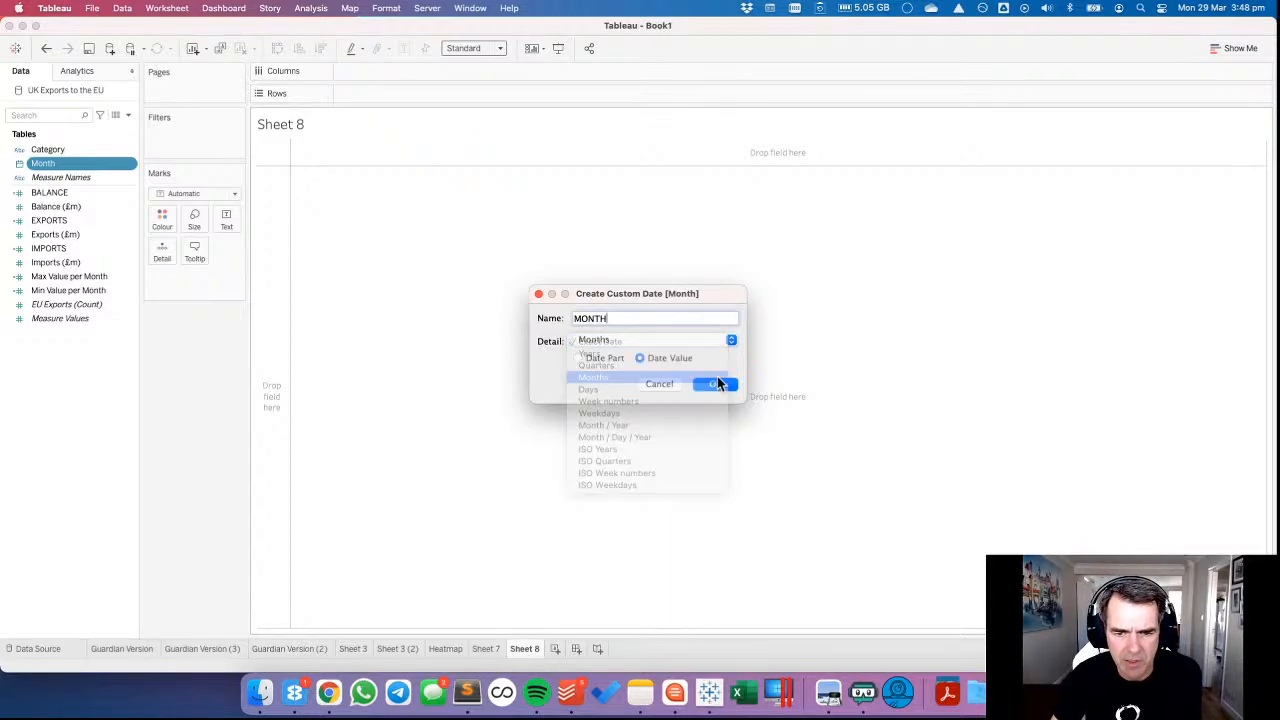
{"action": "left_click", "coordinate": [709, 387]}
Plot SUM(EXPORTS), SUM(IMPORTS) and SUM(BALANCE) by the custom MONTH date as three separate line charts in Rows.
{"action": "left_click_drag", "start_coordinate": [63, 177], "coordinate": [388, 72]}
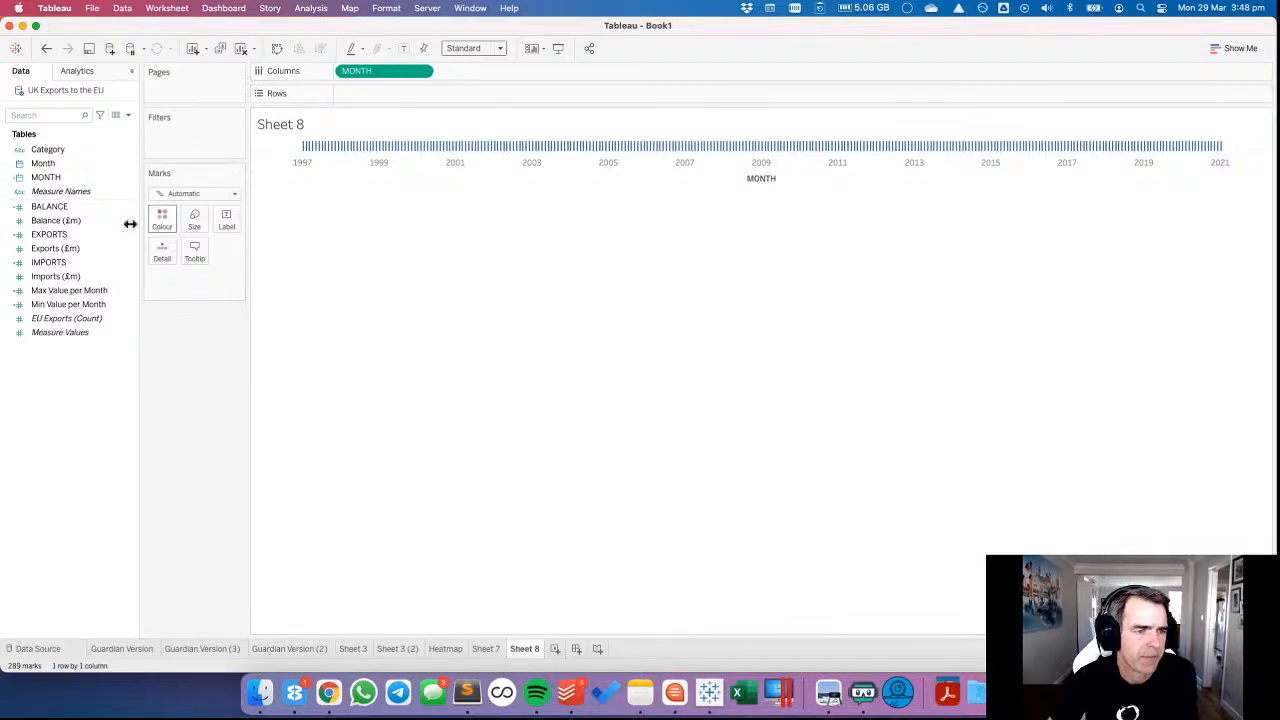
{"action": "left_click", "coordinate": [83, 221]}
{"action": "left_click", "coordinate": [71, 209]}
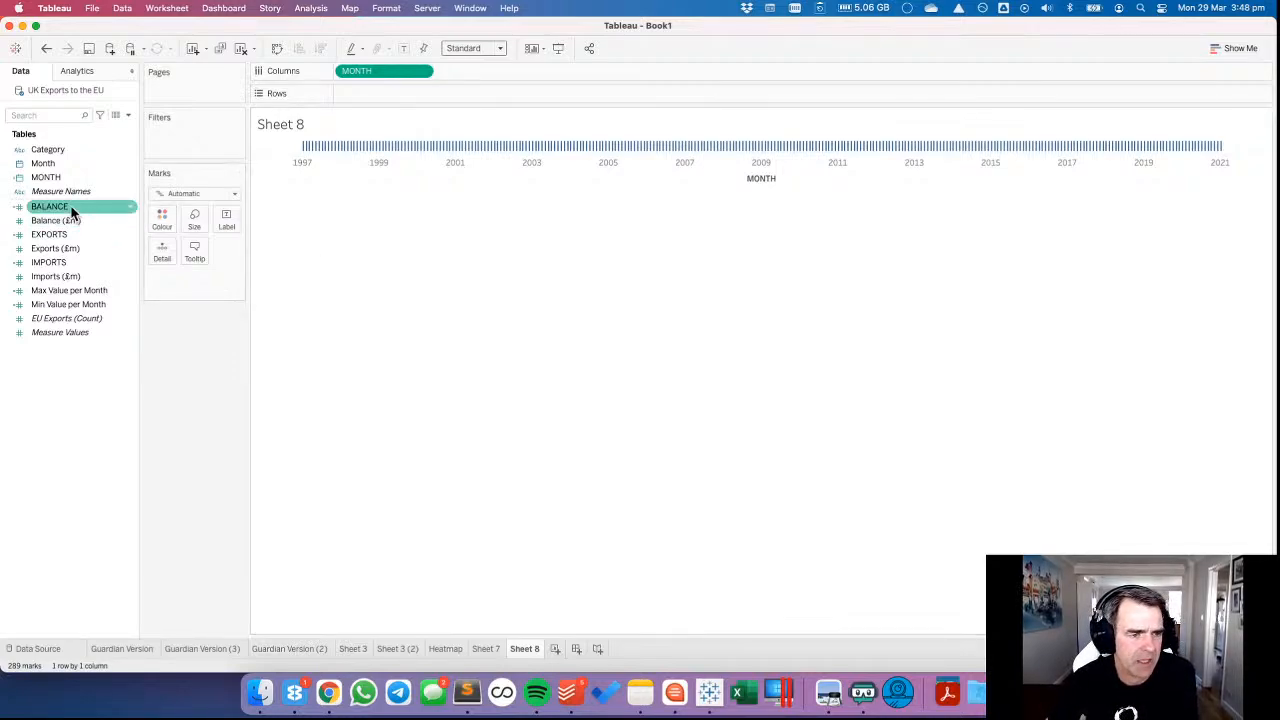
{"action": "left_click", "coordinate": [69, 235]}
{"action": "left_click", "coordinate": [62, 207]}
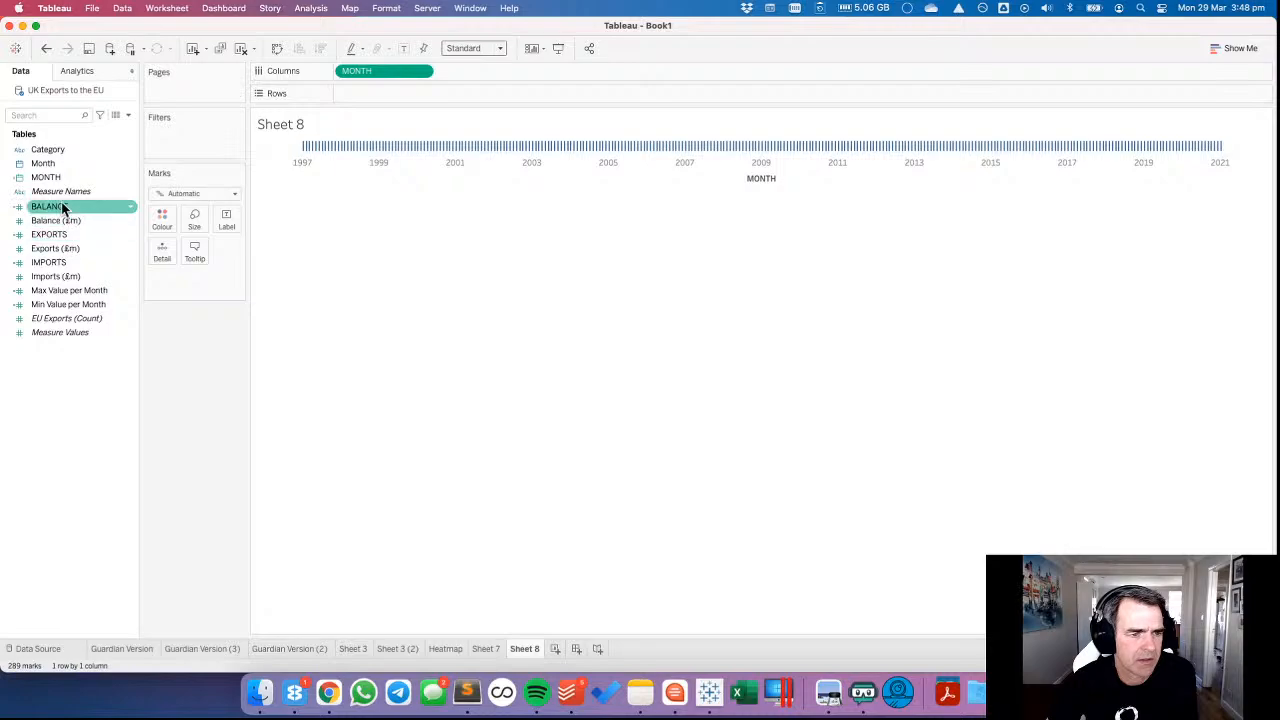
{"action": "left_click_drag", "start_coordinate": [62, 207], "coordinate": [370, 95]}
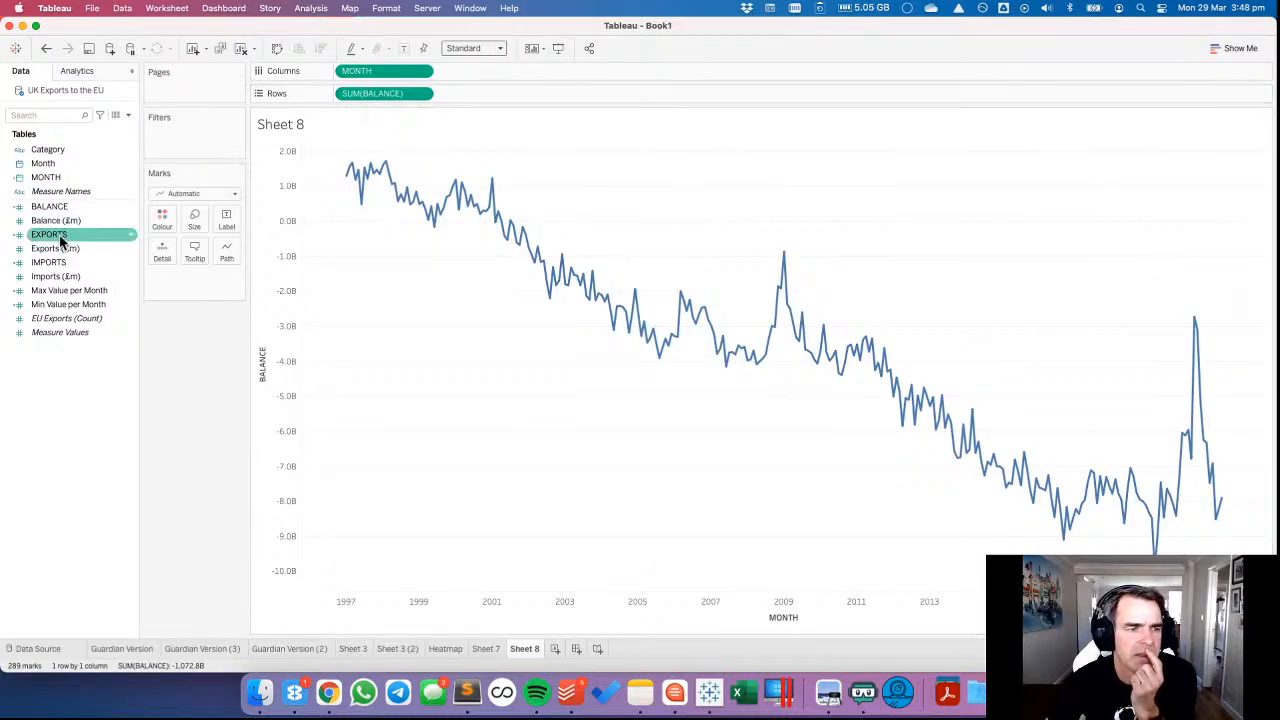
{"action": "left_click_drag", "start_coordinate": [59, 235], "coordinate": [390, 100]}
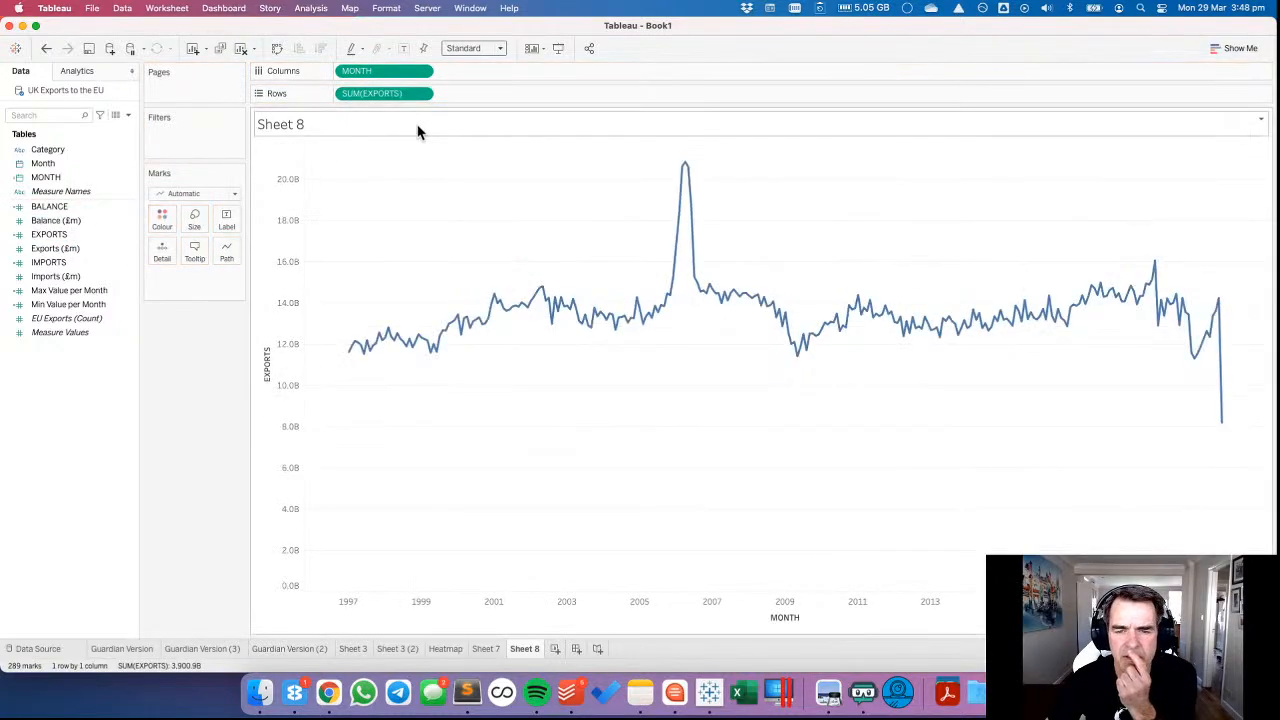
{"action": "left_click_drag", "start_coordinate": [63, 263], "coordinate": [592, 104]}
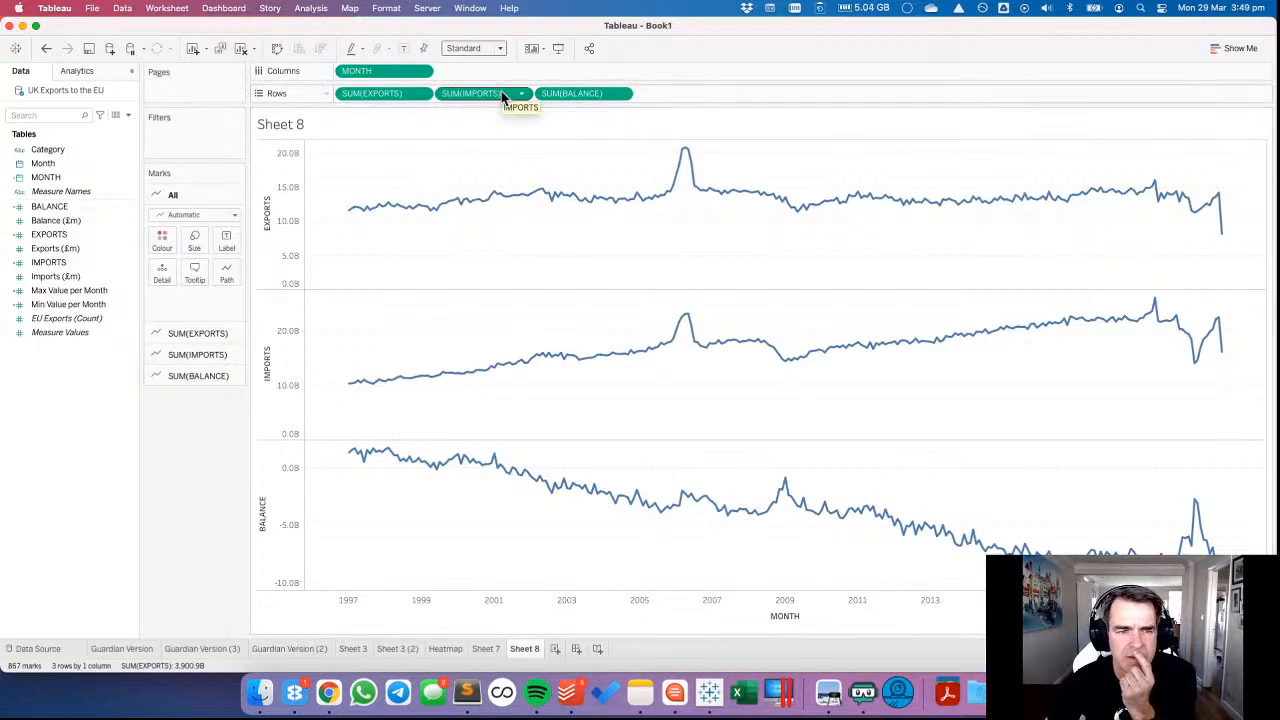
Combine the measures into Measure Values, split them by Measure Names in Rows and order them IMPORTS, EXPORTS, BALANCE.
{"action": "left_click_drag", "start_coordinate": [503, 97], "coordinate": [278, 262]}
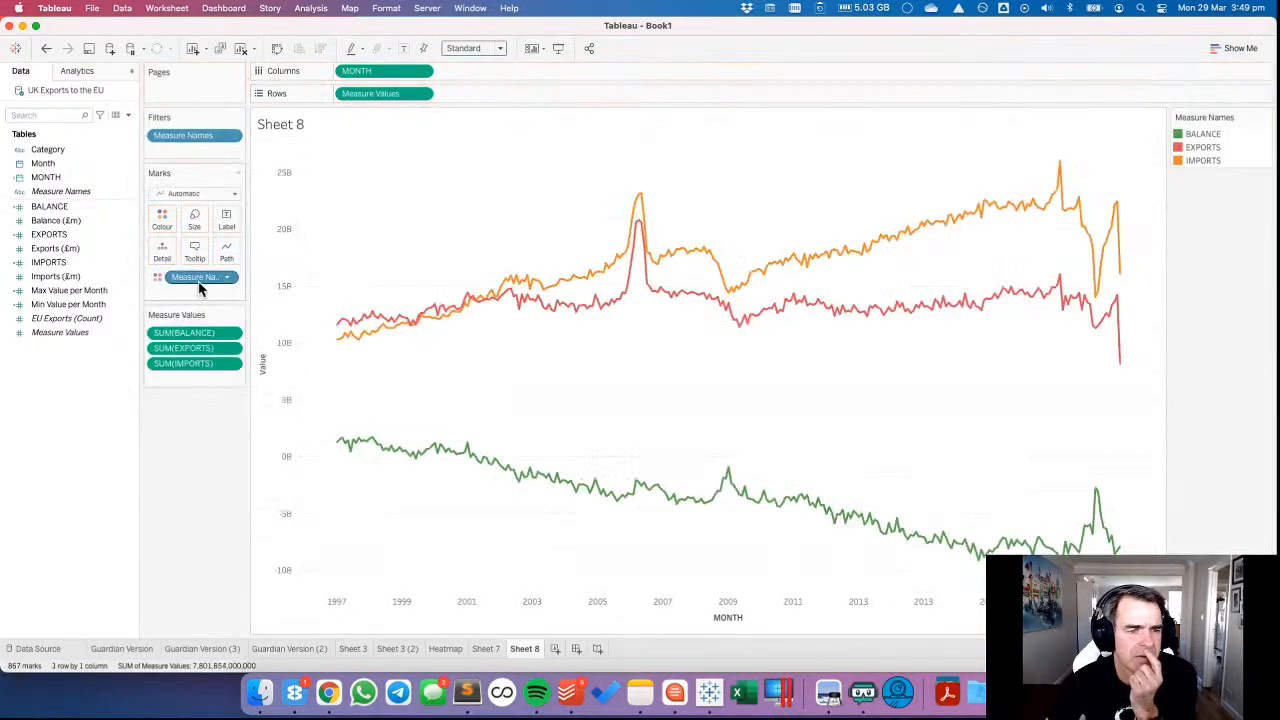
{"action": "left_click_drag", "start_coordinate": [86, 182], "coordinate": [346, 98]}
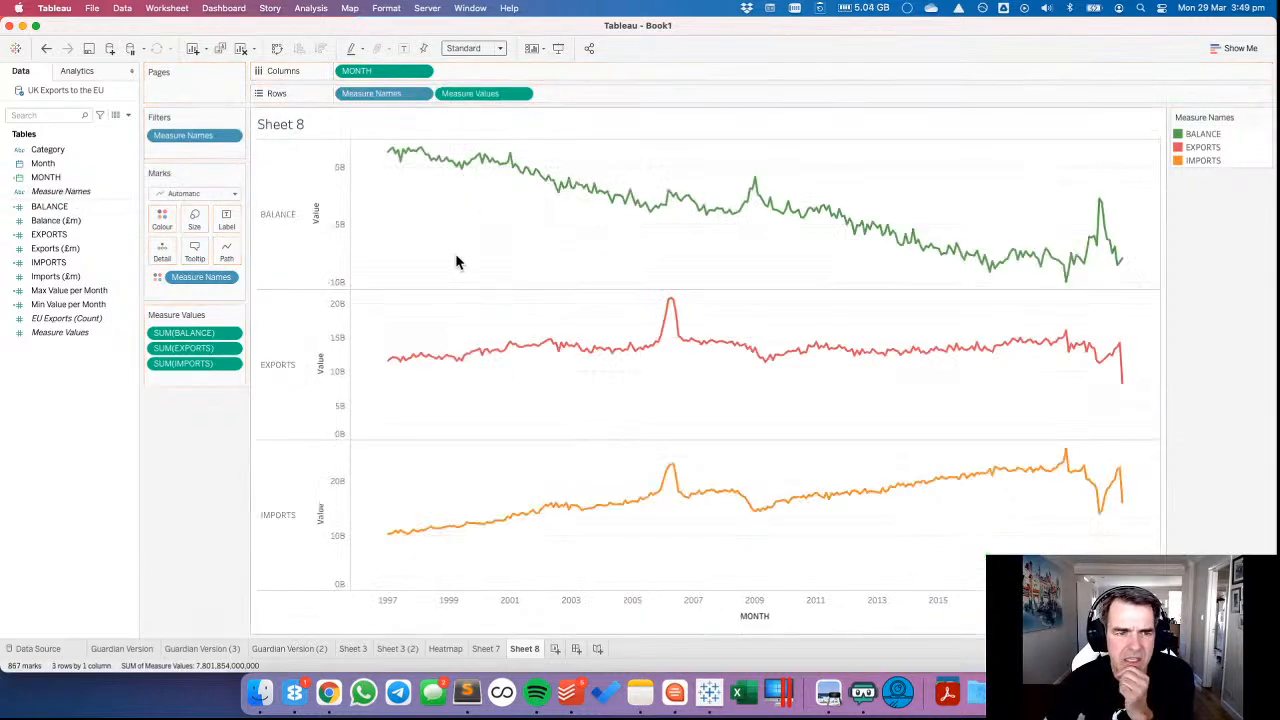
{"action": "mouse_move", "coordinate": [190, 366]}
{"action": "left_mouse_down"}
{"action": "mouse_move", "coordinate": [192, 338]}
{"action": "mouse_move", "coordinate": [192, 371]}
{"action": "left_mouse_up"}
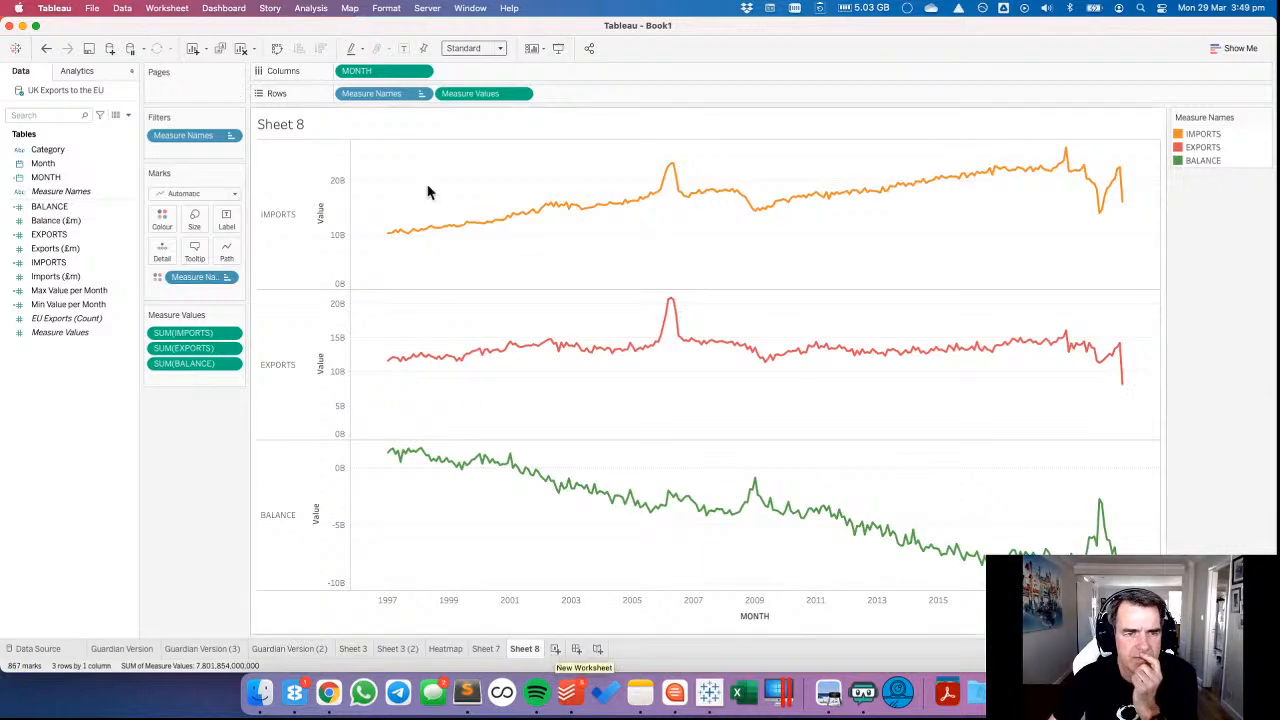
Try Measure Names in Columns for side-by-side charts, undo the move and briefly select a range of the IMPORTS line.
{"action": "left_click_drag", "start_coordinate": [371, 93], "coordinate": [342, 80]}
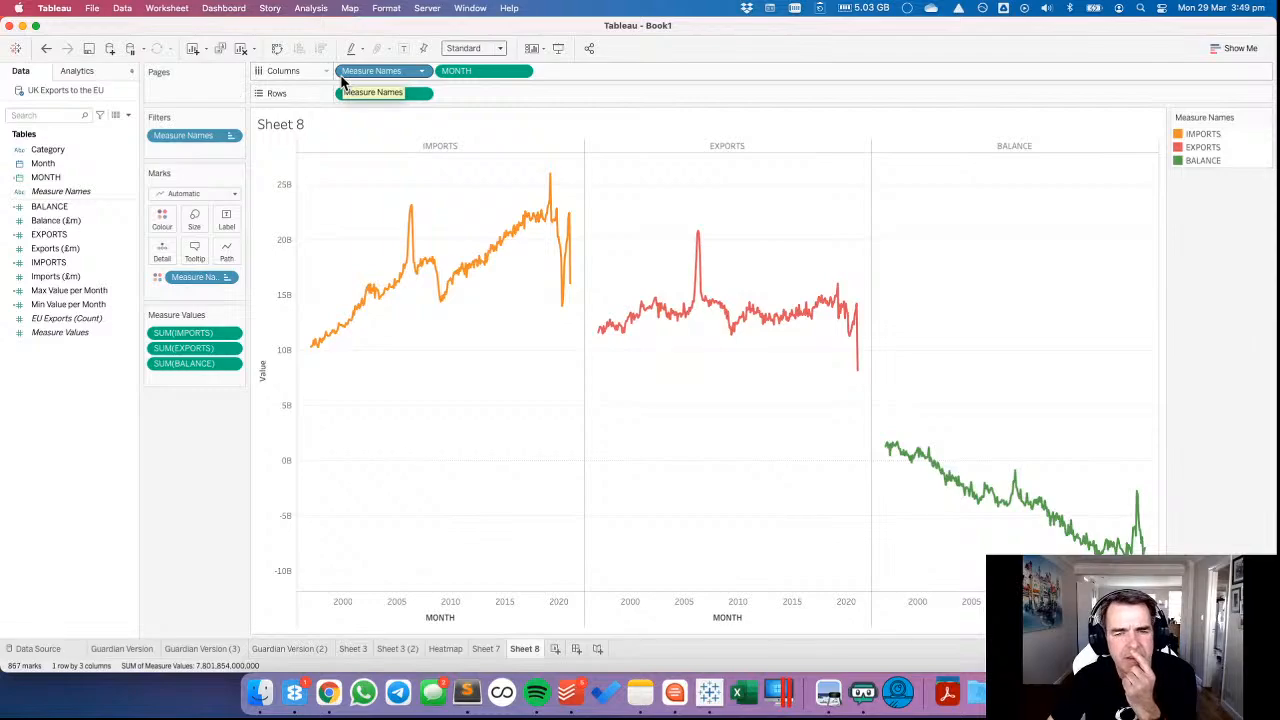
{"action": "left_click", "coordinate": [46, 48]}
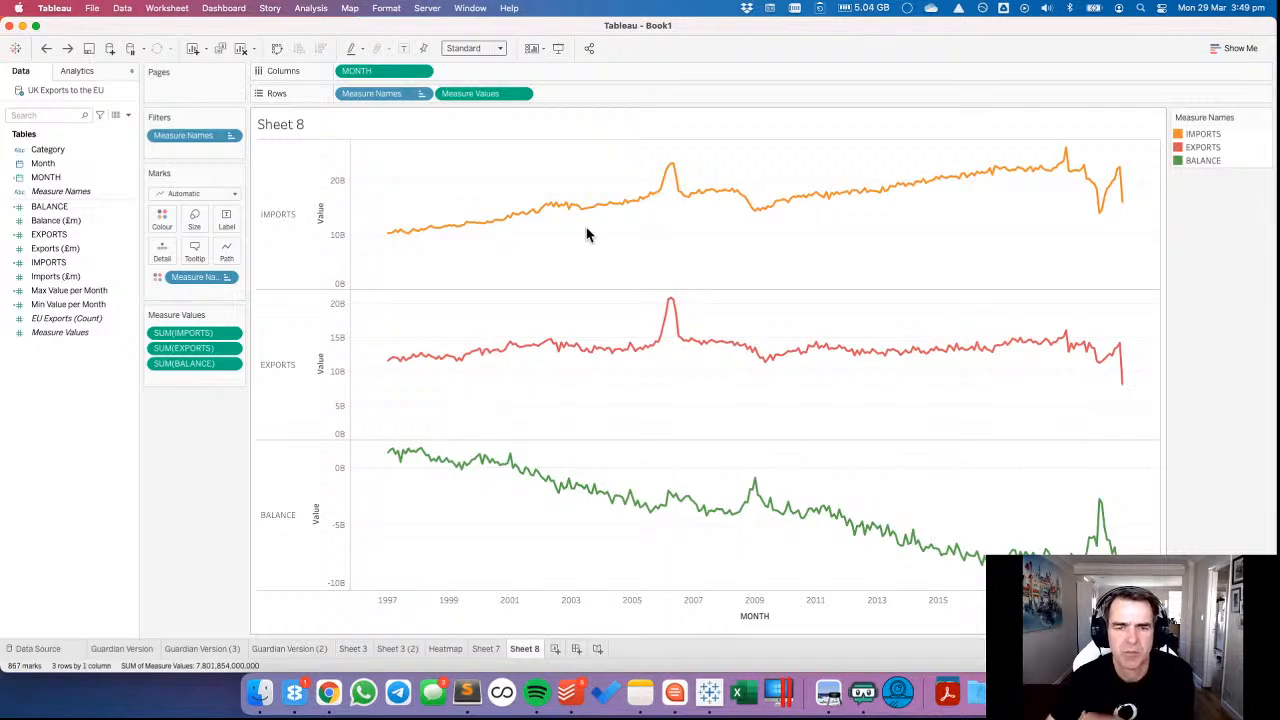
{"action": "left_click_drag", "start_coordinate": [617, 155], "coordinate": [945, 244]}
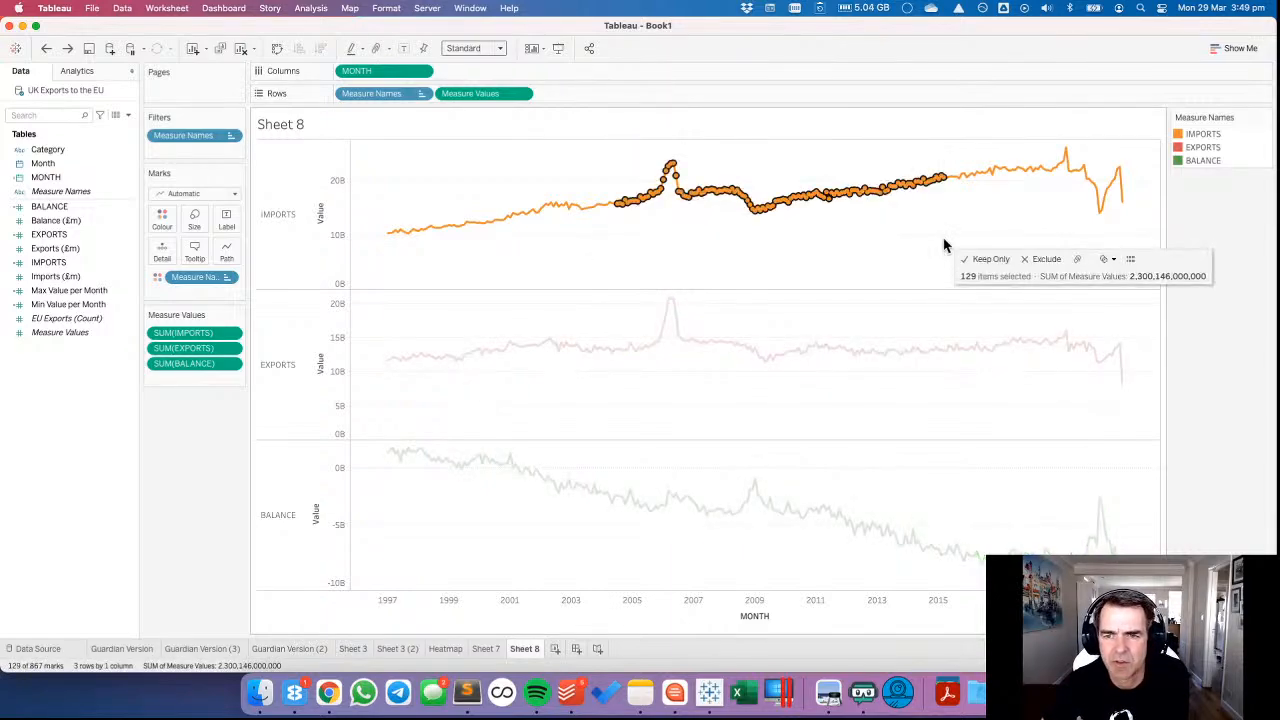
{"action": "left_click", "coordinate": [839, 247]}
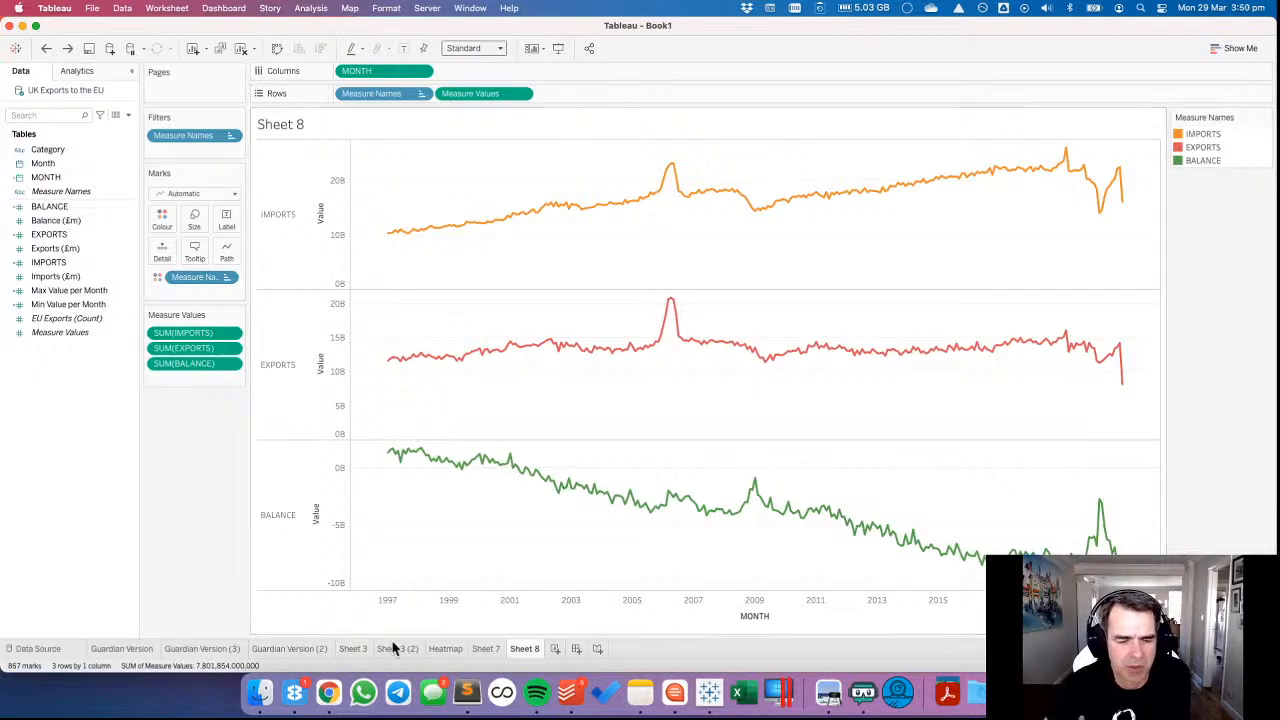
On a new worksheet, place the continuous MONTH field in Columns, try Circle marks and set the mark type to Line.
{"action": "left_click", "coordinate": [556, 651]}
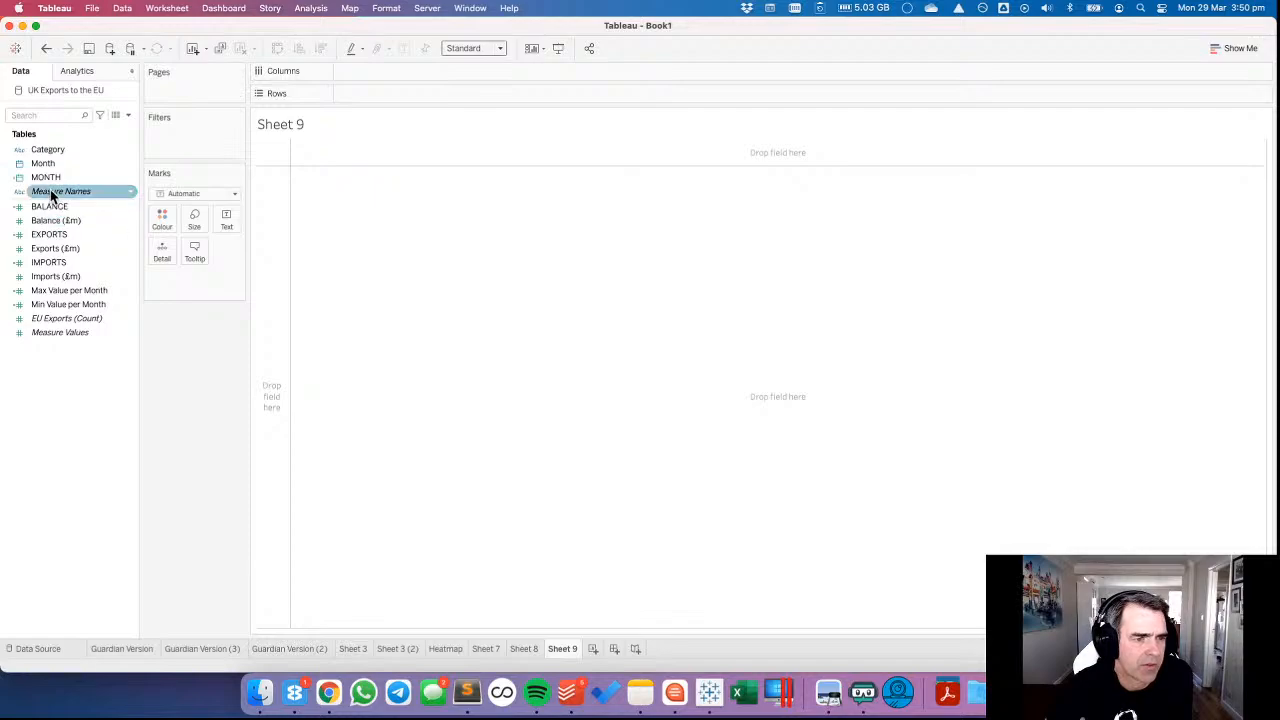
{"action": "left_click_drag", "start_coordinate": [46, 178], "coordinate": [384, 76]}
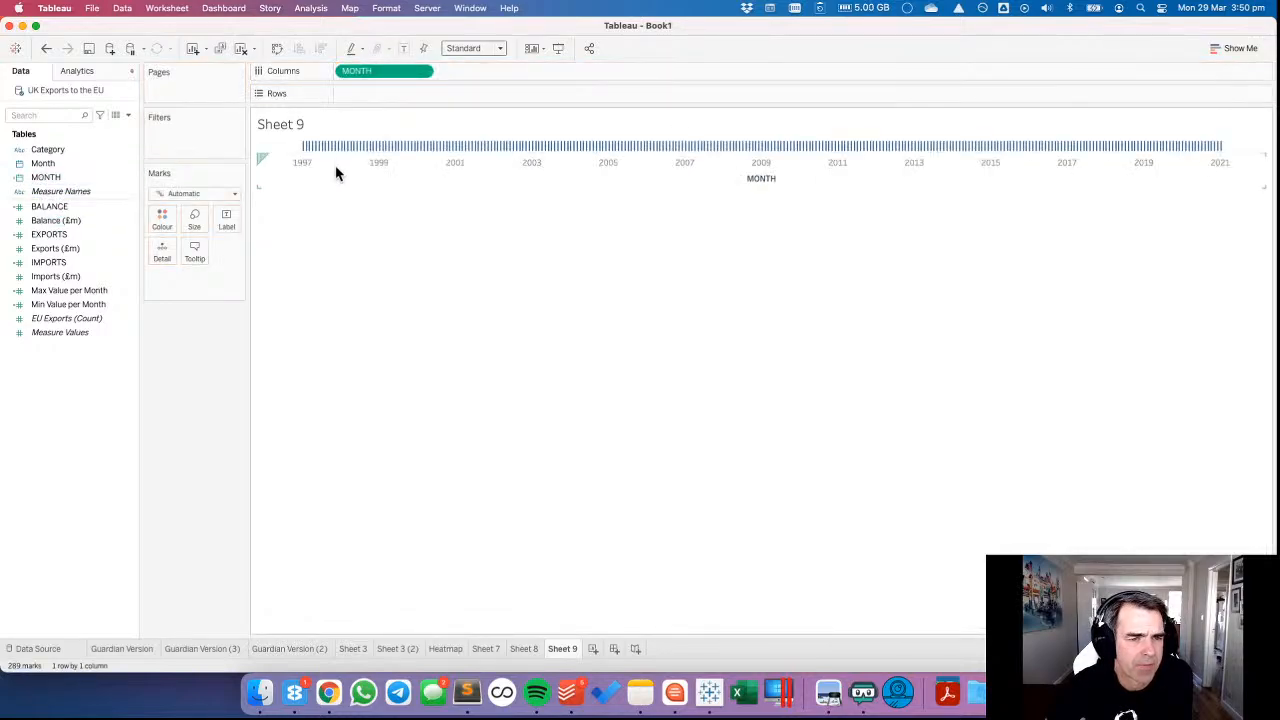
{"action": "left_click", "coordinate": [192, 194]}
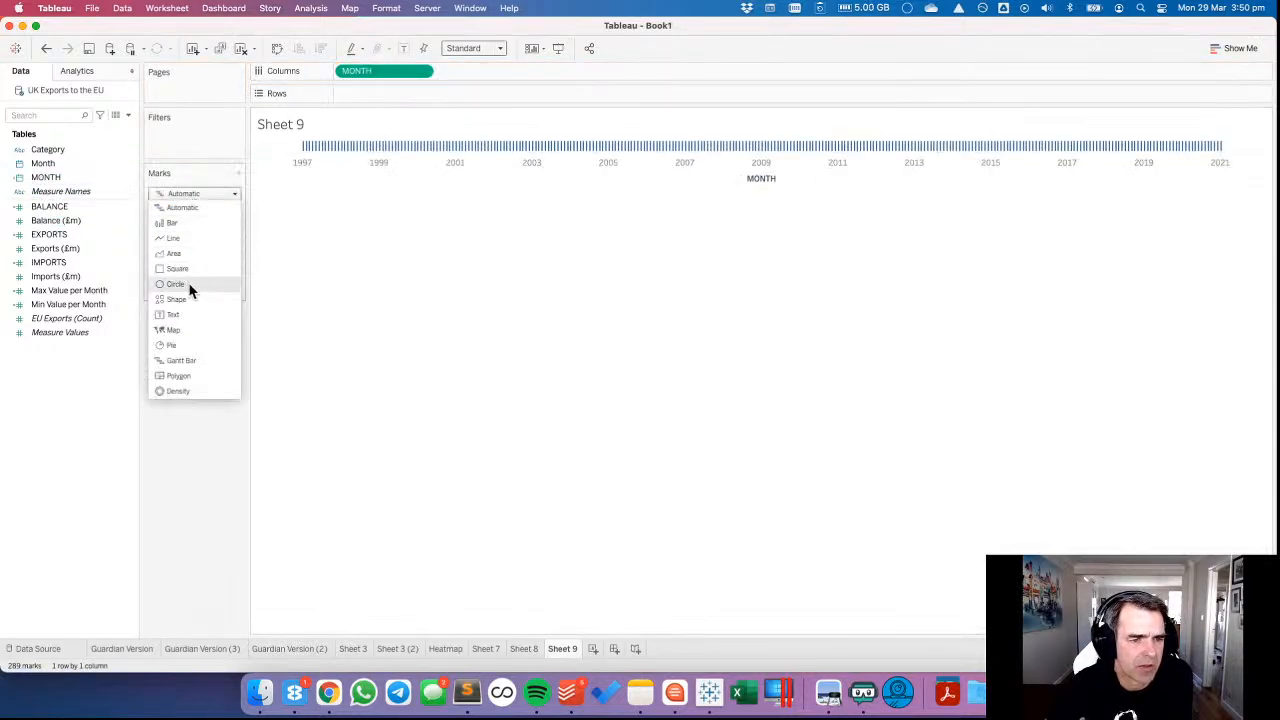
{"action": "left_click", "coordinate": [189, 285]}
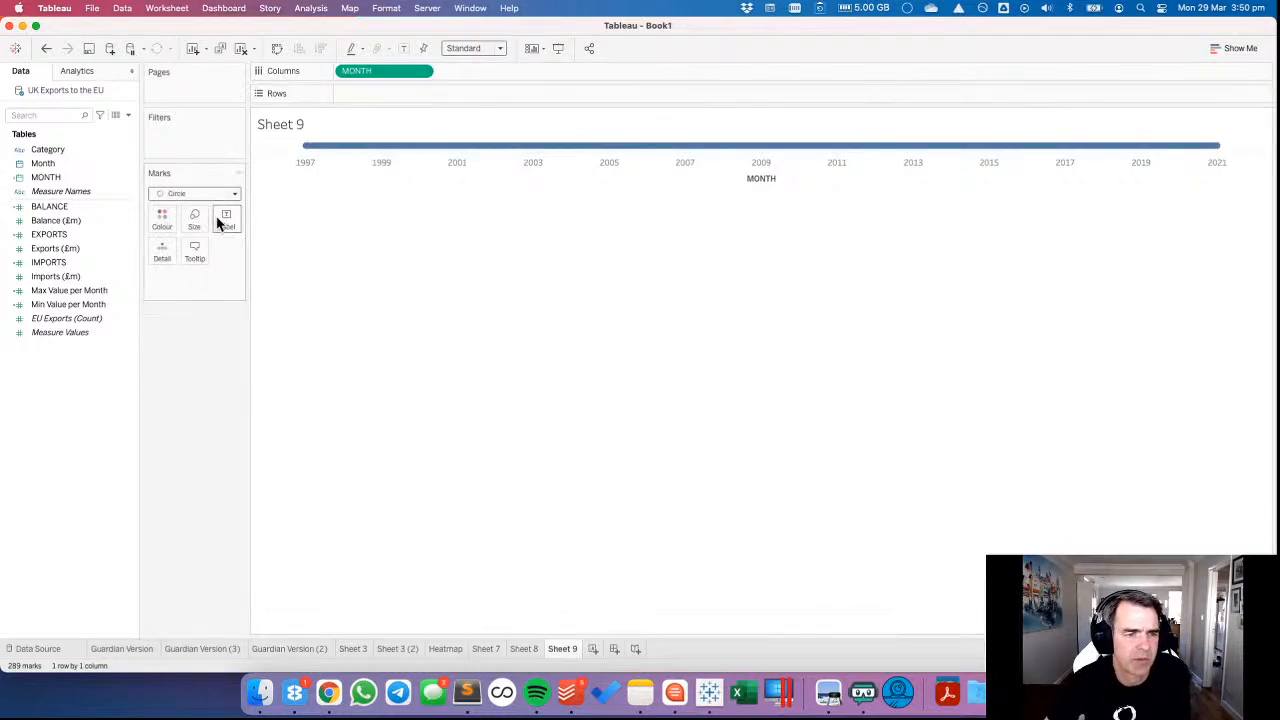
{"action": "left_click", "coordinate": [192, 193]}
{"action": "left_click", "coordinate": [194, 240]}
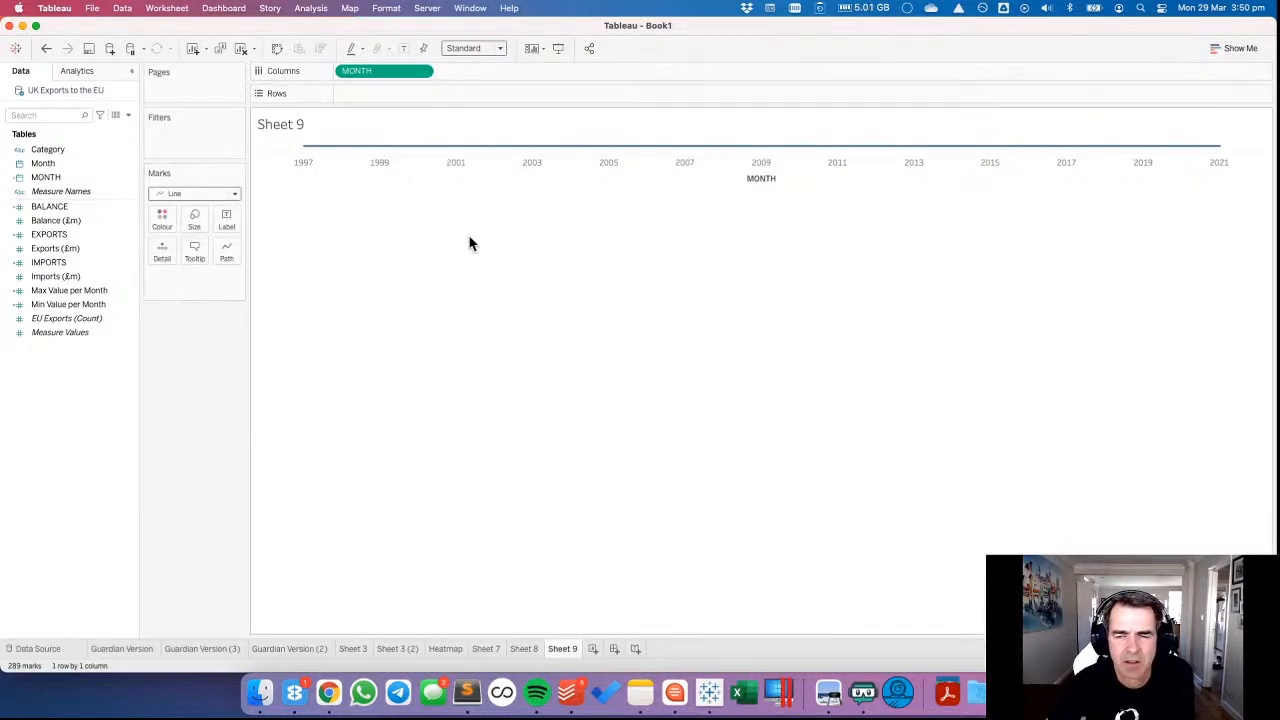
Create a set named MONTH Set from the MONTH field, including the months from January 1997 to March 2011.
{"action": "left_click", "coordinate": [62, 179]}
{"action": "right_click", "coordinate": [62, 179]}
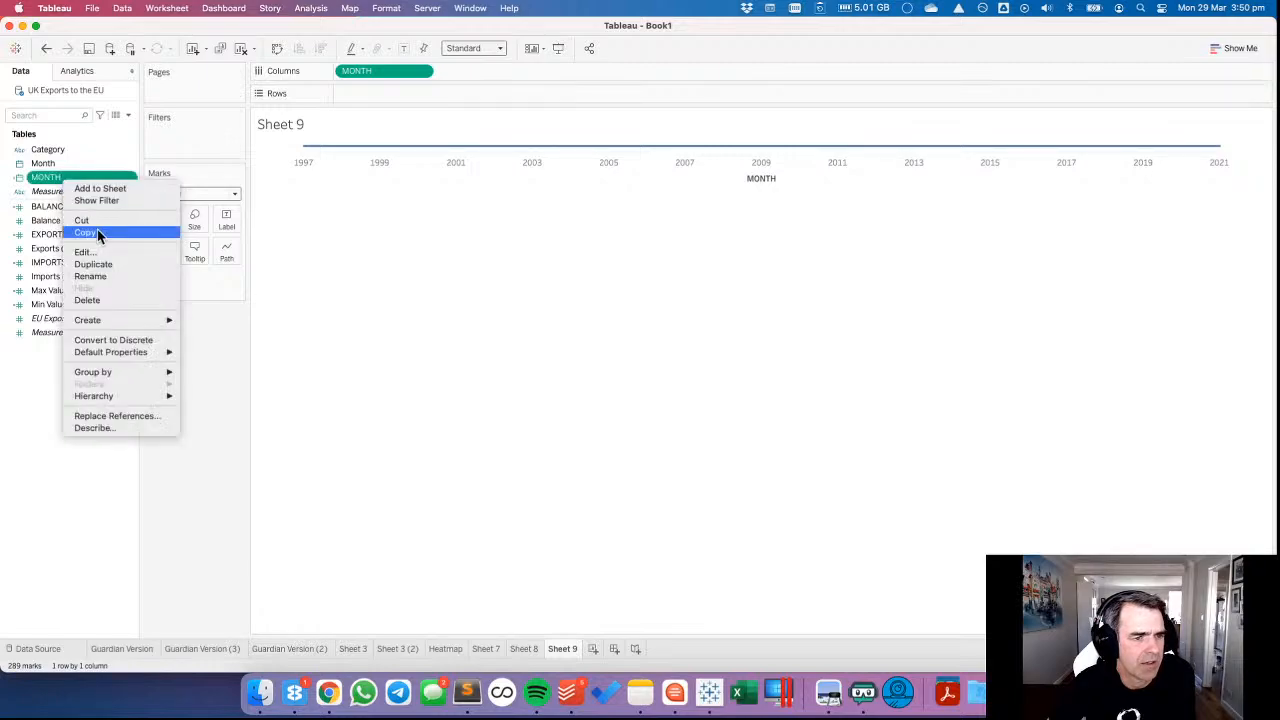
{"action": "mouse_move", "coordinate": [125, 319]}
{"action": "left_click", "coordinate": [210, 349]}
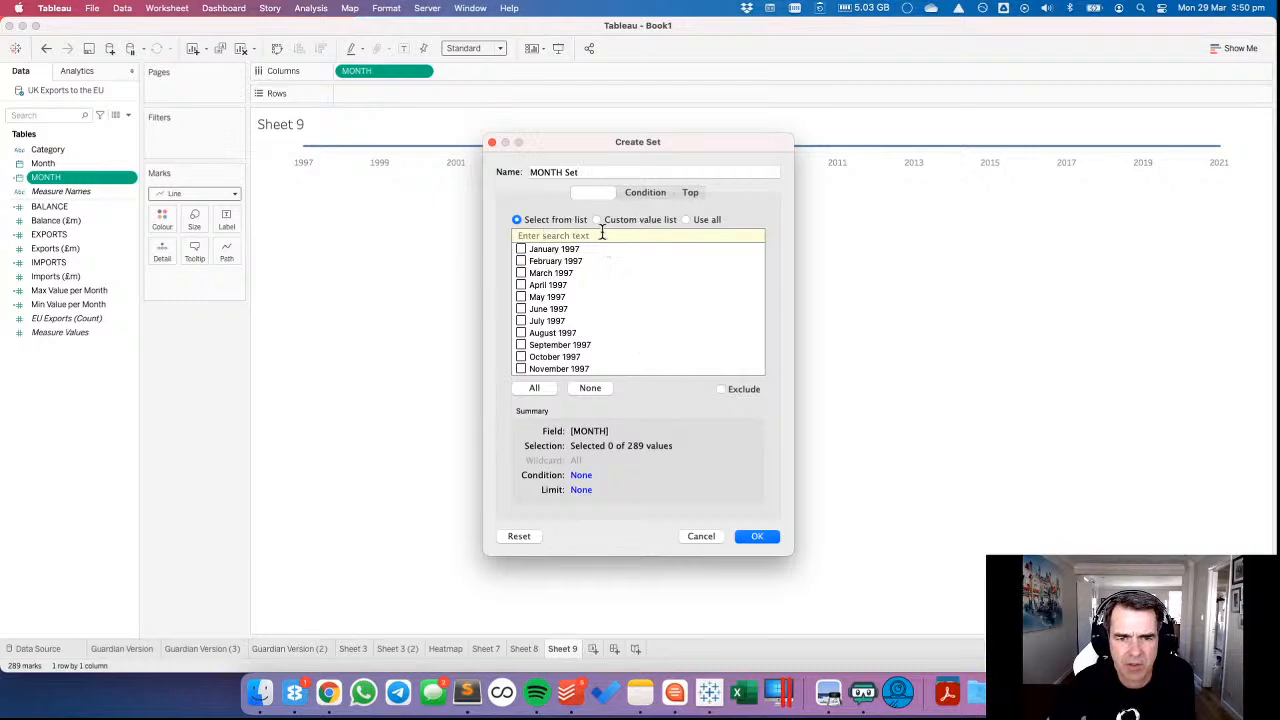
{"action": "scroll", "coordinate": [558, 348], "scroll_direction": "down", "scroll_amount": 10}
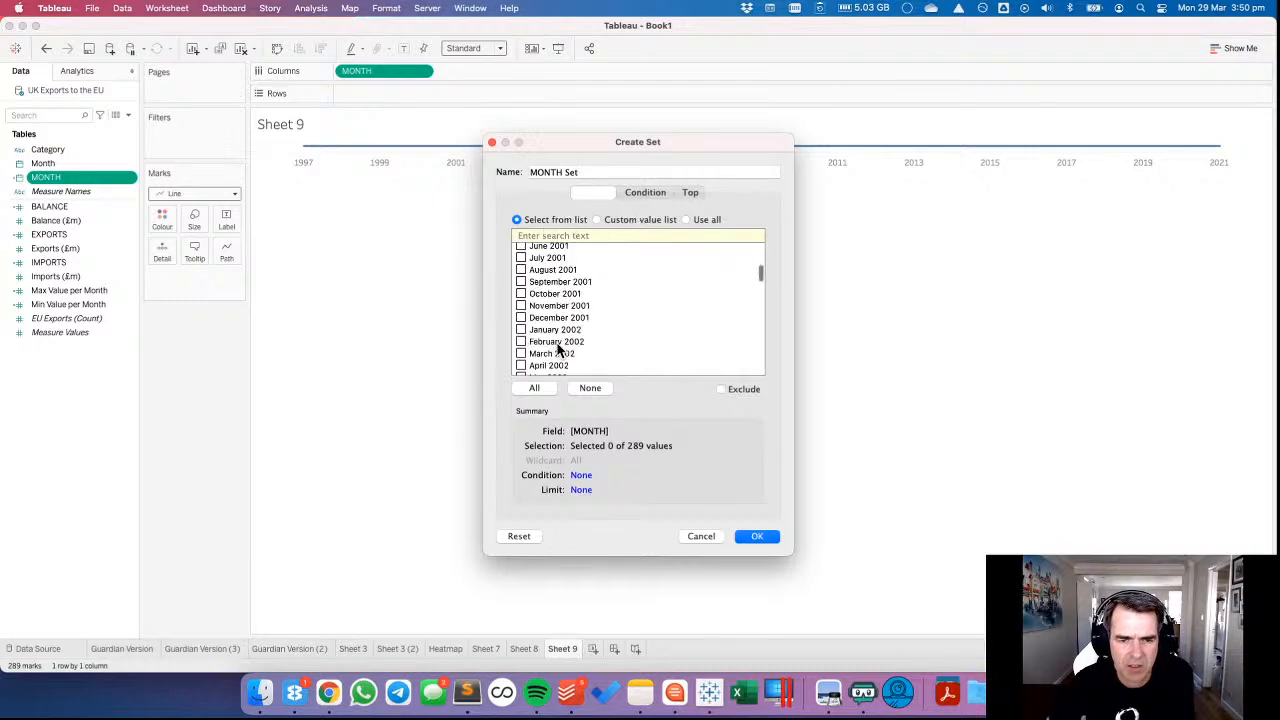
{"action": "left_click", "coordinate": [520, 329]}
{"action": "scroll", "coordinate": [568, 344], "scroll_direction": "down", "scroll_amount": 15}
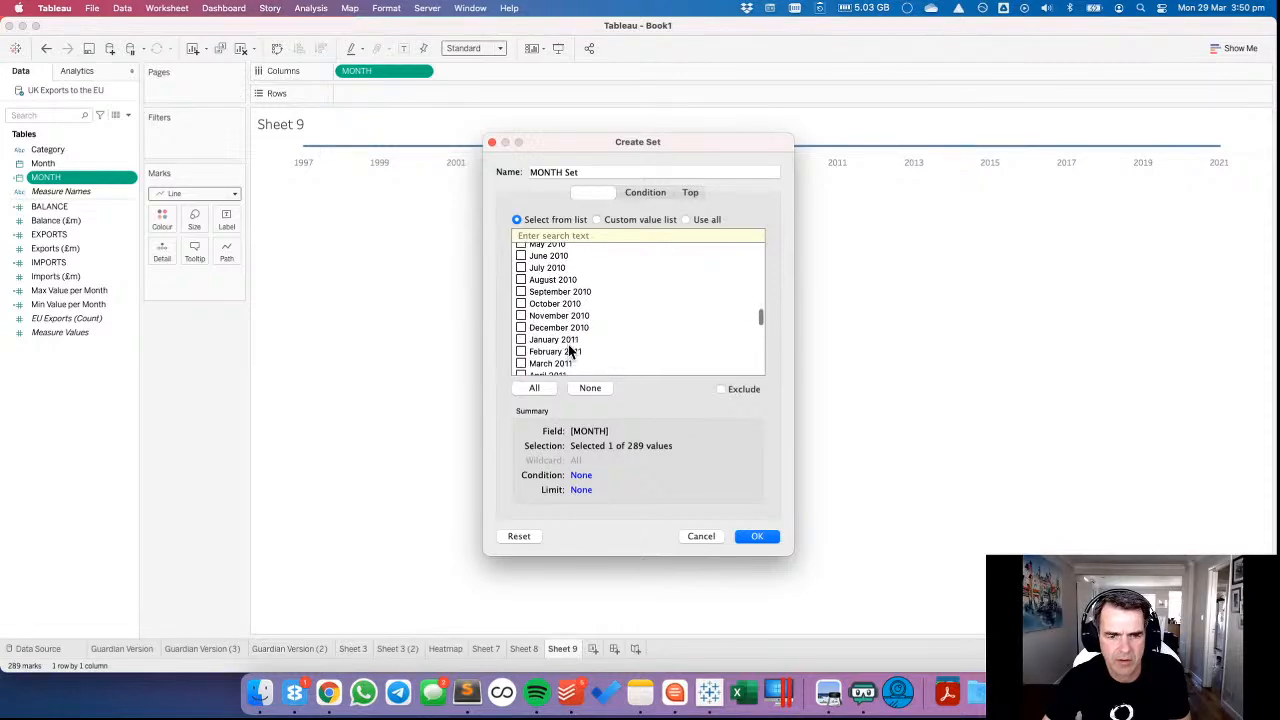
{"action": "left_click", "coordinate": [555, 346], "text": "shift"}
{"action": "left_click", "coordinate": [521, 346]}
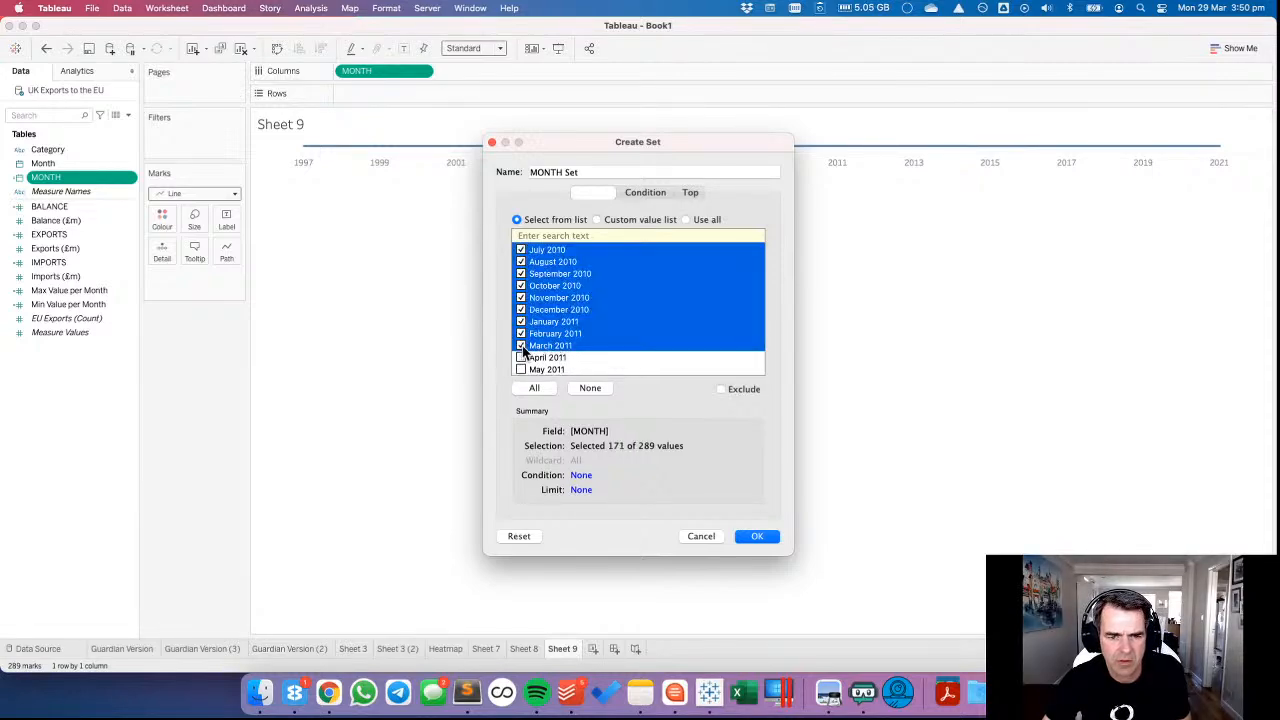
{"action": "left_click", "coordinate": [757, 536]}
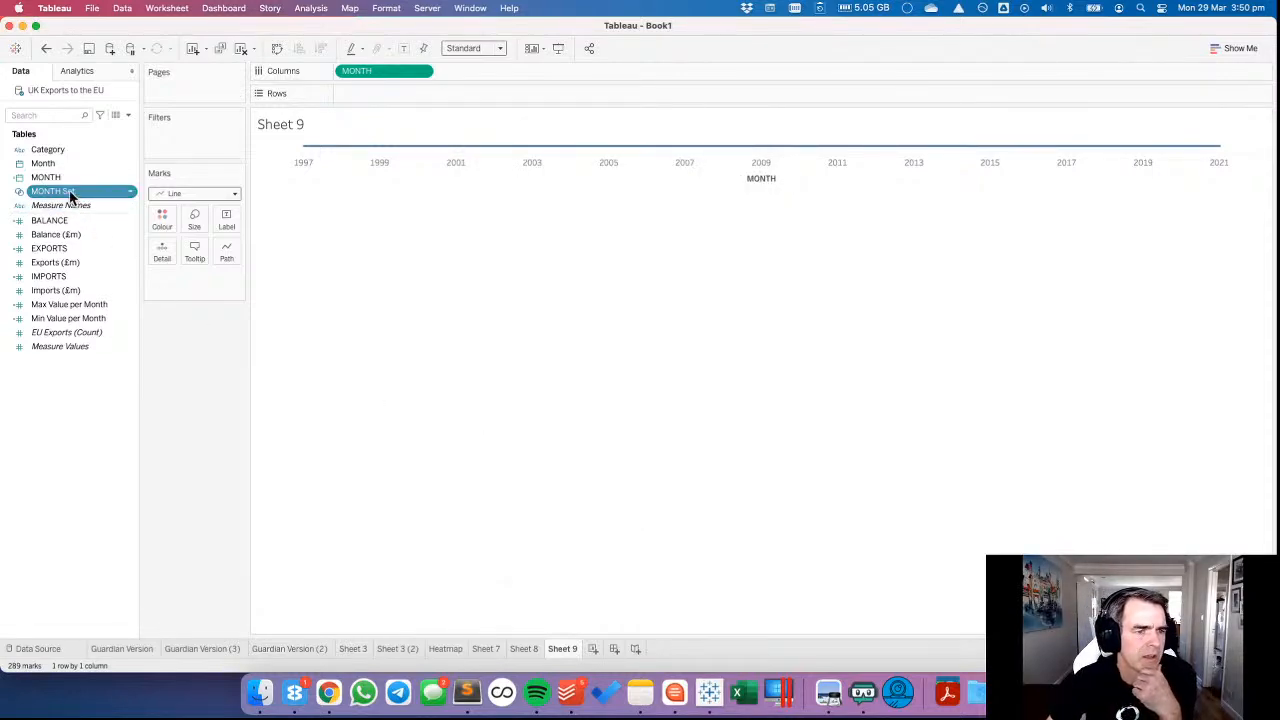
Try MONTH Set on Colour and in Columns to split the timeline, and remove it from the view.
{"action": "left_click_drag", "start_coordinate": [71, 197], "coordinate": [158, 215]}
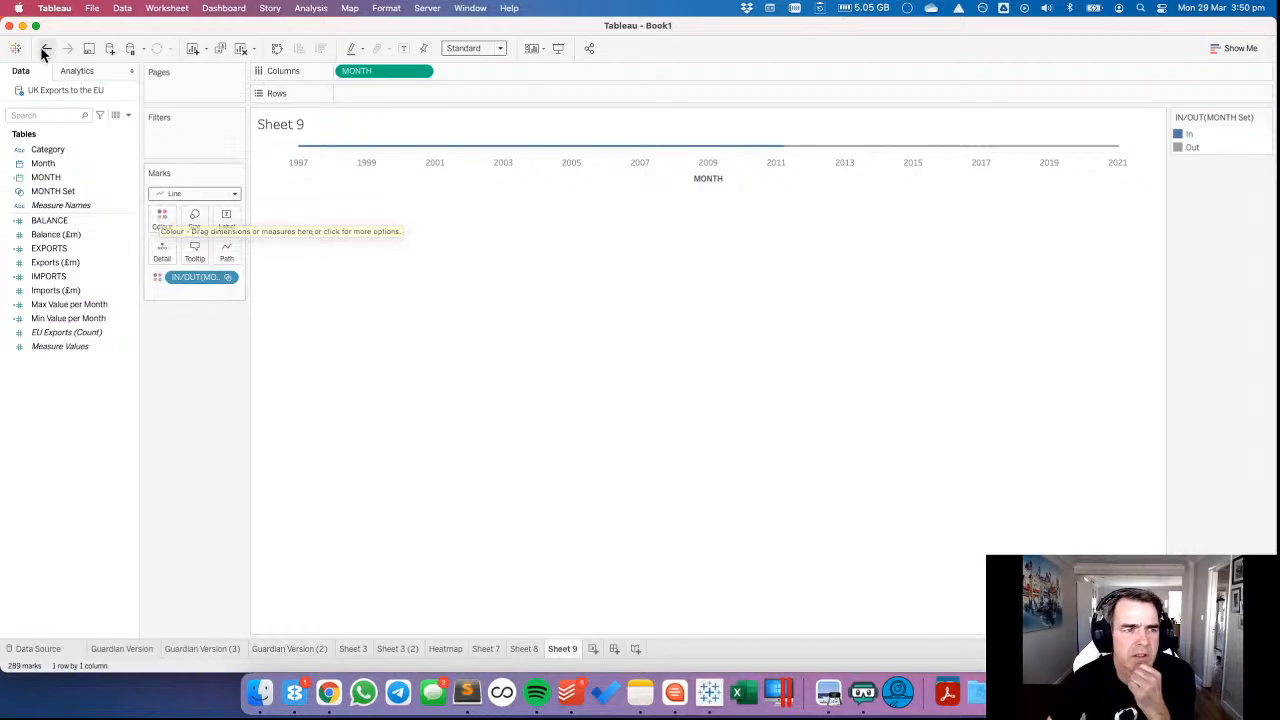
{"action": "left_click_drag", "start_coordinate": [187, 279], "coordinate": [338, 72]}
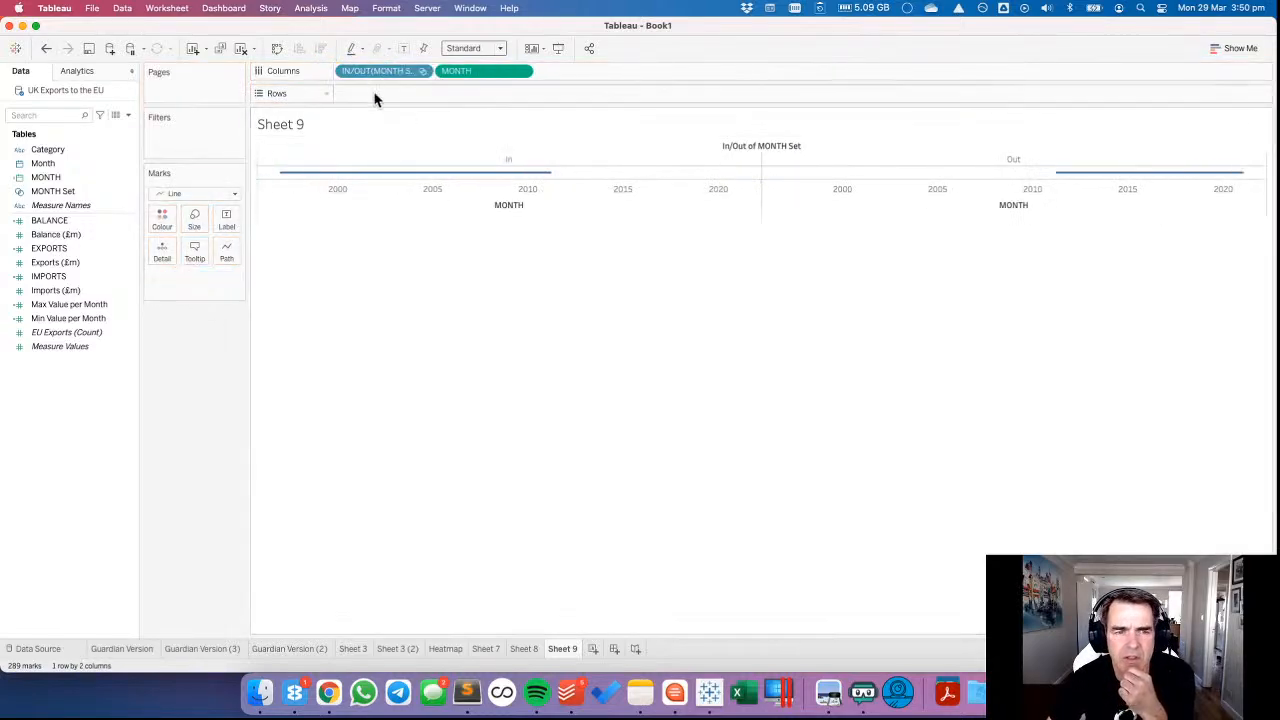
{"action": "left_click_drag", "start_coordinate": [374, 70], "coordinate": [57, 209]}
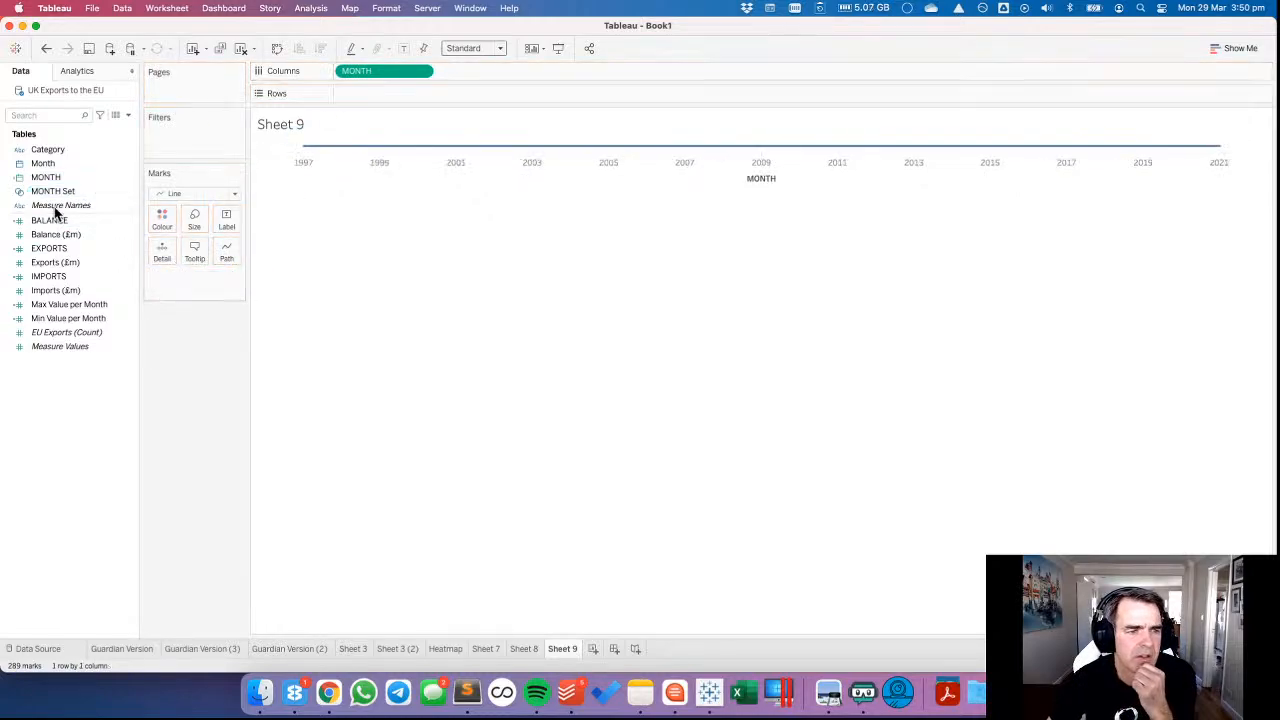
Edit MONTH Set, clearing its members and selecting a continuous range of 15 months ending in February 2015.
{"action": "right_click", "coordinate": [58, 193]}
{"action": "left_click", "coordinate": [85, 275]}
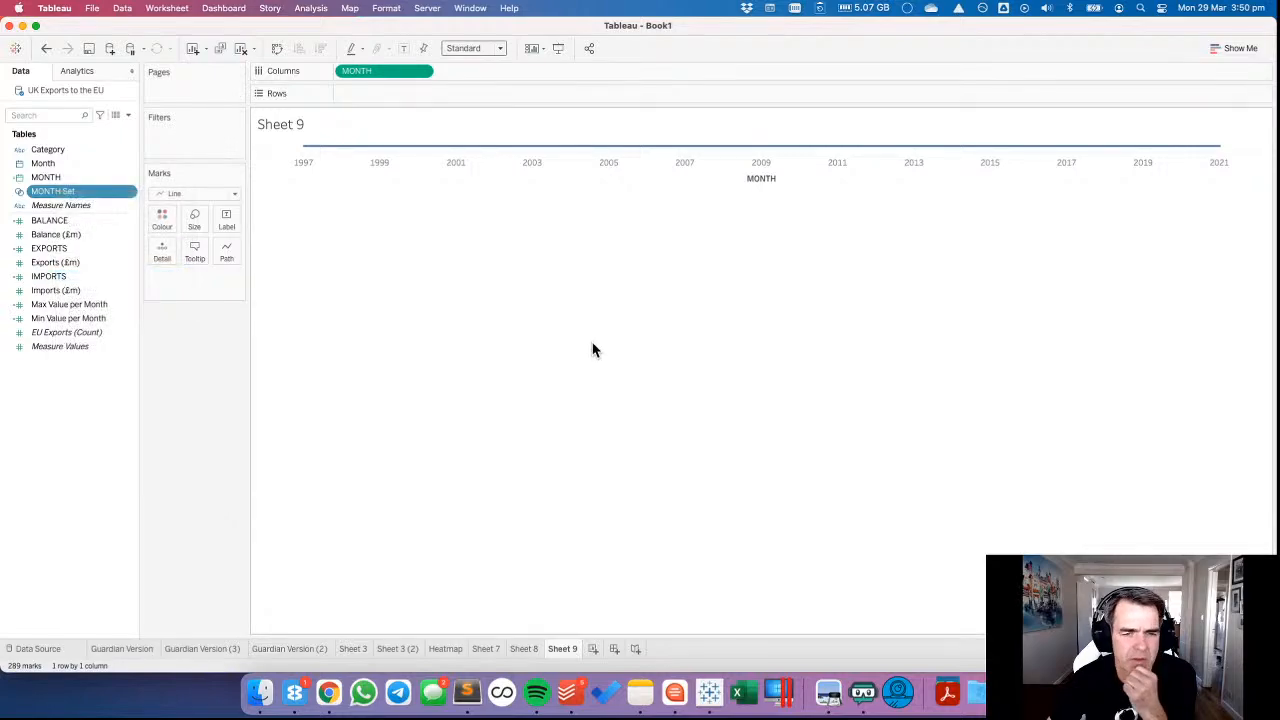
{"action": "left_click", "coordinate": [590, 388]}
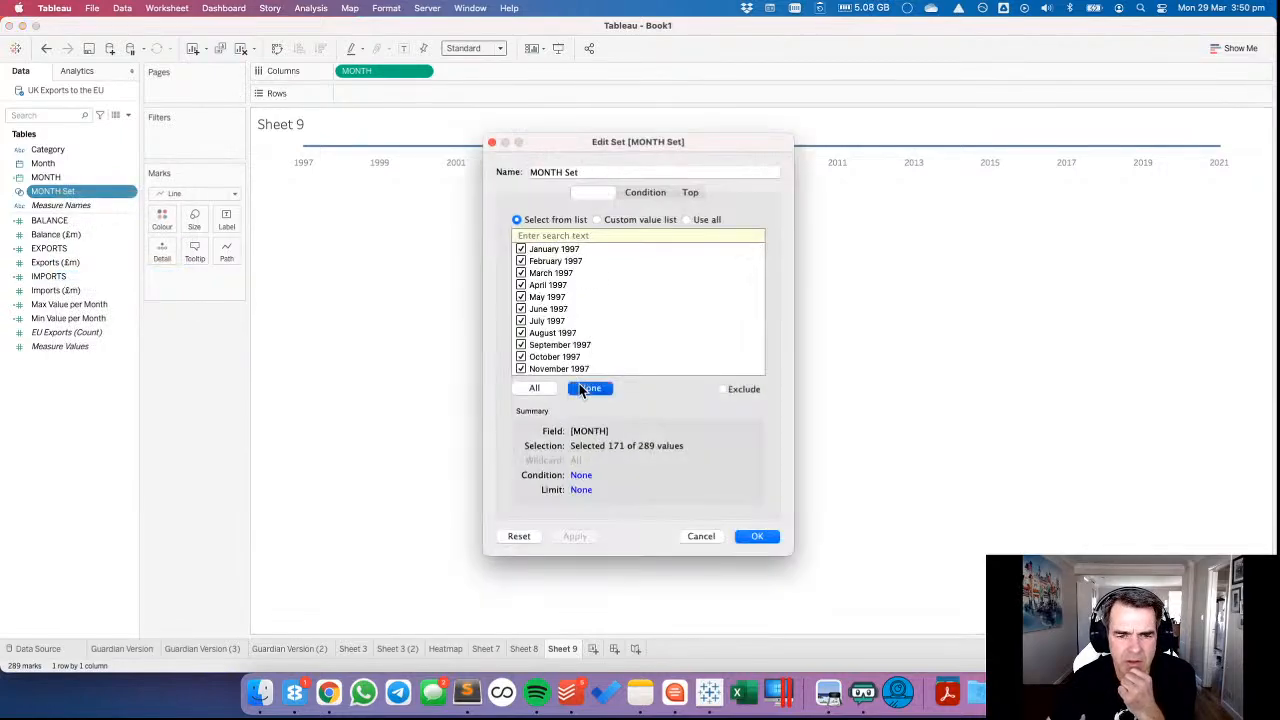
{"action": "scroll", "coordinate": [570, 340], "scroll_direction": "down", "scroll_amount": 20}
{"action": "left_click", "coordinate": [549, 320]}
{"action": "scroll", "coordinate": [550, 325], "scroll_direction": "down", "scroll_amount": 5}
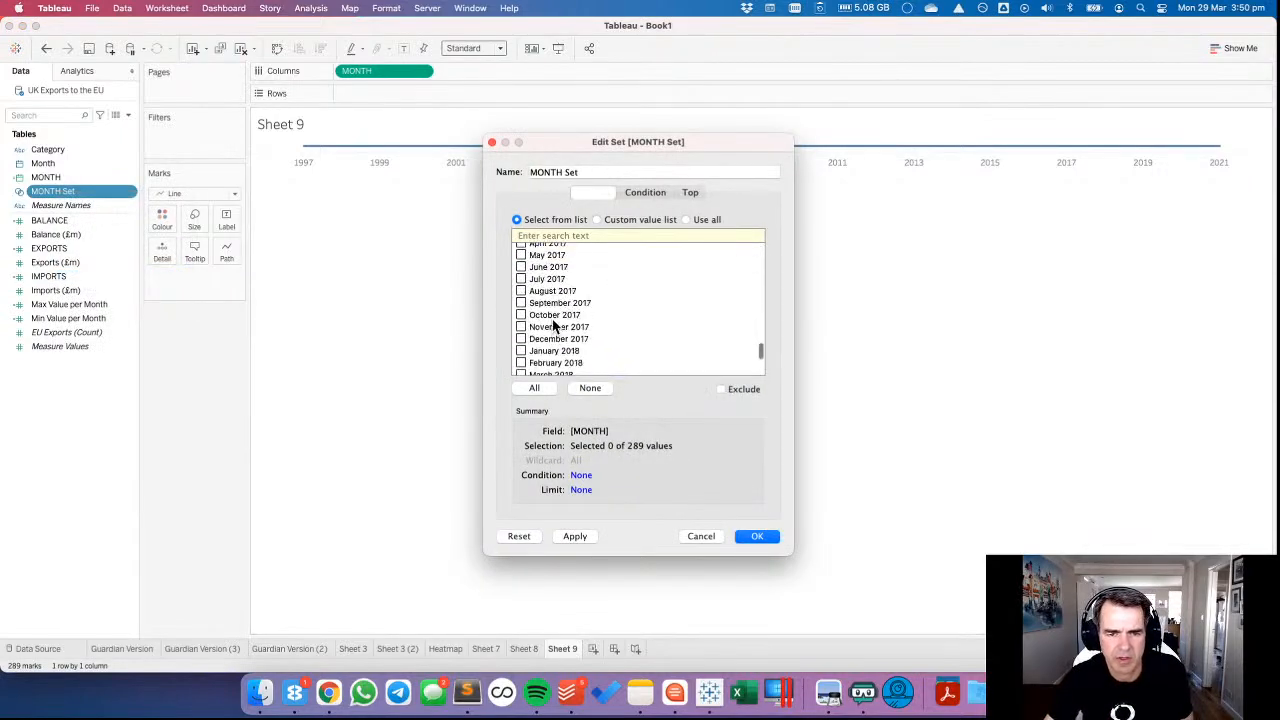
{"action": "scroll", "coordinate": [550, 285], "scroll_direction": "up", "scroll_amount": 5}
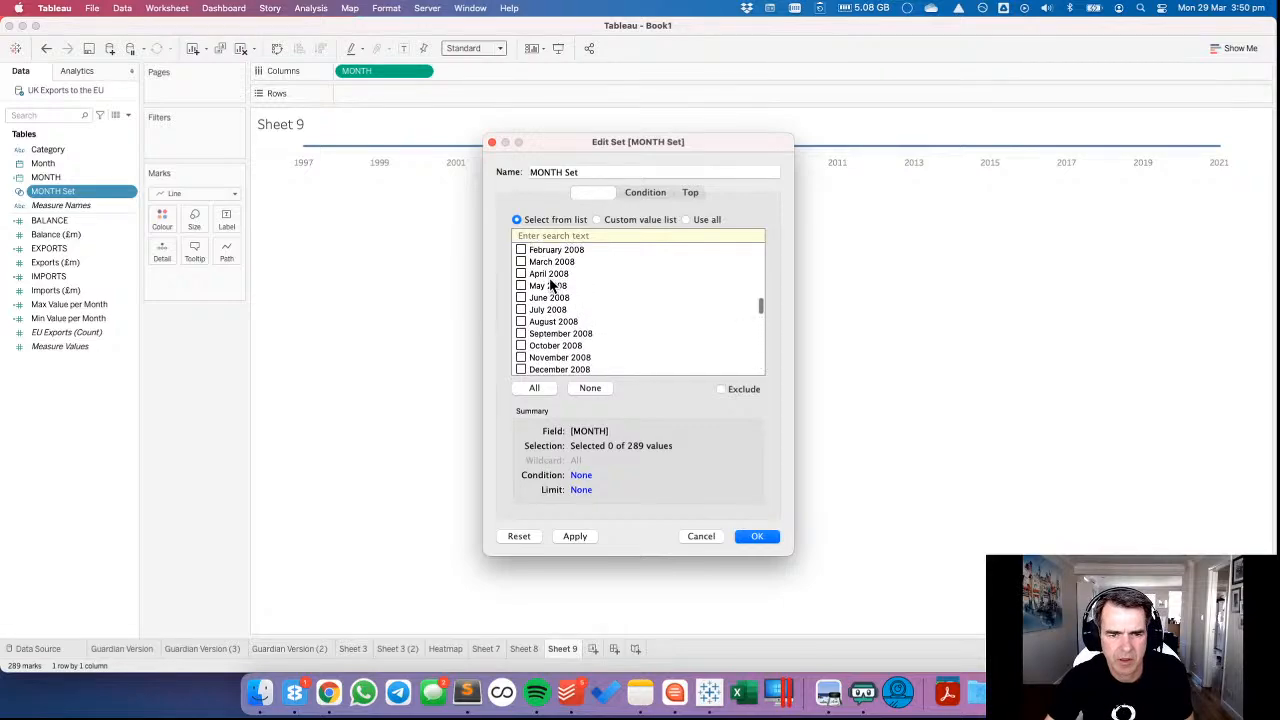
{"action": "scroll", "coordinate": [548, 320], "scroll_direction": "down", "scroll_amount": 2}
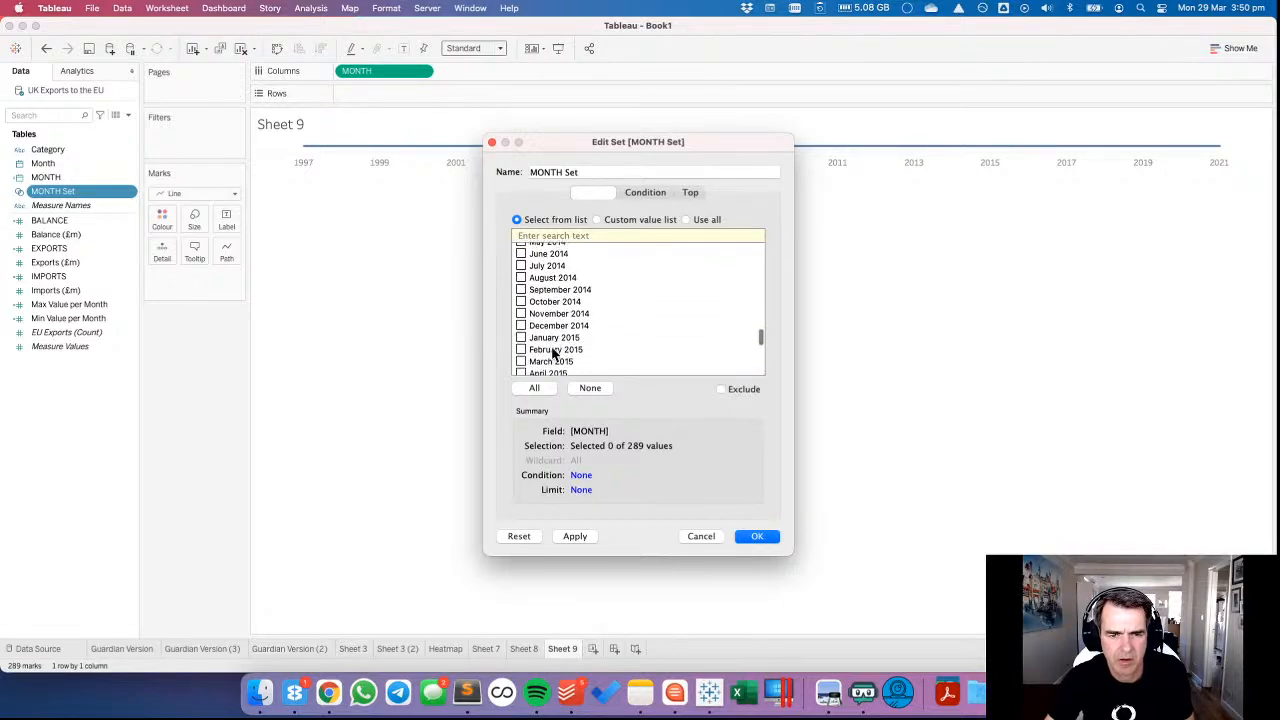
{"action": "left_click", "coordinate": [555, 349], "text": "shift"}
{"action": "left_click", "coordinate": [772, 536]}
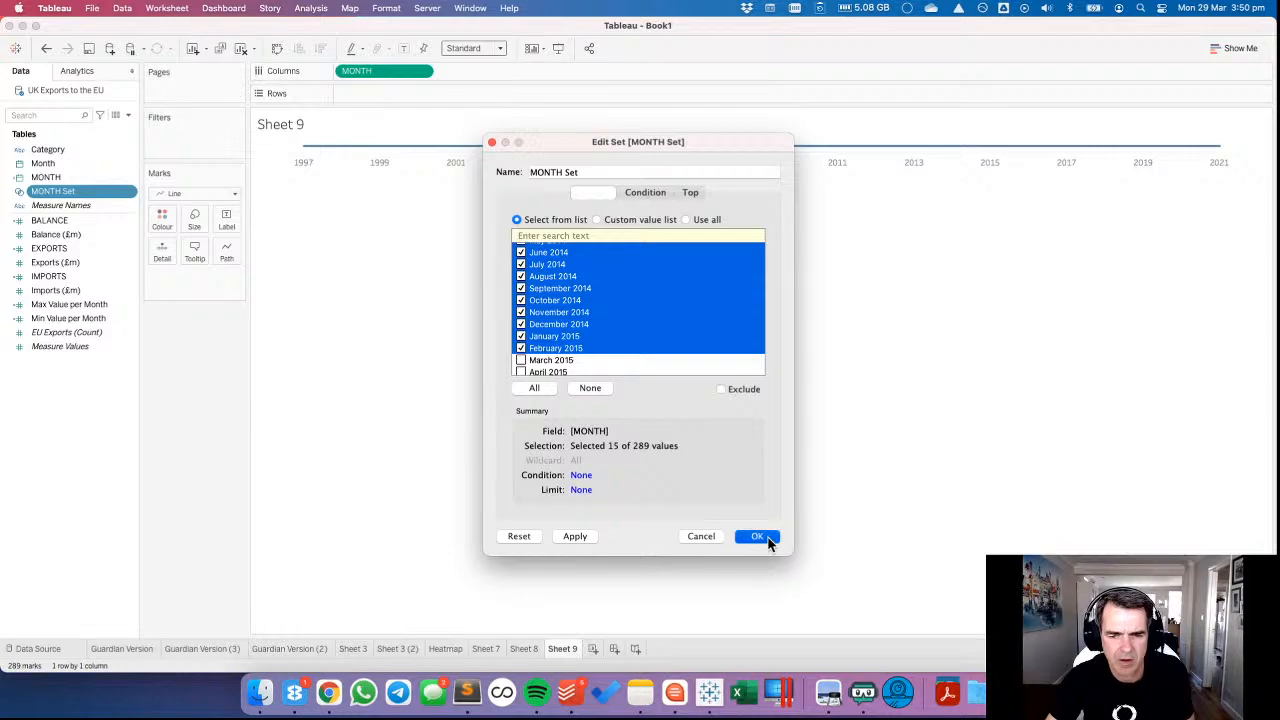
Colour the timeline by MONTH Set, trying and undoing both a legend reorder and the removal of the set.
{"action": "left_click_drag", "start_coordinate": [72, 196], "coordinate": [160, 216]}
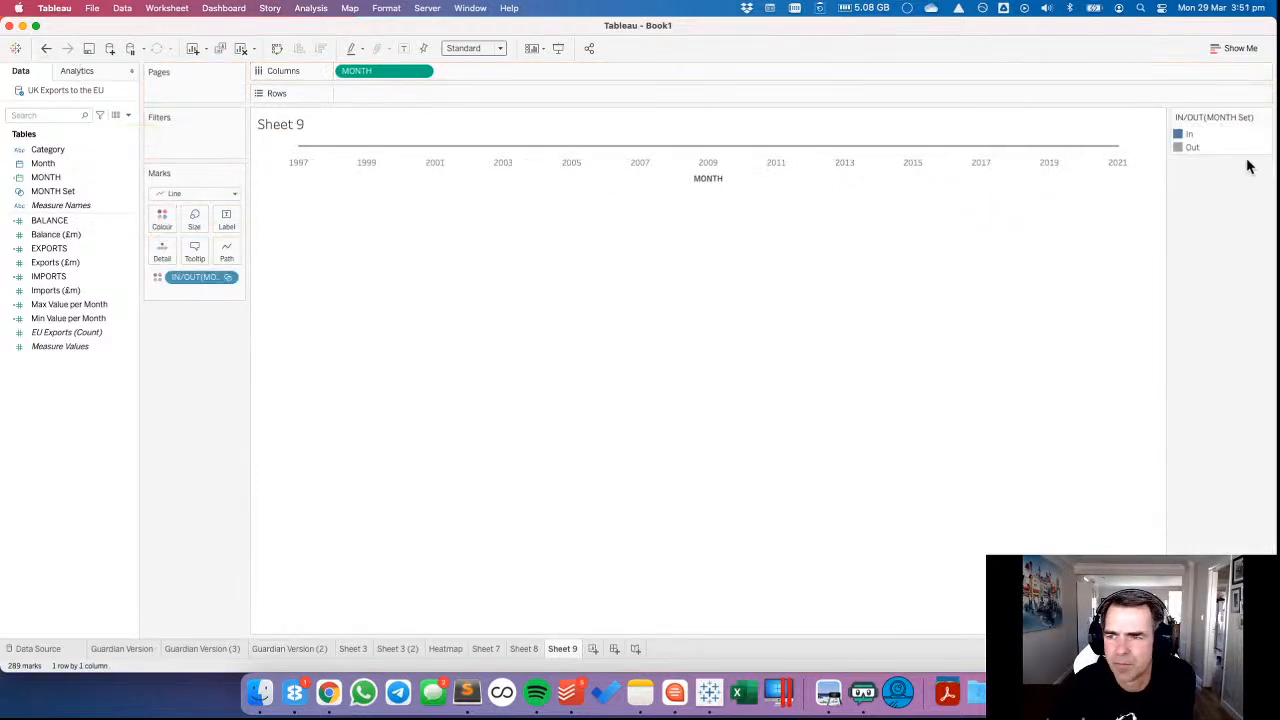
{"action": "left_click_drag", "start_coordinate": [1190, 134], "coordinate": [1194, 160]}
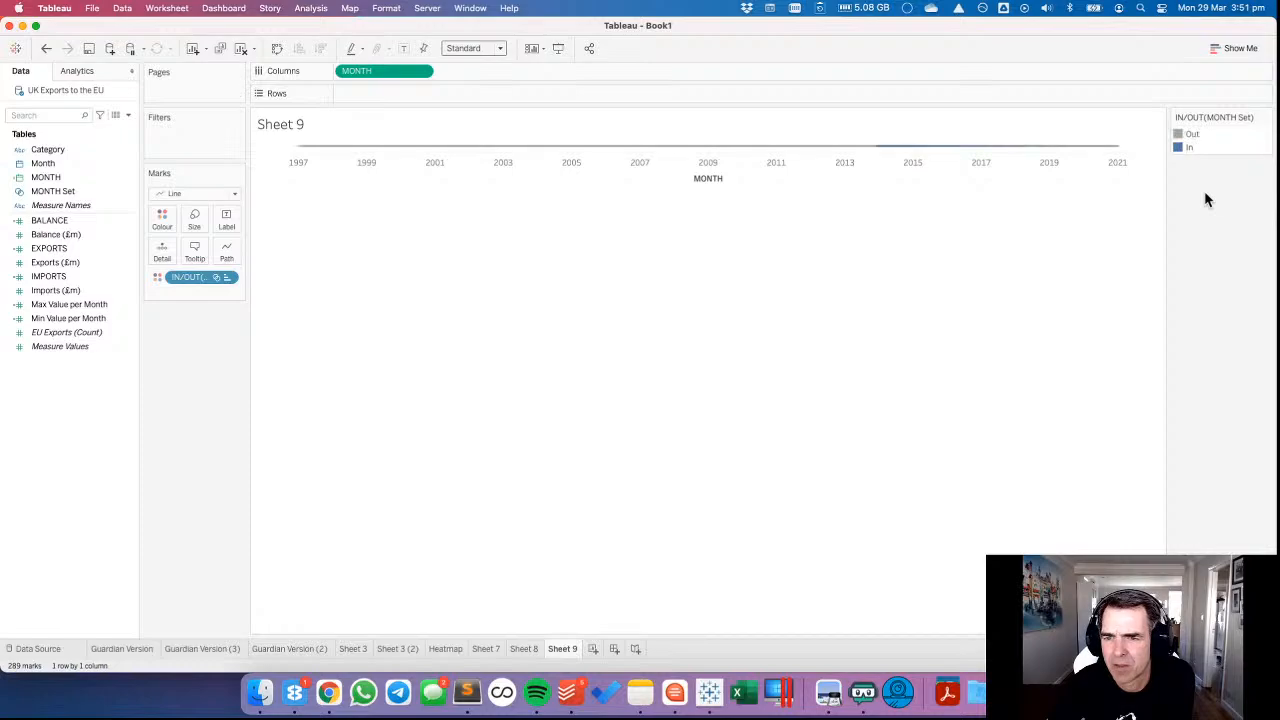
{"action": "left_click", "coordinate": [47, 50]}
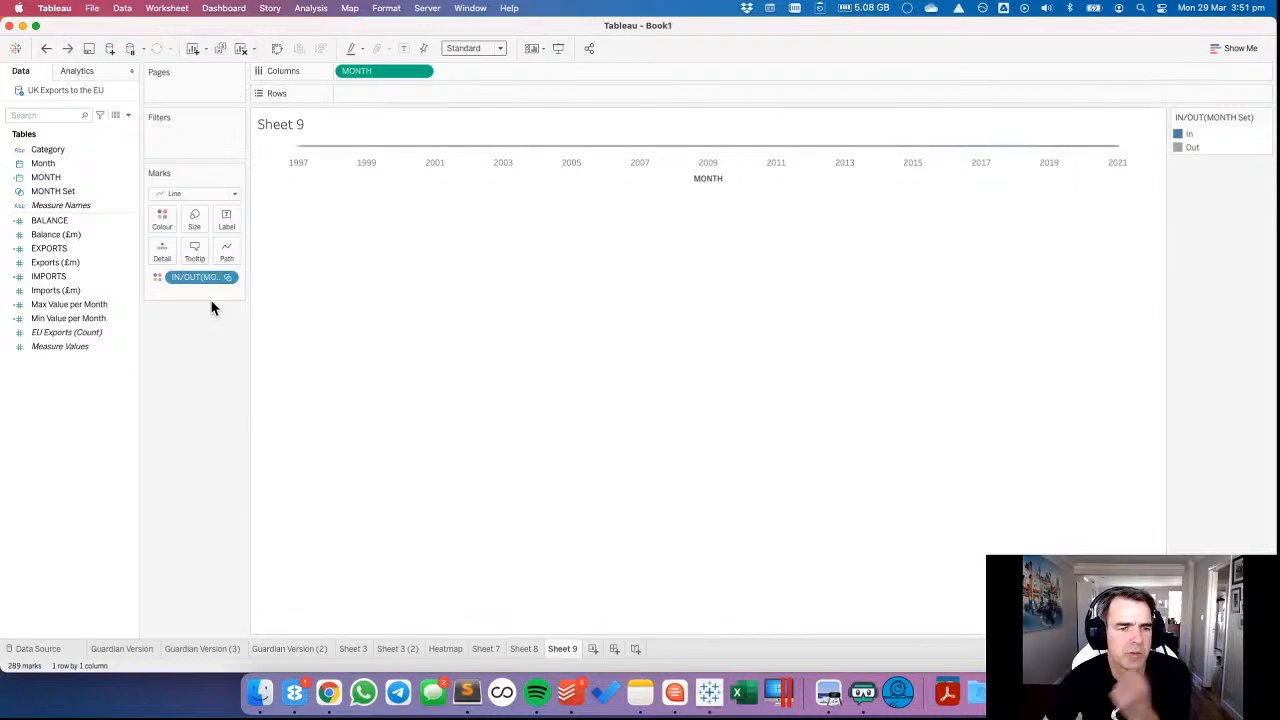
{"action": "left_click_drag", "start_coordinate": [196, 277], "coordinate": [150, 344]}
{"action": "left_click_drag", "start_coordinate": [214, 280], "coordinate": [68, 400]}
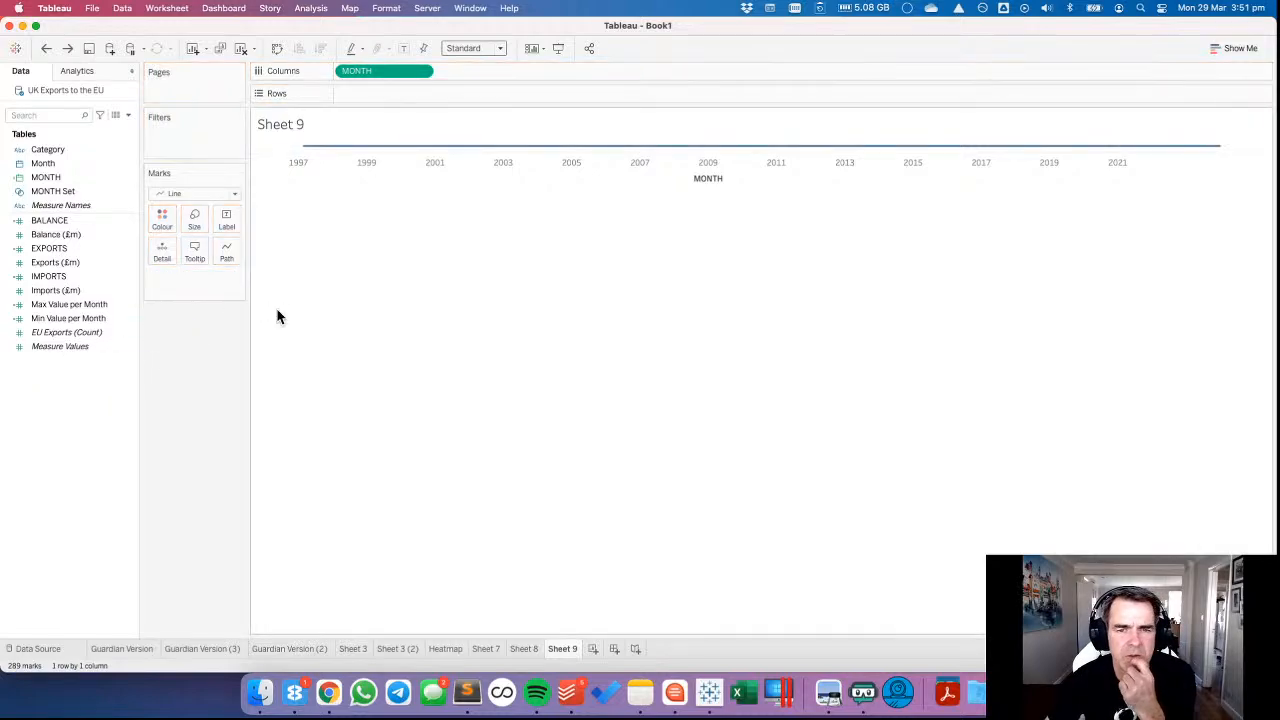
{"action": "left_click", "coordinate": [47, 48]}
Try MONTH Set in Columns and again on Colour with Out ordered before In, and remove it from the view.
{"action": "left_click_drag", "start_coordinate": [196, 277], "coordinate": [350, 72]}
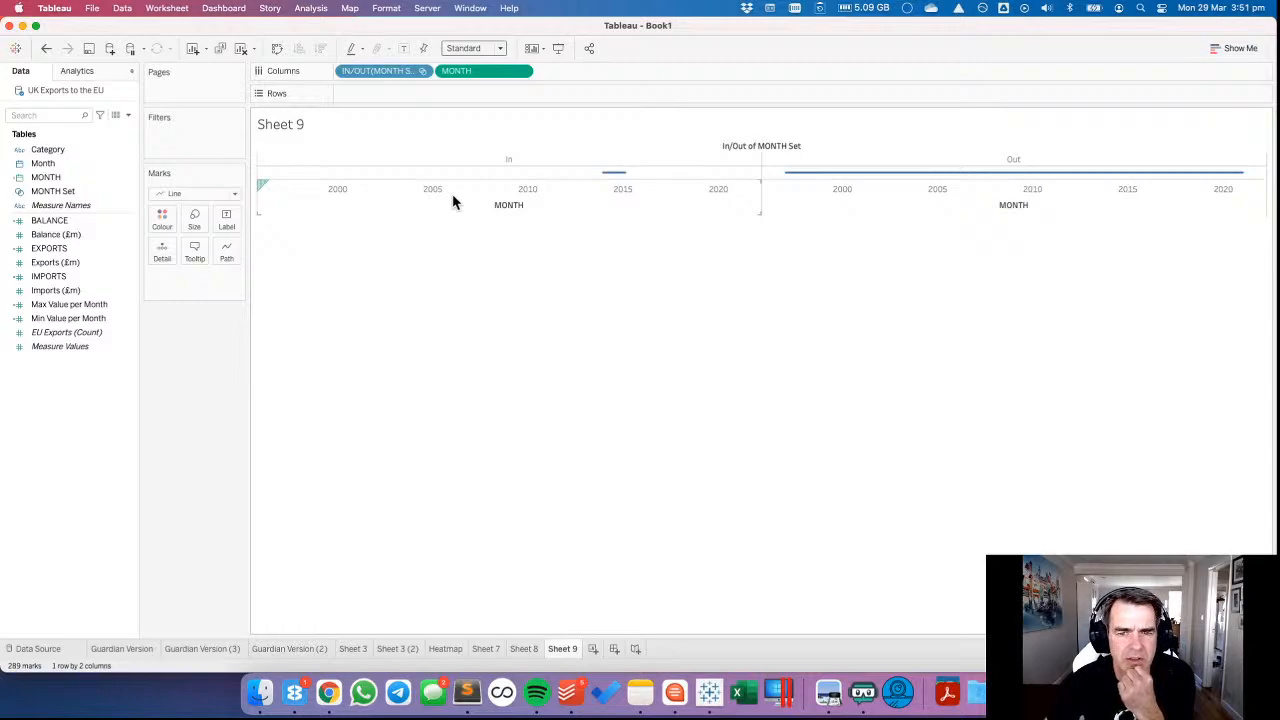
{"action": "left_click_drag", "start_coordinate": [378, 75], "coordinate": [162, 218]}
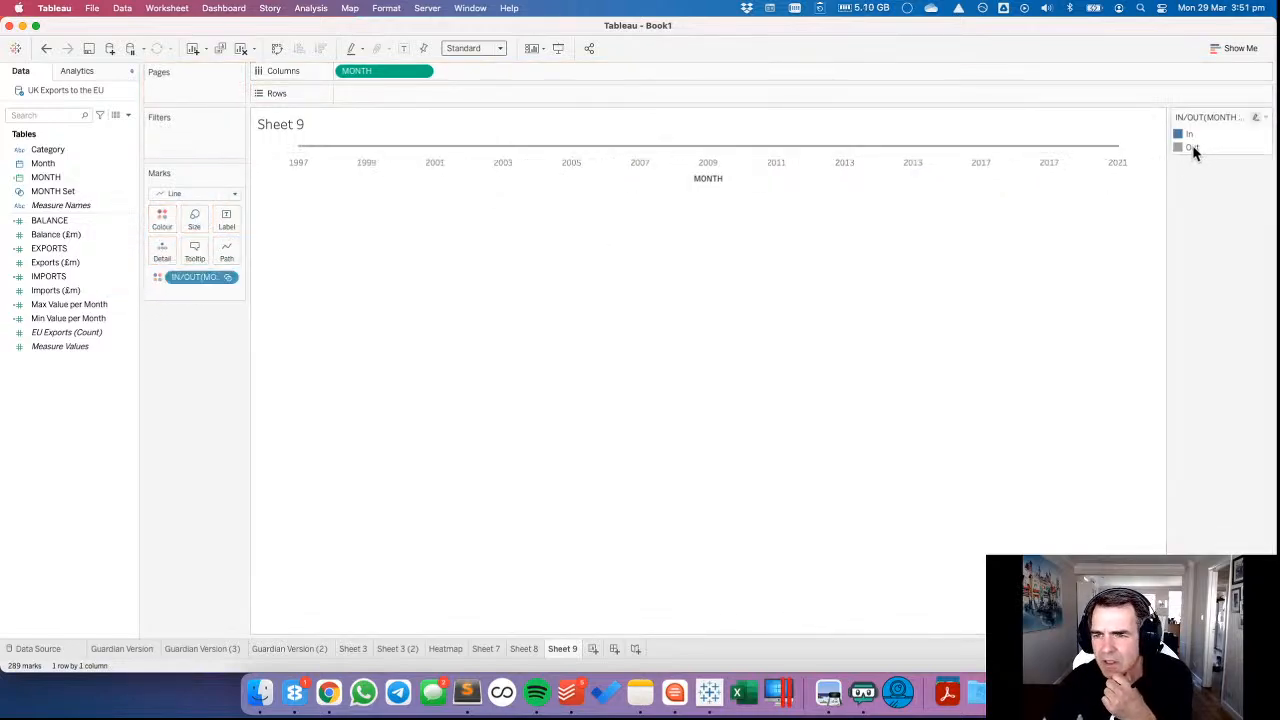
{"action": "left_click_drag", "start_coordinate": [1193, 150], "coordinate": [1194, 133]}
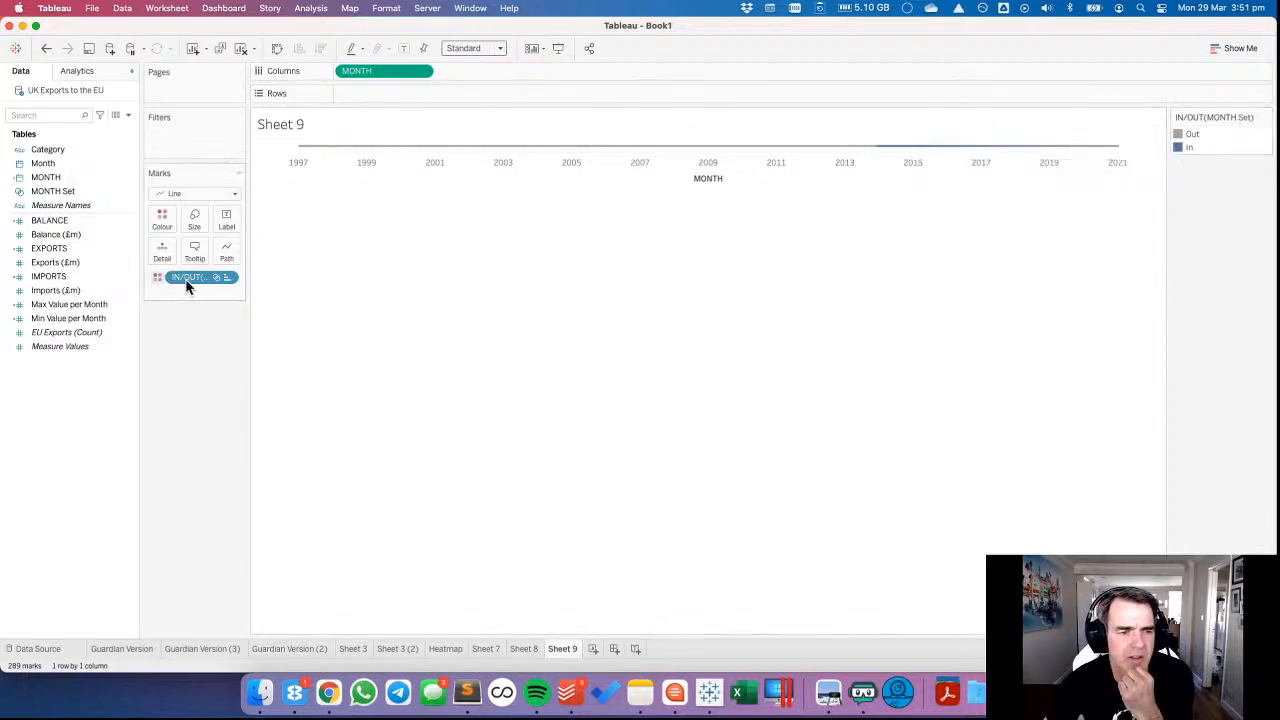
{"action": "left_click_drag", "start_coordinate": [189, 279], "coordinate": [183, 366]}
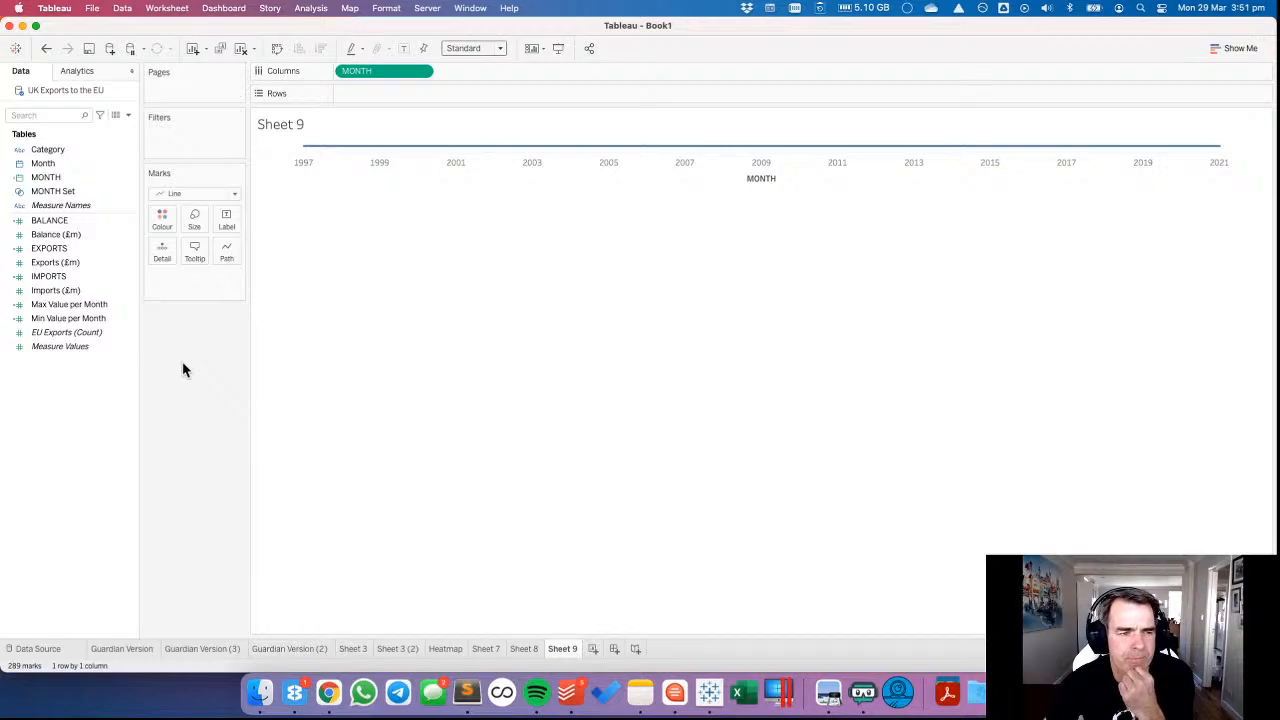
Add a Change Set Values action named Update Months Set that runs on Select from Sheet 9.
{"action": "left_click", "coordinate": [172, 16]}
{"action": "left_click", "coordinate": [207, 101]}
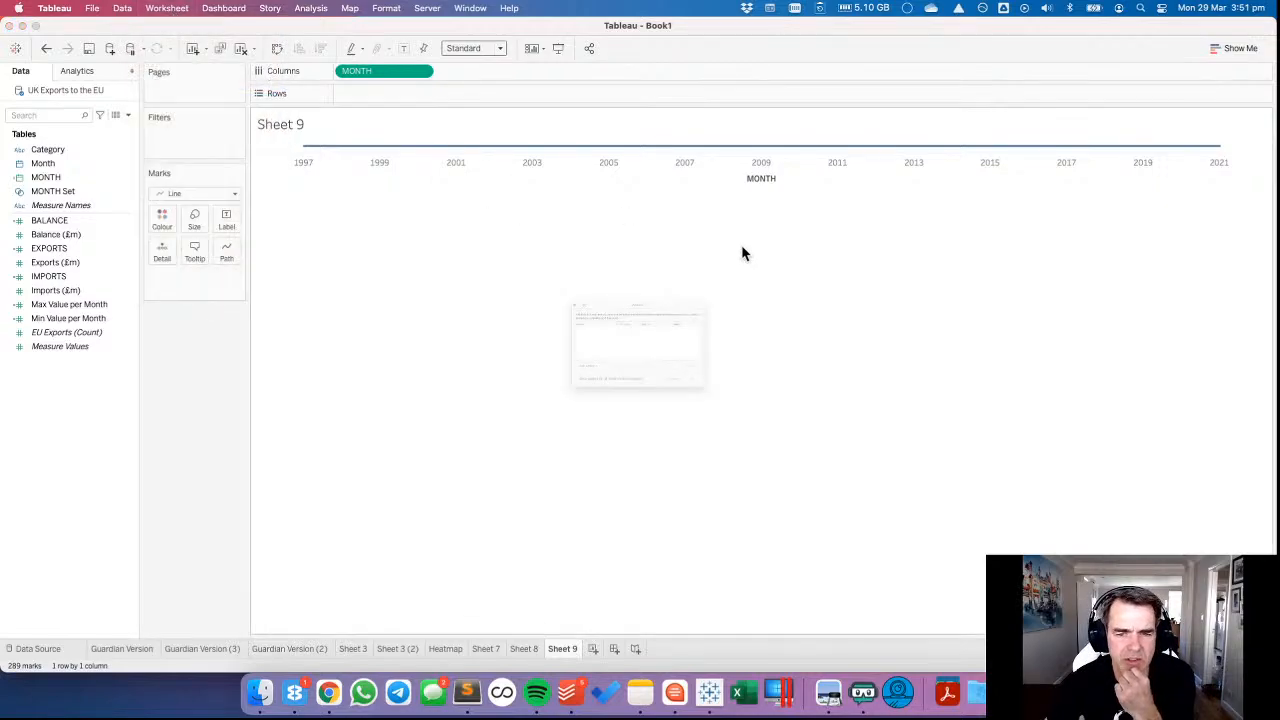
{"action": "left_click", "coordinate": [490, 407]}
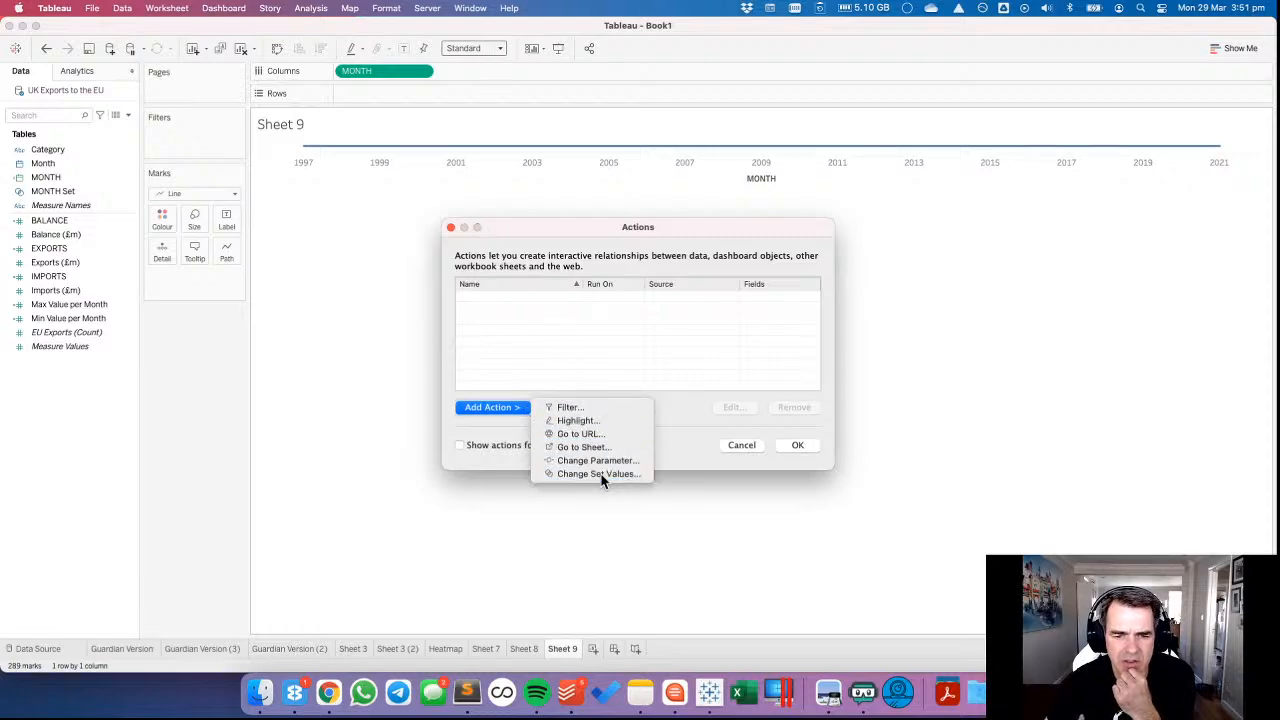
{"action": "left_click", "coordinate": [600, 474]}
{"action": "type", "text": "U"}
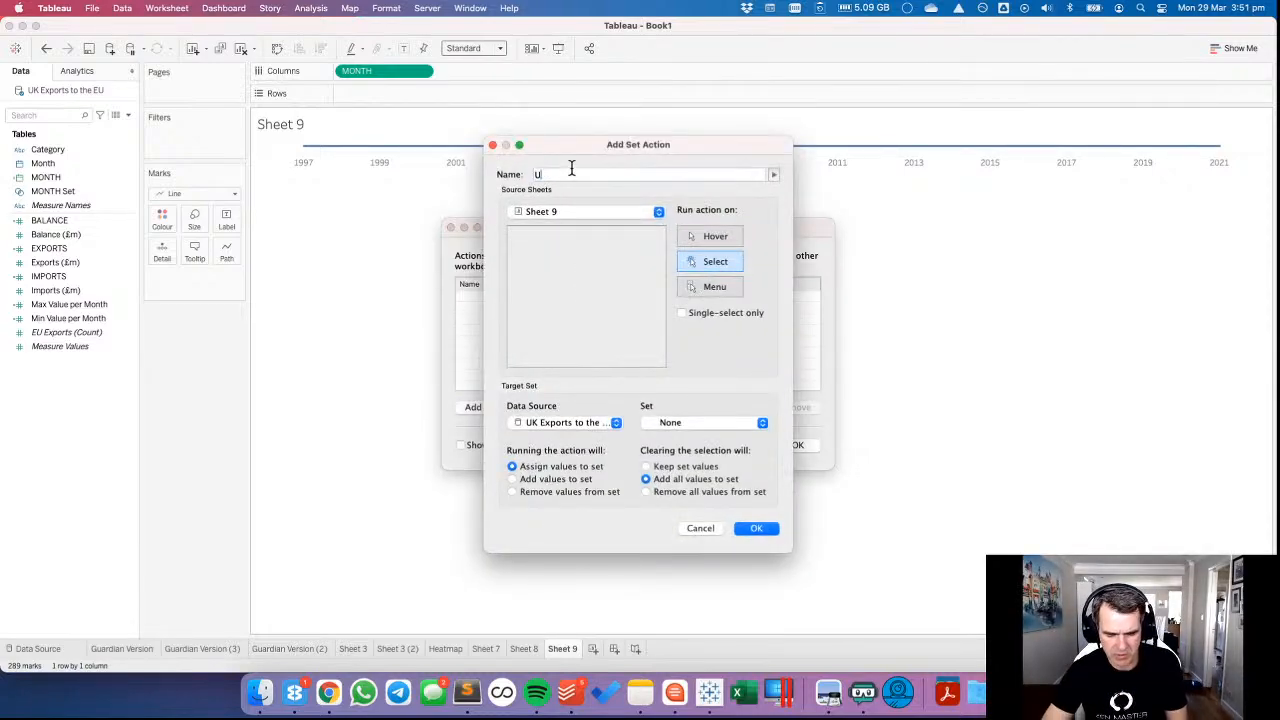
{"action": "type", "text": "pdate Months Set"}
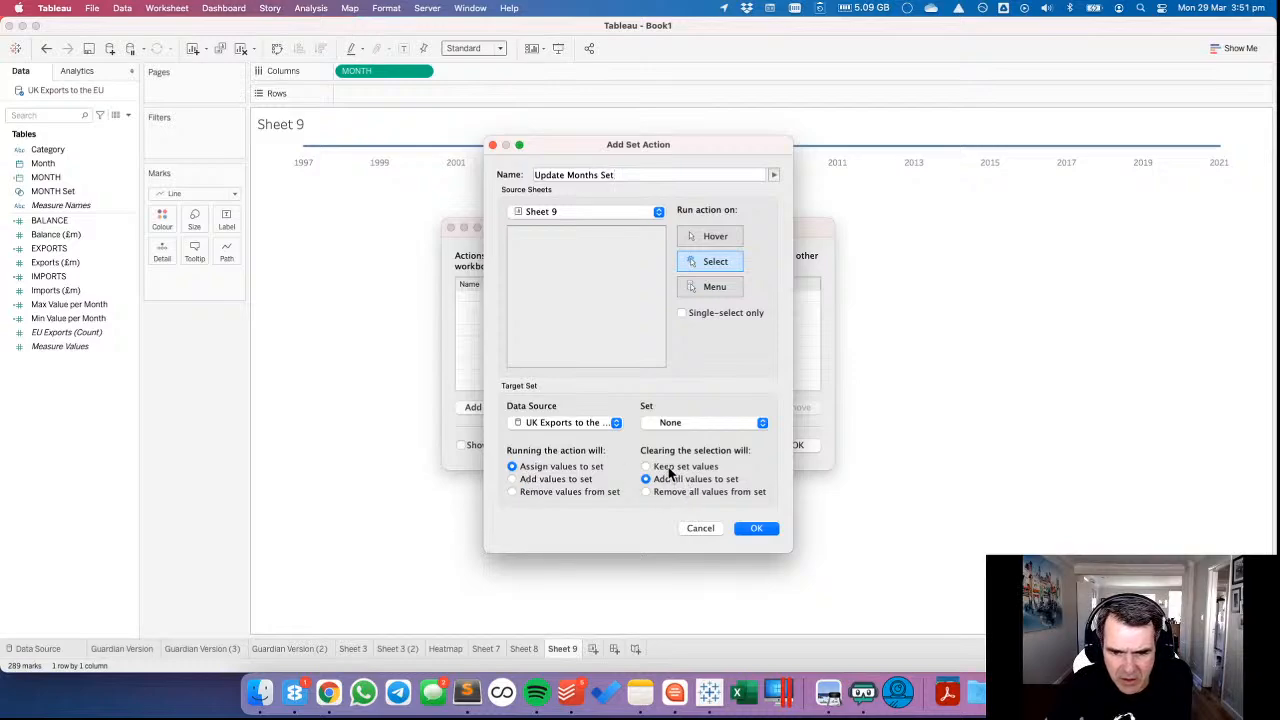
{"action": "left_click", "coordinate": [752, 530]}
{"action": "left_click", "coordinate": [794, 445]}
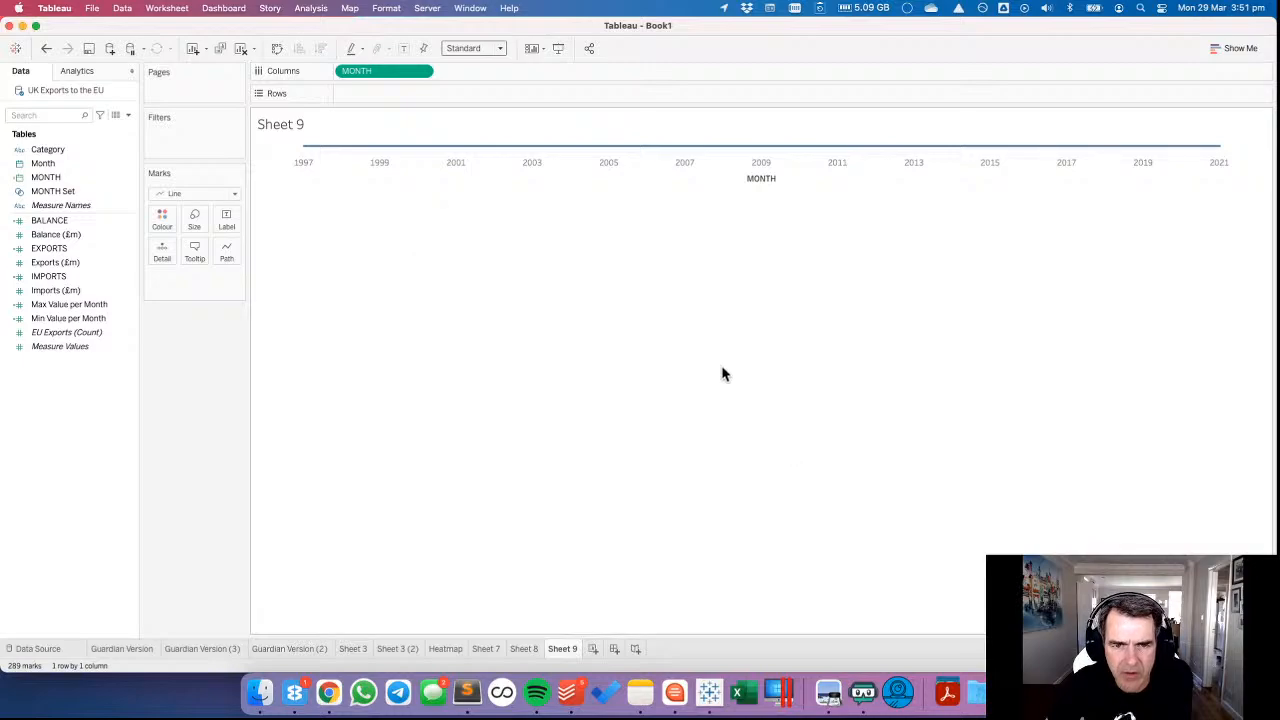
Edit the Update Months Set action so that its target set is MONTH Set.
{"action": "left_click", "coordinate": [124, 10]}
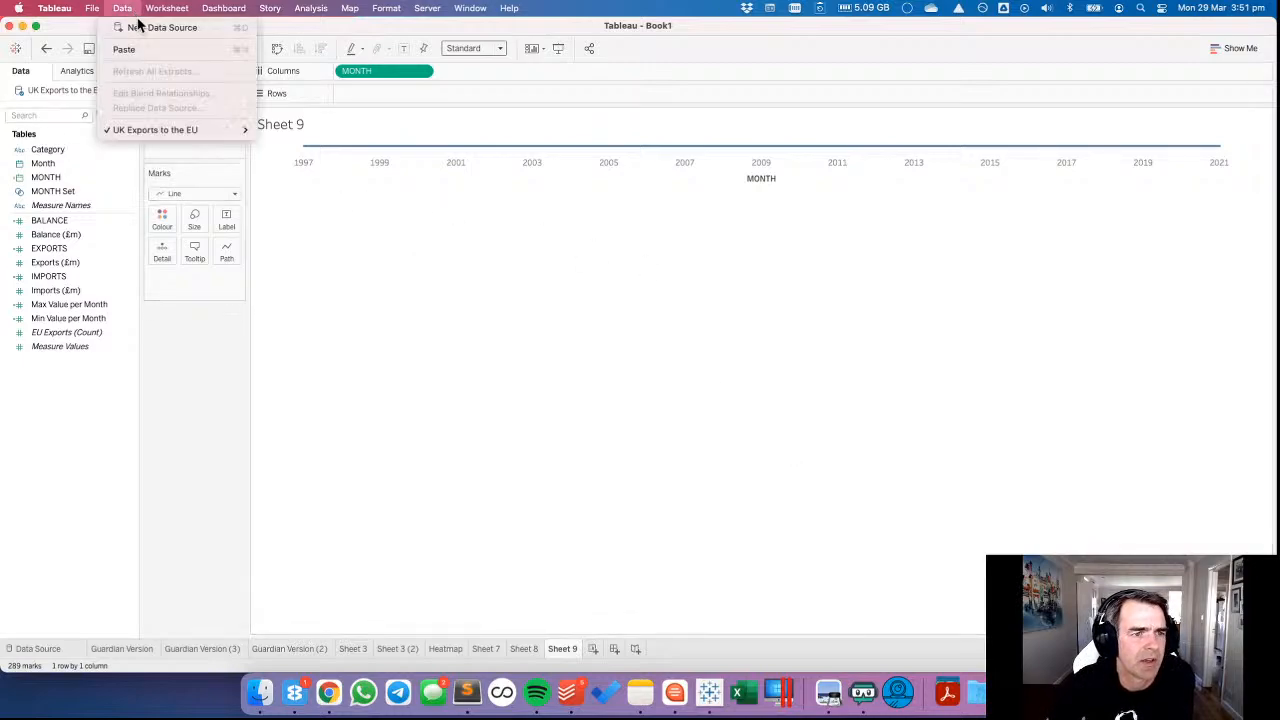
{"action": "mouse_move", "coordinate": [166, 10]}
{"action": "left_click", "coordinate": [175, 101]}
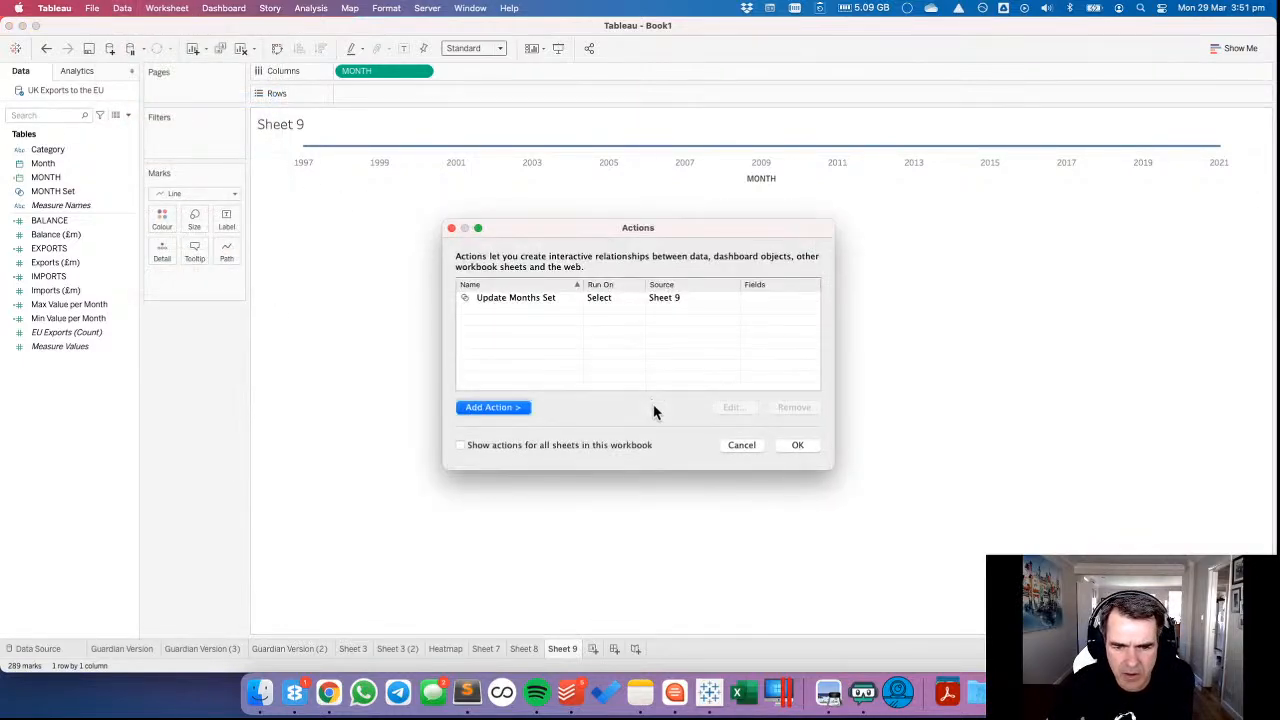
{"action": "double_click", "coordinate": [547, 298]}
{"action": "left_click", "coordinate": [690, 423]}
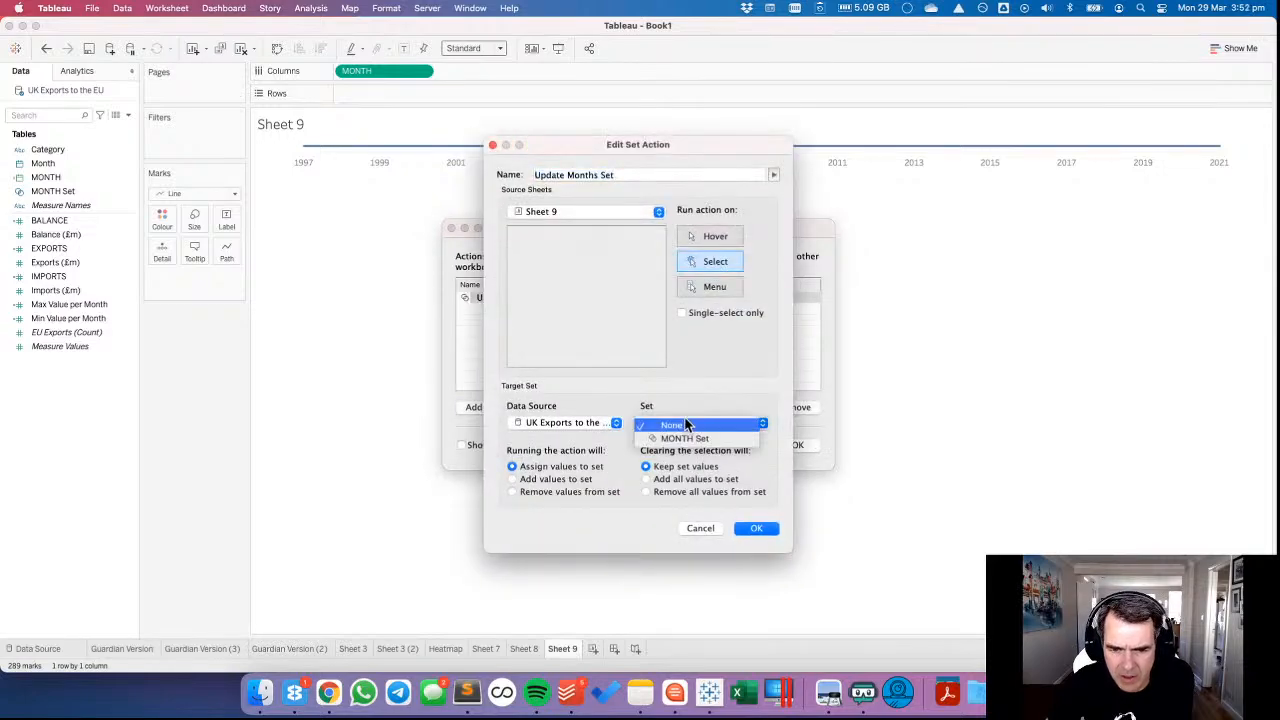
{"action": "left_click", "coordinate": [686, 439]}
{"action": "left_click", "coordinate": [753, 528]}
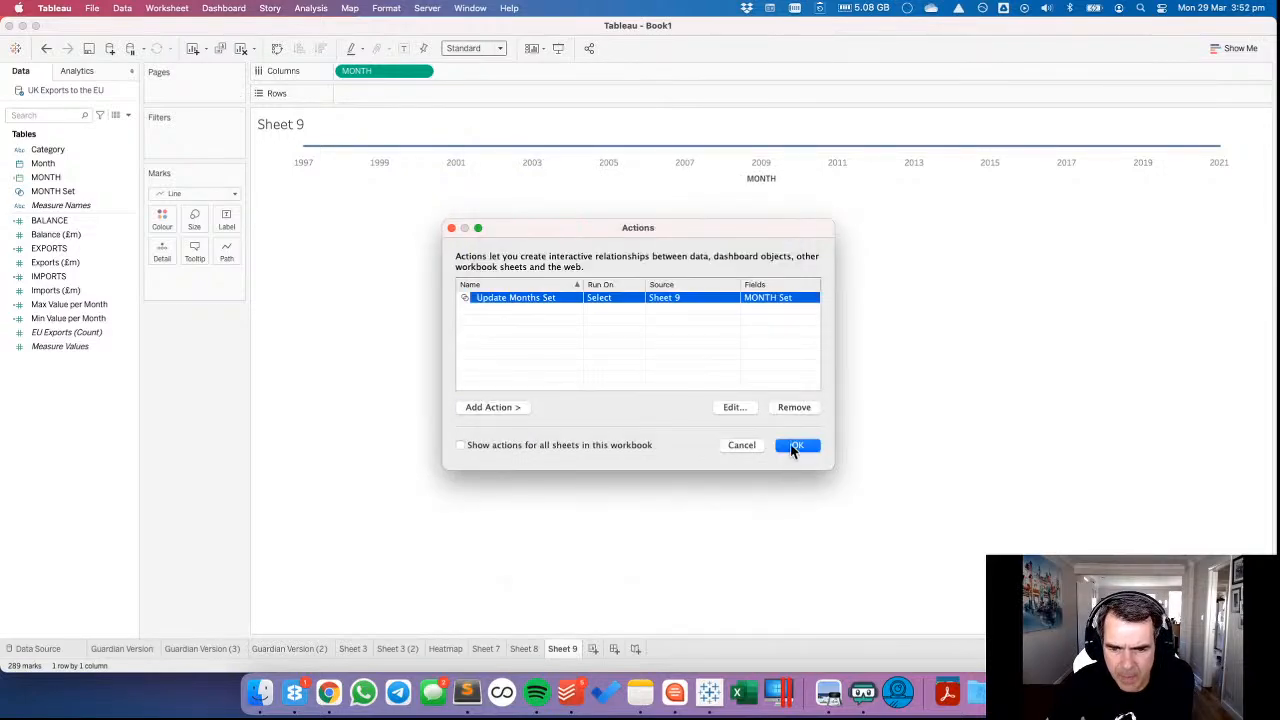
{"action": "left_click", "coordinate": [789, 526]}
Select the months from November 2007 to May 2009 on the timeline to run the set action.
{"action": "left_click", "coordinate": [55, 180]}
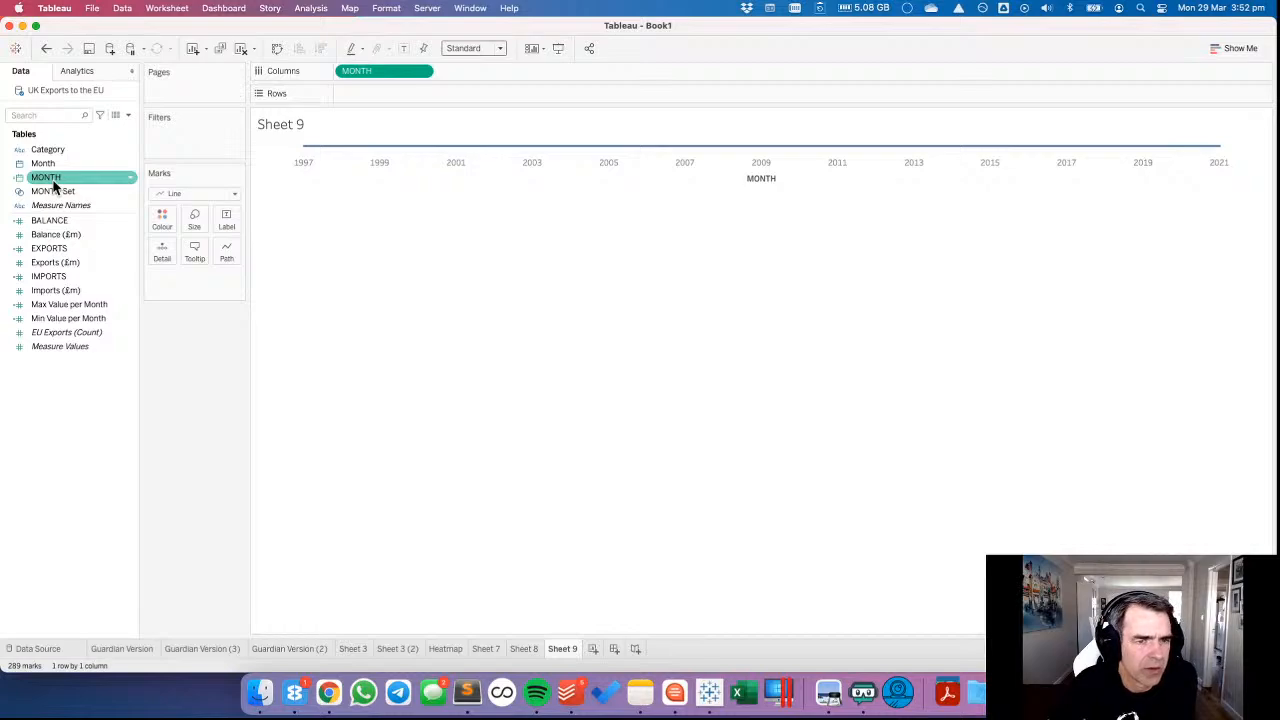
{"action": "left_click", "coordinate": [46, 165]}
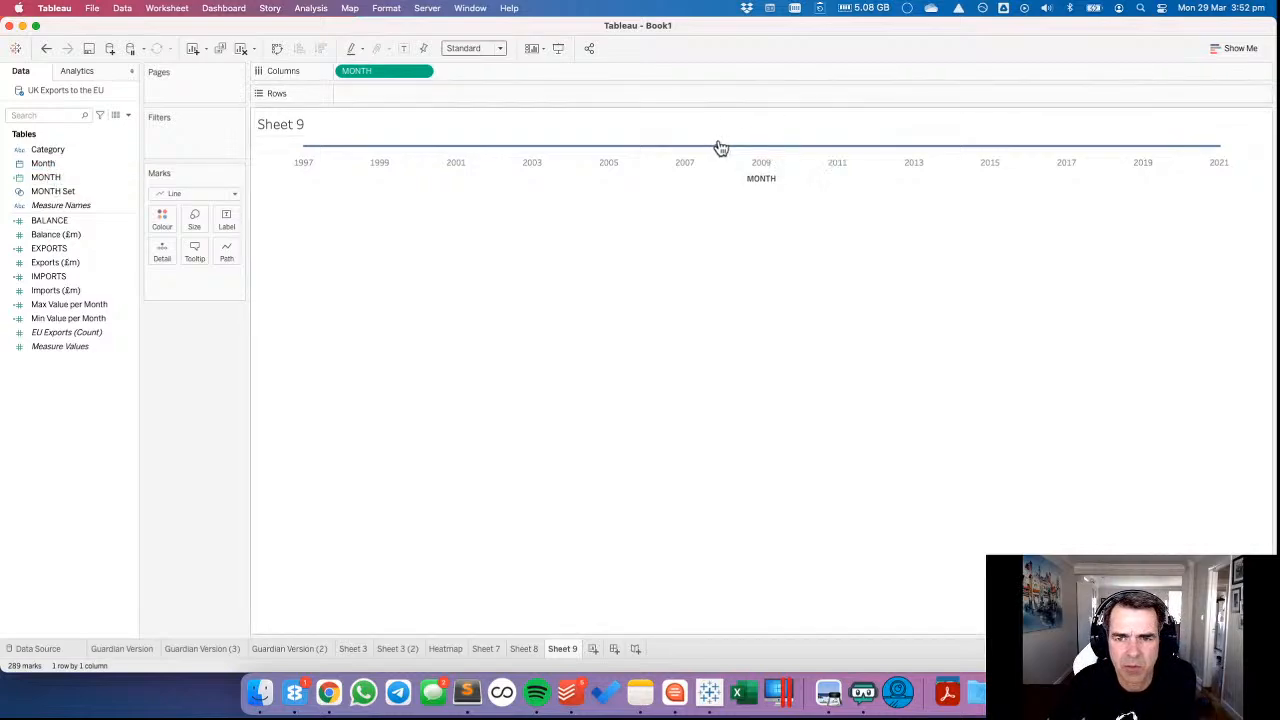
{"action": "left_click_drag", "start_coordinate": [721, 148], "coordinate": [776, 156]}
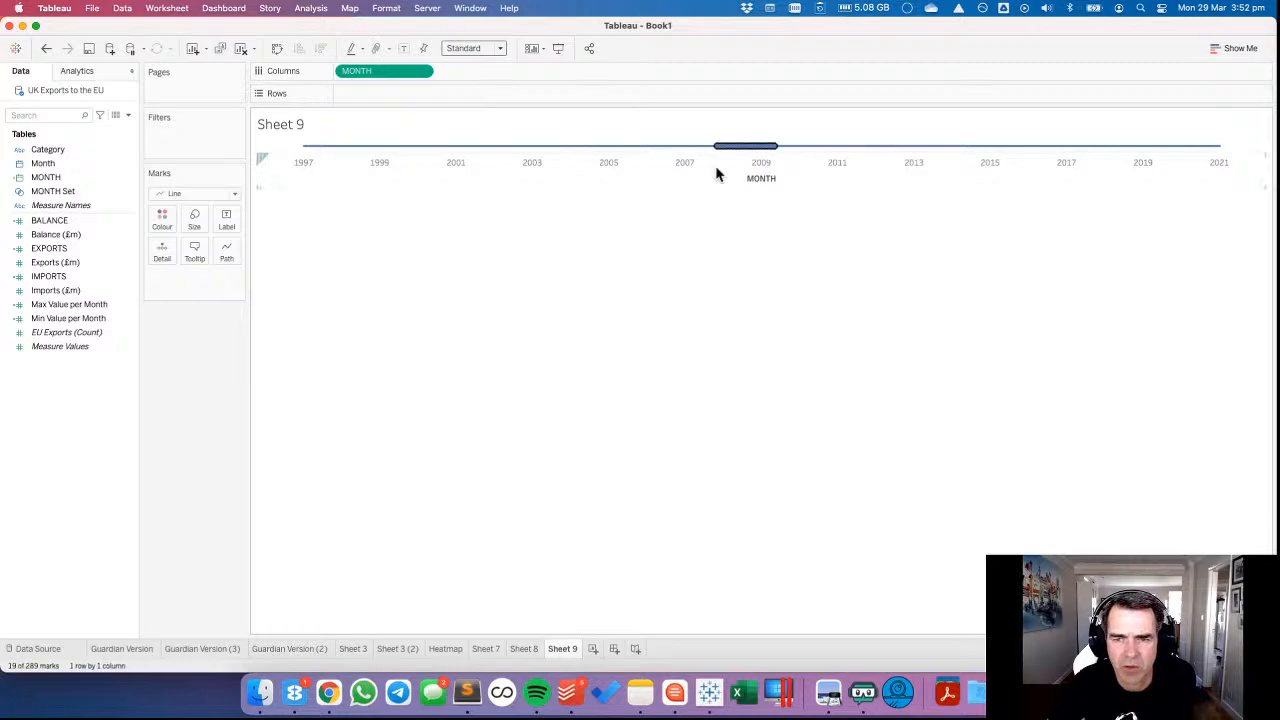
Show the full member list of MONTH Set to check the selected months, and clear the timeline selection.
{"action": "right_click", "coordinate": [48, 193]}
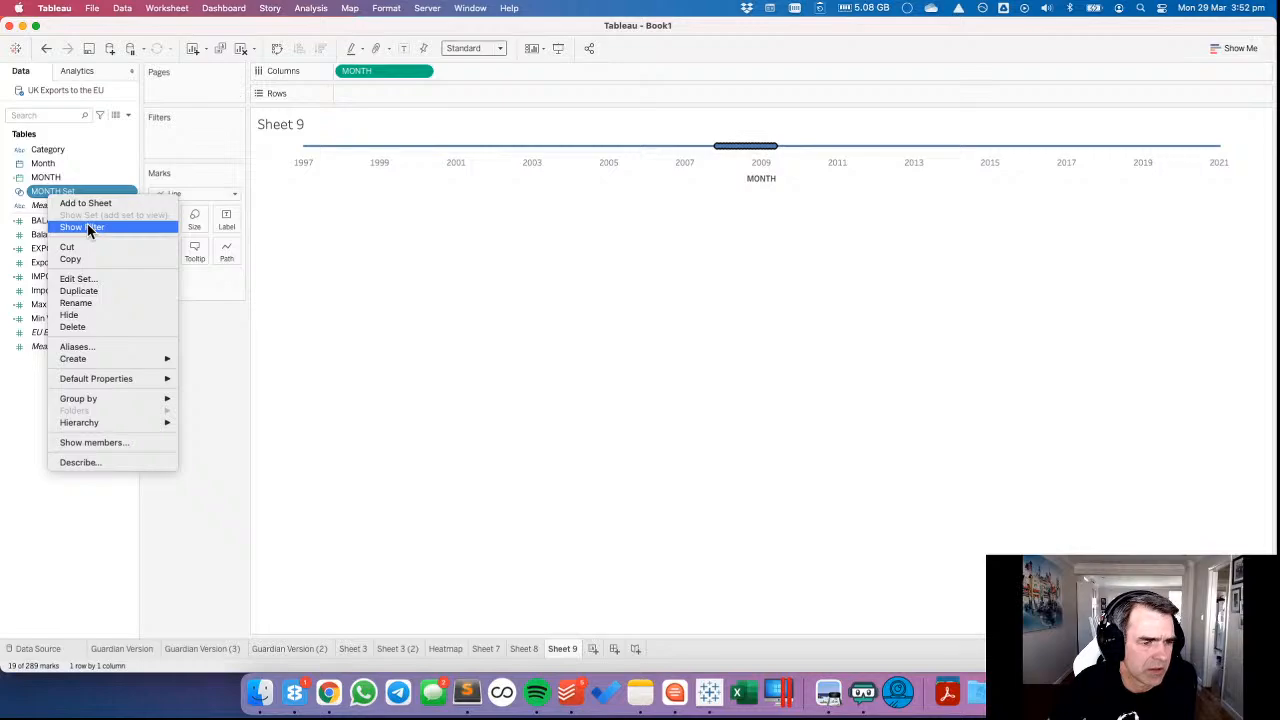
{"action": "left_click", "coordinate": [95, 442]}
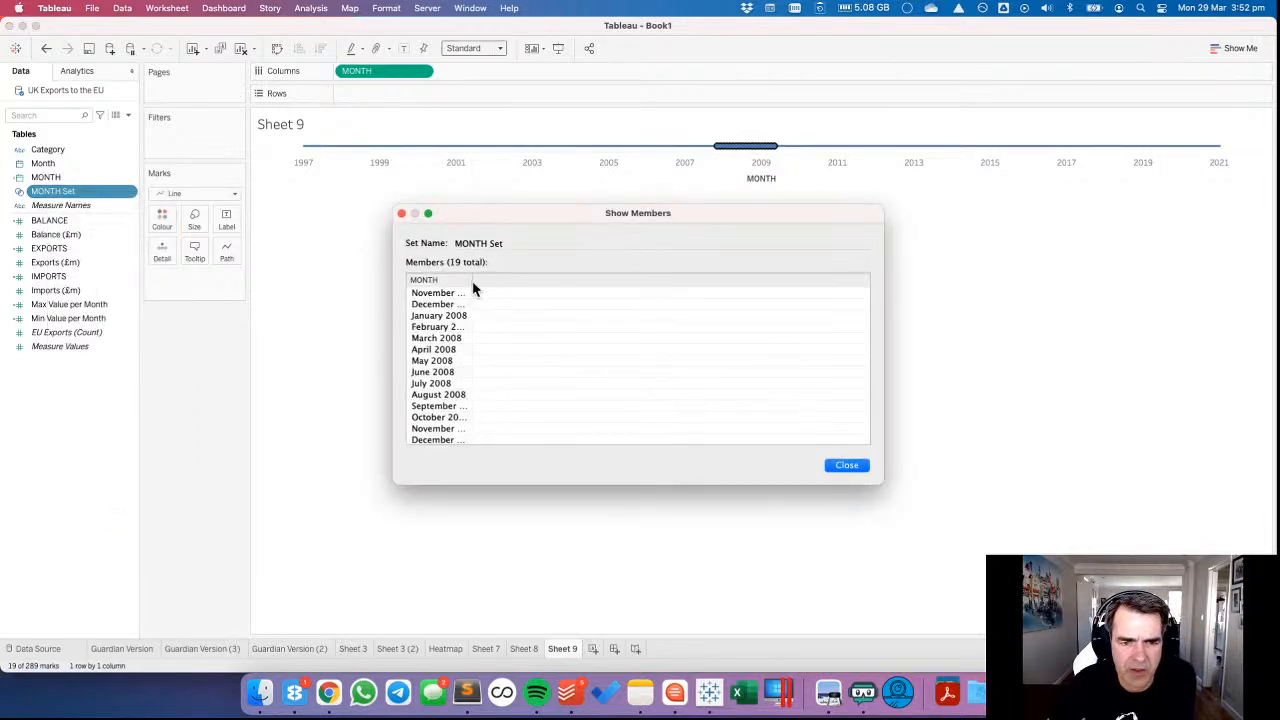
{"action": "left_click_drag", "start_coordinate": [474, 289], "coordinate": [569, 285]}
{"action": "scroll", "coordinate": [643, 387], "scroll_direction": "down", "scroll_amount": 3}
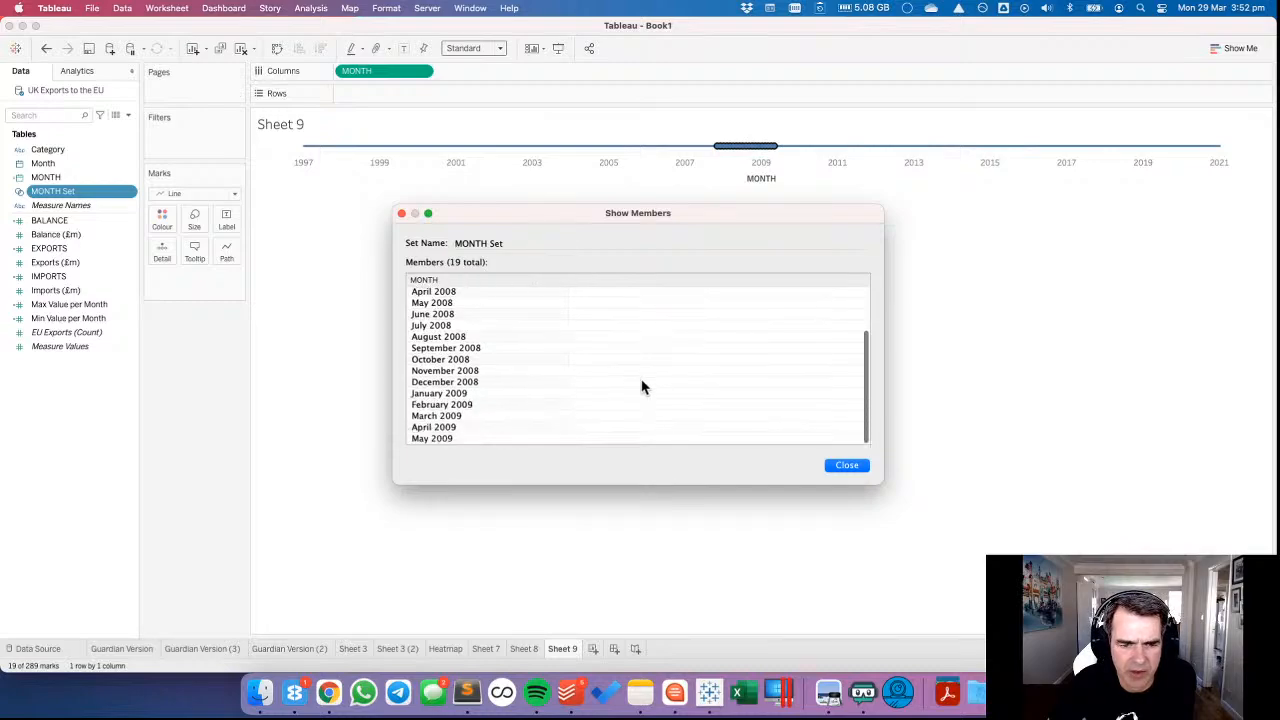
{"action": "left_click", "coordinate": [840, 466]}
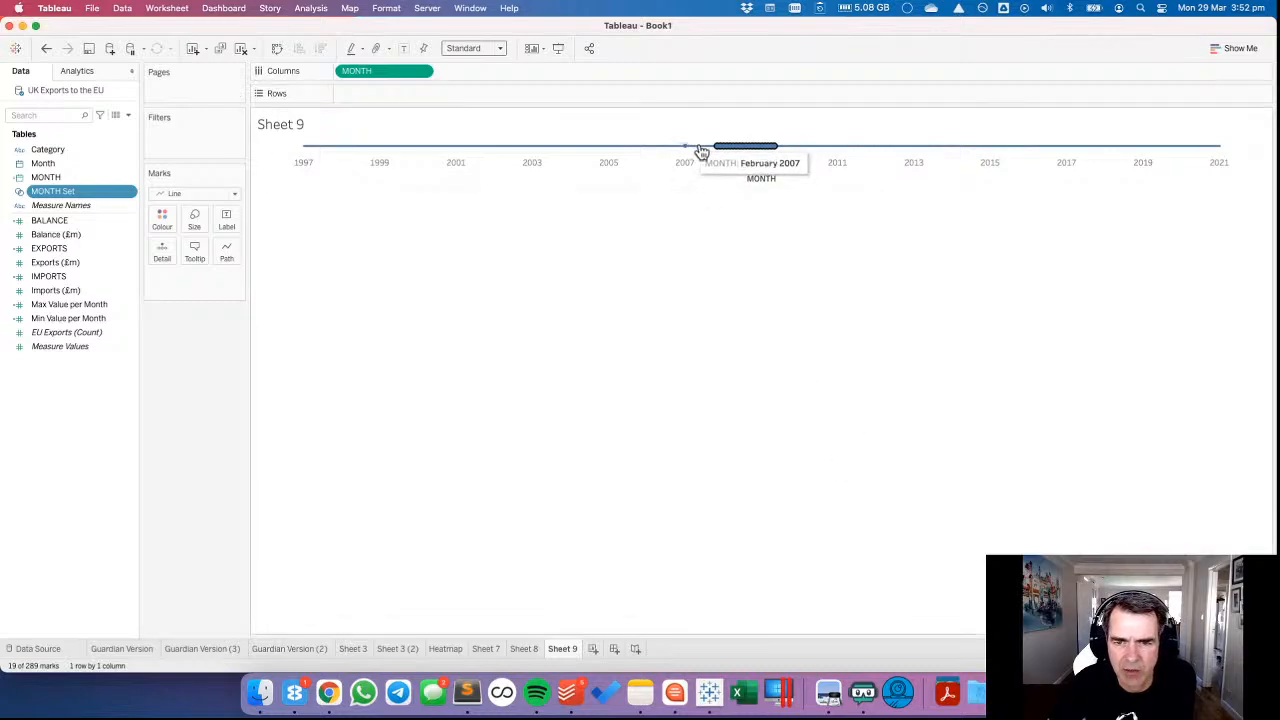
{"action": "left_click", "coordinate": [709, 271]}
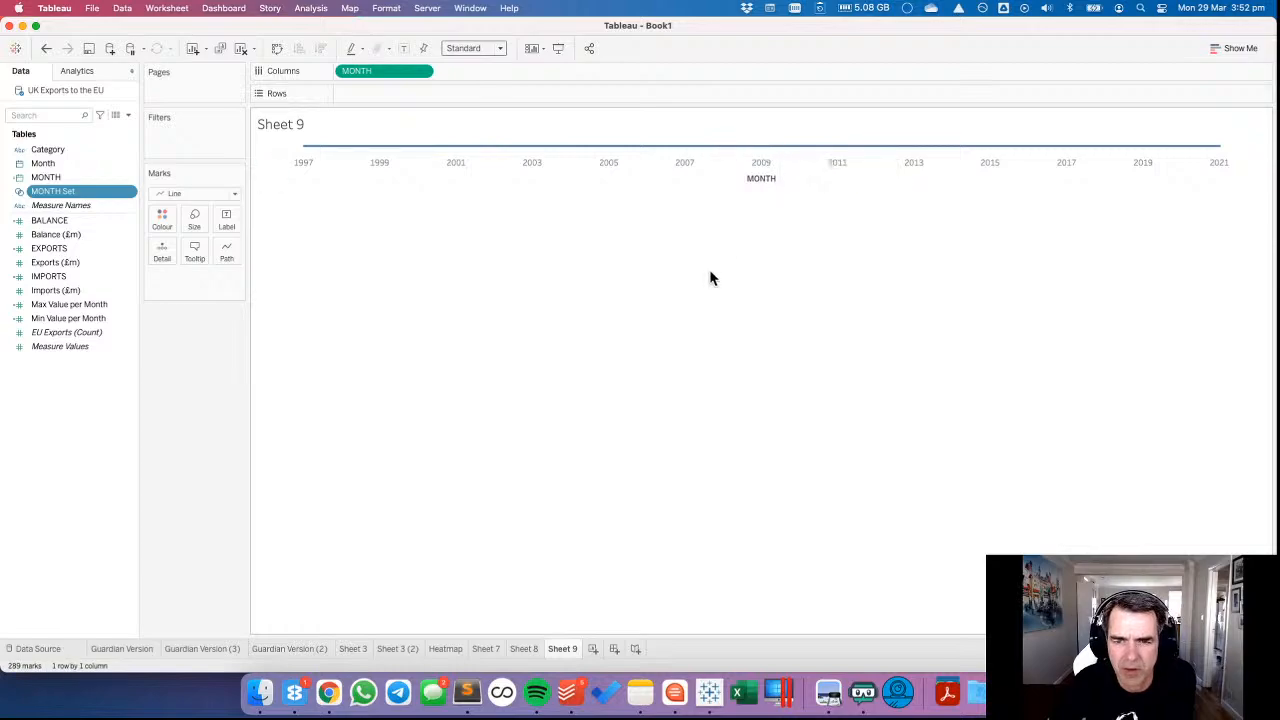
Rename Sheet 9 as Date Picker.
{"action": "double_click", "coordinate": [567, 649]}
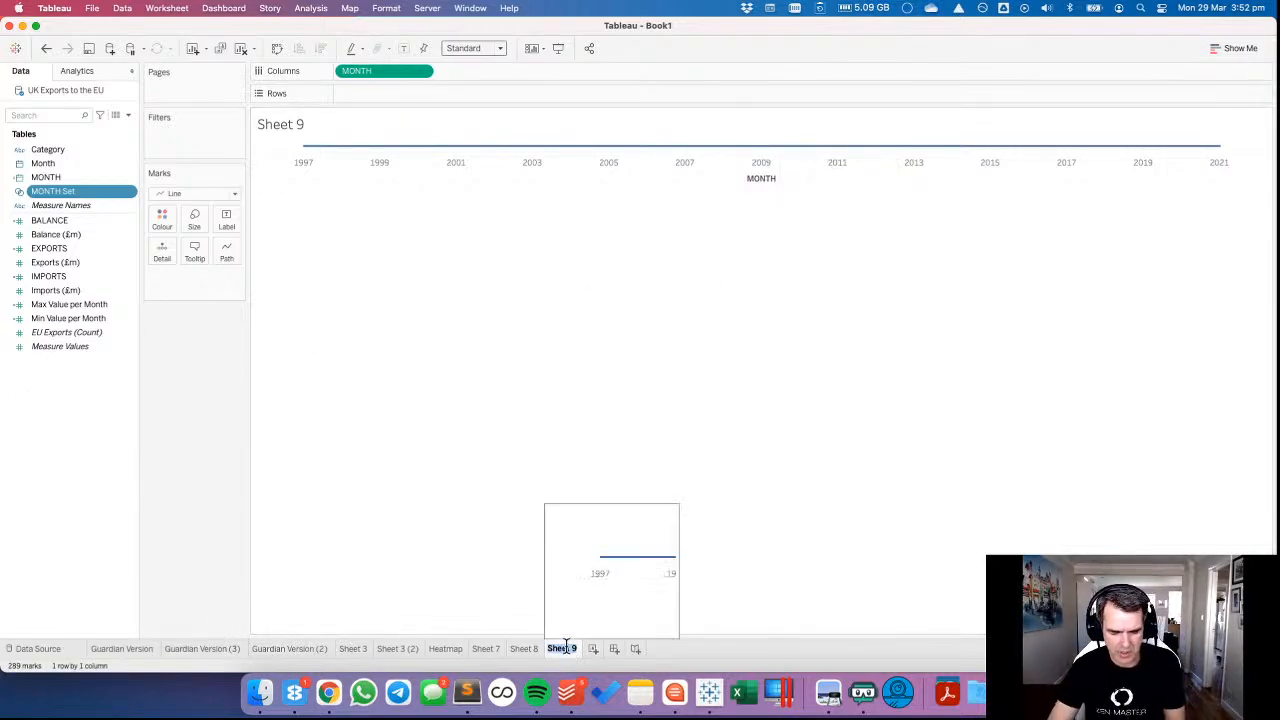
{"action": "type", "text": "DatePicker"}
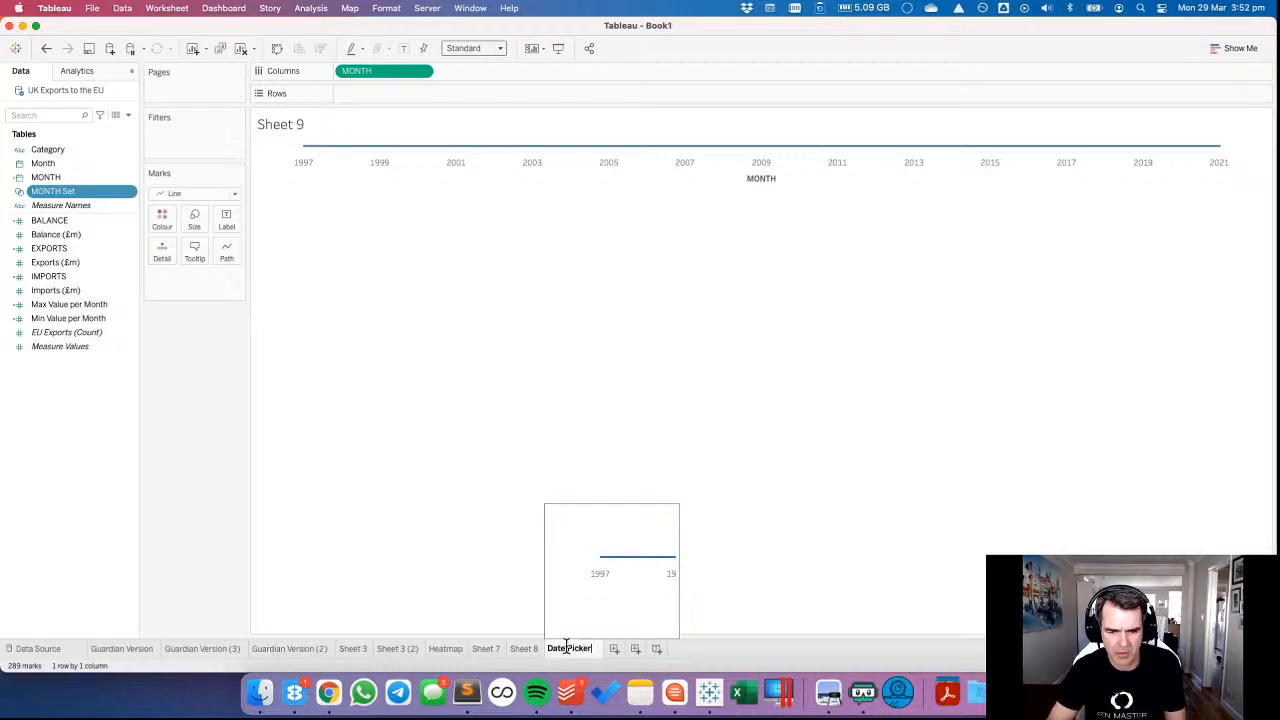
{"action": "key", "text": "Return"}
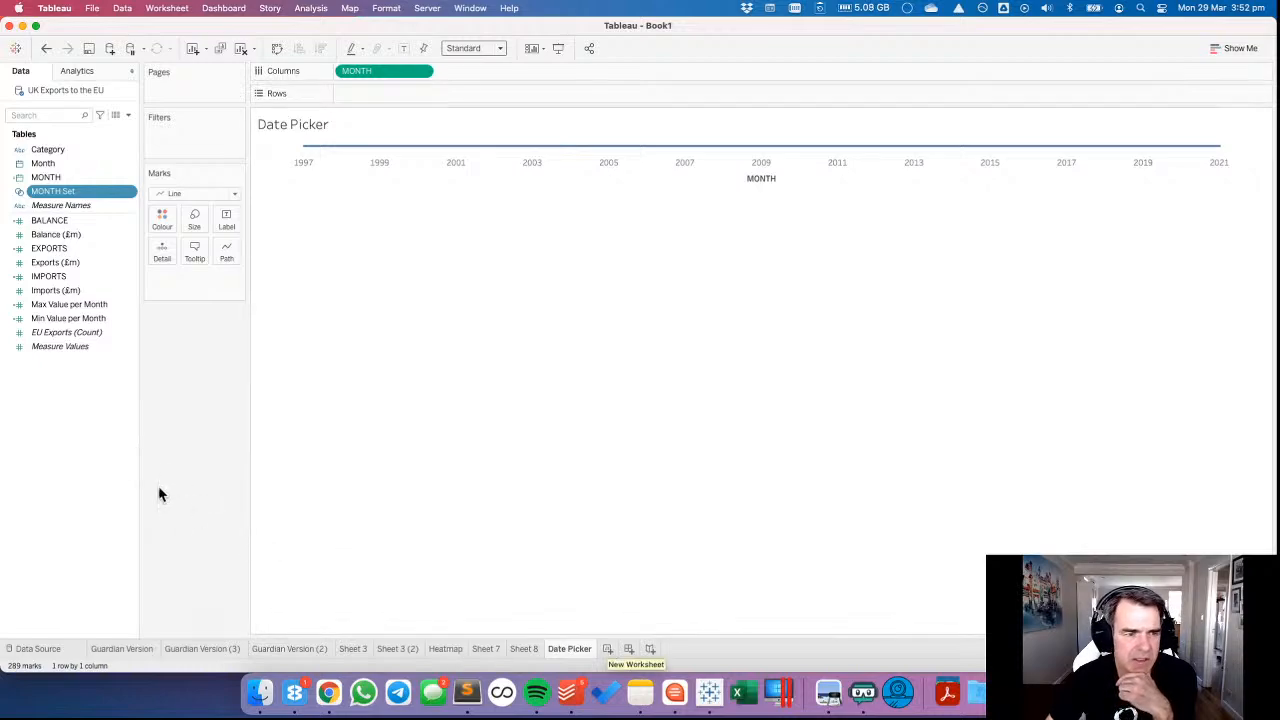
{"action": "right_click", "coordinate": [71, 443]}
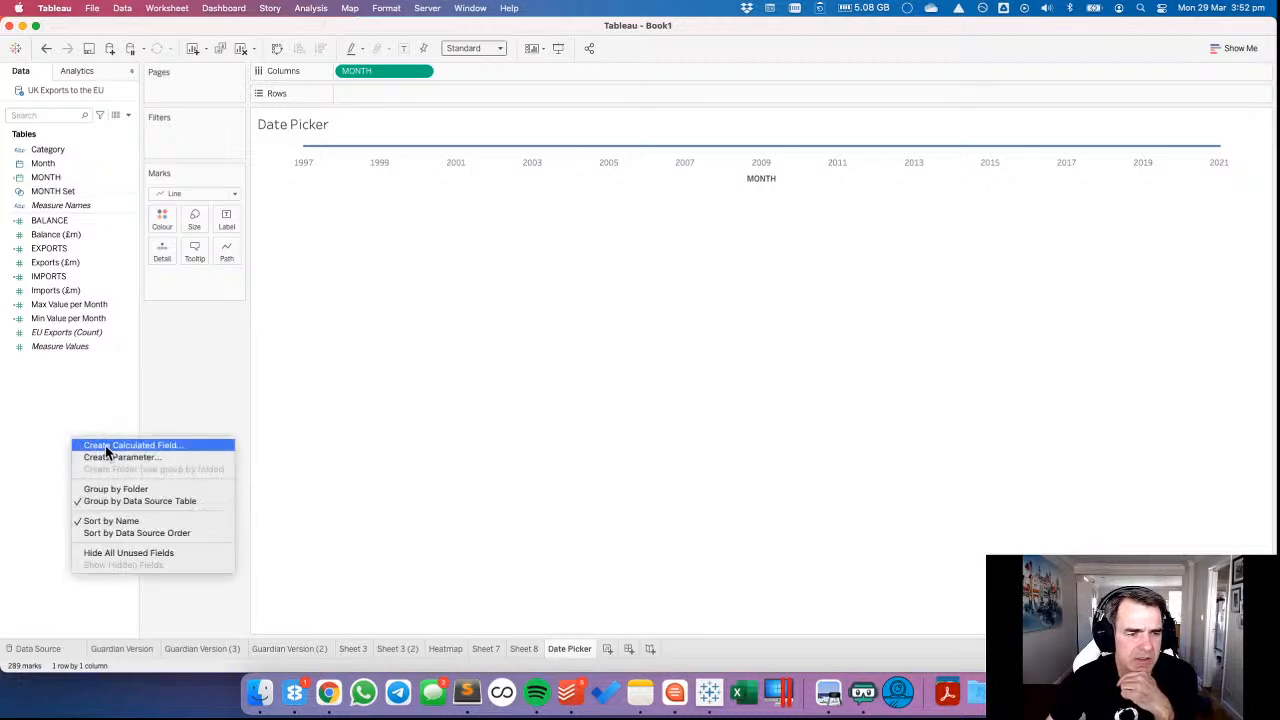
{"action": "left_click", "coordinate": [106, 453]}
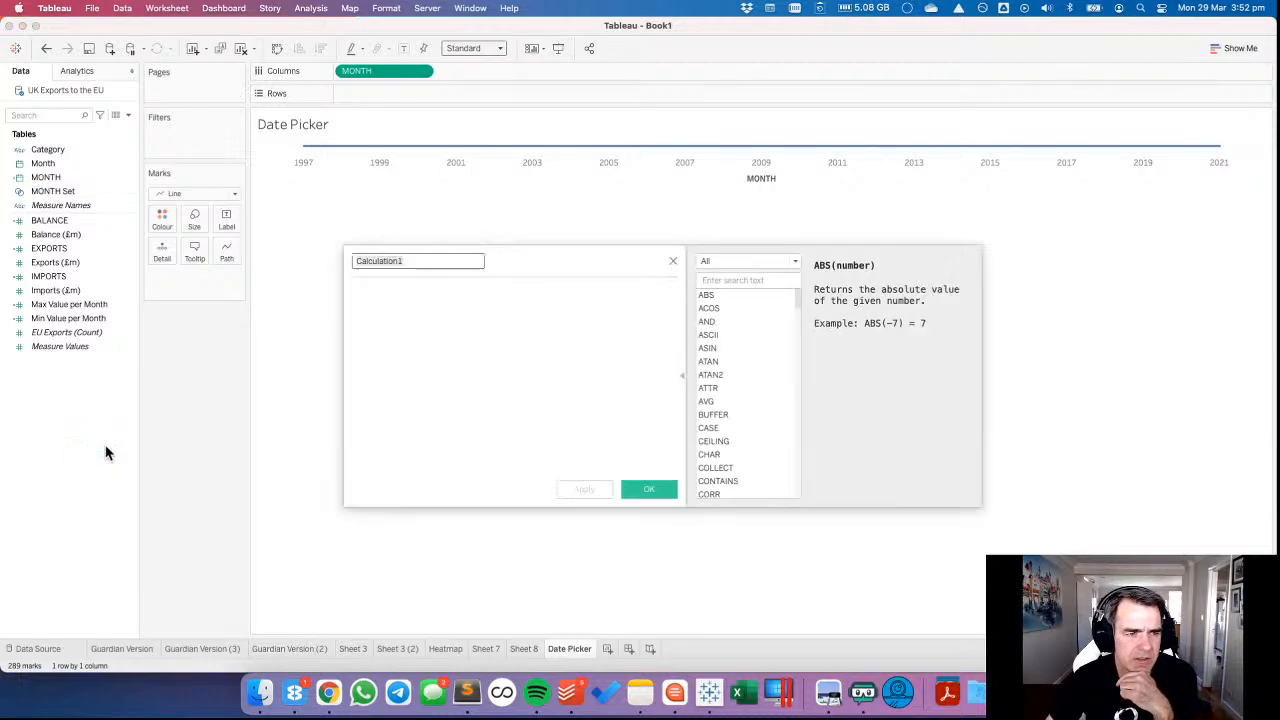
{"action": "left_click", "coordinate": [673, 261]}
Start a new calculated field named Month Set values.
{"action": "right_click", "coordinate": [85, 384]}
{"action": "left_click", "coordinate": [134, 389]}
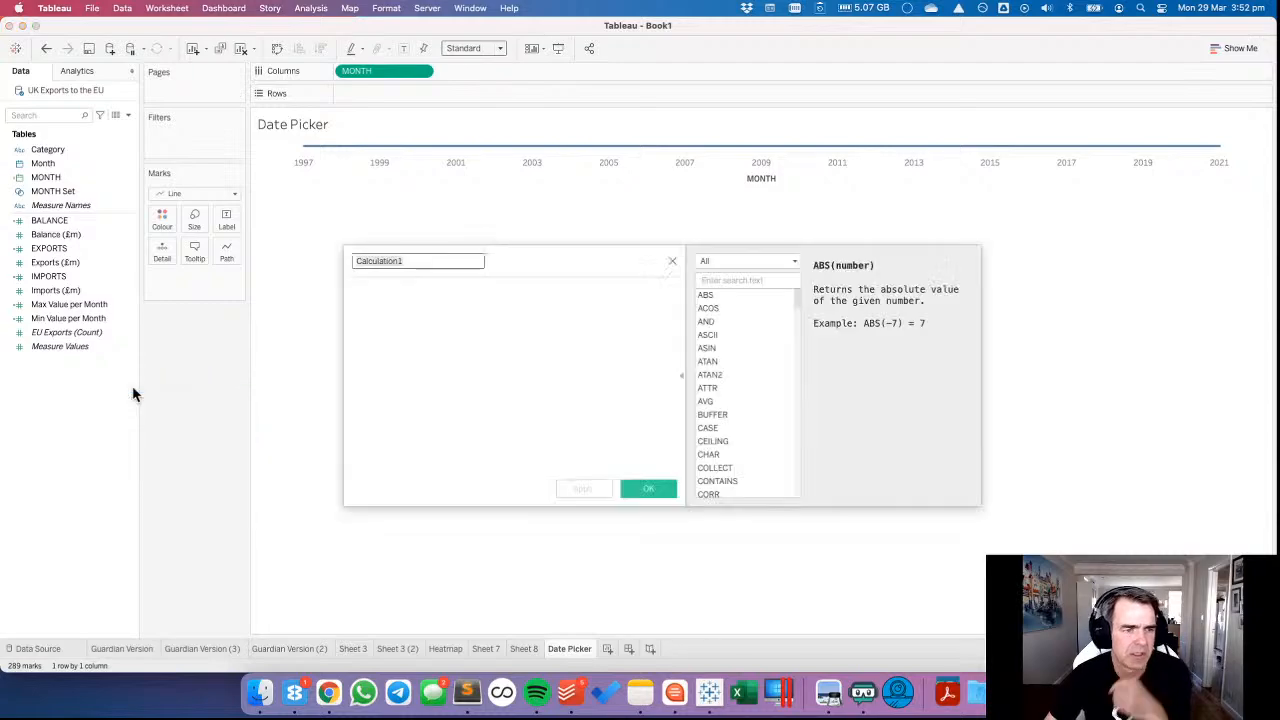
{"action": "type", "text": "Month Set values"}
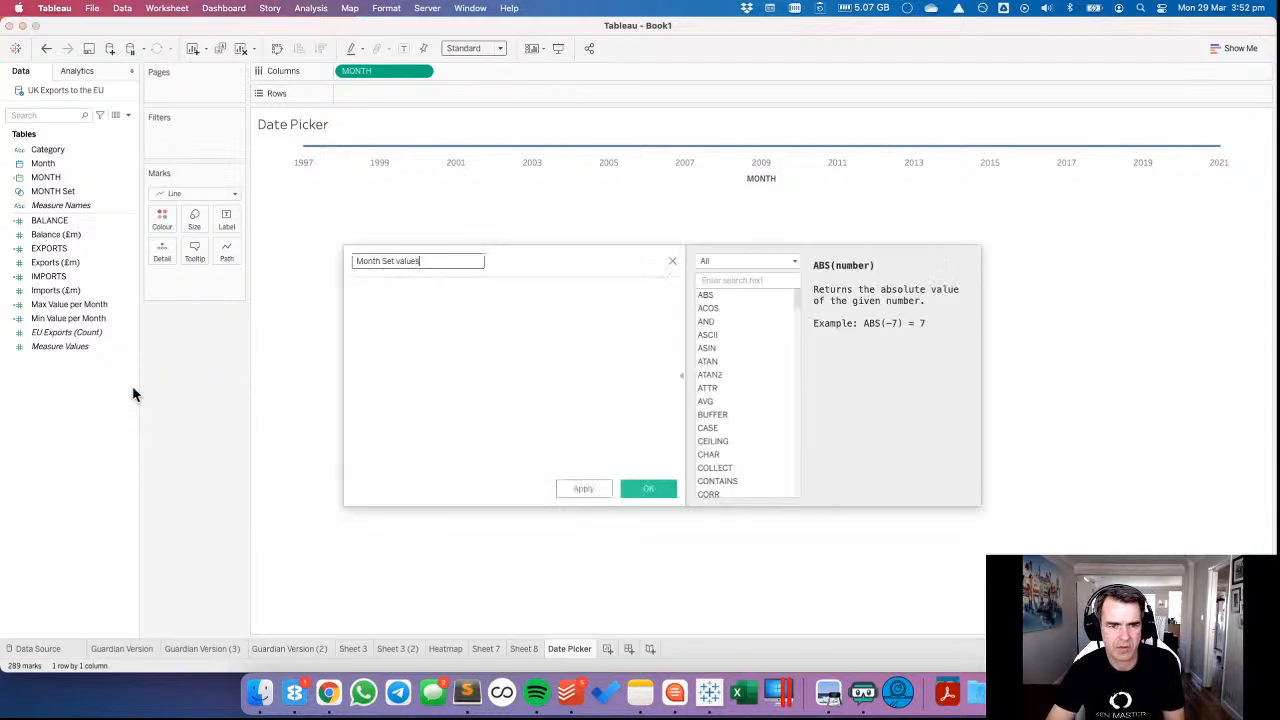
{"action": "key", "text": "Tab"}
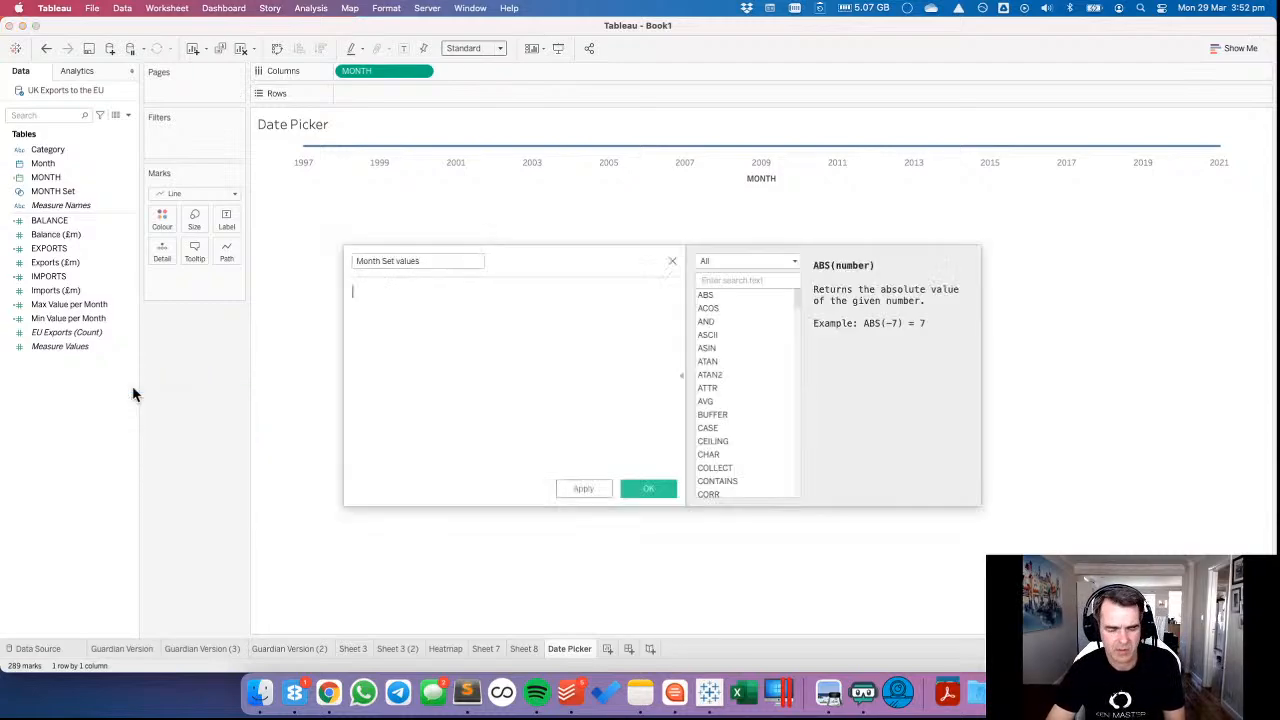
Enter the formula IF [MONTH Set] THEN [MONTH] END for Month Set values and save the field.
{"action": "type", "text": "IF mon"}
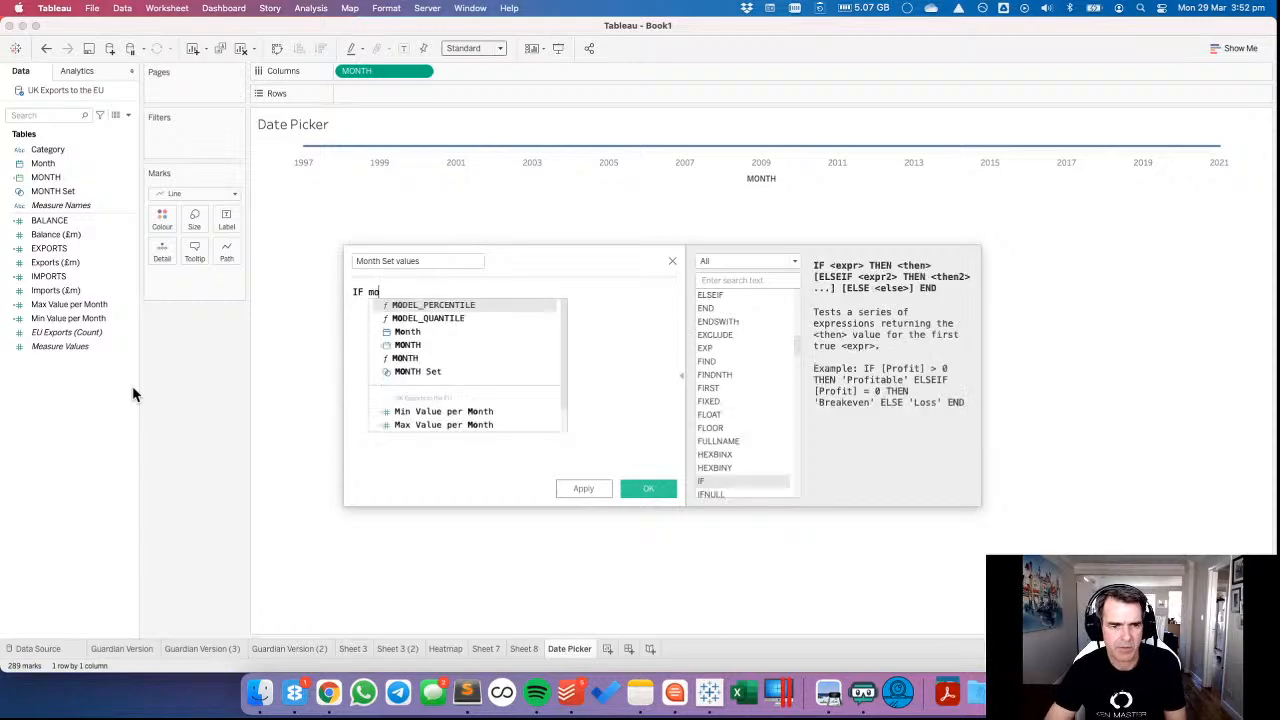
{"action": "key", "text": "Down"}
{"action": "key", "text": "Down"}
{"action": "key", "text": "Down"}
{"action": "key", "text": "Return"}
{"action": "type", "text": "THEM"}
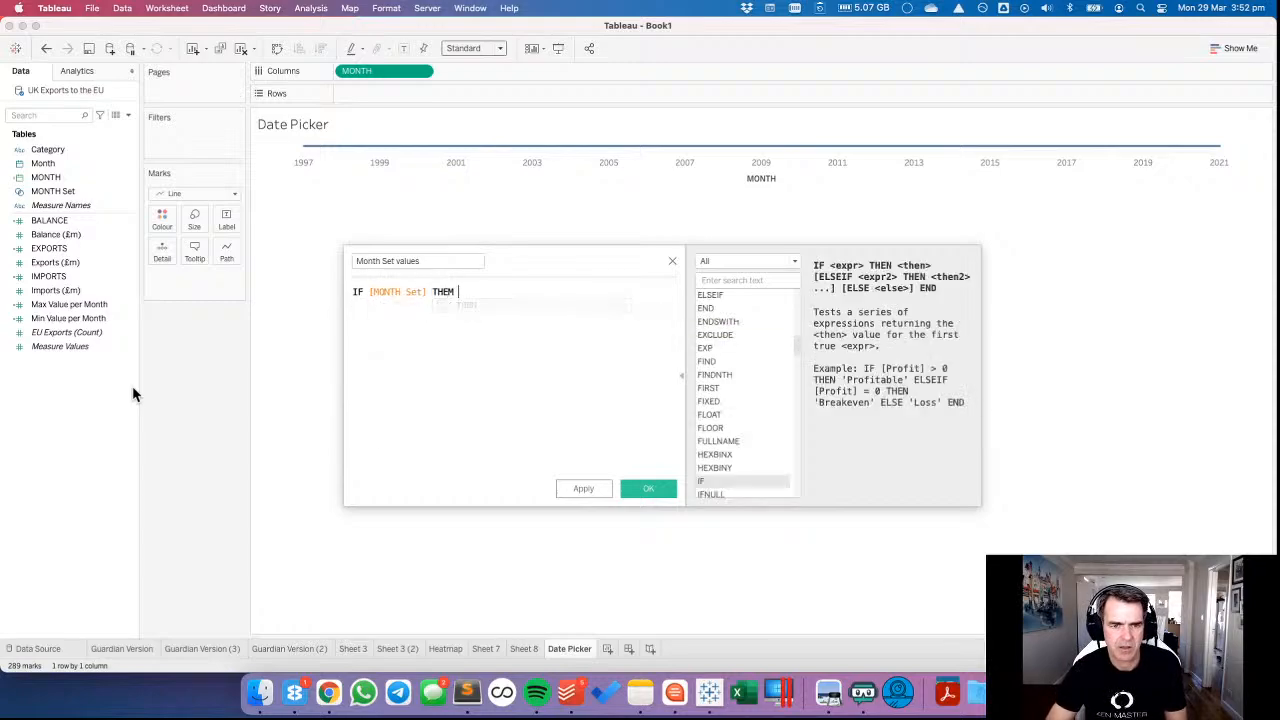
{"action": "key", "text": "BackSpace"}
{"action": "key", "text": "BackSpace"}
{"action": "type", "text": "M"}
{"action": "key", "text": "BackSpace"}
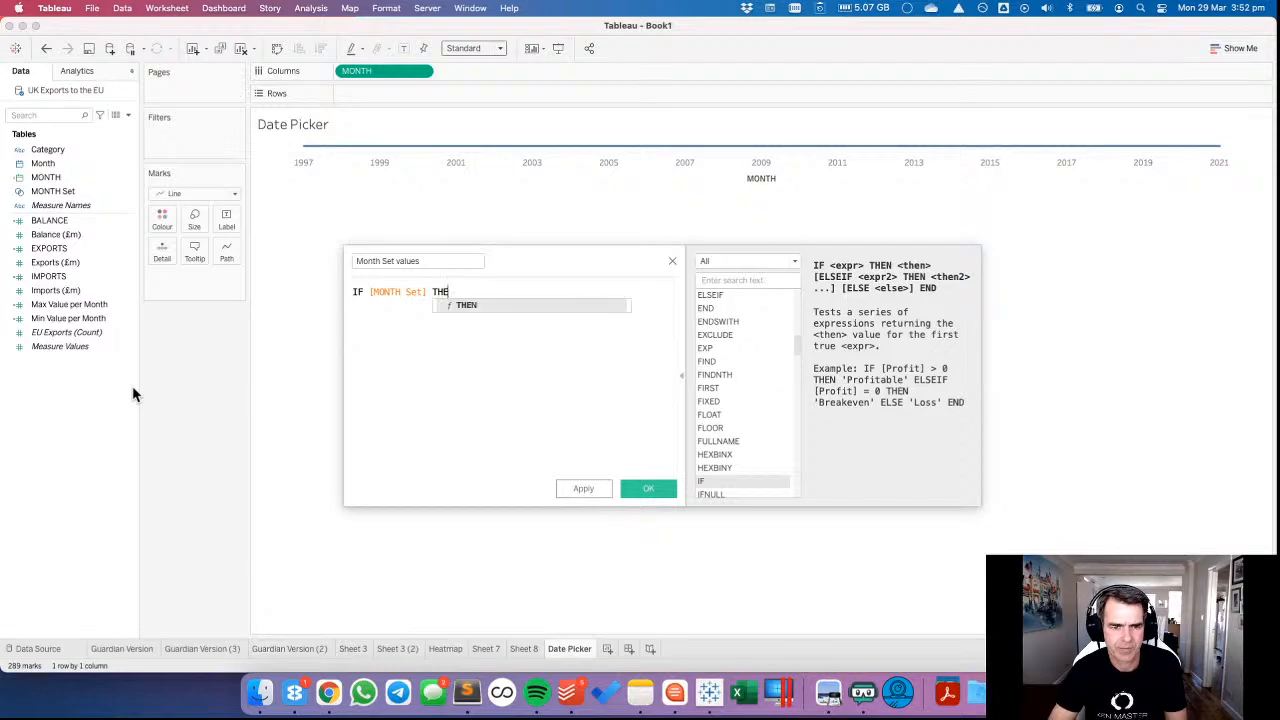
{"action": "type", "text": "N mon"}
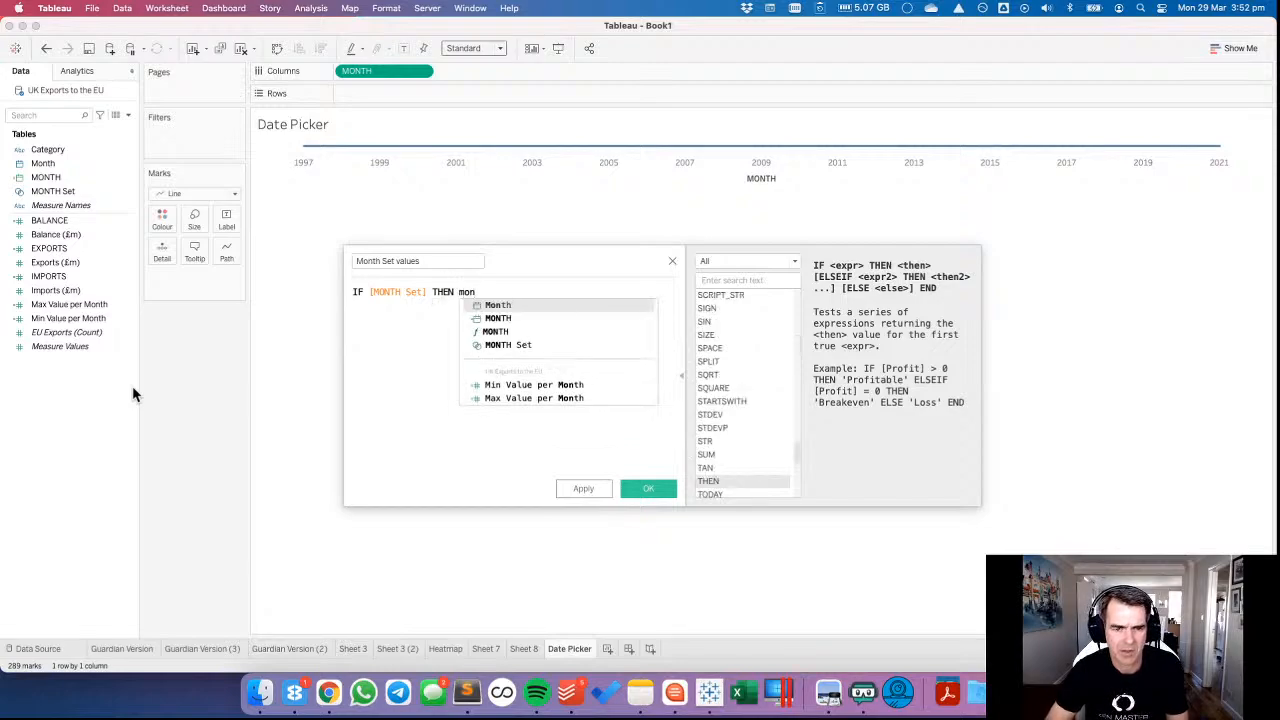
{"action": "key", "text": "Down"}
{"action": "key", "text": "Return"}
{"action": "key", "text": "Return"}
{"action": "type", "text": "END"}
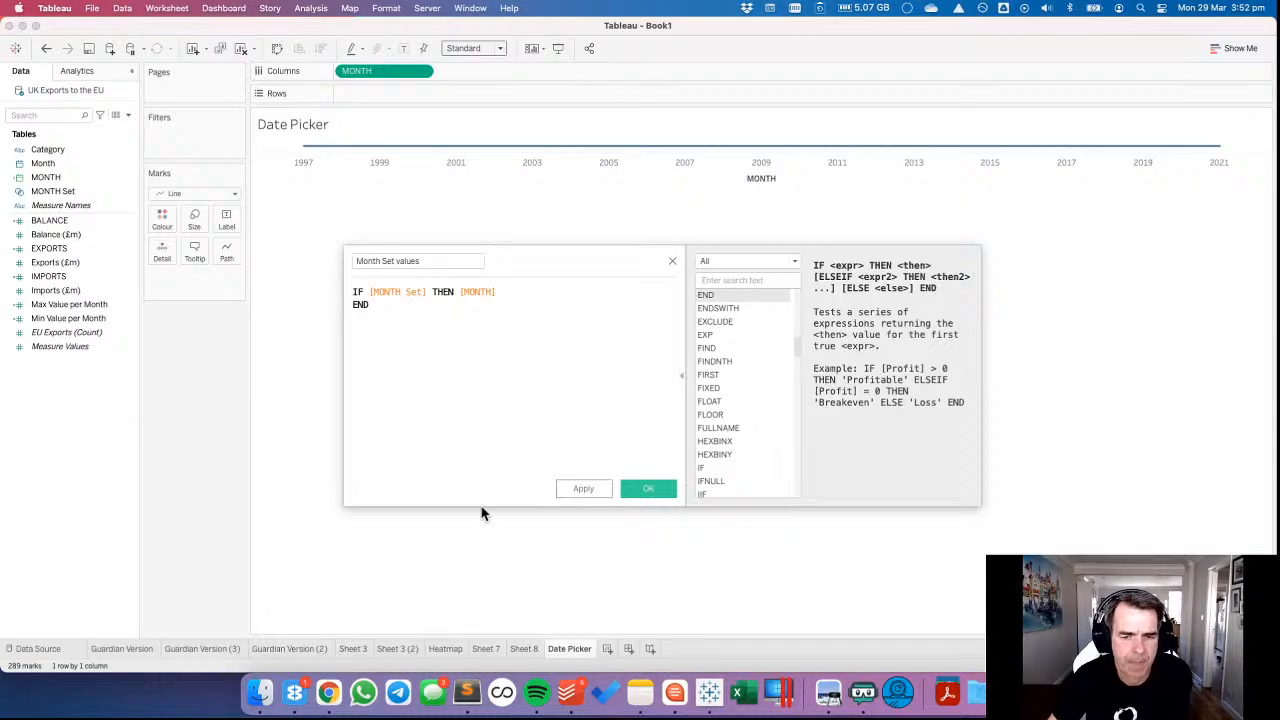
{"action": "left_click", "coordinate": [648, 488]}
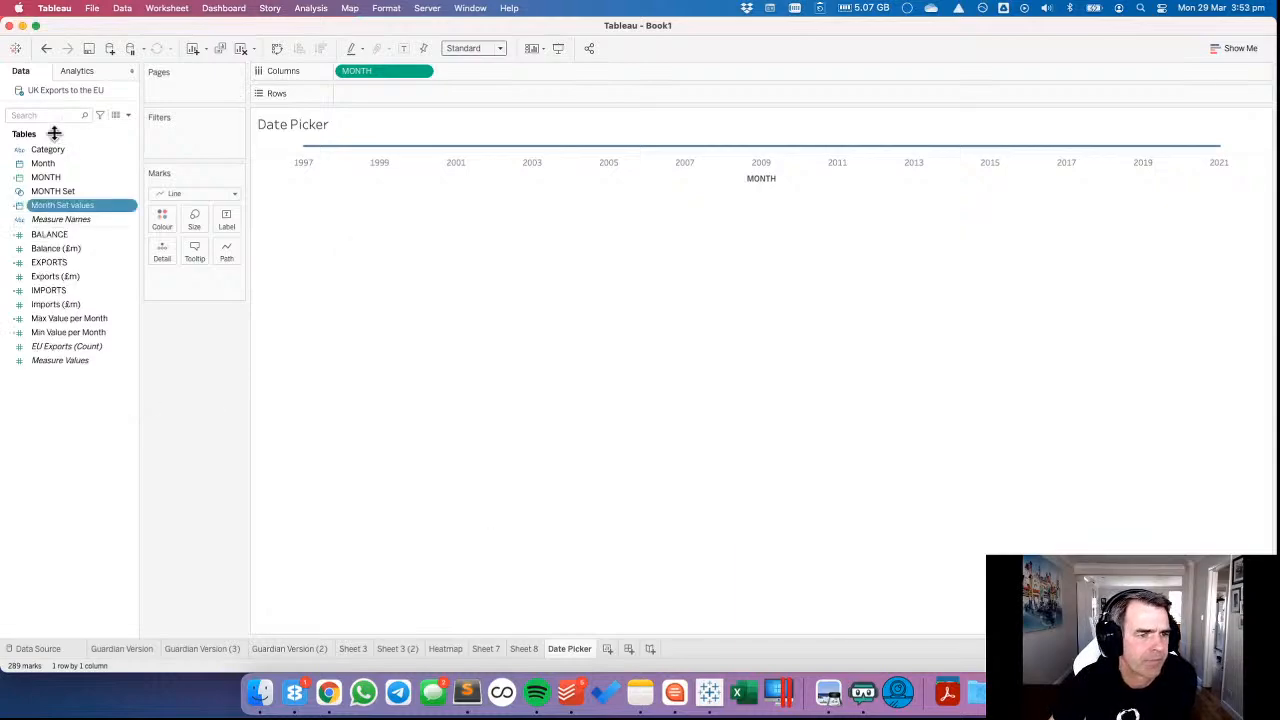
Add Month Set values to Detail on the timeline's marks as a continuous month.
{"action": "left_click_drag", "start_coordinate": [48, 207], "coordinate": [157, 253]}
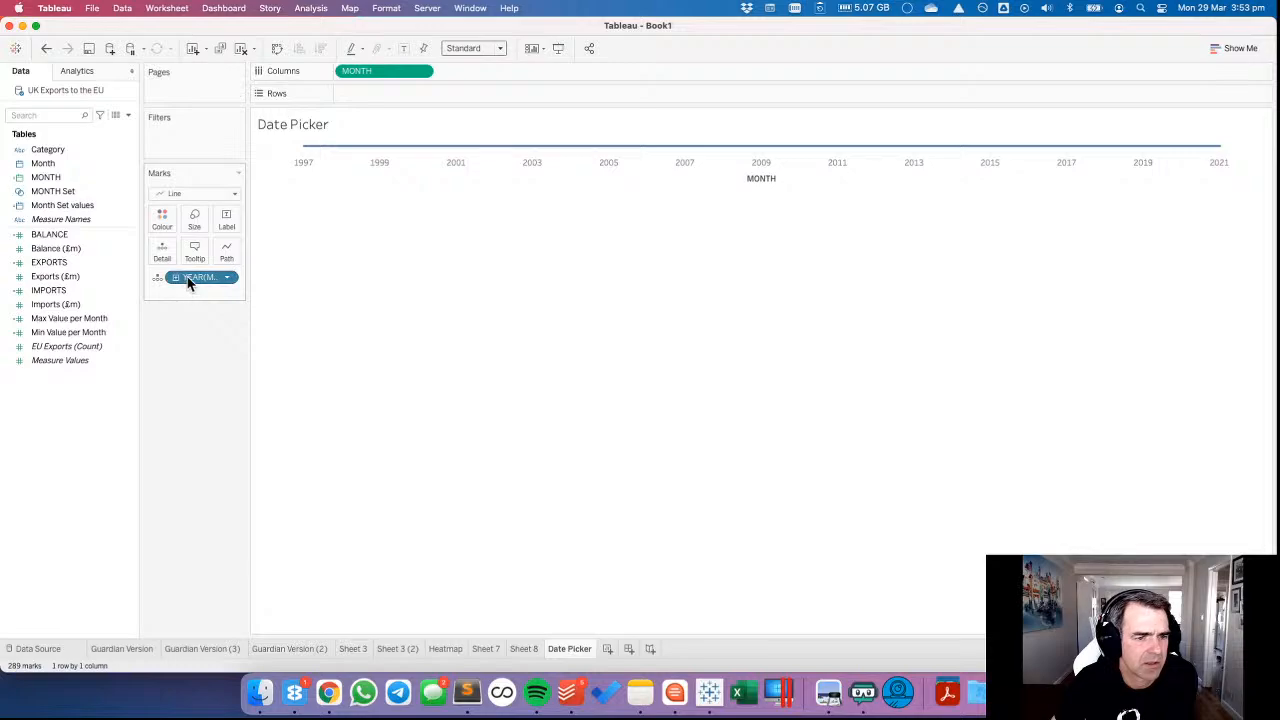
{"action": "double_click", "coordinate": [217, 281]}
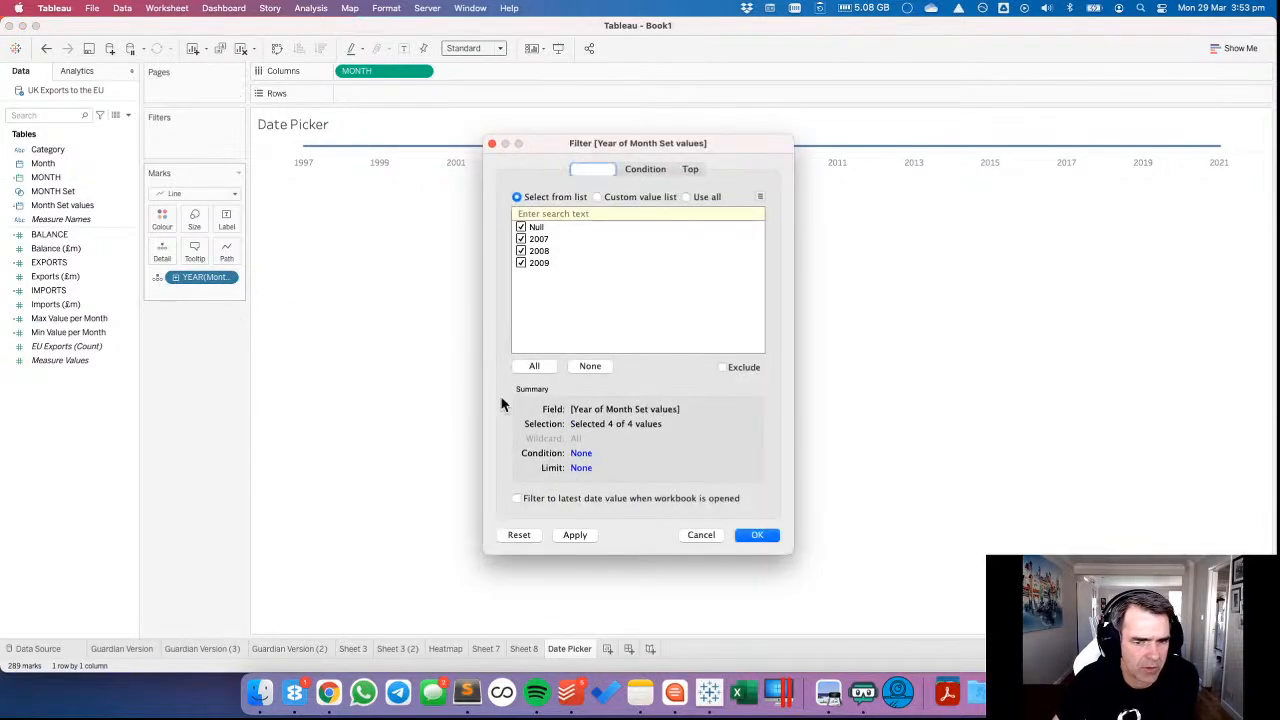
{"action": "left_click", "coordinate": [695, 535]}
{"action": "left_click", "coordinate": [230, 278]}
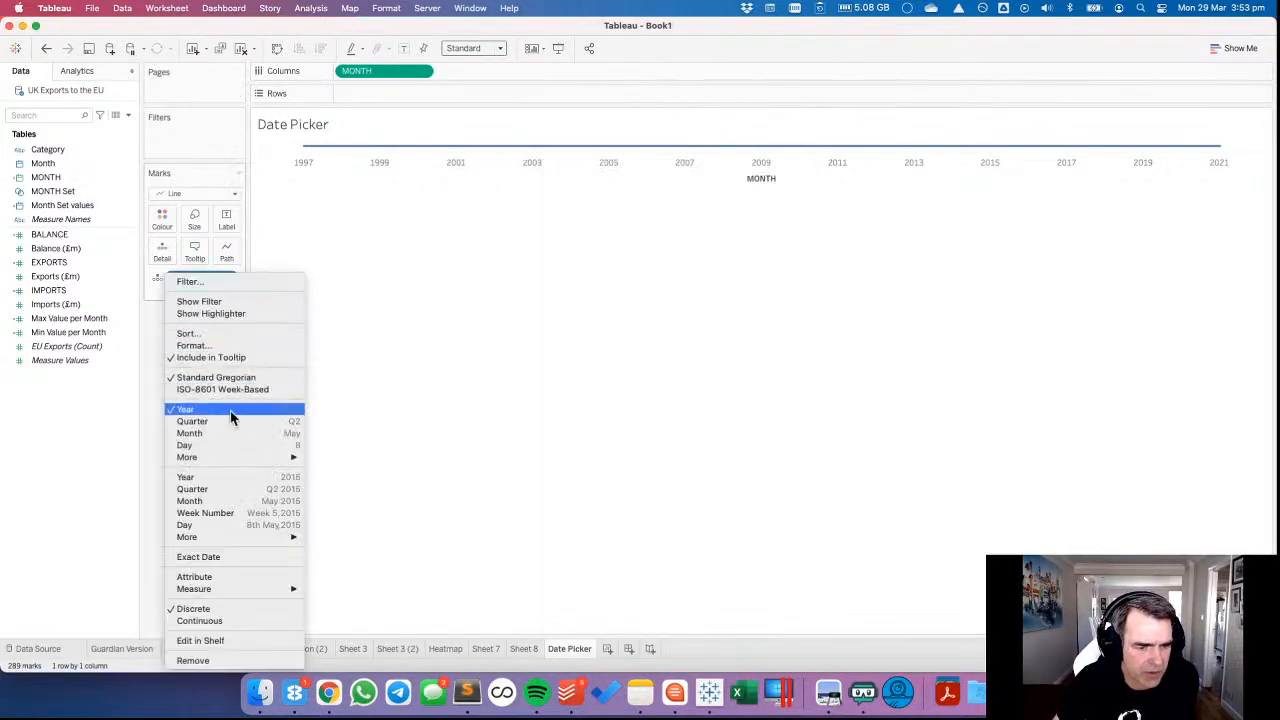
{"action": "left_click", "coordinate": [247, 501]}
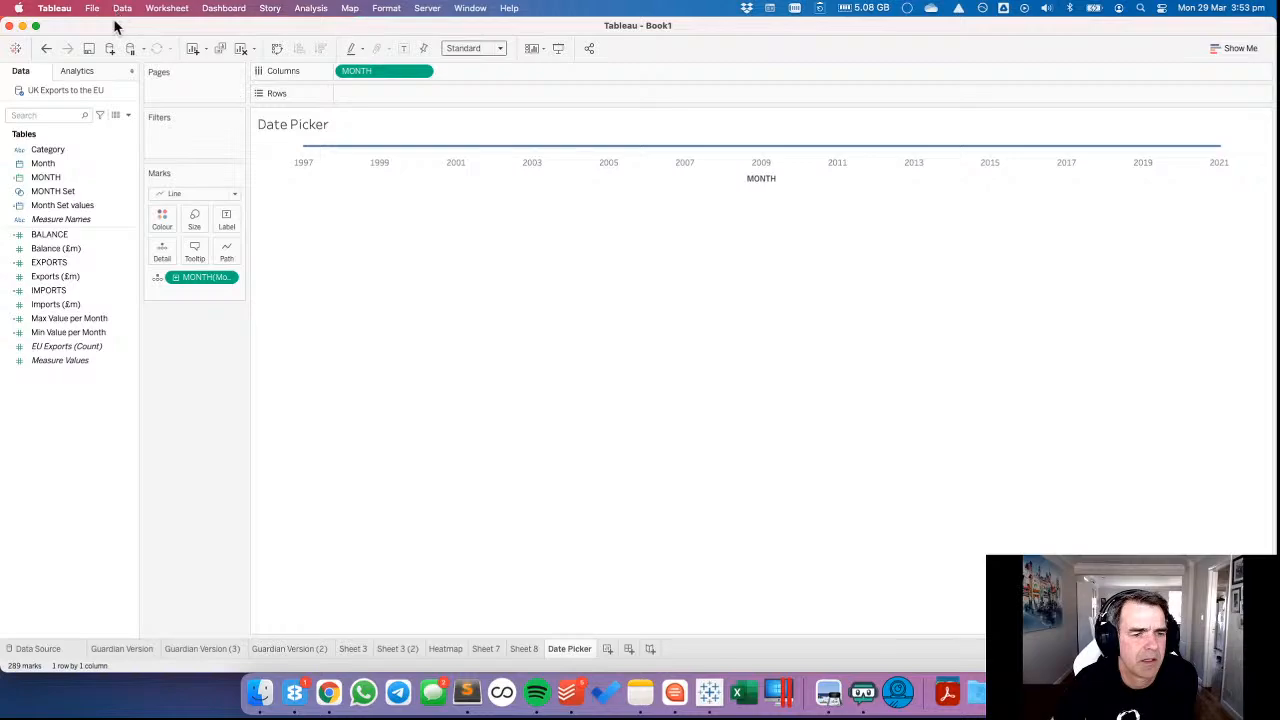
Start a new calculated field named Min Month in Set.
{"action": "right_click", "coordinate": [66, 402]}
{"action": "left_click", "coordinate": [108, 408]}
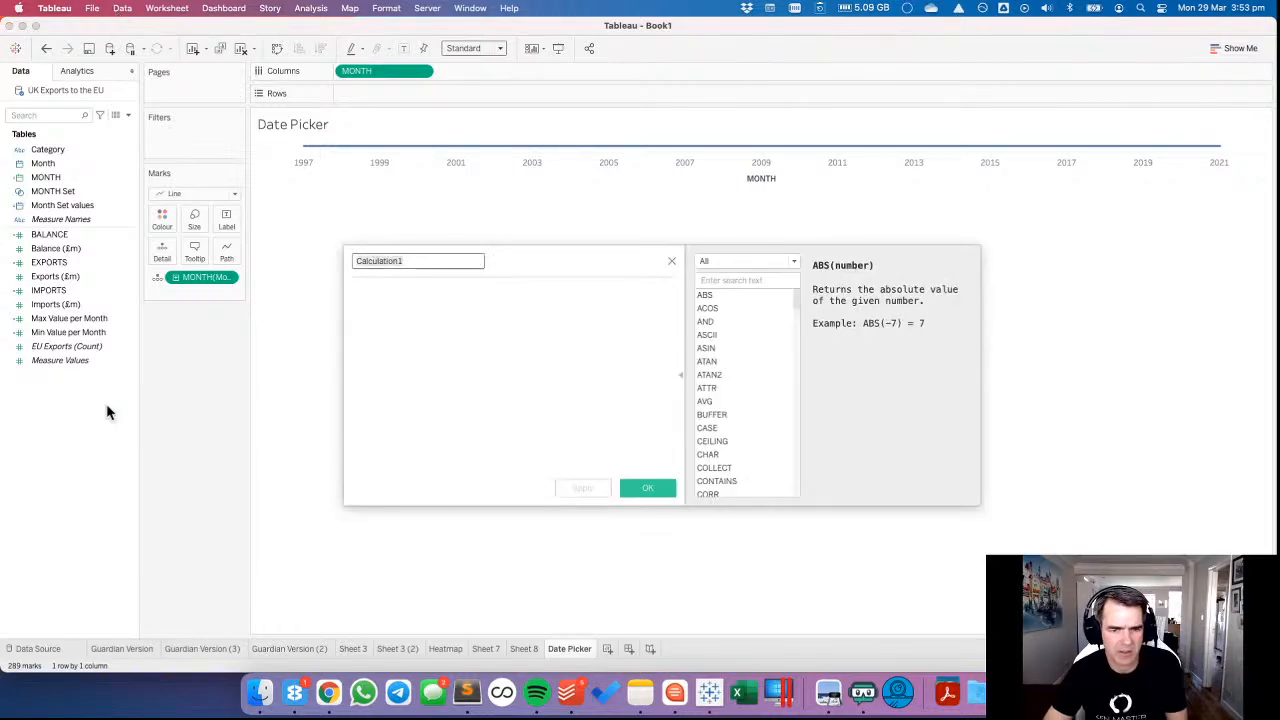
{"action": "type", "text": "Month in Set"}
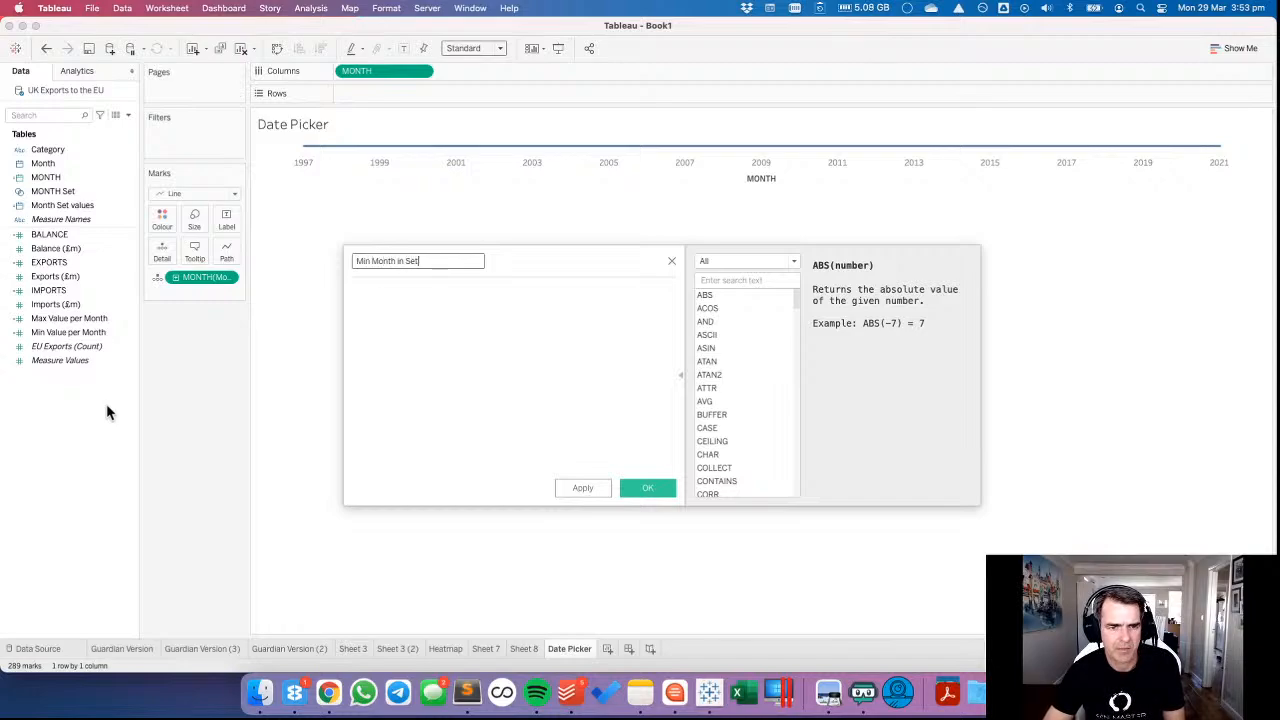
{"action": "key", "text": "Tab"}
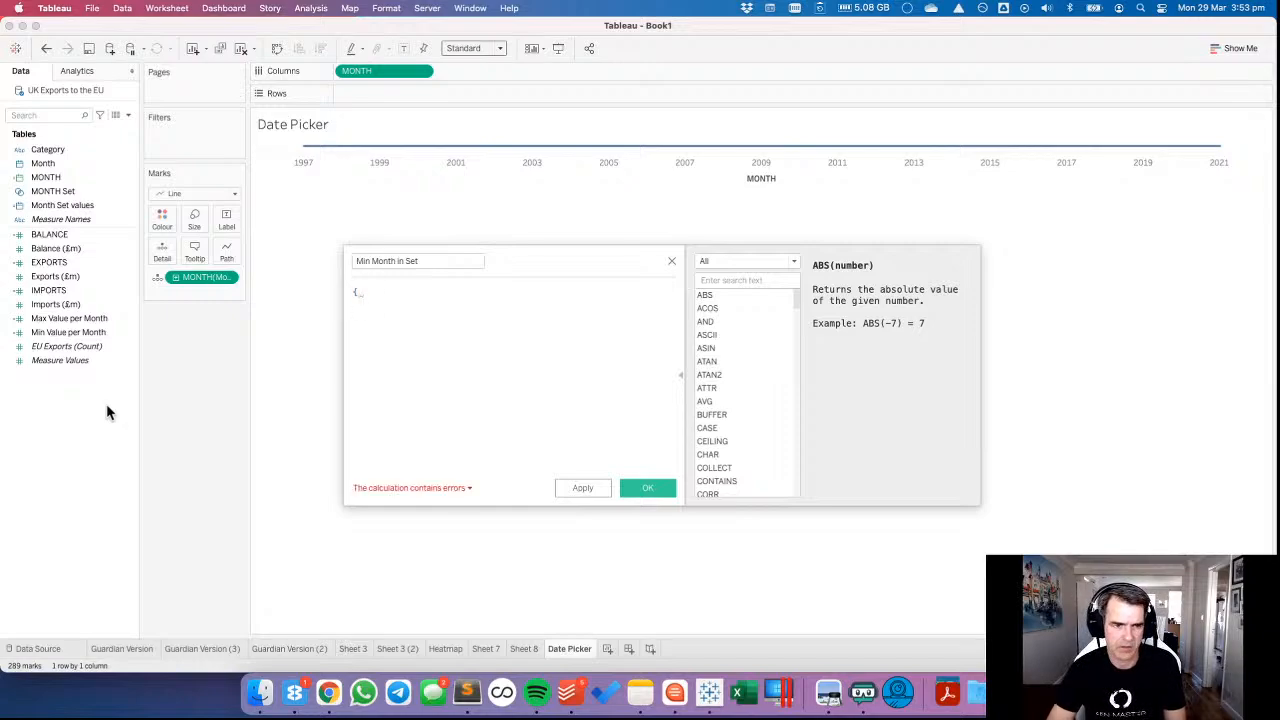
{"action": "type", "text": "min"}
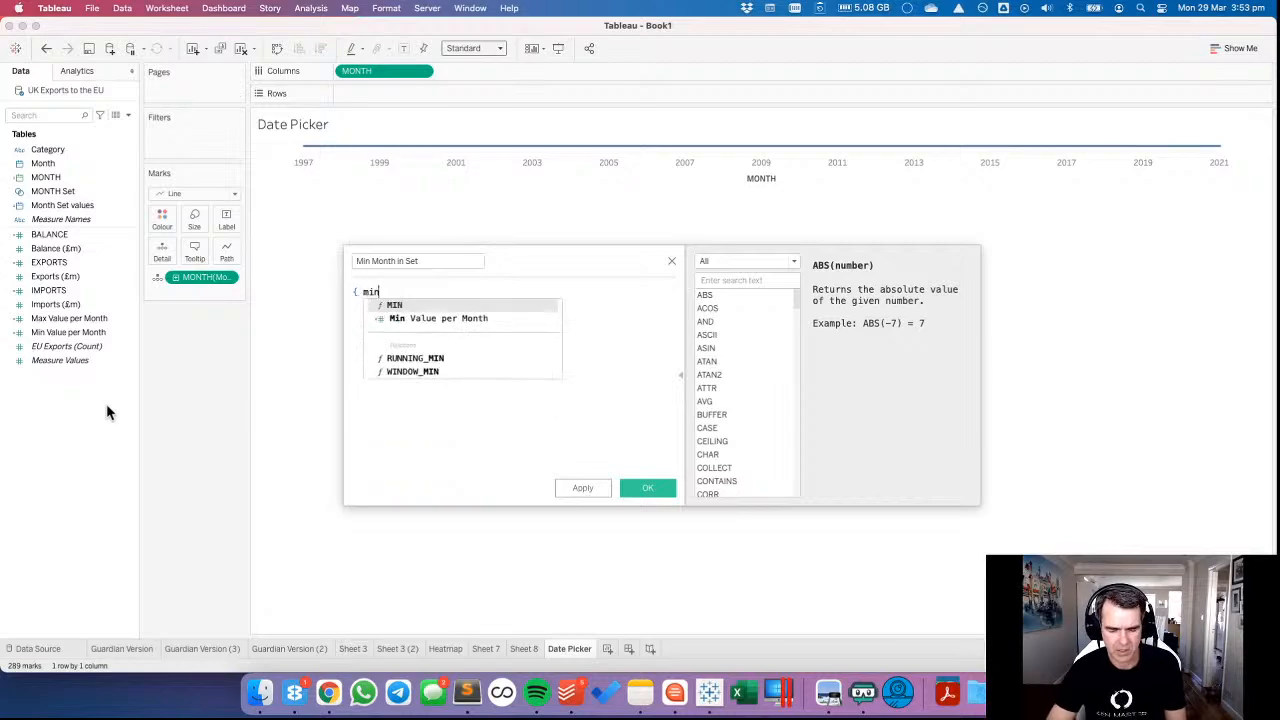
{"action": "type", "text": "(IF month"}
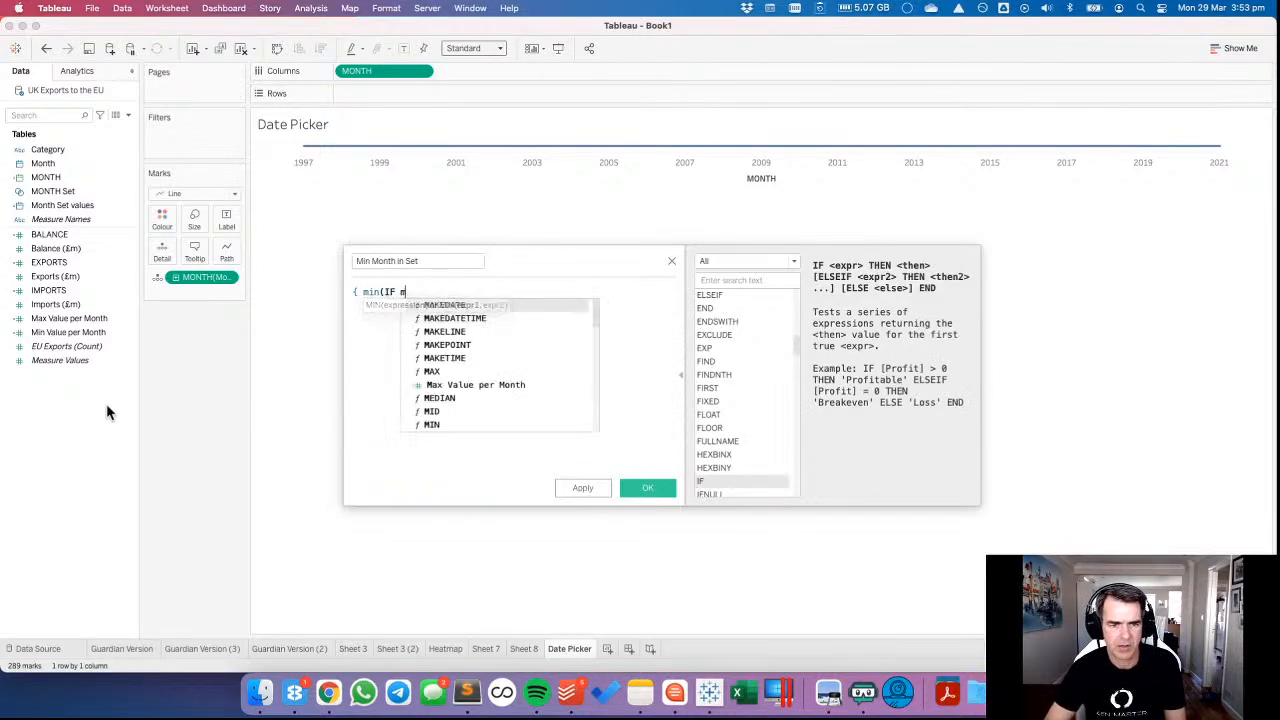
{"action": "key", "text": "Down"}
{"action": "key", "text": "Down"}
{"action": "key", "text": "Return"}
{"action": "type", "text": "THE"}
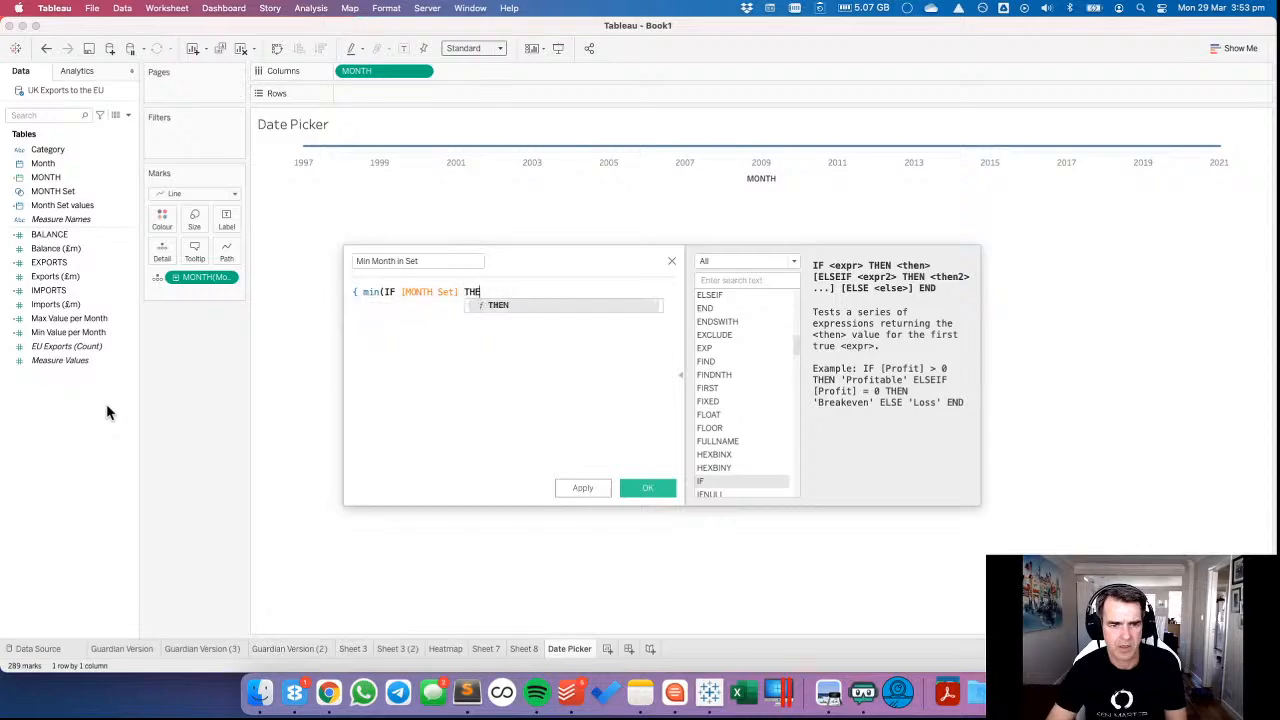
{"action": "type", "text": "N mon"}
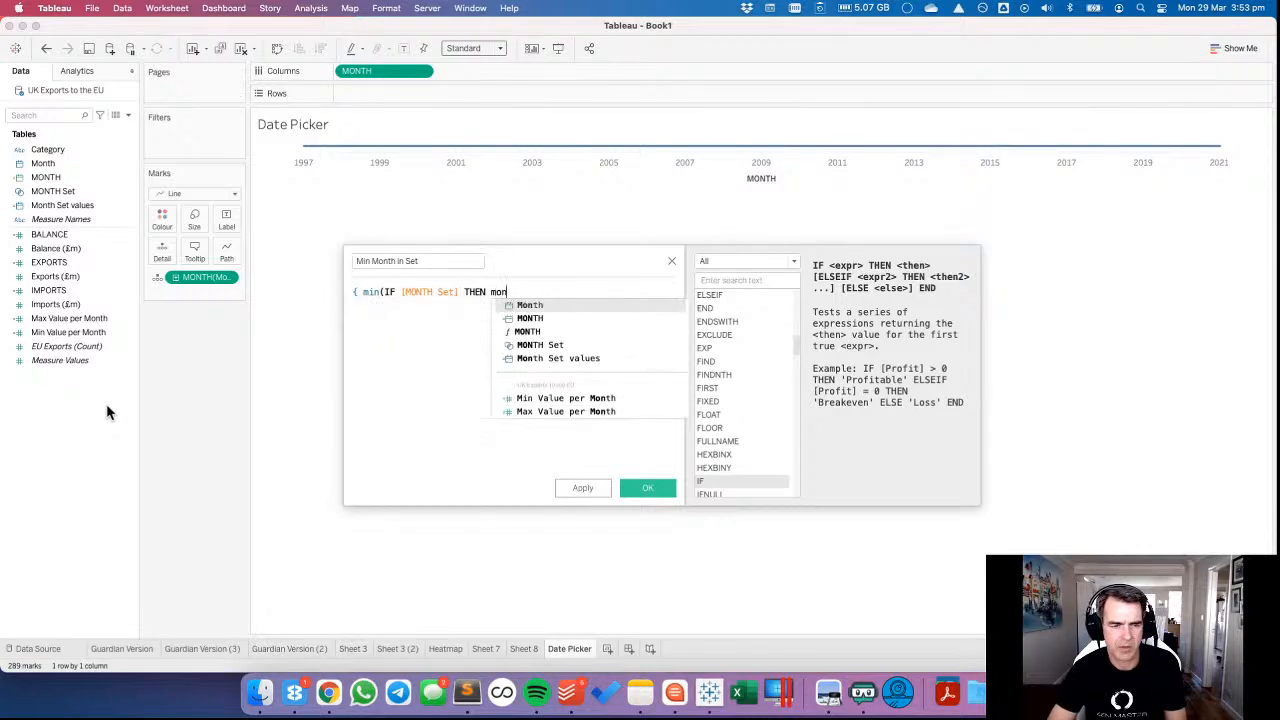
{"action": "key", "text": "BackSpace"}
{"action": "key", "text": "BackSpace"}
{"action": "key", "text": "BackSpace"}
{"action": "key", "text": "BackSpace"}
{"action": "key", "text": "BackSpace"}
{"action": "key", "text": "BackSpace"}
{"action": "key", "text": "BackSpace"}
{"action": "key", "text": "BackSpace"}
{"action": "key", "text": "BackSpace"}
{"action": "key", "text": "BackSpace"}
{"action": "key", "text": "BackSpace"}
{"action": "key", "text": "BackSpace"}
{"action": "key", "text": "BackSpace"}
{"action": "key", "text": "BackSpace"}
{"action": "key", "text": "BackSpace"}
{"action": "key", "text": "BackSpace"}
{"action": "key", "text": "BackSpace"}
{"action": "key", "text": "BackSpace"}
{"action": "key", "text": "BackSpace"}
{"action": "key", "text": "BackSpace"}
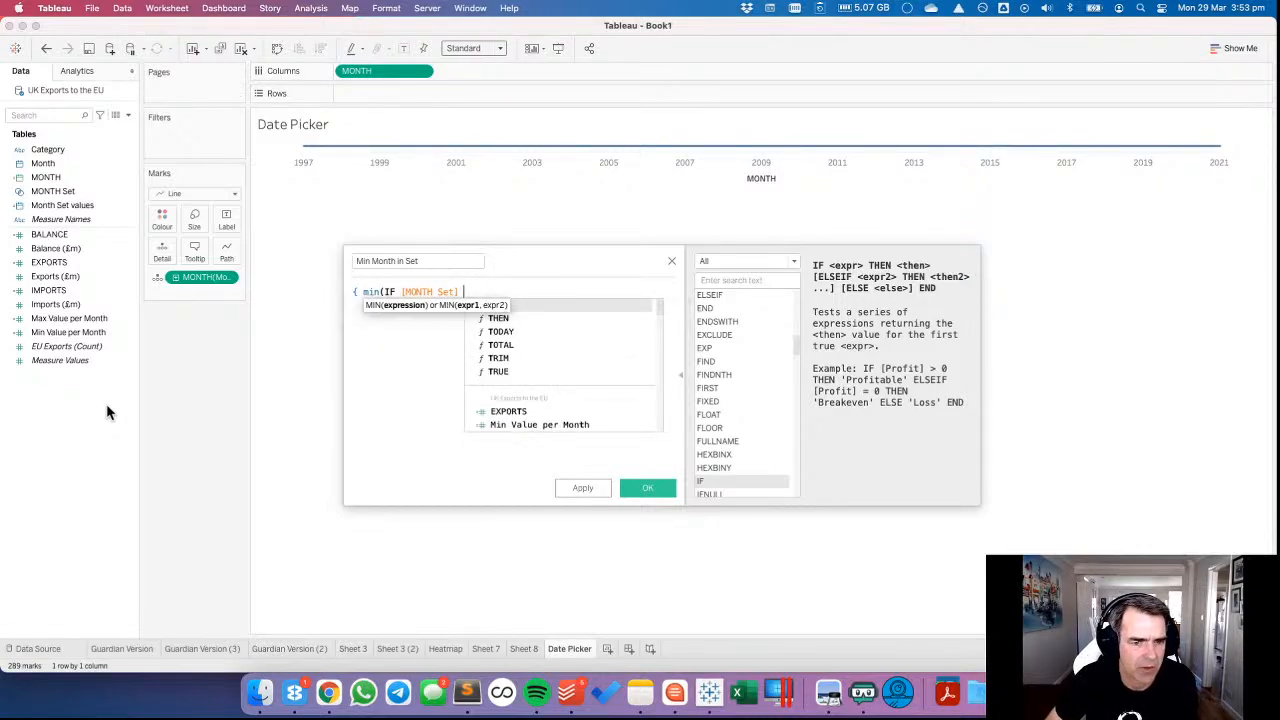
{"action": "key", "text": "BackSpace"}
{"action": "key", "text": "BackSpace"}
{"action": "key", "text": "BackSpace"}
{"action": "key", "text": "BackSpace"}
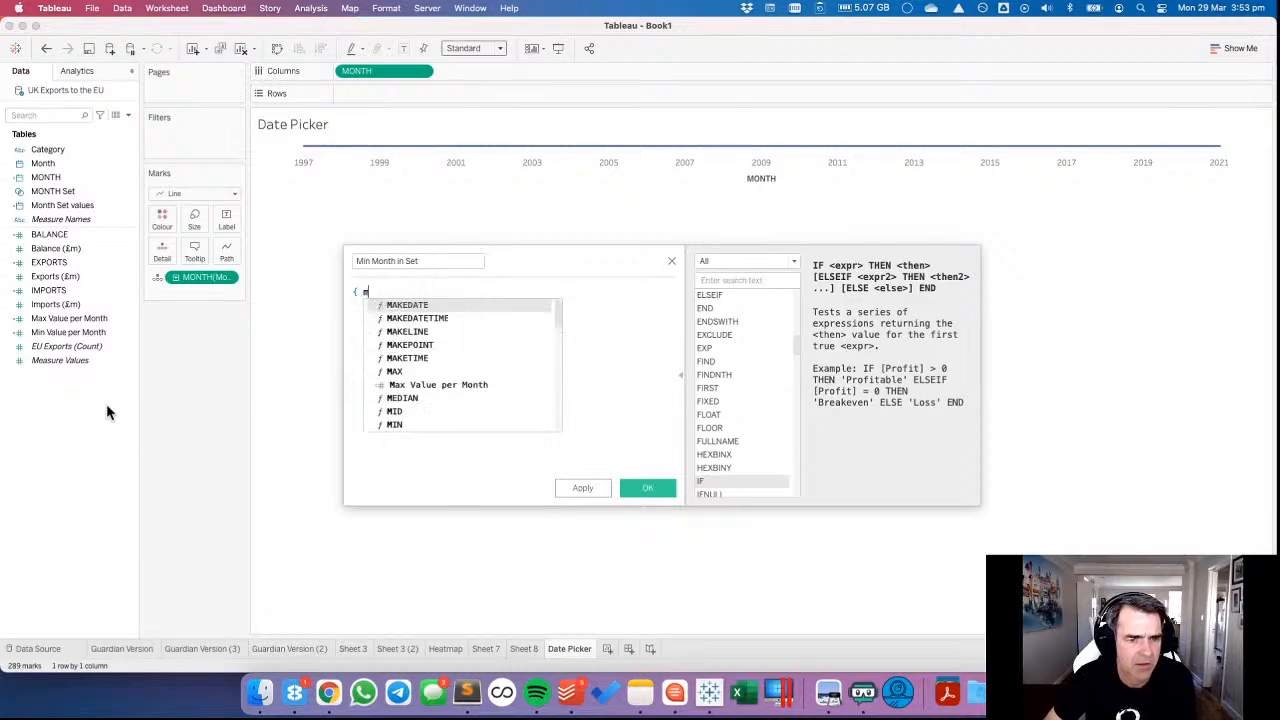
Enter the formula { MIN([Month Set values]) } for Min Month in Set and save the field.
{"action": "type", "text": "MIN("}
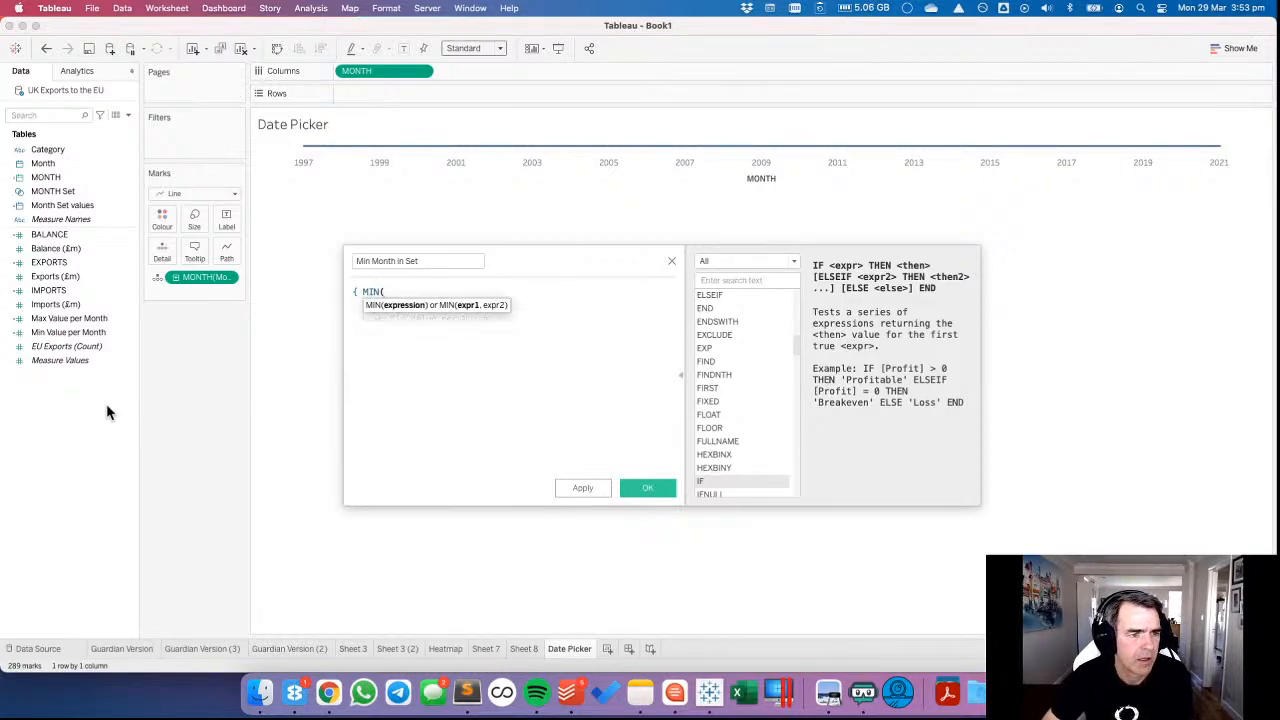
{"action": "type", "text": "moin"}
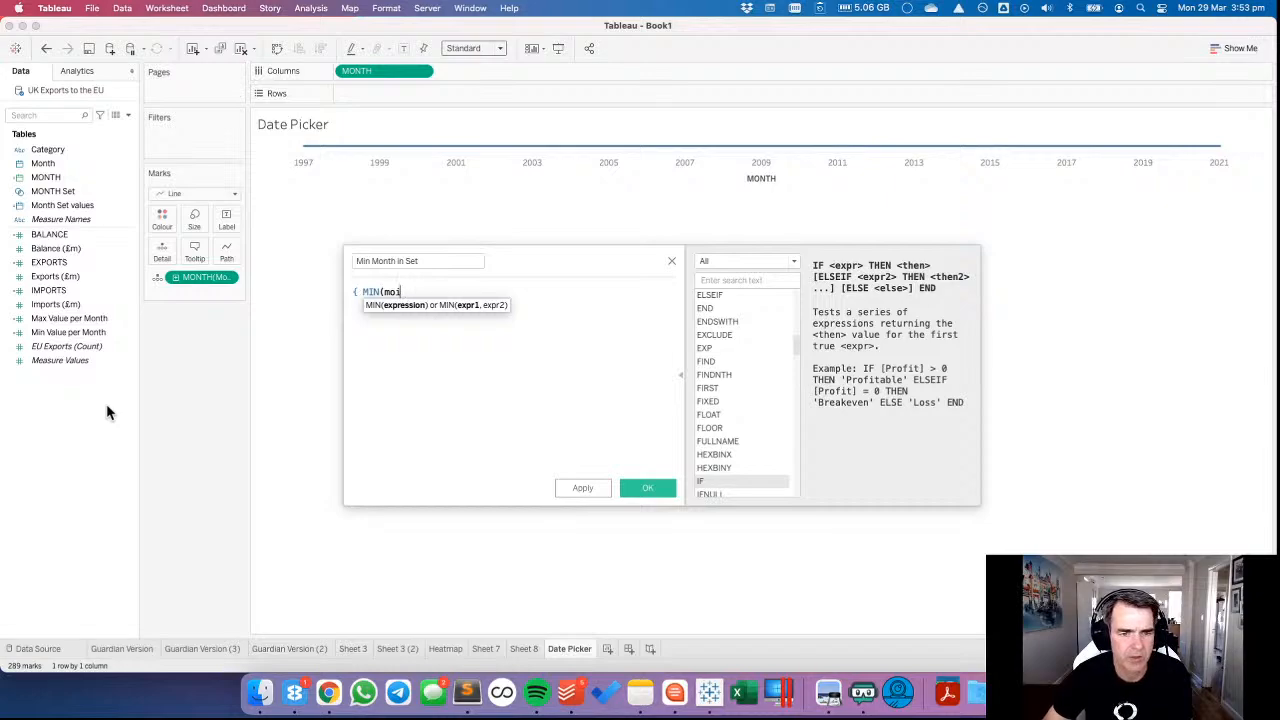
{"action": "key", "text": "BackSpace"}
{"action": "type", "text": "n"}
{"action": "key", "text": "Down"}
{"action": "key", "text": "Down"}
{"action": "key", "text": "Down"}
{"action": "key", "text": "Down"}
{"action": "key", "text": "Return"}
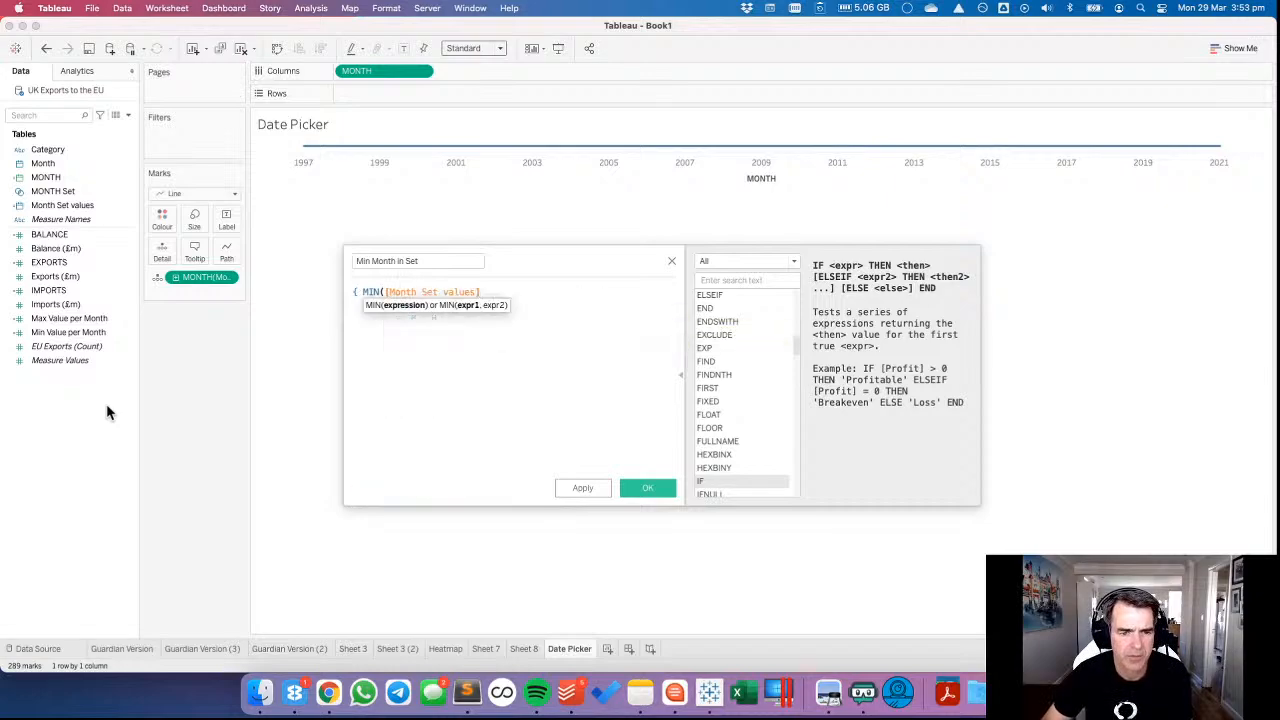
{"action": "type", "text": ") "}
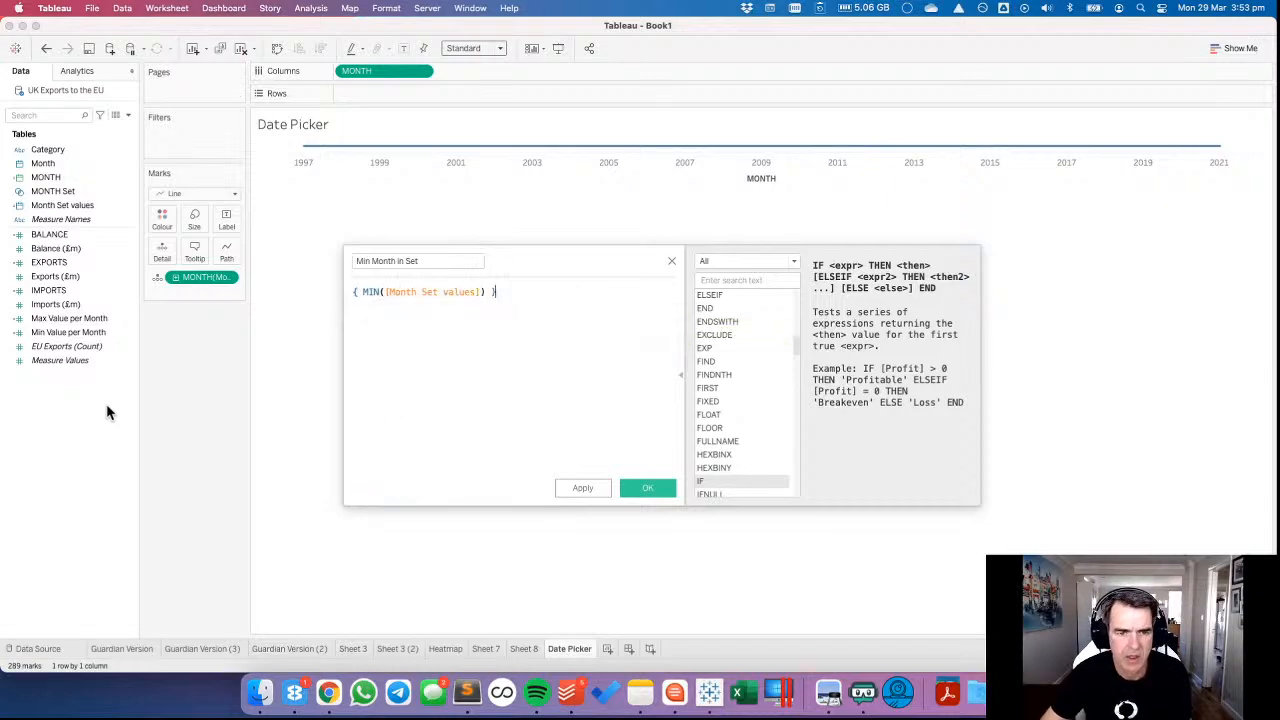
{"action": "type", "text": "}"}
{"action": "left_click", "coordinate": [647, 488]}
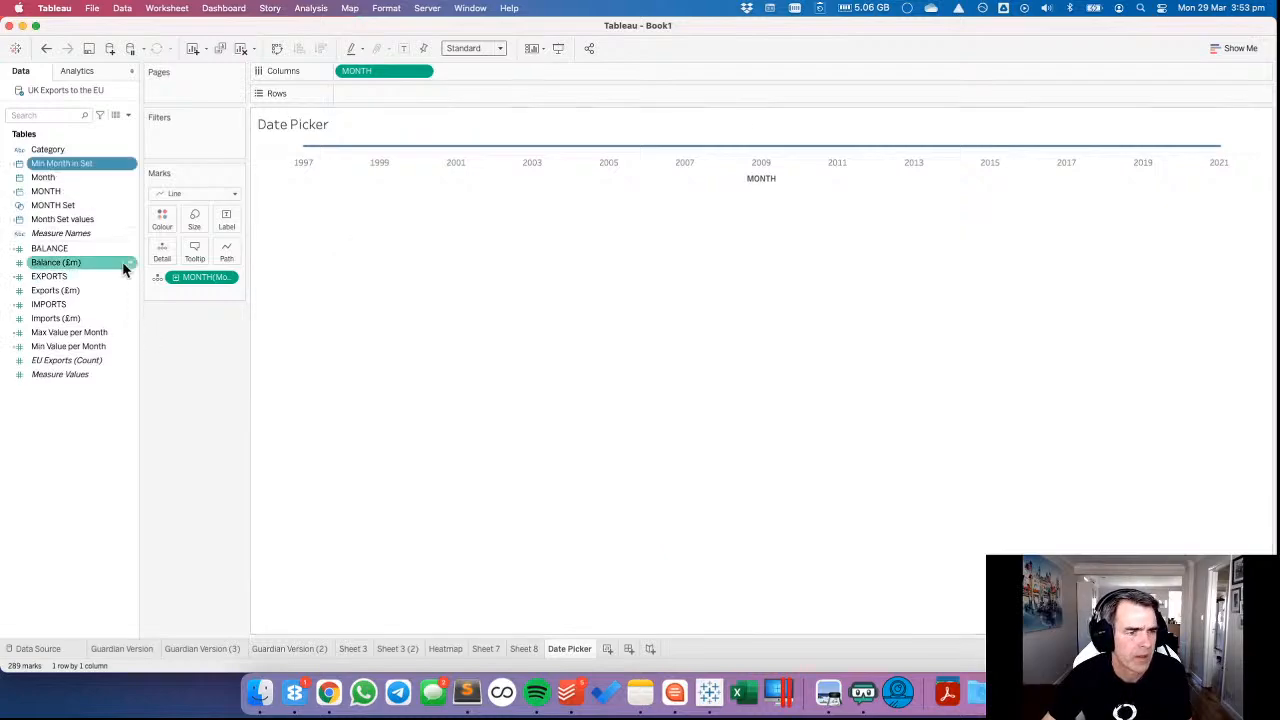
Duplicate the Min Month in Set field, open the copy for editing and rename it Max Month in Set.
{"action": "right_click", "coordinate": [75, 163]}
{"action": "left_click", "coordinate": [101, 248]}
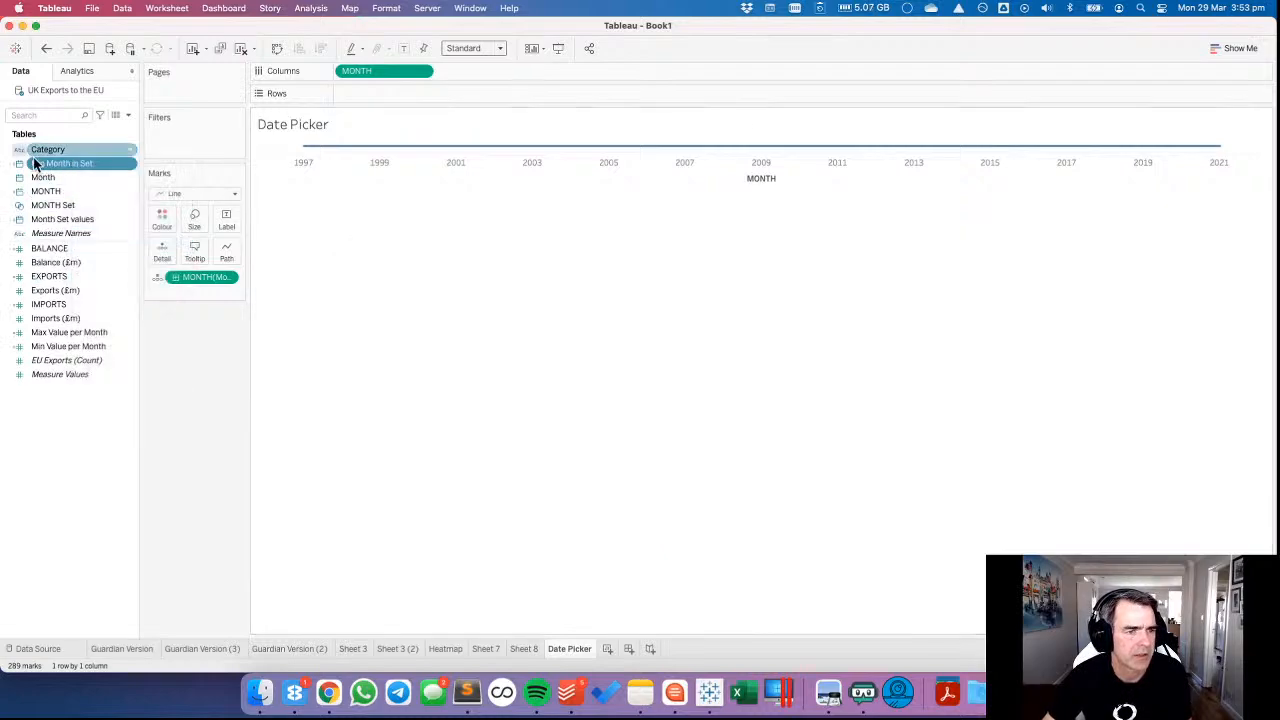
{"action": "right_click", "coordinate": [50, 177]}
{"action": "left_click", "coordinate": [80, 250]}
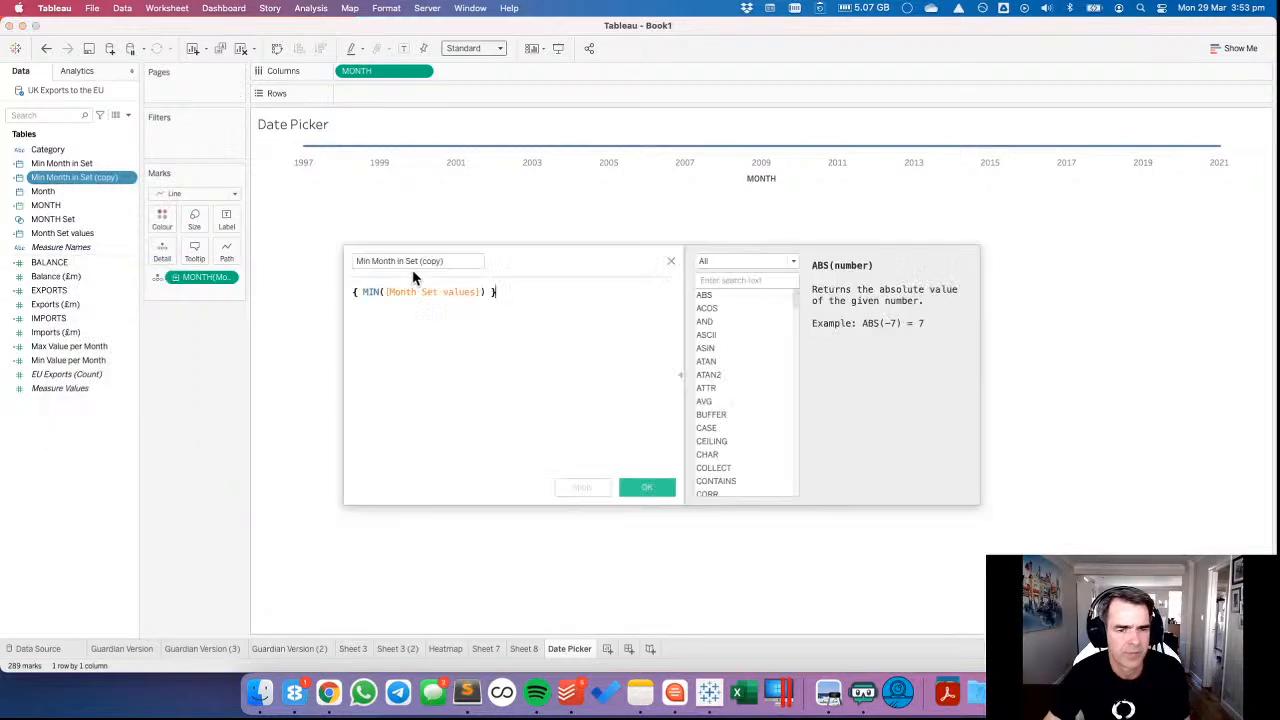
{"action": "left_click", "coordinate": [379, 263]}
{"action": "double_click", "coordinate": [363, 261]}
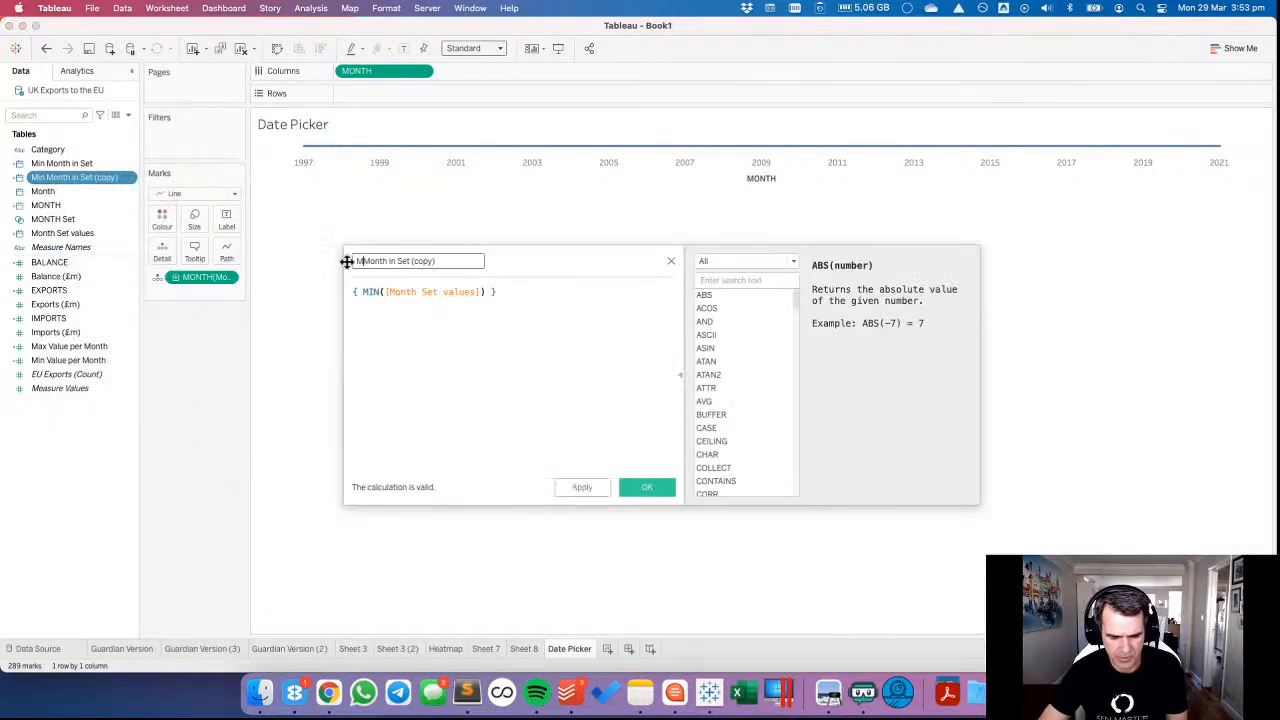
{"action": "type", "text": "Max"}
{"action": "left_click_drag", "start_coordinate": [421, 262], "coordinate": [477, 260]}
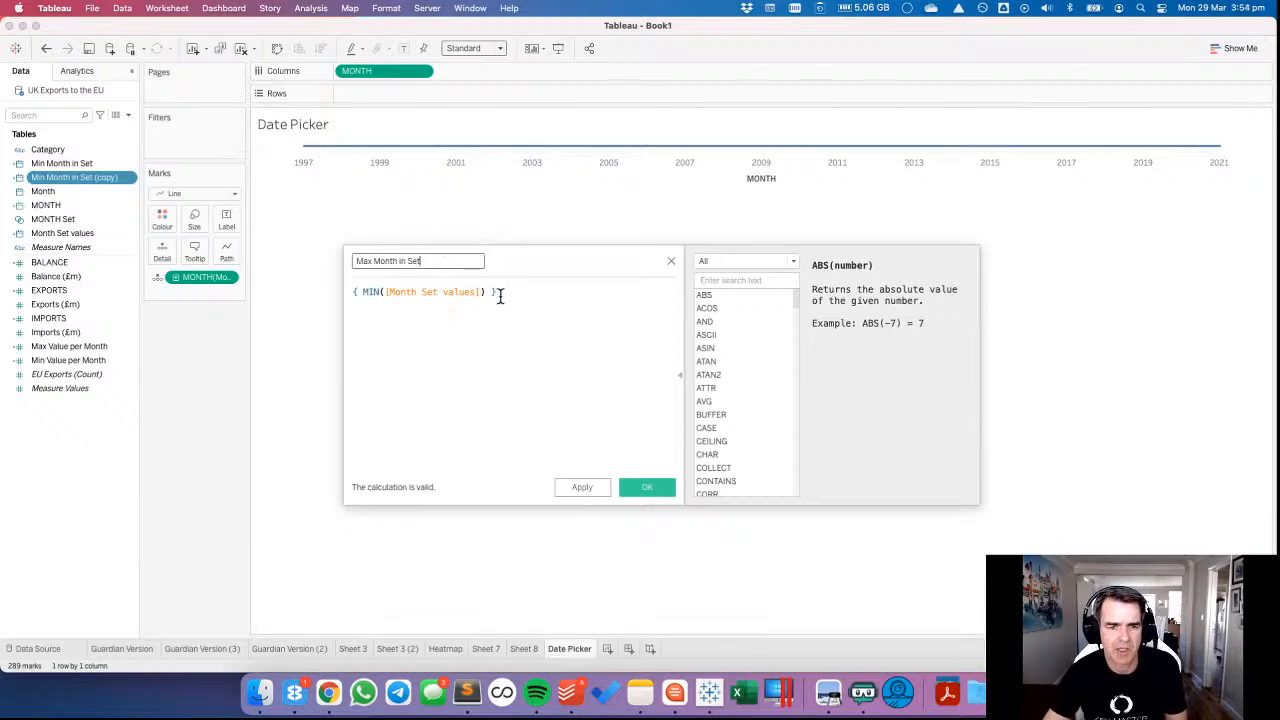
Change the Max Month in Set formula to { MAX([Month Set values]) } and save the field.
{"action": "double_click", "coordinate": [376, 292]}
{"action": "type", "text": "MAX"}
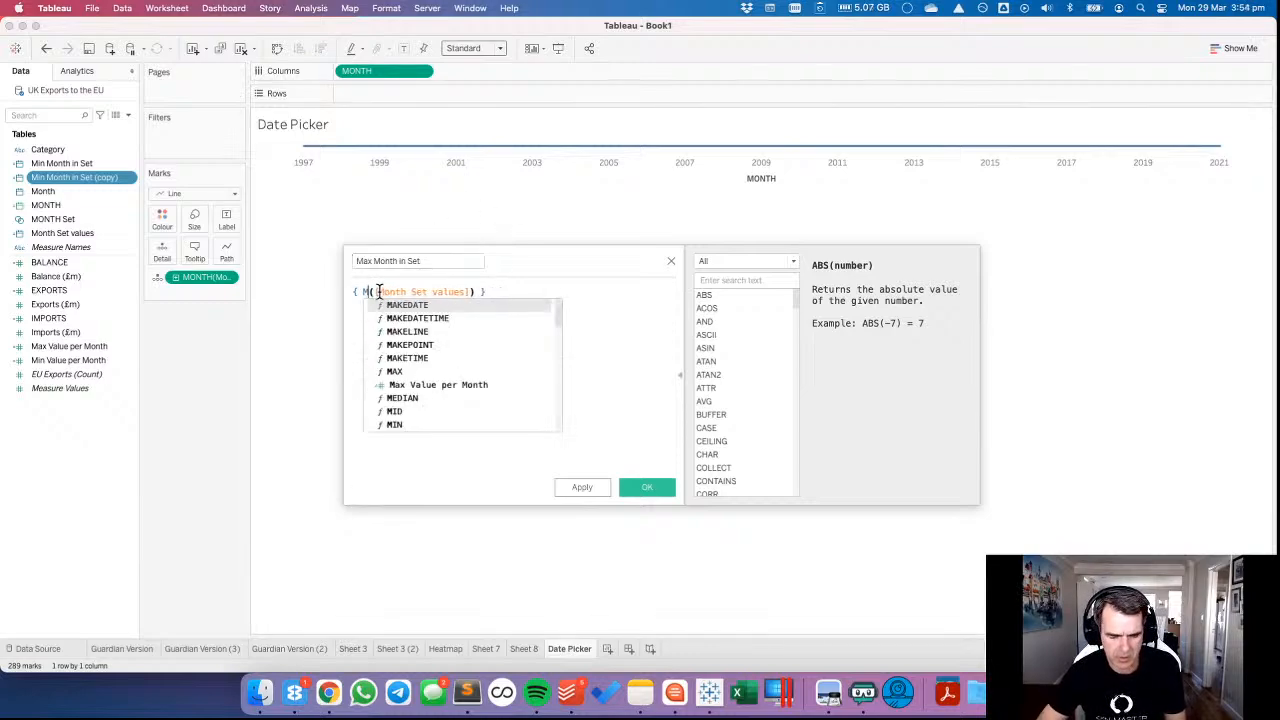
{"action": "left_click", "coordinate": [647, 487]}
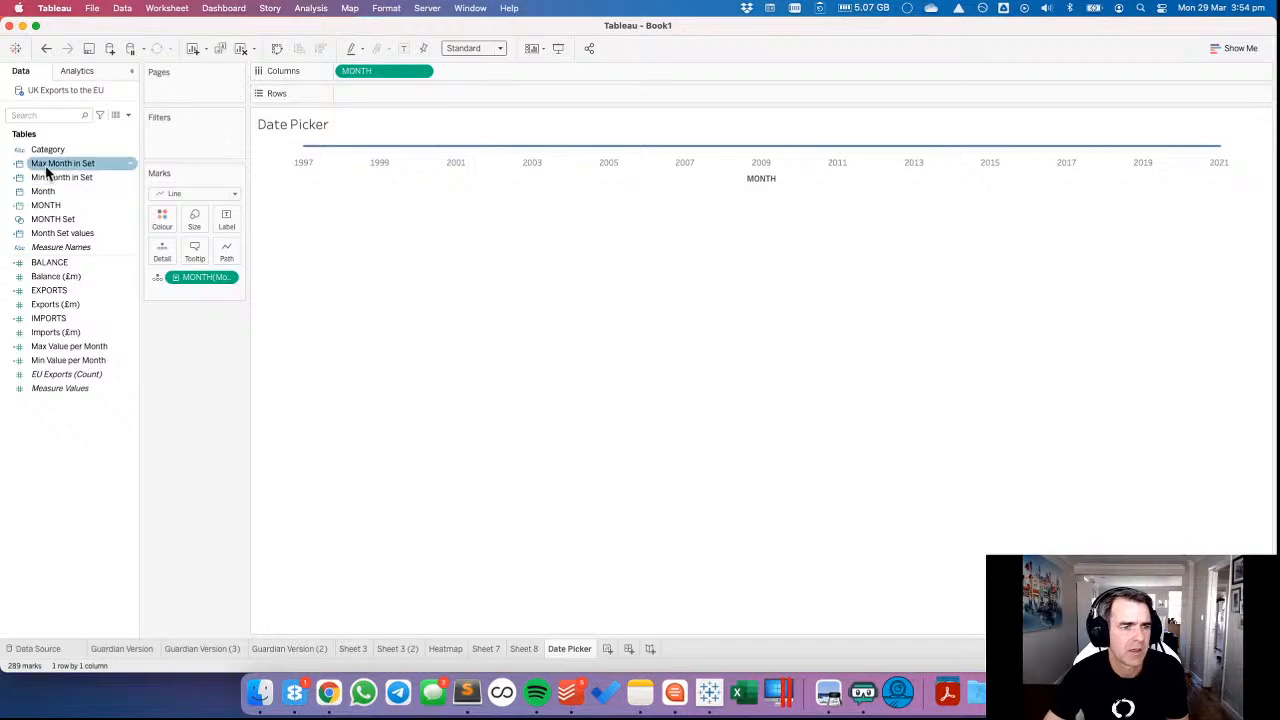
Replace Month Set values on Detail with Max Month in Set and Min Month in Set, both as continuous months.
{"action": "left_click_drag", "start_coordinate": [59, 163], "coordinate": [153, 247]}
{"action": "left_click", "coordinate": [236, 292]}
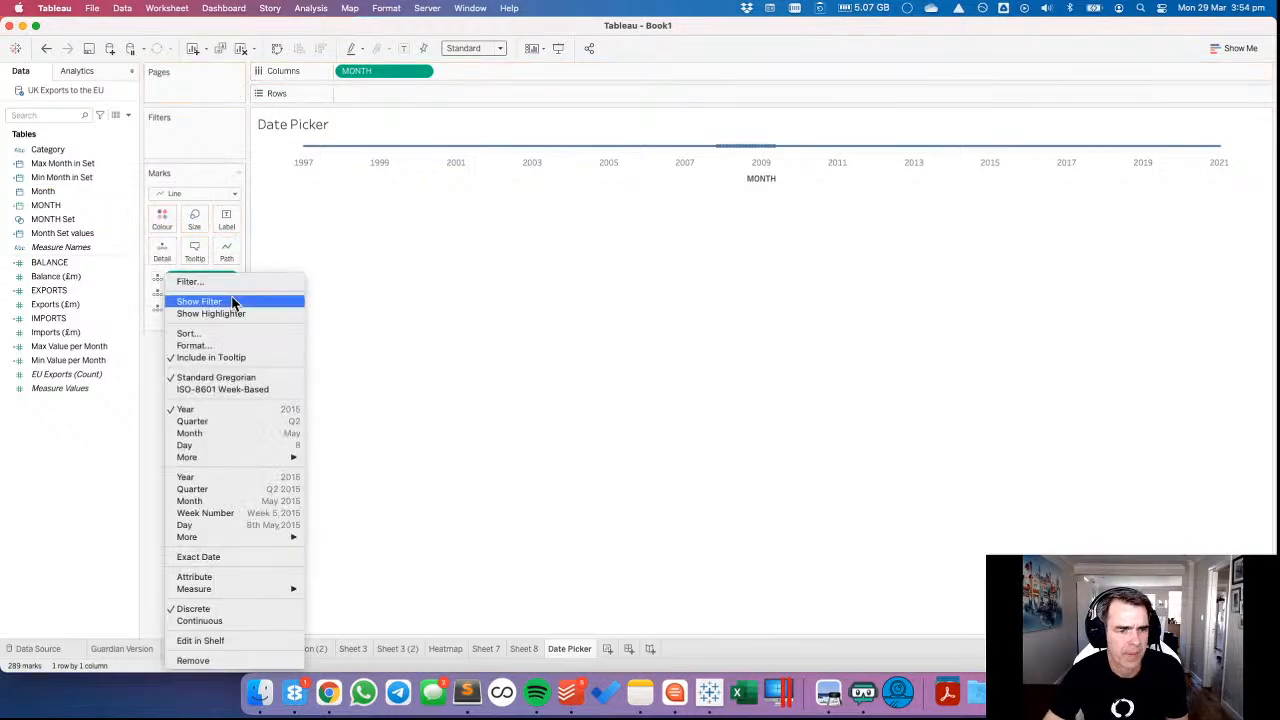
{"action": "left_click", "coordinate": [266, 530]}
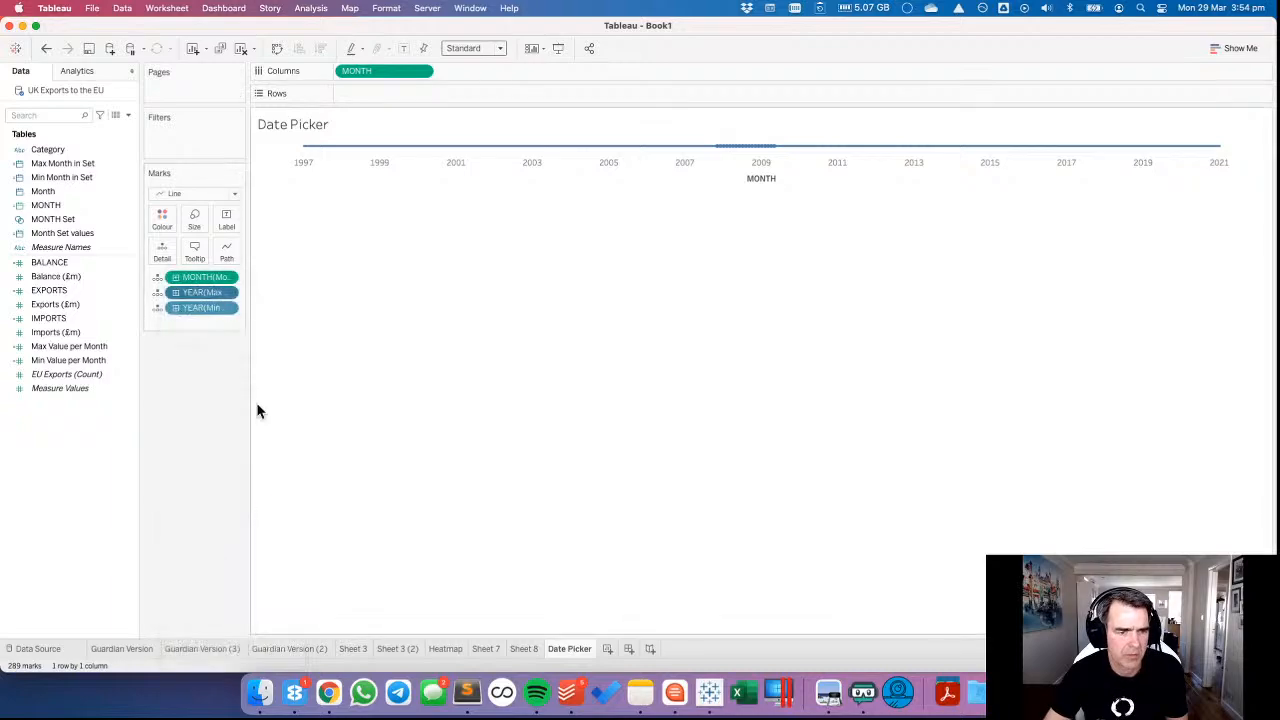
{"action": "left_click", "coordinate": [234, 305]}
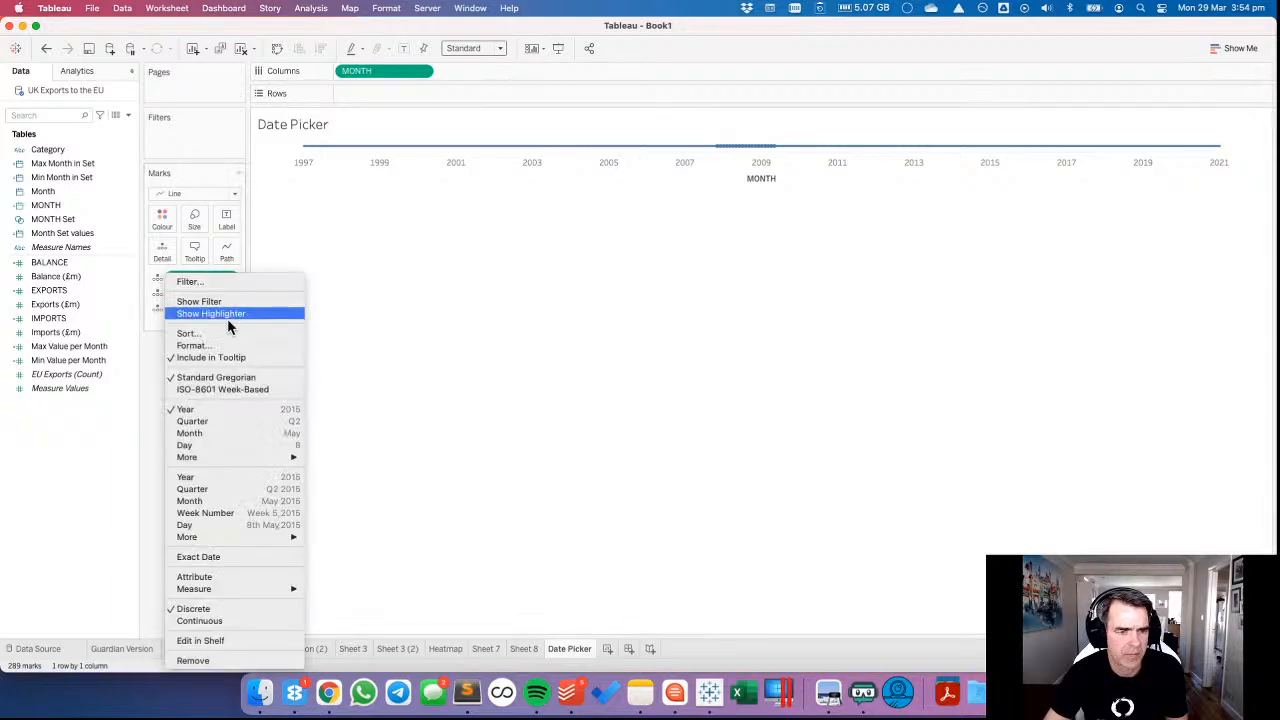
{"action": "left_click", "coordinate": [252, 503]}
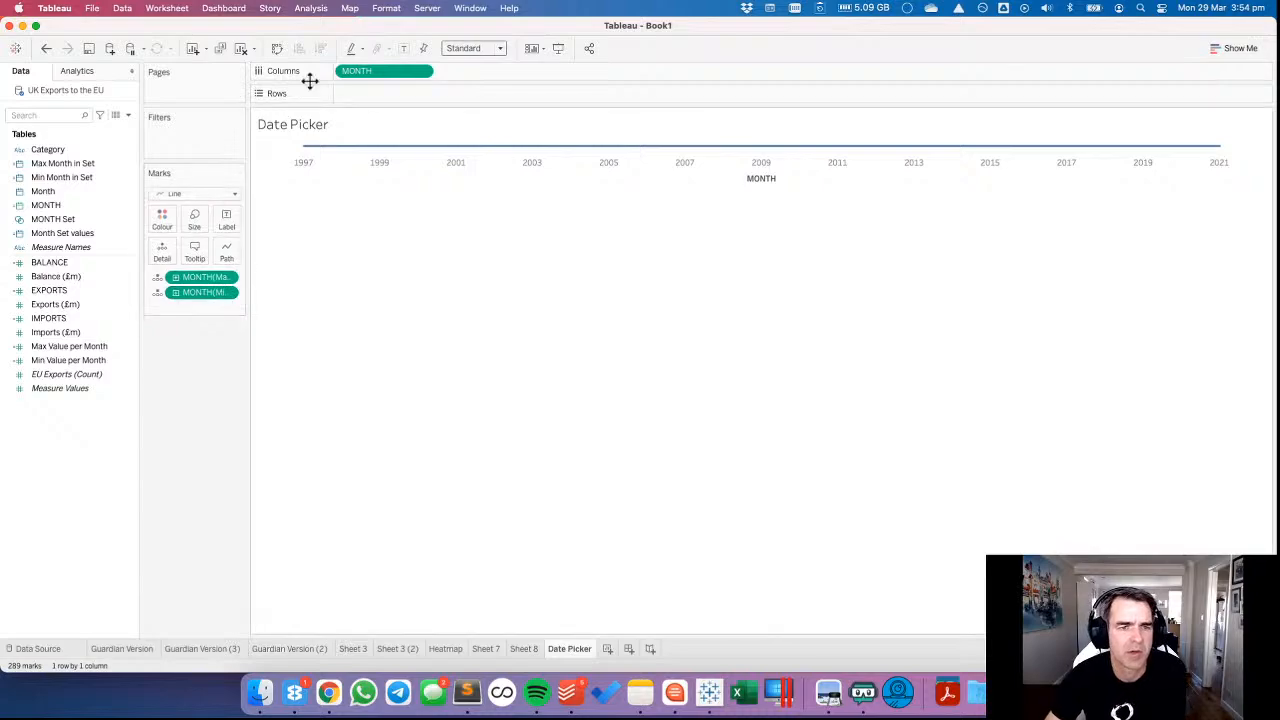
Add a table-wide reference band to the timeline, from the minimum of MONTH(Min Month in Set) to the maximum of MONTH(Max Month in Set).
{"action": "left_click", "coordinate": [78, 72]}
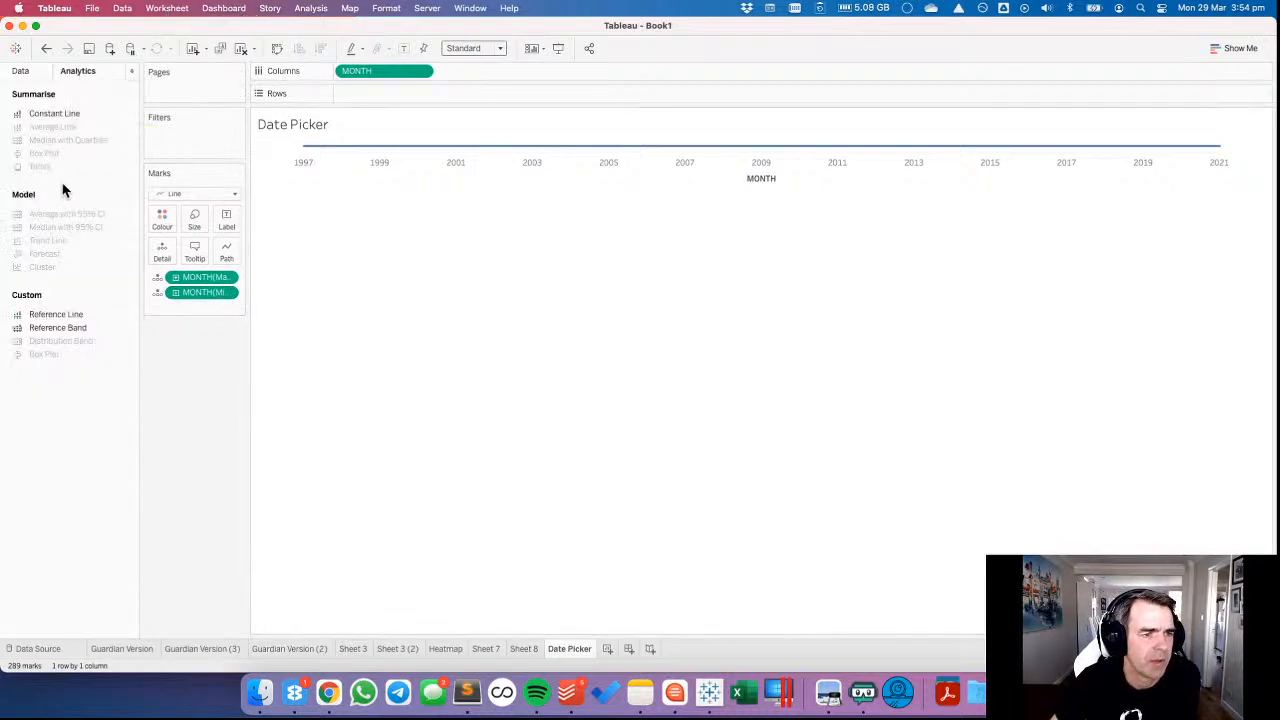
{"action": "left_click_drag", "start_coordinate": [58, 328], "coordinate": [378, 176]}
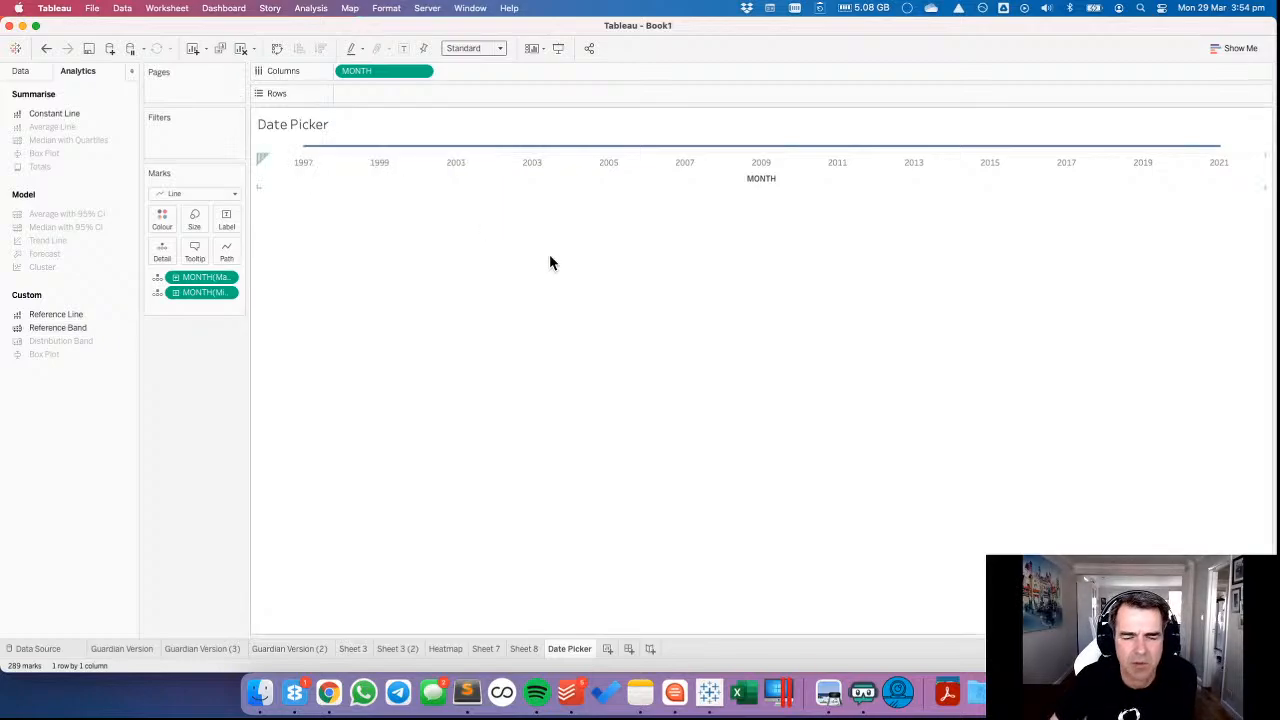
{"action": "left_click", "coordinate": [543, 270]}
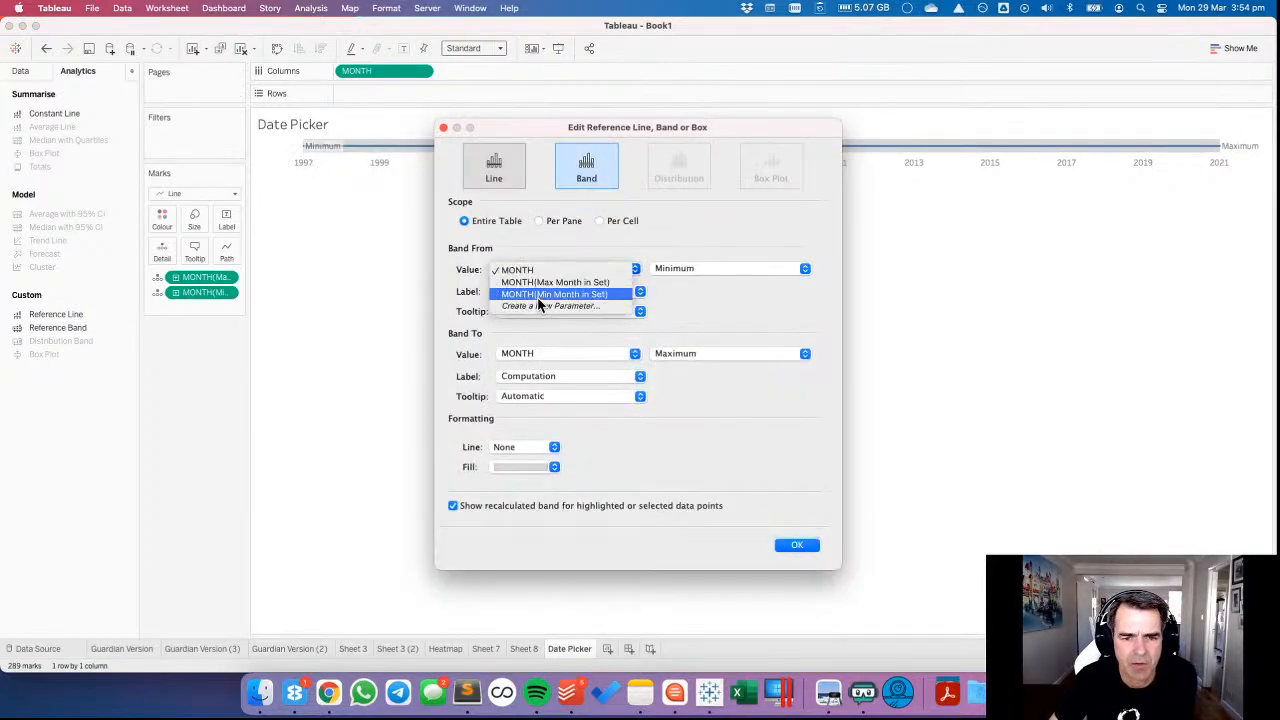
{"action": "left_click", "coordinate": [538, 295]}
{"action": "left_click", "coordinate": [529, 355]}
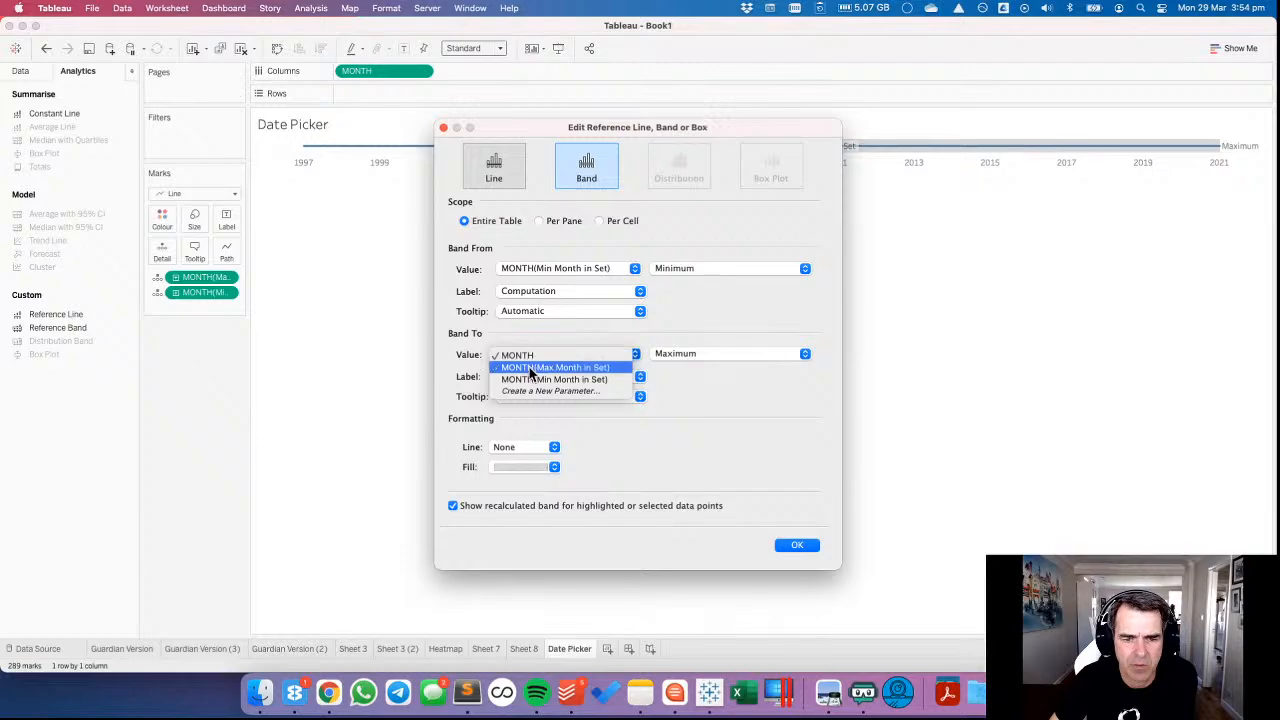
{"action": "left_click", "coordinate": [545, 366]}
{"action": "left_click_drag", "start_coordinate": [614, 129], "coordinate": [440, 169]}
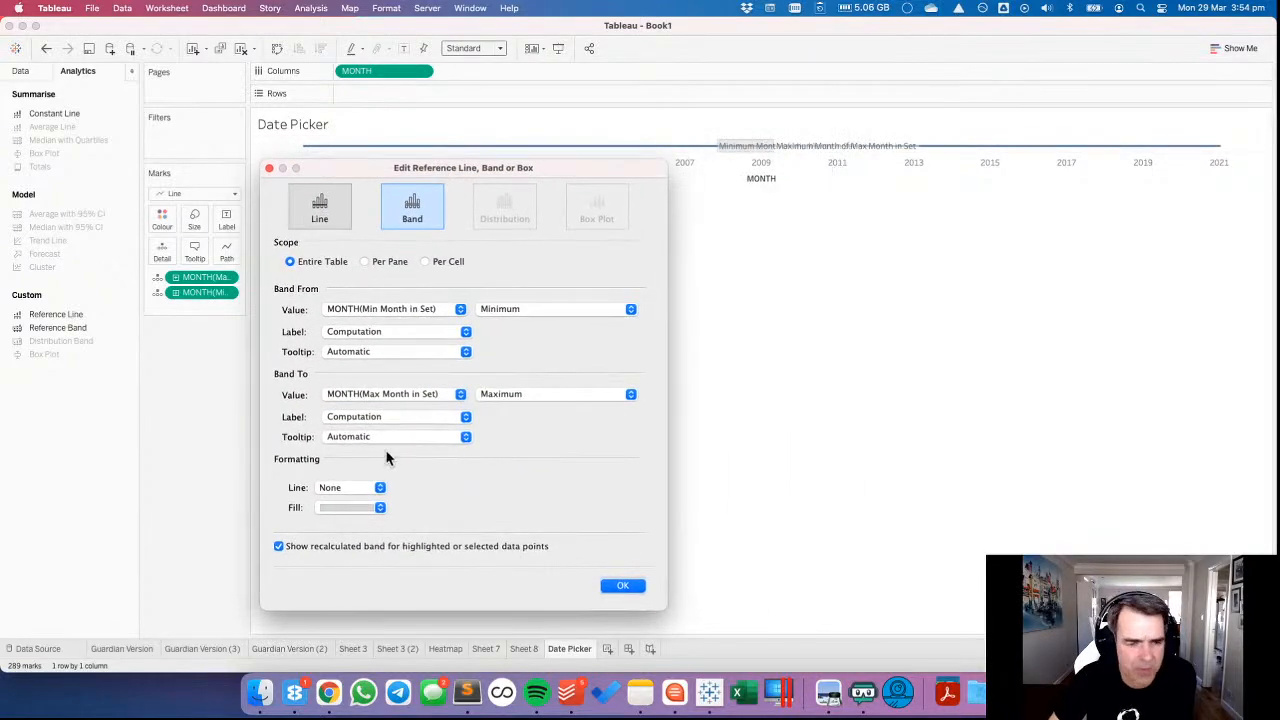
Give the reference band a solid black border line.
{"action": "left_click", "coordinate": [350, 488]}
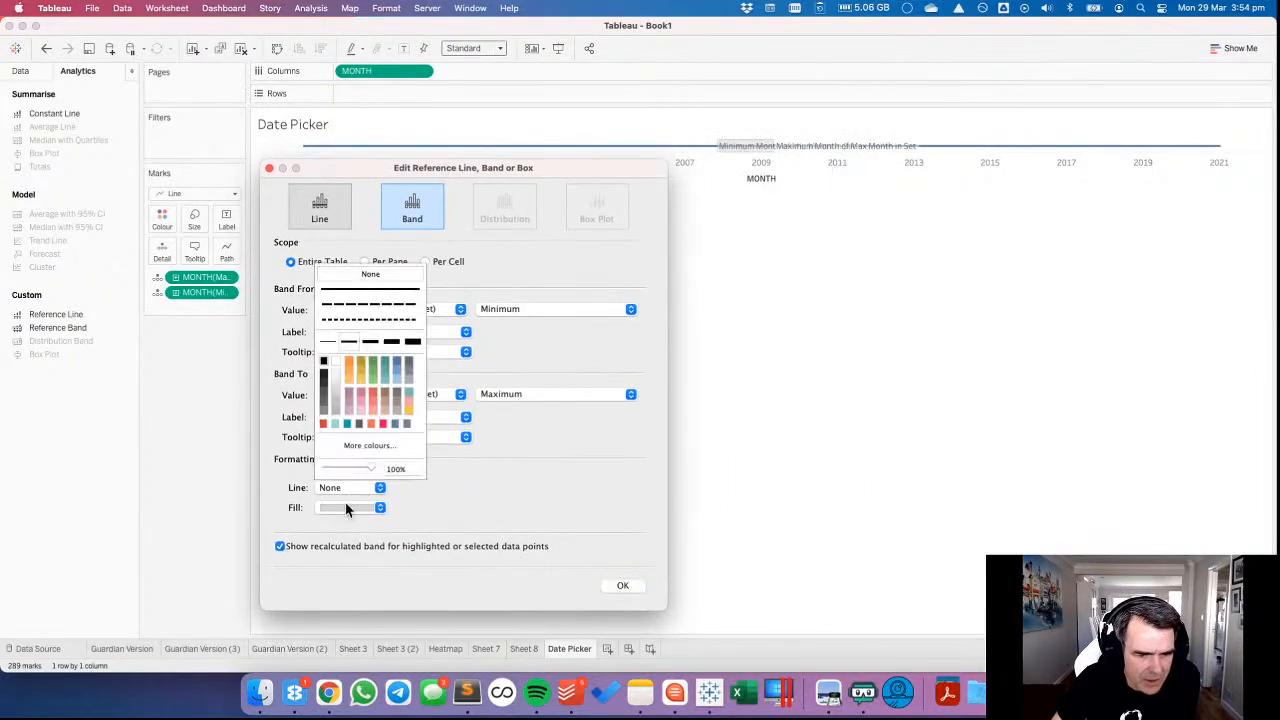
{"action": "left_click", "coordinate": [350, 290]}
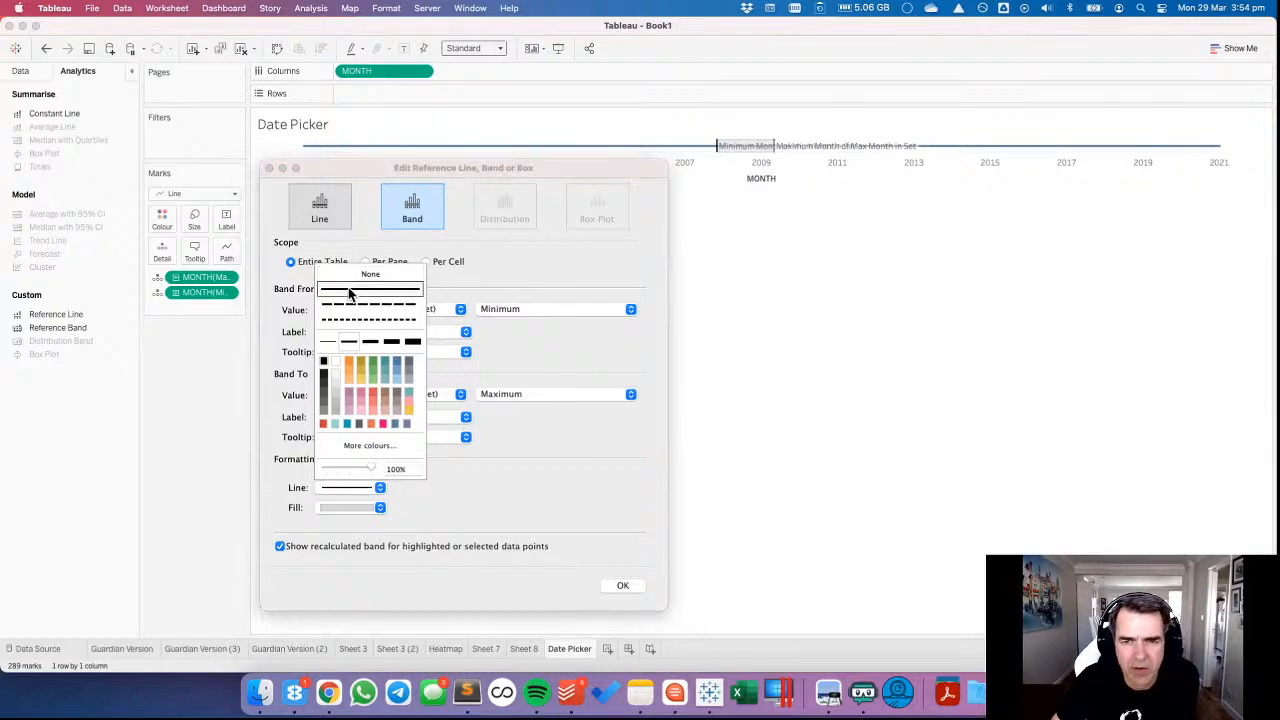
{"action": "left_click", "coordinate": [501, 462]}
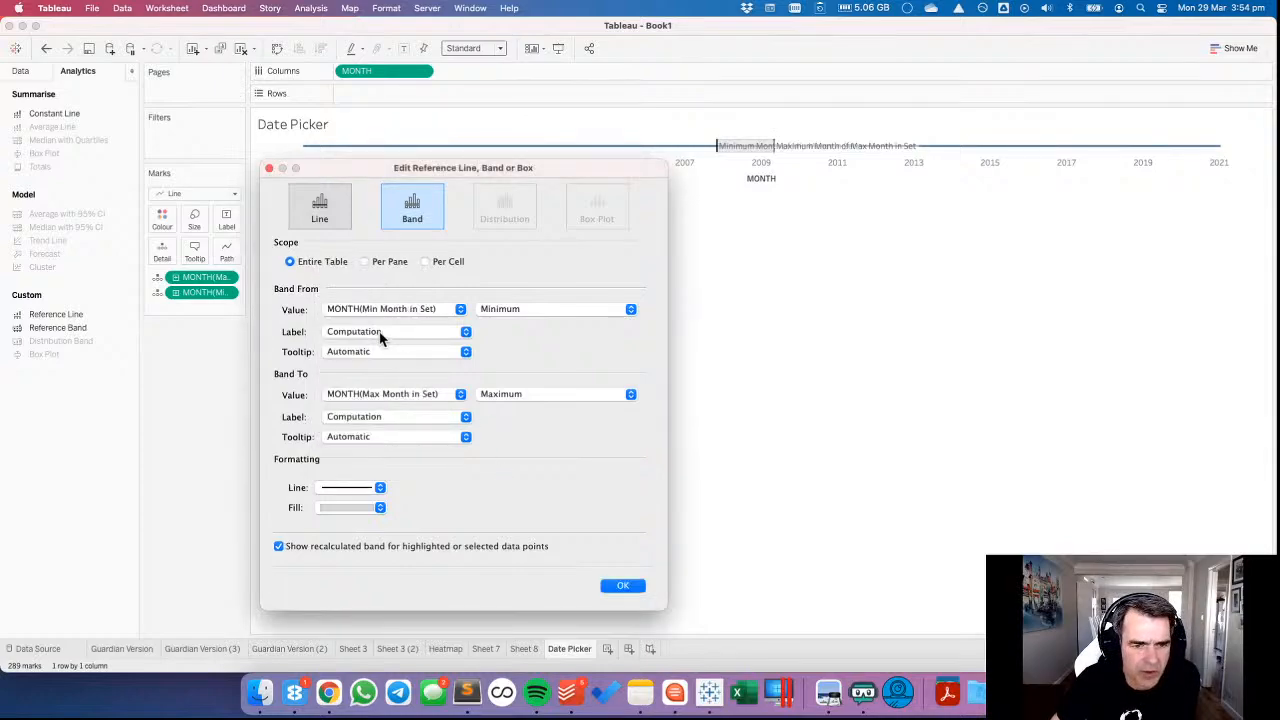
Set both the label and the tooltip of the reference band's Band From end to None.
{"action": "left_click", "coordinate": [370, 332]}
{"action": "left_click", "coordinate": [359, 313]}
{"action": "left_click", "coordinate": [360, 352]}
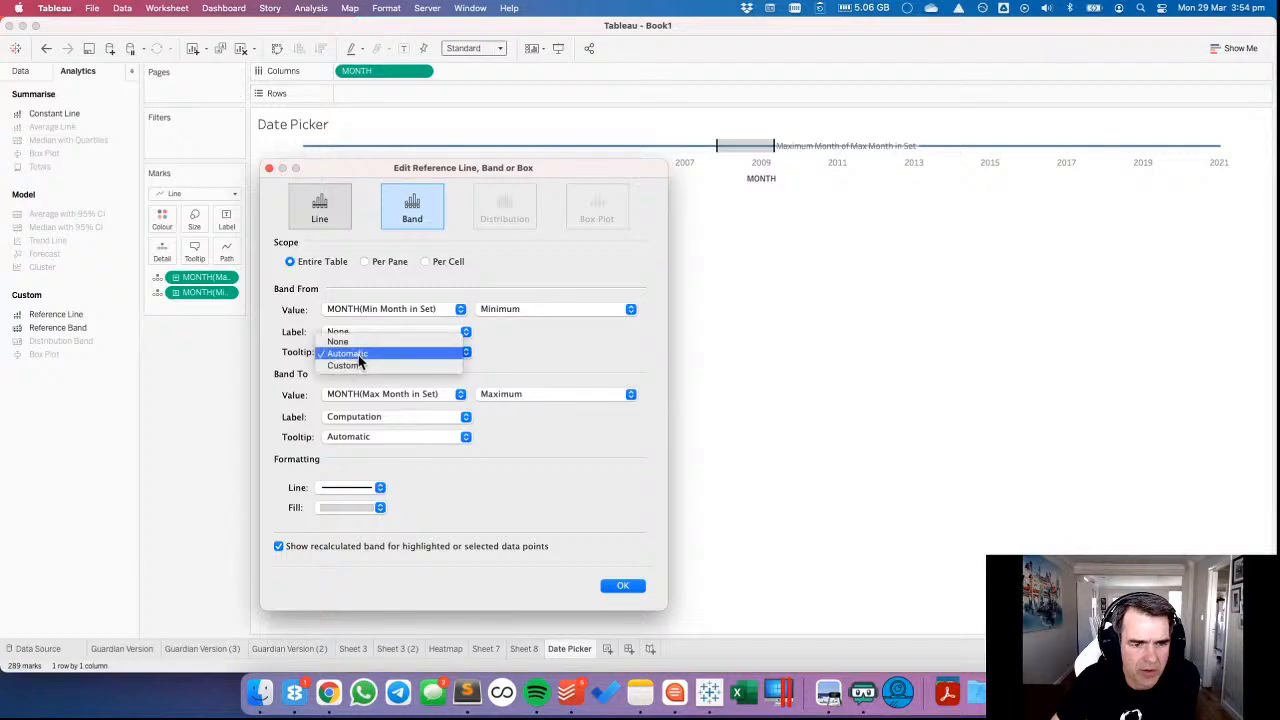
{"action": "left_click", "coordinate": [360, 338]}
Set both the label and the tooltip of the reference band's Band To end to None.
{"action": "left_click", "coordinate": [365, 421]}
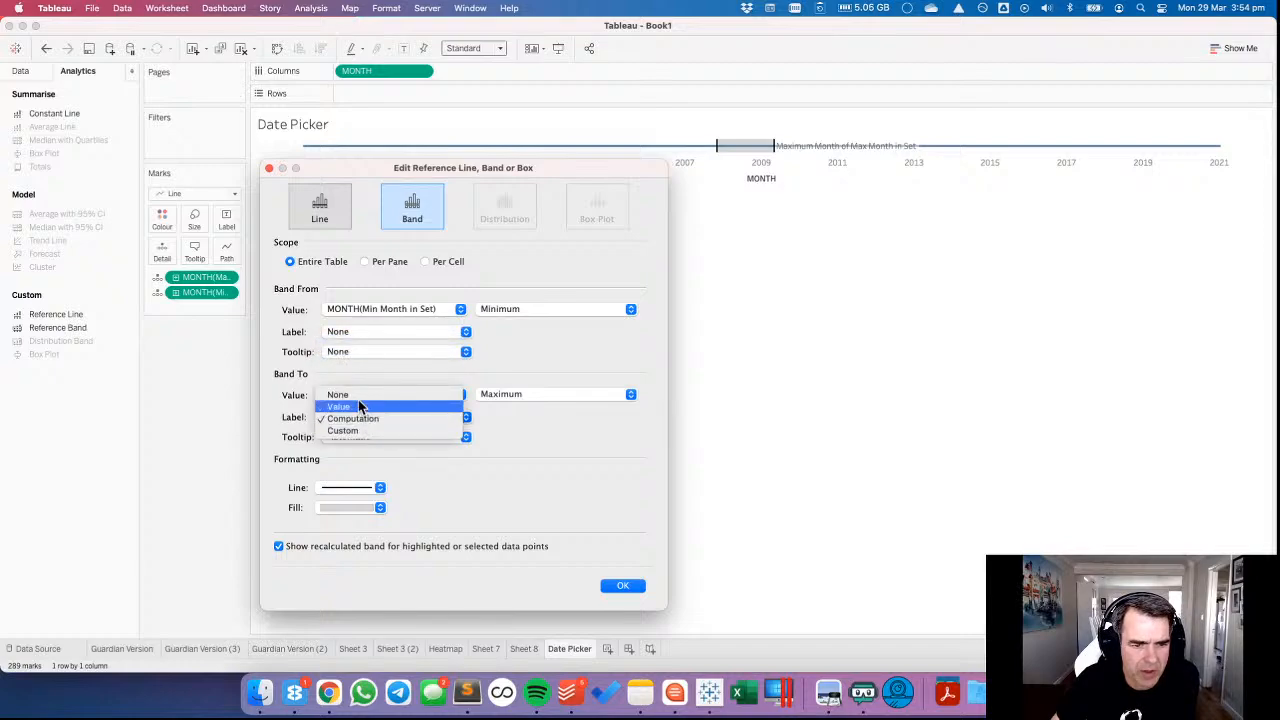
{"action": "left_click", "coordinate": [360, 405]}
{"action": "left_click", "coordinate": [357, 417]}
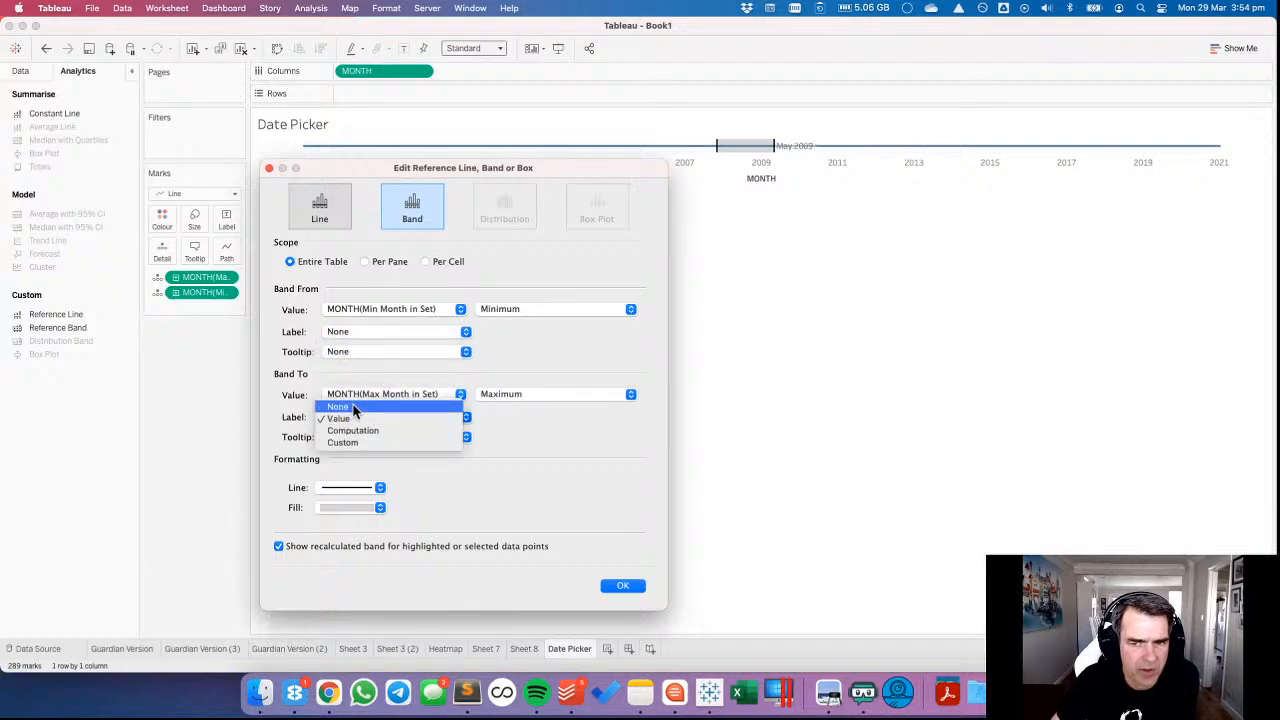
{"action": "left_click", "coordinate": [353, 408]}
{"action": "left_click", "coordinate": [362, 437]}
{"action": "left_click", "coordinate": [356, 419]}
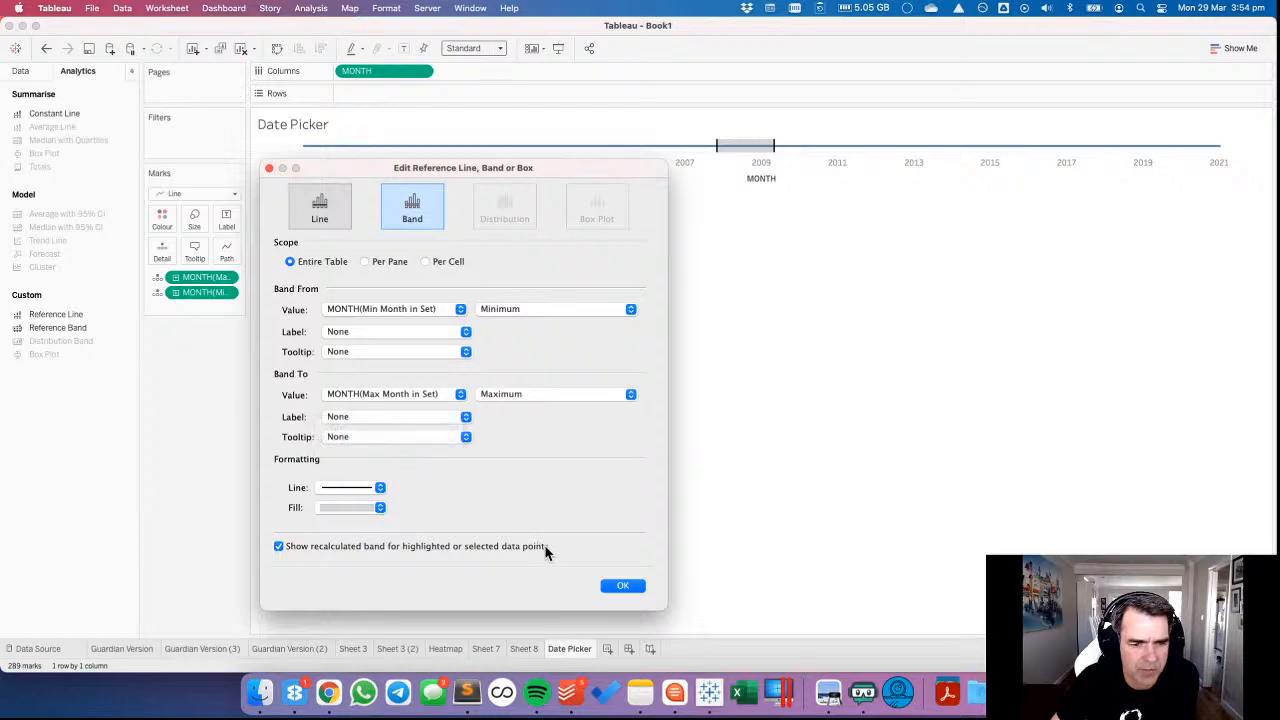
Give the reference band a lighter grey fill and apply the band settings.
{"action": "left_click", "coordinate": [345, 510]}
{"action": "left_click", "coordinate": [336, 573]}
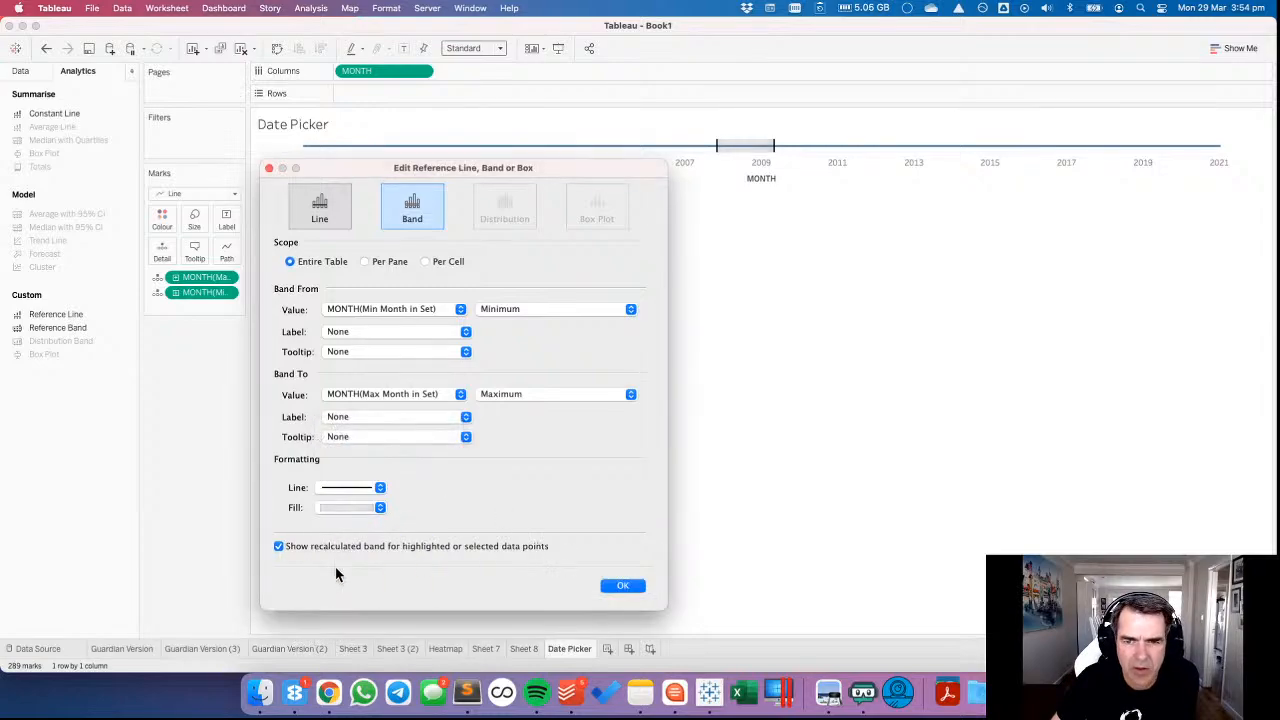
{"action": "left_click", "coordinate": [628, 587]}
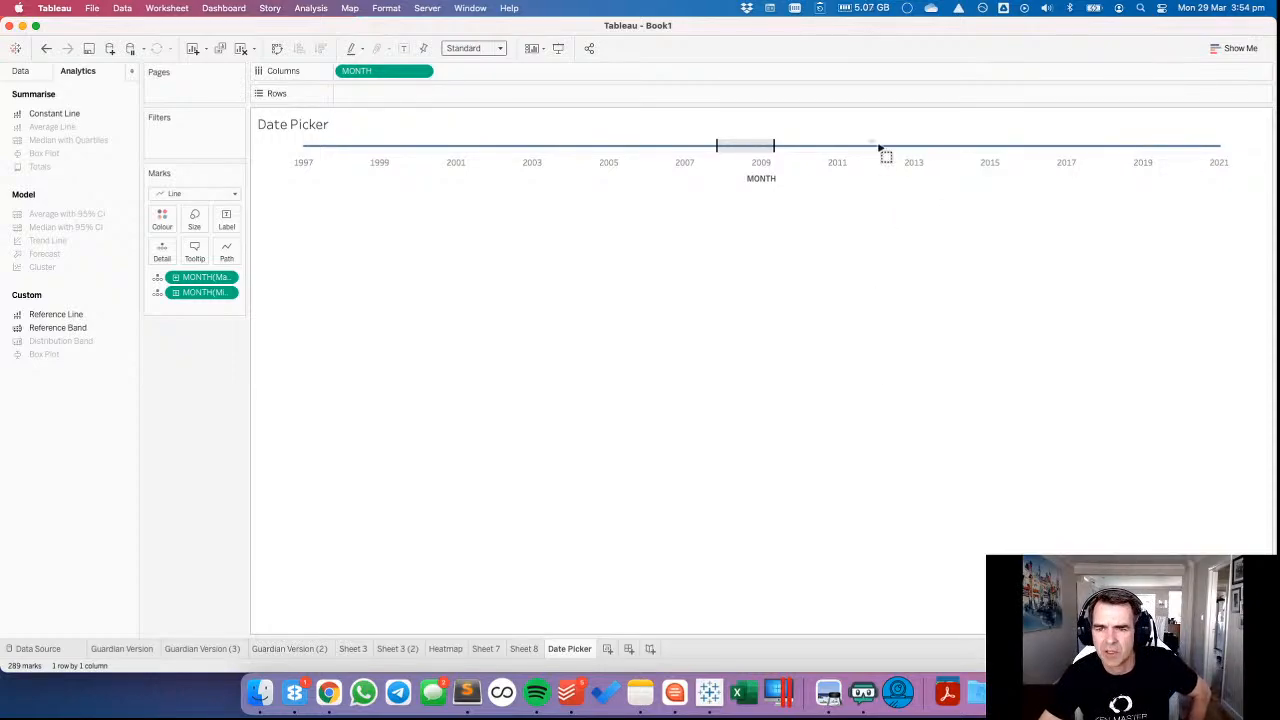
Test the date picker by selecting months from about 2012 to 2013 on the timeline, and then from about 2002 to 2003.
{"action": "left_click_drag", "start_coordinate": [880, 148], "coordinate": [946, 156]}
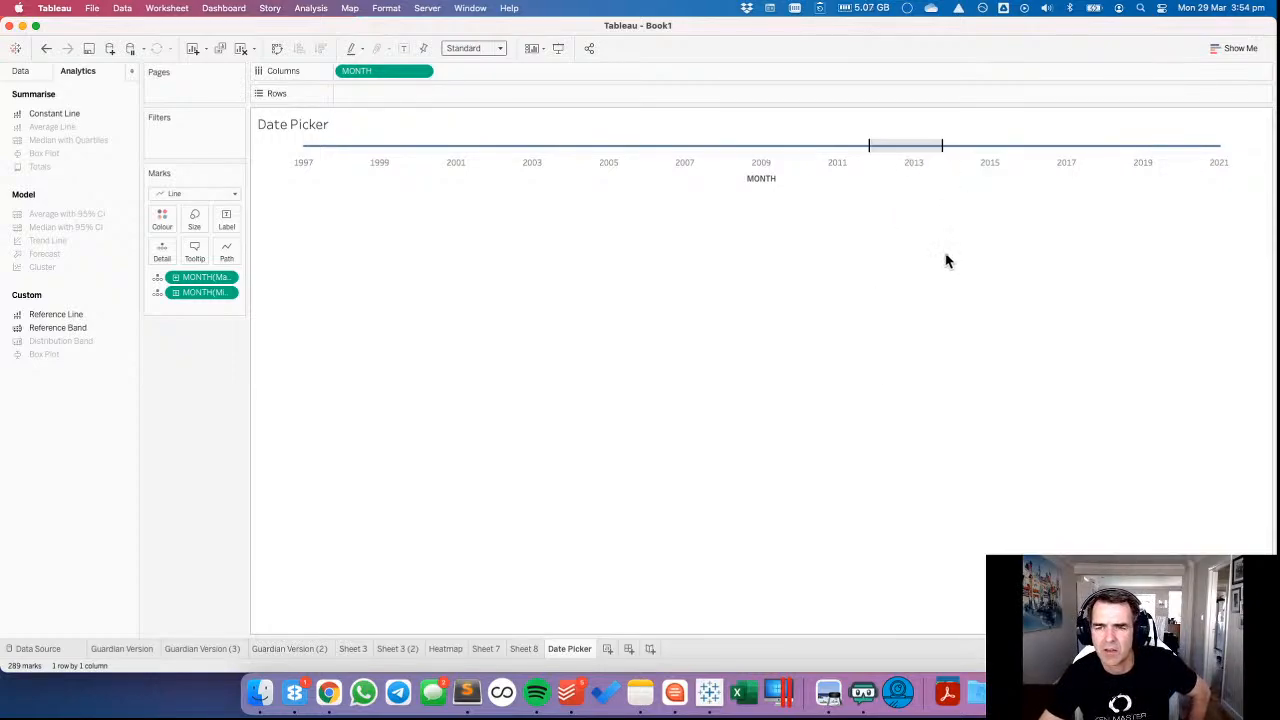
{"action": "left_click_drag", "start_coordinate": [494, 151], "coordinate": [558, 168]}
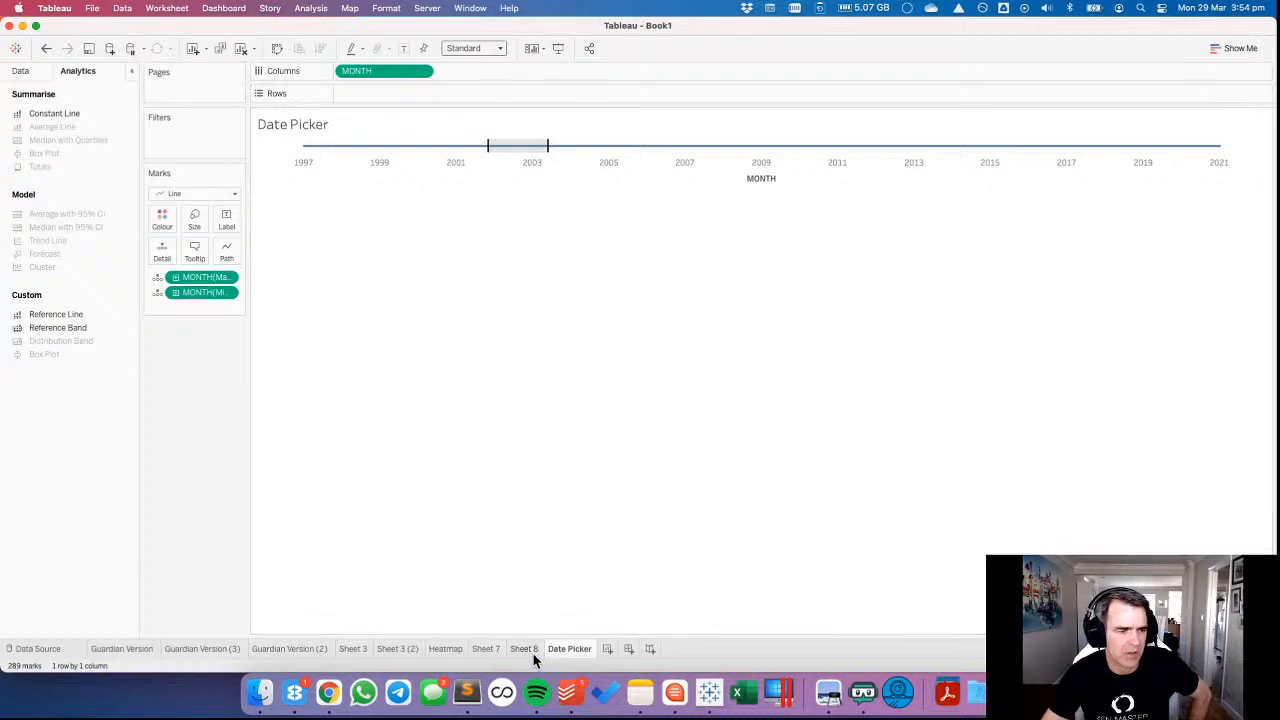
Add a new worksheet and start a calculated field named IMPORTS BAN.
{"action": "left_click", "coordinate": [608, 649]}
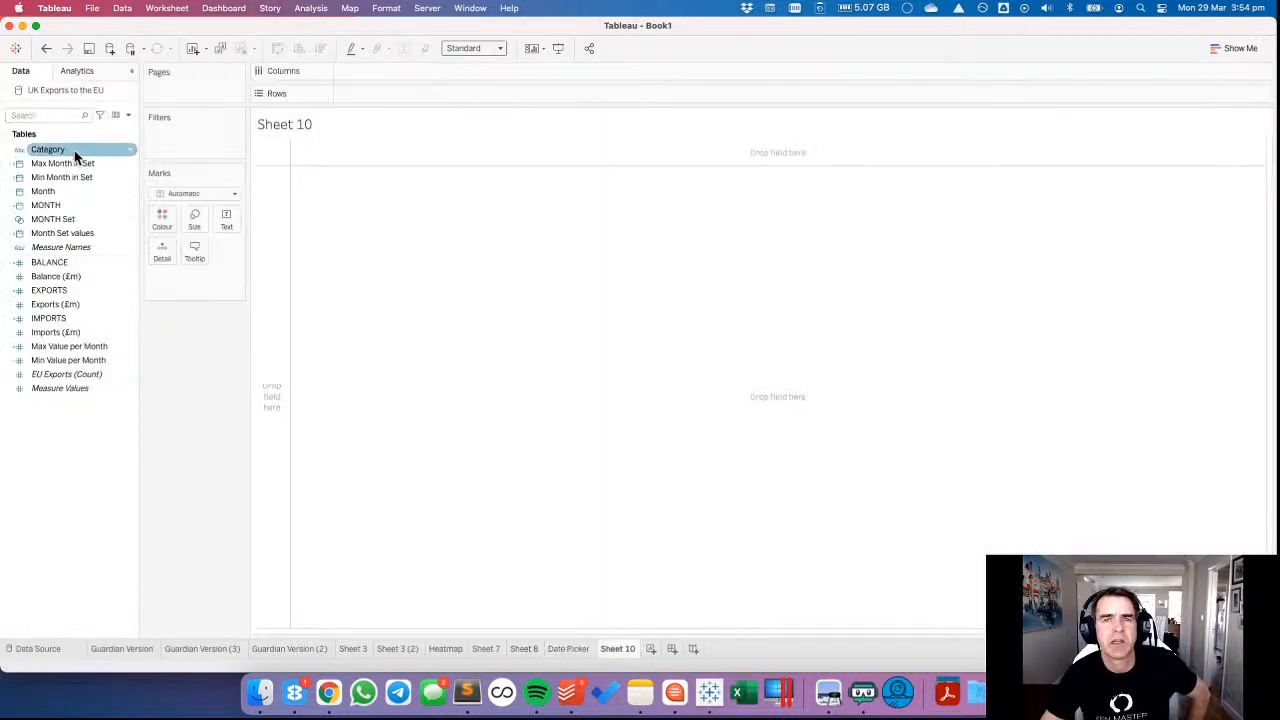
{"action": "right_click", "coordinate": [62, 418]}
{"action": "left_click", "coordinate": [85, 429]}
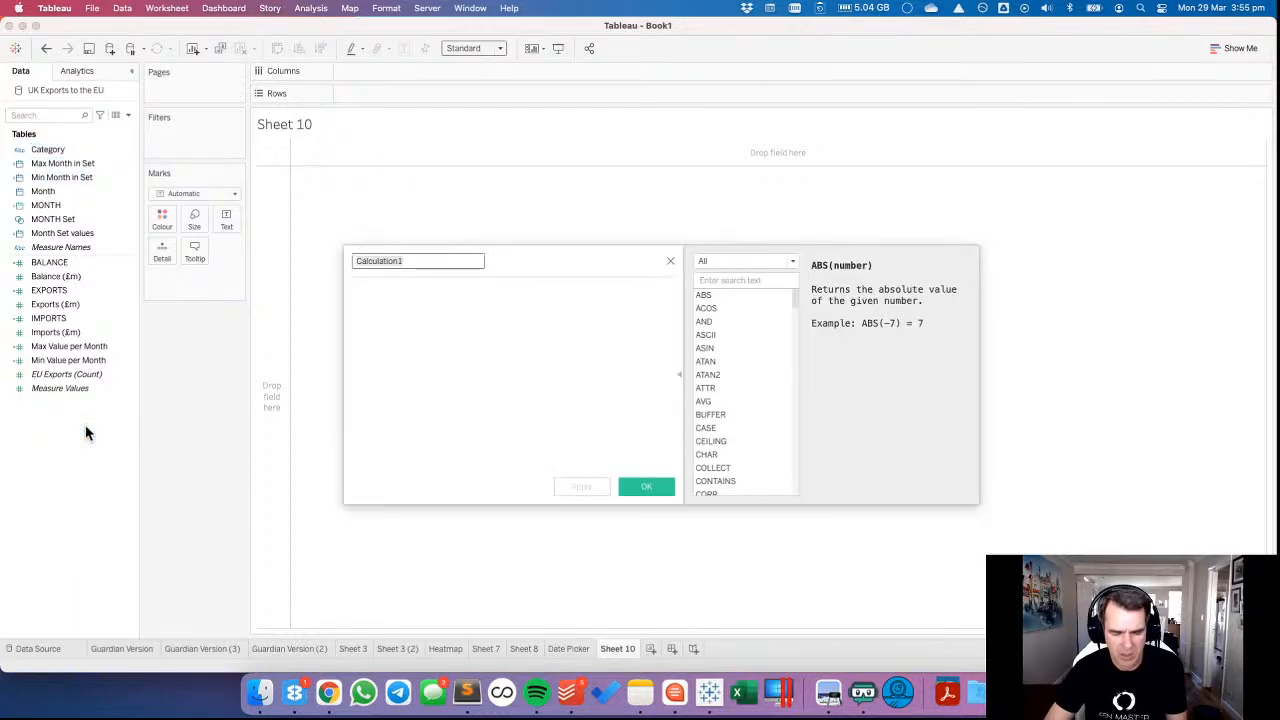
{"action": "type", "text": "IMPORTS BAN"}
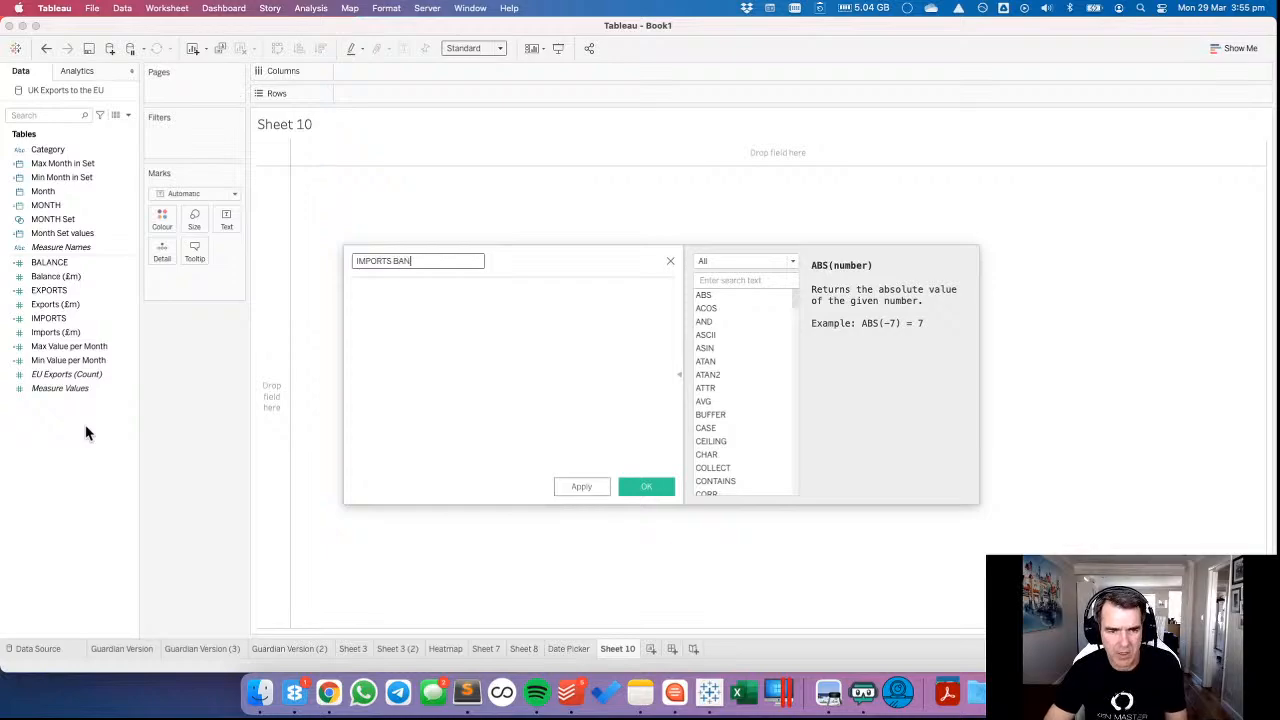
{"action": "key", "text": "Tab"}
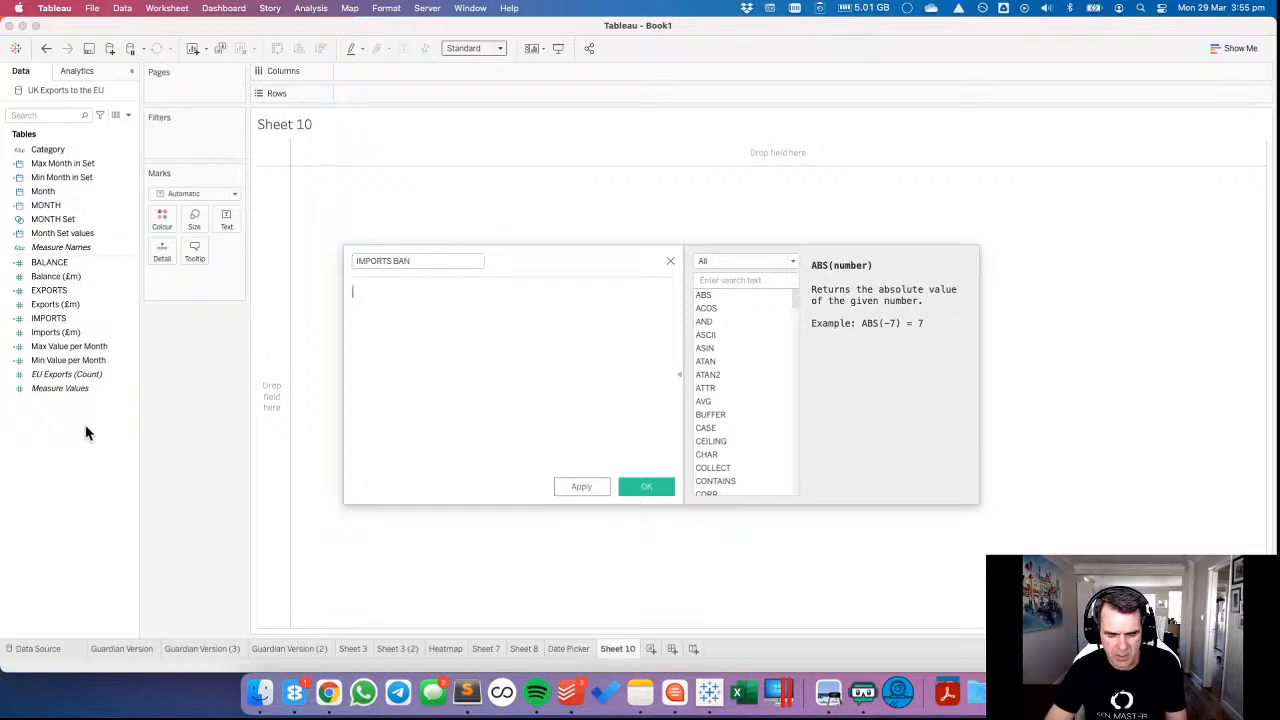
{"action": "type", "text": "fi"}
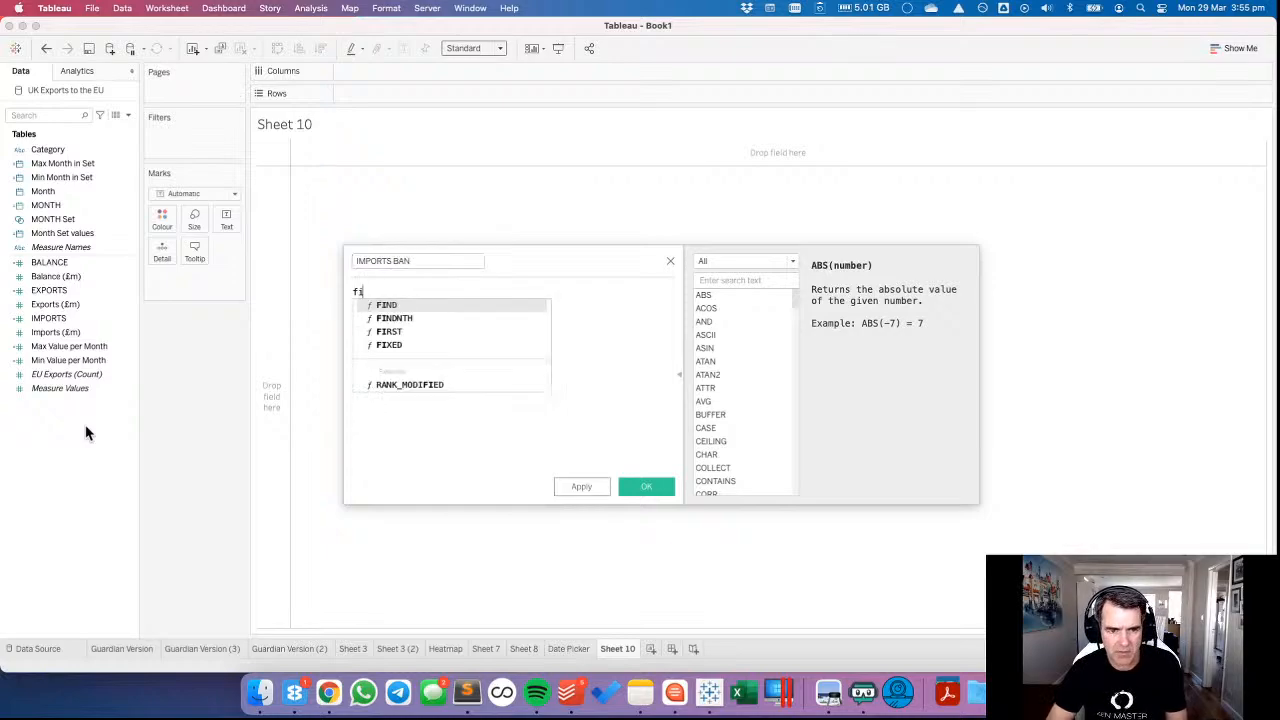
{"action": "key", "text": "BackSpace"}
{"action": "key", "text": "BackSpace"}
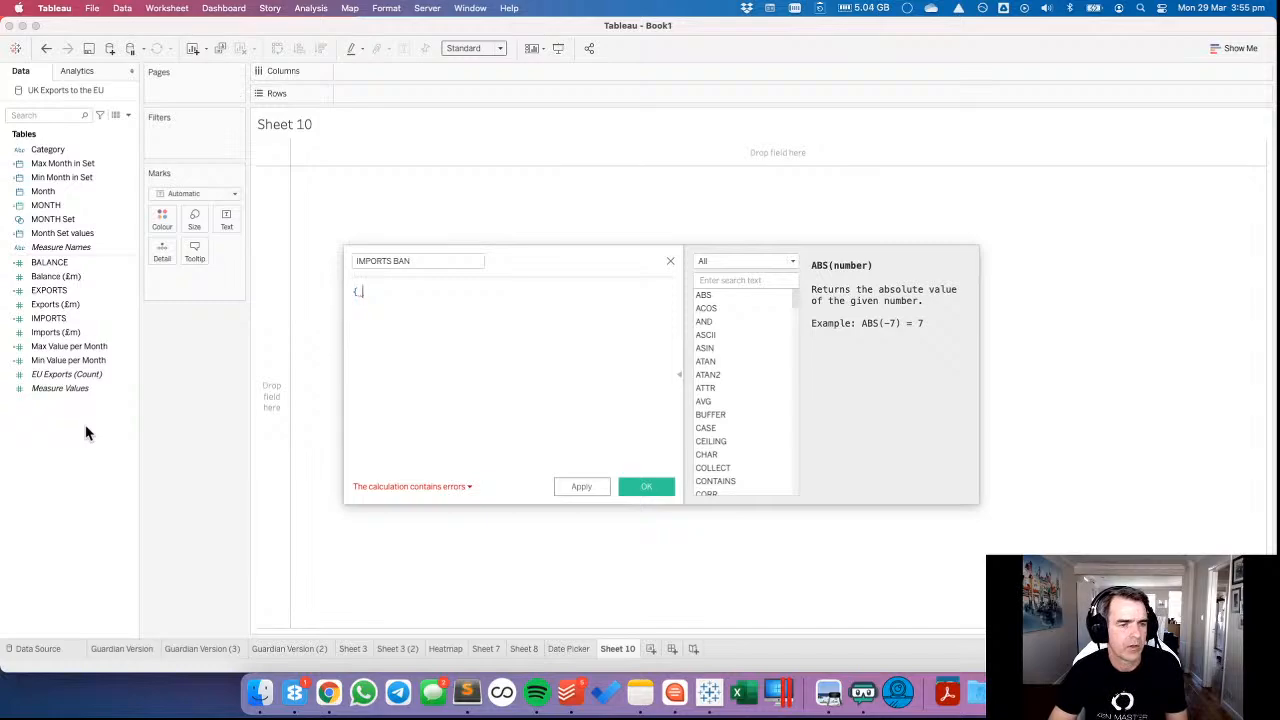
Define IMPORTS BAN as { SUM(If [MONTH Set] THEN [IMPORTS] END) } and show it as text on the new sheet.
{"action": "type", "text": "If mon"}
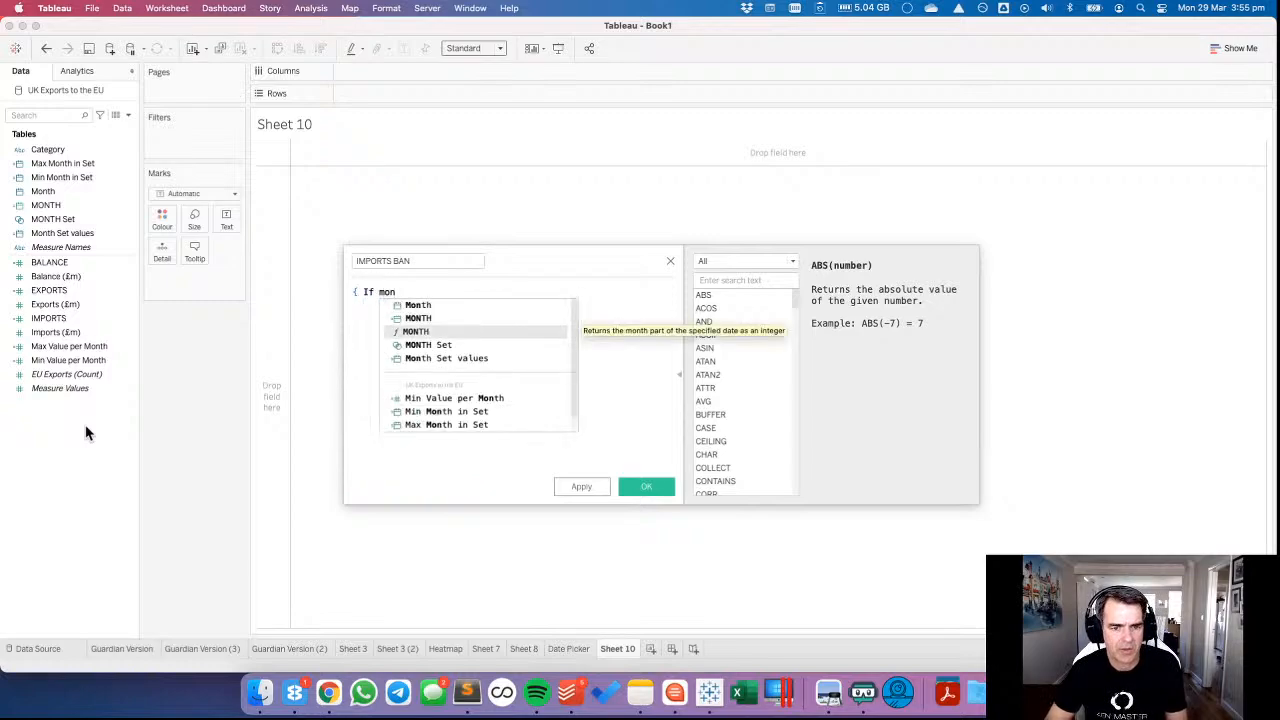
{"action": "key", "text": "Down"}
{"action": "key", "text": "Return"}
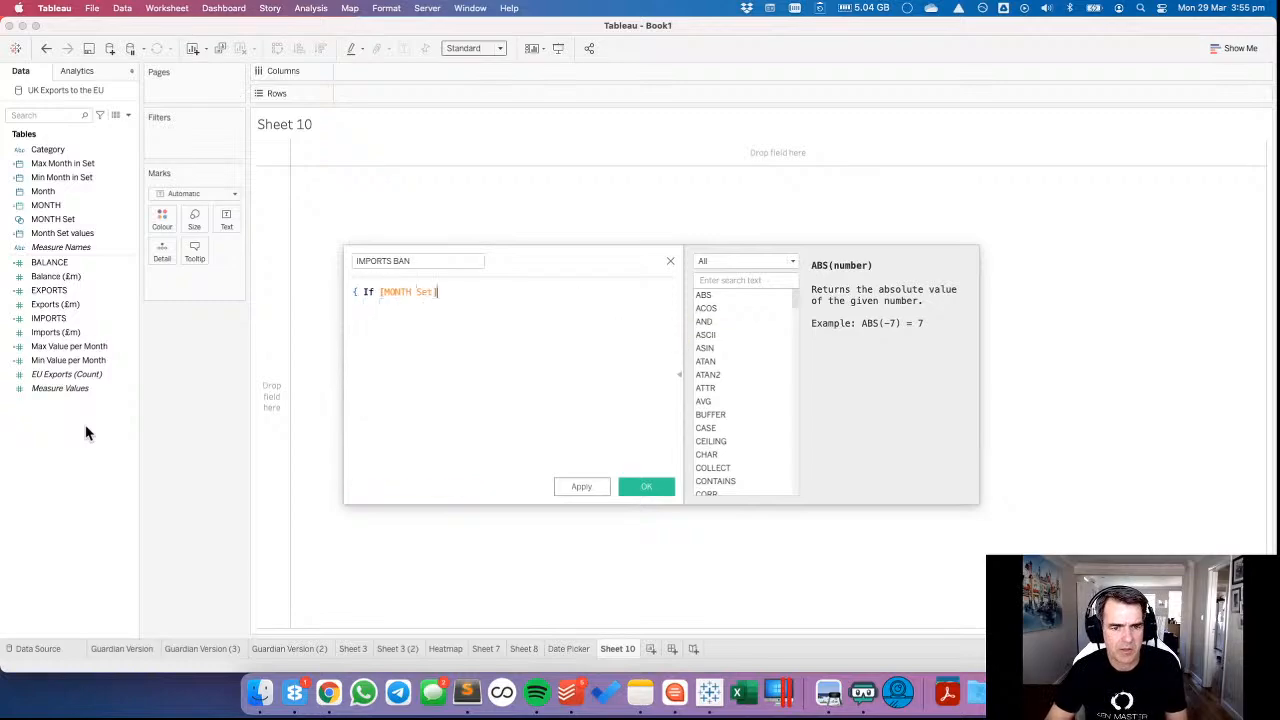
{"action": "type", "text": "THEN impor"}
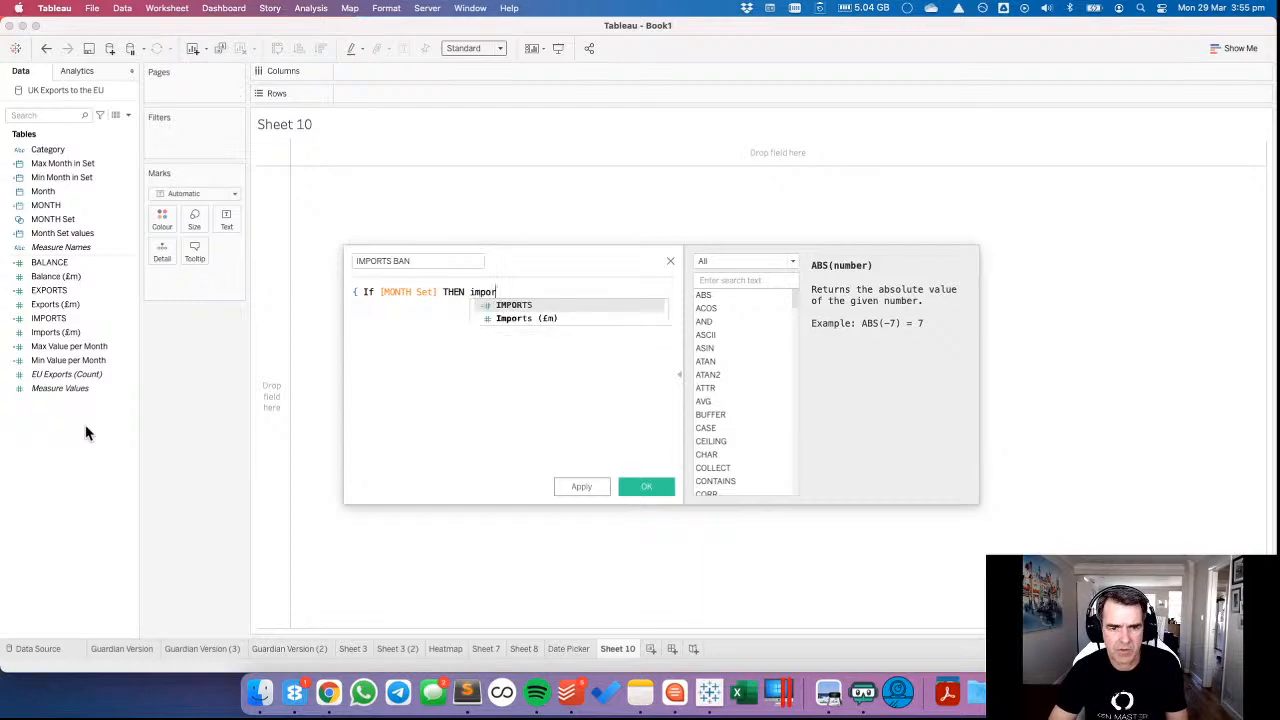
{"action": "key", "text": "Return"}
{"action": "type", "text": "END"}
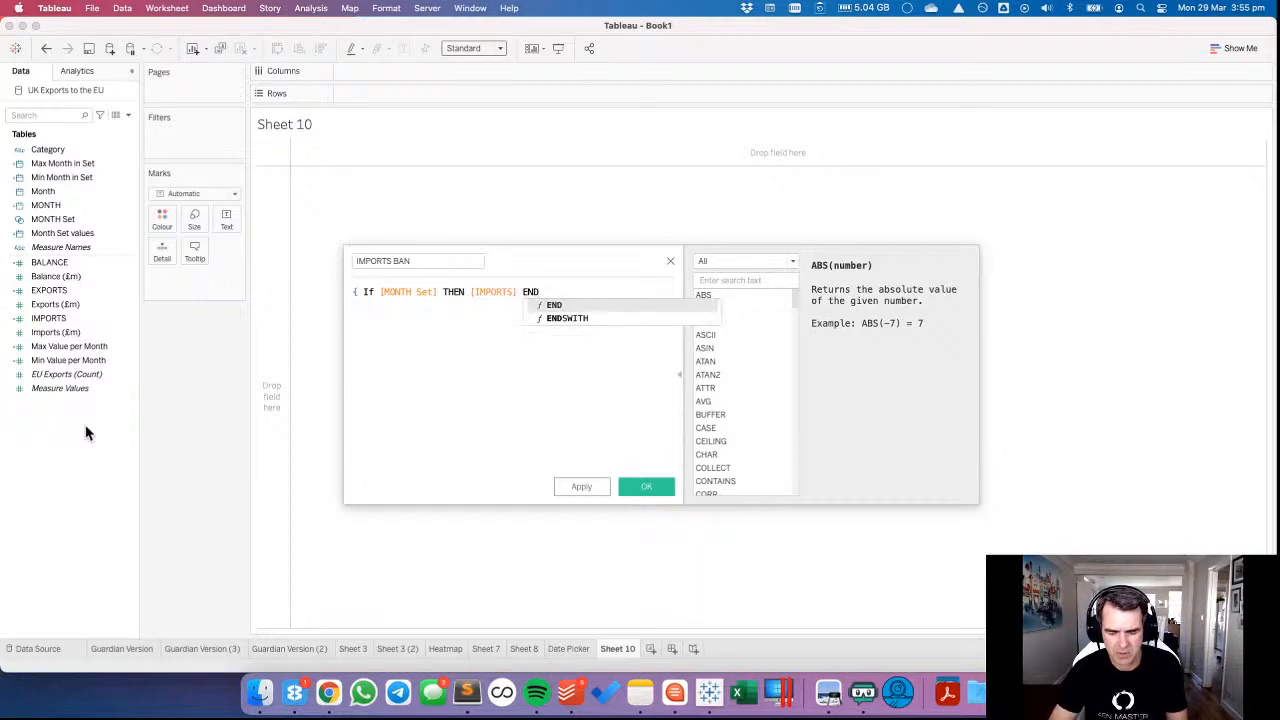
{"action": "type", "text": "}"}
{"action": "key", "text": "Home"}
{"action": "type", "text": "SUM("}
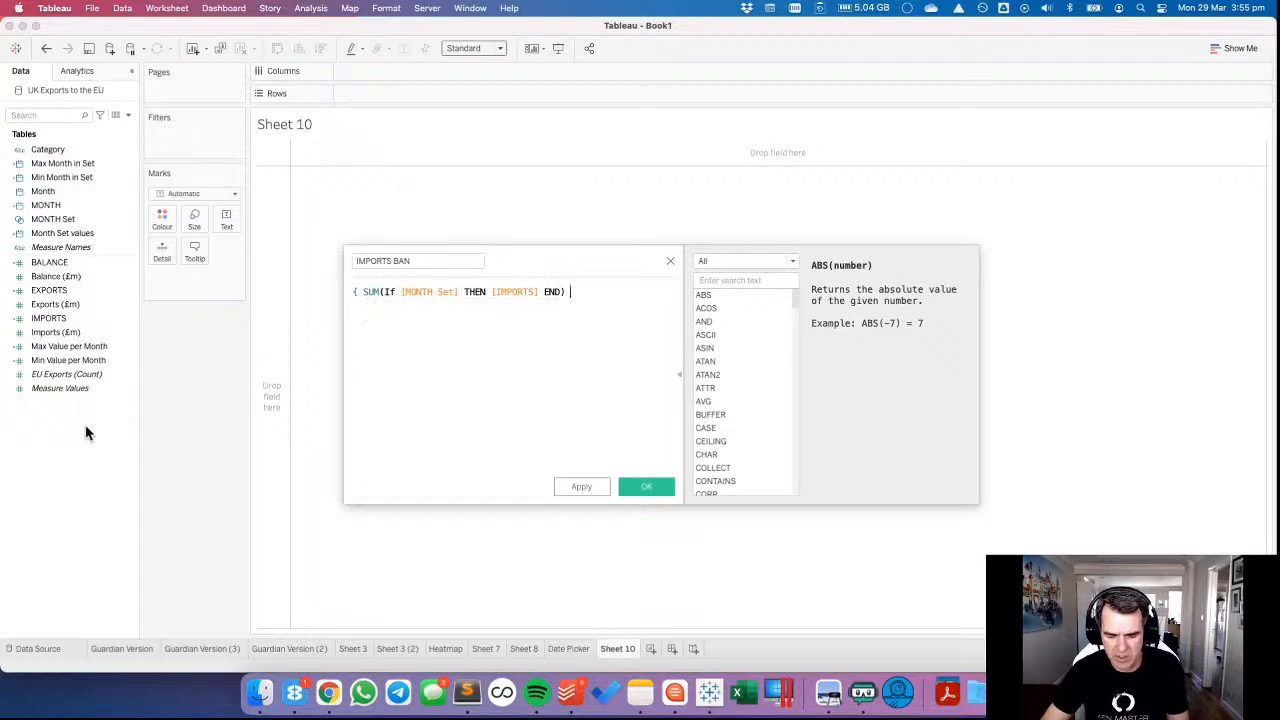
{"action": "left_click", "coordinate": [654, 486]}
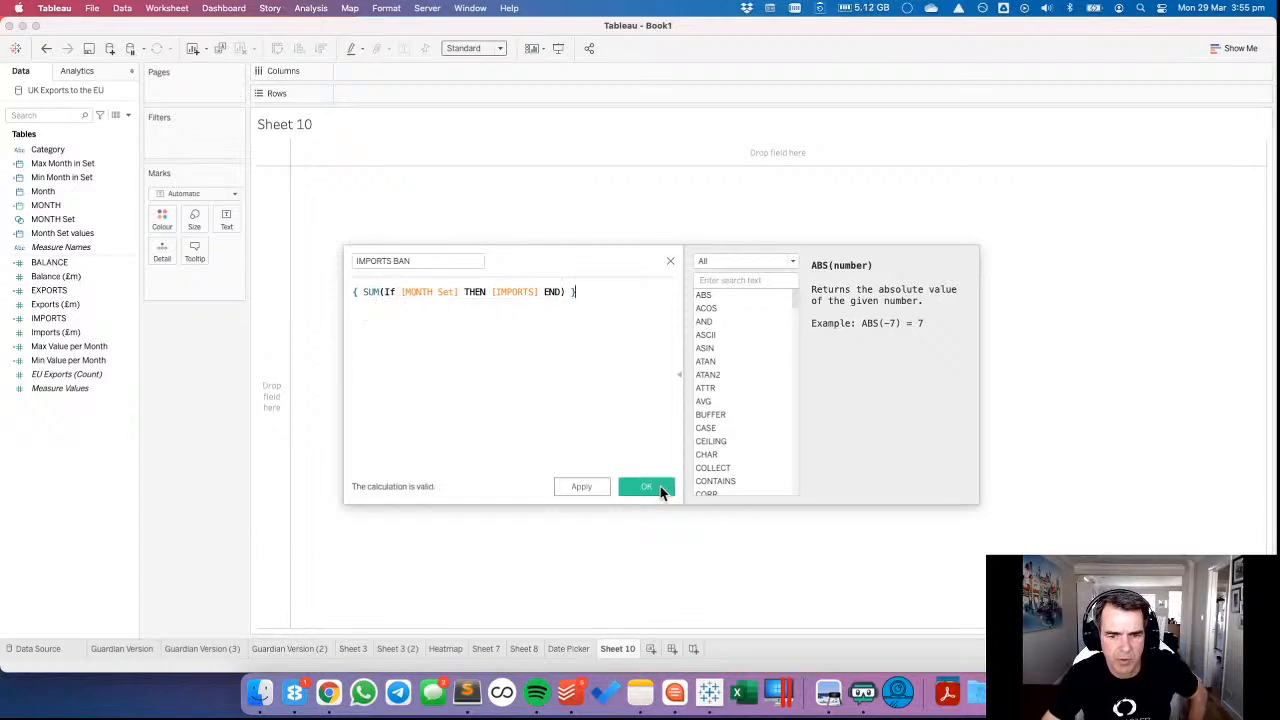
{"action": "left_click_drag", "start_coordinate": [57, 346], "coordinate": [226, 222]}
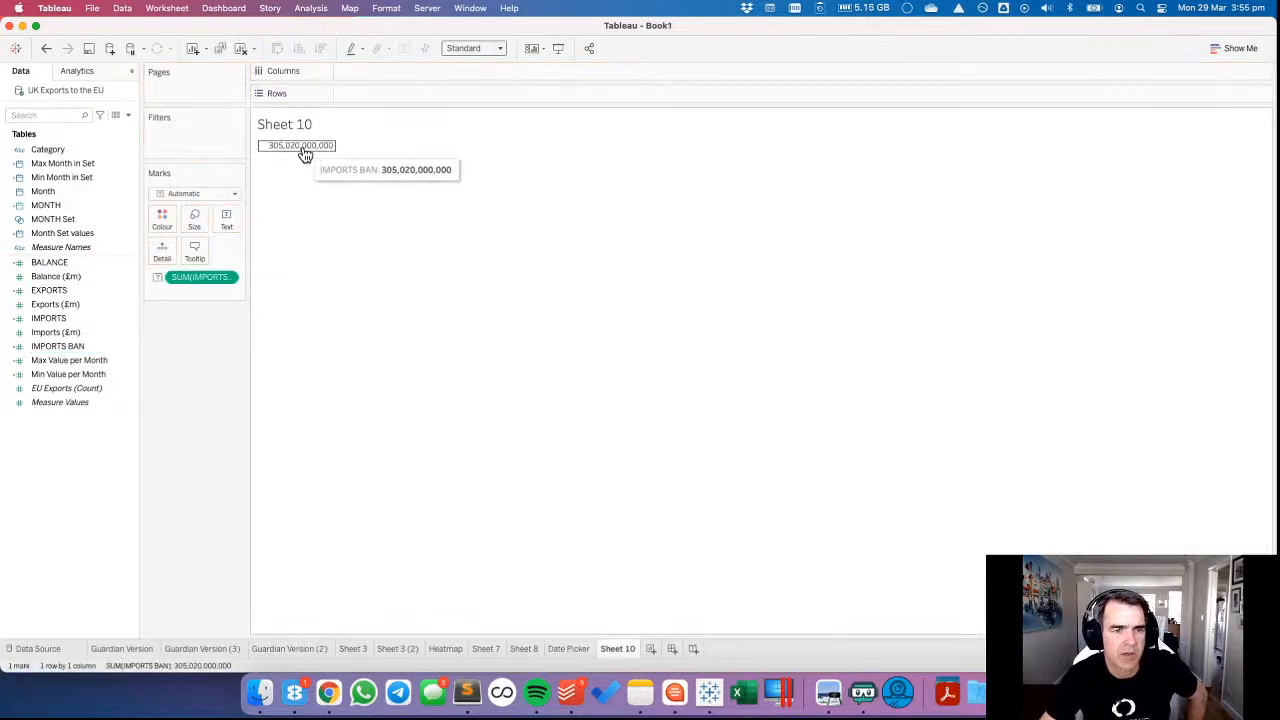
Filter Sheet 8 by MONTH Set to check the IMPORTS total for the selected months, and undo the filter.
{"action": "left_click", "coordinate": [565, 650]}
{"action": "left_click", "coordinate": [525, 648]}
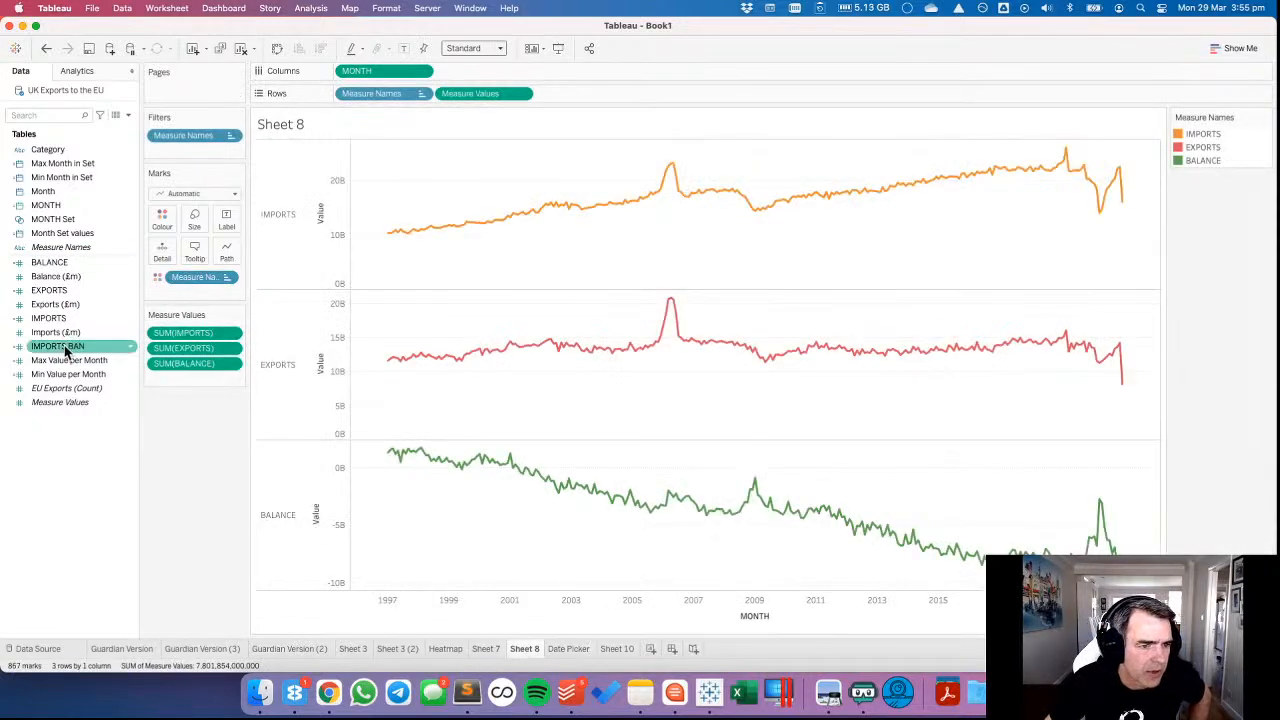
{"action": "left_click_drag", "start_coordinate": [62, 236], "coordinate": [206, 151]}
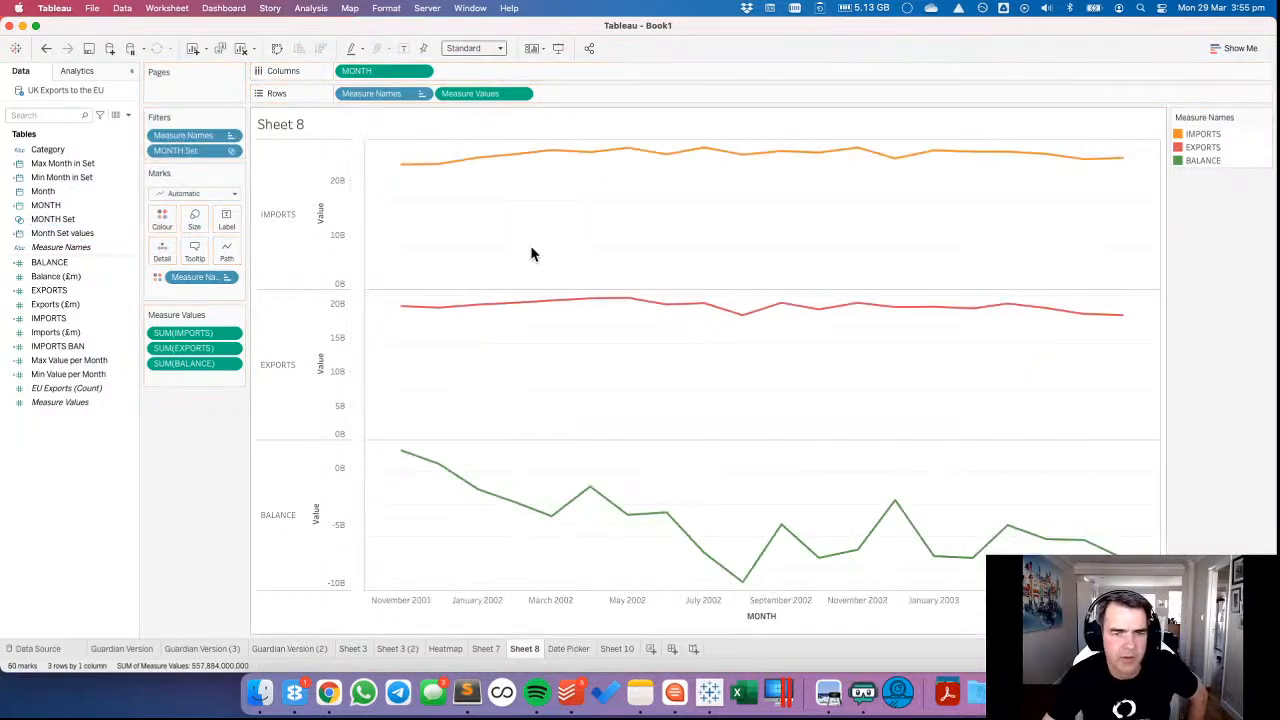
{"action": "left_click", "coordinate": [279, 231]}
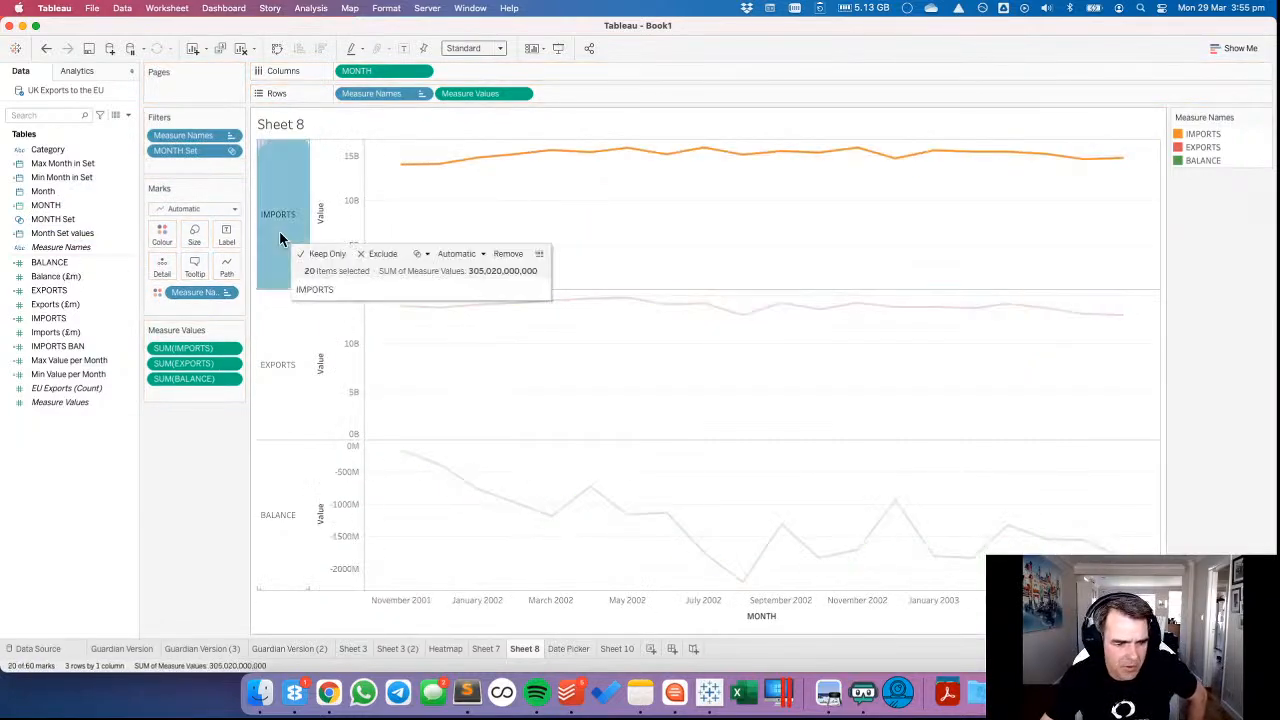
{"action": "left_click", "coordinate": [457, 242]}
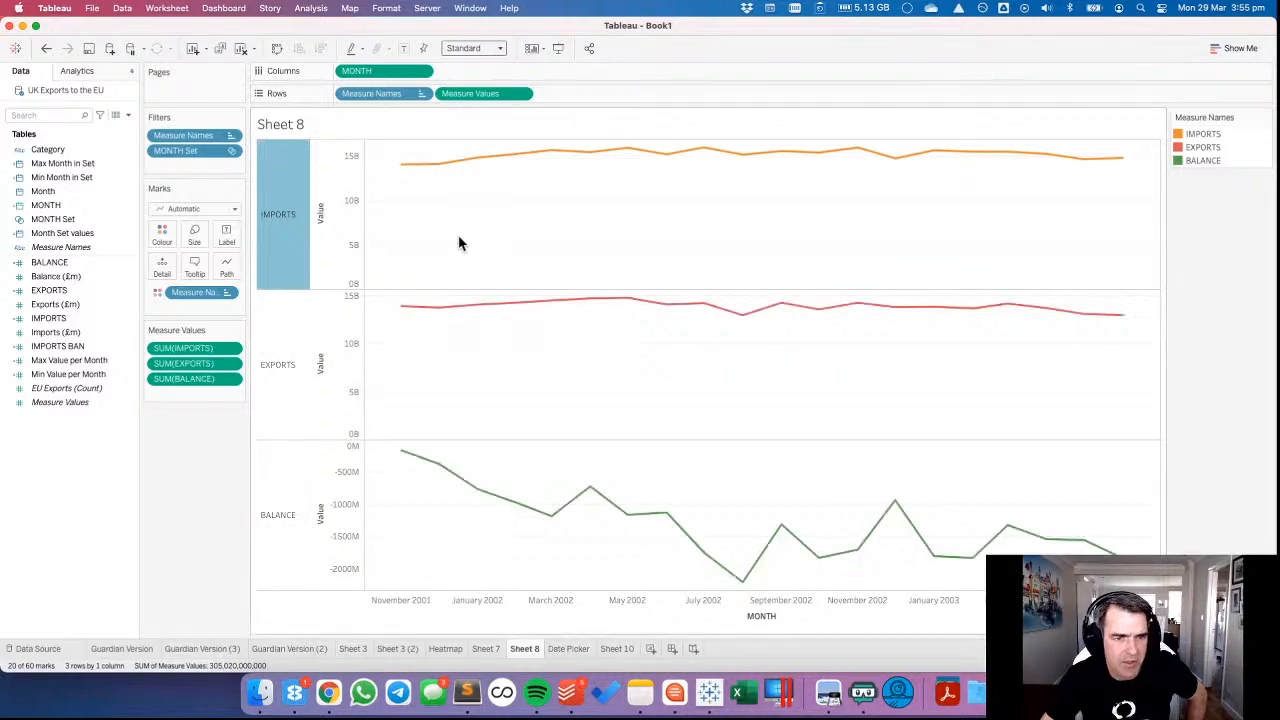
{"action": "left_click", "coordinate": [47, 48]}
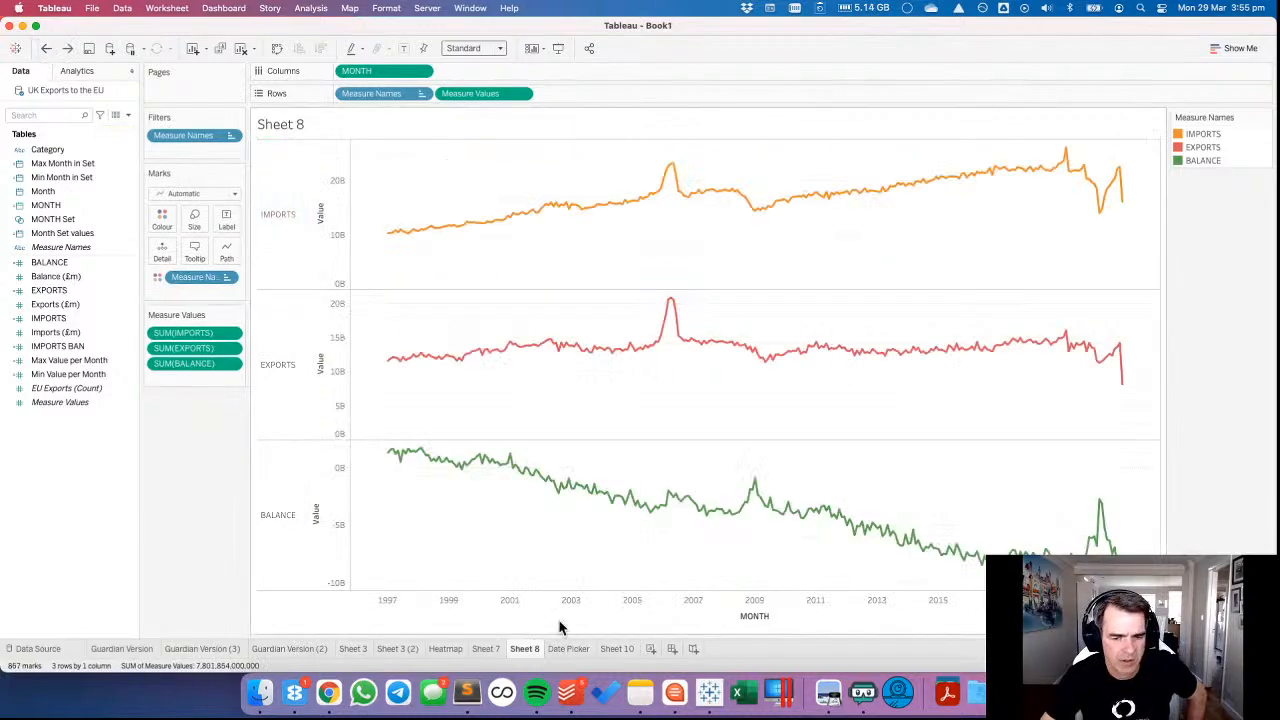
Return to Sheet 10, duplicate the IMPORTS BAN field and open the copy's calculation for editing.
{"action": "left_click", "coordinate": [632, 650]}
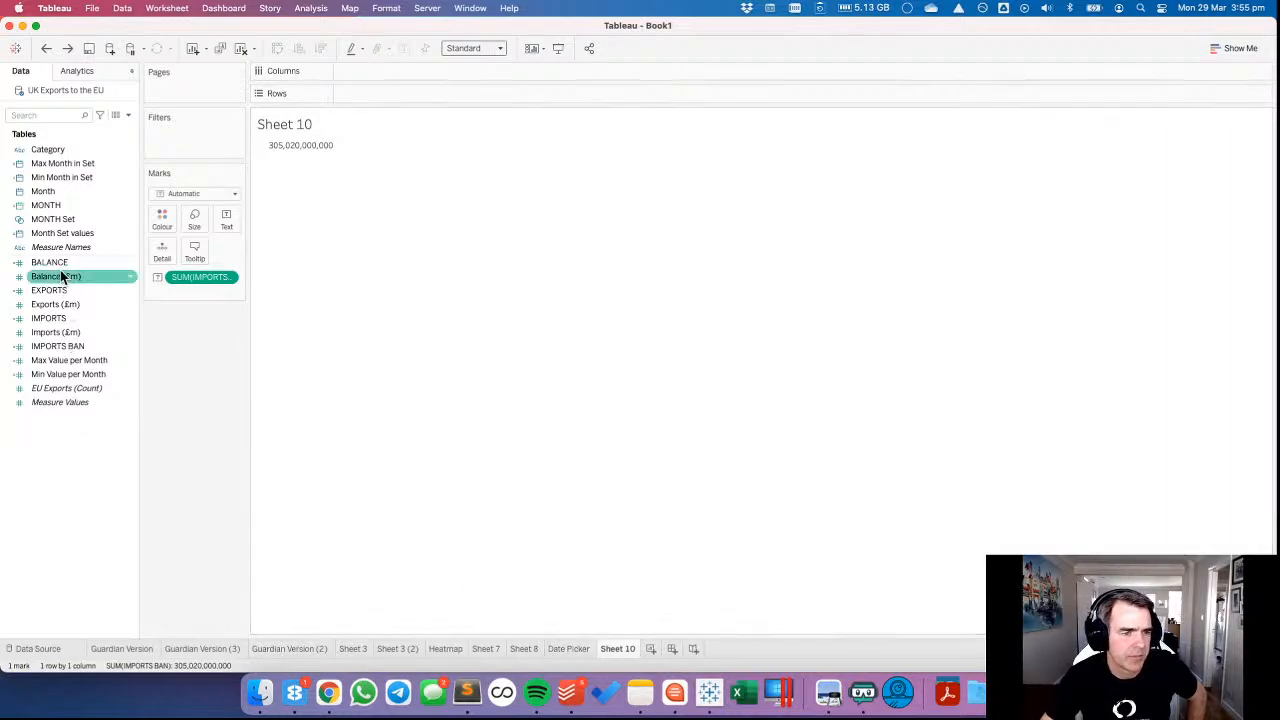
{"action": "right_click", "coordinate": [69, 353]}
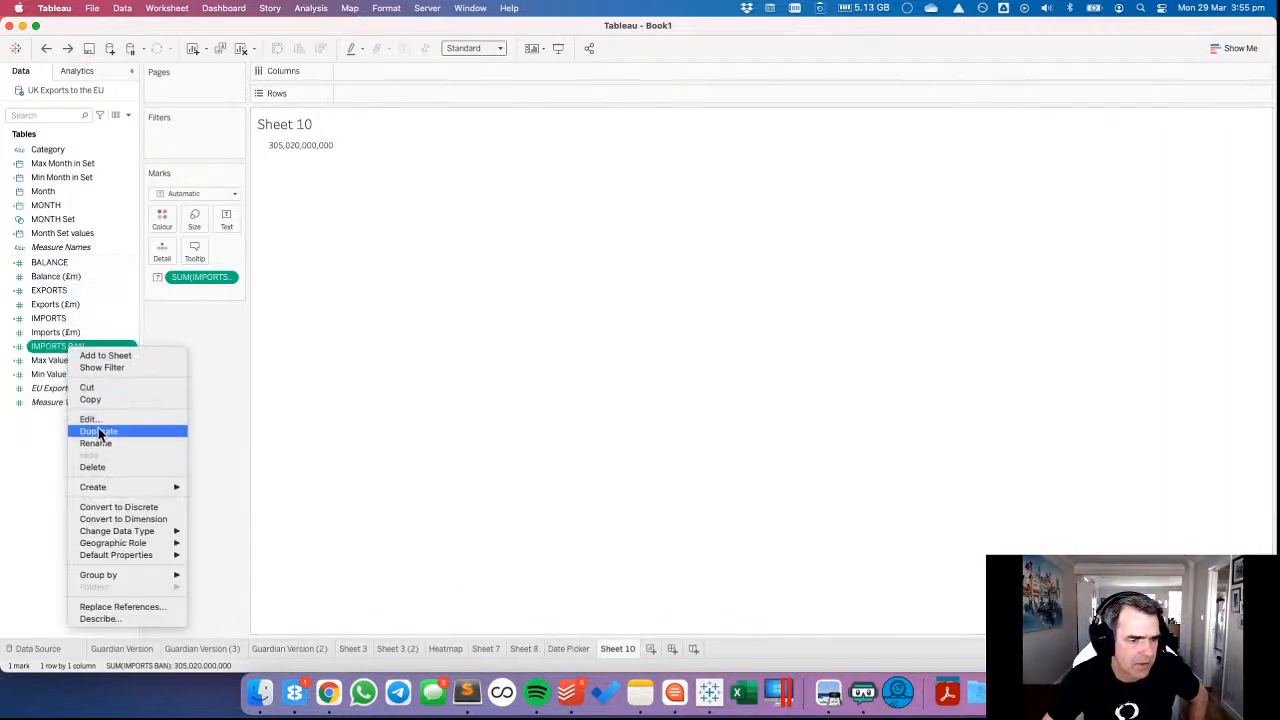
{"action": "left_click", "coordinate": [97, 429]}
{"action": "right_click", "coordinate": [71, 360]}
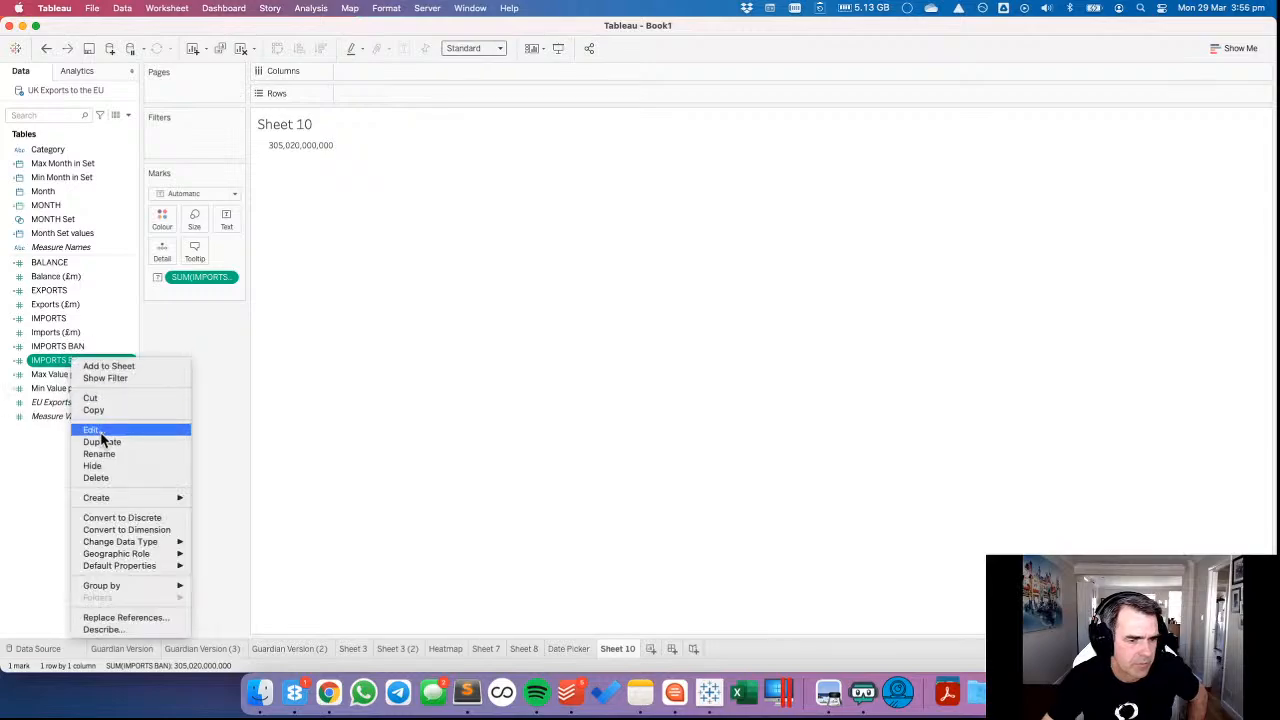
{"action": "left_click", "coordinate": [100, 430]}
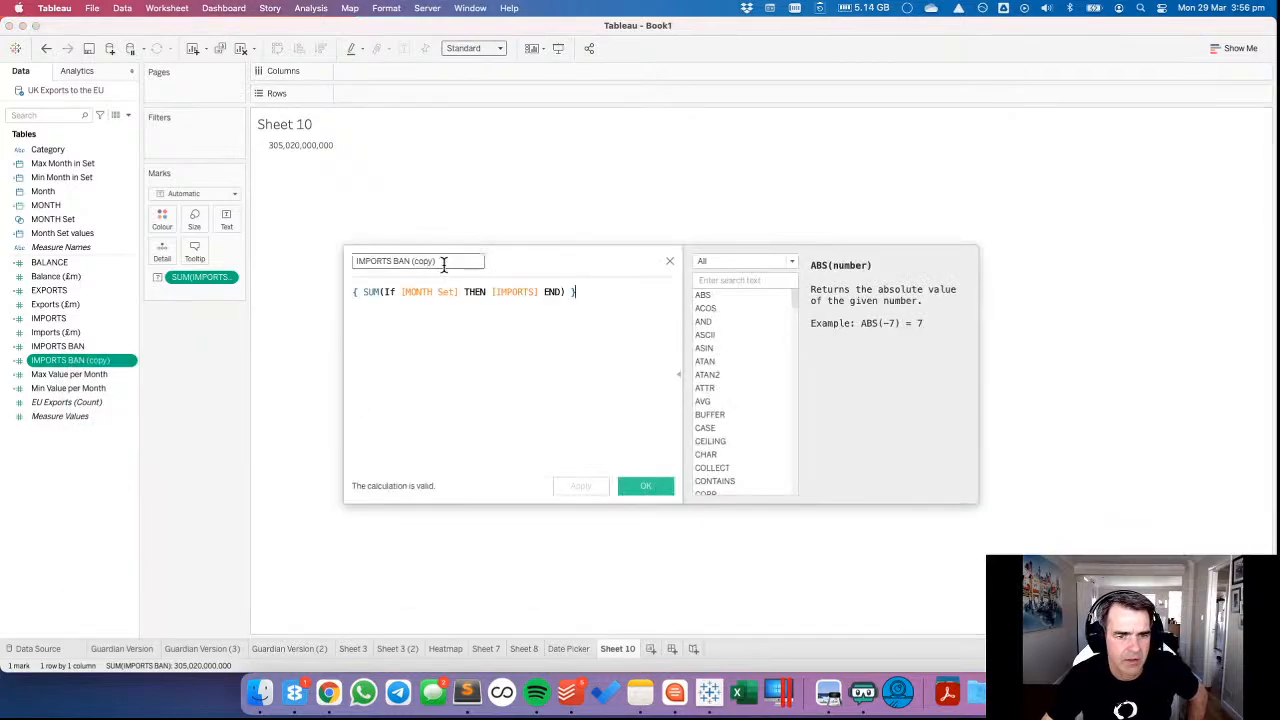
Rename the copied calculation TOTAL EXPORTS and replace [IMPORTS] with [EXPORTS] in its formula.
{"action": "left_click_drag", "start_coordinate": [443, 263], "coordinate": [332, 258]}
{"action": "type", "text": "EXPORT BAN"}
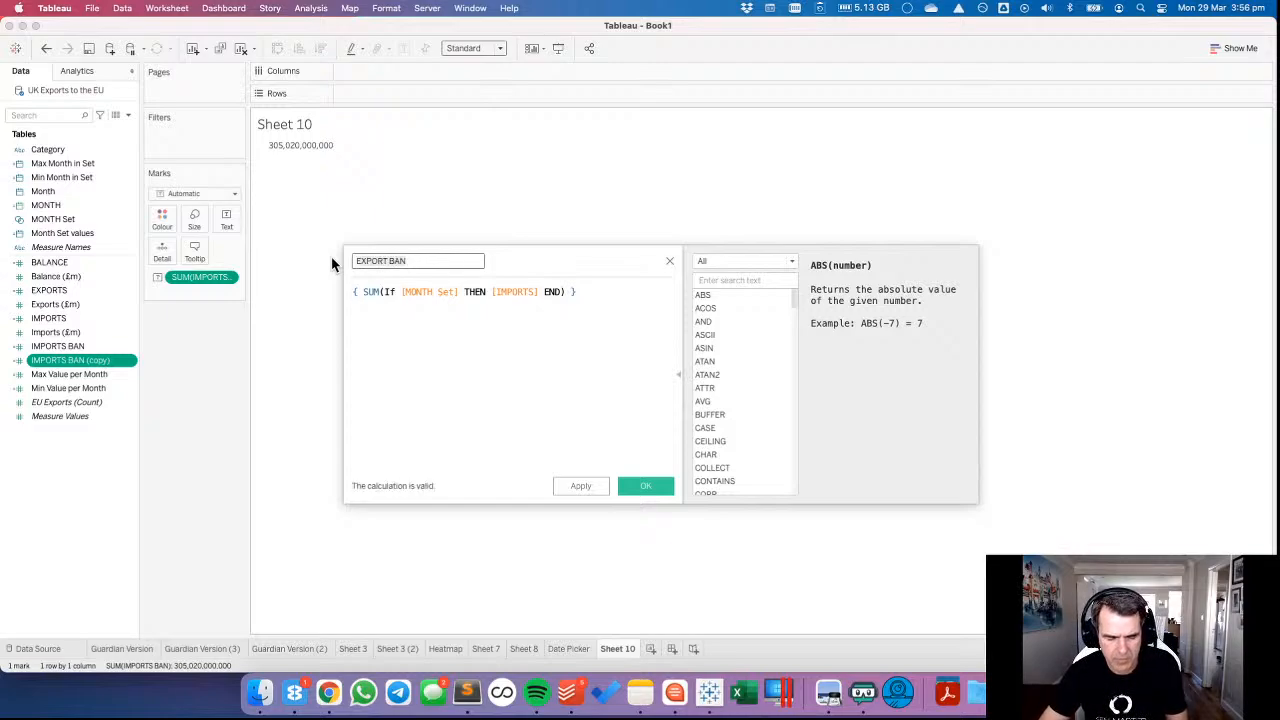
{"action": "key", "text": "super+a"}
{"action": "type", "text": "TOTAL EXP"}
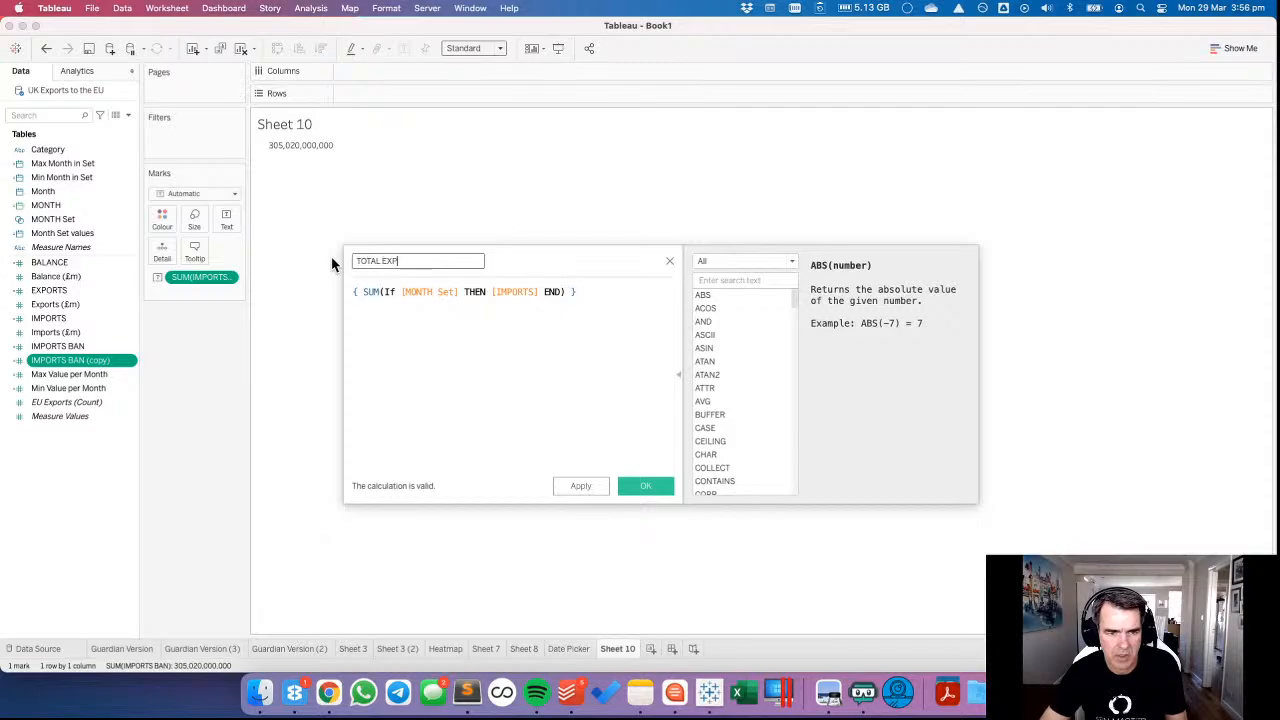
{"action": "type", "text": "ORETS"}
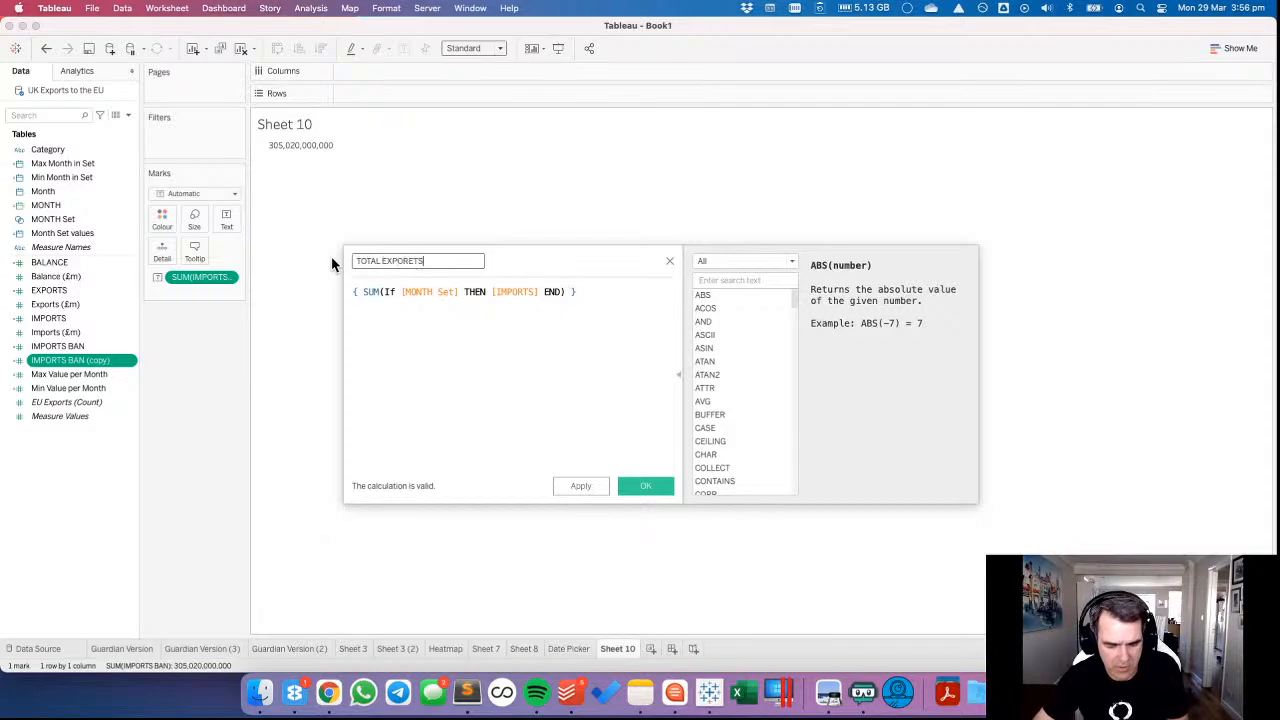
{"action": "key", "text": "BackSpace"}
{"action": "key", "text": "BackSpace"}
{"action": "key", "text": "BackSpace"}
{"action": "type", "text": "TS"}
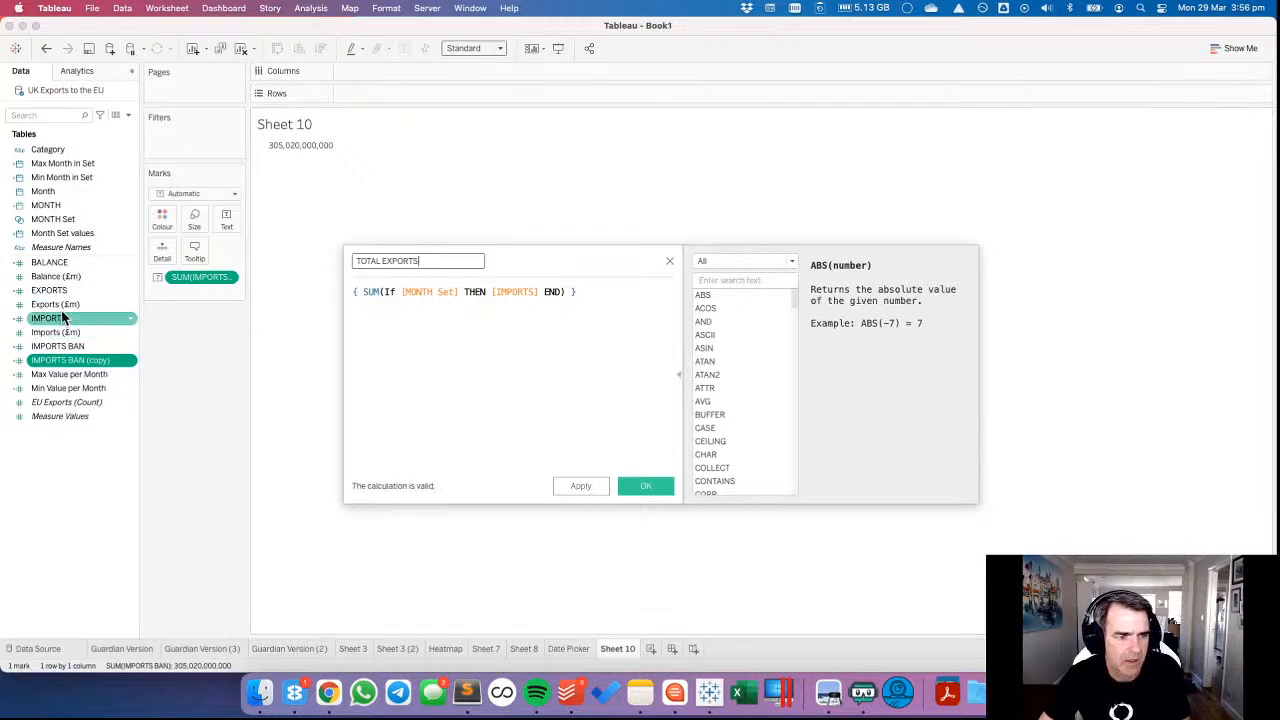
{"action": "left_click_drag", "start_coordinate": [49, 290], "coordinate": [512, 292]}
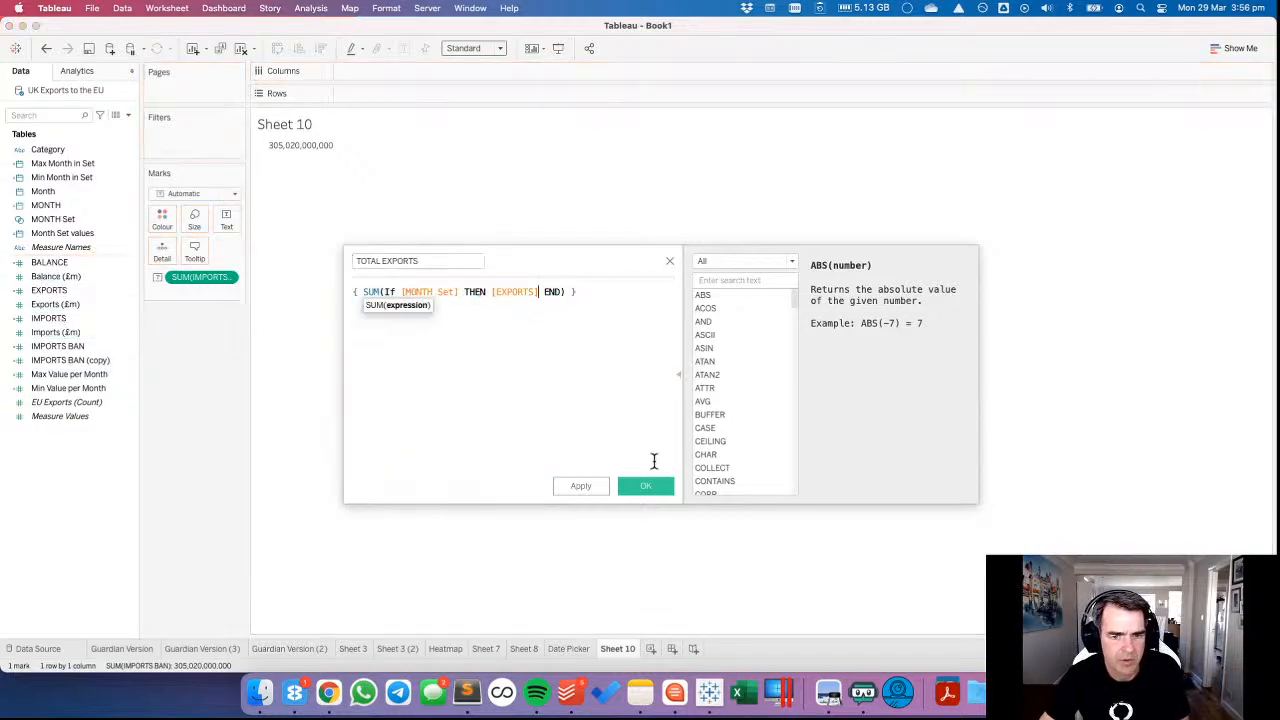
{"action": "left_click", "coordinate": [645, 486]}
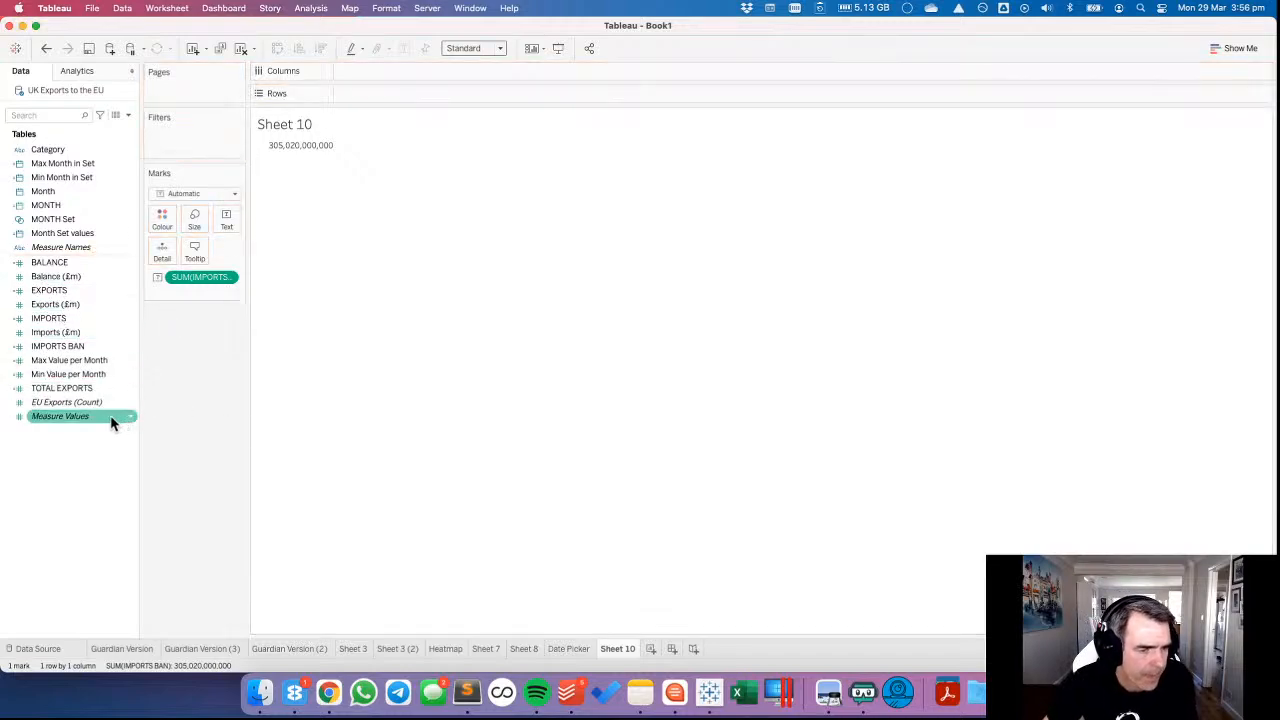
Rename the IMPORTS BAN field to TOTAL IMPORTS.
{"action": "right_click", "coordinate": [64, 345]}
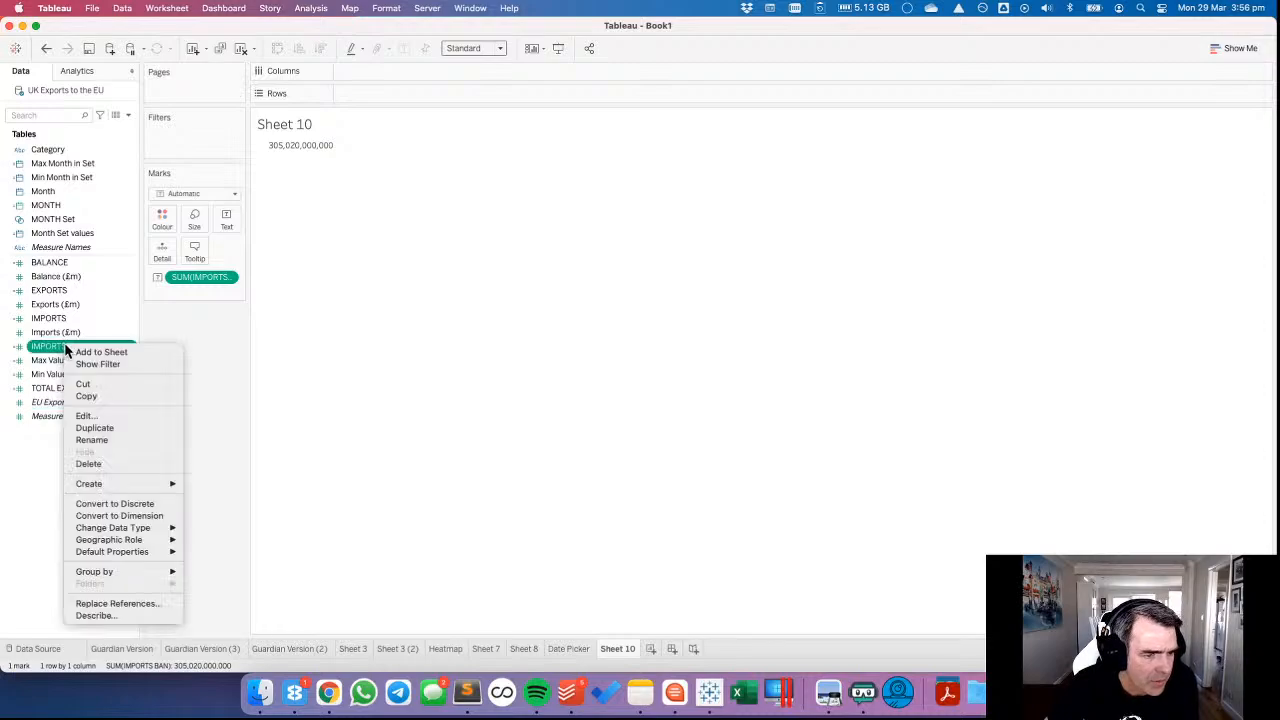
{"action": "left_click", "coordinate": [92, 441]}
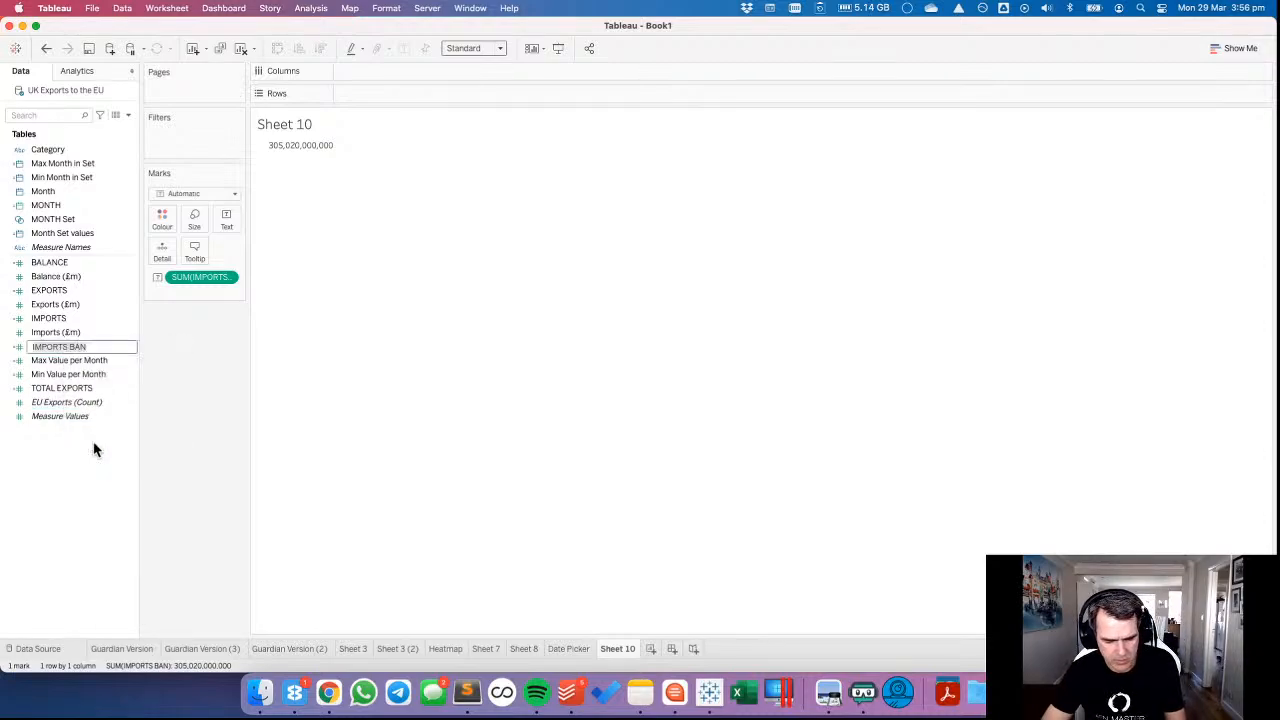
{"action": "type", "text": "TOTA"}
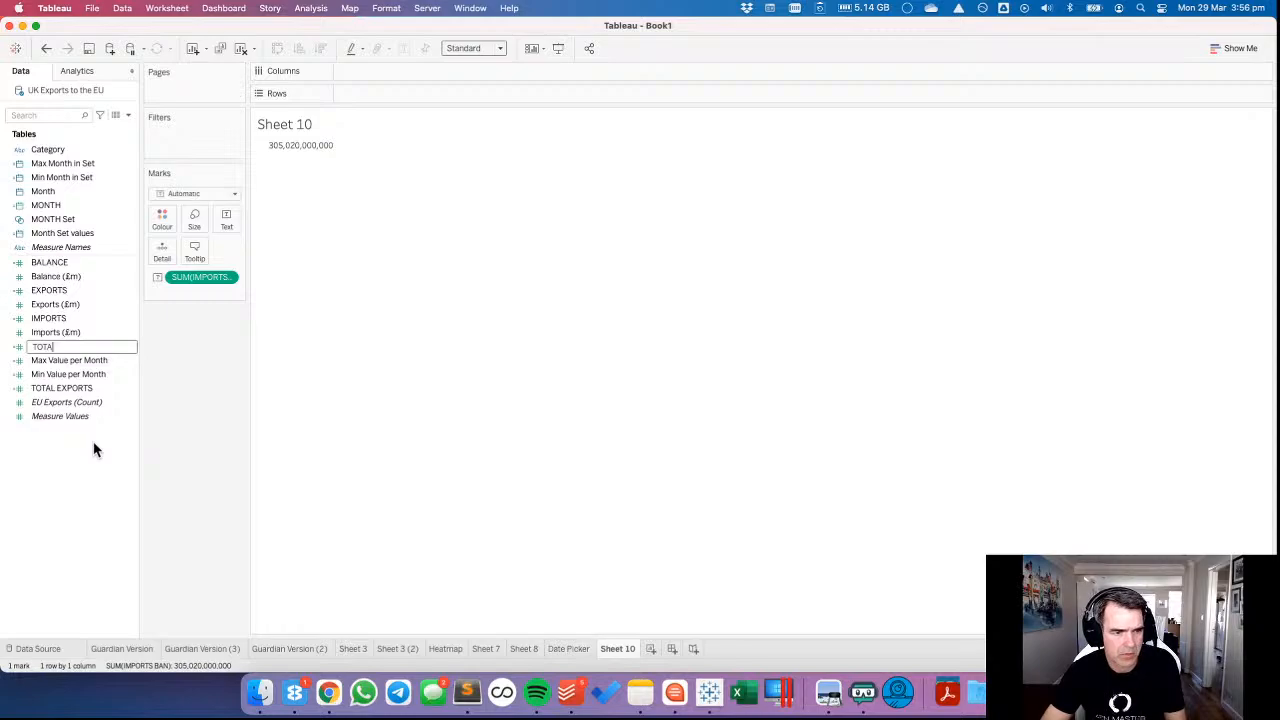
{"action": "type", "text": "L I"}
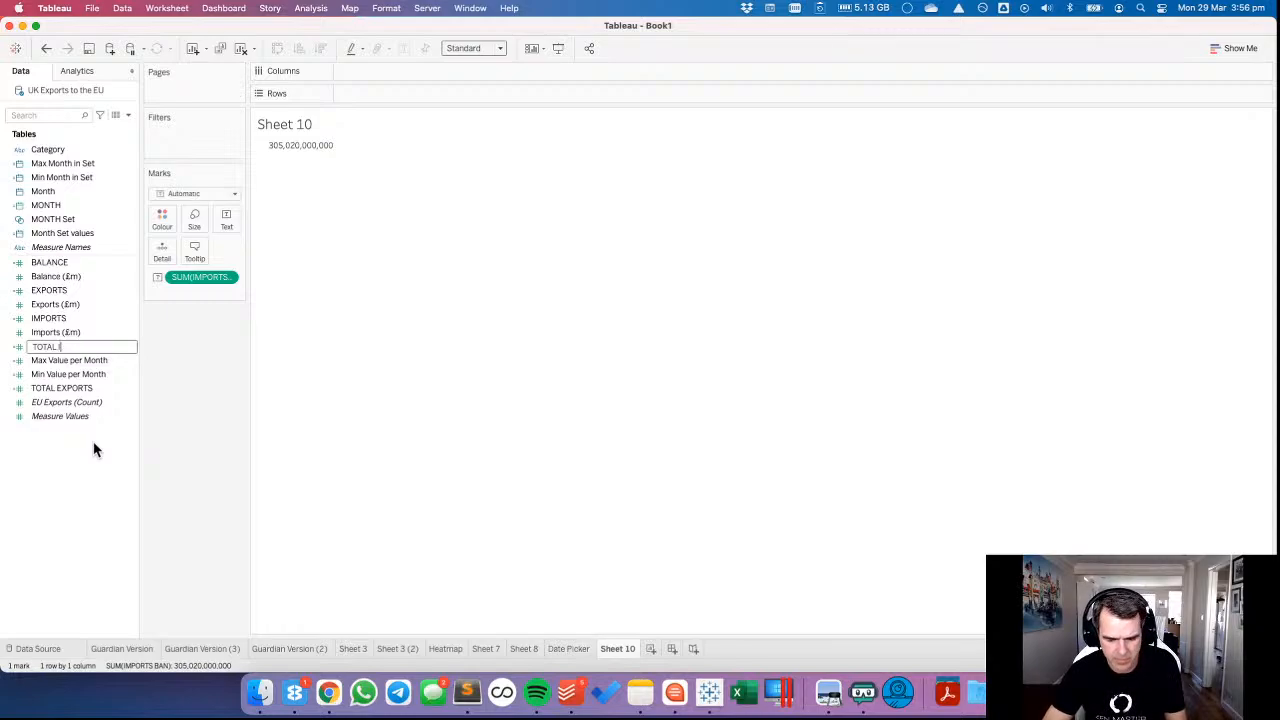
{"action": "type", "text": "MPORTS"}
{"action": "key", "text": "Return"}
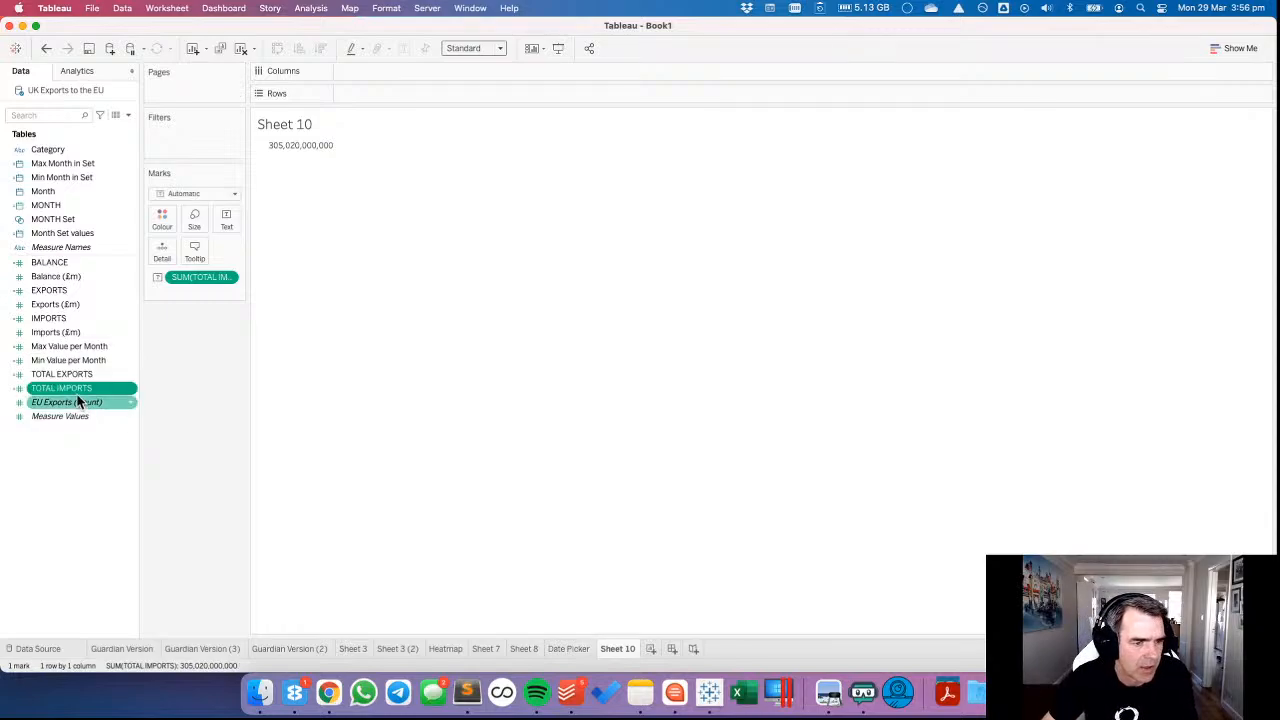
Duplicate TOTAL IMPORTS, rename the copy TOTAL BALANCE and replace [IMPORTS] with [BALANCE] in its formula.
{"action": "right_click", "coordinate": [77, 396]}
{"action": "left_click", "coordinate": [134, 189]}
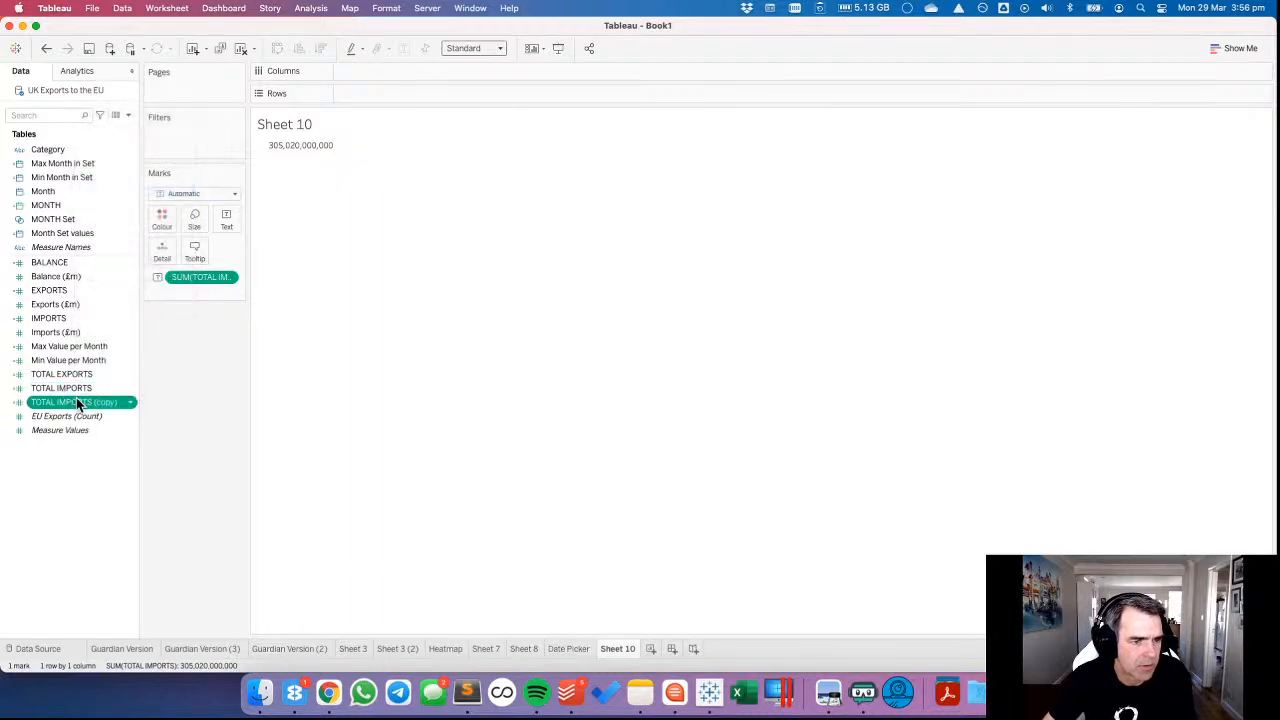
{"action": "right_click", "coordinate": [76, 400]}
{"action": "left_click", "coordinate": [115, 192]}
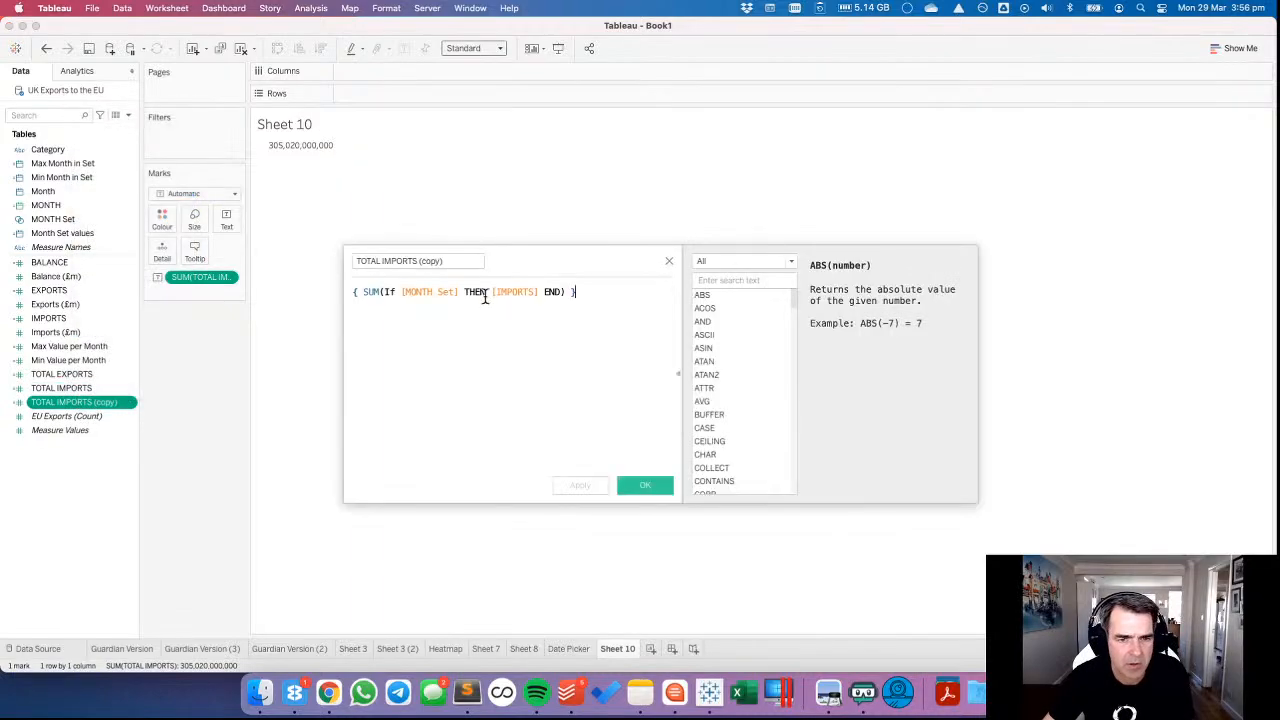
{"action": "left_click", "coordinate": [382, 264]}
{"action": "left_click_drag", "start_coordinate": [382, 264], "coordinate": [484, 260]}
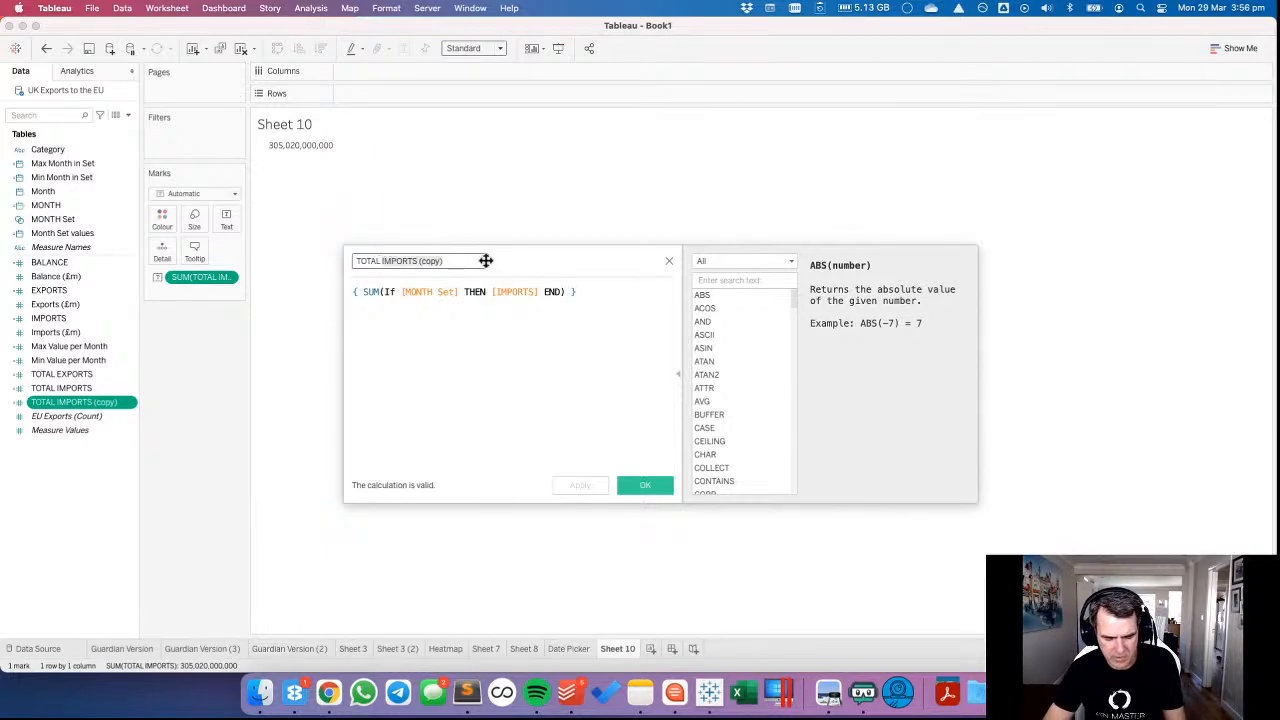
{"action": "type", "text": "BALANCE"}
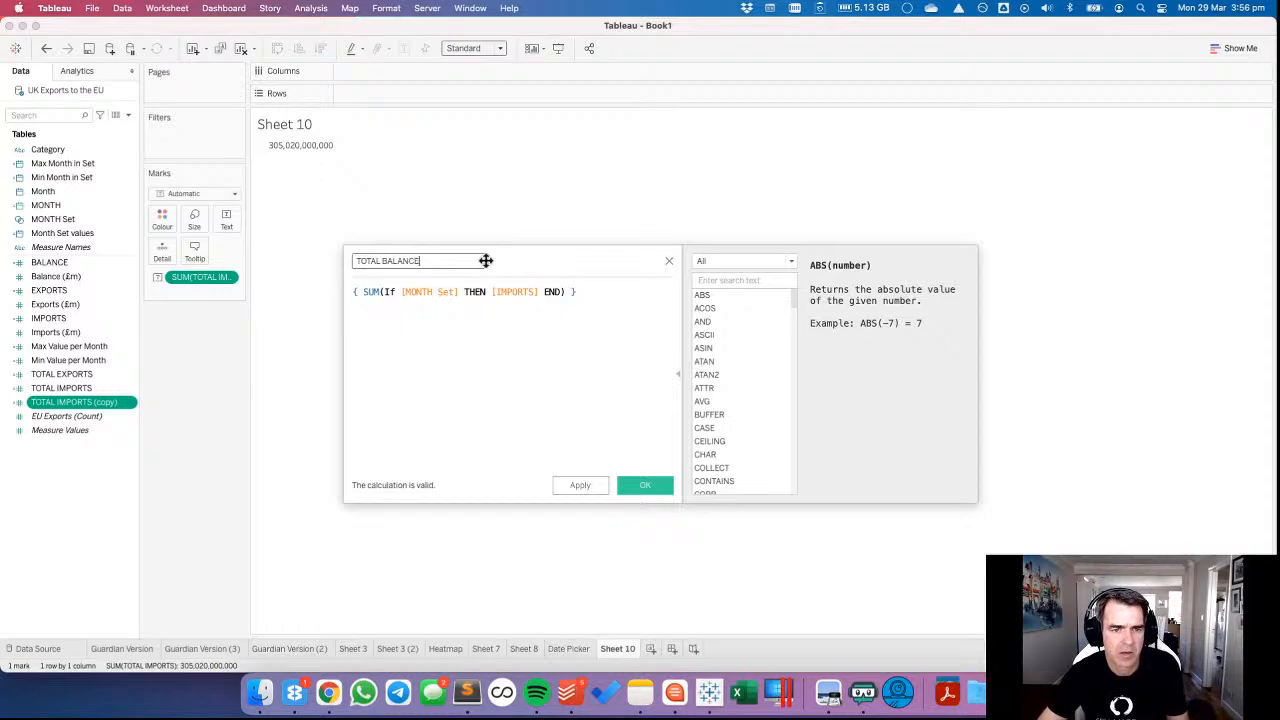
{"action": "left_click_drag", "start_coordinate": [45, 264], "coordinate": [523, 305]}
{"action": "left_click", "coordinate": [642, 490]}
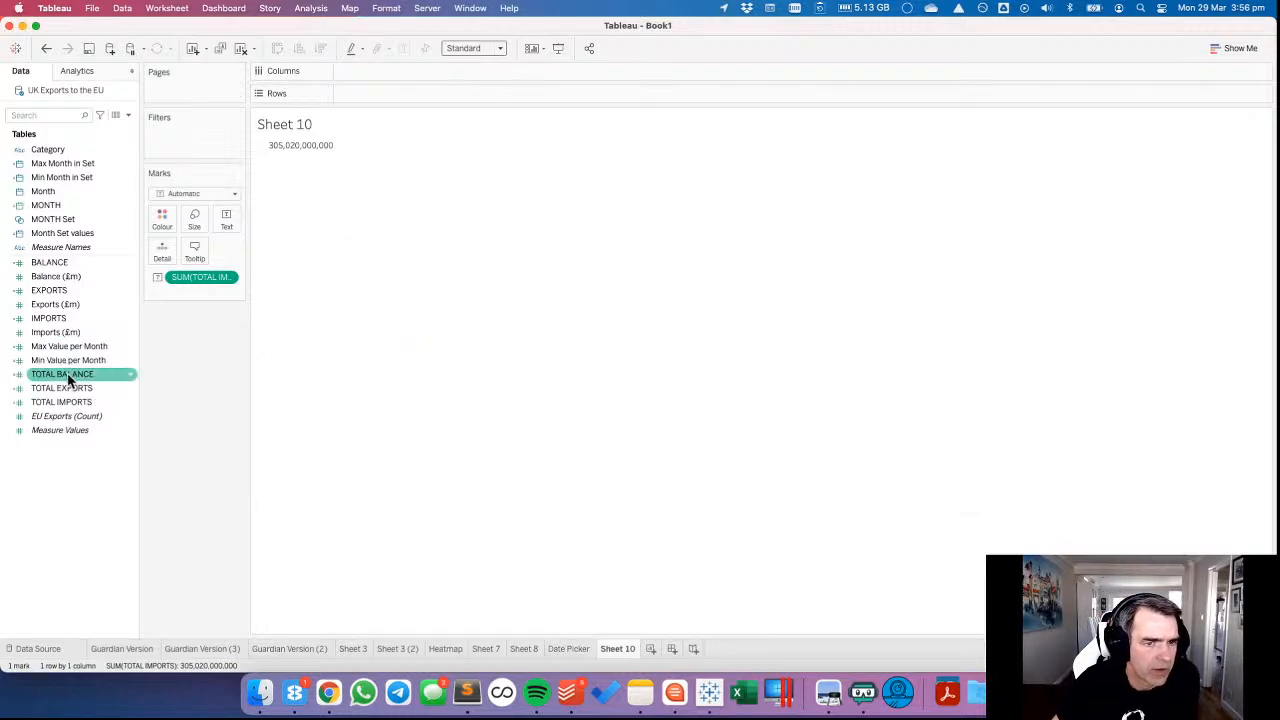
Add TOTAL BALANCE and TOTAL EXPORTS to the sheet and arrange the measures as columns in the order exports, imports, balance.
{"action": "left_click_drag", "start_coordinate": [68, 380], "coordinate": [298, 143]}
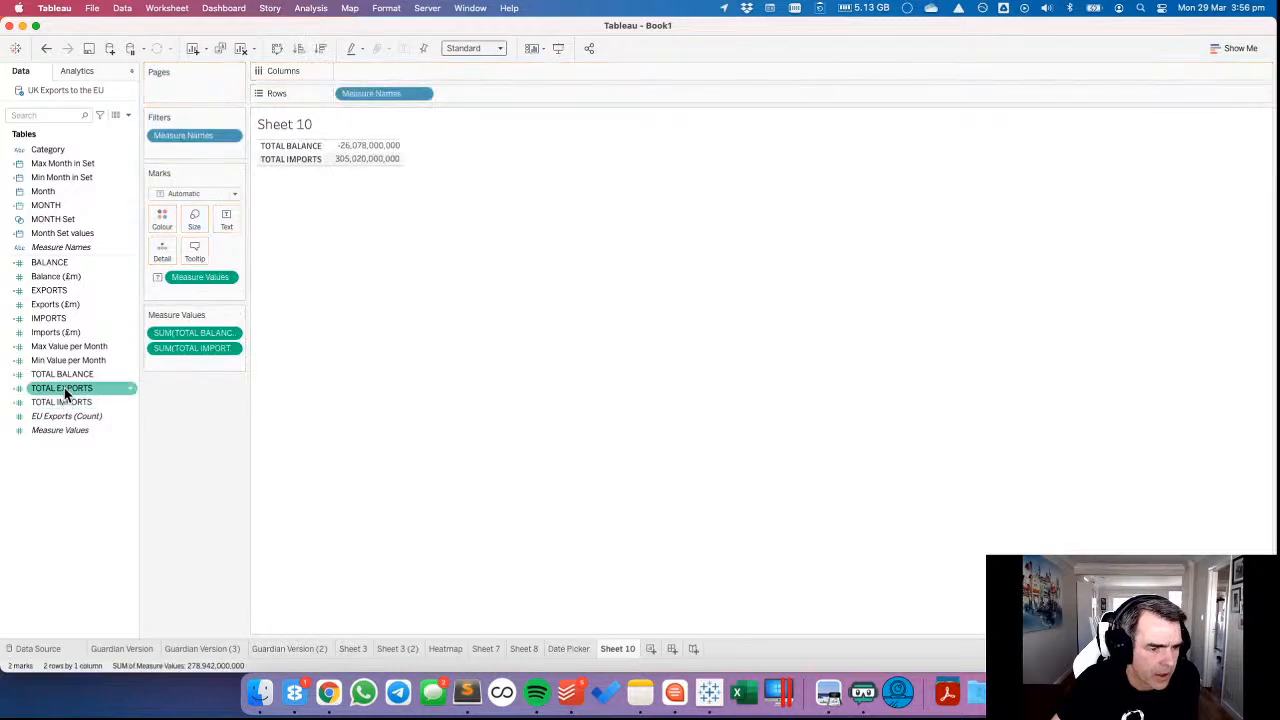
{"action": "left_click_drag", "start_coordinate": [64, 387], "coordinate": [198, 364]}
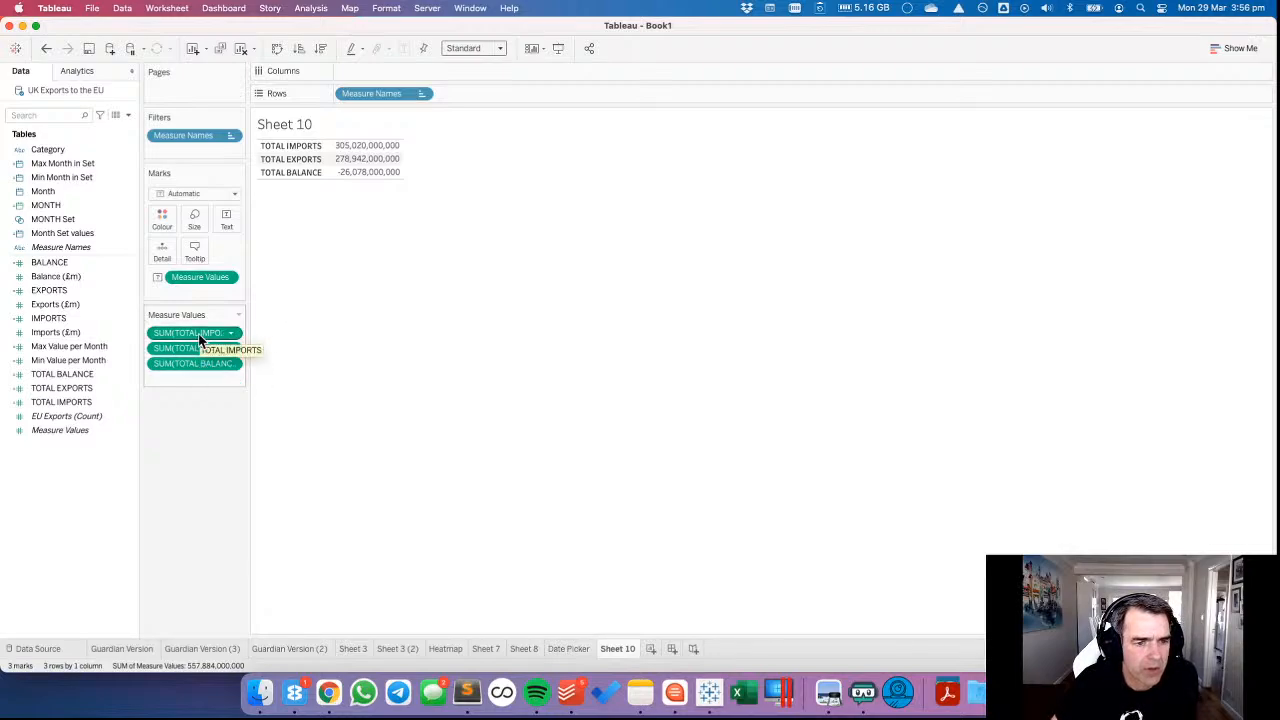
{"action": "left_click_drag", "start_coordinate": [200, 333], "coordinate": [198, 355]}
{"action": "left_click_drag", "start_coordinate": [369, 93], "coordinate": [385, 71]}
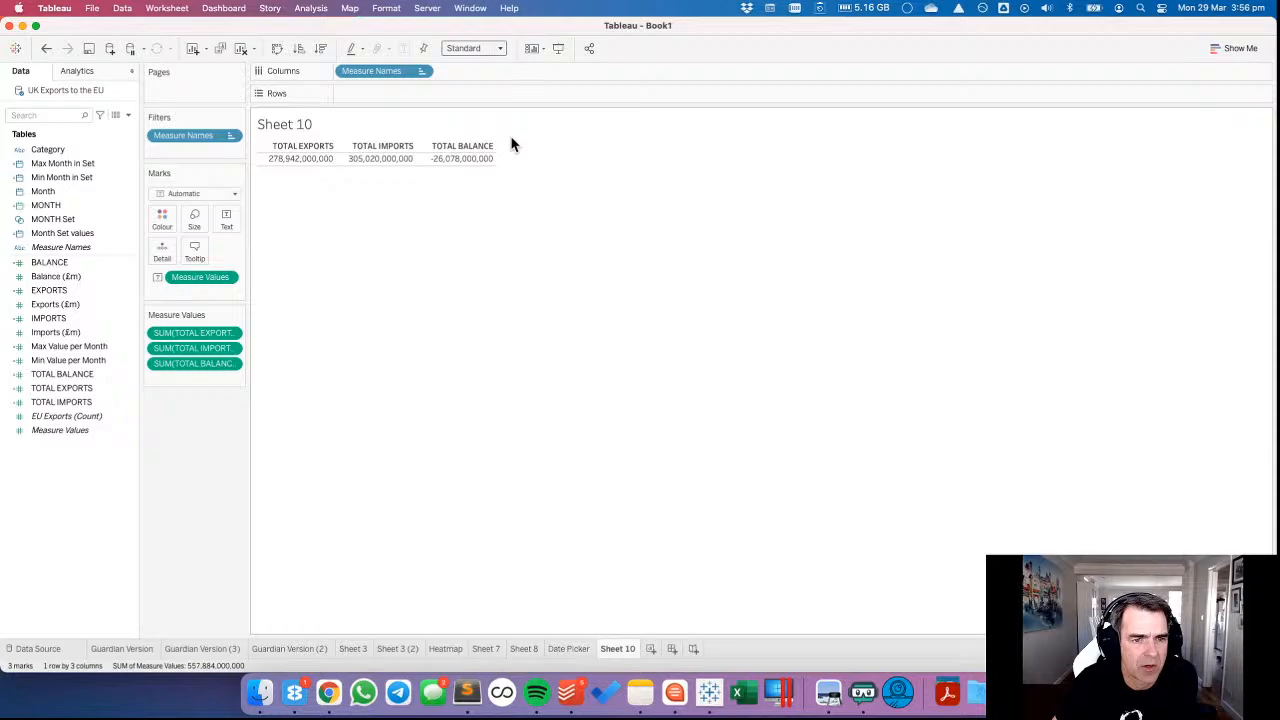
{"action": "left_click", "coordinate": [226, 222]}
{"action": "left_click", "coordinate": [345, 249]}
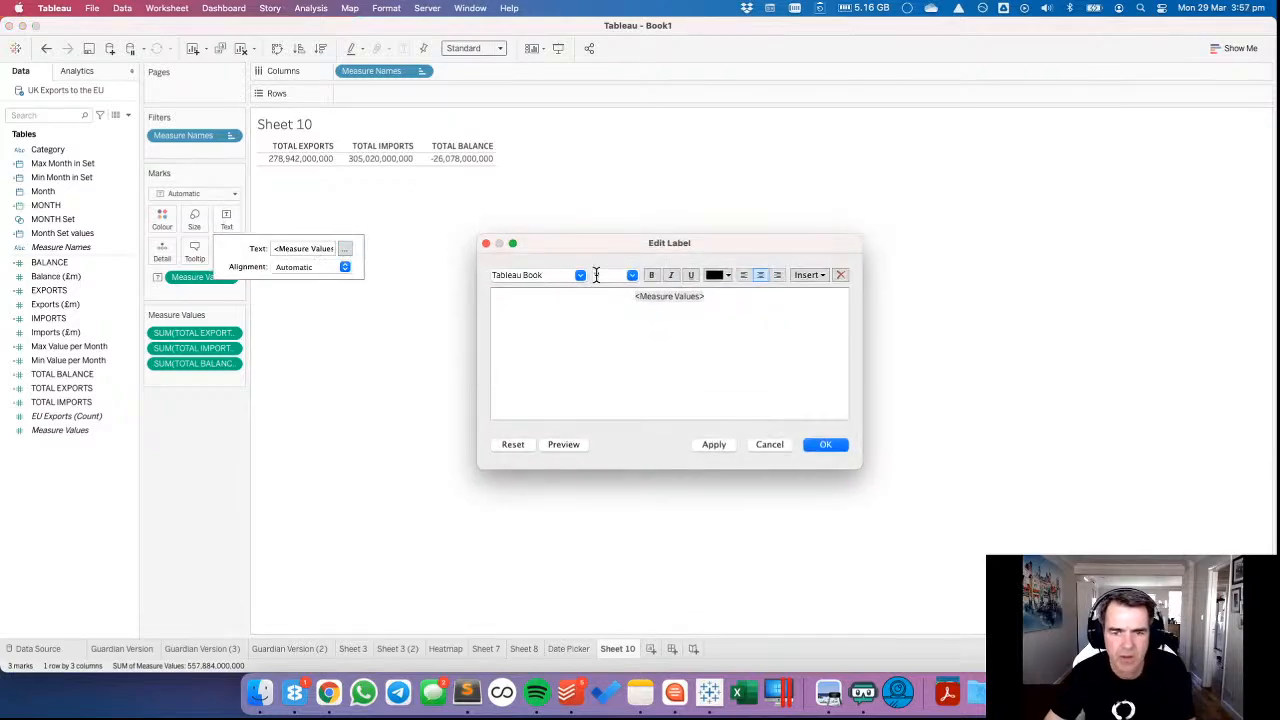
{"action": "left_click", "coordinate": [807, 275]}
{"action": "left_click", "coordinate": [773, 248]}
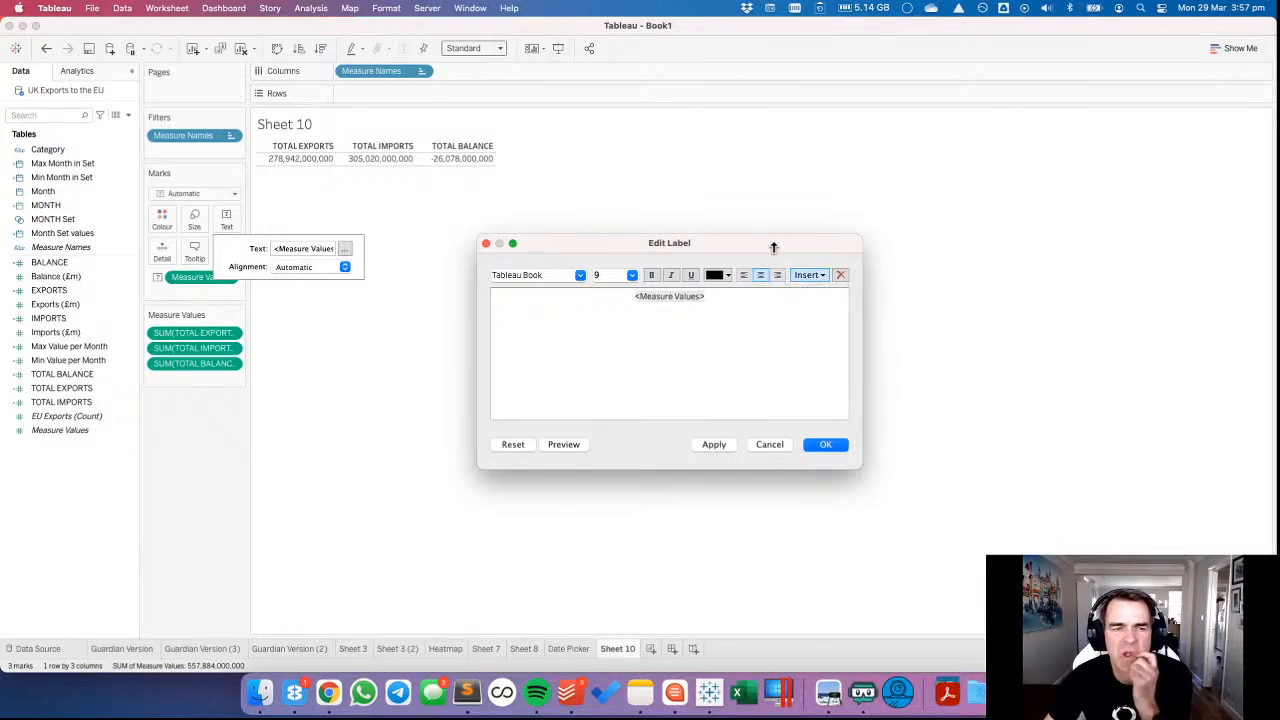
{"action": "left_click", "coordinate": [828, 444]}
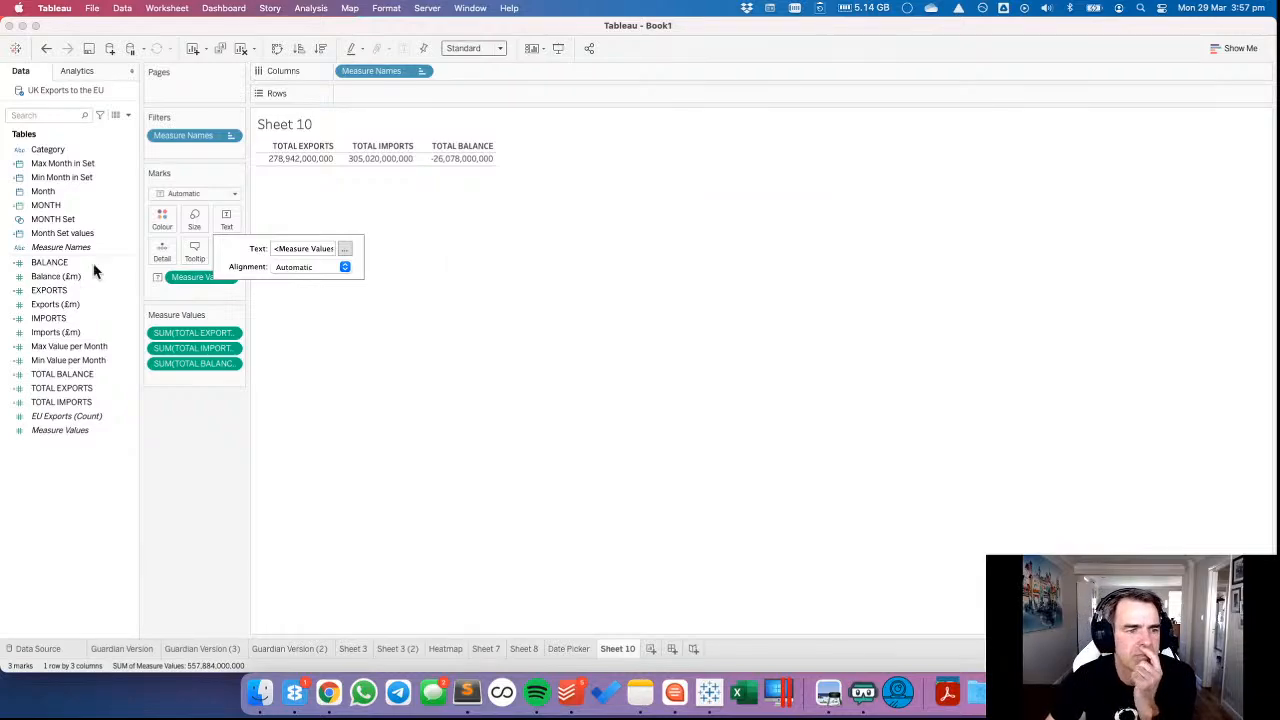
{"action": "left_click", "coordinate": [206, 457]}
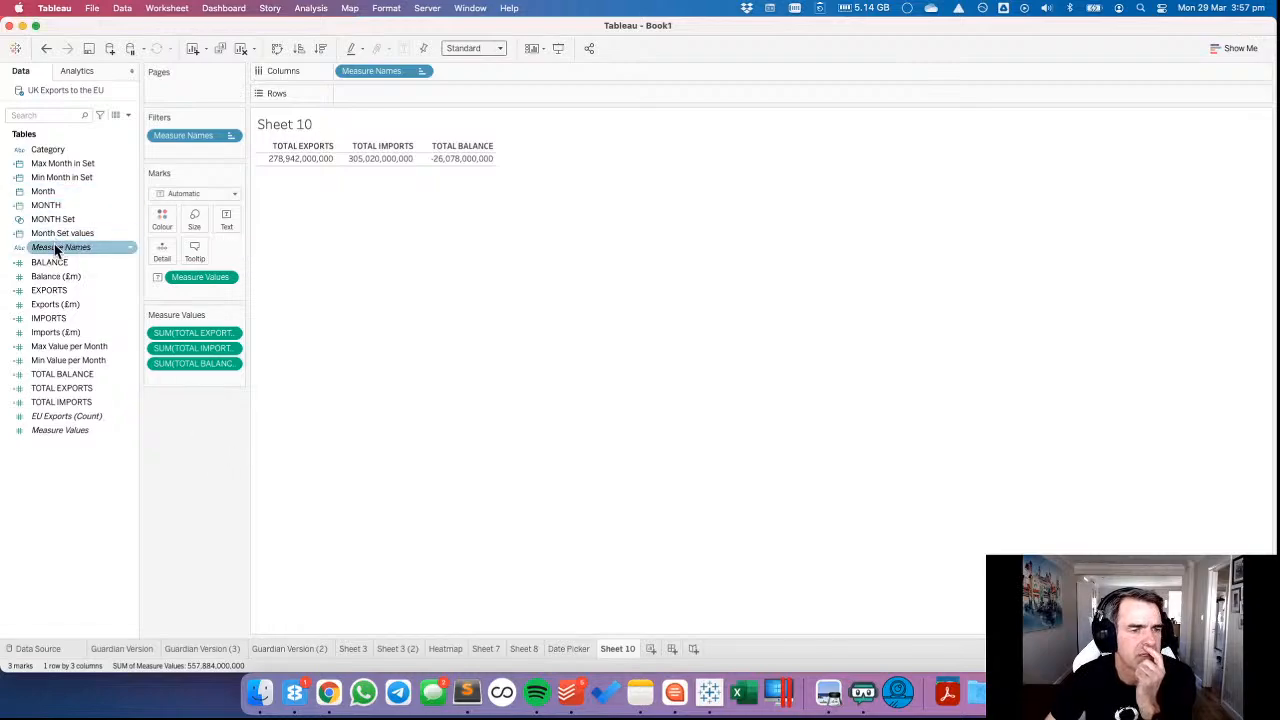
Add Measure Names to the text label beneath the values and set Measure Values to font size 22.
{"action": "left_click_drag", "start_coordinate": [57, 247], "coordinate": [228, 218]}
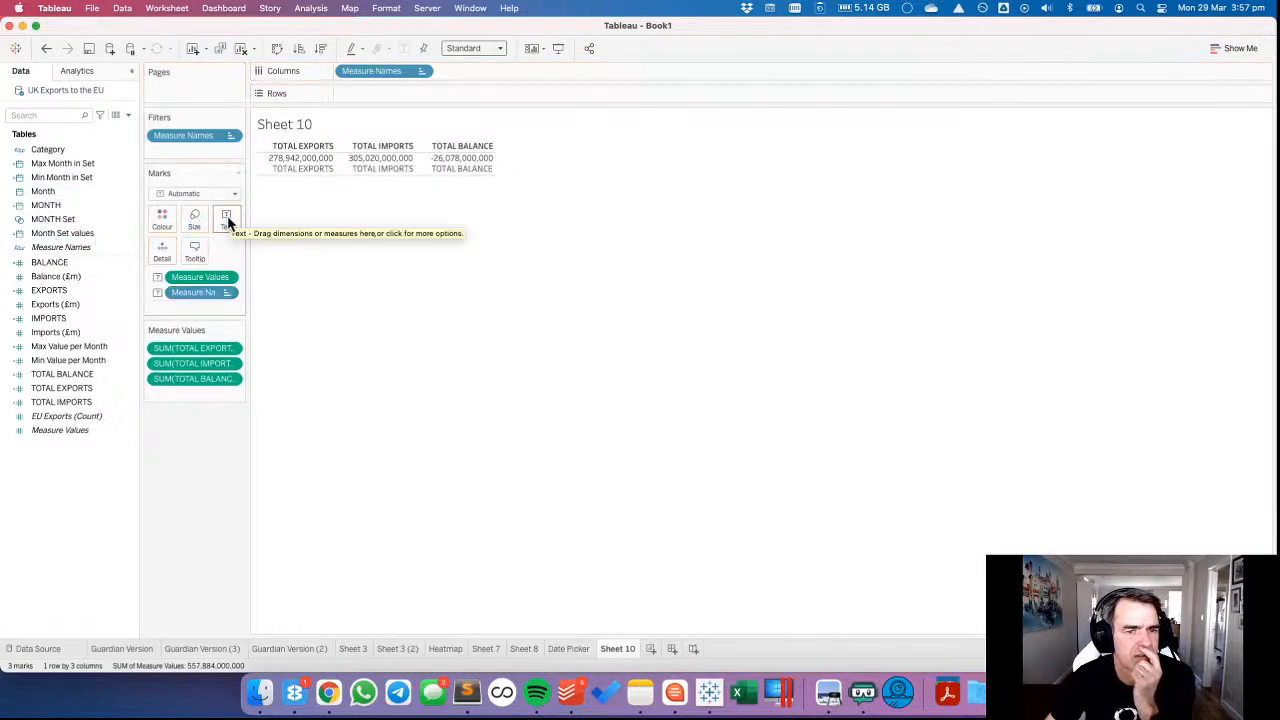
{"action": "left_click", "coordinate": [228, 222]}
{"action": "left_click", "coordinate": [344, 248]}
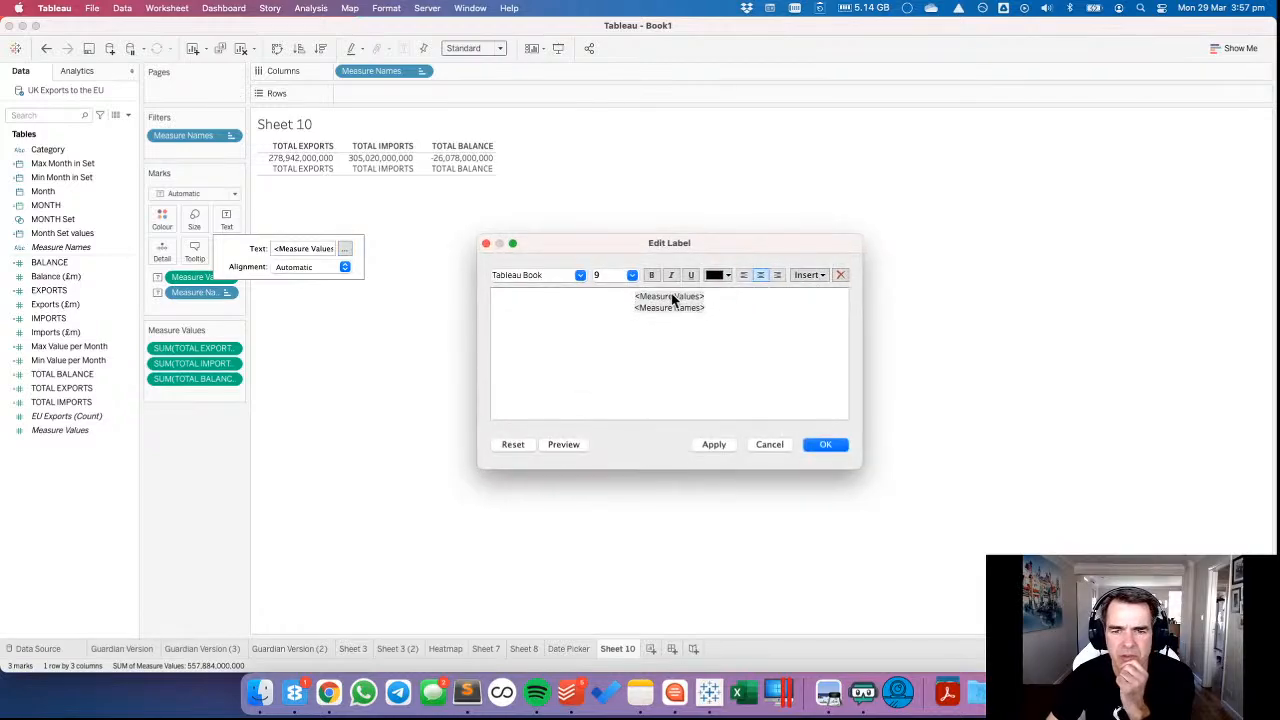
{"action": "left_click_drag", "start_coordinate": [641, 309], "coordinate": [636, 297]}
{"action": "left_click", "coordinate": [632, 275]}
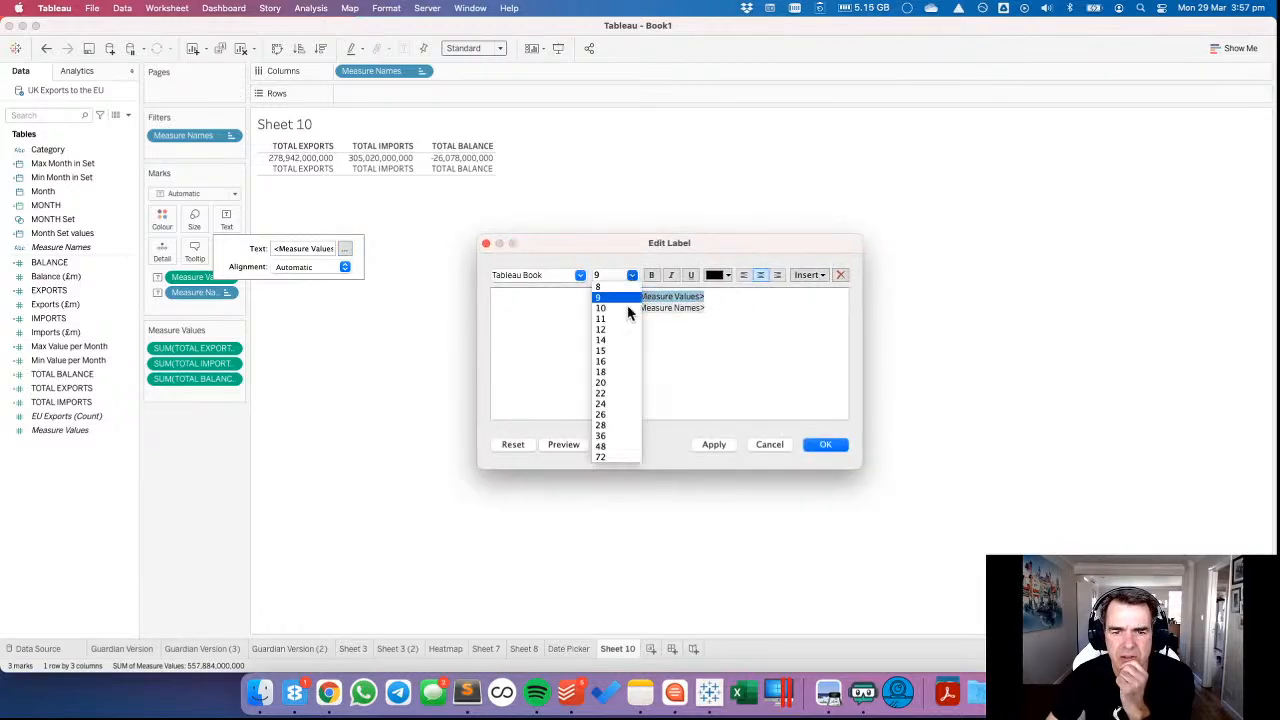
{"action": "left_click", "coordinate": [613, 383]}
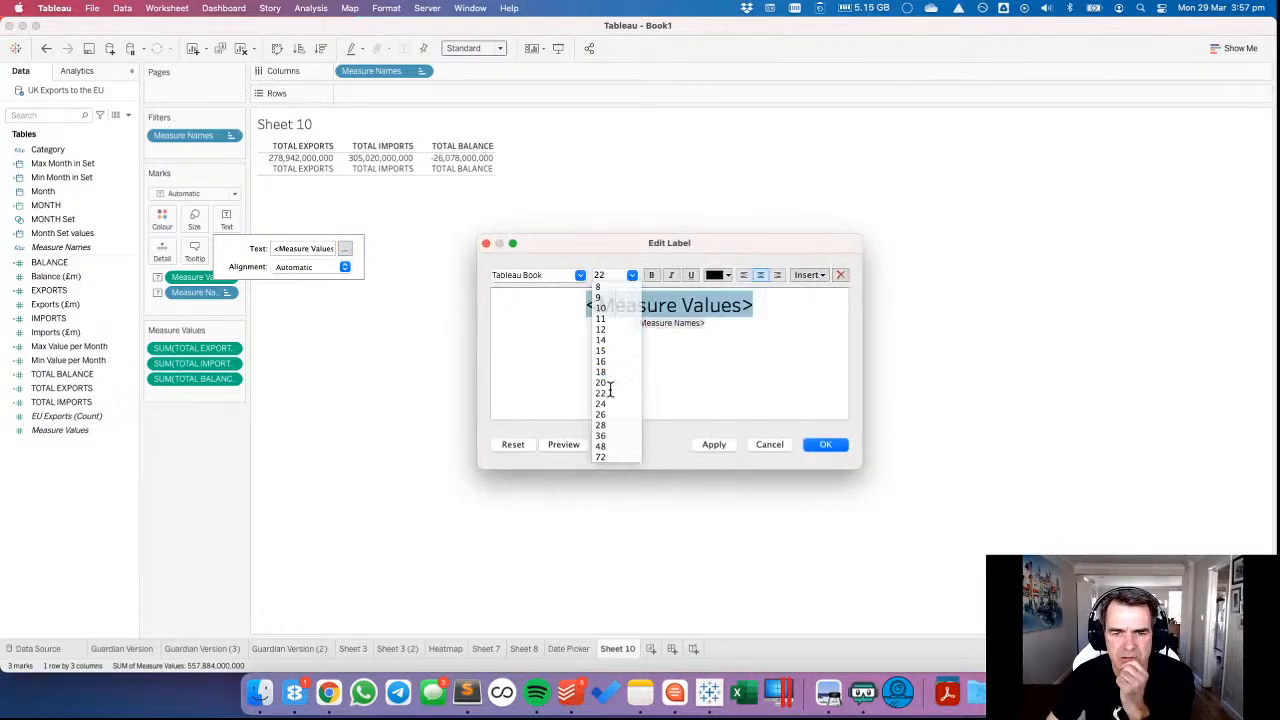
{"action": "triple_click", "coordinate": [658, 323]}
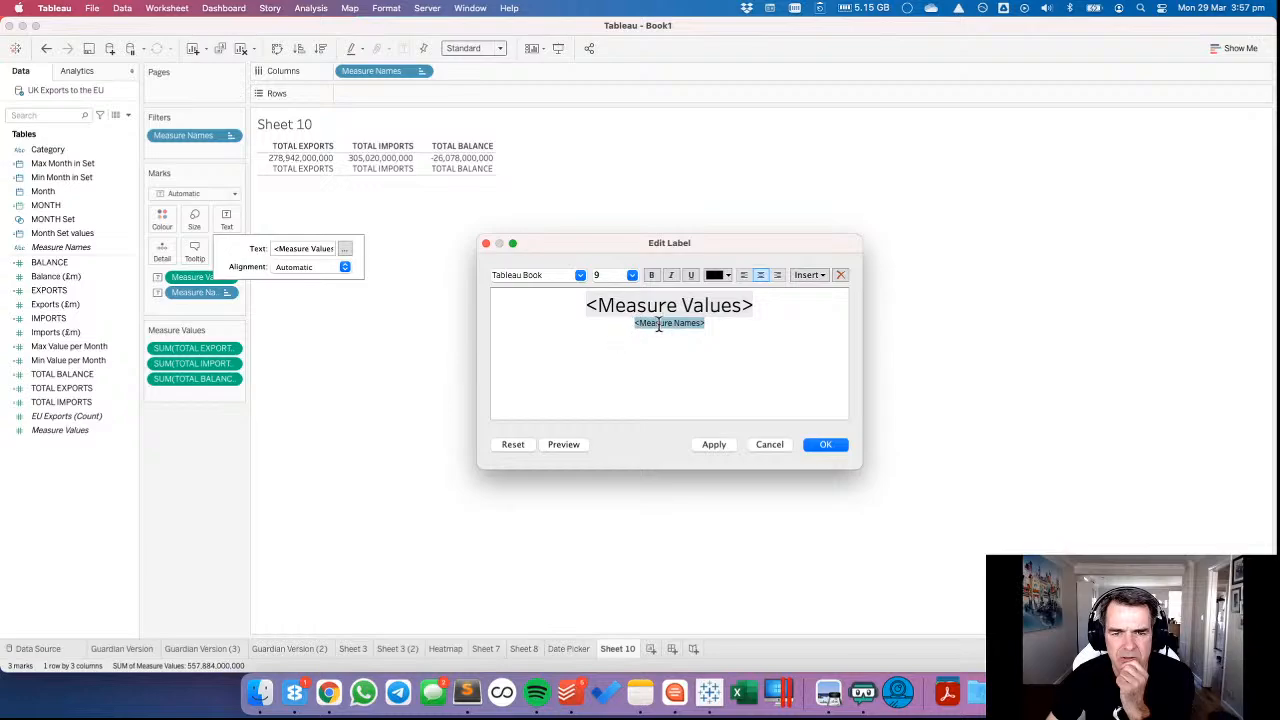
{"action": "left_click", "coordinate": [825, 446]}
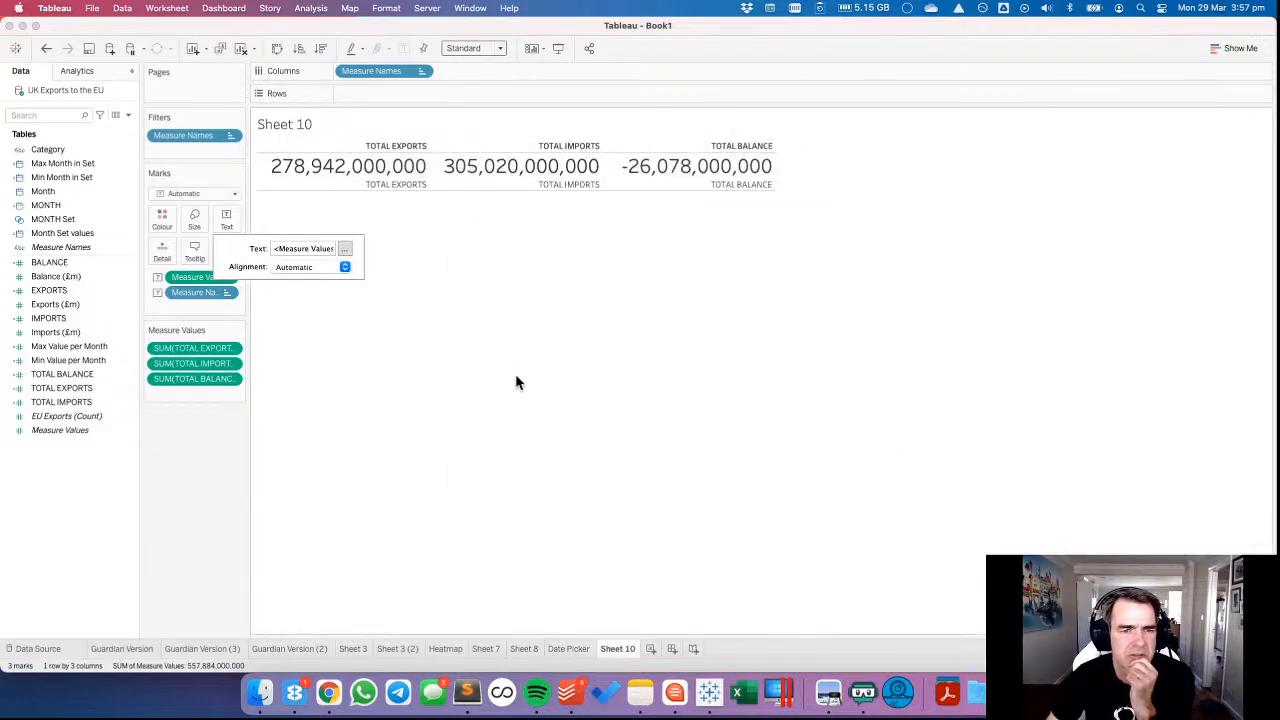
{"action": "left_click", "coordinate": [447, 381]}
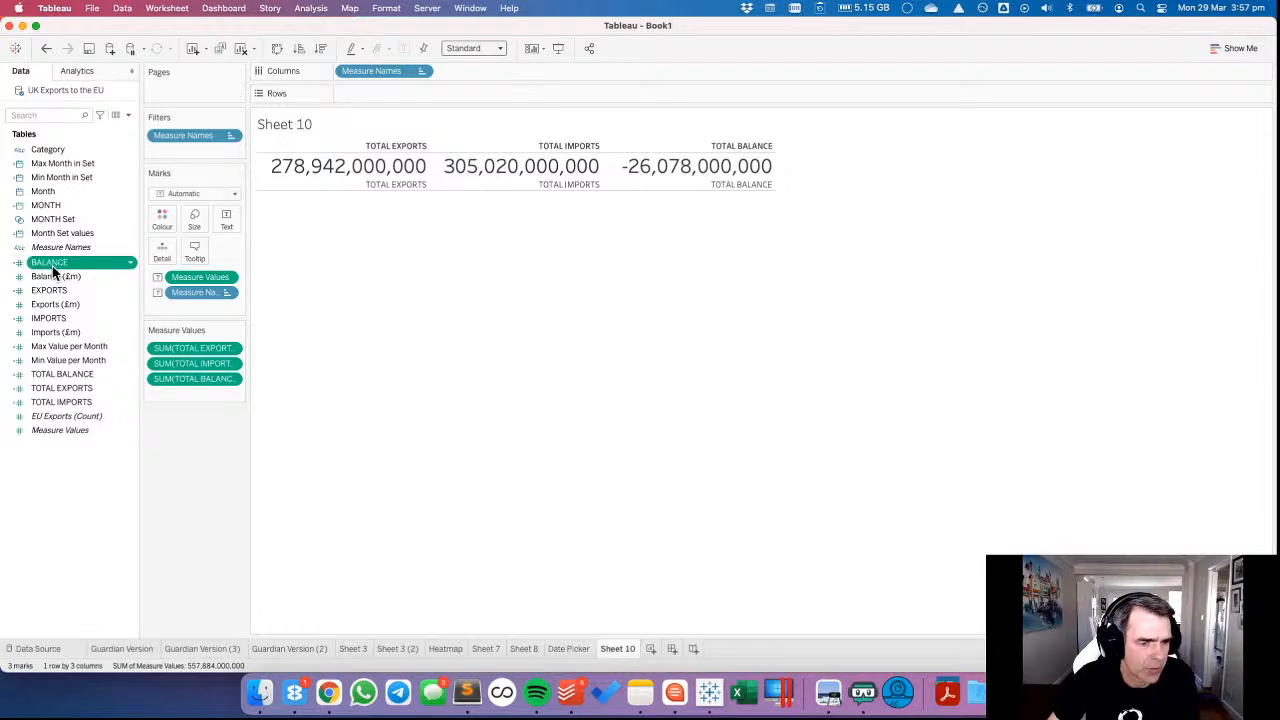
Set the default number format of the three TOTAL fields to Number (Custom) with 1 decimal place, Billions (B) units and a £ prefix.
{"action": "left_click", "coordinate": [80, 374]}
{"action": "left_click", "coordinate": [77, 402], "text": "shift"}
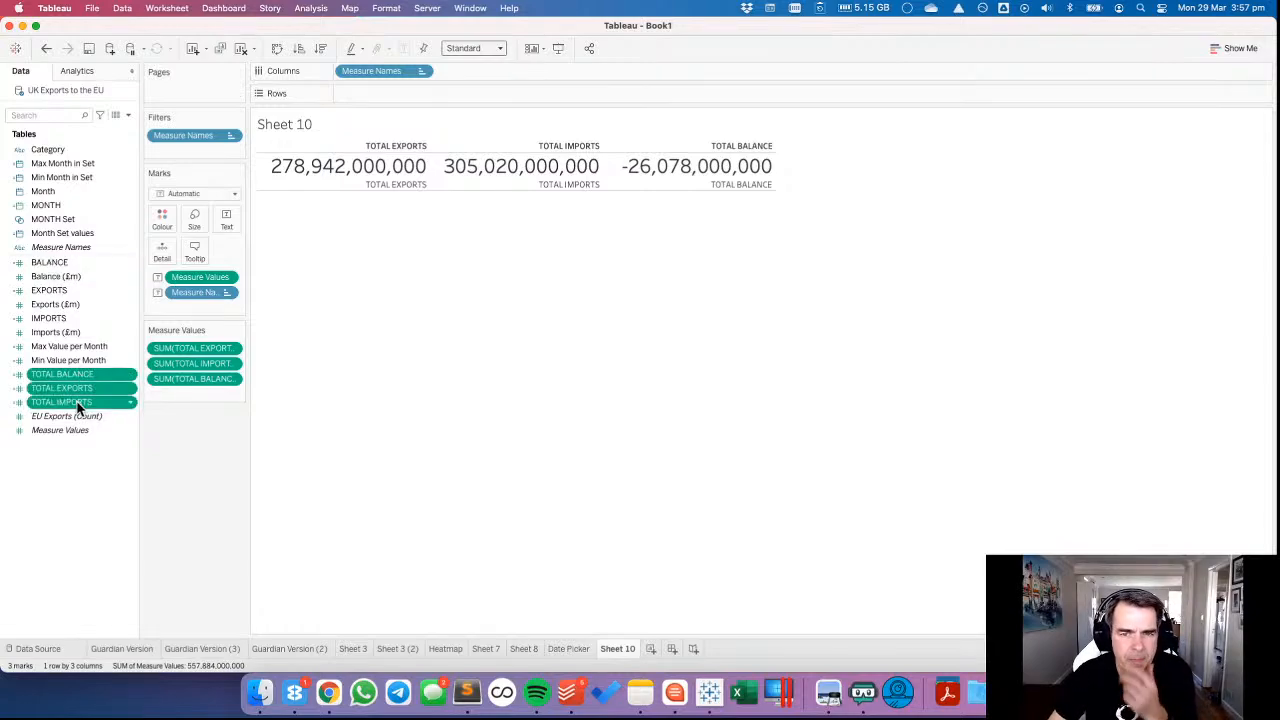
{"action": "right_click", "coordinate": [79, 407]}
{"action": "mouse_move", "coordinate": [157, 554]}
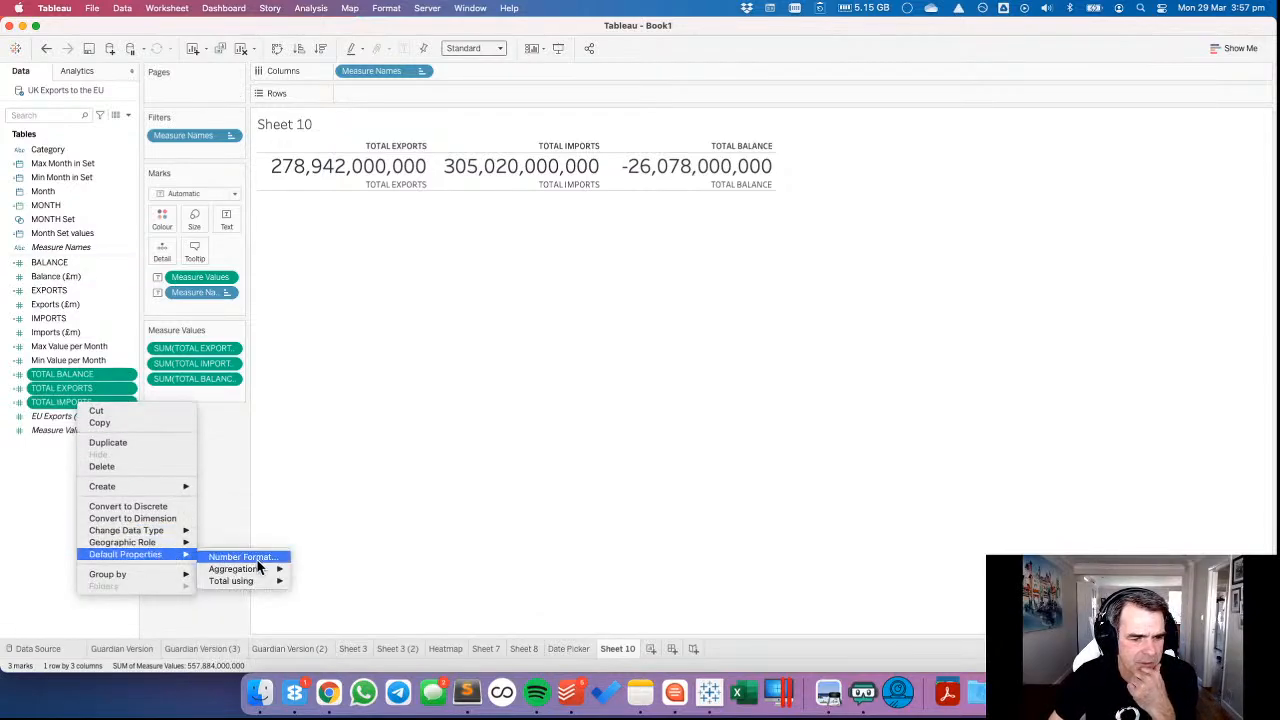
{"action": "left_click", "coordinate": [259, 556]}
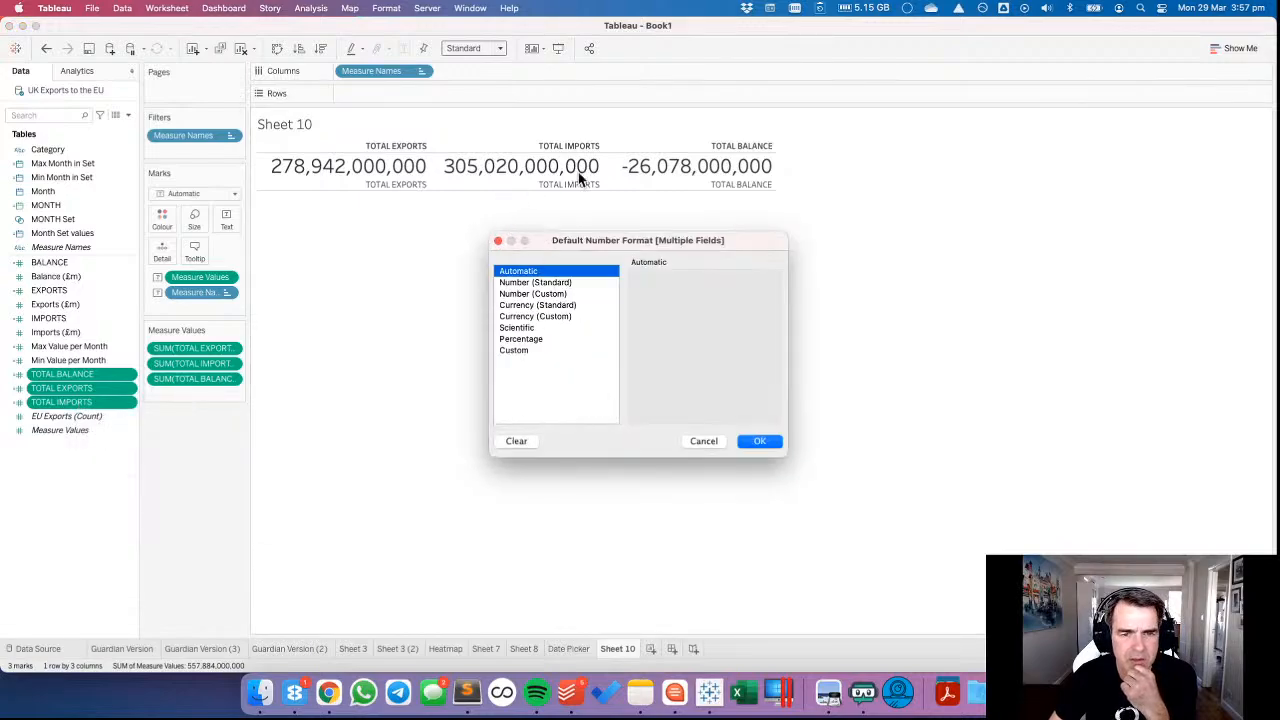
{"action": "left_click", "coordinate": [537, 294]}
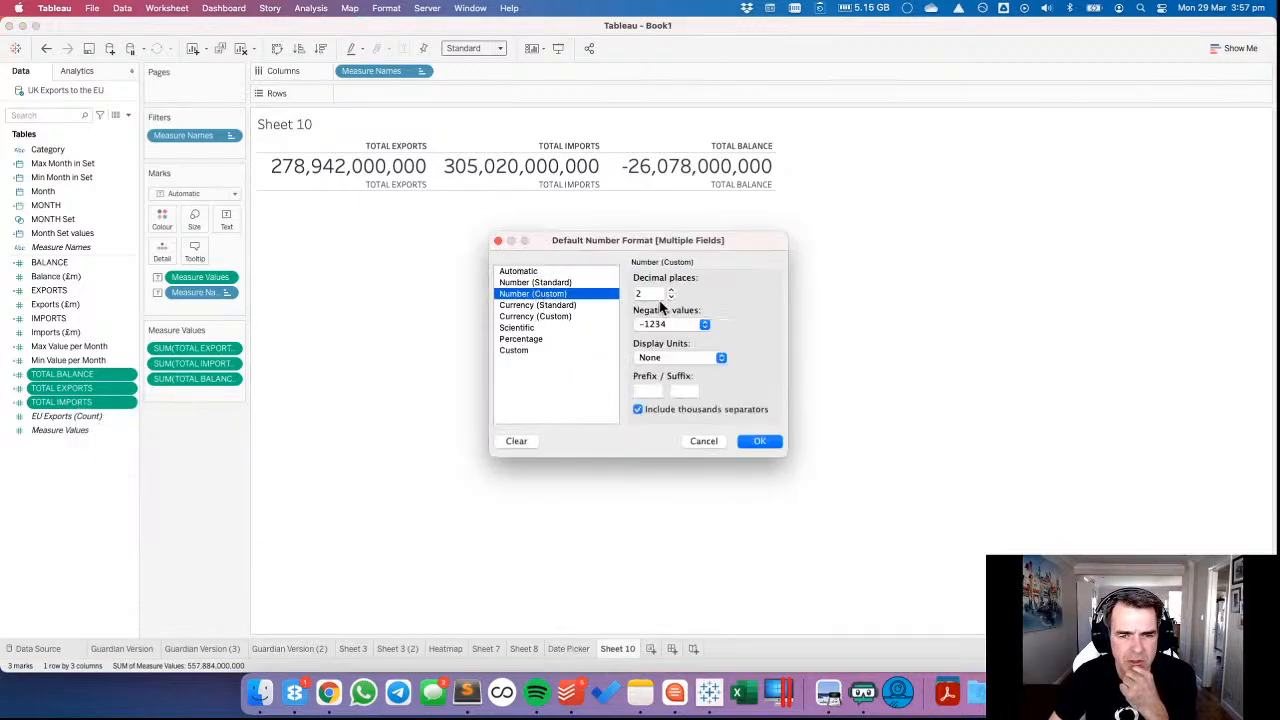
{"action": "left_click", "coordinate": [671, 297]}
{"action": "left_click", "coordinate": [662, 358]}
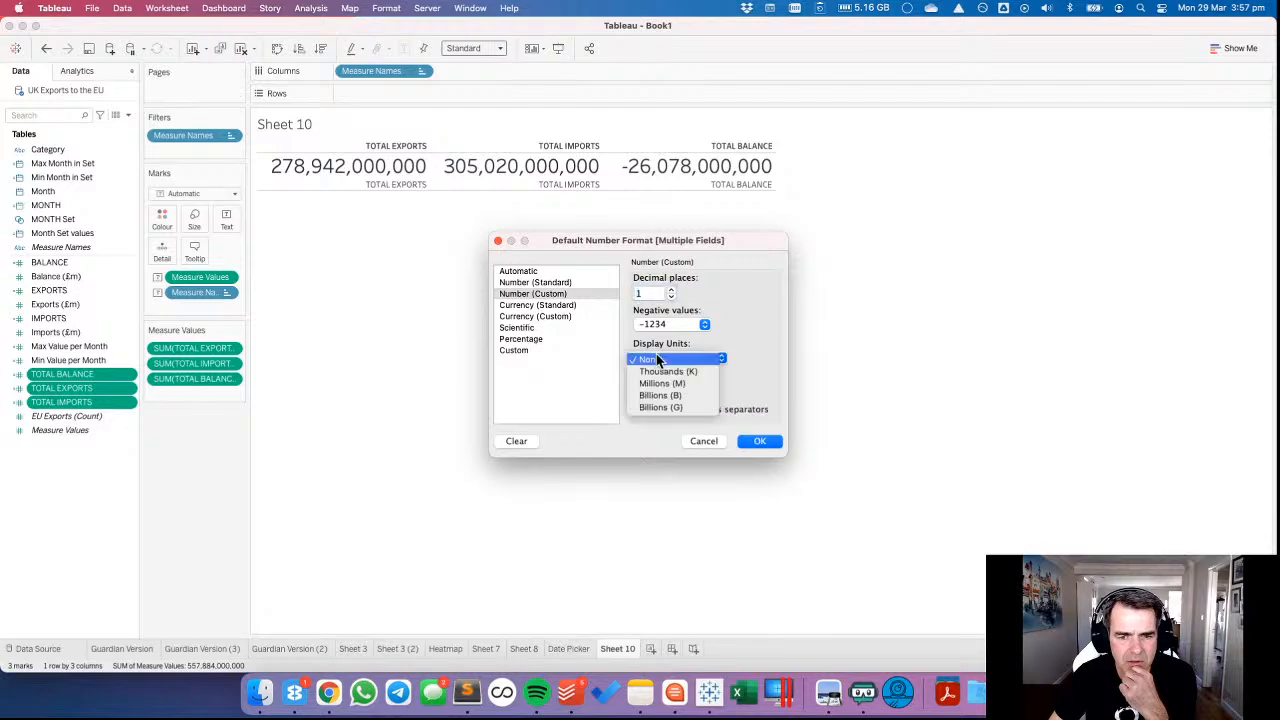
{"action": "left_click", "coordinate": [648, 392]}
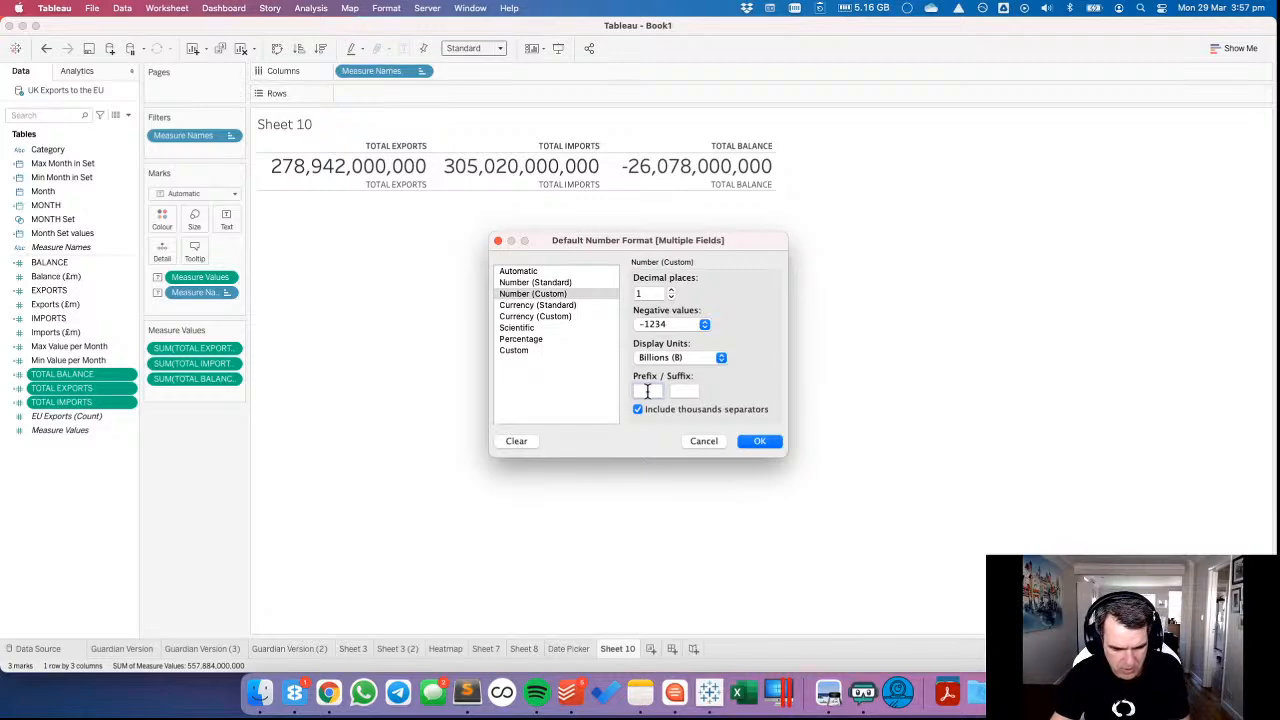
{"action": "left_click", "coordinate": [757, 441]}
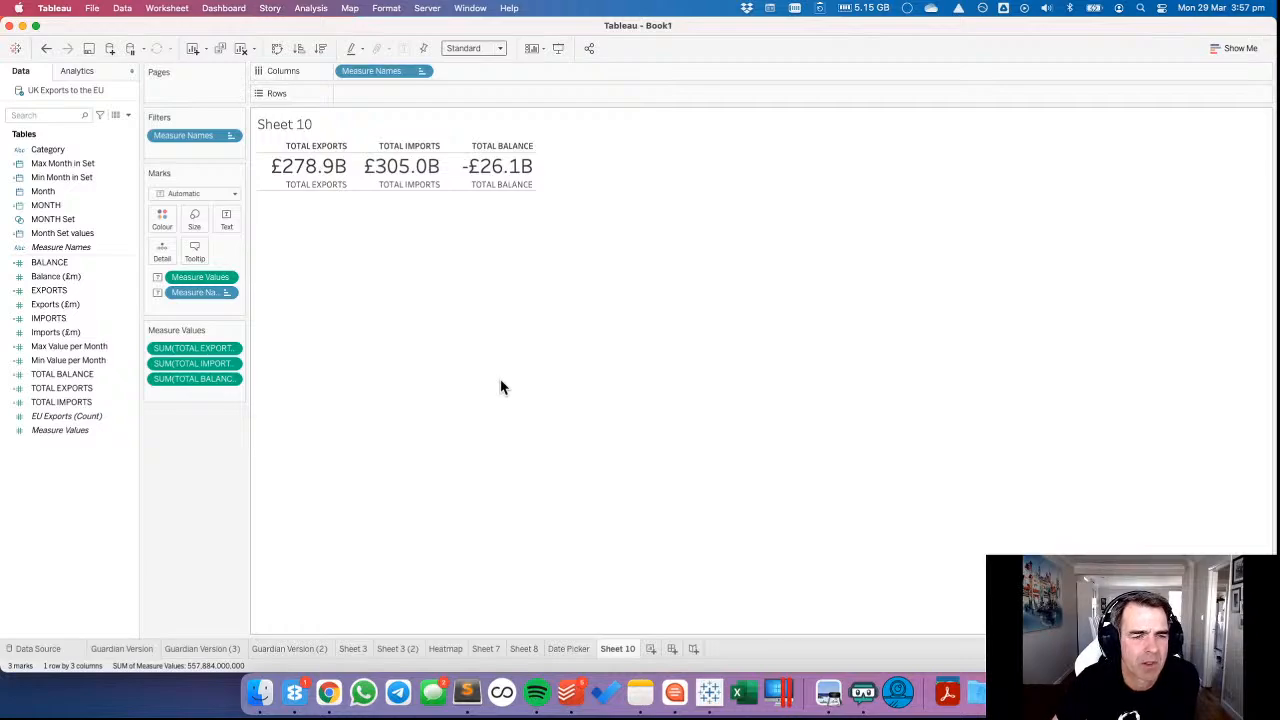
Centre the text labels and hide the Measure Names column header.
{"action": "left_click", "coordinate": [226, 220]}
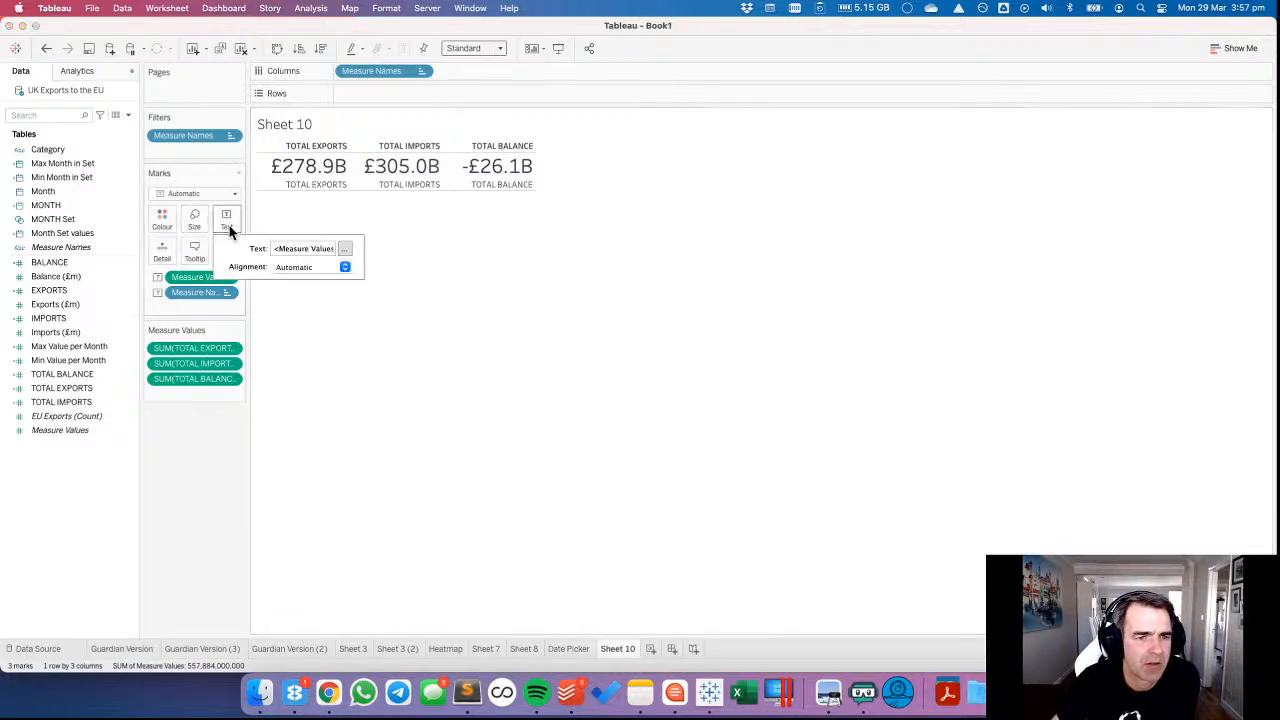
{"action": "left_click", "coordinate": [300, 266]}
{"action": "left_click", "coordinate": [308, 328]}
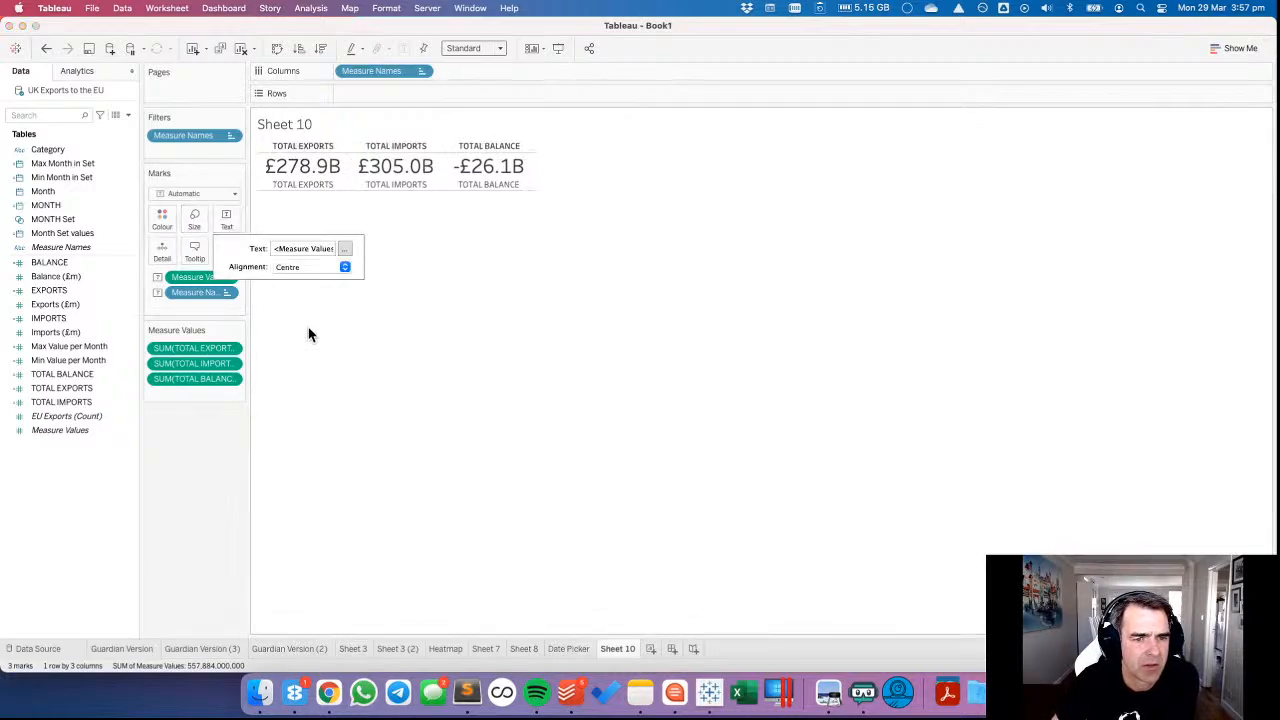
{"action": "left_click", "coordinate": [421, 70]}
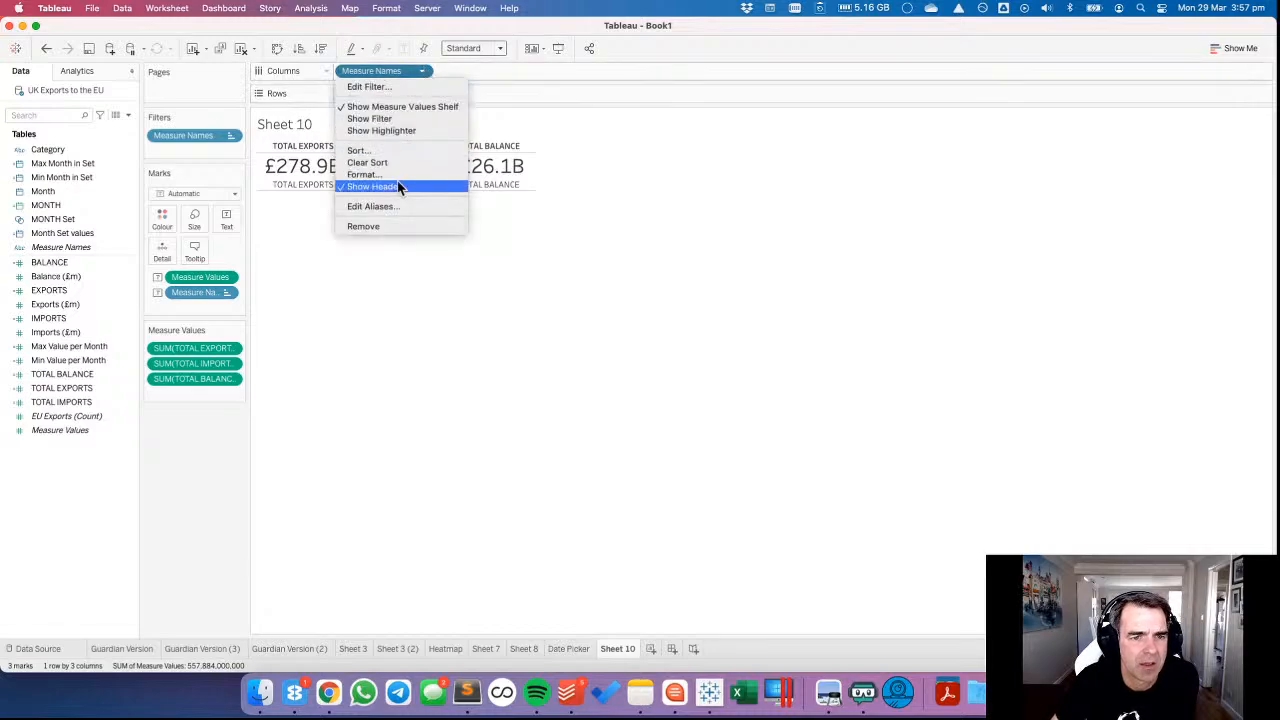
{"action": "left_click", "coordinate": [398, 187]}
Turn off tooltips for the totals sheet.
{"action": "left_click", "coordinate": [196, 249]}
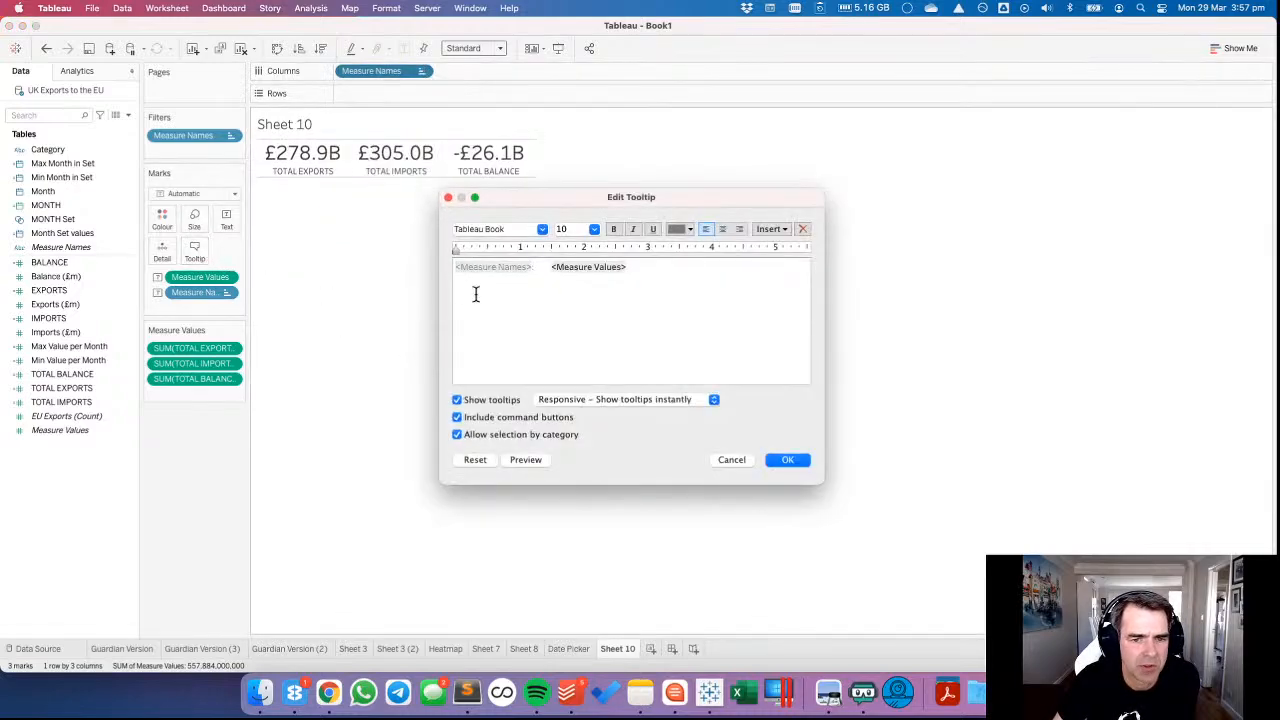
{"action": "left_click", "coordinate": [457, 400]}
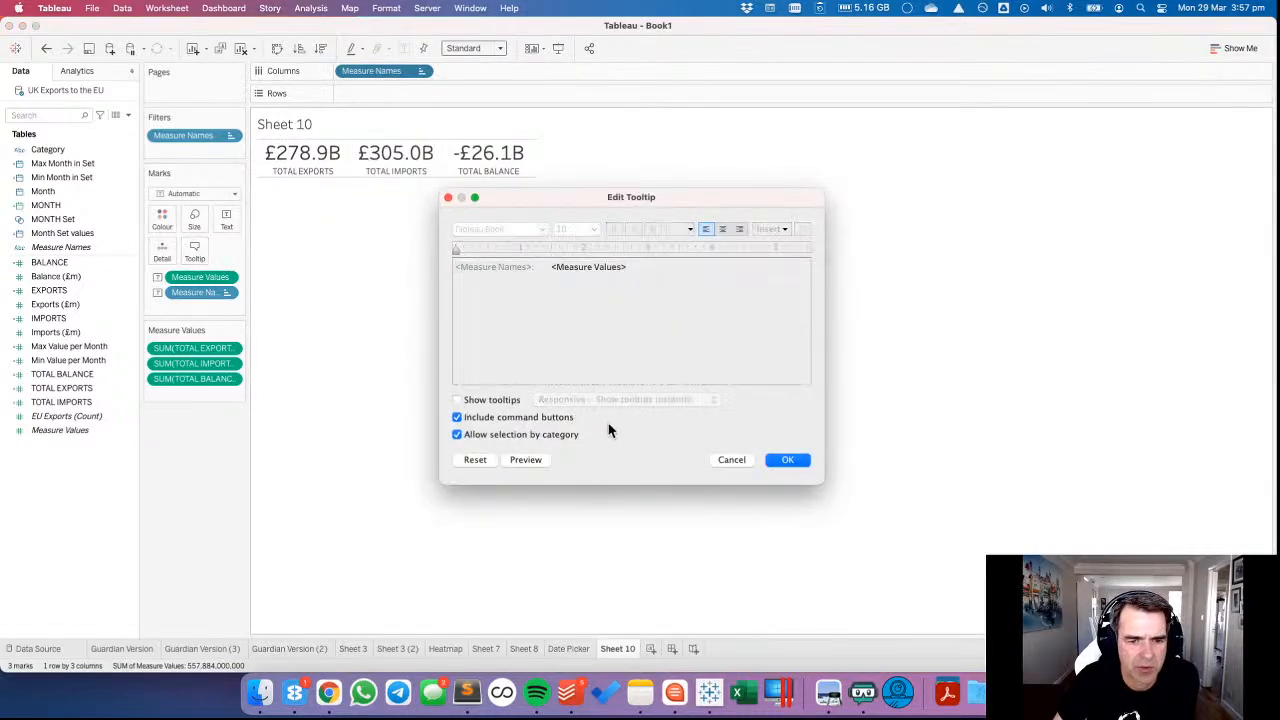
{"action": "left_click", "coordinate": [790, 462]}
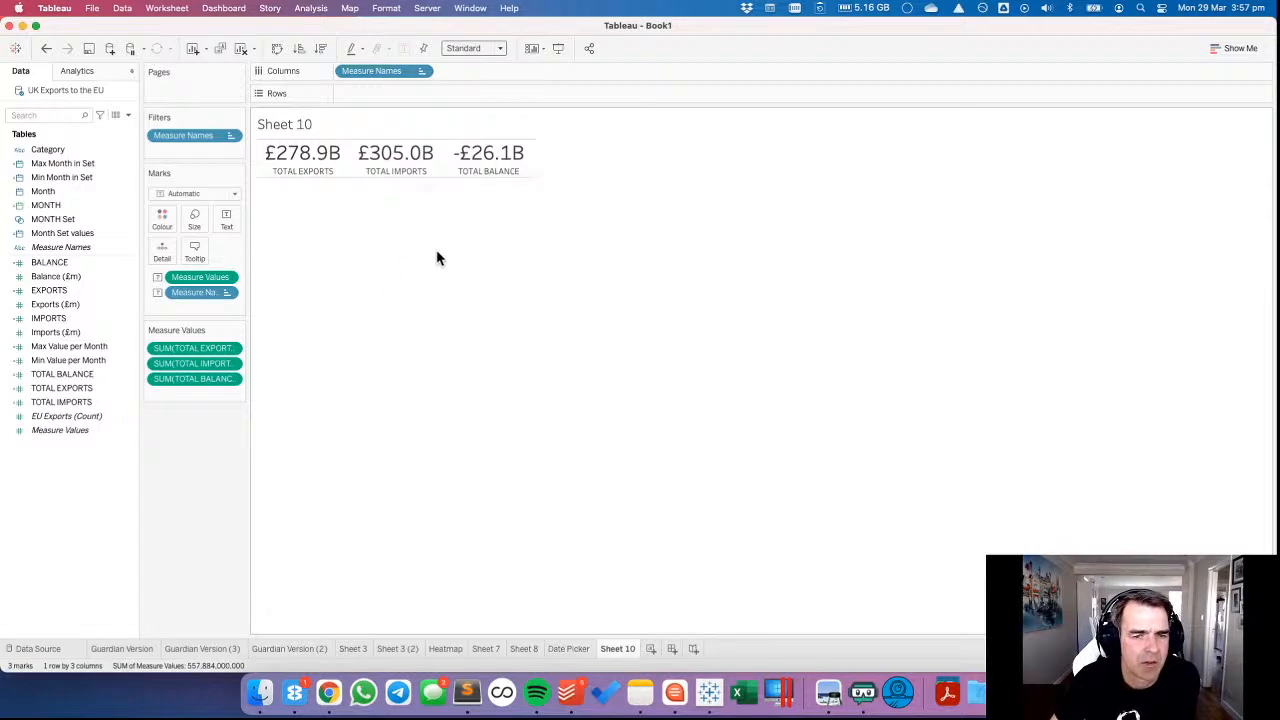
Lay out Sheet 8's measures side by side as columns with exports before imports, and remove the MONTH axis title.
{"action": "left_click", "coordinate": [574, 649]}
{"action": "left_click", "coordinate": [524, 648]}
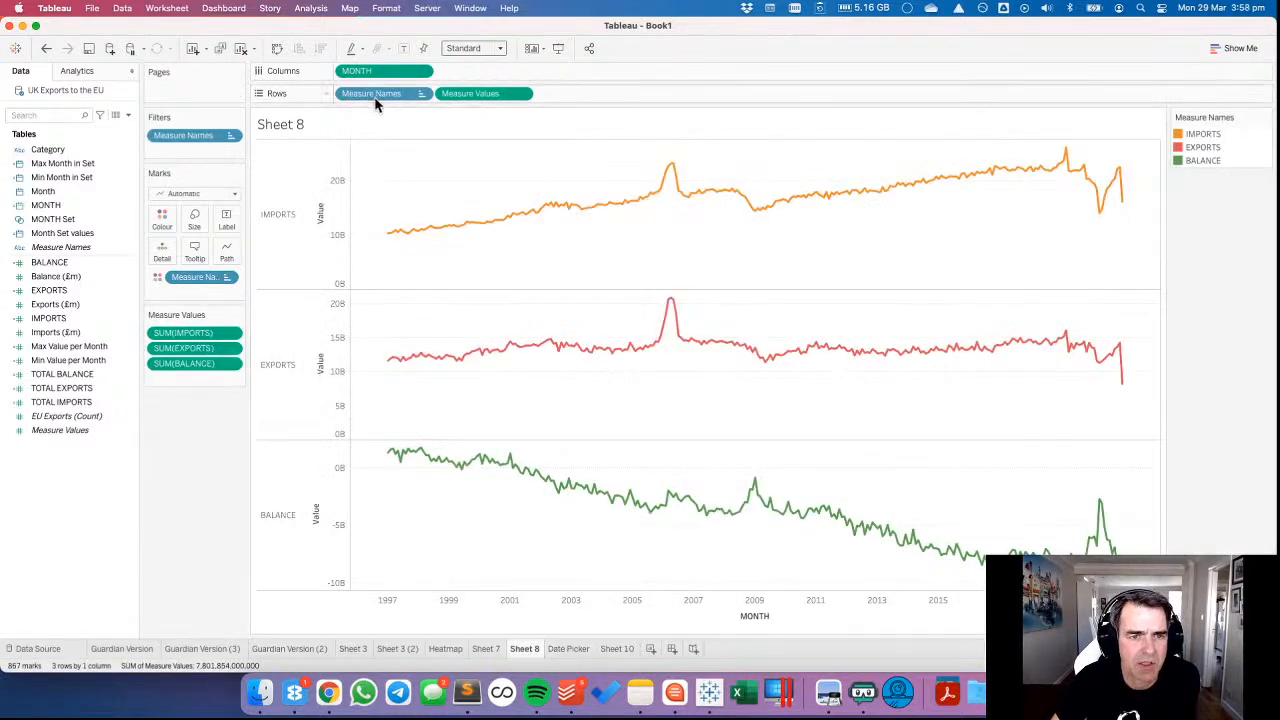
{"action": "left_click_drag", "start_coordinate": [380, 93], "coordinate": [345, 73]}
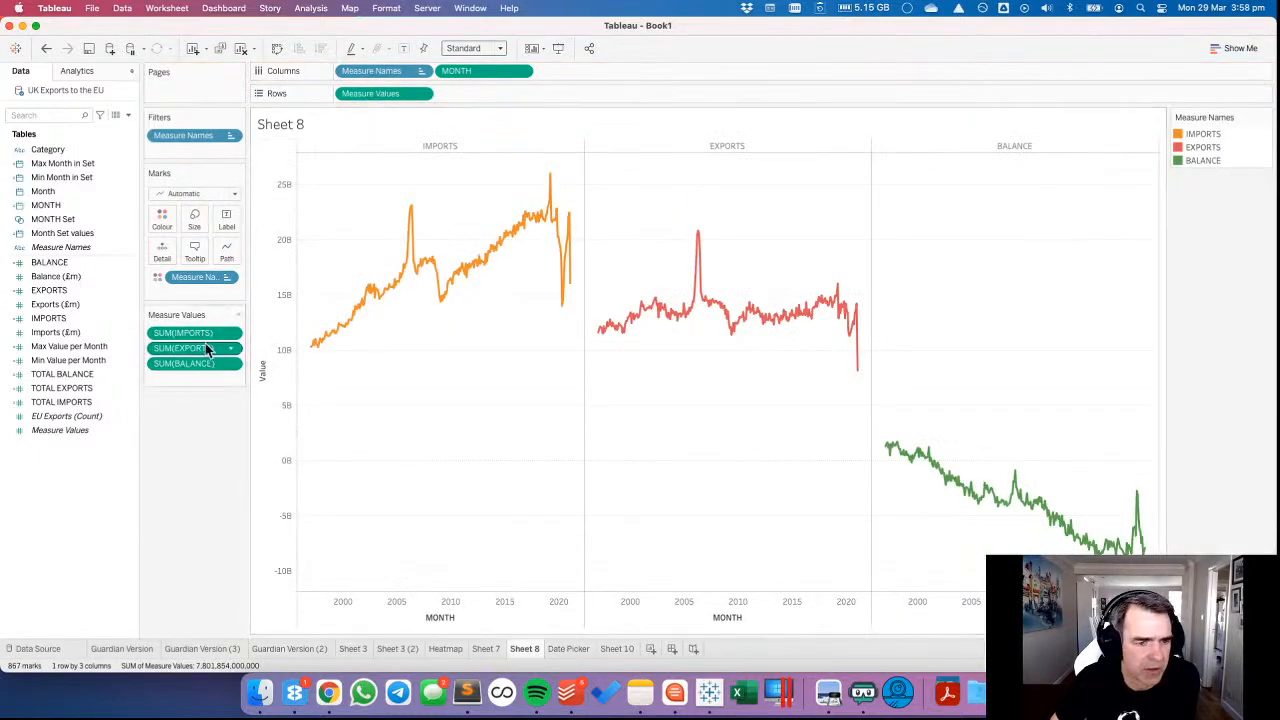
{"action": "left_click_drag", "start_coordinate": [194, 347], "coordinate": [193, 326]}
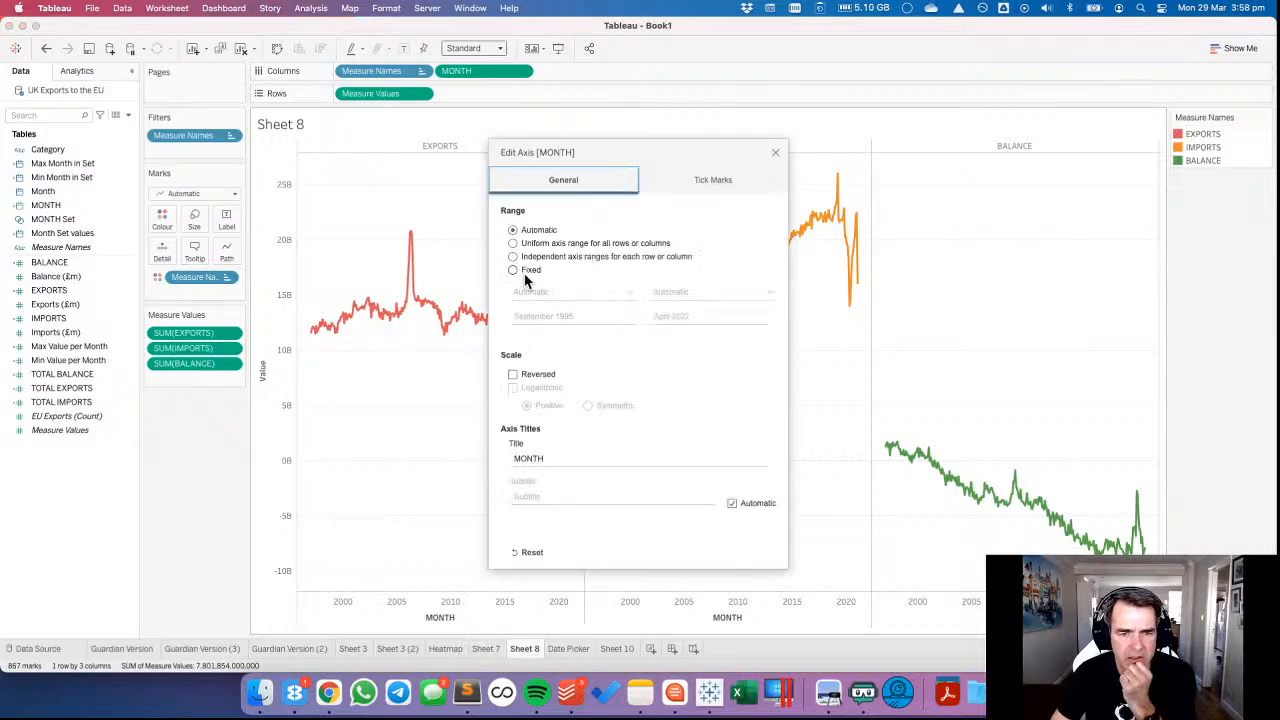
{"action": "double_click", "coordinate": [557, 459]}
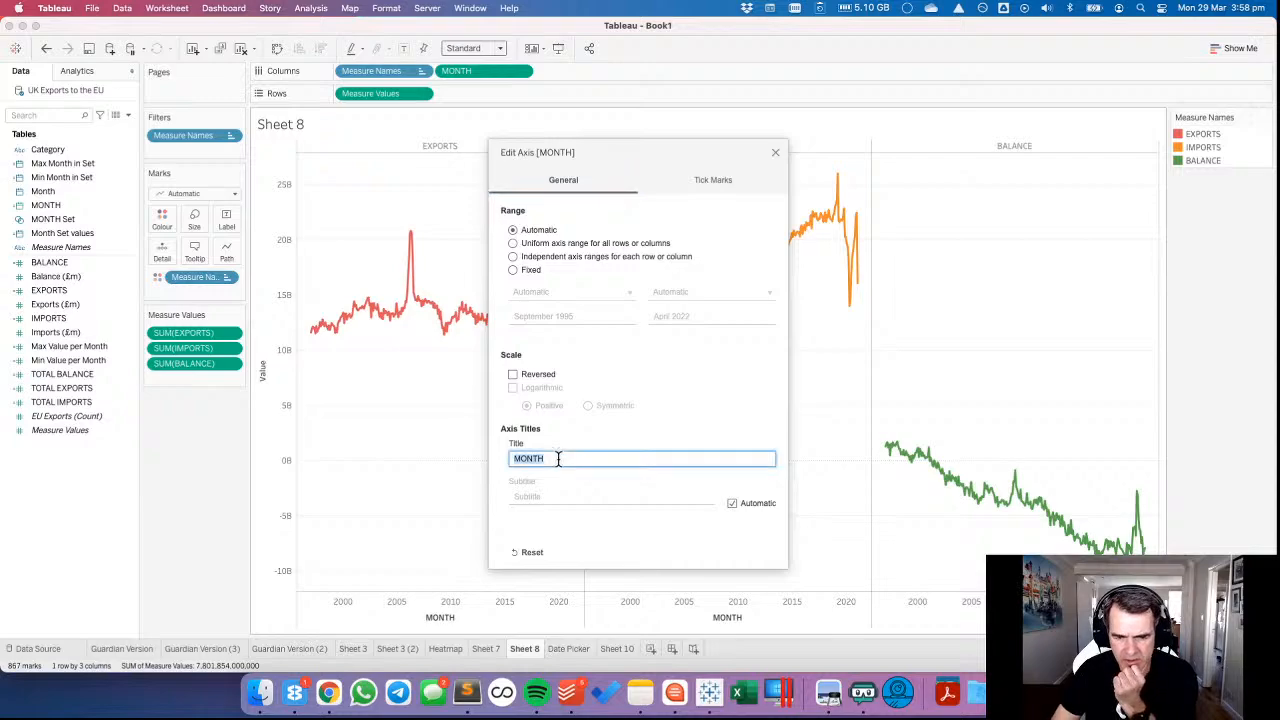
{"action": "left_click", "coordinate": [775, 152]}
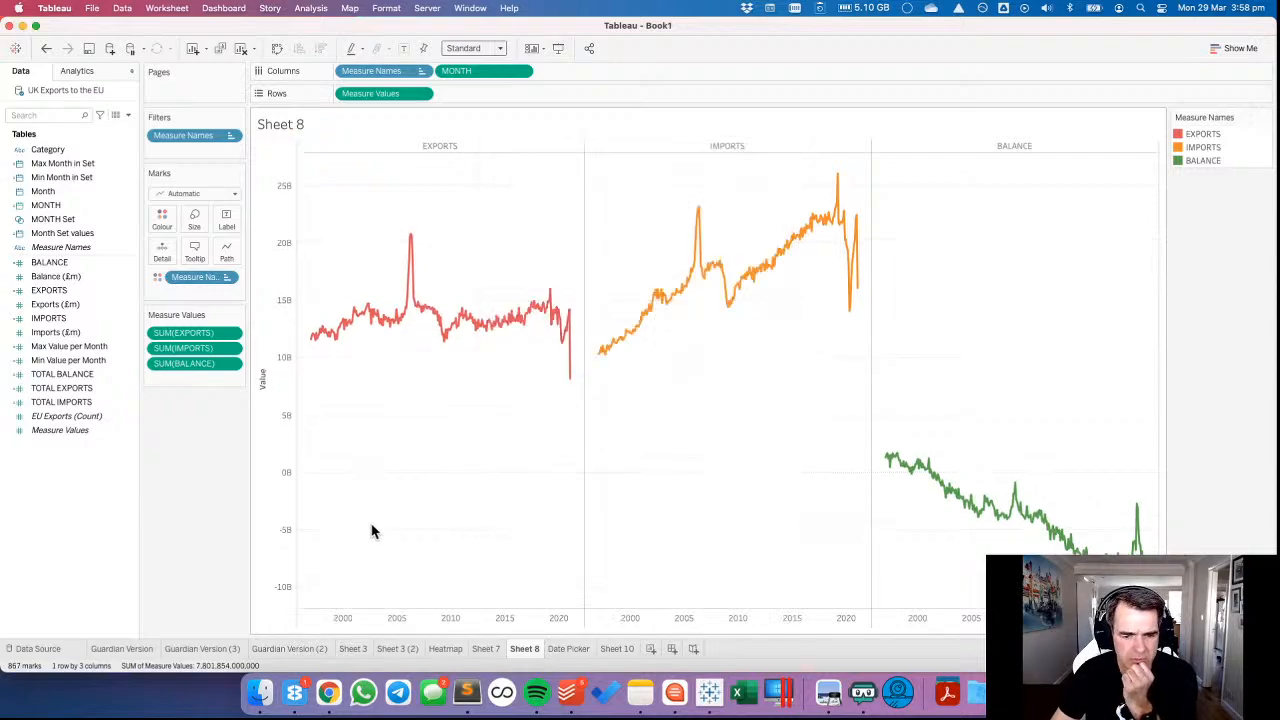
Create a new dashboard and delete its phone layout.
{"action": "left_click", "coordinate": [672, 648]}
{"action": "left_click", "coordinate": [121, 107]}
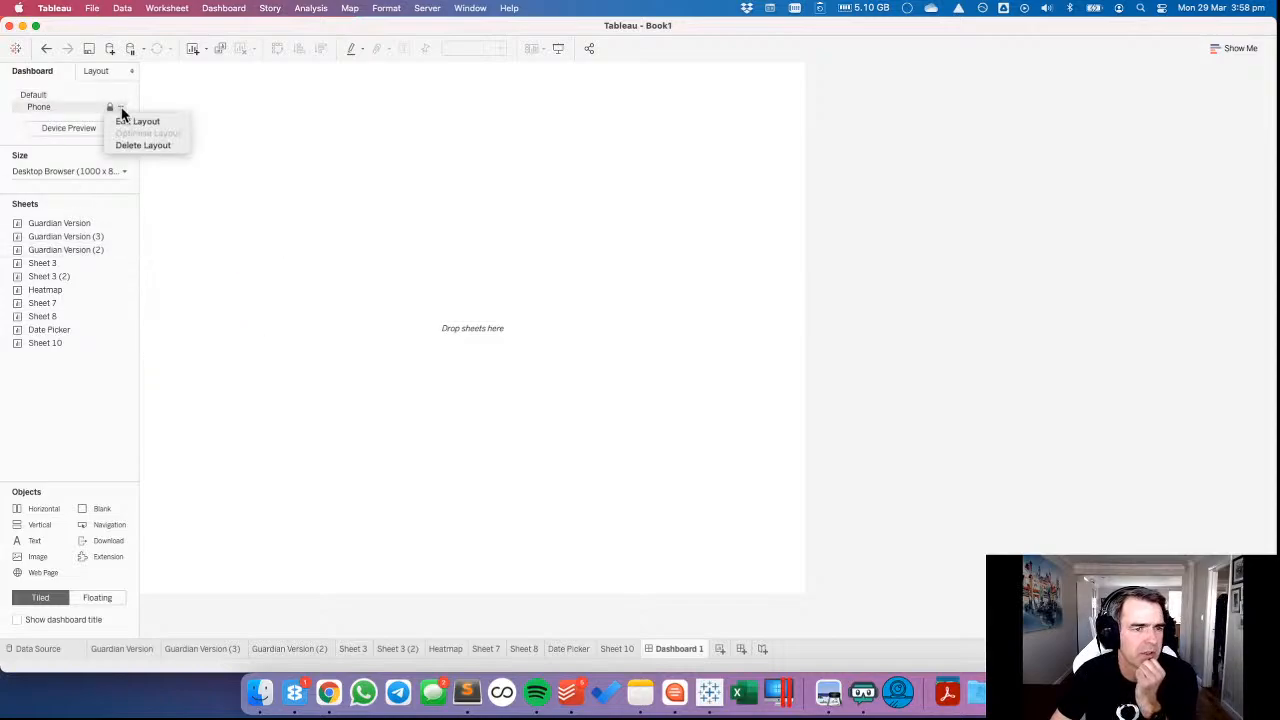
{"action": "left_click", "coordinate": [122, 145]}
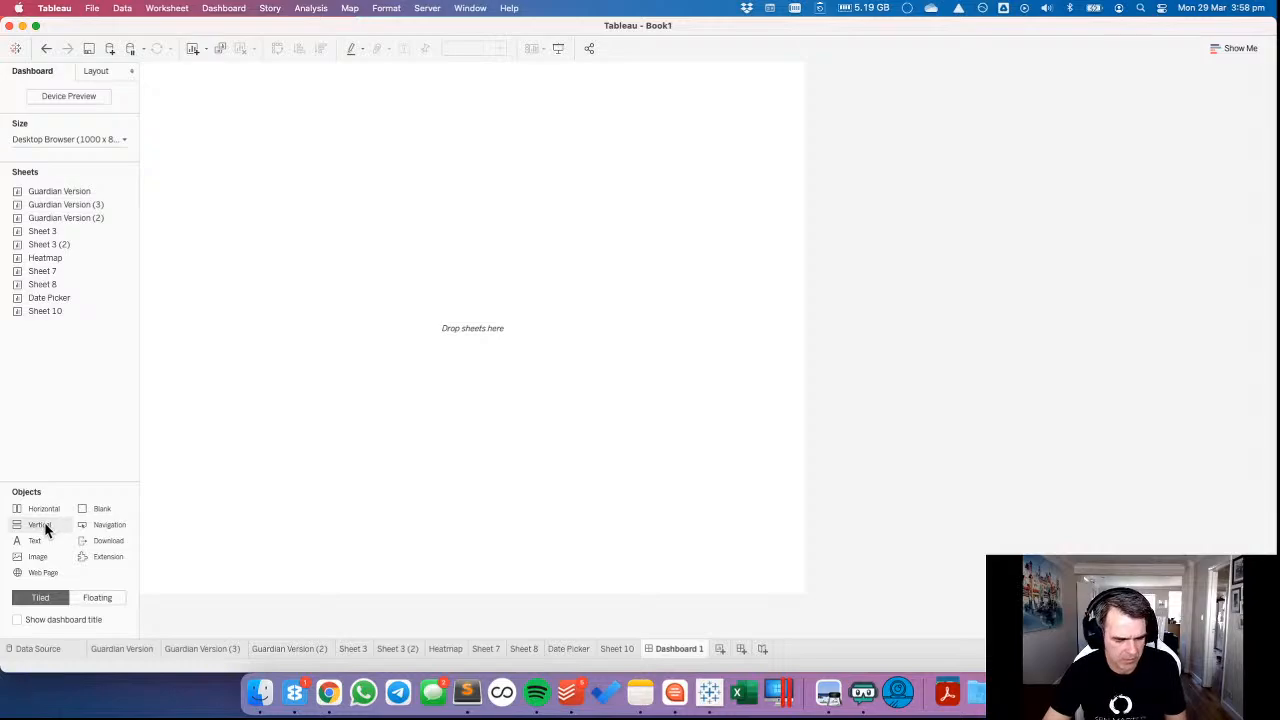
Add a floating vertical container at x 0, y 0, sized 1000 by 800, with 20 px inner padding on all sides.
{"action": "left_click_drag", "start_coordinate": [44, 528], "coordinate": [238, 126]}
{"action": "left_click", "coordinate": [96, 74]}
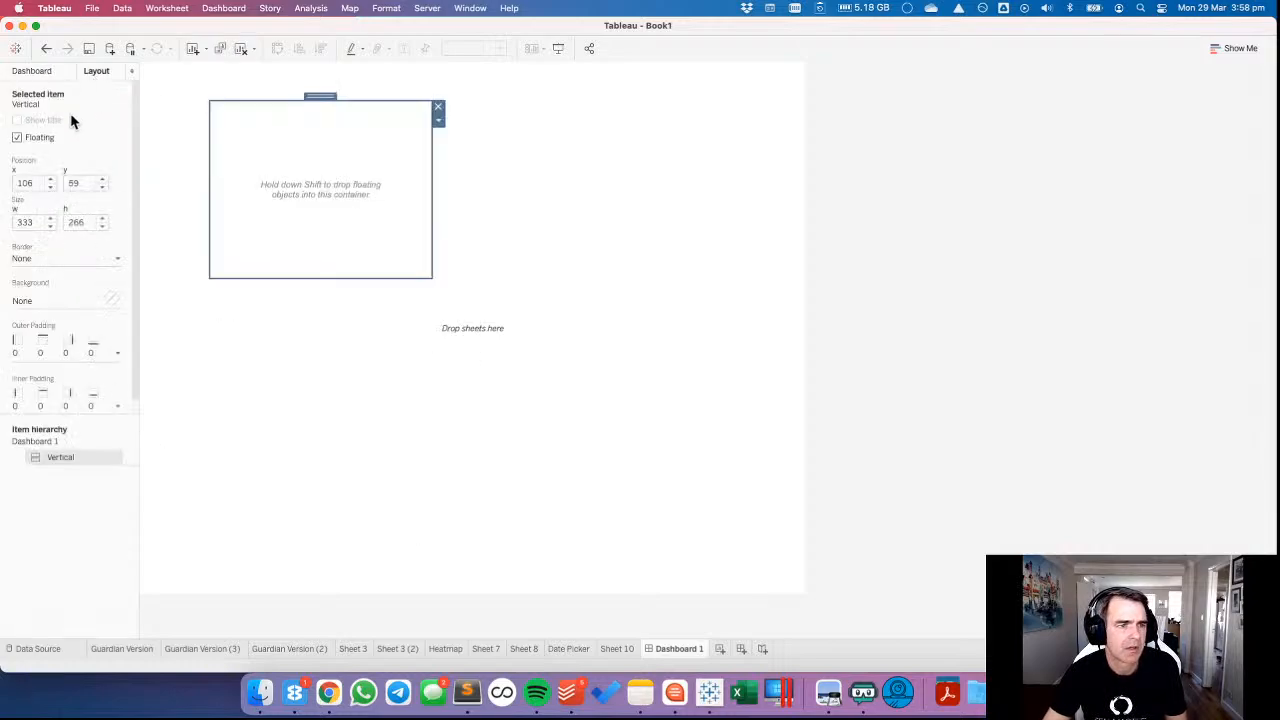
{"action": "type", "text": "0"}
{"action": "key", "text": "Tab"}
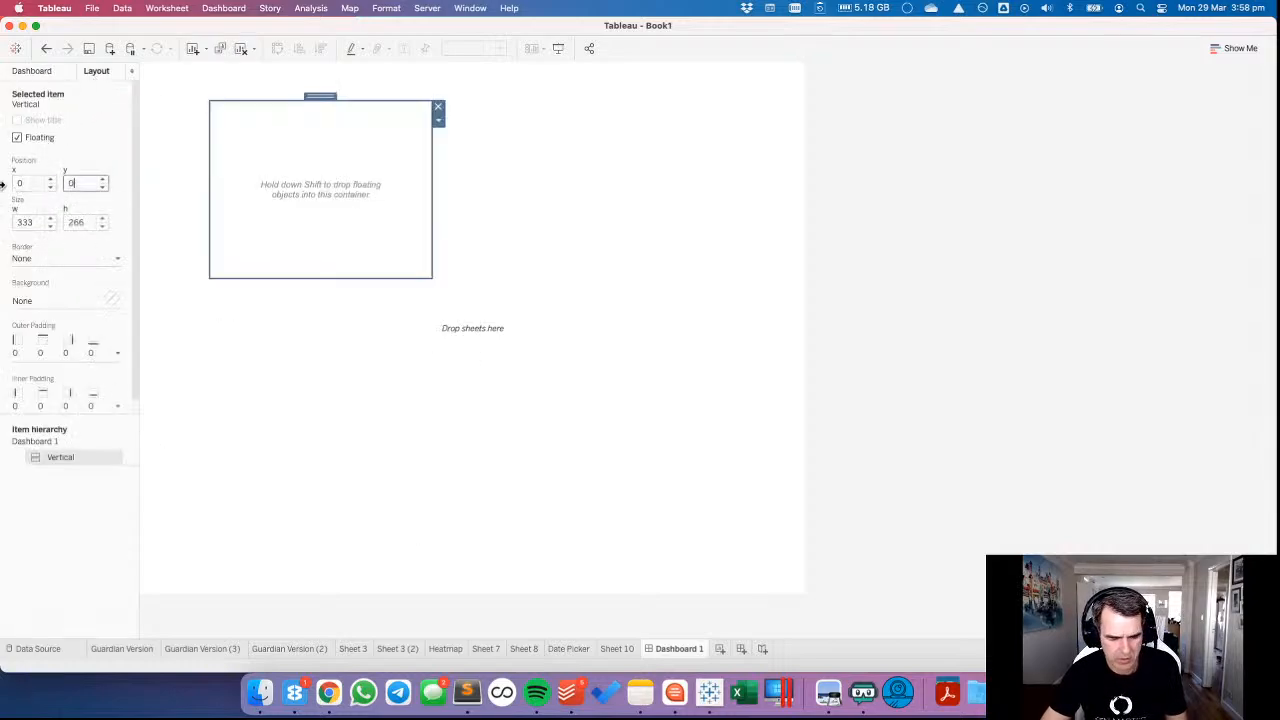
{"action": "type", "text": "0"}
{"action": "key", "text": "Tab"}
{"action": "type", "text": "1000"}
{"action": "key", "text": "Tab"}
{"action": "type", "text": "900"}
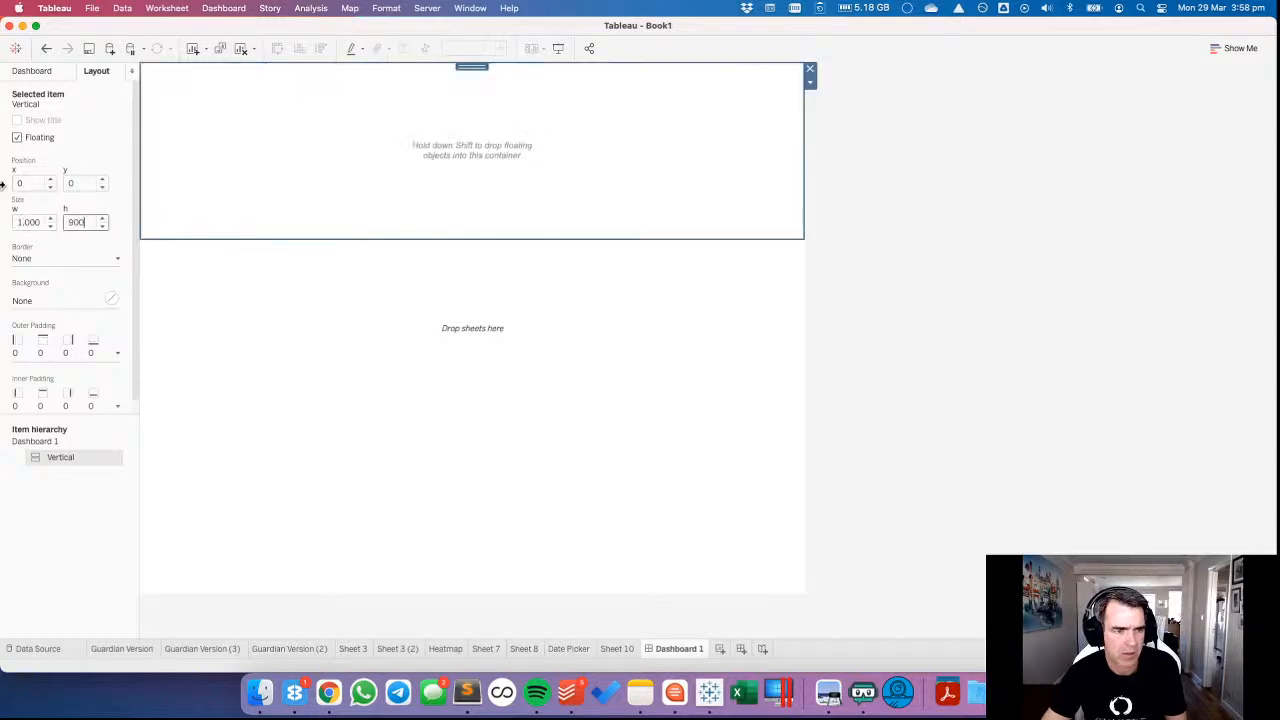
{"action": "type", "text": "00"}
{"action": "key", "text": "Tab"}
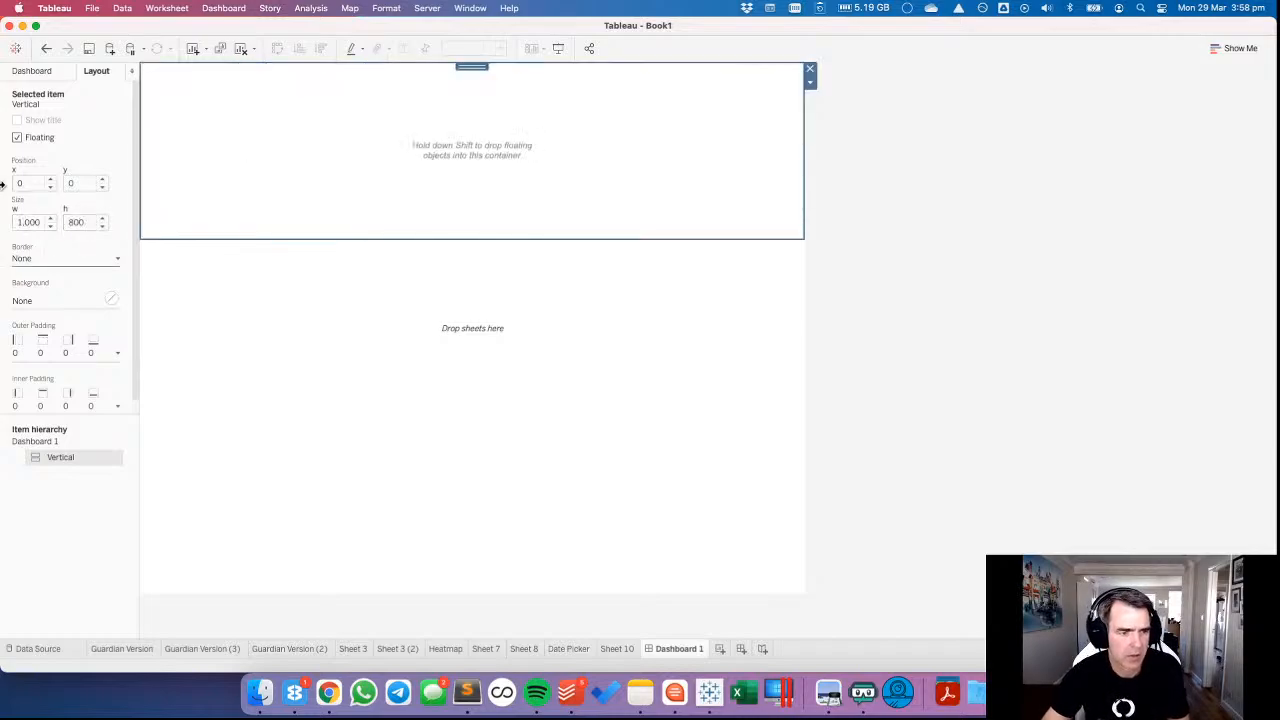
{"action": "left_click", "coordinate": [70, 392]}
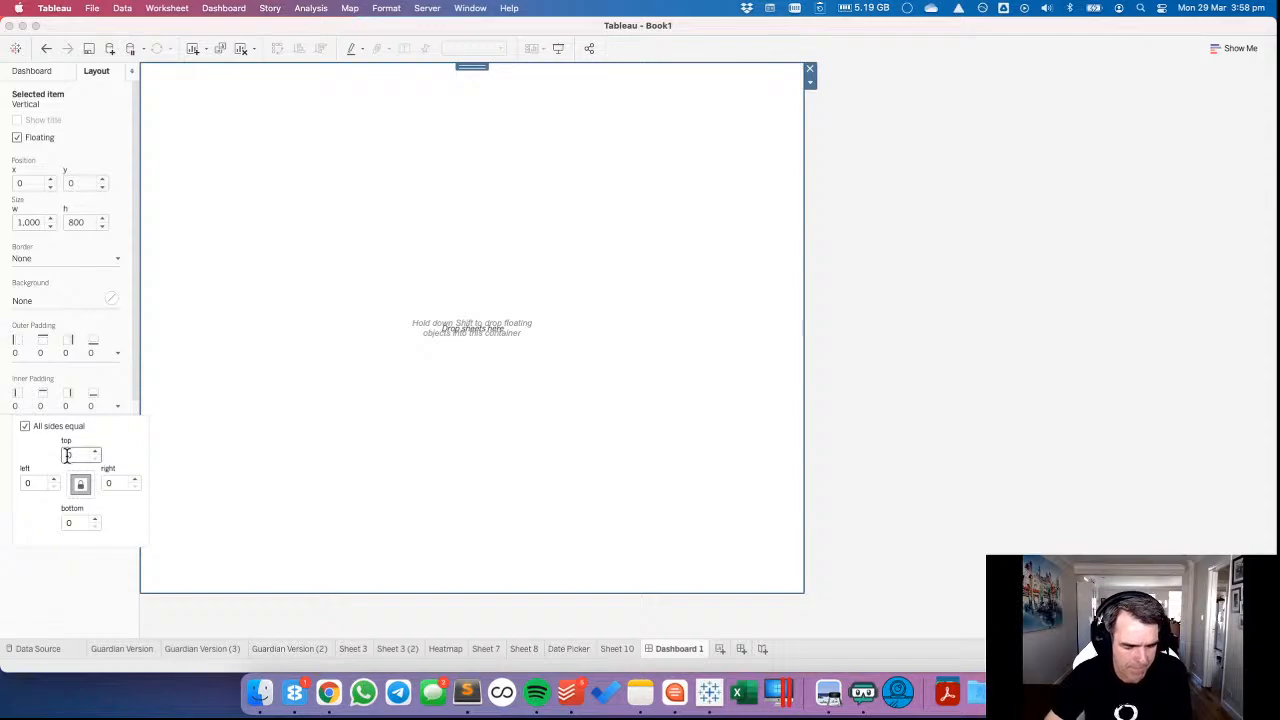
{"action": "left_click", "coordinate": [1002, 376]}
Add a text object reading TITLE at font size 18 inside the vertical container.
{"action": "left_click", "coordinate": [43, 76]}
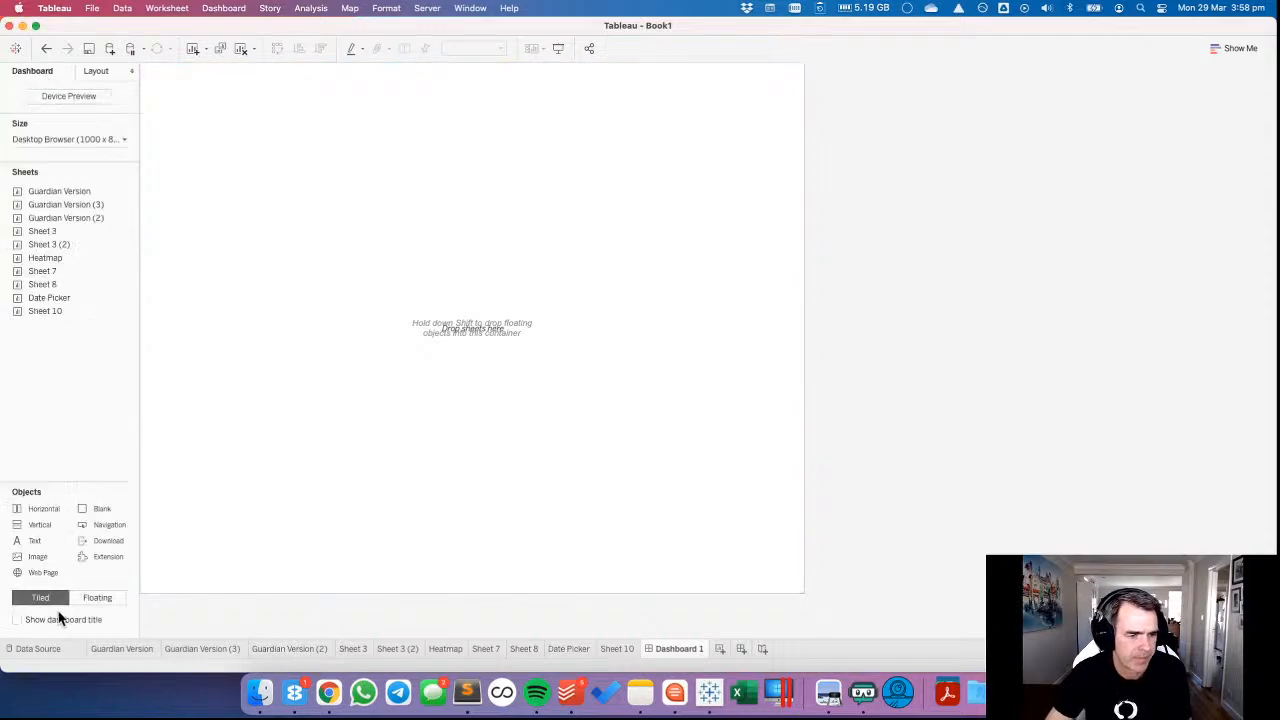
{"action": "left_click_drag", "start_coordinate": [33, 543], "coordinate": [578, 192]}
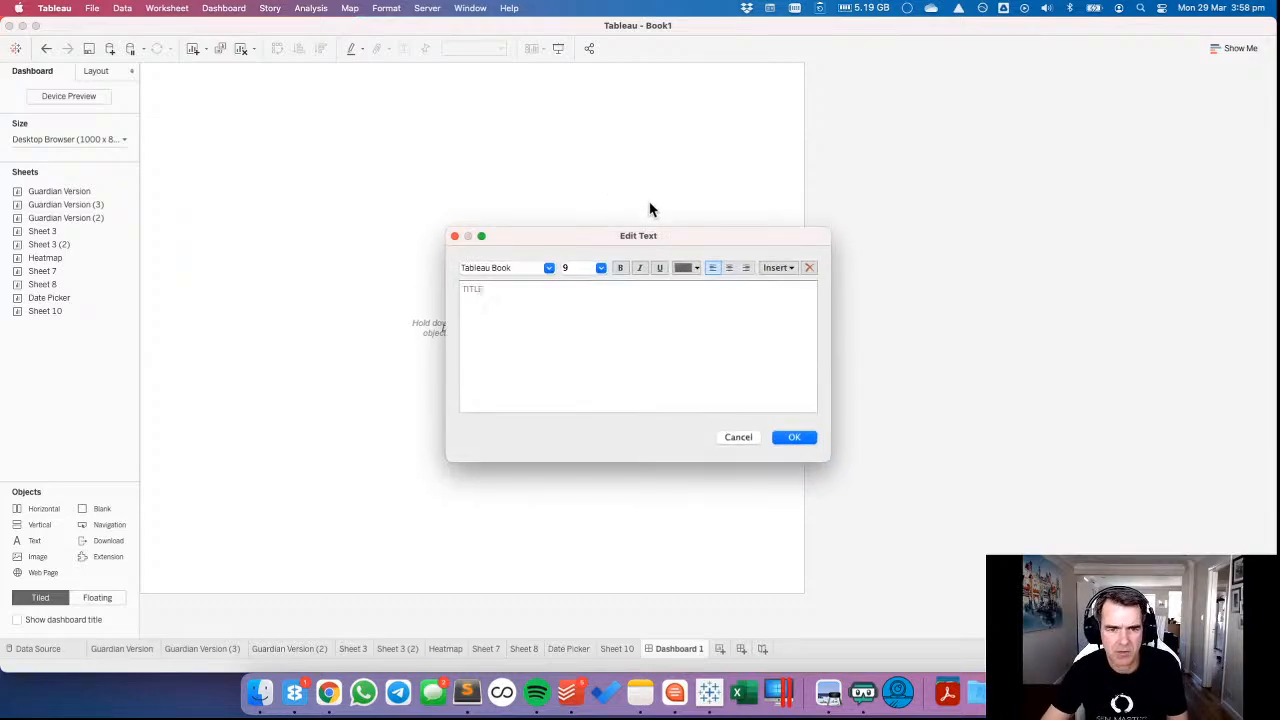
{"action": "key", "text": "super+a"}
{"action": "left_click", "coordinate": [600, 268]}
{"action": "left_click", "coordinate": [588, 366]}
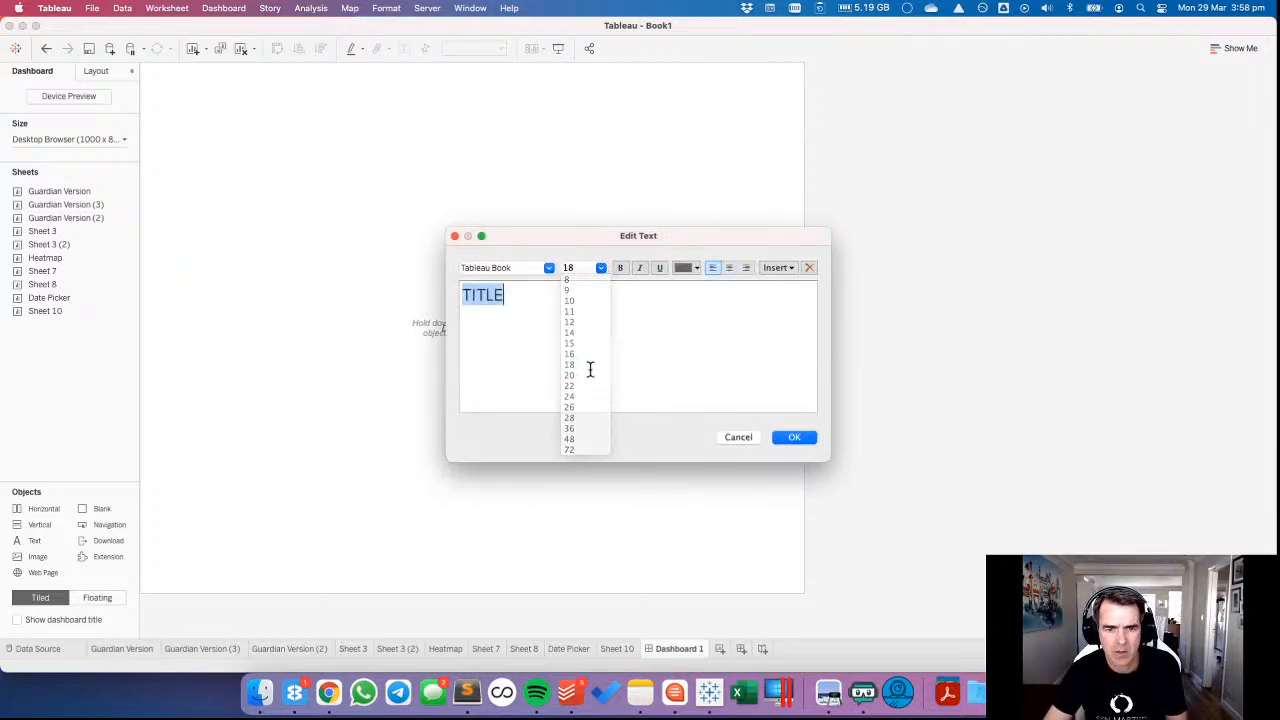
{"action": "key", "text": "Return"}
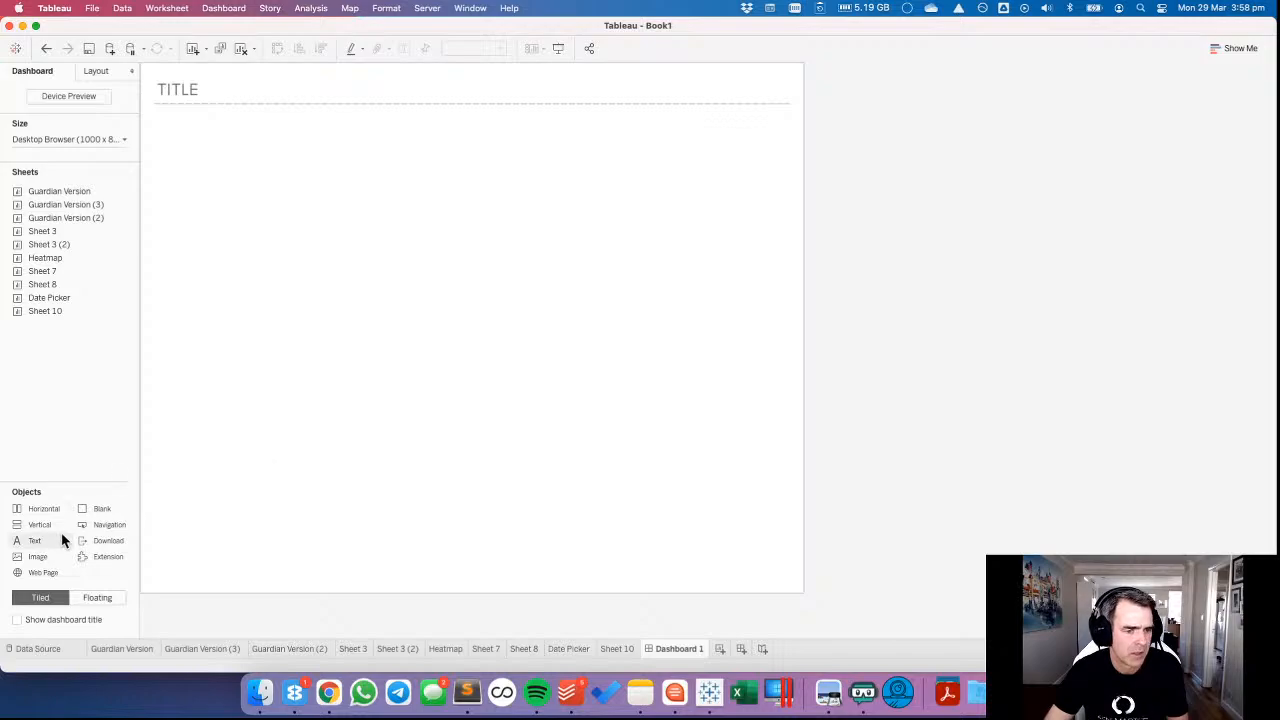
Add a blank object below the title and set its height to 10 pixels.
{"action": "left_click_drag", "start_coordinate": [91, 517], "coordinate": [240, 123]}
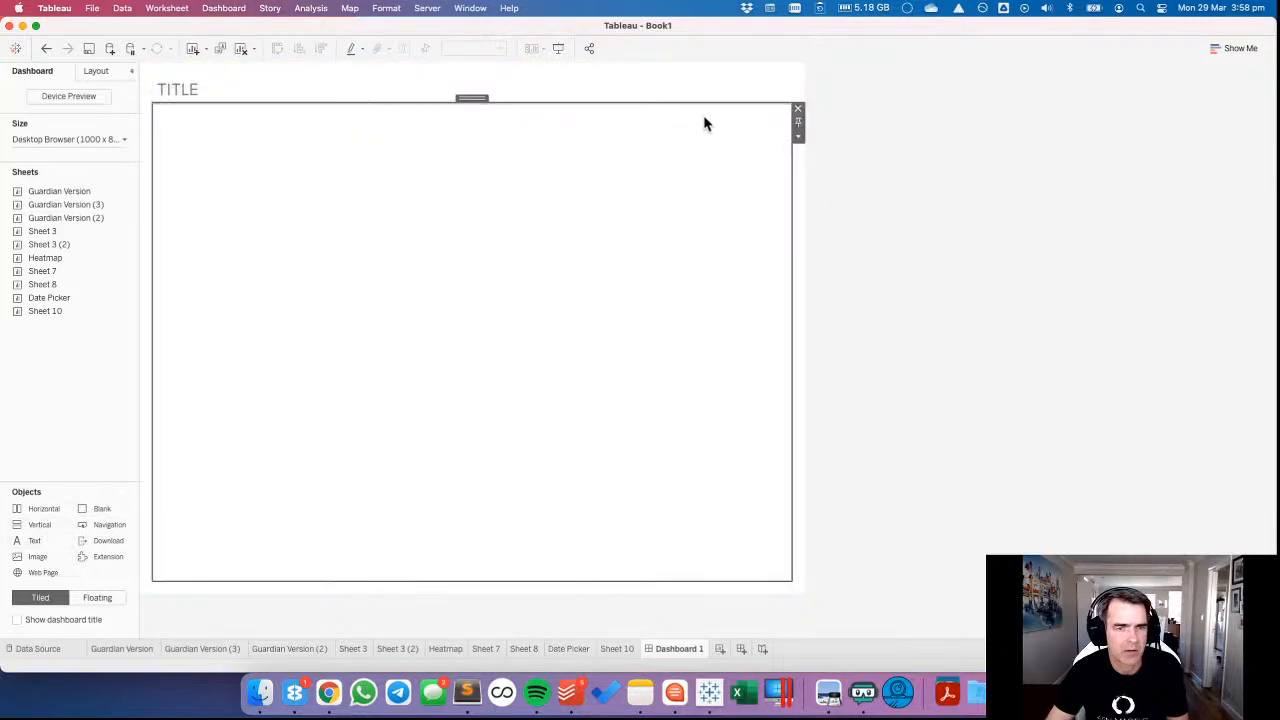
{"action": "left_click", "coordinate": [798, 136]}
{"action": "left_click", "coordinate": [828, 176]}
{"action": "type", "text": "10"}
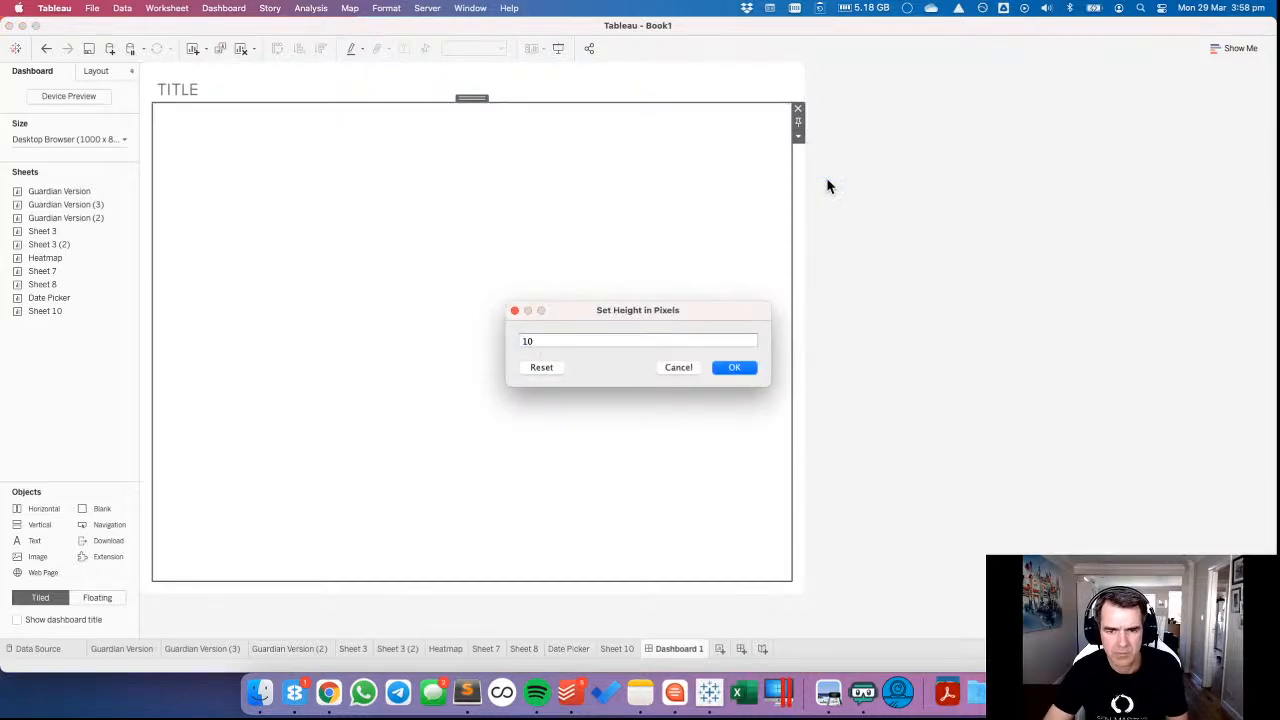
{"action": "key", "text": "Return"}
Give the blank object a dark grey background at 100% opacity so it forms a divider line.
{"action": "left_click", "coordinate": [96, 71]}
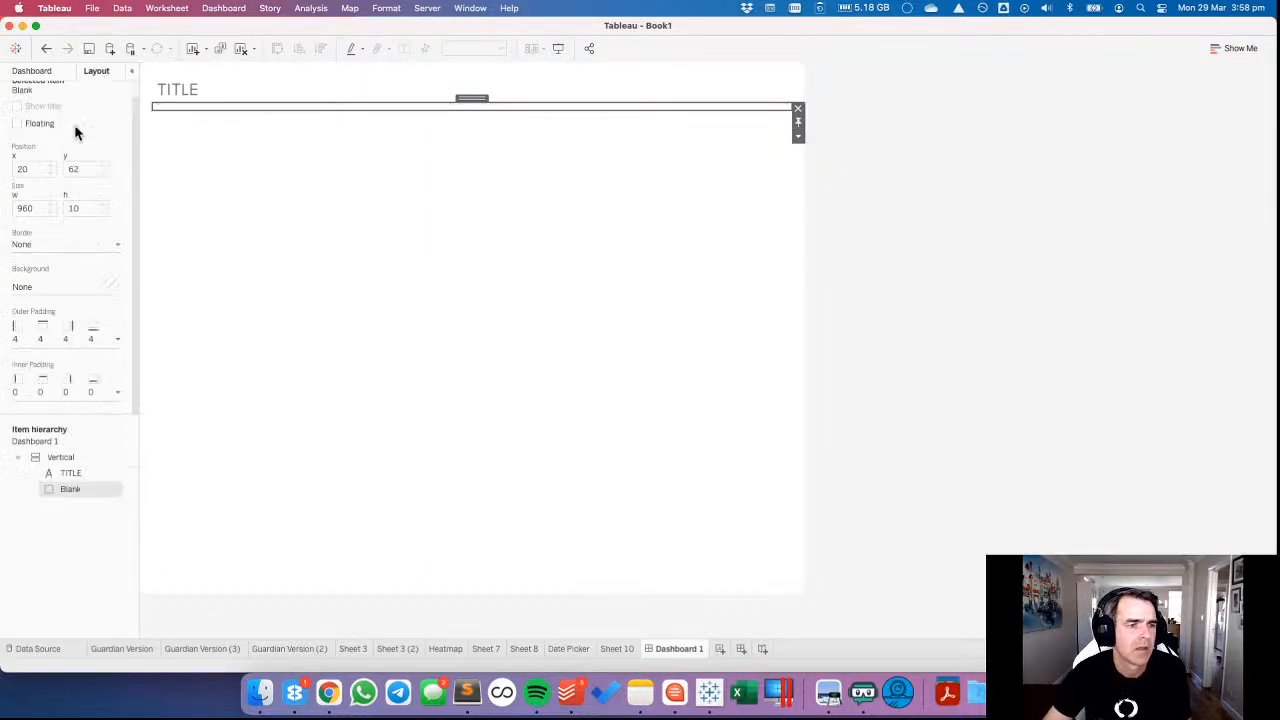
{"action": "left_click", "coordinate": [37, 289]}
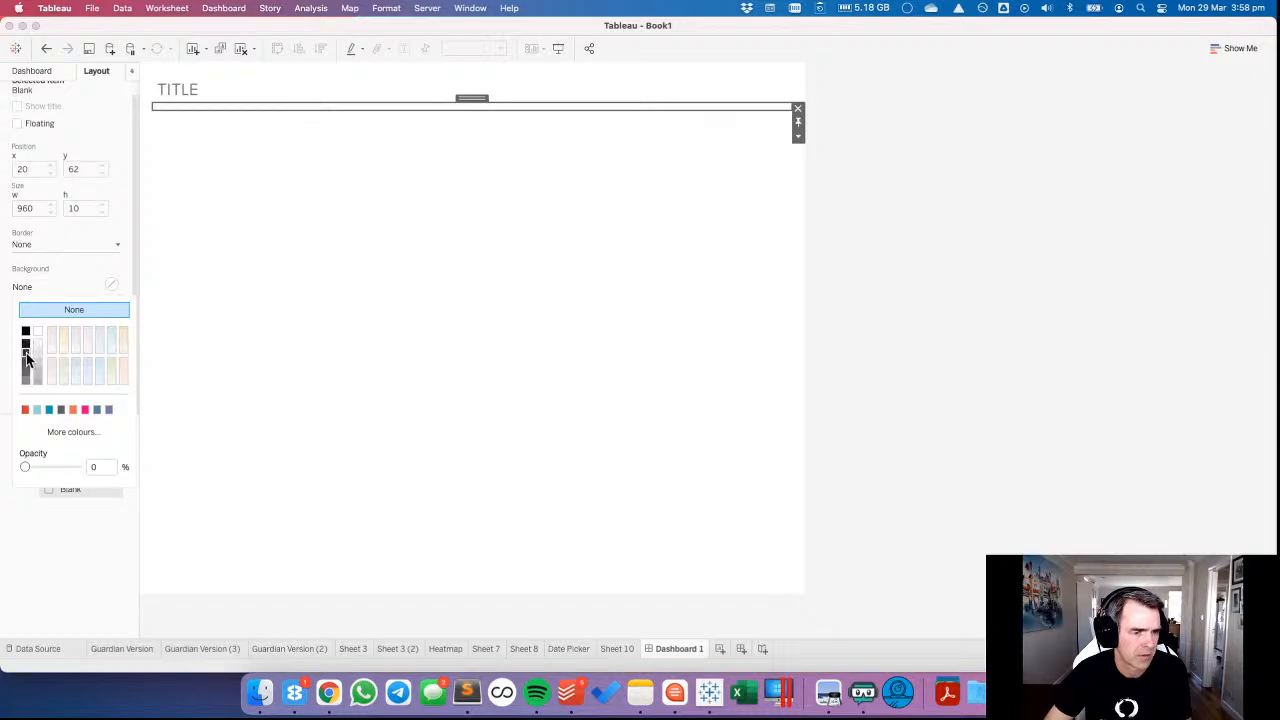
{"action": "left_click", "coordinate": [26, 368]}
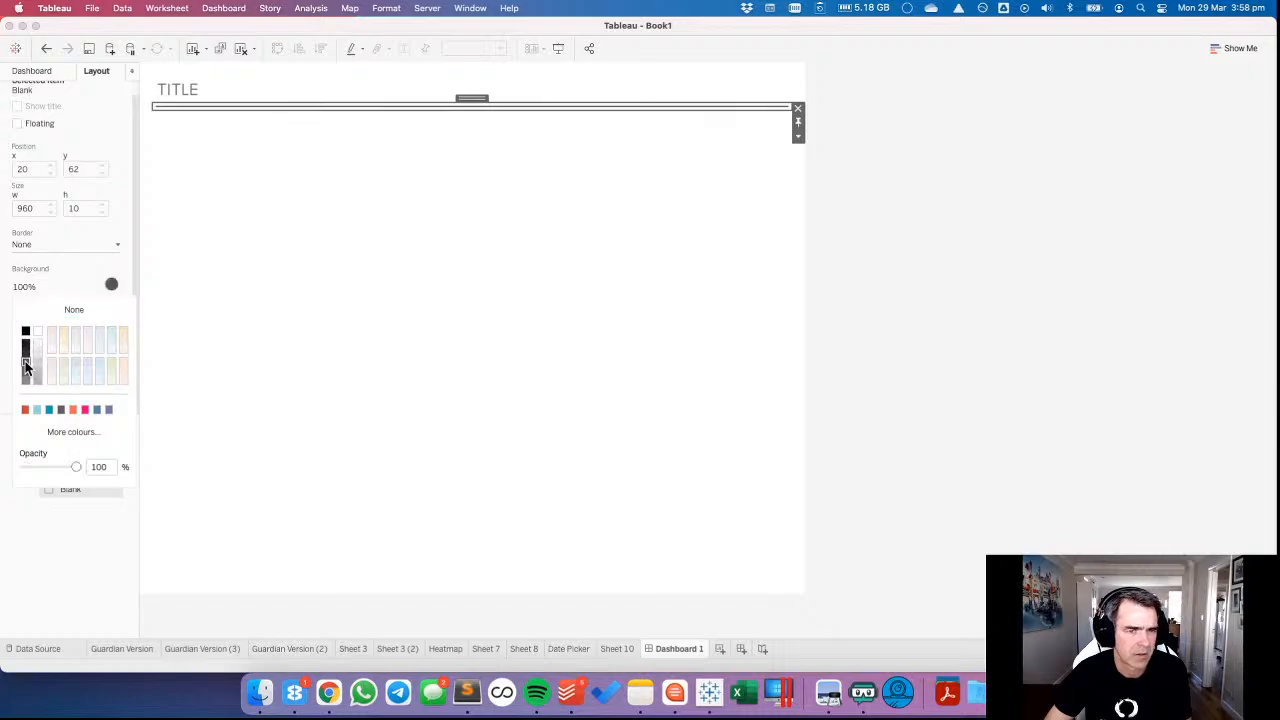
{"action": "left_click", "coordinate": [1083, 309]}
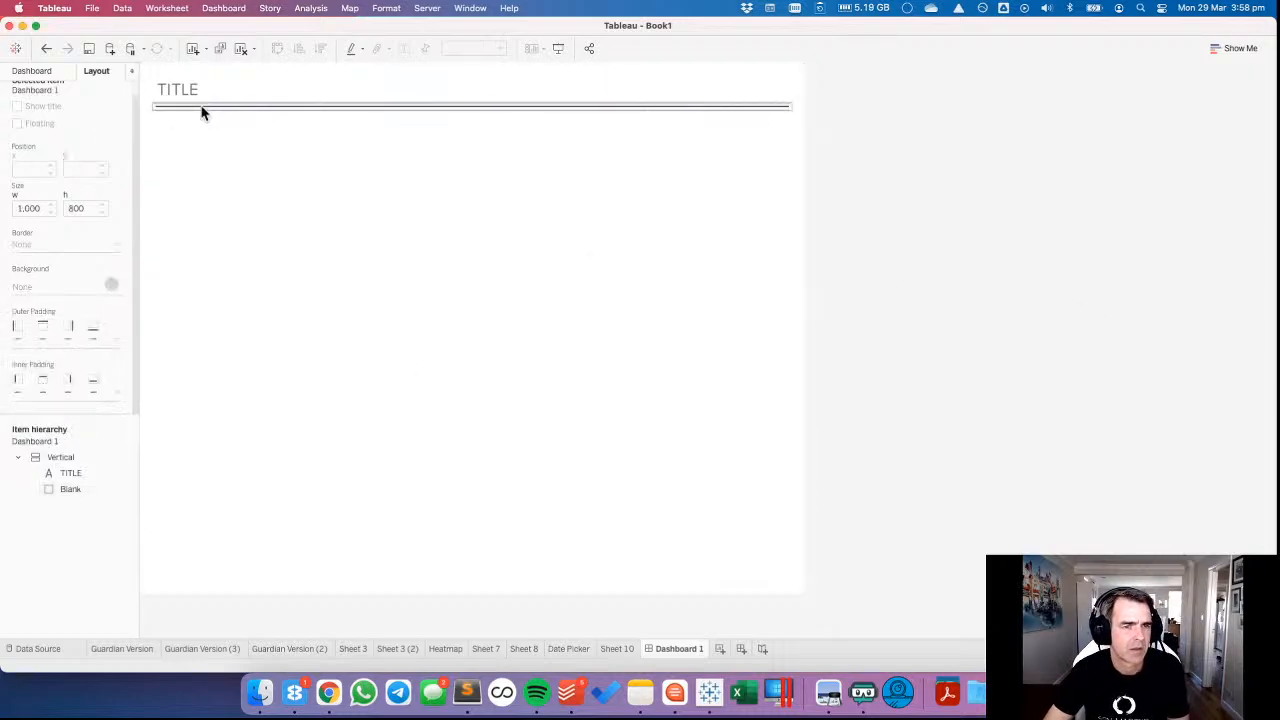
{"action": "left_click", "coordinate": [201, 110]}
{"action": "left_click", "coordinate": [50, 287]}
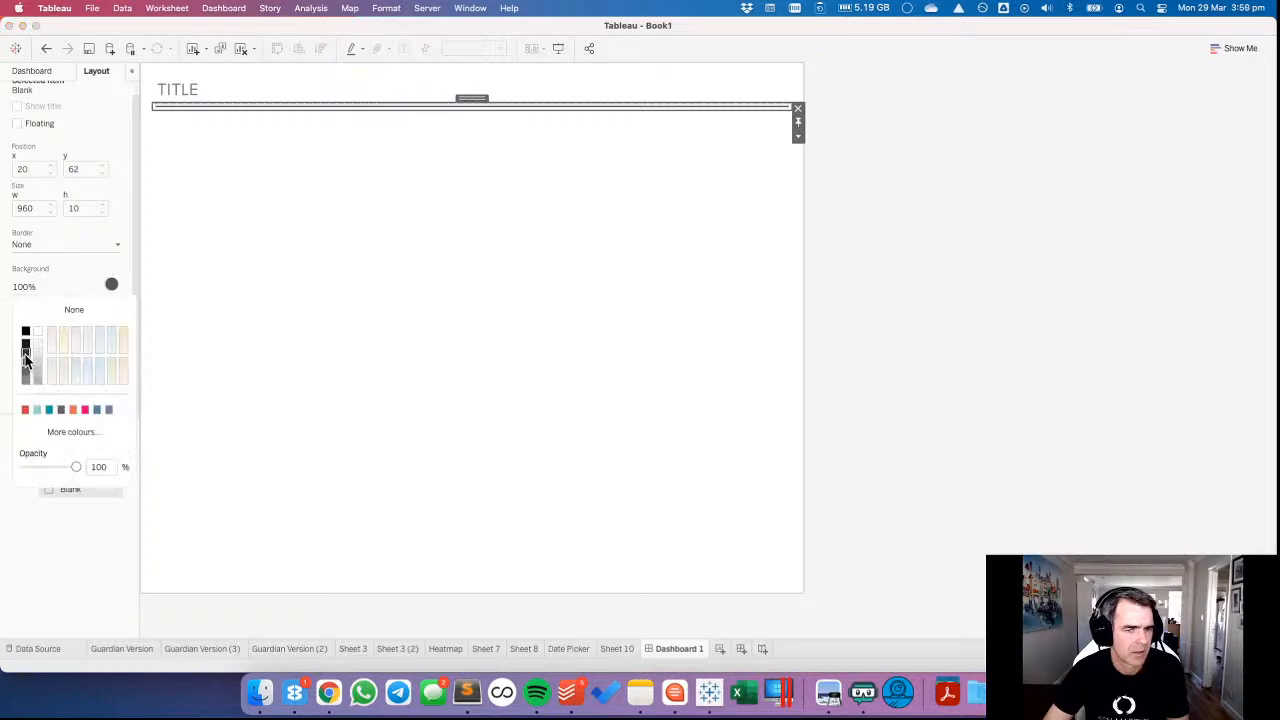
{"action": "left_click", "coordinate": [988, 349]}
Place Sheet 10 below the divider line, set it to Fit Width and hide its title.
{"action": "left_click", "coordinate": [38, 71]}
{"action": "mouse_move", "coordinate": [80, 293]}
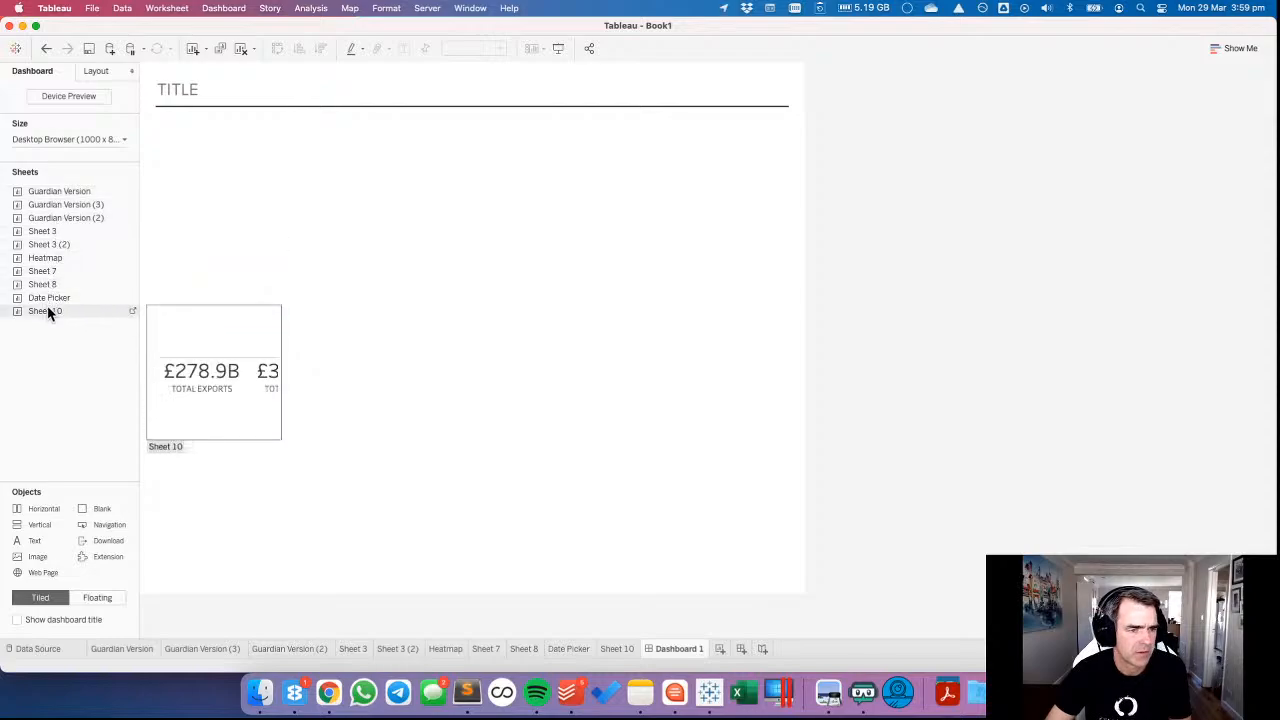
{"action": "left_click_drag", "start_coordinate": [48, 309], "coordinate": [333, 195]}
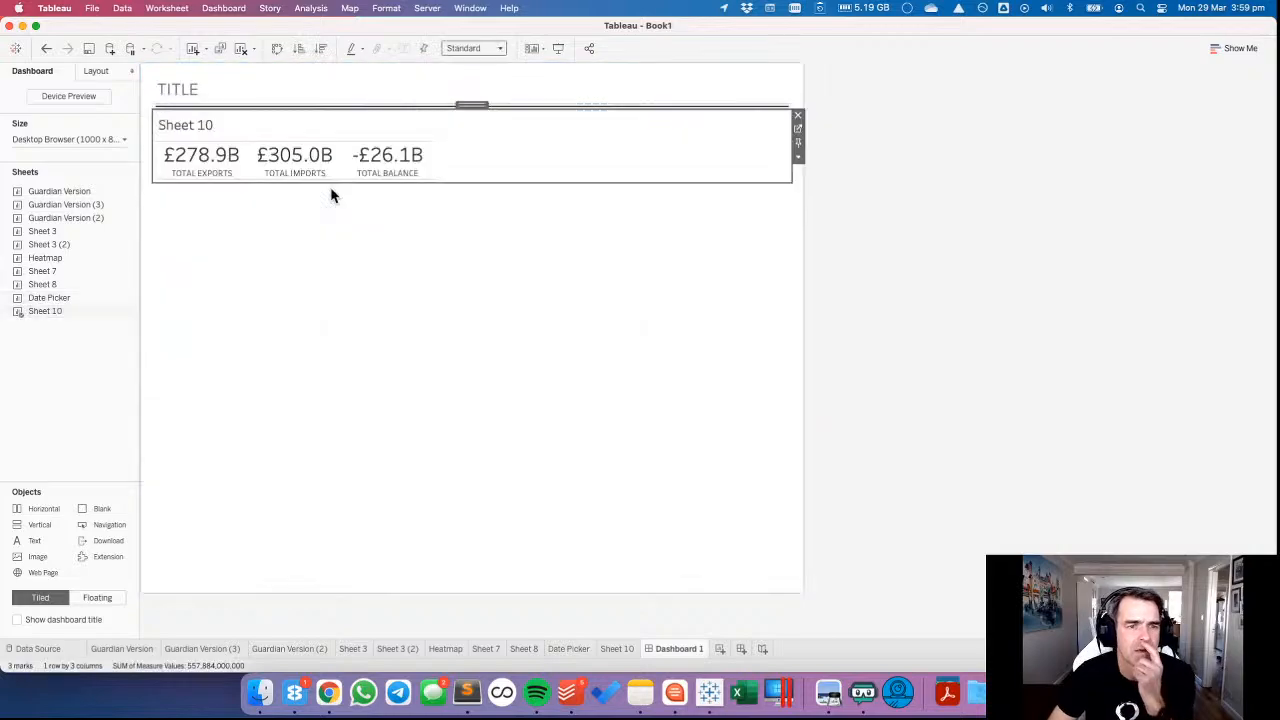
{"action": "left_click", "coordinate": [465, 49]}
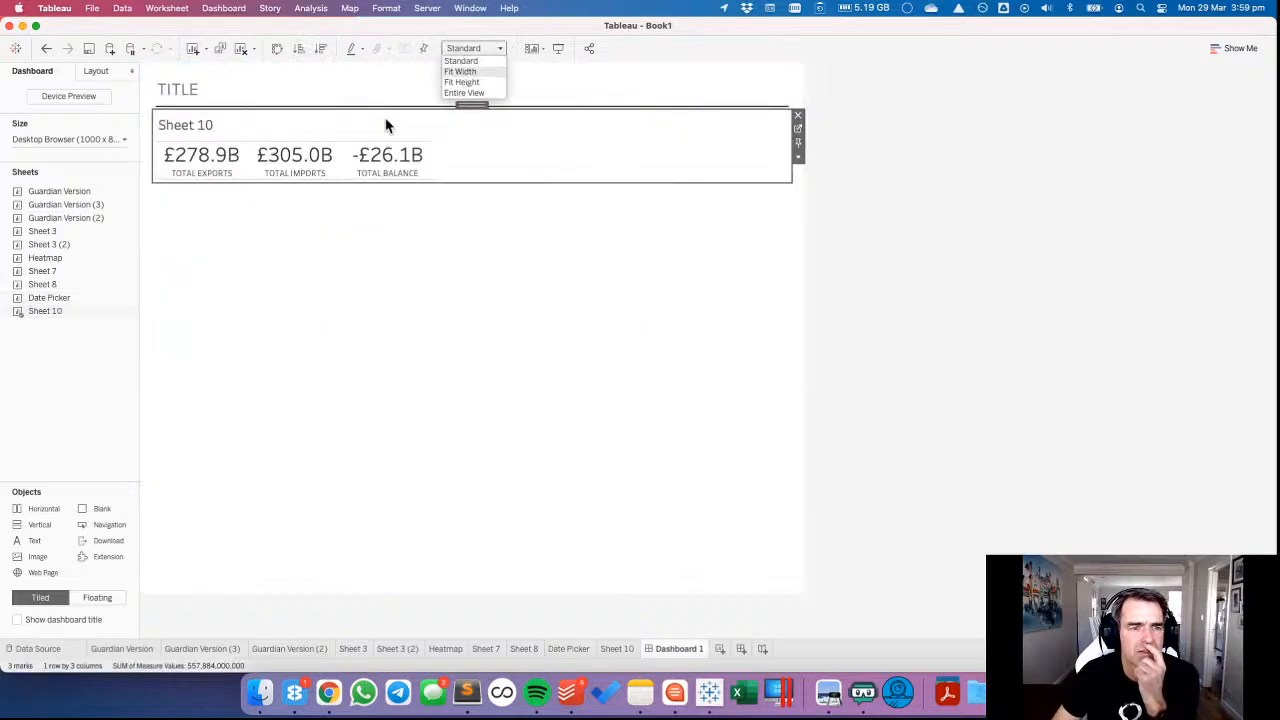
{"action": "right_click", "coordinate": [213, 131]}
{"action": "left_click", "coordinate": [222, 160]}
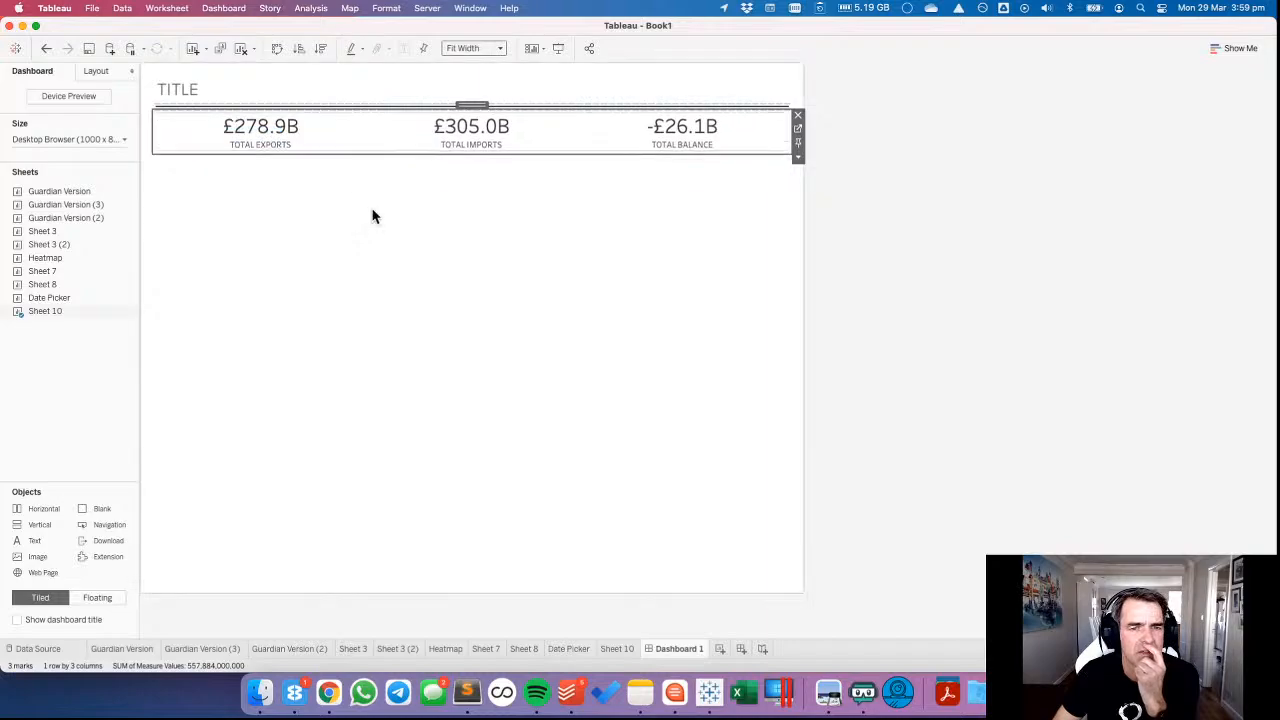
Make the Sheet 10 totals area slightly taller and set its fit to Entire View.
{"action": "left_click_drag", "start_coordinate": [390, 152], "coordinate": [389, 166]}
{"action": "left_click", "coordinate": [387, 129]}
{"action": "left_click", "coordinate": [471, 48]}
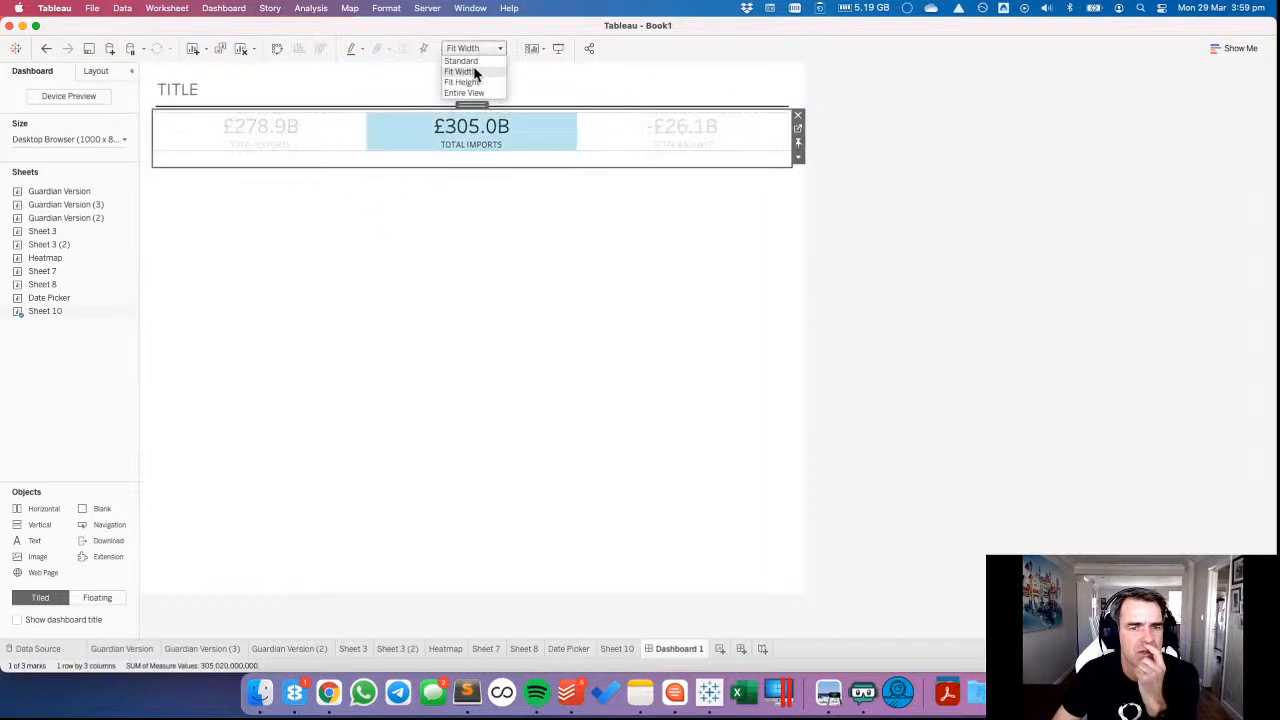
{"action": "left_click", "coordinate": [473, 93]}
{"action": "left_click", "coordinate": [416, 142]}
{"action": "left_click", "coordinate": [961, 191]}
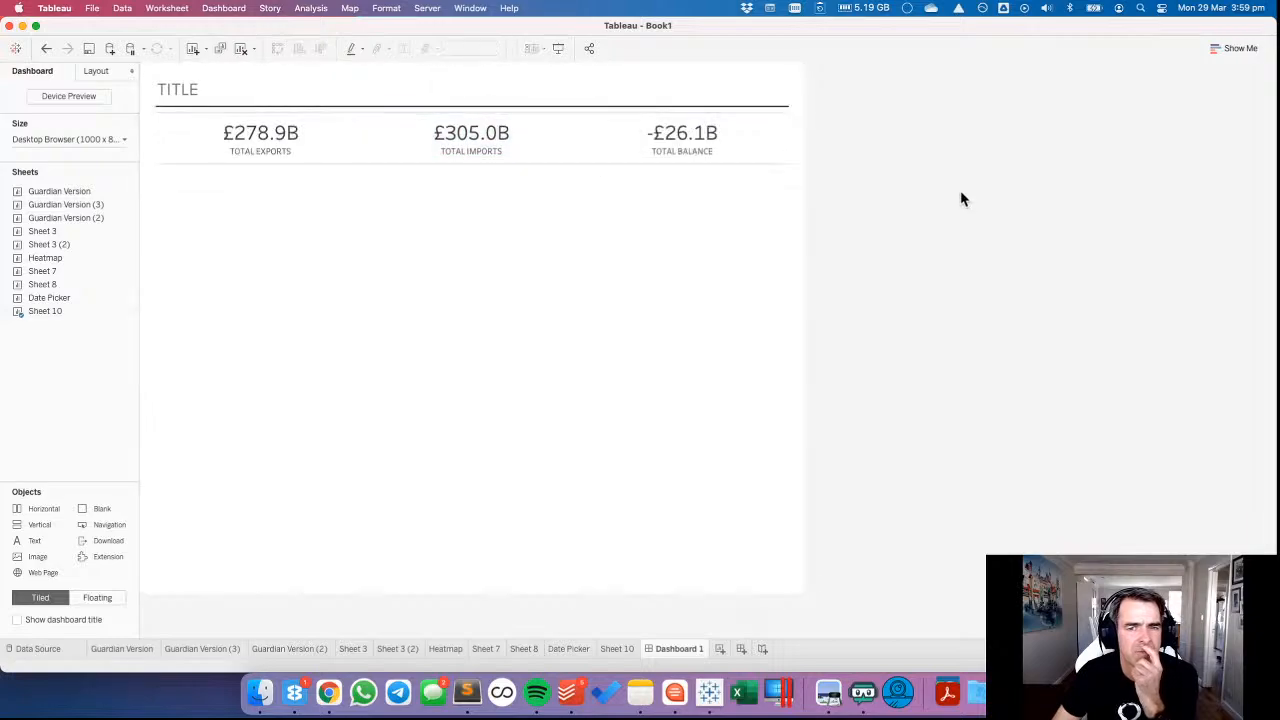
{"action": "left_click", "coordinate": [405, 128]}
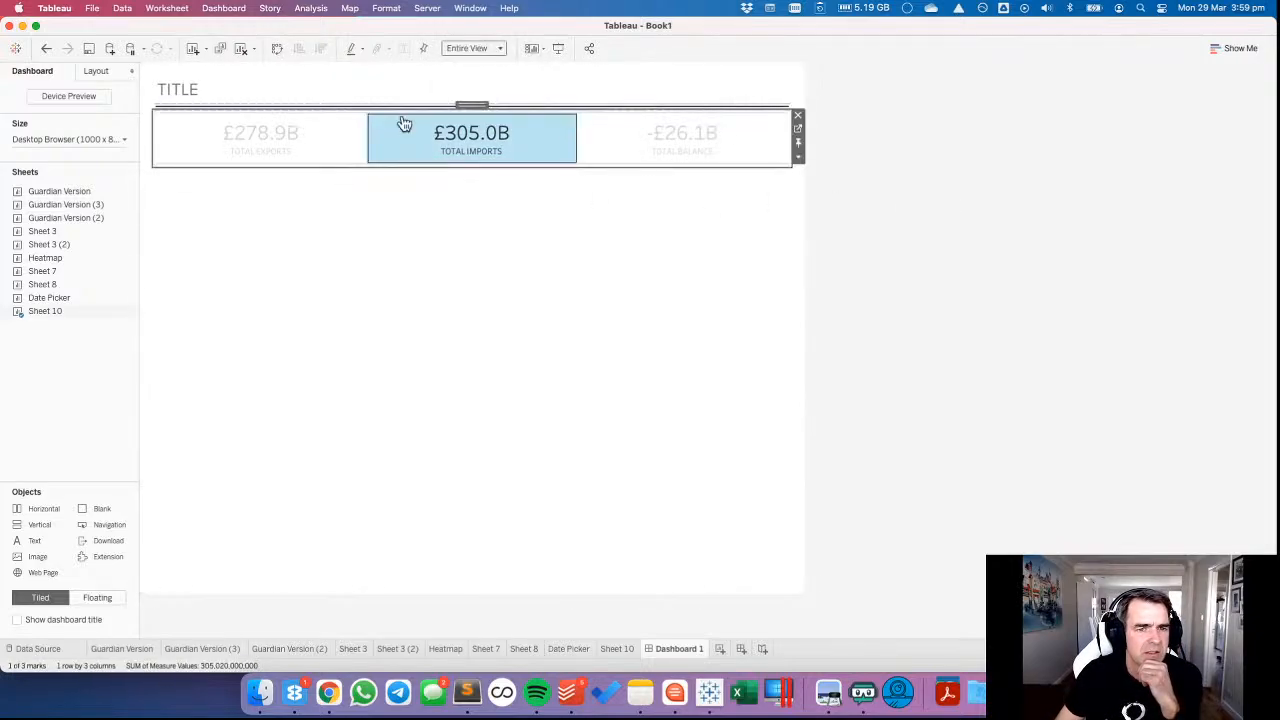
{"action": "left_click", "coordinate": [386, 163]}
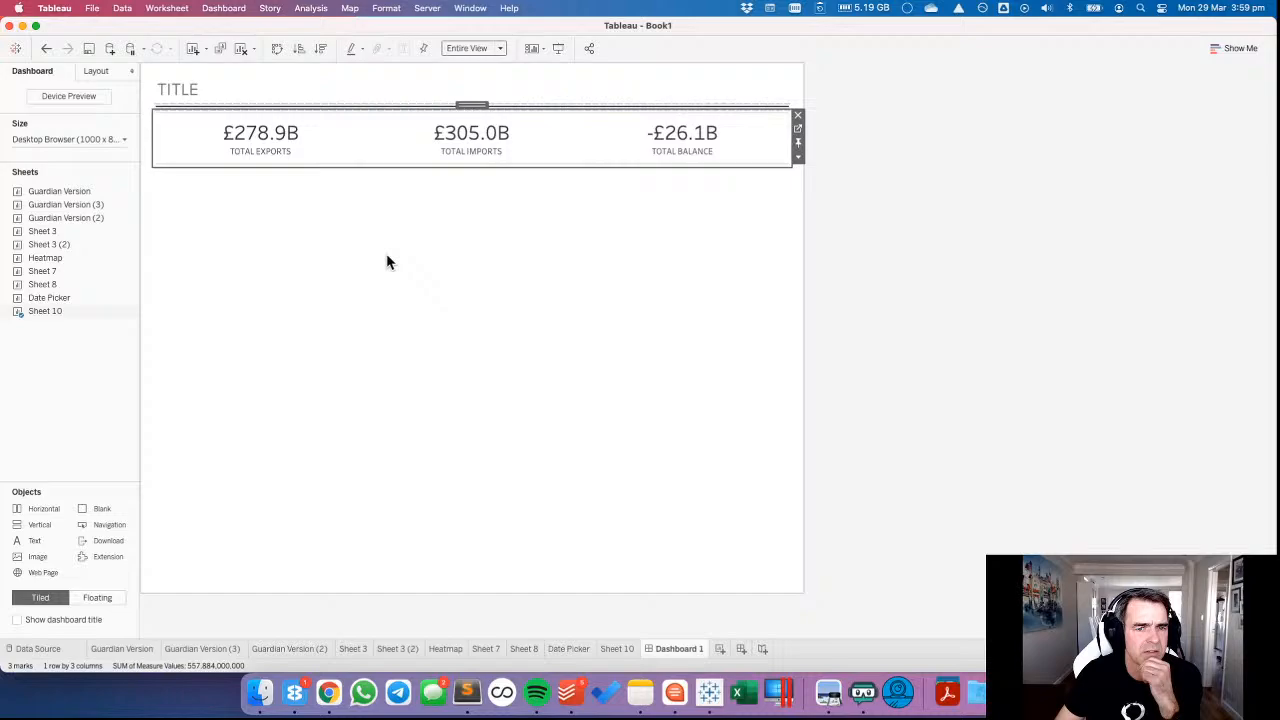
Place the Date Picker sheet below the totals and hide its title.
{"action": "left_click", "coordinate": [251, 331]}
{"action": "mouse_move", "coordinate": [49, 302]}
{"action": "left_click_drag", "start_coordinate": [48, 300], "coordinate": [296, 200]}
{"action": "right_click", "coordinate": [229, 181]}
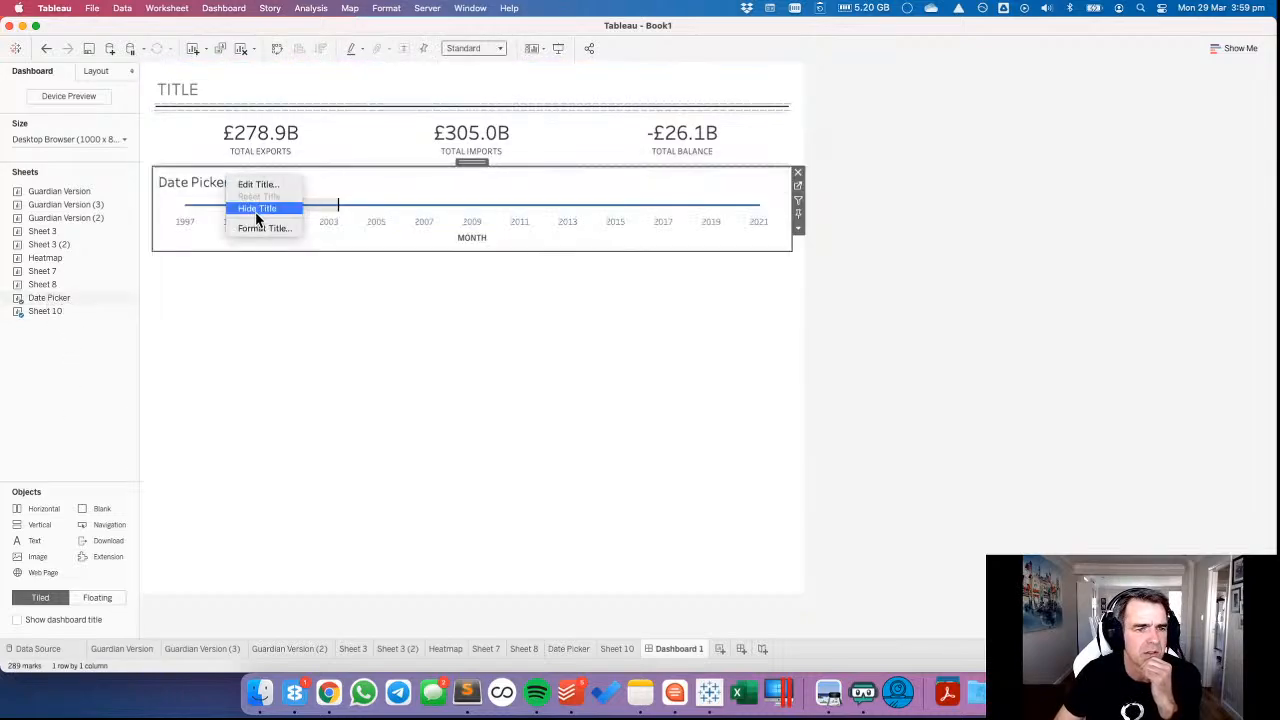
{"action": "left_click", "coordinate": [256, 210]}
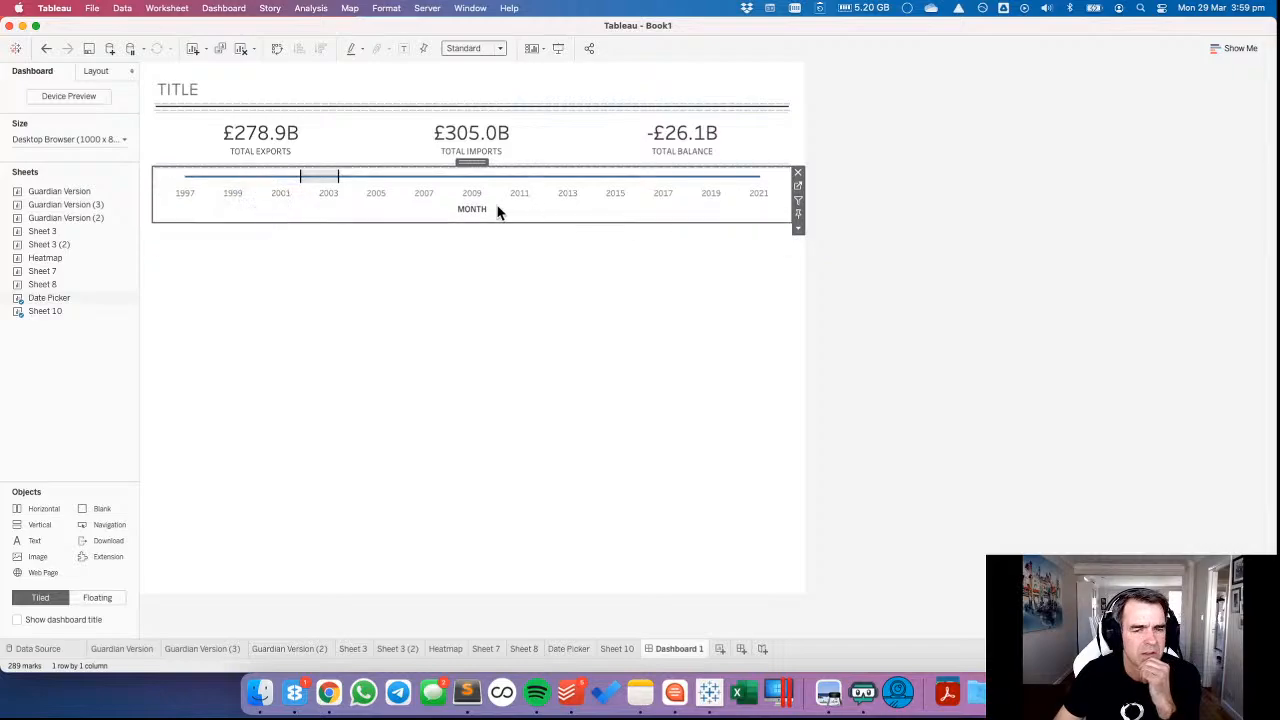
Place Sheet 8 below the Date Picker and slightly widen its value axis area.
{"action": "left_click", "coordinate": [433, 275]}
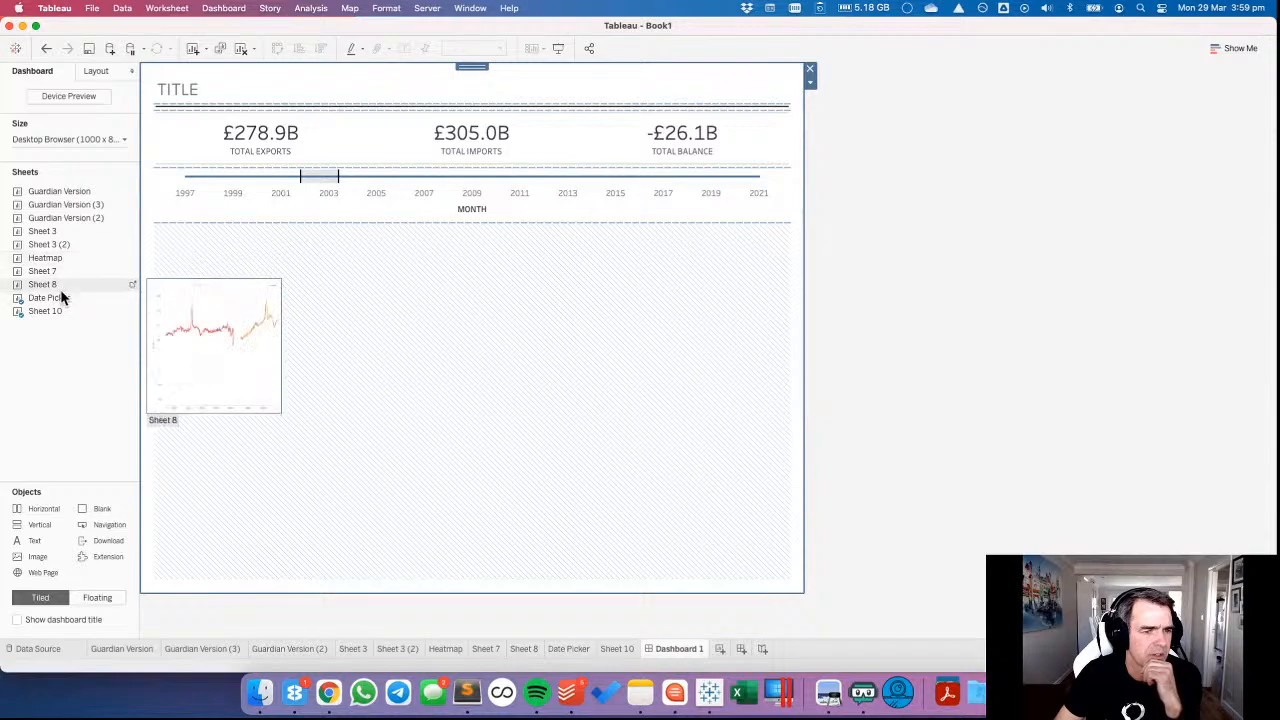
{"action": "left_click_drag", "start_coordinate": [57, 285], "coordinate": [332, 254]}
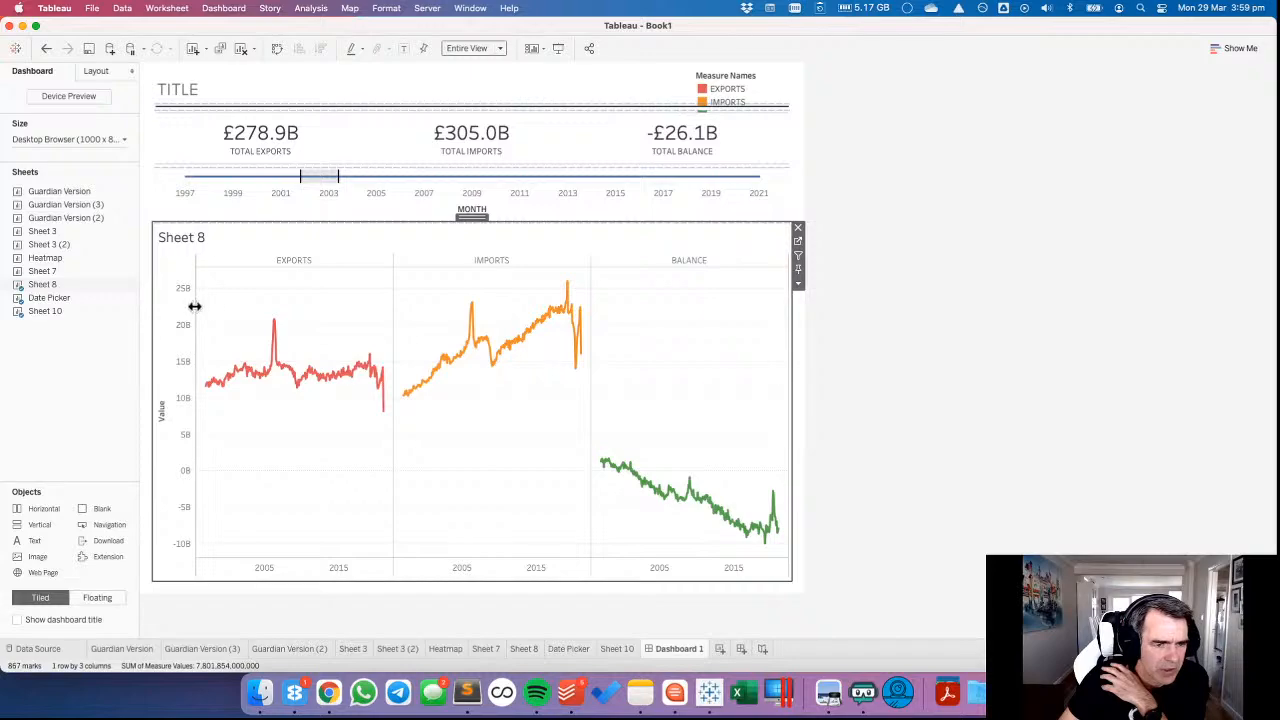
{"action": "left_click_drag", "start_coordinate": [195, 307], "coordinate": [198, 306]}
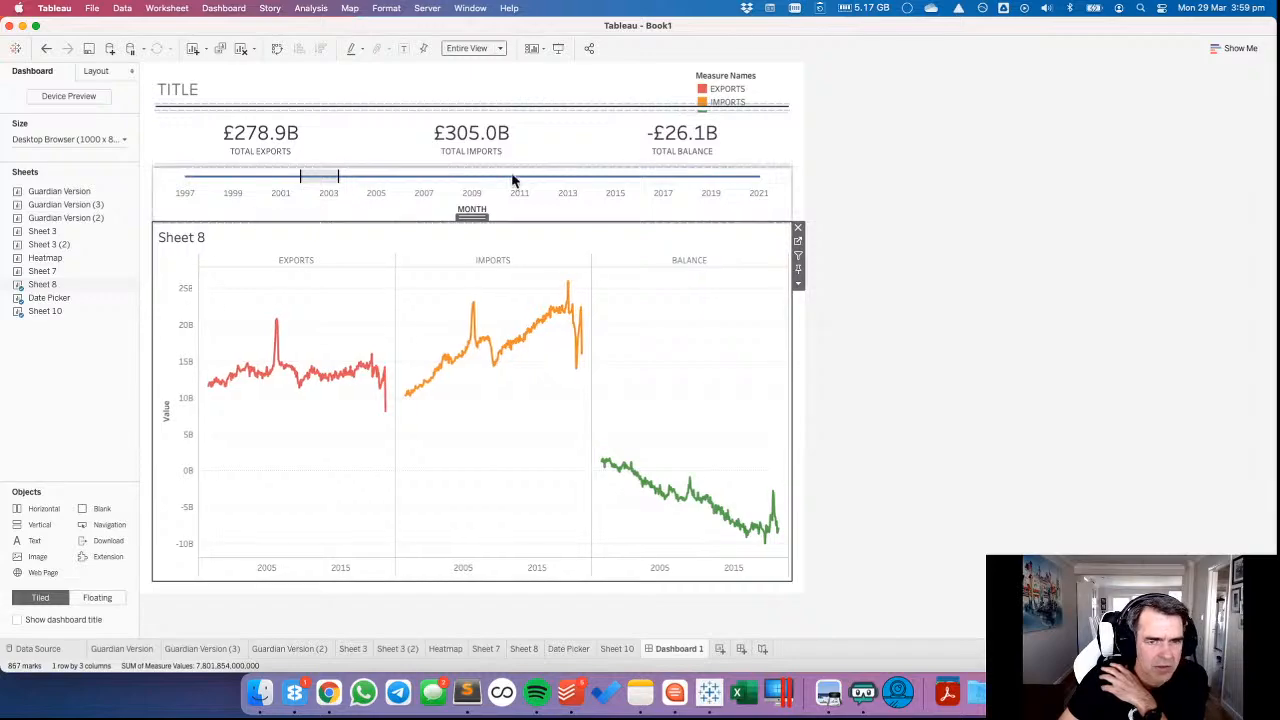
Open the Date Picker worksheet from the dashboard and add AVG(0) to its rows.
{"action": "left_click", "coordinate": [780, 177]}
{"action": "left_click", "coordinate": [797, 186]}
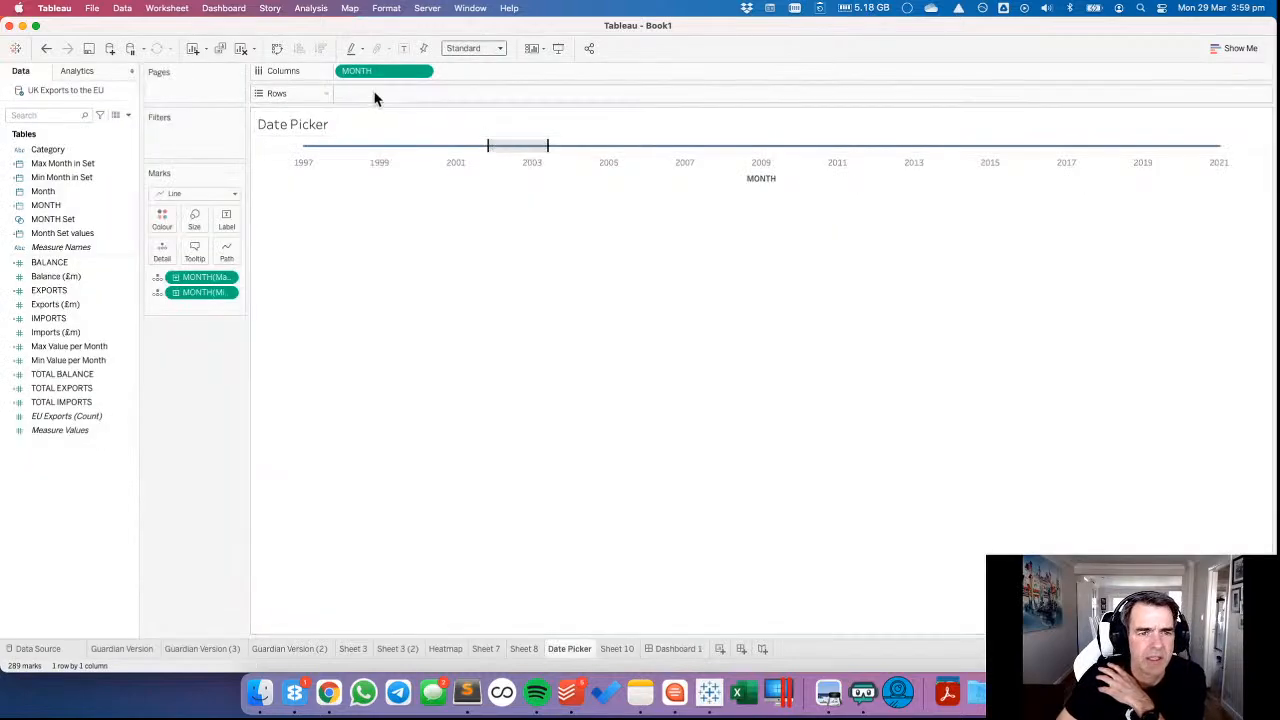
{"action": "type", "text": "AVG(0)"}
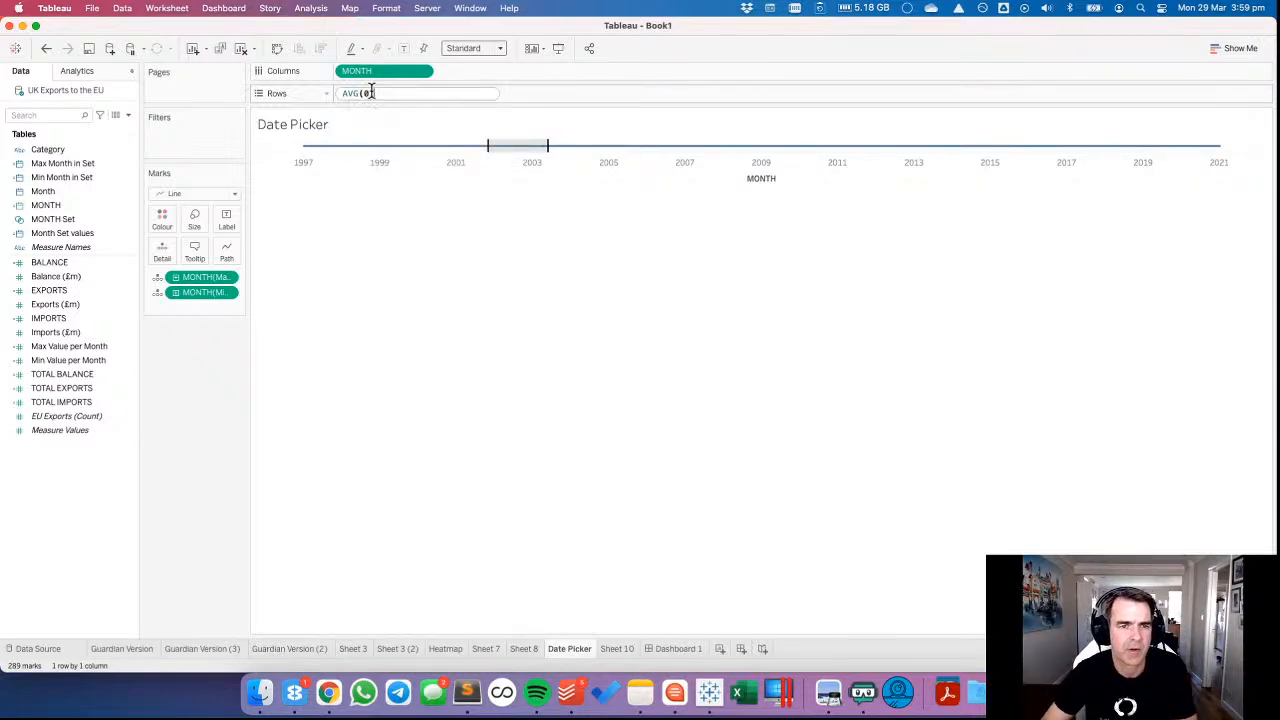
{"action": "key", "text": "Return"}
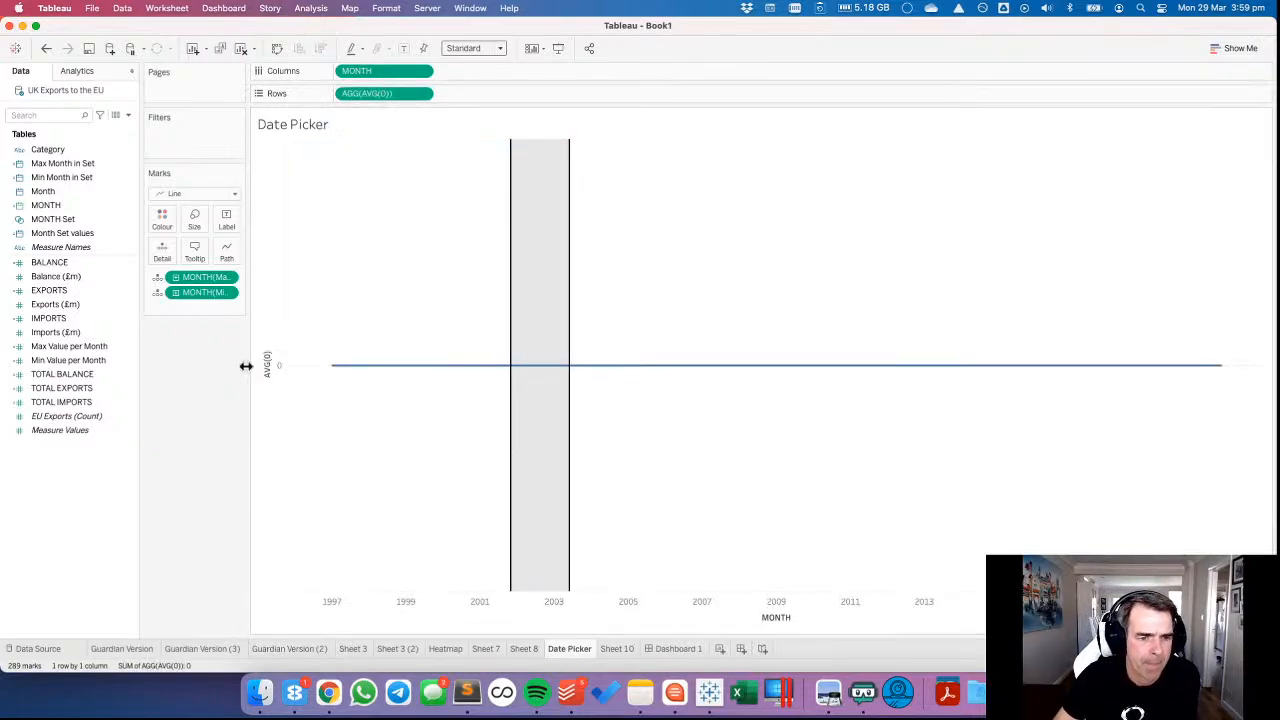
Clear the title of the Date Picker's AVG(0) axis.
{"action": "right_click", "coordinate": [278, 445]}
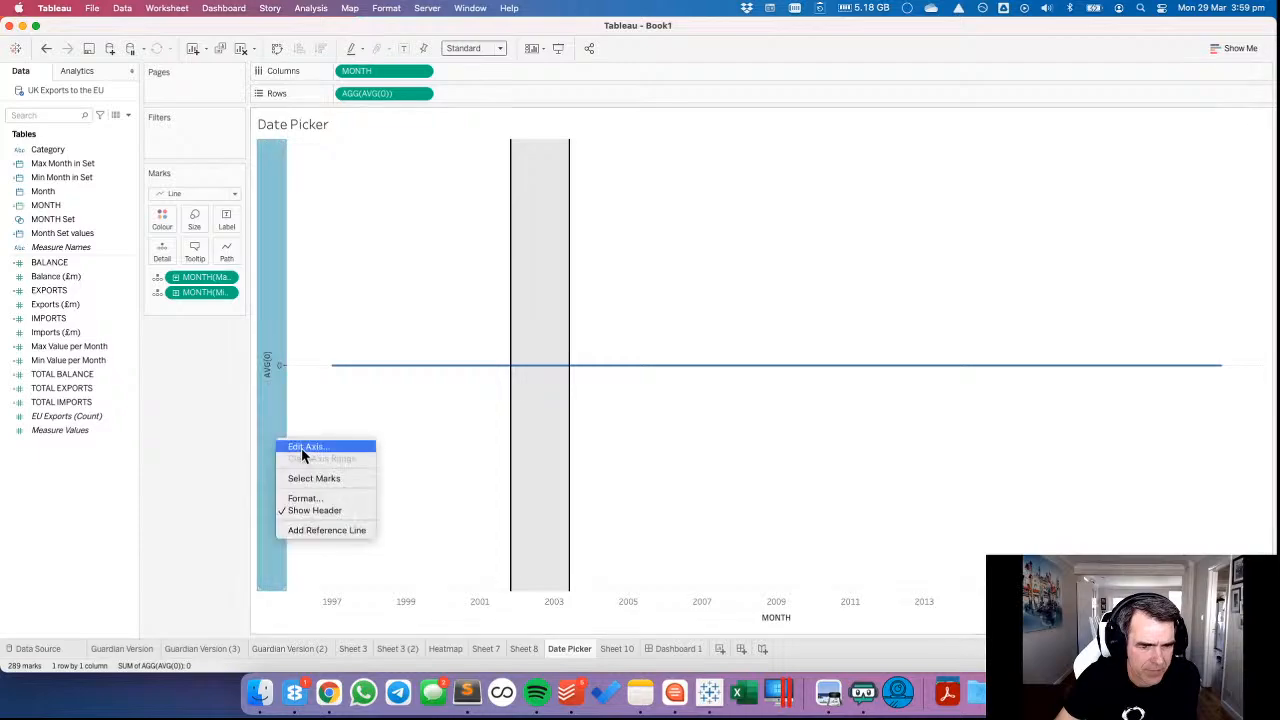
{"action": "left_click", "coordinate": [103, 262]}
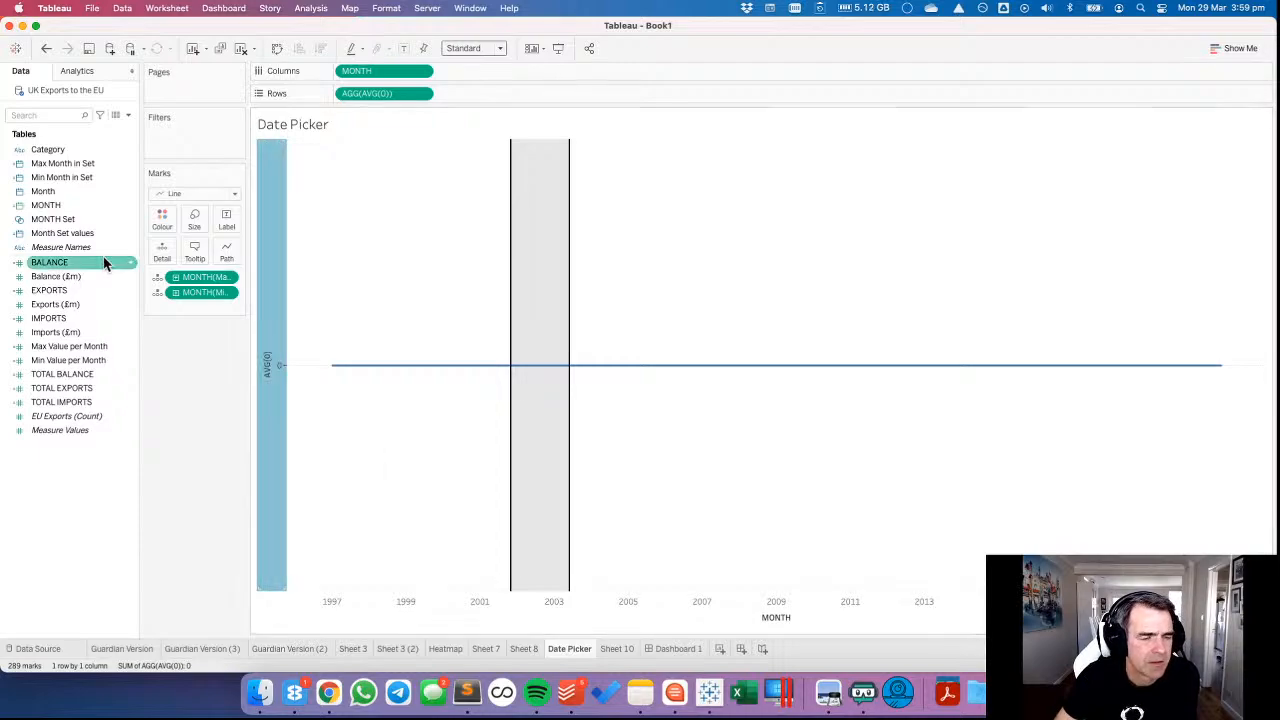
{"action": "triple_click", "coordinate": [560, 457]}
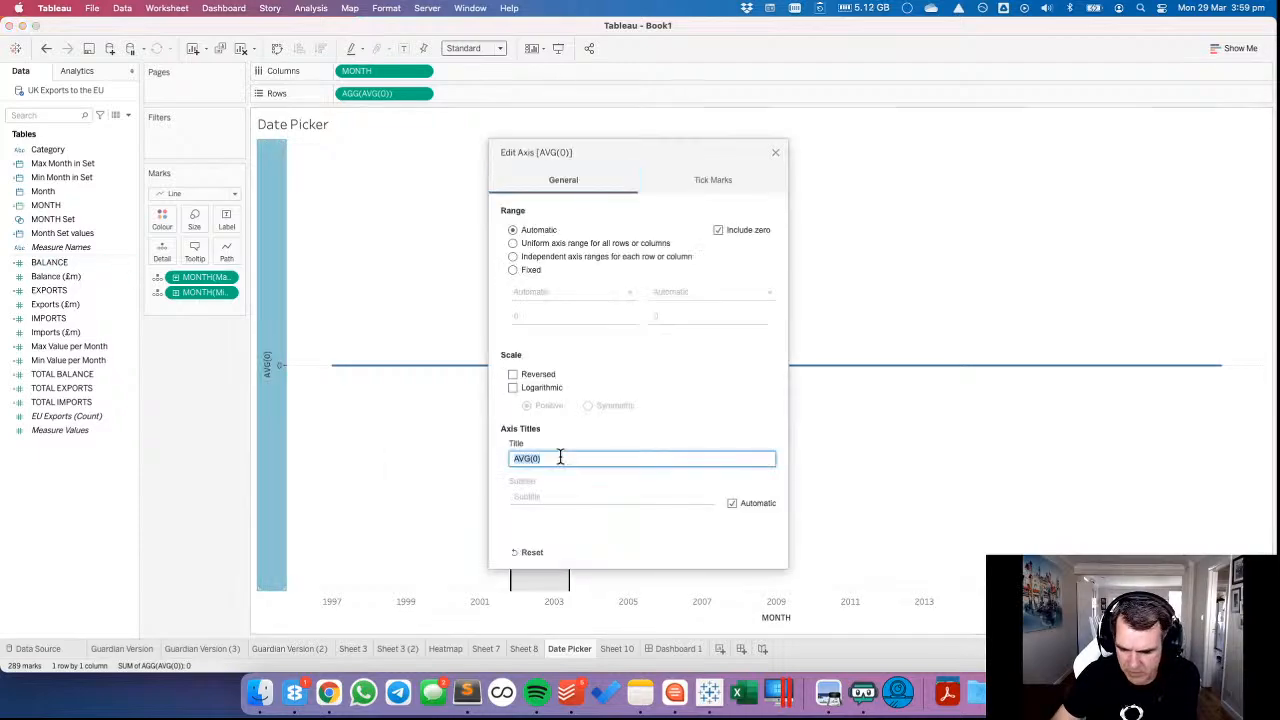
{"action": "key", "text": "BackSpace"}
{"action": "left_click", "coordinate": [775, 152]}
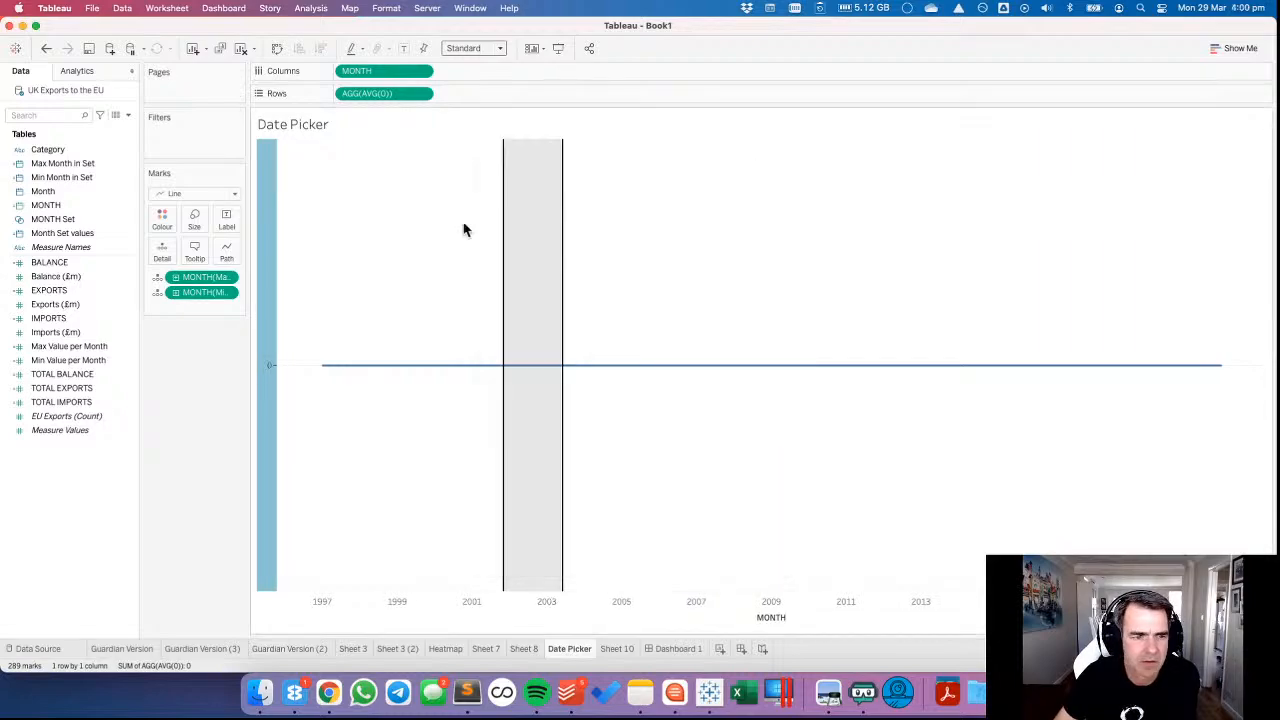
{"action": "left_click", "coordinate": [407, 238]}
Exclude AVG(0) and the Max and Min Month in Set fields from the Date Picker's tooltip.
{"action": "left_click", "coordinate": [203, 256]}
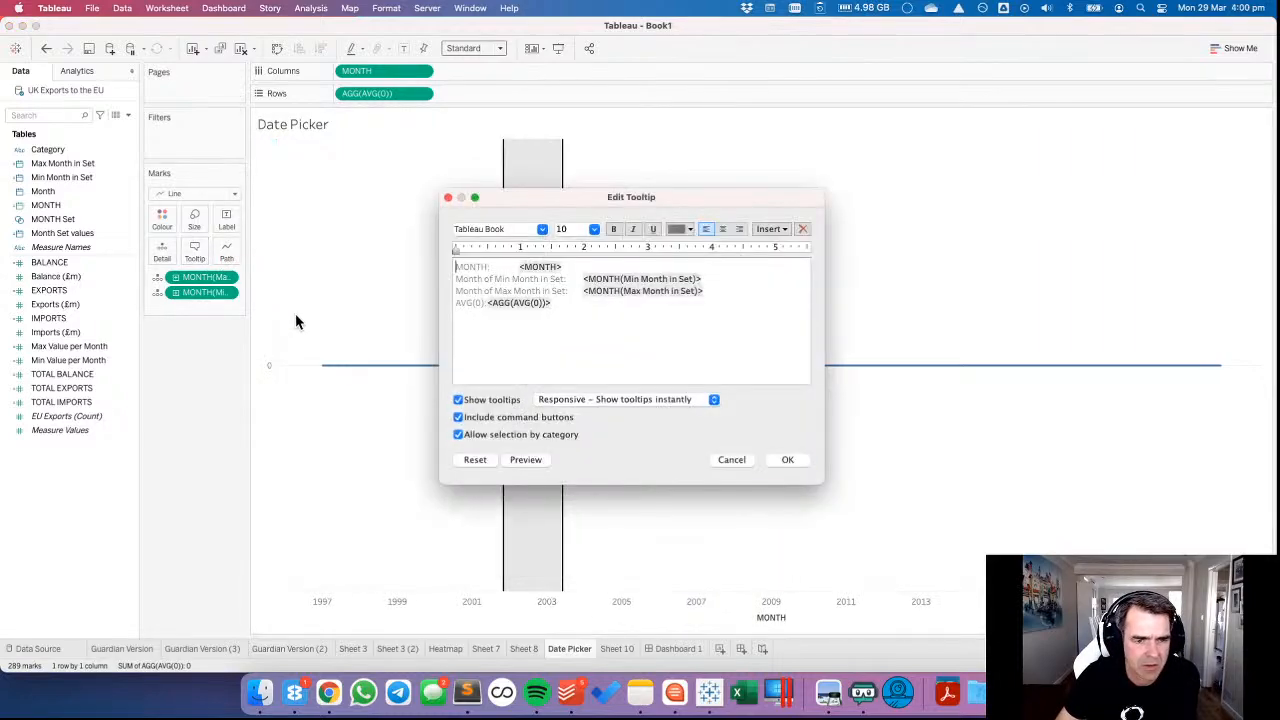
{"action": "left_click", "coordinate": [744, 461]}
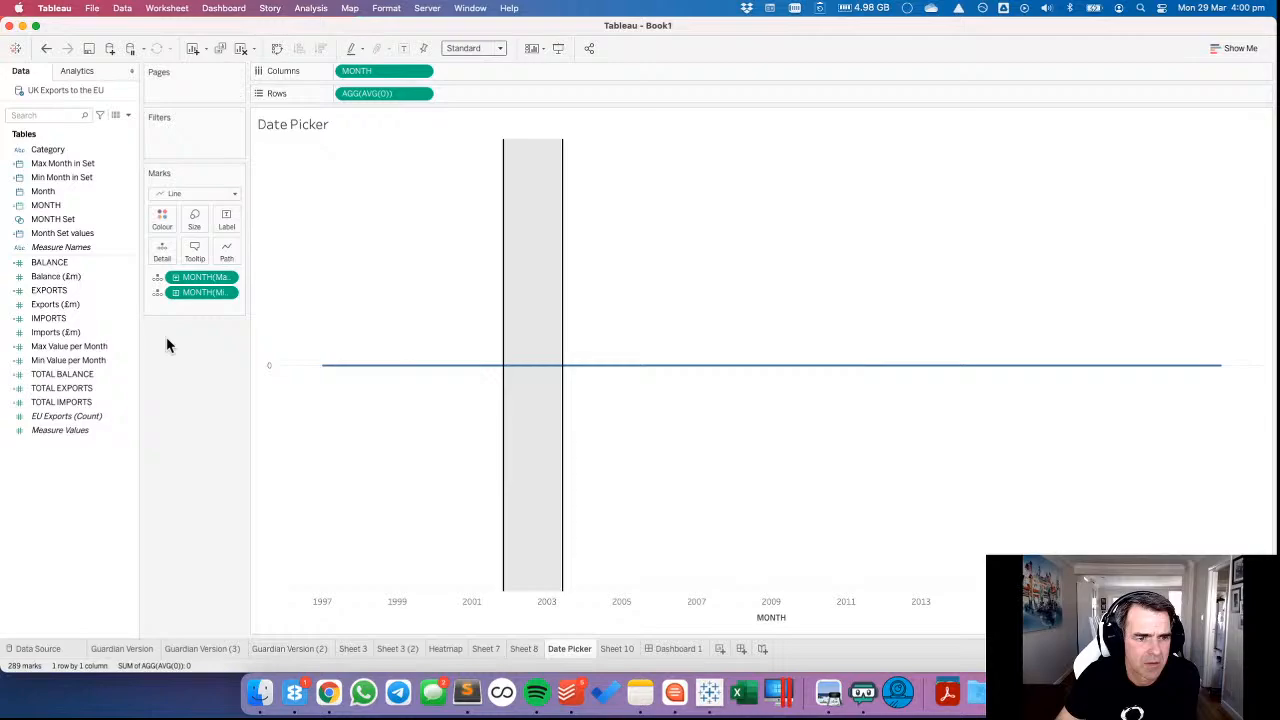
{"action": "left_click", "coordinate": [421, 93]}
{"action": "left_click", "coordinate": [387, 133]}
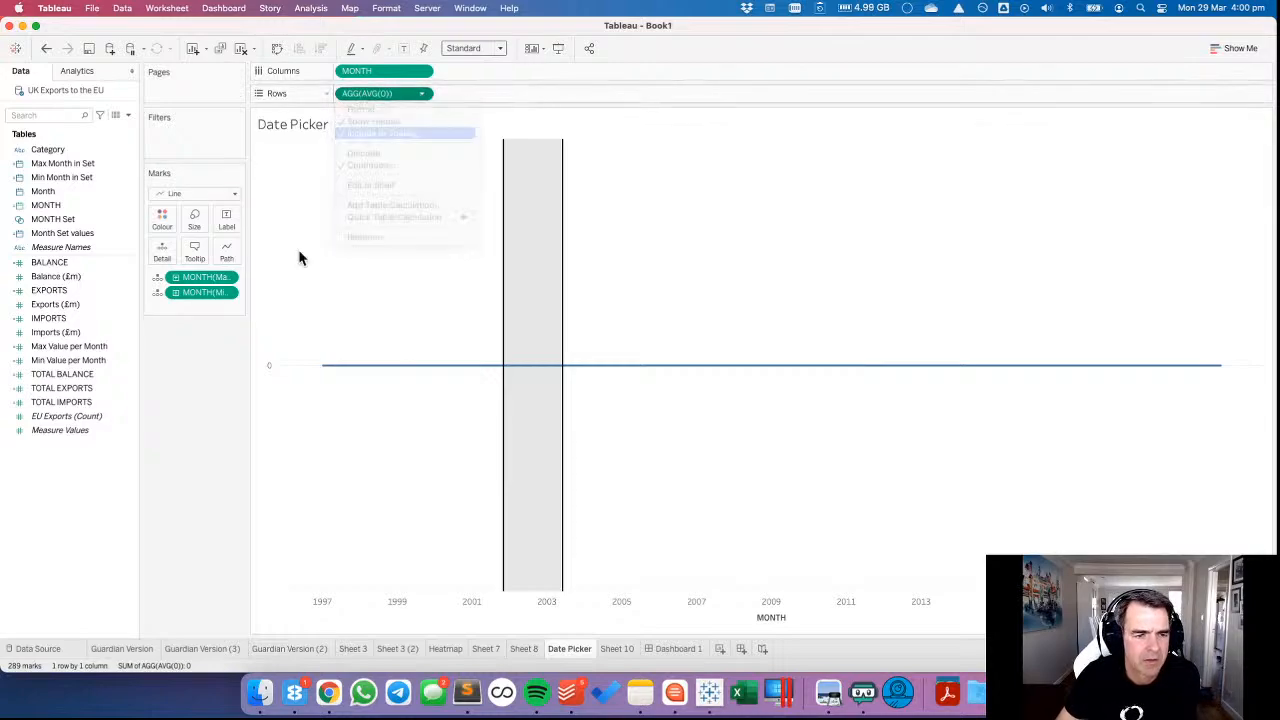
{"action": "left_click", "coordinate": [226, 277]}
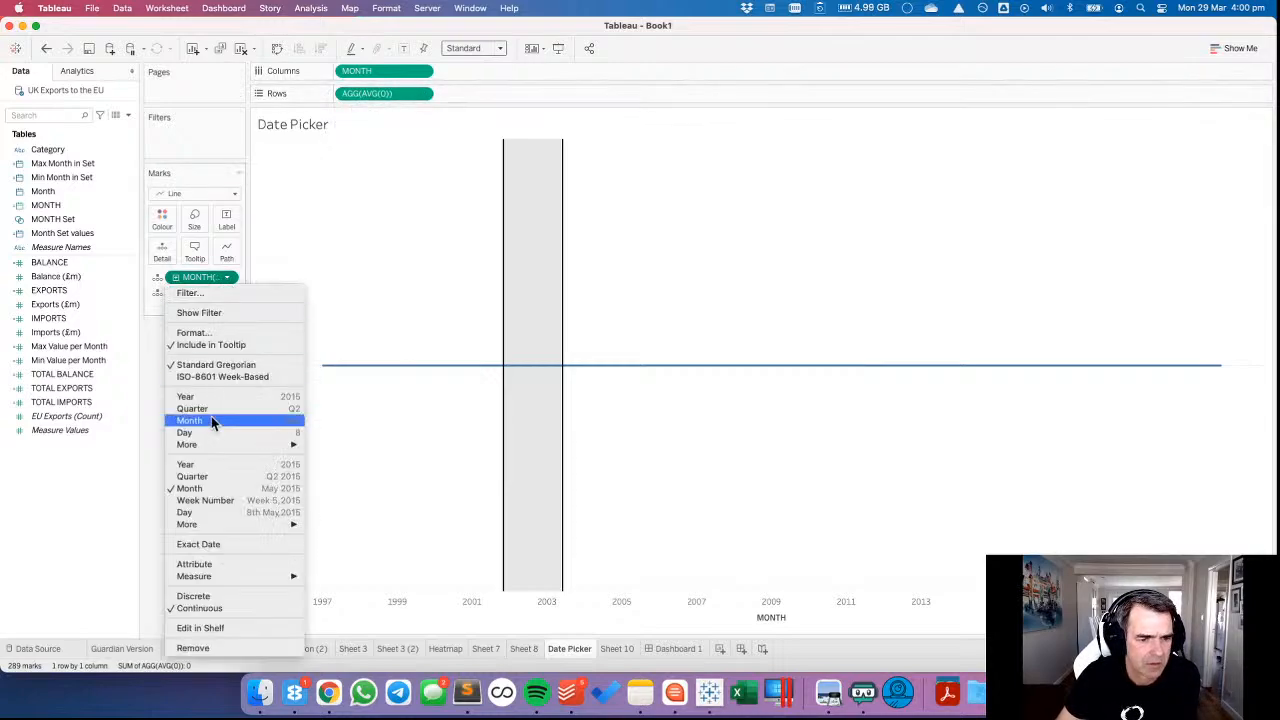
{"action": "left_click", "coordinate": [203, 344]}
{"action": "left_click", "coordinate": [228, 293]}
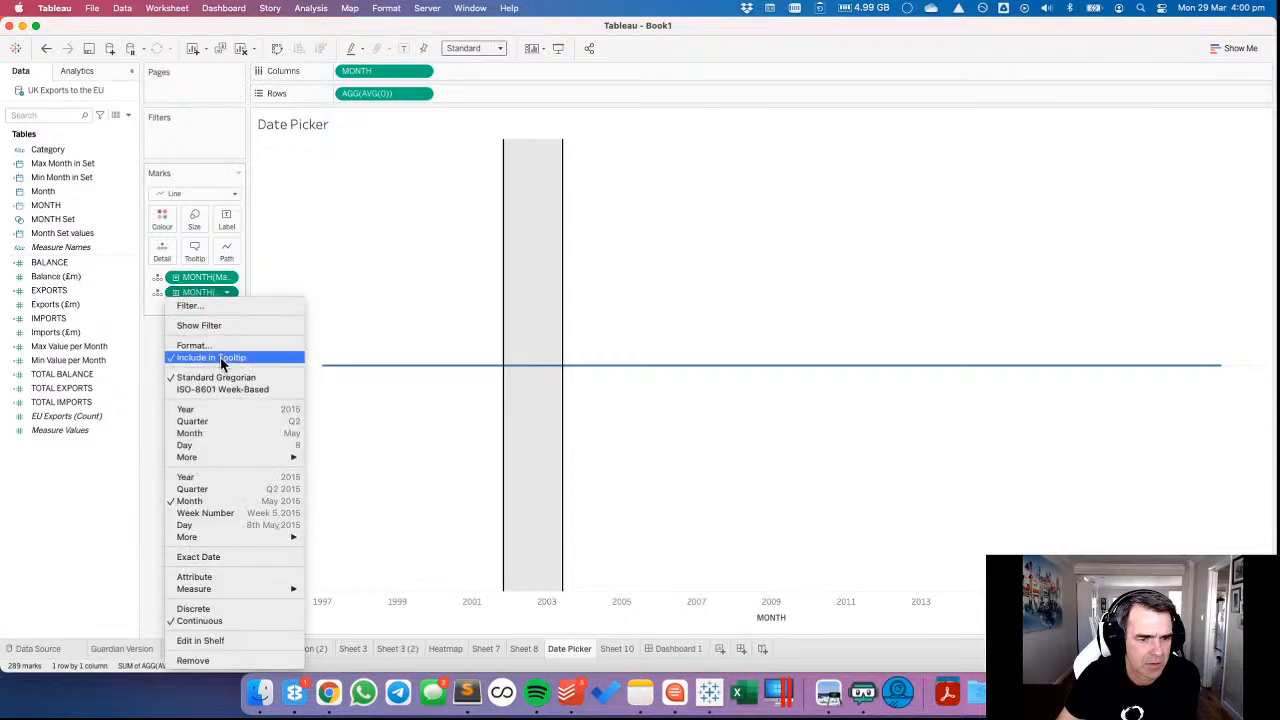
{"action": "left_click", "coordinate": [219, 359]}
{"action": "mouse_move", "coordinate": [372, 368]}
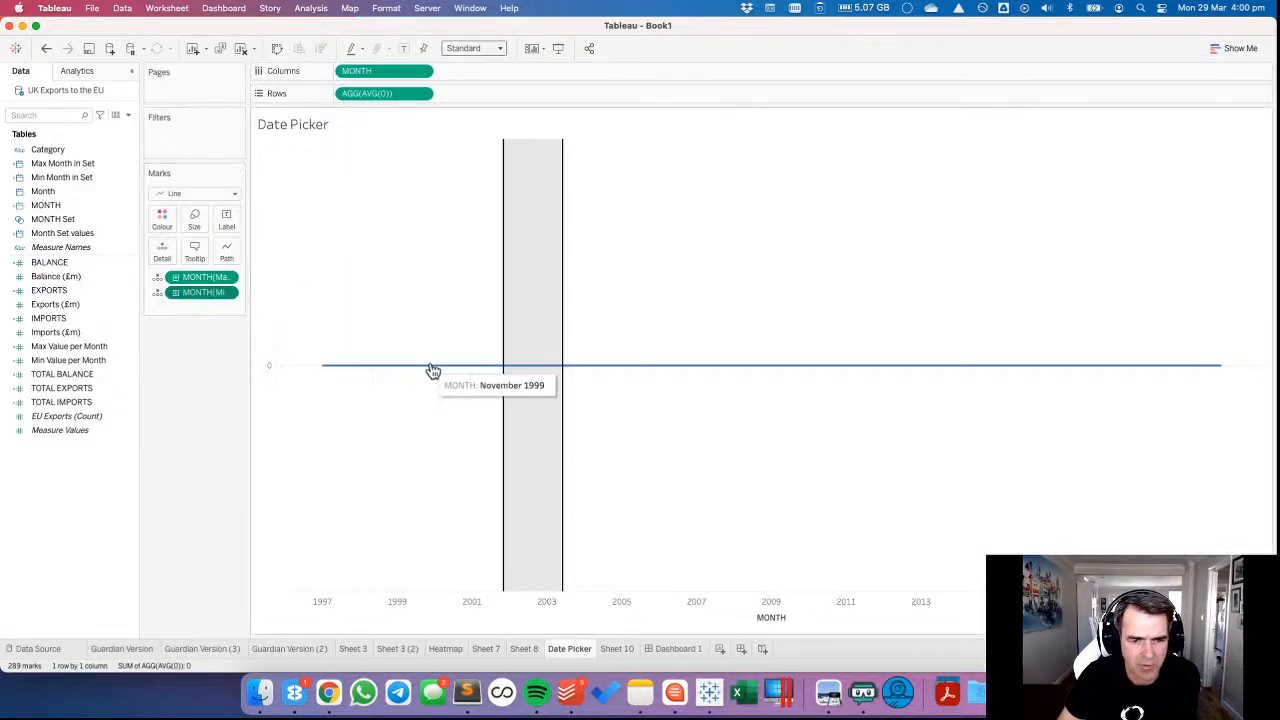
Reduce the tooltip text to the <MONTH> value only and disable its command buttons and selection by category.
{"action": "left_click", "coordinate": [227, 227]}
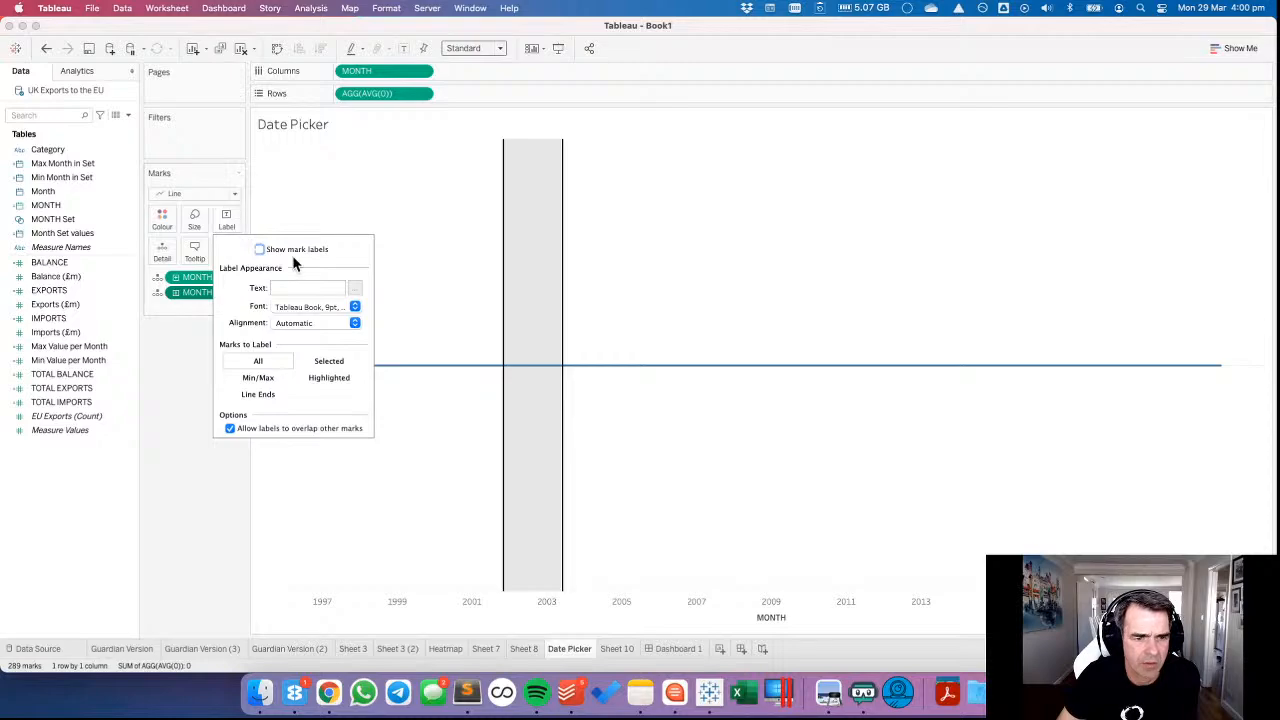
{"action": "left_click", "coordinate": [280, 202]}
{"action": "left_click", "coordinate": [206, 259]}
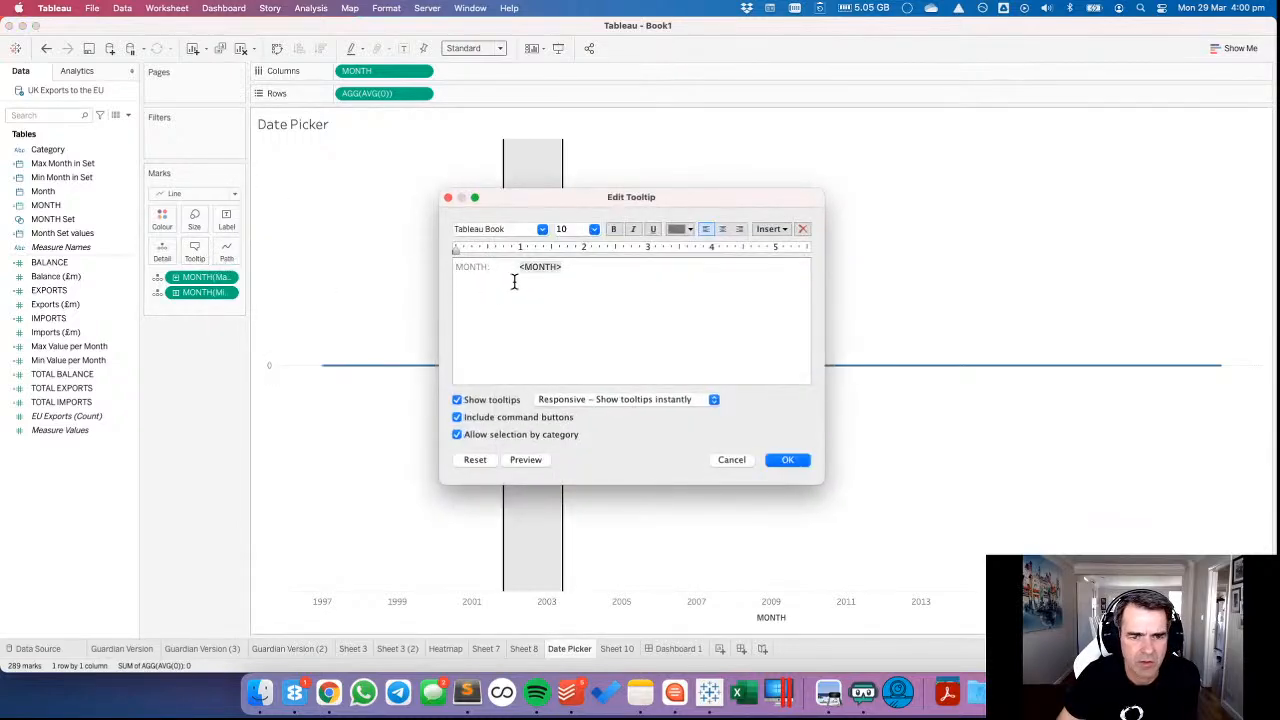
{"action": "left_click_drag", "start_coordinate": [519, 270], "coordinate": [340, 272]}
{"action": "key", "text": "BackSpace"}
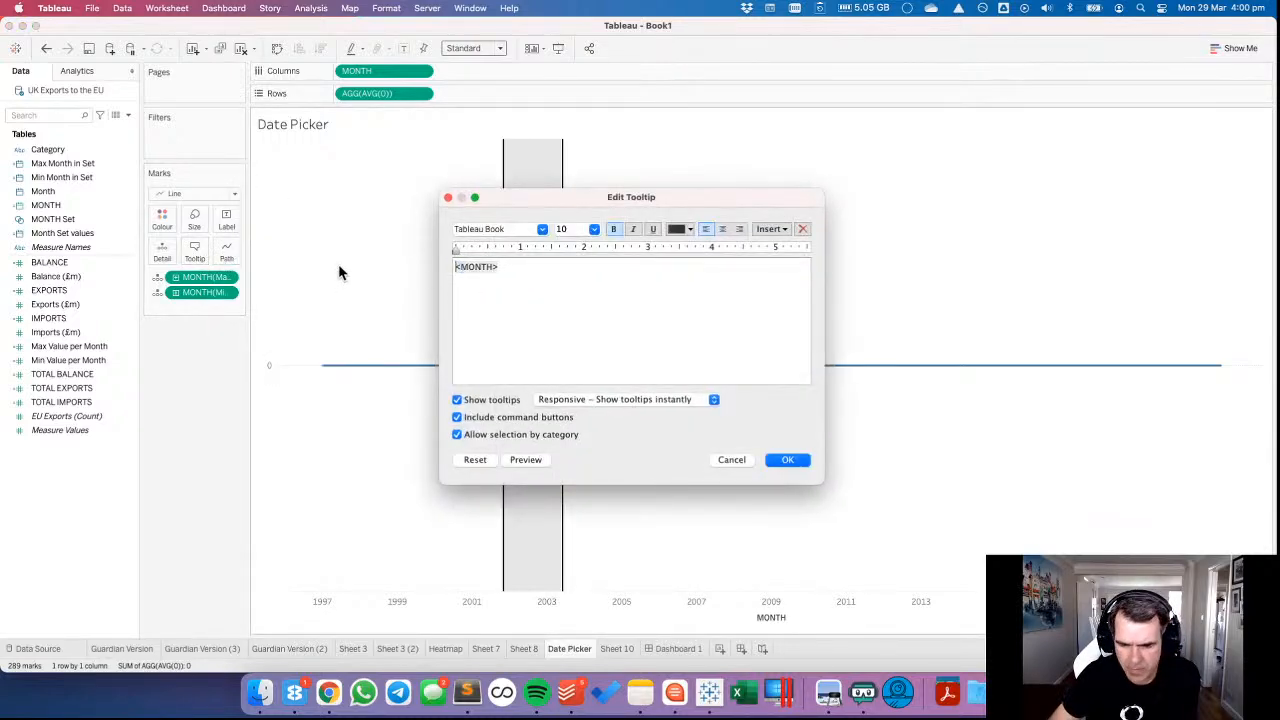
{"action": "left_click", "coordinate": [457, 417]}
{"action": "left_click", "coordinate": [457, 434]}
{"action": "left_click", "coordinate": [789, 460]}
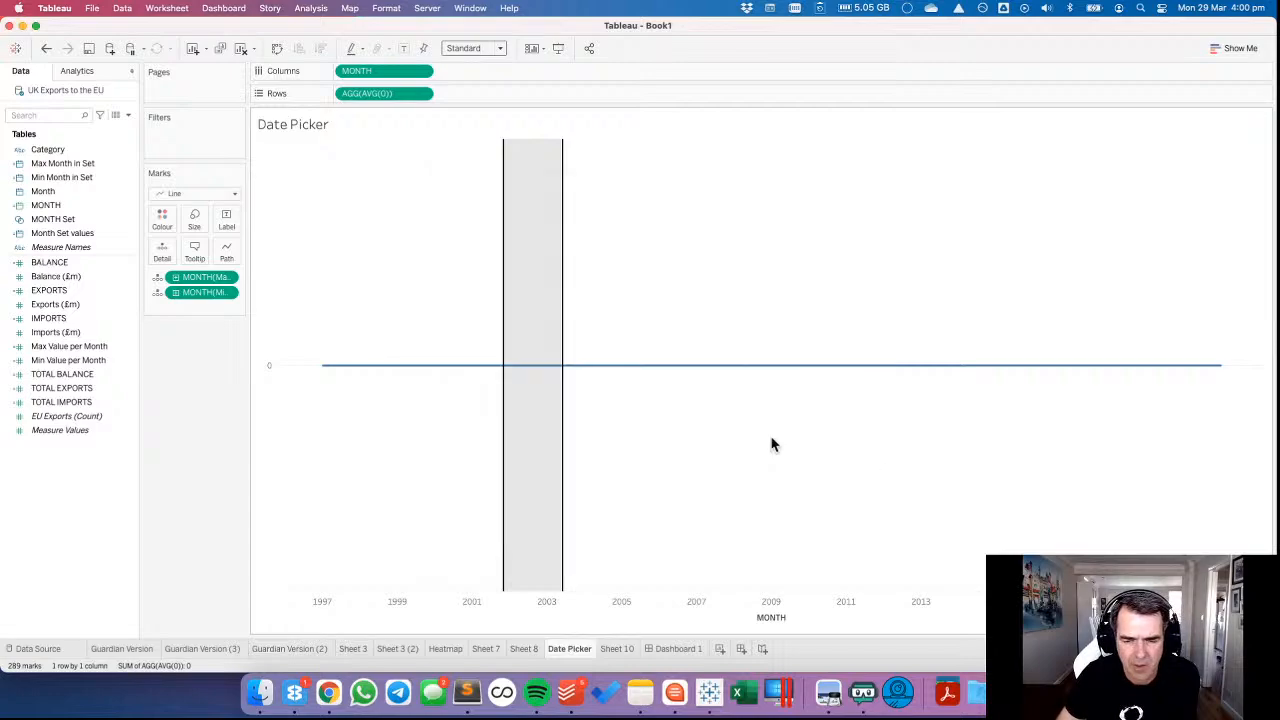
Open the Date Picker's formatting options, return to Dashboard 1 and widen its vertical axis area.
{"action": "right_click", "coordinate": [337, 303]}
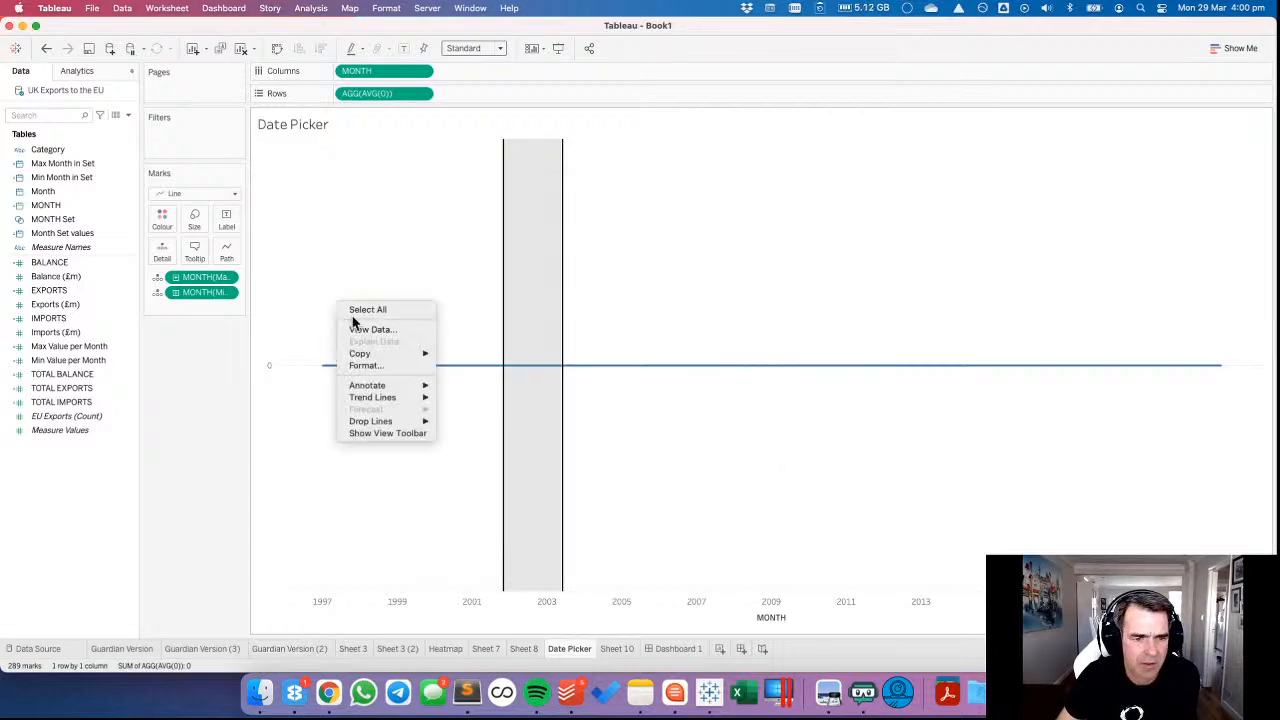
{"action": "left_click", "coordinate": [364, 366]}
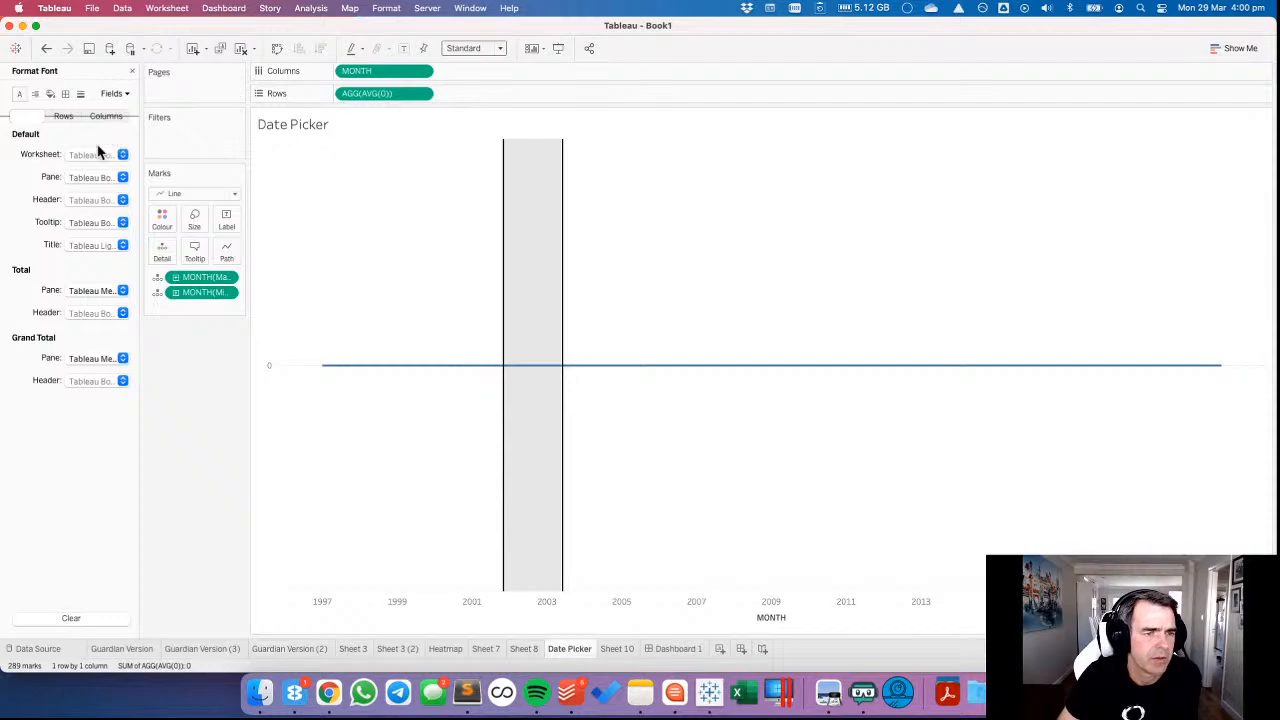
{"action": "left_click", "coordinate": [677, 649]}
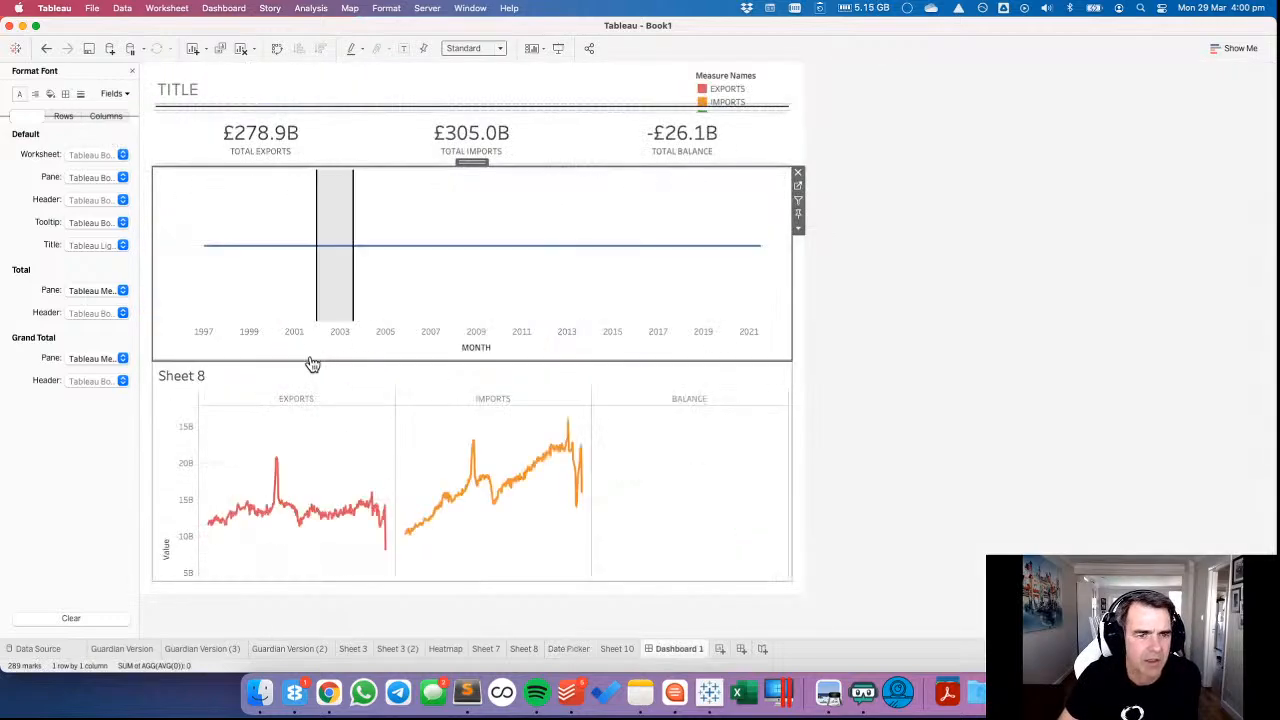
{"action": "left_click_drag", "start_coordinate": [175, 300], "coordinate": [197, 307]}
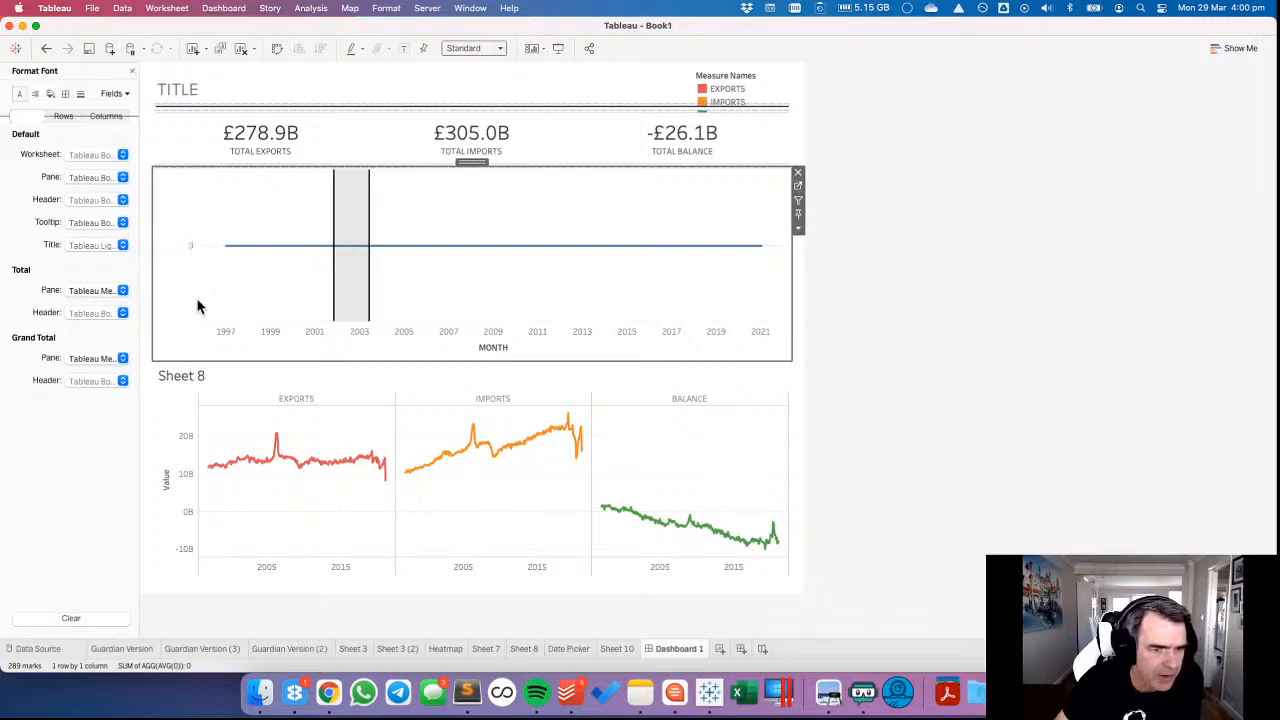
Set the major tick marks of the Date Picker's AVG(0) axis to None.
{"action": "right_click", "coordinate": [190, 294]}
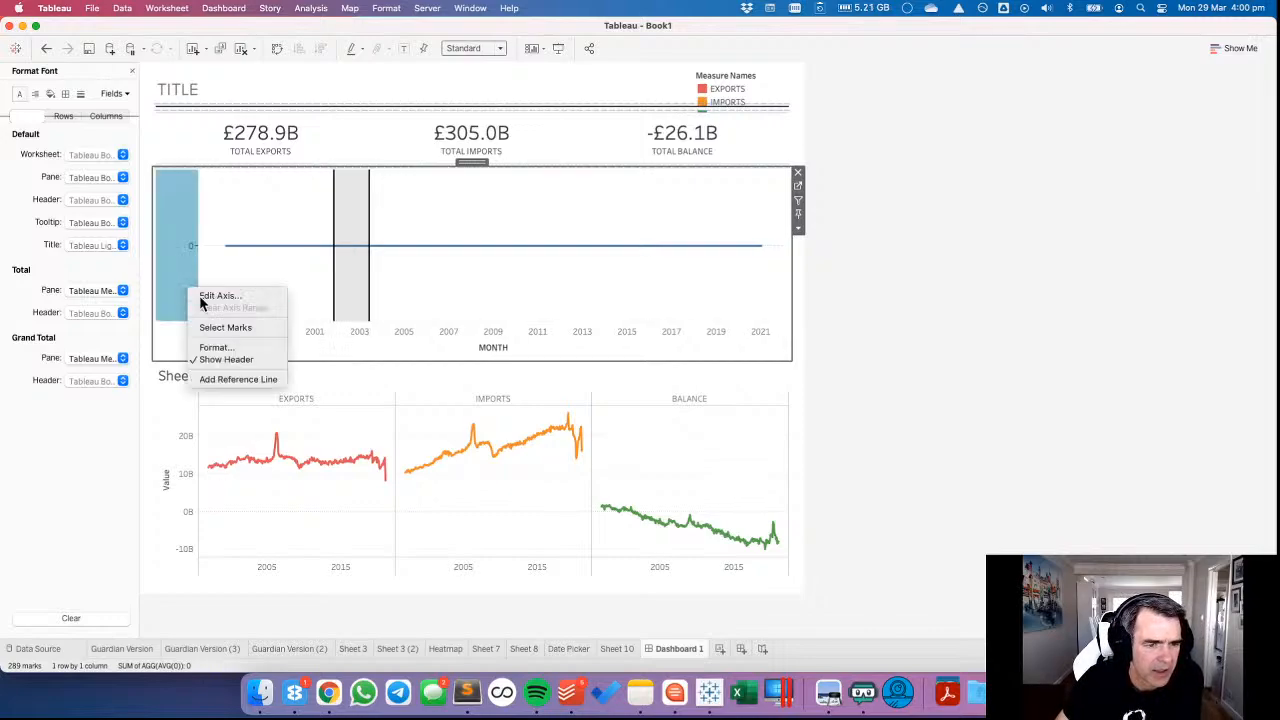
{"action": "left_click", "coordinate": [334, 310]}
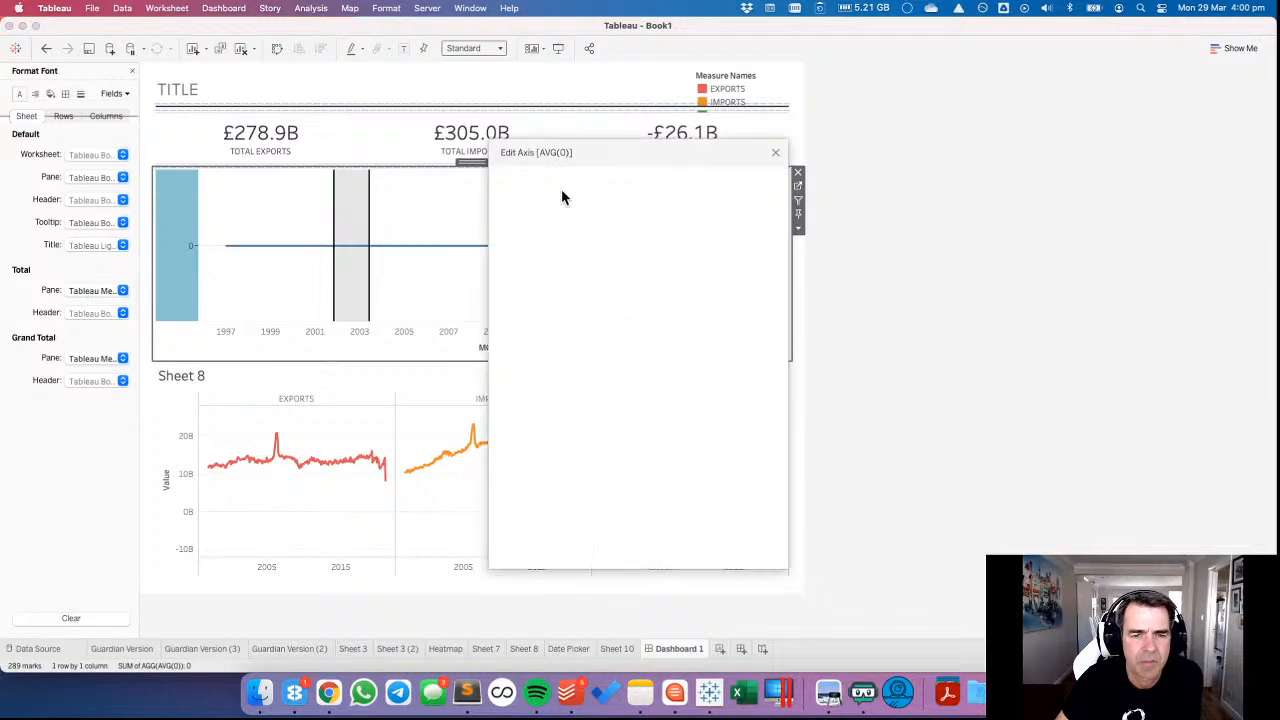
{"action": "left_click", "coordinate": [712, 181]}
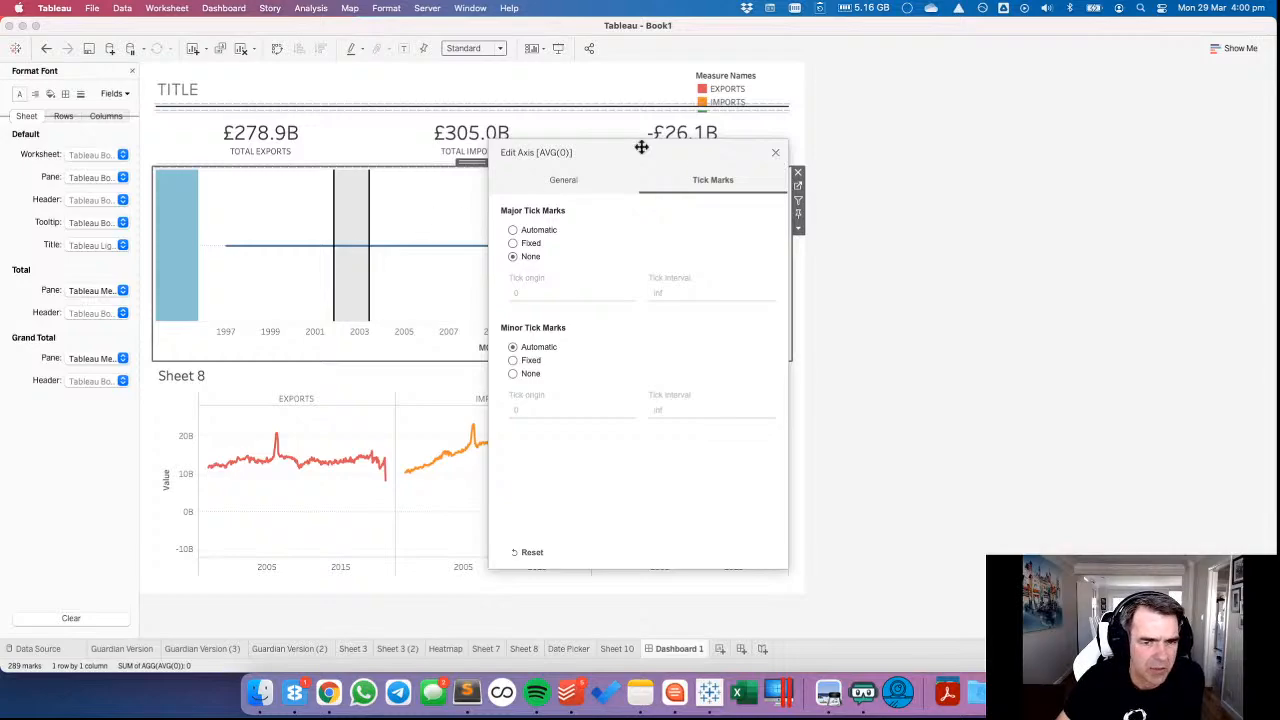
{"action": "left_click", "coordinate": [776, 156]}
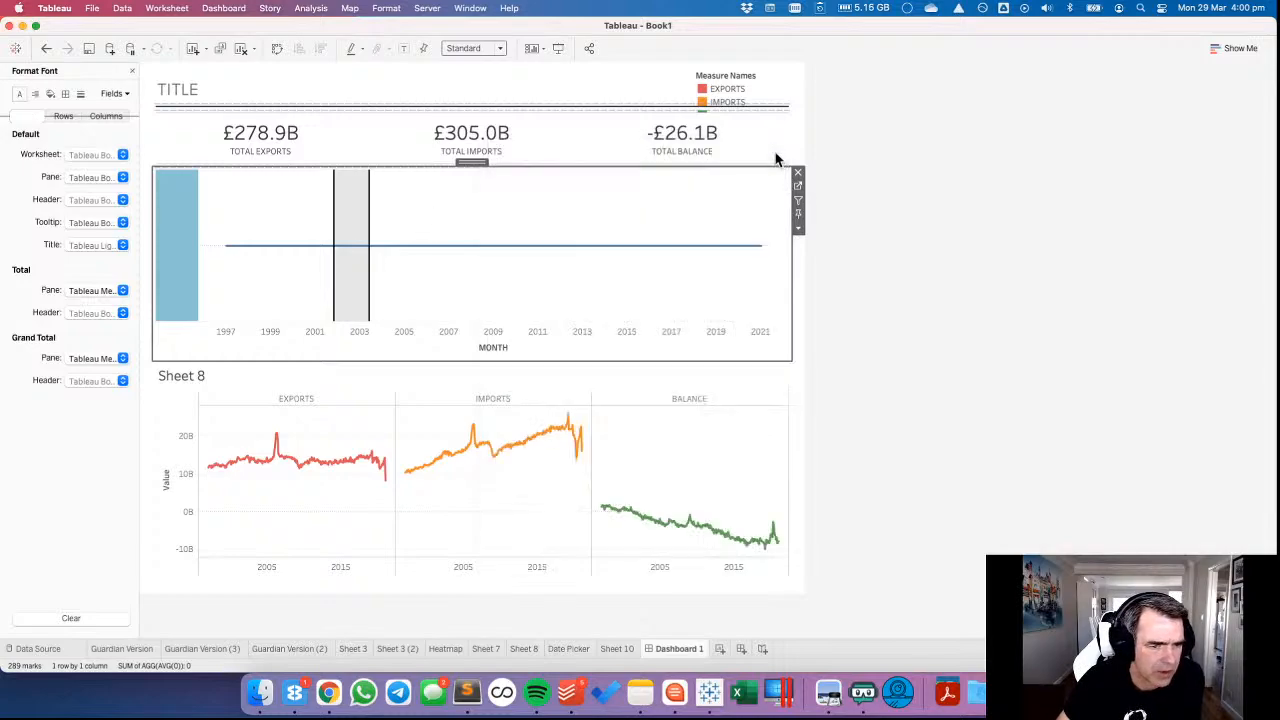
Set the Date Picker's grid lines, zero lines and axis rulers to None.
{"action": "left_click", "coordinate": [256, 296]}
{"action": "left_click", "coordinate": [82, 94]}
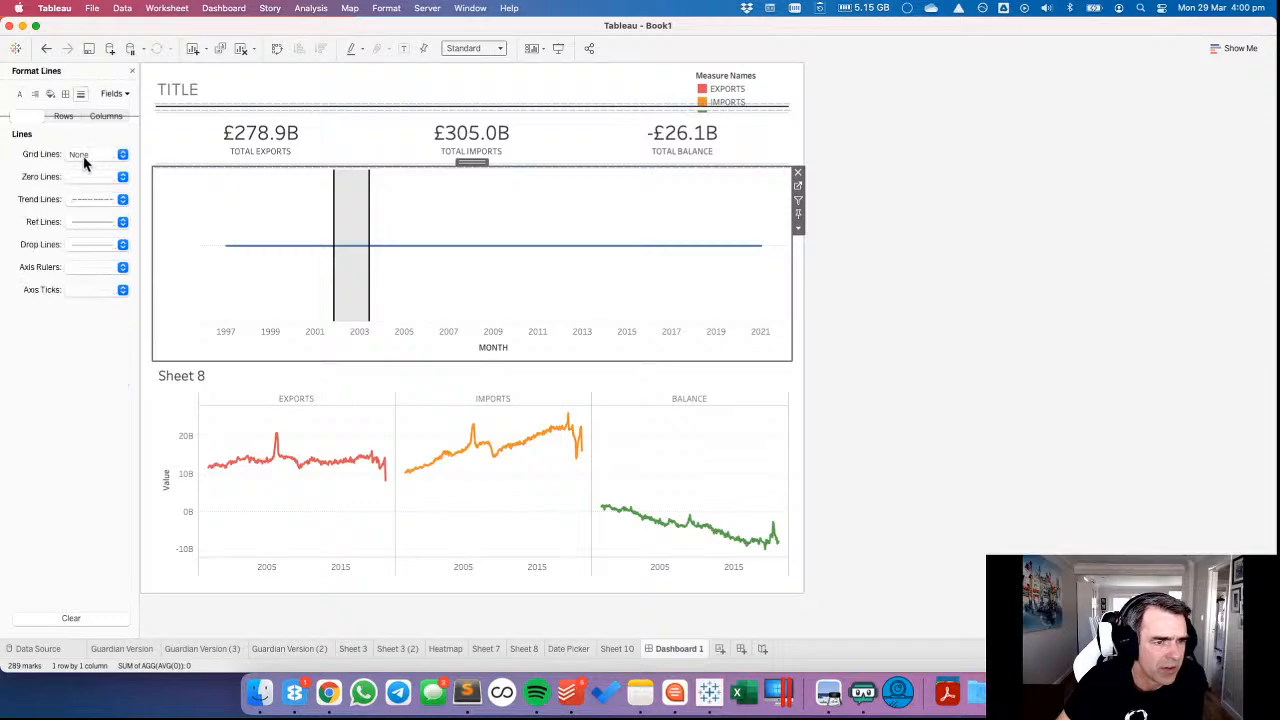
{"action": "left_click", "coordinate": [85, 157]}
{"action": "left_click", "coordinate": [79, 190]}
{"action": "left_click", "coordinate": [78, 174]}
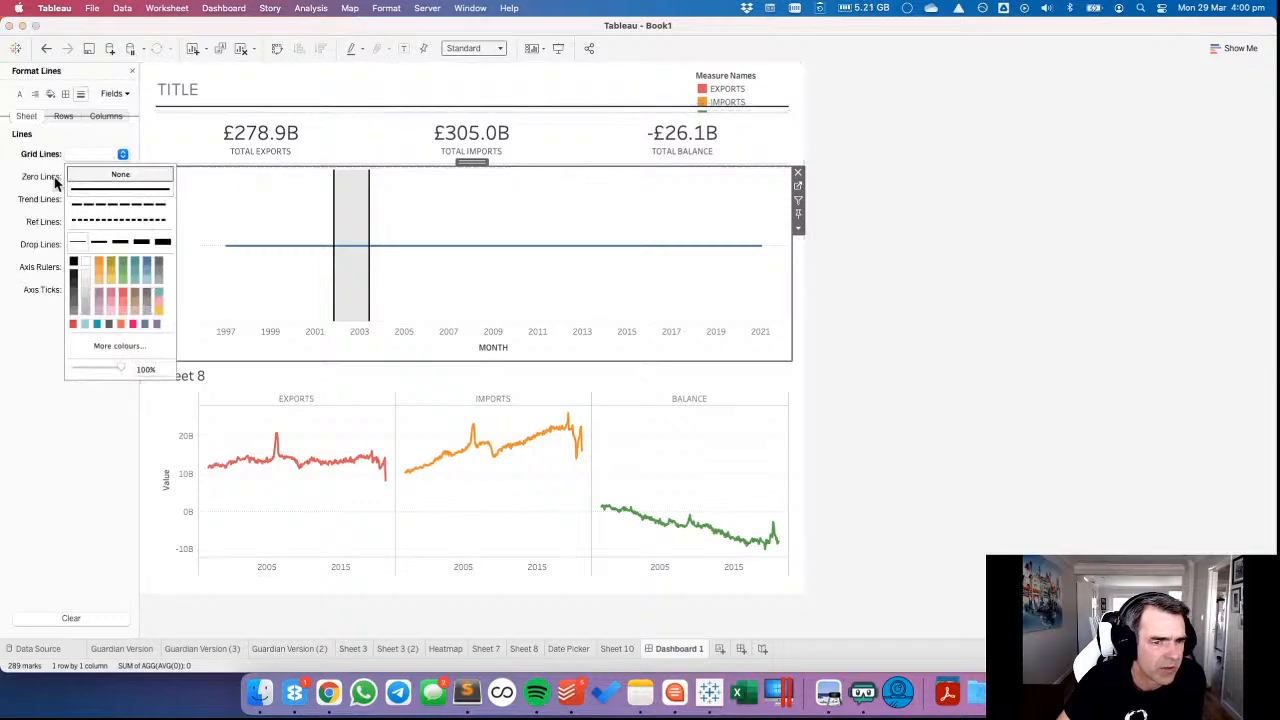
{"action": "left_click", "coordinate": [45, 180]}
{"action": "left_click", "coordinate": [95, 178]}
{"action": "left_click", "coordinate": [110, 197]}
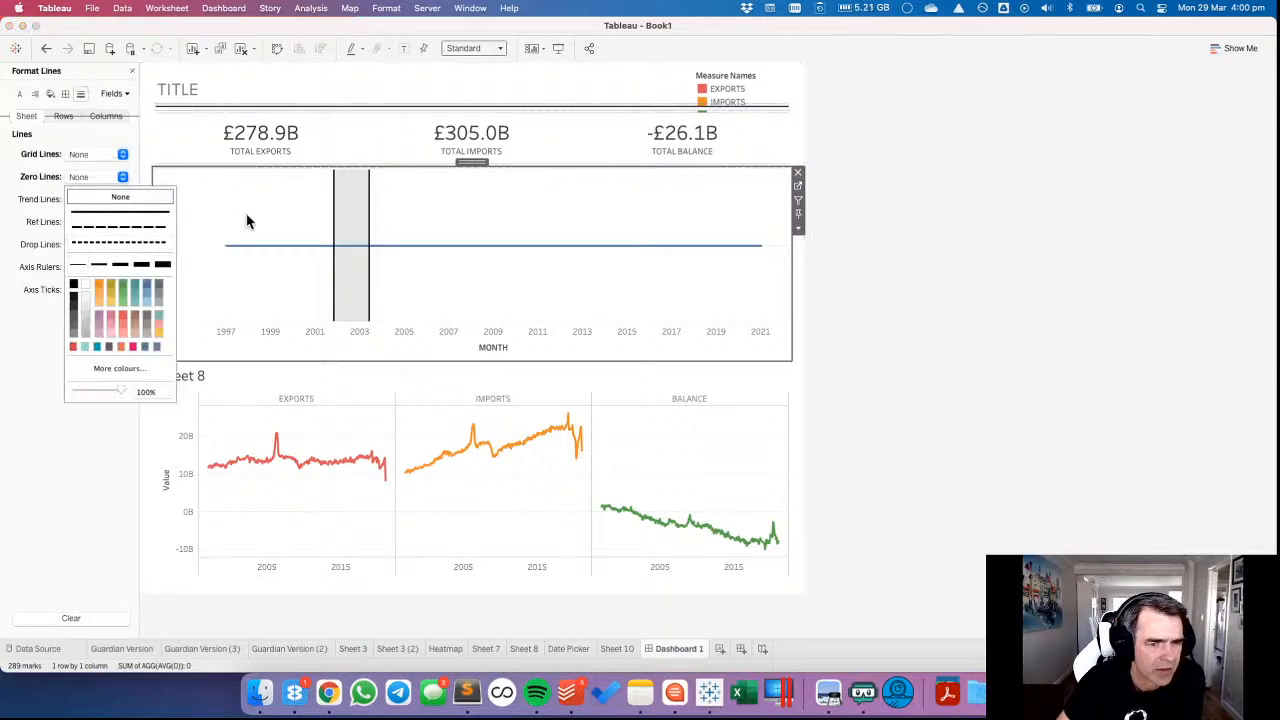
{"action": "left_click", "coordinate": [266, 218]}
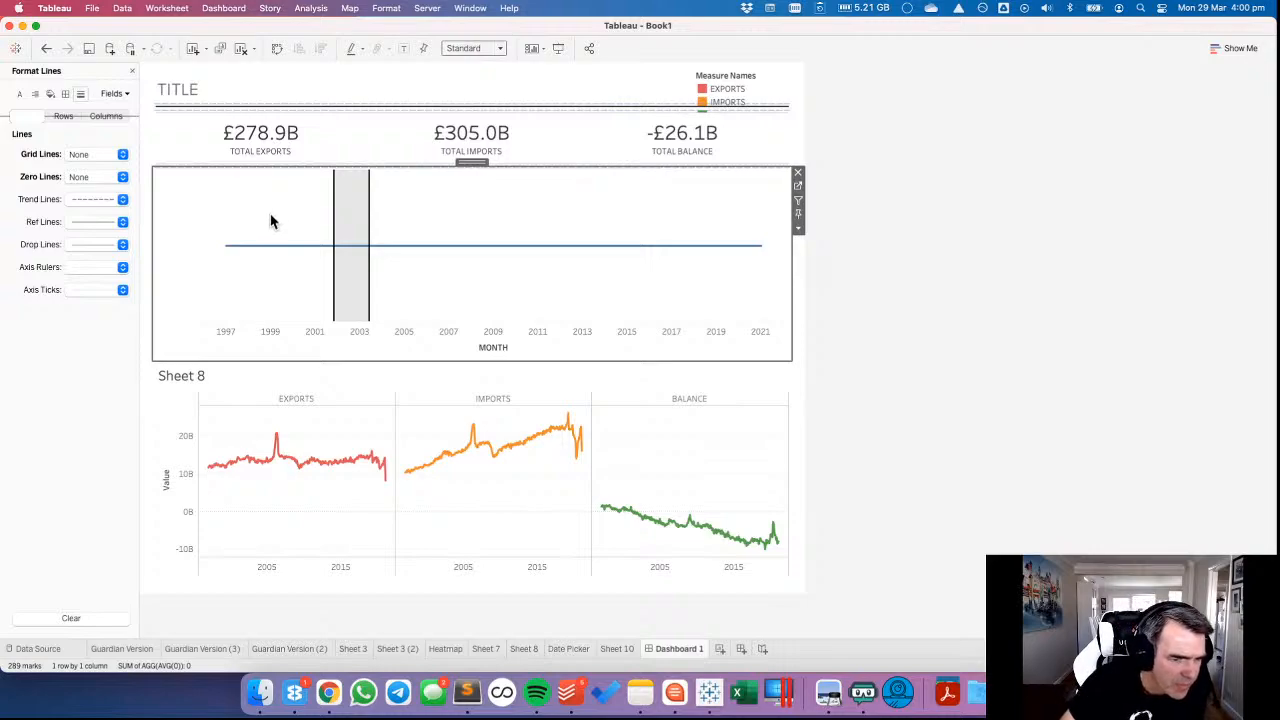
{"action": "left_click", "coordinate": [94, 268]}
{"action": "left_click", "coordinate": [94, 287]}
{"action": "left_click", "coordinate": [265, 295]}
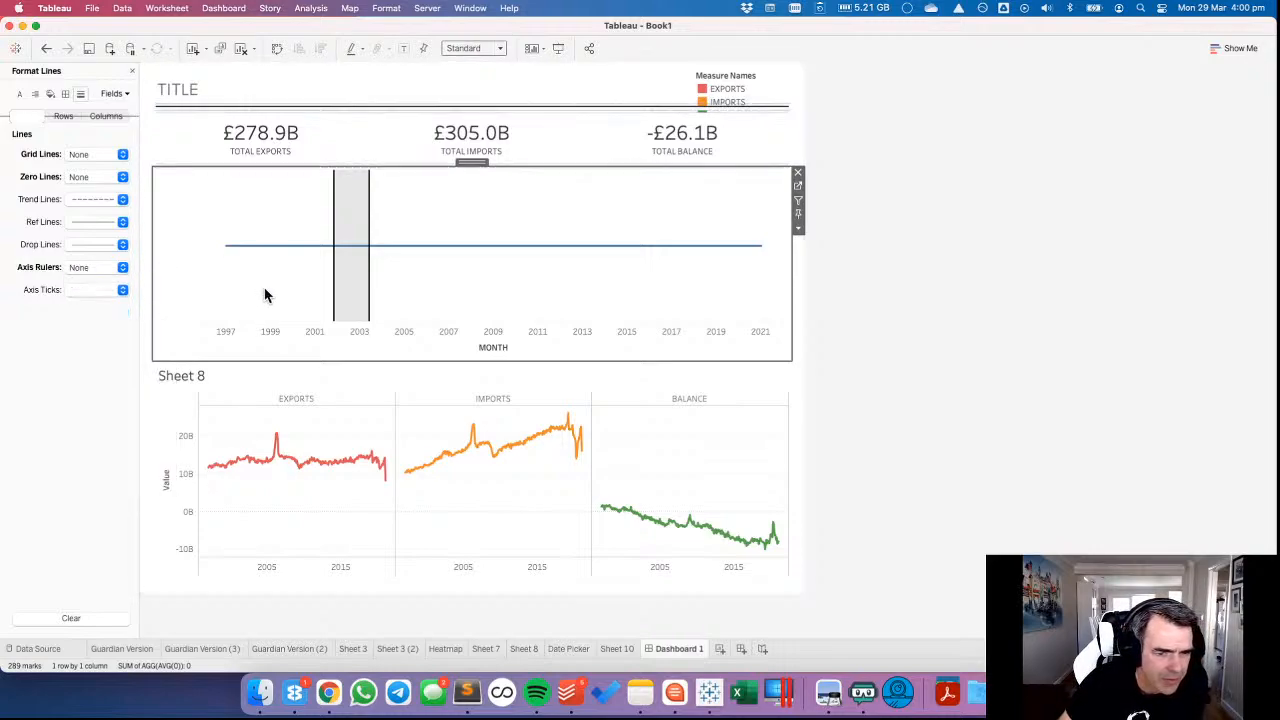
Shrink the Date Picker to a thin strip above Sheet 8 and set its fit to Entire View.
{"action": "left_click_drag", "start_coordinate": [349, 326], "coordinate": [343, 257]}
{"action": "left_click", "coordinate": [265, 190]}
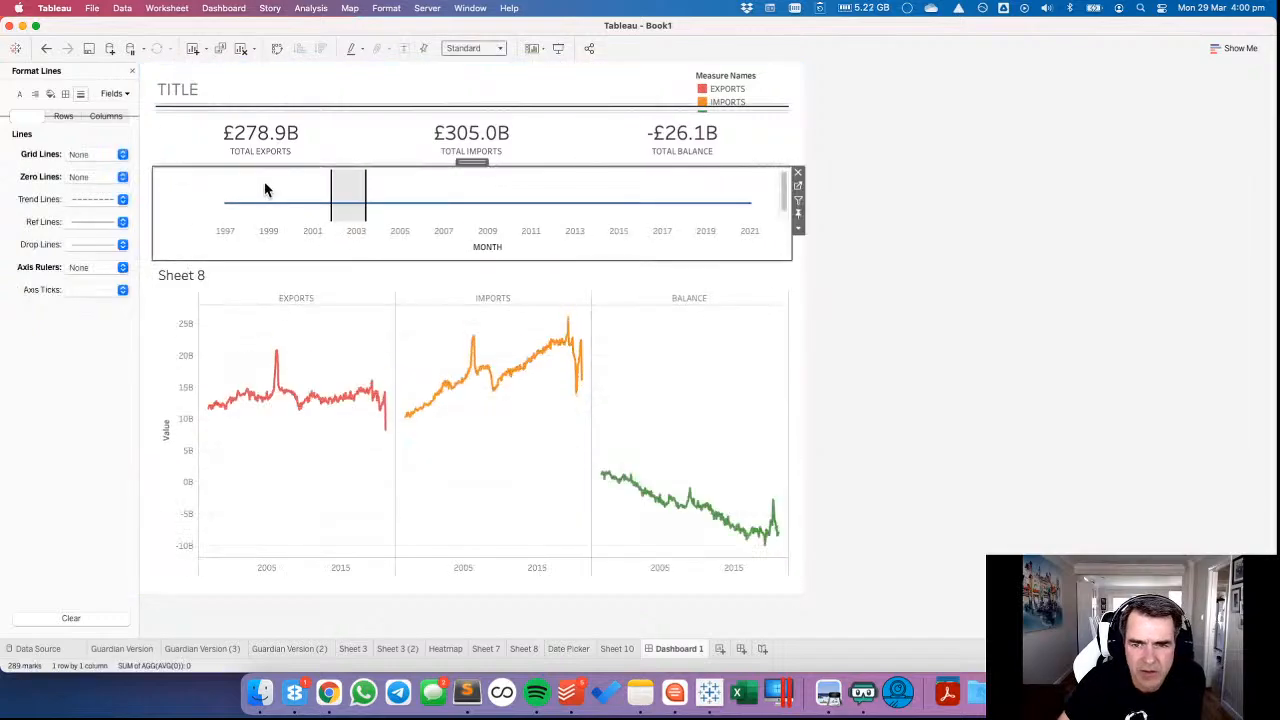
{"action": "left_click", "coordinate": [476, 50]}
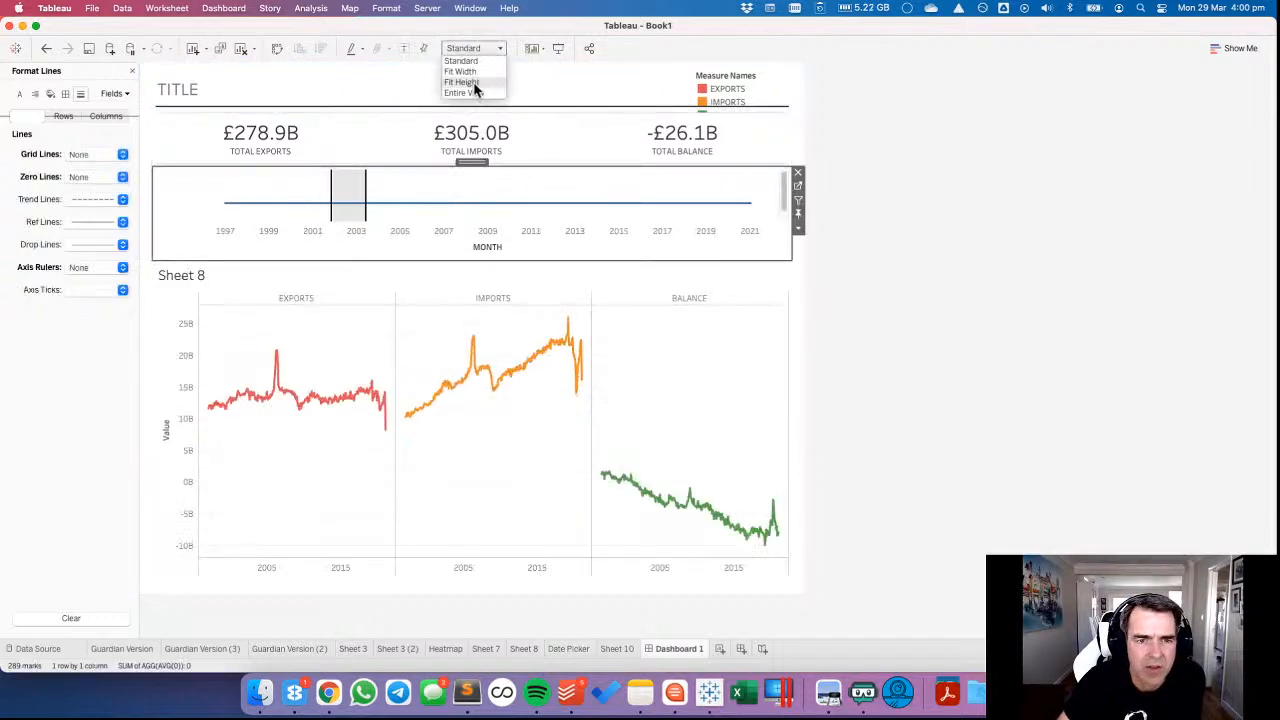
{"action": "left_click", "coordinate": [477, 95]}
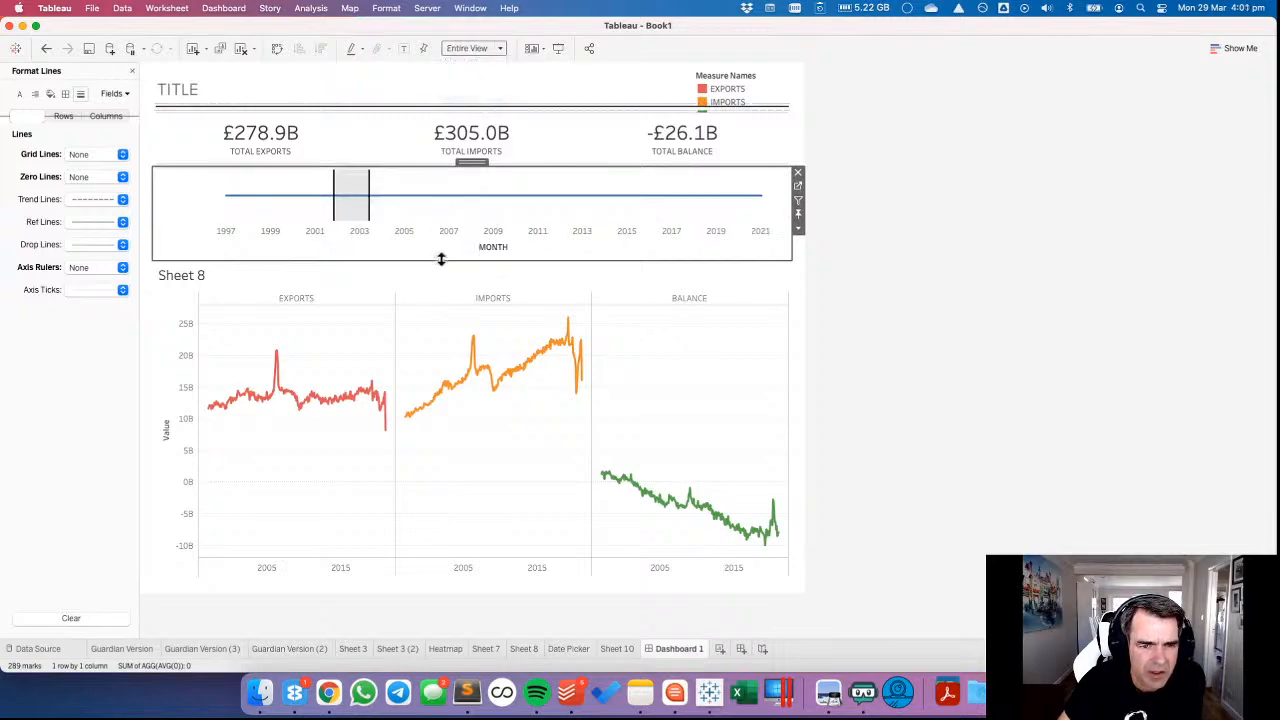
{"action": "left_click_drag", "start_coordinate": [441, 259], "coordinate": [442, 228]}
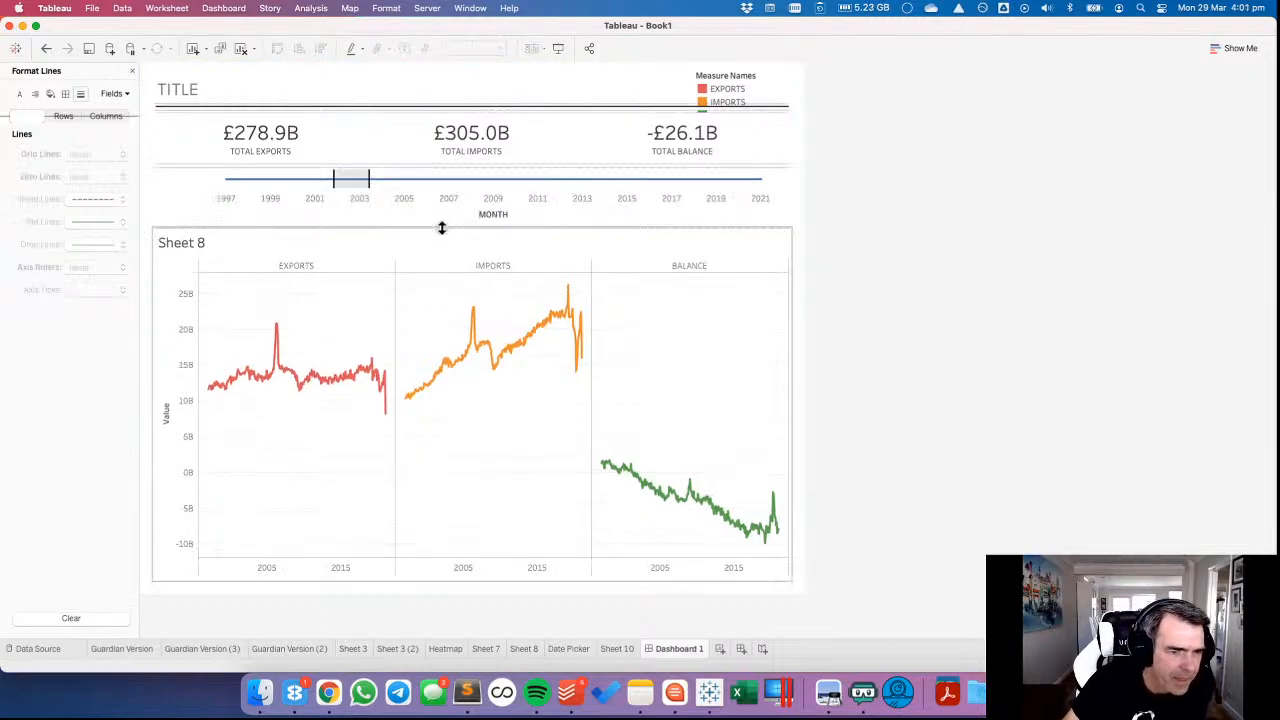
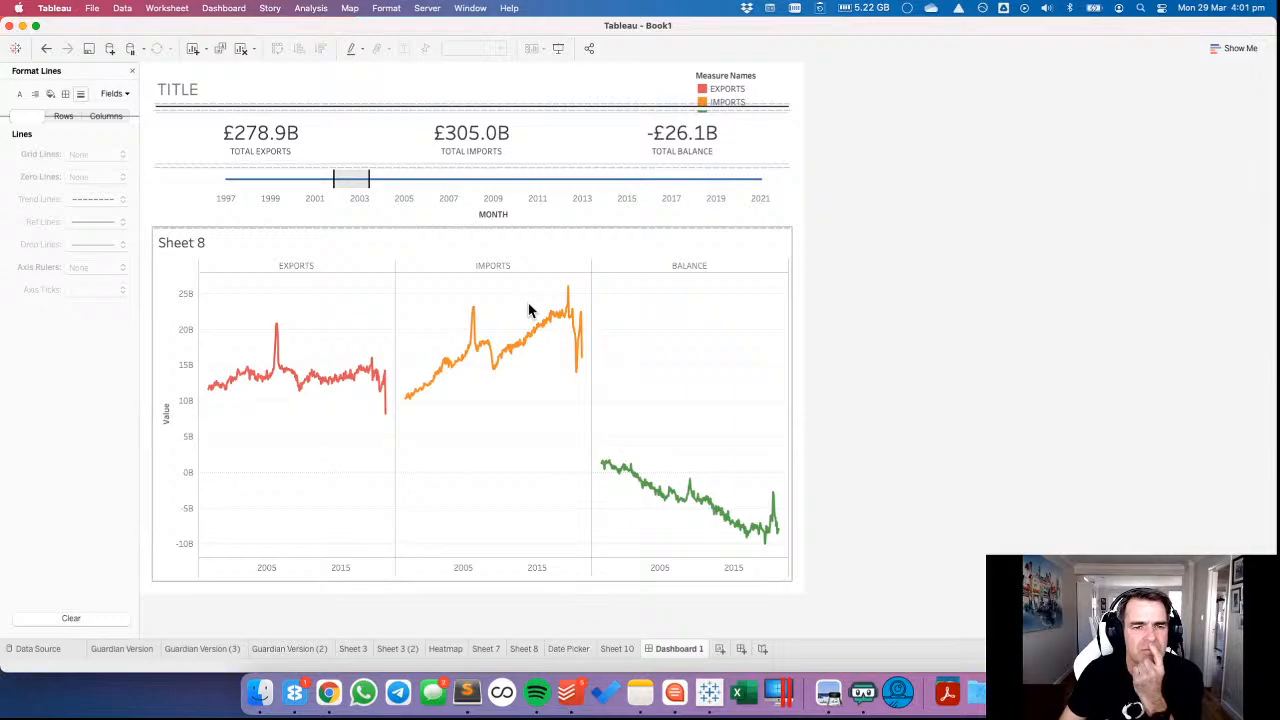
Try to select a range of months on the Date Picker in the dashboard.
{"action": "left_click_drag", "start_coordinate": [422, 169], "coordinate": [545, 191]}
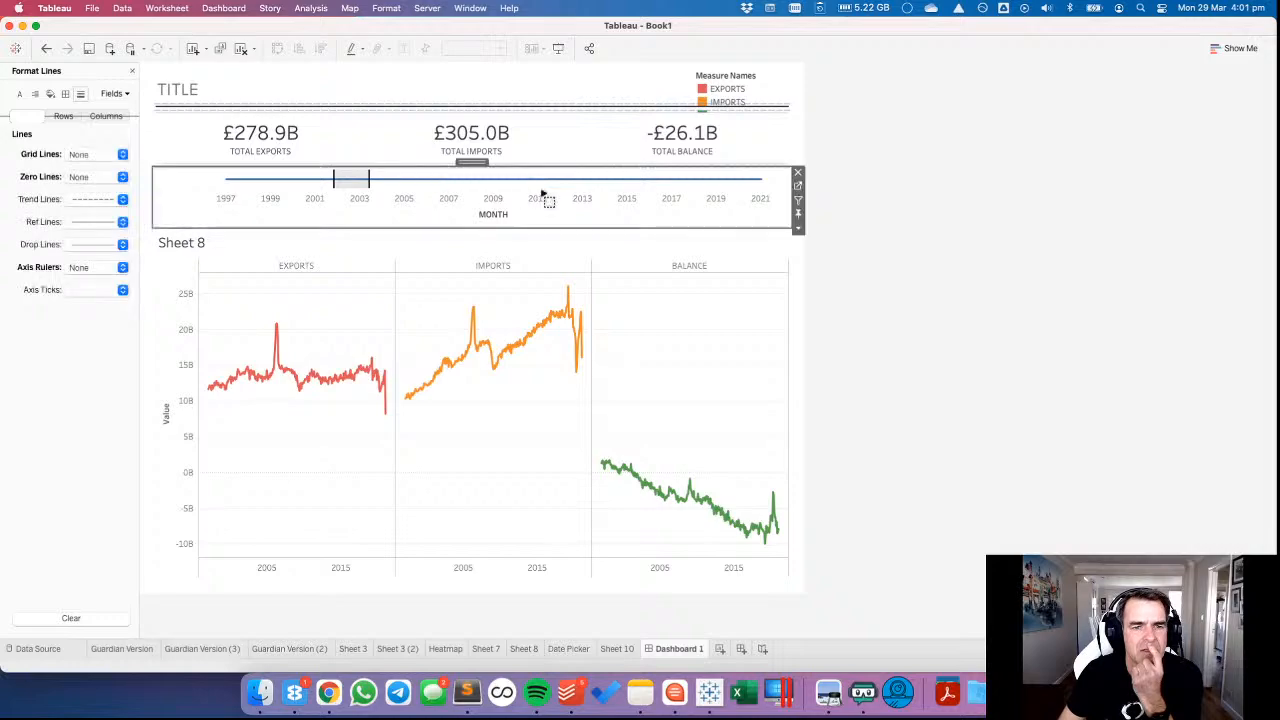
{"action": "left_click", "coordinate": [515, 182]}
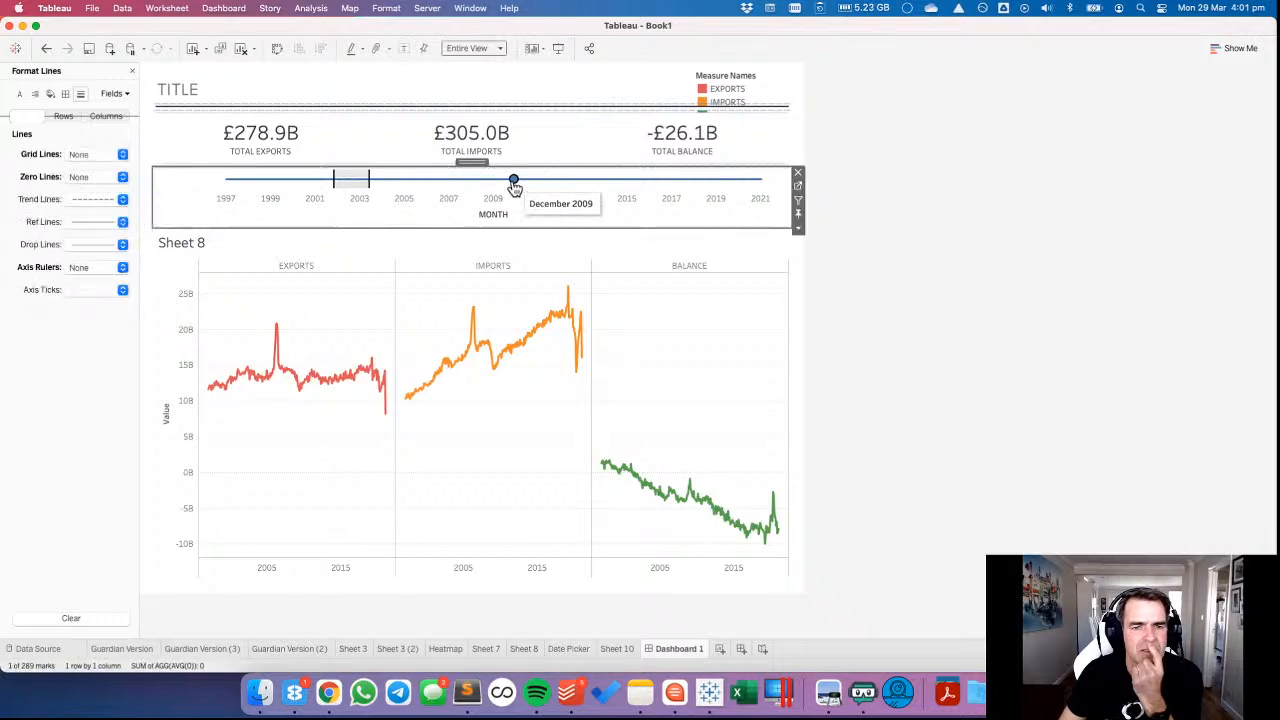
{"action": "left_click", "coordinate": [515, 182]}
Edit the Update Months Set action so its source is Dashboard 1 with only the Date Picker sheet included.
{"action": "left_click", "coordinate": [167, 8]}
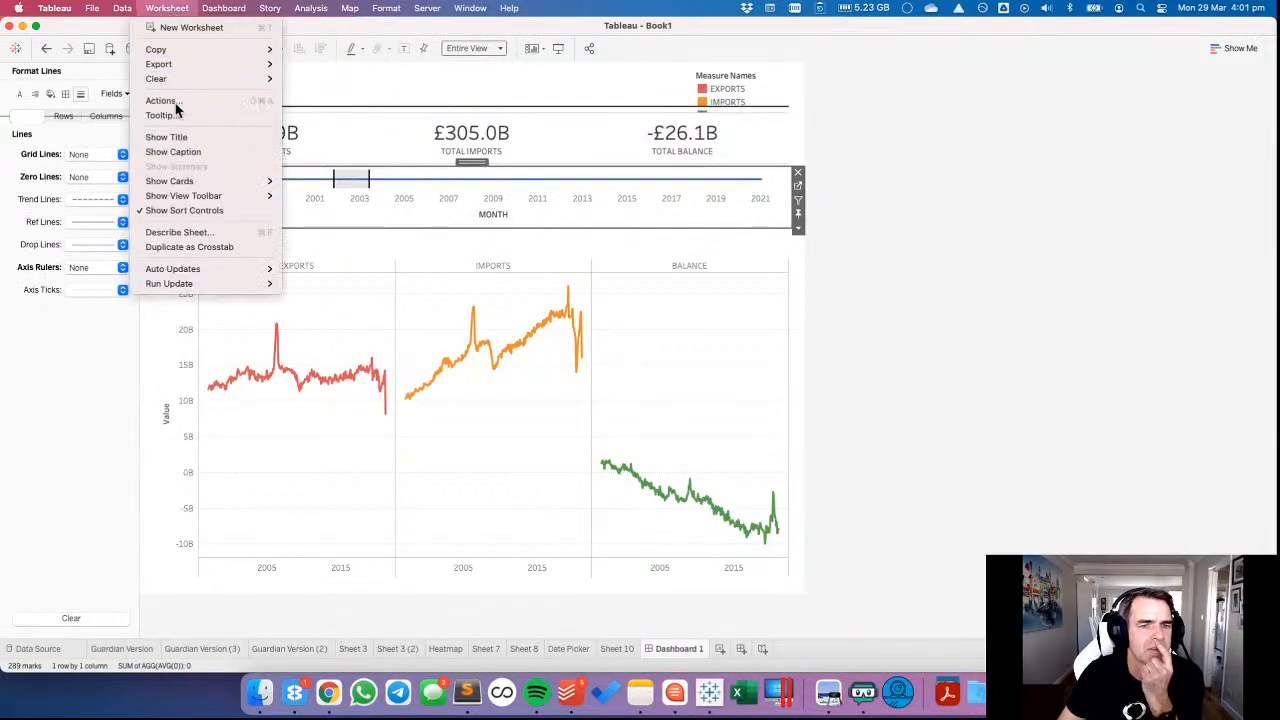
{"action": "left_click", "coordinate": [177, 101]}
{"action": "double_click", "coordinate": [486, 302]}
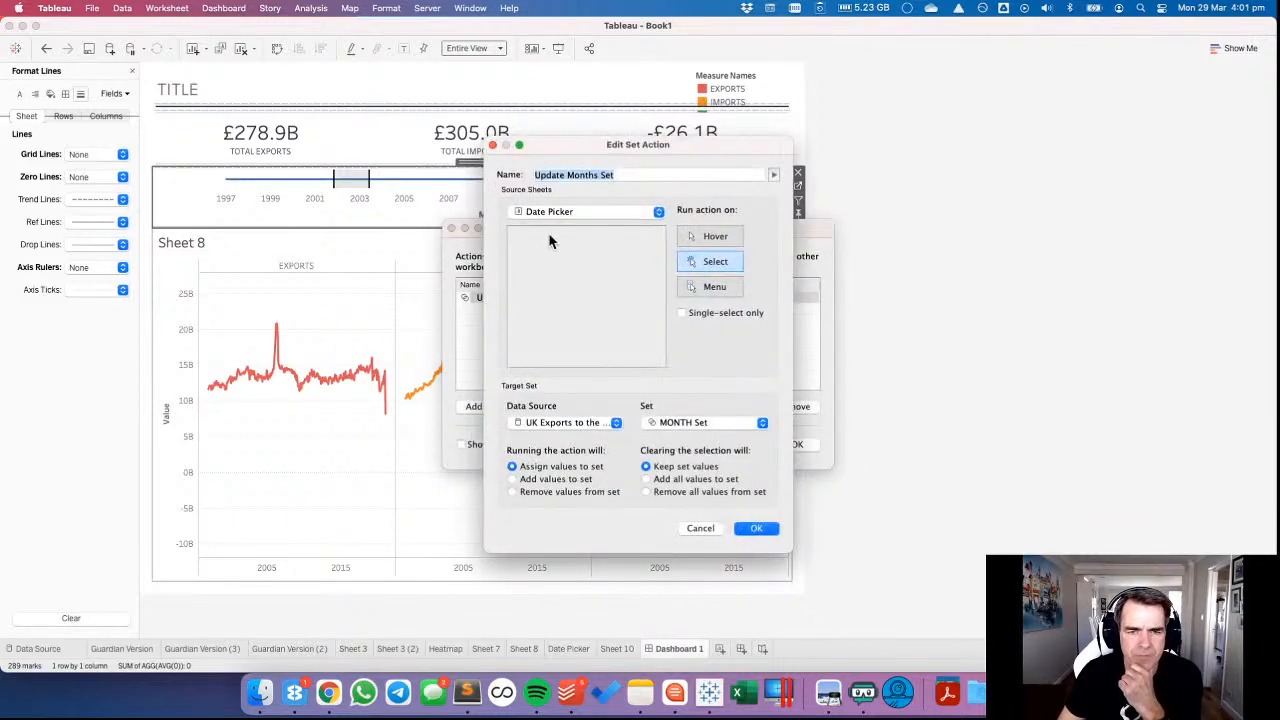
{"action": "left_click", "coordinate": [564, 211]}
{"action": "left_click", "coordinate": [546, 201]}
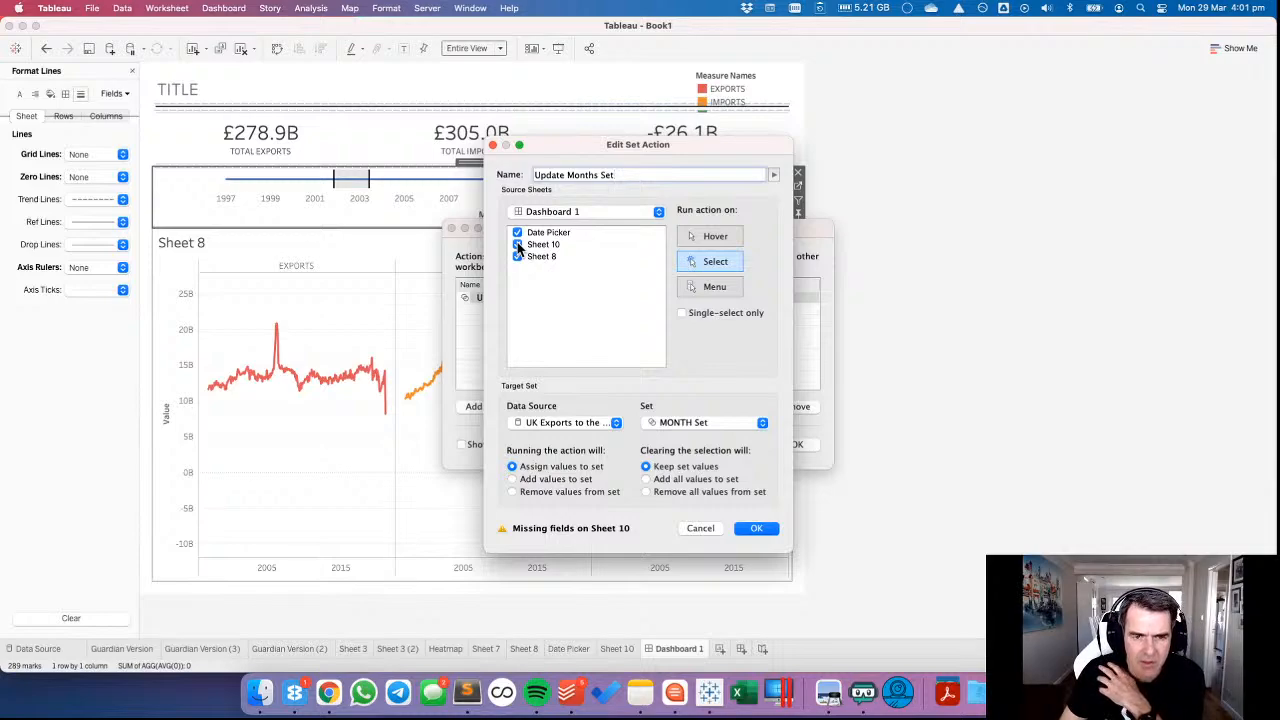
{"action": "left_click", "coordinate": [517, 244]}
{"action": "left_click", "coordinate": [517, 256]}
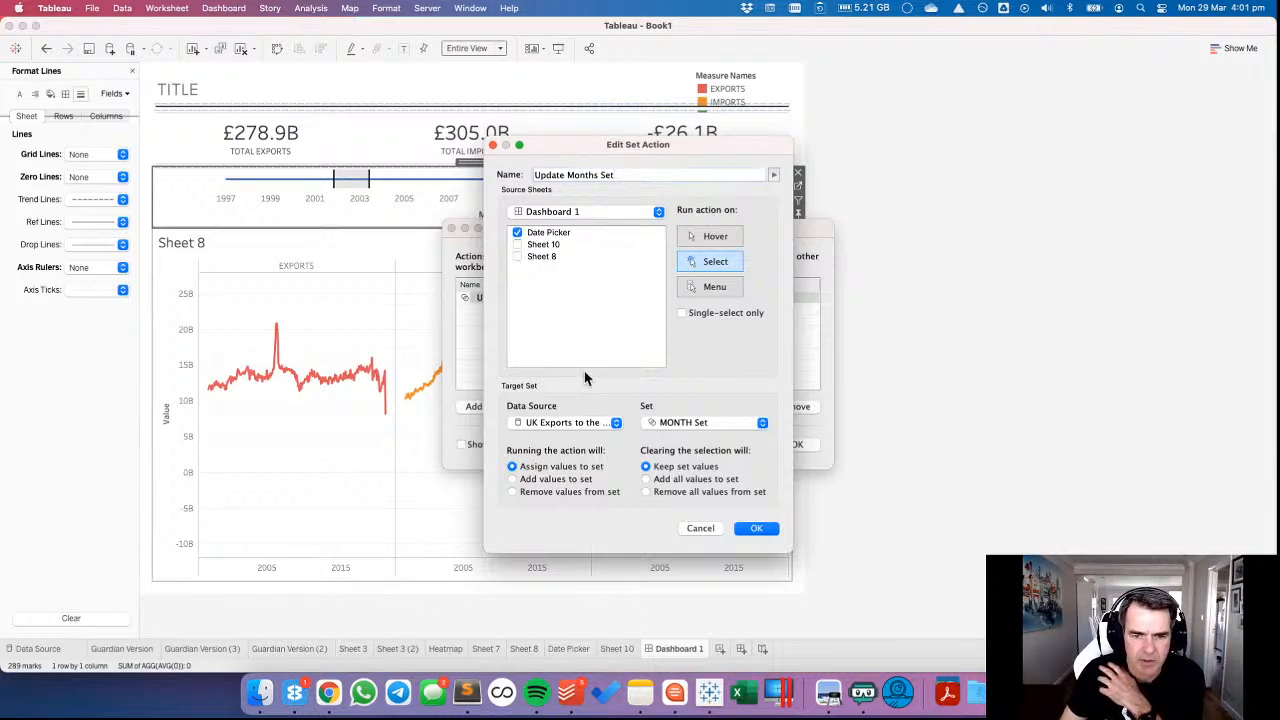
{"action": "left_click", "coordinate": [760, 536]}
{"action": "left_click", "coordinate": [792, 445]}
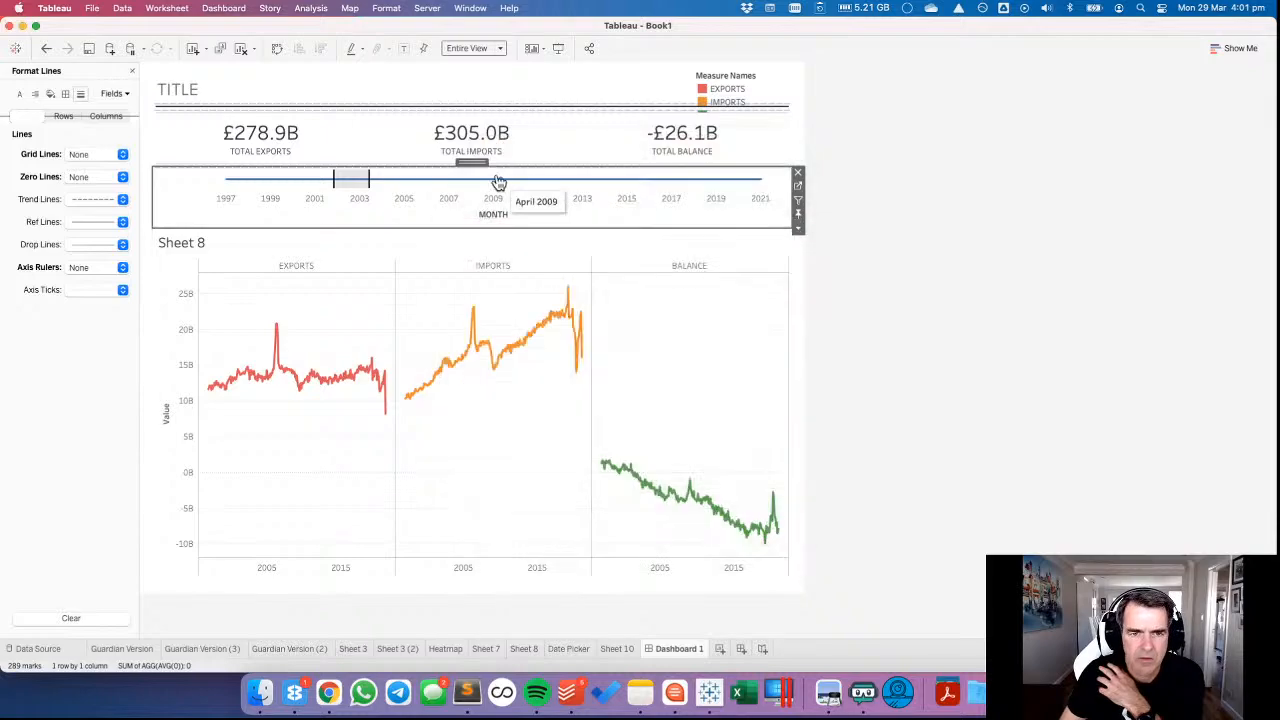
Test the Date Picker by selecting about 2012–2015 and about 2004–2005, and close the line formatting.
{"action": "left_click_drag", "start_coordinate": [491, 177], "coordinate": [631, 191]}
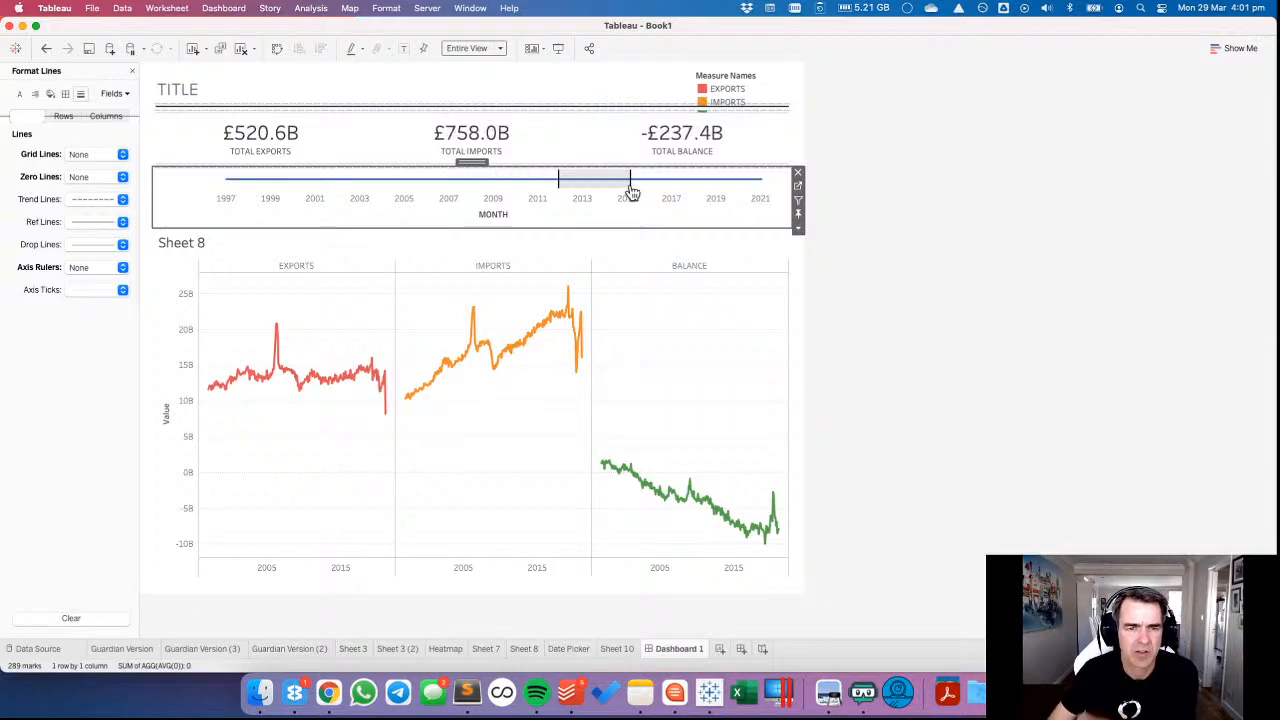
{"action": "mouse_move", "coordinate": [383, 180]}
{"action": "left_mouse_down"}
{"action": "mouse_move", "coordinate": [420, 197]}
{"action": "mouse_move", "coordinate": [411, 189]}
{"action": "left_mouse_up"}
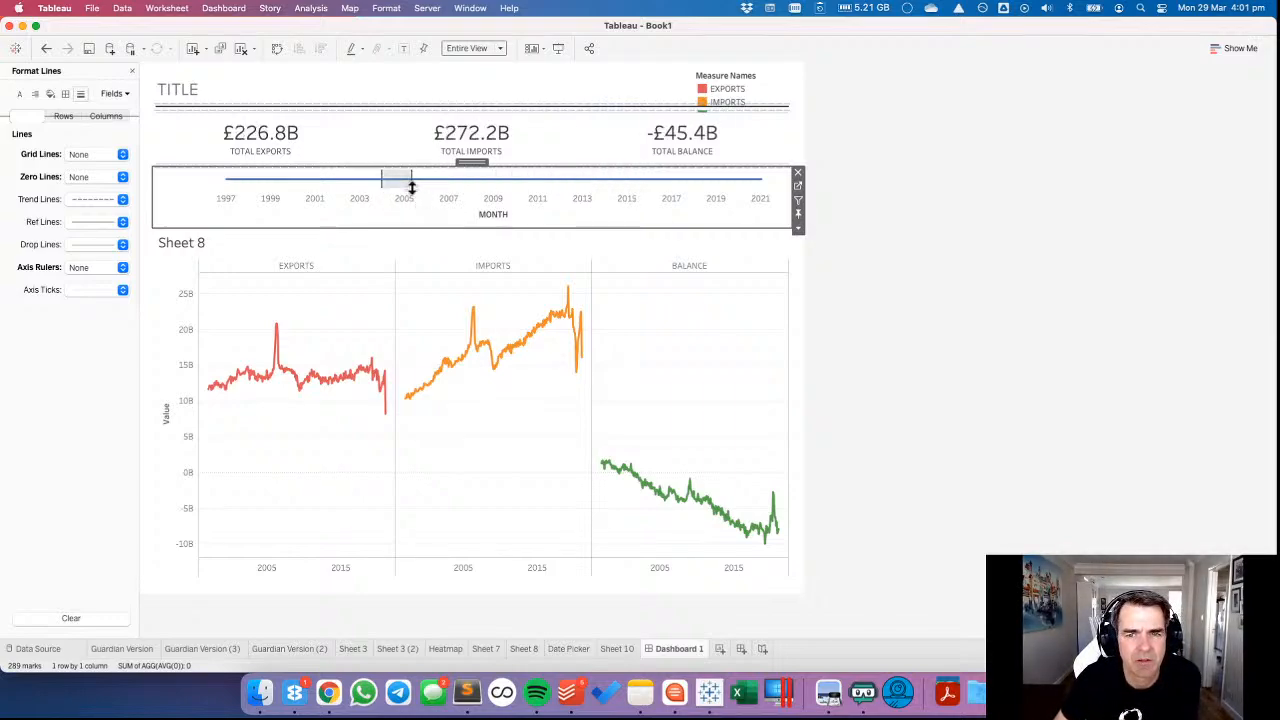
{"action": "left_click", "coordinate": [132, 70]}
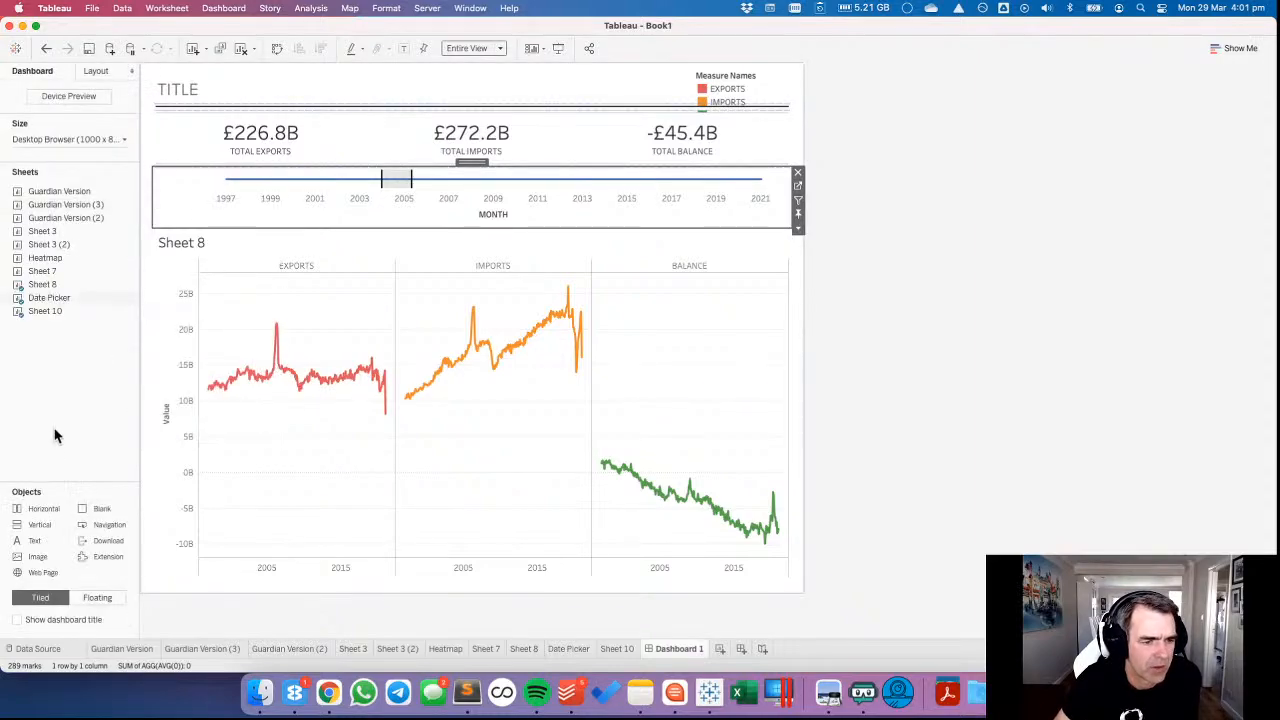
Remove the Tiled container holding the Measure Names legend from the dashboard.
{"action": "left_click", "coordinate": [96, 70]}
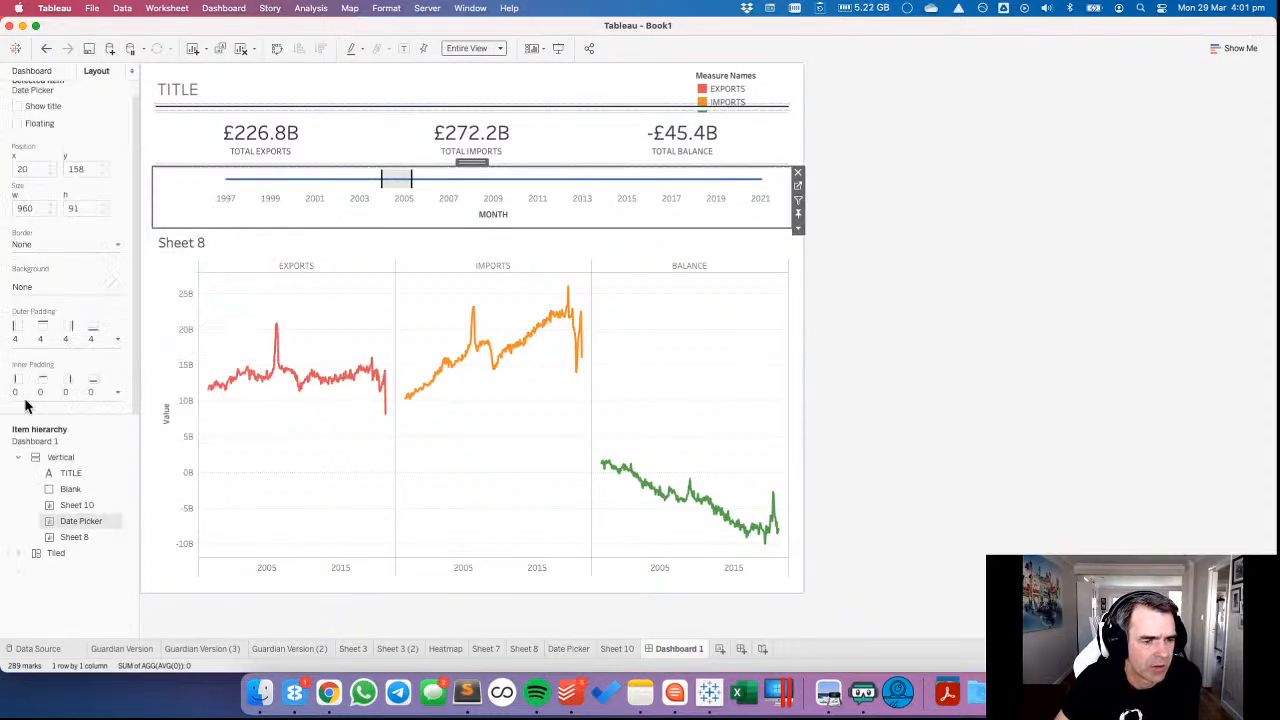
{"action": "left_click", "coordinate": [40, 558]}
{"action": "right_click", "coordinate": [42, 557]}
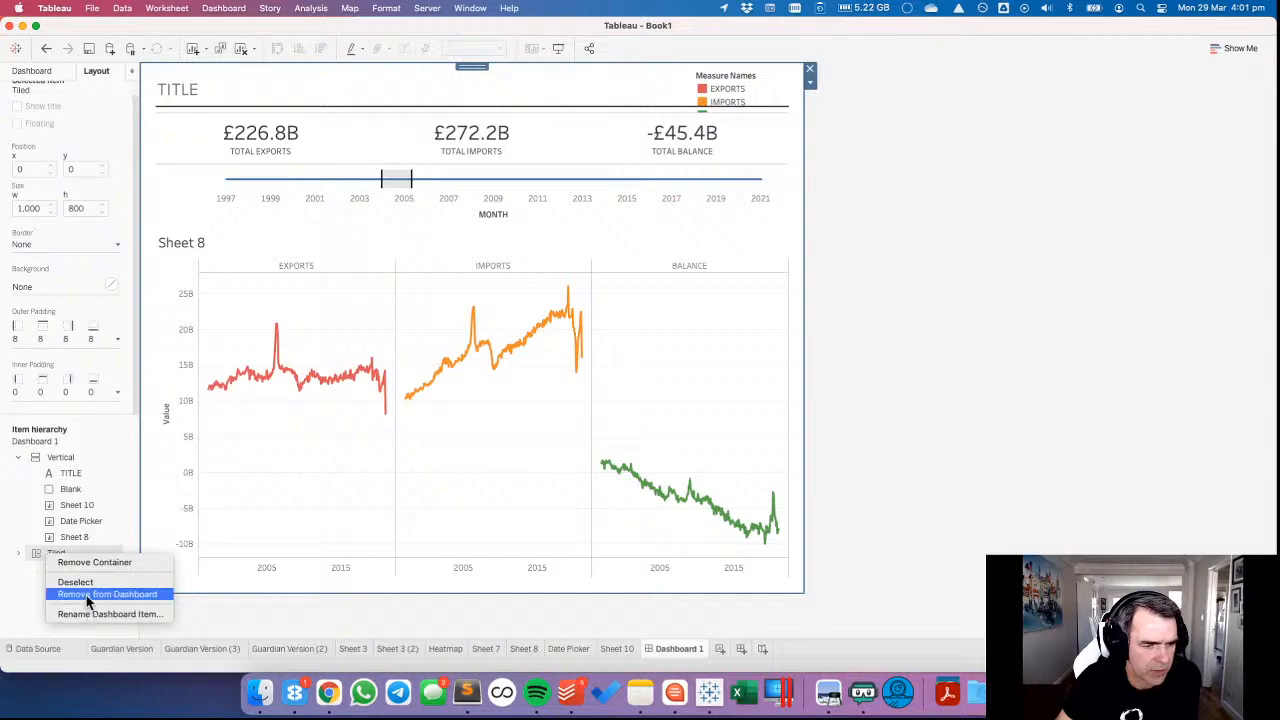
{"action": "left_click", "coordinate": [88, 596]}
{"action": "left_click", "coordinate": [707, 374]}
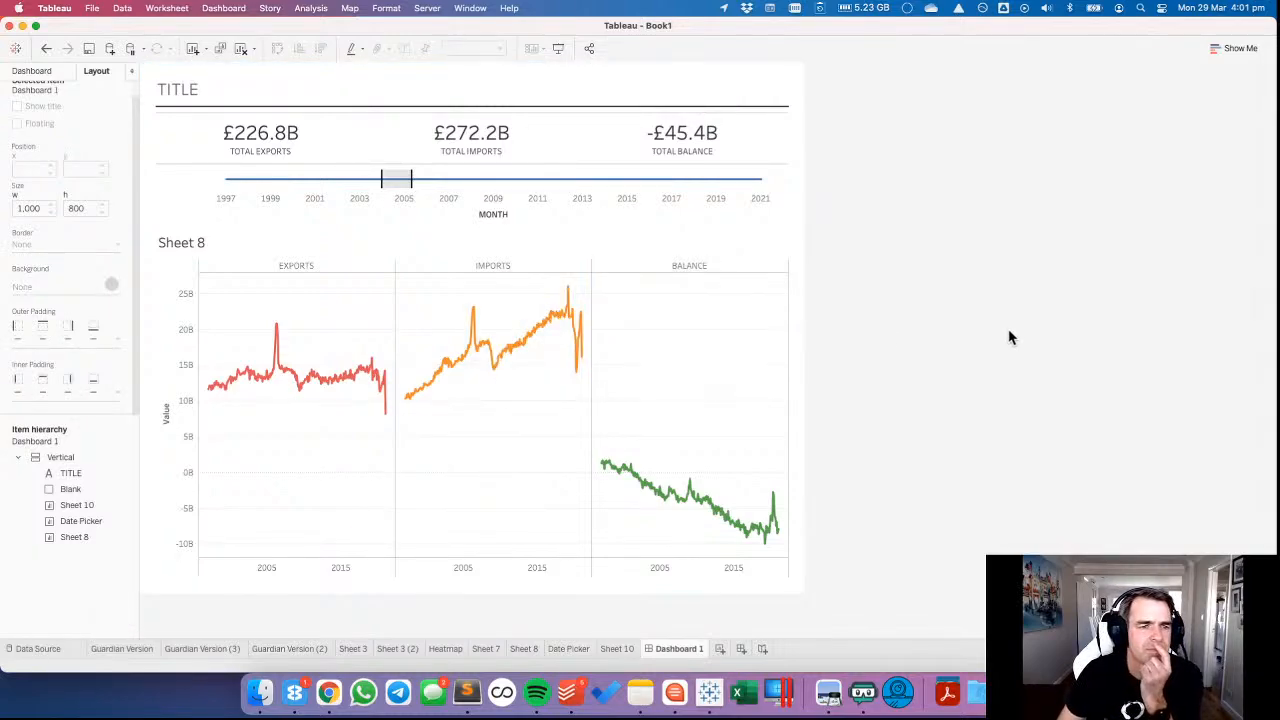
Hide the Sheet 8 title on the dashboard.
{"action": "left_click", "coordinate": [194, 243]}
{"action": "right_click", "coordinate": [194, 243]}
{"action": "left_click", "coordinate": [207, 266]}
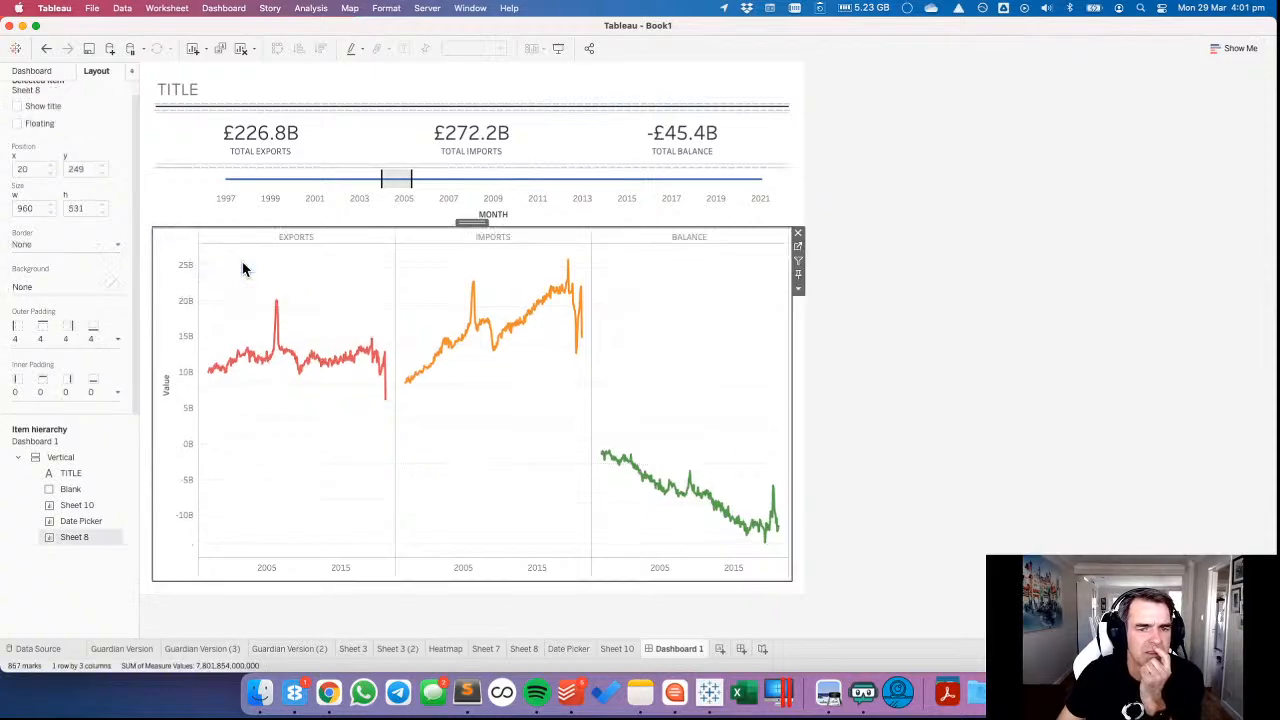
{"action": "right_click", "coordinate": [279, 205]}
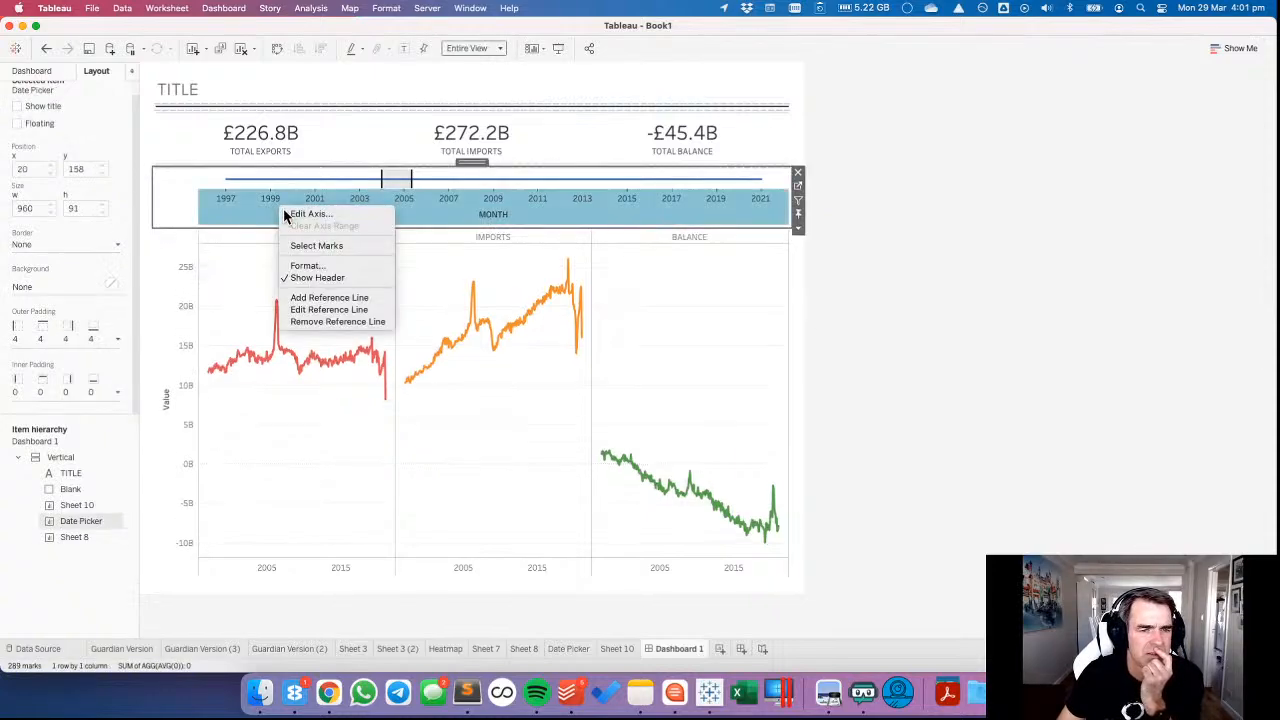
{"action": "left_click", "coordinate": [478, 283]}
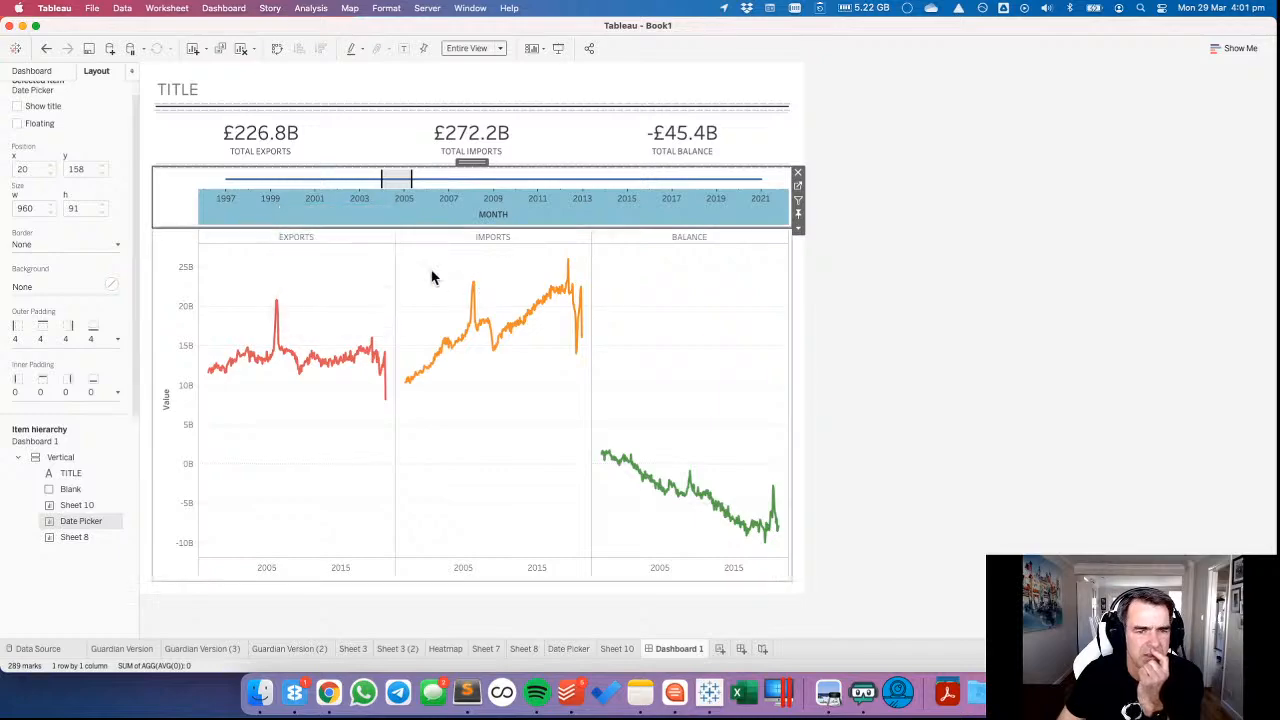
Try stacking Sheet 8's charts by moving Measure Names to Rows, undo the move and return to Dashboard 1.
{"action": "left_click", "coordinate": [432, 277]}
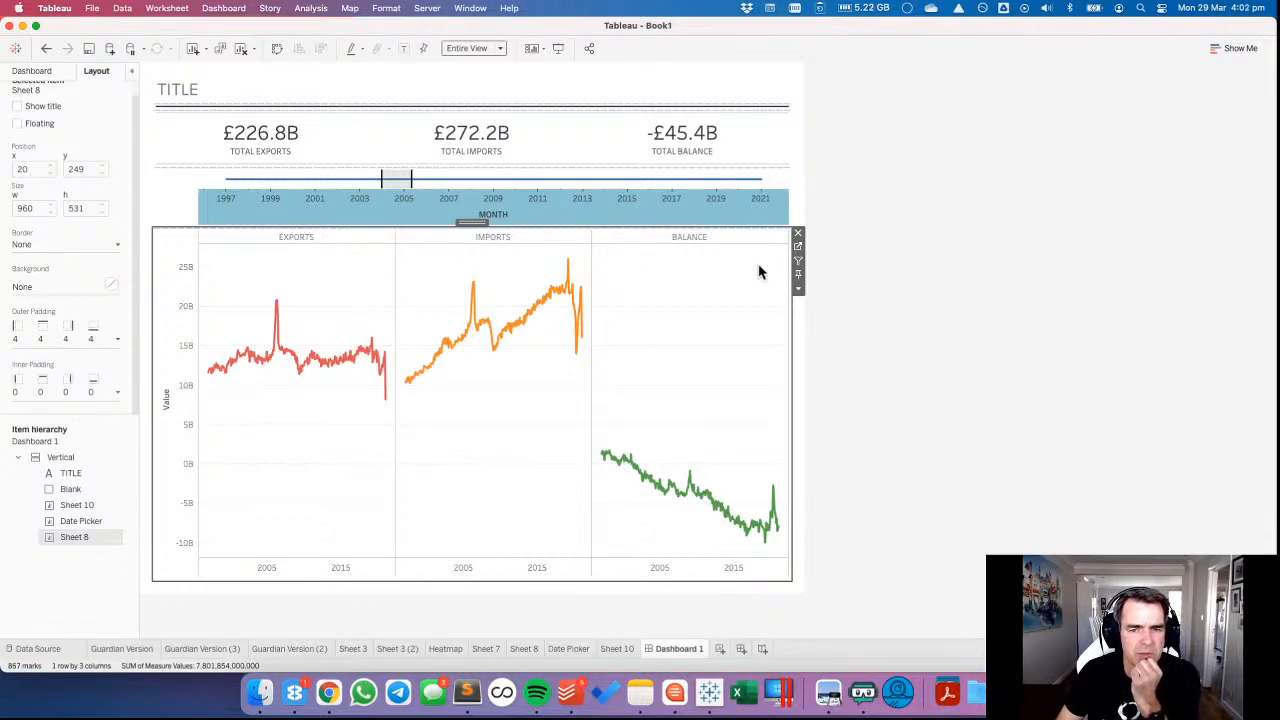
{"action": "left_click", "coordinate": [798, 247]}
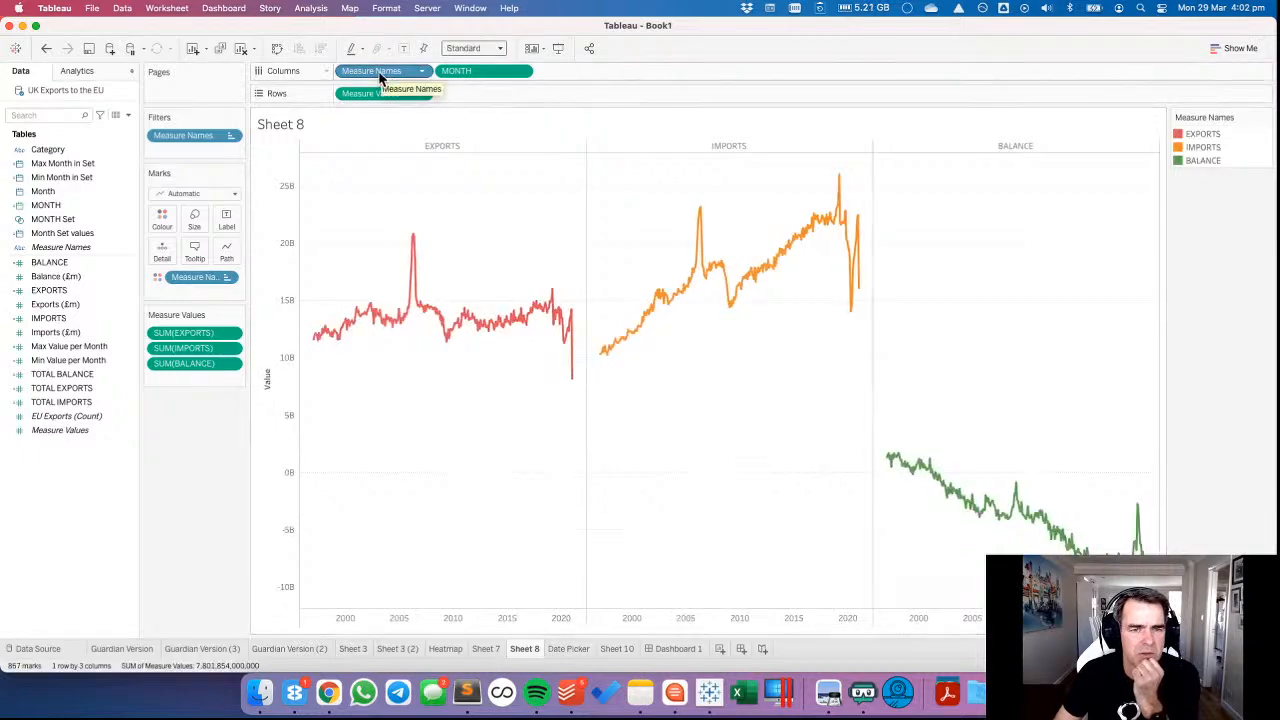
{"action": "left_click_drag", "start_coordinate": [380, 78], "coordinate": [338, 101]}
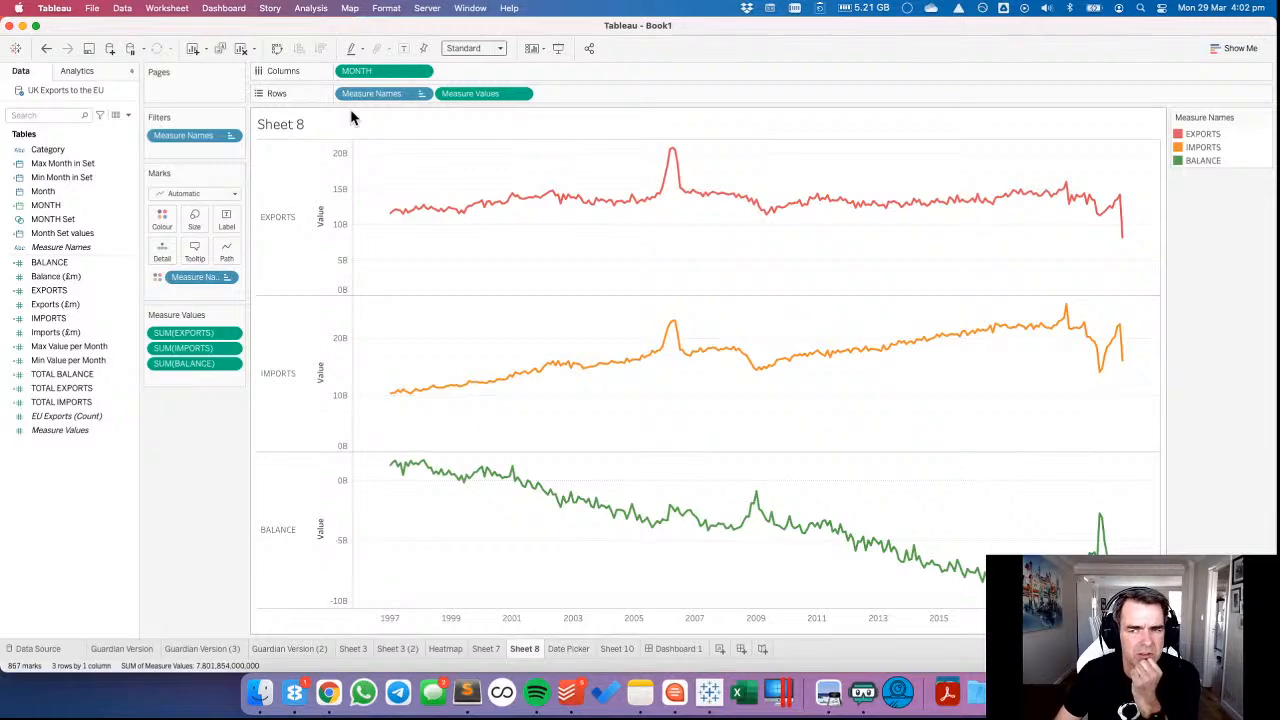
{"action": "left_click", "coordinate": [46, 48]}
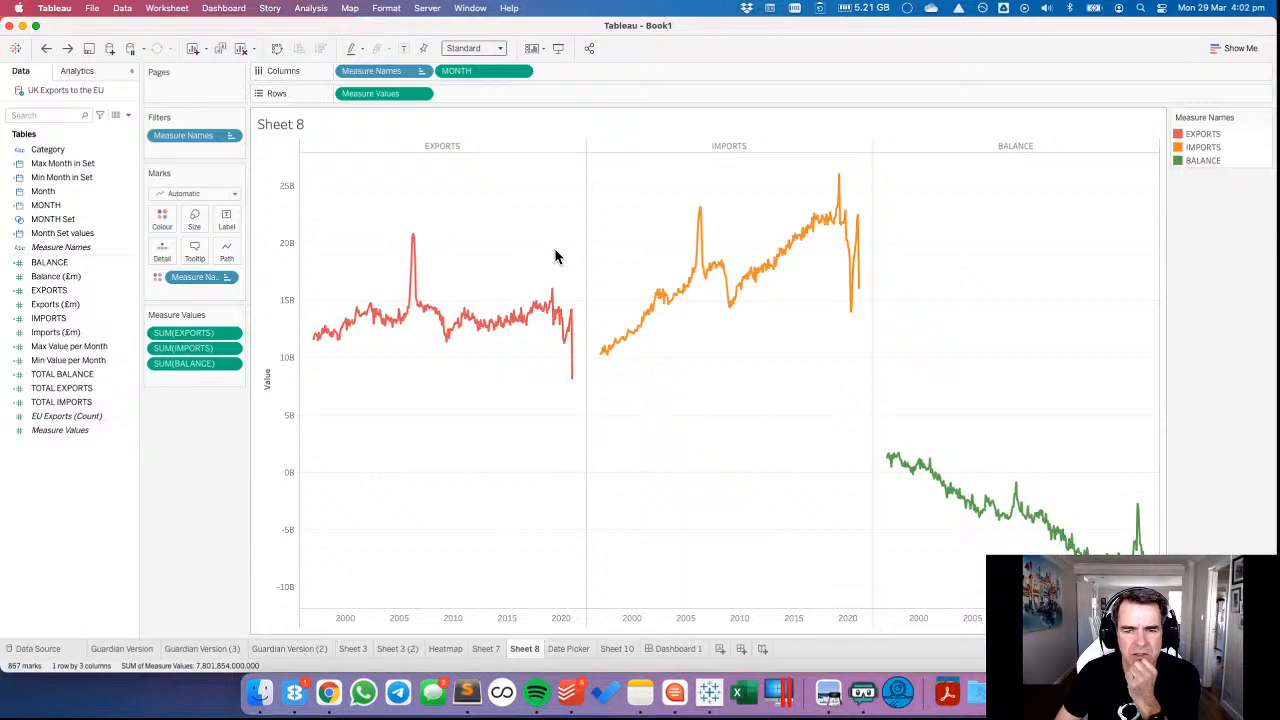
{"action": "left_click", "coordinate": [673, 648]}
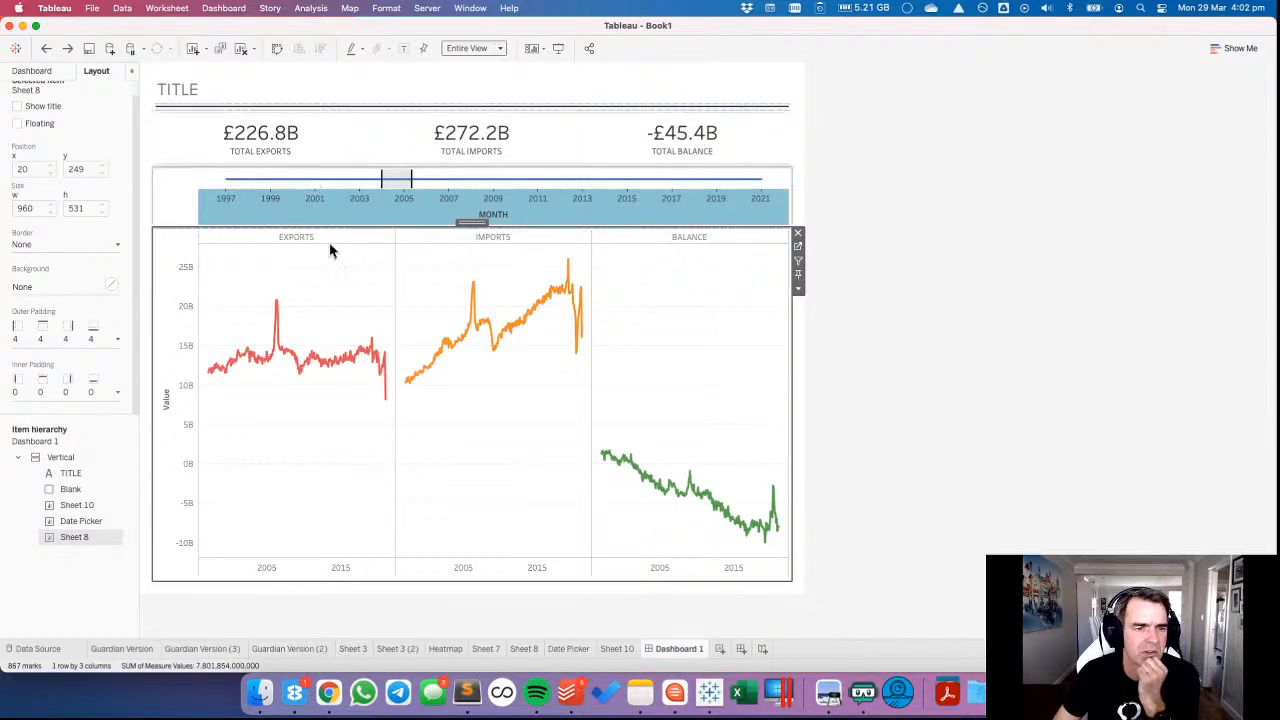
Go to the totals sheet, Sheet 10, add AVG(0) to Rows and set the mark type to Text.
{"action": "left_click", "coordinate": [770, 134]}
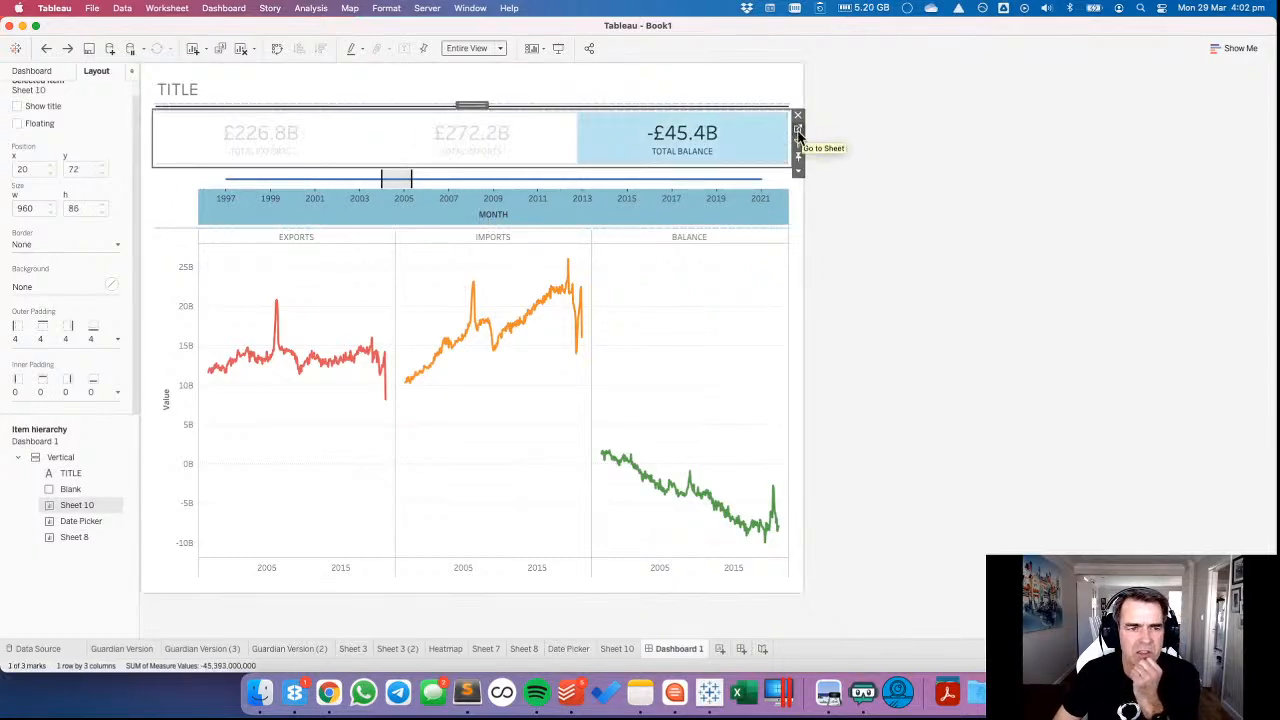
{"action": "left_click", "coordinate": [798, 131]}
{"action": "double_click", "coordinate": [391, 94]}
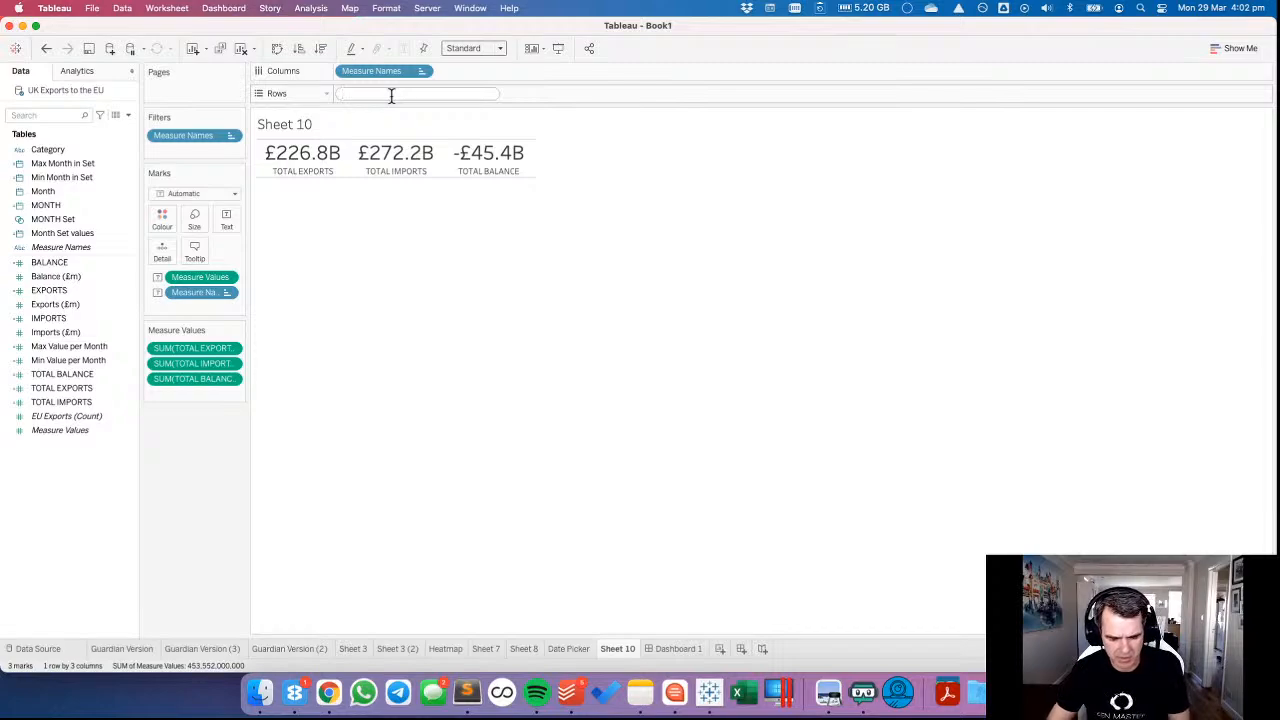
{"action": "type", "text": "avg(0)"}
{"action": "key", "text": "Return"}
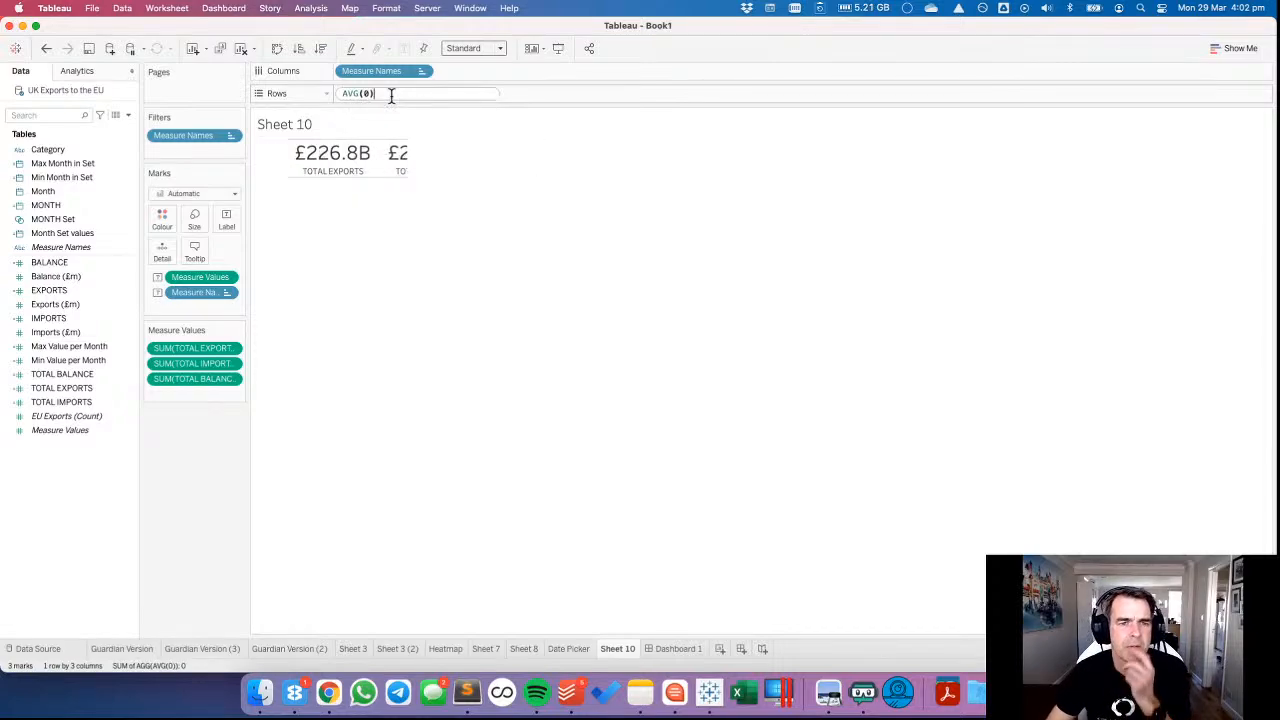
{"action": "left_click", "coordinate": [199, 193]}
{"action": "left_click", "coordinate": [174, 314]}
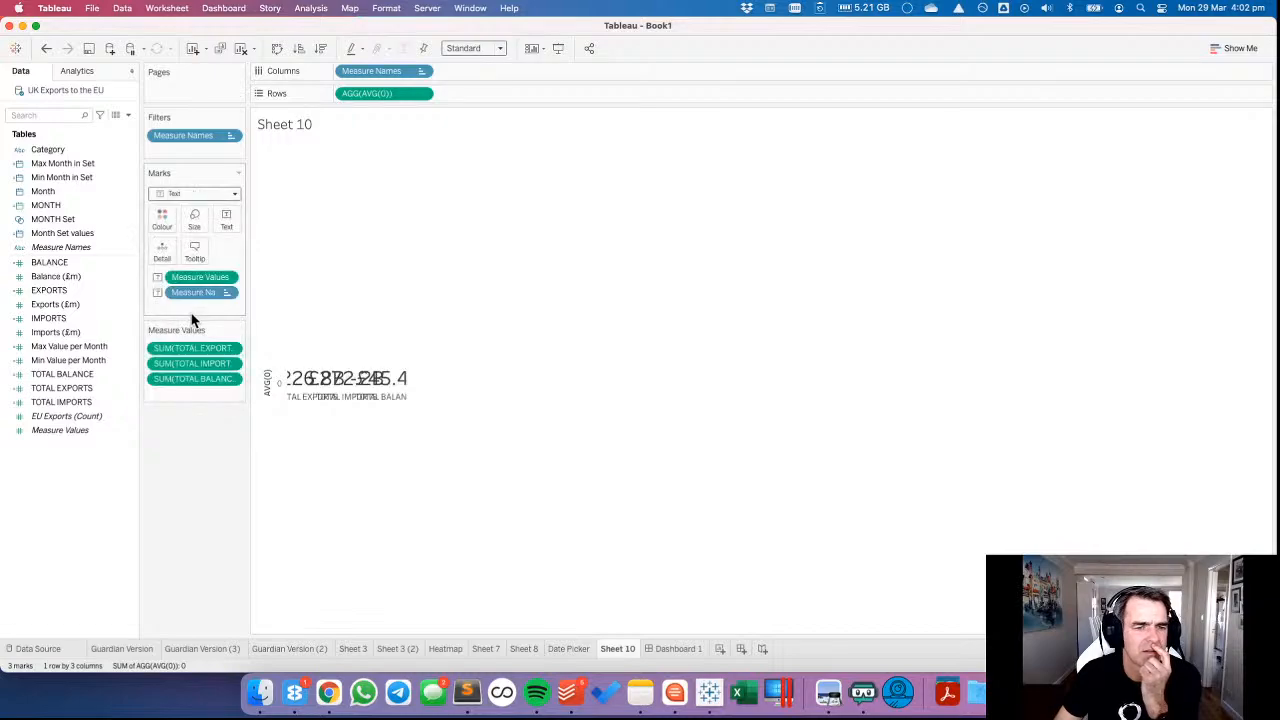
Set the zero lines of Sheet 10 to None.
{"action": "right_click", "coordinate": [343, 297]}
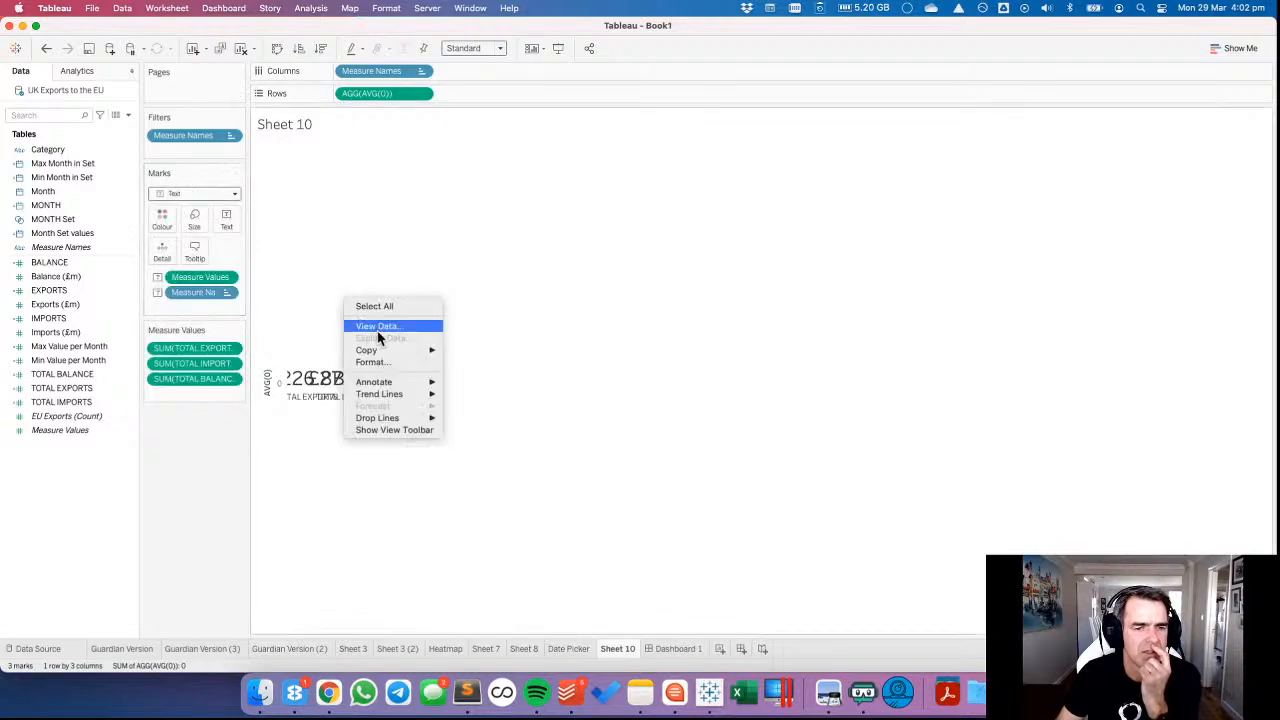
{"action": "left_click", "coordinate": [382, 368]}
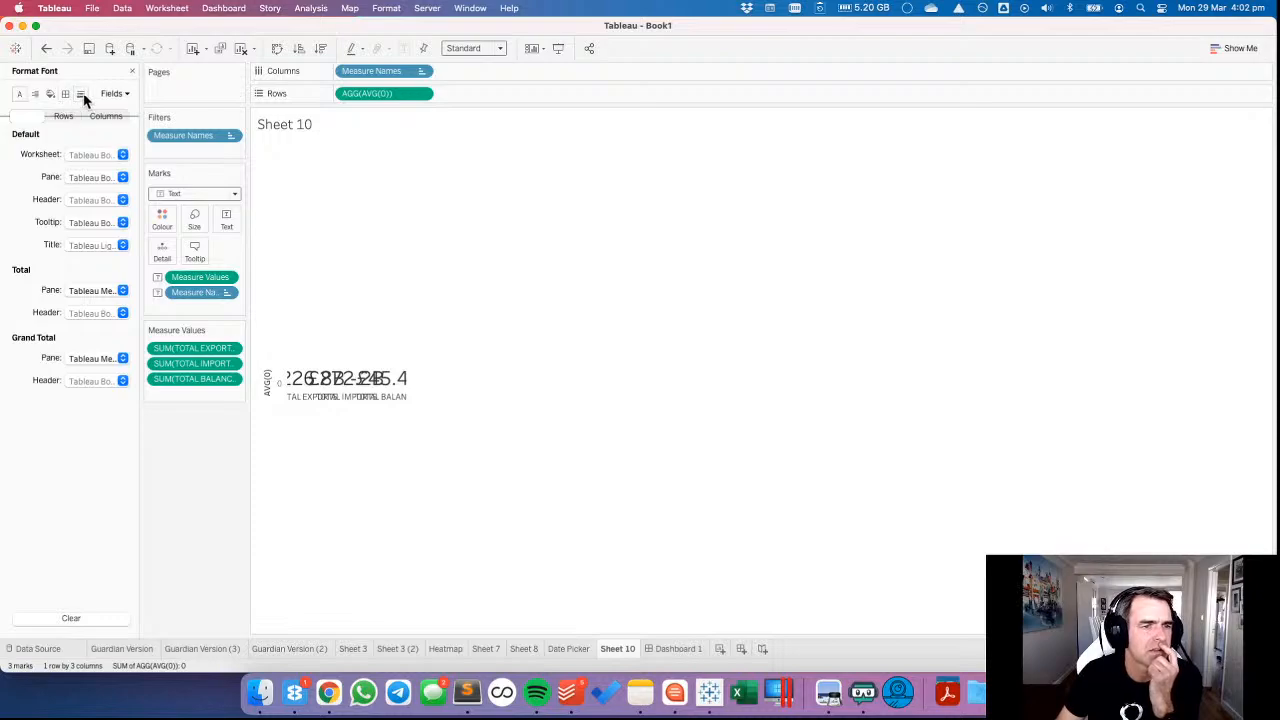
{"action": "left_click", "coordinate": [81, 93]}
{"action": "left_click", "coordinate": [96, 177]}
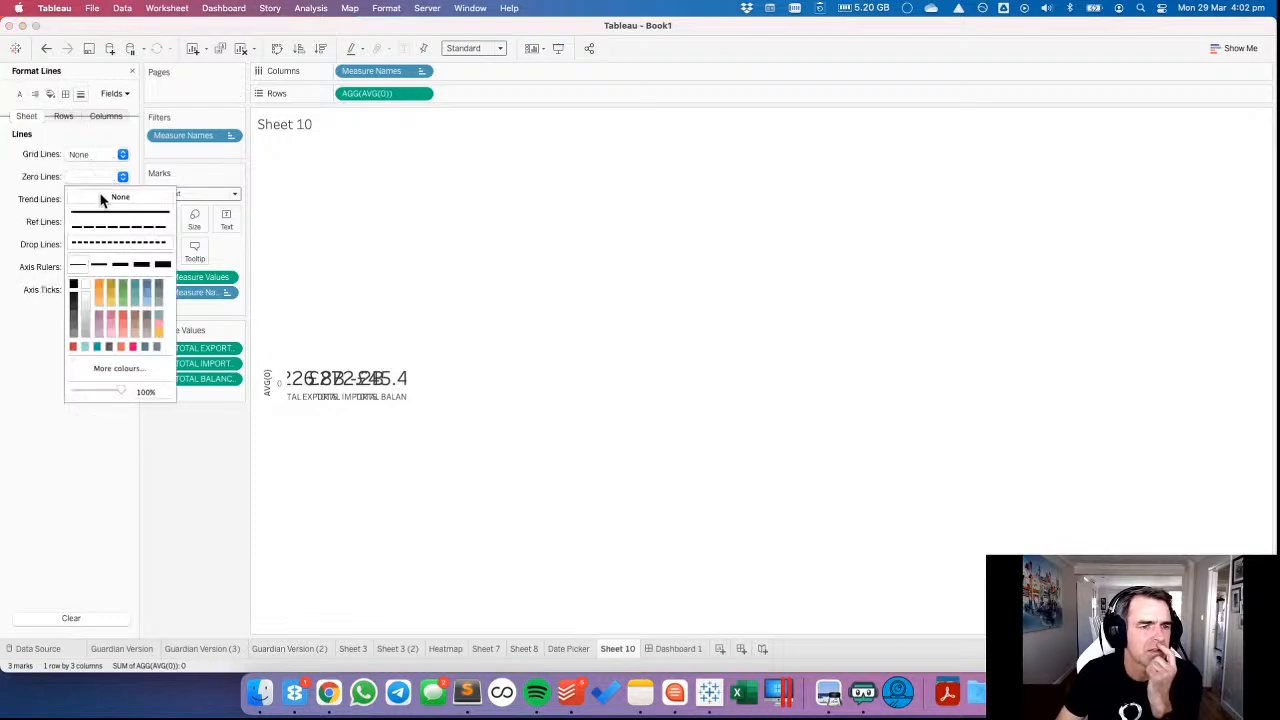
{"action": "left_click", "coordinate": [160, 200]}
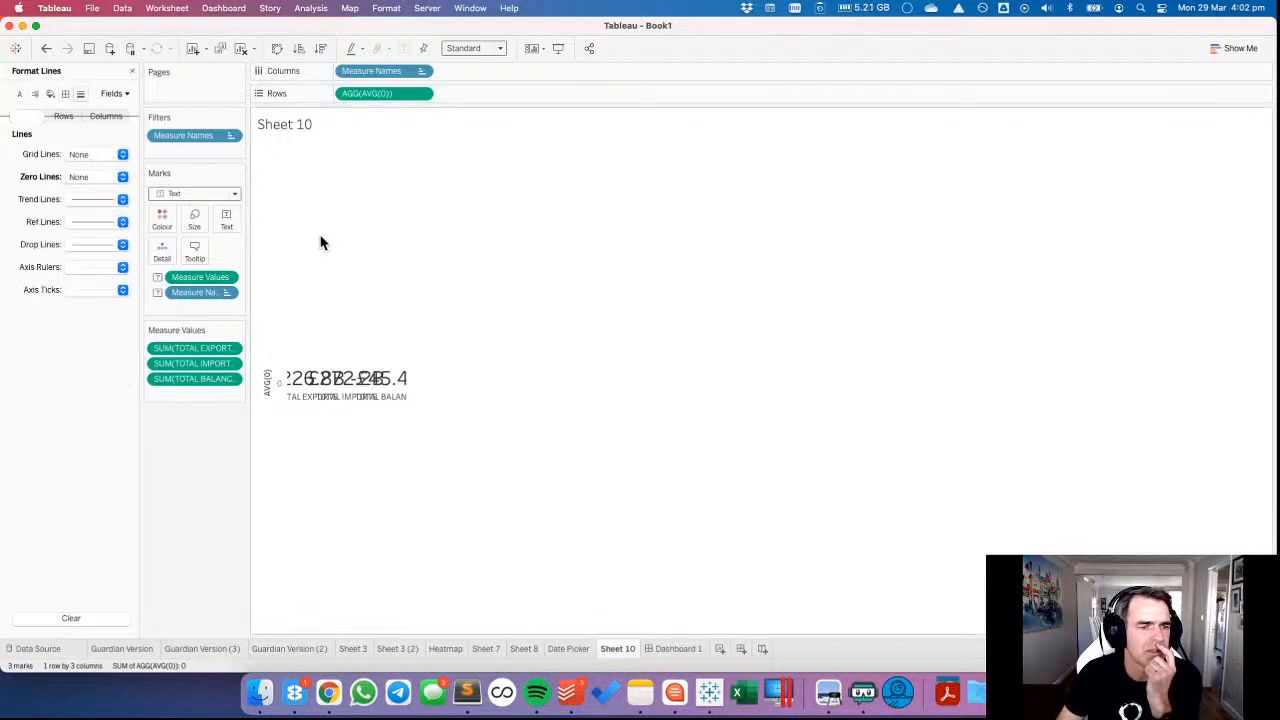
Clear the title of Sheet 10's AVG(0) axis and set its major tick marks to None.
{"action": "left_click", "coordinate": [266, 325]}
{"action": "left_click", "coordinate": [266, 323]}
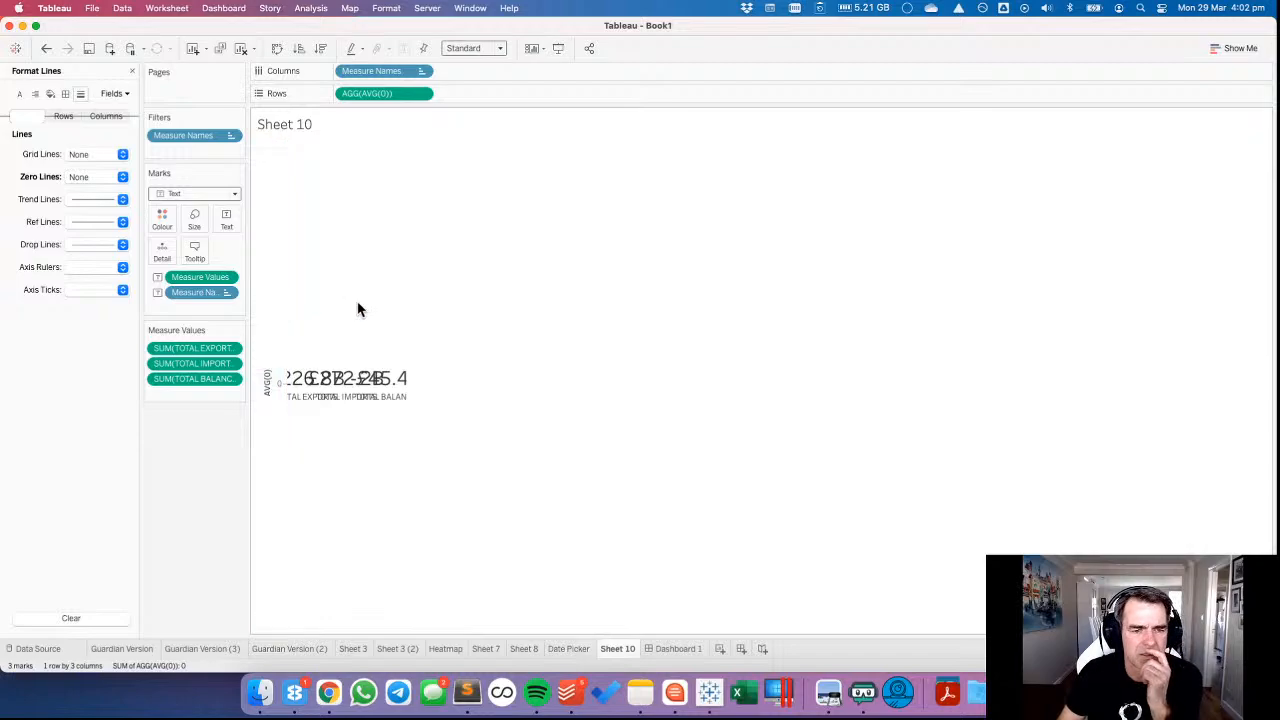
{"action": "left_click", "coordinate": [567, 461]}
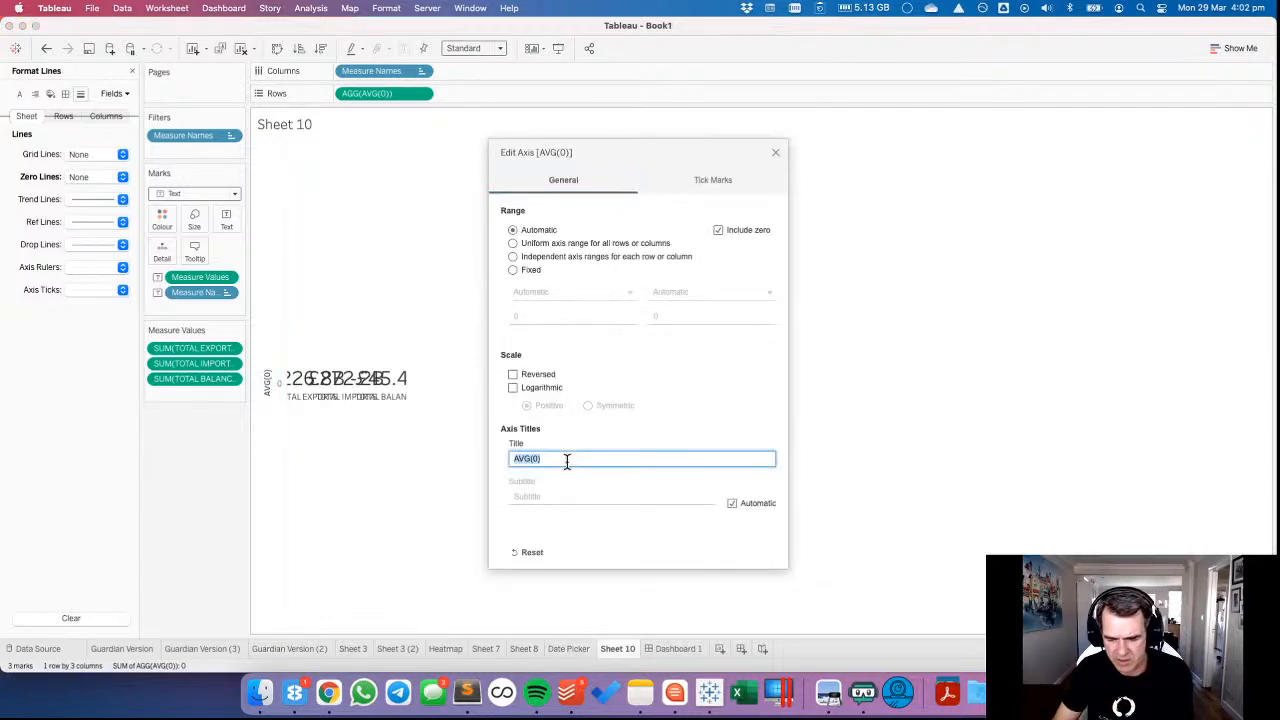
{"action": "key", "text": "BackSpace"}
{"action": "left_click", "coordinate": [737, 180]}
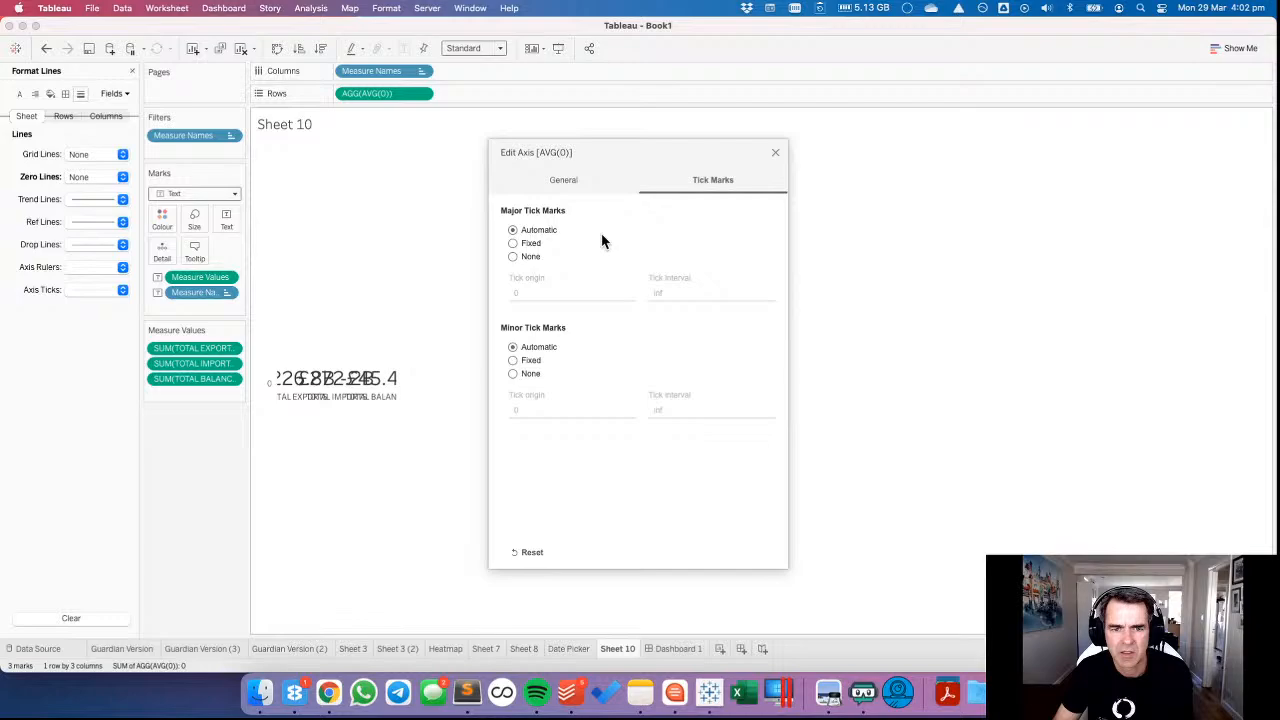
{"action": "left_click", "coordinate": [527, 258]}
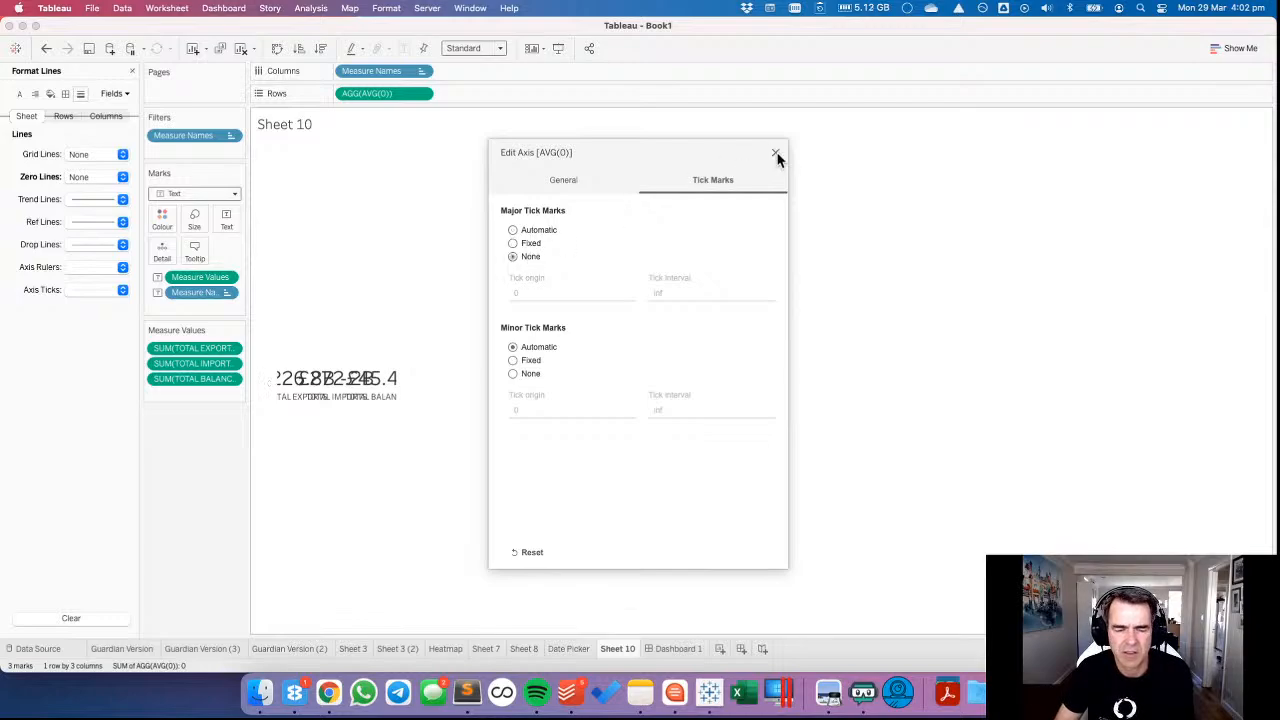
{"action": "left_click", "coordinate": [775, 153]}
Return to Dashboard 1 and widen the totals' vertical axis area so the figures align with the chart columns below.
{"action": "left_click", "coordinate": [673, 650]}
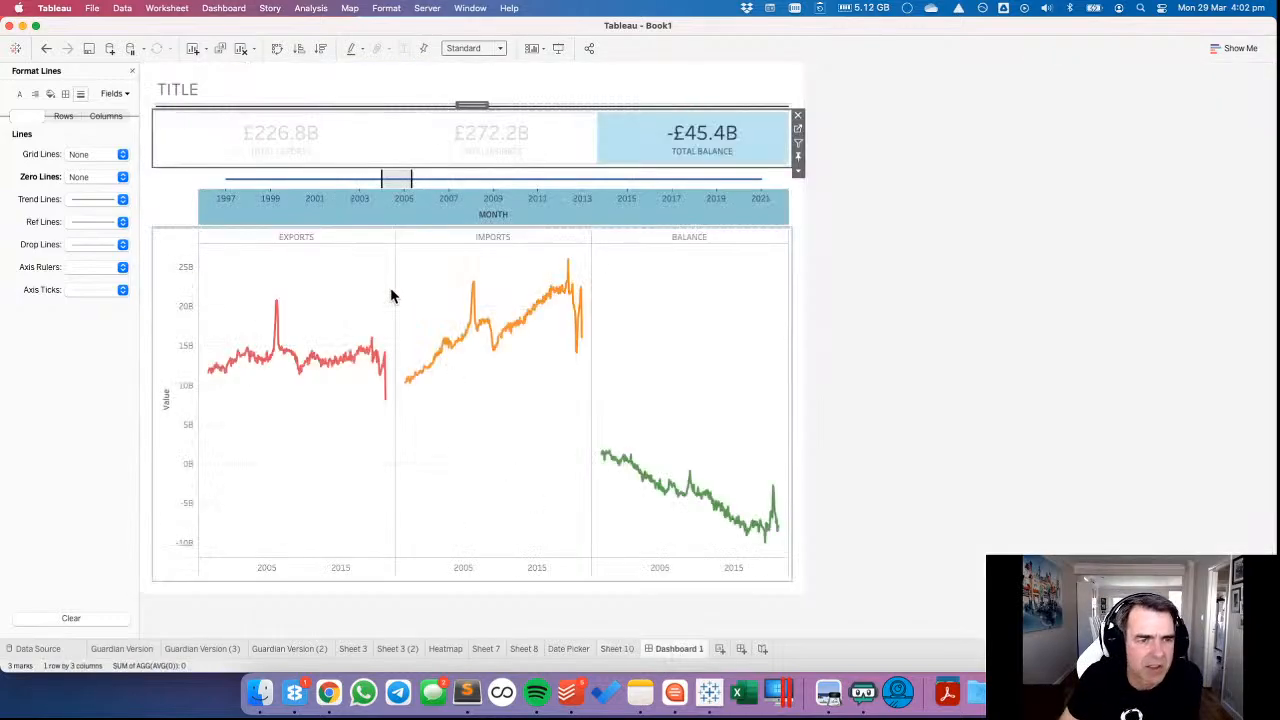
{"action": "left_click_drag", "start_coordinate": [174, 138], "coordinate": [200, 140]}
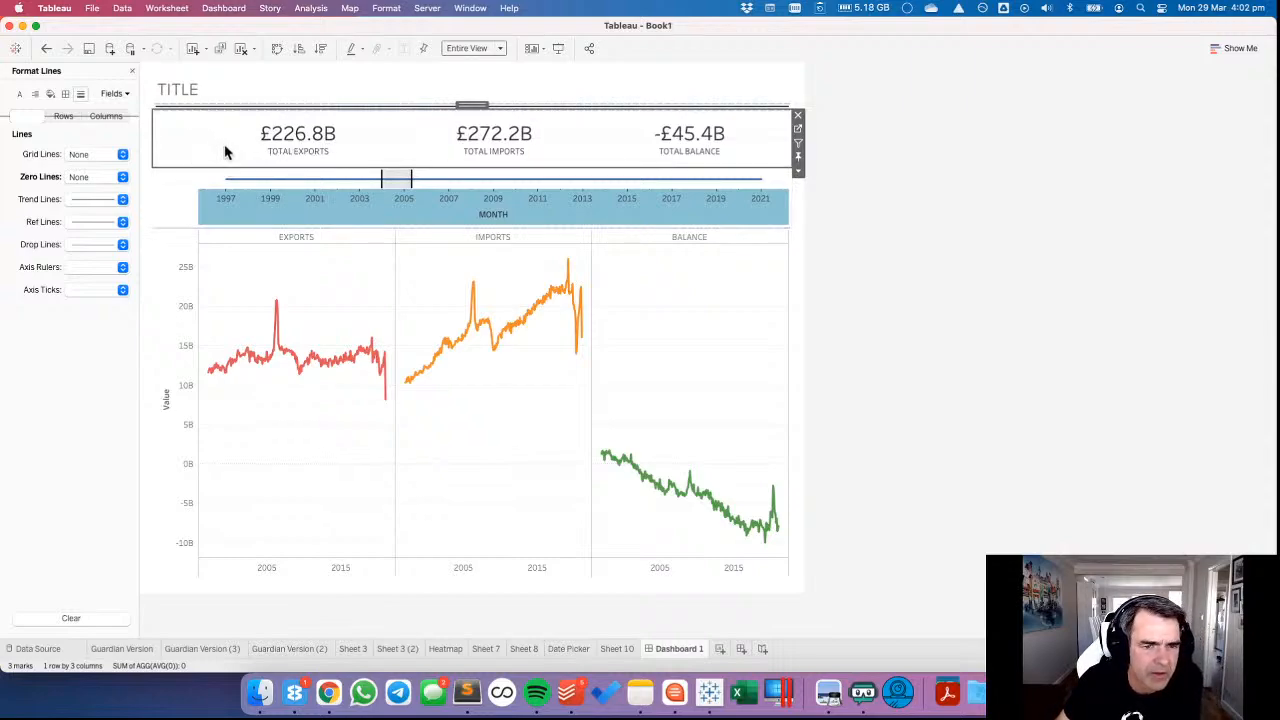
Format the lines of the totals sheet on the dashboard, setting its axis rulers to None.
{"action": "right_click", "coordinate": [227, 157]}
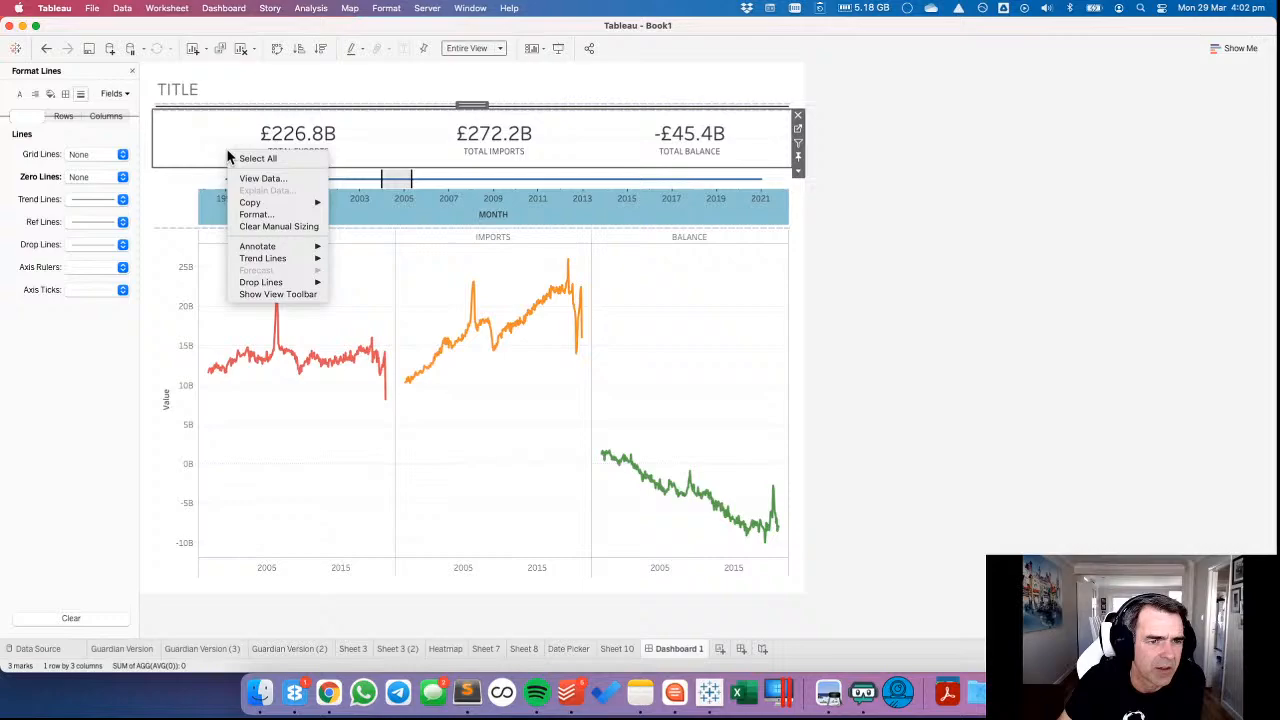
{"action": "left_click", "coordinate": [245, 211]}
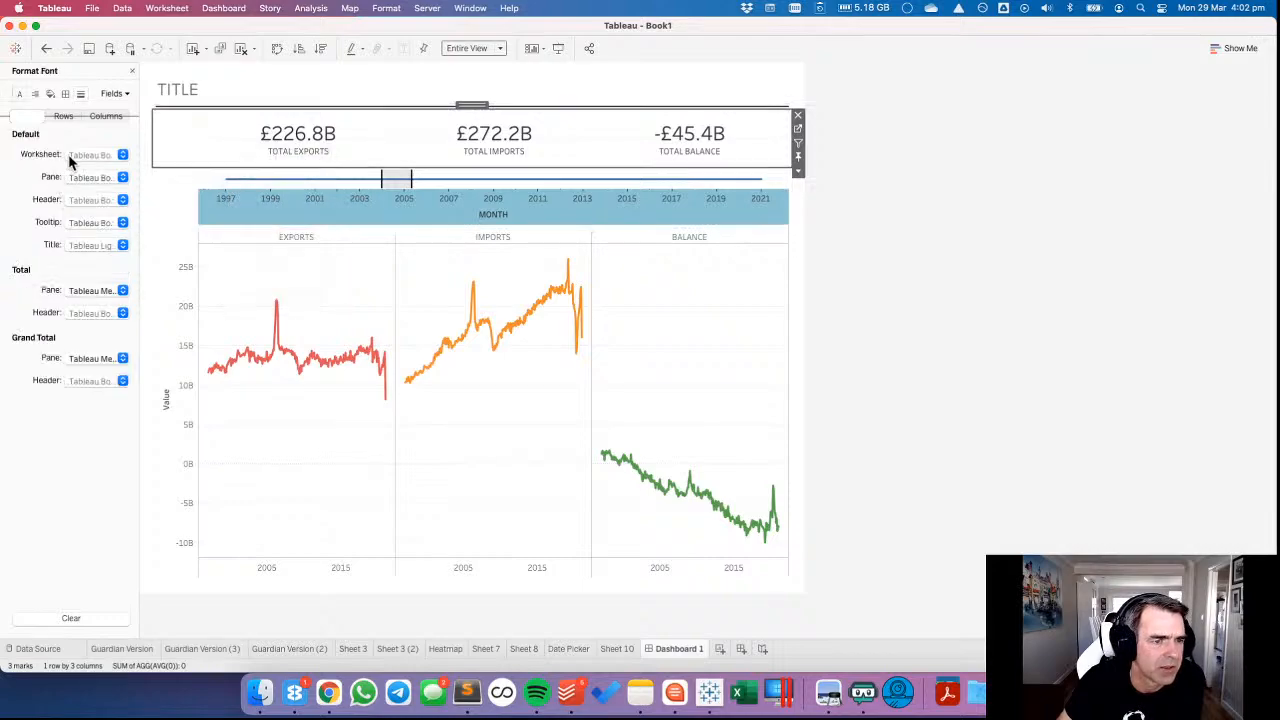
{"action": "left_click", "coordinate": [65, 93]}
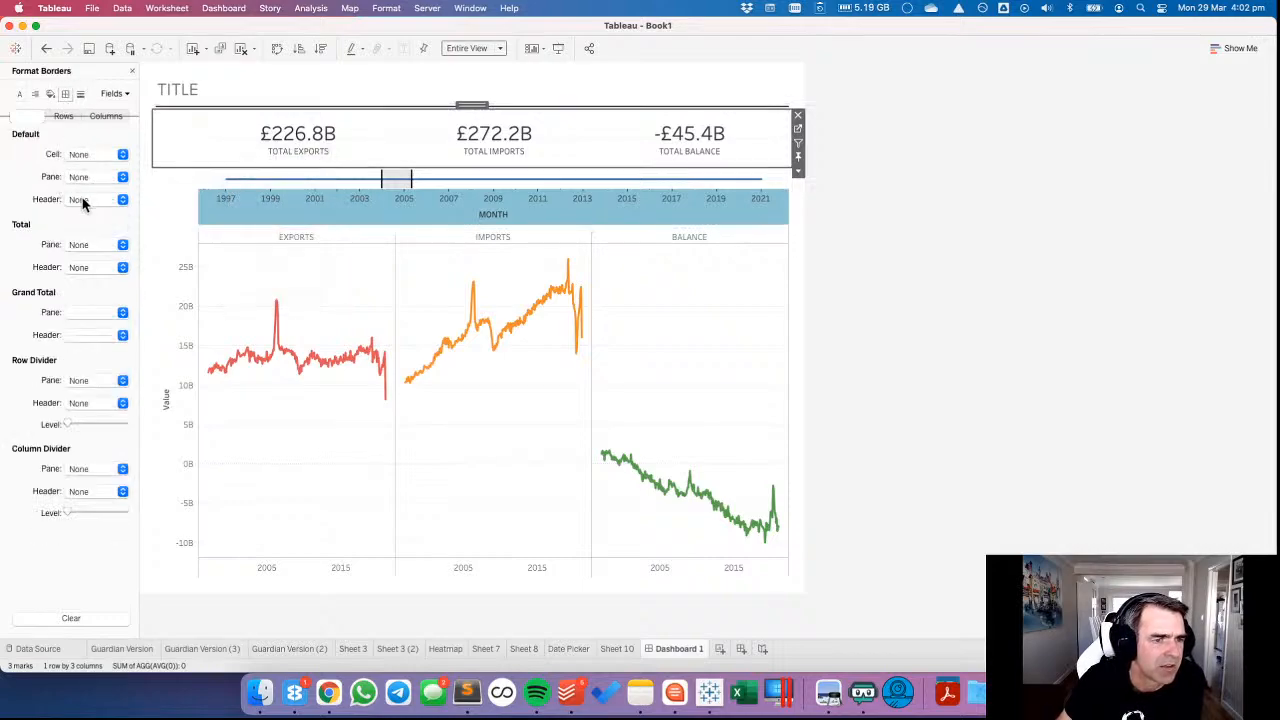
{"action": "left_click", "coordinate": [83, 94]}
{"action": "left_click", "coordinate": [90, 270]}
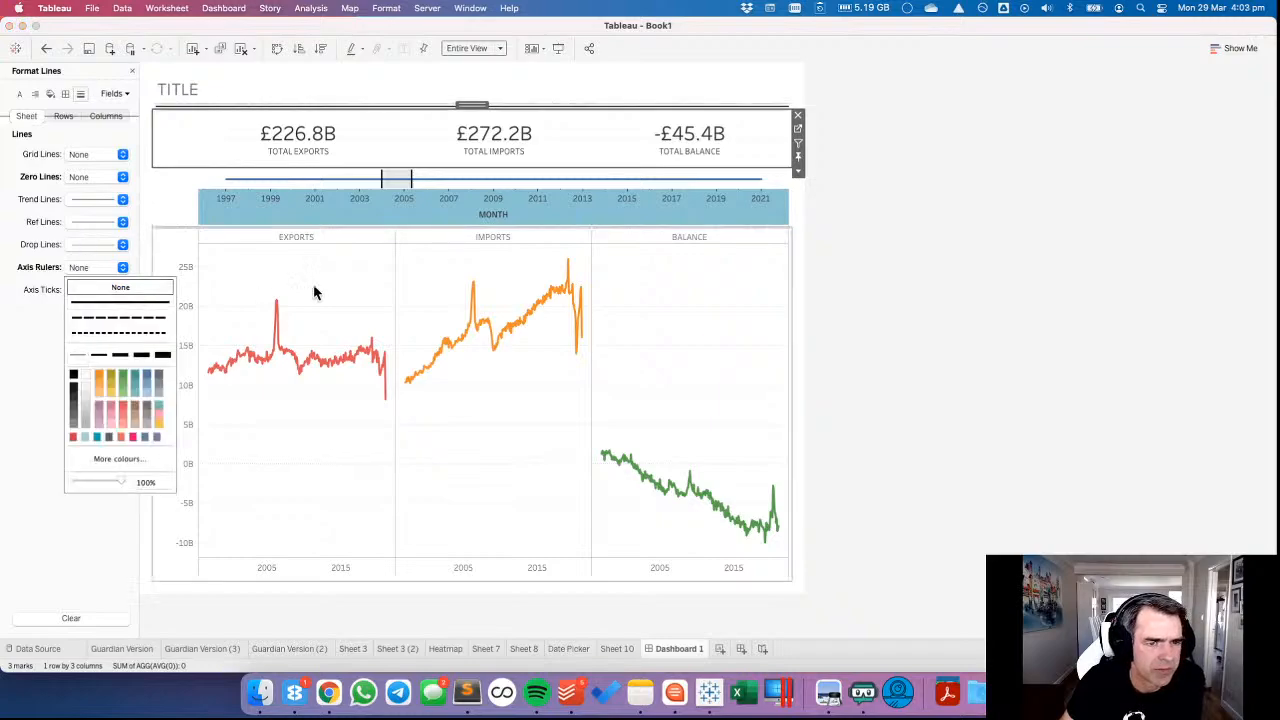
{"action": "left_click", "coordinate": [77, 156]}
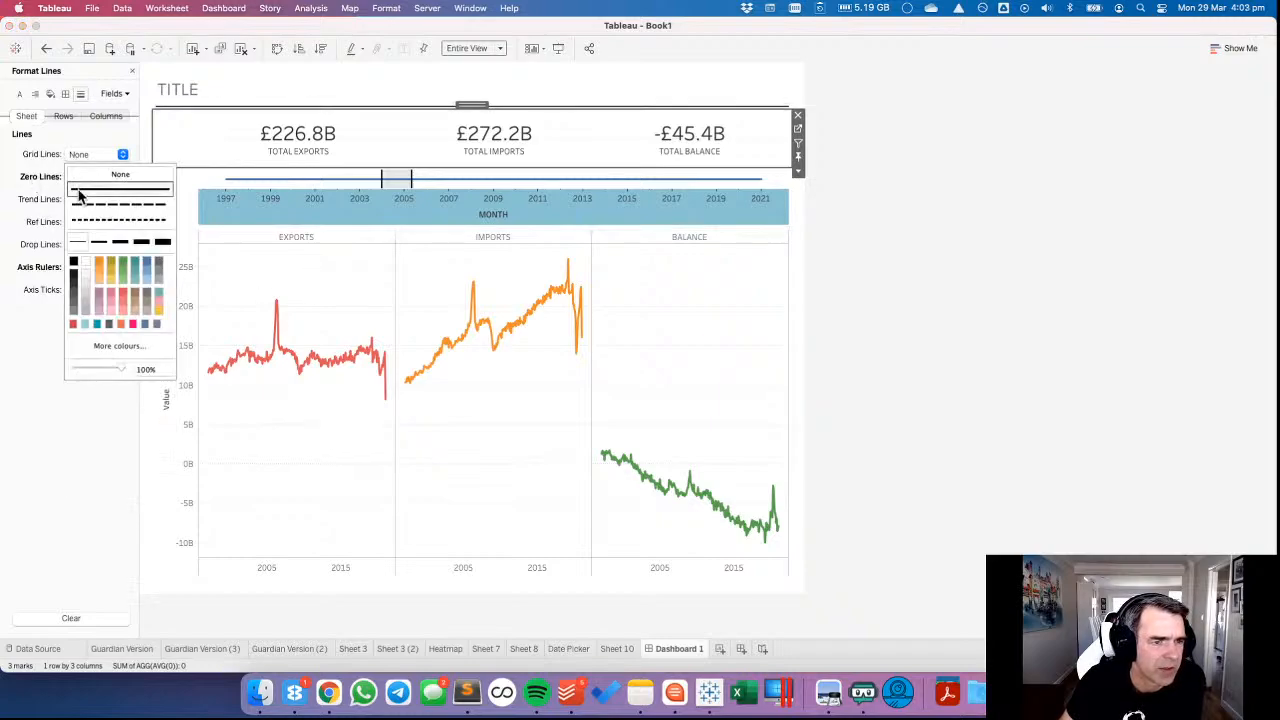
{"action": "left_click", "coordinate": [237, 267]}
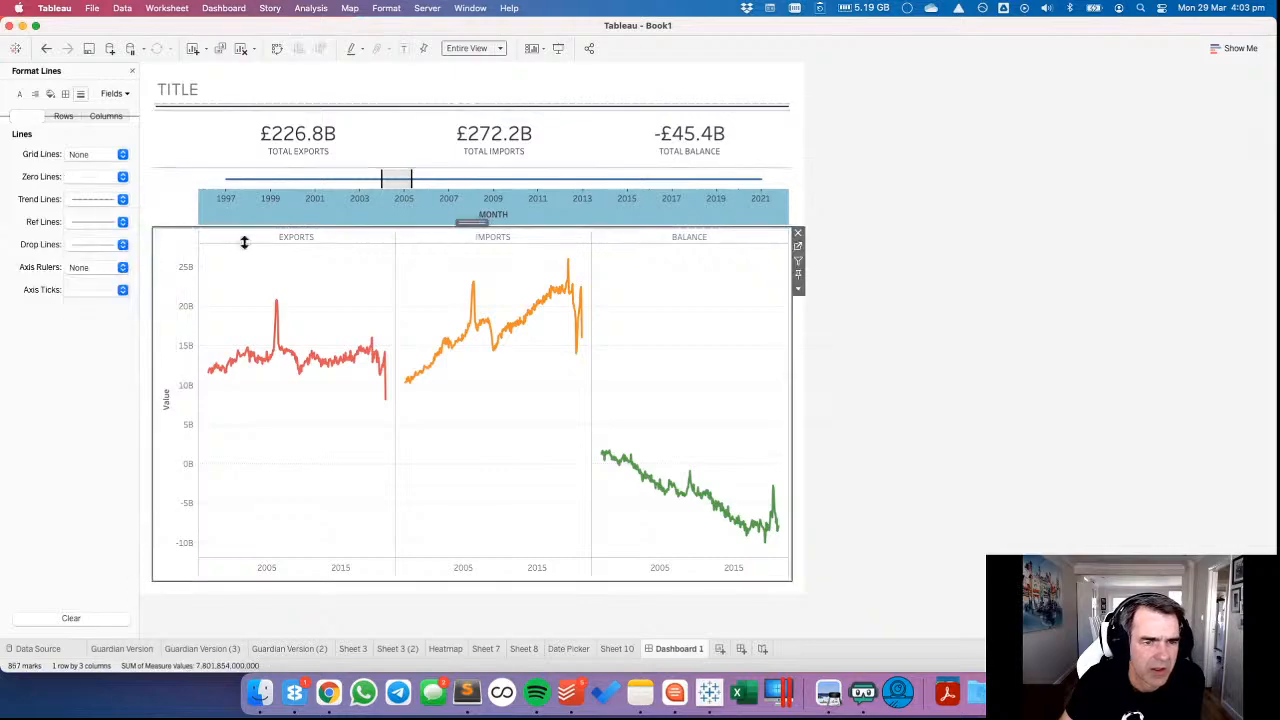
{"action": "left_click", "coordinate": [271, 200]}
{"action": "left_click", "coordinate": [1005, 270]}
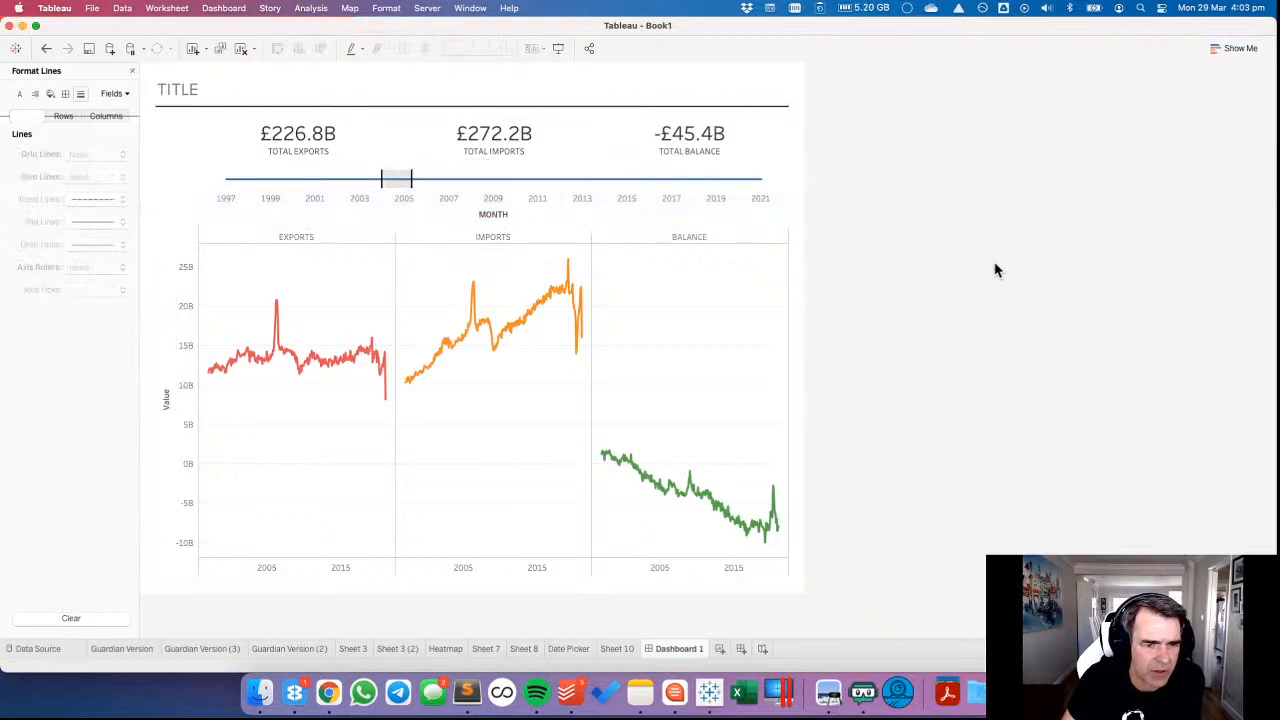
Hide the Exports, Imports and Balance headers of the line charts and clear the title of their Value axis.
{"action": "right_click", "coordinate": [342, 236]}
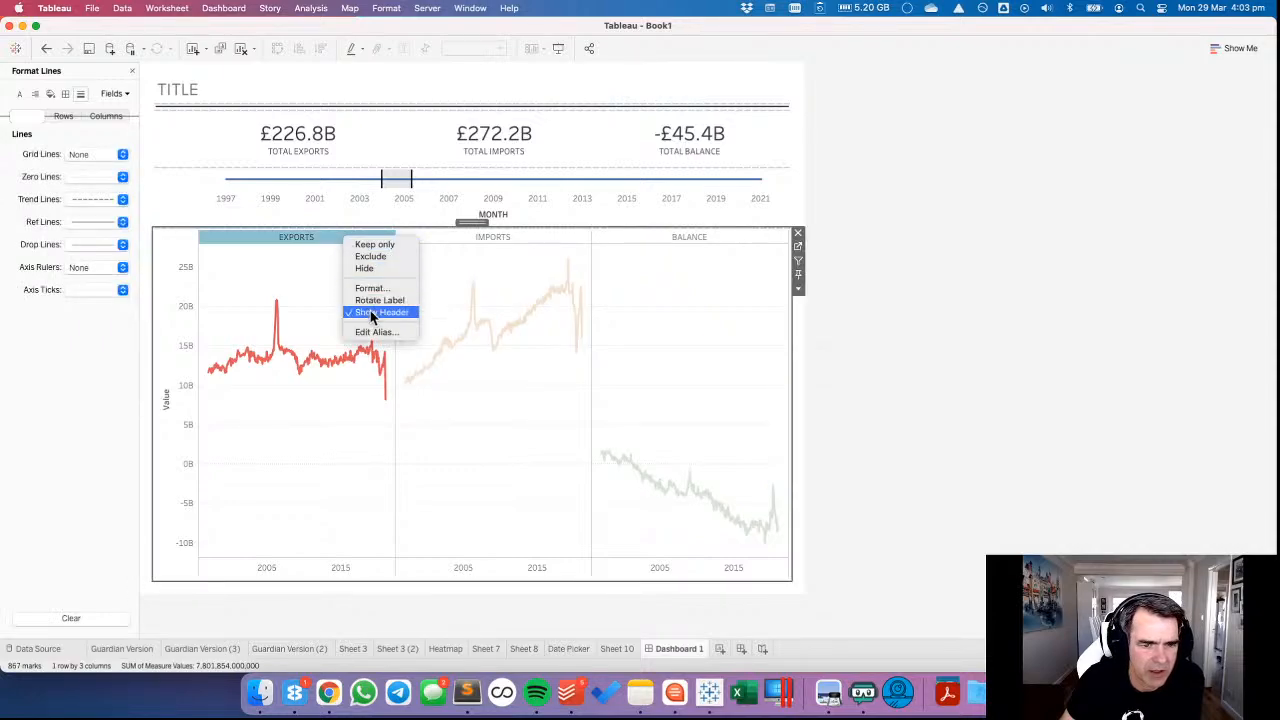
{"action": "left_click", "coordinate": [381, 312]}
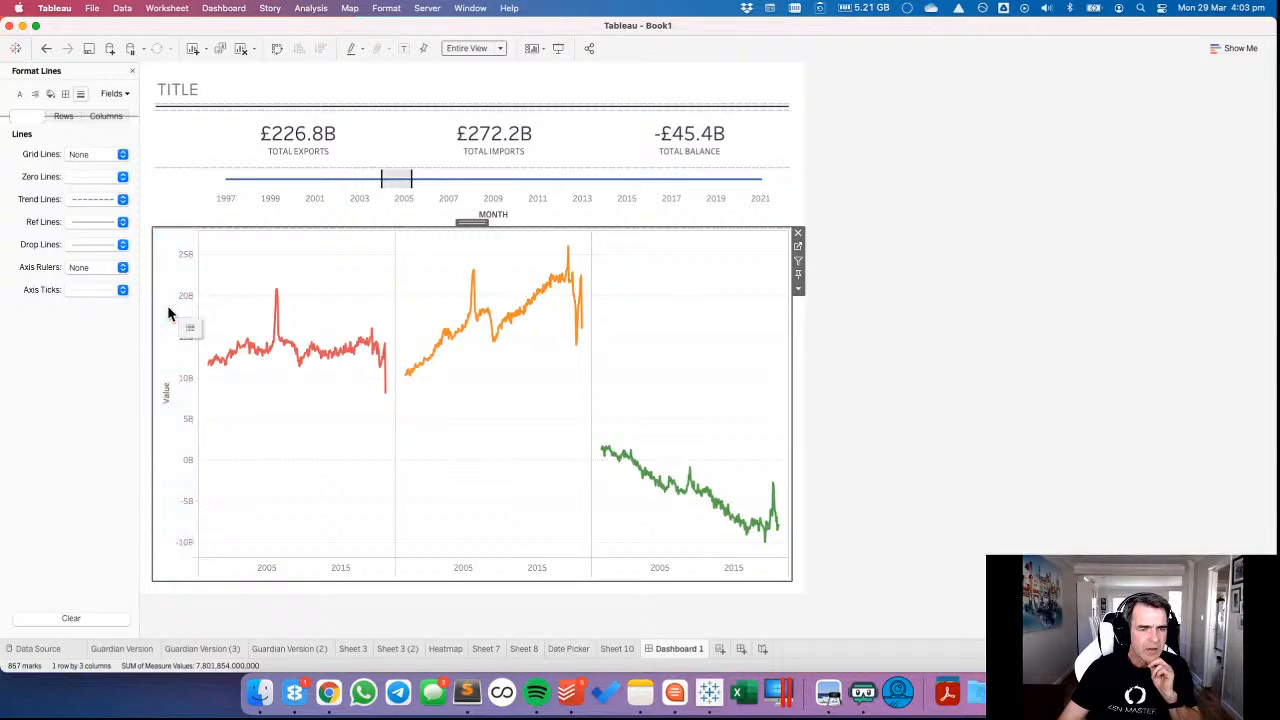
{"action": "double_click", "coordinate": [238, 338]}
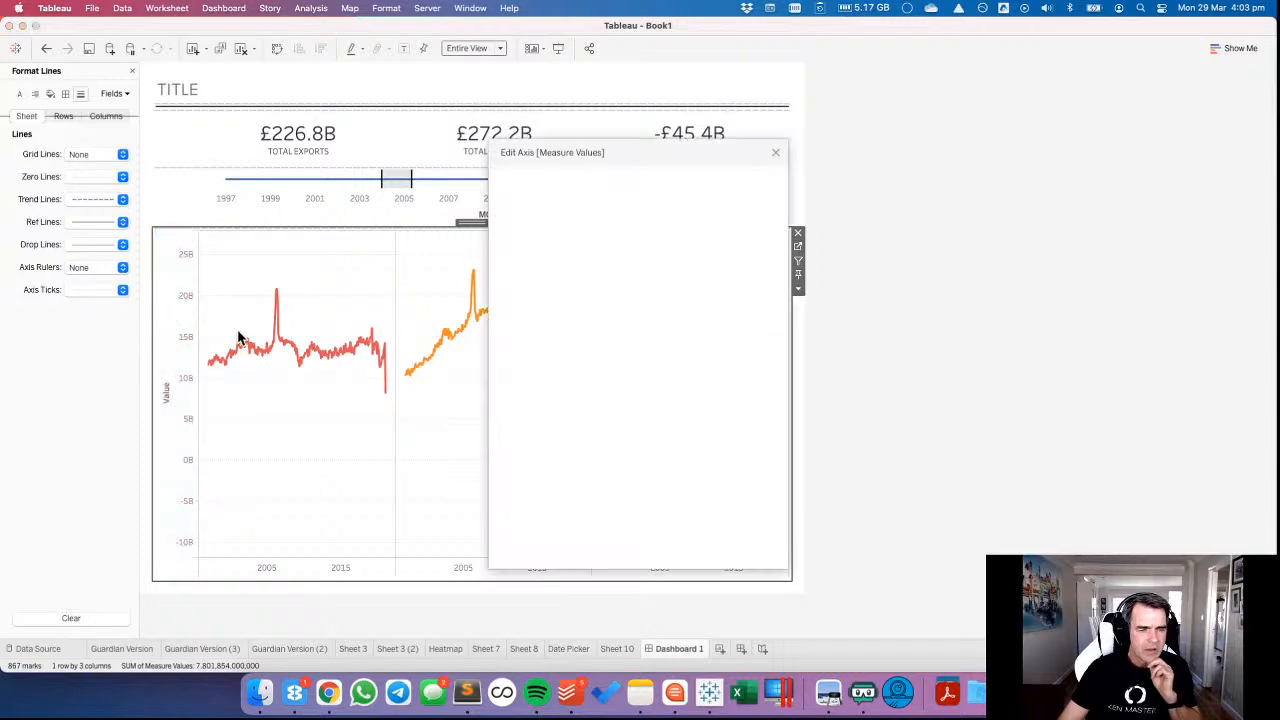
{"action": "left_click", "coordinate": [549, 455]}
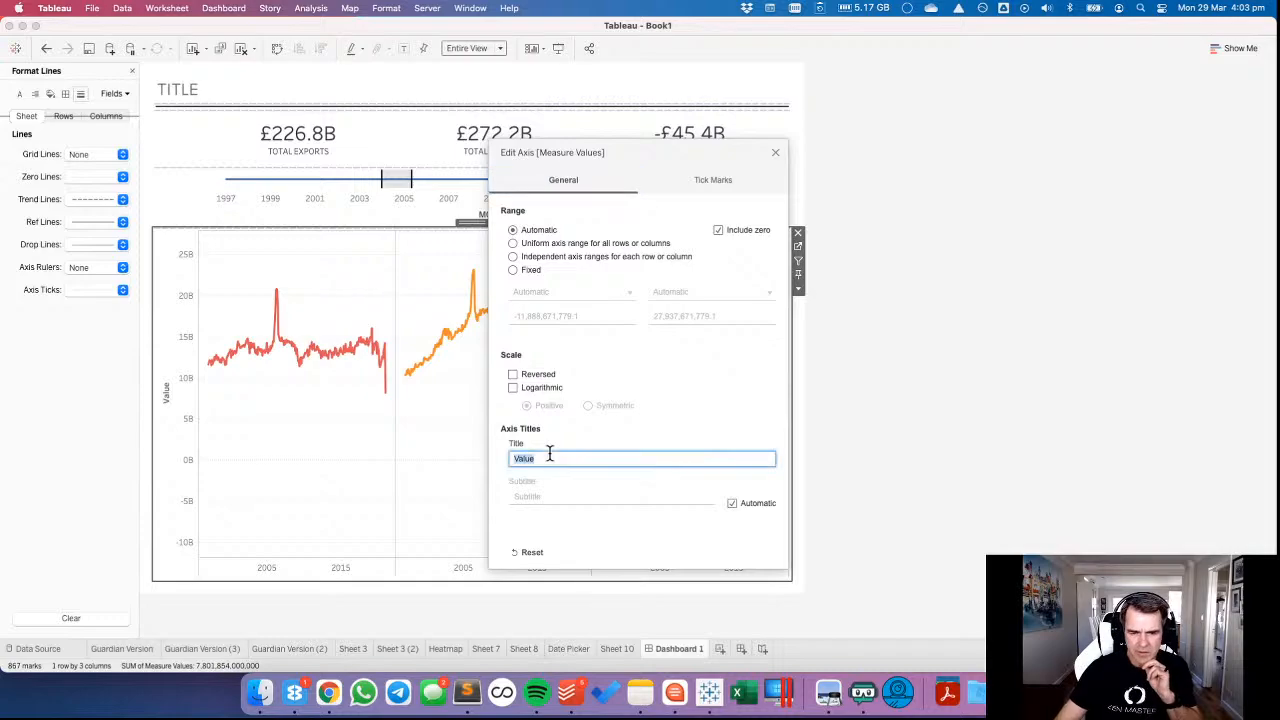
{"action": "left_click", "coordinate": [775, 152]}
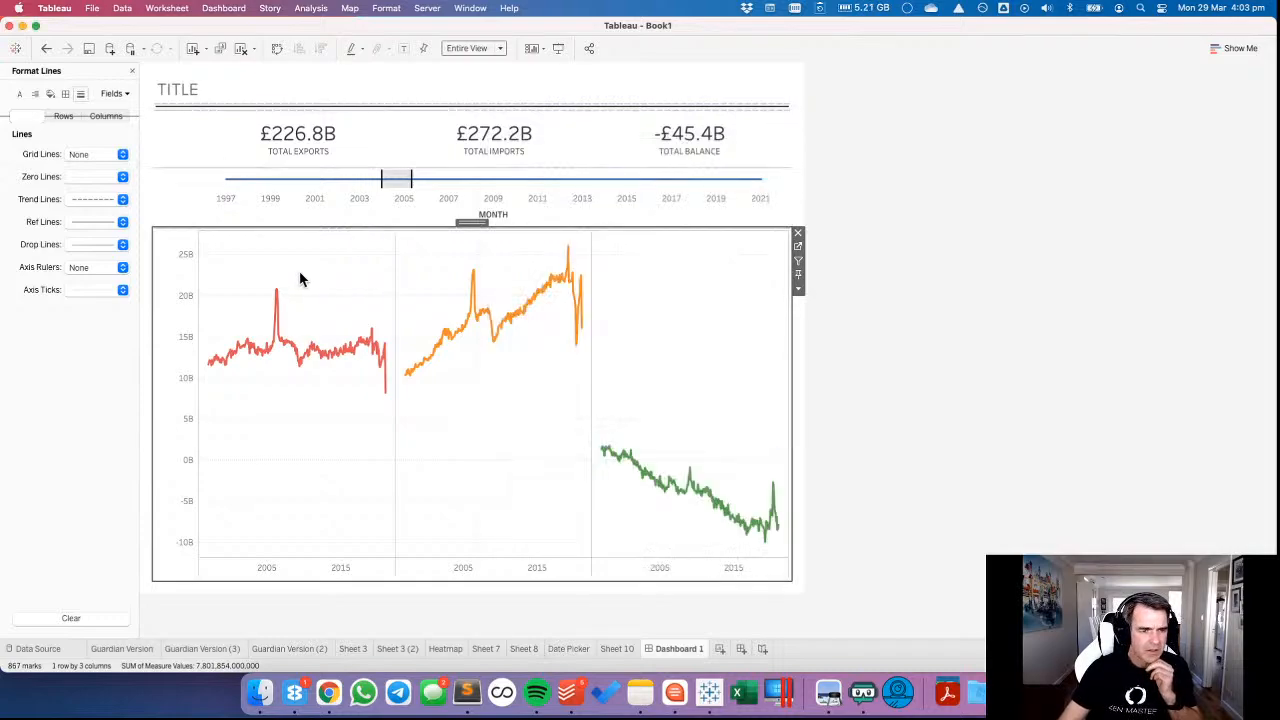
Format the line charts' zero lines as dashed, dark grey and one thickness above the thinnest.
{"action": "left_click", "coordinate": [90, 177]}
{"action": "left_click", "coordinate": [92, 239]}
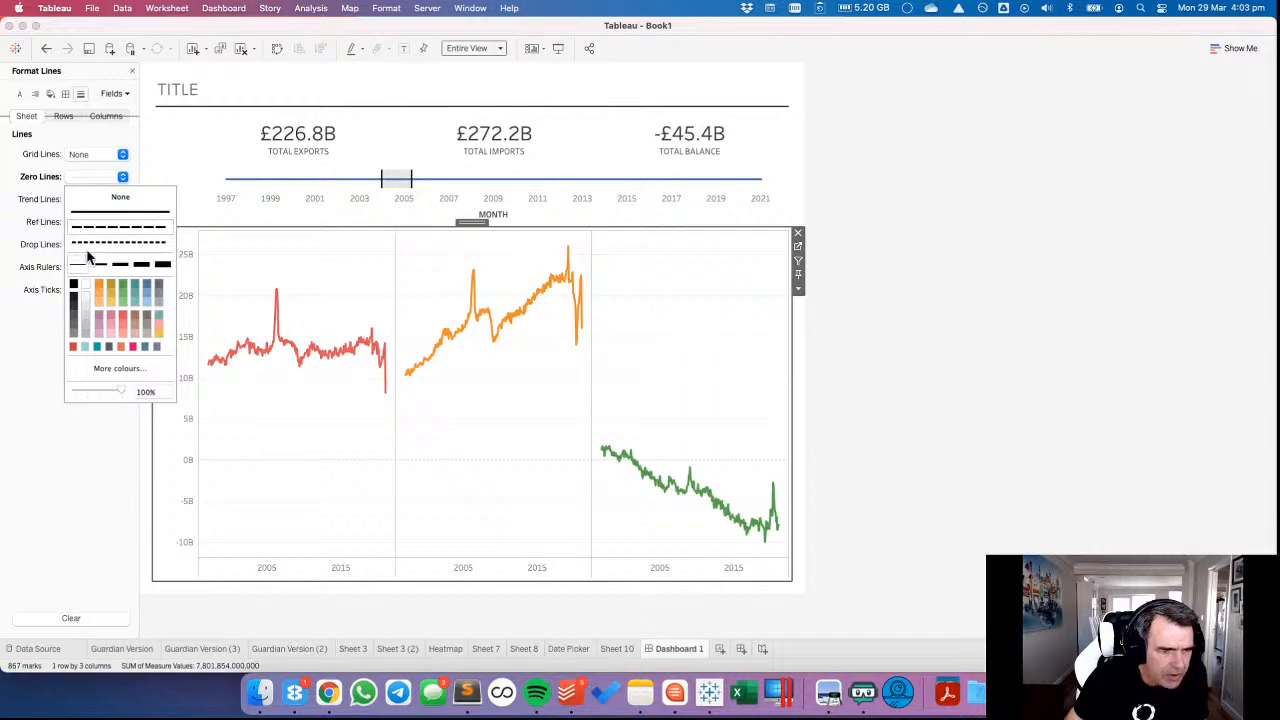
{"action": "left_click", "coordinate": [75, 328]}
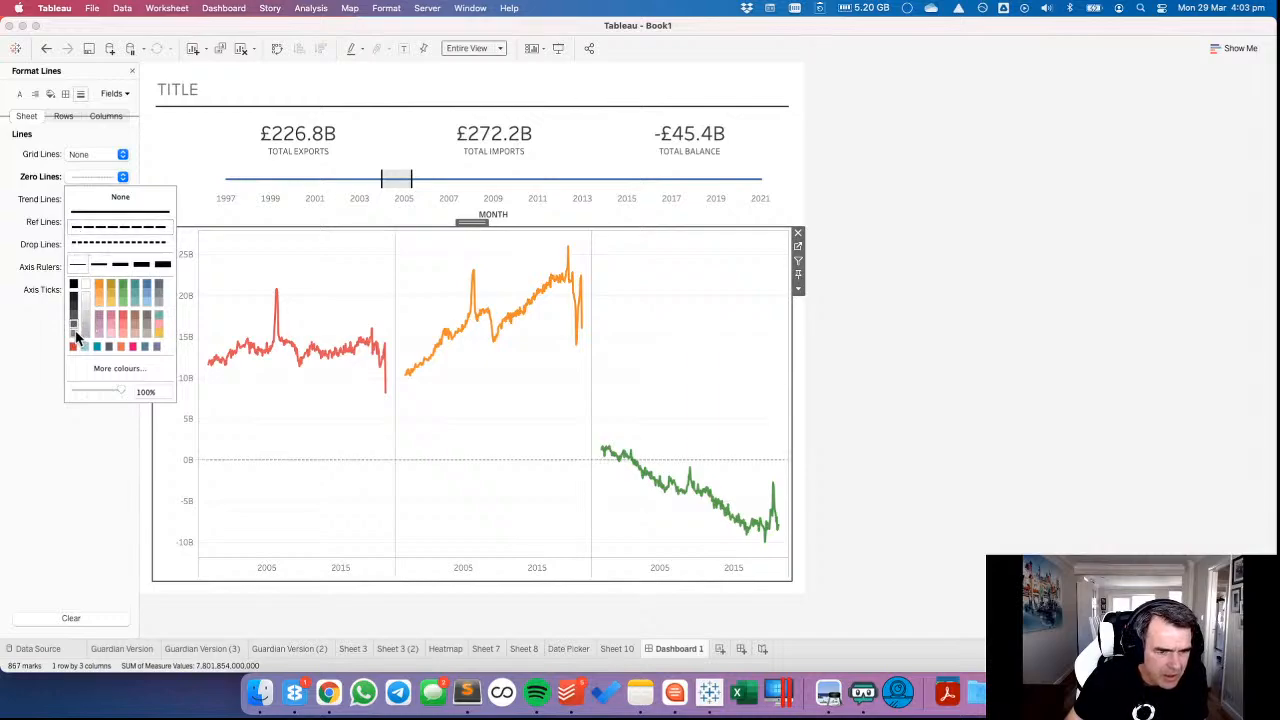
{"action": "left_click", "coordinate": [99, 264]}
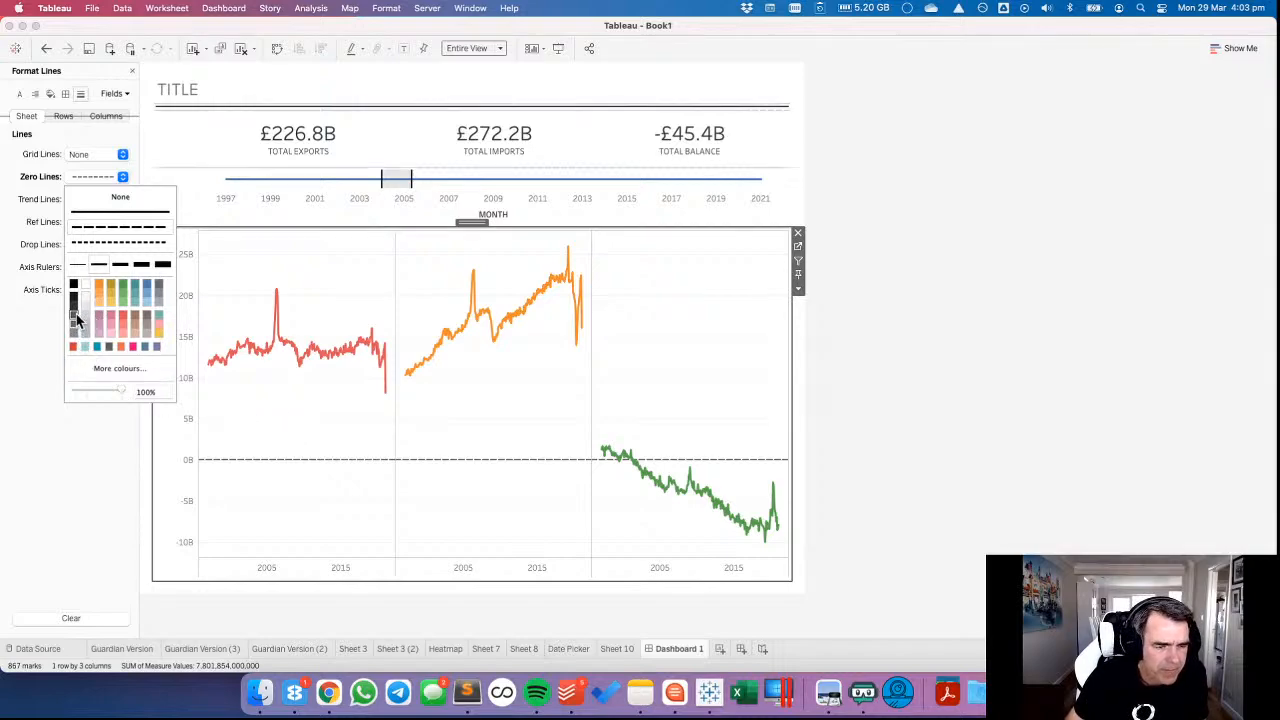
{"action": "left_click", "coordinate": [305, 393]}
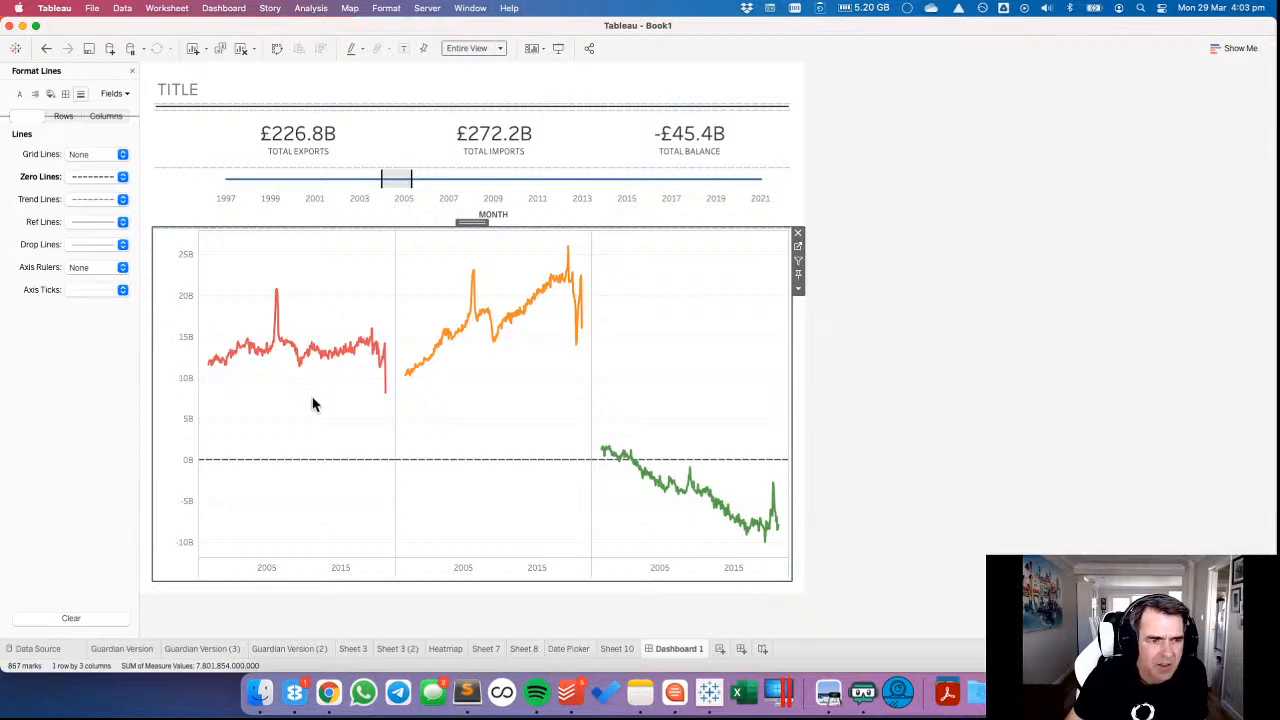
{"action": "left_click", "coordinate": [972, 258]}
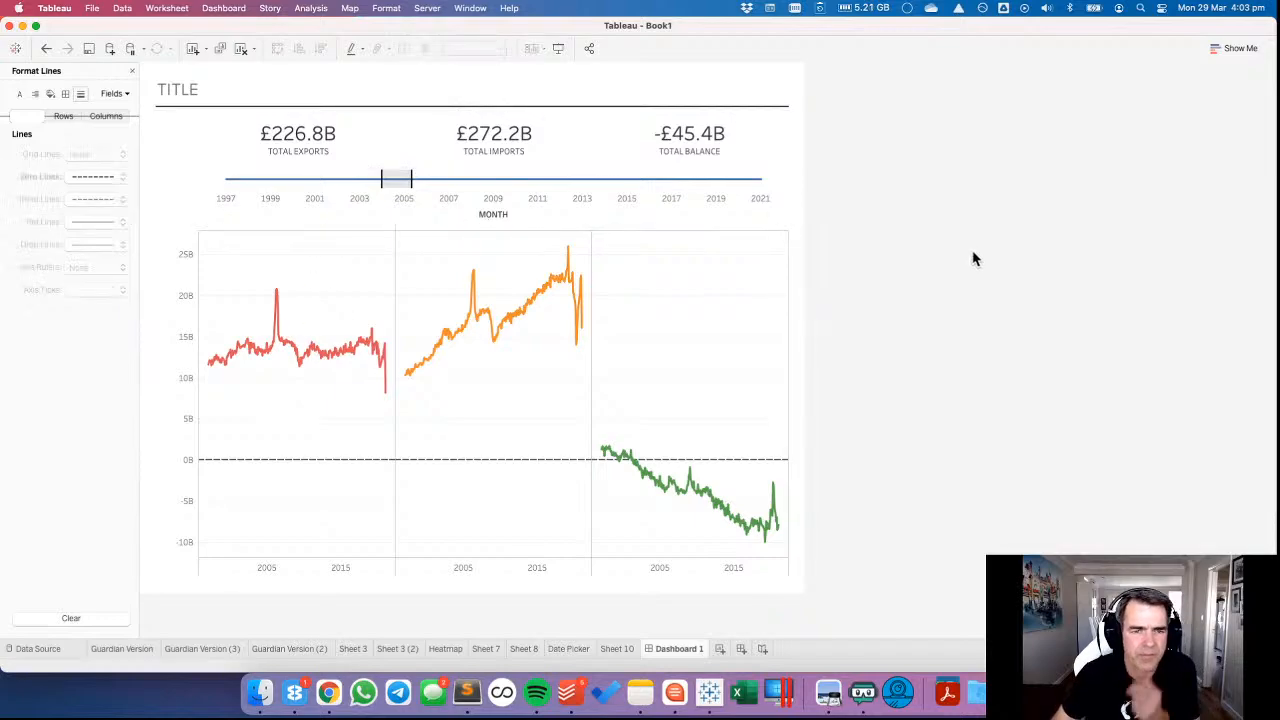
Go to the Date Picker sheet, recolour its line dark grey and return to Dashboard 1.
{"action": "left_click", "coordinate": [783, 189]}
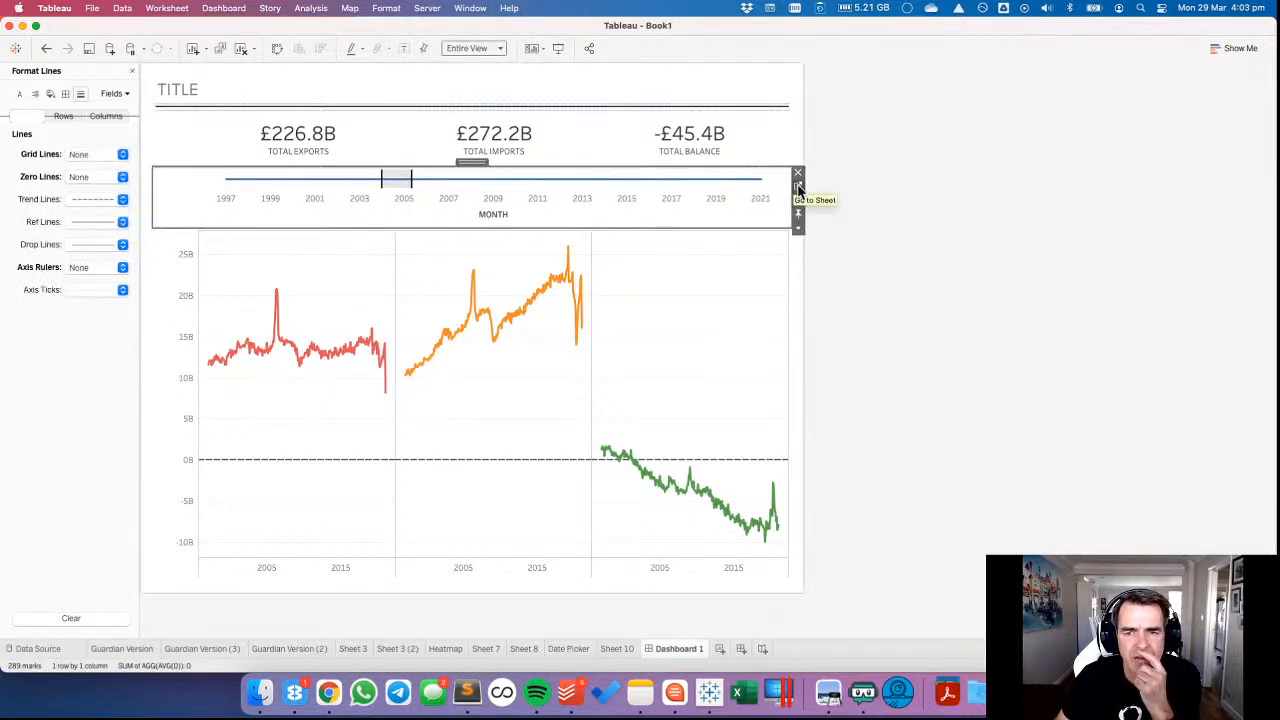
{"action": "left_click", "coordinate": [797, 184]}
{"action": "left_click", "coordinate": [162, 218]}
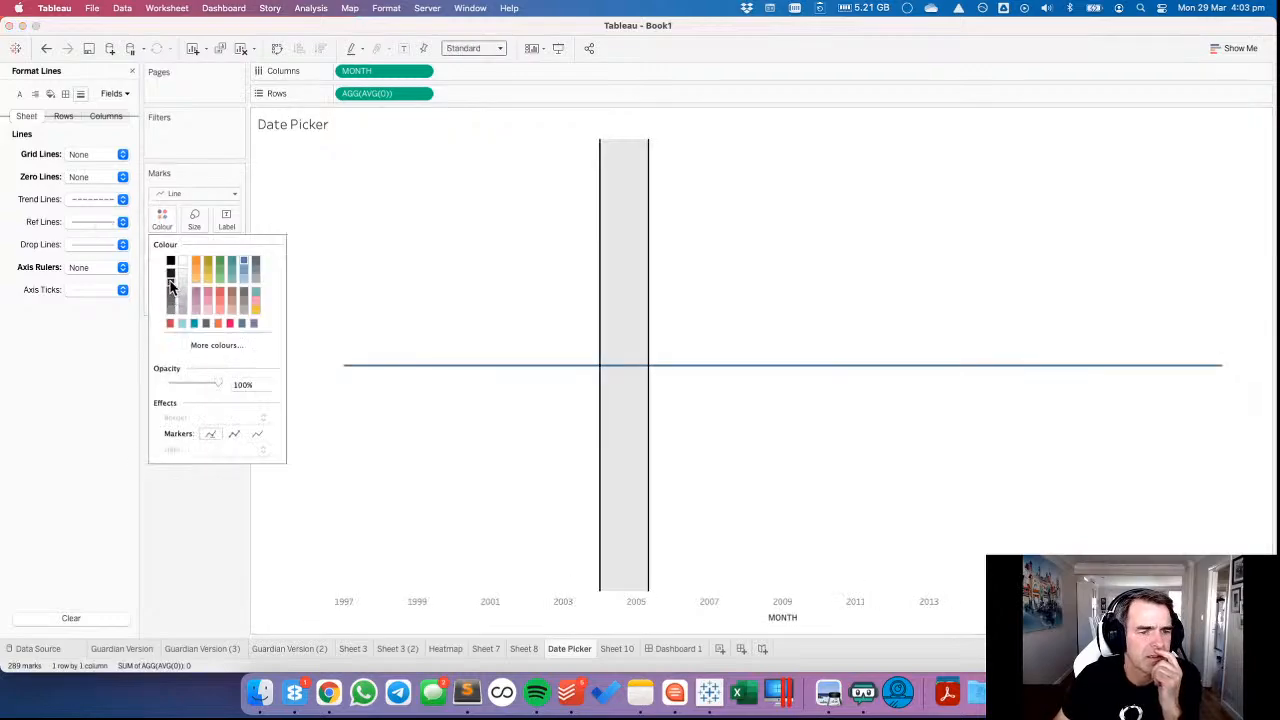
{"action": "left_click", "coordinate": [170, 280]}
{"action": "left_click", "coordinate": [680, 648]}
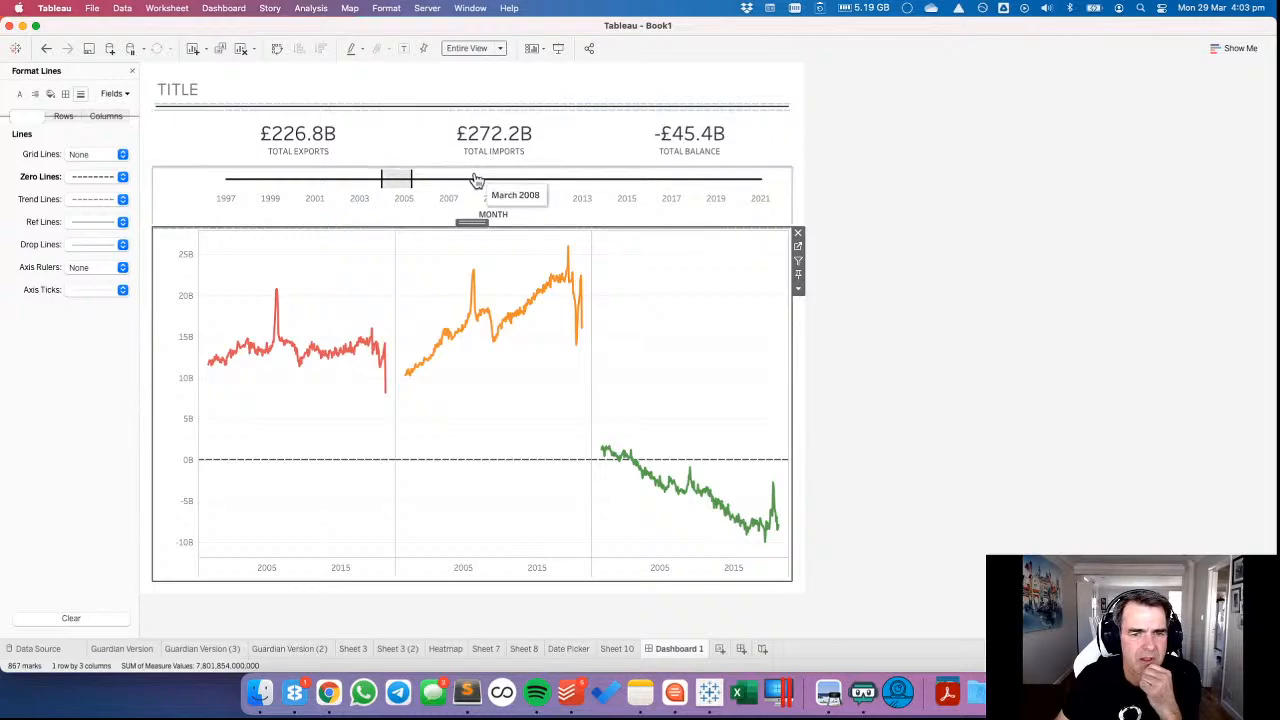
Test the Date Picker by selecting about March 2008 to 2013, and then about mid-2001 to mid-2006.
{"action": "left_click_drag", "start_coordinate": [476, 179], "coordinate": [584, 192]}
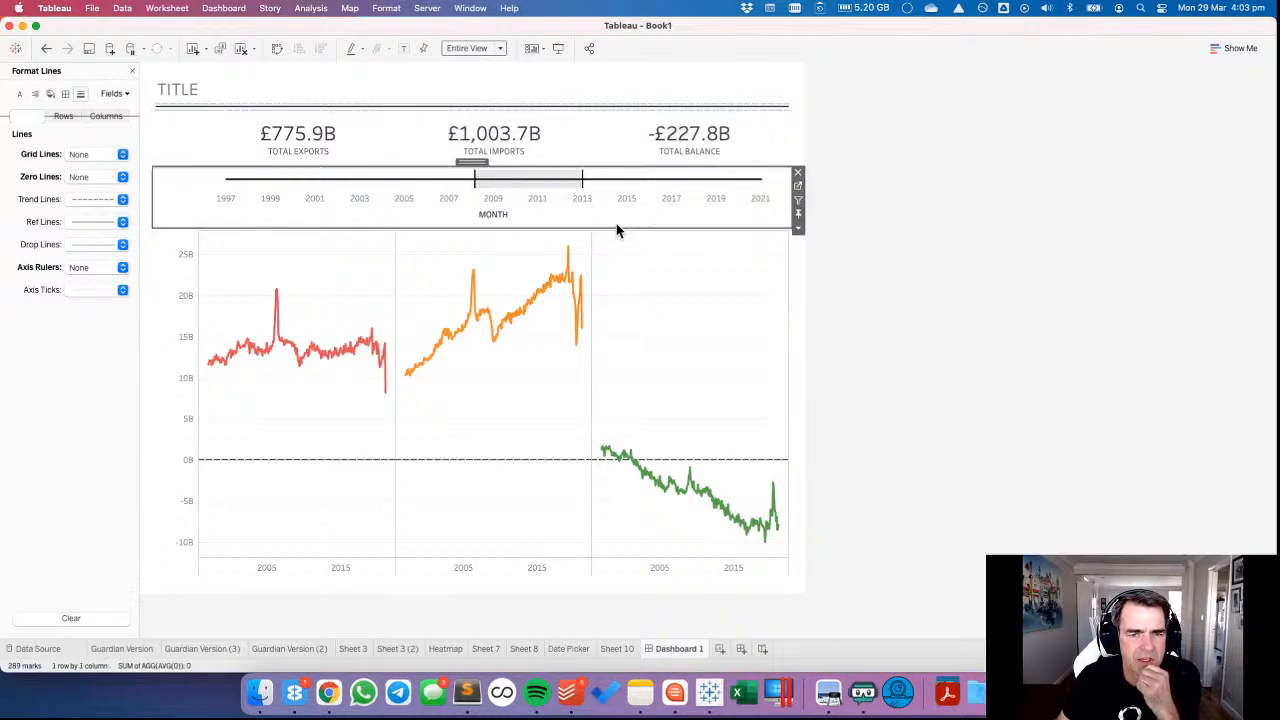
{"action": "left_click", "coordinate": [683, 292]}
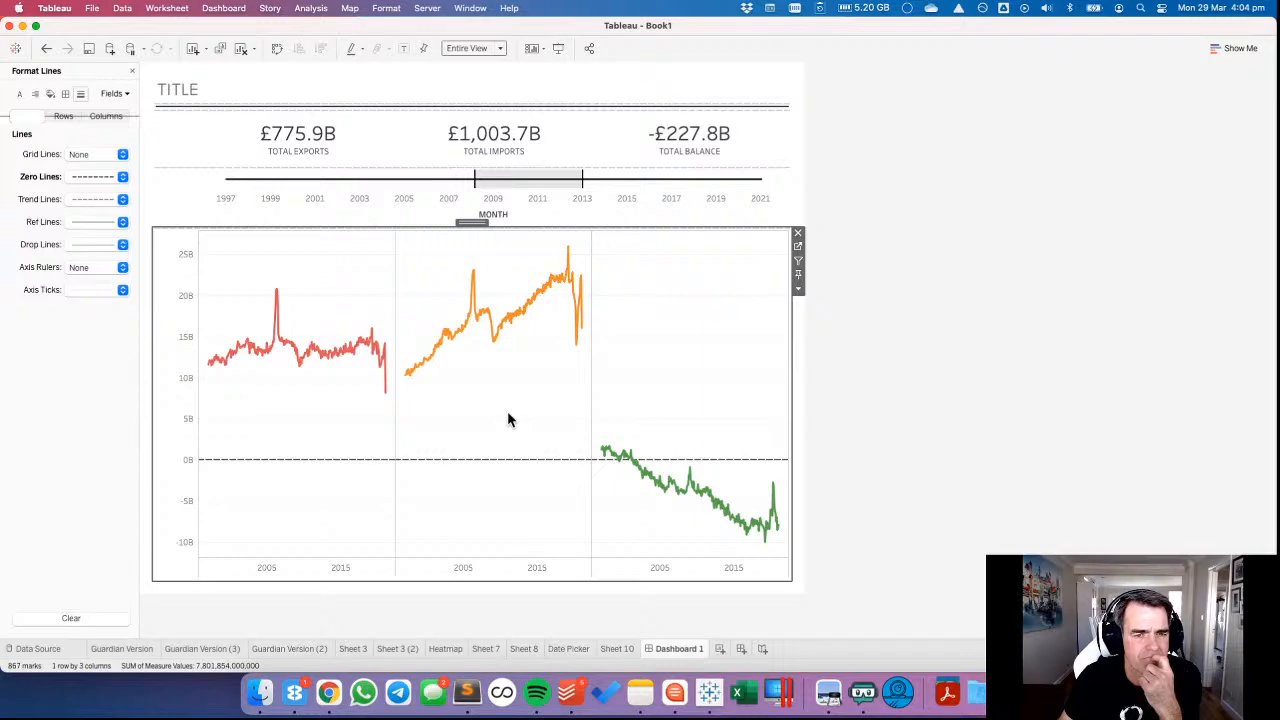
{"action": "left_click", "coordinate": [323, 191]}
{"action": "left_click_drag", "start_coordinate": [329, 177], "coordinate": [437, 202]}
{"action": "left_click", "coordinate": [431, 257]}
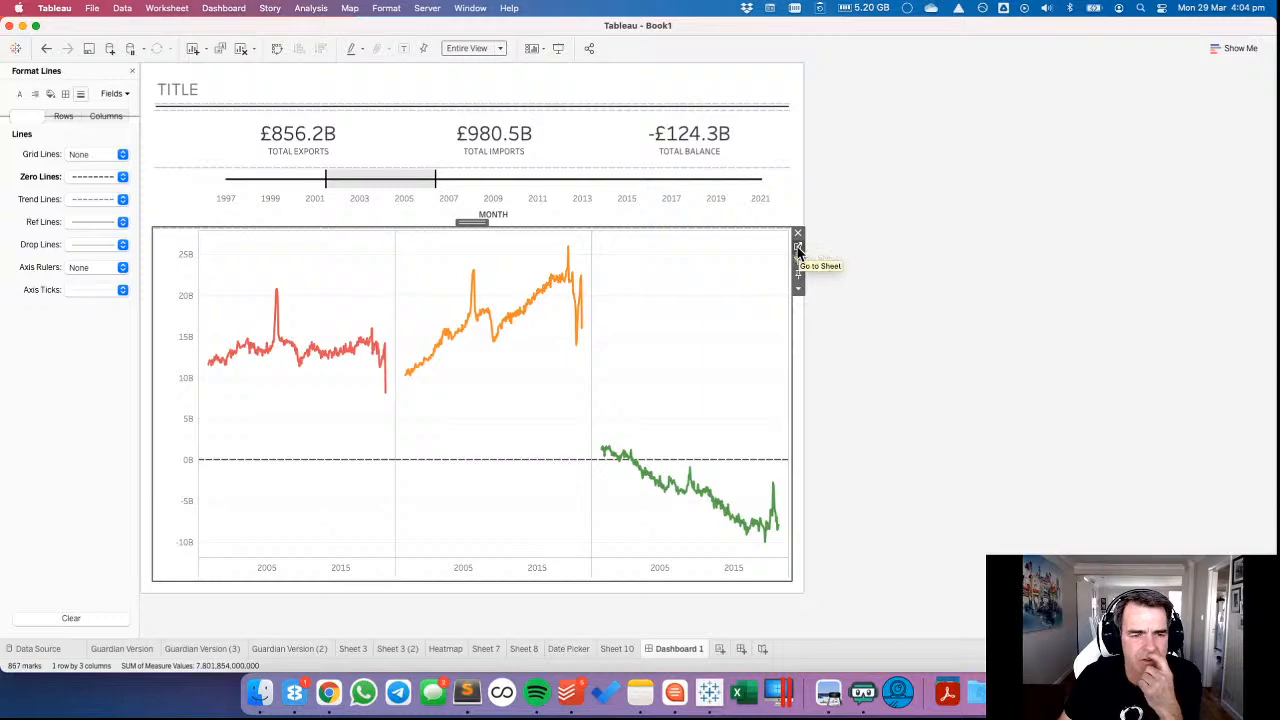
Move Measure Names from Columns to Rows on Sheet 8 to stack the line charts, and return to Dashboard 1.
{"action": "left_click", "coordinate": [797, 251]}
{"action": "left_click_drag", "start_coordinate": [372, 71], "coordinate": [337, 93]}
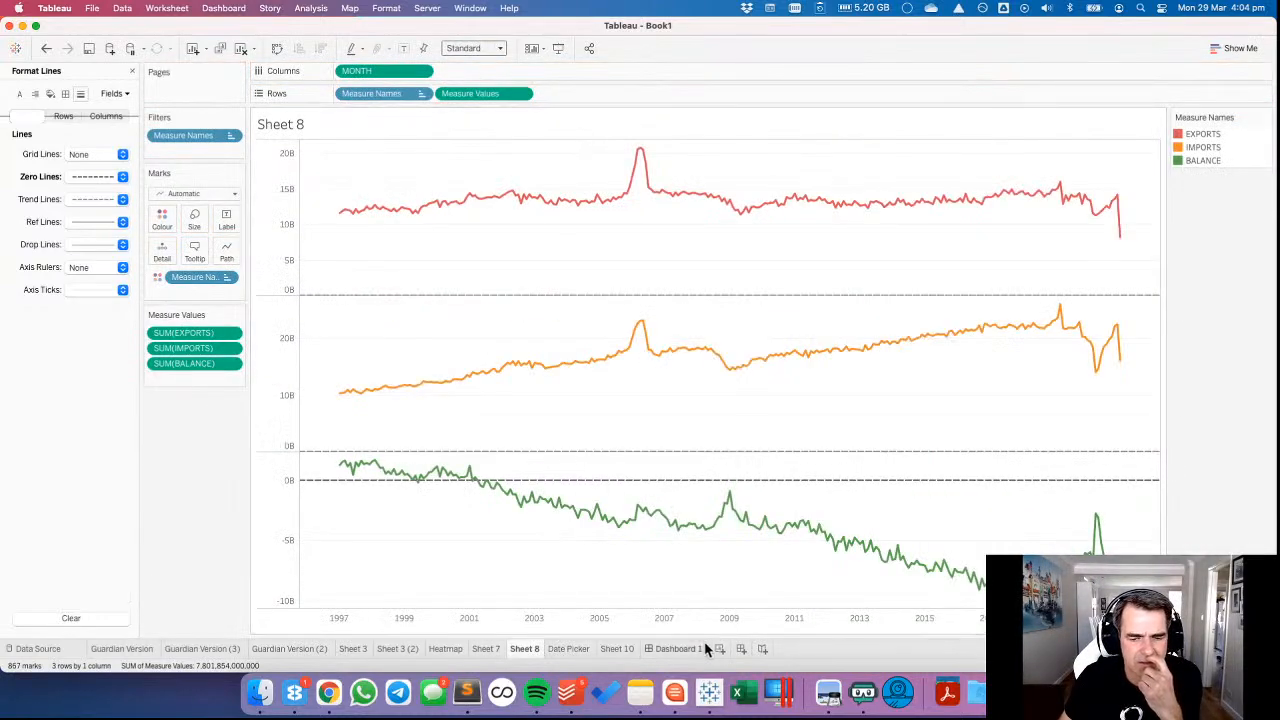
{"action": "left_click", "coordinate": [690, 649]}
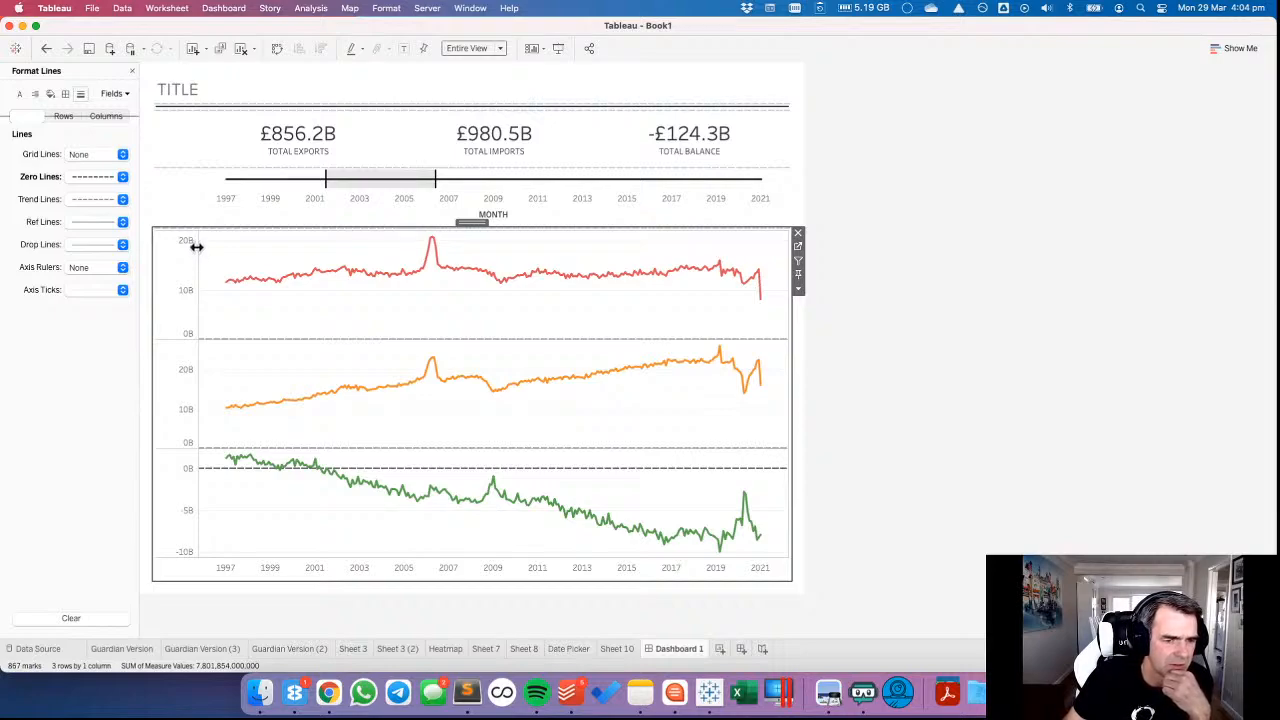
Select about 1998 to 2000 on the Date Picker, and then the range from about late 2001 to mid-2004.
{"action": "left_click", "coordinate": [300, 191]}
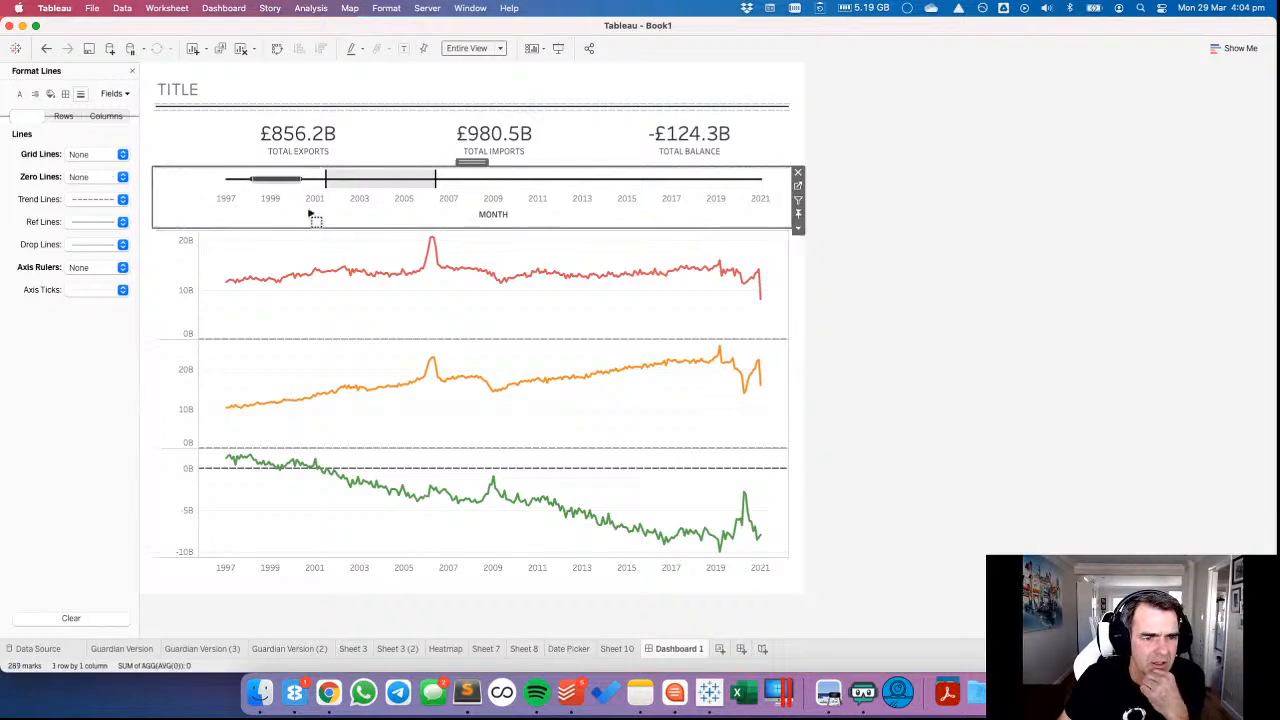
{"action": "left_click_drag", "start_coordinate": [310, 214], "coordinate": [309, 222]}
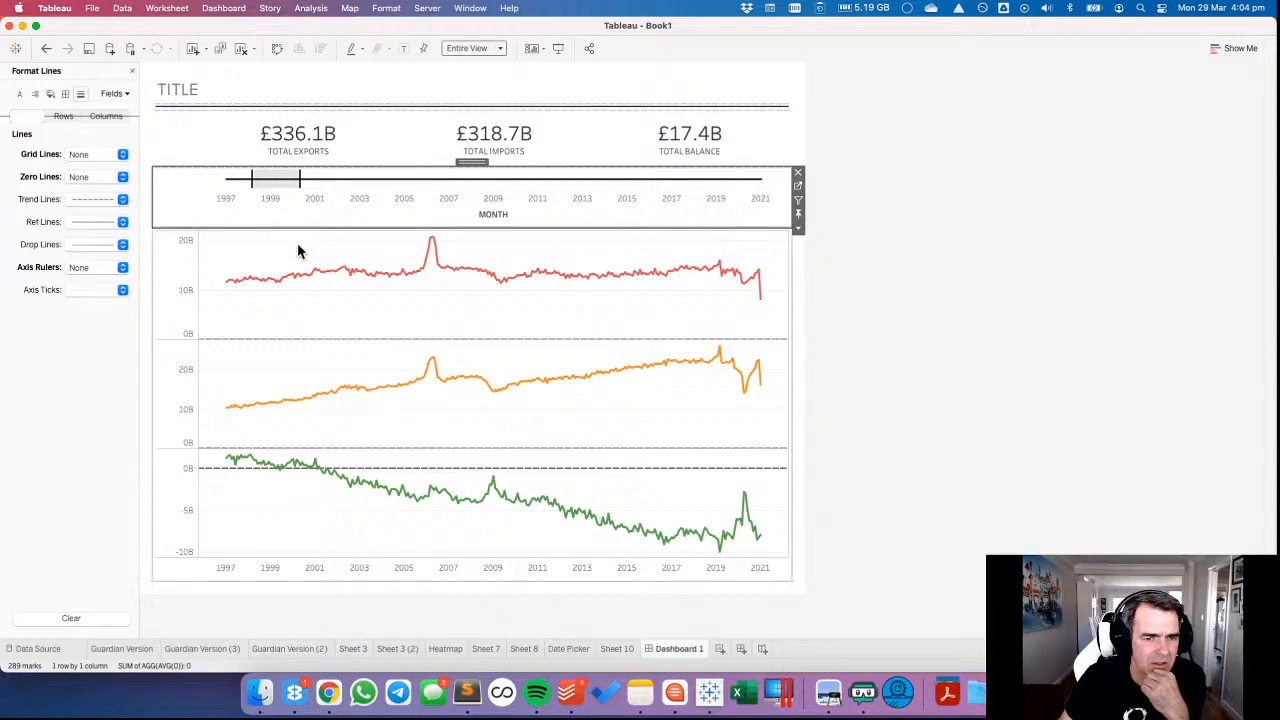
{"action": "left_click_drag", "start_coordinate": [332, 178], "coordinate": [395, 185]}
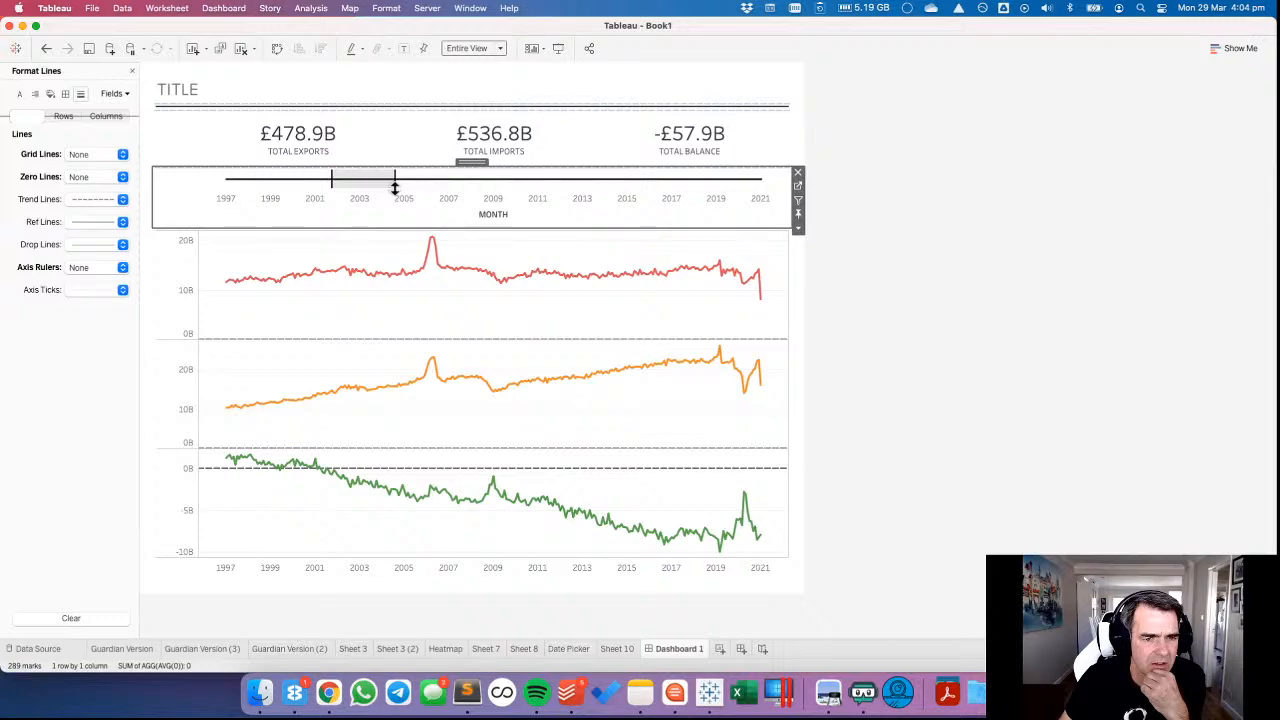
{"action": "left_click", "coordinate": [393, 255]}
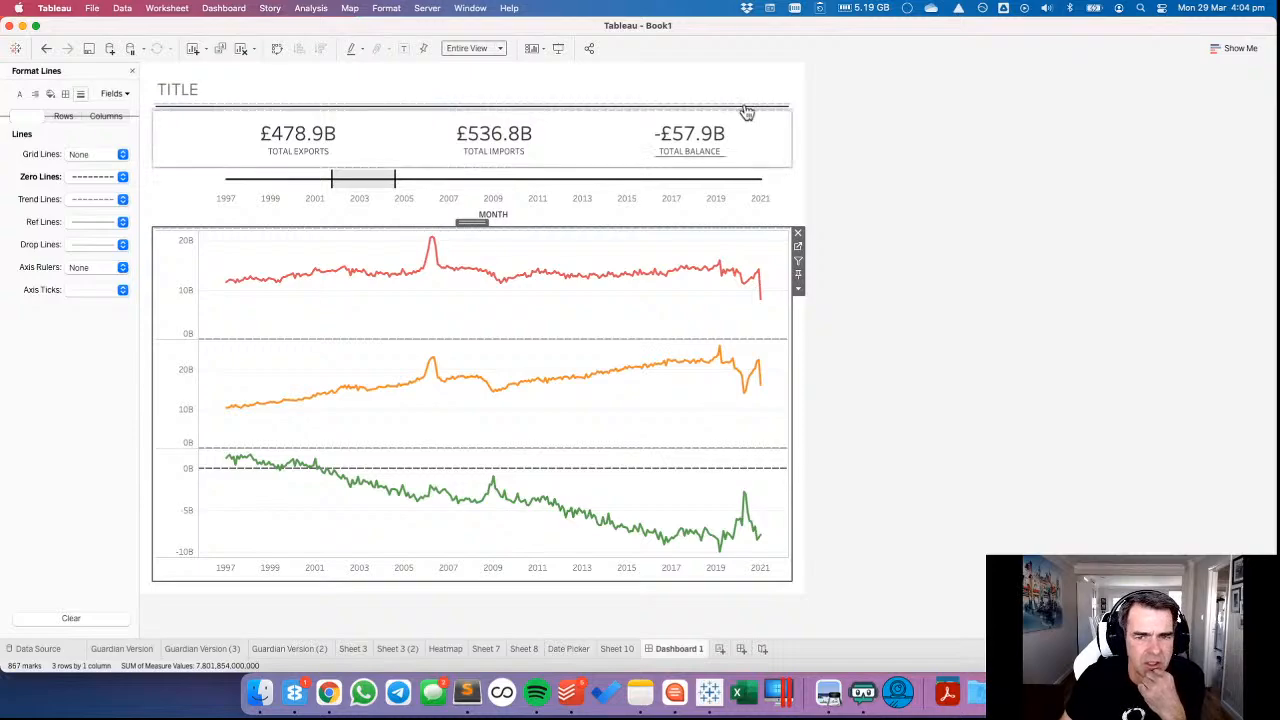
Swap the rows and columns of the totals sheet on the dashboard so its figures stack vertically.
{"action": "left_click", "coordinate": [778, 128]}
{"action": "left_click", "coordinate": [798, 173]}
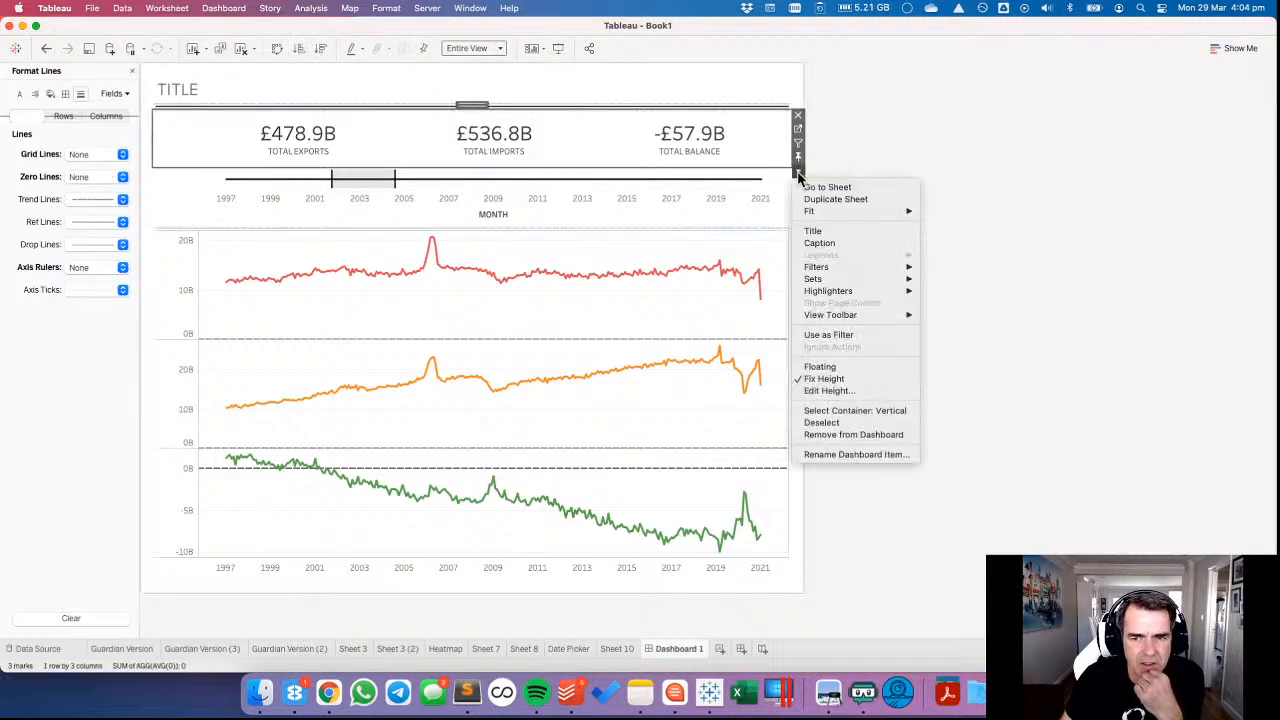
{"action": "left_click", "coordinate": [277, 56]}
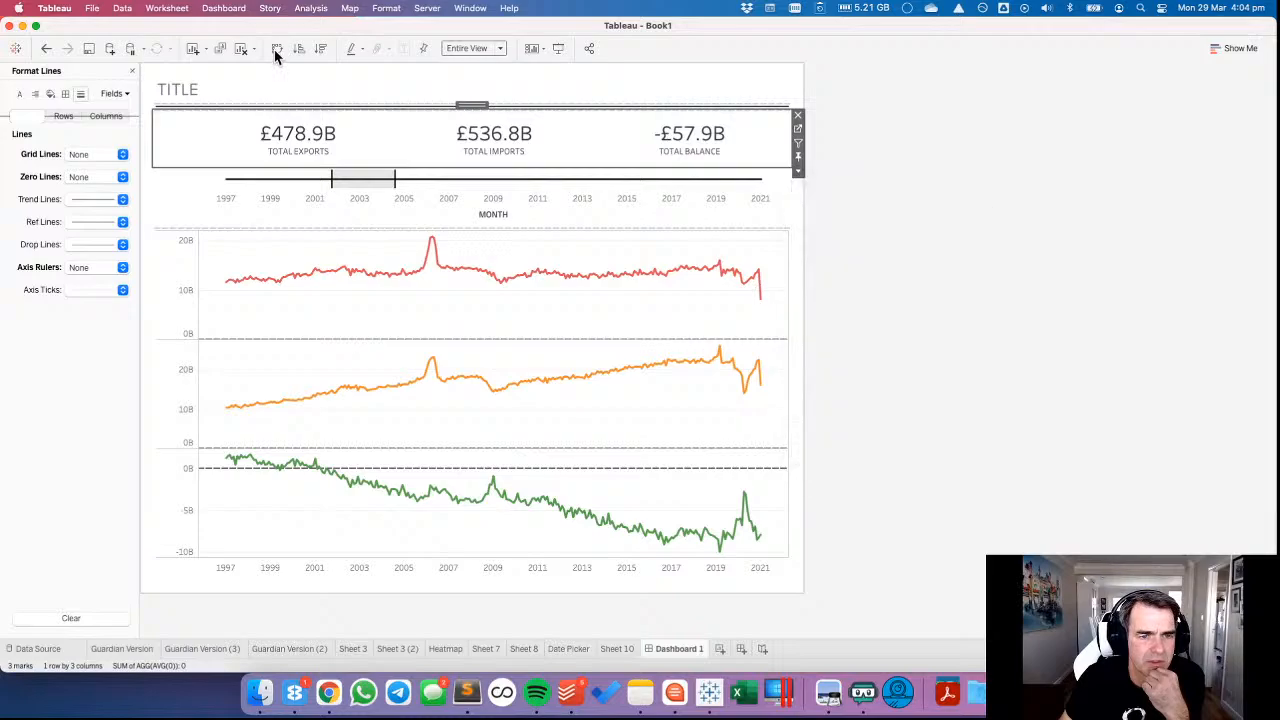
{"action": "left_click", "coordinate": [277, 50]}
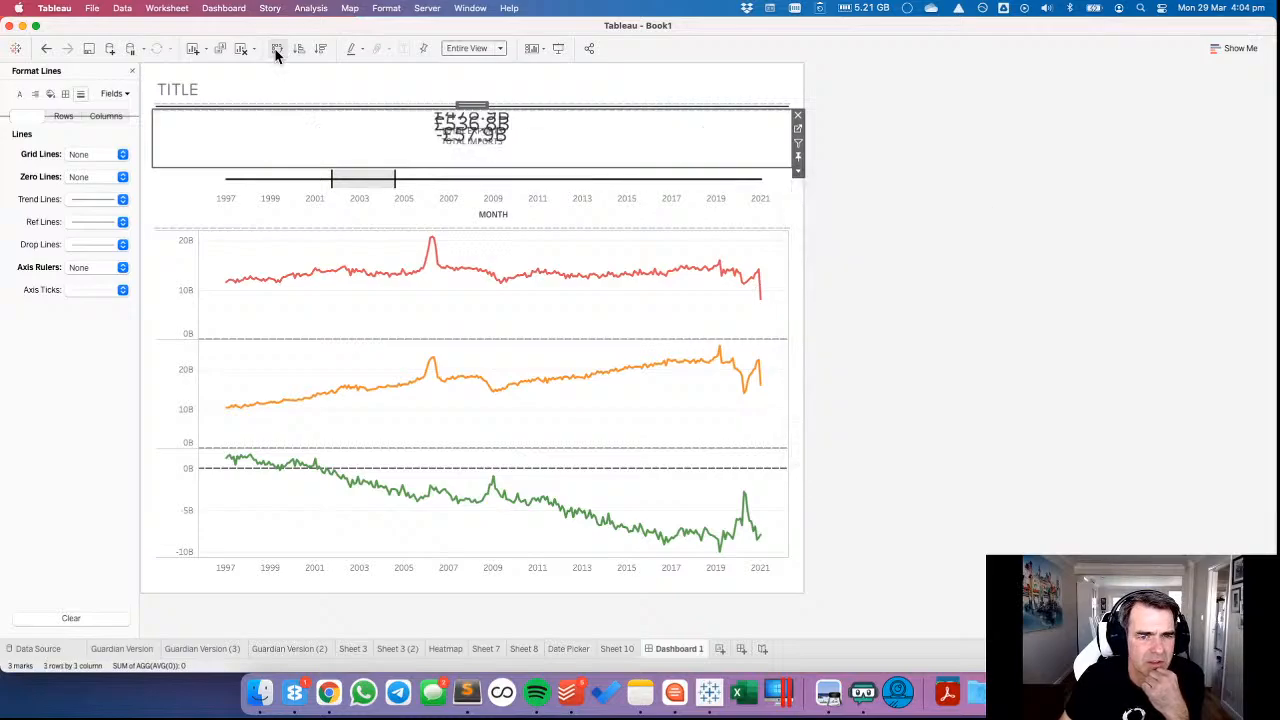
Add a horizontal container above the line charts on Dashboard 1 and move the totals sheet into it.
{"action": "left_click", "coordinate": [132, 71]}
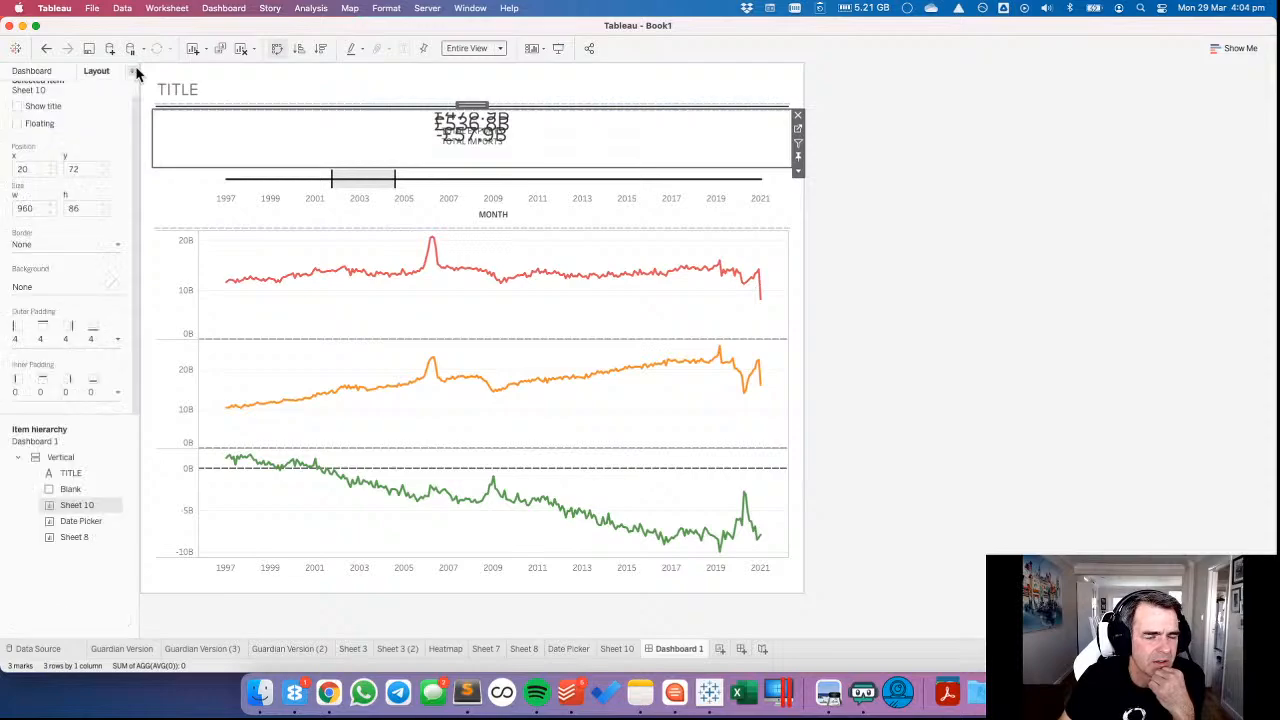
{"action": "left_click", "coordinate": [52, 69]}
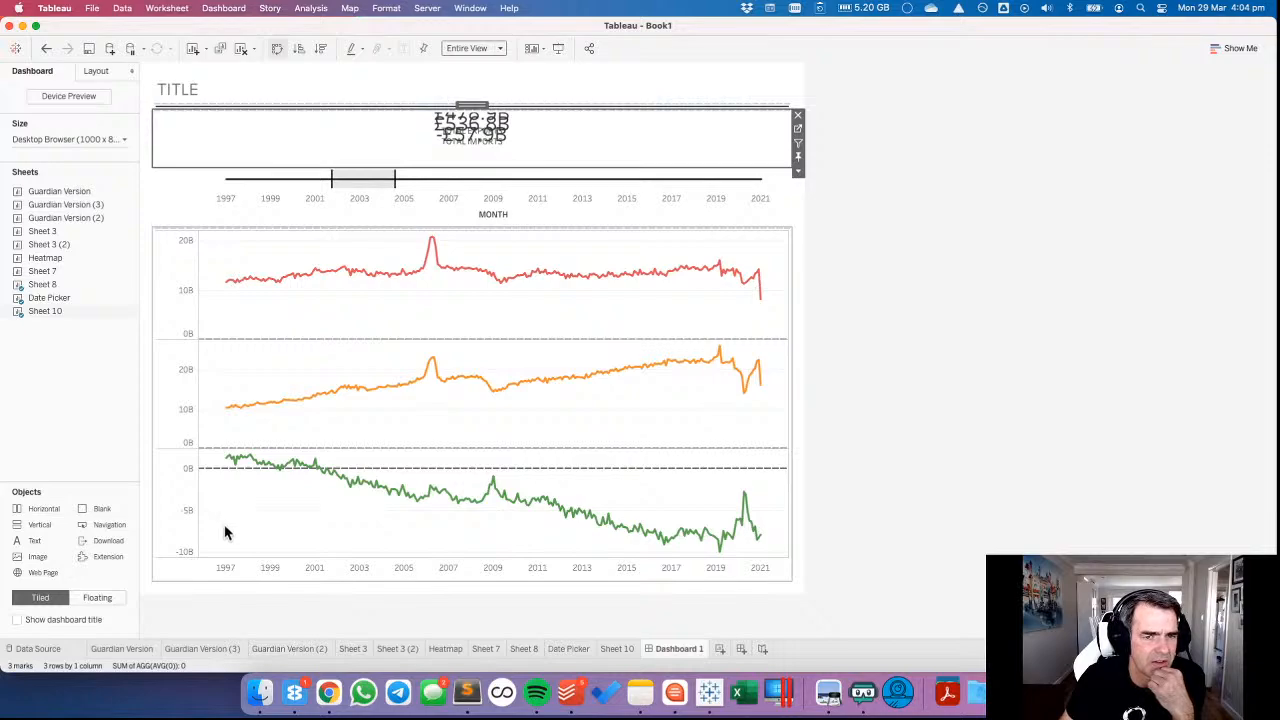
{"action": "mouse_move", "coordinate": [48, 236]}
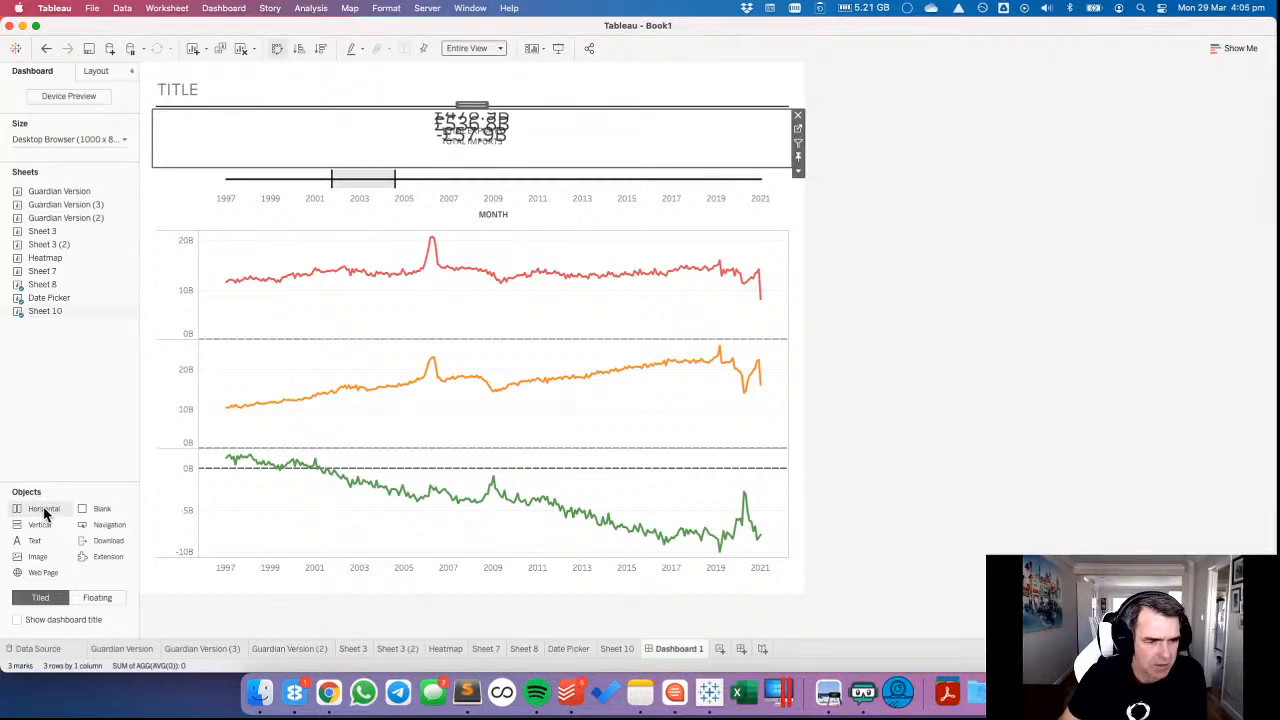
{"action": "left_click_drag", "start_coordinate": [44, 514], "coordinate": [235, 398]}
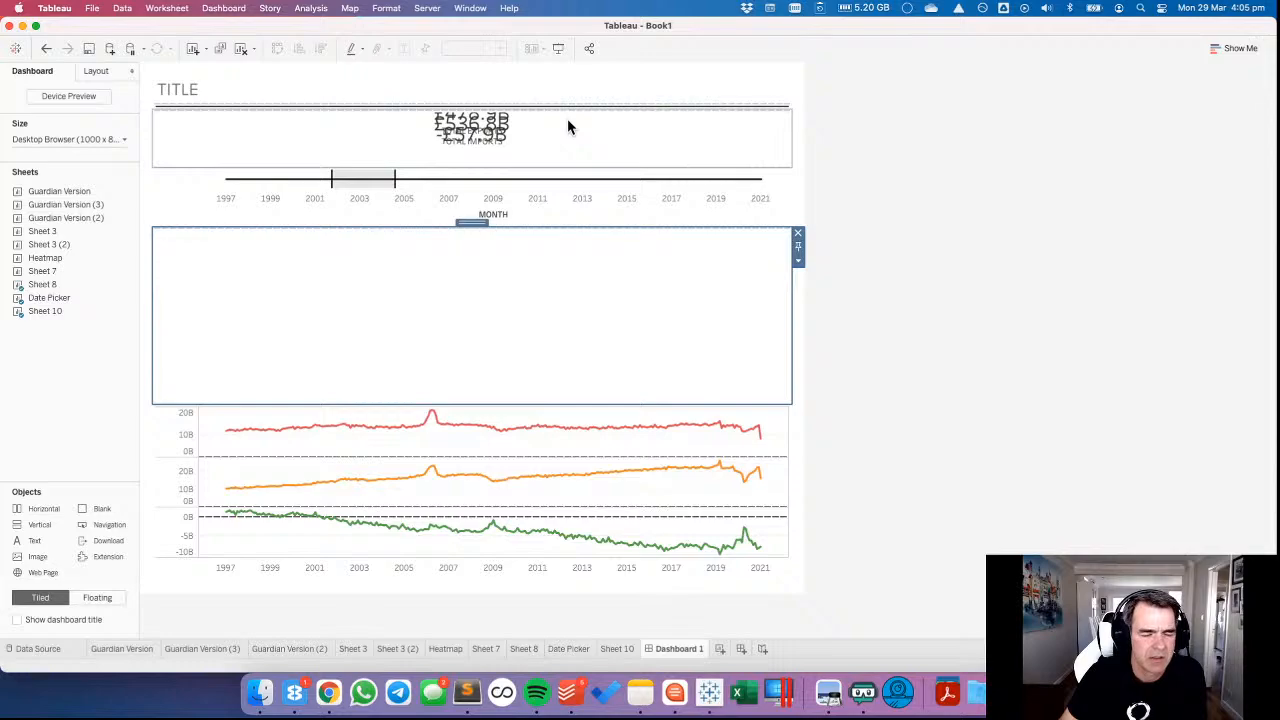
{"action": "left_click", "coordinate": [480, 103]}
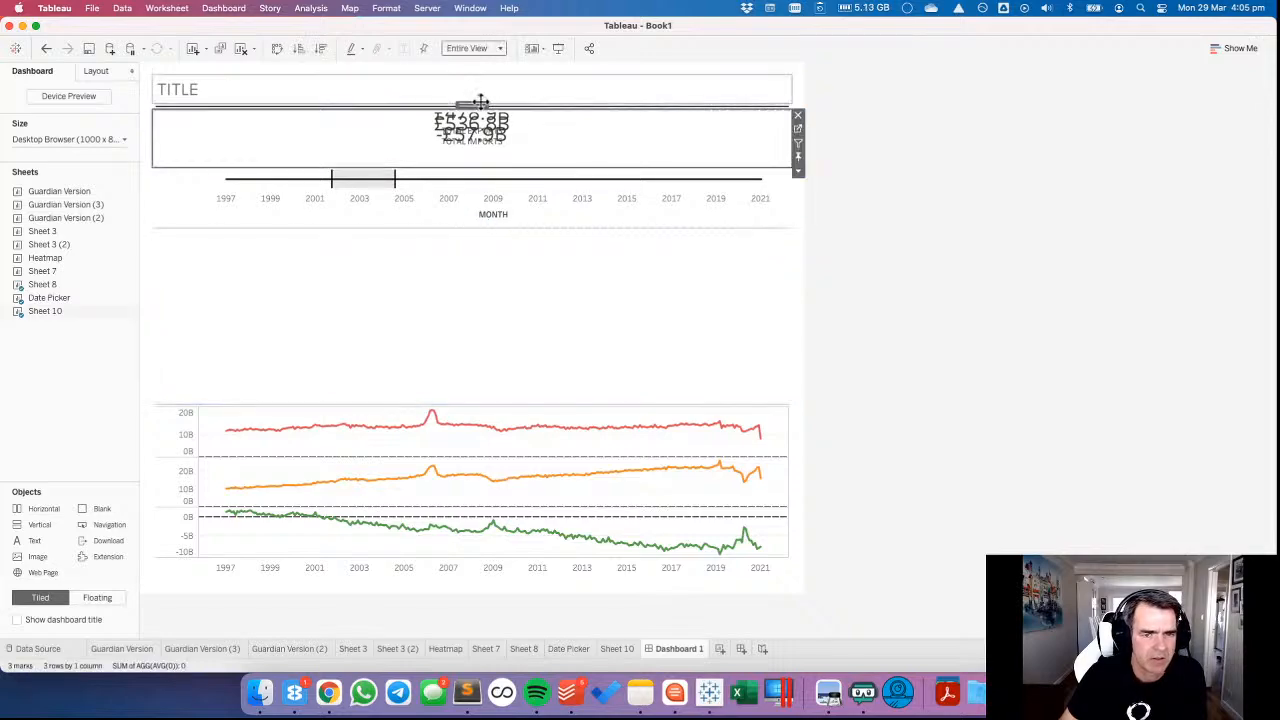
{"action": "left_click_drag", "start_coordinate": [469, 103], "coordinate": [390, 313]}
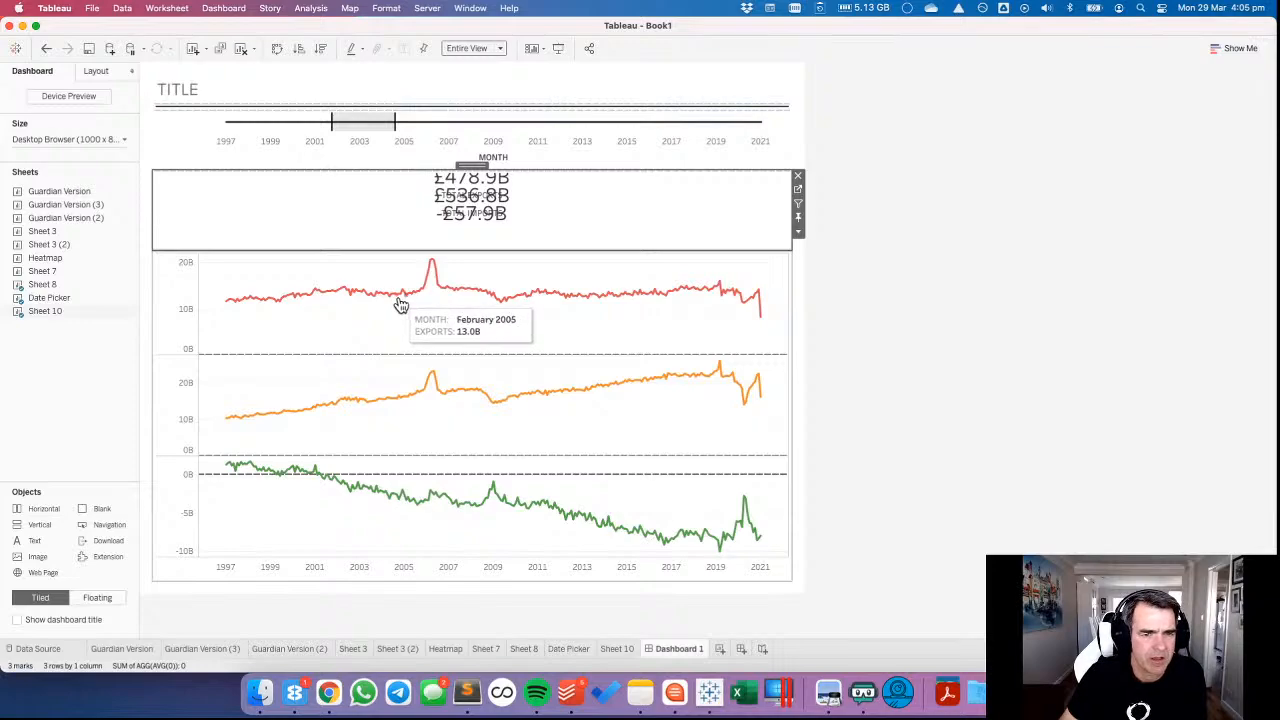
Add a vertical container beside the totals and place the line charts in it with the Date Picker above them.
{"action": "left_click", "coordinate": [490, 260]}
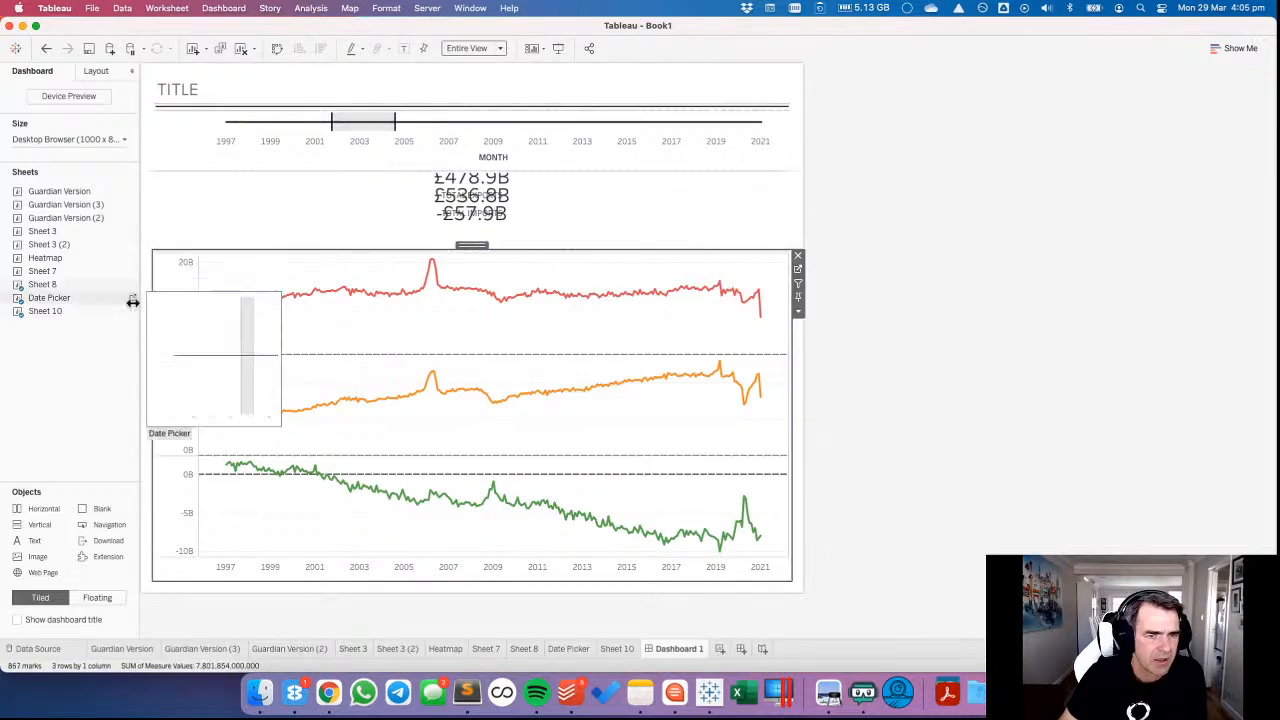
{"action": "left_click_drag", "start_coordinate": [39, 524], "coordinate": [645, 233]}
{"action": "left_click", "coordinate": [518, 380]}
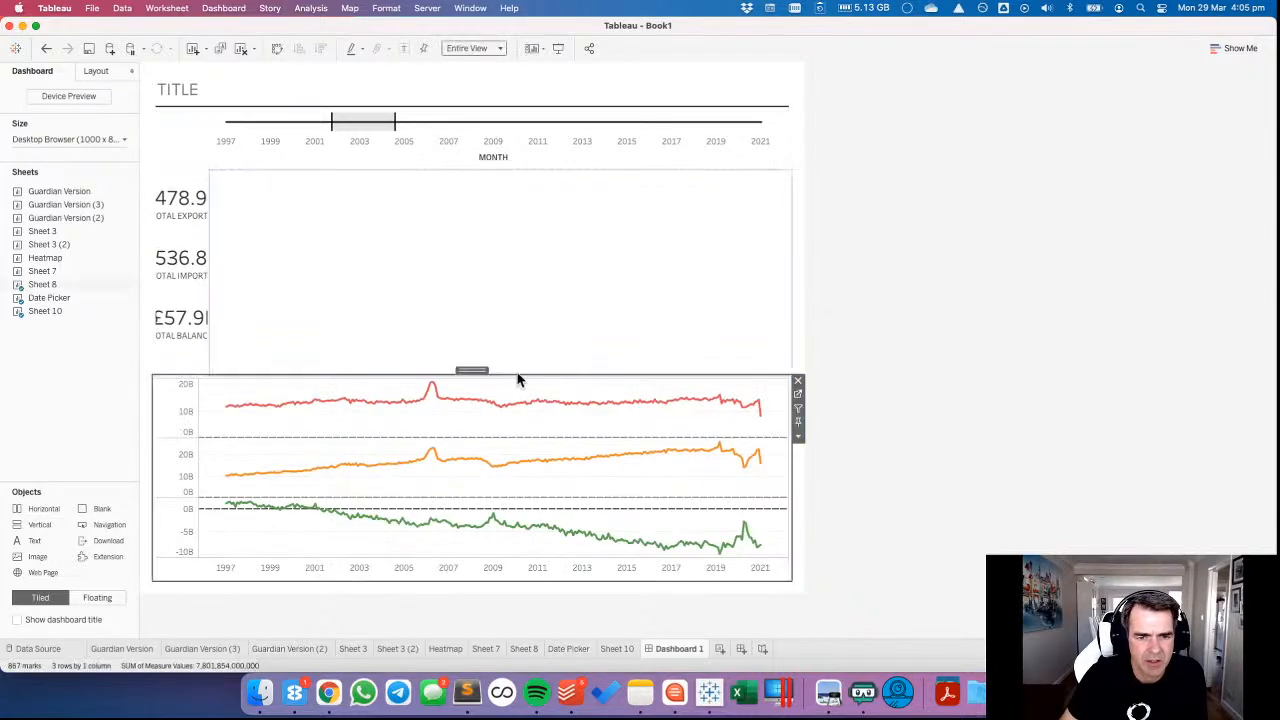
{"action": "left_click_drag", "start_coordinate": [473, 368], "coordinate": [500, 163]}
{"action": "left_click", "coordinate": [486, 114]}
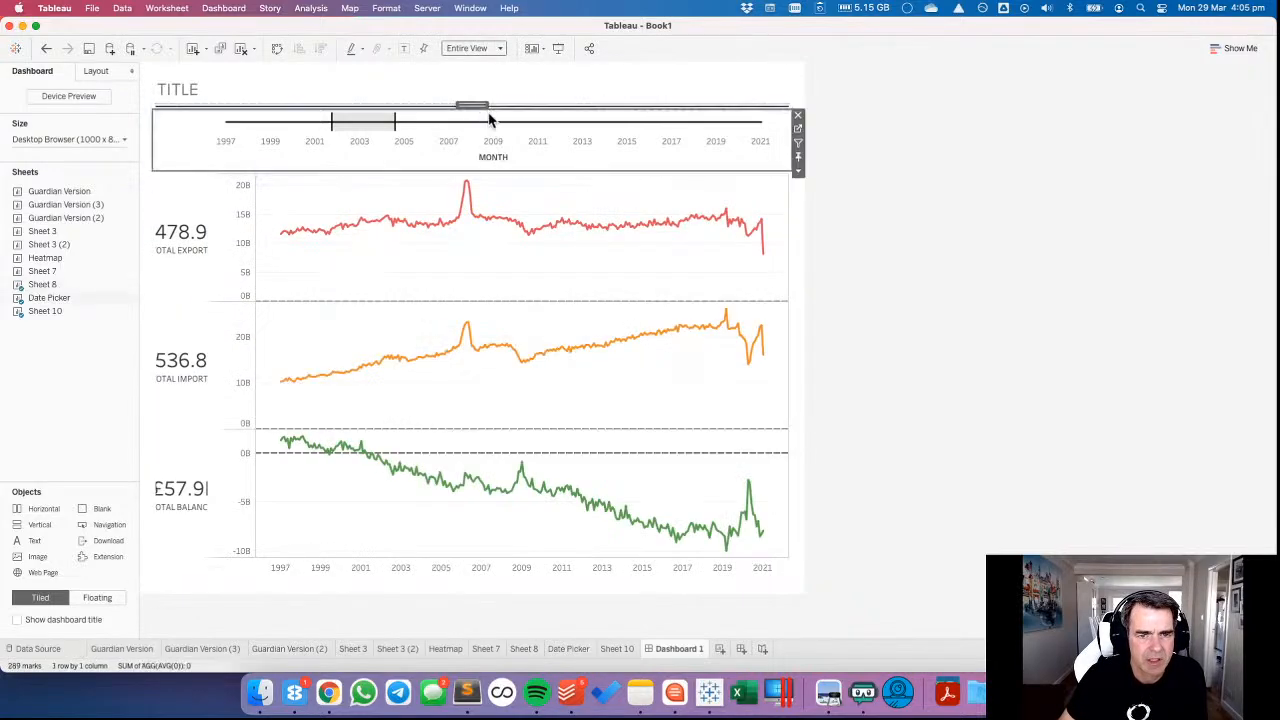
{"action": "left_click_drag", "start_coordinate": [480, 105], "coordinate": [523, 186]}
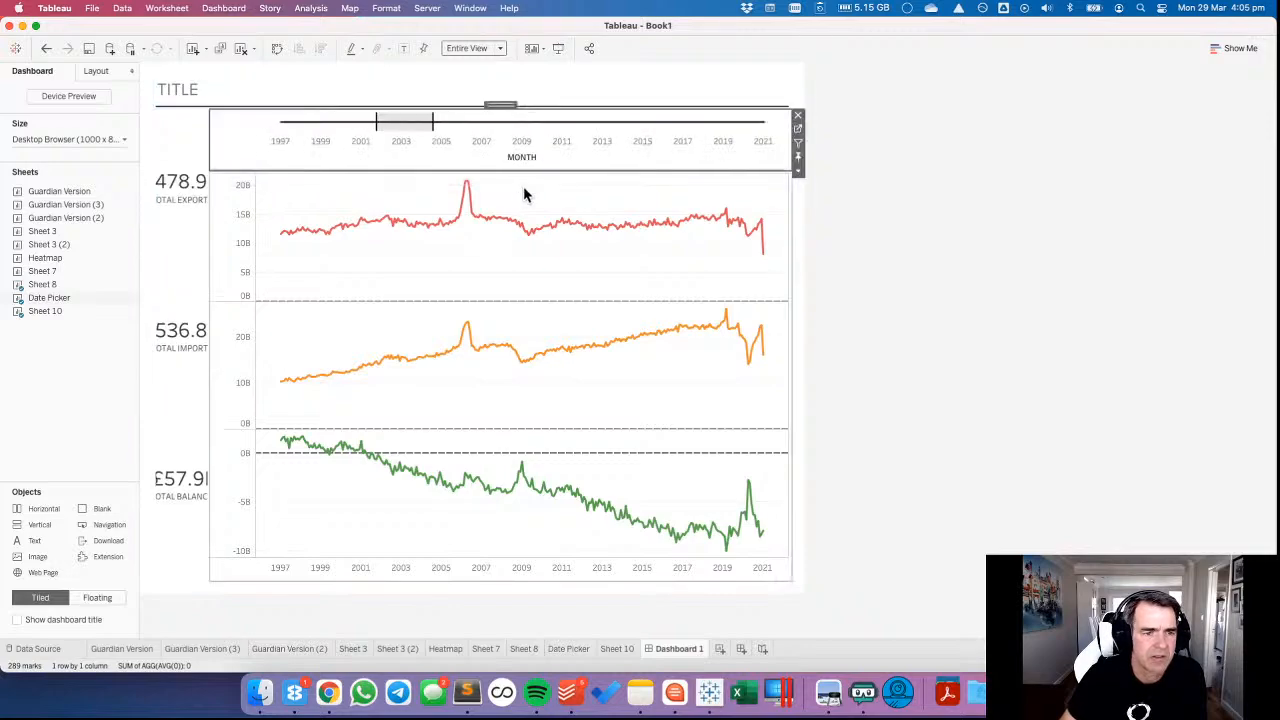
Widen the totals sheet to about 139 px so its figures and labels fit.
{"action": "left_click", "coordinate": [200, 290]}
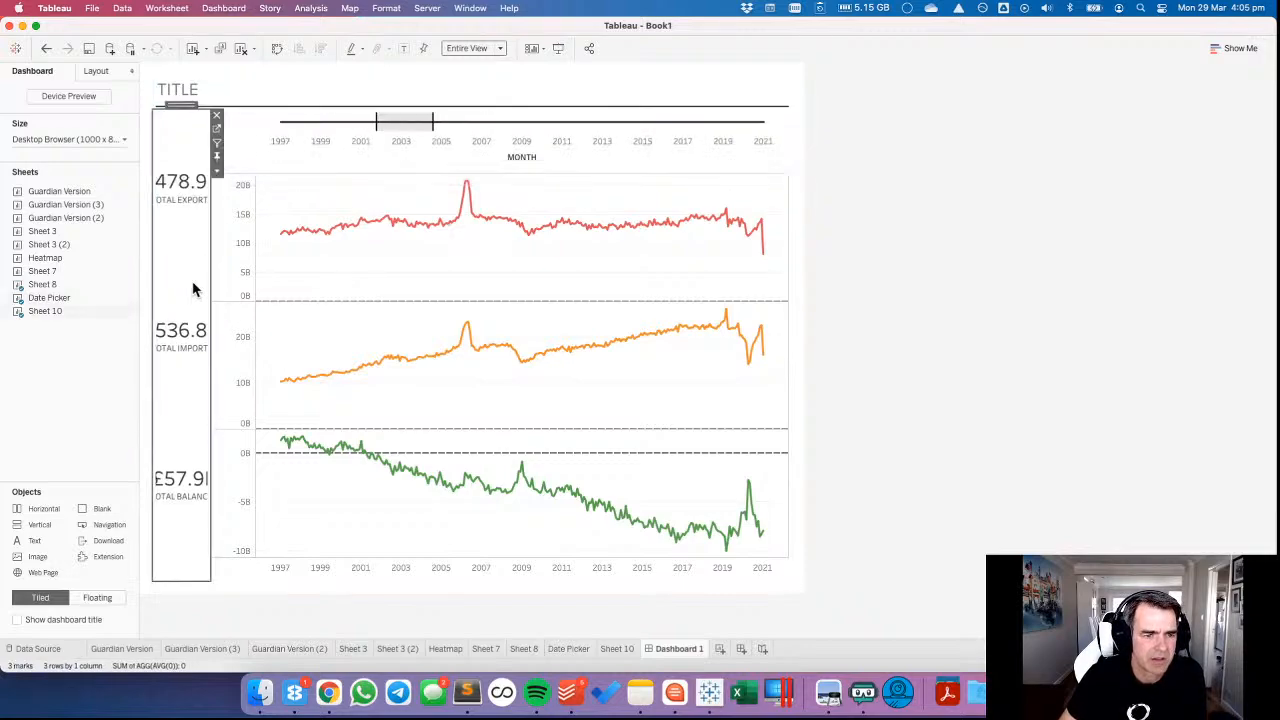
{"action": "left_click_drag", "start_coordinate": [210, 292], "coordinate": [247, 288]}
{"action": "left_click", "coordinate": [400, 285]}
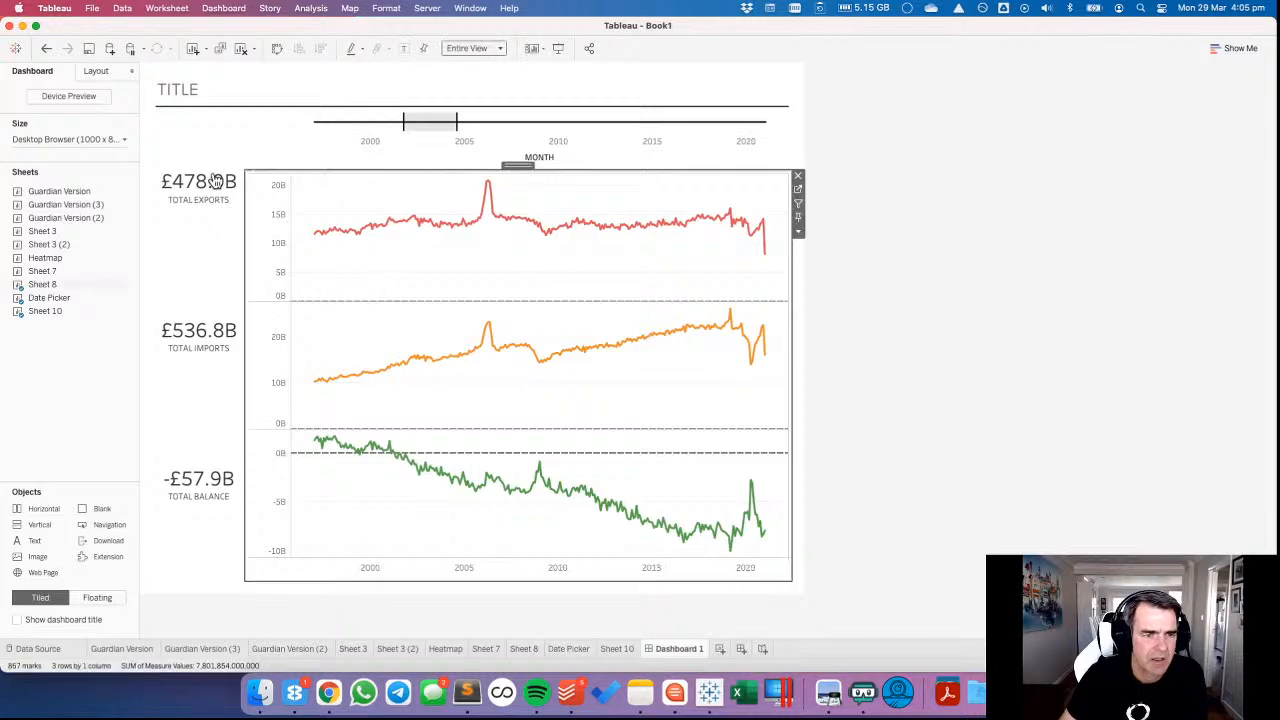
Remove AVG(0) from Columns on Sheet 10 and return to Dashboard 1.
{"action": "left_click", "coordinate": [213, 124]}
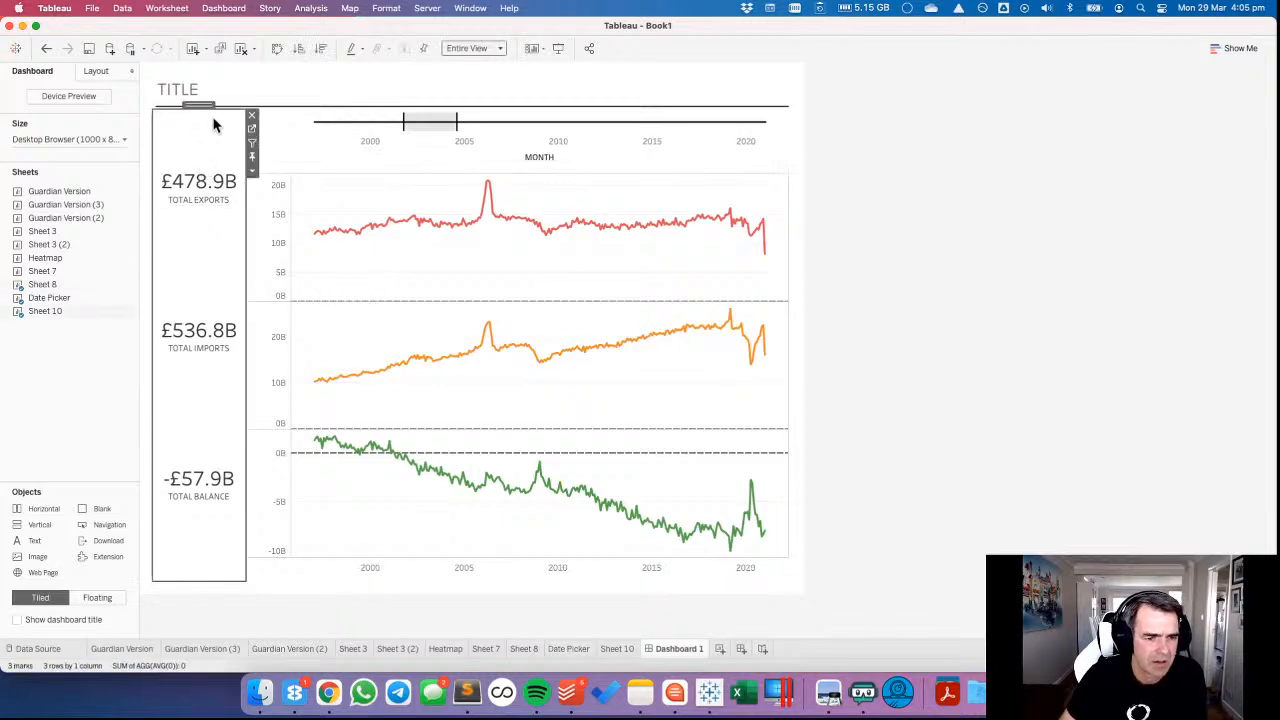
{"action": "left_click", "coordinate": [251, 129]}
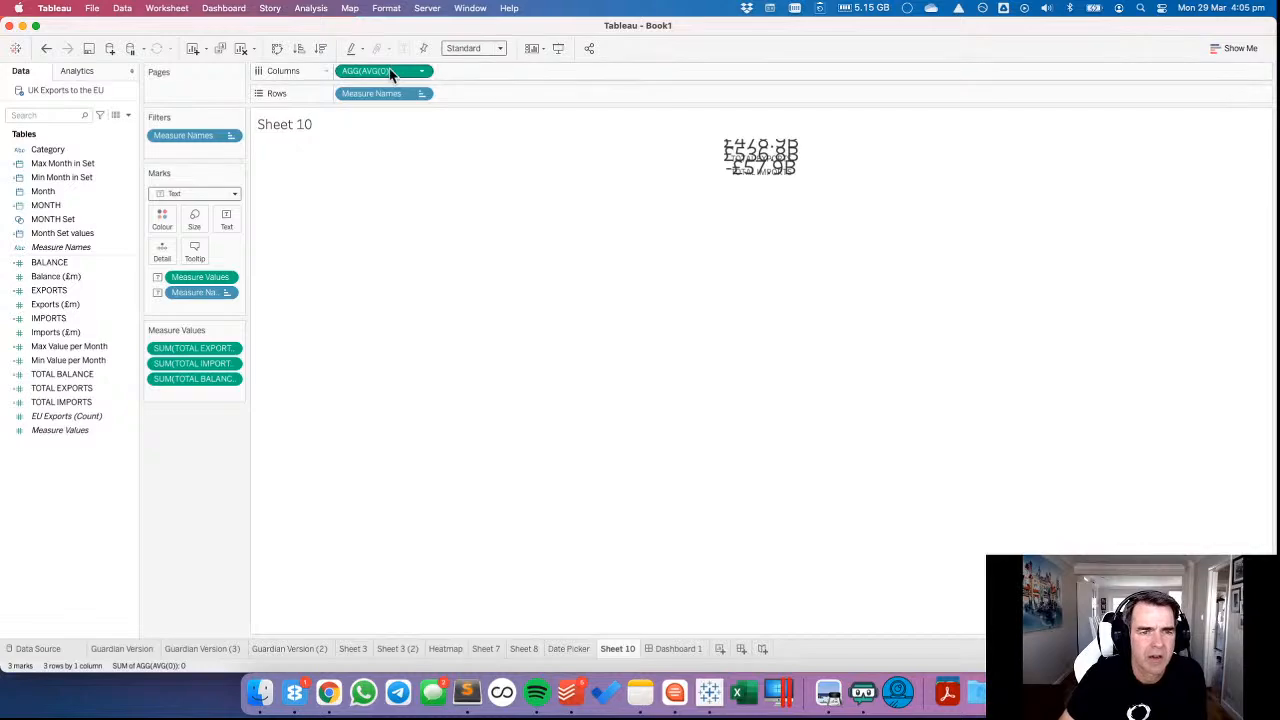
{"action": "left_click_drag", "start_coordinate": [390, 75], "coordinate": [368, 29]}
{"action": "left_click", "coordinate": [670, 649]}
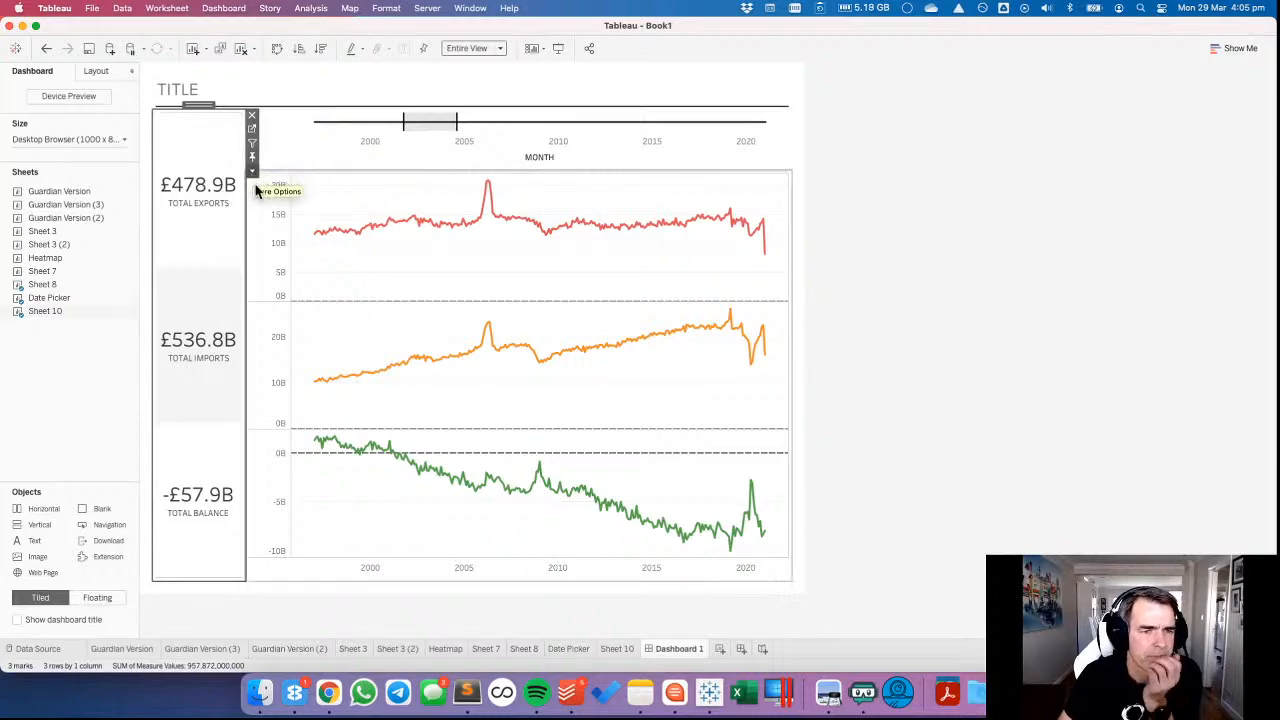
Turn on the dashboard grid to compare the alignment of the totals with the line charts.
{"action": "left_click", "coordinate": [333, 200]}
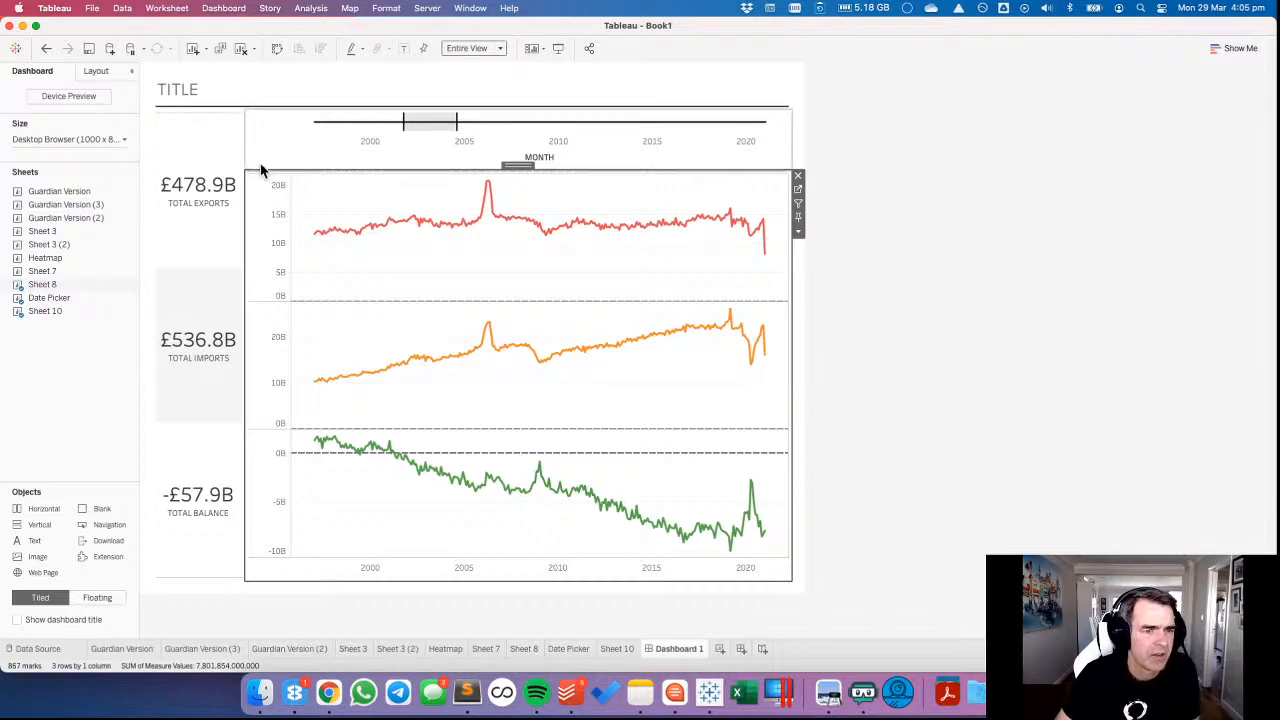
{"action": "left_click", "coordinate": [207, 134]}
{"action": "left_click", "coordinate": [307, 207]}
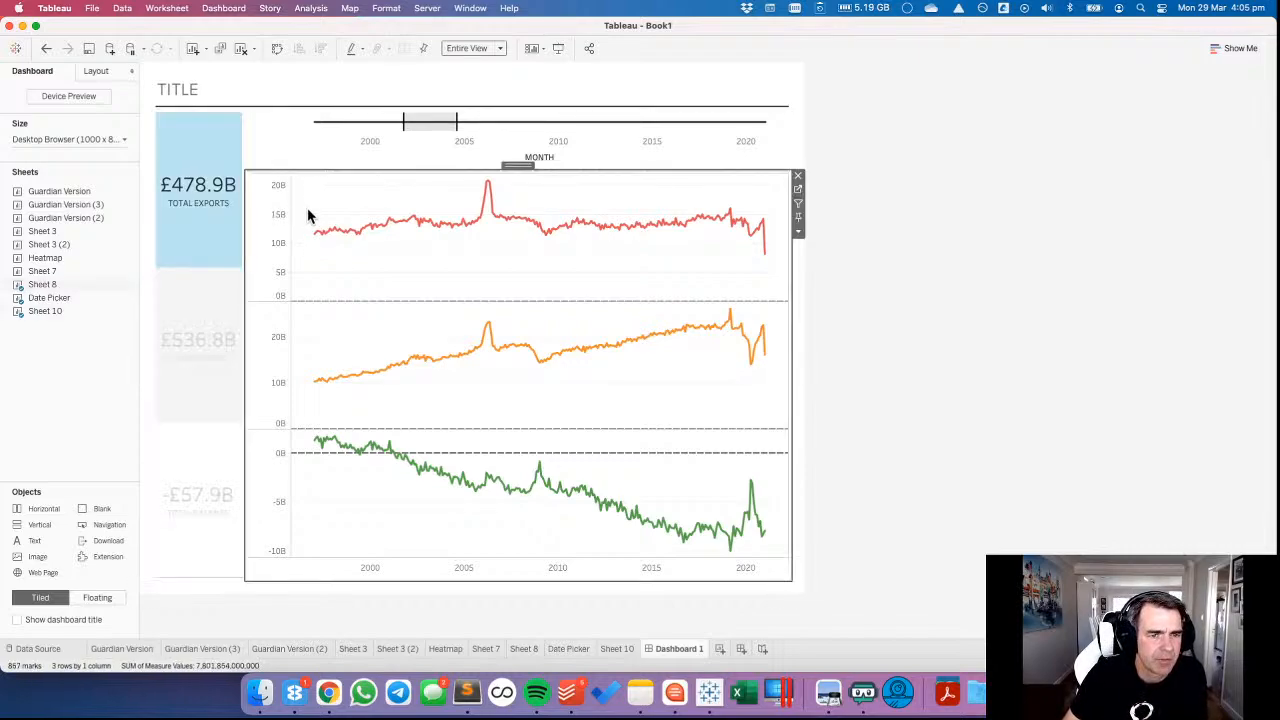
{"action": "left_click", "coordinate": [390, 10]}
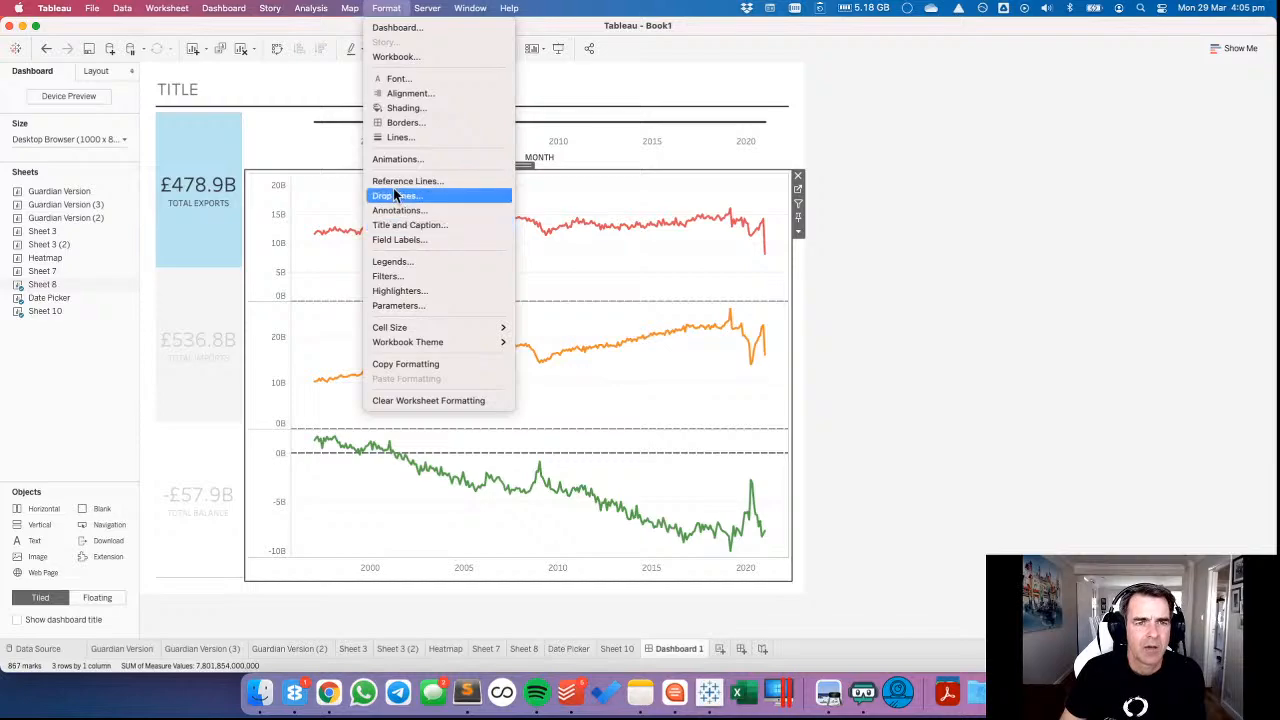
{"action": "mouse_move", "coordinate": [209, 12]}
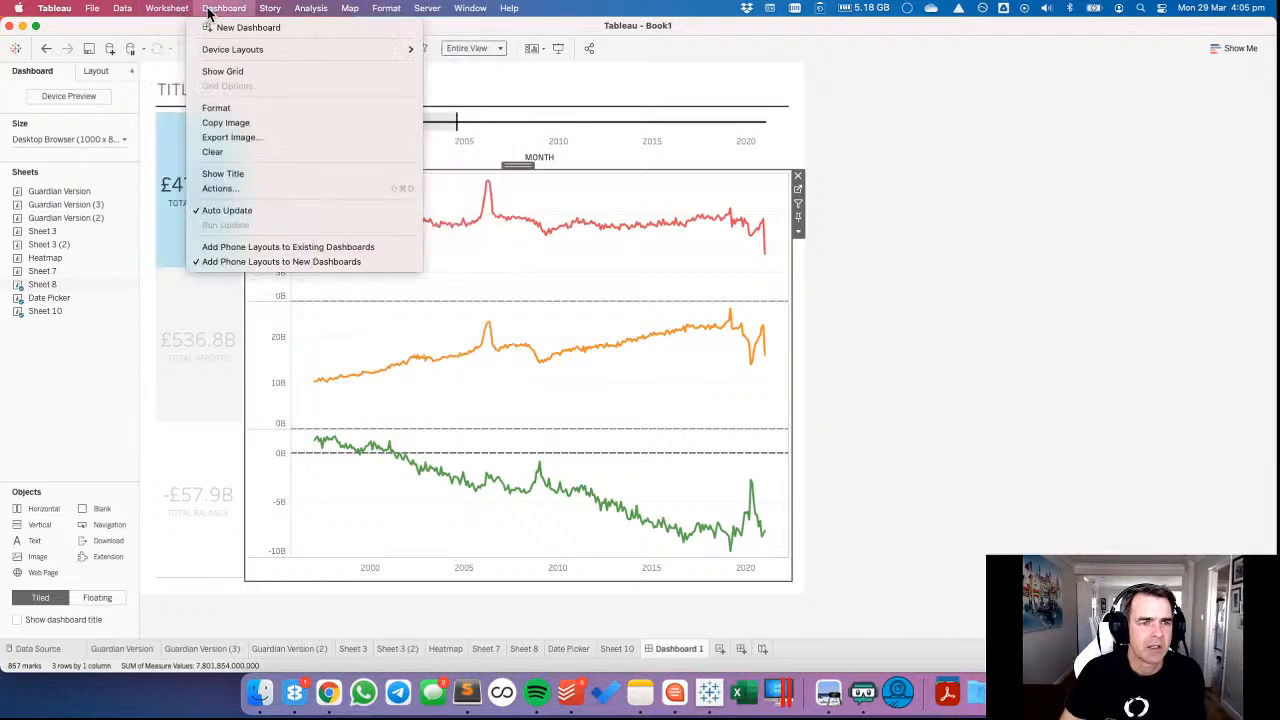
{"action": "left_click", "coordinate": [237, 71]}
{"action": "left_click", "coordinate": [372, 272]}
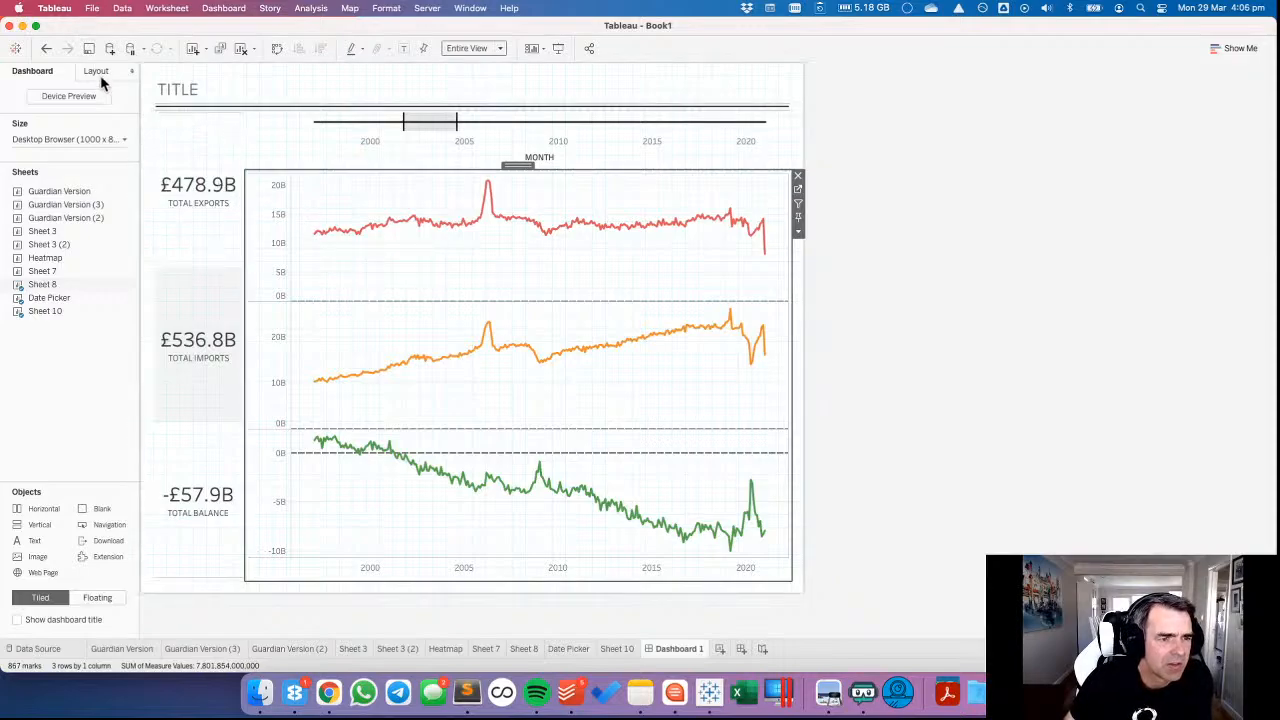
Examine the layout position, size and outer padding of the totals sheet and the line charts.
{"action": "left_click_drag", "start_coordinate": [42, 285], "coordinate": [50, 297]}
{"action": "left_click", "coordinate": [51, 298]}
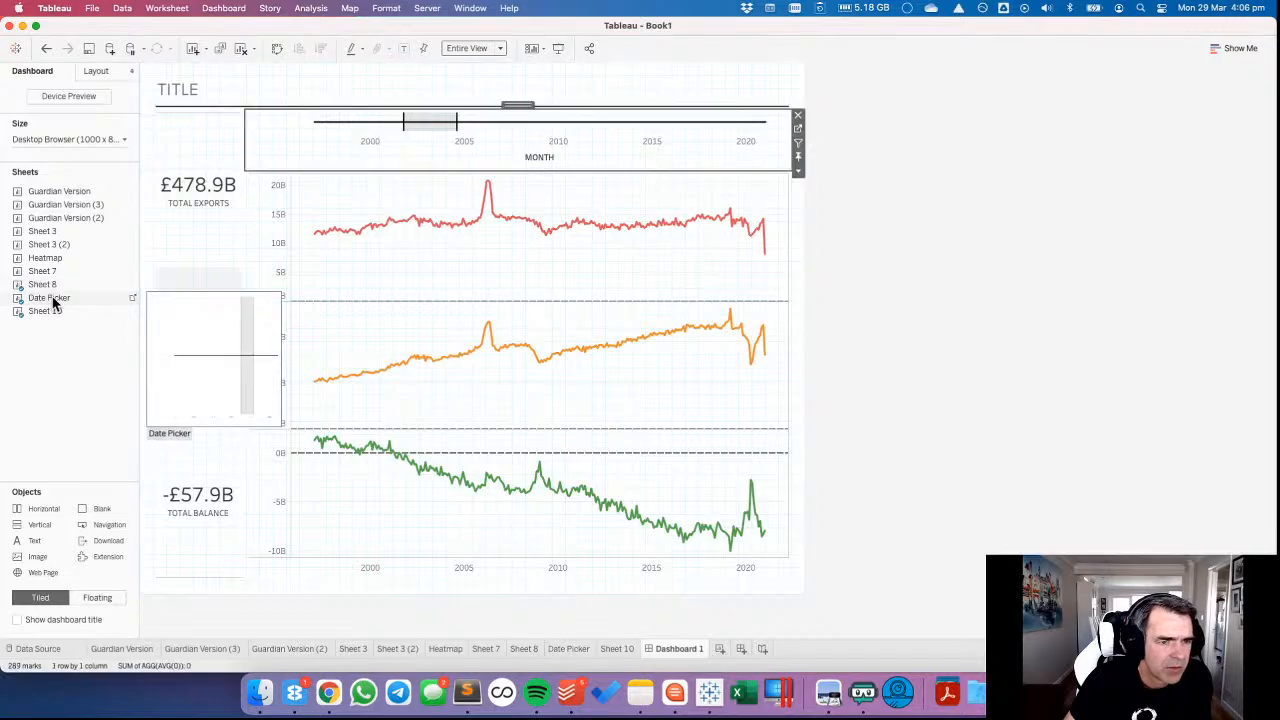
{"action": "left_click", "coordinate": [50, 311]}
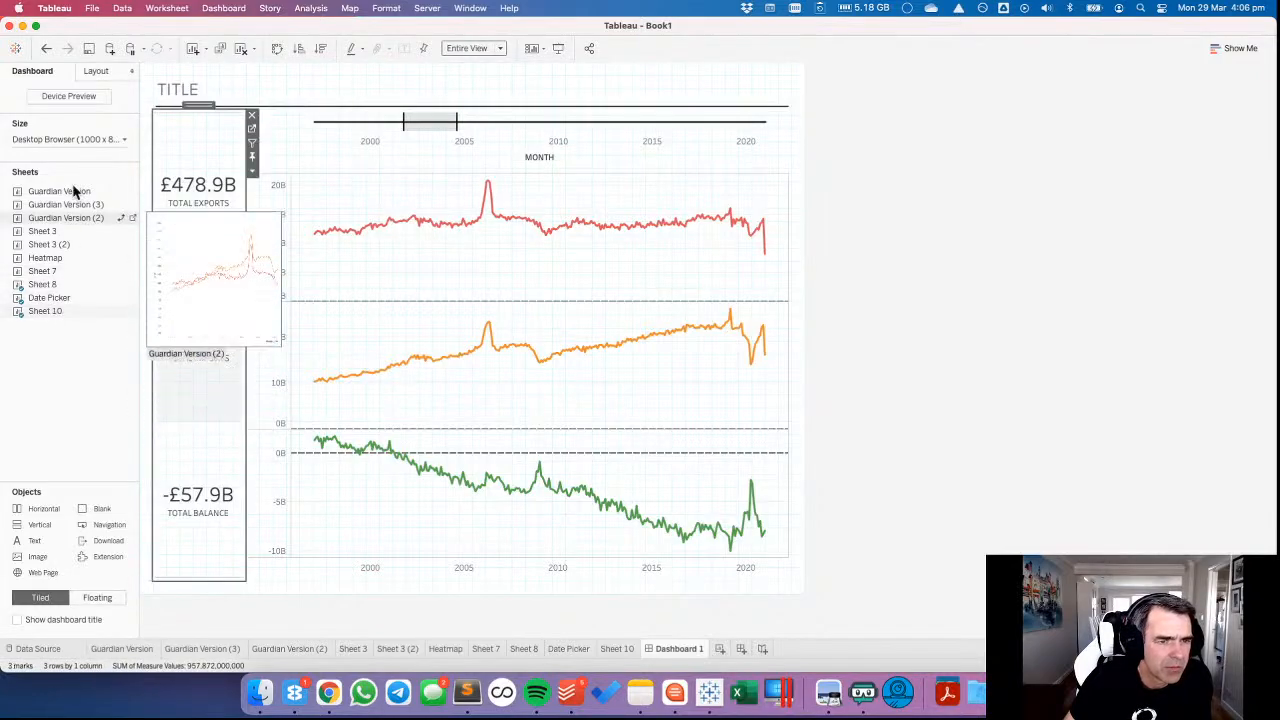
{"action": "left_click", "coordinate": [96, 72]}
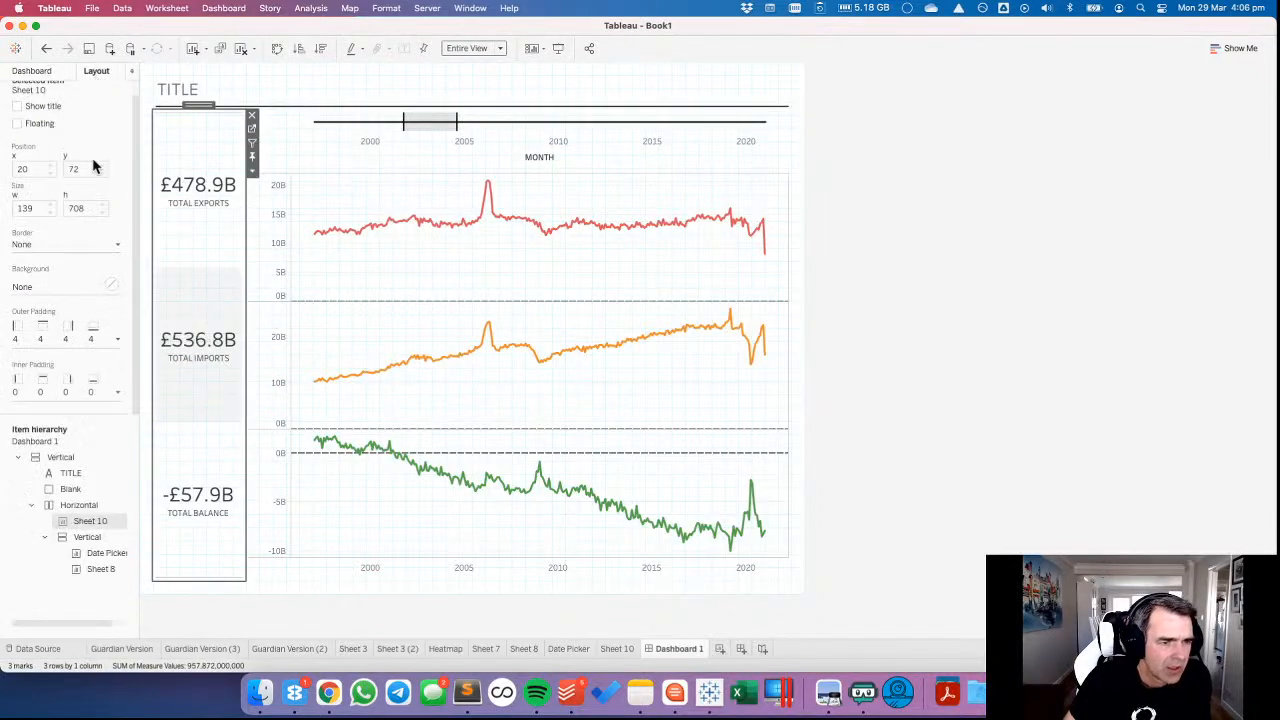
{"action": "left_click", "coordinate": [47, 339]}
{"action": "left_click", "coordinate": [26, 359]}
{"action": "left_click", "coordinate": [72, 388]}
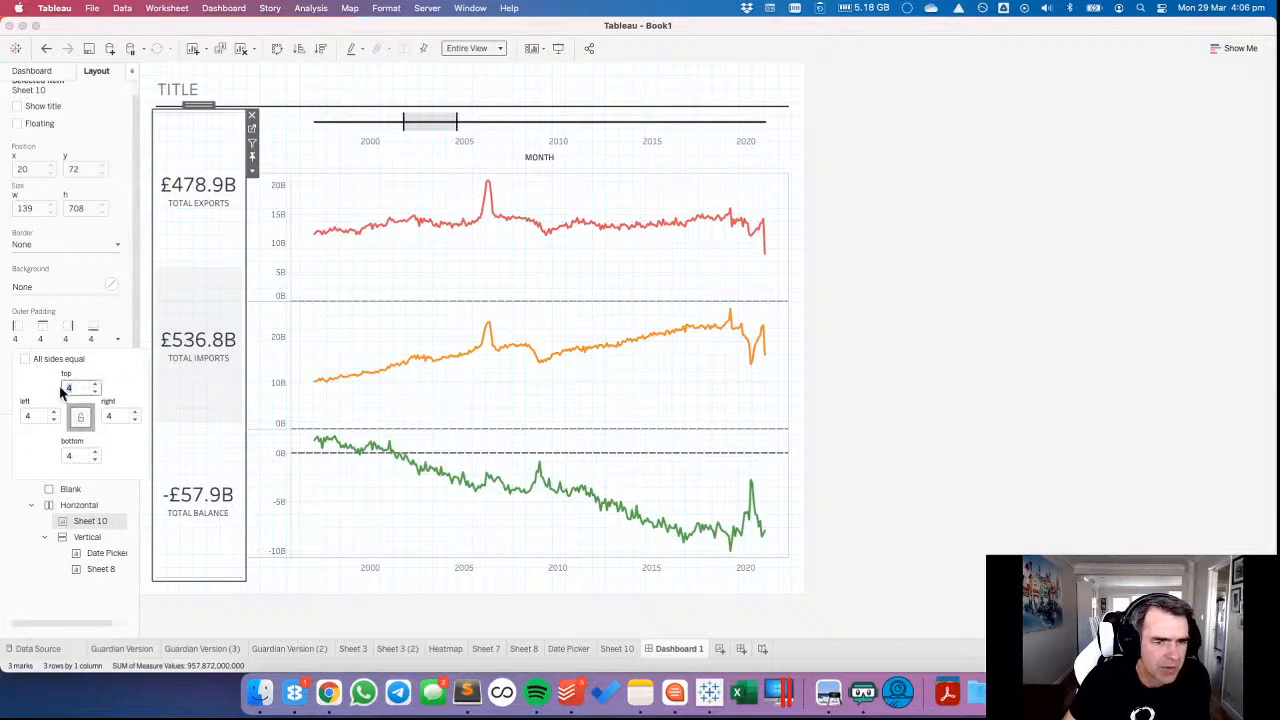
{"action": "left_click", "coordinate": [352, 276]}
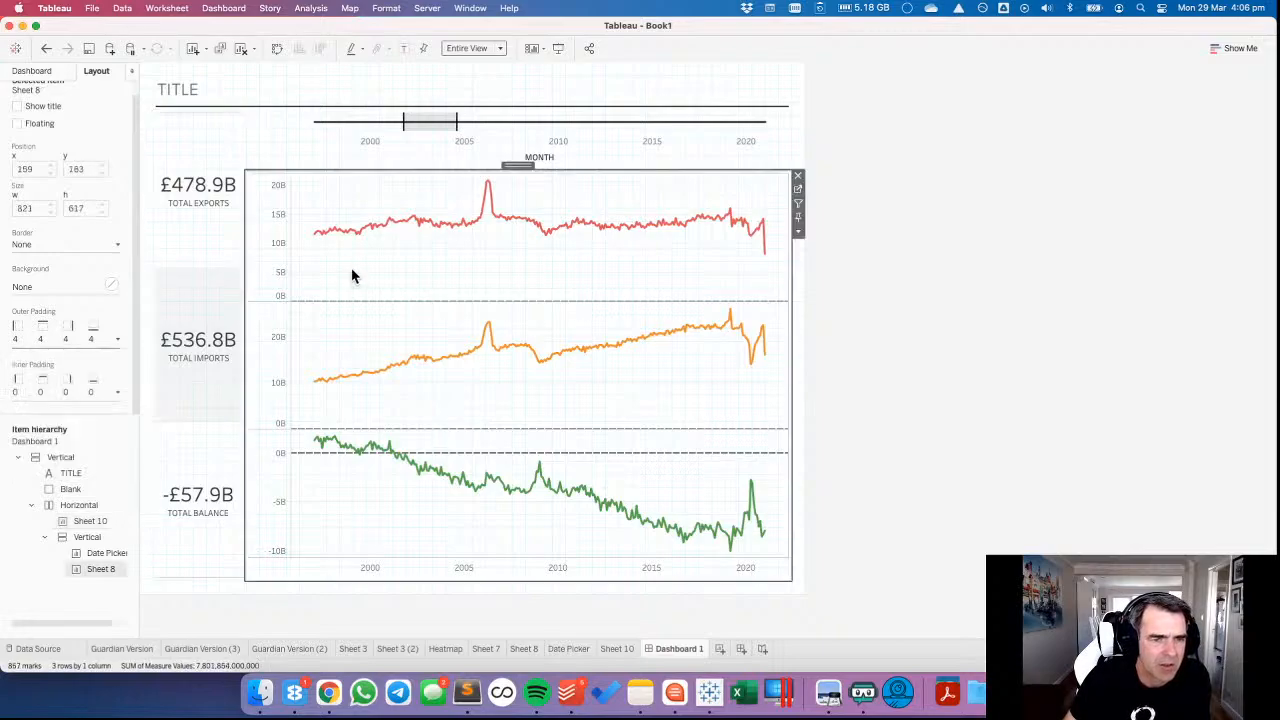
{"action": "left_click", "coordinate": [26, 210]}
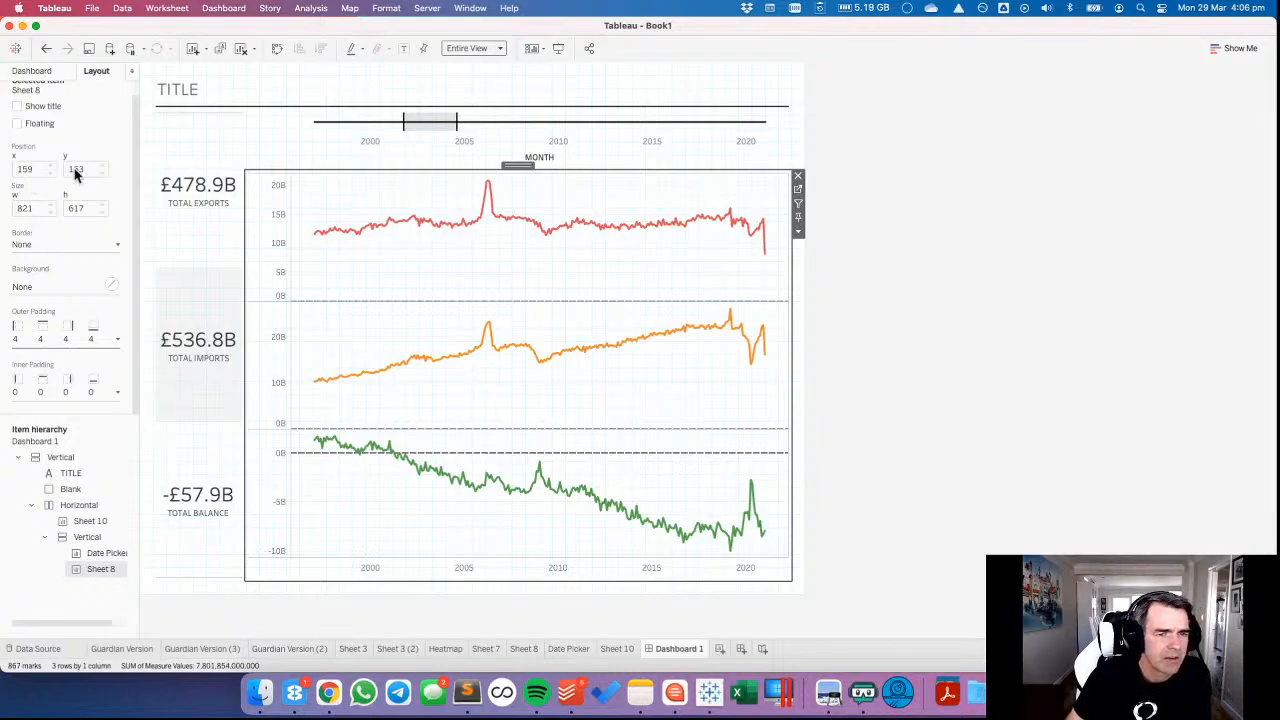
{"action": "left_click", "coordinate": [201, 146]}
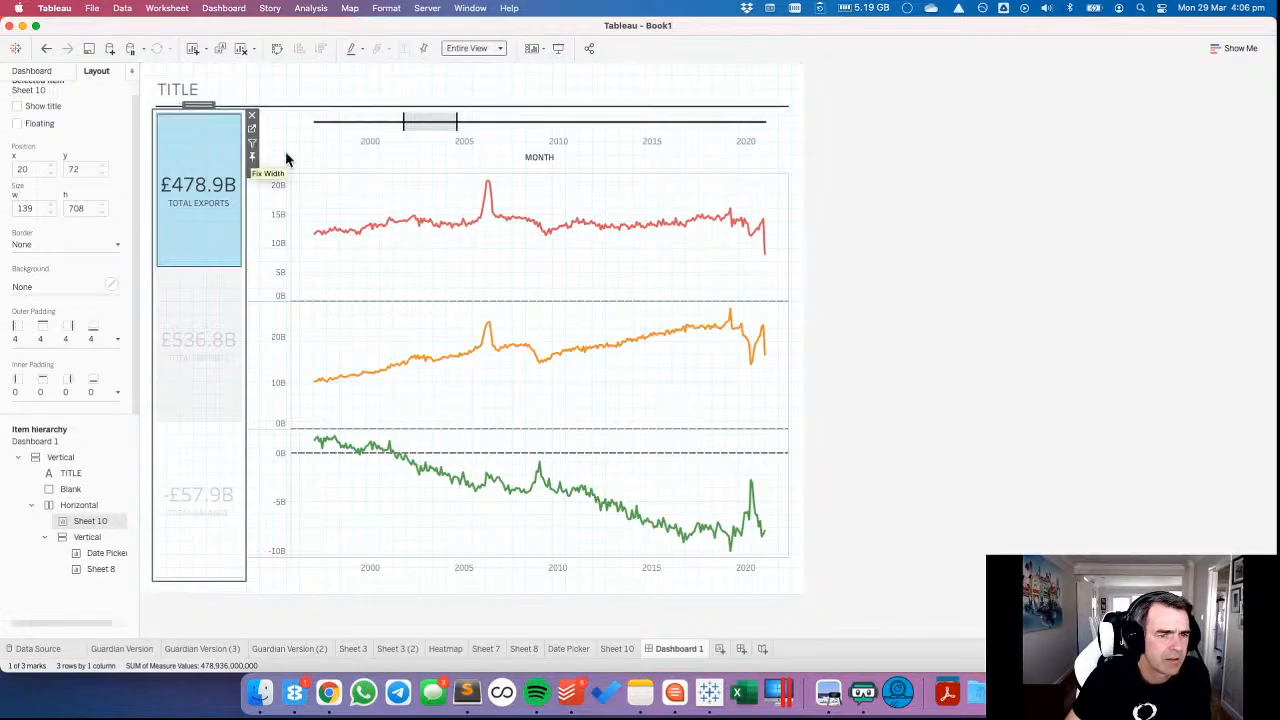
{"action": "left_click", "coordinate": [330, 183]}
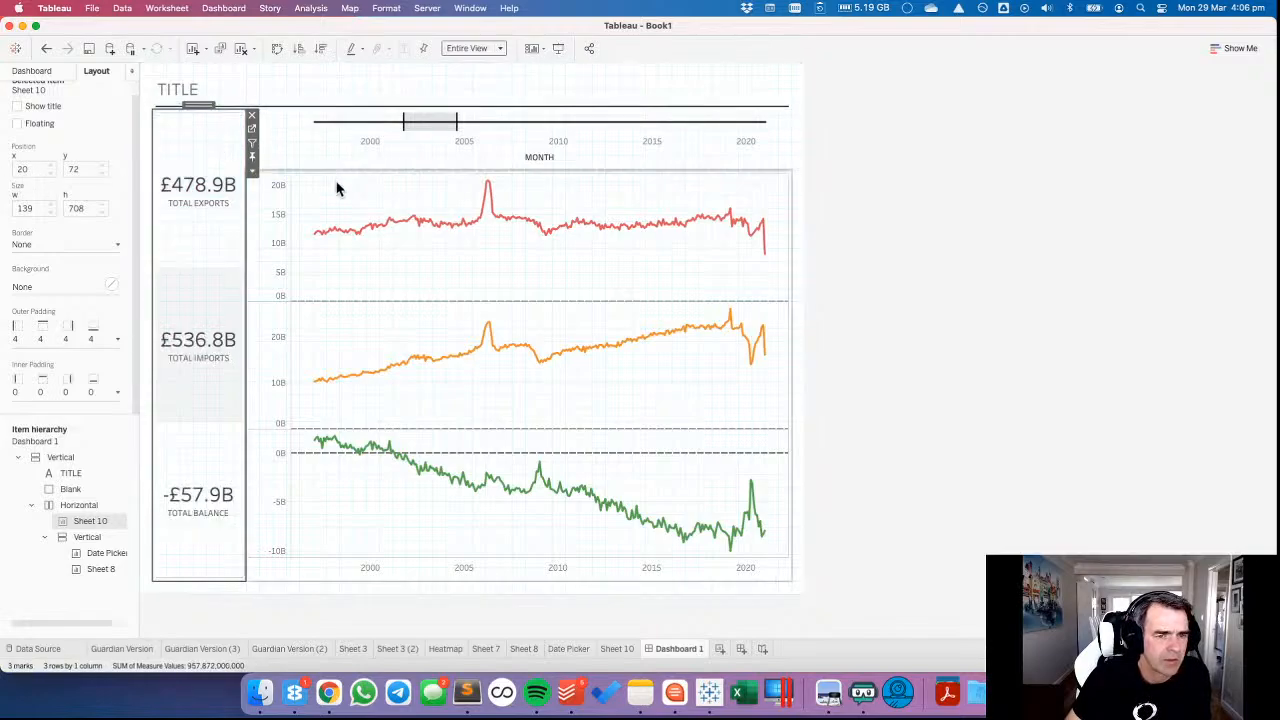
Nest the totals sheet in a new vertical container beside the charts, with a blank object above the totals.
{"action": "left_click", "coordinate": [42, 73]}
{"action": "left_click_drag", "start_coordinate": [37, 515], "coordinate": [197, 234]}
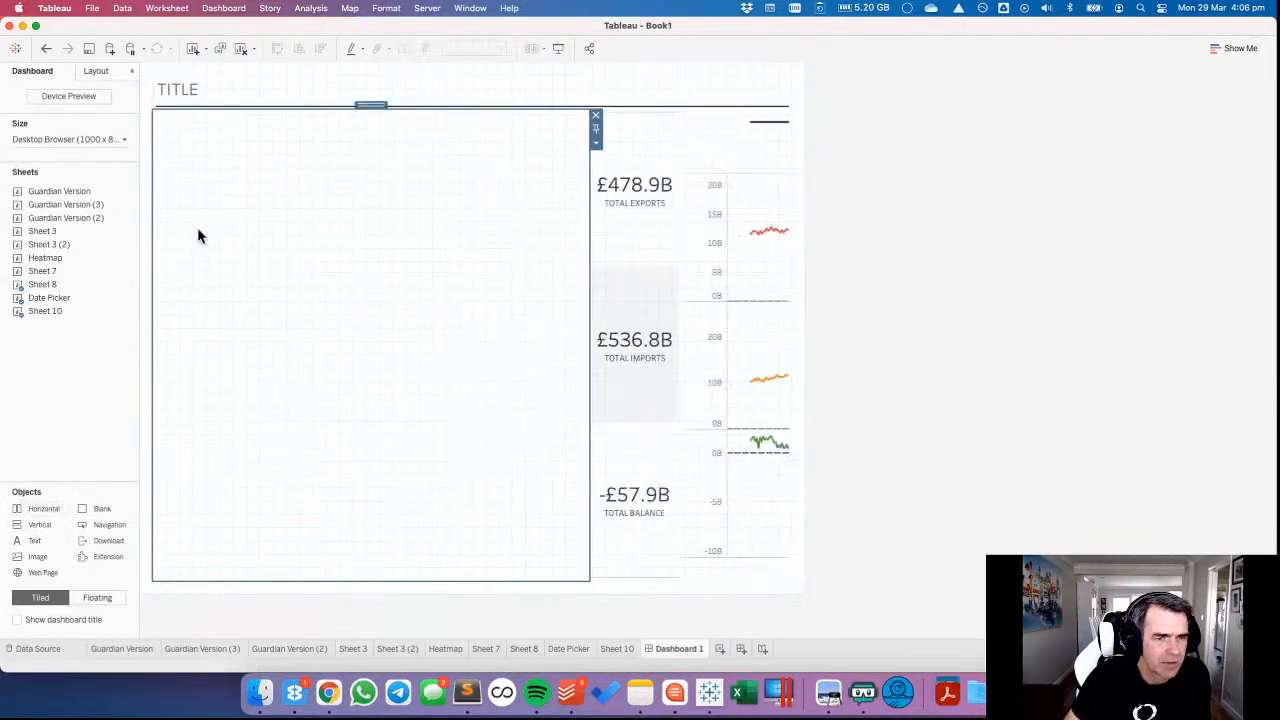
{"action": "left_click", "coordinate": [645, 128]}
{"action": "left_click_drag", "start_coordinate": [634, 108], "coordinate": [330, 205]}
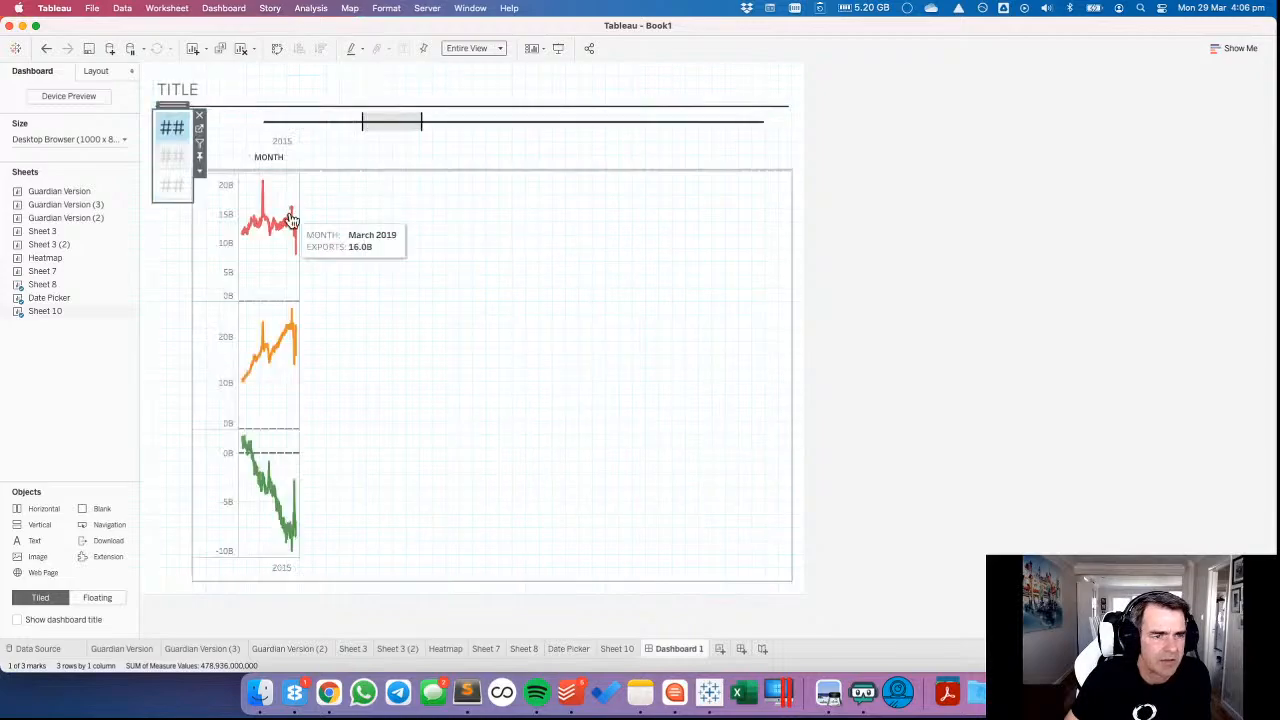
{"action": "mouse_move", "coordinate": [97, 510]}
{"action": "left_mouse_down"}
{"action": "mouse_move", "coordinate": [183, 157]}
{"action": "mouse_move", "coordinate": [175, 127]}
{"action": "mouse_move", "coordinate": [180, 136]}
{"action": "left_mouse_up"}
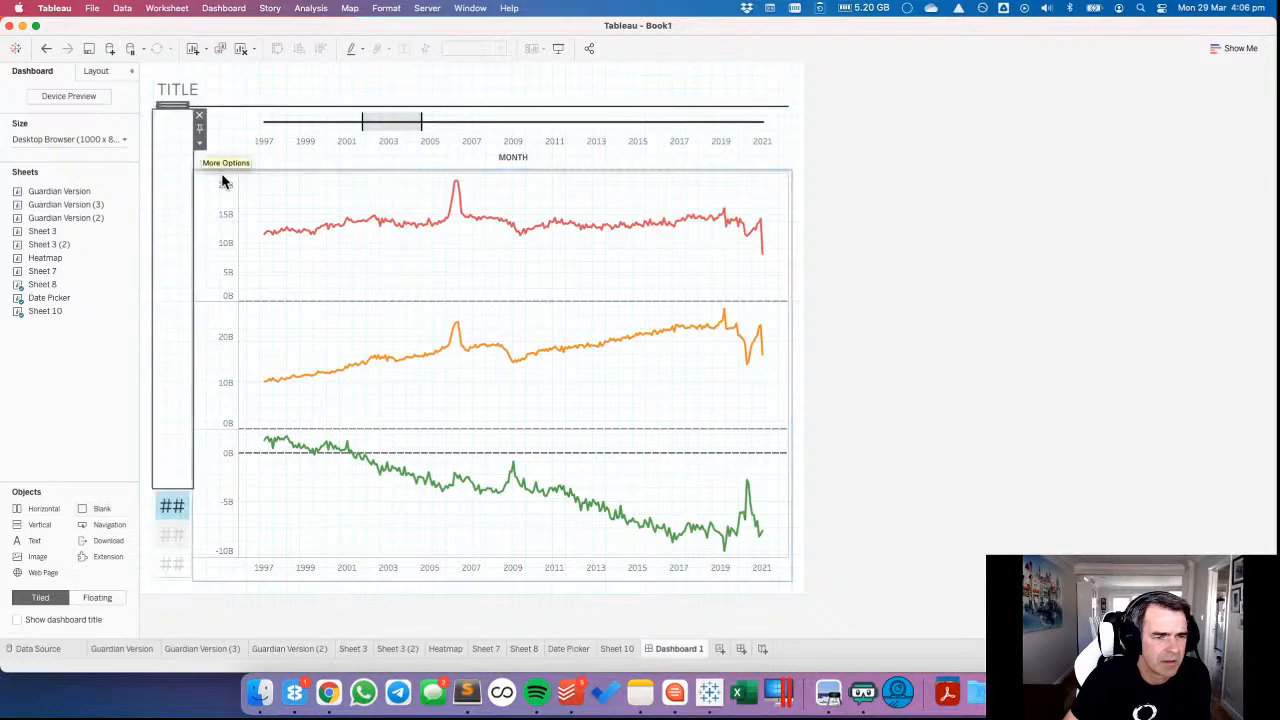
Check the fixed height in pixels of the Date Picker on the dashboard.
{"action": "left_click", "coordinate": [262, 198]}
{"action": "left_click", "coordinate": [238, 128]}
{"action": "left_click", "coordinate": [235, 128]}
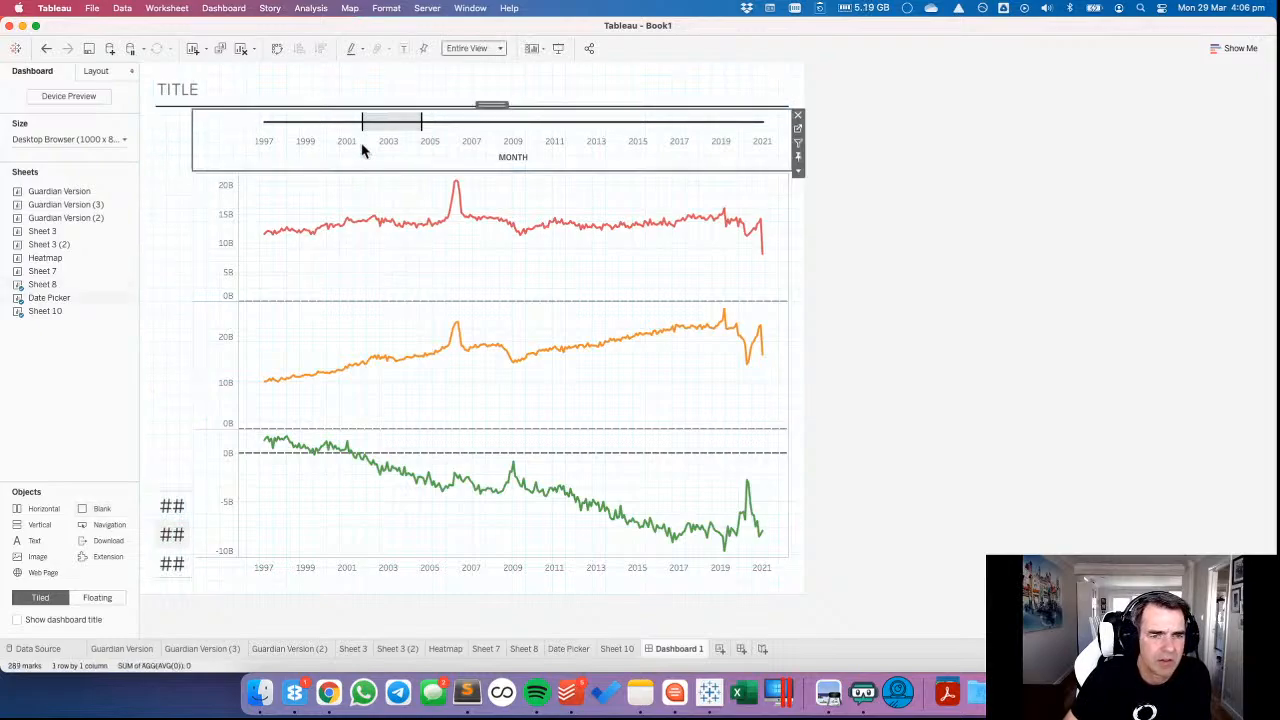
{"action": "left_click", "coordinate": [797, 171]}
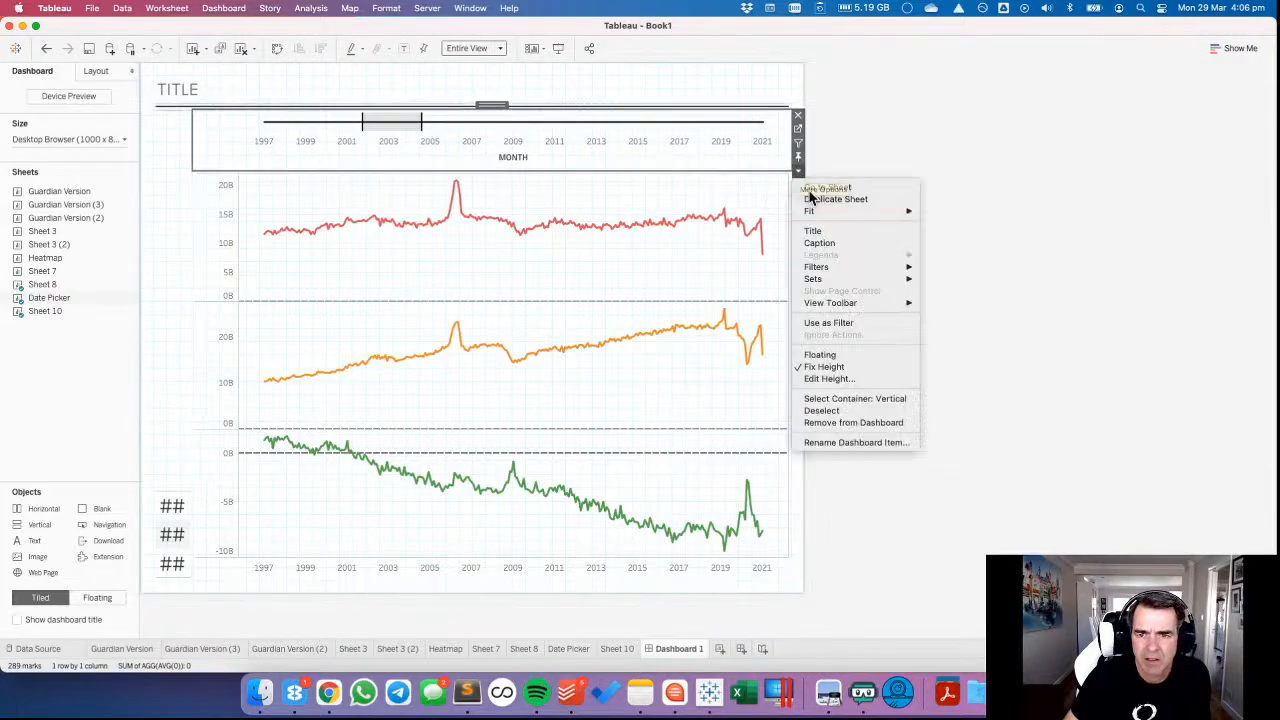
{"action": "left_click", "coordinate": [826, 378]}
{"action": "left_click", "coordinate": [680, 368]}
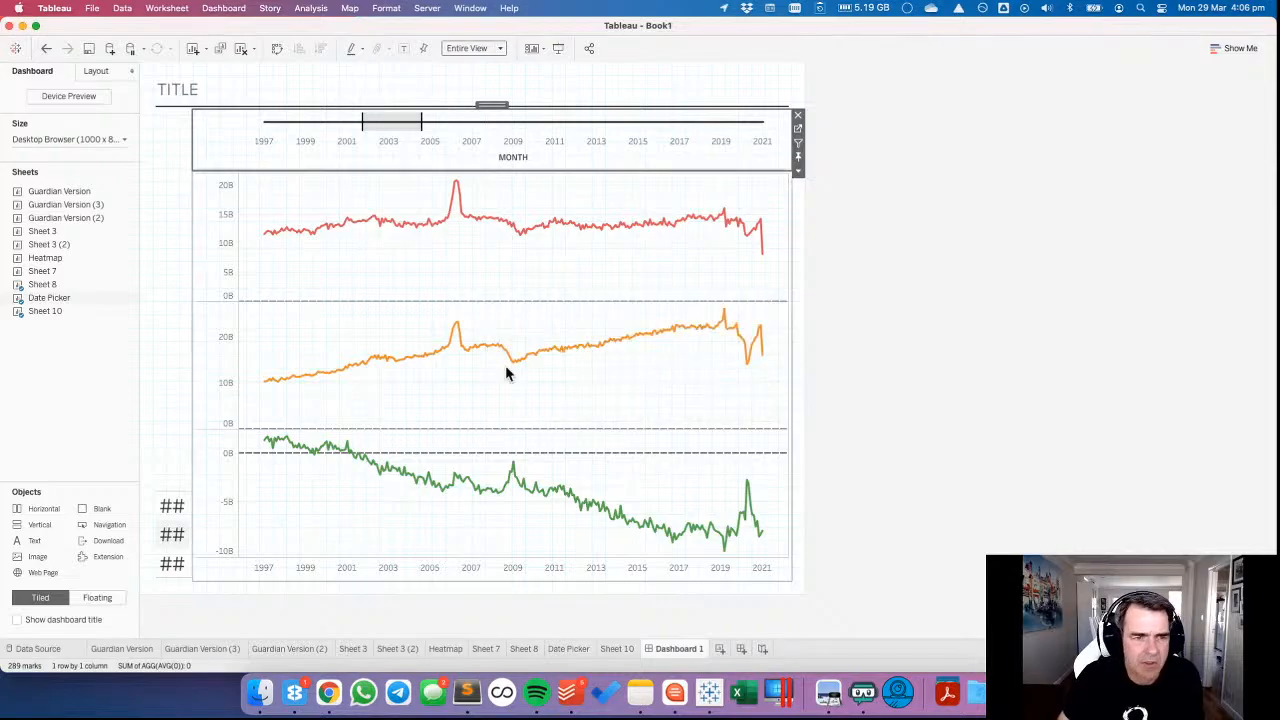
Set the height of the blank object above the totals to 91 pixels.
{"action": "left_click", "coordinate": [181, 344]}
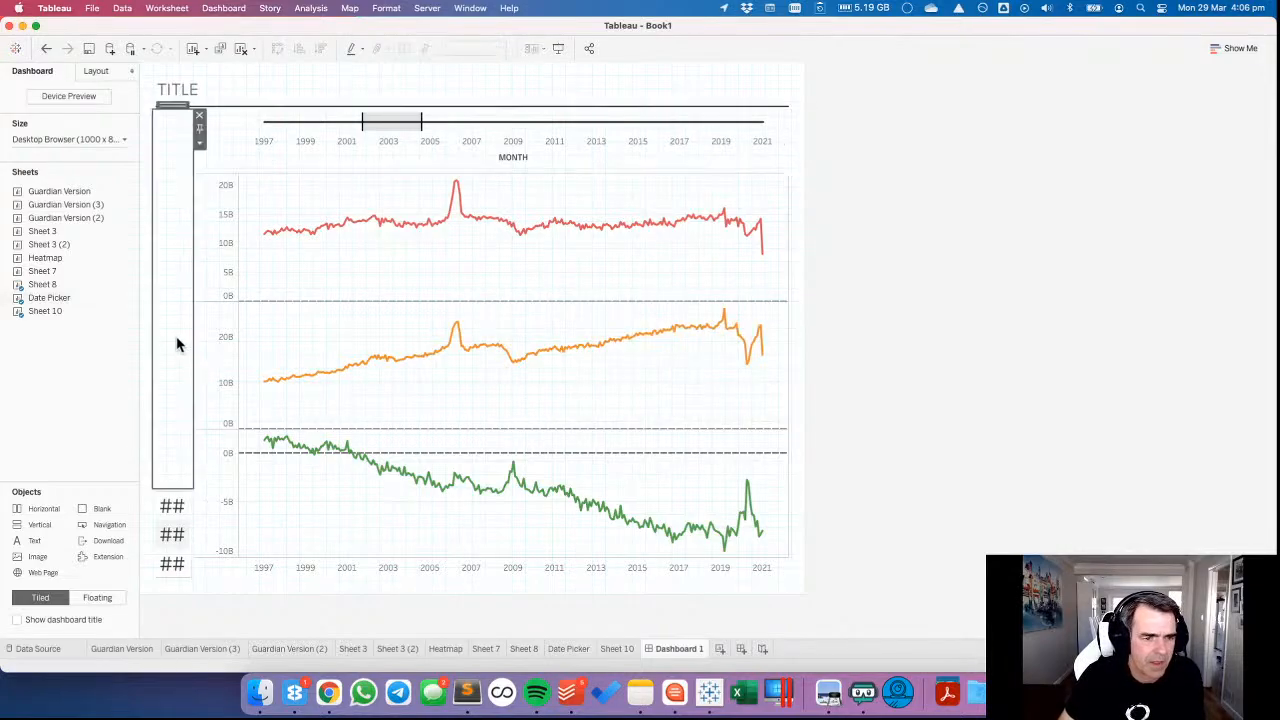
{"action": "left_click", "coordinate": [199, 142]}
{"action": "left_click", "coordinate": [240, 183]}
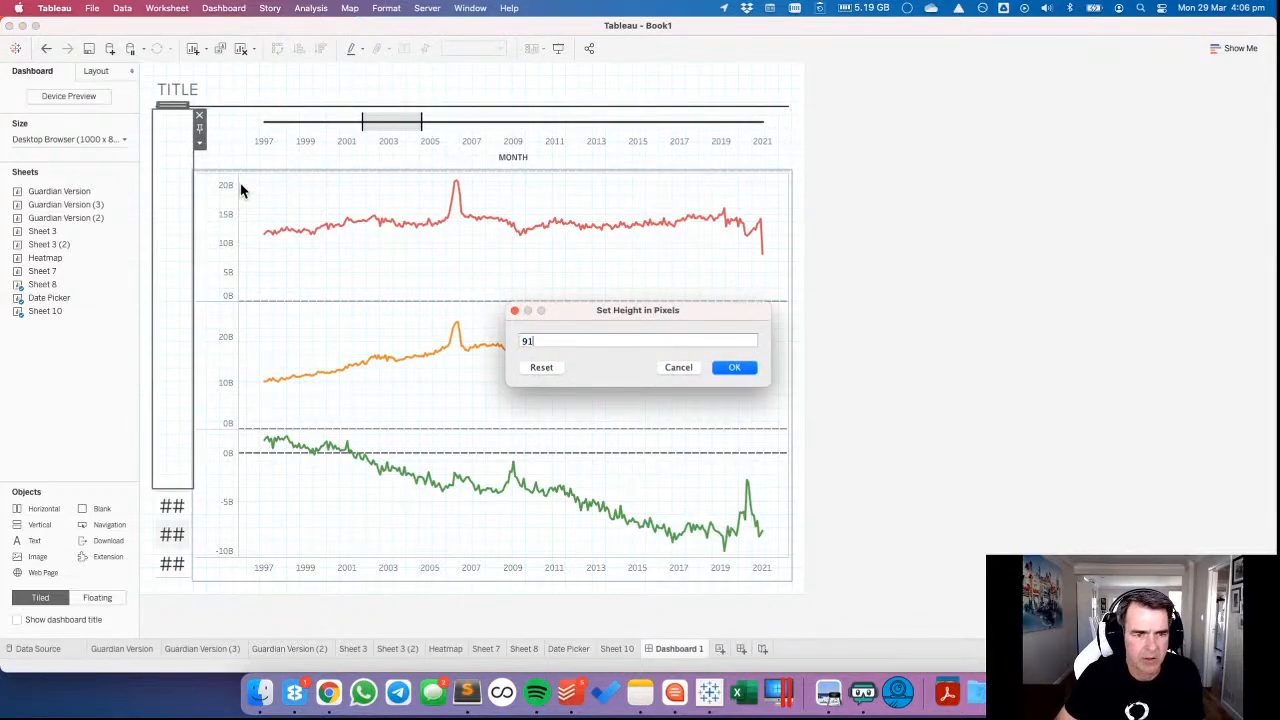
{"action": "key", "text": "Return"}
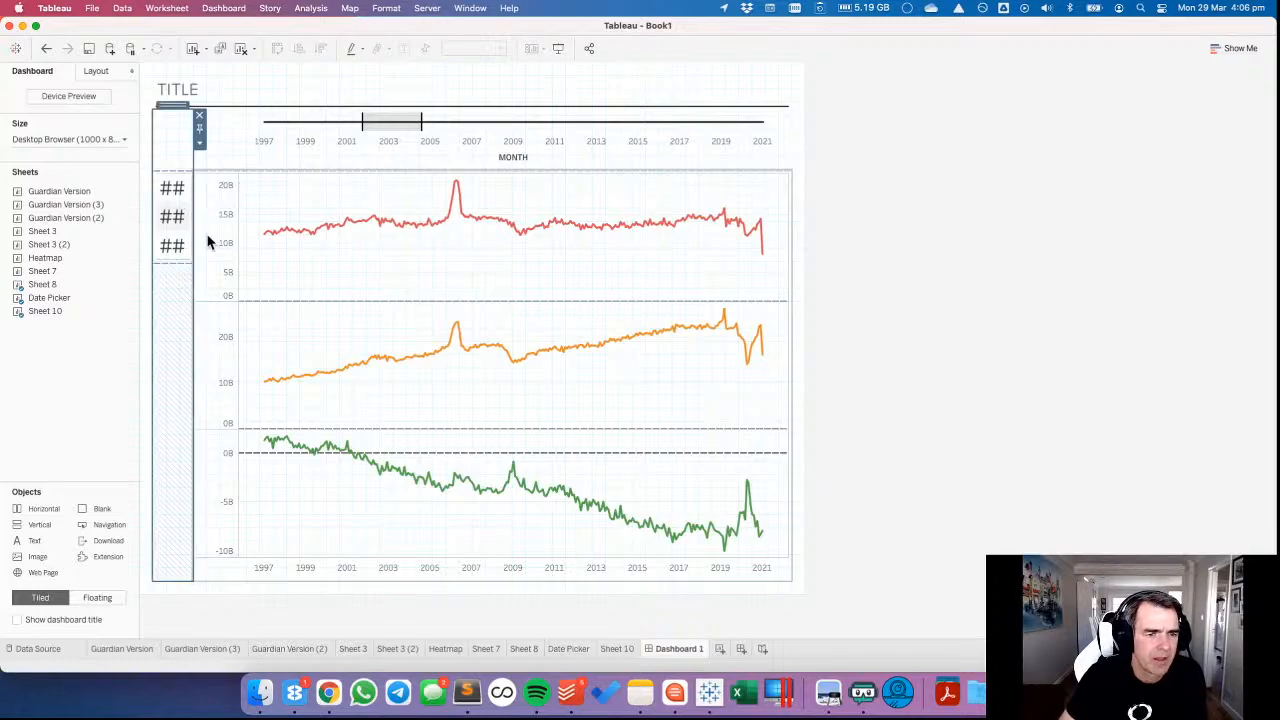
Remove the fixed height from the totals sheet so it fills the rest of its vertical container.
{"action": "left_click", "coordinate": [176, 187]}
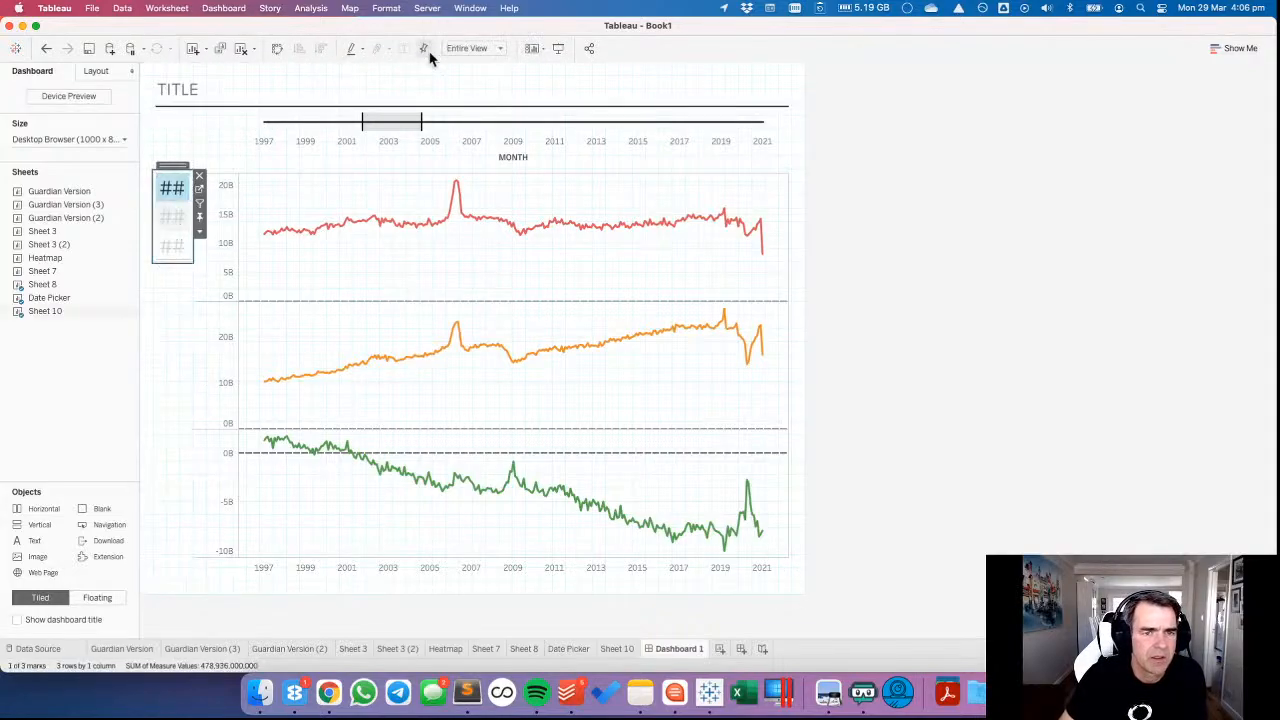
{"action": "left_click", "coordinate": [475, 48]}
{"action": "left_click", "coordinate": [478, 94]}
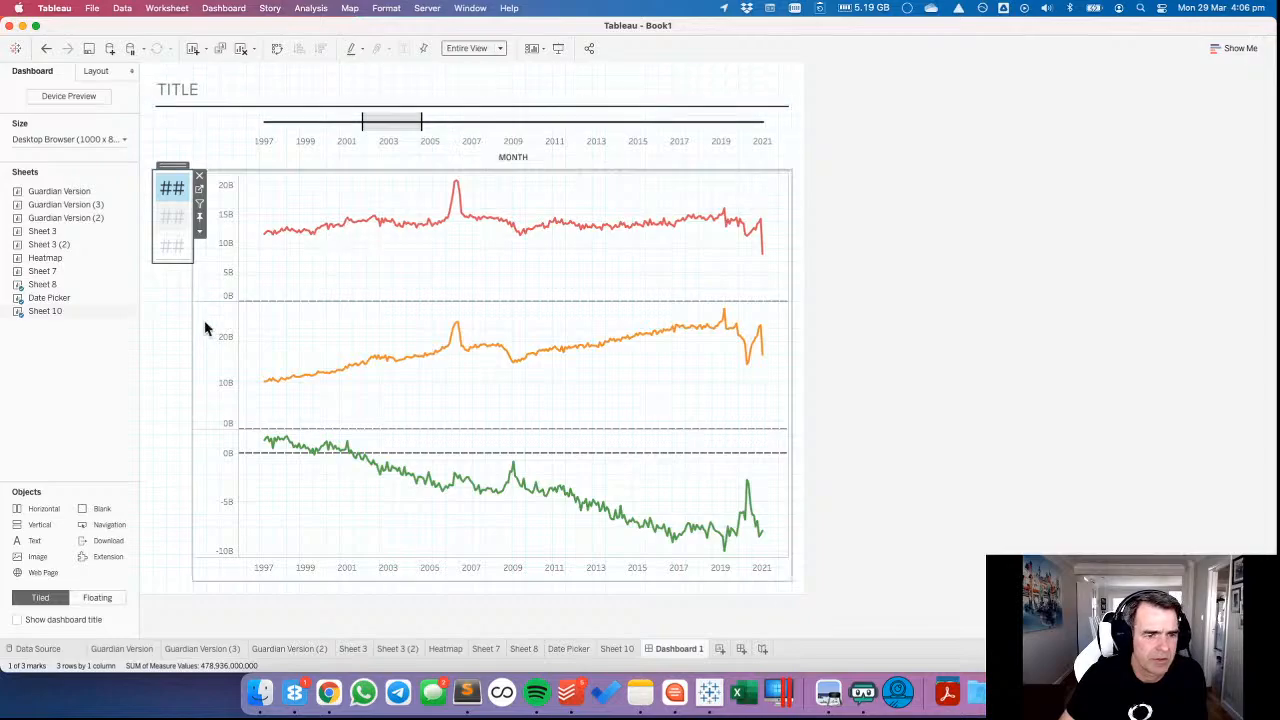
{"action": "left_click", "coordinate": [169, 308]}
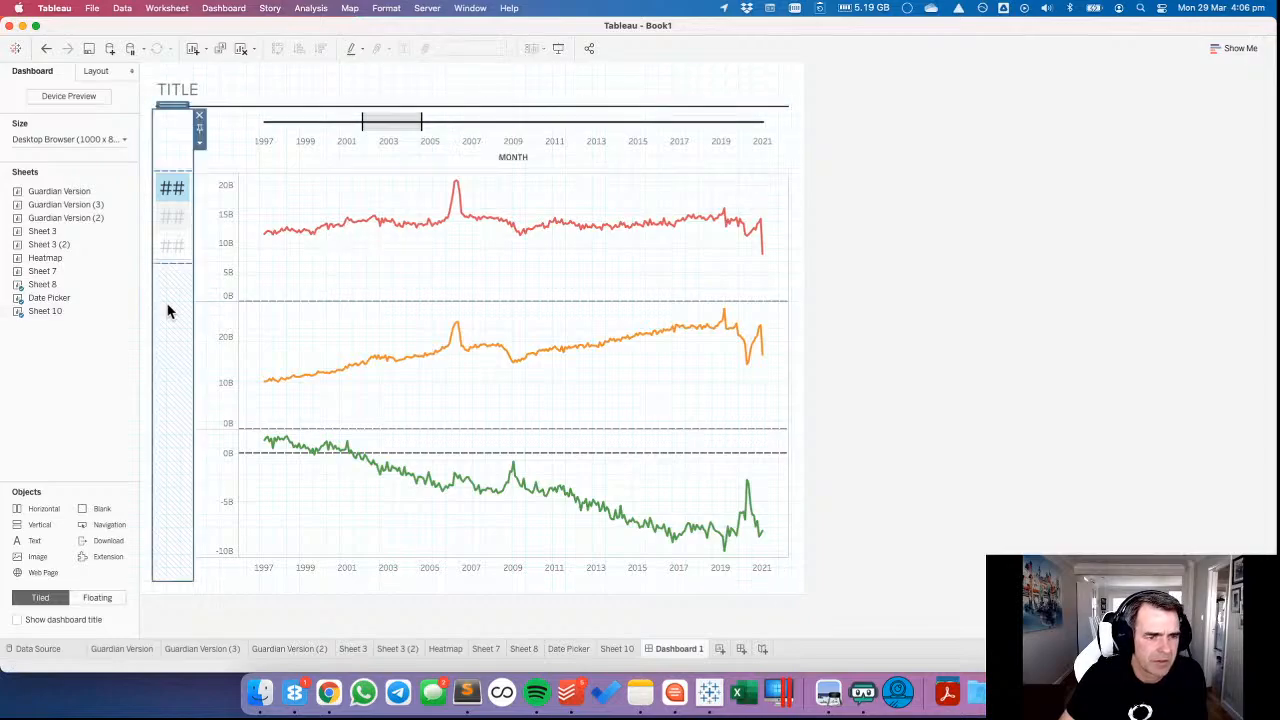
{"action": "left_click", "coordinate": [171, 241]}
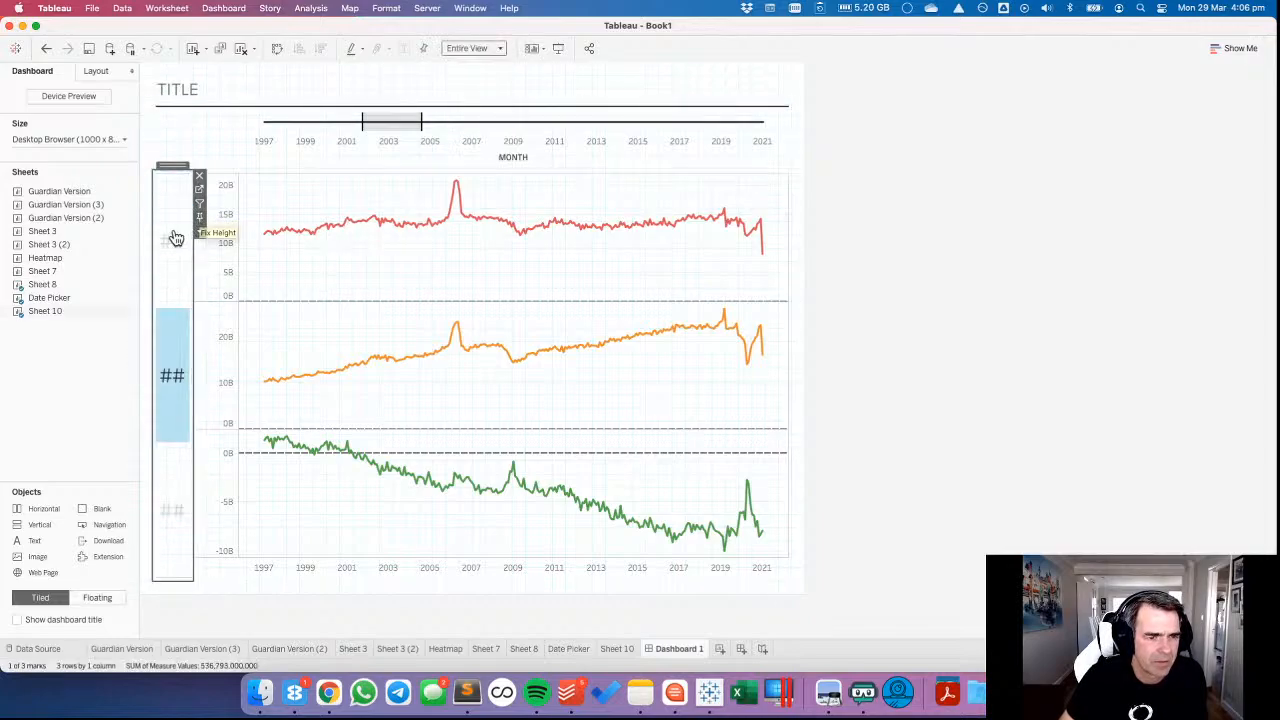
Widen the vertical container holding the totals to about 159 pixels so the full figures and labels fit.
{"action": "left_click", "coordinate": [292, 284]}
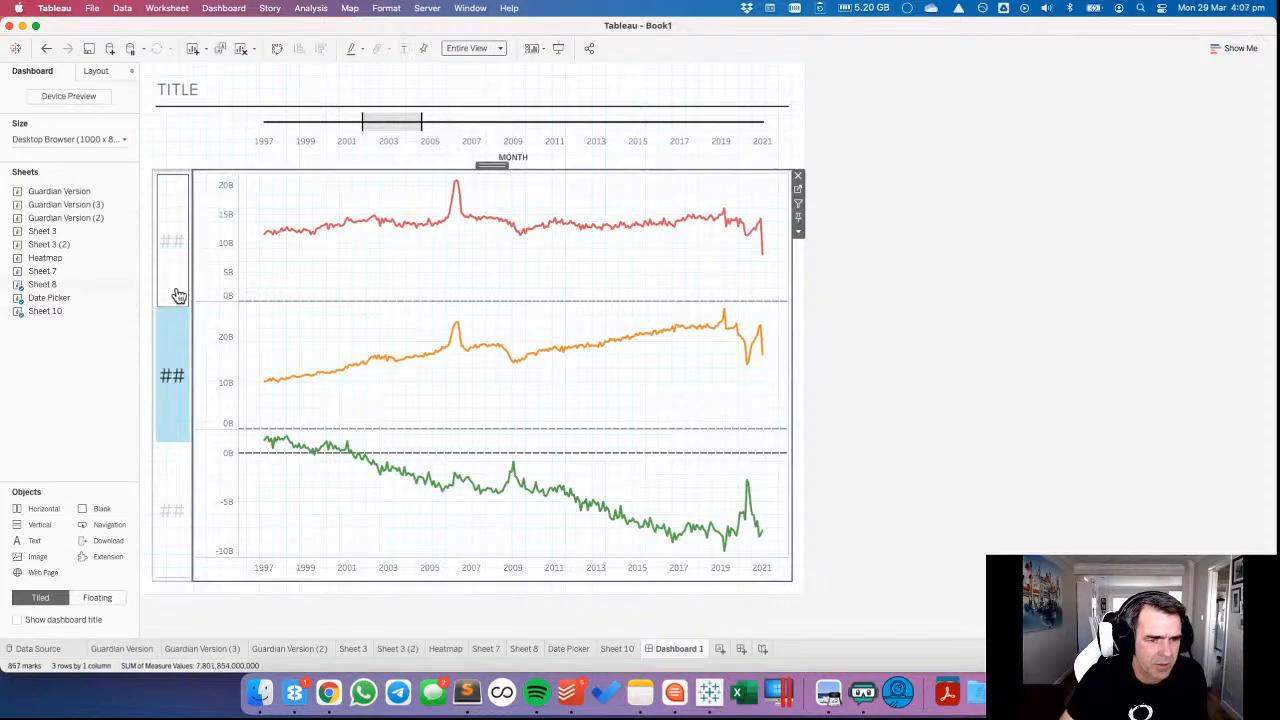
{"action": "left_click", "coordinate": [178, 296]}
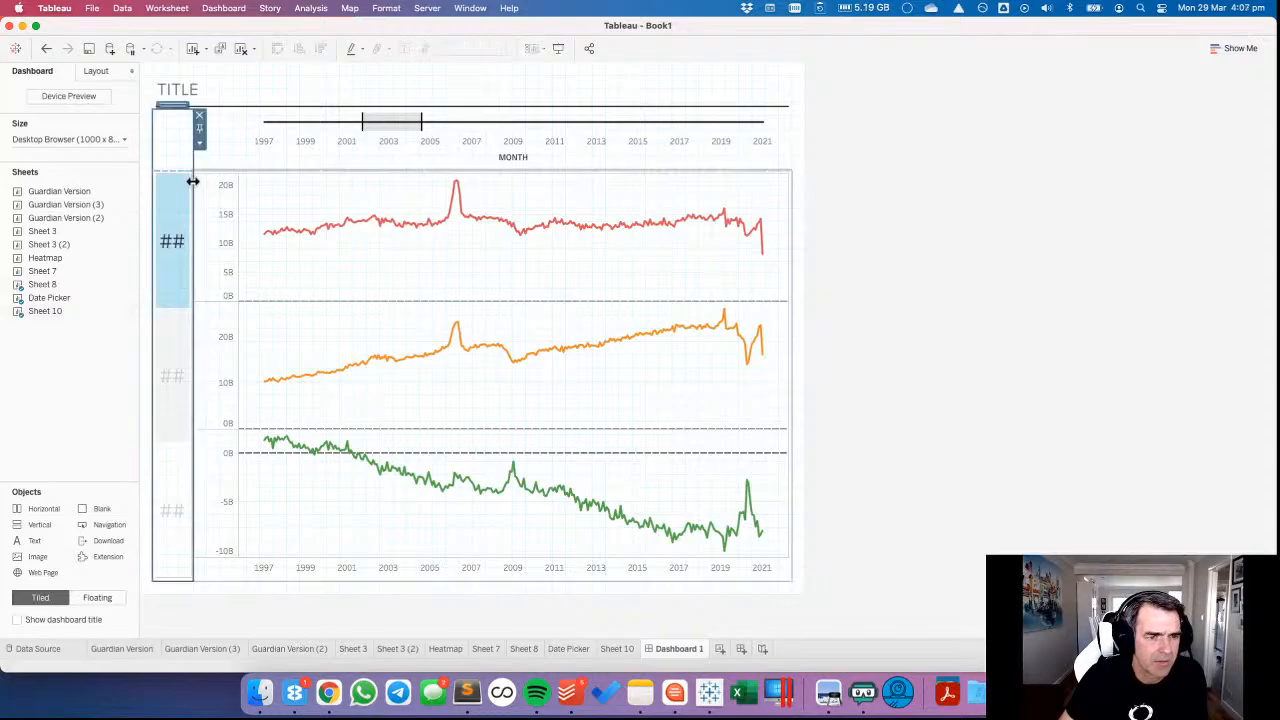
{"action": "left_click_drag", "start_coordinate": [192, 180], "coordinate": [258, 182]}
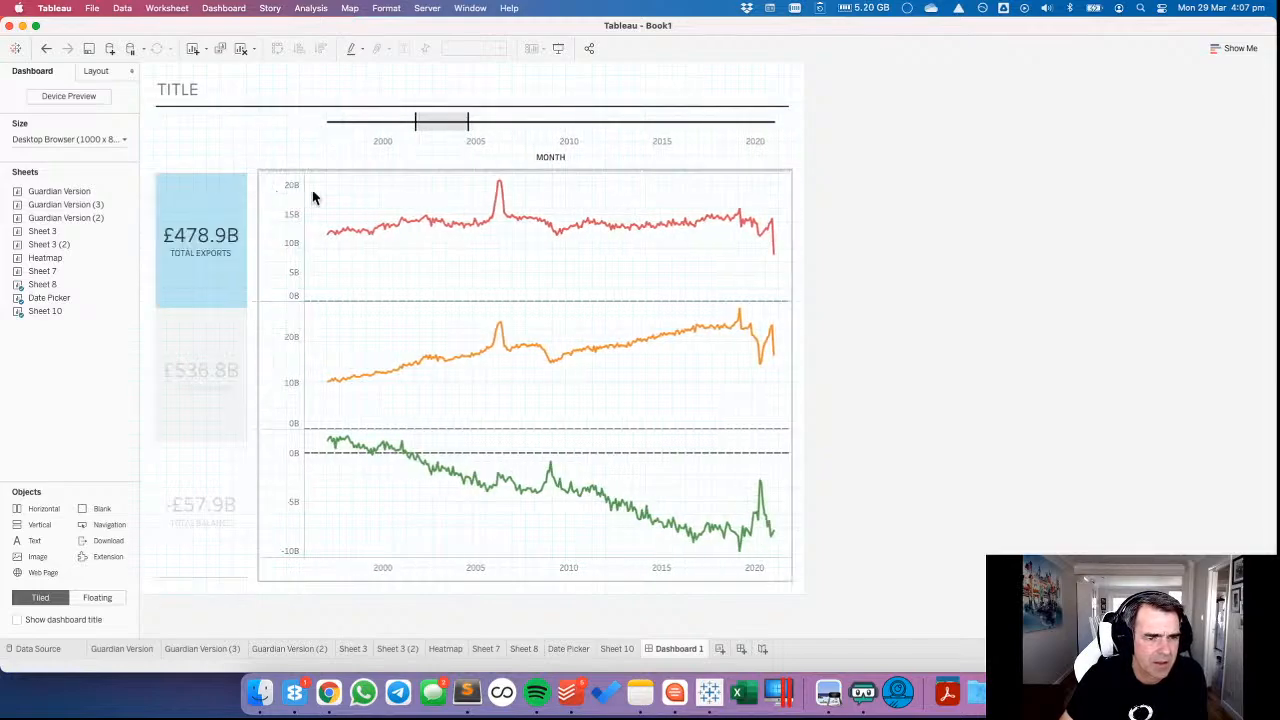
{"action": "left_click", "coordinate": [184, 198]}
{"action": "left_click", "coordinate": [350, 197]}
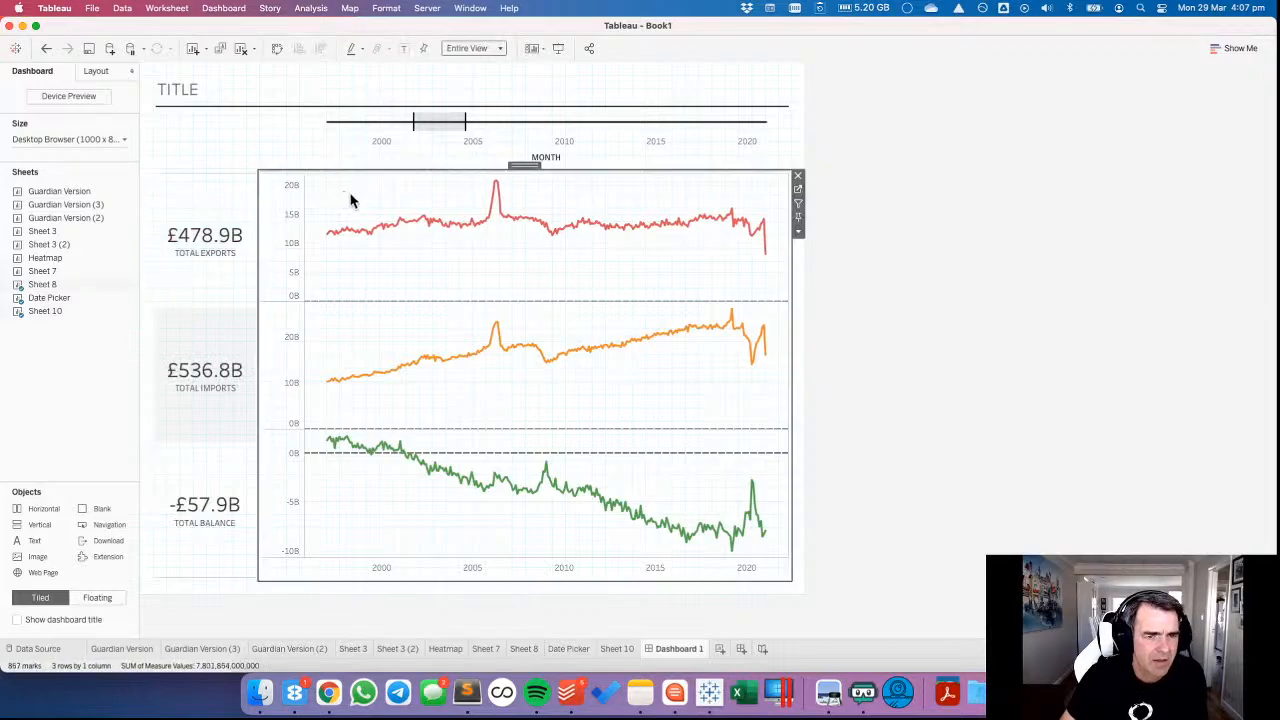
{"action": "left_click", "coordinate": [1255, 453]}
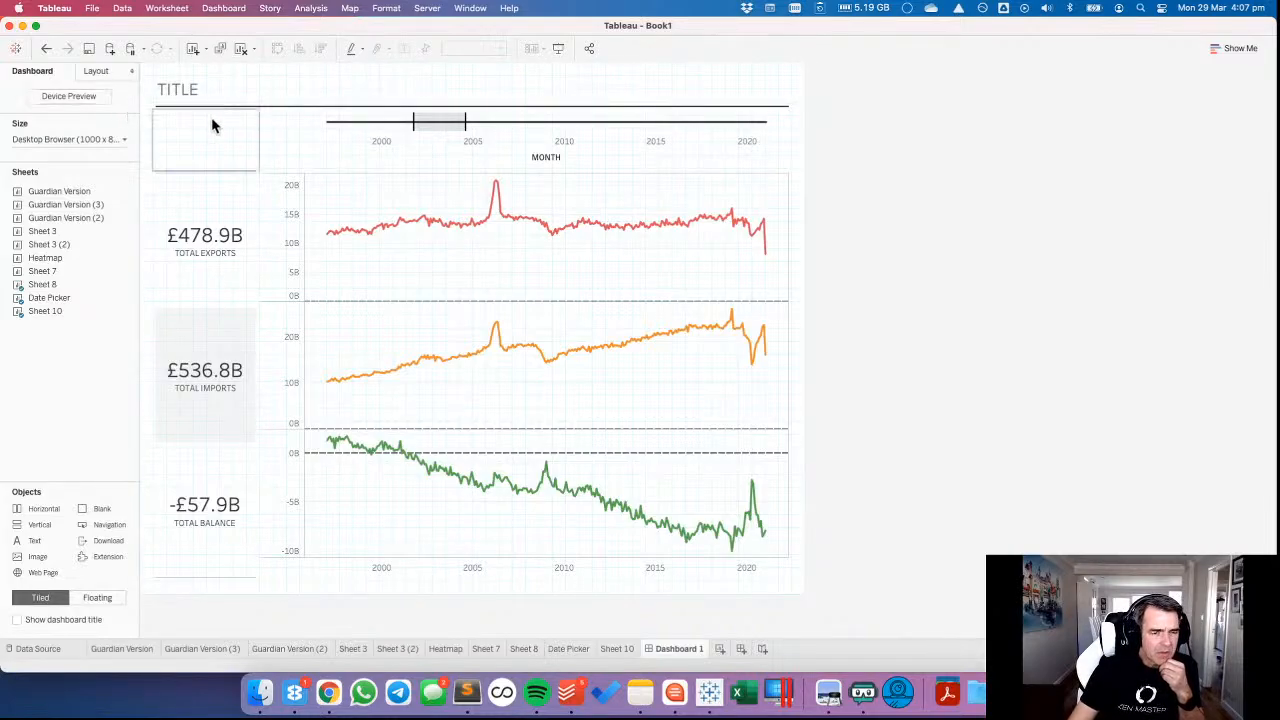
Unlink the totals sheet's outer padding sides and set its bottom padding to 33 to align with the line charts.
{"action": "left_click", "coordinate": [94, 74]}
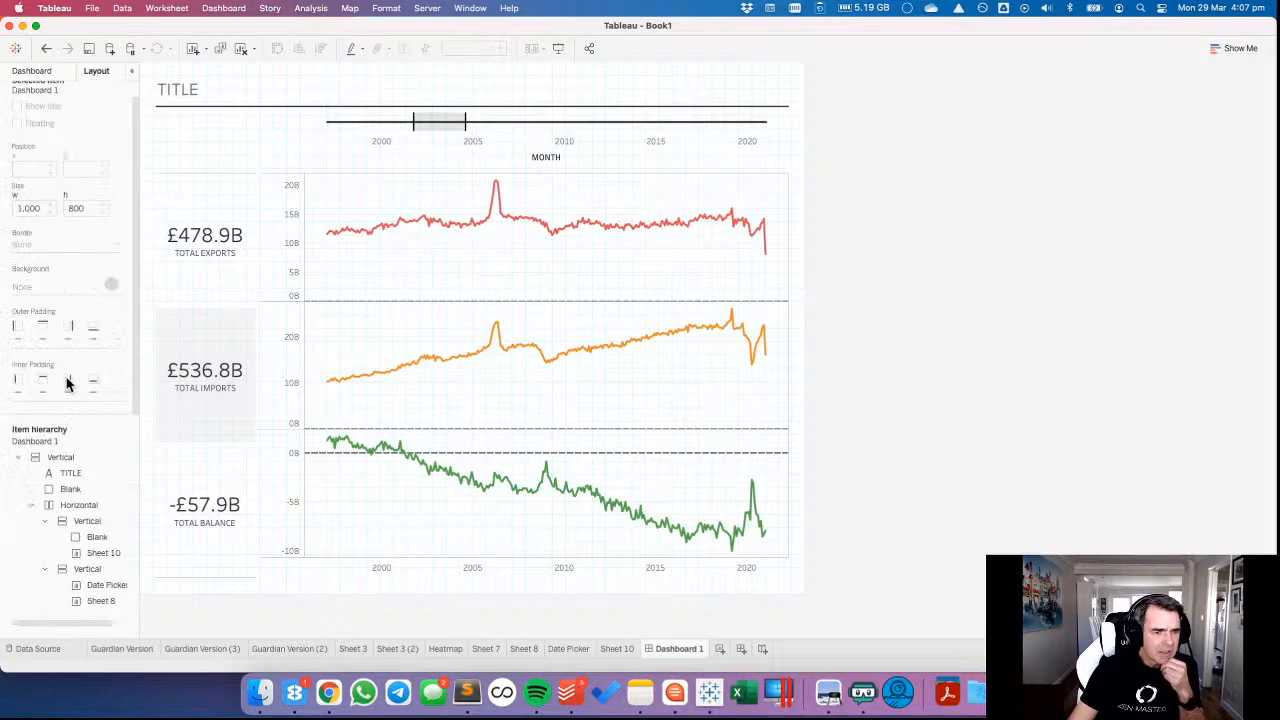
{"action": "left_click", "coordinate": [205, 185]}
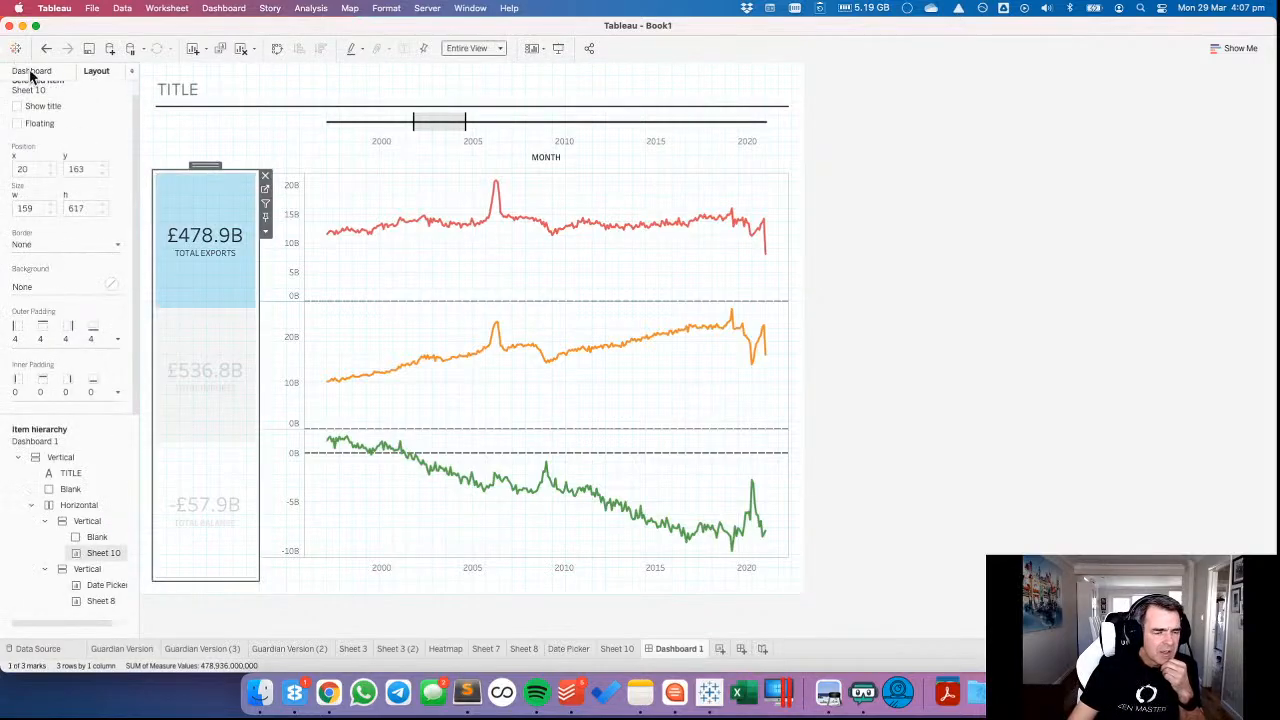
{"action": "left_click", "coordinate": [62, 335]}
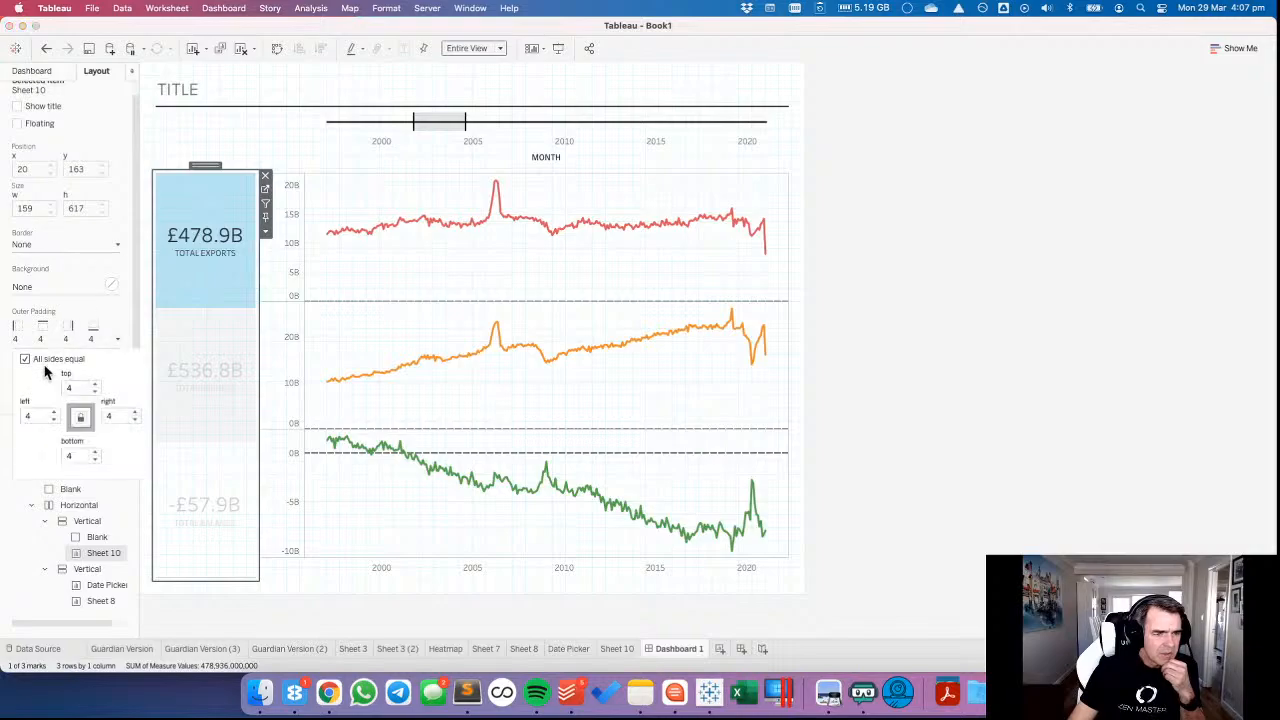
{"action": "left_click", "coordinate": [25, 358]}
{"action": "left_click", "coordinate": [94, 452]}
{"action": "left_click", "coordinate": [95, 452]}
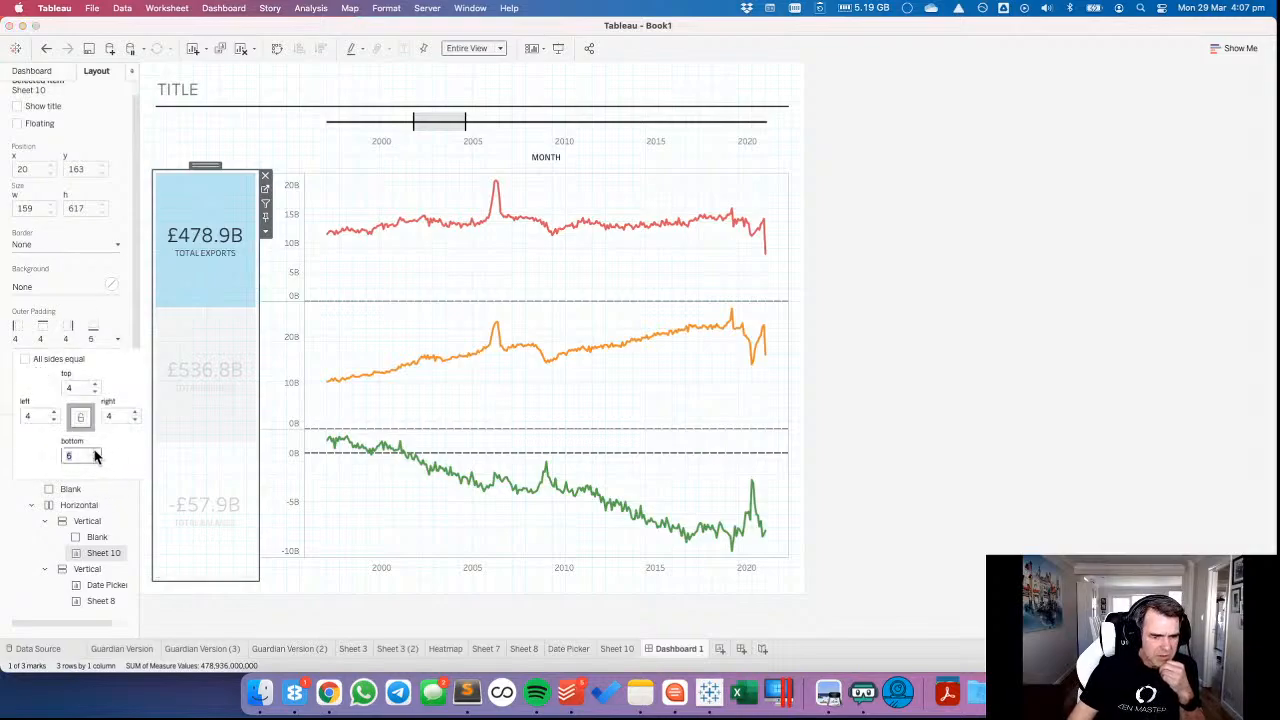
{"action": "left_click", "coordinate": [95, 451]}
{"action": "left_click", "coordinate": [95, 451]}
{"action": "left_click", "coordinate": [95, 451]}
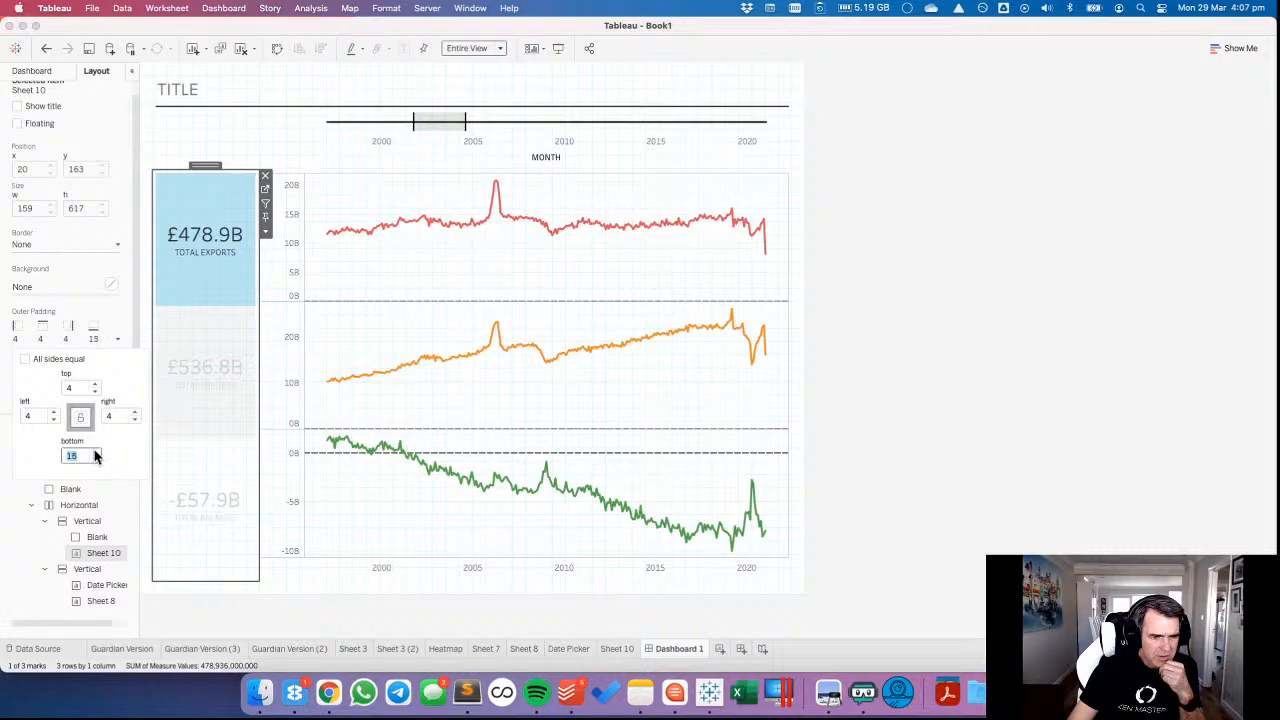
{"action": "left_click", "coordinate": [95, 451]}
{"action": "left_click", "coordinate": [95, 451]}
{"action": "left_click", "coordinate": [95, 452]}
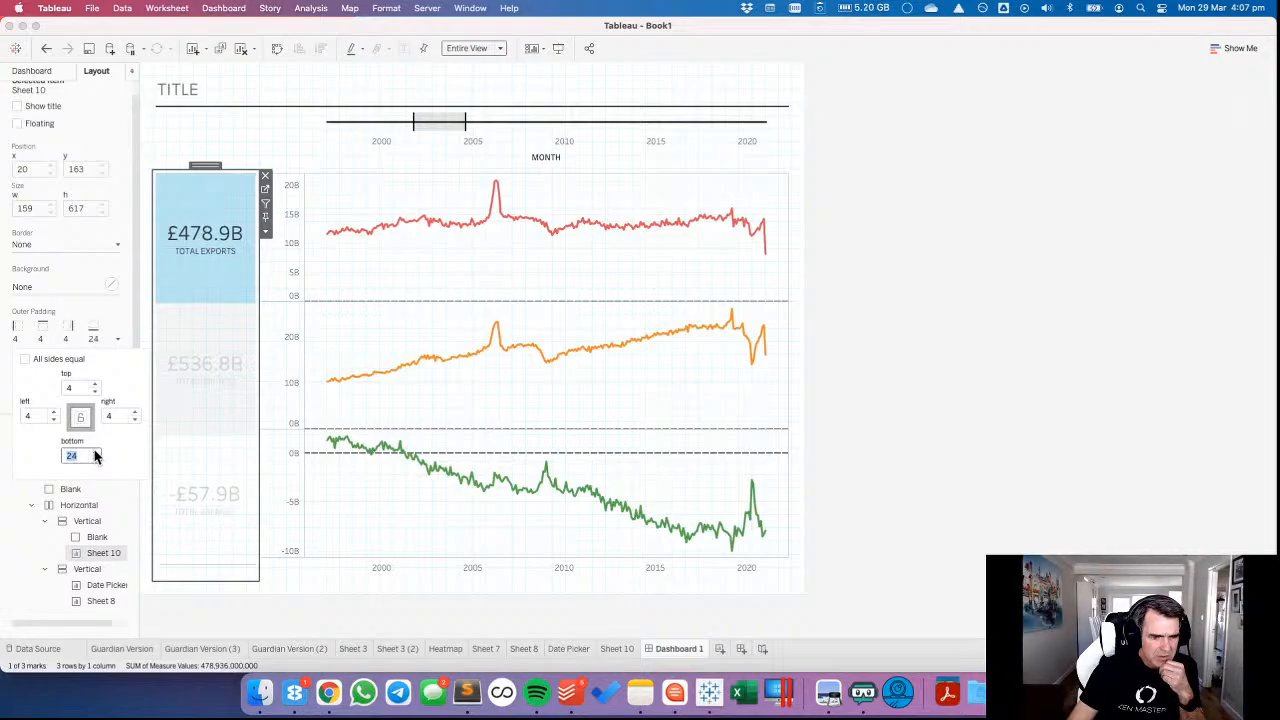
{"action": "left_click", "coordinate": [95, 452]}
{"action": "left_click", "coordinate": [95, 452]}
{"action": "left_click", "coordinate": [95, 452]}
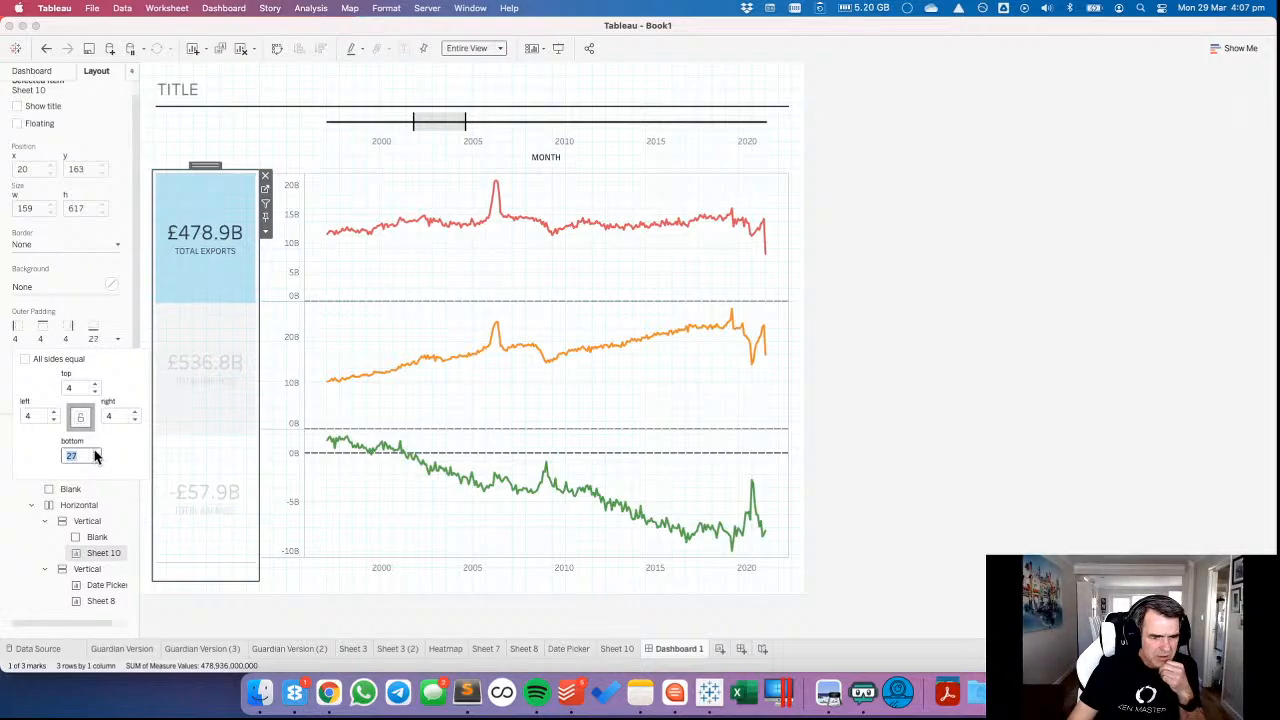
{"action": "left_click", "coordinate": [95, 452]}
{"action": "left_click", "coordinate": [95, 452]}
{"action": "left_click", "coordinate": [95, 452]}
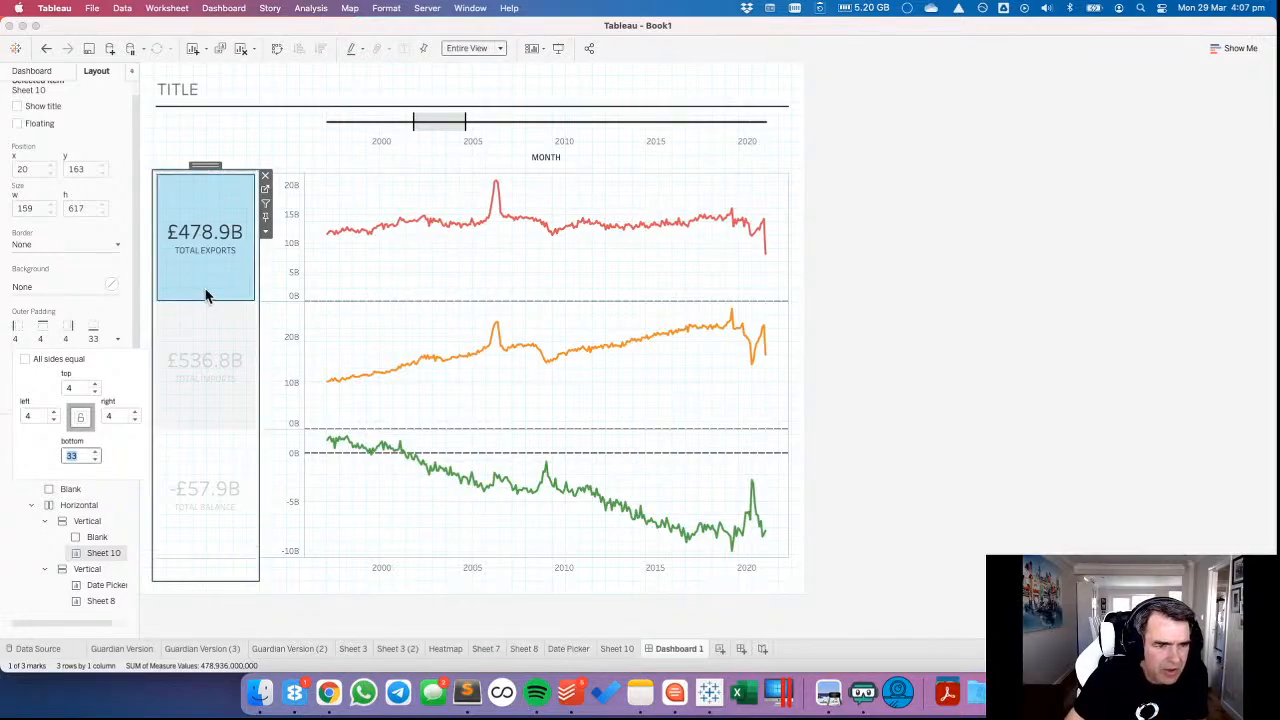
{"action": "left_click", "coordinate": [360, 505]}
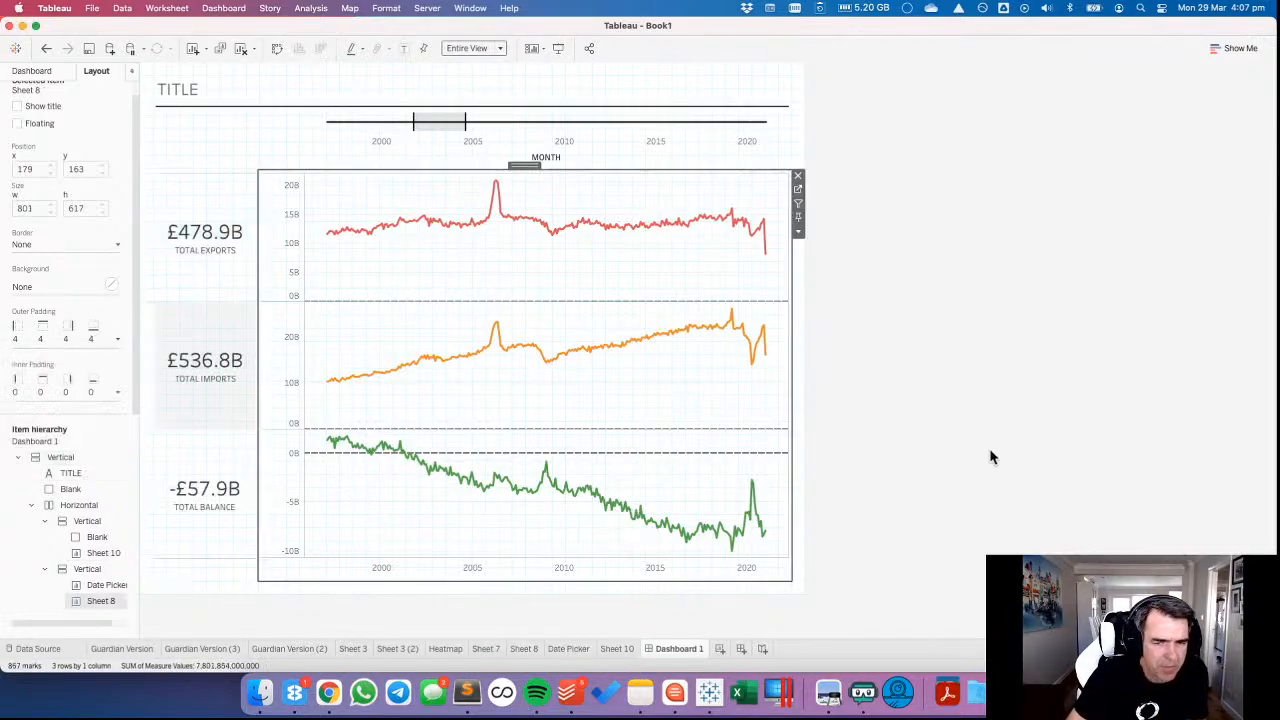
{"action": "left_click", "coordinate": [1038, 446]}
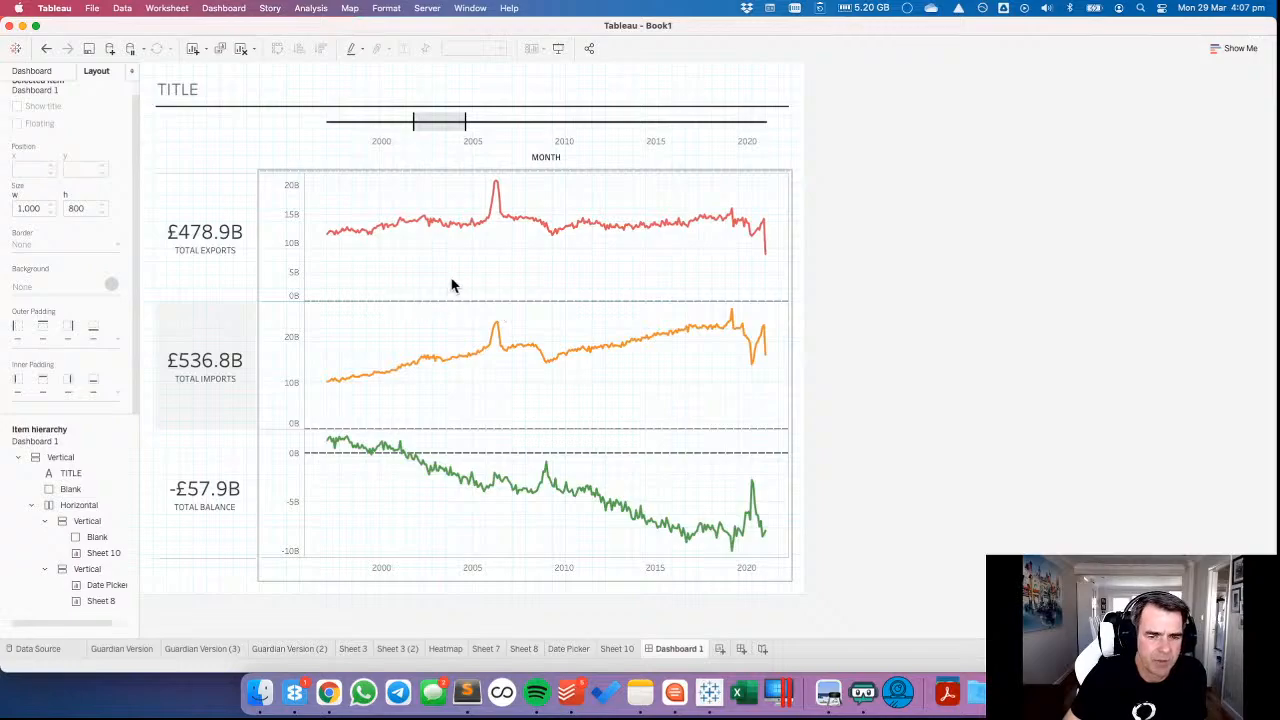
{"action": "left_click", "coordinate": [223, 9]}
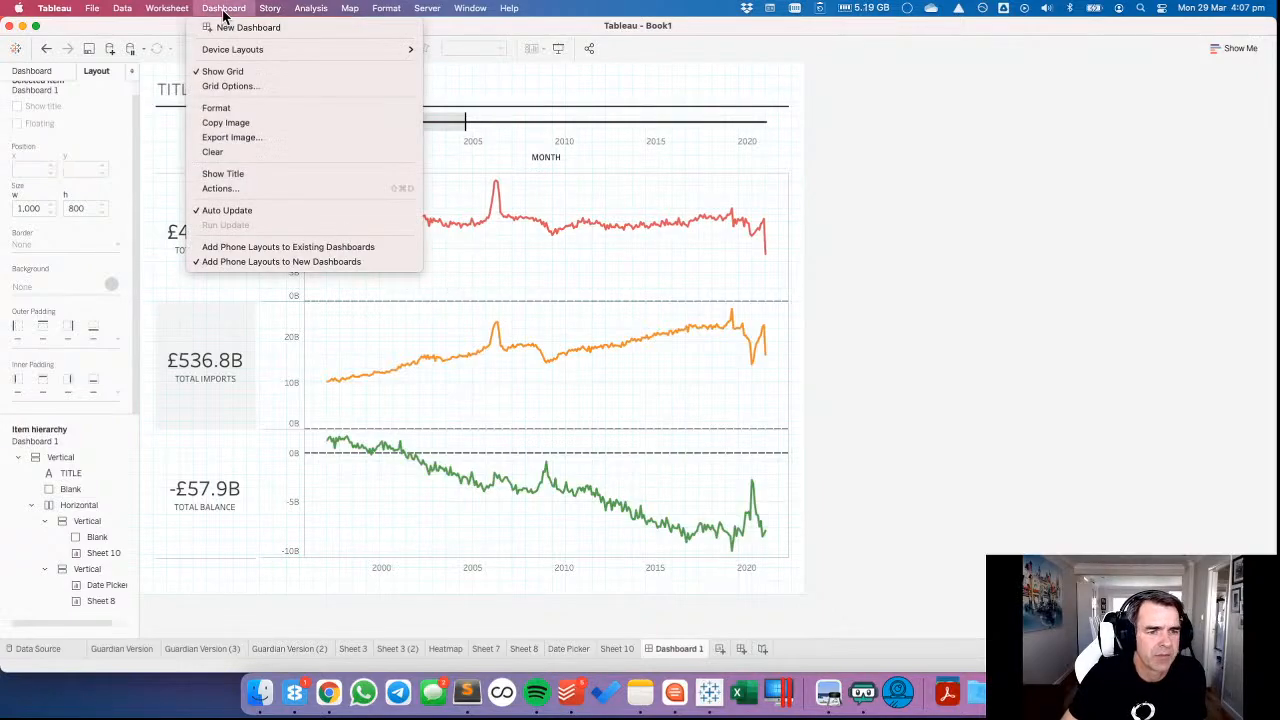
{"action": "left_click", "coordinate": [527, 268]}
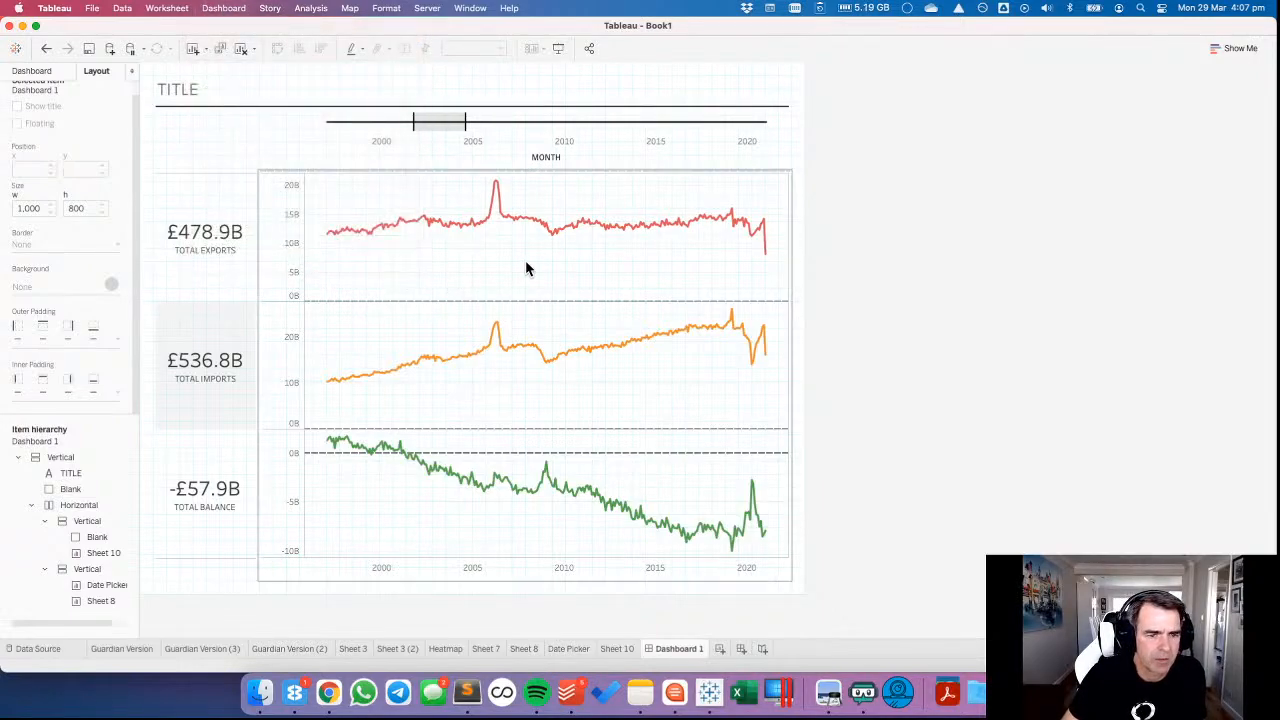
{"action": "left_click", "coordinate": [509, 290]}
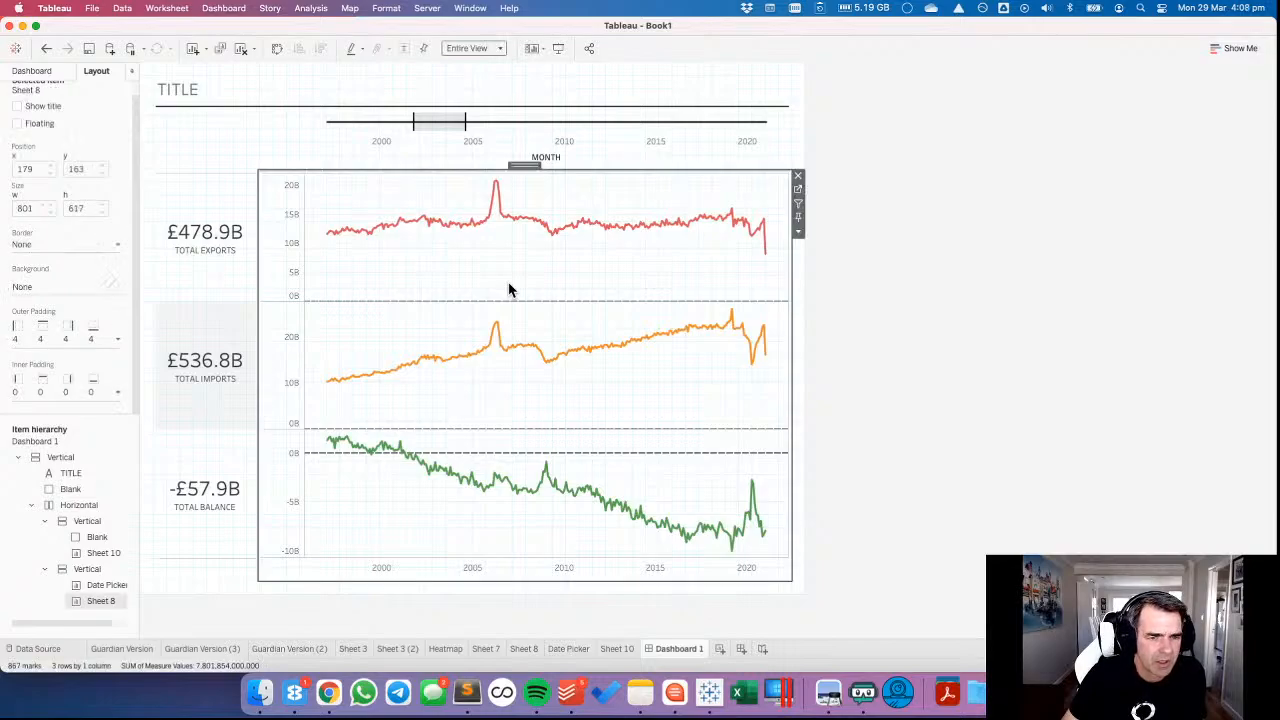
Set the right outer padding of the totals sheet to 0.
{"action": "left_click", "coordinate": [190, 198]}
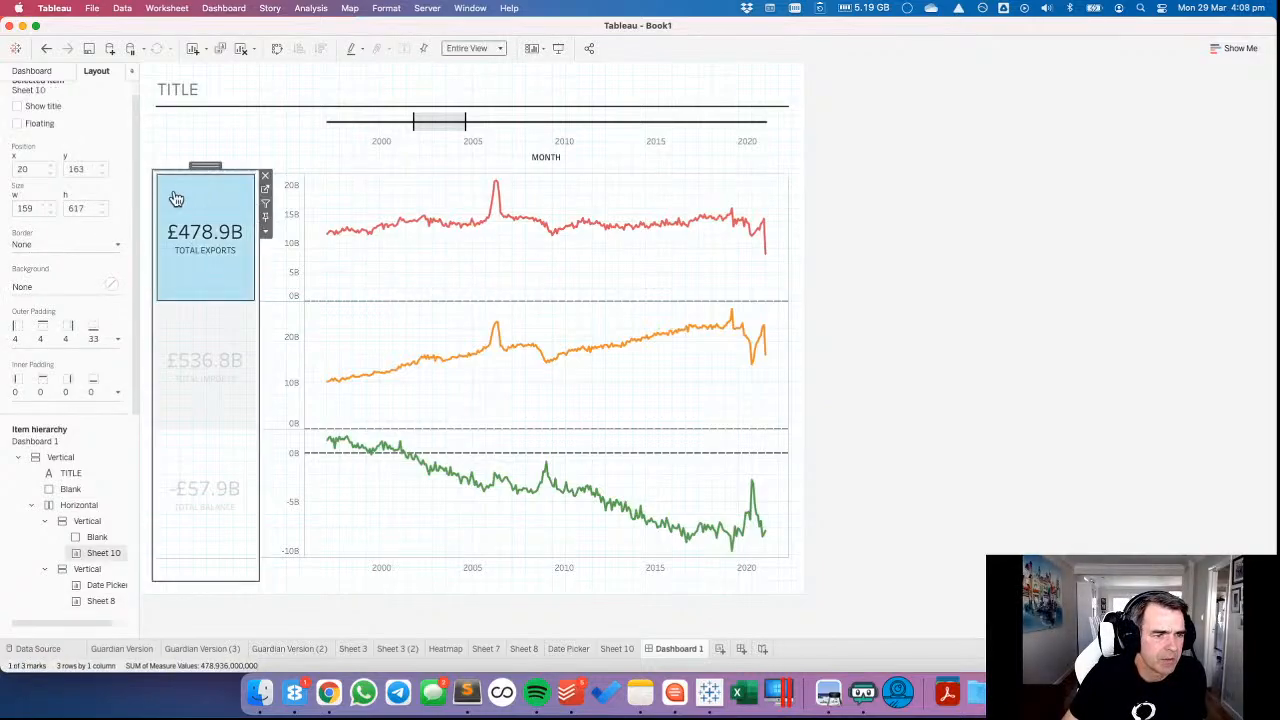
{"action": "left_click", "coordinate": [49, 331]}
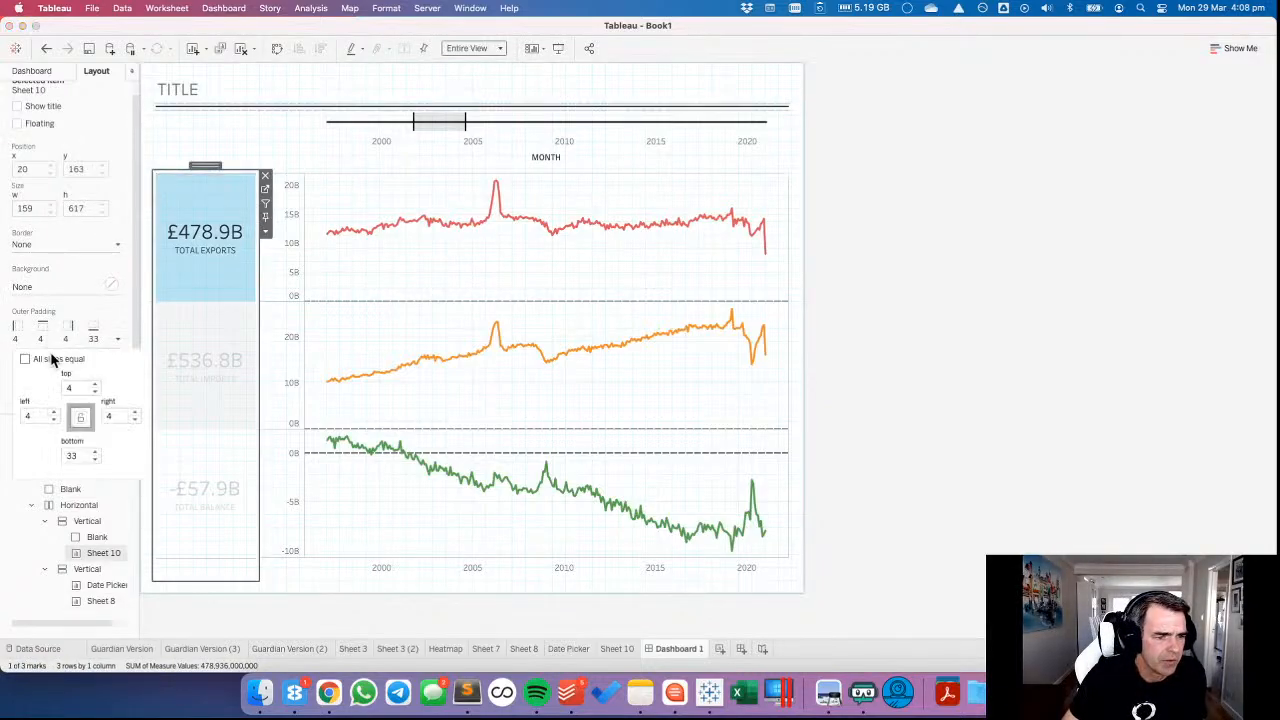
{"action": "left_click", "coordinate": [136, 421]}
{"action": "left_click", "coordinate": [136, 421]}
{"action": "left_click", "coordinate": [136, 421]}
{"action": "left_click", "coordinate": [136, 421]}
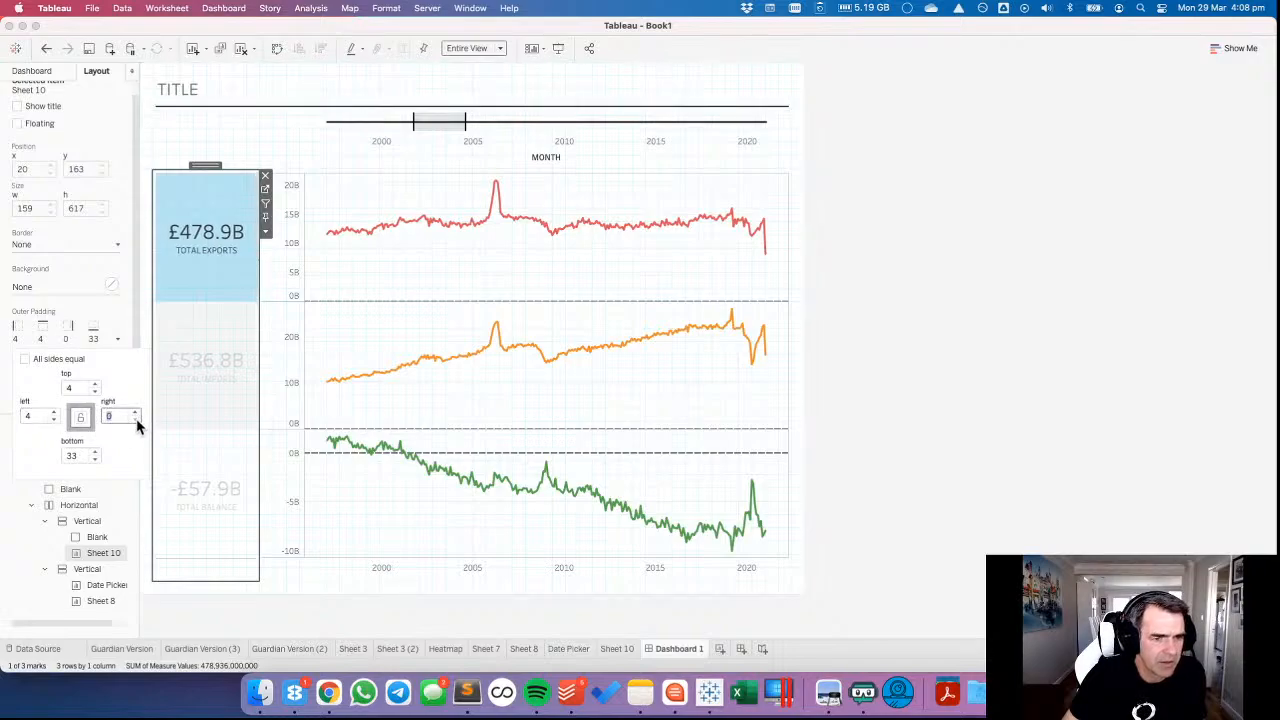
Unlink the line charts' outer padding sides and set their left padding to 0.
{"action": "left_click", "coordinate": [352, 327]}
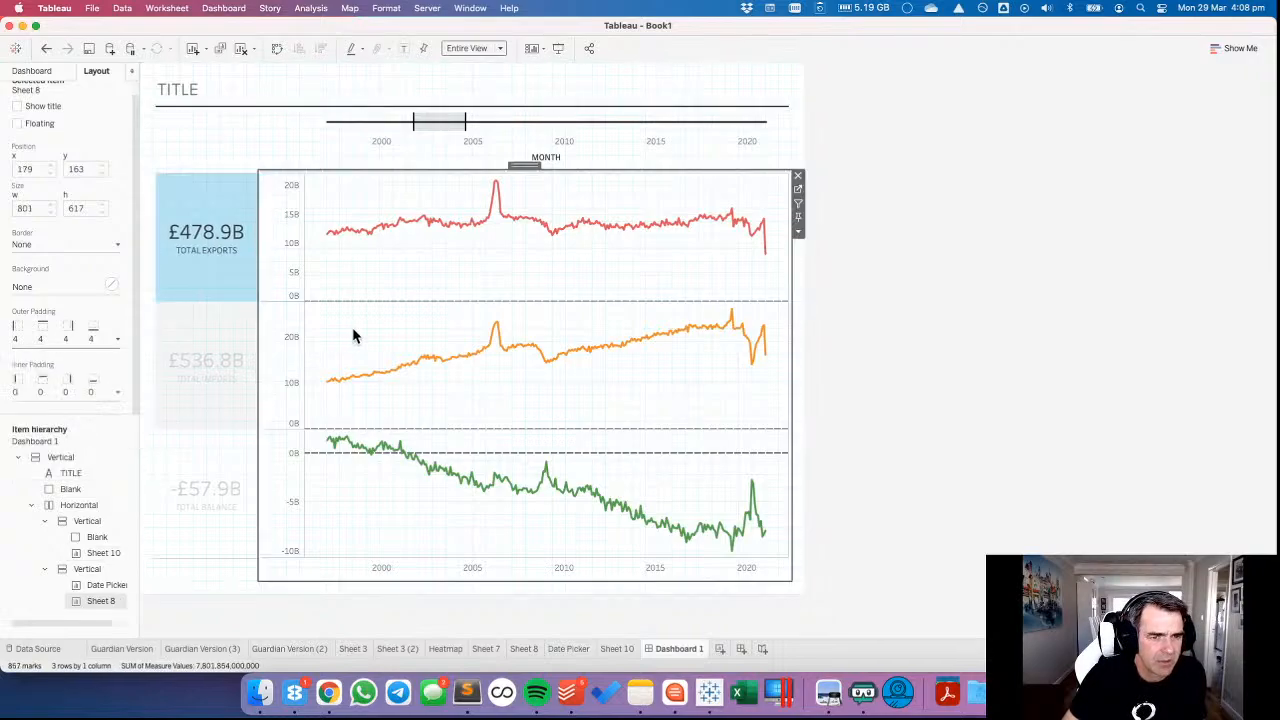
{"action": "left_click", "coordinate": [45, 348]}
{"action": "left_click", "coordinate": [25, 358]}
{"action": "left_click", "coordinate": [54, 420]}
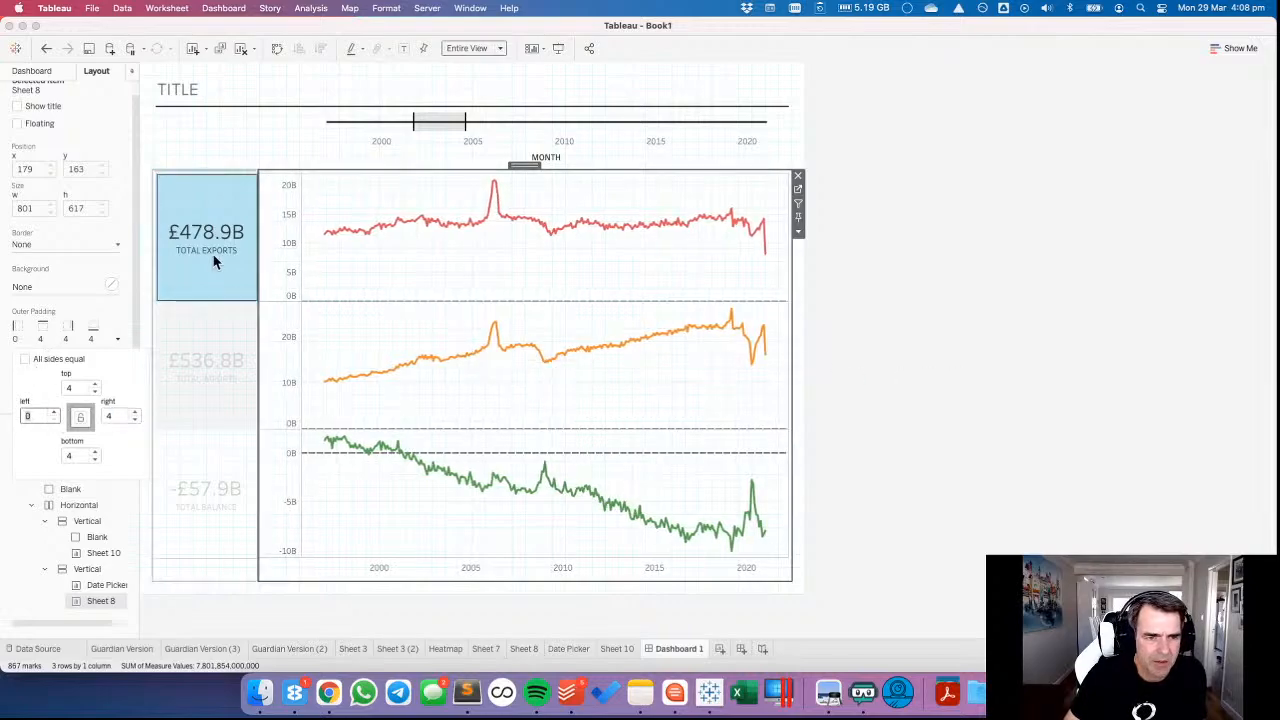
{"action": "left_click", "coordinate": [241, 261]}
{"action": "left_click", "coordinate": [890, 293]}
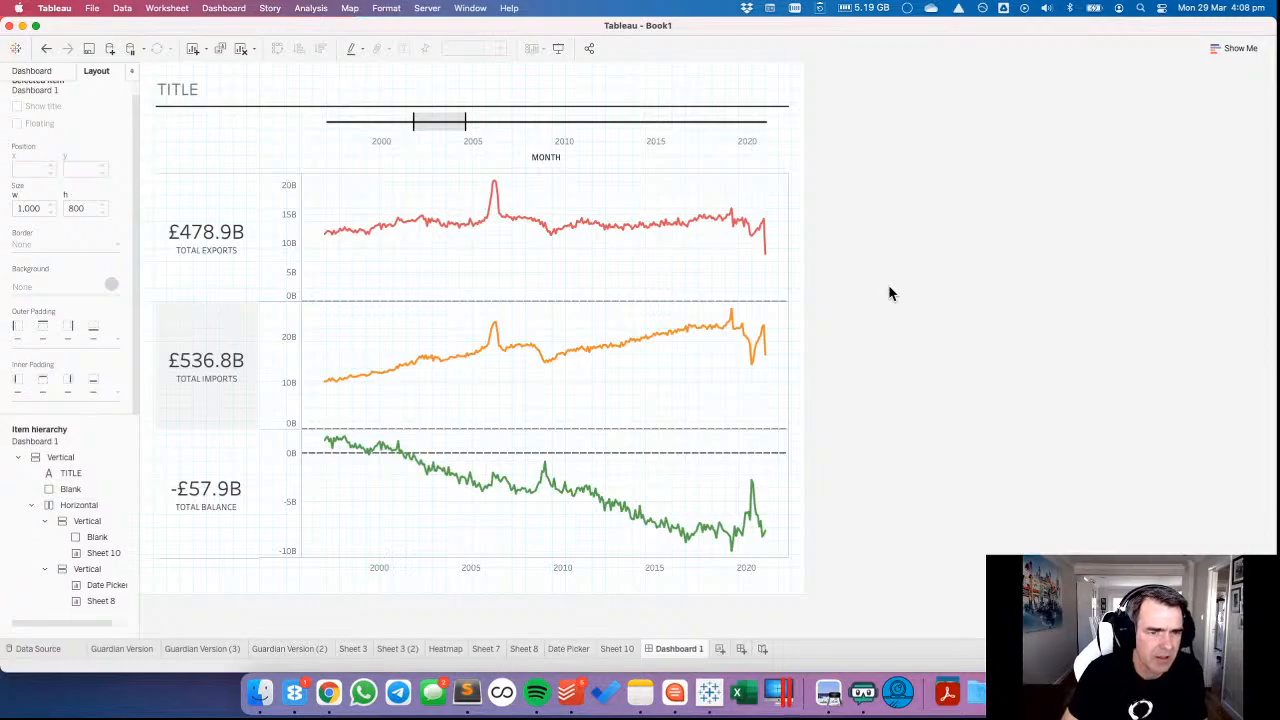
{"action": "left_click", "coordinate": [366, 329]}
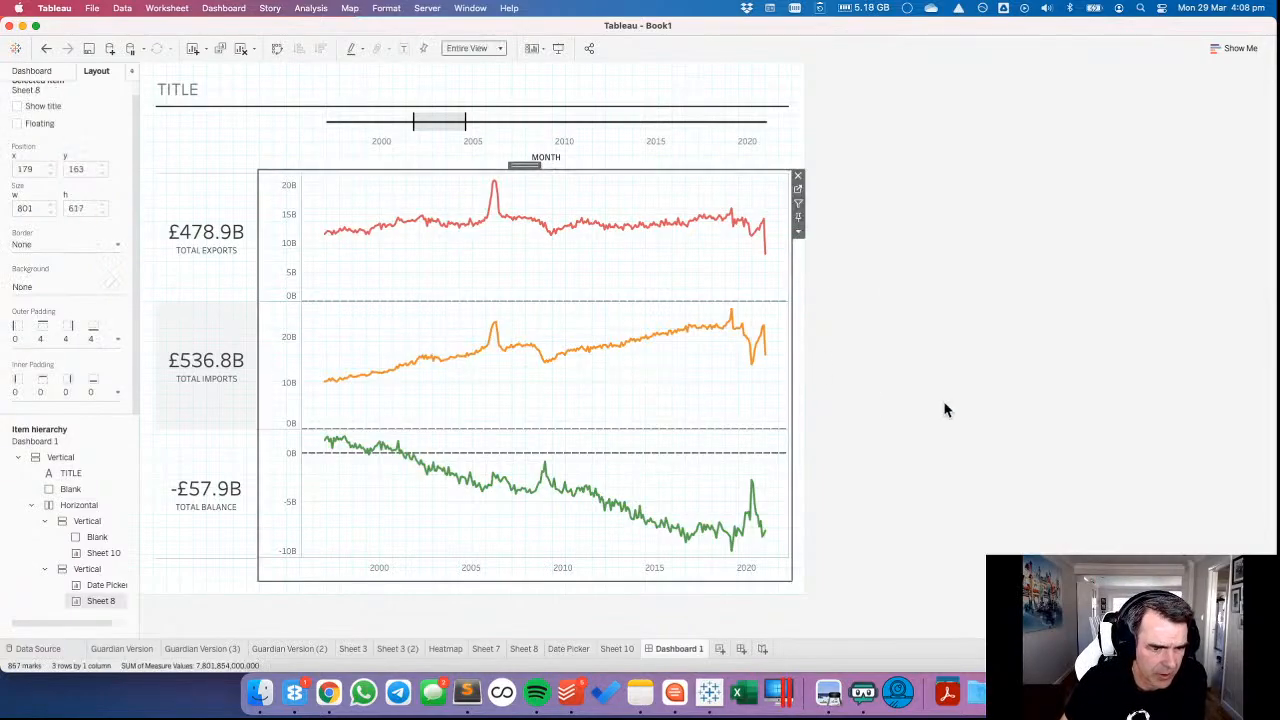
Raise the row divider level of the totals sheet to its maximum so lines separate the three totals.
{"action": "left_click", "coordinate": [222, 358]}
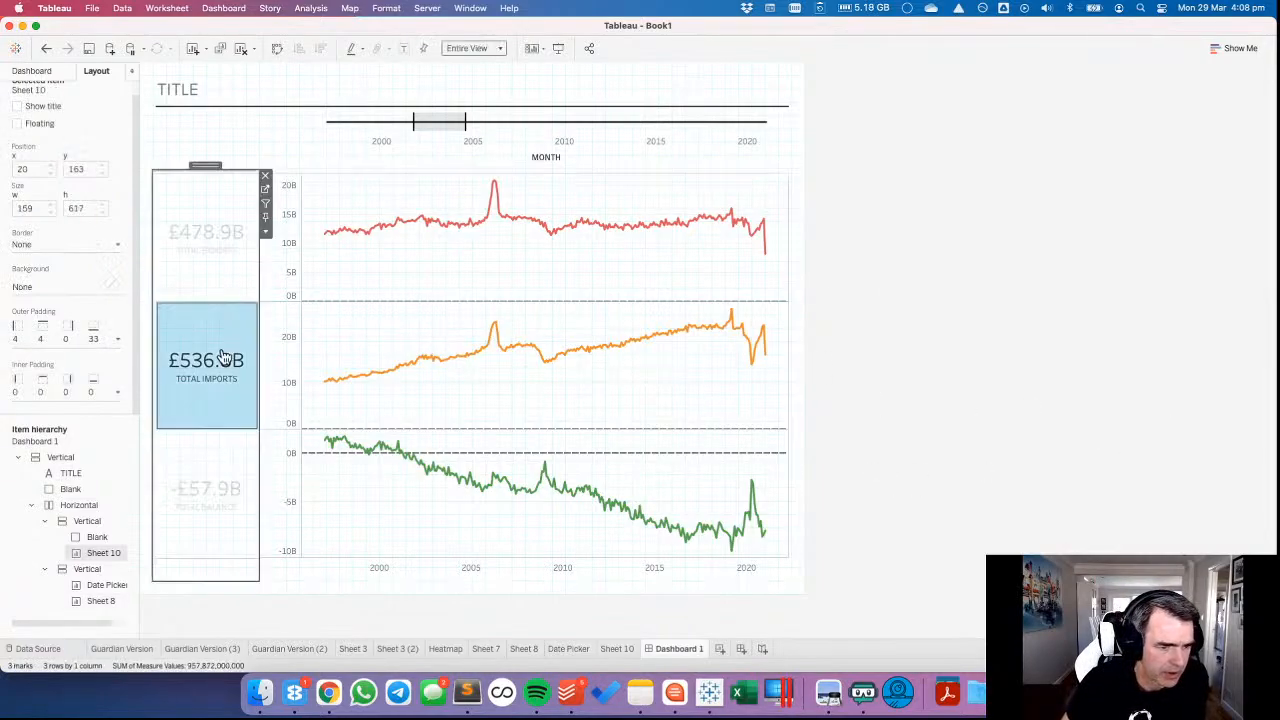
{"action": "left_click", "coordinate": [386, 8]}
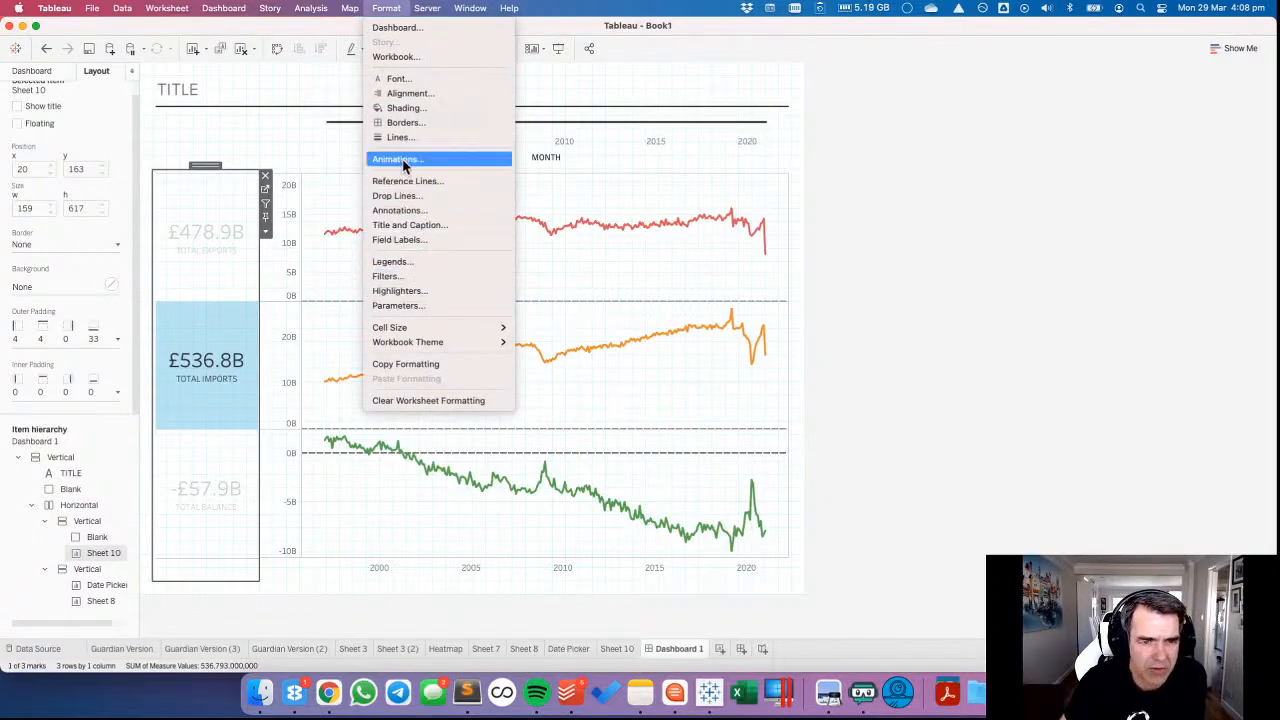
{"action": "left_click", "coordinate": [405, 122]}
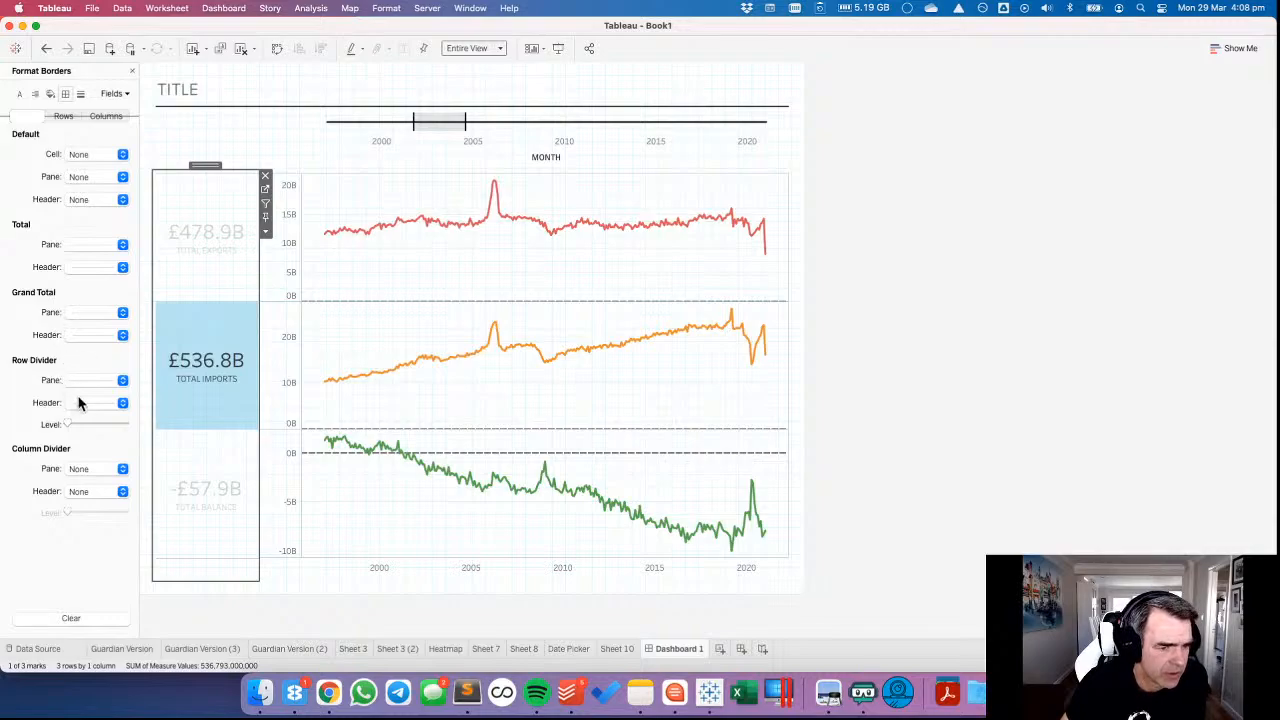
{"action": "left_click_drag", "start_coordinate": [76, 424], "coordinate": [110, 426]}
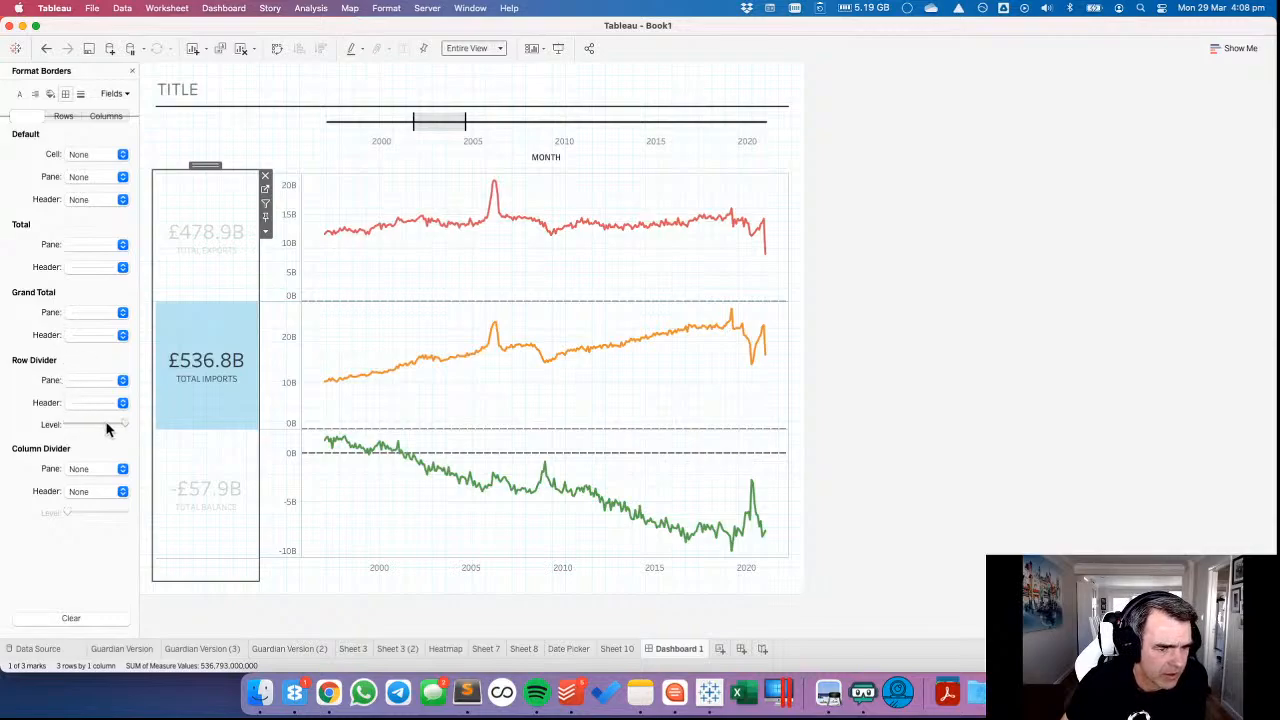
{"action": "left_click", "coordinate": [206, 334]}
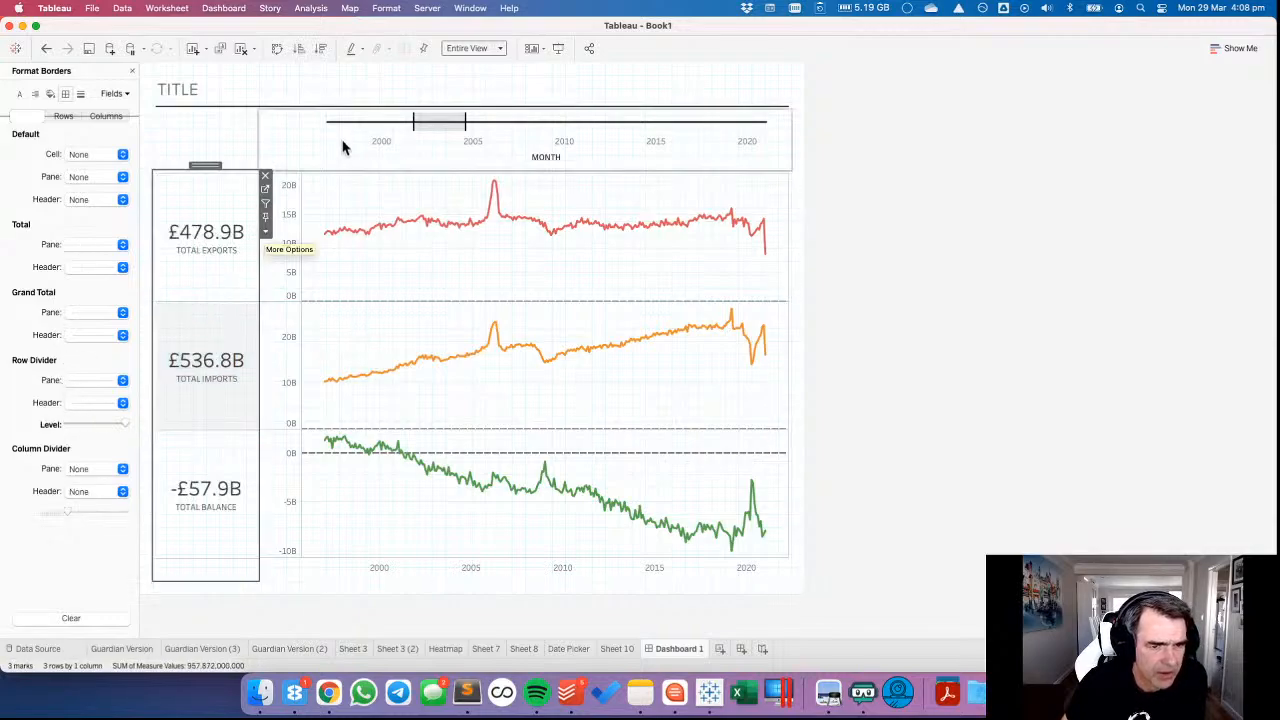
{"action": "left_click", "coordinate": [298, 89]}
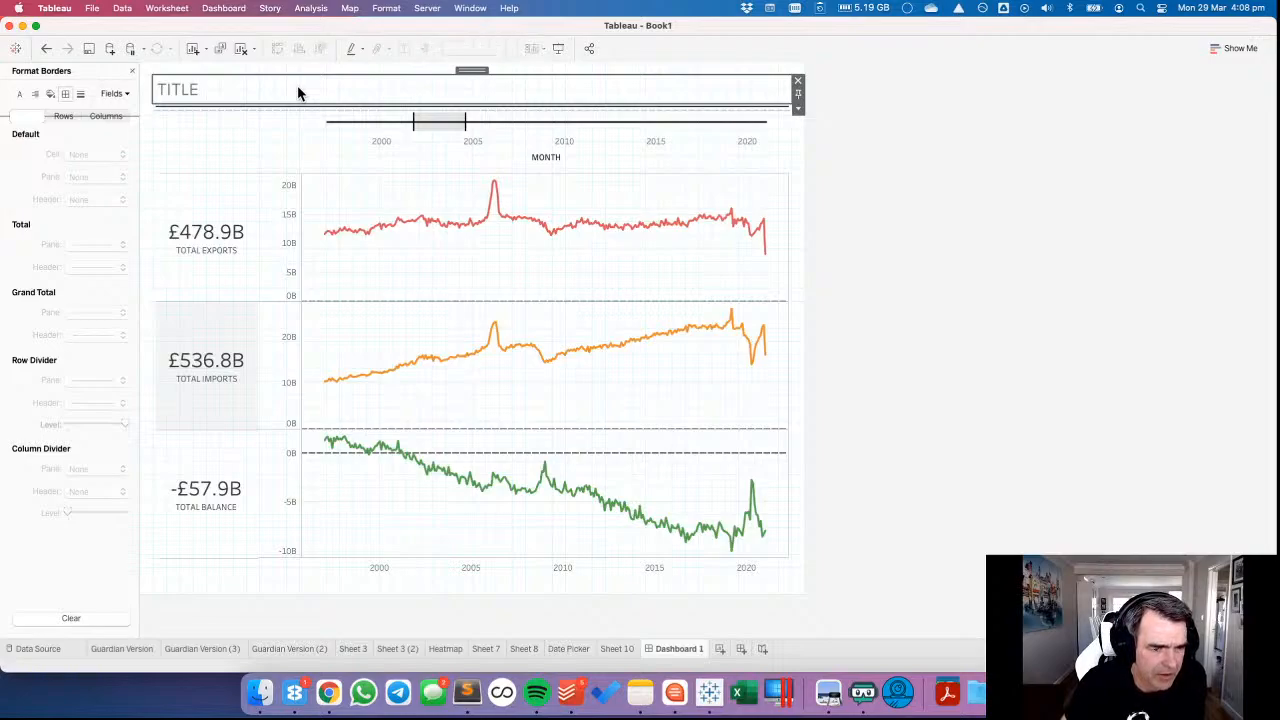
Remove the grey row banding from the totals sheet by reducing the row band size to its minimum.
{"action": "left_click", "coordinate": [218, 355]}
{"action": "left_click", "coordinate": [208, 194]}
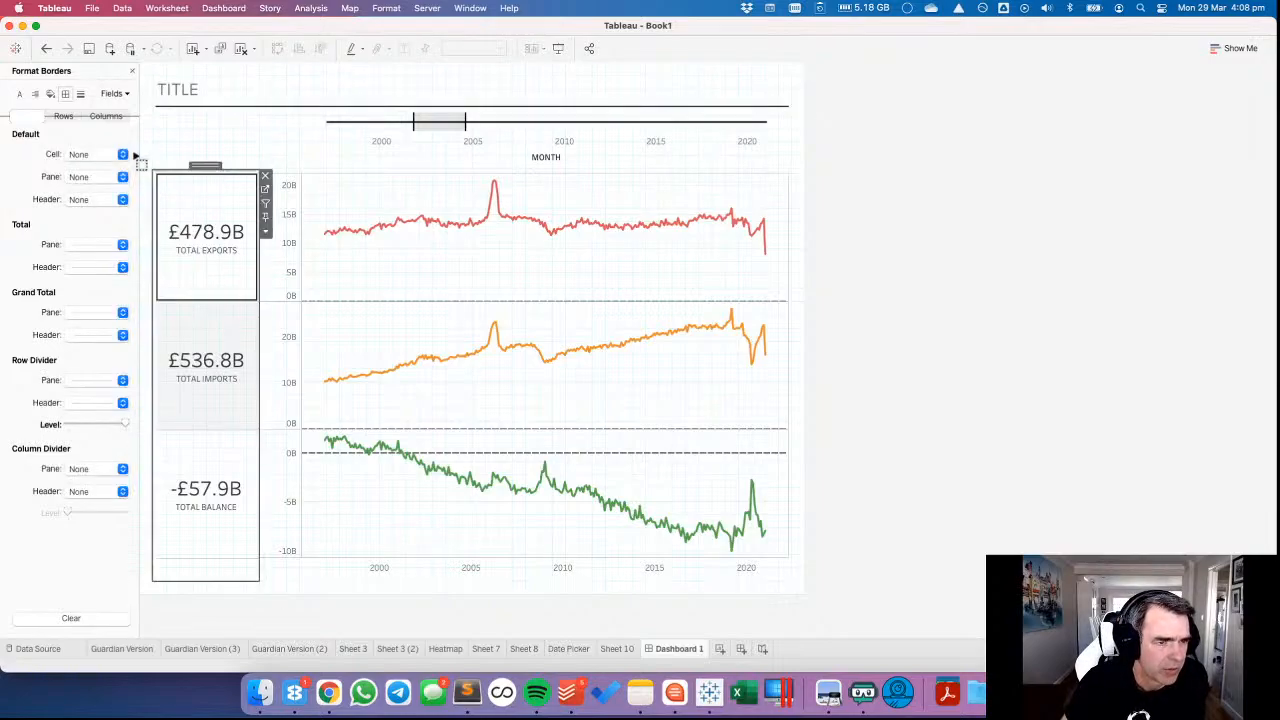
{"action": "left_click", "coordinate": [50, 93]}
{"action": "left_click_drag", "start_coordinate": [79, 424], "coordinate": [50, 428]}
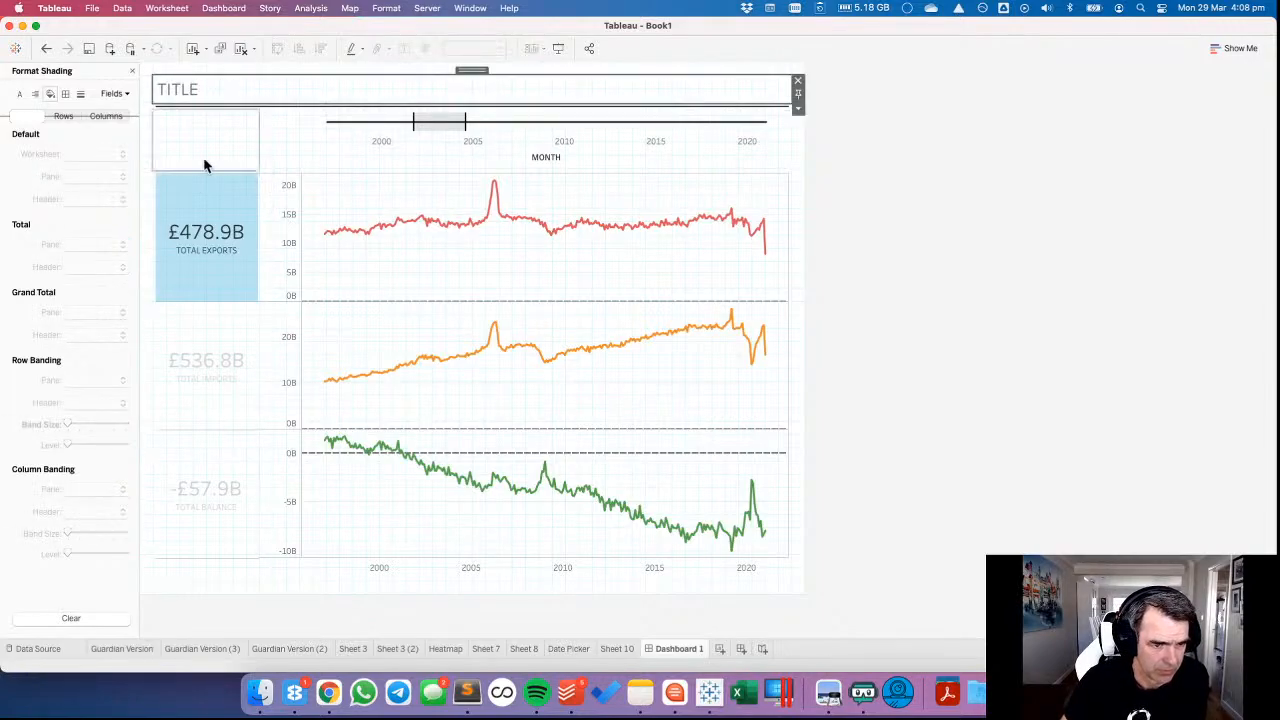
{"action": "left_click", "coordinate": [217, 91]}
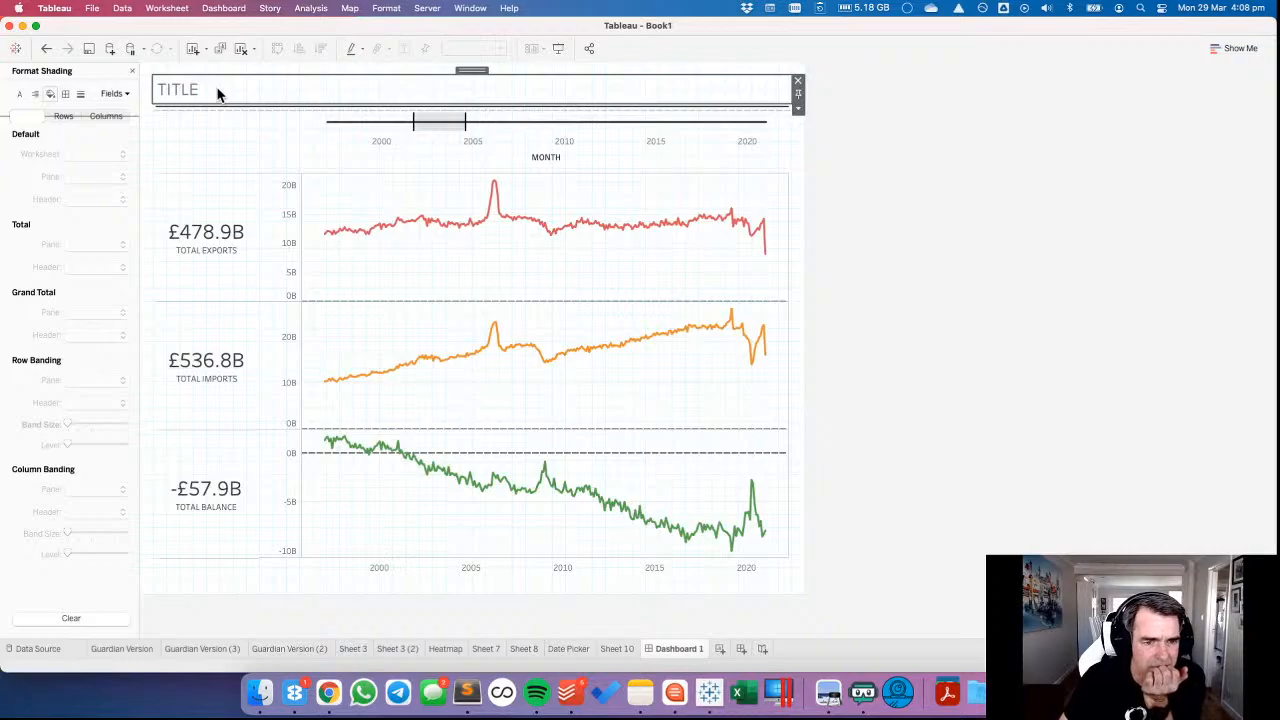
Select a range of months from about 2010 to 2014 on the Date Picker timeline and close the formatting pane.
{"action": "left_click", "coordinate": [623, 160]}
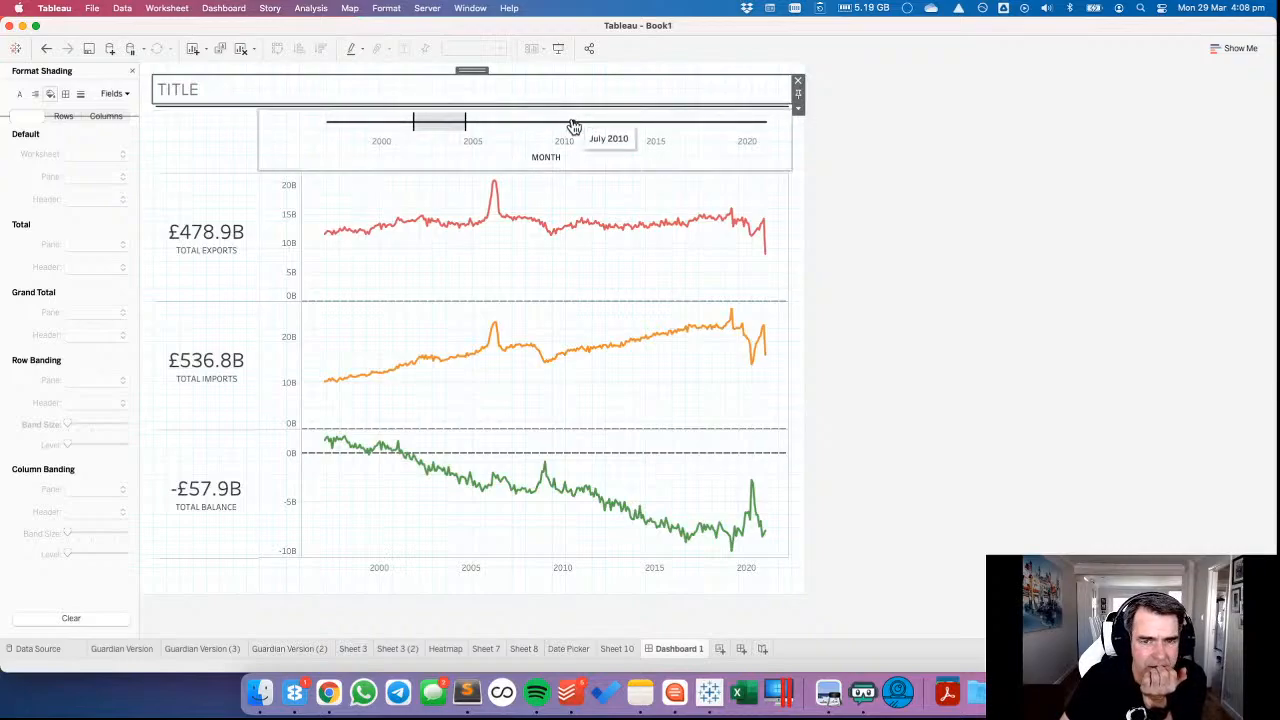
{"action": "mouse_move", "coordinate": [566, 123]}
{"action": "left_mouse_down"}
{"action": "mouse_move", "coordinate": [641, 122]}
{"action": "mouse_move", "coordinate": [641, 139]}
{"action": "left_mouse_up"}
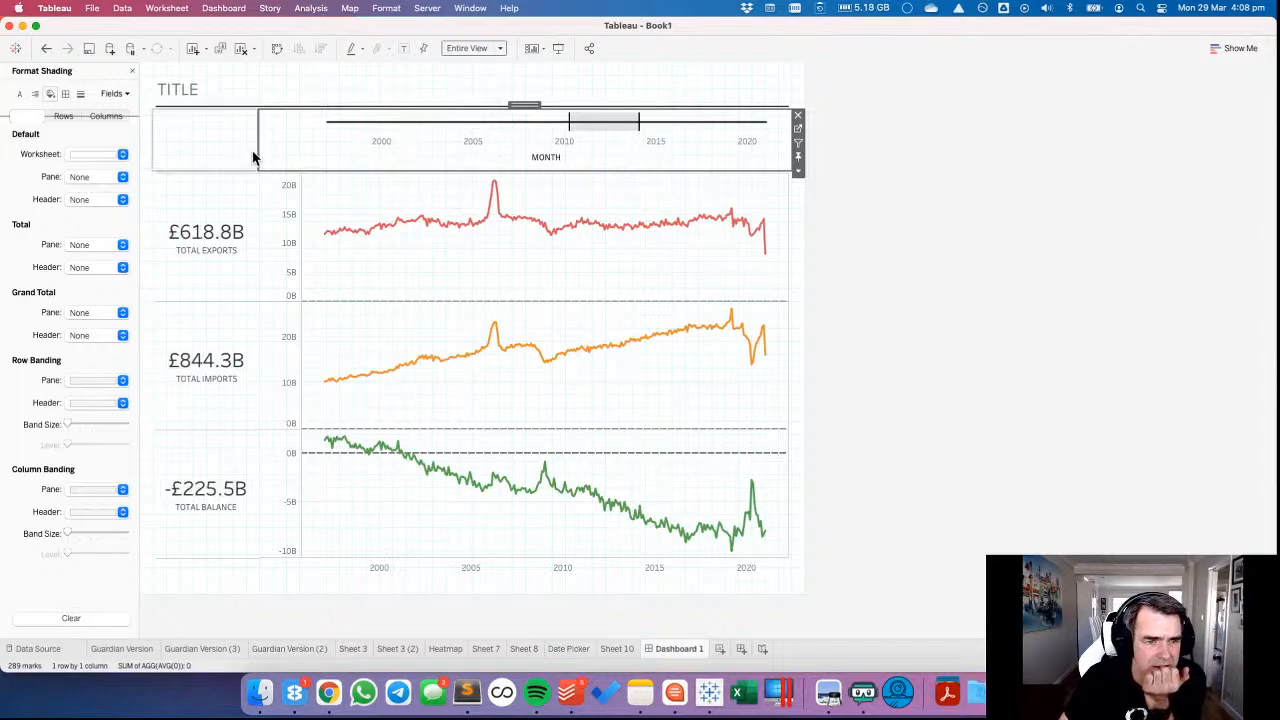
{"action": "left_click", "coordinate": [132, 71]}
Add Category as a filter on Sheet 10 with all category values selected.
{"action": "left_click", "coordinate": [580, 654]}
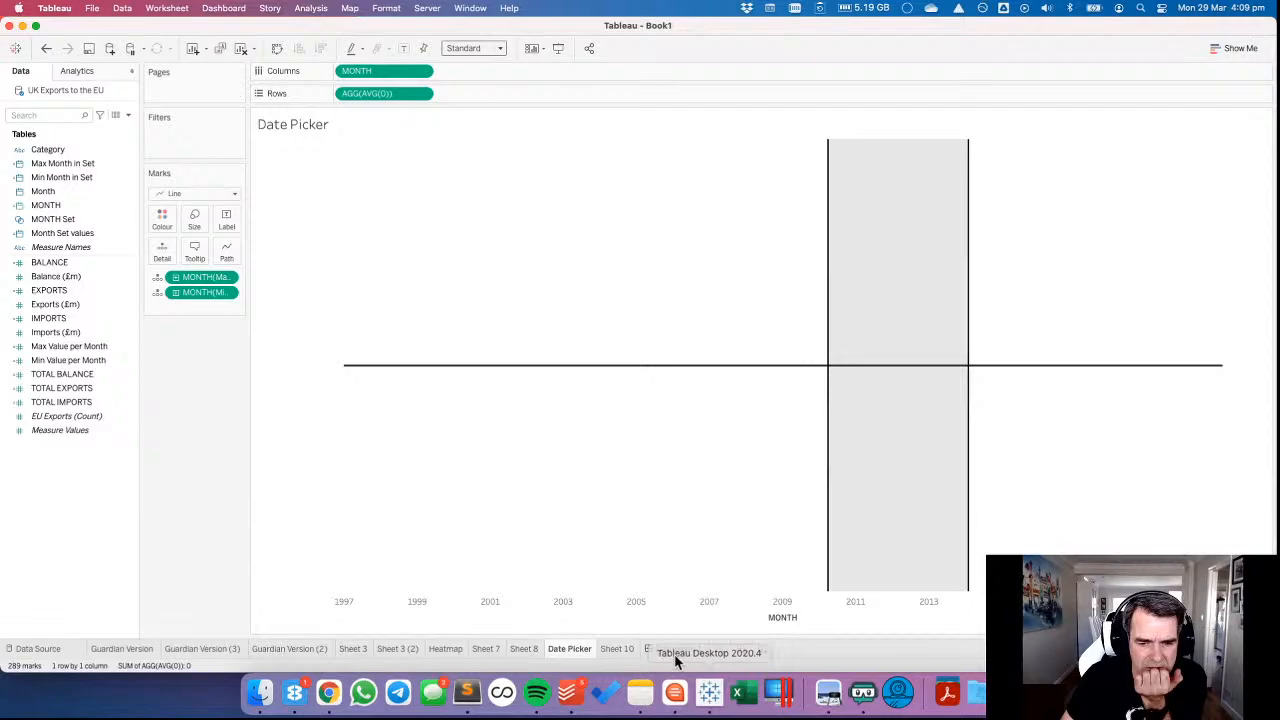
{"action": "left_click", "coordinate": [617, 648]}
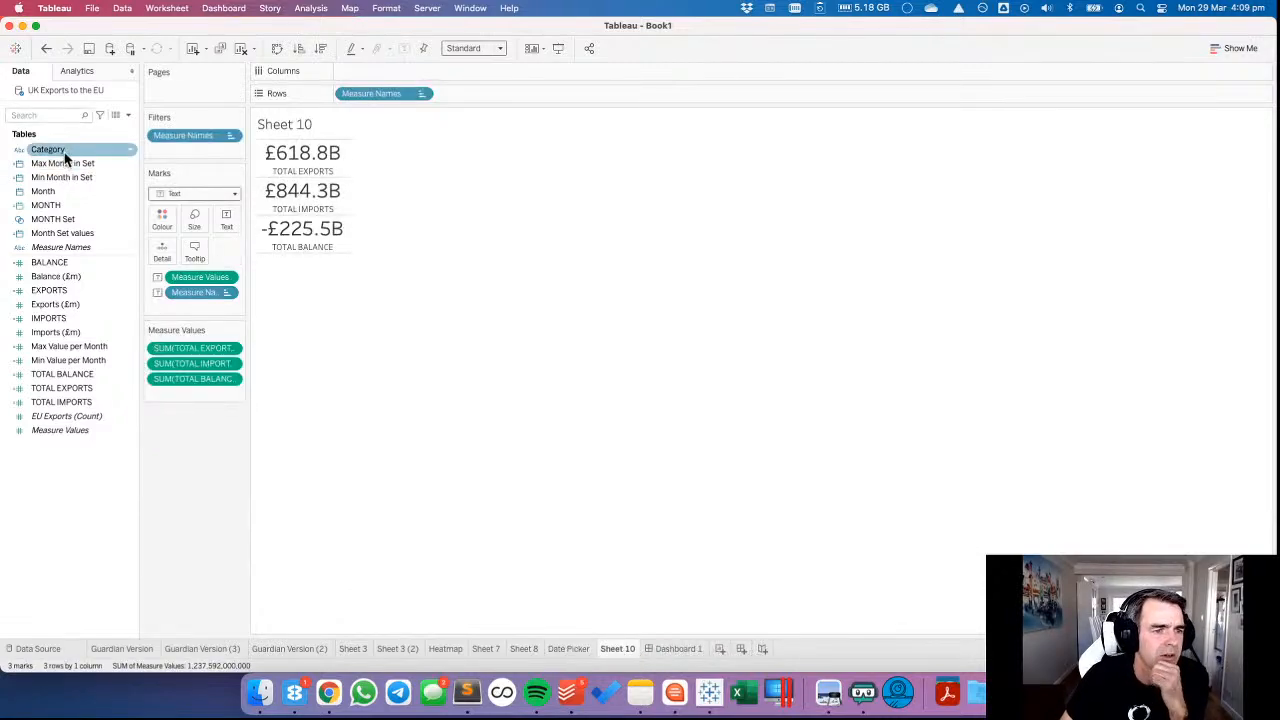
{"action": "left_click_drag", "start_coordinate": [64, 150], "coordinate": [182, 152]}
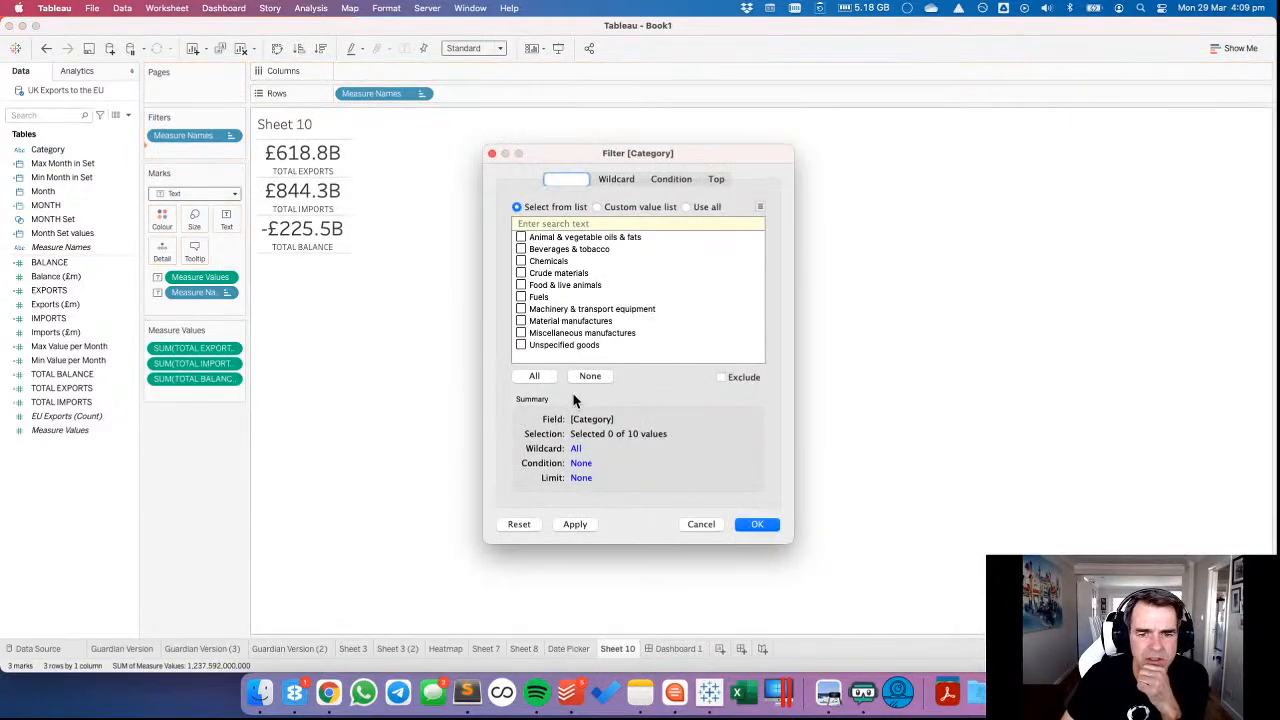
{"action": "left_click", "coordinate": [535, 376]}
{"action": "left_click", "coordinate": [757, 524]}
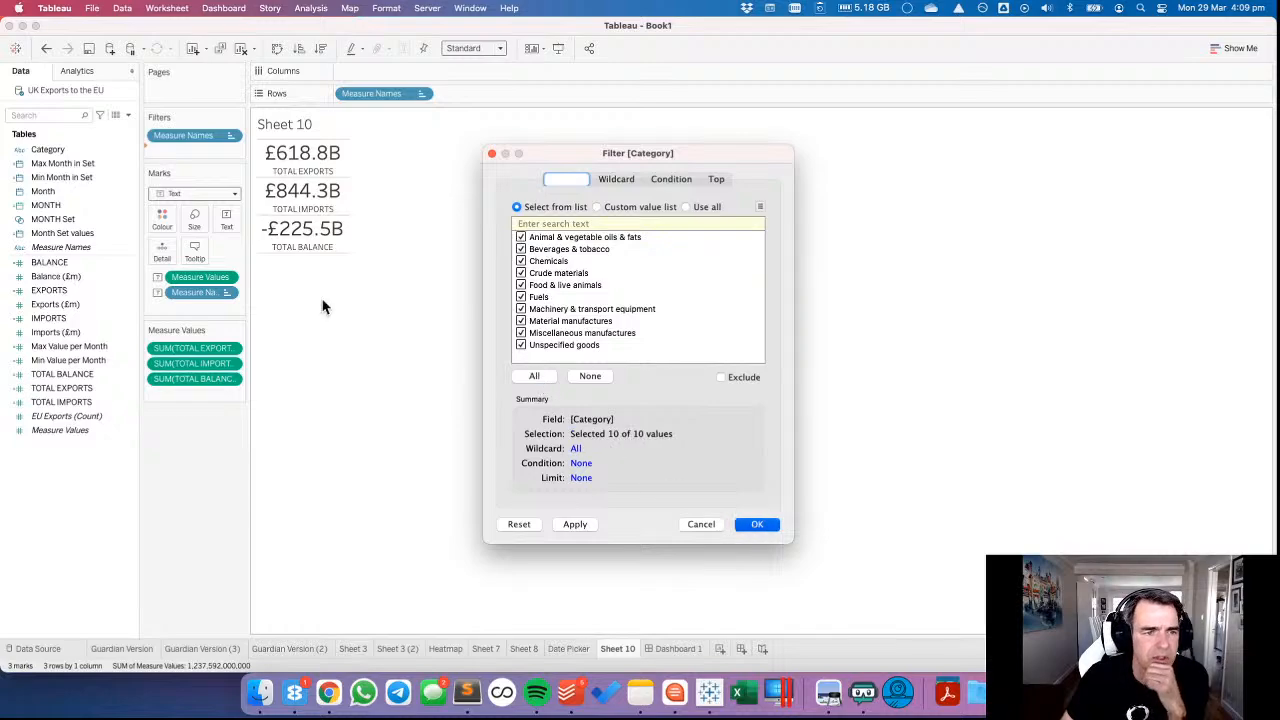
{"action": "left_click", "coordinate": [231, 151]}
{"action": "left_click", "coordinate": [200, 209]}
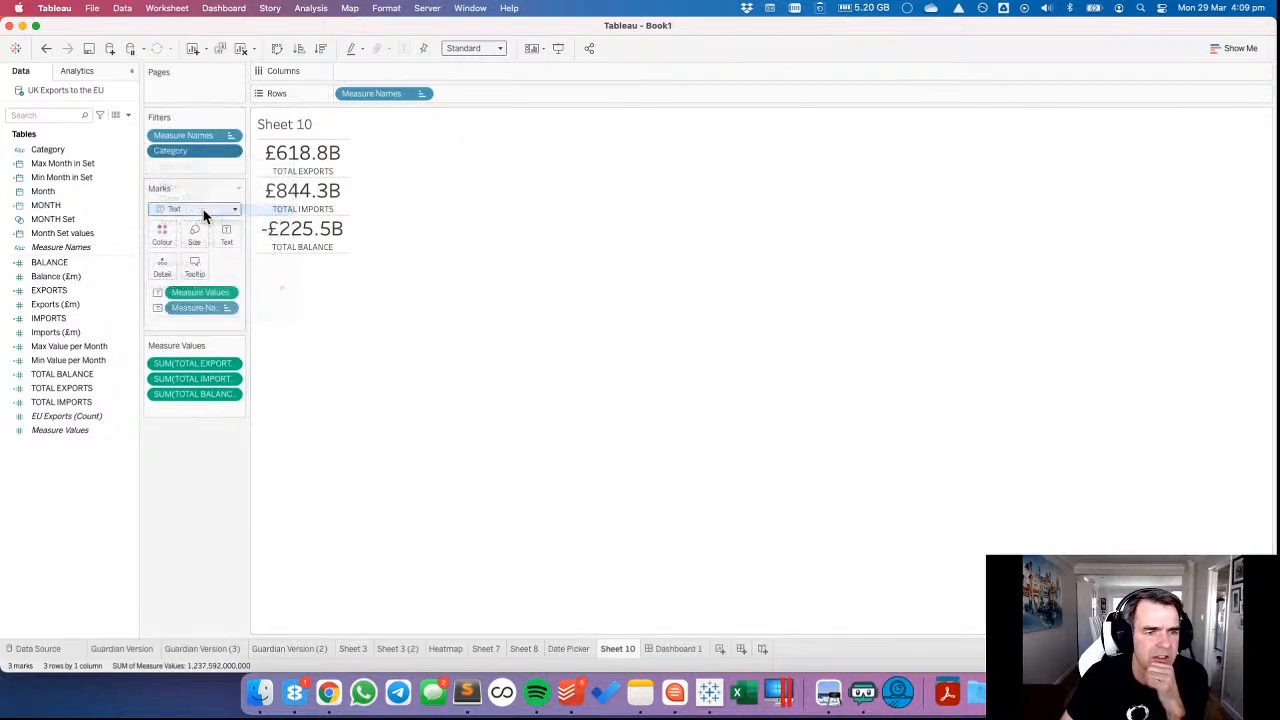
Show the totals sheet's Category filter on Dashboard 1.
{"action": "left_click", "coordinate": [680, 650]}
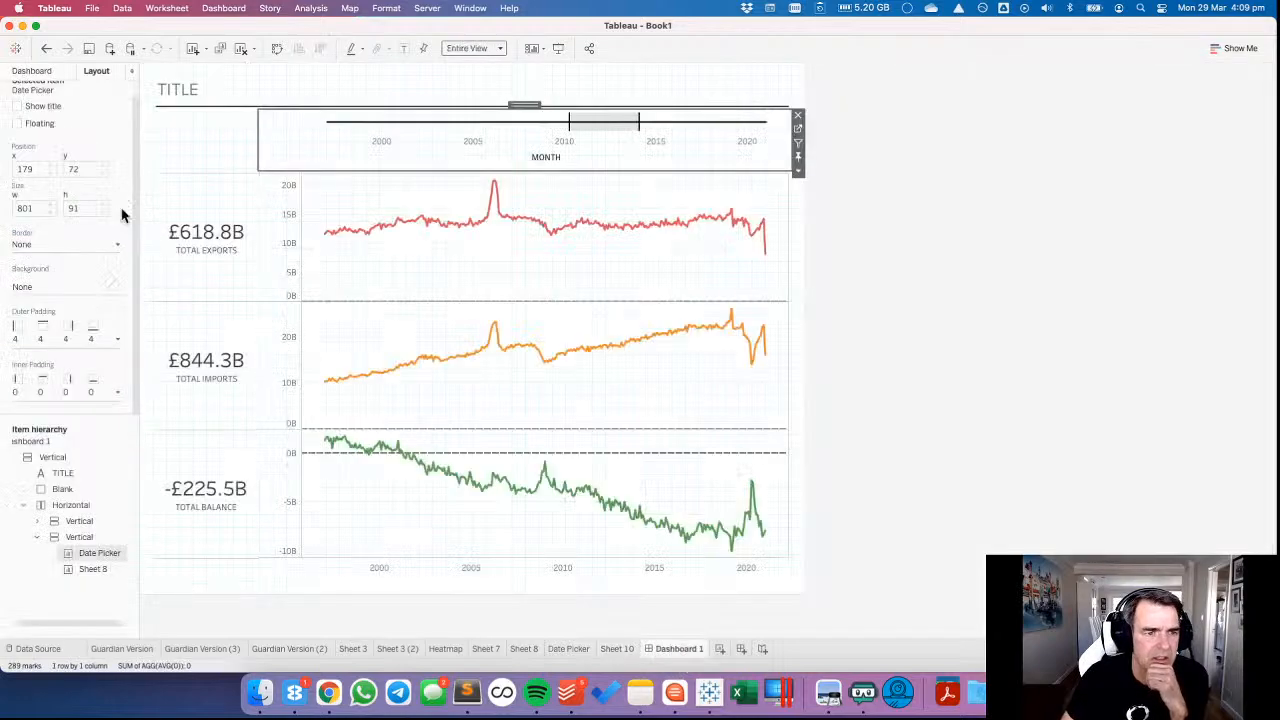
{"action": "left_click", "coordinate": [223, 191]}
{"action": "left_click", "coordinate": [265, 231]}
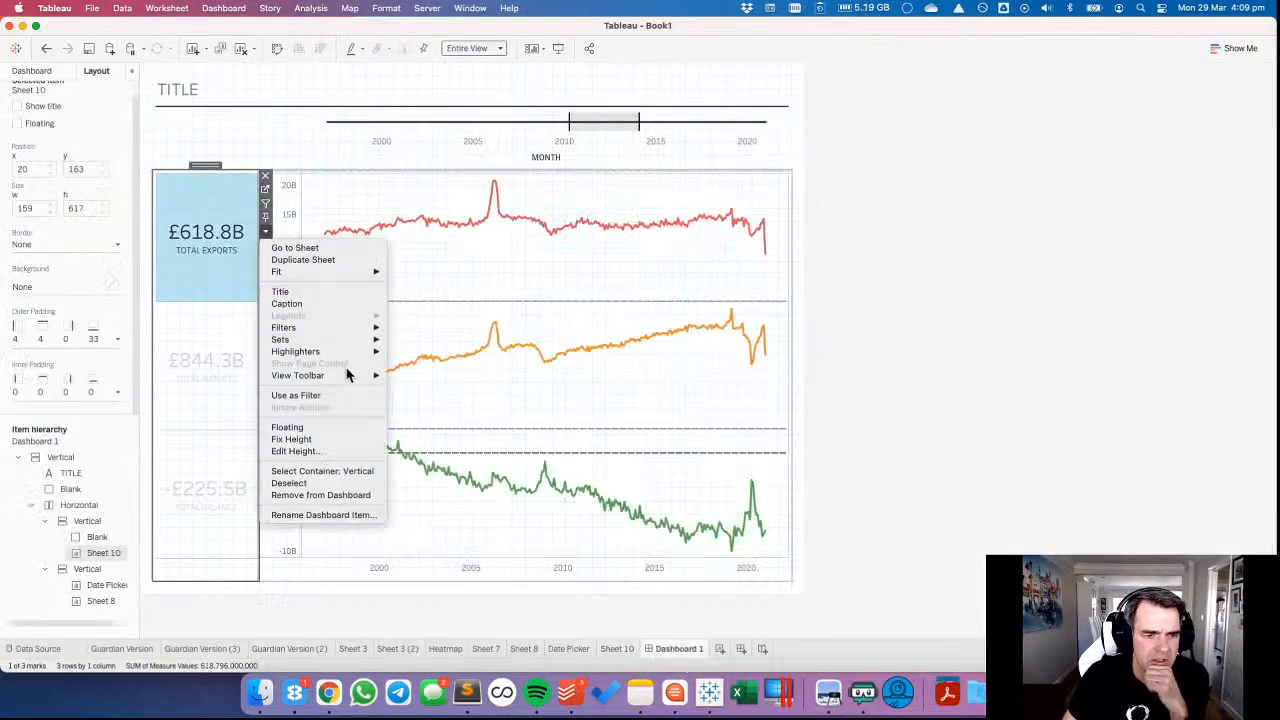
{"action": "mouse_move", "coordinate": [340, 327]}
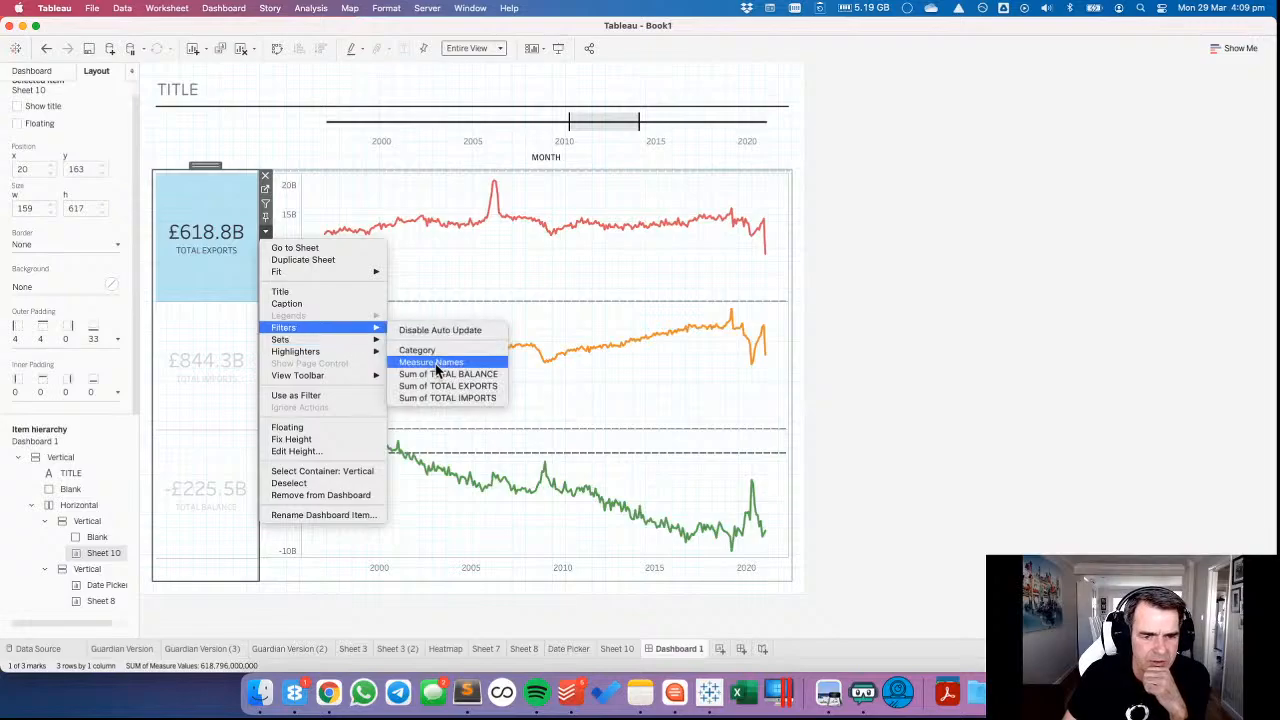
{"action": "left_click", "coordinate": [420, 350]}
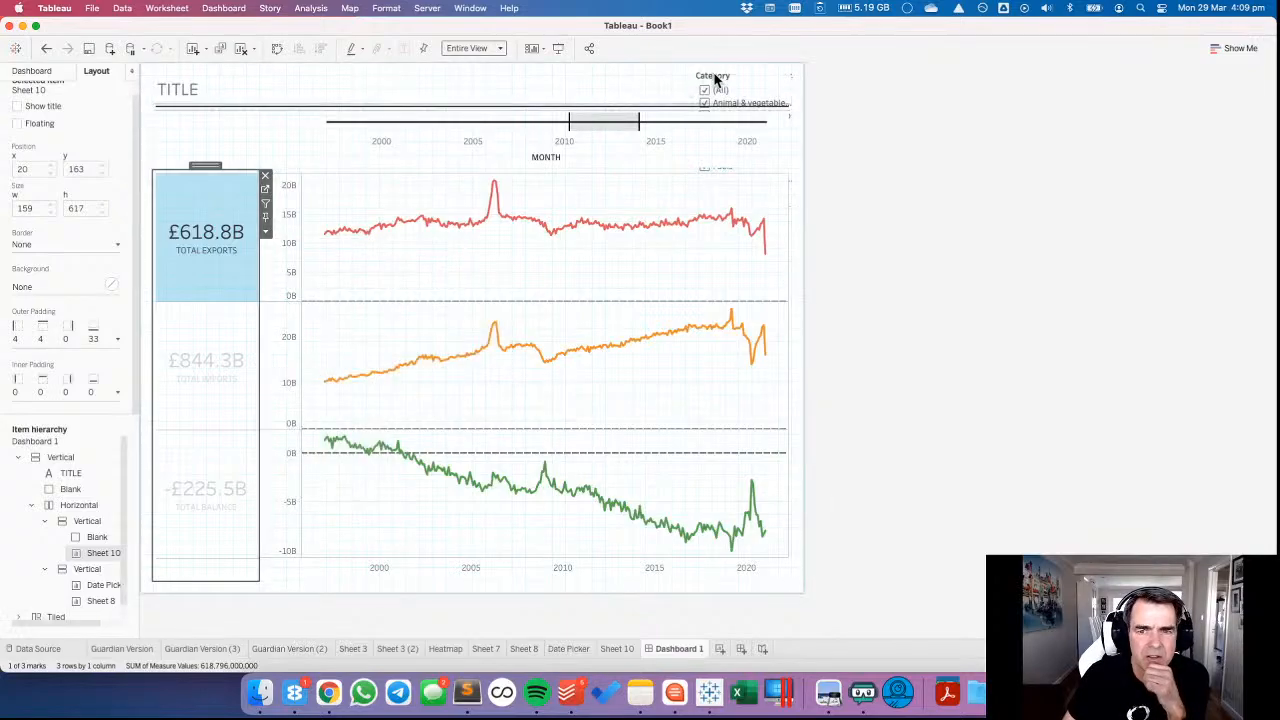
Select the Category filter through the item hierarchy, make it floating and move it over the exports line chart.
{"action": "left_click", "coordinate": [33, 71]}
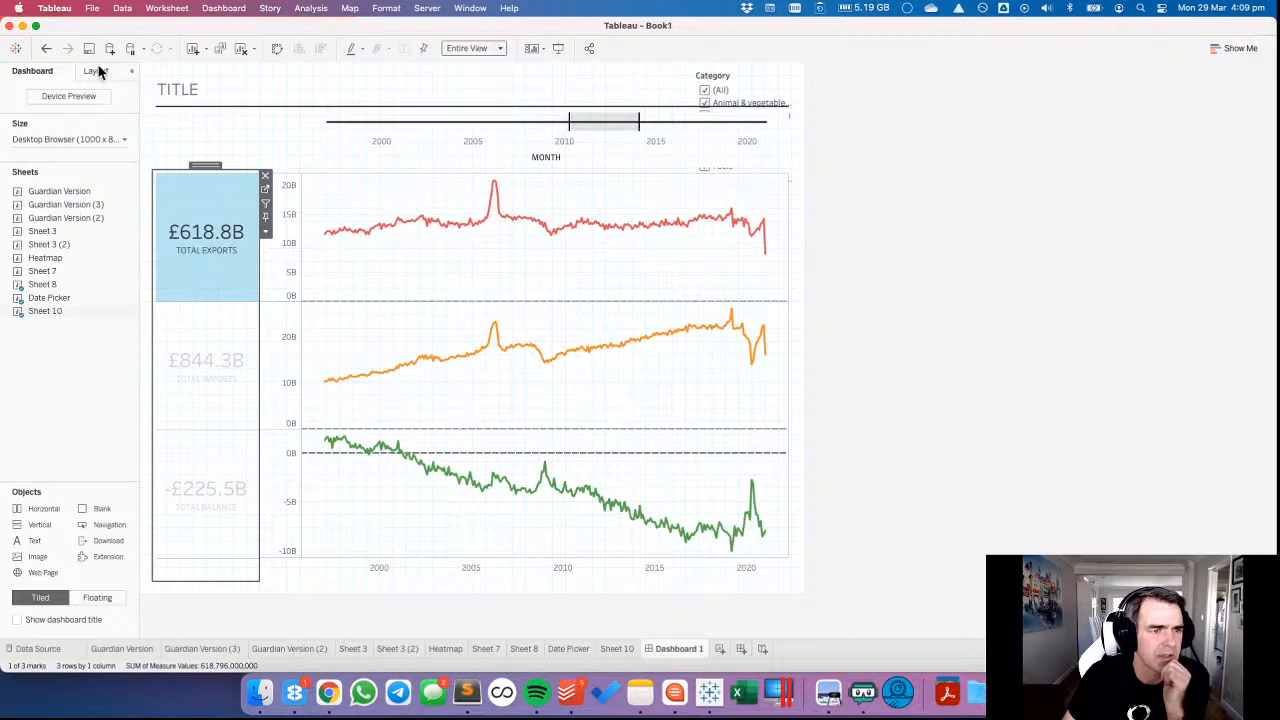
{"action": "left_click", "coordinate": [98, 71]}
{"action": "left_click", "coordinate": [15, 604]}
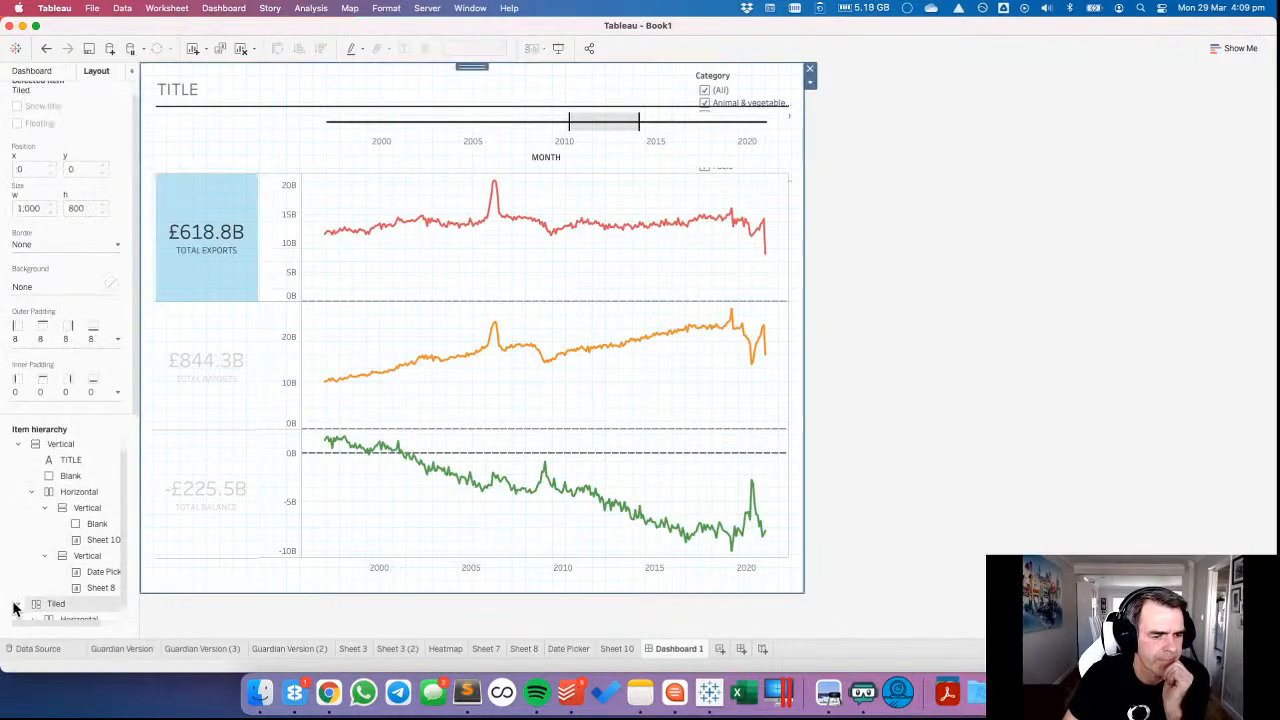
{"action": "scroll", "coordinate": [30, 600], "scroll_direction": "down", "scroll_amount": 3}
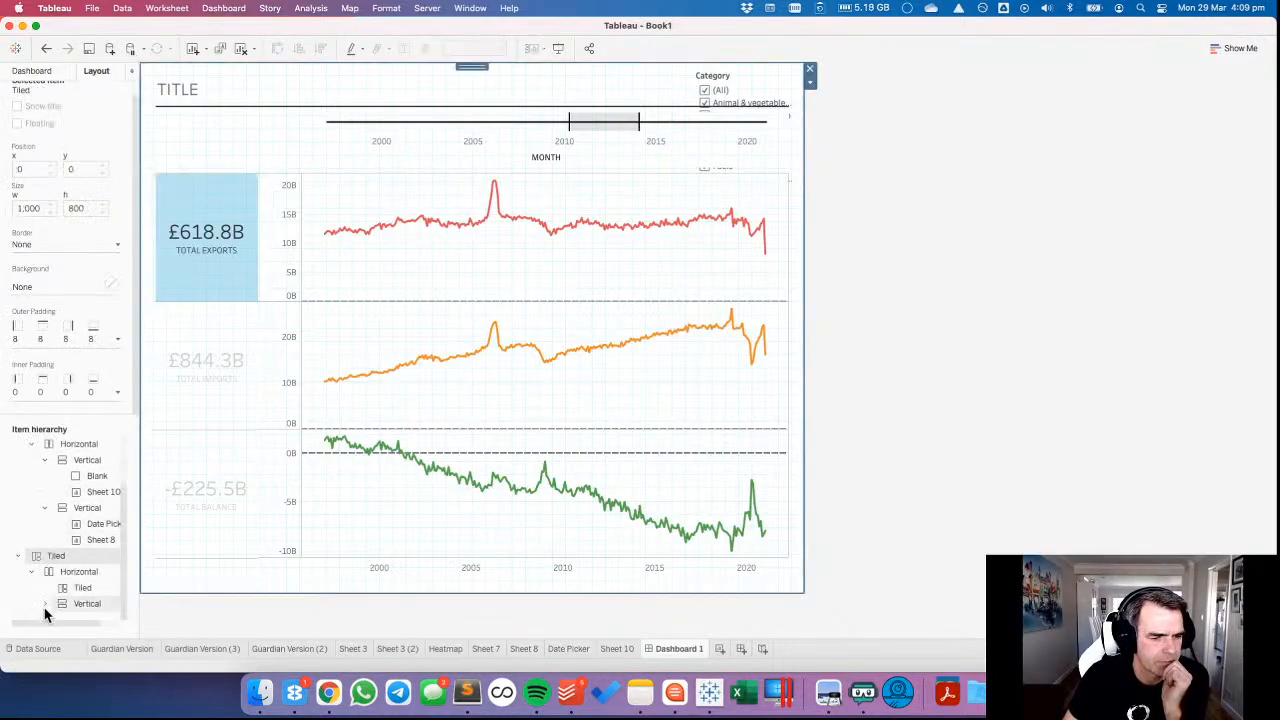
{"action": "left_click", "coordinate": [45, 604]}
{"action": "left_click", "coordinate": [88, 604]}
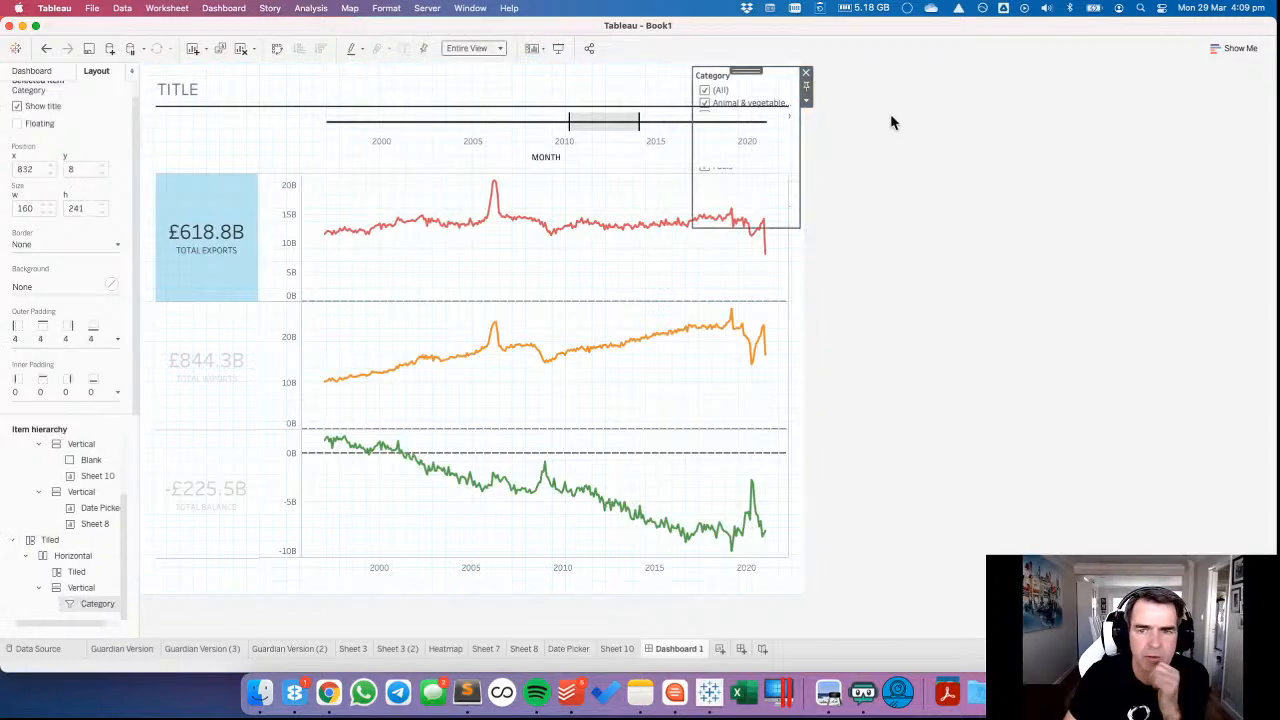
{"action": "left_click", "coordinate": [806, 101]}
{"action": "left_click", "coordinate": [806, 101]}
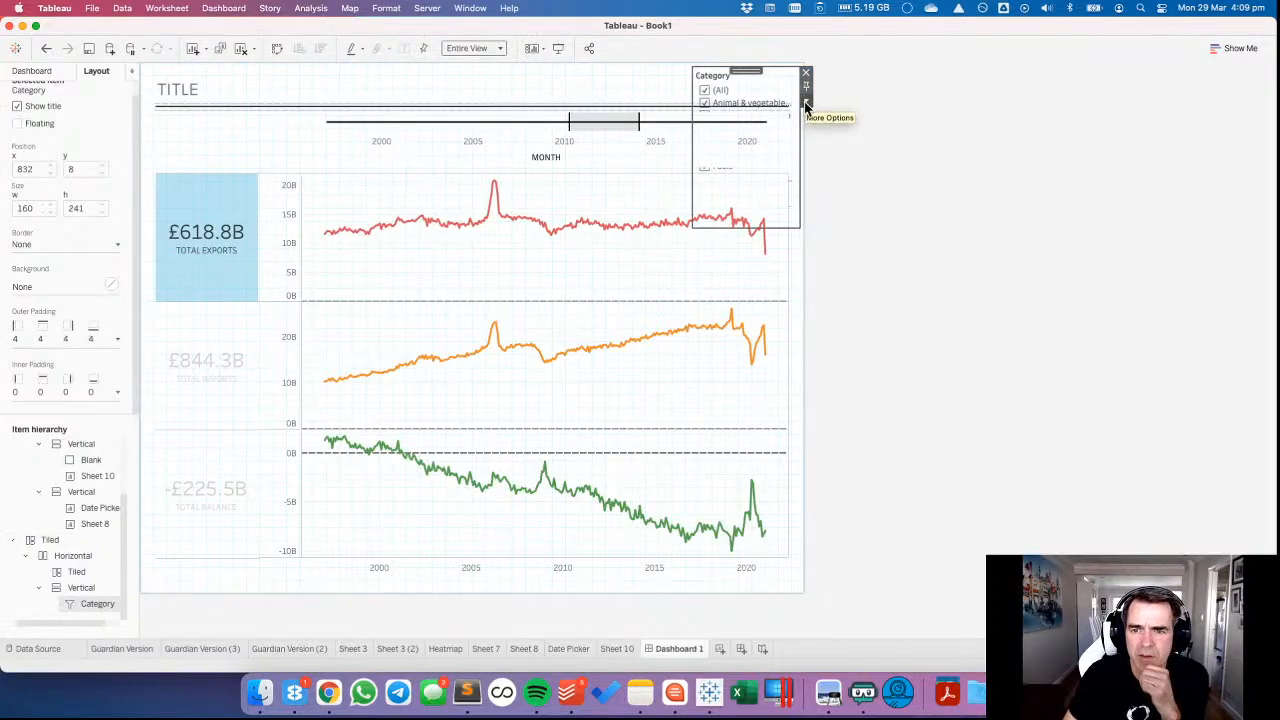
{"action": "left_click", "coordinate": [806, 104]}
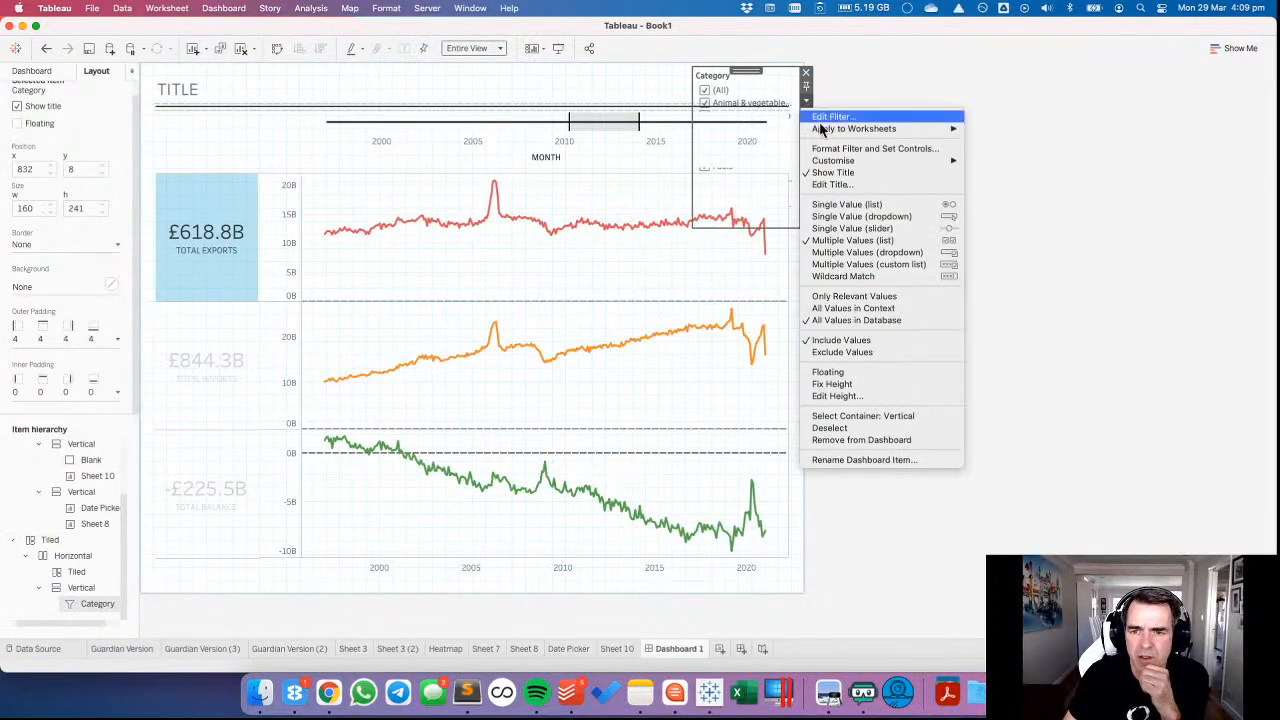
{"action": "left_click", "coordinate": [827, 374]}
{"action": "left_click_drag", "start_coordinate": [733, 80], "coordinate": [388, 158]}
Delete the leftover Tiled container and its nested items from the dashboard's item hierarchy.
{"action": "scroll", "coordinate": [70, 457], "scroll_direction": "up", "scroll_amount": 1}
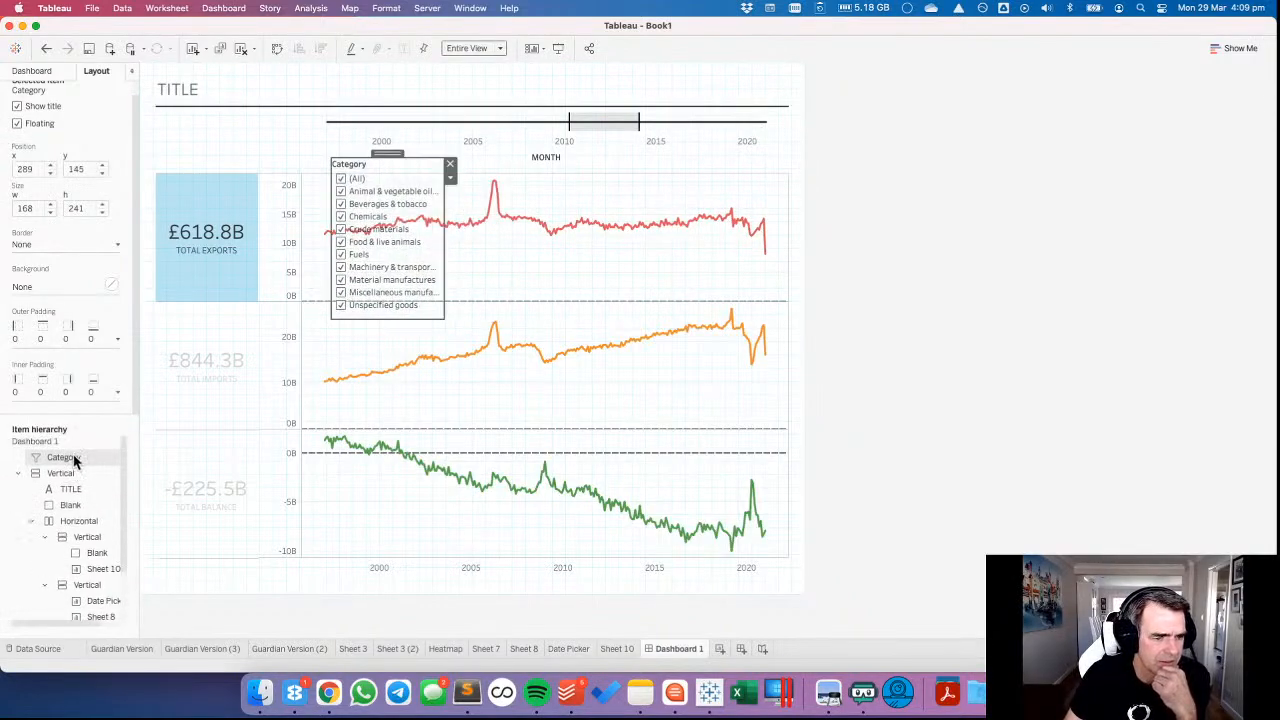
{"action": "left_click", "coordinate": [18, 473]}
{"action": "left_click", "coordinate": [52, 489]}
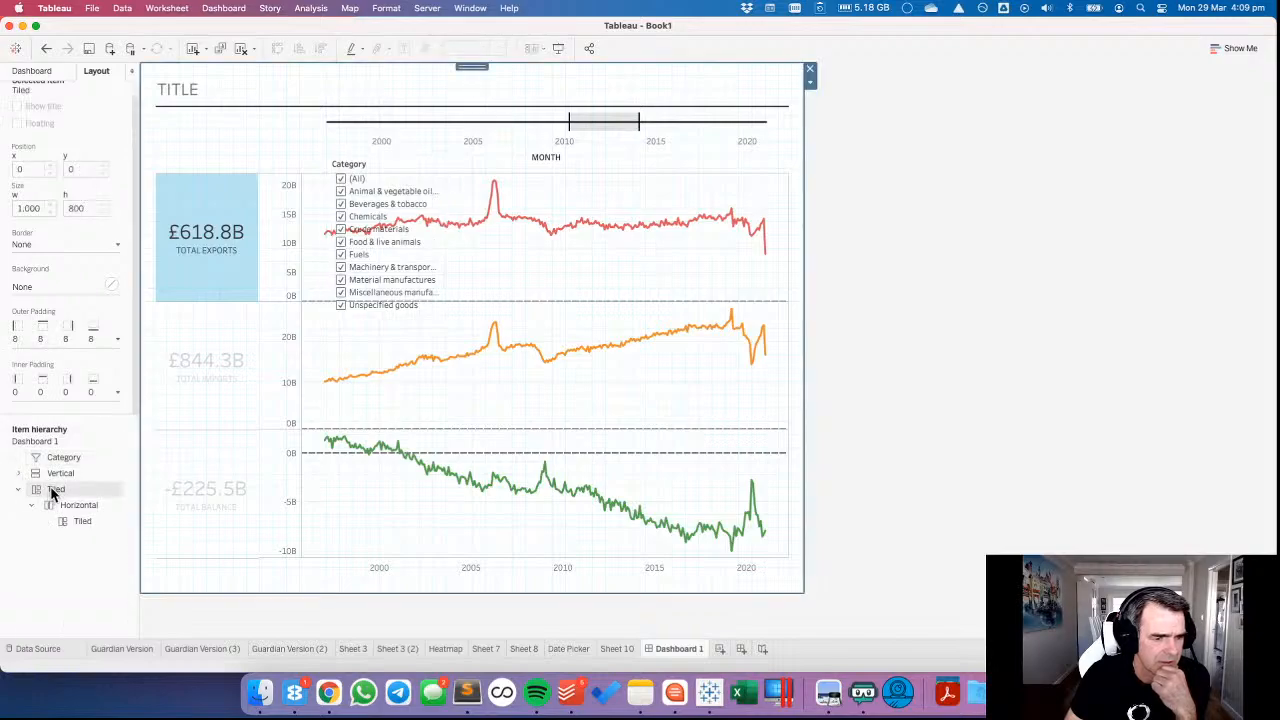
{"action": "right_click", "coordinate": [50, 486]}
{"action": "left_click", "coordinate": [88, 525]}
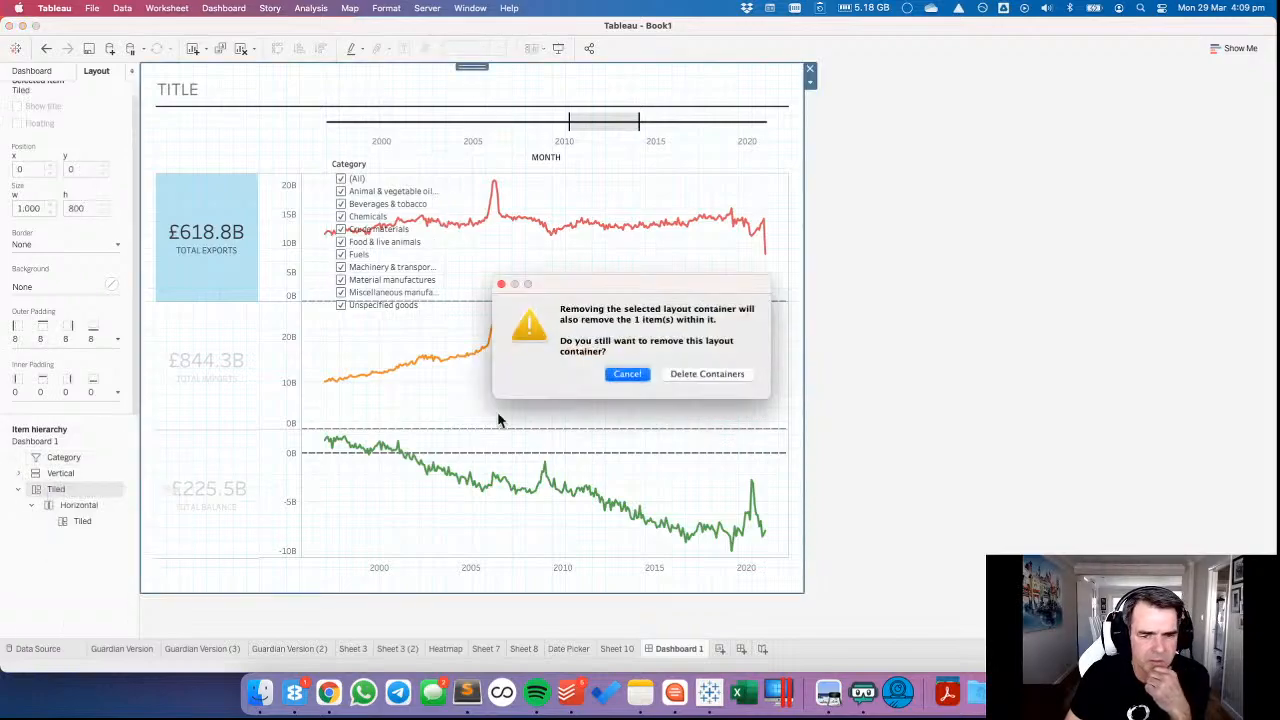
{"action": "left_click", "coordinate": [707, 374]}
Dock the floating Category filter at the top of the vertical container holding the totals, above the blank.
{"action": "left_click", "coordinate": [372, 181]}
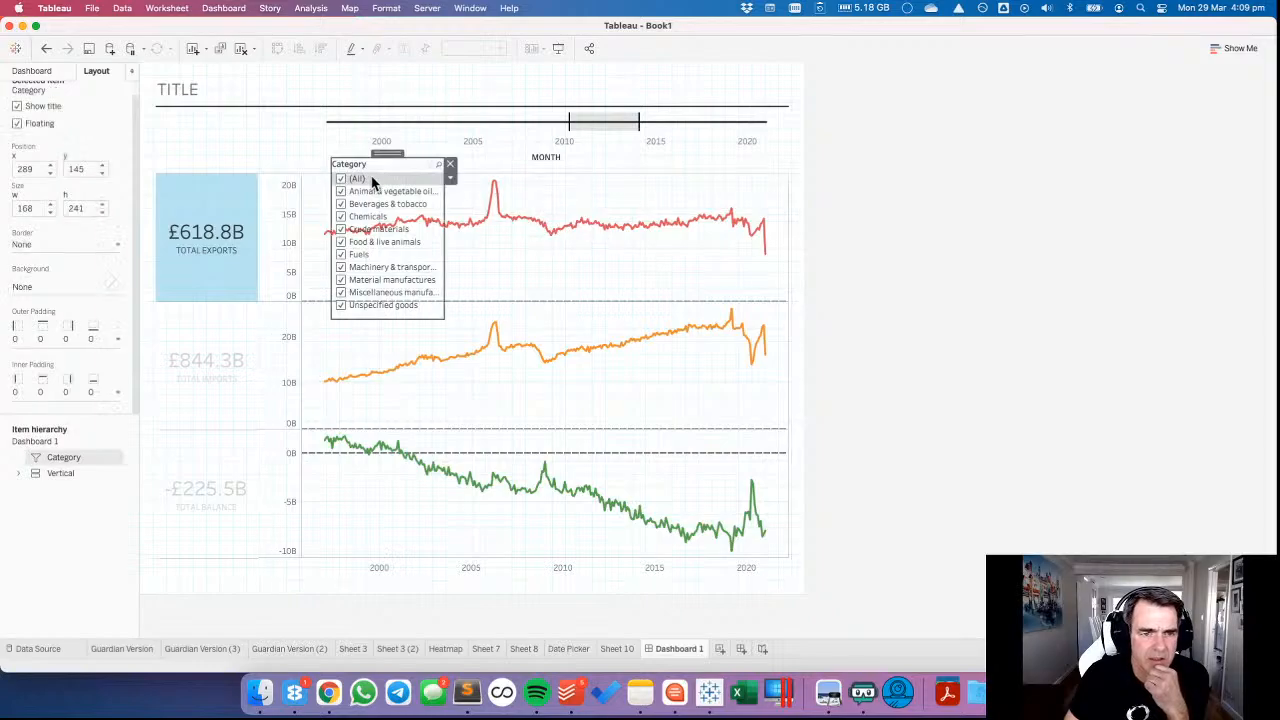
{"action": "left_click_drag", "start_coordinate": [387, 156], "coordinate": [226, 142]}
{"action": "key", "text": "shift"}
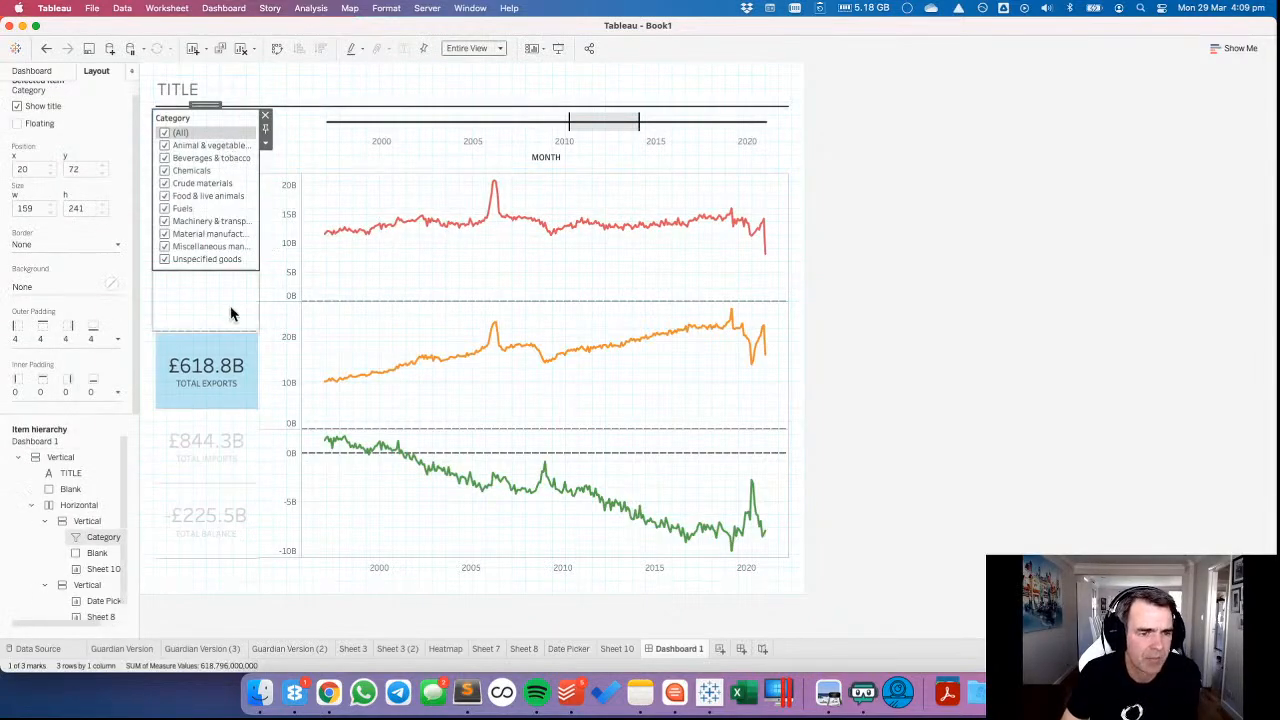
Remove the blank object between the Category filter and the totals sheet.
{"action": "left_click", "coordinate": [230, 312]}
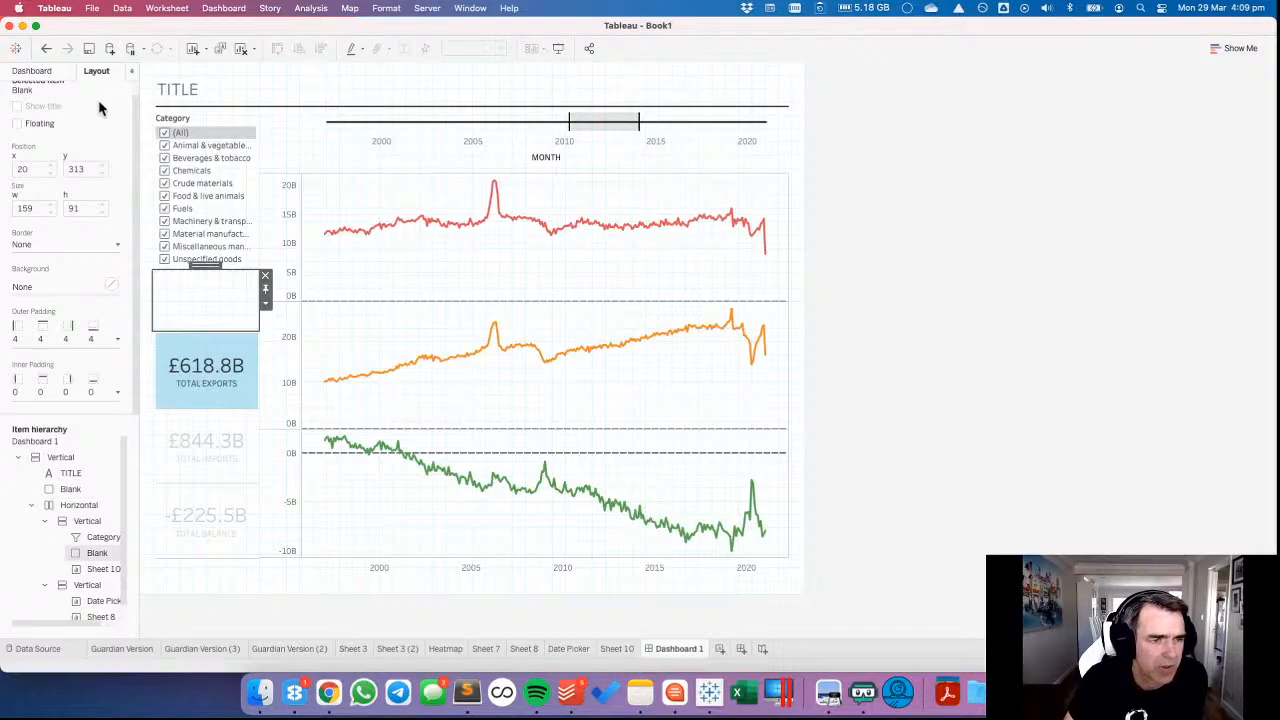
{"action": "left_click", "coordinate": [265, 303]}
{"action": "left_click", "coordinate": [293, 343]}
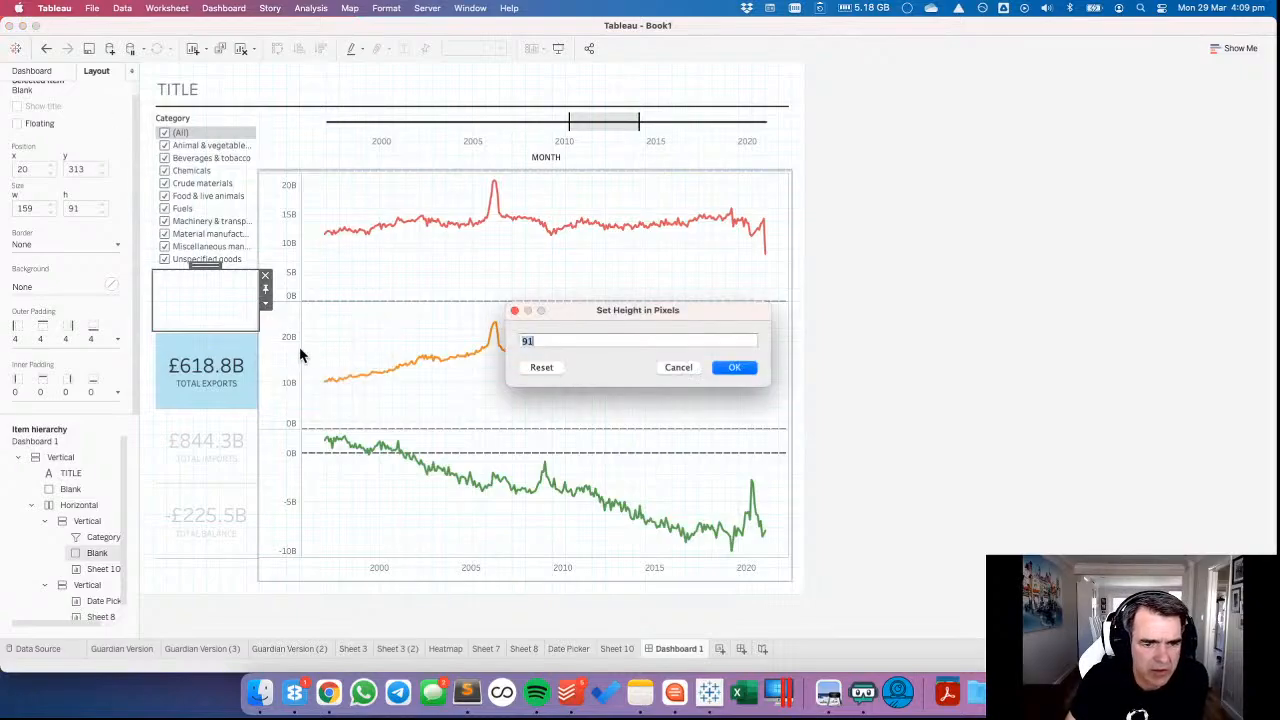
{"action": "left_click", "coordinate": [665, 368]}
{"action": "left_click", "coordinate": [266, 277]}
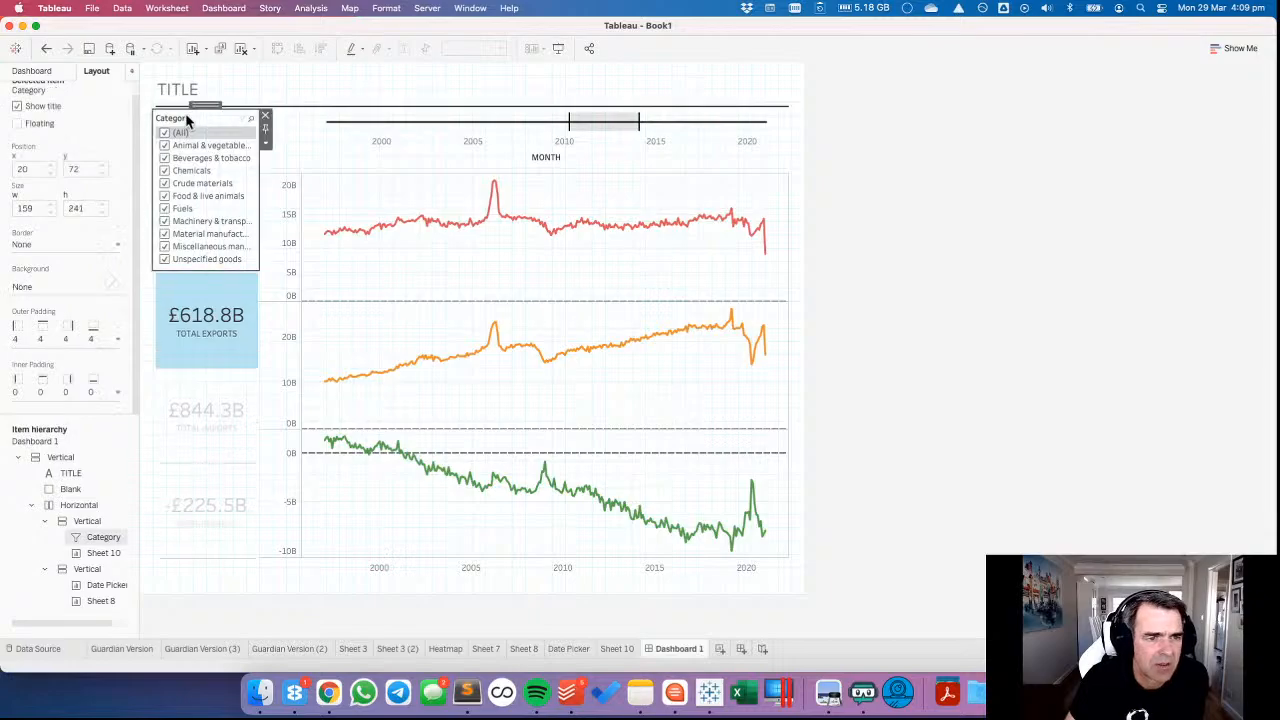
Set the height of the Category filter on the dashboard to 91 pixels.
{"action": "left_click", "coordinate": [266, 148]}
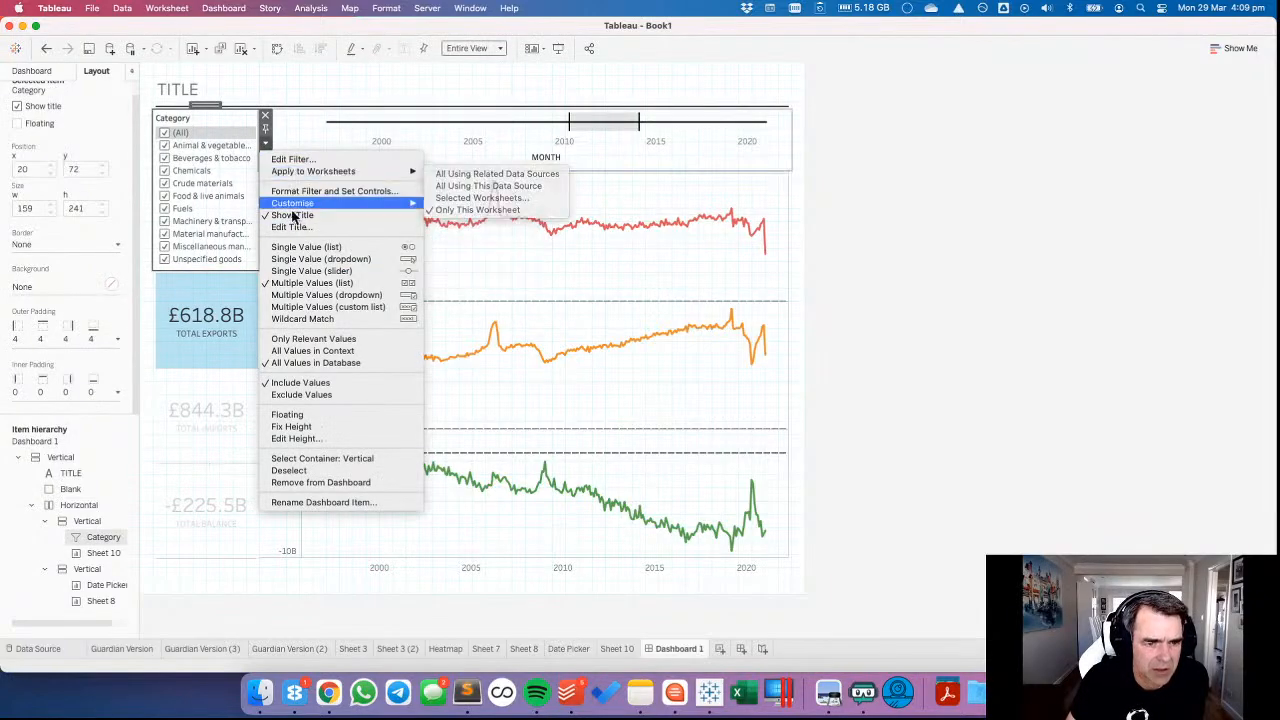
{"action": "left_click", "coordinate": [289, 438]}
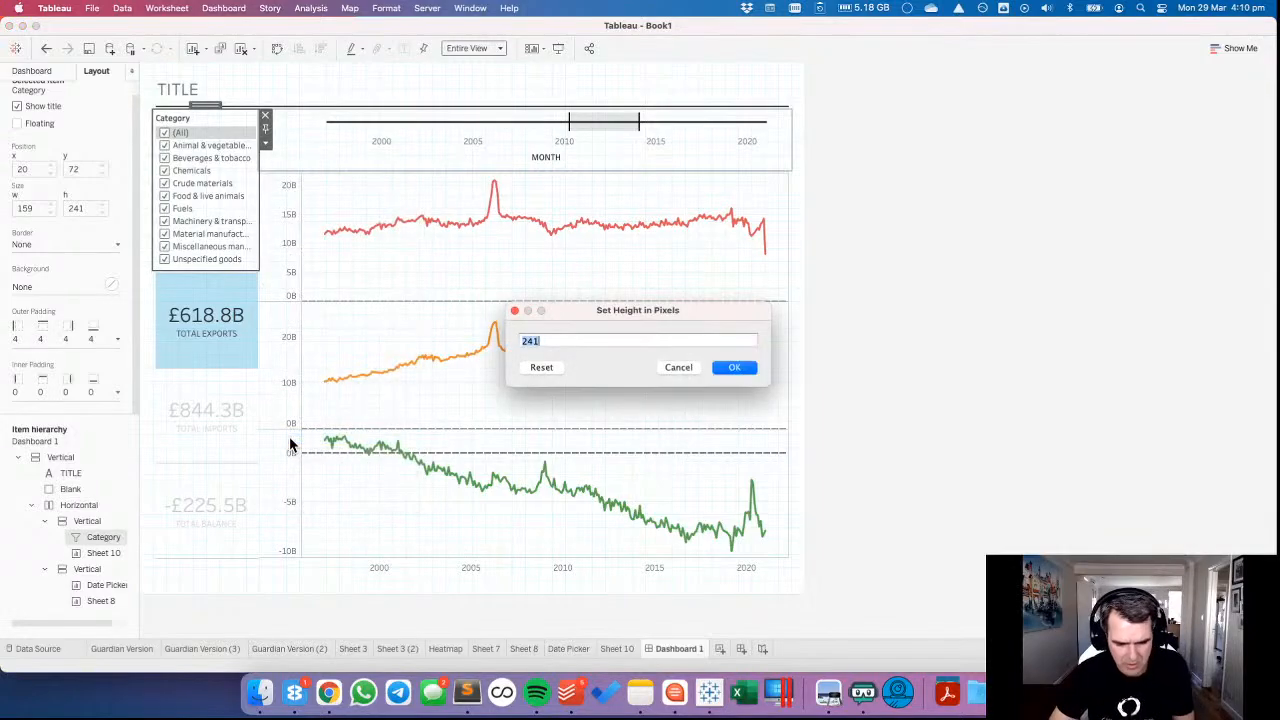
{"action": "key", "text": "Return"}
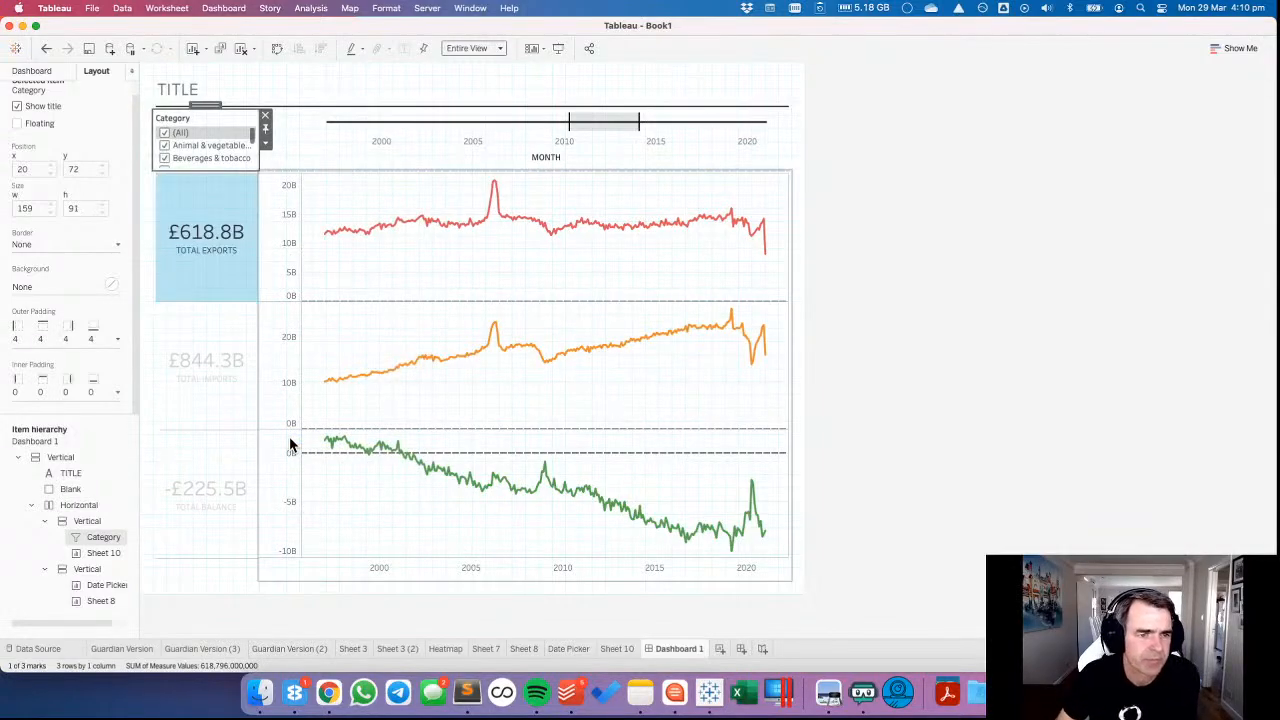
Change the Category filter to Multiple Values (dropdown) and adjust its Customise options.
{"action": "left_click", "coordinate": [266, 147]}
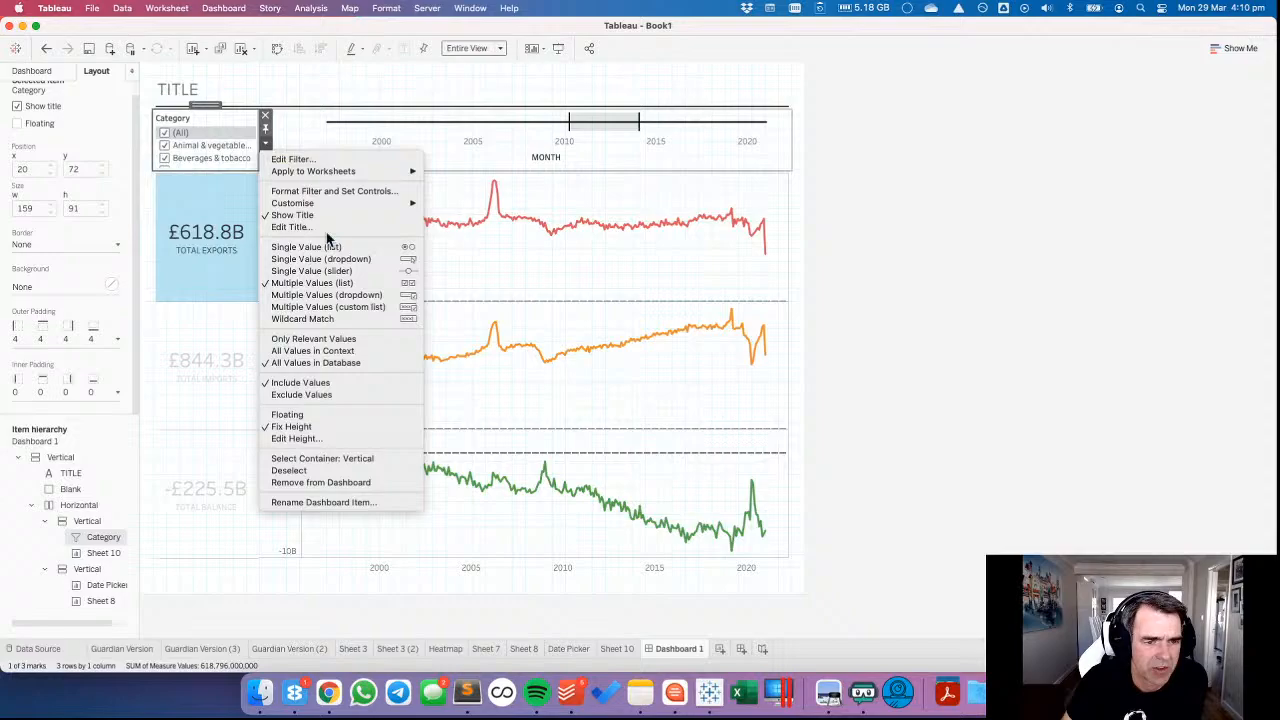
{"action": "left_click", "coordinate": [338, 295]}
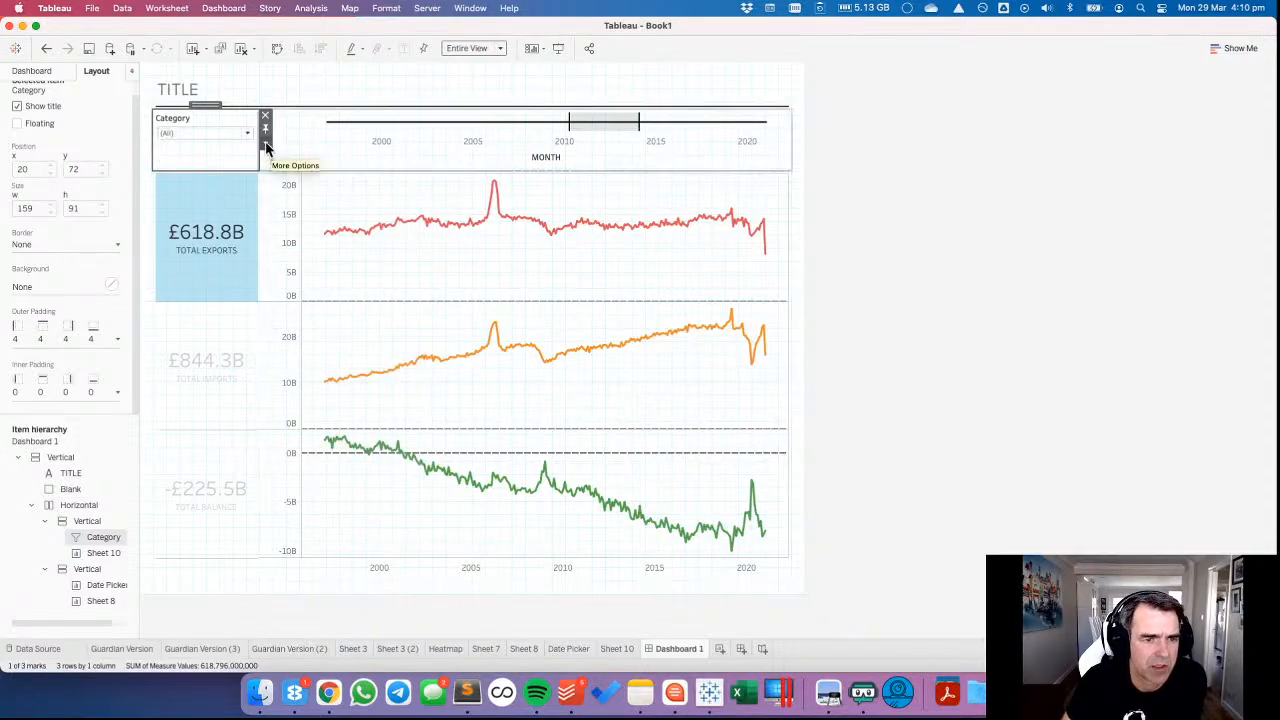
{"action": "left_click", "coordinate": [266, 144]}
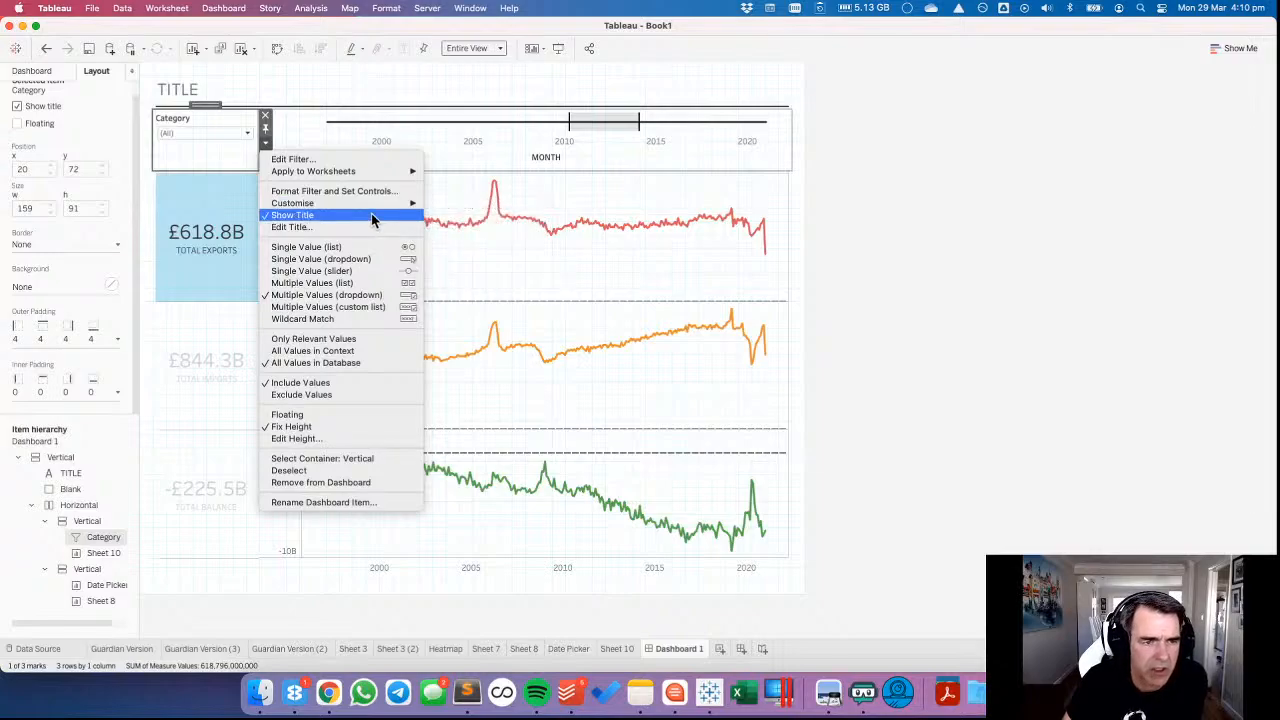
{"action": "mouse_move", "coordinate": [378, 203]}
{"action": "left_click", "coordinate": [472, 274]}
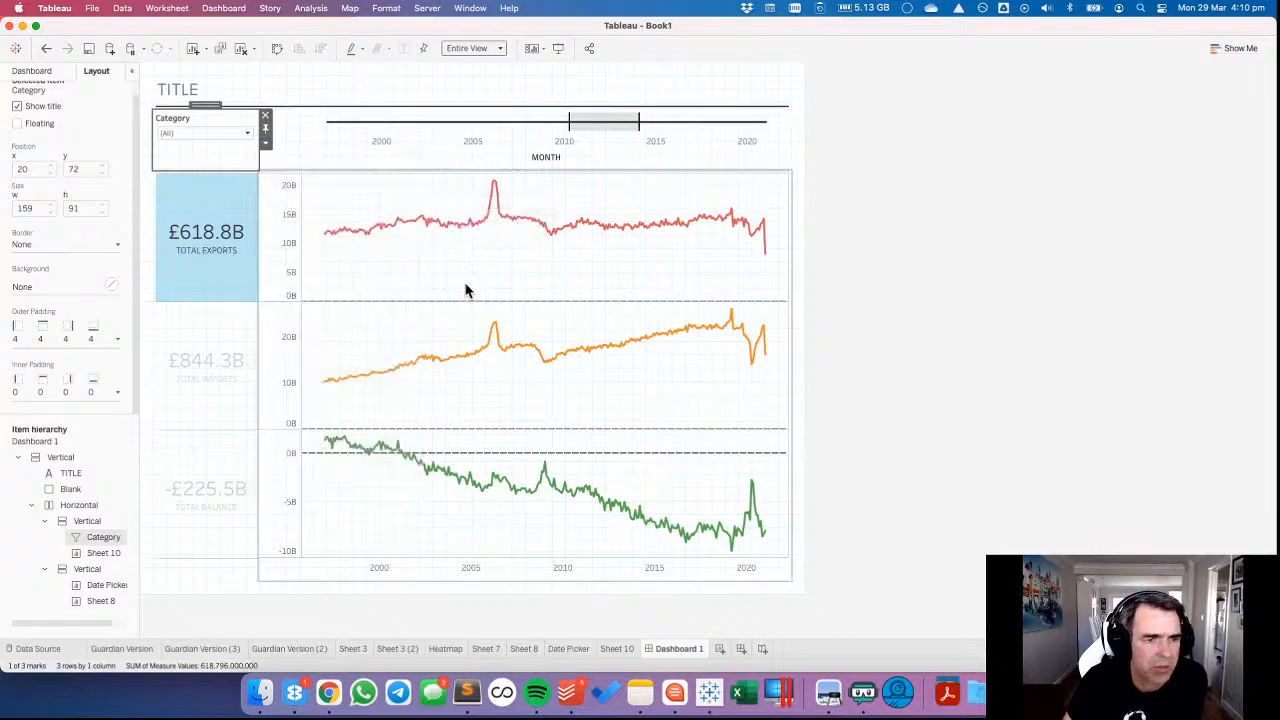
Hide the dashboard grid and clear the highlighted total exports mark in the totals sheet.
{"action": "left_click", "coordinate": [466, 286]}
{"action": "left_click", "coordinate": [885, 261]}
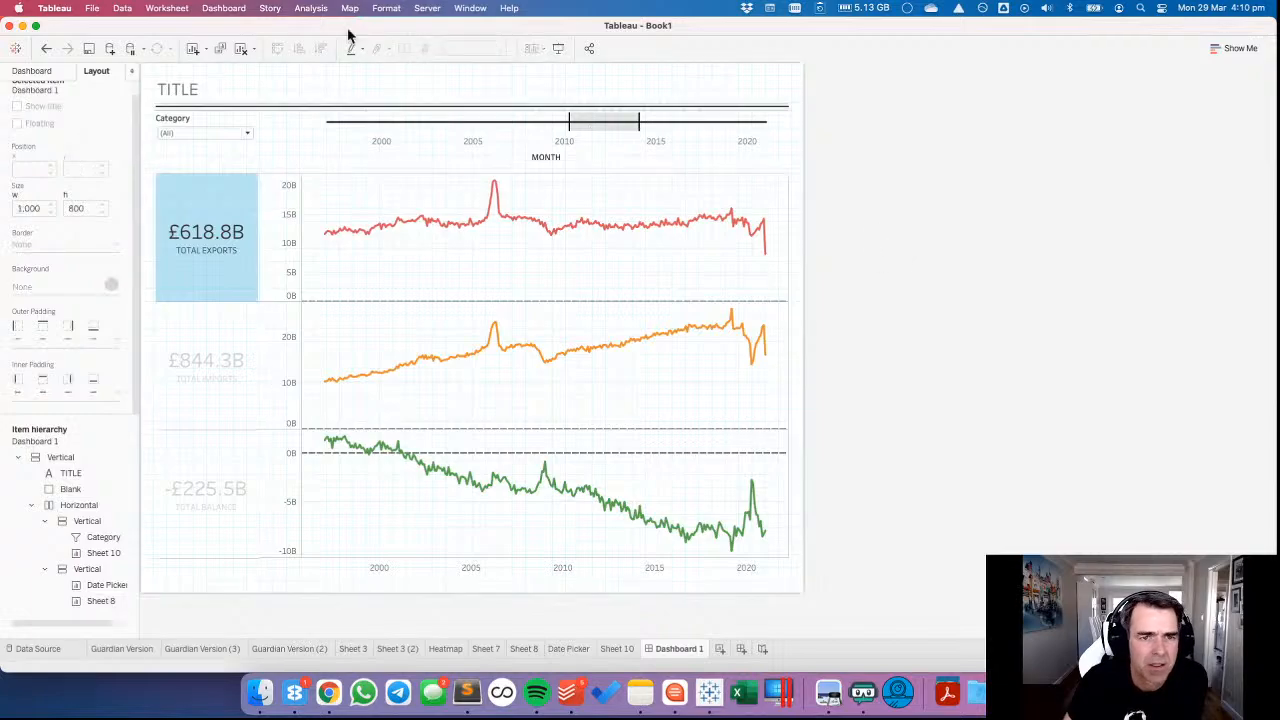
{"action": "left_click", "coordinate": [224, 8]}
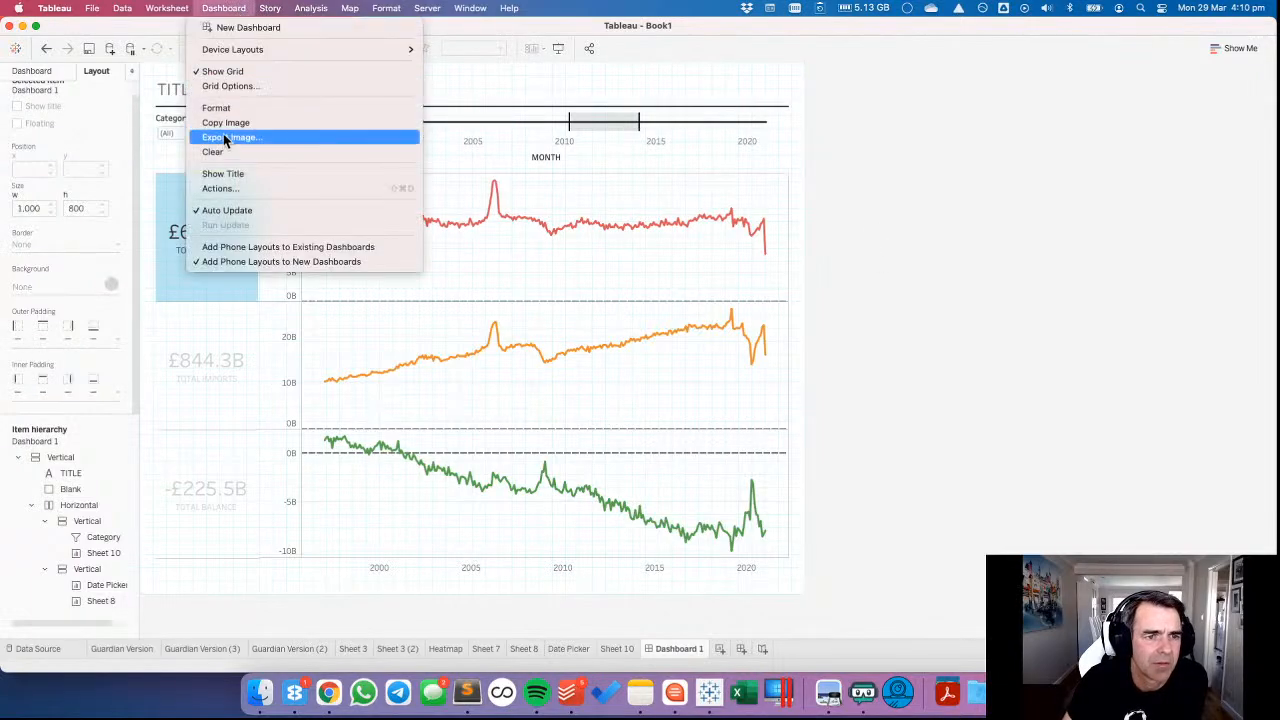
{"action": "left_click", "coordinate": [222, 72]}
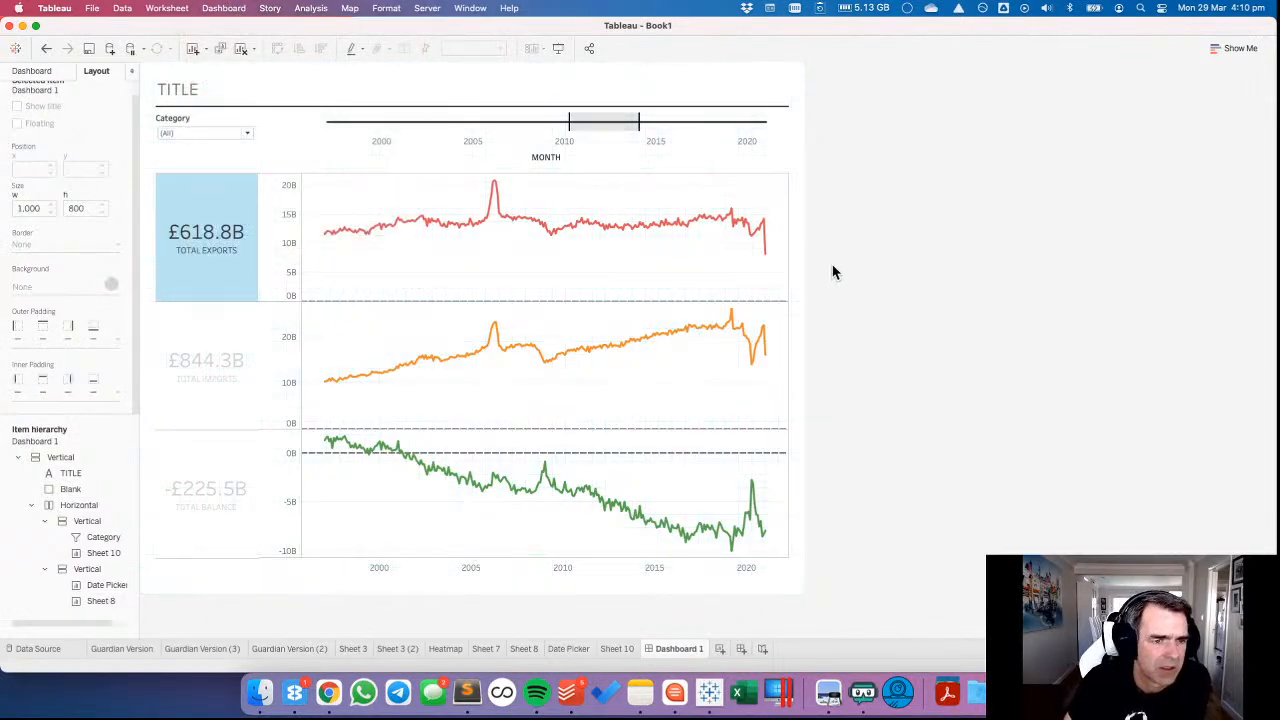
{"action": "left_click", "coordinate": [228, 198]}
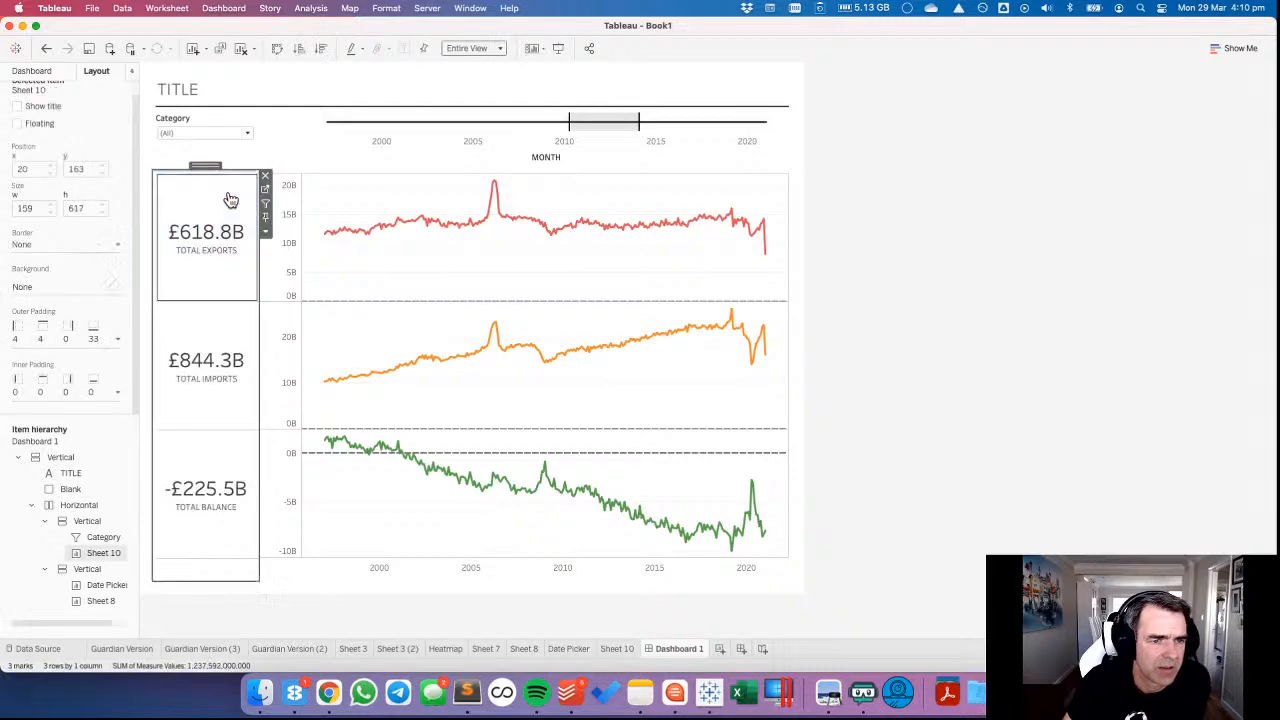
Change the Category filter's title to "CHOOSE CATEGORIES".
{"action": "left_click", "coordinate": [221, 119]}
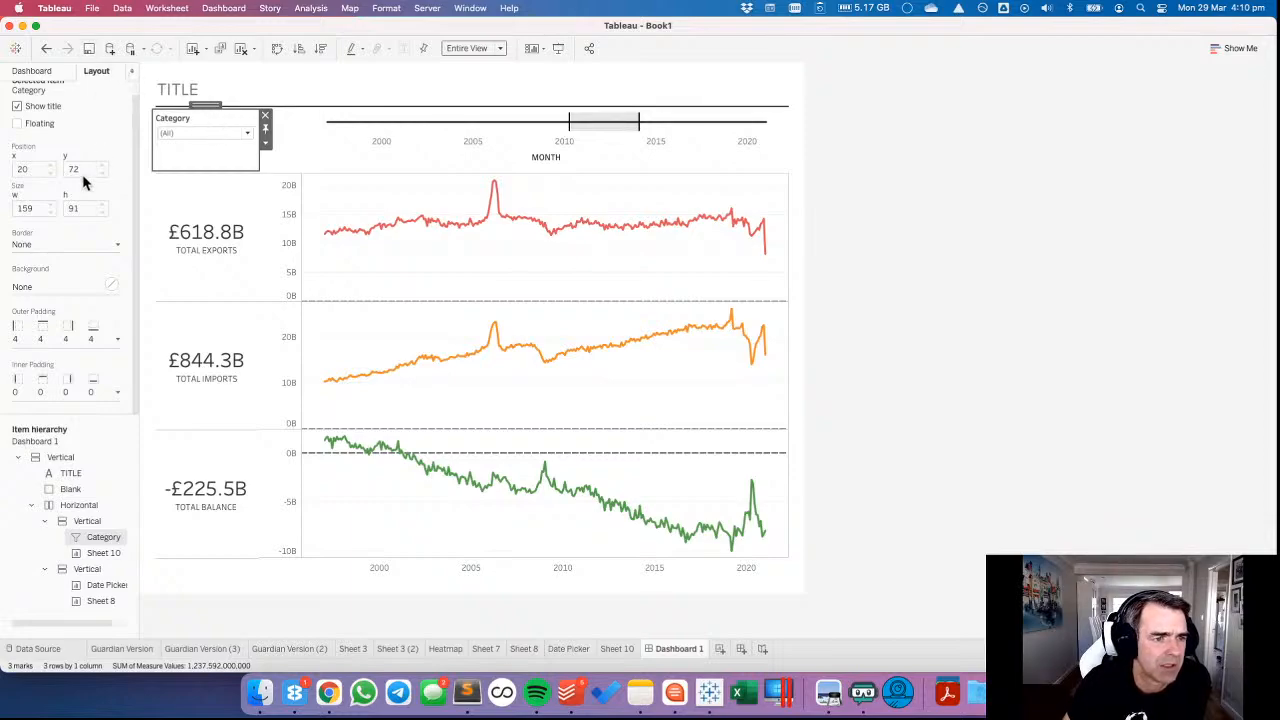
{"action": "left_click", "coordinate": [52, 338]}
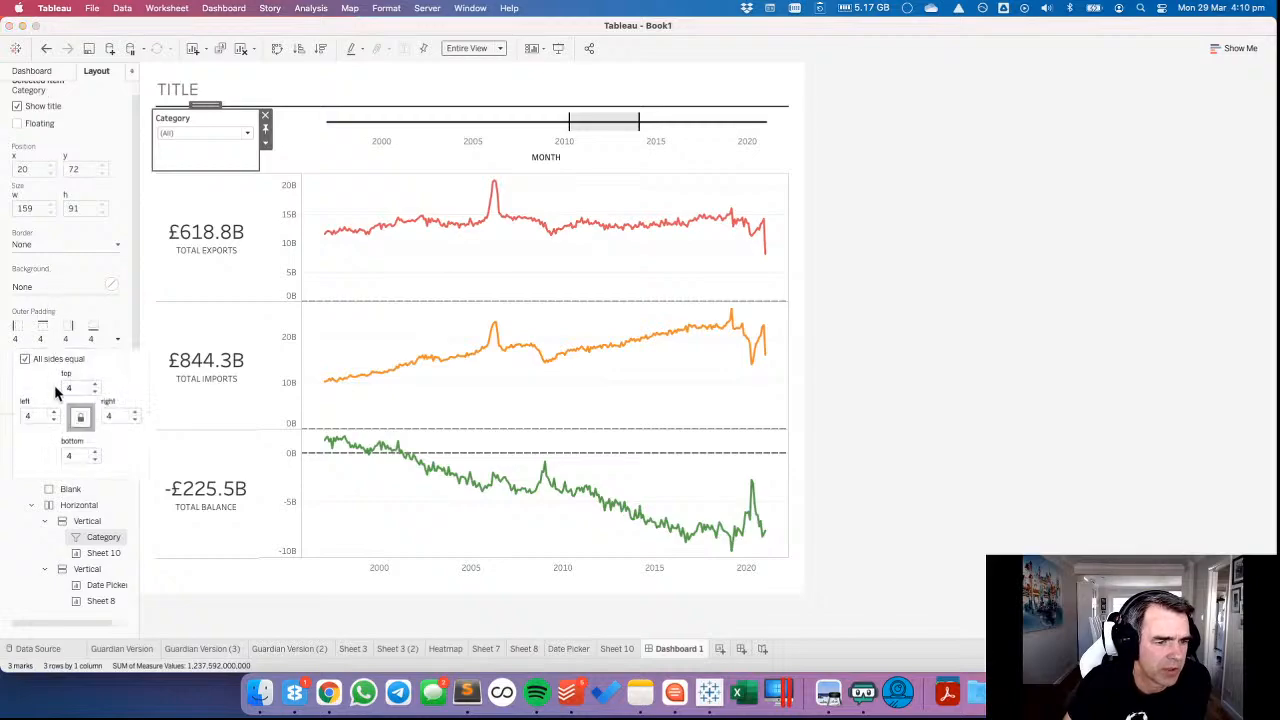
{"action": "double_click", "coordinate": [172, 118]}
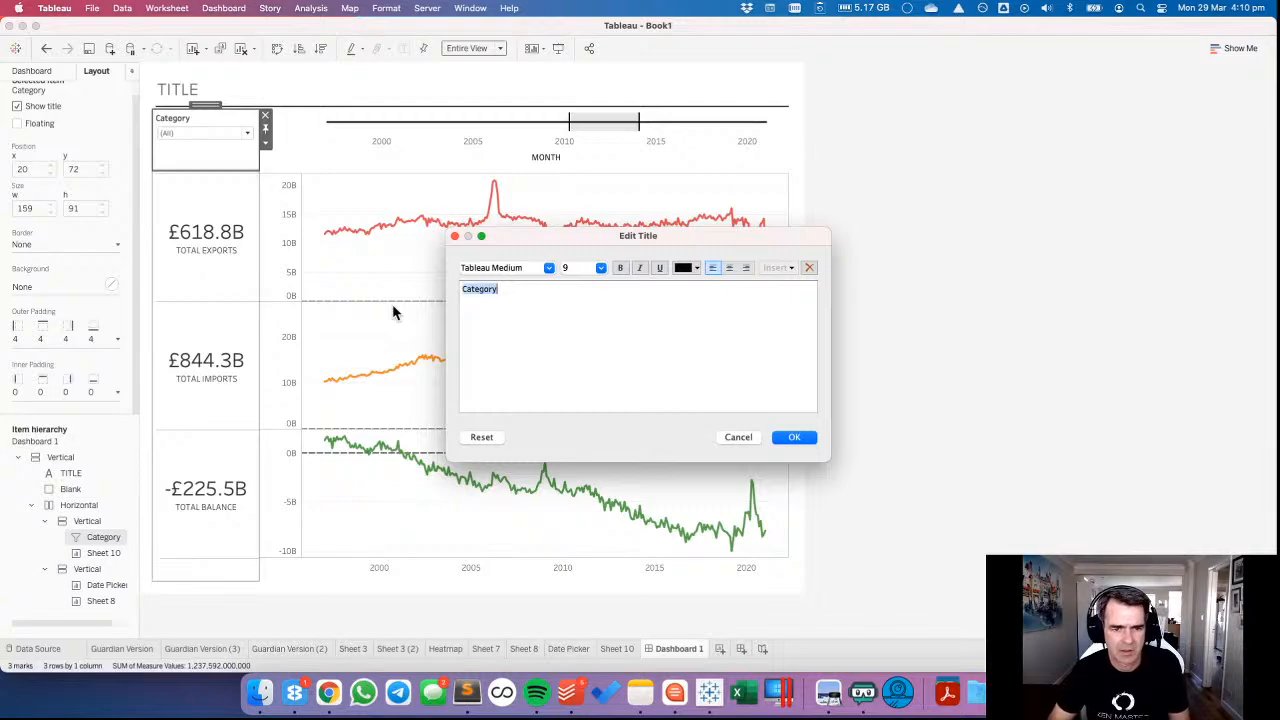
{"action": "type", "text": "c"}
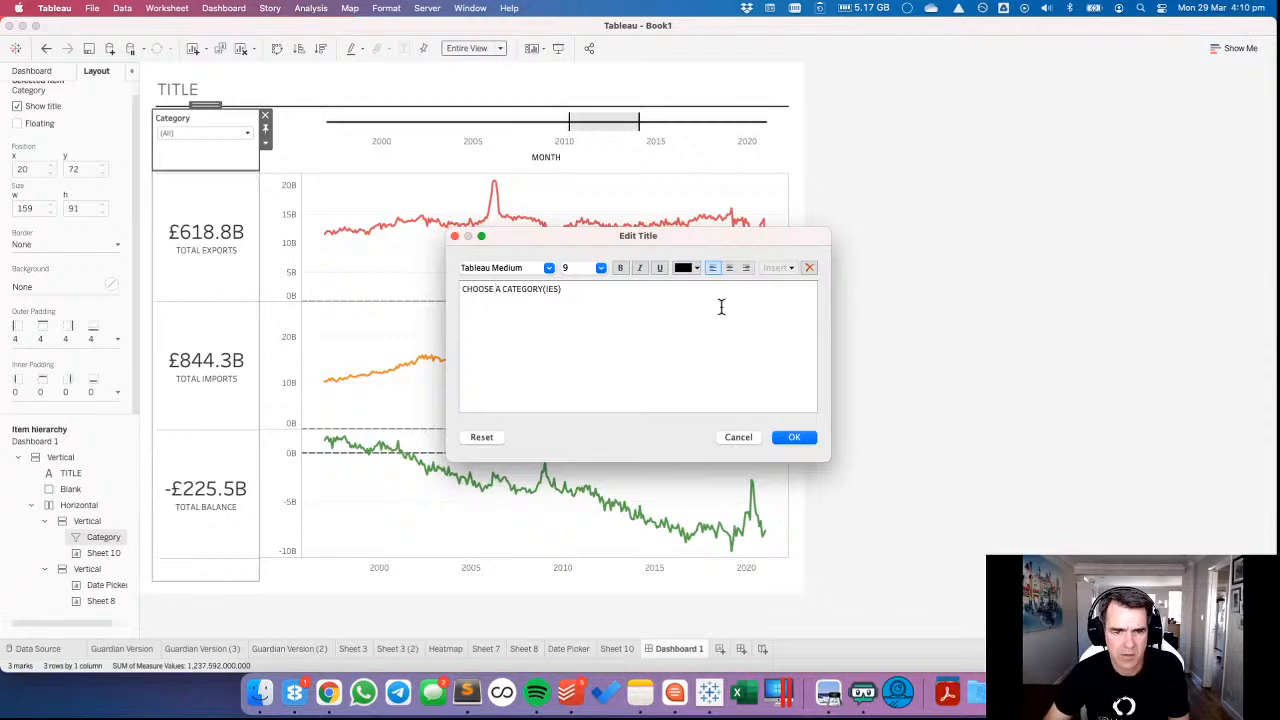
{"action": "key", "text": "BackSpace"}
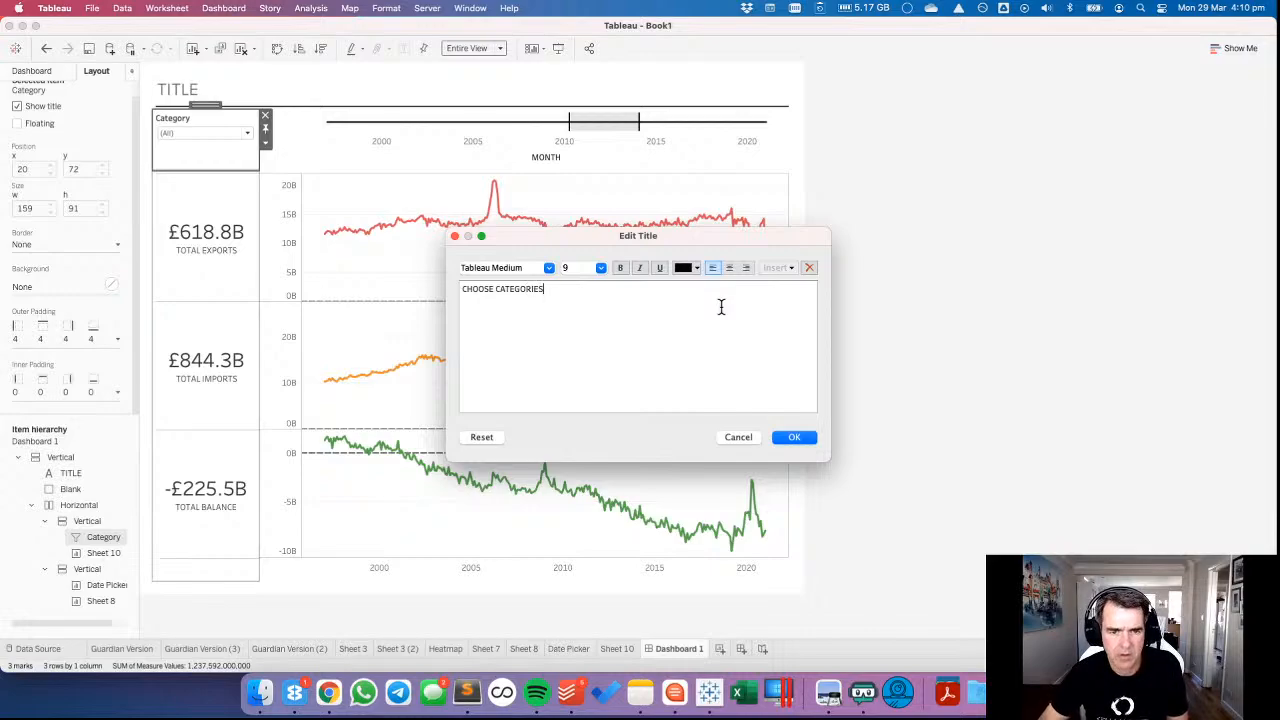
{"action": "left_click", "coordinate": [794, 437]}
Unlink the category filter's outer padding sides and set the top outer padding to 12.
{"action": "left_click", "coordinate": [235, 220]}
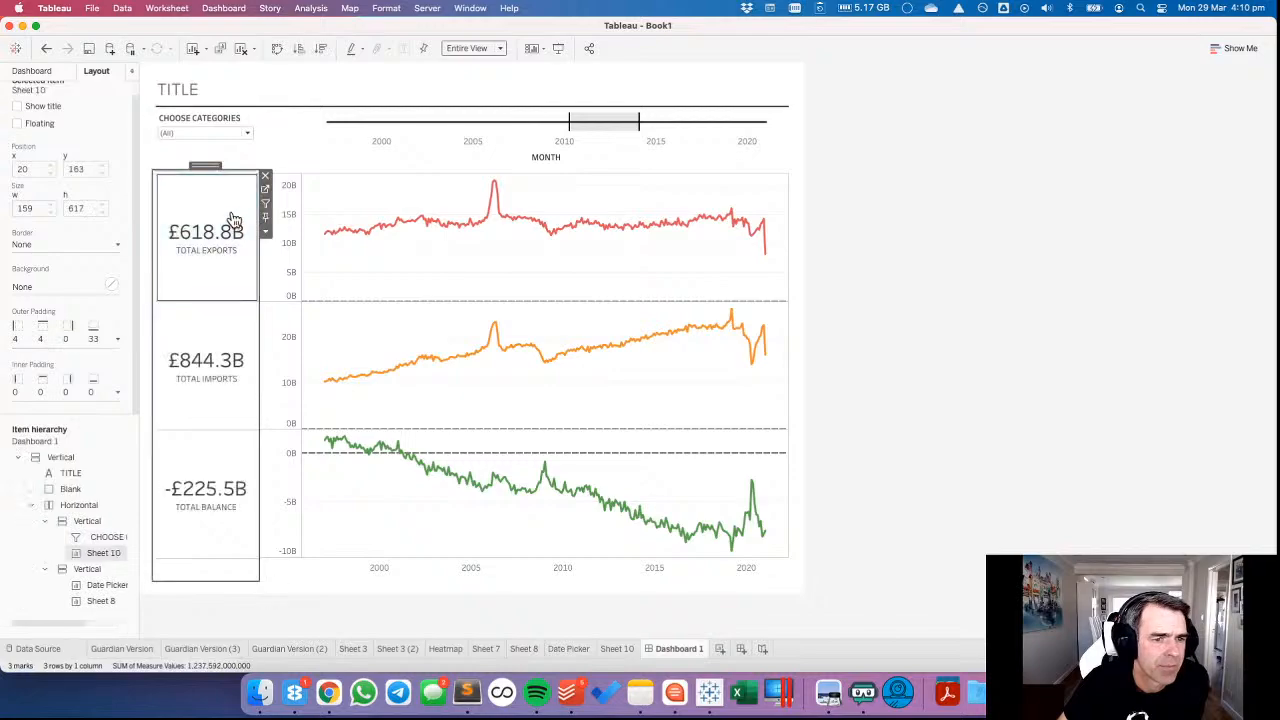
{"action": "left_click", "coordinate": [203, 121]}
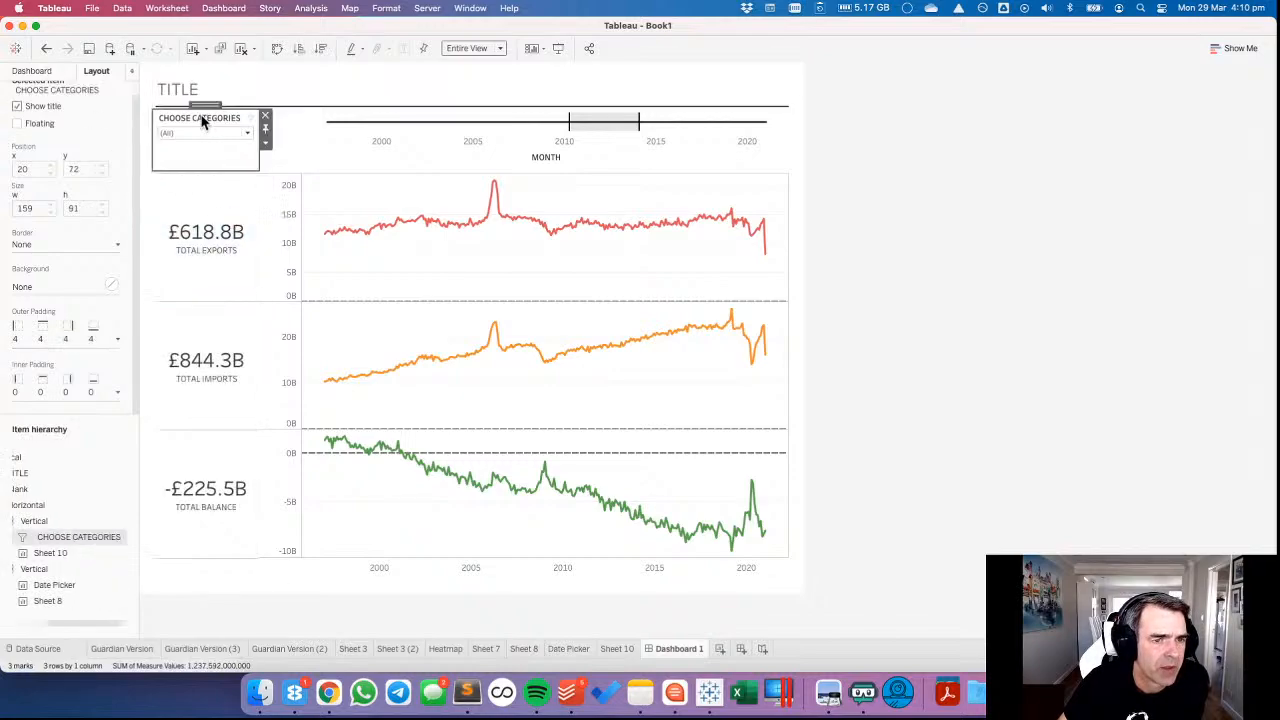
{"action": "left_click", "coordinate": [40, 338]}
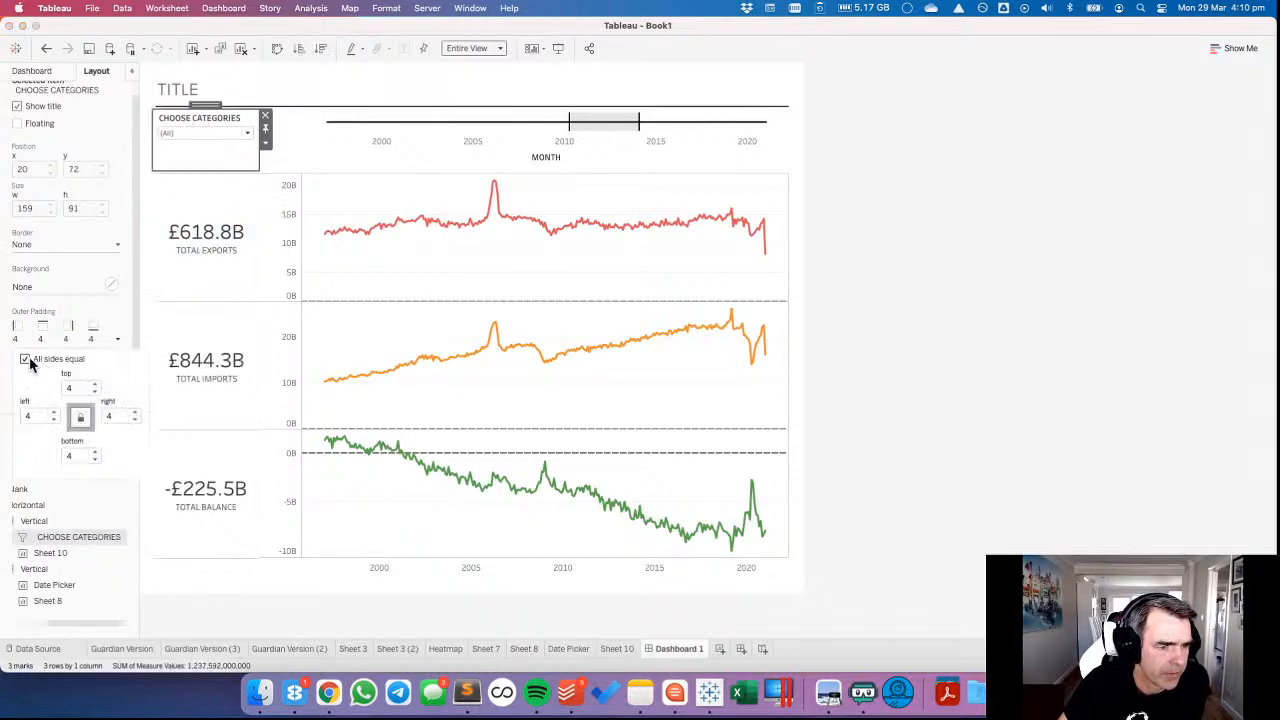
{"action": "left_click", "coordinate": [25, 358]}
{"action": "left_click", "coordinate": [95, 384]}
{"action": "left_click", "coordinate": [95, 384]}
{"action": "left_click", "coordinate": [95, 384]}
{"action": "left_click", "coordinate": [95, 384]}
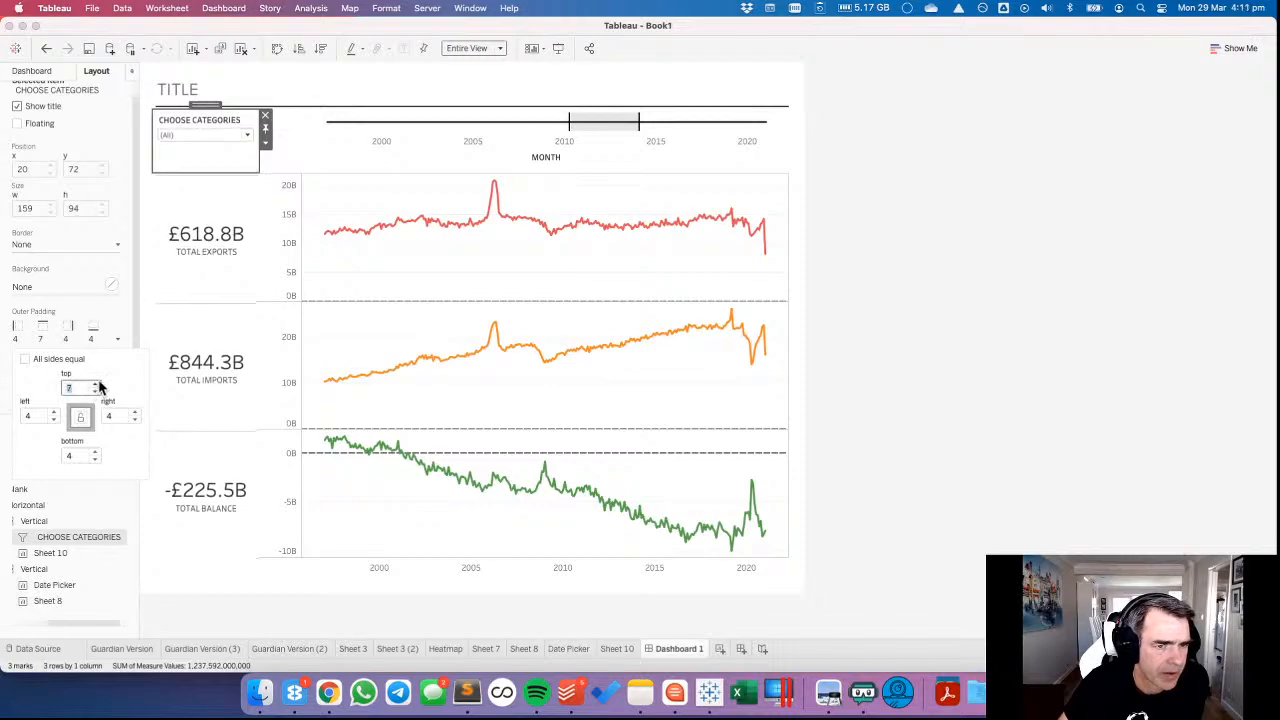
{"action": "left_click", "coordinate": [95, 384]}
{"action": "left_click", "coordinate": [95, 384]}
{"action": "left_click", "coordinate": [95, 384]}
{"action": "left_click", "coordinate": [95, 384]}
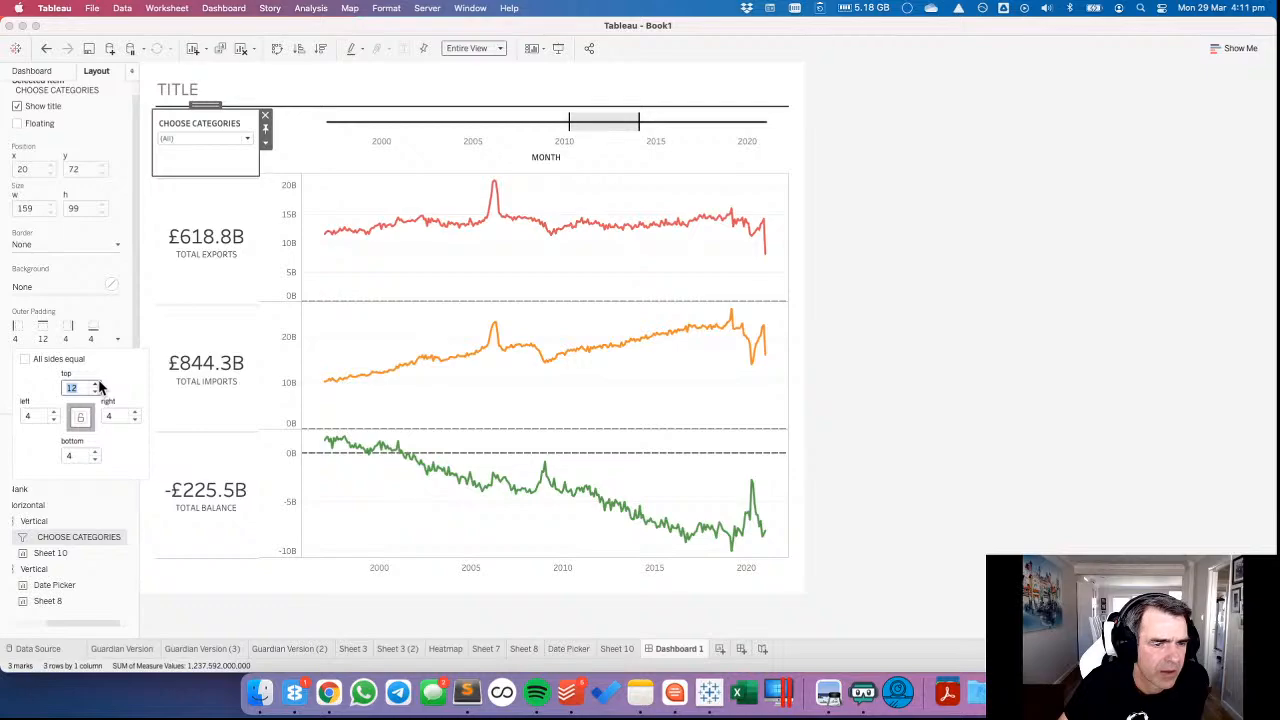
{"action": "left_click", "coordinate": [215, 168]}
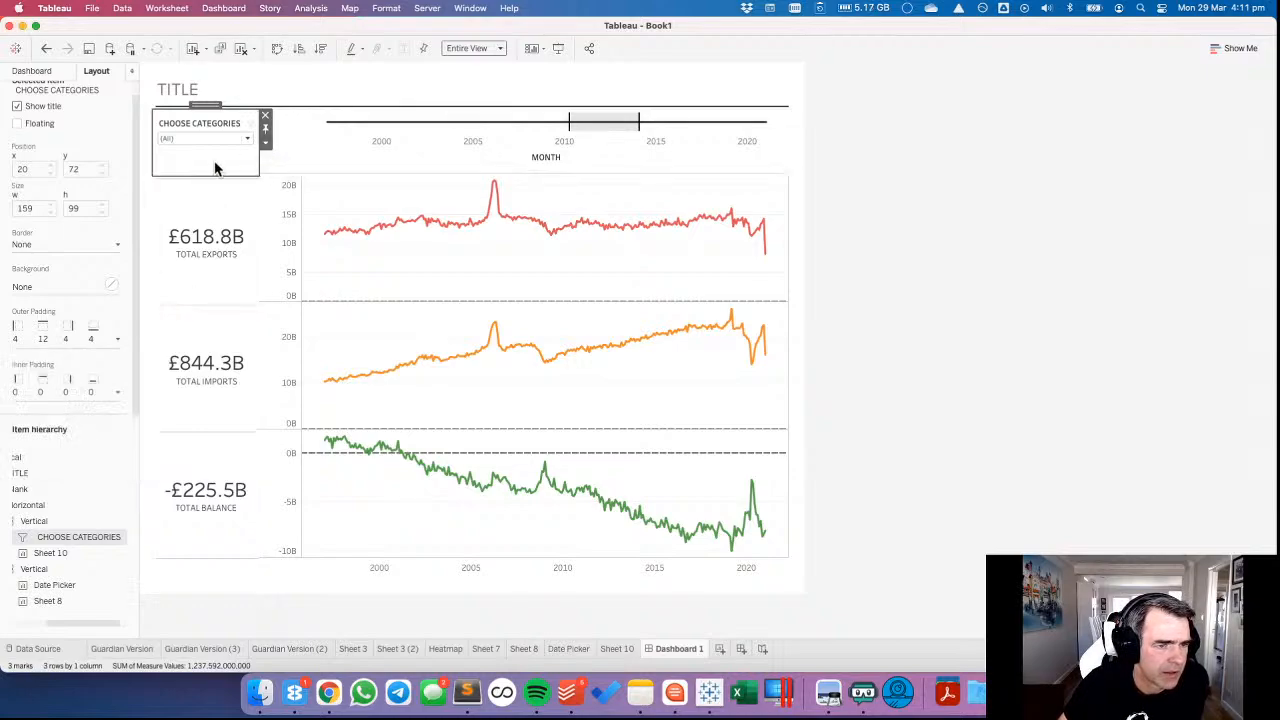
Set the padded category filter's height back to 91 pixels to realign the totals with the line charts.
{"action": "left_click", "coordinate": [265, 143]}
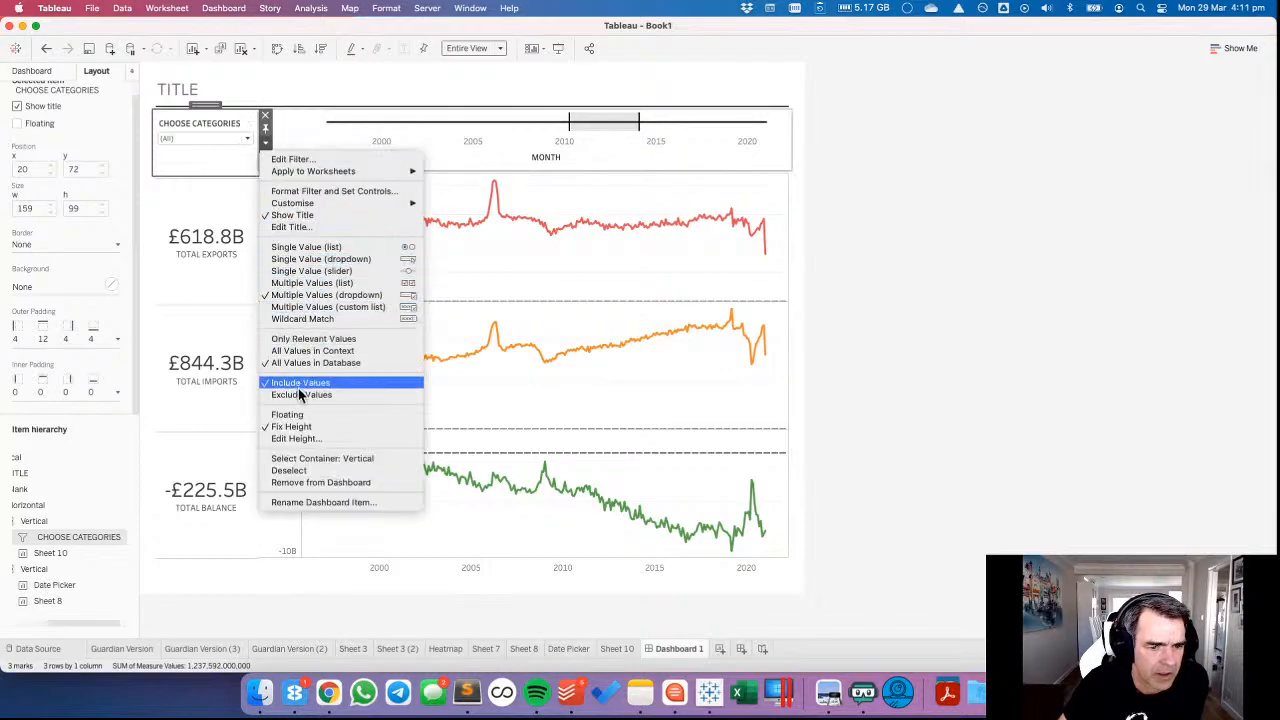
{"action": "left_click", "coordinate": [299, 438]}
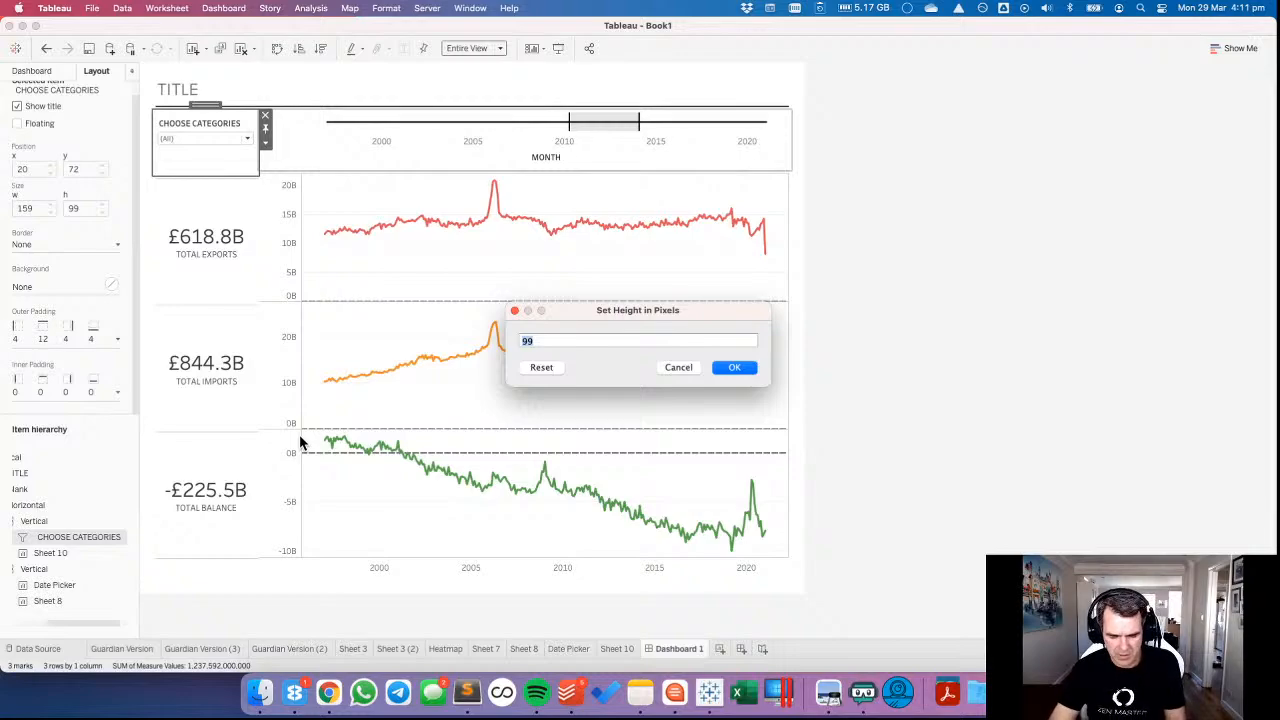
{"action": "type", "text": "90"}
{"action": "key", "text": "Return"}
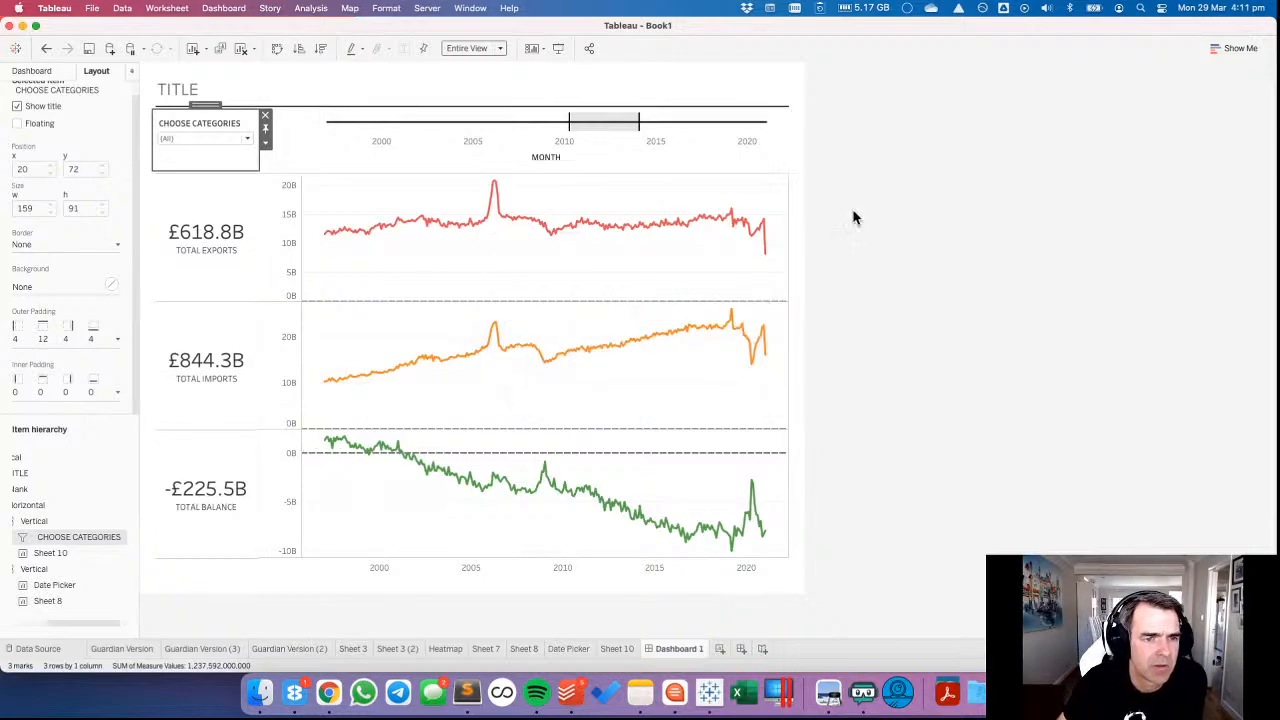
{"action": "left_click", "coordinate": [1036, 225]}
Unlink the category filter's inner padding sides and set the top inner padding to 8.
{"action": "left_click", "coordinate": [214, 164]}
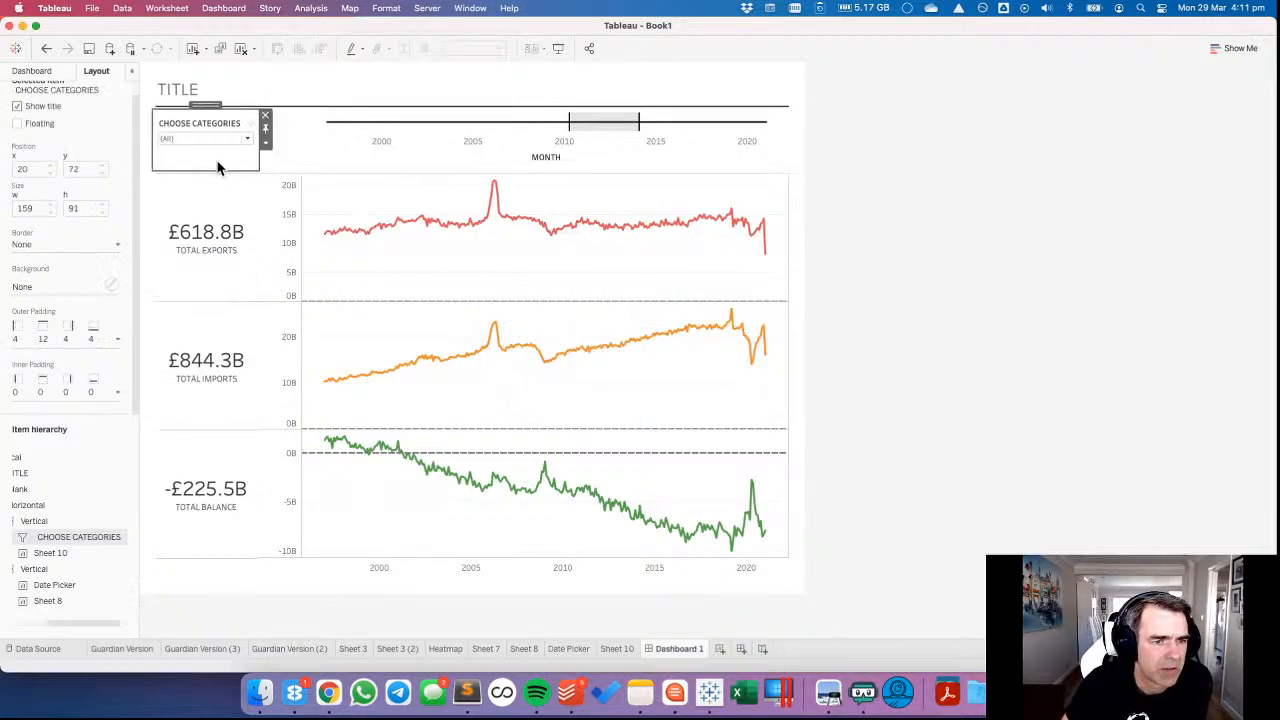
{"action": "left_click", "coordinate": [57, 393]}
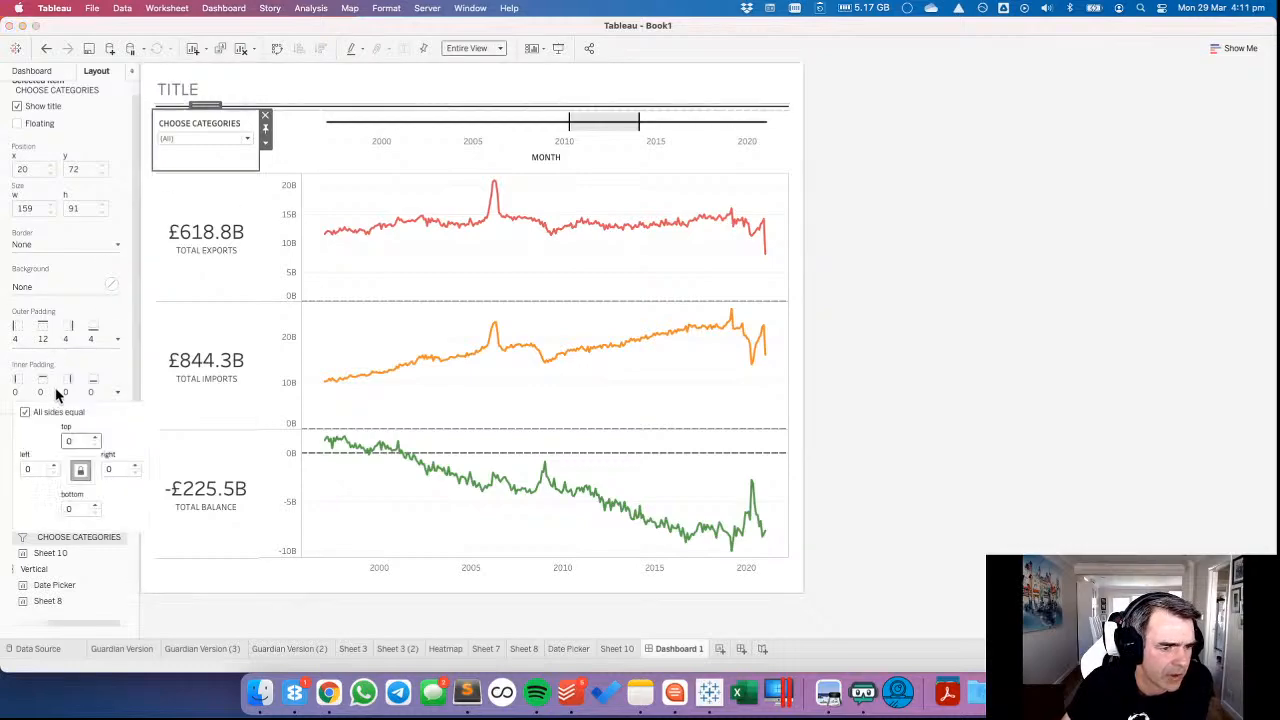
{"action": "left_click", "coordinate": [25, 413]}
{"action": "left_click", "coordinate": [95, 438]}
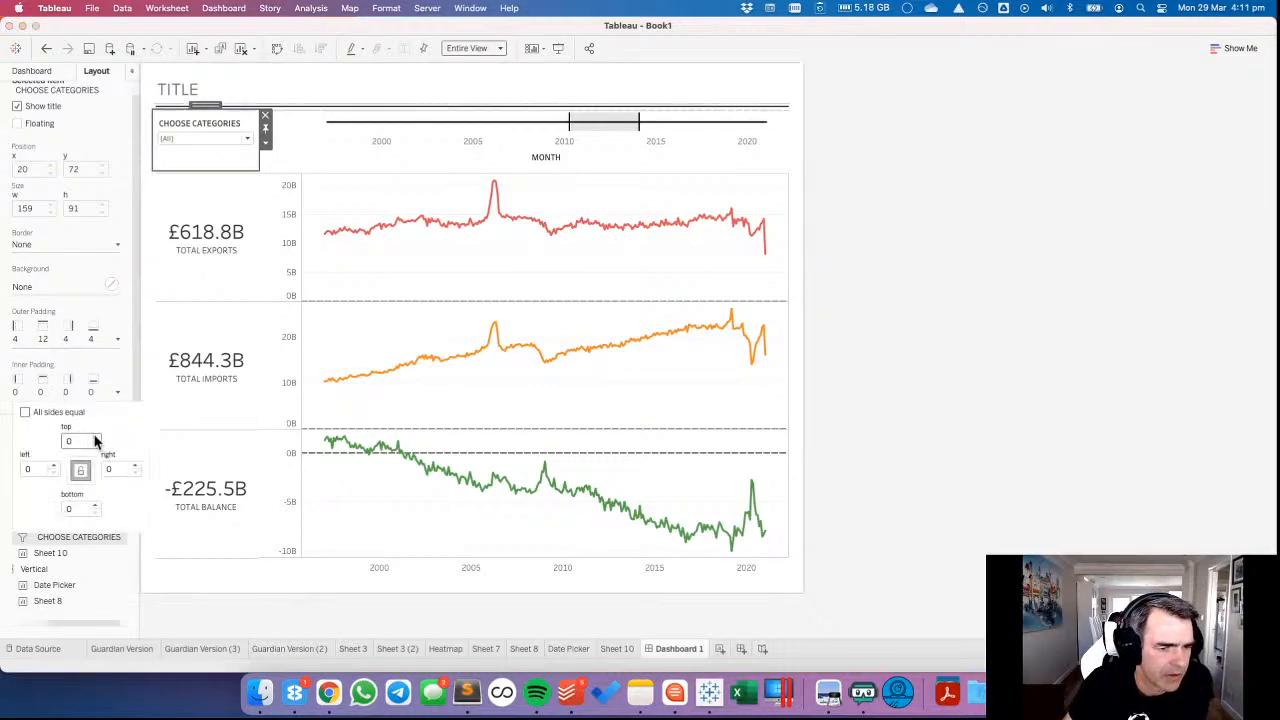
{"action": "left_click", "coordinate": [95, 438]}
{"action": "left_click", "coordinate": [95, 438]}
{"action": "left_click", "coordinate": [95, 438]}
{"action": "left_click", "coordinate": [95, 438]}
{"action": "left_click", "coordinate": [95, 438]}
{"action": "left_click", "coordinate": [95, 438]}
{"action": "left_click", "coordinate": [95, 438]}
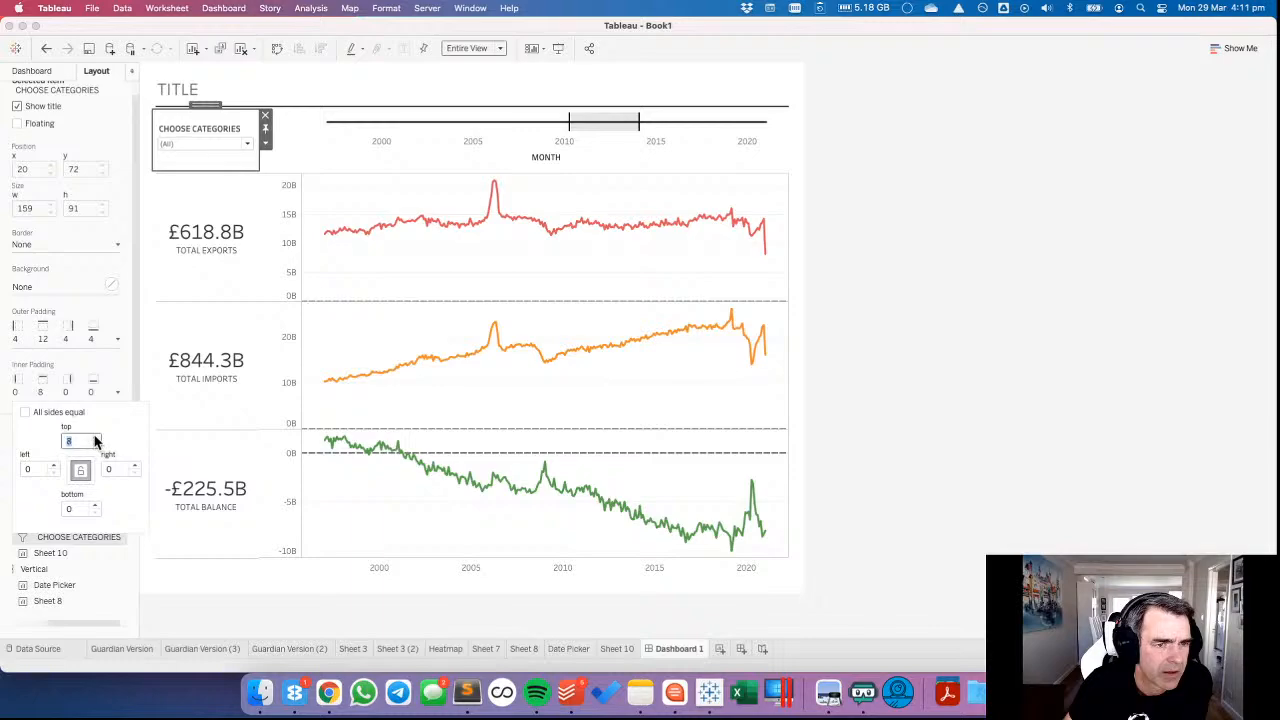
{"action": "left_click", "coordinate": [997, 318]}
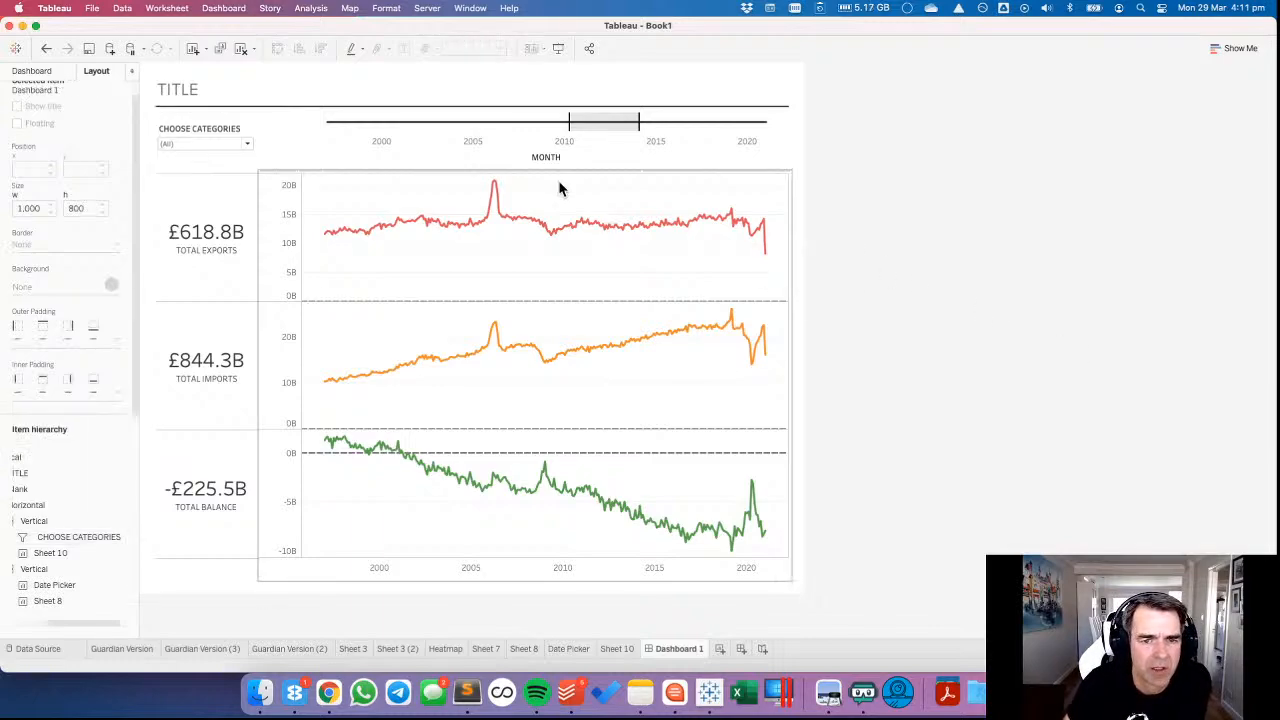
Show the Date Picker's title, centre it and change its text to "SELECT A DATE RANGE".
{"action": "left_click", "coordinate": [497, 150]}
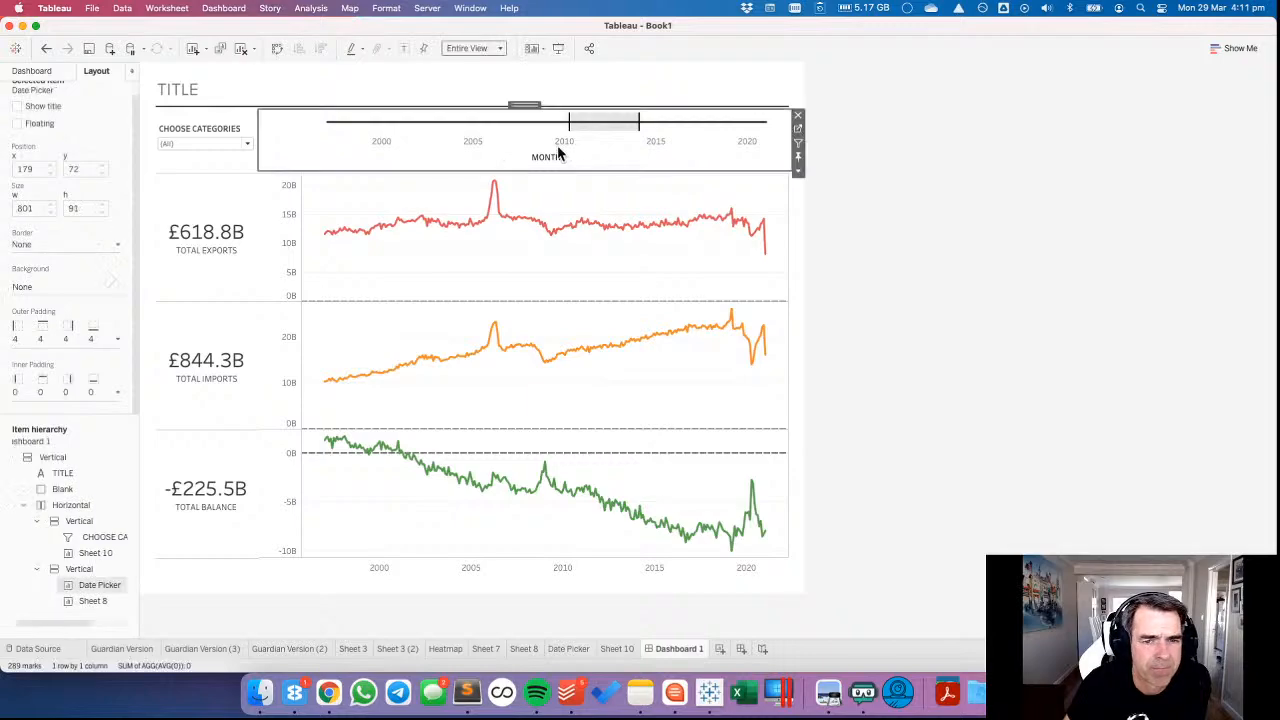
{"action": "left_click", "coordinate": [797, 170]}
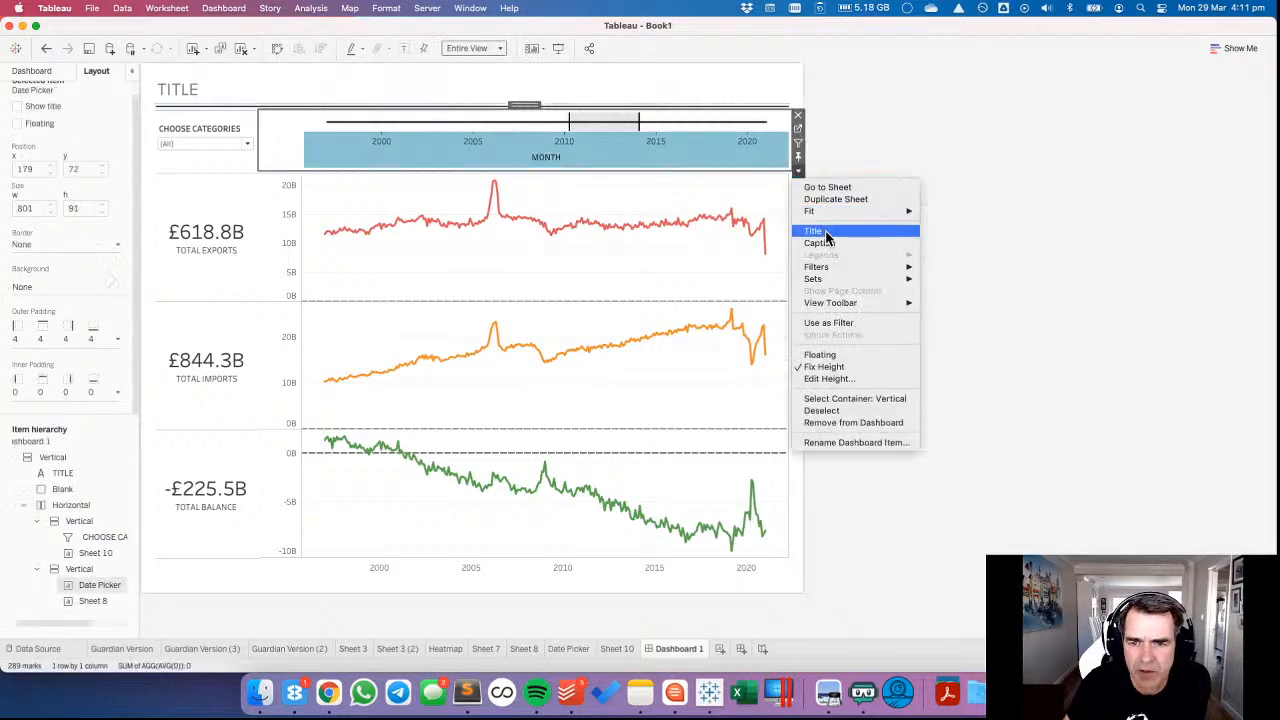
{"action": "left_click", "coordinate": [824, 231]}
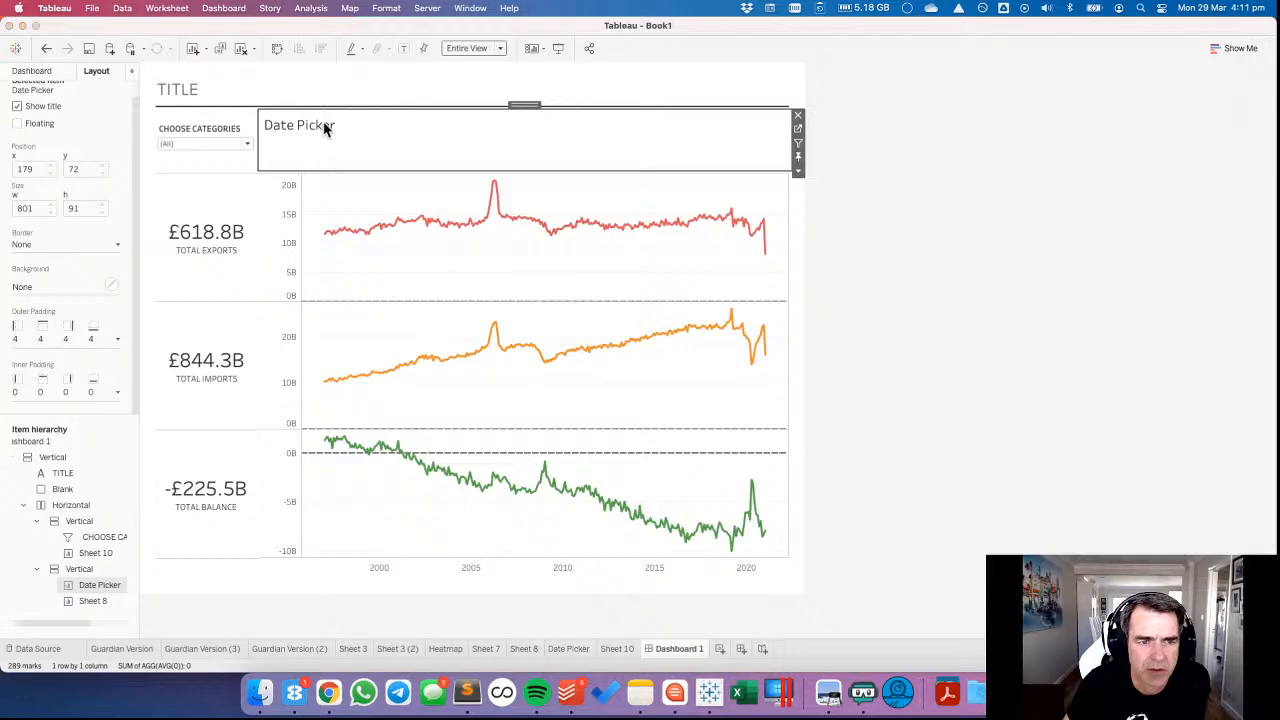
{"action": "double_click", "coordinate": [324, 128]}
{"action": "left_click", "coordinate": [722, 260]}
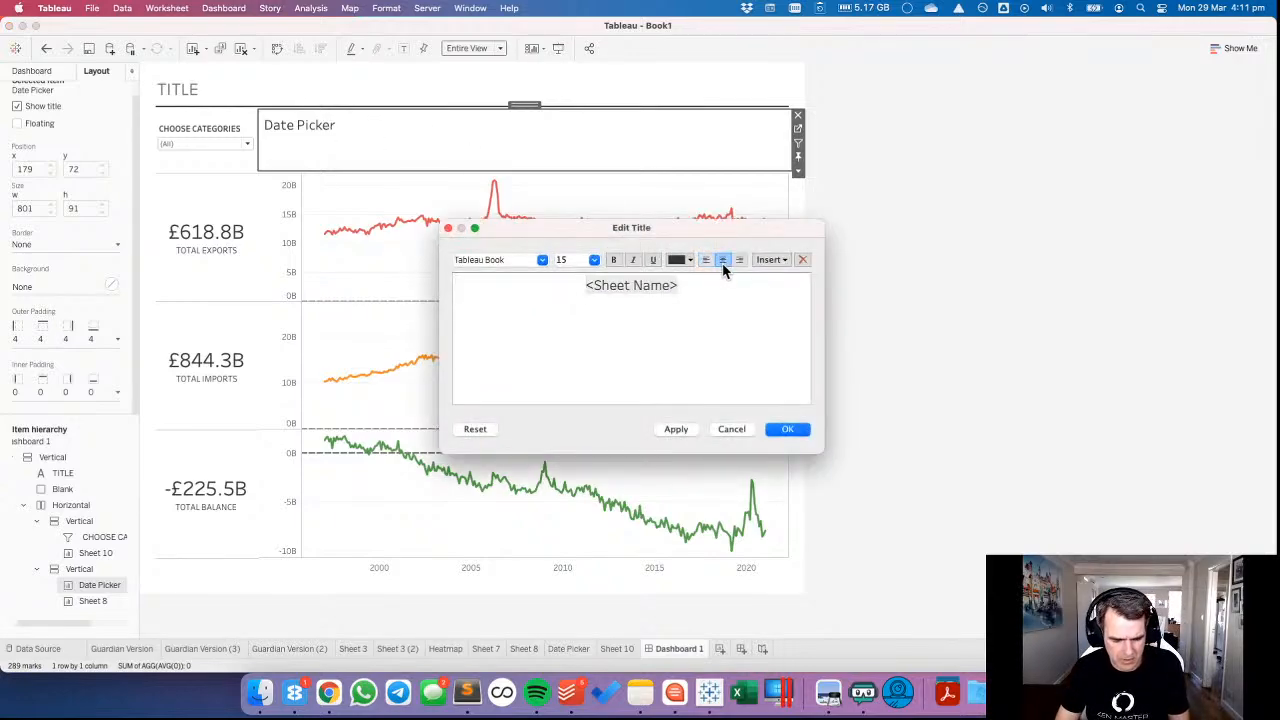
{"action": "key", "text": "super+a"}
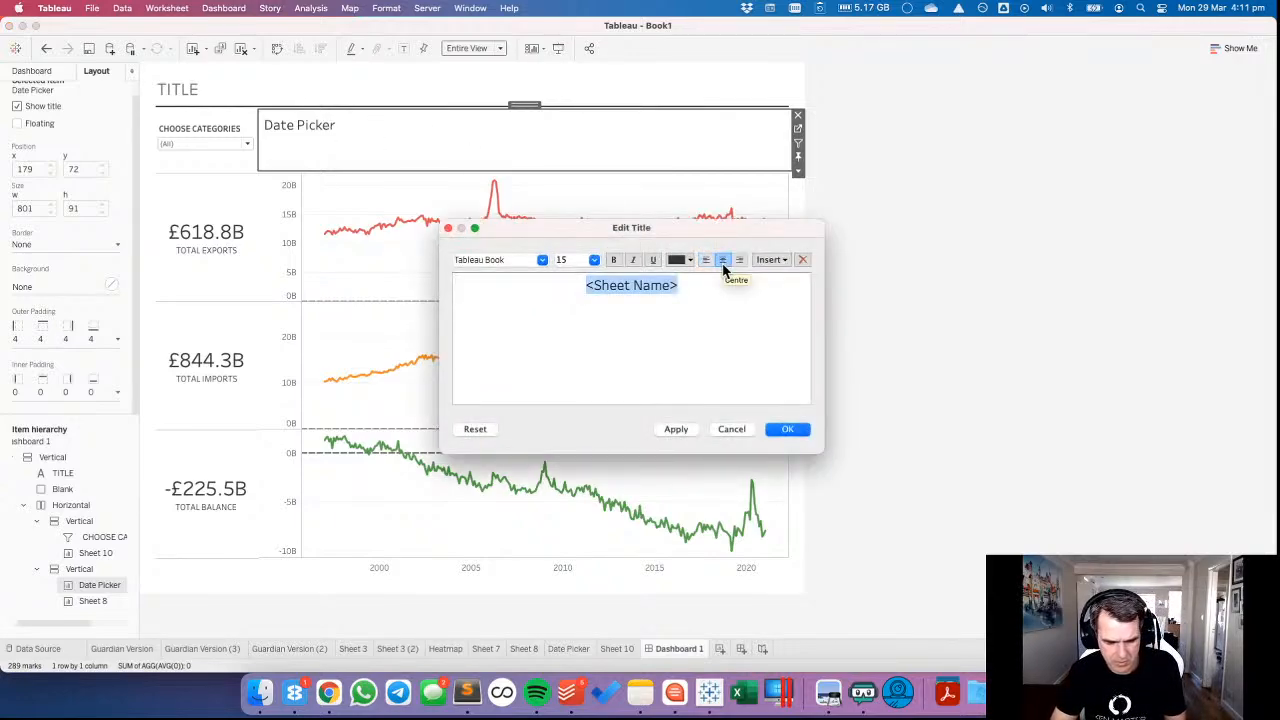
{"action": "type", "text": "SELECT A DA"}
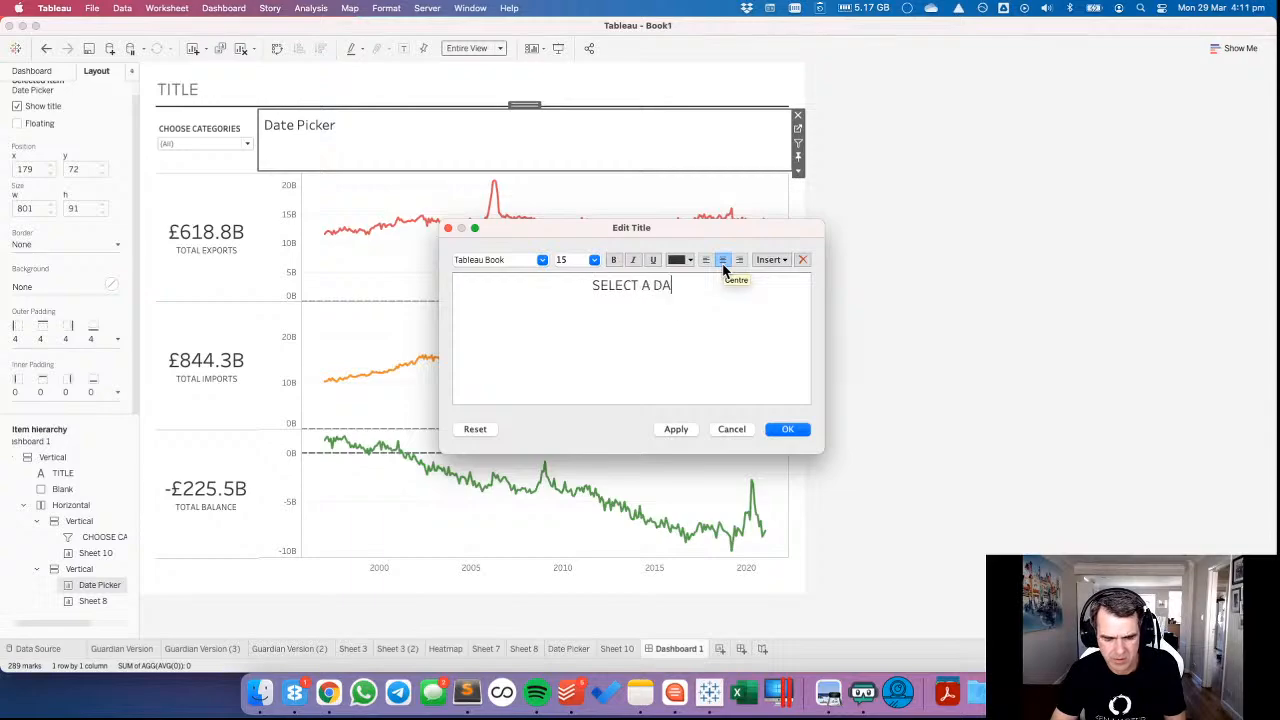
{"action": "type", "text": "T RANGE"}
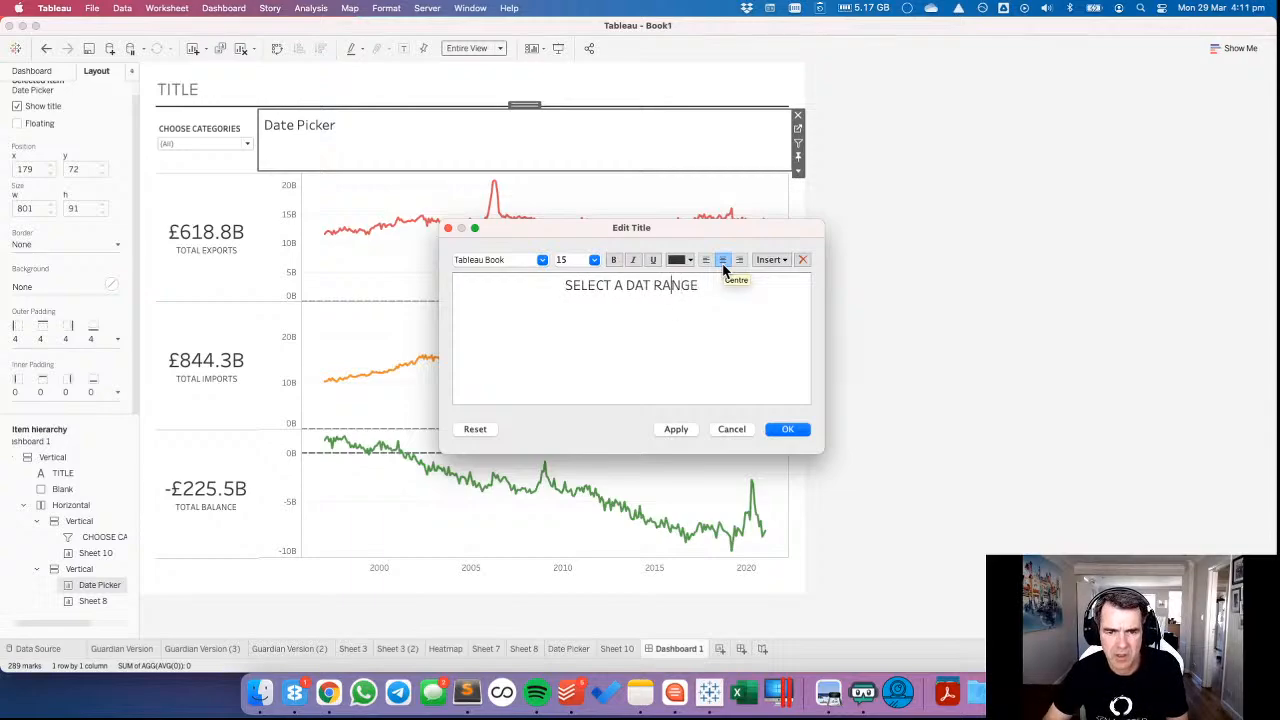
{"action": "key", "text": "BackSpace"}
{"action": "key", "text": "BackSpace"}
{"action": "key", "text": "BackSpace"}
{"action": "key", "text": "BackSpace"}
{"action": "key", "text": "BackSpace"}
{"action": "key", "text": "BackSpace"}
{"action": "type", "text": "E RANGE"}
Format the Date Picker's title text as Tableau Medium, size 10.
{"action": "key", "text": "super+a"}
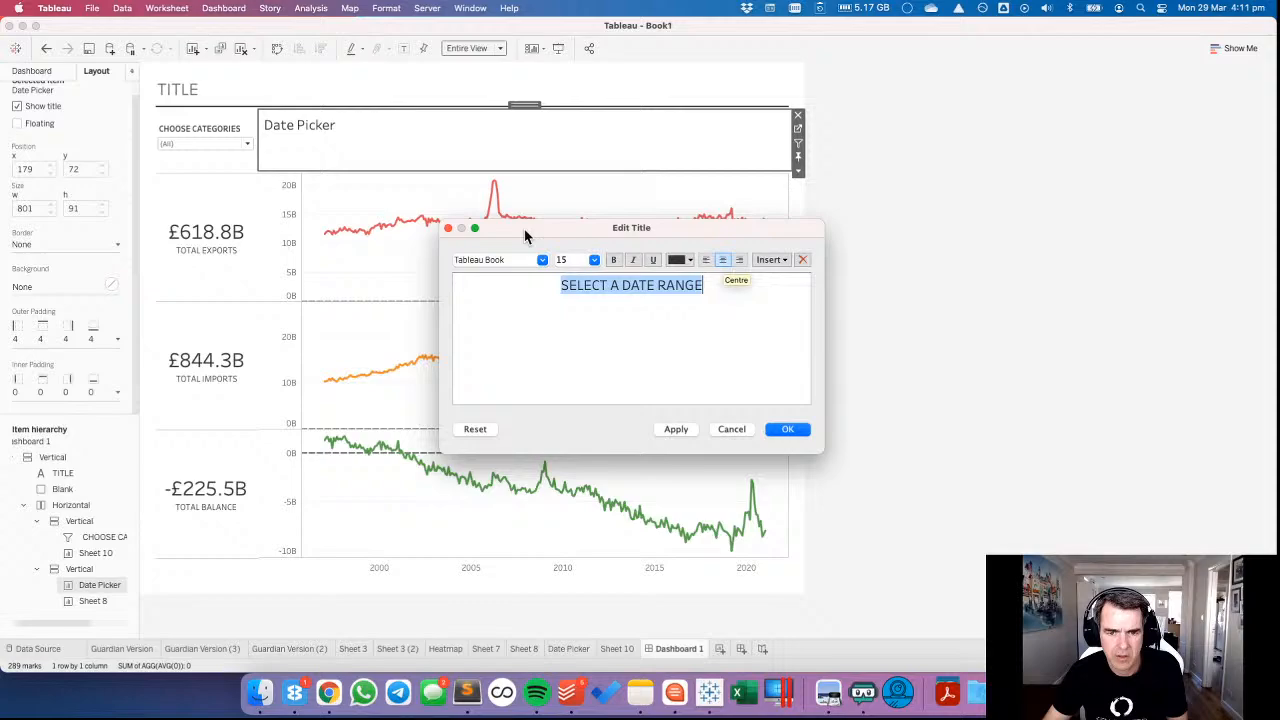
{"action": "left_click", "coordinate": [594, 260]}
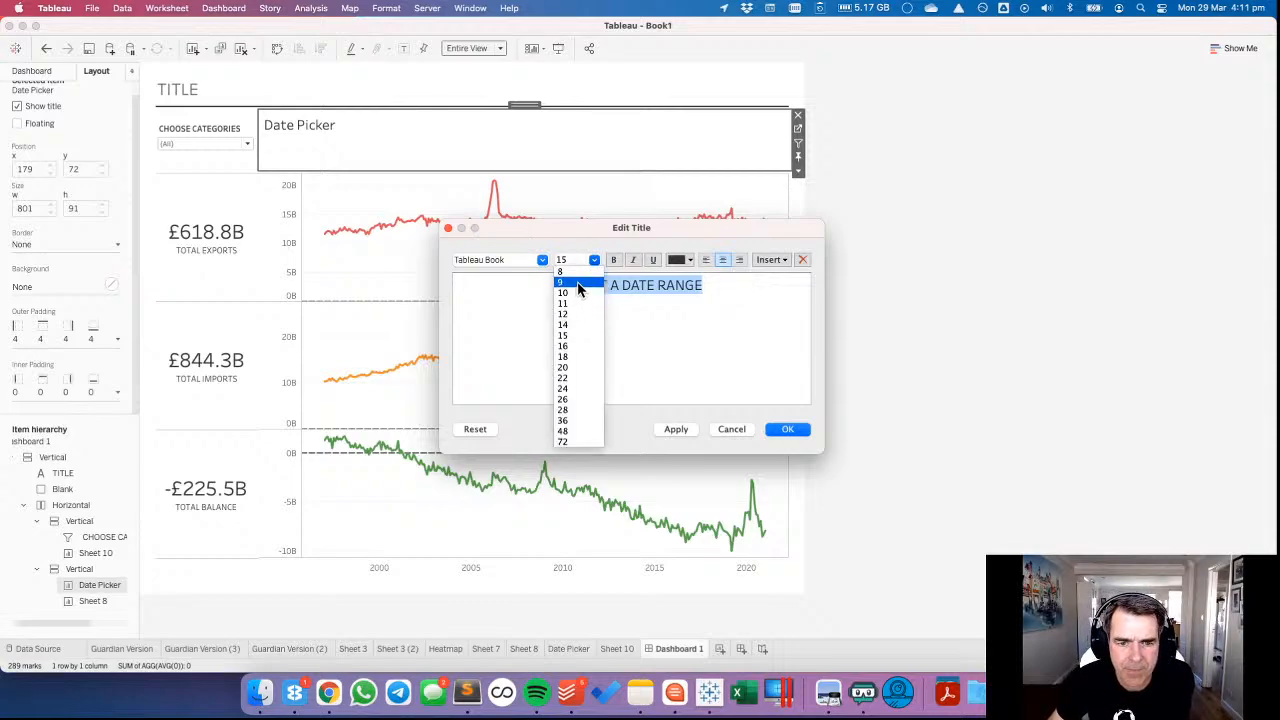
{"action": "left_click", "coordinate": [570, 293]}
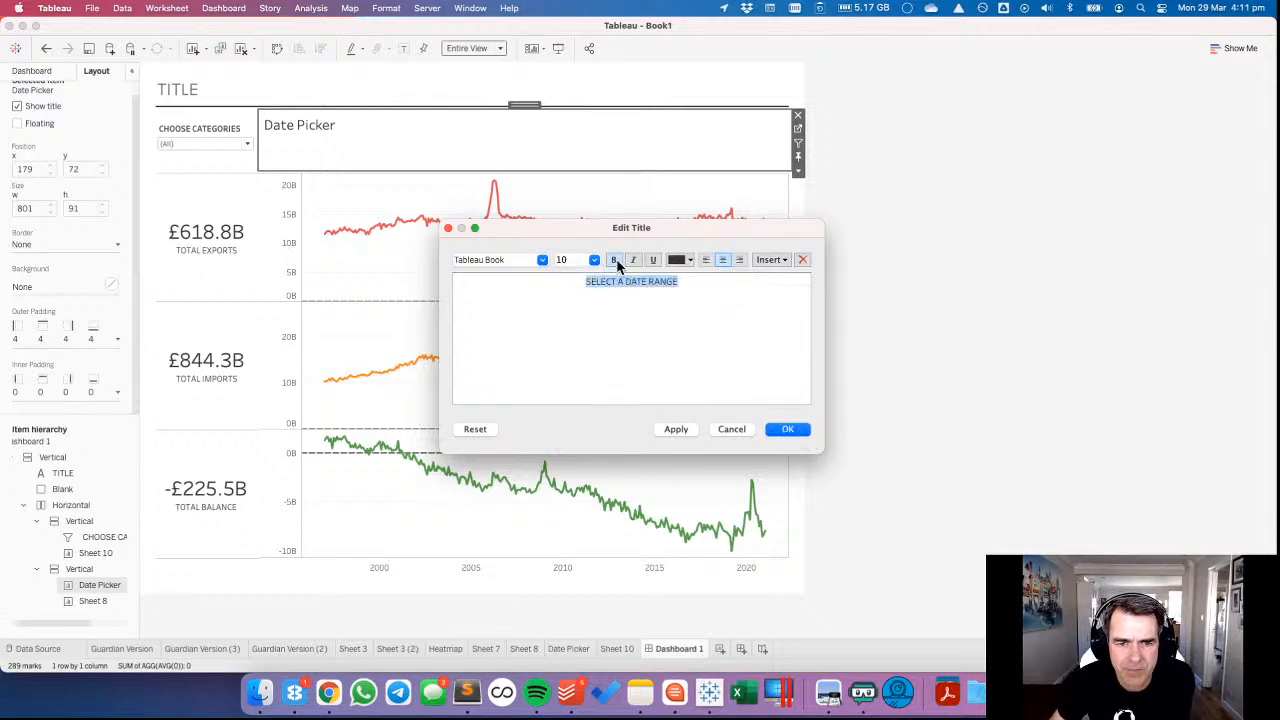
{"action": "left_click", "coordinate": [542, 260]}
{"action": "left_click", "coordinate": [580, 286]}
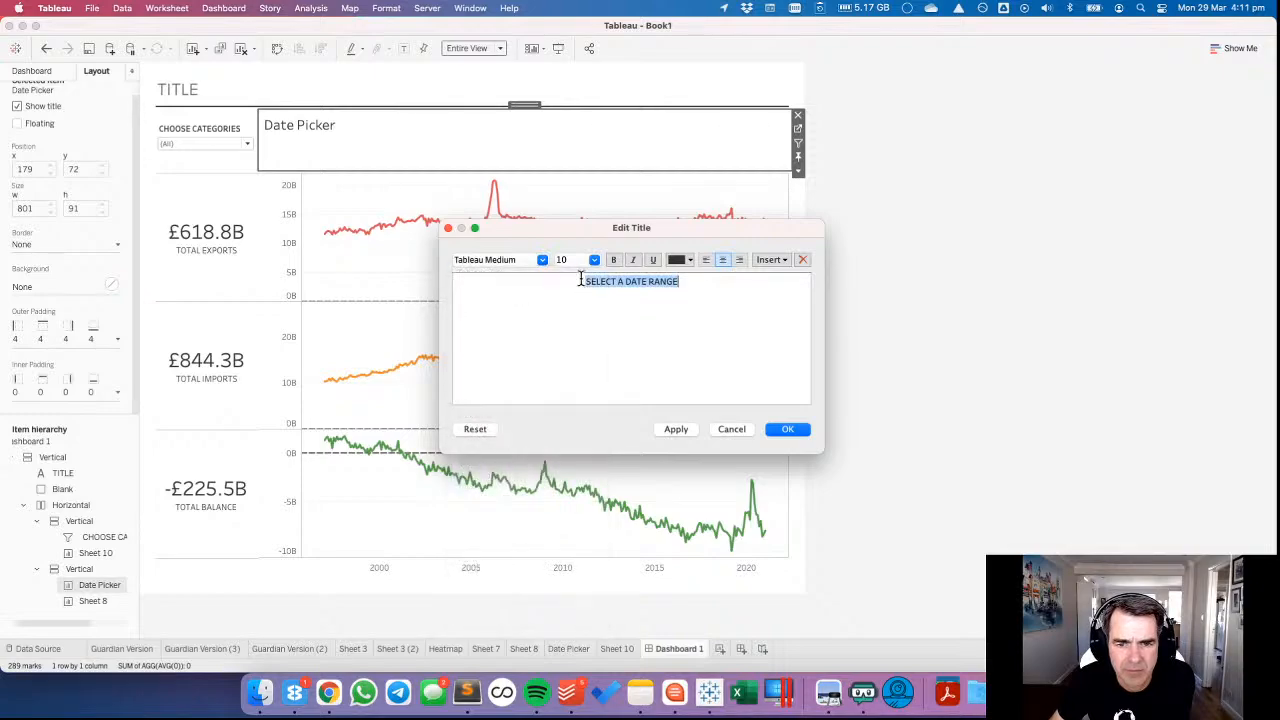
{"action": "key", "text": "Return"}
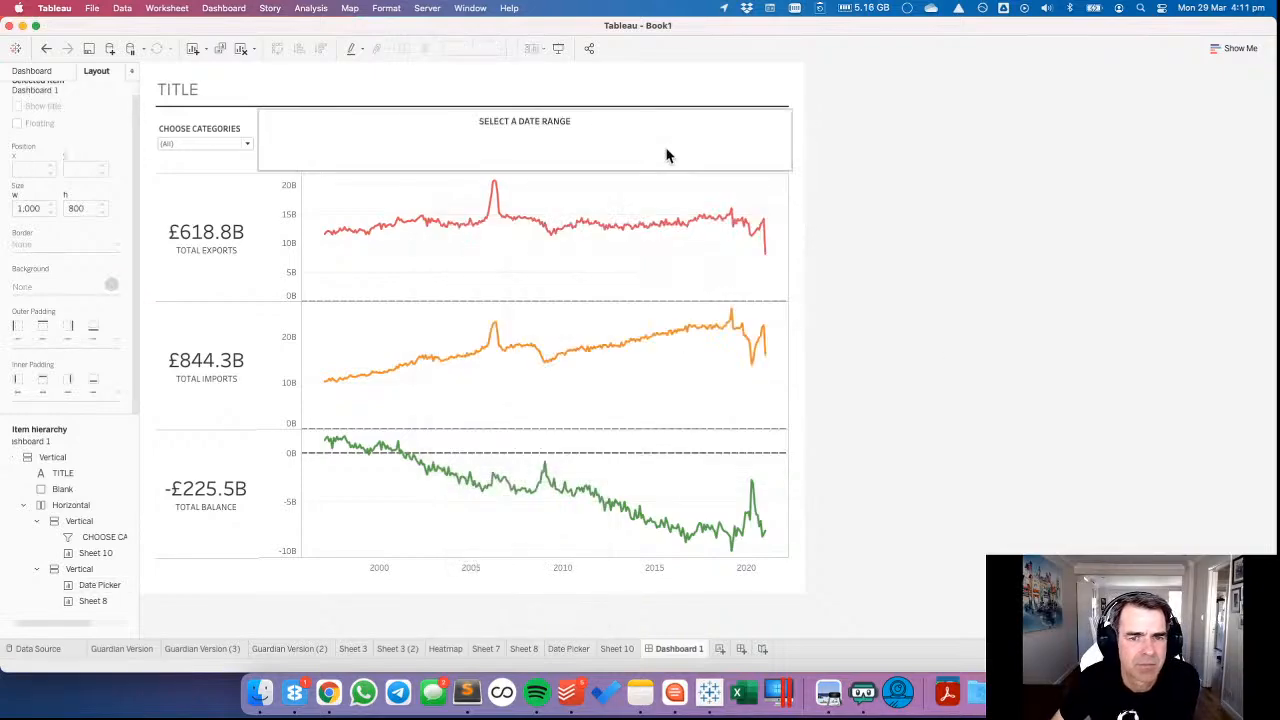
Set the Date Picker's height to 100 pixels and hide its MONTH axis header.
{"action": "left_click", "coordinate": [712, 141]}
{"action": "left_click", "coordinate": [797, 170]}
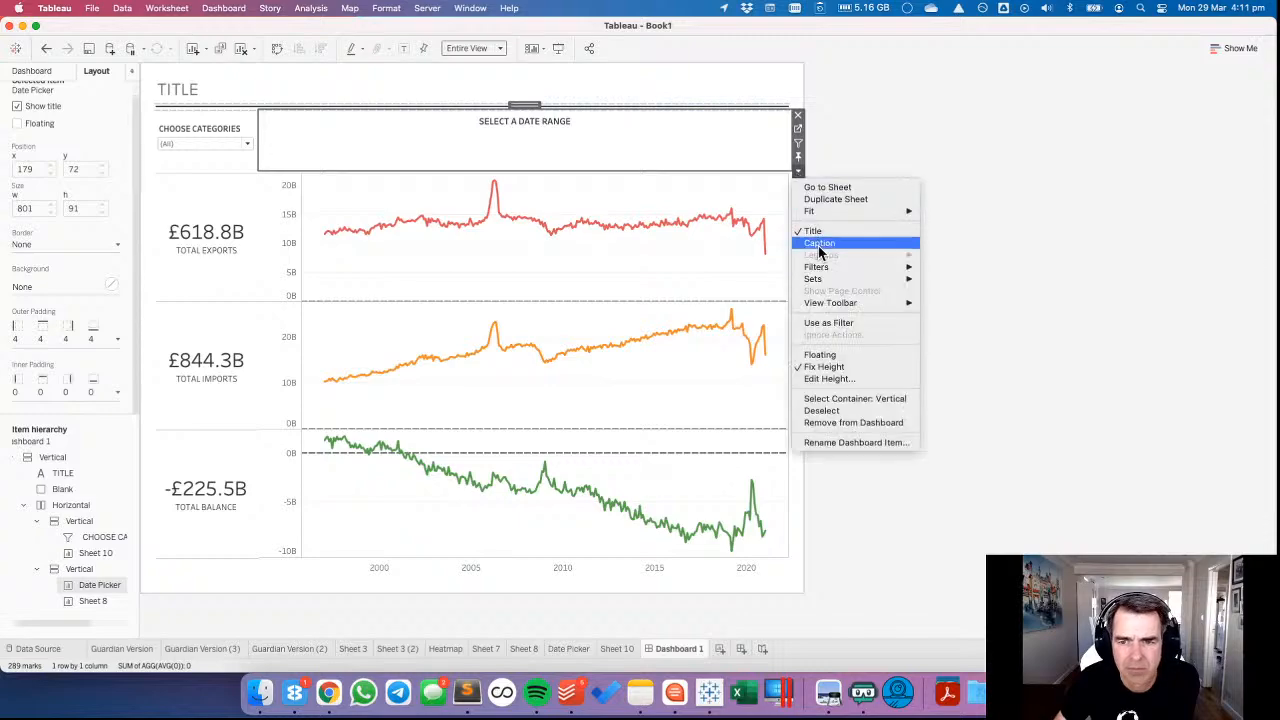
{"action": "left_click", "coordinate": [829, 378]}
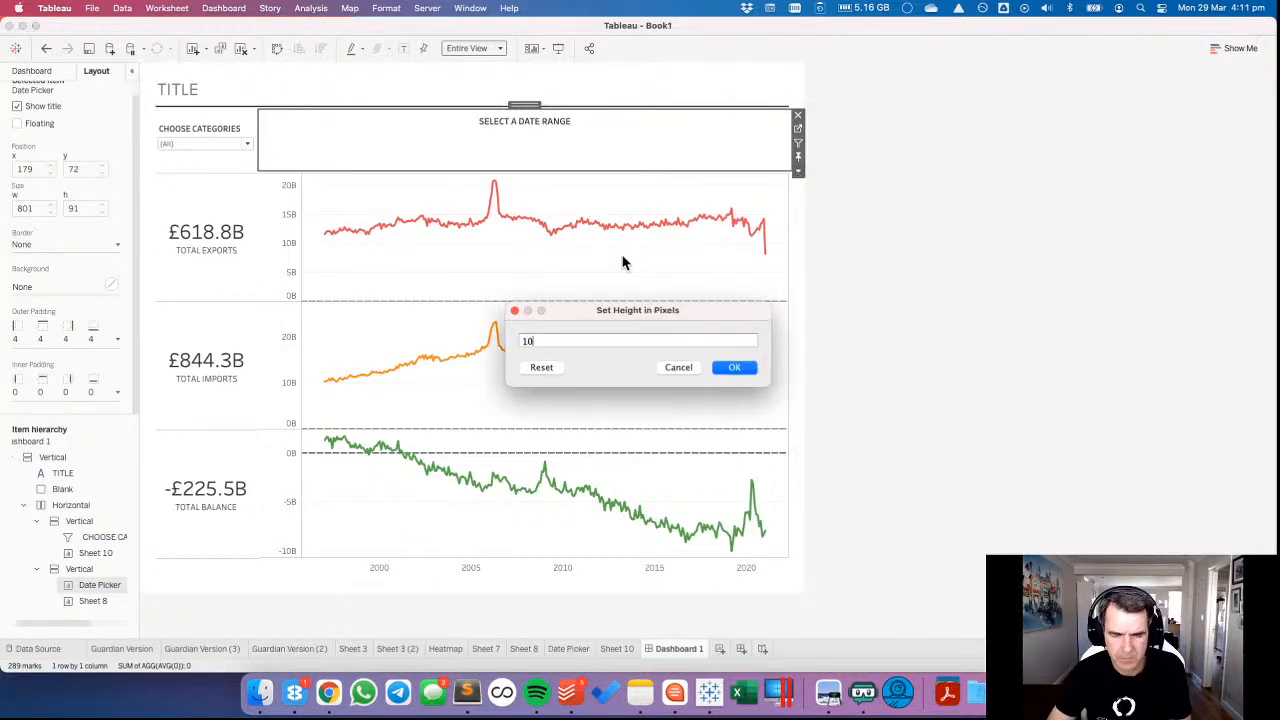
{"action": "type", "text": "100"}
{"action": "key", "text": "Return"}
{"action": "right_click", "coordinate": [548, 152]}
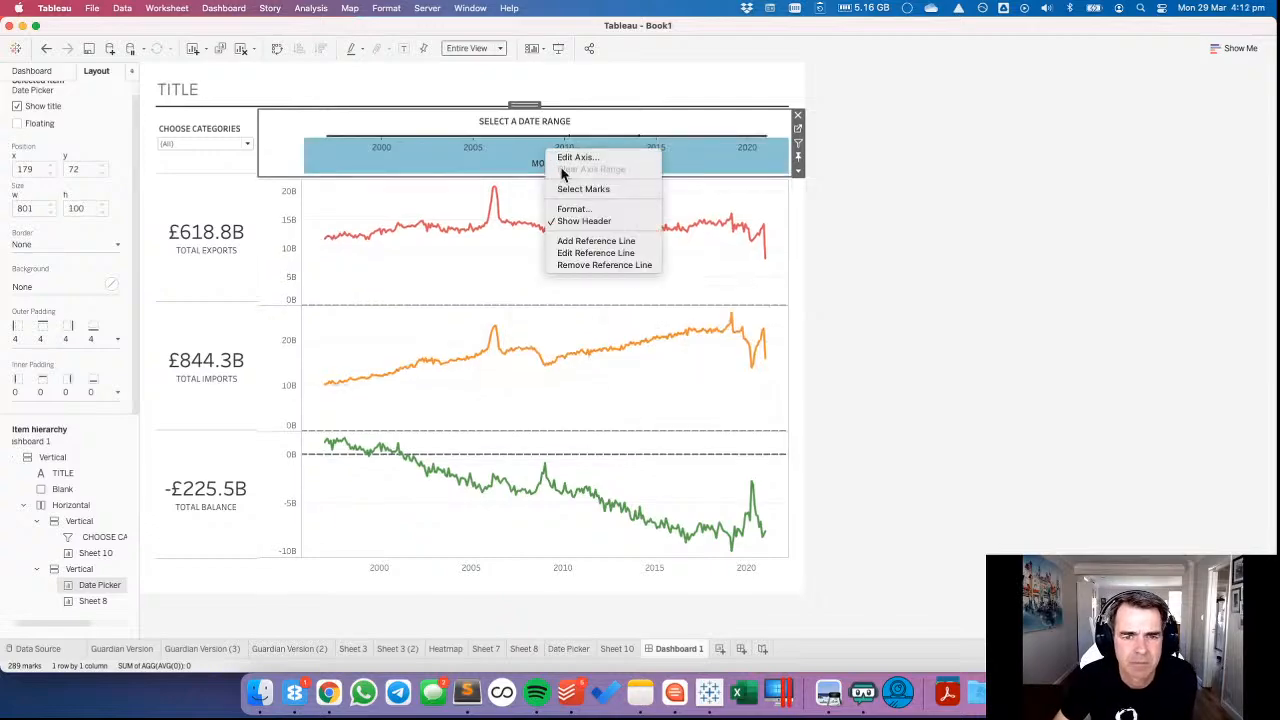
{"action": "left_click", "coordinate": [580, 221]}
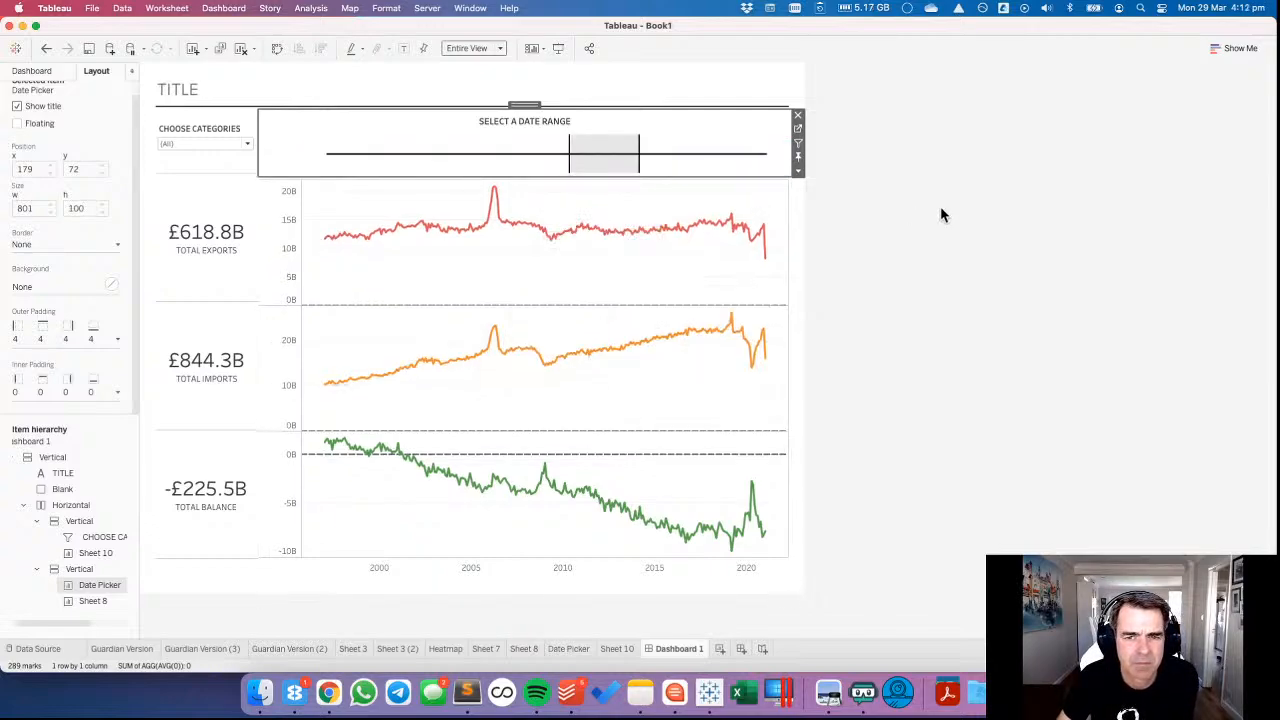
Set the Date Picker's height back to 91 pixels to realign the line charts with the totals.
{"action": "left_click", "coordinate": [797, 170]}
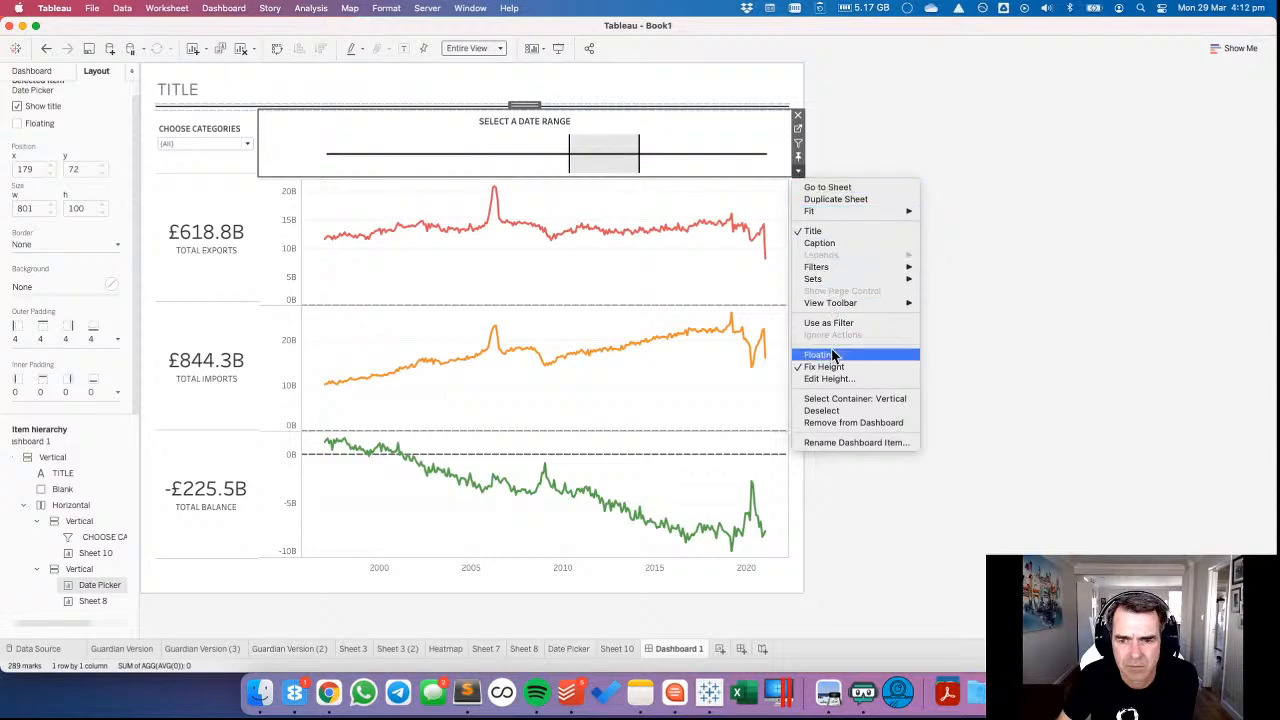
{"action": "left_click", "coordinate": [834, 379]}
{"action": "key", "text": "Return"}
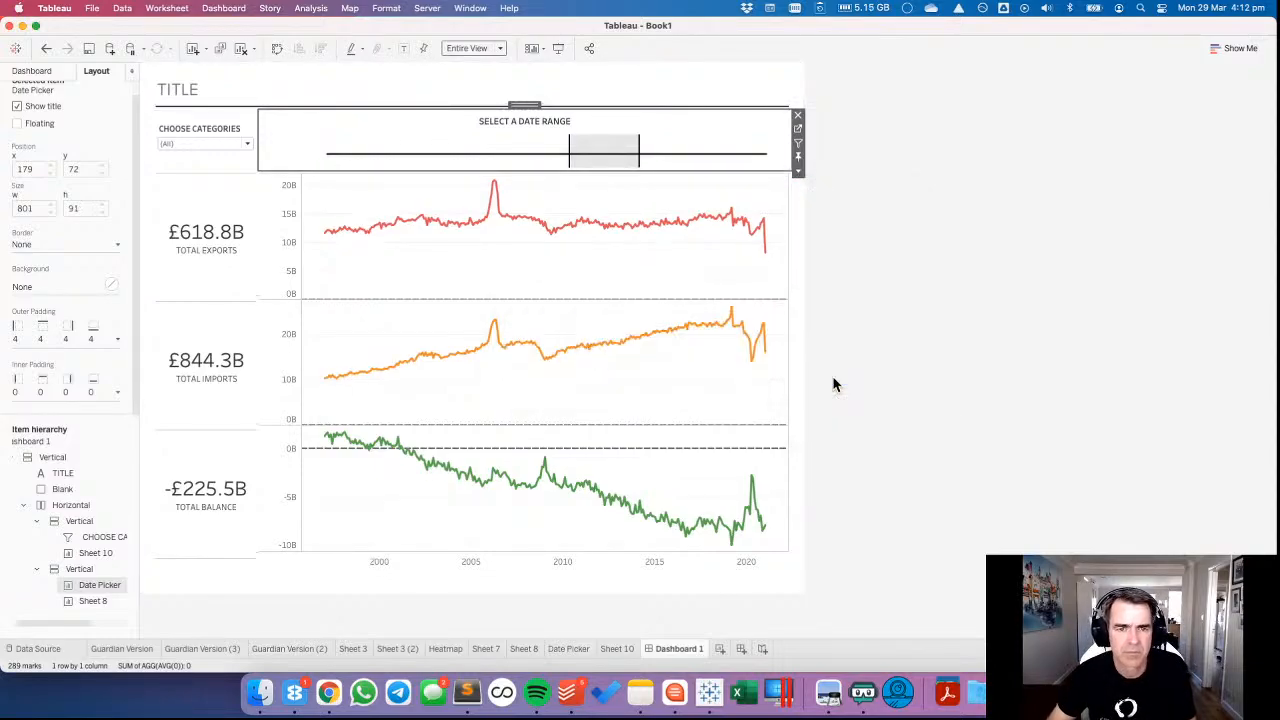
{"action": "left_click", "coordinate": [930, 208]}
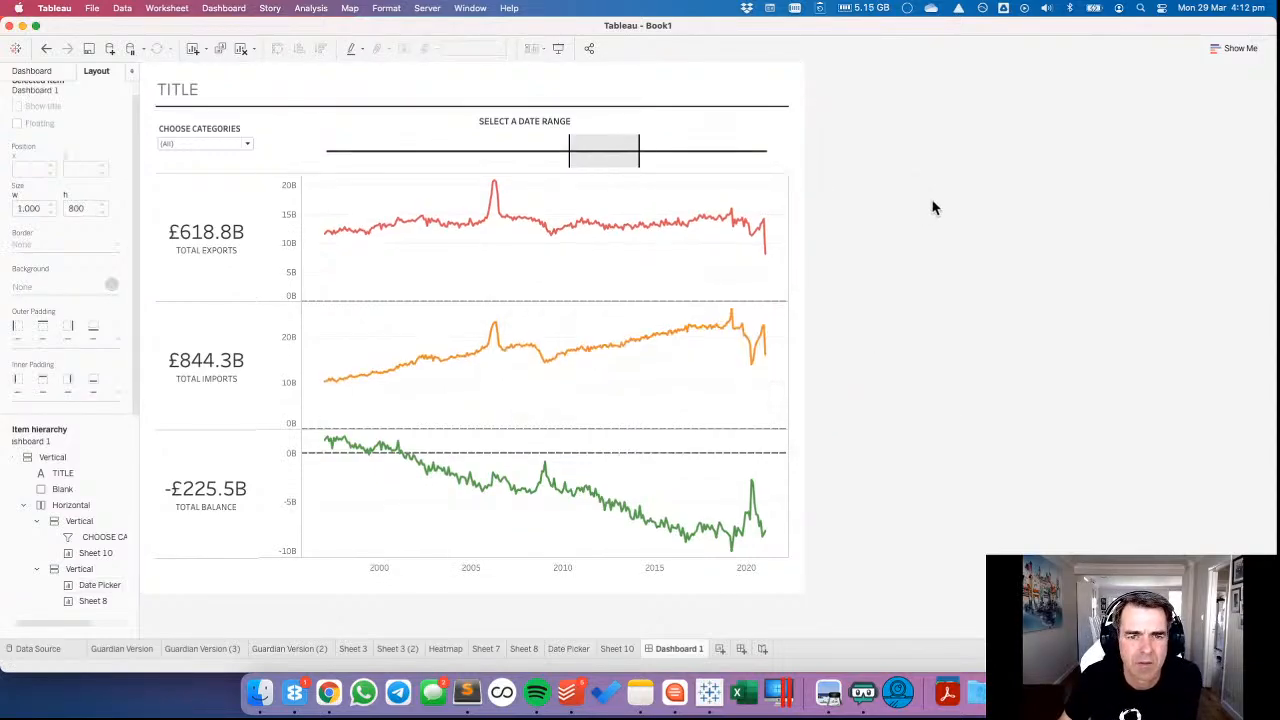
Add a second line to the Date Picker's title showing MONTH(Min Month in Set) - MONTH(Max Month in Set).
{"action": "left_click", "coordinate": [566, 121]}
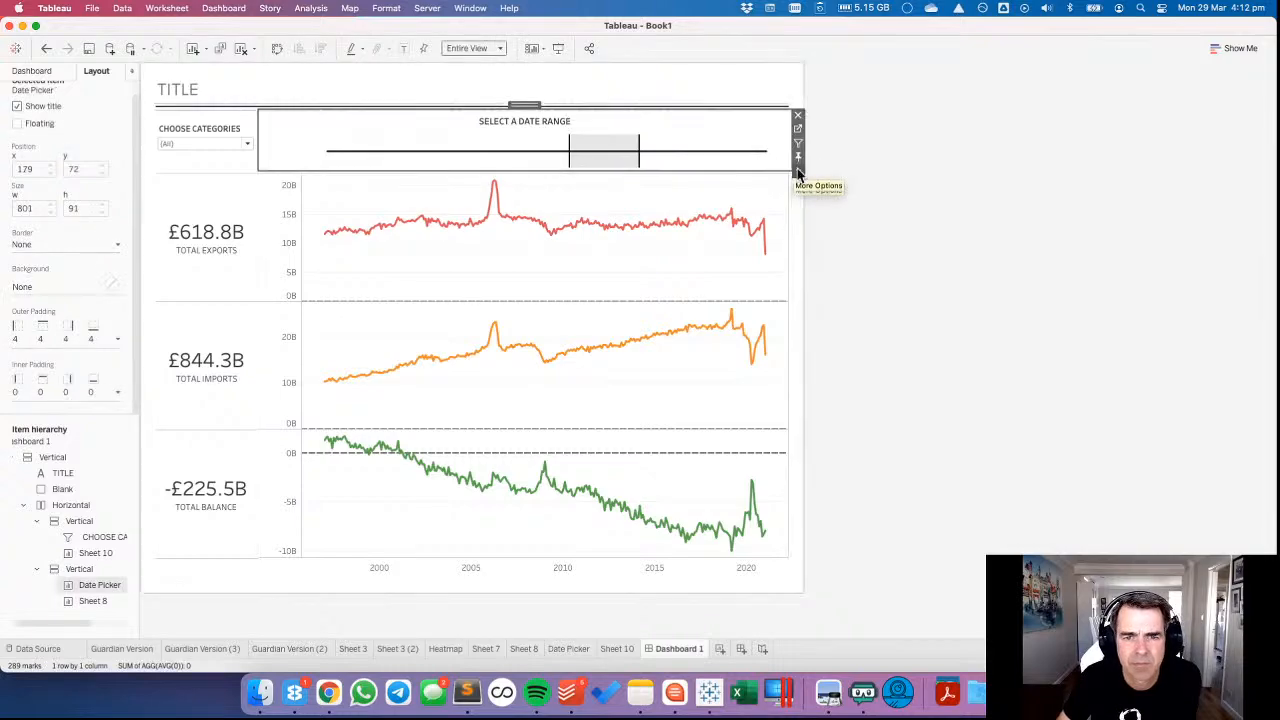
{"action": "double_click", "coordinate": [526, 124]}
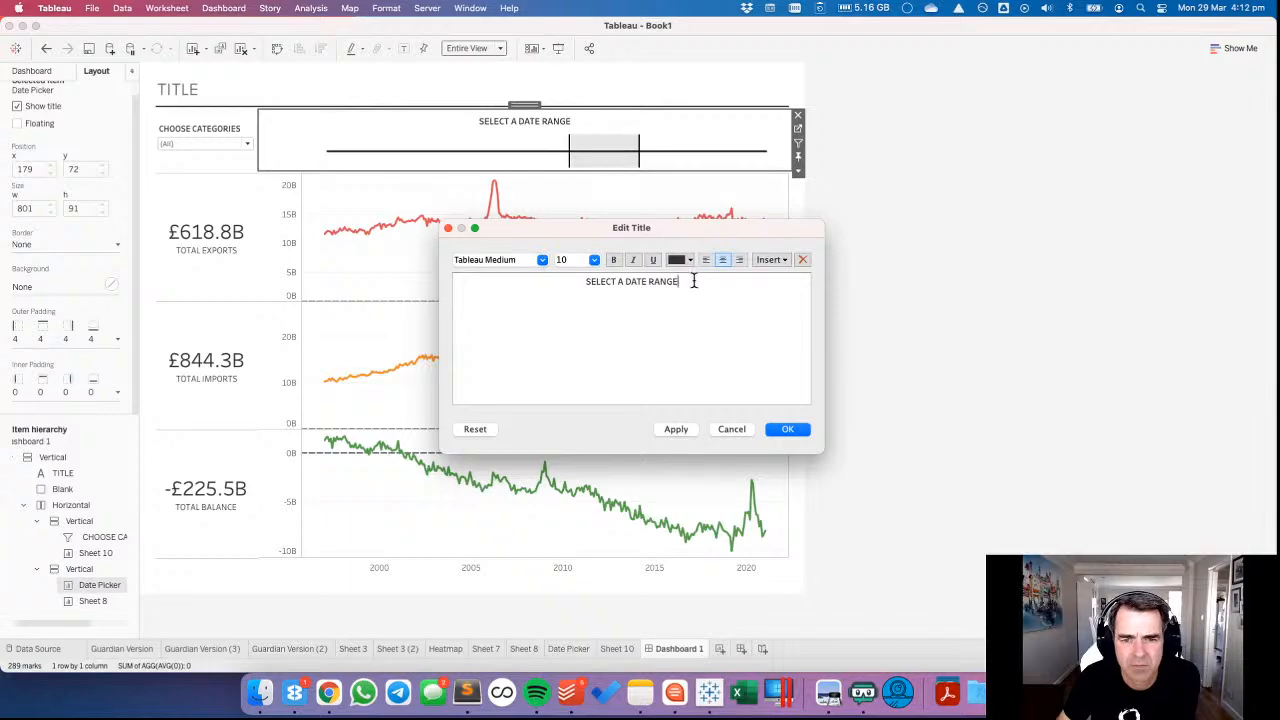
{"action": "left_click", "coordinate": [783, 262]}
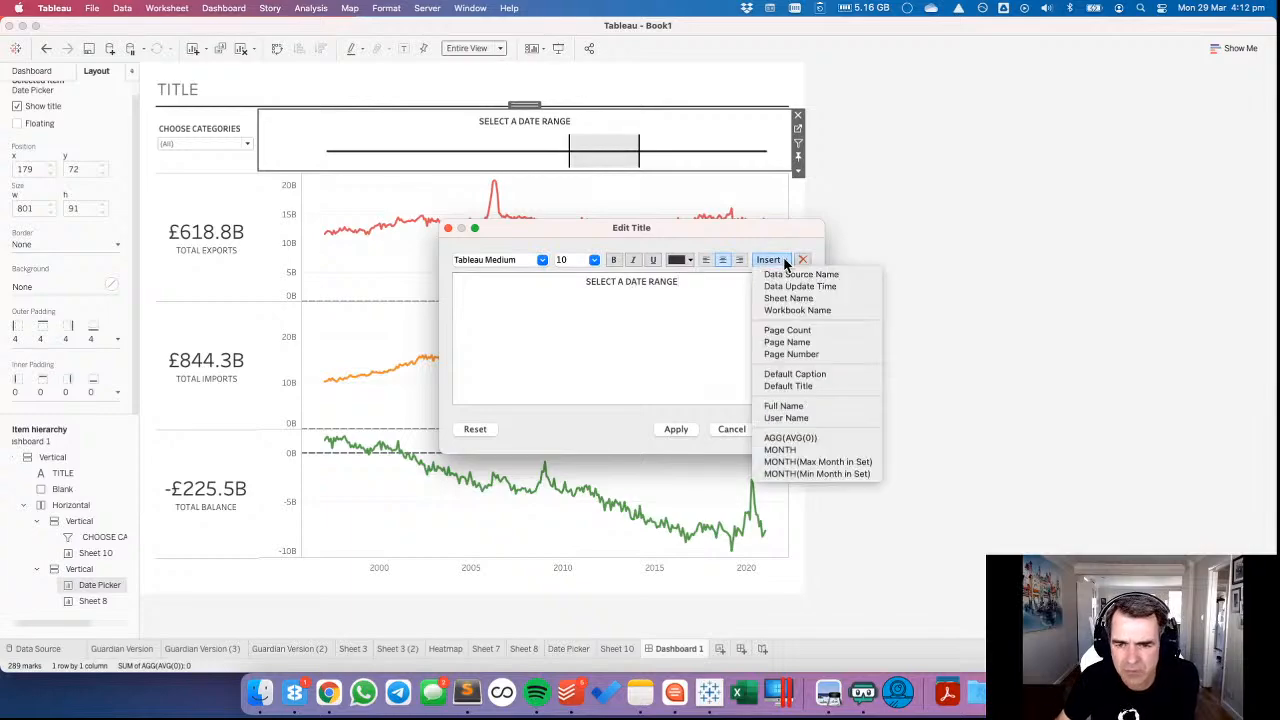
{"action": "left_click", "coordinate": [803, 474]}
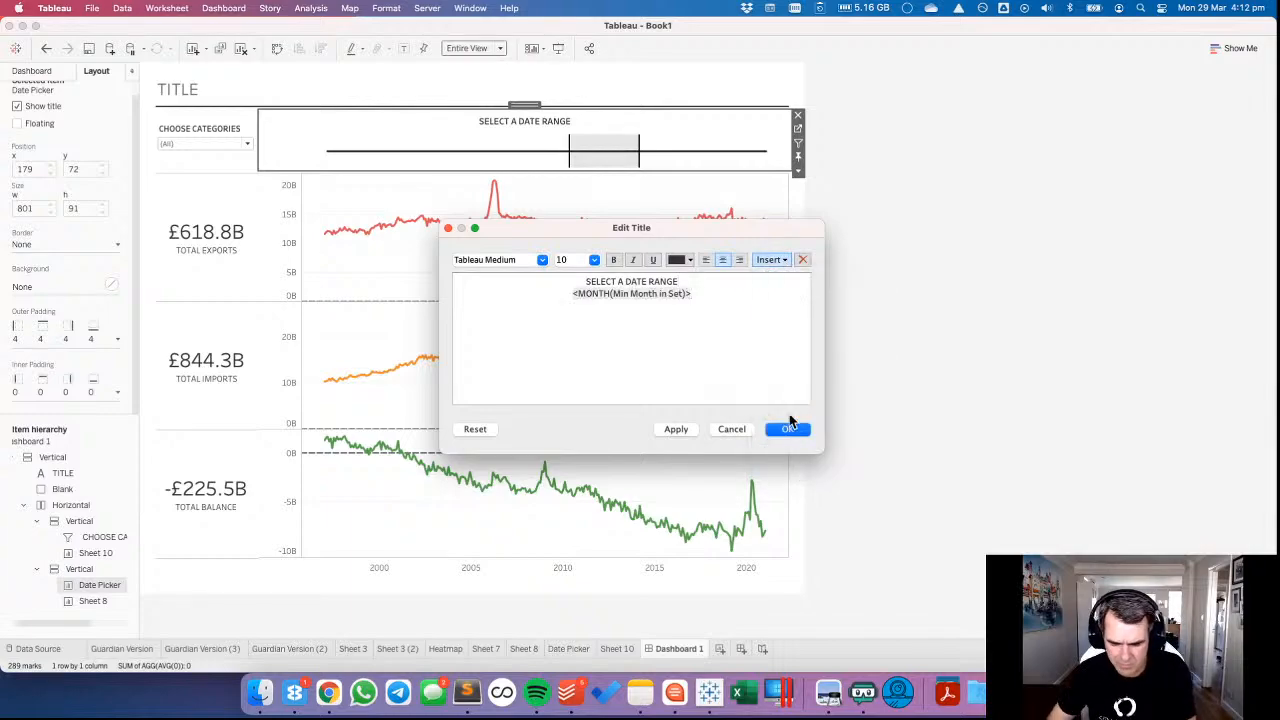
{"action": "type", "text": "-"}
{"action": "left_click", "coordinate": [779, 262]}
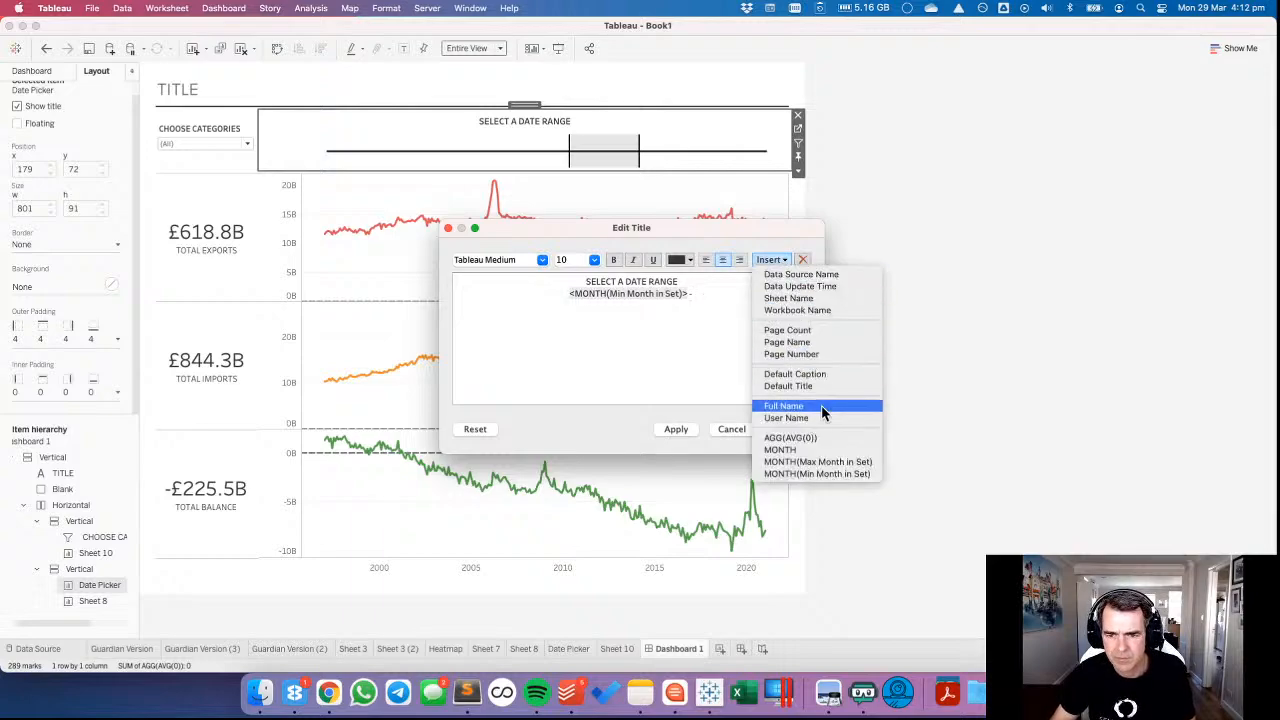
{"action": "left_click", "coordinate": [806, 462]}
{"action": "left_click", "coordinate": [676, 429]}
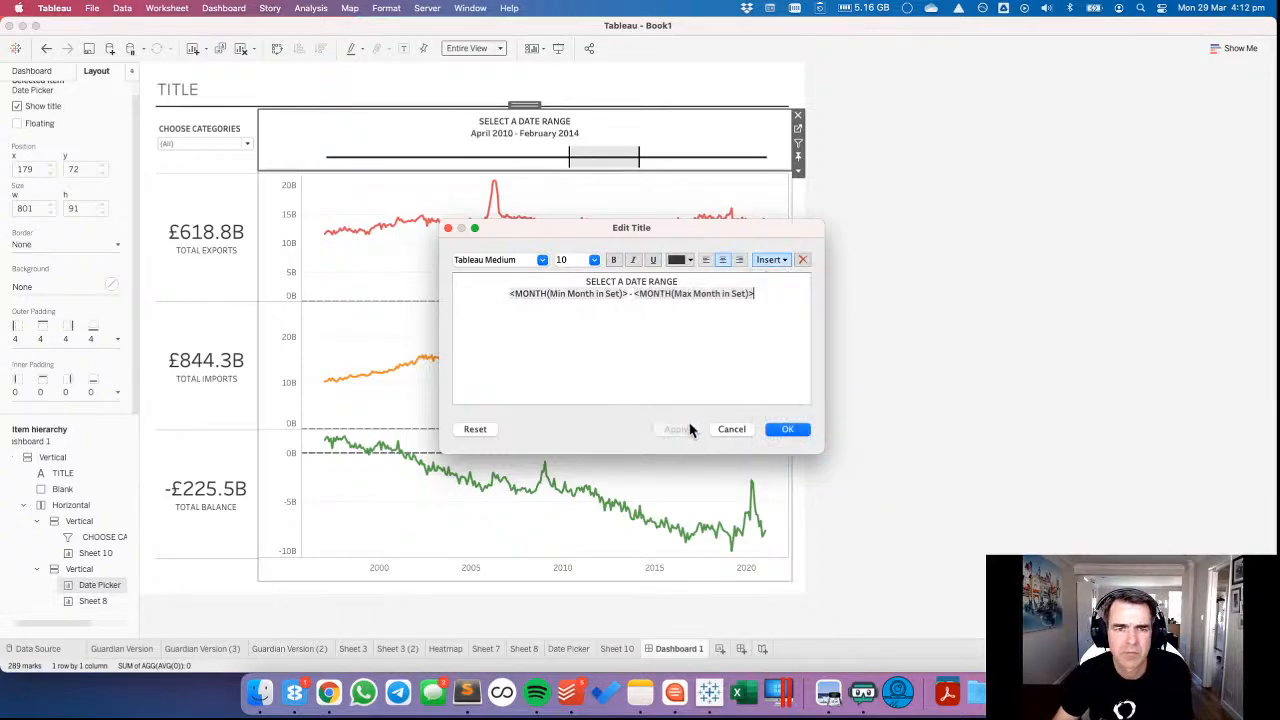
{"action": "left_click", "coordinate": [787, 429]}
{"action": "left_click", "coordinate": [894, 329]}
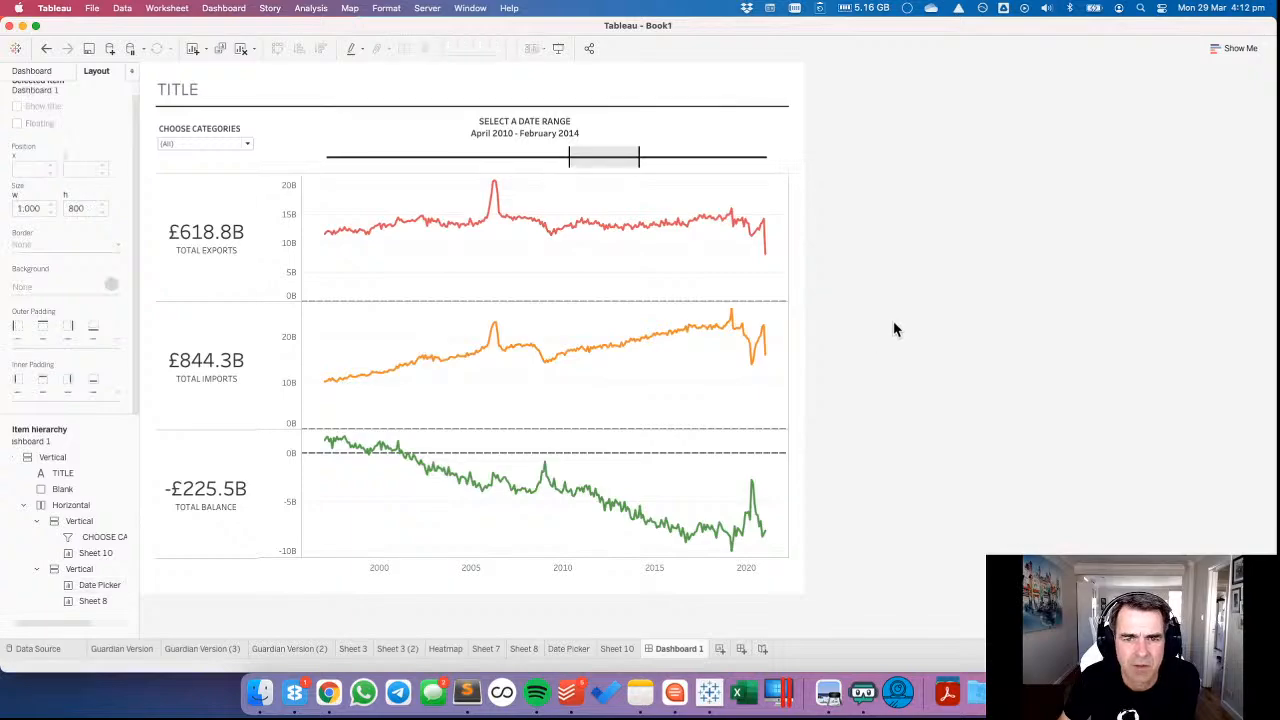
Unlink the Date Picker's inner padding sides and set the bottom inner padding to 10.
{"action": "left_click", "coordinate": [576, 123]}
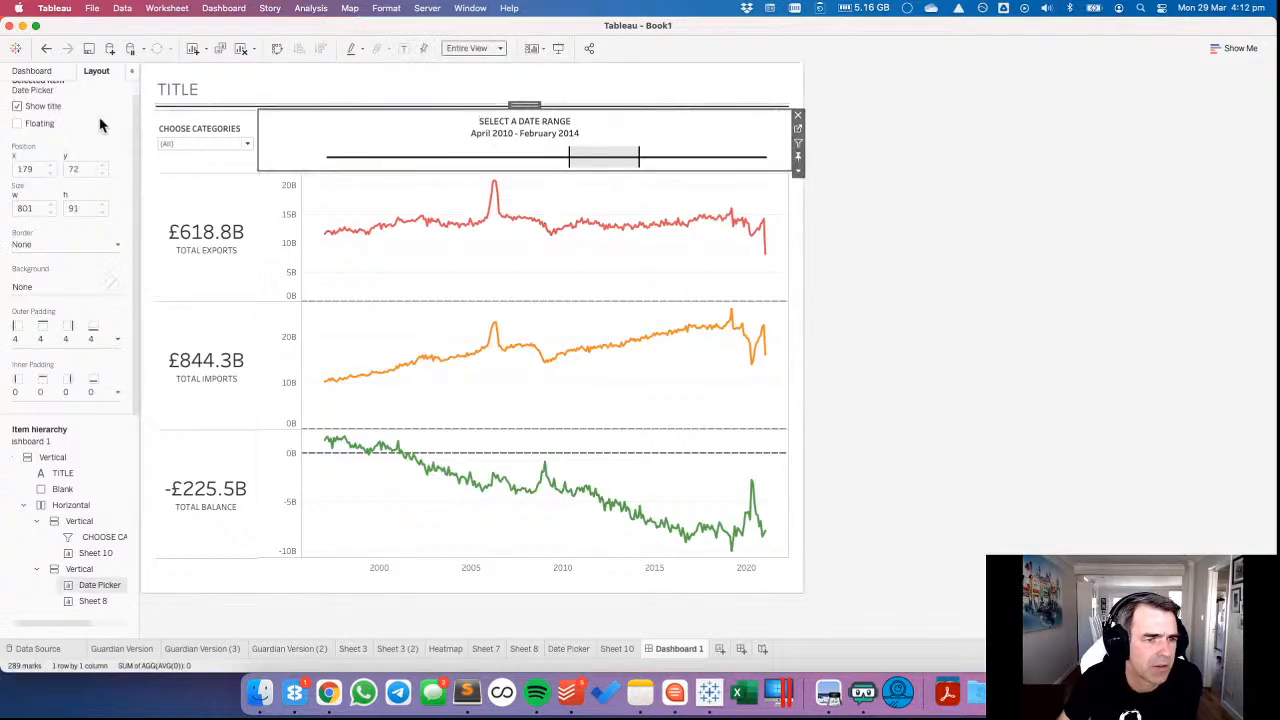
{"action": "left_click", "coordinate": [44, 392]}
{"action": "left_click", "coordinate": [26, 412]}
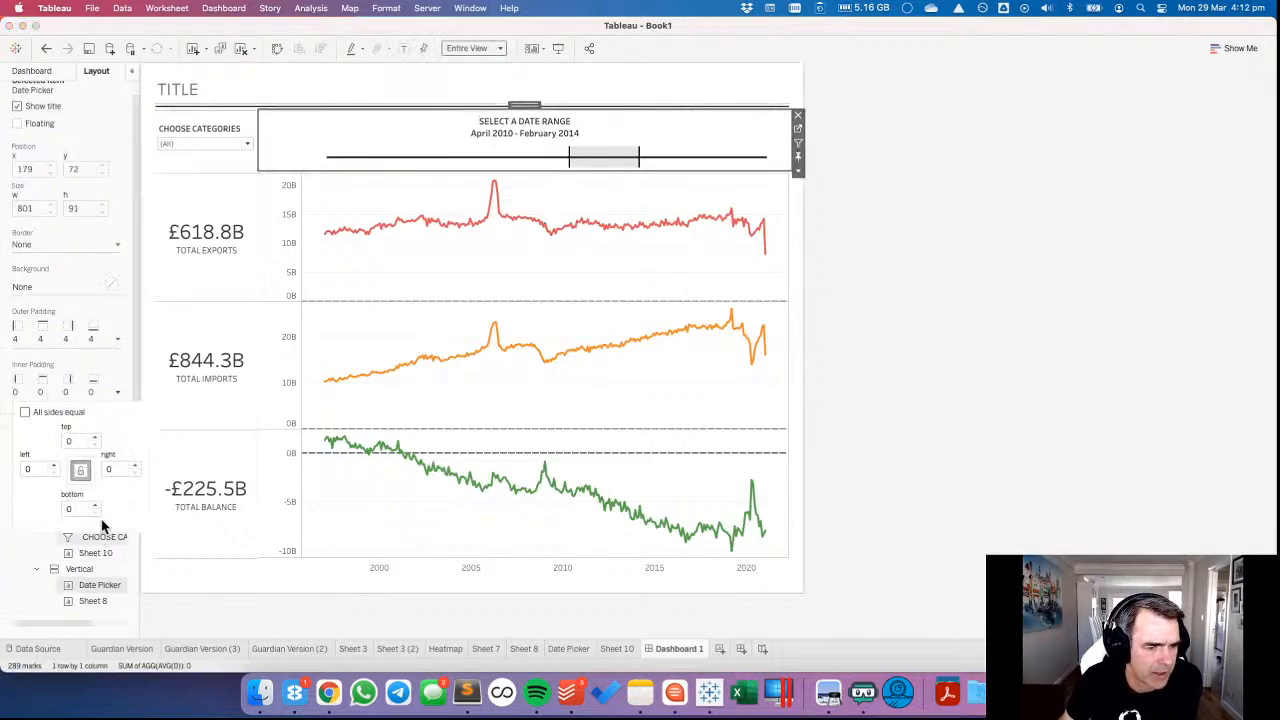
{"action": "left_click", "coordinate": [96, 506]}
{"action": "left_click", "coordinate": [96, 506]}
{"action": "left_click", "coordinate": [96, 506]}
{"action": "left_click", "coordinate": [96, 506]}
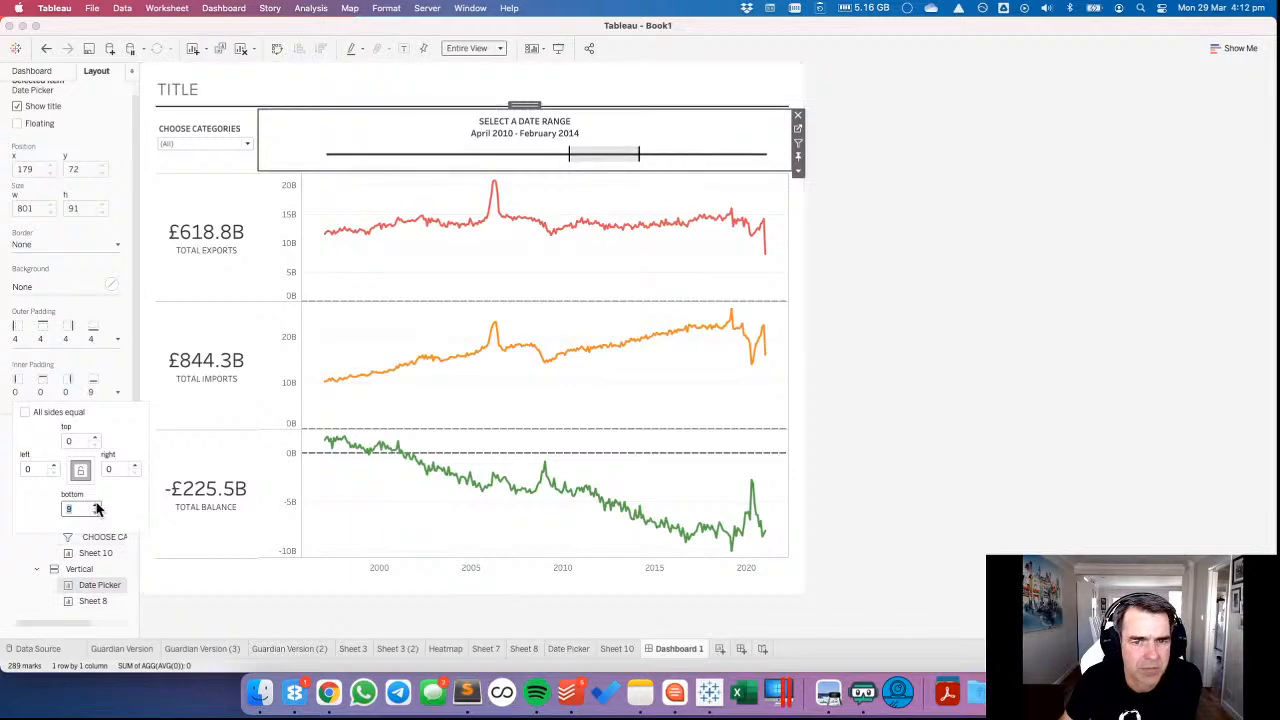
{"action": "left_click", "coordinate": [96, 506]}
{"action": "left_click", "coordinate": [96, 506]}
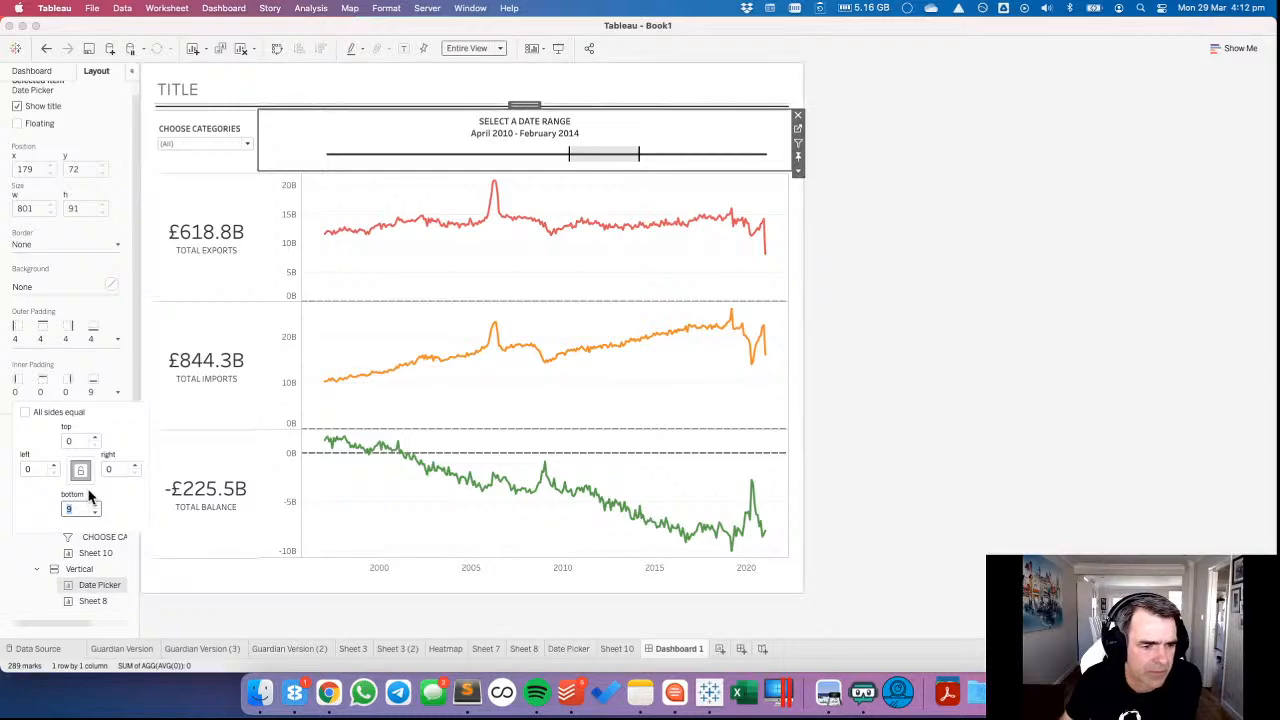
{"action": "left_click", "coordinate": [872, 319]}
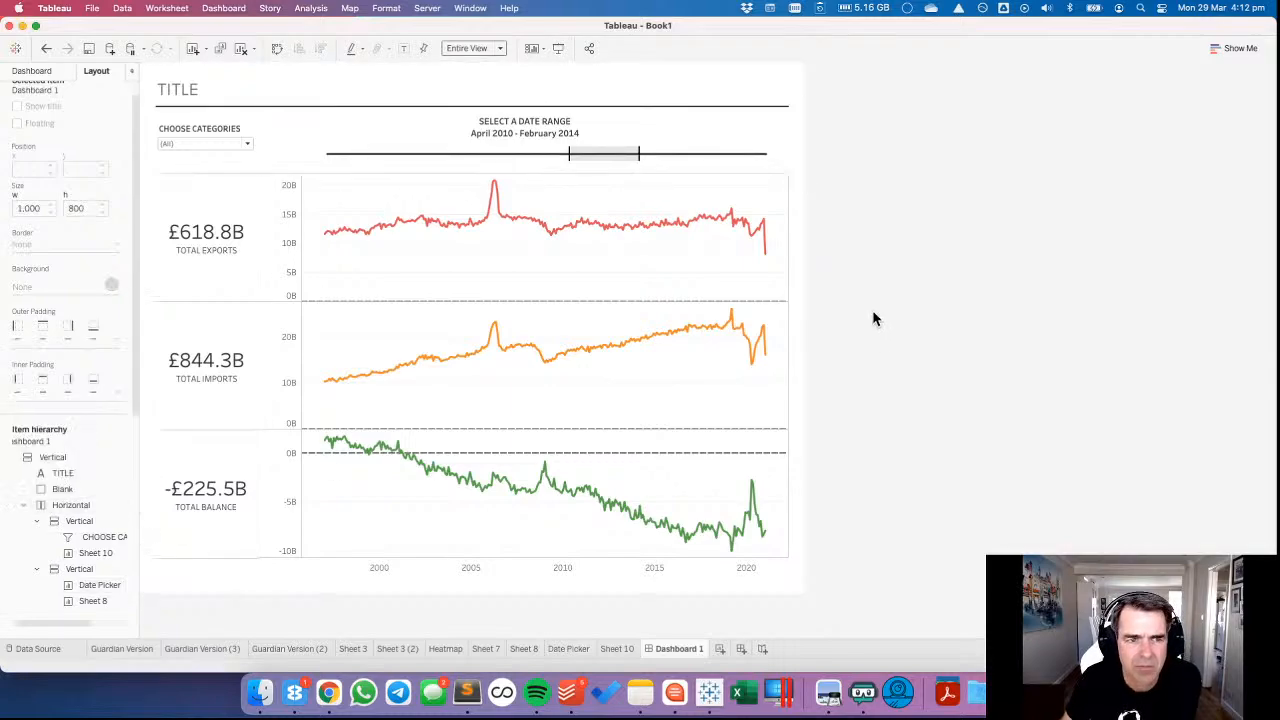
Select the date range July 2001 to May 2006 on the Date Picker line.
{"action": "left_click", "coordinate": [405, 152]}
{"action": "left_click_drag", "start_coordinate": [410, 153], "coordinate": [499, 168]}
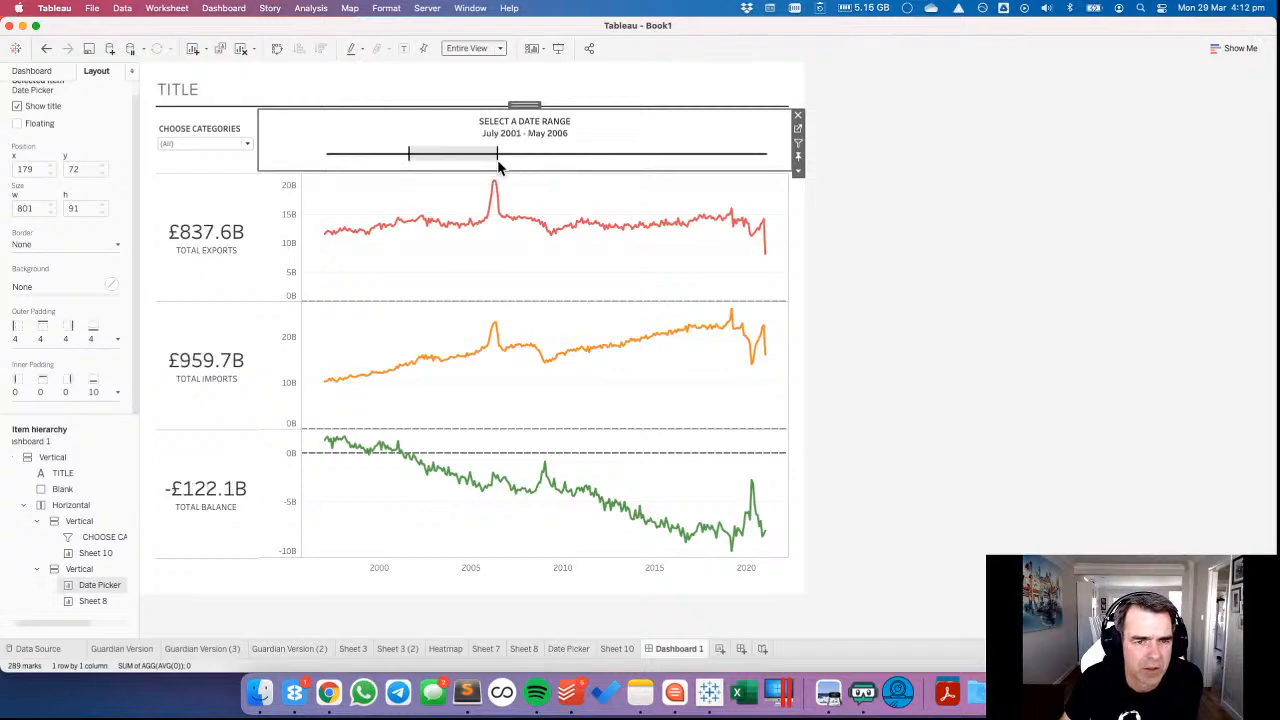
On Sheet 8, add continuous MONTH(Max Month in Set) and MONTH(Min Month in Set) as detail on the line charts.
{"action": "left_click", "coordinate": [608, 203]}
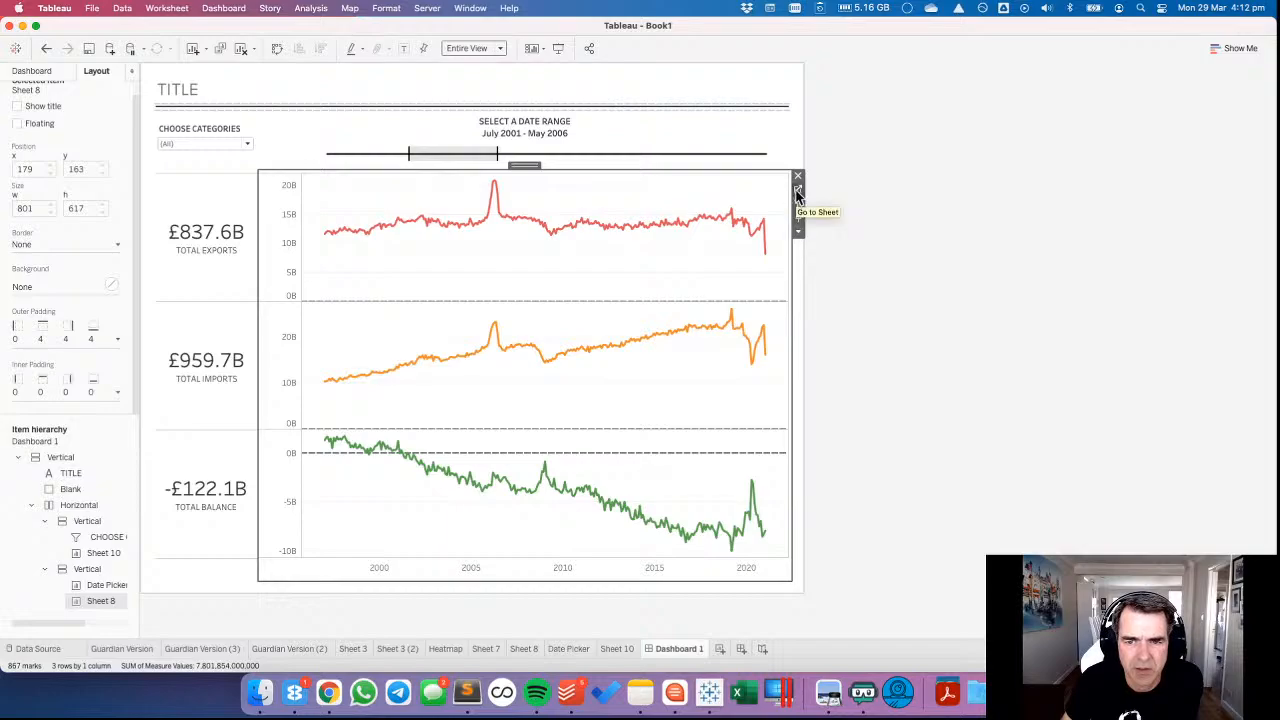
{"action": "left_click", "coordinate": [798, 193]}
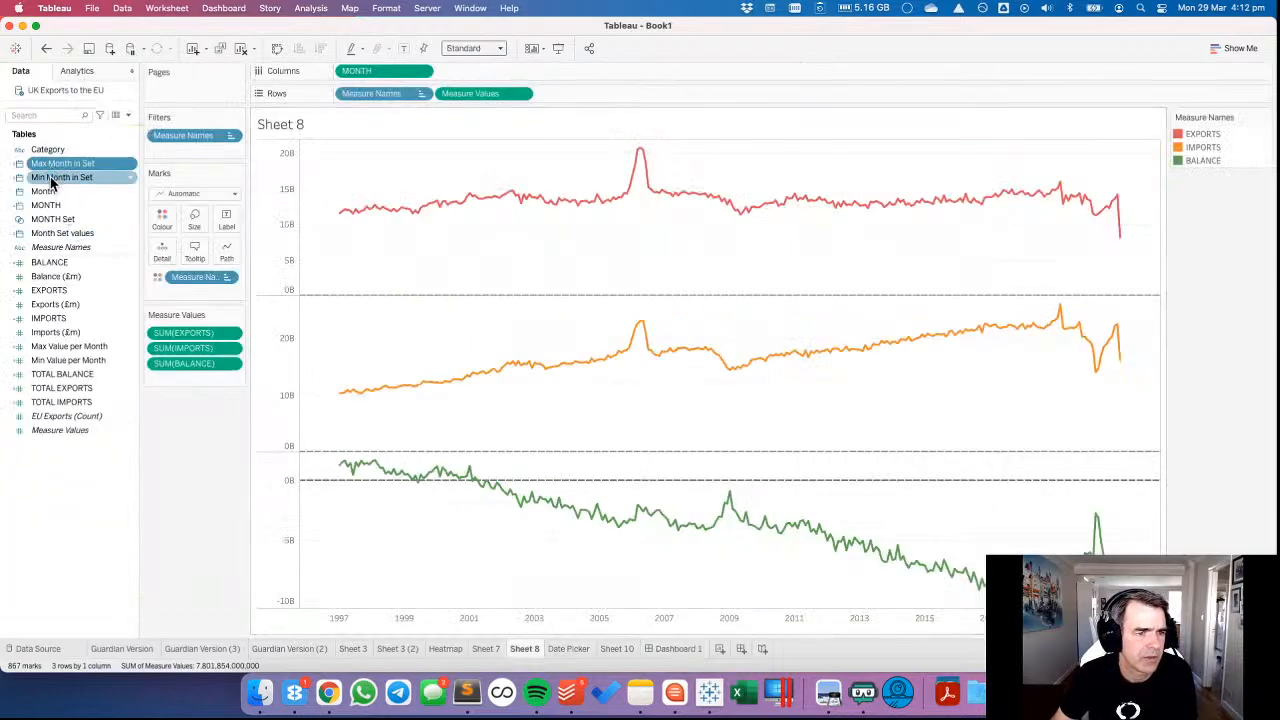
{"action": "left_click_drag", "start_coordinate": [57, 170], "coordinate": [160, 250]}
{"action": "left_click", "coordinate": [614, 427]}
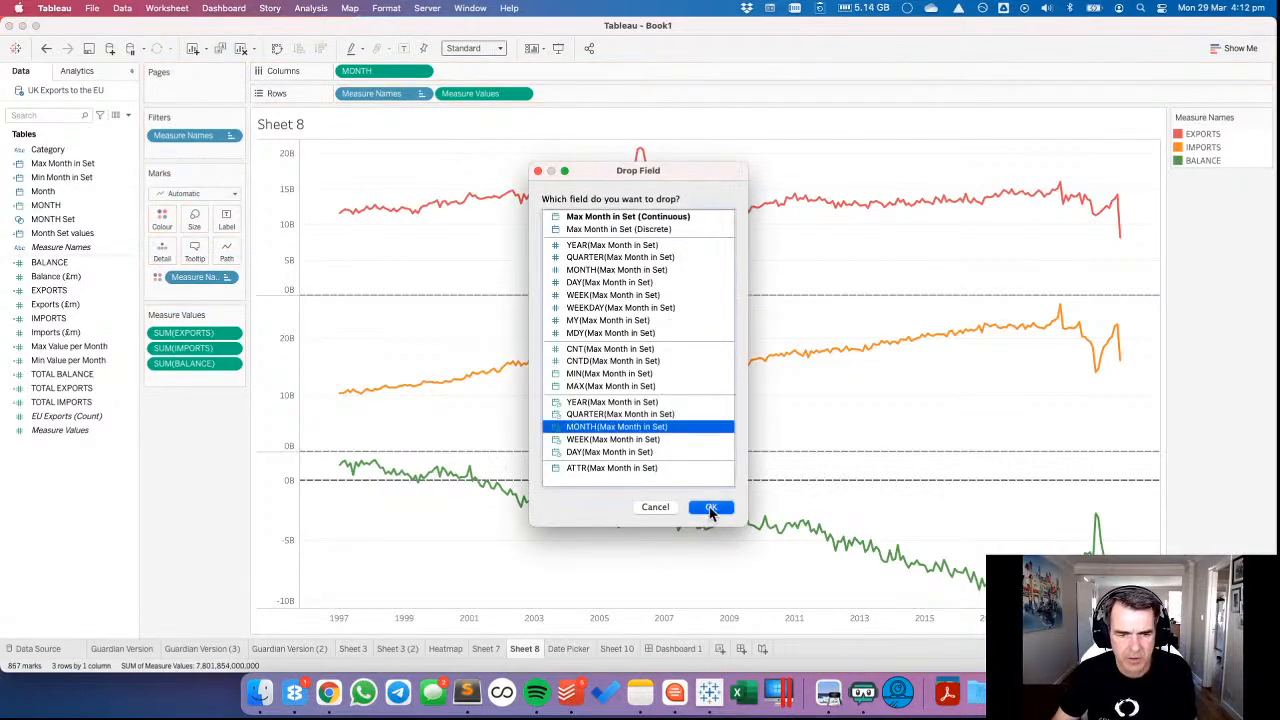
{"action": "left_click", "coordinate": [711, 508]}
{"action": "left_click_drag", "start_coordinate": [63, 177], "coordinate": [165, 256]}
{"action": "left_click", "coordinate": [600, 427]}
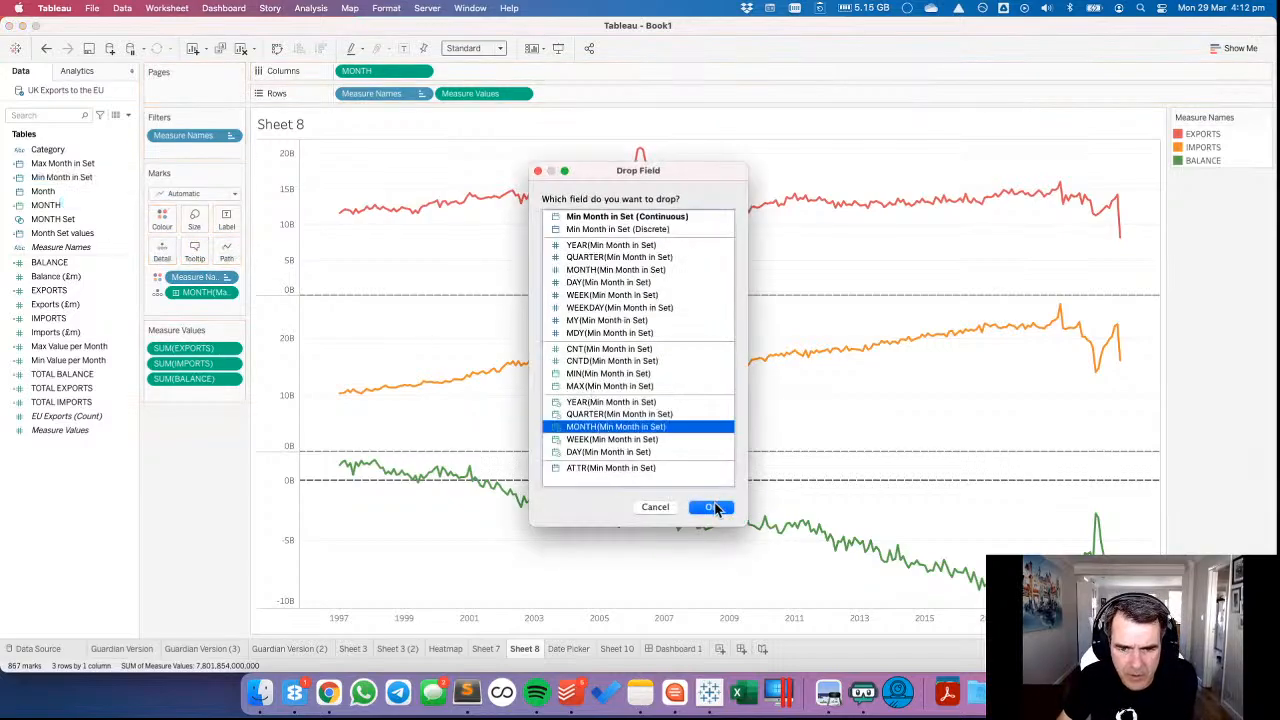
{"action": "left_click", "coordinate": [711, 507]}
Add an entire-table reference band on the month axis starting at MONTH(Min Month in Set), with label and tooltip set to None.
{"action": "left_click", "coordinate": [78, 70]}
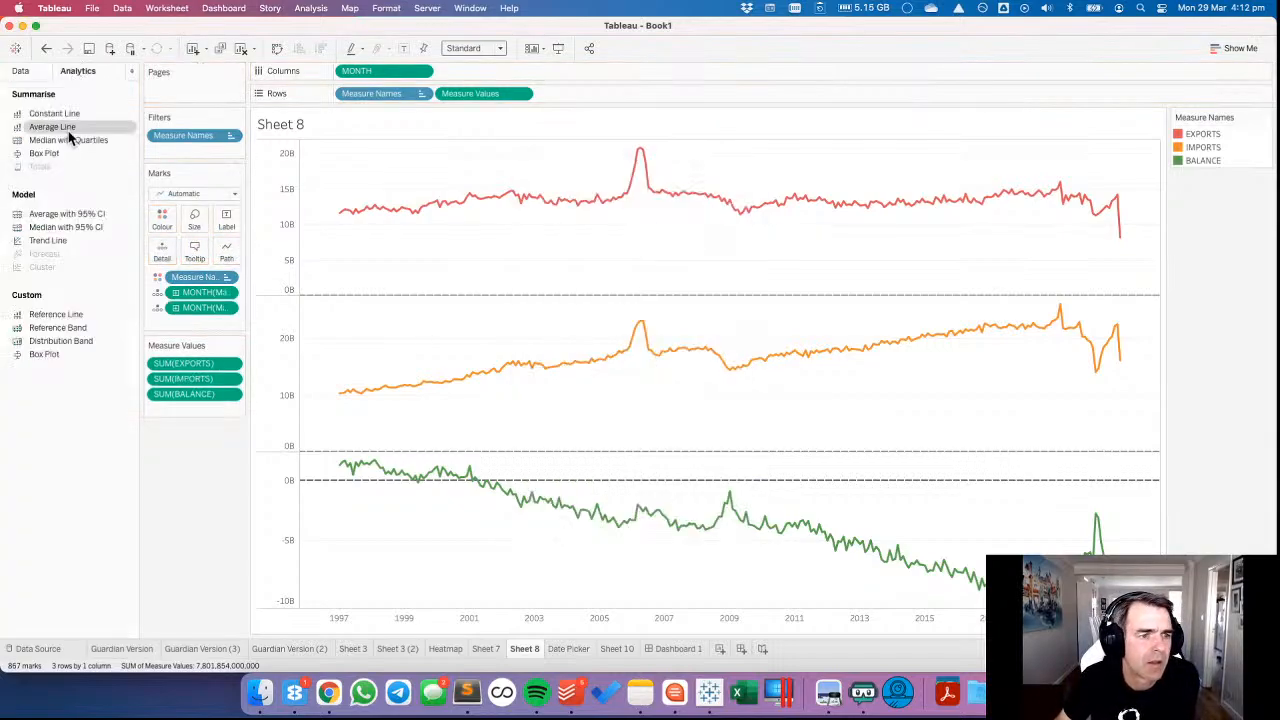
{"action": "left_click_drag", "start_coordinate": [70, 328], "coordinate": [440, 255]}
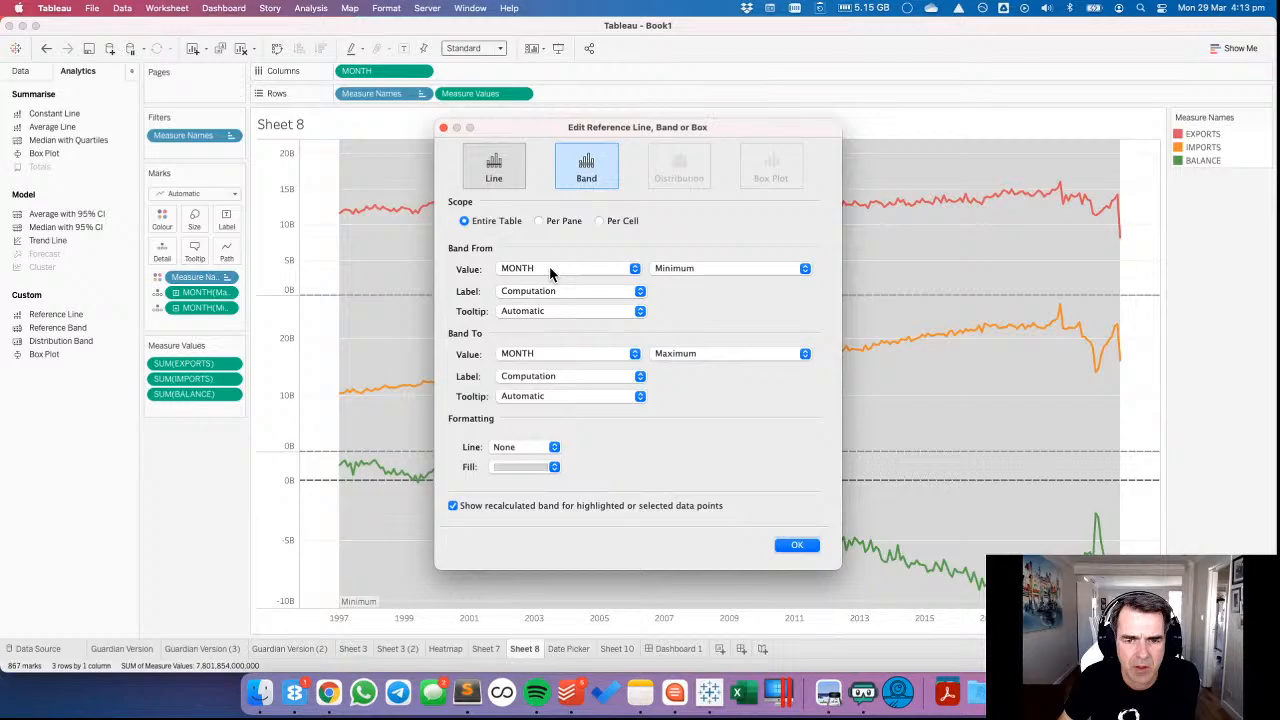
{"action": "left_click", "coordinate": [549, 274]}
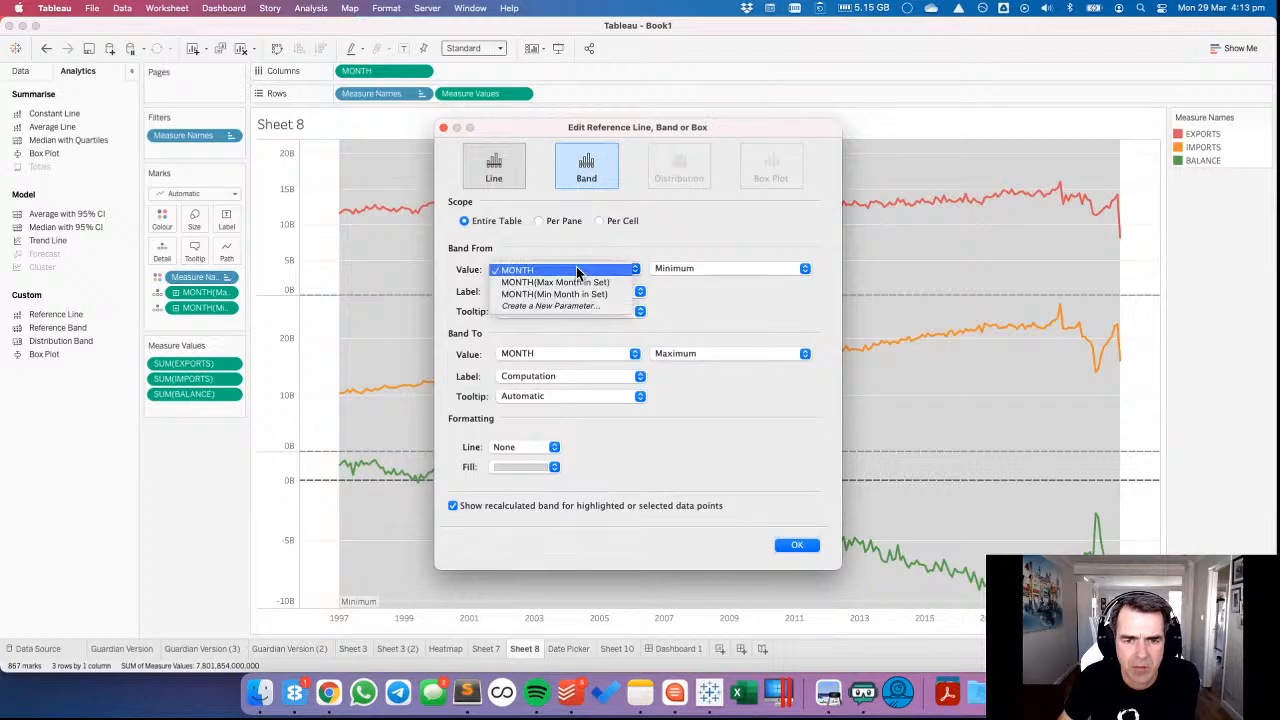
{"action": "left_click", "coordinate": [549, 294]}
{"action": "left_click", "coordinate": [549, 293]}
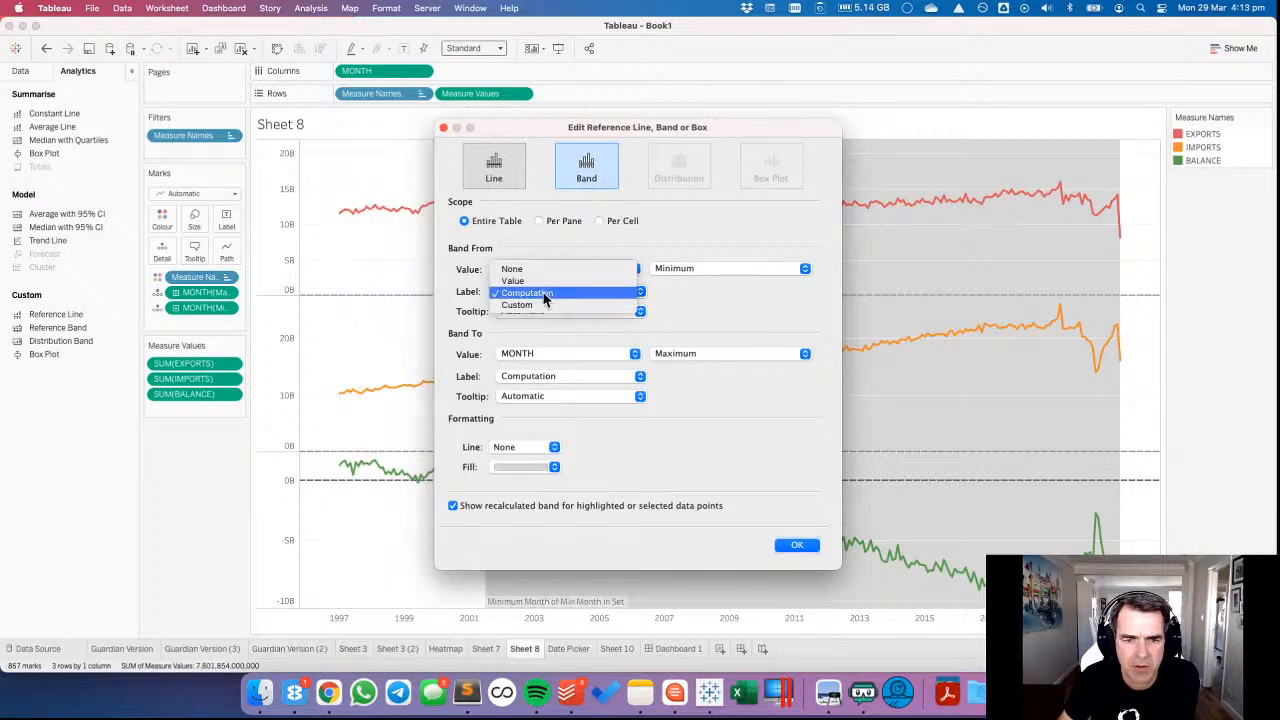
{"action": "left_click", "coordinate": [540, 266]}
{"action": "left_click", "coordinate": [535, 313]}
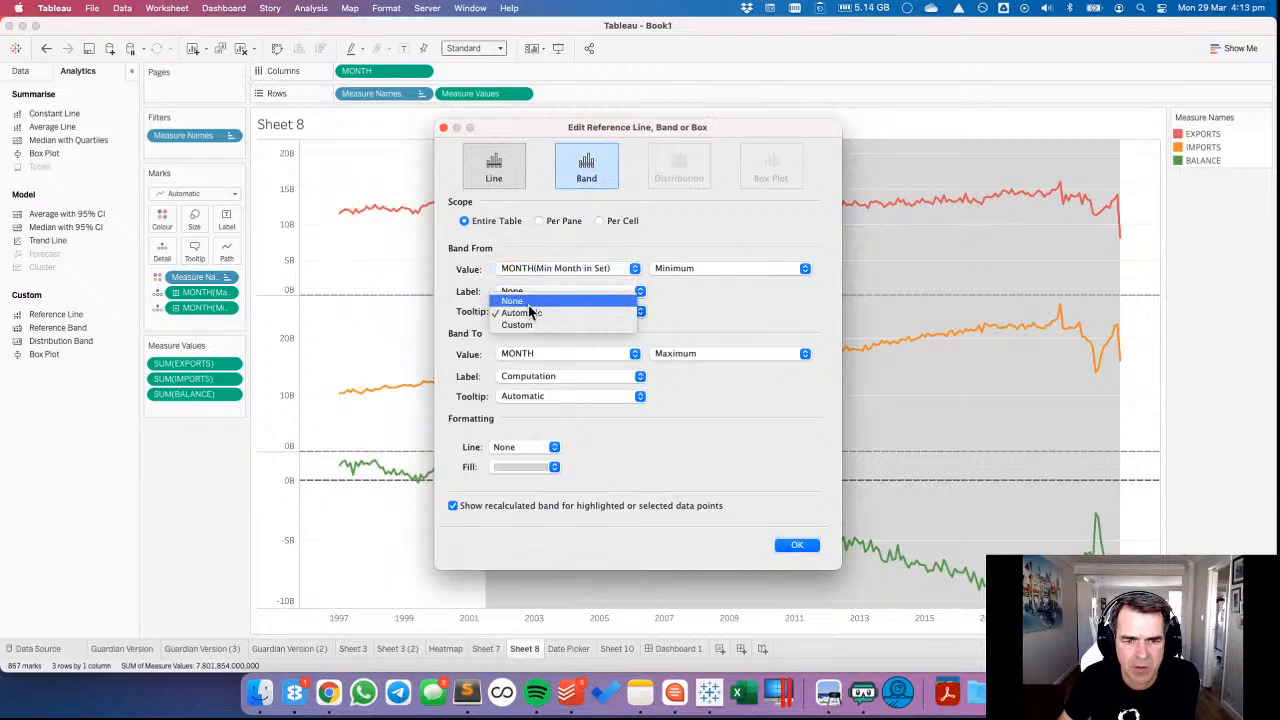
{"action": "left_click", "coordinate": [529, 302]}
End the reference band at MONTH(Max Month in Set), with its label and tooltip set to None.
{"action": "left_click", "coordinate": [528, 355]}
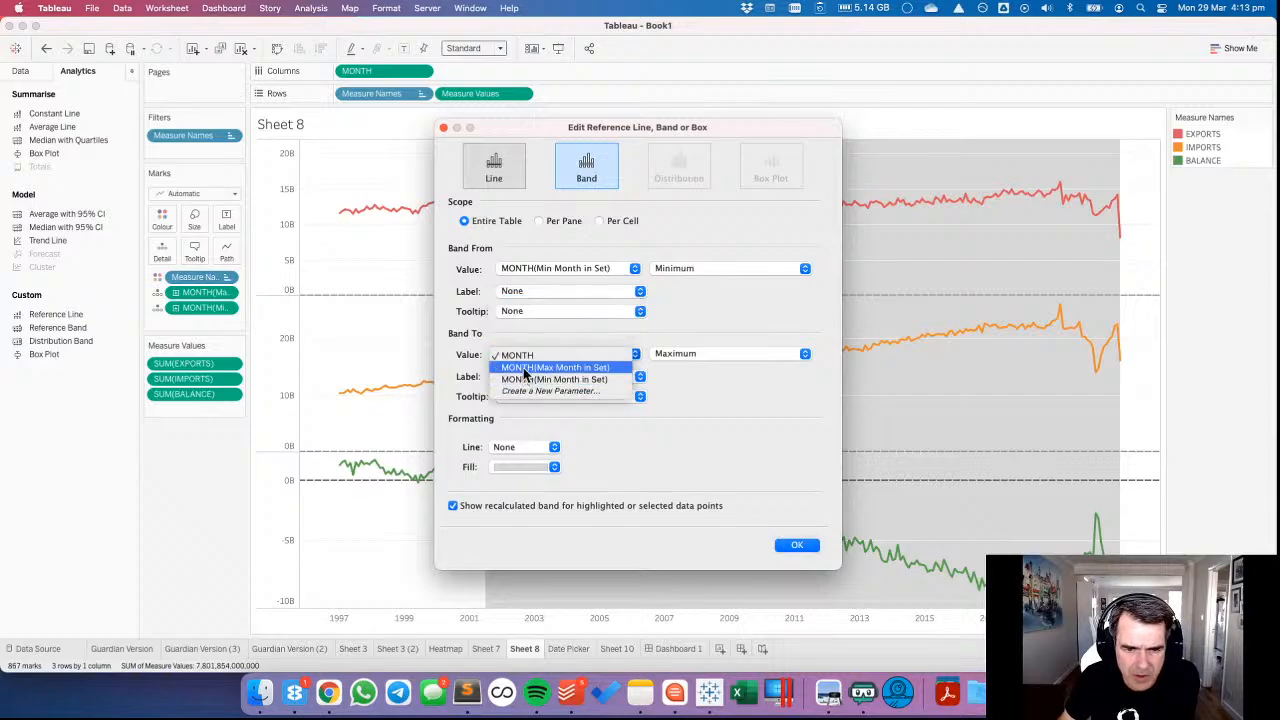
{"action": "left_click", "coordinate": [522, 368]}
{"action": "left_click", "coordinate": [526, 376]}
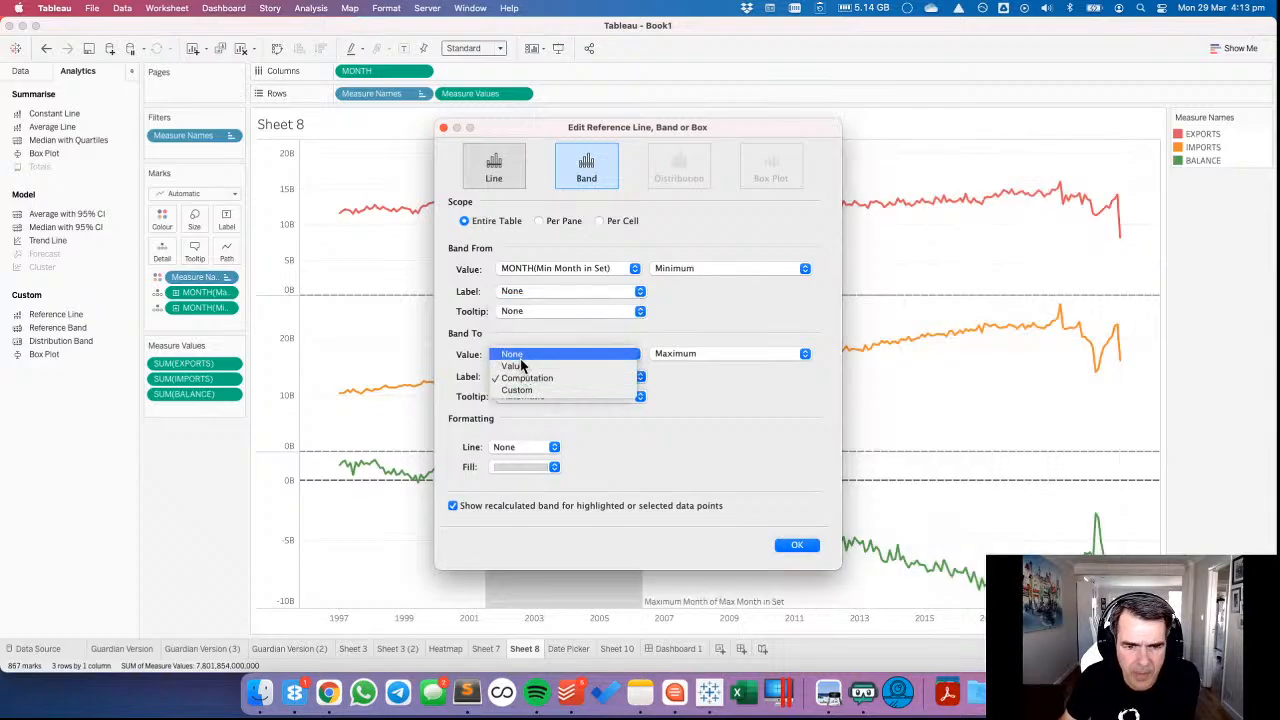
{"action": "left_click", "coordinate": [522, 378]}
{"action": "left_click", "coordinate": [521, 397]}
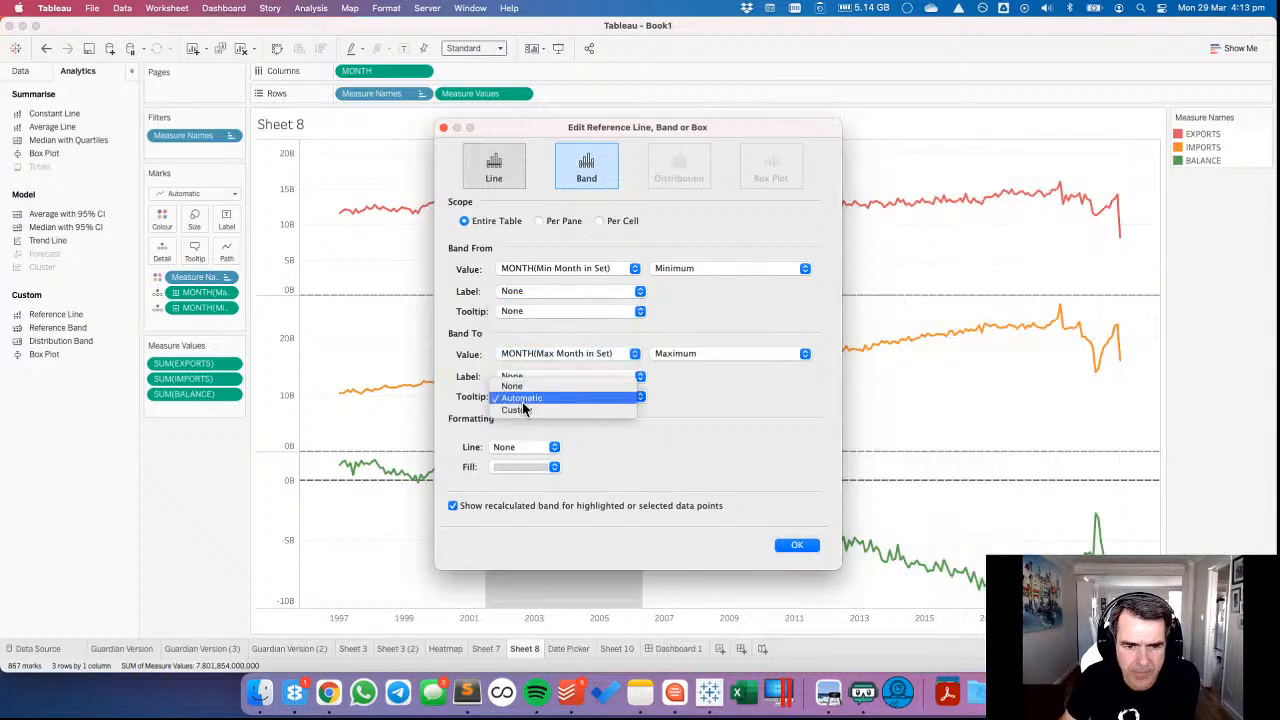
Format the reference band with a lighter grey fill and solid black edge lines, and turn off the recalculated band for selected points.
{"action": "left_click", "coordinate": [508, 469]}
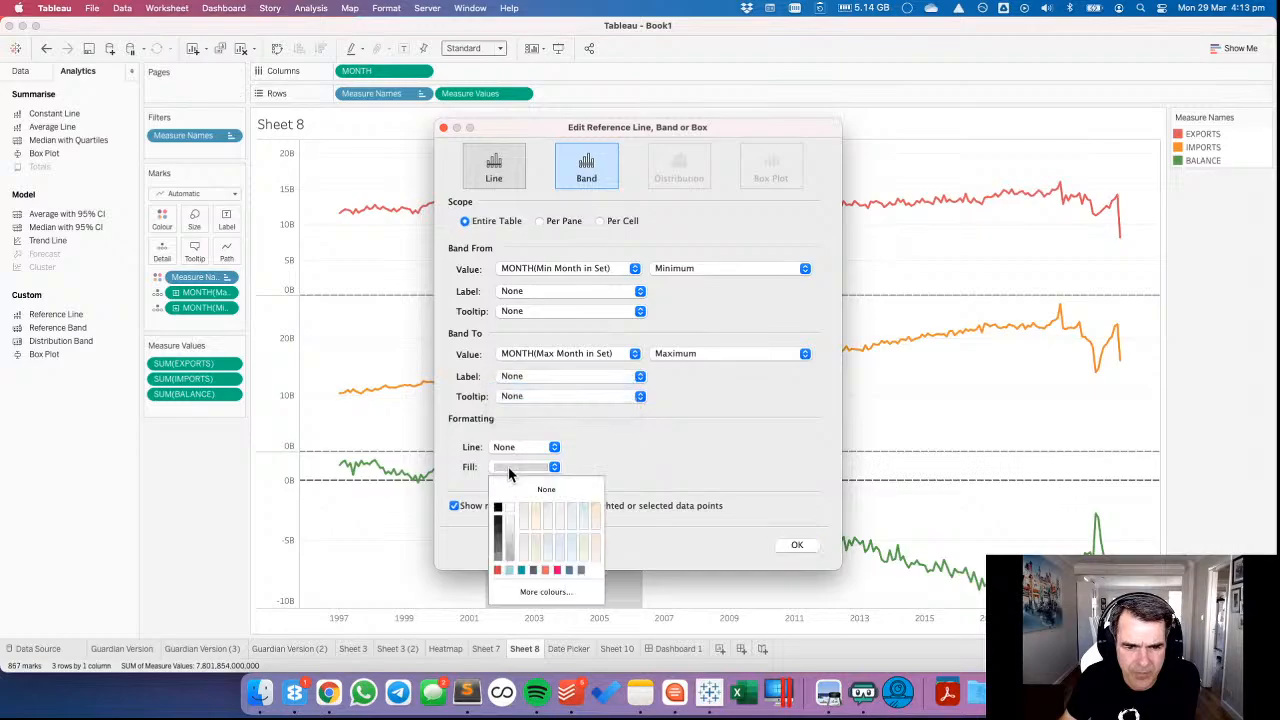
{"action": "left_click", "coordinate": [506, 528]}
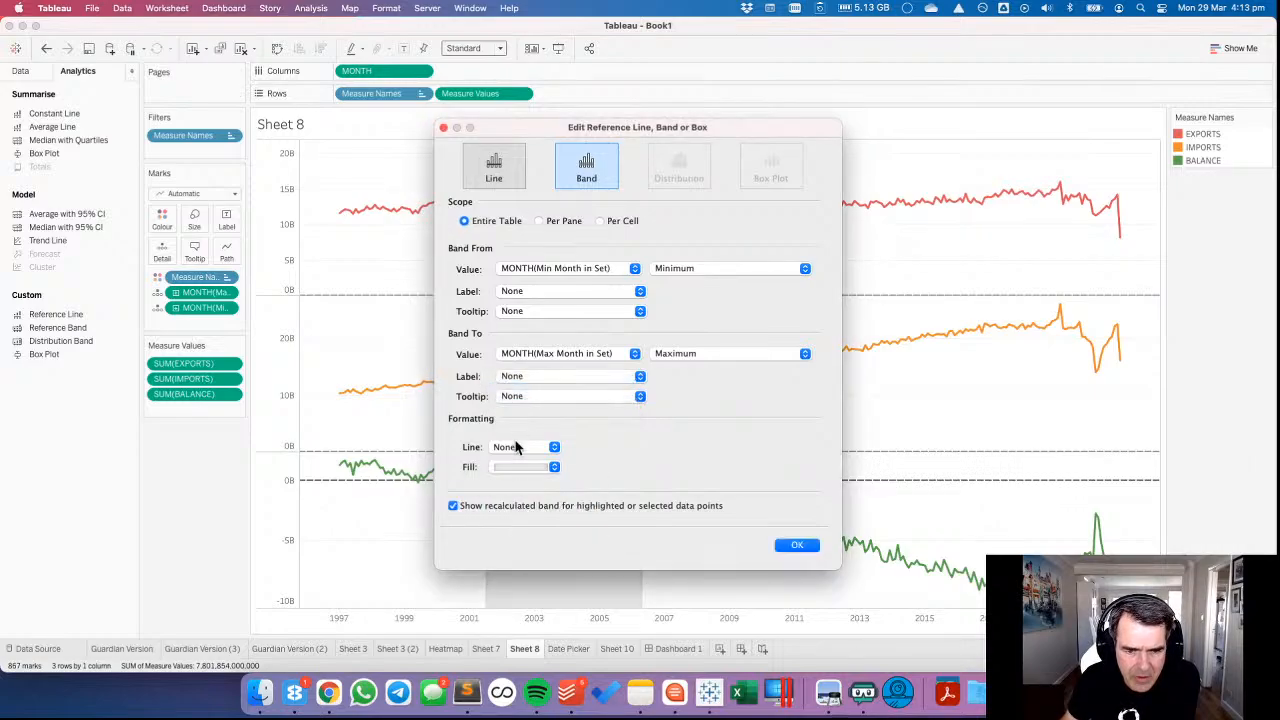
{"action": "left_click", "coordinate": [510, 447]}
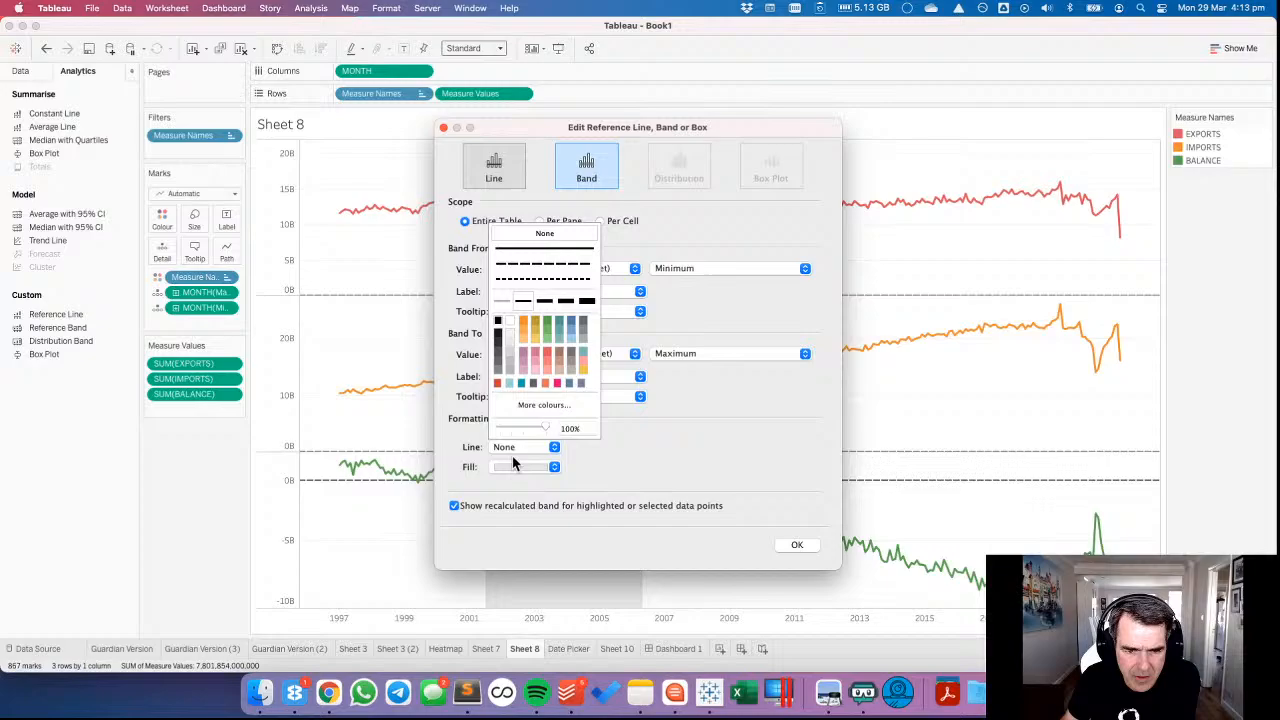
{"action": "left_click", "coordinate": [525, 252]}
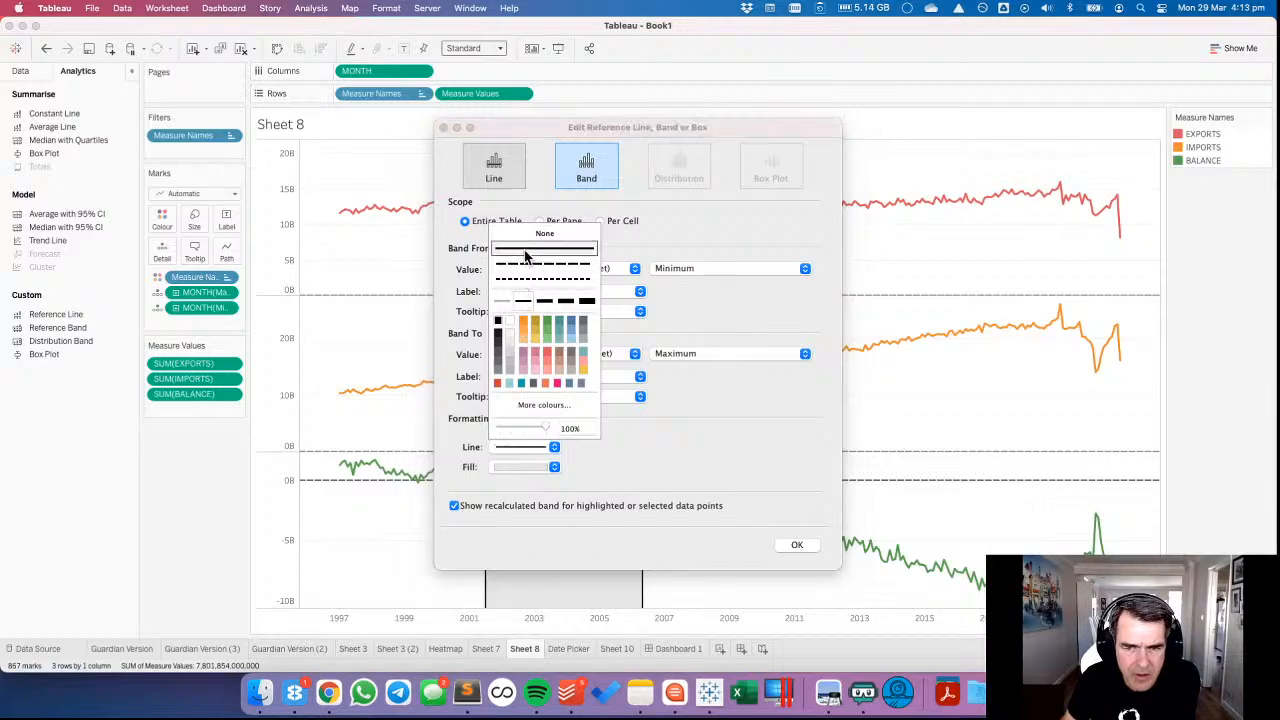
{"action": "left_click", "coordinate": [645, 475]}
{"action": "left_click", "coordinate": [570, 506]}
{"action": "left_click", "coordinate": [792, 545]}
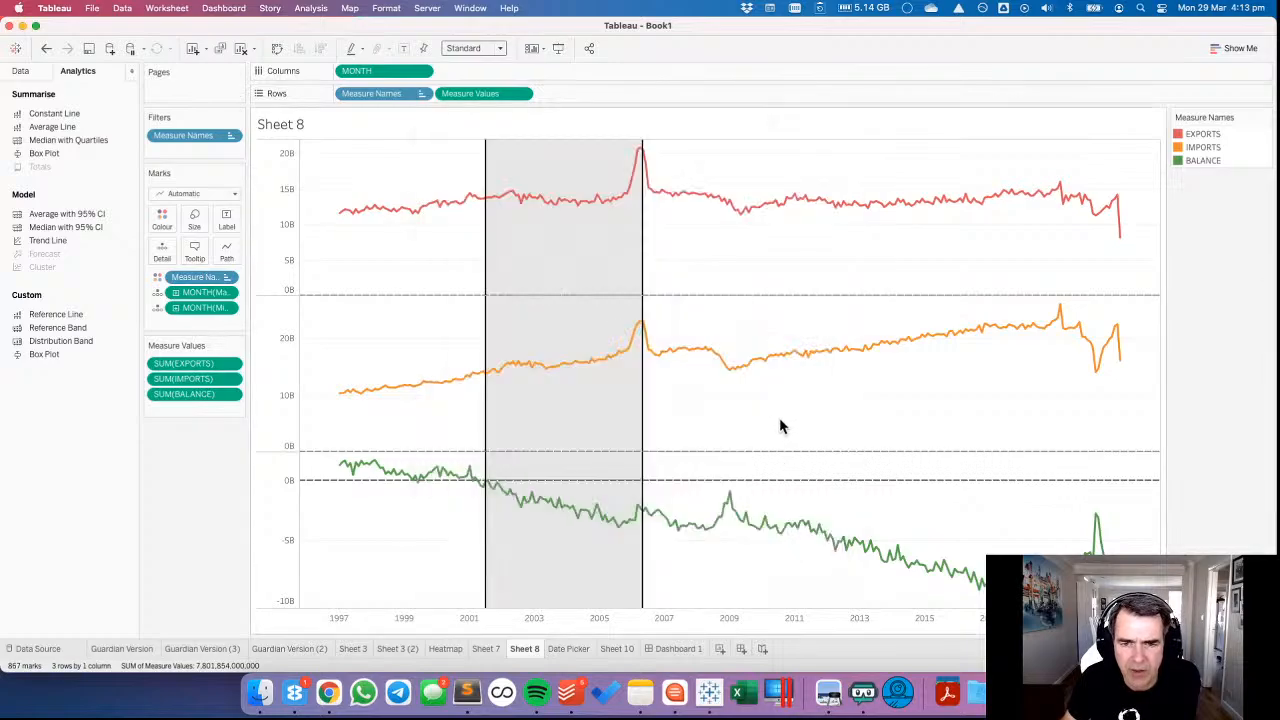
On Dashboard 1, widen the line charts' value-axis area slightly so the reference band aligns with the Date Picker's selection.
{"action": "left_click", "coordinate": [676, 649]}
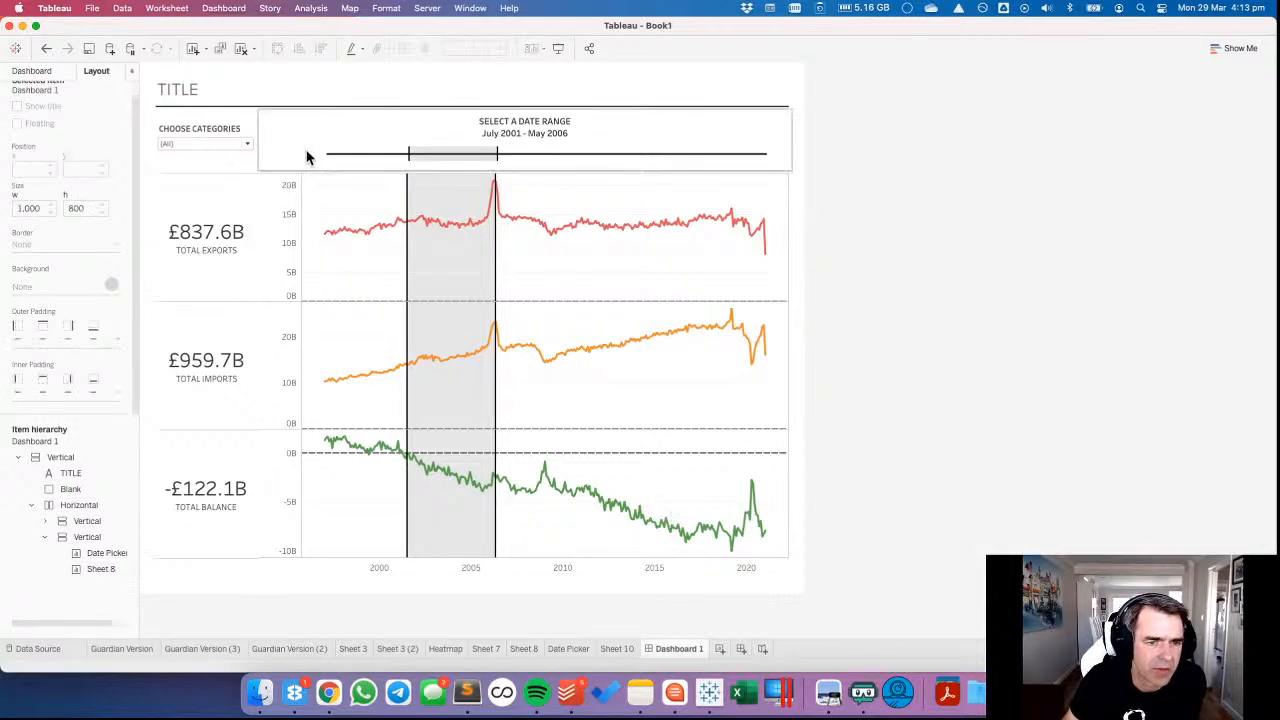
{"action": "left_click", "coordinate": [301, 150]}
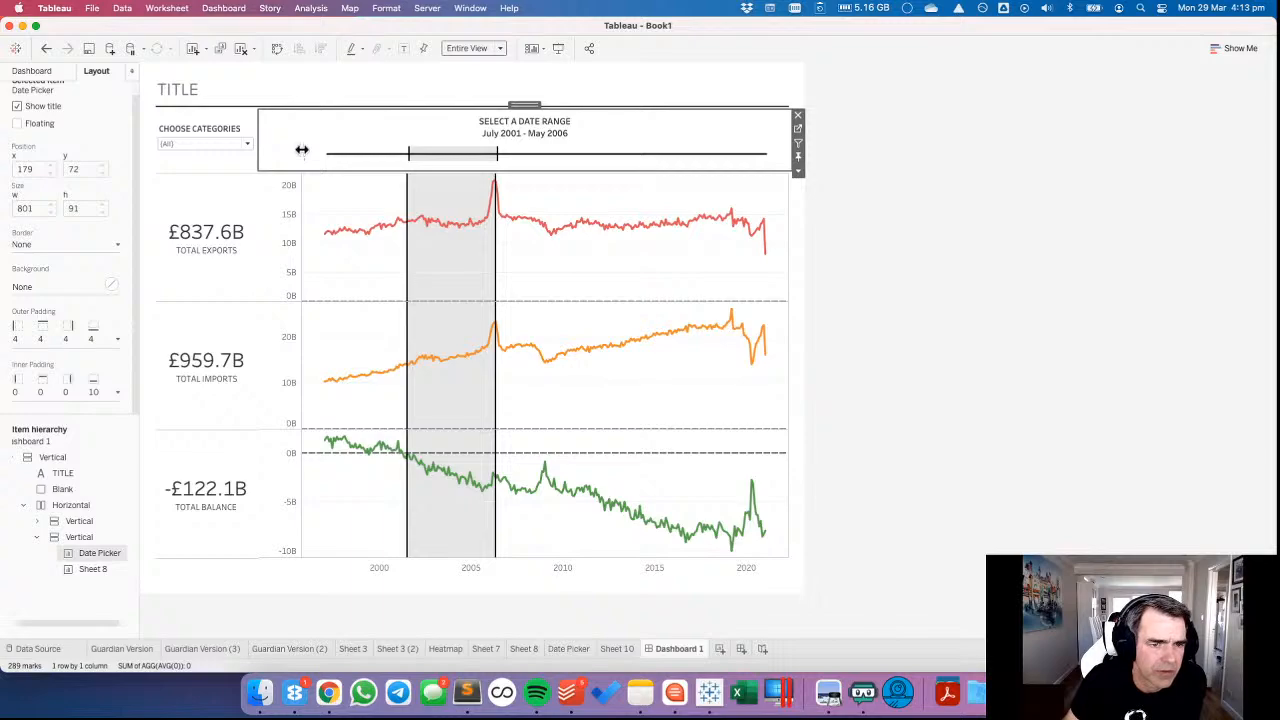
{"action": "left_click", "coordinate": [301, 188]}
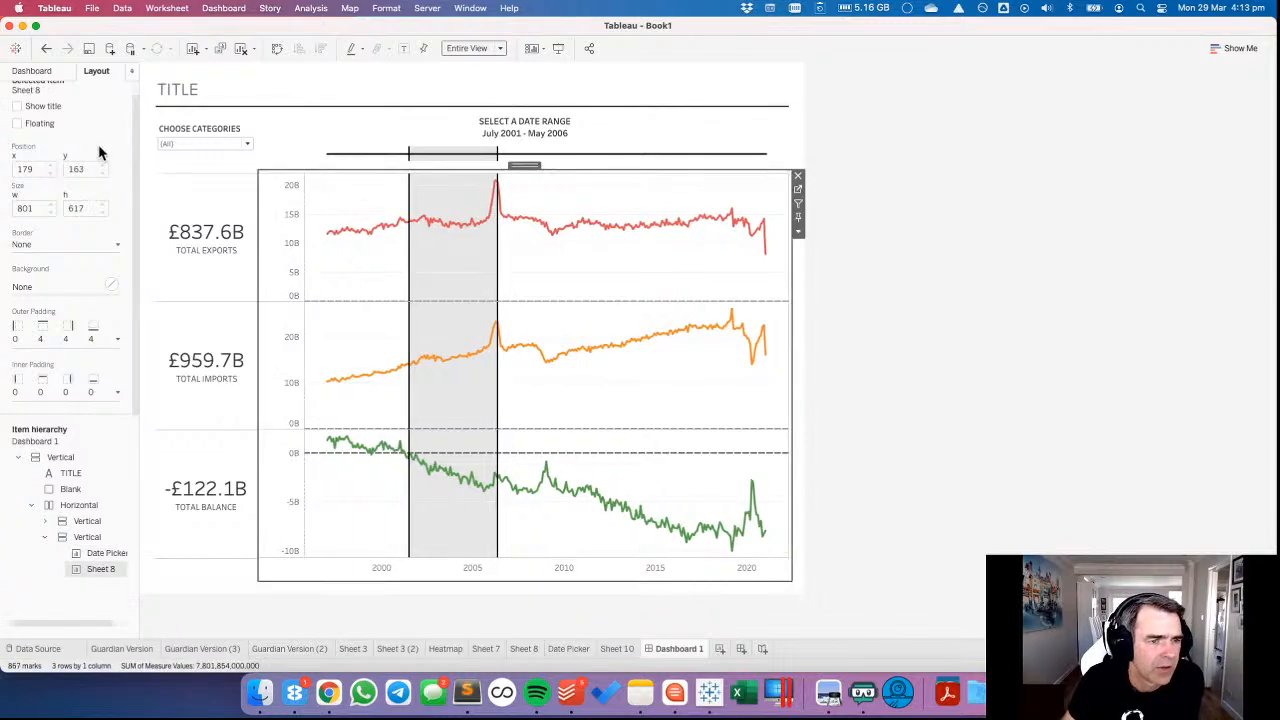
Set the top outer padding of the line charts (Sheet 8) to 0.
{"action": "left_click", "coordinate": [54, 337]}
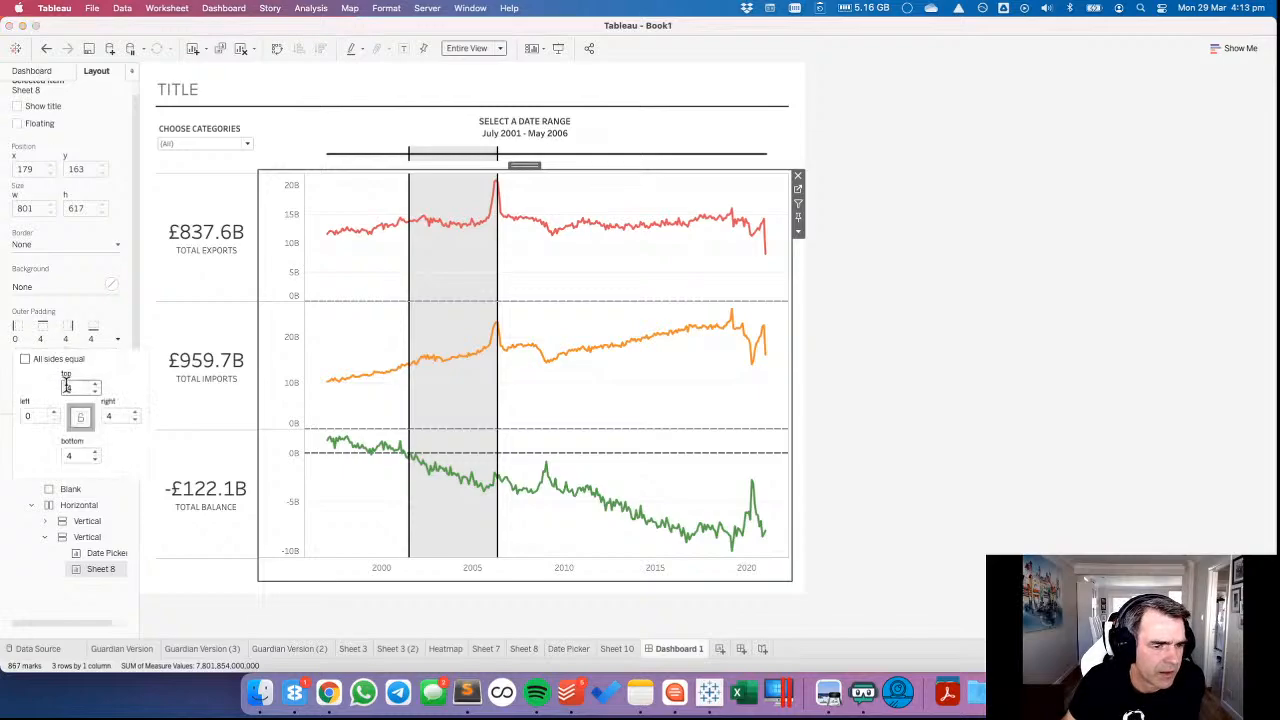
{"action": "left_click", "coordinate": [95, 392]}
{"action": "left_click", "coordinate": [95, 392]}
{"action": "left_click", "coordinate": [95, 392]}
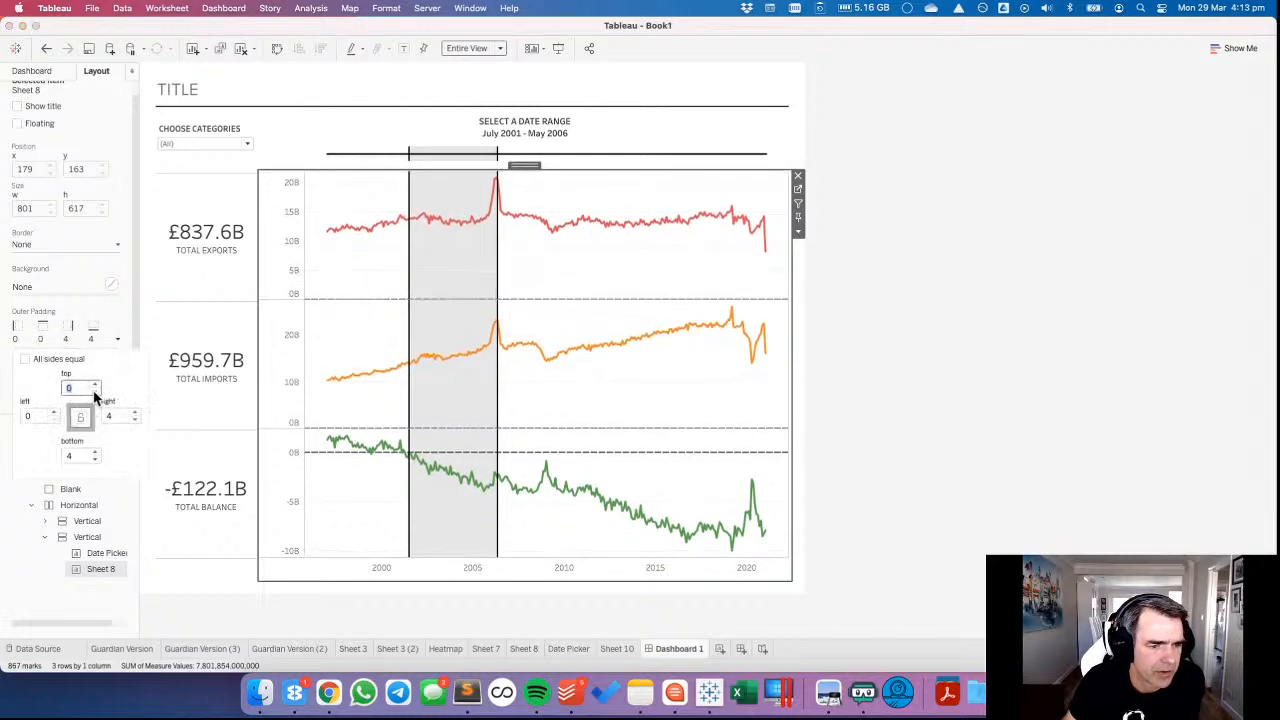
Unlink the Date Picker's outer padding sides and set the bottom outer padding to 0.
{"action": "left_click", "coordinate": [377, 133]}
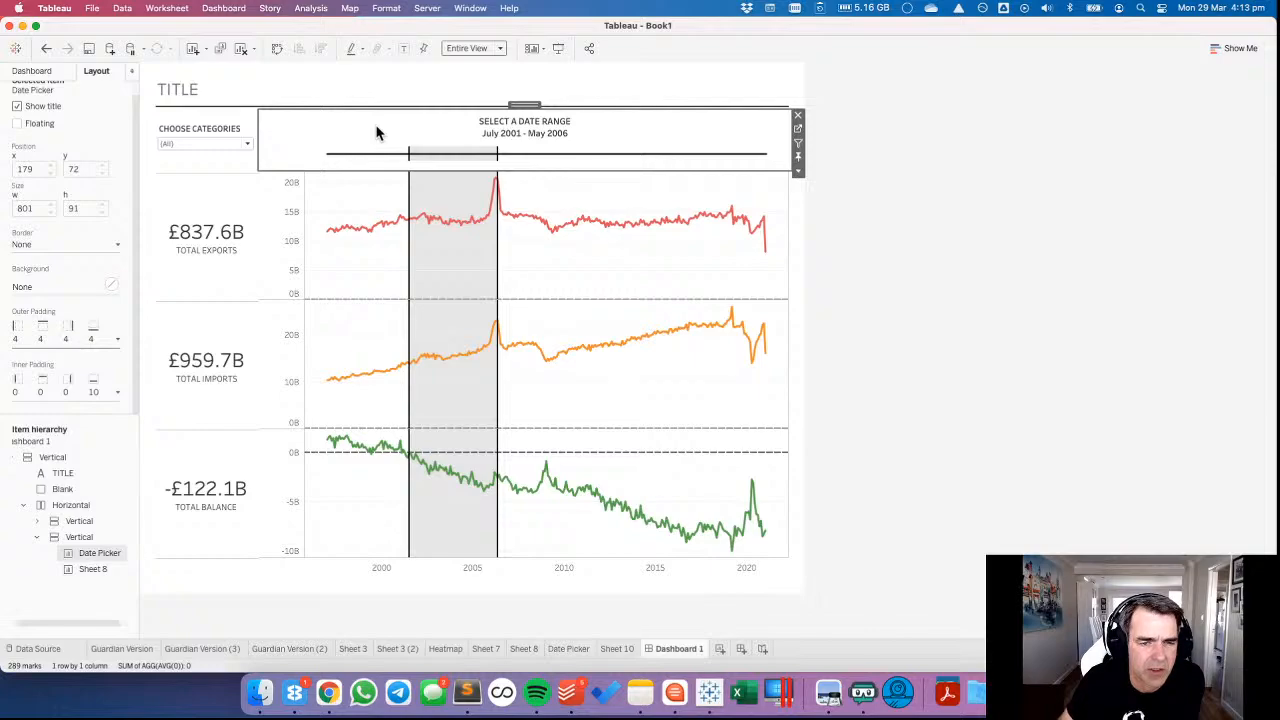
{"action": "left_click", "coordinate": [63, 338]}
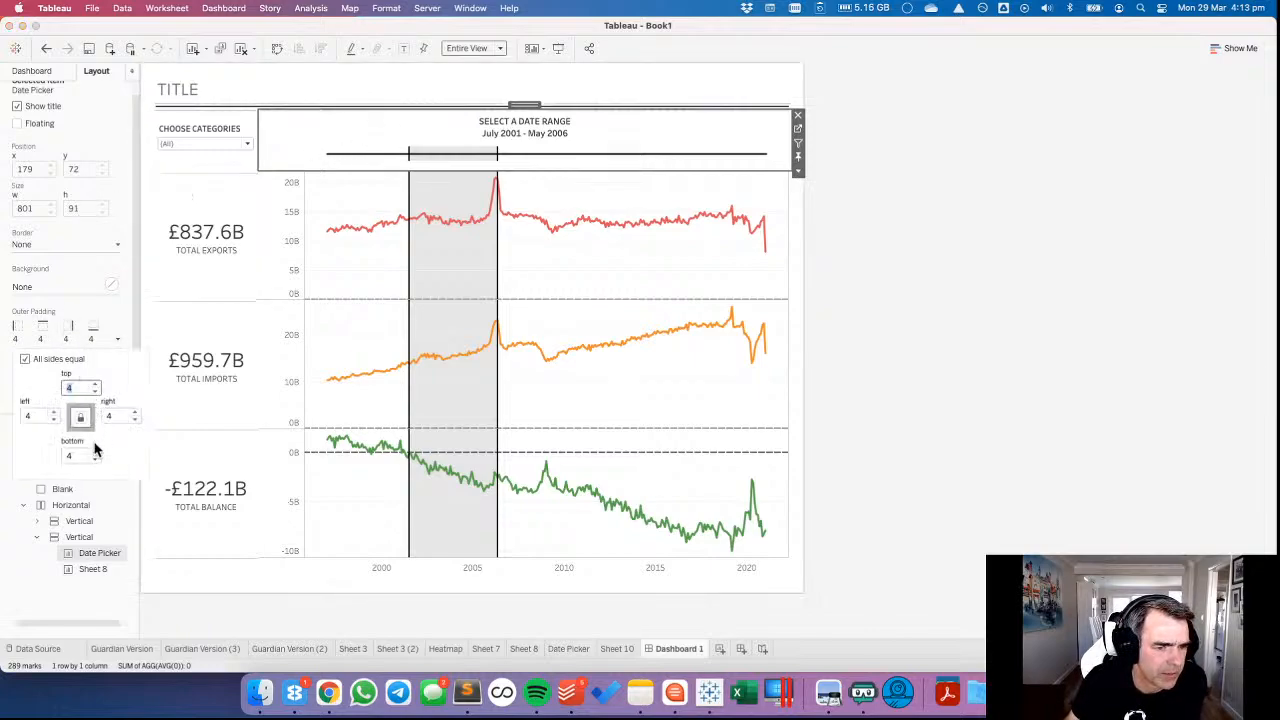
{"action": "left_click", "coordinate": [25, 358]}
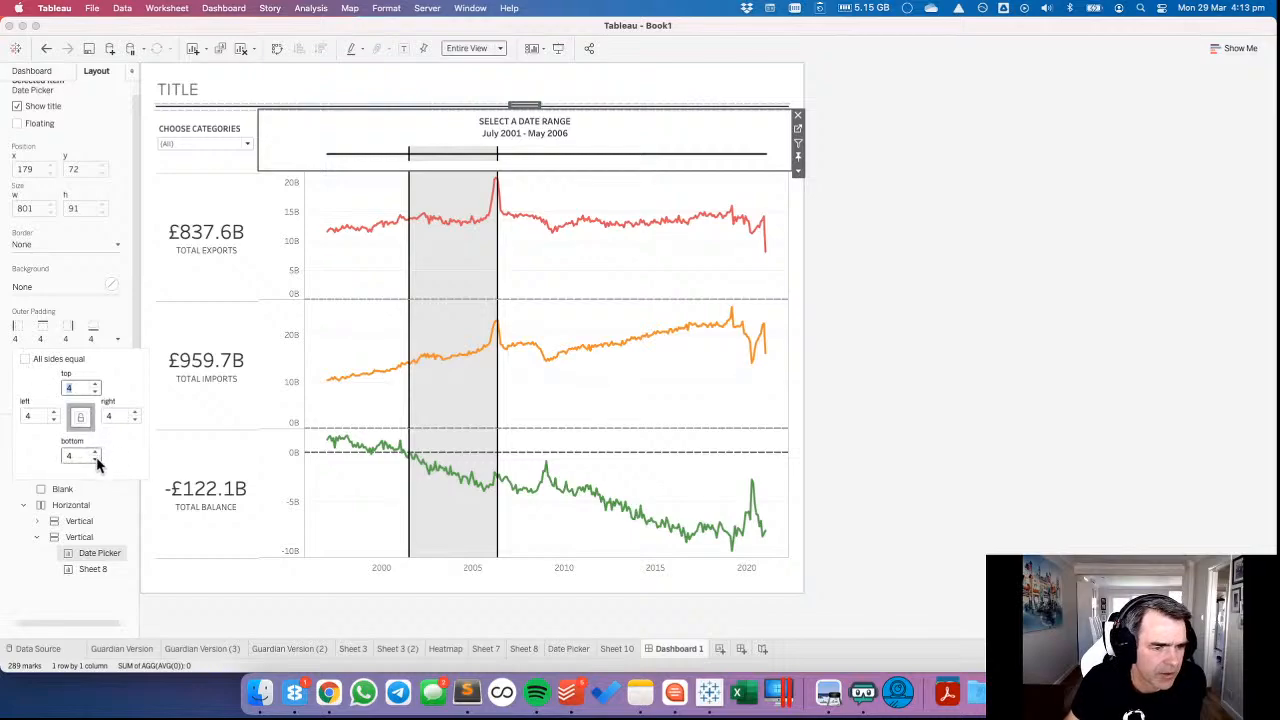
{"action": "left_click", "coordinate": [95, 459]}
{"action": "left_click", "coordinate": [95, 459]}
{"action": "left_click", "coordinate": [95, 459]}
{"action": "left_click", "coordinate": [95, 459]}
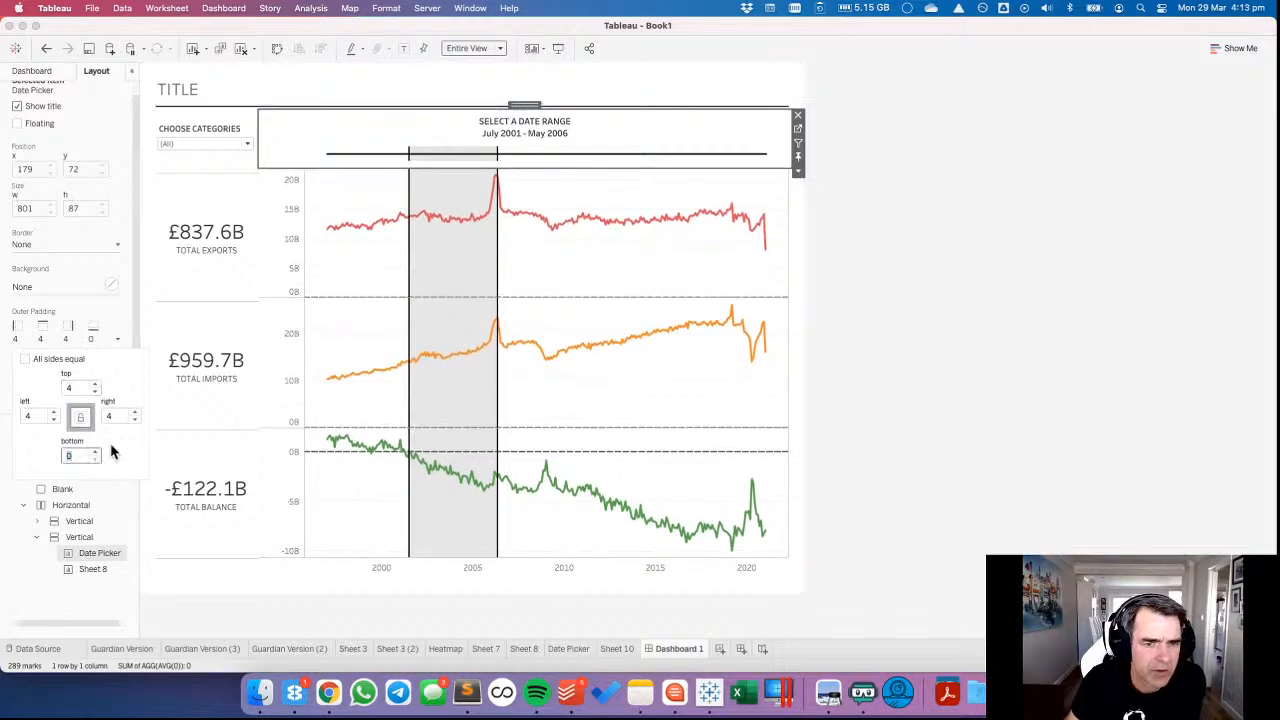
{"action": "left_click", "coordinate": [378, 120]}
Make the Date Picker's inner padding 0 on all sides and select the date range May 2011 to February 2017.
{"action": "left_click", "coordinate": [56, 392]}
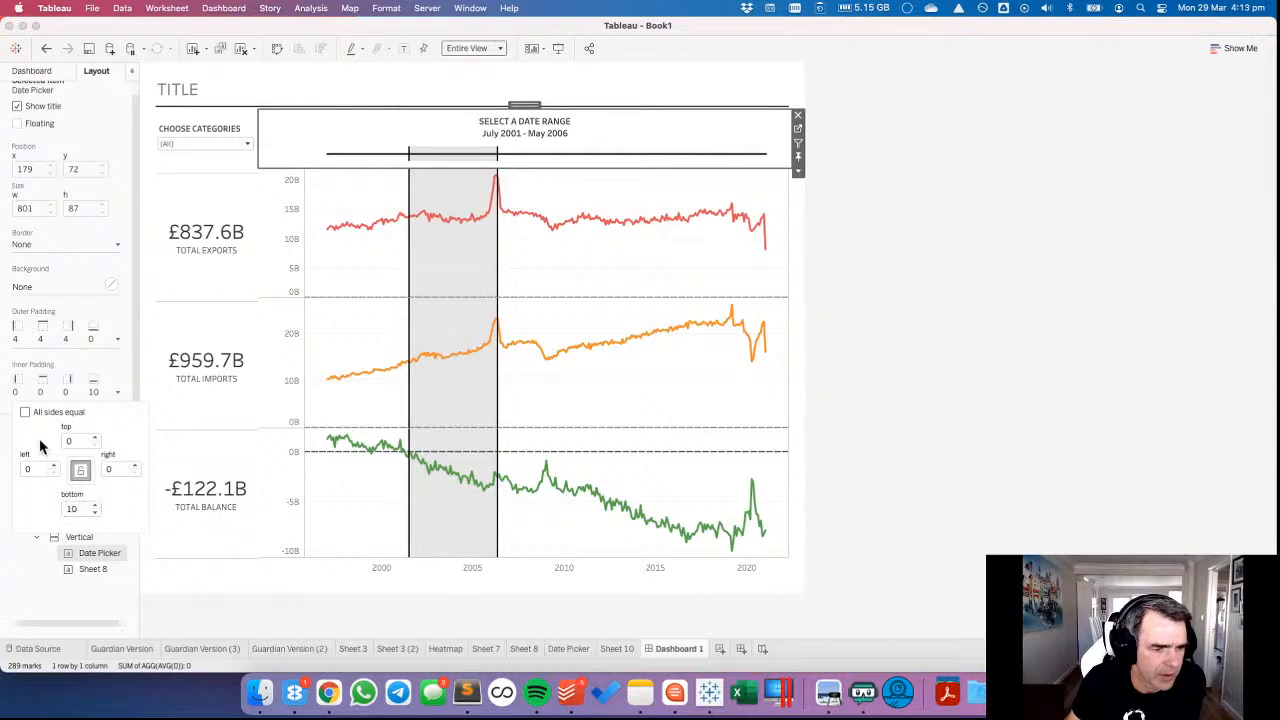
{"action": "left_click", "coordinate": [26, 413]}
{"action": "left_click", "coordinate": [1011, 289]}
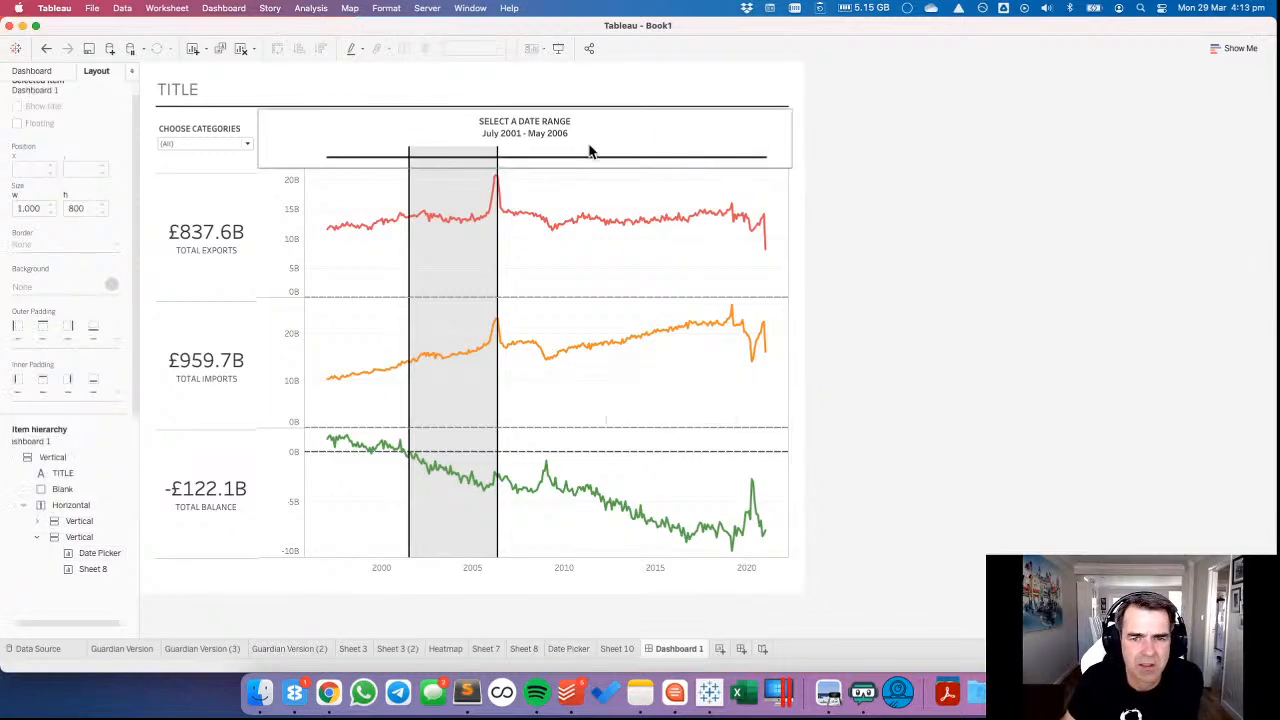
{"action": "left_click", "coordinate": [685, 177]}
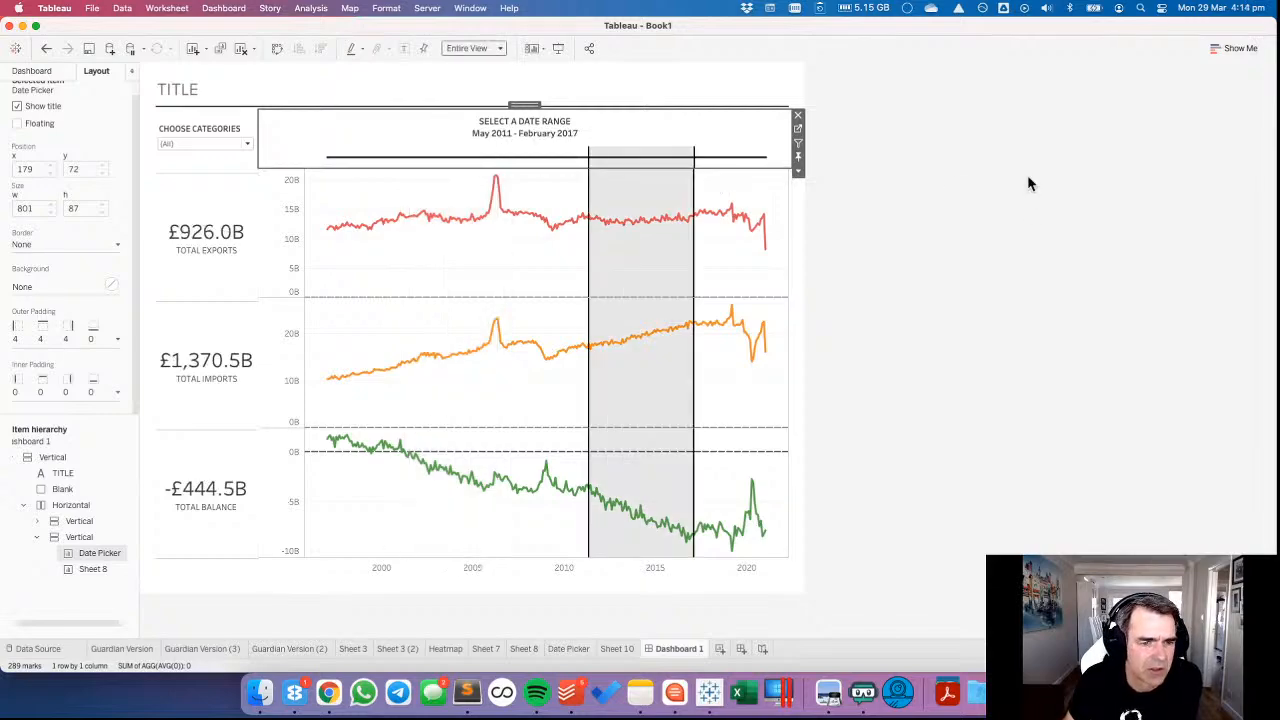
Check the Date Picker's height in pixels against the CHOOSE CATEGORIES filter without changing it.
{"action": "left_click", "coordinate": [222, 165]}
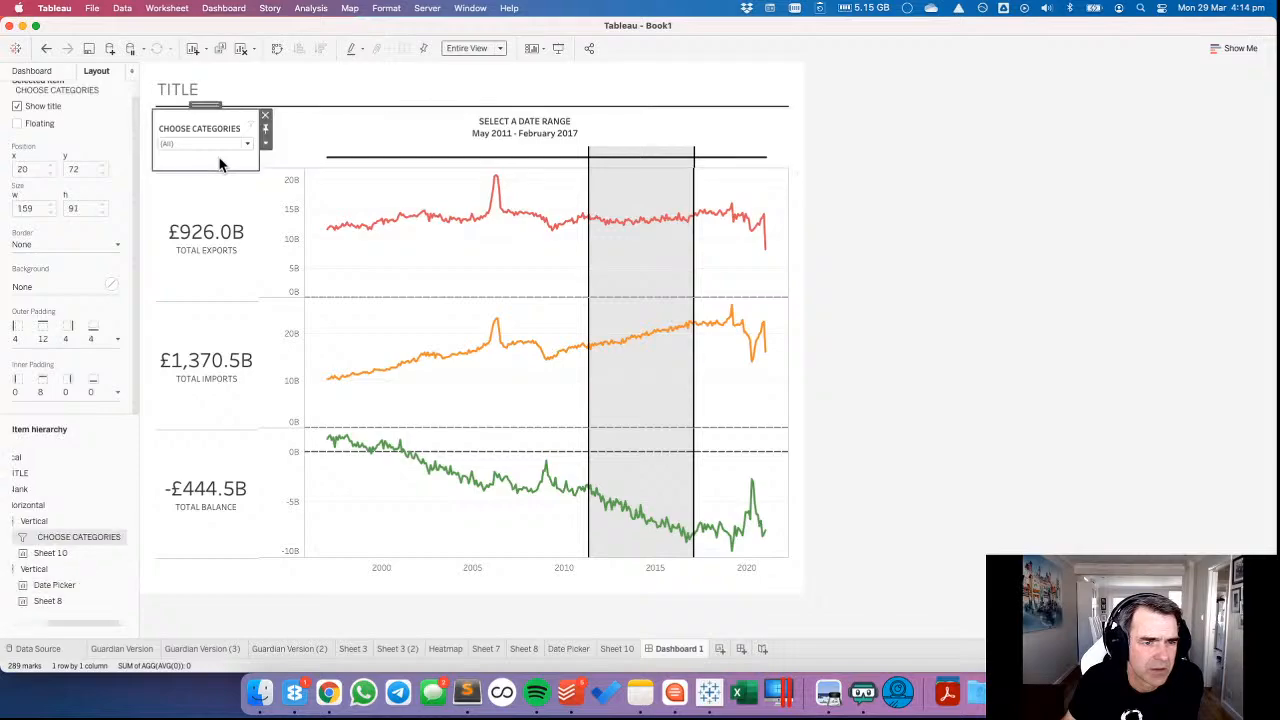
{"action": "left_click", "coordinate": [643, 122]}
{"action": "left_click", "coordinate": [797, 171]}
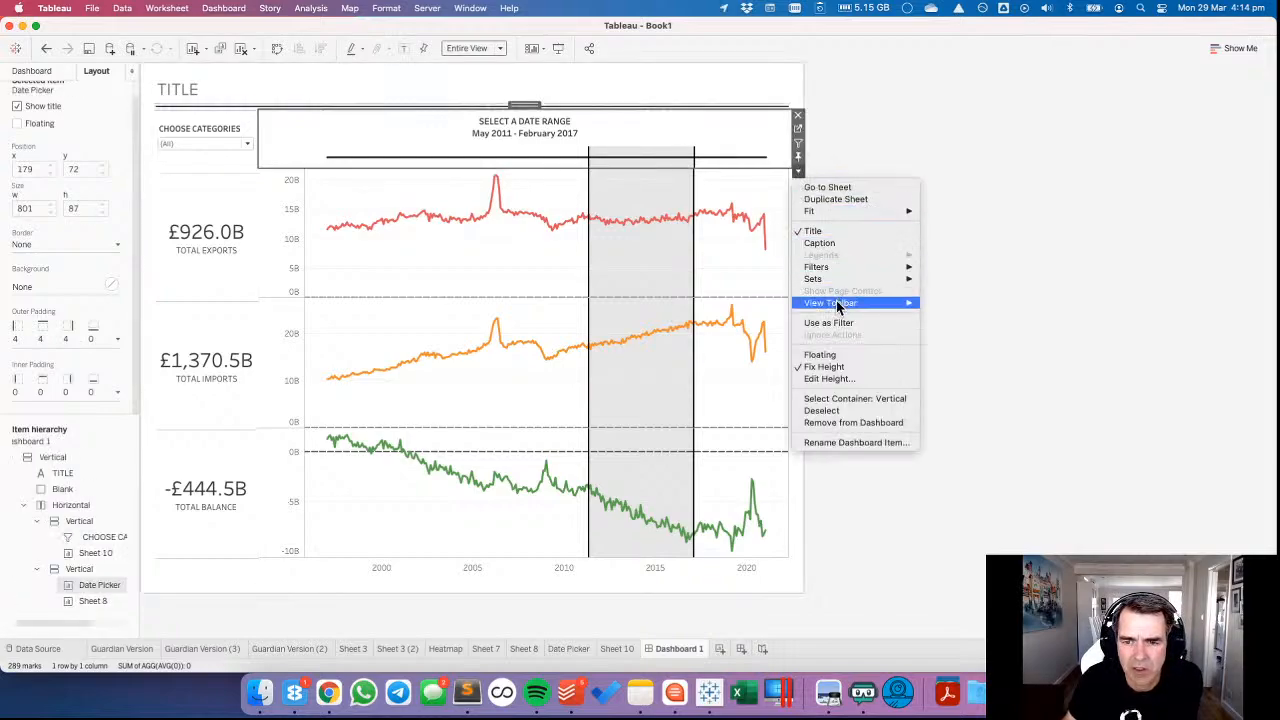
{"action": "left_click", "coordinate": [824, 378]}
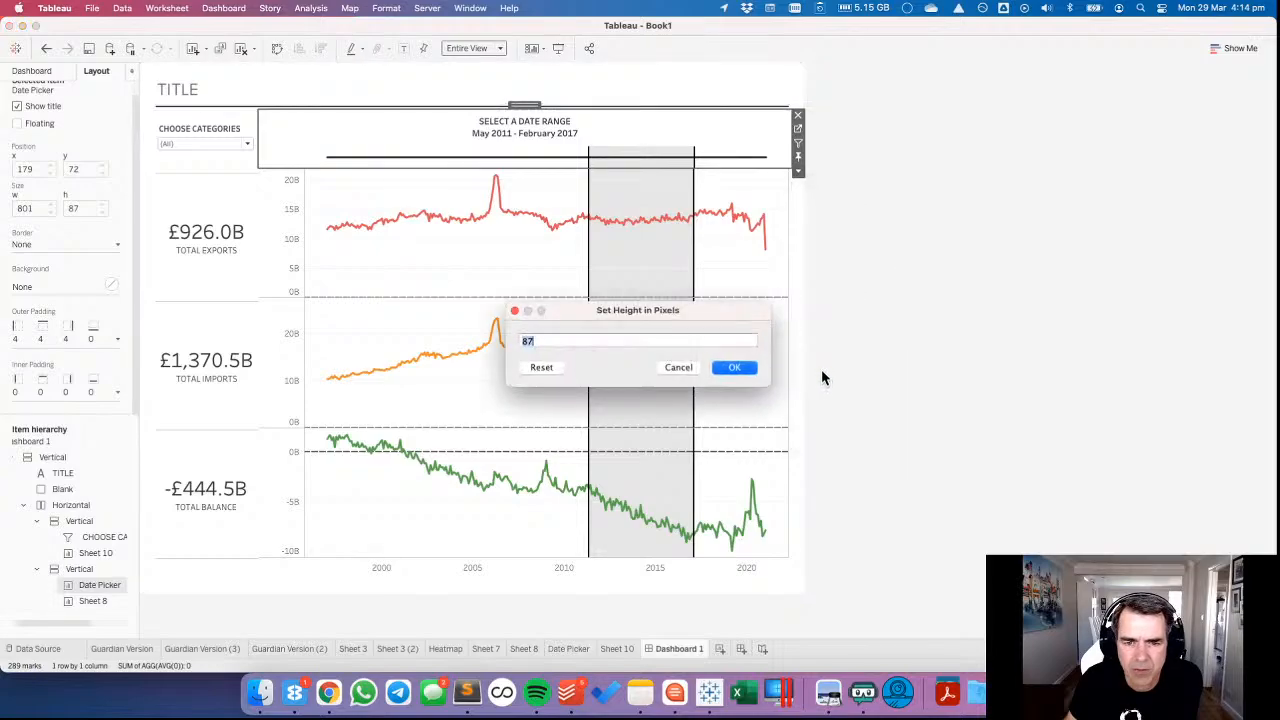
{"action": "left_click", "coordinate": [688, 368]}
Set the fixed height of the CHOOSE CATEGORIES filter to 87 pixels.
{"action": "left_click", "coordinate": [200, 130]}
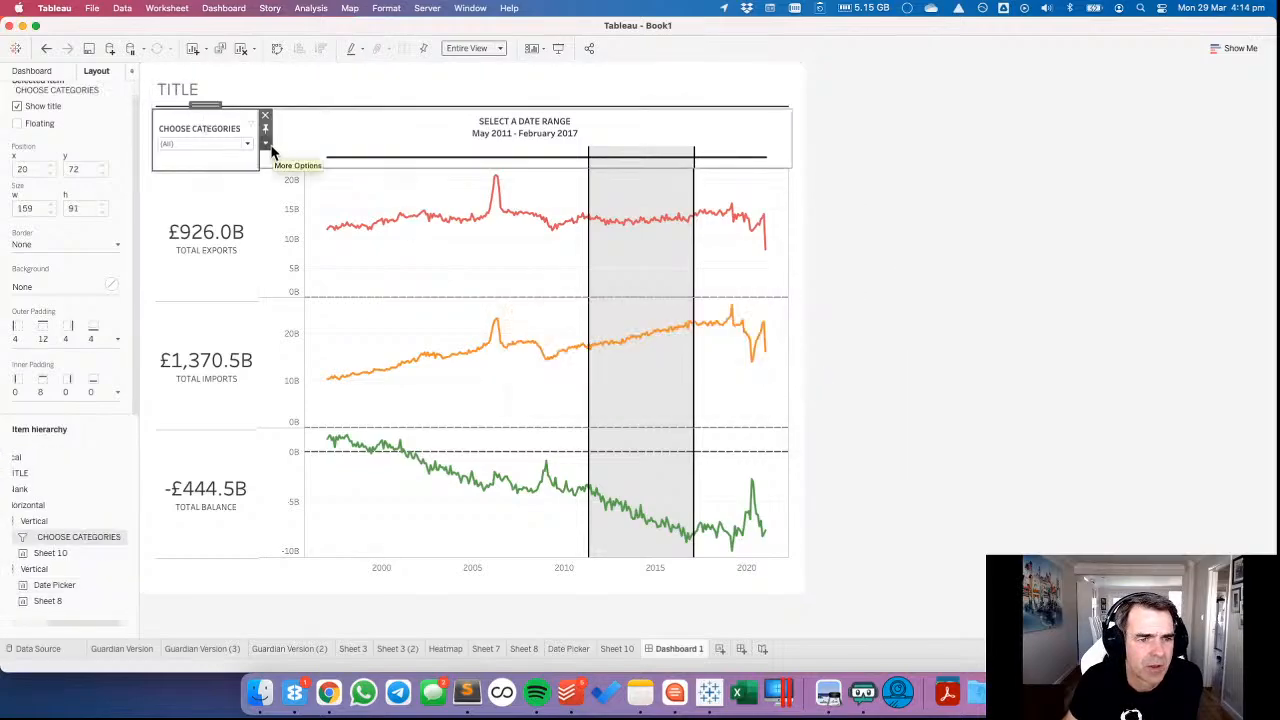
{"action": "left_click", "coordinate": [266, 145]}
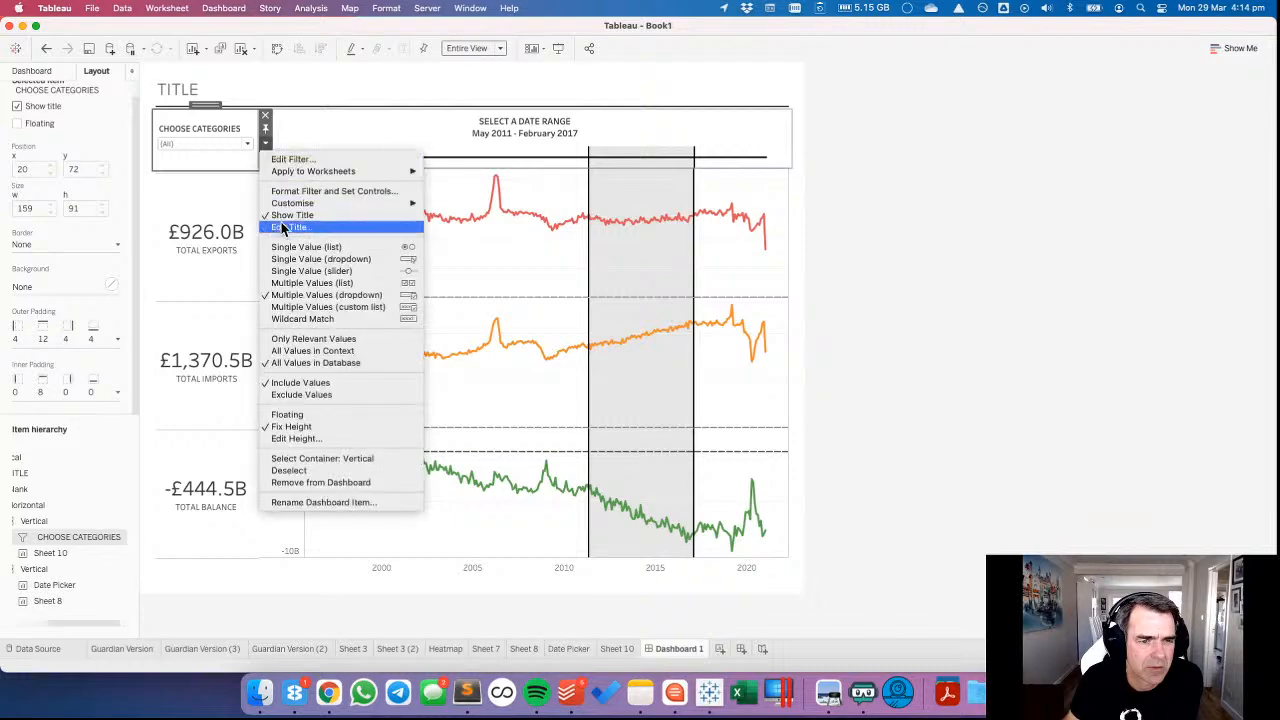
{"action": "left_click", "coordinate": [315, 437]}
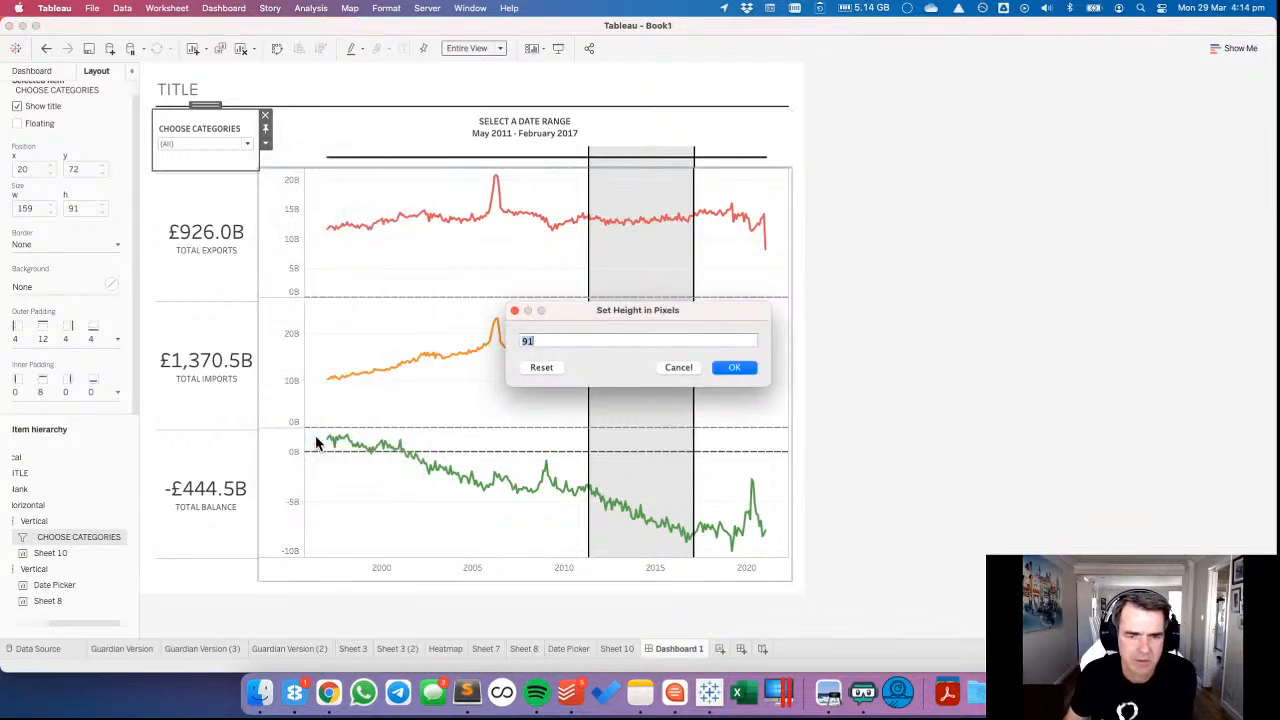
{"action": "key", "text": "Return"}
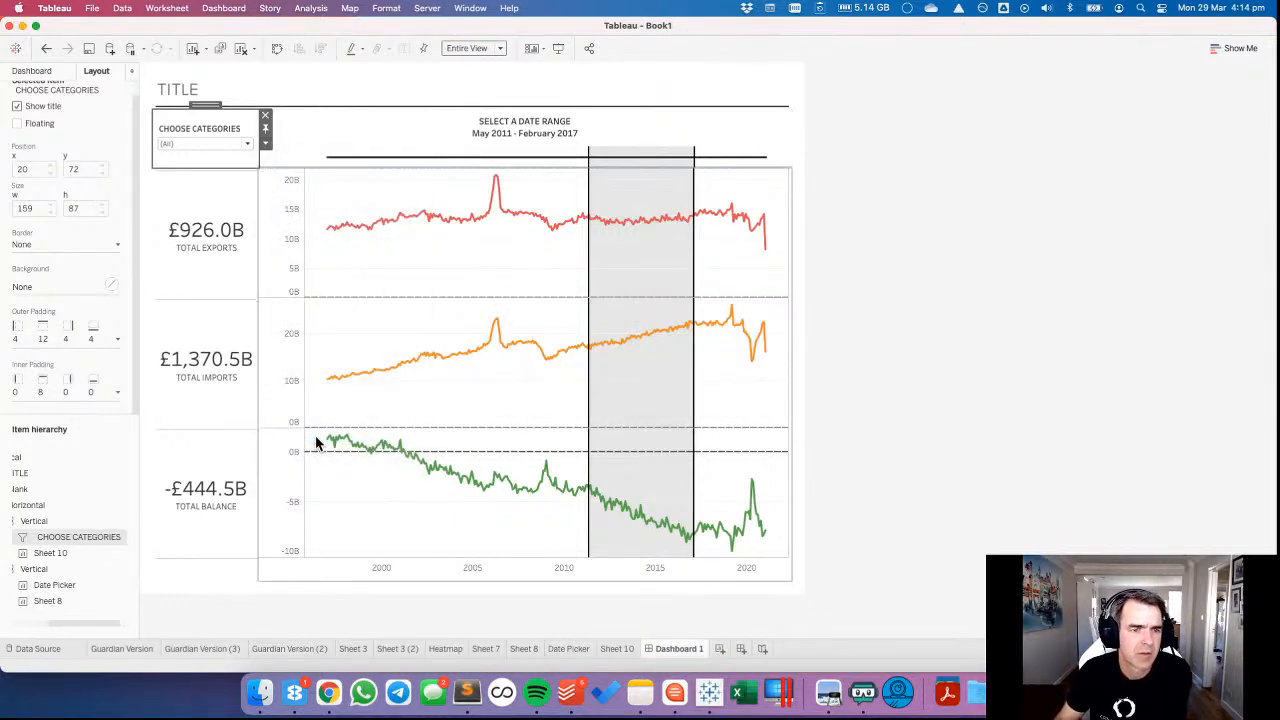
{"action": "left_click", "coordinate": [925, 285]}
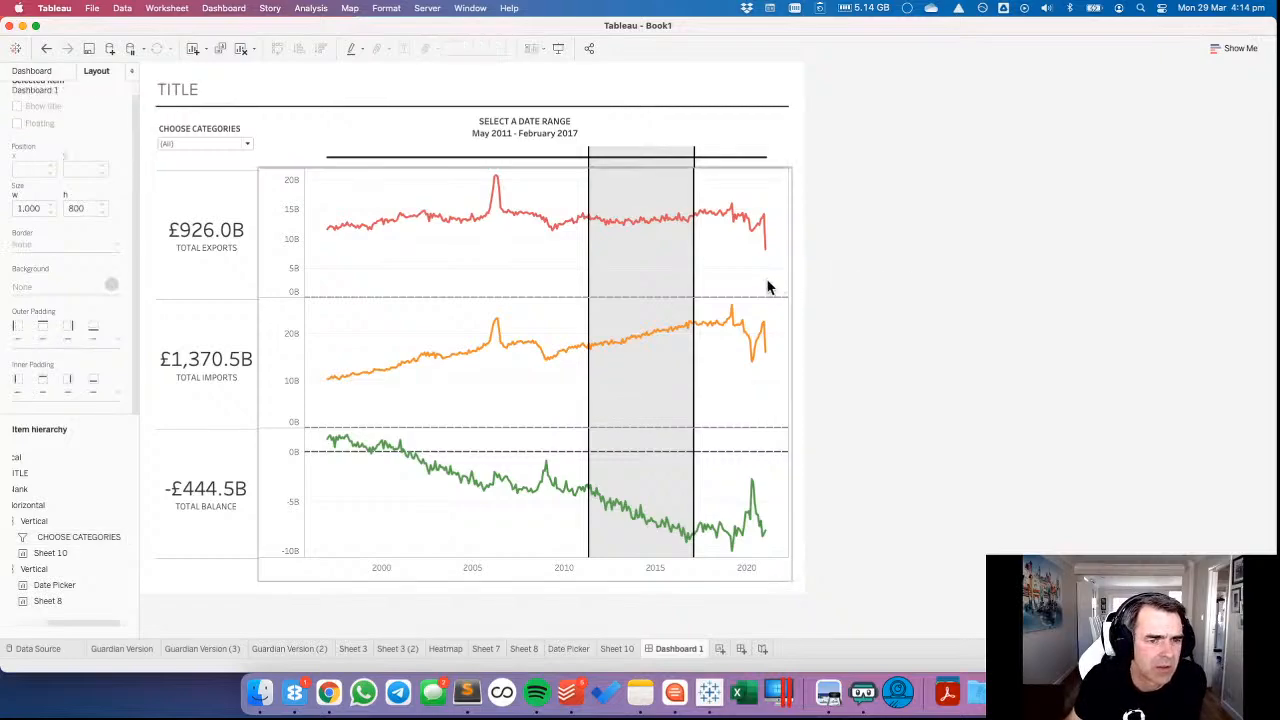
Set the bottom outer padding of the CHOOSE CATEGORIES filter to 0, leaving its other sides as they are.
{"action": "left_click", "coordinate": [199, 162]}
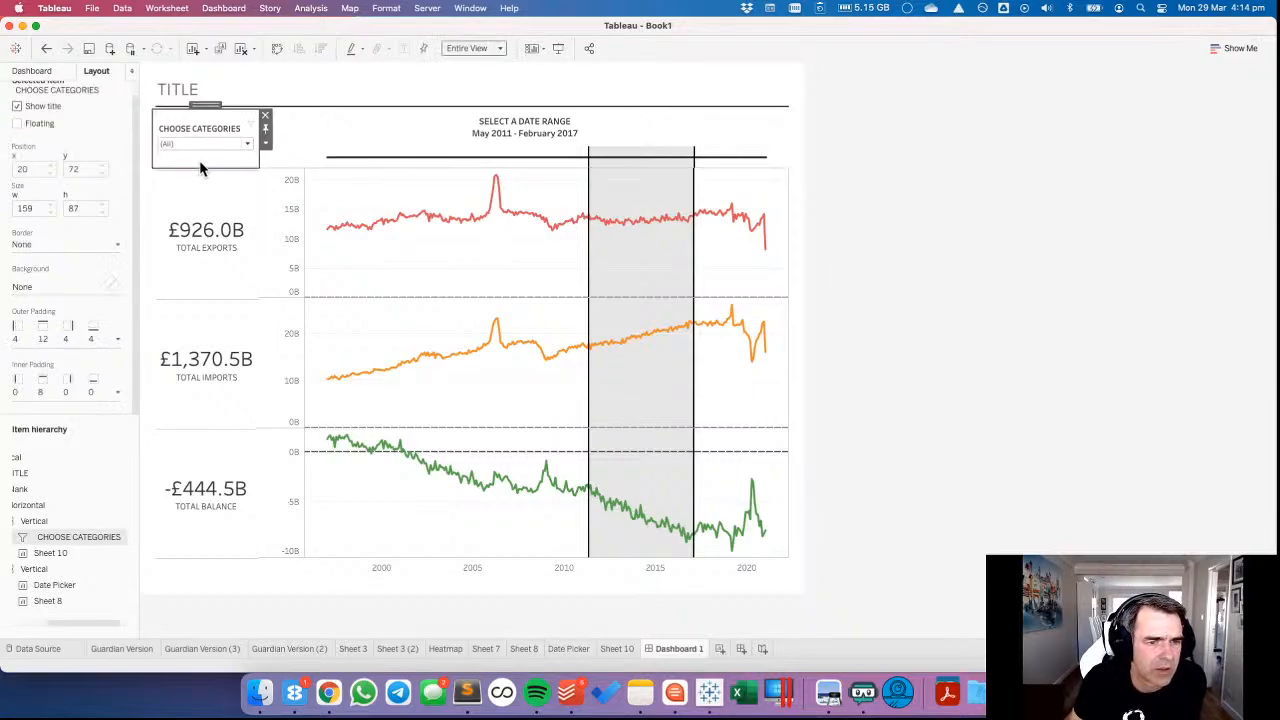
{"action": "left_click", "coordinate": [60, 342]}
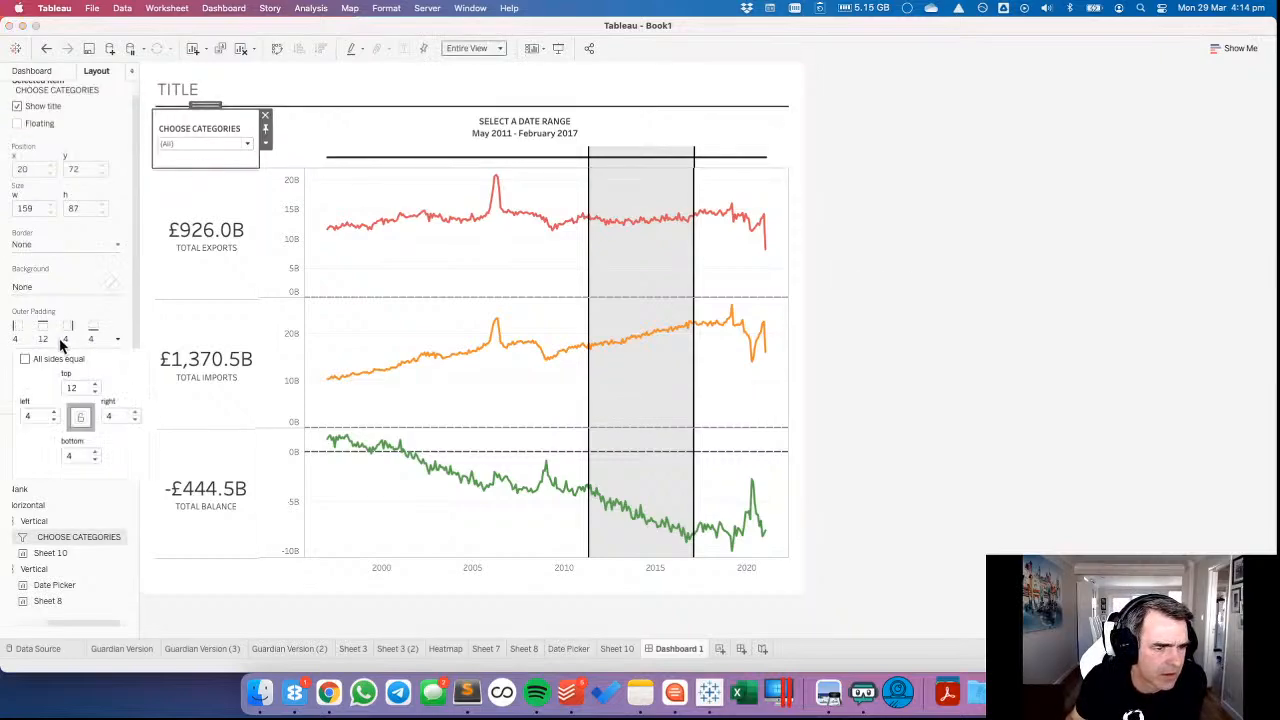
{"action": "left_click", "coordinate": [95, 460]}
{"action": "left_click", "coordinate": [95, 460]}
{"action": "left_click", "coordinate": [95, 460]}
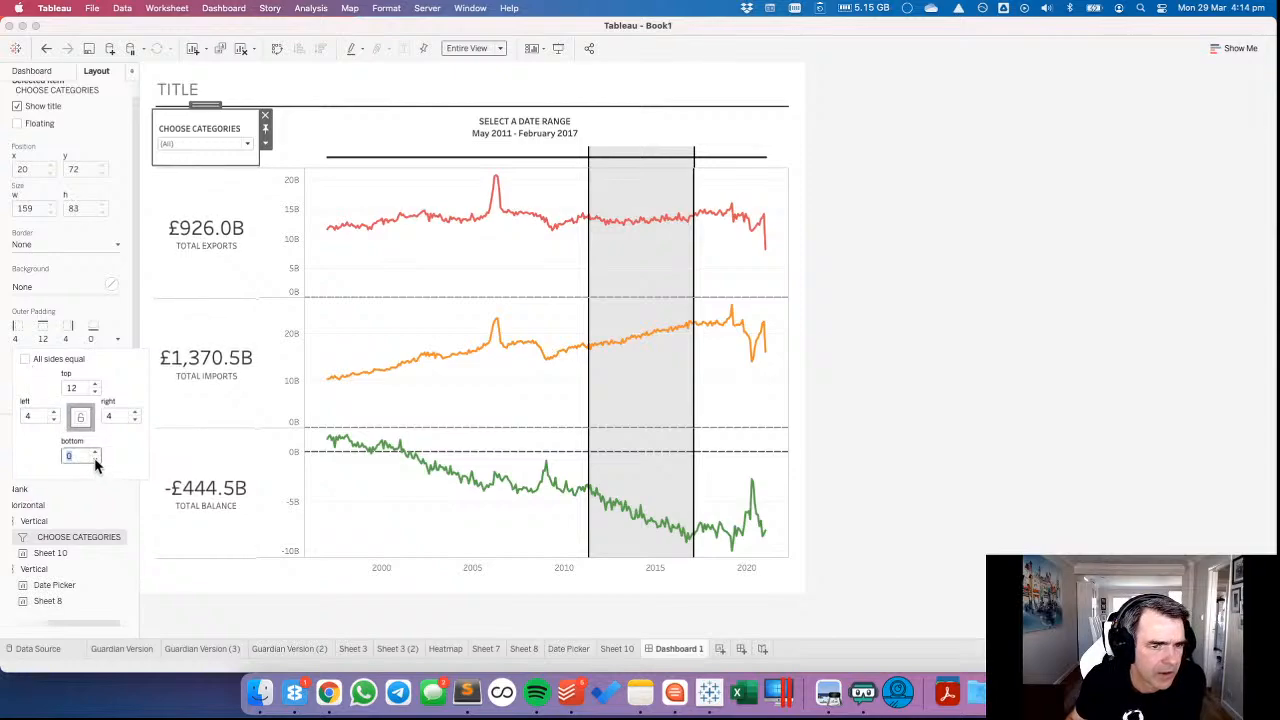
{"action": "left_click", "coordinate": [883, 236]}
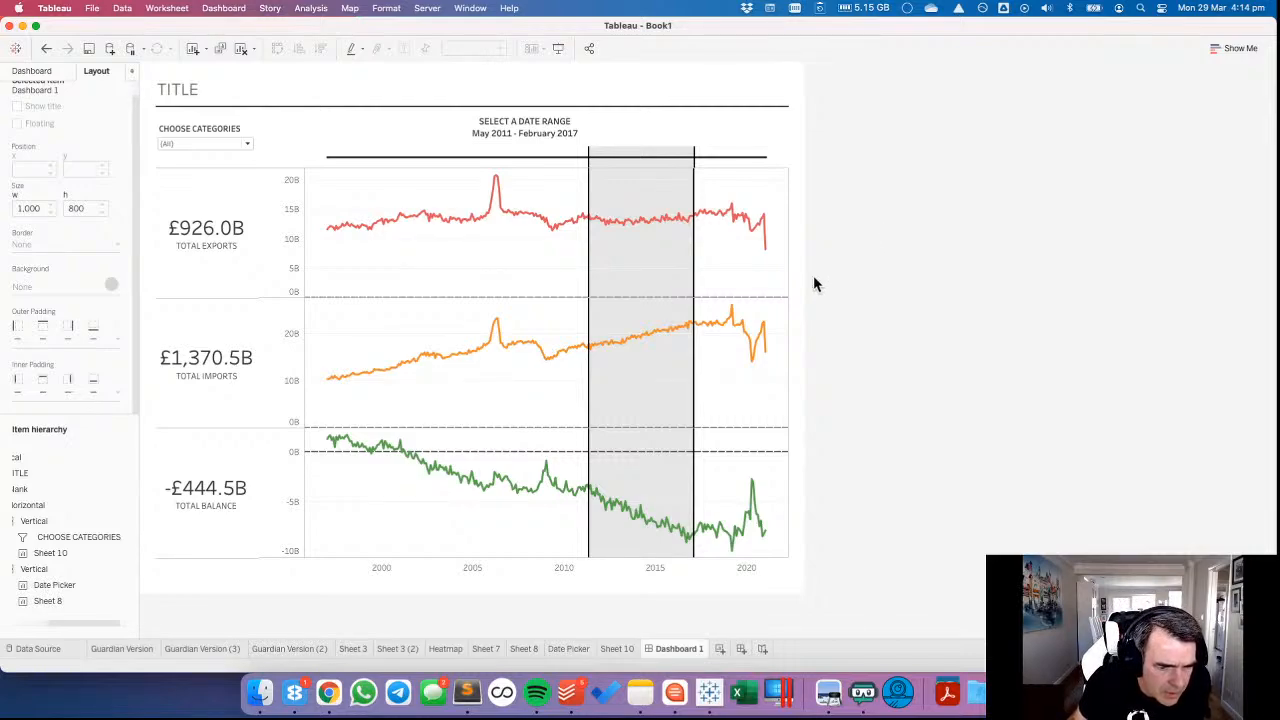
Set the bottom outer padding of the trade totals (Sheet 10) to 34.
{"action": "left_click", "coordinate": [225, 570]}
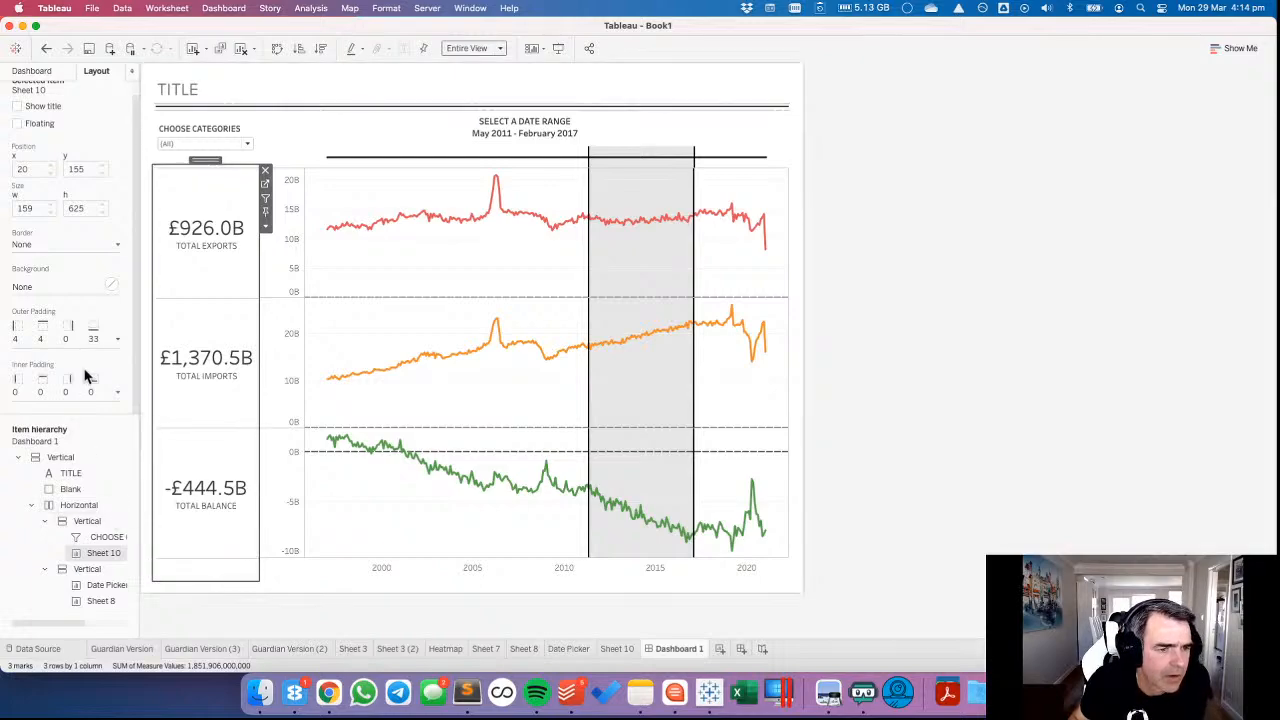
{"action": "left_click", "coordinate": [95, 338]}
{"action": "left_click", "coordinate": [95, 452]}
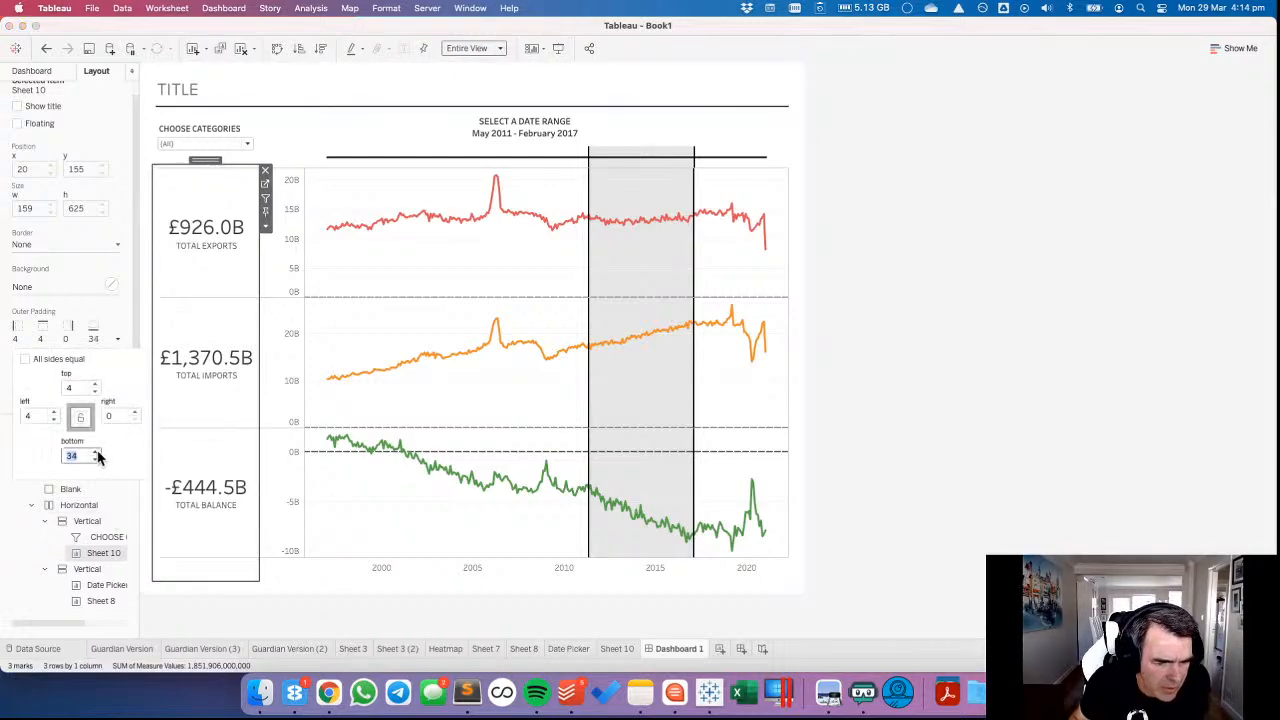
{"action": "left_click", "coordinate": [1147, 474]}
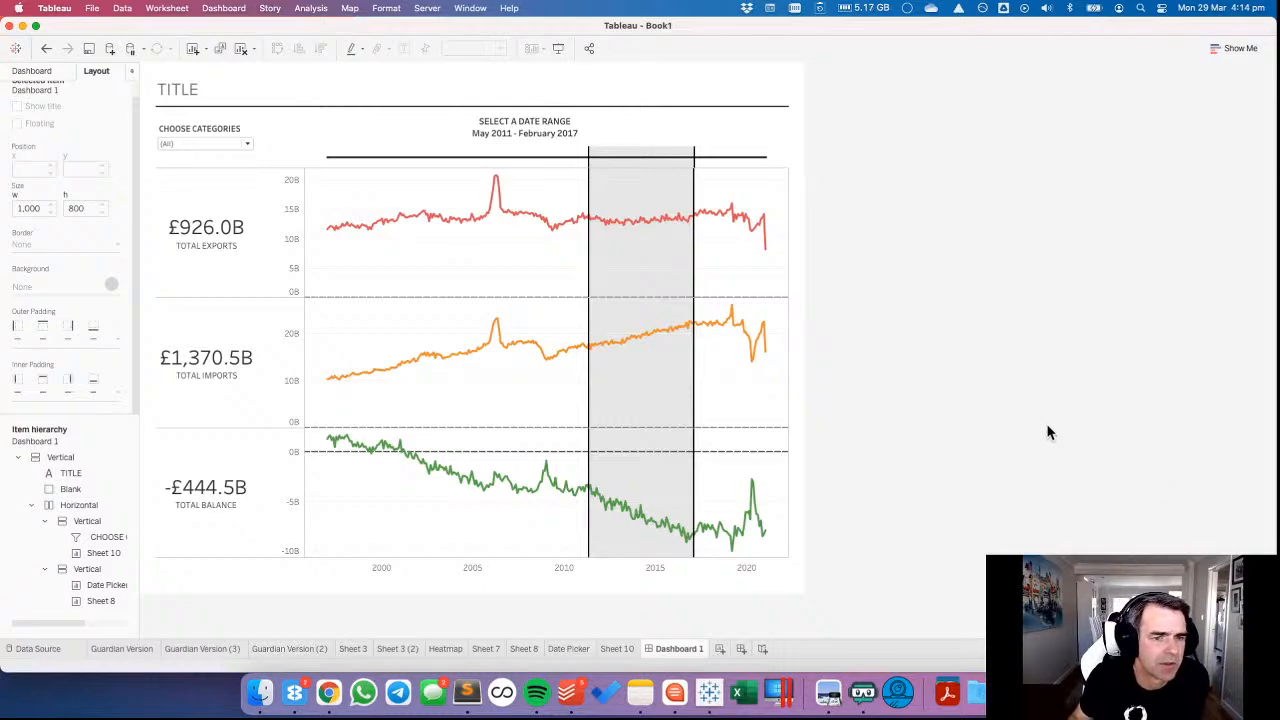
Clear the custom dashed zero line formatting from the line charts in Sheet 8.
{"action": "left_click", "coordinate": [349, 278]}
{"action": "right_click", "coordinate": [349, 278]}
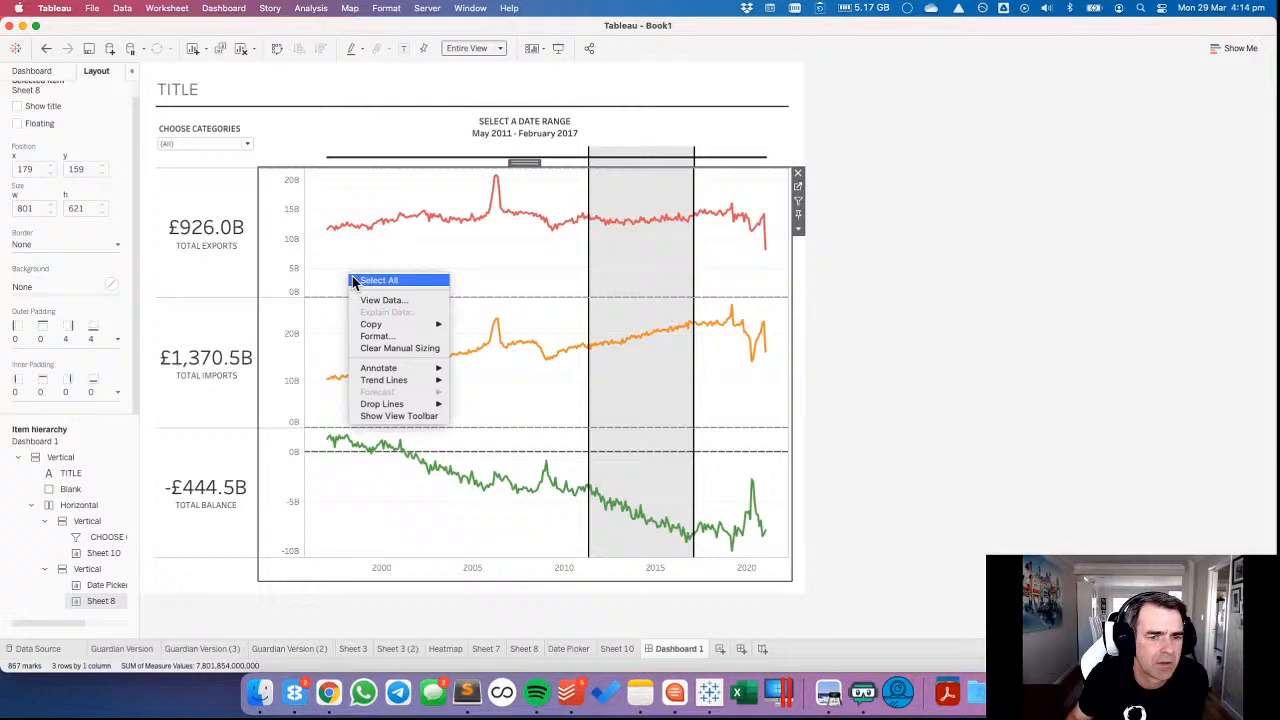
{"action": "left_click", "coordinate": [385, 340]}
{"action": "left_click", "coordinate": [81, 93]}
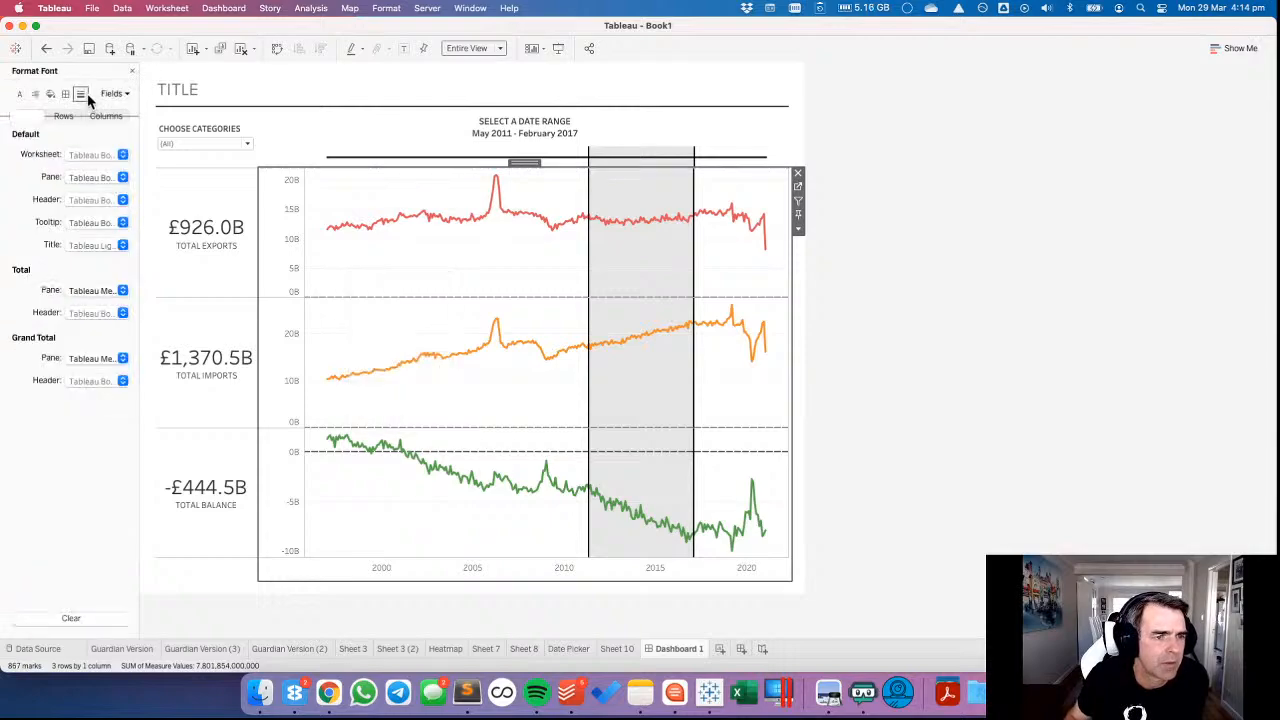
{"action": "right_click", "coordinate": [51, 178]}
{"action": "left_click", "coordinate": [68, 184]}
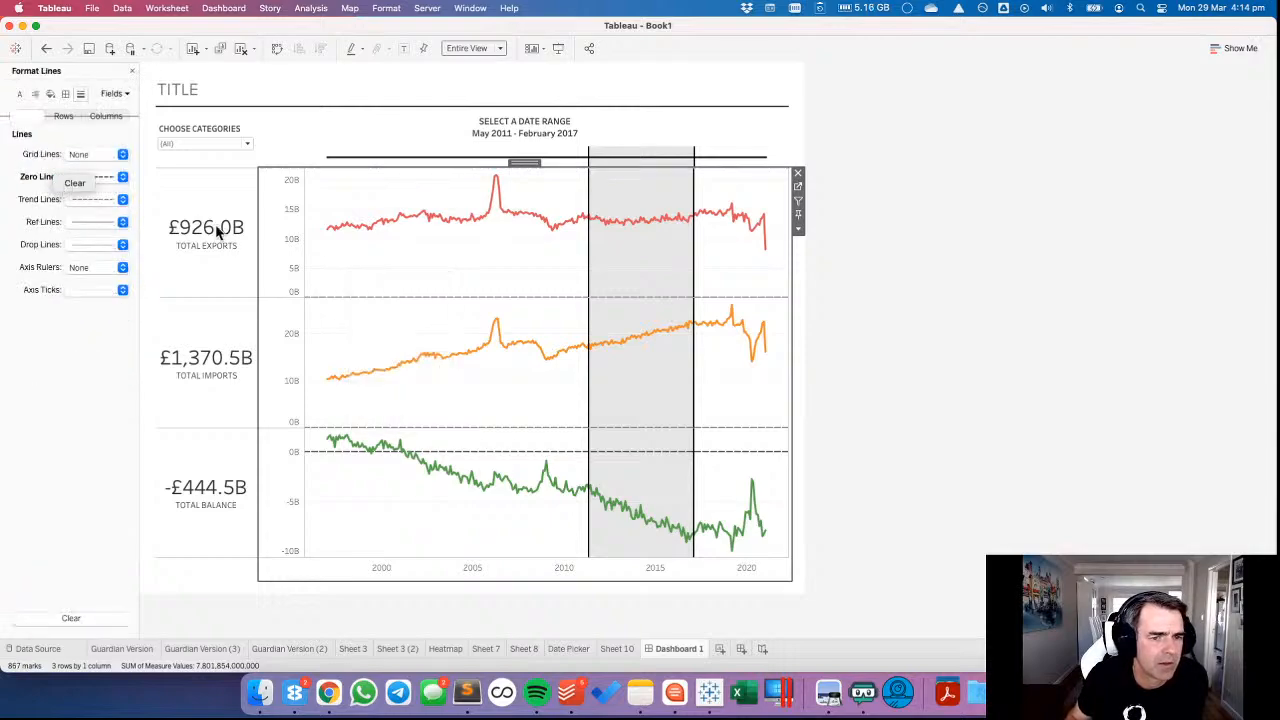
{"action": "left_click", "coordinate": [1132, 315]}
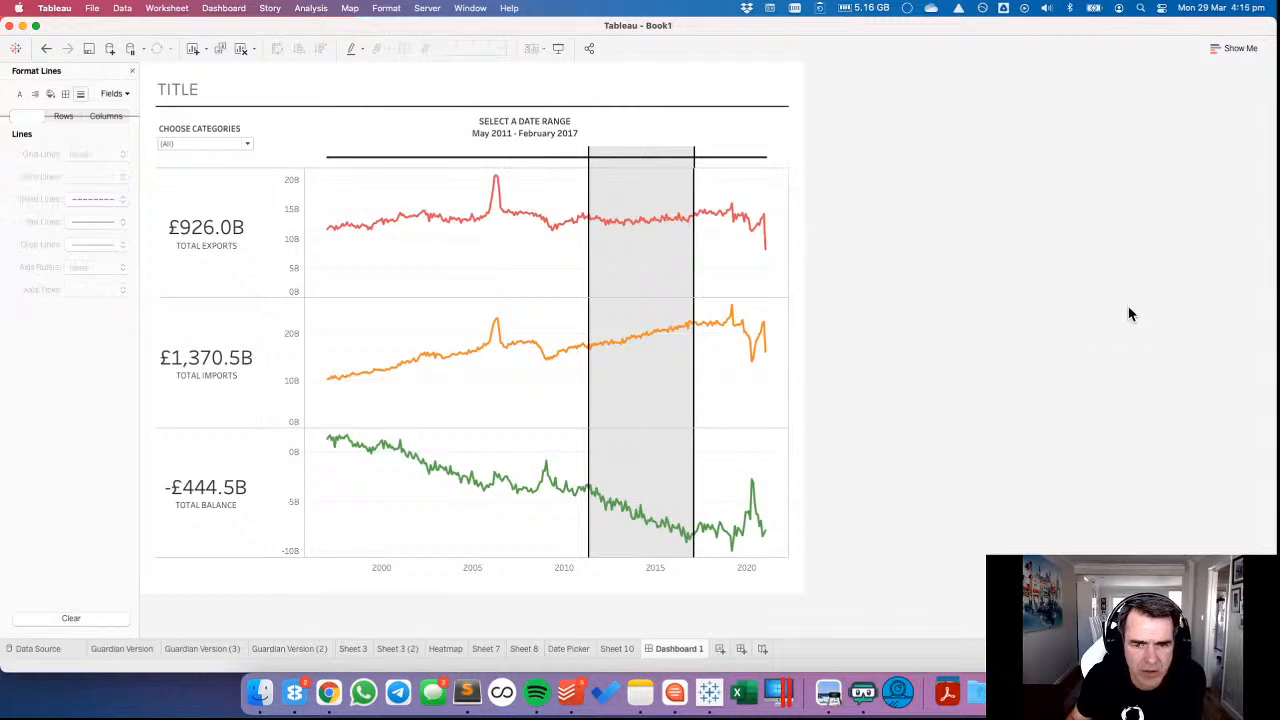
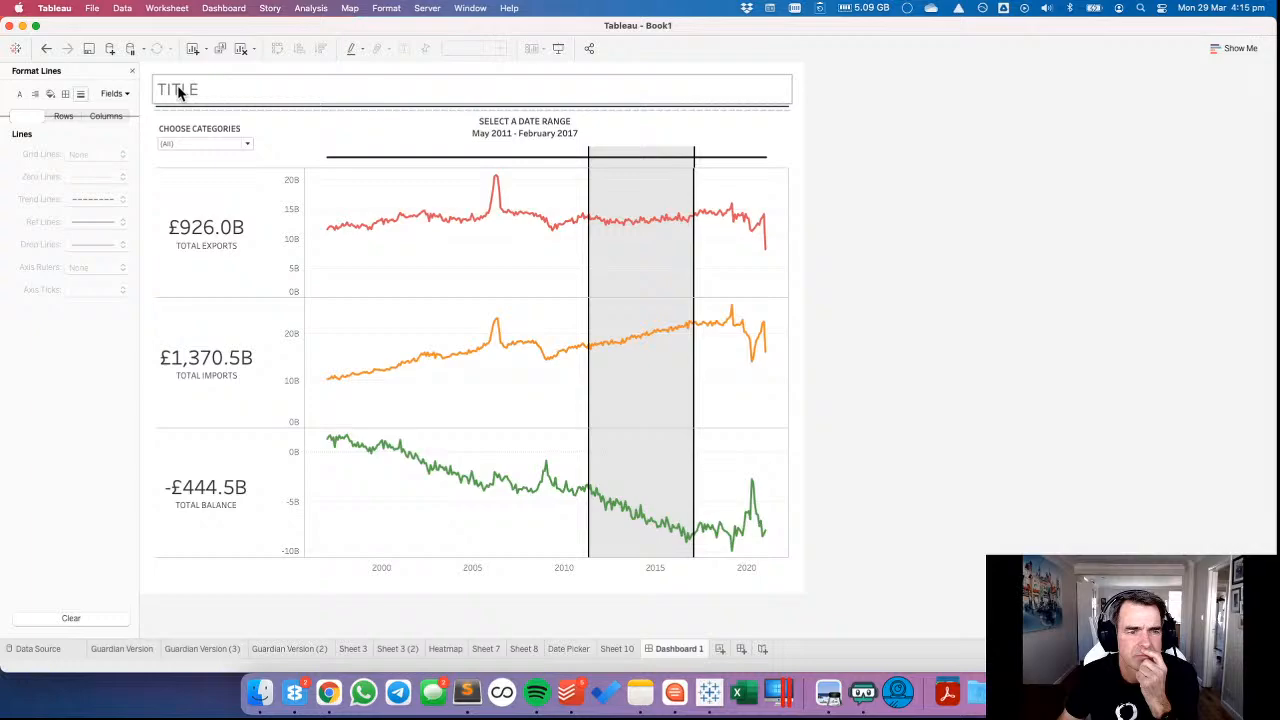
Apply the Category filter on Sheet 10 to all worksheets using this data source.
{"action": "left_click", "coordinate": [179, 90]}
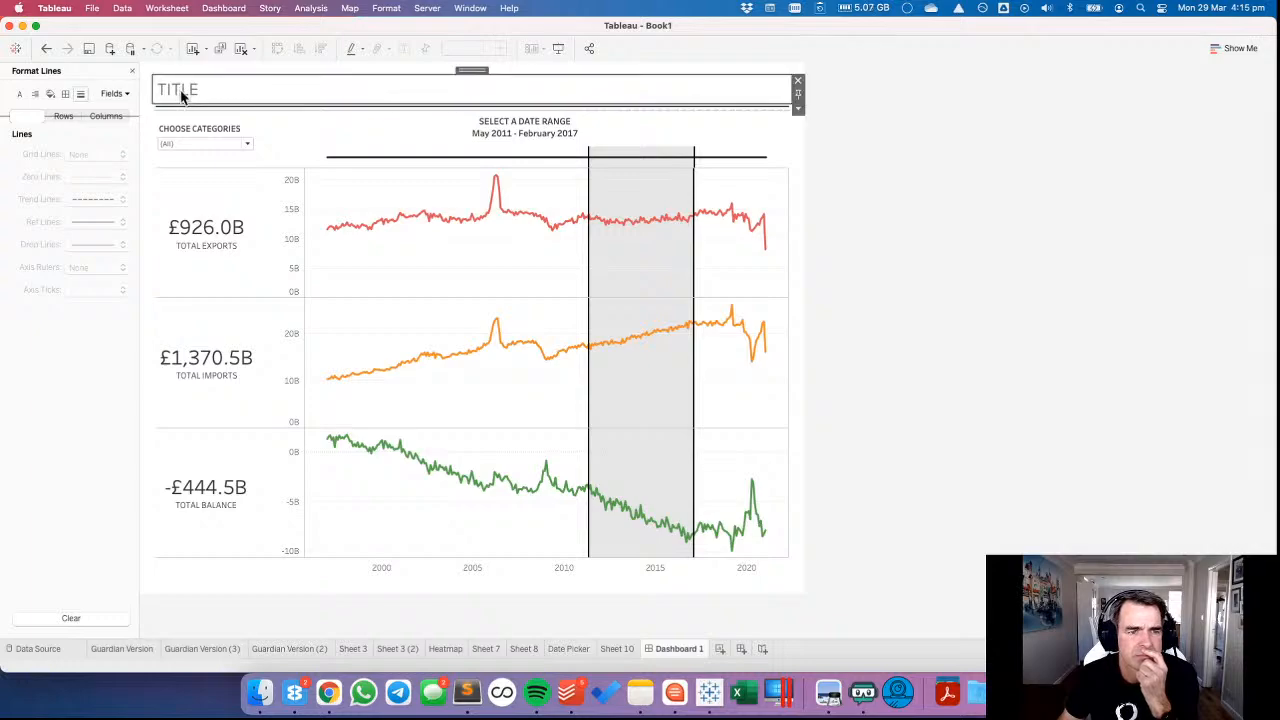
{"action": "left_click", "coordinate": [207, 127]}
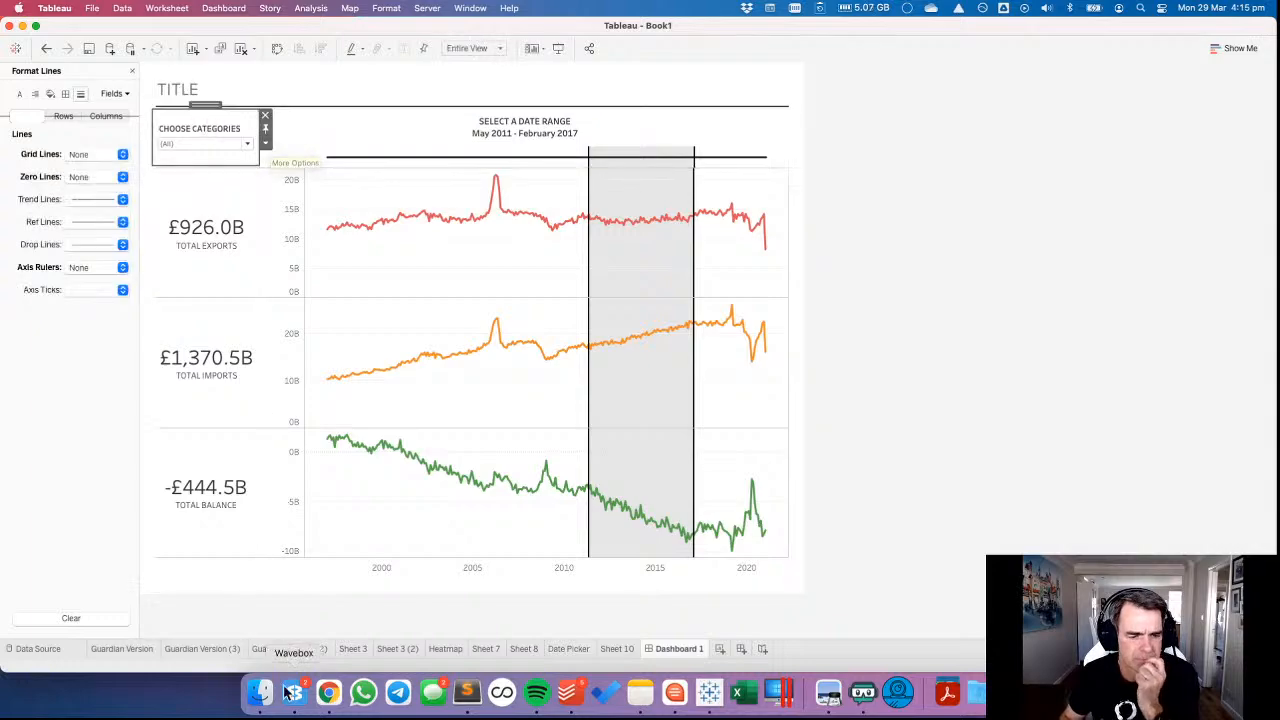
{"action": "left_click", "coordinate": [584, 648]}
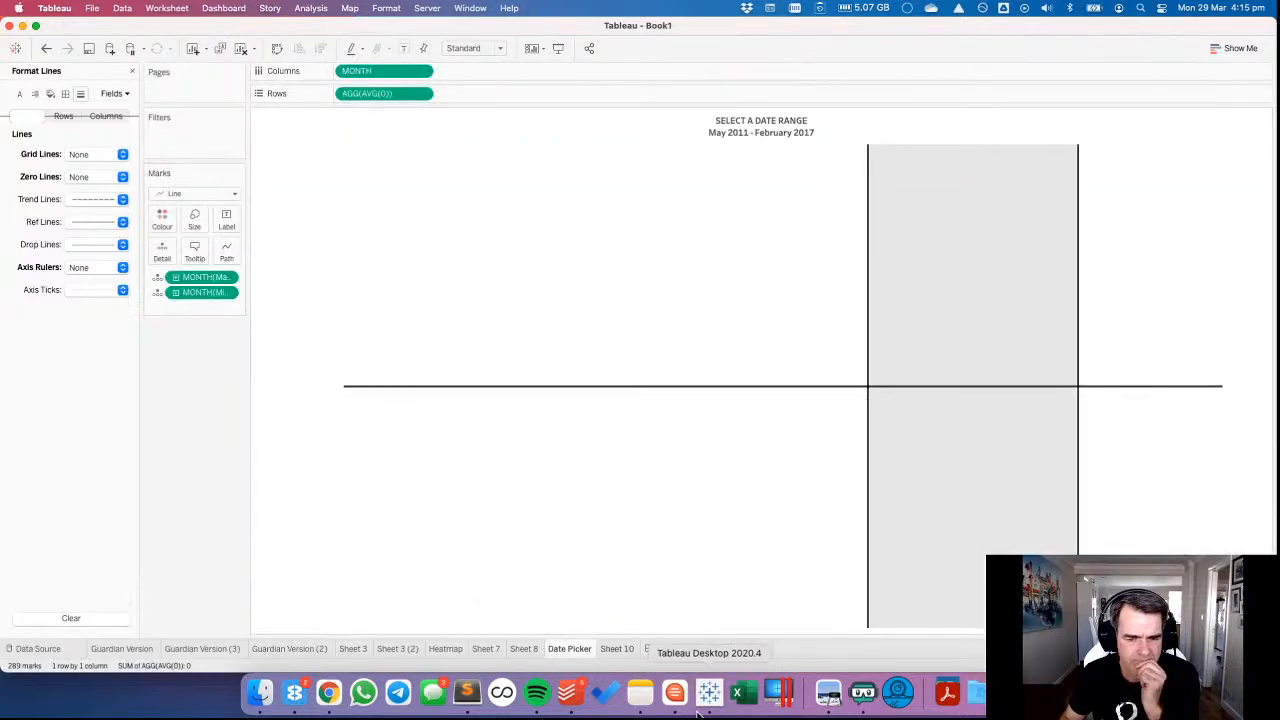
{"action": "left_click", "coordinate": [610, 649]}
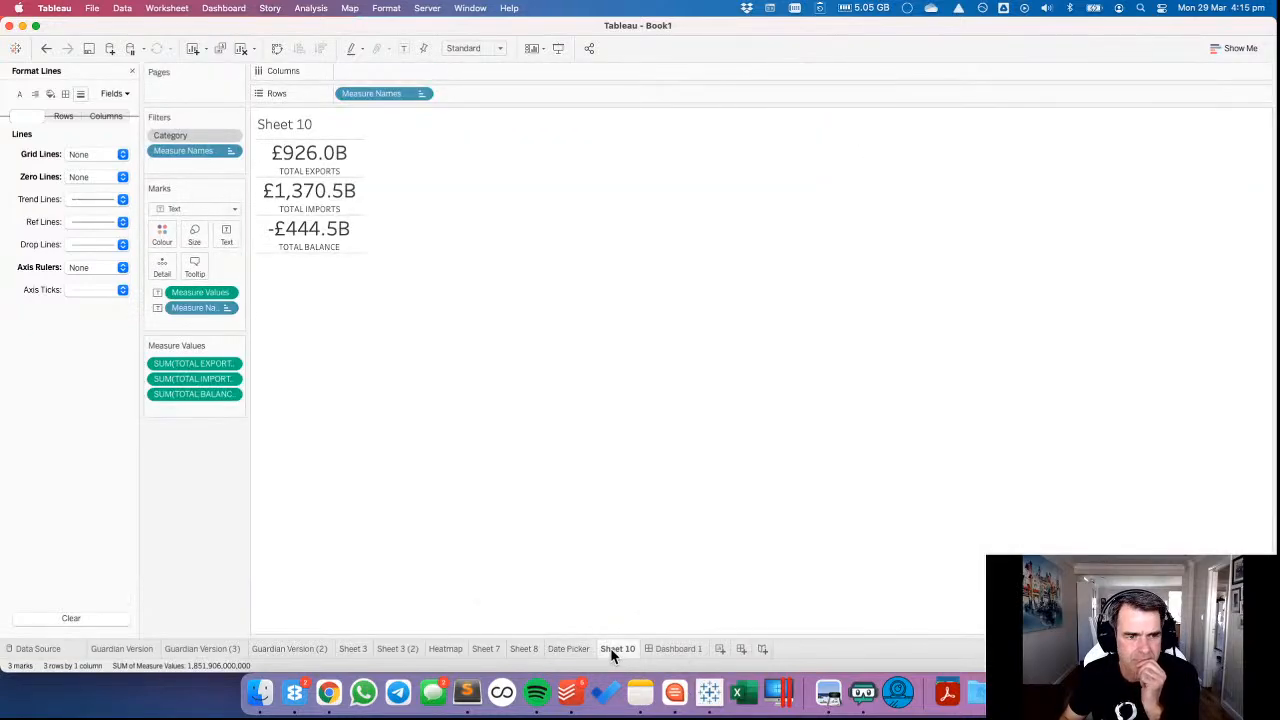
{"action": "left_click", "coordinate": [231, 135]}
{"action": "mouse_move", "coordinate": [229, 207]}
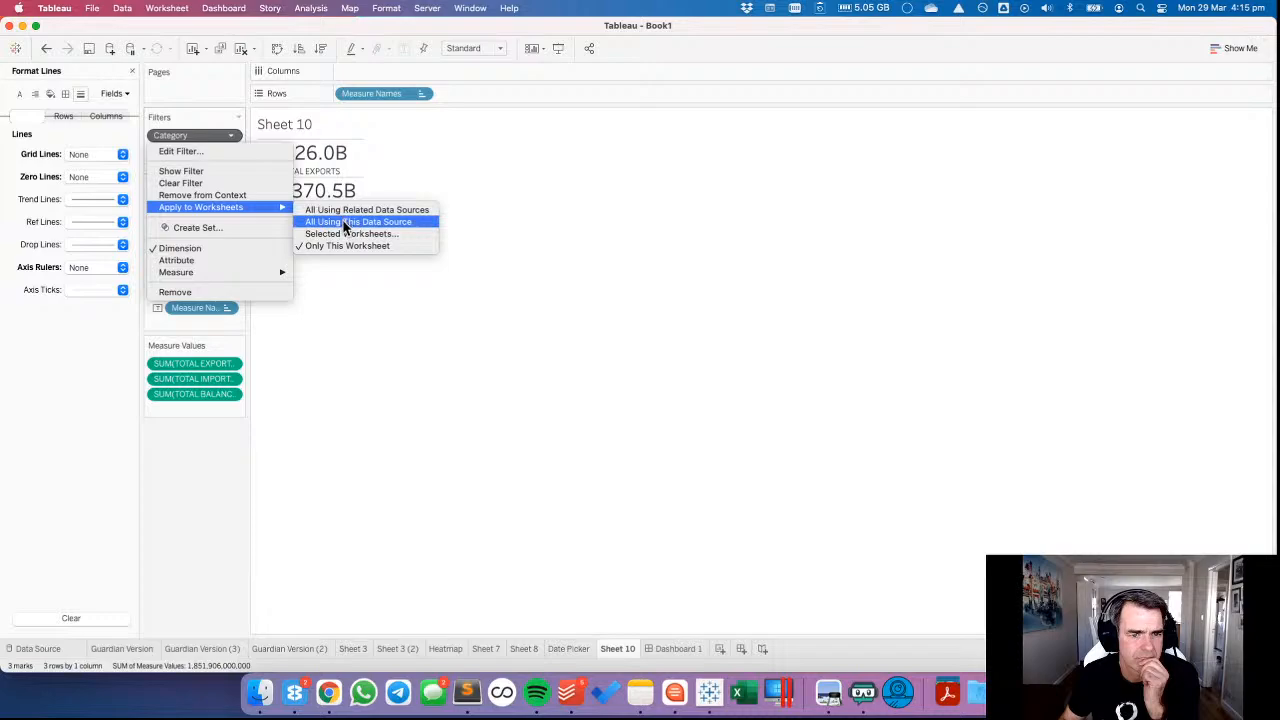
{"action": "left_click", "coordinate": [346, 224]}
Filter Dashboard 1's categories to Fuels only.
{"action": "left_click", "coordinate": [678, 649]}
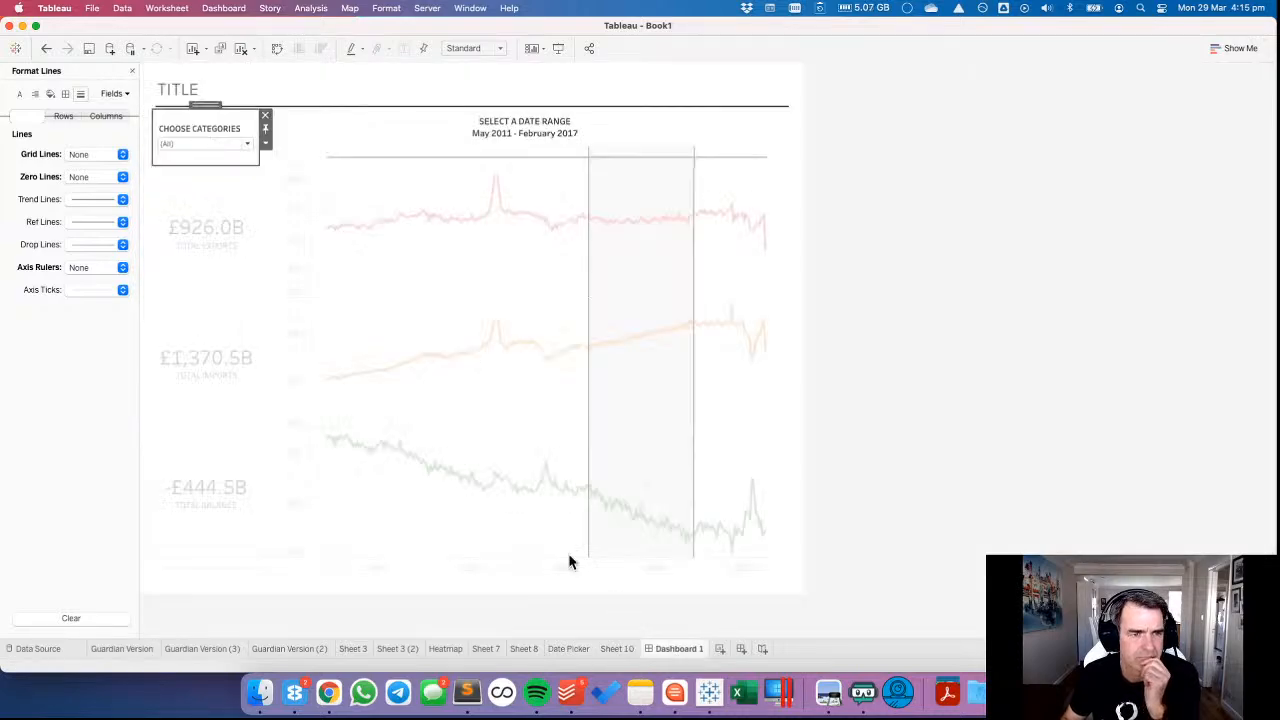
{"action": "left_click", "coordinate": [248, 143]}
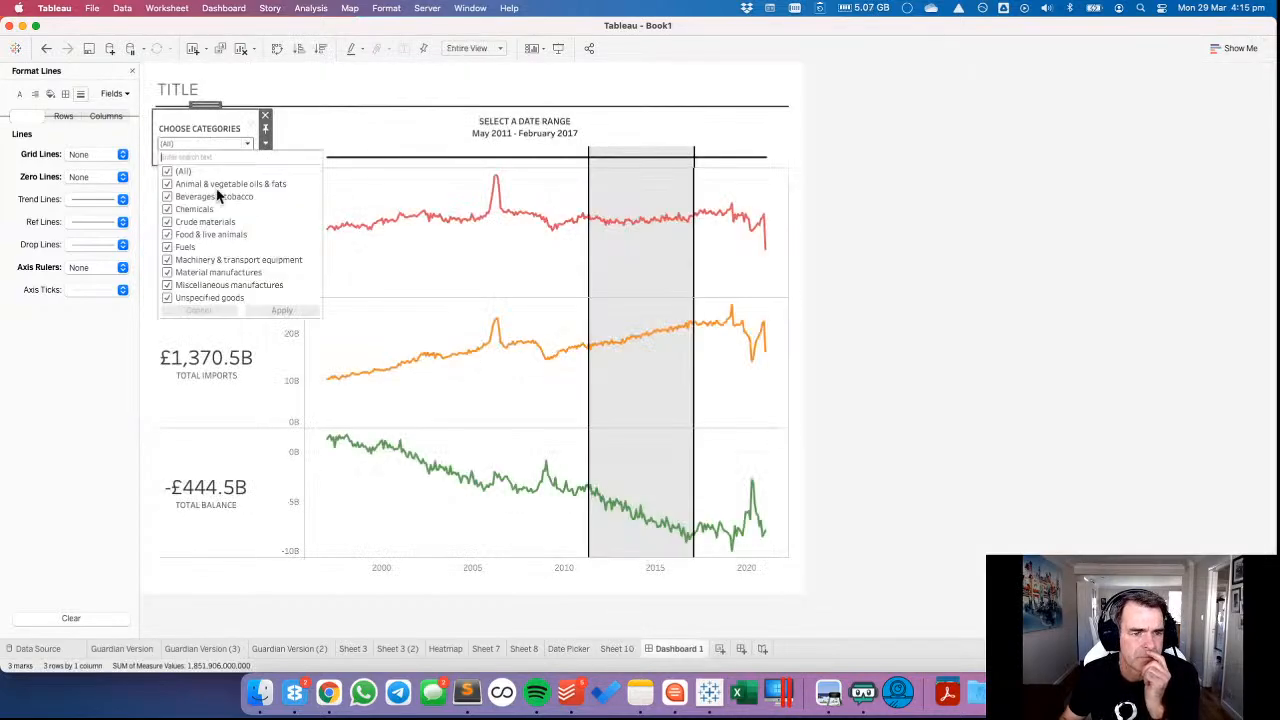
{"action": "left_click", "coordinate": [167, 171]}
{"action": "left_click", "coordinate": [167, 247]}
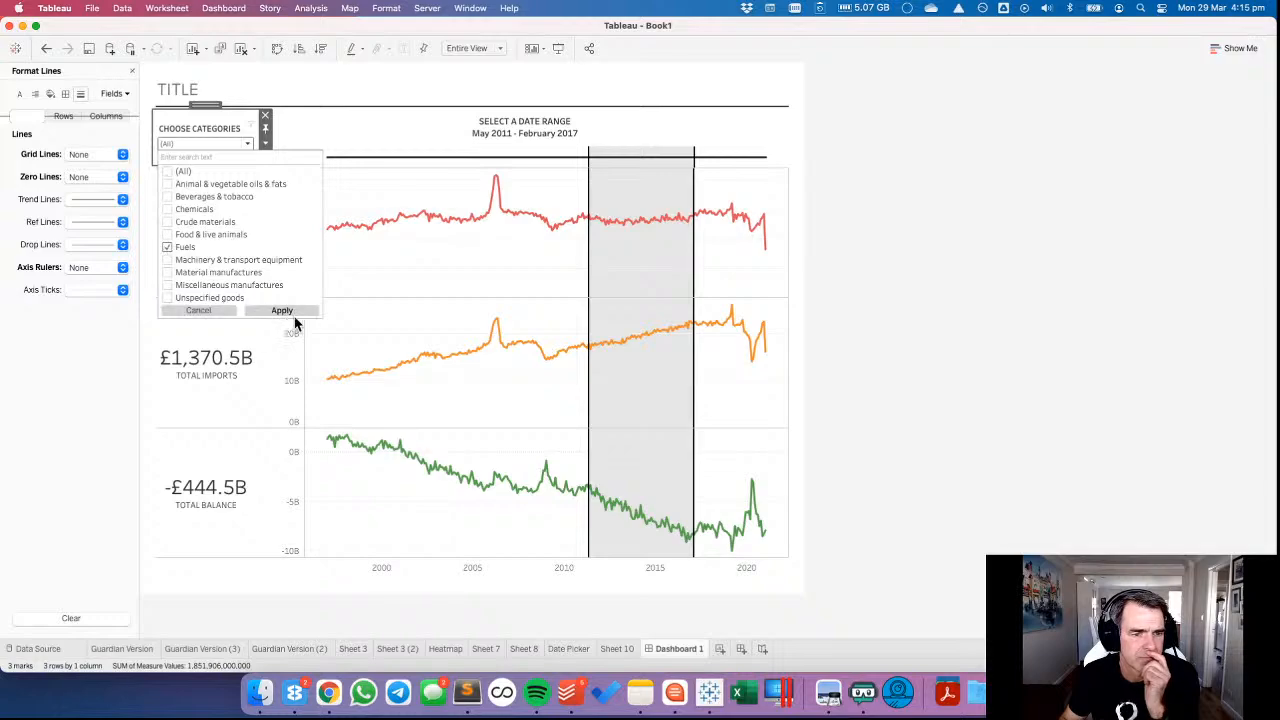
{"action": "left_click", "coordinate": [290, 312]}
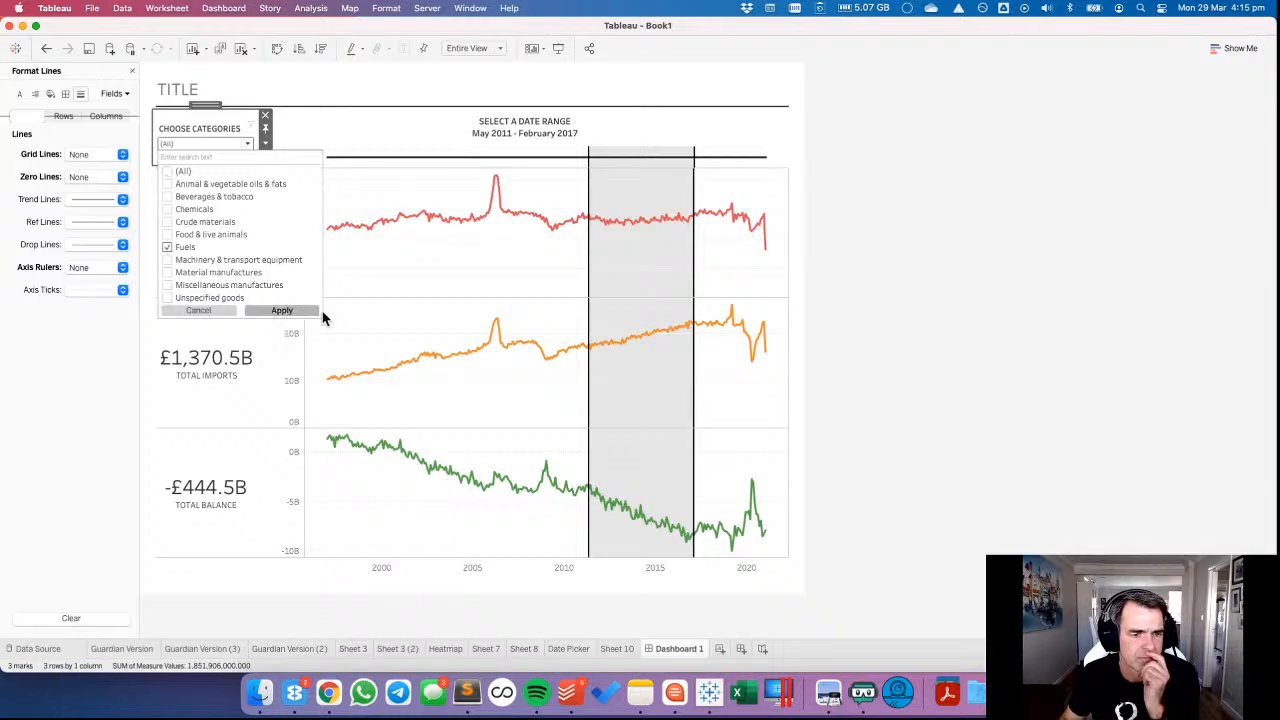
{"action": "left_click", "coordinate": [394, 280]}
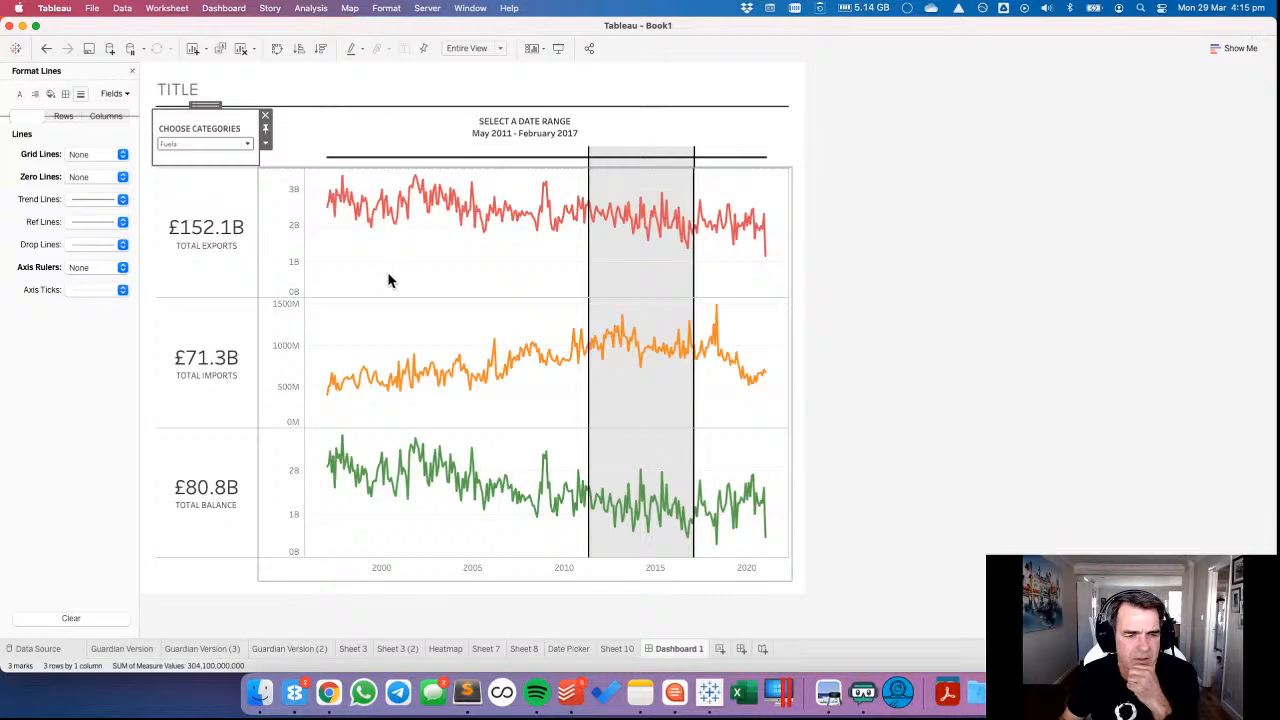
On Sheet 8, change Measure Names from Colour to Detail and make all the chart lines dark grey.
{"action": "left_click", "coordinate": [480, 277]}
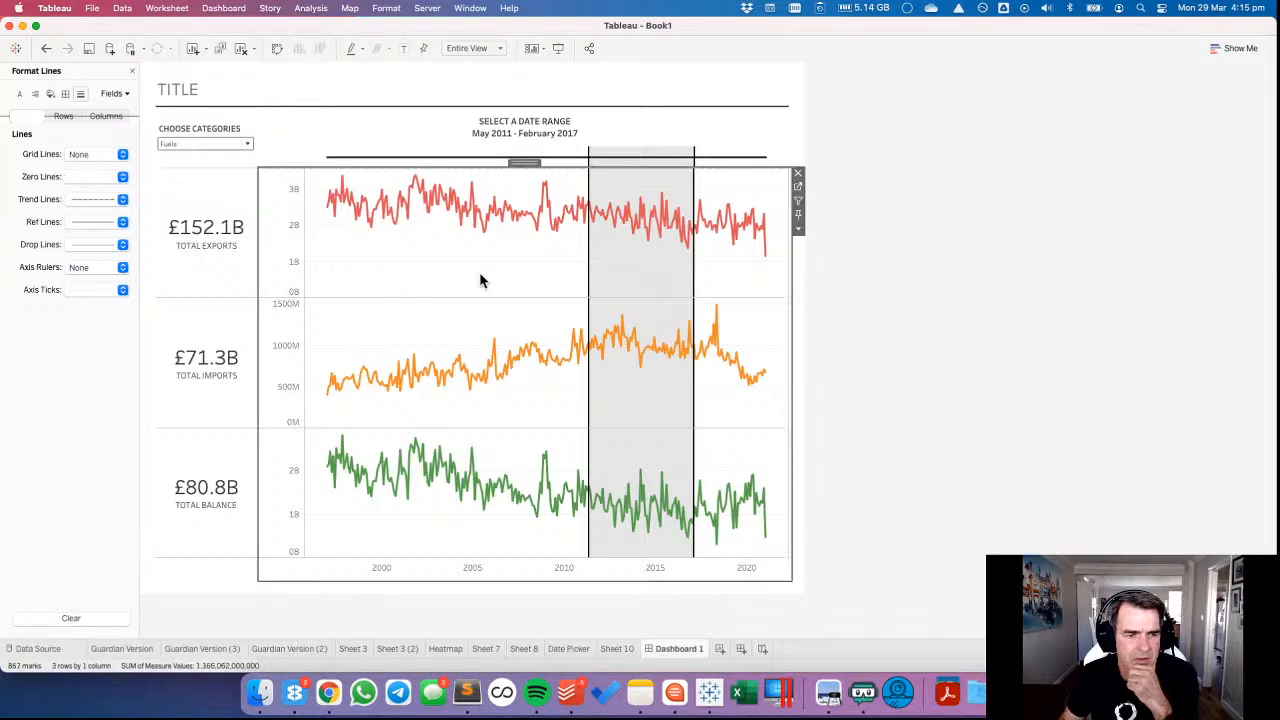
{"action": "left_click", "coordinate": [806, 203]}
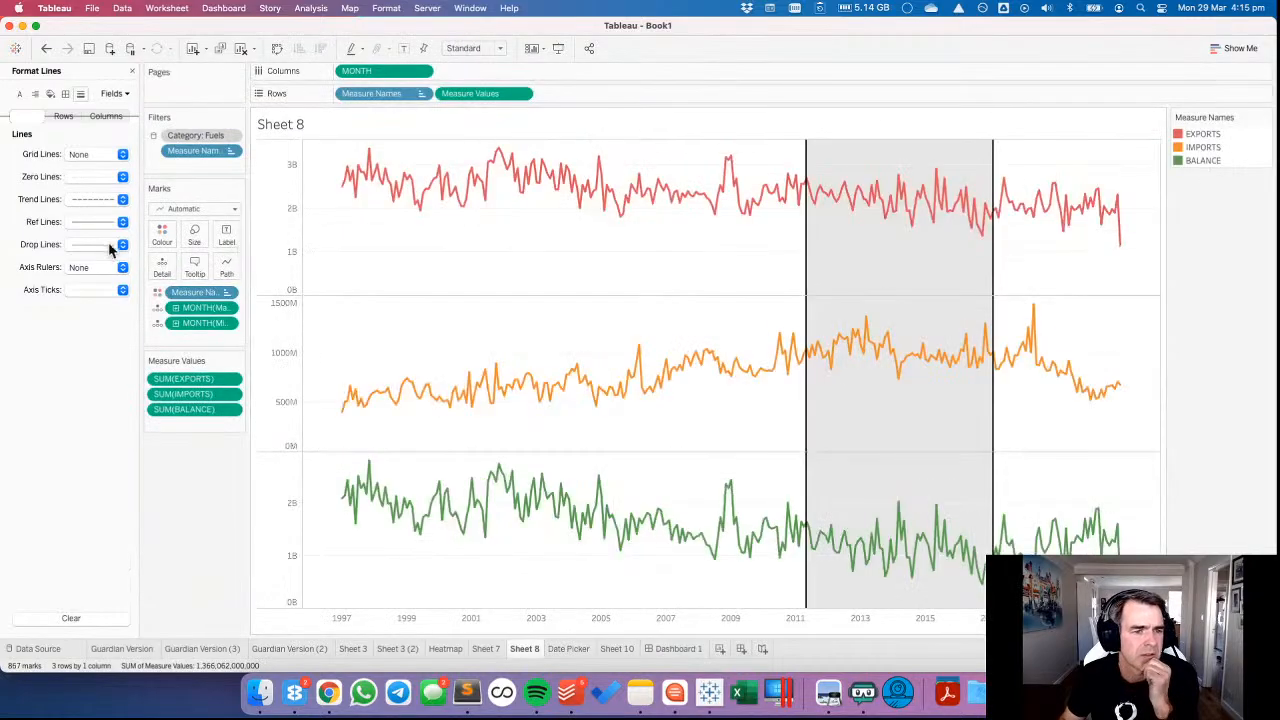
{"action": "left_click", "coordinate": [158, 292]}
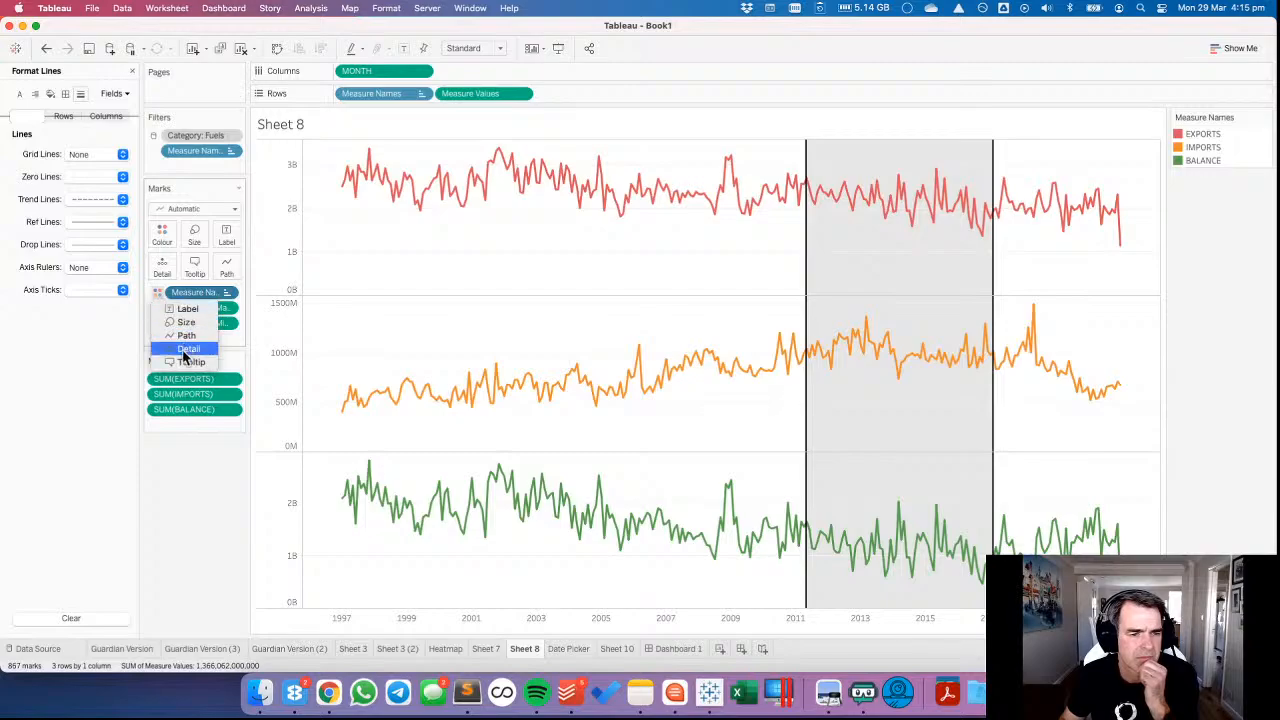
{"action": "left_click", "coordinate": [184, 358]}
{"action": "left_click", "coordinate": [162, 236]}
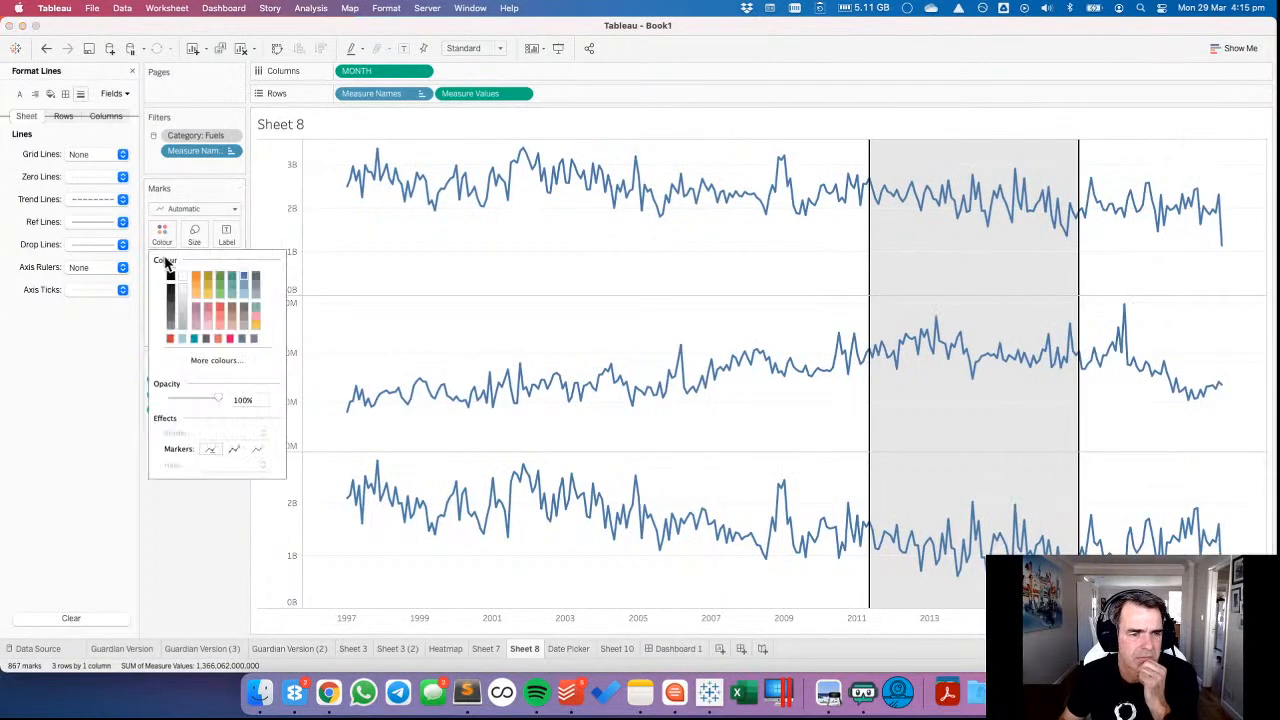
{"action": "left_click", "coordinate": [170, 305]}
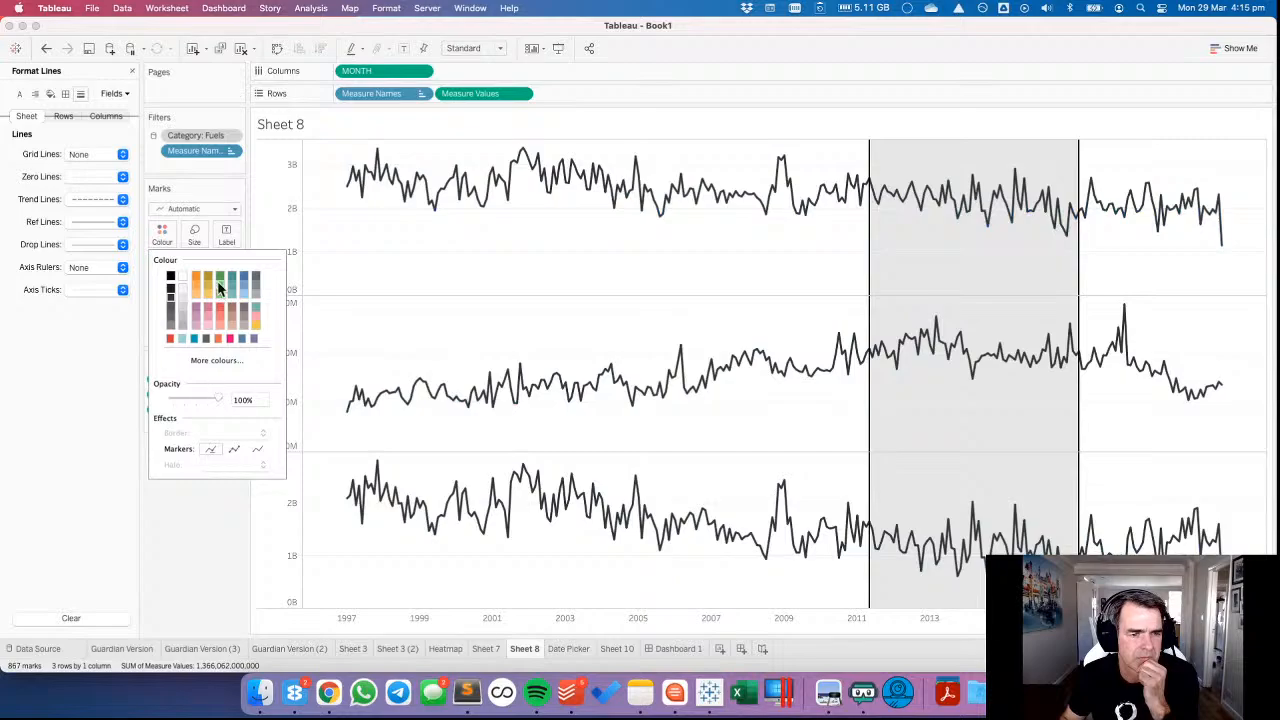
Make the lines on Sheet 8 thinner and return to Dashboard 1.
{"action": "left_click", "coordinate": [194, 236]}
{"action": "left_click_drag", "start_coordinate": [220, 270], "coordinate": [201, 266]}
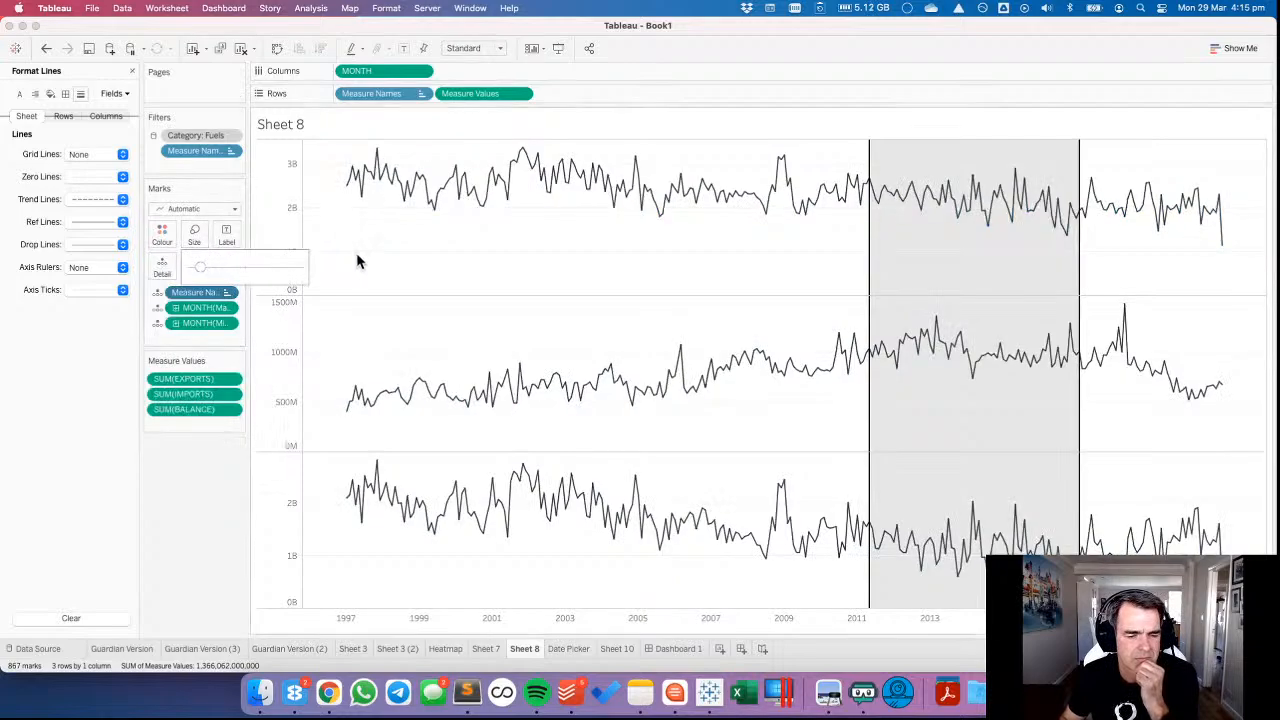
{"action": "left_click", "coordinate": [356, 252]}
{"action": "left_click", "coordinate": [679, 649]}
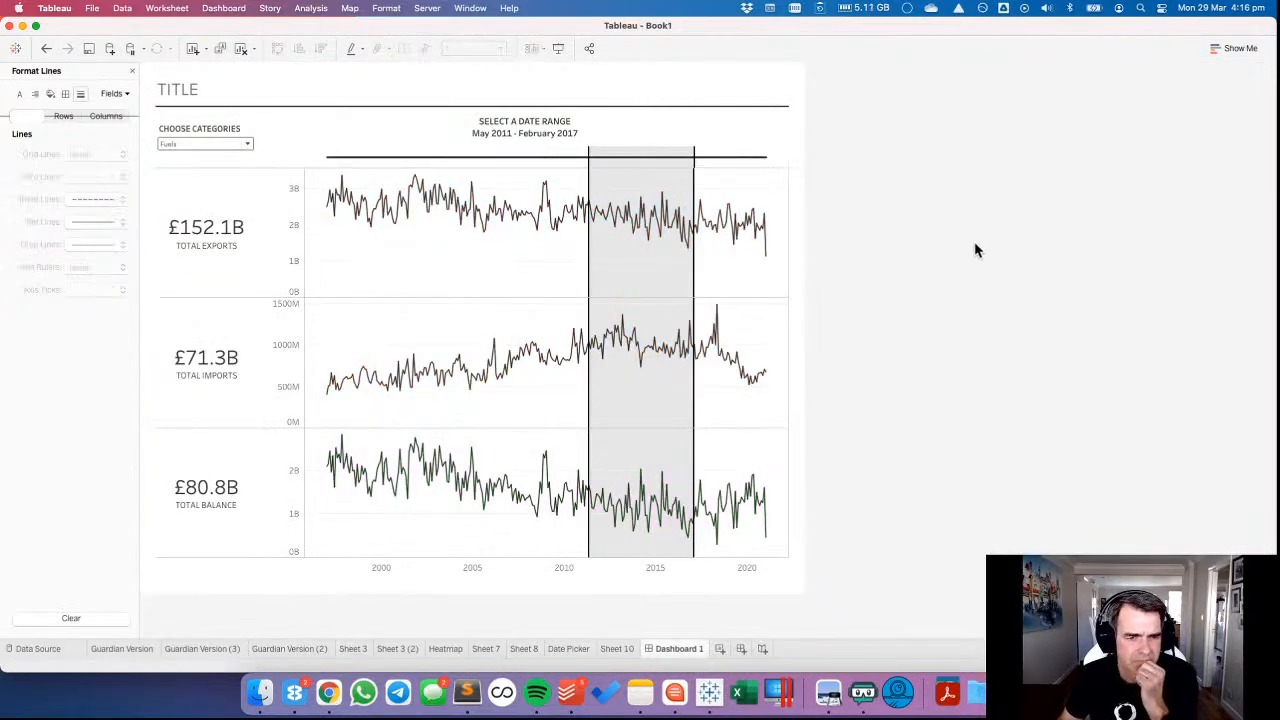
Set the line chart's column divider pane border to None.
{"action": "right_click", "coordinate": [417, 257]}
{"action": "left_click", "coordinate": [425, 314]}
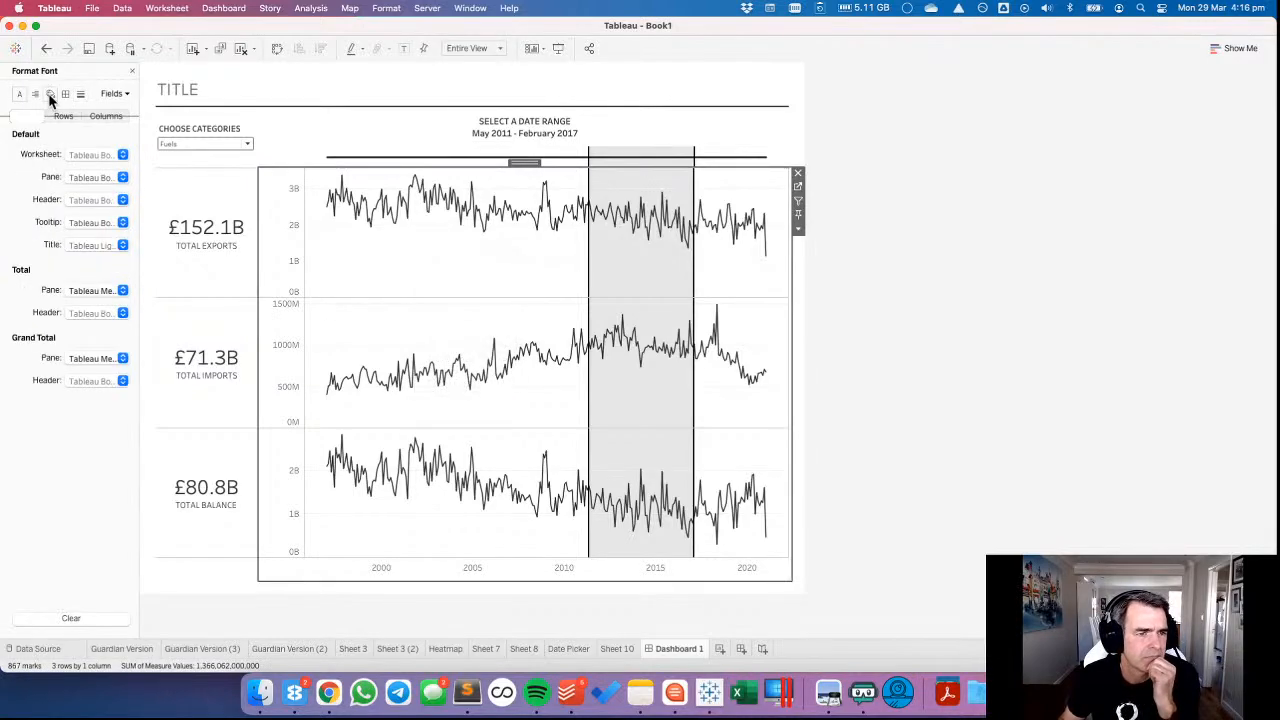
{"action": "left_click", "coordinate": [65, 93]}
{"action": "left_click", "coordinate": [74, 468]}
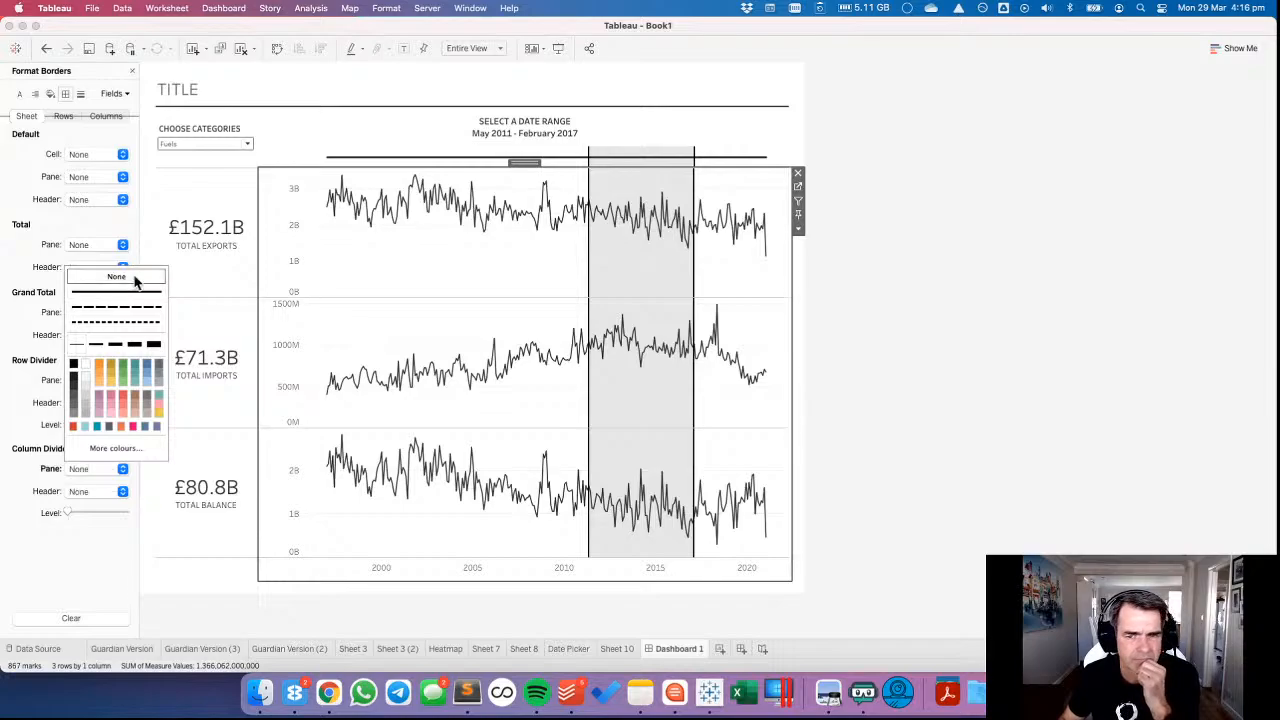
{"action": "left_click", "coordinate": [971, 354]}
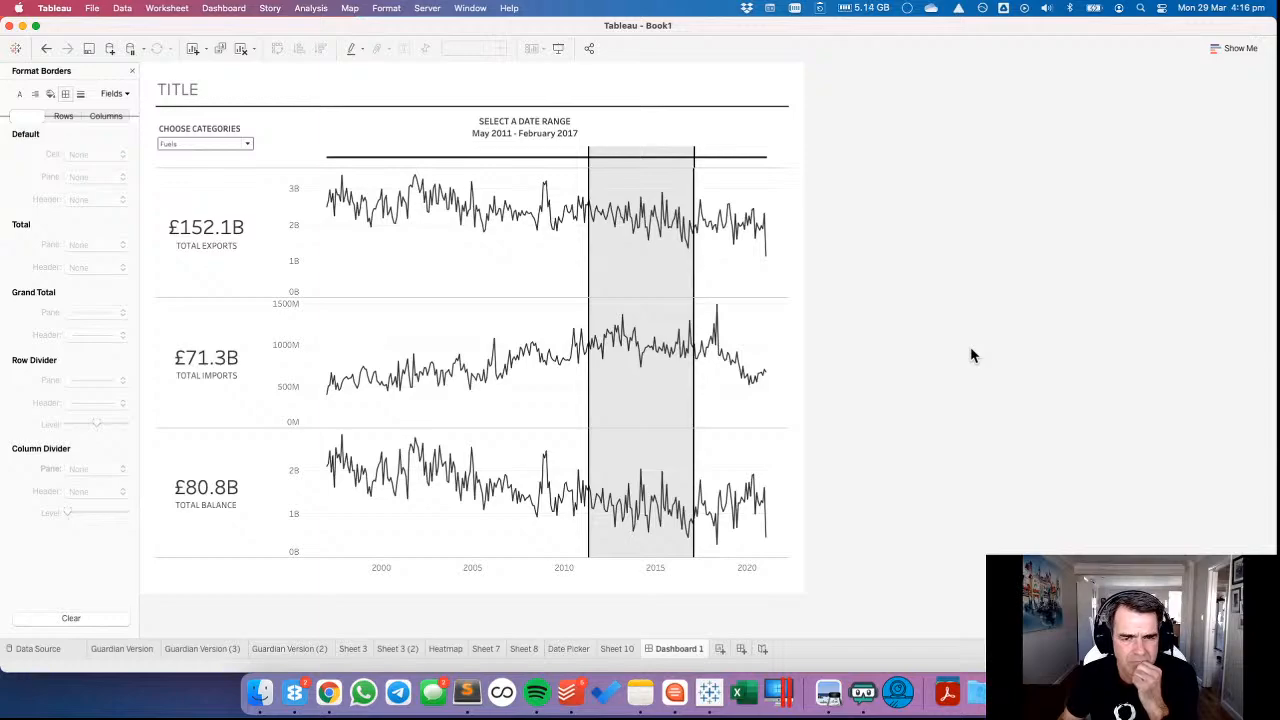
Open the dashboard's line chart worksheet, Sheet 8, and replace the border formatting with the list of data fields.
{"action": "left_click", "coordinate": [551, 277]}
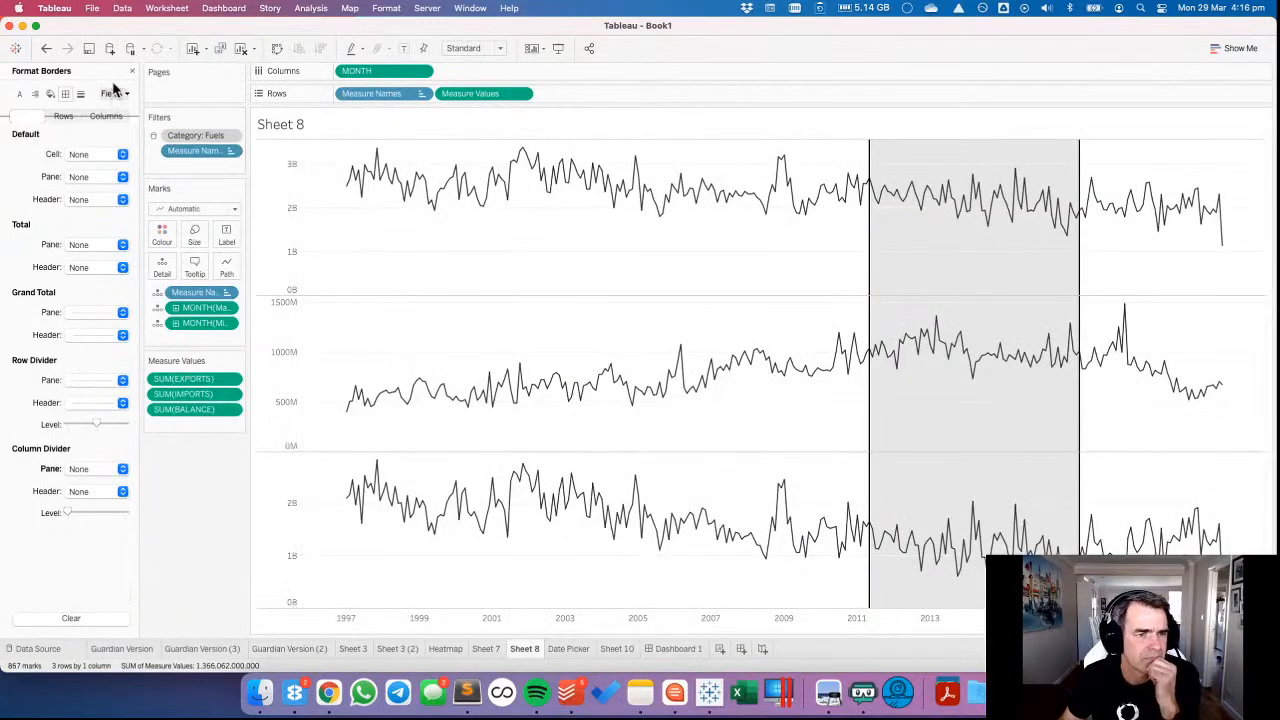
{"action": "left_click", "coordinate": [132, 71]}
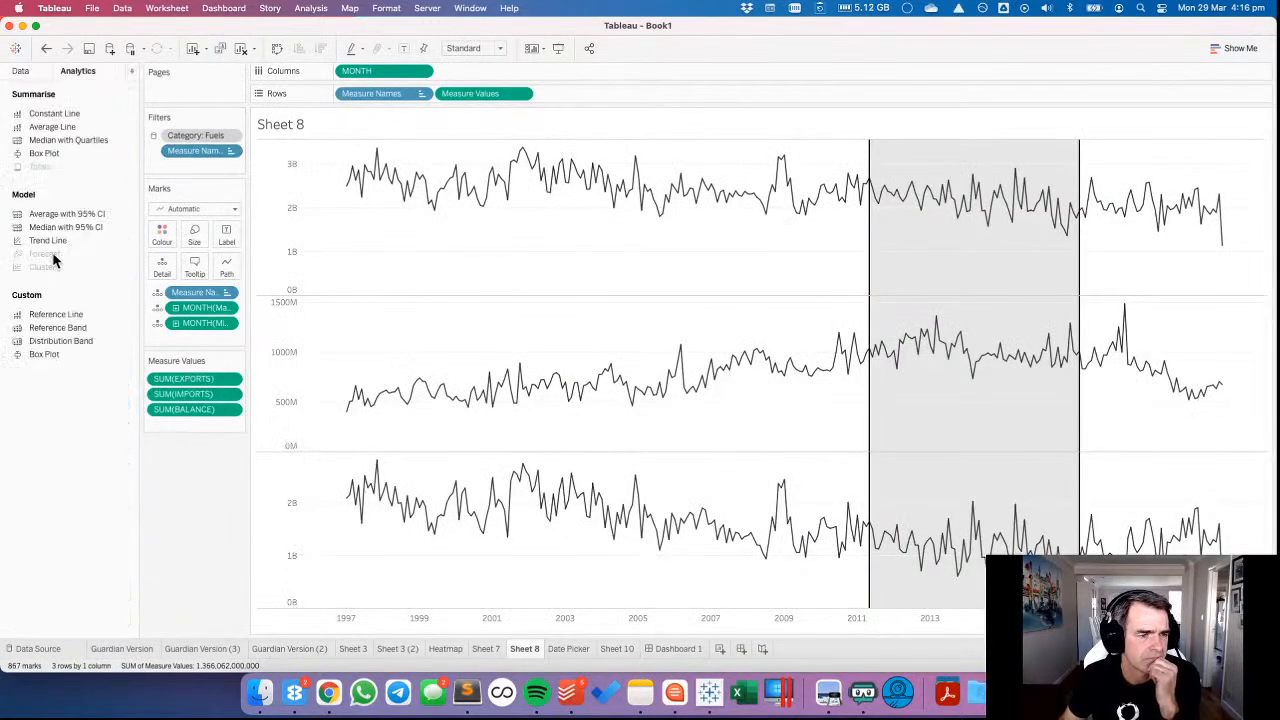
{"action": "left_click", "coordinate": [22, 71]}
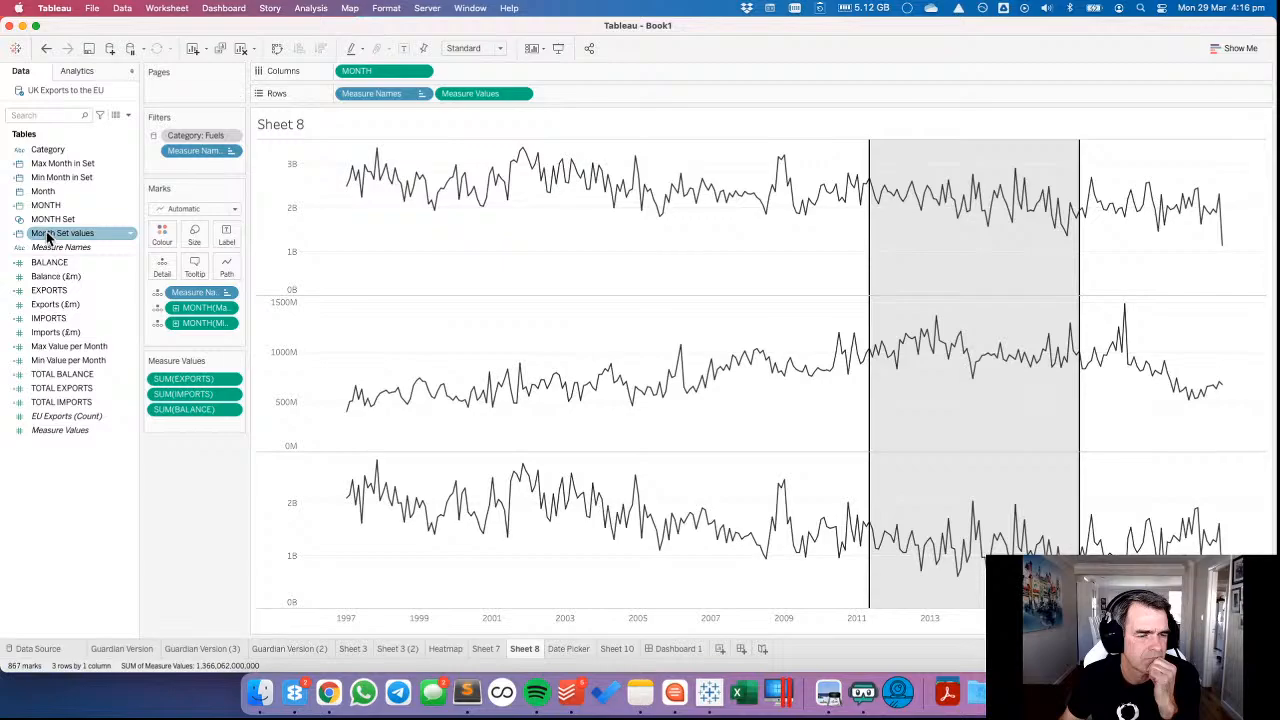
Try colouring the lines on Sheet 8 by membership of MONTH Set.
{"action": "left_click_drag", "start_coordinate": [47, 237], "coordinate": [163, 236]}
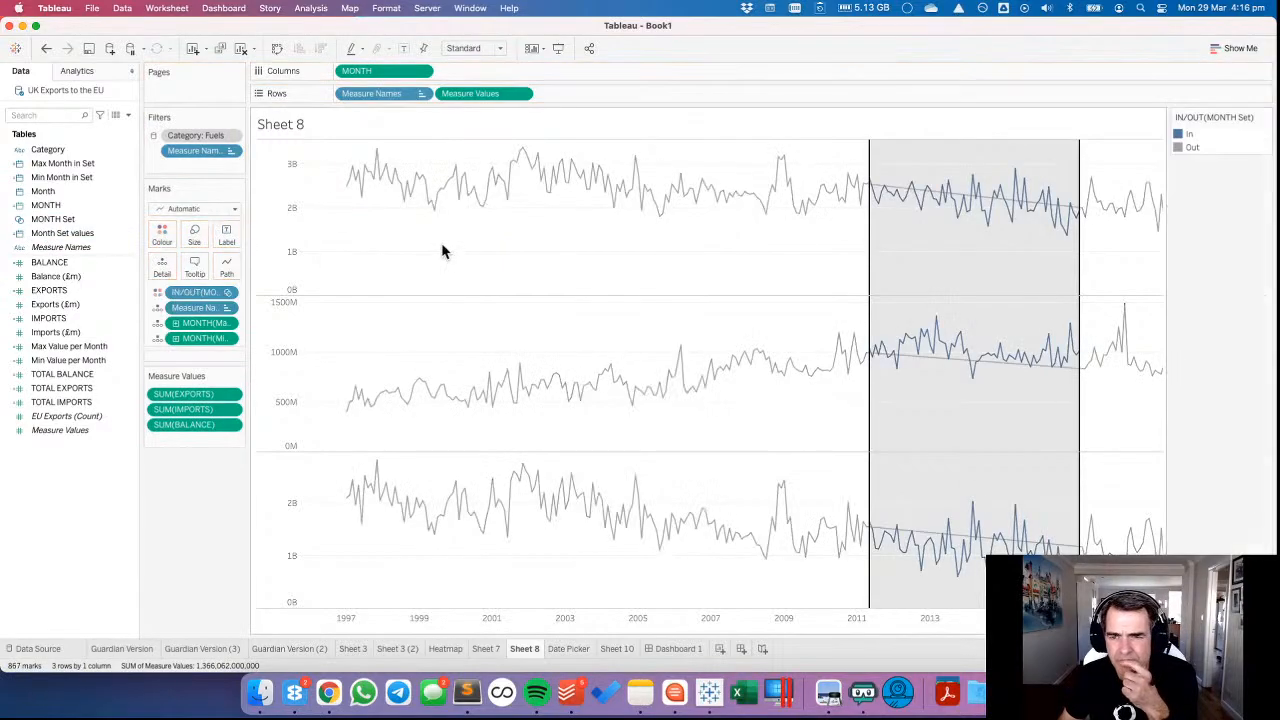
{"action": "left_click", "coordinate": [227, 292]}
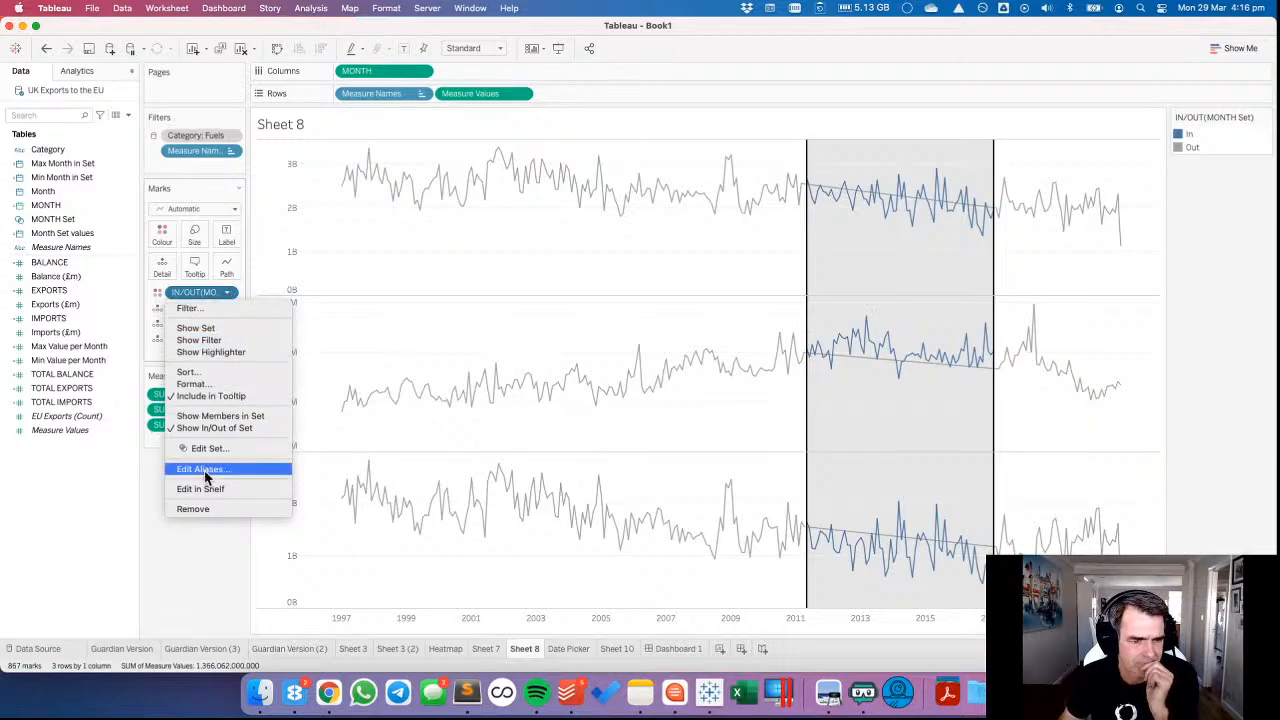
{"action": "left_click", "coordinate": [332, 345]}
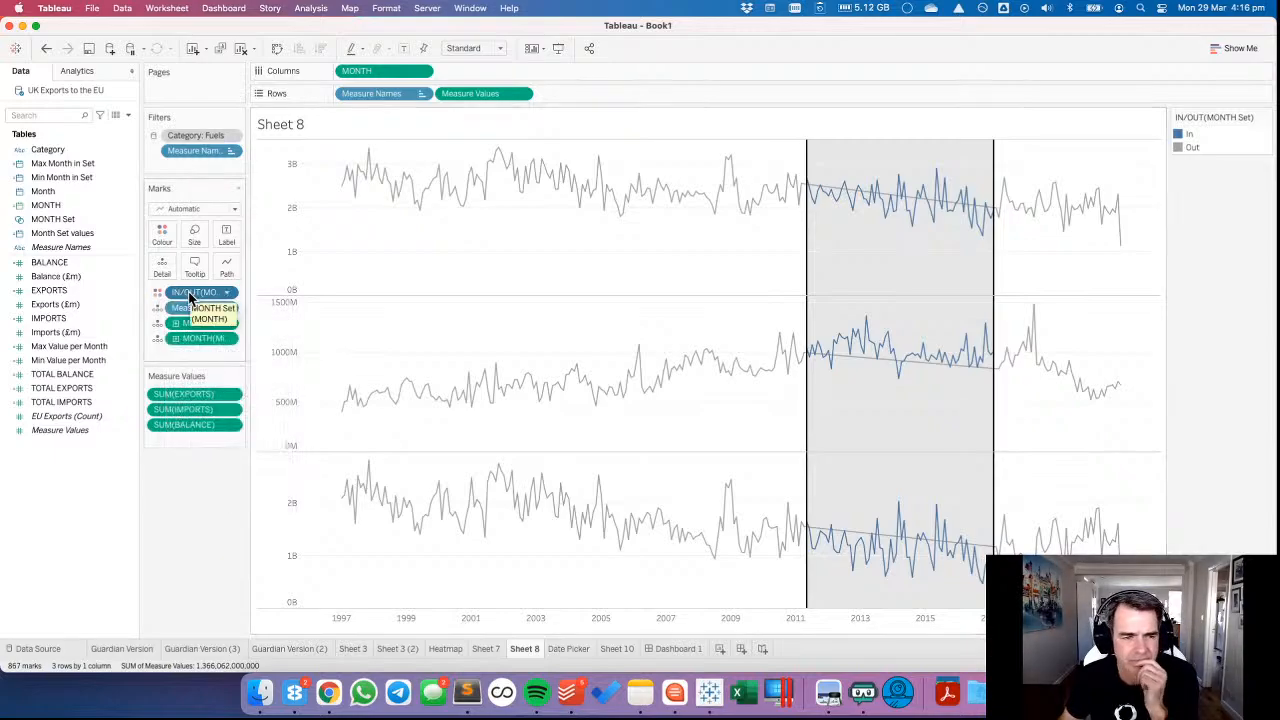
Try MONTH Set as the line path, undo that change, and remove the set from the marks.
{"action": "left_click", "coordinate": [157, 295]}
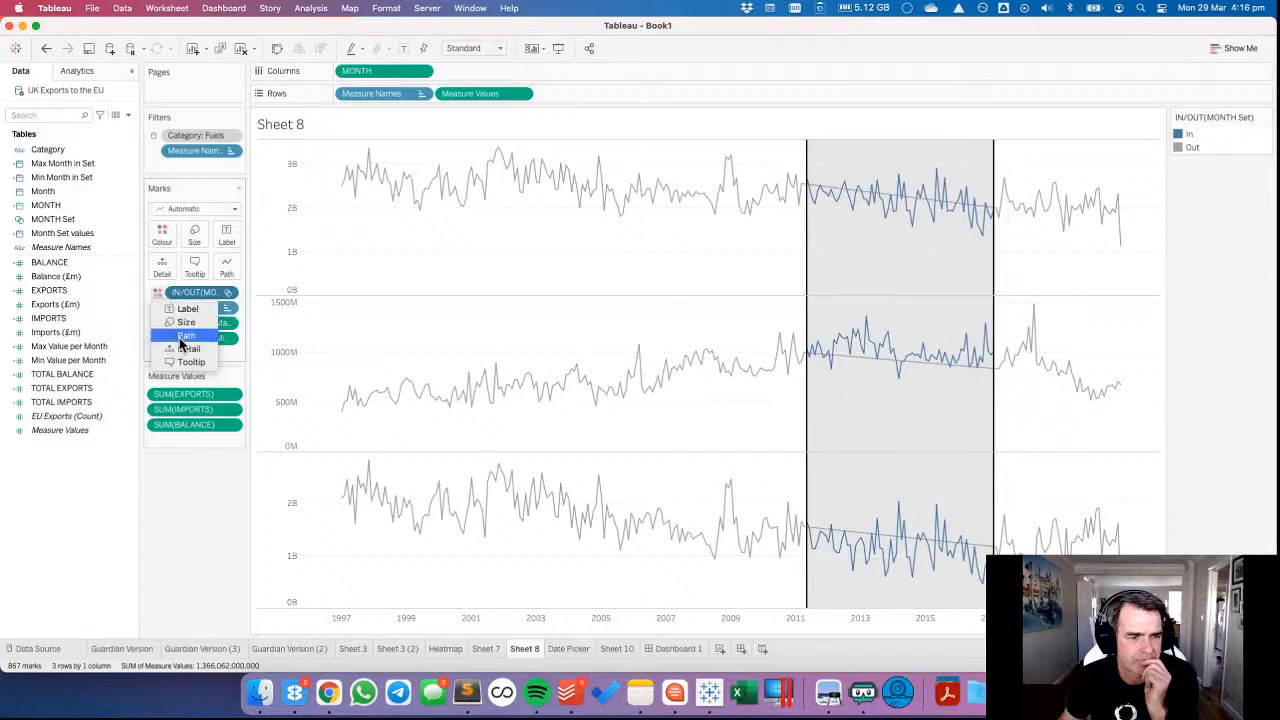
{"action": "left_click", "coordinate": [181, 341]}
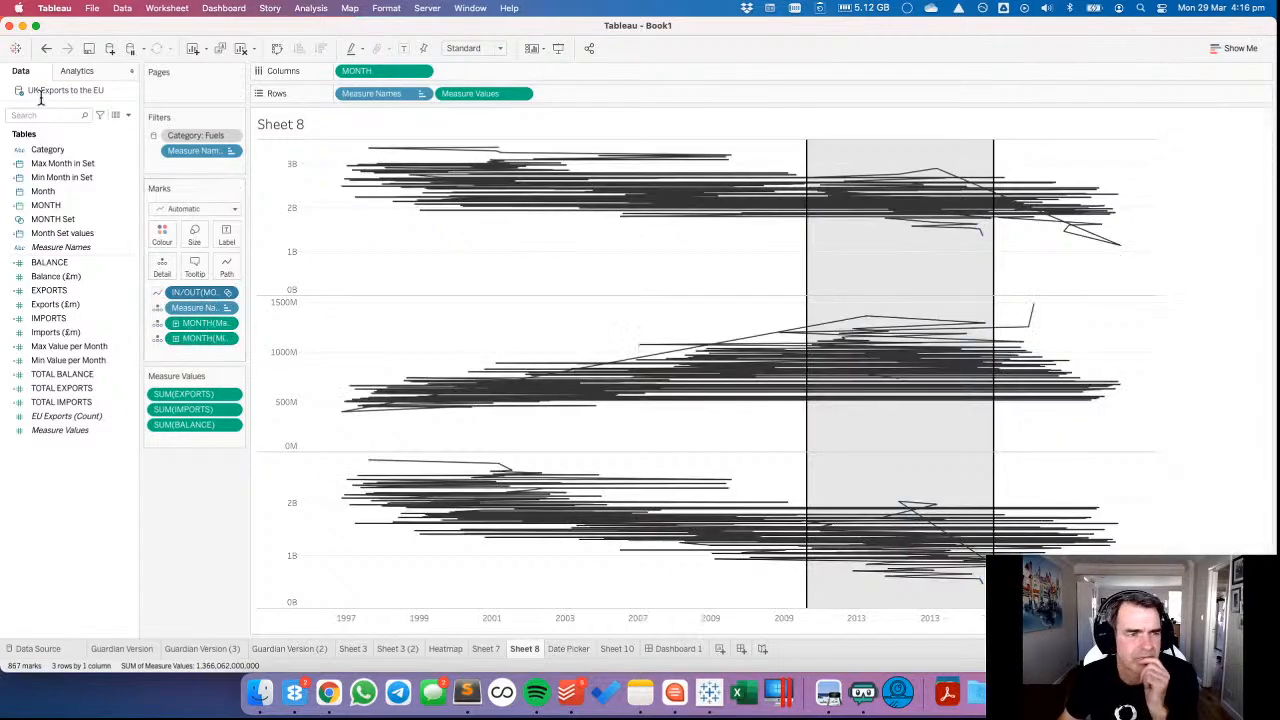
{"action": "left_click", "coordinate": [44, 52]}
{"action": "left_click_drag", "start_coordinate": [186, 291], "coordinate": [200, 514]}
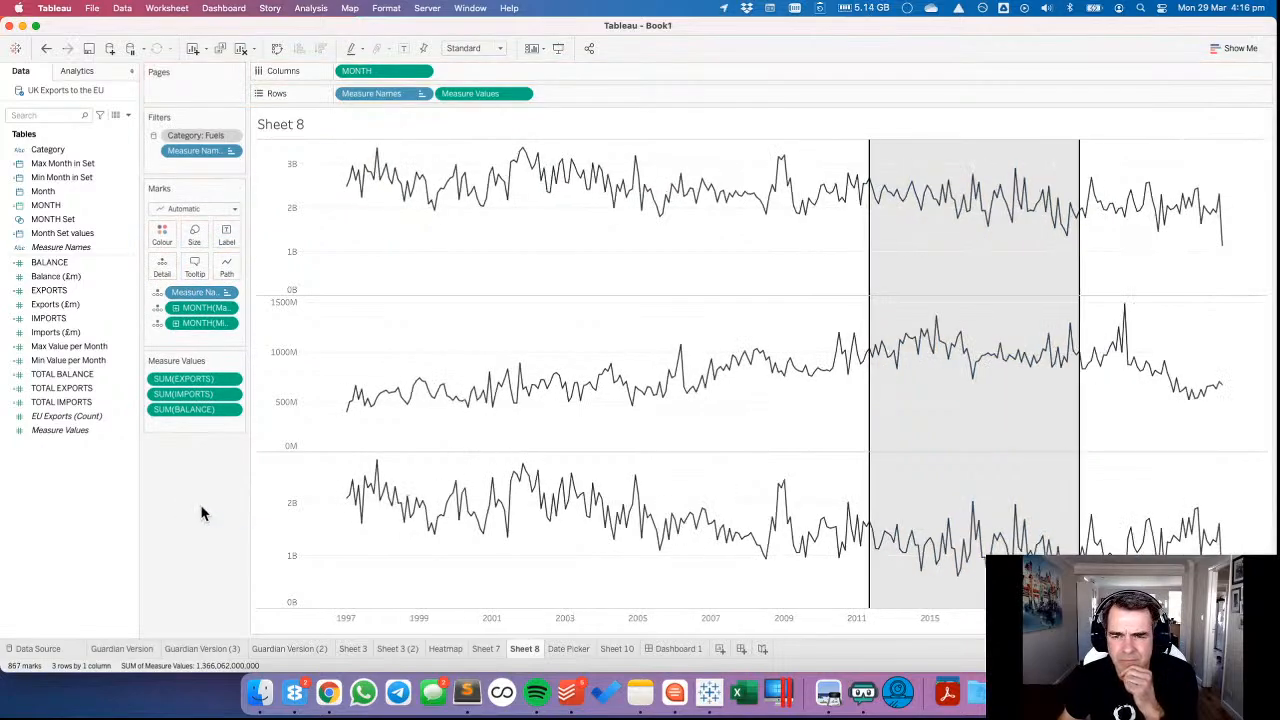
{"action": "right_click", "coordinate": [82, 508]}
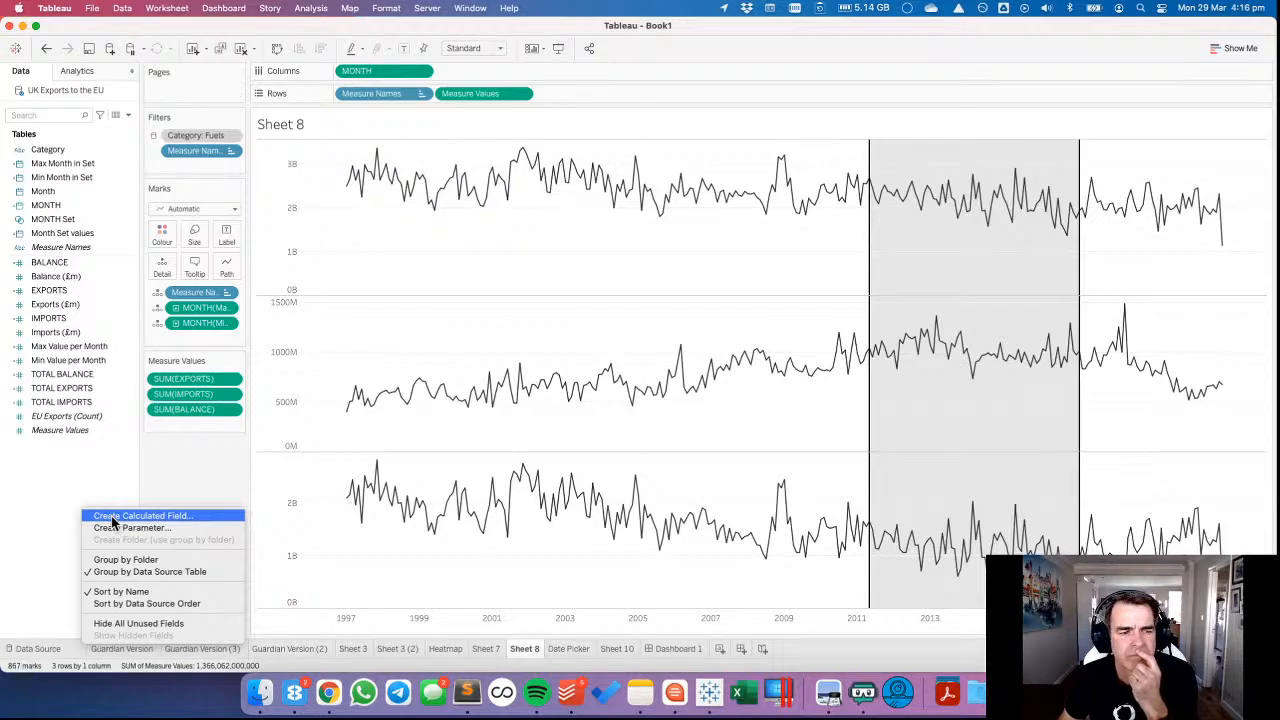
{"action": "left_click", "coordinate": [78, 470]}
Add Month Set values to Columns as a continuous MONTH beside the existing MONTH field.
{"action": "left_click_drag", "start_coordinate": [75, 233], "coordinate": [497, 76]}
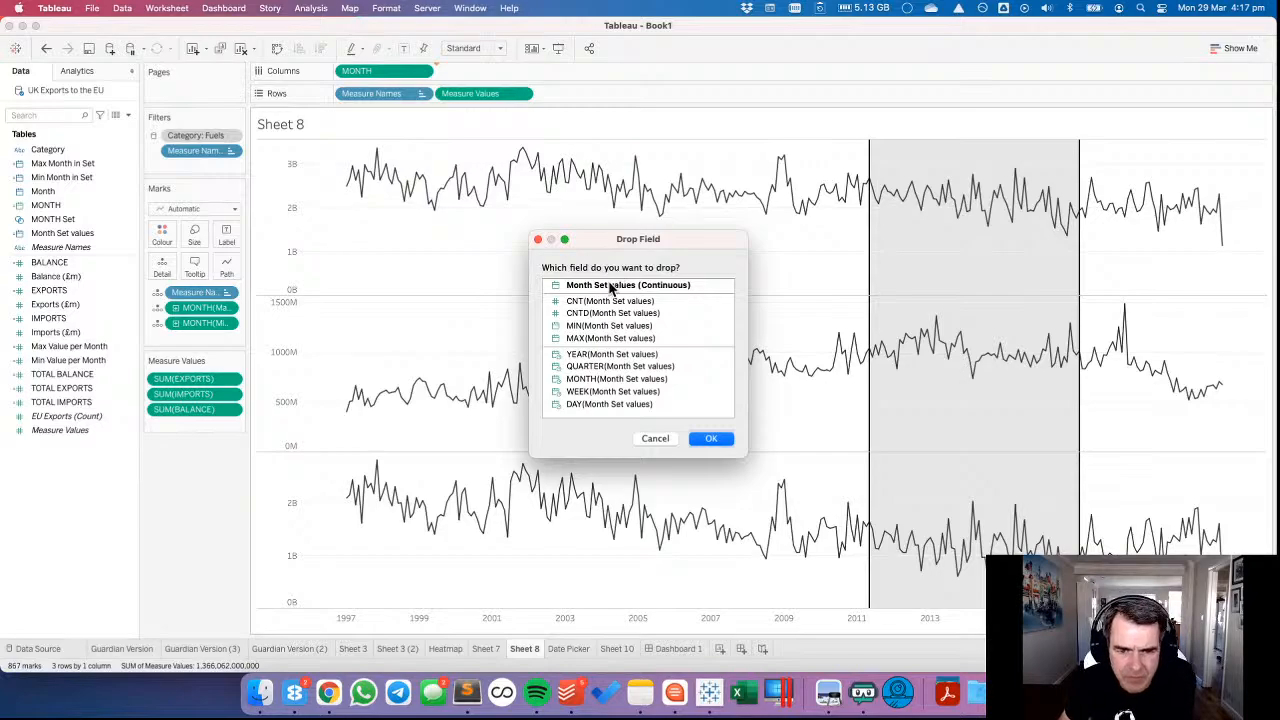
{"action": "left_click", "coordinate": [603, 379]}
{"action": "left_click", "coordinate": [711, 438]}
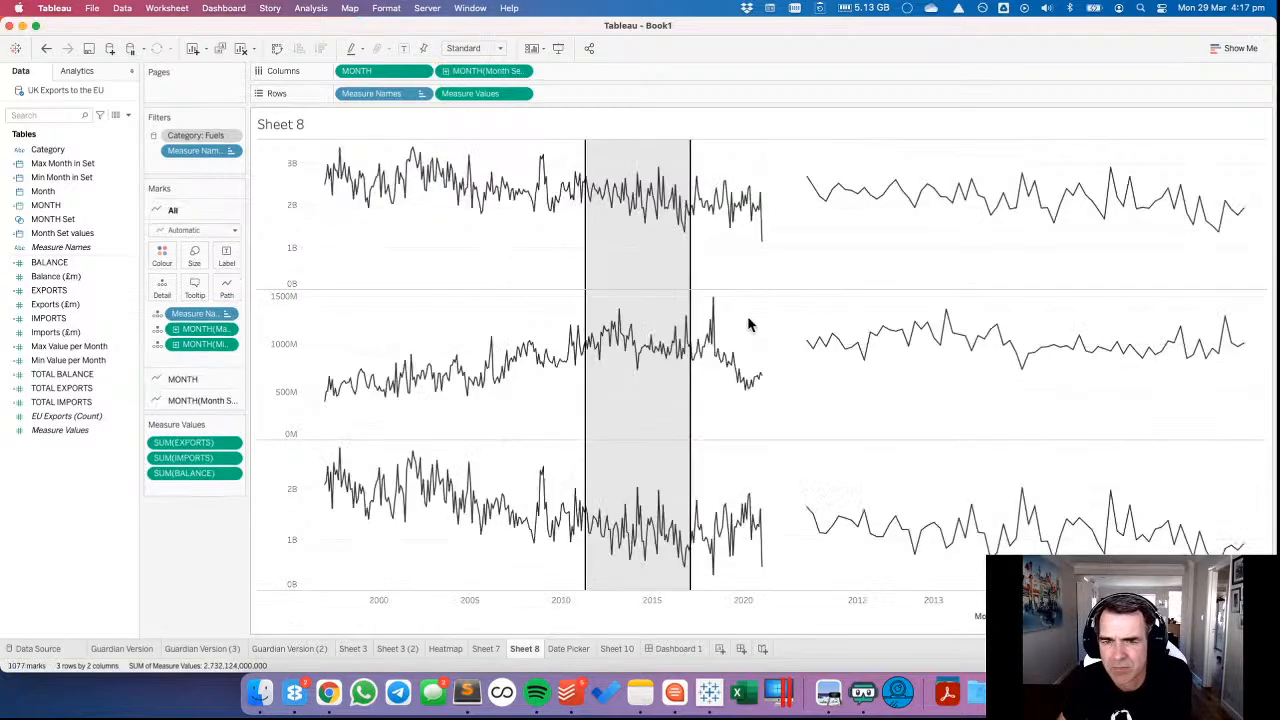
Combine the MONTH and Month Set values date fields into a dual axis on Sheet 8.
{"action": "left_click", "coordinate": [520, 71]}
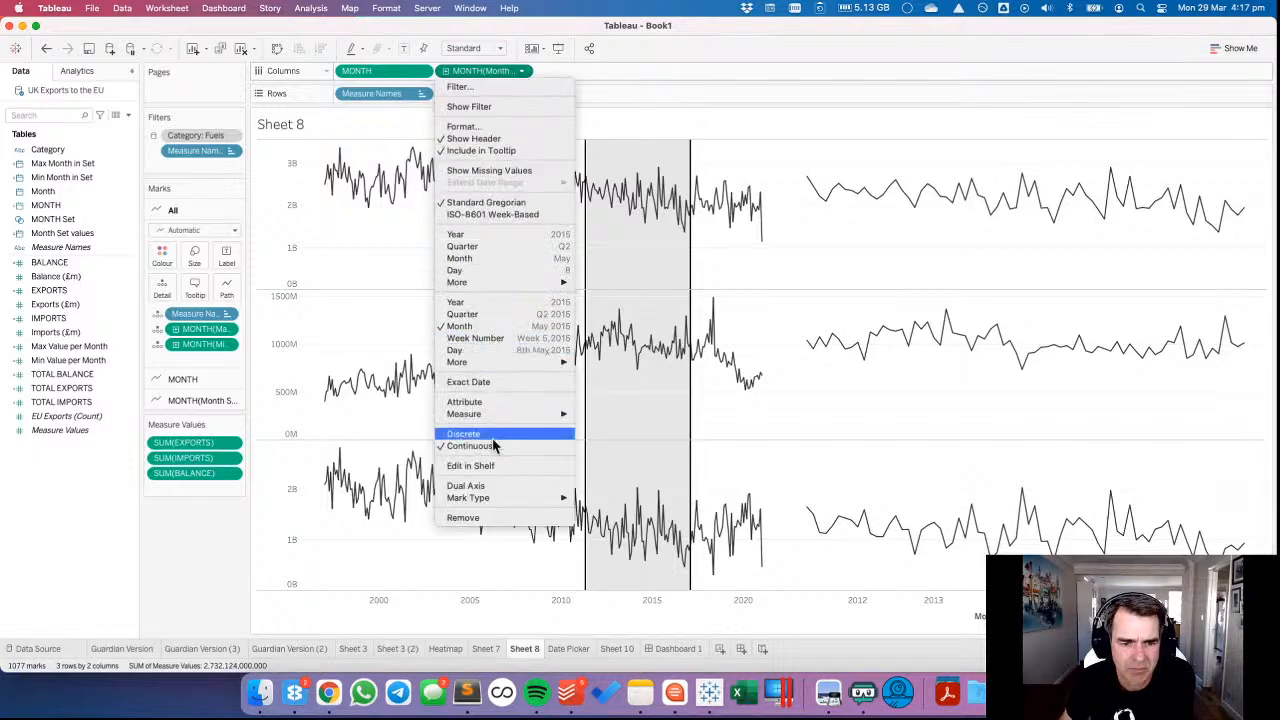
{"action": "left_click", "coordinate": [487, 486]}
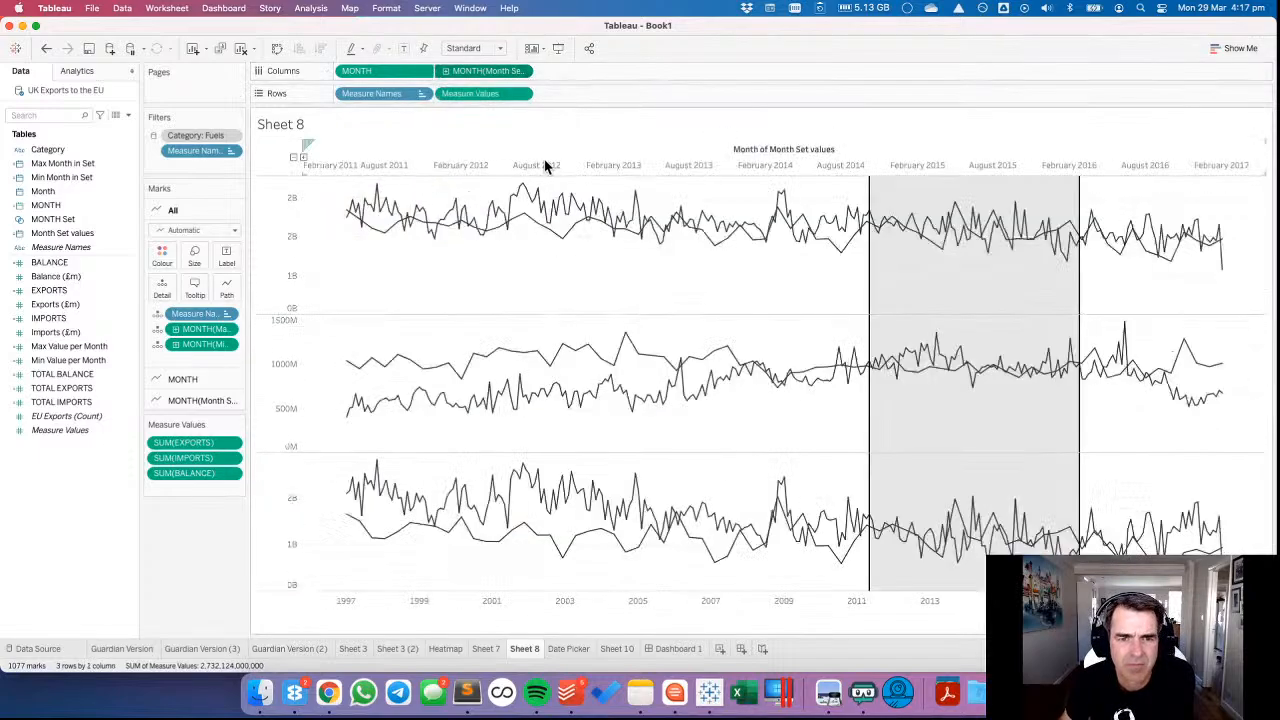
{"action": "right_click", "coordinate": [585, 153]}
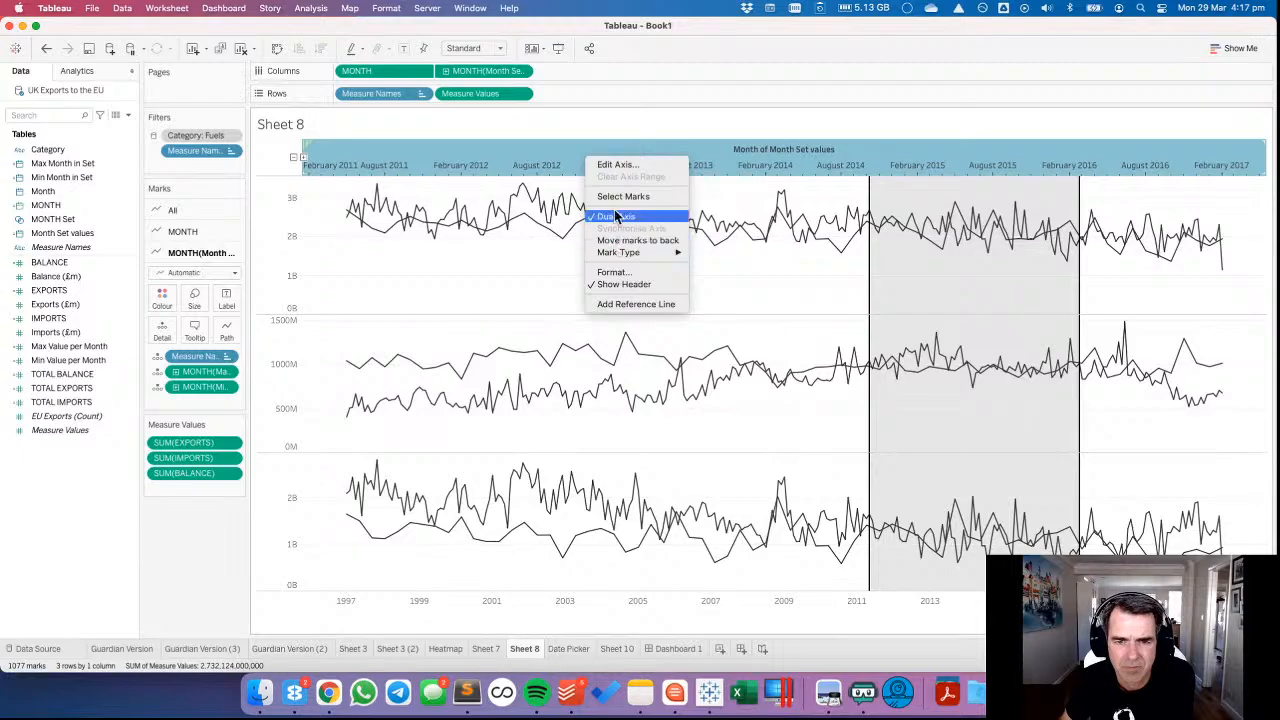
{"action": "left_click", "coordinate": [532, 278]}
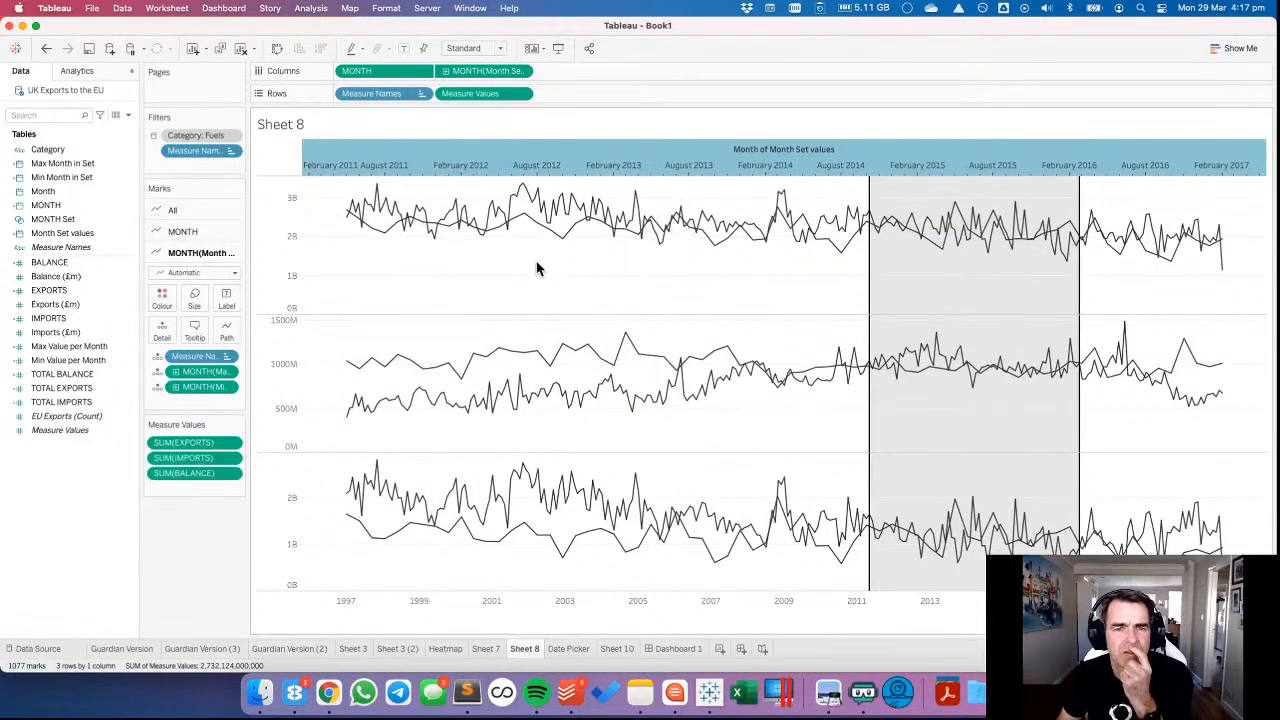
Convert Month Set values in Columns to Exact Date and synchronise the two date axes.
{"action": "left_click", "coordinate": [521, 72]}
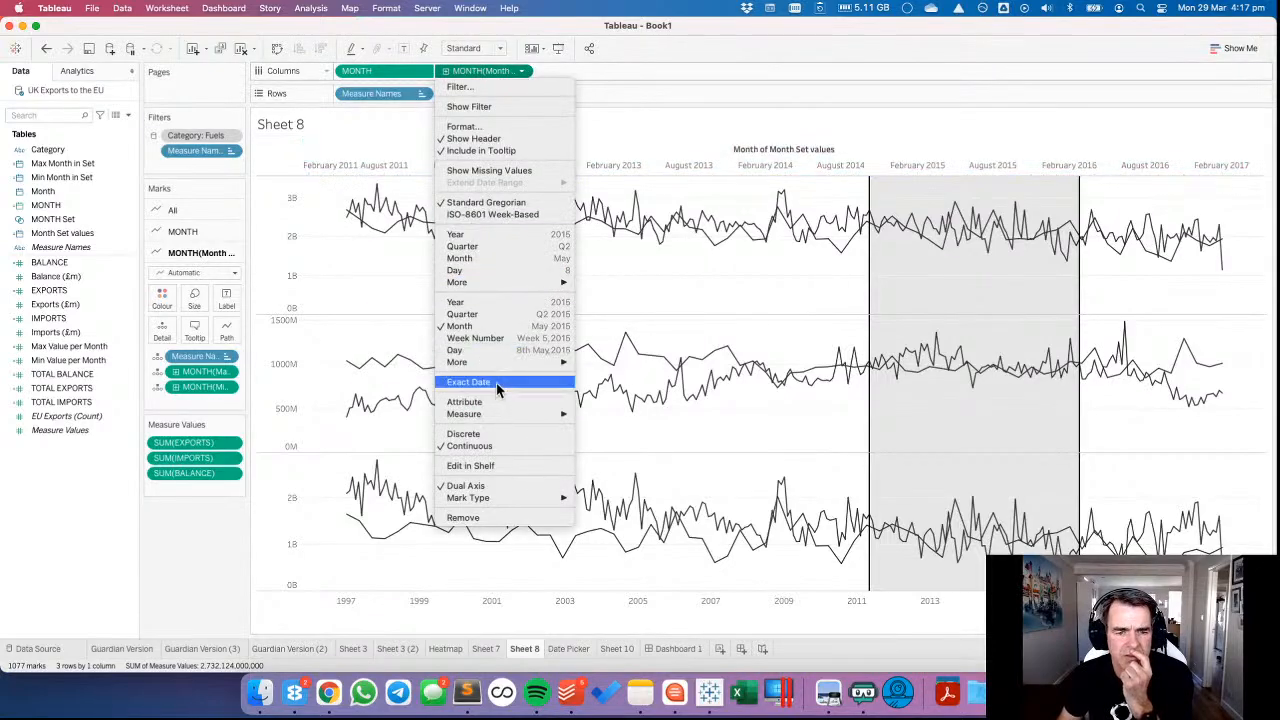
{"action": "left_click", "coordinate": [570, 201]}
{"action": "right_click", "coordinate": [555, 161]}
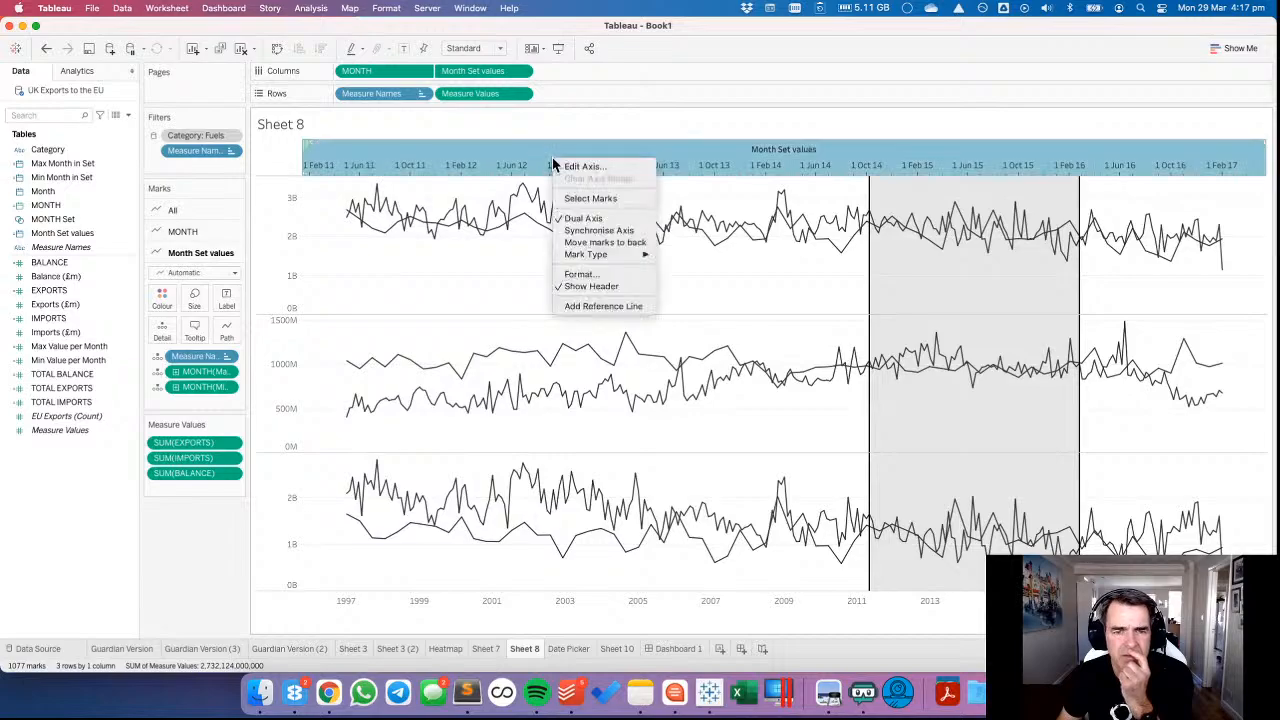
{"action": "left_click", "coordinate": [568, 234]}
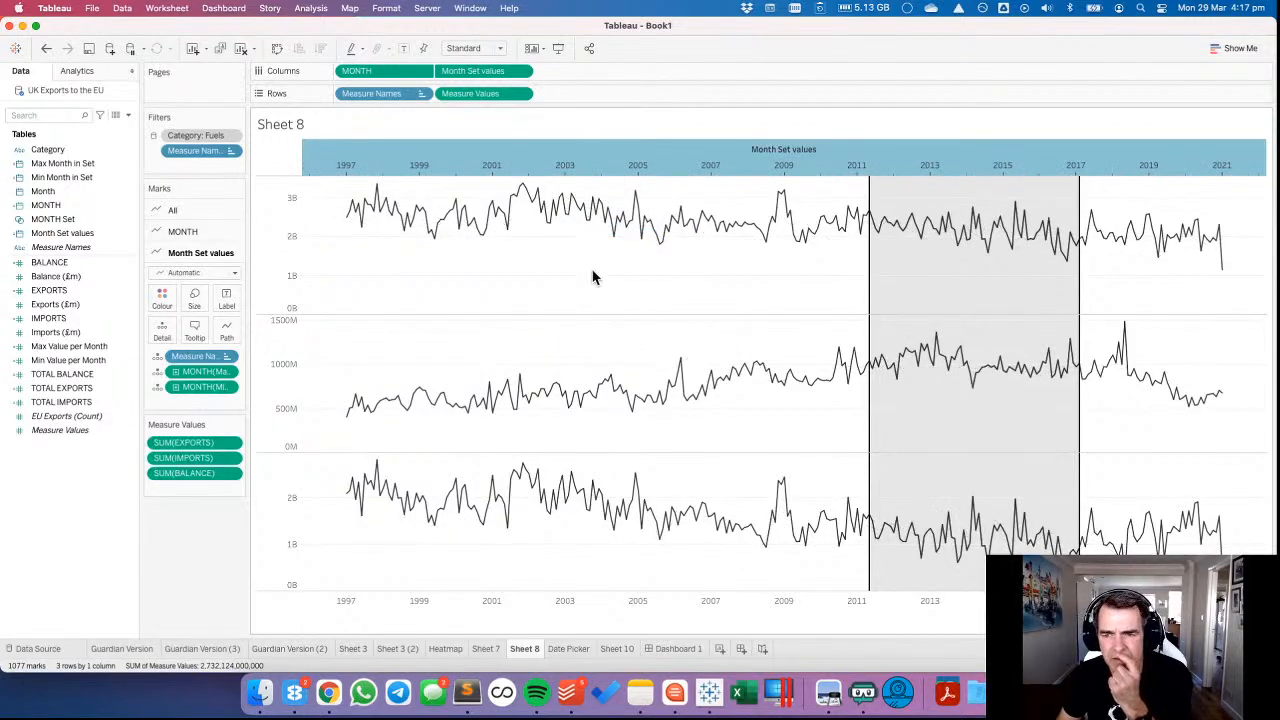
Recolour only the MONTH lines mid-grey, leaving the Month Set values lines dark.
{"action": "left_click", "coordinate": [182, 232]}
{"action": "left_click", "coordinate": [166, 277]}
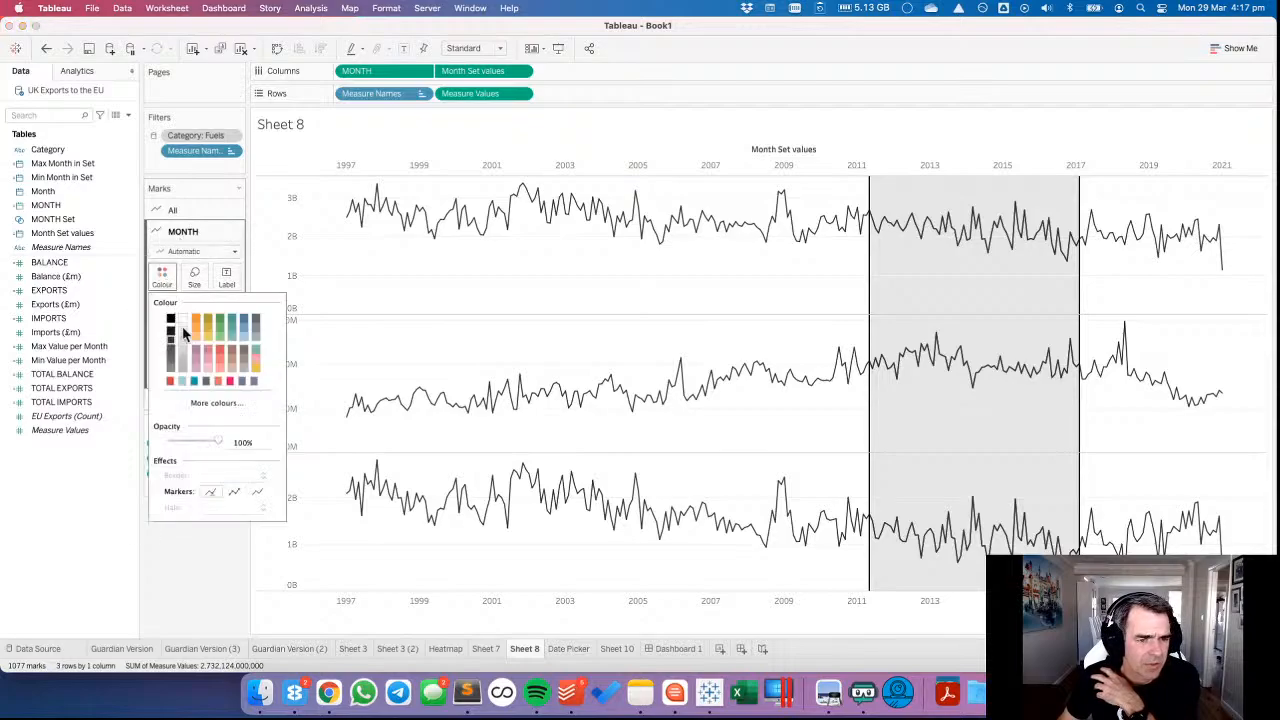
{"action": "left_click", "coordinate": [170, 373]}
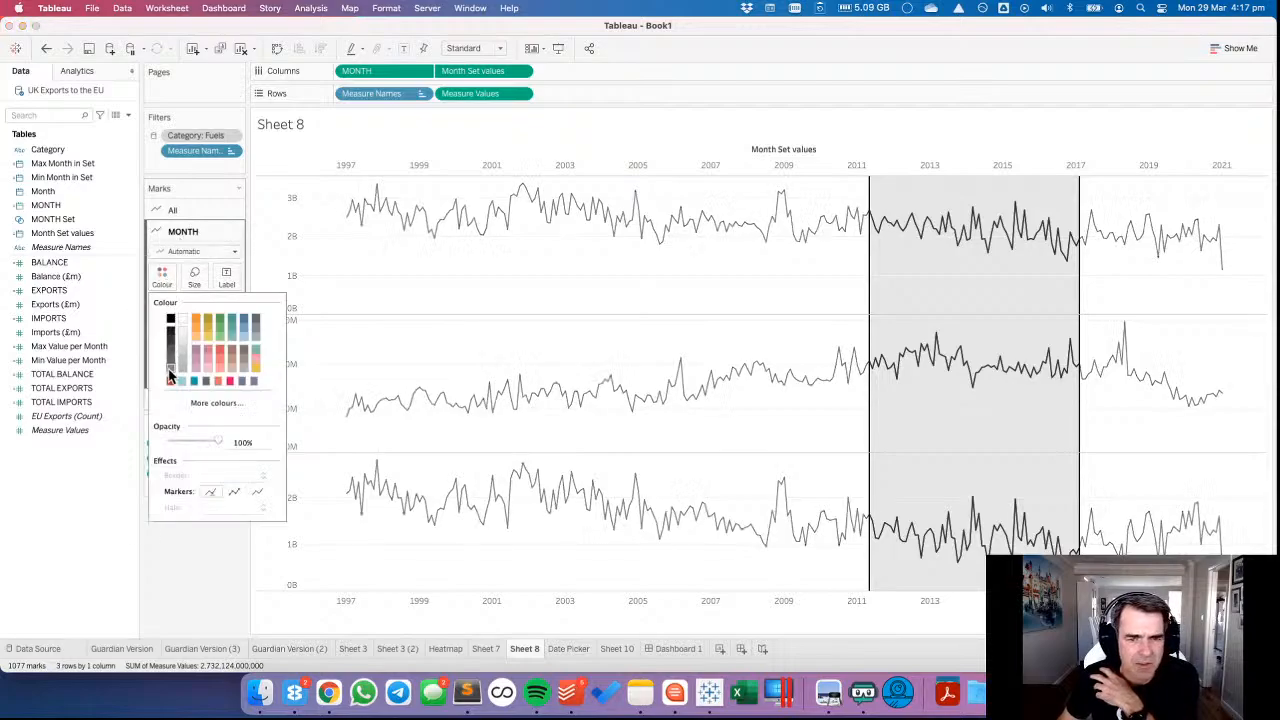
{"action": "left_click", "coordinate": [170, 596]}
Thicken the Month Set values lines slightly and hide the header of their date axis.
{"action": "right_click", "coordinate": [457, 161]}
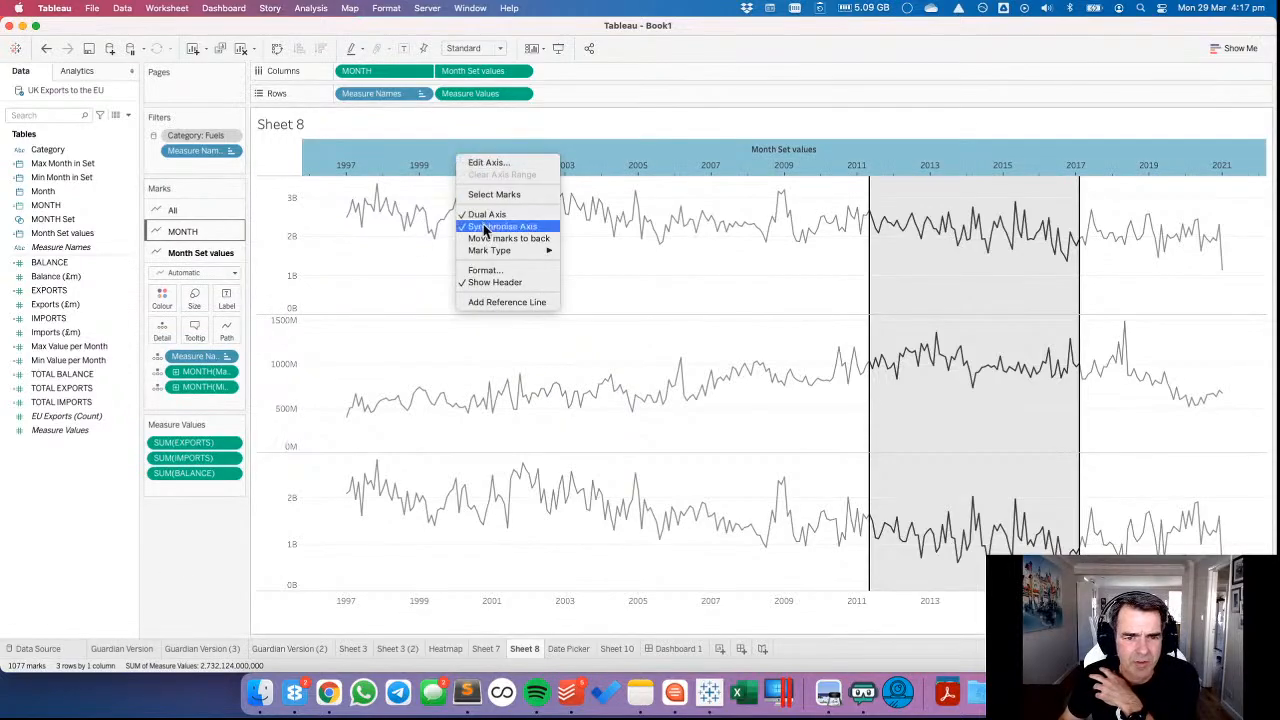
{"action": "left_click", "coordinate": [387, 280]}
{"action": "left_click", "coordinate": [194, 297]}
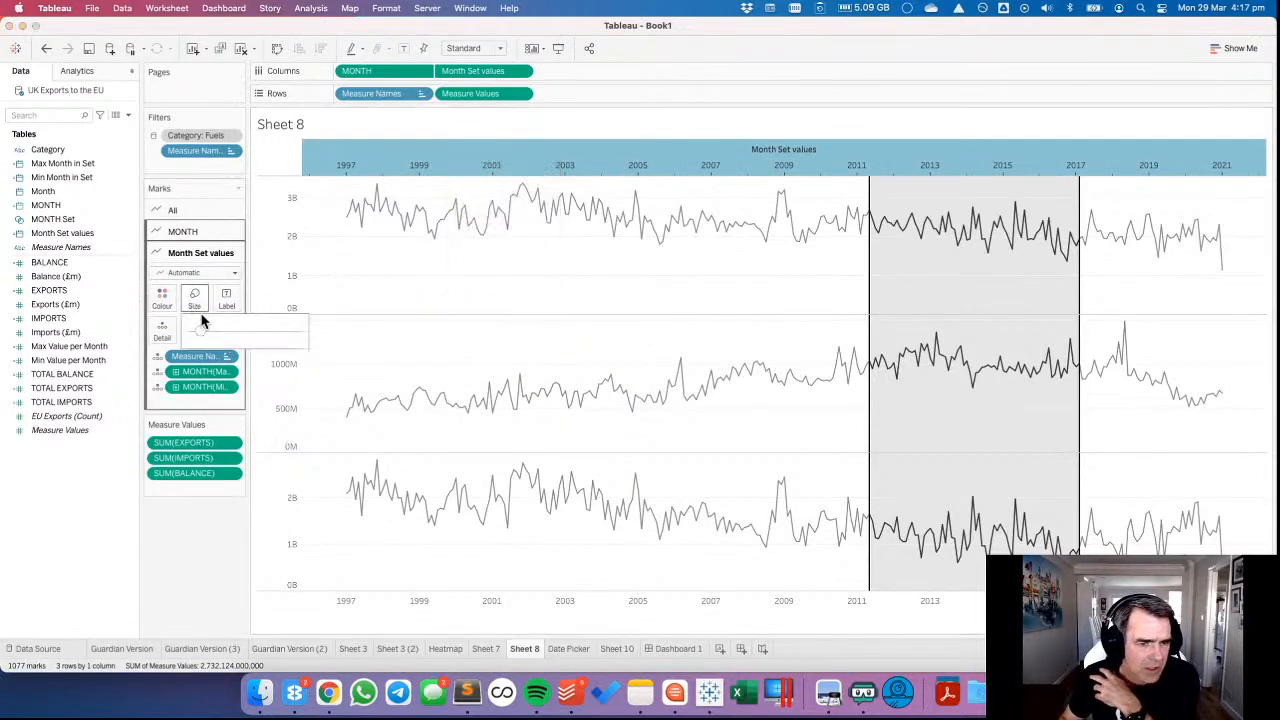
{"action": "left_click_drag", "start_coordinate": [206, 337], "coordinate": [211, 337]}
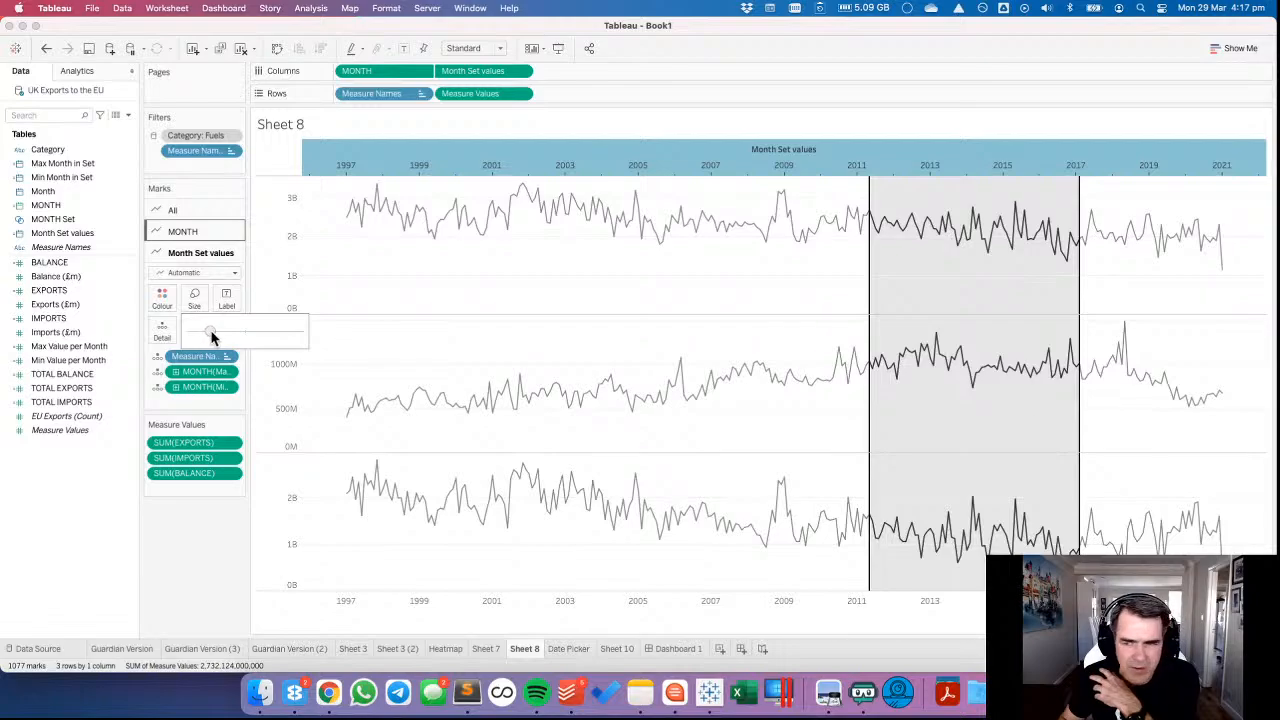
{"action": "left_click", "coordinate": [163, 300]}
{"action": "left_click", "coordinate": [410, 292]}
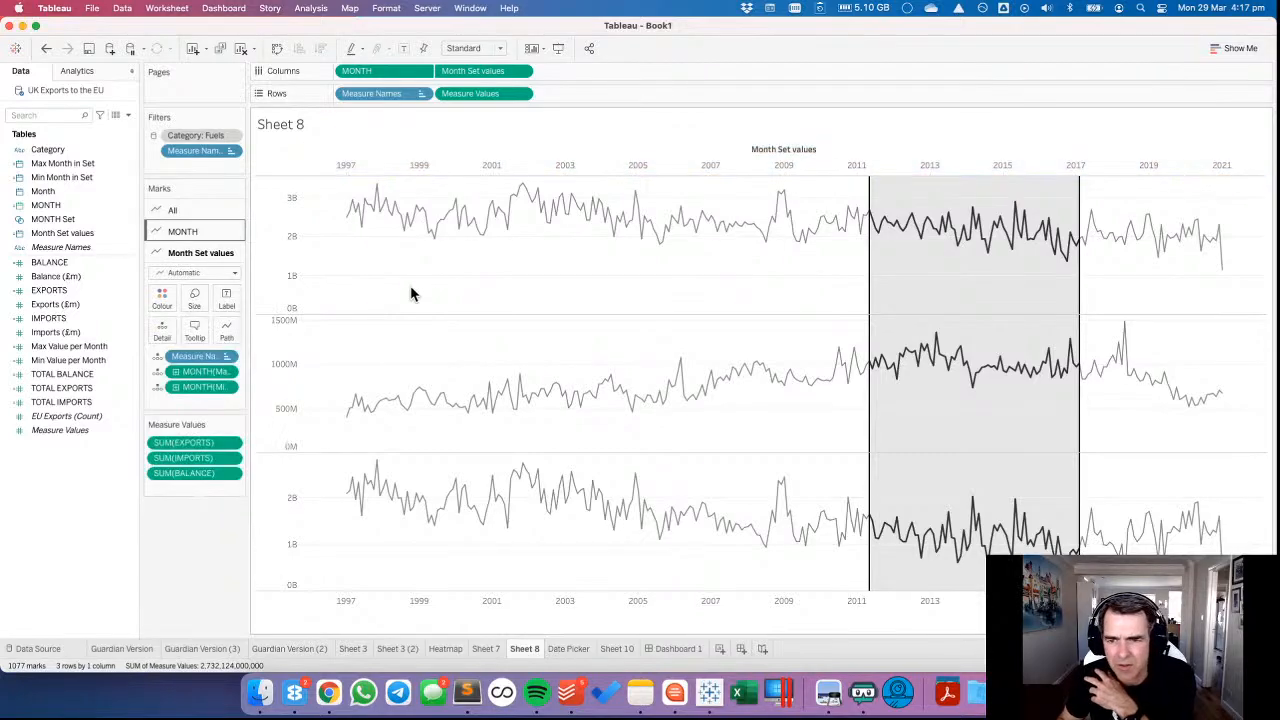
{"action": "right_click", "coordinate": [558, 156]}
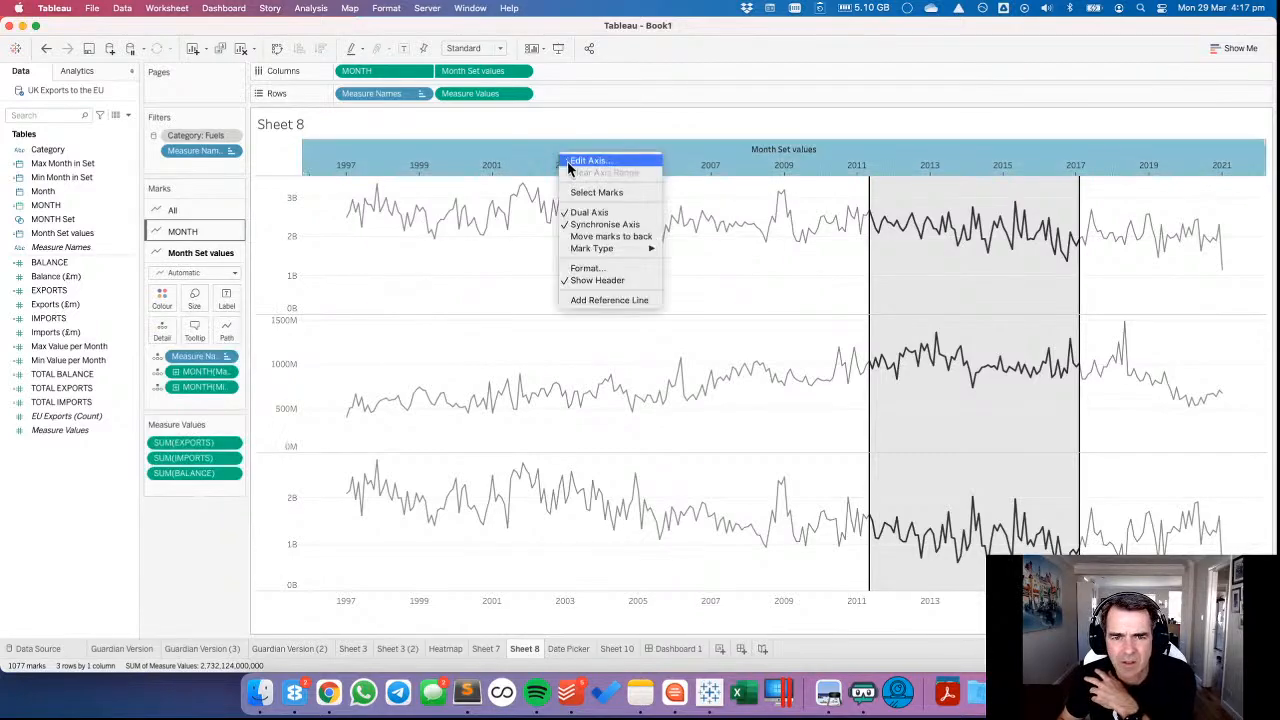
{"action": "left_click", "coordinate": [596, 283]}
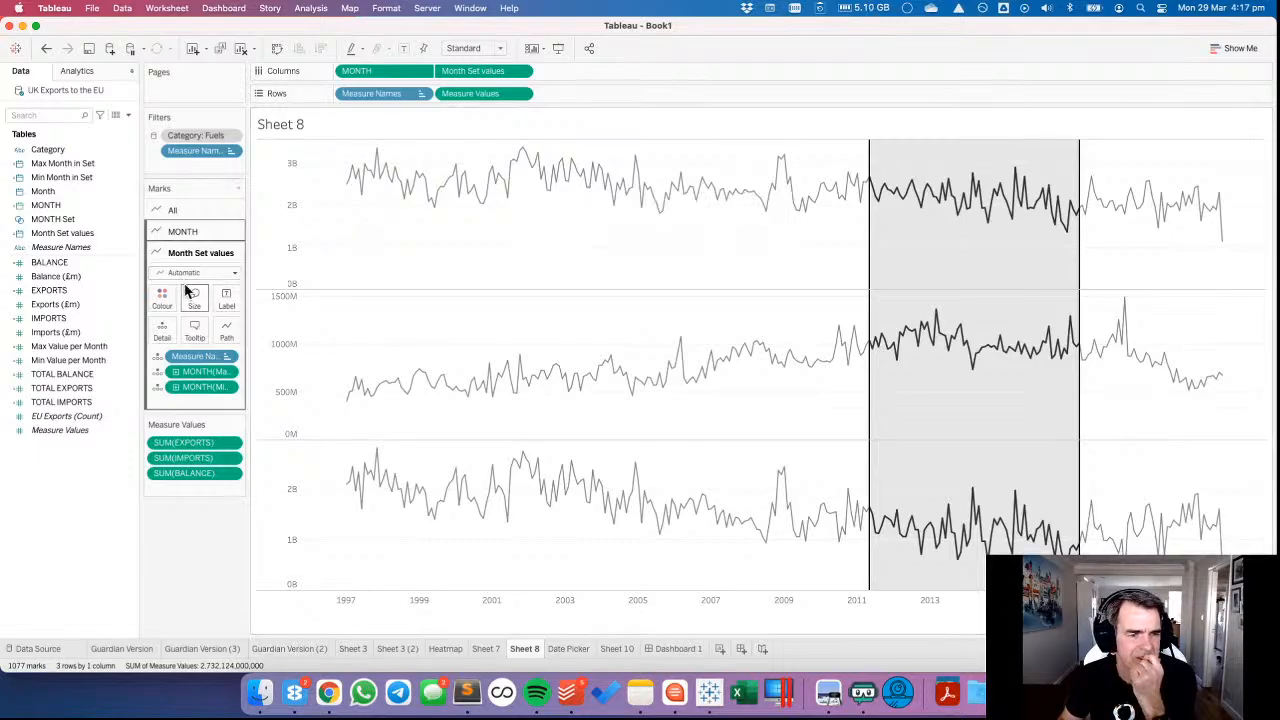
Reduce the tooltip for all marks to the MONTH value plus the Measure Names and Measure Values line.
{"action": "left_click", "coordinate": [177, 214]}
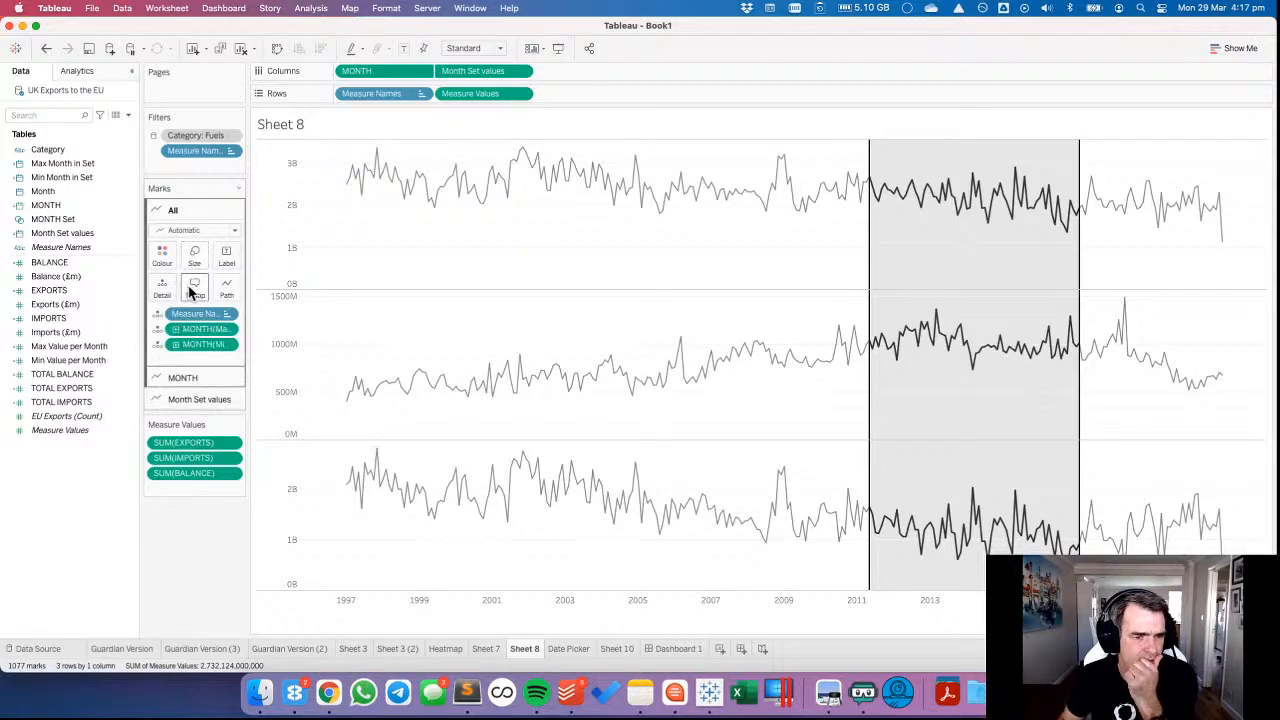
{"action": "left_click", "coordinate": [194, 290]}
{"action": "left_click_drag", "start_coordinate": [518, 267], "coordinate": [424, 270]}
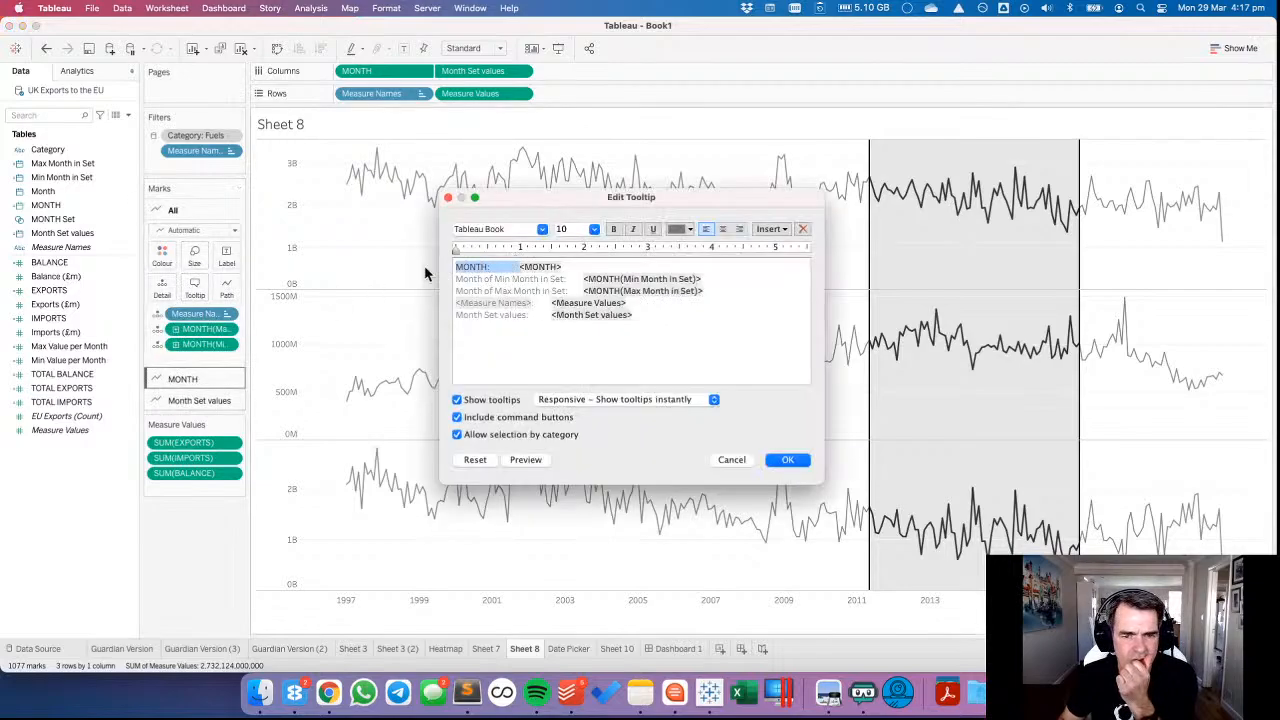
{"action": "key", "text": "BackSpace"}
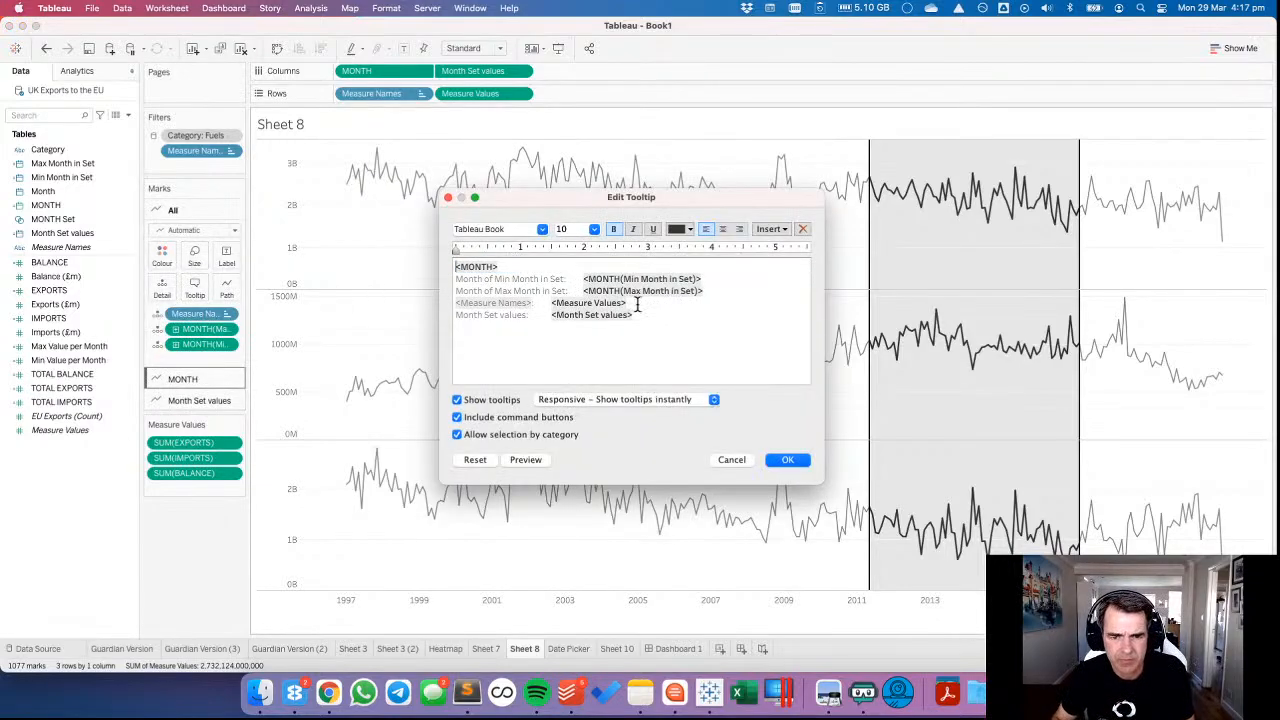
{"action": "left_click_drag", "start_coordinate": [636, 304], "coordinate": [662, 318]}
{"action": "key", "text": "BackSpace"}
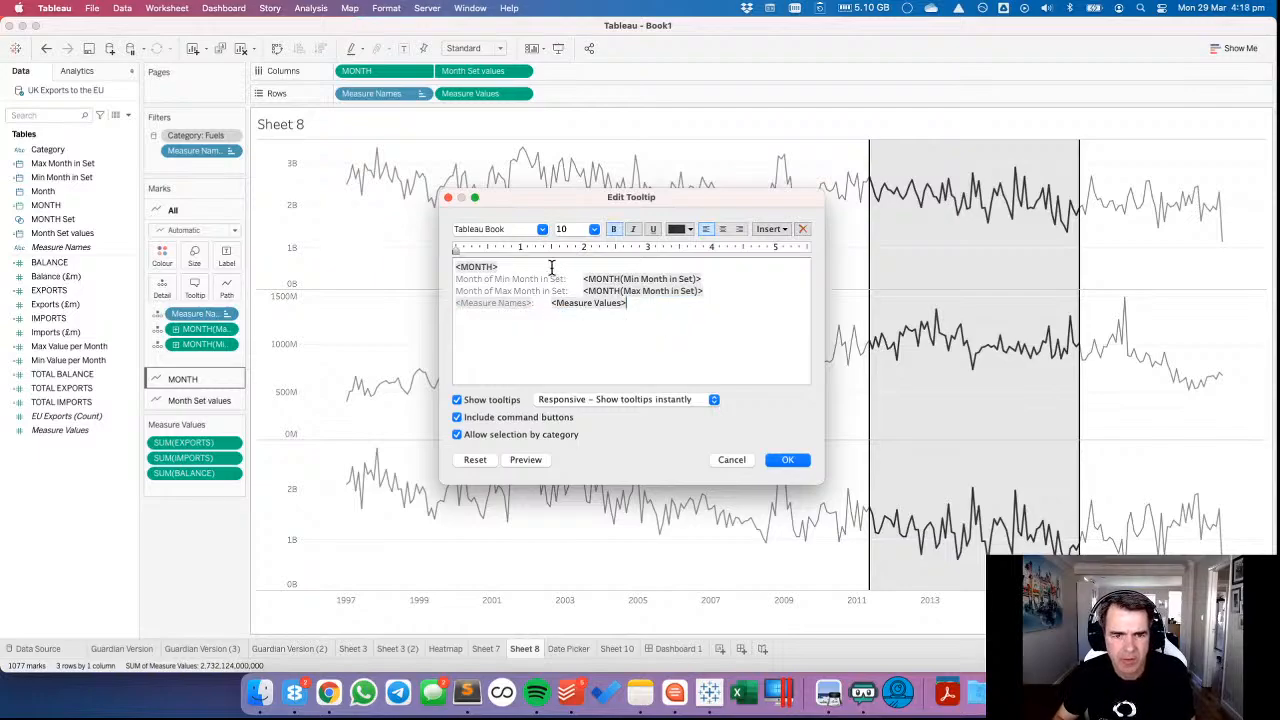
{"action": "left_click_drag", "start_coordinate": [551, 268], "coordinate": [698, 288]}
{"action": "key", "text": "BackSpace"}
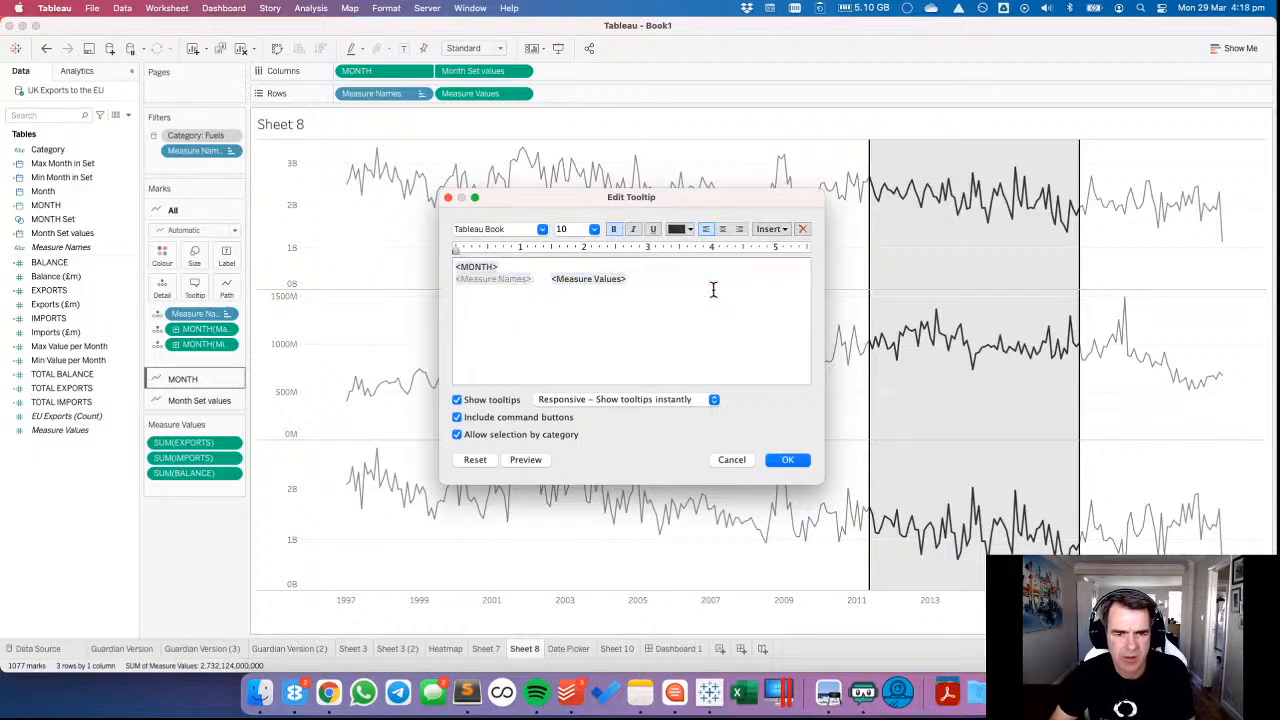
Turn off the tooltip's command buttons and selection by category, and apply the tooltip changes.
{"action": "left_click", "coordinate": [470, 418]}
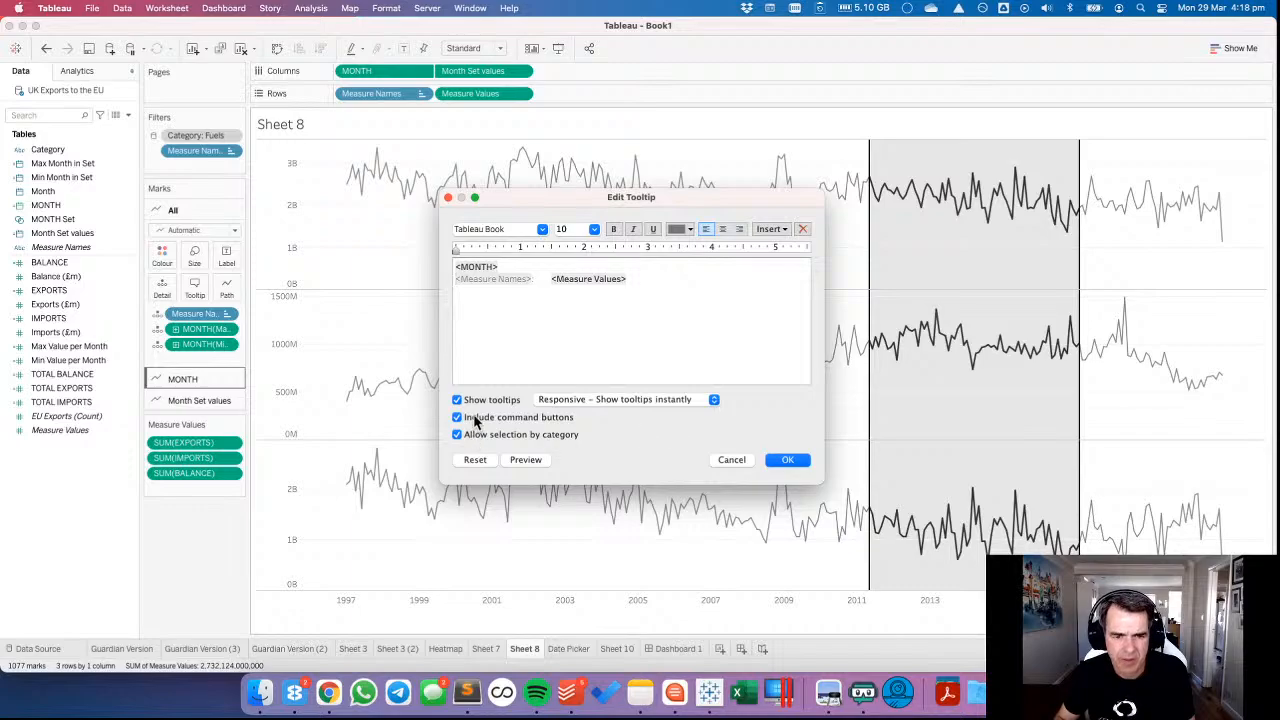
{"action": "left_click", "coordinate": [486, 437]}
{"action": "left_click", "coordinate": [762, 459]}
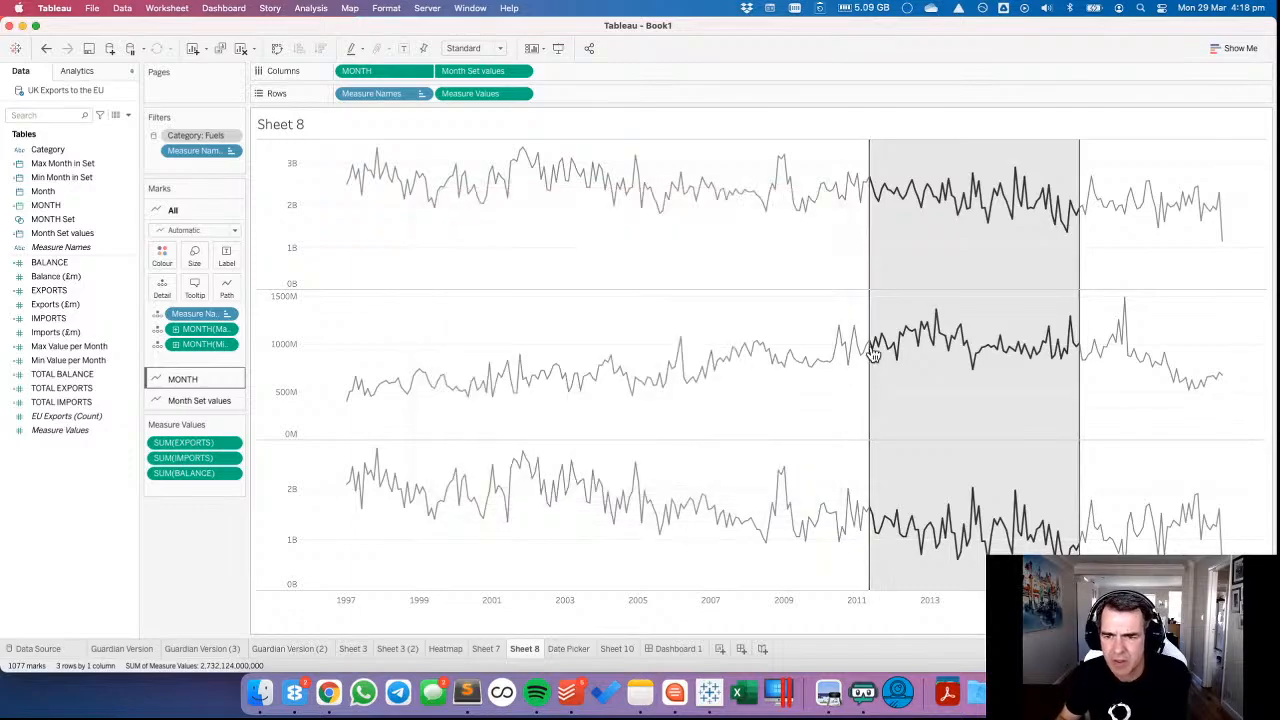
Check the charts on Dashboard 1 and recolour the MONTH lines on Sheet 8 light grey.
{"action": "mouse_move", "coordinate": [905, 350]}
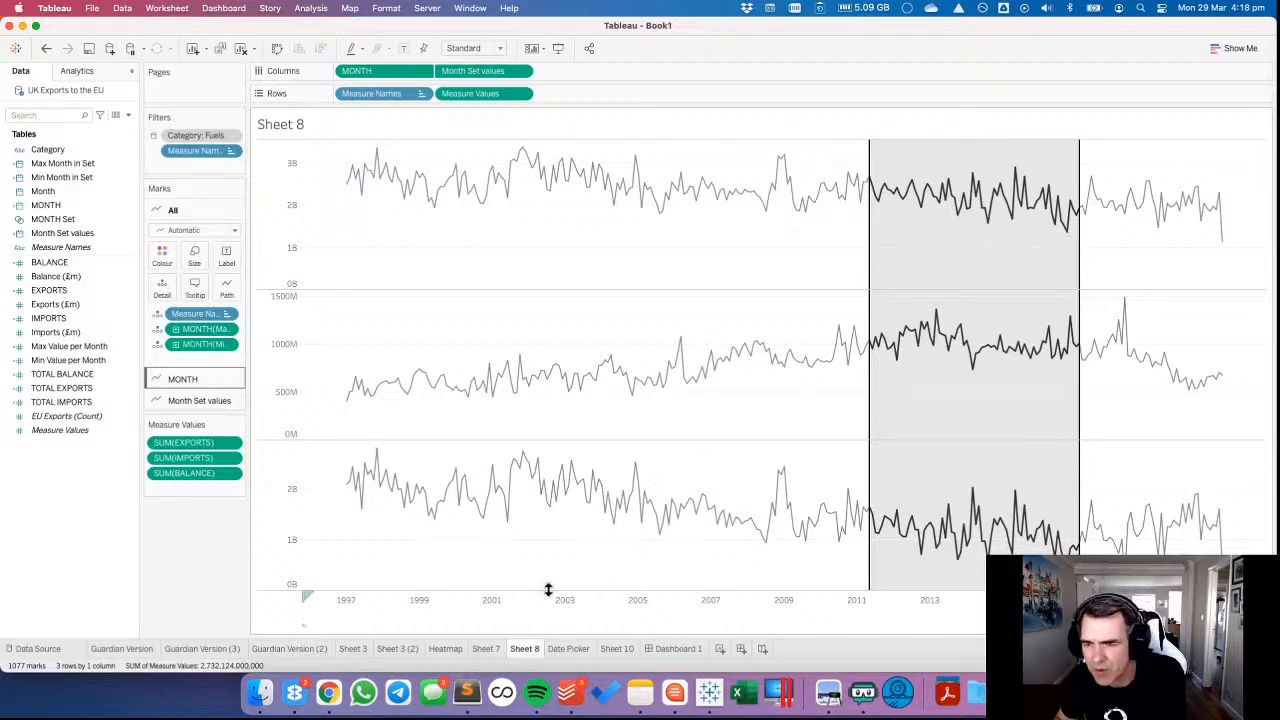
{"action": "left_click", "coordinate": [678, 649]}
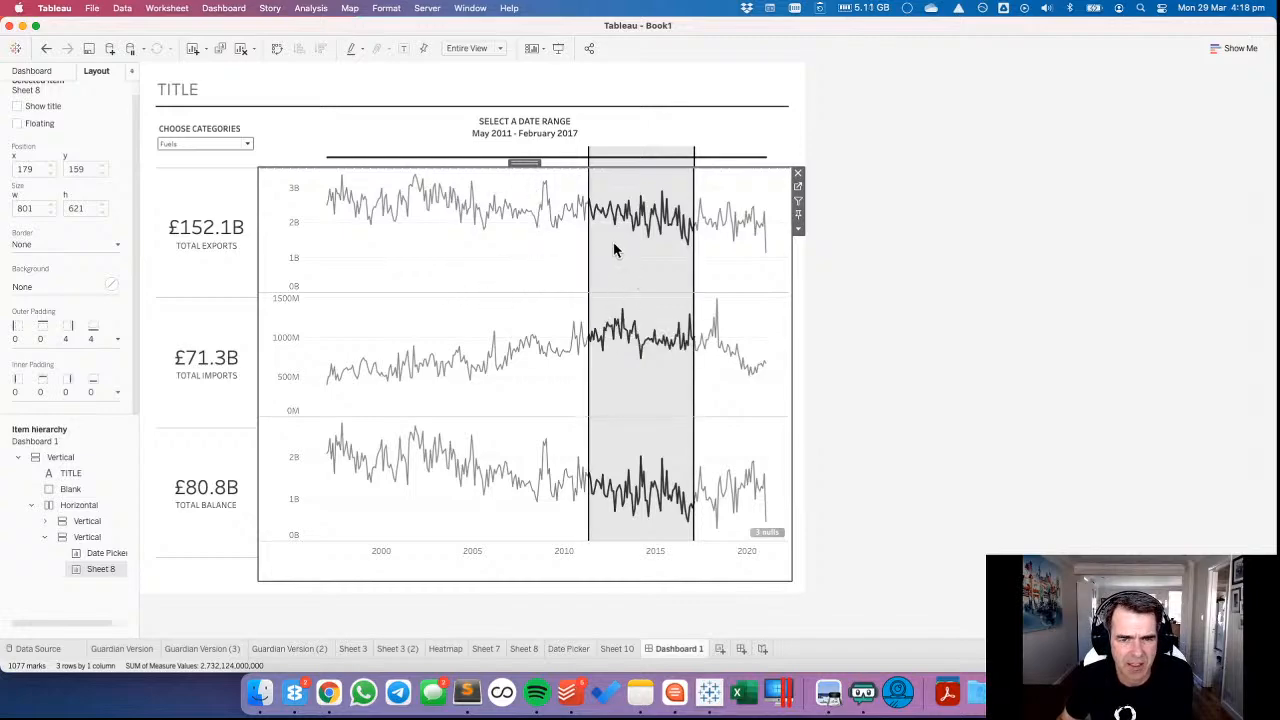
{"action": "left_click", "coordinate": [798, 188]}
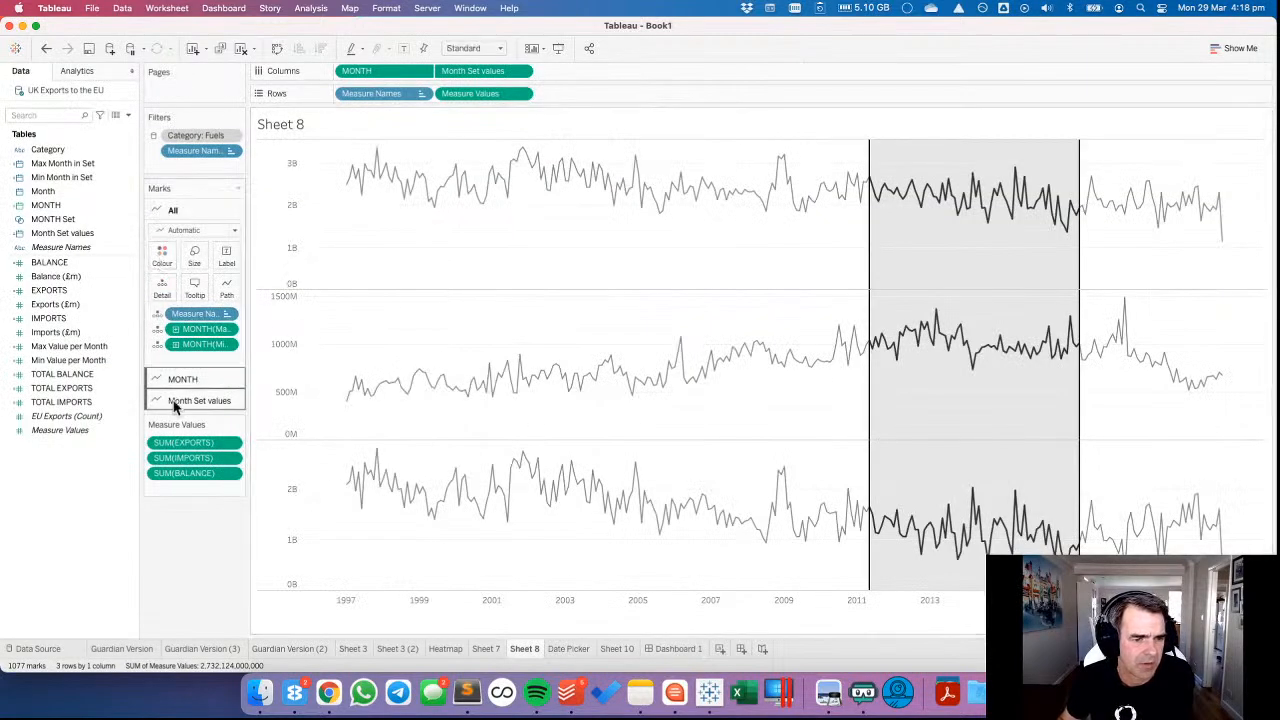
{"action": "left_click", "coordinate": [173, 380]}
{"action": "left_click", "coordinate": [162, 276]}
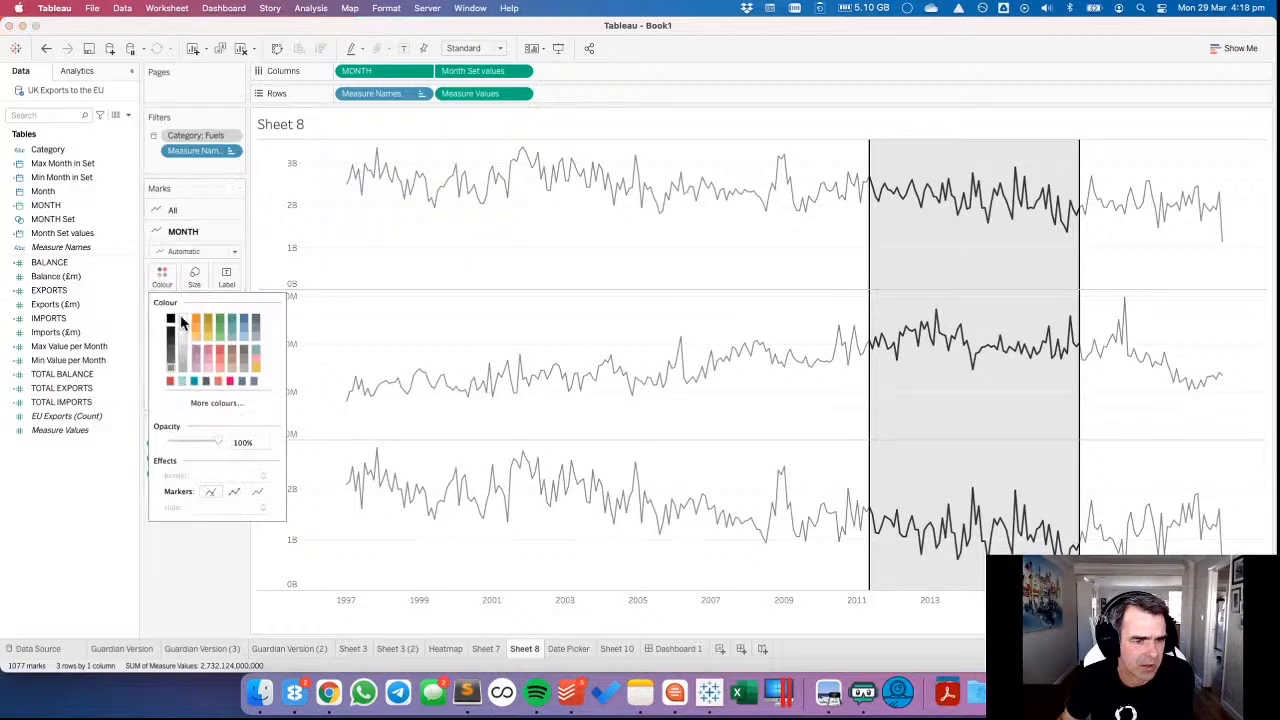
{"action": "left_click", "coordinate": [181, 350]}
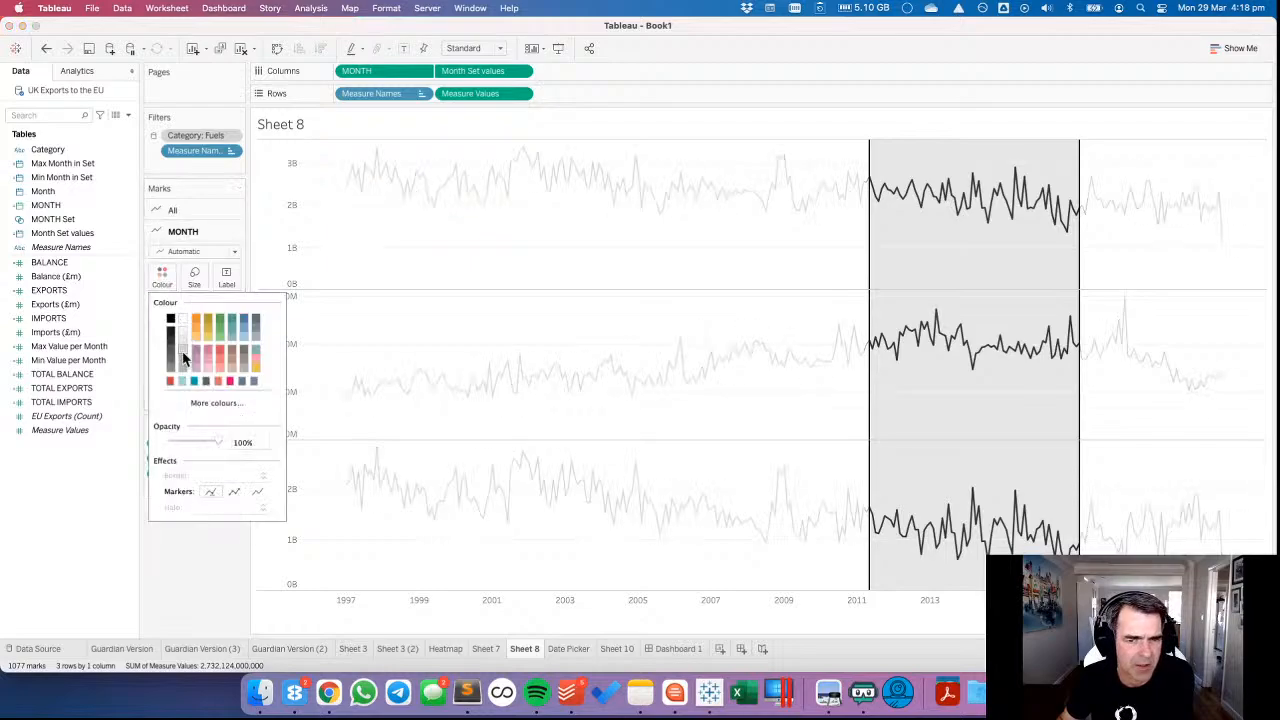
{"action": "left_click", "coordinate": [388, 317]}
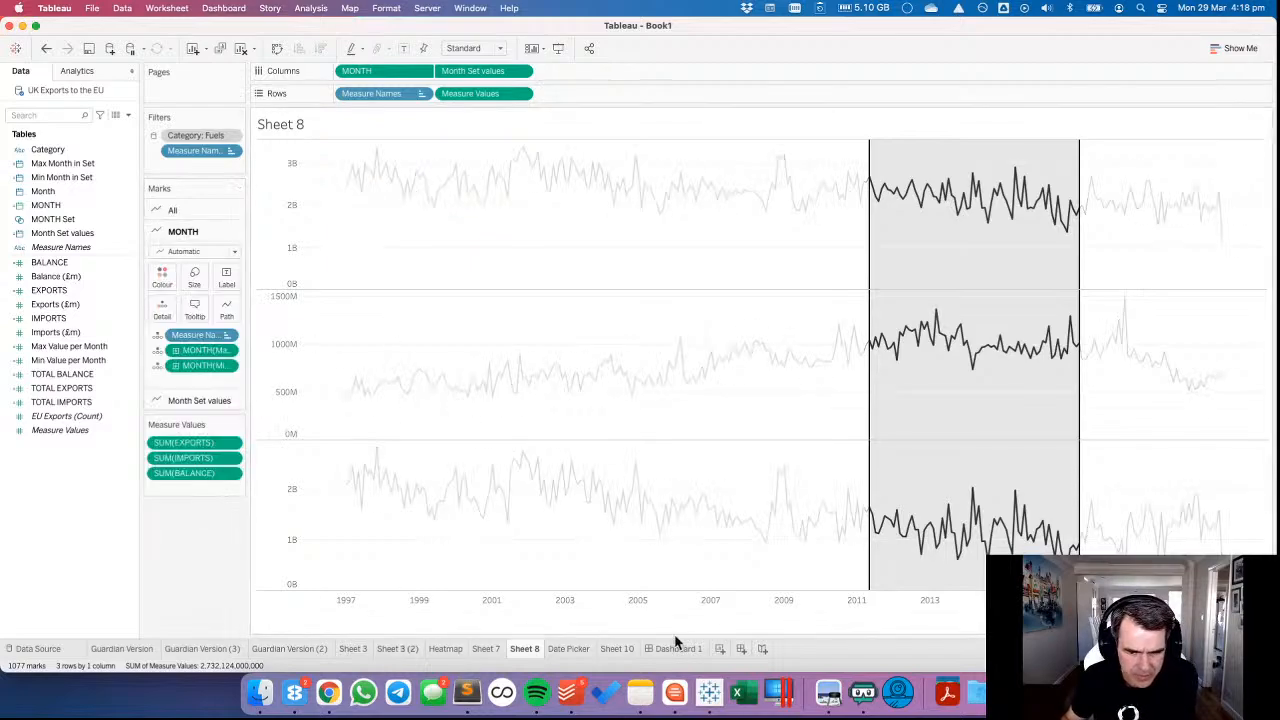
Return to Dashboard 1 and hide the nulls indicator on the line charts.
{"action": "left_click", "coordinate": [678, 648]}
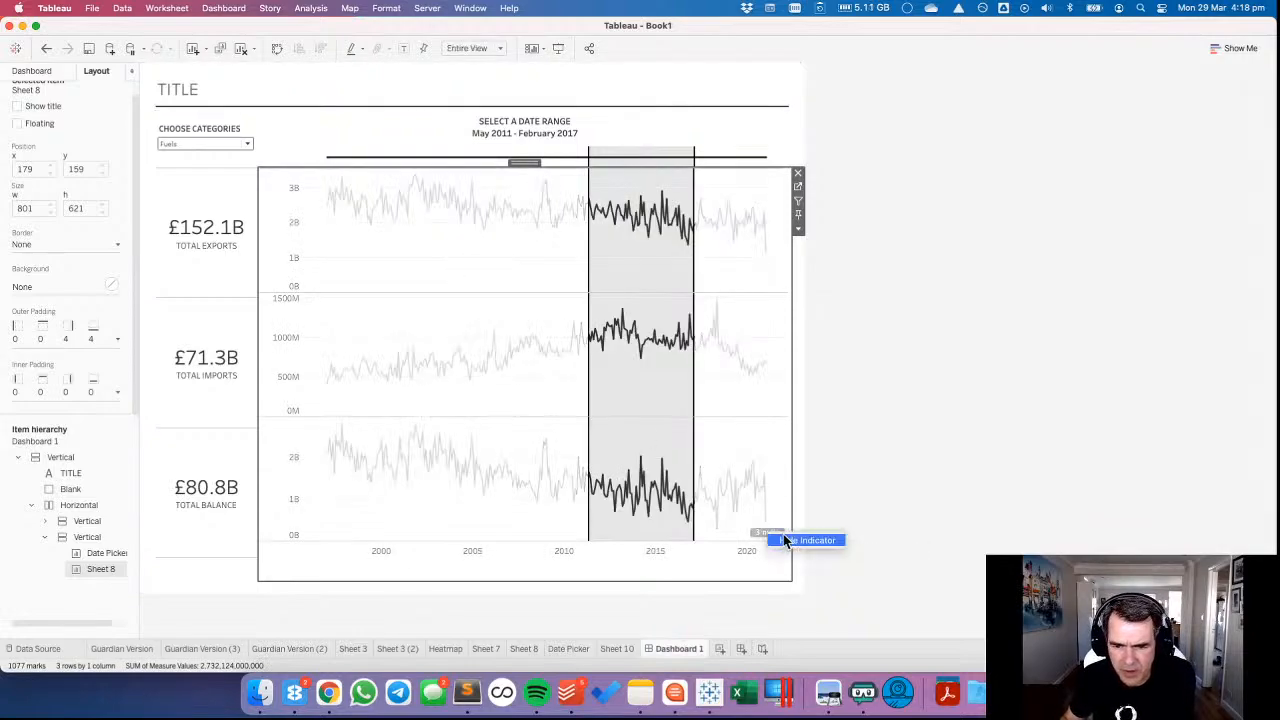
{"action": "left_click", "coordinate": [873, 460]}
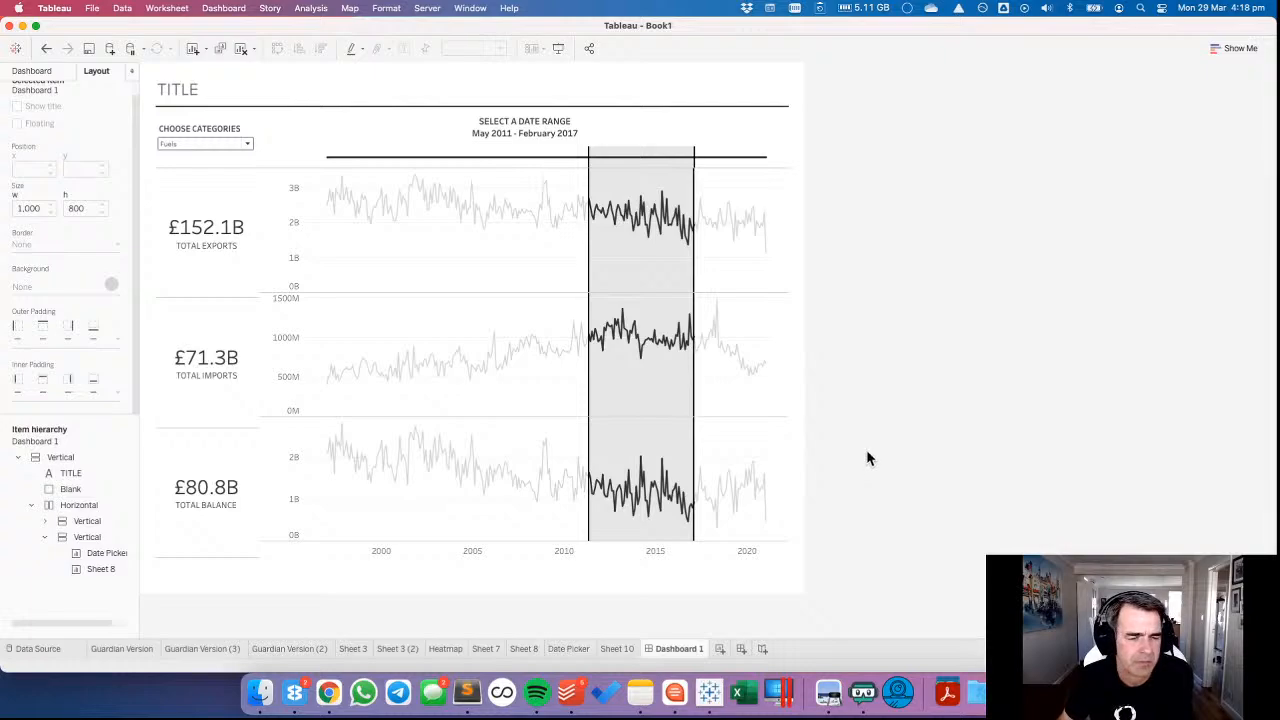
Show the Month Set values axis header on Sheet 8 again and clear its axis title.
{"action": "left_click", "coordinate": [358, 290]}
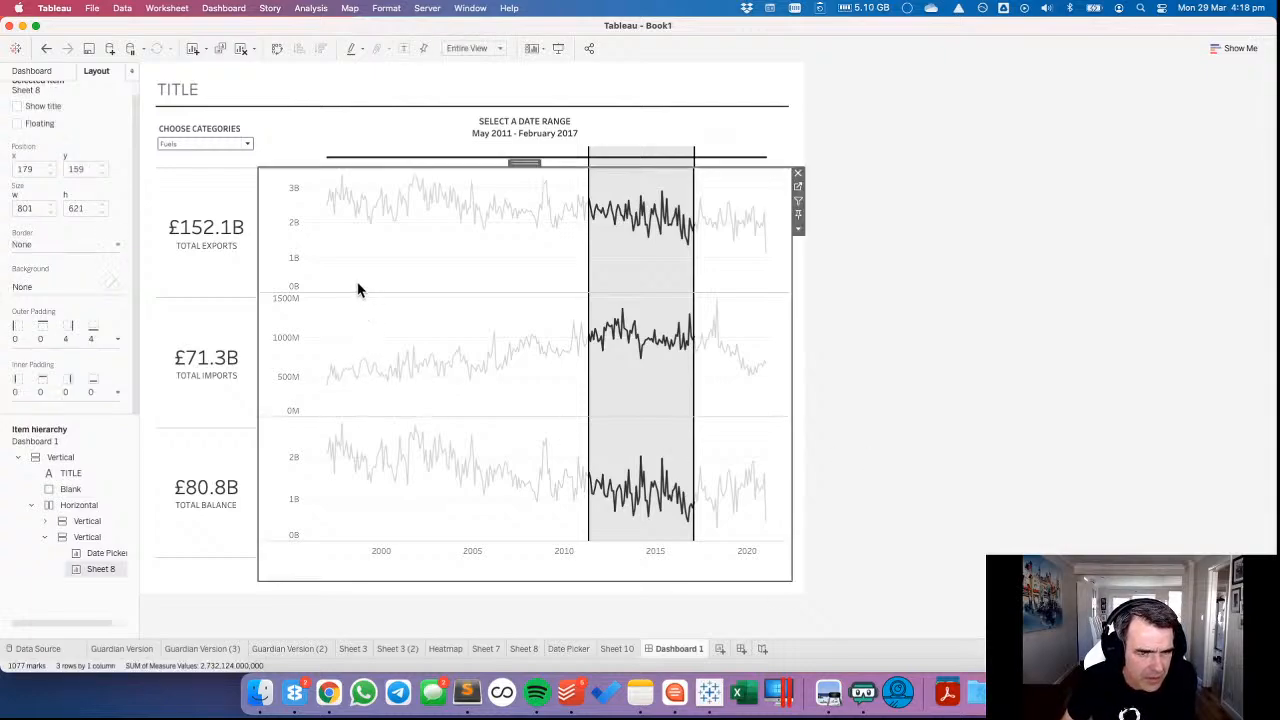
{"action": "left_click", "coordinate": [798, 193]}
{"action": "left_click", "coordinate": [520, 71]}
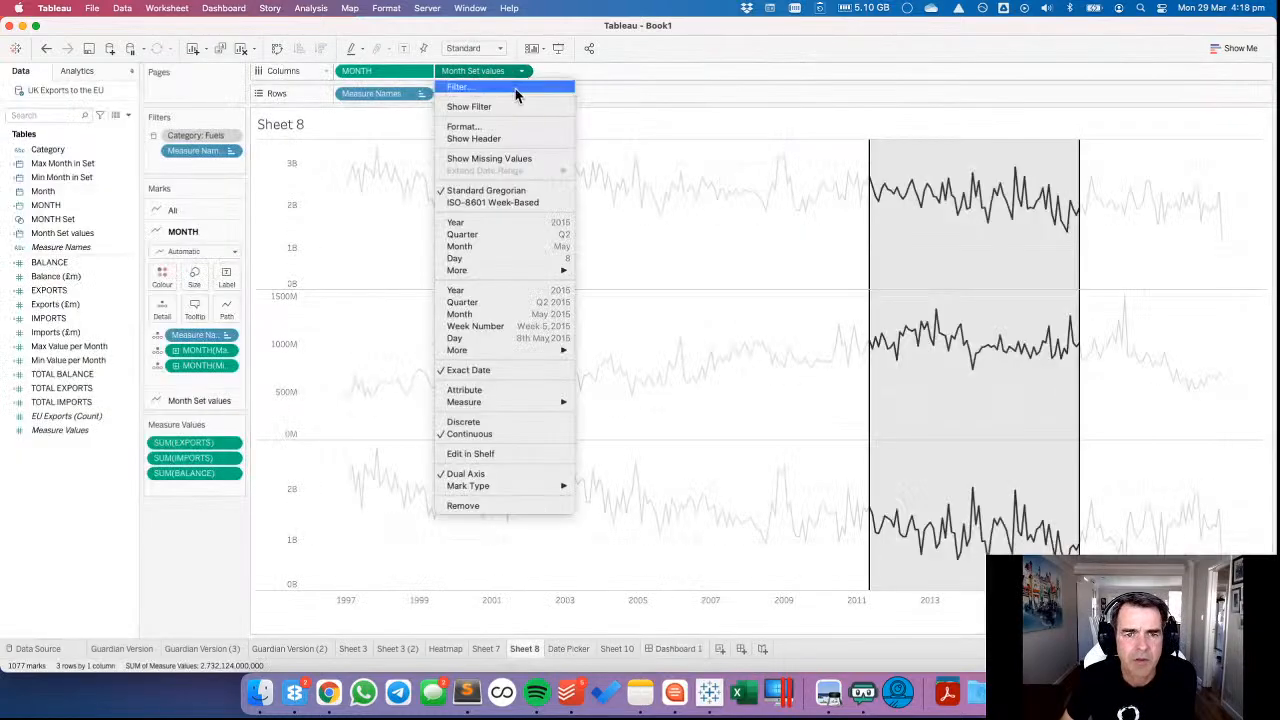
{"action": "left_click", "coordinate": [490, 139]}
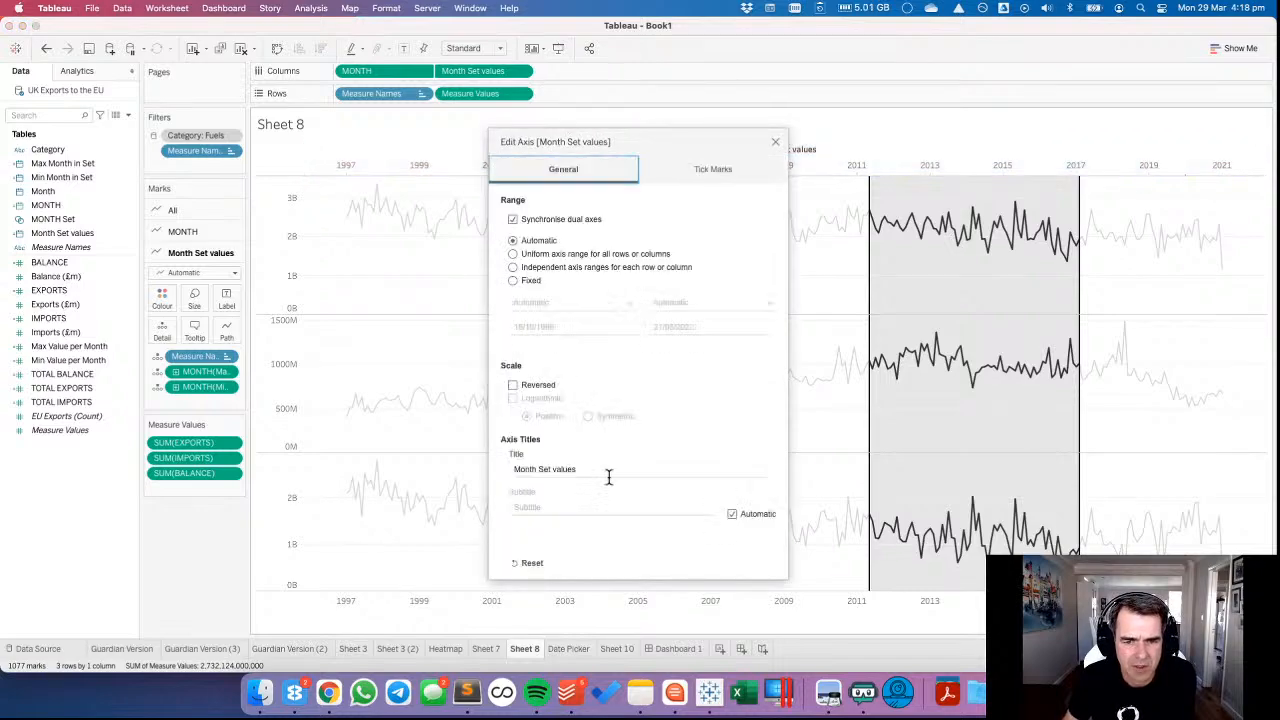
{"action": "left_click", "coordinate": [595, 469]}
{"action": "key", "text": "BackSpace"}
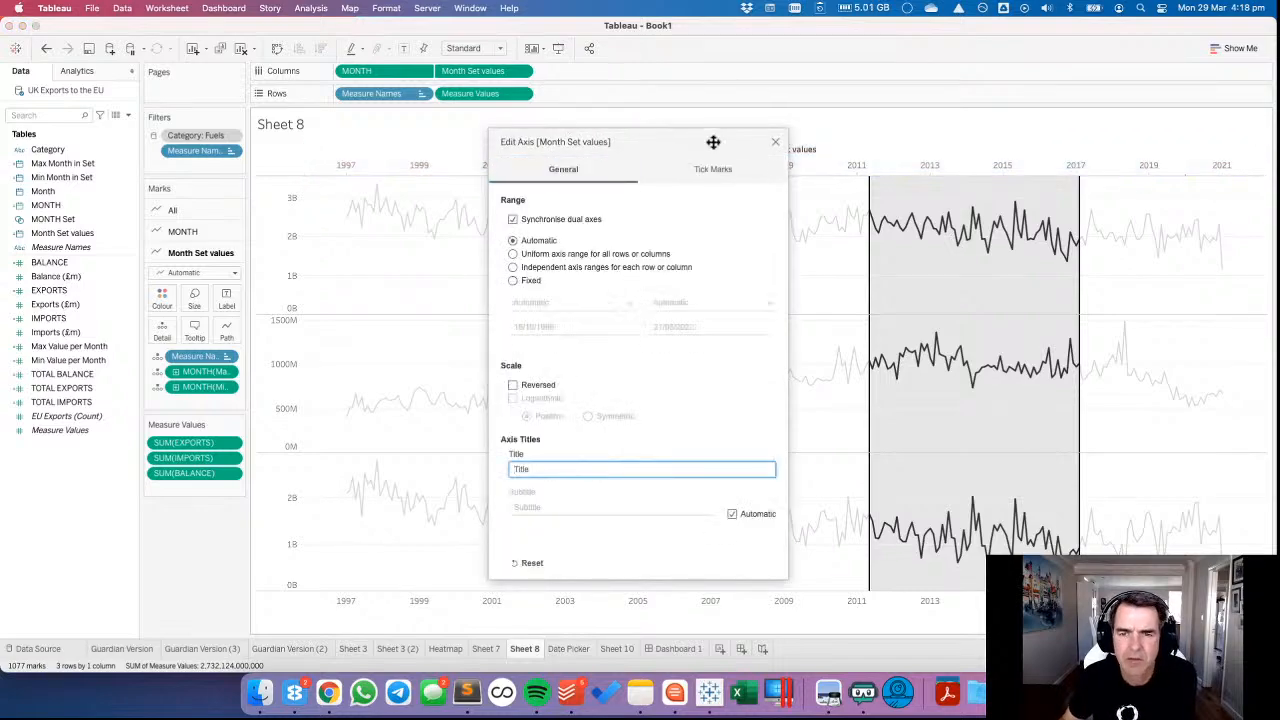
{"action": "left_click", "coordinate": [777, 145]}
Hide the Month Set values axis header and replace MONTH with Month Set values in that marks card's tooltip.
{"action": "right_click", "coordinate": [652, 150]}
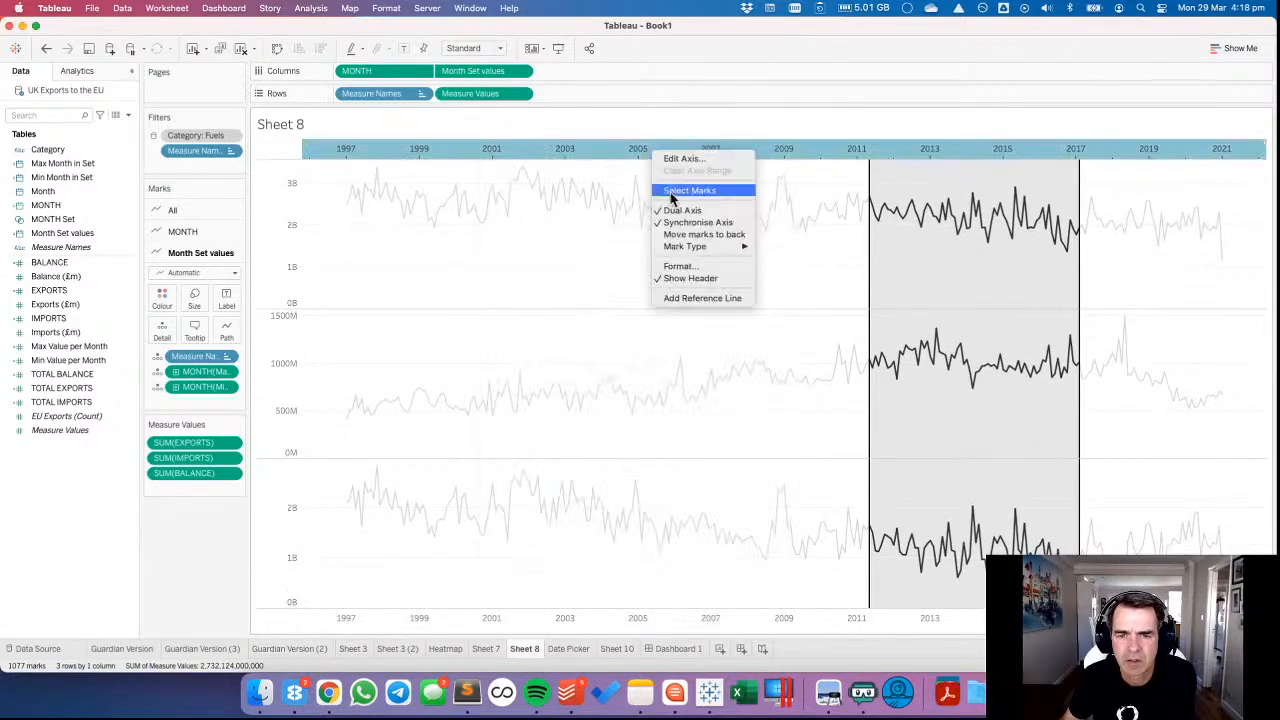
{"action": "left_click", "coordinate": [672, 278]}
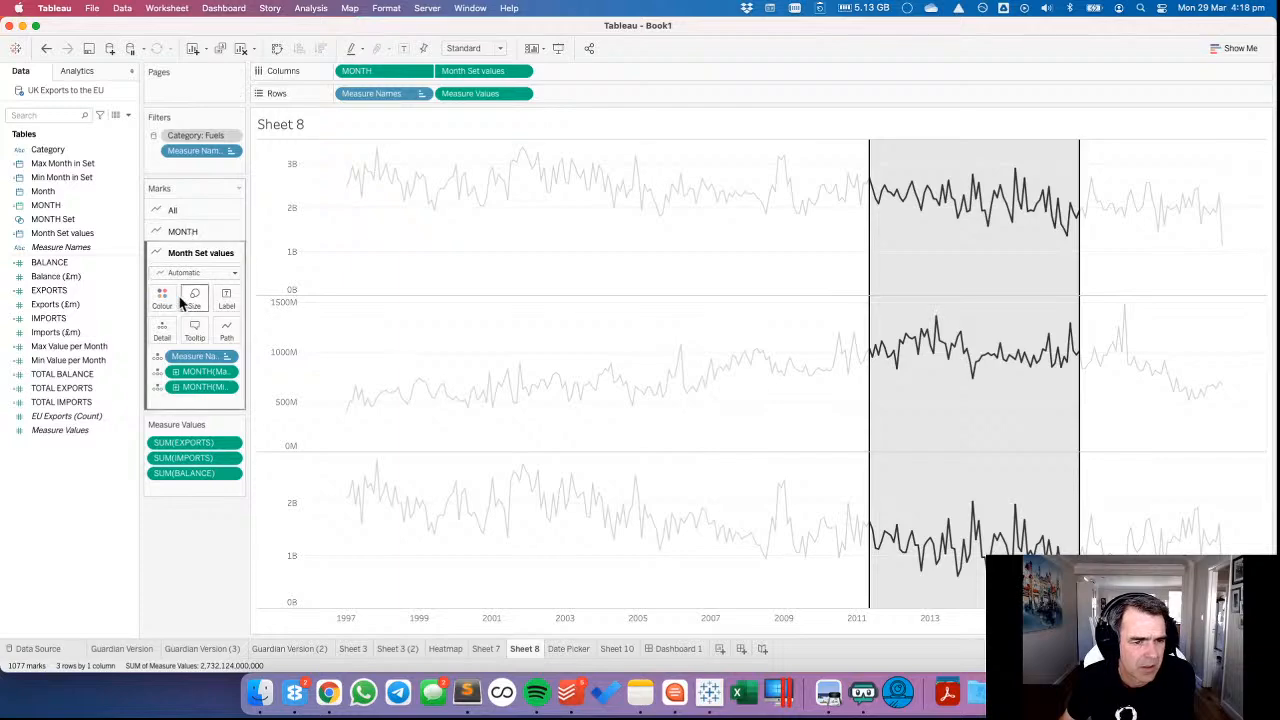
{"action": "left_click", "coordinate": [194, 330]}
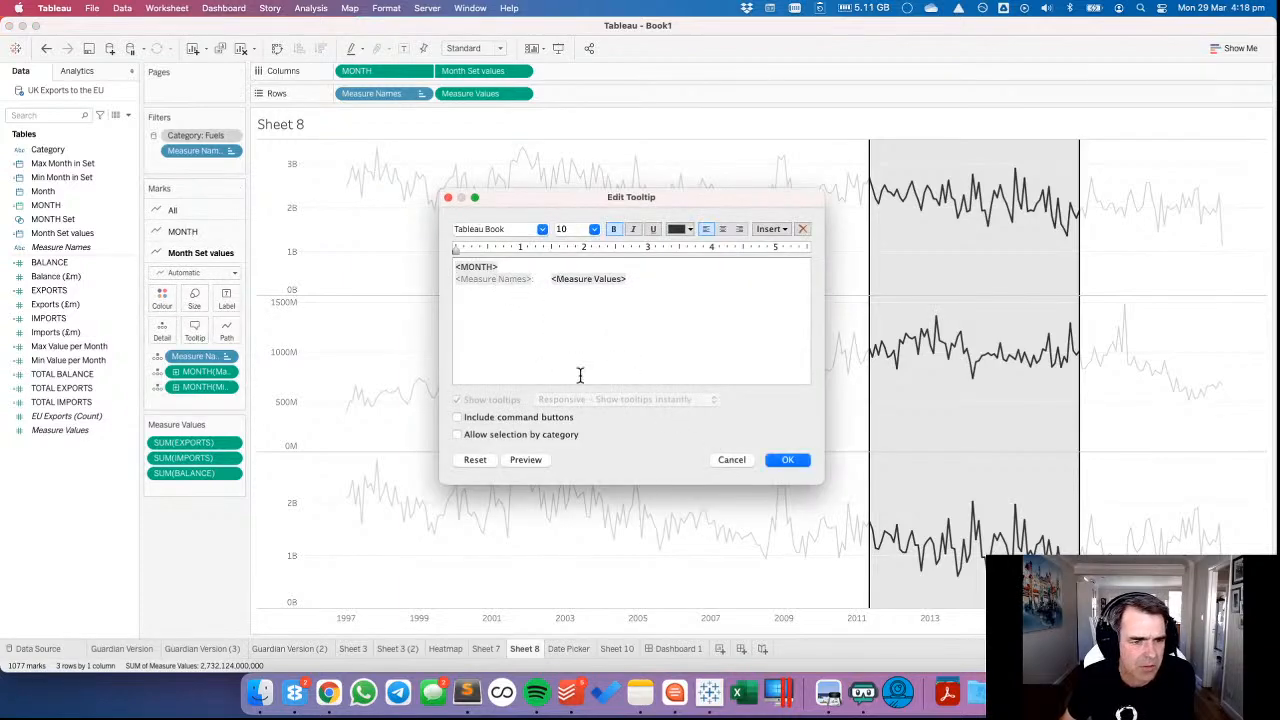
{"action": "left_click", "coordinate": [772, 231]}
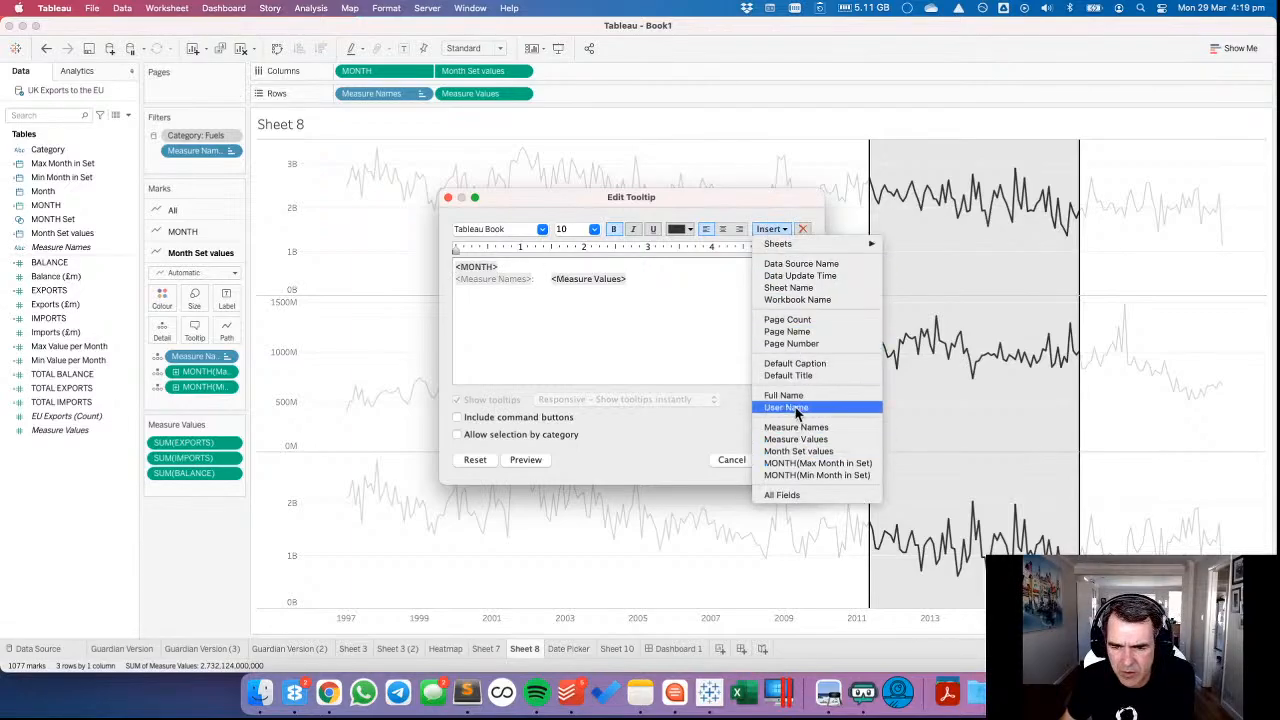
{"action": "left_click", "coordinate": [790, 452]}
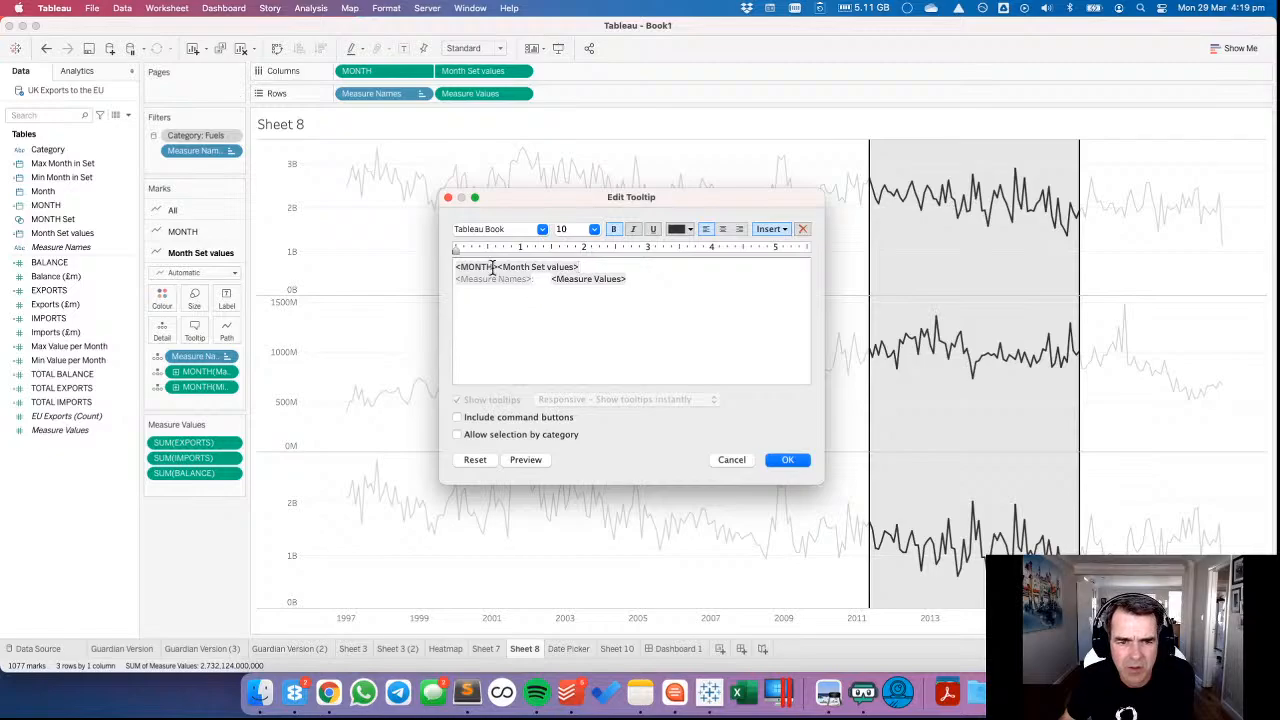
{"action": "left_click_drag", "start_coordinate": [497, 267], "coordinate": [451, 262]}
{"action": "key", "text": "BackSpace"}
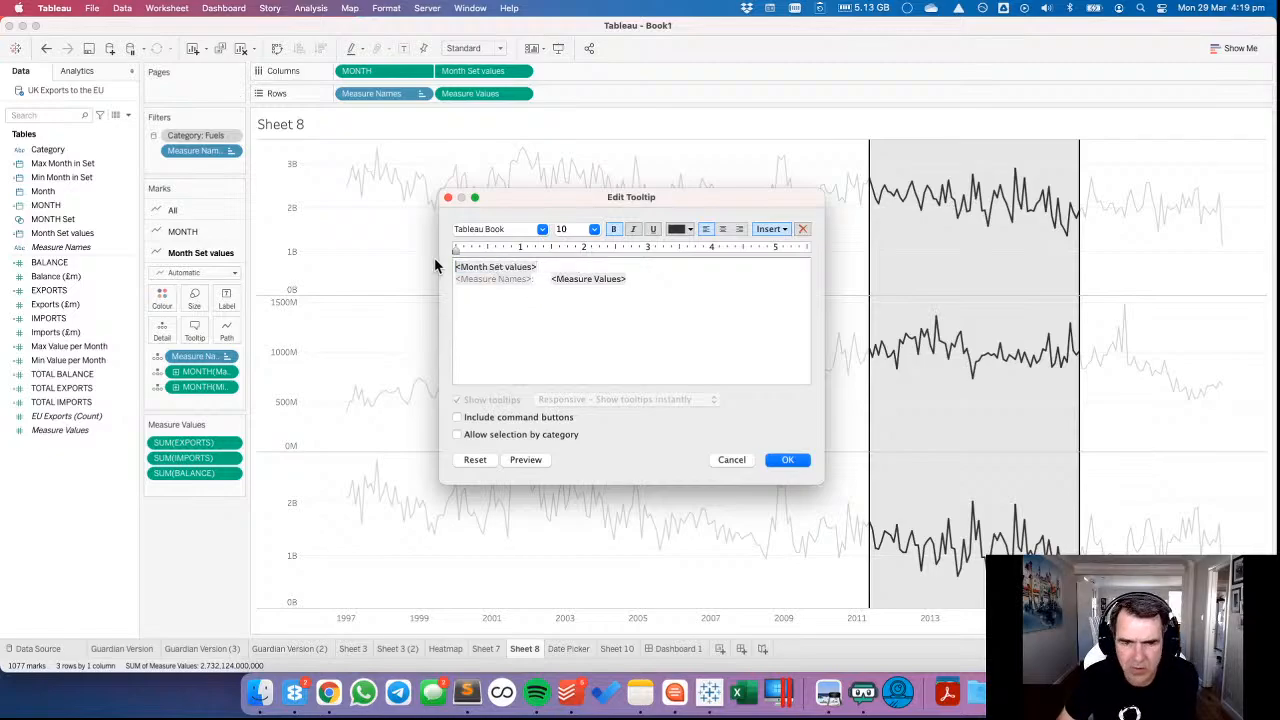
{"action": "left_click", "coordinate": [787, 459]}
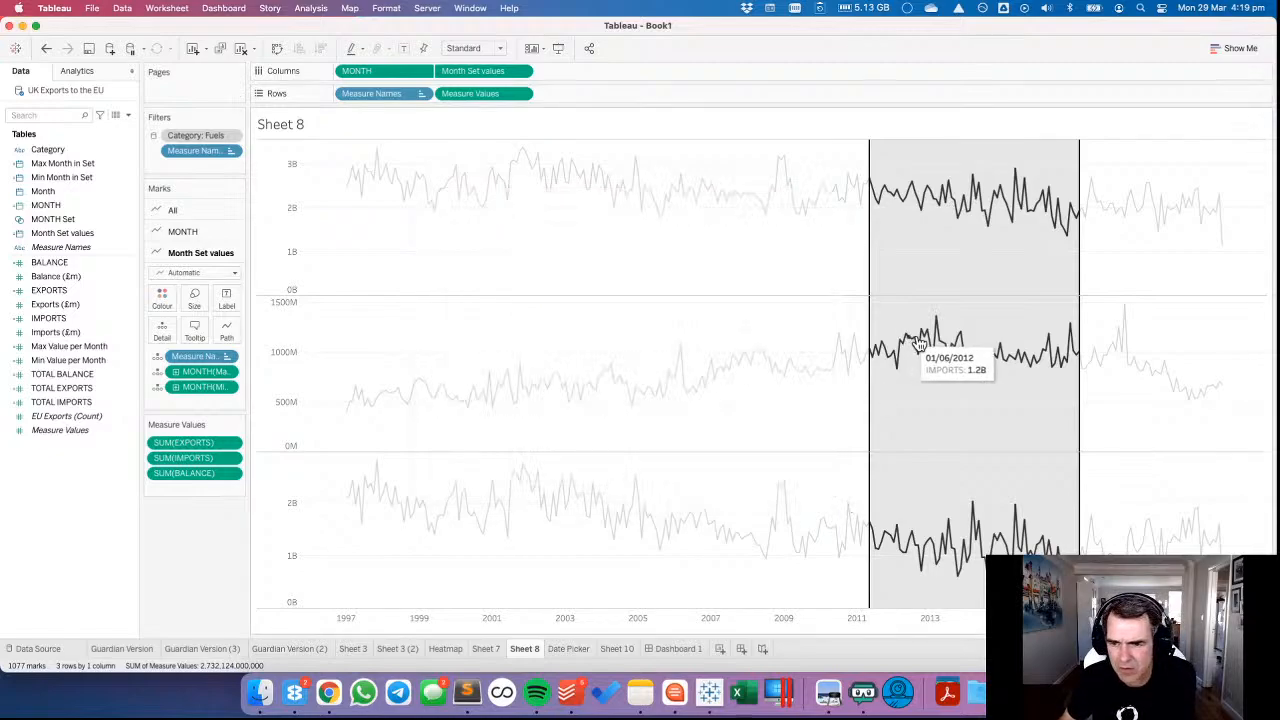
Give the Month Set values dates a custom format showing the full month name and four-digit year.
{"action": "right_click", "coordinate": [481, 69]}
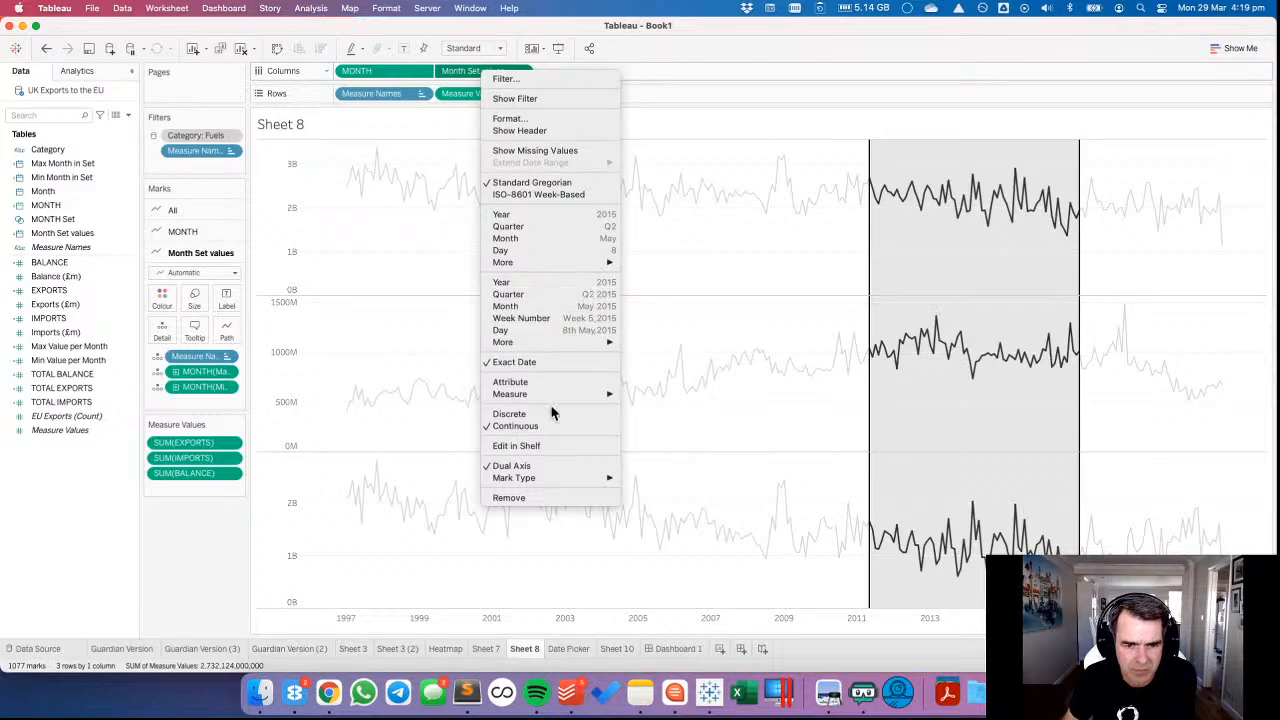
{"action": "left_click", "coordinate": [507, 122]}
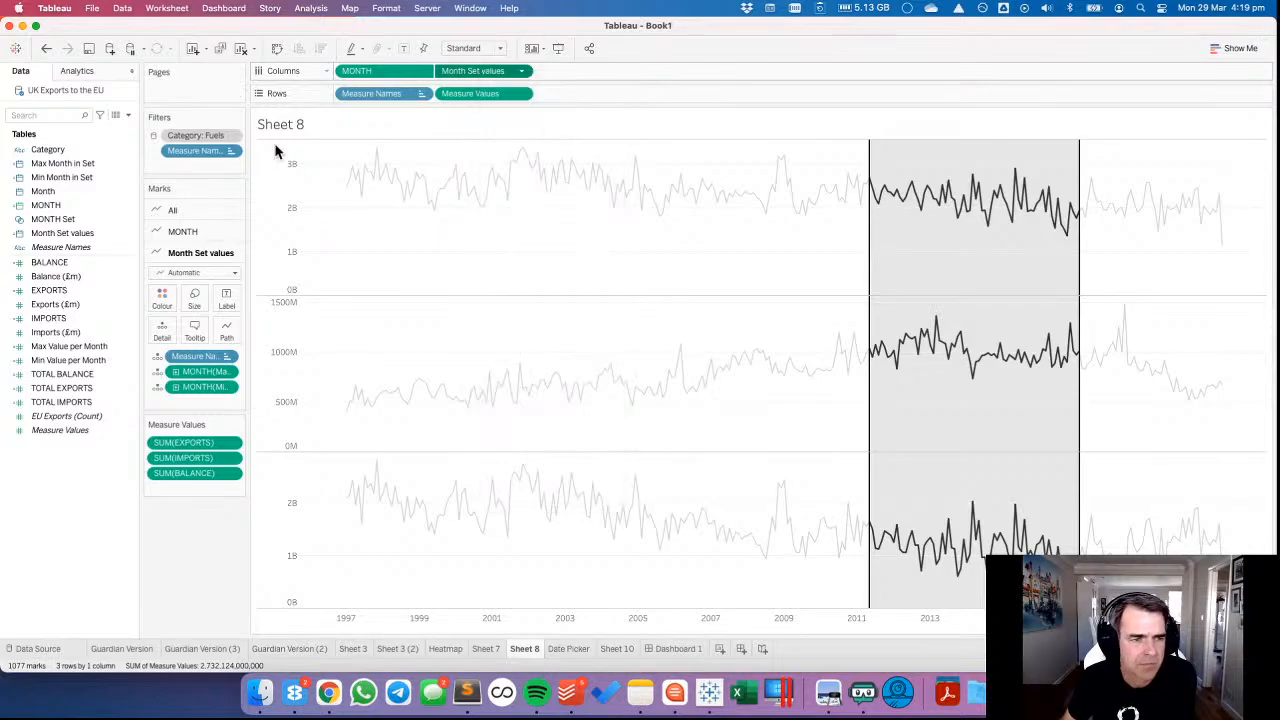
{"action": "left_click", "coordinate": [90, 245]}
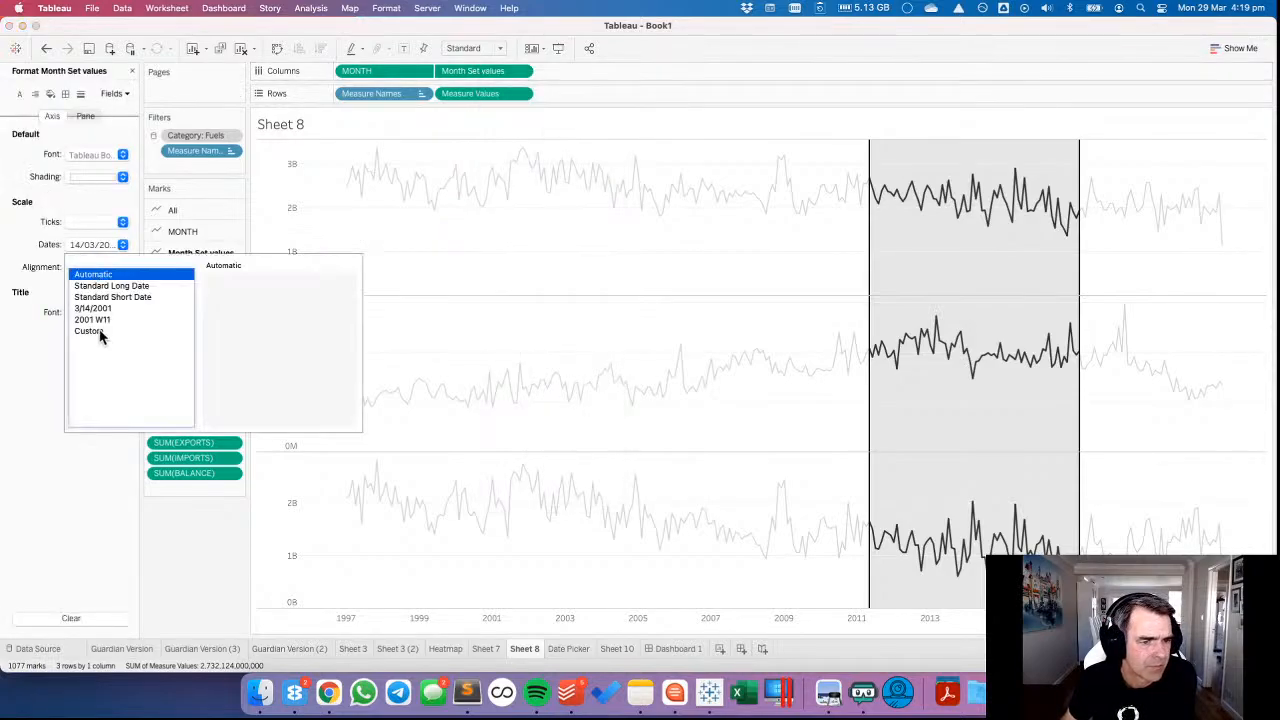
{"action": "left_click", "coordinate": [100, 333]}
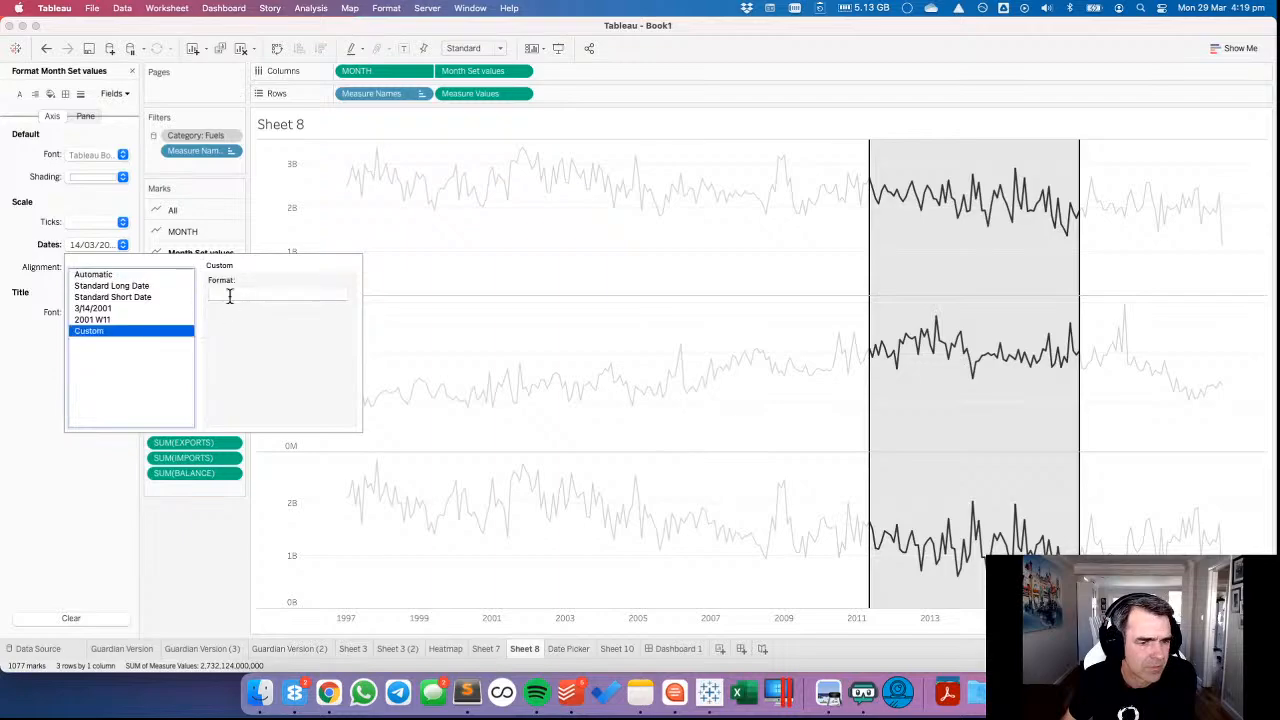
{"action": "left_click", "coordinate": [232, 294]}
{"action": "type", "text": "MMMM YYYY"}
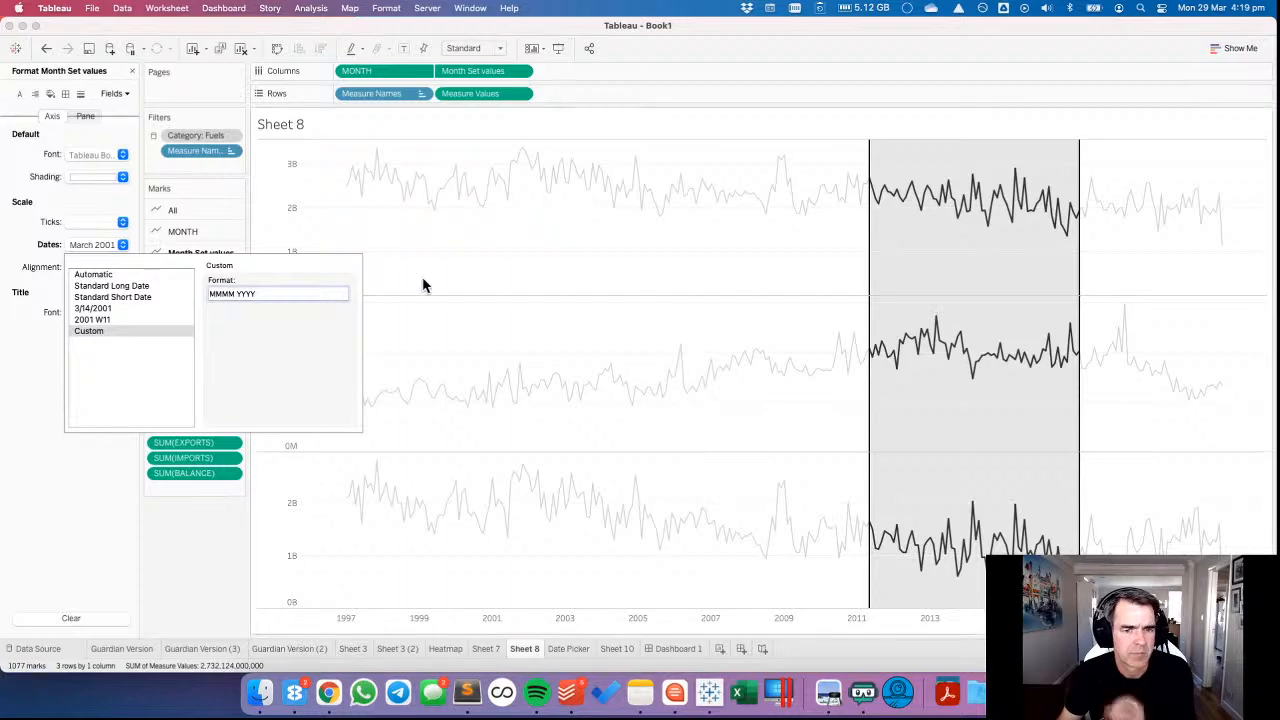
{"action": "left_click", "coordinate": [423, 283]}
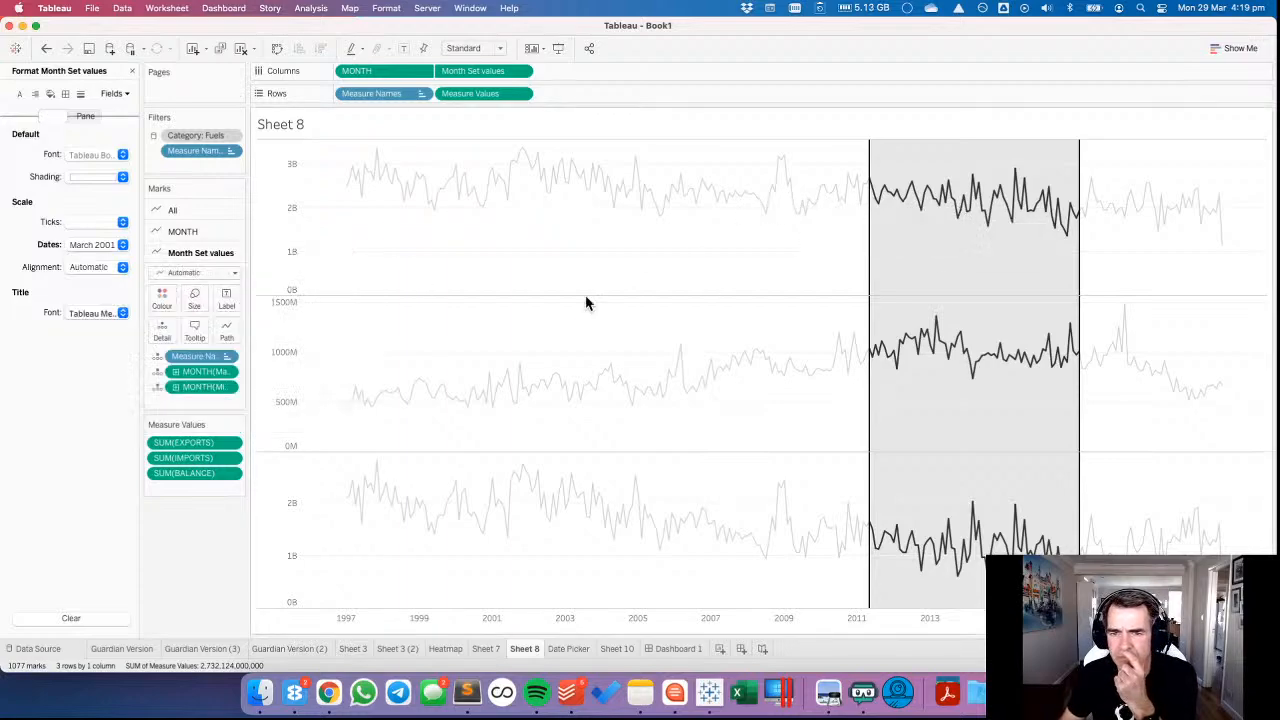
{"action": "left_click", "coordinate": [132, 71]}
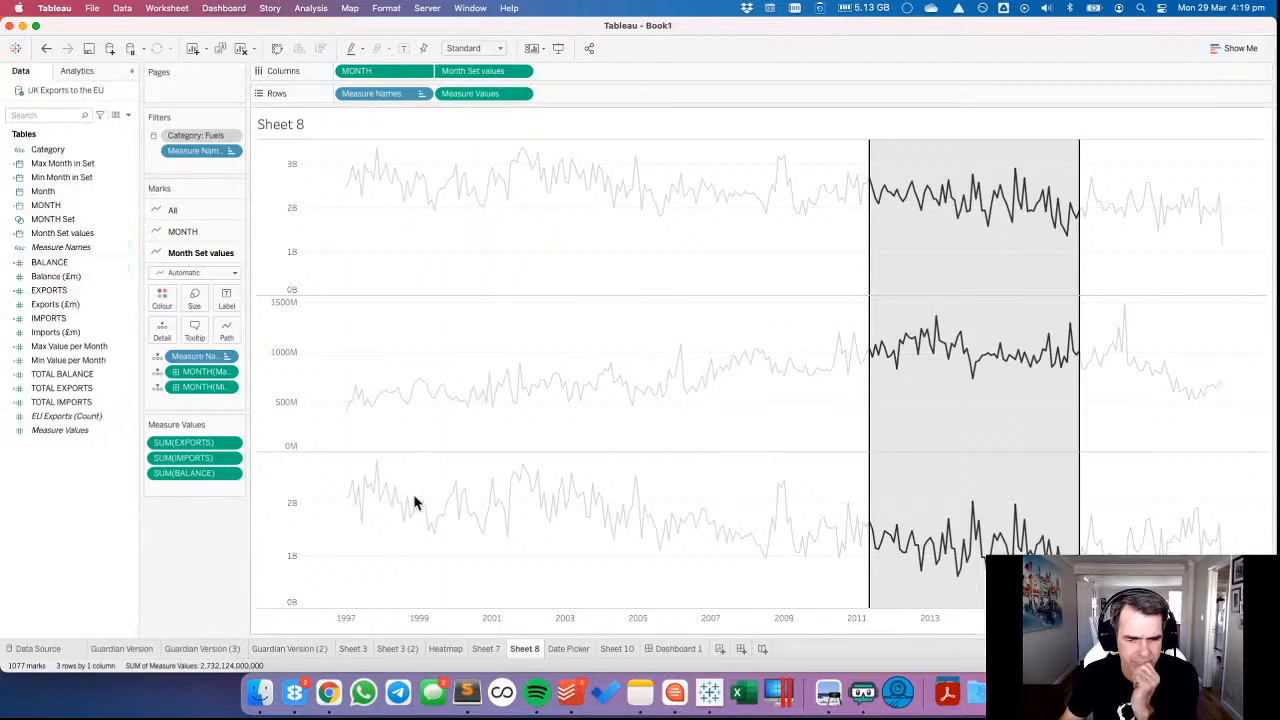
Return to Dashboard 1 and move its sheet tab to the front of the workbook, before Guardian Version.
{"action": "left_click", "coordinate": [676, 648]}
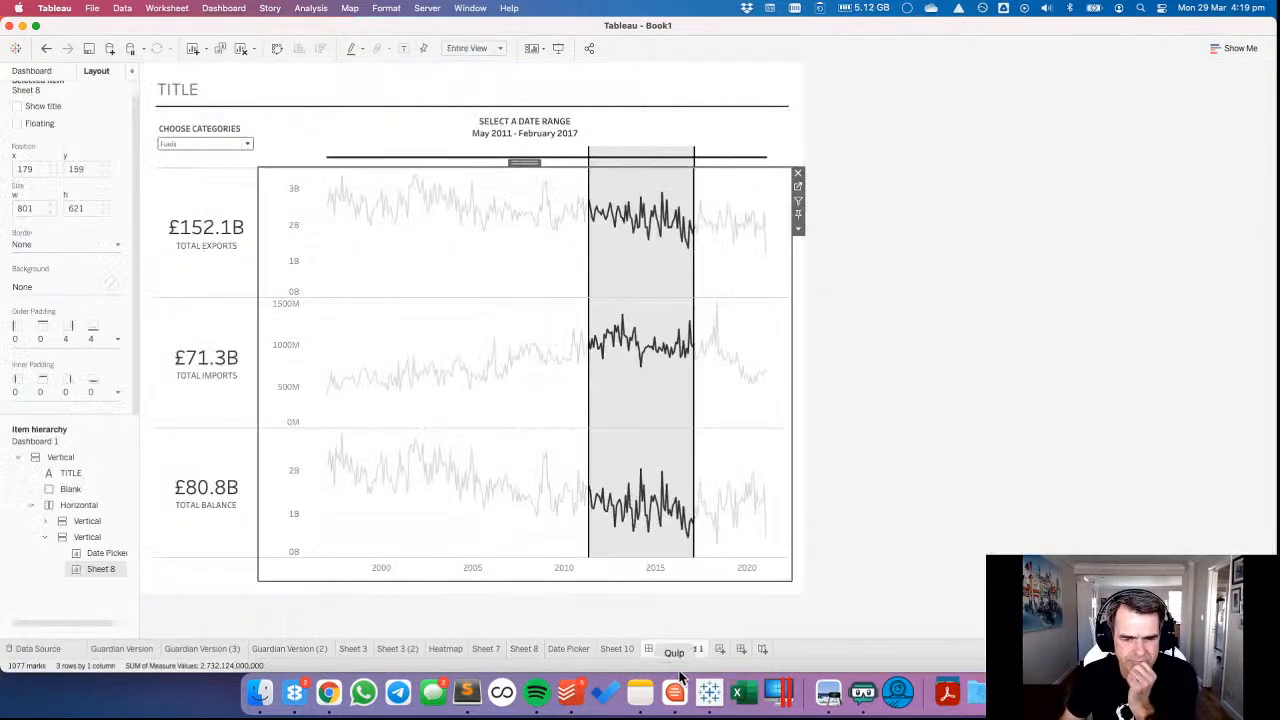
{"action": "left_click_drag", "start_coordinate": [676, 650], "coordinate": [110, 648]}
{"action": "left_click", "coordinate": [200, 616]}
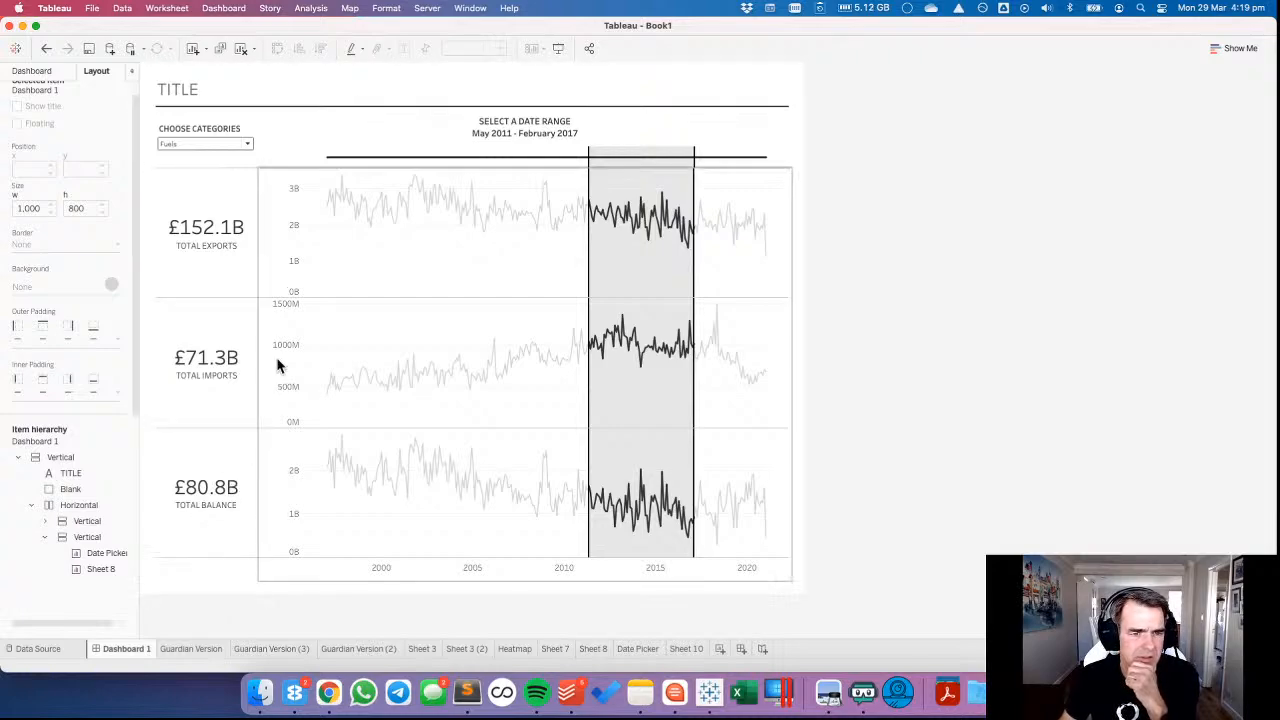
Format the Measure Values axis font on the dashboard's line charts as light grey, size 8.
{"action": "right_click", "coordinate": [279, 267]}
{"action": "left_click", "coordinate": [300, 325]}
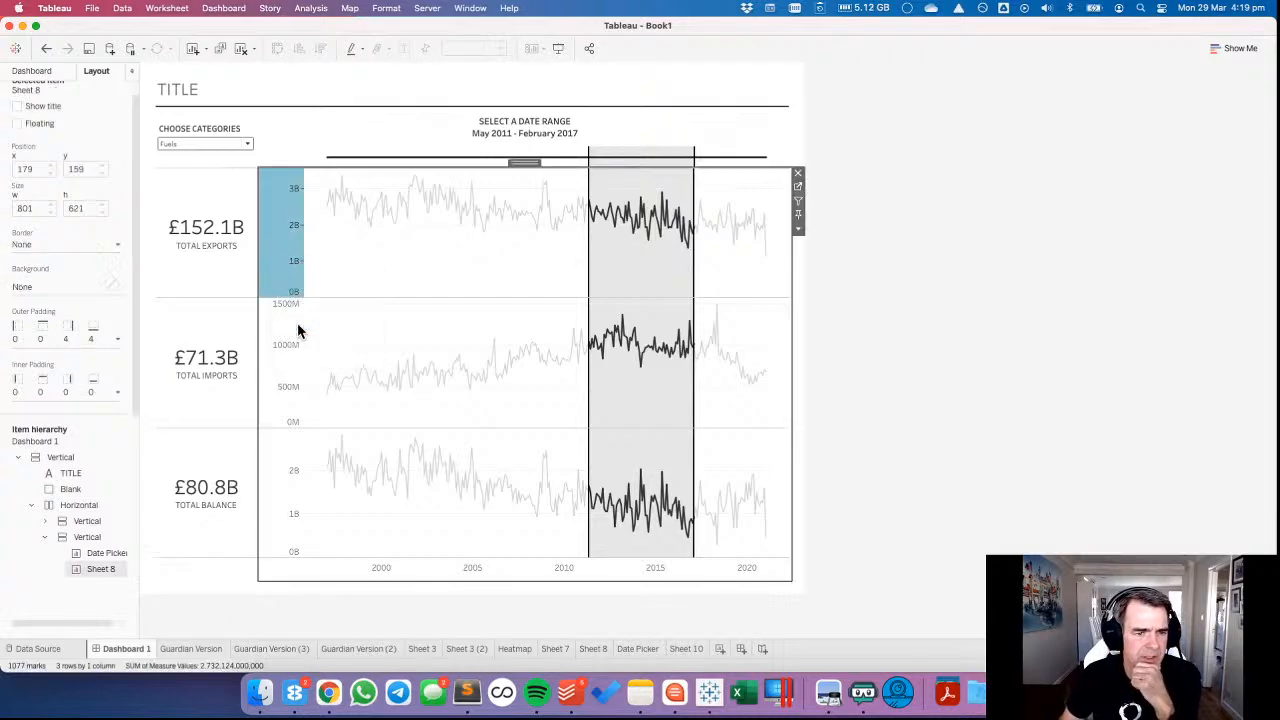
{"action": "left_click", "coordinate": [97, 156]}
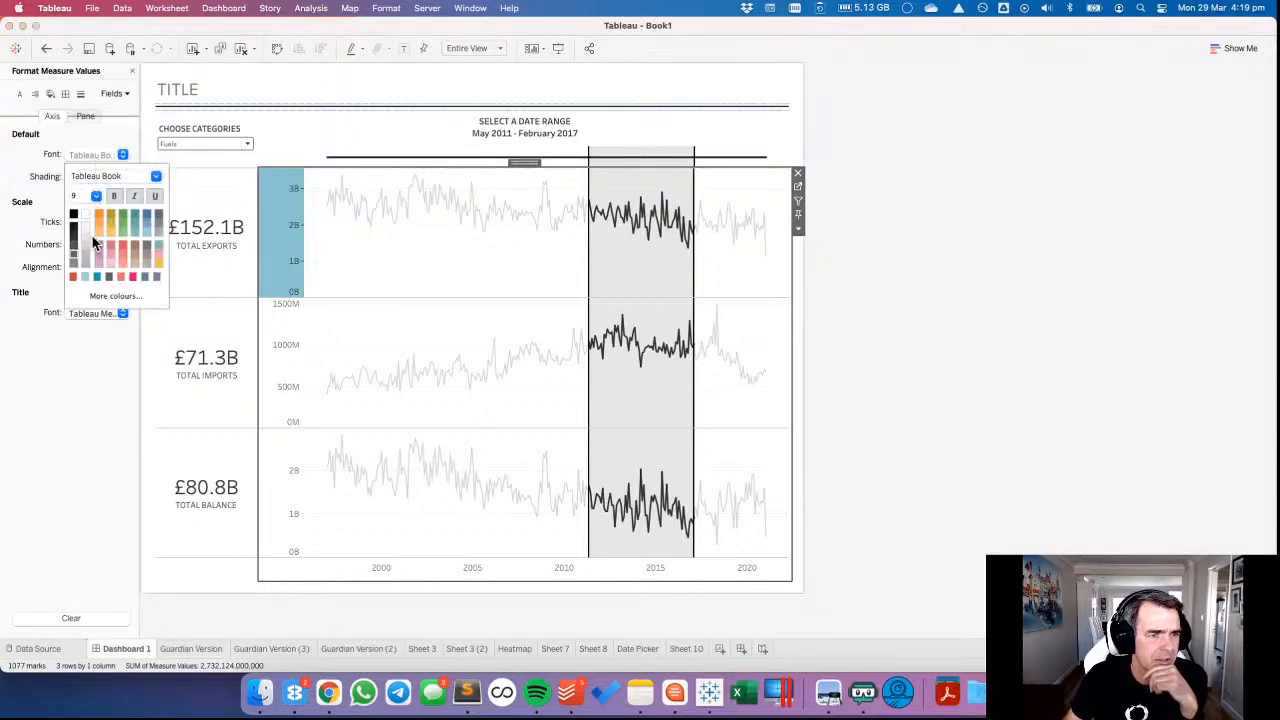
{"action": "left_click", "coordinate": [86, 268]}
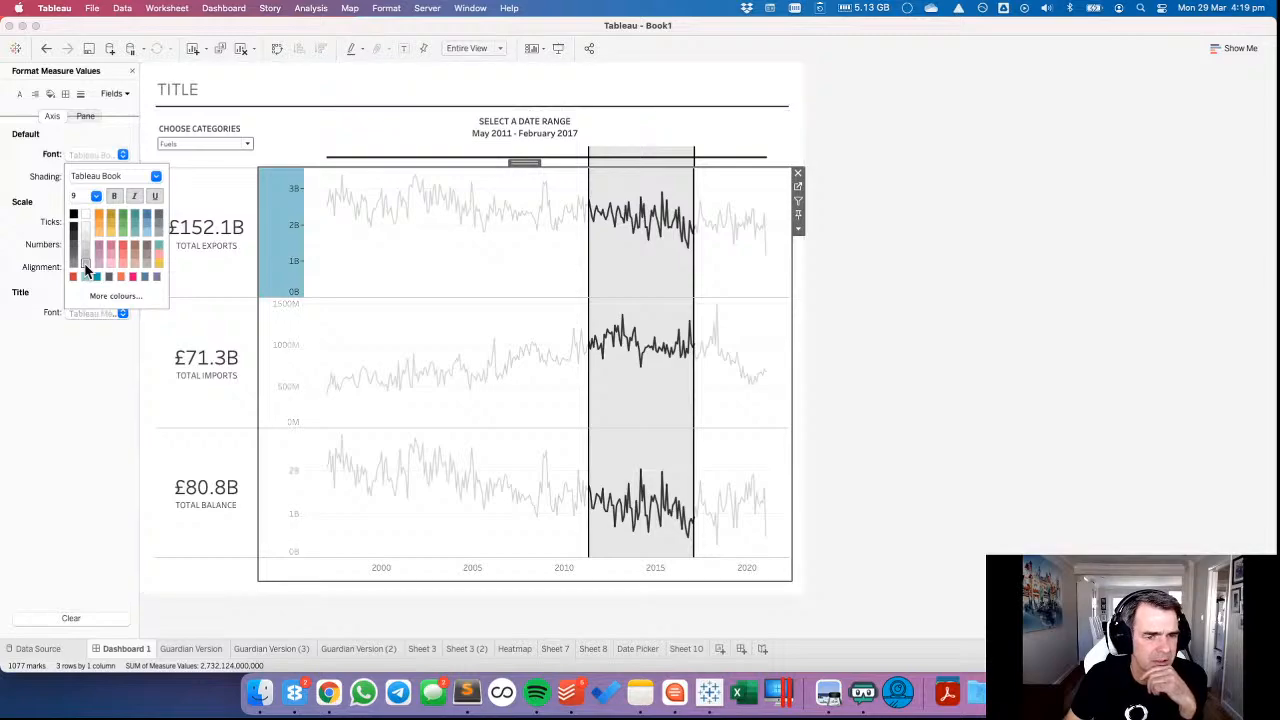
{"action": "left_click", "coordinate": [90, 196]}
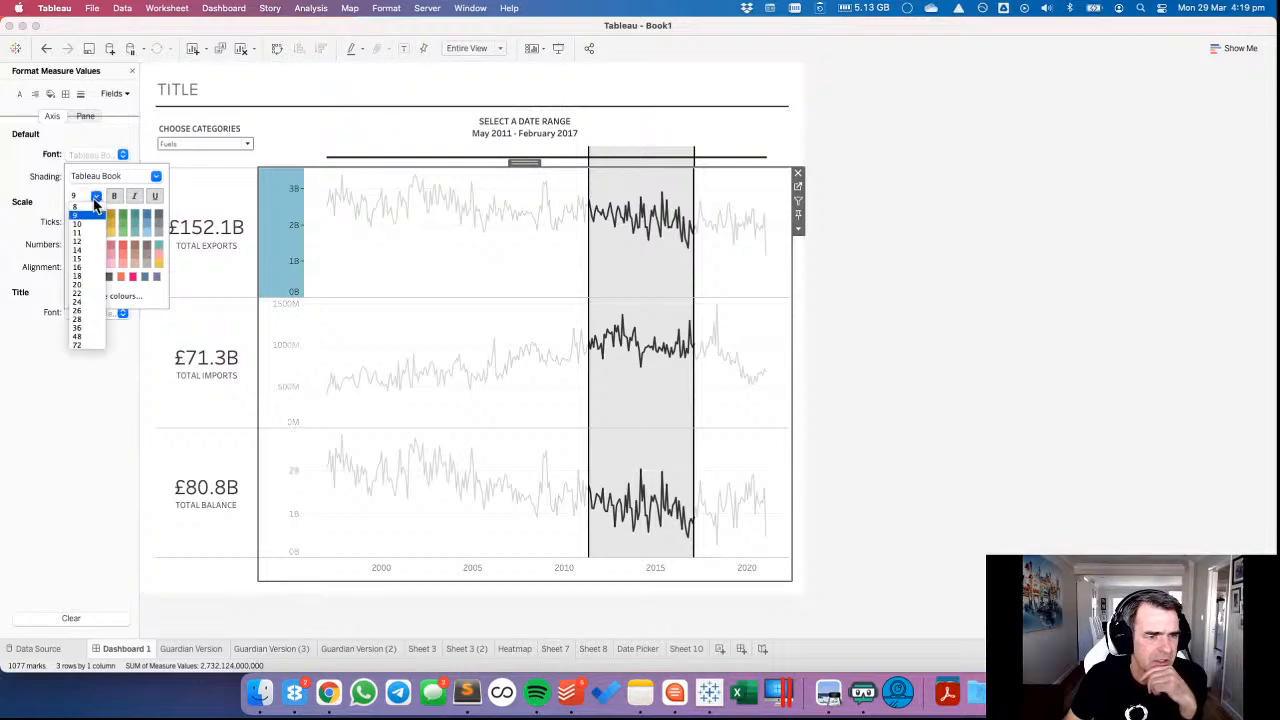
{"action": "left_click", "coordinate": [88, 210]}
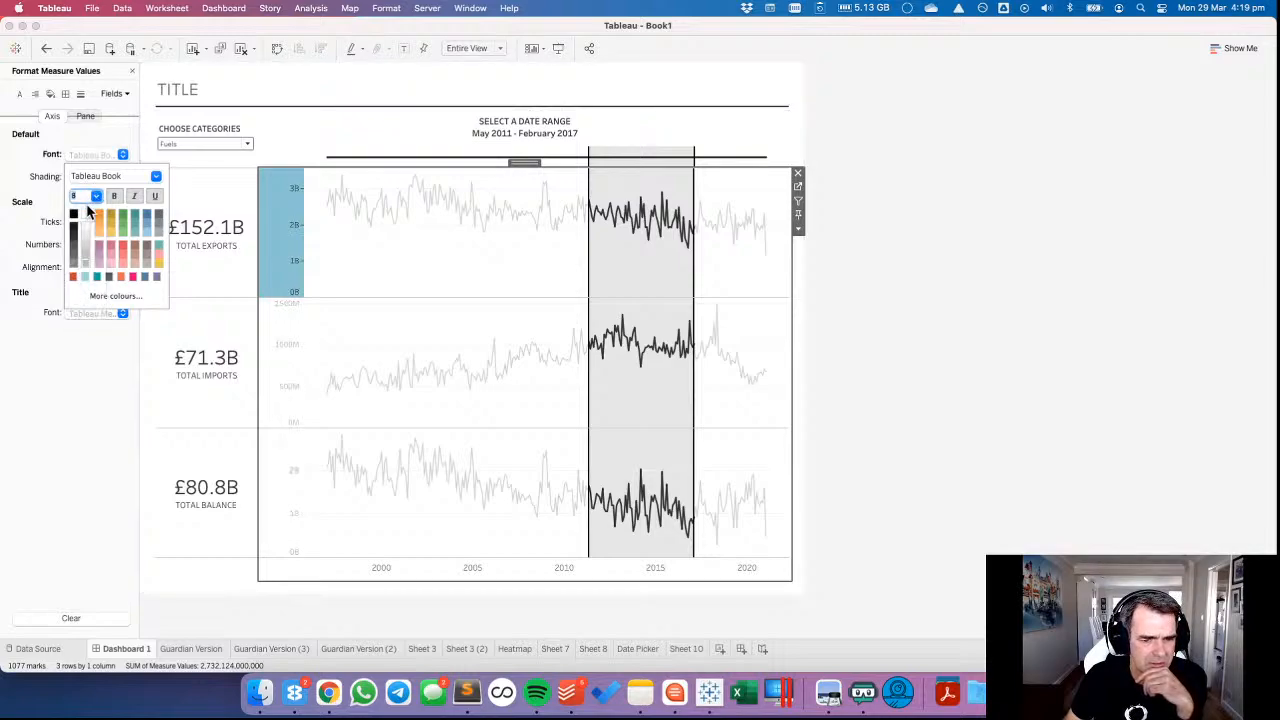
Format the MONTH axis font below the line charts as light grey, size 8, and close the formatting settings.
{"action": "left_click", "coordinate": [408, 569]}
{"action": "left_click", "coordinate": [407, 563]}
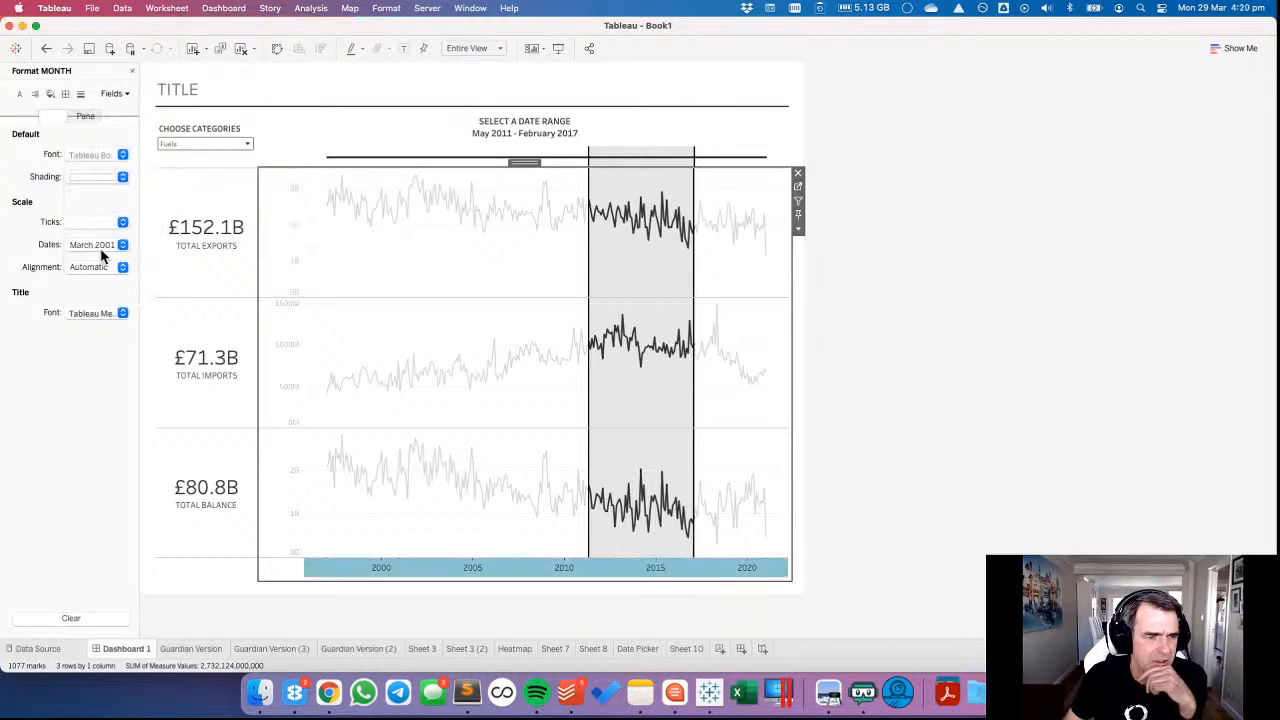
{"action": "left_click", "coordinate": [86, 156]}
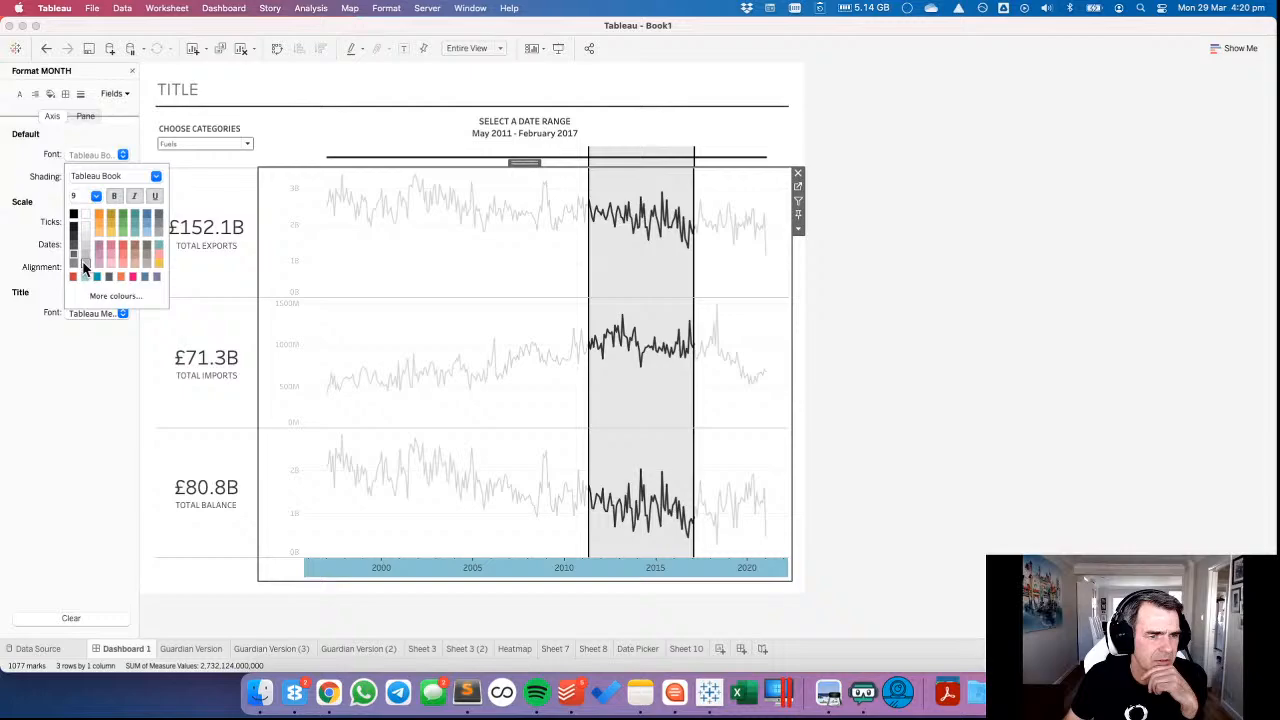
{"action": "left_click", "coordinate": [96, 196]}
{"action": "left_click", "coordinate": [80, 212]}
{"action": "left_click", "coordinate": [376, 305]}
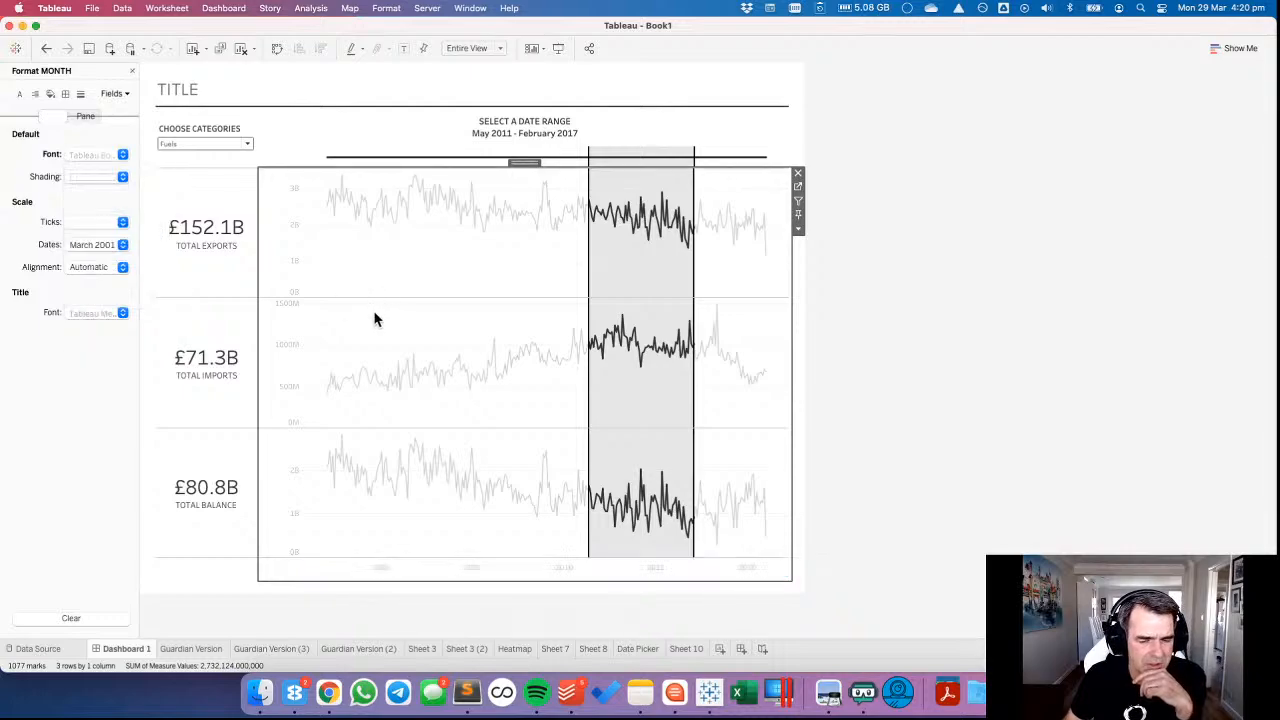
{"action": "left_click", "coordinate": [1019, 390]}
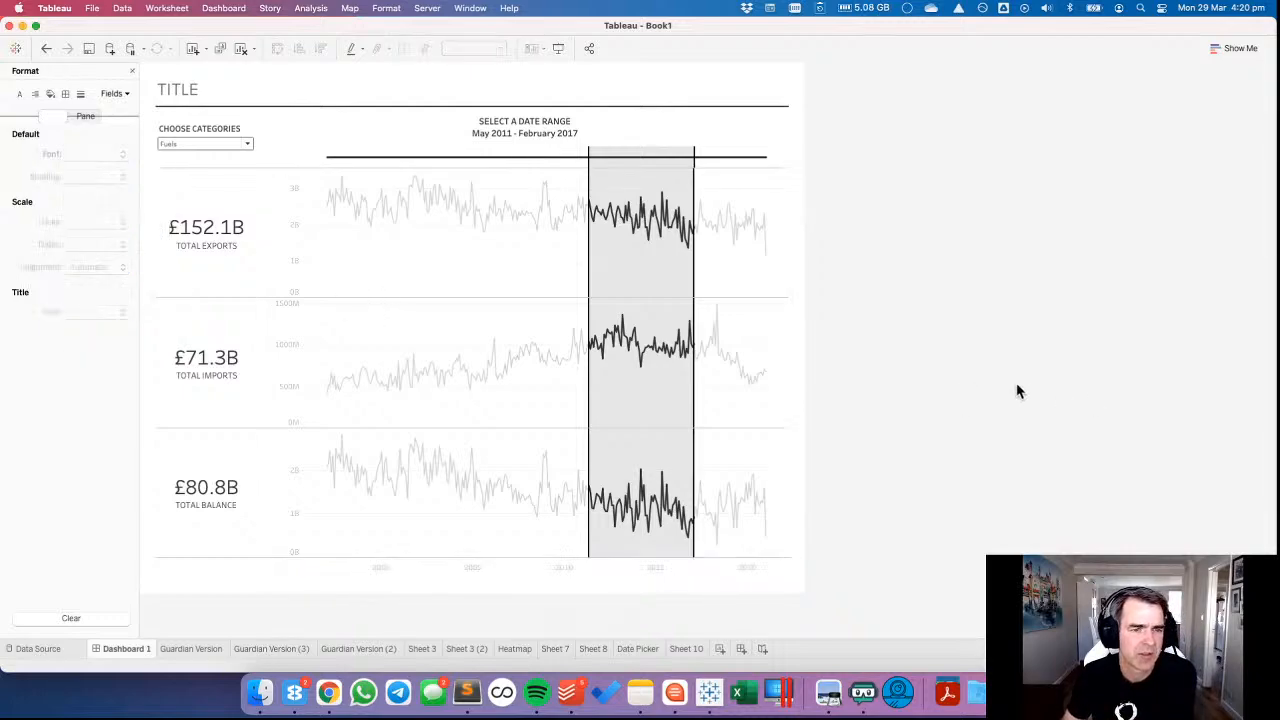
{"action": "left_click", "coordinate": [132, 70]}
{"action": "left_click", "coordinate": [368, 264]}
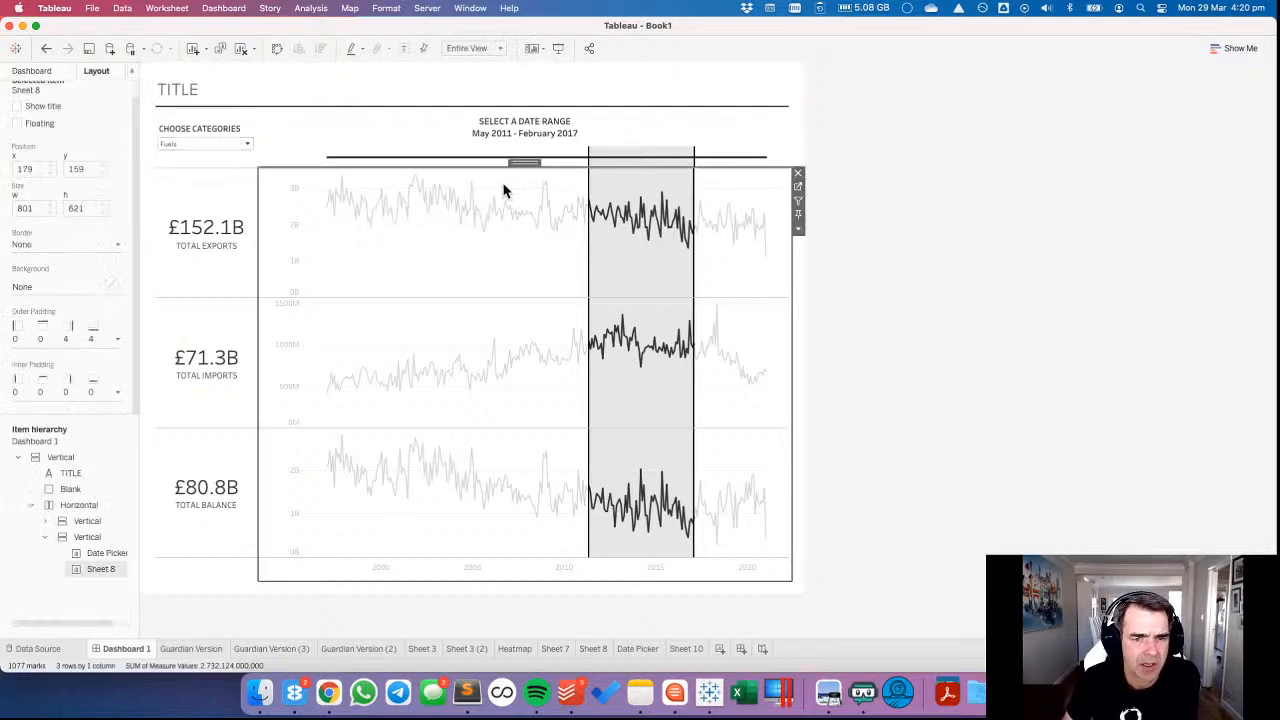
{"action": "left_click_drag", "start_coordinate": [503, 194], "coordinate": [541, 233]}
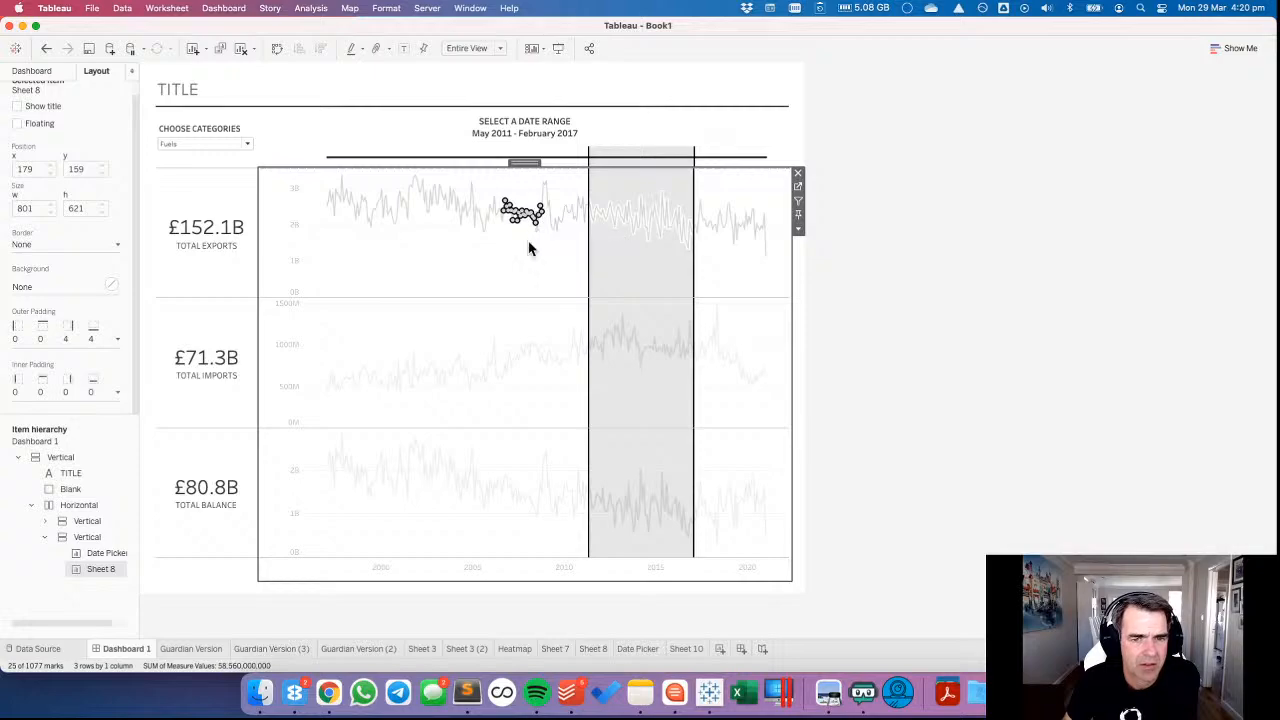
{"action": "left_click", "coordinate": [528, 246]}
Select the date range May 2005 to July 2009 on the Date Picker and deselect the dashboard item.
{"action": "left_click", "coordinate": [524, 165]}
{"action": "left_click_drag", "start_coordinate": [520, 161], "coordinate": [556, 164]}
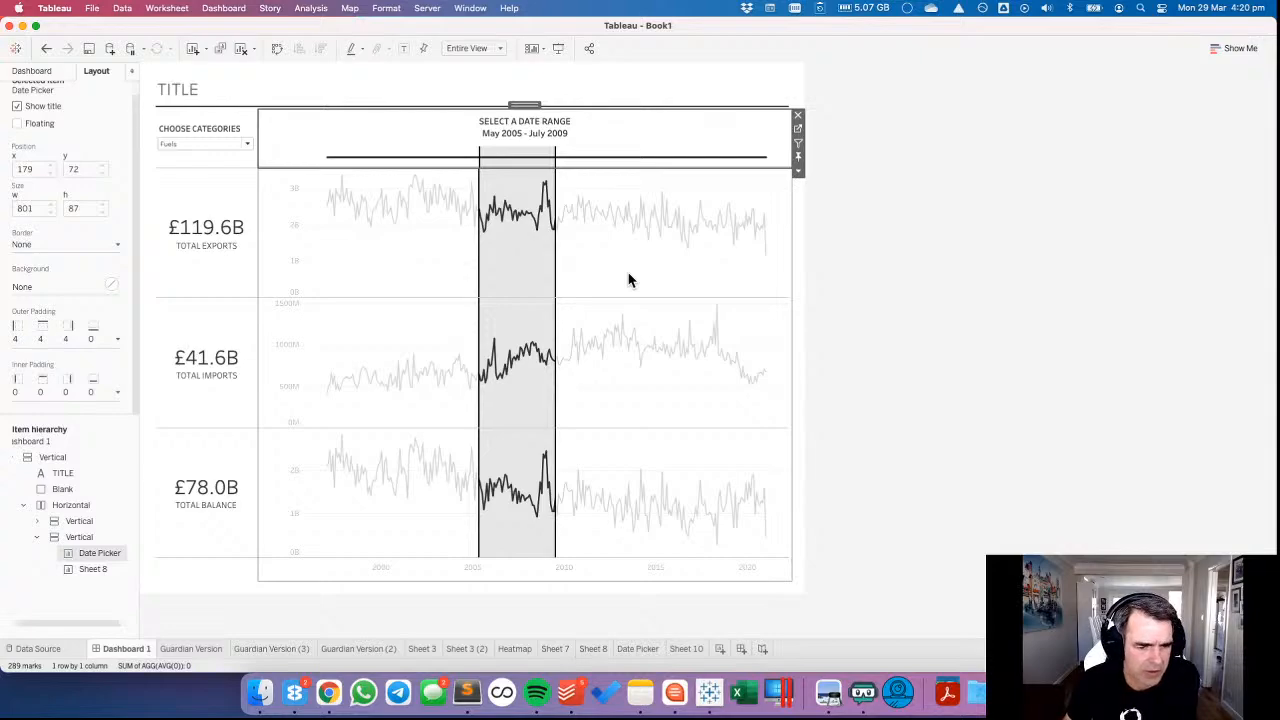
{"action": "left_click", "coordinate": [945, 310]}
Add a text object at the bottom of the dashboard with centred, light grey, size 8 text beginning "DATA SOURCE".
{"action": "left_click", "coordinate": [40, 71]}
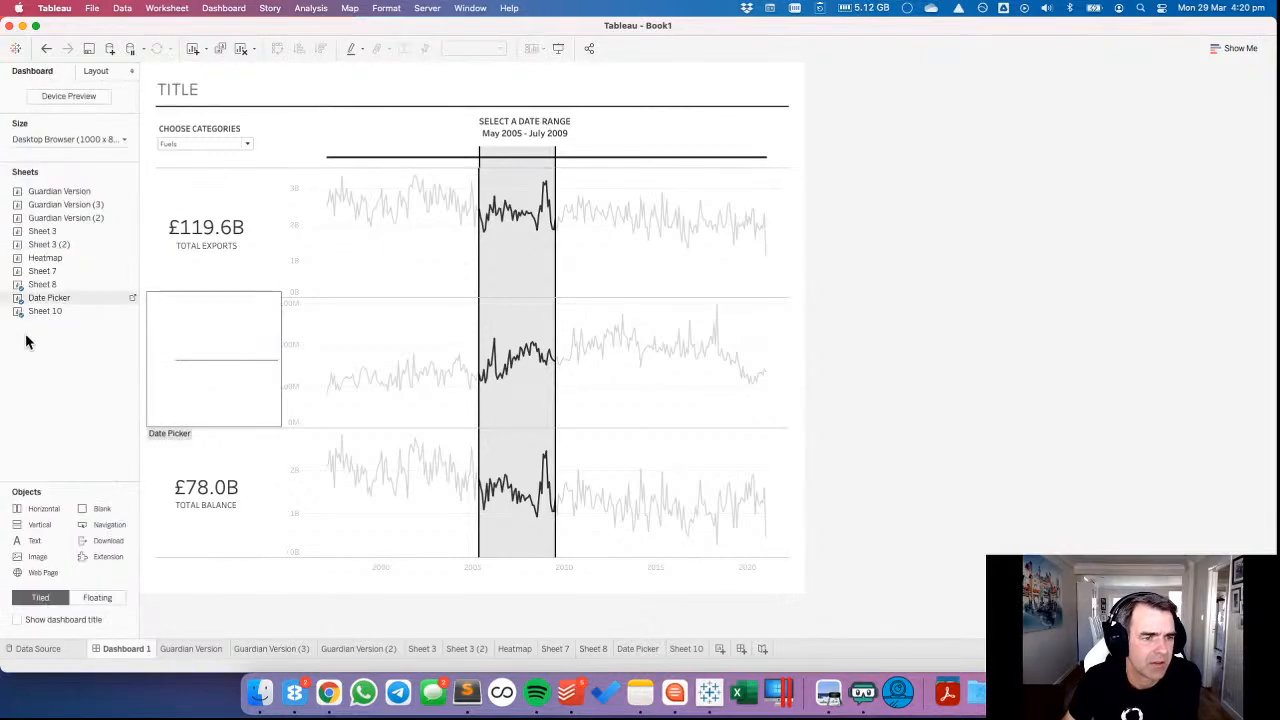
{"action": "left_click_drag", "start_coordinate": [244, 603], "coordinate": [285, 581]}
{"action": "left_click", "coordinate": [730, 268]}
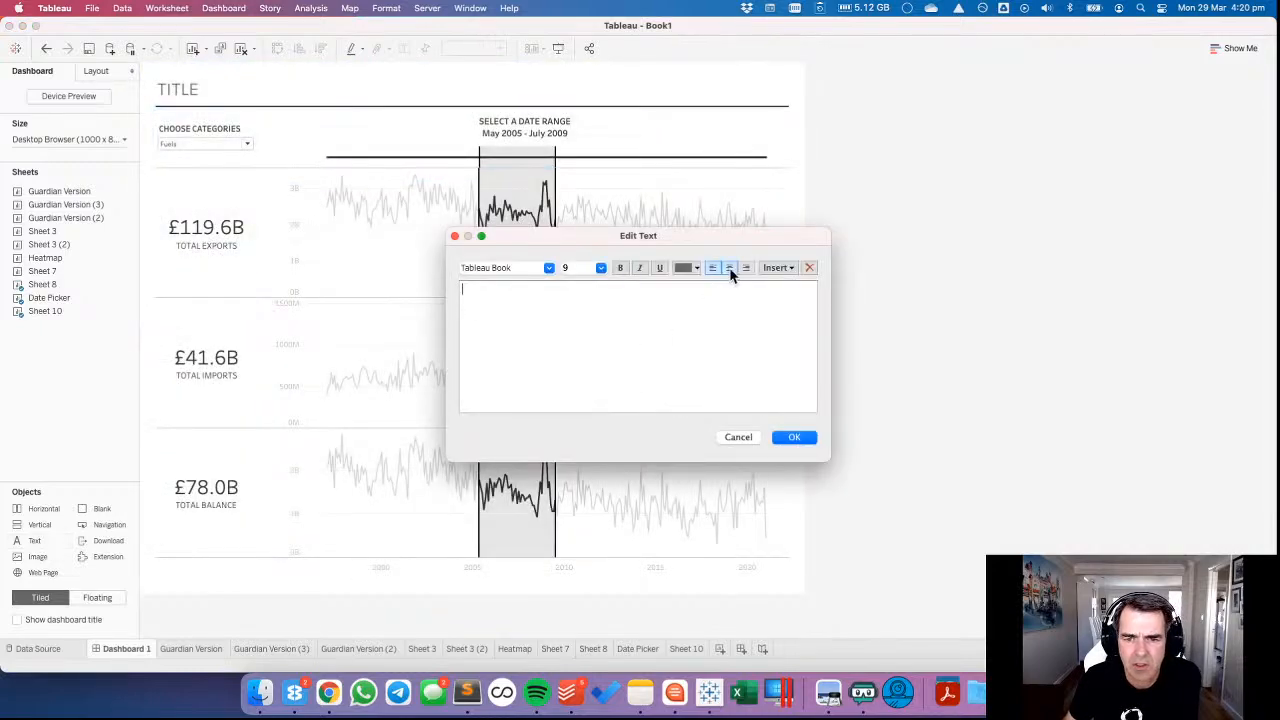
{"action": "left_click", "coordinate": [600, 268]}
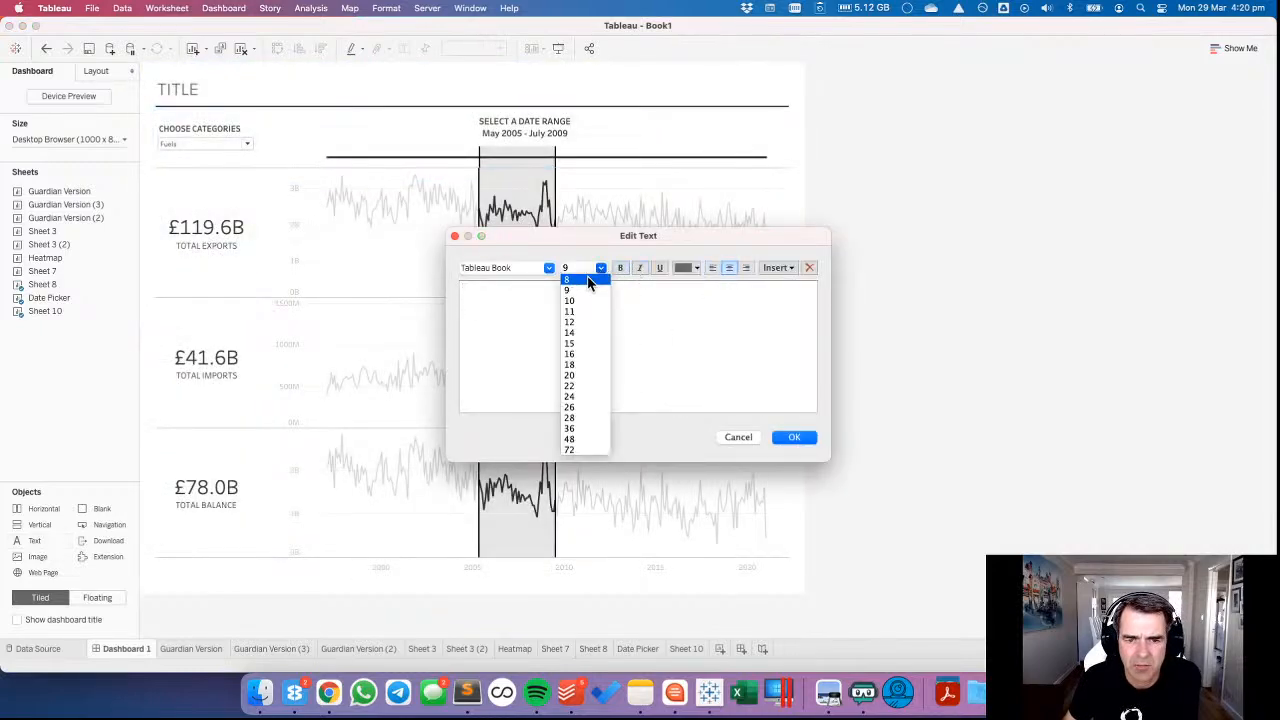
{"action": "left_click", "coordinate": [580, 284]}
{"action": "left_click", "coordinate": [690, 268]}
{"action": "left_click", "coordinate": [693, 332]}
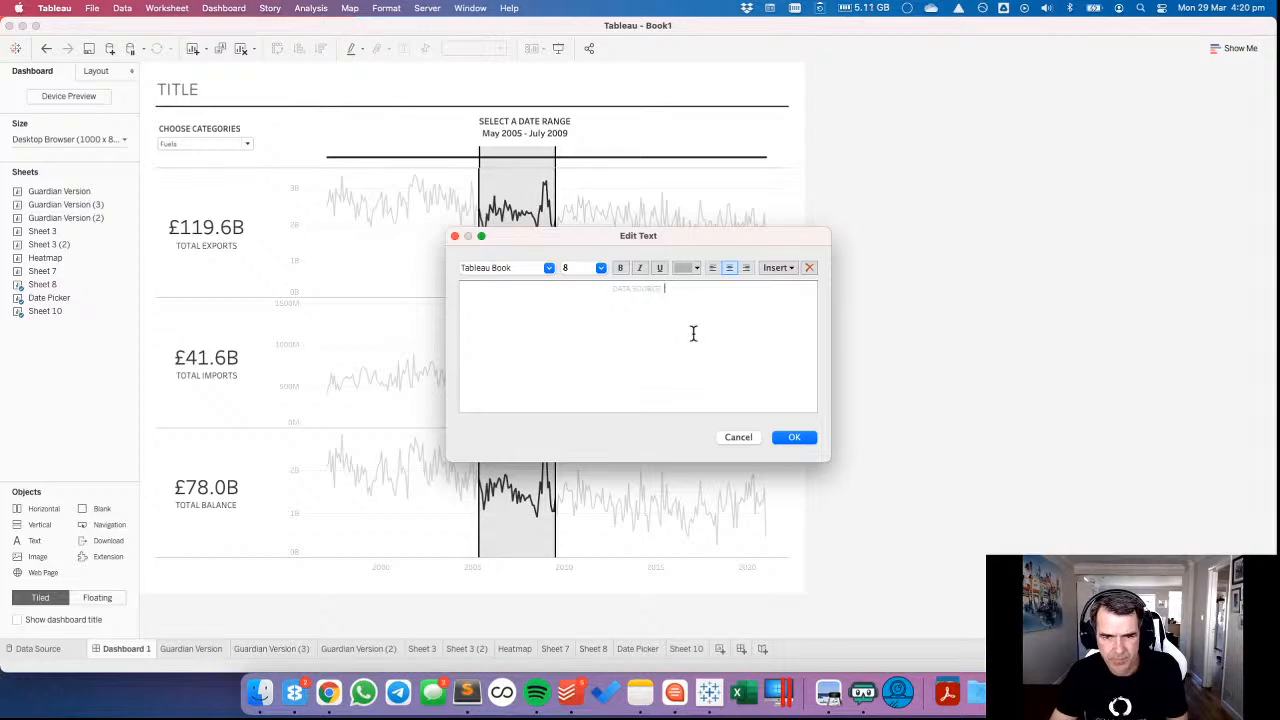
Switch to Chrome and open the ONS data source link on data.world's 2021/W13 UK Exports to EU dataset page.
{"action": "key", "text": "super+Tab"}
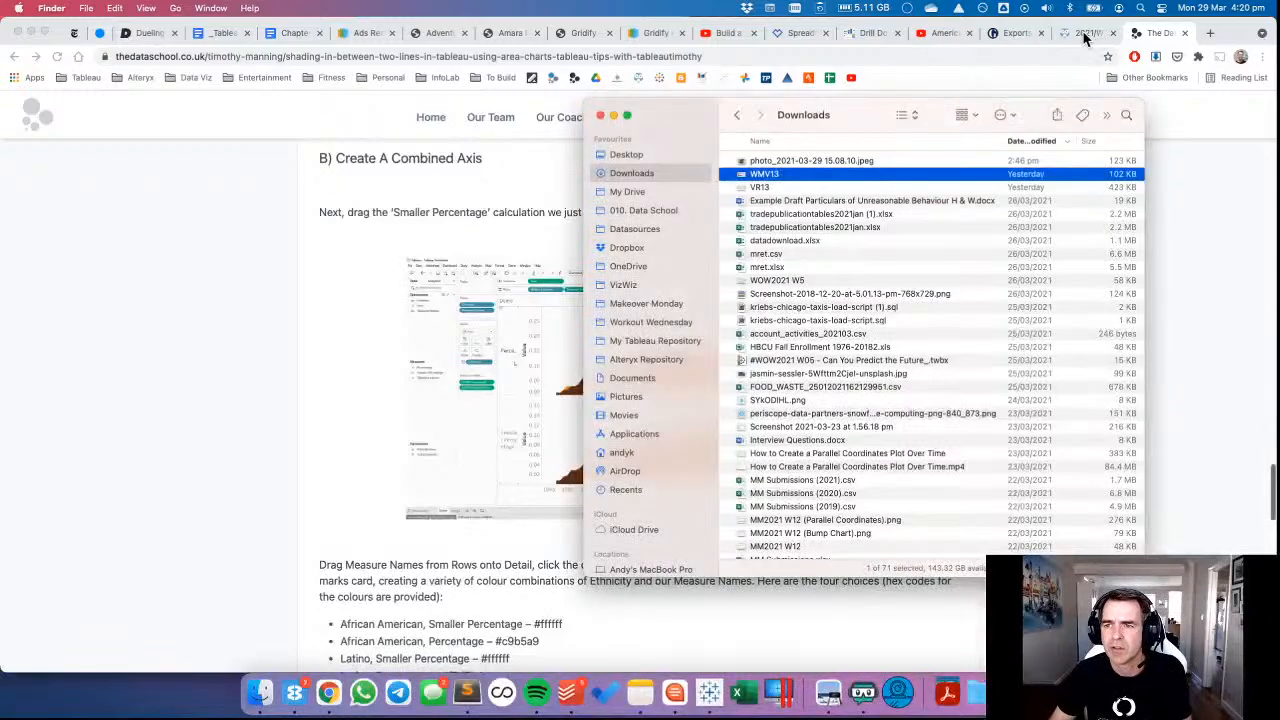
{"action": "left_click", "coordinate": [1087, 34]}
{"action": "scroll", "coordinate": [588, 427], "scroll_direction": "down", "scroll_amount": 3}
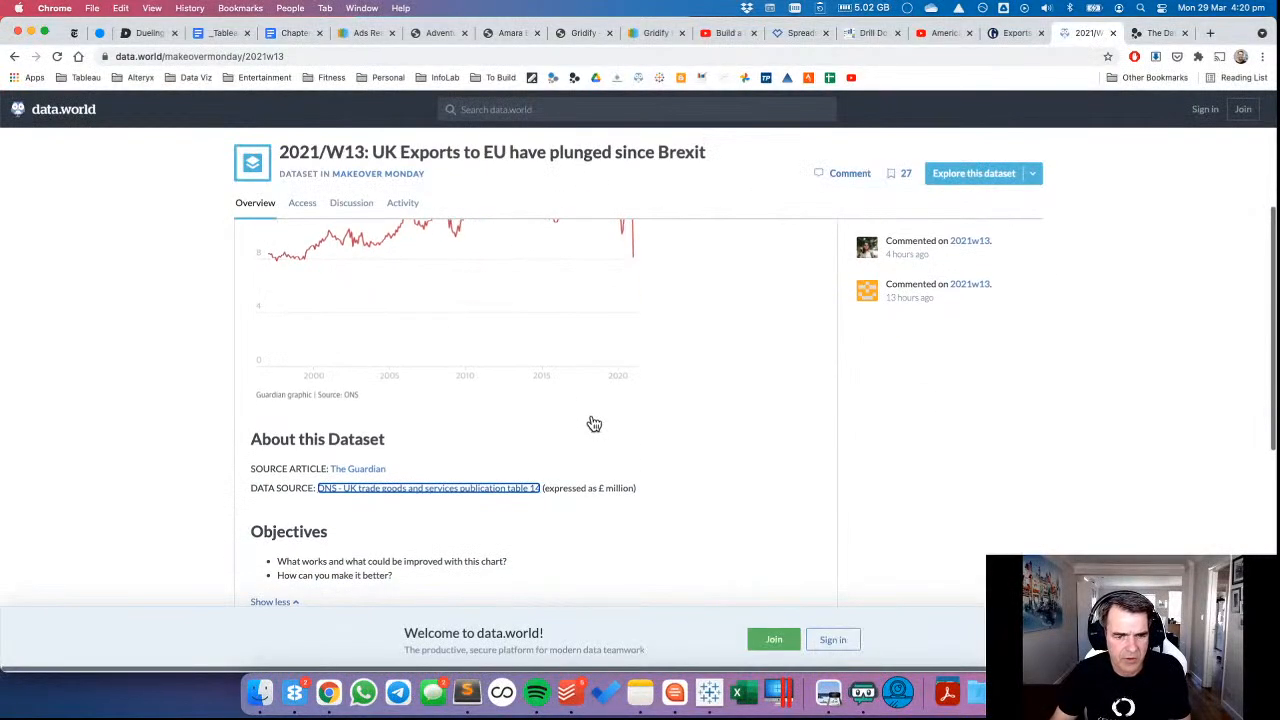
{"action": "left_click", "coordinate": [418, 490]}
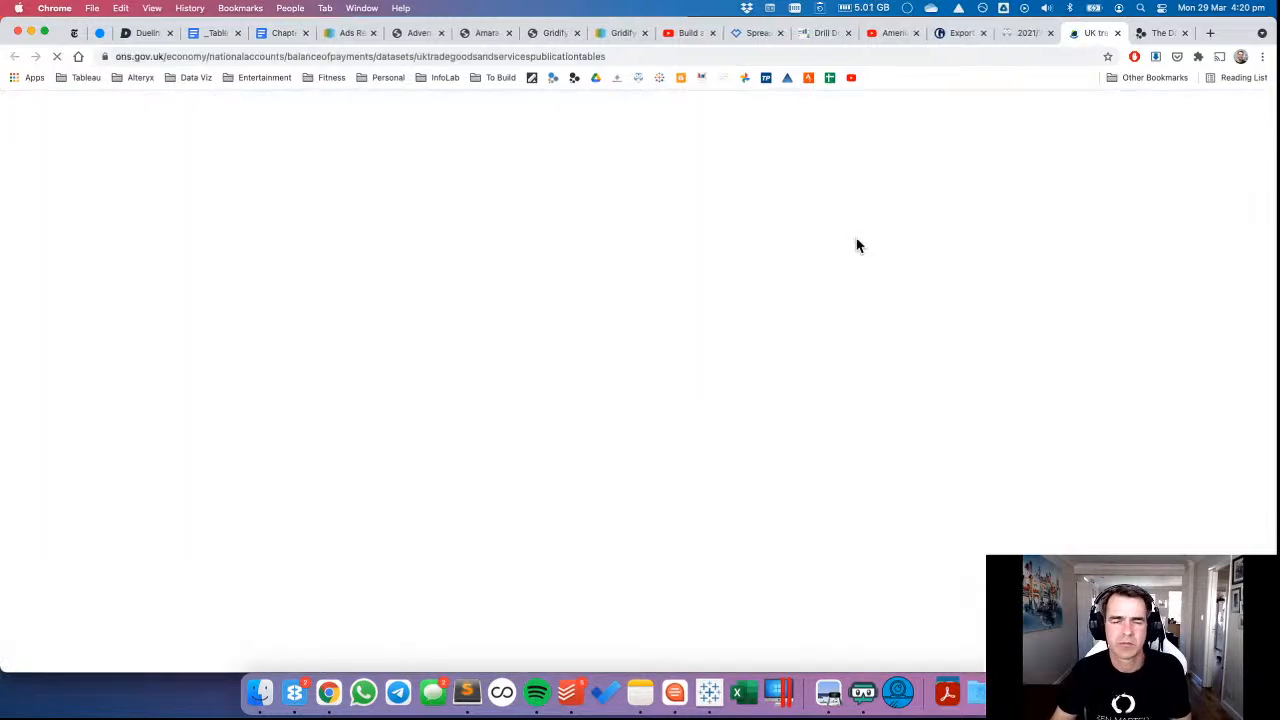
Switch back to Tableau and complete the dashboard's credit text as "DATA SOURCE: OFFICE FOR NATIONAL STATISTICS (ONS)".
{"action": "key", "text": "super+Tab"}
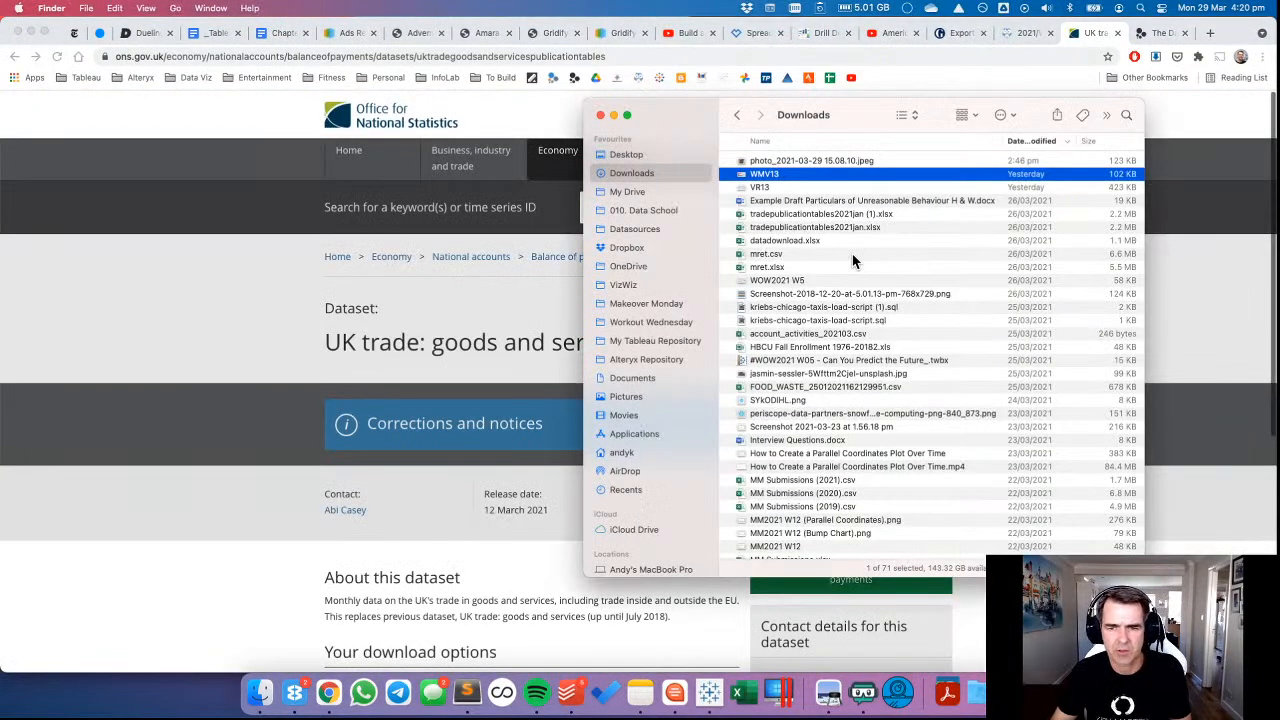
{"action": "key", "text": "super+Tab"}
{"action": "key", "text": "ctrl+Right"}
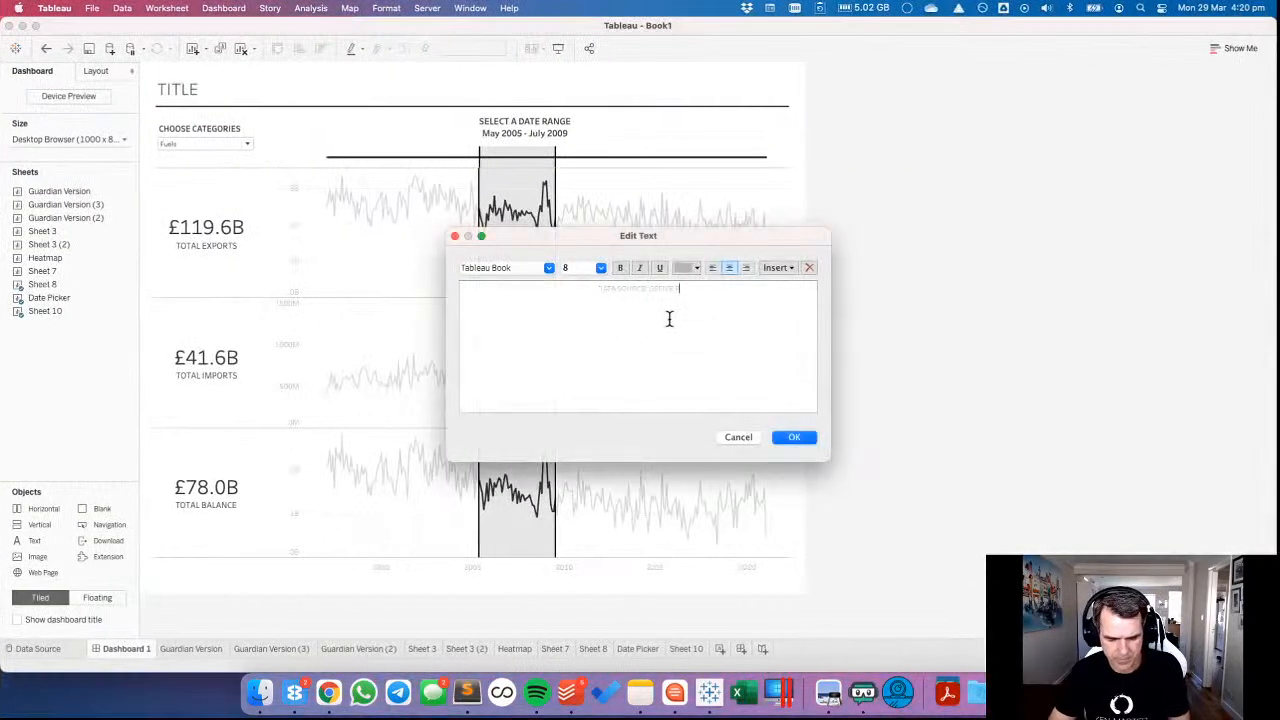
{"action": "type", "text": "TATISTICS"}
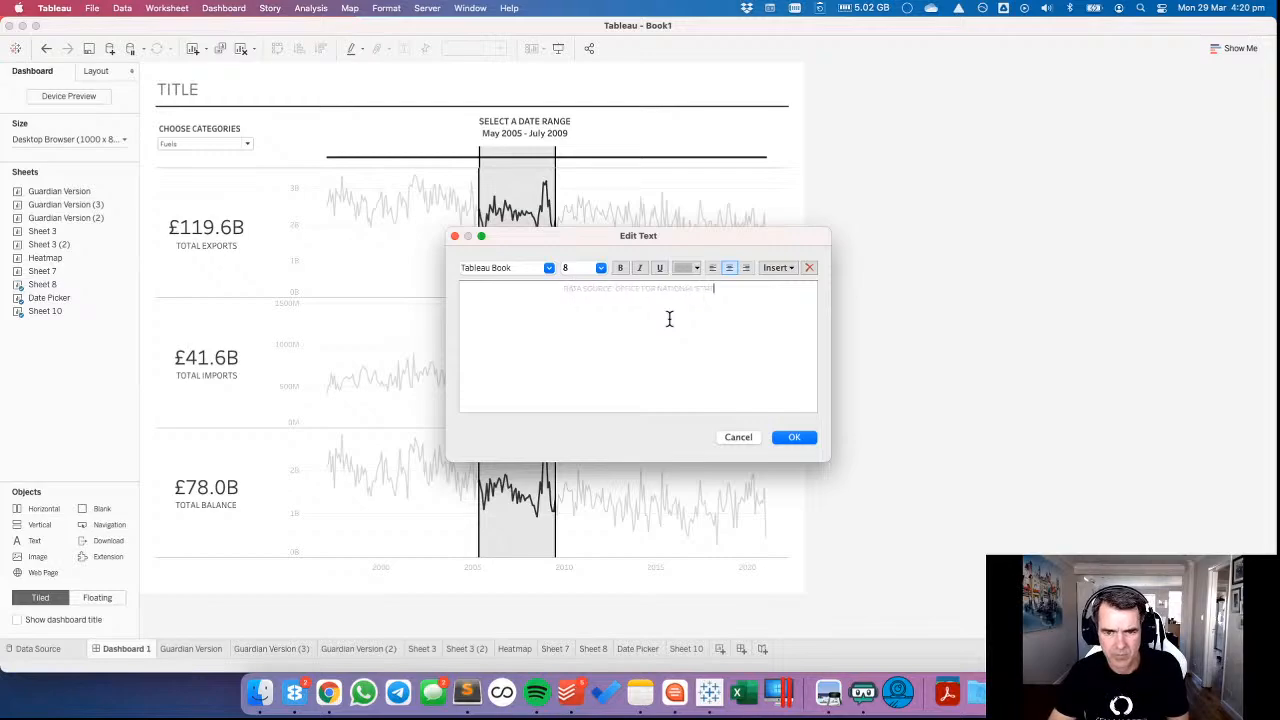
{"action": "type", "text": " (ONS)"}
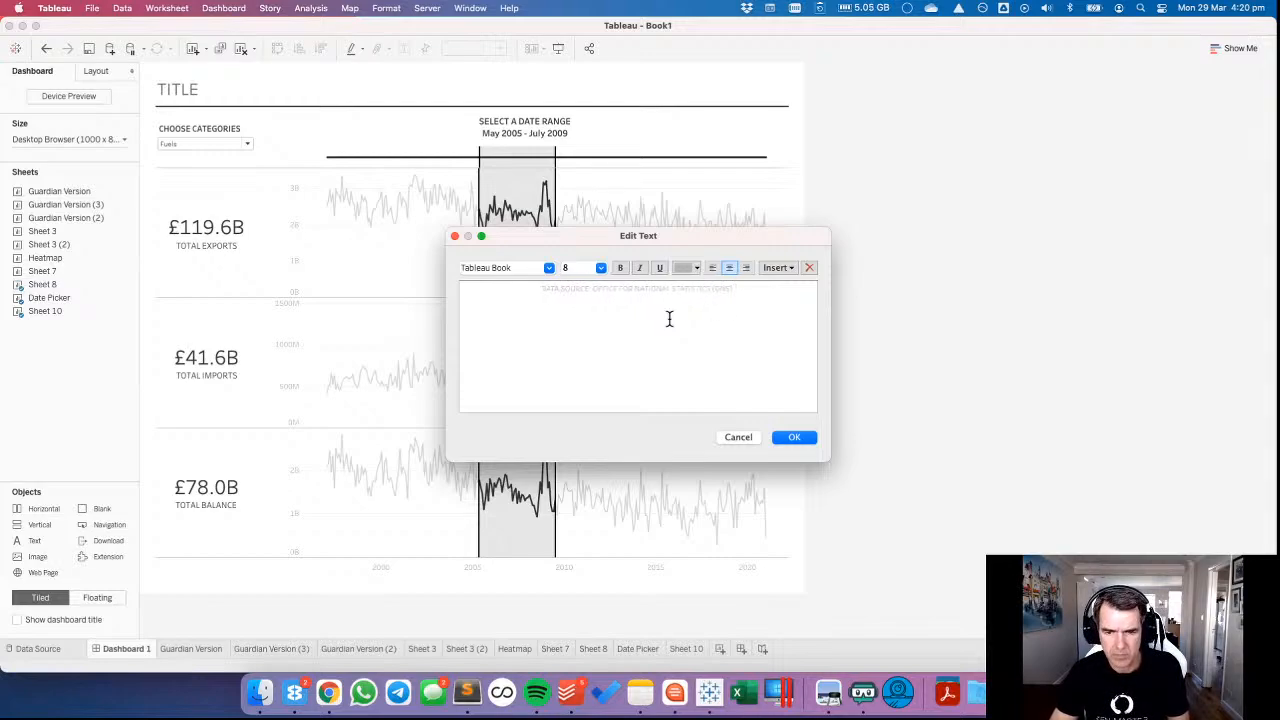
{"action": "type", "text": " | CREATED B"}
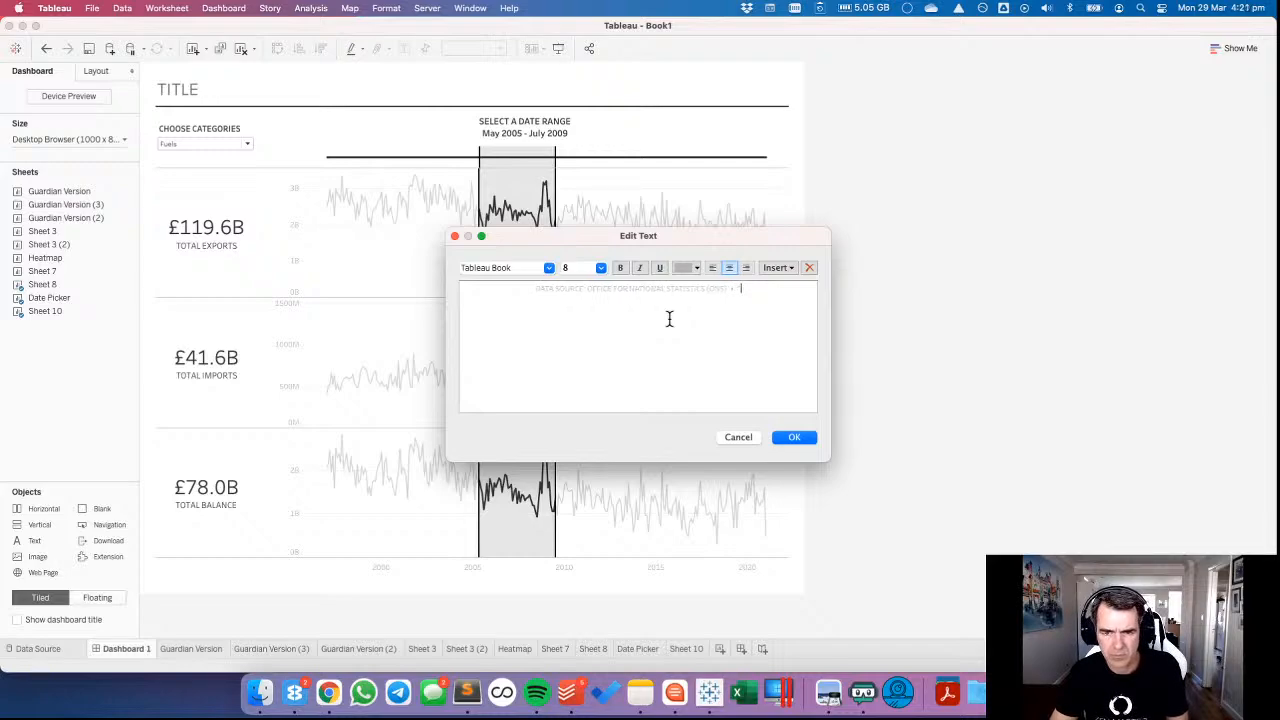
{"action": "type", "text": "Y: ANDY KRIE"}
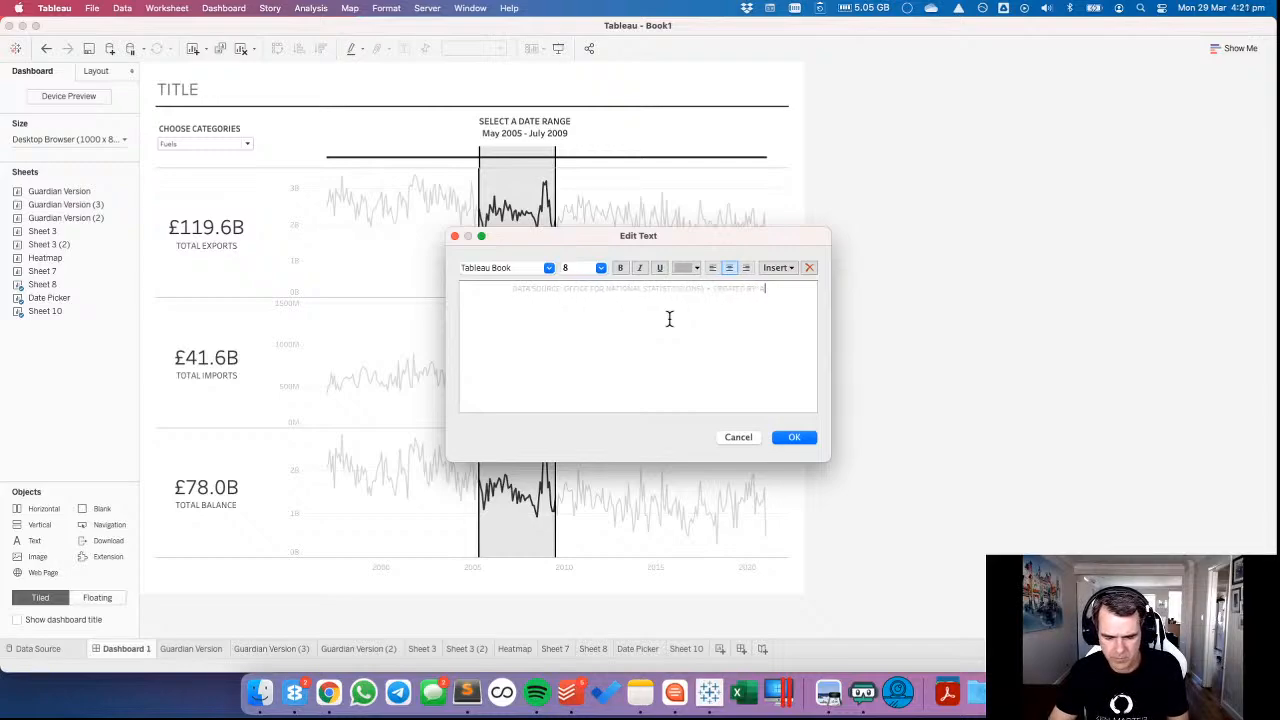
{"action": "type", "text": "BEL"}
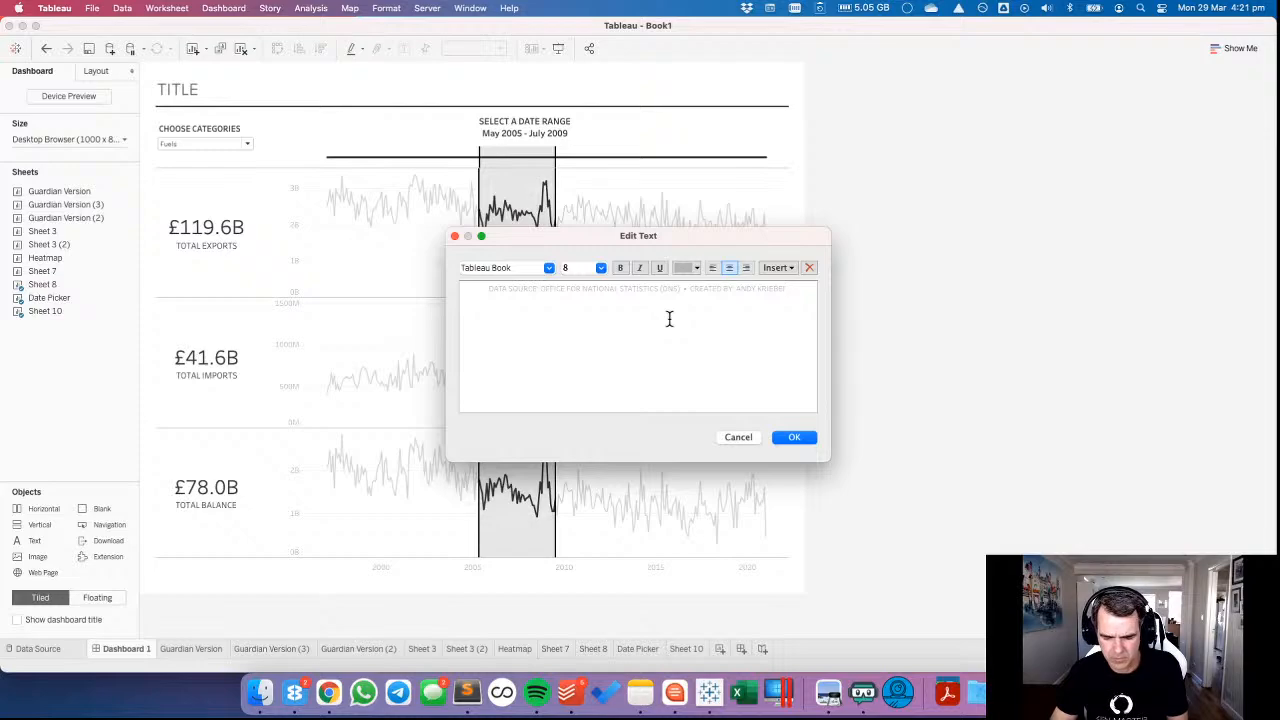
{"action": "type", "text": " | @VIZ"}
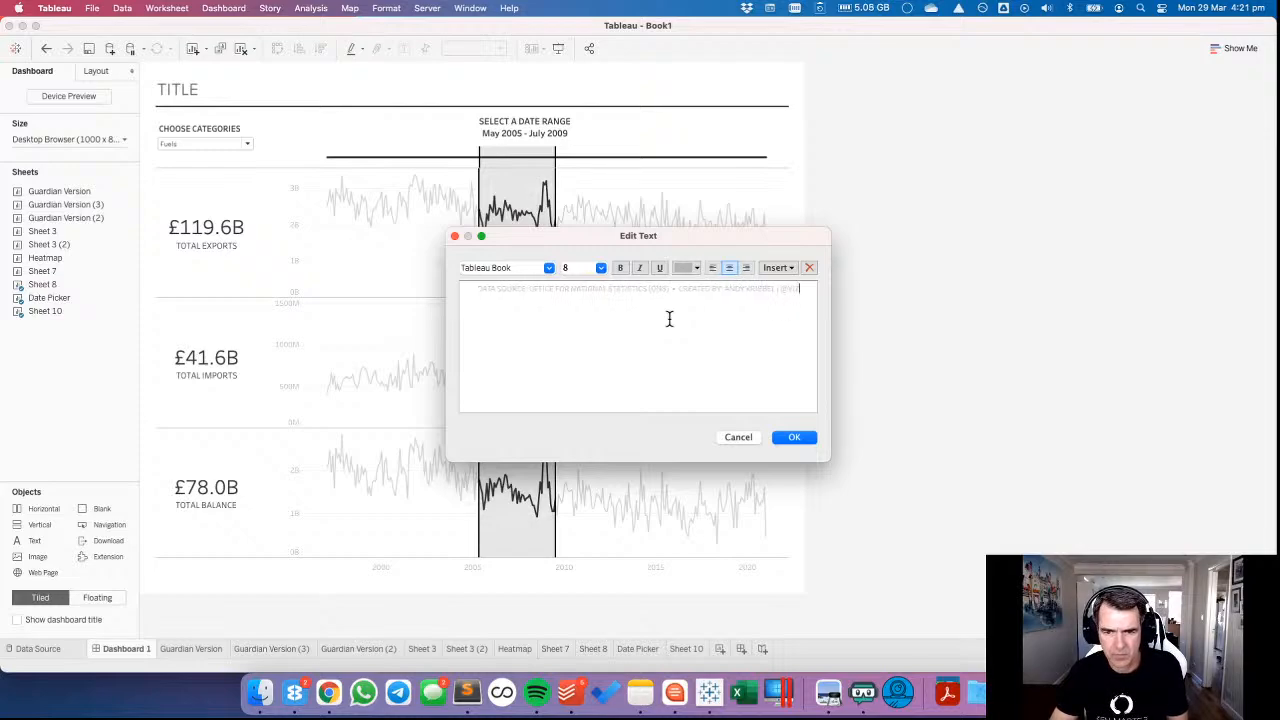
{"action": "type", "text": "WIZBI"}
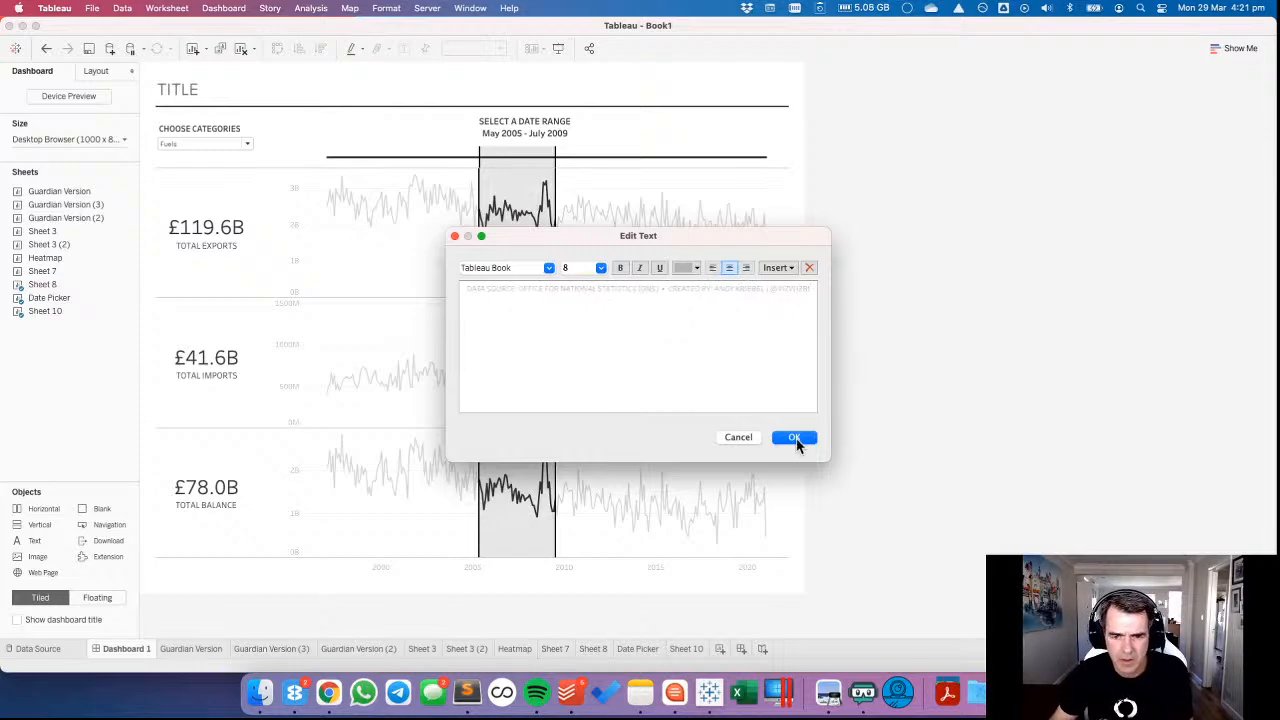
Append a bullet and "CREATED BY:" with the author's name and social handle to the credit text, and insert a blank line above it.
{"action": "left_click", "coordinate": [794, 438]}
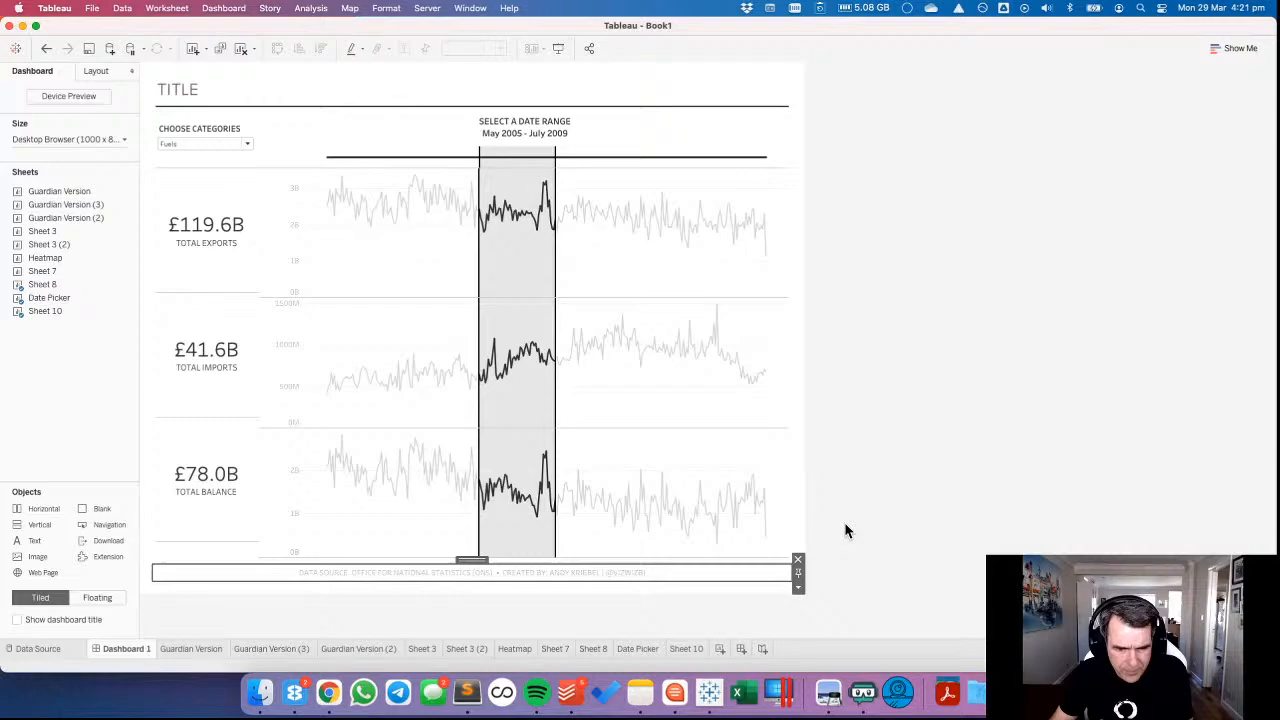
{"action": "double_click", "coordinate": [727, 577]}
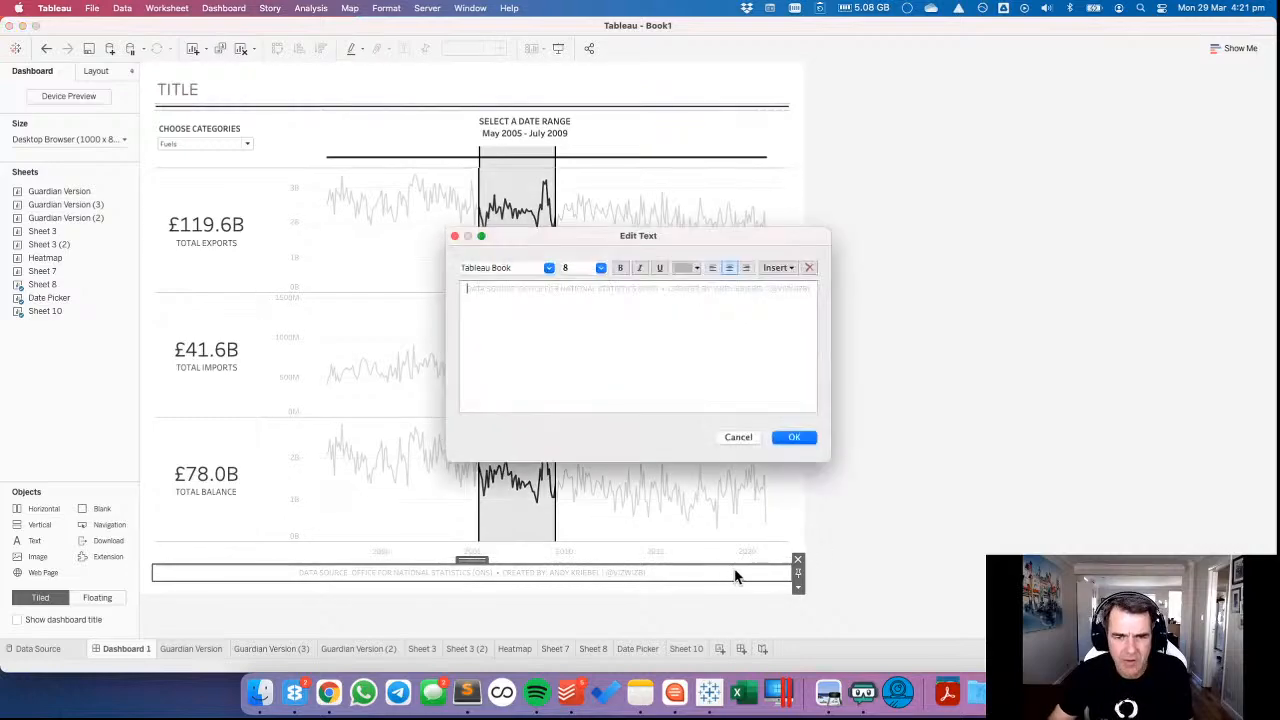
{"action": "left_click", "coordinate": [794, 438]}
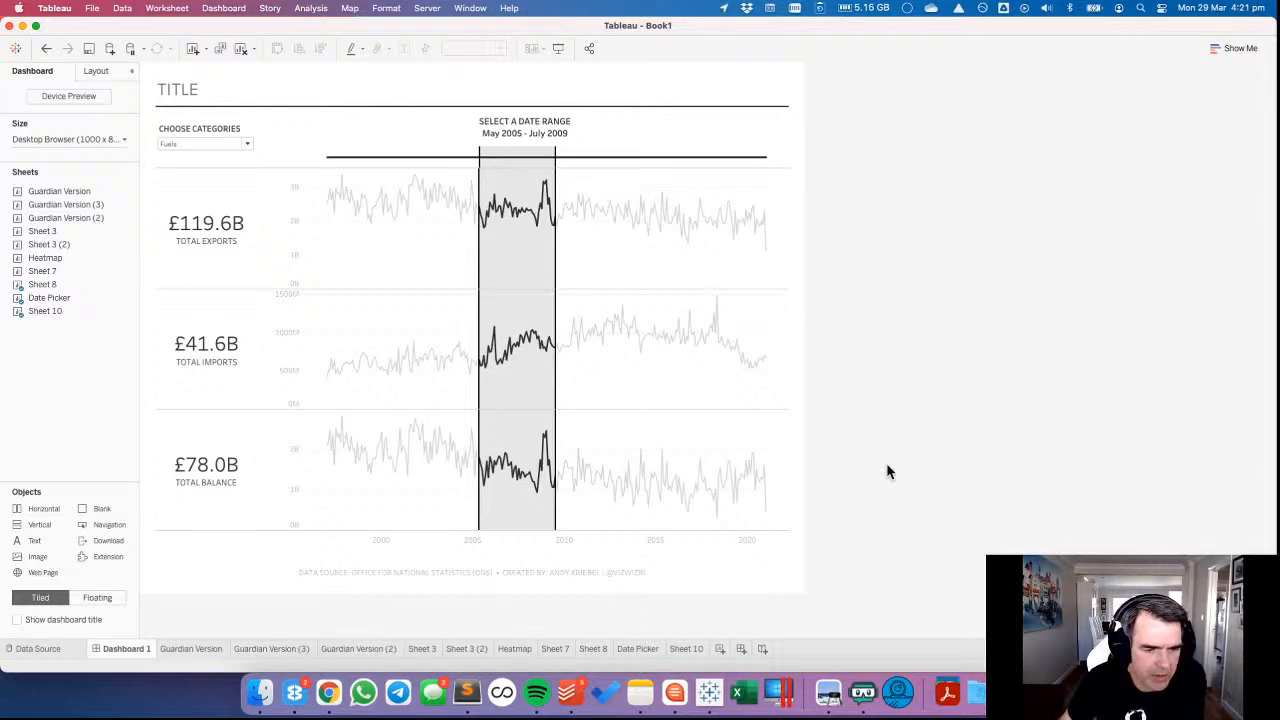
Widen the value axis area of the line charts slightly and align the start of the Date Picker's timeline with it.
{"action": "left_click", "coordinate": [300, 203]}
{"action": "left_click_drag", "start_coordinate": [302, 203], "coordinate": [305, 203]}
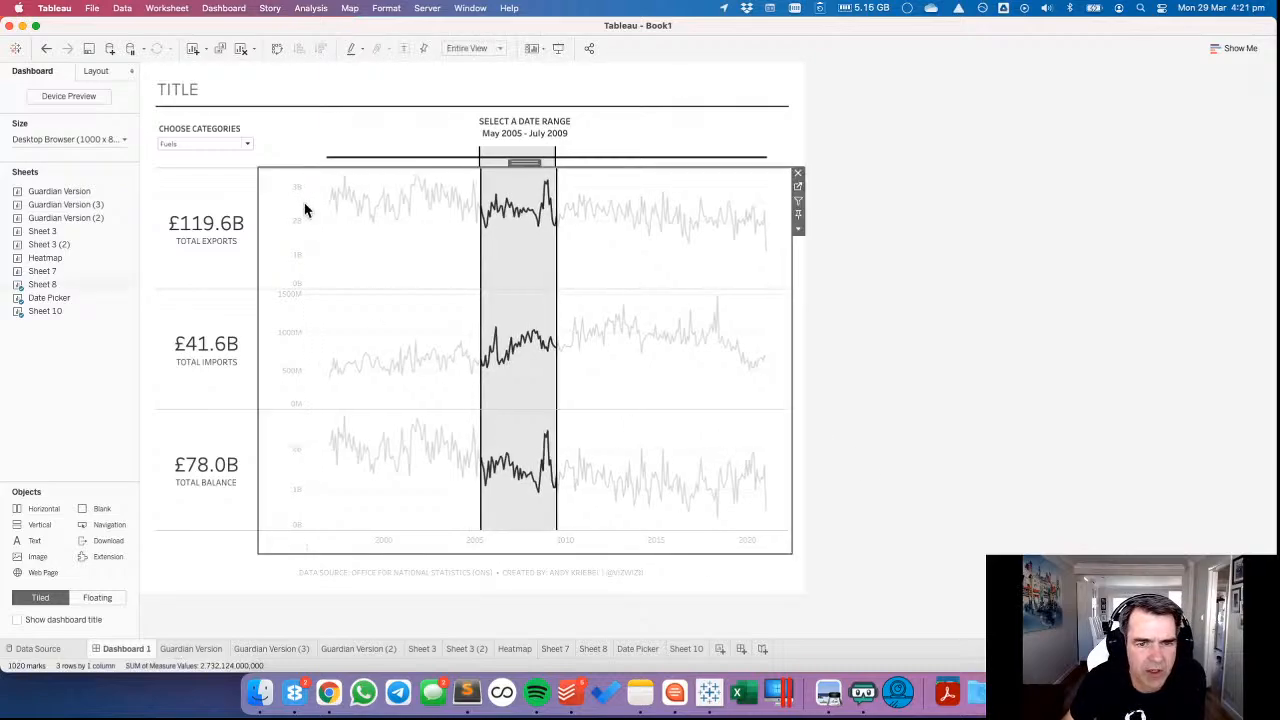
{"action": "left_click", "coordinate": [302, 152]}
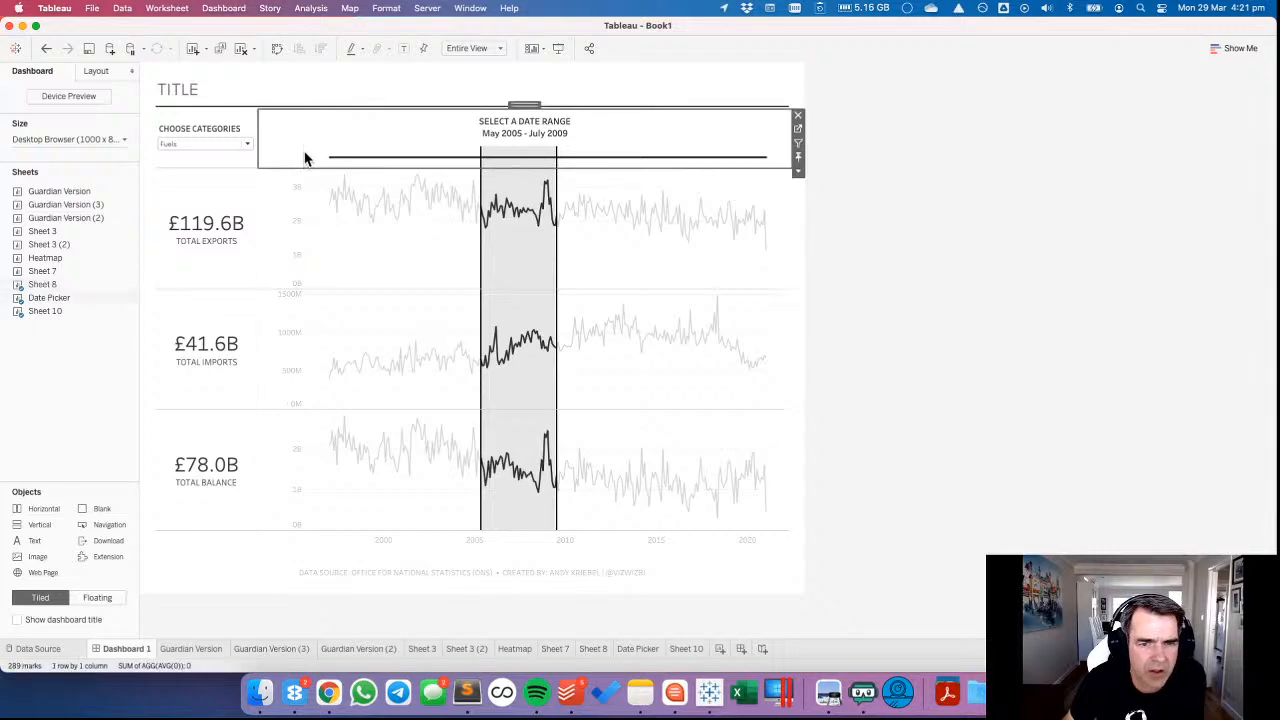
Open Sheet 8 from the dashboard, filter it by the MONTH Set, and return to Dashboard 1.
{"action": "left_click", "coordinate": [376, 280]}
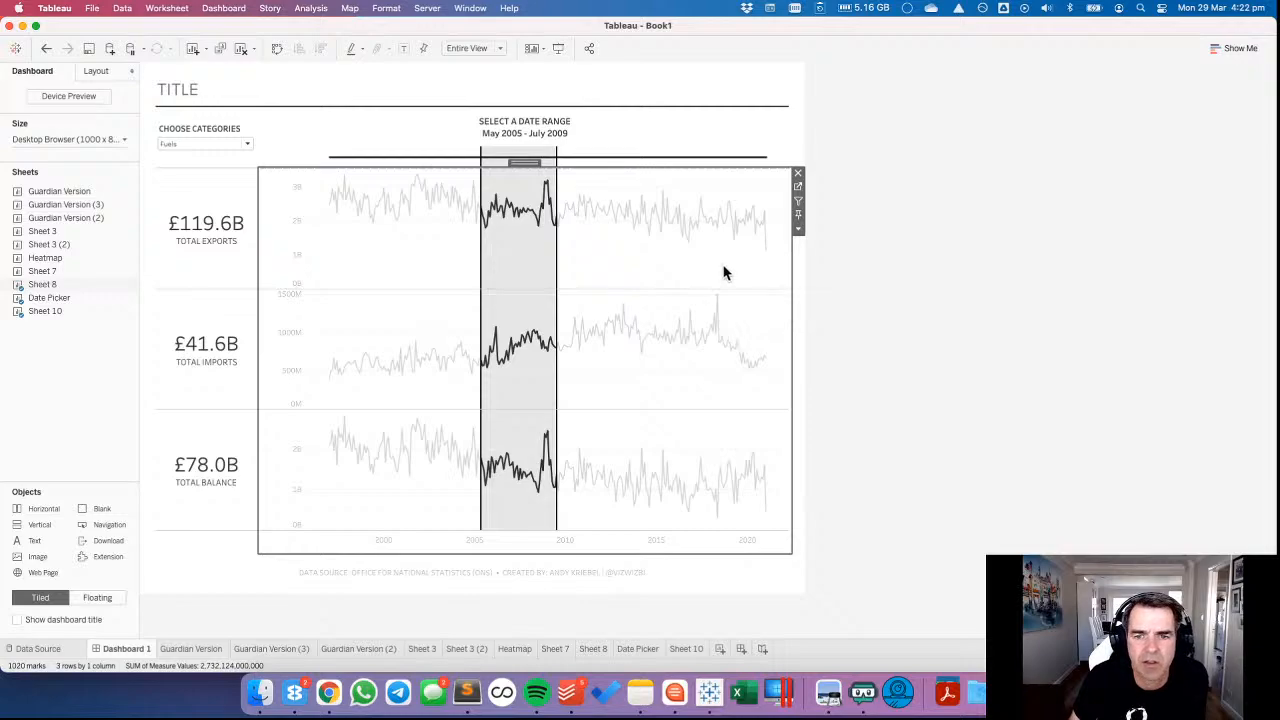
{"action": "left_click", "coordinate": [797, 189]}
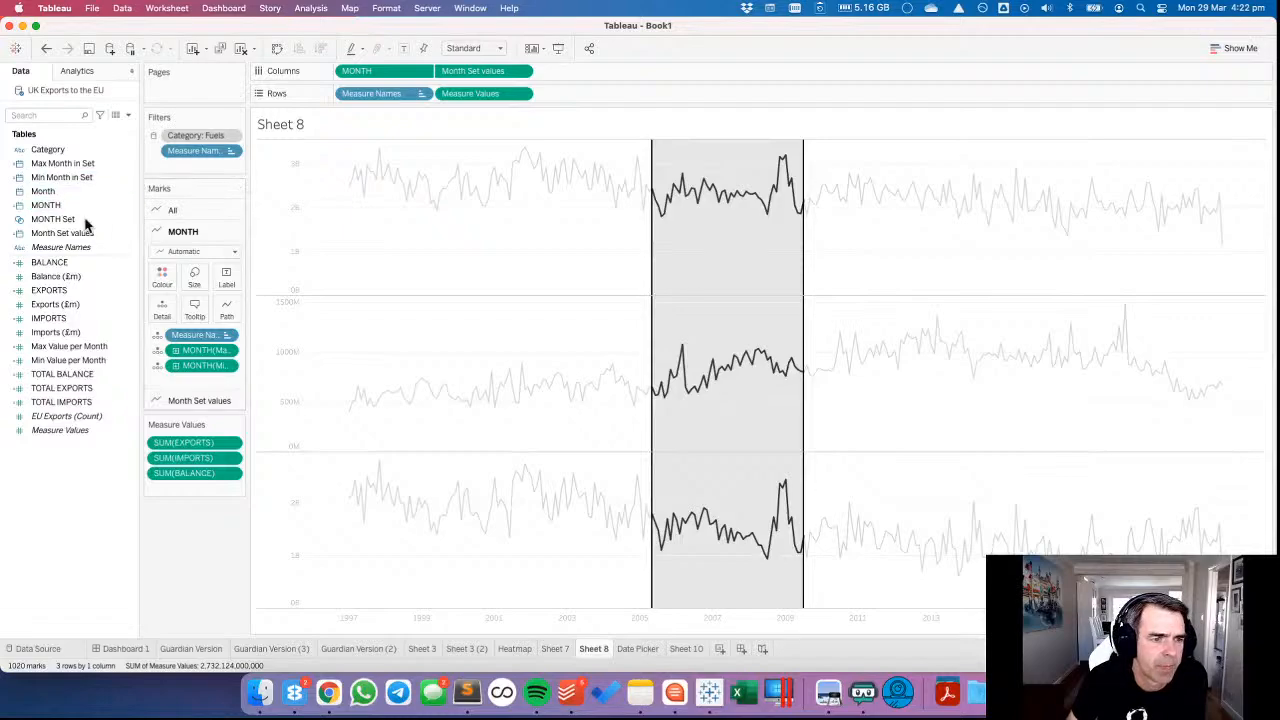
{"action": "left_click_drag", "start_coordinate": [63, 217], "coordinate": [468, 222]}
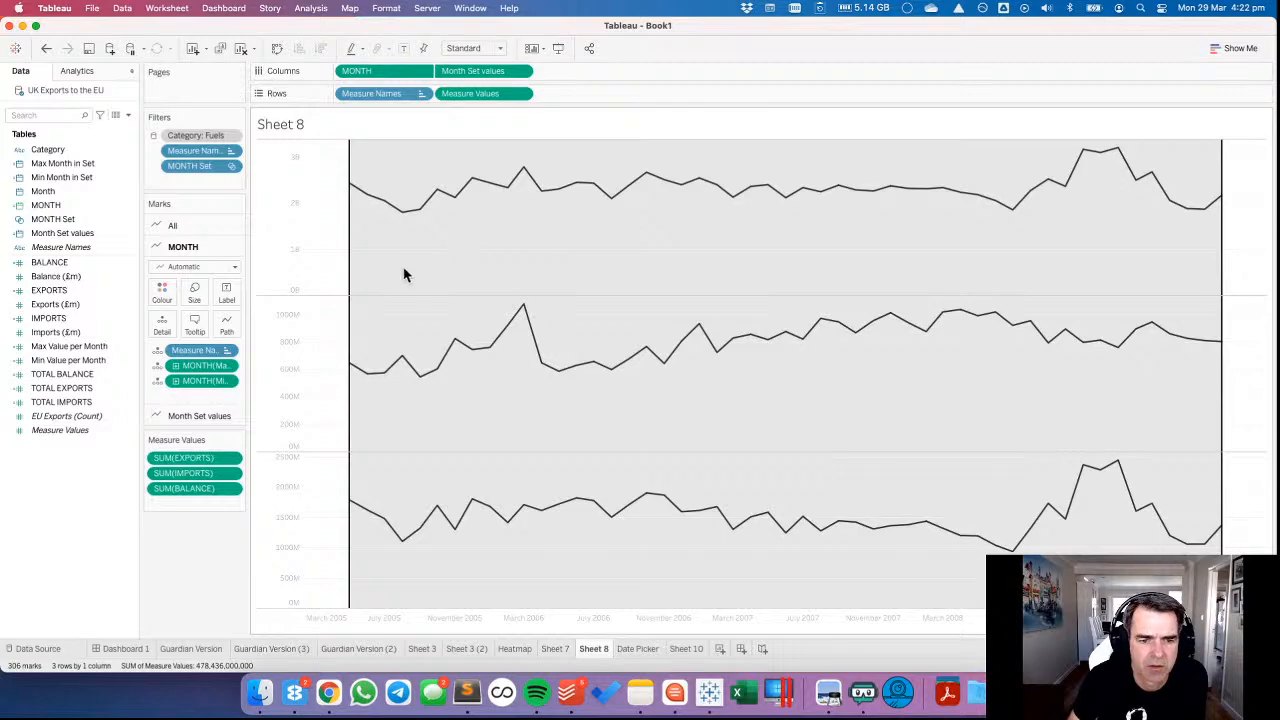
{"action": "left_click", "coordinate": [638, 649]}
{"action": "left_click", "coordinate": [681, 647]}
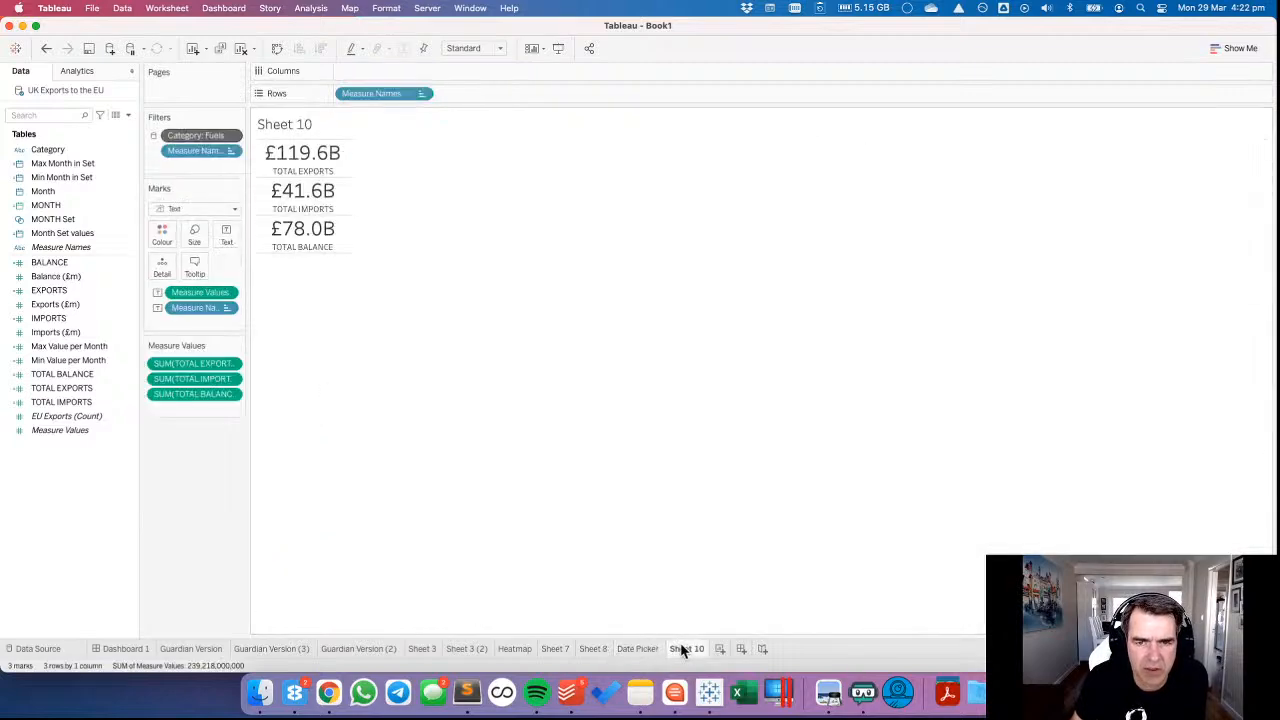
{"action": "left_click", "coordinate": [126, 649]}
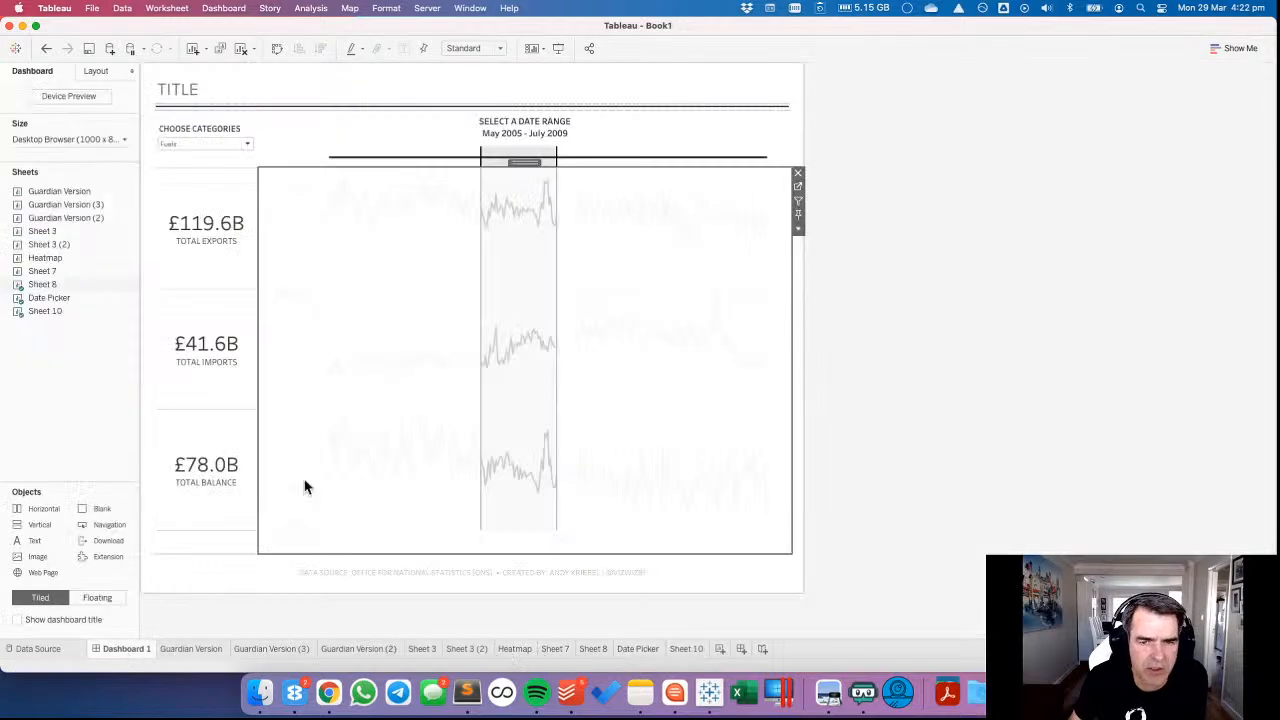
Test the filtered charts with the date ranges December 2003 to August 2005, September 2015 to February 2019, and January 1997 to January 2021.
{"action": "left_click_drag", "start_coordinate": [392, 155], "coordinate": [486, 168]}
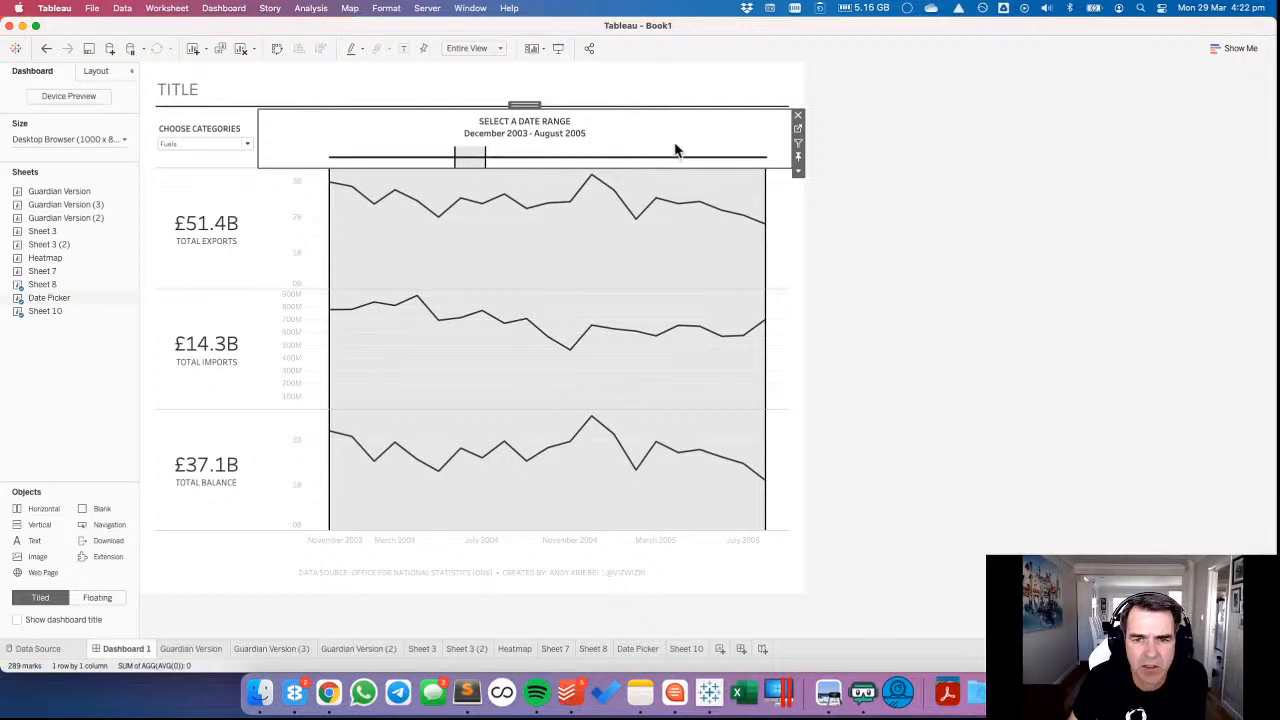
{"action": "left_click_drag", "start_coordinate": [668, 160], "coordinate": [750, 185]}
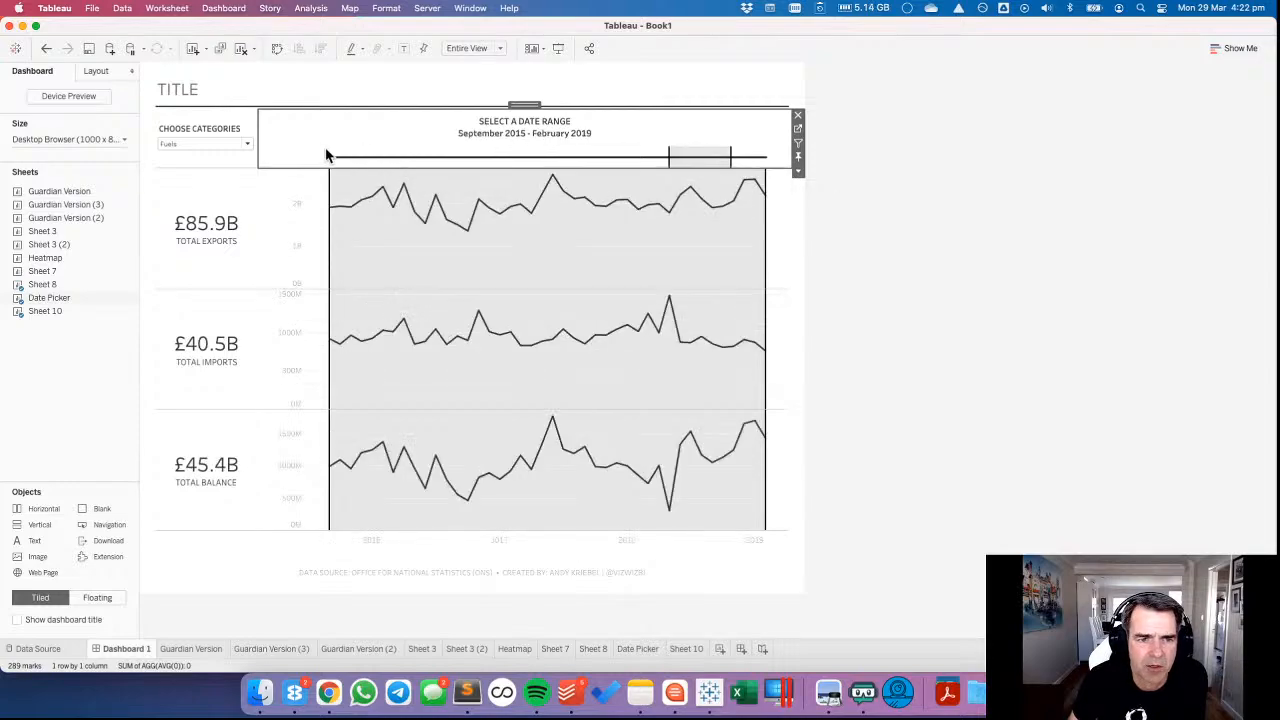
{"action": "mouse_move", "coordinate": [326, 150]}
{"action": "left_mouse_down"}
{"action": "mouse_move", "coordinate": [751, 171]}
{"action": "mouse_move", "coordinate": [790, 181]}
{"action": "mouse_move", "coordinate": [779, 205]}
{"action": "left_mouse_up"}
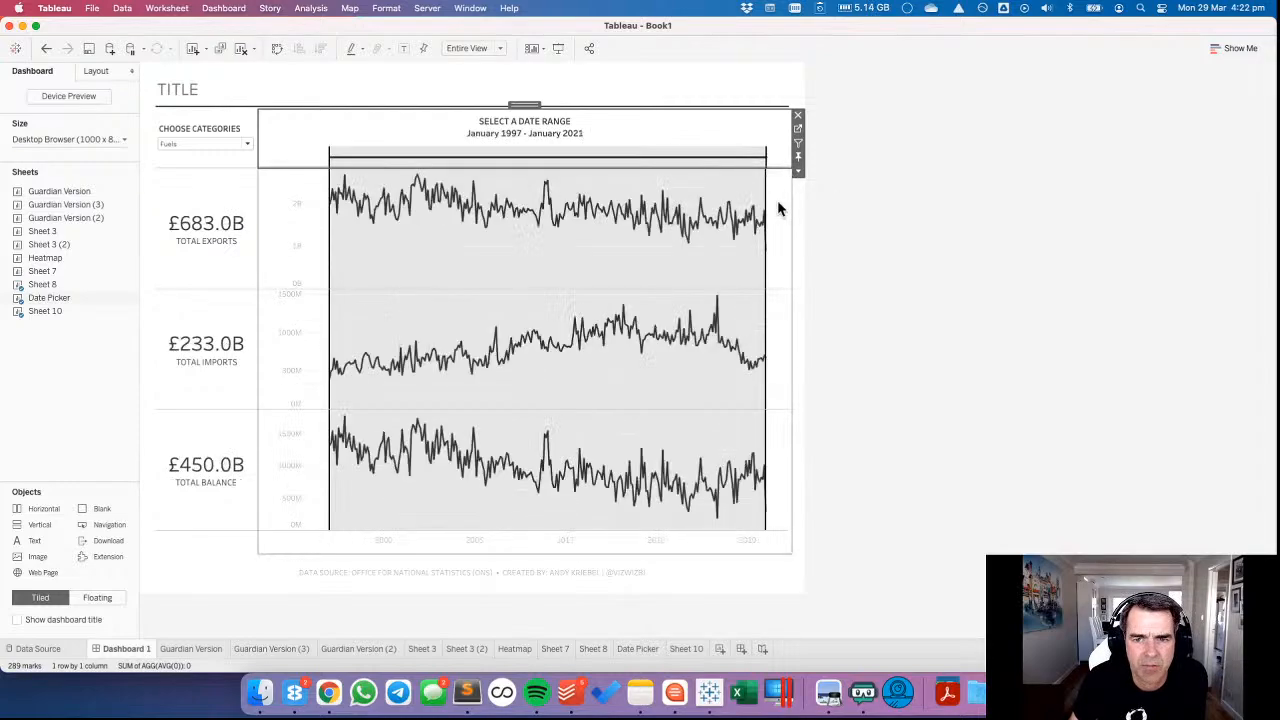
Compare the alignment and layout padding of the Sheet 8 line charts with those of the Date Picker.
{"action": "left_click", "coordinate": [779, 207]}
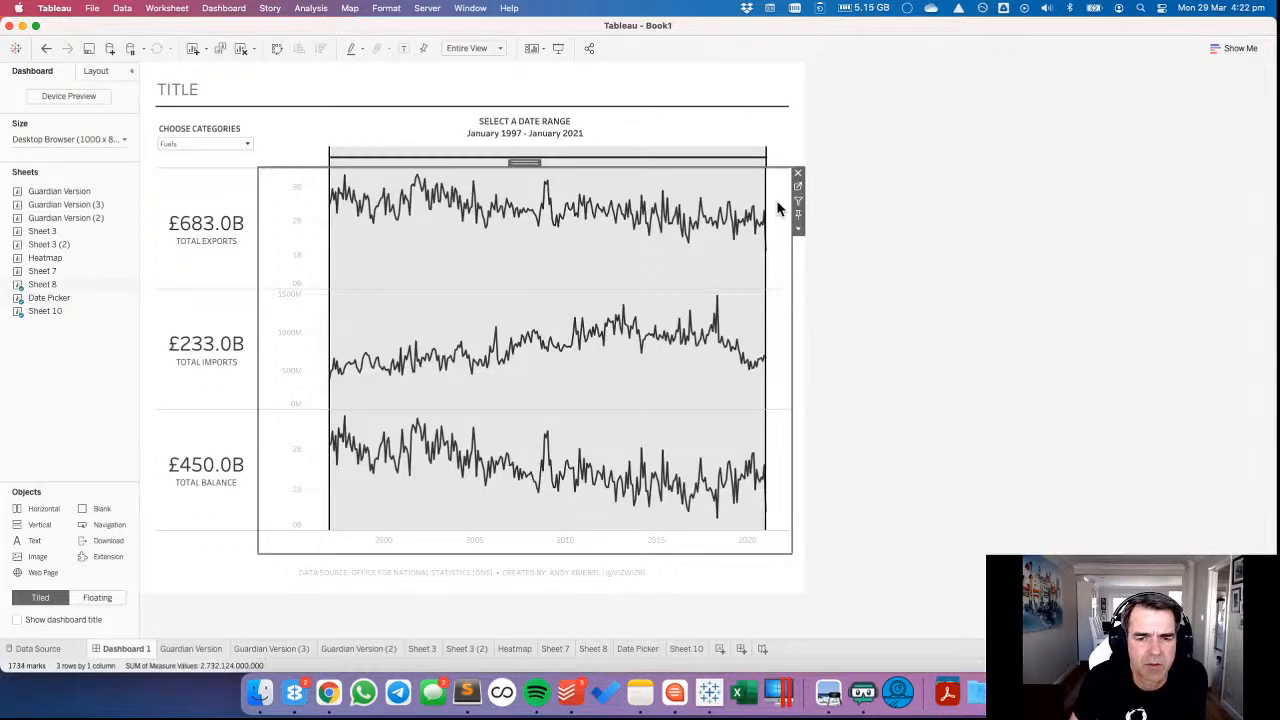
{"action": "left_click", "coordinate": [778, 163]}
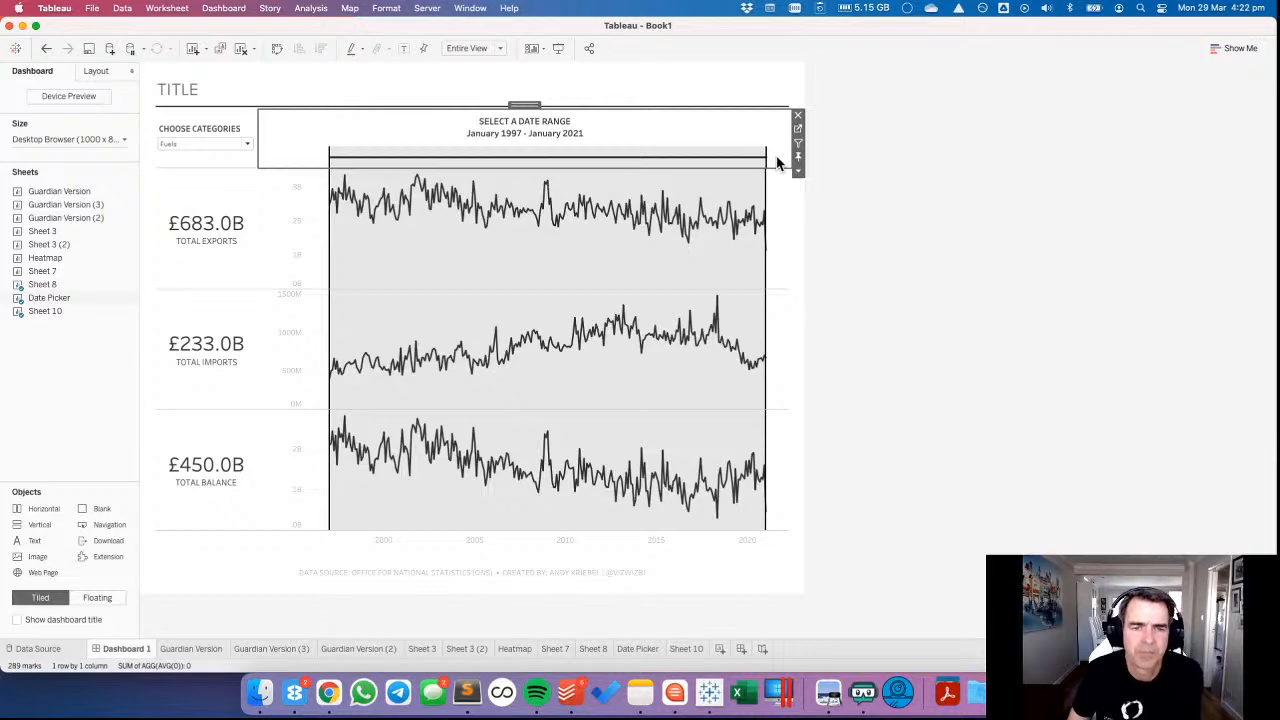
{"action": "left_click", "coordinate": [788, 174]}
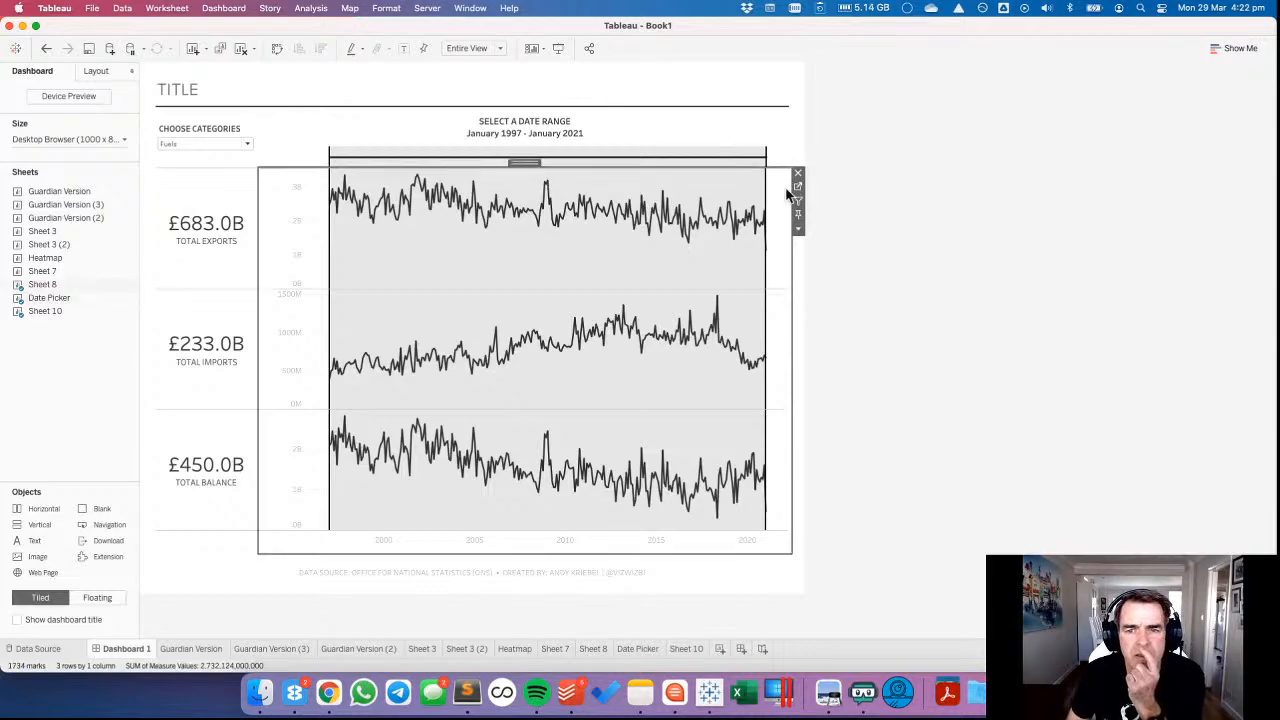
{"action": "left_click", "coordinate": [890, 206]}
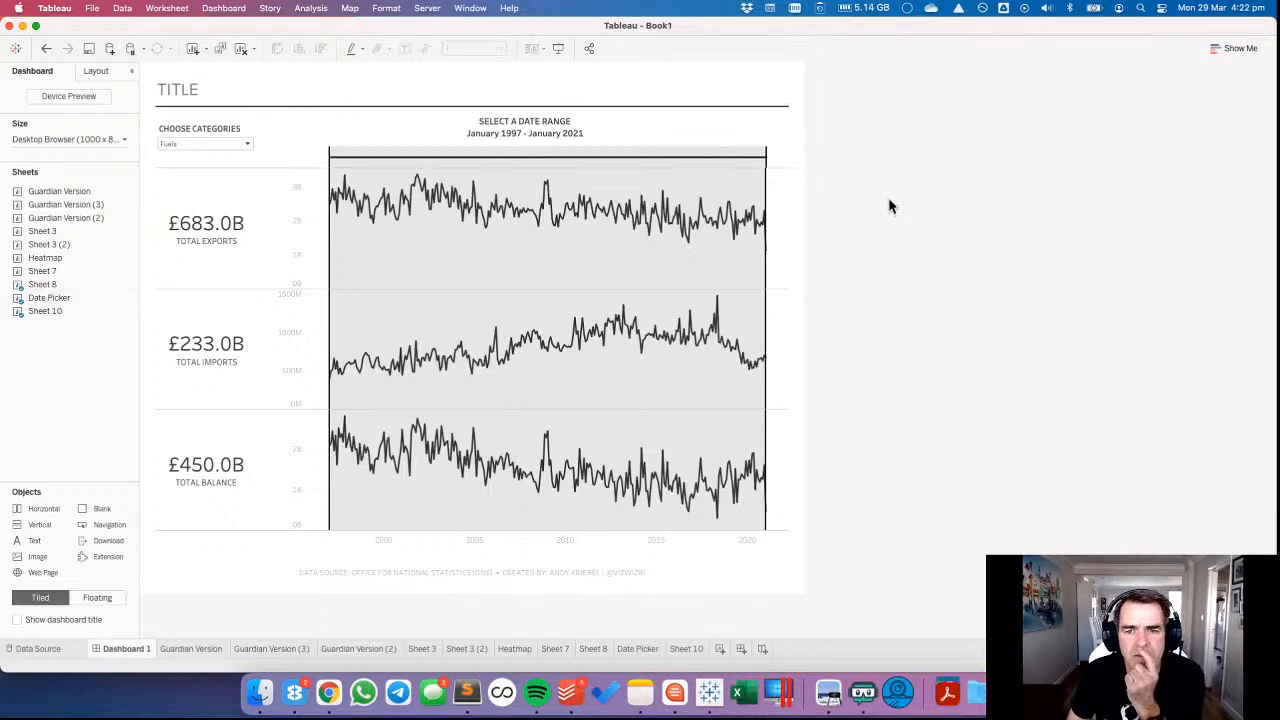
{"action": "left_click", "coordinate": [780, 184]}
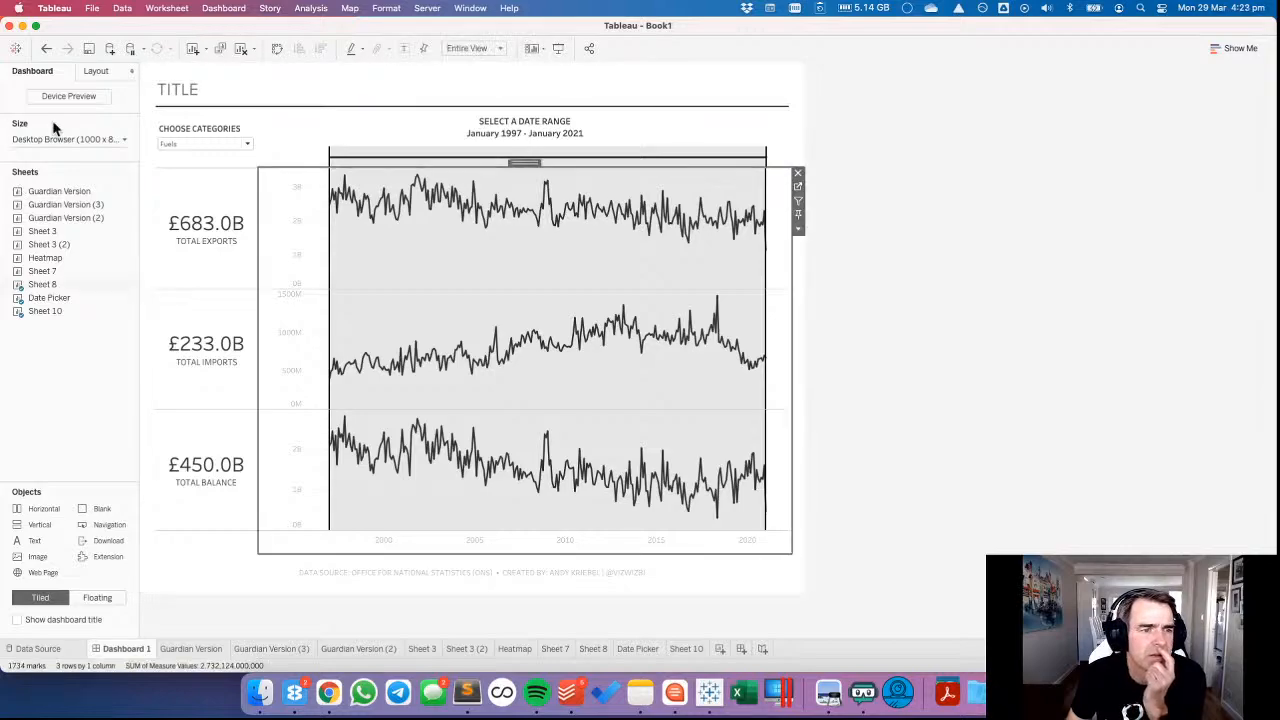
{"action": "left_click", "coordinate": [95, 71]}
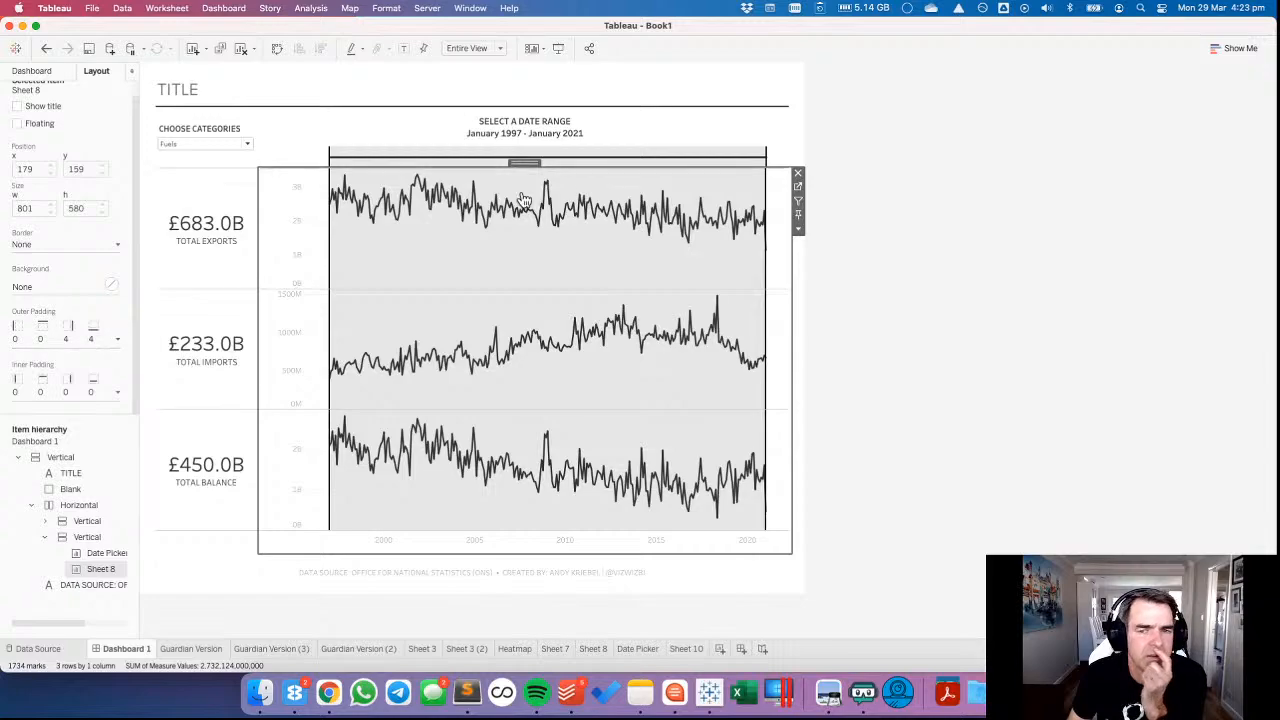
{"action": "left_click", "coordinate": [658, 132]}
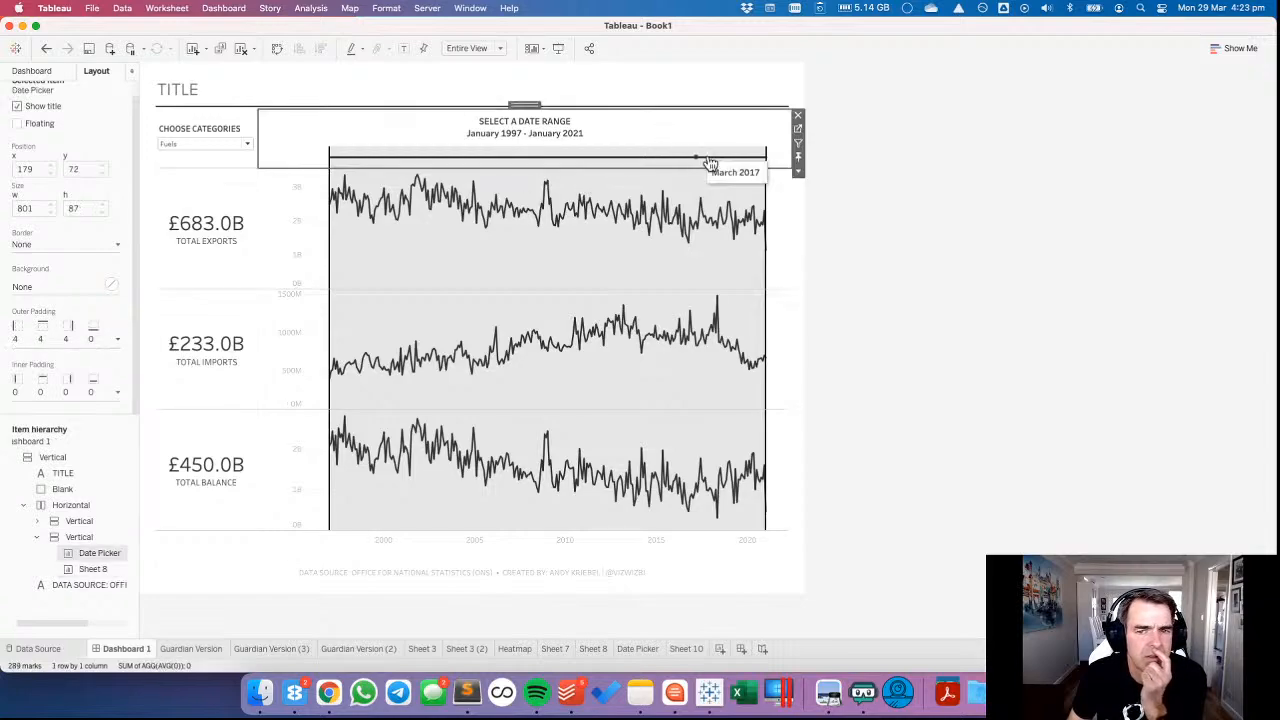
Set the right outer padding of Sheet 8 to 3 and deselect the dashboard item.
{"action": "left_click", "coordinate": [778, 214]}
{"action": "left_click", "coordinate": [98, 335]}
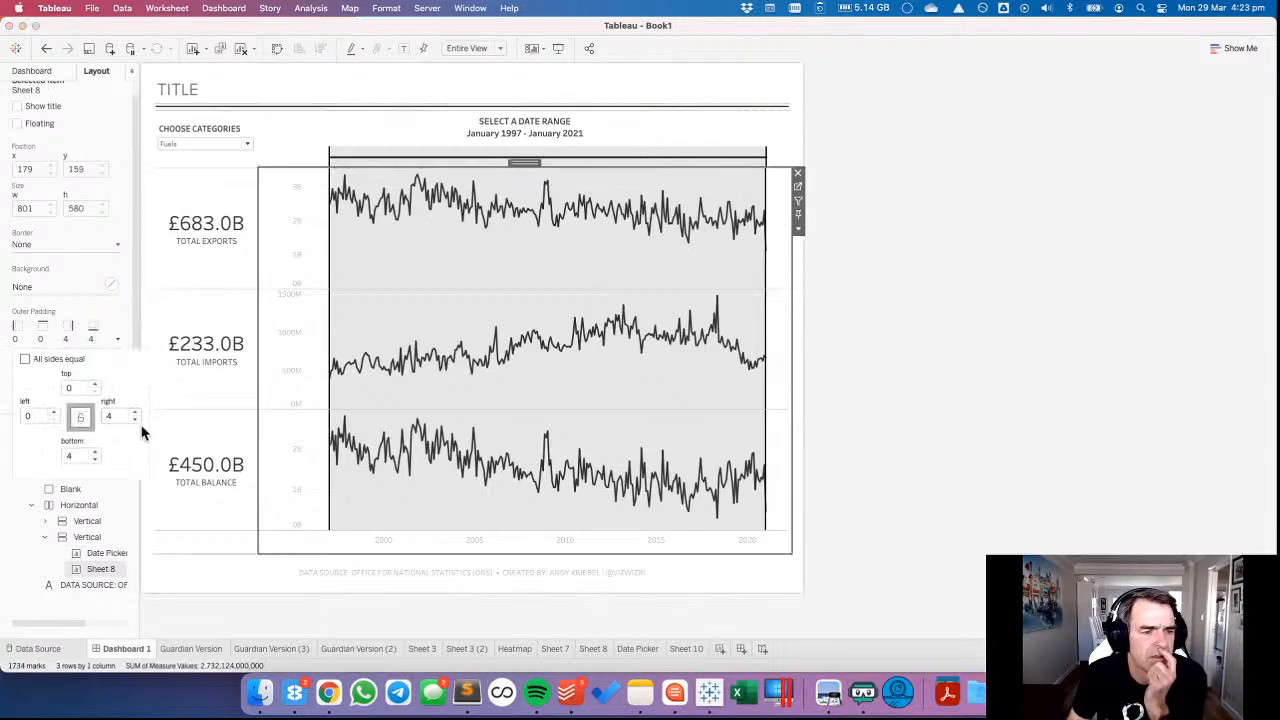
{"action": "left_click", "coordinate": [136, 420]}
{"action": "left_click", "coordinate": [136, 420]}
{"action": "left_click", "coordinate": [136, 420]}
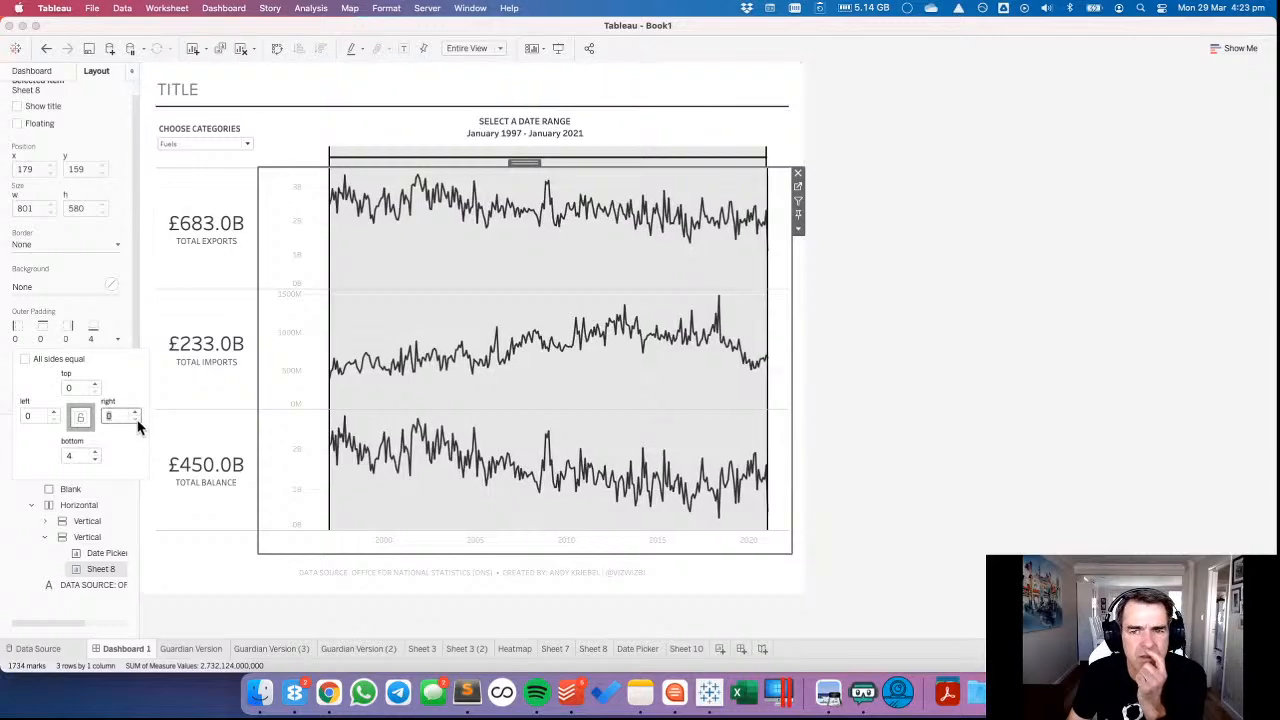
{"action": "left_click", "coordinate": [136, 417]}
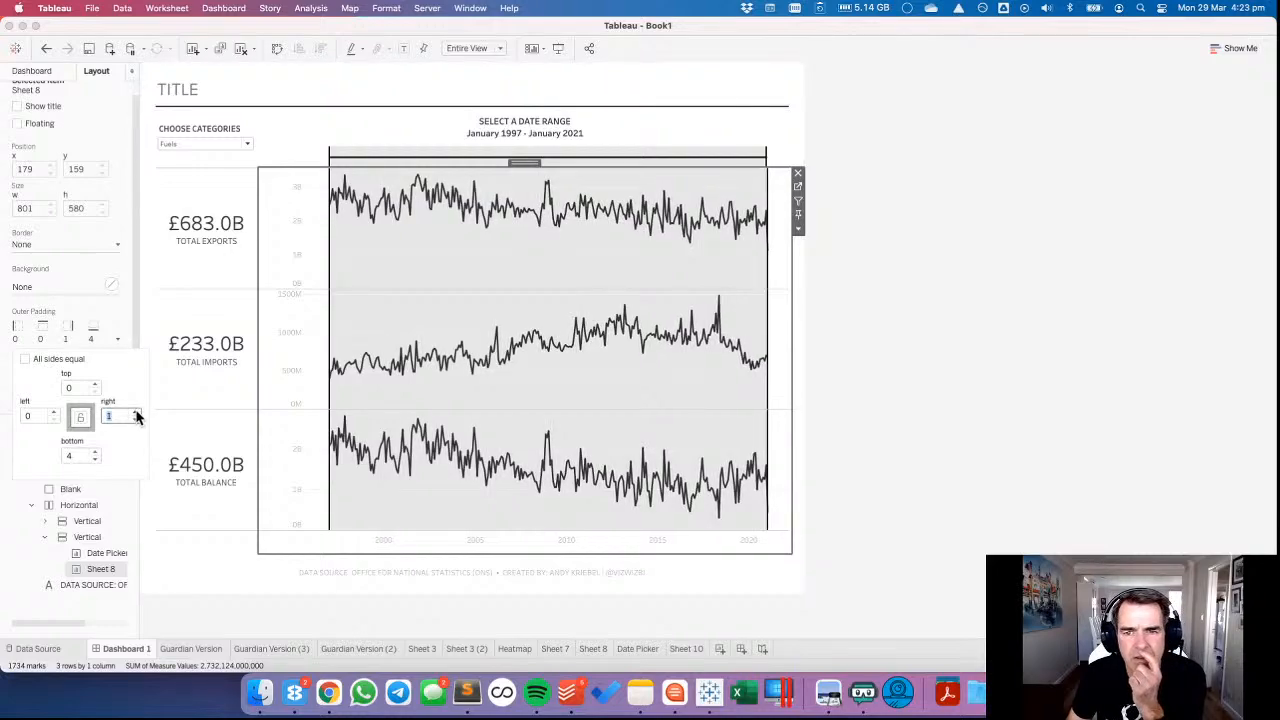
{"action": "left_click", "coordinate": [136, 414]}
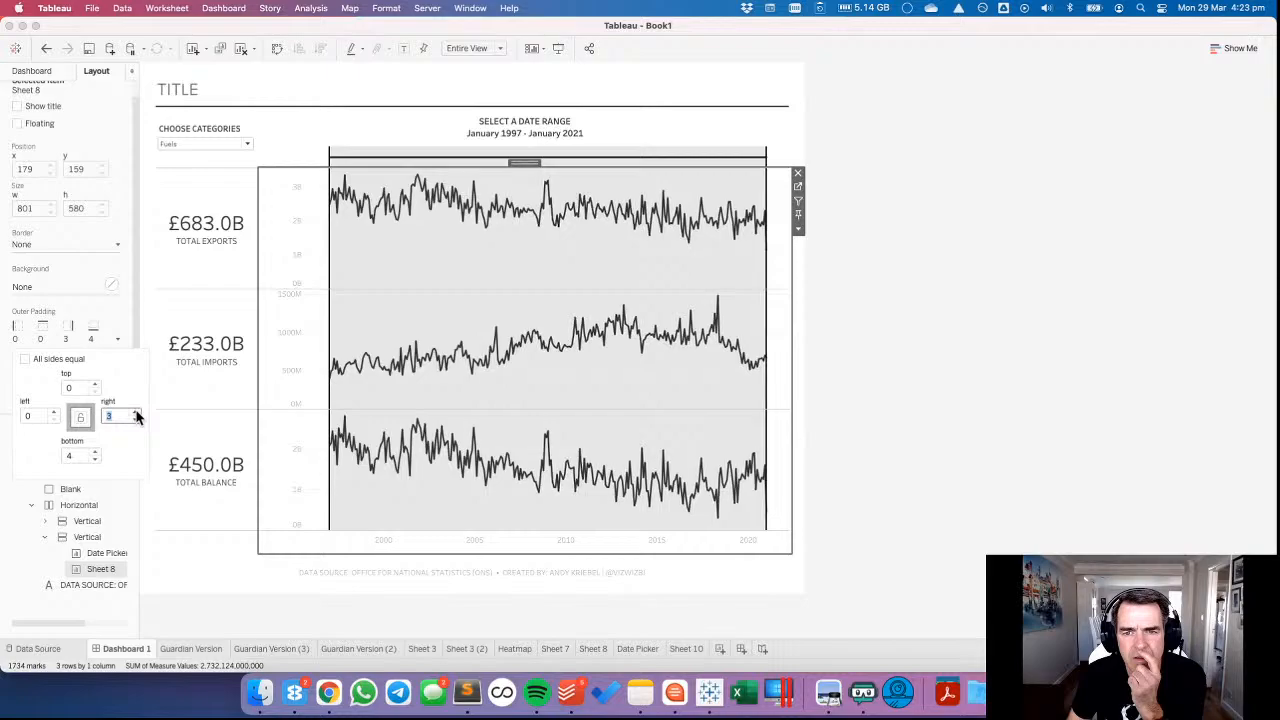
{"action": "left_click", "coordinate": [884, 328]}
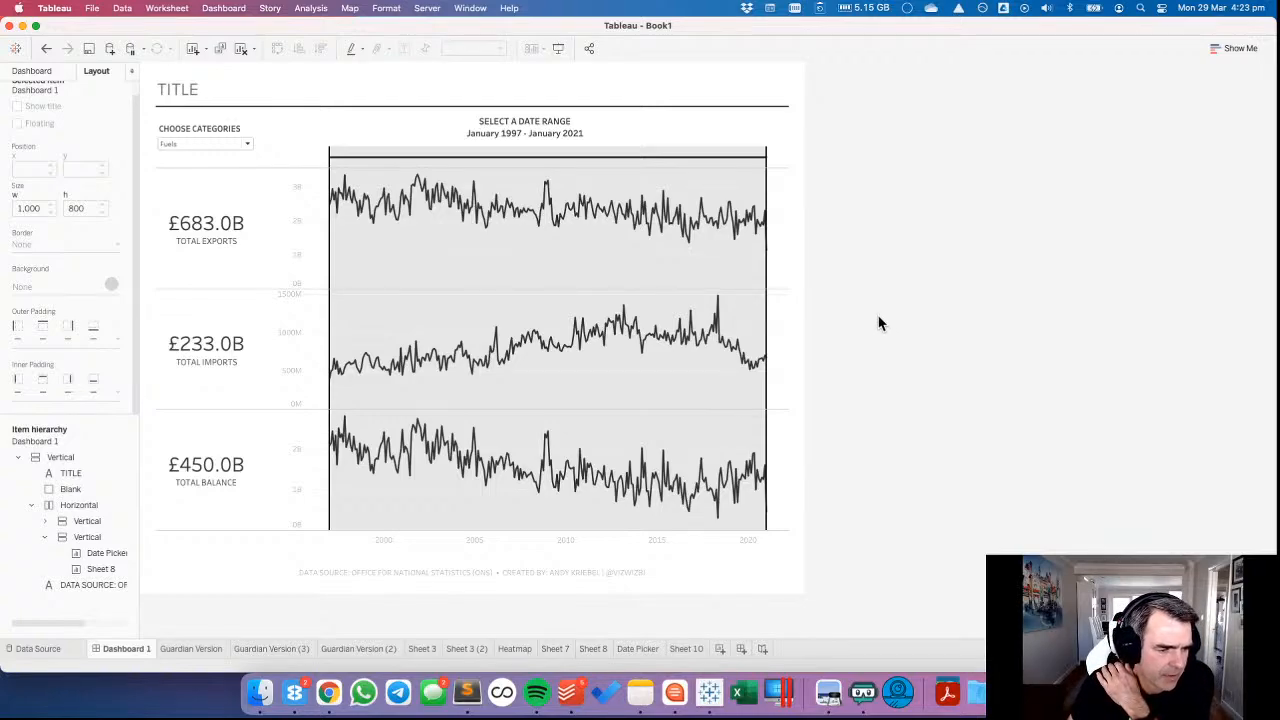
Select the date range June 2006 to June 2008 on the Date Picker.
{"action": "left_click", "coordinate": [784, 162]}
{"action": "left_click_drag", "start_coordinate": [590, 158], "coordinate": [588, 160]}
{"action": "left_click_drag", "start_coordinate": [502, 155], "coordinate": [541, 171]}
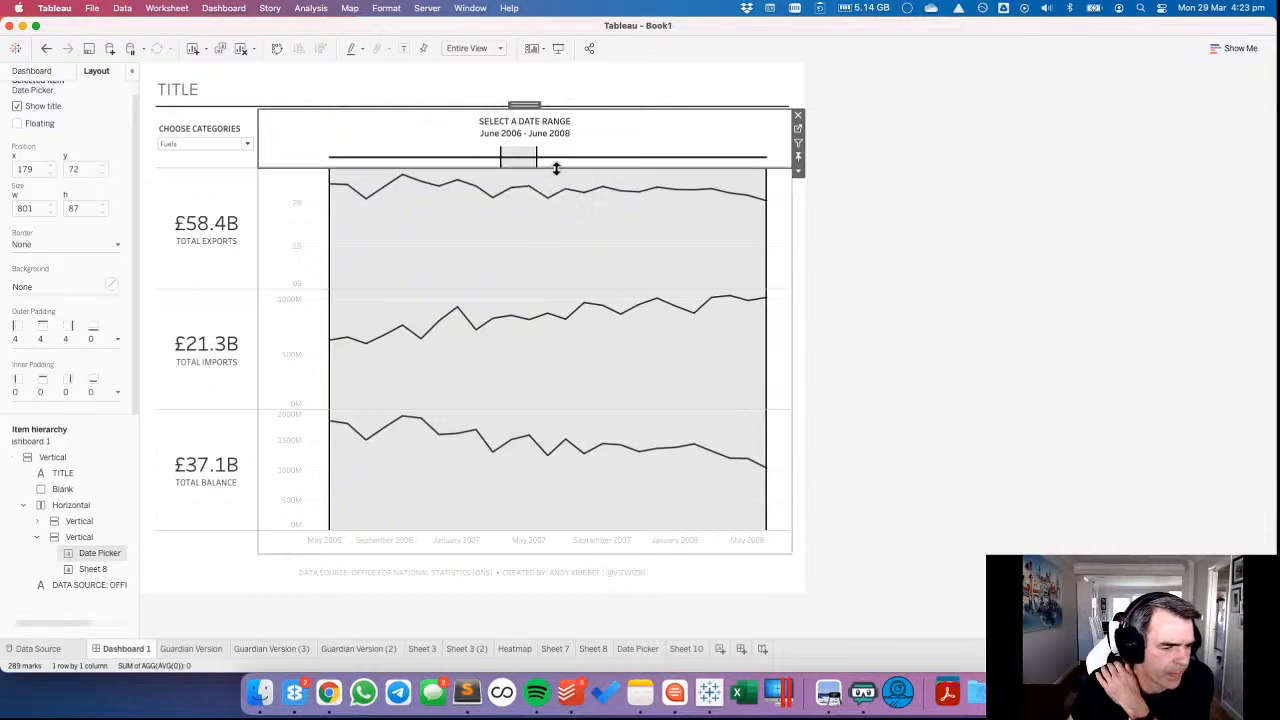
Open Sheet 8 from the dashboard and remove its MONTH Set filter.
{"action": "left_click", "coordinate": [780, 204]}
{"action": "left_click", "coordinate": [797, 185]}
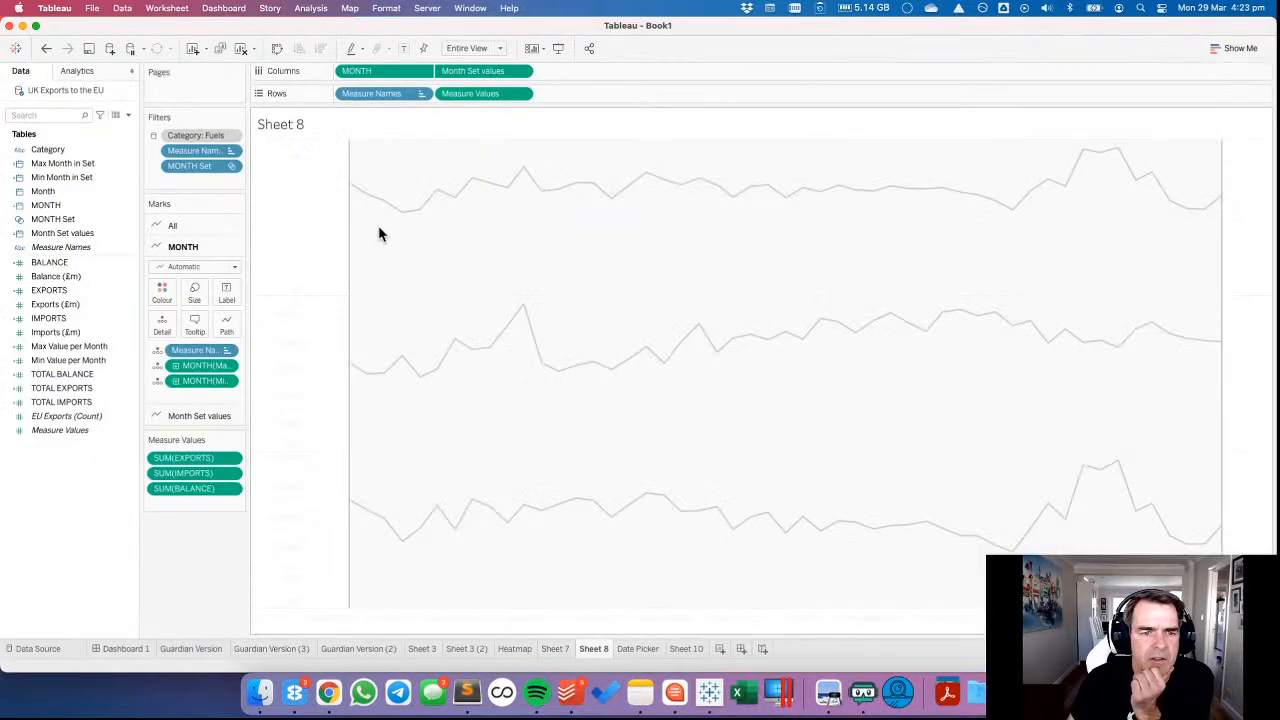
{"action": "left_click_drag", "start_coordinate": [190, 165], "coordinate": [195, 570]}
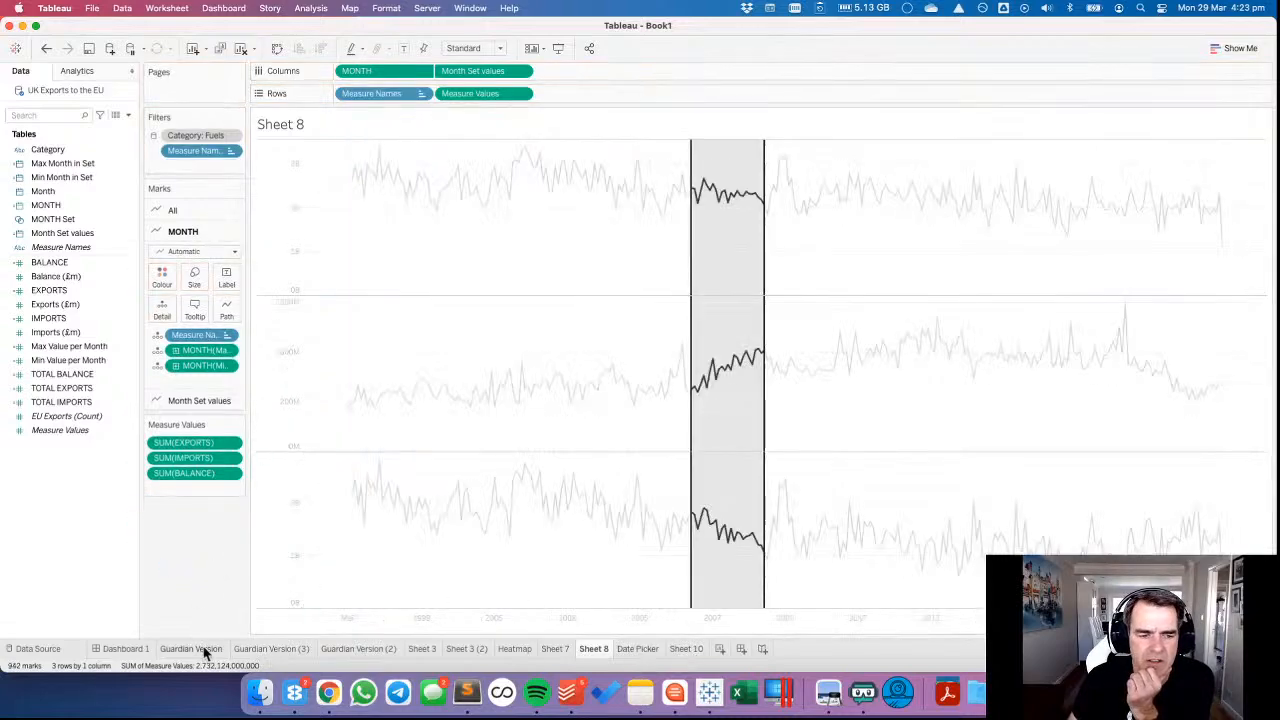
Return to Dashboard 1 and select the date range September 2017 to January 2021 on the Date Picker.
{"action": "left_click", "coordinate": [145, 649]}
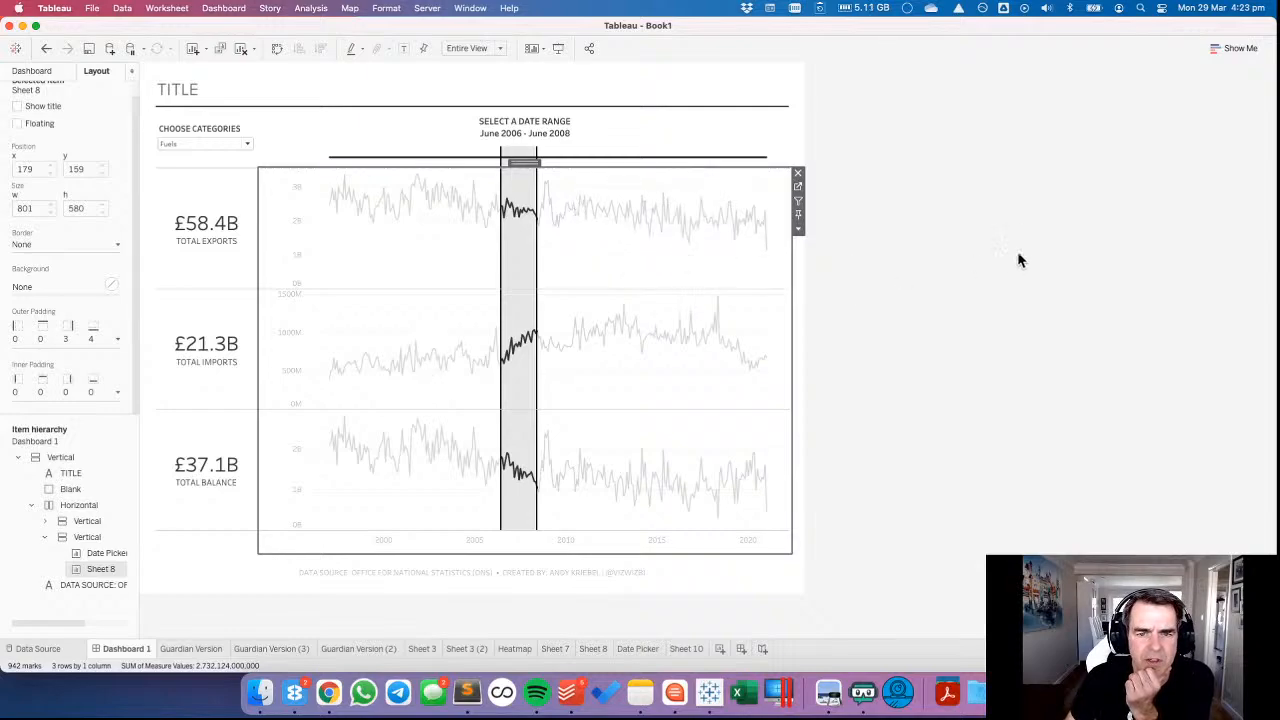
{"action": "left_click", "coordinate": [729, 154]}
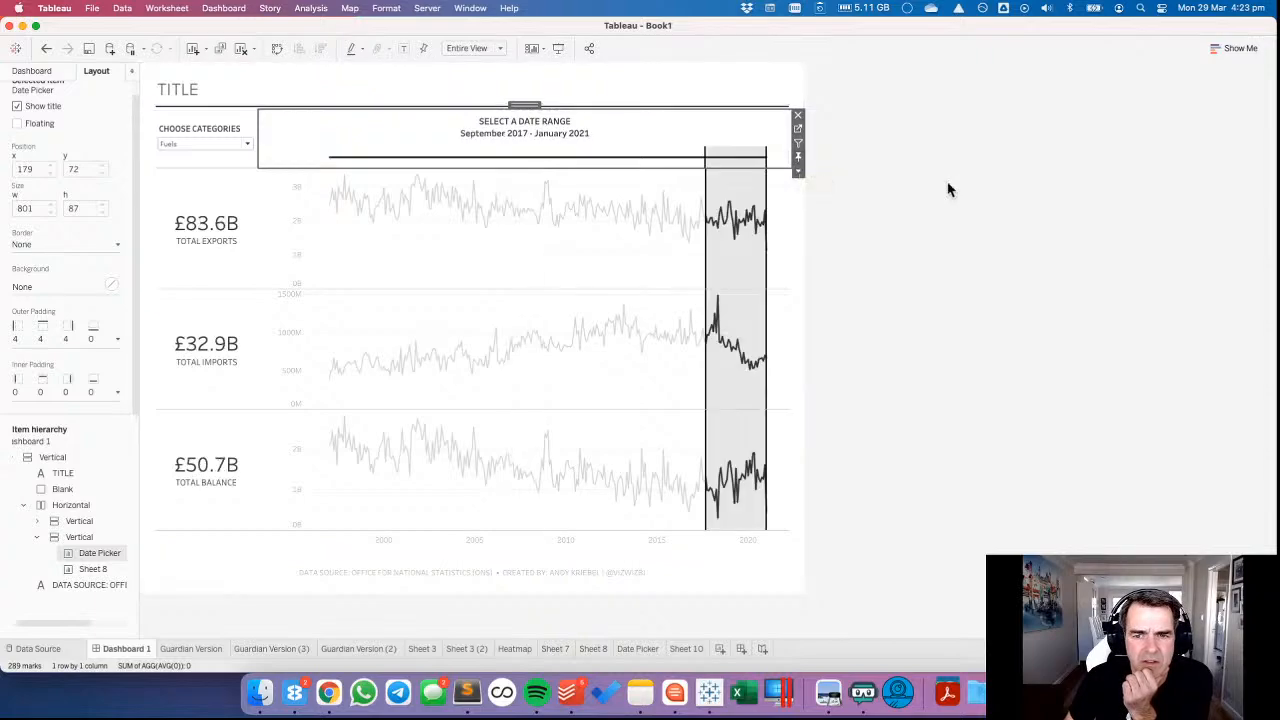
{"action": "left_click", "coordinate": [476, 263]}
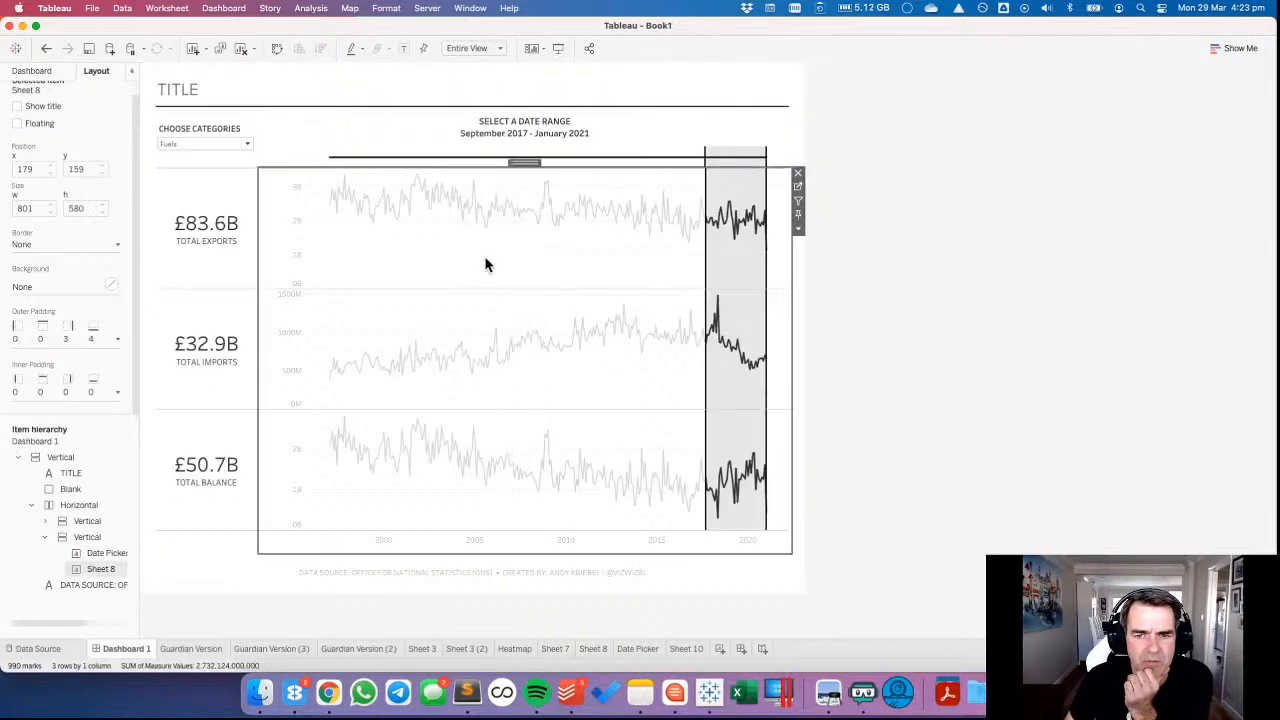
Open Sheet 10 from the dashboard and remove the TOTAL IMPORTS measure from its Measure Values.
{"action": "left_click", "coordinate": [231, 268]}
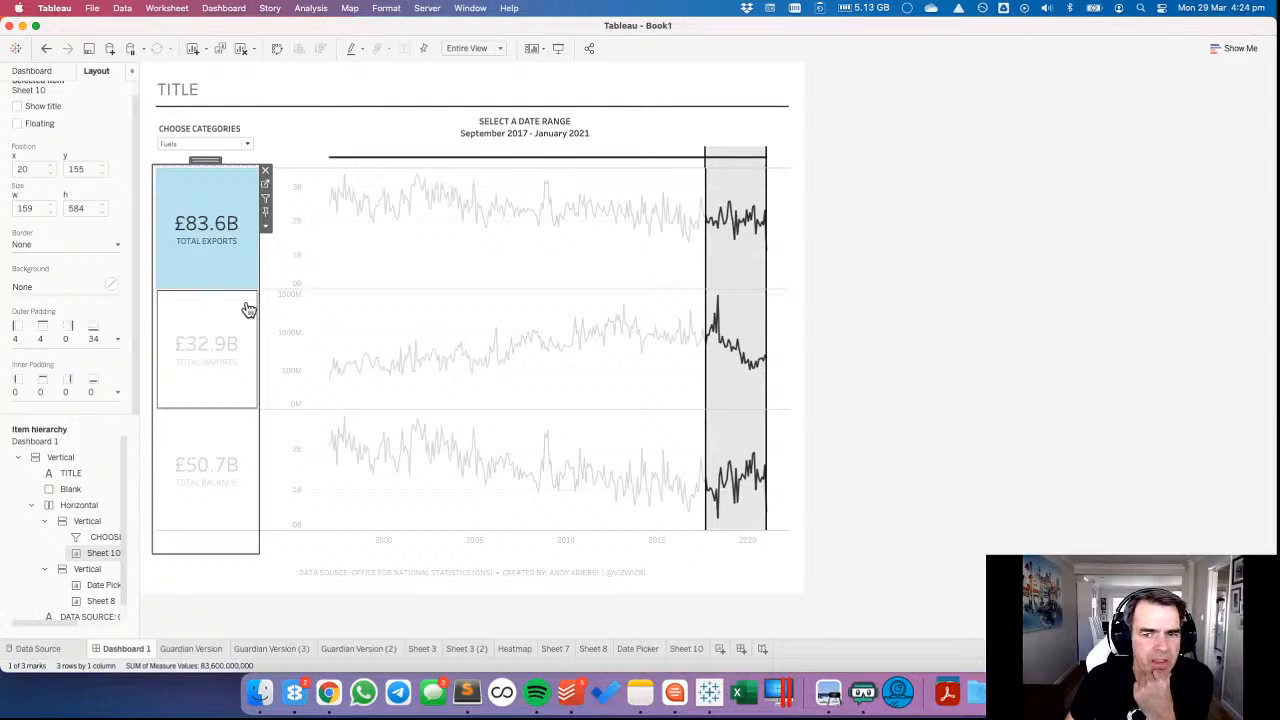
{"action": "left_click", "coordinate": [265, 189]}
{"action": "right_click", "coordinate": [689, 648]}
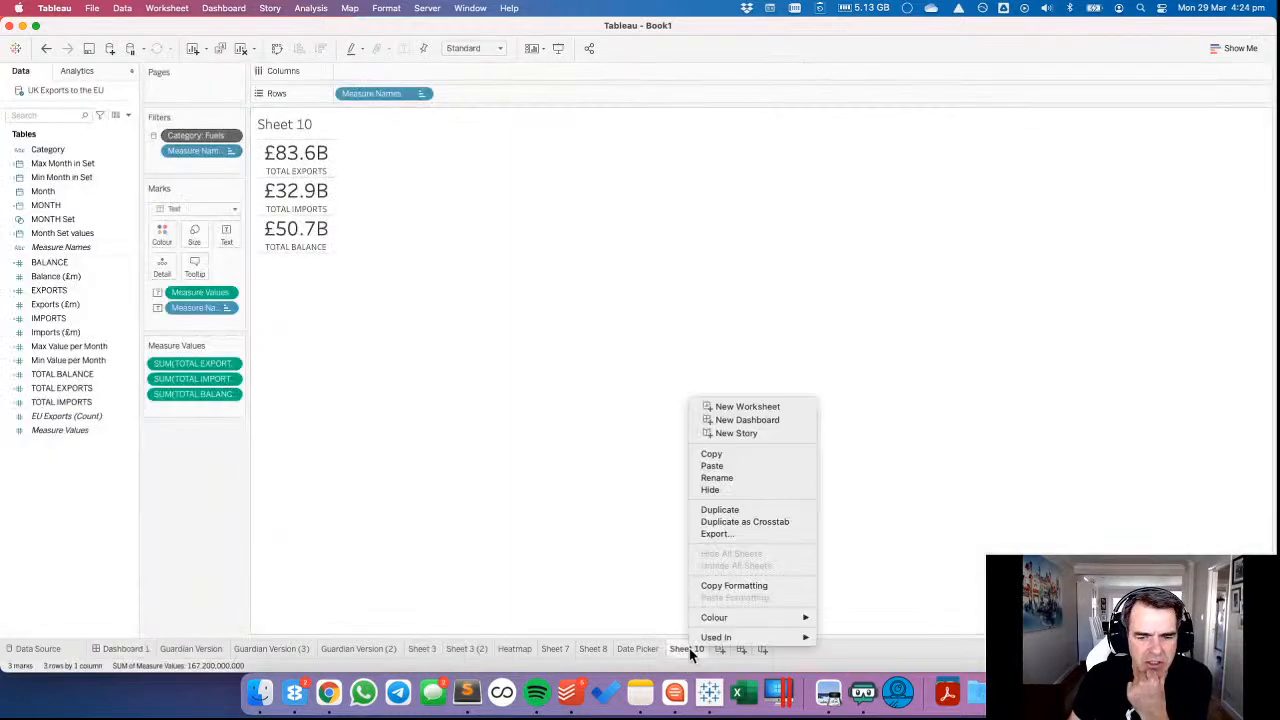
{"action": "left_click", "coordinate": [510, 508]}
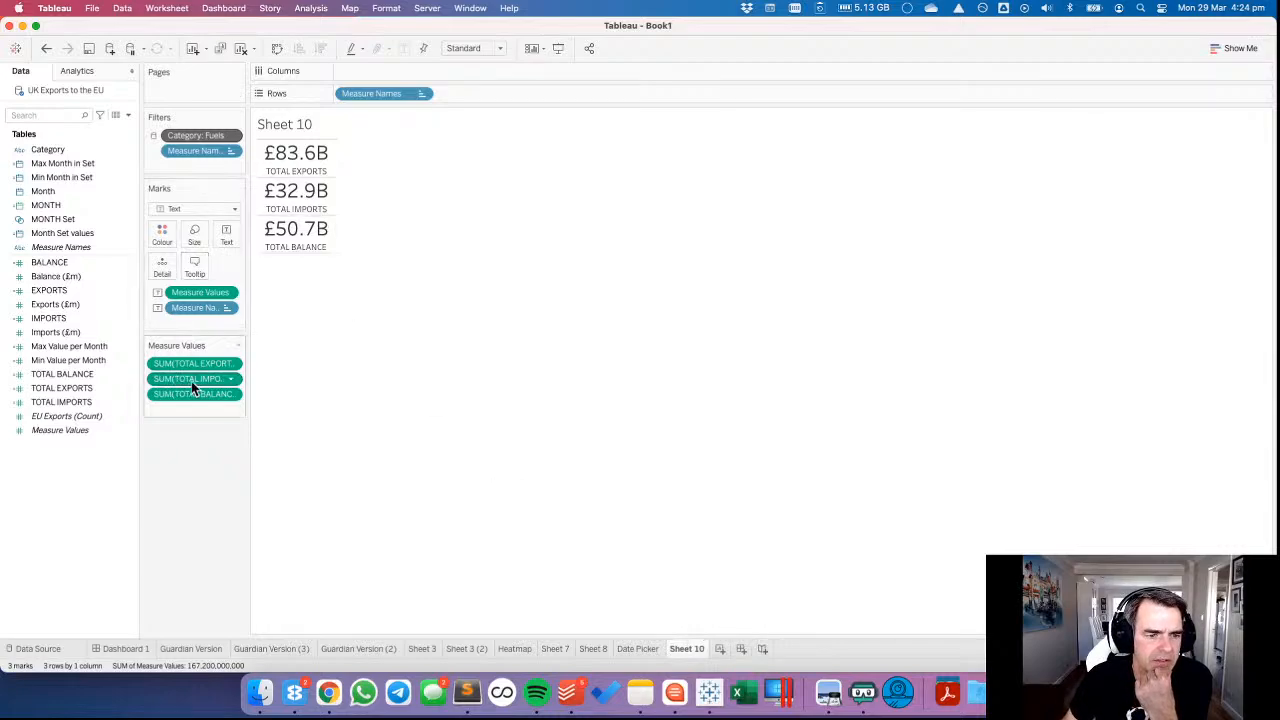
{"action": "left_click_drag", "start_coordinate": [191, 381], "coordinate": [197, 420]}
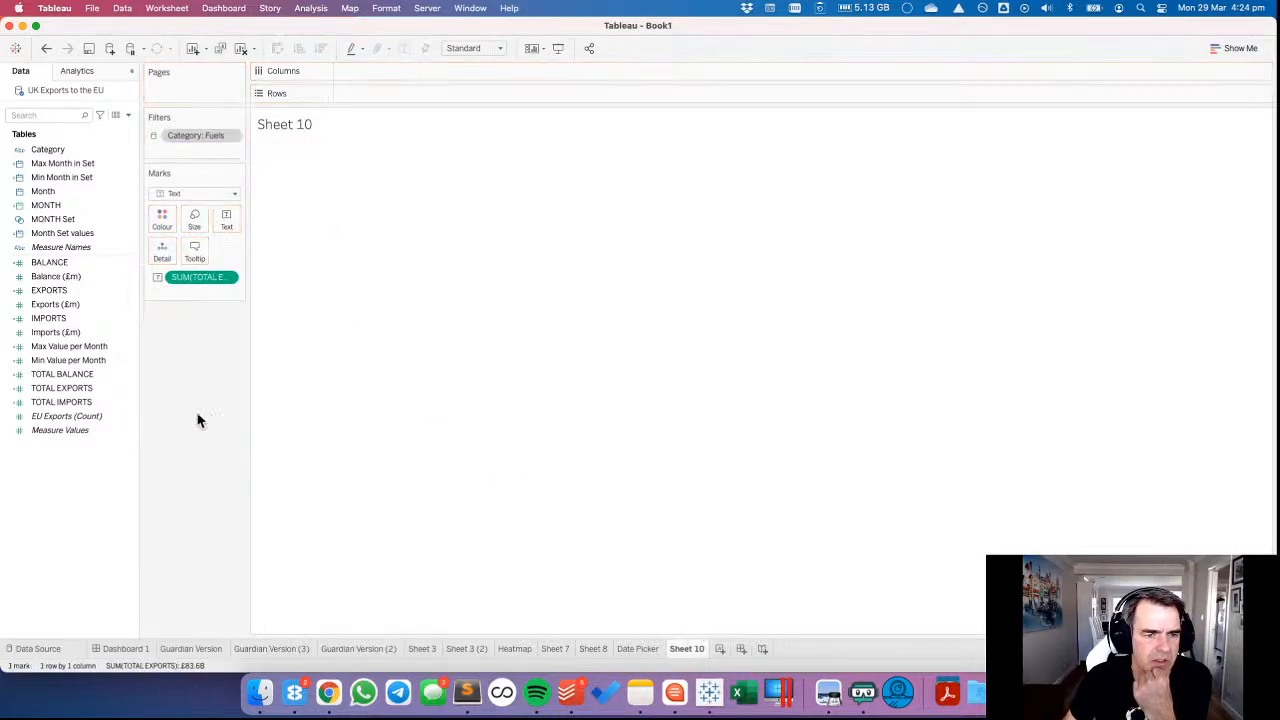
{"action": "double_click", "coordinate": [309, 129]}
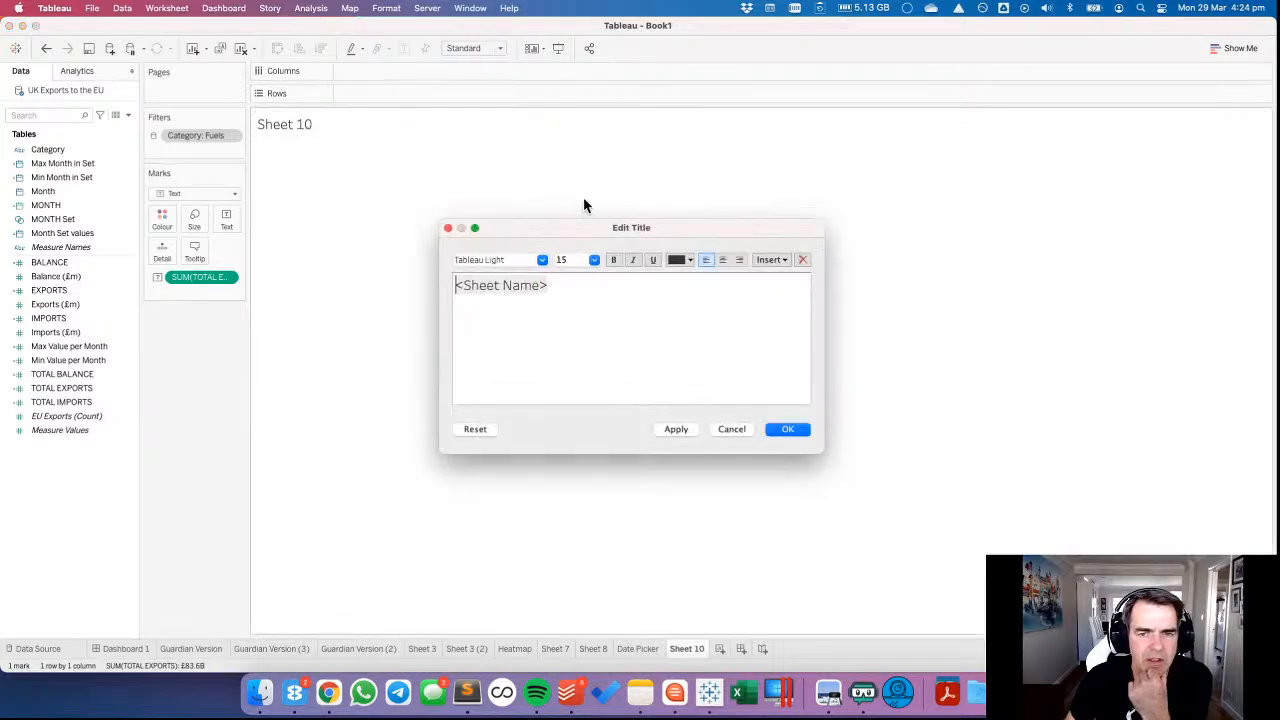
{"action": "left_click", "coordinate": [715, 429]}
{"action": "left_click", "coordinate": [46, 48]}
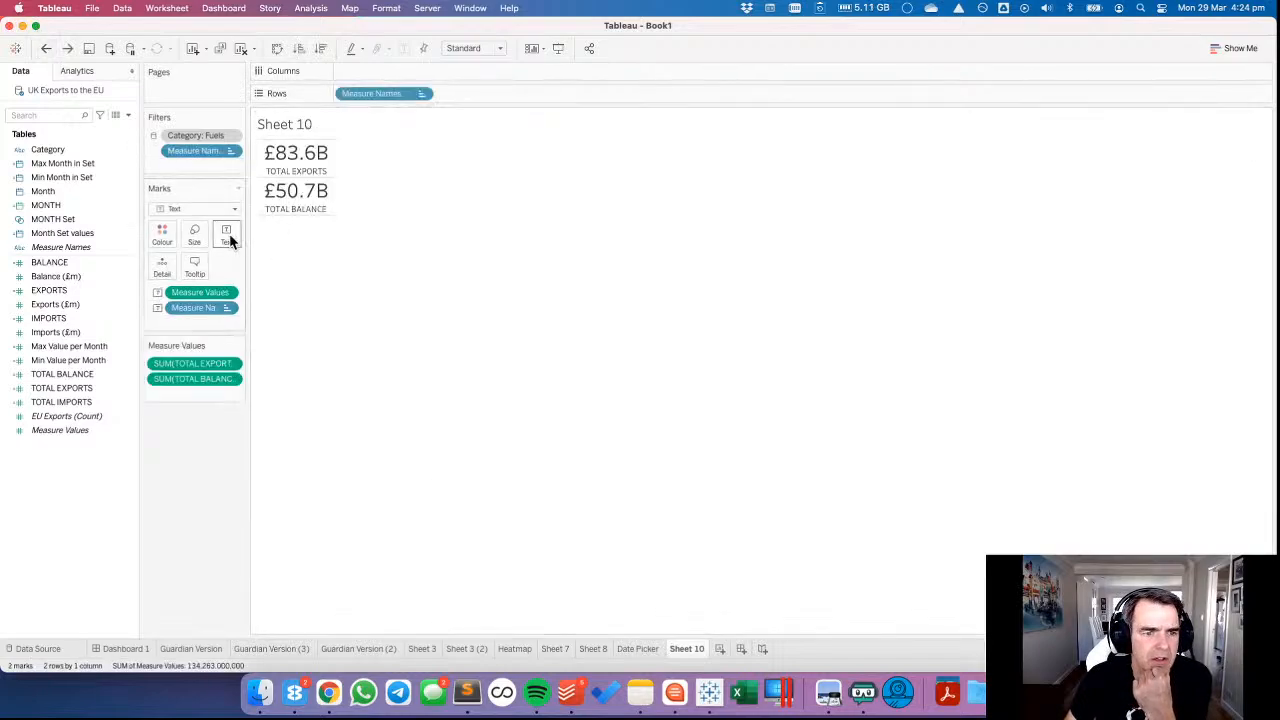
Copy the Measure Values and Measure Names text from Sheet 10's label, leaving the label itself unchanged.
{"action": "left_click", "coordinate": [226, 236]}
{"action": "left_click", "coordinate": [344, 264]}
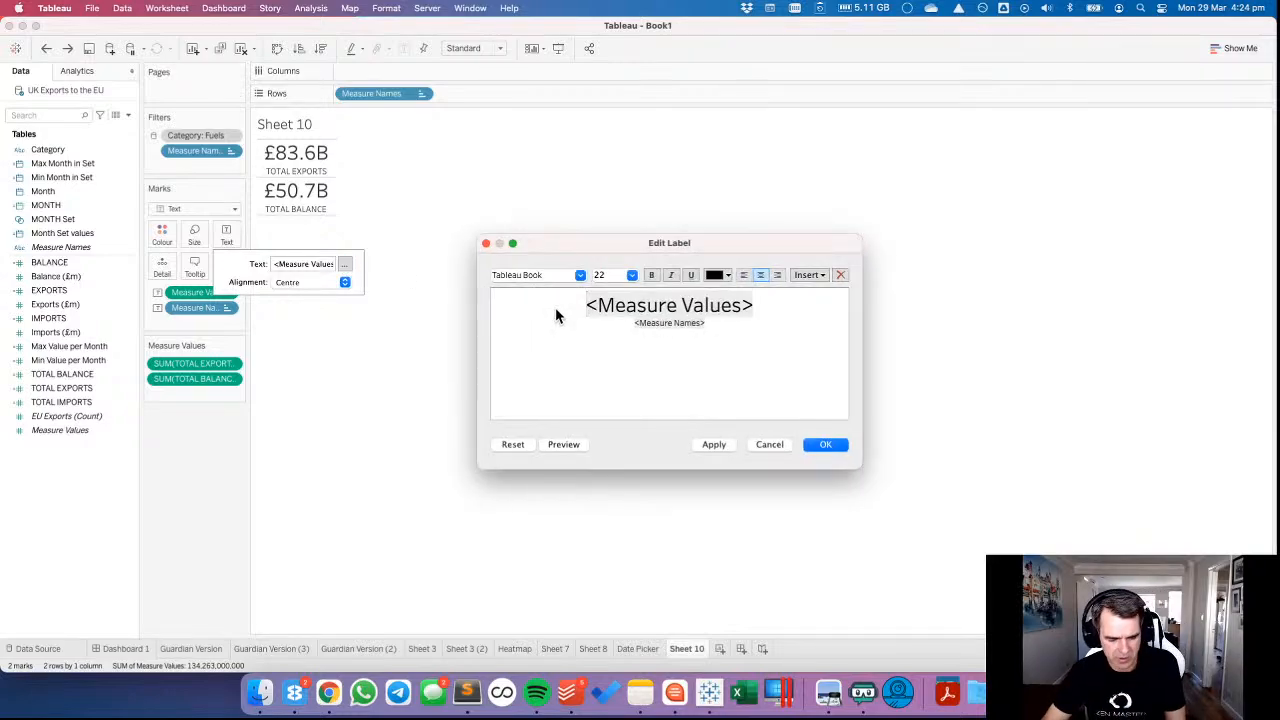
{"action": "left_click_drag", "start_coordinate": [555, 316], "coordinate": [674, 343]}
{"action": "key", "text": "ctrl+c"}
{"action": "left_click", "coordinate": [769, 444]}
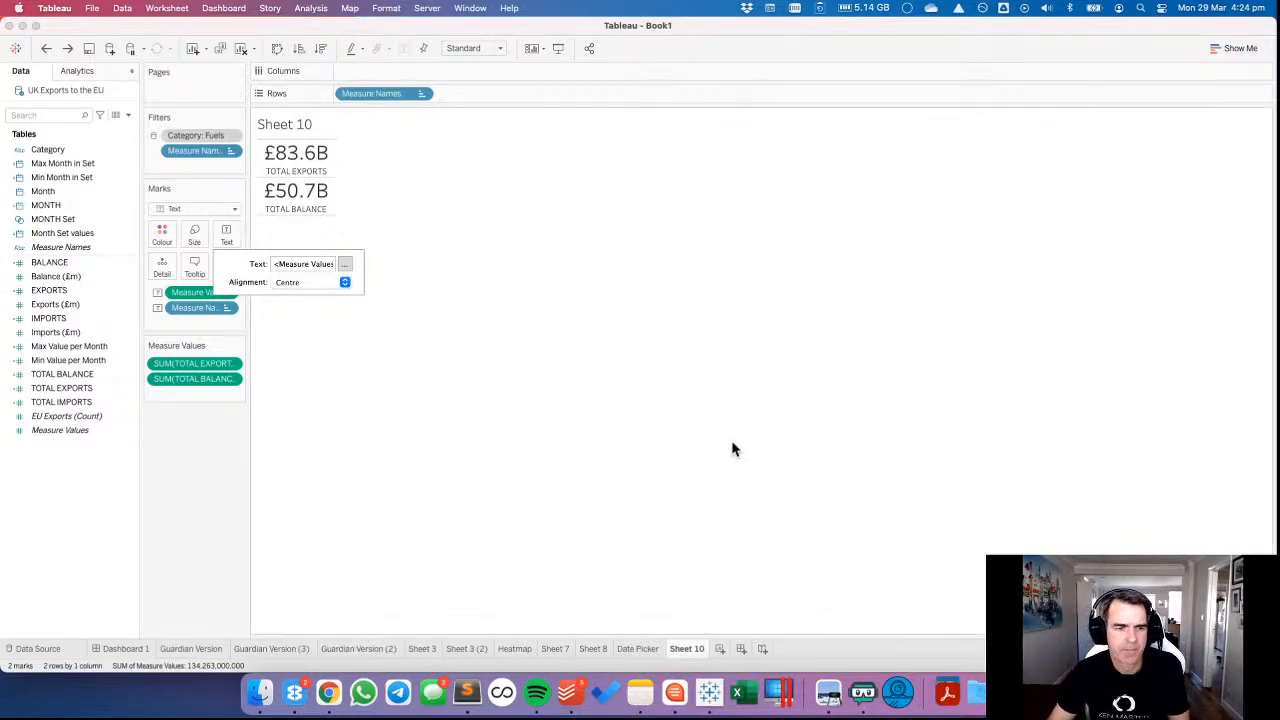
Remove the TOTAL BALANCE measure from Sheet 10 and move SUM(TOTAL EXPORTS) from Text to Detail.
{"action": "left_click", "coordinate": [190, 448]}
{"action": "left_click_drag", "start_coordinate": [195, 379], "coordinate": [203, 445]}
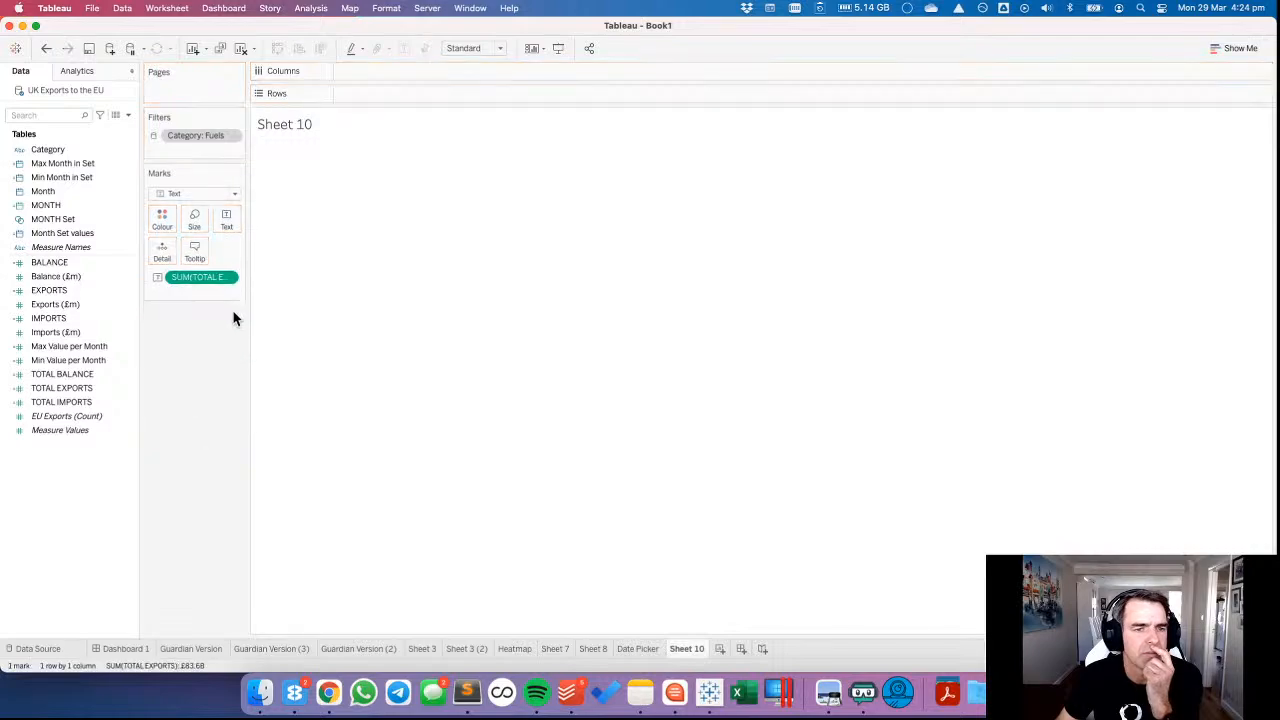
{"action": "left_click_drag", "start_coordinate": [203, 279], "coordinate": [160, 252]}
Replace the sheet name in Sheet 10's title with the copied label text and centre it.
{"action": "double_click", "coordinate": [304, 122]}
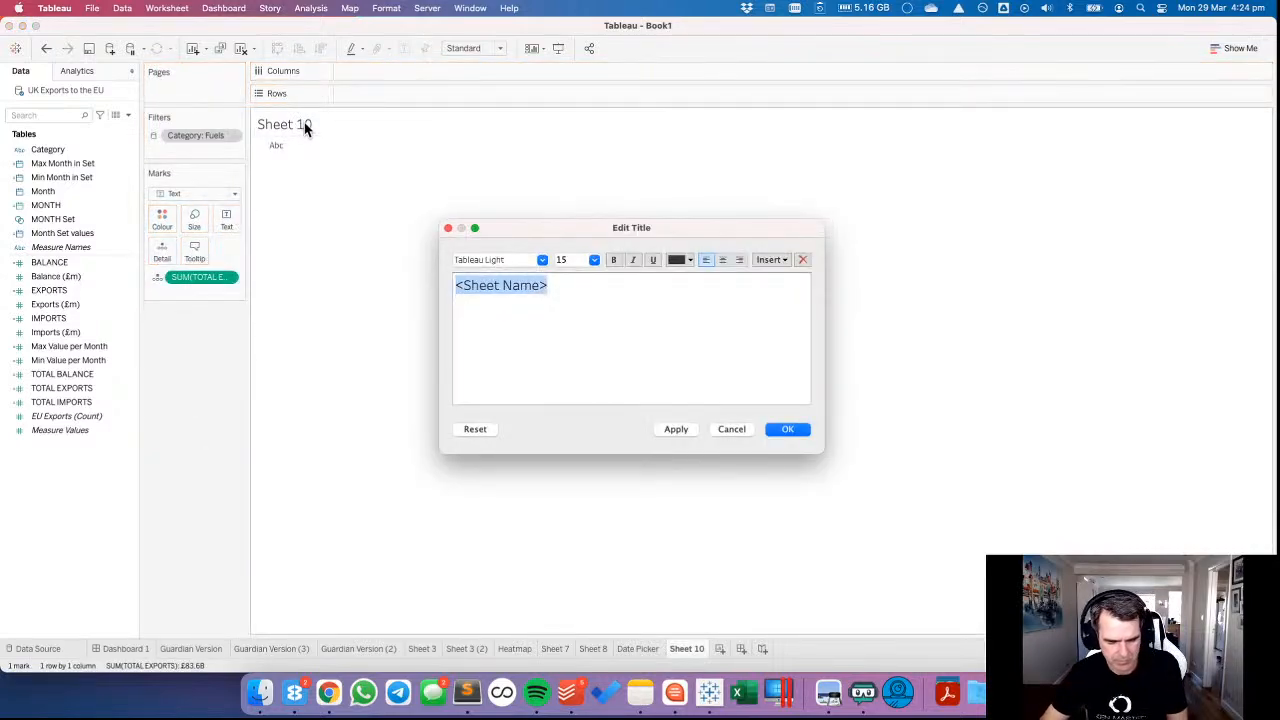
{"action": "key", "text": "ctrl+v"}
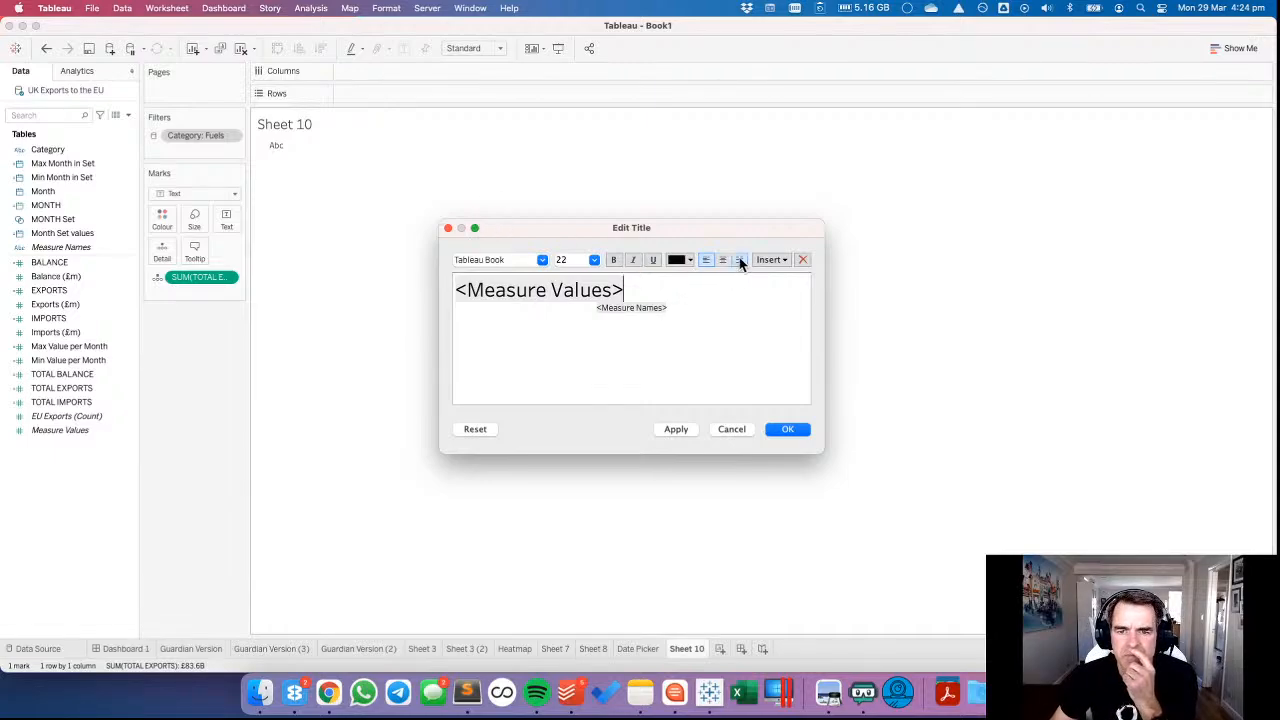
{"action": "left_click", "coordinate": [722, 260]}
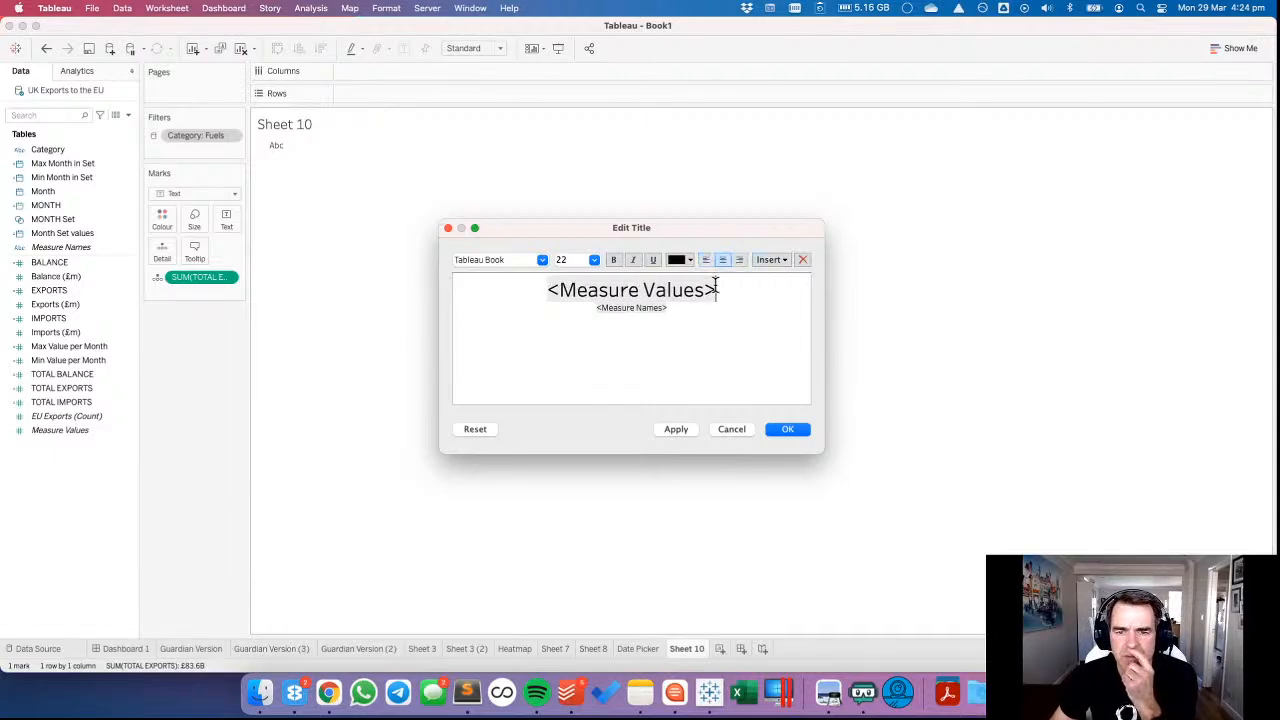
Replace Measure Values in the title with the SUM(TOTAL EXPORTS) field and Measure Names with the text EXPORTS.
{"action": "left_click_drag", "start_coordinate": [716, 290], "coordinate": [528, 283]}
{"action": "left_click", "coordinate": [731, 287]}
{"action": "left_click", "coordinate": [780, 260]}
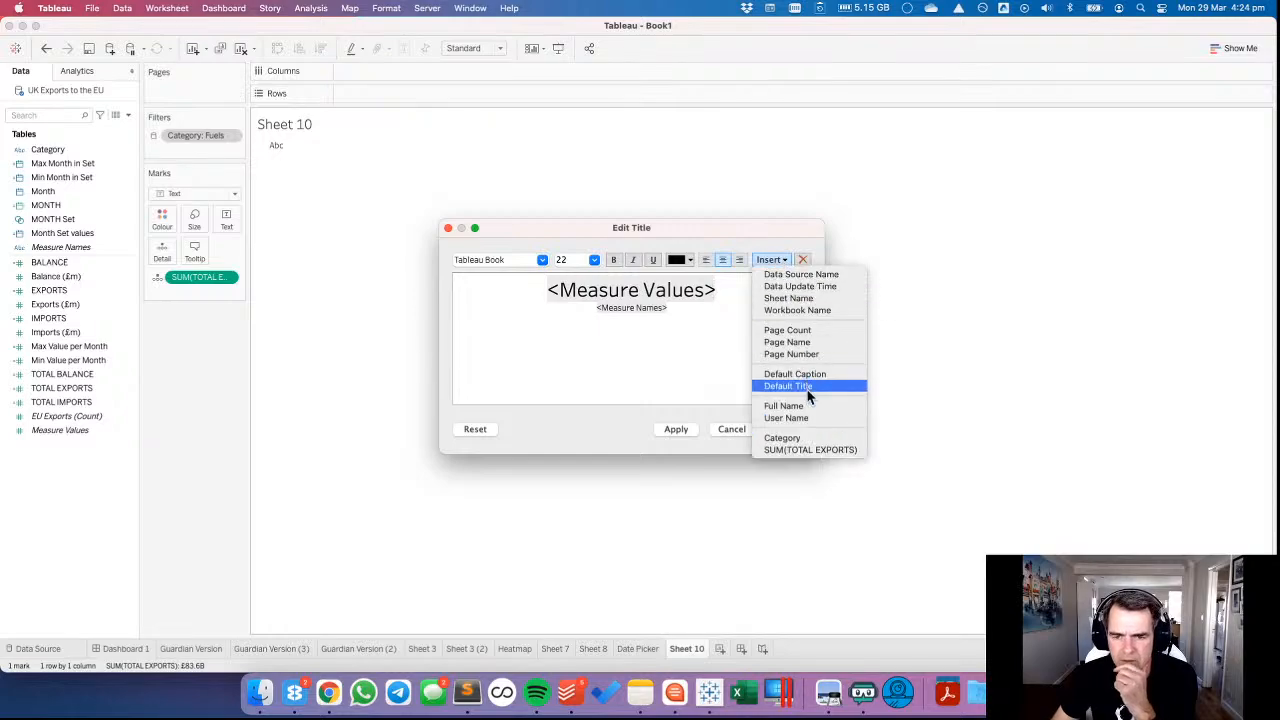
{"action": "left_click", "coordinate": [806, 448]}
{"action": "left_click_drag", "start_coordinate": [490, 290], "coordinate": [688, 309]}
{"action": "key", "text": "BackSpace"}
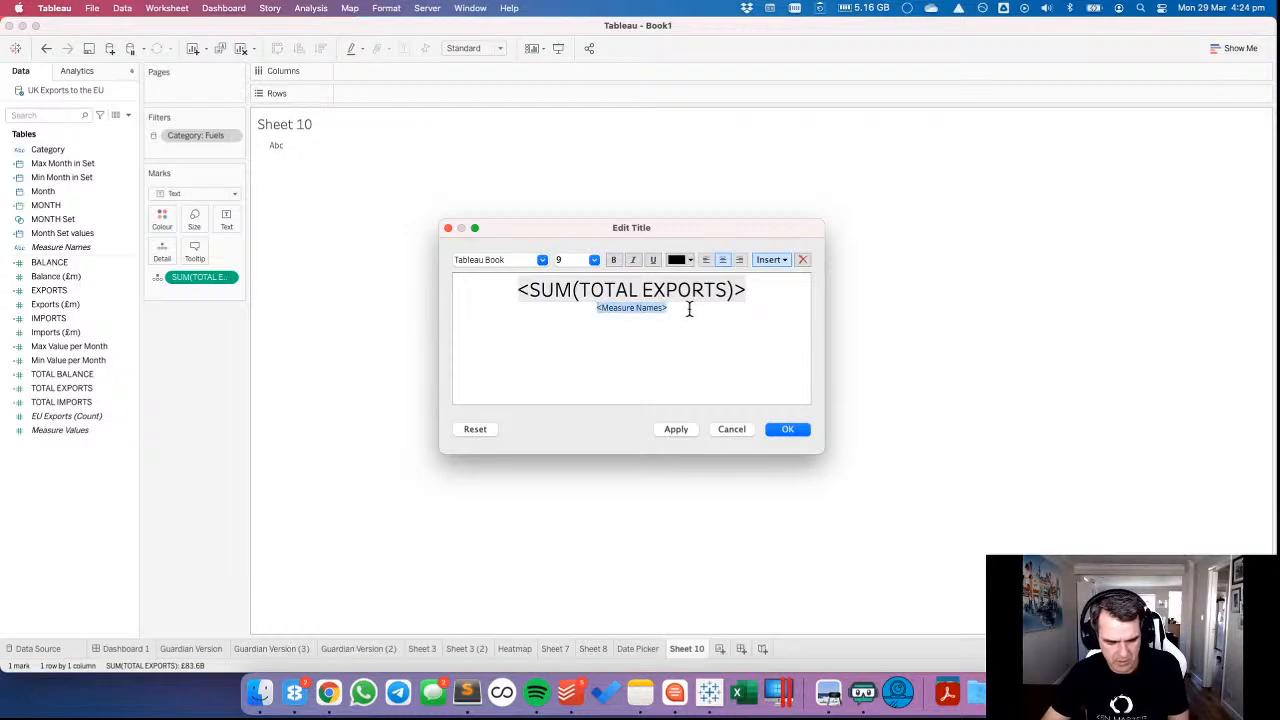
{"action": "type", "text": "Ex"}
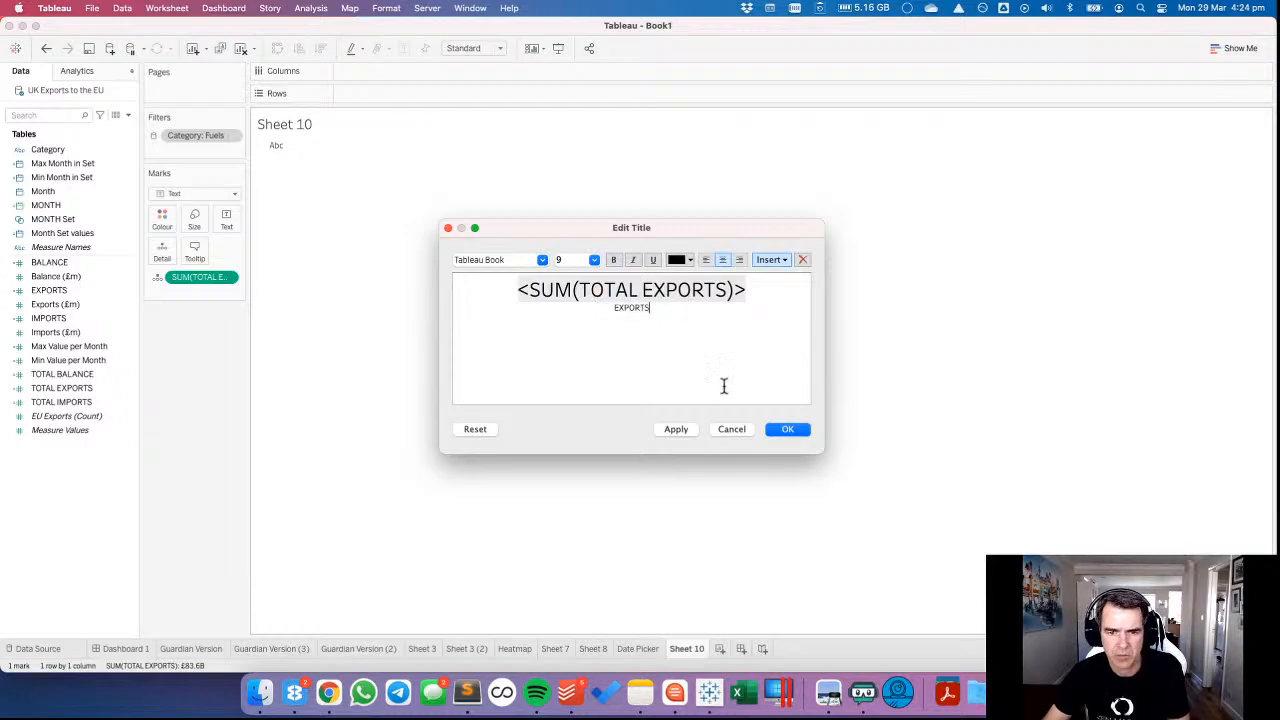
{"action": "left_click", "coordinate": [785, 429]}
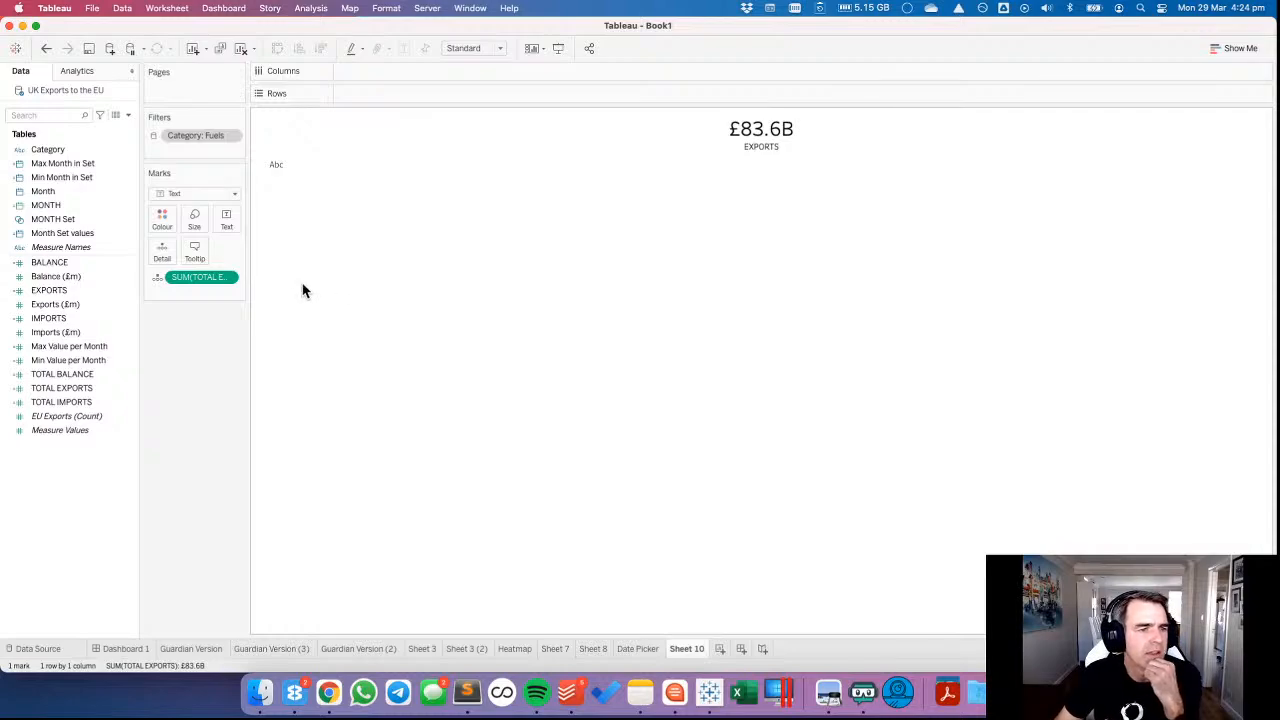
Filter Sheet 10 by MONTH Set and plot EXPORTS on Rows against MONTH on Columns.
{"action": "left_click_drag", "start_coordinate": [70, 233], "coordinate": [201, 146]}
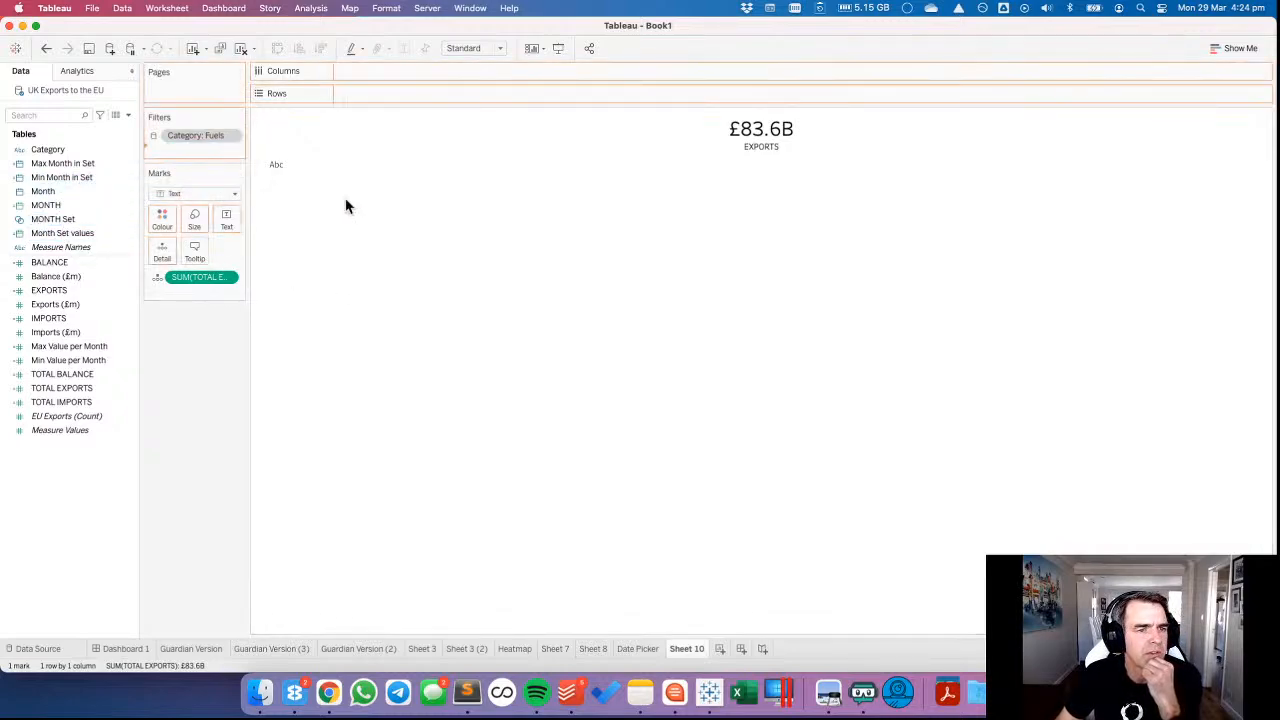
{"action": "left_click_drag", "start_coordinate": [45, 205], "coordinate": [426, 76]}
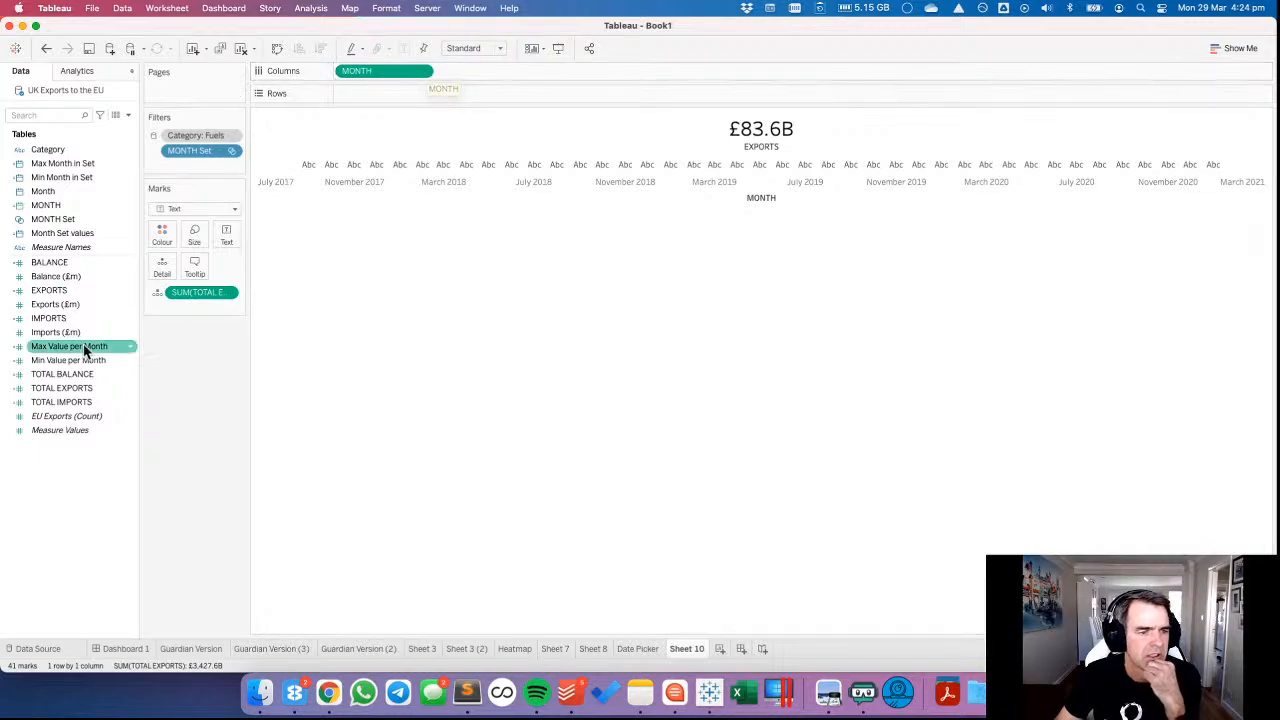
{"action": "left_click_drag", "start_coordinate": [75, 292], "coordinate": [383, 97]}
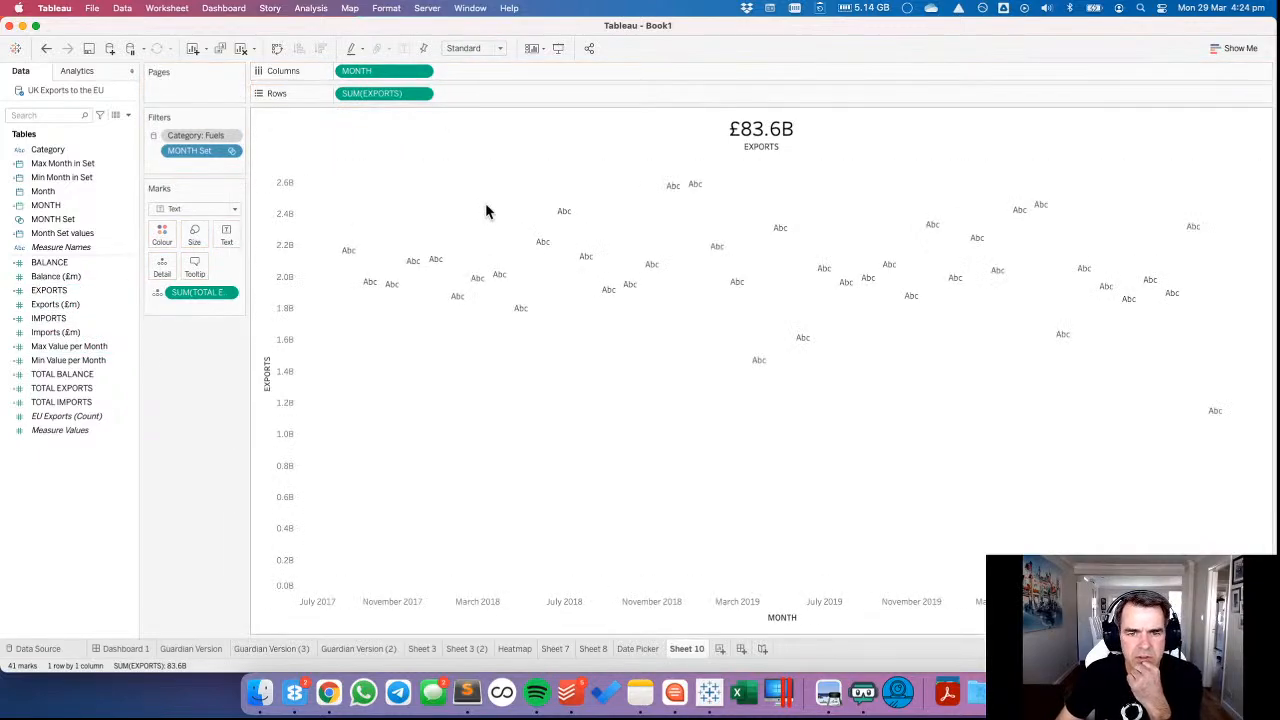
Change the exports chart's mark type to Line and colour the line black.
{"action": "left_click", "coordinate": [188, 210]}
{"action": "left_click", "coordinate": [183, 250]}
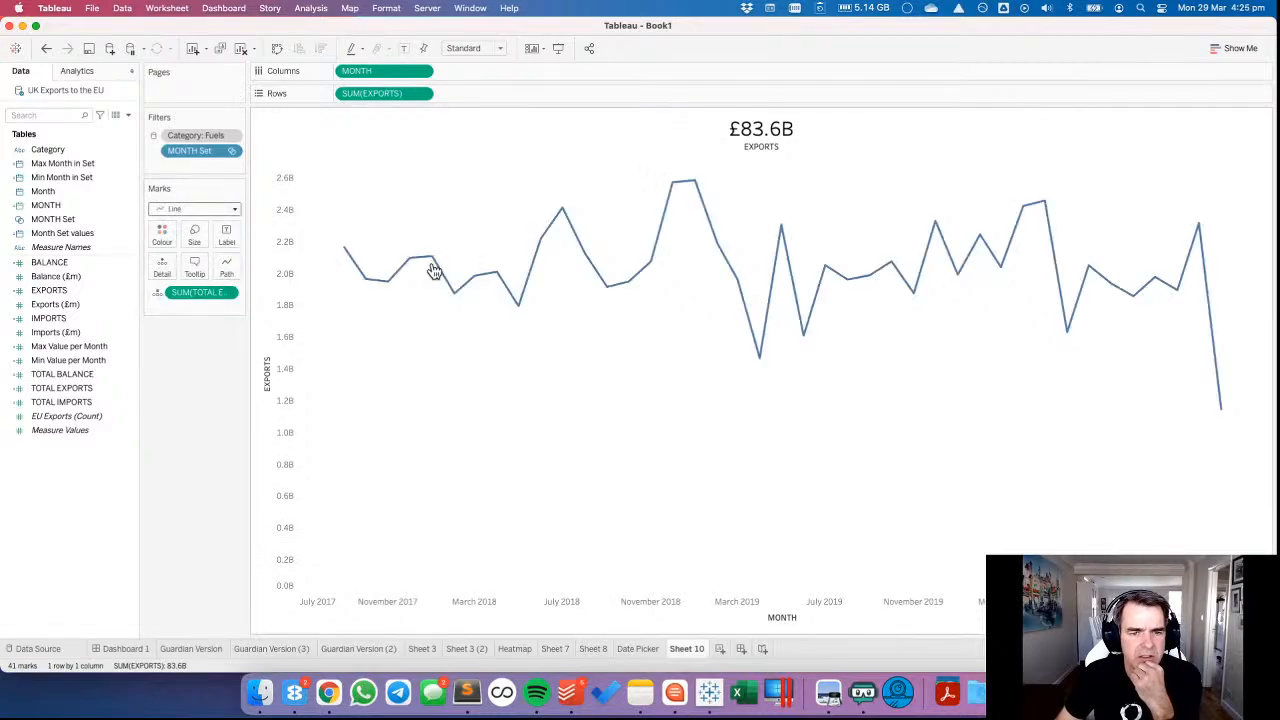
{"action": "left_click", "coordinate": [161, 234]}
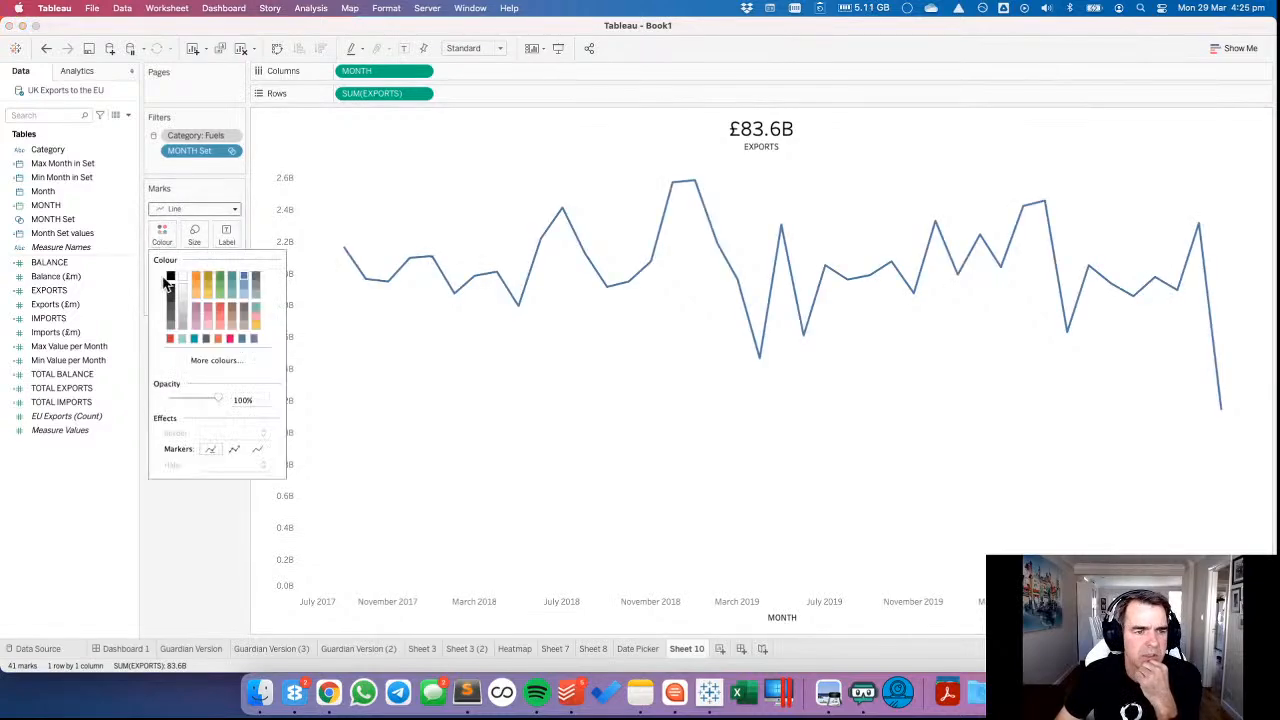
{"action": "left_click", "coordinate": [170, 277]}
{"action": "left_click", "coordinate": [475, 437]}
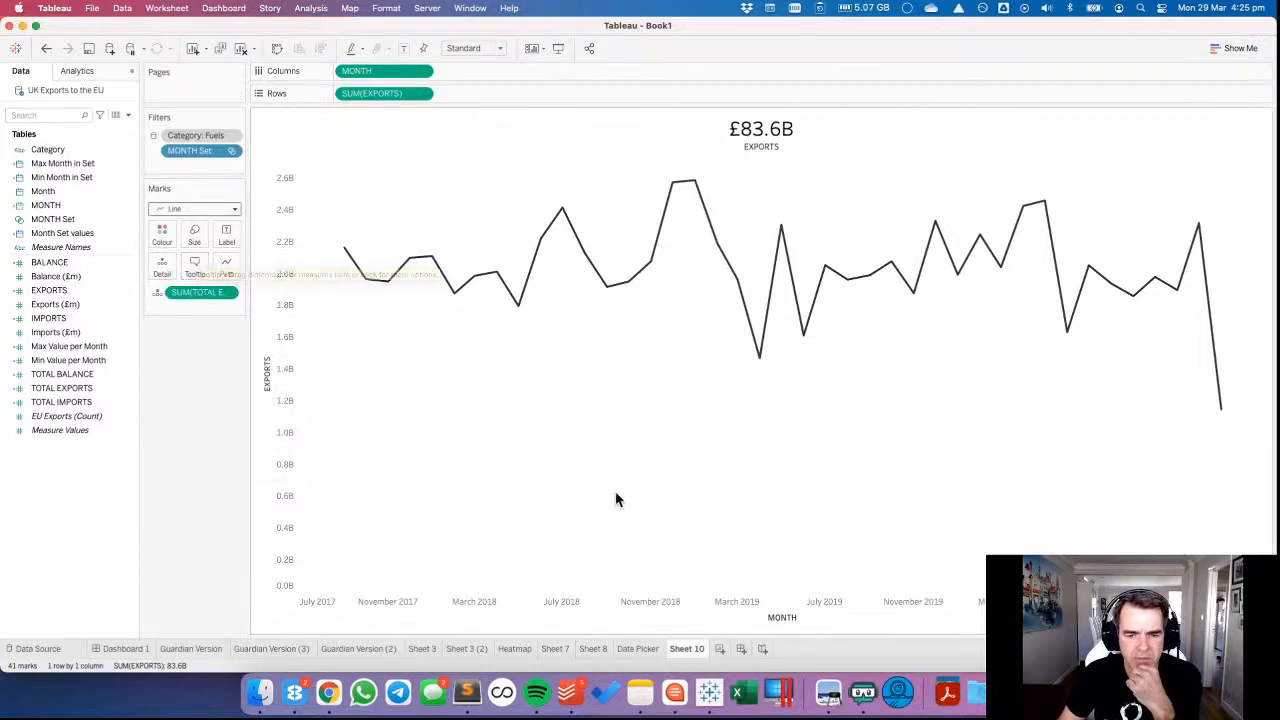
Hide the MONTH axis header on the exports chart and rename Sheet 10 as EXPORTS.
{"action": "right_click", "coordinate": [697, 618]}
{"action": "left_click", "coordinate": [719, 583]}
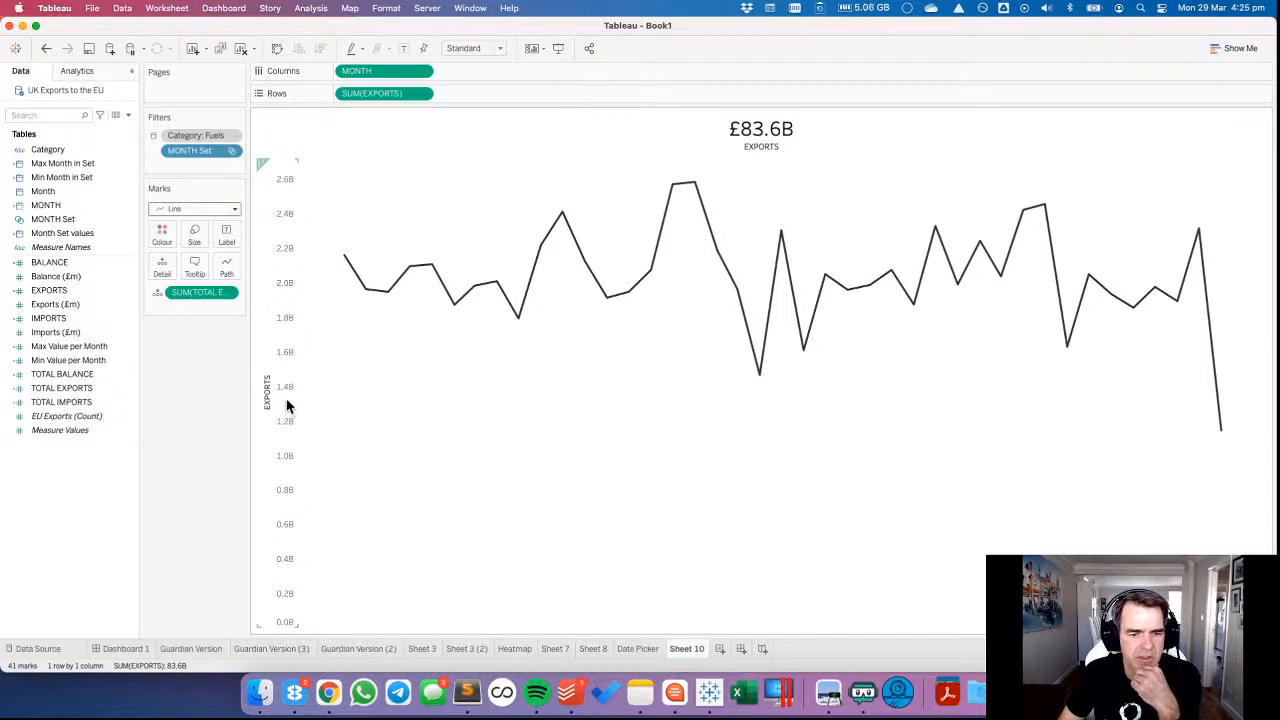
{"action": "type", "text": "EXP"}
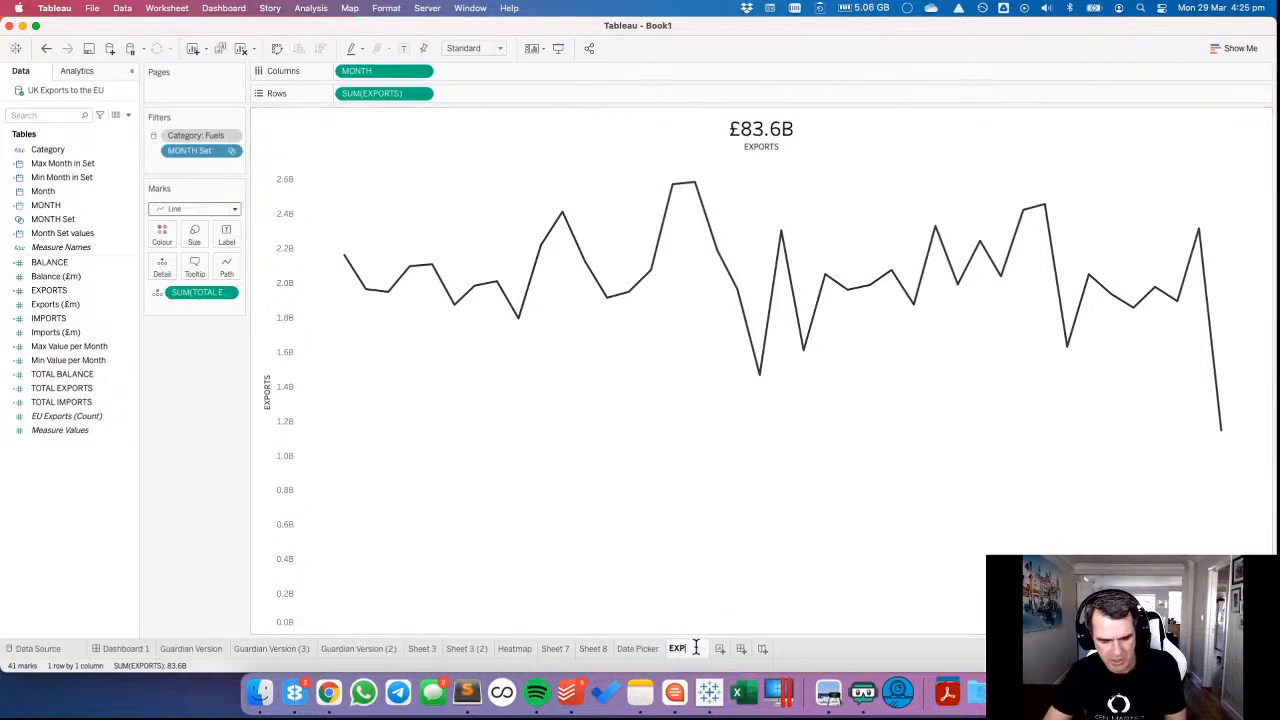
{"action": "type", "text": "ORTS"}
Duplicate the EXPORTS sheet and rename the copy as IMPORTS.
{"action": "right_click", "coordinate": [697, 652]}
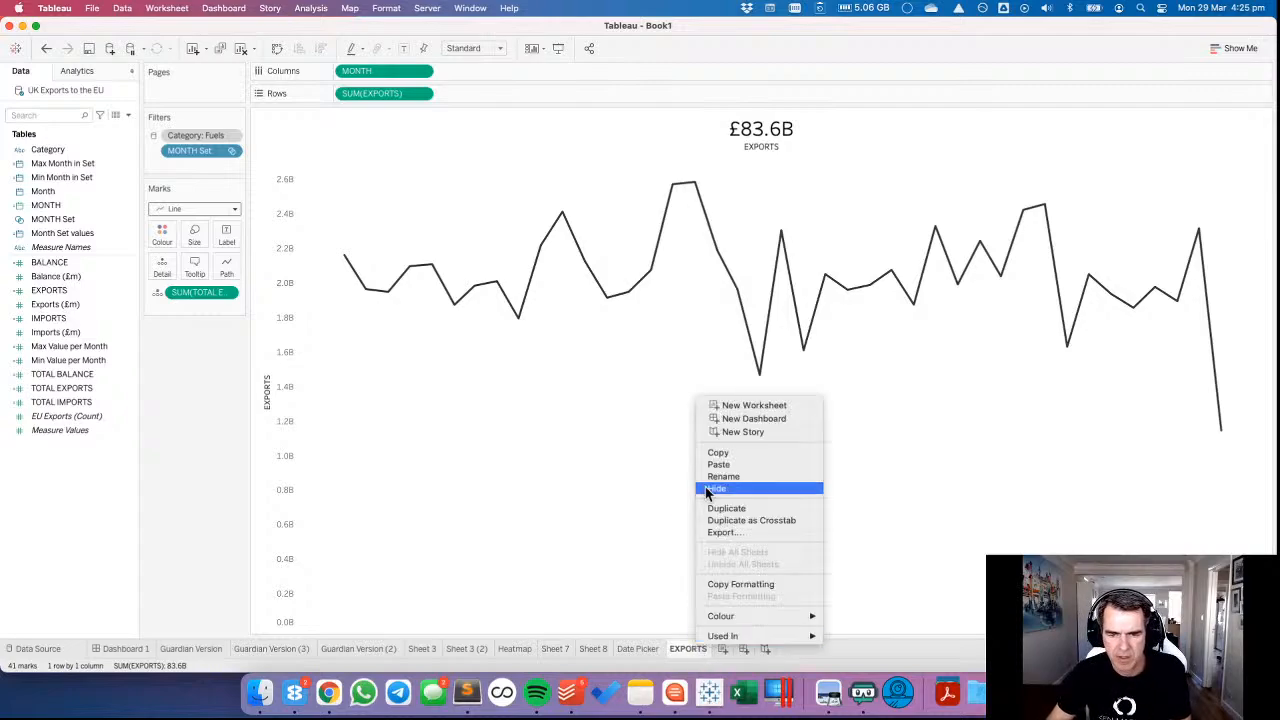
{"action": "left_click", "coordinate": [709, 505]}
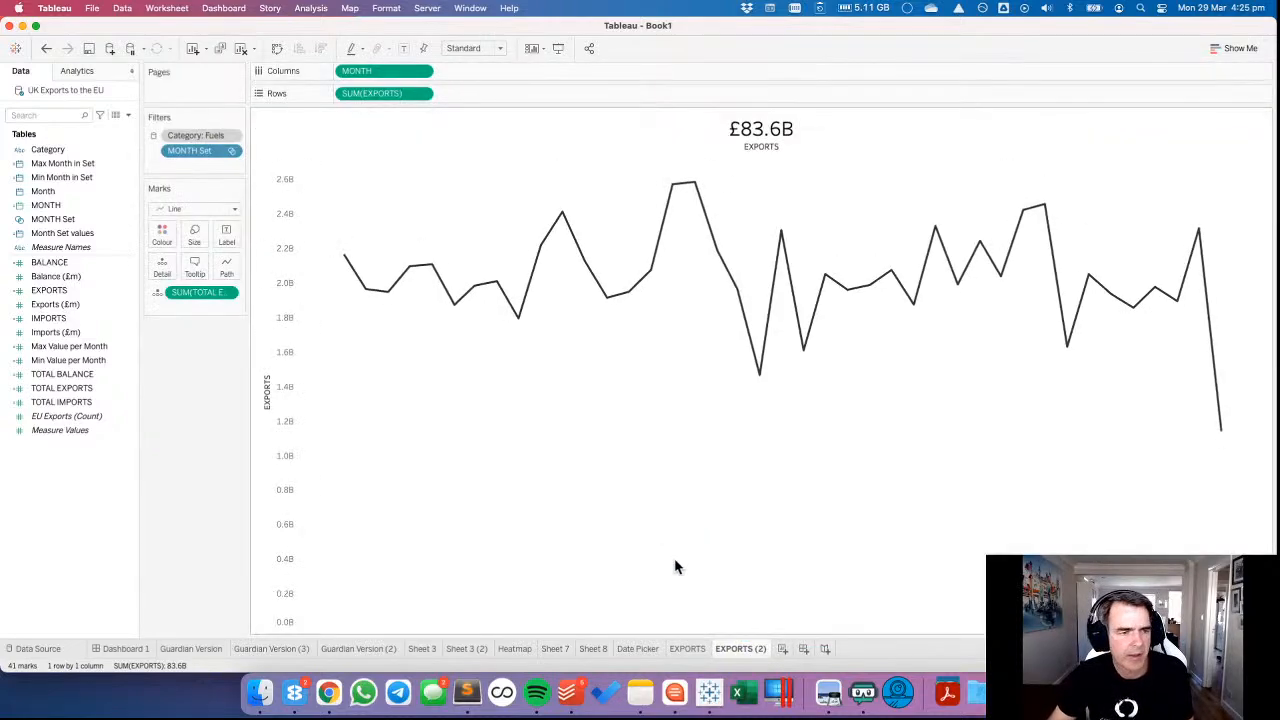
{"action": "double_click", "coordinate": [740, 649]}
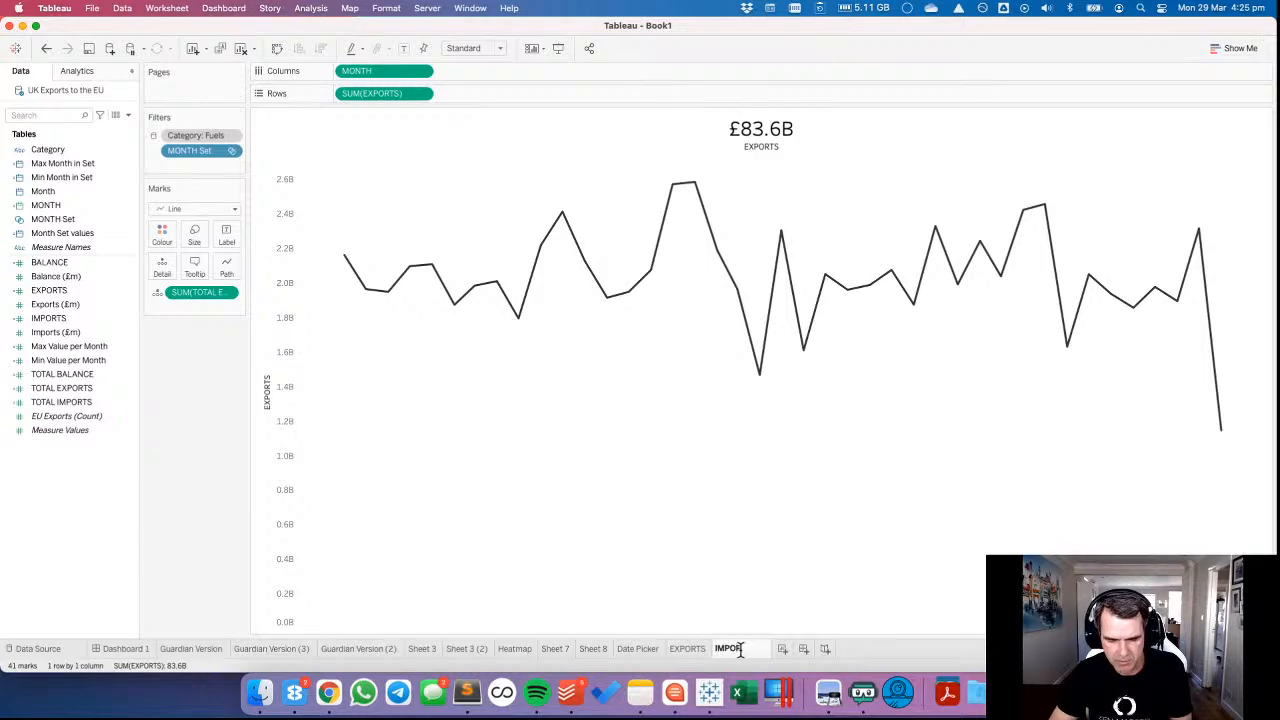
{"action": "type", "text": "IMPORTS"}
{"action": "key", "text": "Return"}
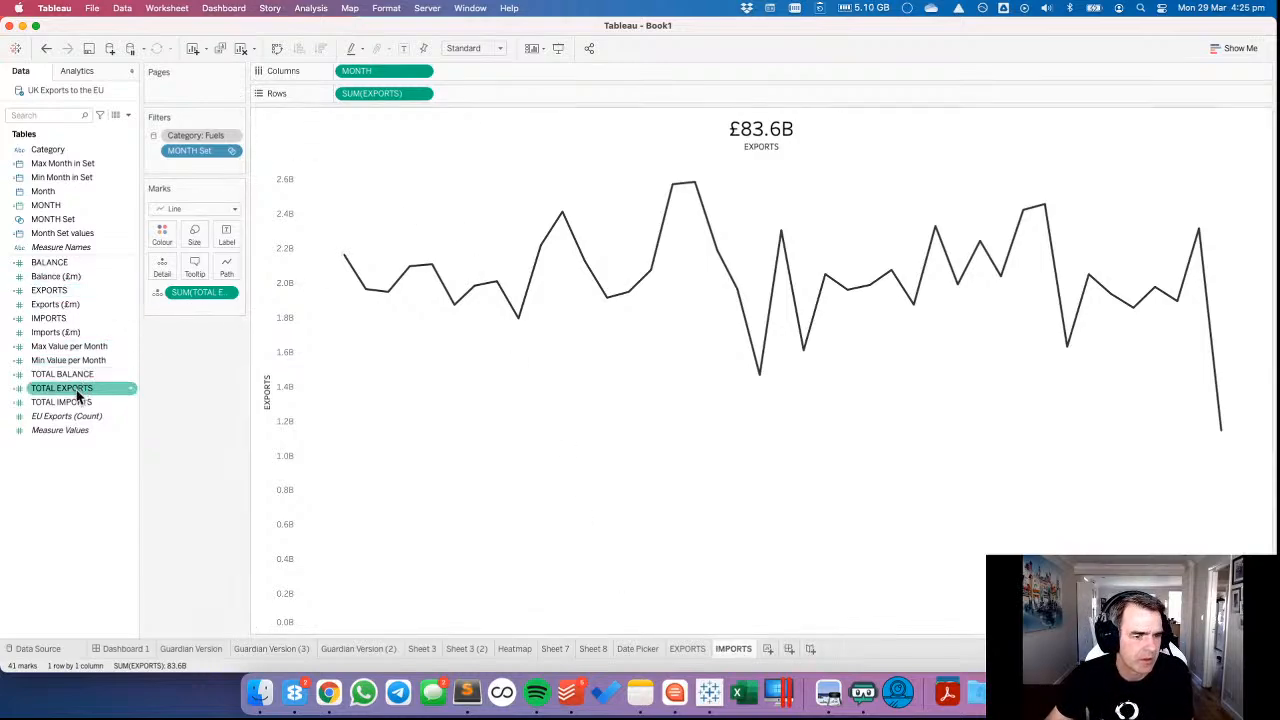
Try to replace the total exports detail field with TOTAL IMPORTS on the IMPORTS sheet, and undo the replacement.
{"action": "left_click_drag", "start_coordinate": [75, 402], "coordinate": [193, 300]}
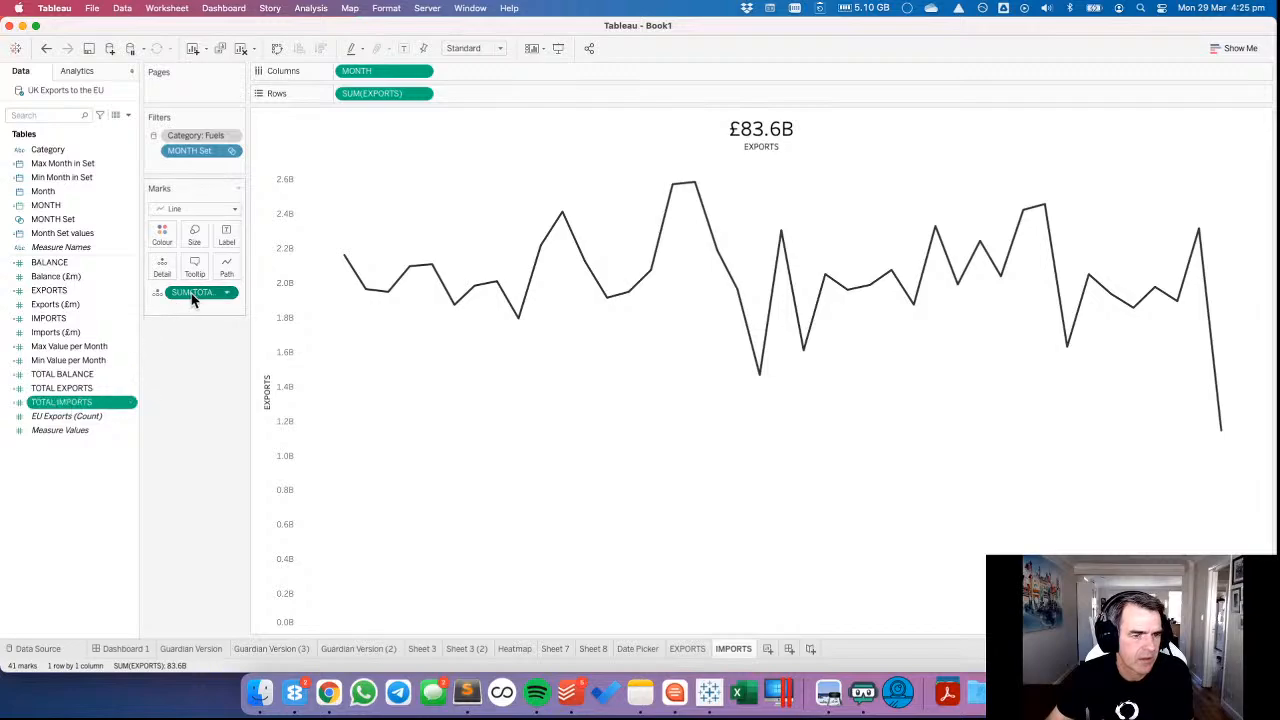
{"action": "right_click", "coordinate": [193, 300]}
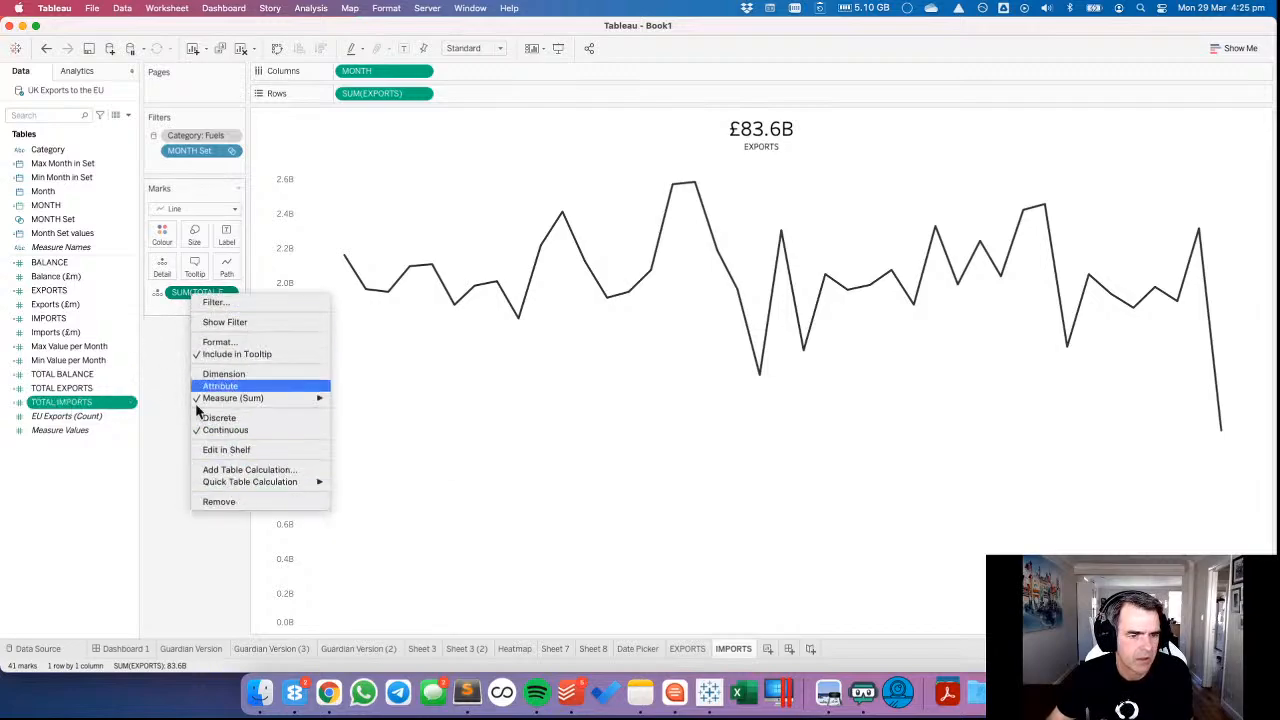
{"action": "left_click", "coordinate": [138, 411]}
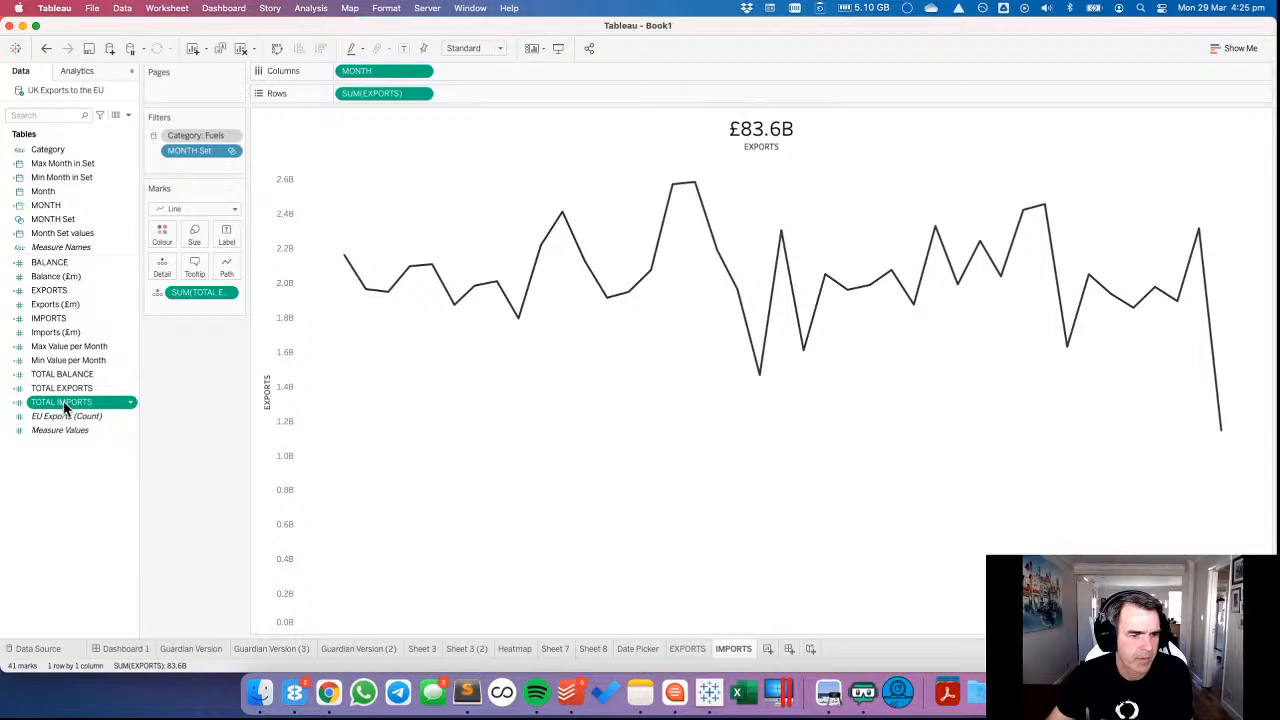
{"action": "left_click_drag", "start_coordinate": [64, 405], "coordinate": [207, 297]}
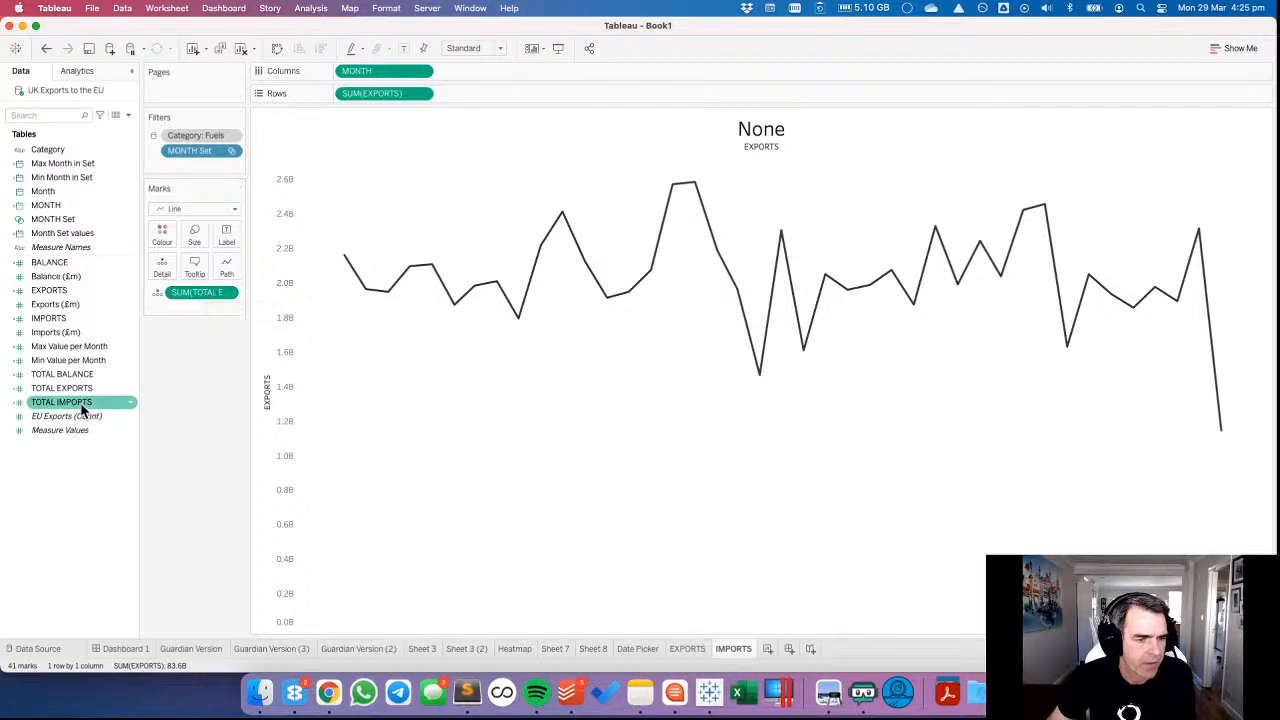
{"action": "key", "text": "super+z"}
{"action": "left_click_drag", "start_coordinate": [83, 405], "coordinate": [147, 347]}
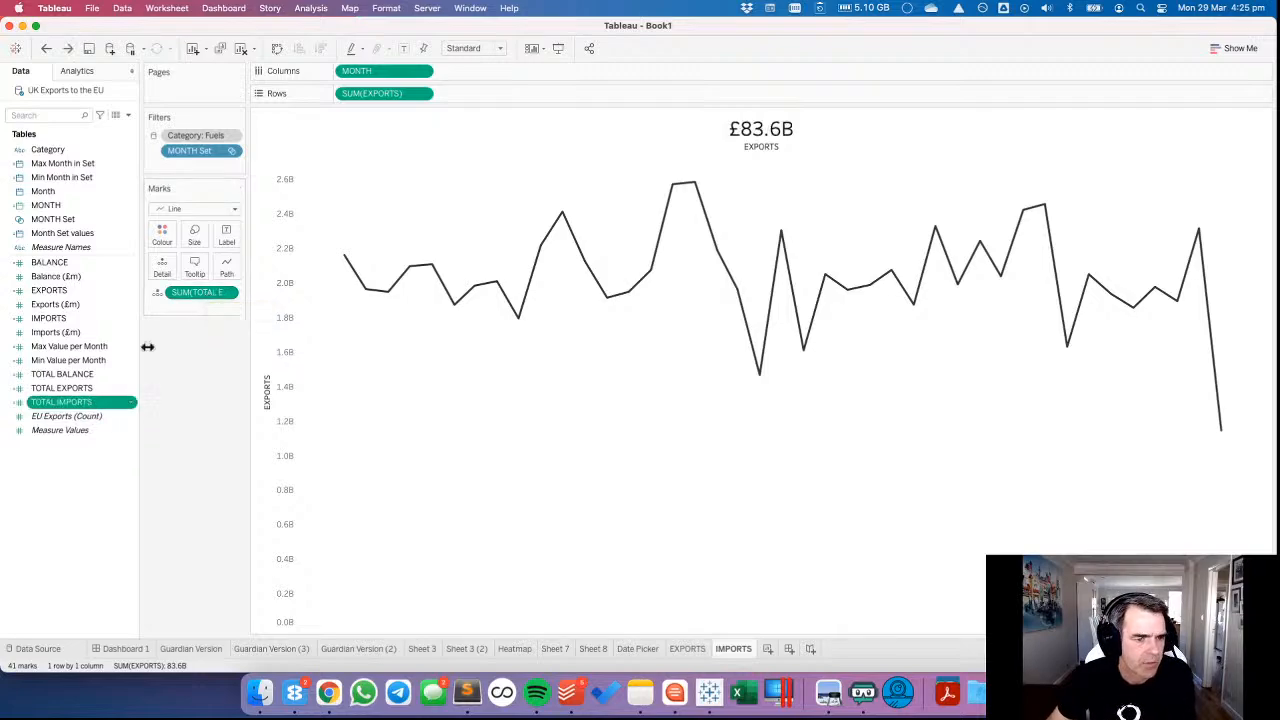
{"action": "left_click", "coordinate": [129, 404]}
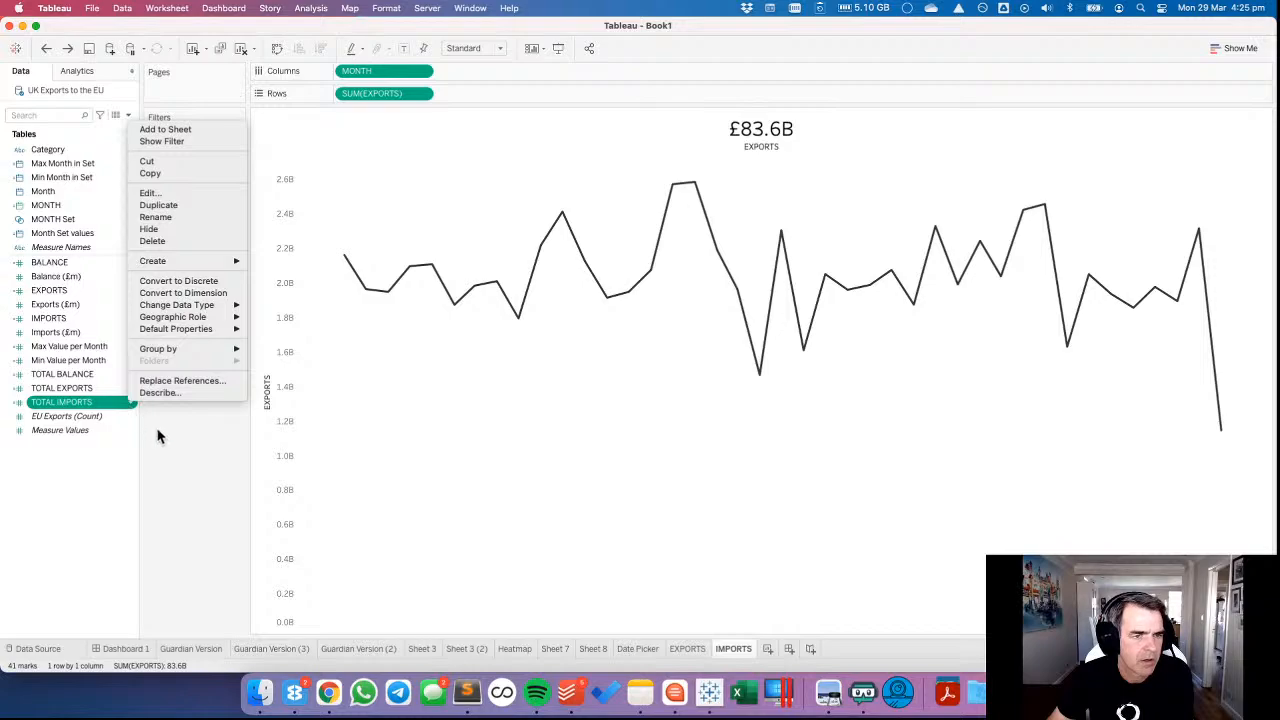
{"action": "left_click", "coordinate": [157, 436]}
{"action": "right_click", "coordinate": [195, 292]}
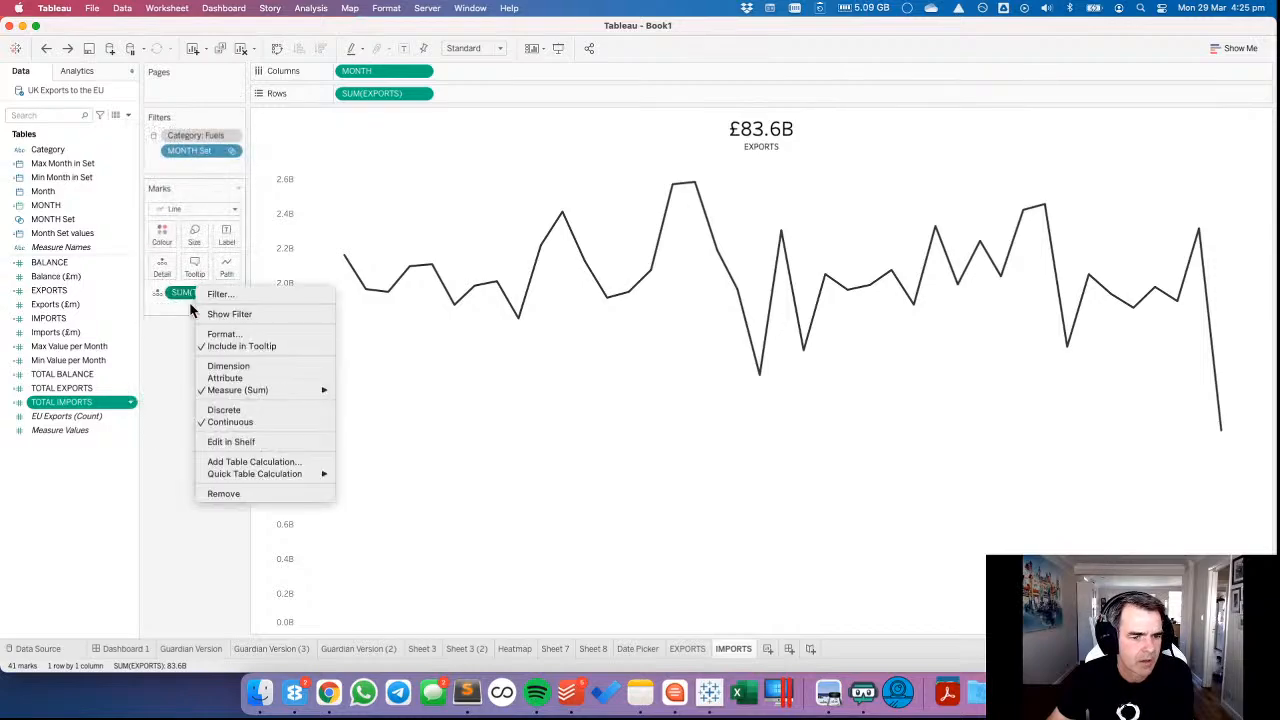
{"action": "left_click", "coordinate": [178, 323]}
{"action": "left_click", "coordinate": [228, 295]}
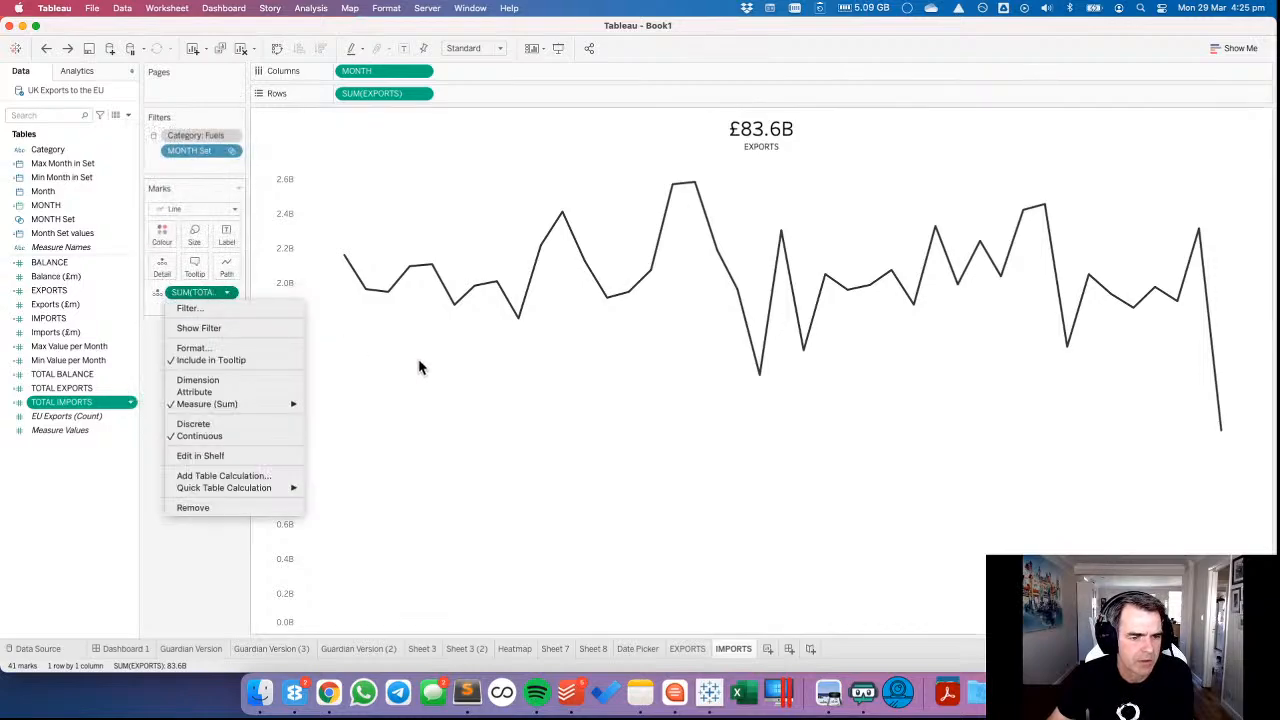
{"action": "left_click", "coordinate": [329, 149]}
{"action": "left_click", "coordinate": [167, 8]}
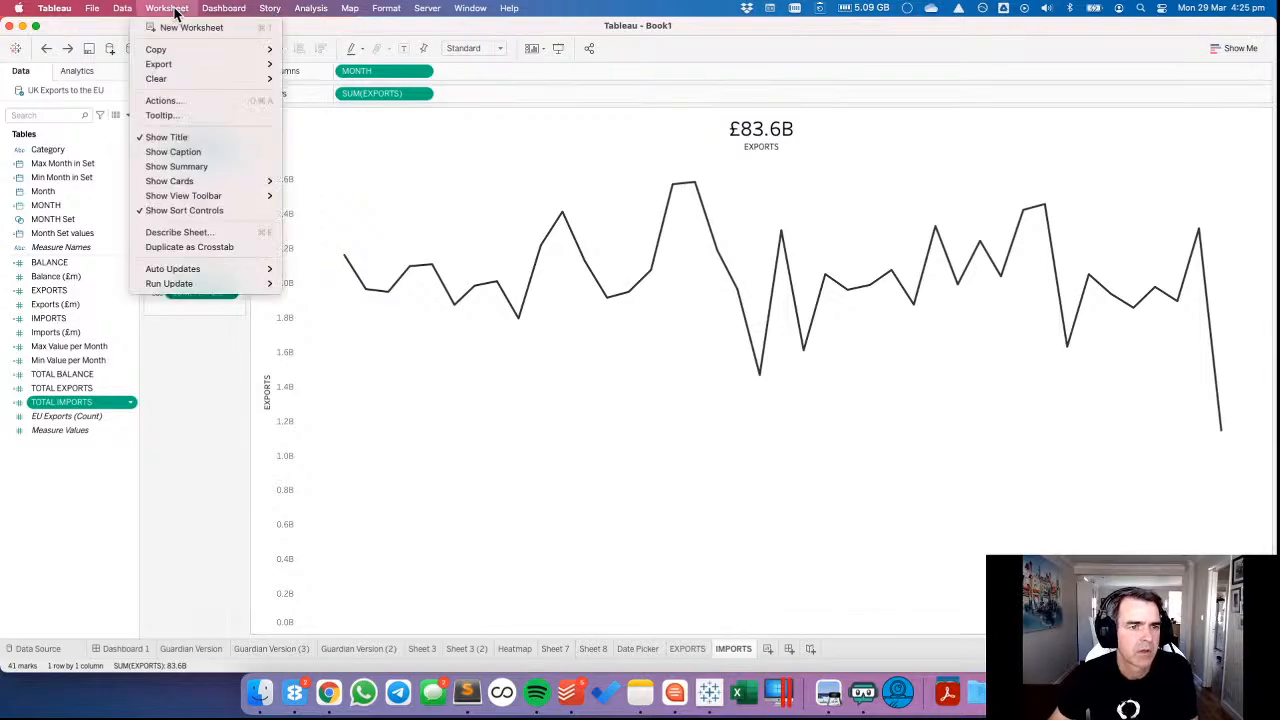
{"action": "left_click", "coordinate": [367, 175]}
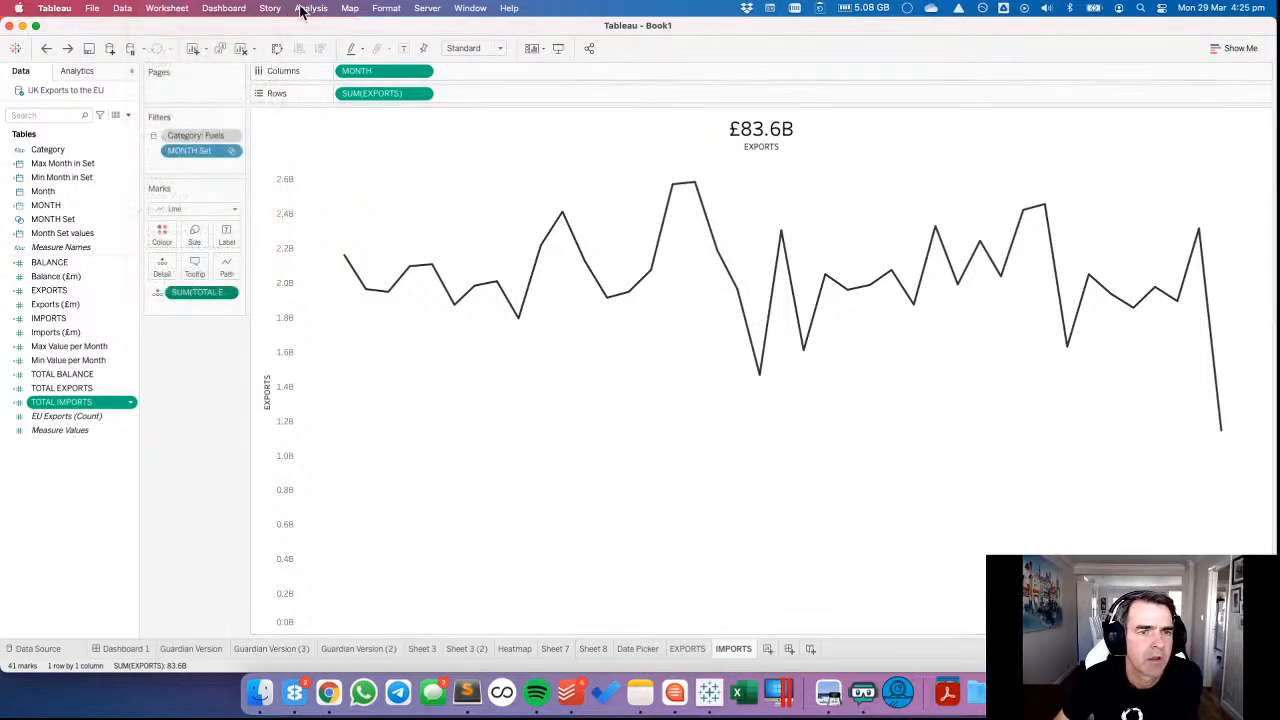
{"action": "left_click", "coordinate": [386, 12]}
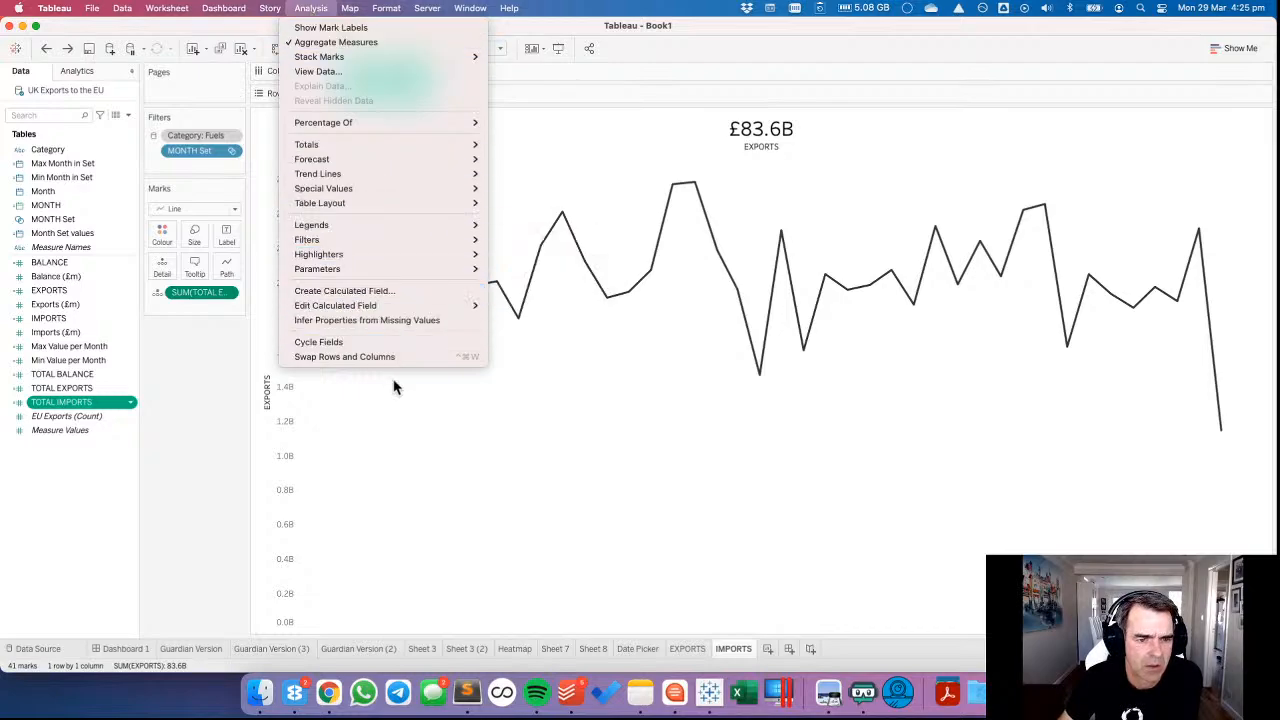
{"action": "left_click", "coordinate": [389, 414]}
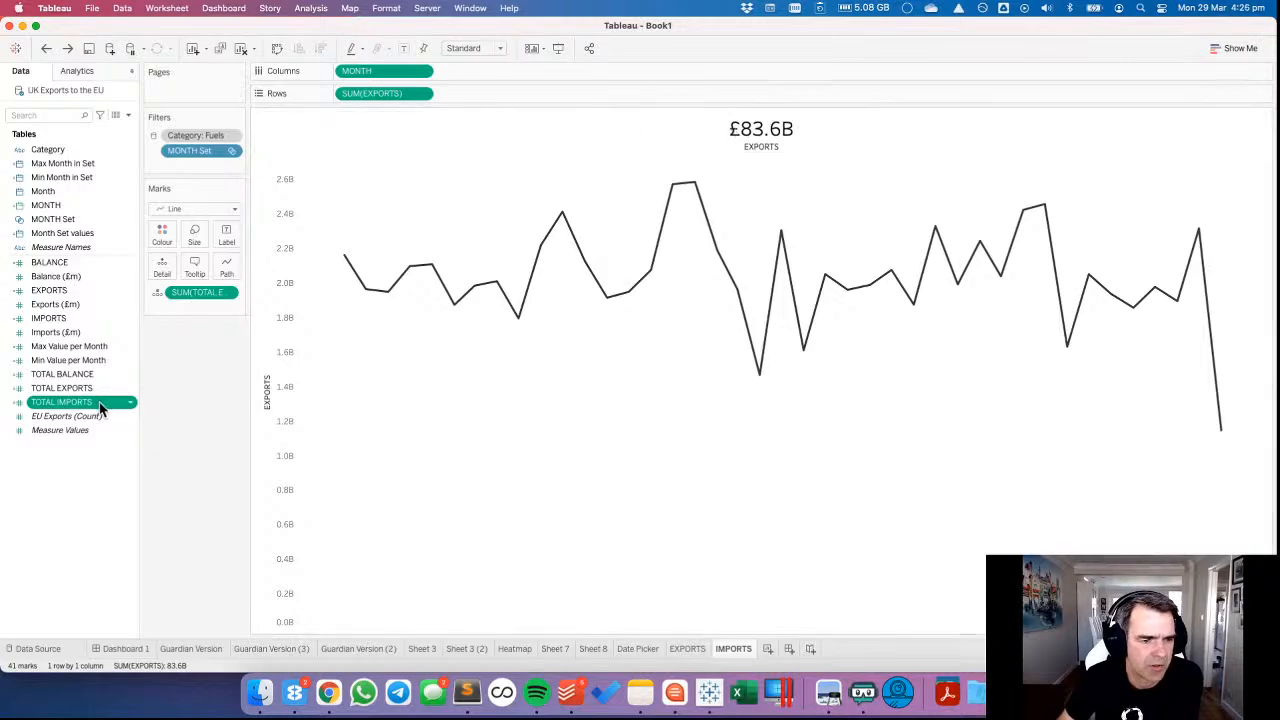
Add TOTAL IMPORTS to the marks as detail and change the sheet title to SUM(TOTAL IMPORTS) above the label IMPORTS.
{"action": "left_click_drag", "start_coordinate": [99, 402], "coordinate": [223, 304]}
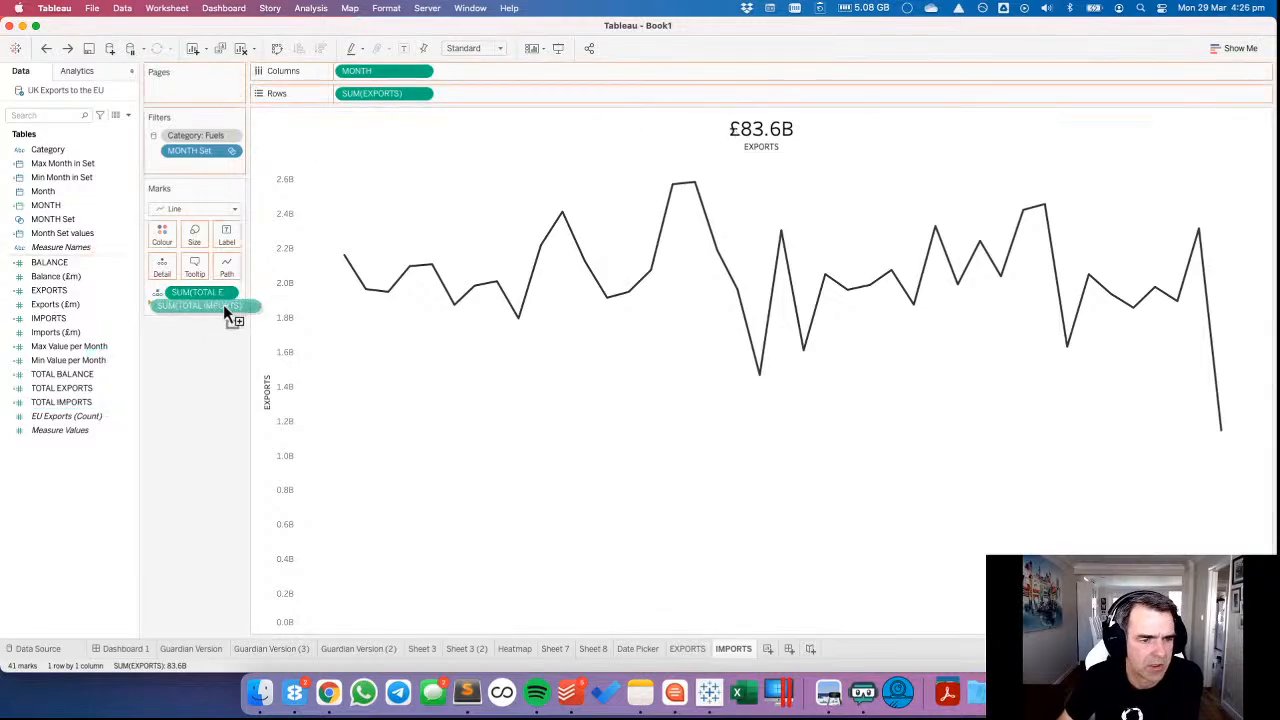
{"action": "double_click", "coordinate": [759, 127]}
{"action": "triple_click", "coordinate": [645, 288]}
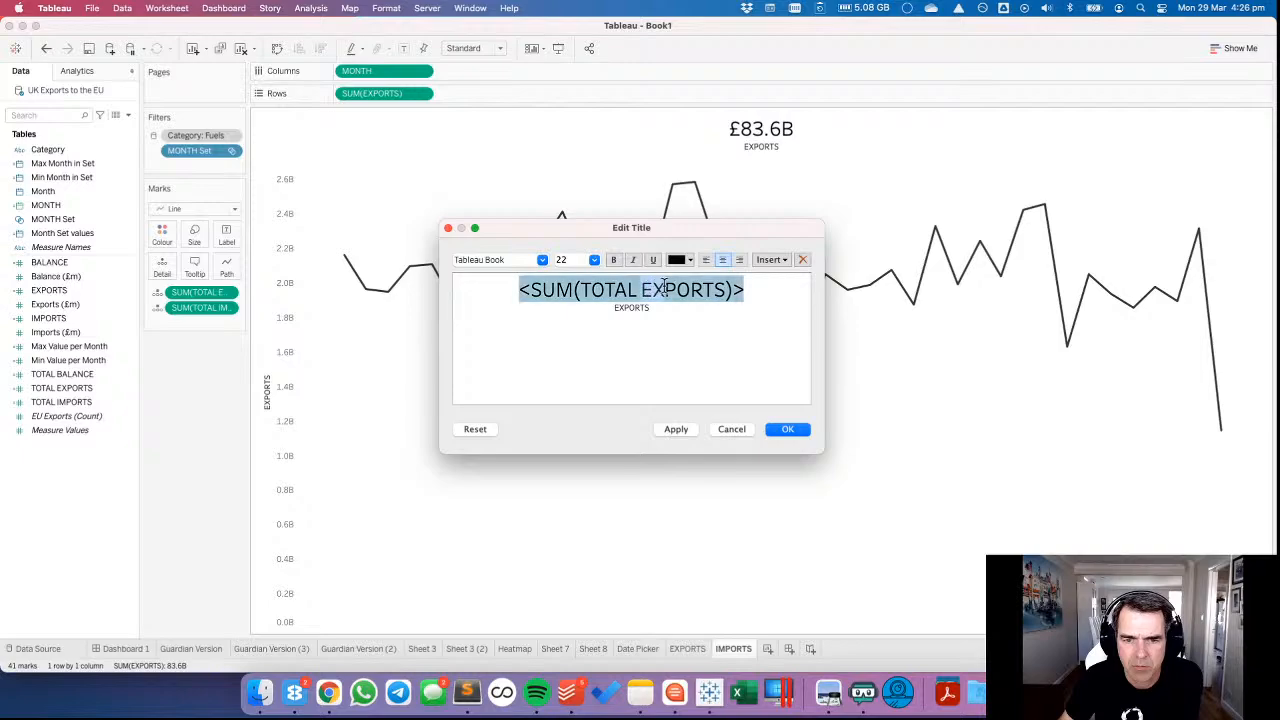
{"action": "type", "text": "IM"}
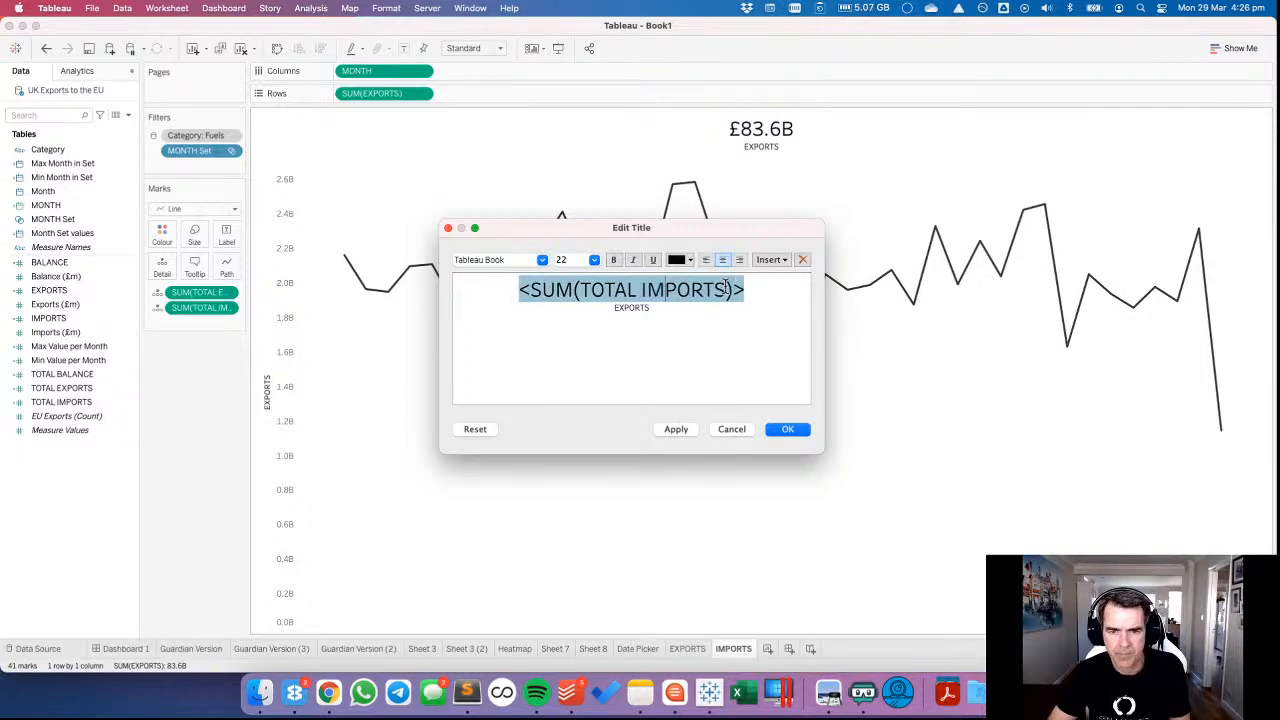
{"action": "left_click", "coordinate": [620, 310]}
{"action": "double_click", "coordinate": [620, 310]}
{"action": "type", "text": "IM"}
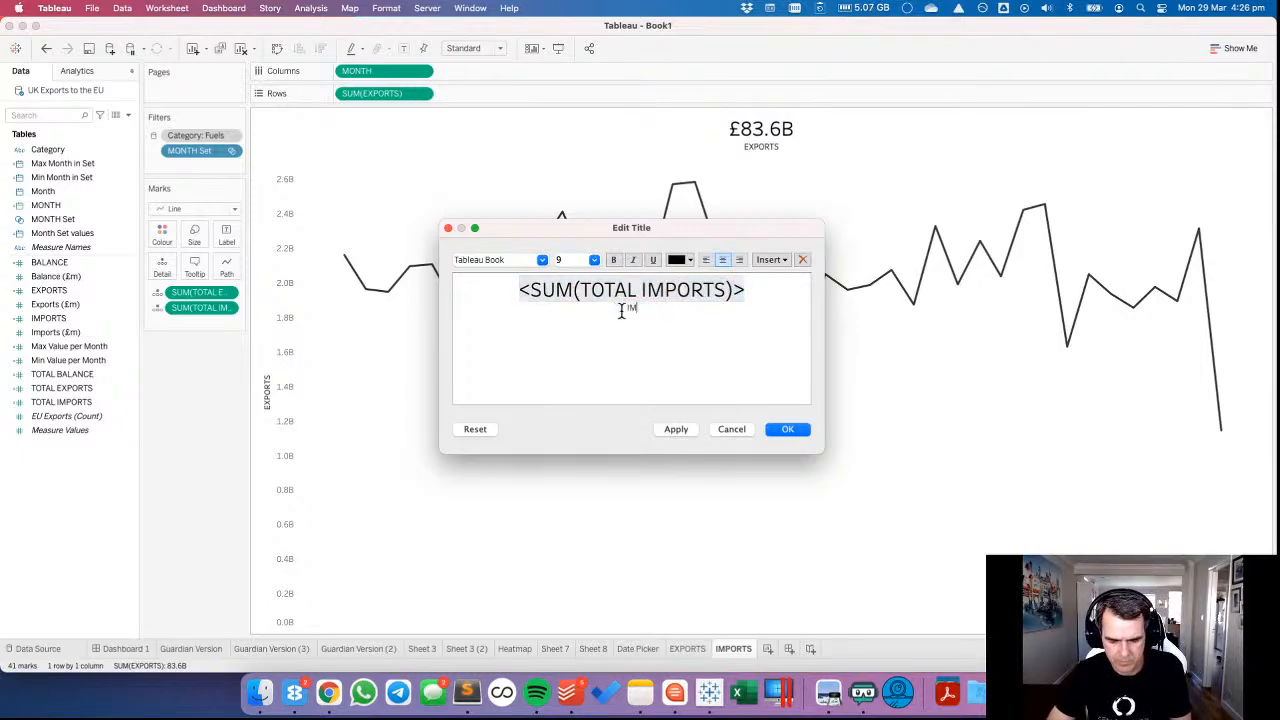
{"action": "type", "text": "PORTS"}
{"action": "left_click", "coordinate": [786, 429]}
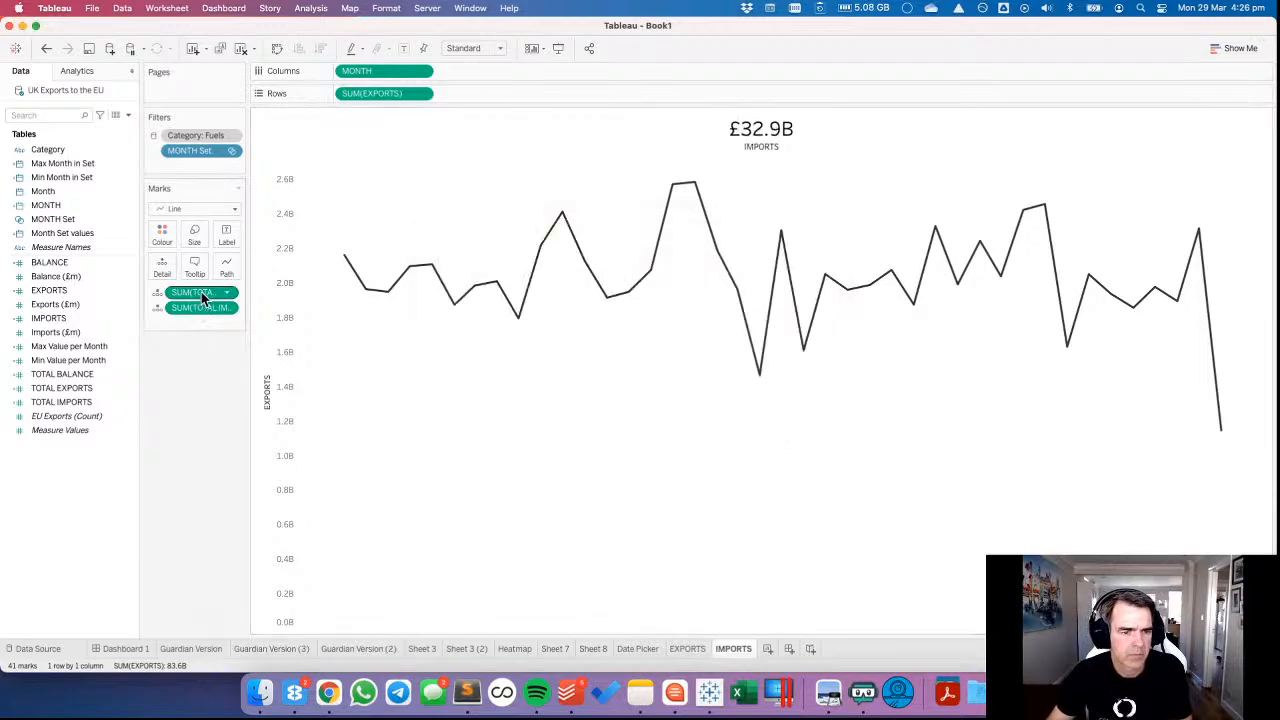
Remove TOTAL EXPORTS from the IMPORTS sheet's marks and replace EXPORTS with IMPORTS on Rows.
{"action": "left_click_drag", "start_coordinate": [201, 292], "coordinate": [444, 233]}
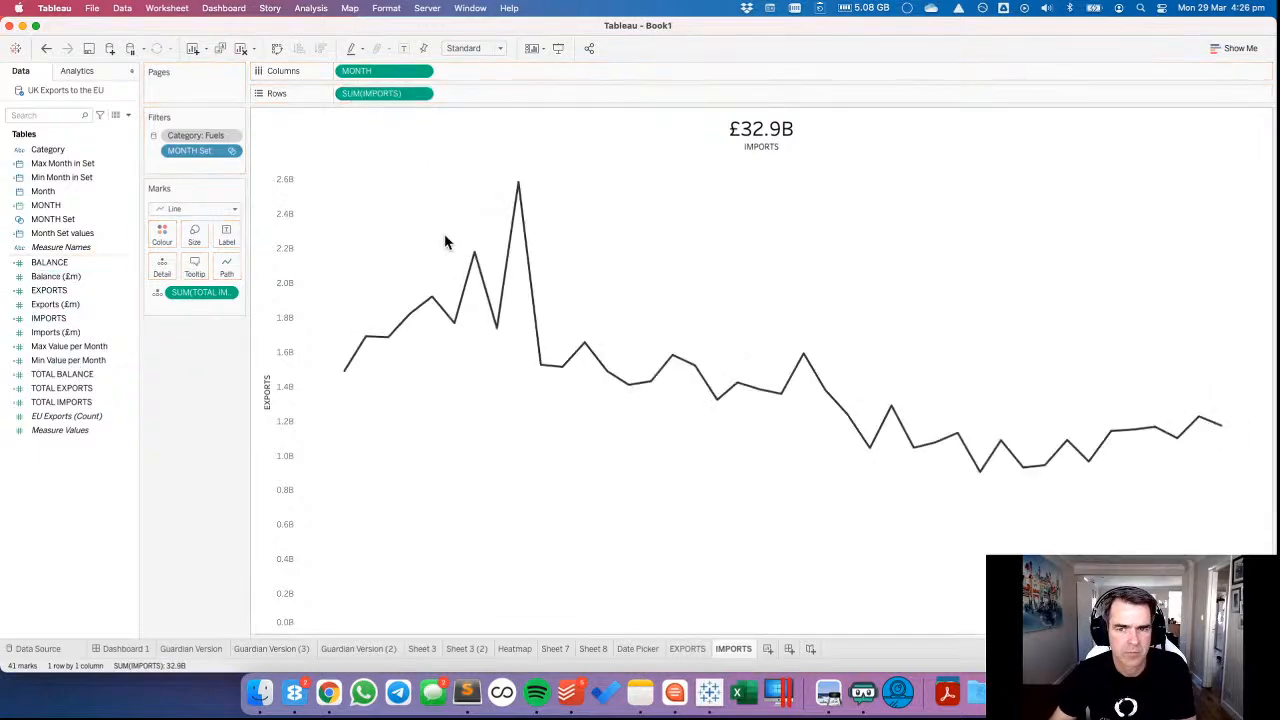
Duplicate the IMPORTS sheet and rename the copy as BALANCE.
{"action": "right_click", "coordinate": [735, 654]}
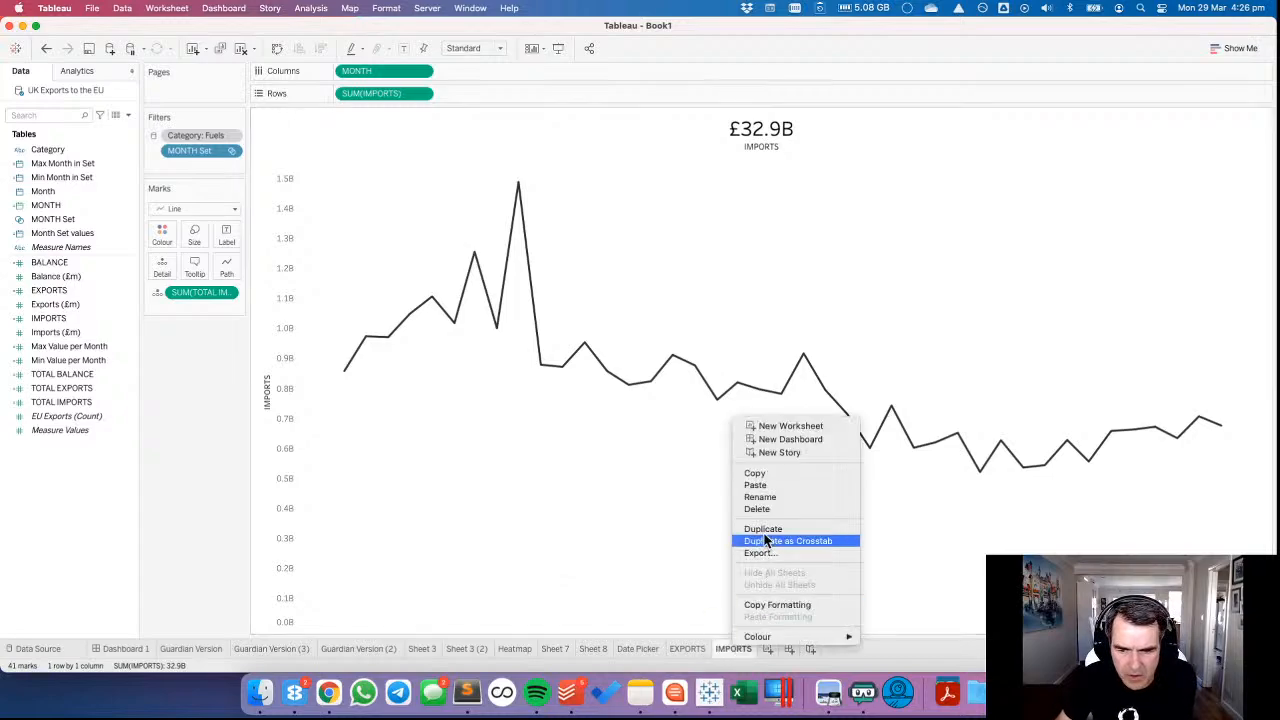
{"action": "left_click", "coordinate": [745, 529]}
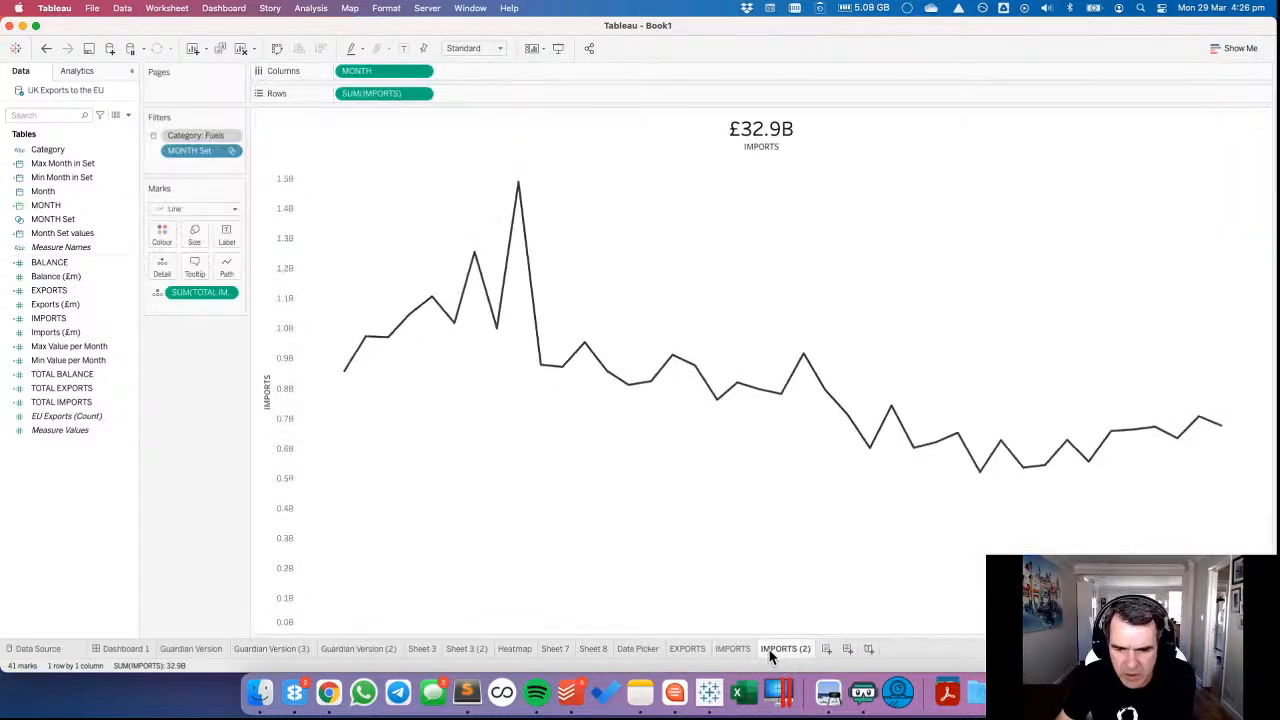
{"action": "double_click", "coordinate": [768, 650]}
{"action": "type", "text": "B"}
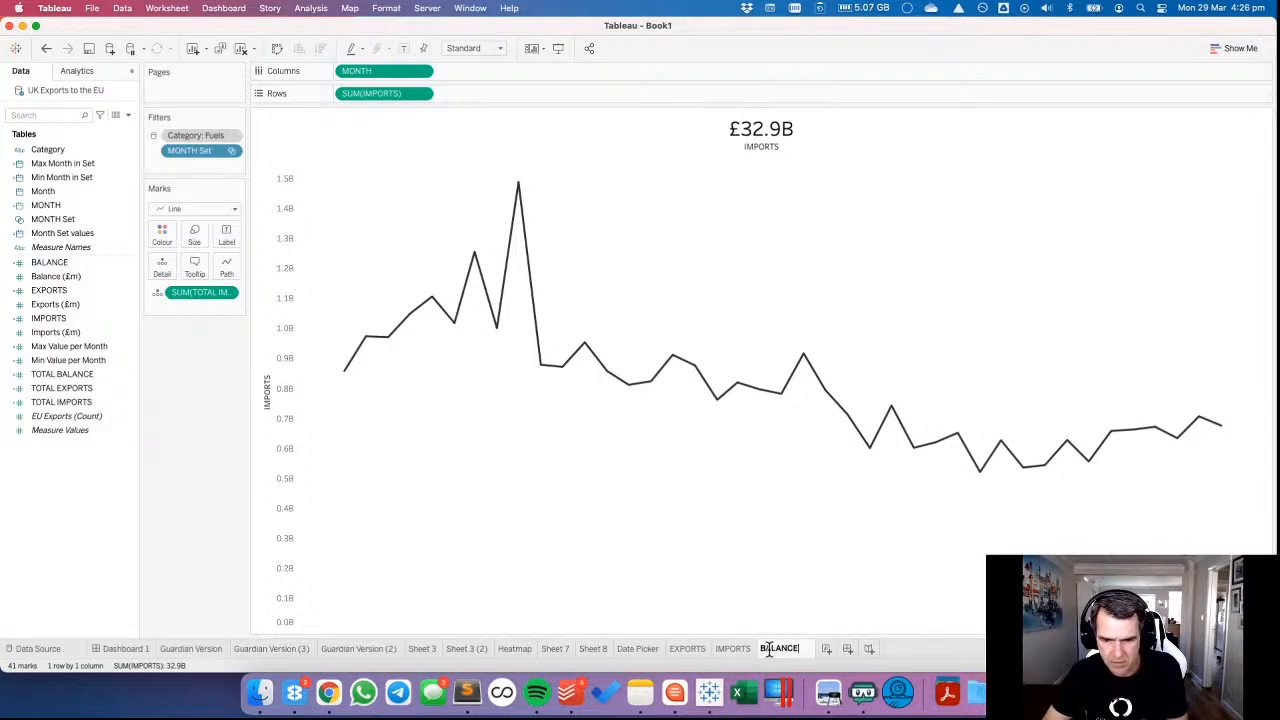
{"action": "type", "text": "ALANCE"}
{"action": "key", "text": "Return"}
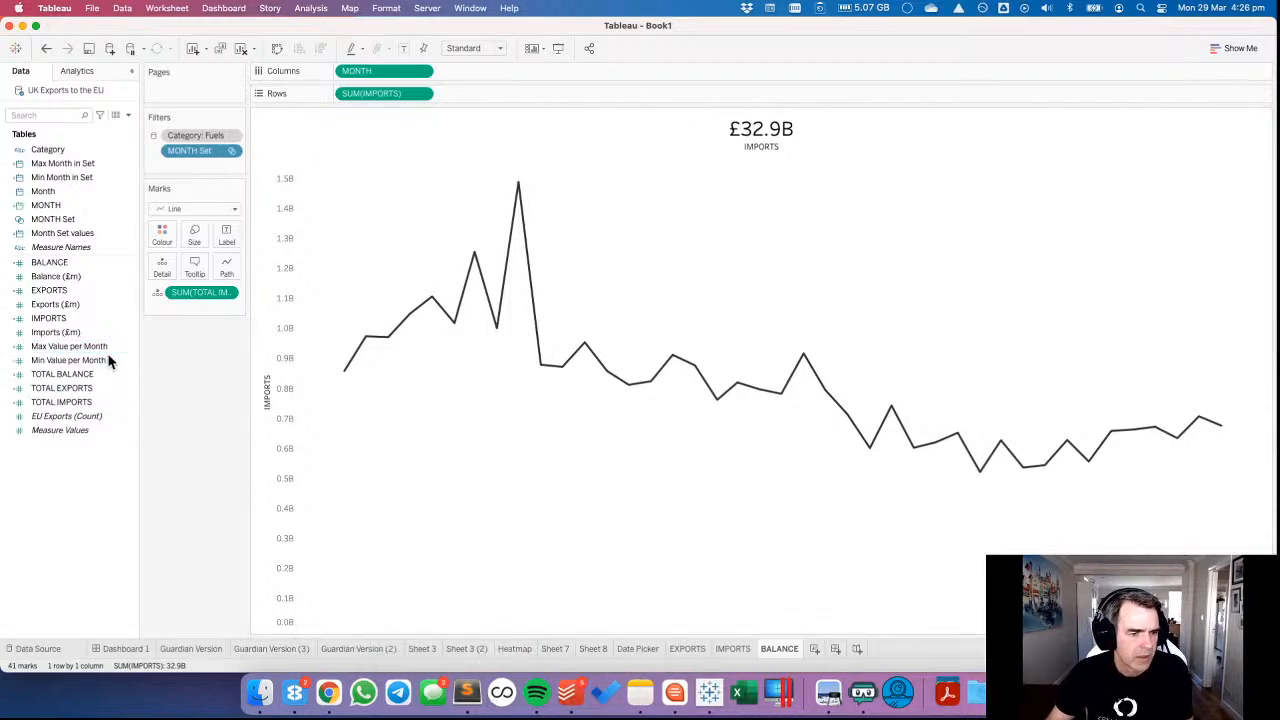
Add TOTAL BALANCE to the BALANCE sheet's marks as detail and change the title's total field to SUM(TOTAL BALANCE).
{"action": "left_click_drag", "start_coordinate": [91, 373], "coordinate": [187, 316]}
{"action": "double_click", "coordinate": [778, 128]}
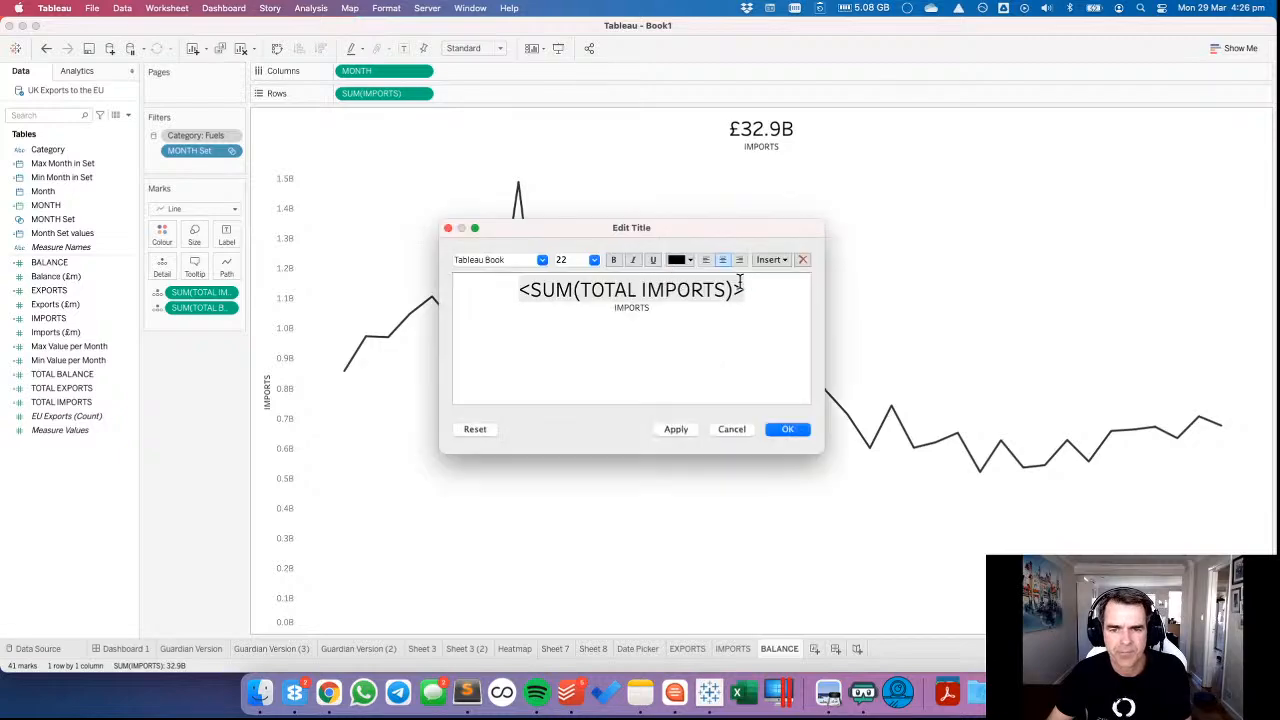
{"action": "double_click", "coordinate": [638, 288]}
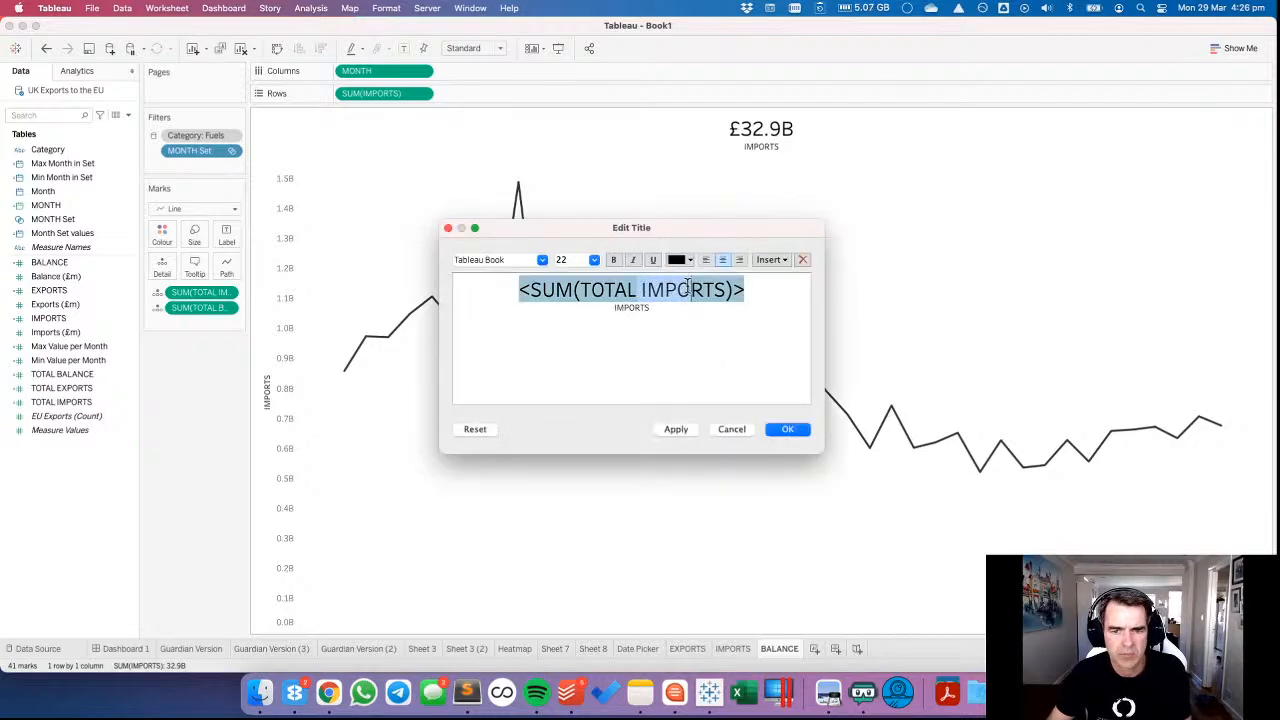
{"action": "key", "text": "BackSpace"}
{"action": "type", "text": "BALACN"}
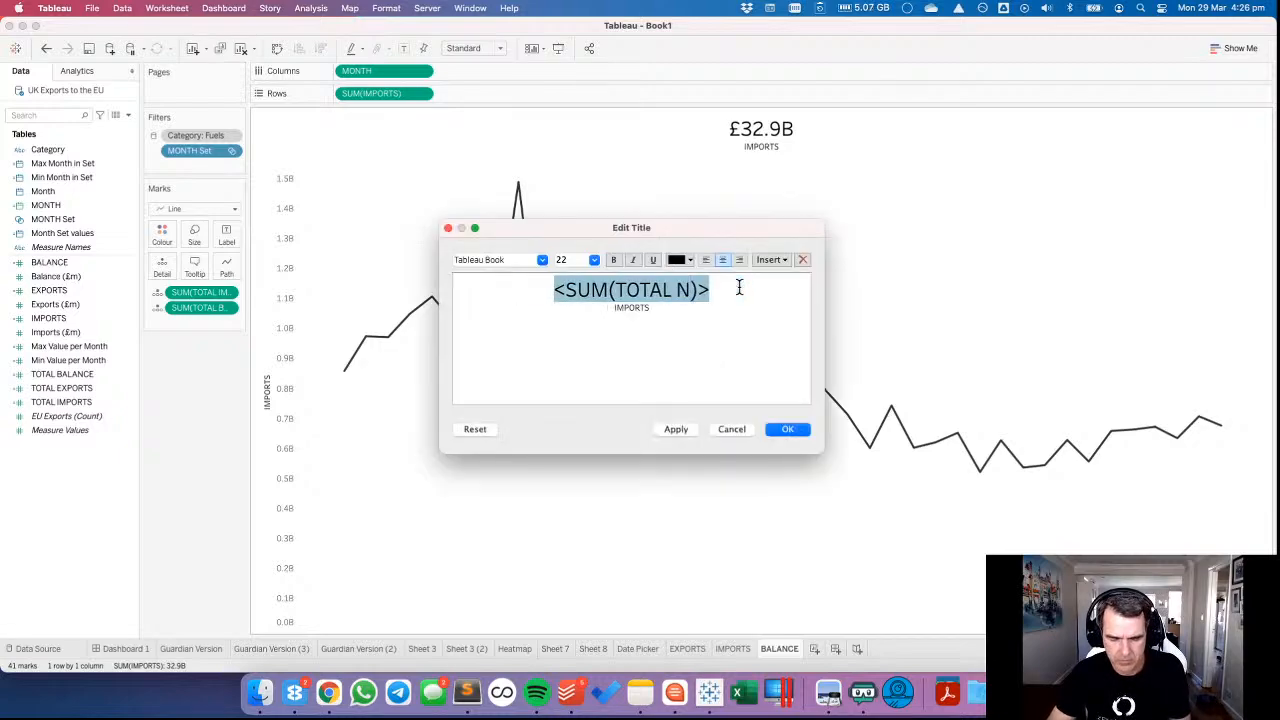
{"action": "type", "text": "E"}
{"action": "key", "text": "BackSpace"}
{"action": "key", "text": "BackSpace"}
{"action": "key", "text": "BackSpace"}
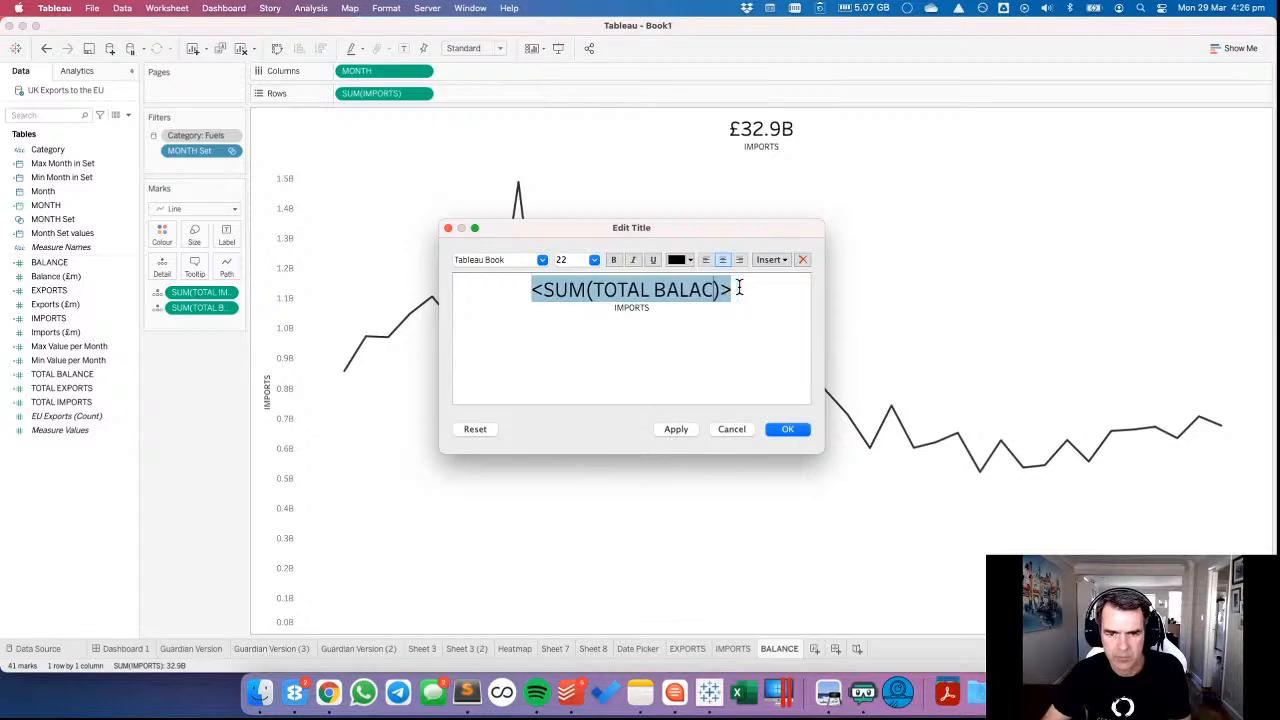
{"action": "type", "text": "NCE"}
Change the label under the total in the BALANCE sheet's title to TRADE BALANCE.
{"action": "key", "text": "Down"}
{"action": "key", "text": "shift+Home"}
{"action": "type", "text": "T"}
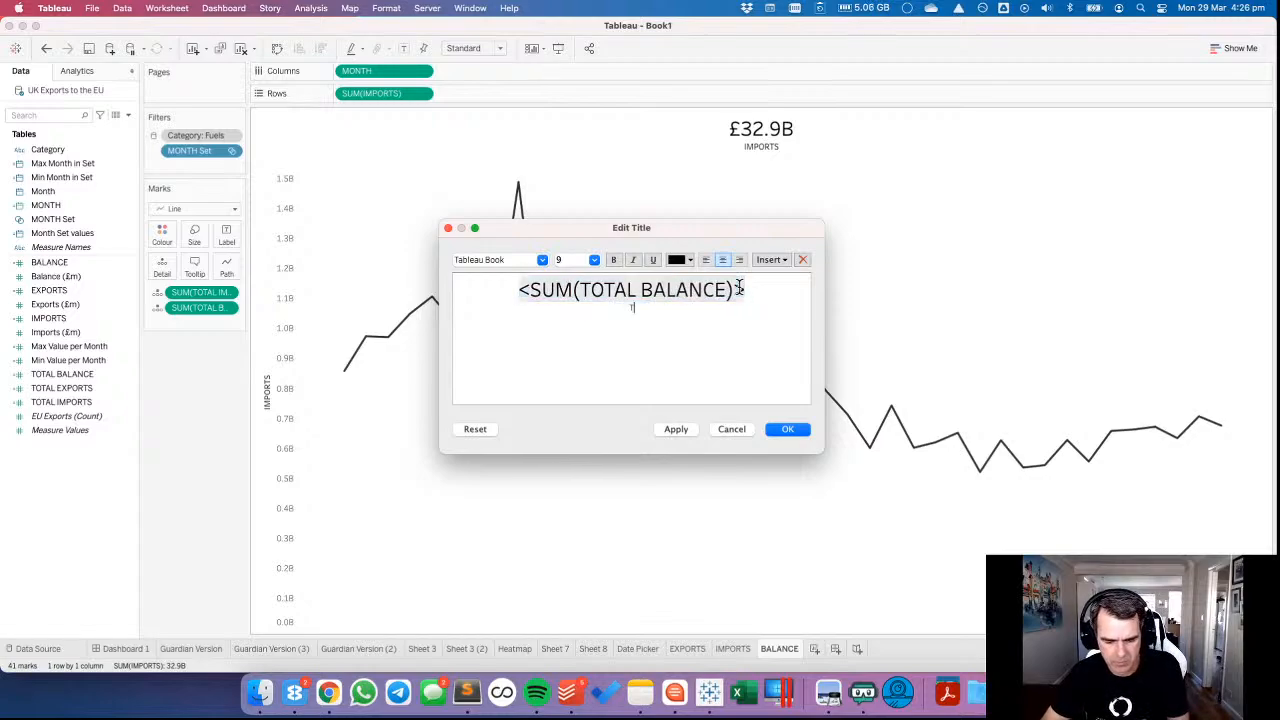
{"action": "type", "text": "RADE BALANCE"}
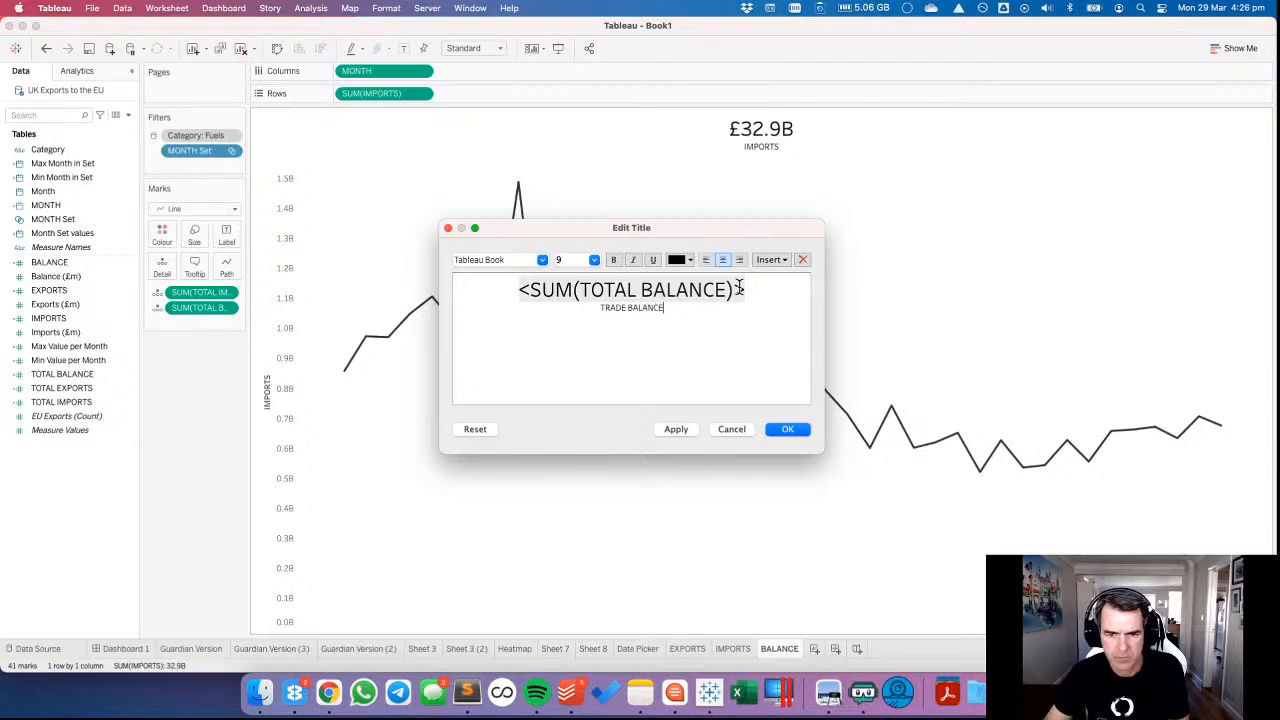
{"action": "left_click", "coordinate": [768, 429]}
Remove TOTAL IMPORTS from the BALANCE sheet's marks and replace IMPORTS with BALANCE on Rows.
{"action": "left_click_drag", "start_coordinate": [200, 292], "coordinate": [90, 400]}
{"action": "left_click_drag", "start_coordinate": [55, 262], "coordinate": [378, 104]}
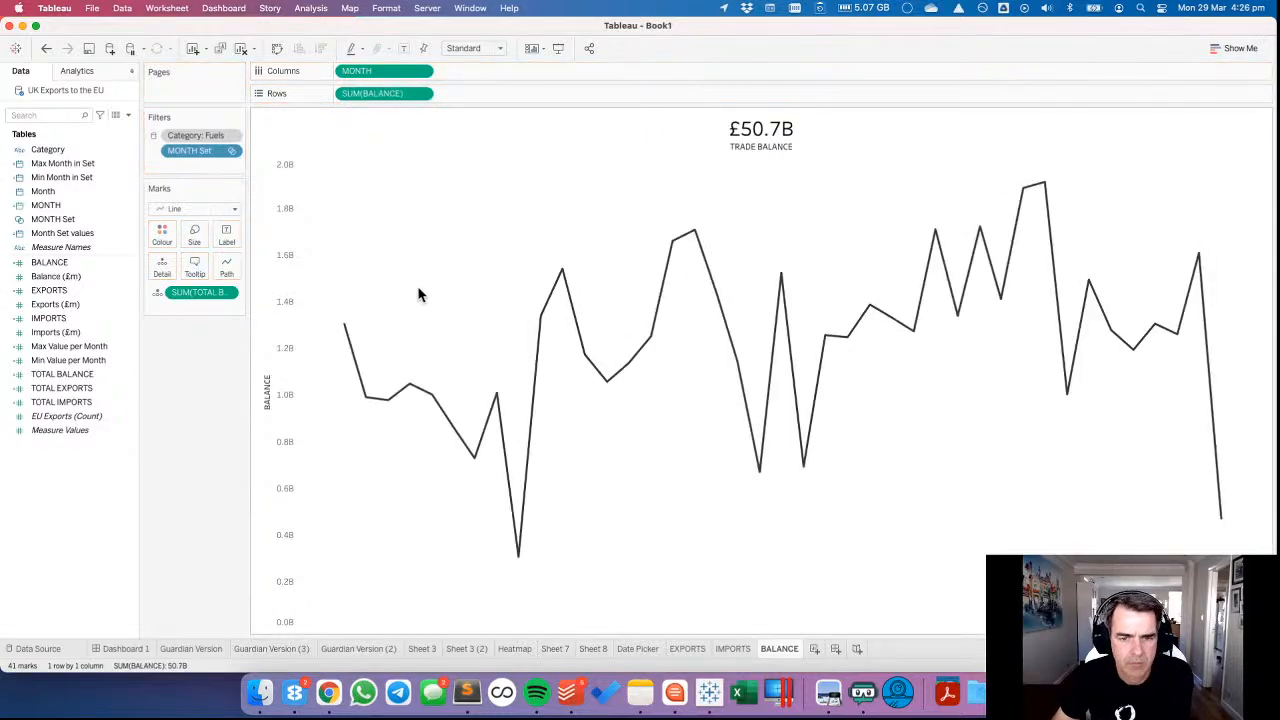
Open Dashboard 1 and show the title of the EXPORTS chart there.
{"action": "left_click", "coordinate": [128, 649]}
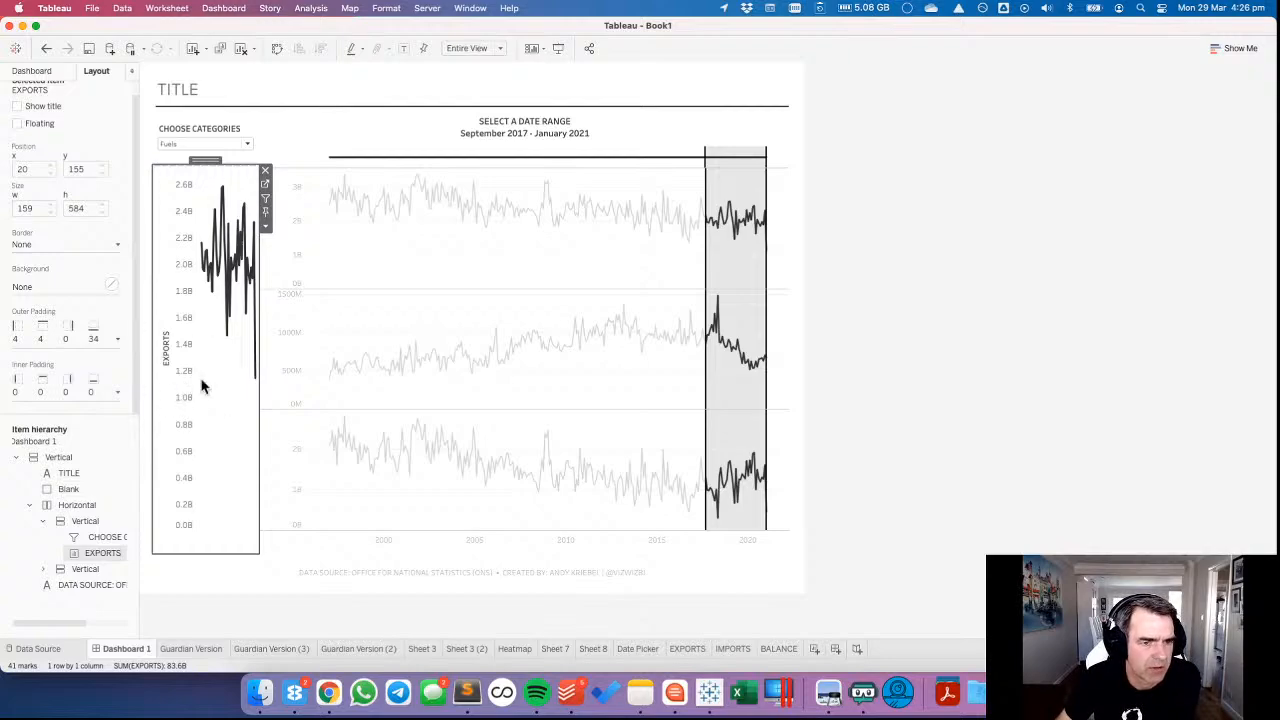
{"action": "left_click", "coordinate": [265, 226]}
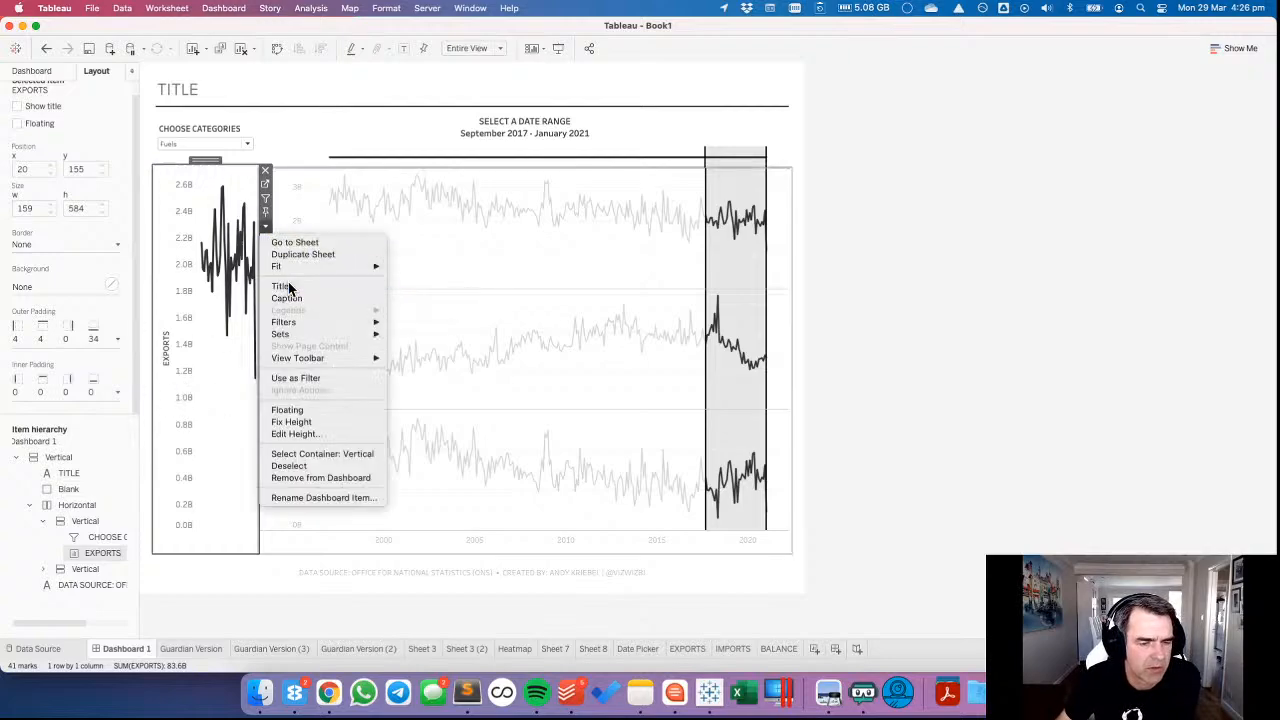
{"action": "left_click", "coordinate": [288, 289]}
{"action": "right_click", "coordinate": [183, 367]}
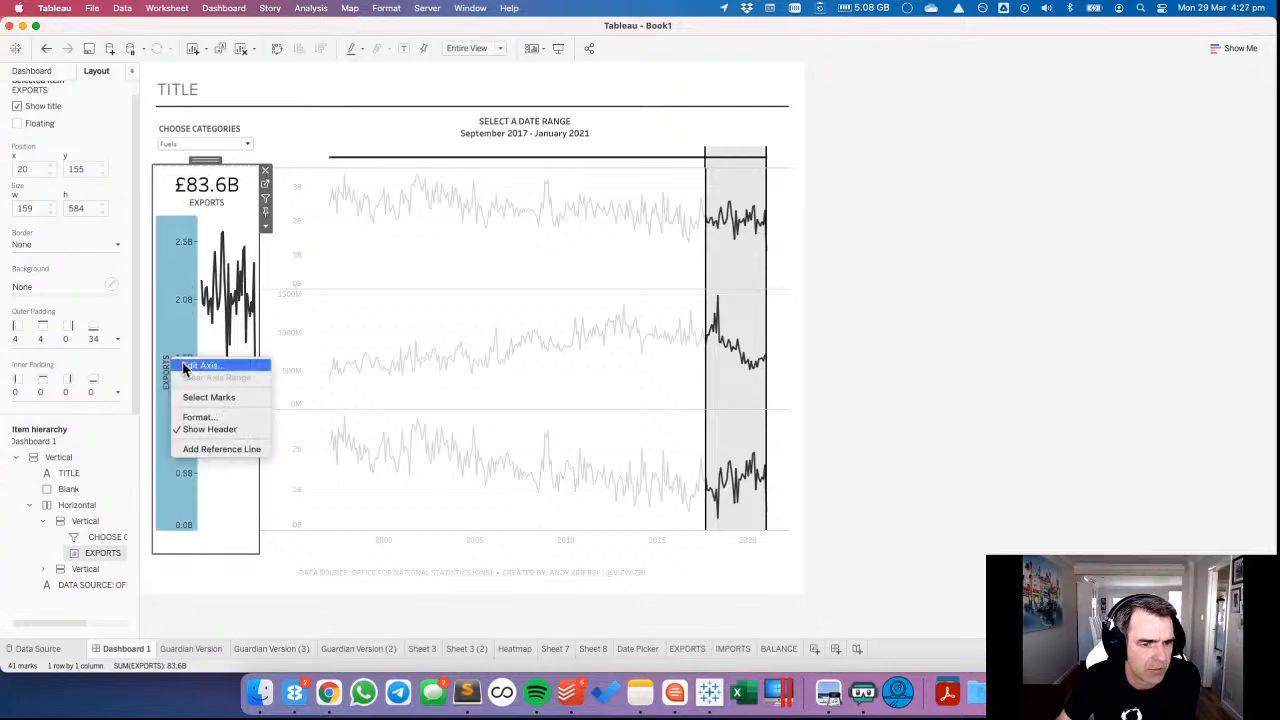
{"action": "left_click", "coordinate": [210, 347]}
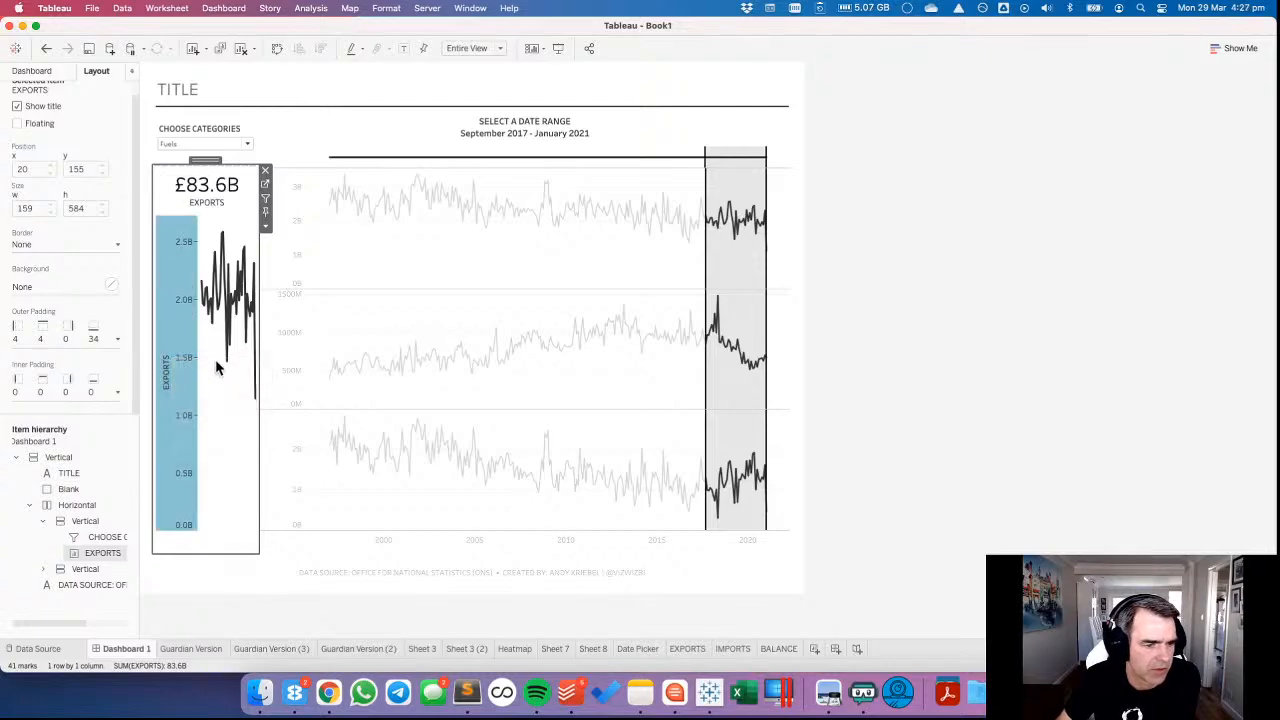
{"action": "left_click", "coordinate": [216, 367]}
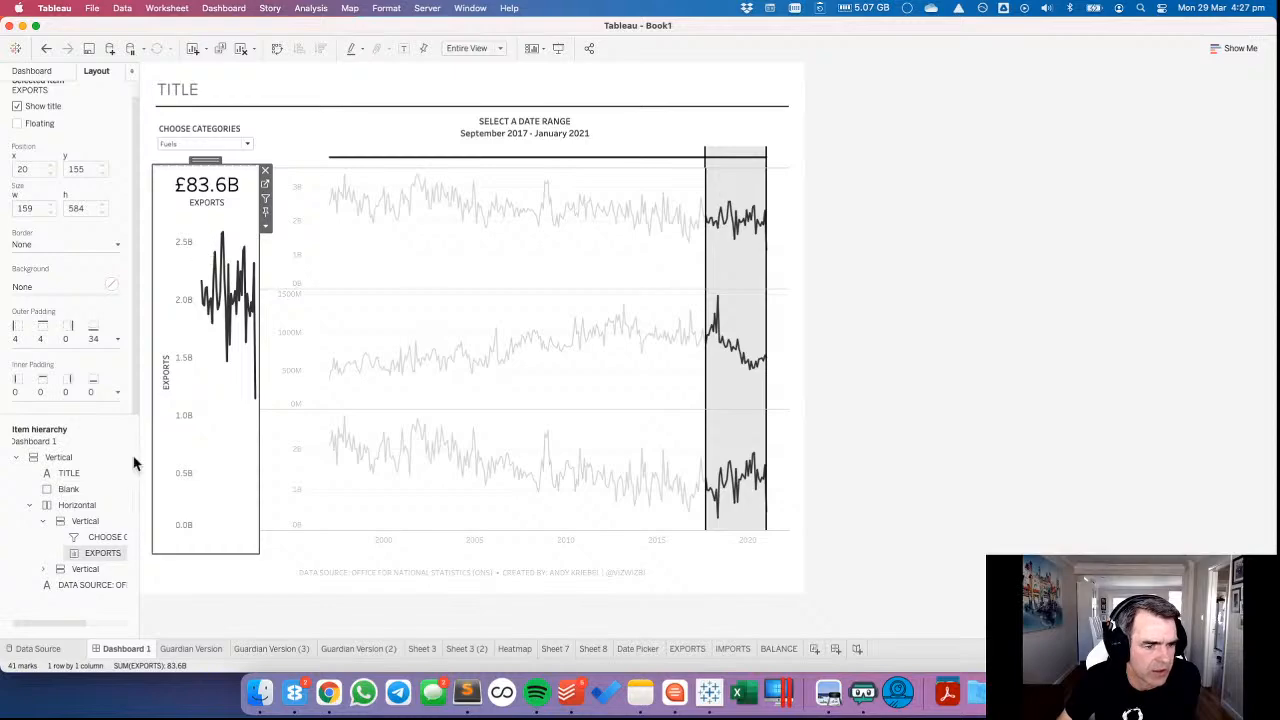
Place the IMPORTS and BALANCE sheets on the dashboard, stacked in that order below the EXPORTS chart.
{"action": "left_click", "coordinate": [37, 70]}
{"action": "left_click_drag", "start_coordinate": [46, 324], "coordinate": [211, 521]}
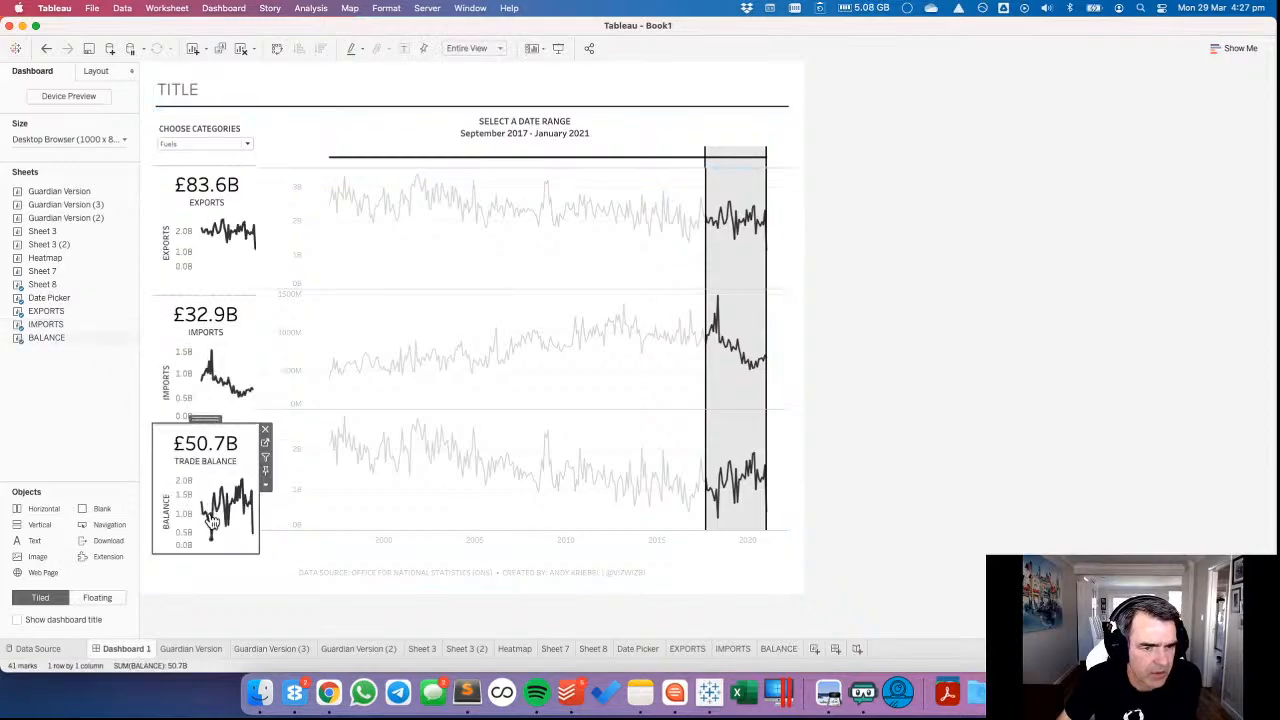
{"action": "left_click", "coordinate": [249, 319]}
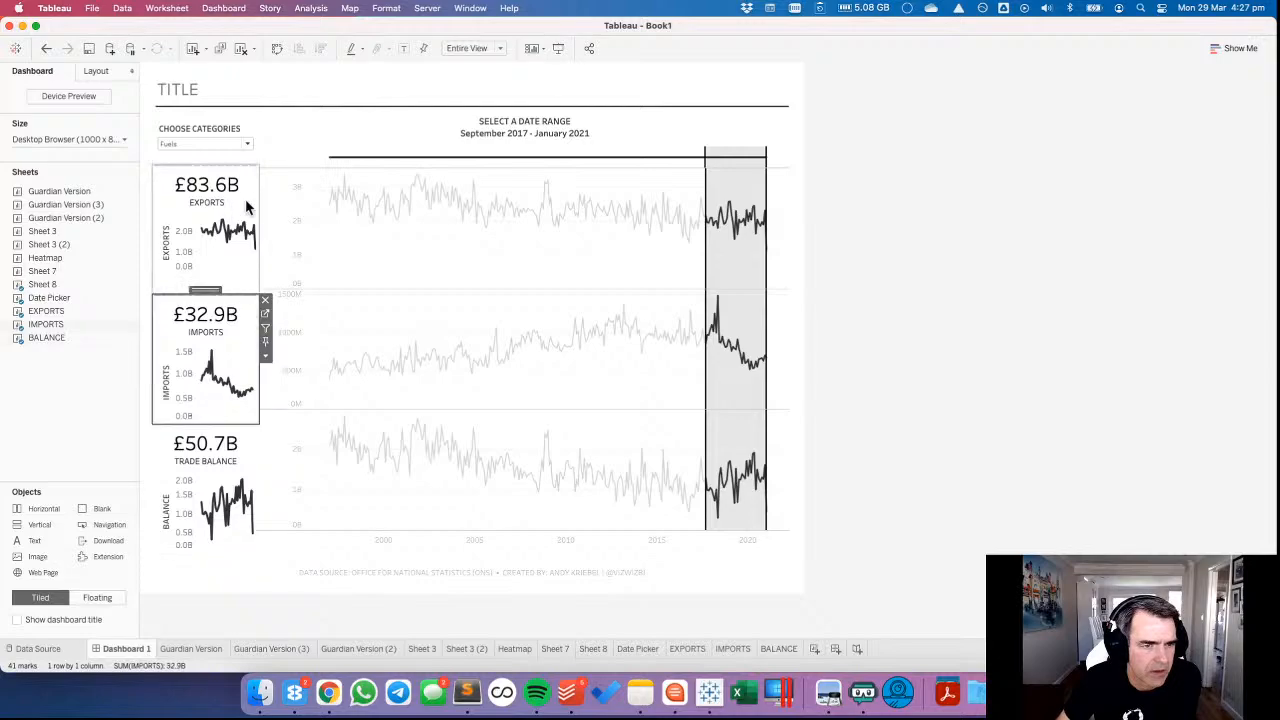
{"action": "left_click", "coordinate": [254, 188]}
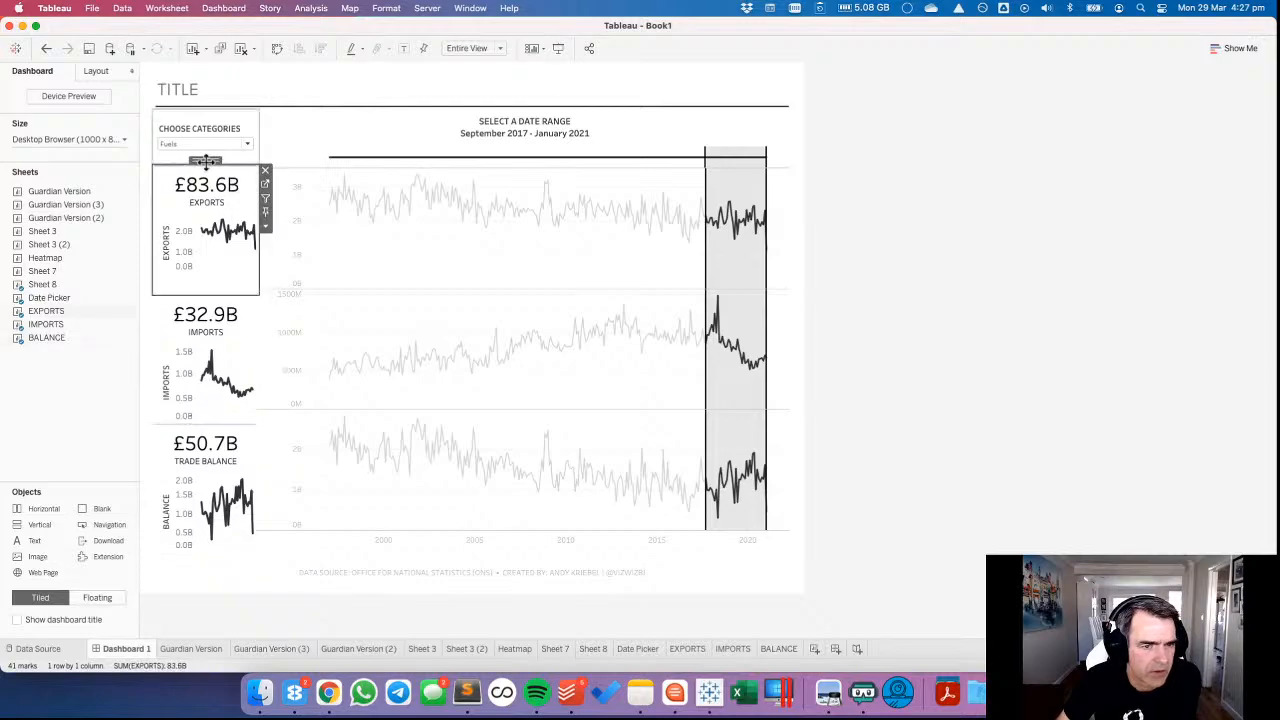
{"action": "double_click", "coordinate": [206, 162]}
{"action": "left_click", "coordinate": [245, 189]}
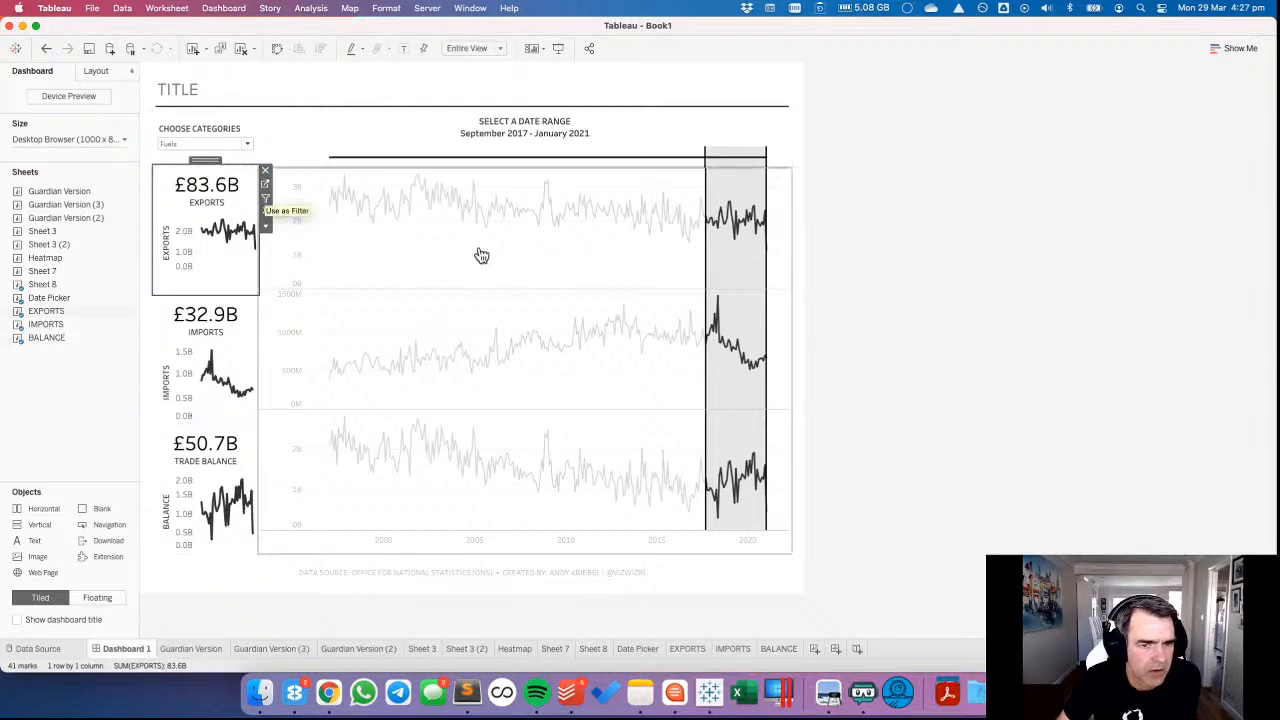
{"action": "left_click", "coordinate": [472, 257]}
Raise the top outer padding of the EXPORTS chart on the dashboard to 8.
{"action": "left_click", "coordinate": [240, 200]}
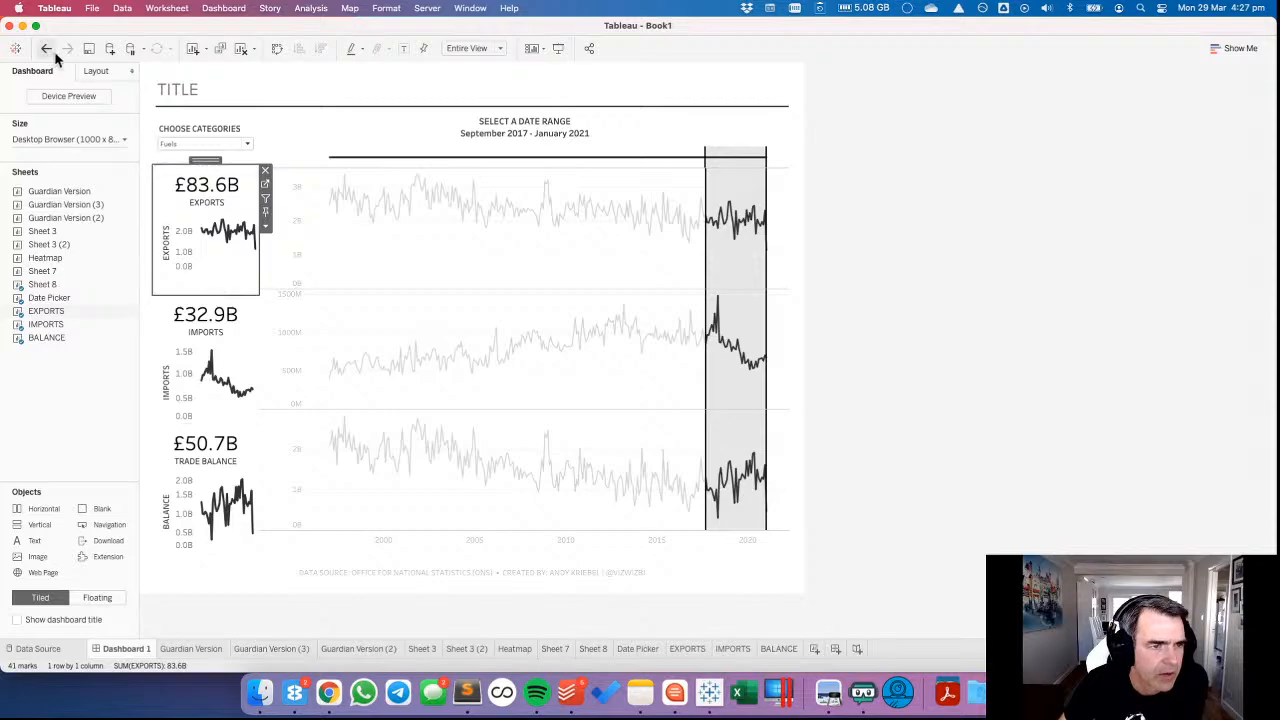
{"action": "left_click", "coordinate": [96, 71]}
{"action": "left_click", "coordinate": [65, 343]}
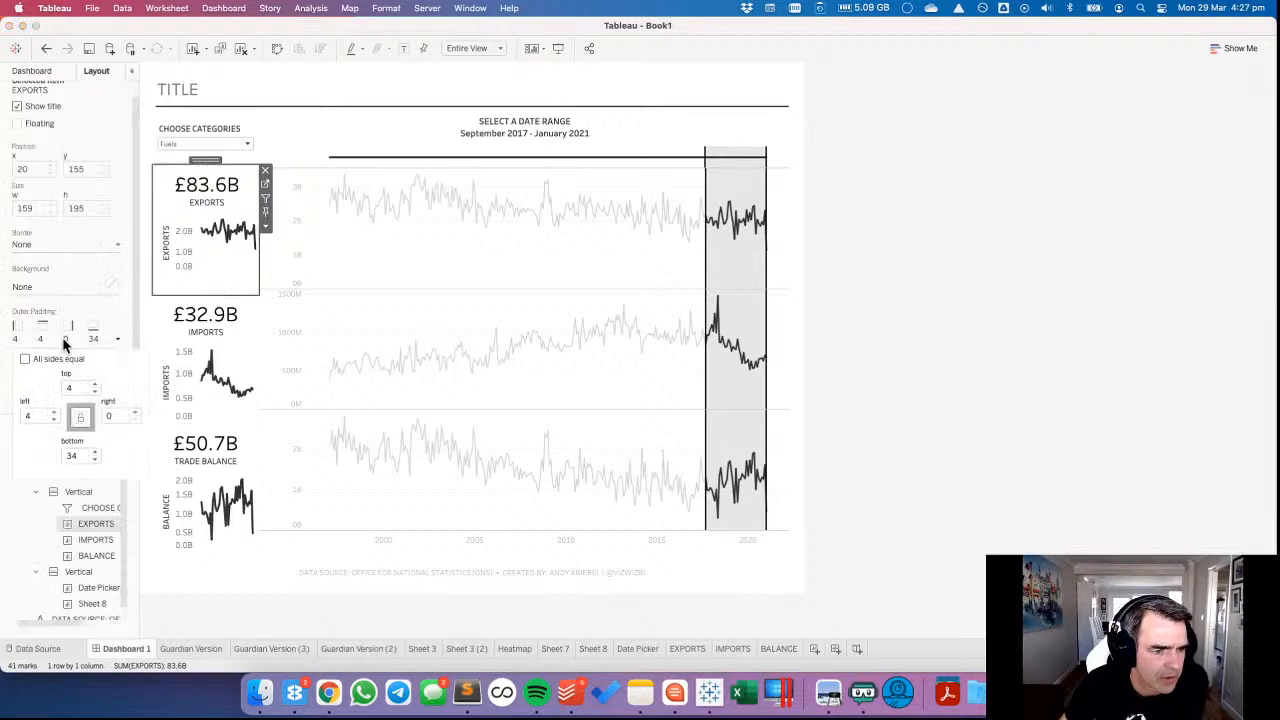
{"action": "left_click", "coordinate": [96, 386]}
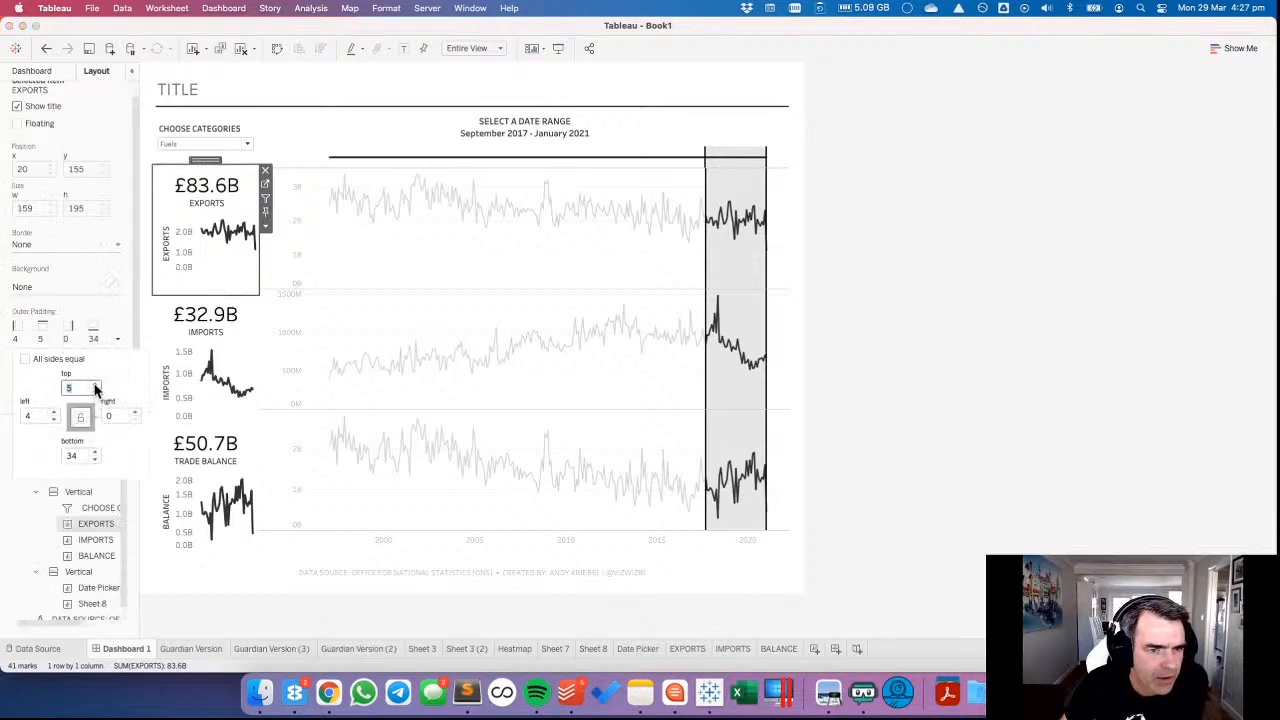
{"action": "left_click", "coordinate": [96, 386]}
{"action": "left_click", "coordinate": [96, 386]}
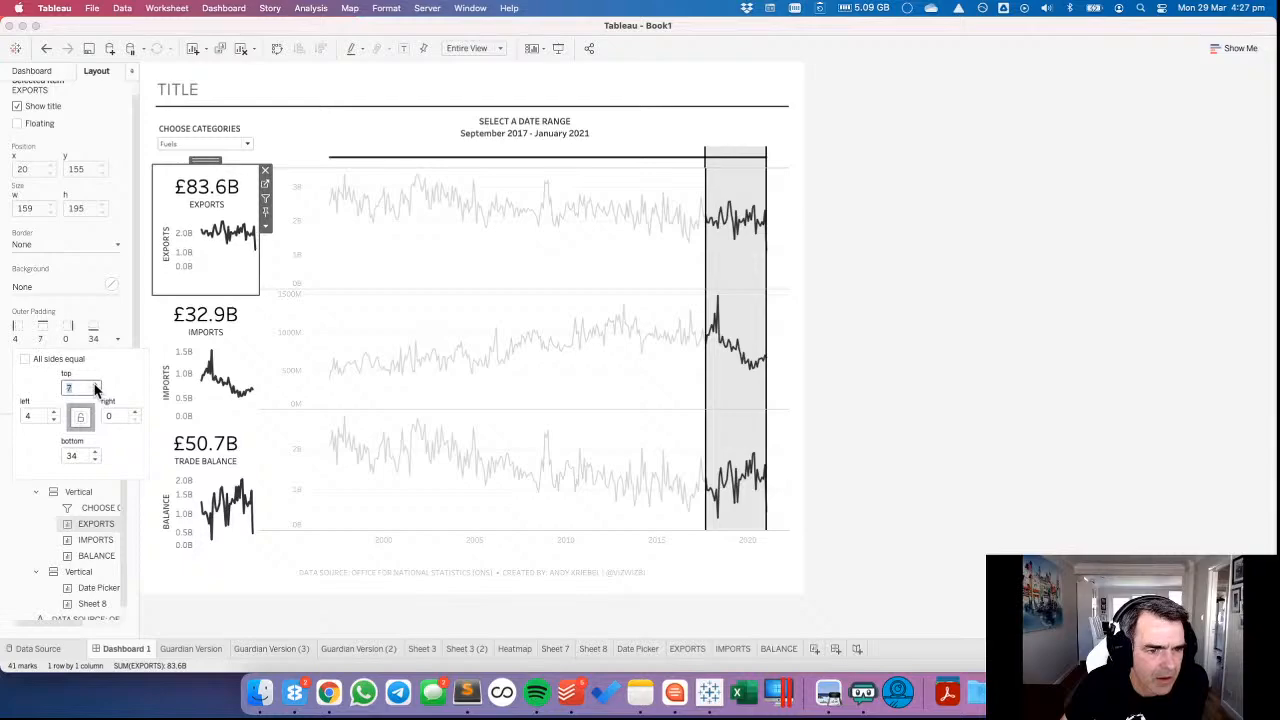
{"action": "left_click", "coordinate": [96, 386]}
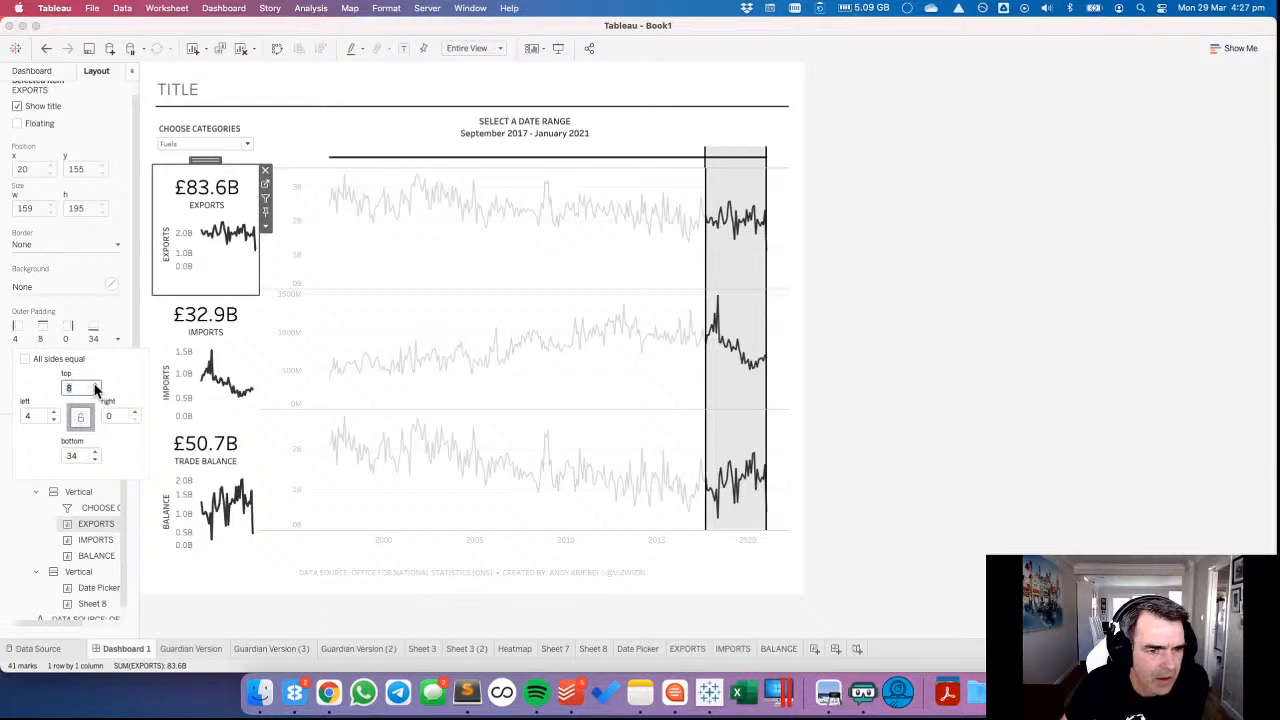
{"action": "left_click", "coordinate": [95, 460]}
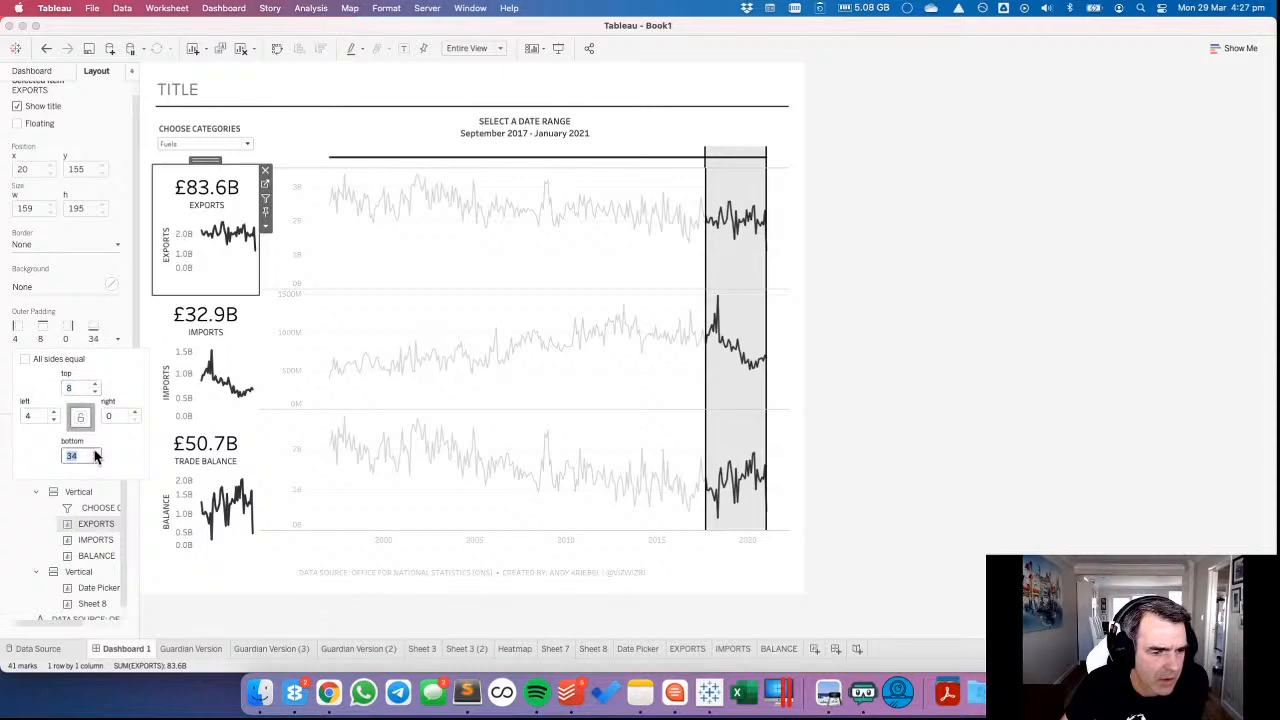
Make the EXPORTS chart's outer padding equal on all sides with a value of 4.
{"action": "left_click", "coordinate": [72, 388]}
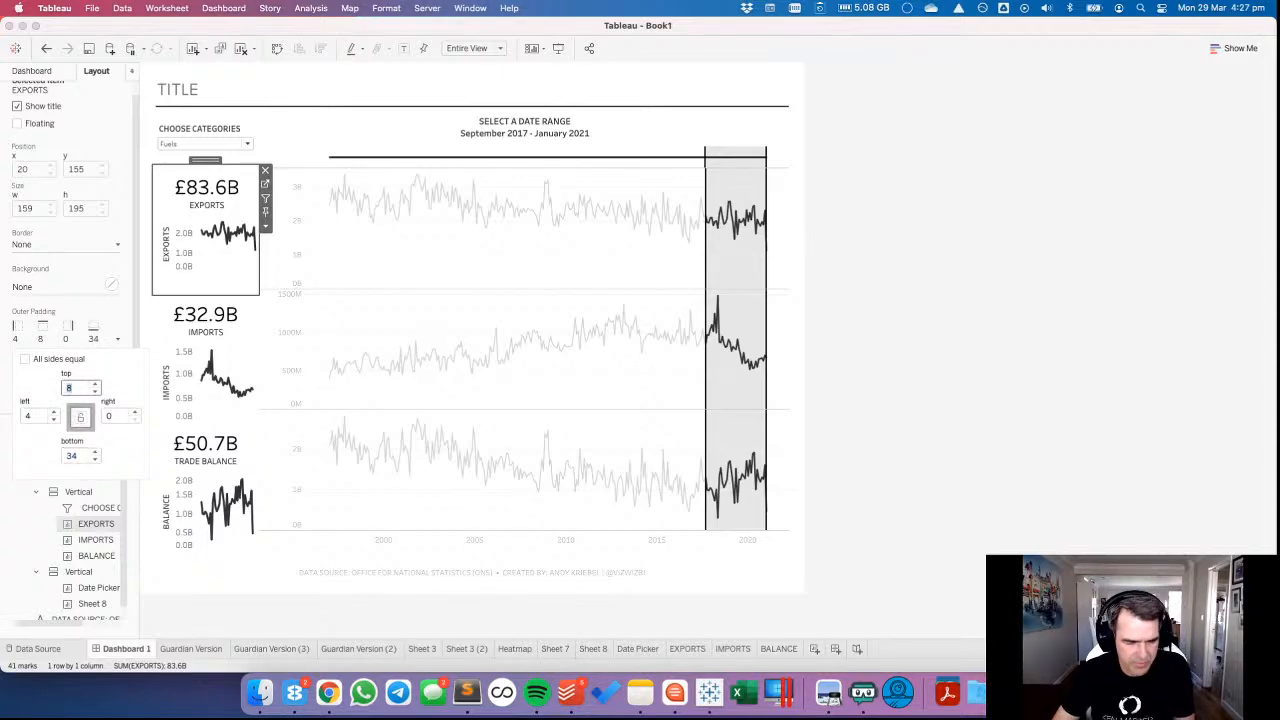
{"action": "type", "text": "0"}
{"action": "left_click", "coordinate": [25, 358]}
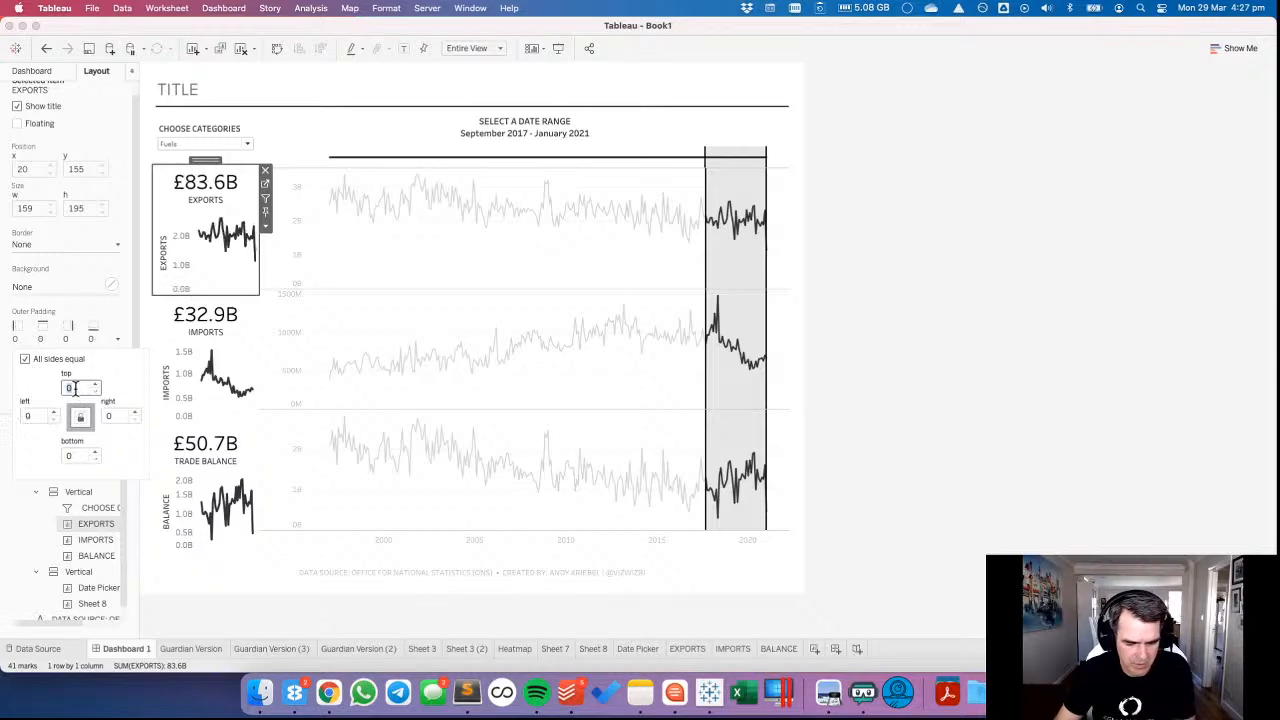
{"action": "type", "text": "4"}
{"action": "key", "text": "Tab"}
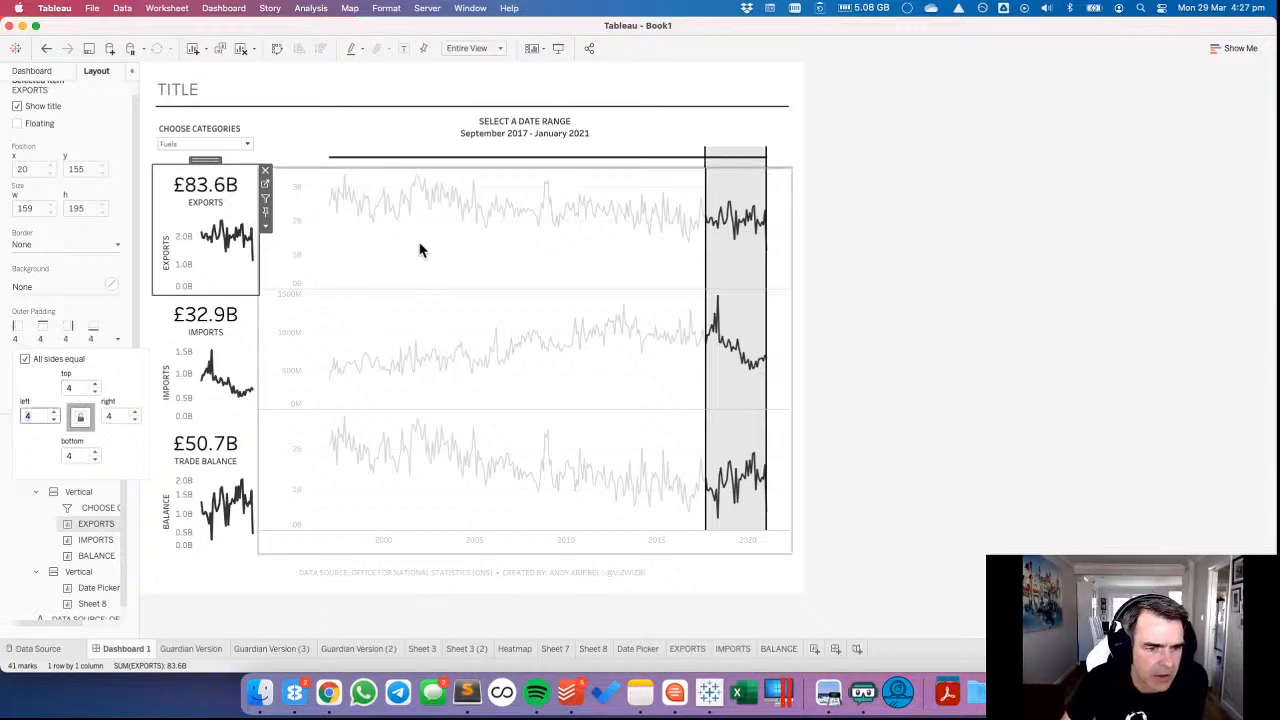
{"action": "left_click", "coordinate": [420, 250]}
{"action": "left_click", "coordinate": [219, 156]}
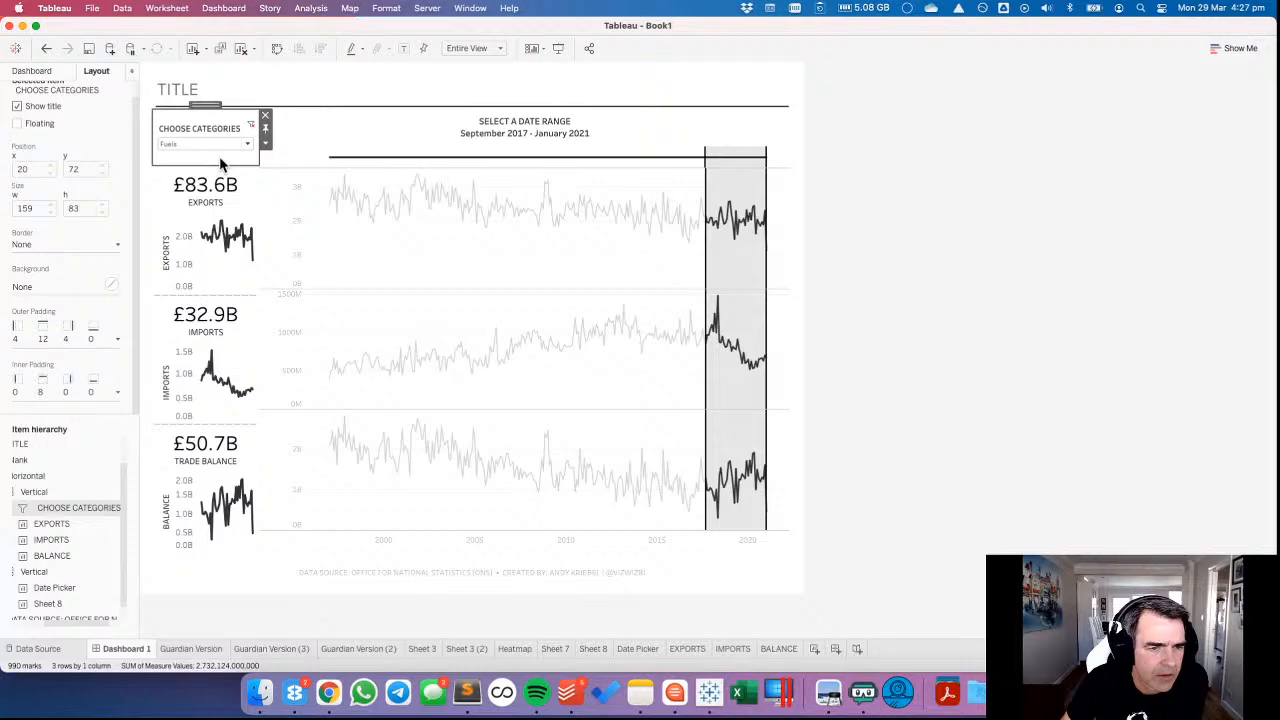
Add a Blank object below the BALANCE chart and set its height to 40 pixels.
{"action": "left_click", "coordinate": [31, 70]}
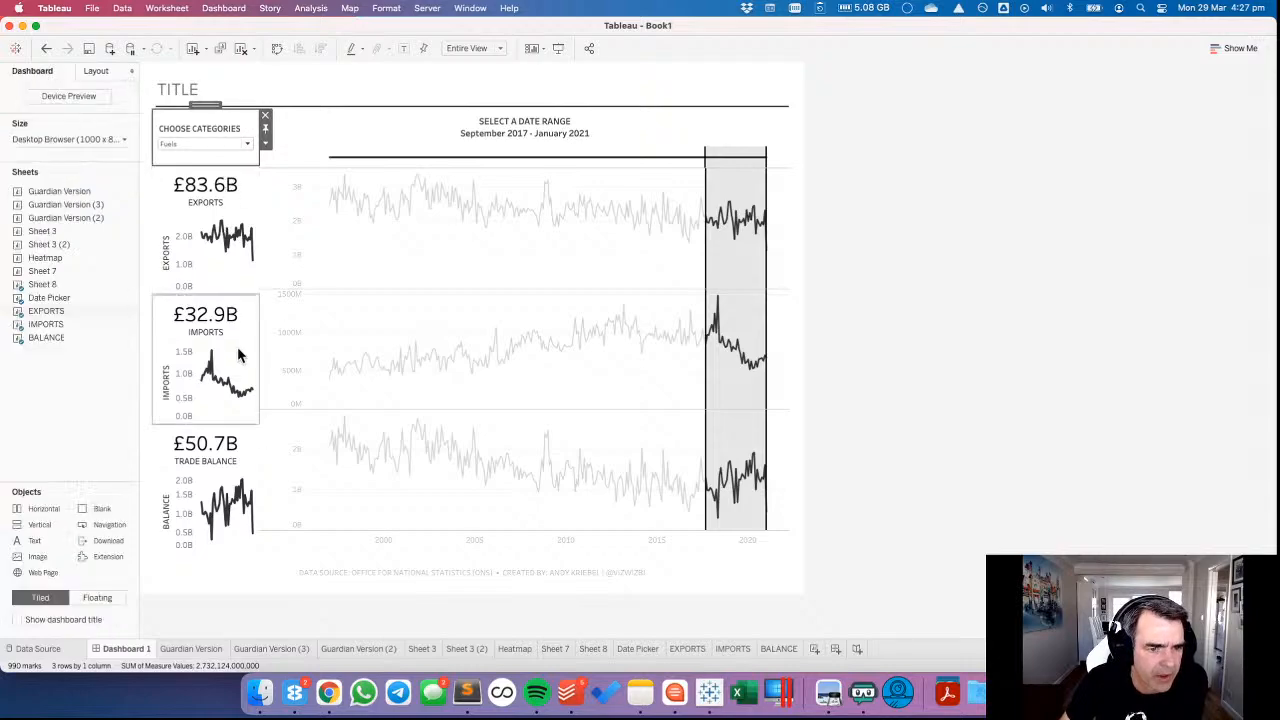
{"action": "left_click", "coordinate": [358, 320]}
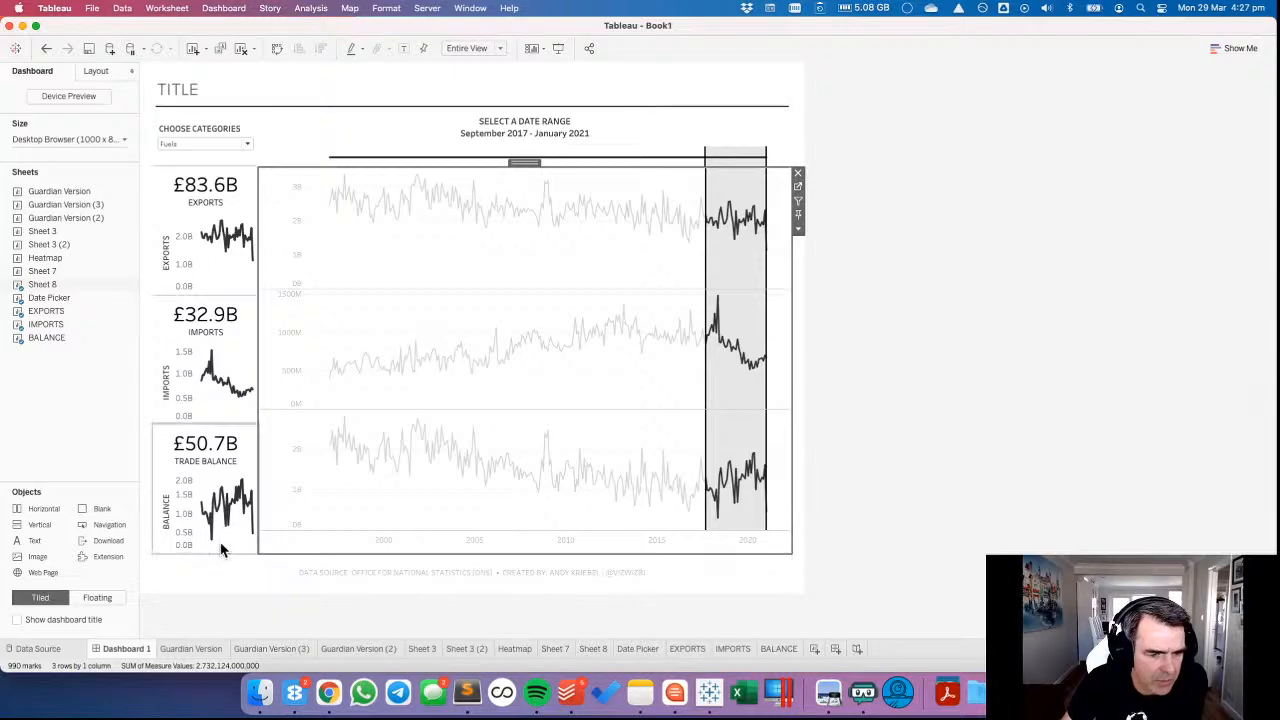
{"action": "left_click", "coordinate": [240, 546]}
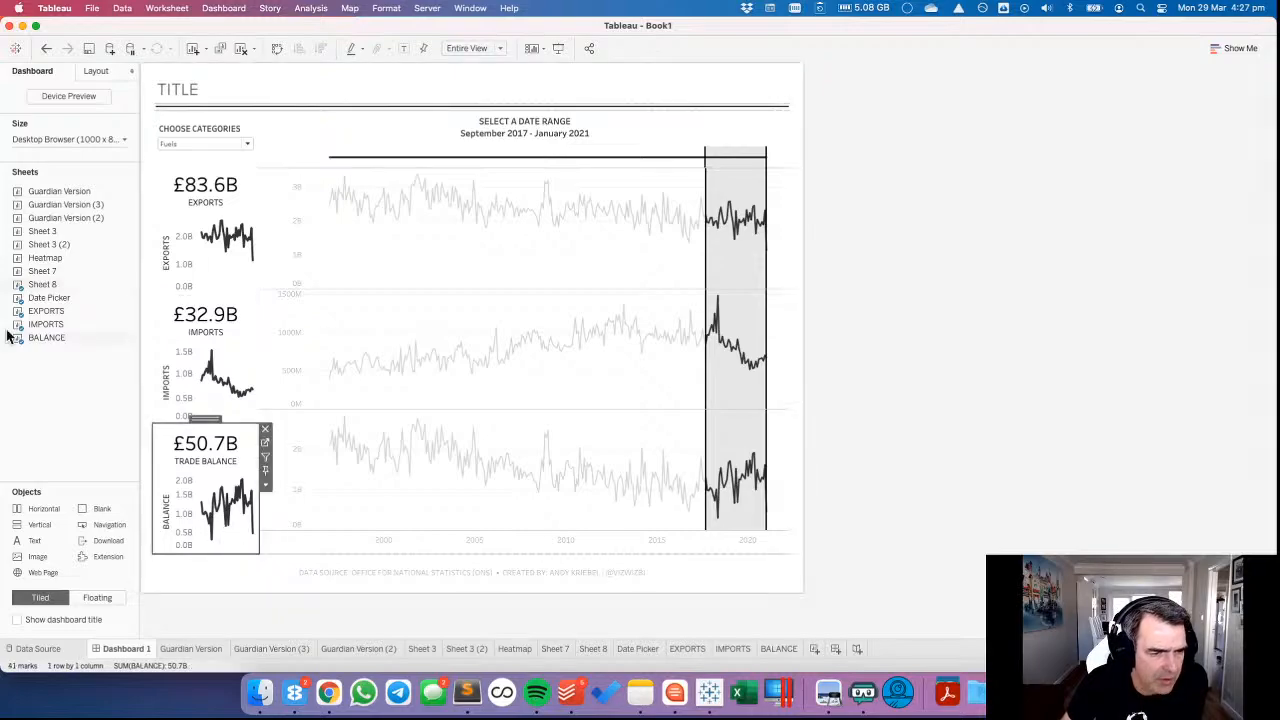
{"action": "left_click", "coordinate": [95, 71]}
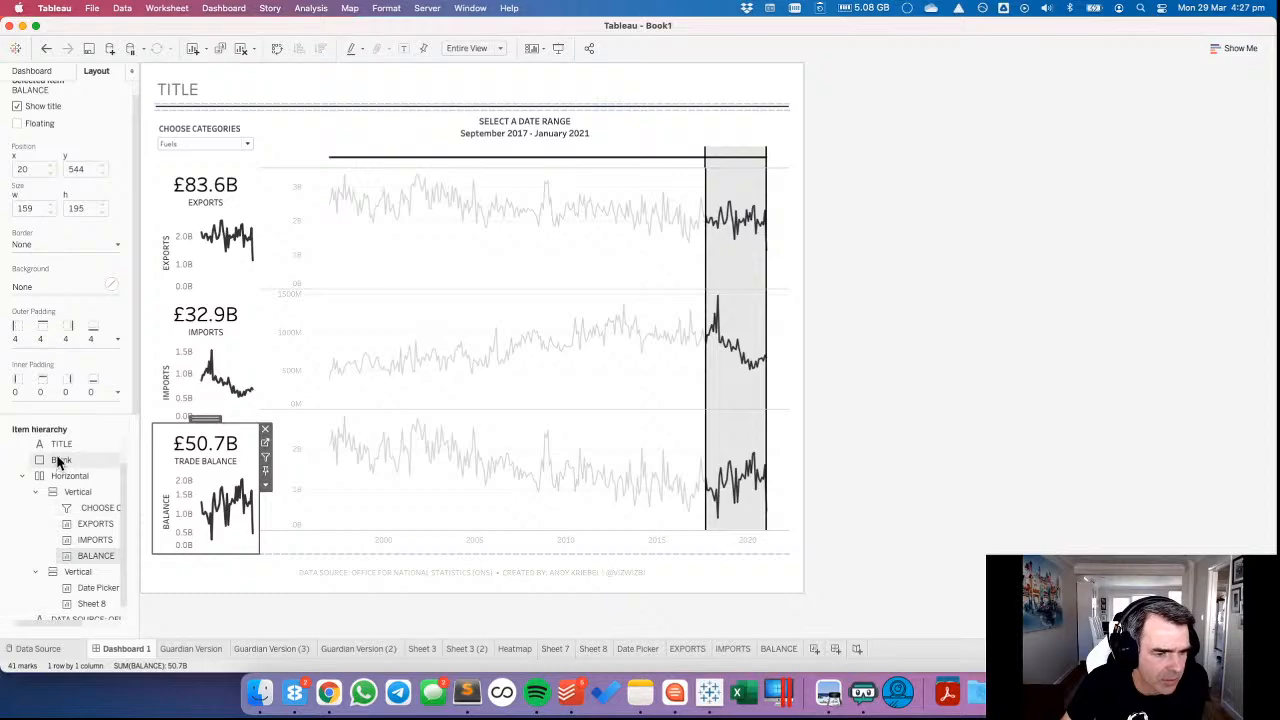
{"action": "left_click", "coordinate": [30, 72]}
{"action": "left_click_drag", "start_coordinate": [97, 508], "coordinate": [212, 545]}
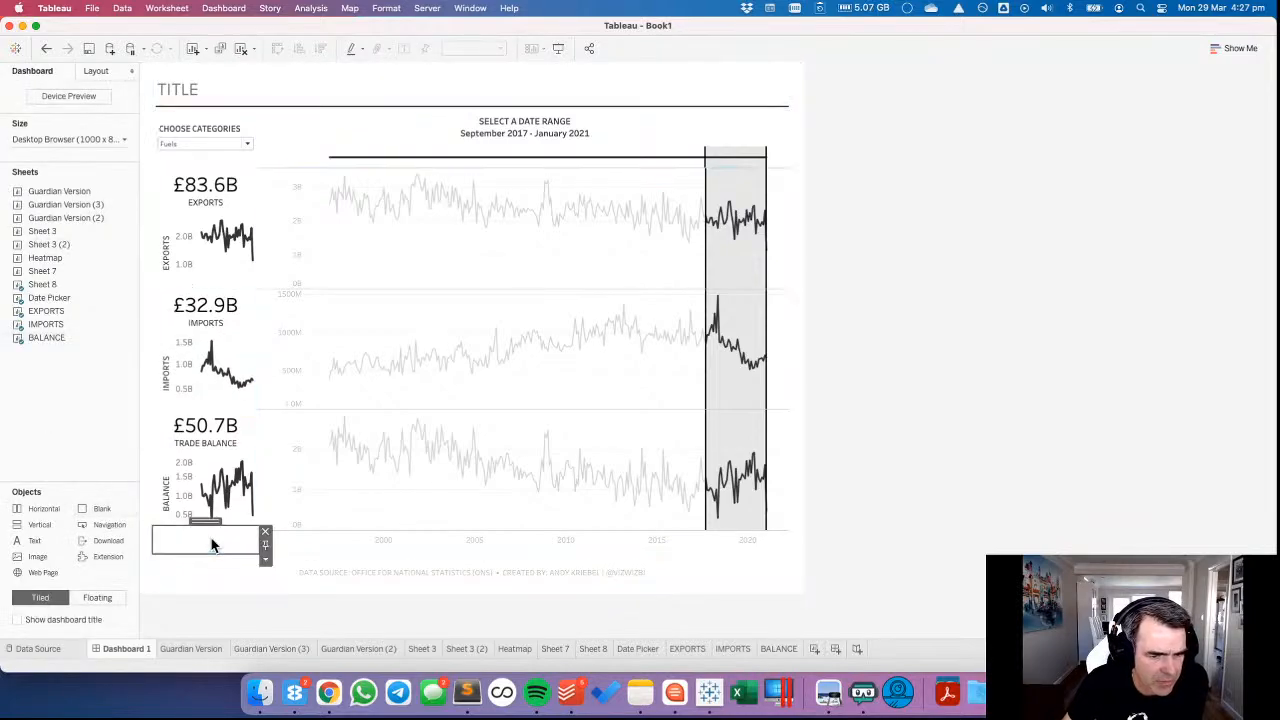
{"action": "left_click", "coordinate": [265, 562]}
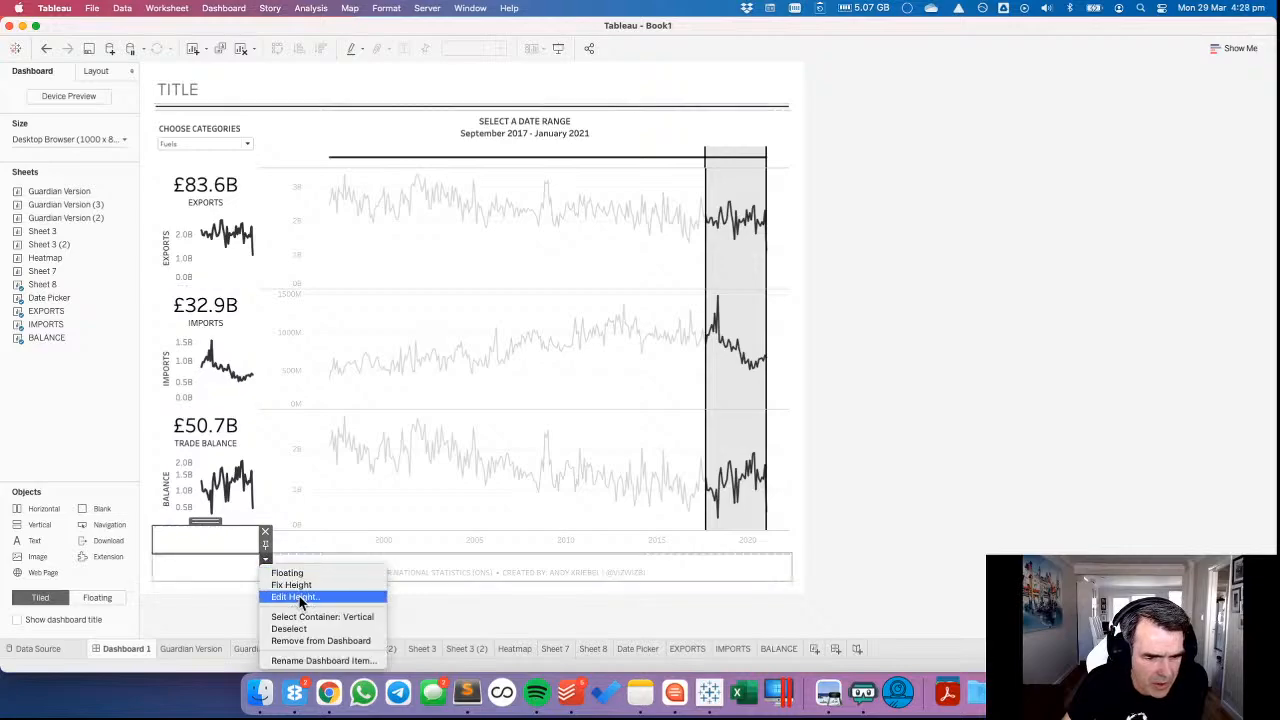
{"action": "left_click", "coordinate": [296, 597]}
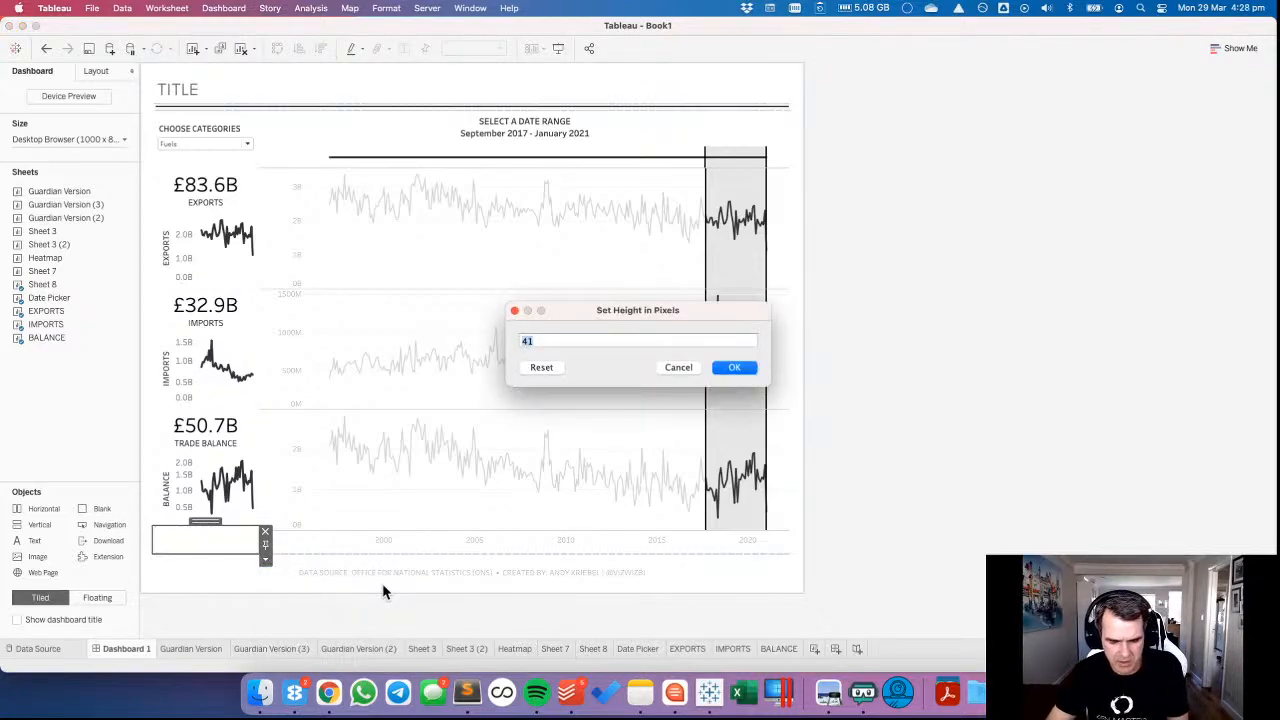
{"action": "type", "text": "40"}
{"action": "key", "text": "Return"}
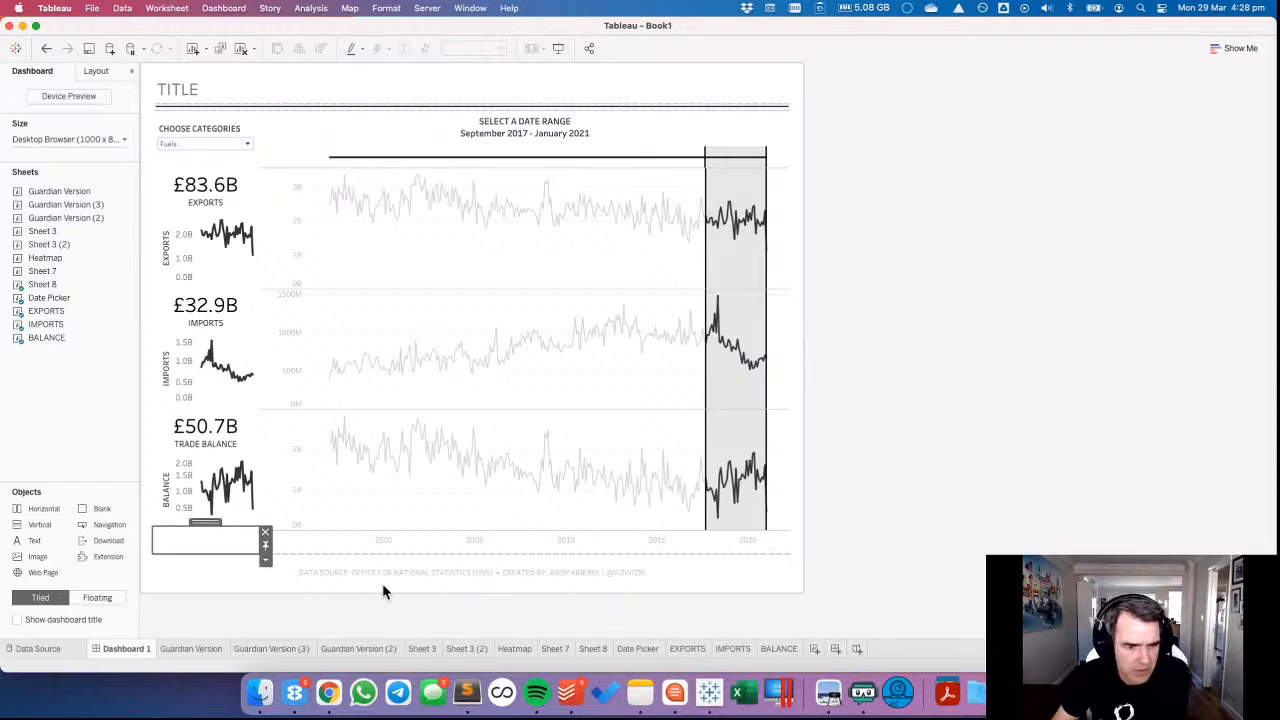
Show the grid on the dashboard.
{"action": "left_click", "coordinate": [342, 505]}
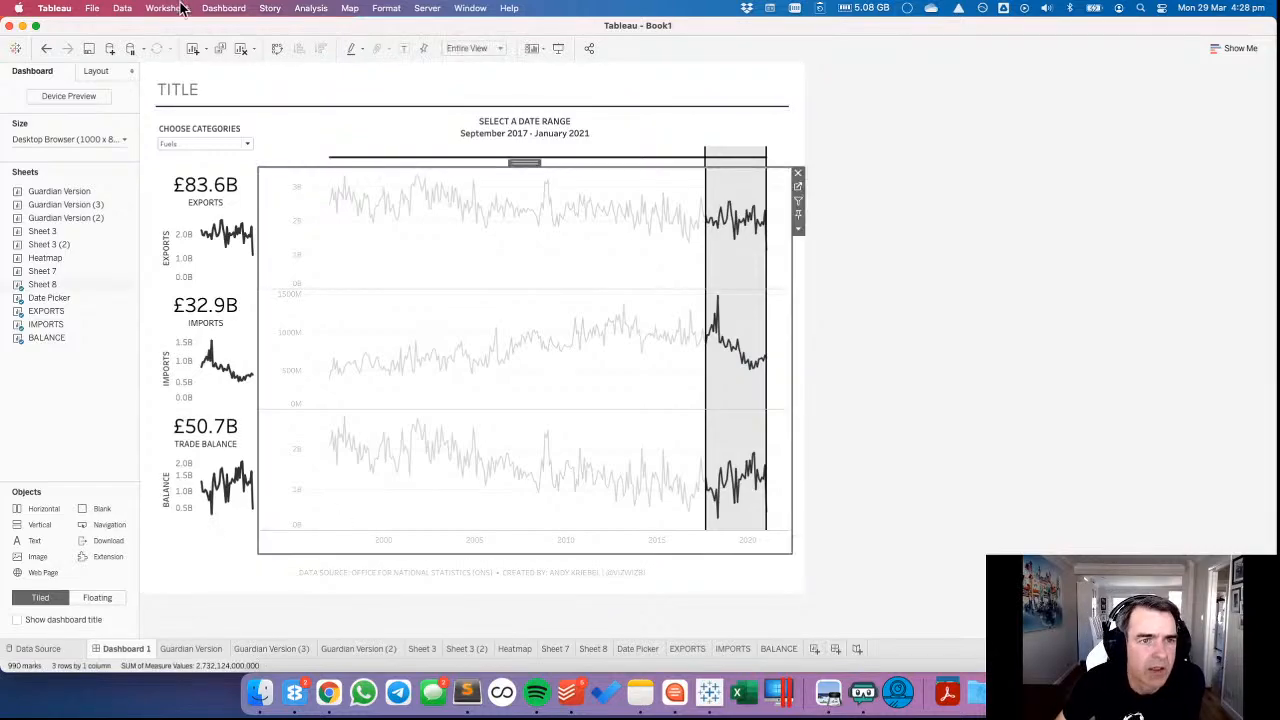
{"action": "left_click", "coordinate": [224, 8]}
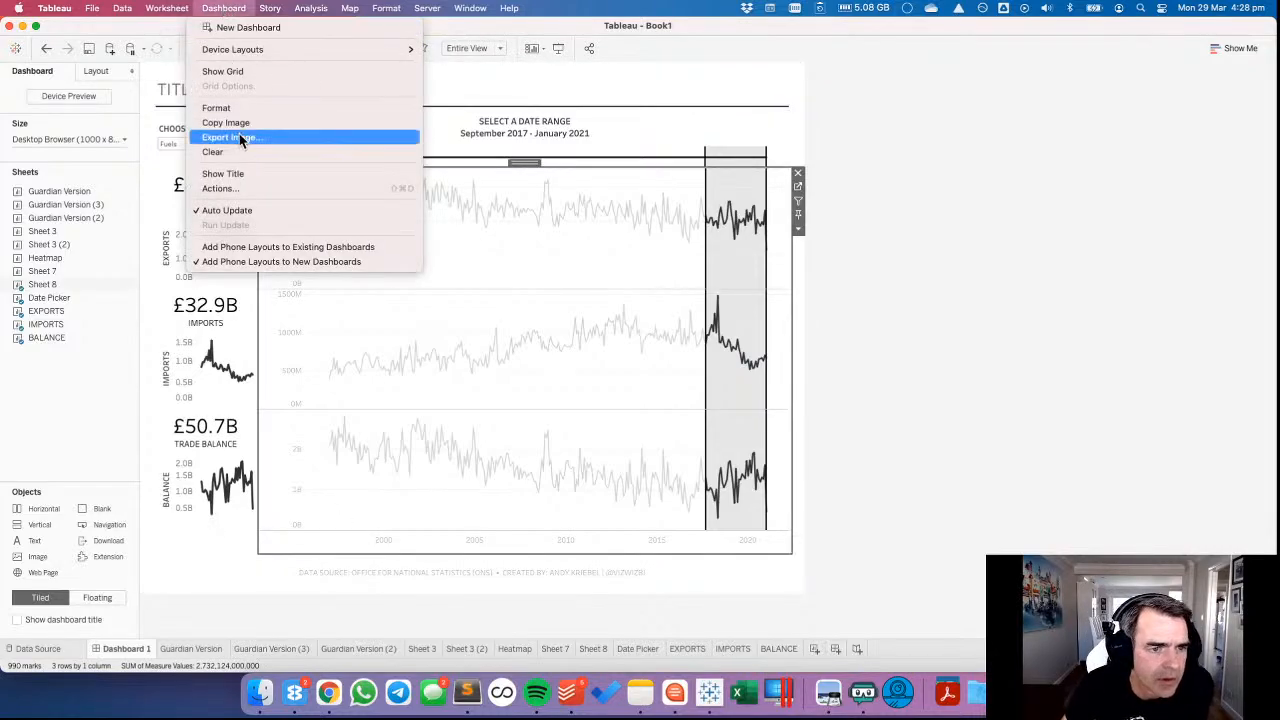
{"action": "left_click", "coordinate": [232, 71]}
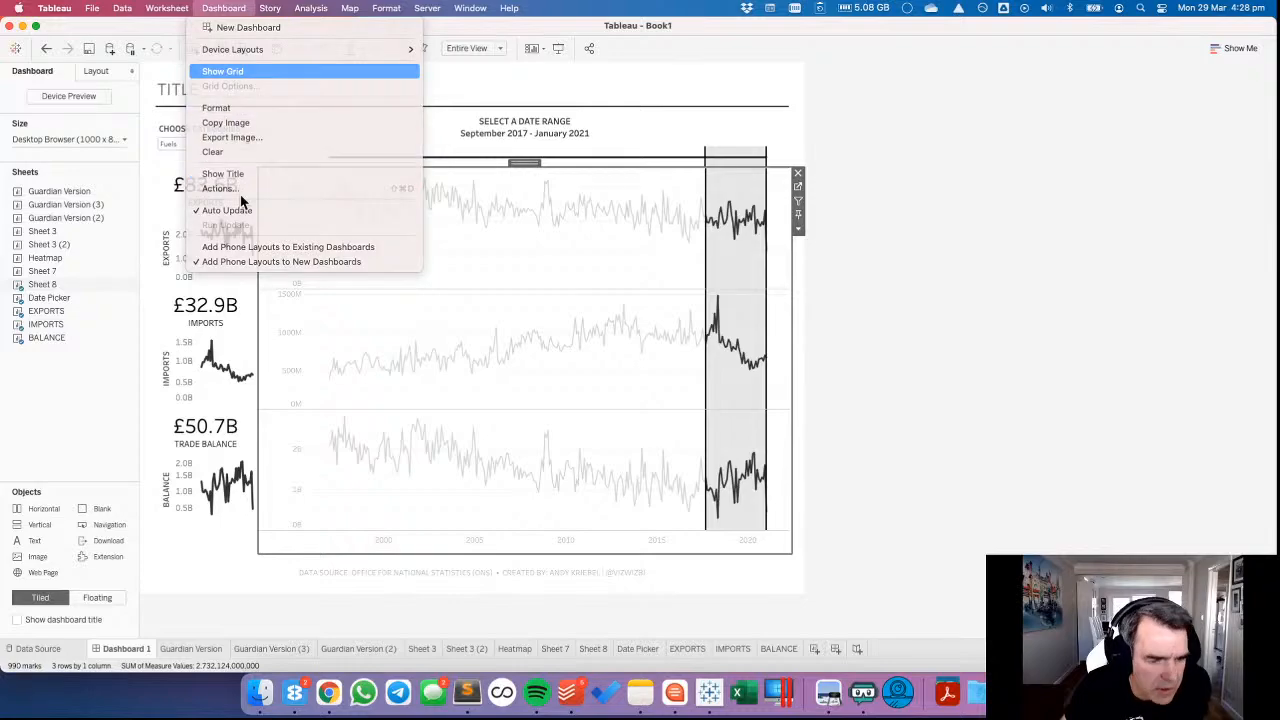
Set the outer padding of the blank below the BALANCE chart to 0 on all sides.
{"action": "left_click", "coordinate": [224, 538]}
{"action": "left_click", "coordinate": [90, 70]}
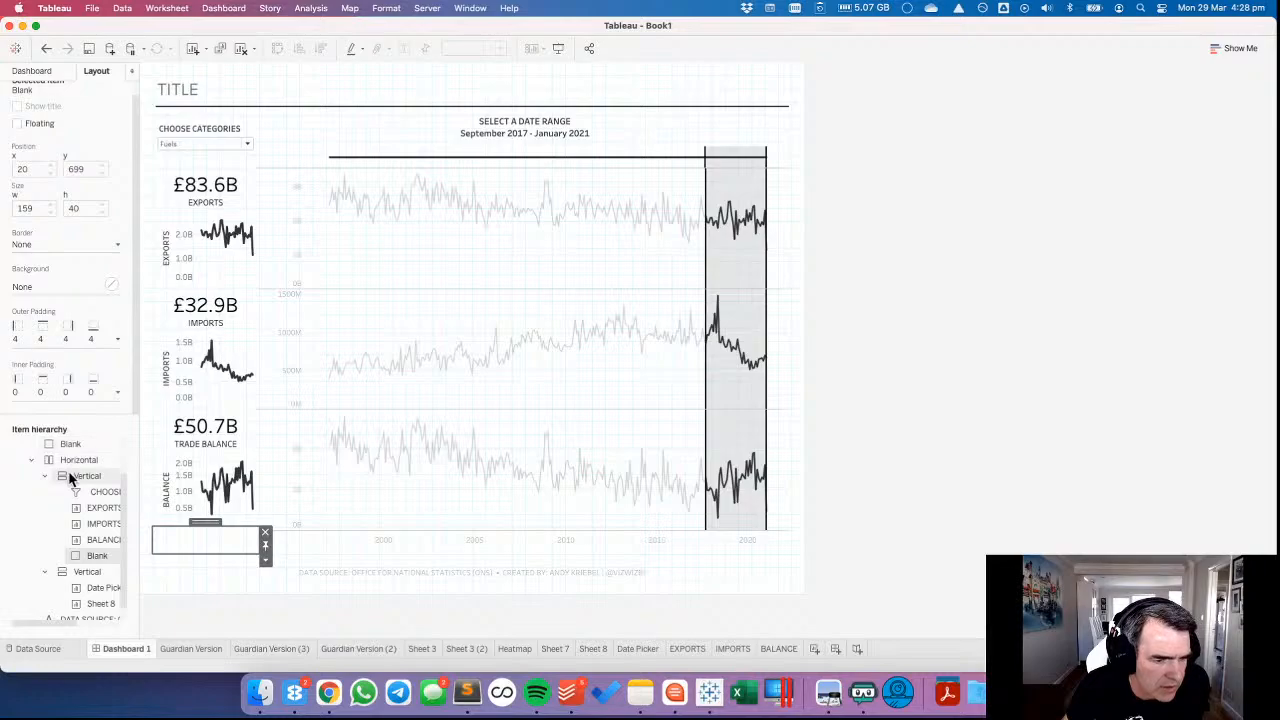
{"action": "left_click", "coordinate": [31, 71]}
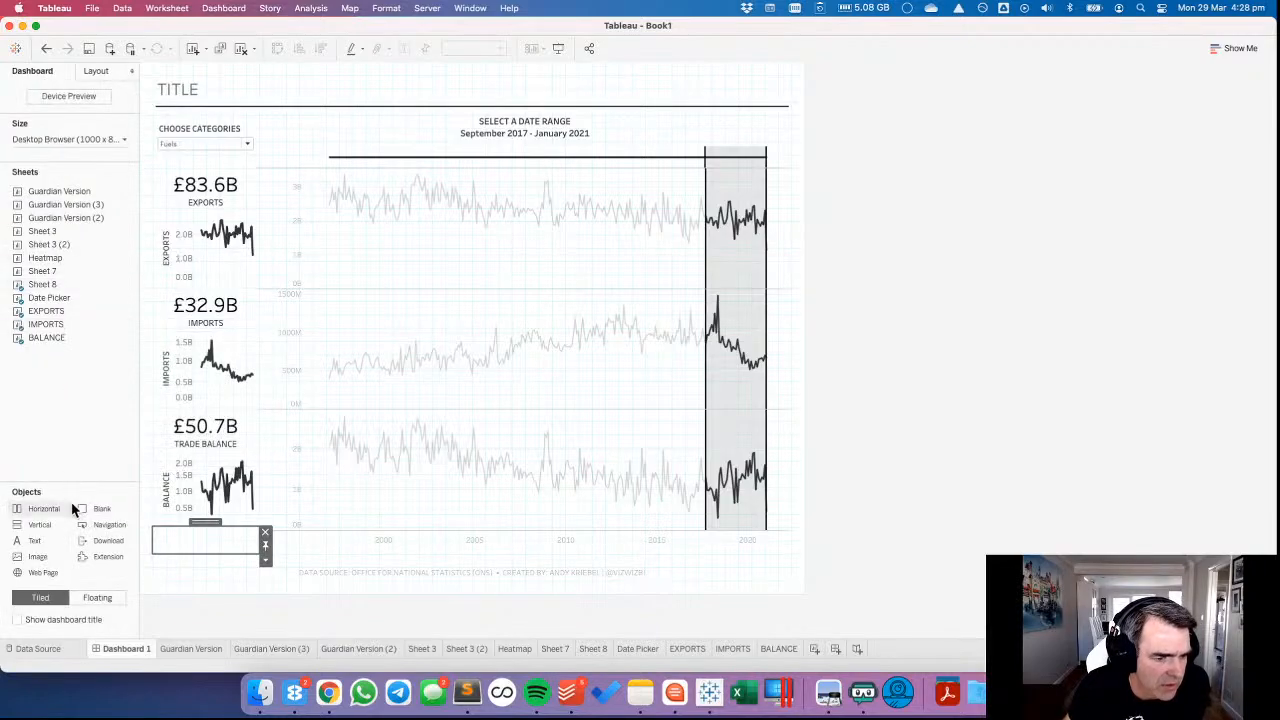
{"action": "left_click", "coordinate": [96, 72]}
{"action": "left_click", "coordinate": [52, 340]}
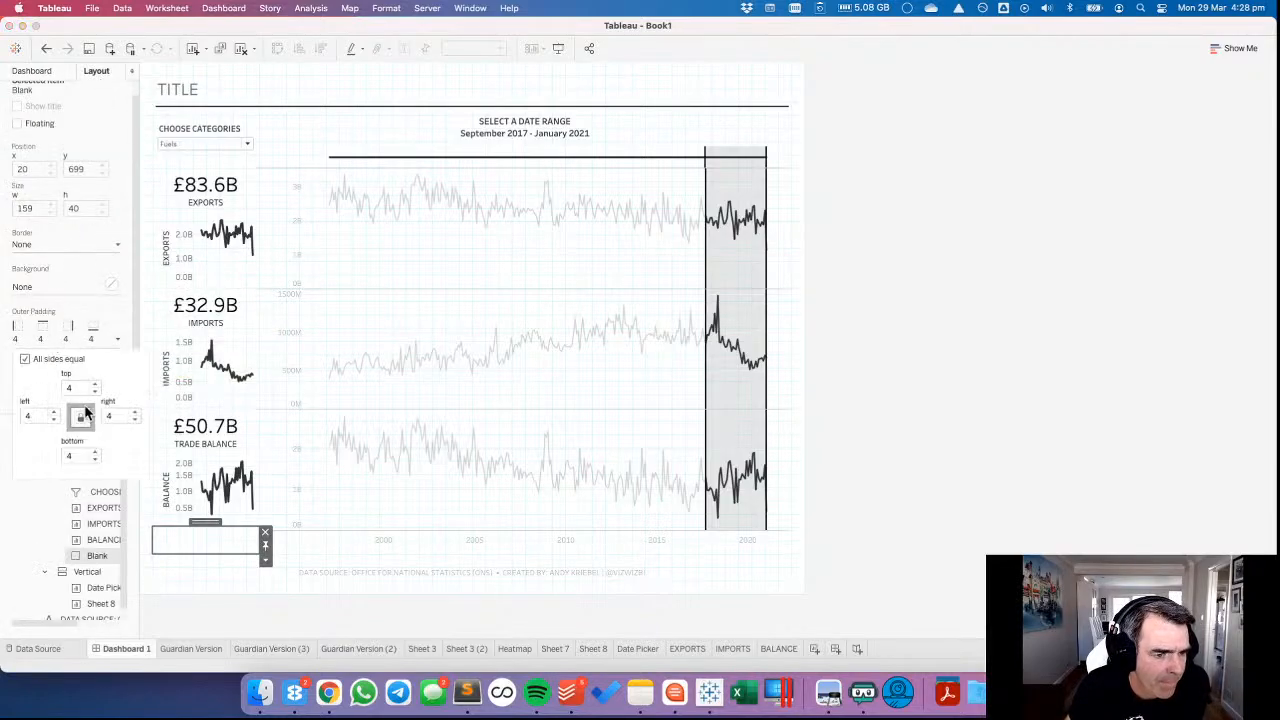
{"action": "left_click", "coordinate": [95, 391]}
{"action": "left_click", "coordinate": [95, 391]}
Give the blank below the BALANCE chart a solid black background.
{"action": "left_click", "coordinate": [111, 286]}
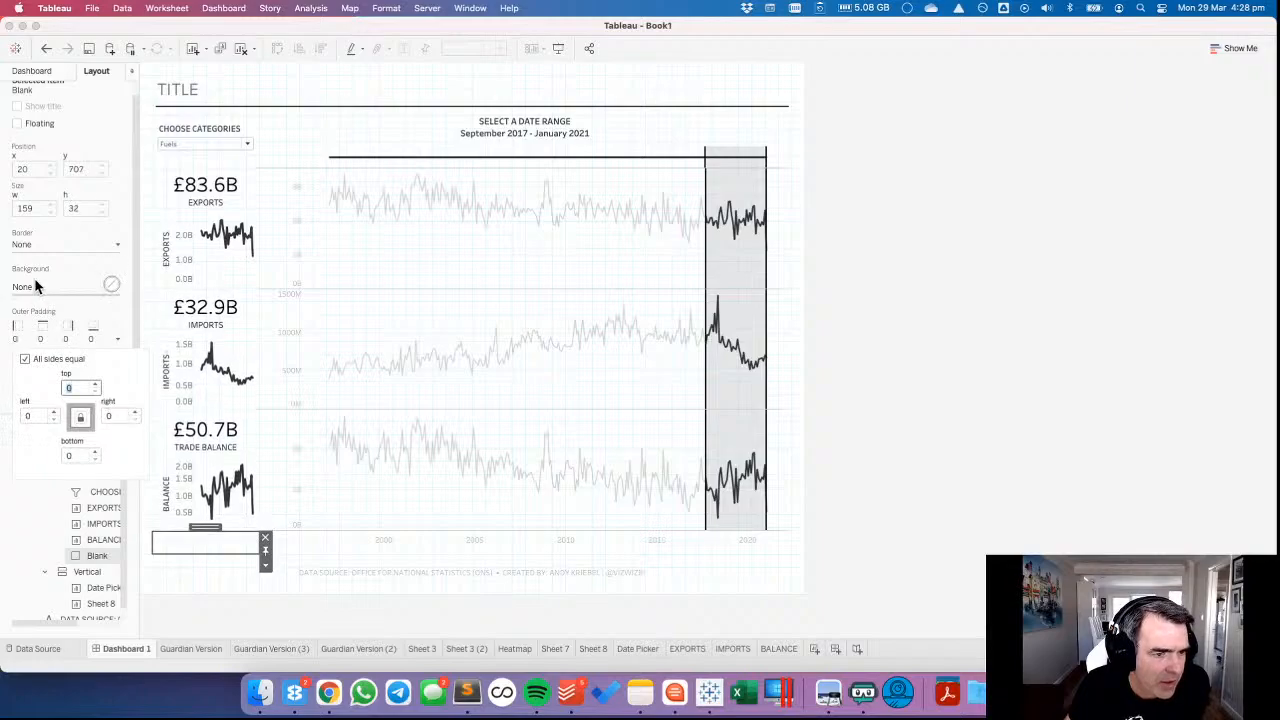
{"action": "left_click", "coordinate": [26, 331]}
{"action": "left_click", "coordinate": [366, 505]}
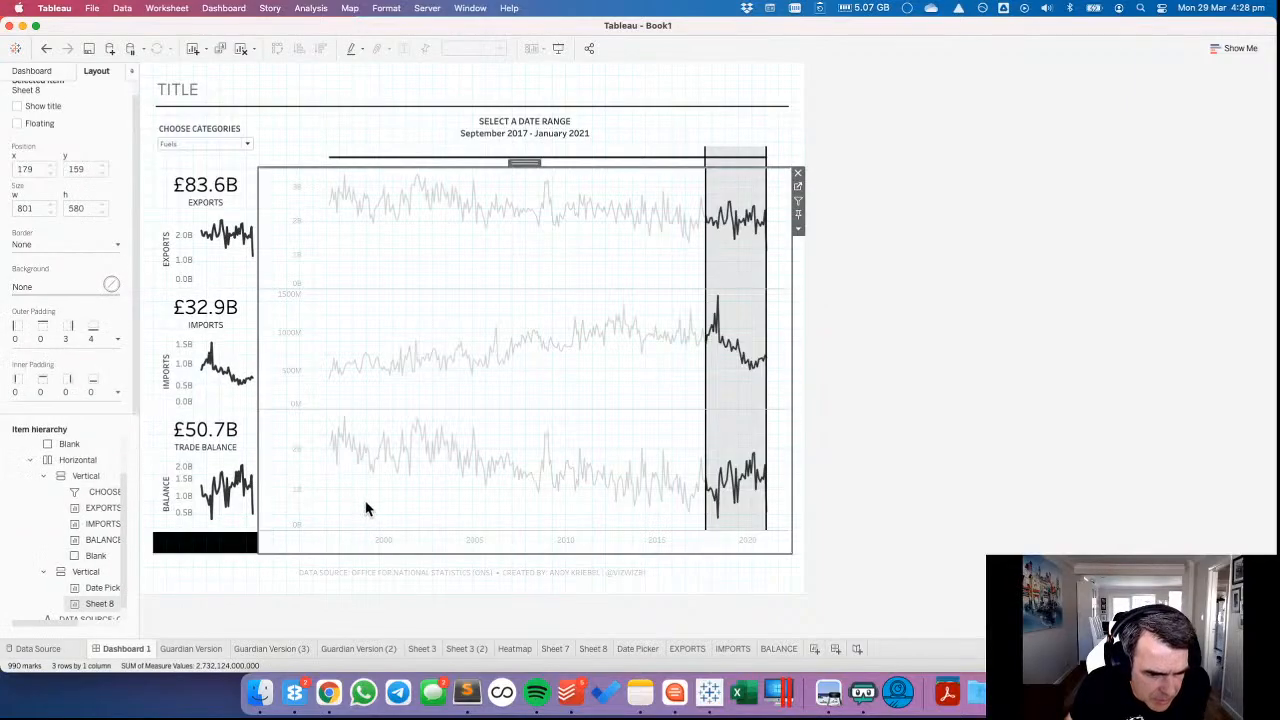
Set the height of the black blank below the BALANCE chart to 34 pixels.
{"action": "left_click", "coordinate": [223, 543]}
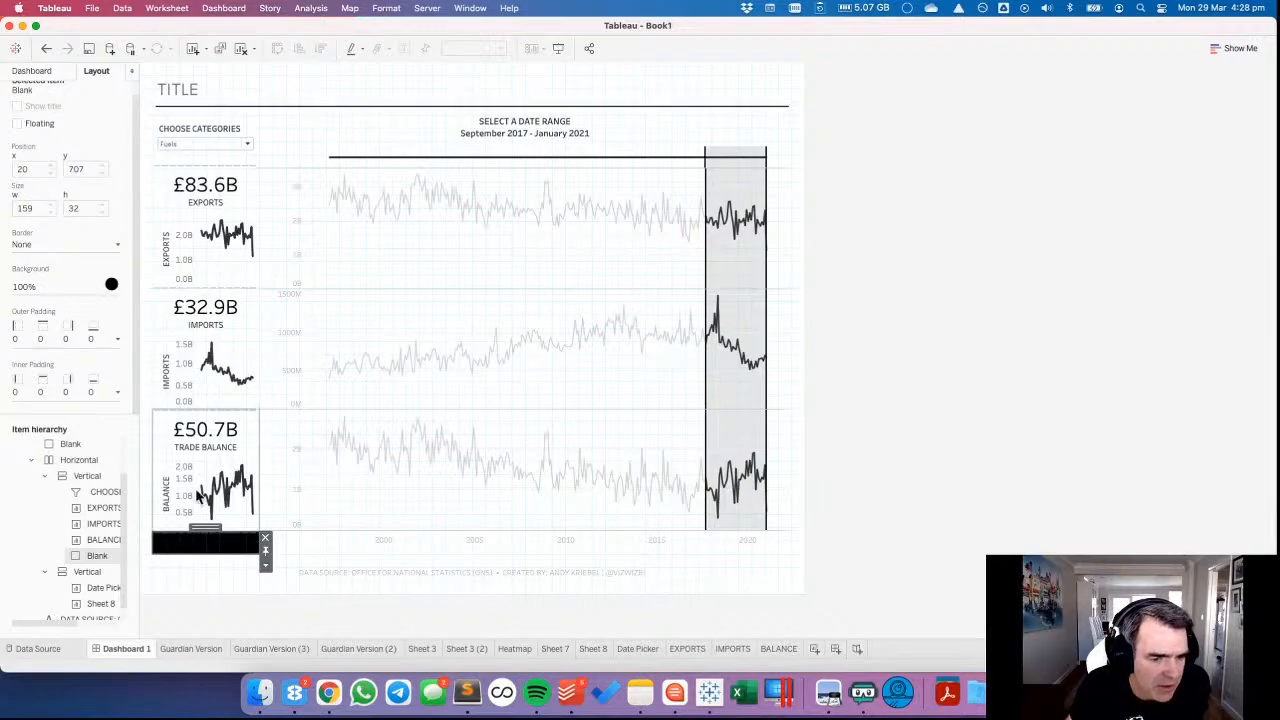
{"action": "left_click", "coordinate": [265, 564]}
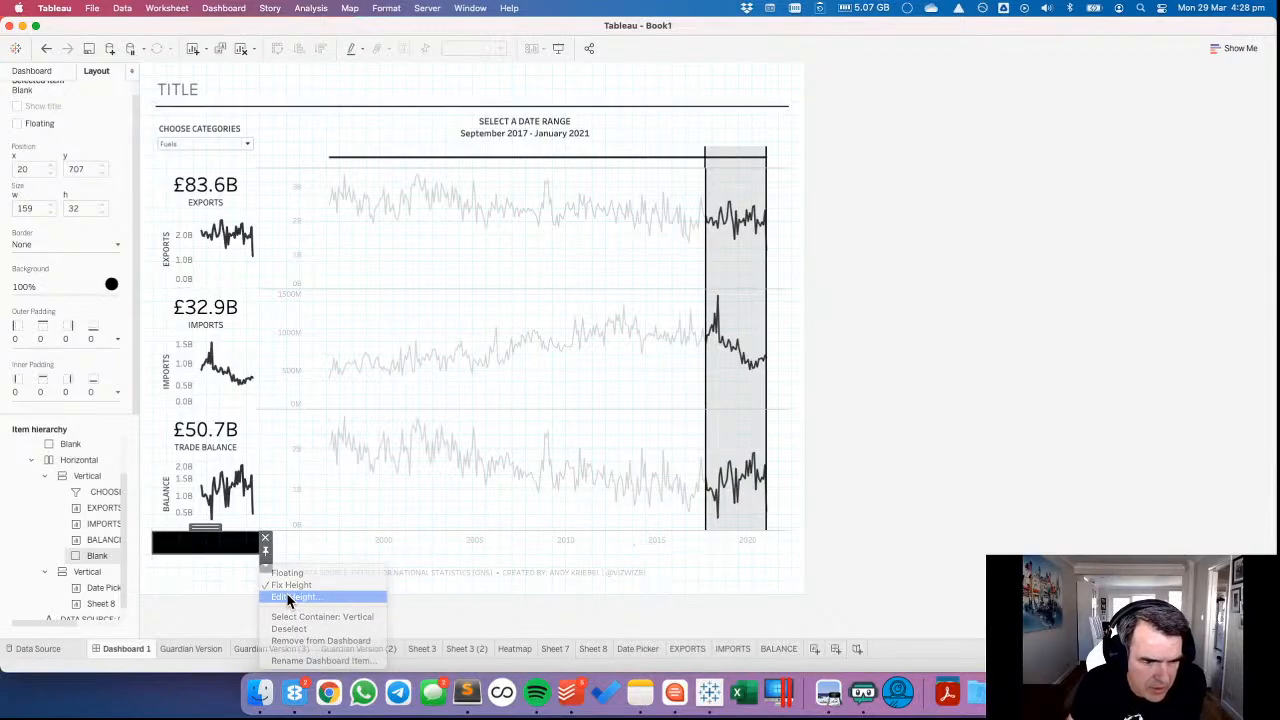
{"action": "left_click", "coordinate": [292, 597]}
{"action": "key", "text": "Return"}
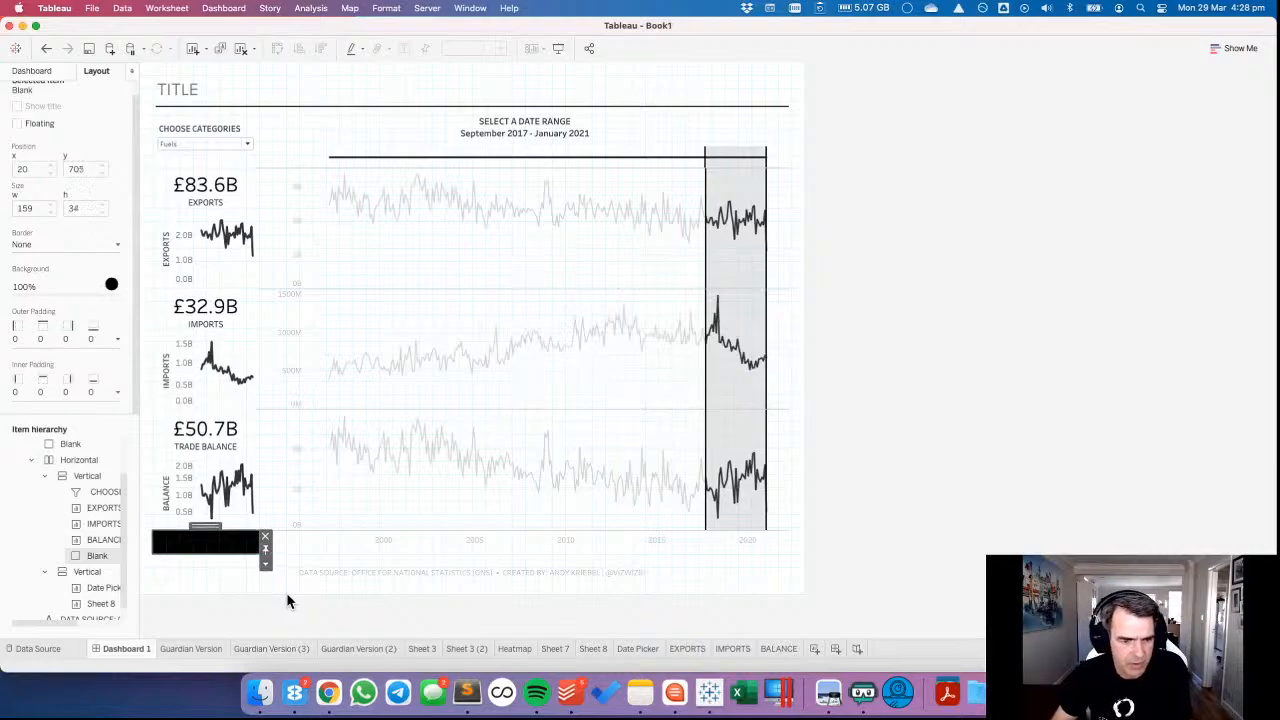
Slightly enlarge the year axis area under the Sheet 8 line charts and edit the black blank's height again to line up with it.
{"action": "left_click", "coordinate": [361, 509]}
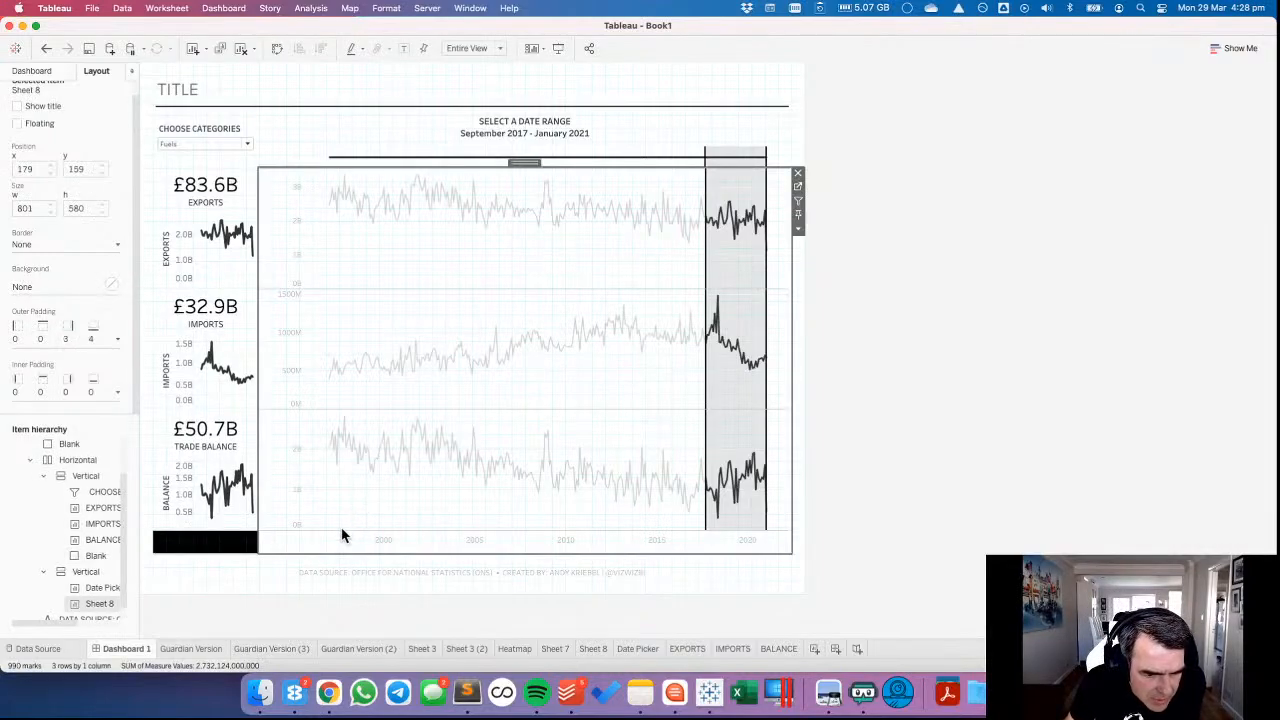
{"action": "left_click_drag", "start_coordinate": [340, 530], "coordinate": [340, 526]}
{"action": "left_click", "coordinate": [232, 540]}
{"action": "left_click", "coordinate": [265, 553]}
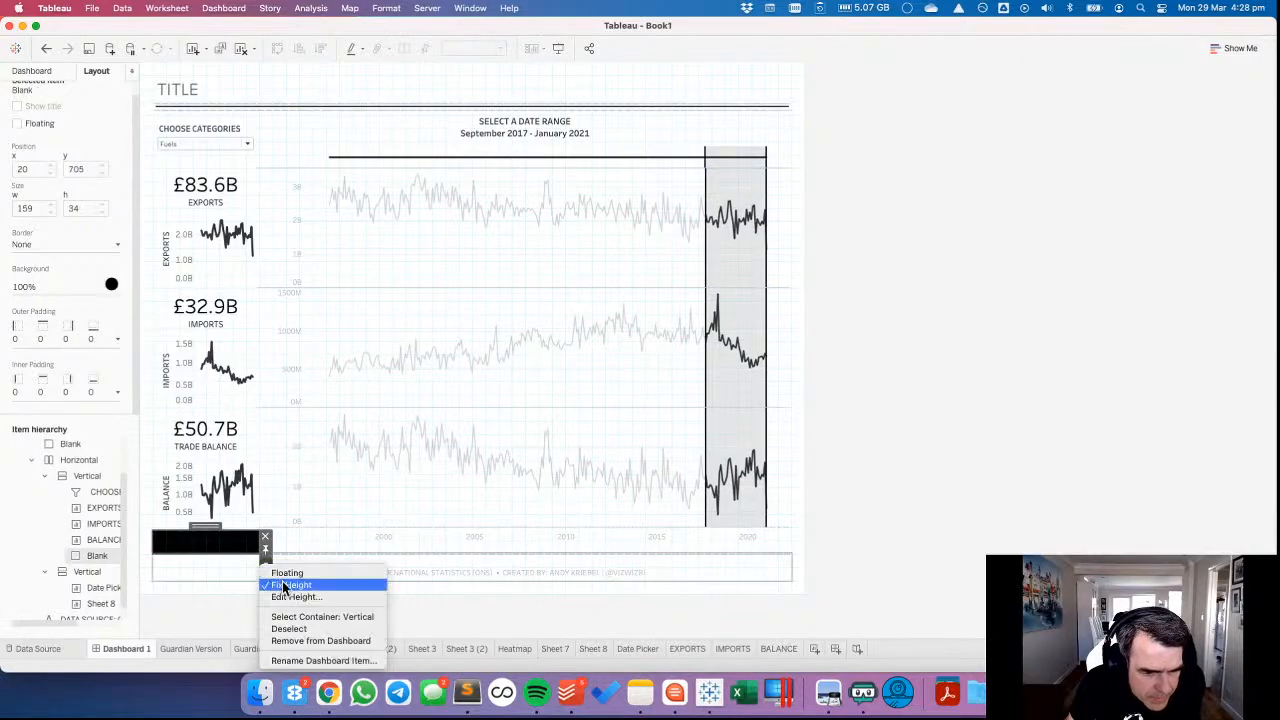
{"action": "left_click", "coordinate": [290, 597]}
{"action": "key", "text": "Return"}
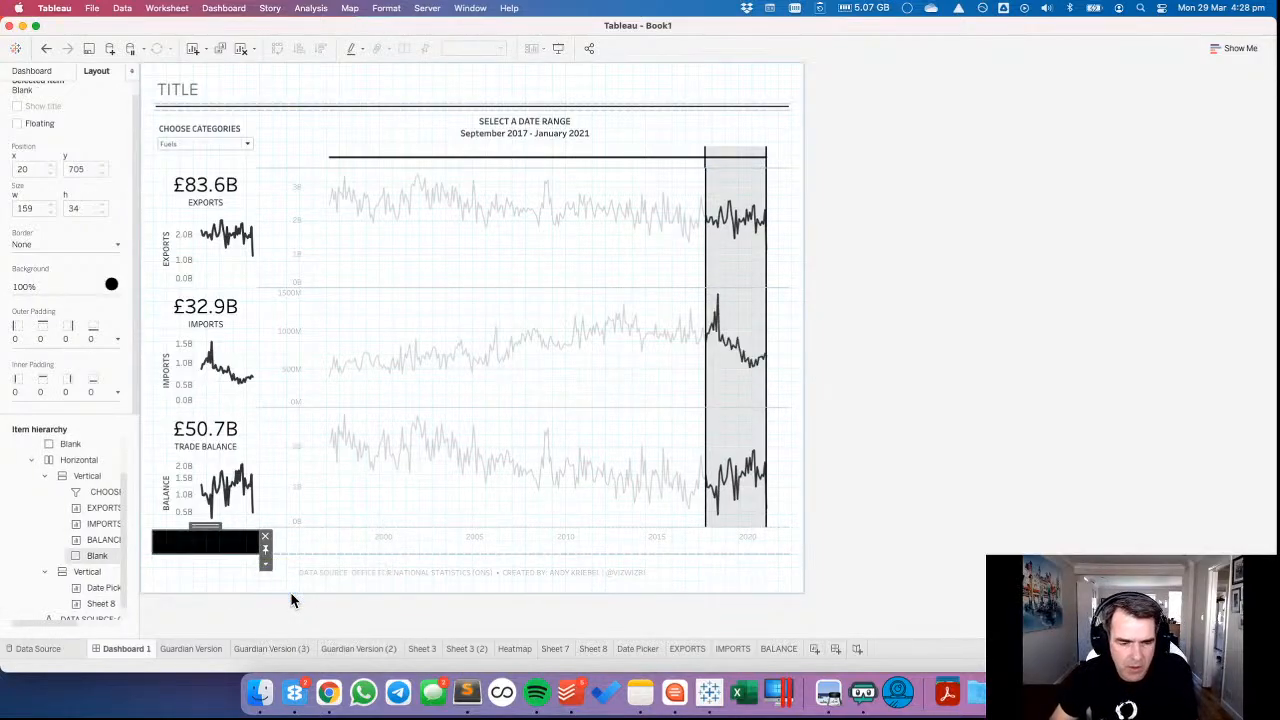
Set the height of the black blank below the BALANCE chart to 39 pixels.
{"action": "left_click", "coordinate": [371, 502]}
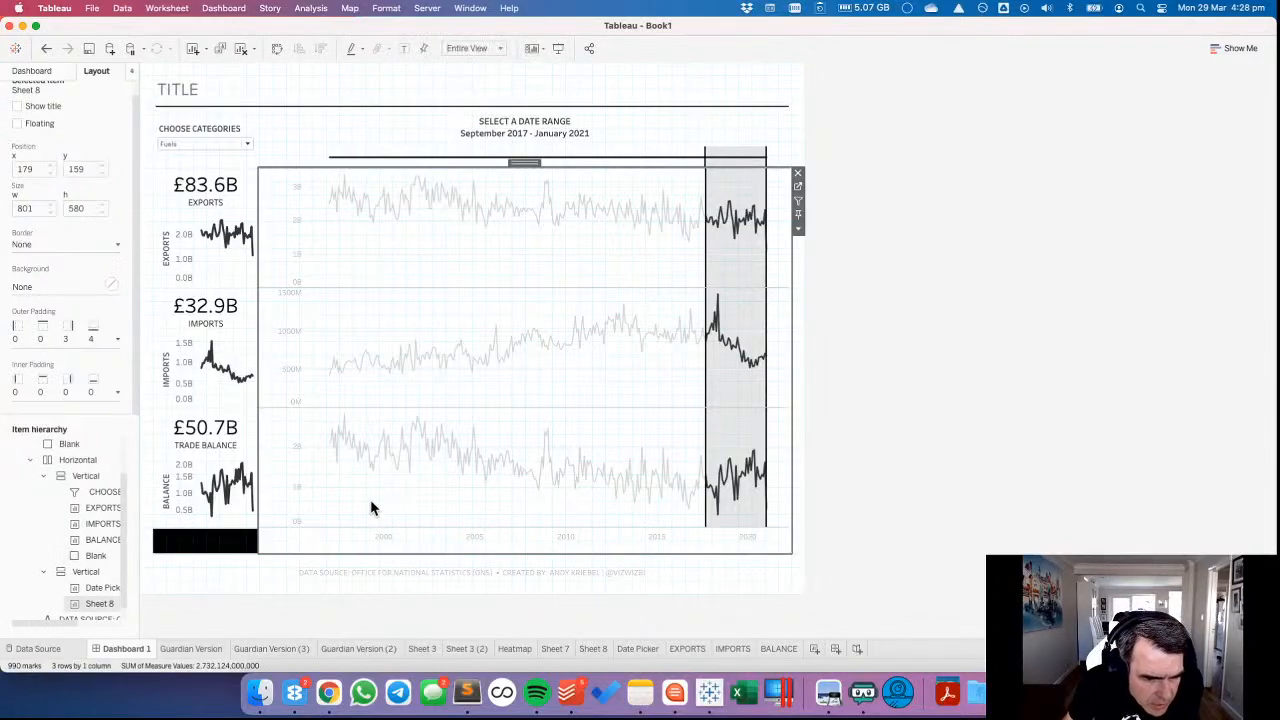
{"action": "left_click", "coordinate": [240, 548]}
{"action": "left_click", "coordinate": [265, 561]}
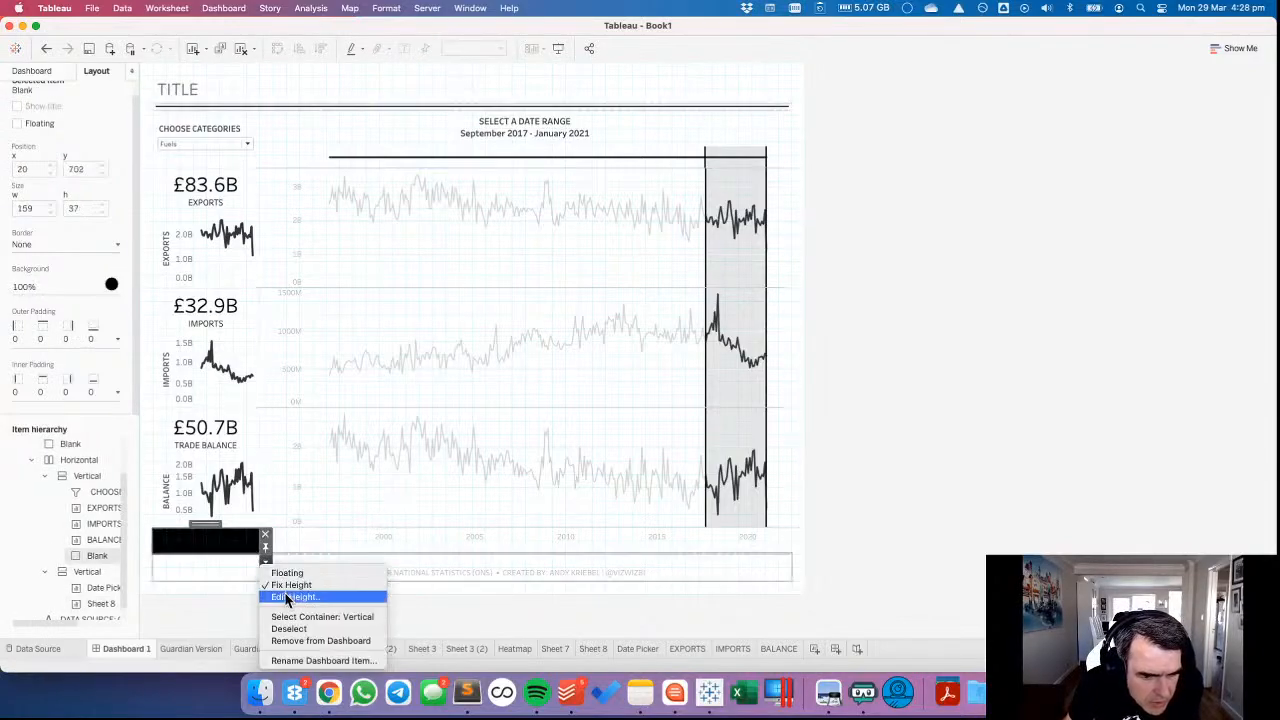
{"action": "left_click", "coordinate": [288, 597]}
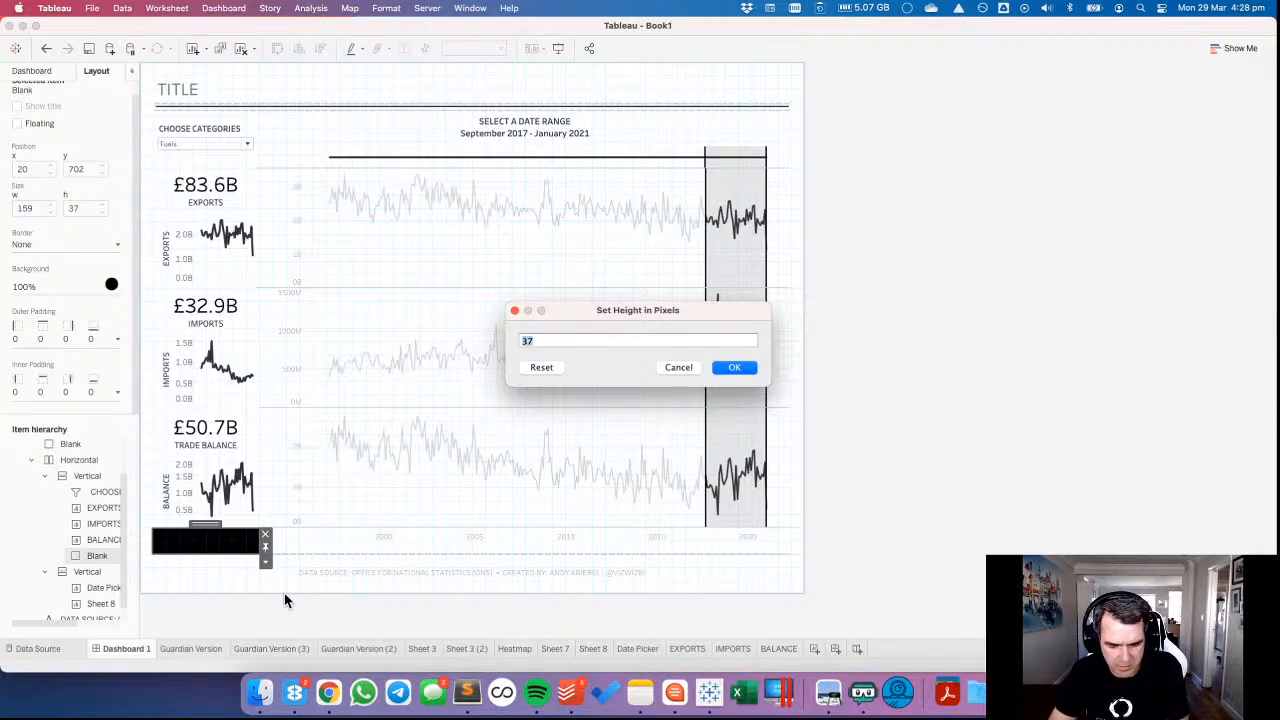
{"action": "key", "text": "Return"}
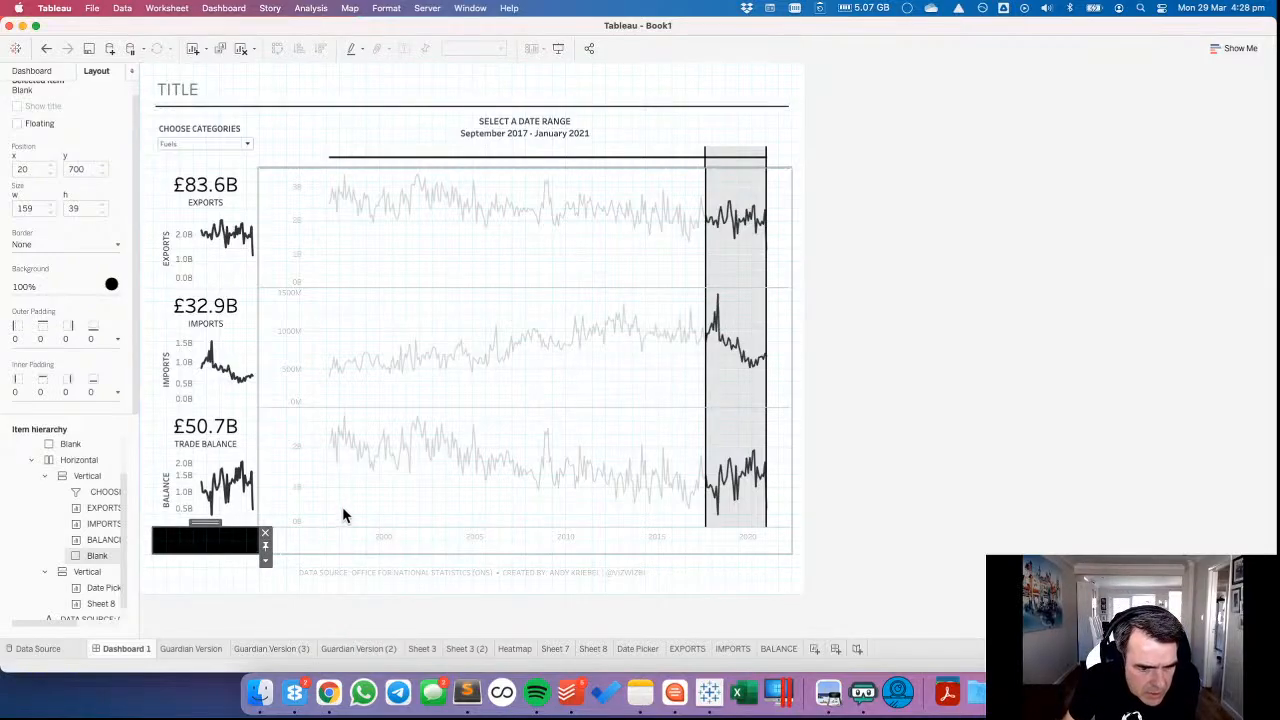
Set the black blank's height to 40 pixels and compare its alignment with the Sheet 8 line charts.
{"action": "left_click", "coordinate": [345, 515]}
{"action": "left_click", "coordinate": [220, 548]}
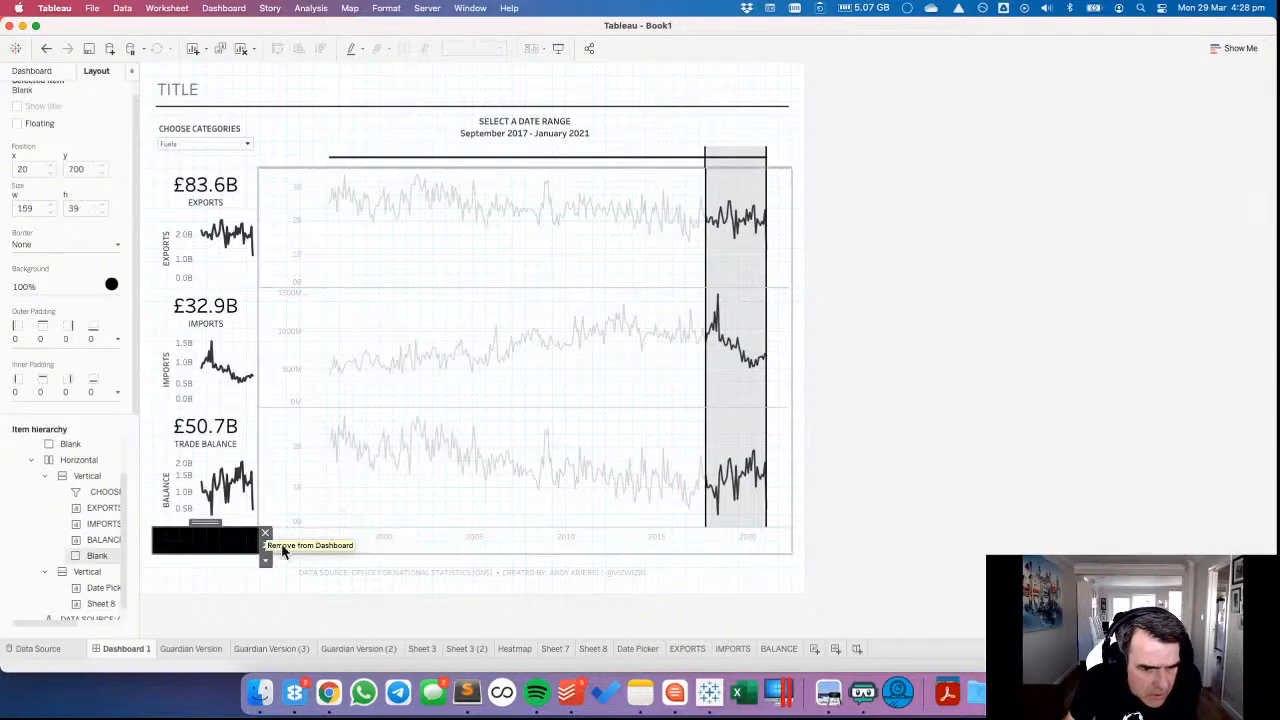
{"action": "left_click", "coordinate": [265, 563]}
{"action": "left_click", "coordinate": [284, 599]}
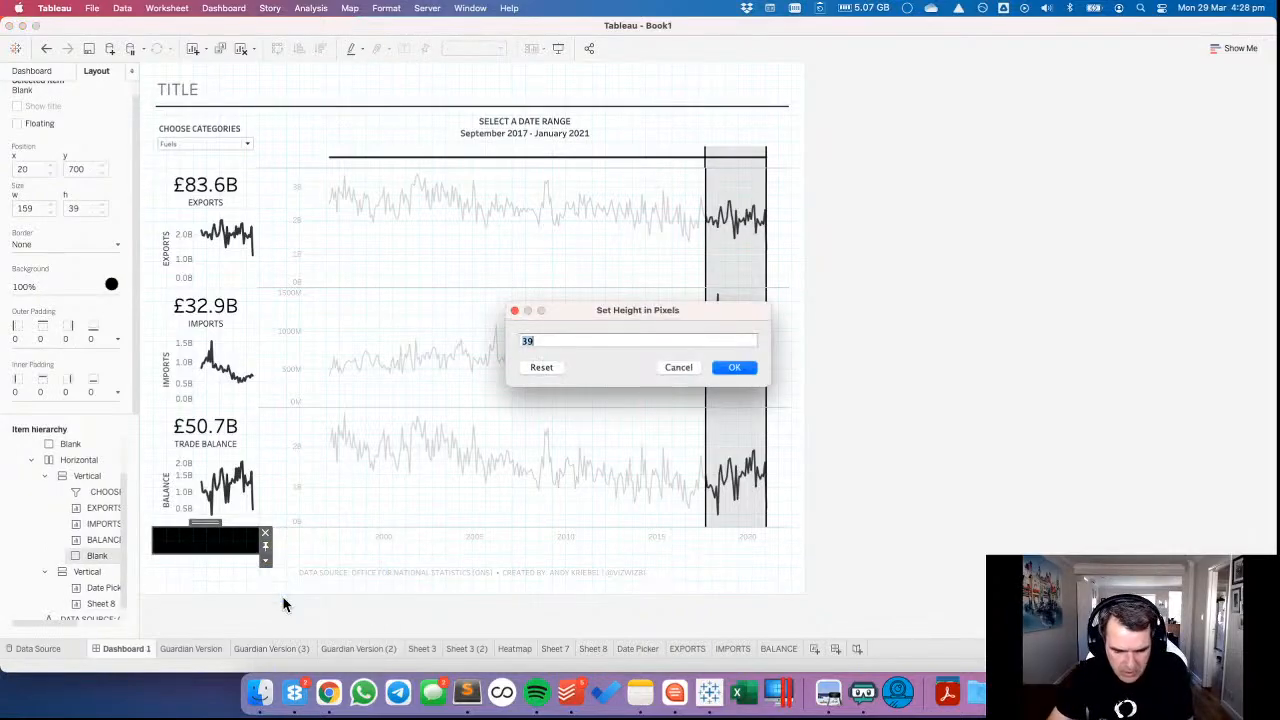
{"action": "key", "text": "Return"}
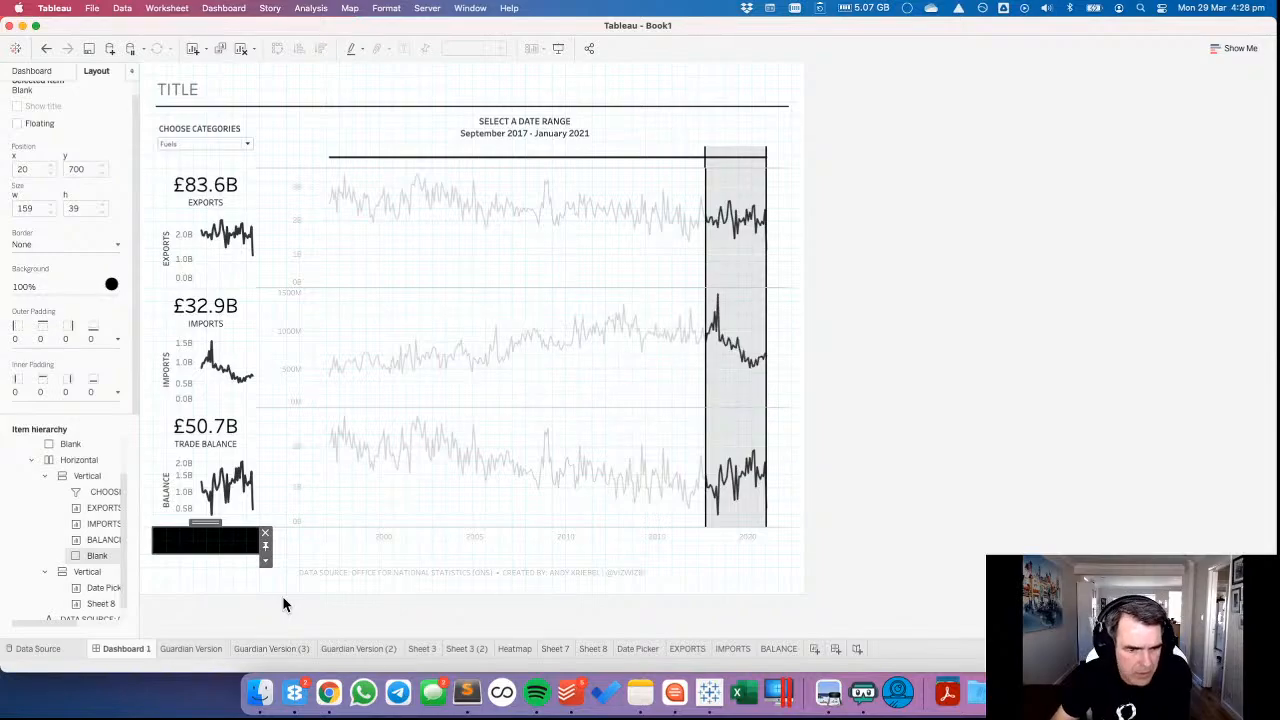
{"action": "left_click", "coordinate": [322, 503]}
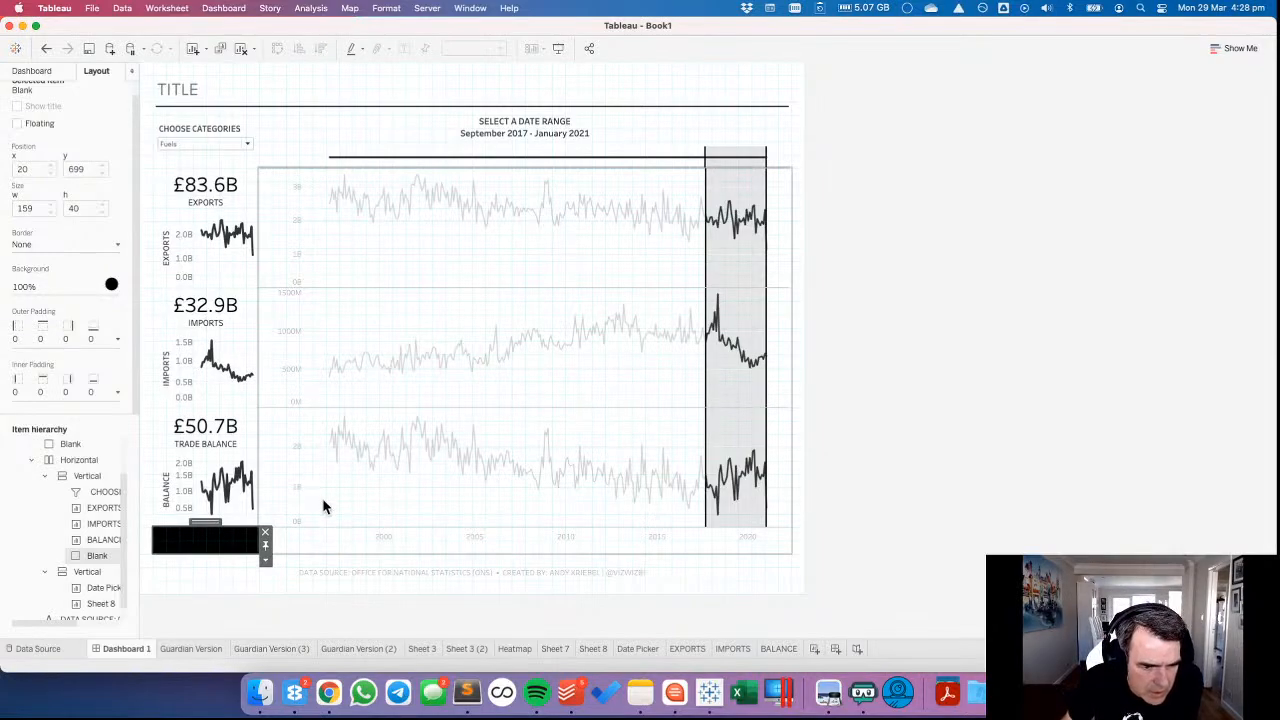
Remove the black background from the blank below the BALANCE chart by setting it to None.
{"action": "left_click", "coordinate": [218, 537]}
{"action": "left_click", "coordinate": [70, 288]}
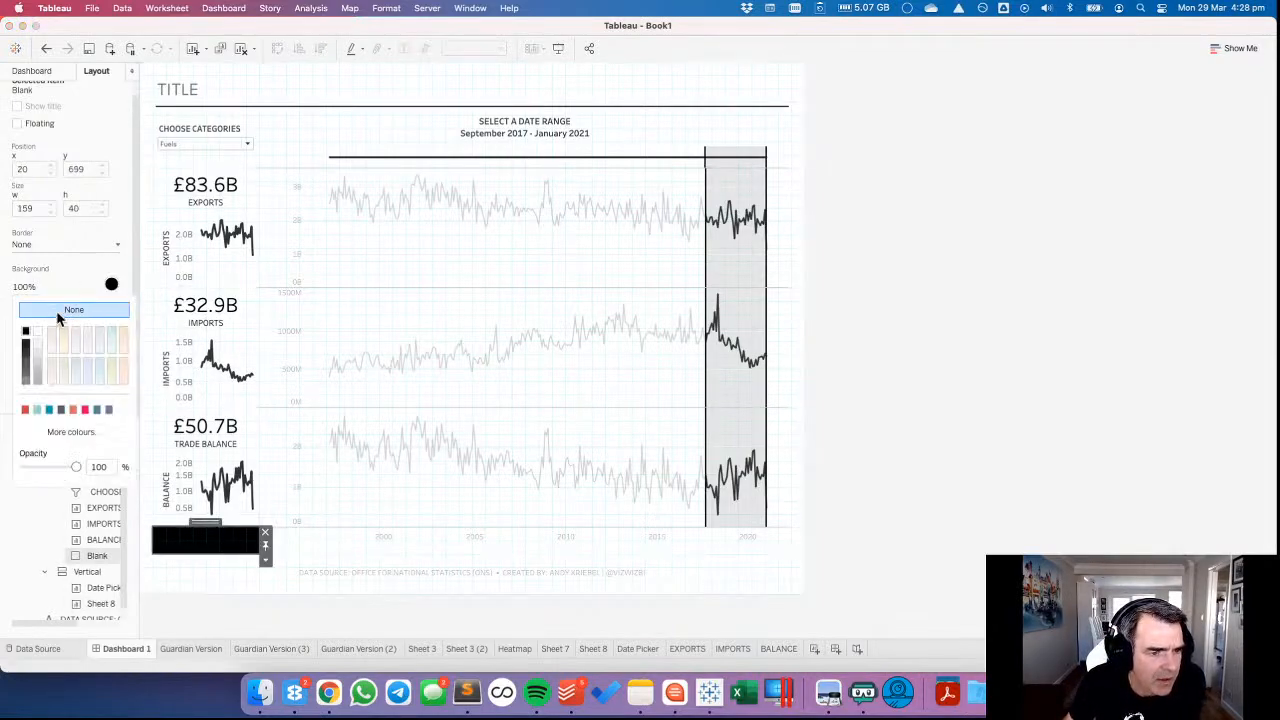
{"action": "left_click", "coordinate": [53, 309]}
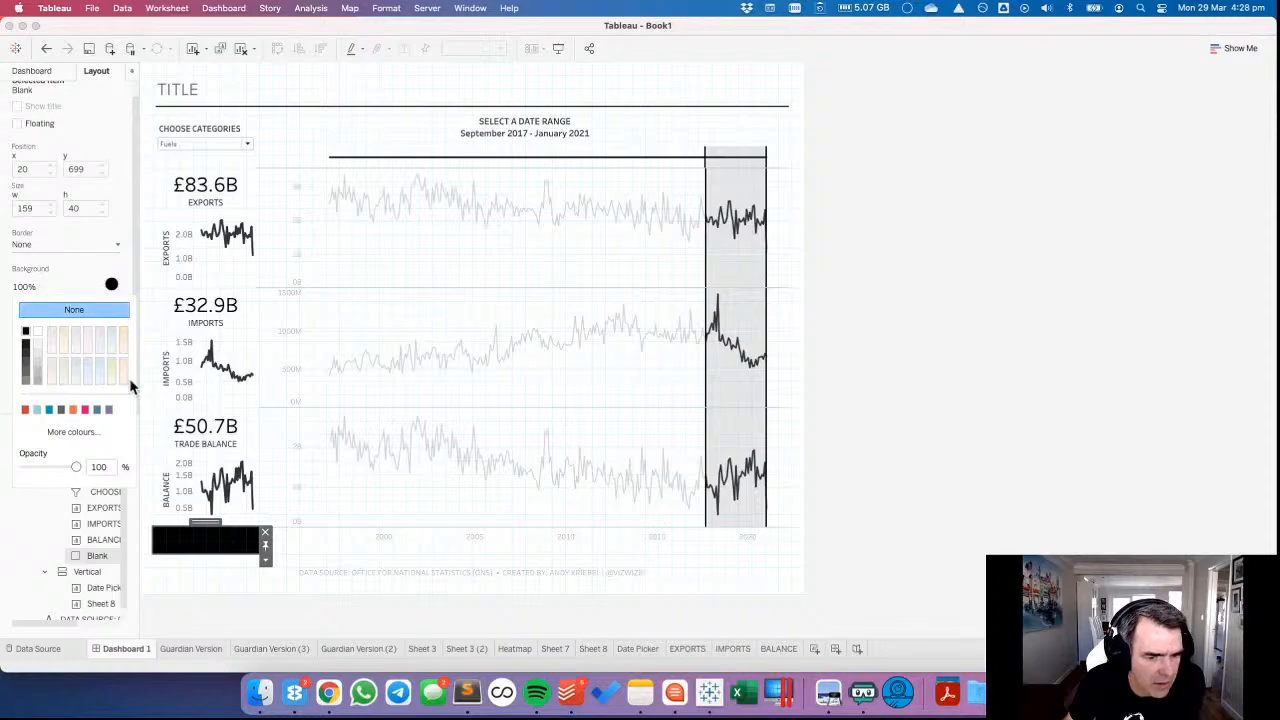
{"action": "left_click", "coordinate": [924, 560]}
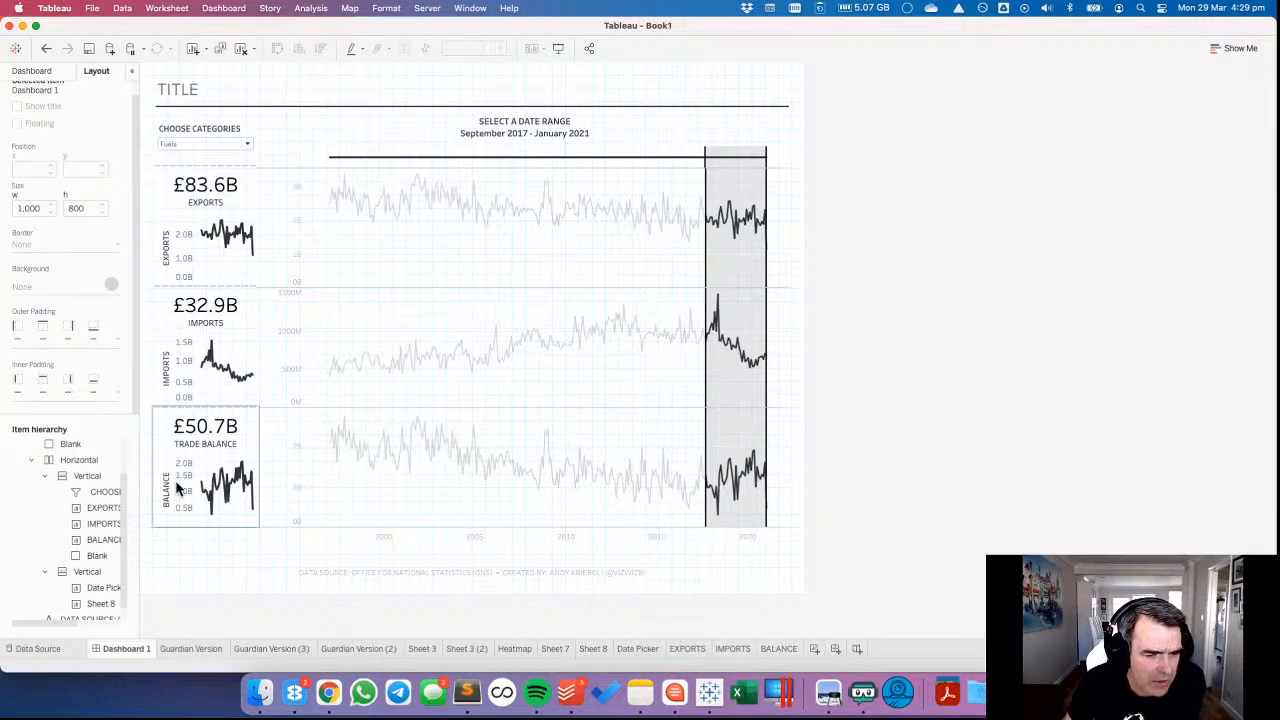
Hide the value axis headers of the BALANCE, IMPORTS and EXPORTS charts in the dashboard's summary column.
{"action": "right_click", "coordinate": [178, 488]}
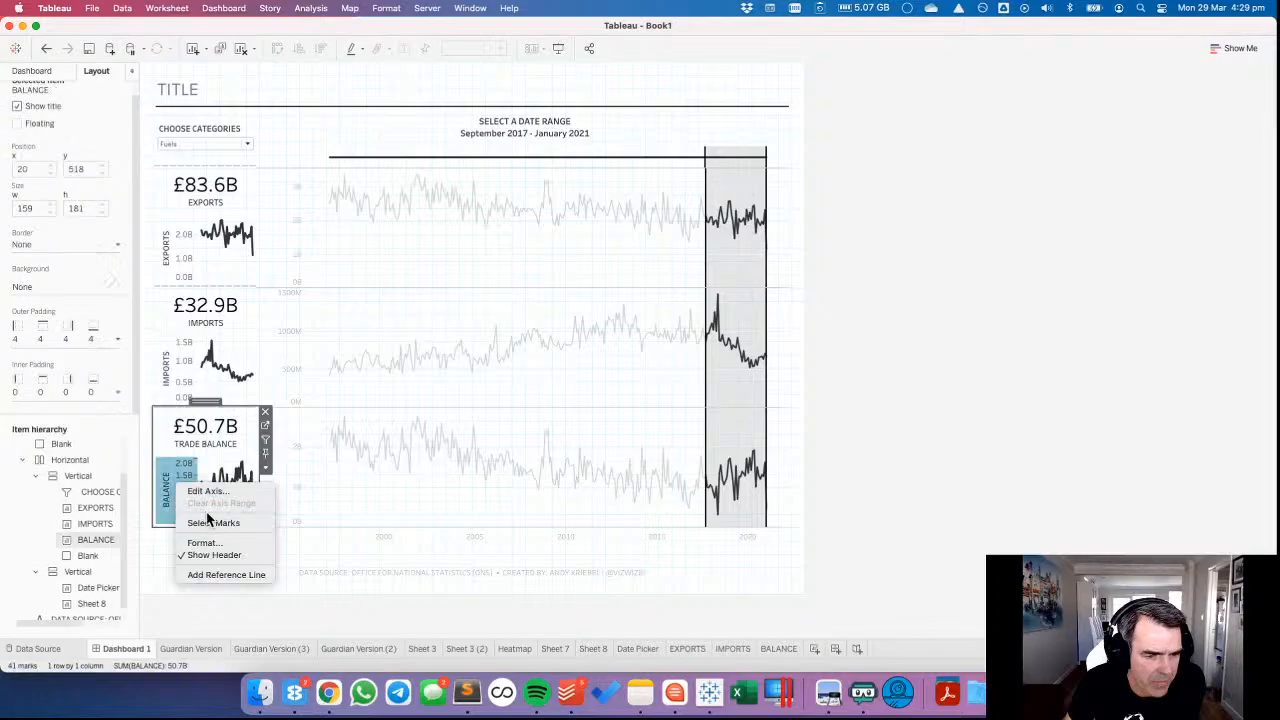
{"action": "left_click", "coordinate": [209, 556]}
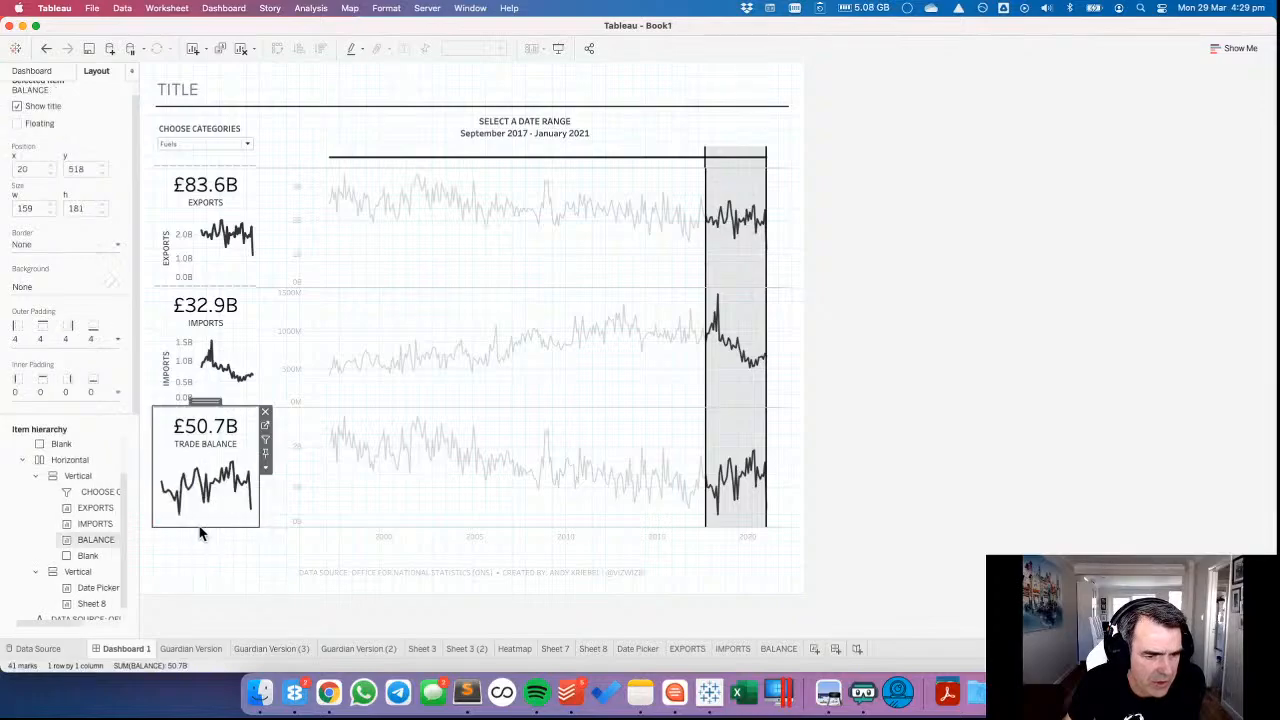
{"action": "left_click", "coordinate": [189, 375]}
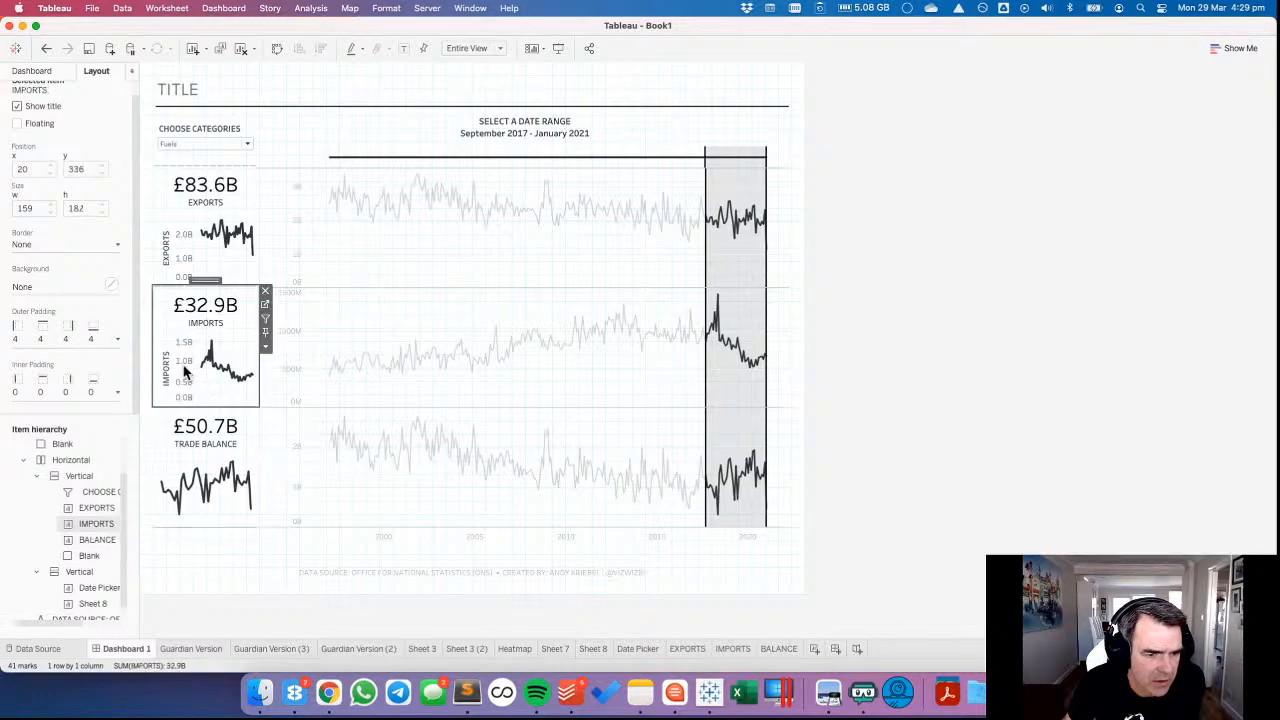
{"action": "right_click", "coordinate": [187, 368]}
{"action": "left_click", "coordinate": [213, 440]}
{"action": "left_click", "coordinate": [180, 252]}
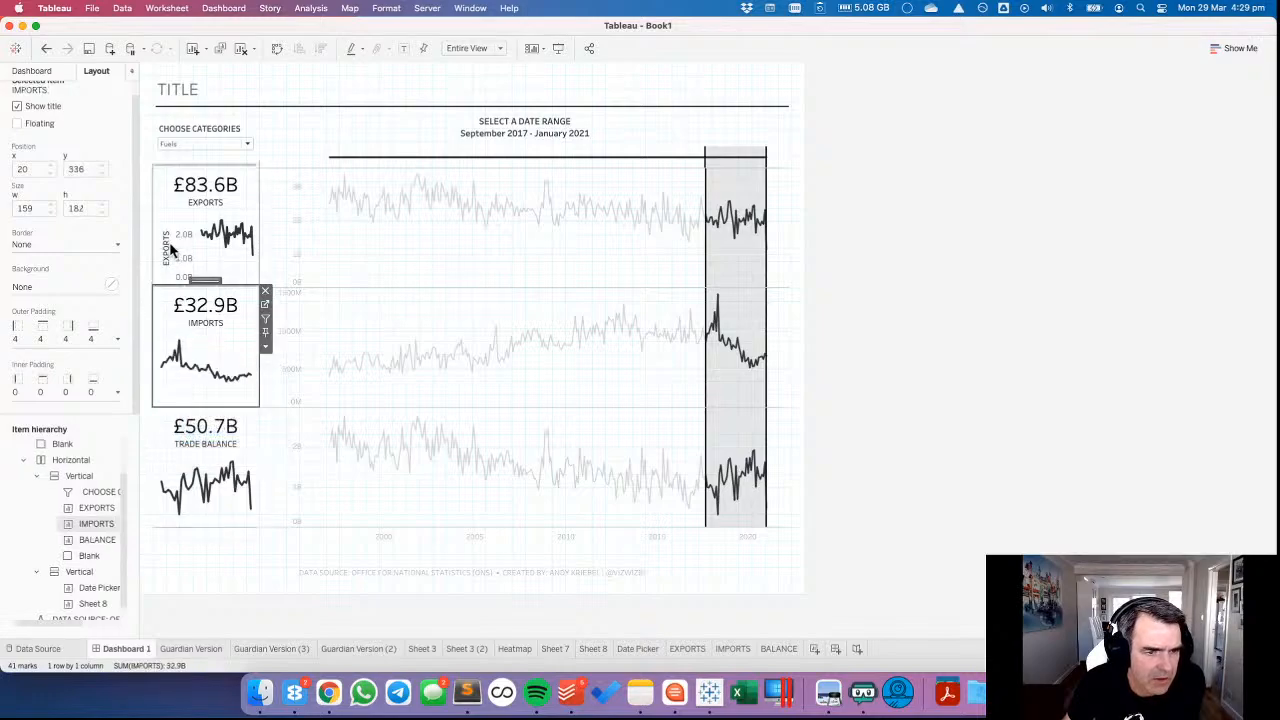
{"action": "left_click", "coordinate": [177, 248]}
{"action": "right_click", "coordinate": [178, 266]}
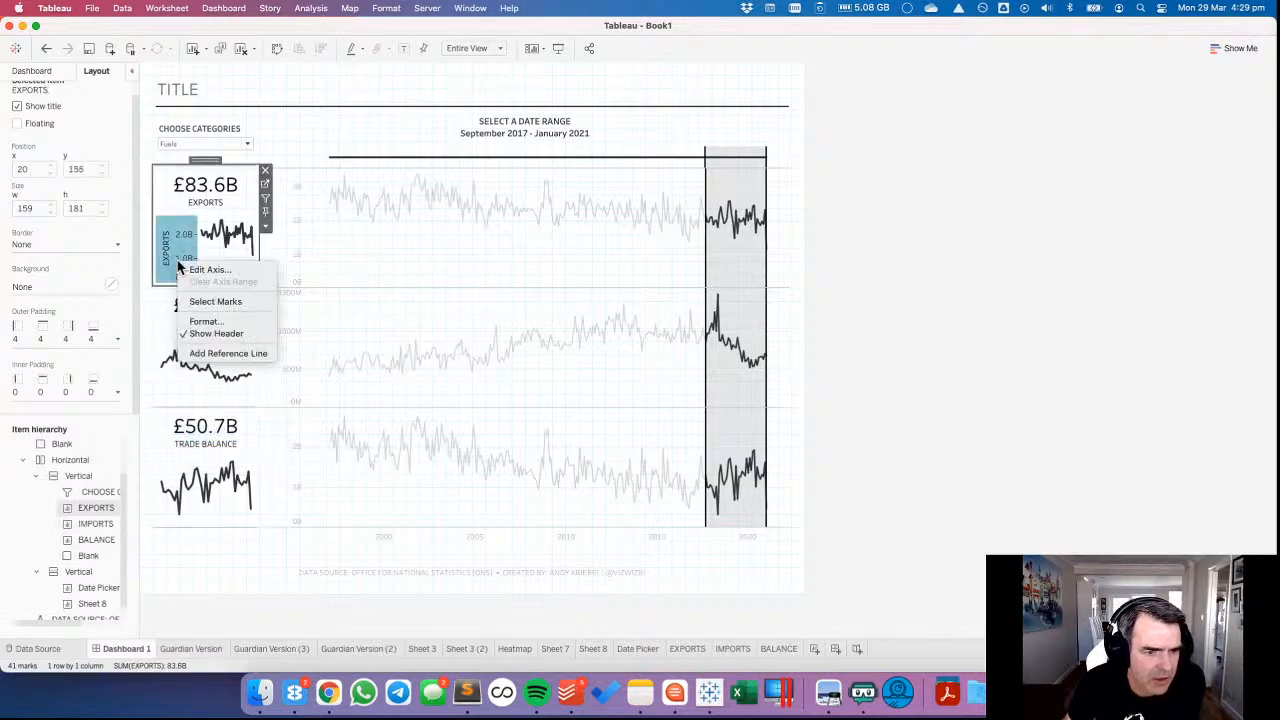
{"action": "left_click", "coordinate": [215, 333]}
{"action": "left_click", "coordinate": [380, 258]}
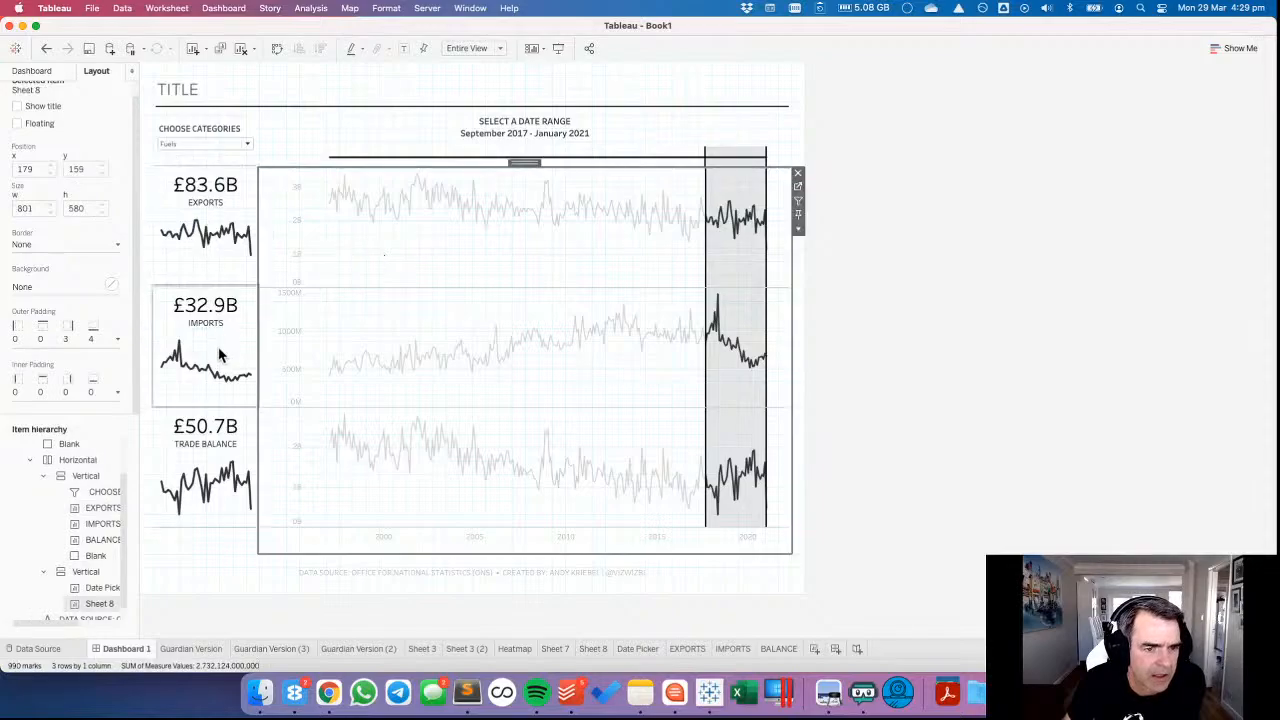
Add a vertical container above the EXPORTS chart and move the EXPORTS, IMPORTS and BALANCE charts into it in that order.
{"action": "left_click", "coordinate": [36, 71]}
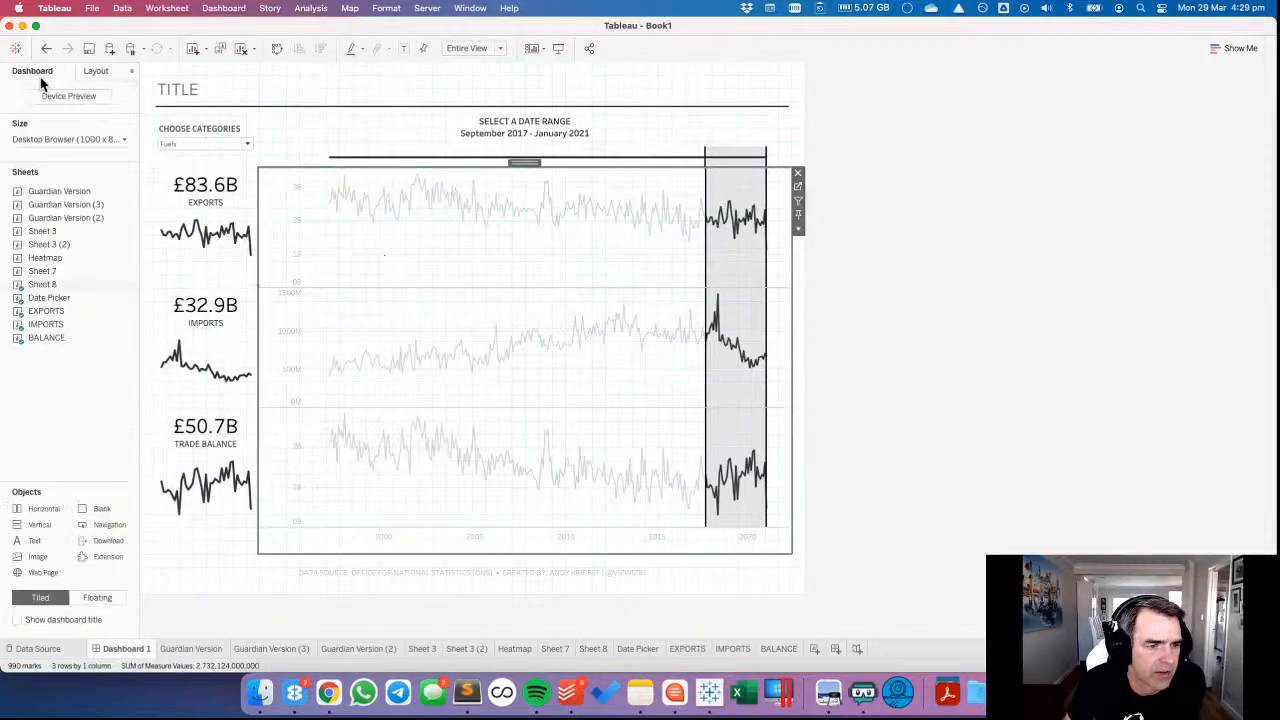
{"action": "left_click_drag", "start_coordinate": [40, 510], "coordinate": [200, 188]}
{"action": "left_click", "coordinate": [205, 258]}
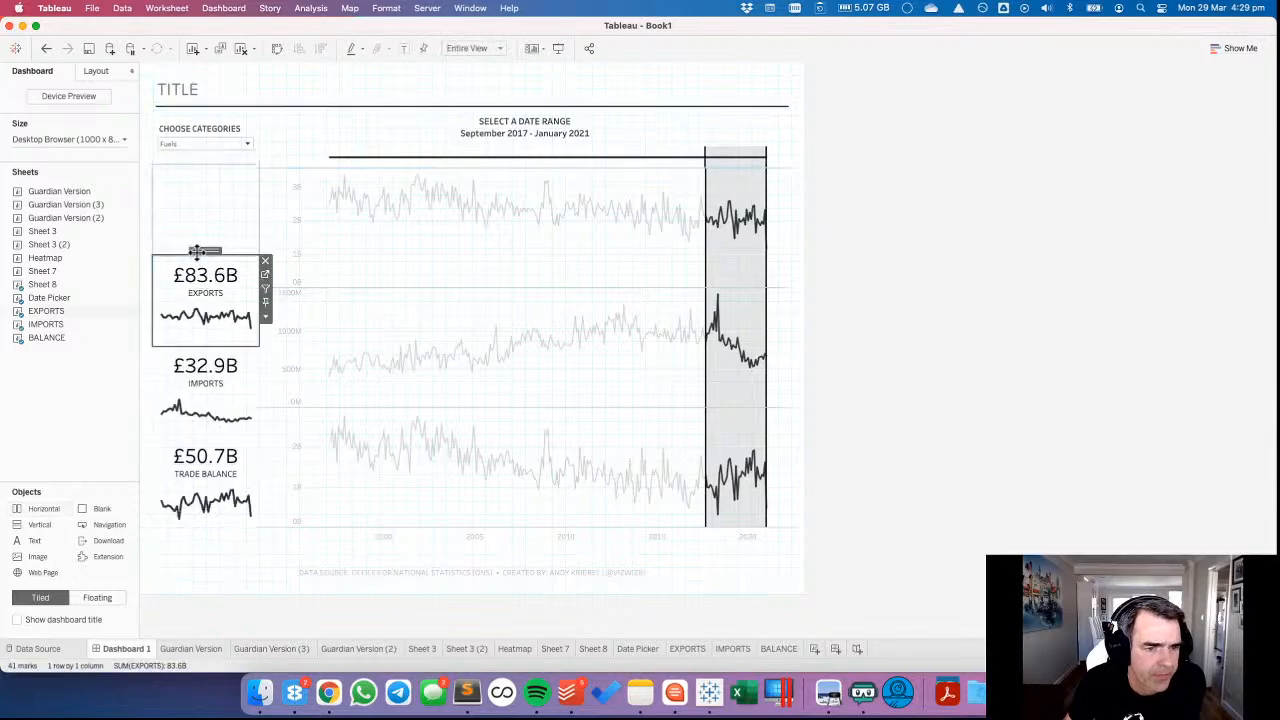
{"action": "left_click_drag", "start_coordinate": [203, 248], "coordinate": [205, 212]}
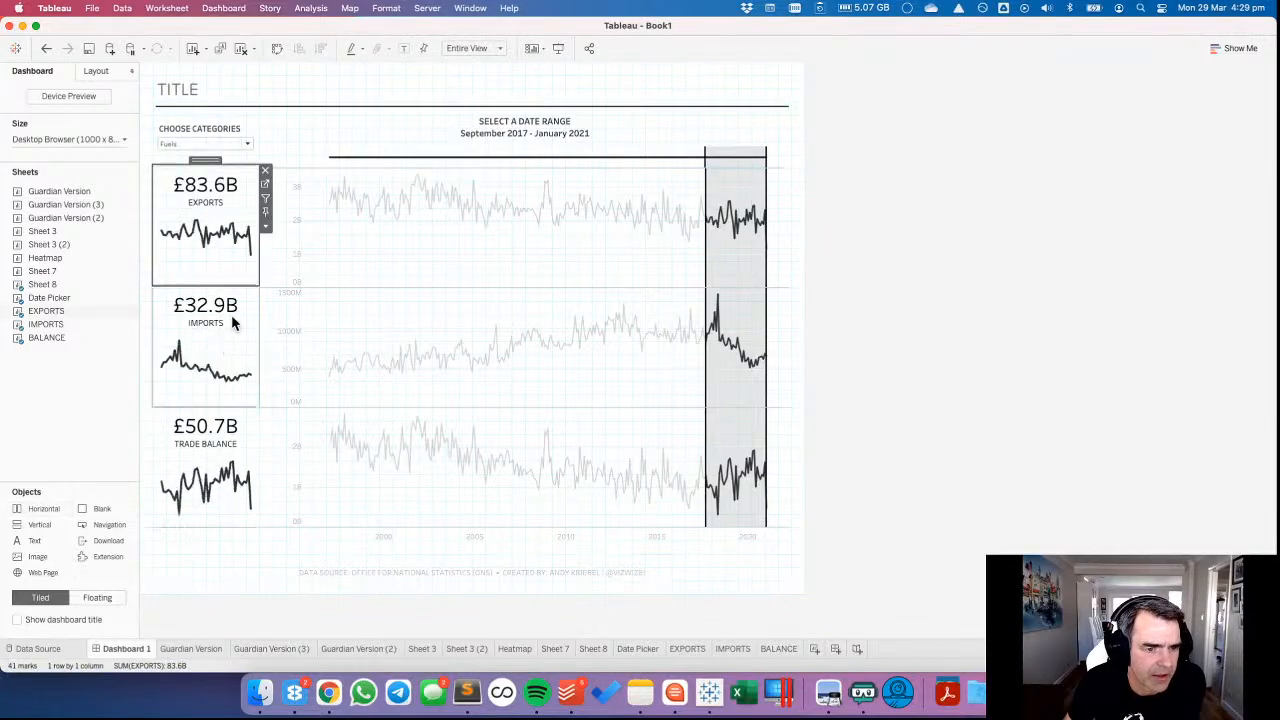
{"action": "left_click", "coordinate": [230, 320]}
{"action": "left_click_drag", "start_coordinate": [205, 283], "coordinate": [218, 330]}
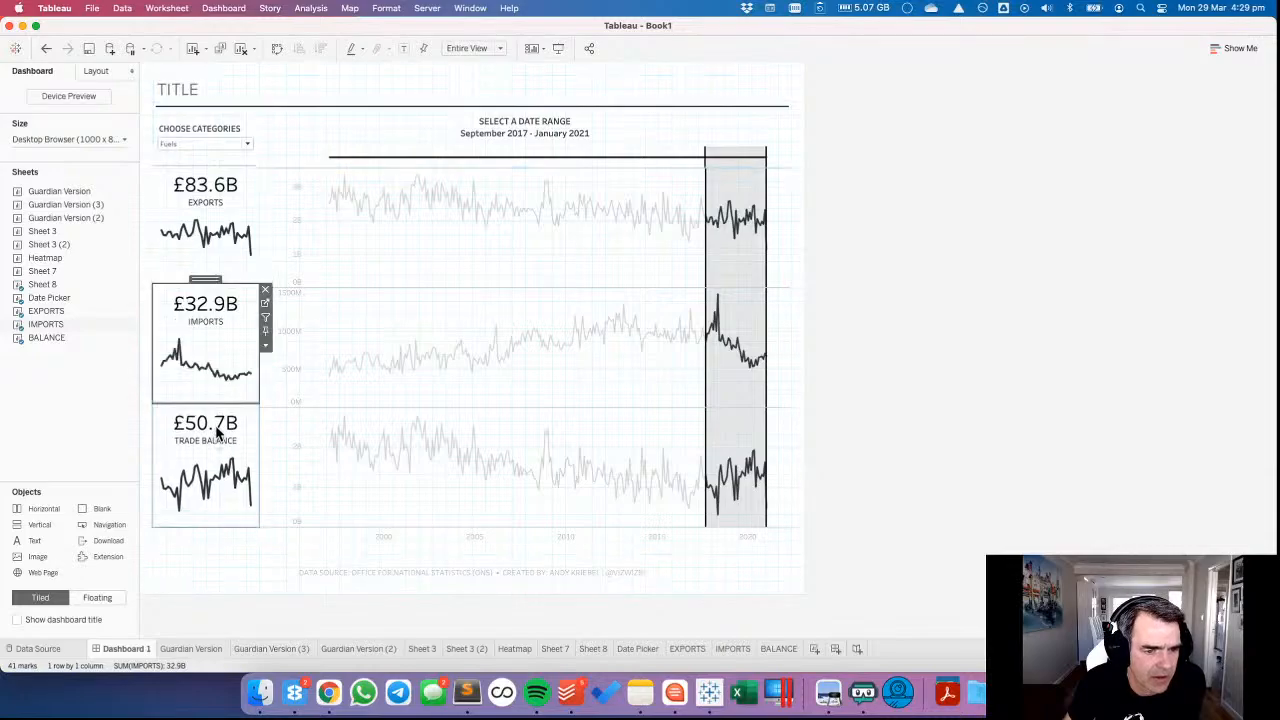
{"action": "left_click", "coordinate": [214, 420]}
{"action": "left_click_drag", "start_coordinate": [206, 398], "coordinate": [209, 306]}
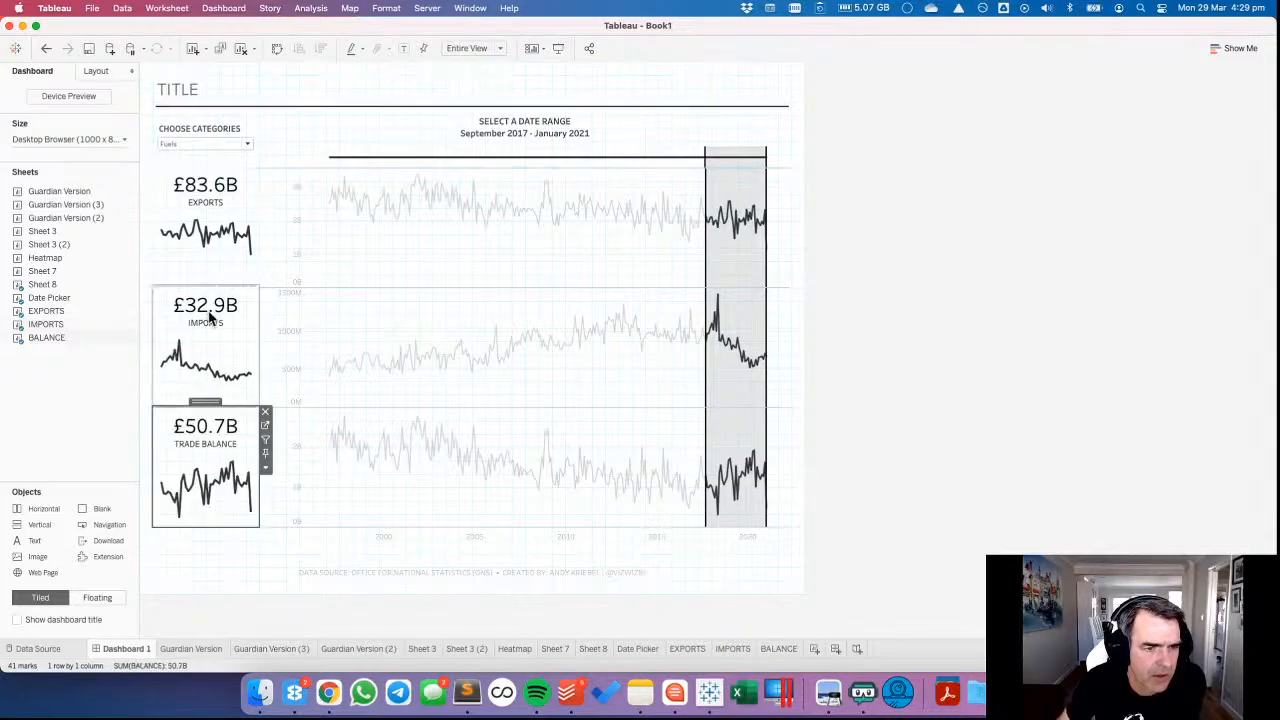
Distribute the contents of the container holding the three summary charts evenly, and check each chart's size.
{"action": "double_click", "coordinate": [208, 402]}
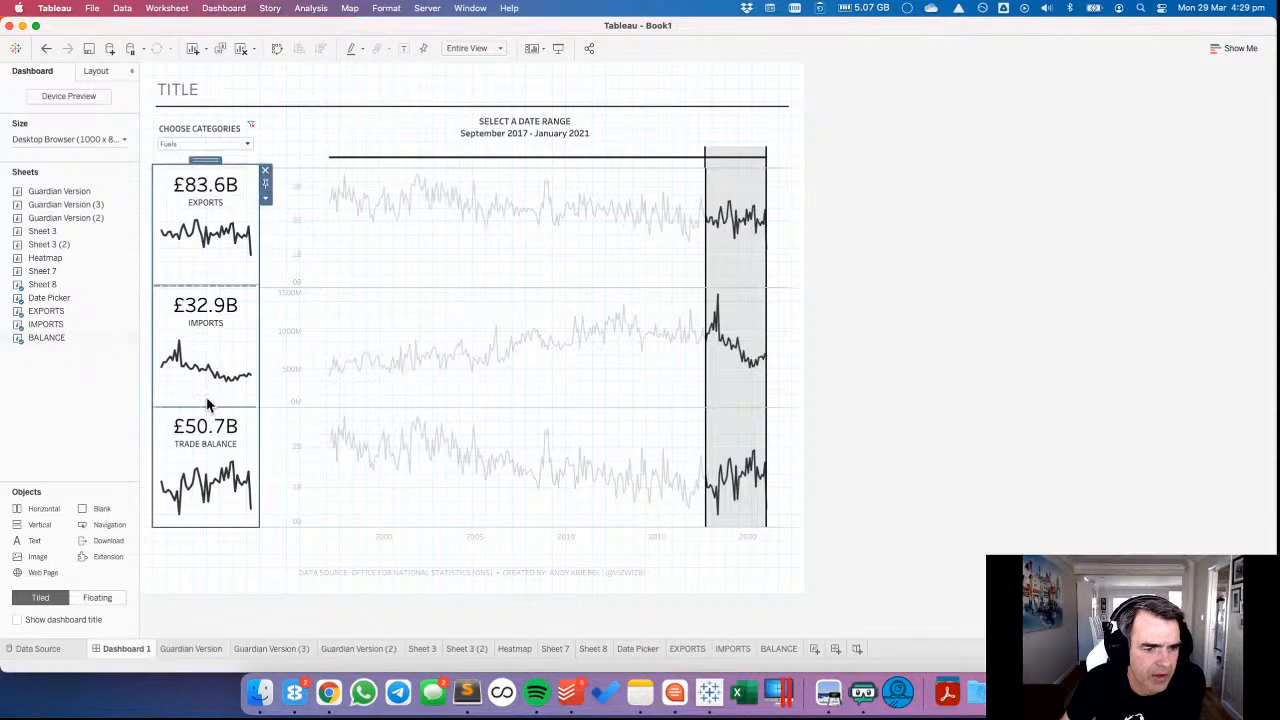
{"action": "left_click", "coordinate": [265, 198]}
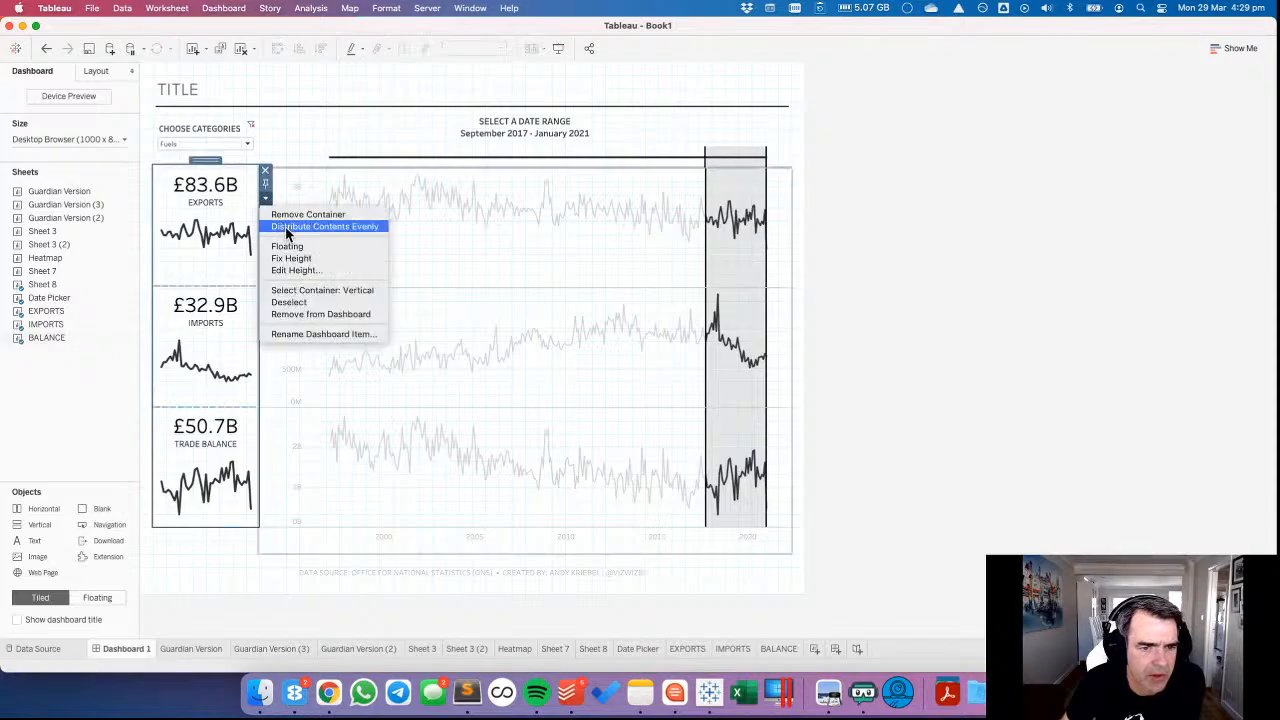
{"action": "left_click", "coordinate": [285, 226]}
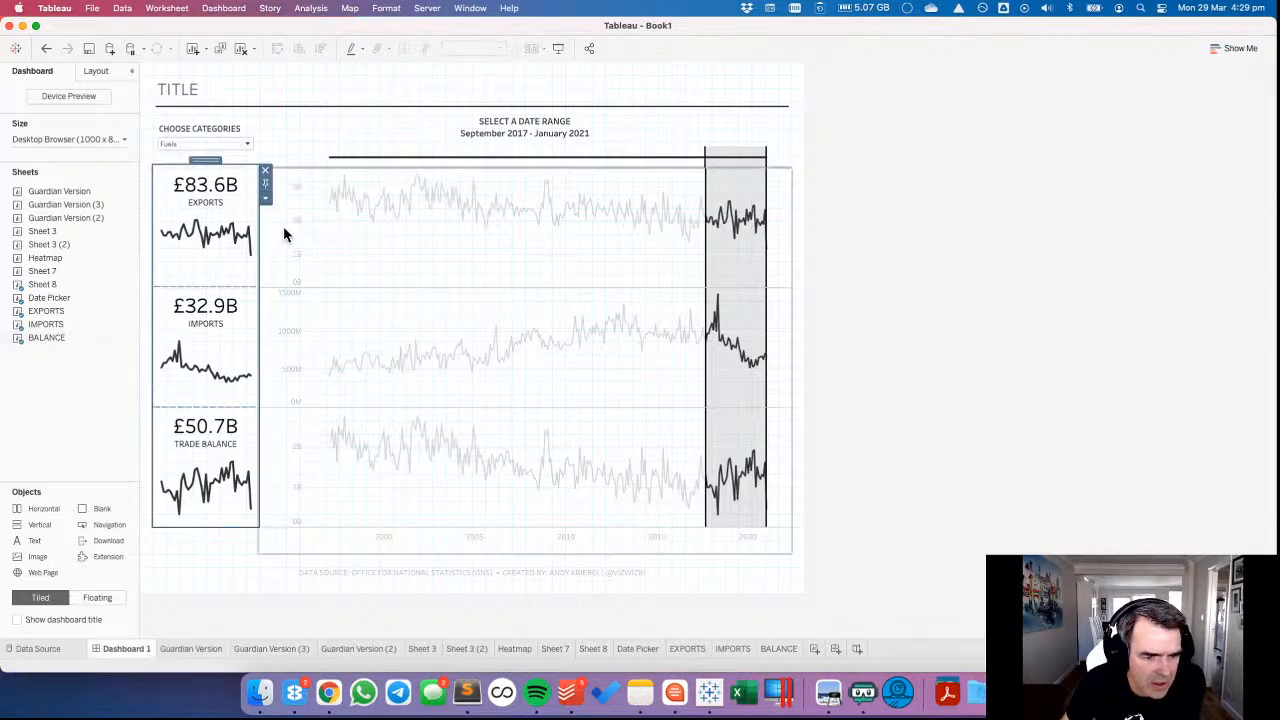
{"action": "left_click", "coordinate": [220, 277]}
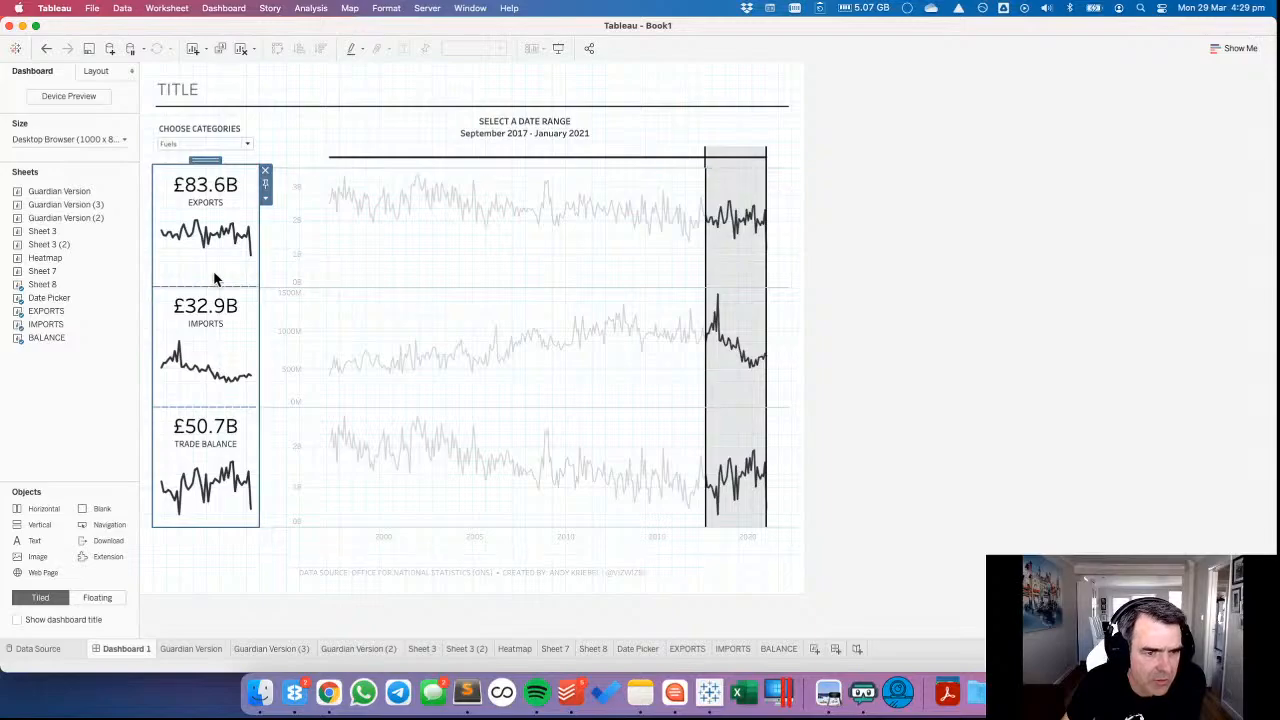
{"action": "left_click", "coordinate": [95, 72]}
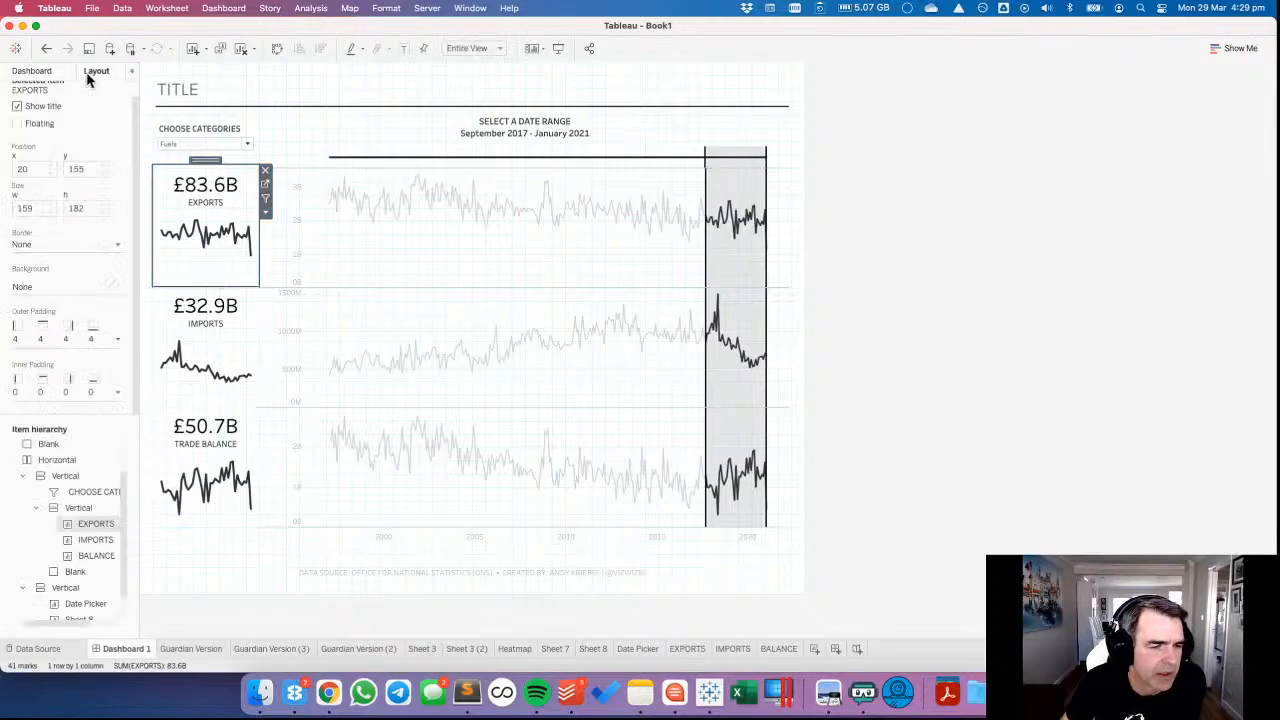
{"action": "left_click", "coordinate": [234, 368]}
{"action": "left_click", "coordinate": [204, 447]}
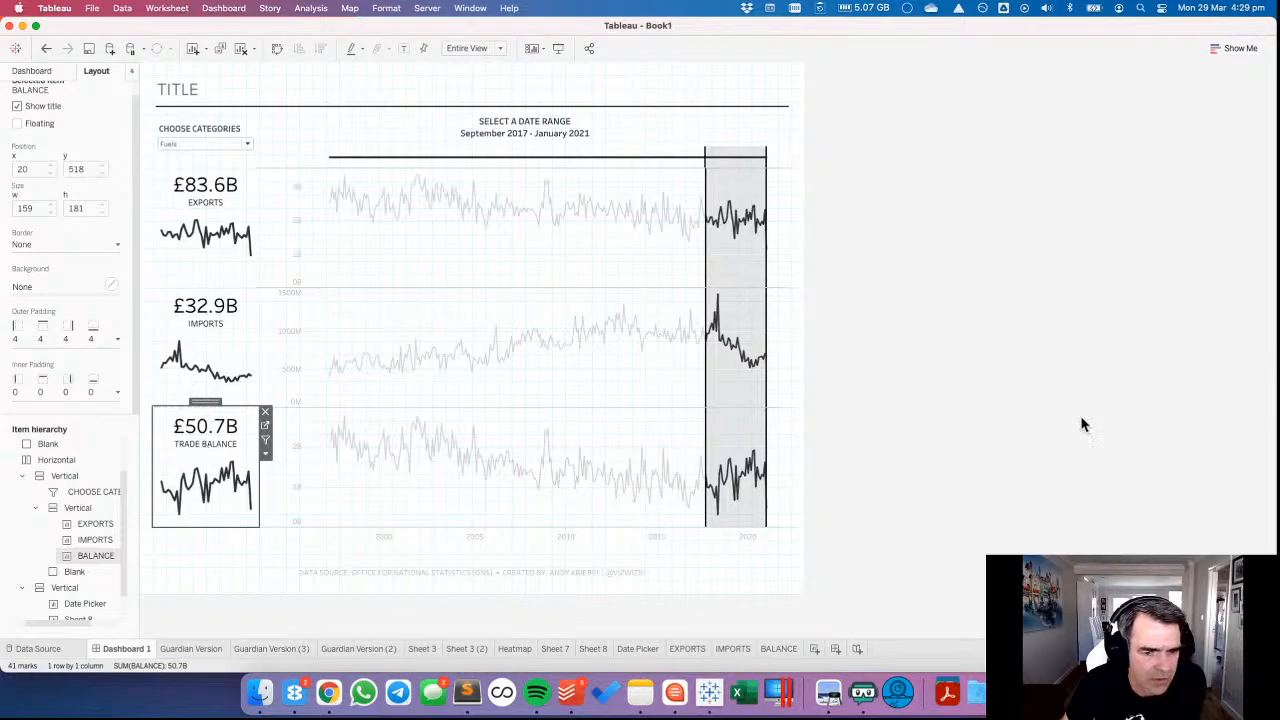
{"action": "left_click", "coordinate": [1083, 422]}
Set the BALANCE chart's outer padding to 10 at the top and bottom, with unequal sides allowed.
{"action": "left_click", "coordinate": [218, 445]}
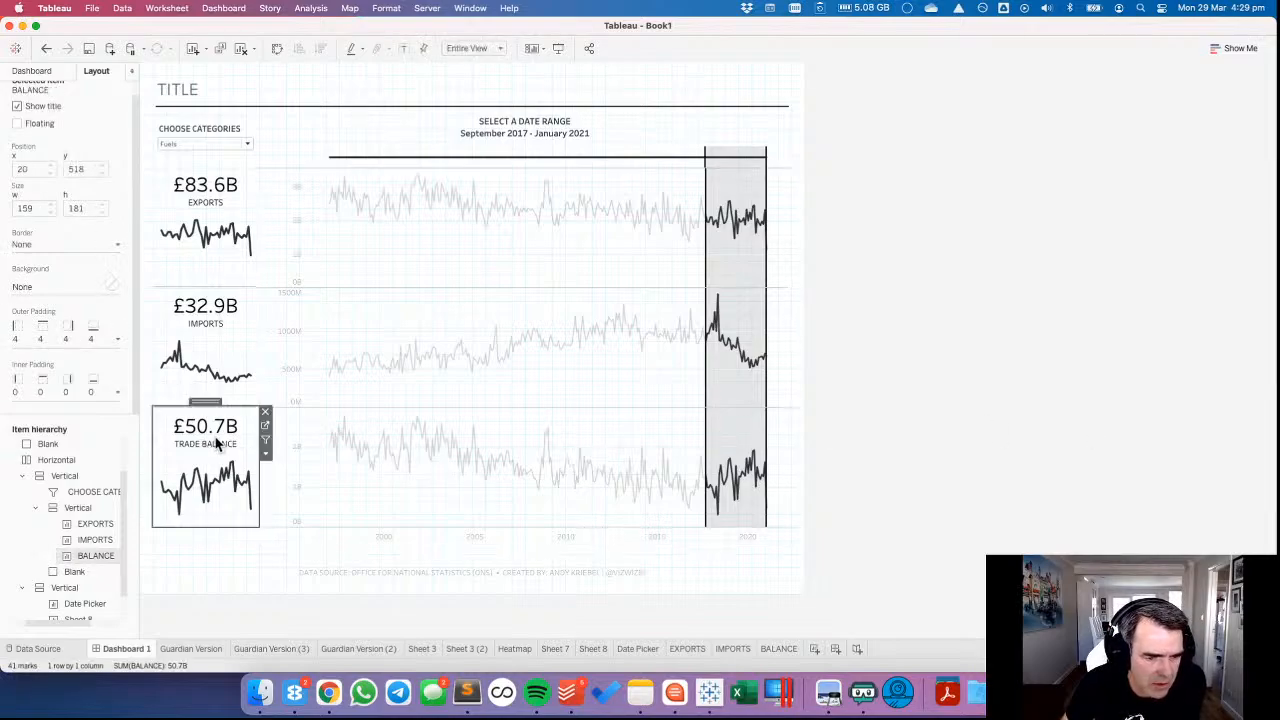
{"action": "left_click", "coordinate": [46, 337]}
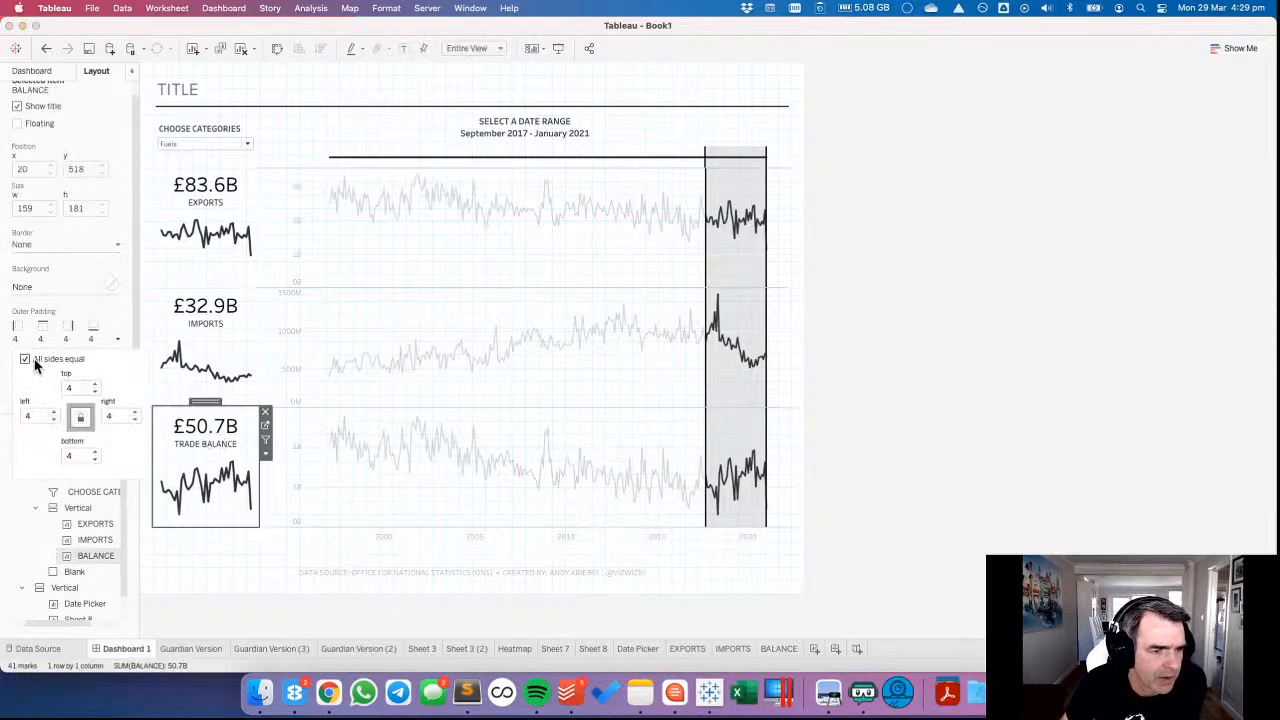
{"action": "left_click", "coordinate": [96, 386]}
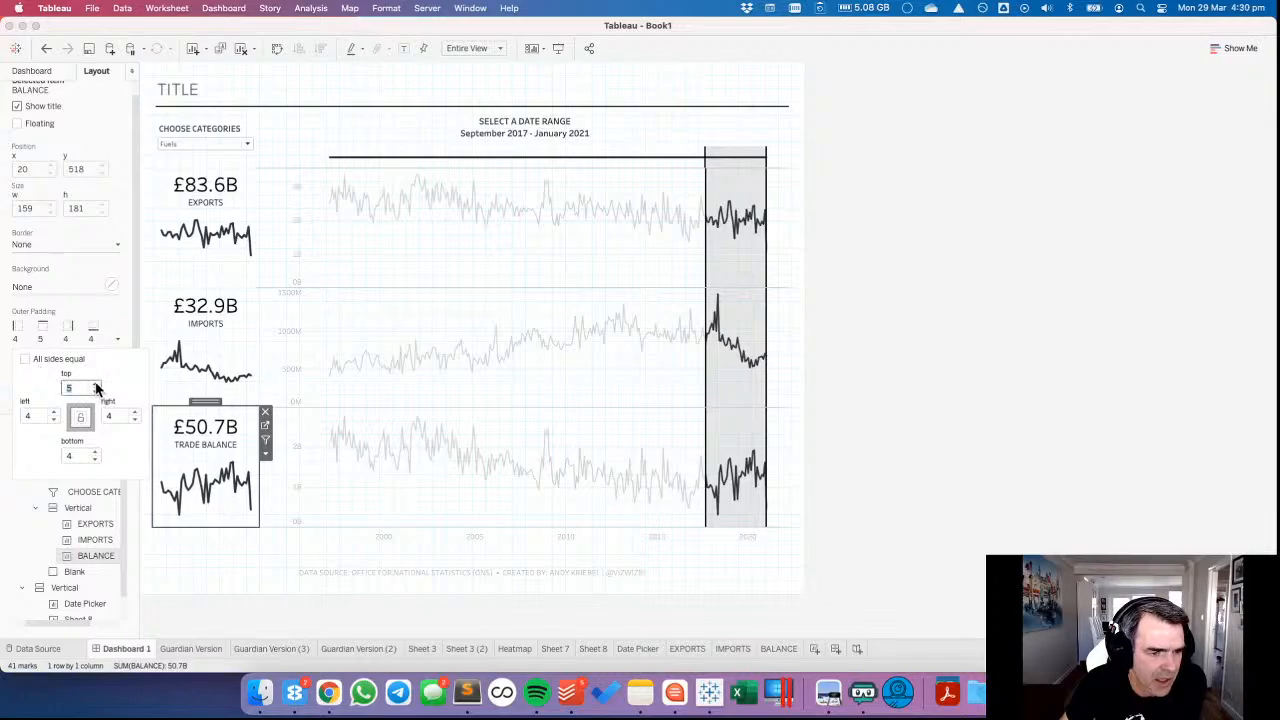
{"action": "left_click", "coordinate": [96, 386]}
{"action": "left_click", "coordinate": [96, 386]}
{"action": "left_click", "coordinate": [96, 386]}
{"action": "left_click", "coordinate": [96, 386]}
{"action": "left_click", "coordinate": [96, 386]}
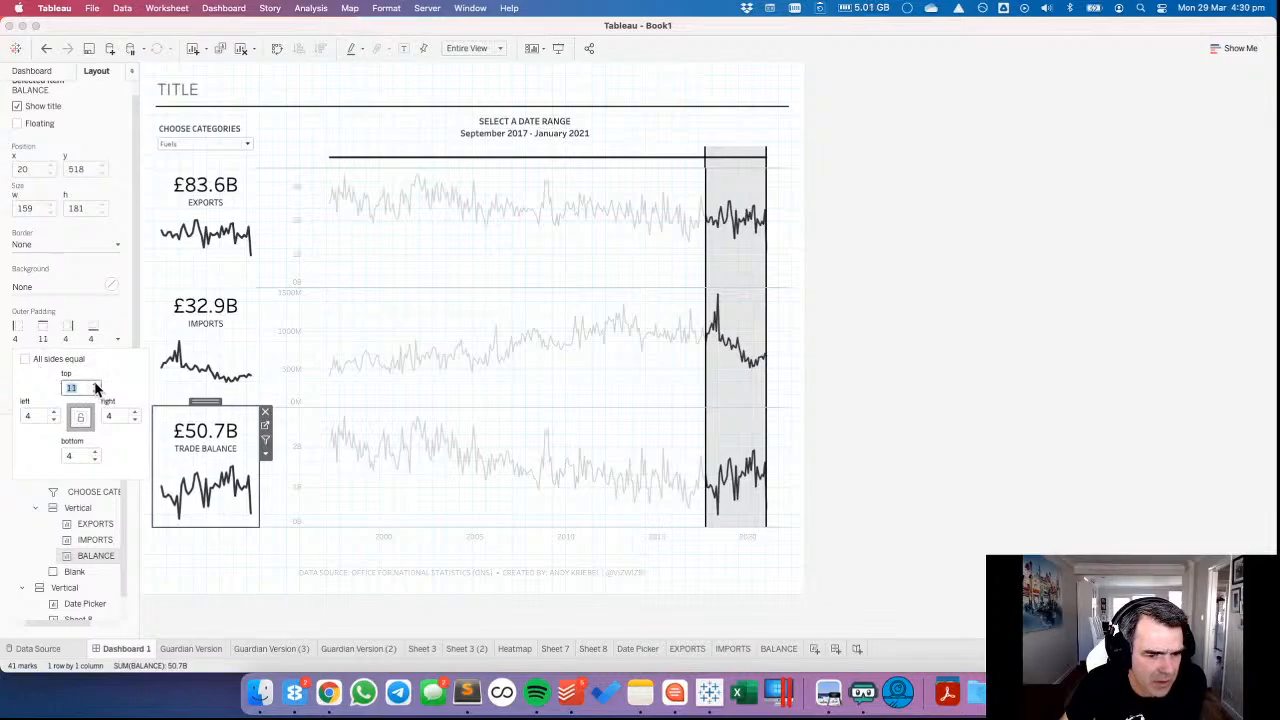
{"action": "left_click", "coordinate": [96, 386]}
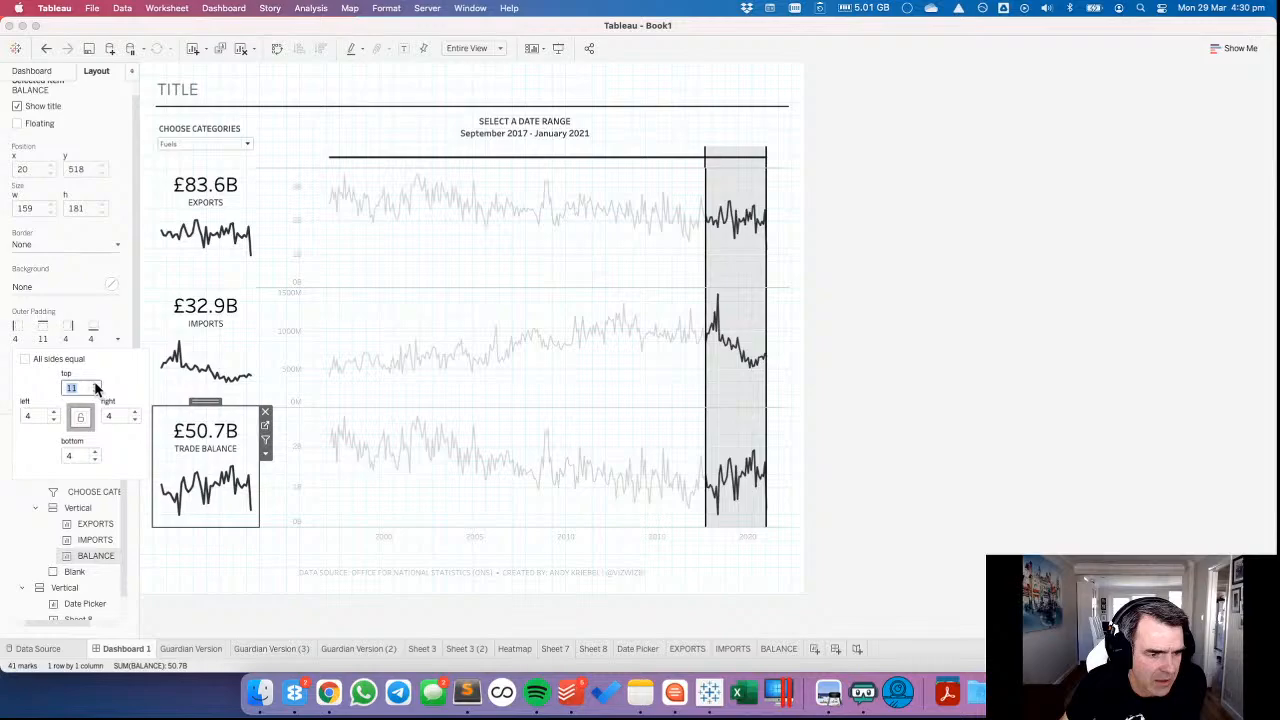
{"action": "left_click", "coordinate": [96, 391]}
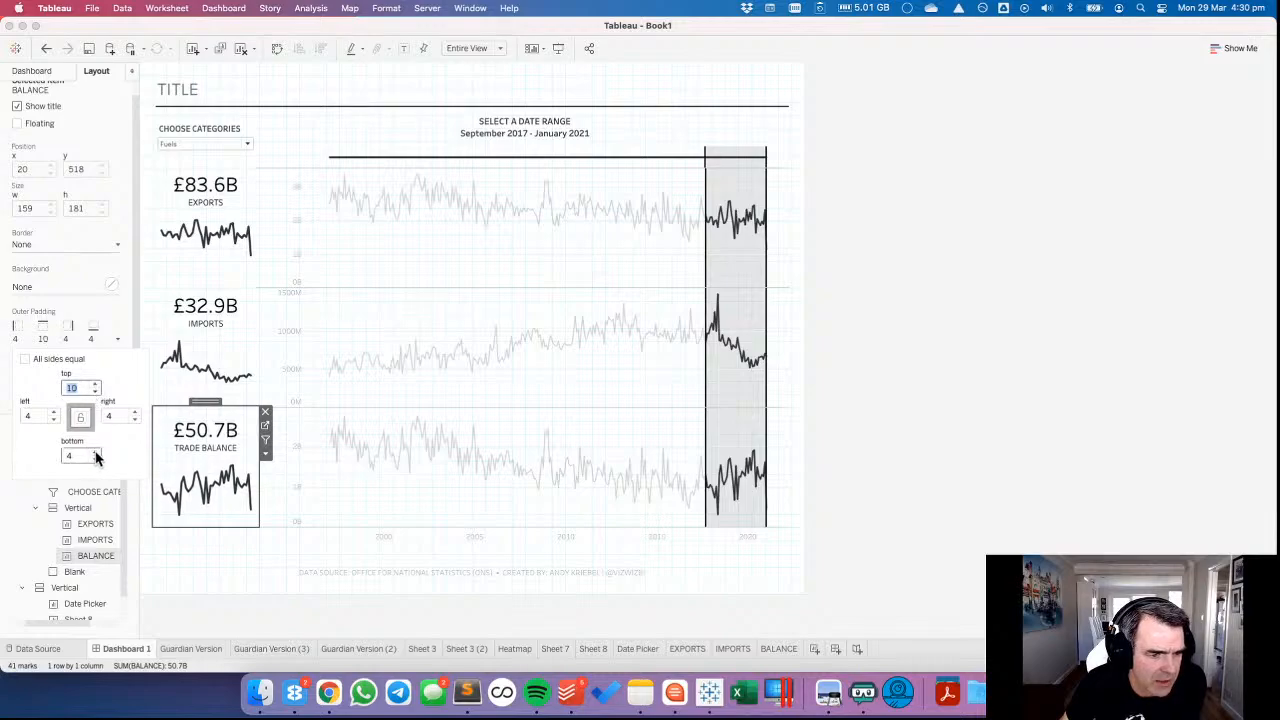
{"action": "left_click", "coordinate": [96, 453]}
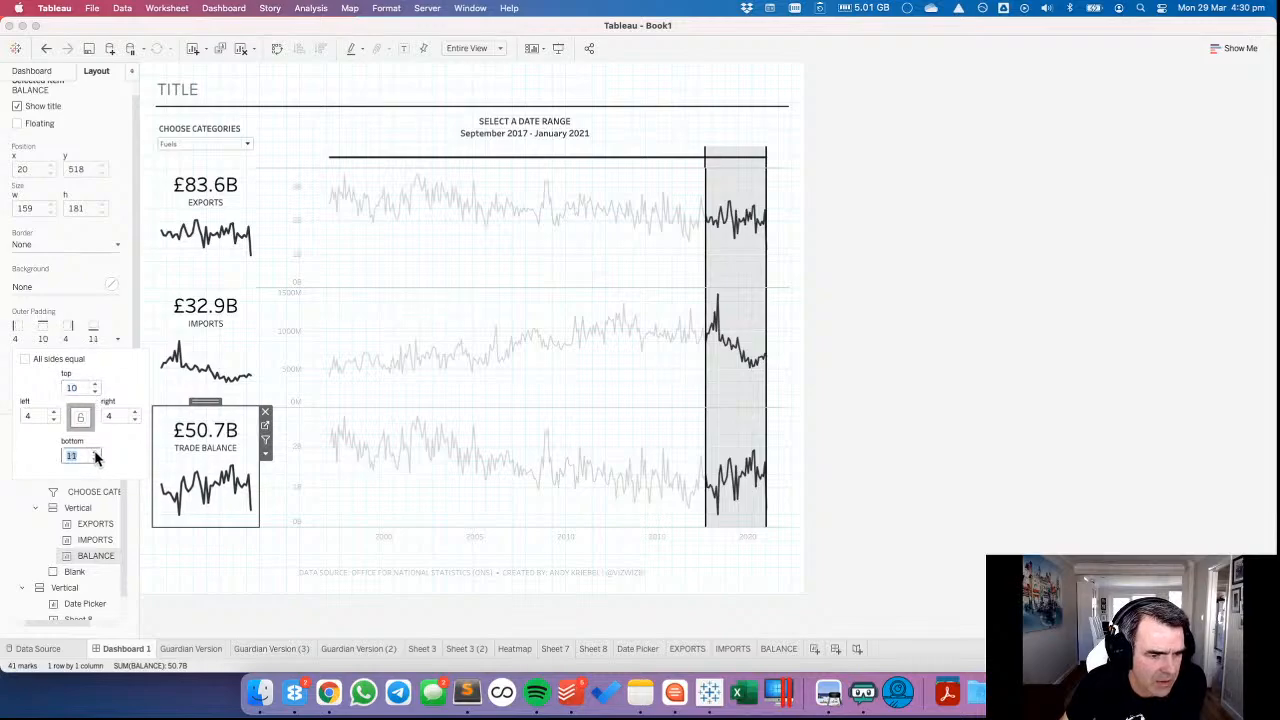
{"action": "left_click", "coordinate": [96, 453]}
Give the IMPORTS chart an outer padding of 10 at the top and bottom, leaving the sides at 4.
{"action": "left_click", "coordinate": [220, 300]}
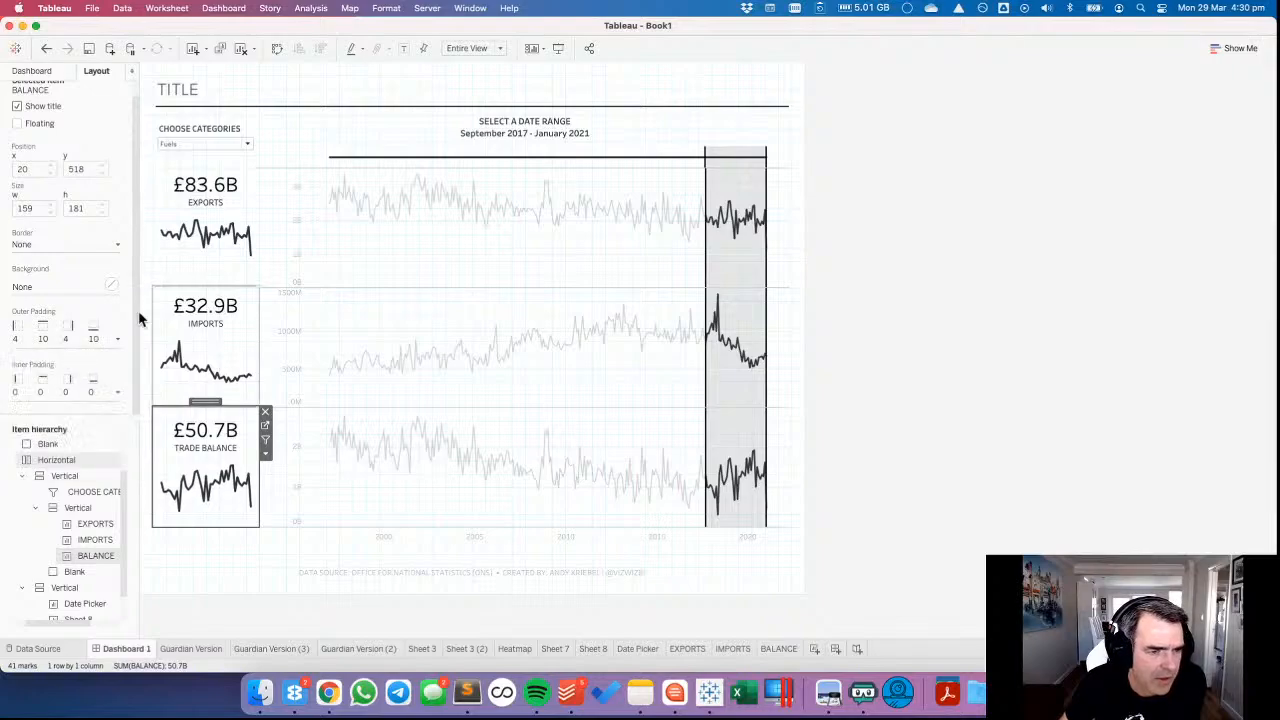
{"action": "left_click", "coordinate": [62, 335]}
{"action": "left_click", "coordinate": [25, 359]}
{"action": "left_click", "coordinate": [25, 359]}
{"action": "left_click", "coordinate": [66, 388]}
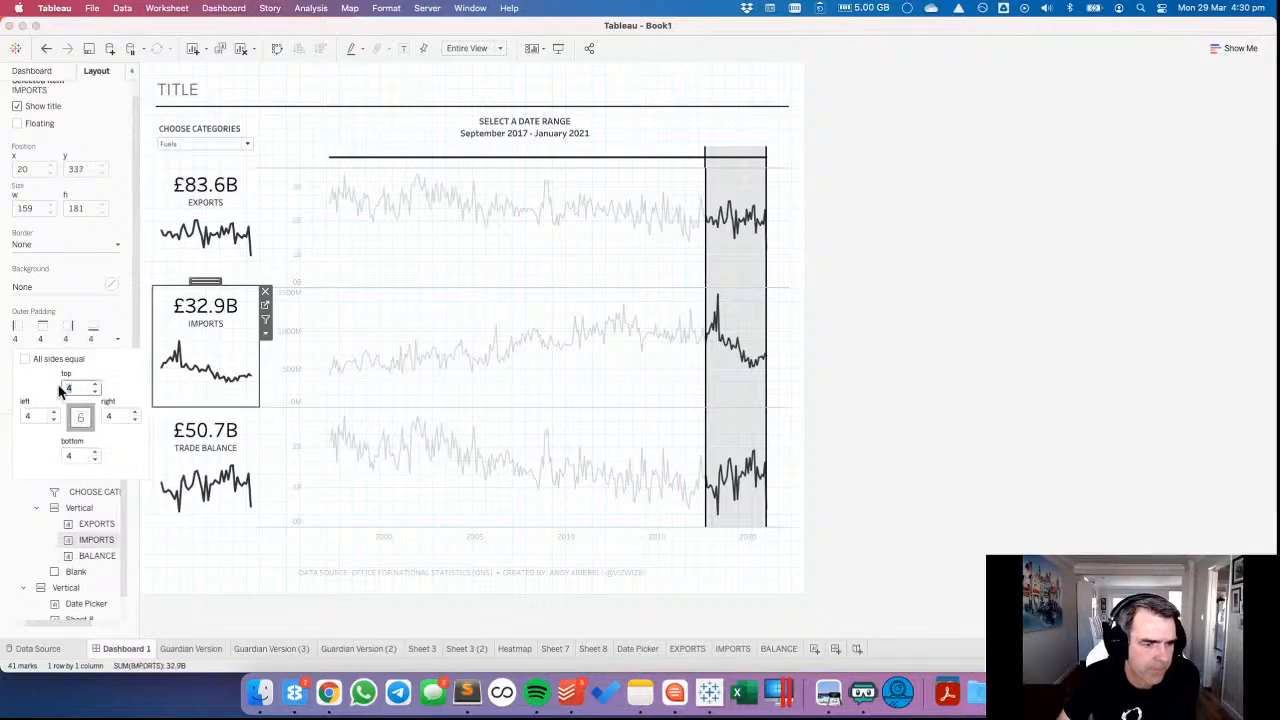
{"action": "type", "text": "10"}
{"action": "key", "text": "Tab"}
{"action": "key", "text": "Tab"}
{"action": "key", "text": "Tab"}
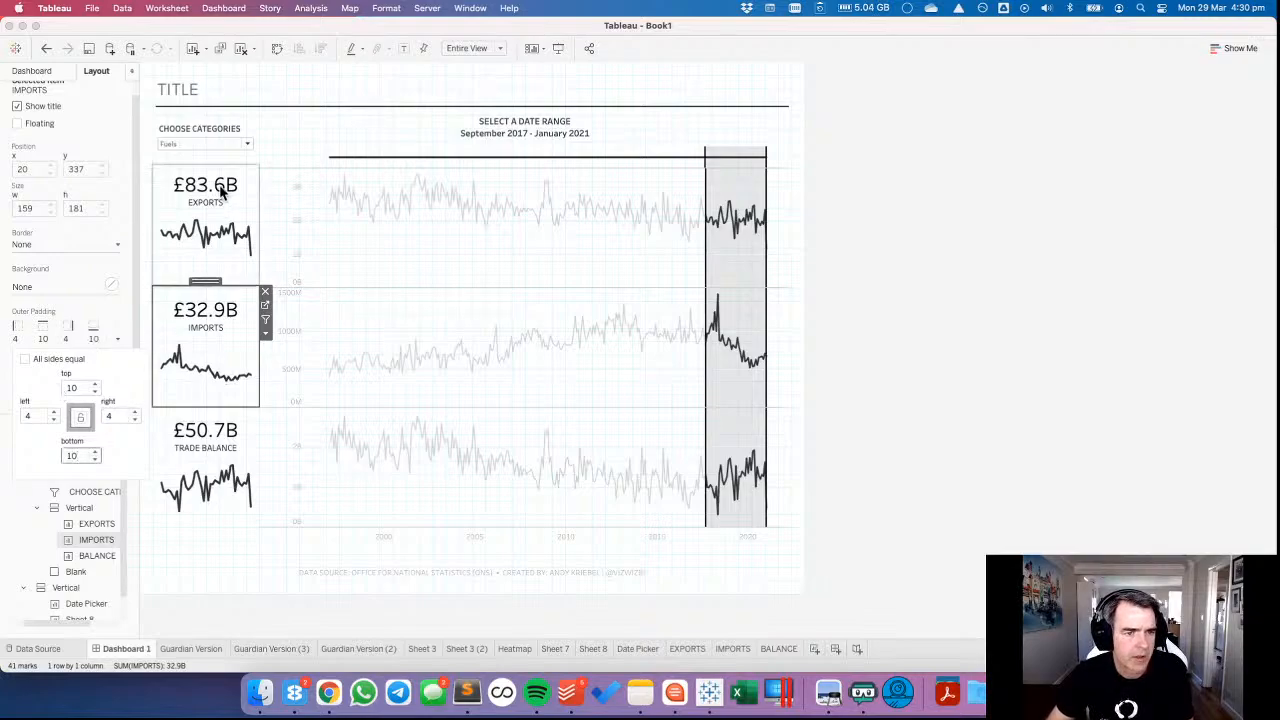
Apply the same top and bottom outer padding of 10 to the EXPORTS chart and close the padding settings.
{"action": "left_click", "coordinate": [224, 202]}
{"action": "left_click", "coordinate": [52, 338]}
{"action": "left_click", "coordinate": [25, 359]}
{"action": "left_click", "coordinate": [60, 389]}
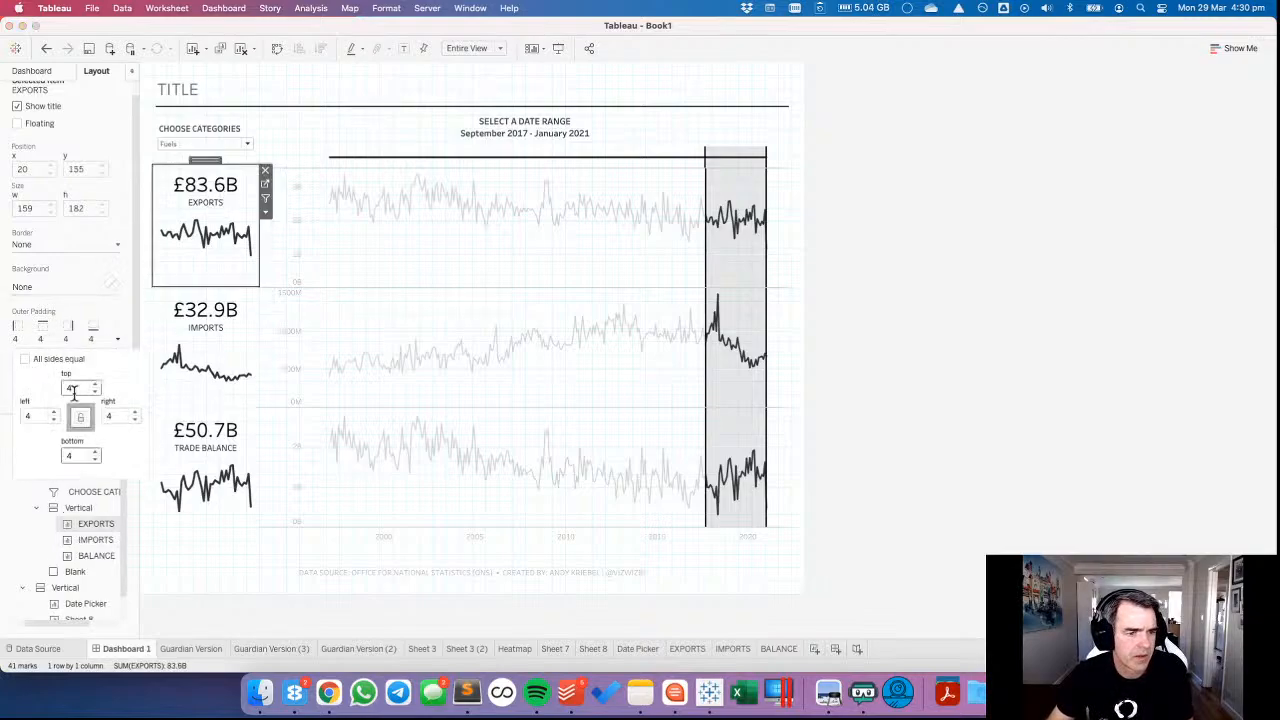
{"action": "type", "text": "10"}
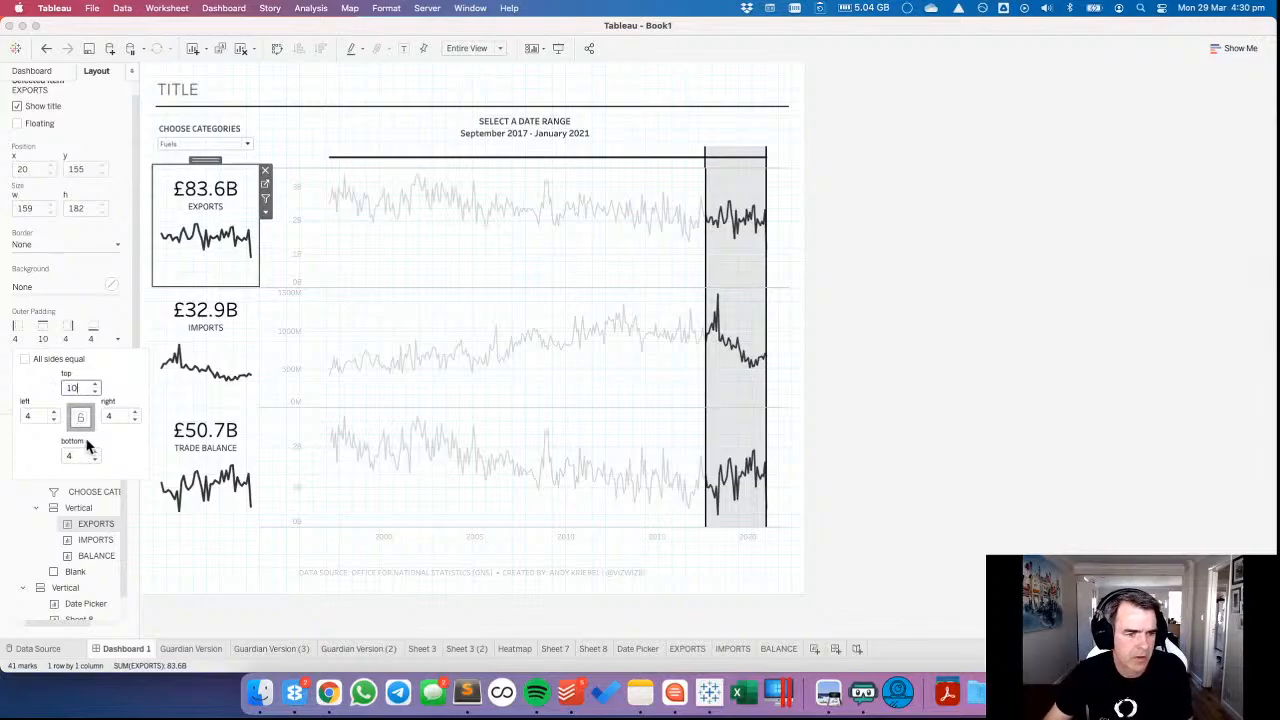
{"action": "left_click", "coordinate": [76, 456]}
{"action": "key", "text": "Return"}
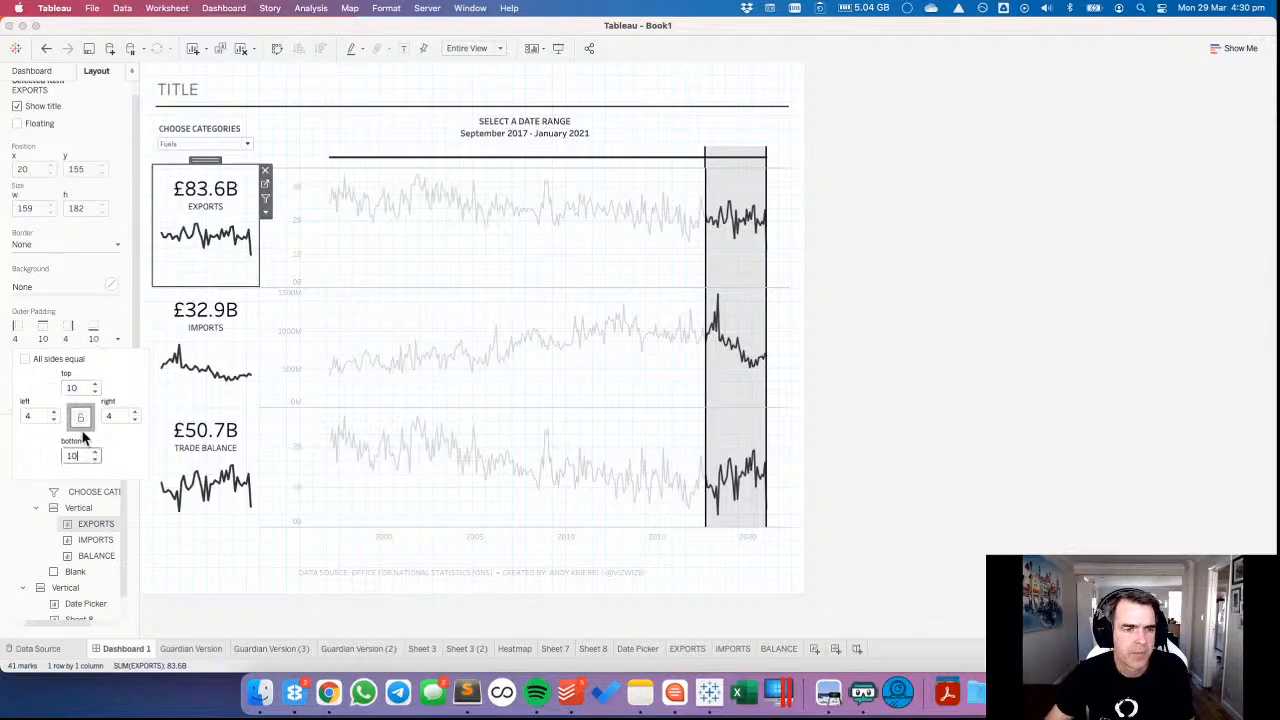
{"action": "left_click", "coordinate": [971, 363]}
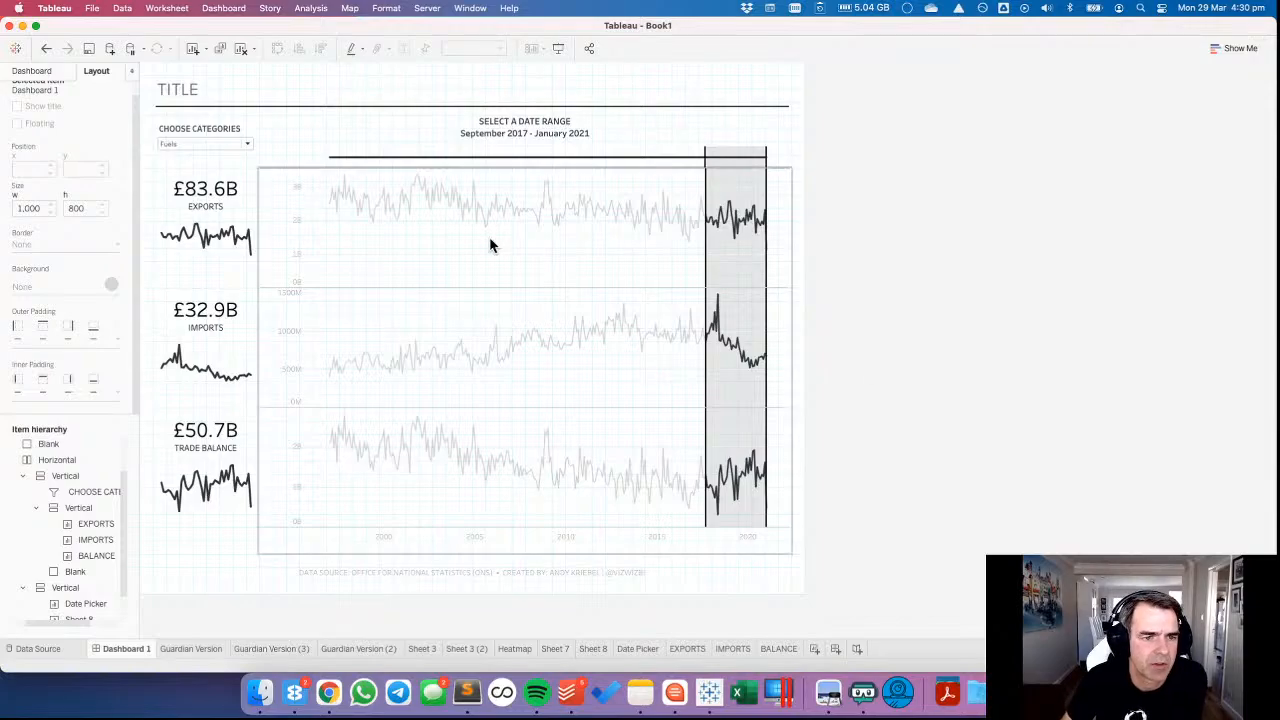
Select the range April 2000 to January 2003 on the dashboard's date picker to test the charts.
{"action": "left_click", "coordinate": [460, 228]}
{"action": "left_click", "coordinate": [392, 153]}
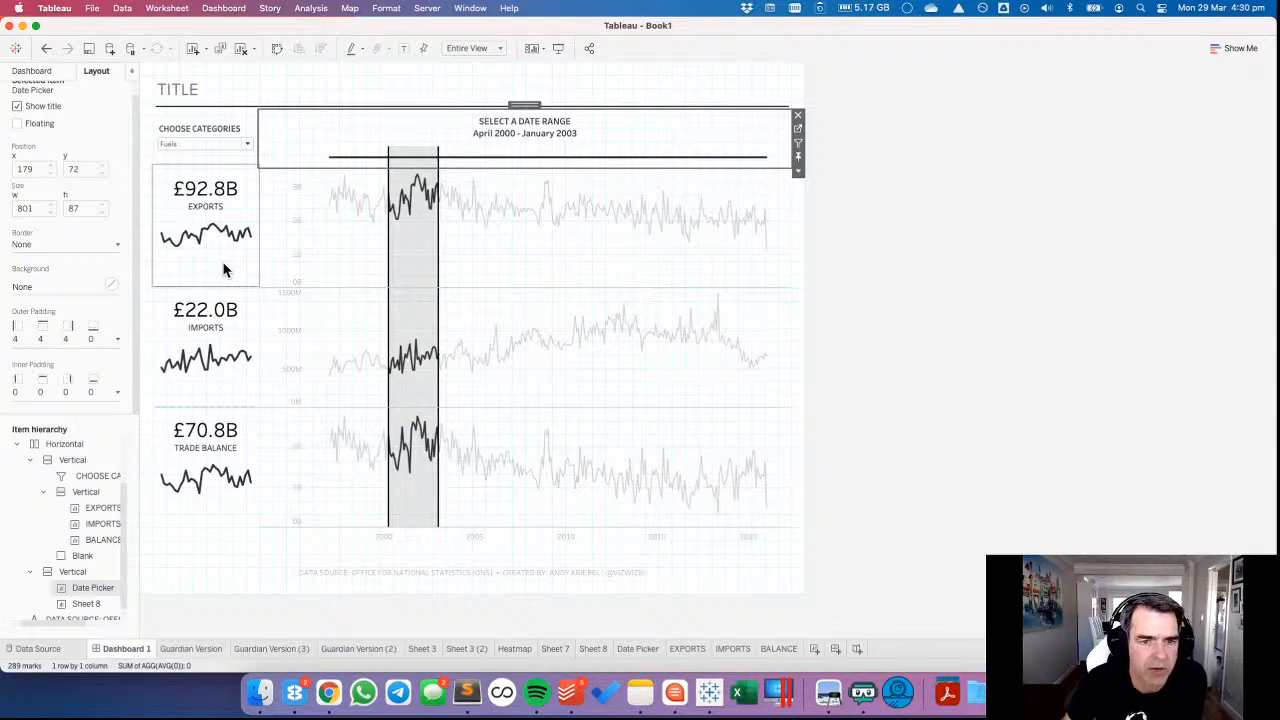
{"action": "left_click", "coordinate": [300, 245]}
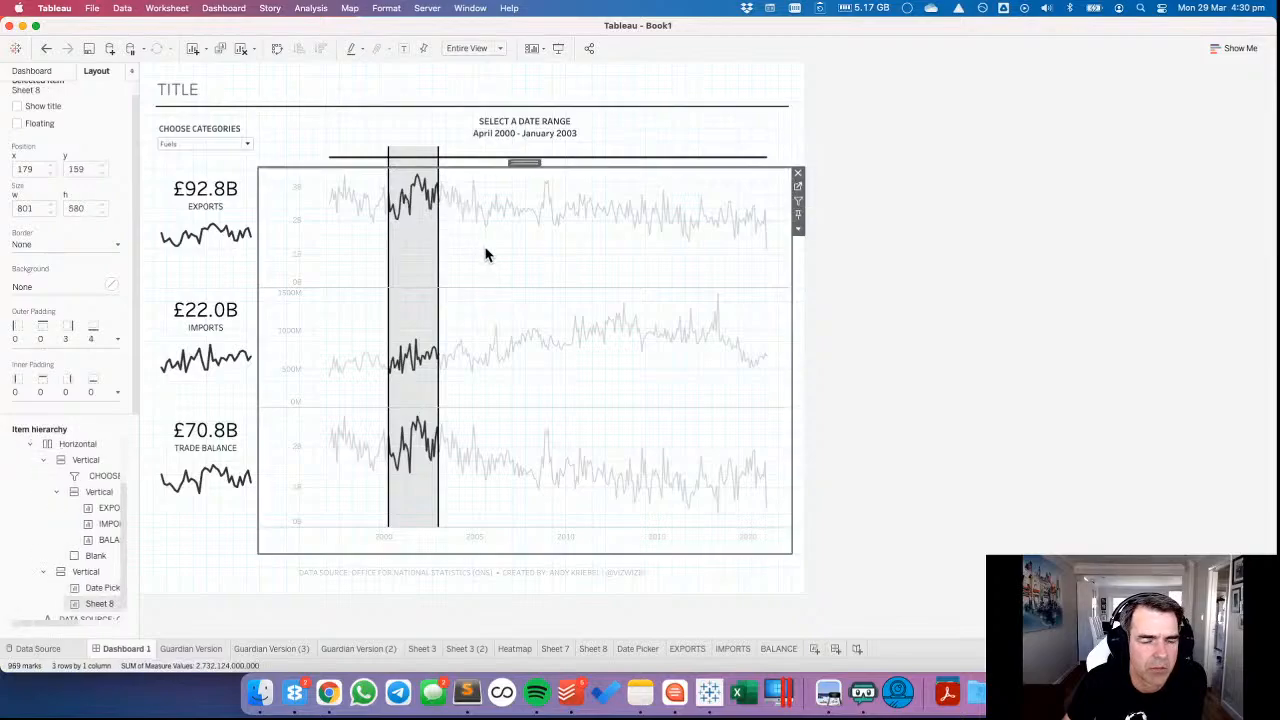
Rename the Sheet 8 worksheet holding the three rows of line charts as LINES.
{"action": "left_click", "coordinate": [490, 152]}
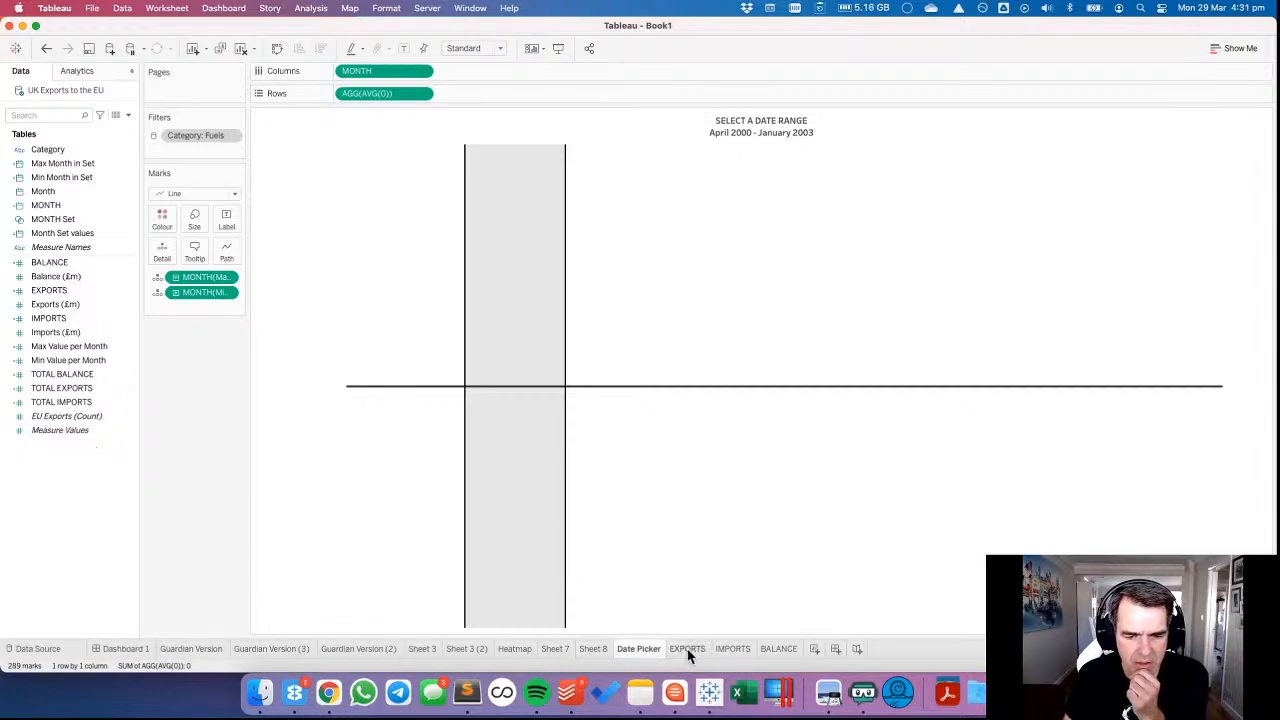
{"action": "left_click", "coordinate": [789, 650]}
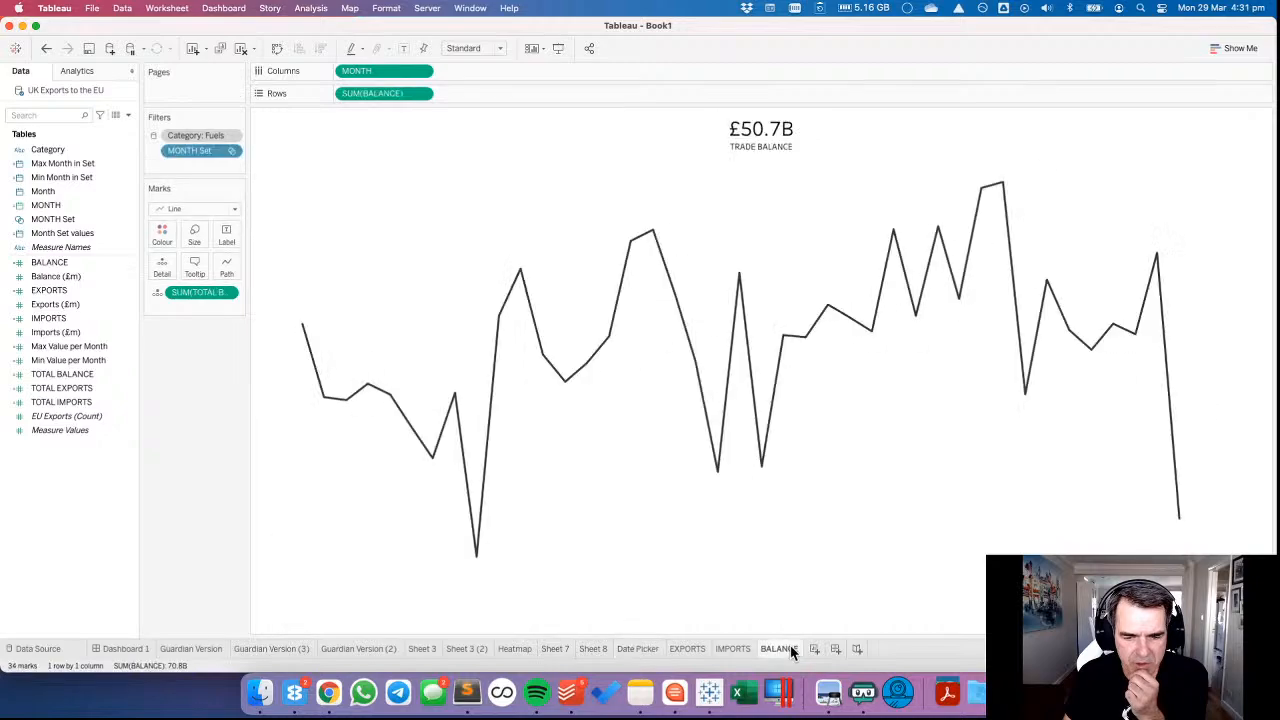
{"action": "left_click", "coordinate": [593, 650]}
{"action": "double_click", "coordinate": [593, 650]}
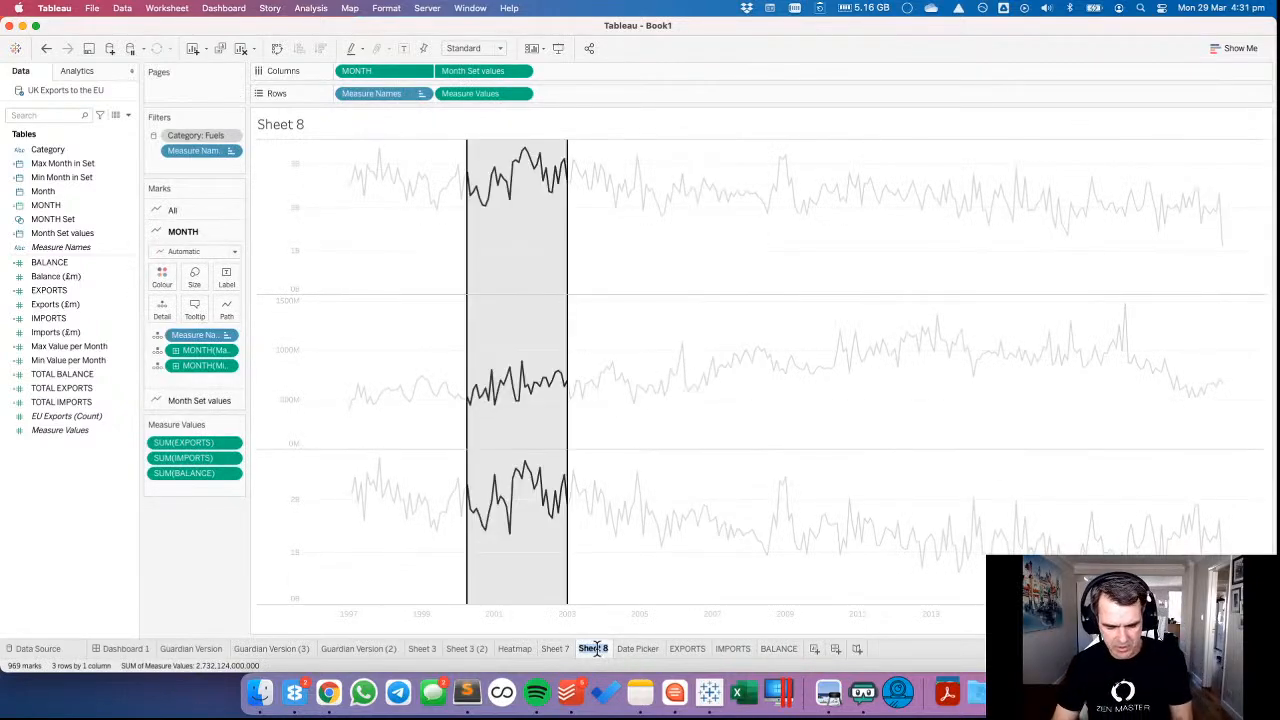
{"action": "type", "text": "LINES"}
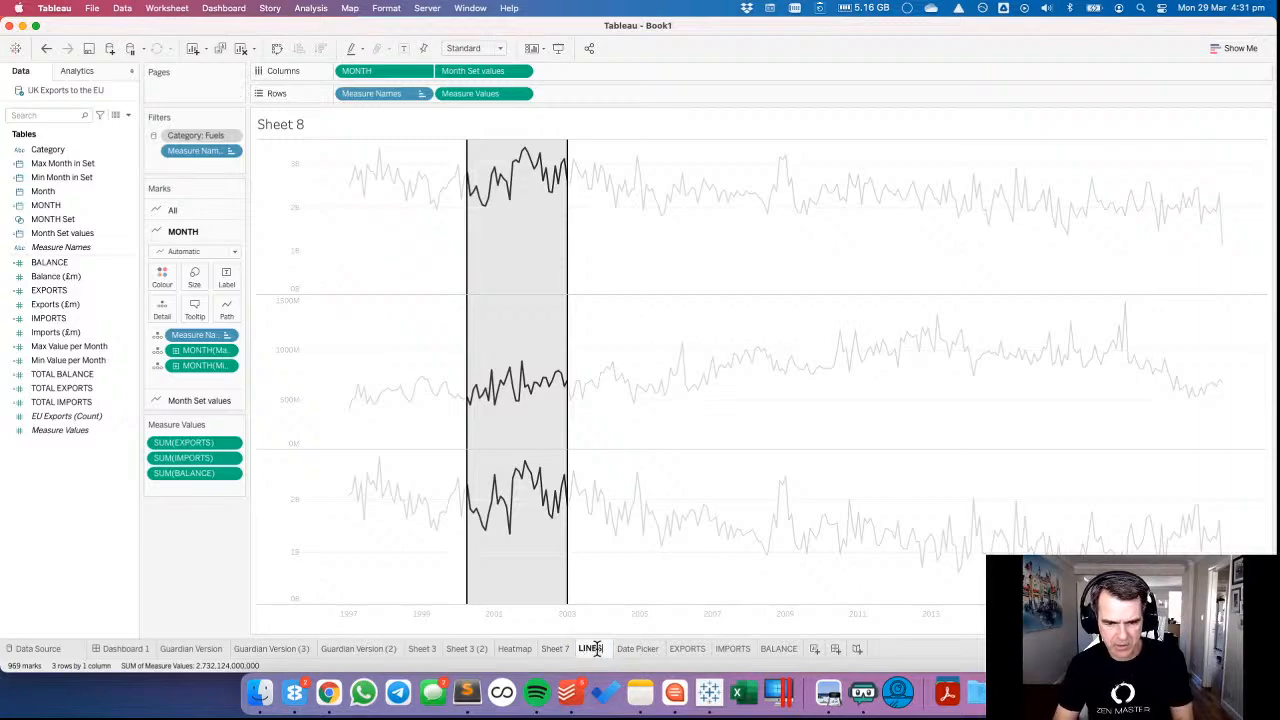
{"action": "key", "text": "Return"}
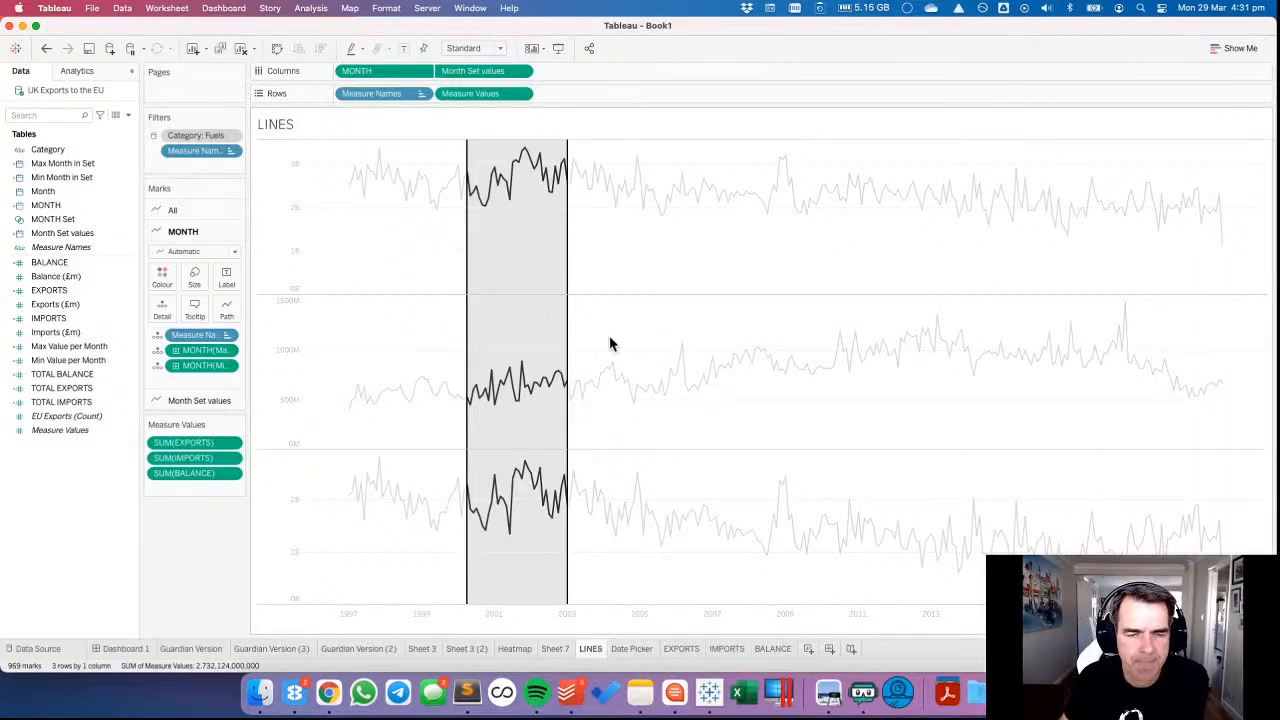
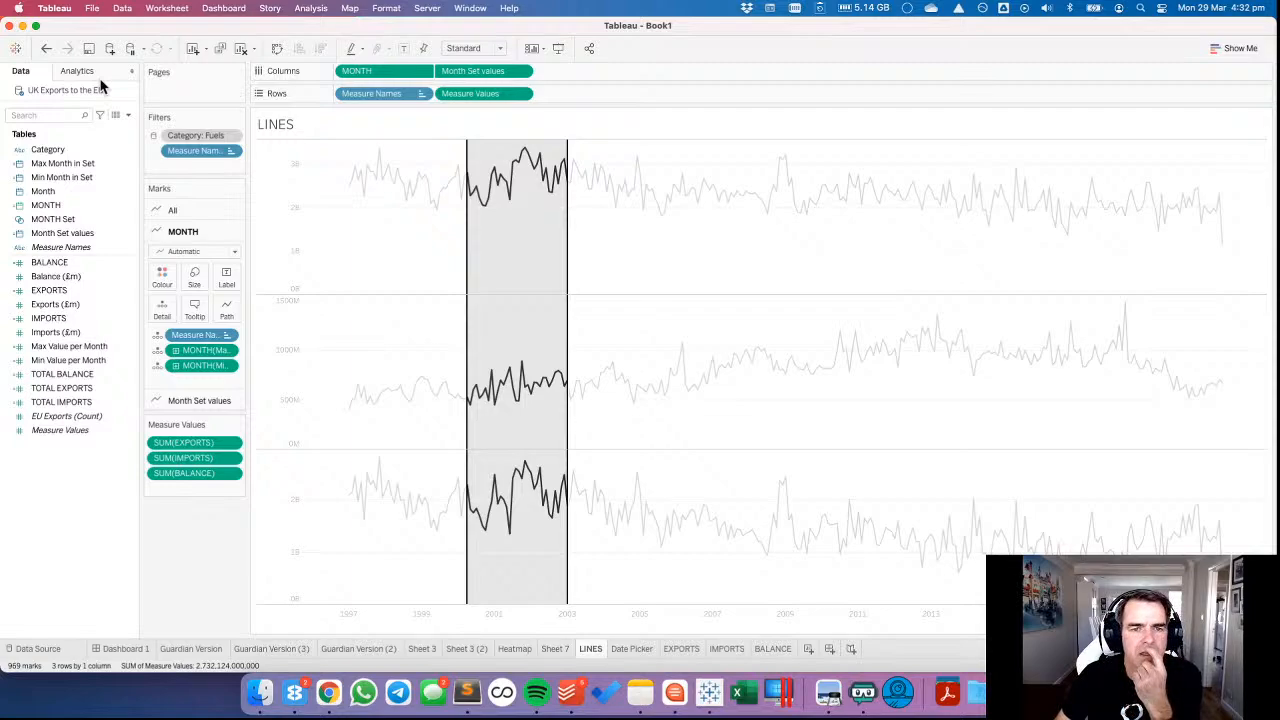
{"action": "mouse_move", "coordinate": [524, 157]}
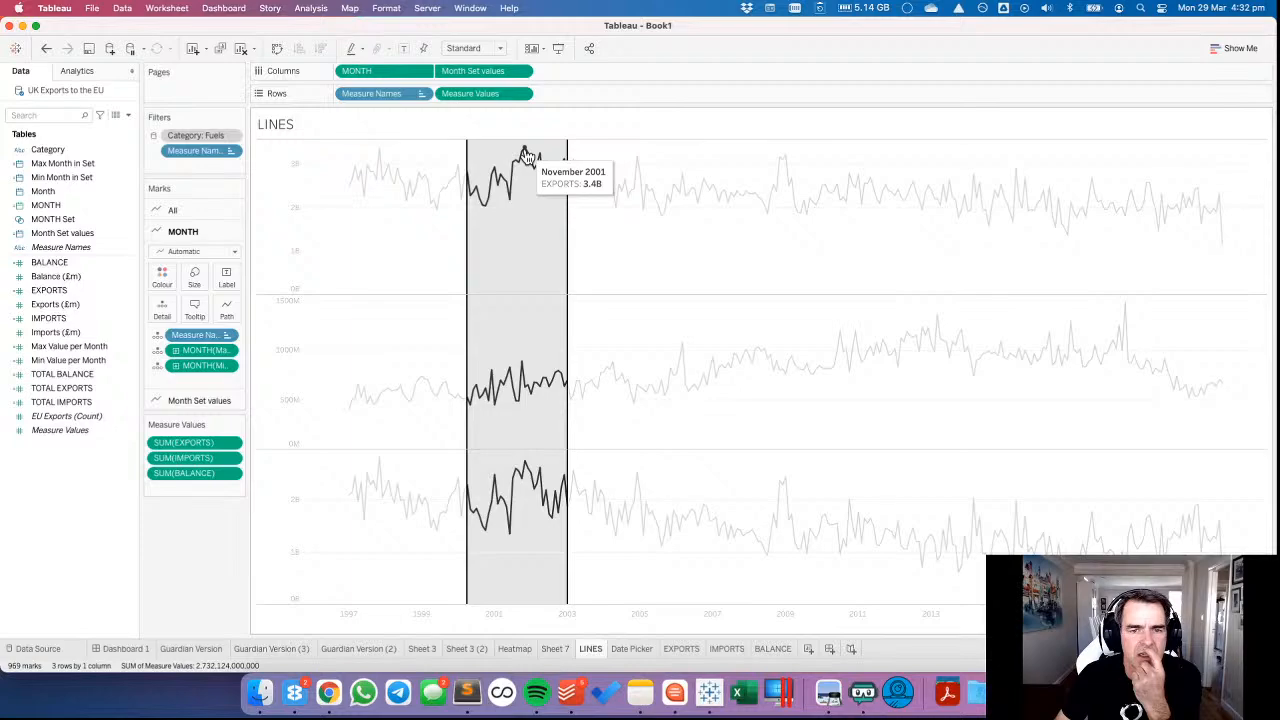
{"action": "left_click", "coordinate": [83, 76]}
{"action": "left_click", "coordinate": [28, 80]}
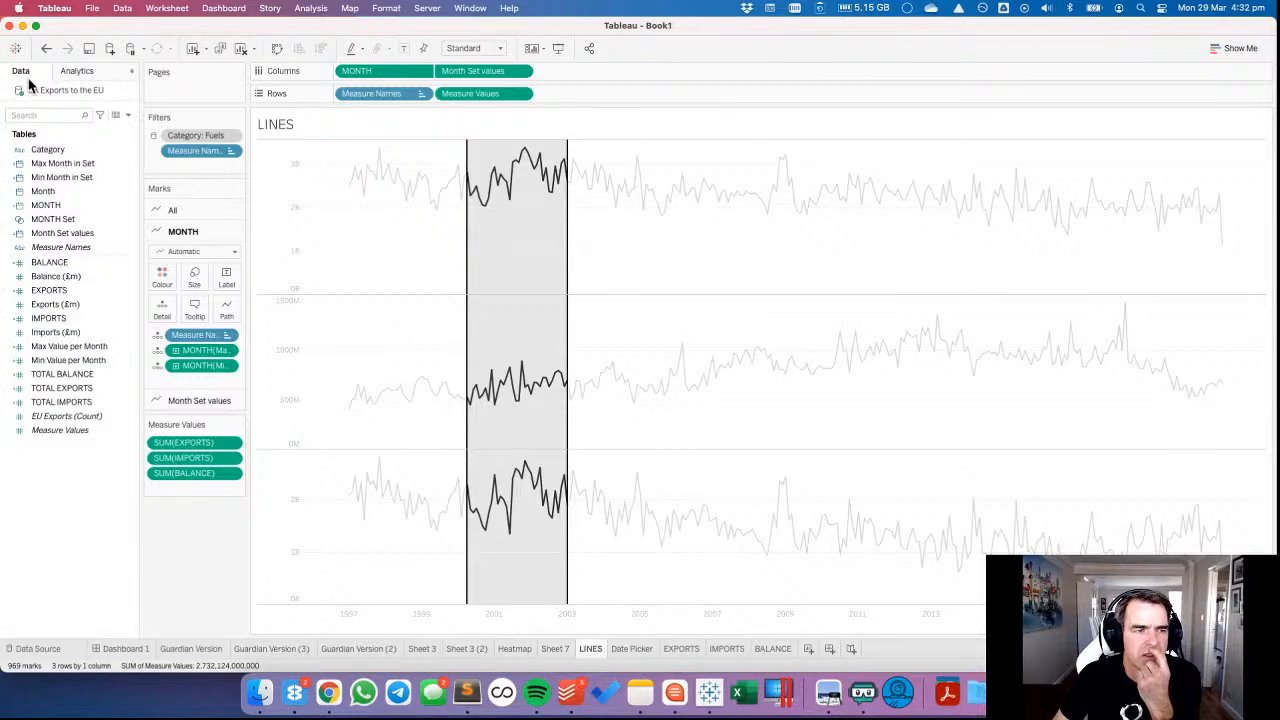
Create a calculated field named DEFICIT? and begin its formula with IF.
{"action": "right_click", "coordinate": [97, 490]}
{"action": "left_click", "coordinate": [114, 495]}
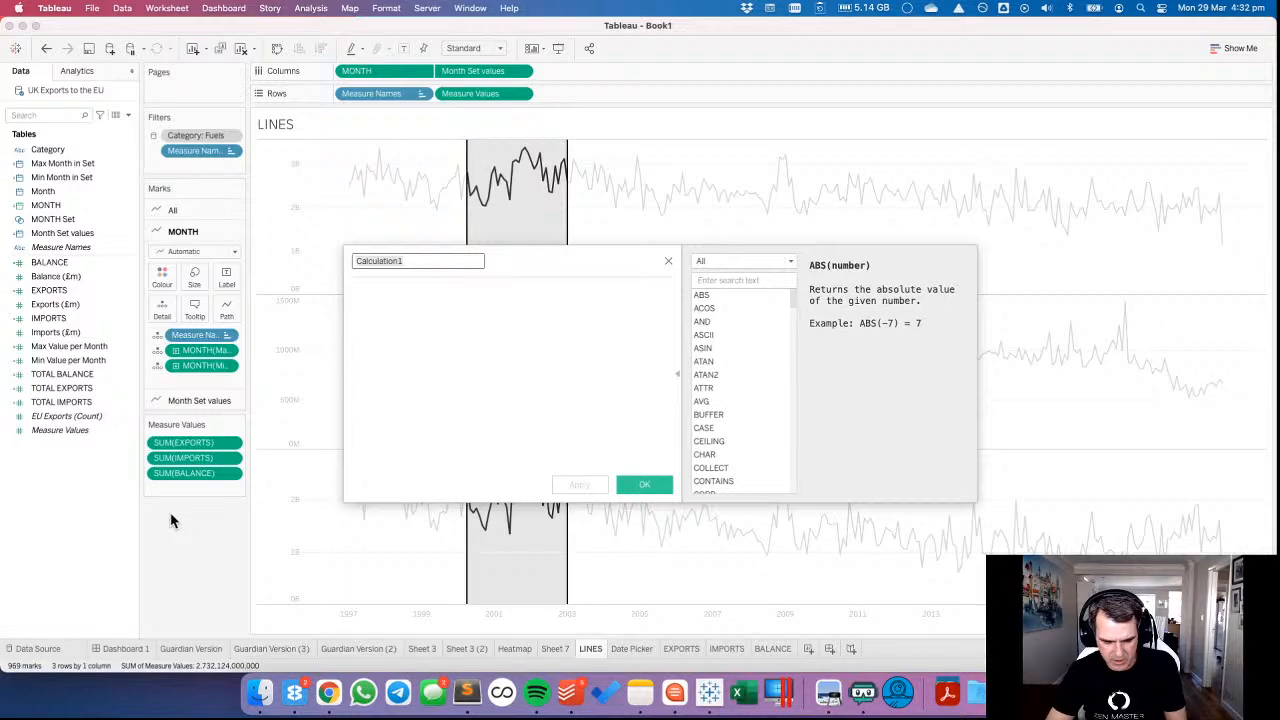
{"action": "type", "text": "DEFICIT?"}
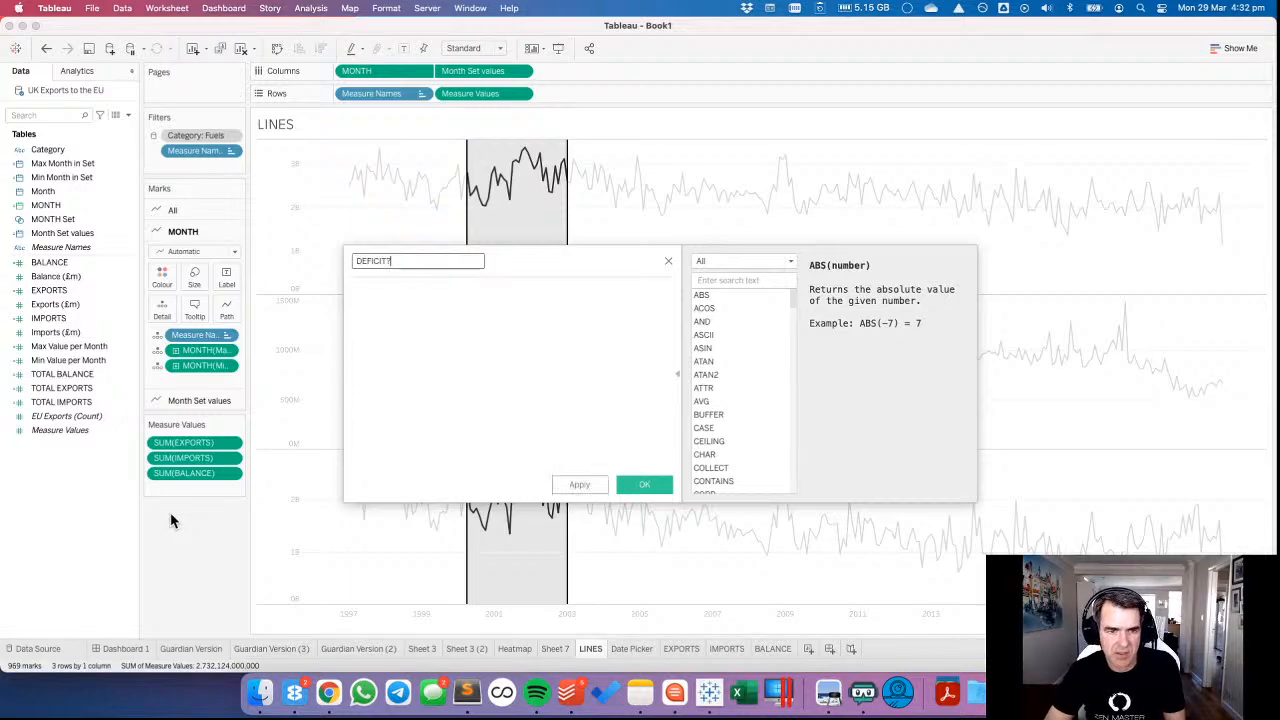
{"action": "key", "text": "Tab"}
{"action": "type", "text": "IF "}
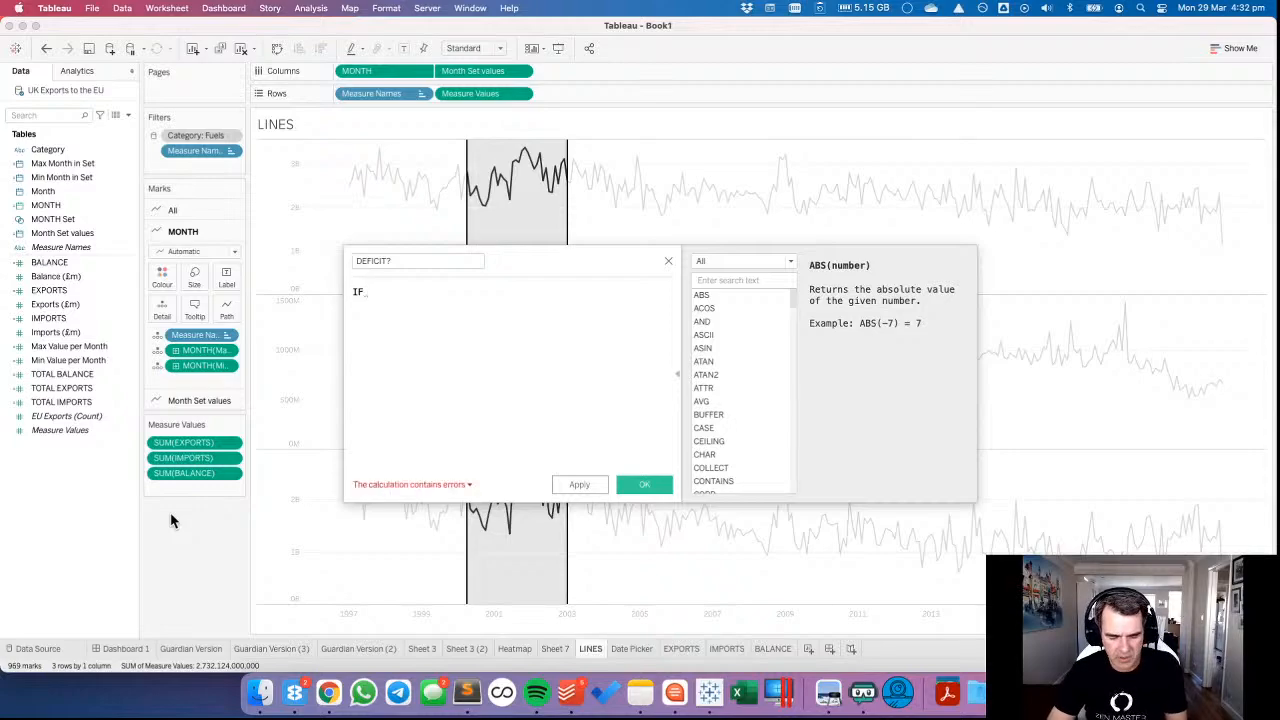
{"action": "type", "text": "SU"}
Enter SUM([EXPORTS])<SUM([IMPORTS]) as the condition in the DEFICIT? formula.
{"action": "key", "text": "Return"}
{"action": "type", "text": "EXP"}
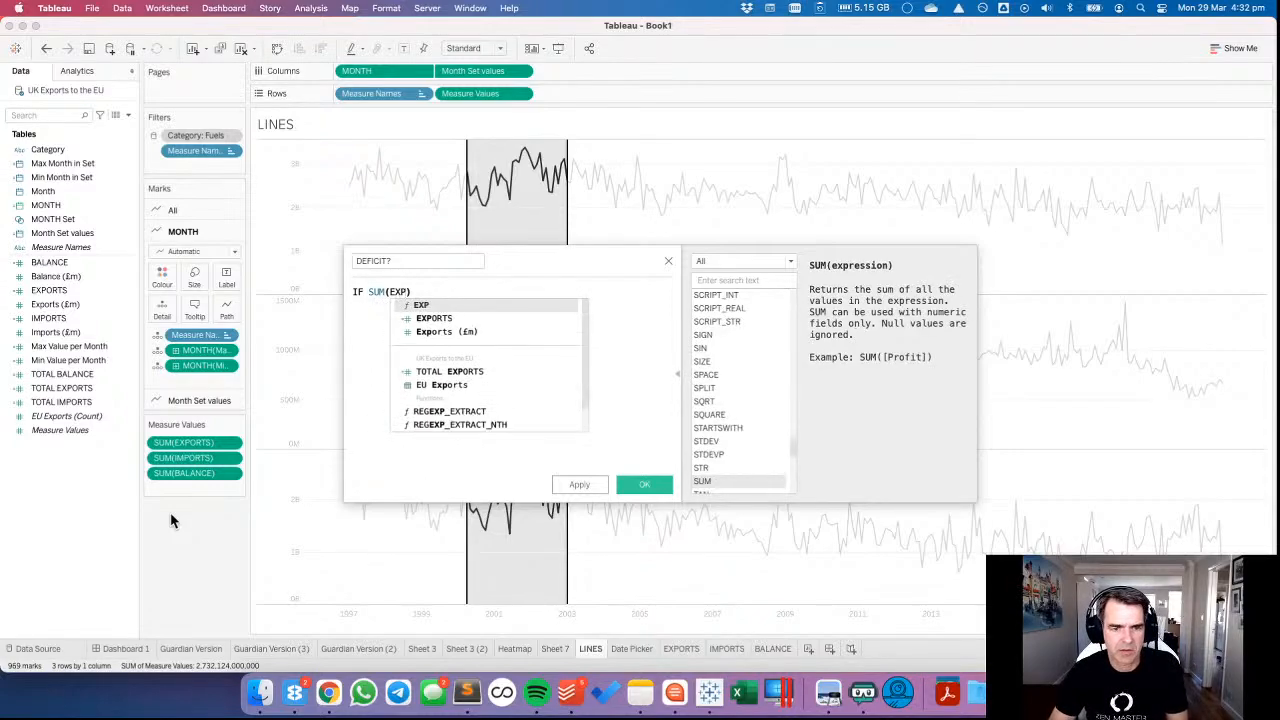
{"action": "key", "text": "Down"}
{"action": "key", "text": "Return"}
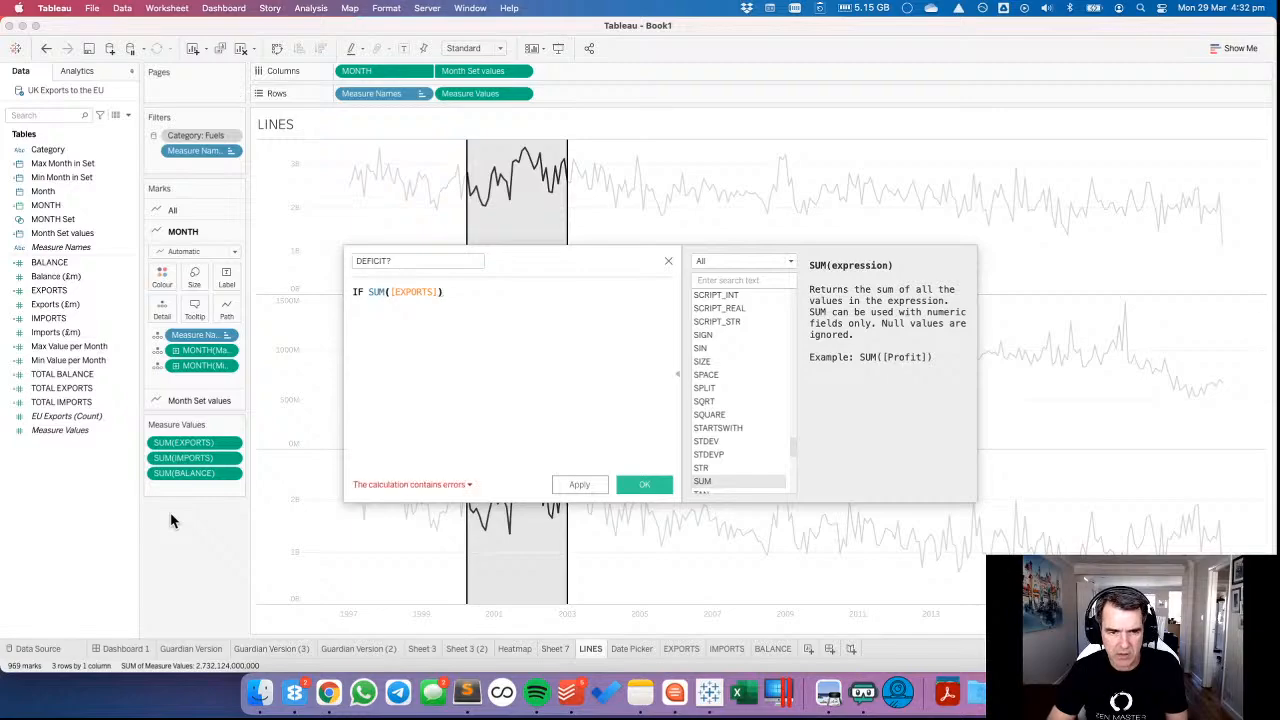
{"action": "type", "text": "<SU"}
{"action": "key", "text": "Return"}
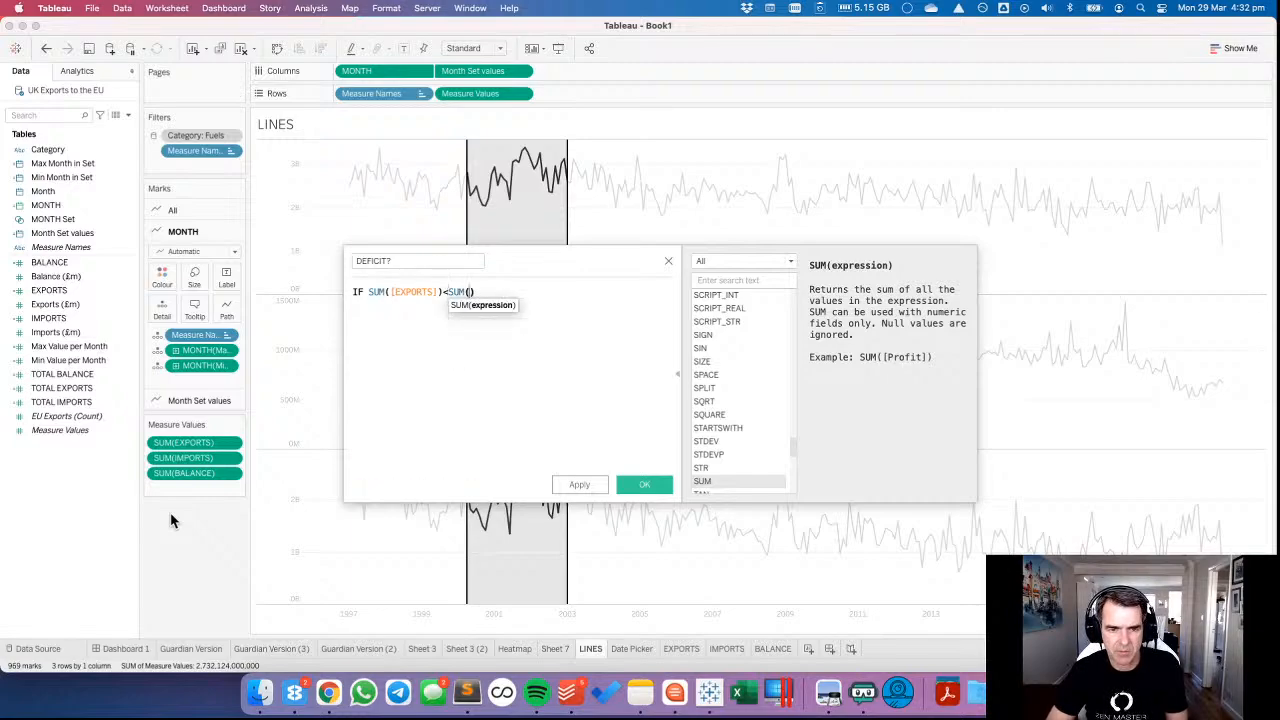
{"action": "type", "text": "IMPOR"}
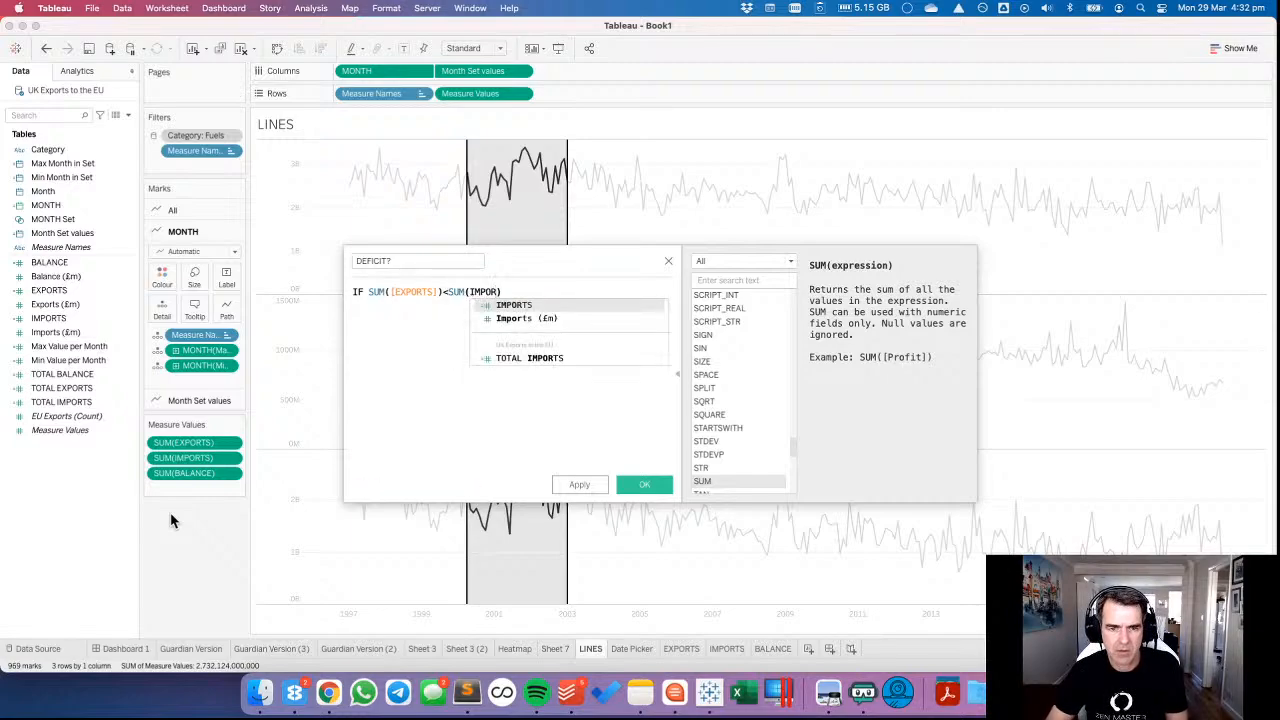
{"action": "key", "text": "Return"}
{"action": "key", "text": "Right"}
{"action": "key", "text": "Return"}
Complete the DEFICIT? formula with THEN SUM([EXPORTS]) and END on separate lines, and save the field.
{"action": "type", "text": "THEN "}
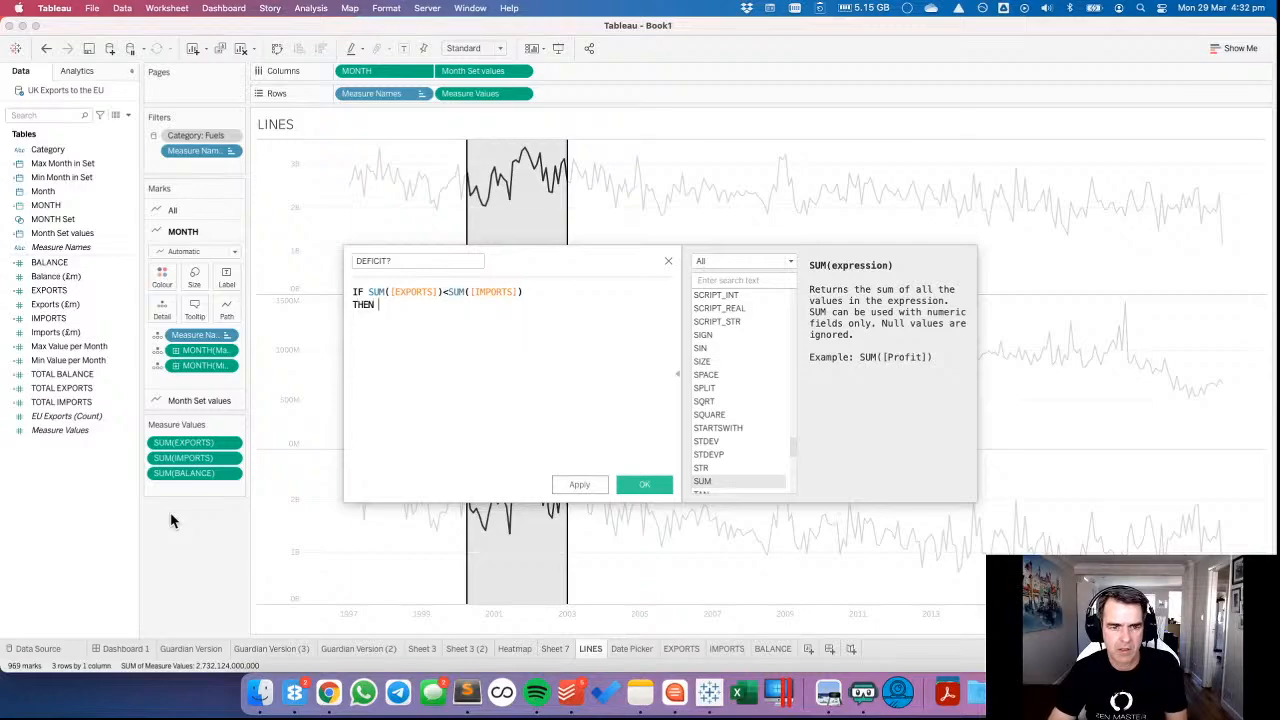
{"action": "type", "text": "SUM"}
{"action": "key", "text": "Return"}
{"action": "type", "text": "EX"}
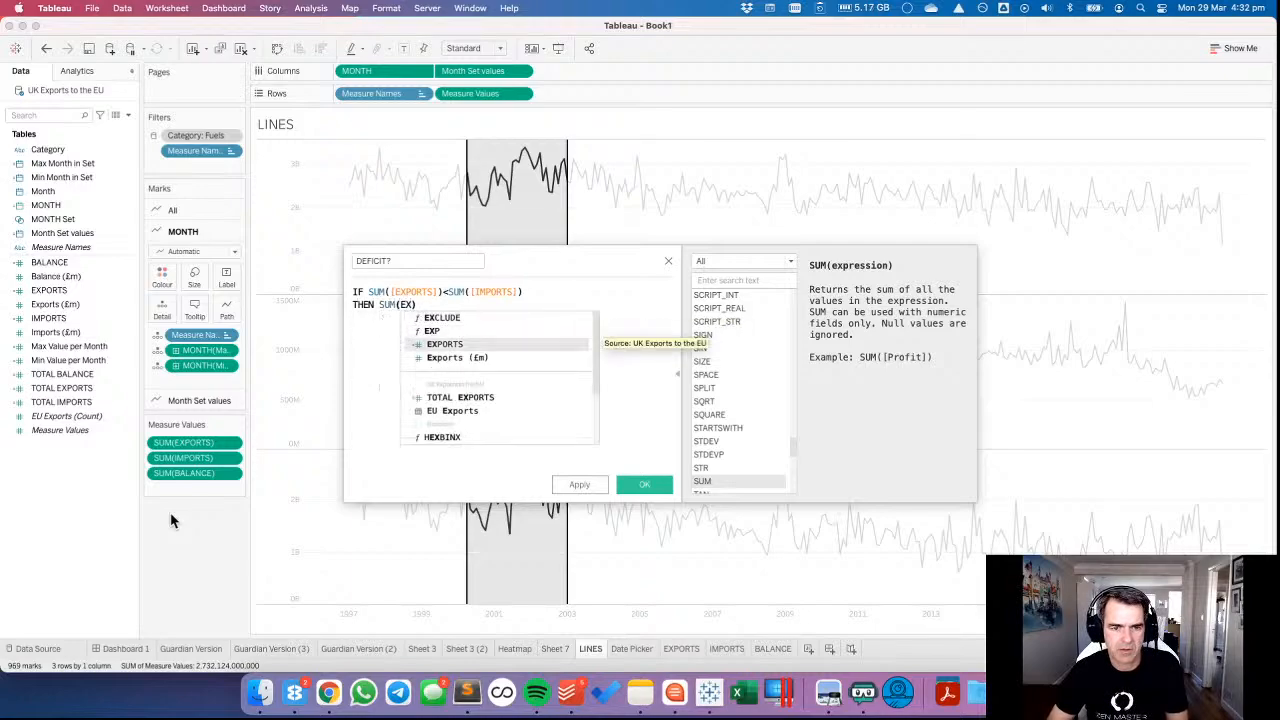
{"action": "key", "text": "Return"}
{"action": "key", "text": "Right"}
{"action": "key", "text": "Return"}
{"action": "type", "text": "END"}
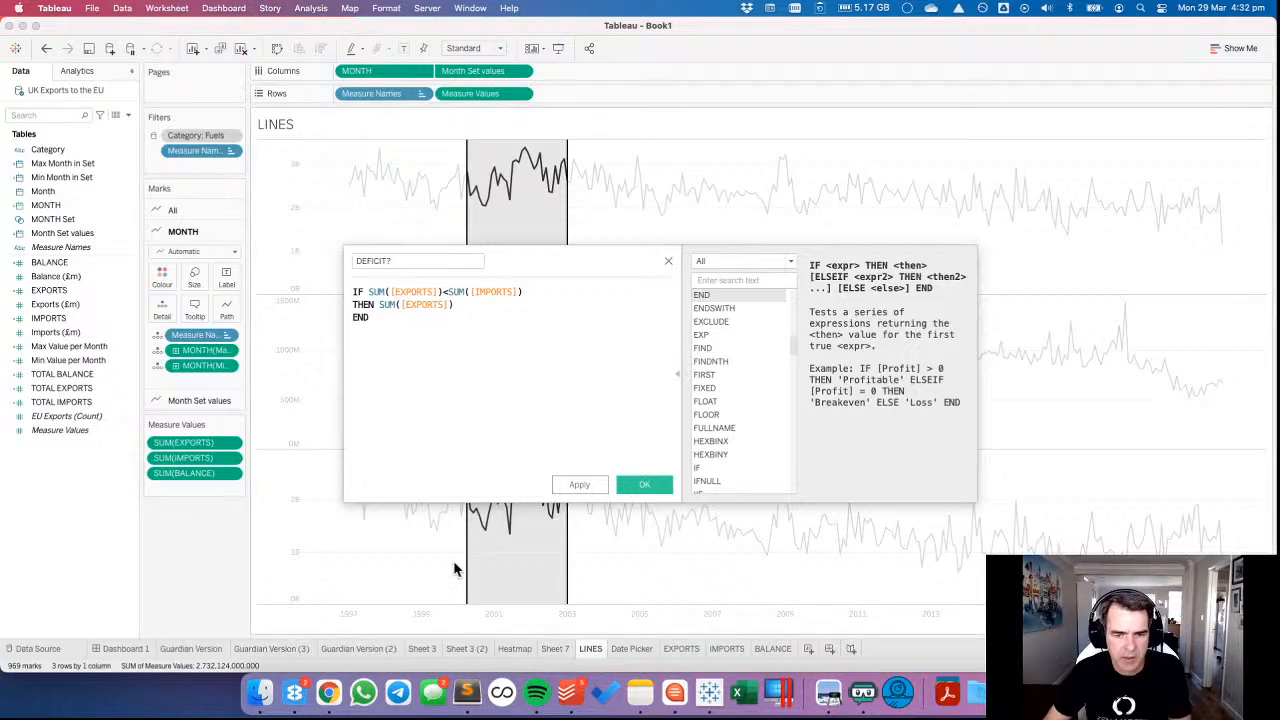
{"action": "left_click", "coordinate": [644, 484]}
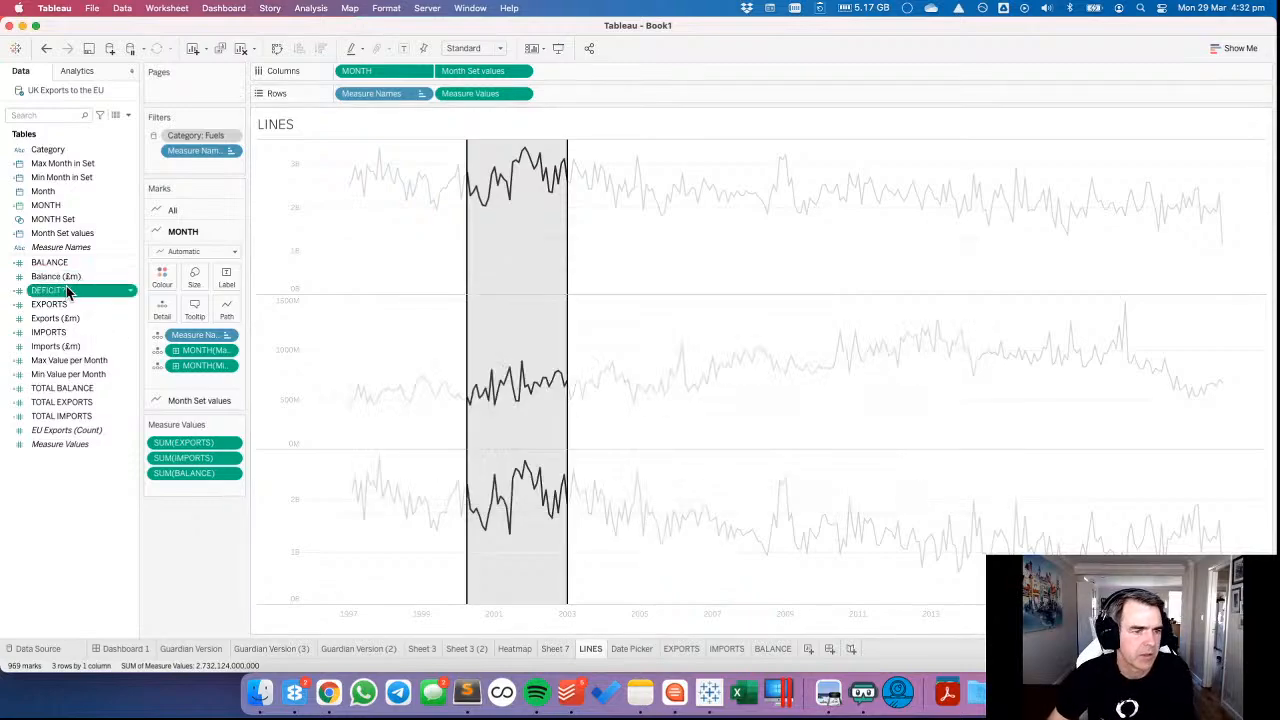
Try adding DEFICIT? to Rows, removing Month Set values from Columns, and combining DEFICIT? with Measure Values as a dual axis.
{"action": "left_click_drag", "start_coordinate": [66, 288], "coordinate": [578, 100]}
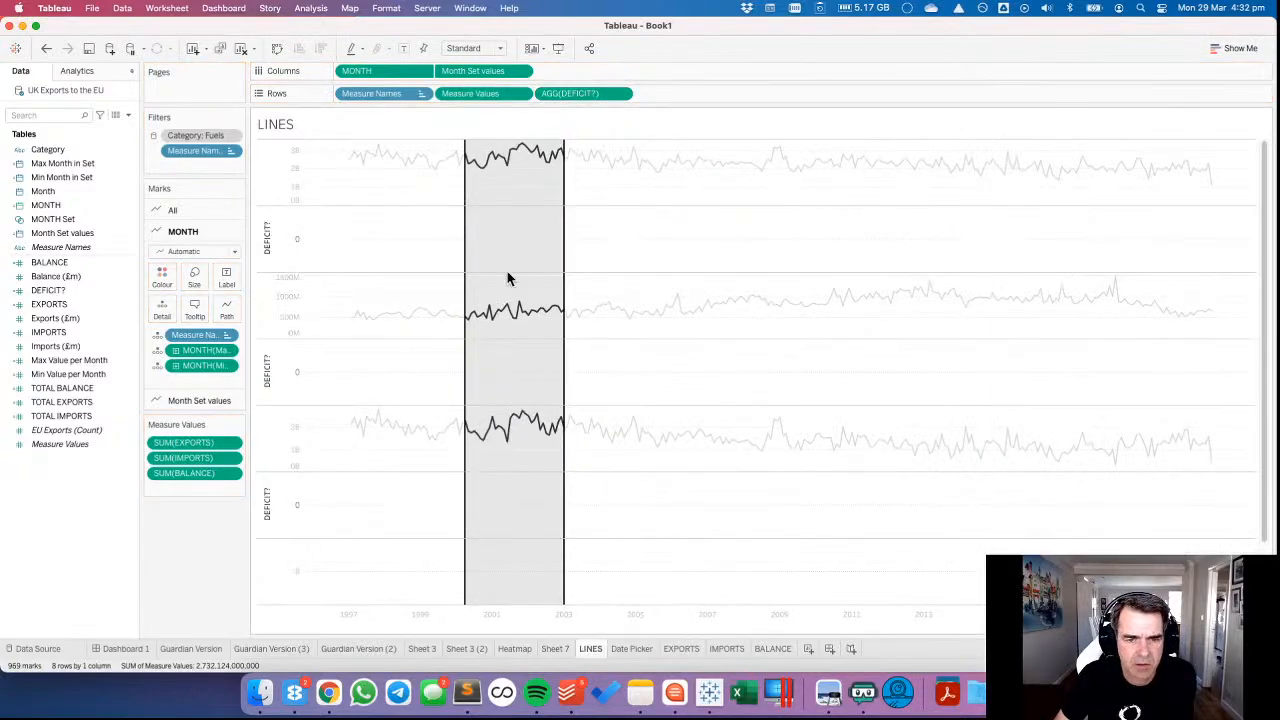
{"action": "left_click", "coordinate": [565, 96]}
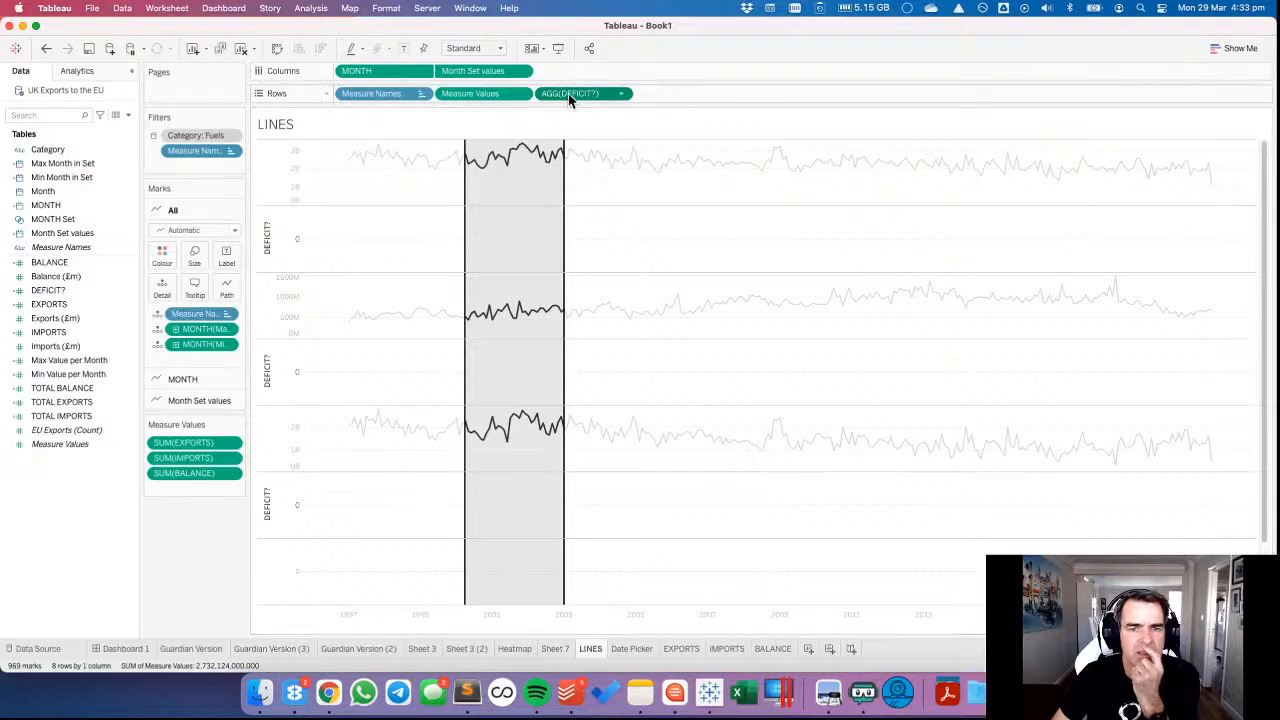
{"action": "left_click_drag", "start_coordinate": [480, 71], "coordinate": [470, 30]}
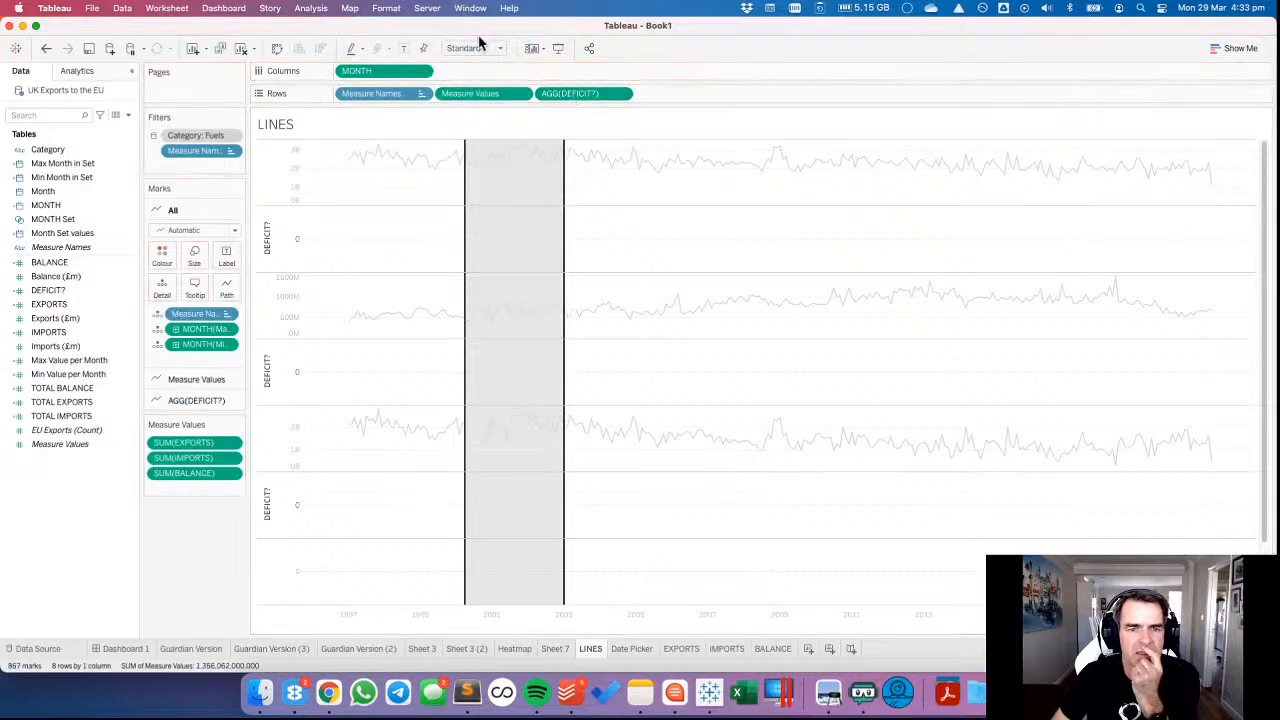
{"action": "left_click", "coordinate": [622, 93]}
{"action": "left_click", "coordinate": [608, 265]}
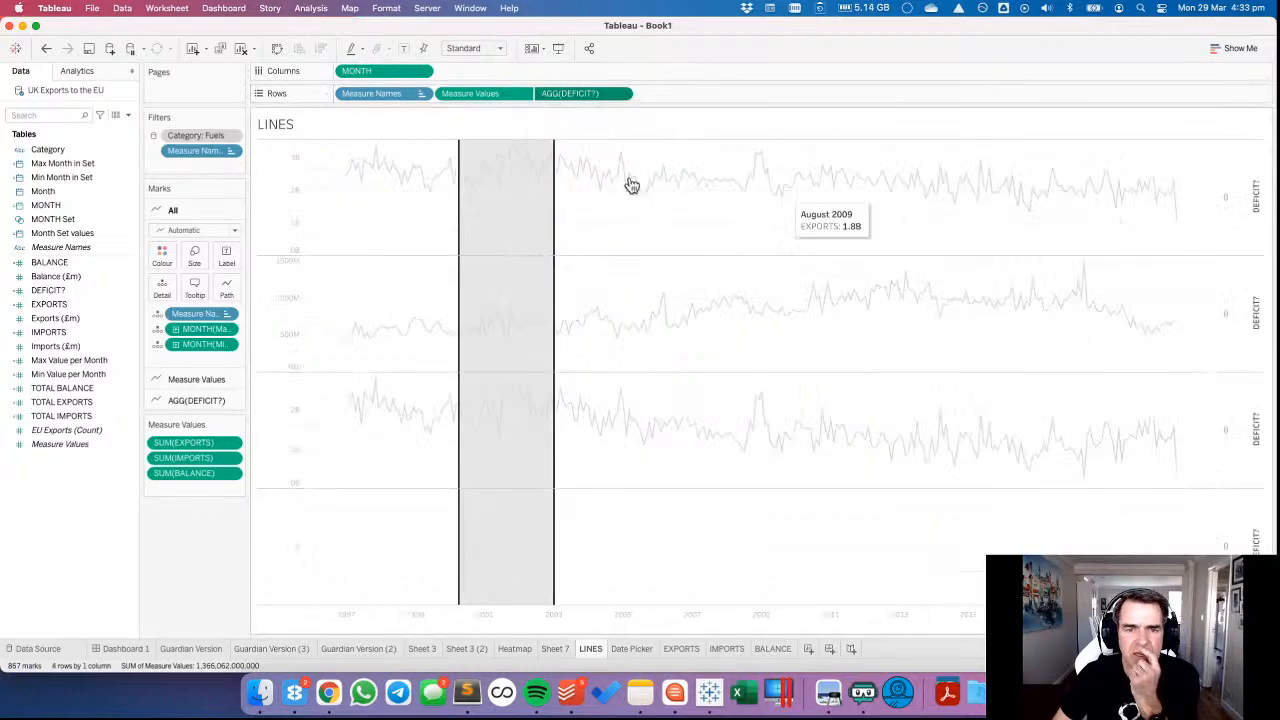
Undo the dual axis, the removal of Month Set values and the addition of DEFICIT? to Rows.
{"action": "left_click", "coordinate": [45, 50]}
{"action": "left_click", "coordinate": [45, 50]}
{"action": "left_click", "coordinate": [45, 50]}
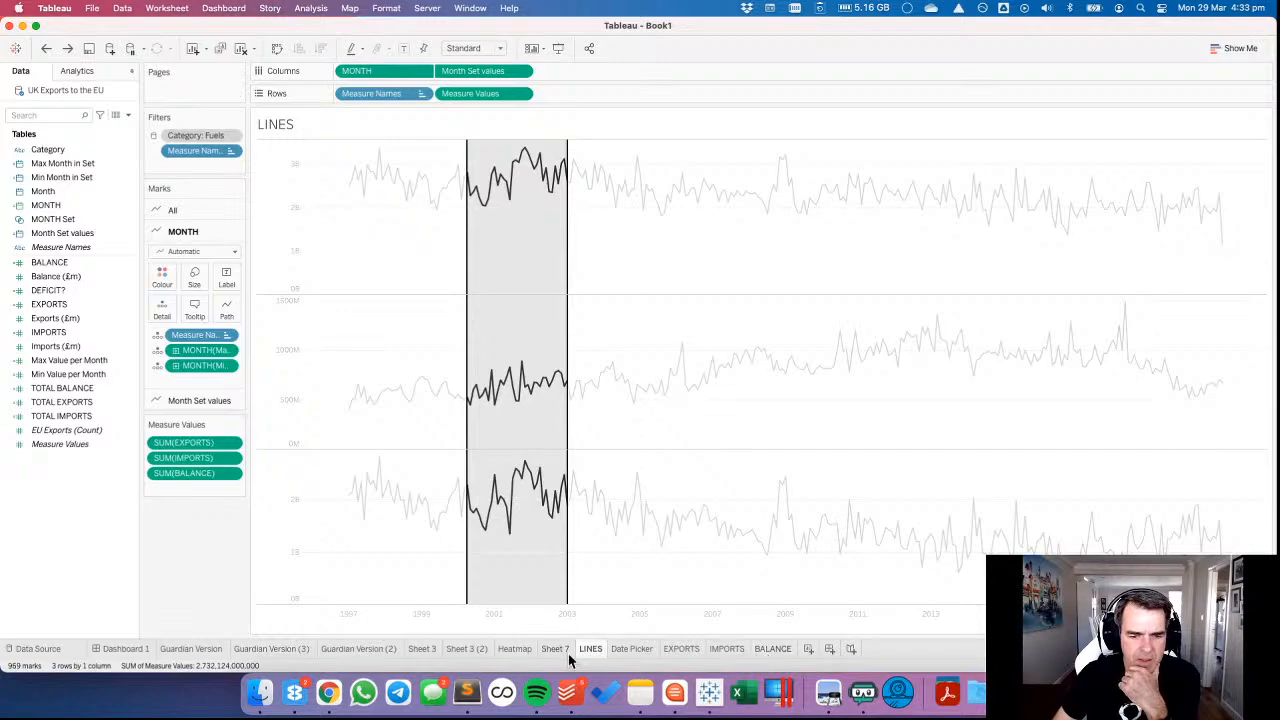
Open the Date Picker worksheet.
{"action": "left_click", "coordinate": [626, 650]}
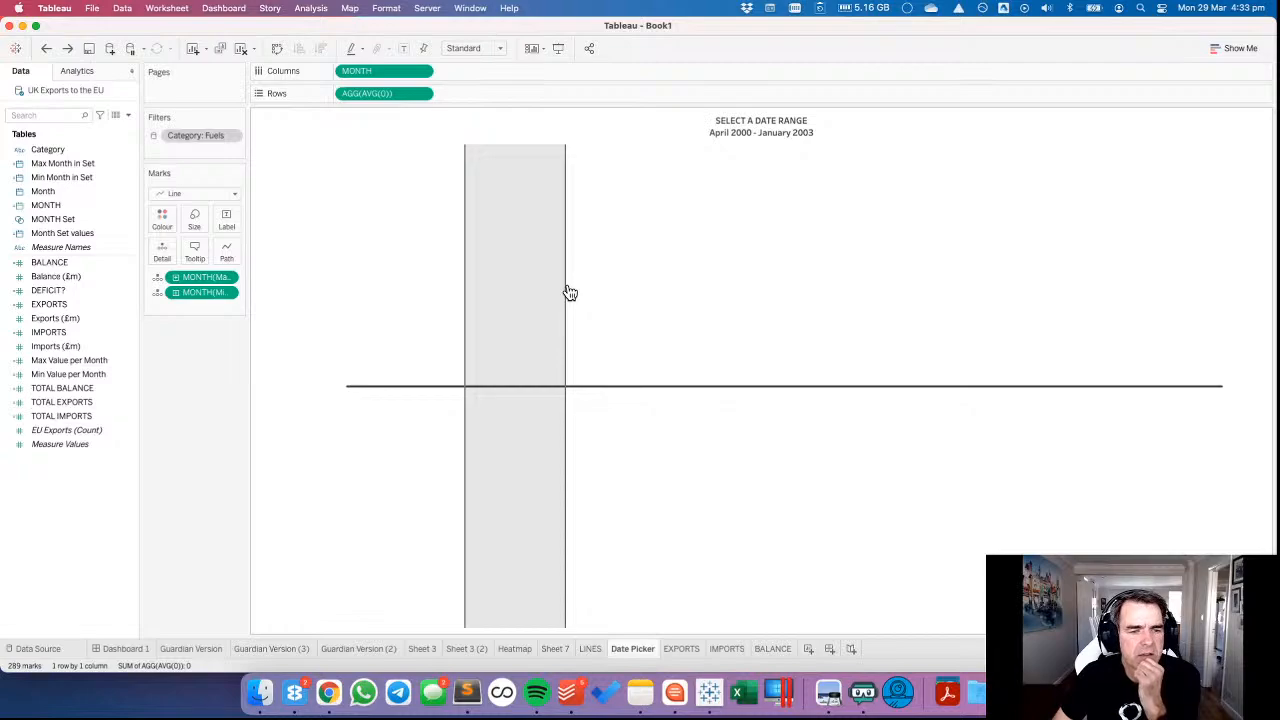
{"action": "right_click", "coordinate": [72, 504]}
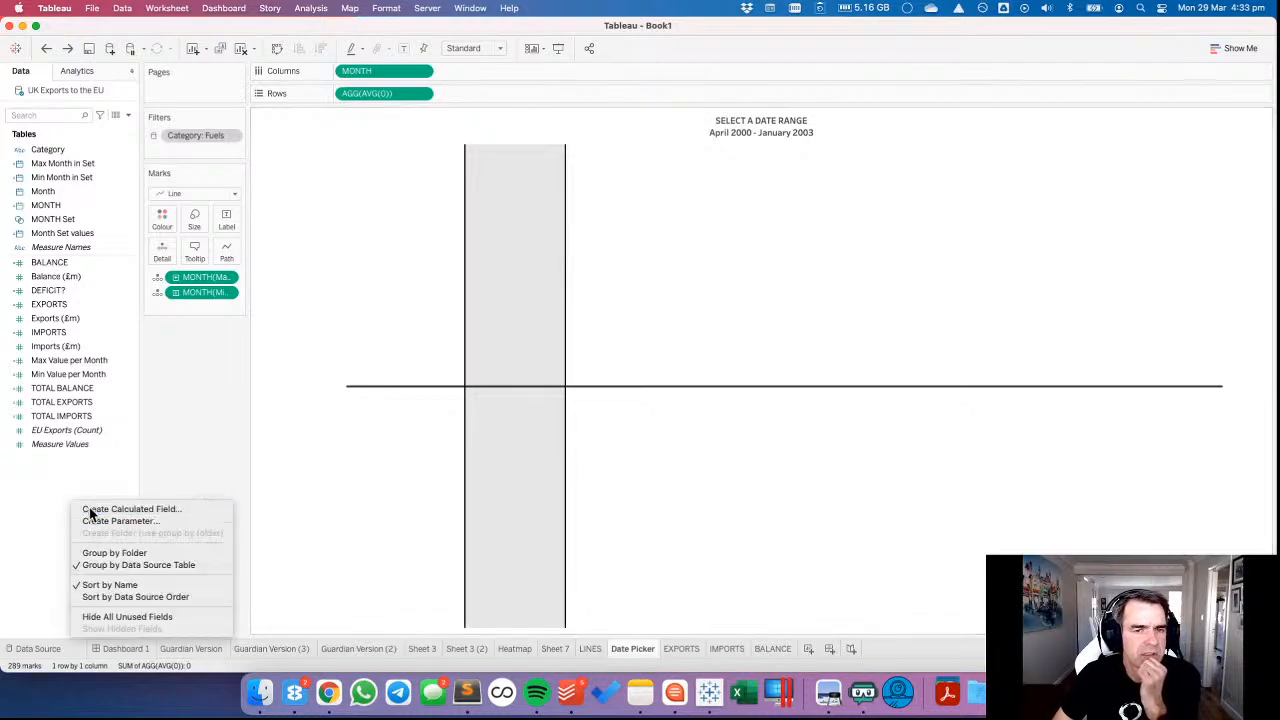
{"action": "left_click", "coordinate": [90, 510]}
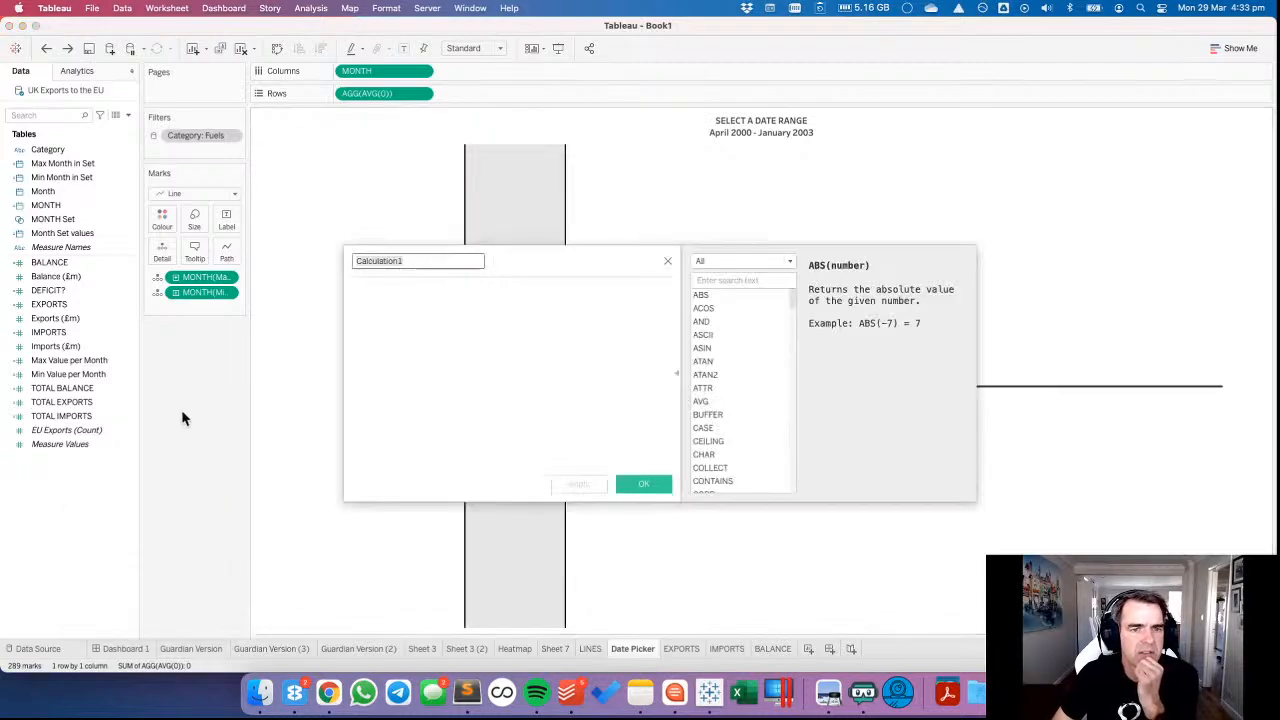
{"action": "left_click", "coordinate": [668, 262]}
Create a calculated field named MIN OR MAX.
{"action": "right_click", "coordinate": [84, 493]}
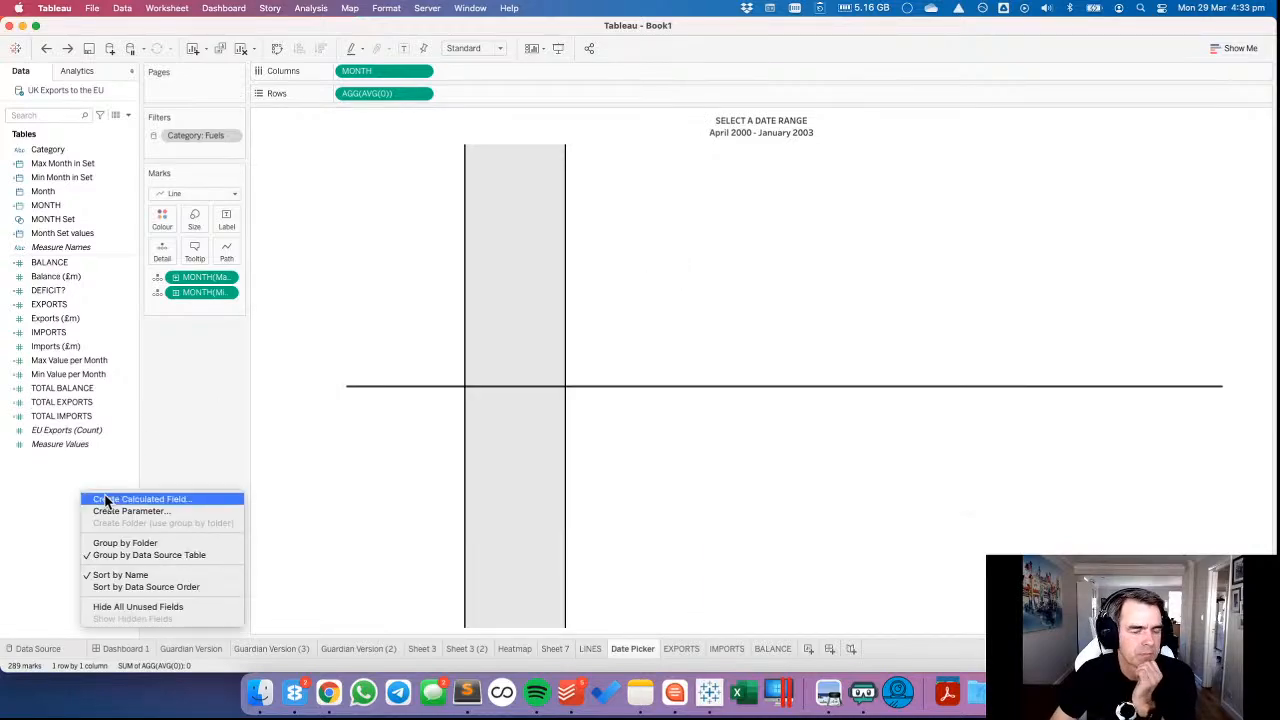
{"action": "left_click", "coordinate": [107, 500]}
{"action": "type", "text": "M"}
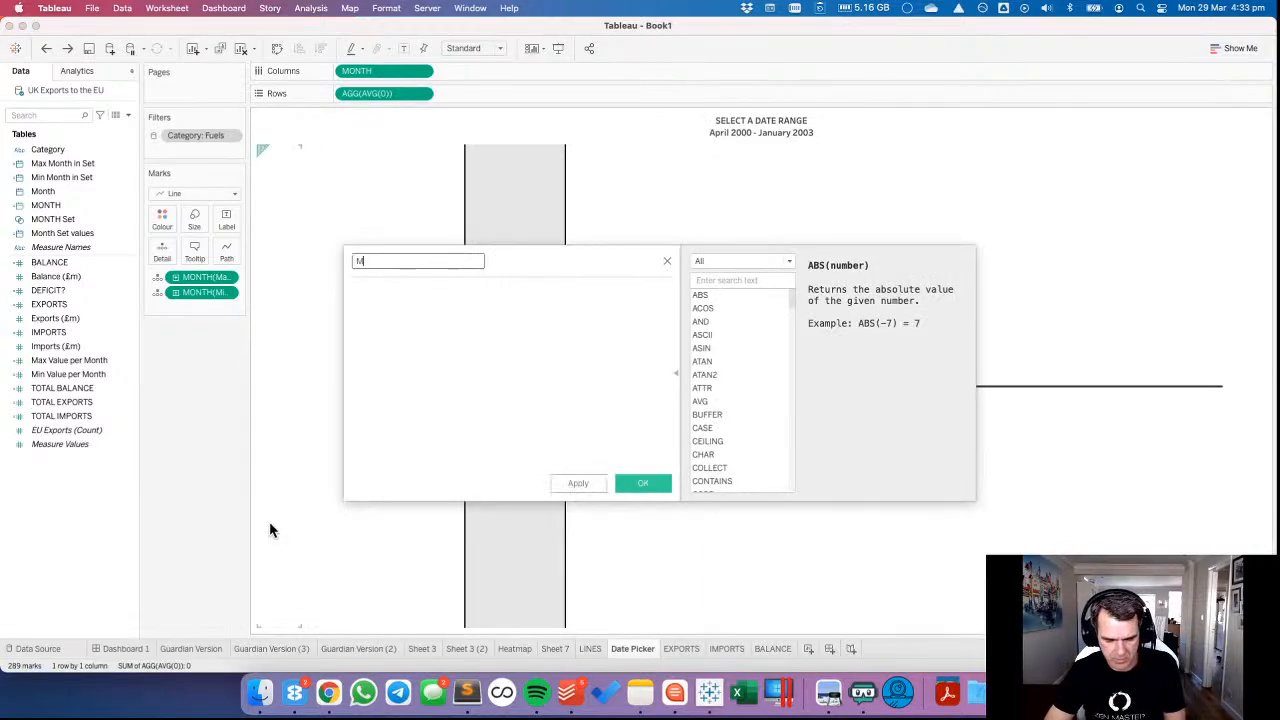
{"action": "type", "text": "IN OR MAX"}
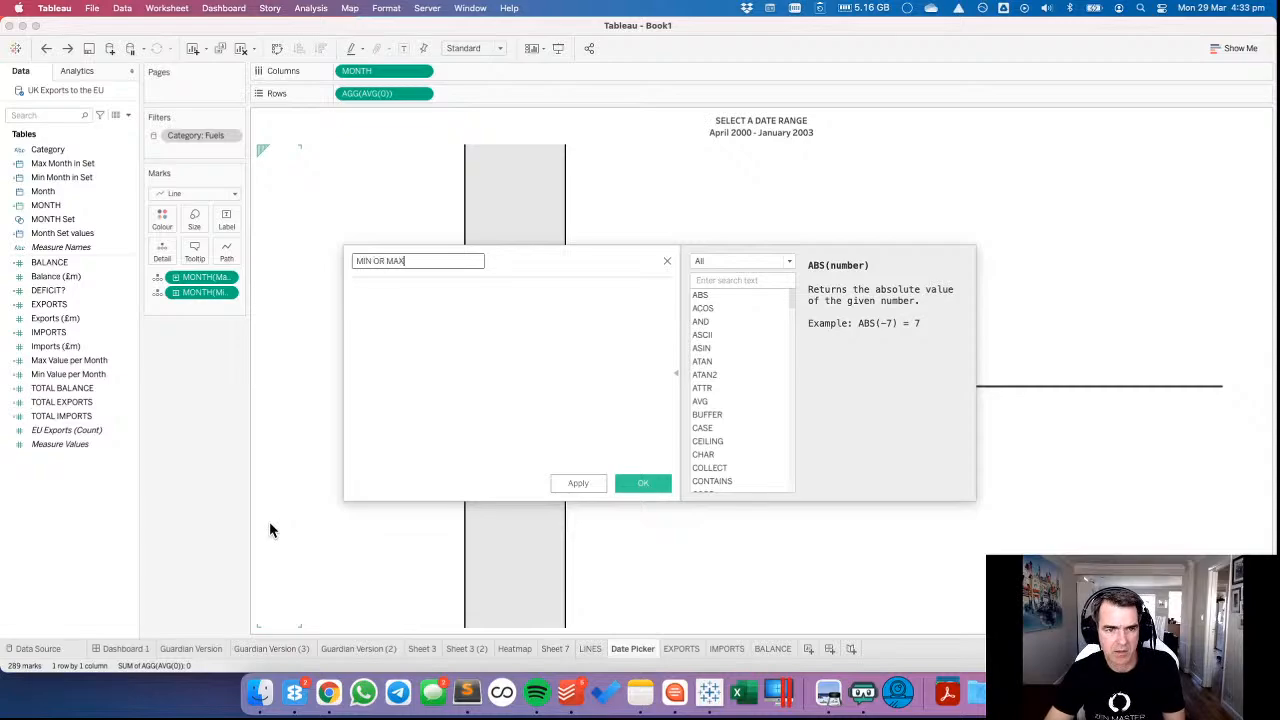
{"action": "key", "text": "Tab"}
Start the MIN OR MAX formula with the condition IF [MONTH]=[Max Month in Set].
{"action": "type", "text": "IF MON"}
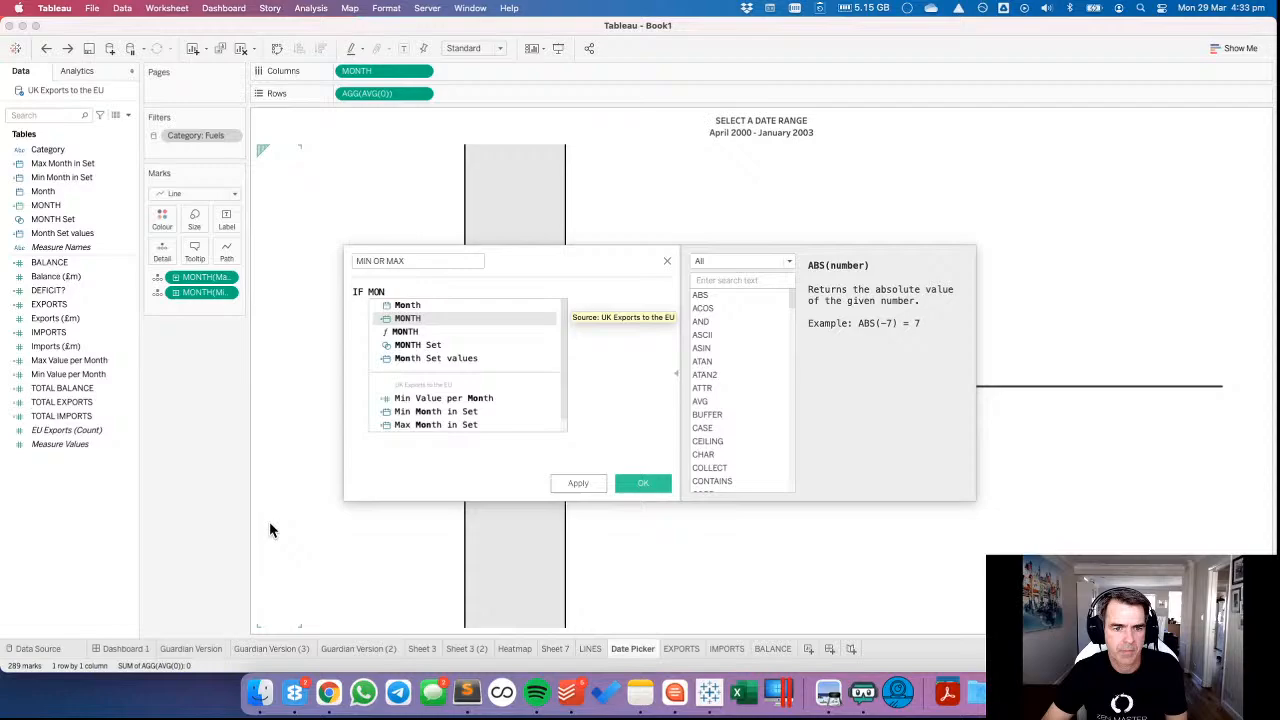
{"action": "key", "text": "Return"}
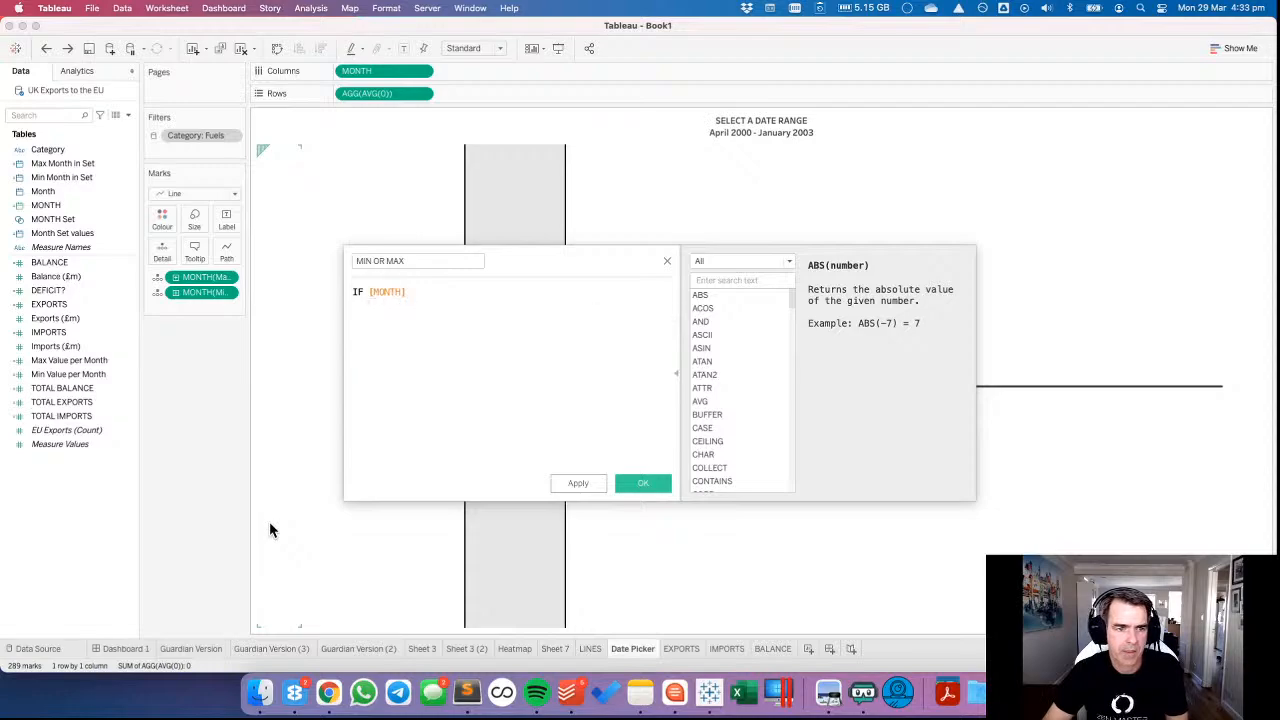
{"action": "type", "text": "="}
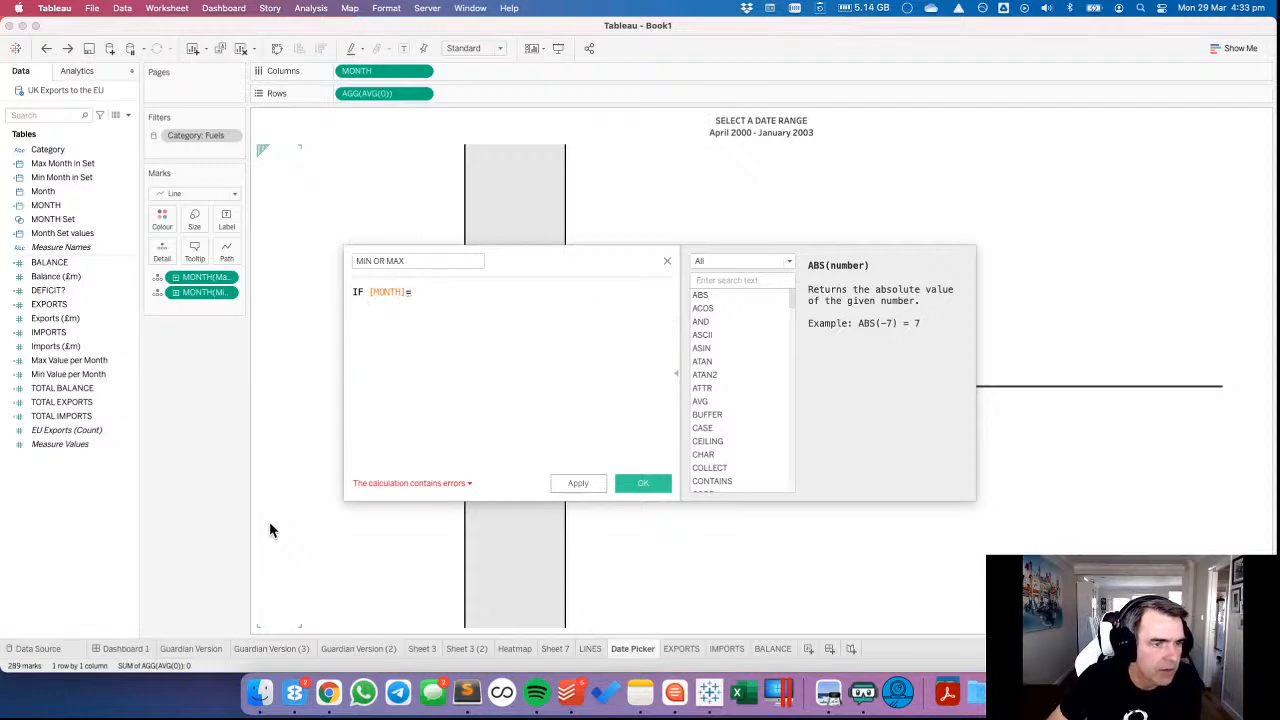
{"action": "type", "text": "MAX"}
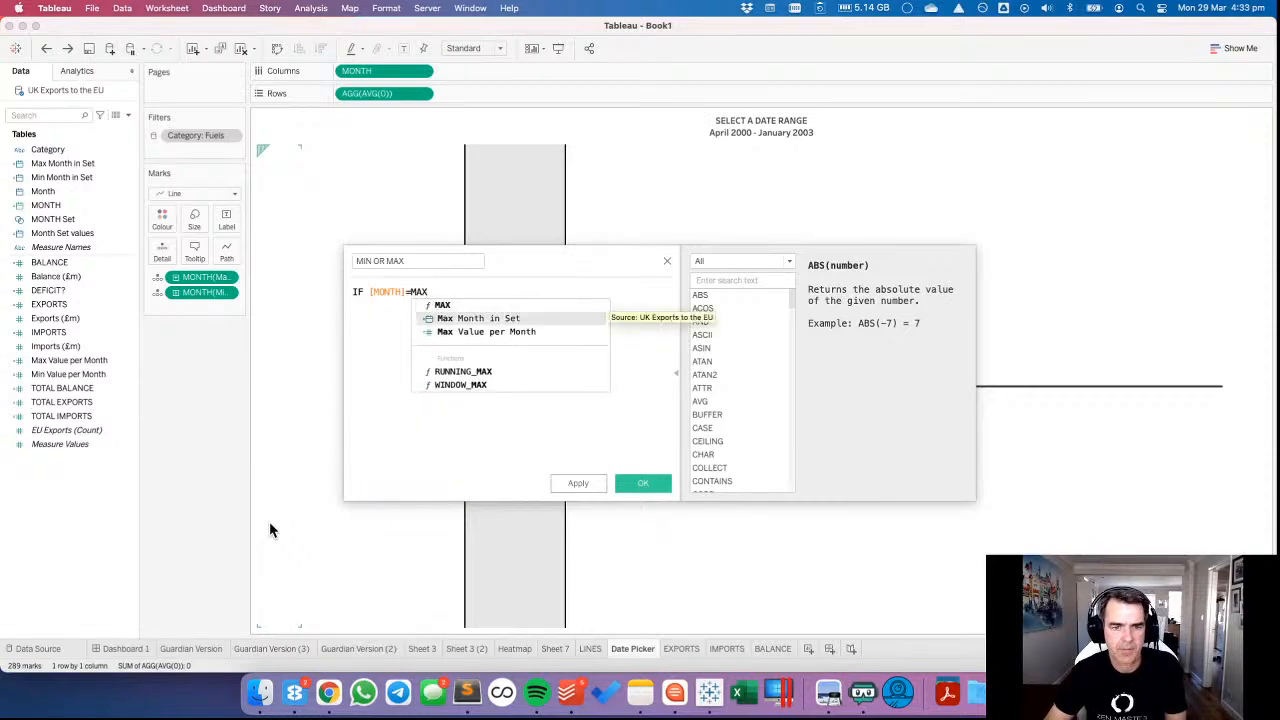
{"action": "key", "text": "Return"}
Add the alternative condition OR [MONTH]=[Min Month in Set] as the formula's second line.
{"action": "key", "text": "Return"}
{"action": "type", "text": "OR M"}
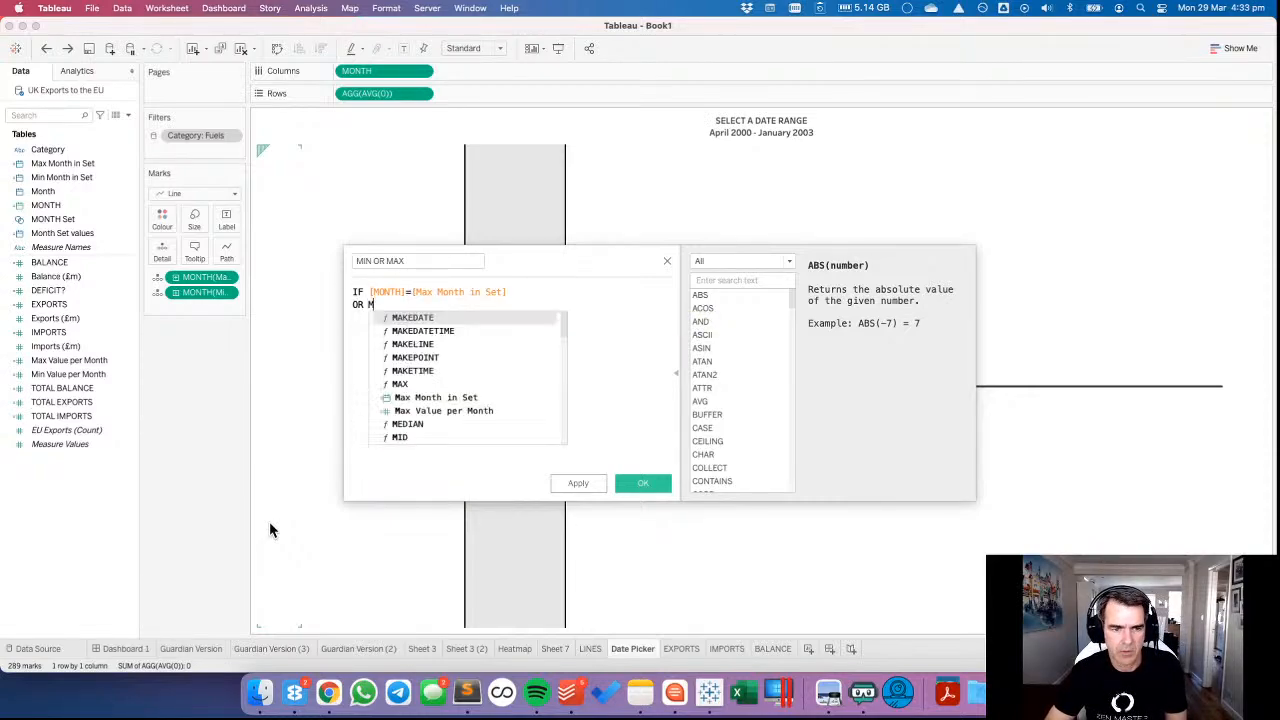
{"action": "type", "text": "ONTH"}
{"action": "key", "text": "Return"}
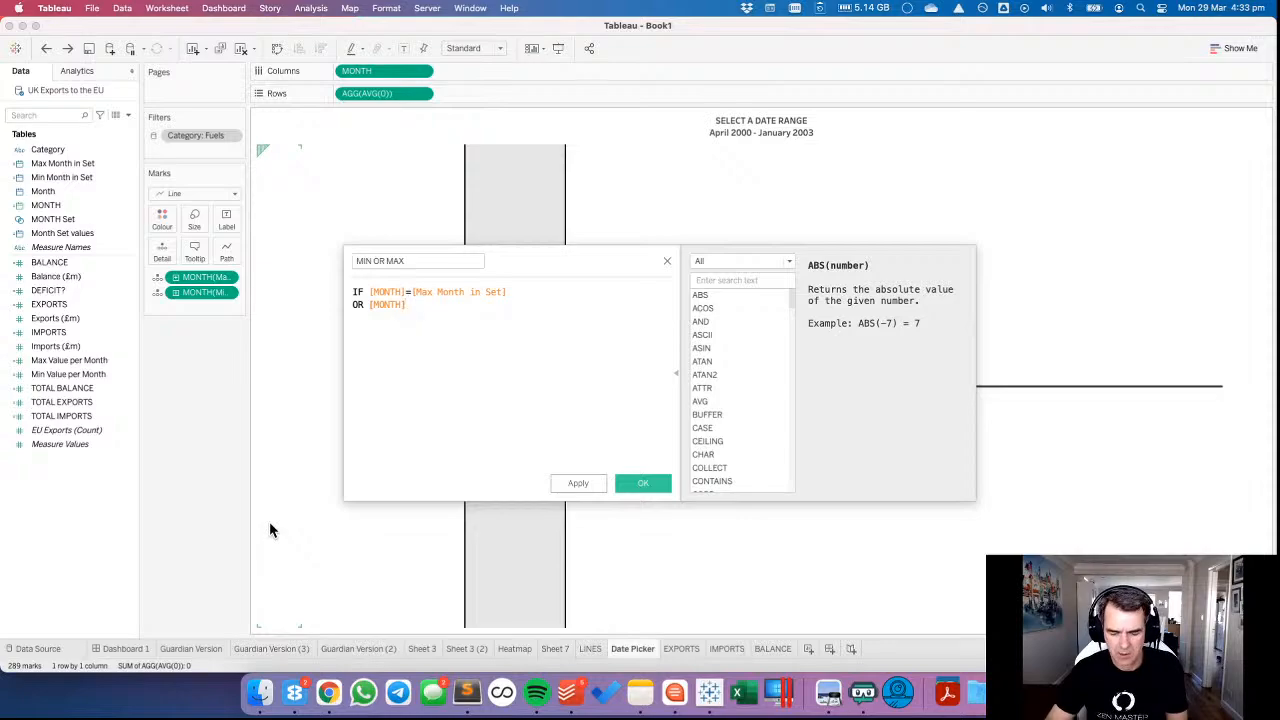
{"action": "type", "text": "=MIN"}
{"action": "key", "text": "Down"}
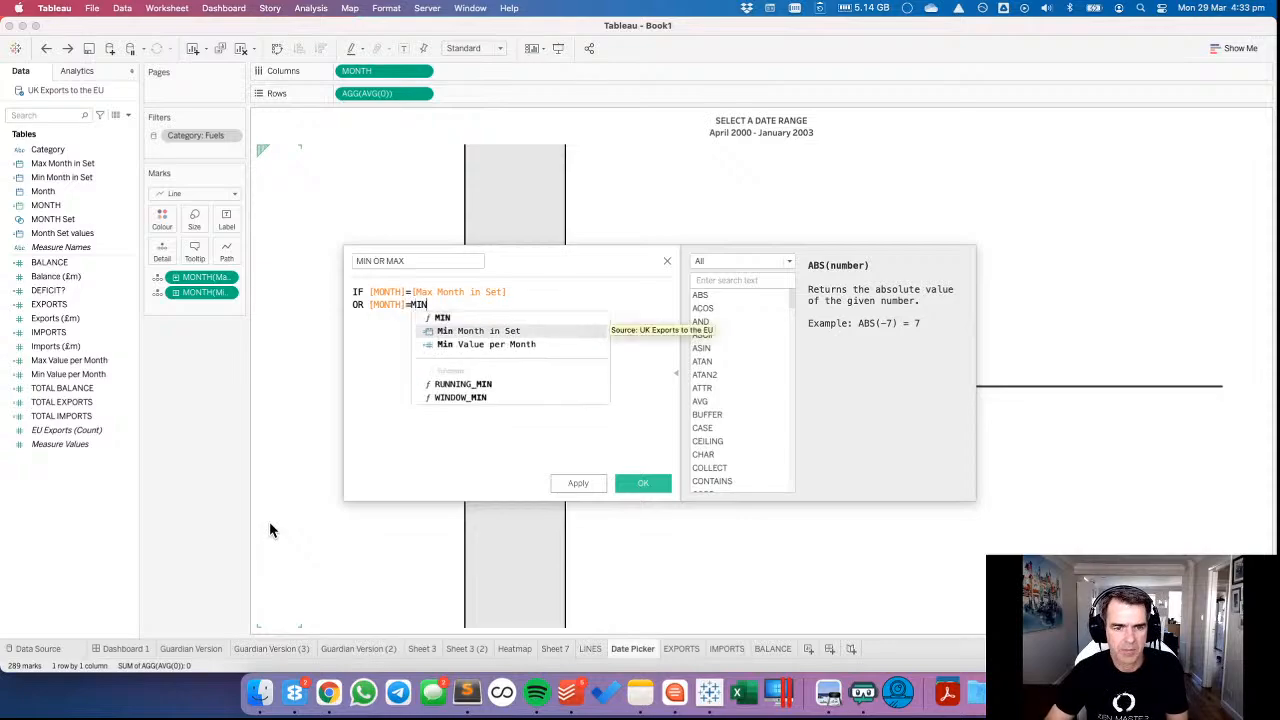
{"action": "key", "text": "Return"}
Finish the MIN OR MAX formula with THEN 0 and END on separate lines, and save the field.
{"action": "key", "text": "Return"}
{"action": "type", "text": "THEN 9"}
{"action": "key", "text": "BackSpace"}
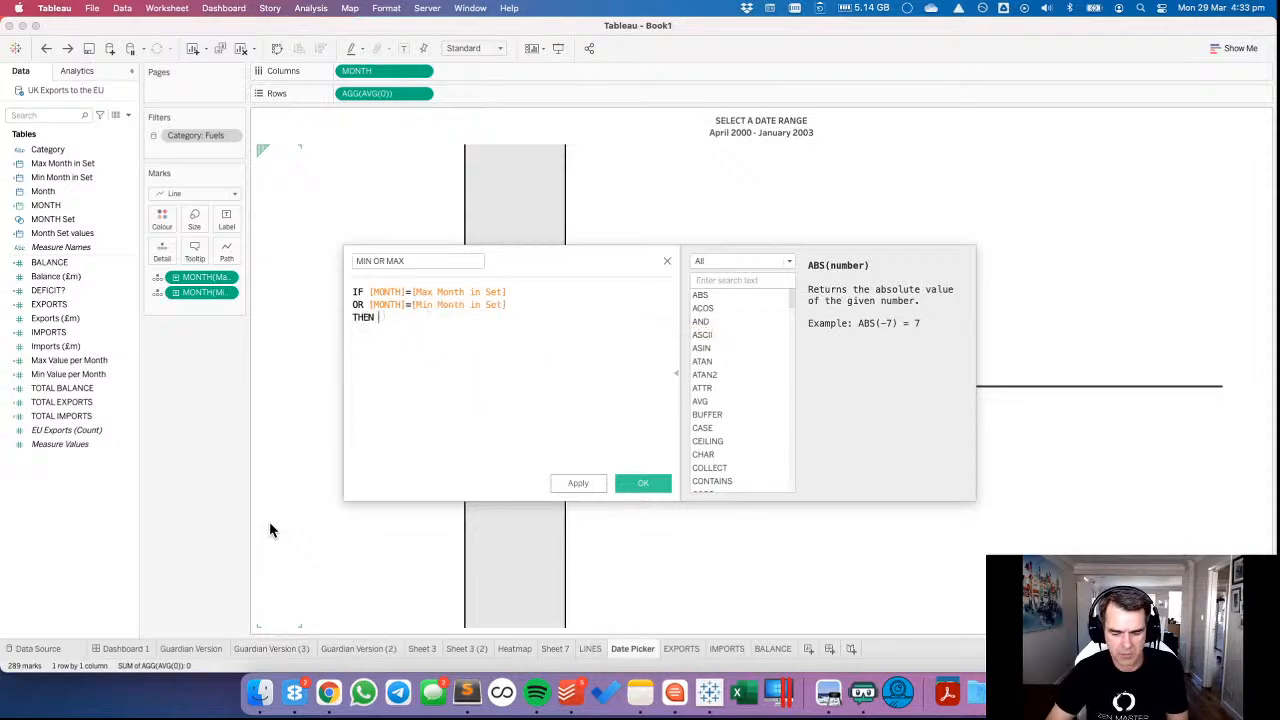
{"action": "type", "text": "0"}
{"action": "key", "text": "Return"}
{"action": "type", "text": "END"}
{"action": "key", "text": "Escape"}
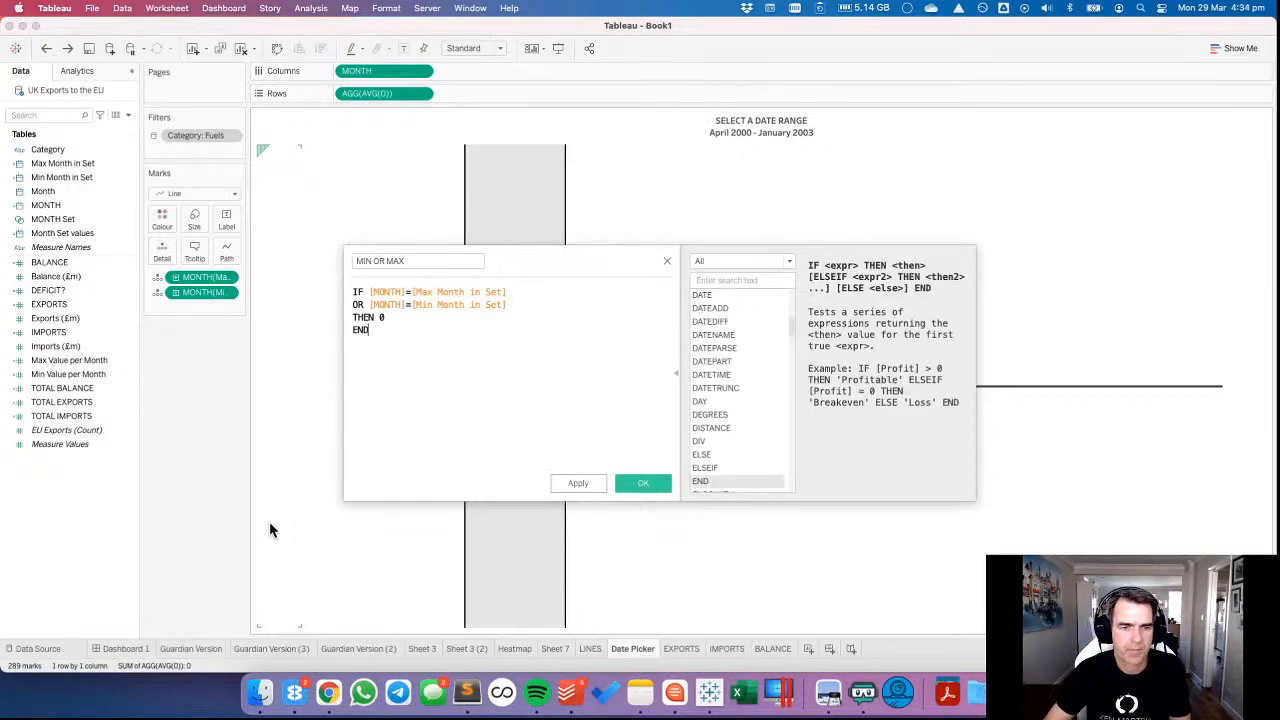
{"action": "left_click", "coordinate": [643, 483]}
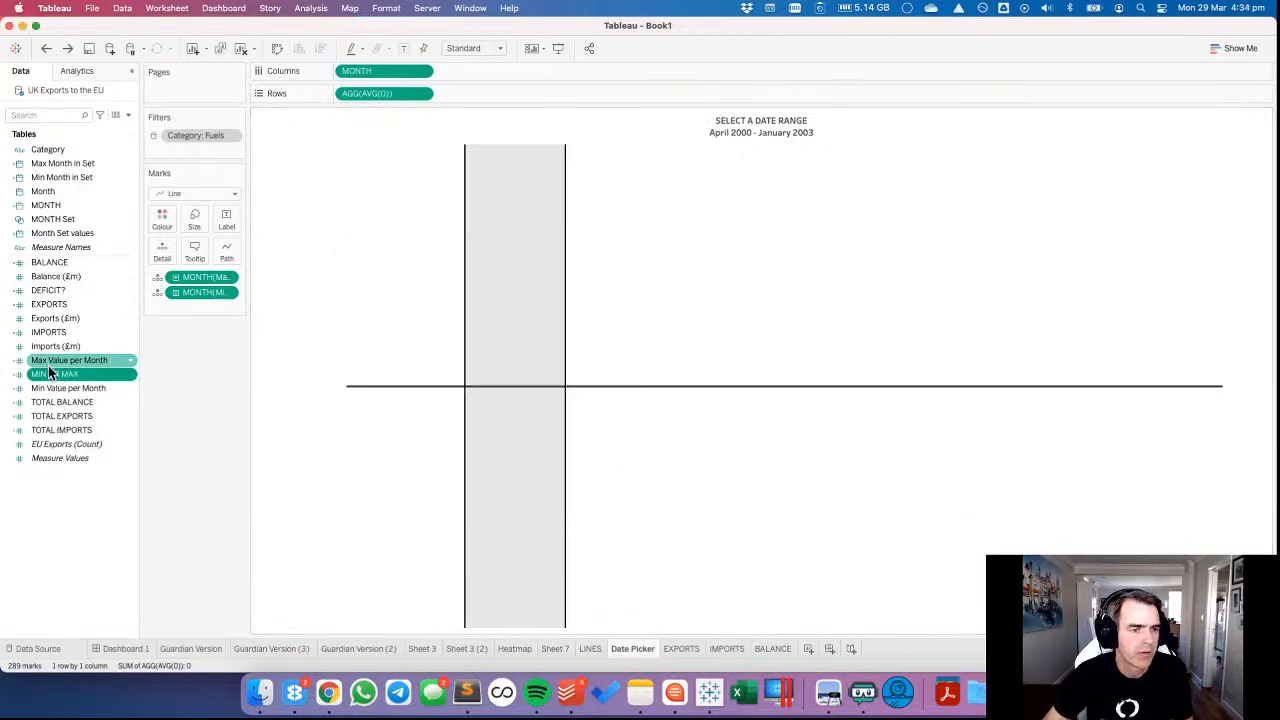
Add the MIN OR MAX field to Rows after the AVG(0) axis on the Date Picker worksheet.
{"action": "left_click_drag", "start_coordinate": [70, 372], "coordinate": [509, 94]}
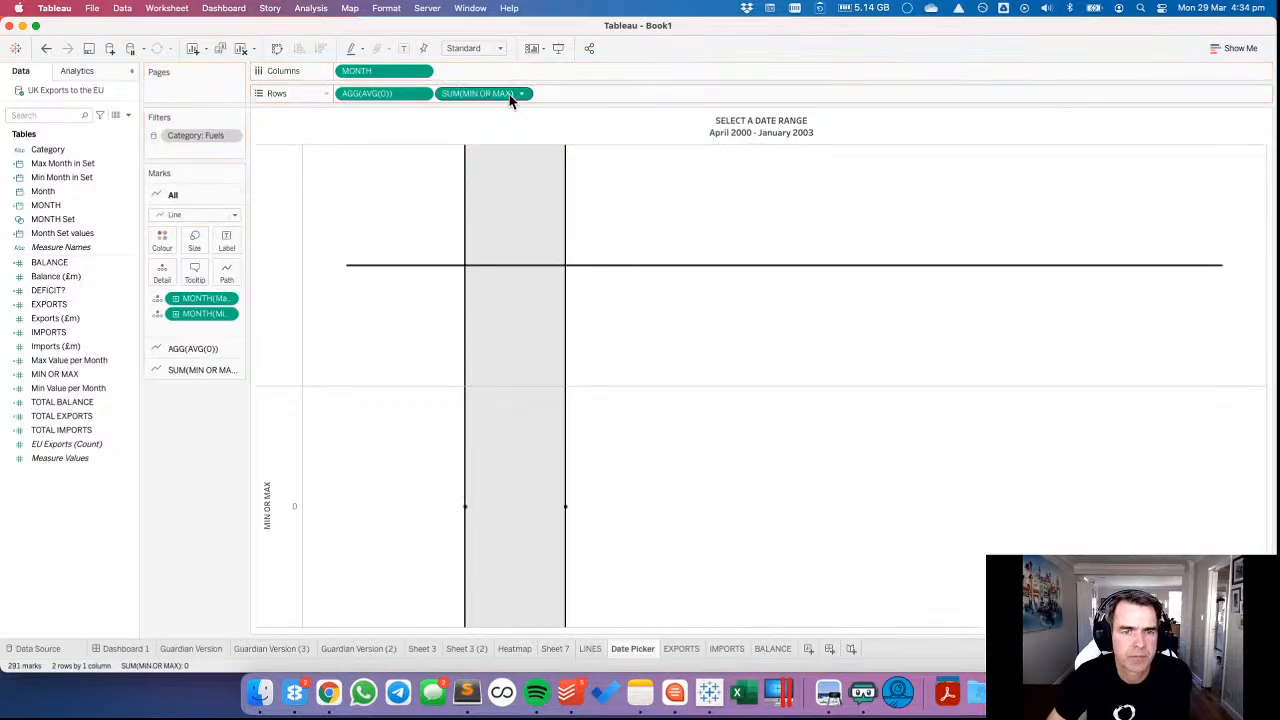
Change the MIN OR MAX marks on the Date Picker worksheet from lines to circles and colour them red.
{"action": "left_click", "coordinate": [182, 260]}
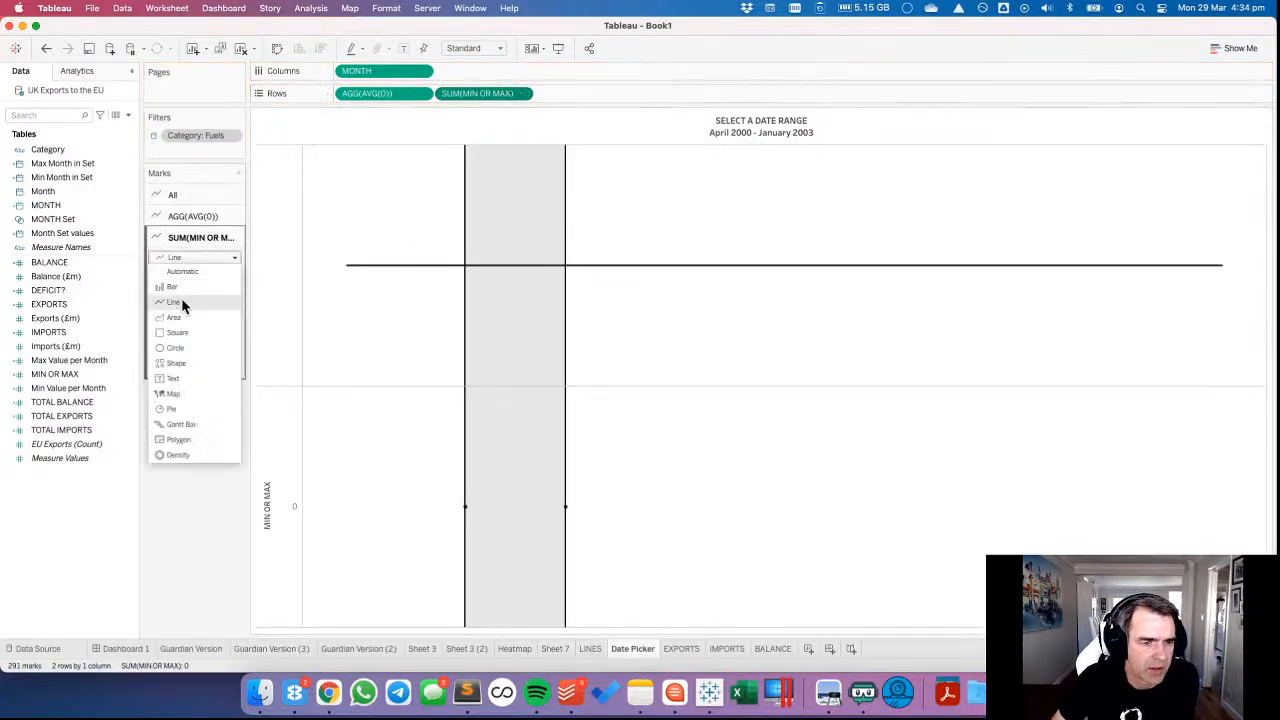
{"action": "left_click", "coordinate": [178, 344]}
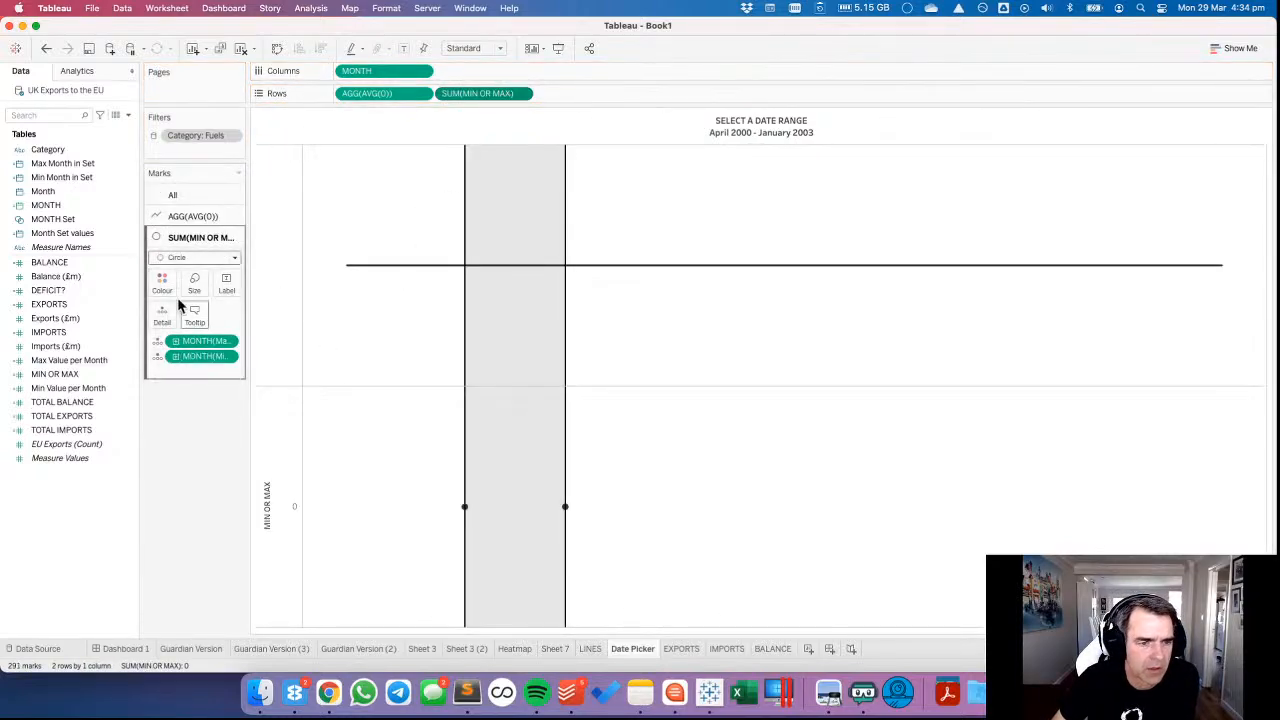
{"action": "left_click", "coordinate": [168, 288]}
{"action": "left_click", "coordinate": [170, 389]}
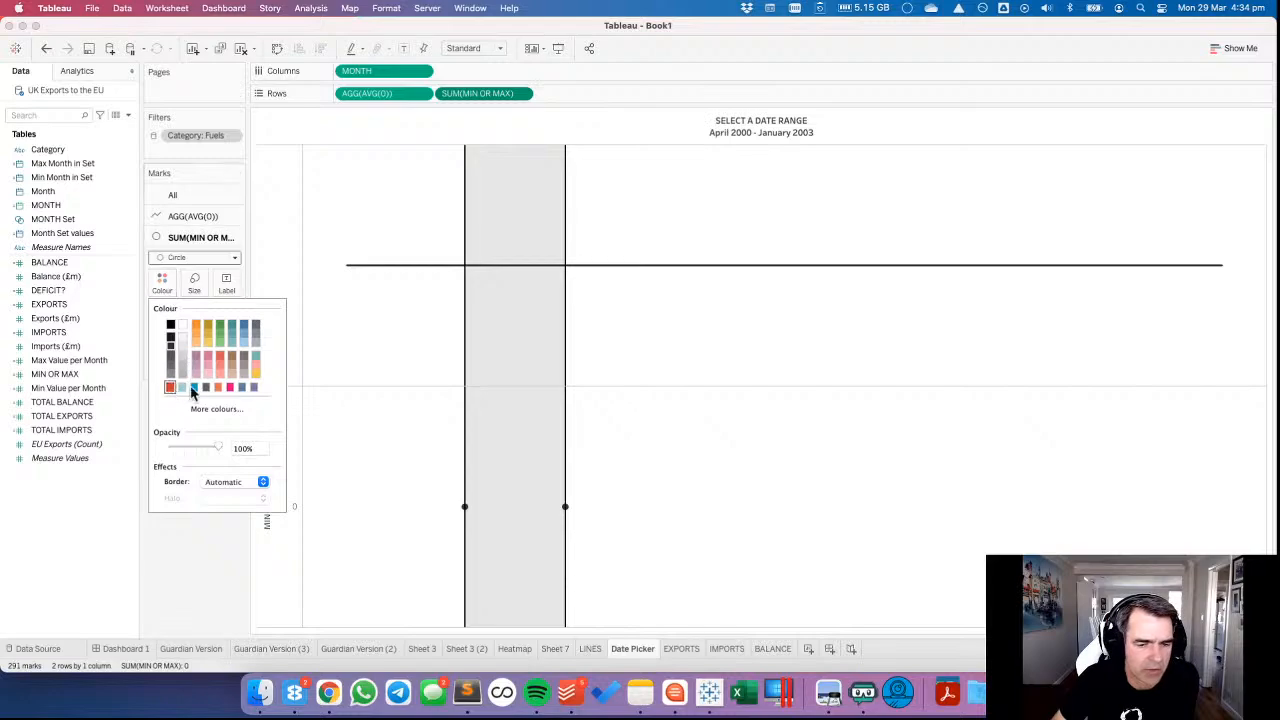
{"action": "left_click", "coordinate": [378, 319]}
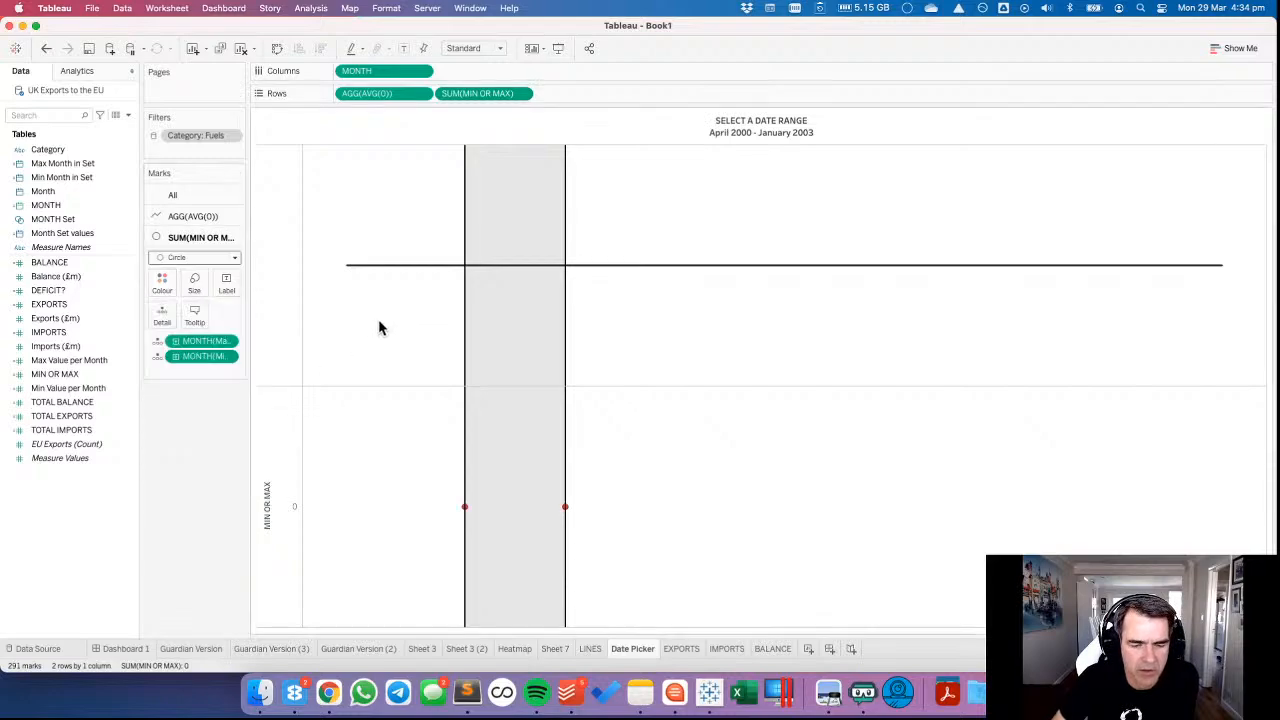
Combine MIN OR MAX and AVG(0) on a synchronised dual axis and remove Measure Names from all marks.
{"action": "left_click", "coordinate": [523, 93]}
{"action": "mouse_move", "coordinate": [515, 290]}
{"action": "left_click", "coordinate": [509, 309]}
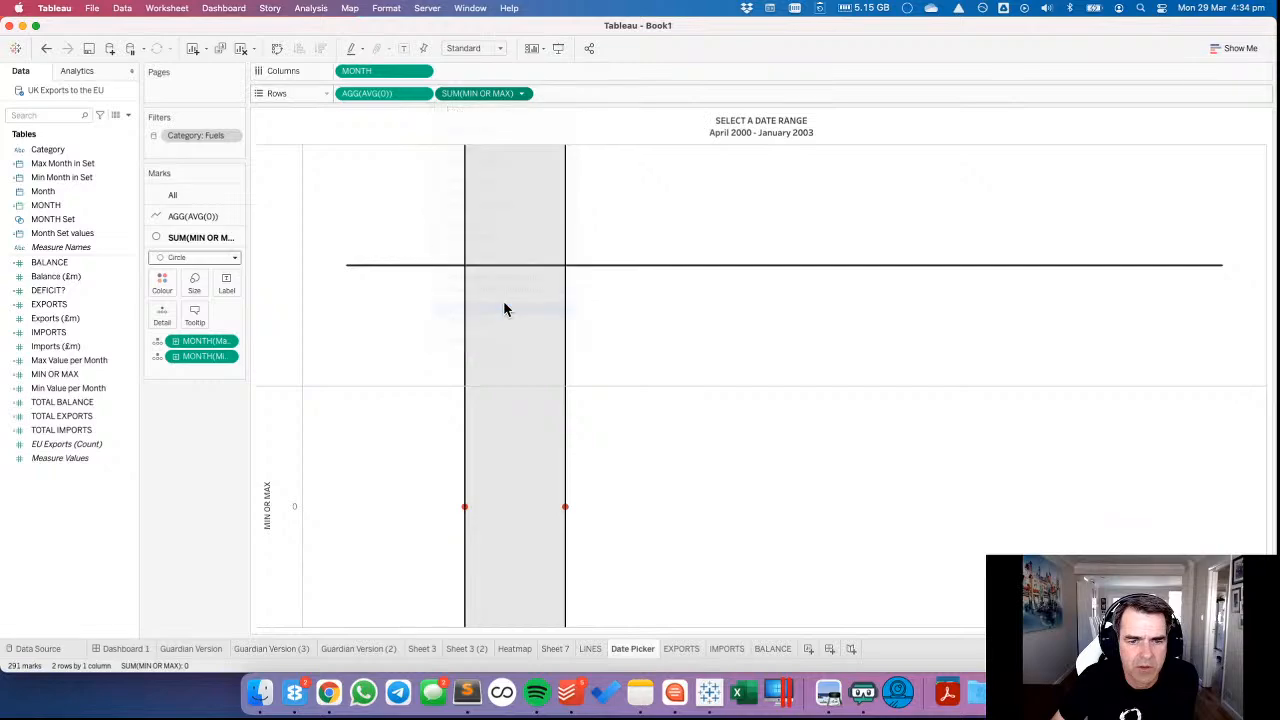
{"action": "right_click", "coordinate": [1136, 358]}
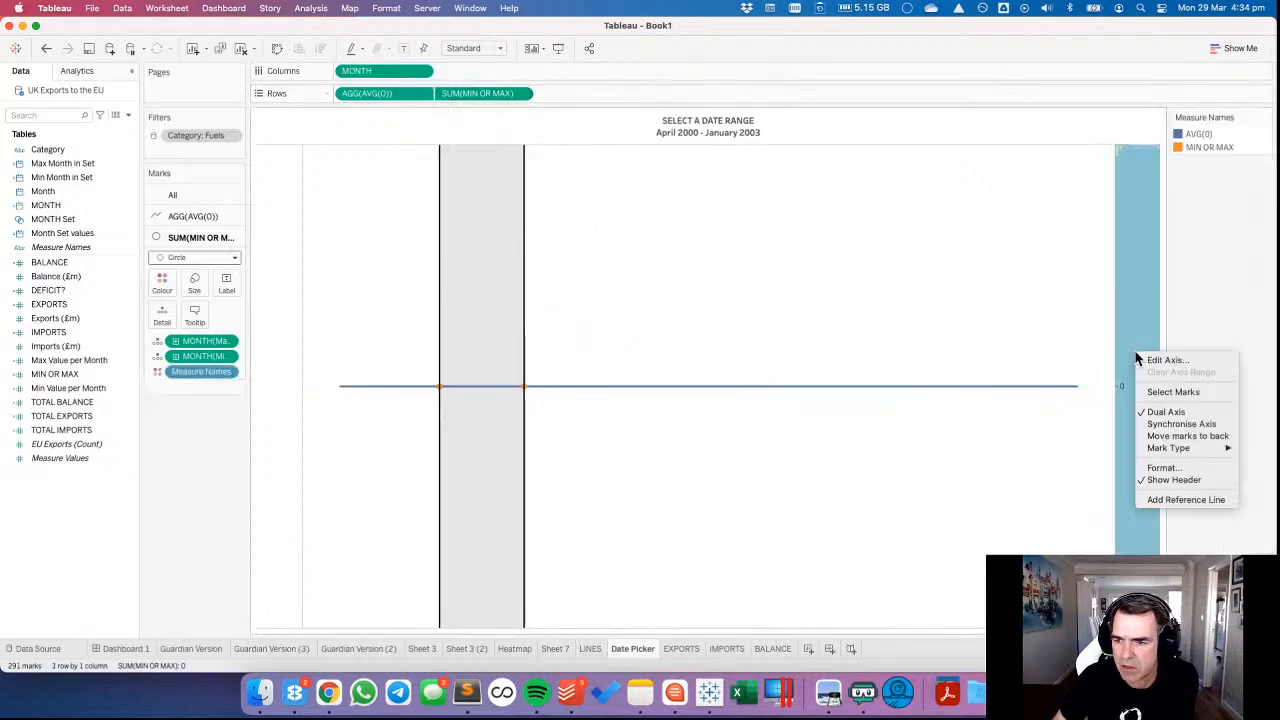
{"action": "left_click", "coordinate": [1181, 424]}
{"action": "left_click", "coordinate": [172, 195]}
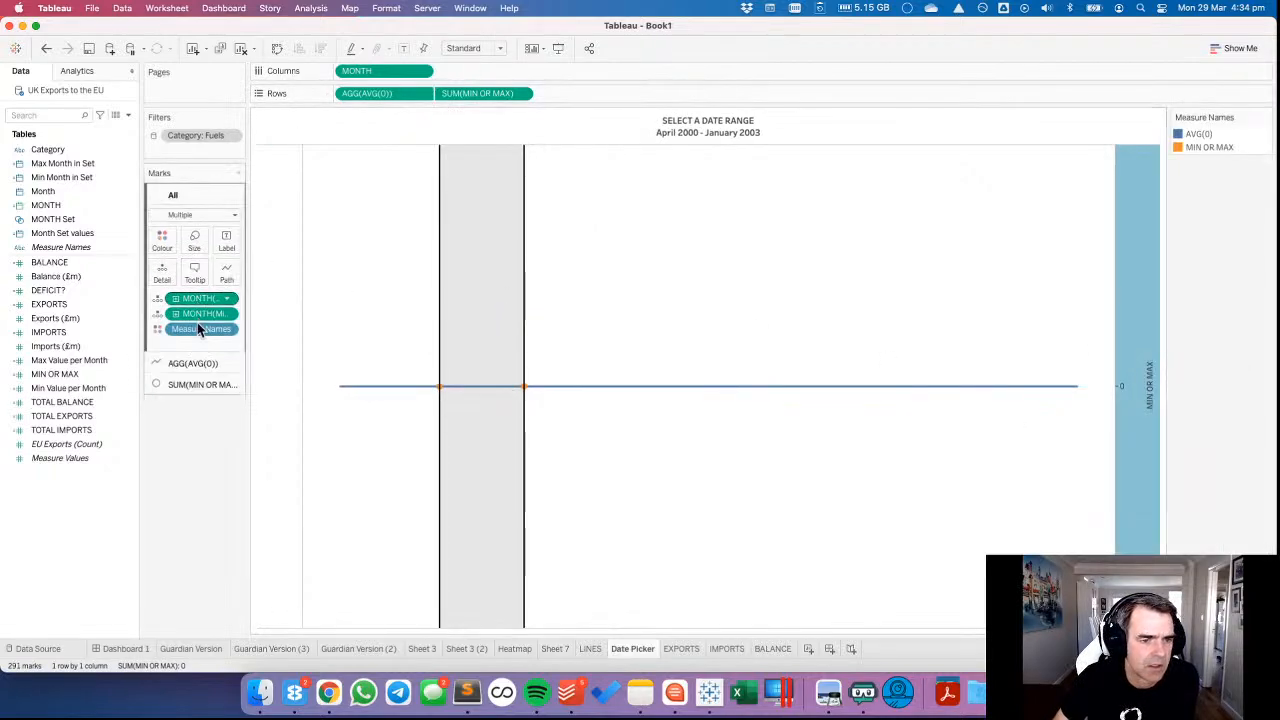
{"action": "left_click_drag", "start_coordinate": [197, 322], "coordinate": [203, 449]}
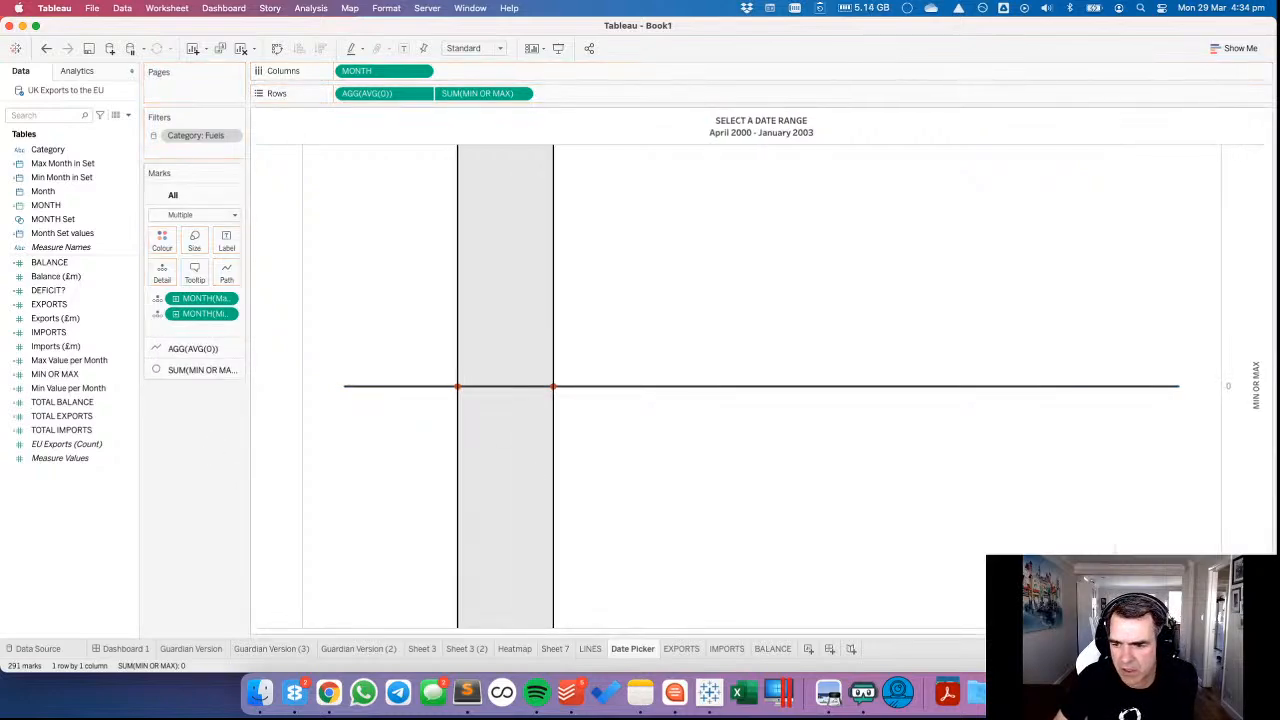
Clear the title of the MIN OR MAX axis and hide that axis header.
{"action": "left_click", "coordinate": [1257, 475]}
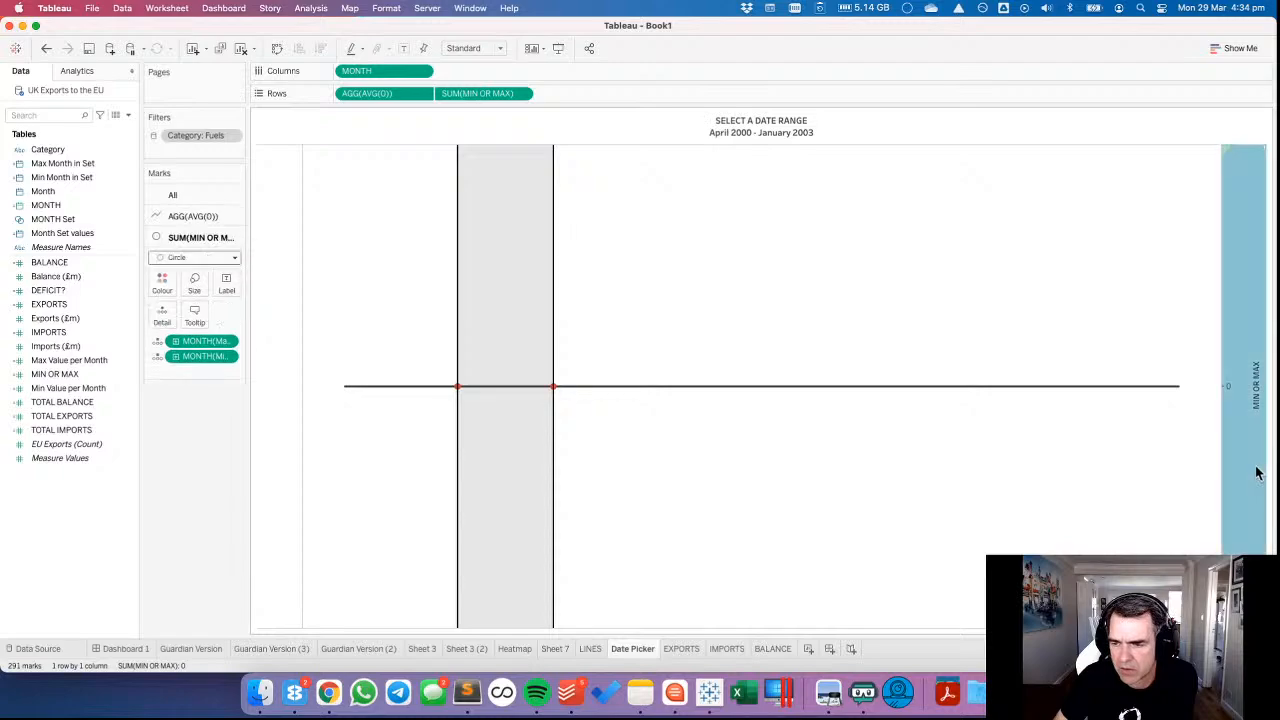
{"action": "double_click", "coordinate": [645, 388]}
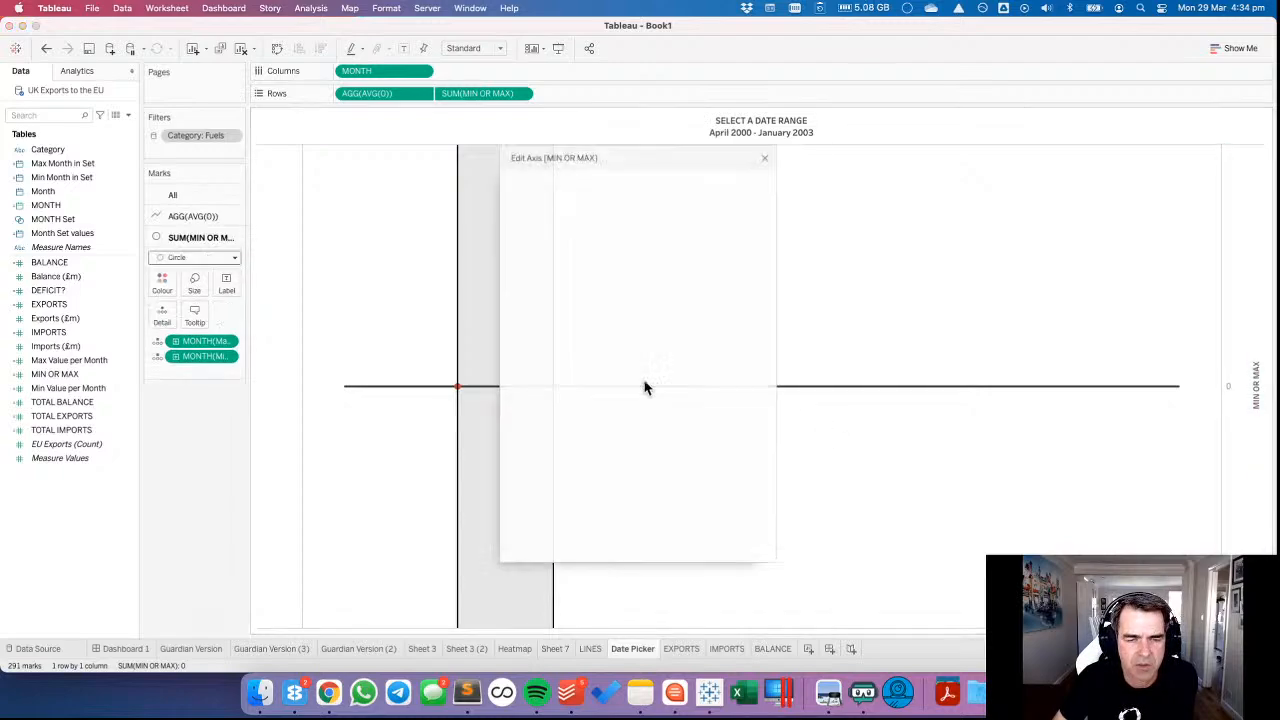
{"action": "left_click", "coordinate": [587, 469]}
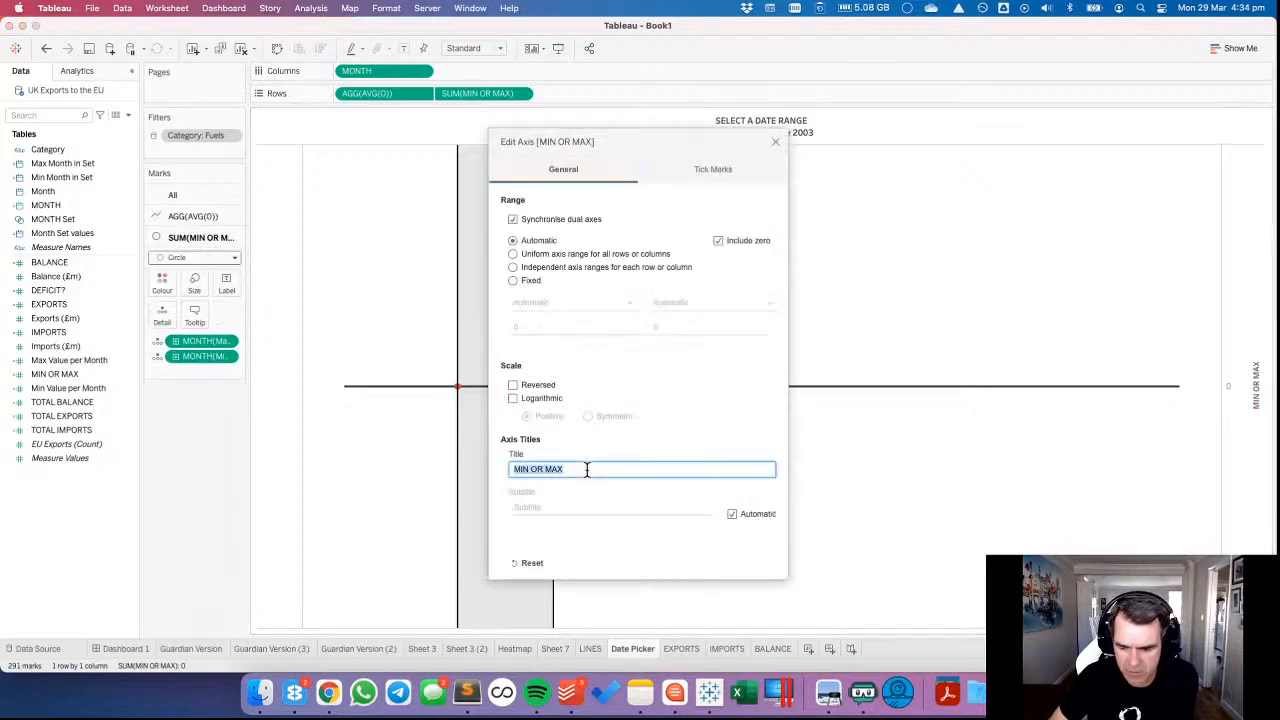
{"action": "key", "text": "BackSpace"}
{"action": "left_click", "coordinate": [777, 145]}
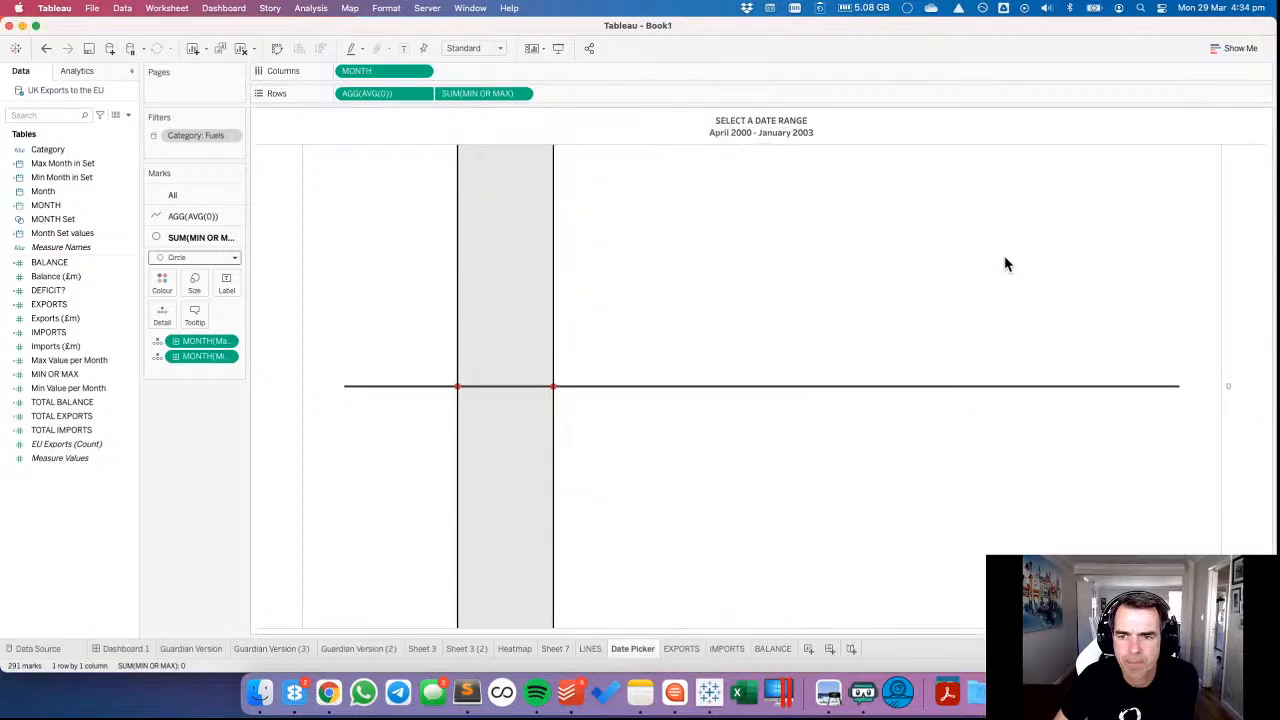
{"action": "right_click", "coordinate": [1243, 366]}
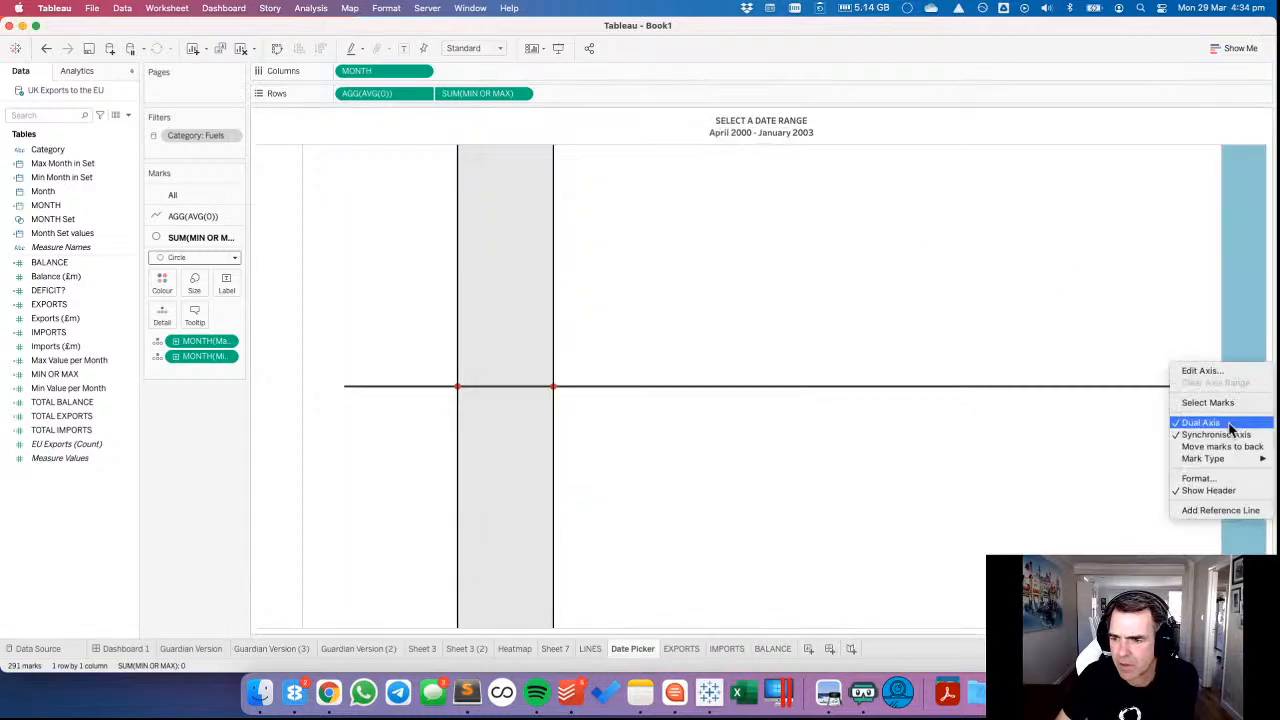
{"action": "left_click", "coordinate": [1219, 494]}
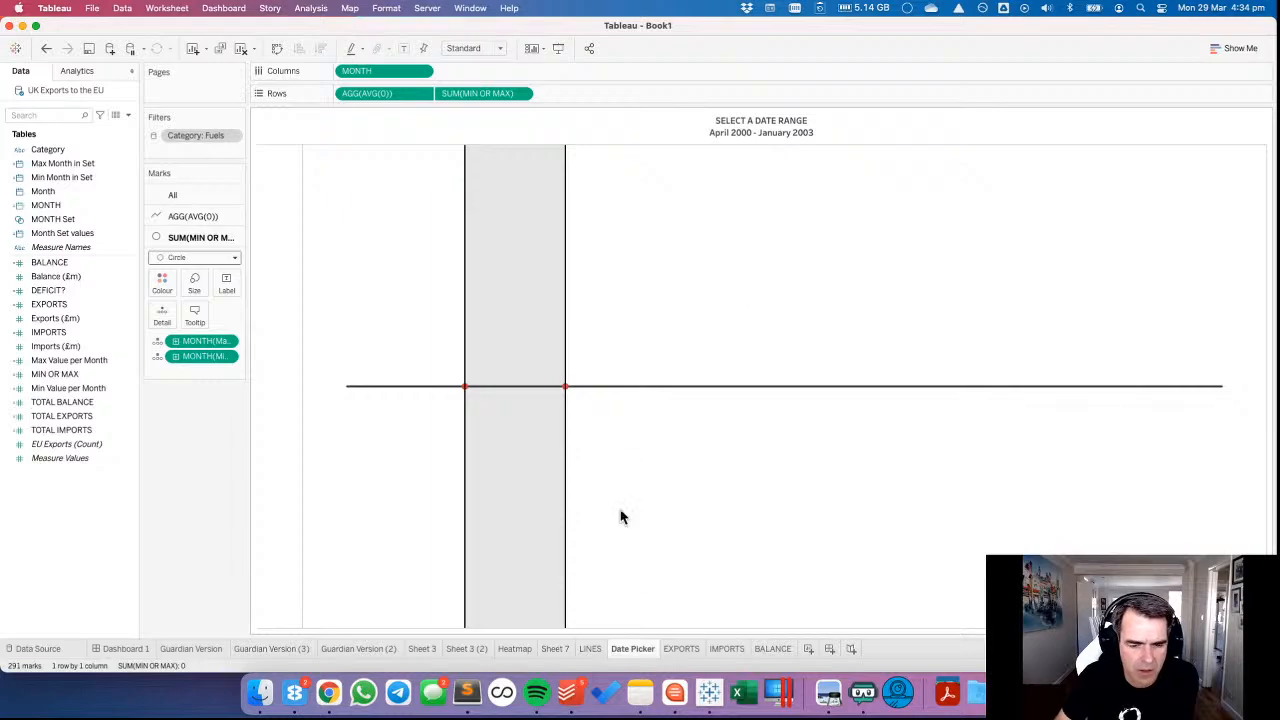
On Dashboard 1, set the border line of the reference band in the LINES charts to None.
{"action": "left_click", "coordinate": [145, 648]}
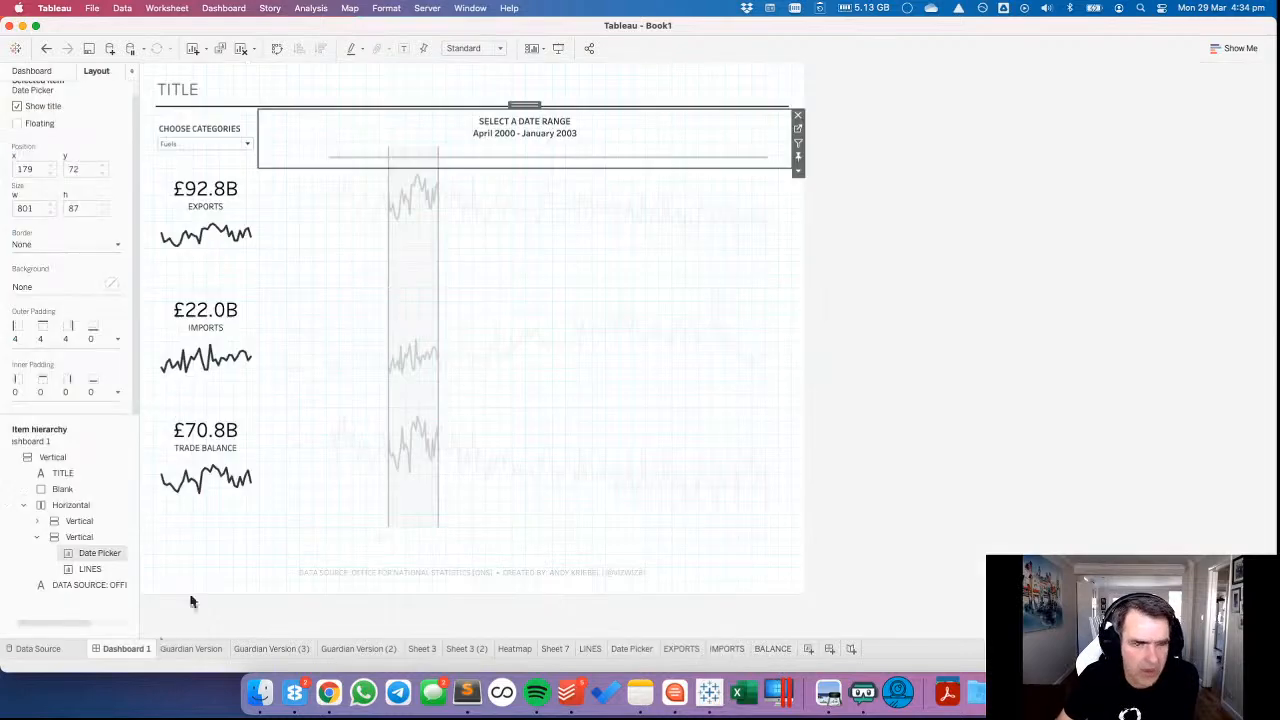
{"action": "left_click", "coordinate": [502, 262]}
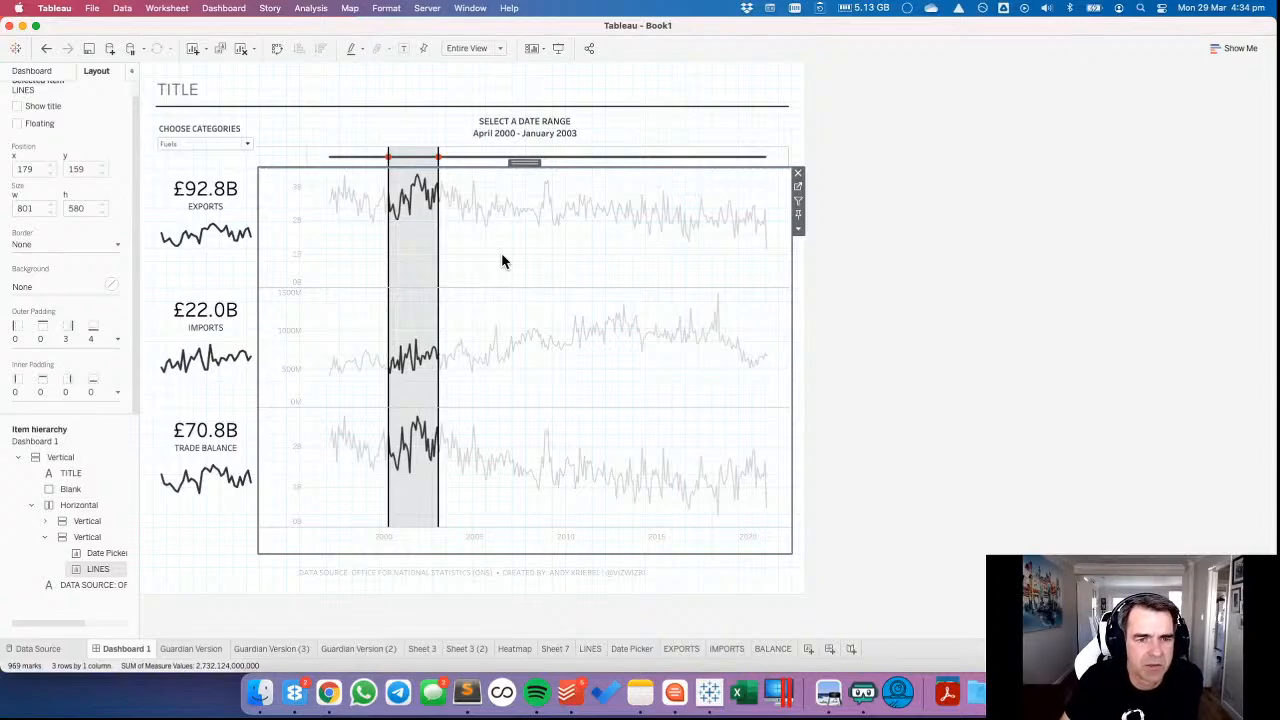
{"action": "right_click", "coordinate": [407, 259]}
{"action": "left_click", "coordinate": [440, 244]}
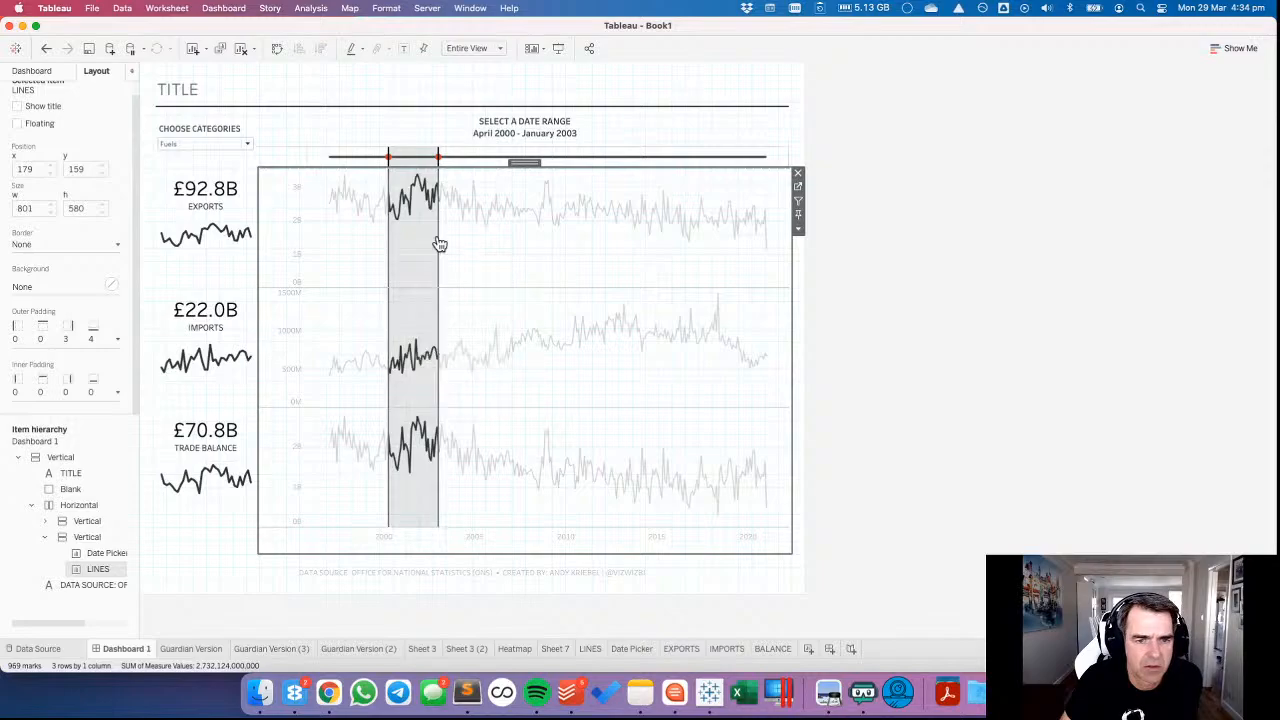
{"action": "right_click", "coordinate": [440, 244]}
{"action": "left_click", "coordinate": [458, 257]}
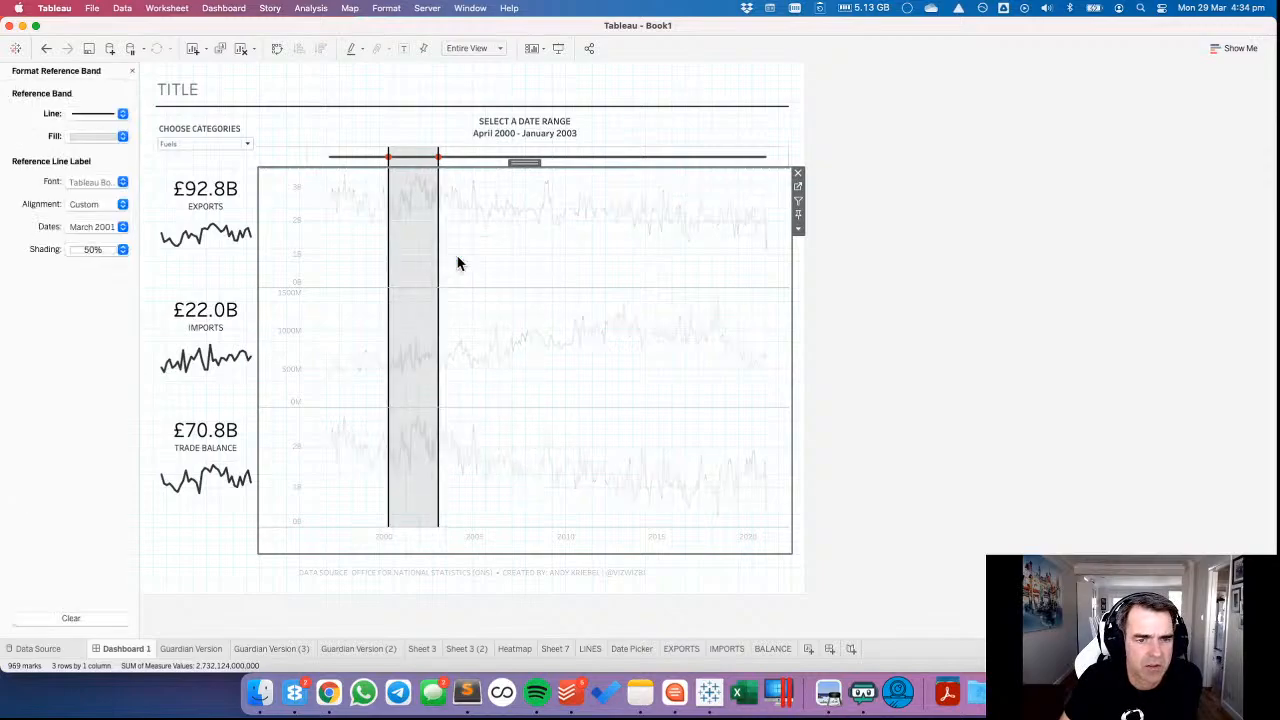
{"action": "left_click", "coordinate": [99, 113]}
{"action": "left_click", "coordinate": [104, 133]}
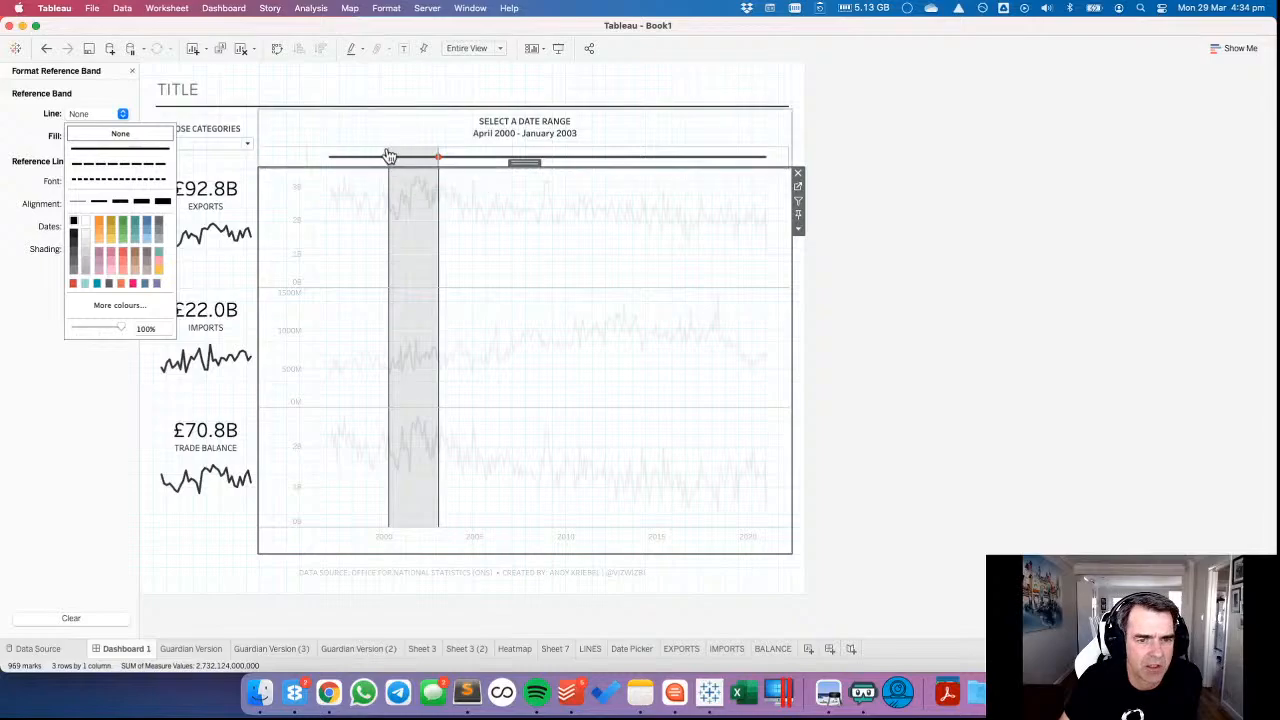
Set the border line of the Date Picker's reference band to None and deselect the charts.
{"action": "left_click", "coordinate": [388, 155]}
{"action": "left_click", "coordinate": [84, 117]}
{"action": "left_click", "coordinate": [95, 134]}
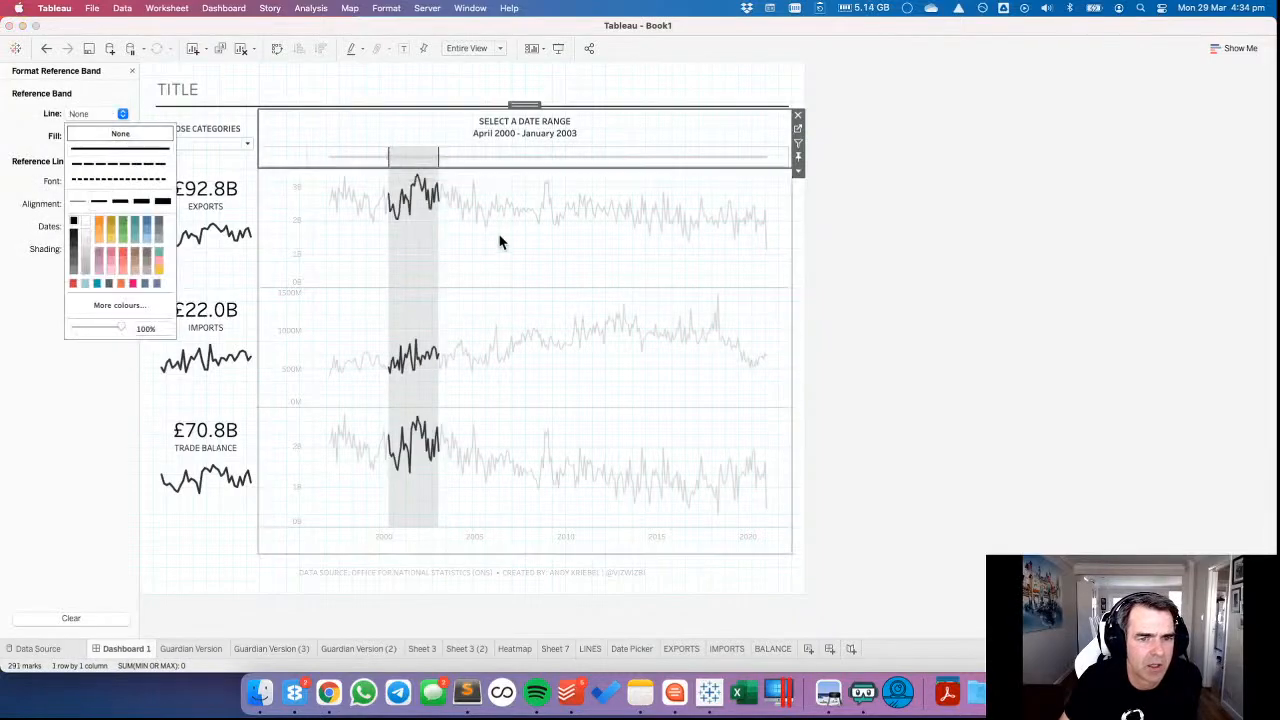
{"action": "left_click", "coordinate": [503, 267]}
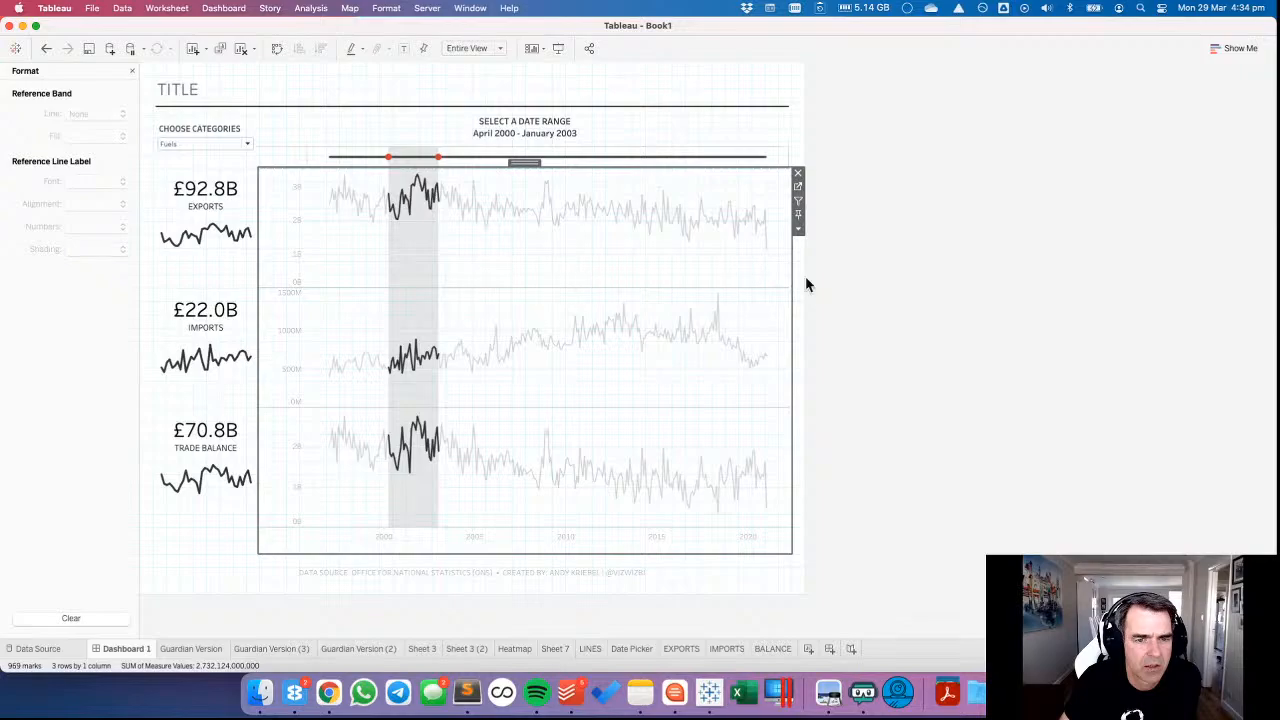
{"action": "left_click", "coordinate": [951, 290]}
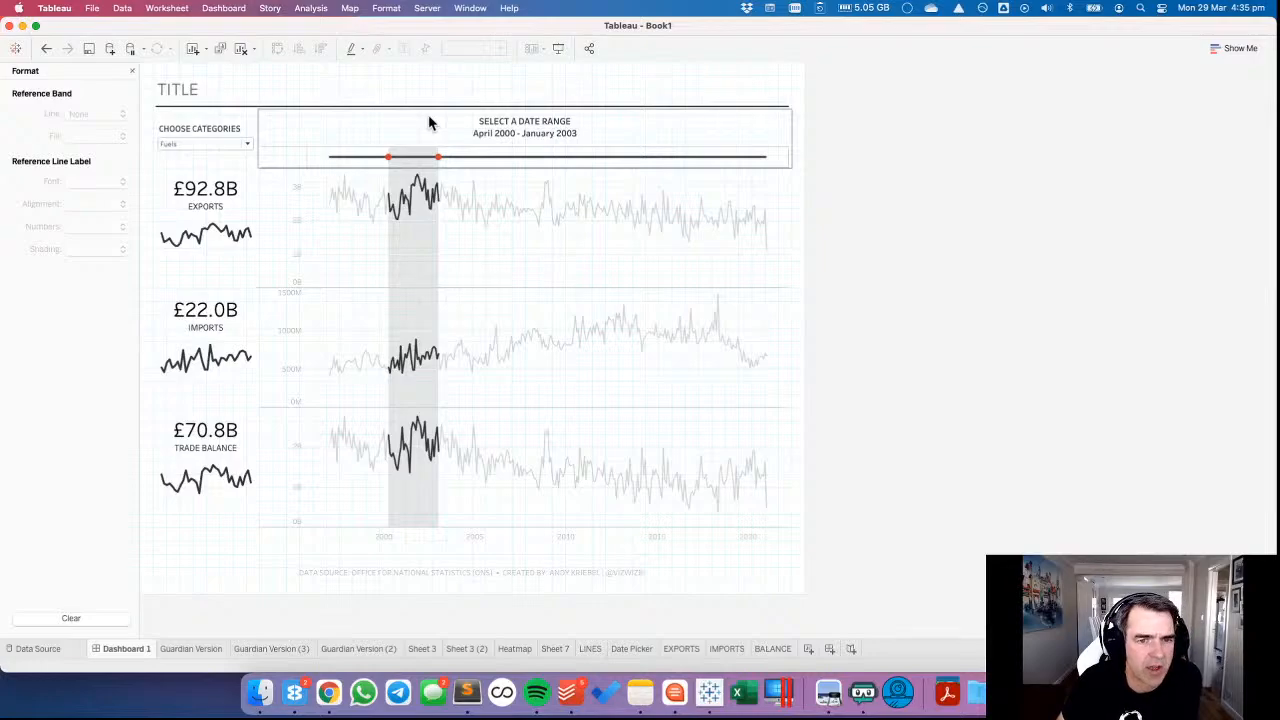
Close the formatting pane and hide the dashboard grid.
{"action": "left_click", "coordinate": [131, 71]}
{"action": "left_click", "coordinate": [240, 12]}
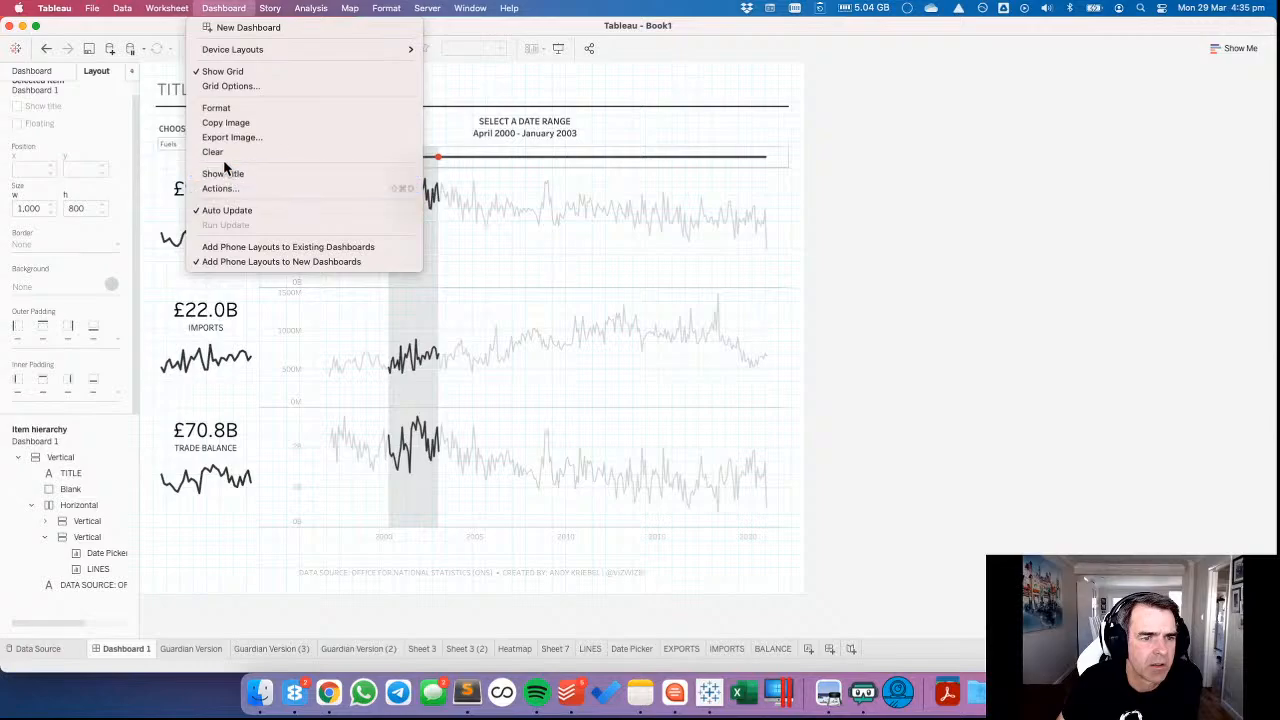
{"action": "left_click", "coordinate": [231, 71]}
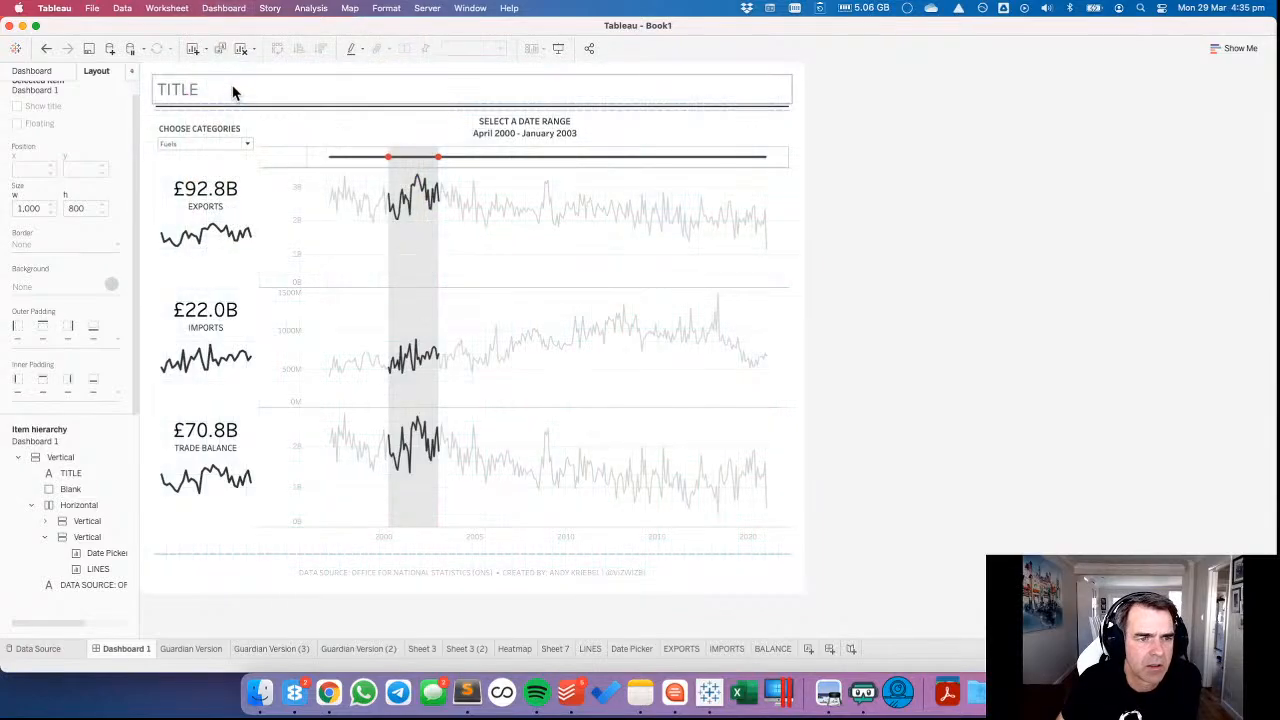
Open the dashboard's TITLE text for editing and consult the ONS UK trade dataset page in Chrome for wording.
{"action": "double_click", "coordinate": [233, 92]}
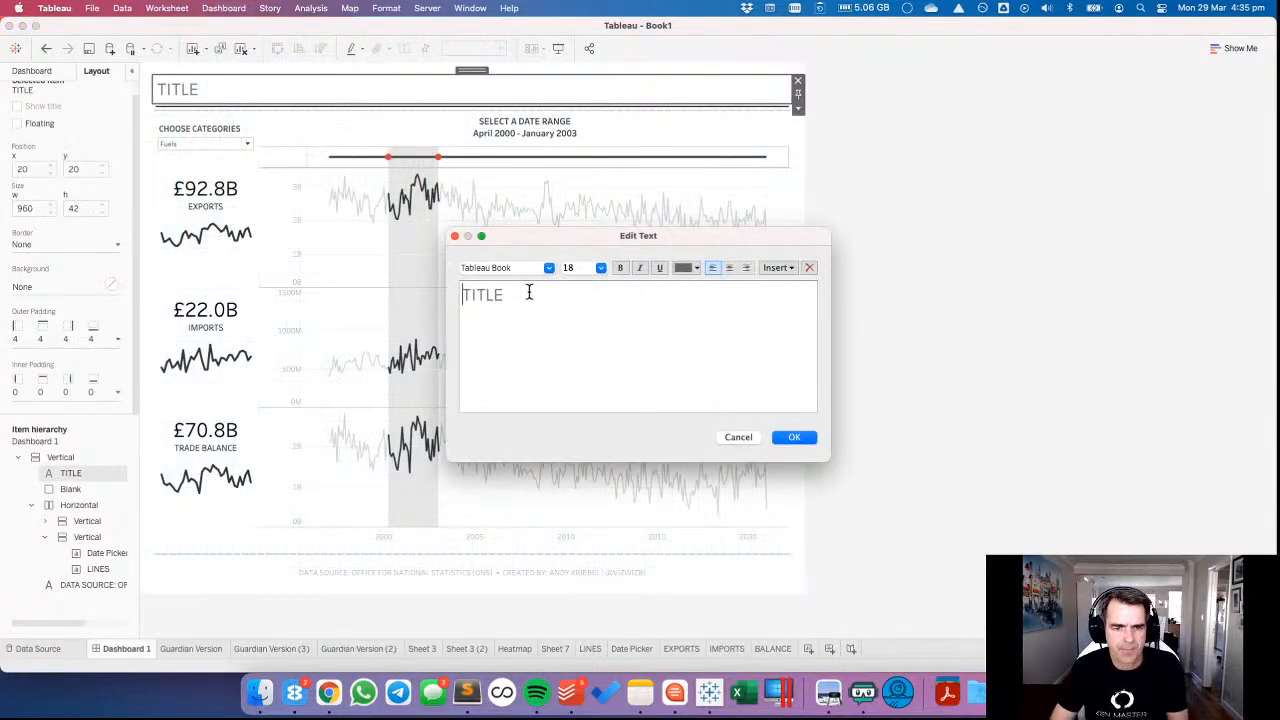
{"action": "left_click_drag", "start_coordinate": [528, 292], "coordinate": [396, 293]}
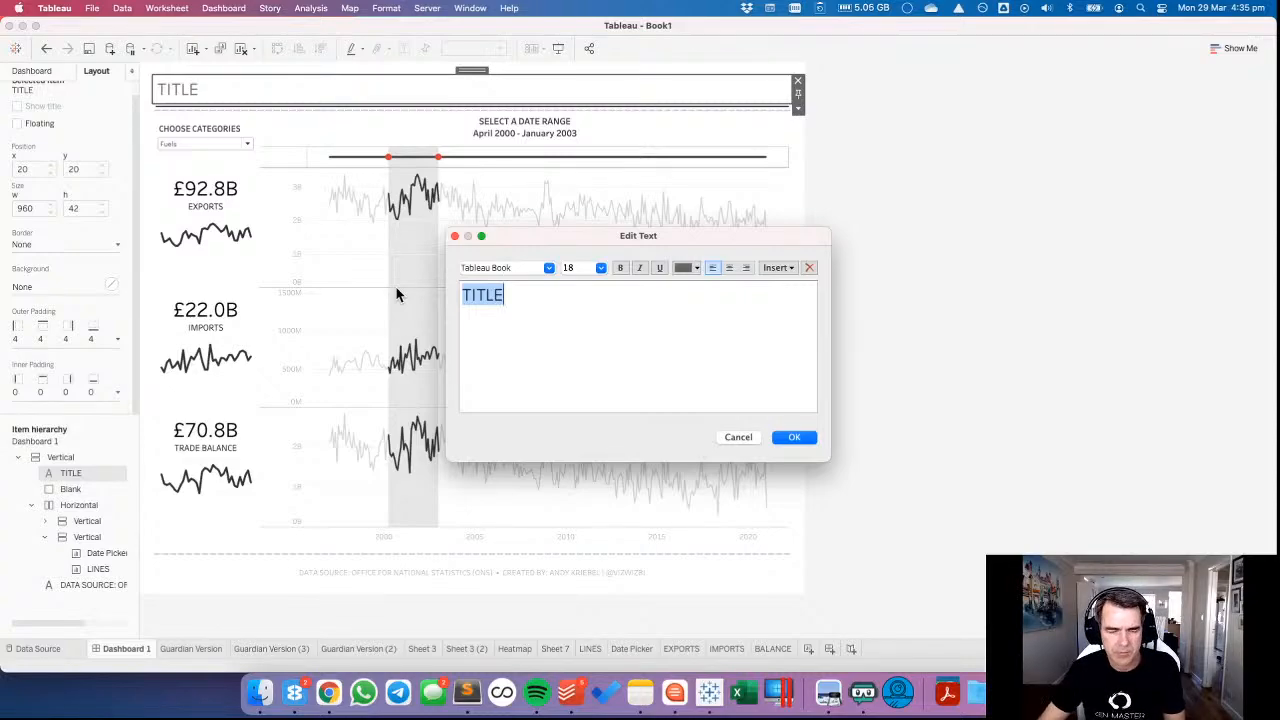
{"action": "key", "text": "super+Tab"}
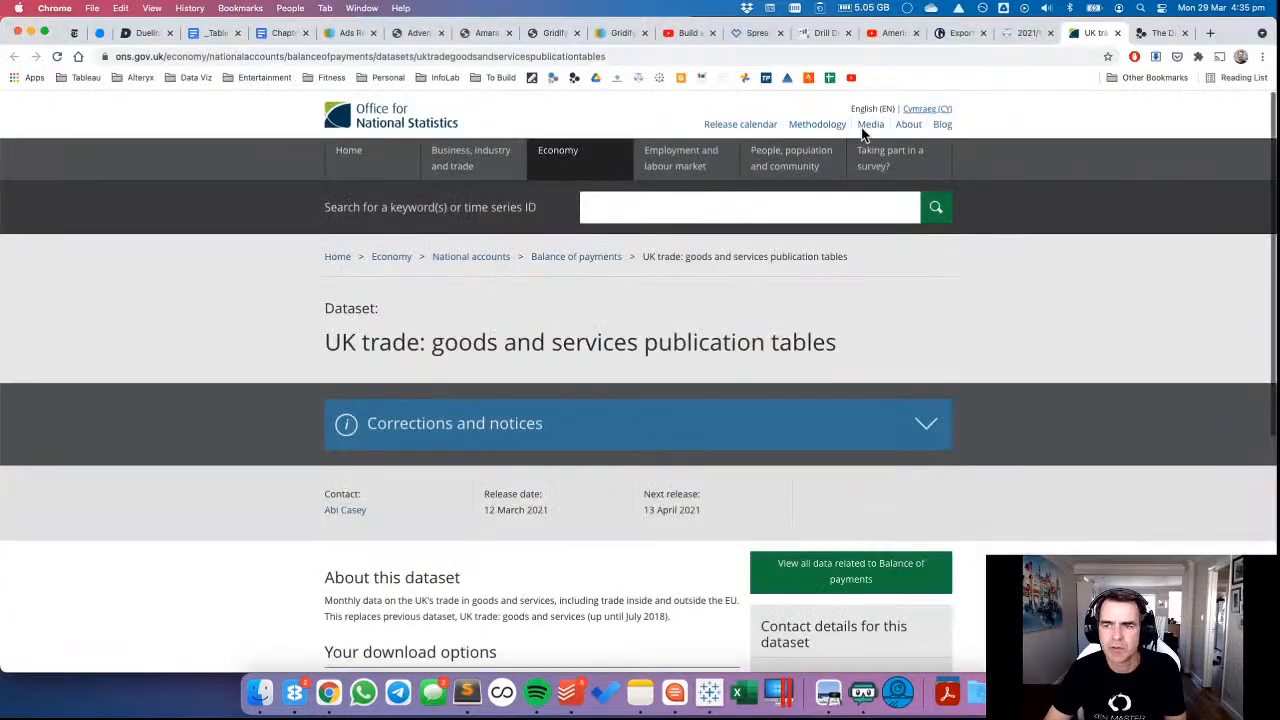
{"action": "scroll", "coordinate": [536, 345], "scroll_direction": "down", "scroll_amount": 2}
{"action": "scroll", "coordinate": [536, 341], "scroll_direction": "down", "scroll_amount": 2}
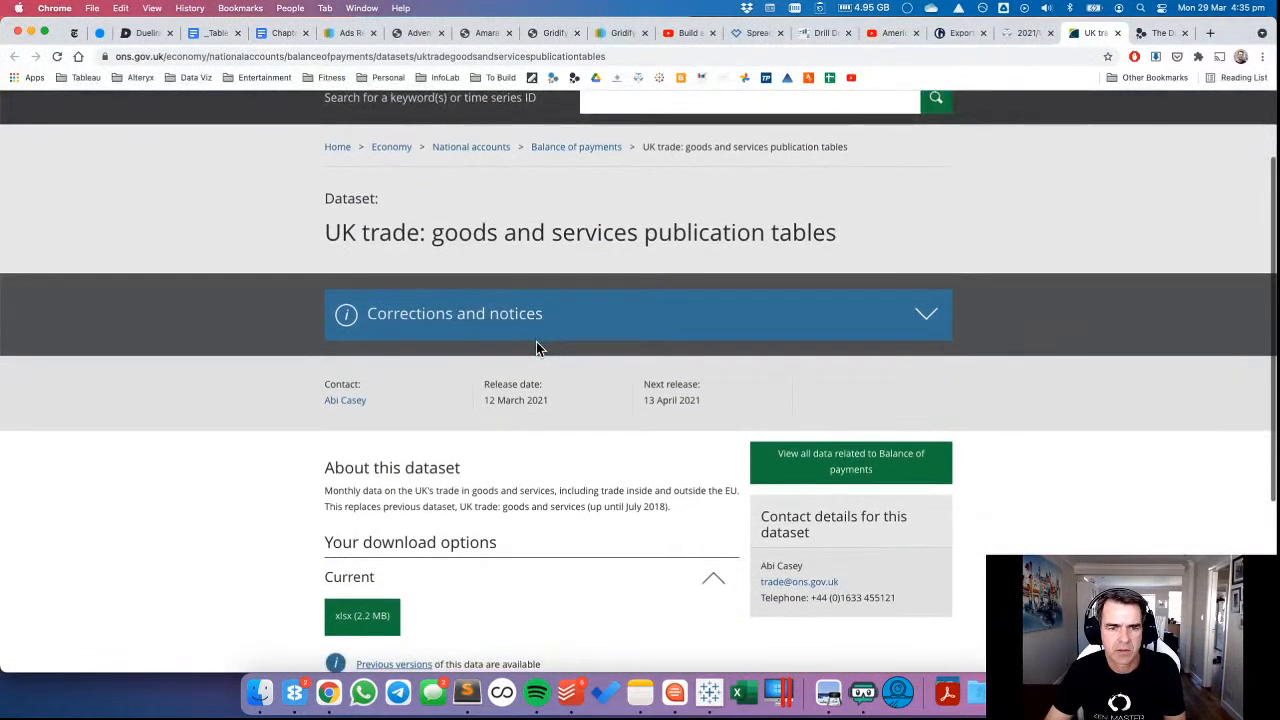
{"action": "key", "text": "super+Tab"}
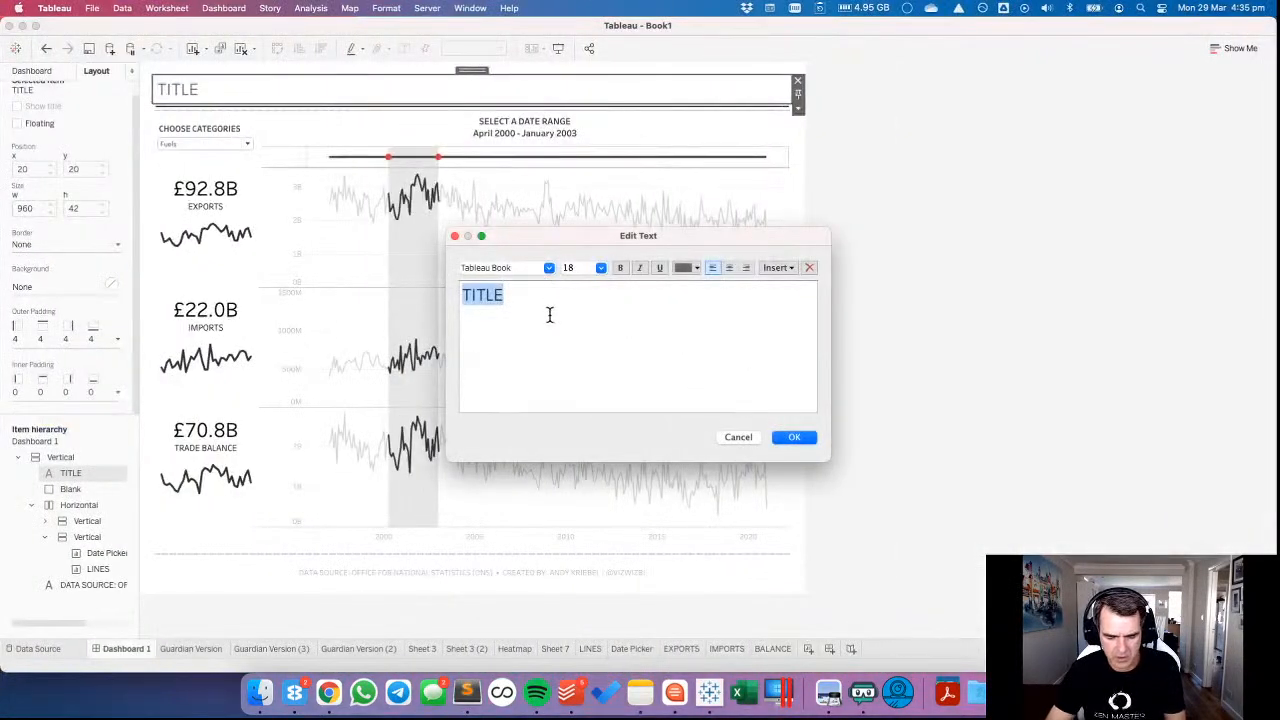
Replace the dashboard title text with "UK TRADE: MONTHLY EXPORTS, IMPORTS AND DEFICIT".
{"action": "type", "text": "UK TRADEL"}
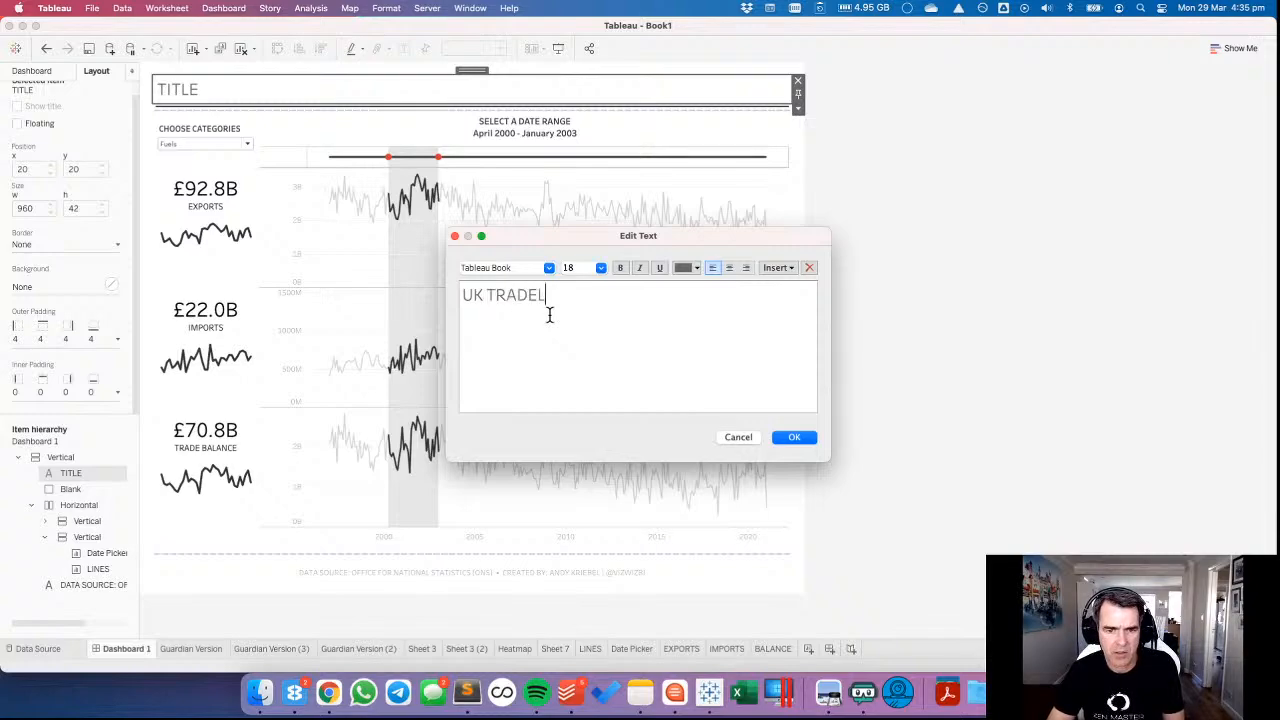
{"action": "key", "text": "BackSpace"}
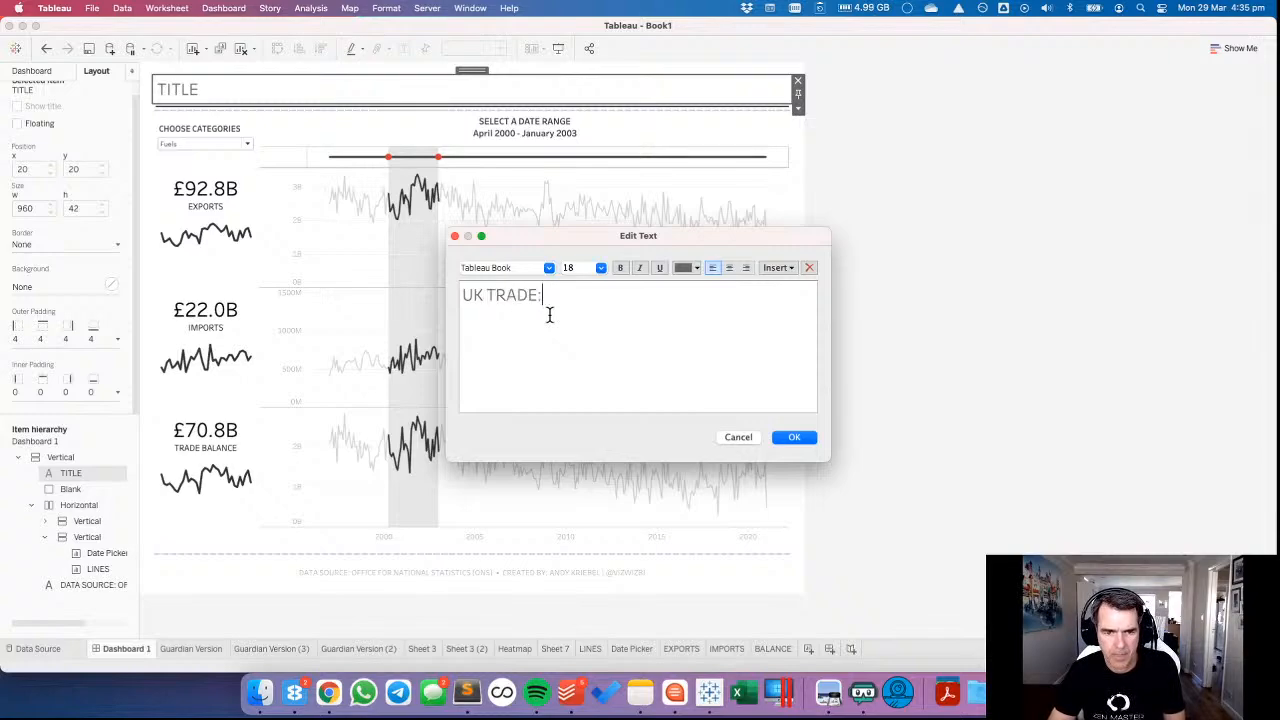
{"action": "type", "text": ": EXPORTS,"}
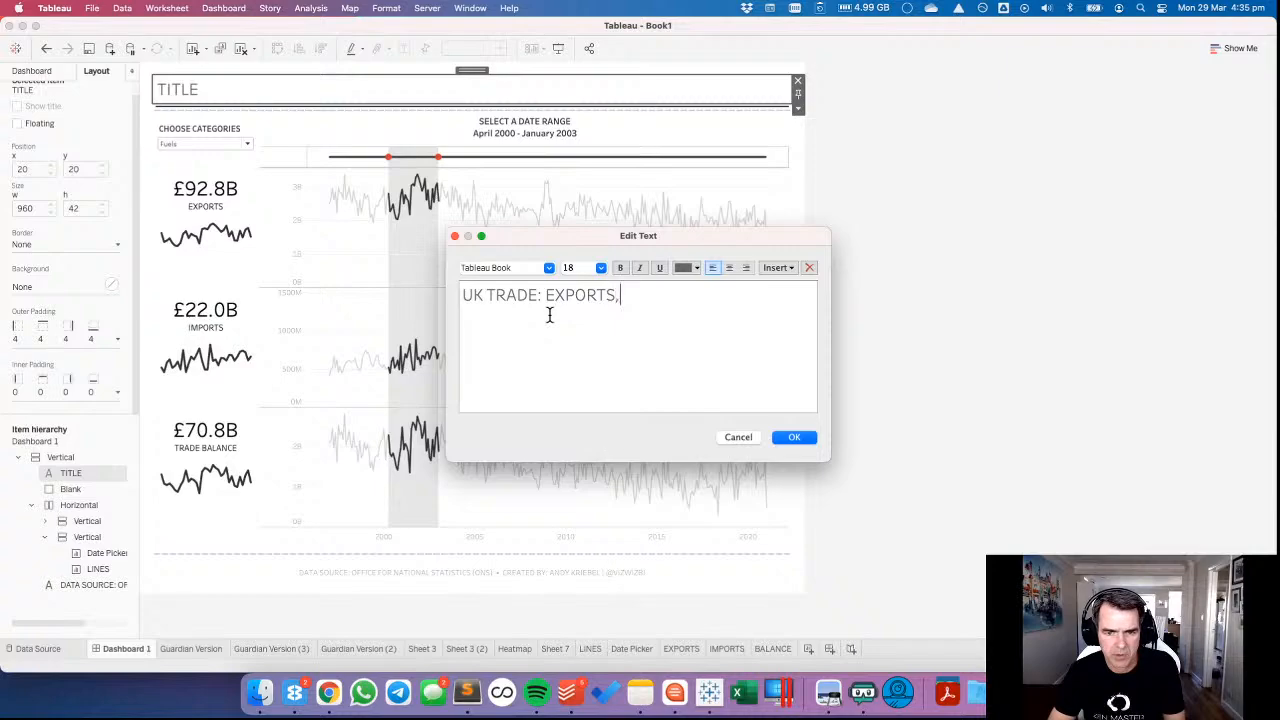
{"action": "type", "text": " IMPORTS A"}
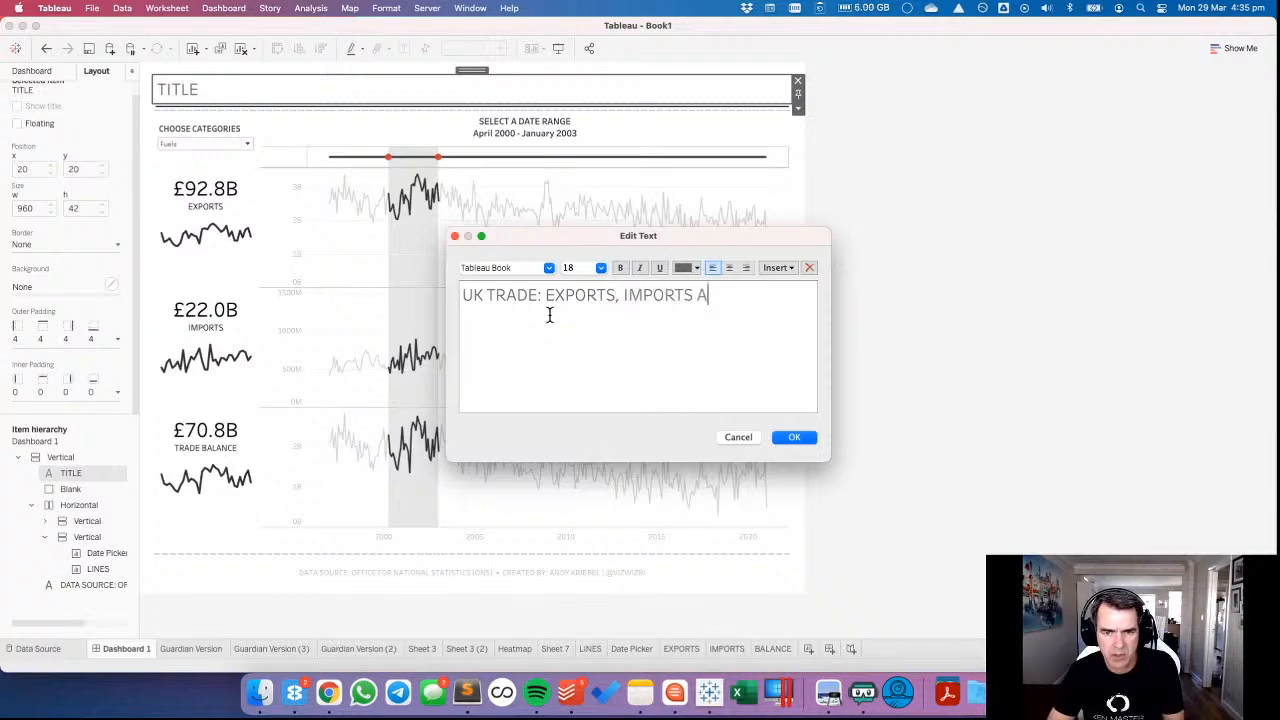
{"action": "type", "text": "ND DEFICIT"}
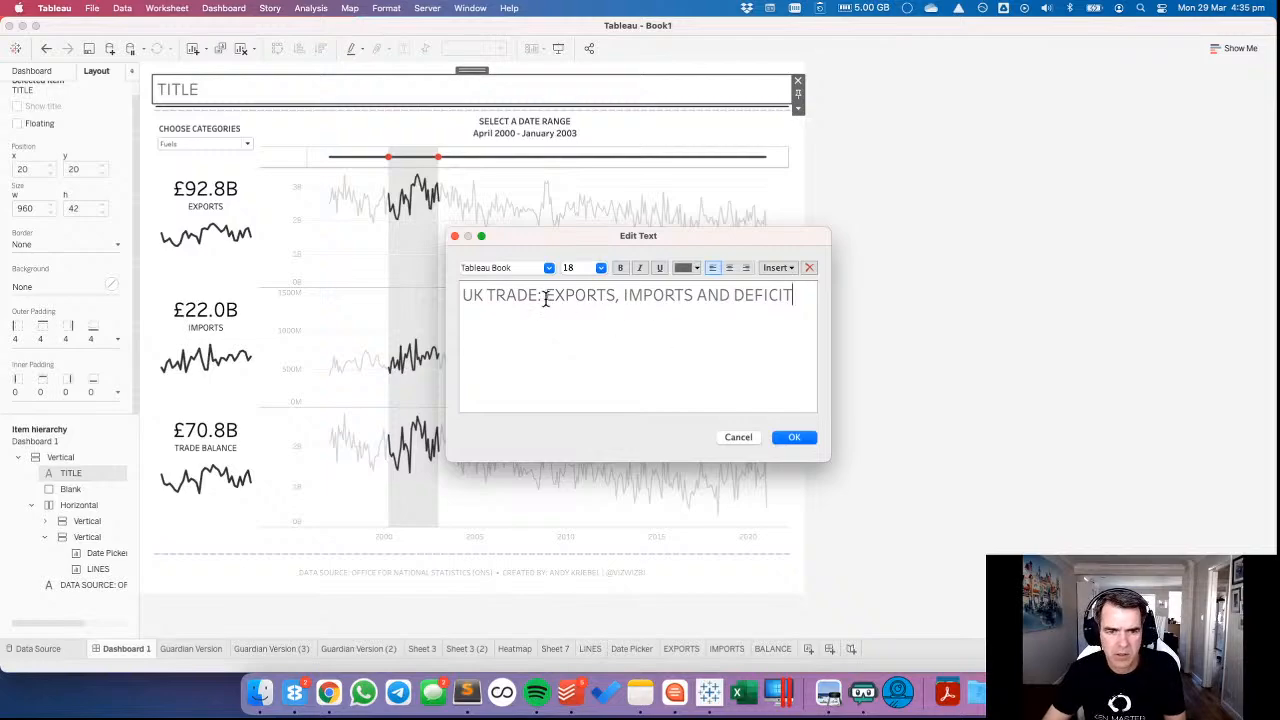
{"action": "left_click", "coordinate": [546, 297]}
{"action": "type", "text": "MONTHLY"}
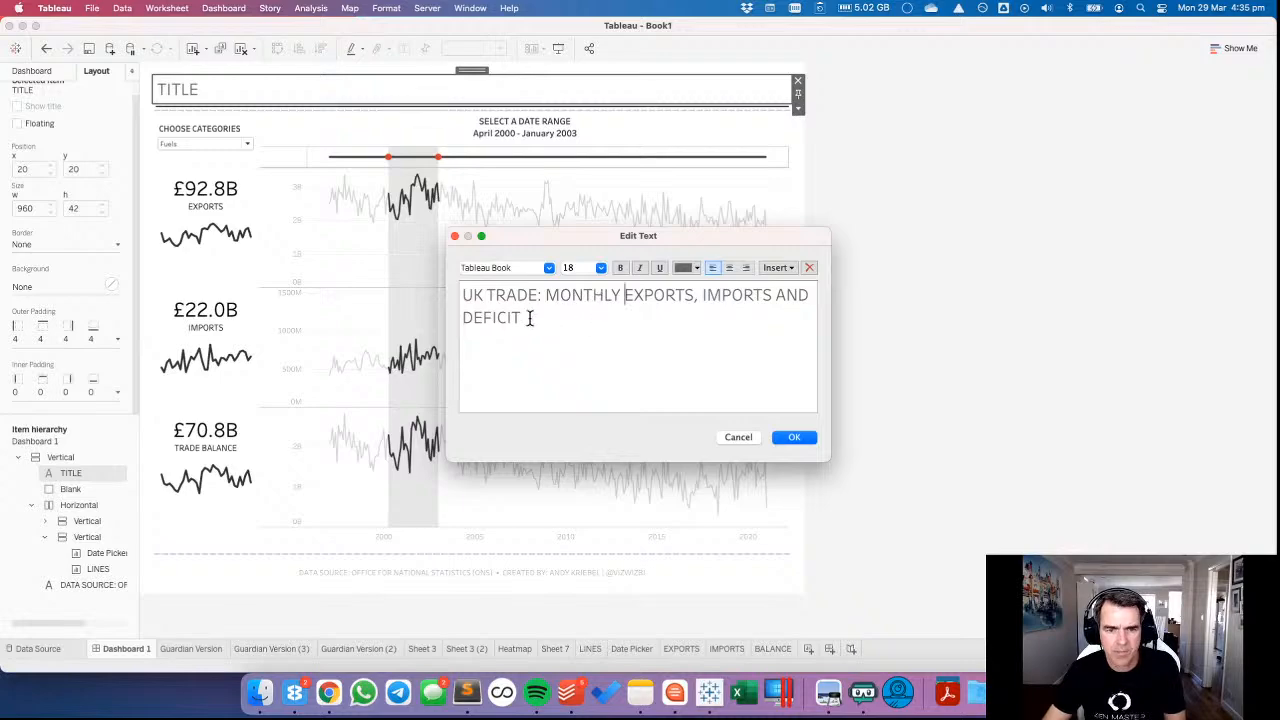
Colour the whole title text black and apply the edited title to the dashboard.
{"action": "left_click_drag", "start_coordinate": [522, 318], "coordinate": [464, 292]}
{"action": "left_click", "coordinate": [684, 267]}
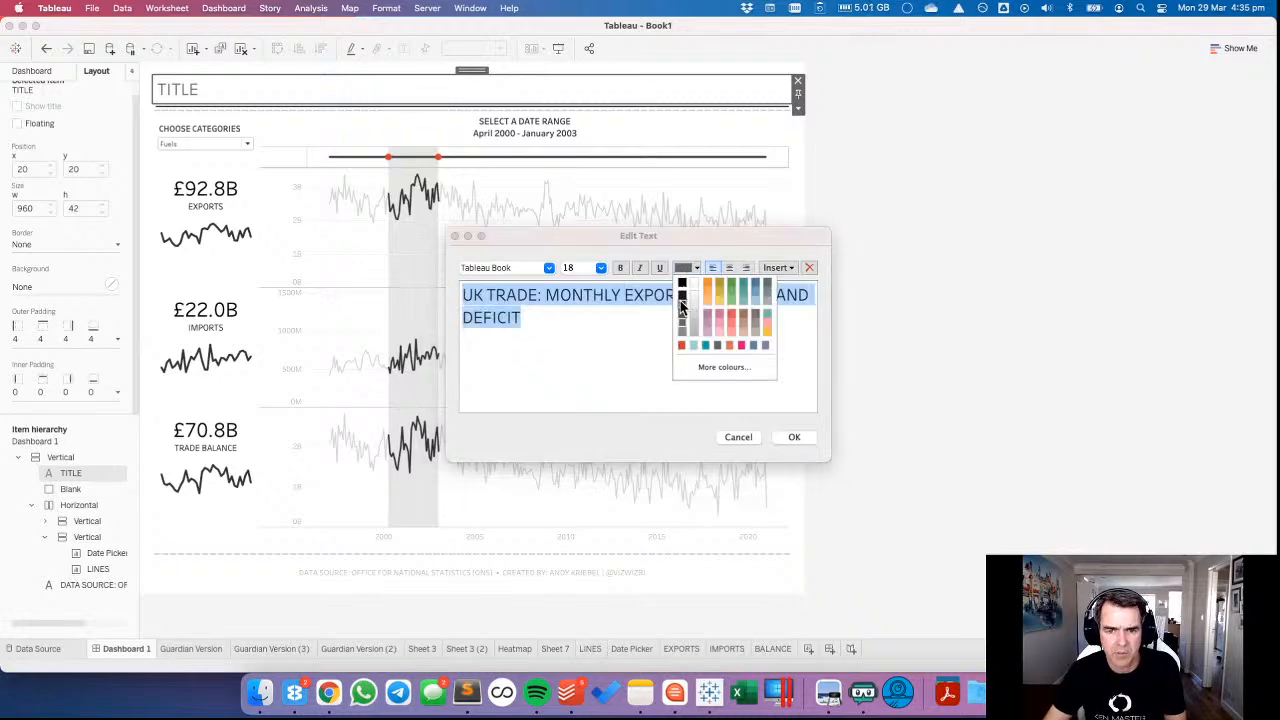
{"action": "left_click", "coordinate": [682, 285]}
{"action": "left_click", "coordinate": [785, 438]}
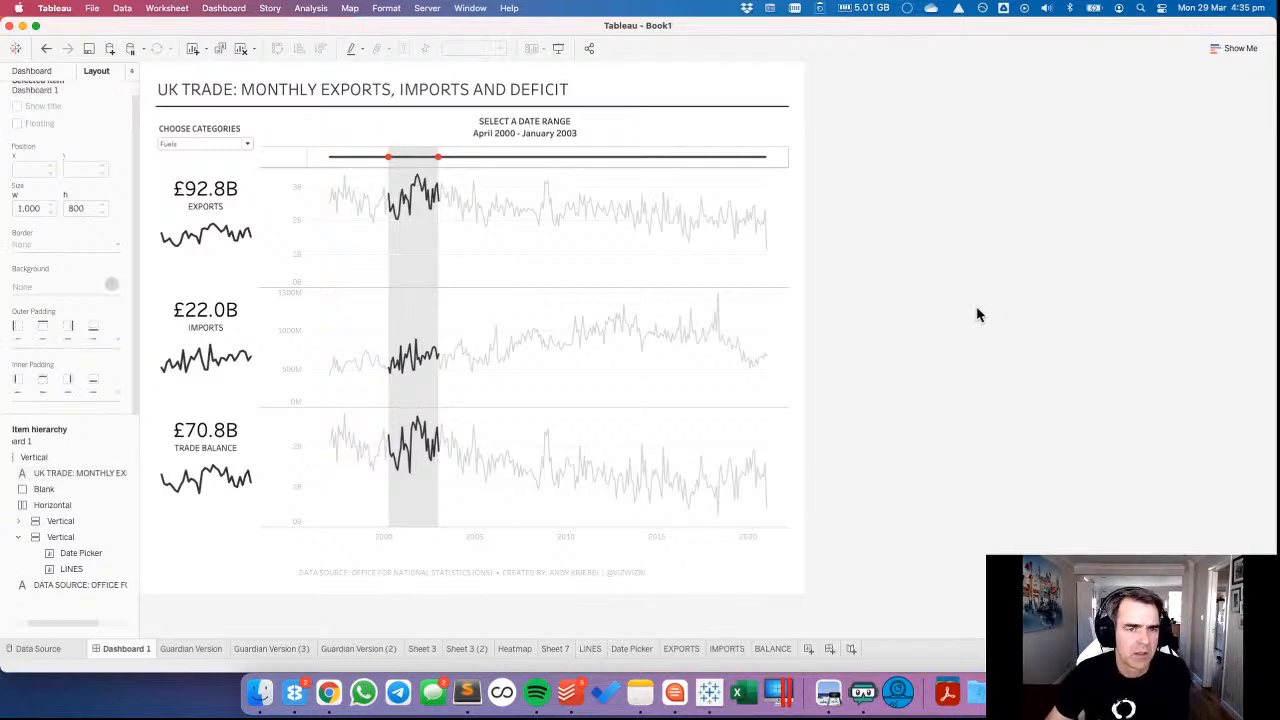
Set the top outer padding of the vertical container holding the Date Picker and LINES charts to 10.
{"action": "left_click", "coordinate": [638, 121]}
{"action": "double_click", "coordinate": [524, 103]}
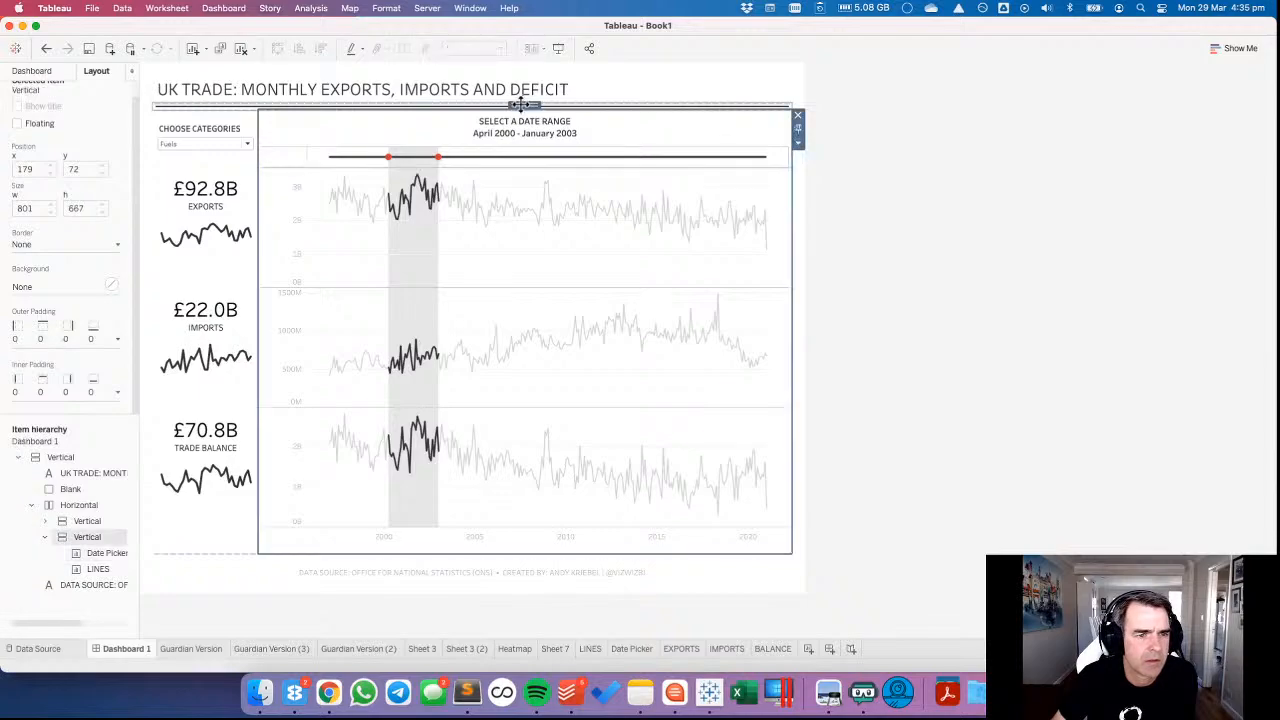
{"action": "left_click", "coordinate": [18, 336]}
{"action": "left_click", "coordinate": [71, 387]}
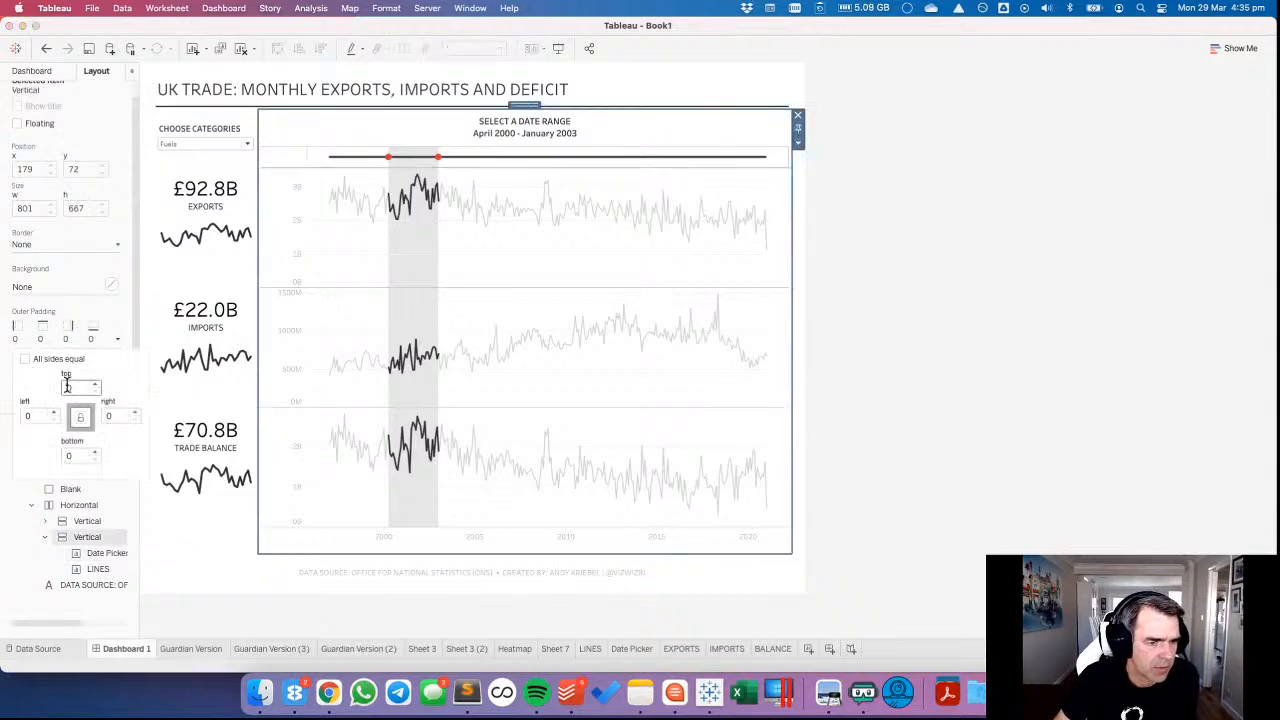
{"action": "type", "text": "20"}
{"action": "key", "text": "Return"}
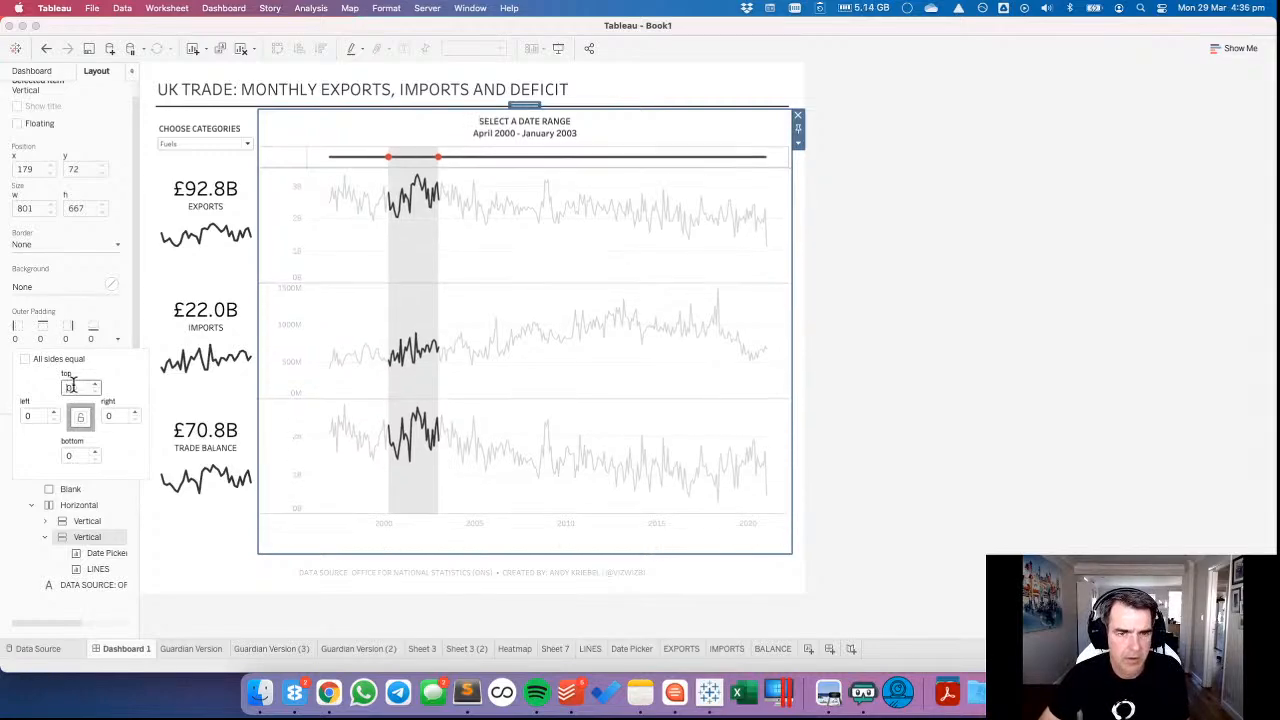
Set the top outer padding of the vertical container holding CHOOSE CATEGORIES and the summary figures to 10, and deselect it.
{"action": "left_click", "coordinate": [214, 112]}
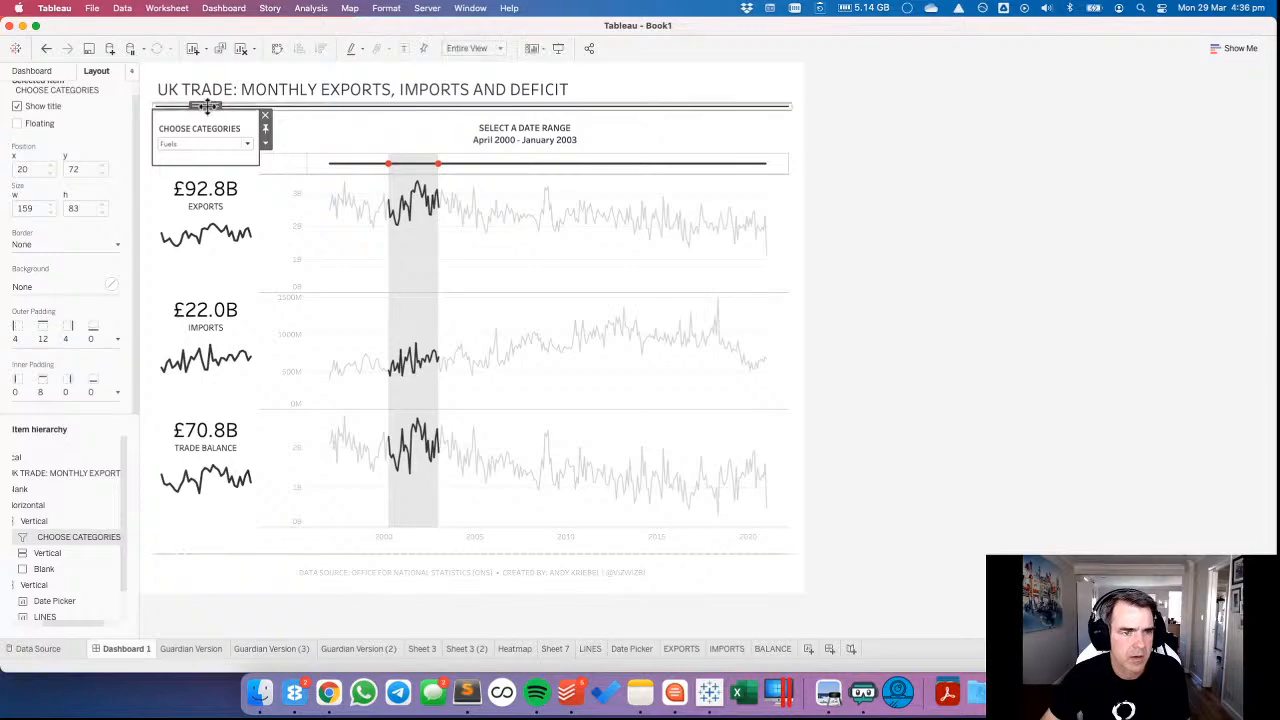
{"action": "double_click", "coordinate": [205, 104]}
{"action": "left_click", "coordinate": [42, 340]}
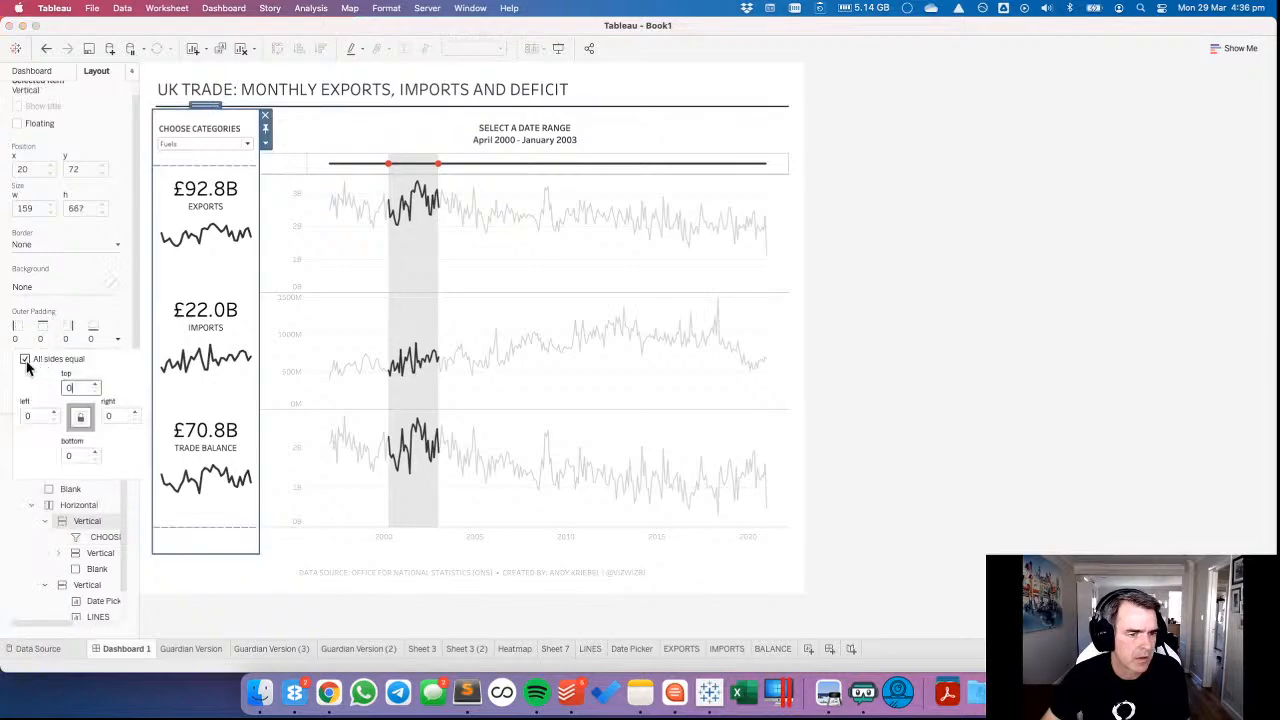
{"action": "left_click", "coordinate": [68, 387]}
{"action": "type", "text": "10"}
{"action": "key", "text": "Return"}
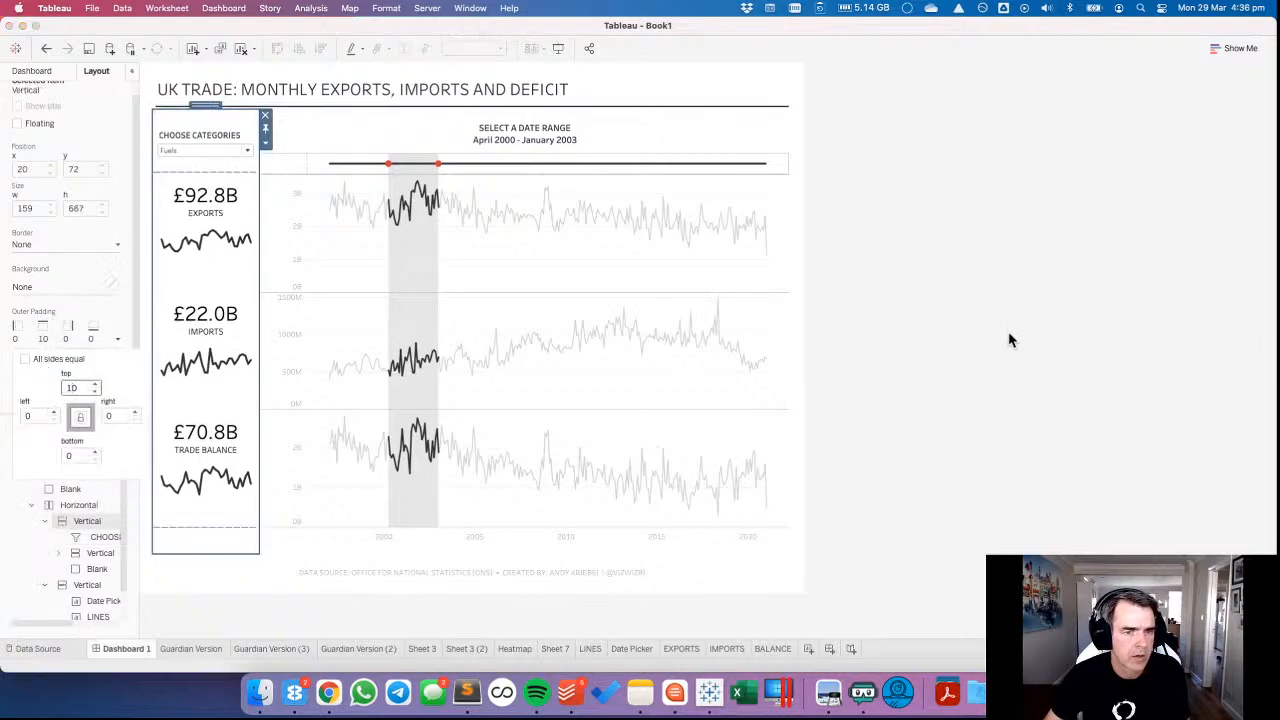
{"action": "left_click", "coordinate": [1014, 316]}
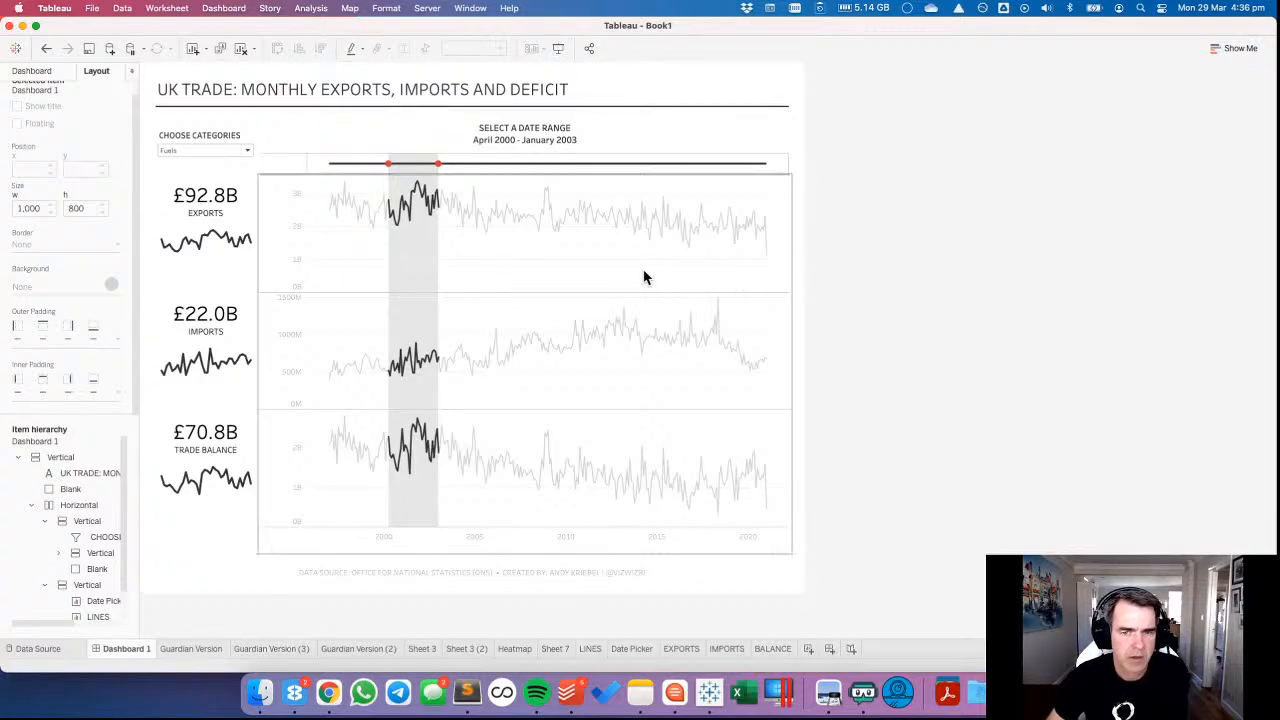
Set the Date Picker's row divider and column divider pane borders to None and deselect it.
{"action": "left_click", "coordinate": [646, 277]}
{"action": "left_click", "coordinate": [1038, 275]}
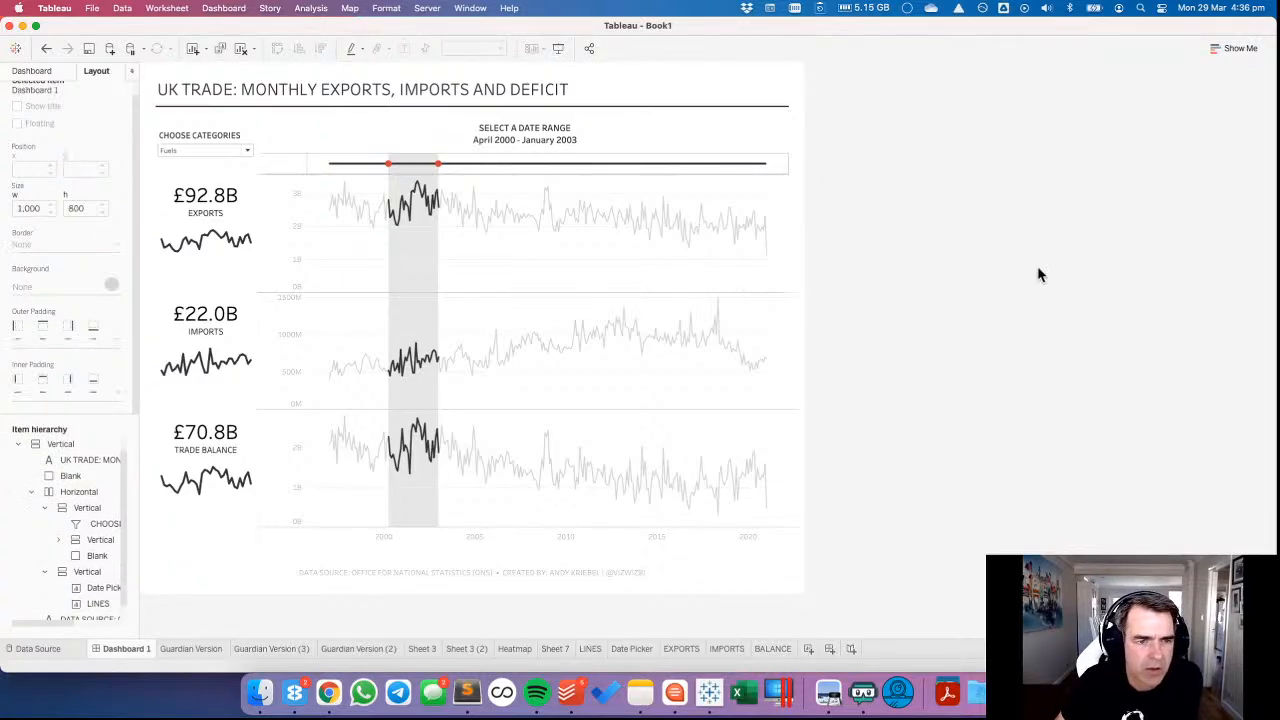
{"action": "left_click", "coordinate": [785, 166]}
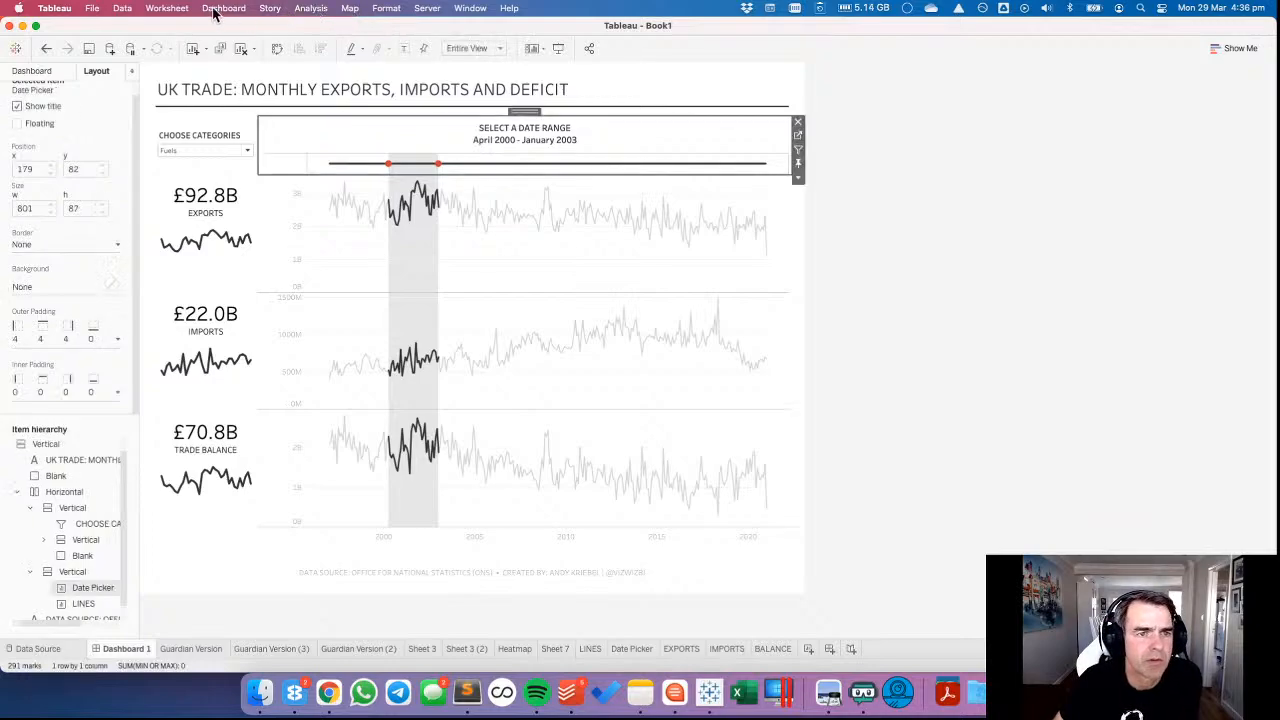
{"action": "left_click", "coordinate": [388, 9]}
{"action": "left_click", "coordinate": [418, 122]}
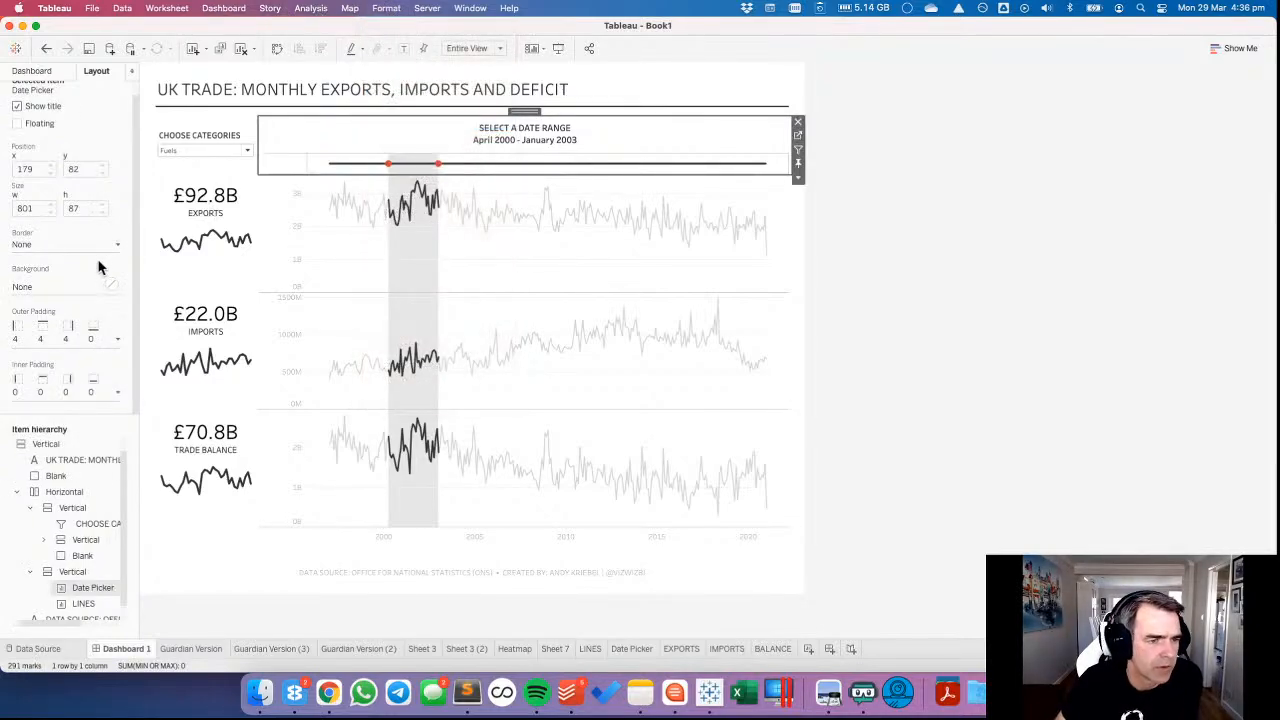
{"action": "left_click", "coordinate": [78, 382]}
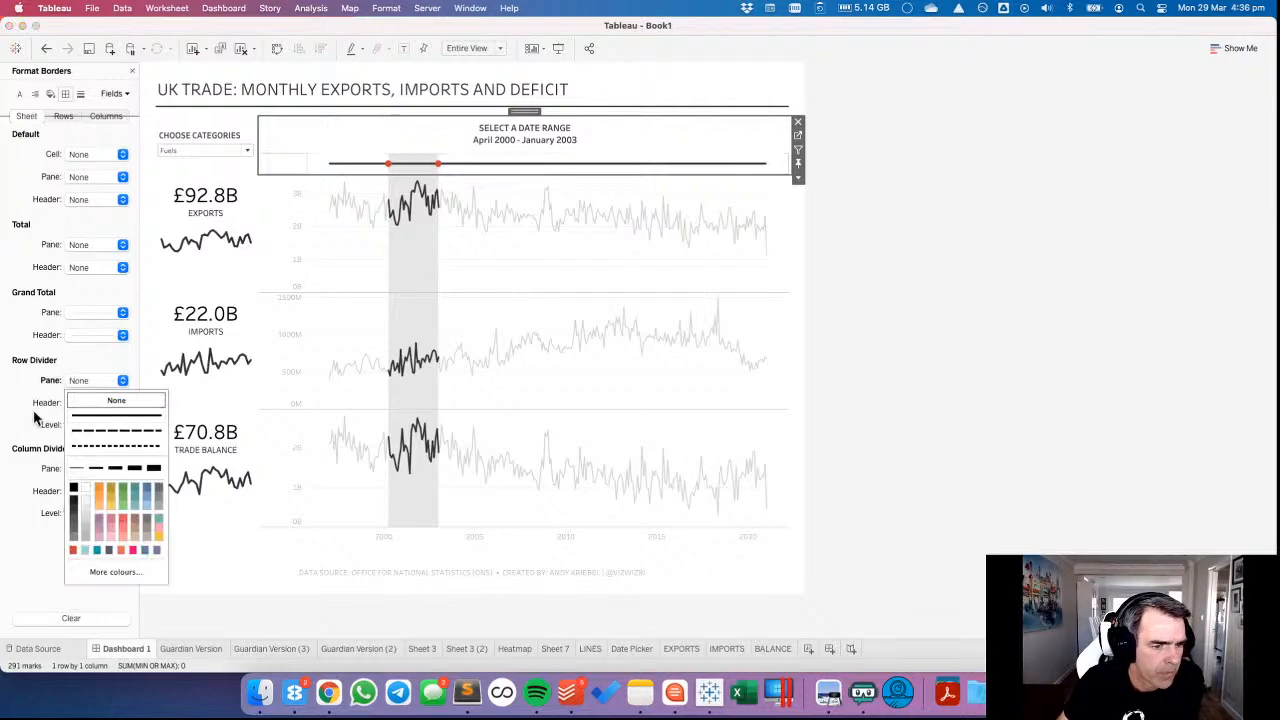
{"action": "left_click", "coordinate": [80, 396]}
{"action": "left_click", "coordinate": [82, 470]}
{"action": "left_click", "coordinate": [114, 278]}
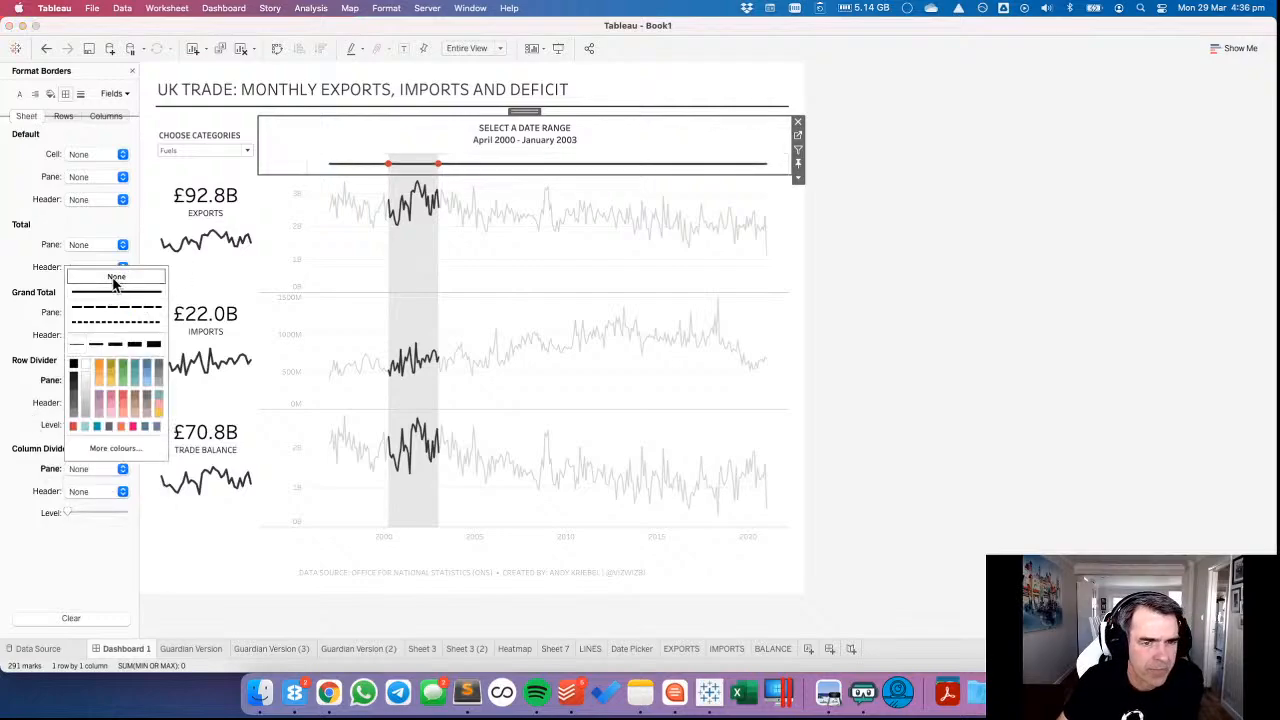
{"action": "left_click", "coordinate": [1123, 278]}
{"action": "left_click", "coordinate": [1124, 278]}
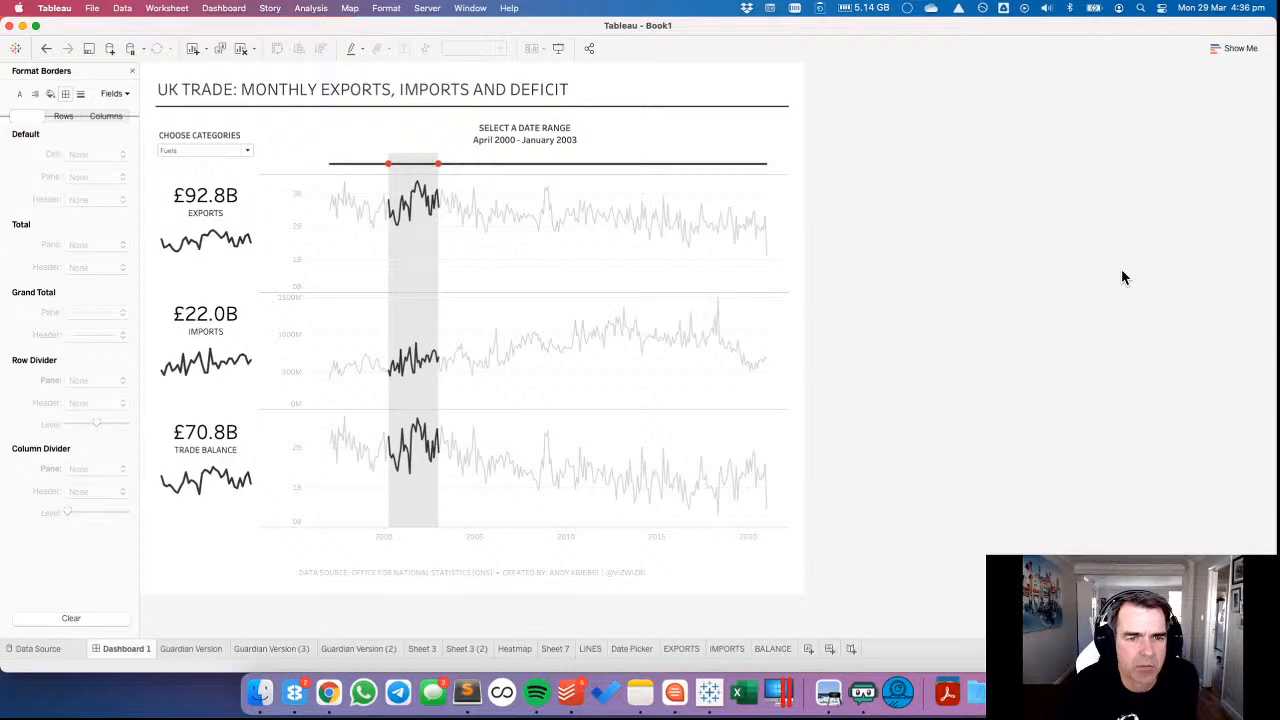
Try out the Date Picker by selecting September 1998 - July 2004, and finish with June 2010 - February 2013 selected.
{"action": "left_click", "coordinate": [546, 165]}
{"action": "left_click_drag", "start_coordinate": [684, 245], "coordinate": [681, 247]}
{"action": "left_click_drag", "start_coordinate": [361, 158], "coordinate": [477, 251]}
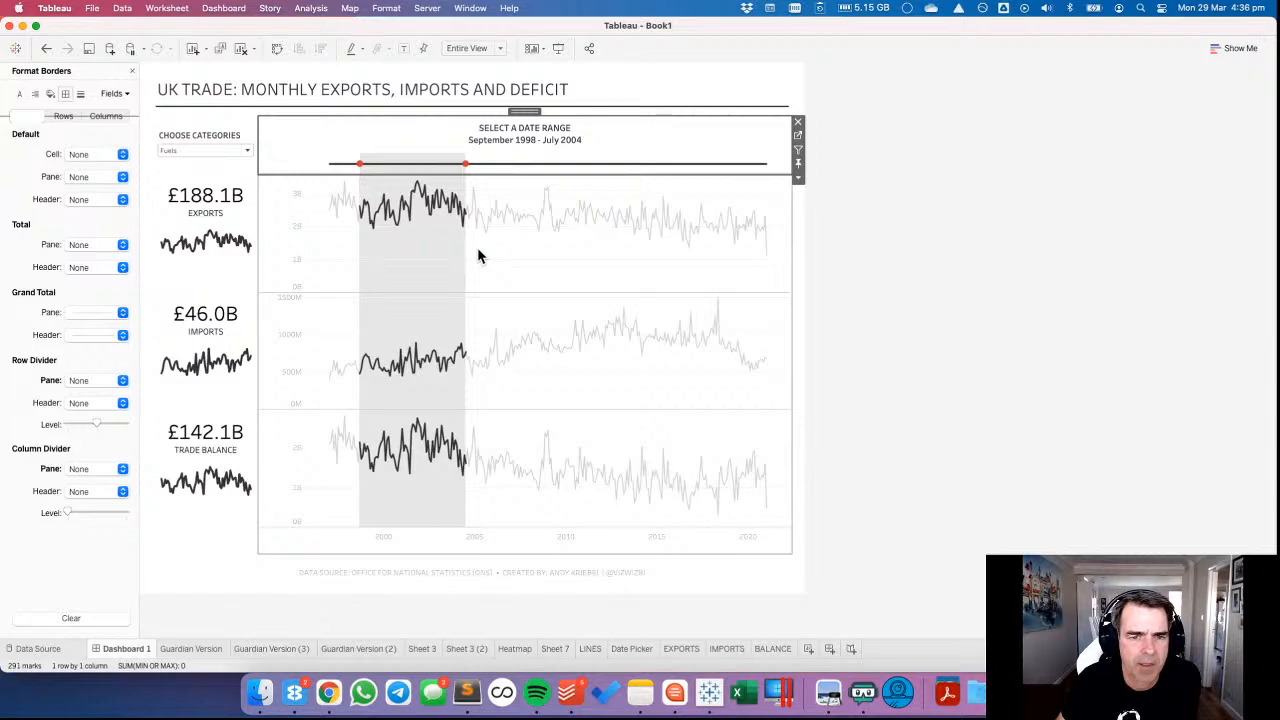
{"action": "left_click_drag", "start_coordinate": [574, 166], "coordinate": [635, 282]}
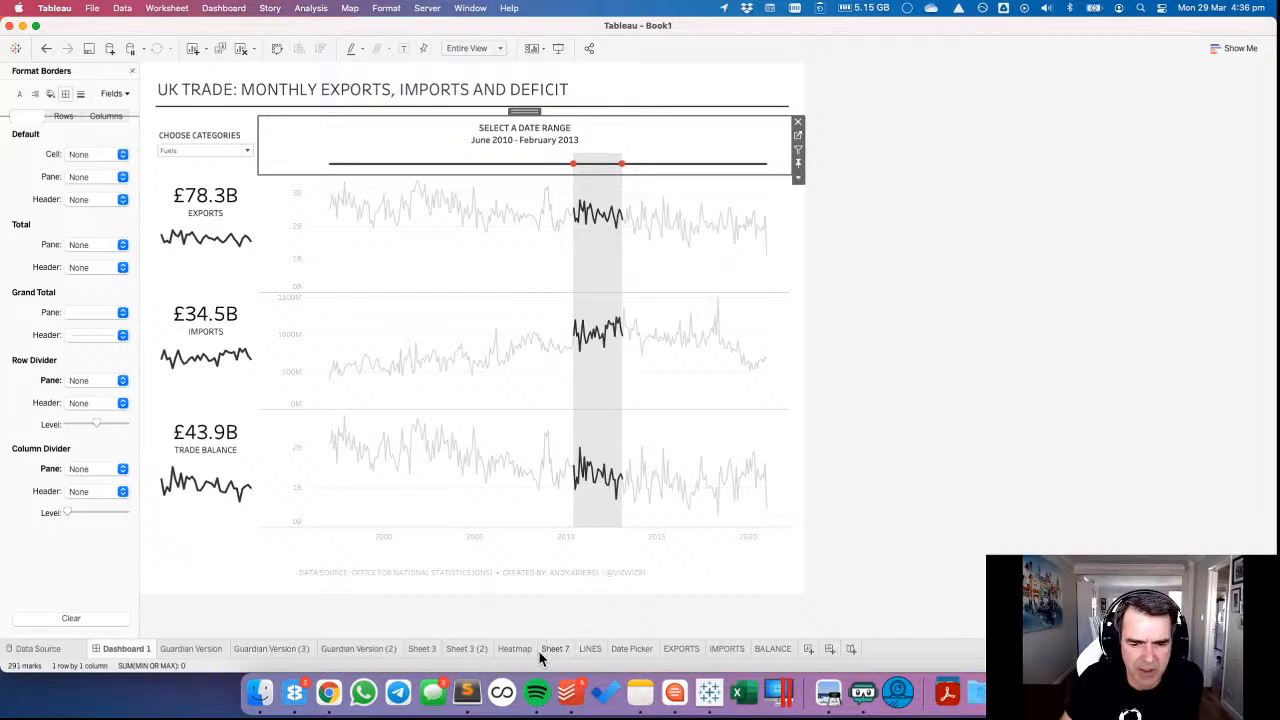
Try red for the Month Set values lines on the LINES sheet and check it on Dashboard 1 with February 1999 - August 2003 selected.
{"action": "left_click", "coordinate": [583, 650]}
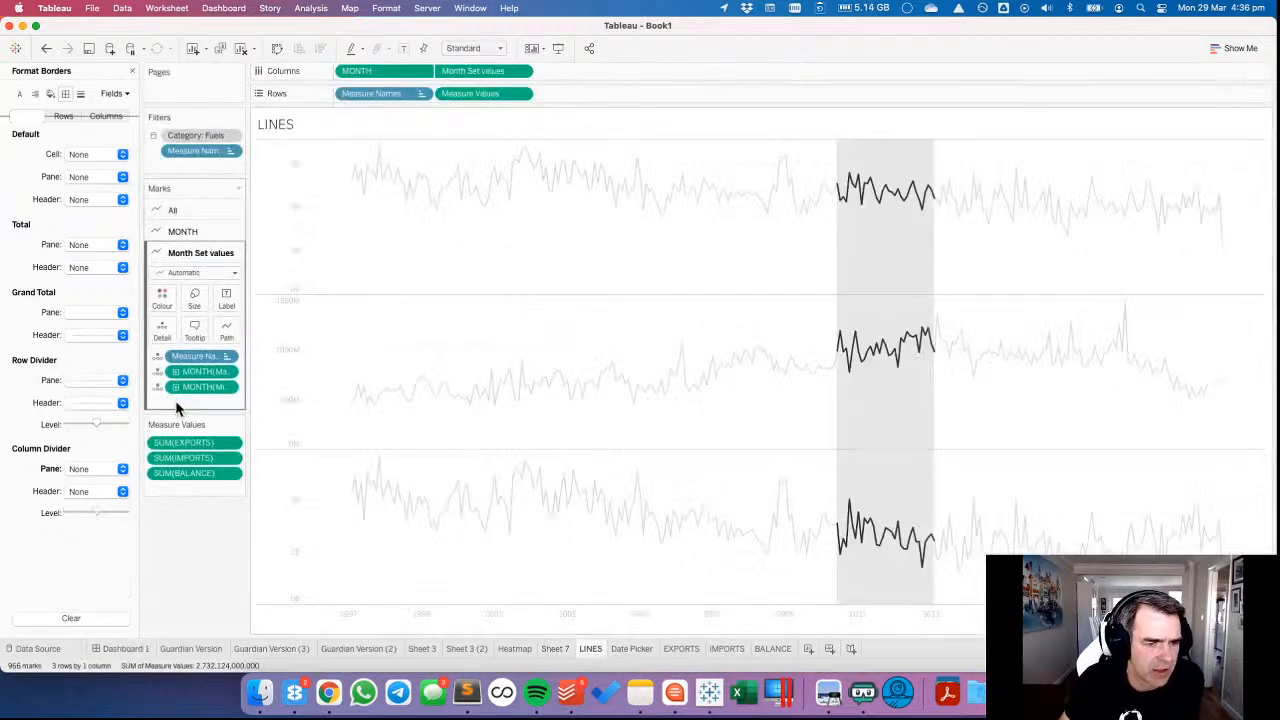
{"action": "left_click", "coordinate": [163, 299]}
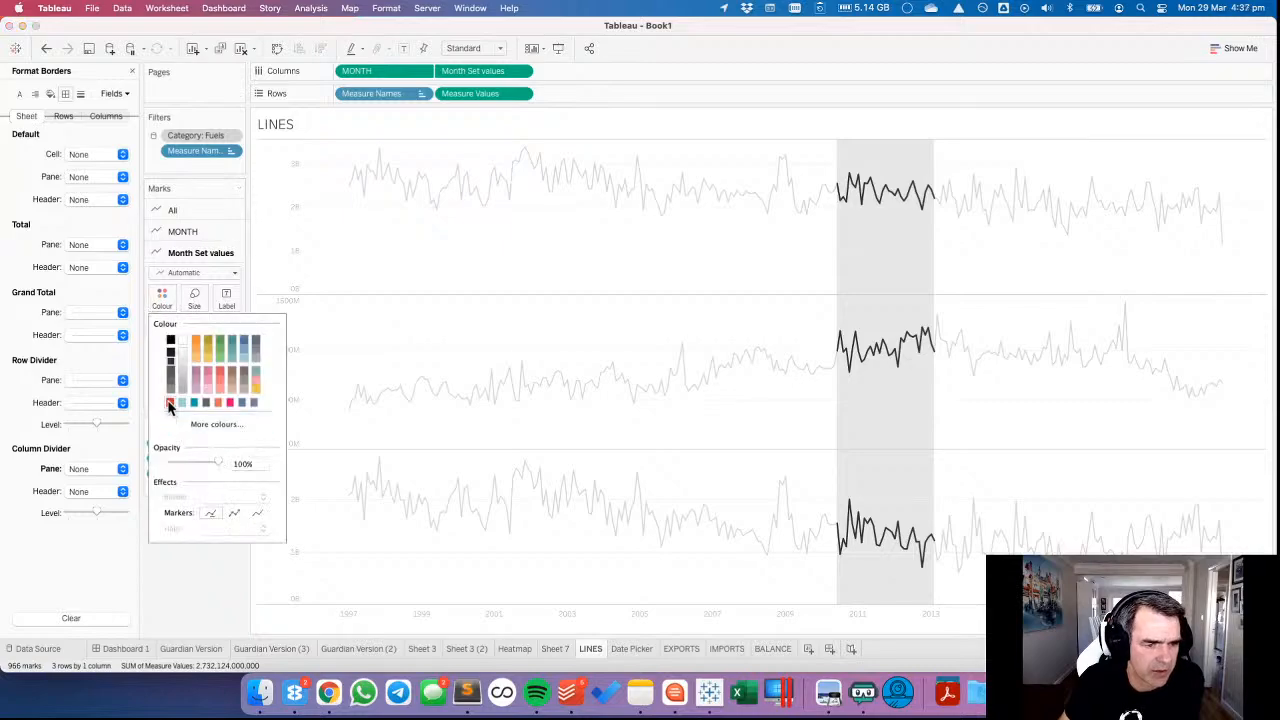
{"action": "left_click", "coordinate": [170, 402]}
{"action": "left_click", "coordinate": [424, 352]}
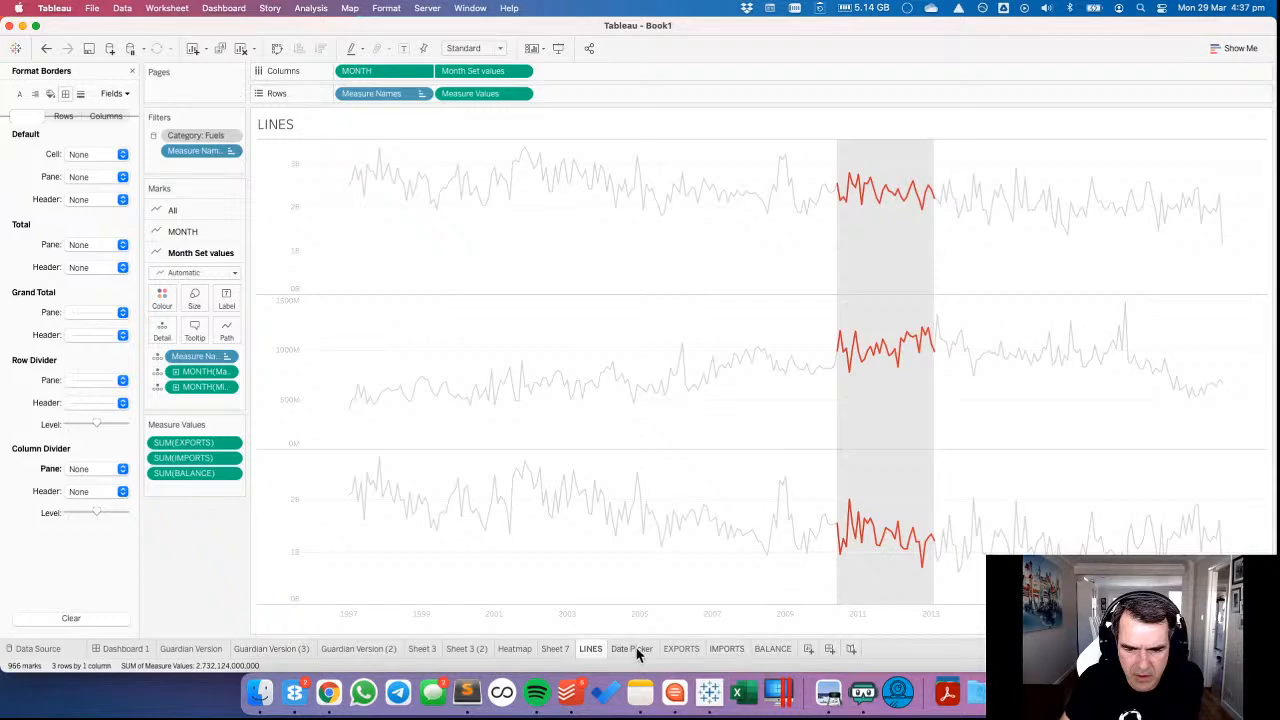
{"action": "left_click", "coordinate": [125, 648]}
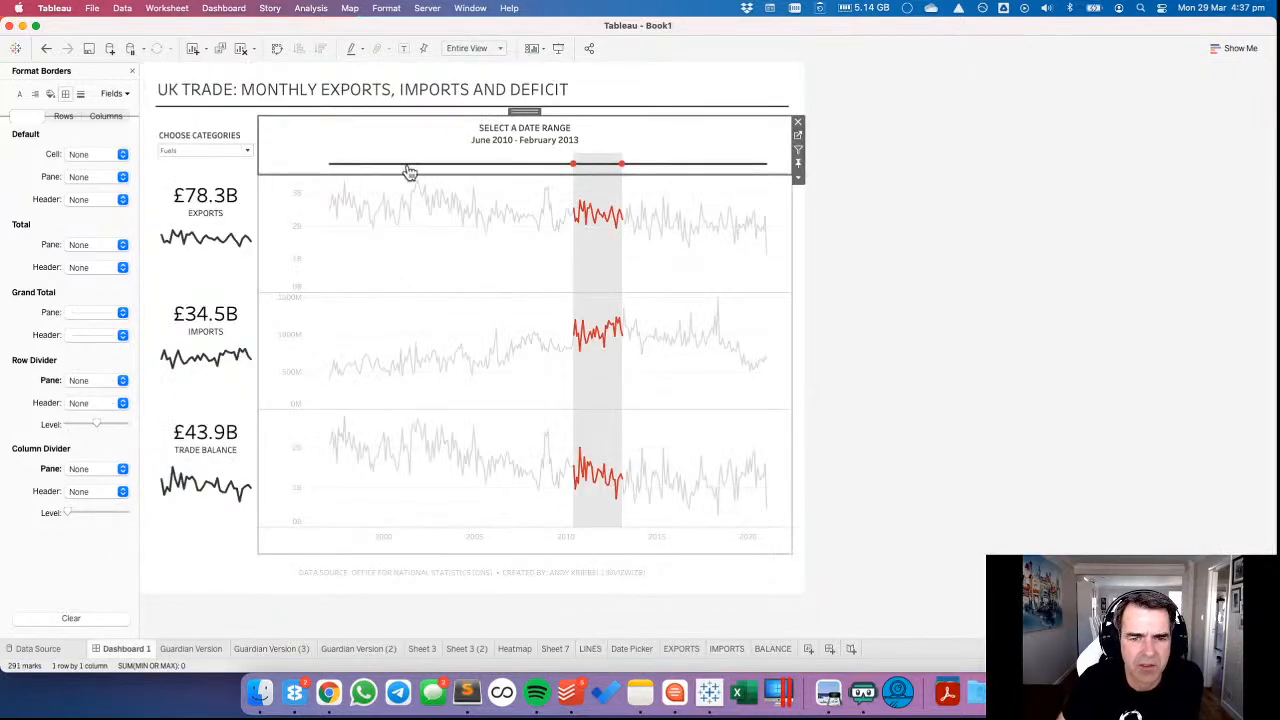
{"action": "left_click_drag", "start_coordinate": [367, 158], "coordinate": [454, 265]}
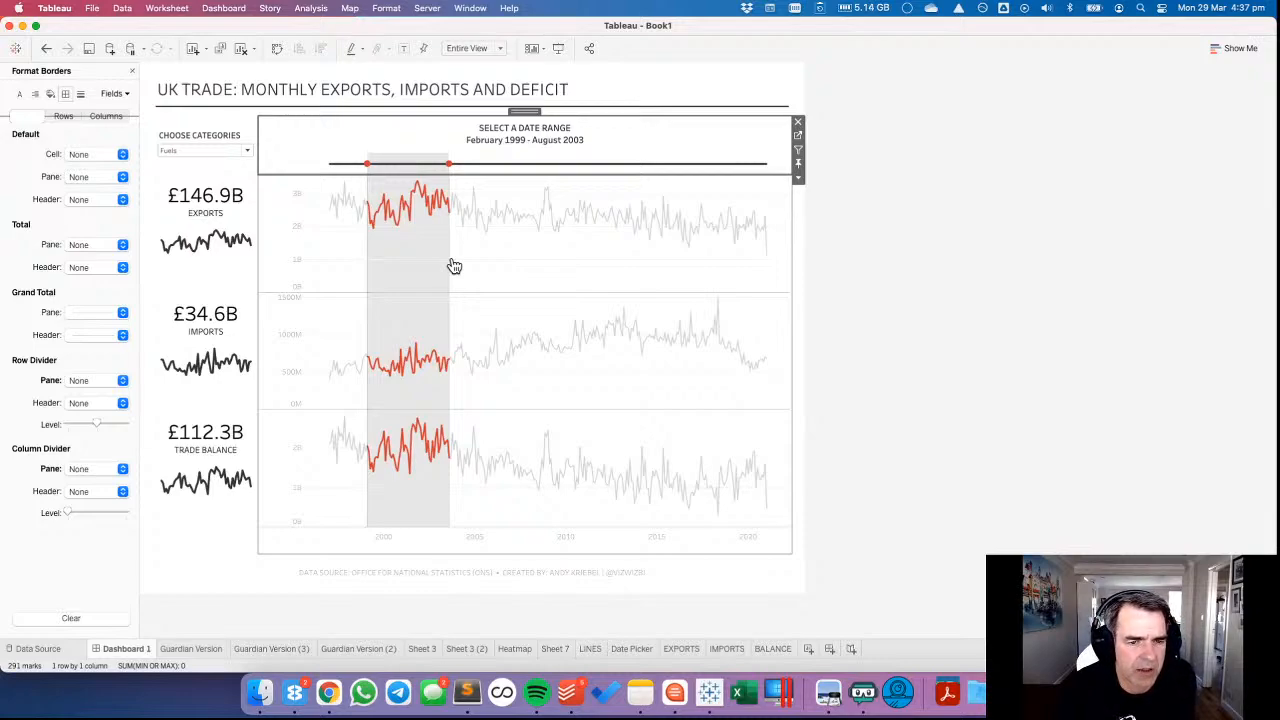
Undo the last date selection and the red line colour, and return to Dashboard 1.
{"action": "left_click", "coordinate": [46, 50]}
{"action": "left_click", "coordinate": [46, 50]}
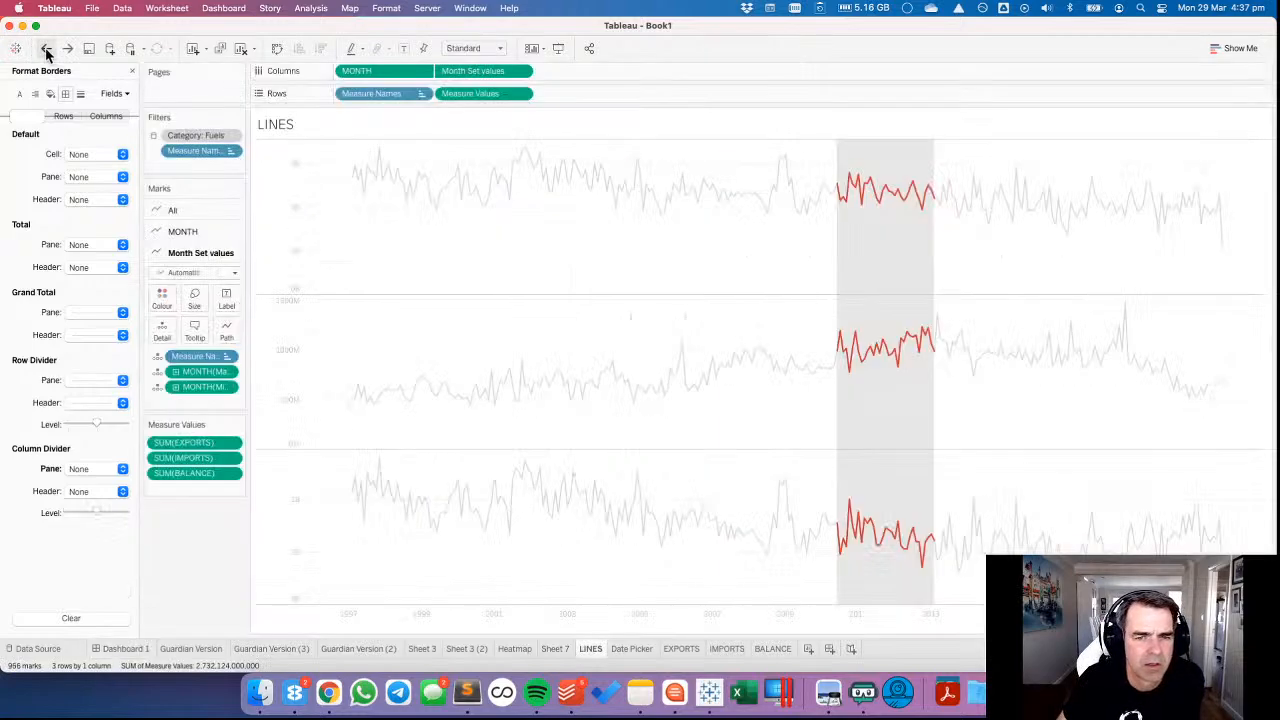
{"action": "left_click", "coordinate": [46, 50]}
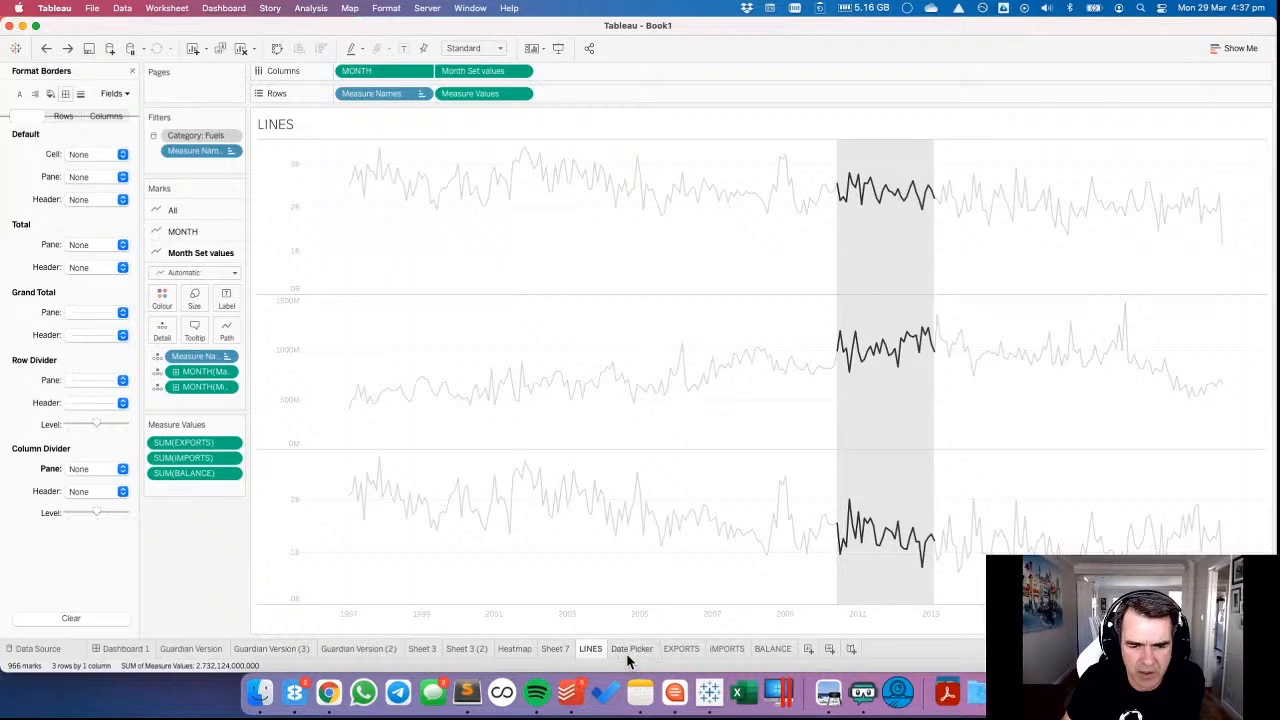
{"action": "left_click", "coordinate": [126, 649]}
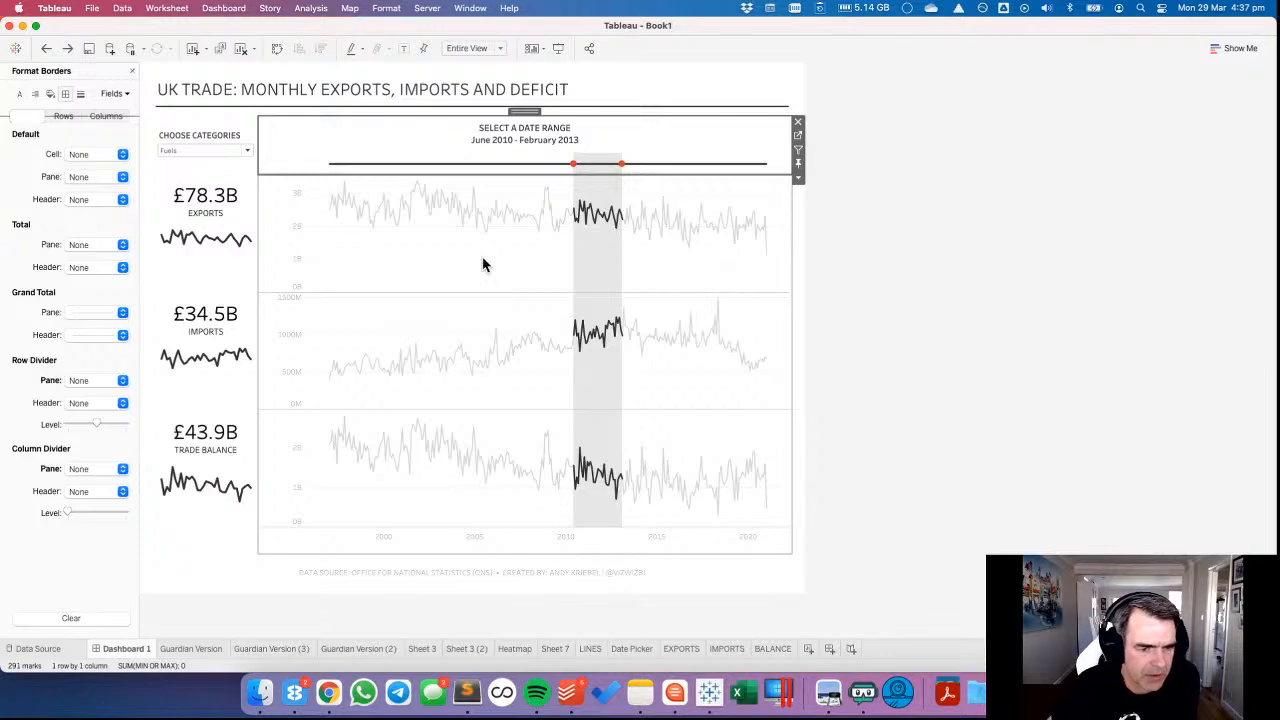
Inspect the border settings of the TRADE BALANCE, IMPORTS and EXPORTS summary charts, and deselect them.
{"action": "left_click", "coordinate": [205, 513]}
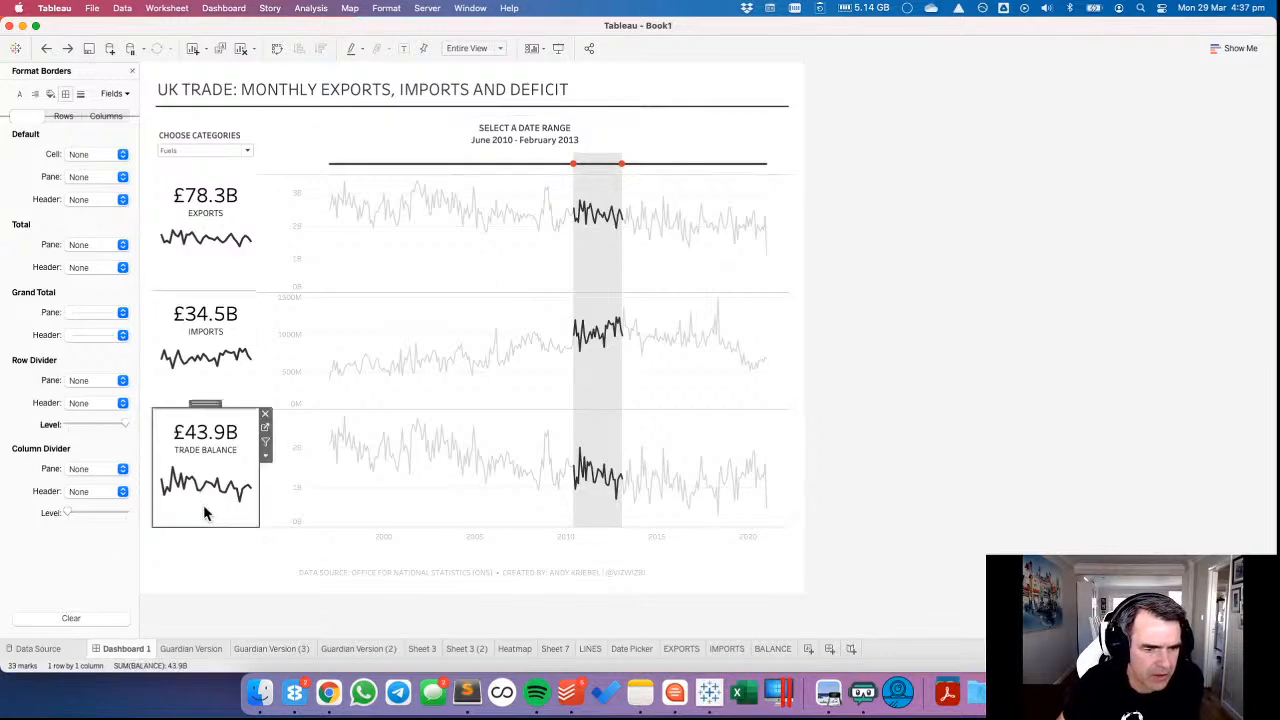
{"action": "left_click", "coordinate": [234, 399]}
{"action": "left_click", "coordinate": [222, 276]}
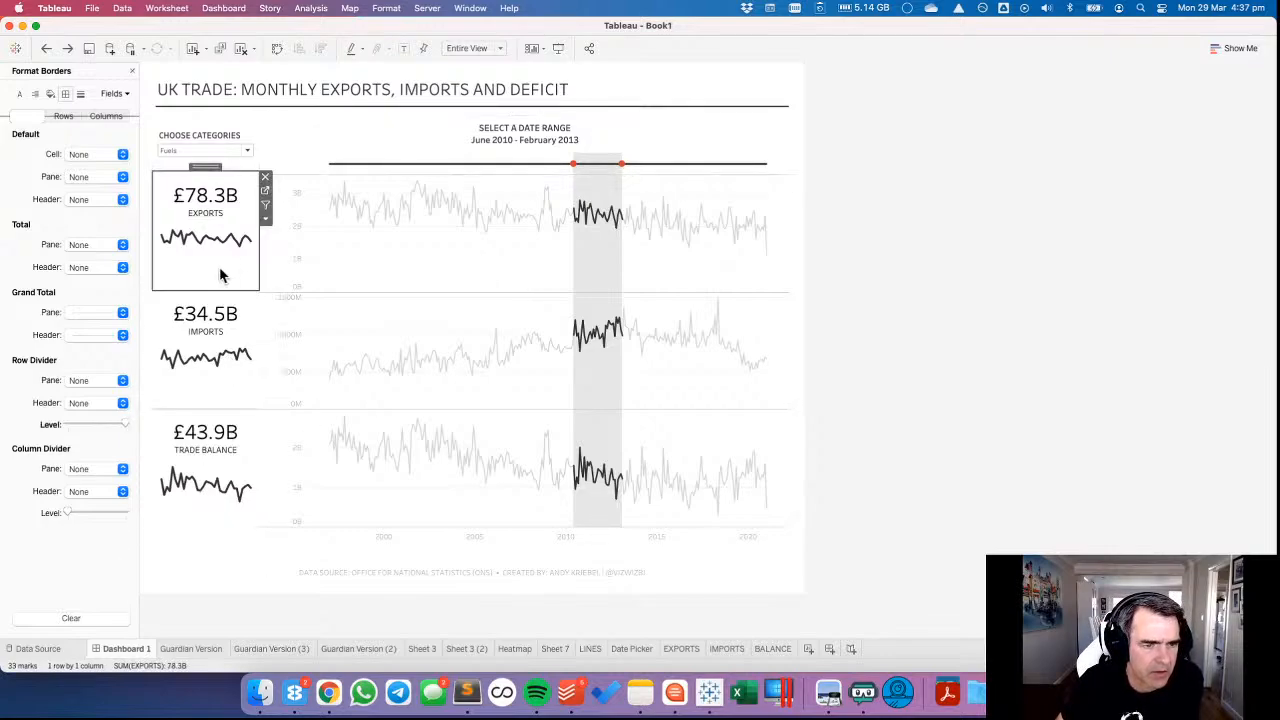
{"action": "left_click", "coordinate": [221, 397]}
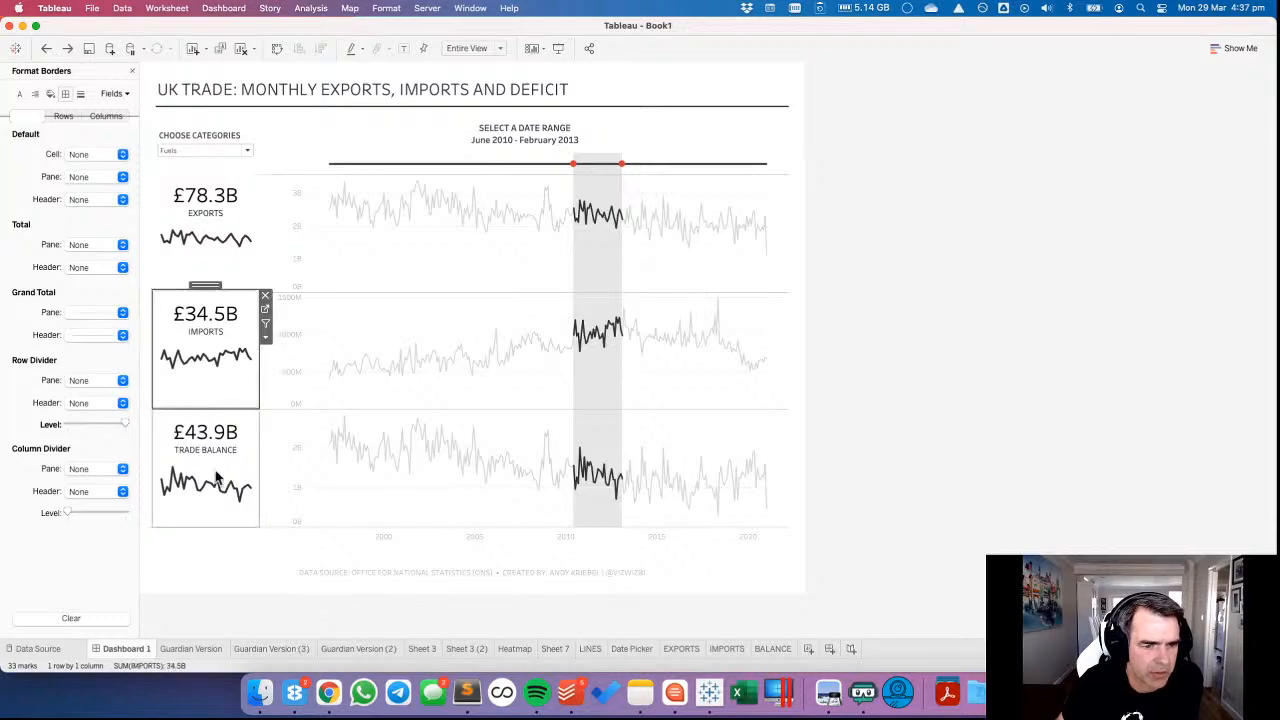
{"action": "left_click", "coordinate": [205, 513]}
{"action": "left_click", "coordinate": [1007, 418]}
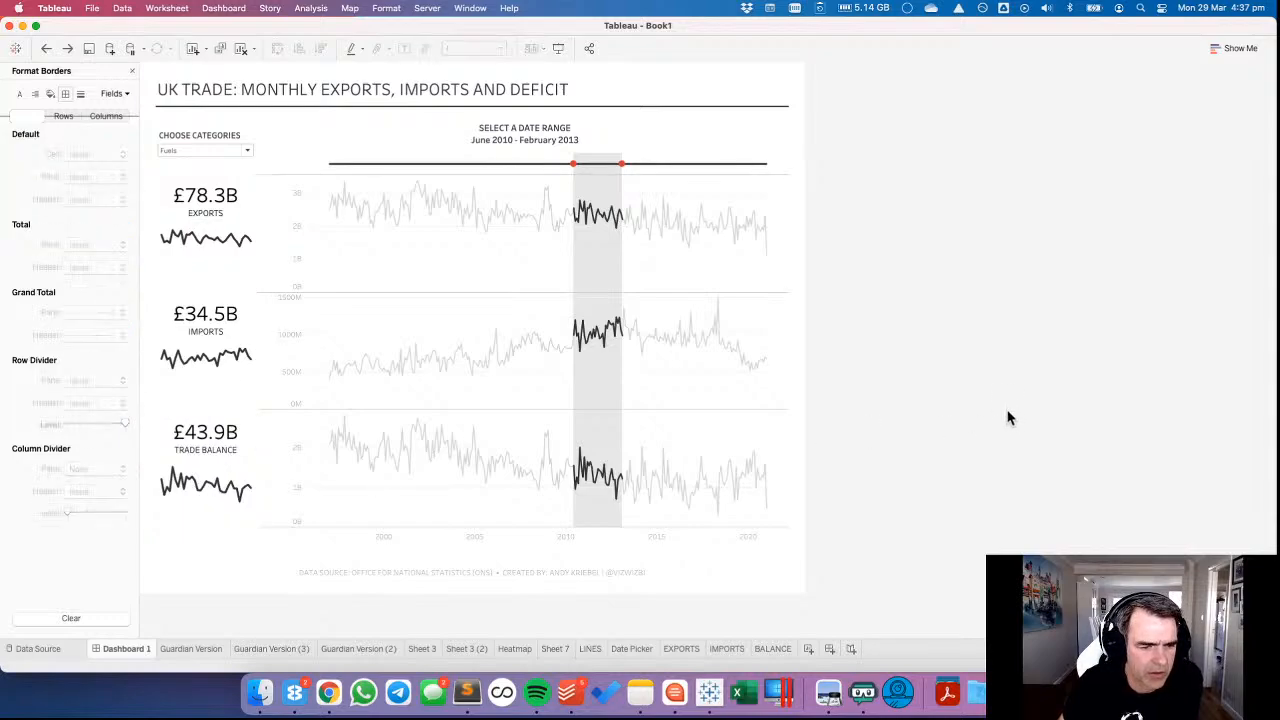
Clear the zero line formatting of the TRADE BALANCE summary chart on the dashboard.
{"action": "left_click", "coordinate": [179, 508]}
{"action": "right_click", "coordinate": [182, 506]}
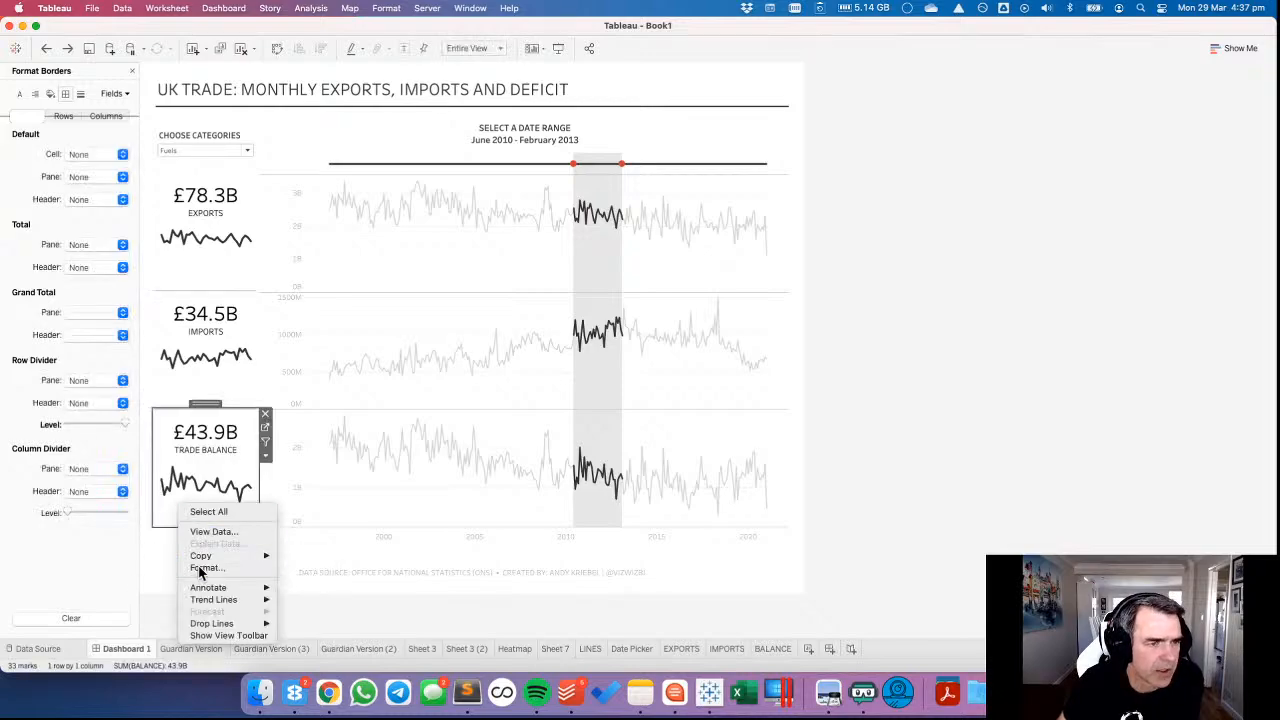
{"action": "left_click", "coordinate": [207, 567]}
{"action": "left_click", "coordinate": [81, 95]}
{"action": "right_click", "coordinate": [50, 178]}
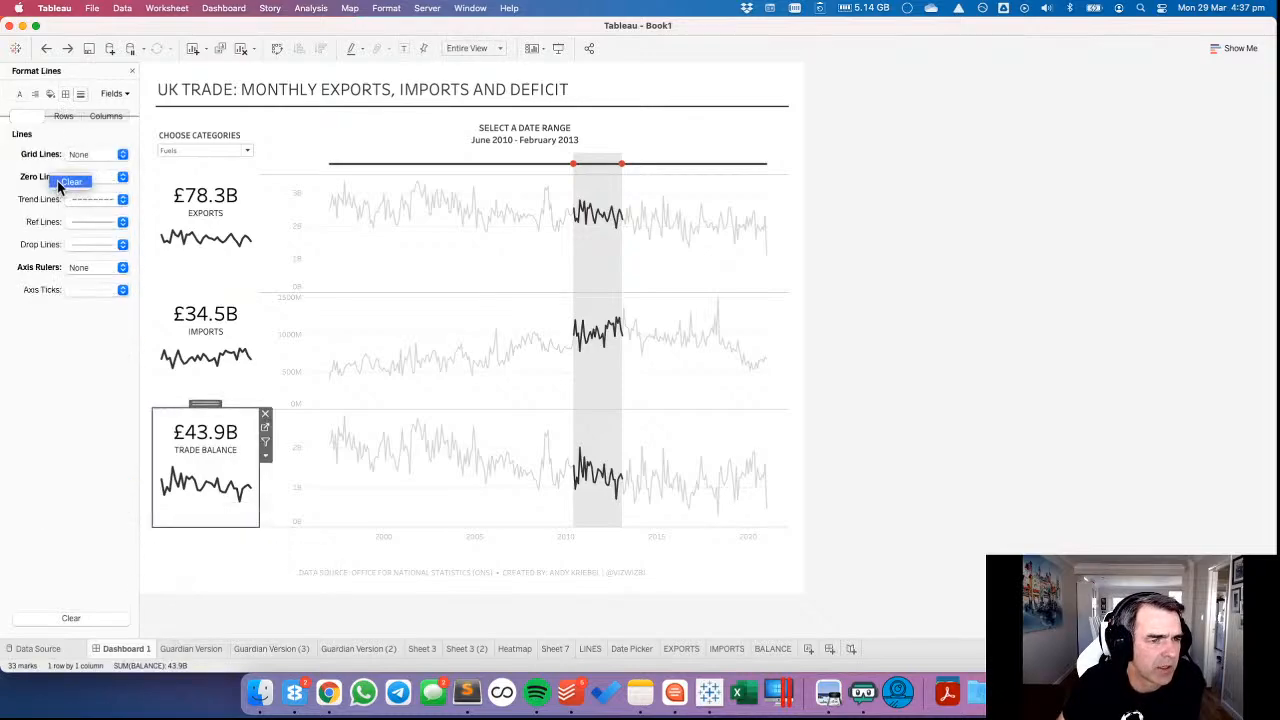
{"action": "left_click", "coordinate": [58, 181]}
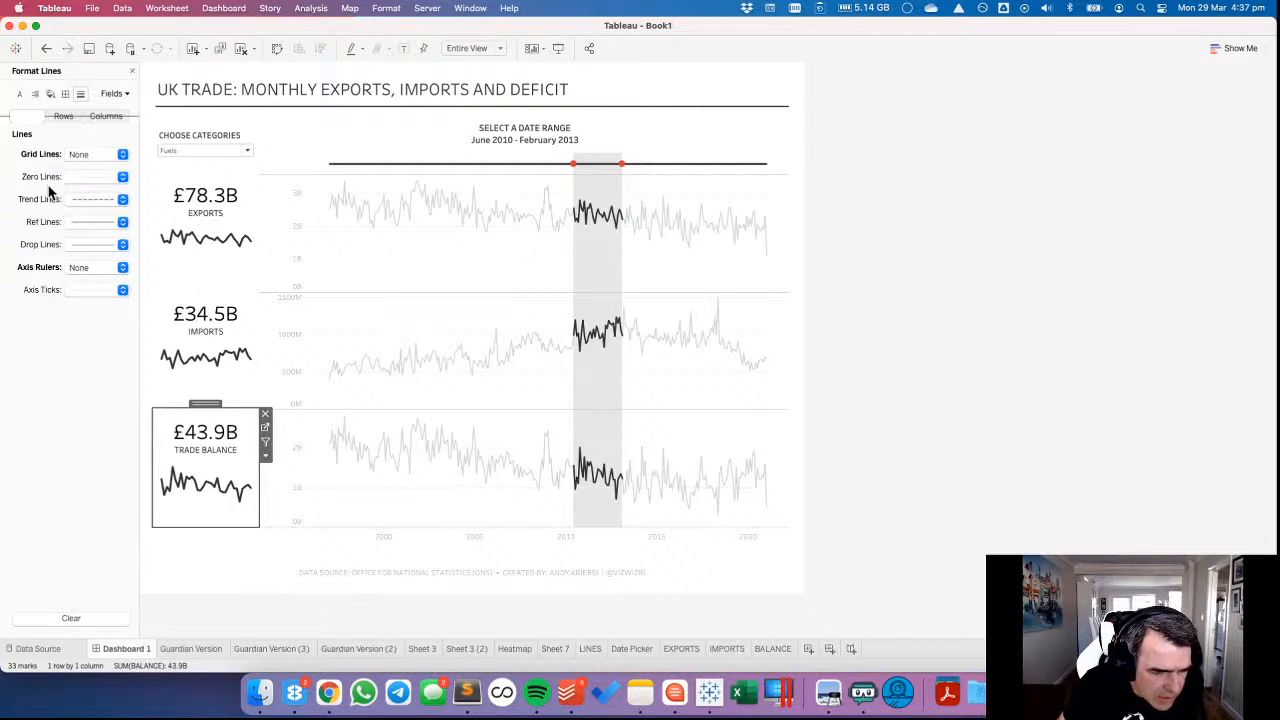
Deselect the marks picked in the trade line charts and select April 2016 - July 2018 in the Date Picker.
{"action": "left_click", "coordinate": [506, 520]}
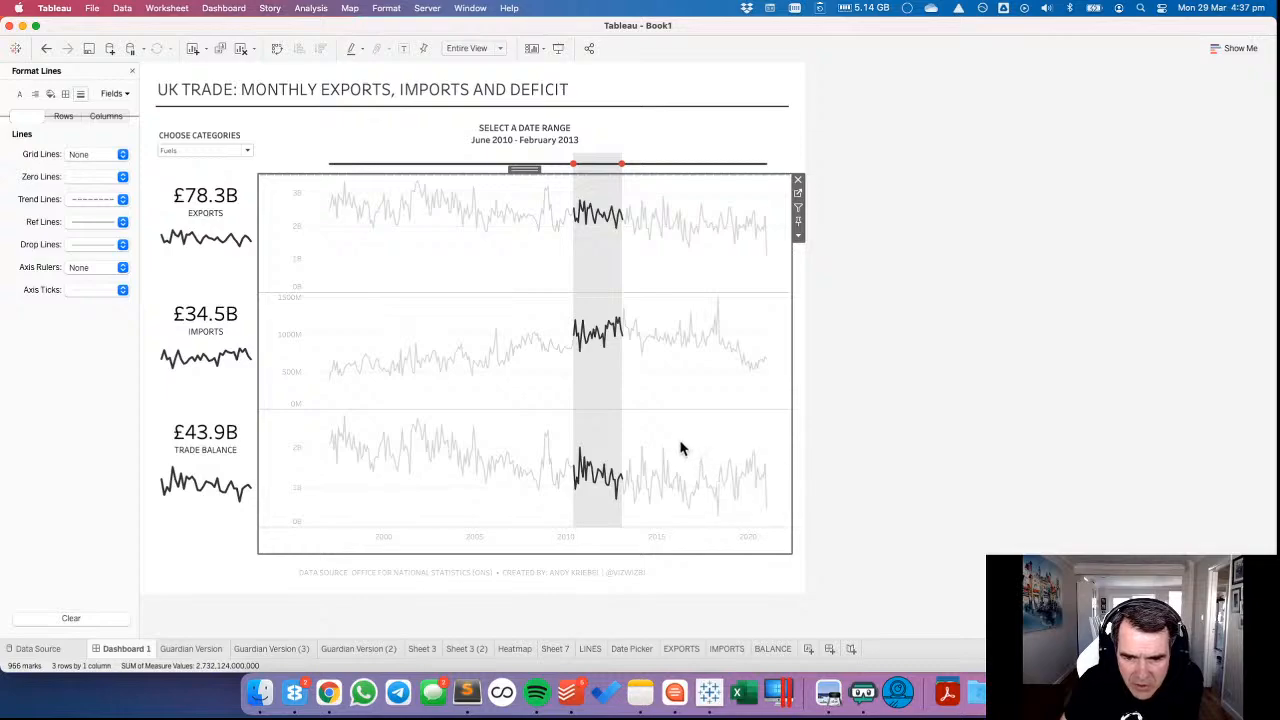
{"action": "left_click_drag", "start_coordinate": [680, 449], "coordinate": [728, 526]}
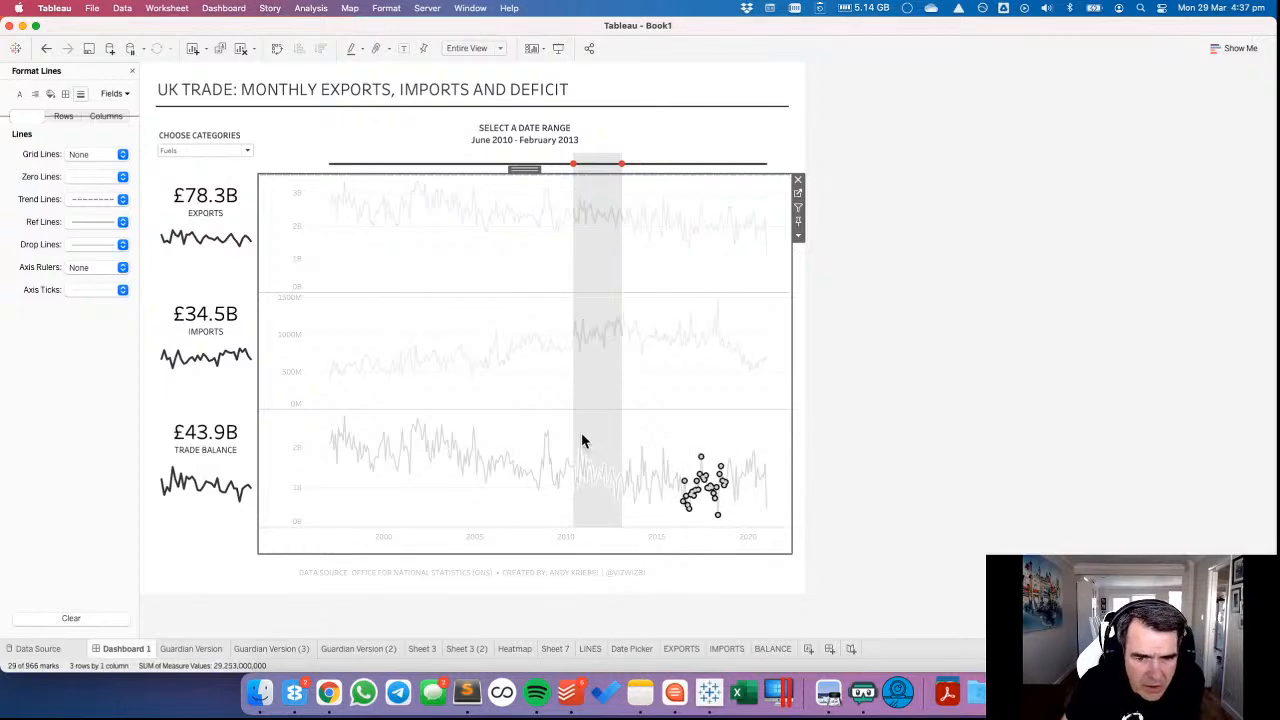
{"action": "left_click", "coordinate": [680, 434]}
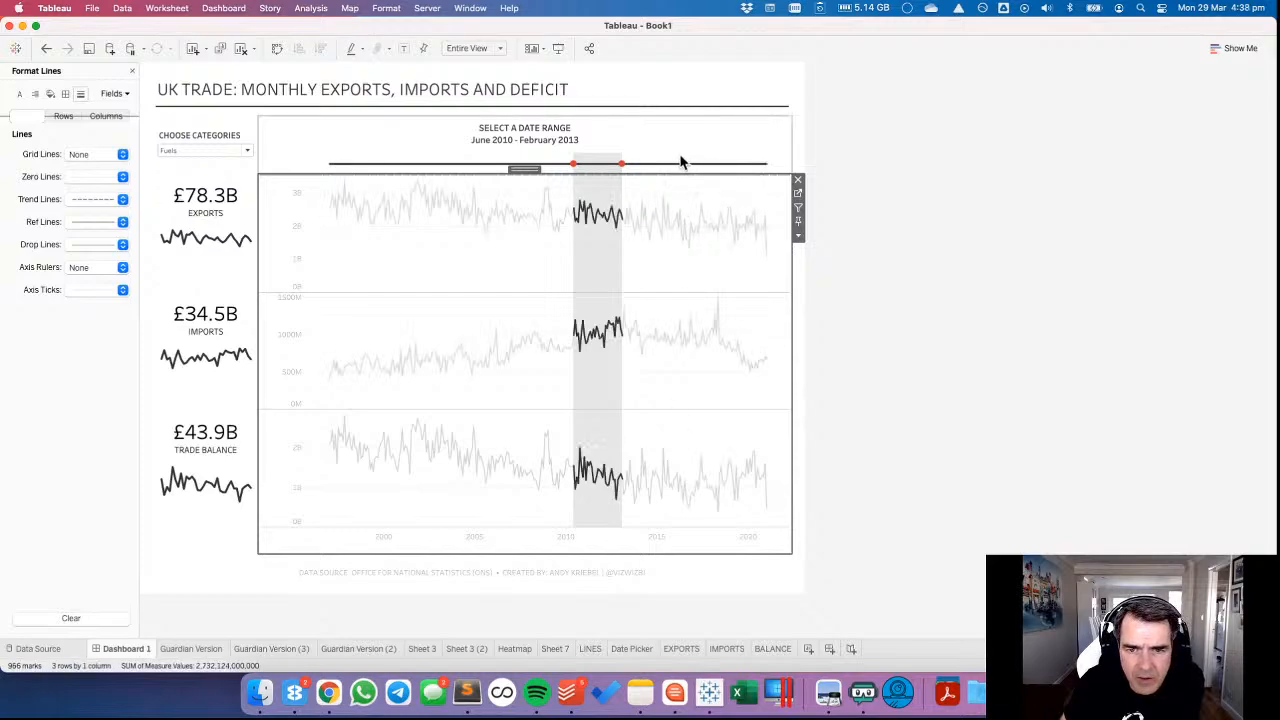
{"action": "left_click_drag", "start_coordinate": [680, 164], "coordinate": [731, 186]}
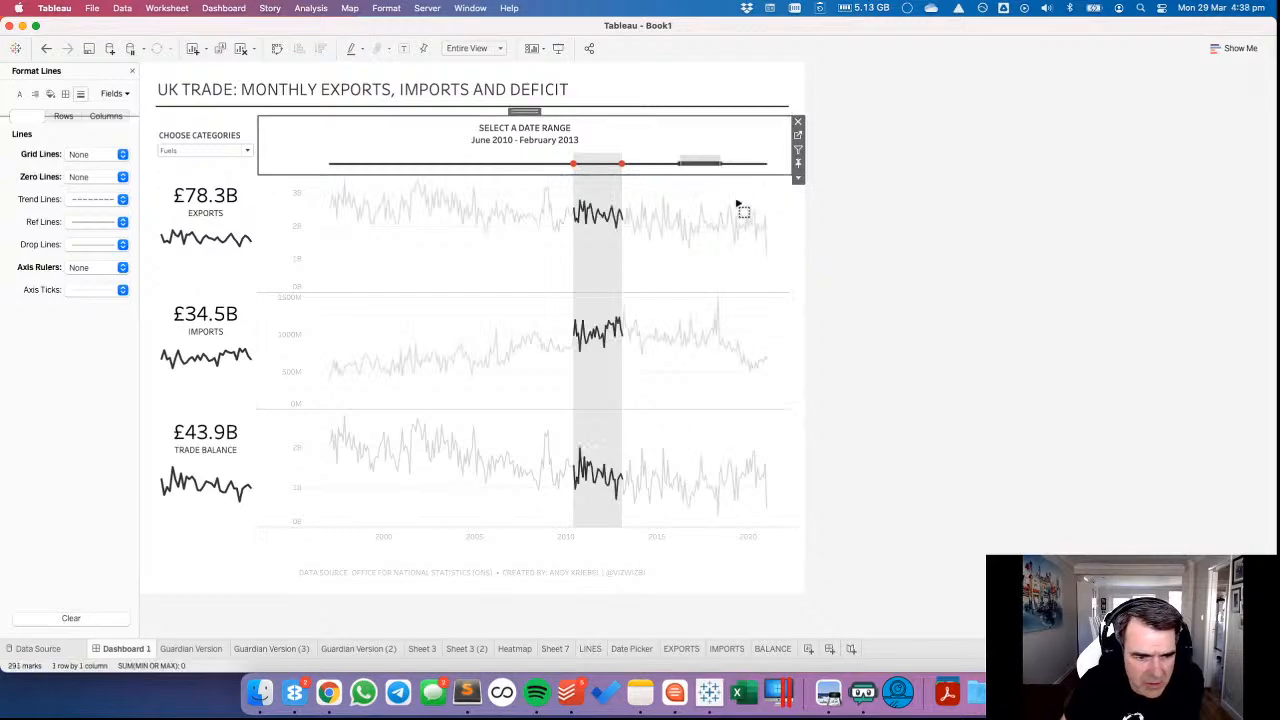
Try a solid black zero line on the TRADE BALANCE summary chart, and undo it.
{"action": "left_click", "coordinate": [204, 521]}
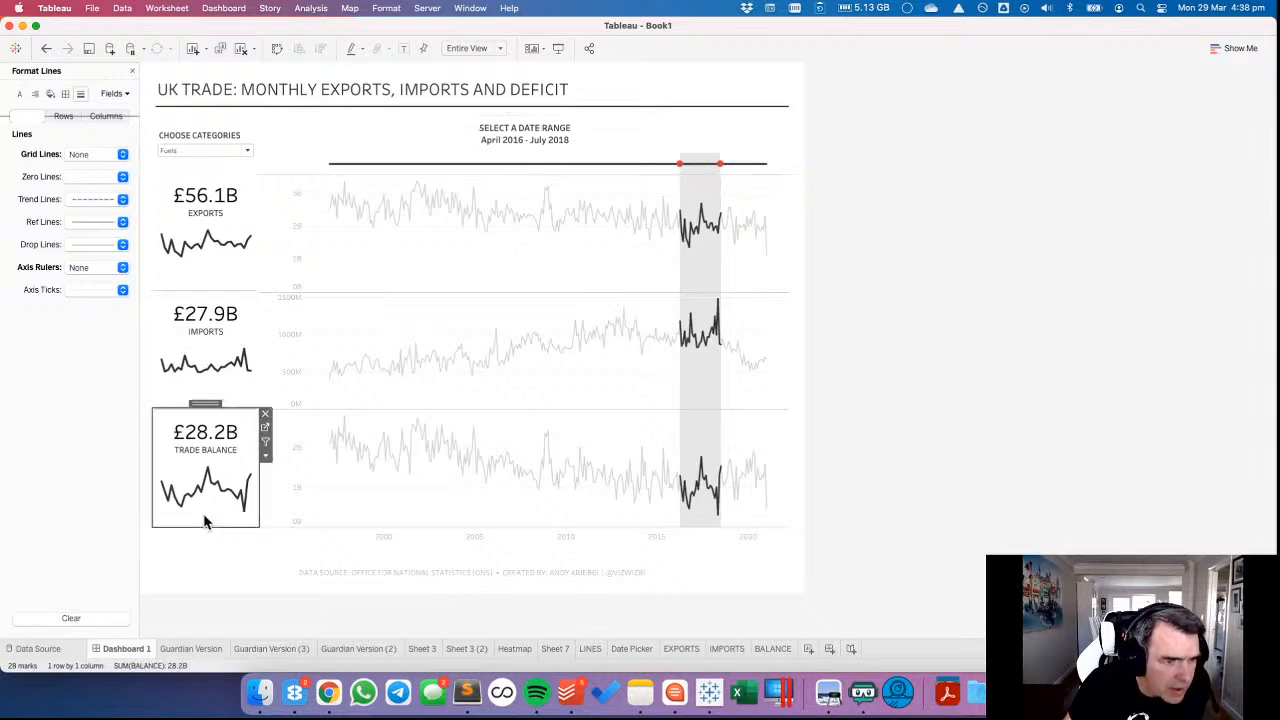
{"action": "left_click", "coordinate": [80, 178]}
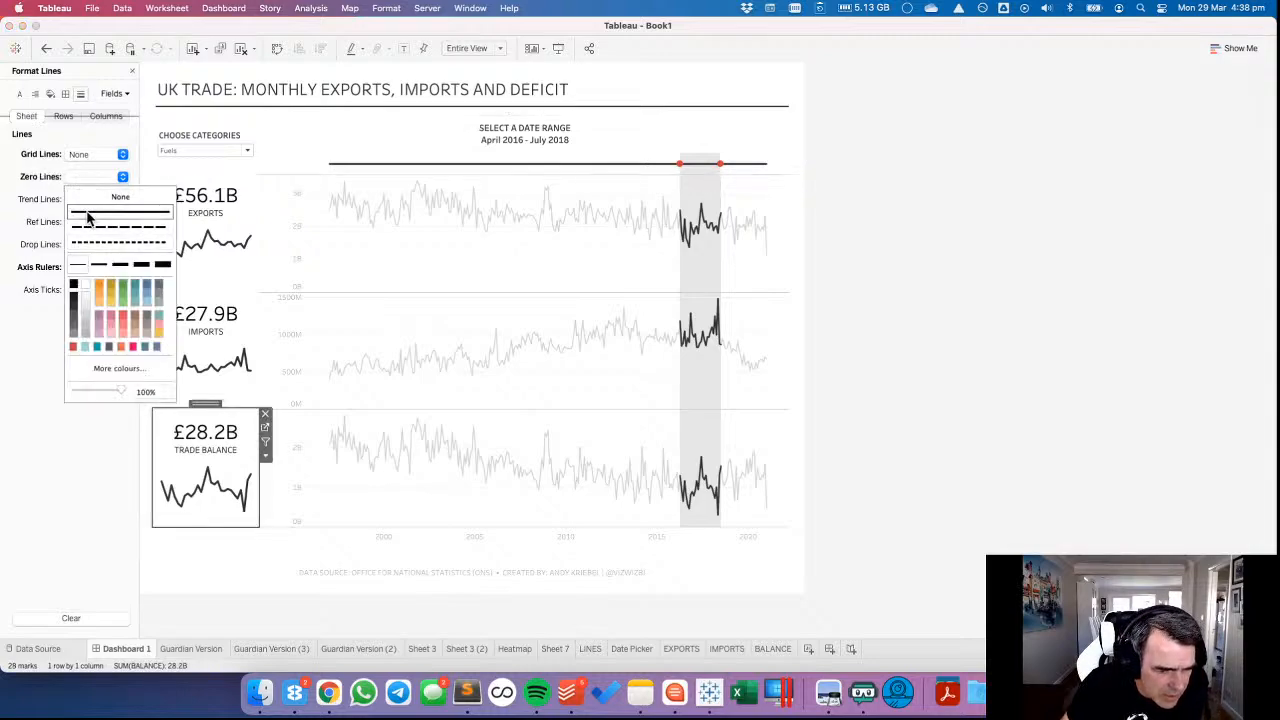
{"action": "left_click", "coordinate": [73, 286]}
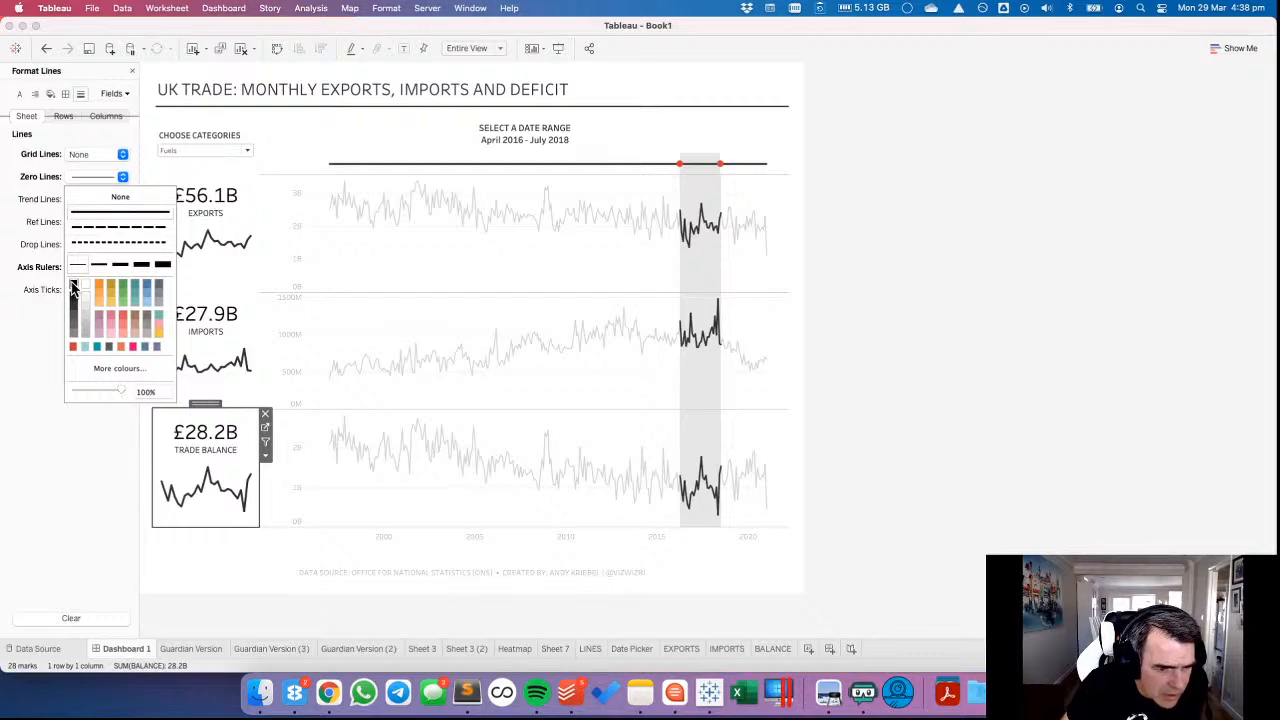
{"action": "left_click", "coordinate": [46, 48]}
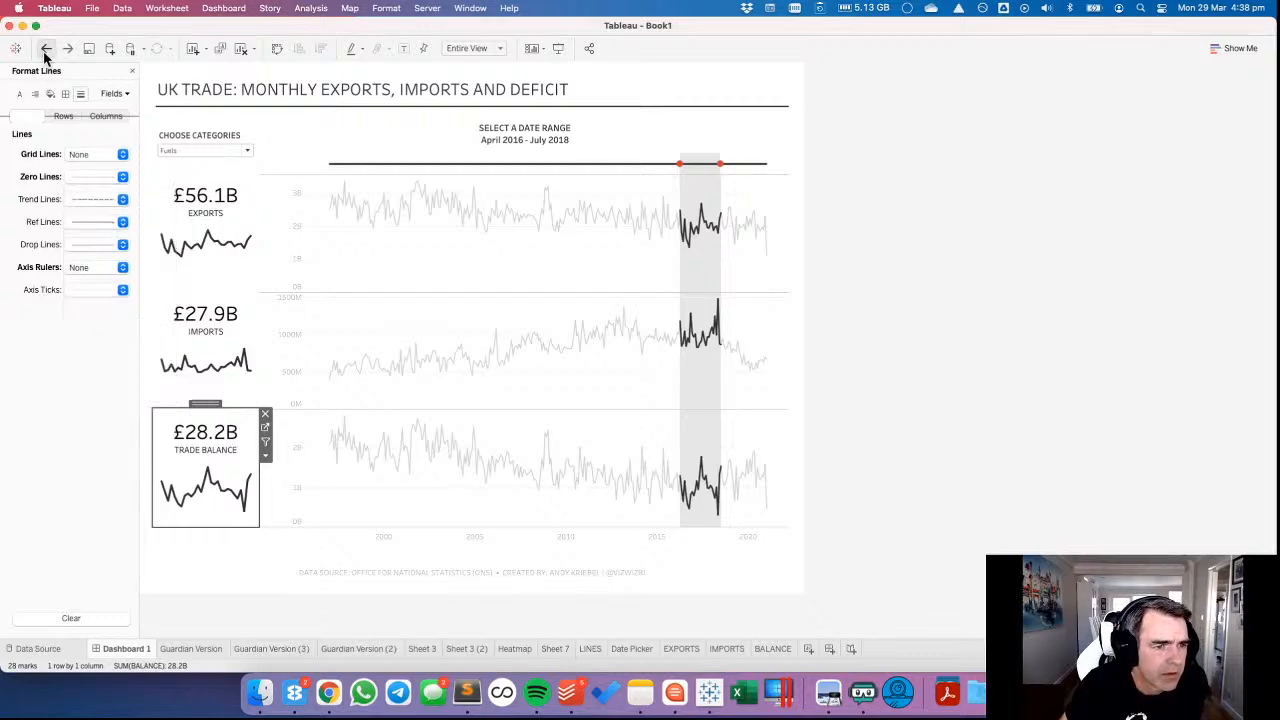
{"action": "left_click", "coordinate": [46, 50]}
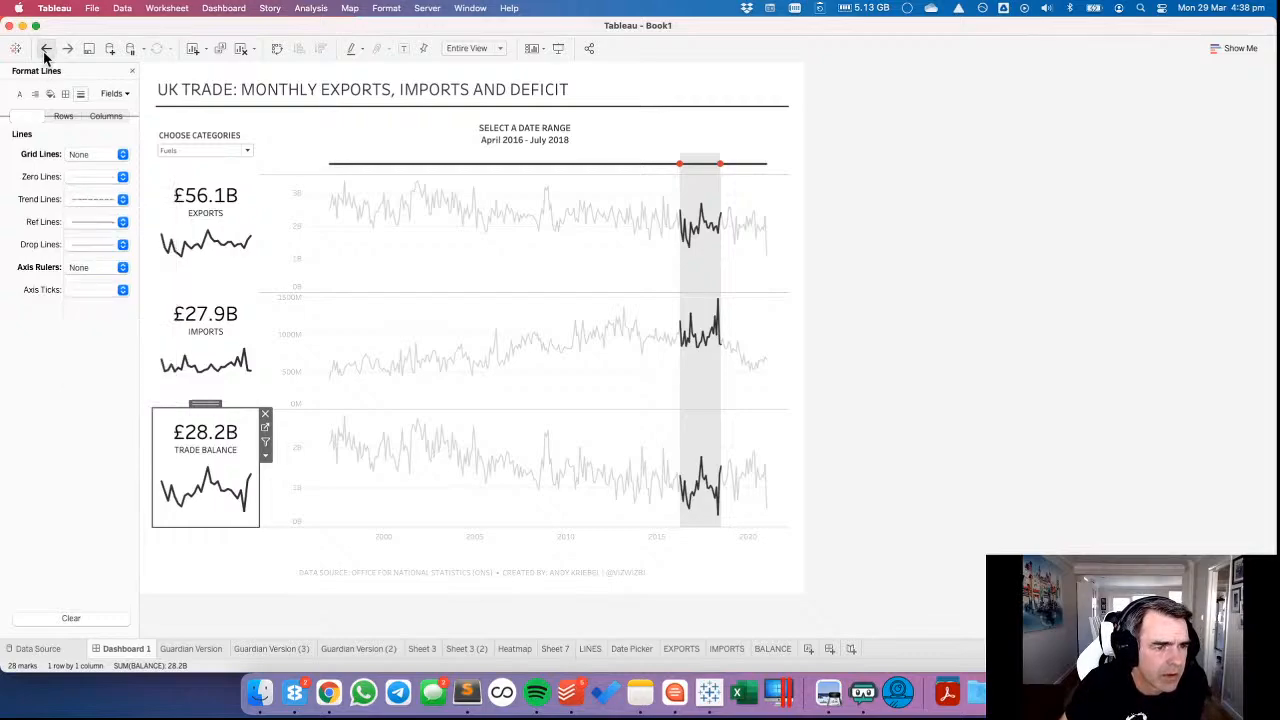
Edit the BALANCE sheet's tooltip: remove the TOTAL BALANCE line and MONTH label, and disable command buttons and selection by category.
{"action": "left_click", "coordinate": [265, 429]}
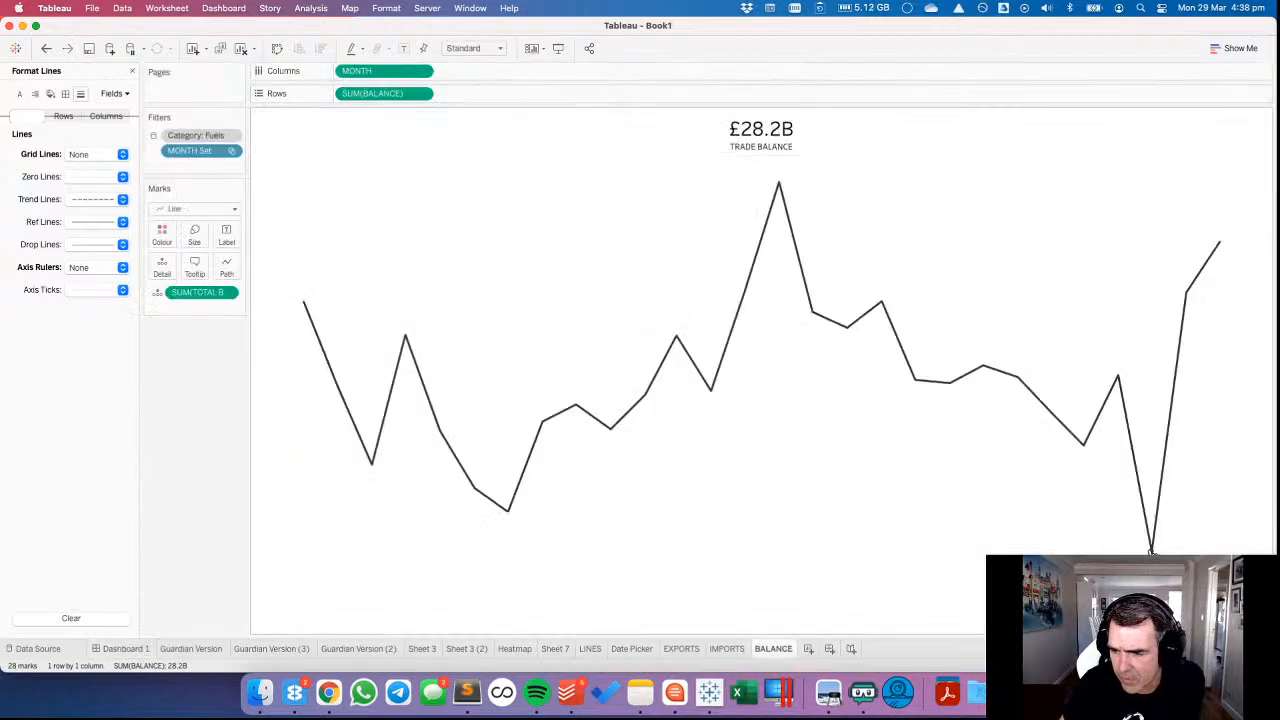
{"action": "left_click", "coordinate": [196, 272]}
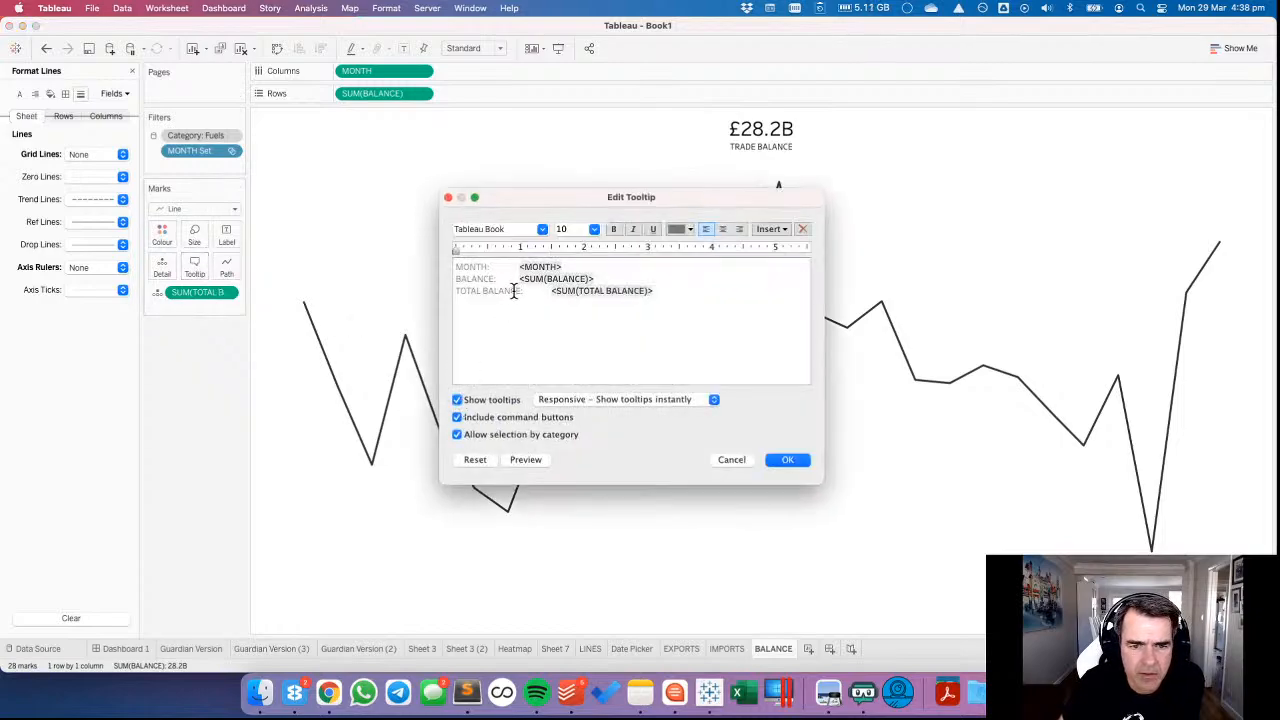
{"action": "left_click_drag", "start_coordinate": [598, 280], "coordinate": [702, 303]}
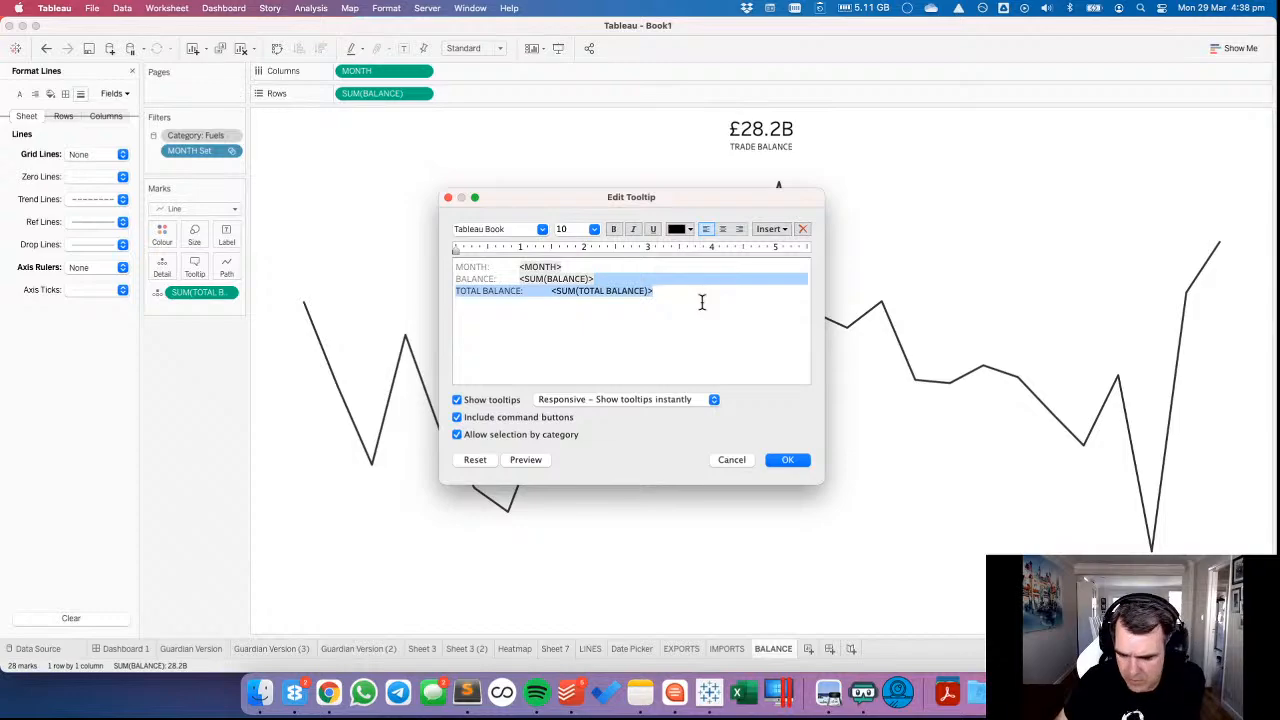
{"action": "key", "text": "BackSpace"}
{"action": "left_click_drag", "start_coordinate": [519, 266], "coordinate": [352, 266]}
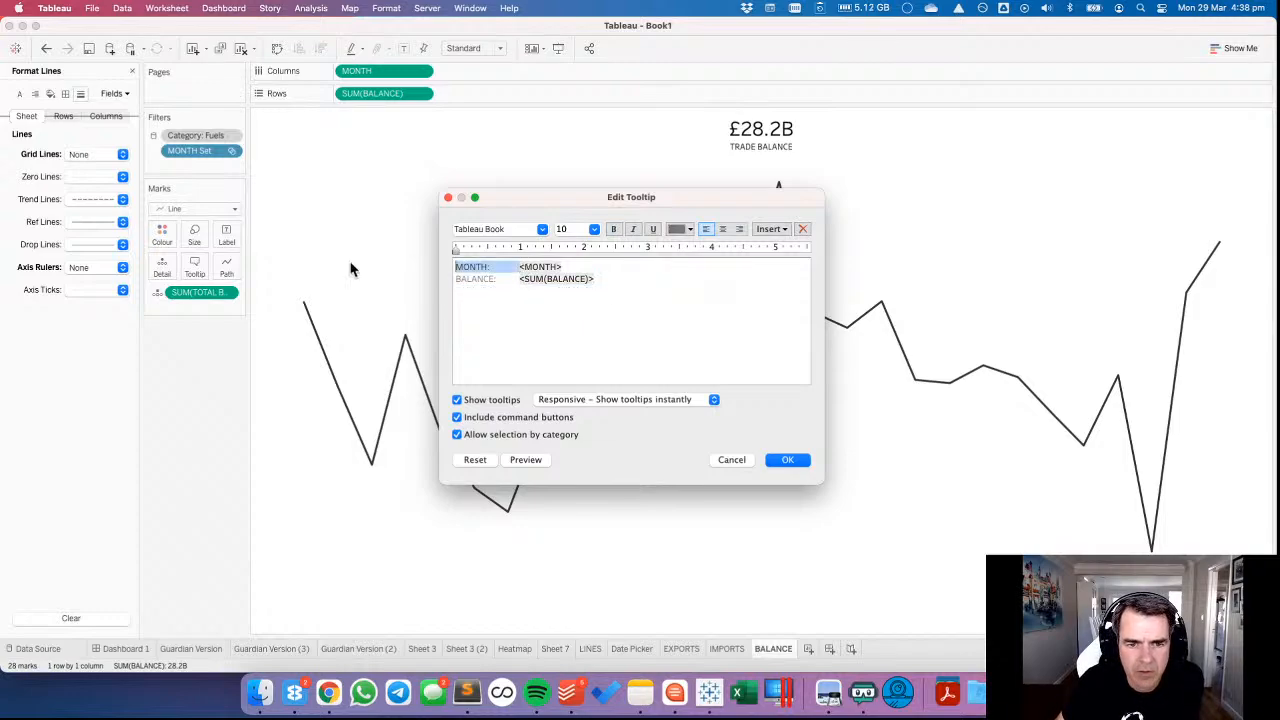
{"action": "key", "text": "BackSpace"}
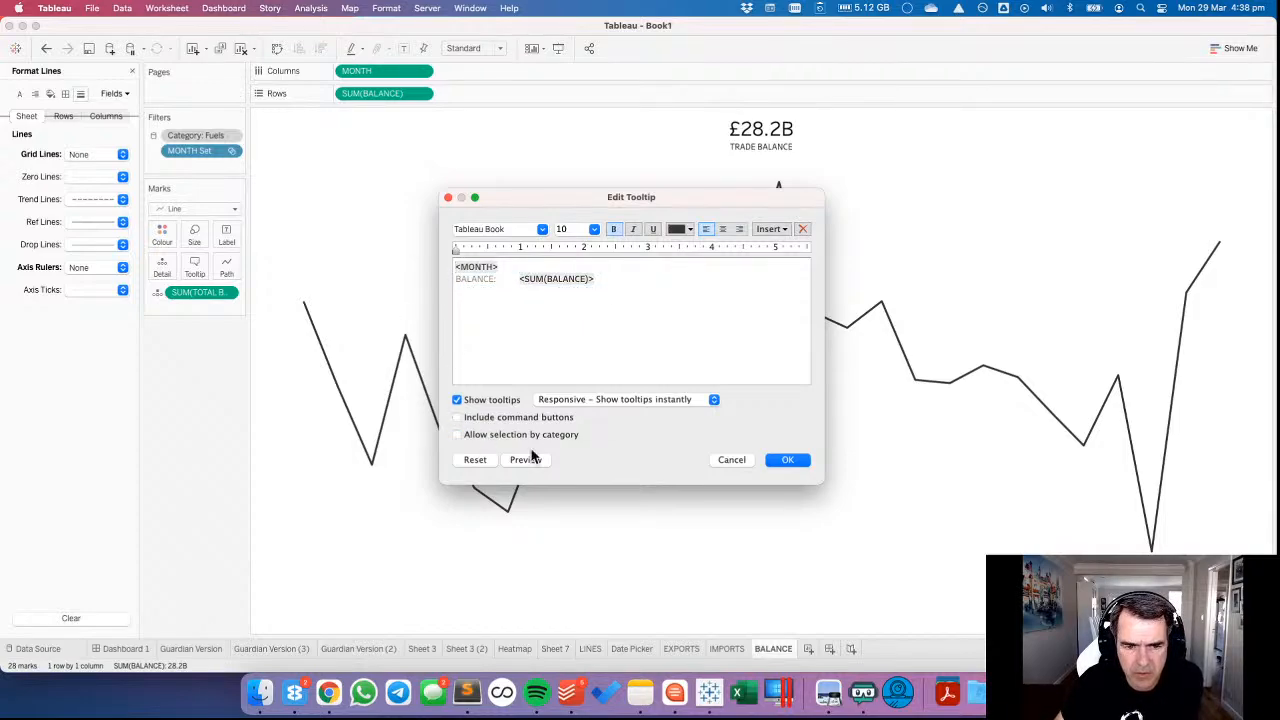
{"action": "left_click", "coordinate": [786, 460]}
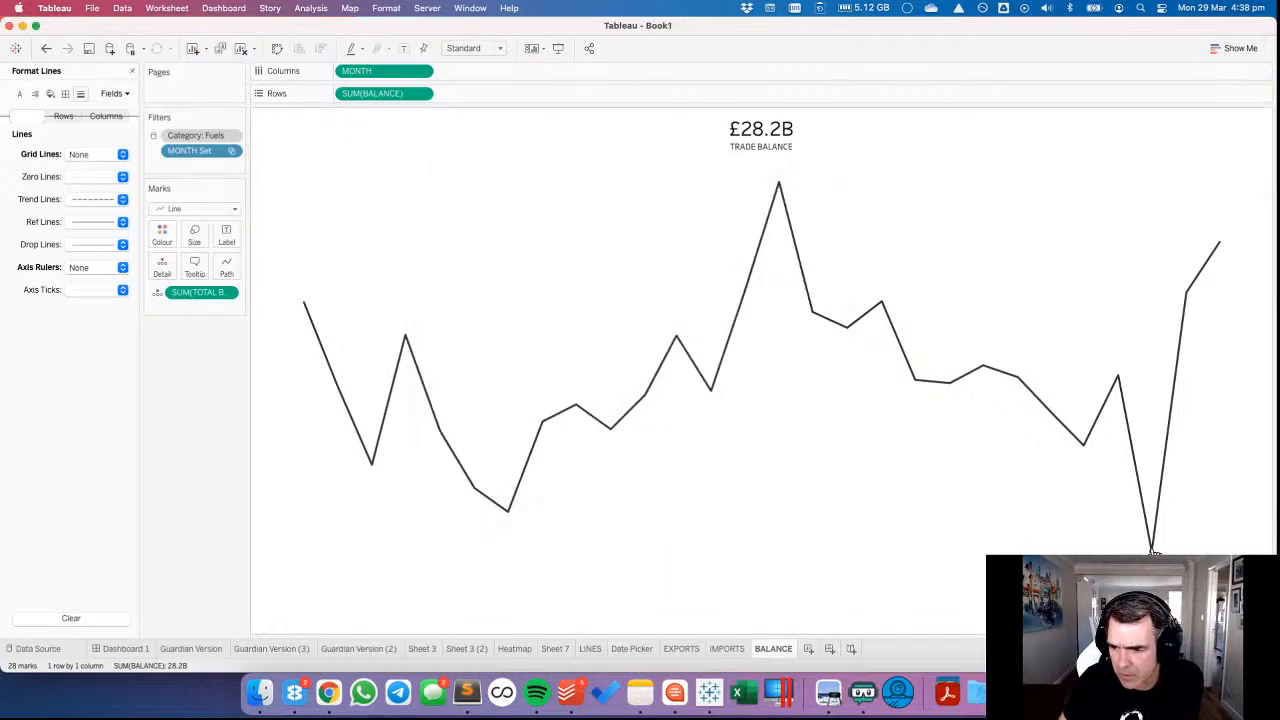
{"action": "mouse_move", "coordinate": [1218, 250]}
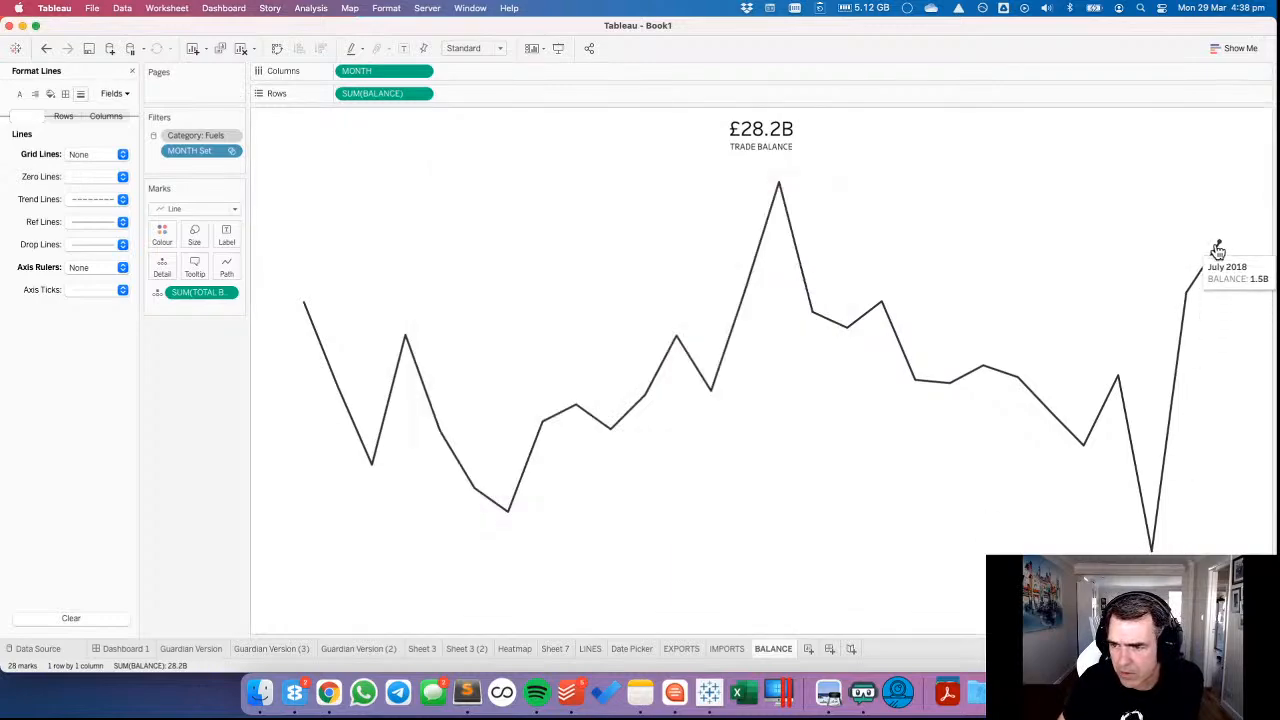
On the IMPORTS sheet, exclude the total from the tooltip, enable tooltips and remove the MONTH label.
{"action": "left_click", "coordinate": [725, 648]}
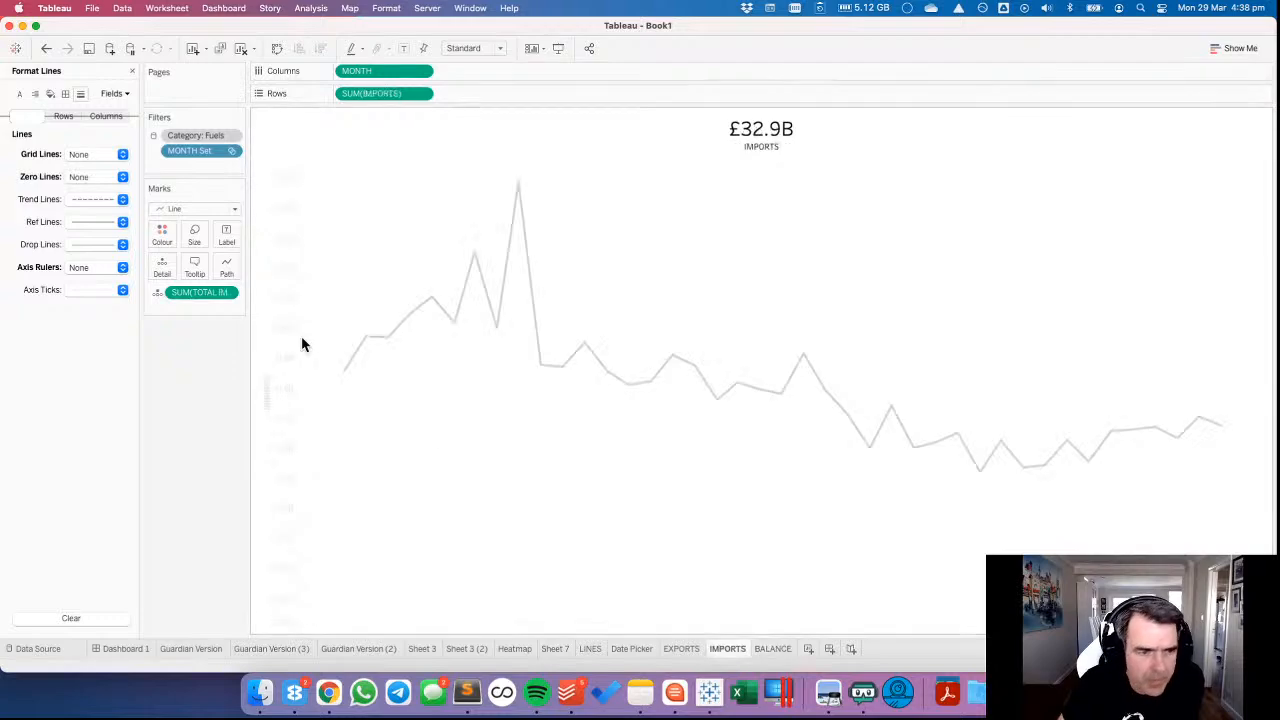
{"action": "left_click", "coordinate": [227, 293]}
{"action": "left_click", "coordinate": [205, 352]}
{"action": "left_click", "coordinate": [195, 265]}
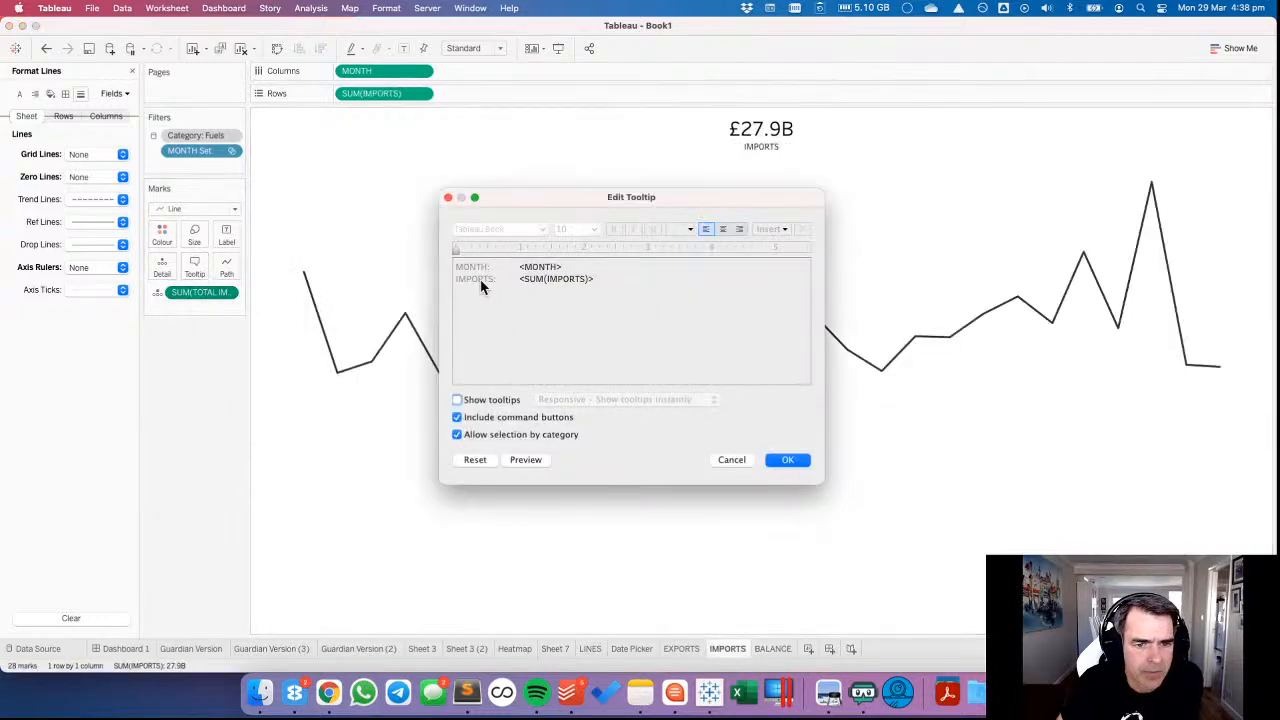
{"action": "left_click", "coordinate": [466, 401]}
{"action": "left_click_drag", "start_coordinate": [519, 267], "coordinate": [351, 277]}
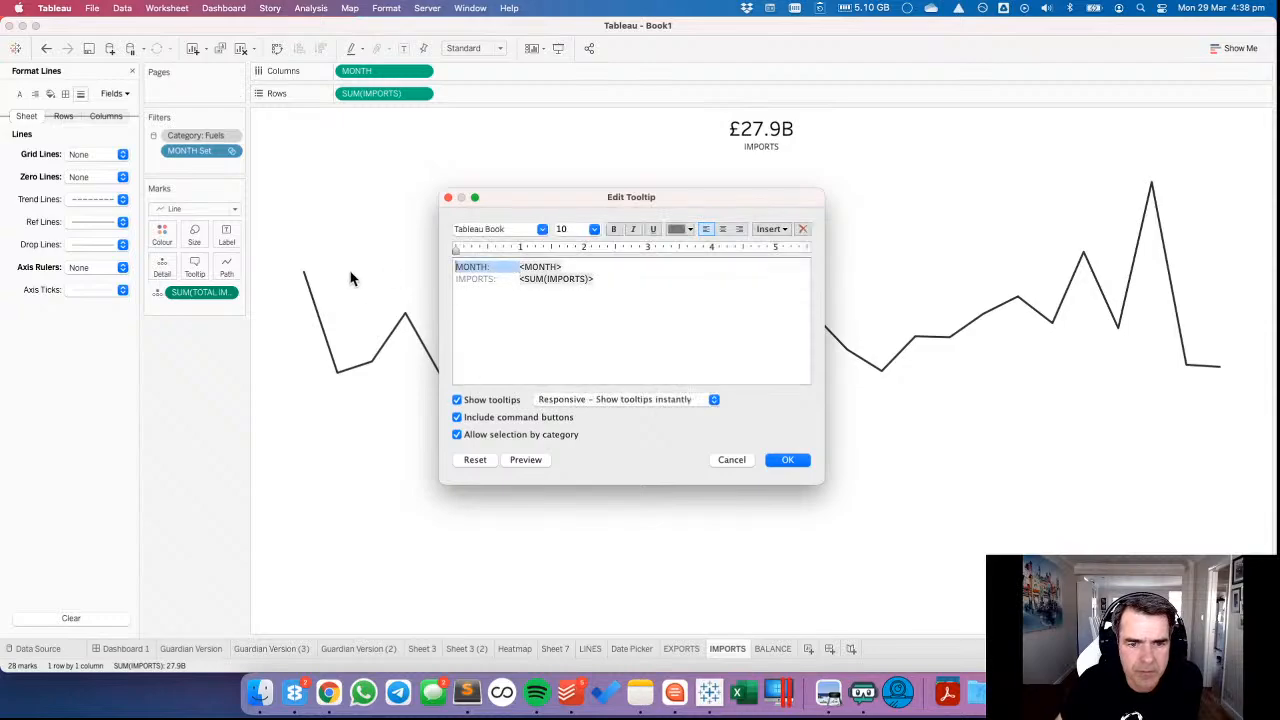
{"action": "key", "text": "BackSpace"}
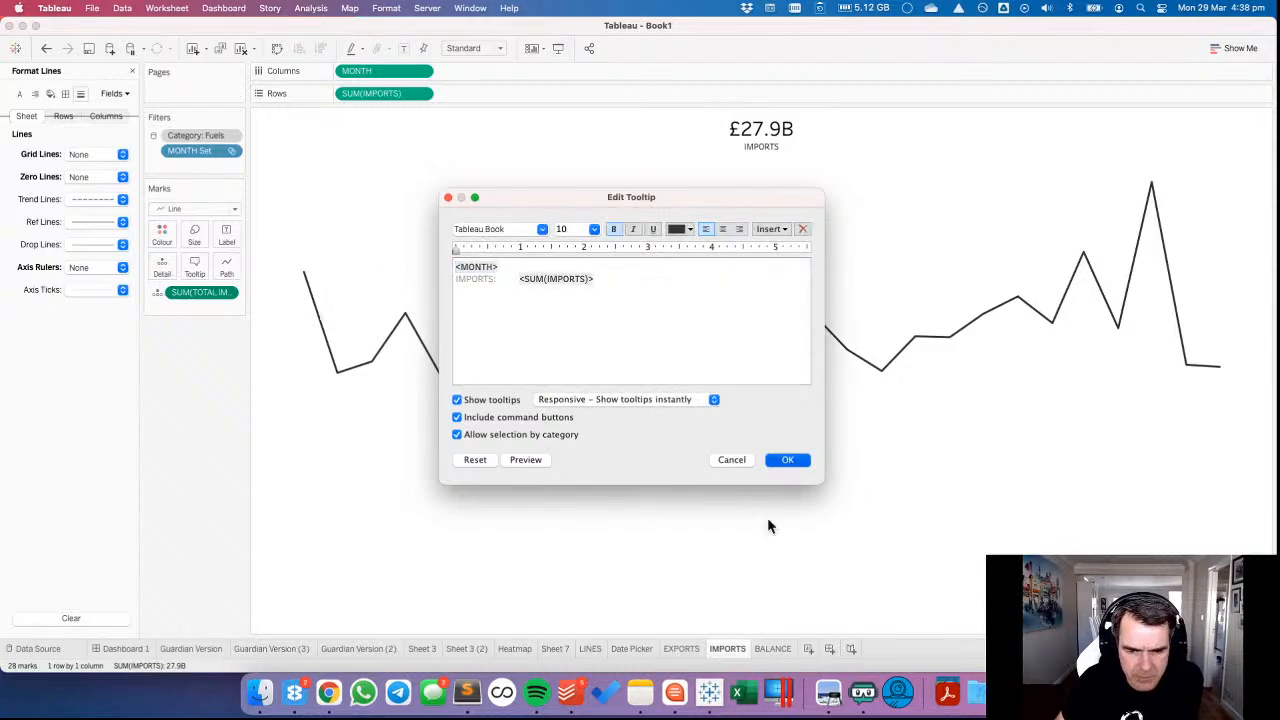
{"action": "key", "text": "Return"}
On the EXPORTS sheet, exclude the total from the tooltip, enable tooltips without command buttons or category selection, and remove the MONTH label.
{"action": "left_click", "coordinate": [677, 648]}
{"action": "left_click", "coordinate": [226, 293]}
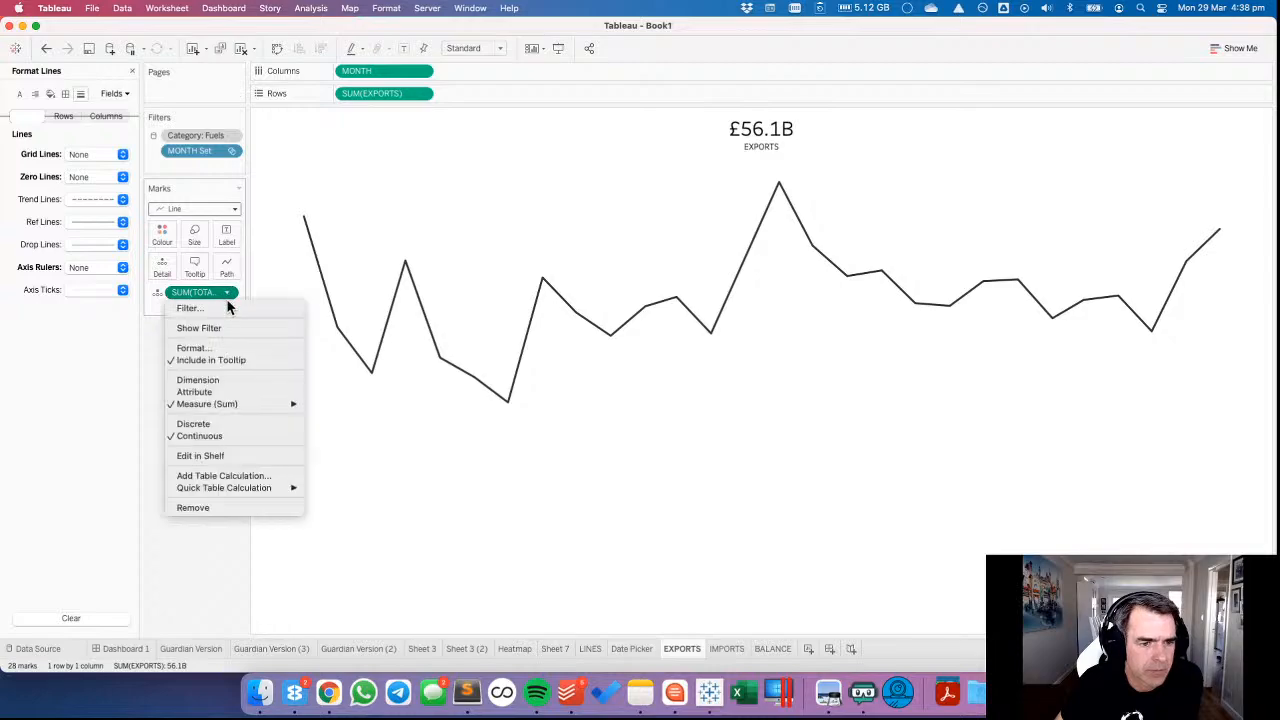
{"action": "left_click", "coordinate": [211, 360]}
{"action": "left_click", "coordinate": [194, 266]}
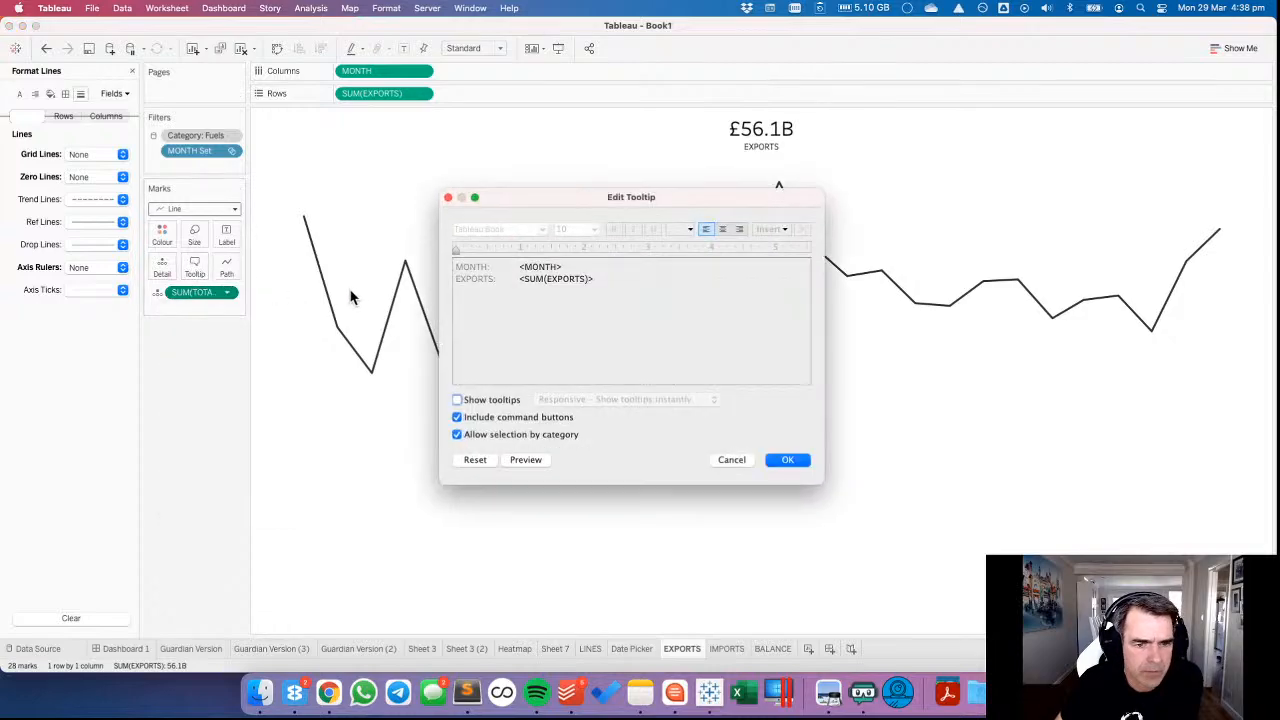
{"action": "left_click", "coordinate": [460, 400]}
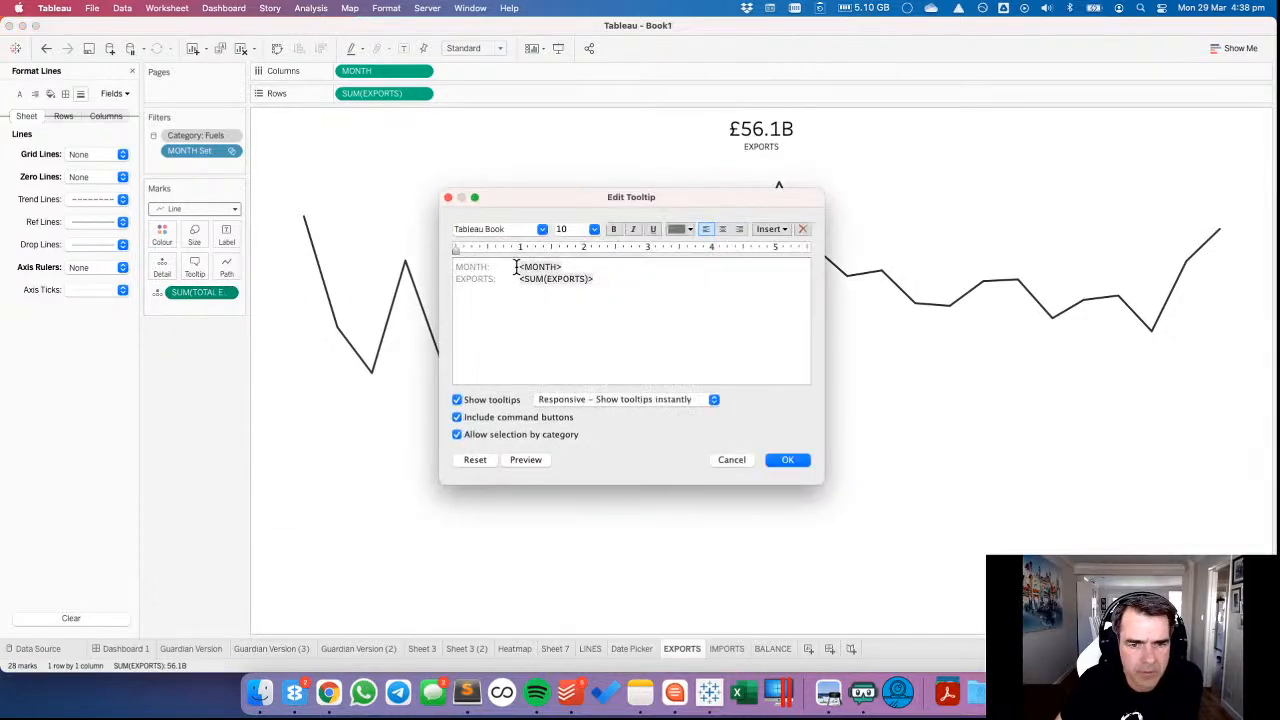
{"action": "left_click_drag", "start_coordinate": [518, 267], "coordinate": [297, 270]}
{"action": "key", "text": "BackSpace"}
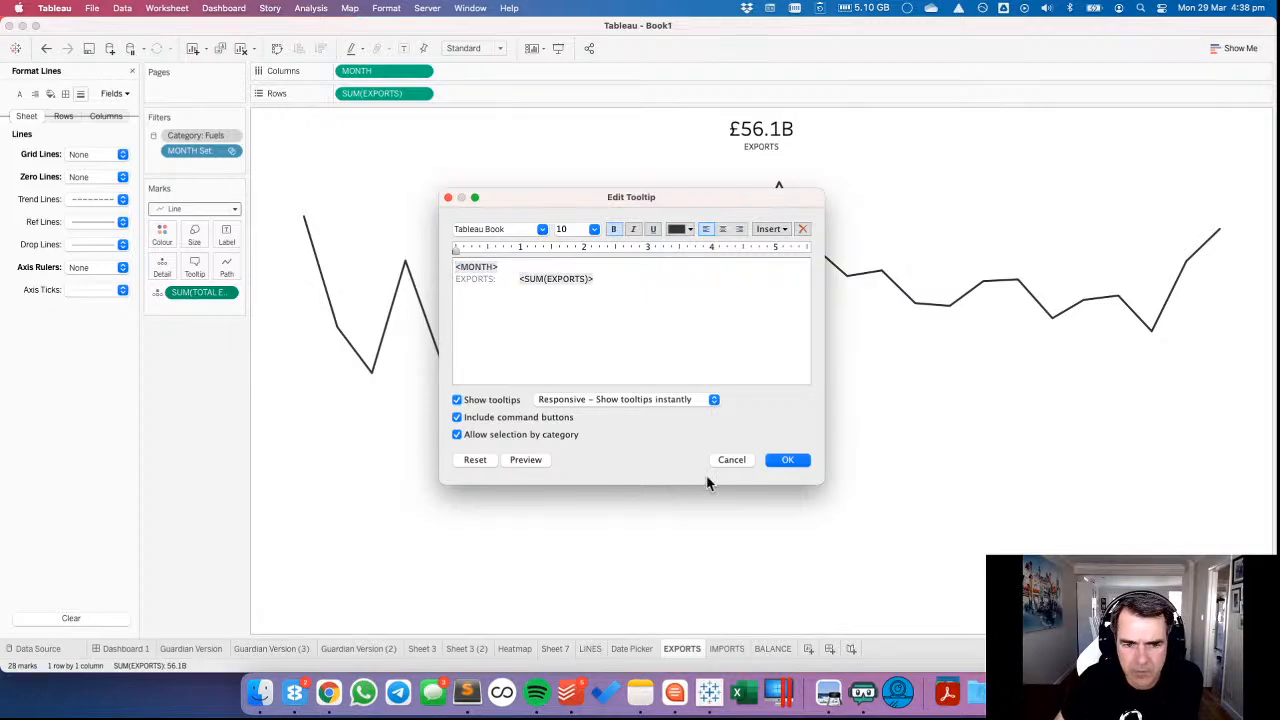
{"action": "left_click", "coordinate": [480, 418]}
{"action": "left_click", "coordinate": [487, 437]}
{"action": "left_click", "coordinate": [783, 461]}
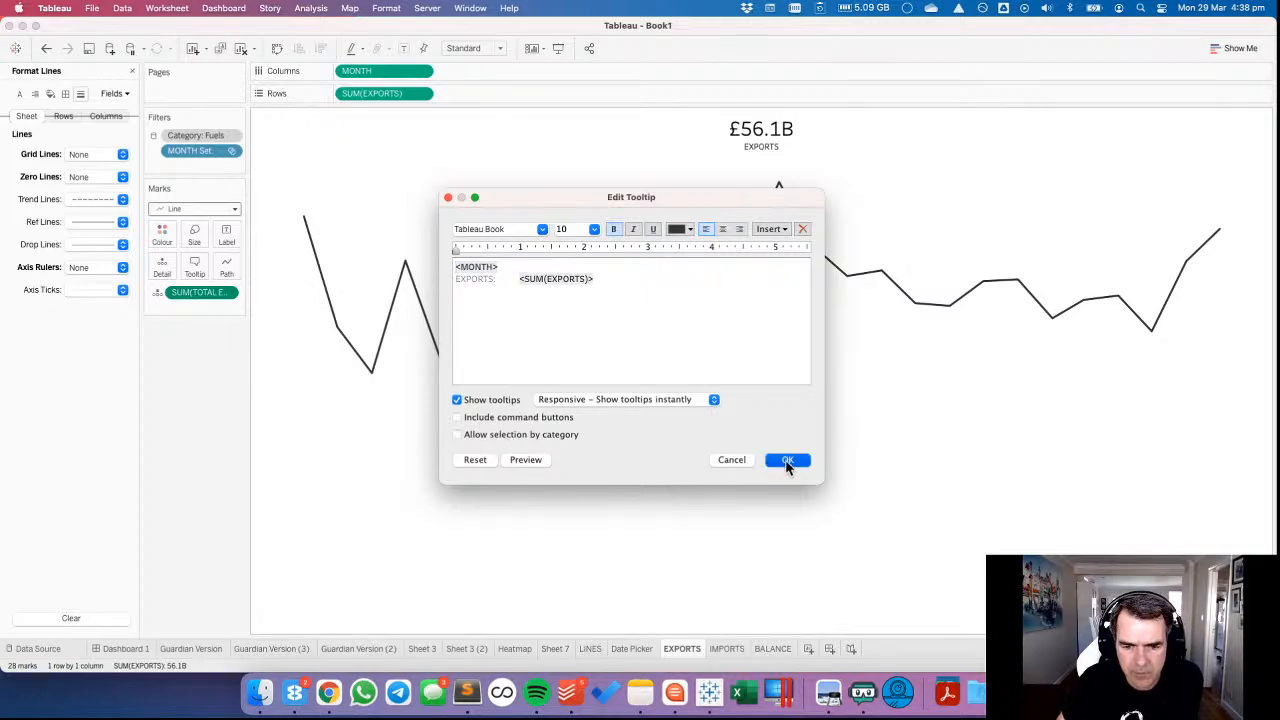
Disable command buttons and selection by category in the IMPORTS sheet's tooltip.
{"action": "left_click", "coordinate": [727, 649]}
{"action": "left_click", "coordinate": [194, 267]}
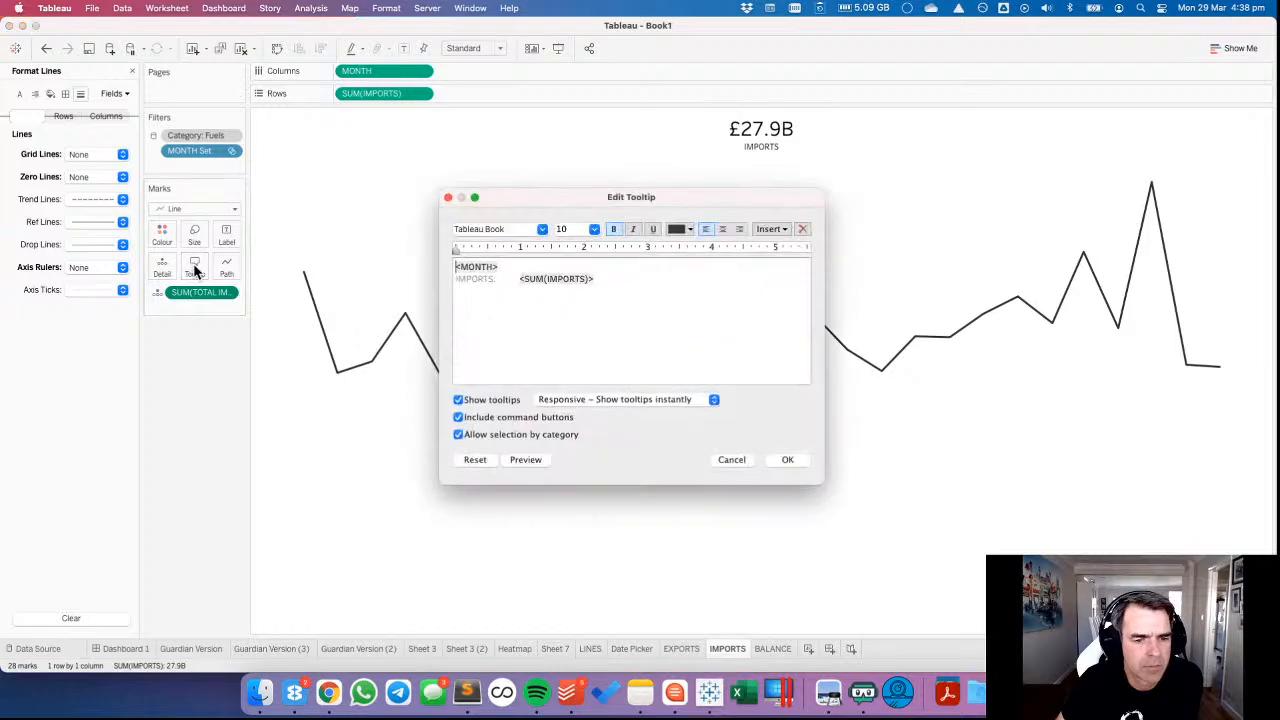
{"action": "left_click", "coordinate": [503, 417]}
{"action": "left_click", "coordinate": [508, 434]}
{"action": "left_click", "coordinate": [790, 460]}
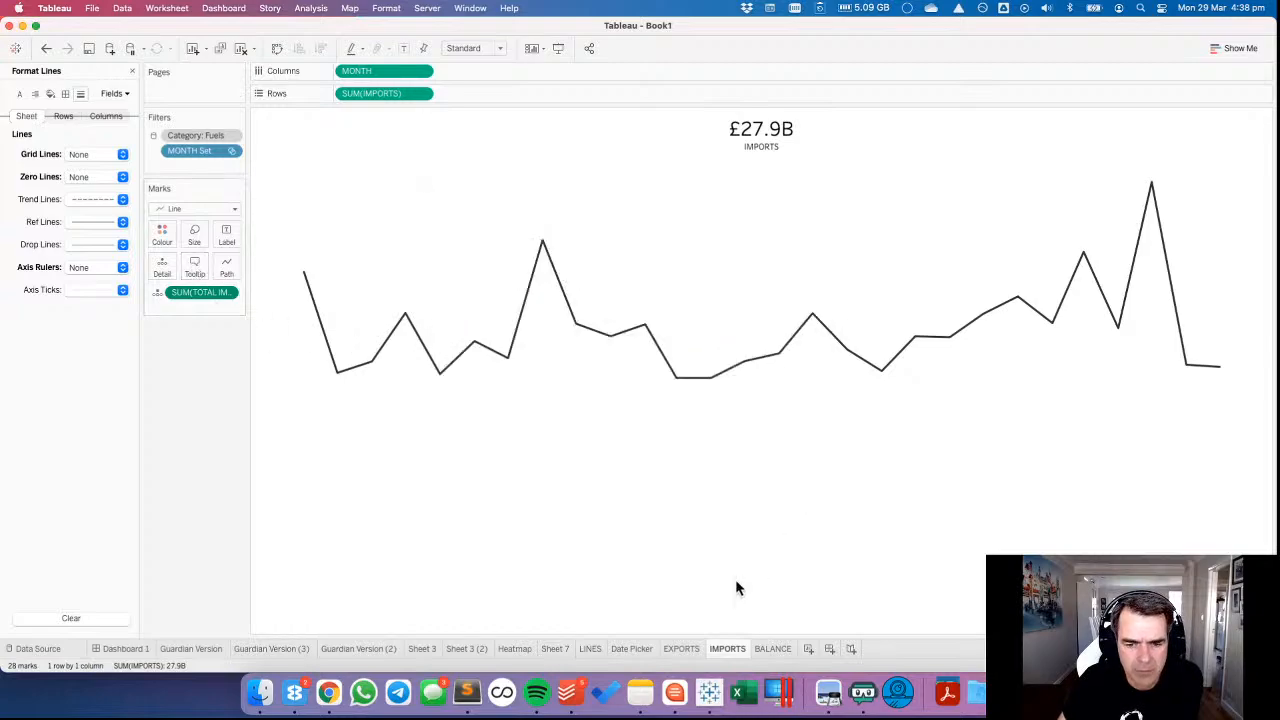
Check the LINES sheet, return to Dashboard 1 and apply all categories in the CHOOSE CATEGORIES filter.
{"action": "left_click", "coordinate": [590, 649]}
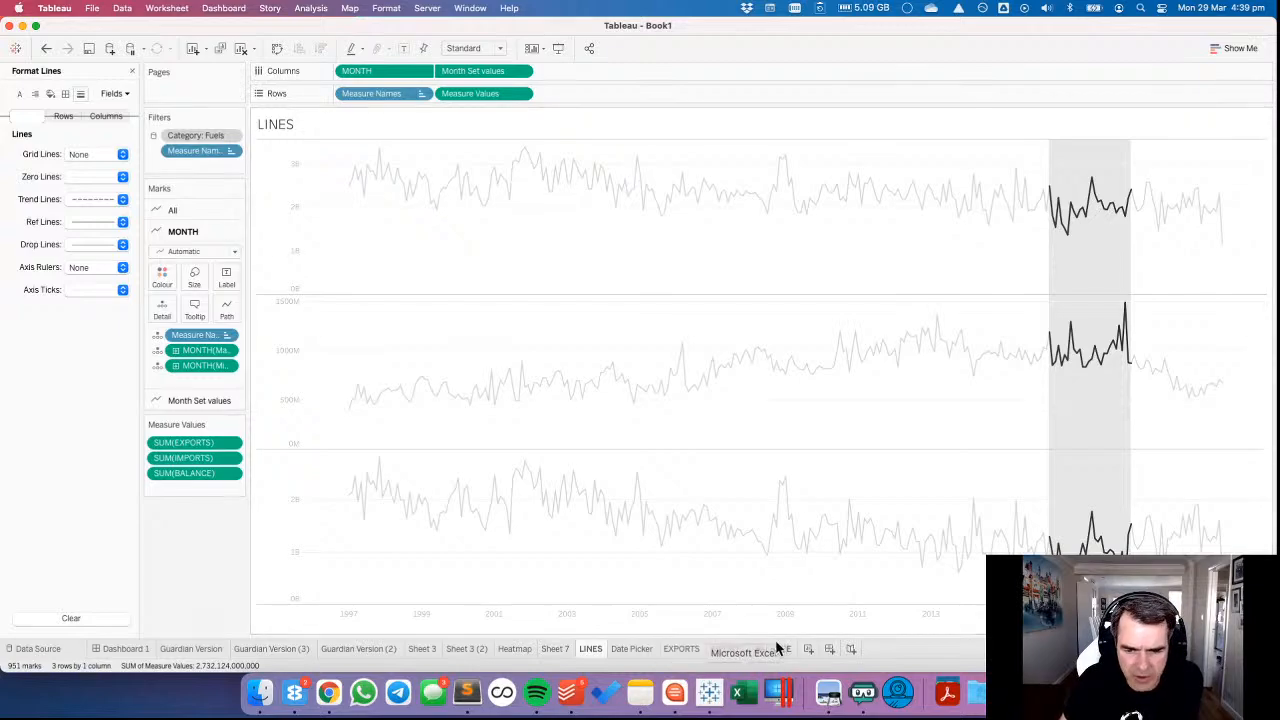
{"action": "left_click", "coordinate": [127, 652]}
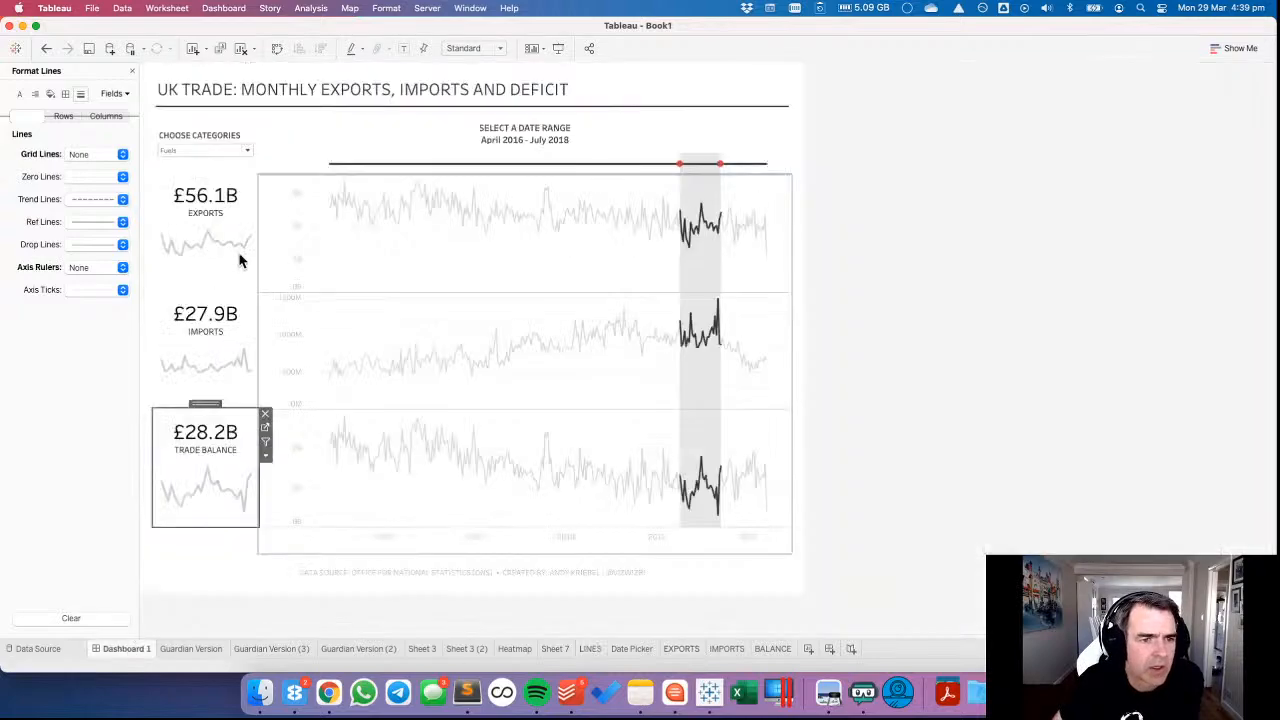
{"action": "left_click", "coordinate": [246, 151]}
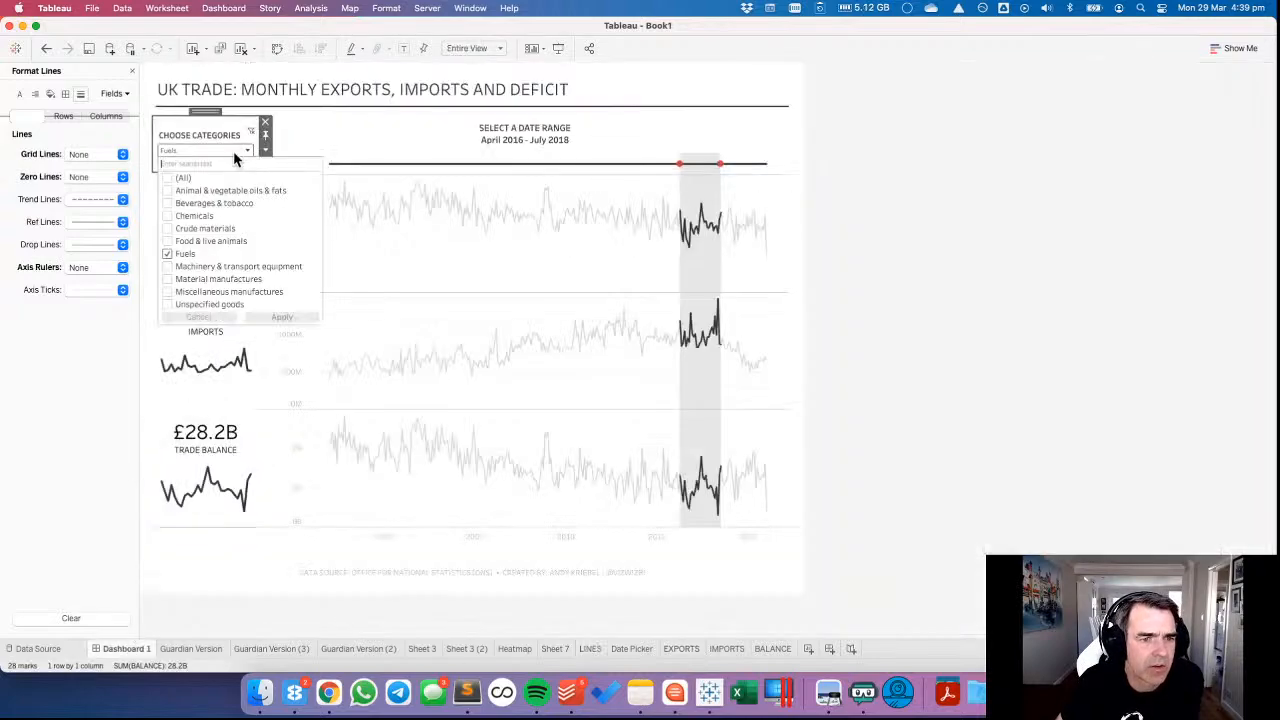
{"action": "left_click", "coordinate": [168, 178]}
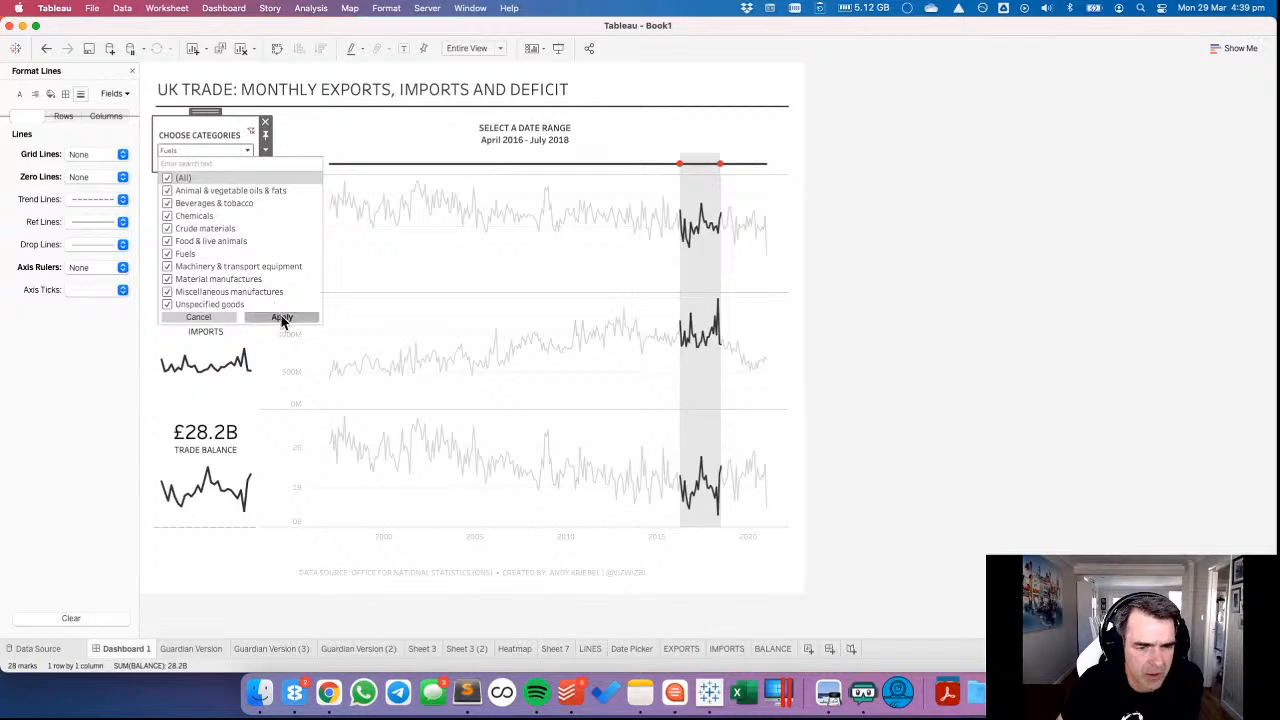
{"action": "left_click", "coordinate": [415, 322]}
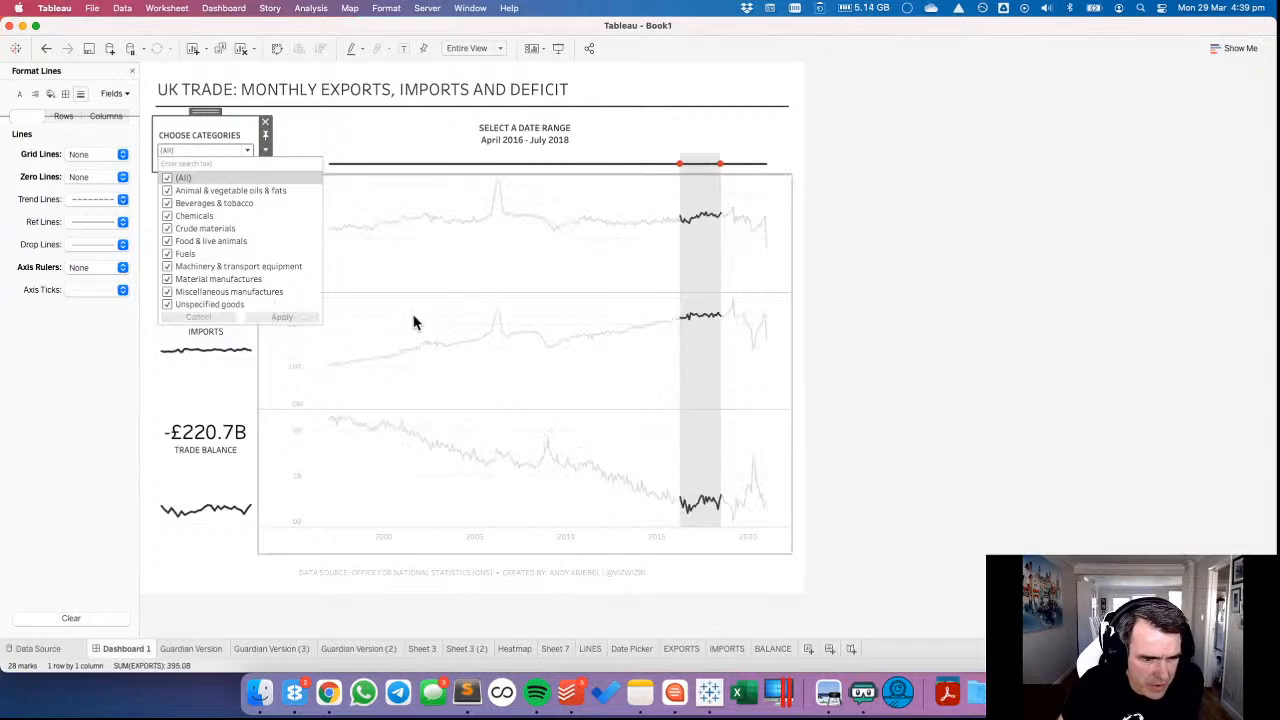
On the IMPORTS sheet, show the value axis header and exclude zero from its range, then check the sparkline on Dashboard 1.
{"action": "left_click", "coordinate": [220, 476]}
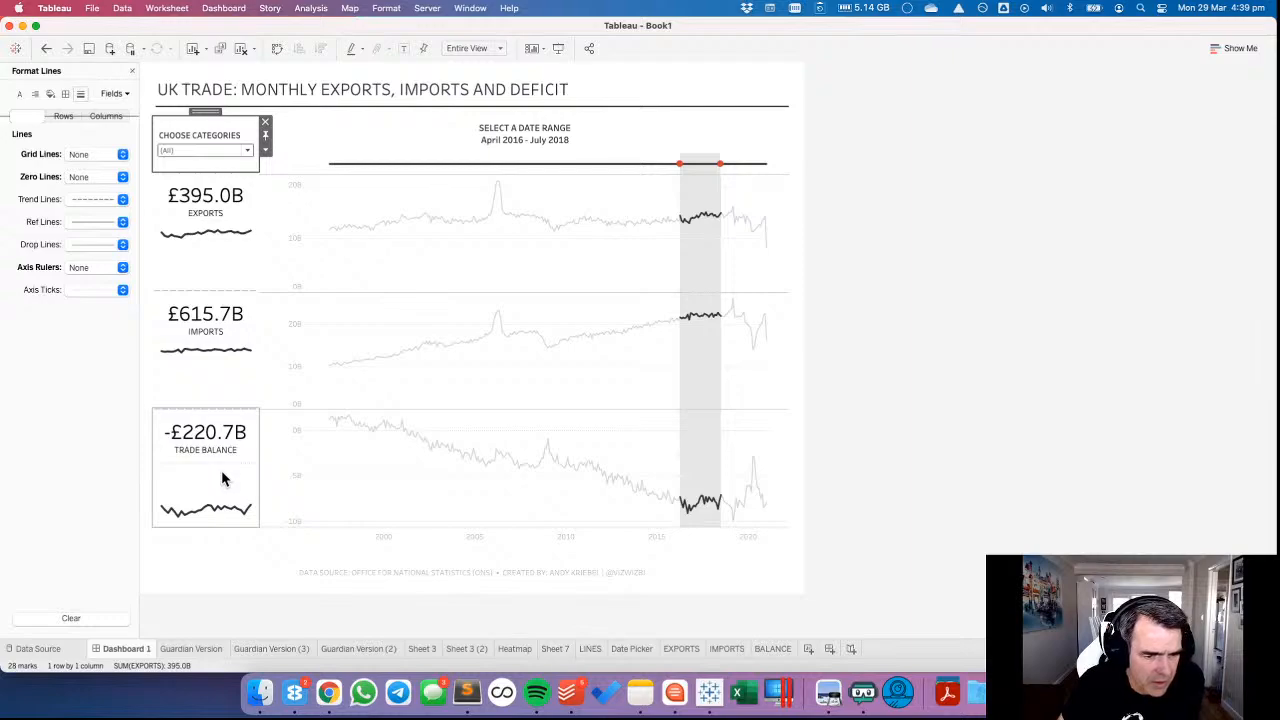
{"action": "left_click", "coordinate": [217, 400]}
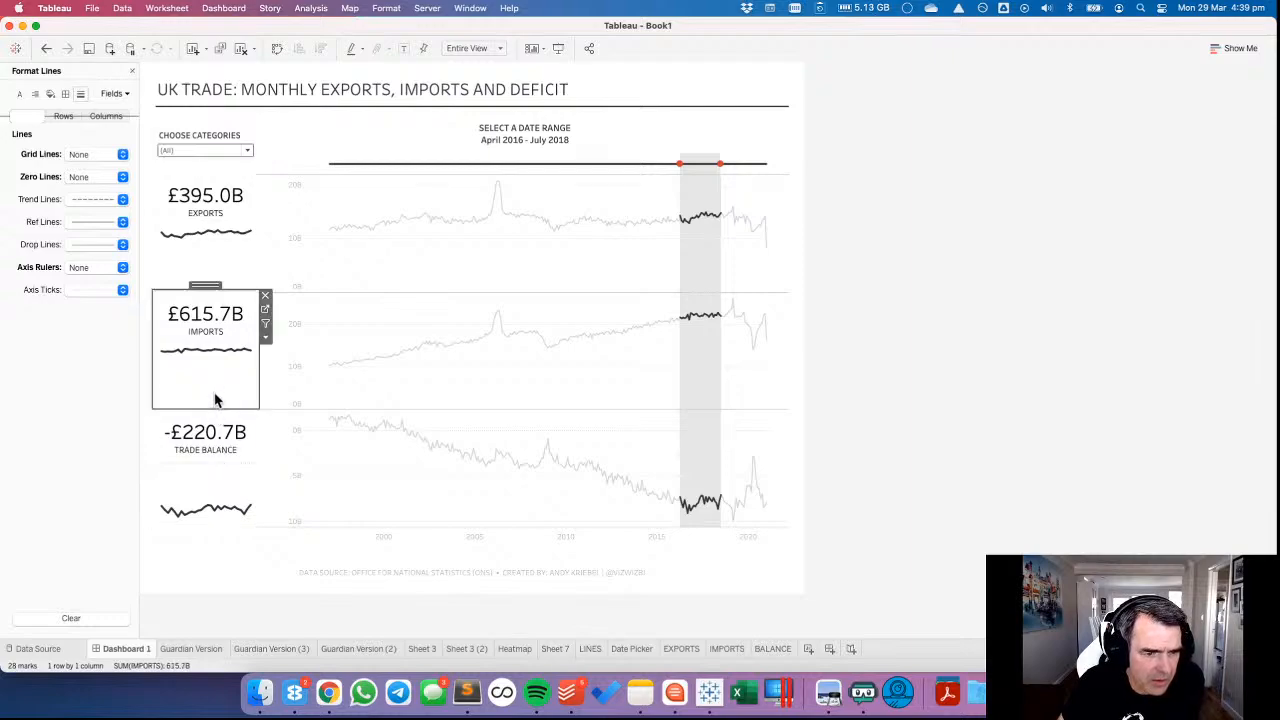
{"action": "left_click", "coordinate": [265, 312]}
{"action": "left_click", "coordinate": [421, 94]}
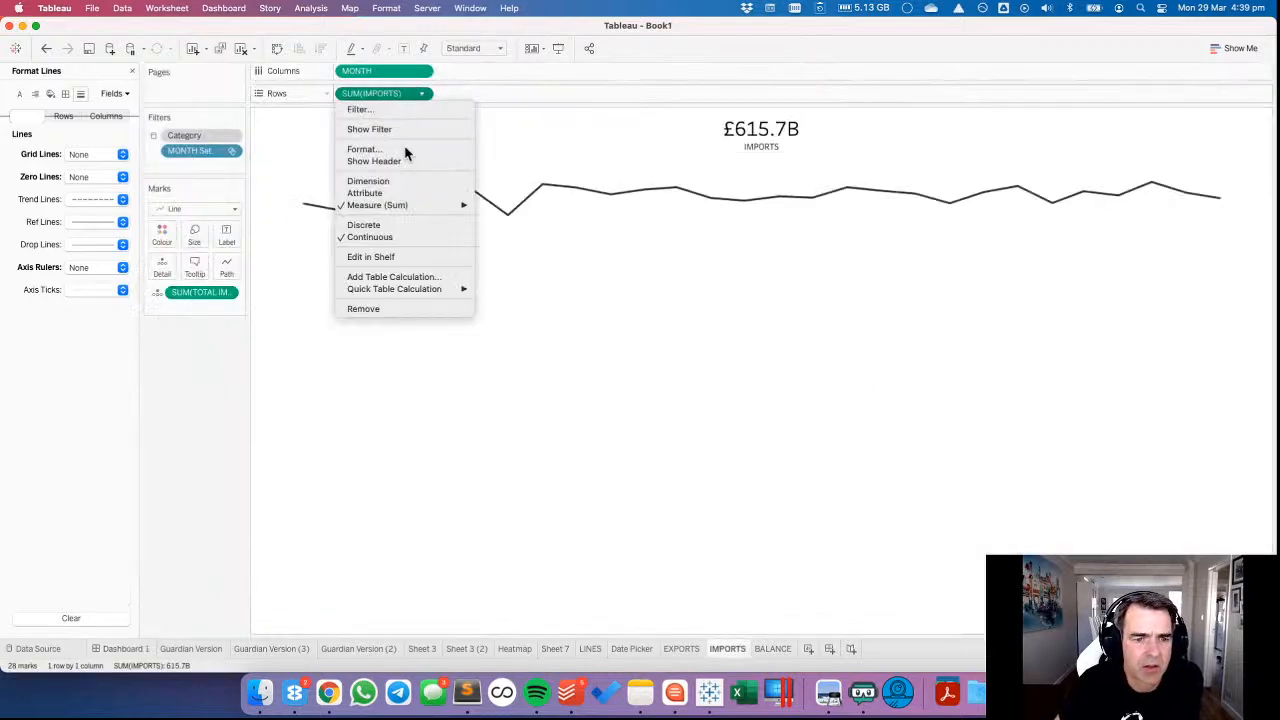
{"action": "left_click", "coordinate": [372, 160]}
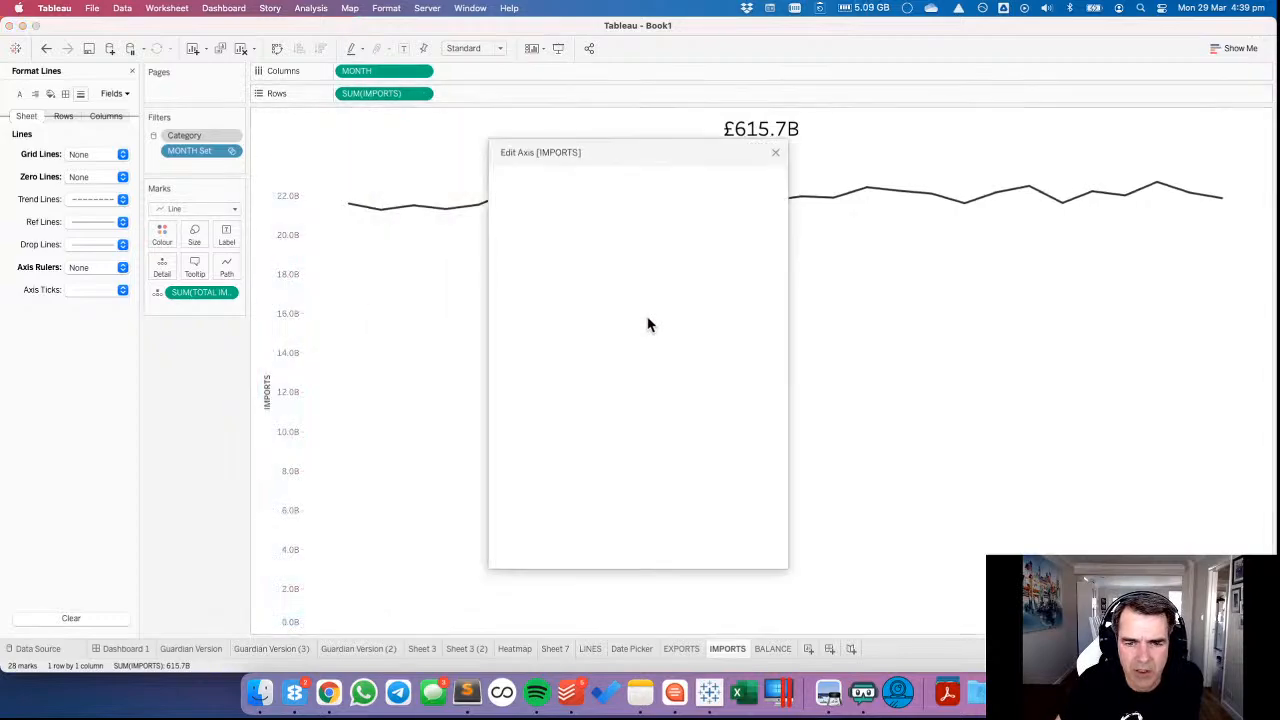
{"action": "left_click", "coordinate": [718, 231]}
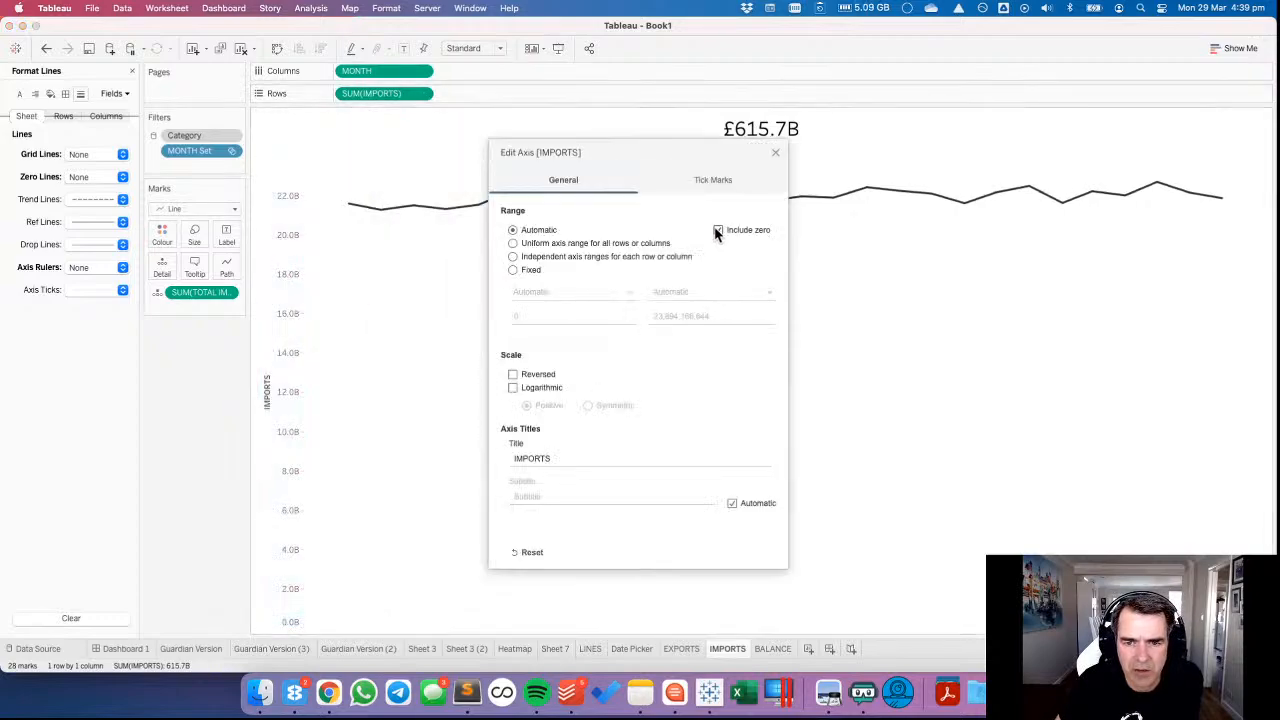
{"action": "left_click", "coordinate": [775, 152]}
{"action": "right_click", "coordinate": [277, 316]}
{"action": "left_click", "coordinate": [305, 385]}
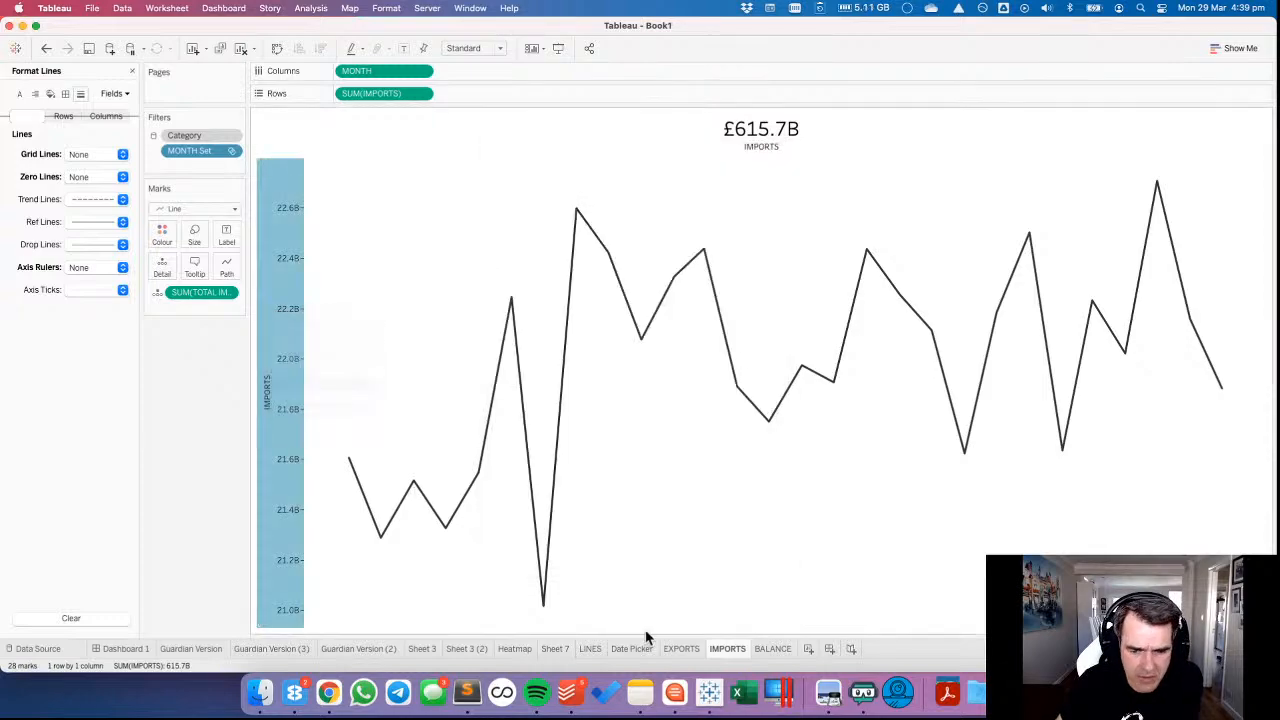
{"action": "left_click", "coordinate": [121, 648]}
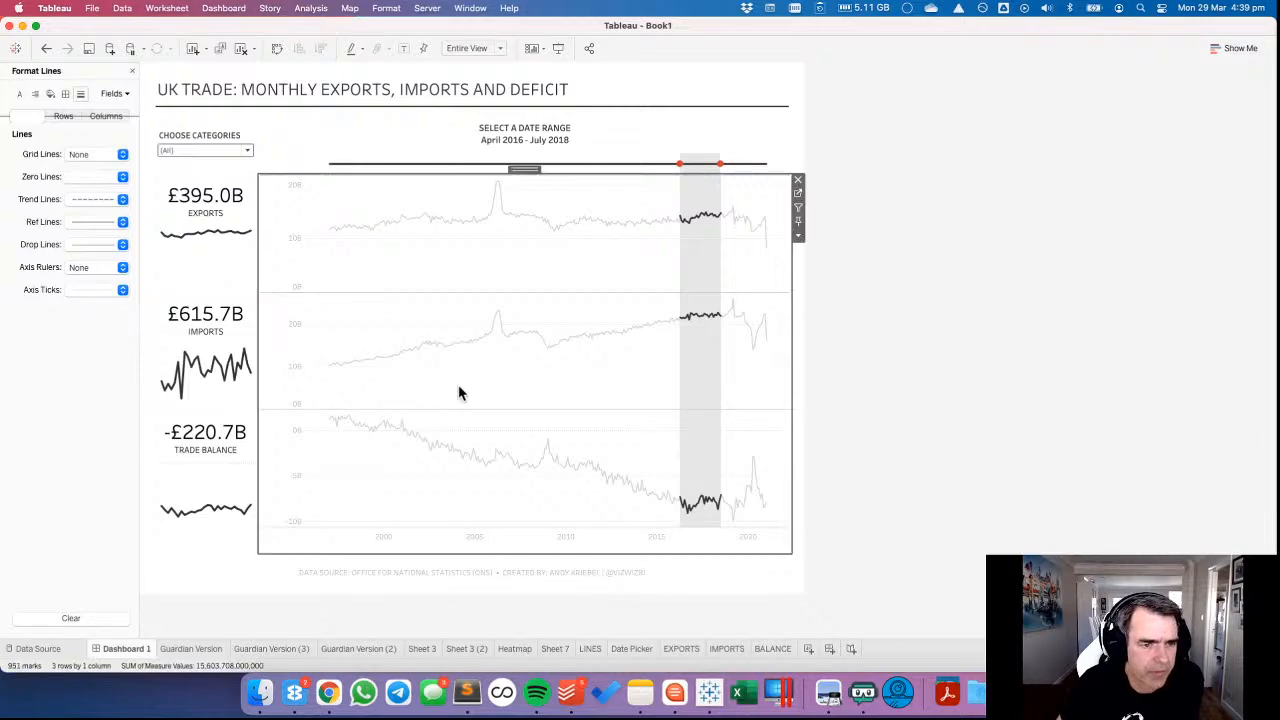
Undo the IMPORTS sheet's axis range and header changes and return to Dashboard 1.
{"action": "left_click", "coordinate": [47, 48]}
{"action": "left_click", "coordinate": [47, 48]}
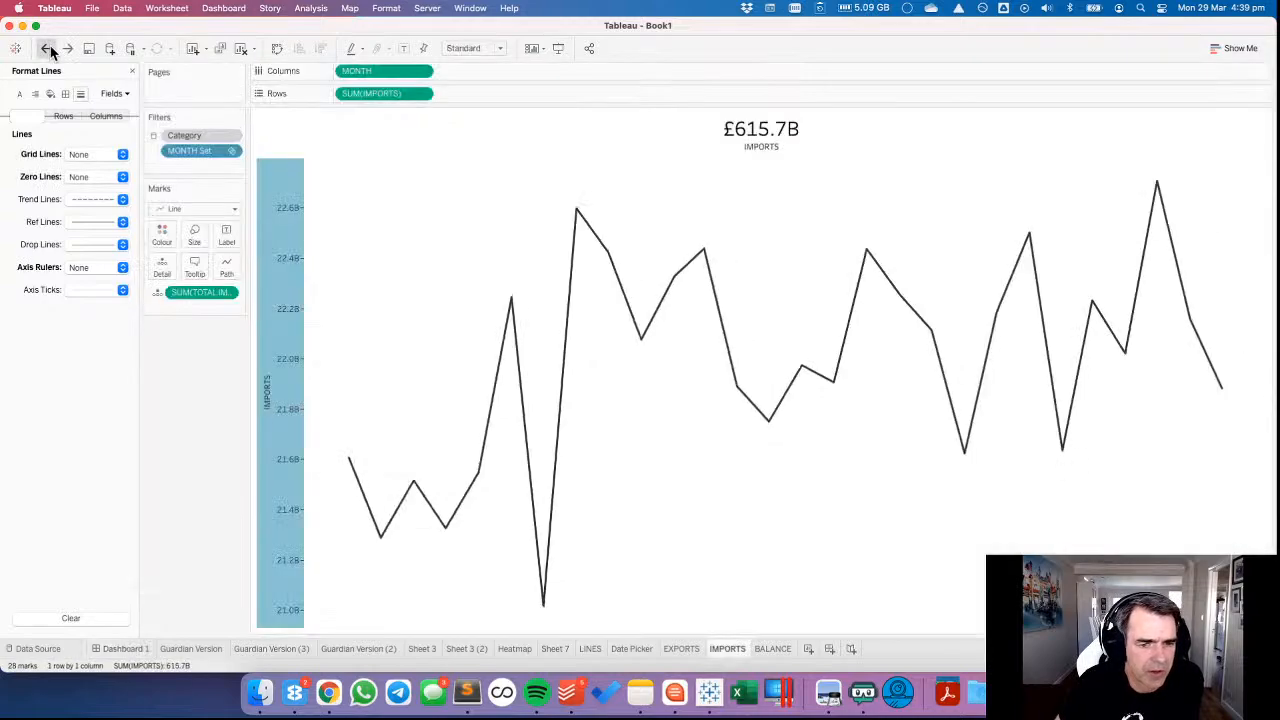
{"action": "left_click", "coordinate": [47, 48]}
{"action": "left_click", "coordinate": [47, 48]}
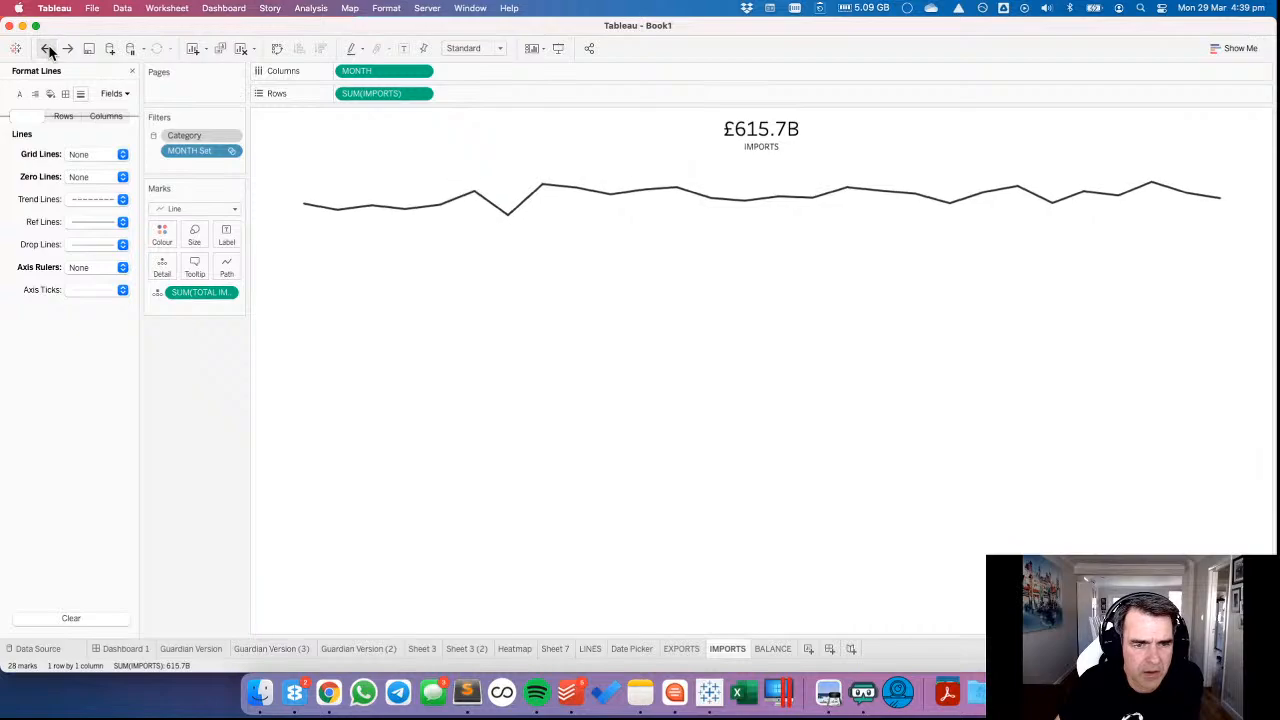
{"action": "left_click", "coordinate": [121, 648]}
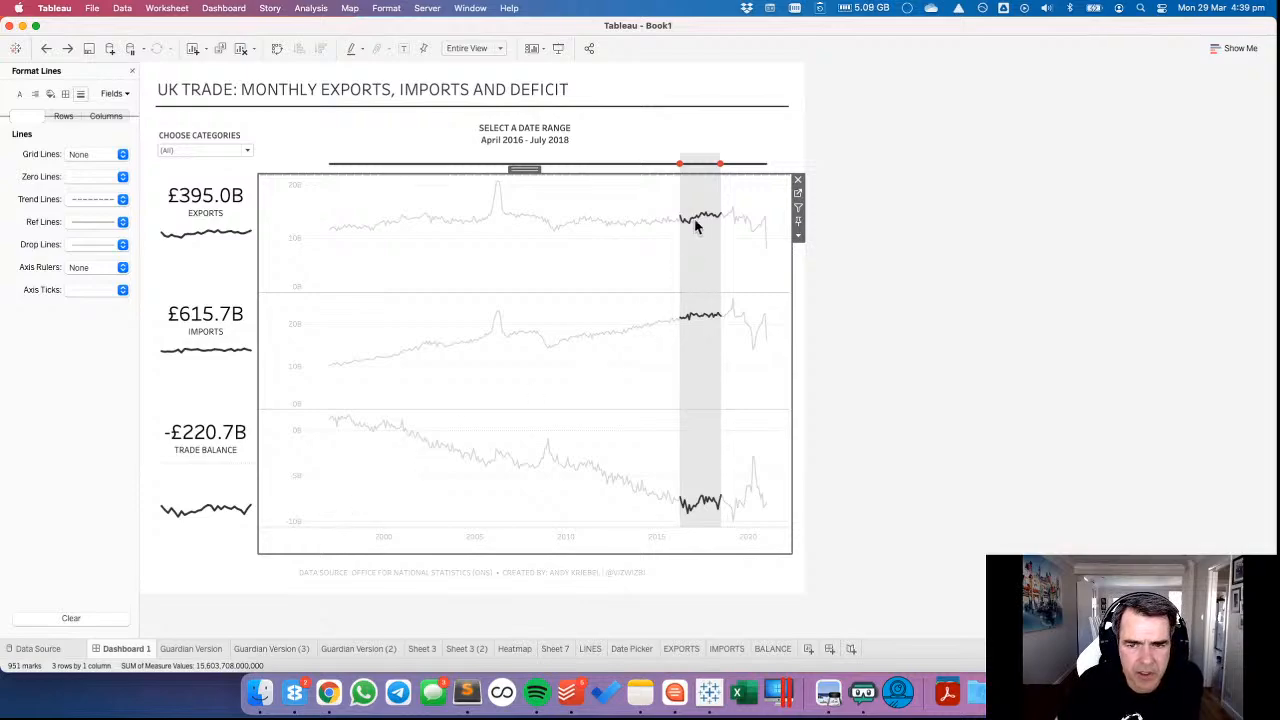
Select the date range April 2019 to January 2021 on the date picker line.
{"action": "left_click", "coordinate": [731, 158]}
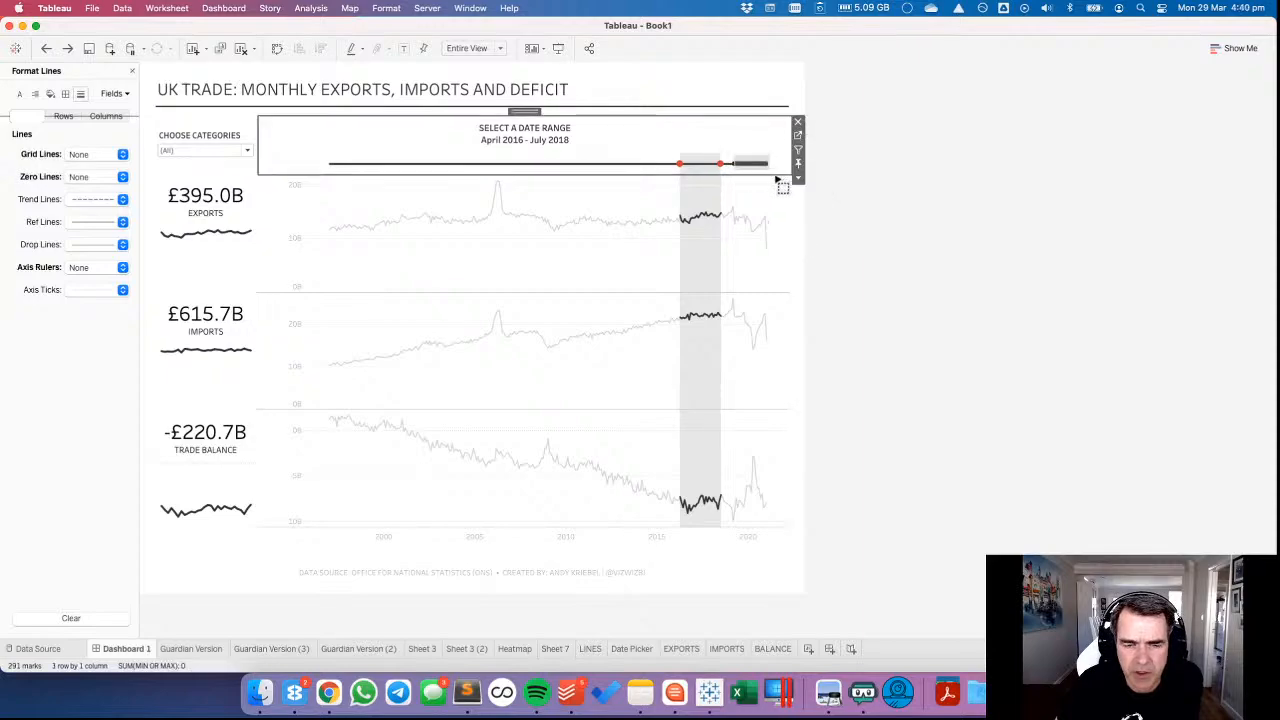
{"action": "left_click_drag", "start_coordinate": [775, 250], "coordinate": [771, 249]}
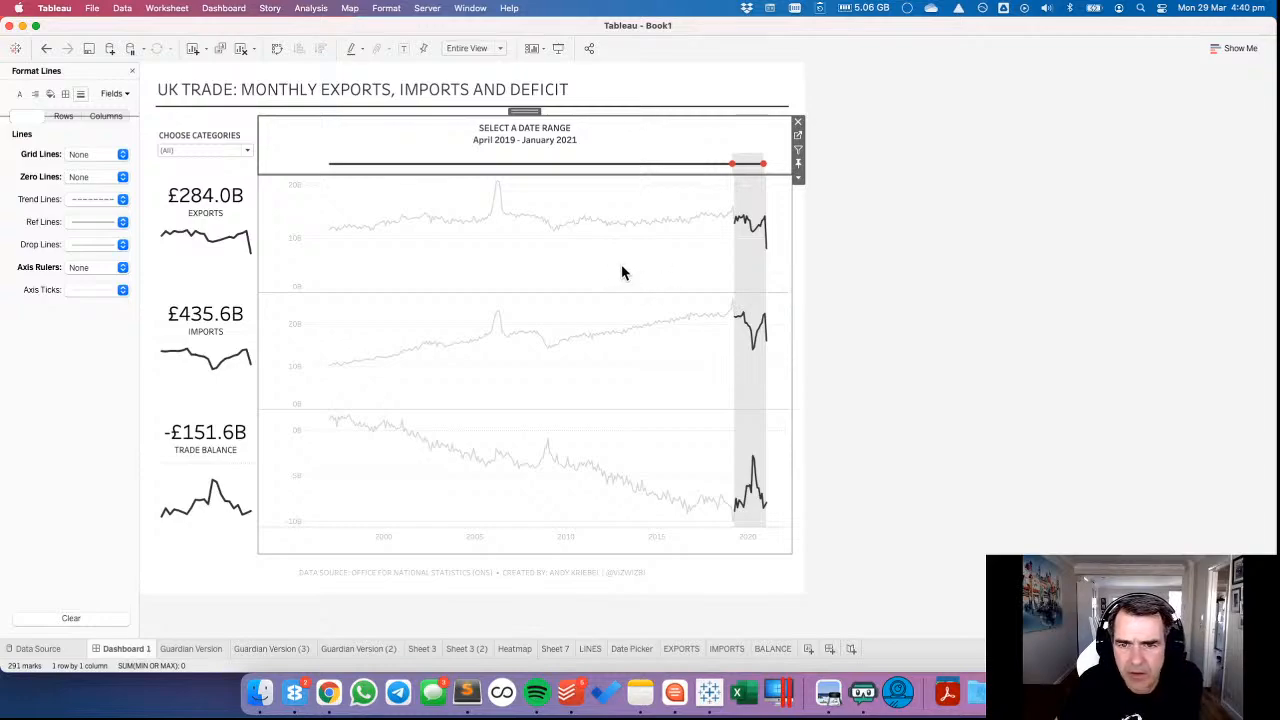
{"action": "left_click", "coordinate": [775, 196]}
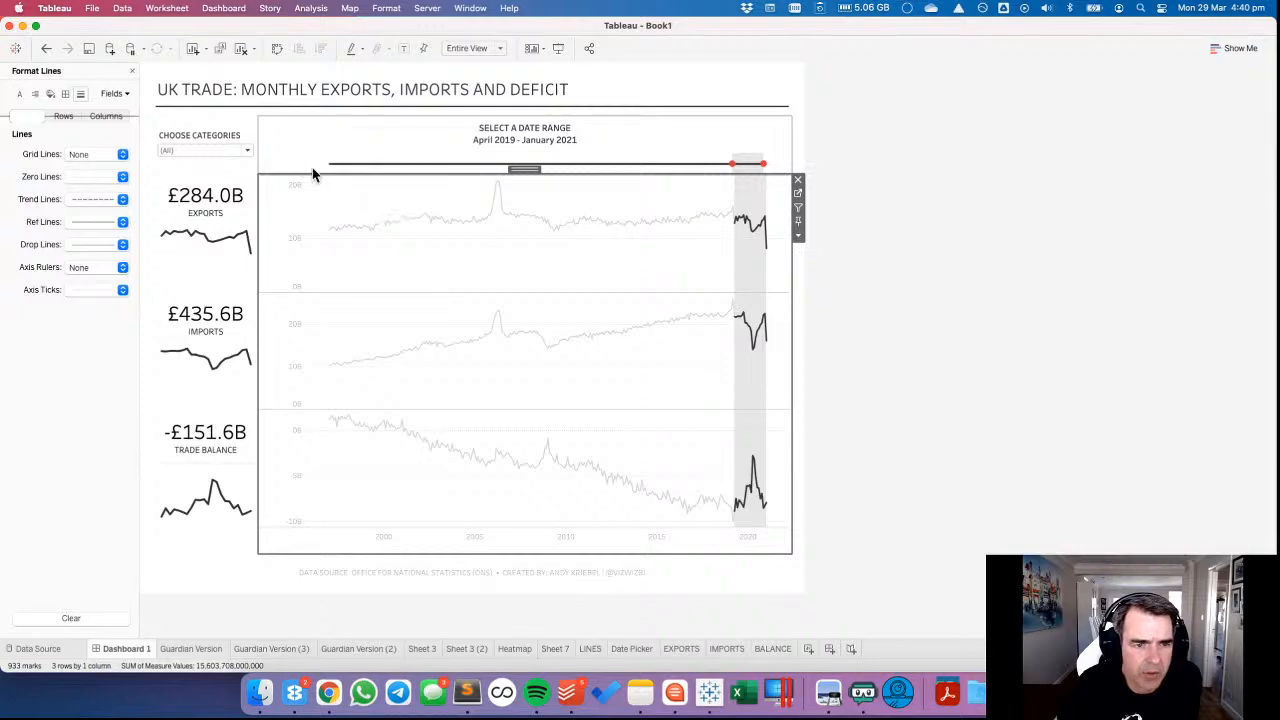
Show the layout grid on Dashboard 1.
{"action": "left_click", "coordinate": [342, 128]}
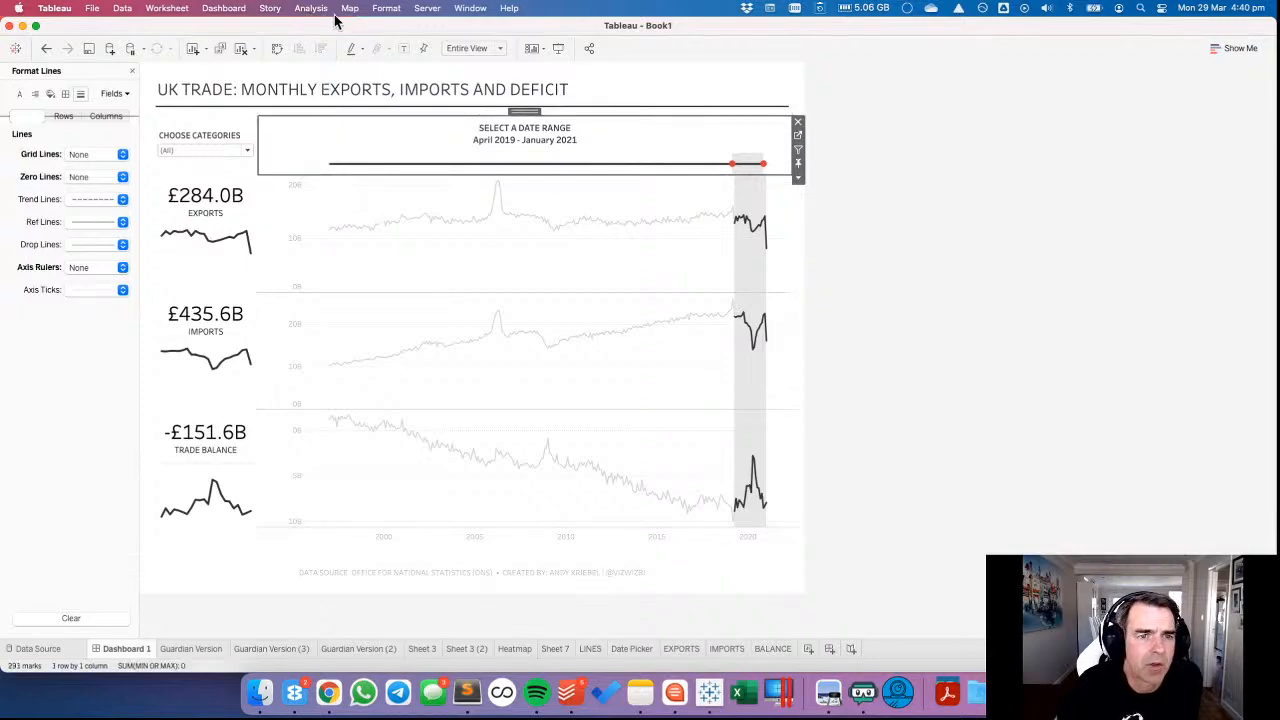
{"action": "left_click", "coordinate": [386, 8]}
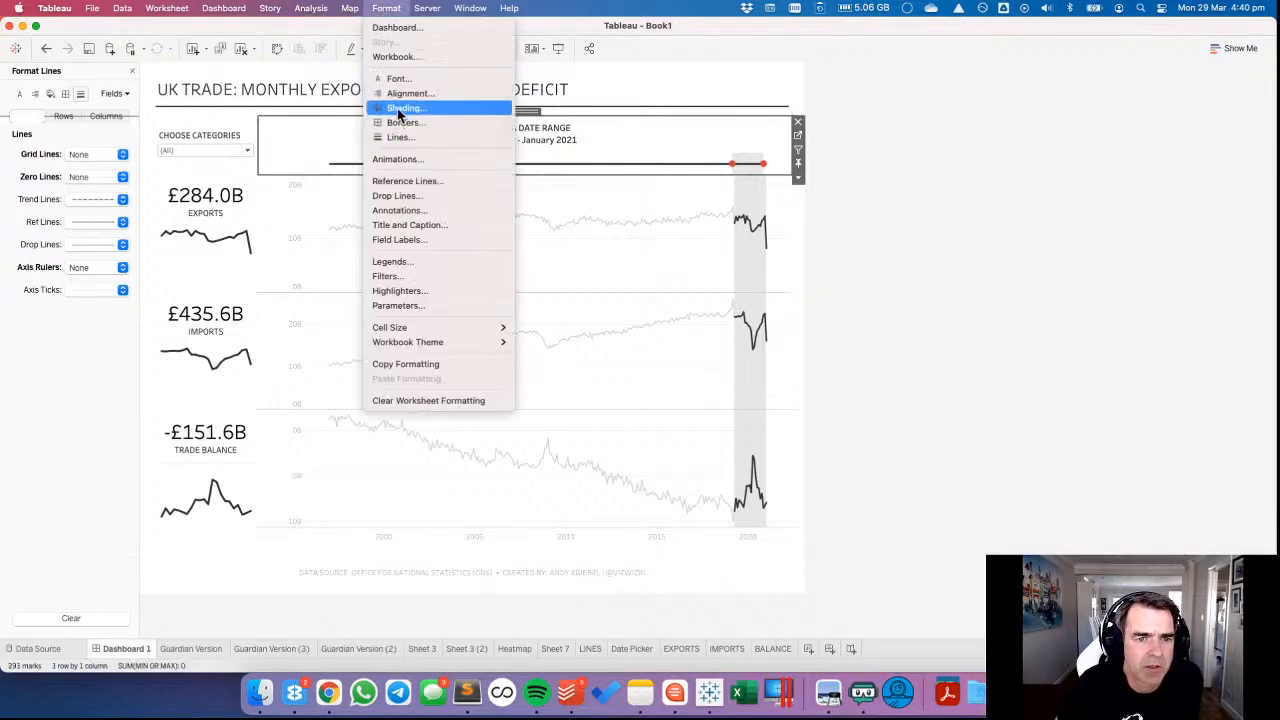
{"action": "mouse_move", "coordinate": [300, 14]}
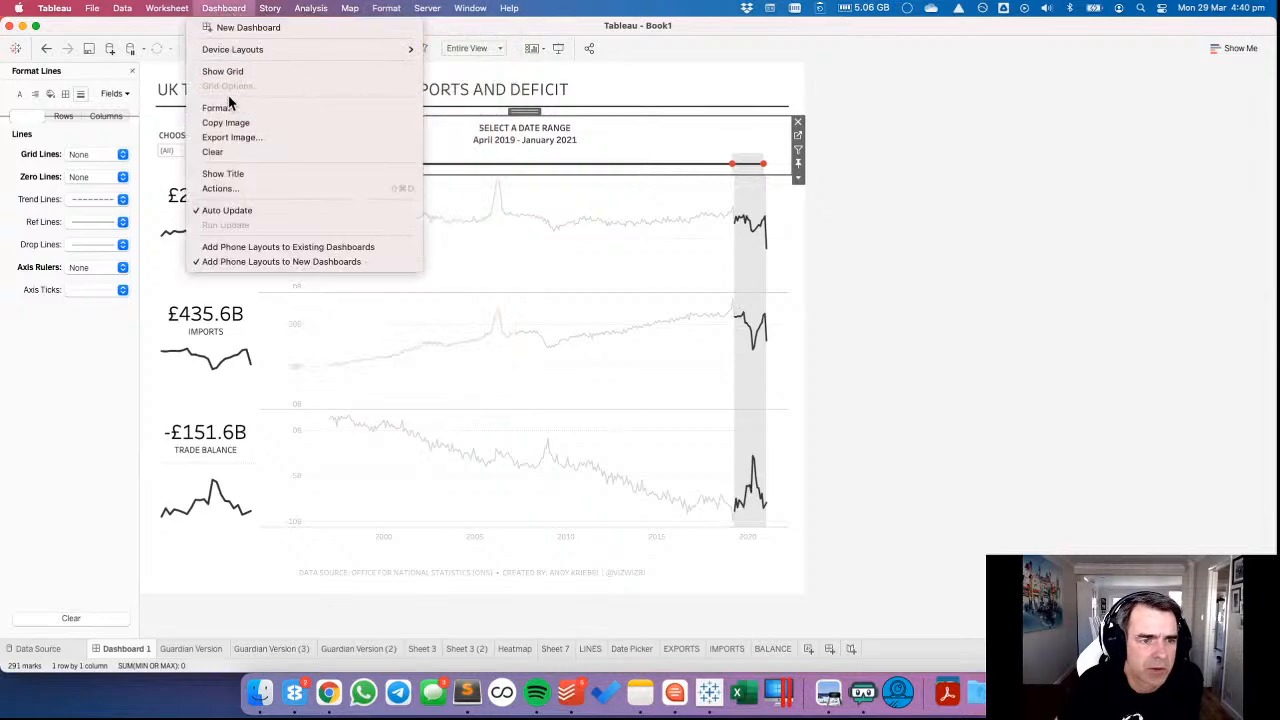
{"action": "left_click", "coordinate": [279, 169]}
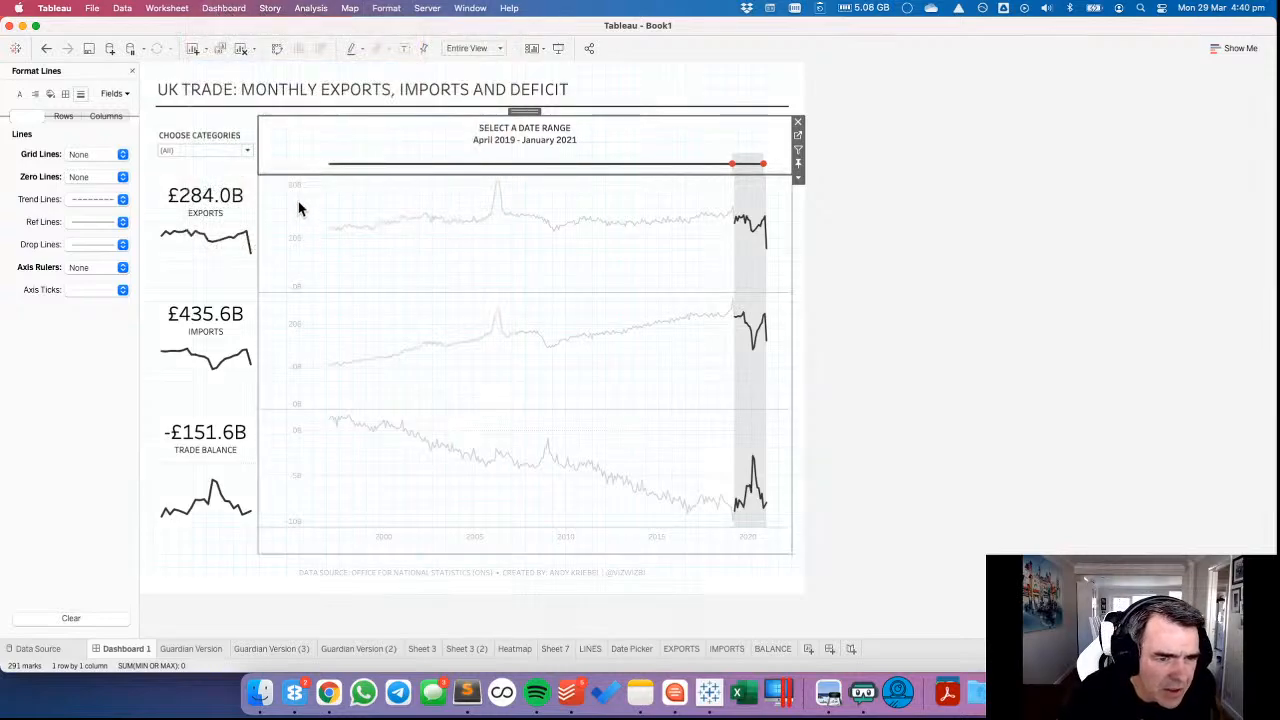
Compare the width of the date picker's axis area with the EXPORTS chart's axis area against the grid.
{"action": "left_click", "coordinate": [299, 206]}
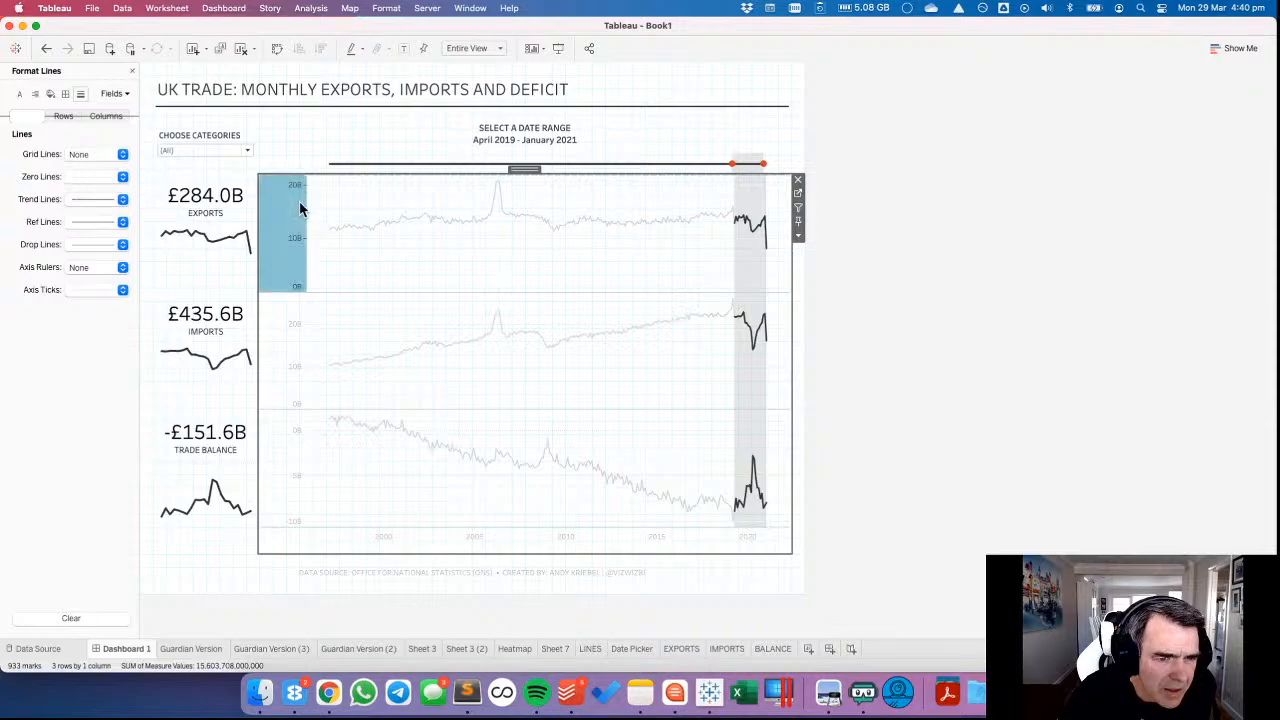
{"action": "left_click", "coordinate": [286, 142]}
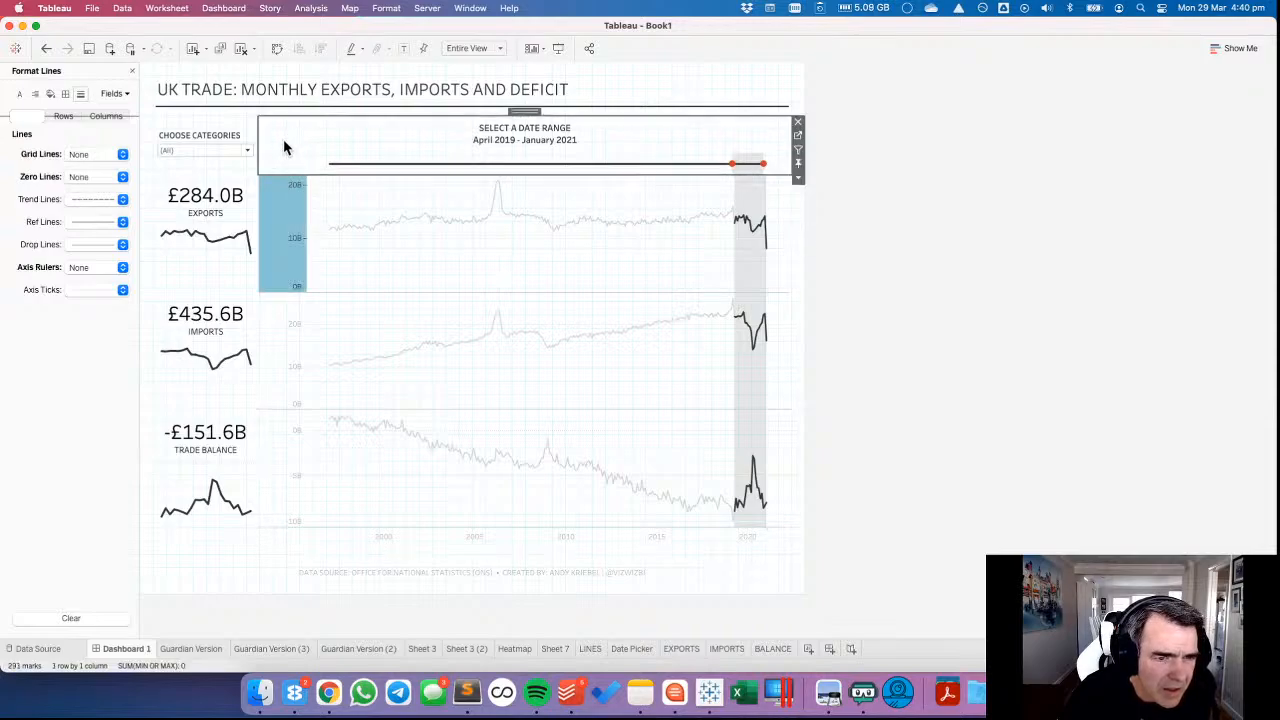
{"action": "left_click", "coordinate": [272, 149]}
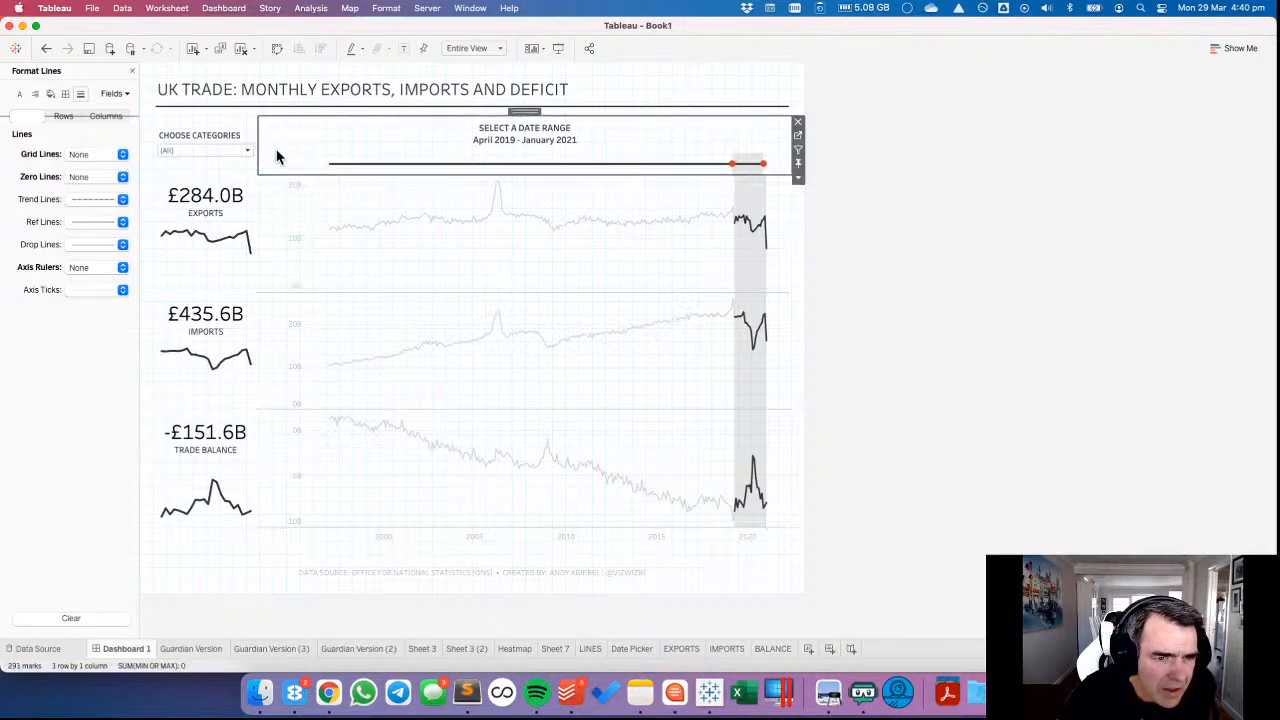
{"action": "left_click", "coordinate": [293, 163]}
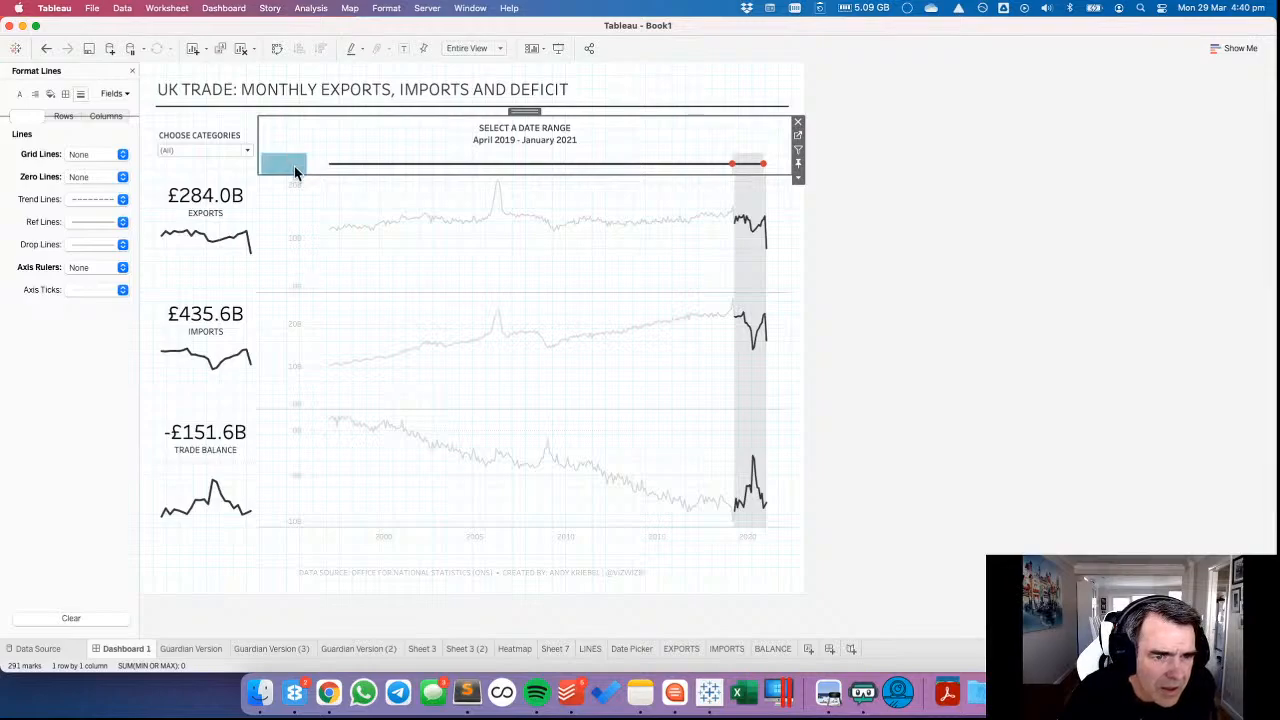
{"action": "left_click", "coordinate": [302, 193]}
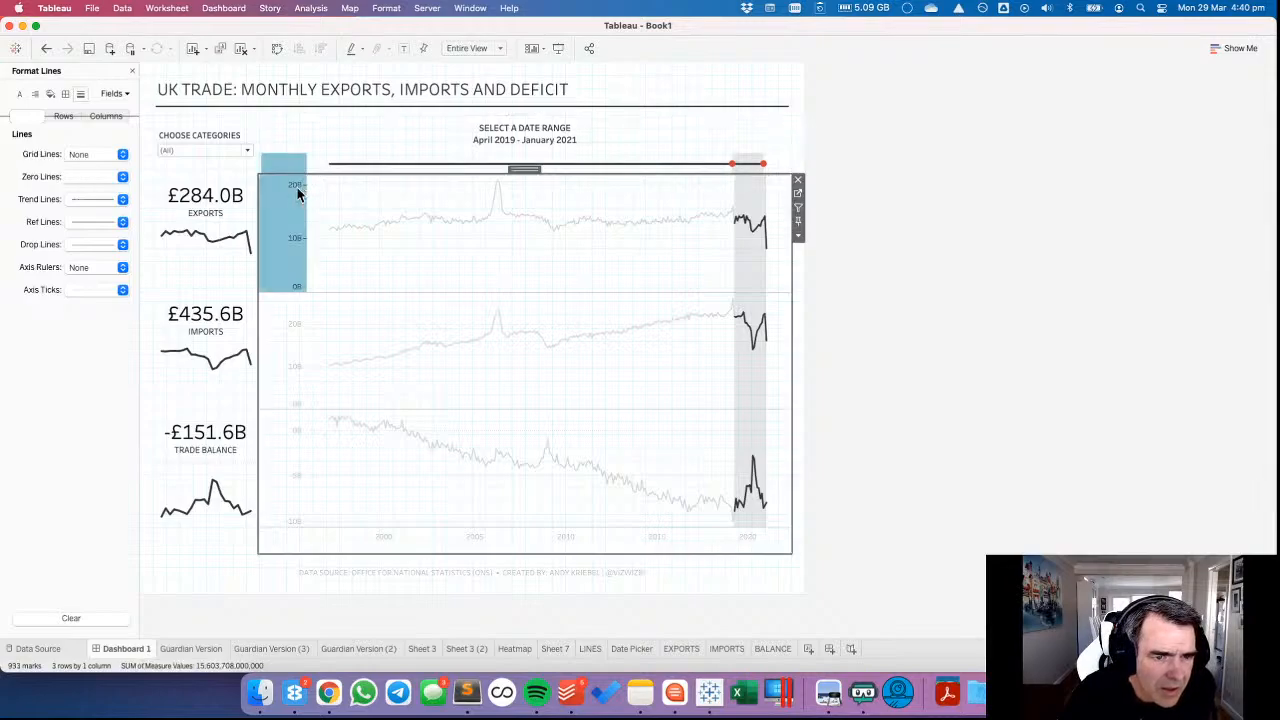
{"action": "left_click", "coordinate": [580, 206]}
Try widening the date picker's axis area slightly, undo it and recheck its alignment with the charts.
{"action": "left_click", "coordinate": [781, 150]}
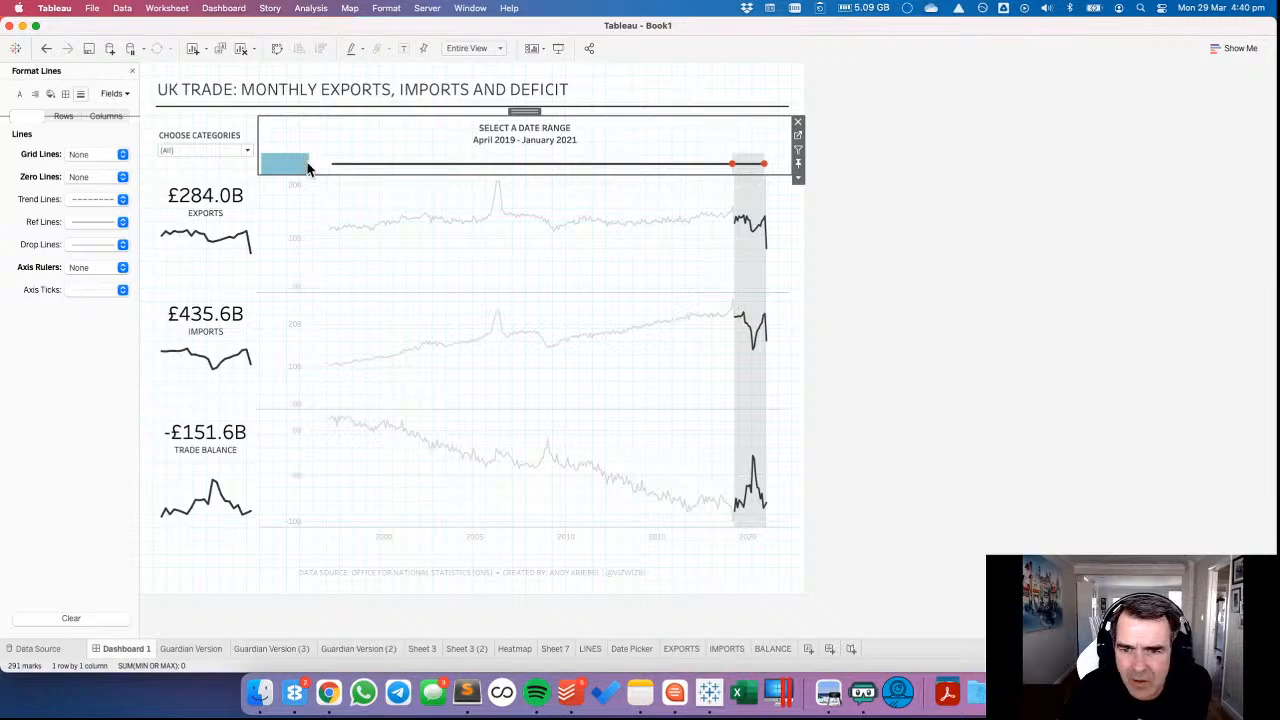
{"action": "left_click", "coordinate": [46, 48]}
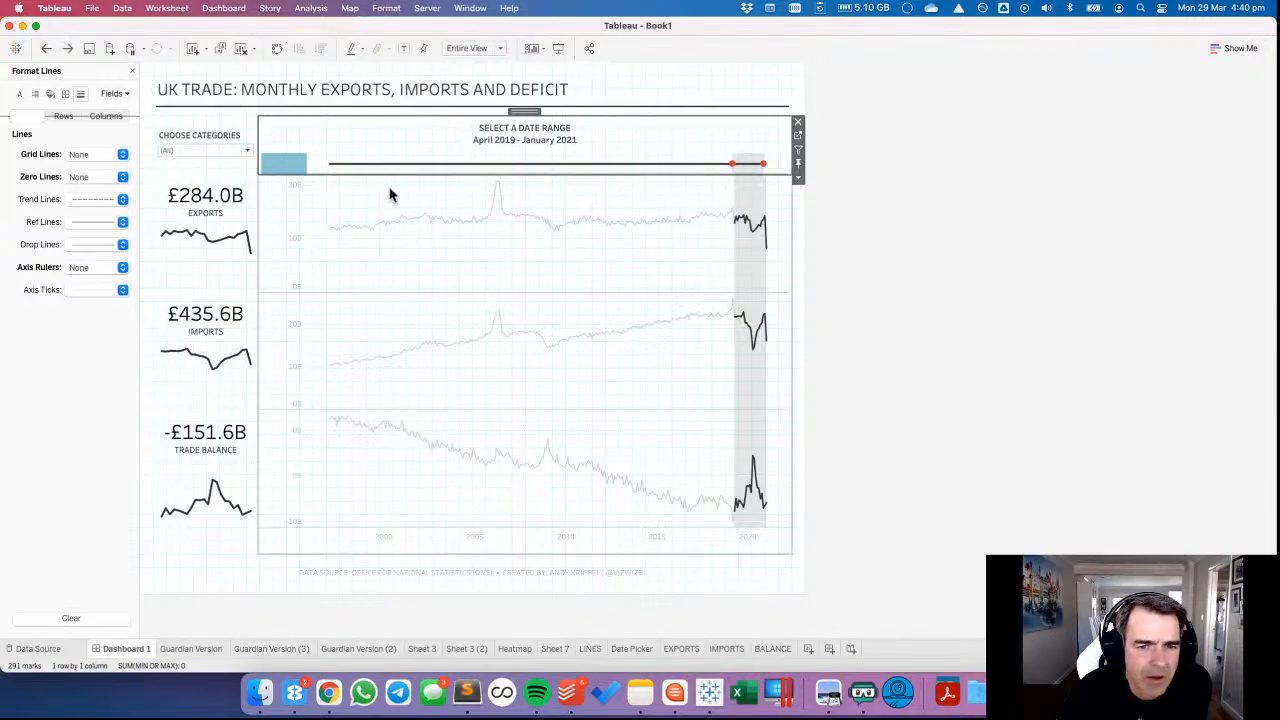
{"action": "left_click", "coordinate": [410, 192]}
{"action": "left_click", "coordinate": [276, 165]}
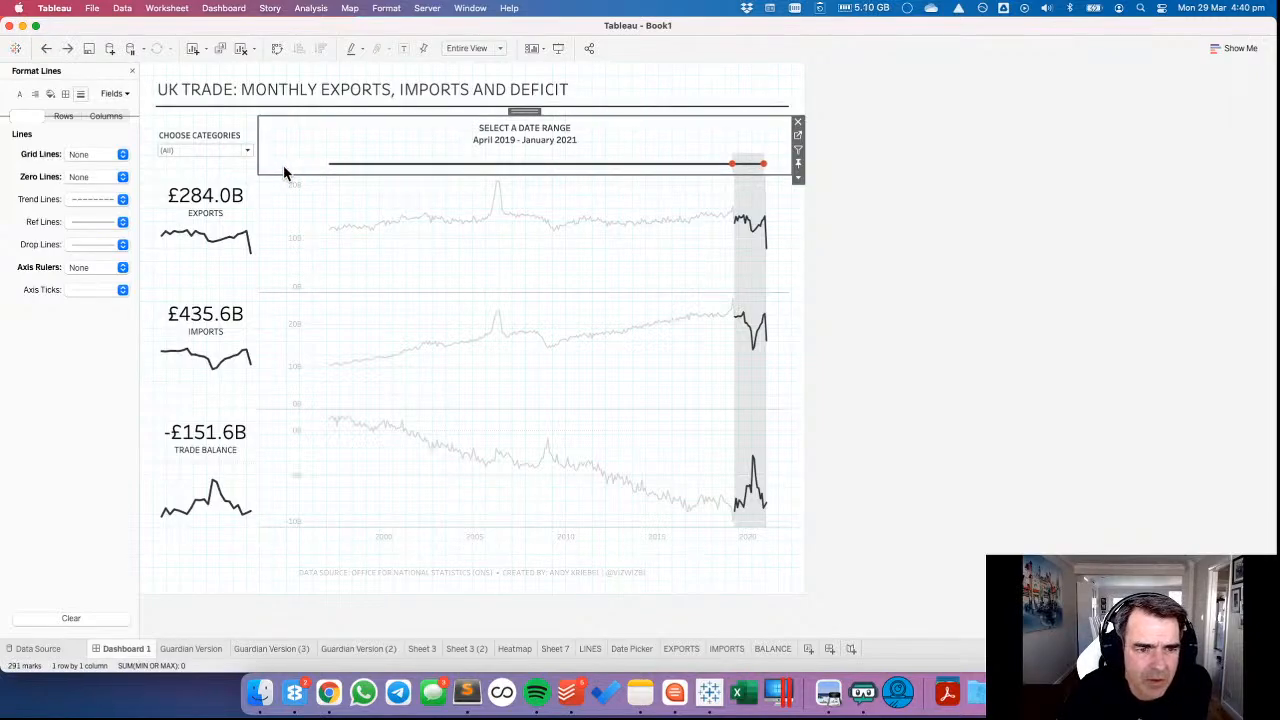
{"action": "left_click", "coordinate": [773, 196]}
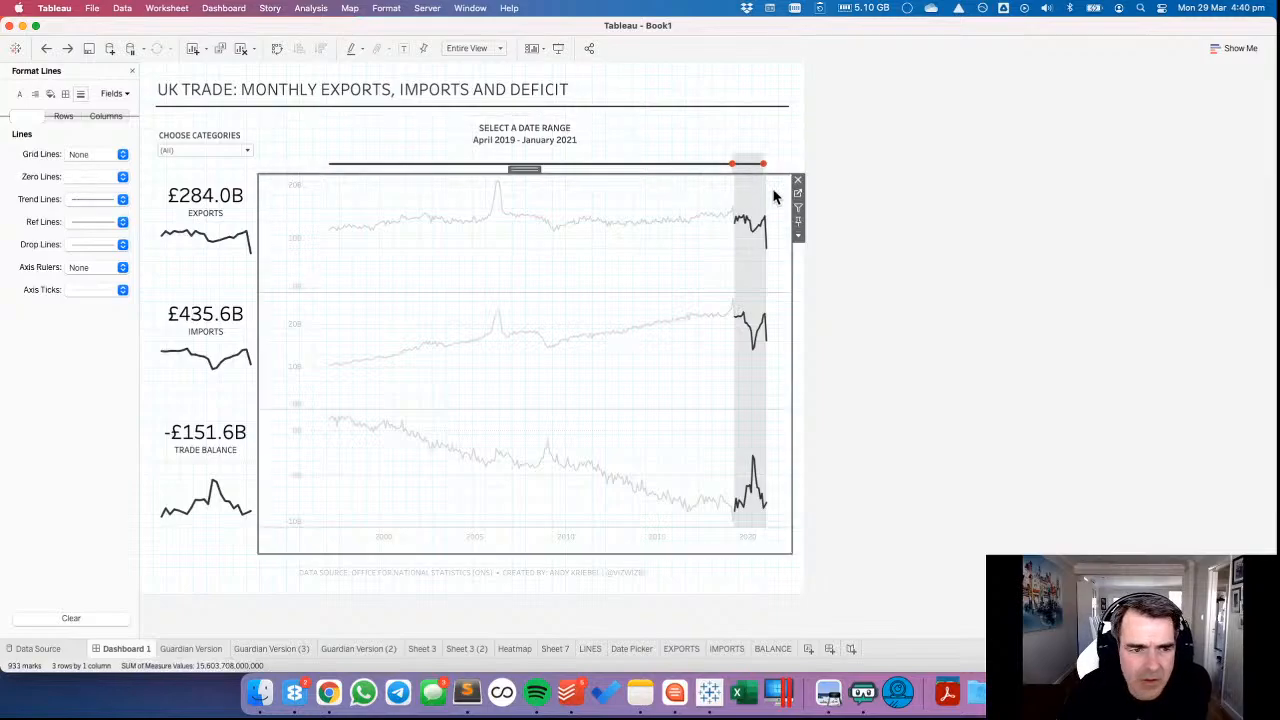
Set the LINES chart's right outer padding to 4 and check the Date Picker's outer padding.
{"action": "left_click", "coordinate": [132, 73]}
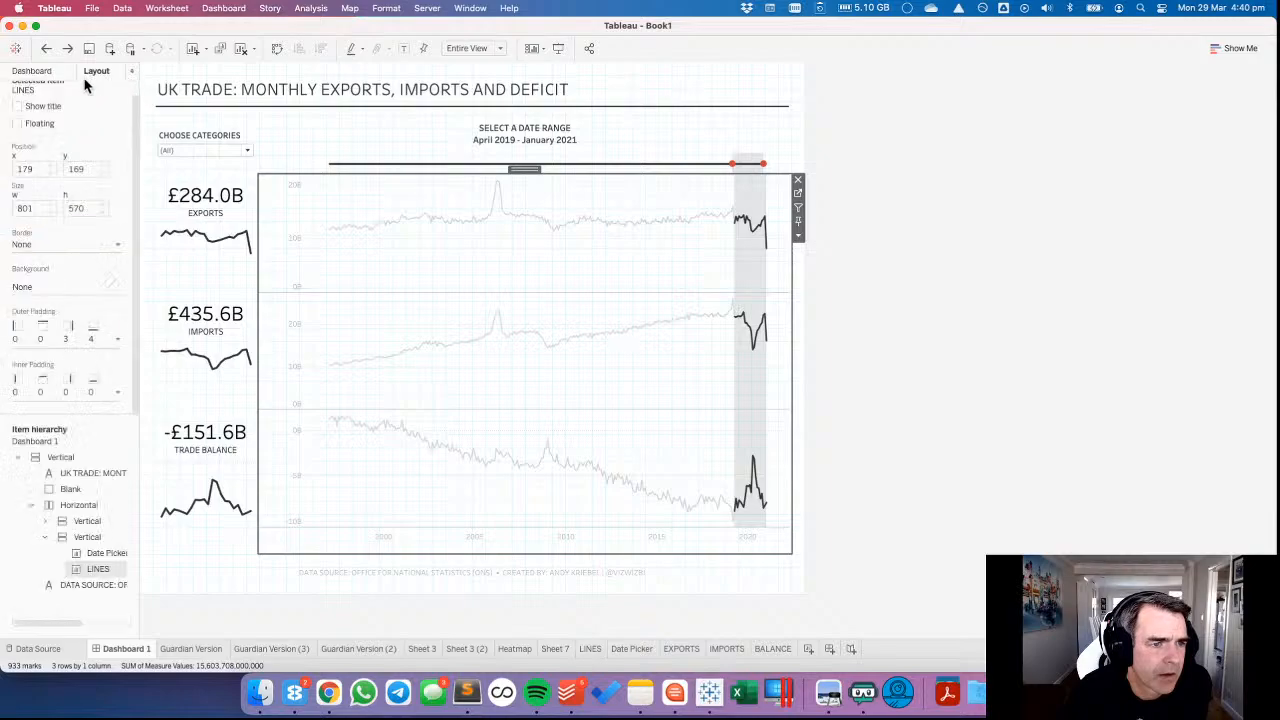
{"action": "left_click", "coordinate": [76, 345]}
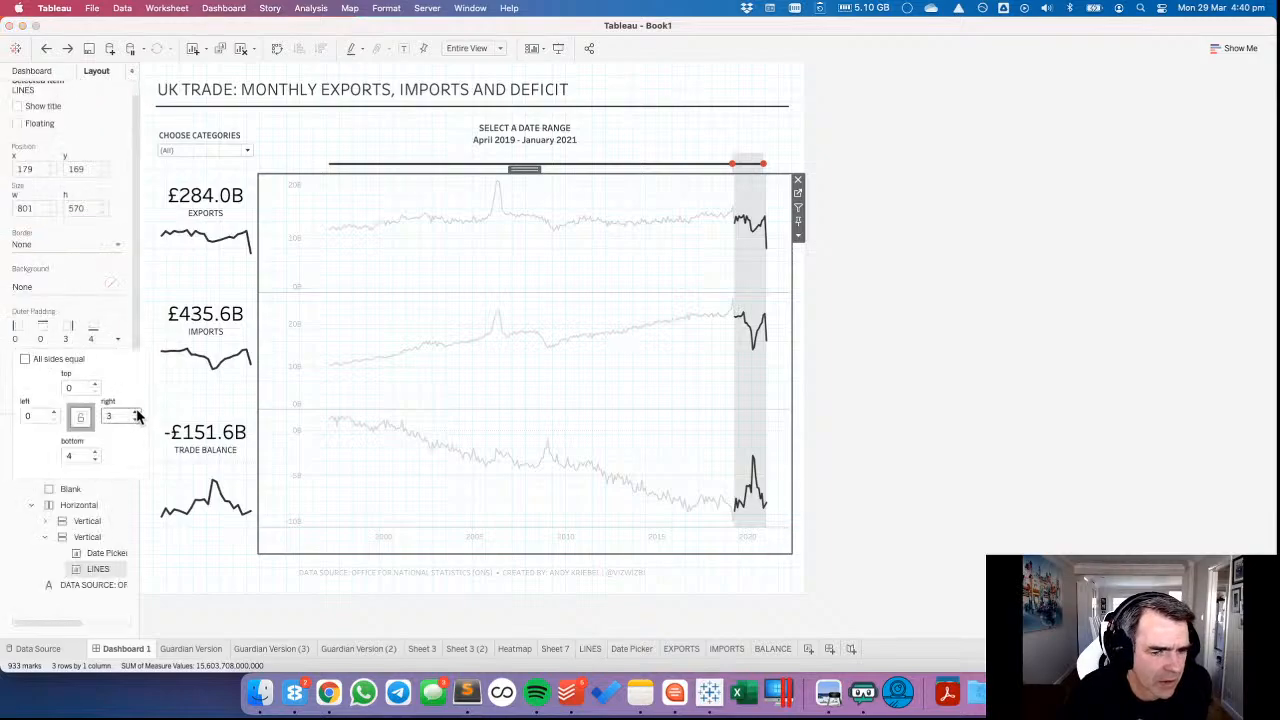
{"action": "left_click", "coordinate": [407, 155]}
{"action": "left_click", "coordinate": [88, 345]}
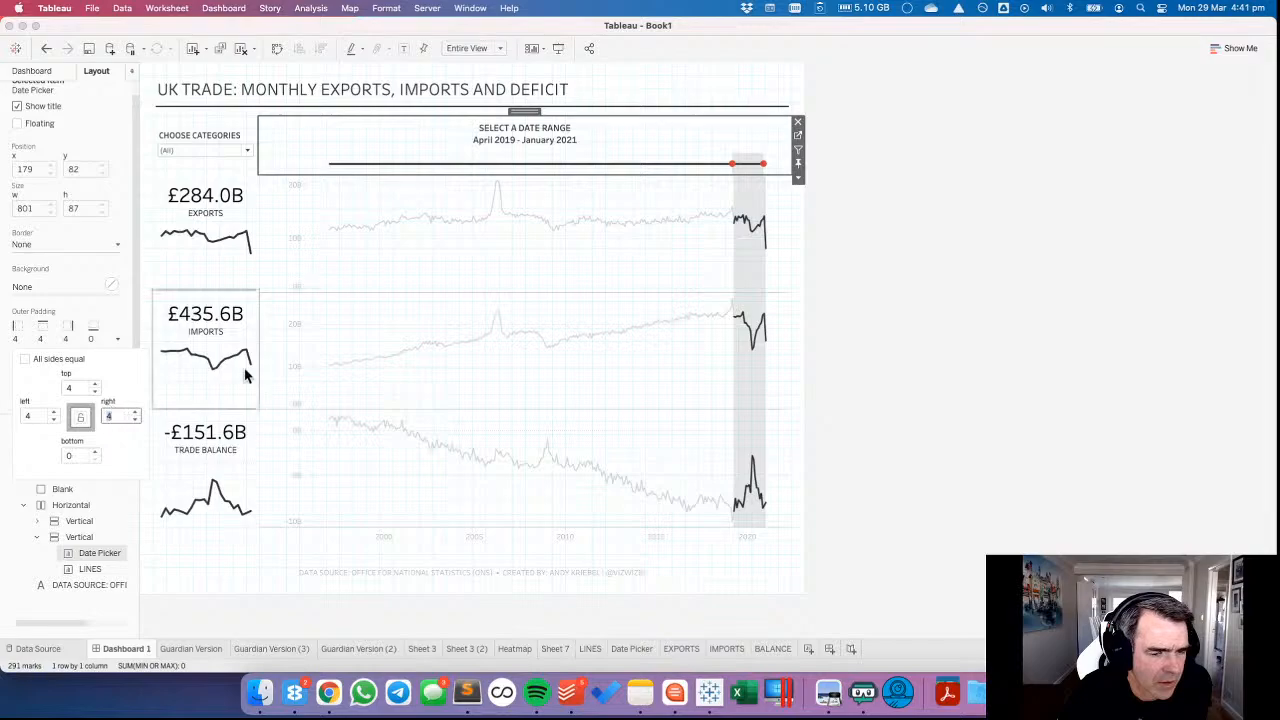
{"action": "left_click", "coordinate": [411, 268]}
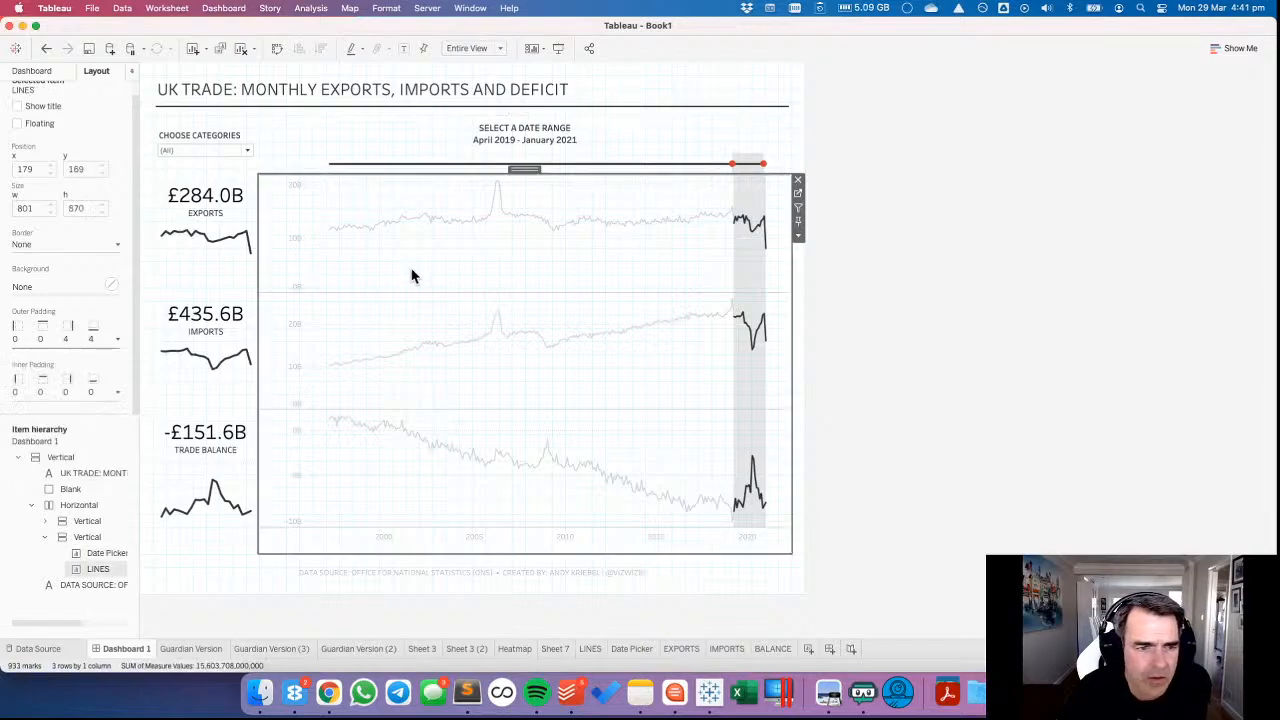
Try narrowing the LINES chart's value axis area slightly and undo the change.
{"action": "left_click", "coordinate": [273, 217]}
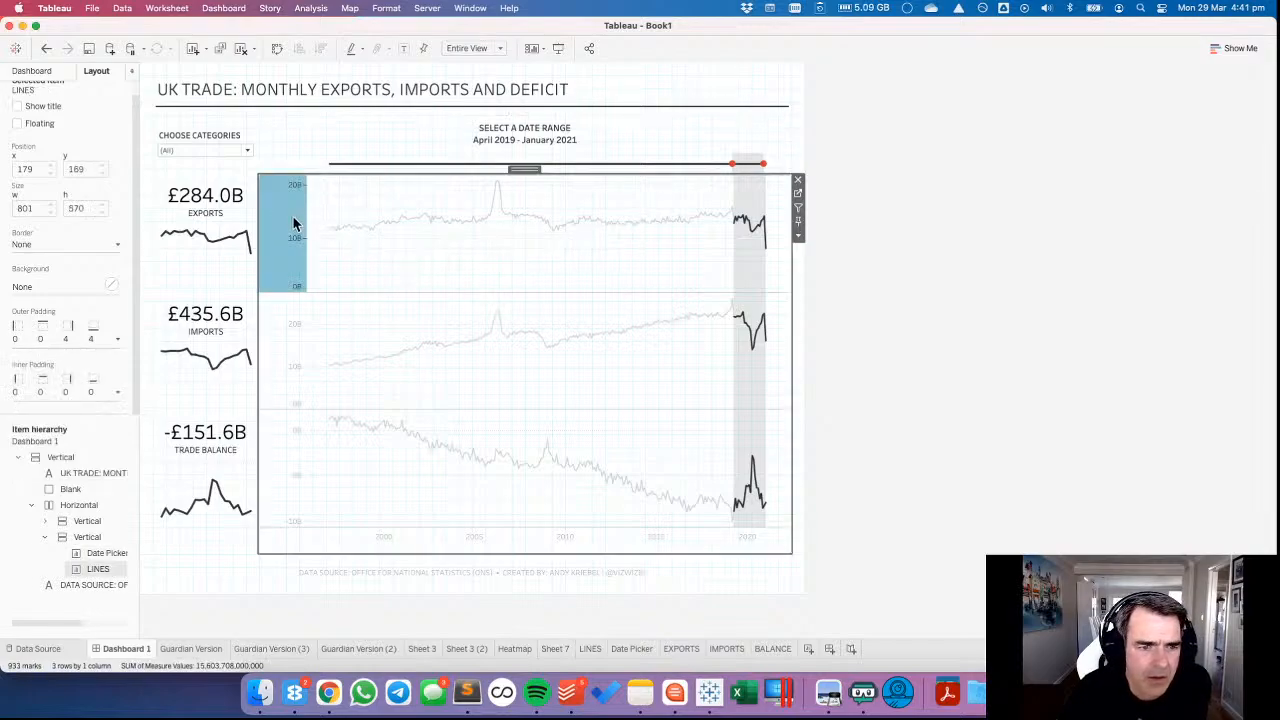
{"action": "left_click_drag", "start_coordinate": [304, 211], "coordinate": [302, 211]}
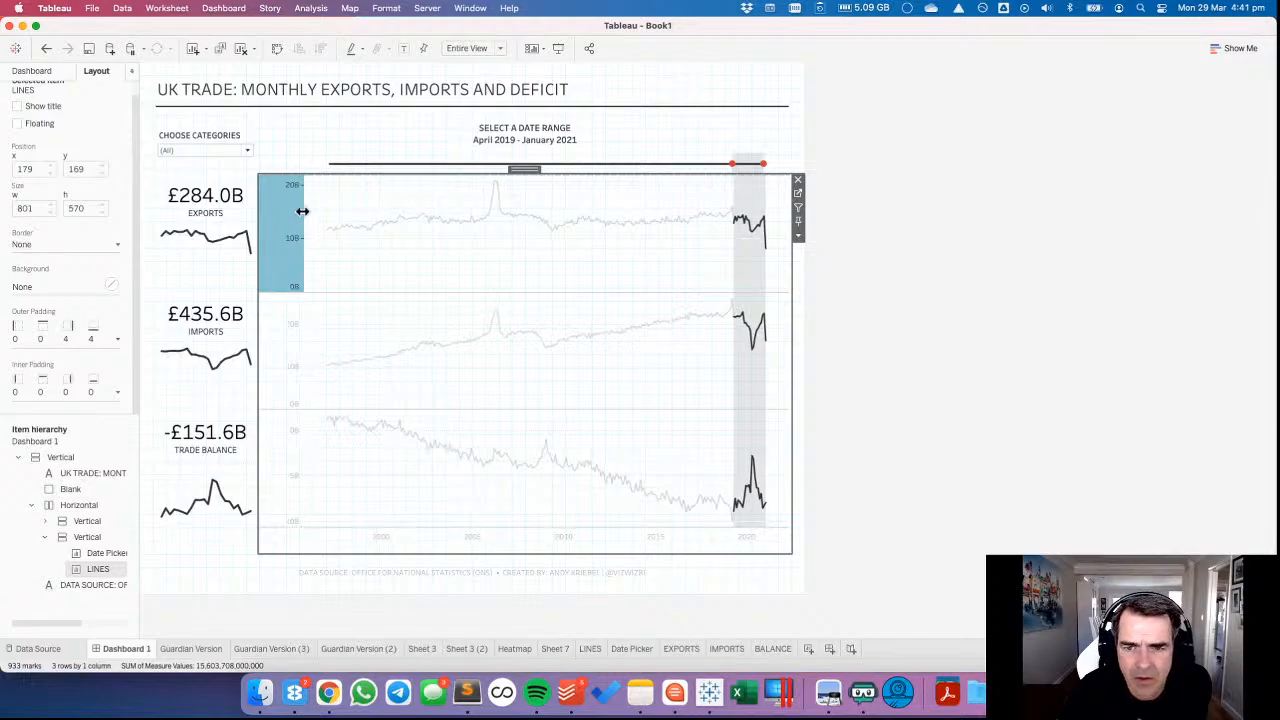
{"action": "left_click", "coordinate": [46, 48]}
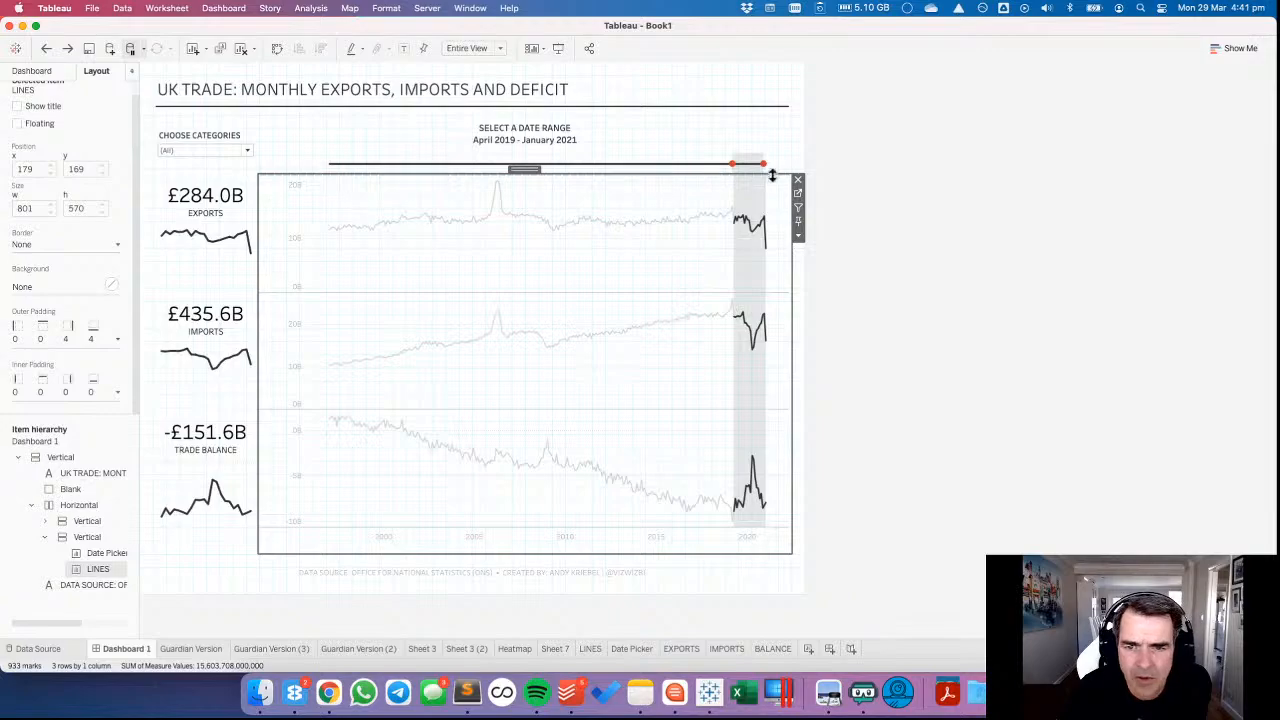
Open the LINES worksheet and fix its MONTH axis range from October 1995 to March 2022.
{"action": "left_click", "coordinate": [797, 195]}
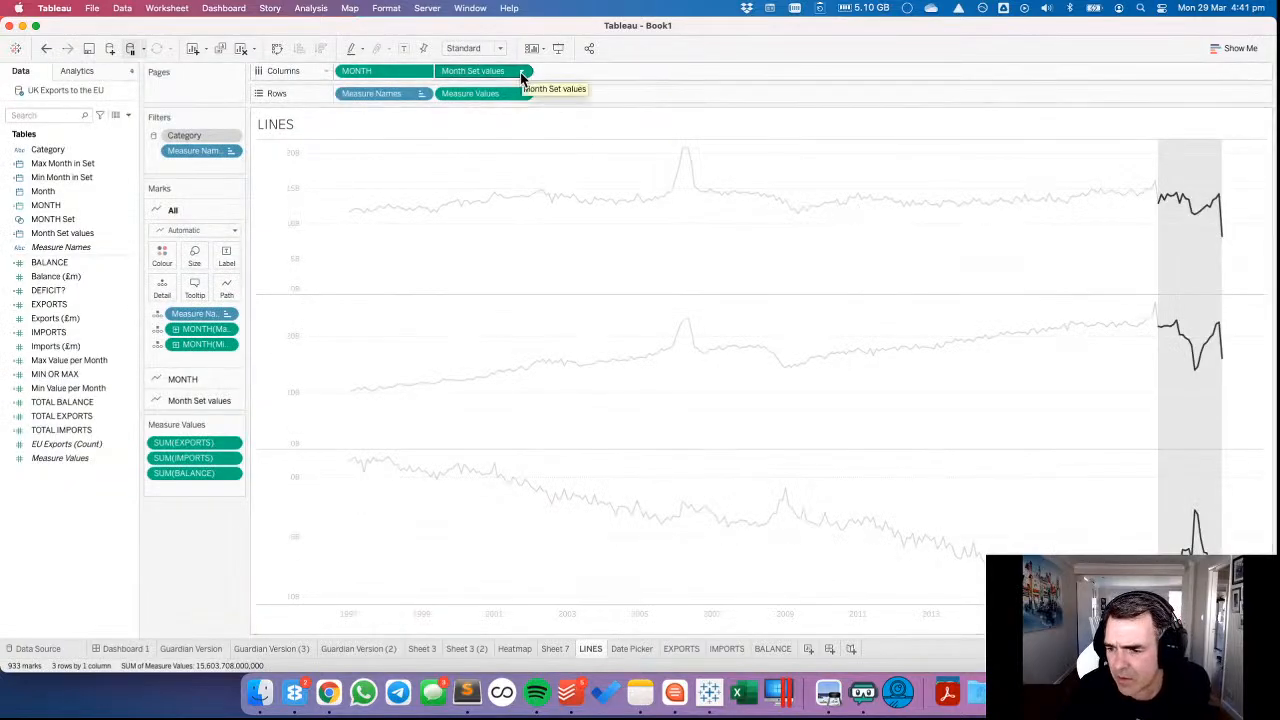
{"action": "left_click", "coordinate": [410, 618]}
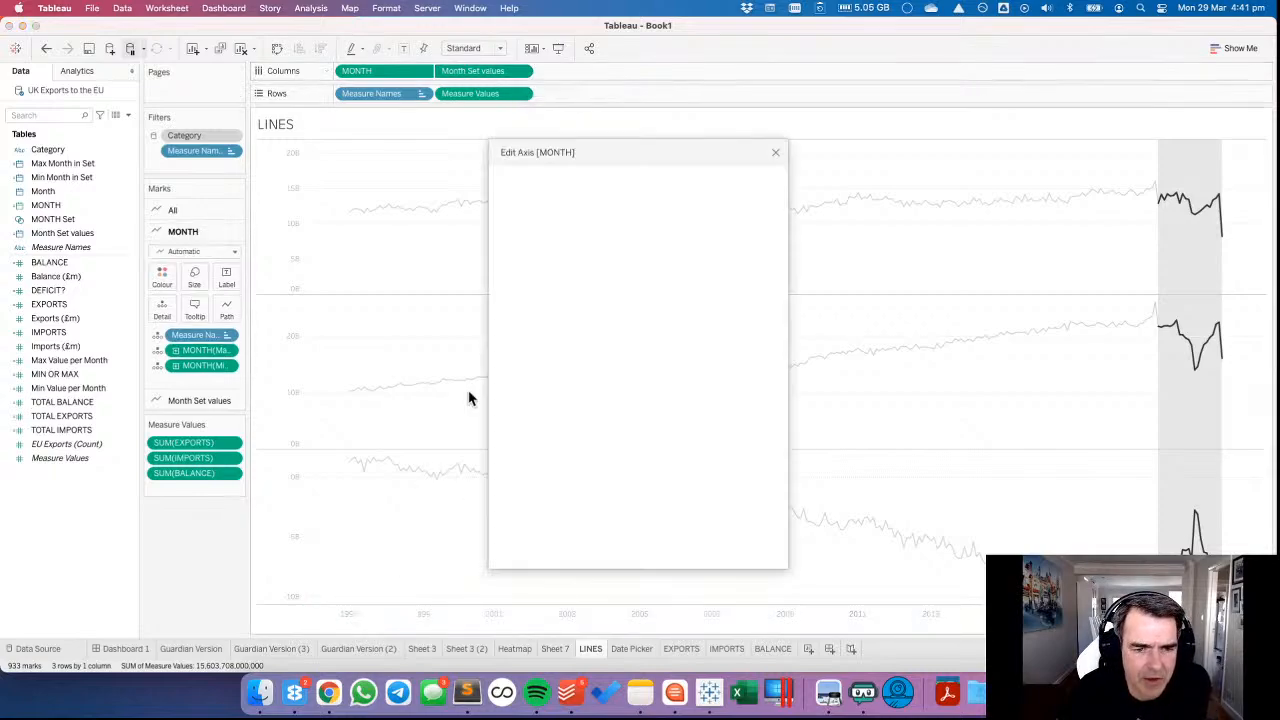
{"action": "left_click", "coordinate": [514, 271]}
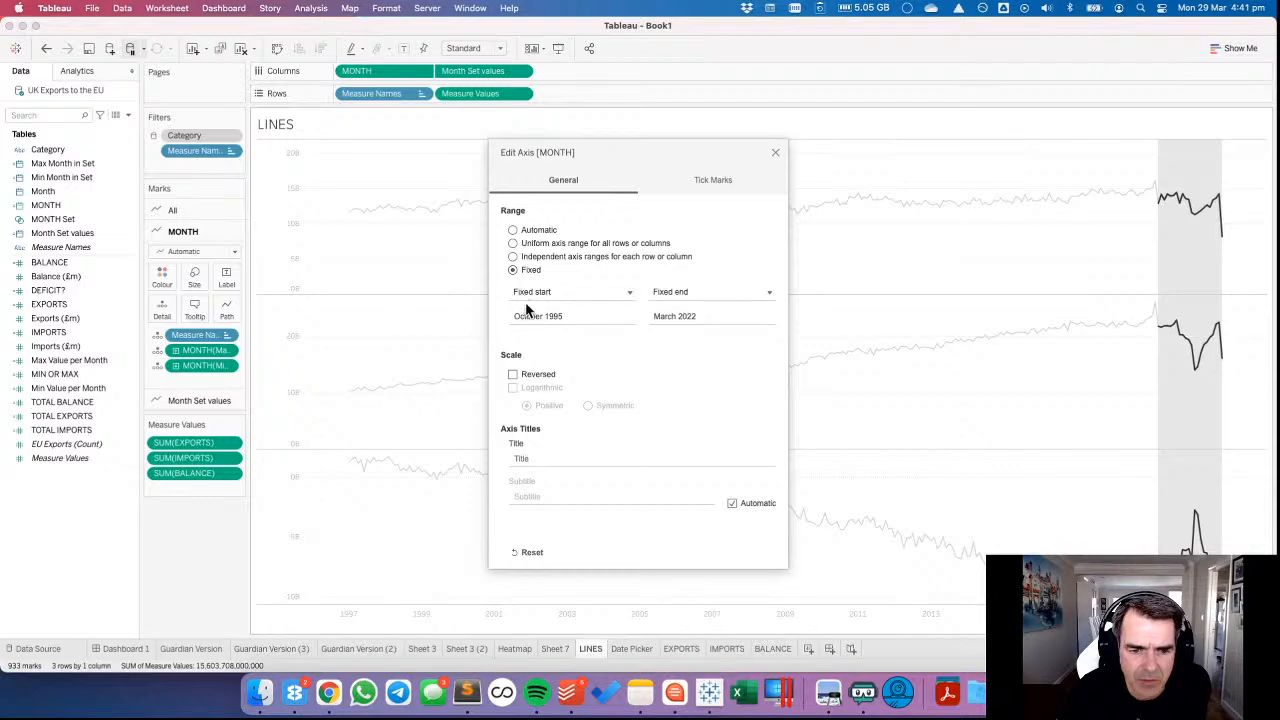
{"action": "left_click", "coordinate": [699, 317]}
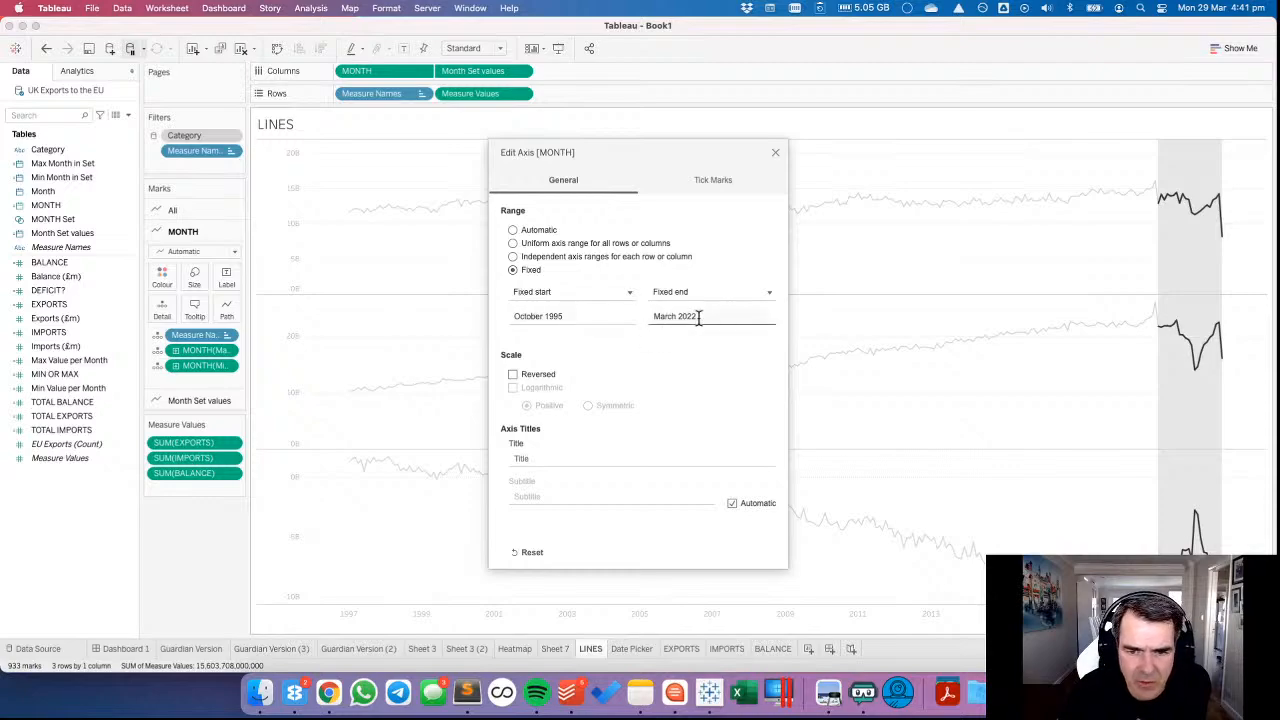
{"action": "left_click", "coordinate": [775, 153]}
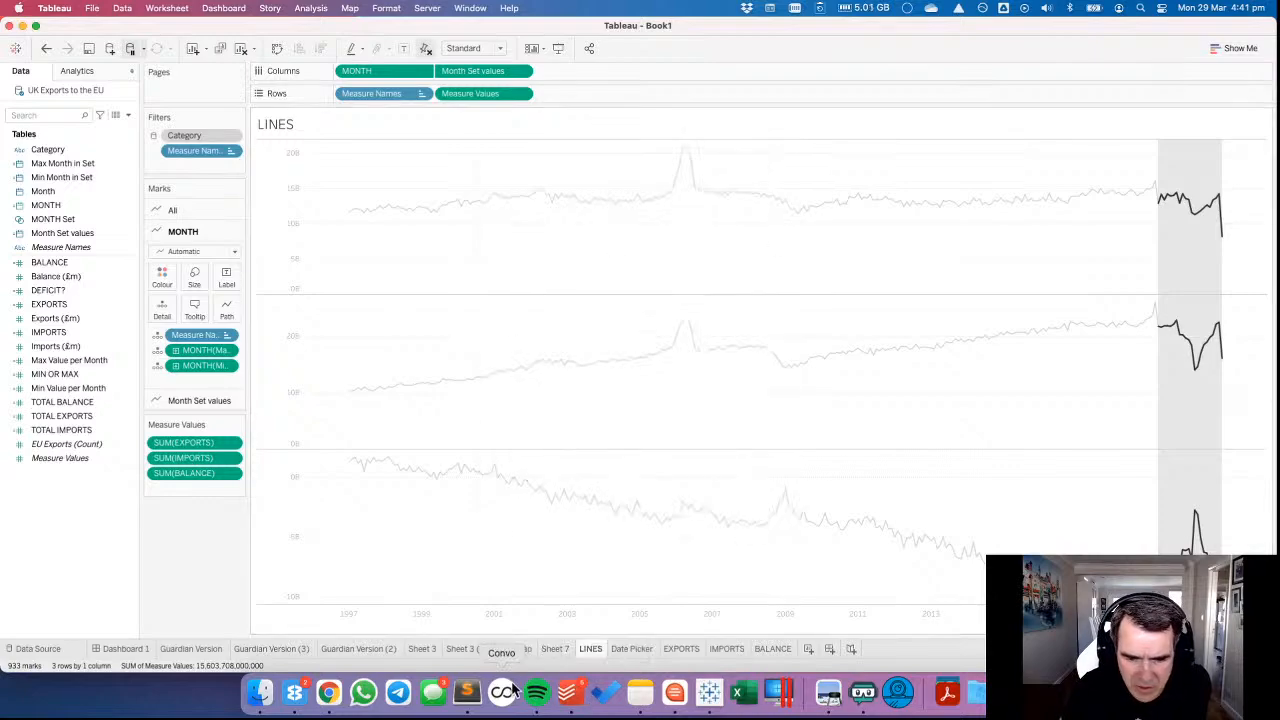
Fix the Date Picker sheet's MONTH axis range from October 1995 to April 2022, showing the axis header only for the edit.
{"action": "left_click", "coordinate": [632, 648]}
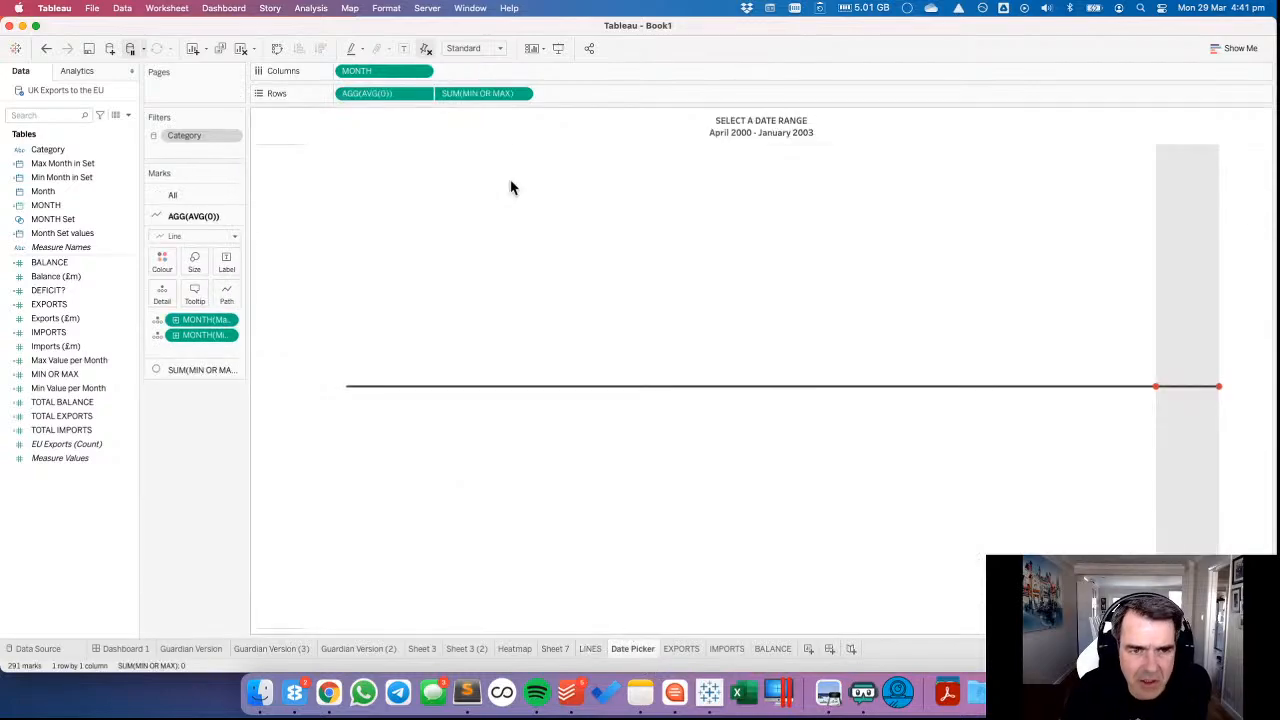
{"action": "left_click", "coordinate": [421, 71]}
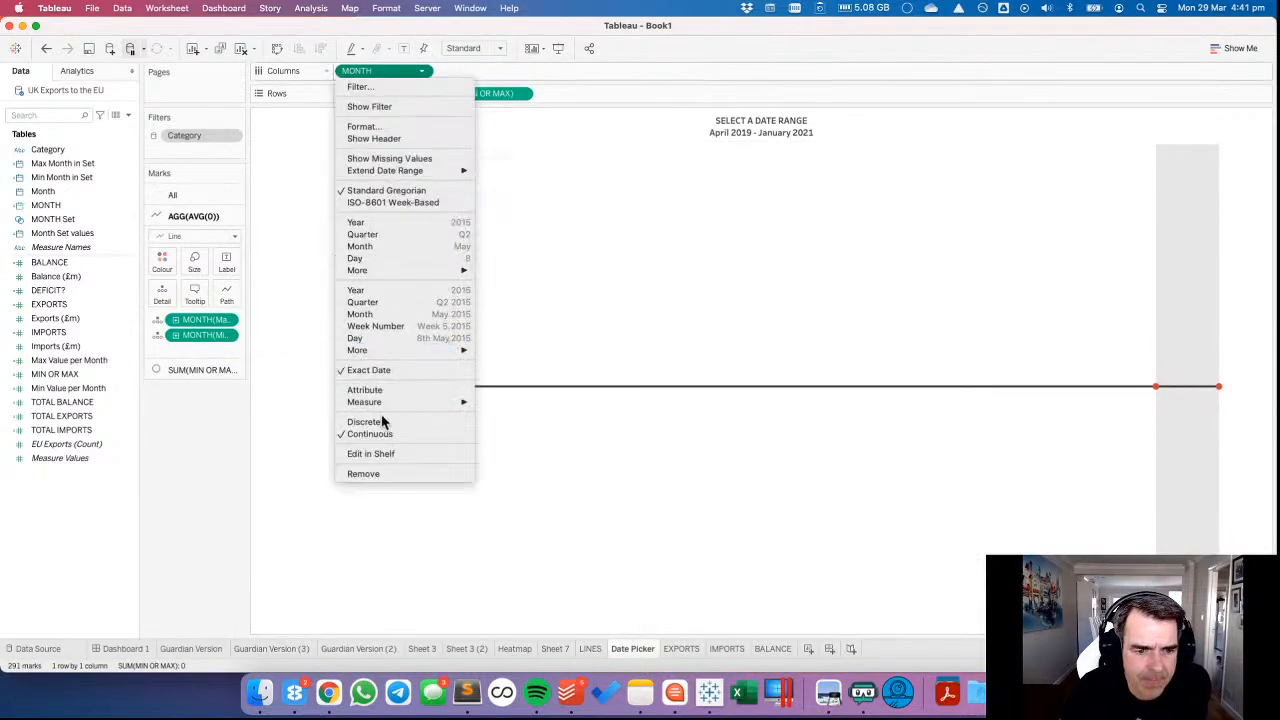
{"action": "left_click", "coordinate": [352, 140]}
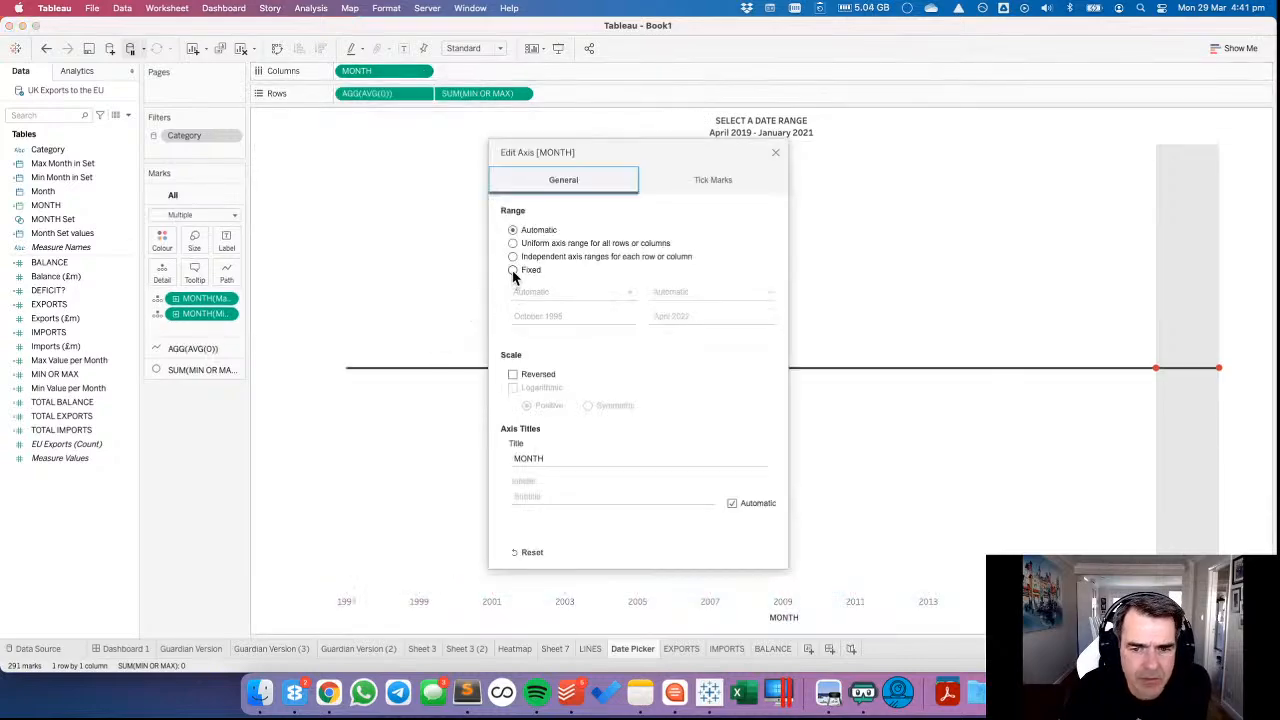
{"action": "left_click", "coordinate": [513, 272]}
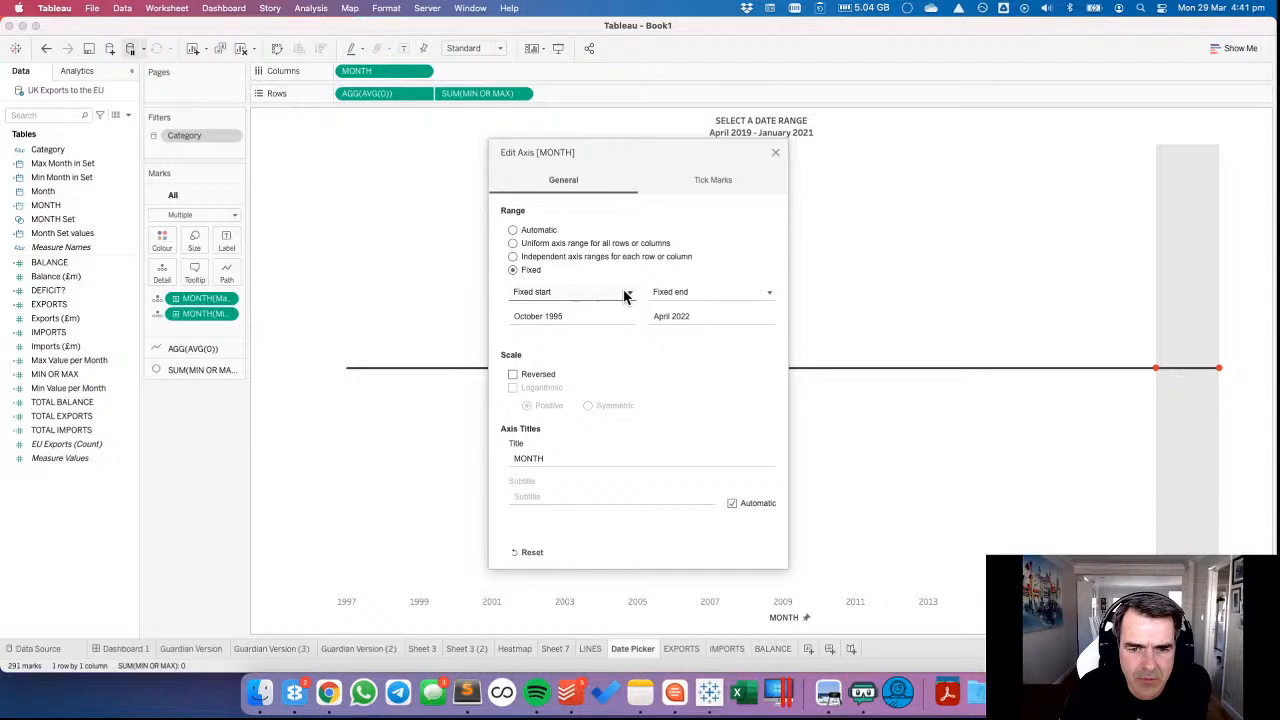
{"action": "left_click", "coordinate": [775, 154]}
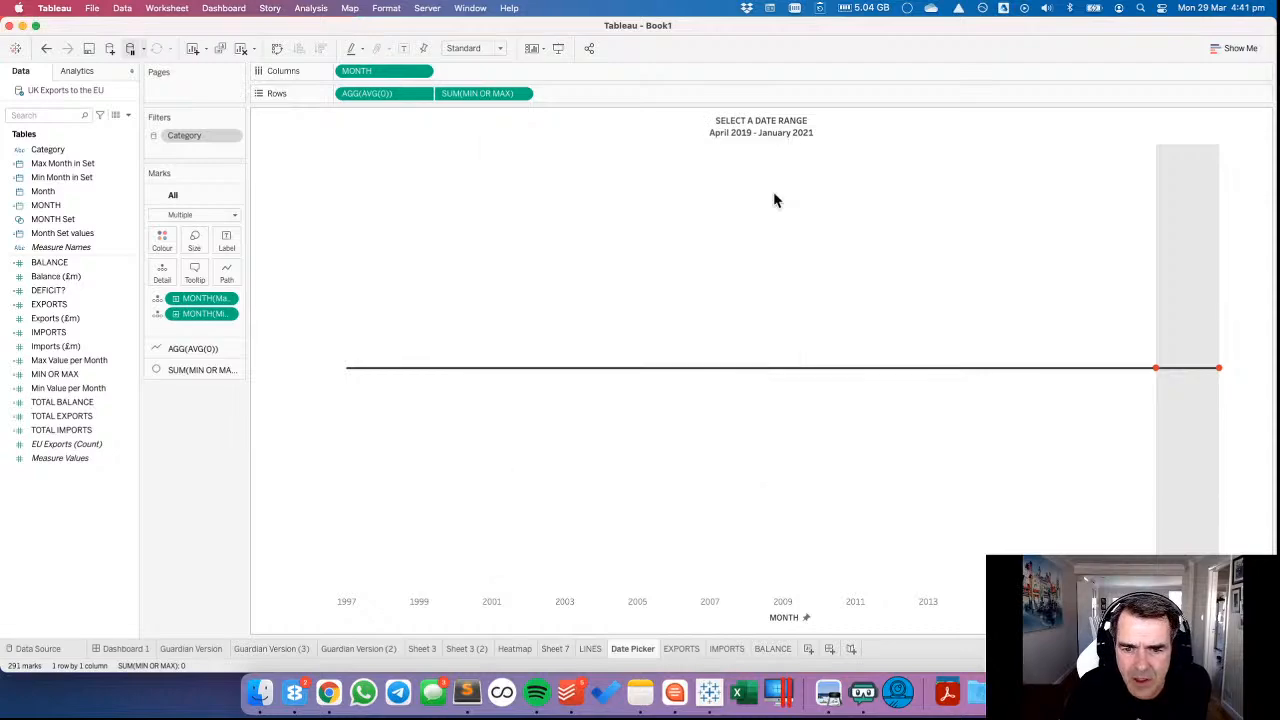
{"action": "right_click", "coordinate": [741, 621]}
{"action": "left_click", "coordinate": [761, 557]}
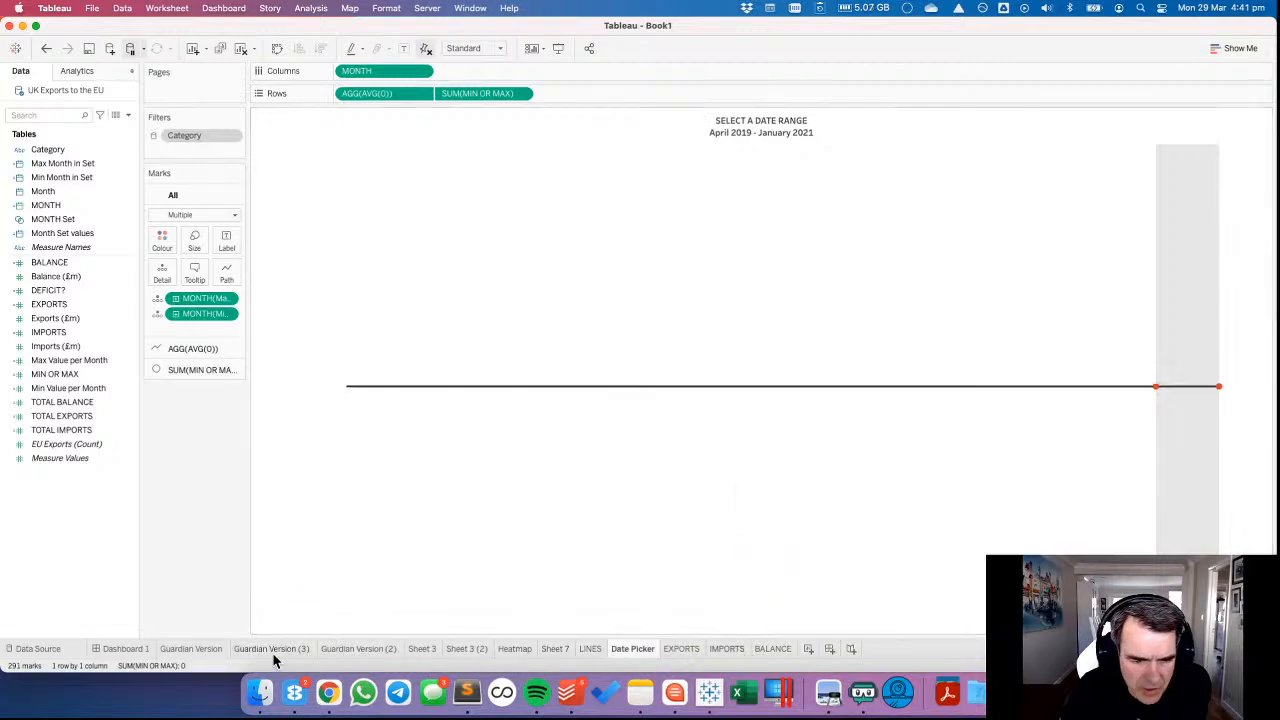
Return to Dashboard 1 and select May 2002 to August 2004 on the date picker line.
{"action": "left_click", "coordinate": [120, 649]}
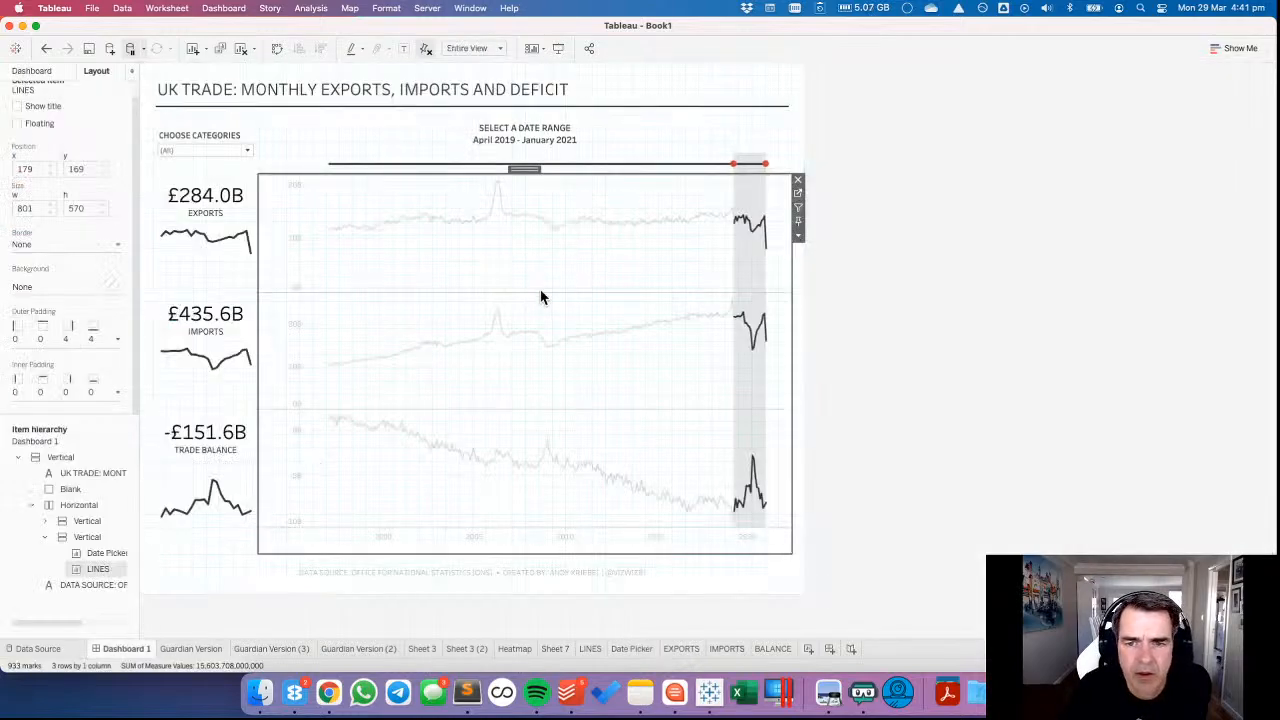
{"action": "left_click", "coordinate": [923, 277]}
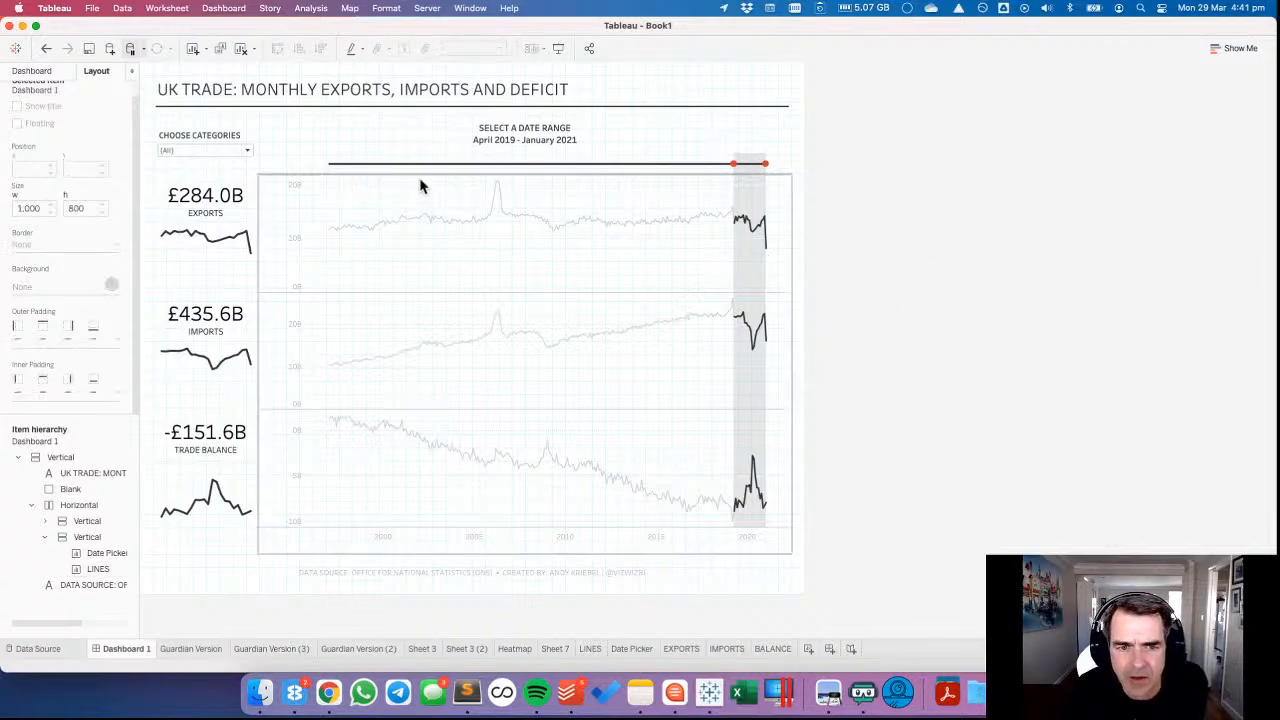
{"action": "left_click", "coordinate": [462, 170]}
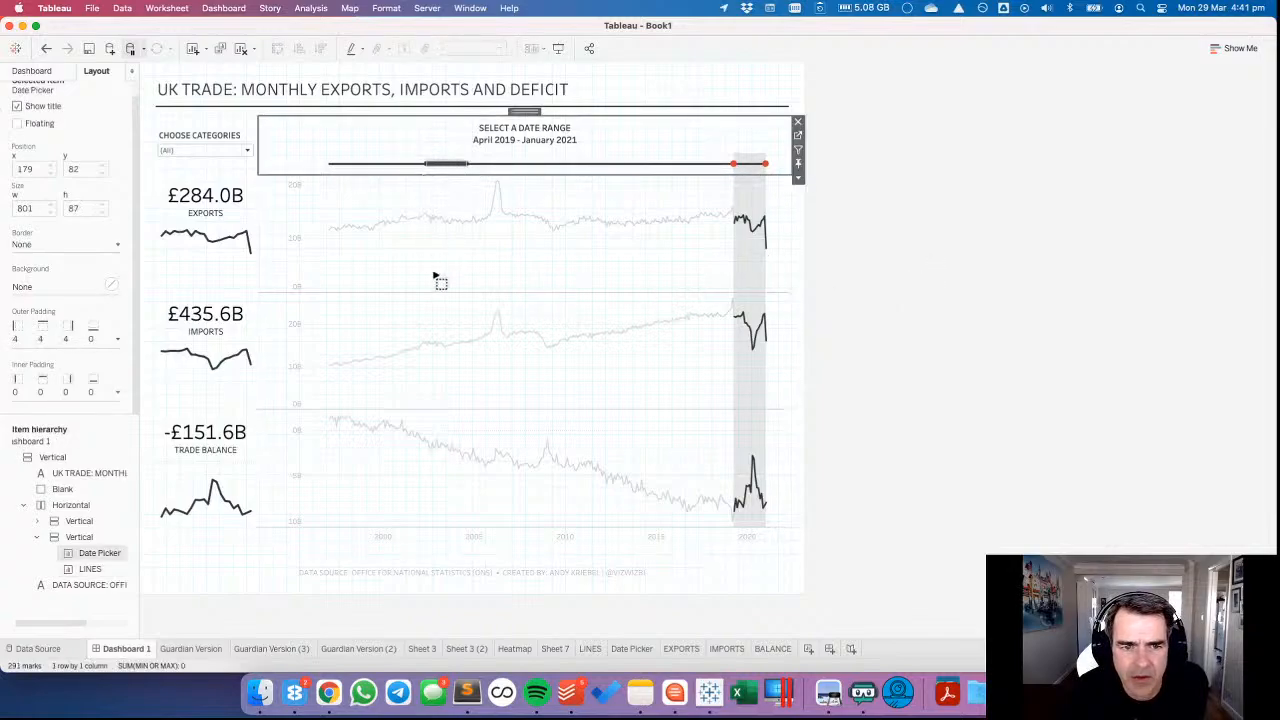
{"action": "left_click", "coordinate": [360, 279]}
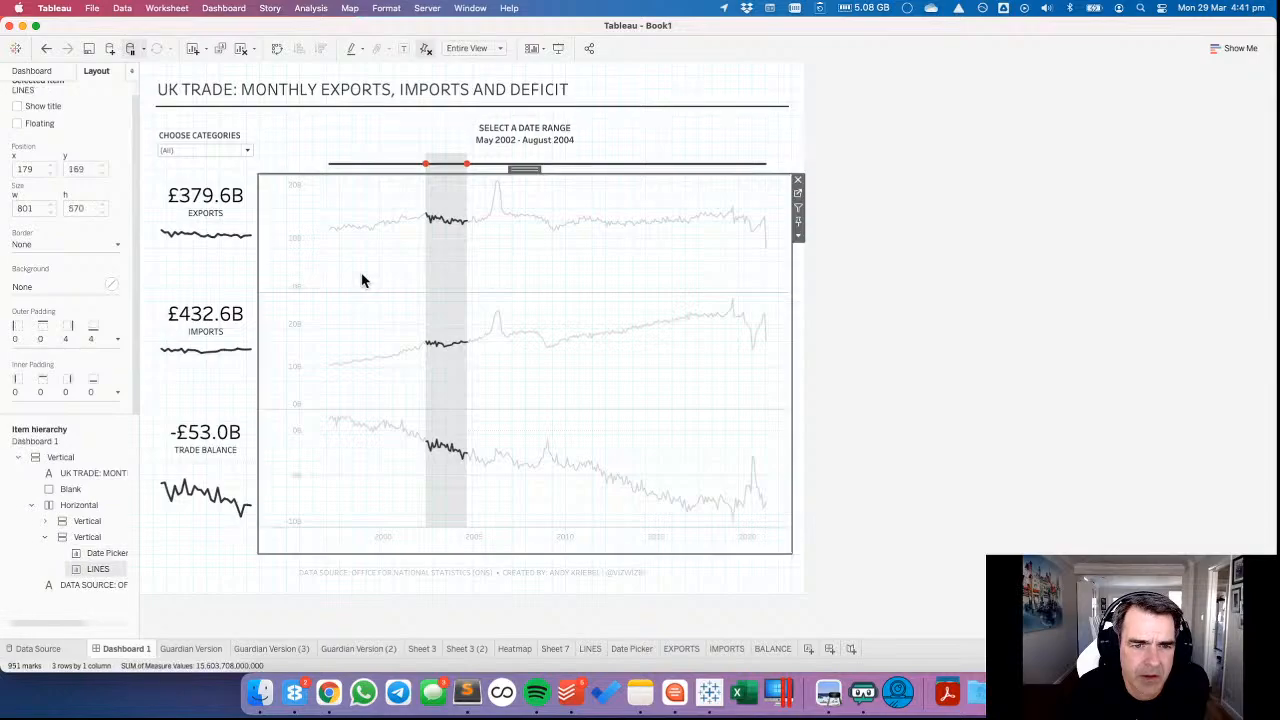
{"action": "left_click", "coordinate": [877, 250]}
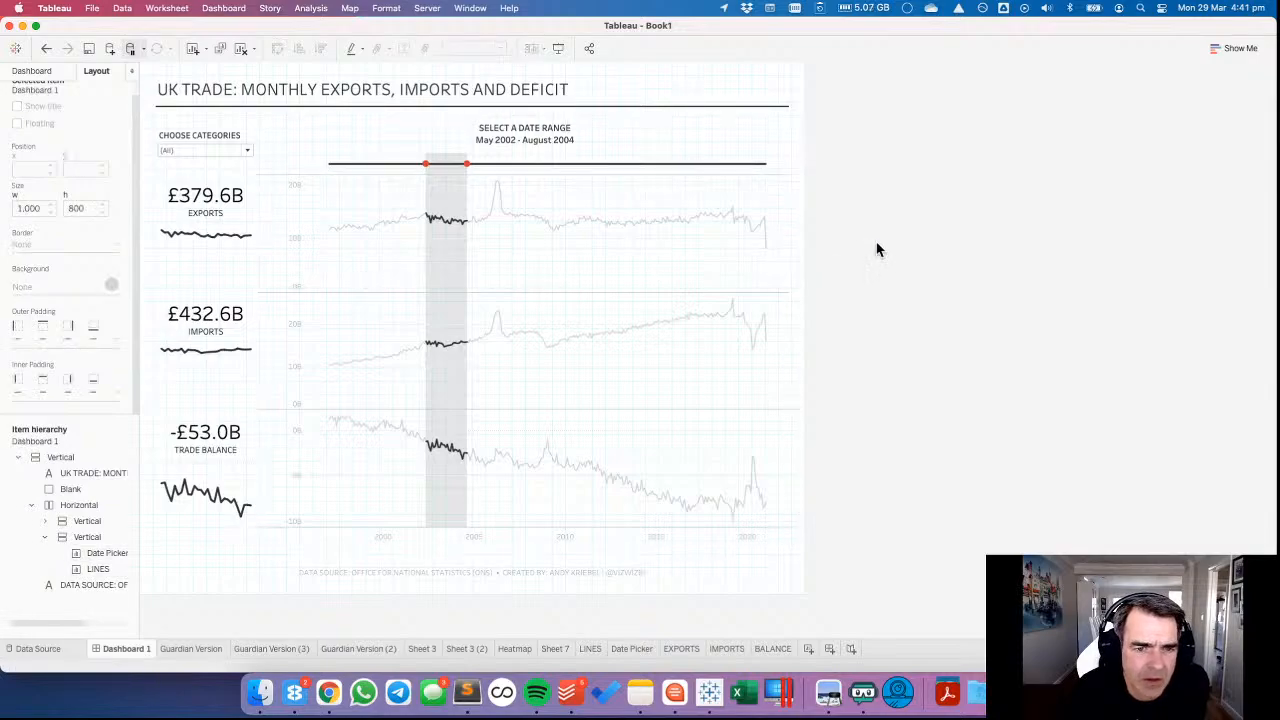
Narrow the date picker's axis area and the LINES chart's value axis area so both plots start at the same position.
{"action": "left_click", "coordinate": [305, 160]}
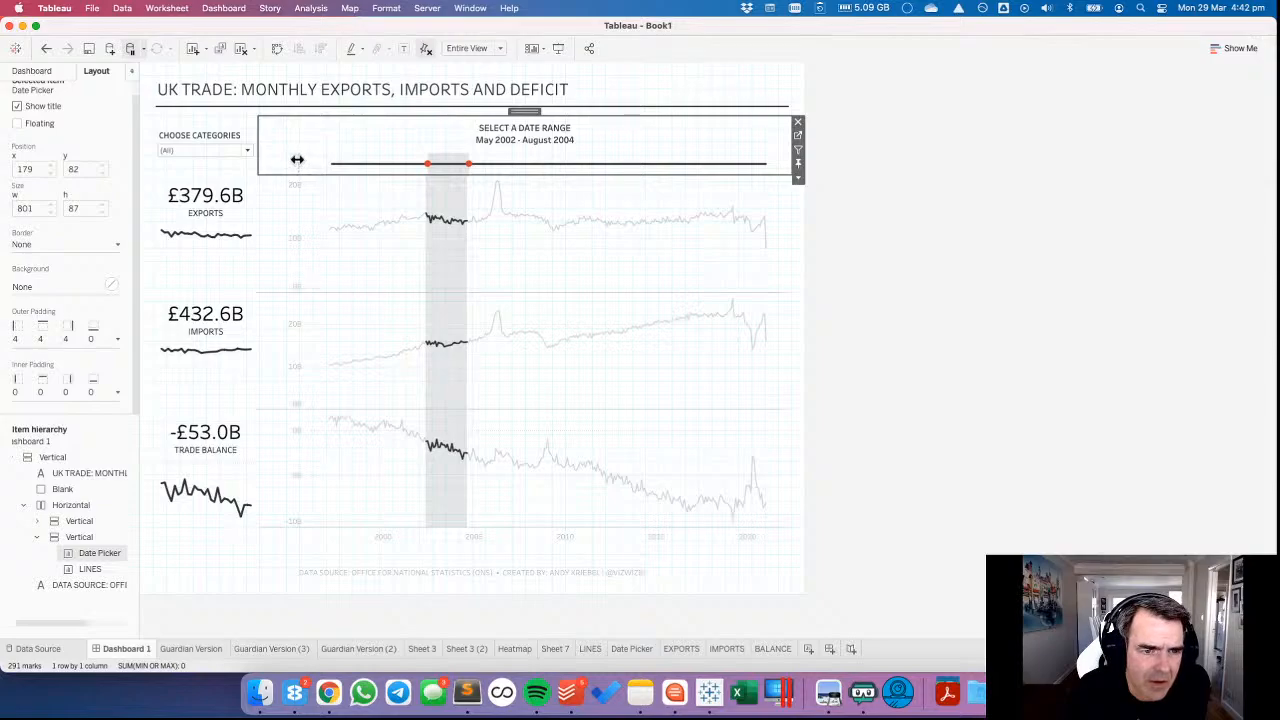
{"action": "left_click_drag", "start_coordinate": [306, 160], "coordinate": [297, 160]}
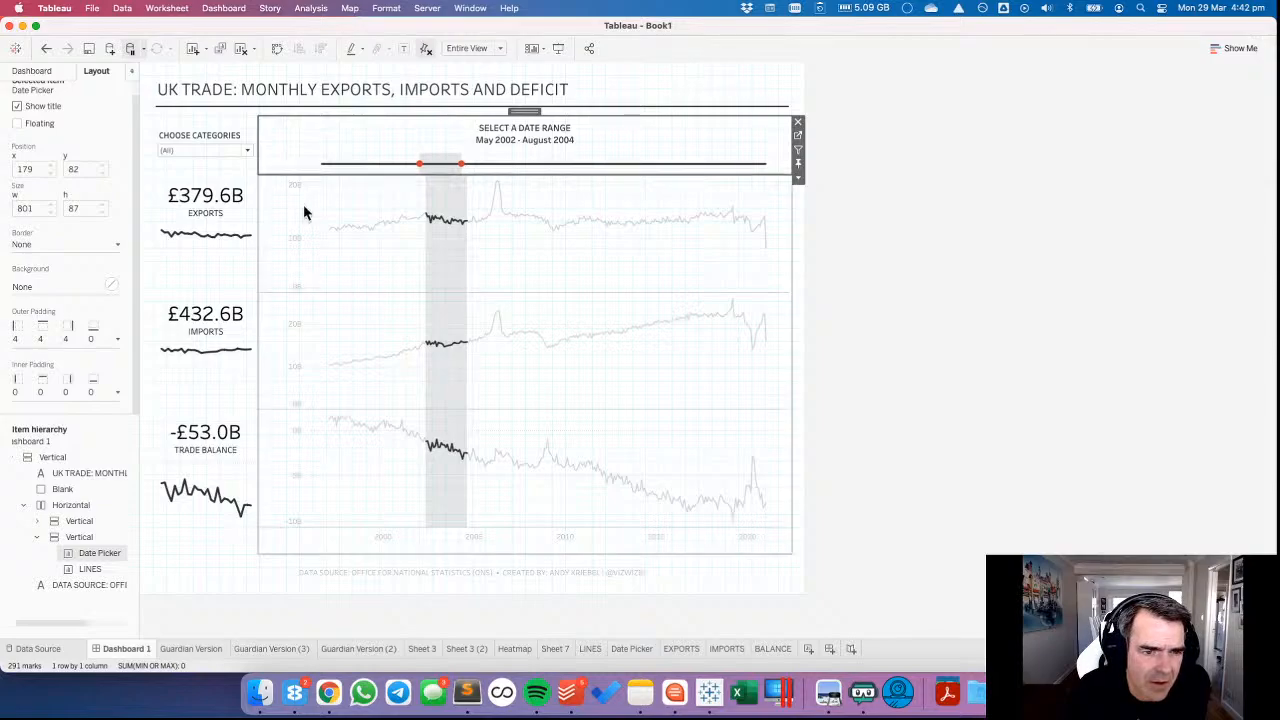
{"action": "left_click", "coordinate": [301, 205]}
{"action": "left_click_drag", "start_coordinate": [298, 205], "coordinate": [294, 206]}
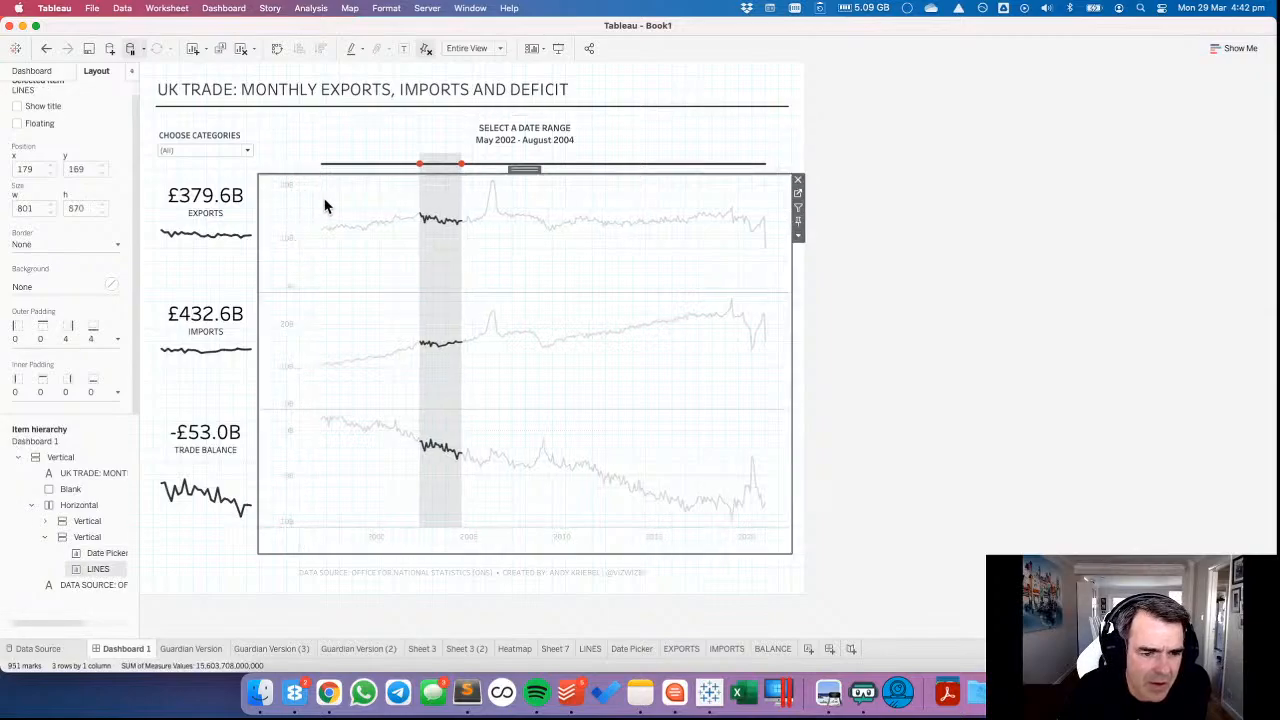
Change the label font of the LINES chart's value axis and MONTH axis to a darker grey.
{"action": "right_click", "coordinate": [283, 247]}
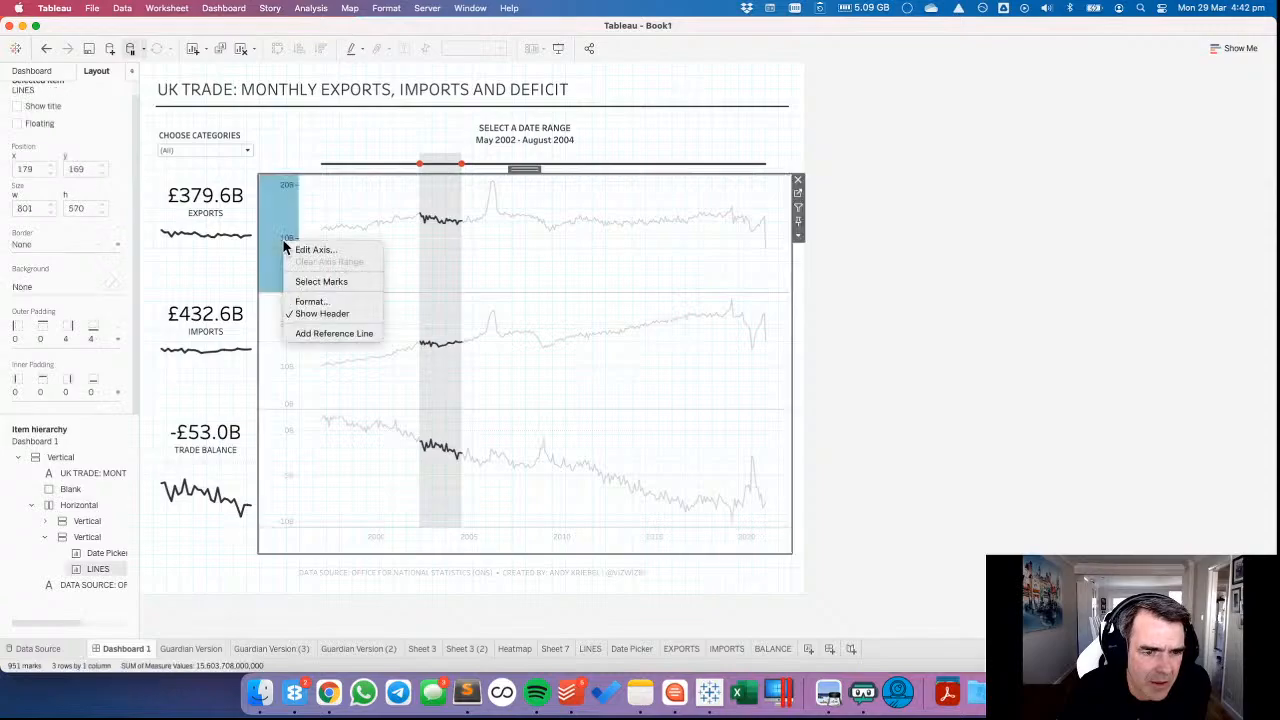
{"action": "left_click", "coordinate": [305, 301]}
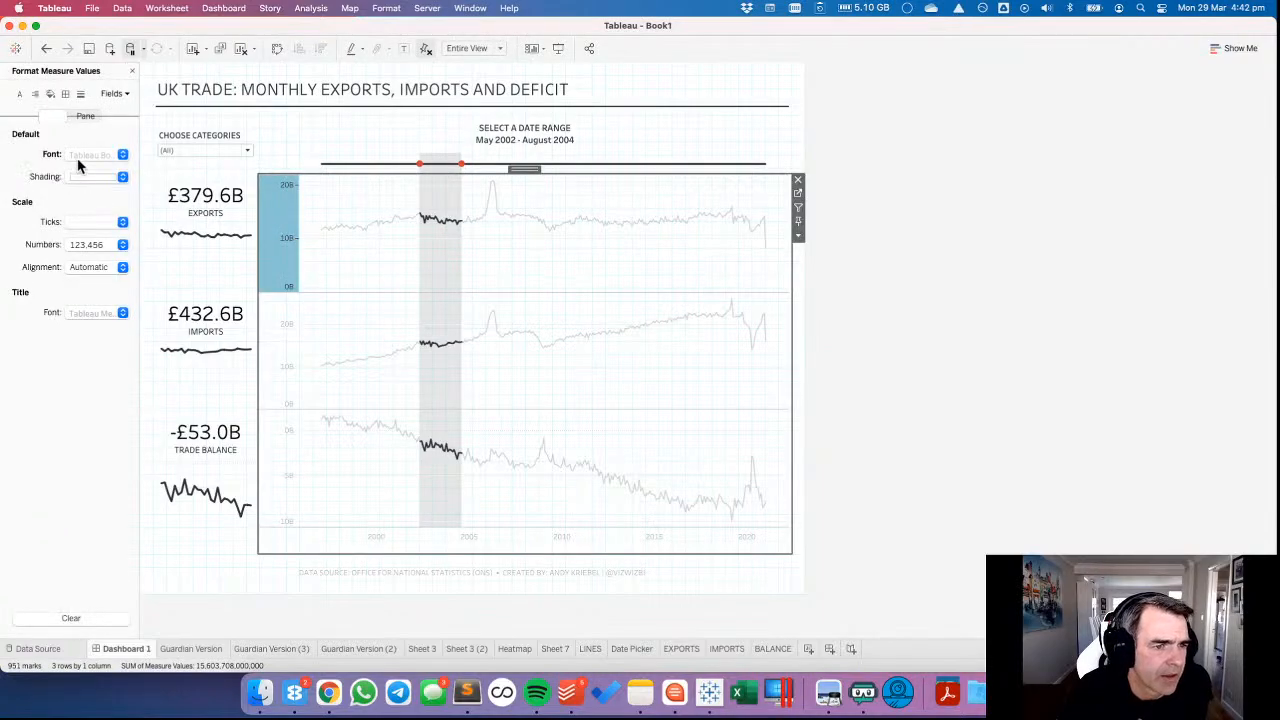
{"action": "left_click", "coordinate": [80, 157]}
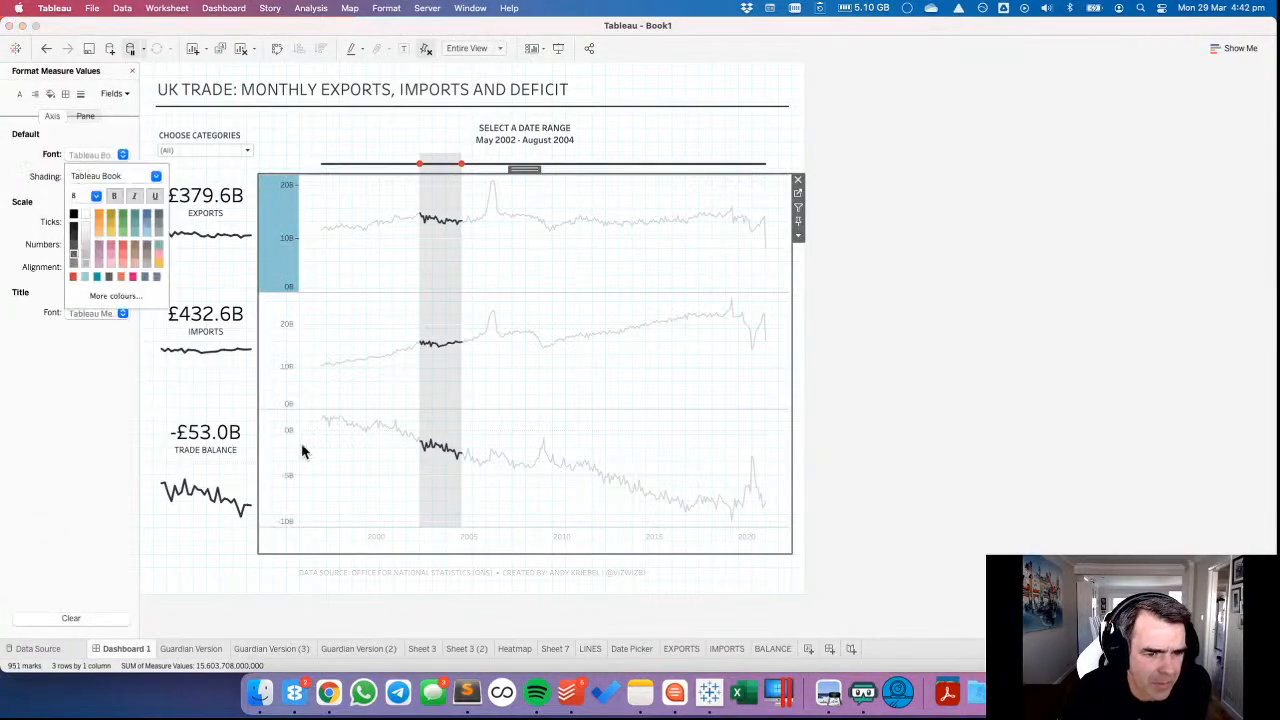
{"action": "left_click", "coordinate": [346, 543]}
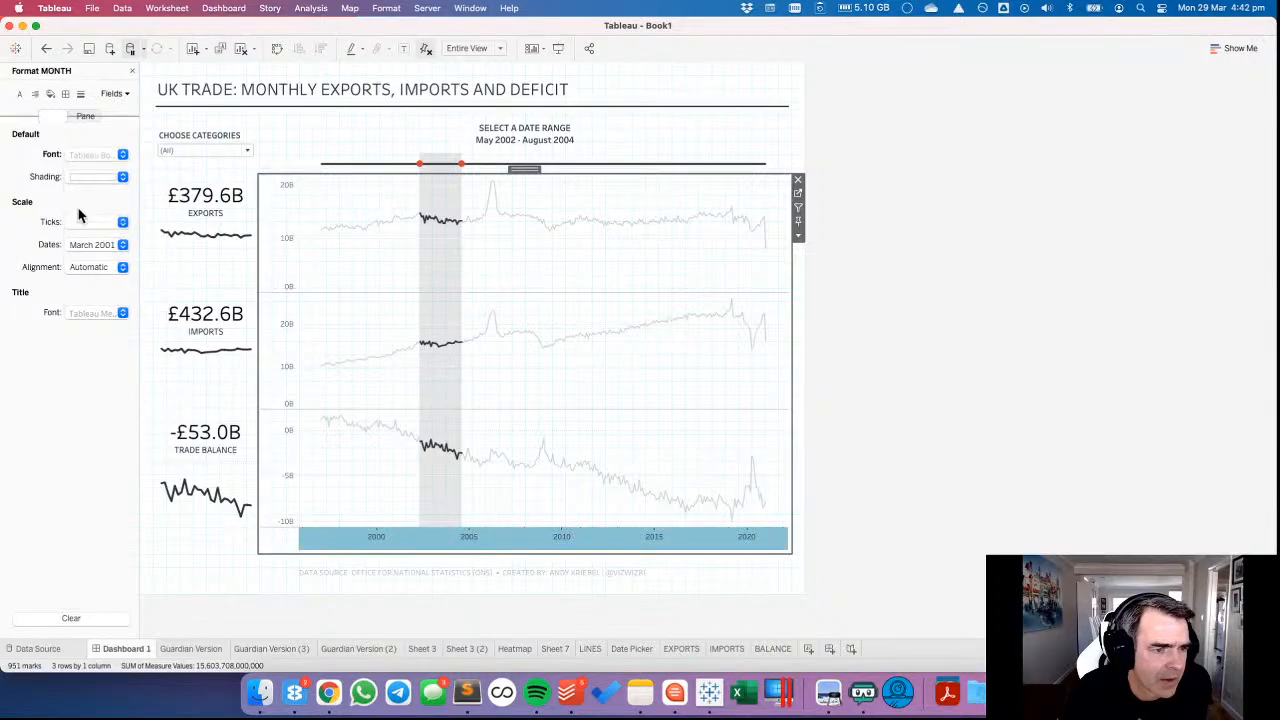
{"action": "left_click", "coordinate": [90, 156]}
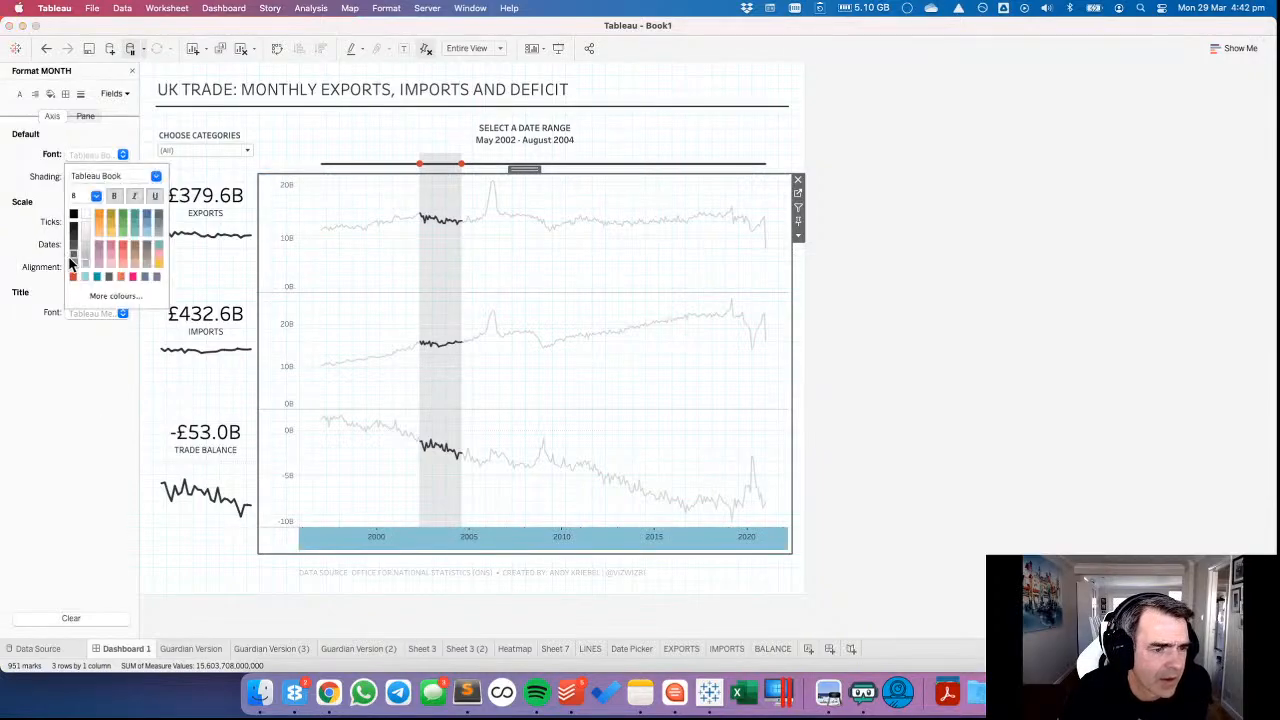
{"action": "left_click", "coordinate": [360, 313]}
{"action": "left_click", "coordinate": [361, 315]}
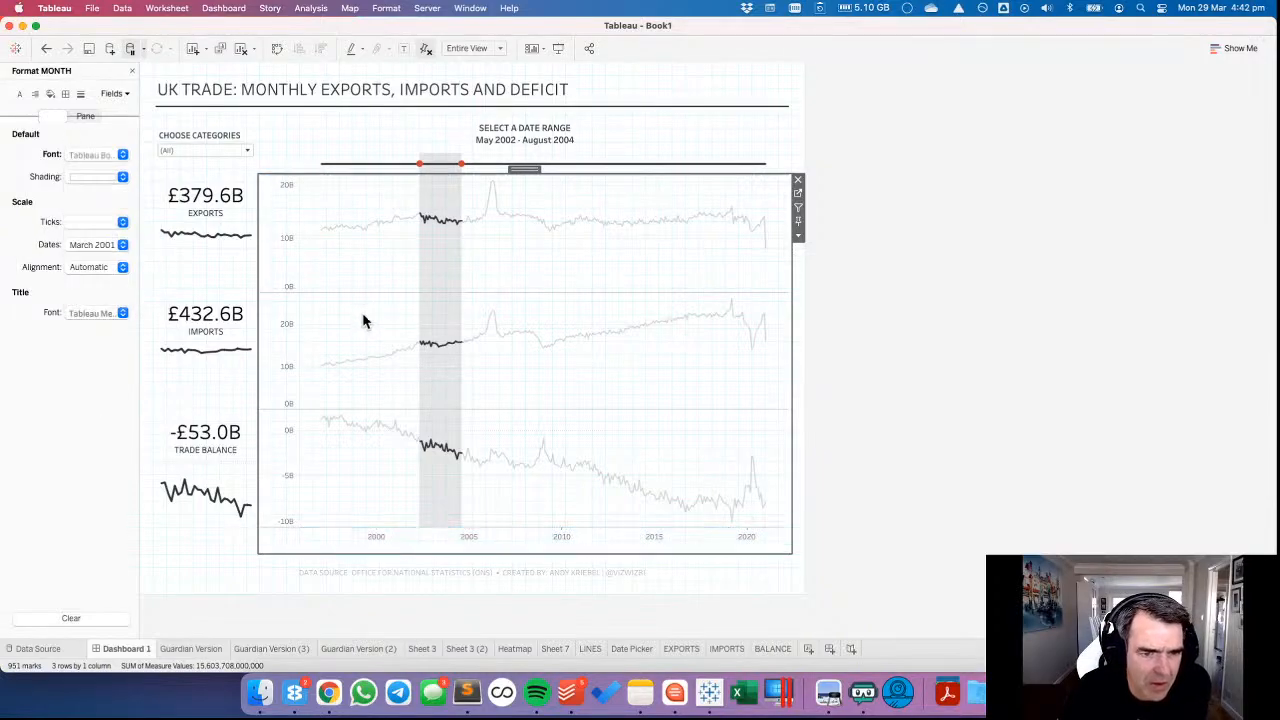
Hide the dashboard grid and show the CHOOSE CATEGORIES filter's layout settings.
{"action": "left_click", "coordinate": [233, 10]}
{"action": "left_click", "coordinate": [240, 68]}
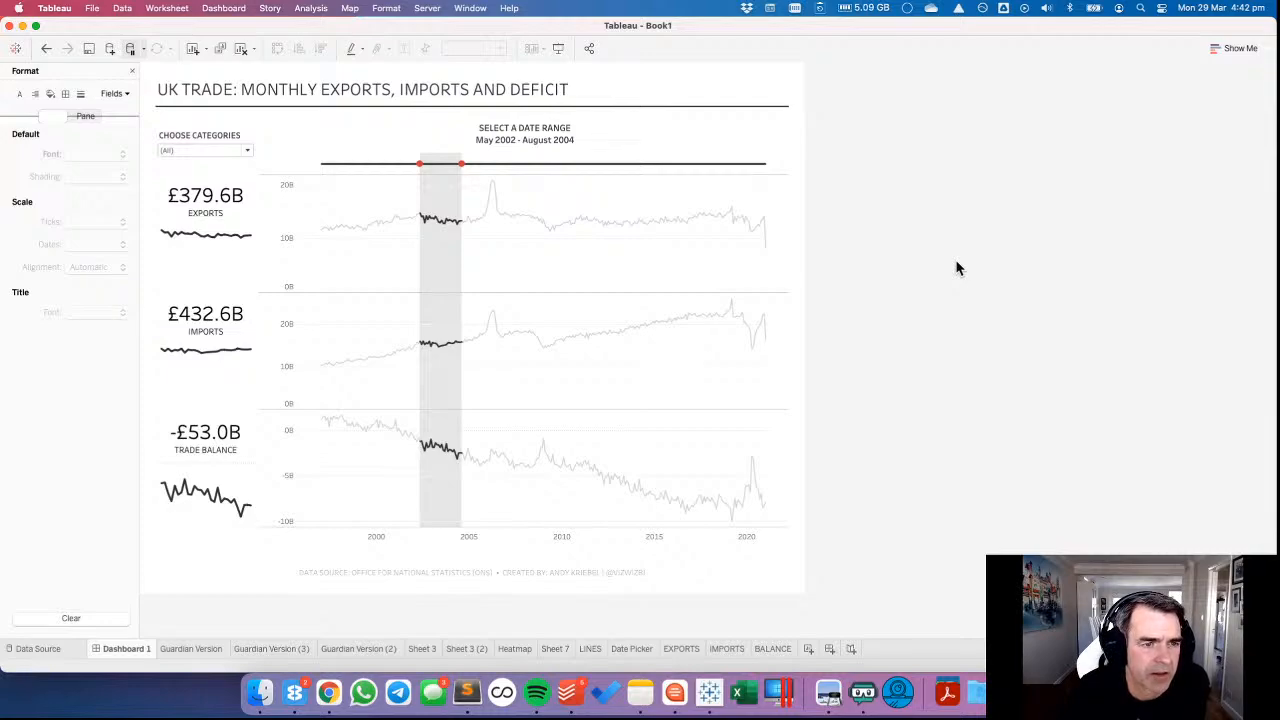
{"action": "left_click", "coordinate": [211, 168]}
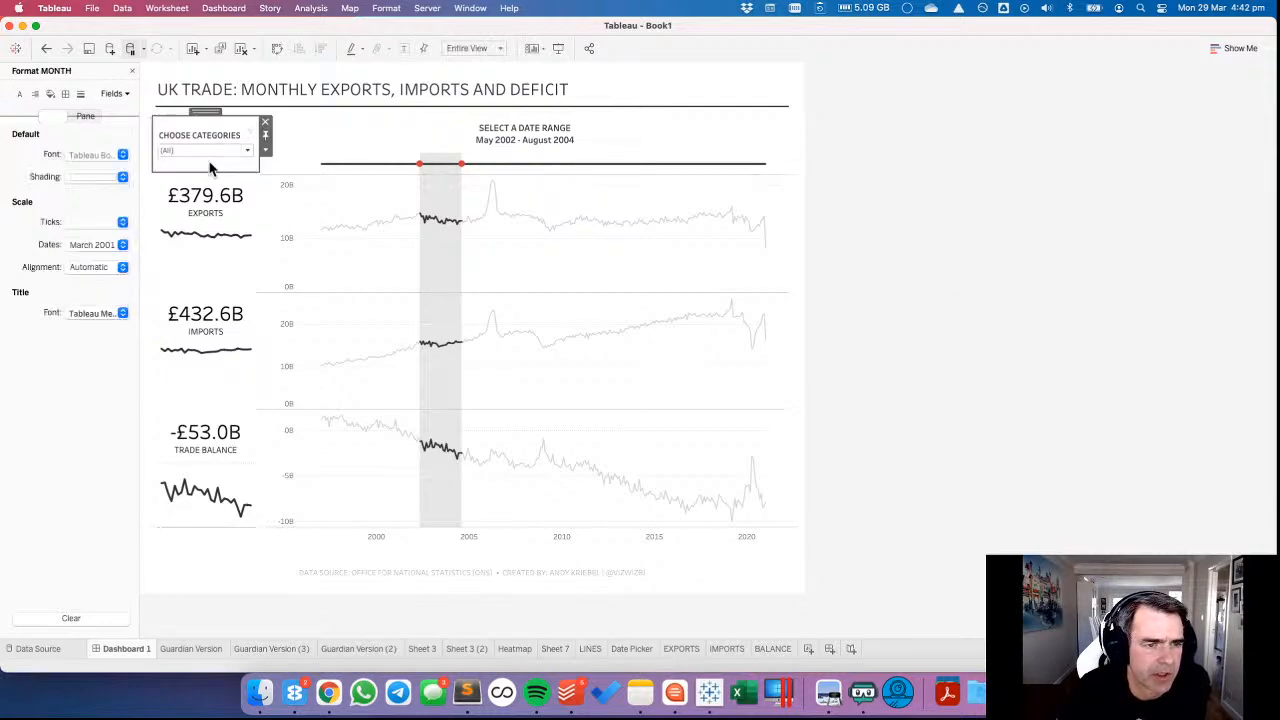
{"action": "left_click", "coordinate": [131, 71]}
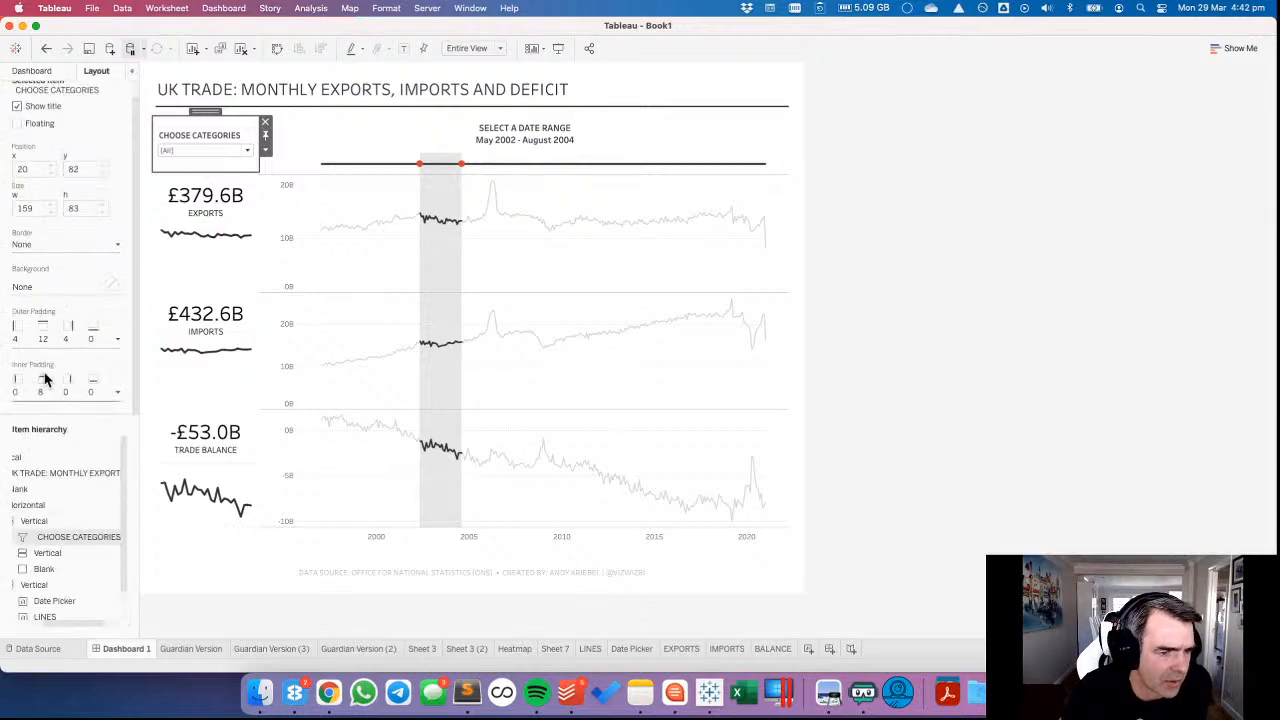
Try a bottom outer padding of 1 and a top outer padding of 11 on the CHOOSE CATEGORIES filter, restoring both.
{"action": "left_click", "coordinate": [50, 337]}
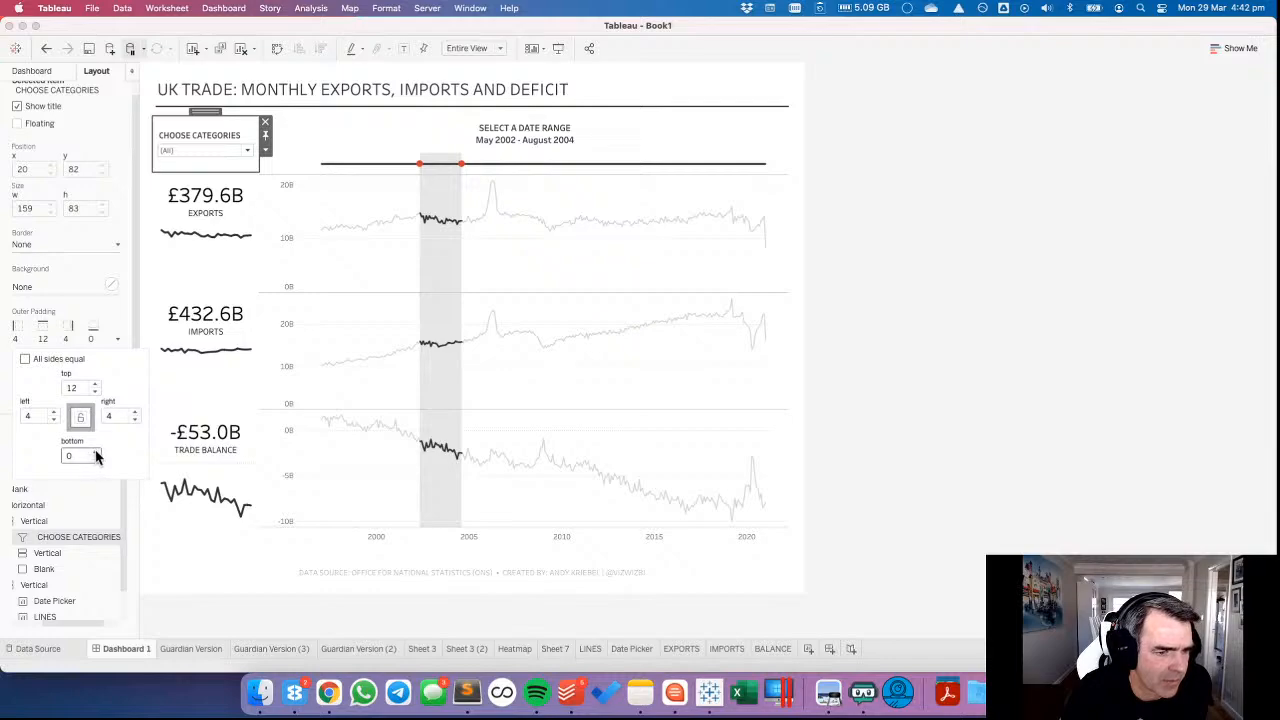
{"action": "left_click", "coordinate": [96, 455]}
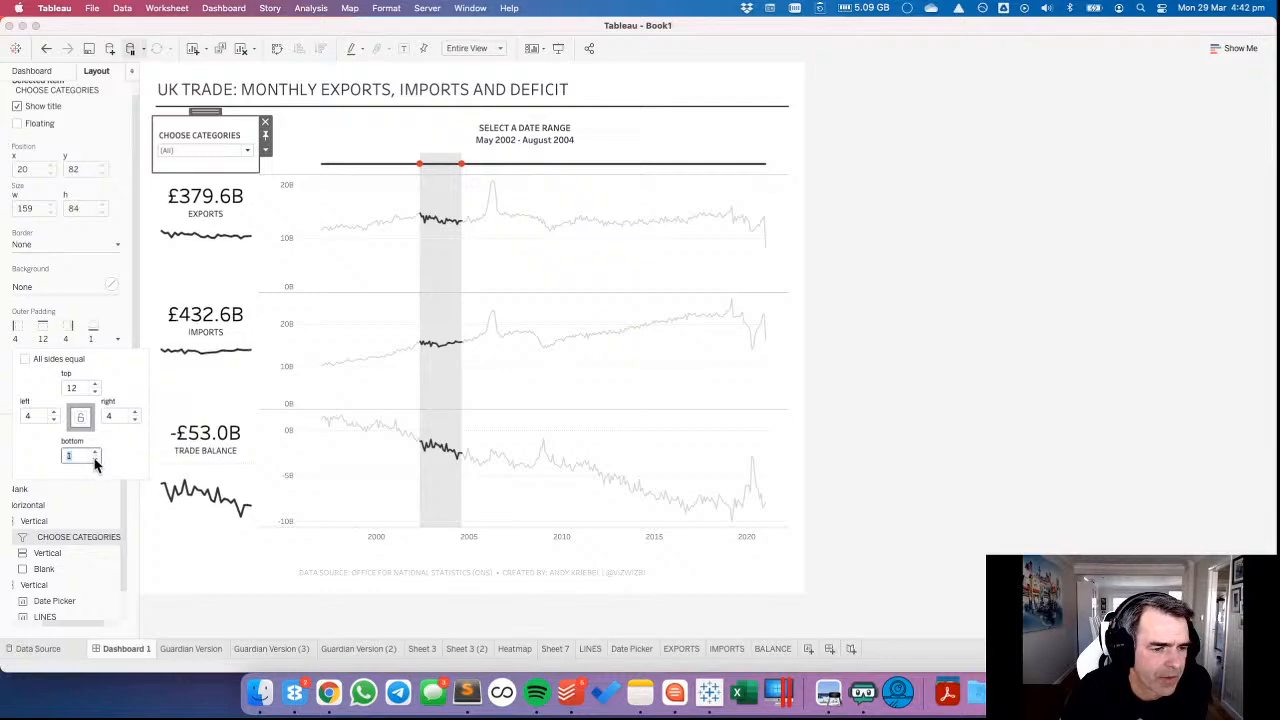
{"action": "left_click", "coordinate": [96, 392]}
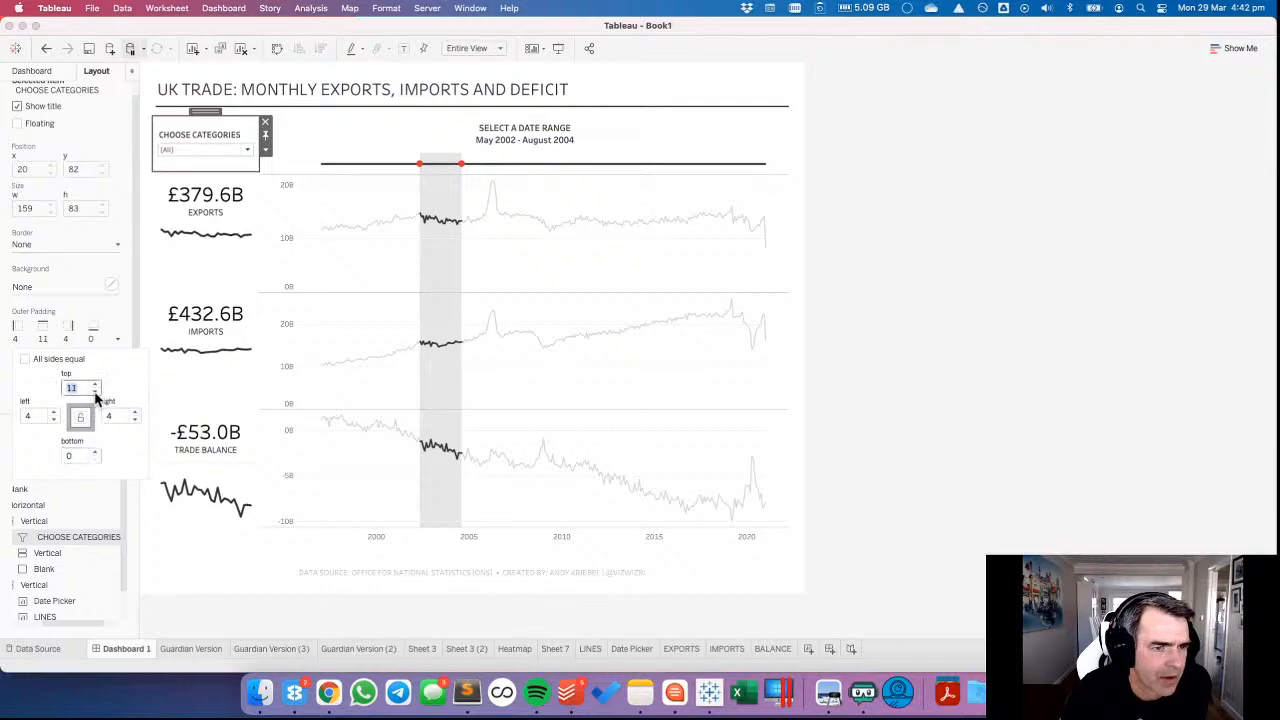
{"action": "left_click", "coordinate": [96, 384]}
{"action": "left_click", "coordinate": [76, 324]}
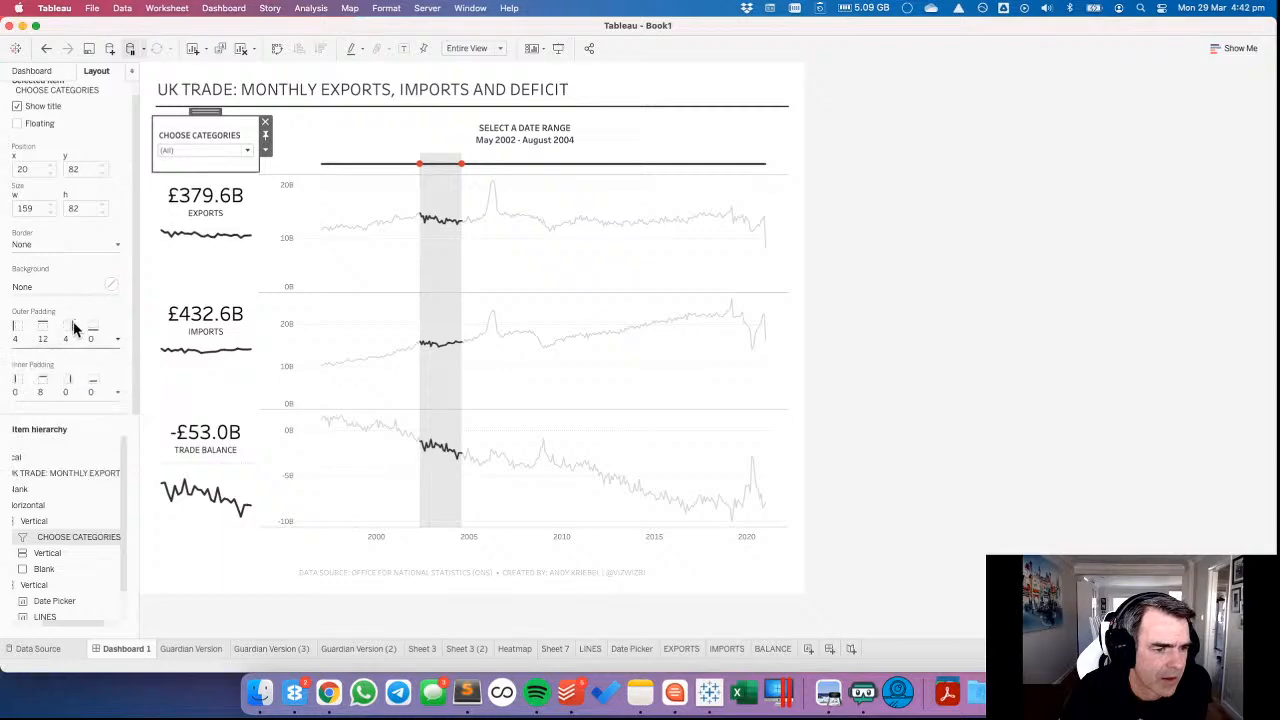
Set the CHOOSE CATEGORIES filter's top inner padding to 6.
{"action": "left_click", "coordinate": [58, 392]}
{"action": "left_click", "coordinate": [95, 446]}
{"action": "left_click", "coordinate": [95, 446]}
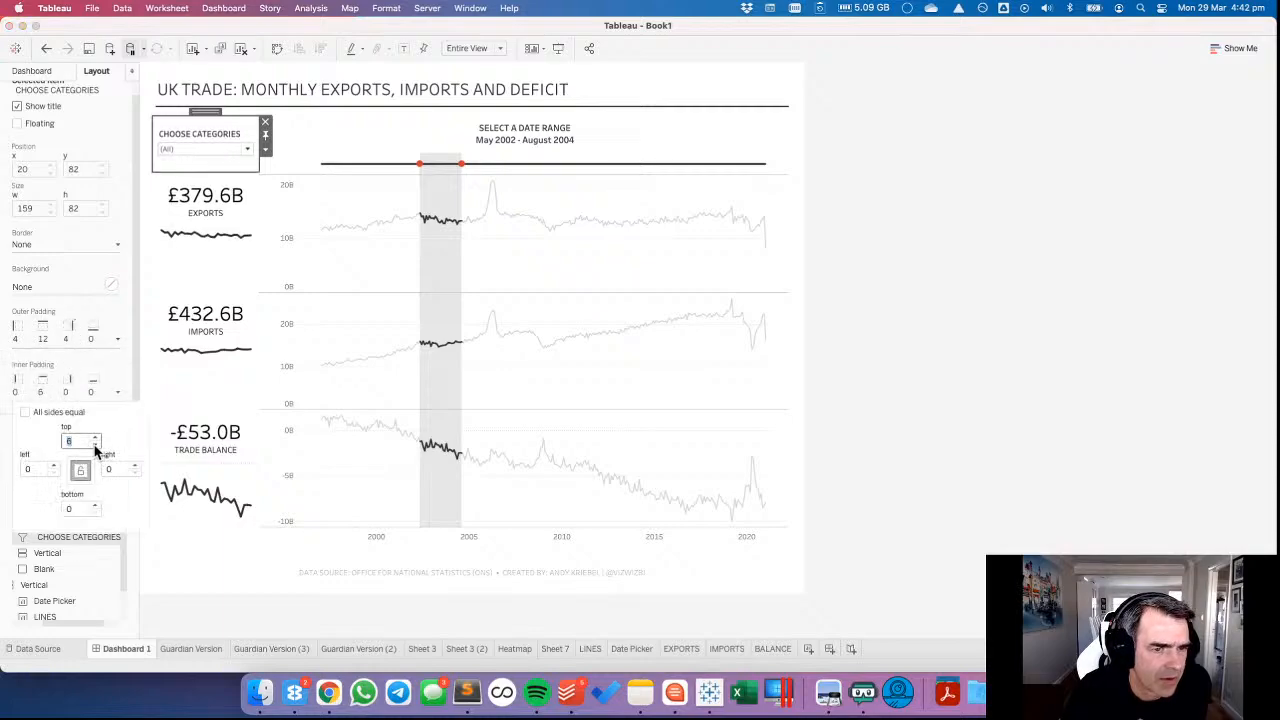
{"action": "left_click", "coordinate": [911, 364]}
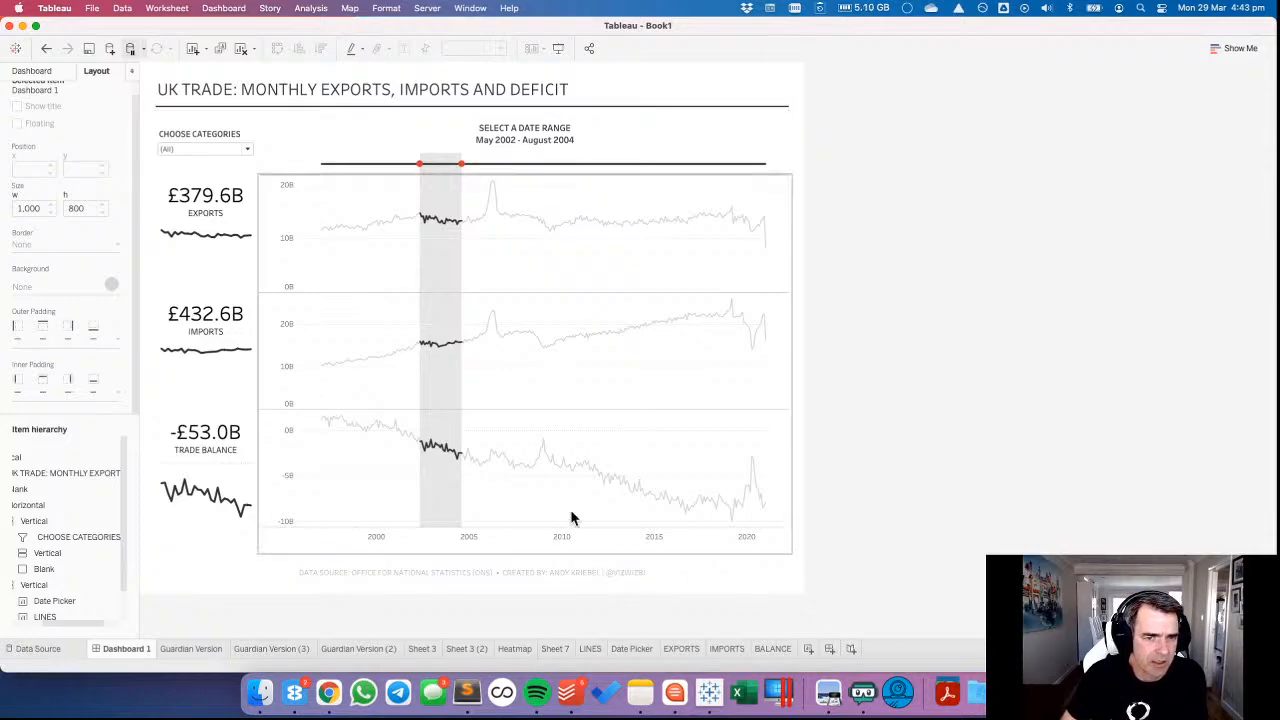
{"action": "left_click", "coordinate": [384, 196]}
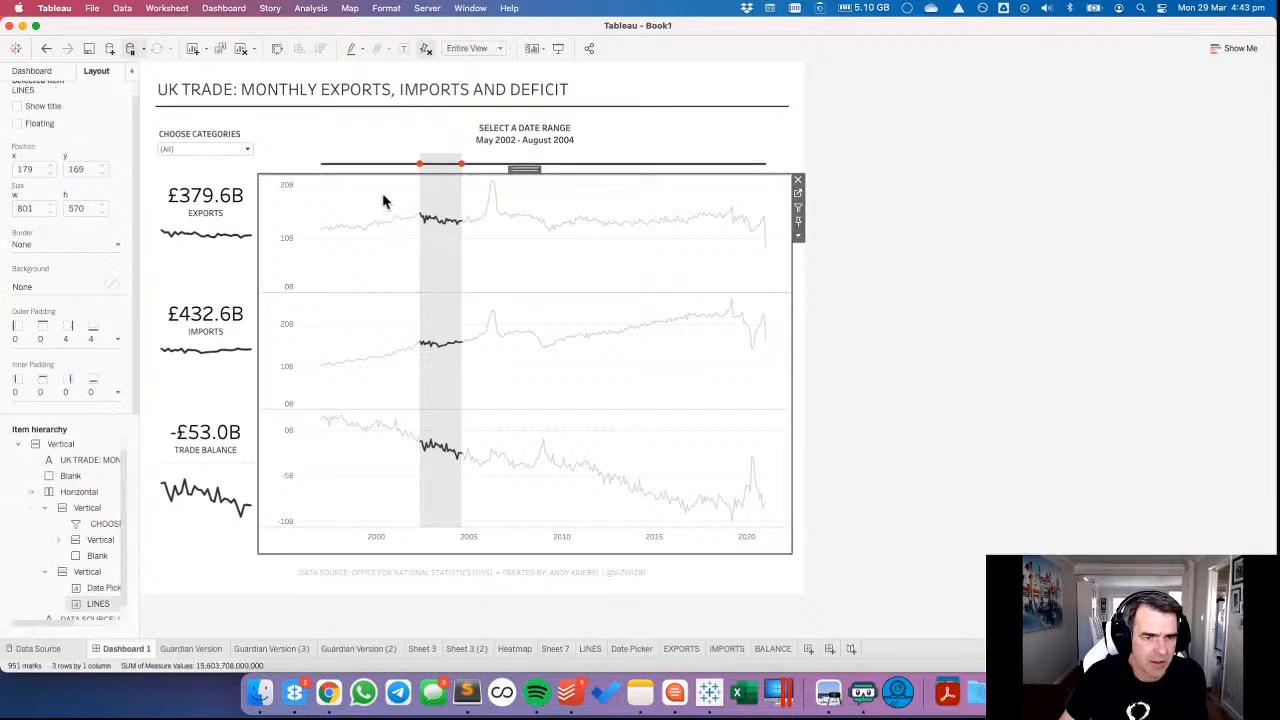
Compare the Date Picker and LINES chart's outer padding, and try a left outer padding of 4 on the LINES chart.
{"action": "left_click", "coordinate": [362, 142]}
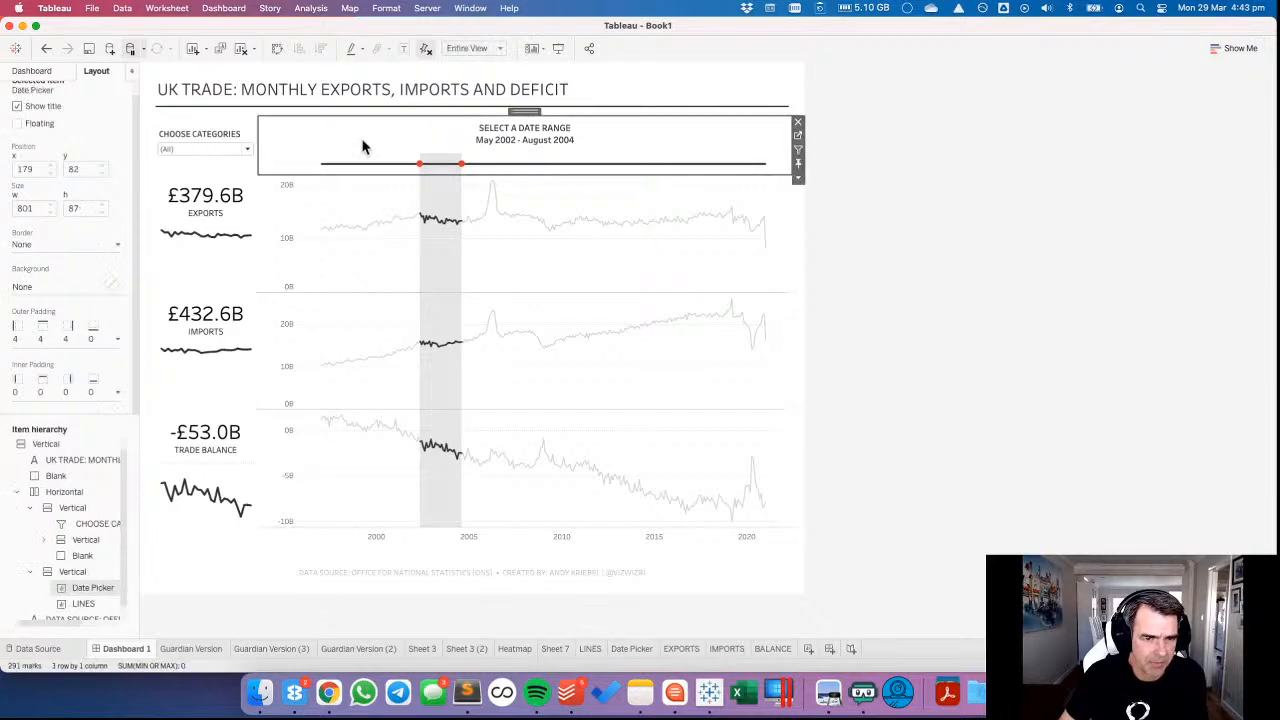
{"action": "left_click", "coordinate": [382, 204]}
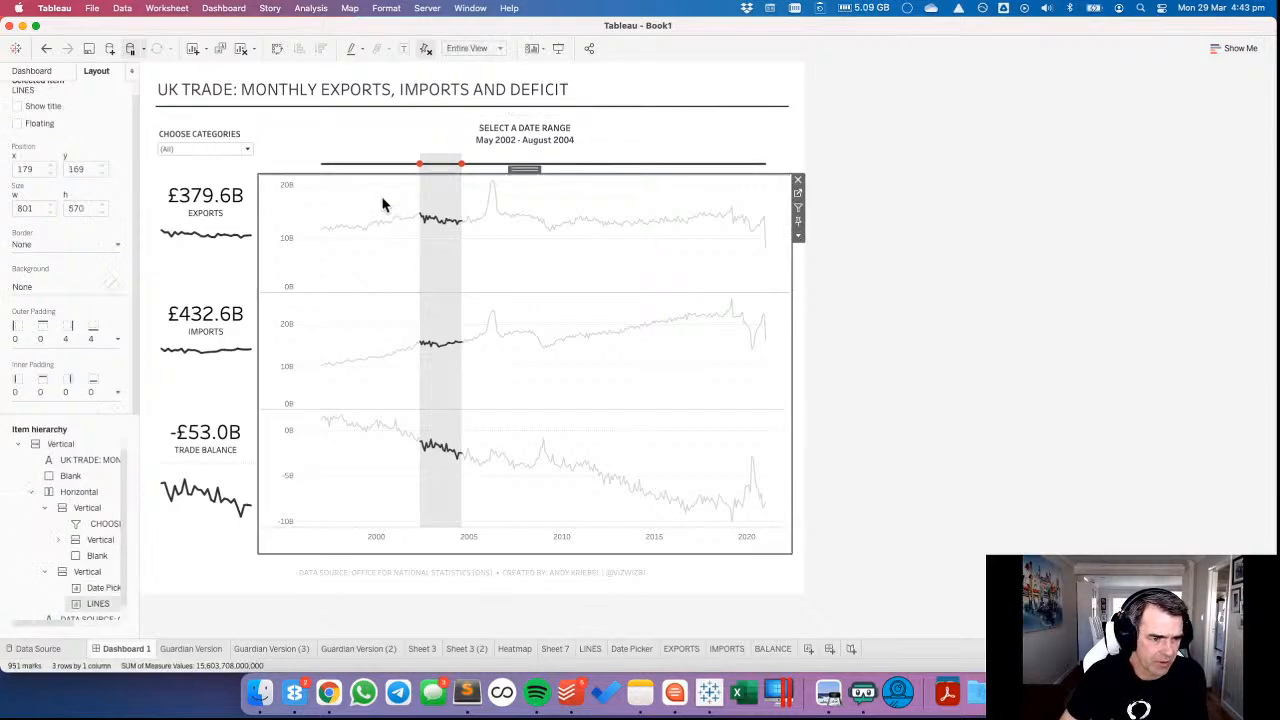
{"action": "left_click", "coordinate": [85, 340]}
{"action": "left_click", "coordinate": [38, 415]}
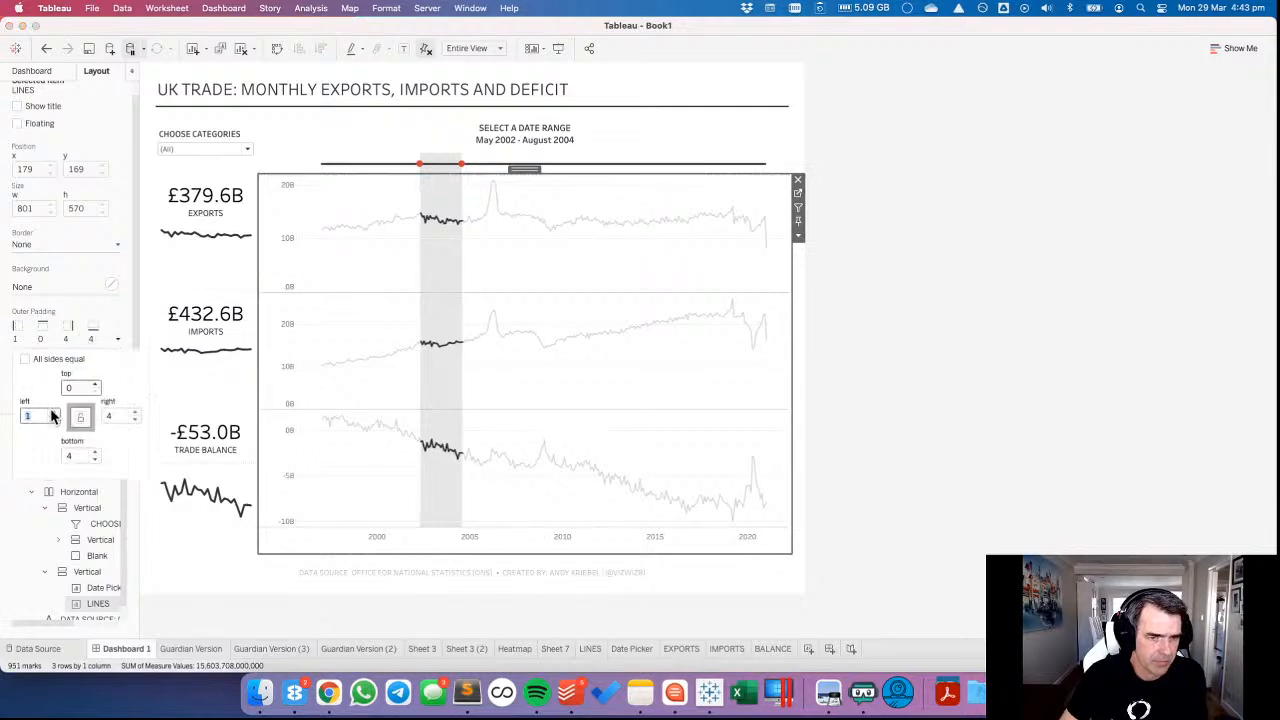
{"action": "type", "text": "4"}
{"action": "key", "text": "Return"}
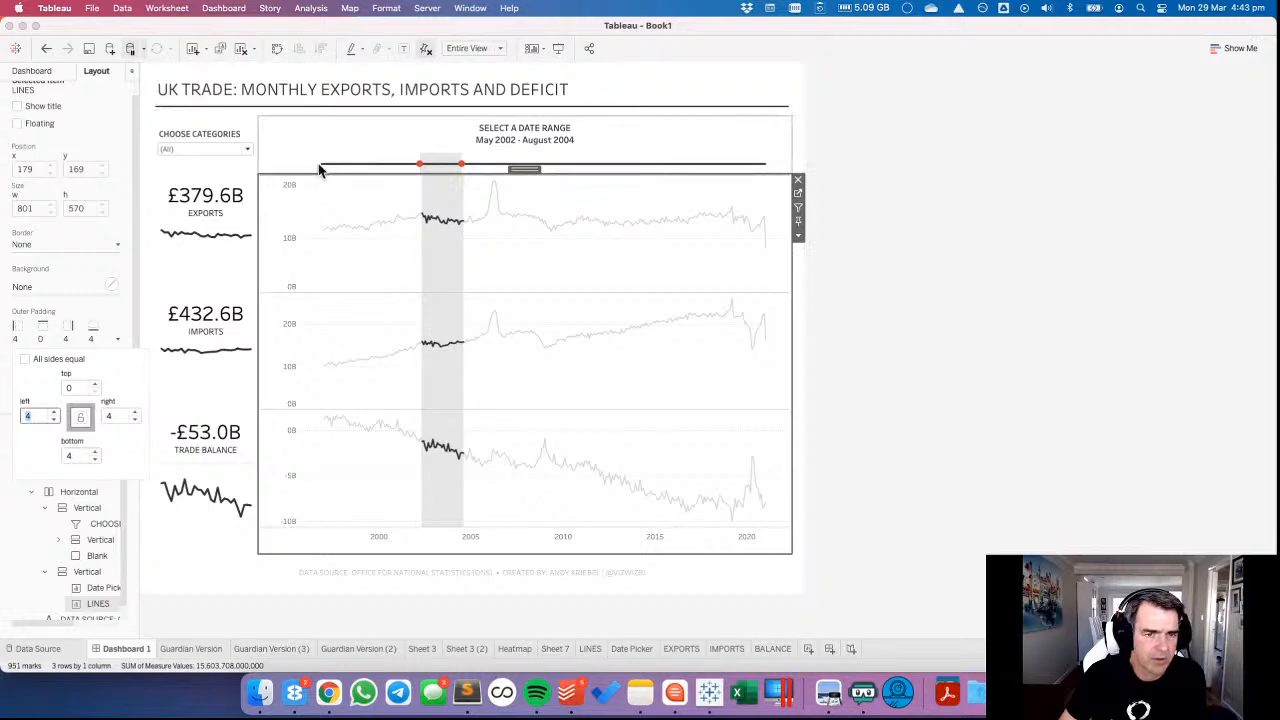
Check the LINES chart's alignment with the Date Picker and set the LINES chart's left outer padding back to 0.
{"action": "left_click", "coordinate": [366, 125]}
{"action": "left_click", "coordinate": [52, 338]}
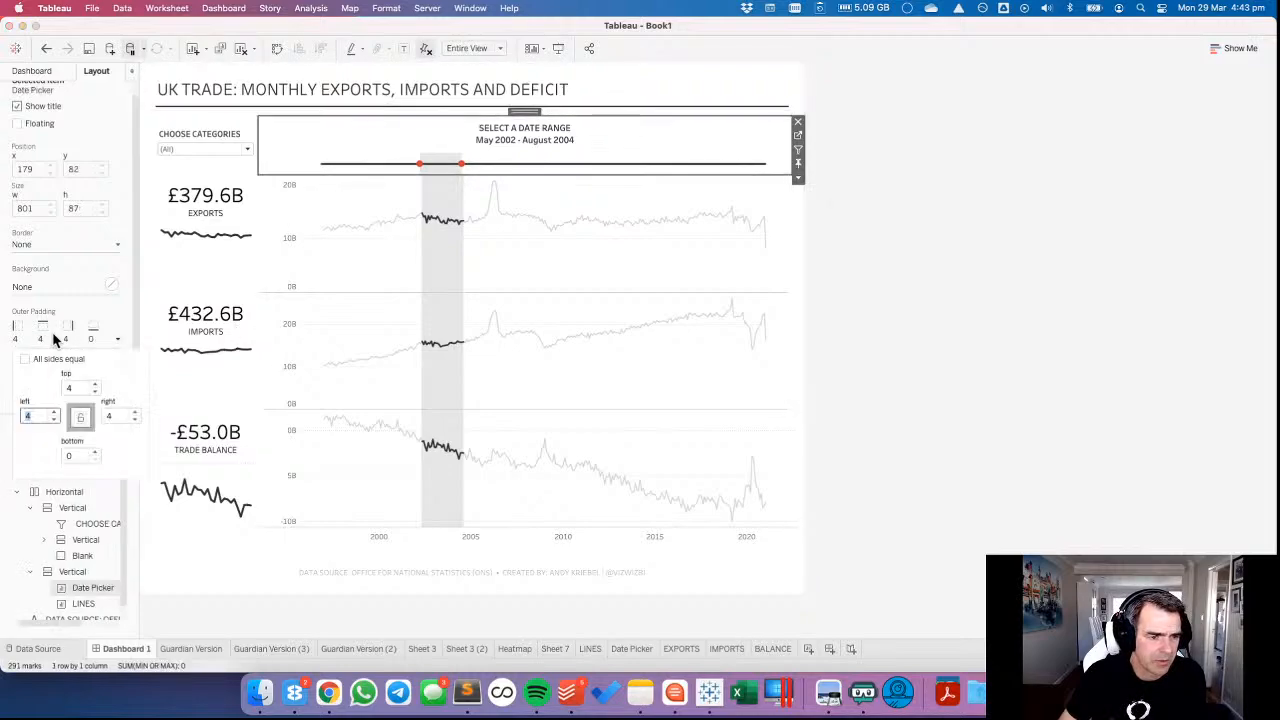
{"action": "left_click", "coordinate": [338, 280]}
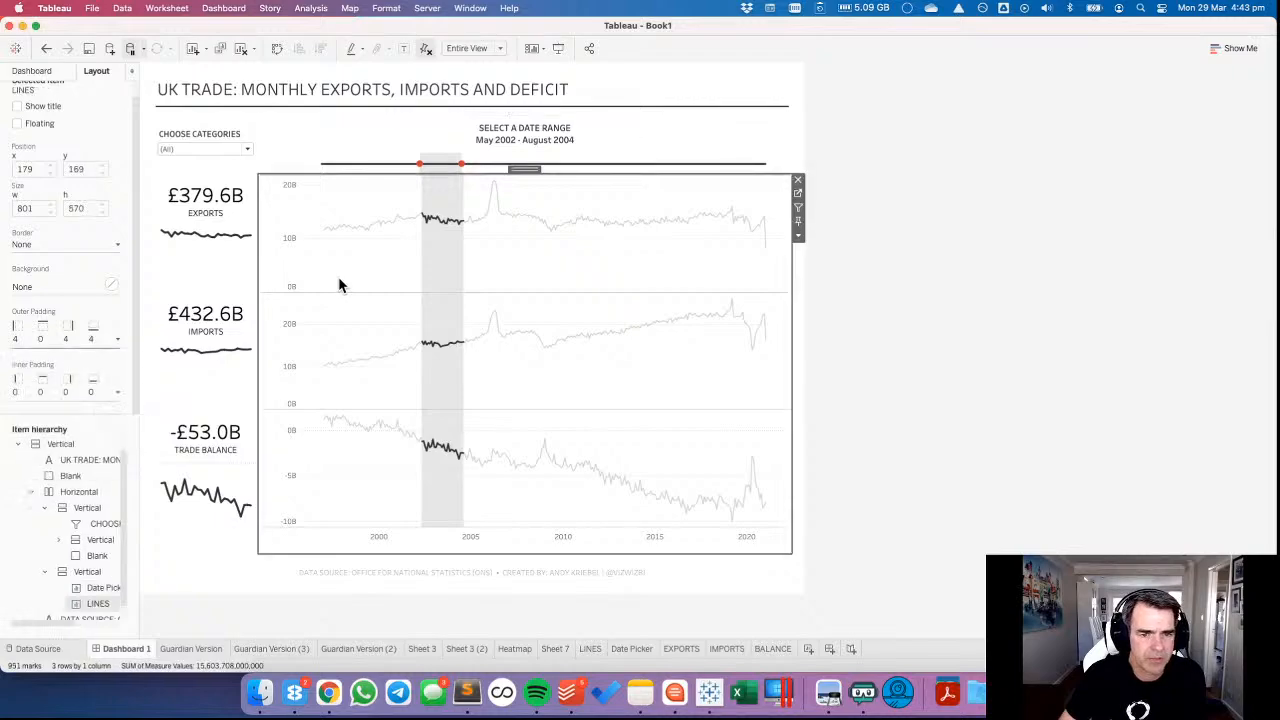
{"action": "left_click", "coordinate": [296, 160]}
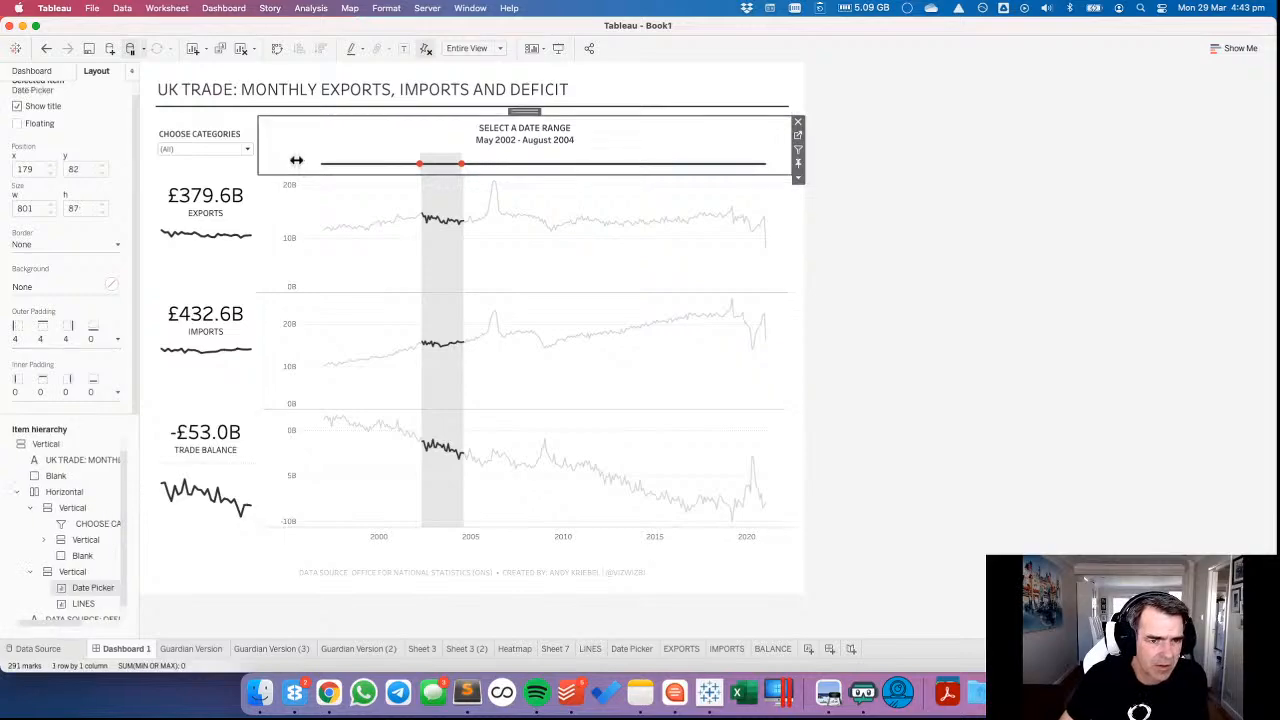
{"action": "left_click", "coordinate": [340, 206]}
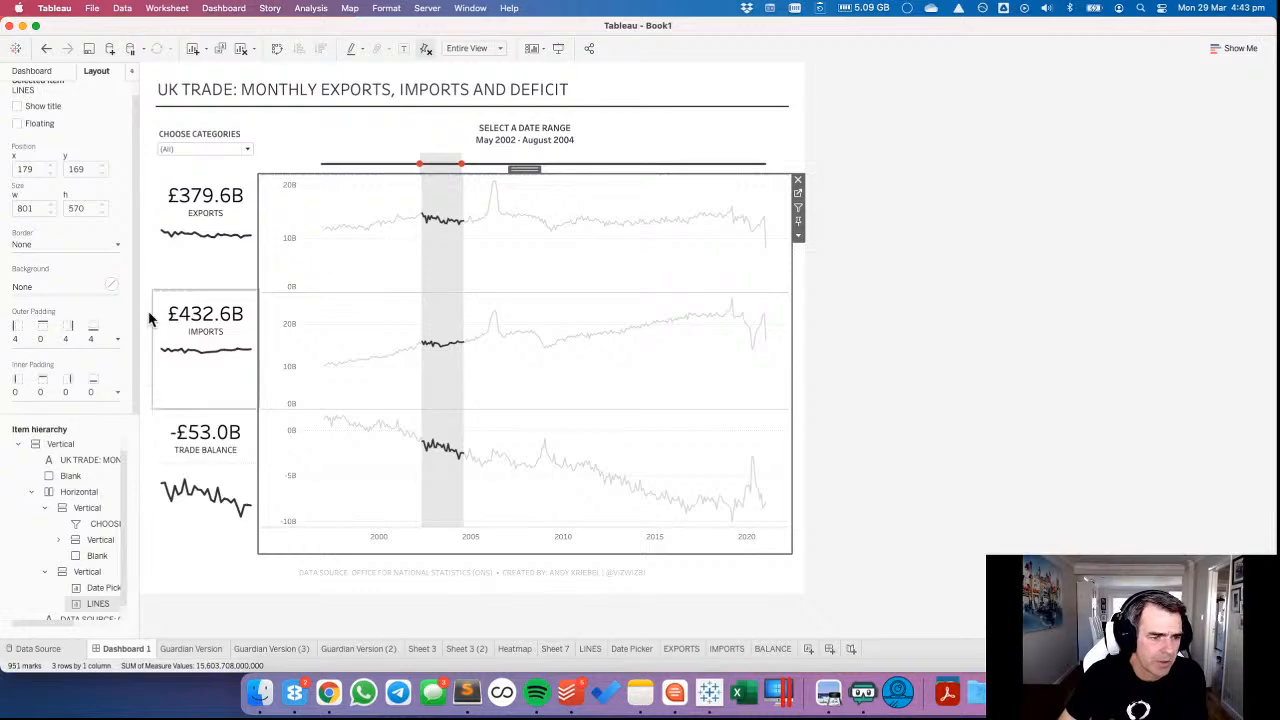
{"action": "left_click", "coordinate": [66, 340]}
{"action": "left_click", "coordinate": [55, 420]}
{"action": "left_click", "coordinate": [55, 420]}
{"action": "left_click", "coordinate": [55, 420]}
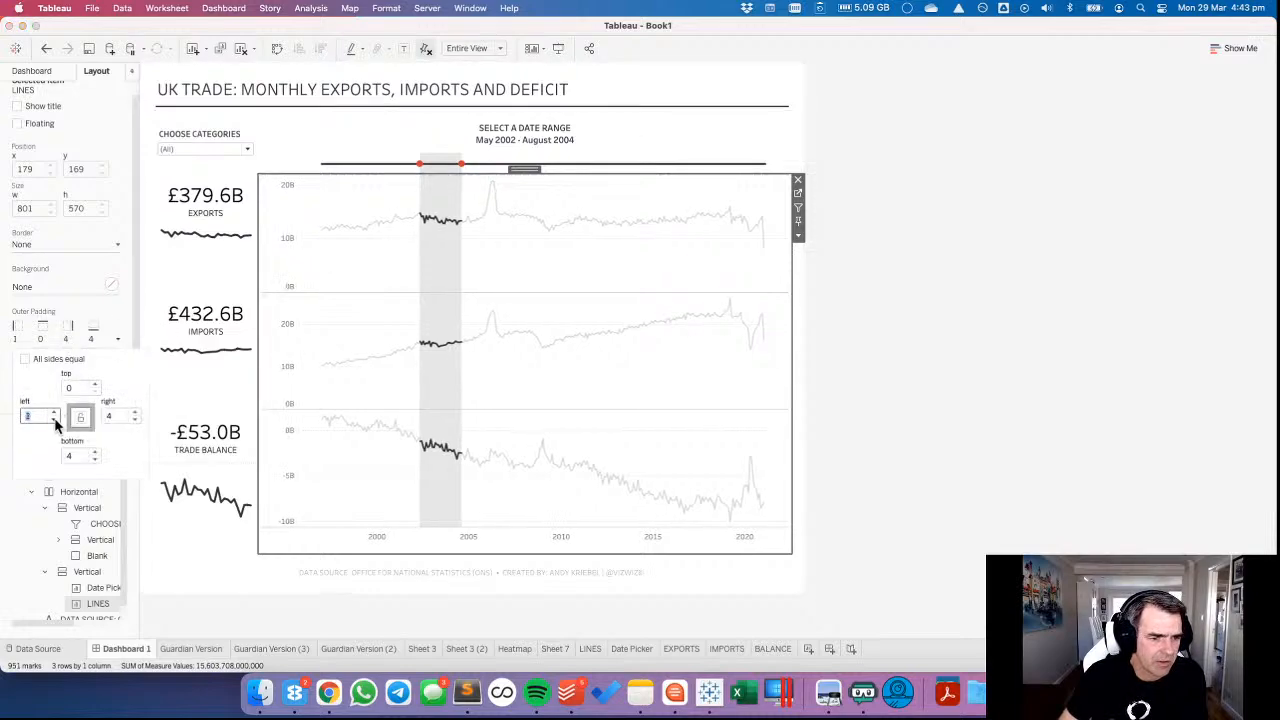
{"action": "left_click", "coordinate": [55, 420]}
Try a left outer padding of 0 on the Date Picker.
{"action": "left_click", "coordinate": [384, 137]}
{"action": "left_click", "coordinate": [384, 141]}
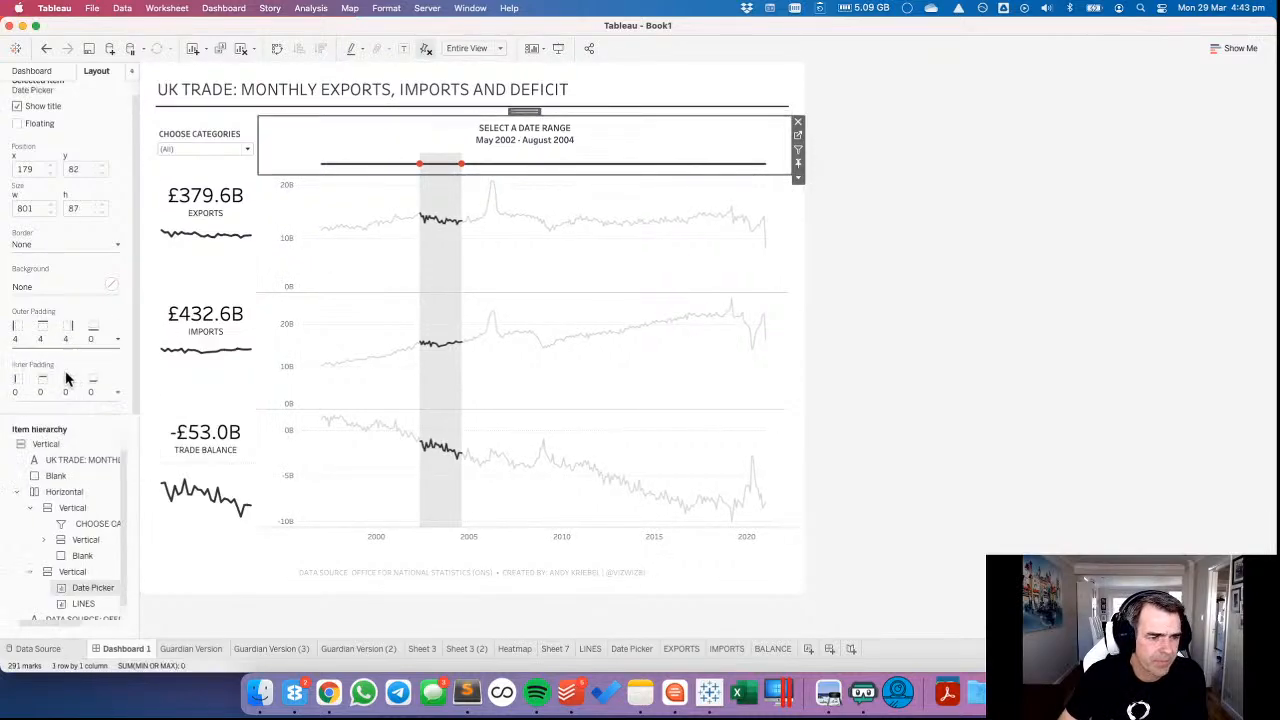
{"action": "left_click", "coordinate": [66, 340]}
{"action": "left_click", "coordinate": [55, 420]}
{"action": "left_click", "coordinate": [55, 420]}
{"action": "left_click", "coordinate": [55, 420]}
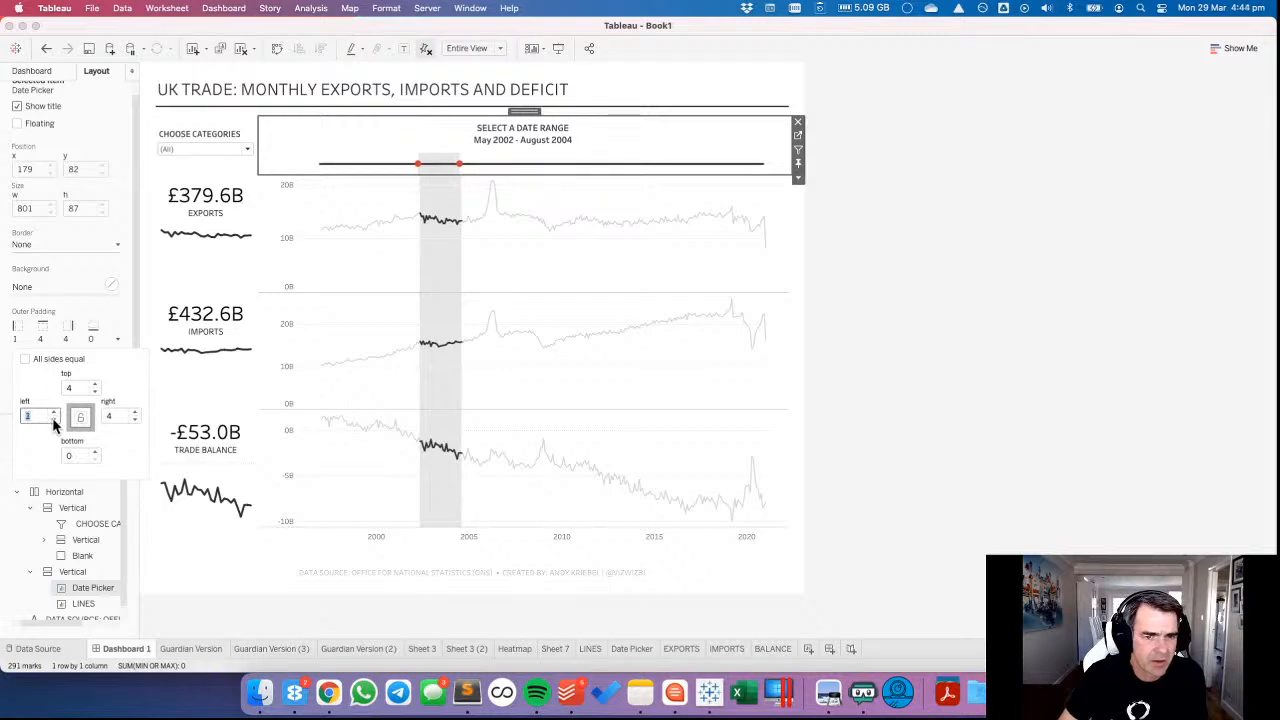
{"action": "left_click", "coordinate": [55, 420]}
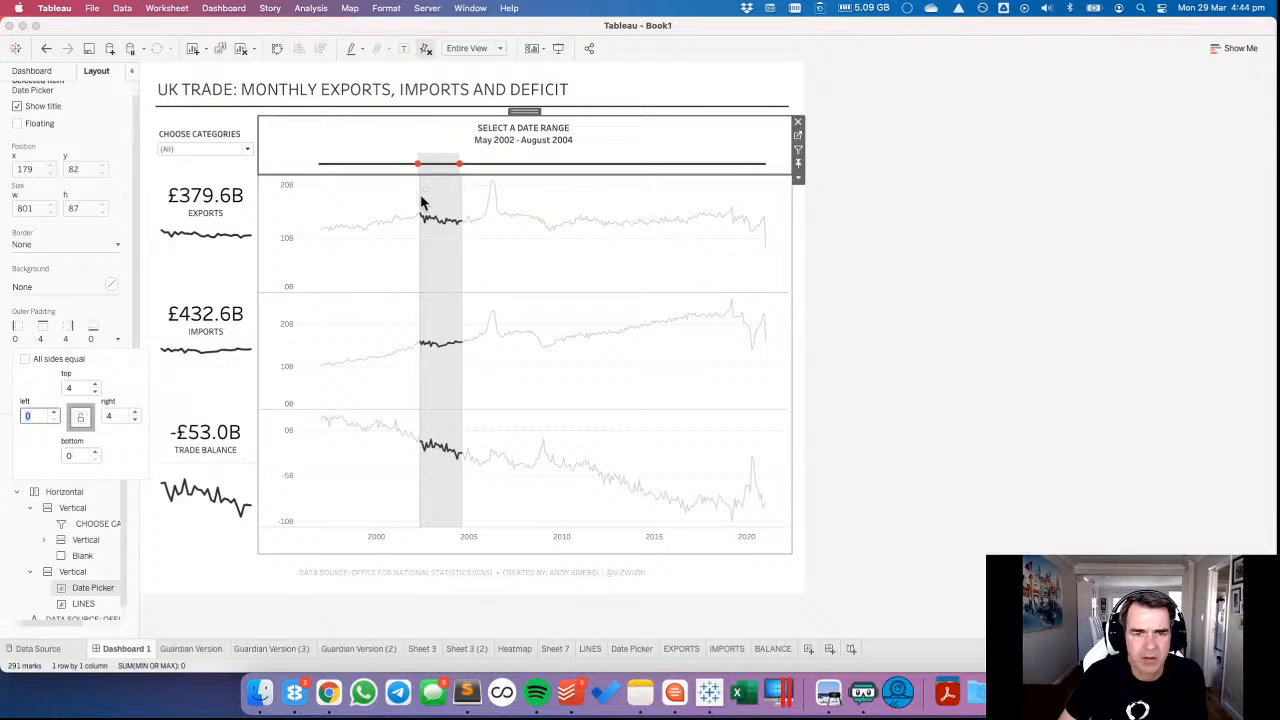
Try a thinner AGG(AVG(0)) line on the Date Picker sheet, check it on Dashboard 1, and undo the size change.
{"action": "left_click", "coordinate": [373, 201]}
{"action": "left_click", "coordinate": [374, 202]}
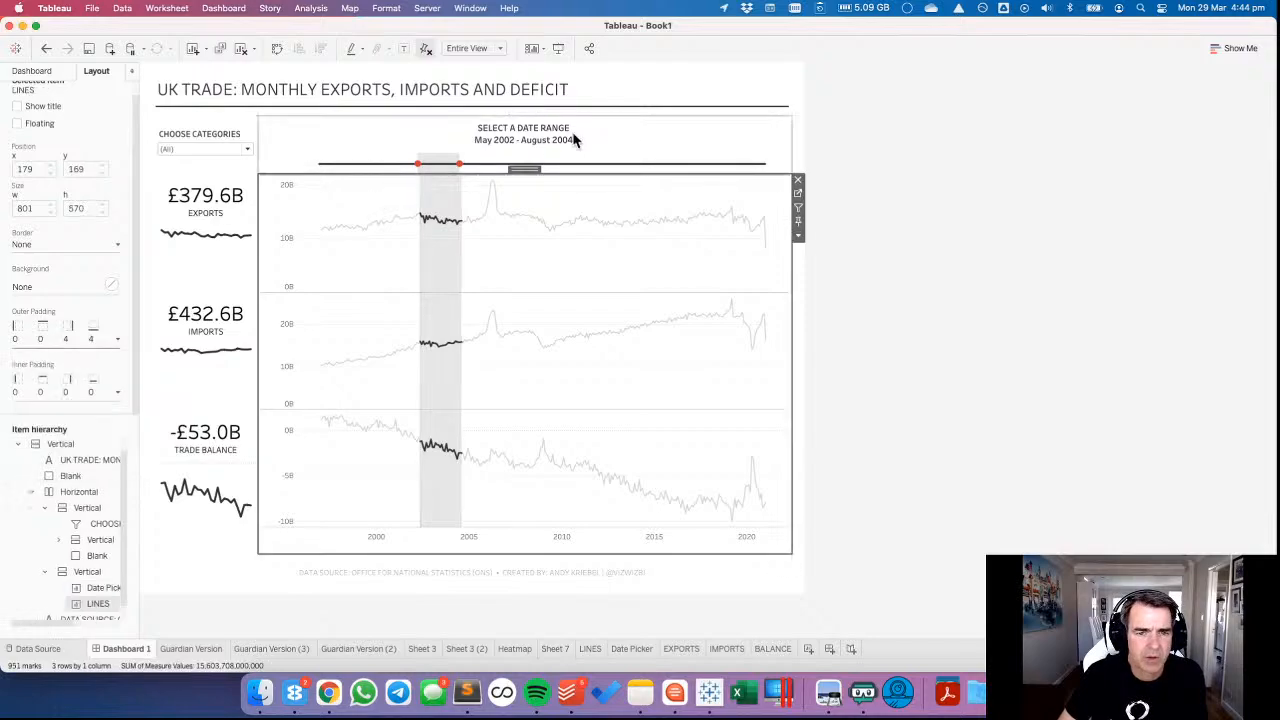
{"action": "left_click", "coordinate": [760, 136]}
{"action": "left_click", "coordinate": [798, 138]}
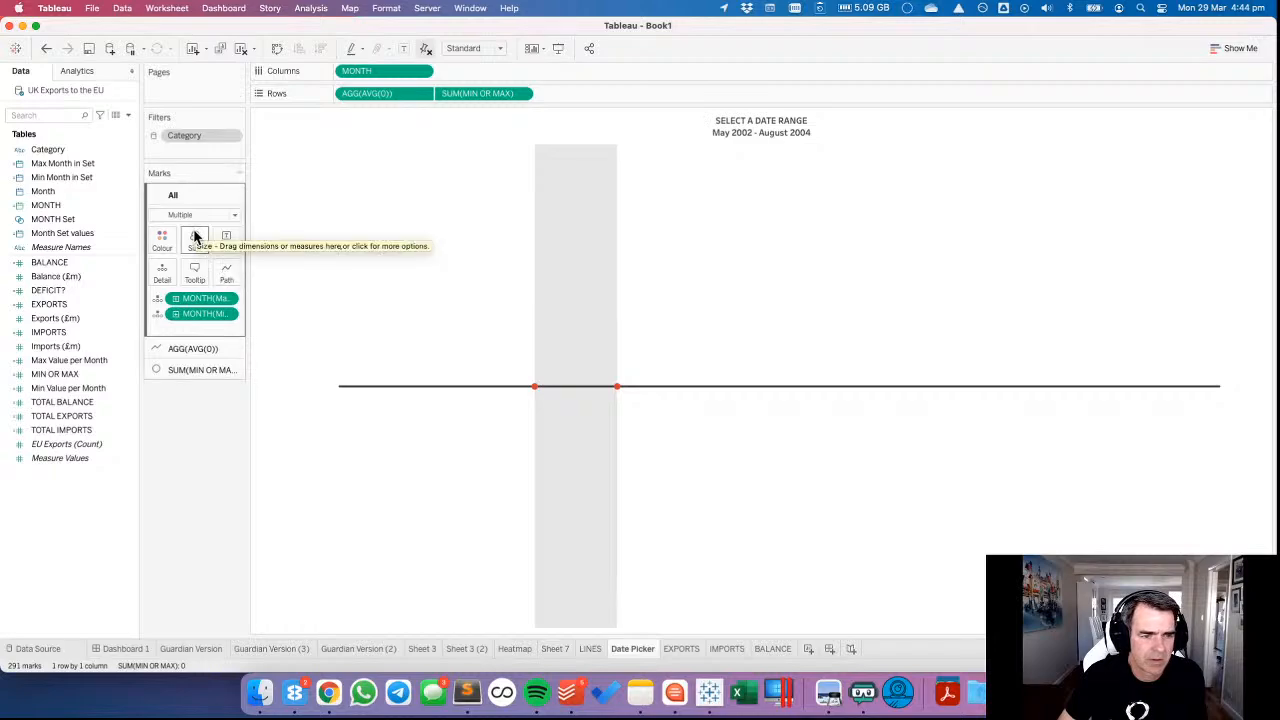
{"action": "left_click", "coordinate": [192, 348]}
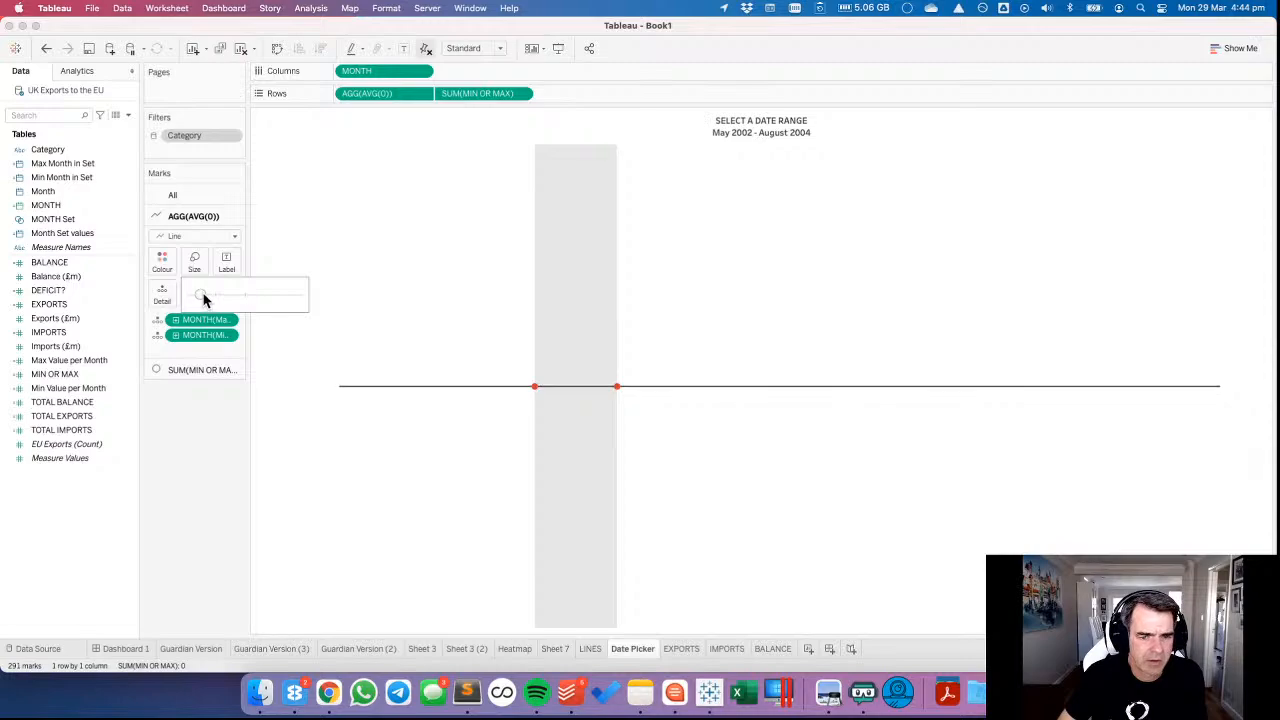
{"action": "left_click", "coordinate": [125, 649]}
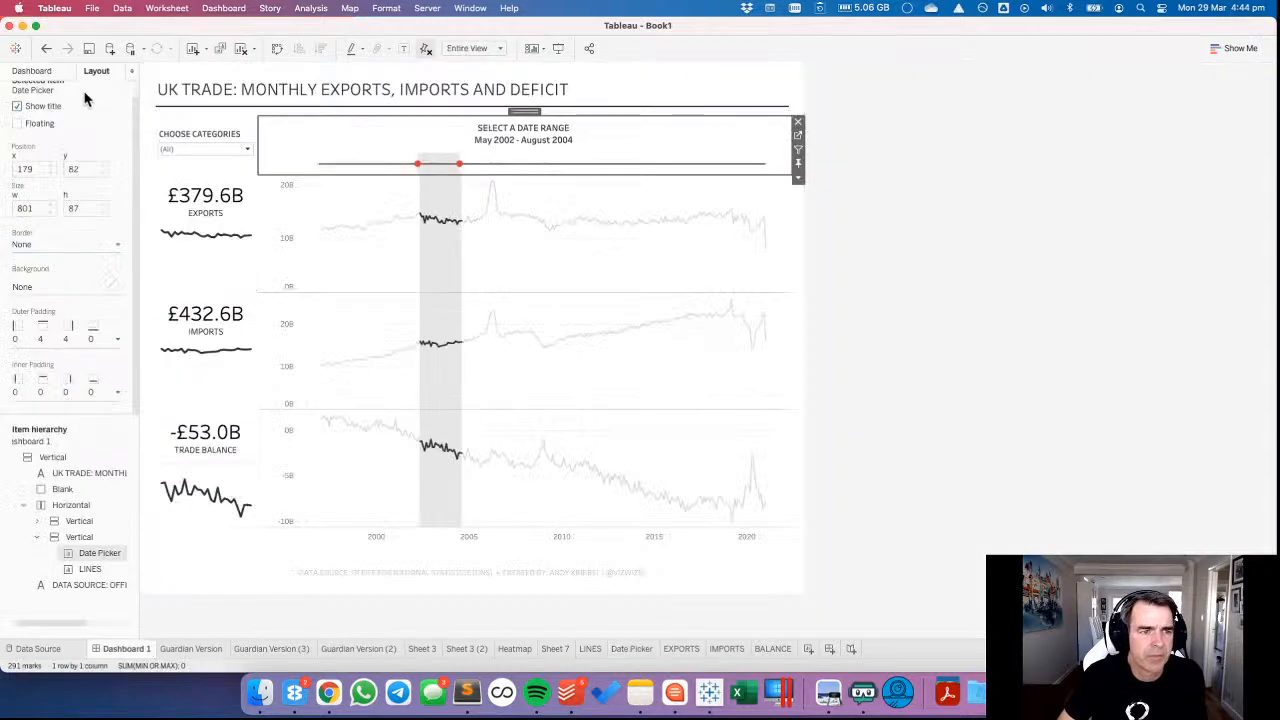
{"action": "left_click", "coordinate": [47, 52]}
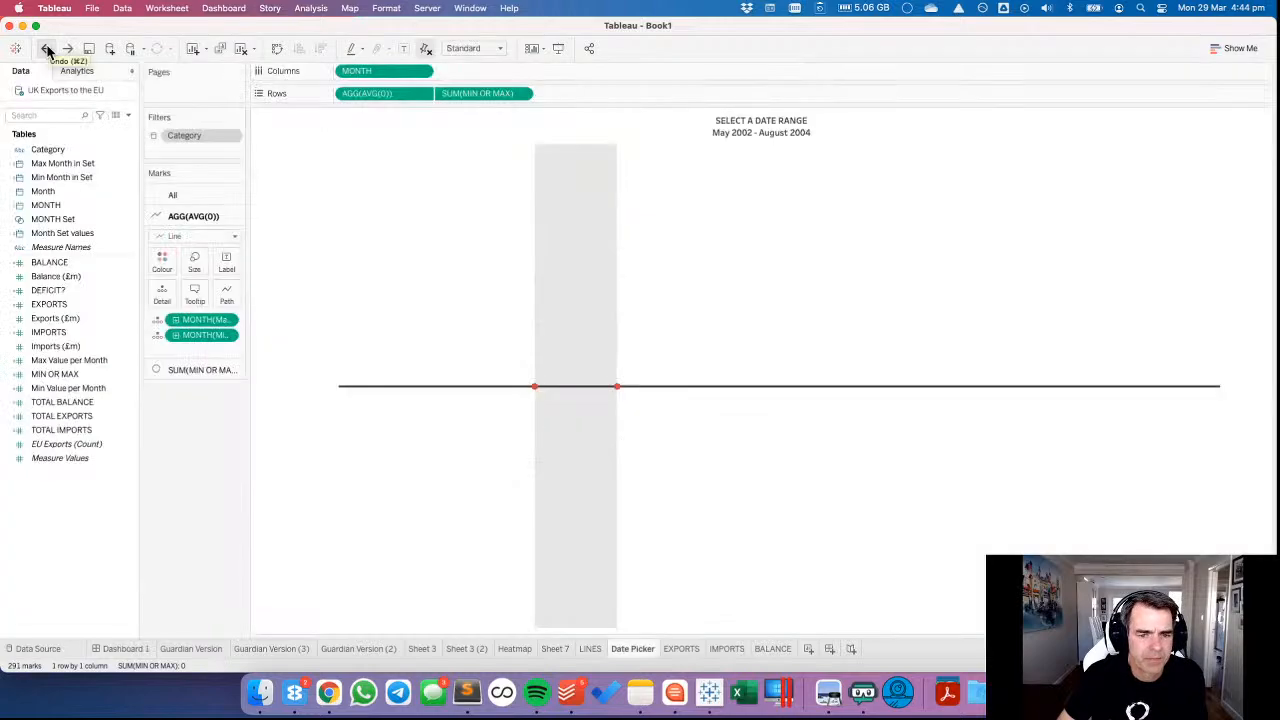
{"action": "left_click", "coordinate": [47, 52]}
Undo the Date Picker's left outer padding changes, keeping the LINES chart's left outer padding at 0.
{"action": "left_click", "coordinate": [506, 266]}
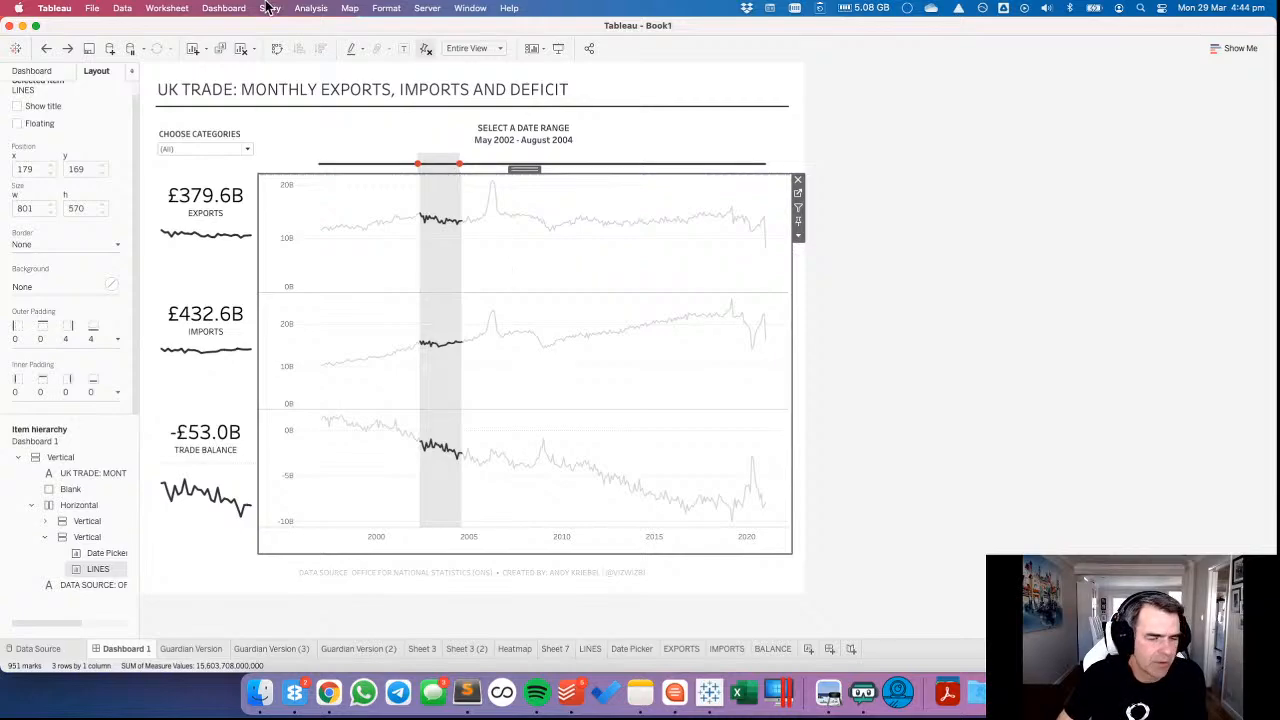
{"action": "left_click", "coordinate": [48, 50]}
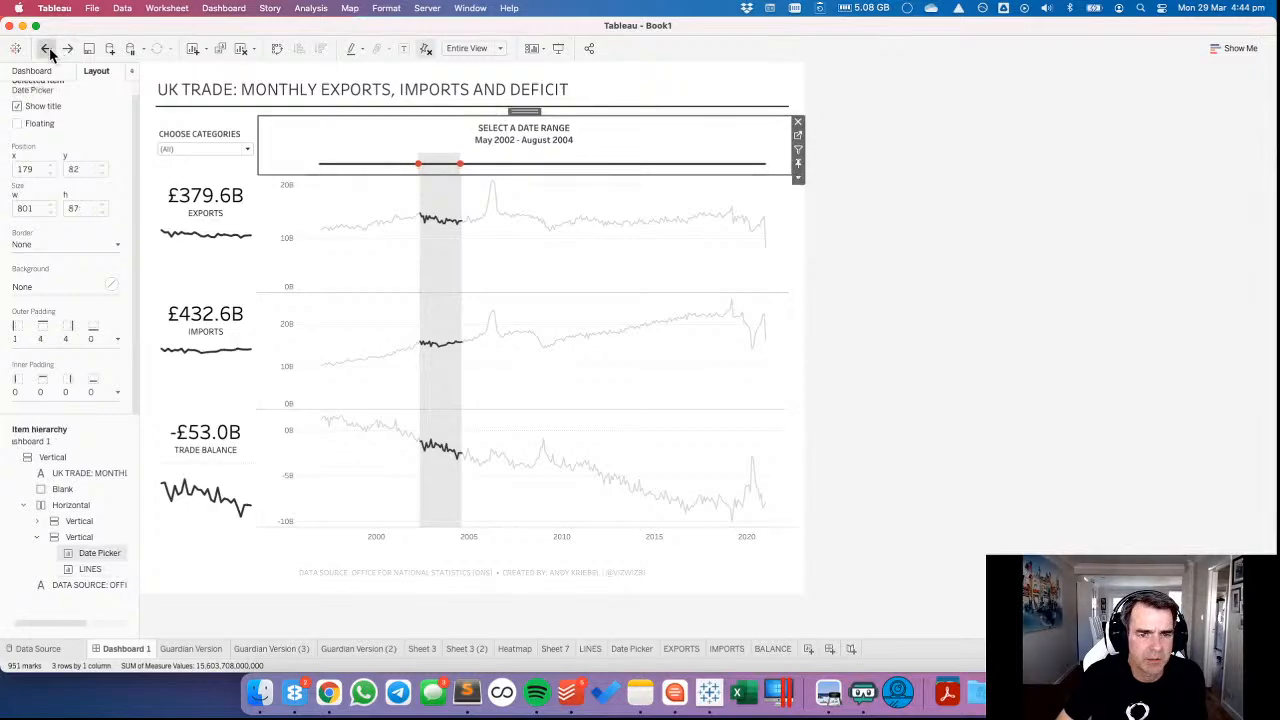
{"action": "left_click", "coordinate": [48, 50]}
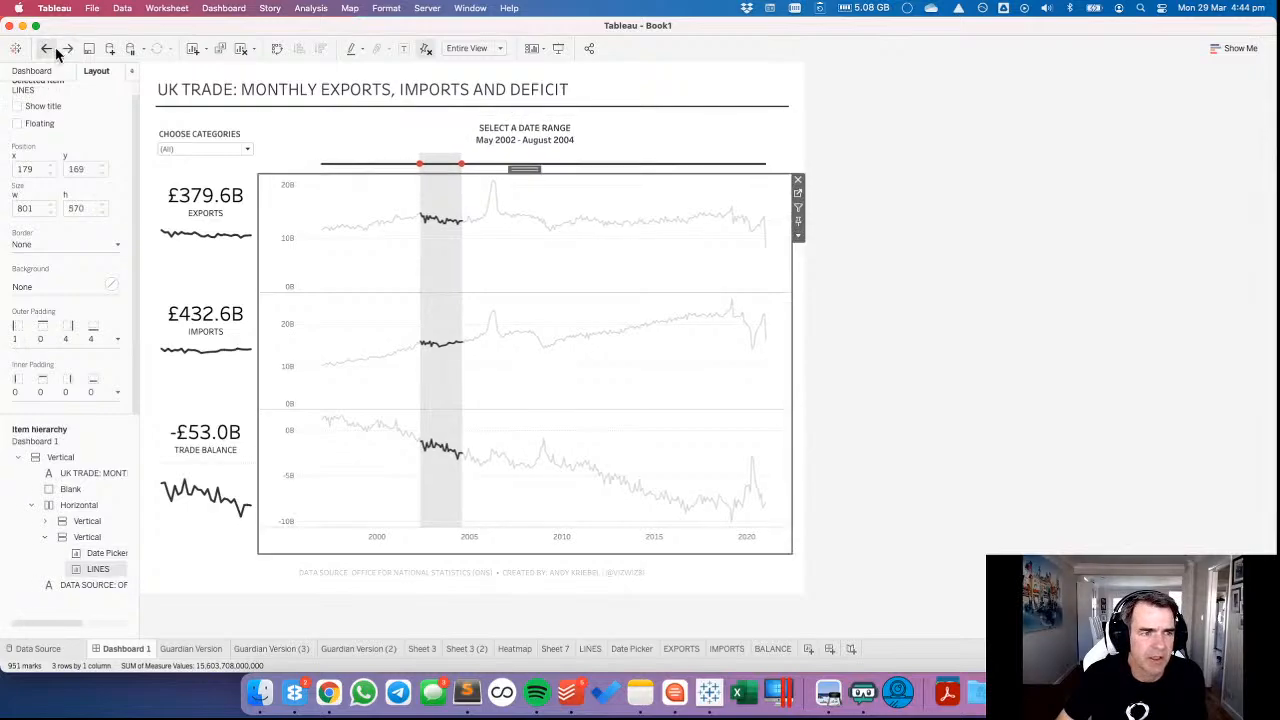
{"action": "left_click", "coordinate": [67, 50]}
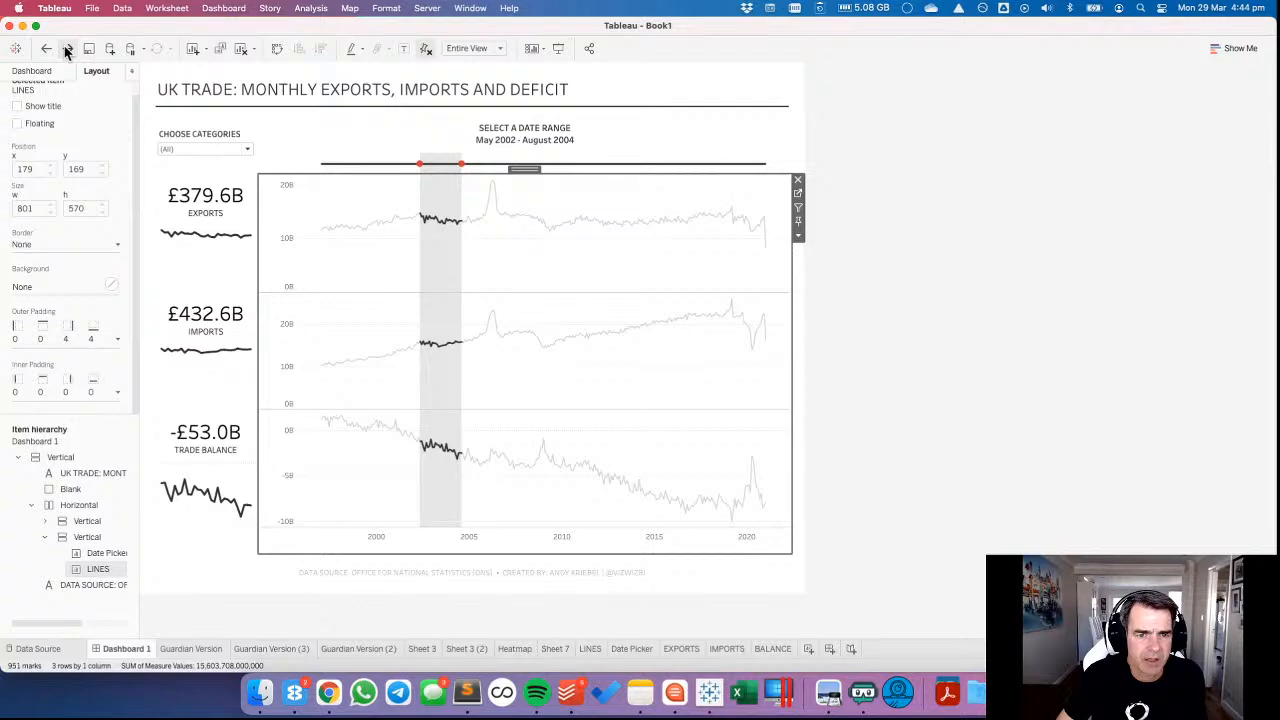